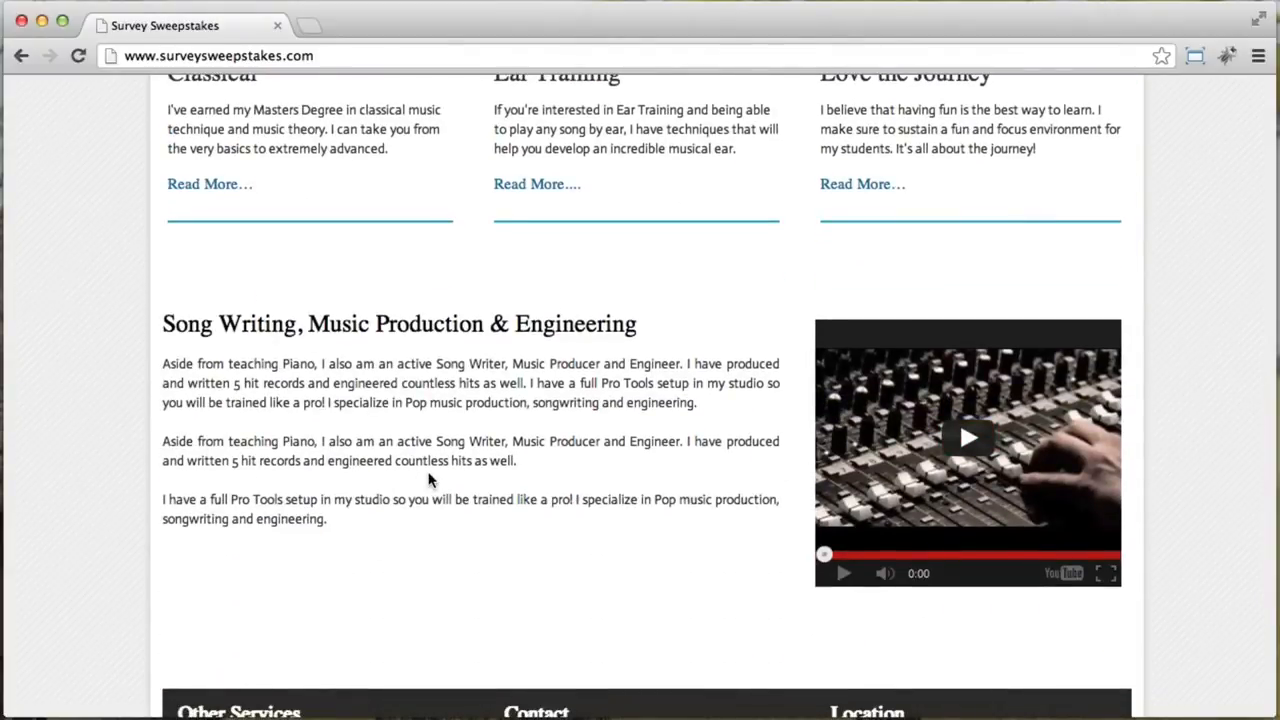
Step: Open the About Me page and scroll through its biography, photo, quote and social sidebar
{"action": "scroll", "coordinate": [446, 458], "scroll_direction": "down", "scroll_amount": 1}
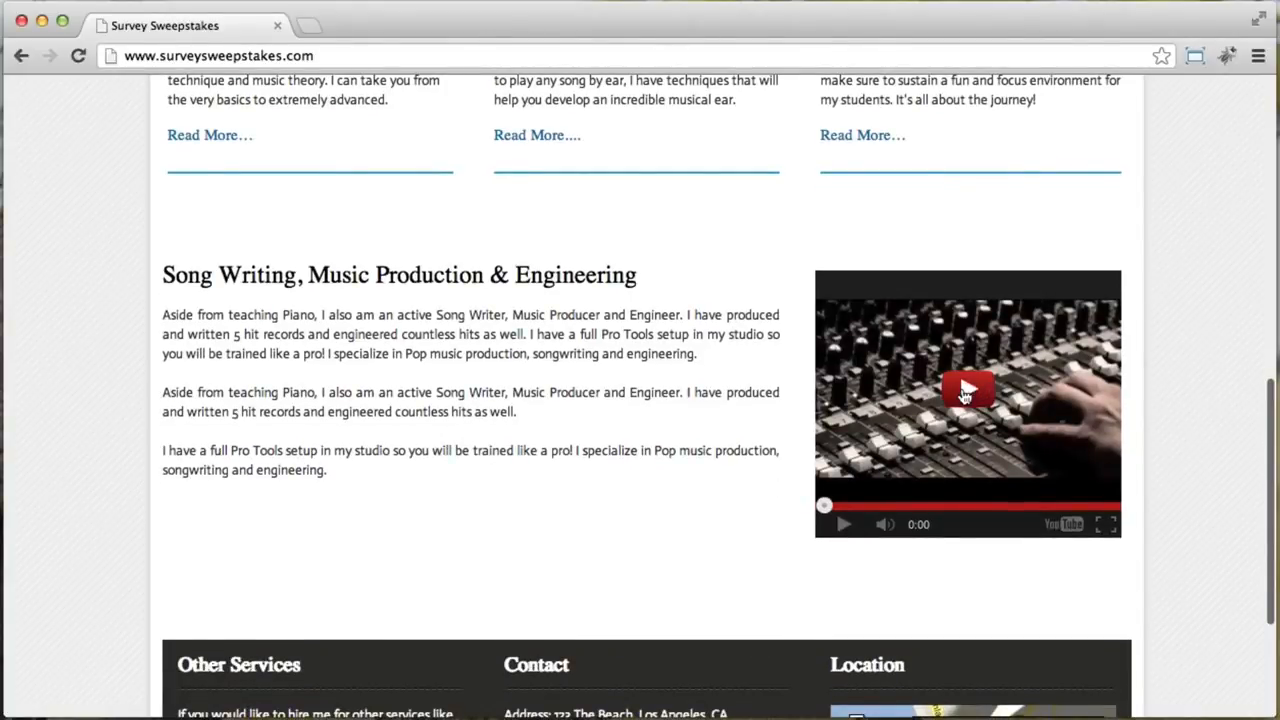
{"action": "scroll", "coordinate": [968, 405], "scroll_direction": "down", "scroll_amount": 4}
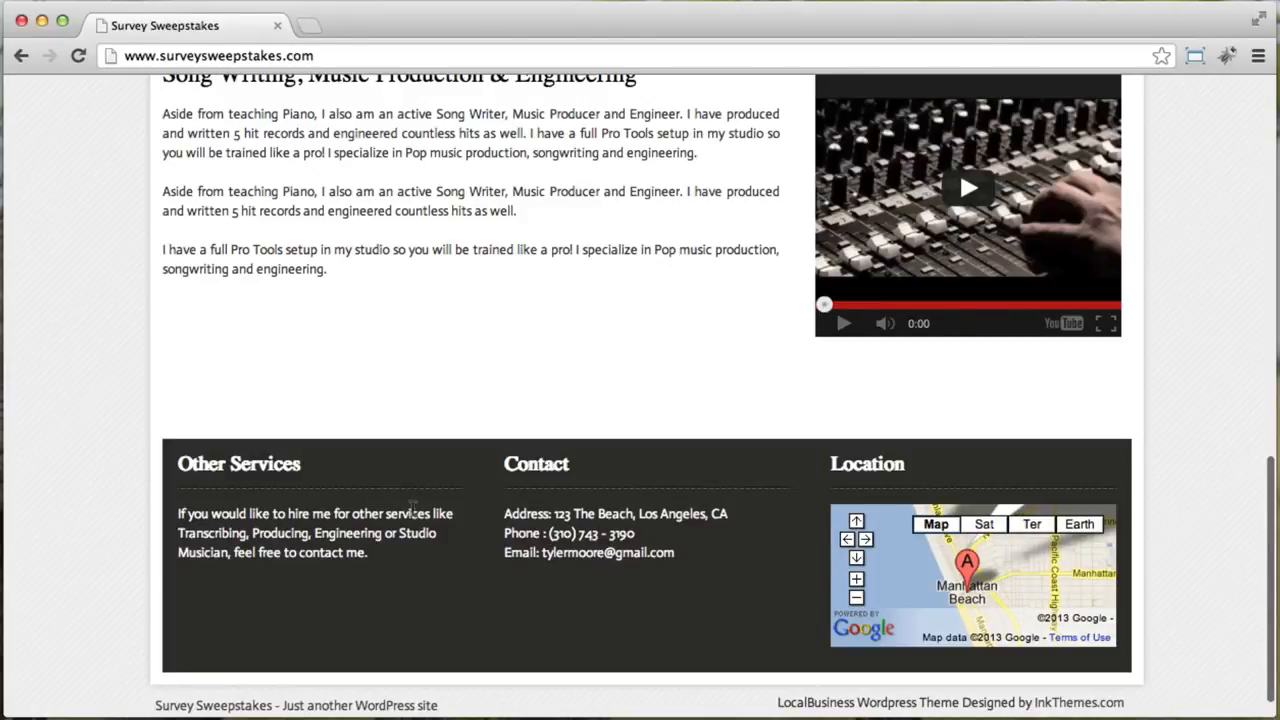
{"action": "scroll", "coordinate": [503, 531], "scroll_direction": "up", "scroll_amount": 15}
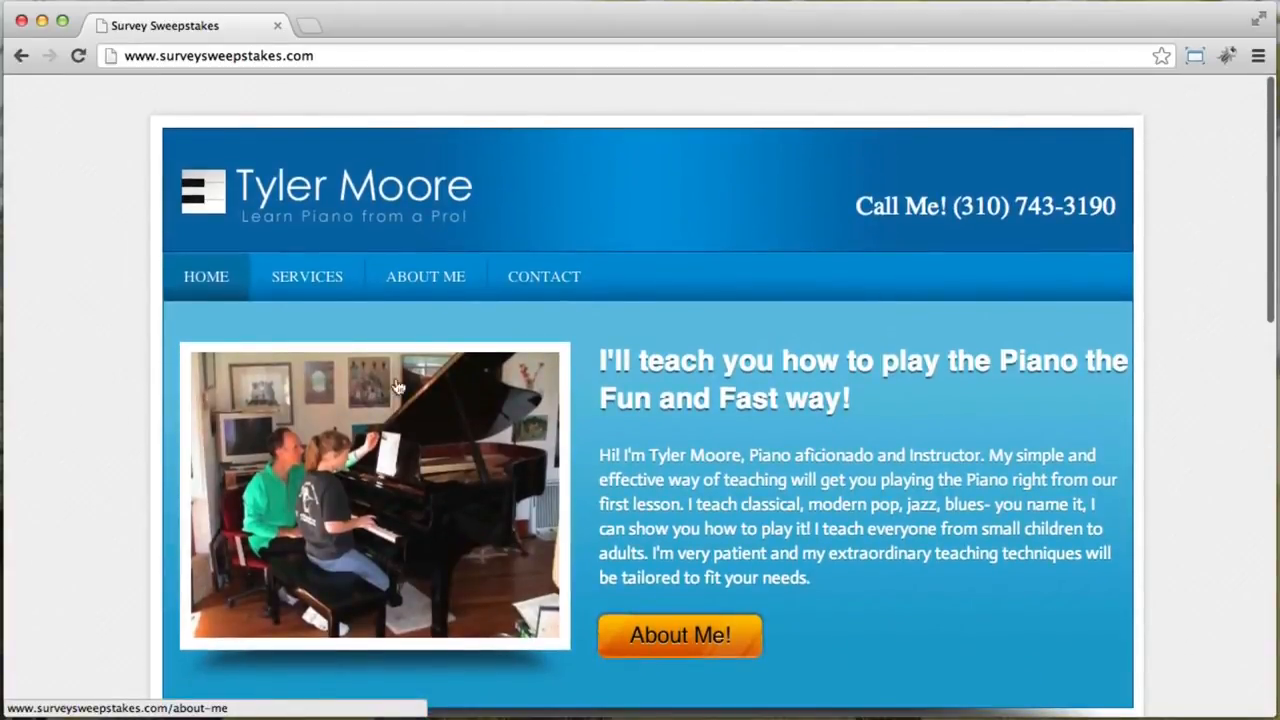
{"action": "left_click", "coordinate": [422, 285]}
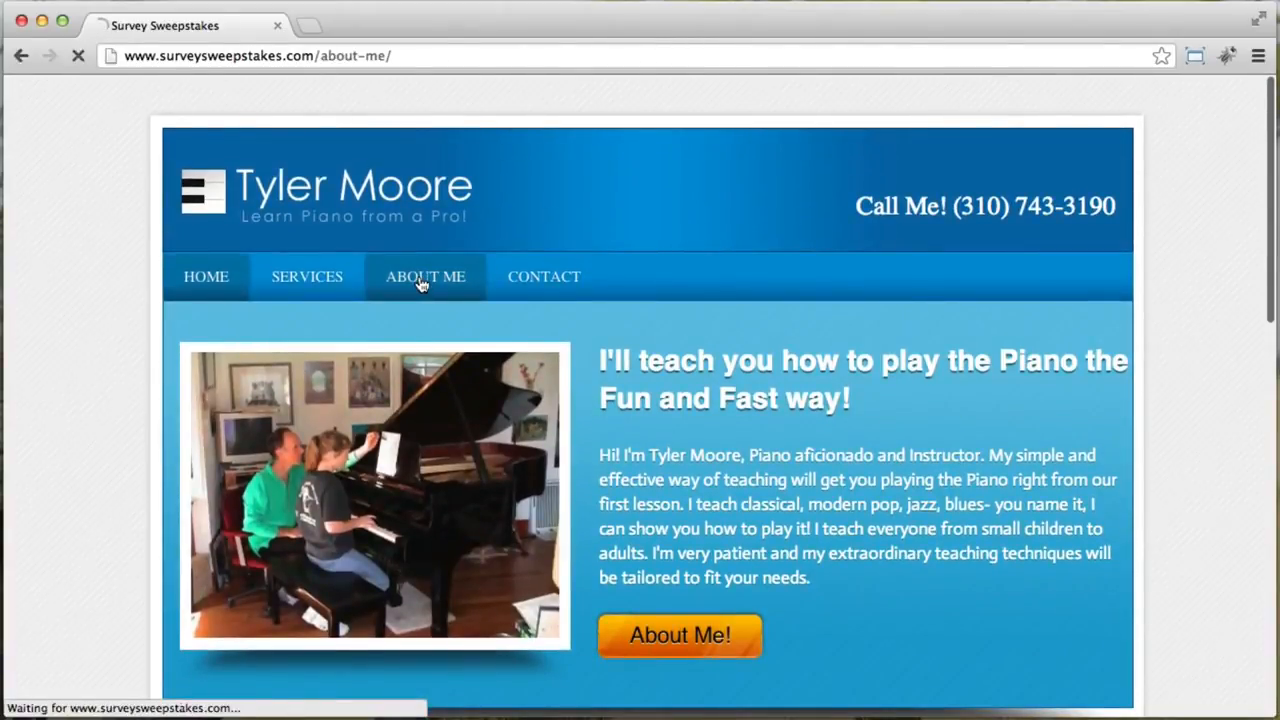
{"action": "scroll", "coordinate": [470, 315], "scroll_direction": "down", "scroll_amount": 1}
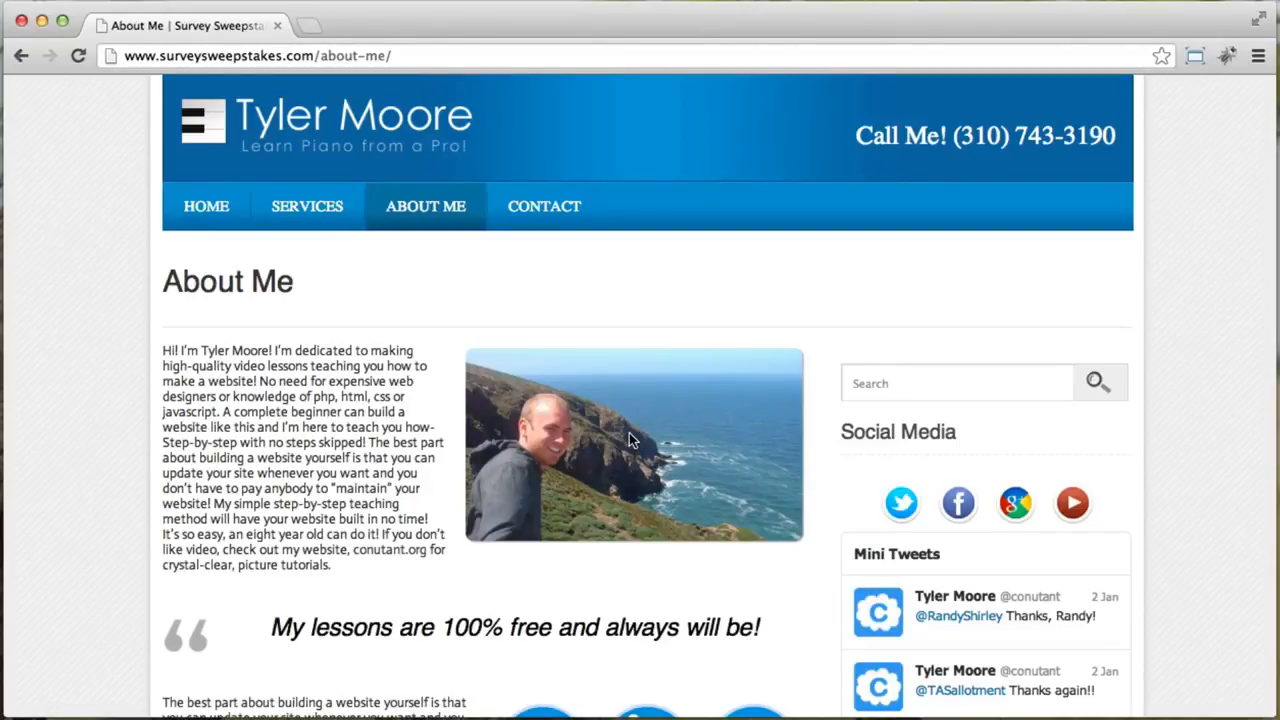
{"action": "scroll", "coordinate": [629, 440], "scroll_direction": "down", "scroll_amount": 5}
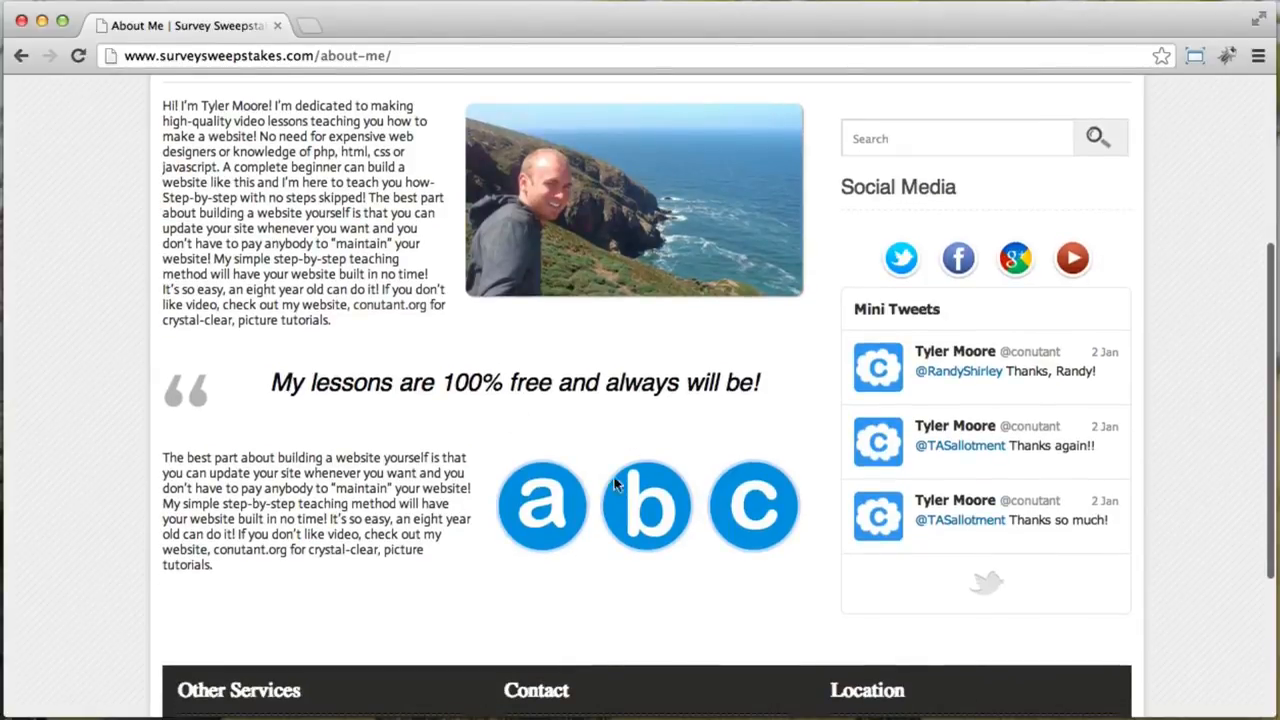
{"action": "scroll", "coordinate": [700, 485], "scroll_direction": "up", "scroll_amount": 5}
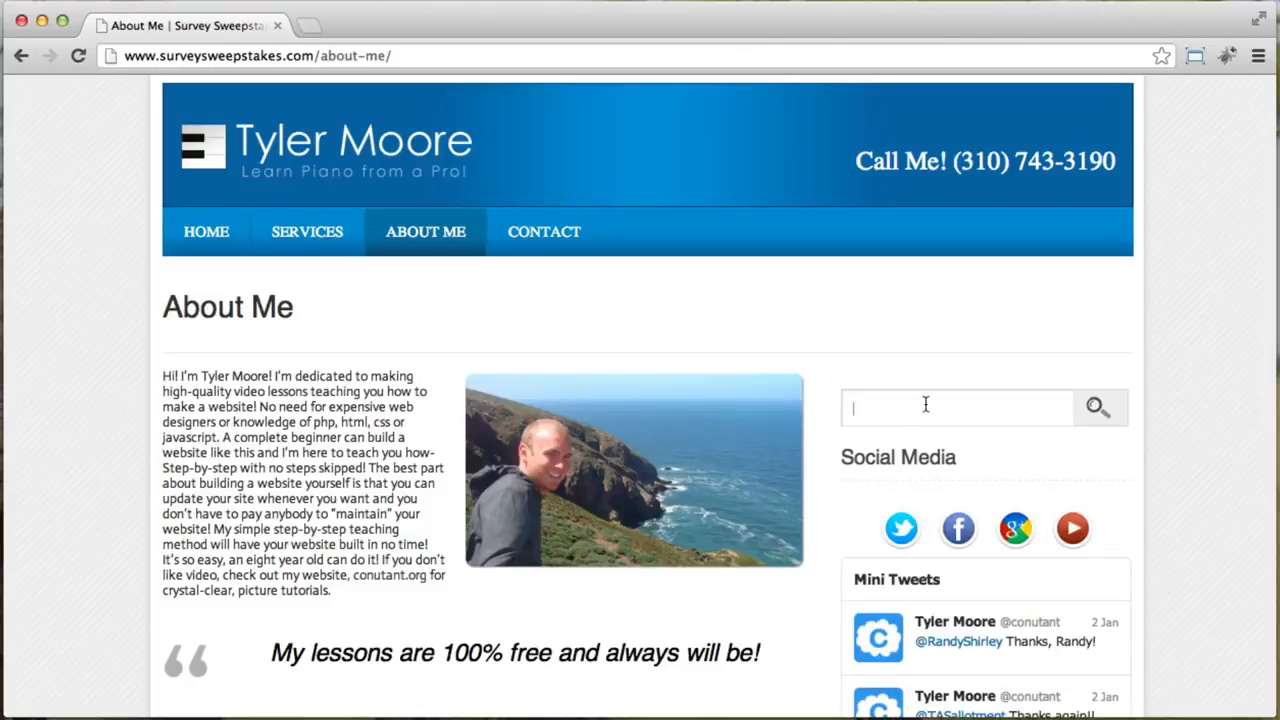
{"action": "scroll", "coordinate": [925, 404], "scroll_direction": "down", "scroll_amount": 2}
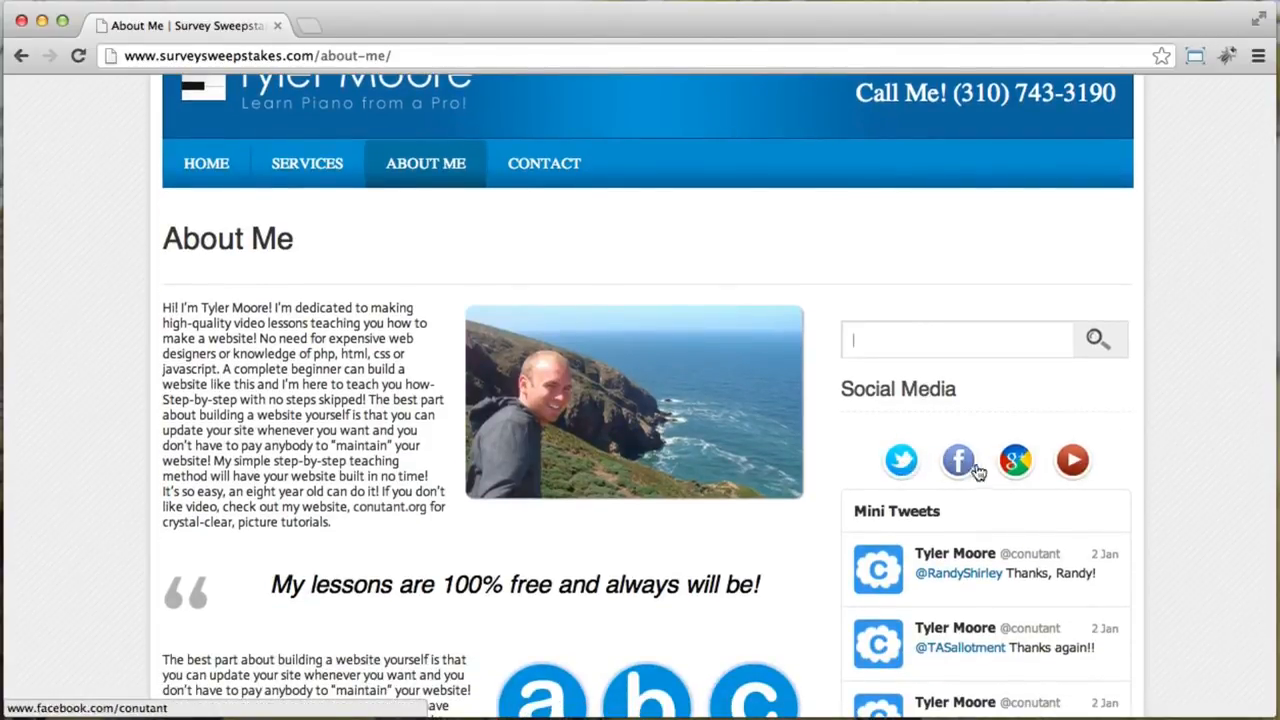
{"action": "scroll", "coordinate": [1060, 457], "scroll_direction": "down", "scroll_amount": 3}
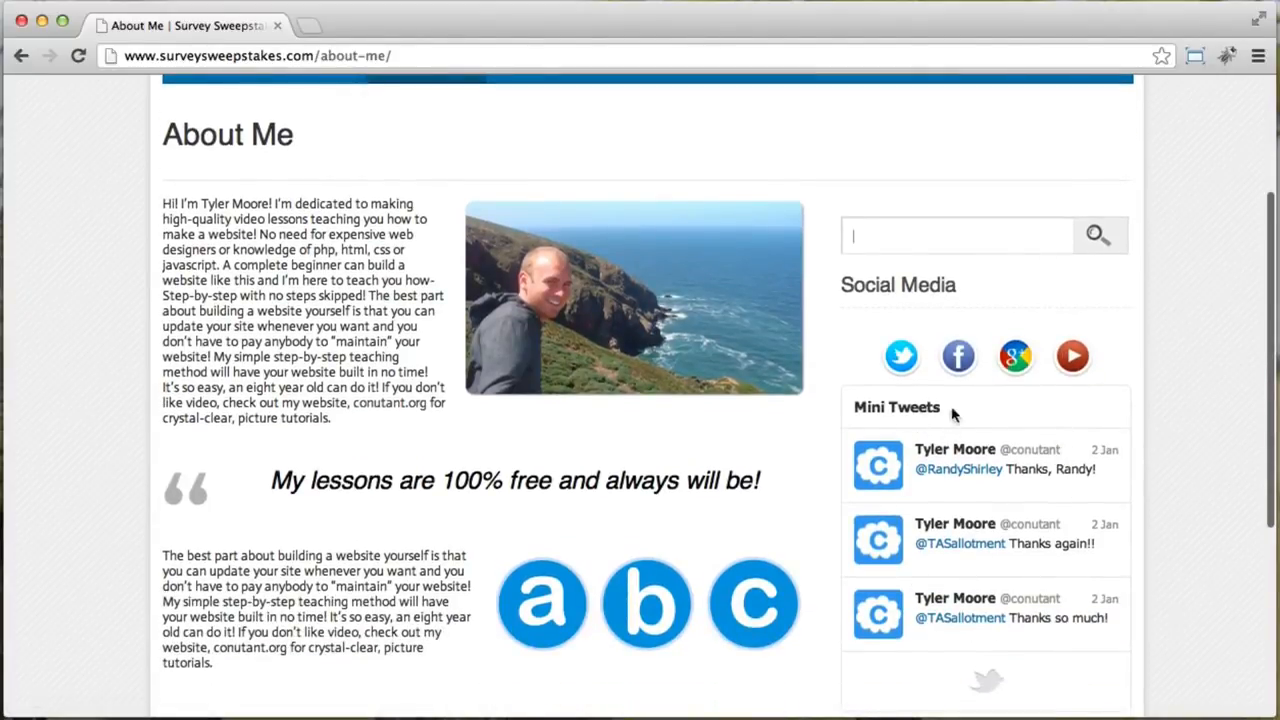
{"action": "scroll", "coordinate": [969, 594], "scroll_direction": "down", "scroll_amount": 1}
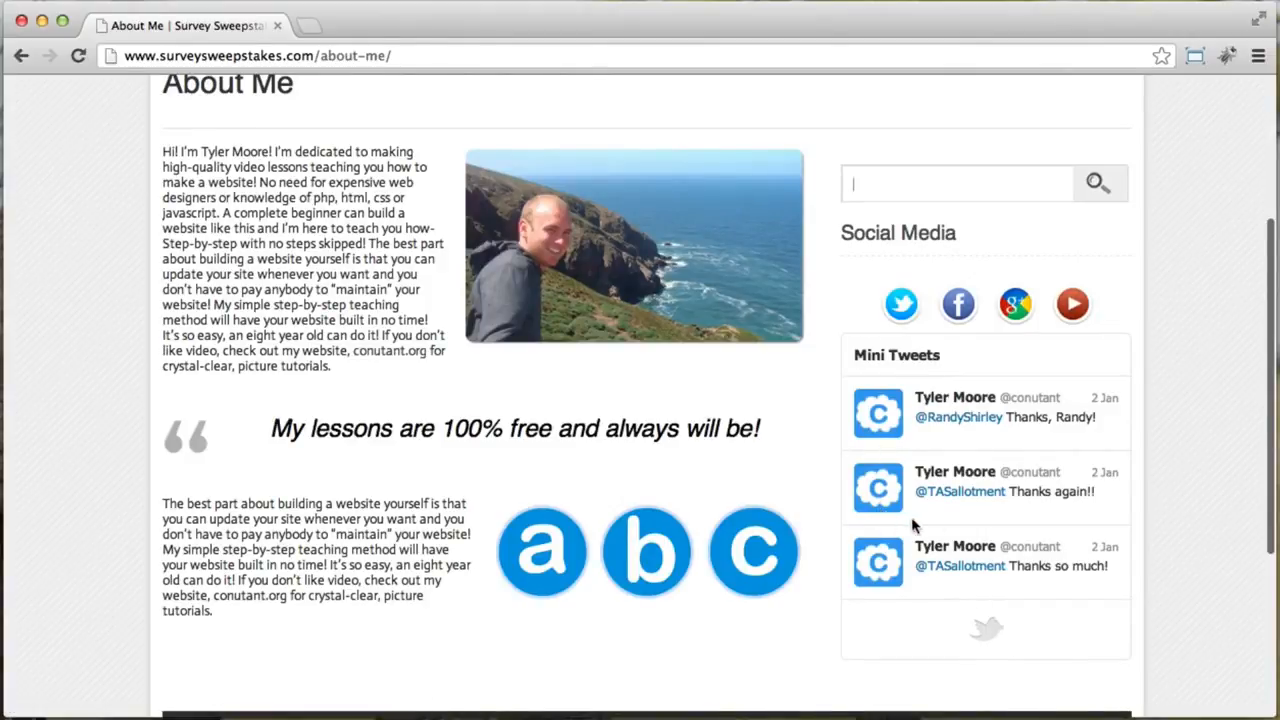
{"action": "scroll", "coordinate": [940, 485], "scroll_direction": "down", "scroll_amount": 4}
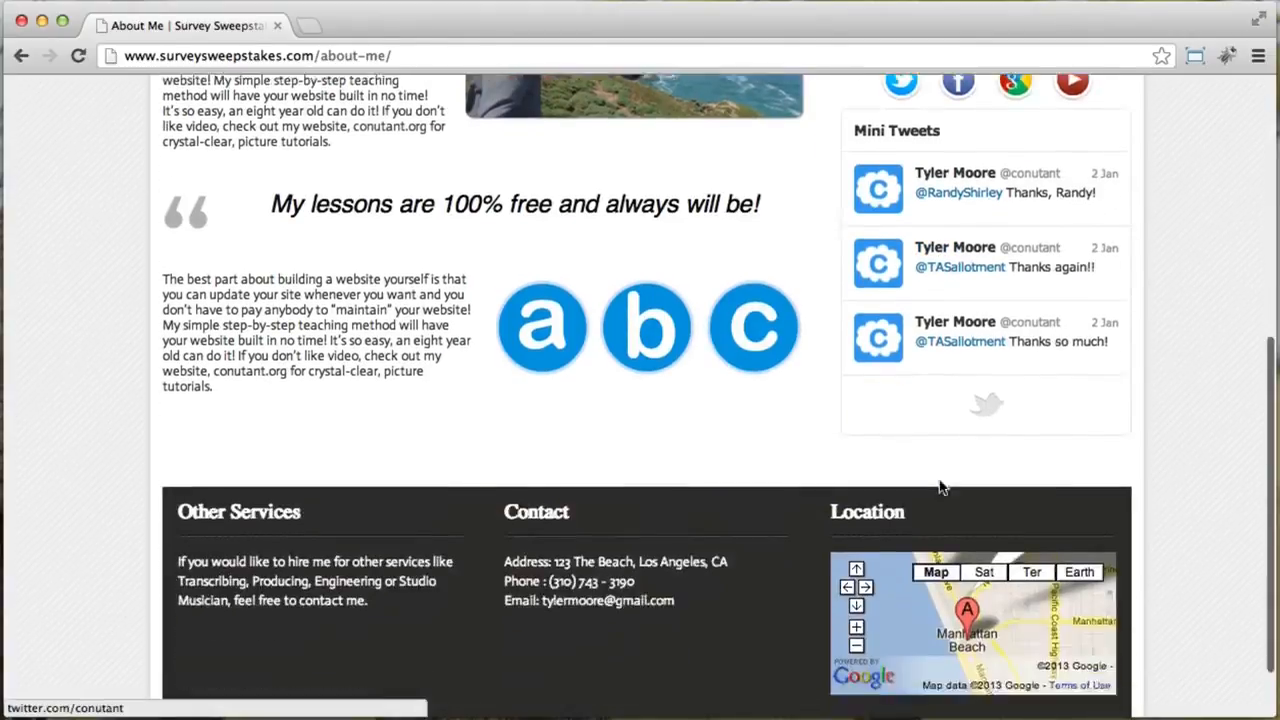
{"action": "scroll", "coordinate": [940, 486], "scroll_direction": "up", "scroll_amount": 10}
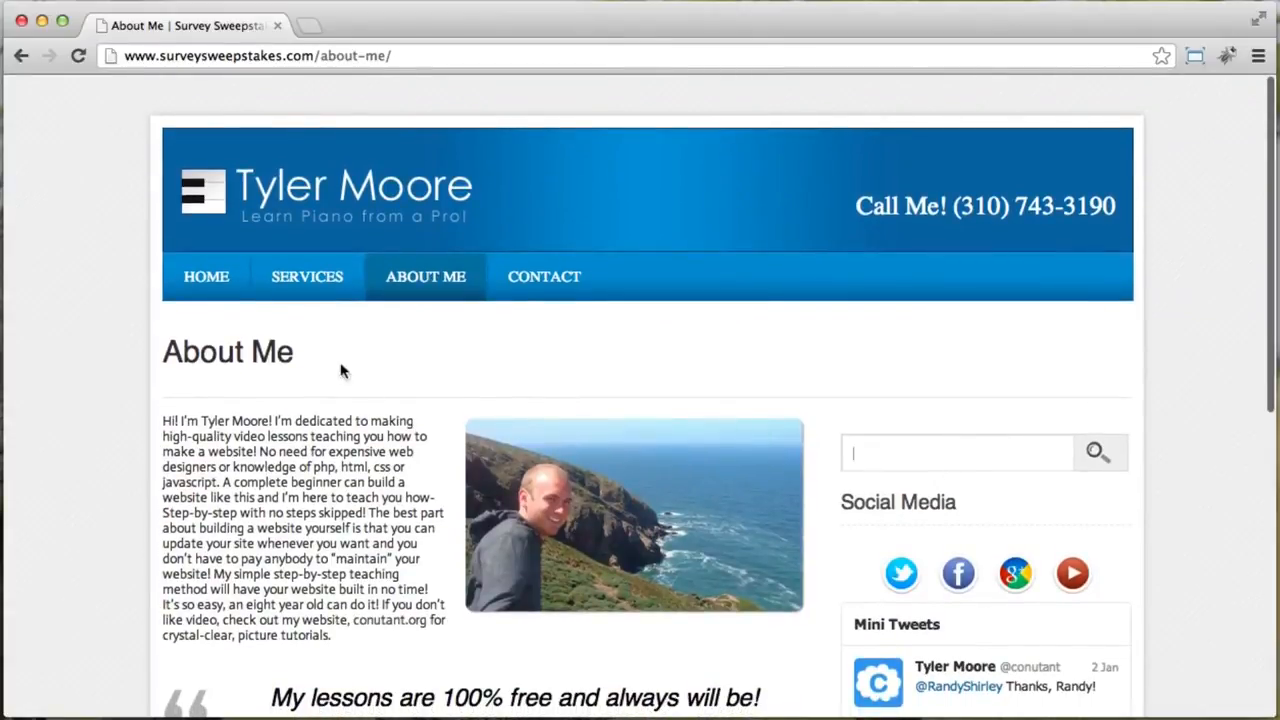
Step: Open Services and review the Lessons $60/hr, Mixing $200/hr and Producing $1500/hr pricing tables
{"action": "left_click", "coordinate": [307, 285]}
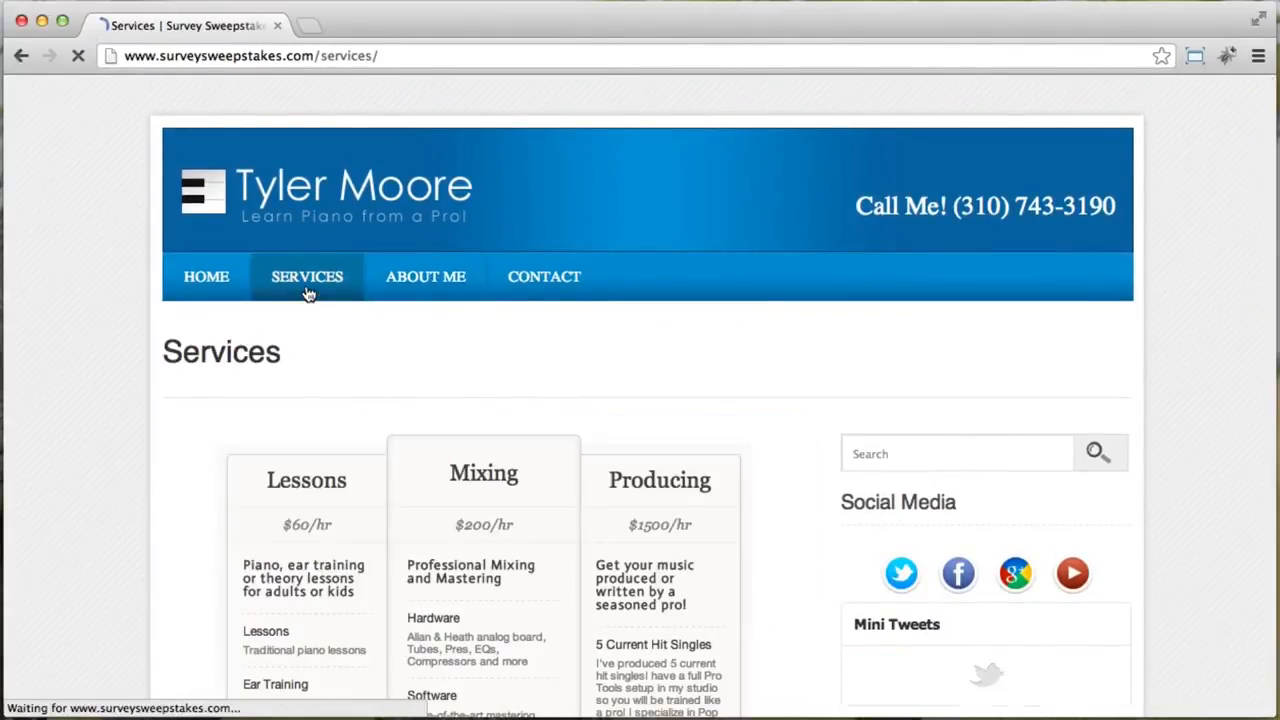
{"action": "scroll", "coordinate": [603, 322], "scroll_direction": "down", "scroll_amount": 3}
{"action": "scroll", "coordinate": [640, 345], "scroll_direction": "down", "scroll_amount": 3}
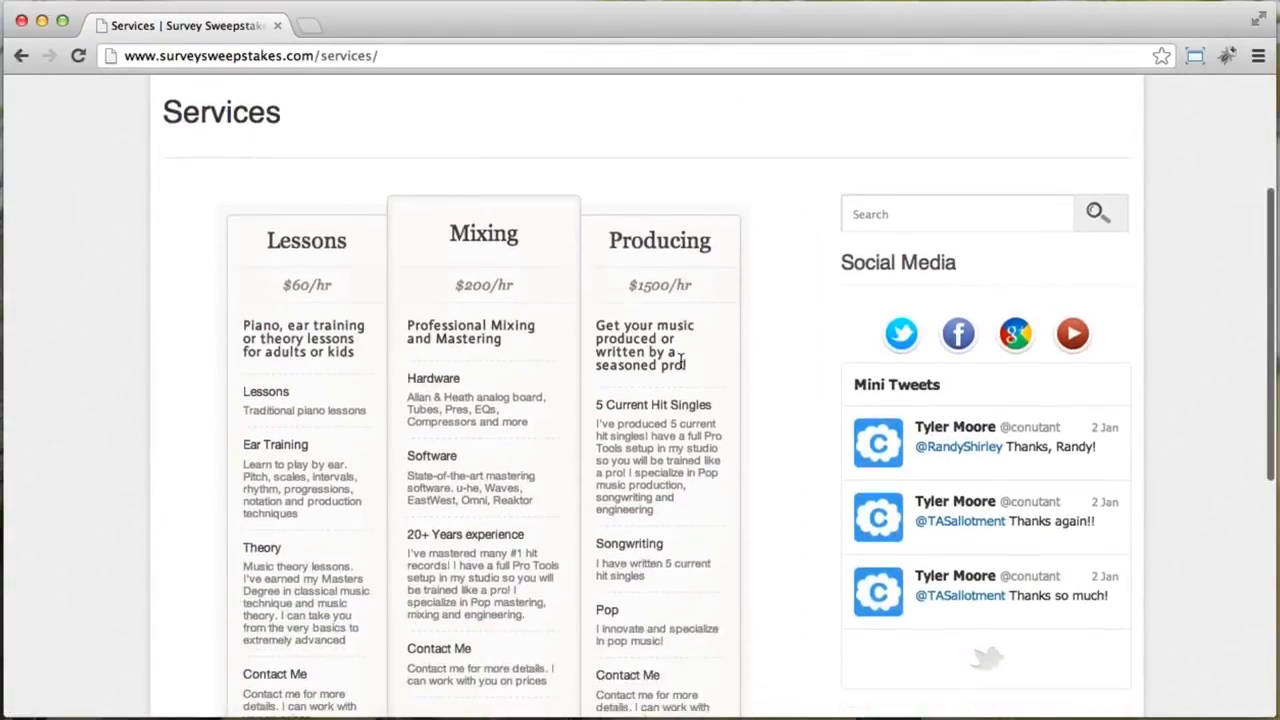
{"action": "scroll", "coordinate": [680, 367], "scroll_direction": "down", "scroll_amount": 3}
{"action": "scroll", "coordinate": [680, 367], "scroll_direction": "up", "scroll_amount": 3}
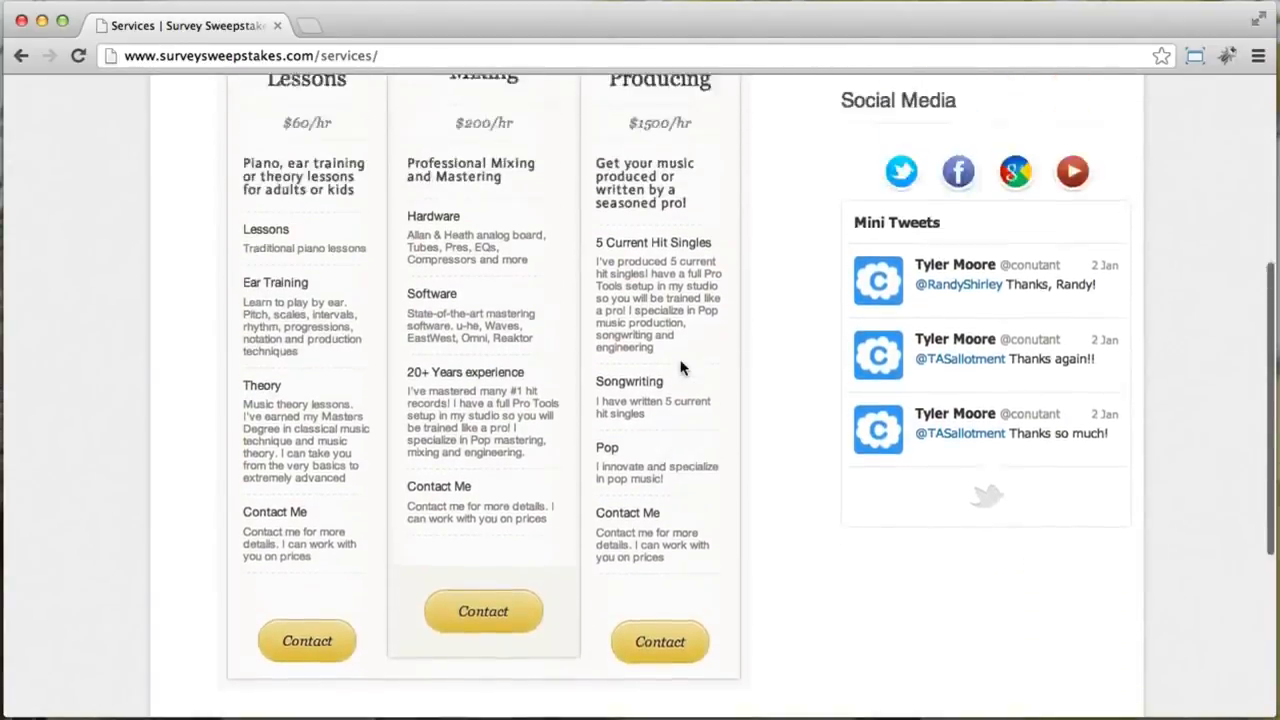
{"action": "scroll", "coordinate": [680, 367], "scroll_direction": "down", "scroll_amount": 2}
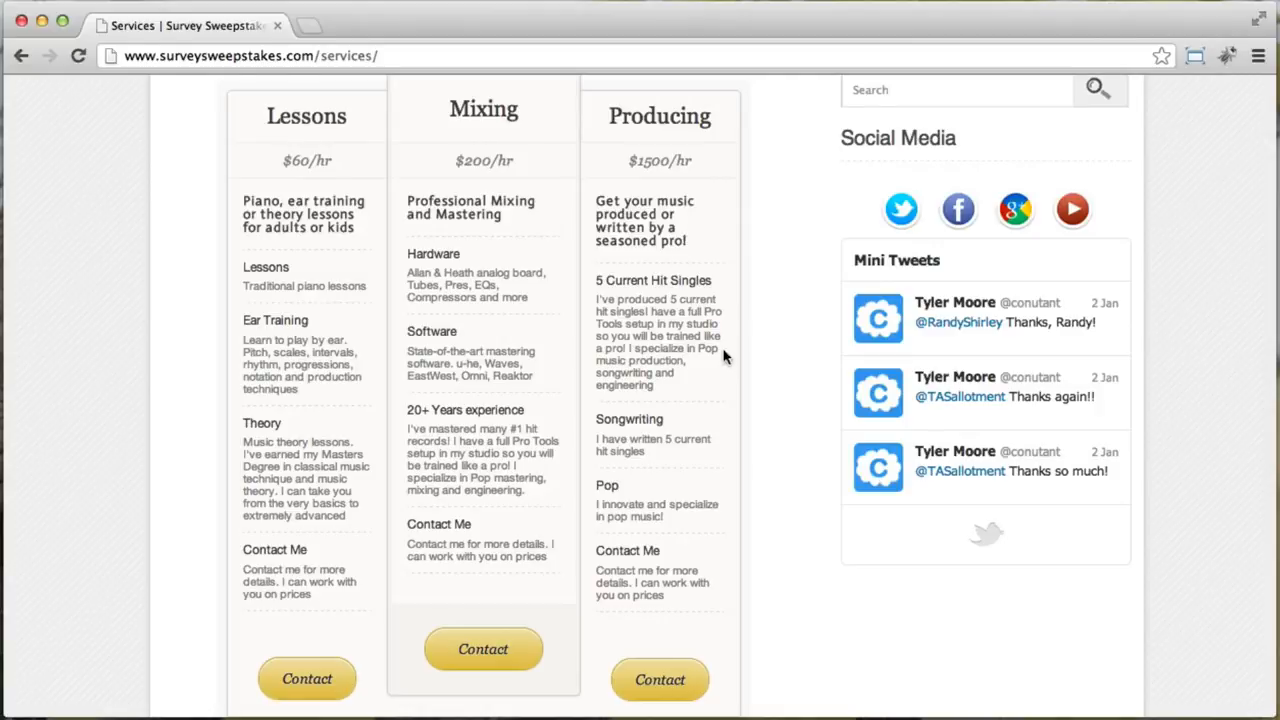
{"action": "scroll", "coordinate": [711, 340], "scroll_direction": "up", "scroll_amount": 4}
{"action": "scroll", "coordinate": [711, 340], "scroll_direction": "down", "scroll_amount": 7}
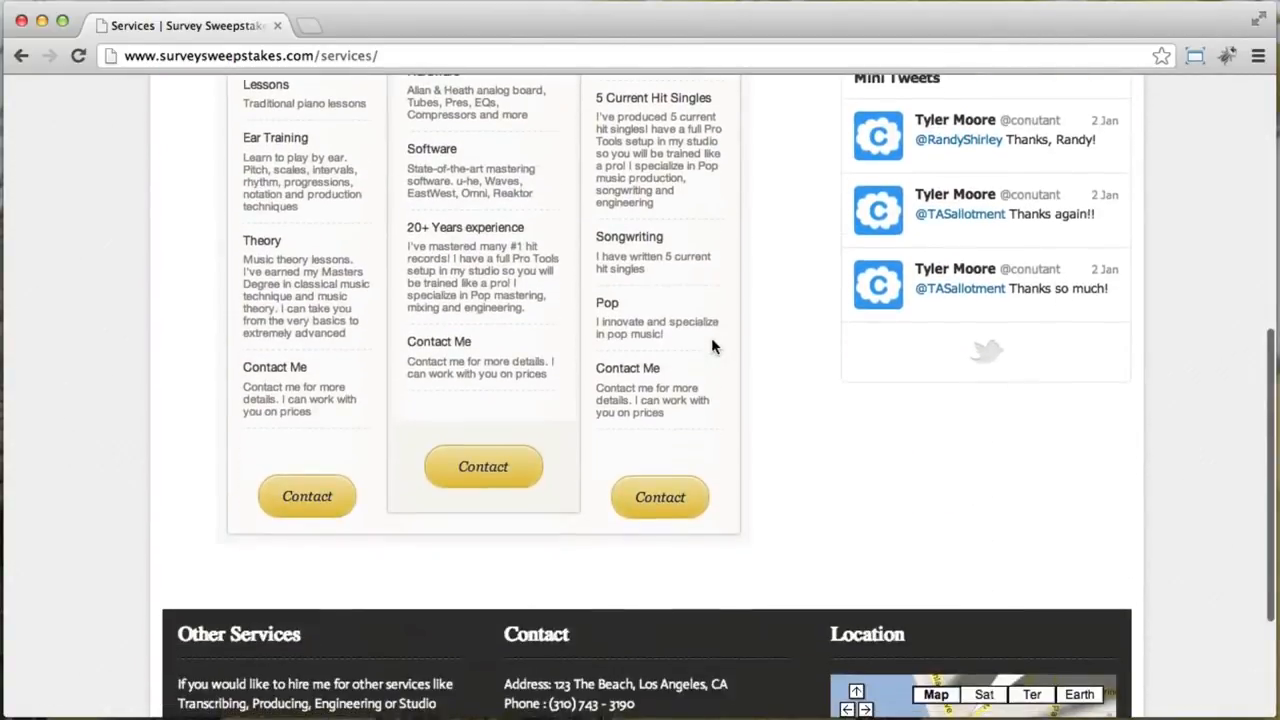
{"action": "scroll", "coordinate": [711, 340], "scroll_direction": "up", "scroll_amount": 3}
{"action": "scroll", "coordinate": [712, 340], "scroll_direction": "up", "scroll_amount": 2}
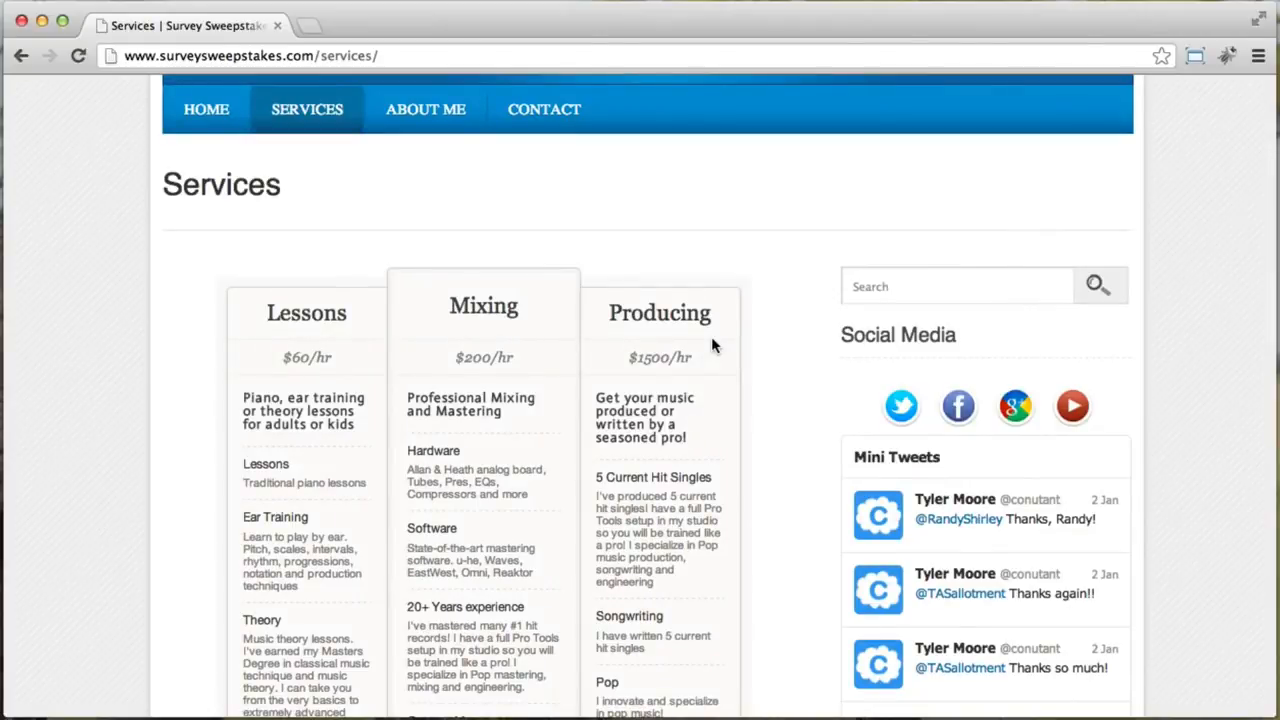
{"action": "scroll", "coordinate": [712, 342], "scroll_direction": "down", "scroll_amount": 6}
{"action": "scroll", "coordinate": [712, 342], "scroll_direction": "up", "scroll_amount": 7}
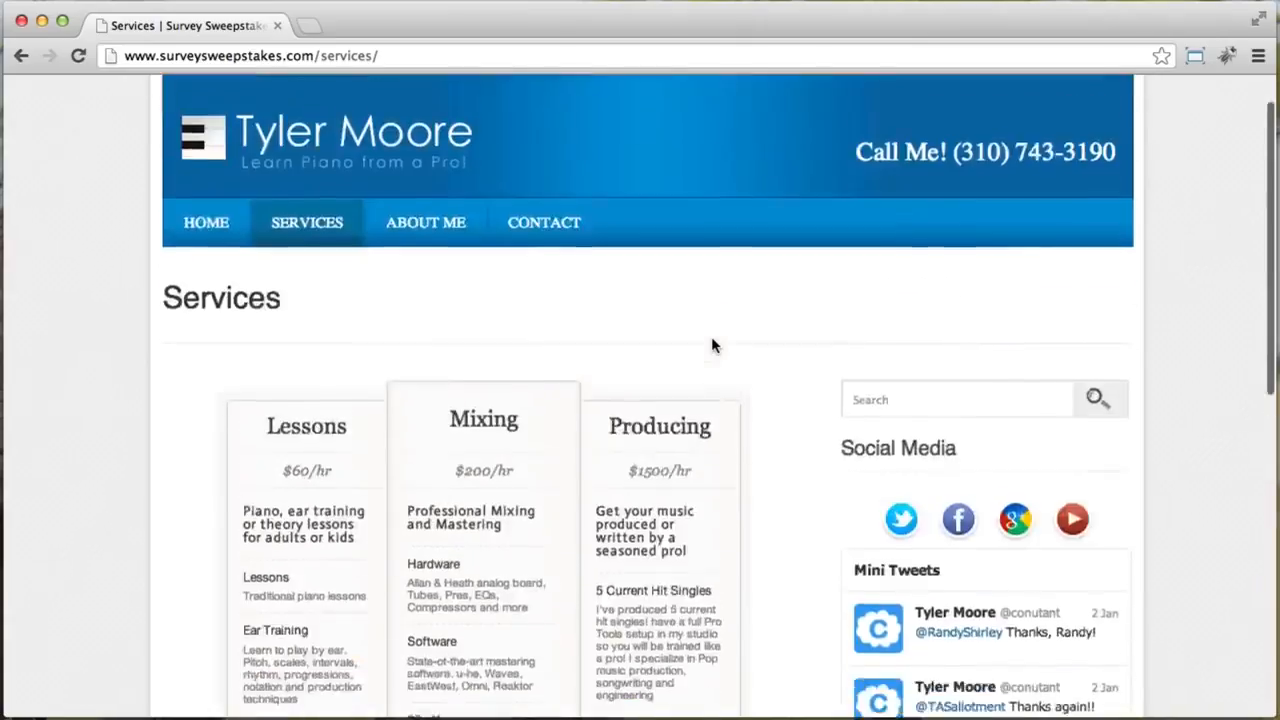
{"action": "scroll", "coordinate": [709, 346], "scroll_direction": "down", "scroll_amount": 5}
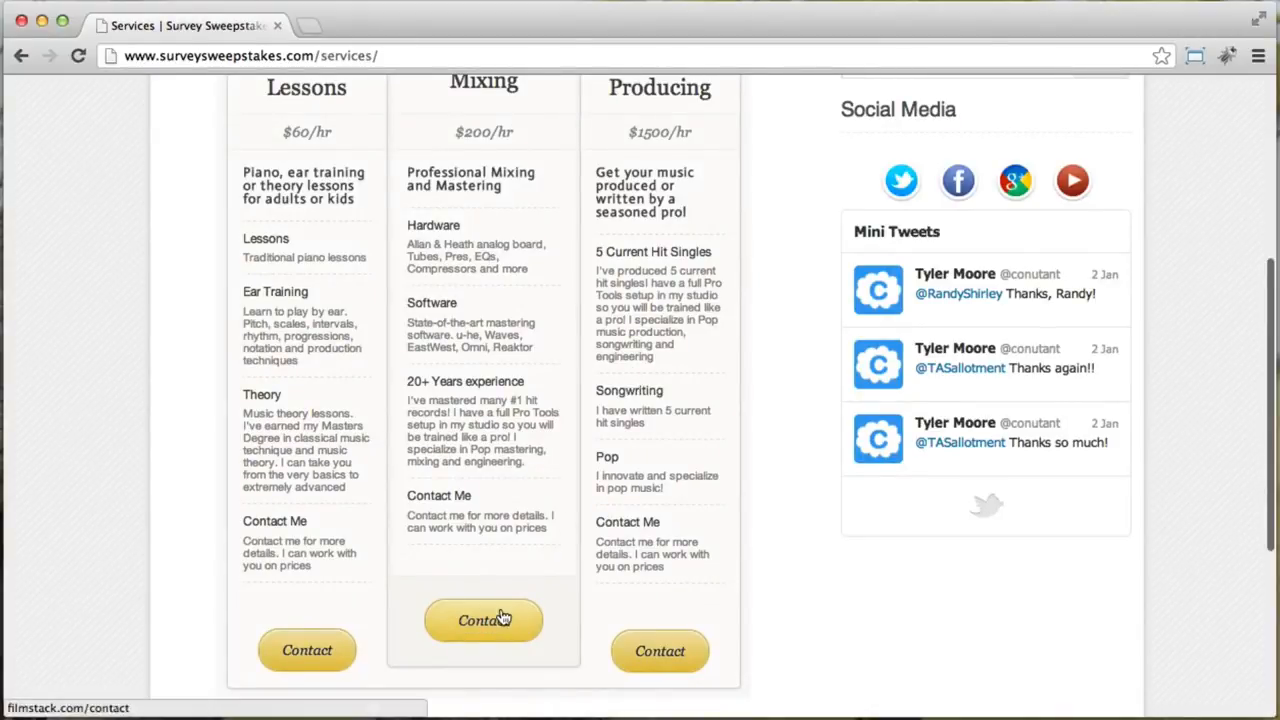
{"action": "scroll", "coordinate": [530, 500], "scroll_direction": "up", "scroll_amount": 5}
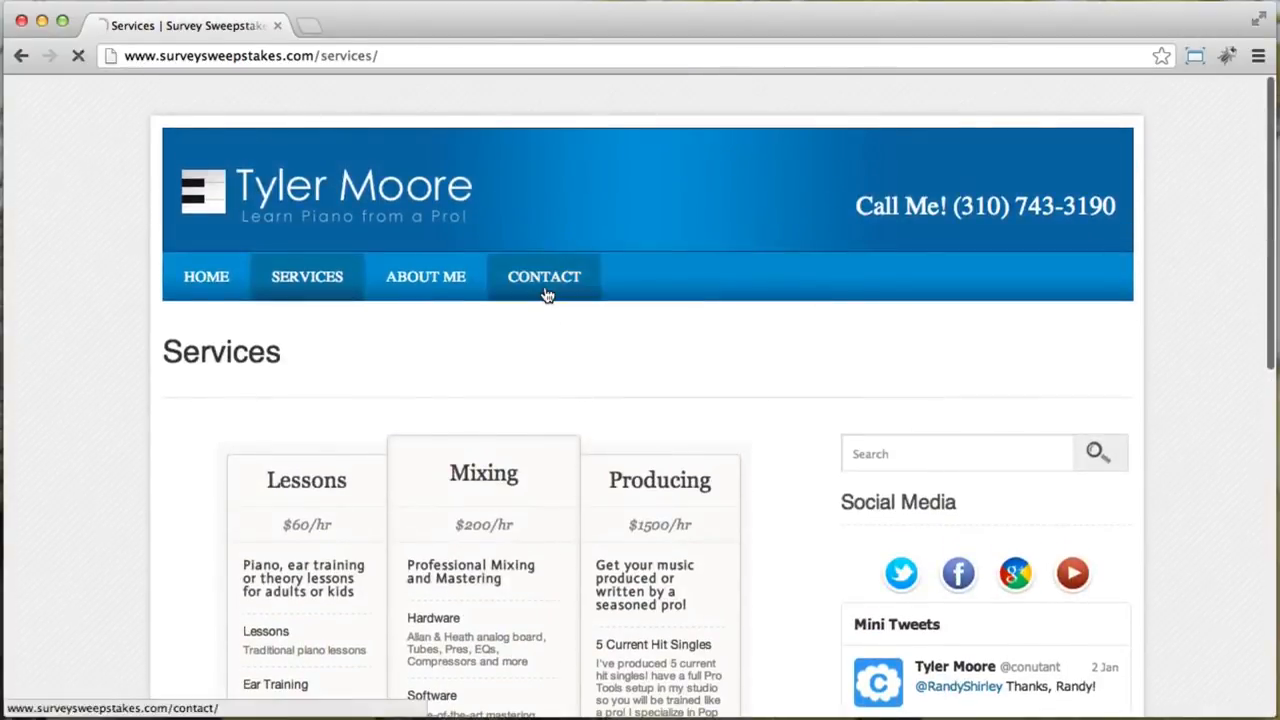
{"action": "left_click", "coordinate": [543, 288]}
{"action": "scroll", "coordinate": [582, 330], "scroll_direction": "down", "scroll_amount": 2}
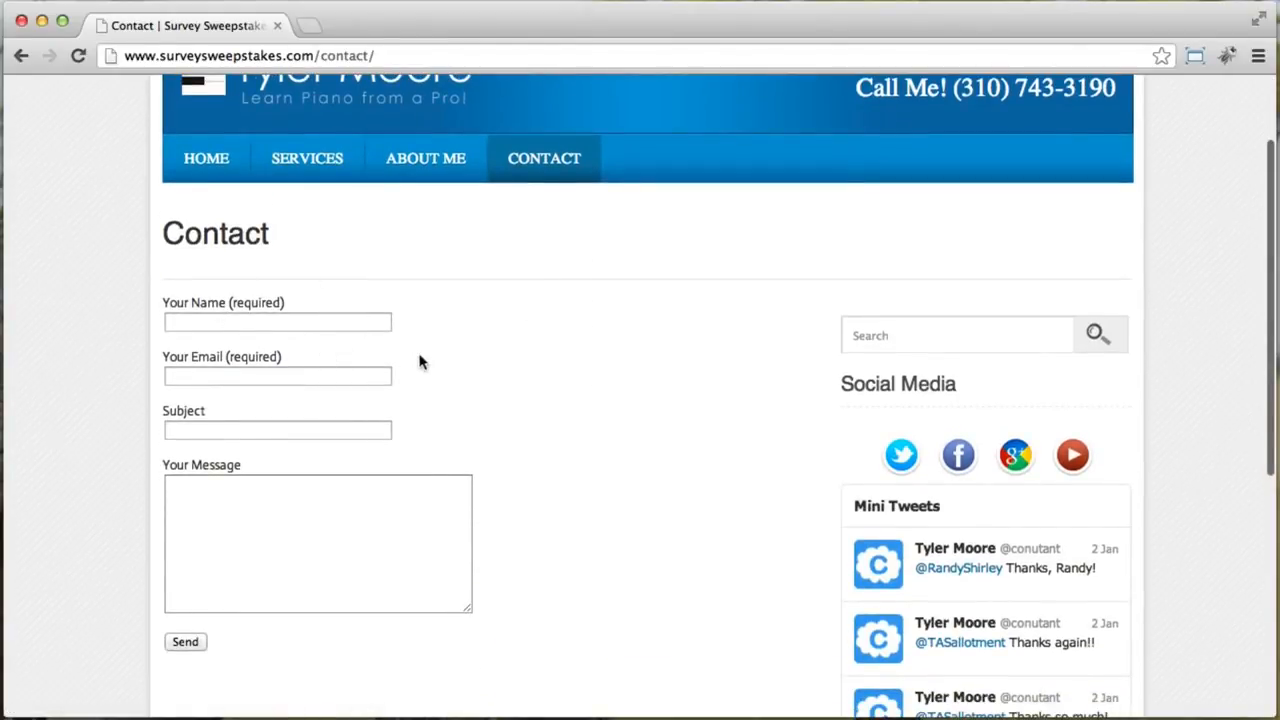
{"action": "scroll", "coordinate": [420, 362], "scroll_direction": "up", "scroll_amount": 2}
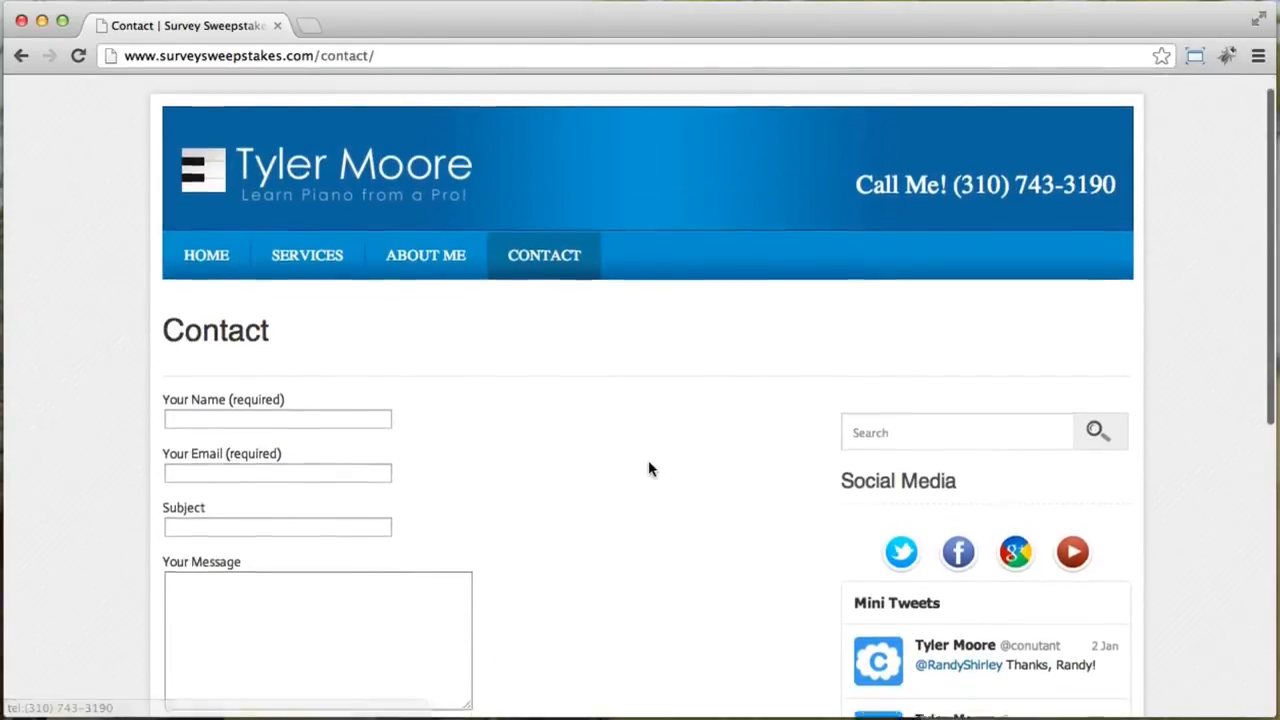
{"action": "scroll", "coordinate": [655, 466], "scroll_direction": "down", "scroll_amount": 2}
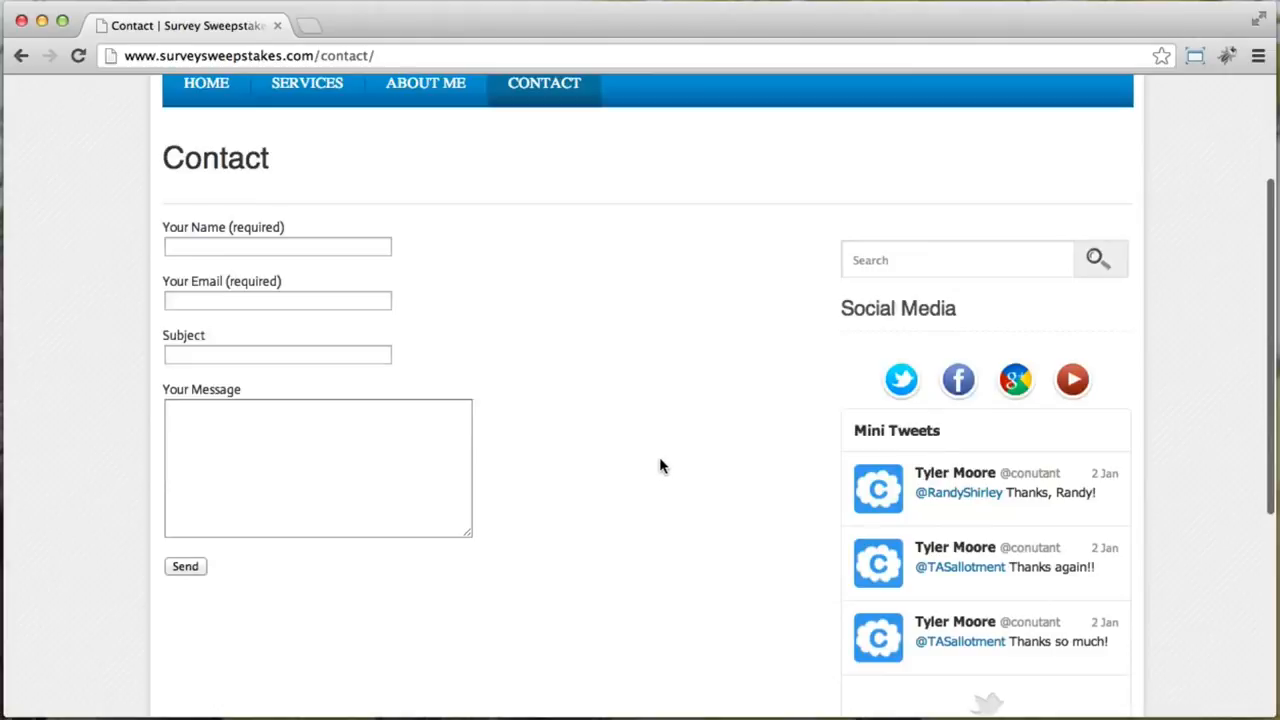
{"action": "left_click", "coordinate": [270, 466]}
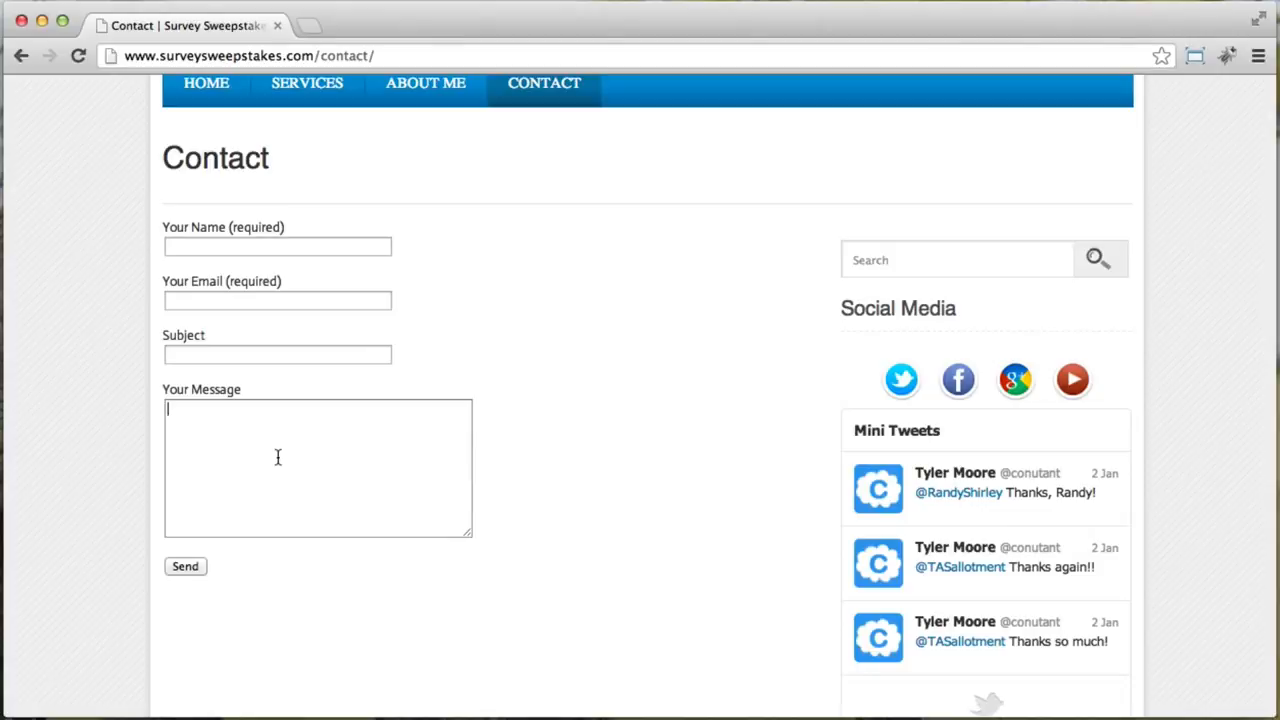
{"action": "scroll", "coordinate": [514, 432], "scroll_direction": "up", "scroll_amount": 2}
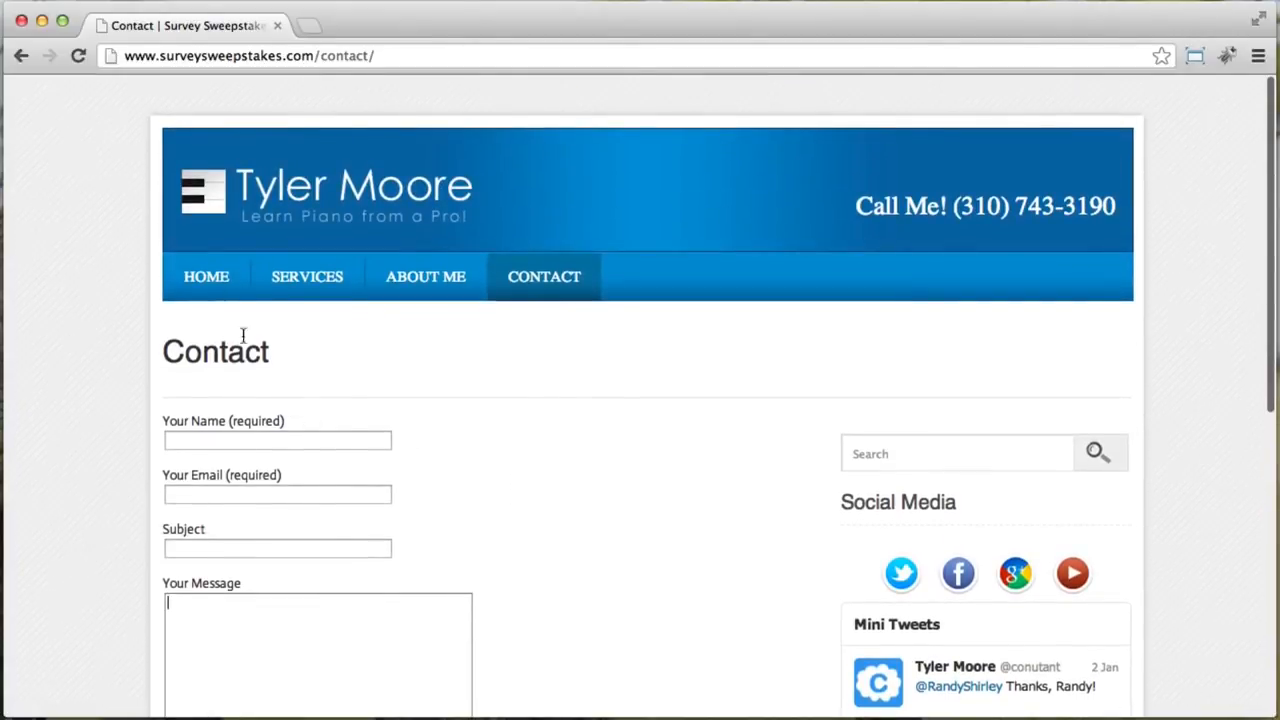
{"action": "left_click", "coordinate": [220, 286]}
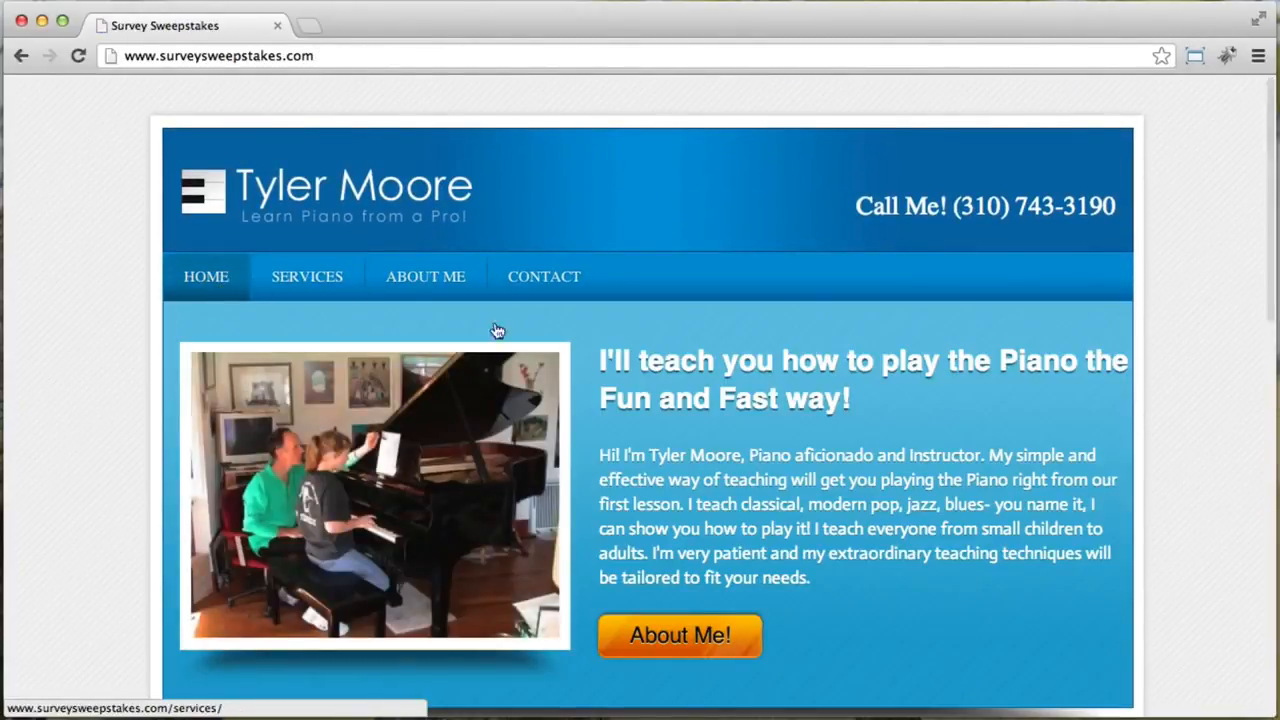
{"action": "scroll", "coordinate": [869, 400], "scroll_direction": "down", "scroll_amount": 7}
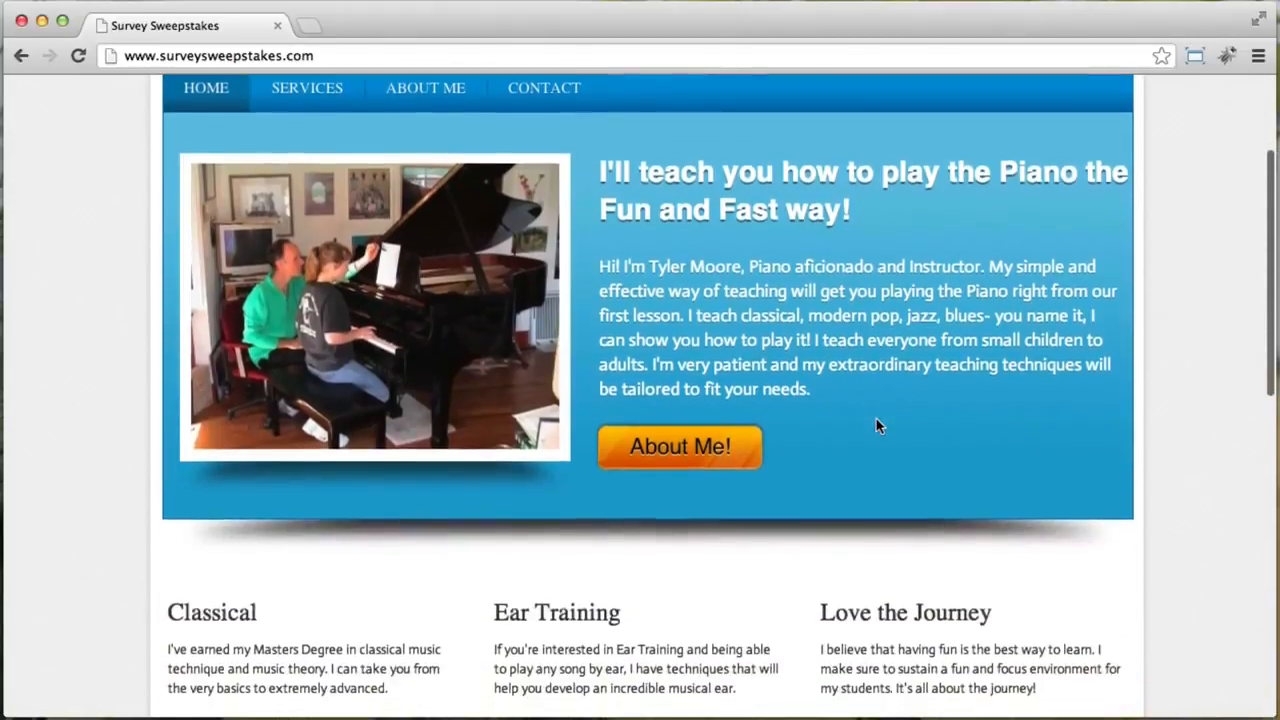
{"action": "scroll", "coordinate": [873, 418], "scroll_direction": "down", "scroll_amount": 2}
{"action": "scroll", "coordinate": [872, 416], "scroll_direction": "up", "scroll_amount": 9}
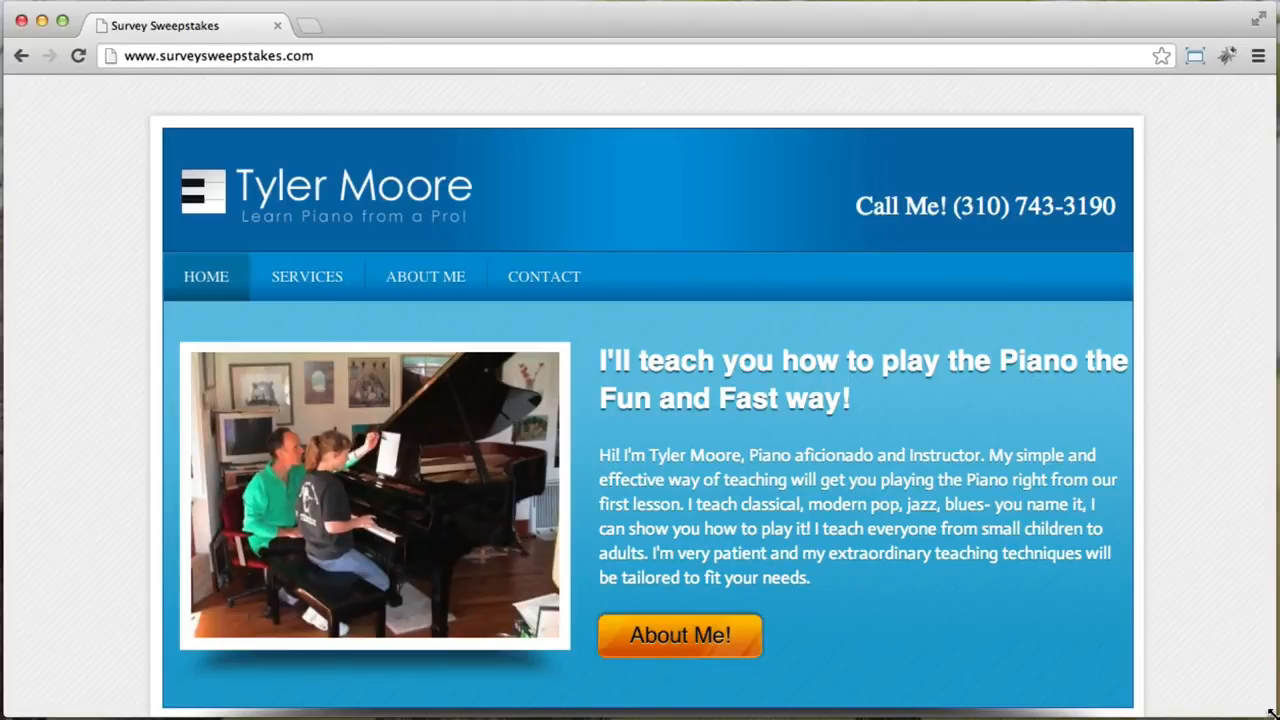
Step: Shrink Chrome to preview the mobile layout, then restore the window to 1248 x 702
{"action": "left_click_drag", "start_coordinate": [1270, 712], "coordinate": [453, 680]}
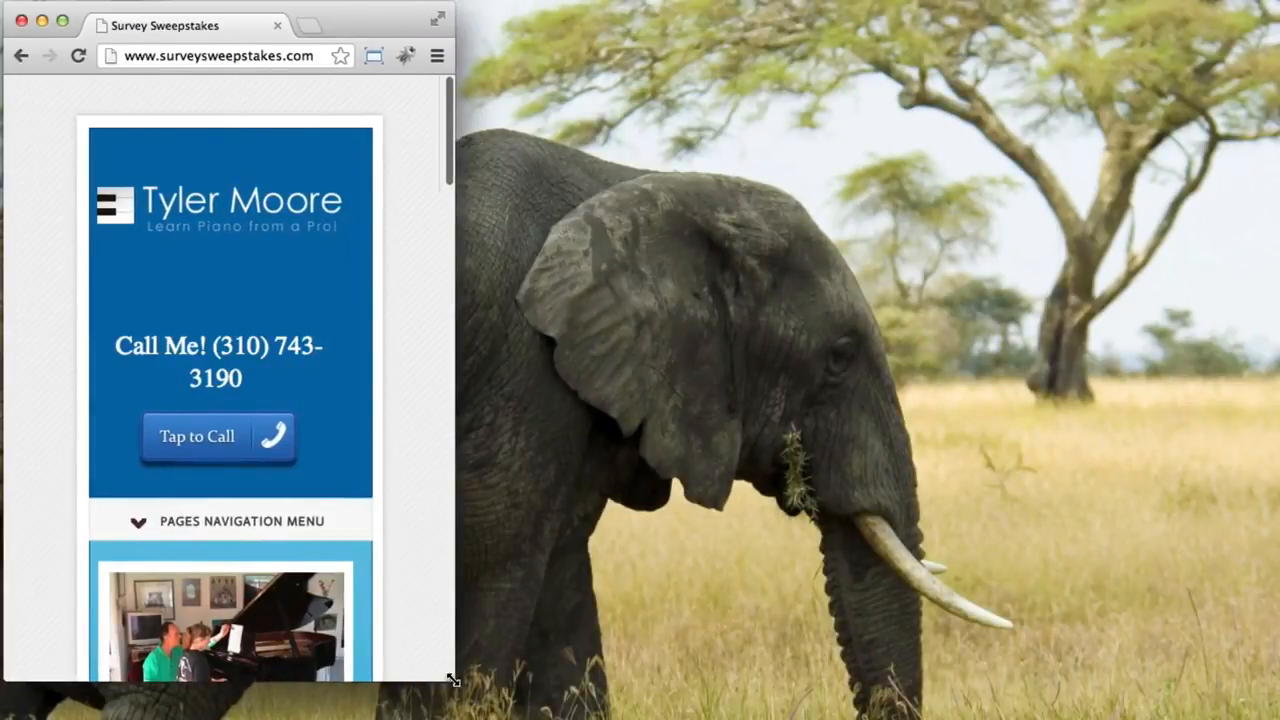
{"action": "scroll", "coordinate": [369, 240], "scroll_direction": "down", "scroll_amount": 1}
{"action": "scroll", "coordinate": [369, 240], "scroll_direction": "down", "scroll_amount": 5}
{"action": "scroll", "coordinate": [374, 249], "scroll_direction": "up", "scroll_amount": 5}
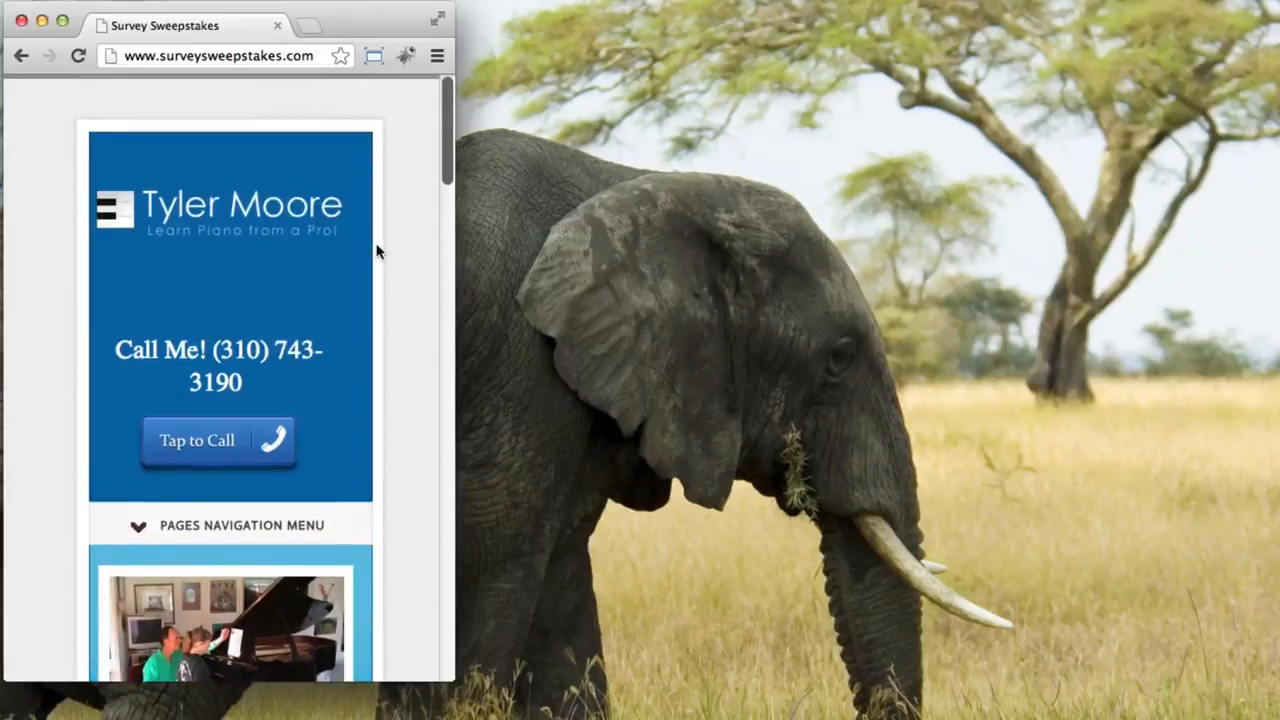
{"action": "scroll", "coordinate": [397, 289], "scroll_direction": "down", "scroll_amount": 10}
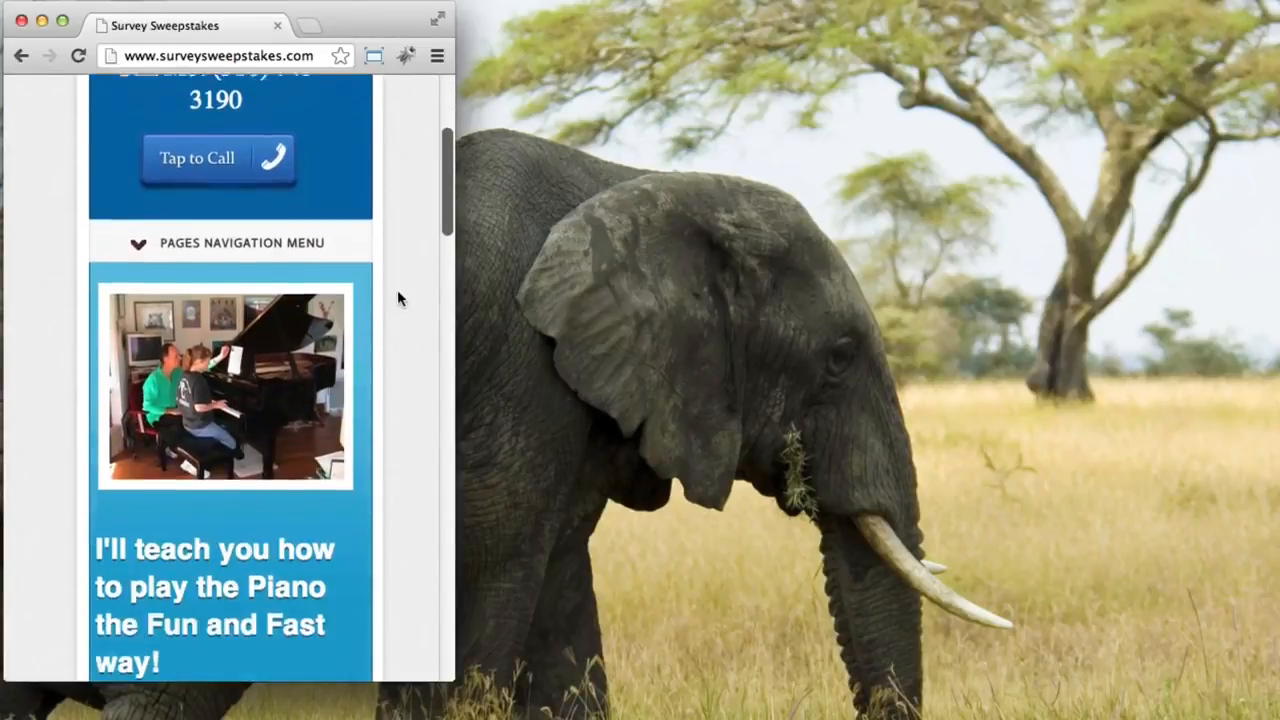
{"action": "scroll", "coordinate": [397, 289], "scroll_direction": "down", "scroll_amount": 20}
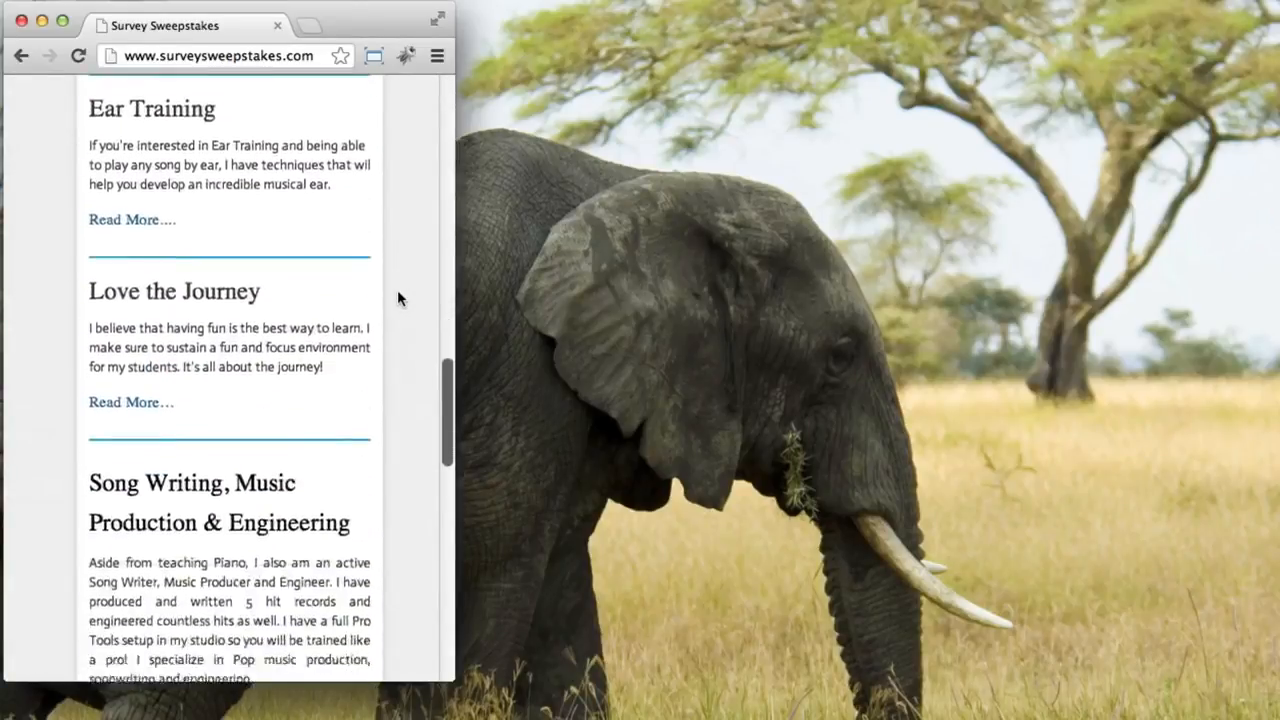
{"action": "scroll", "coordinate": [397, 289], "scroll_direction": "down", "scroll_amount": 5}
{"action": "scroll", "coordinate": [397, 289], "scroll_direction": "up", "scroll_amount": 20}
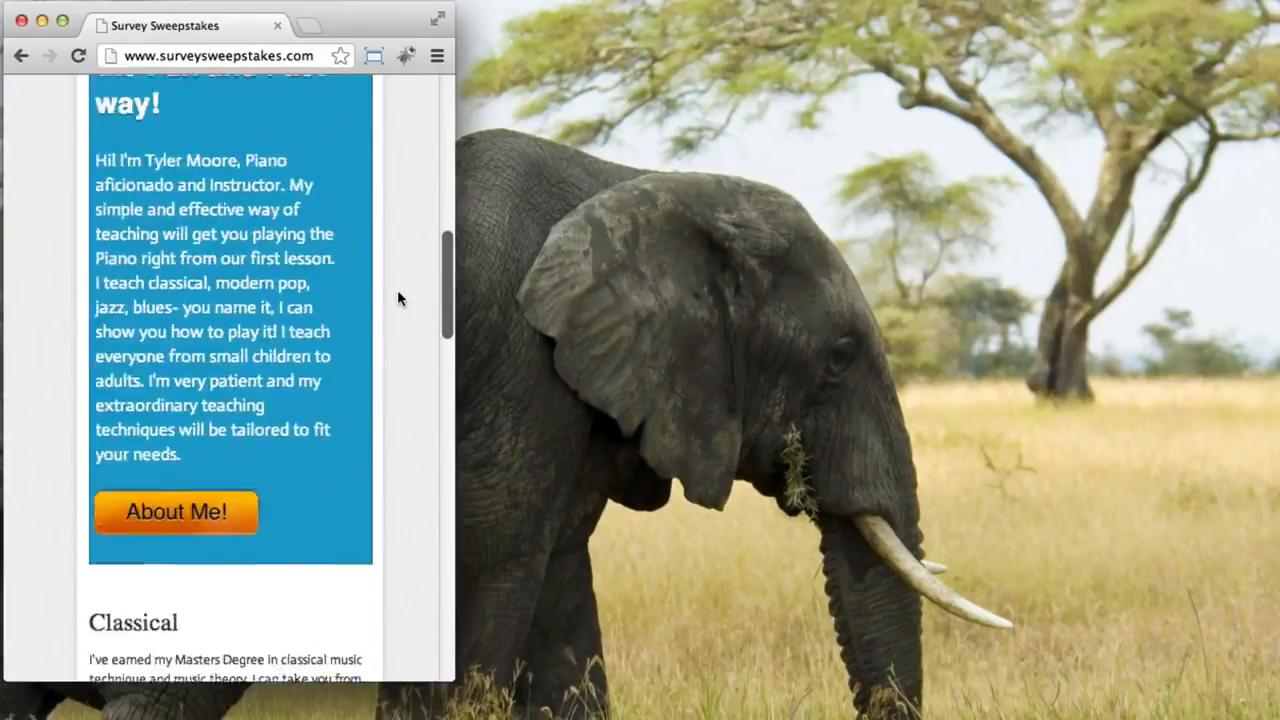
{"action": "left_click", "coordinate": [375, 57]}
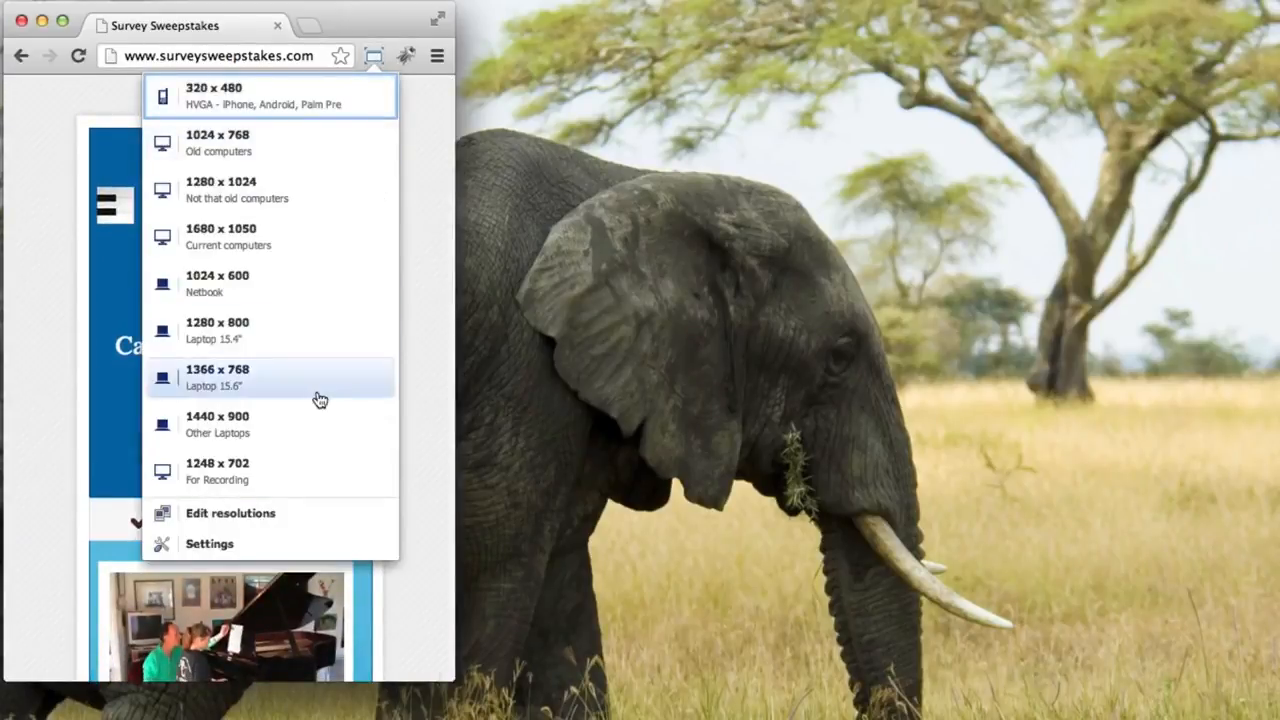
{"action": "left_click", "coordinate": [257, 485]}
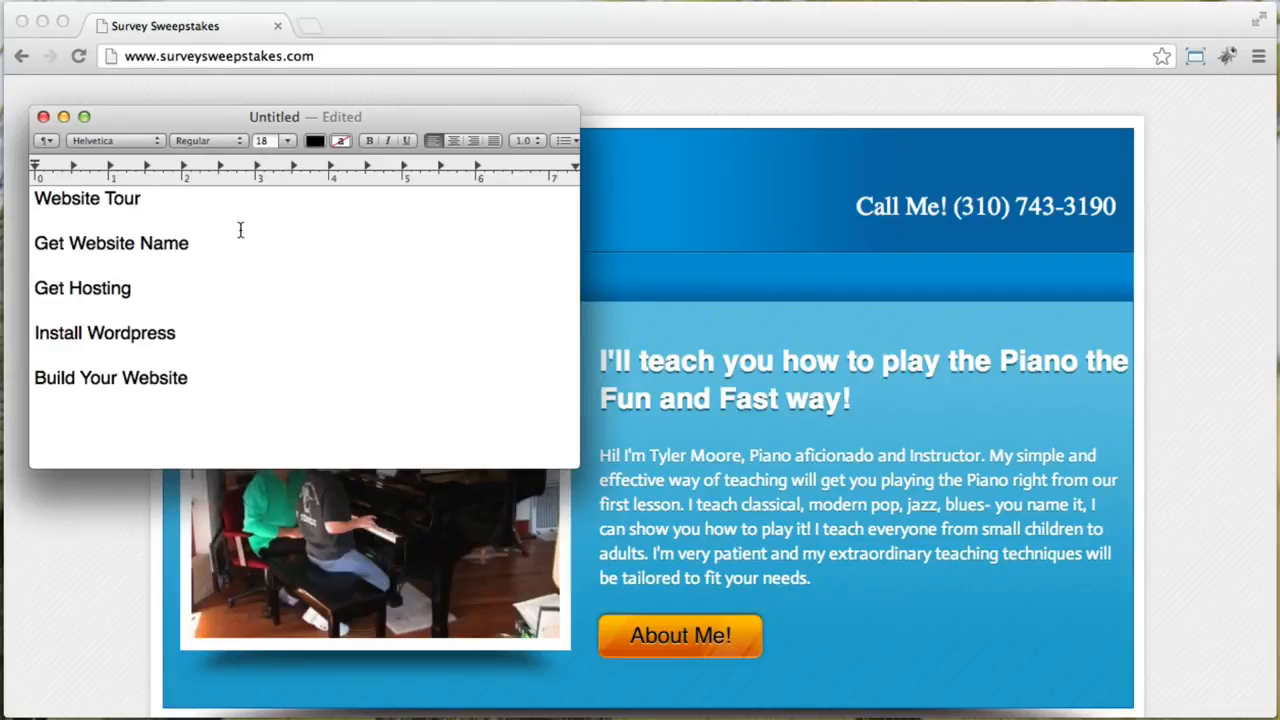
{"action": "type", "text": "- Done!"}
{"action": "left_click", "coordinate": [238, 250]}
{"action": "type", "text": "www.YourWebsuit"}
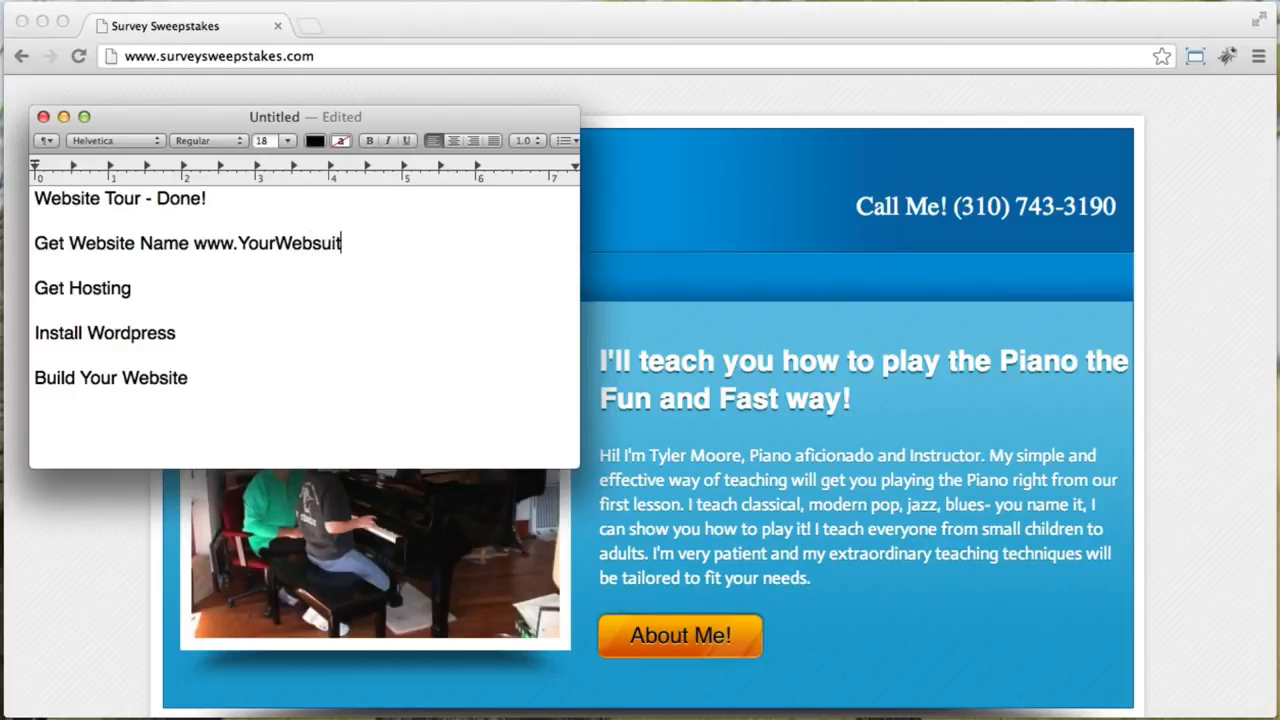
{"action": "key", "text": "BackSpace"}
{"action": "key", "text": "BackSpace"}
{"action": "key", "text": "BackSpace"}
{"action": "type", "text": "ite.com"}
{"action": "left_click", "coordinate": [190, 243]}
{"action": "type", "text": "-"}
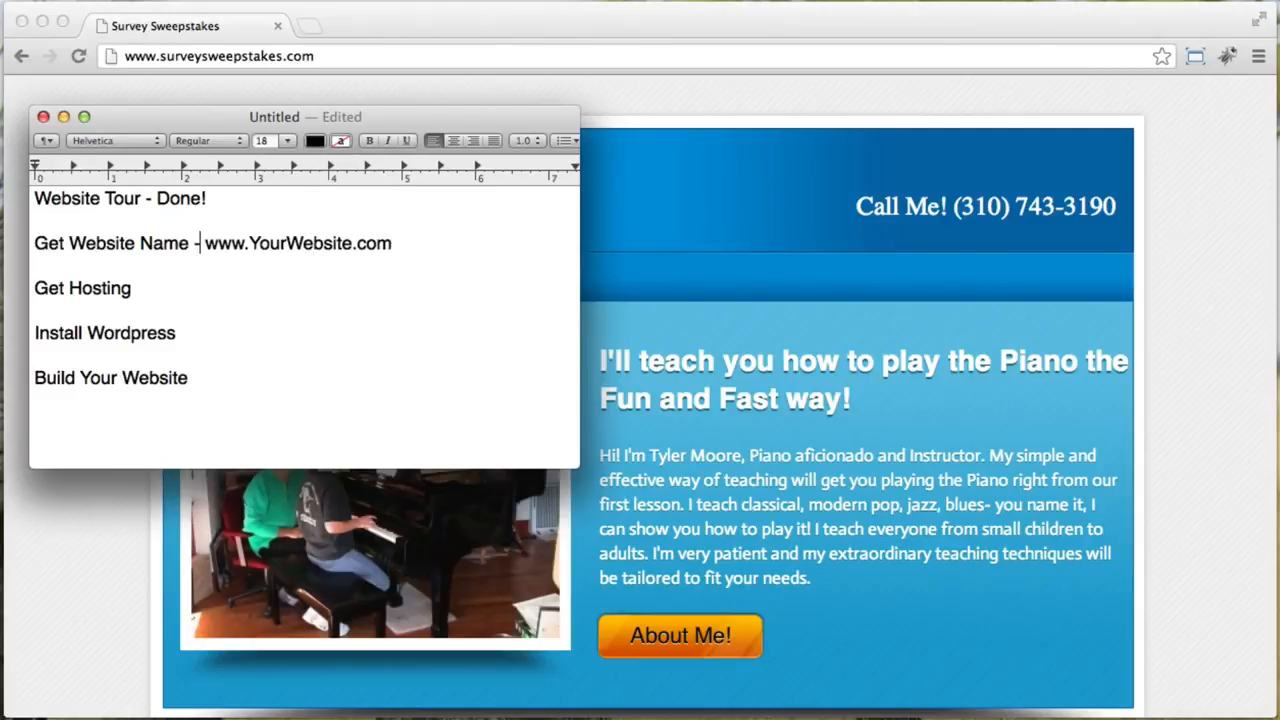
Step: Select the web address and Get Hosting text in the checklist, then clear the selection
{"action": "left_click", "coordinate": [196, 294]}
{"action": "mouse_move", "coordinate": [205, 243]}
{"action": "left_mouse_down"}
{"action": "mouse_move", "coordinate": [399, 253]}
{"action": "mouse_move", "coordinate": [204, 248]}
{"action": "left_mouse_up"}
{"action": "left_click_drag", "start_coordinate": [142, 288], "coordinate": [30, 288]}
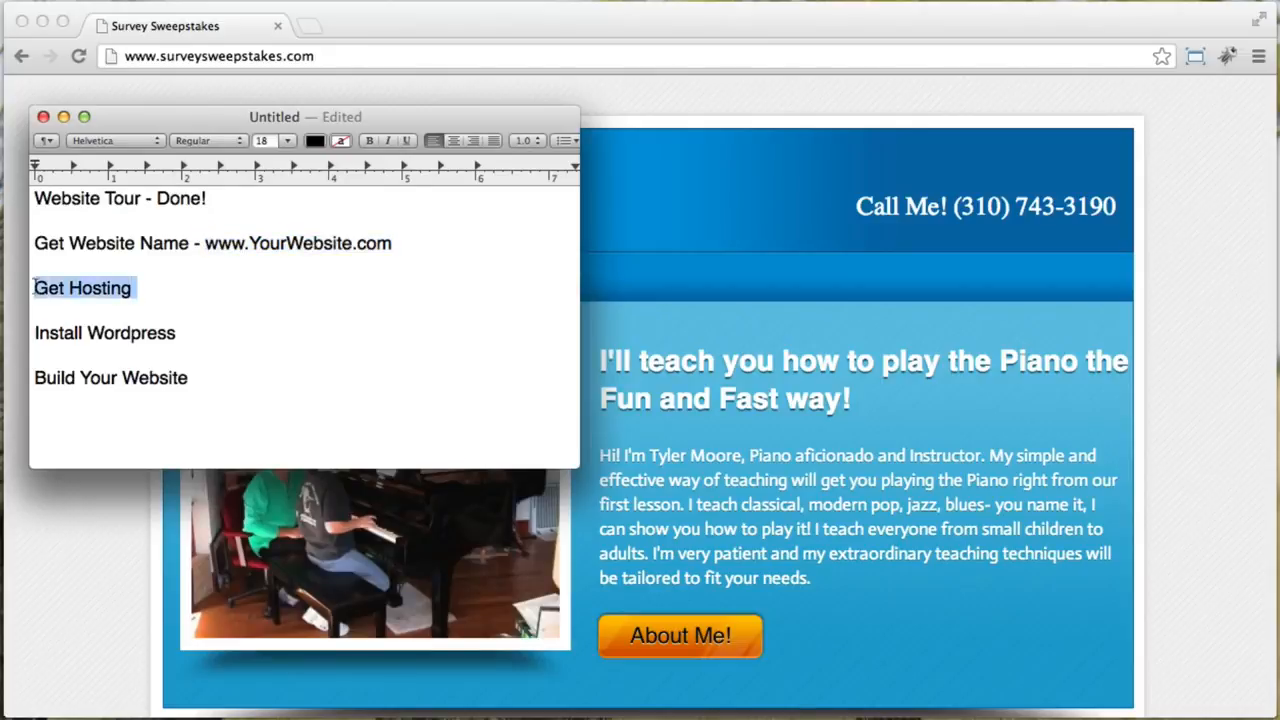
{"action": "left_click", "coordinate": [207, 292]}
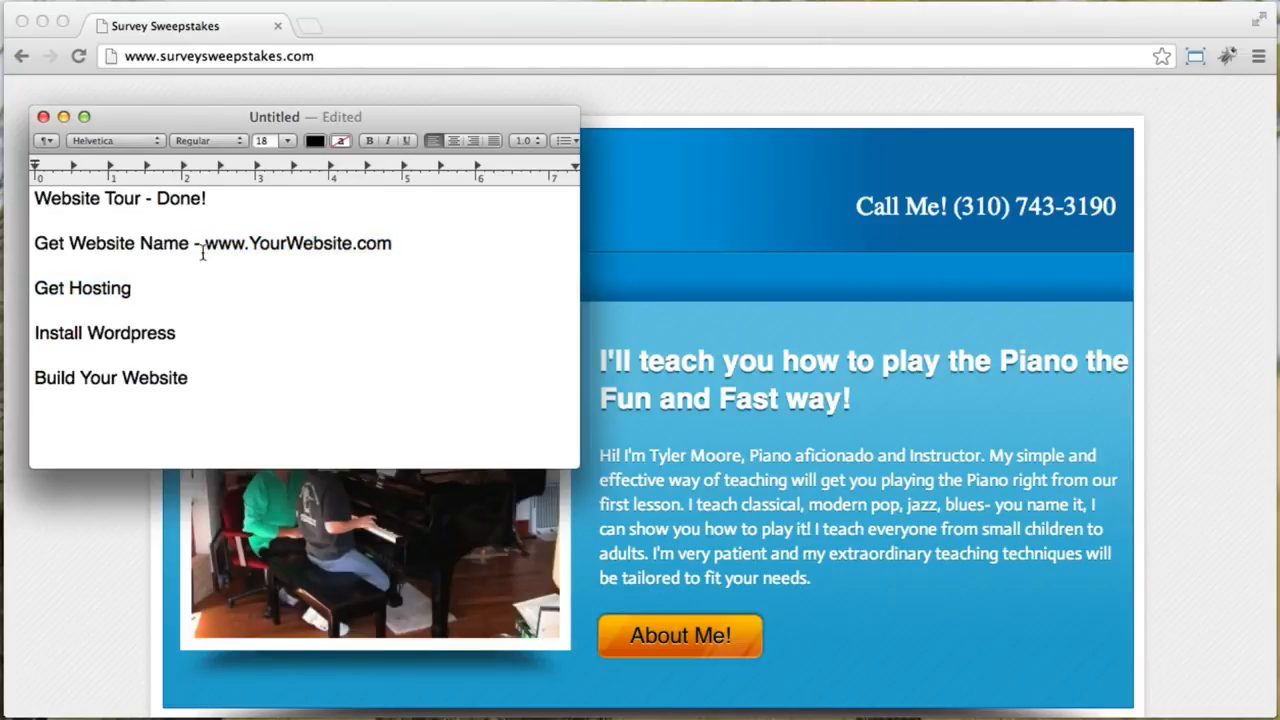
{"action": "double_click", "coordinate": [86, 287]}
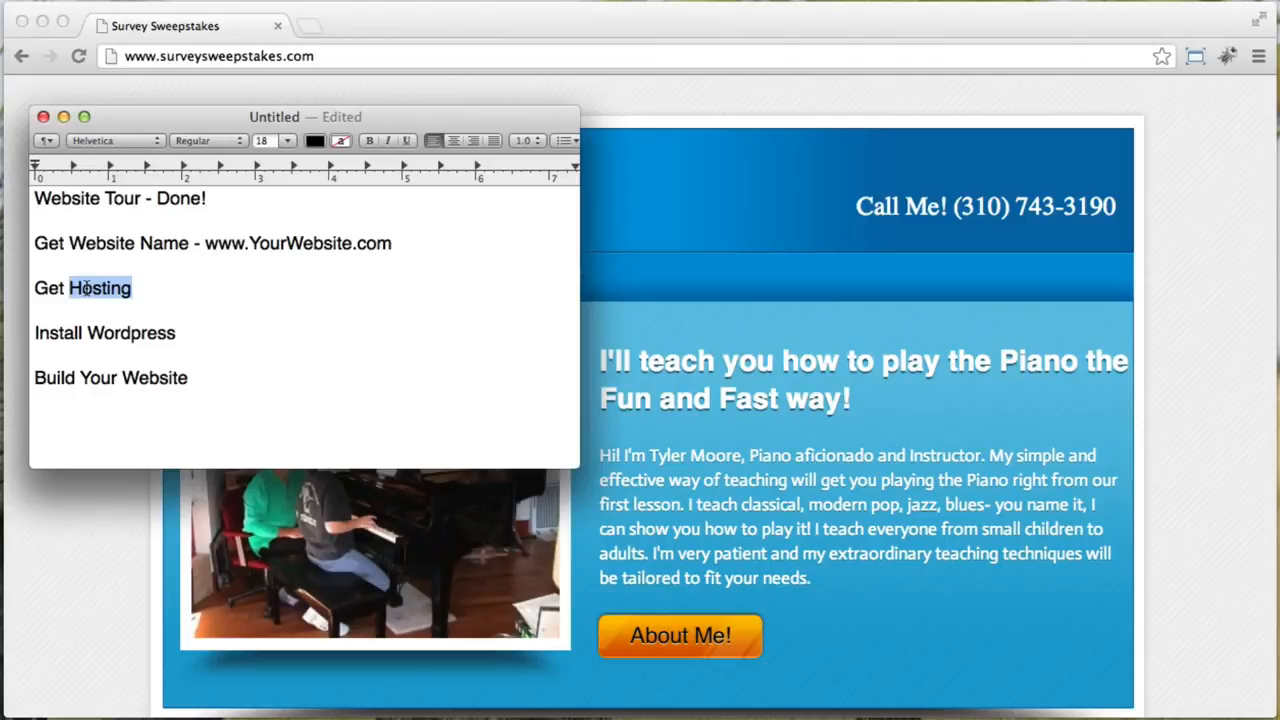
{"action": "left_click", "coordinate": [211, 296]}
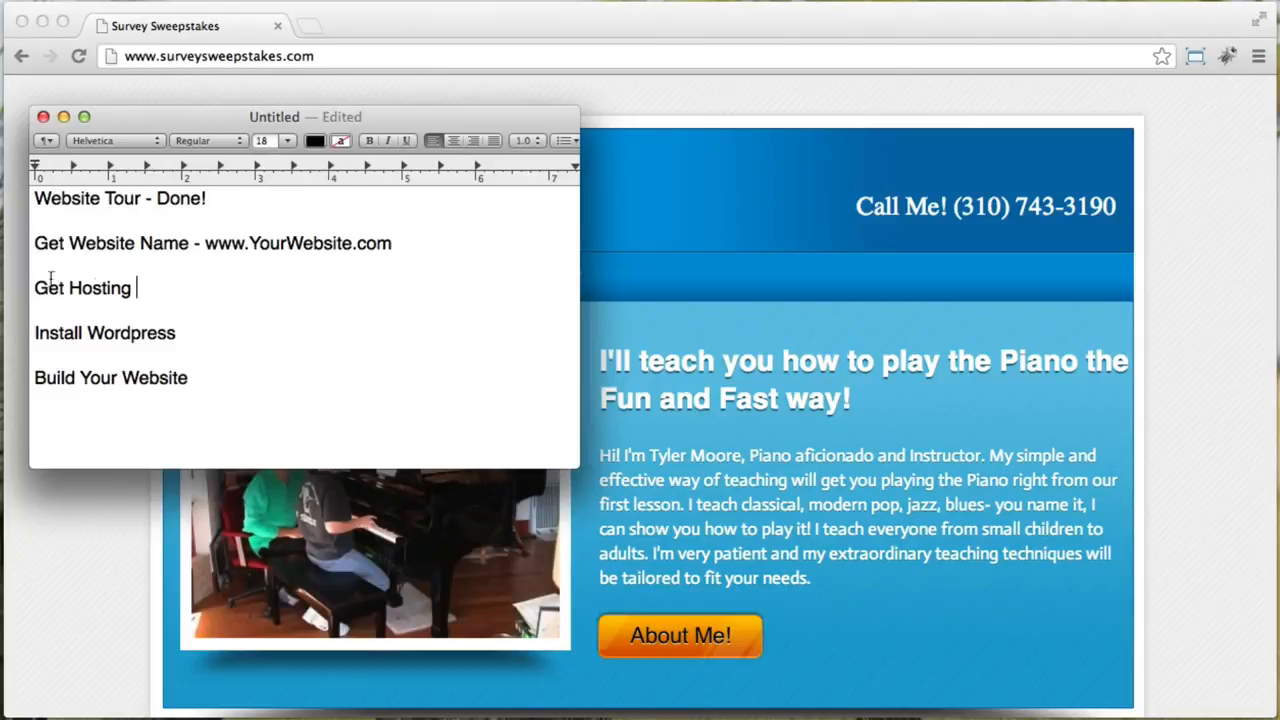
Step: Append ' - $15 Yearly' to the website name line and ' - $10 Monthly' to Get Hosting
{"action": "left_click", "coordinate": [213, 337]}
{"action": "left_click_drag", "start_coordinate": [36, 333], "coordinate": [197, 337]}
{"action": "left_click", "coordinate": [205, 337]}
{"action": "left_click", "coordinate": [206, 380]}
{"action": "triple_click", "coordinate": [229, 380]}
{"action": "left_click", "coordinate": [256, 377]}
{"action": "left_click", "coordinate": [424, 244]}
{"action": "type", "text": "- $15 Year"}
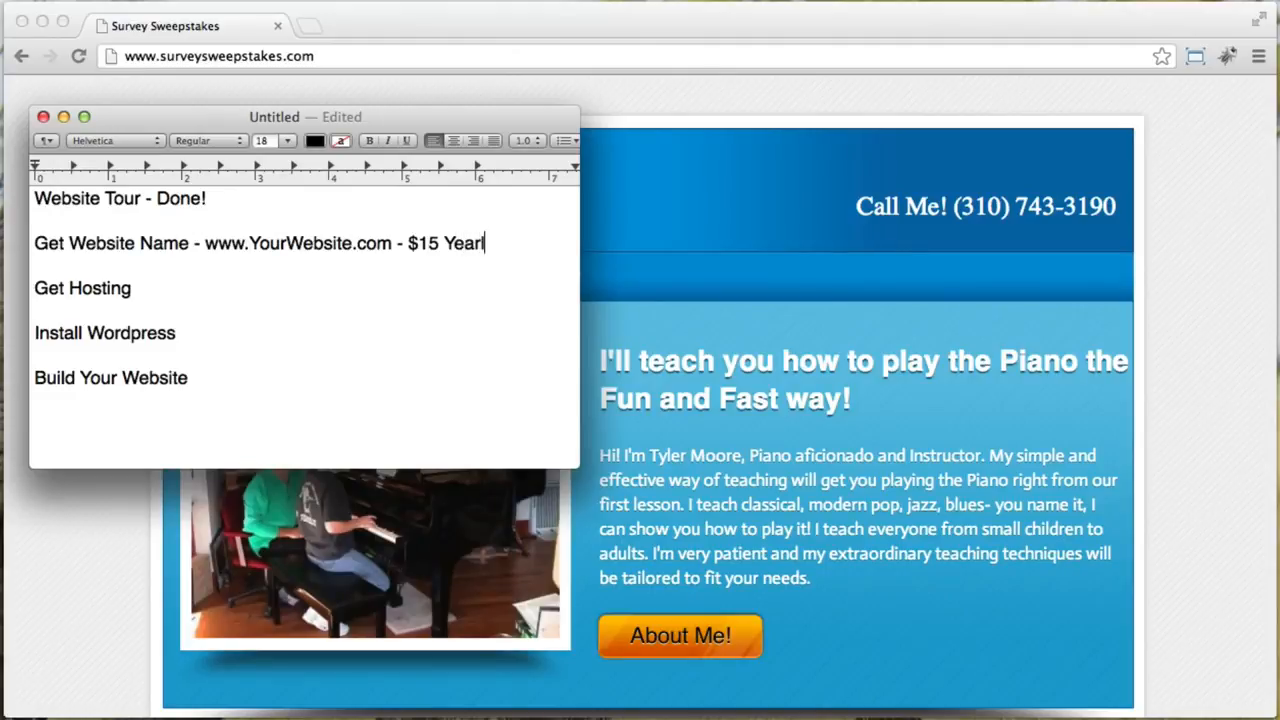
{"action": "type", "text": "ly"}
{"action": "left_click", "coordinate": [183, 294]}
{"action": "type", "text": "- $10 Monthly"}
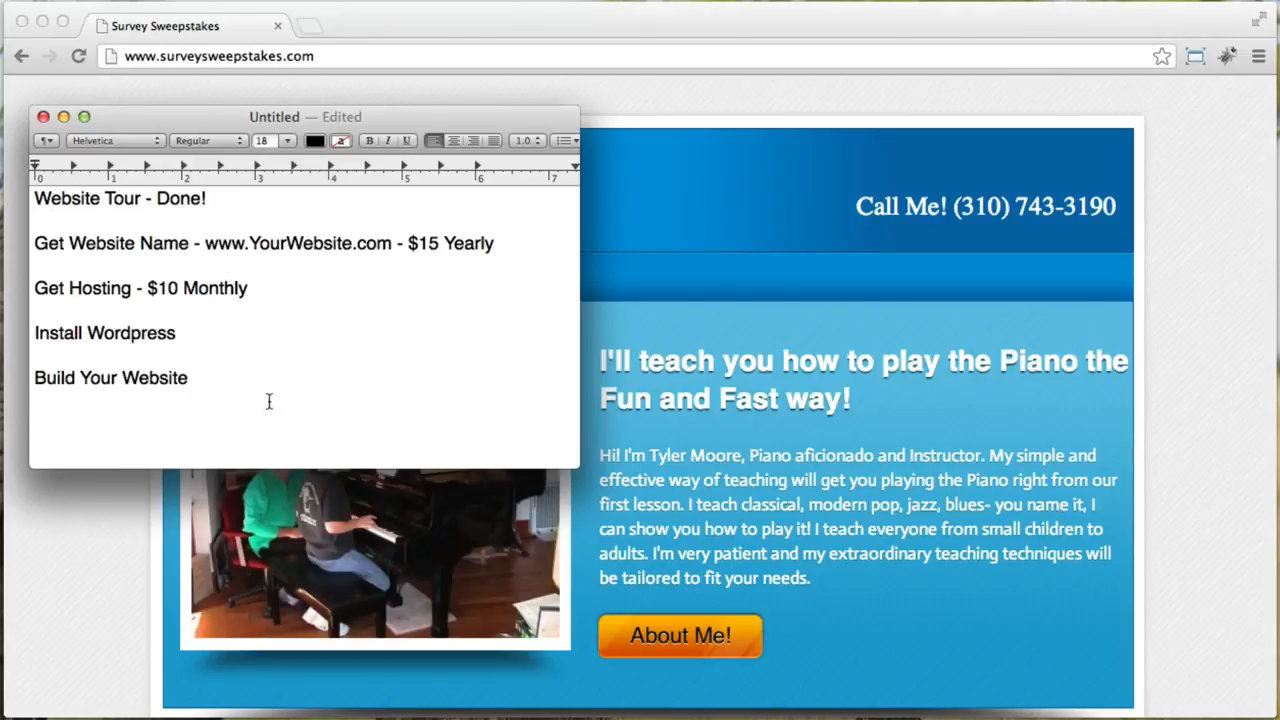
Step: Add $25 on a new line below Build Your Website
{"action": "left_click", "coordinate": [126, 413]}
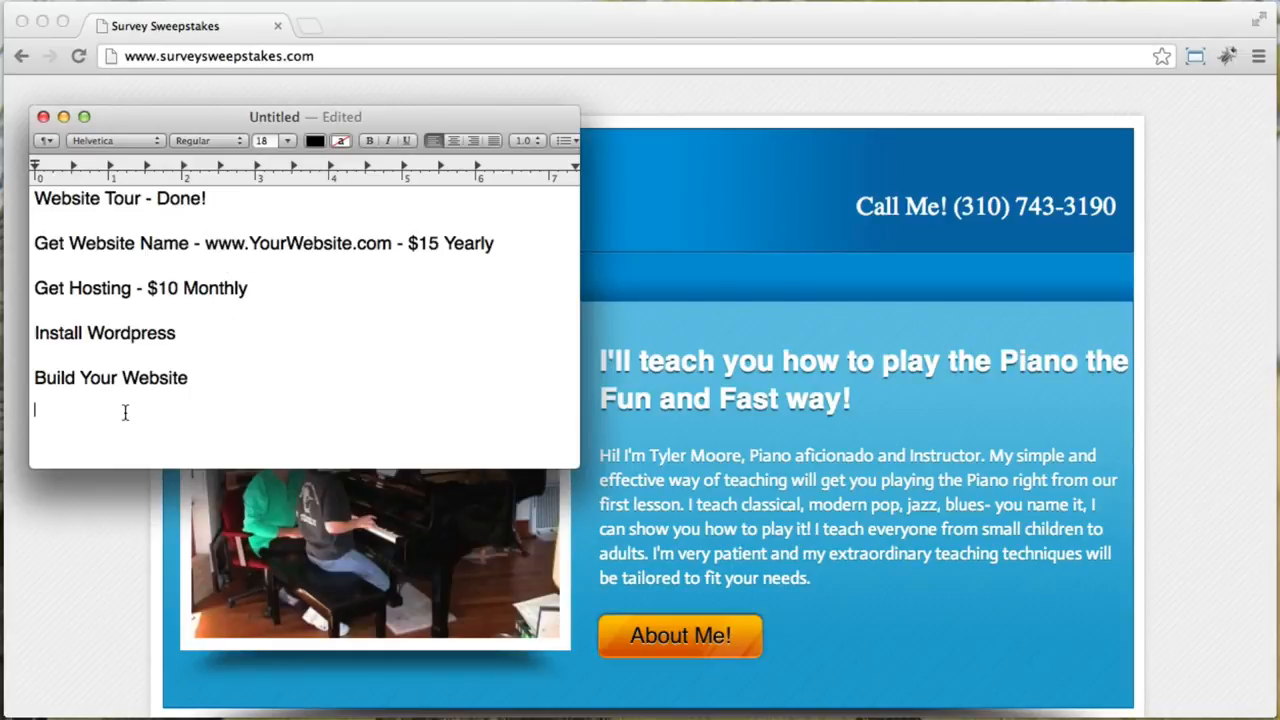
{"action": "left_click", "coordinate": [223, 380]}
{"action": "key", "text": "Return"}
{"action": "key", "text": "Return"}
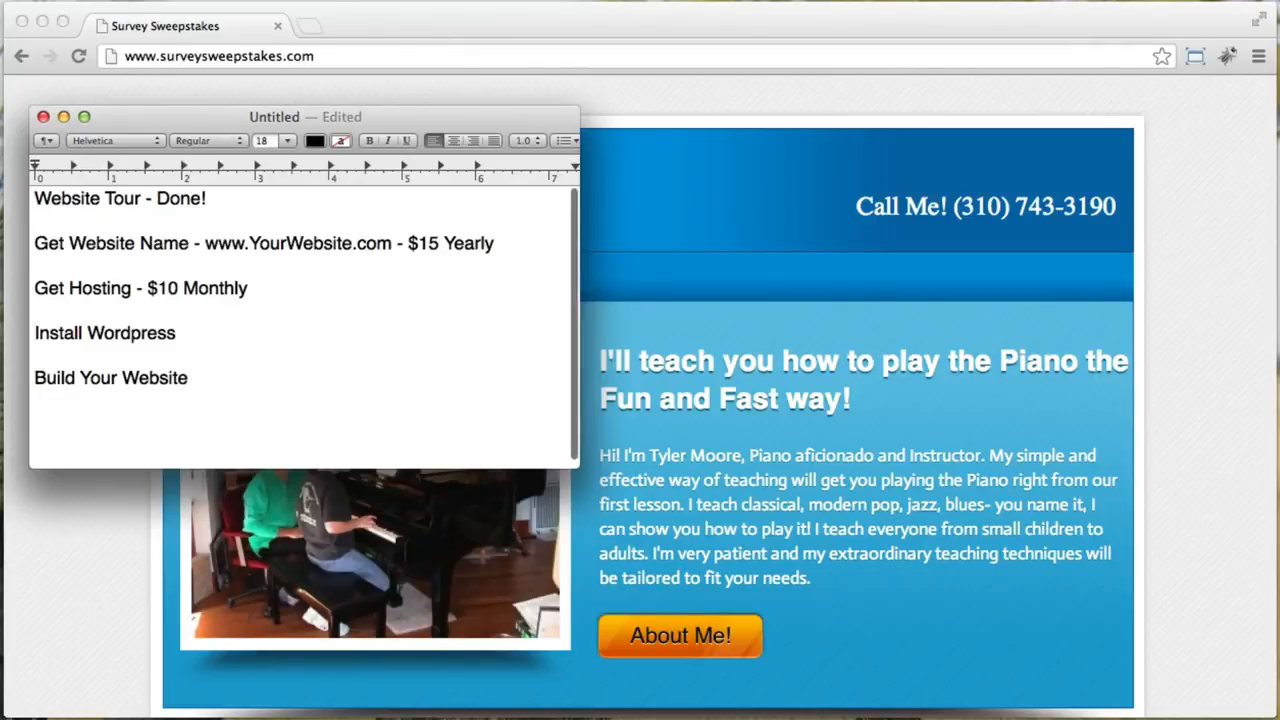
{"action": "type", "text": "$25"}
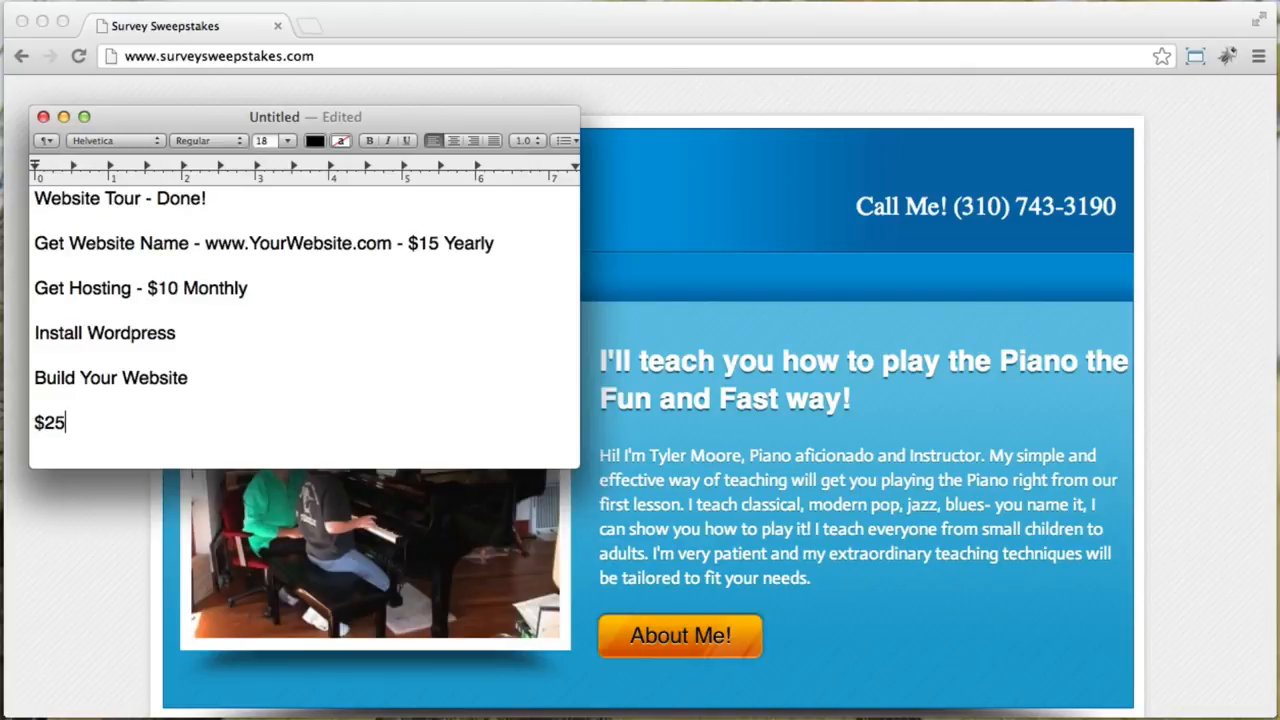
{"action": "left_click_drag", "start_coordinate": [79, 423], "coordinate": [16, 424]}
{"action": "left_click", "coordinate": [81, 425]}
Step: Review the cost lines, then minimize the checklist to return to Chrome
{"action": "left_click", "coordinate": [784, 400]}
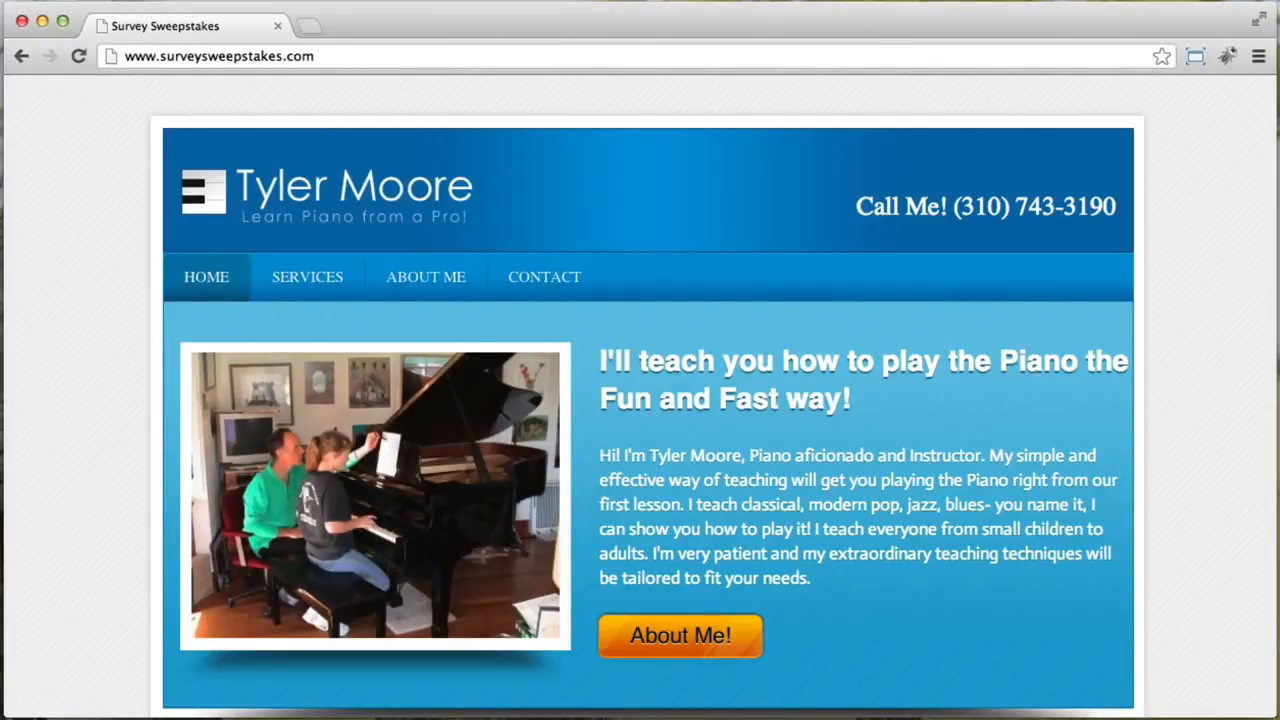
{"action": "left_click", "coordinate": [820, 718]}
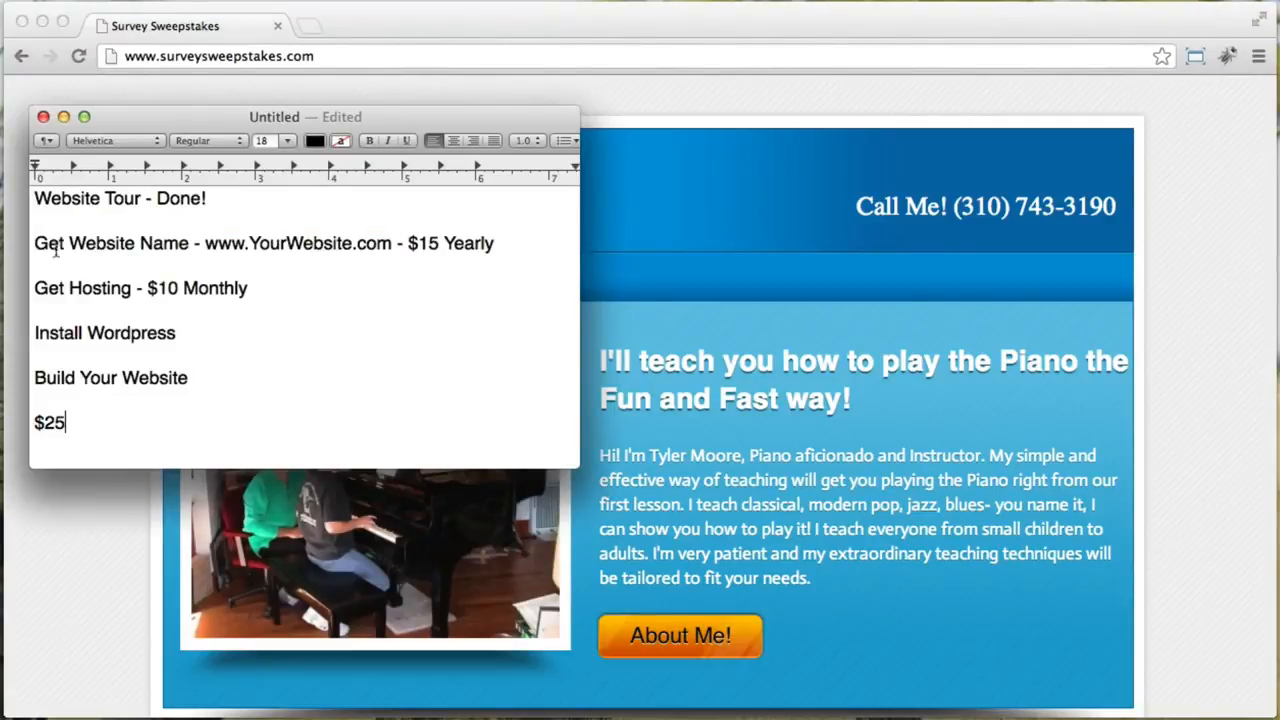
{"action": "left_click_drag", "start_coordinate": [35, 243], "coordinate": [200, 245]}
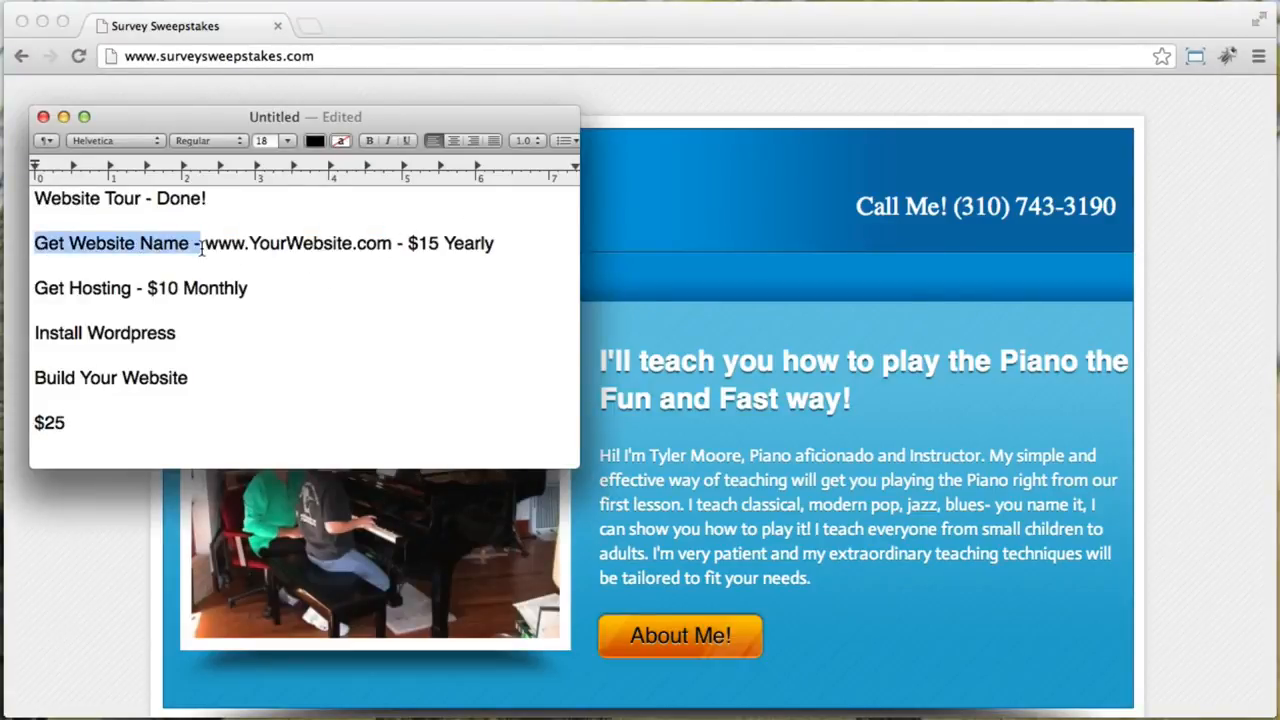
{"action": "left_click_drag", "start_coordinate": [35, 288], "coordinate": [120, 292]}
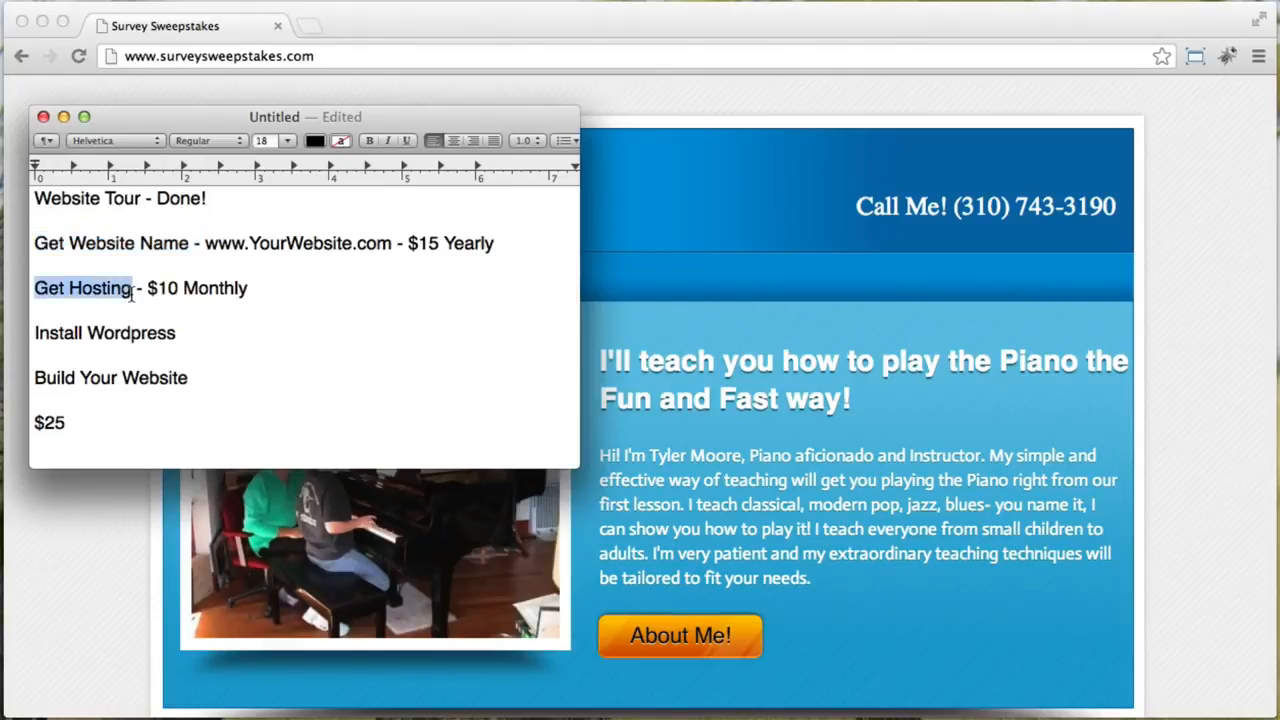
{"action": "left_click", "coordinate": [327, 306]}
{"action": "left_click_drag", "start_coordinate": [280, 291], "coordinate": [48, 252]}
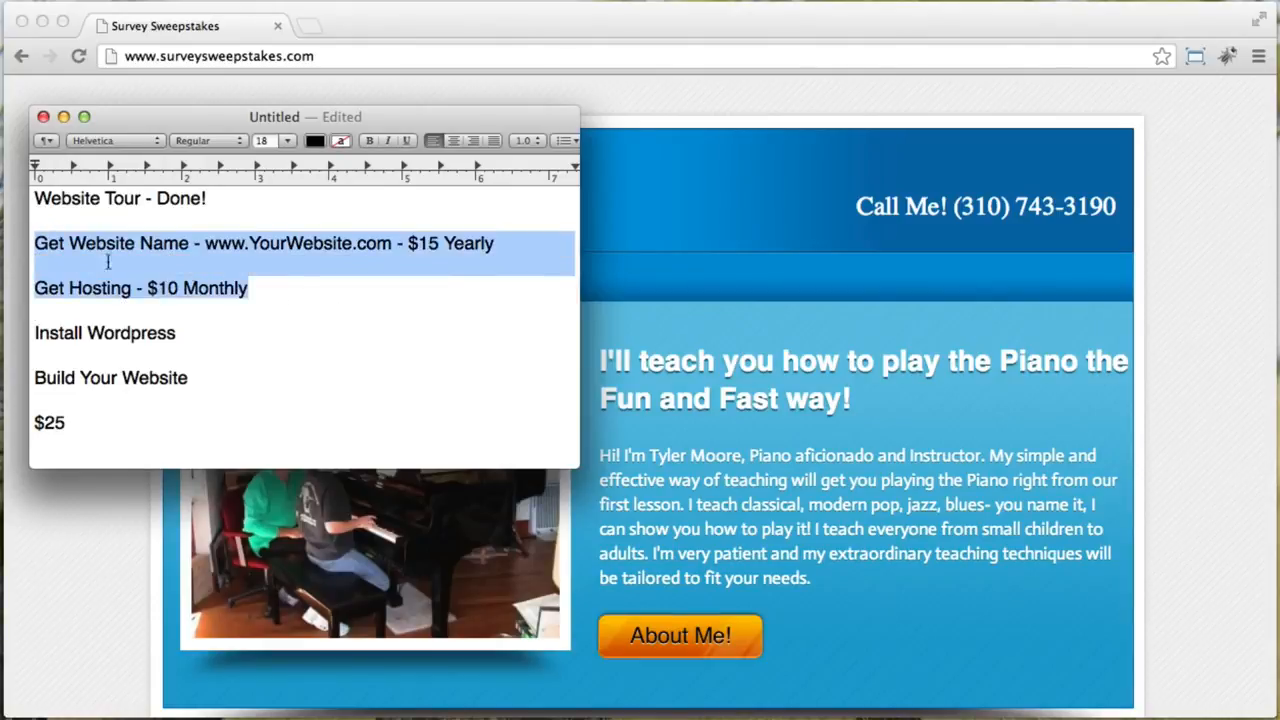
{"action": "left_click", "coordinate": [332, 301]}
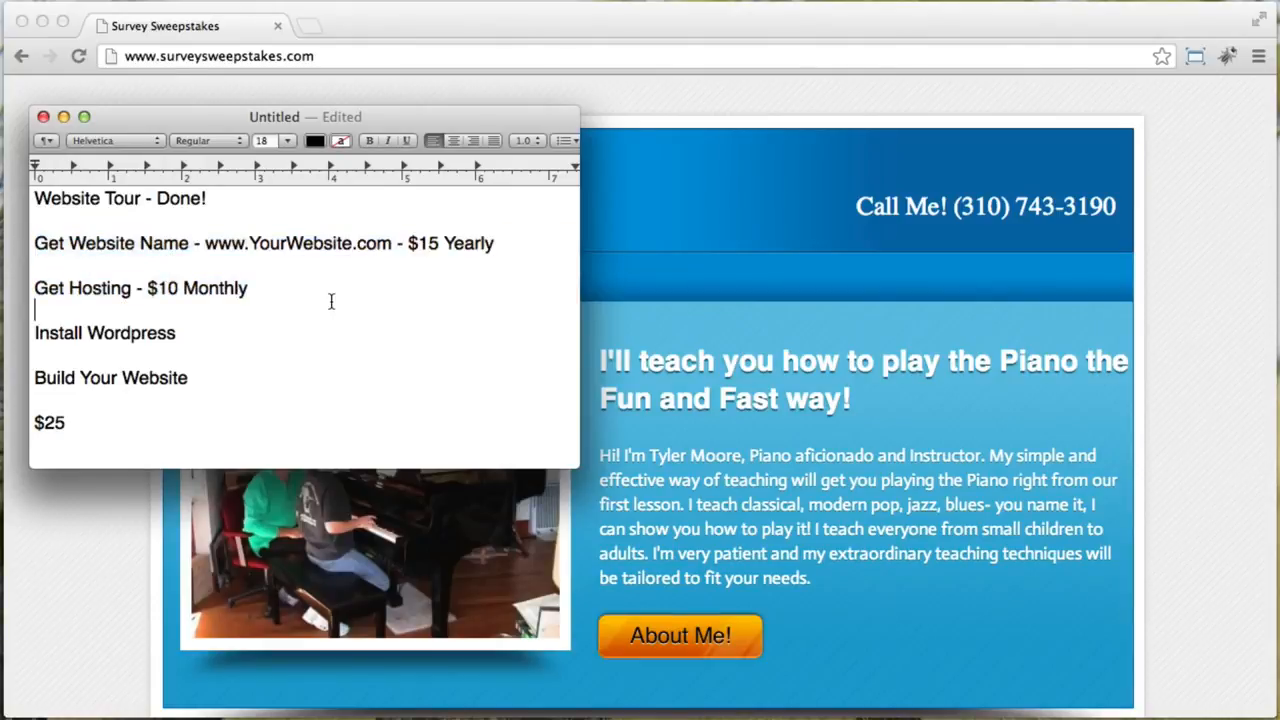
{"action": "left_click", "coordinate": [63, 117]}
{"action": "left_click", "coordinate": [323, 56]}
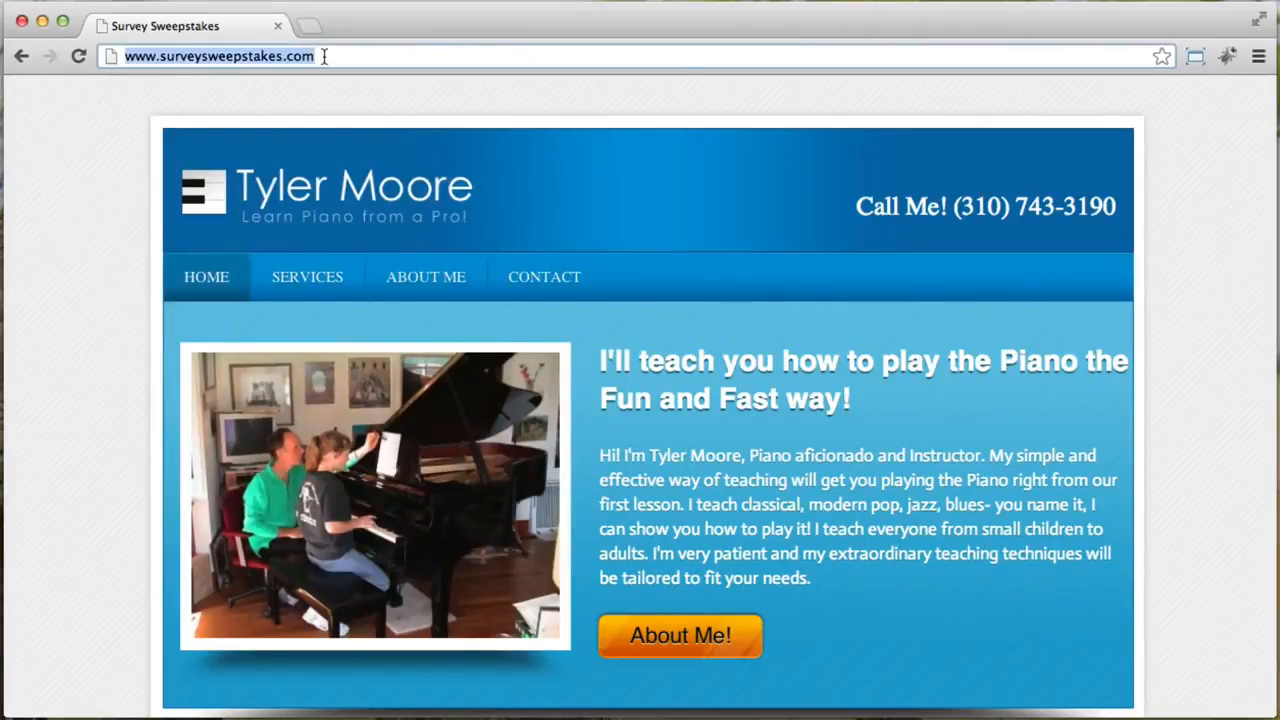
{"action": "type", "text": "www.ho"}
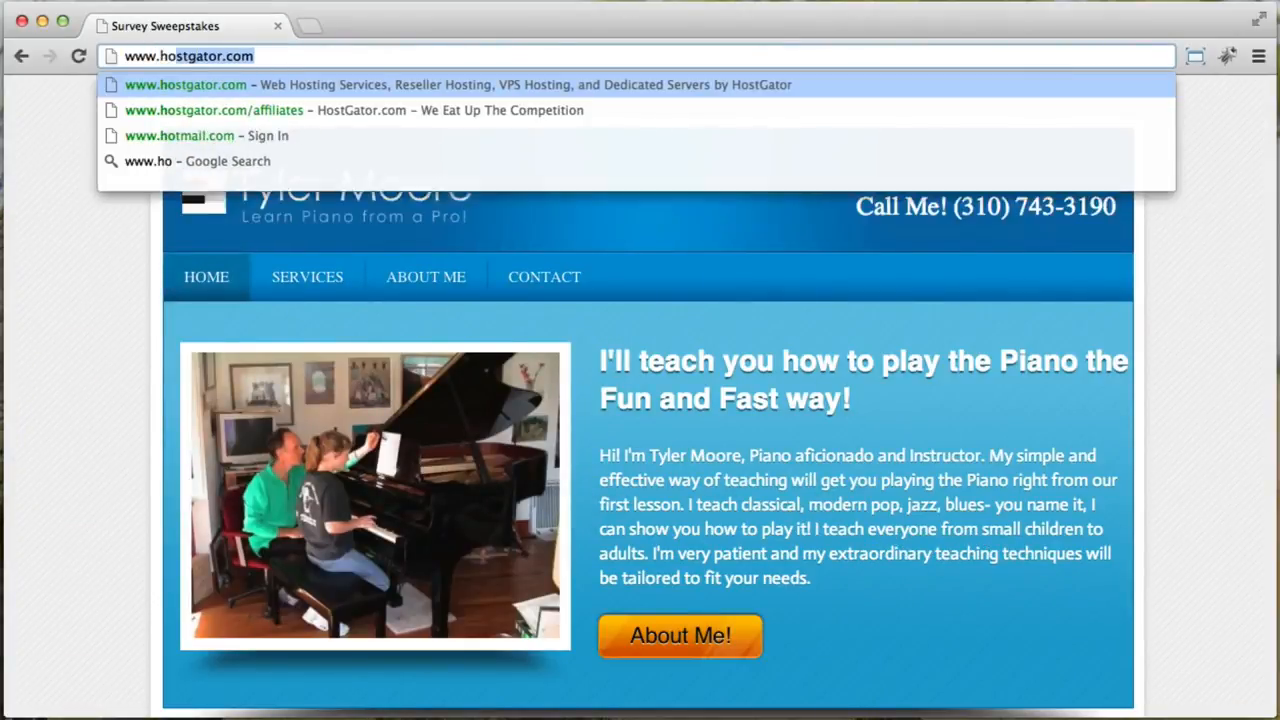
{"action": "type", "text": "stgator.c"}
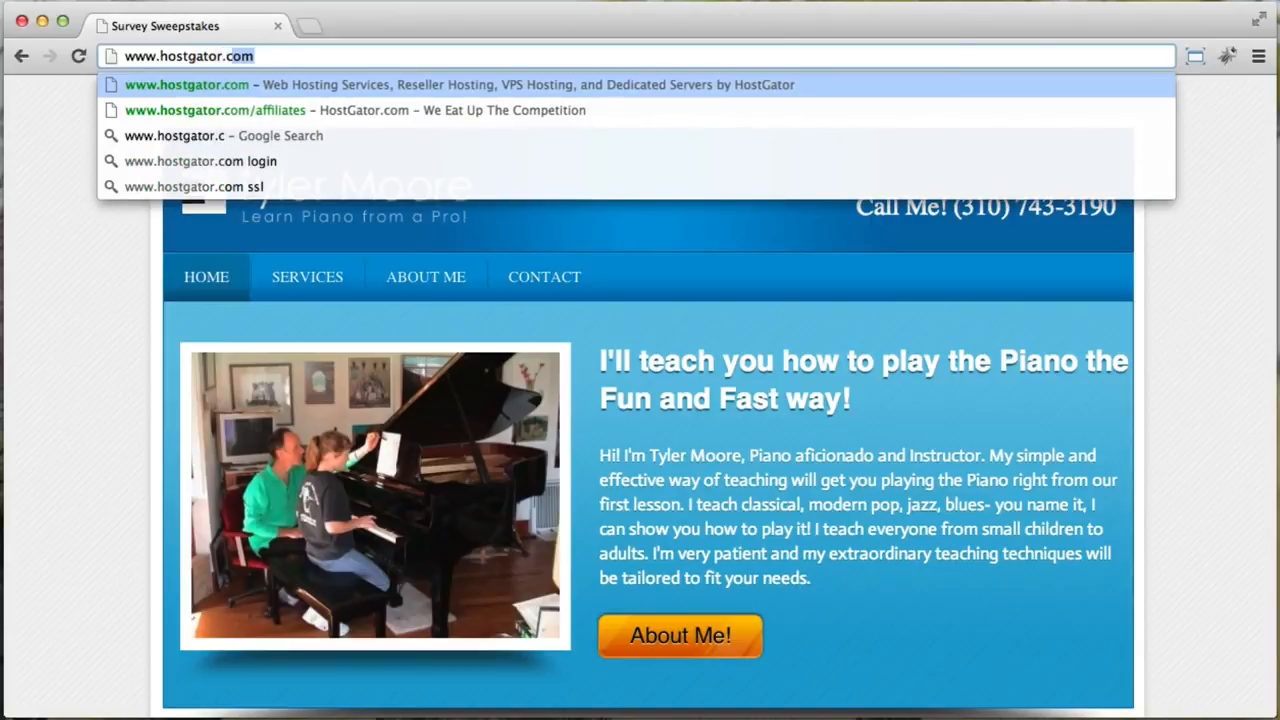
{"action": "type", "text": "om"}
{"action": "key", "text": "Return"}
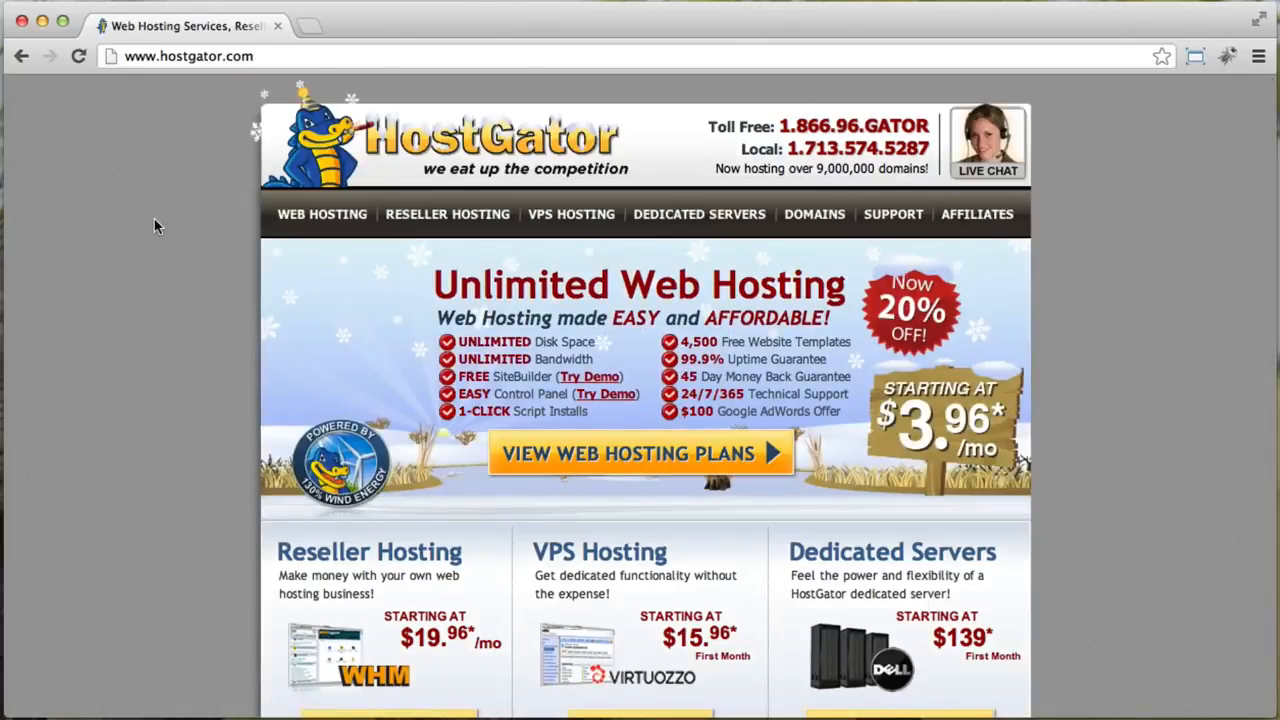
{"action": "left_click", "coordinate": [299, 56]}
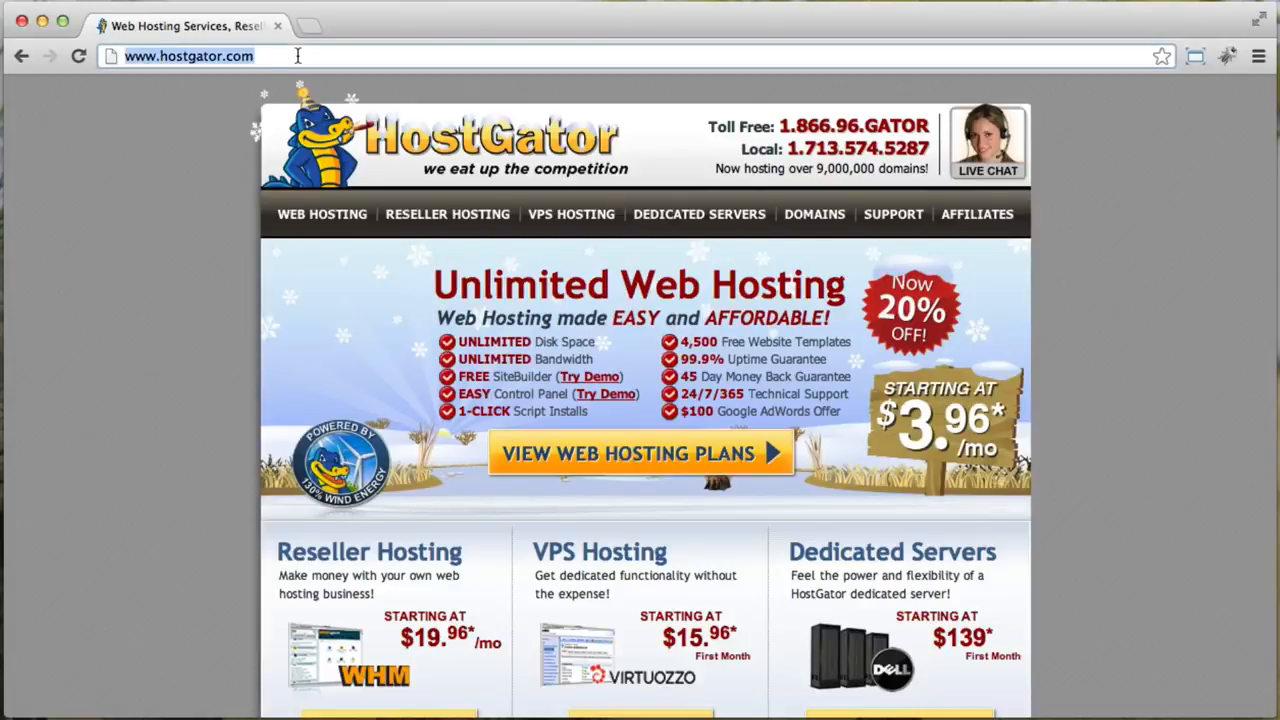
{"action": "left_click", "coordinate": [270, 57]}
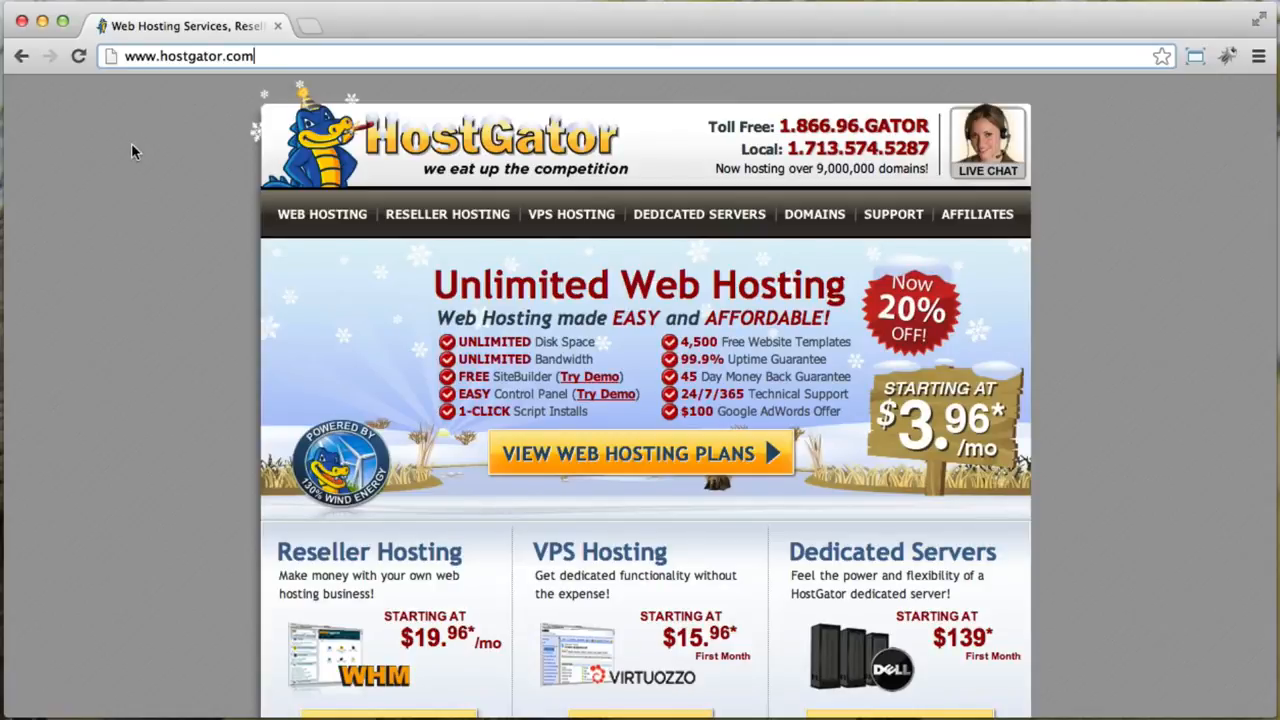
Step: Open and close HostGator's live chat, then go to the Web Hosting plans page
{"action": "left_click", "coordinate": [980, 163]}
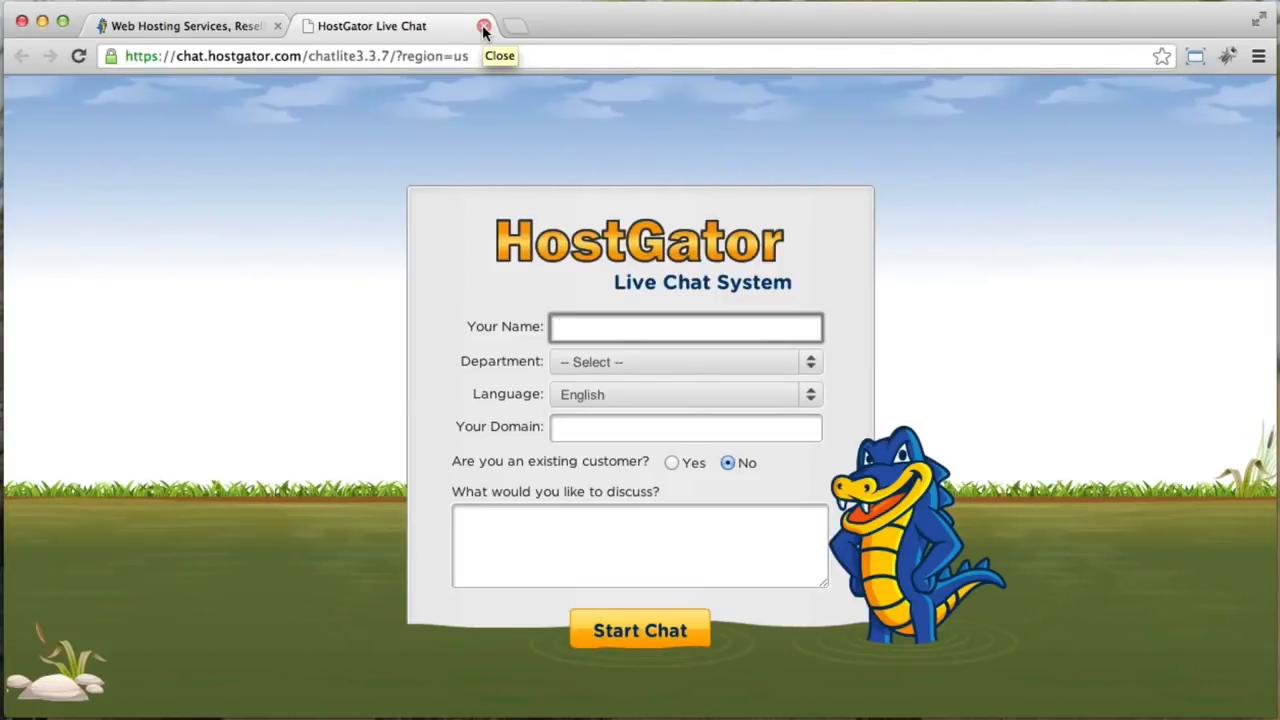
{"action": "left_click", "coordinate": [483, 27]}
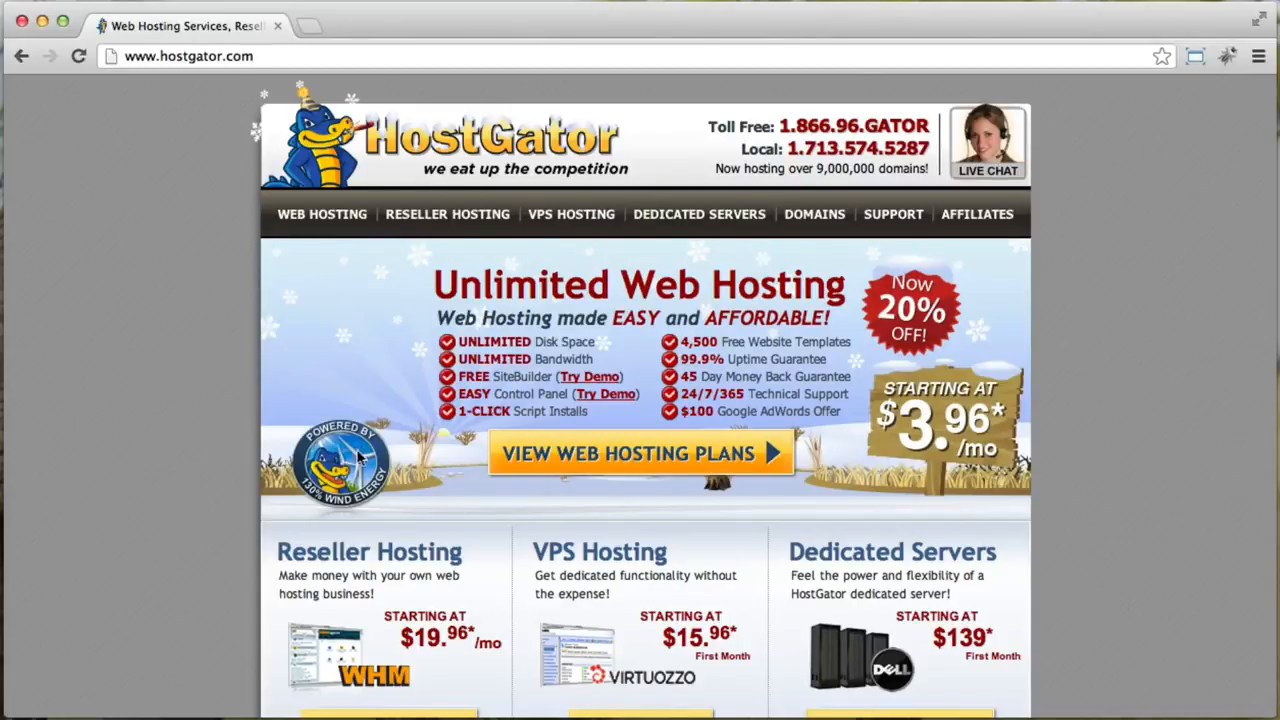
{"action": "left_click", "coordinate": [330, 220]}
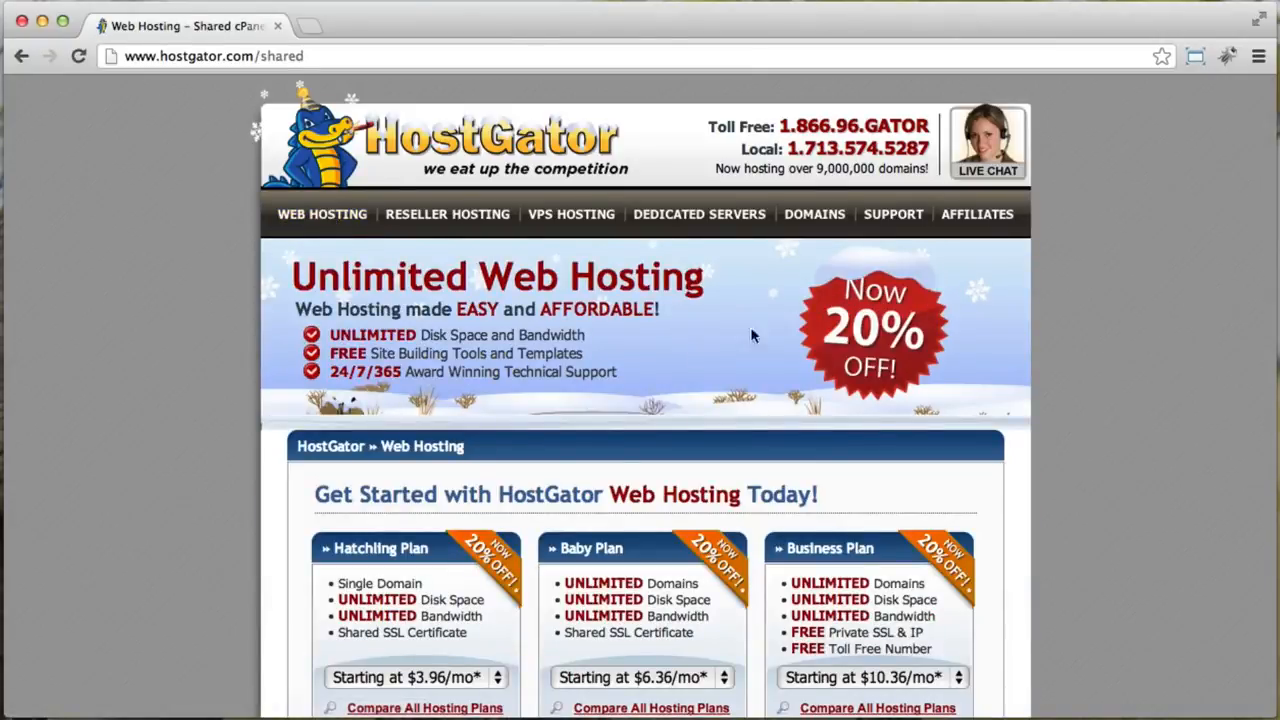
Step: Scroll the plans and highlight the Hatchling Plan's Single Domain line
{"action": "scroll", "coordinate": [831, 320], "scroll_direction": "down", "scroll_amount": 3}
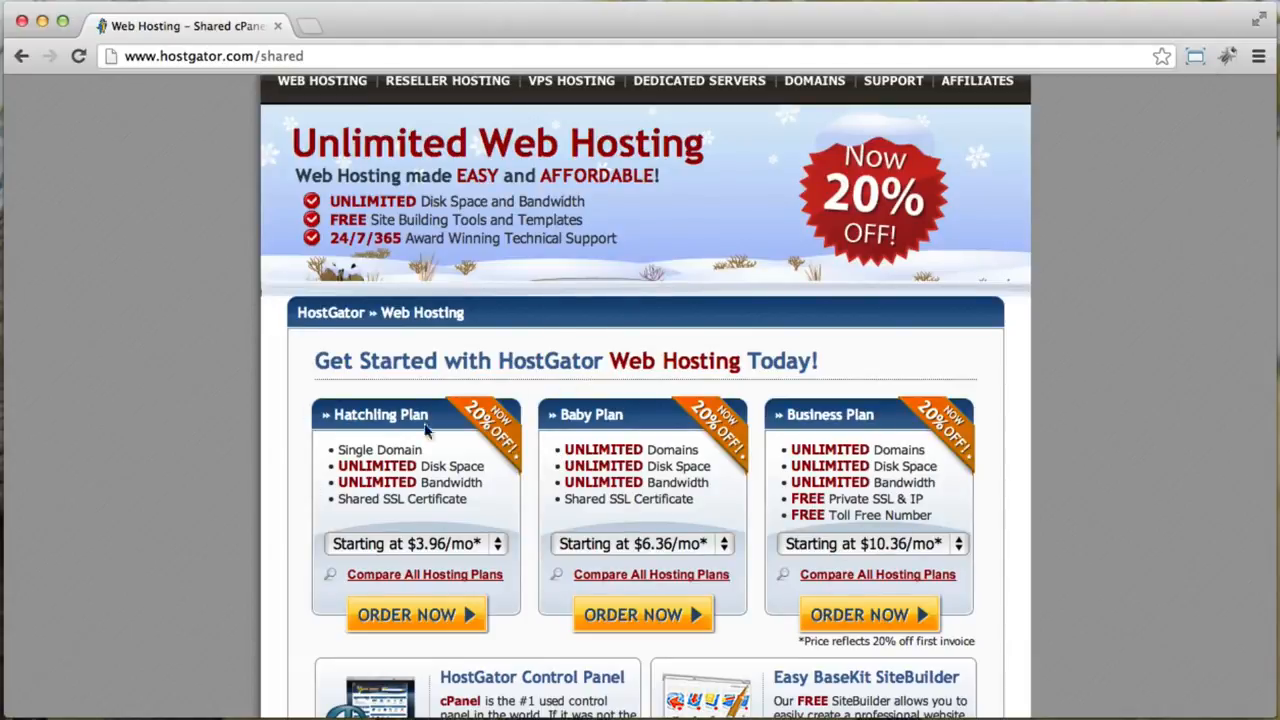
{"action": "double_click", "coordinate": [345, 450]}
{"action": "left_click", "coordinate": [343, 450]}
{"action": "left_click", "coordinate": [343, 450]}
{"action": "scroll", "coordinate": [684, 443], "scroll_direction": "down", "scroll_amount": 1}
{"action": "scroll", "coordinate": [700, 470], "scroll_direction": "down", "scroll_amount": 3}
Step: Set the Baby Plan billing to Monthly at $7.96/mo and order it
{"action": "left_click", "coordinate": [718, 505]}
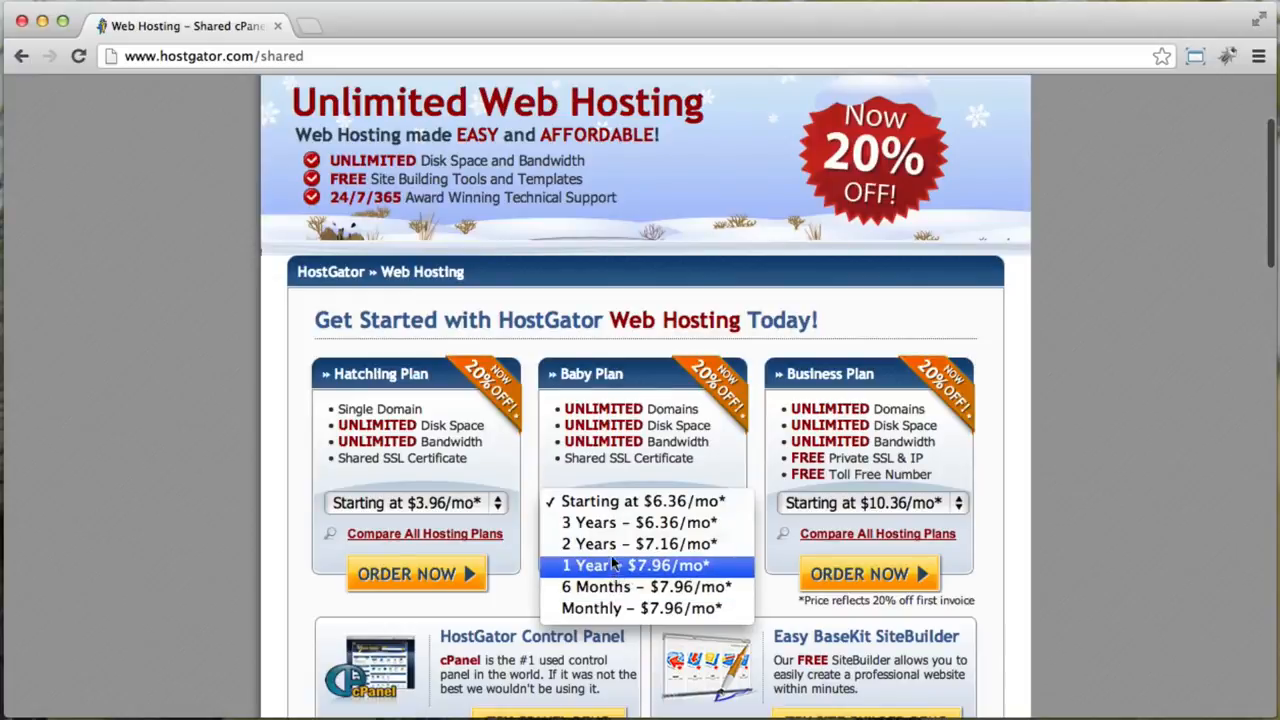
{"action": "left_click", "coordinate": [634, 434]}
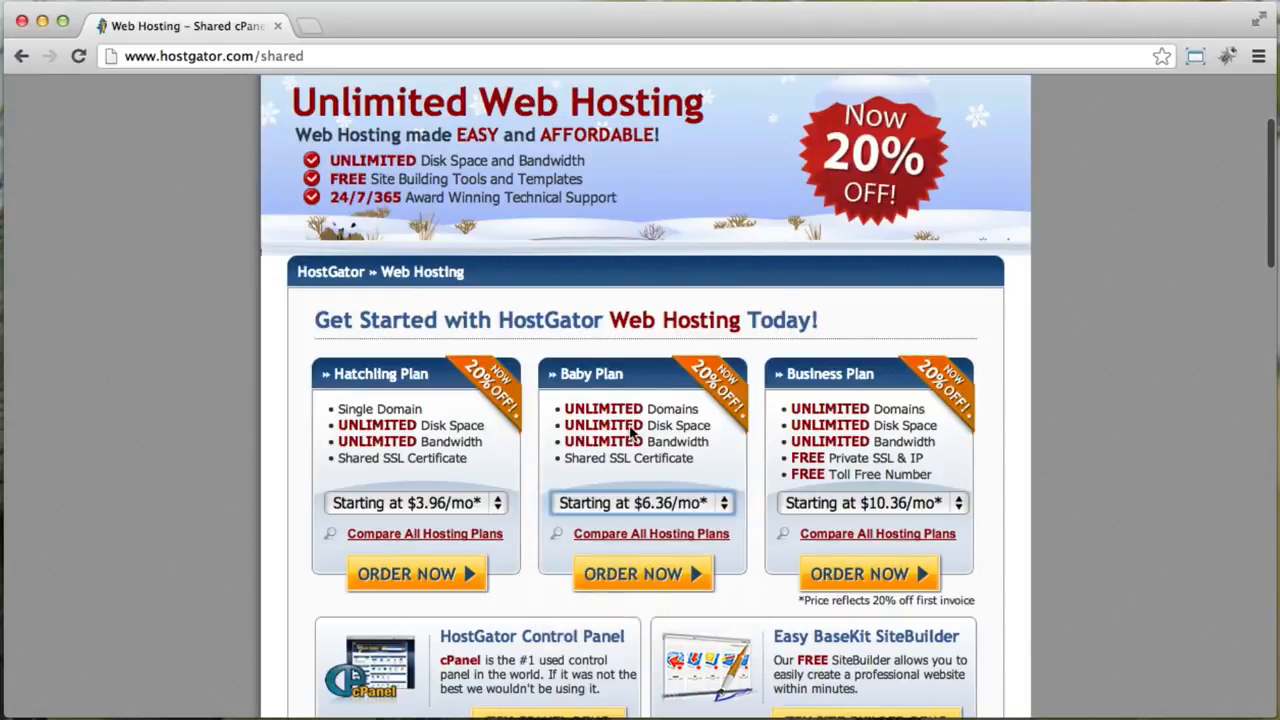
{"action": "left_click", "coordinate": [723, 508]}
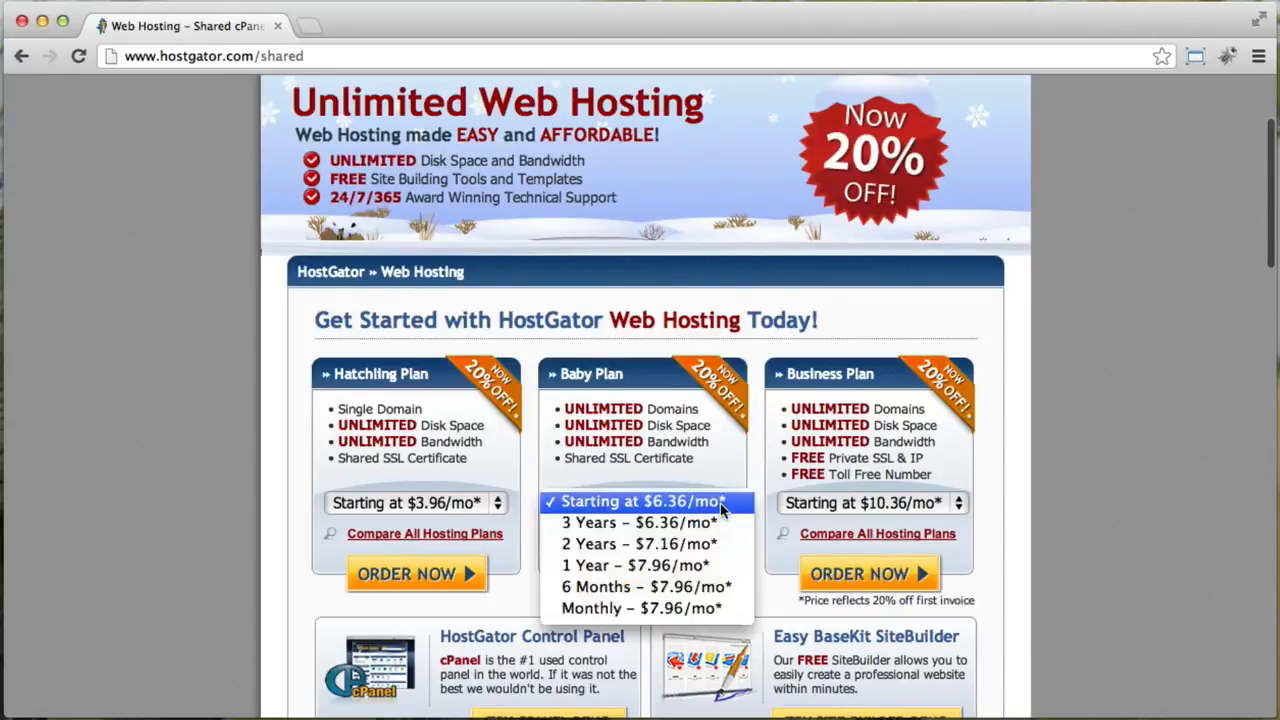
{"action": "left_click", "coordinate": [646, 614]}
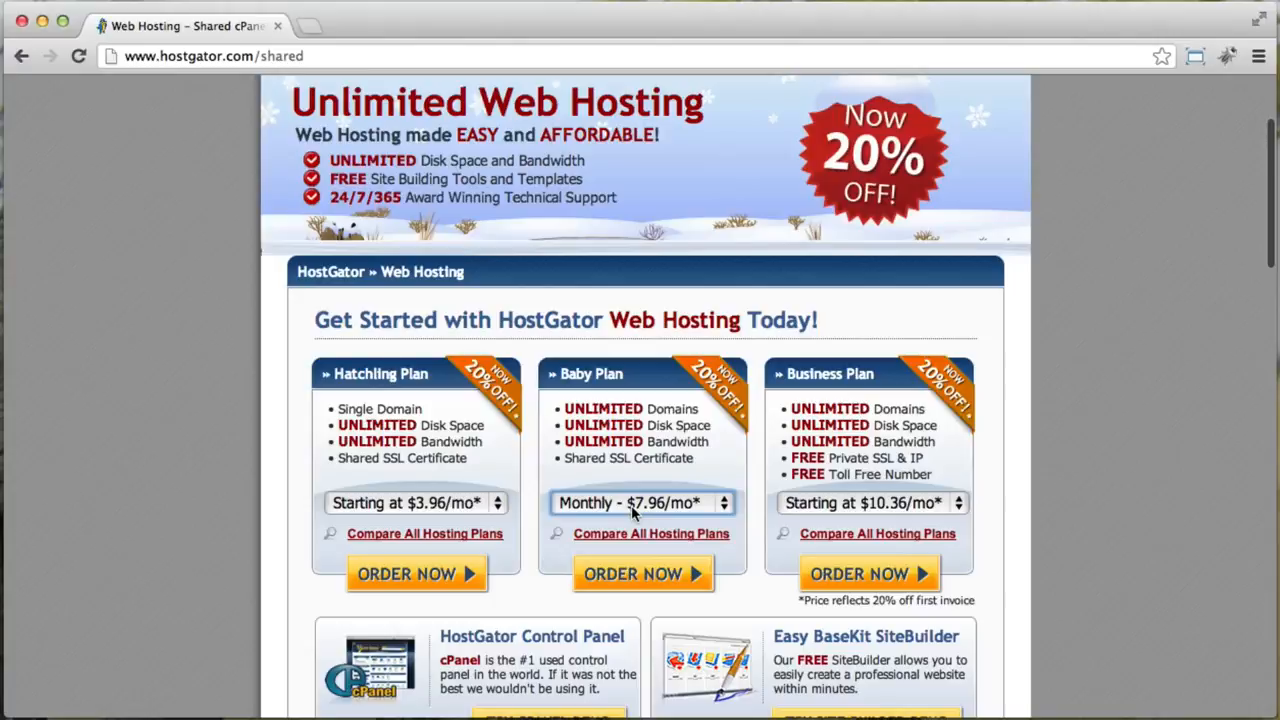
{"action": "scroll", "coordinate": [631, 505], "scroll_direction": "up", "scroll_amount": 4}
{"action": "scroll", "coordinate": [639, 500], "scroll_direction": "down", "scroll_amount": 2}
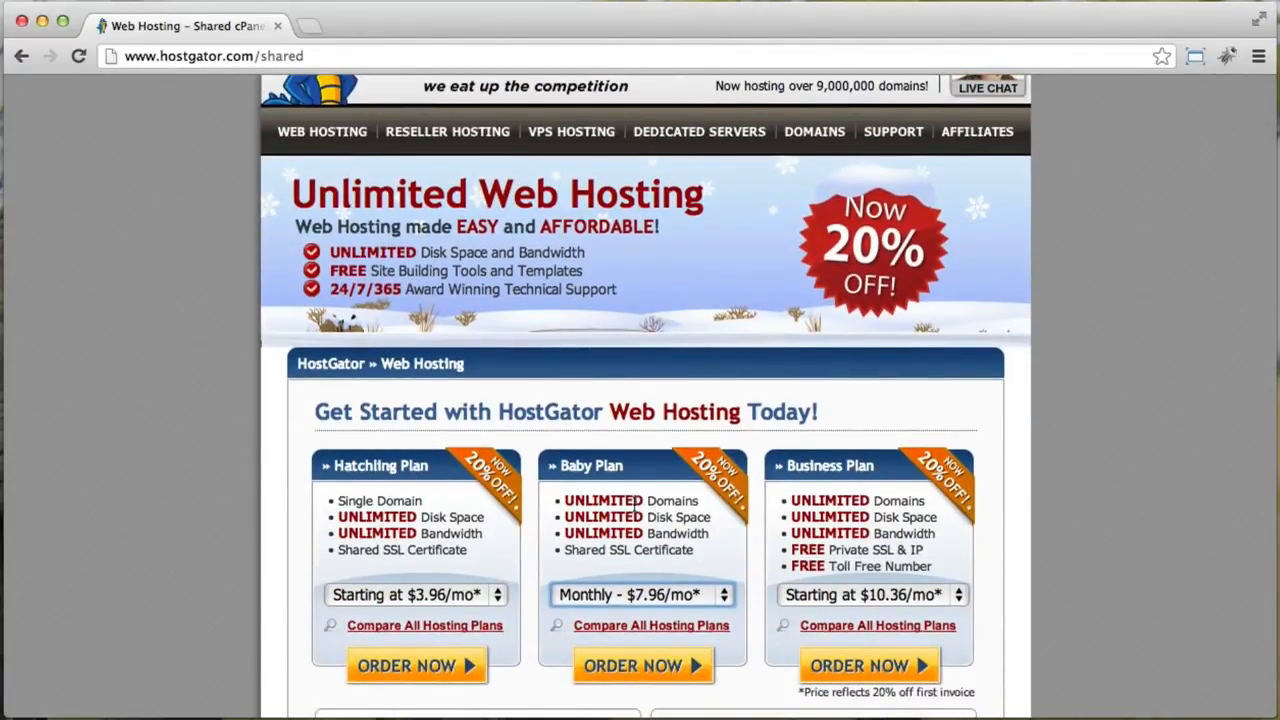
{"action": "scroll", "coordinate": [640, 503], "scroll_direction": "up", "scroll_amount": 2}
{"action": "scroll", "coordinate": [636, 508], "scroll_direction": "down", "scroll_amount": 4}
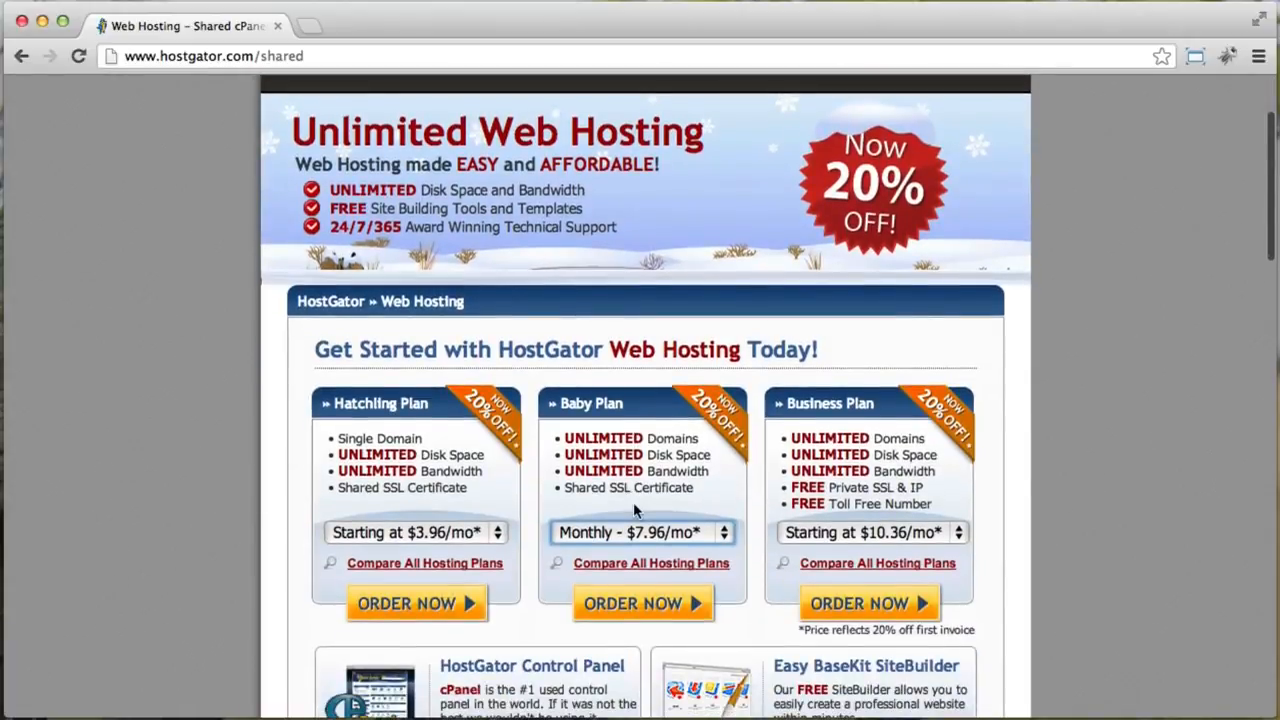
{"action": "left_click", "coordinate": [688, 534]}
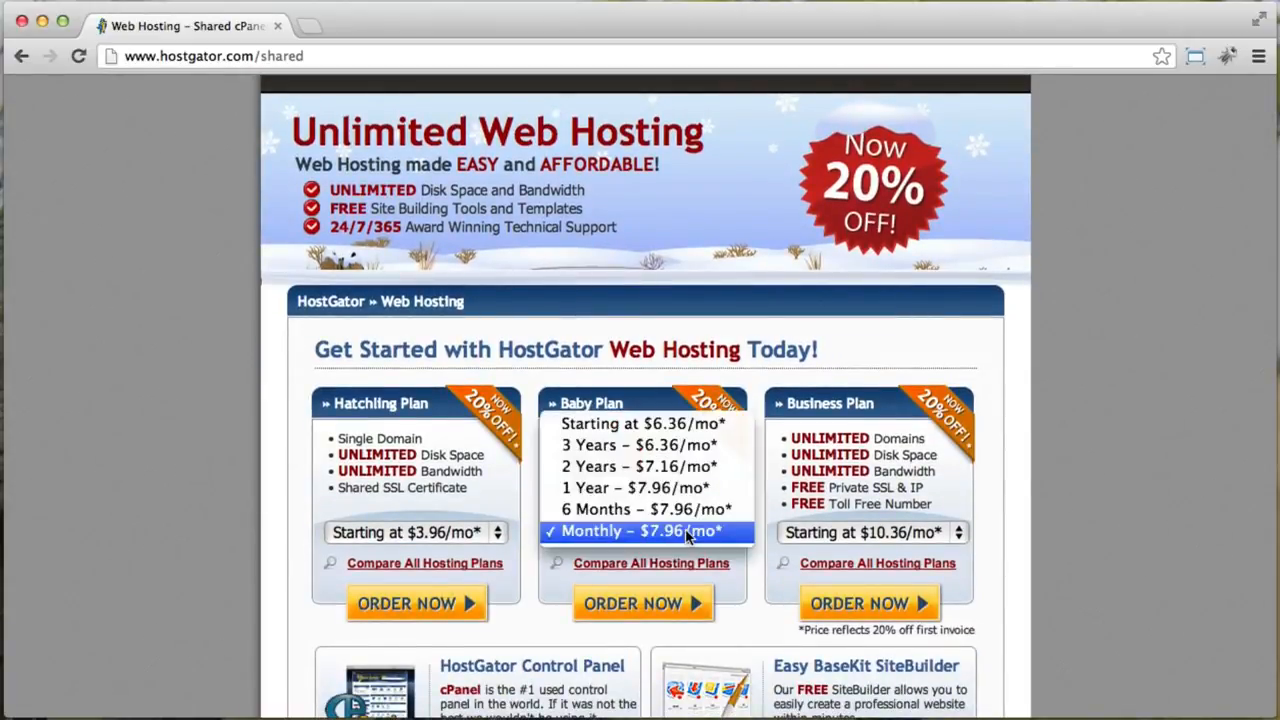
{"action": "left_click", "coordinate": [629, 535]}
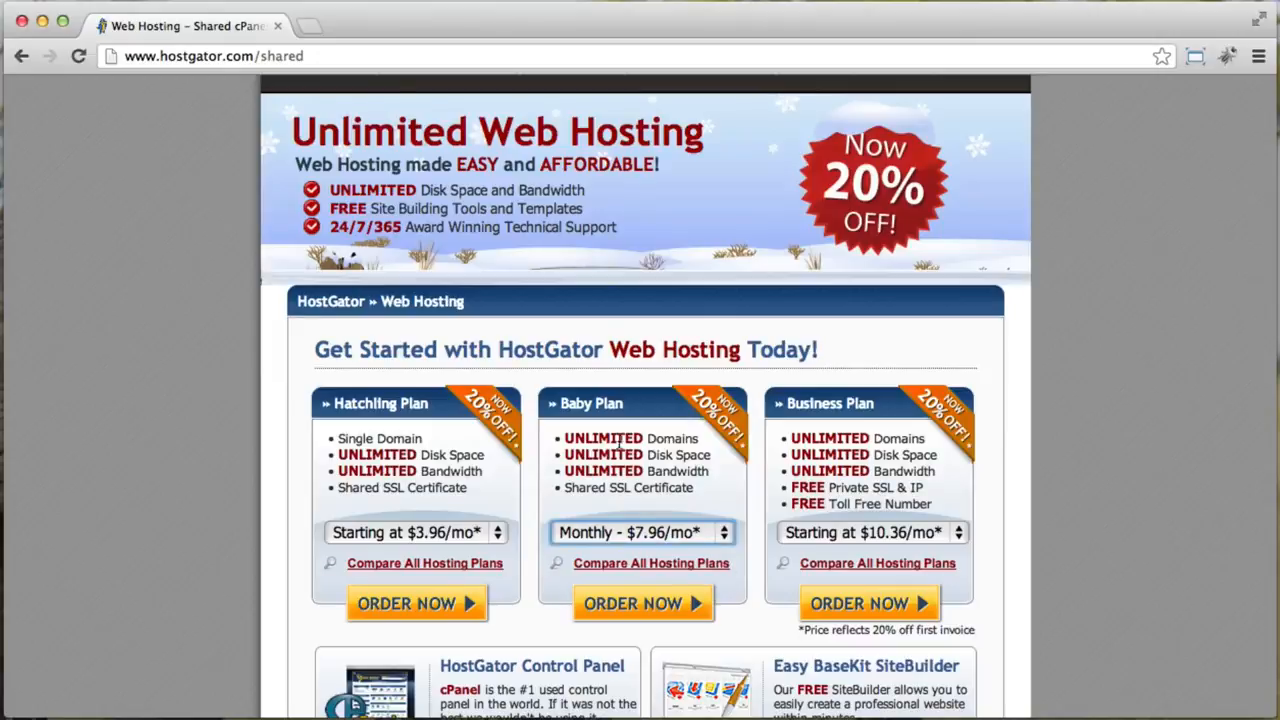
{"action": "left_click", "coordinate": [657, 605]}
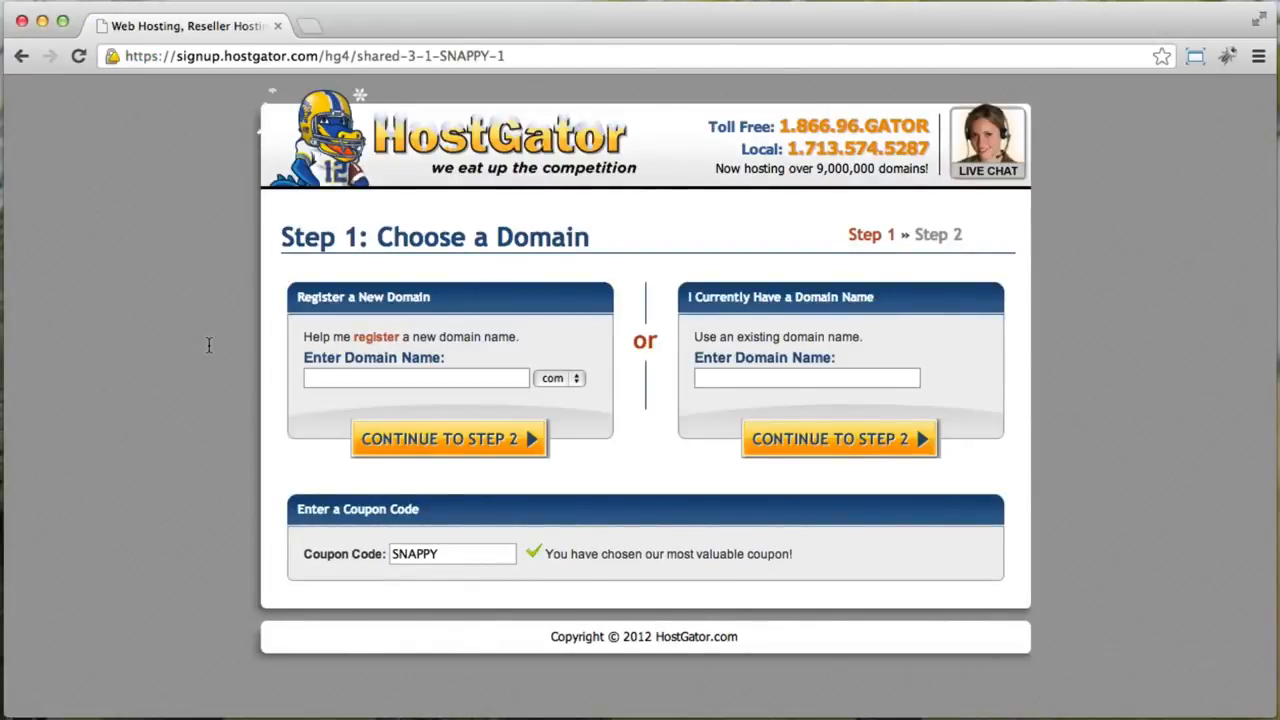
Step: Enter simpleiskey with .com, replace it with google, and submit to check availability
{"action": "left_click", "coordinate": [369, 373]}
{"action": "type", "text": "simpl"}
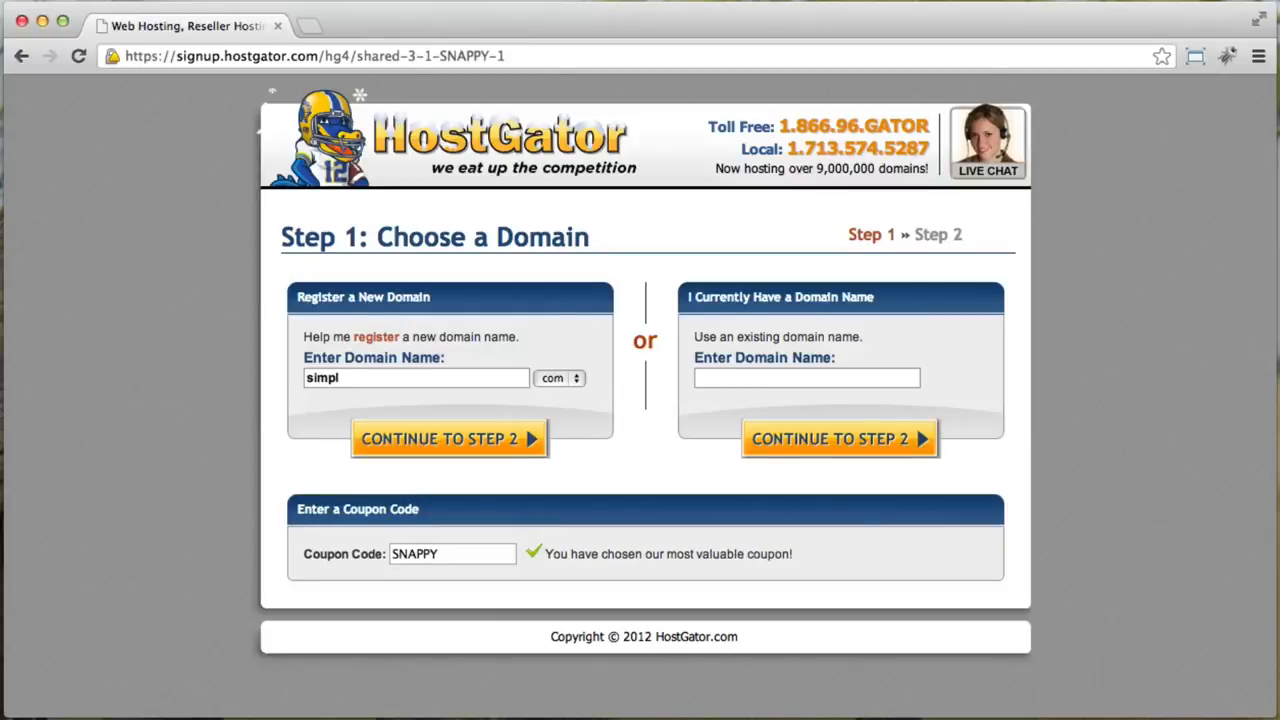
{"action": "type", "text": "eiskey"}
{"action": "left_click", "coordinate": [578, 380]}
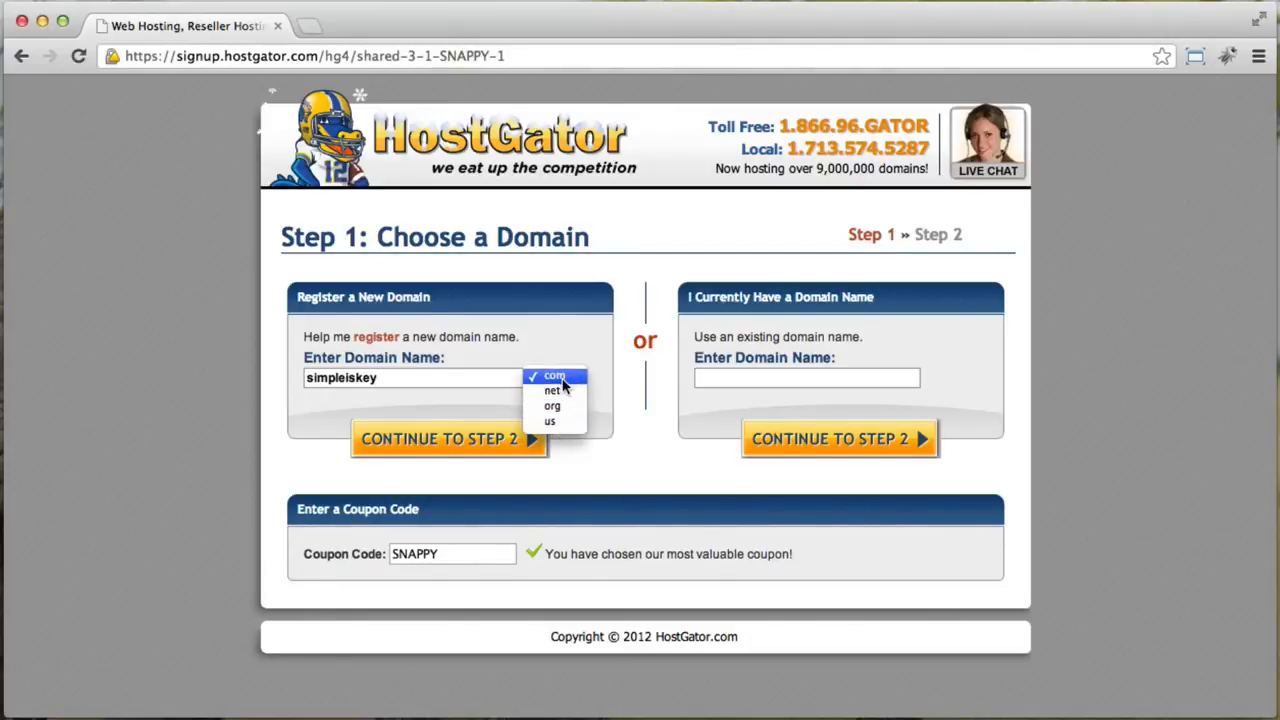
{"action": "left_click", "coordinate": [560, 379]}
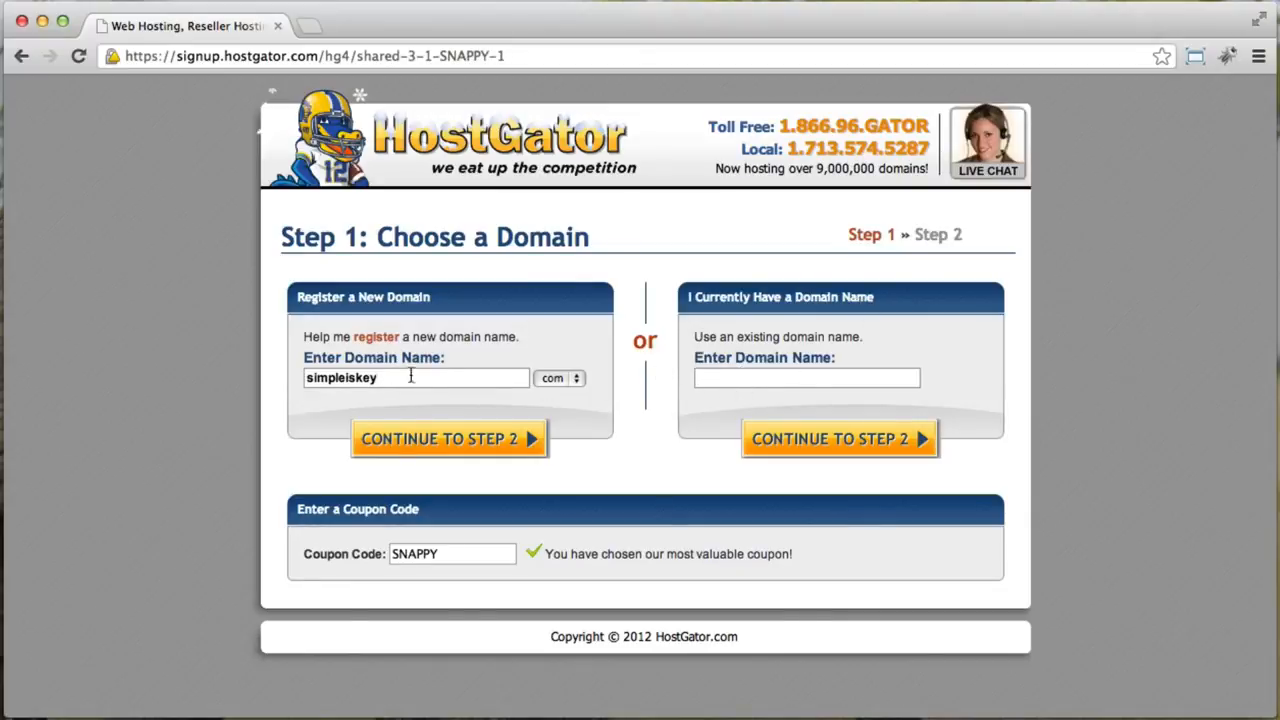
{"action": "left_click", "coordinate": [571, 381]}
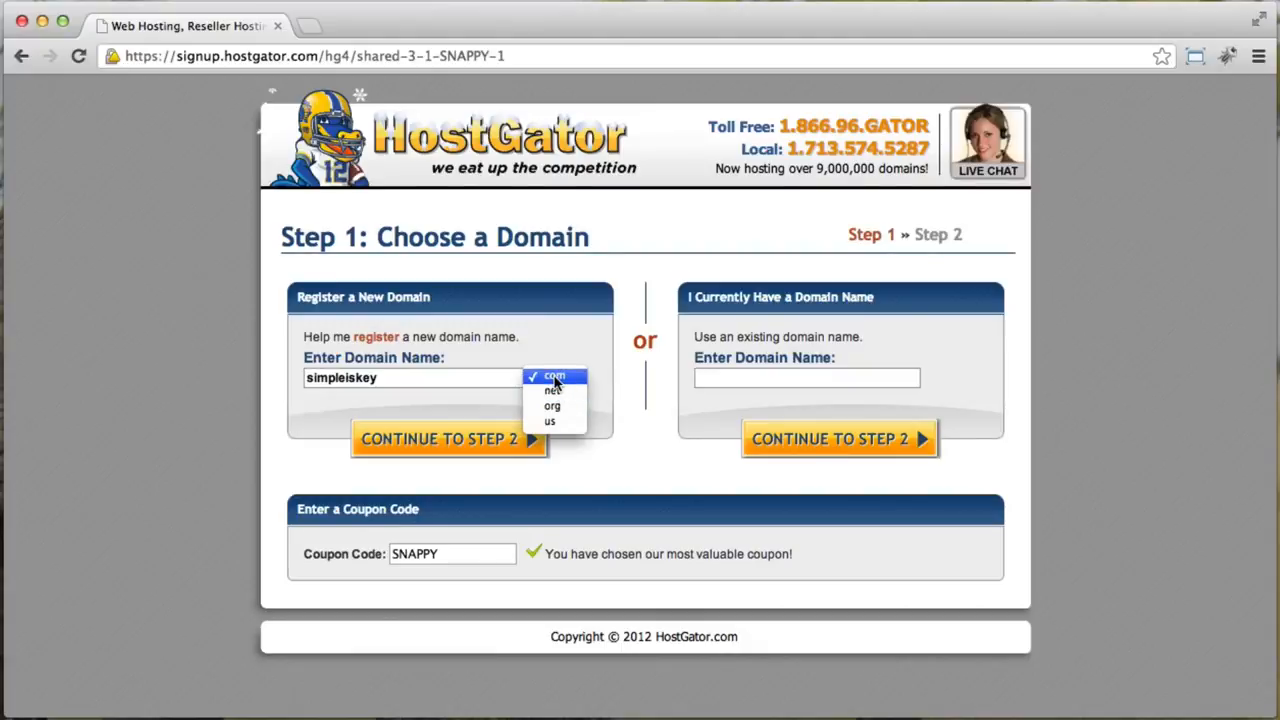
{"action": "left_click", "coordinate": [554, 375]}
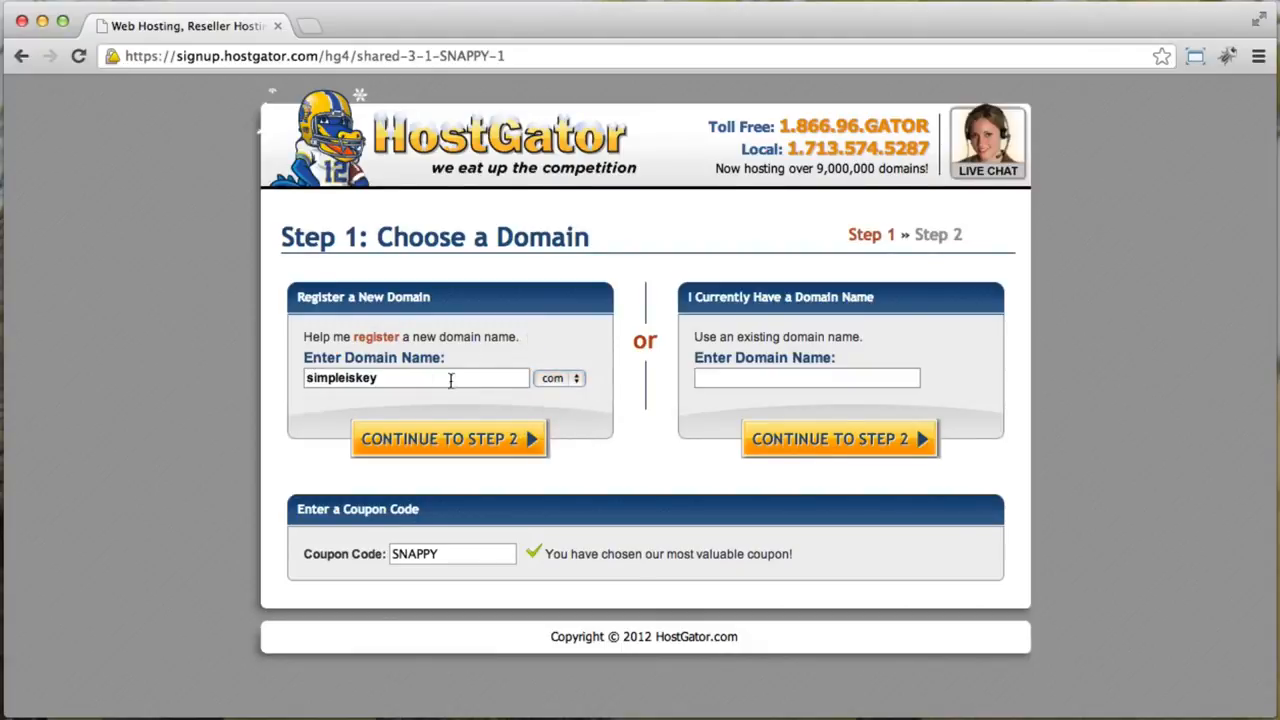
{"action": "left_click_drag", "start_coordinate": [398, 377], "coordinate": [273, 372]}
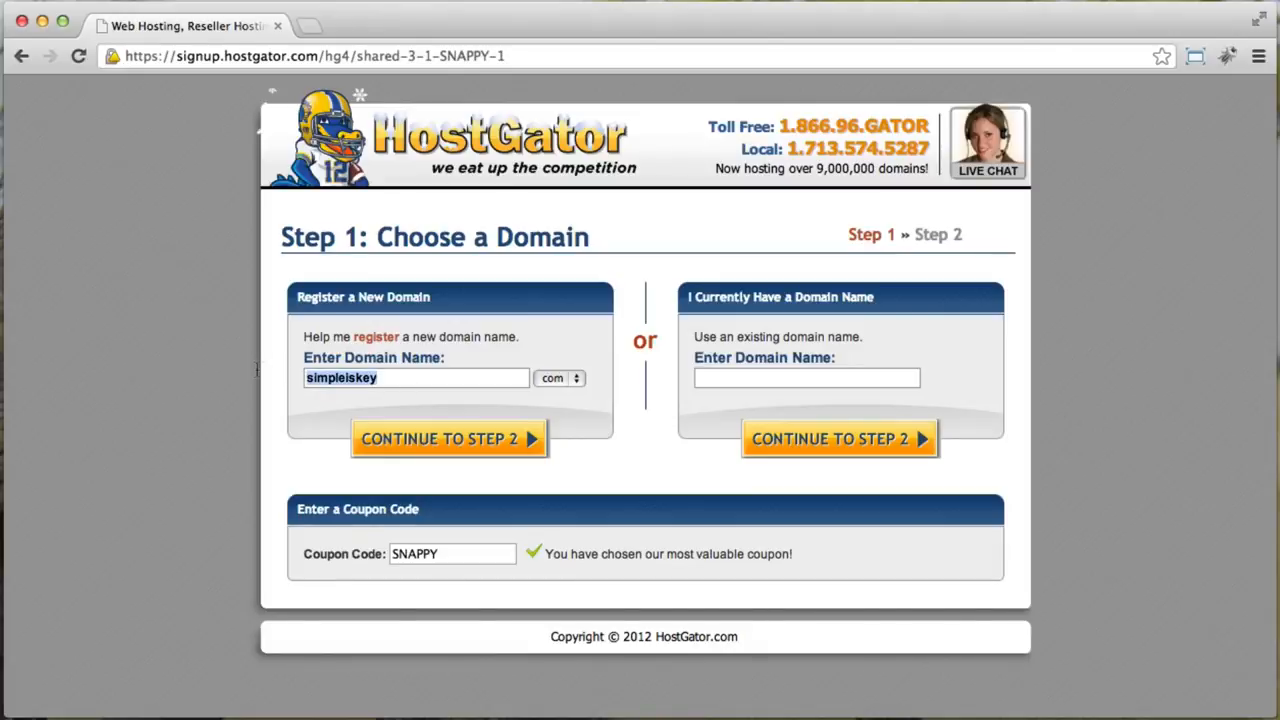
{"action": "type", "text": "google"}
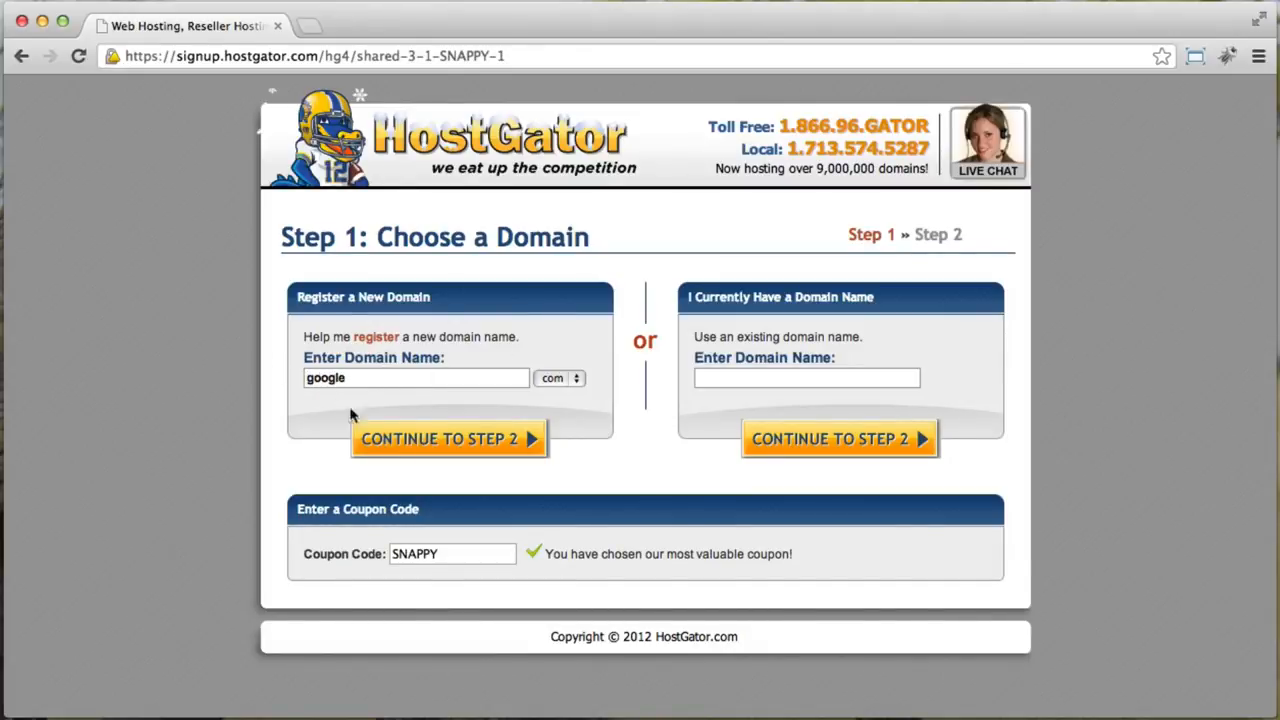
{"action": "left_click", "coordinate": [437, 447]}
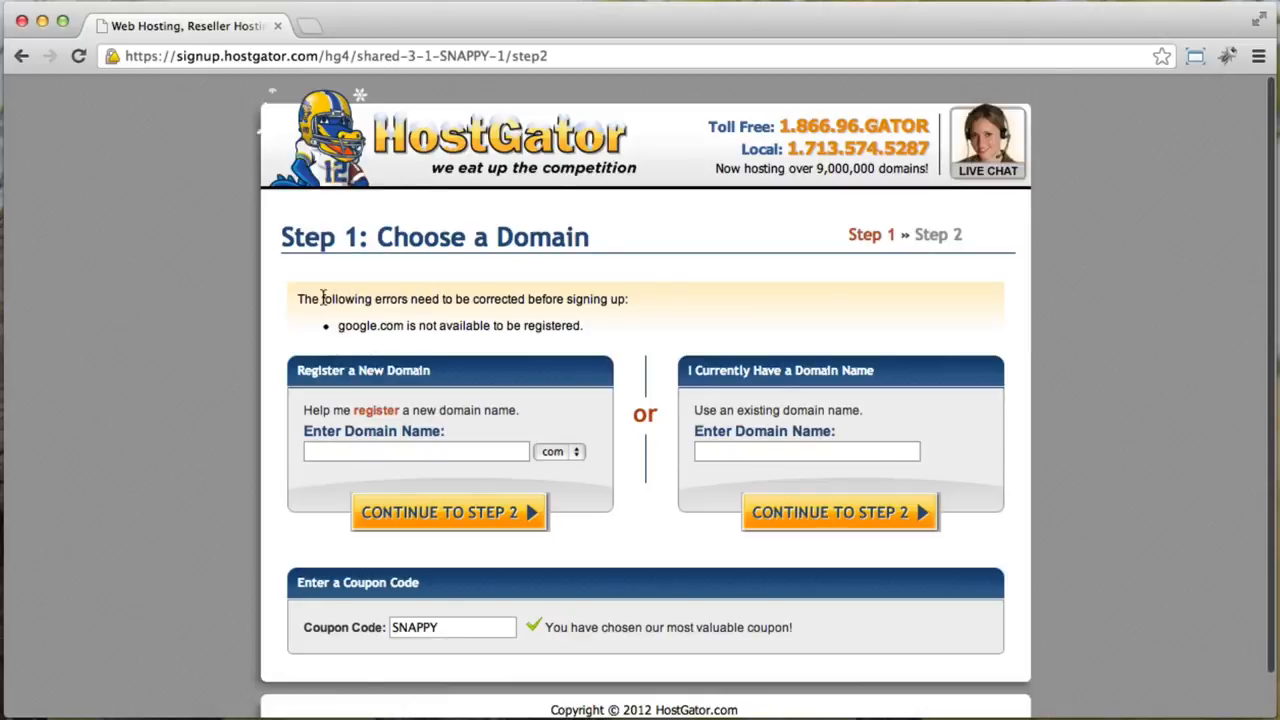
Step: Read the google.com unavailable error and re-enter simpleiskey as the domain
{"action": "left_click_drag", "start_coordinate": [321, 298], "coordinate": [610, 297]}
{"action": "left_click", "coordinate": [436, 326]}
{"action": "left_click_drag", "start_coordinate": [338, 325], "coordinate": [560, 327]}
{"action": "left_click", "coordinate": [466, 325]}
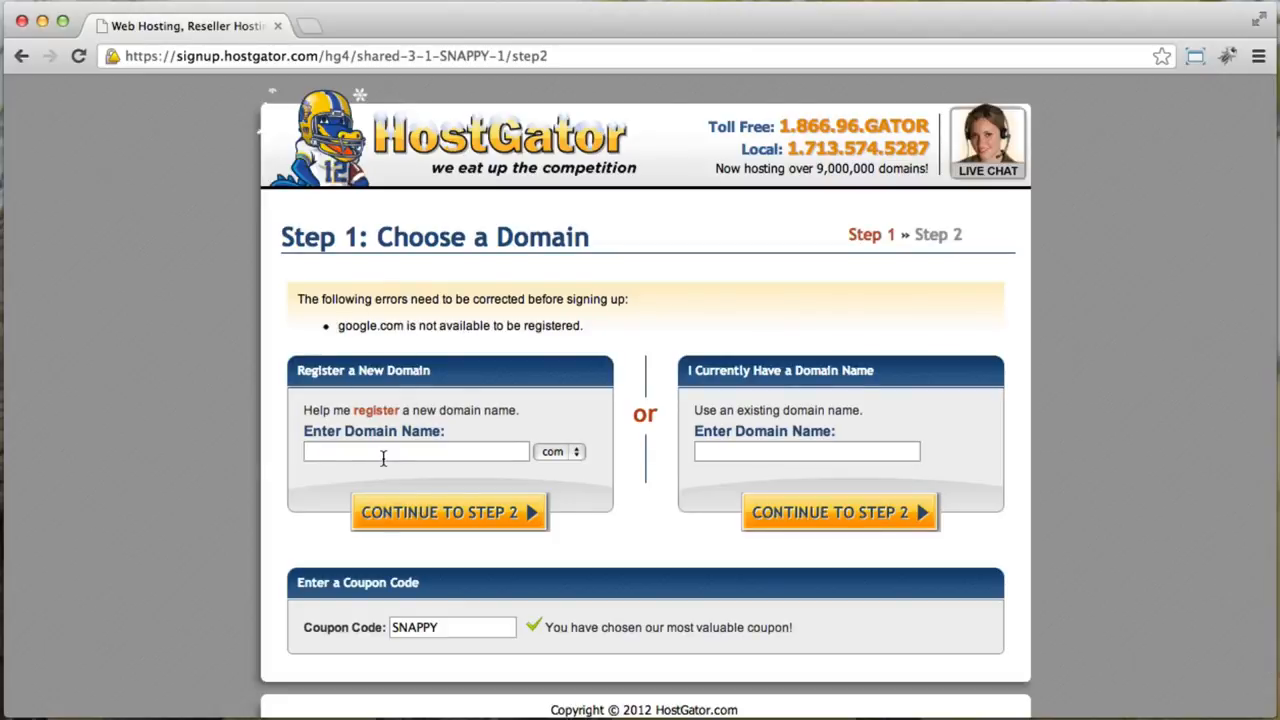
{"action": "type", "text": "simpleiskey"}
{"action": "left_click_drag", "start_coordinate": [414, 452], "coordinate": [294, 452]}
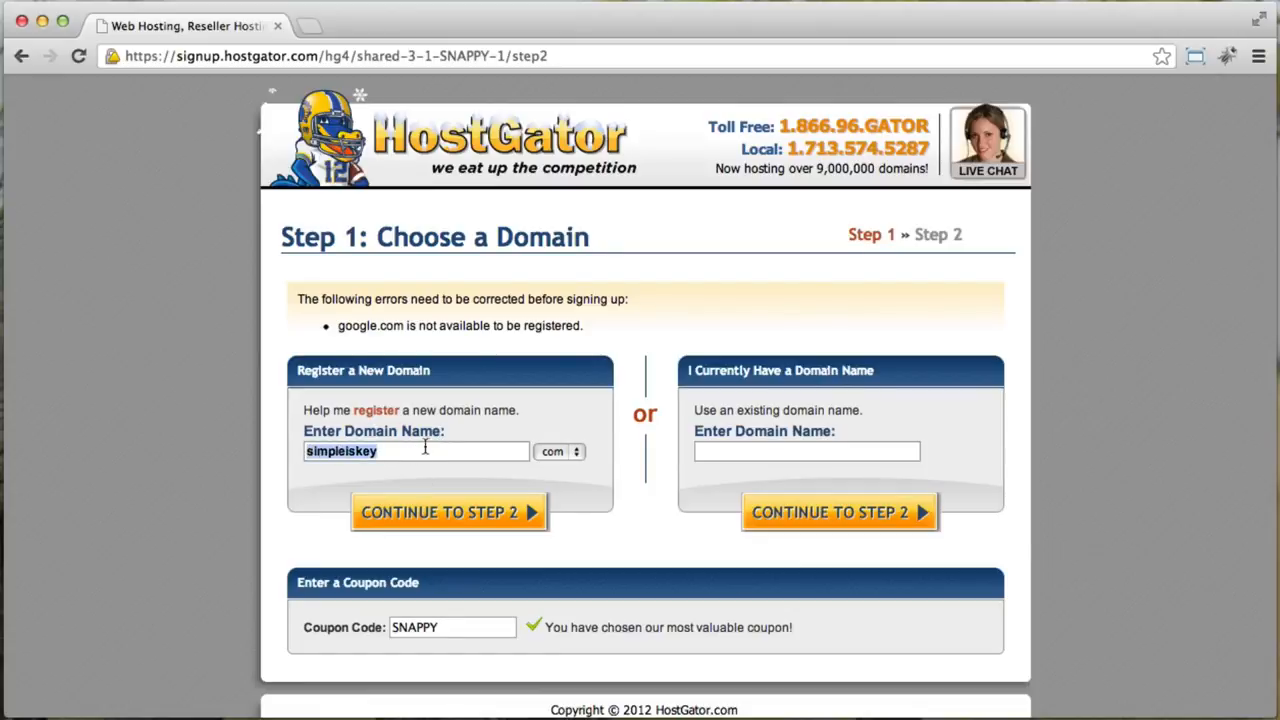
{"action": "left_click", "coordinate": [426, 450]}
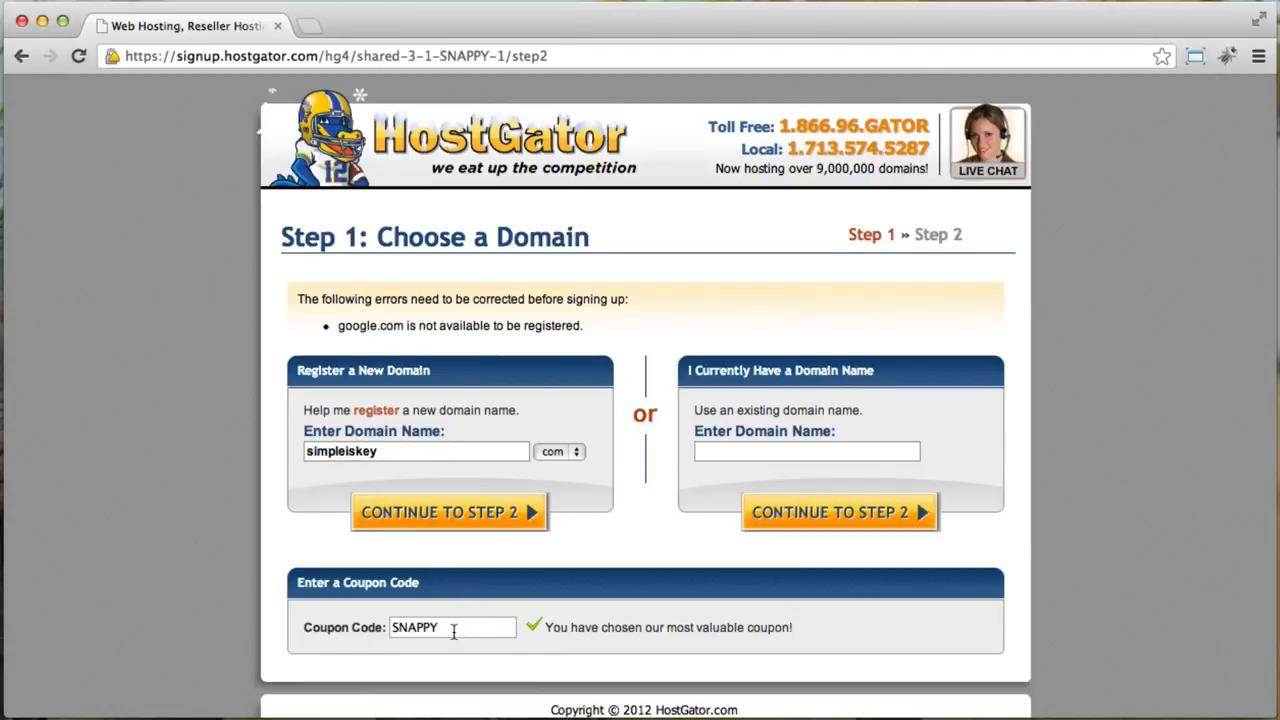
Step: Replace the SNAPPY coupon code with localbusiness25
{"action": "left_click_drag", "start_coordinate": [466, 630], "coordinate": [365, 630]}
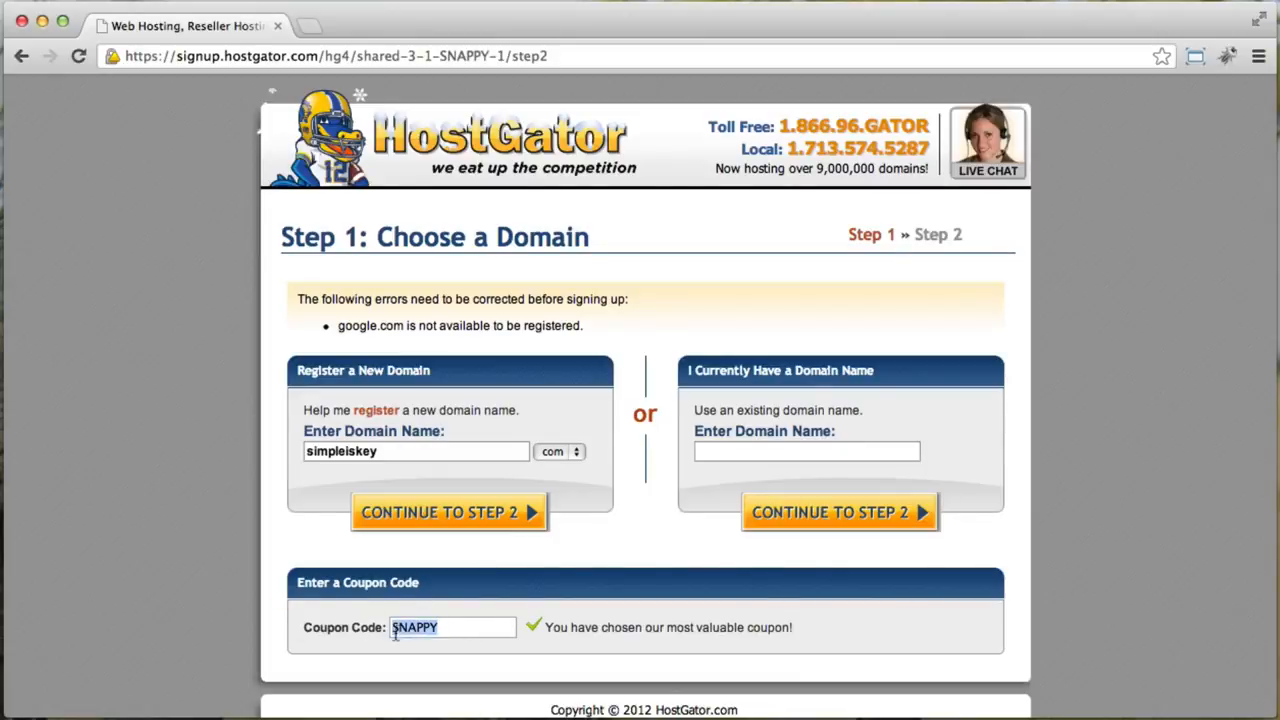
{"action": "left_click", "coordinate": [463, 627]}
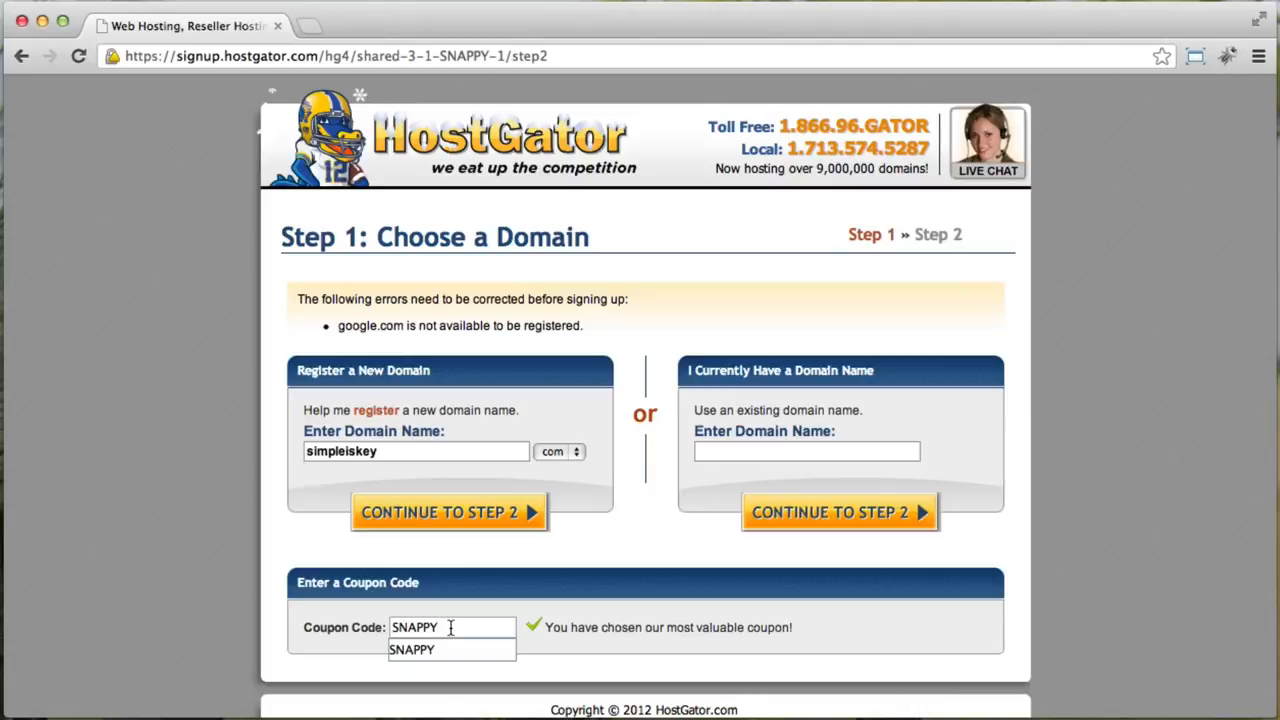
{"action": "left_click_drag", "start_coordinate": [450, 627], "coordinate": [382, 627]}
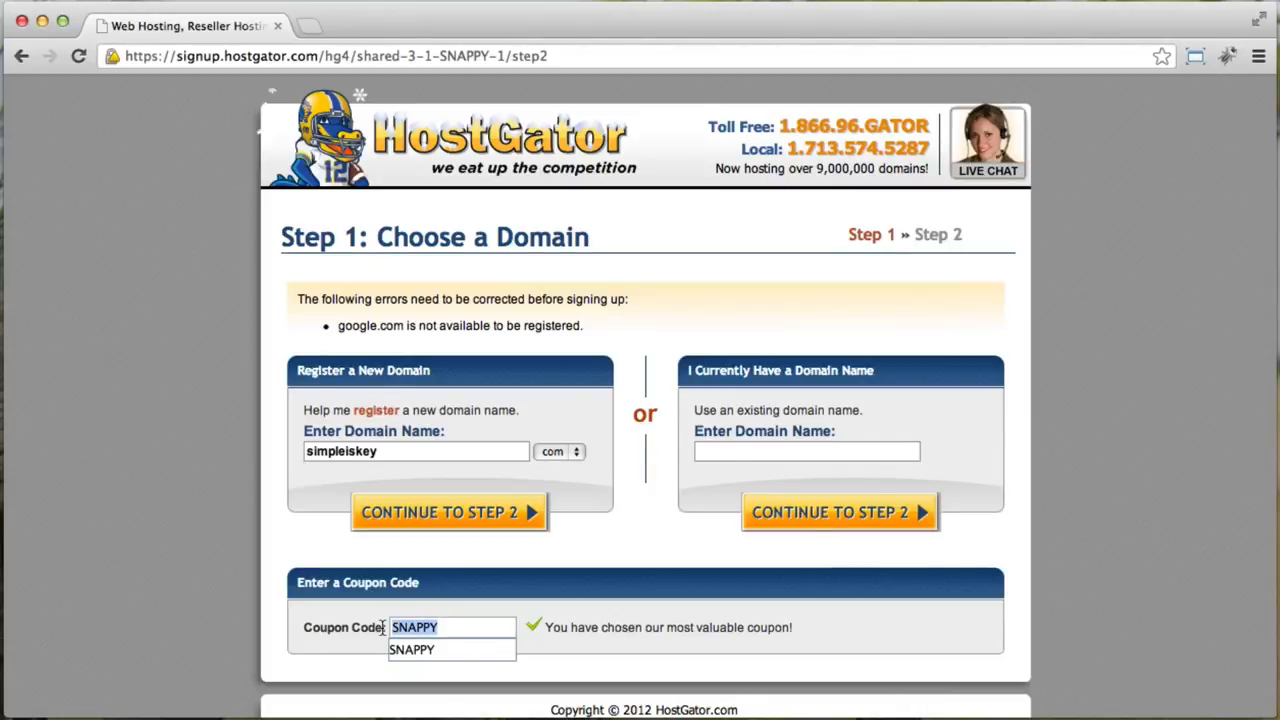
{"action": "key", "text": "BackSpace"}
{"action": "type", "text": "loca"}
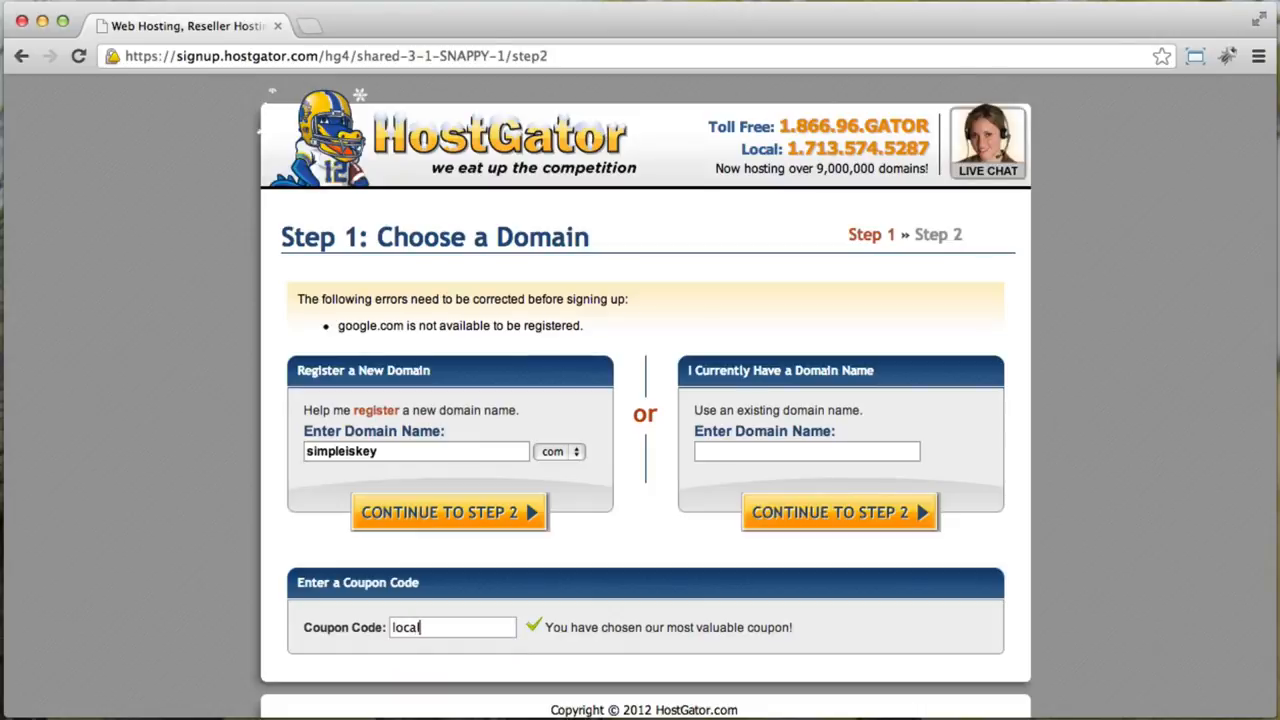
{"action": "type", "text": "lbusiness25"}
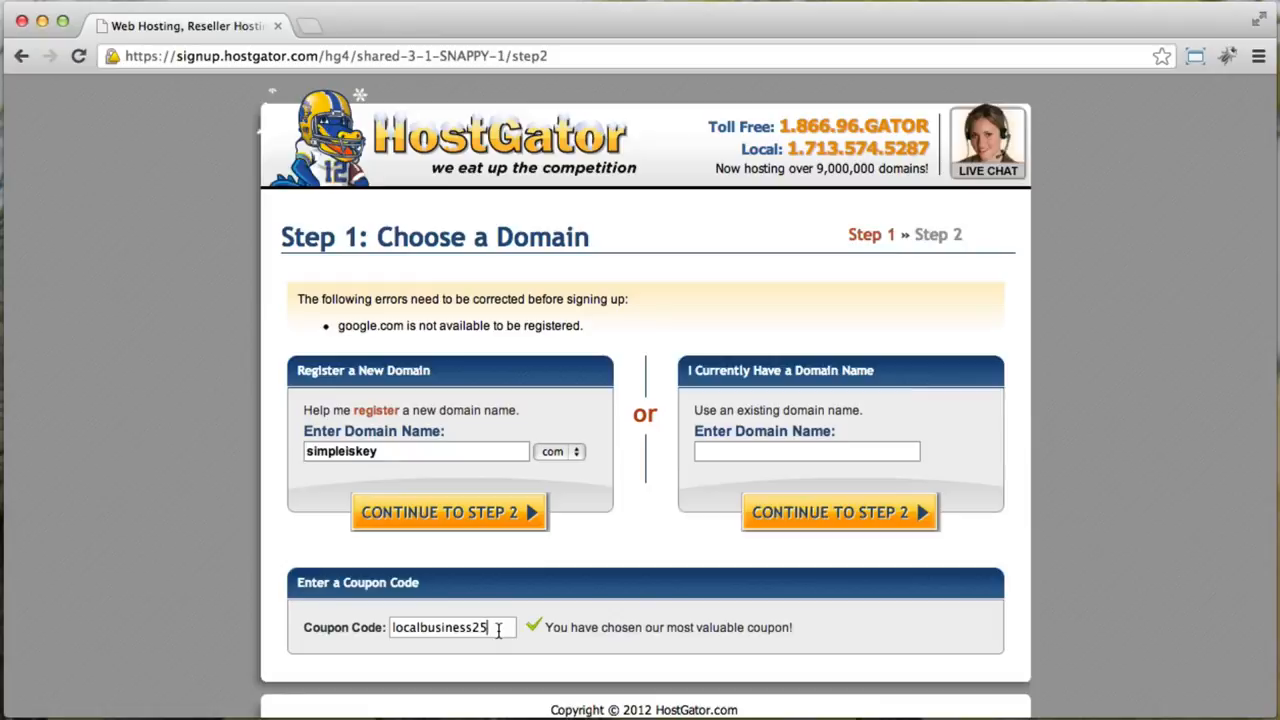
Step: Continue to Step 2 and enter a lowercase account username and a four-digit security PIN
{"action": "left_click", "coordinate": [449, 513]}
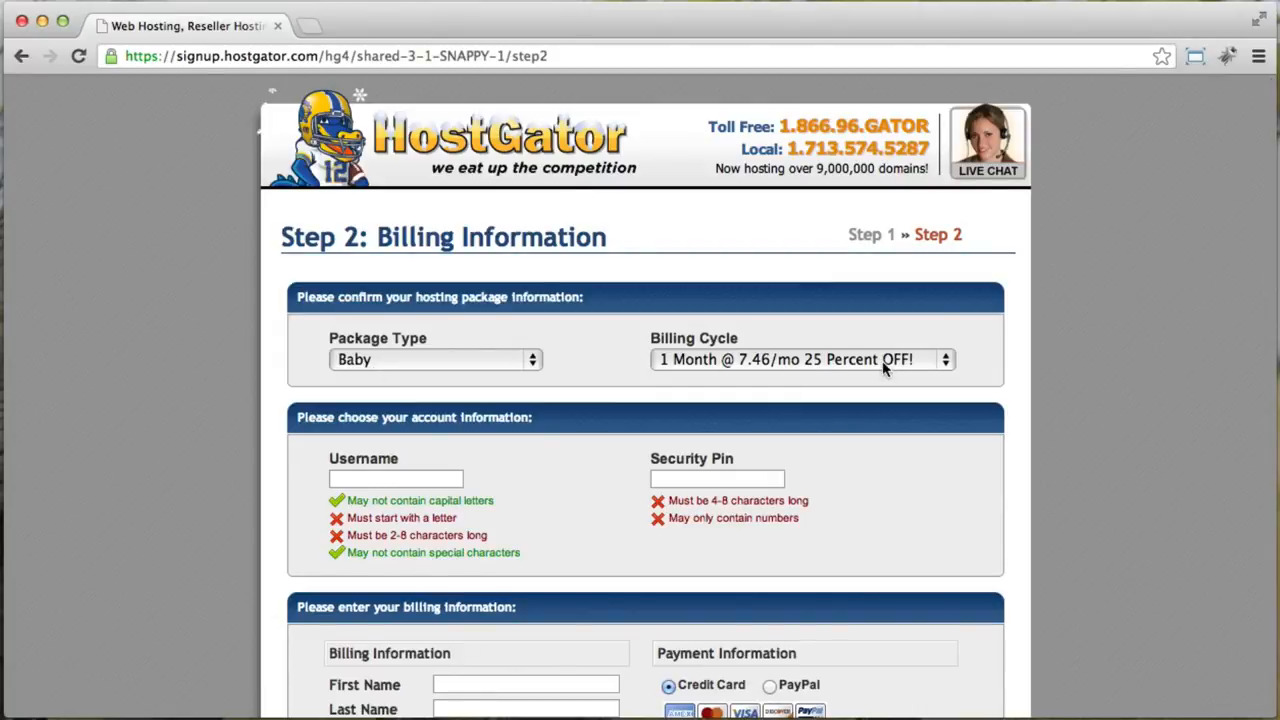
{"action": "left_click", "coordinate": [421, 483]}
{"action": "type", "text": "Tyler"}
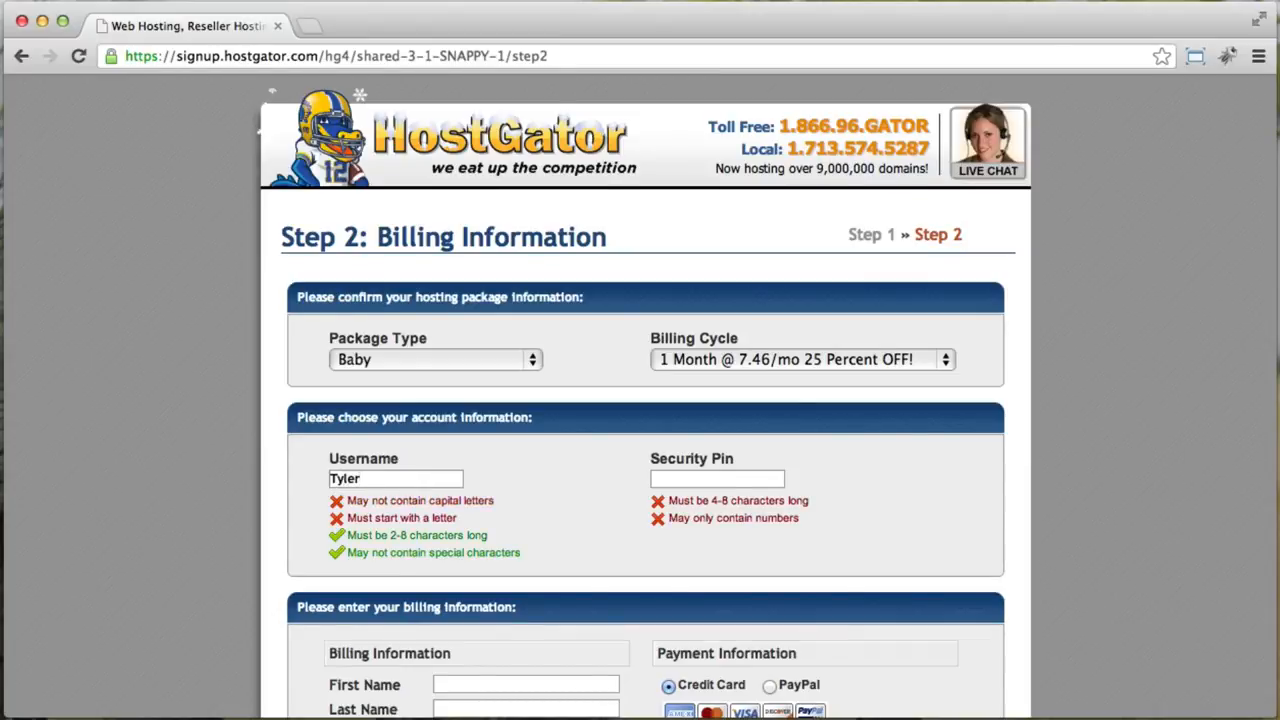
{"action": "type", "text": "27"}
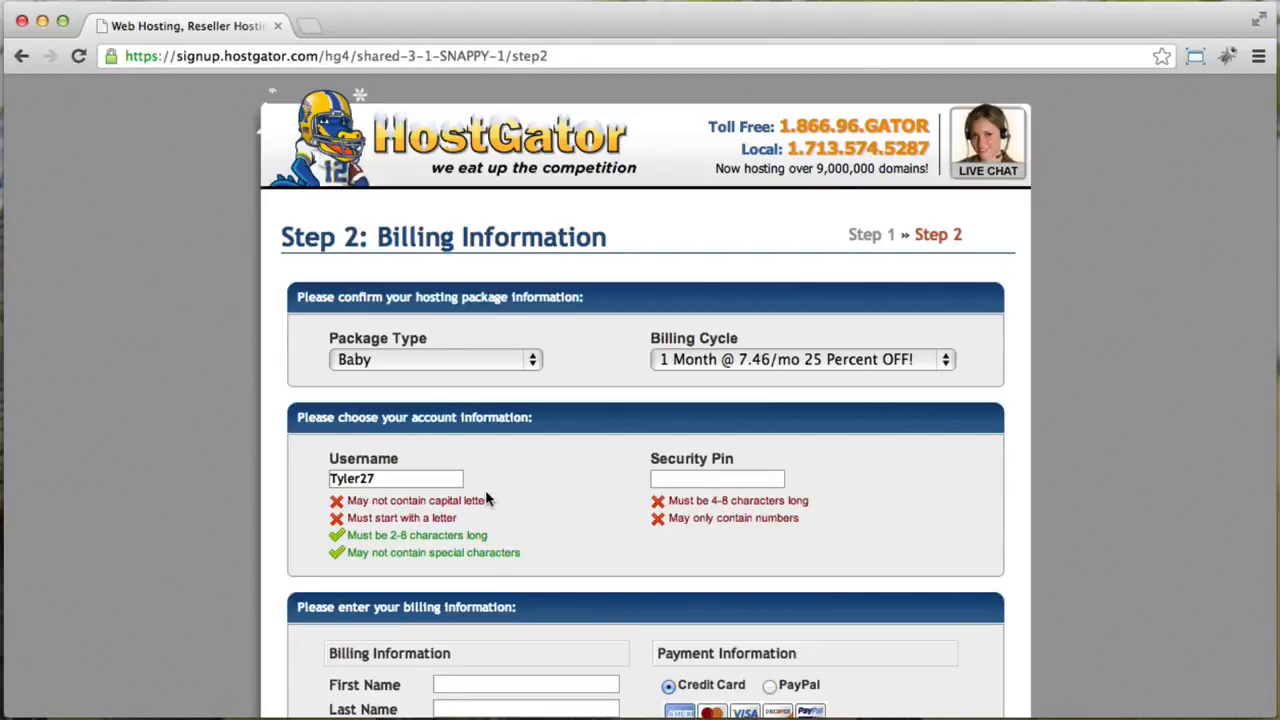
{"action": "key", "text": "BackSpace"}
{"action": "key", "text": "BackSpace"}
{"action": "key", "text": "BackSpace"}
{"action": "key", "text": "BackSpace"}
{"action": "key", "text": "BackSpace"}
{"action": "type", "text": "tyler"}
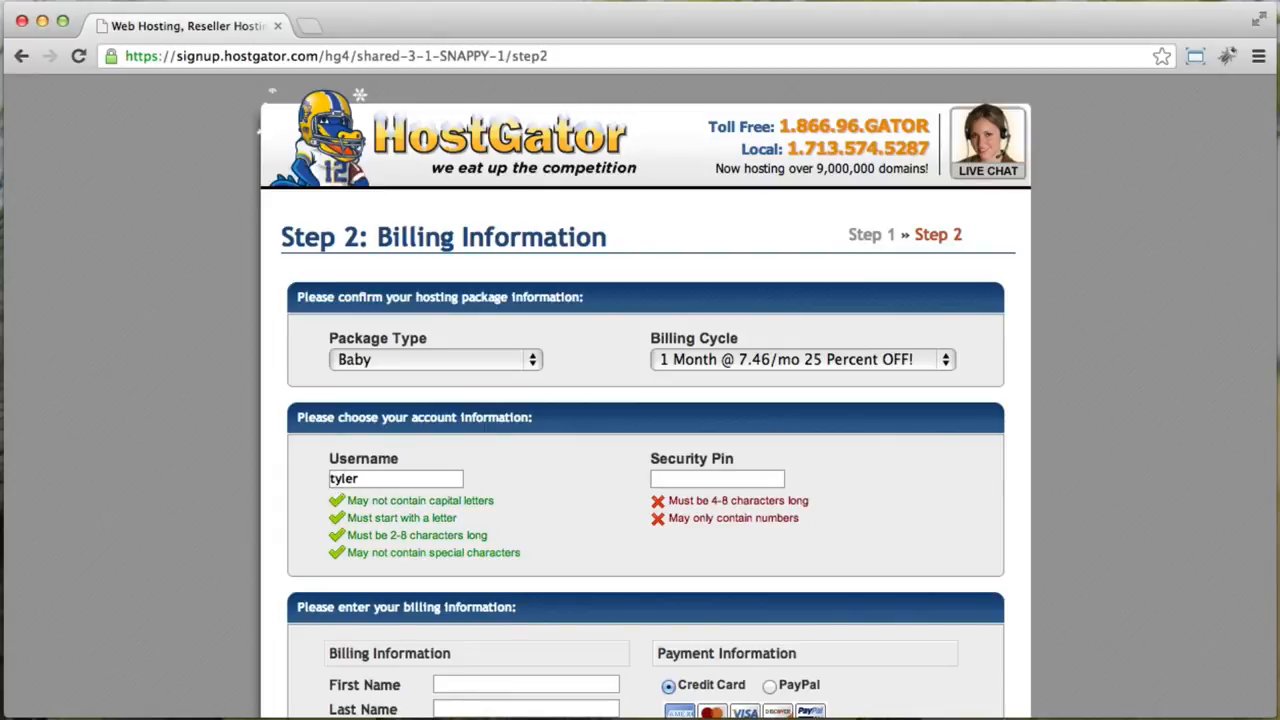
{"action": "type", "text": "27"}
{"action": "left_click", "coordinate": [702, 483]}
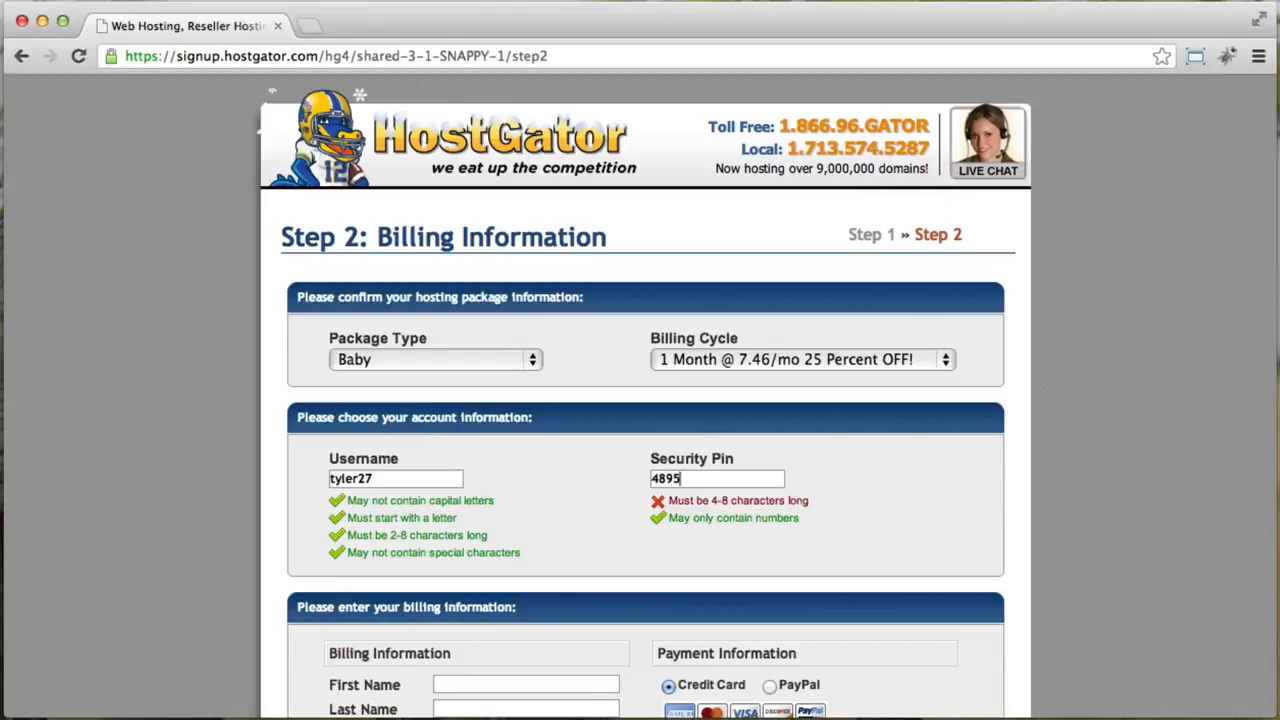
{"action": "scroll", "coordinate": [708, 500], "scroll_direction": "down", "scroll_amount": 5}
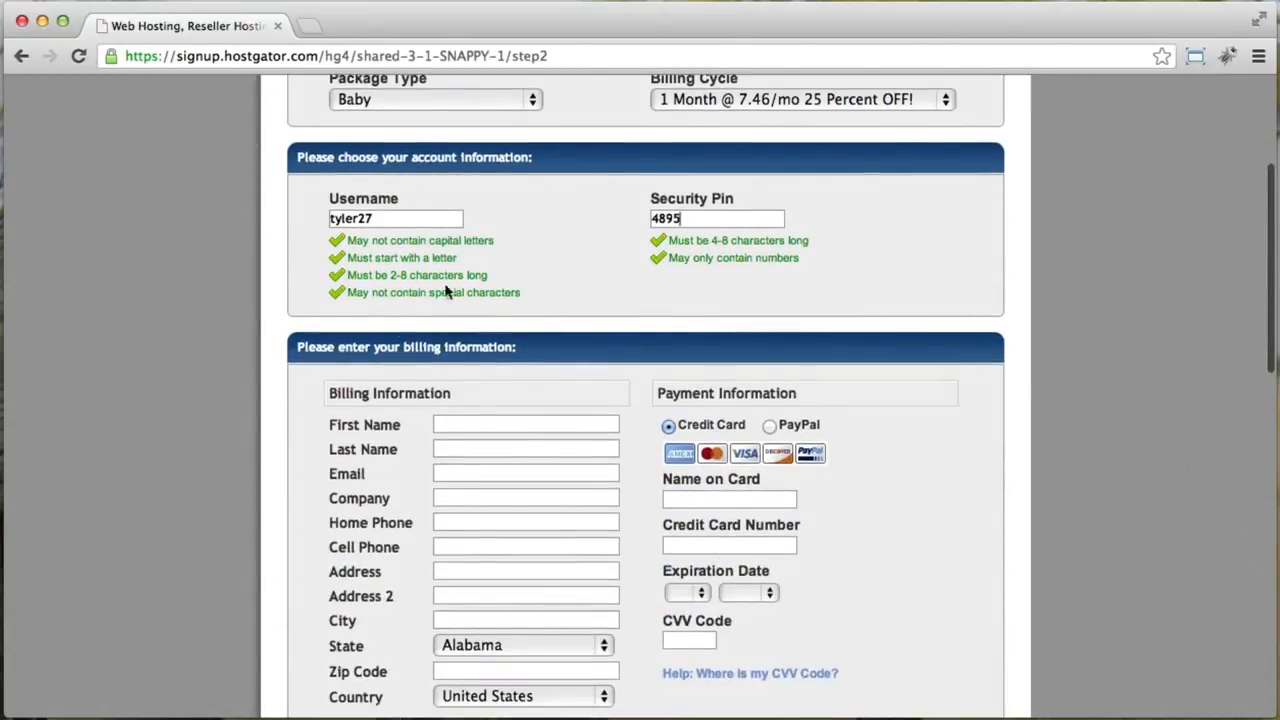
{"action": "scroll", "coordinate": [578, 571], "scroll_direction": "down", "scroll_amount": 3}
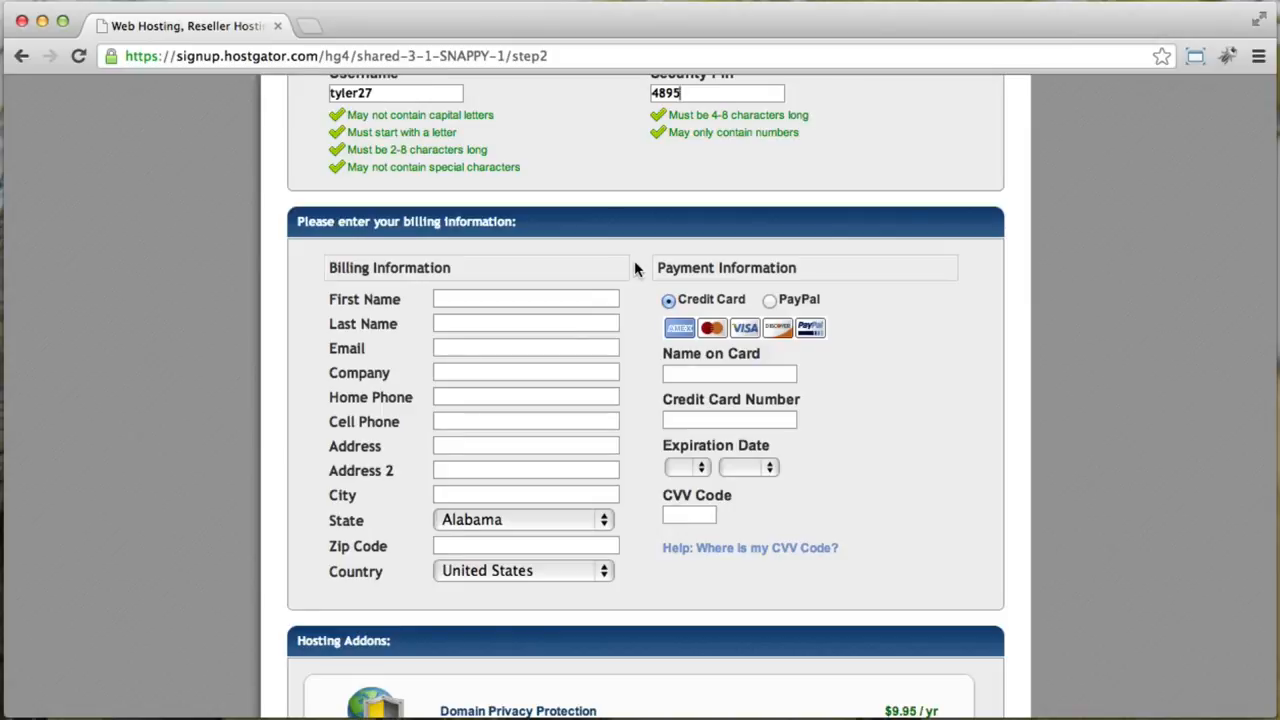
Step: Uncheck the Domain Privacy Protection and SiteLock add-ons, bringing the total due to $22.46
{"action": "scroll", "coordinate": [634, 262], "scroll_direction": "down", "scroll_amount": 1}
{"action": "scroll", "coordinate": [634, 260], "scroll_direction": "down", "scroll_amount": 6}
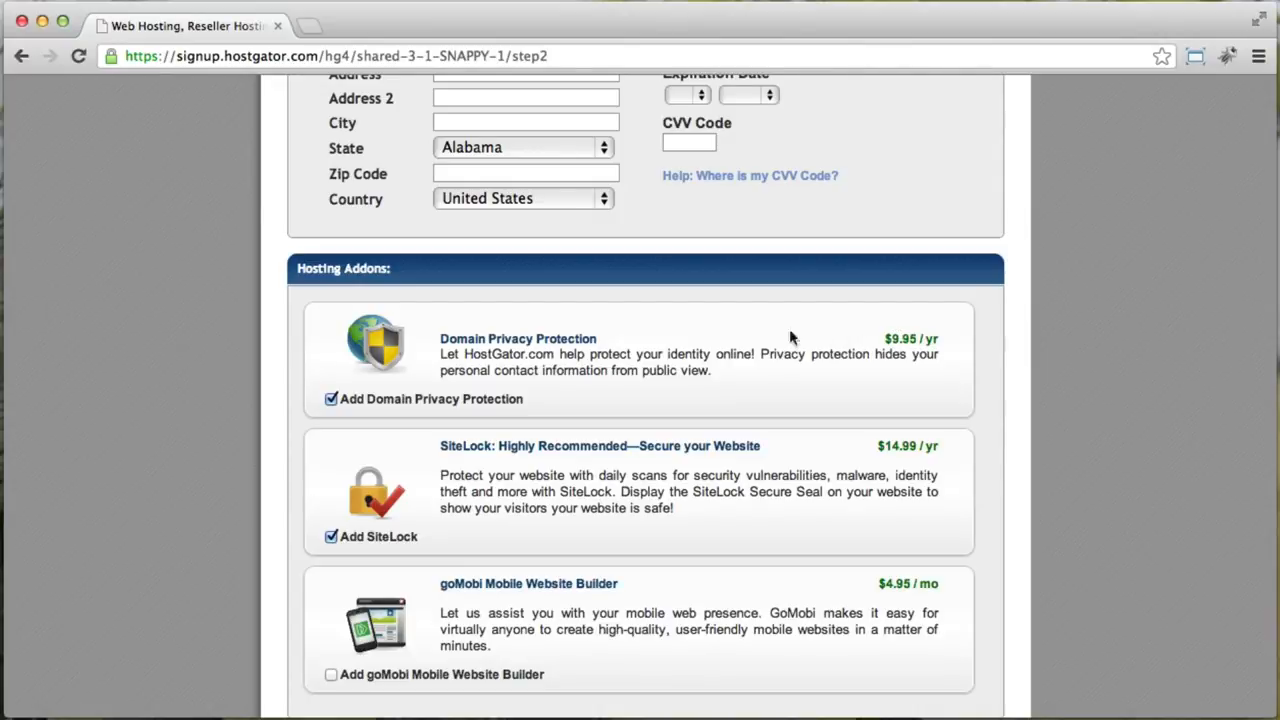
{"action": "left_click", "coordinate": [331, 399]}
{"action": "left_click", "coordinate": [331, 400]}
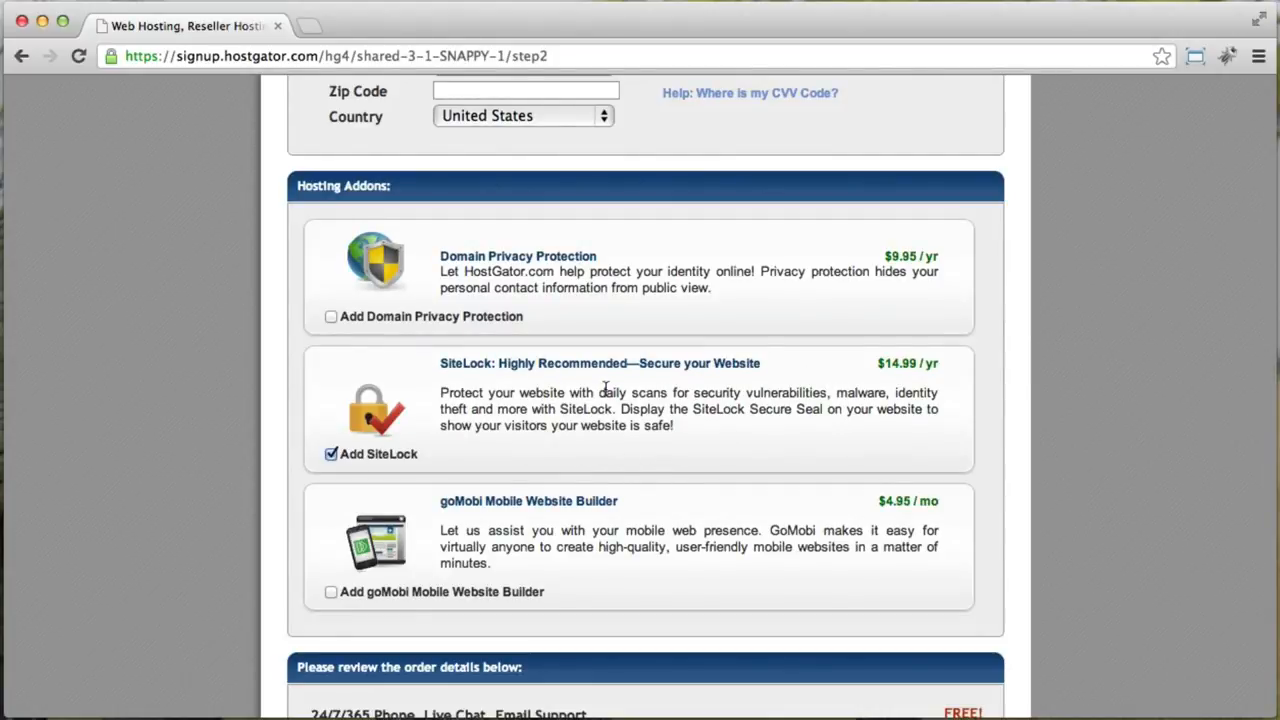
{"action": "left_click", "coordinate": [331, 454]}
{"action": "scroll", "coordinate": [381, 455], "scroll_direction": "down", "scroll_amount": 2}
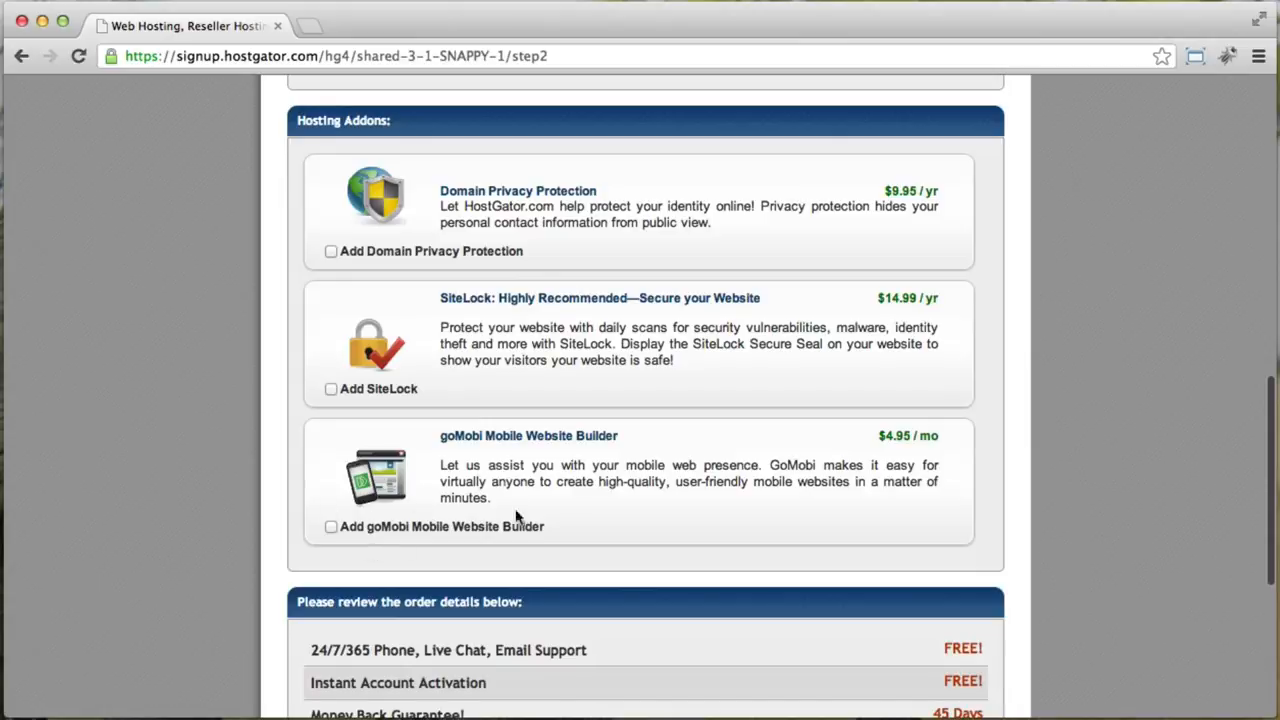
{"action": "scroll", "coordinate": [598, 478], "scroll_direction": "down", "scroll_amount": 1}
{"action": "scroll", "coordinate": [597, 470], "scroll_direction": "down", "scroll_amount": 3}
{"action": "scroll", "coordinate": [591, 472], "scroll_direction": "down", "scroll_amount": 2}
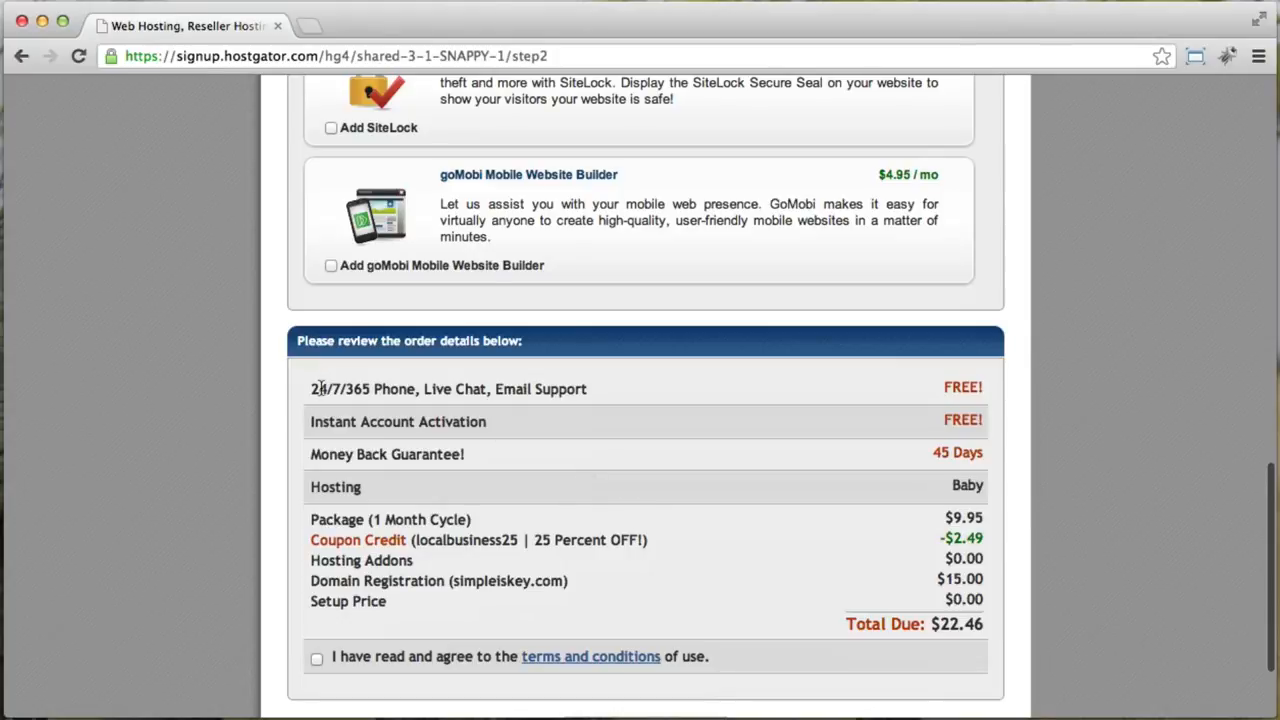
Step: Review the order's 24/7/365 support, 45 Days money back guarantee and Baby hosting plan
{"action": "left_click_drag", "start_coordinate": [314, 389], "coordinate": [561, 390]}
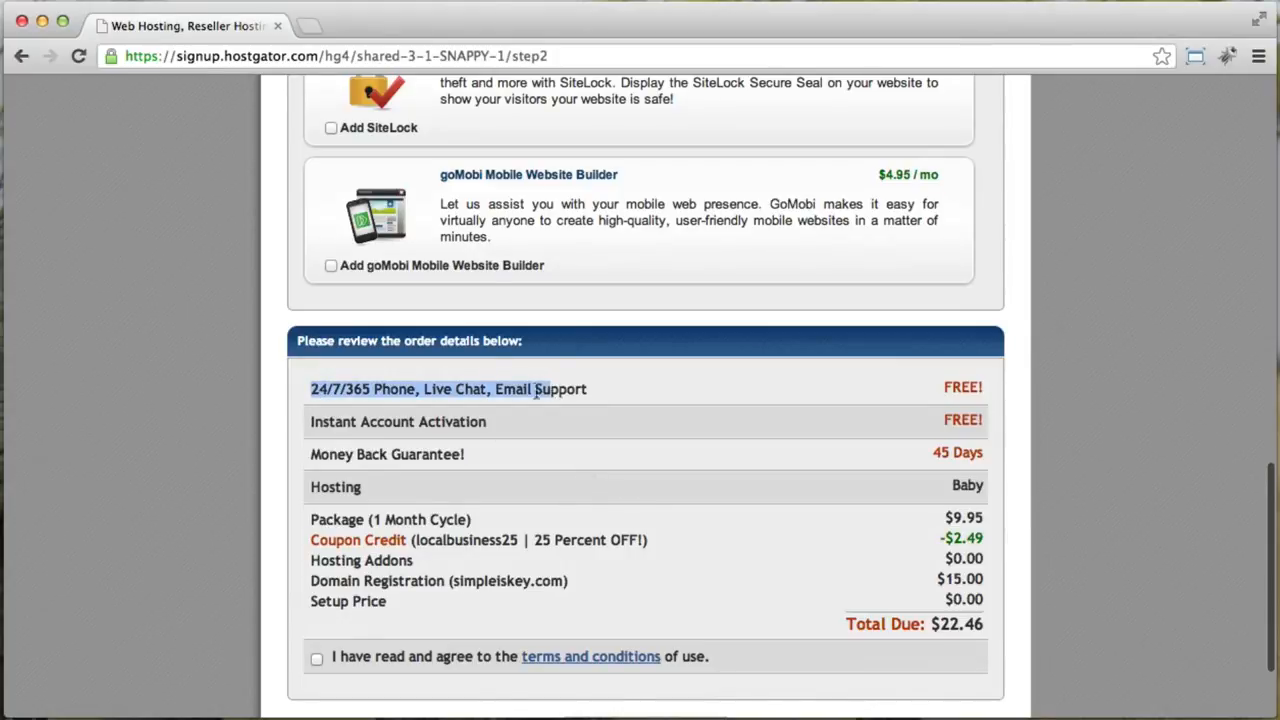
{"action": "left_click", "coordinate": [341, 390]}
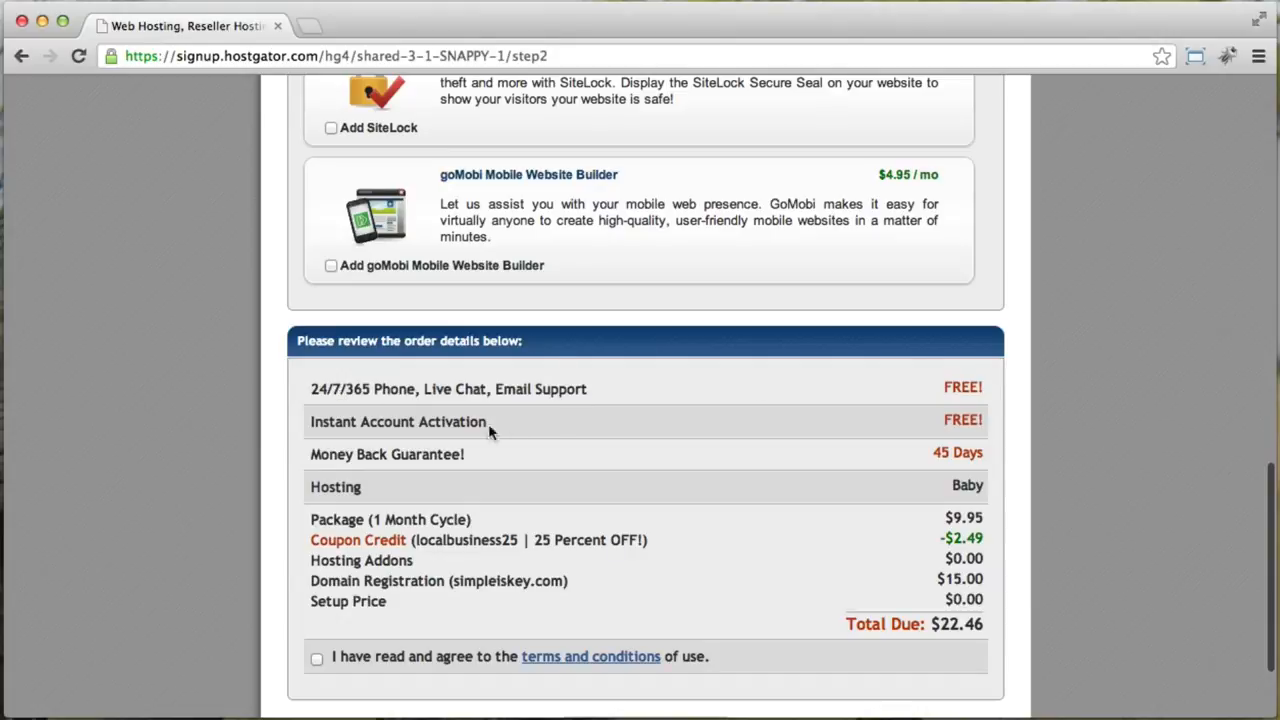
{"action": "scroll", "coordinate": [480, 428], "scroll_direction": "down", "scroll_amount": 1}
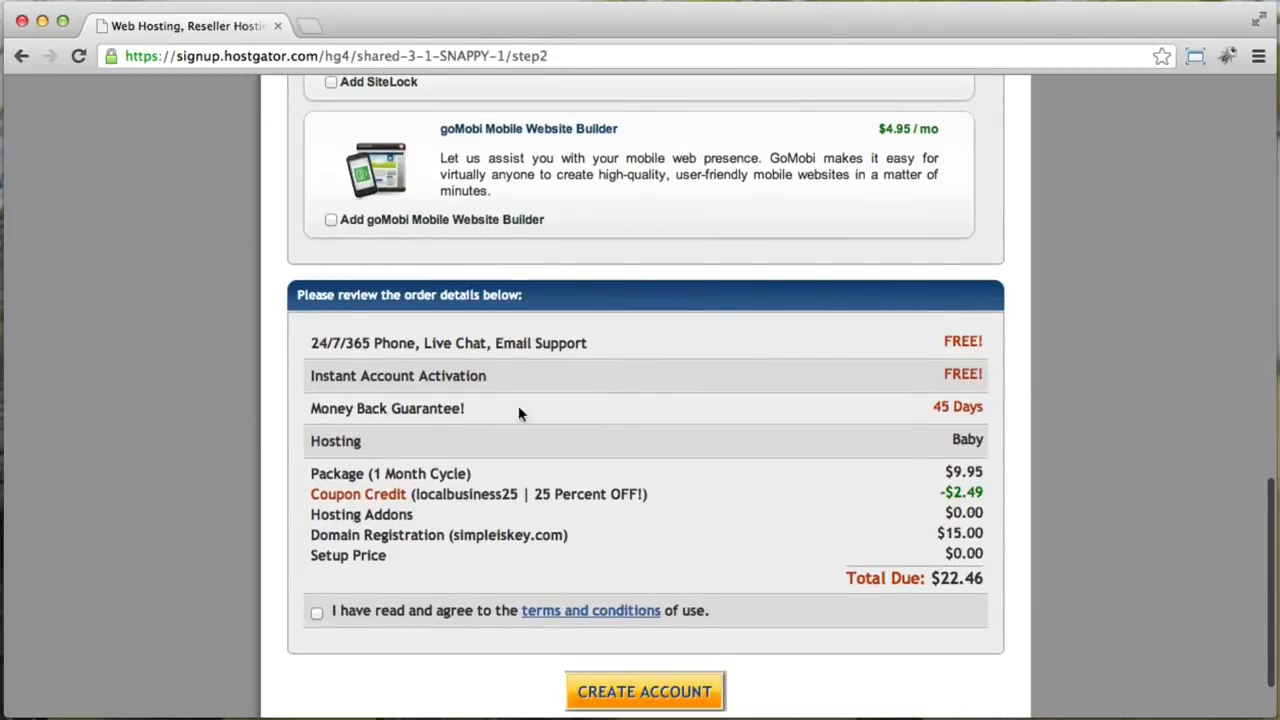
{"action": "left_click_drag", "start_coordinate": [397, 408], "coordinate": [574, 414]}
{"action": "left_click", "coordinate": [942, 418]}
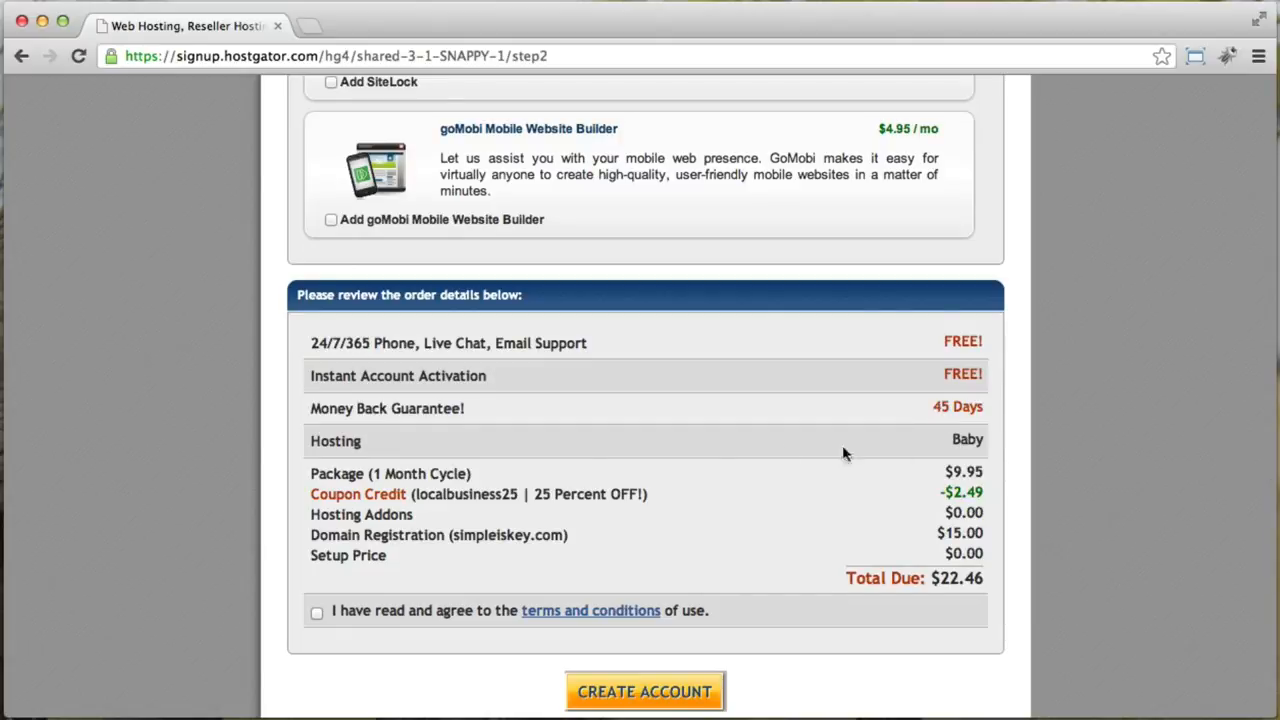
{"action": "left_click_drag", "start_coordinate": [323, 442], "coordinate": [989, 452]}
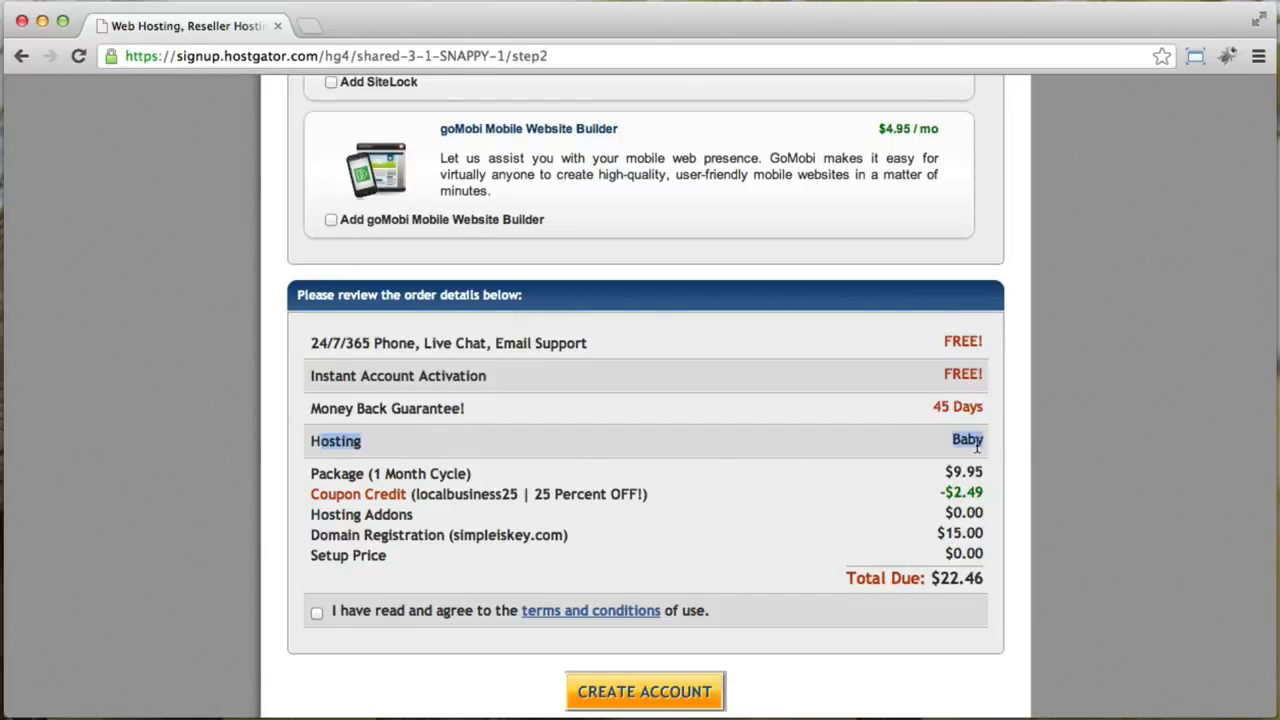
{"action": "left_click", "coordinate": [977, 449]}
{"action": "scroll", "coordinate": [977, 449], "scroll_direction": "down", "scroll_amount": 1}
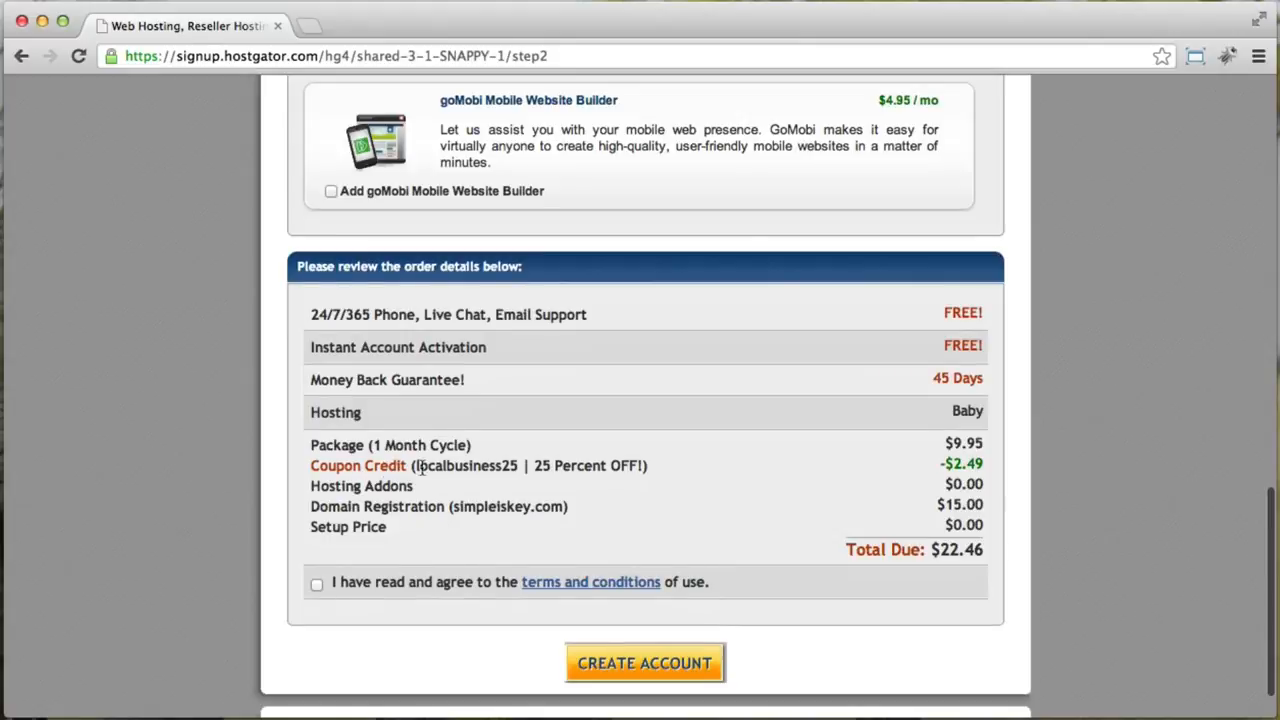
Step: Check the 25% off coupon, 1 Month Cycle and $15.00 domain price, then accept the terms
{"action": "left_click_drag", "start_coordinate": [532, 465], "coordinate": [638, 465]}
{"action": "left_click", "coordinate": [637, 465]}
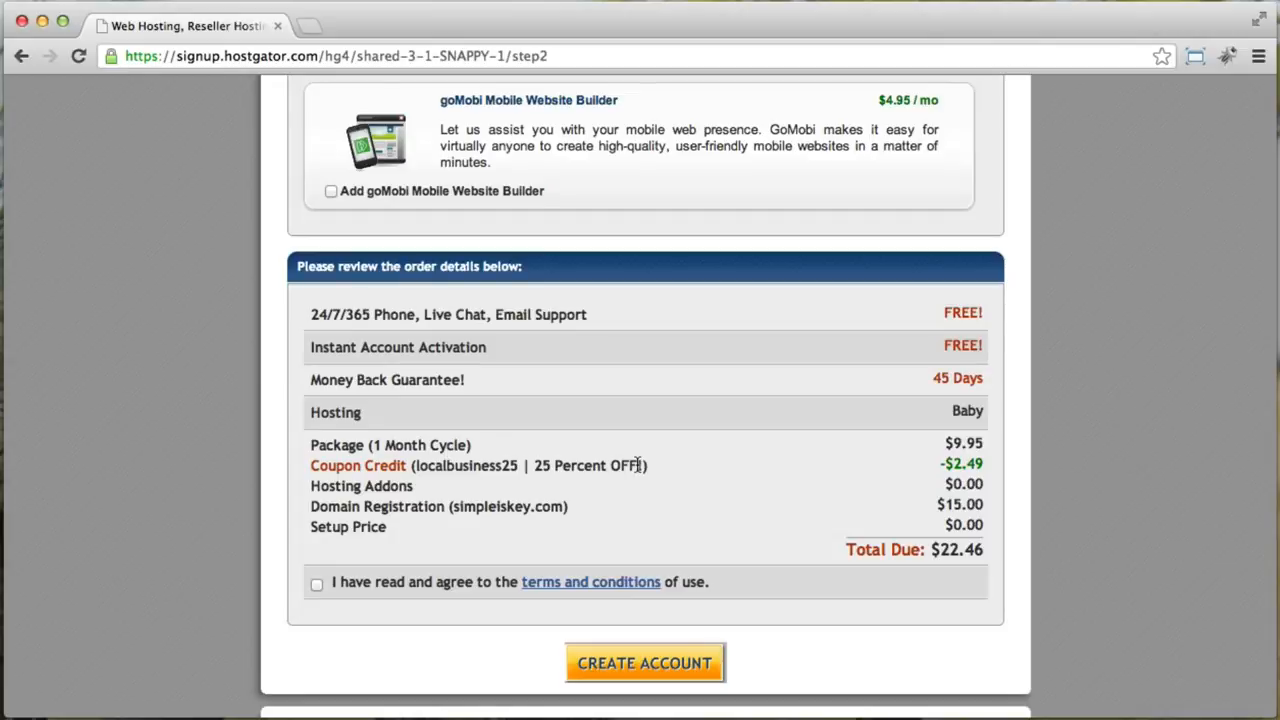
{"action": "left_click_drag", "start_coordinate": [357, 447], "coordinate": [530, 456]}
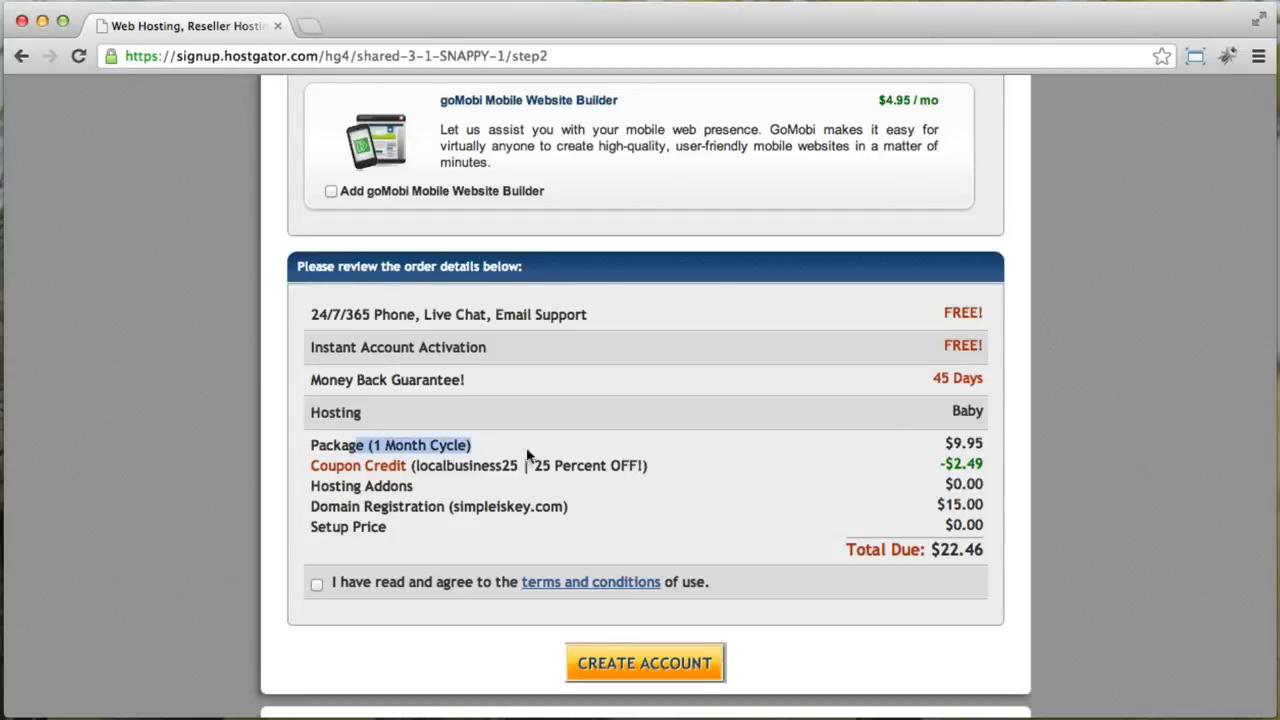
{"action": "left_click", "coordinate": [955, 444]}
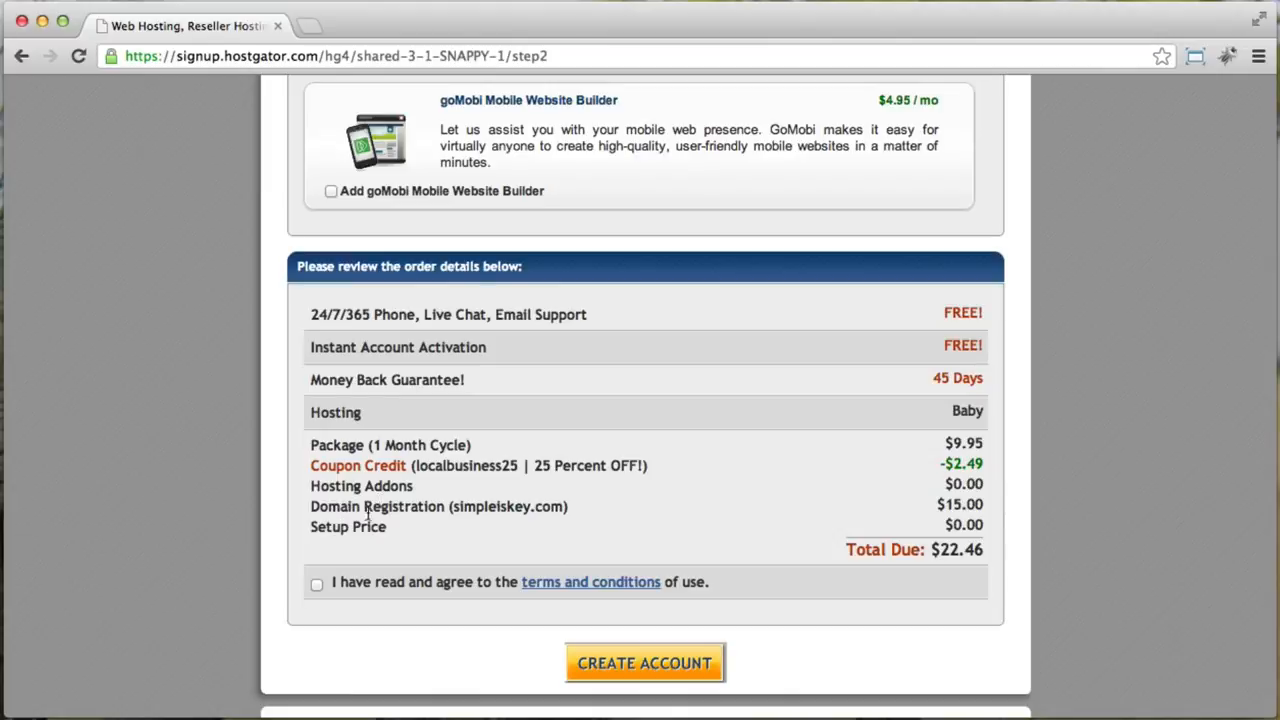
{"action": "left_click_drag", "start_coordinate": [945, 505], "coordinate": [988, 504]}
{"action": "left_click", "coordinate": [971, 505]}
{"action": "left_click", "coordinate": [316, 586]}
{"action": "scroll", "coordinate": [450, 615], "scroll_direction": "down", "scroll_amount": 1}
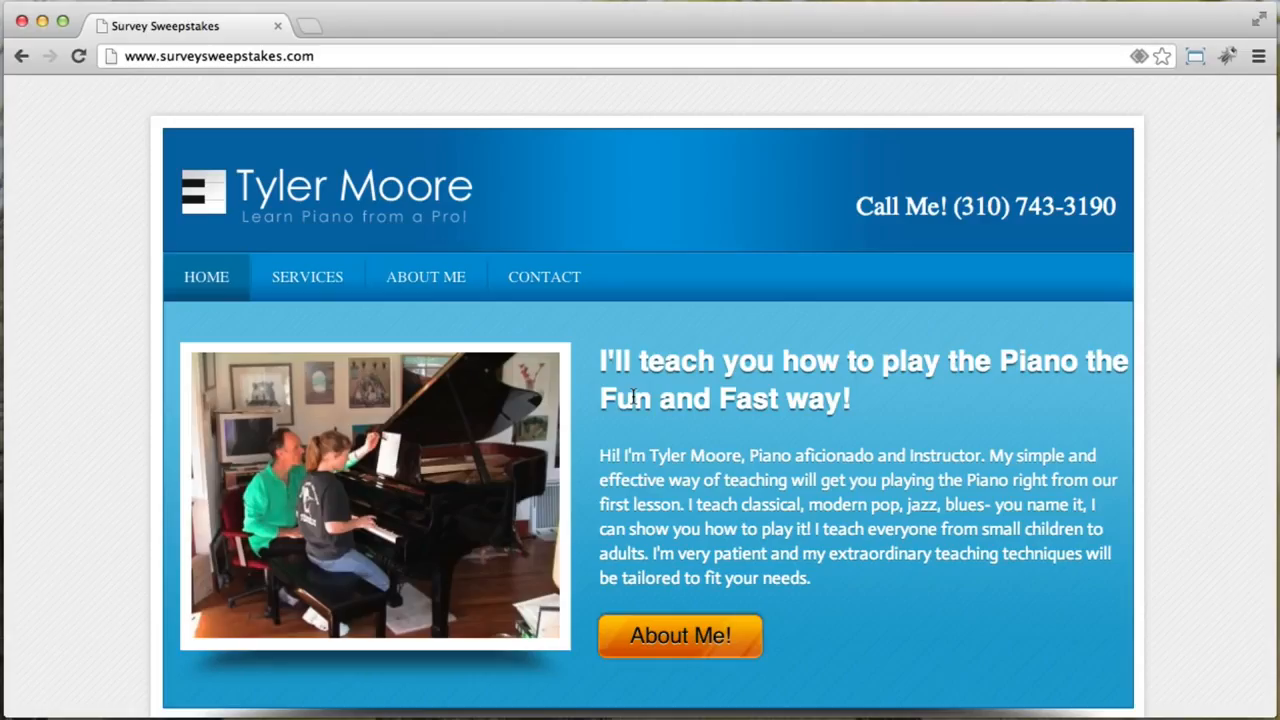
{"action": "left_click", "coordinate": [366, 55]}
{"action": "type", "text": "www.gmail.c"}
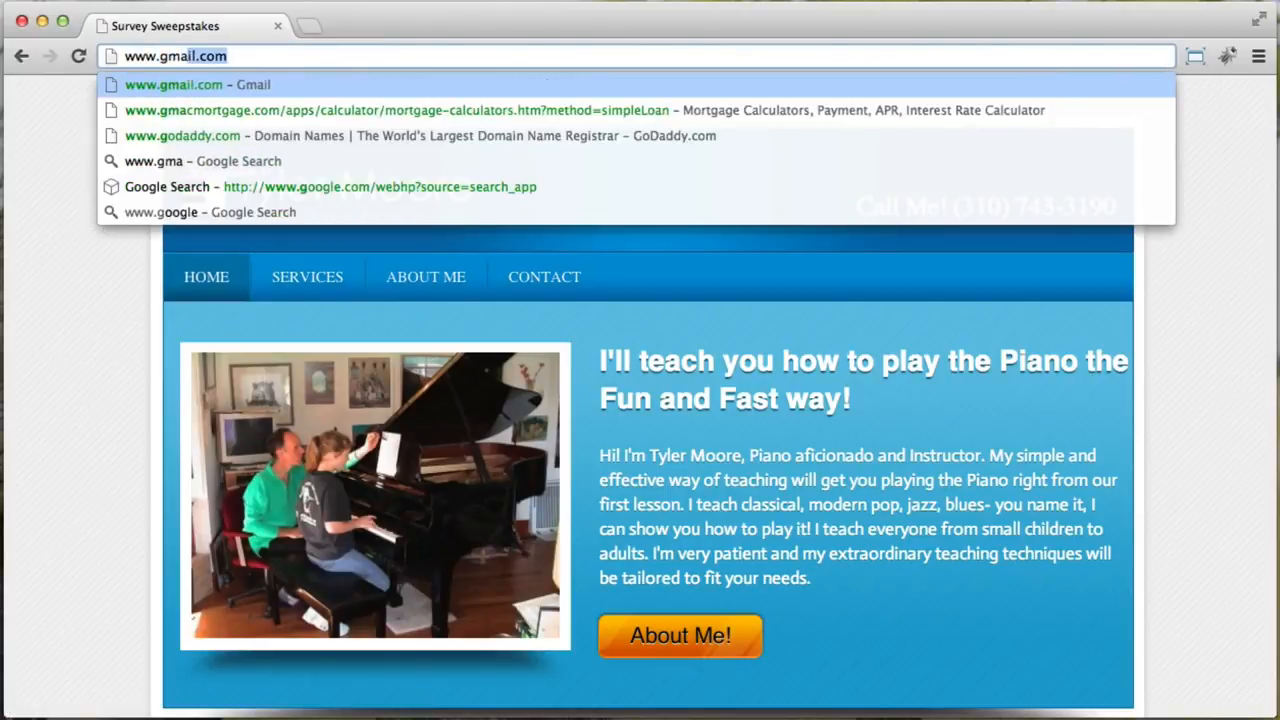
{"action": "key", "text": "Return"}
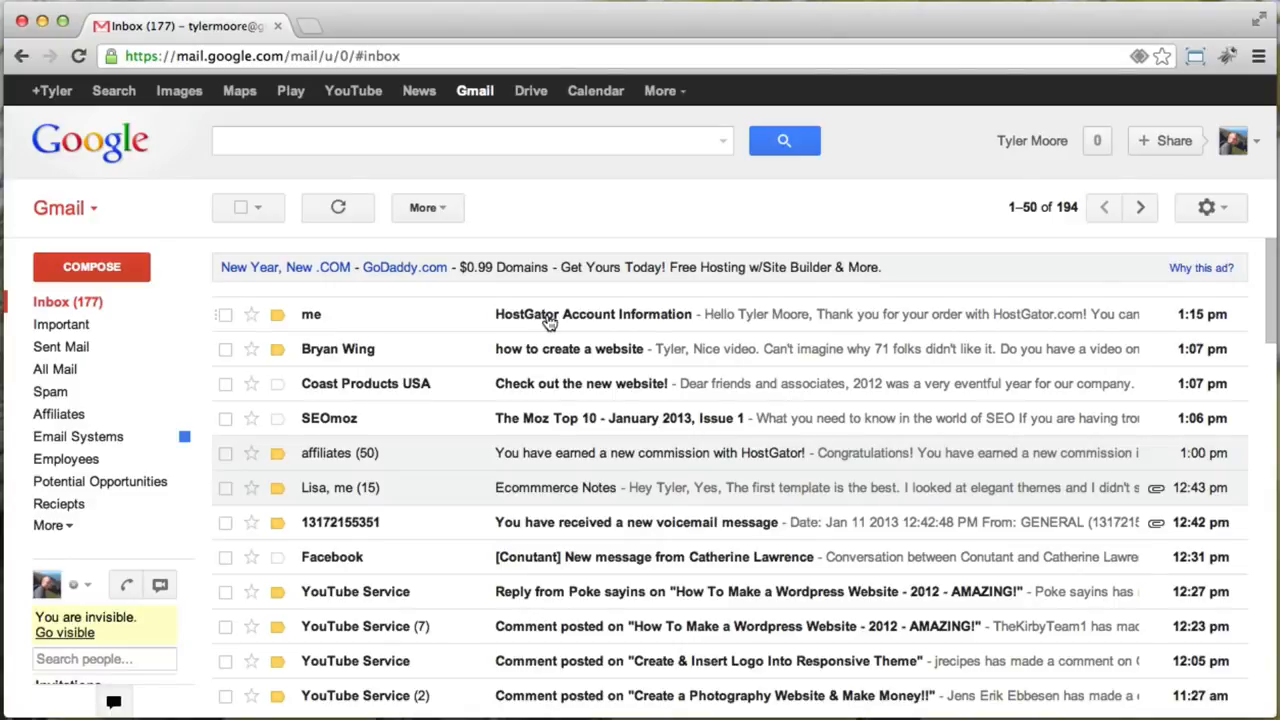
Step: Read the domain details in the HostGator Account Information email, then restore the TextEdit to-do list
{"action": "left_click", "coordinate": [548, 320]}
{"action": "scroll", "coordinate": [720, 420], "scroll_direction": "down", "scroll_amount": 3}
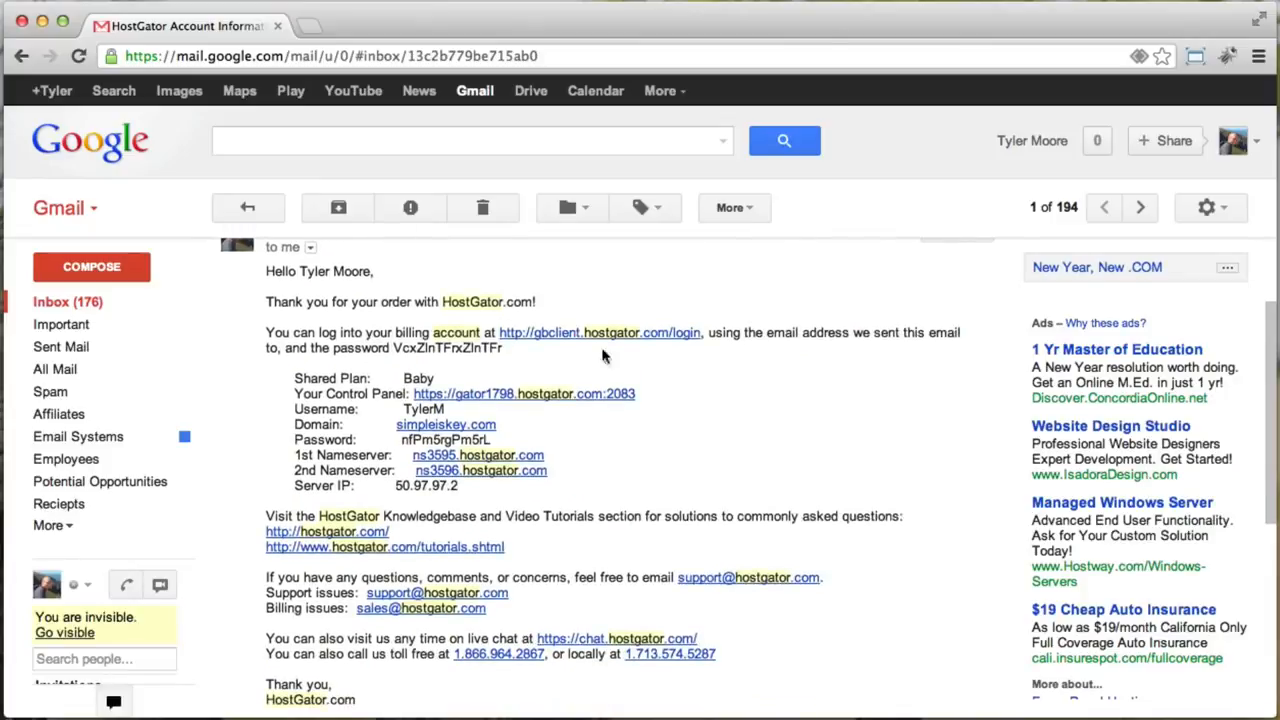
{"action": "scroll", "coordinate": [600, 368], "scroll_direction": "up", "scroll_amount": 2}
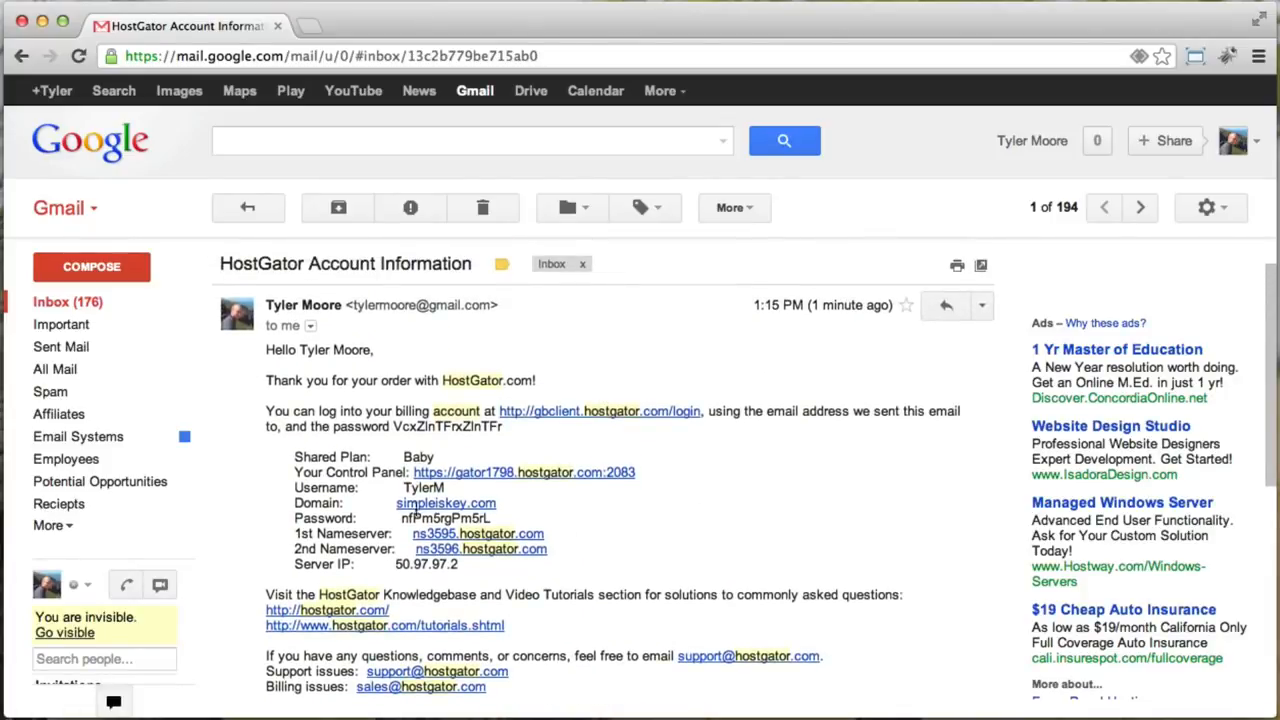
{"action": "left_click_drag", "start_coordinate": [312, 503], "coordinate": [531, 497]}
{"action": "left_click", "coordinate": [538, 509]}
{"action": "scroll", "coordinate": [546, 503], "scroll_direction": "down", "scroll_amount": 2}
{"action": "scroll", "coordinate": [546, 503], "scroll_direction": "up", "scroll_amount": 2}
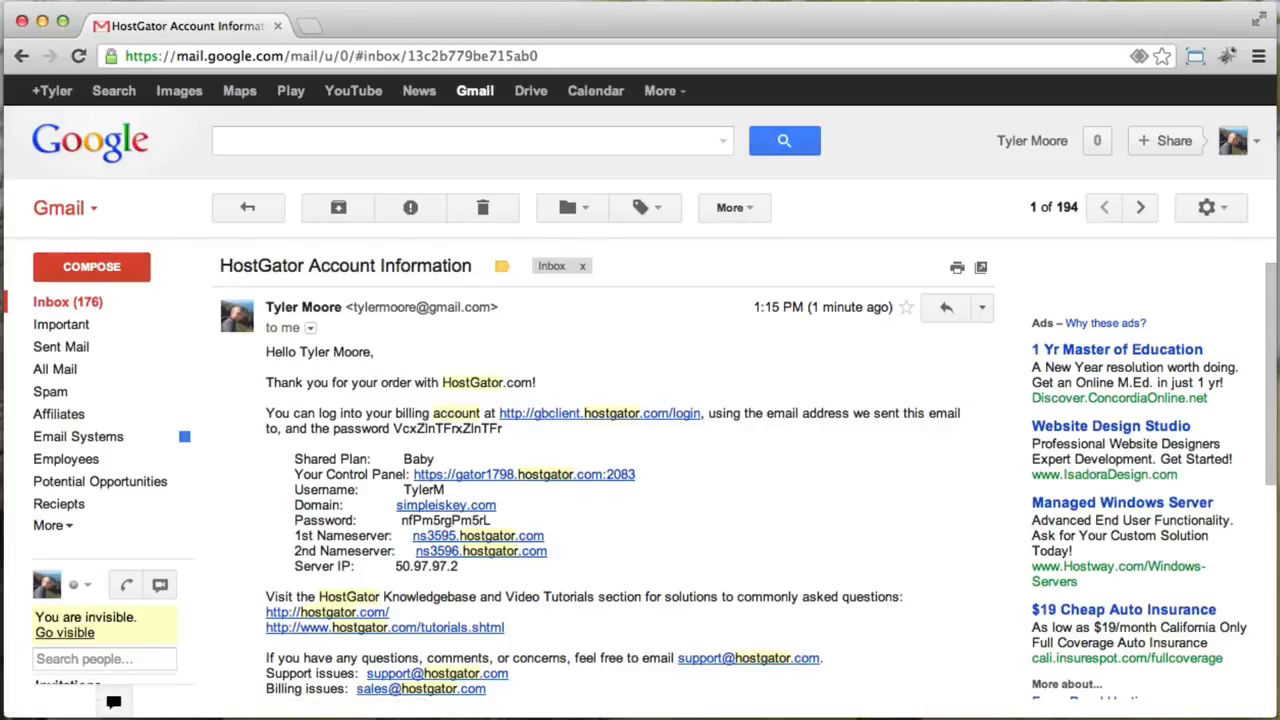
{"action": "left_click", "coordinate": [1245, 717]}
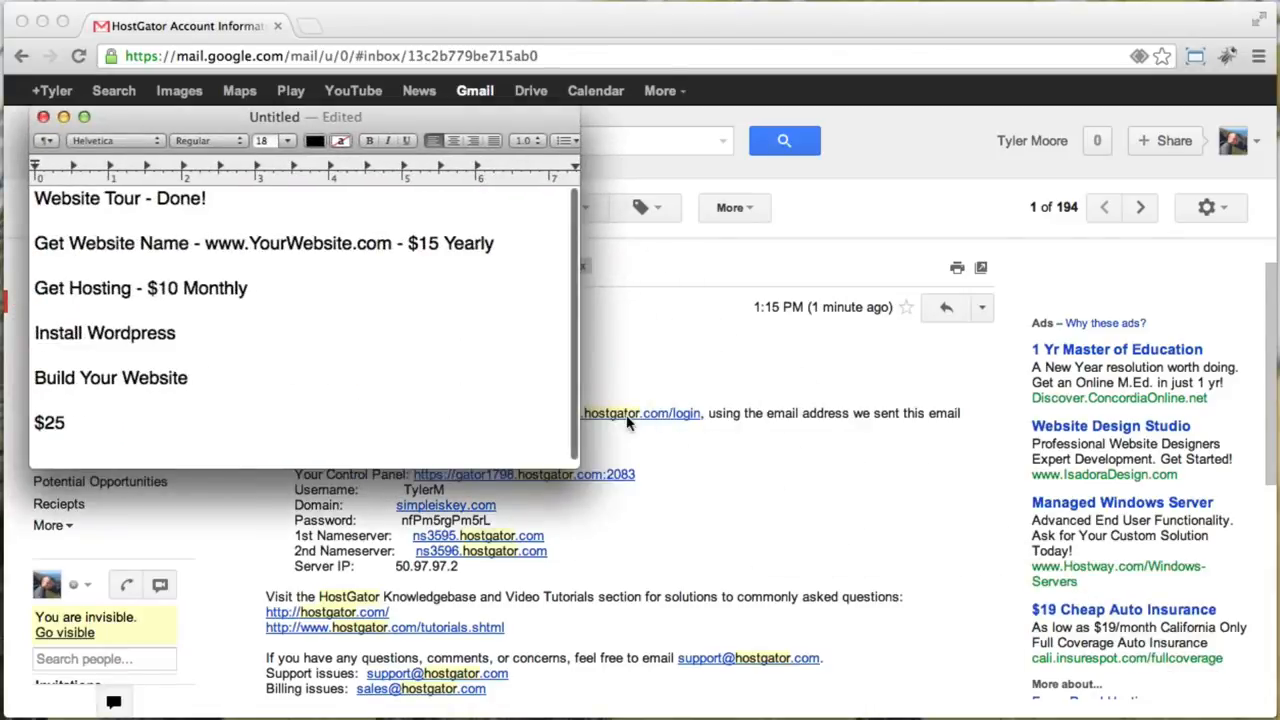
Step: Append '- Done!' to the website name and hosting lines of the checklist
{"action": "triple_click", "coordinate": [40, 198]}
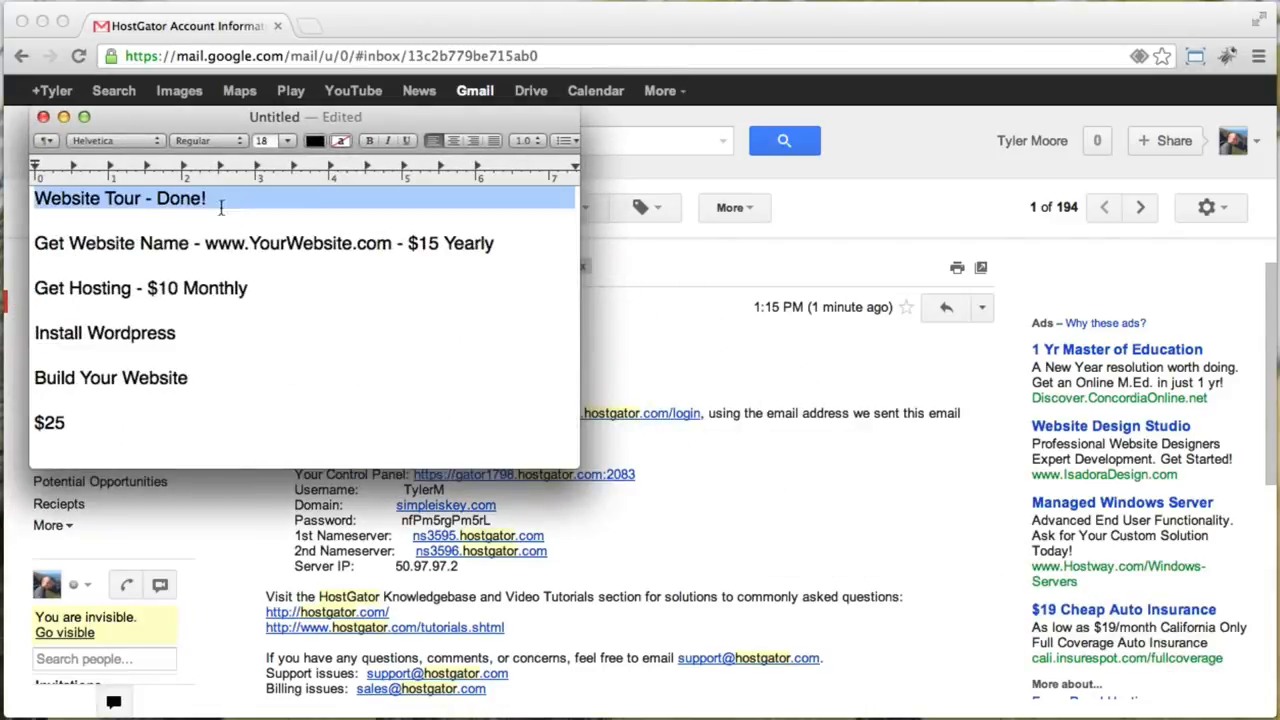
{"action": "left_click", "coordinate": [526, 247]}
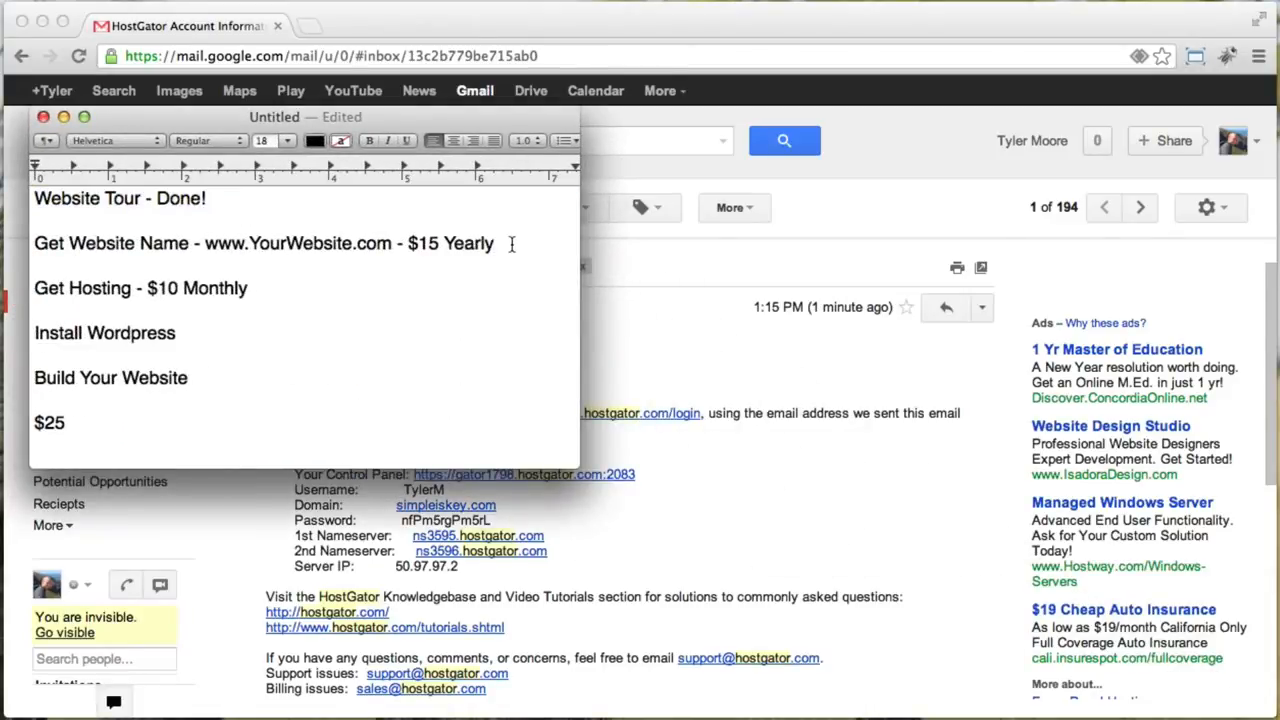
{"action": "type", "text": "- Done!Done"}
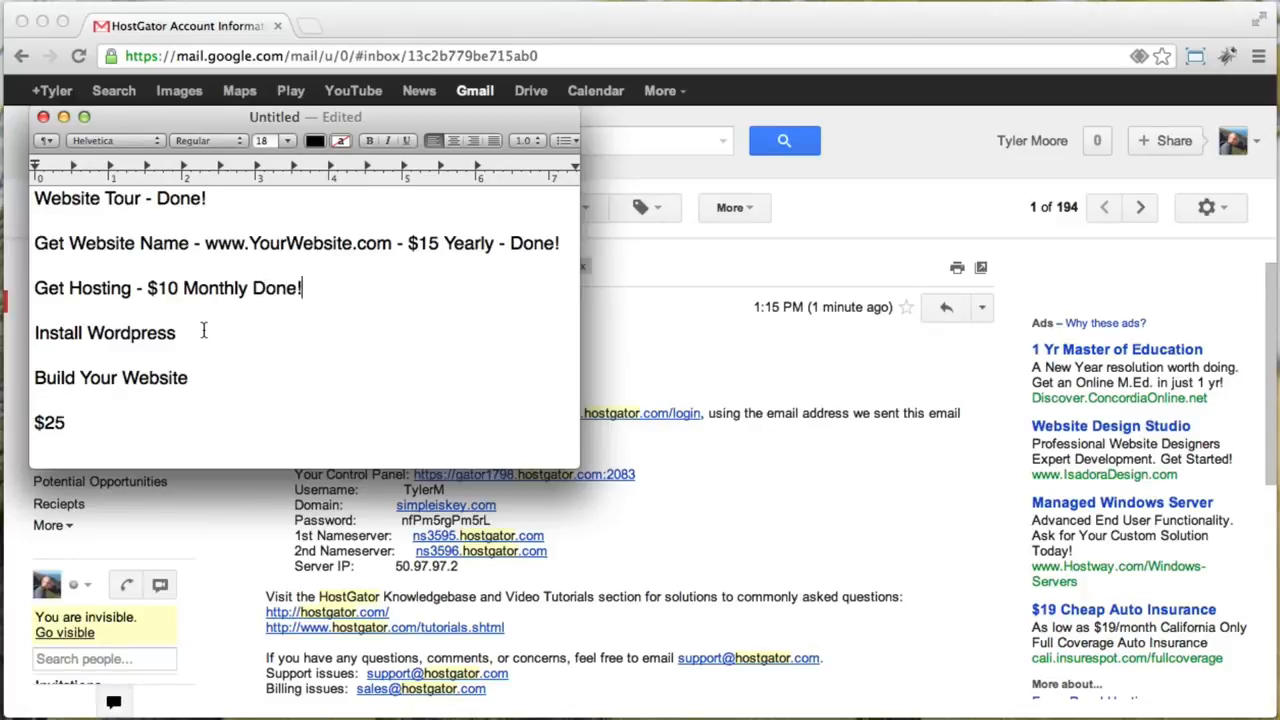
Step: Select the 'Install Wordpress' line and minimize TextEdit
{"action": "left_click_drag", "start_coordinate": [205, 332], "coordinate": [8, 326]}
{"action": "left_click", "coordinate": [218, 332]}
{"action": "left_click_drag", "start_coordinate": [231, 334], "coordinate": [50, 326]}
{"action": "left_click", "coordinate": [254, 353]}
{"action": "triple_click", "coordinate": [63, 334]}
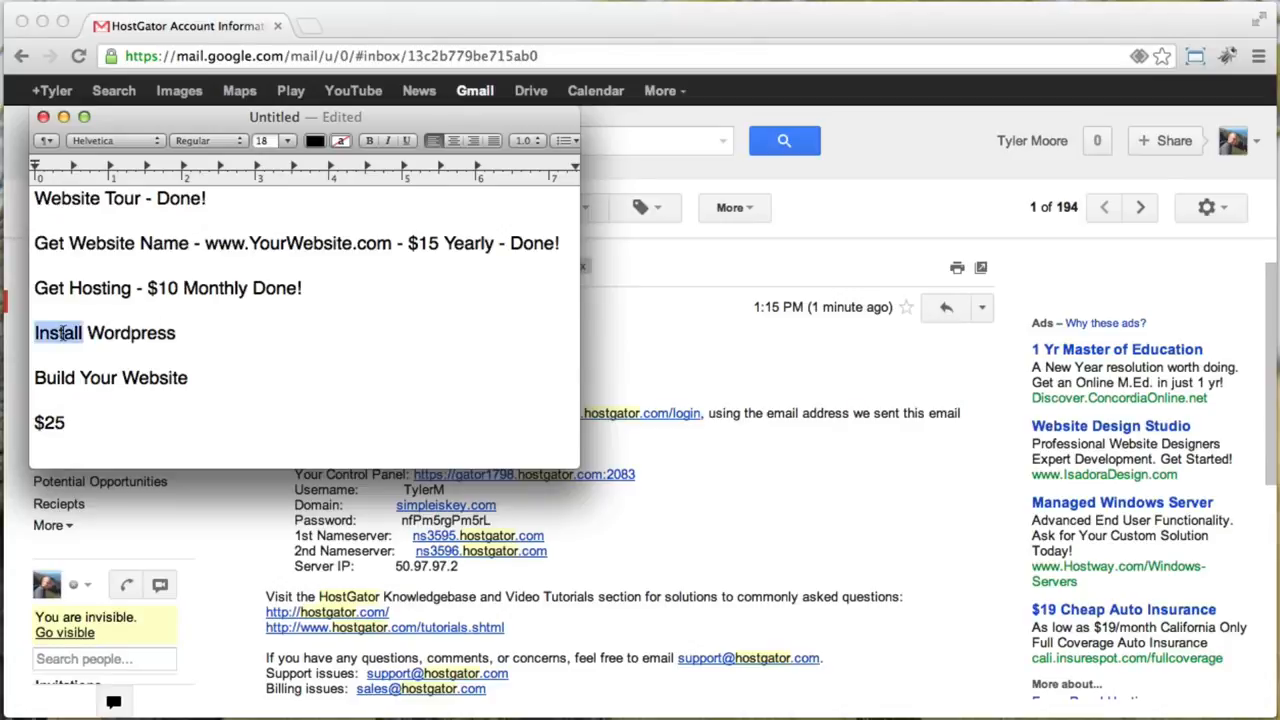
{"action": "left_click", "coordinate": [63, 117]}
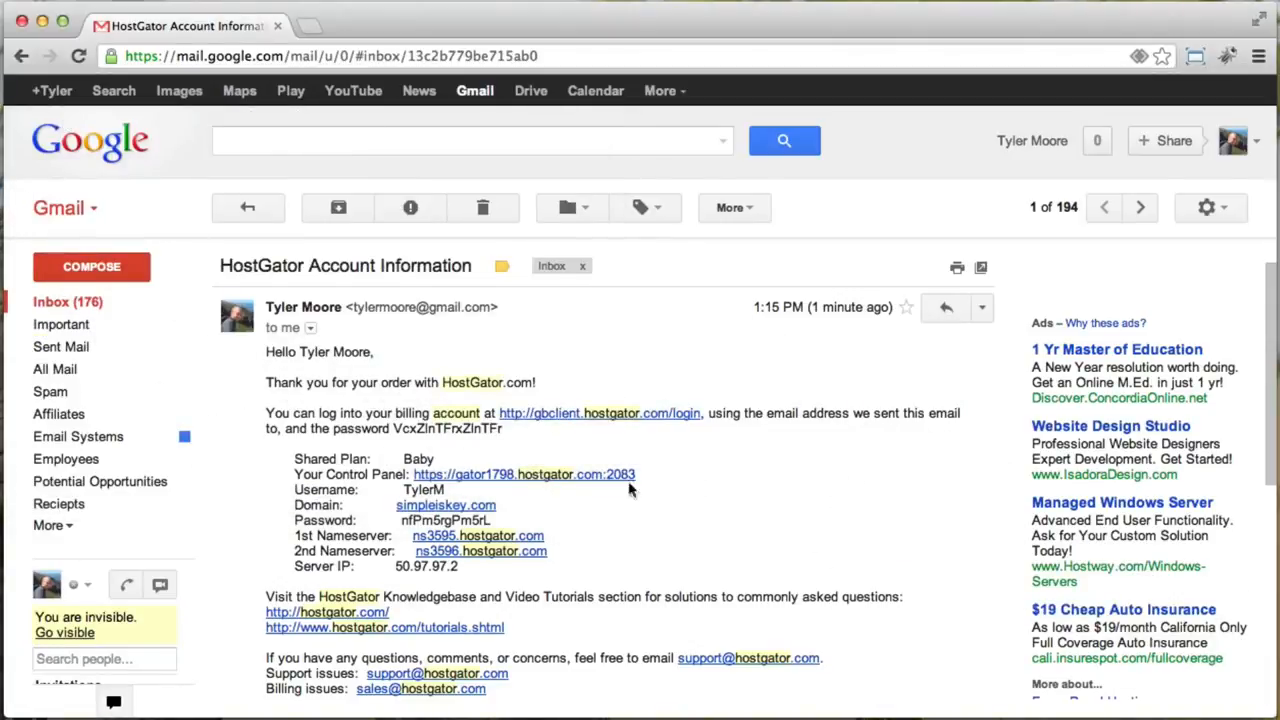
Step: Open the Control Panel login link from the HostGator email
{"action": "left_click_drag", "start_coordinate": [292, 477], "coordinate": [409, 481]}
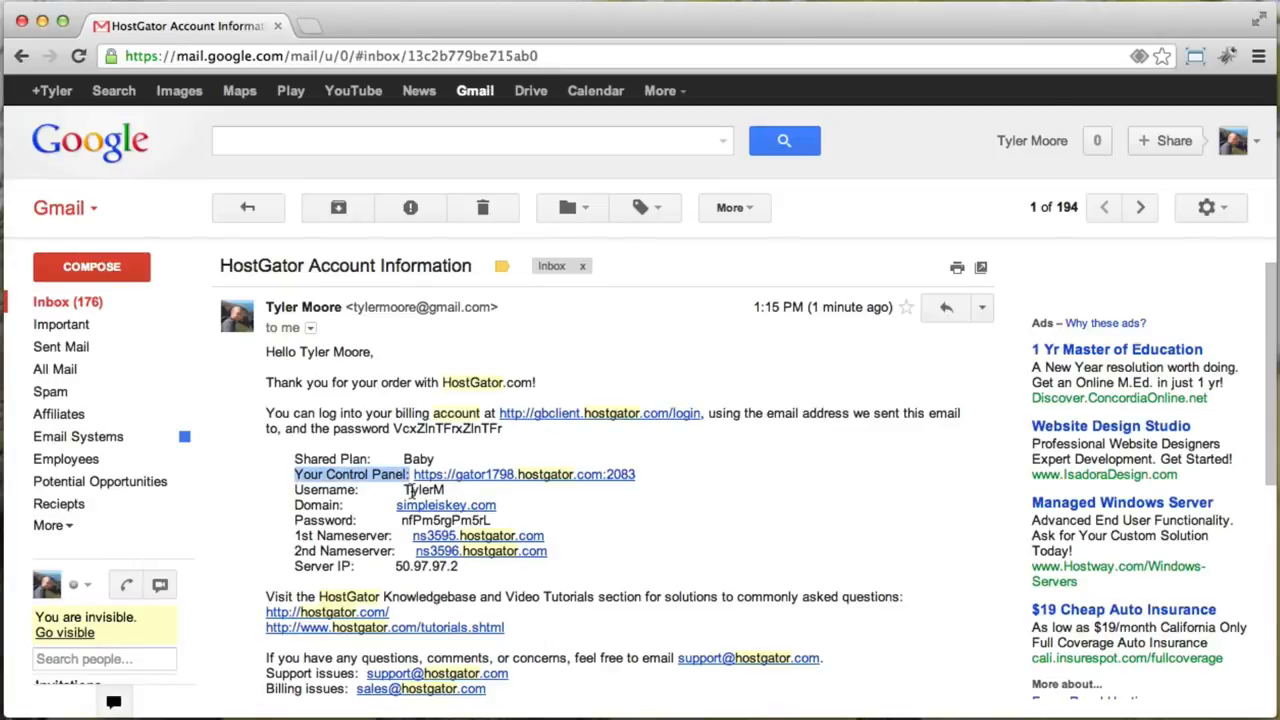
{"action": "left_click_drag", "start_coordinate": [297, 492], "coordinate": [306, 519]}
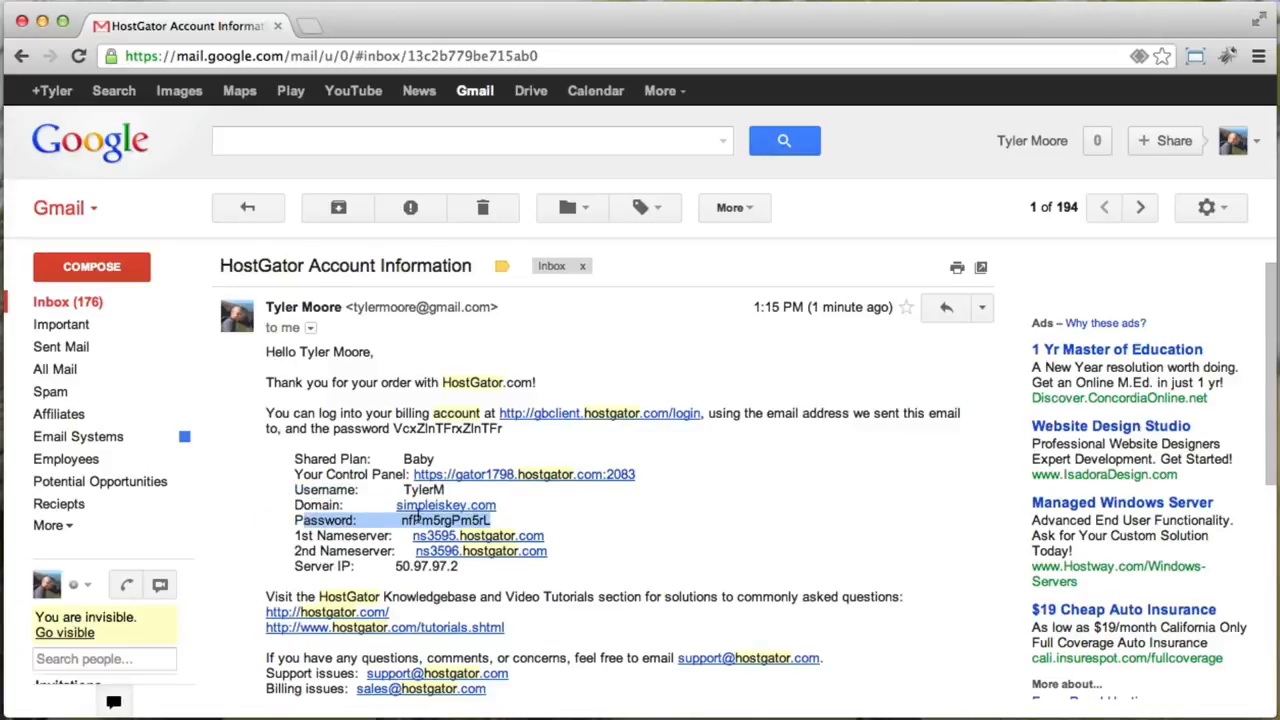
{"action": "left_click", "coordinate": [596, 507]}
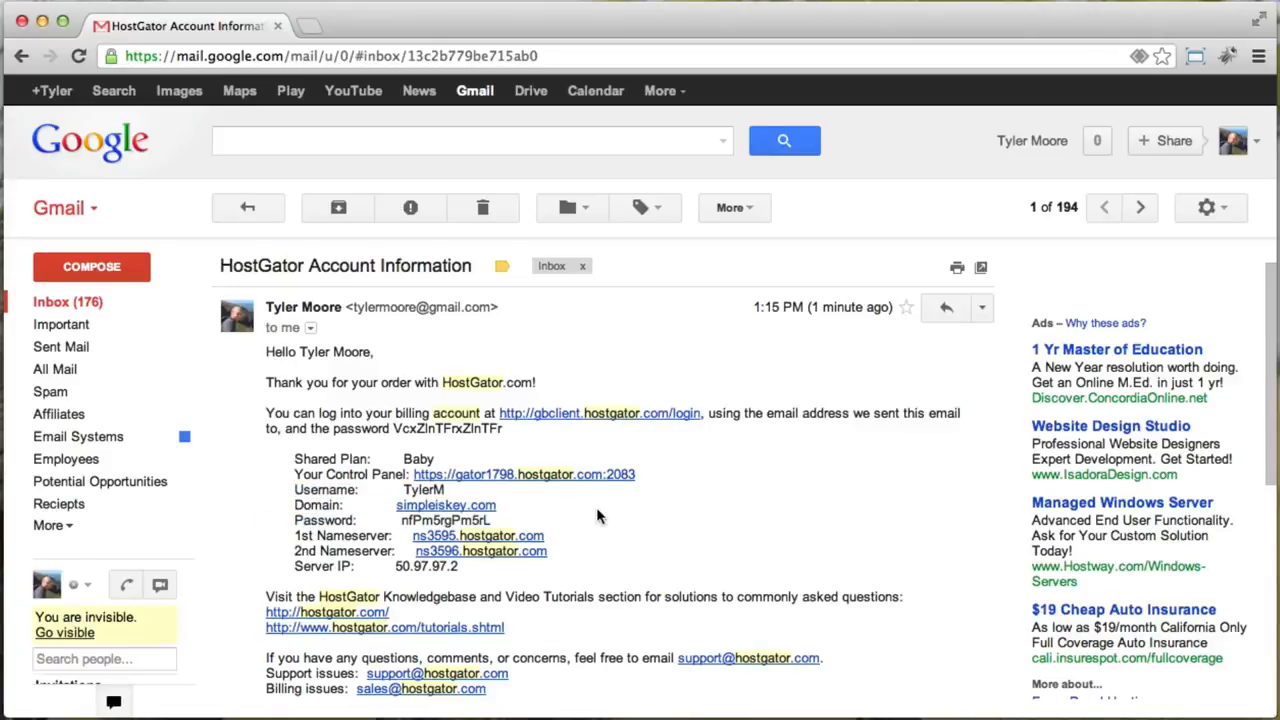
{"action": "left_click", "coordinate": [468, 476]}
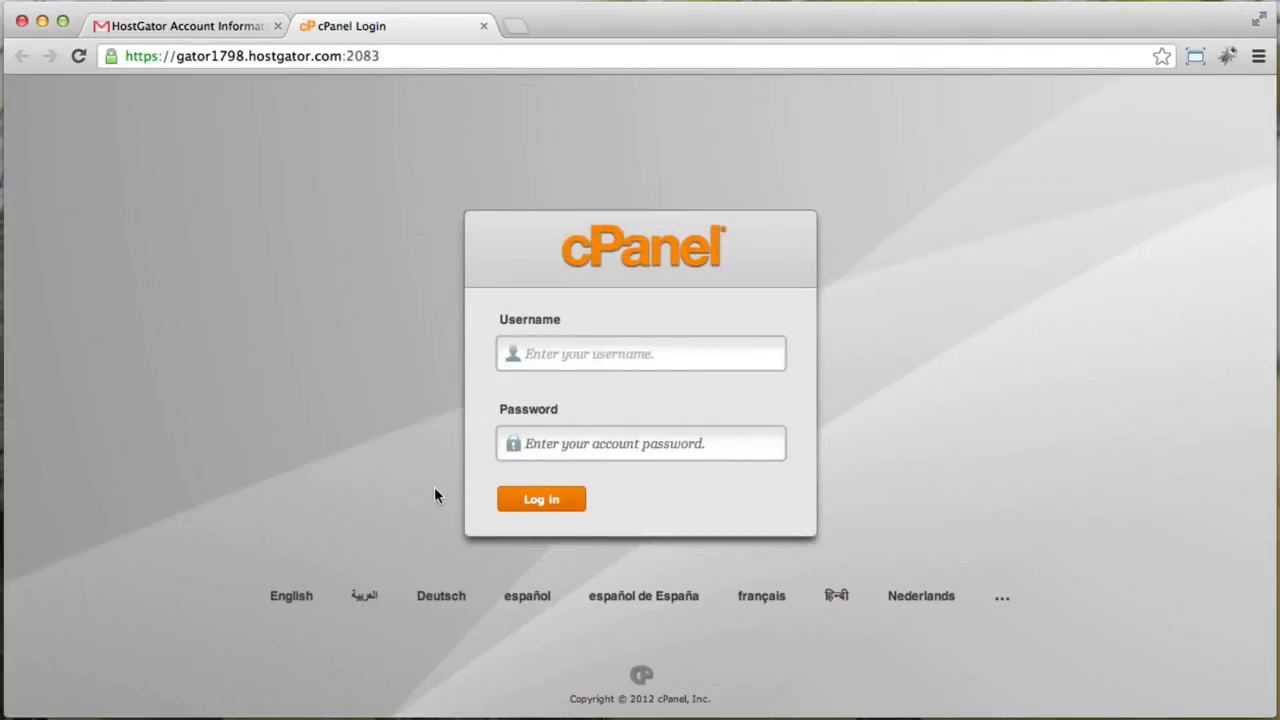
{"action": "left_click", "coordinate": [216, 28]}
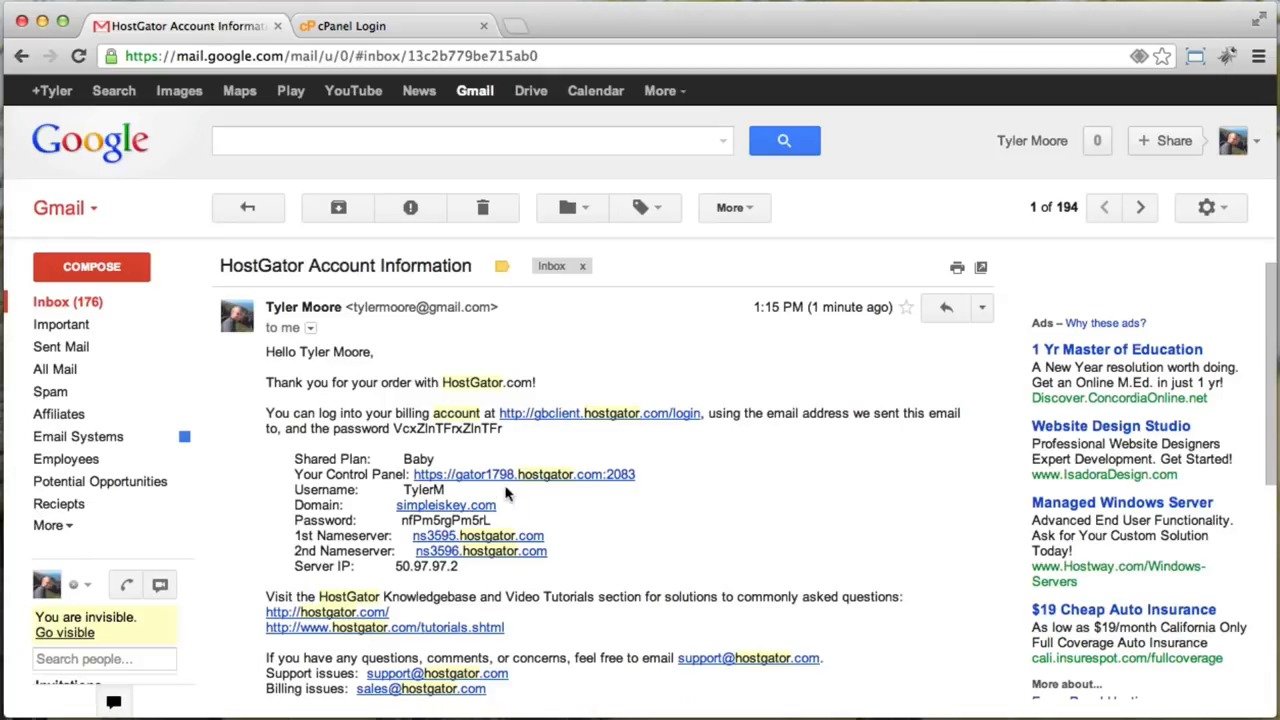
Step: Copy the account username from the email into the cPanel Username field
{"action": "double_click", "coordinate": [425, 490]}
{"action": "right_click", "coordinate": [425, 490]}
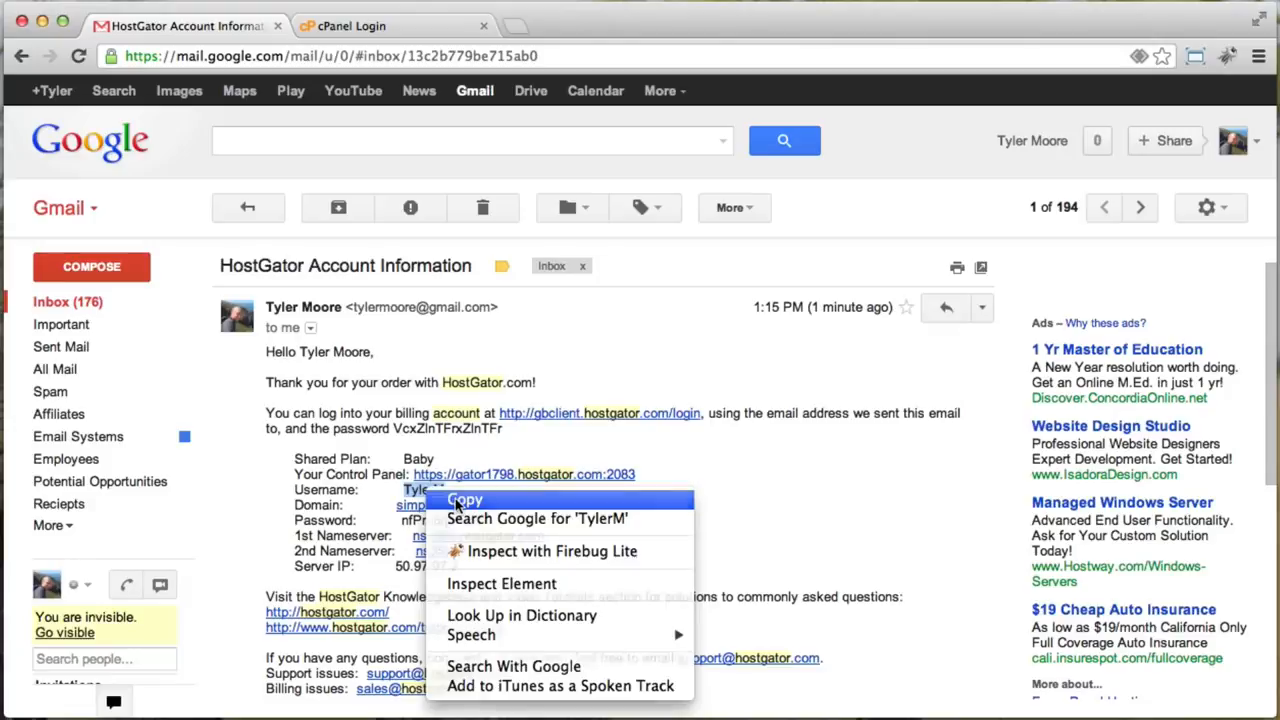
{"action": "left_click", "coordinate": [458, 502]}
{"action": "left_click", "coordinate": [482, 500]}
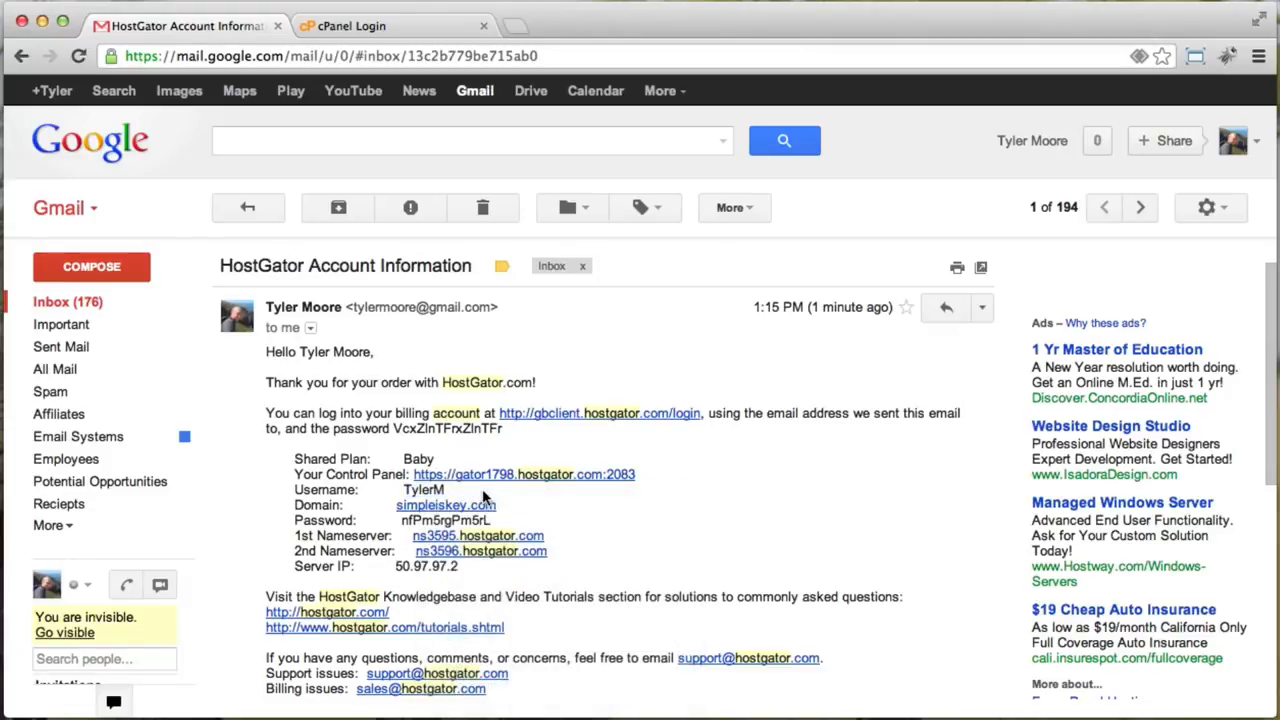
{"action": "left_click", "coordinate": [405, 24]}
{"action": "right_click", "coordinate": [582, 354]}
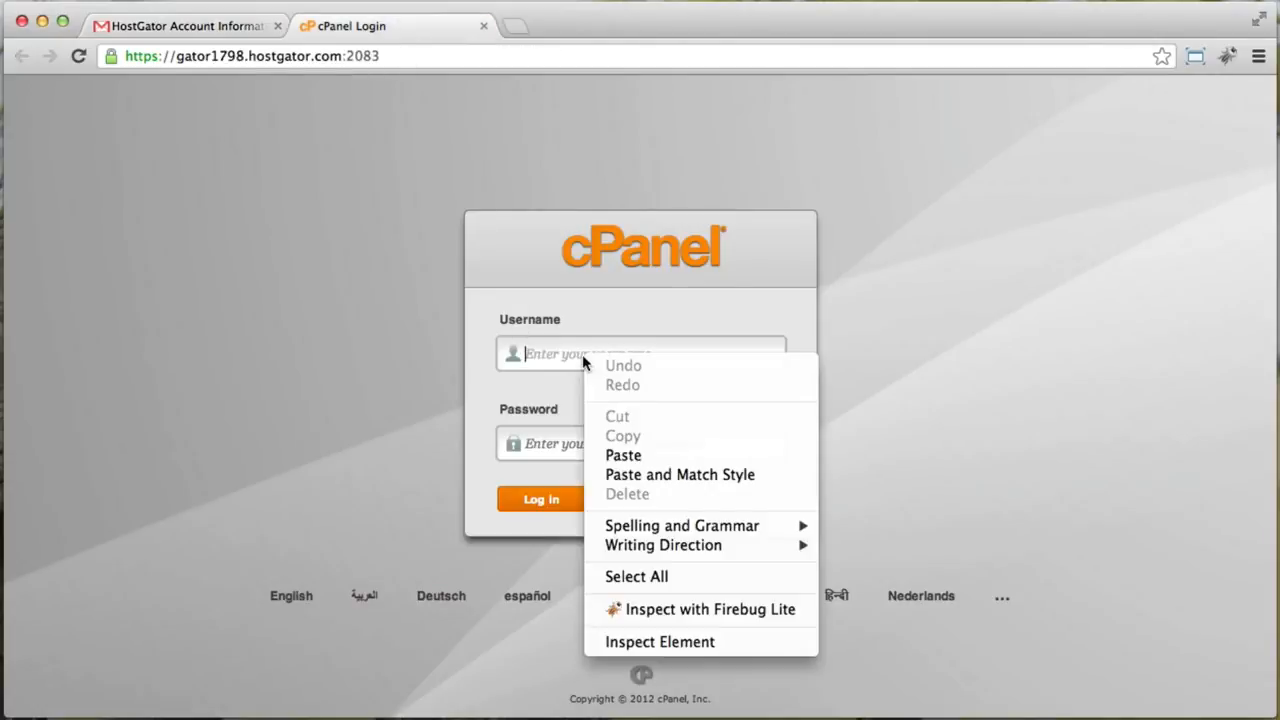
{"action": "left_click", "coordinate": [620, 455]}
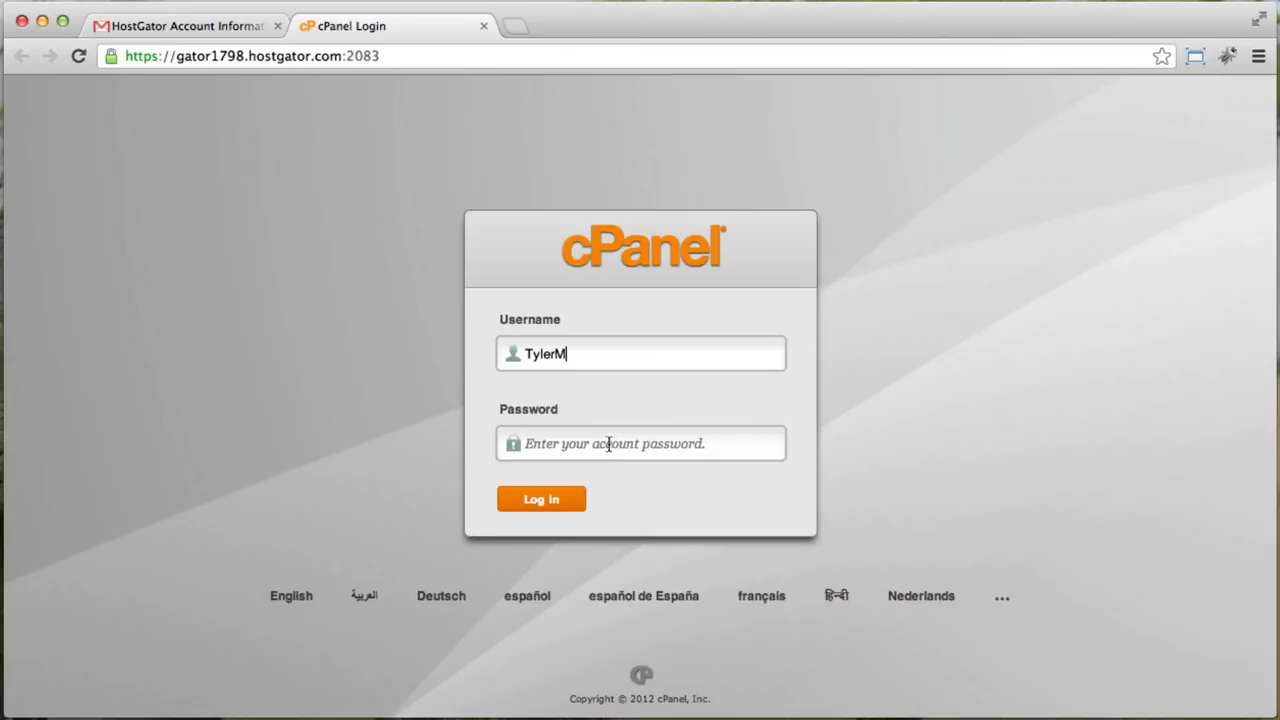
Step: Copy the account password from the email into the cPanel Password field
{"action": "left_click", "coordinate": [182, 31]}
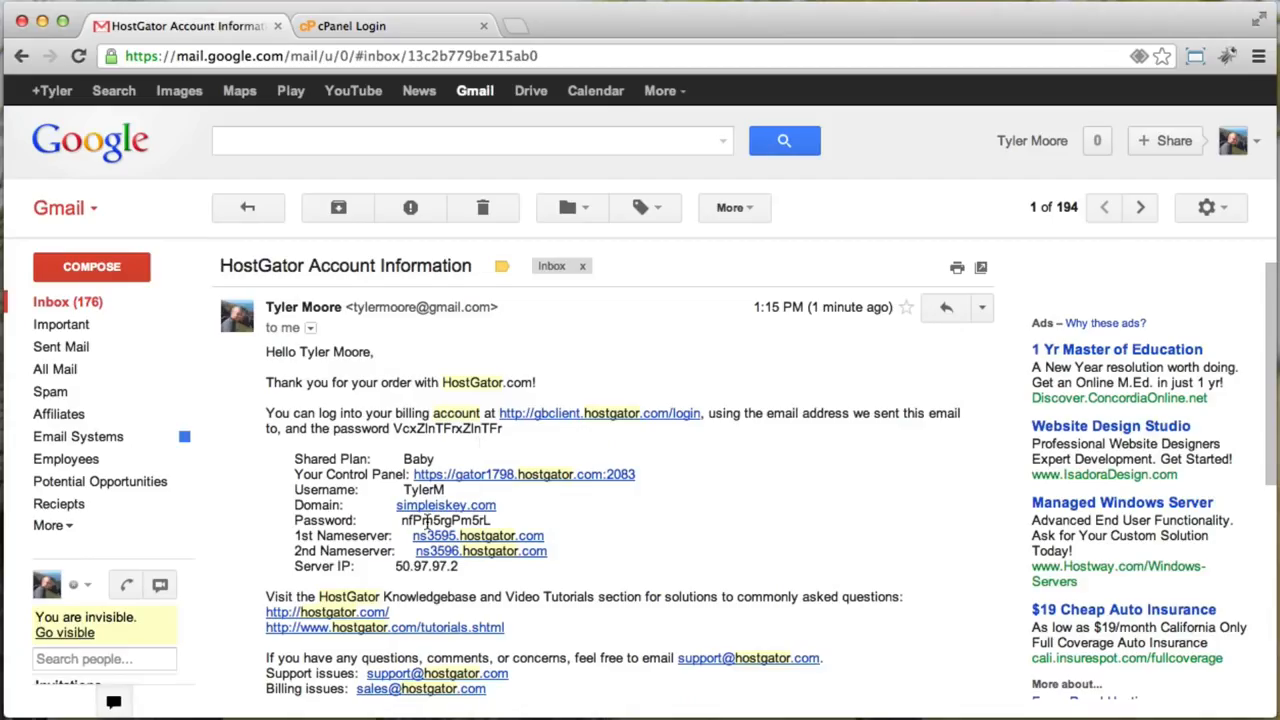
{"action": "double_click", "coordinate": [428, 520]}
{"action": "right_click", "coordinate": [428, 520]}
{"action": "left_click", "coordinate": [471, 535]}
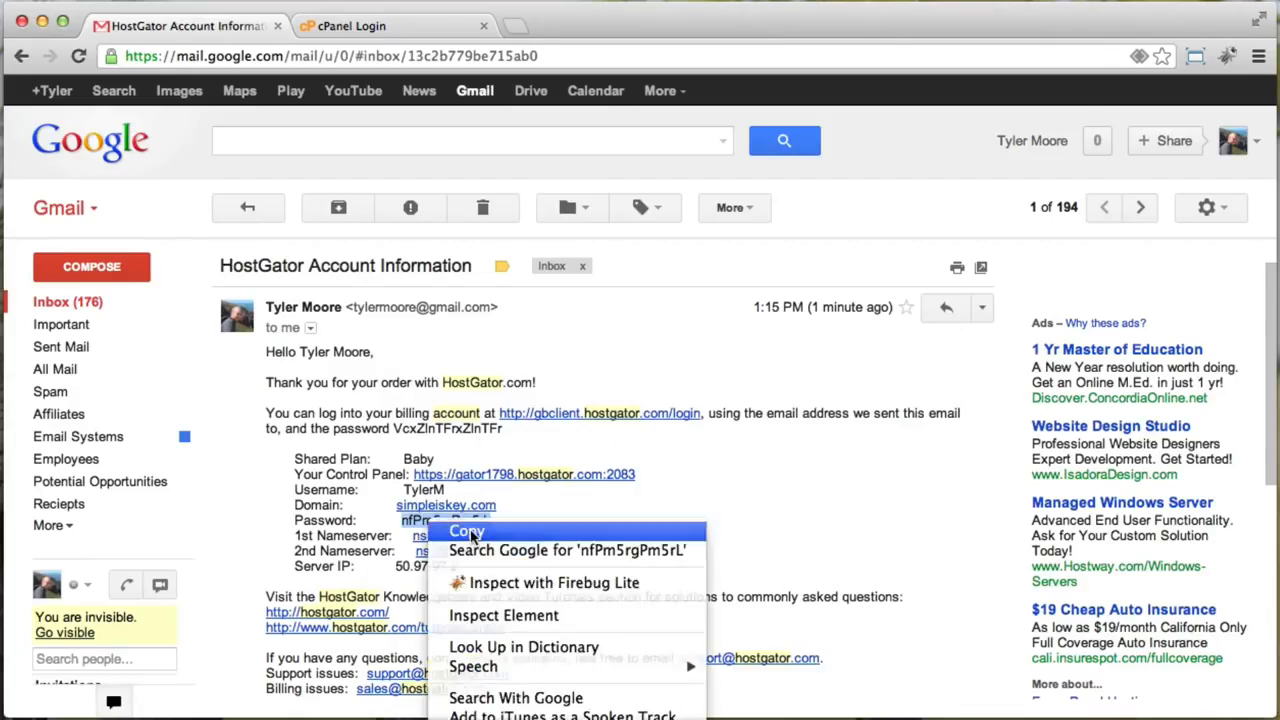
{"action": "left_click", "coordinate": [548, 515]}
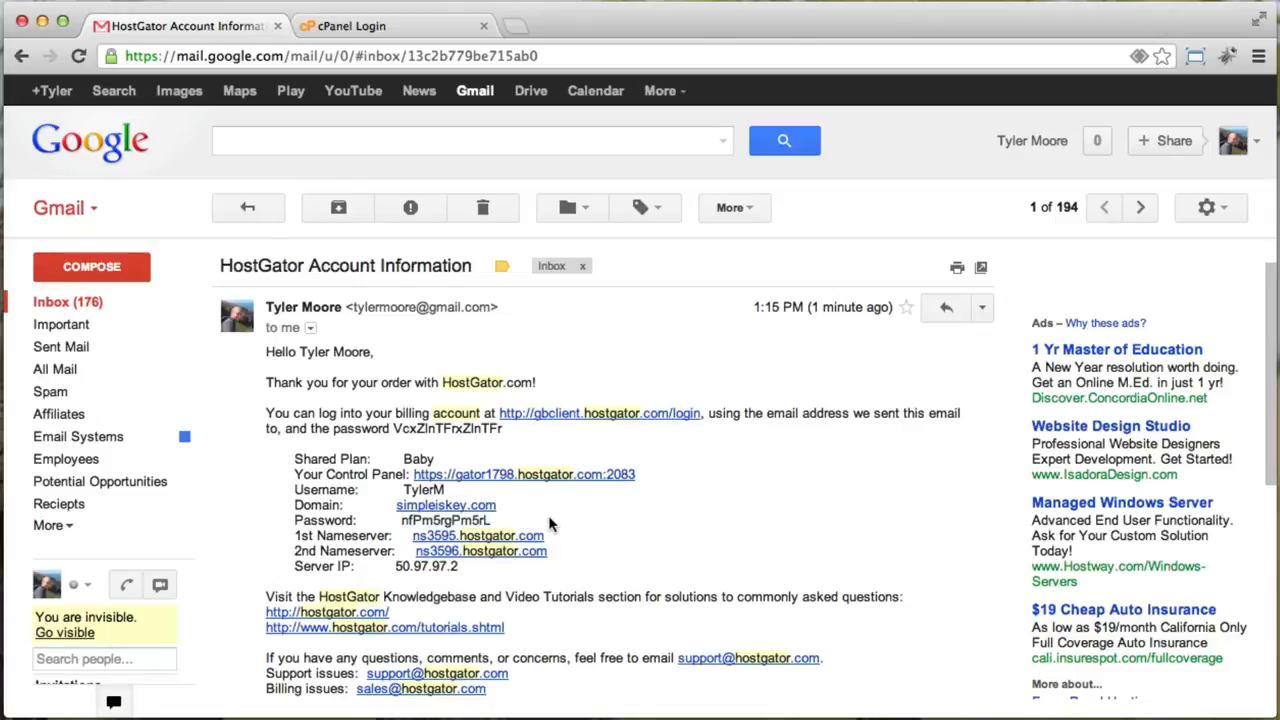
{"action": "left_click", "coordinate": [372, 24]}
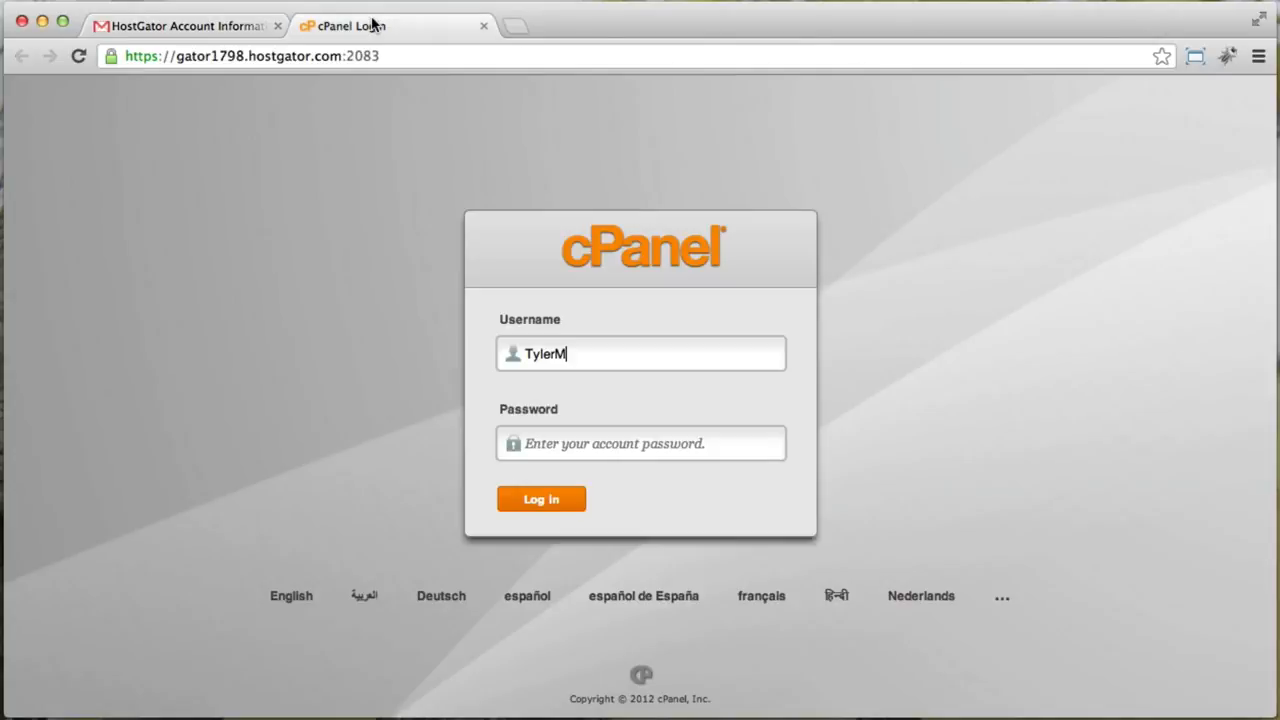
{"action": "left_click", "coordinate": [570, 446]}
{"action": "right_click", "coordinate": [572, 441]}
{"action": "left_click", "coordinate": [632, 545]}
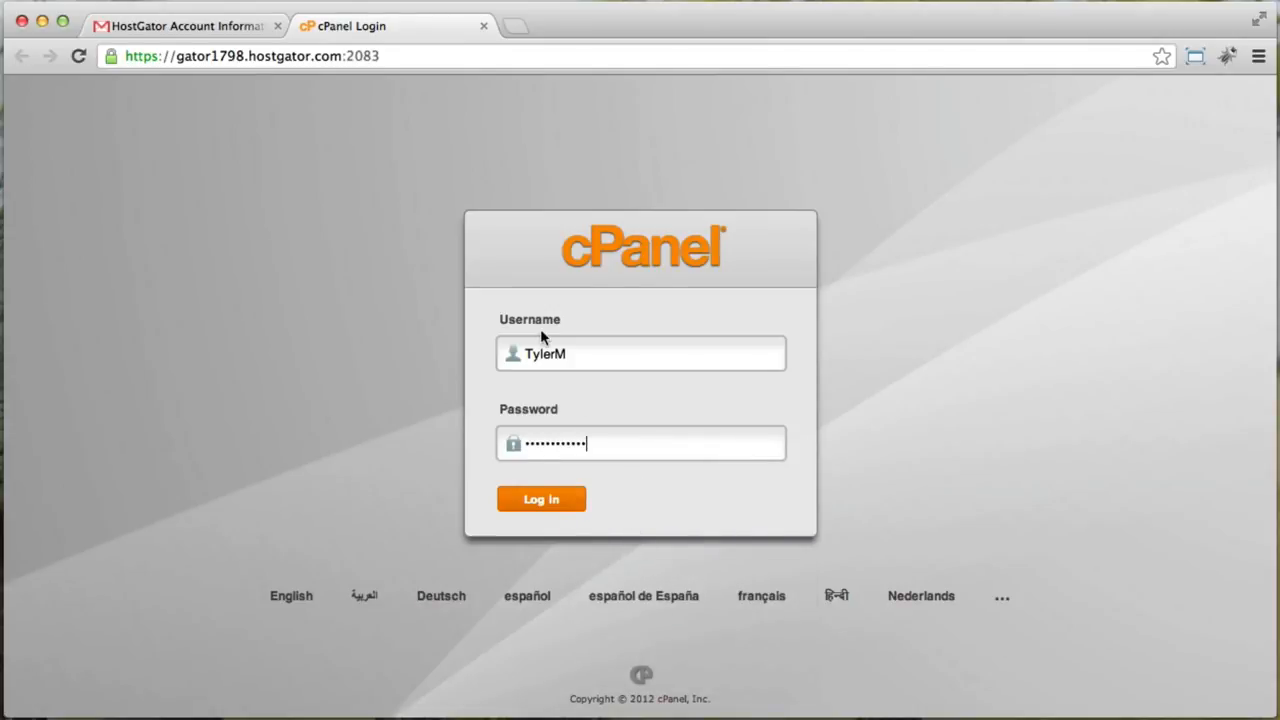
Step: Log in to cPanel, dismiss the SiteLock offer, and open QuickInstall
{"action": "left_click_drag", "start_coordinate": [282, 56], "coordinate": [378, 56]}
{"action": "right_click", "coordinate": [329, 58]}
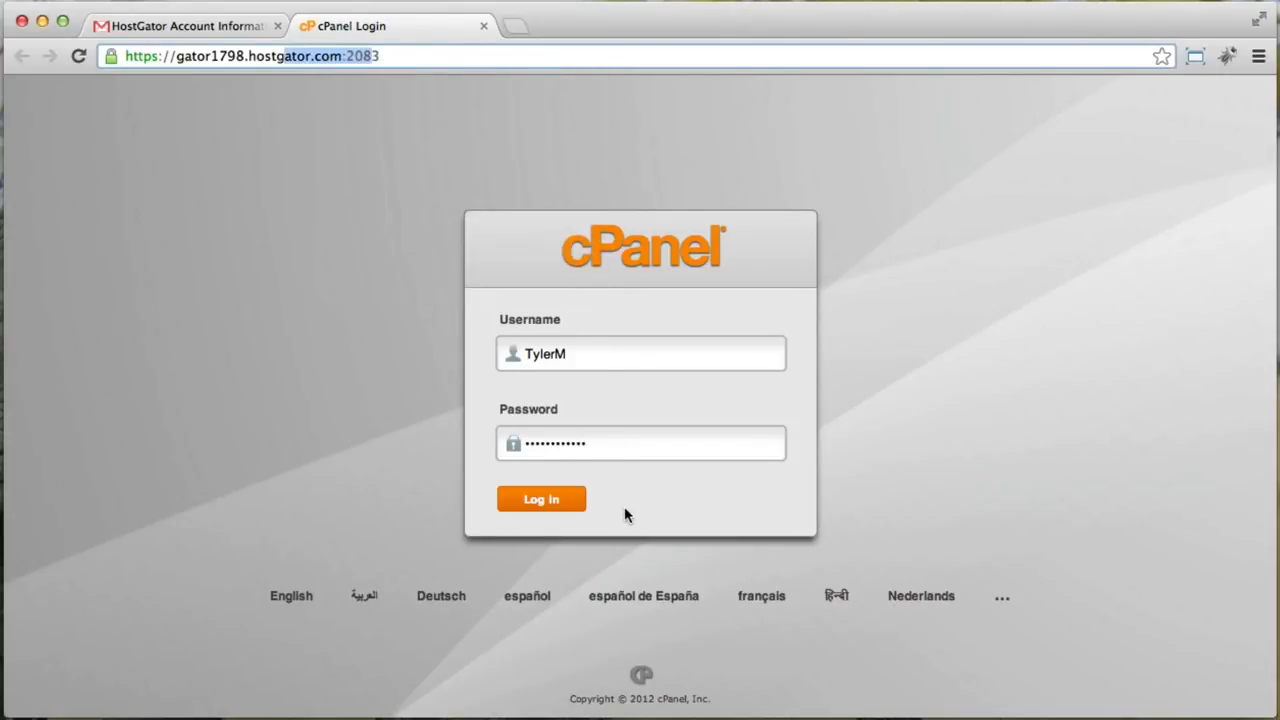
{"action": "left_click", "coordinate": [436, 56]}
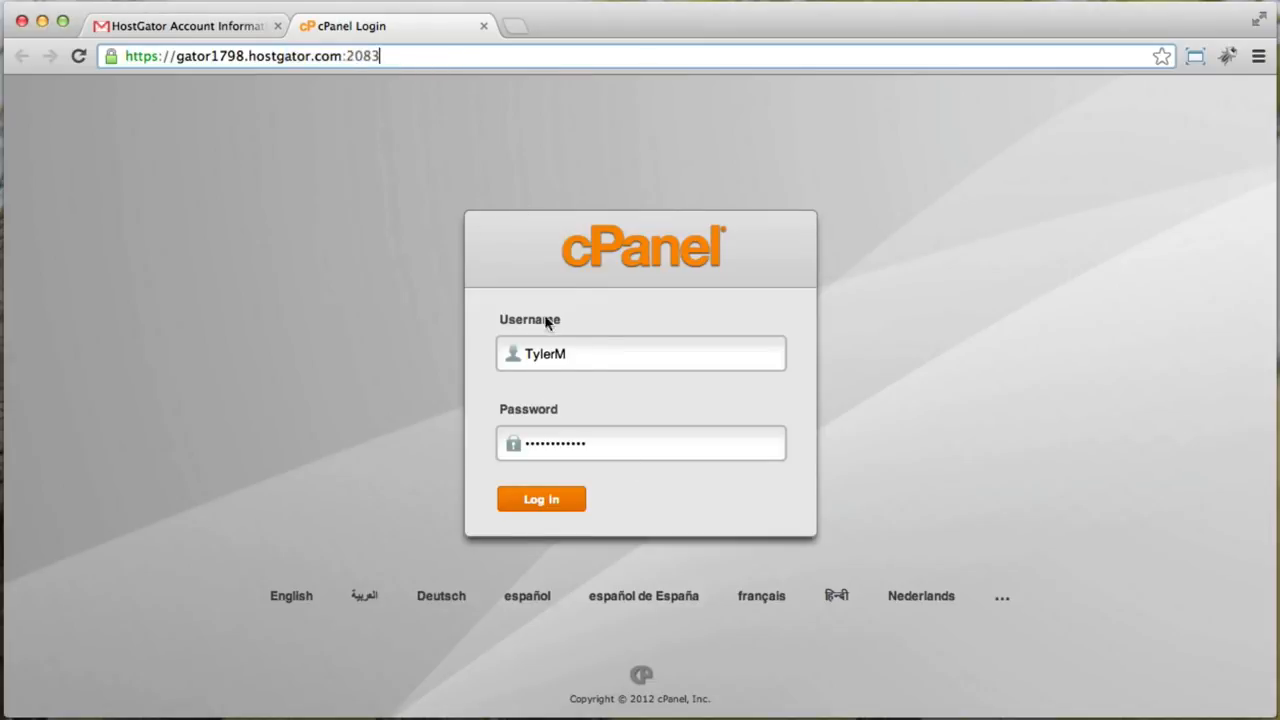
{"action": "left_click", "coordinate": [547, 502]}
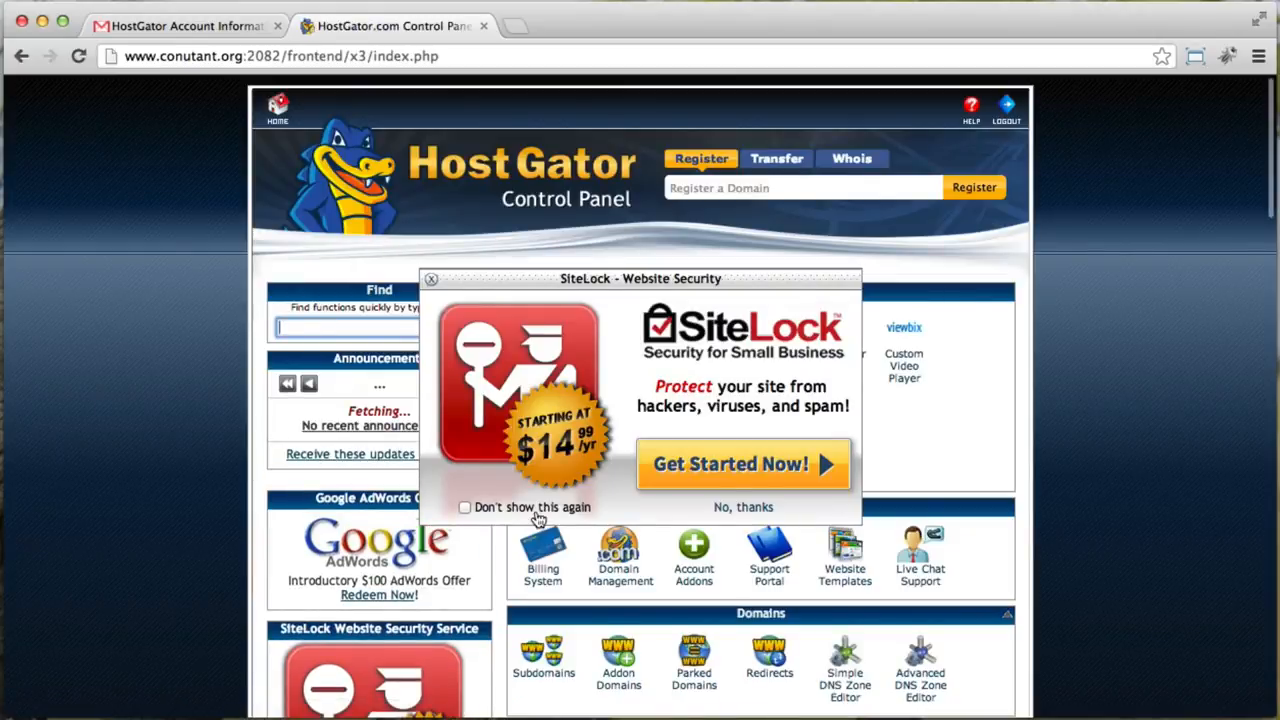
{"action": "left_click", "coordinate": [431, 281]}
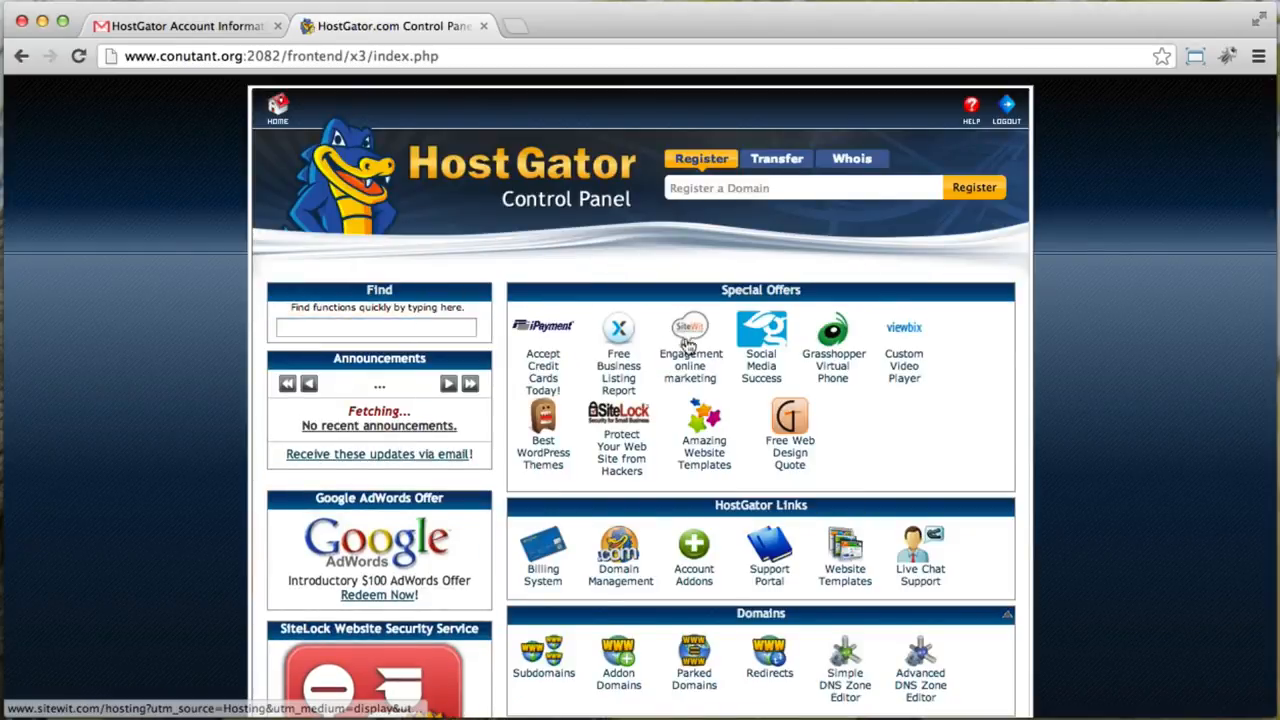
{"action": "scroll", "coordinate": [668, 345], "scroll_direction": "down", "scroll_amount": 5}
{"action": "scroll", "coordinate": [663, 352], "scroll_direction": "down", "scroll_amount": 12}
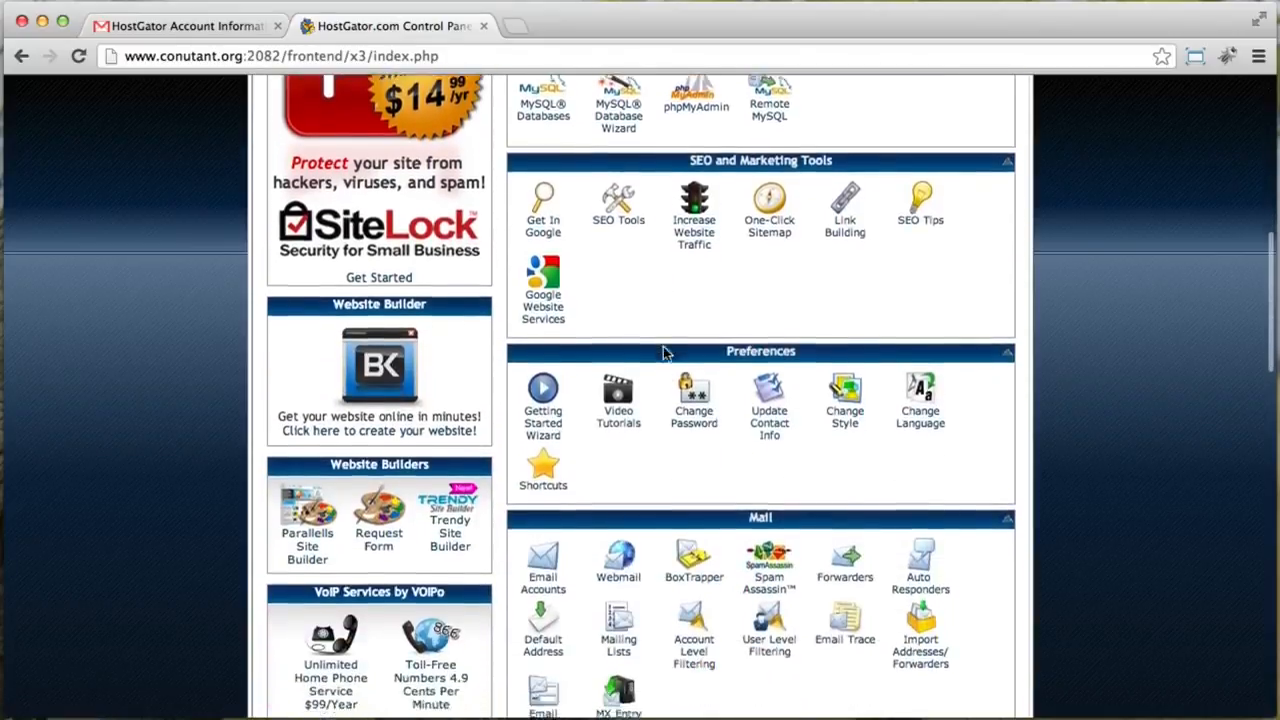
{"action": "scroll", "coordinate": [663, 350], "scroll_direction": "down", "scroll_amount": 2}
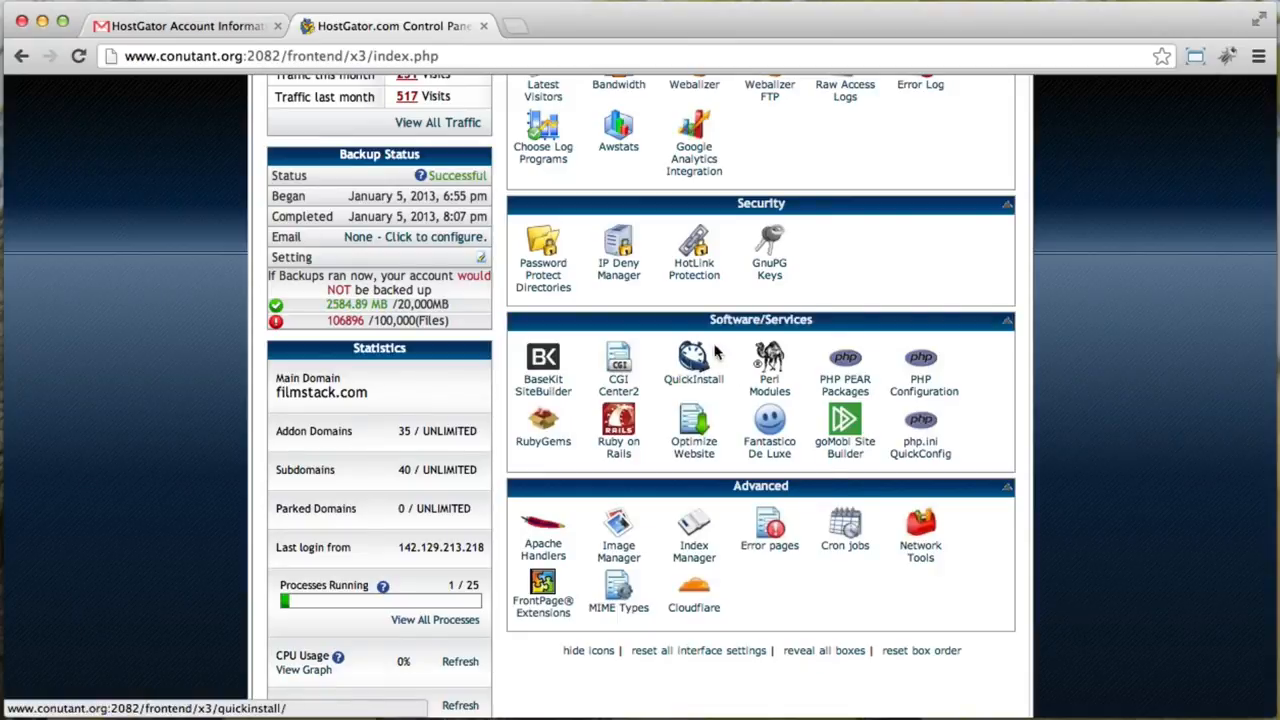
{"action": "left_click", "coordinate": [693, 366]}
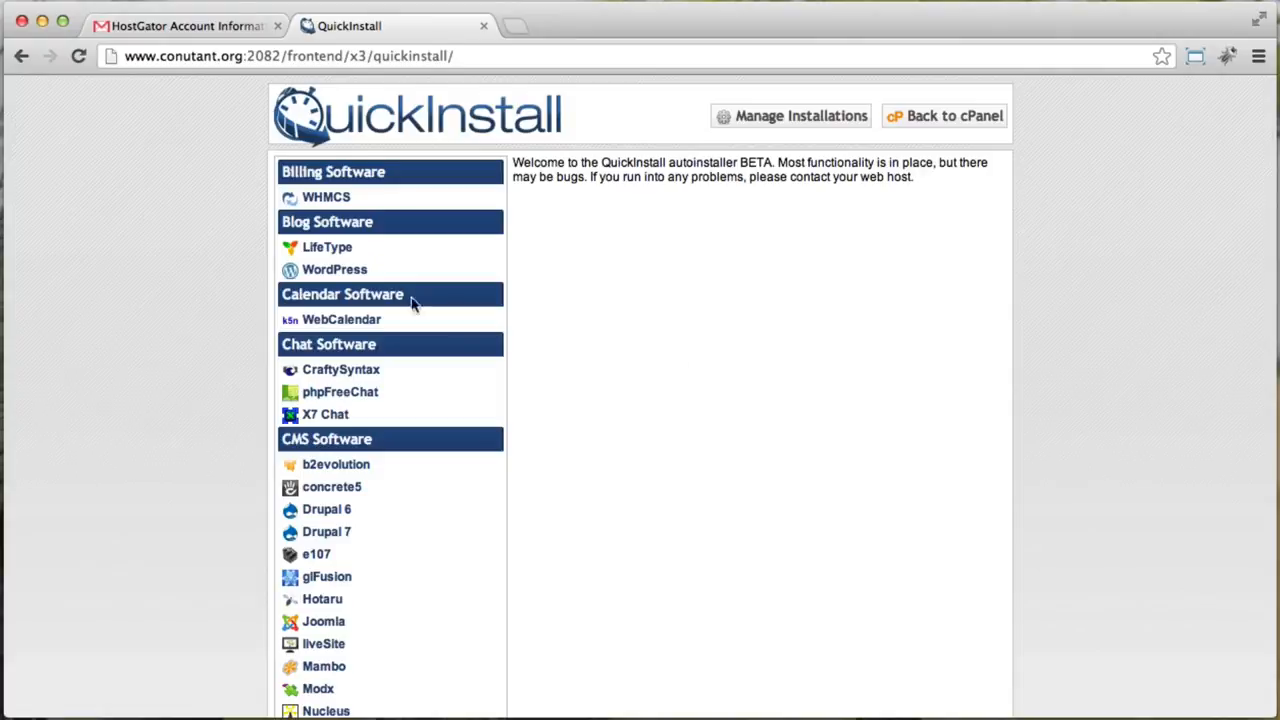
Step: Start the WordPress QuickInstall and choose simpleiskey.com as the Application URL domain
{"action": "left_click", "coordinate": [336, 270]}
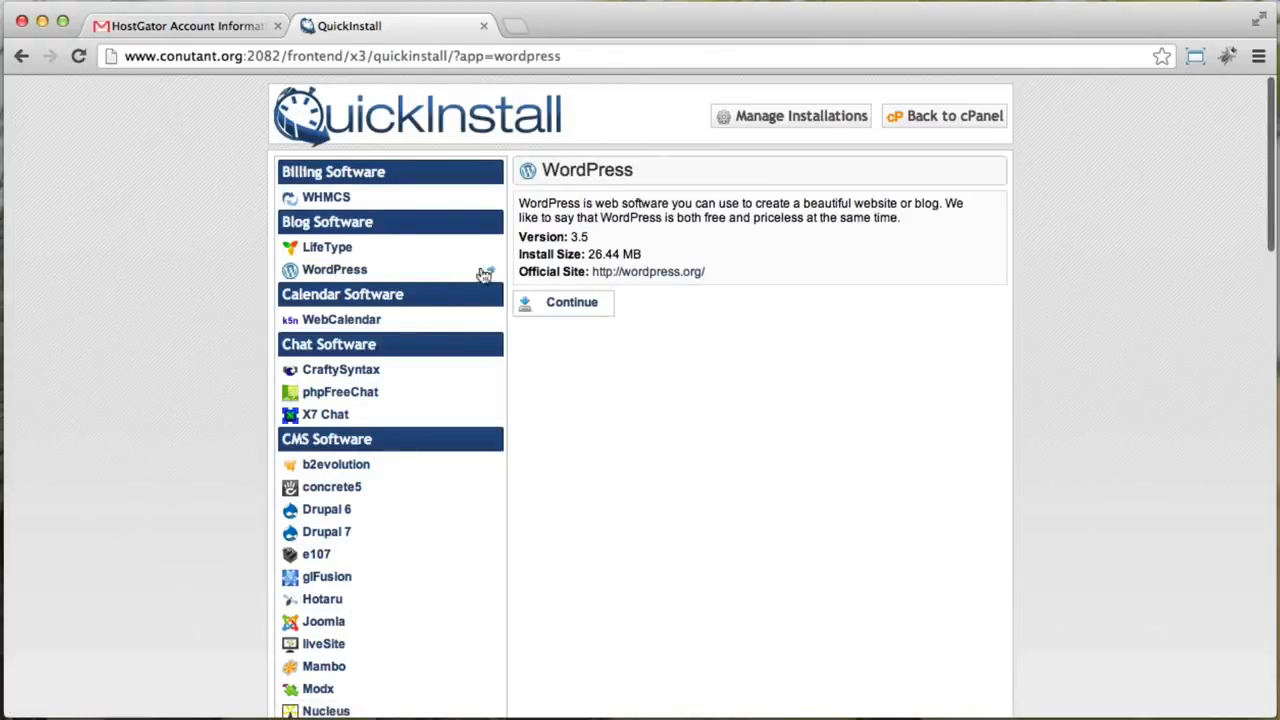
{"action": "left_click", "coordinate": [571, 305]}
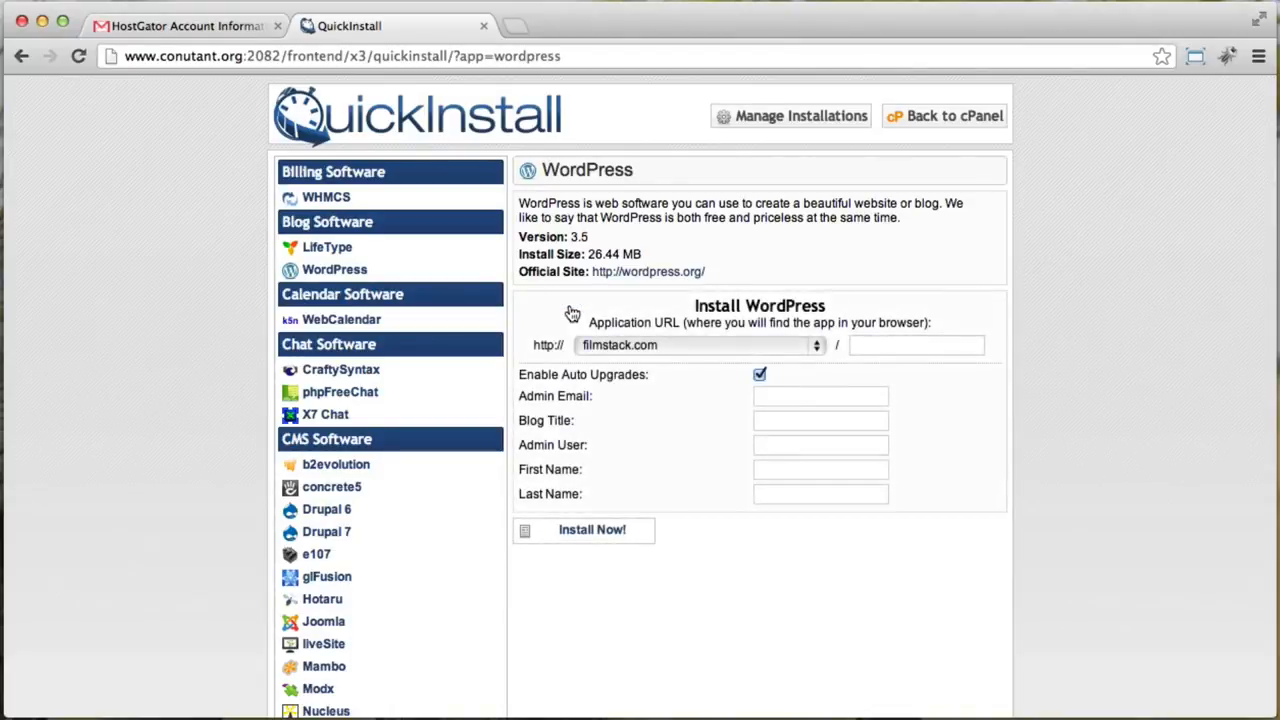
{"action": "scroll", "coordinate": [711, 434], "scroll_direction": "down", "scroll_amount": 1}
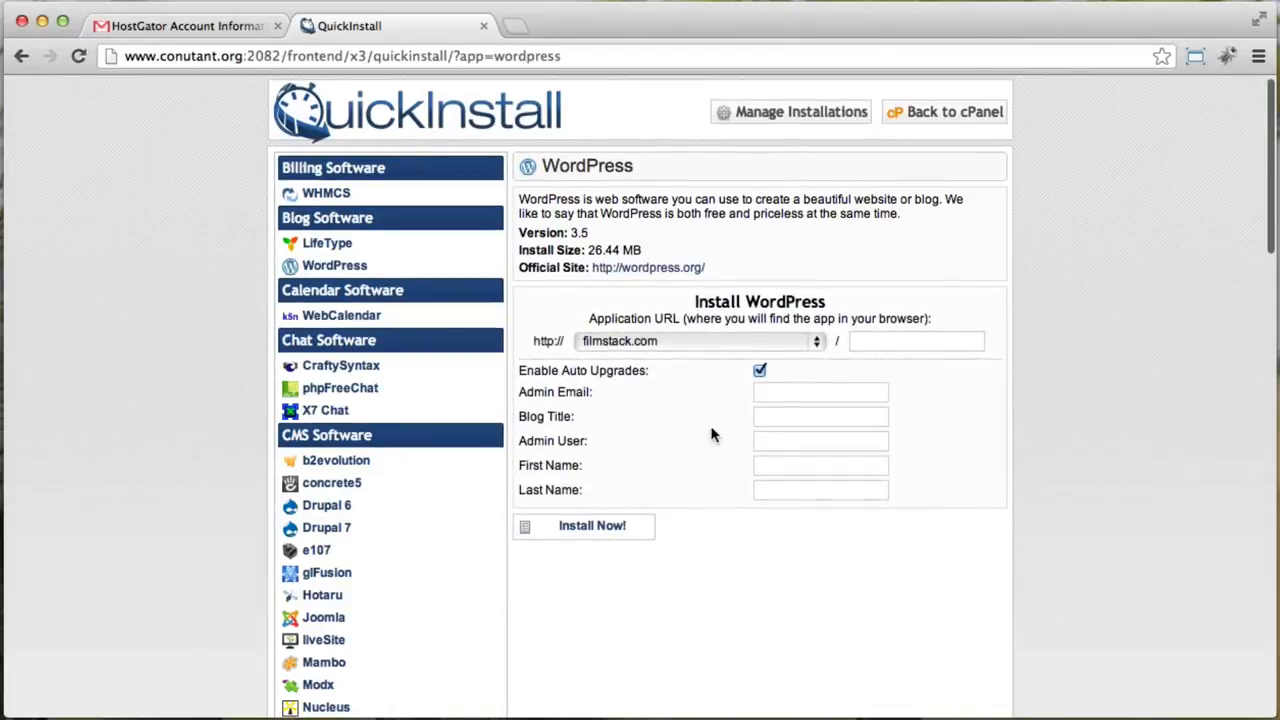
{"action": "left_click", "coordinate": [689, 344]}
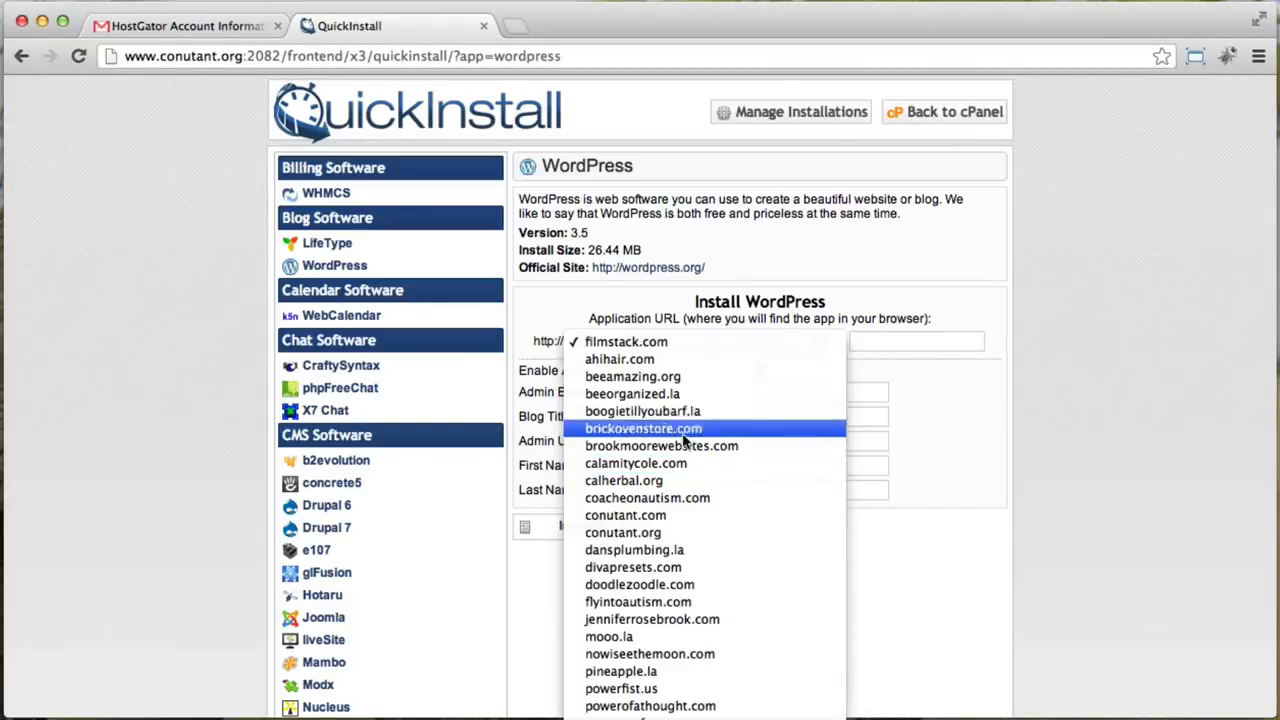
{"action": "scroll", "coordinate": [688, 517], "scroll_direction": "down", "scroll_amount": 3}
{"action": "scroll", "coordinate": [688, 517], "scroll_direction": "down", "scroll_amount": 3}
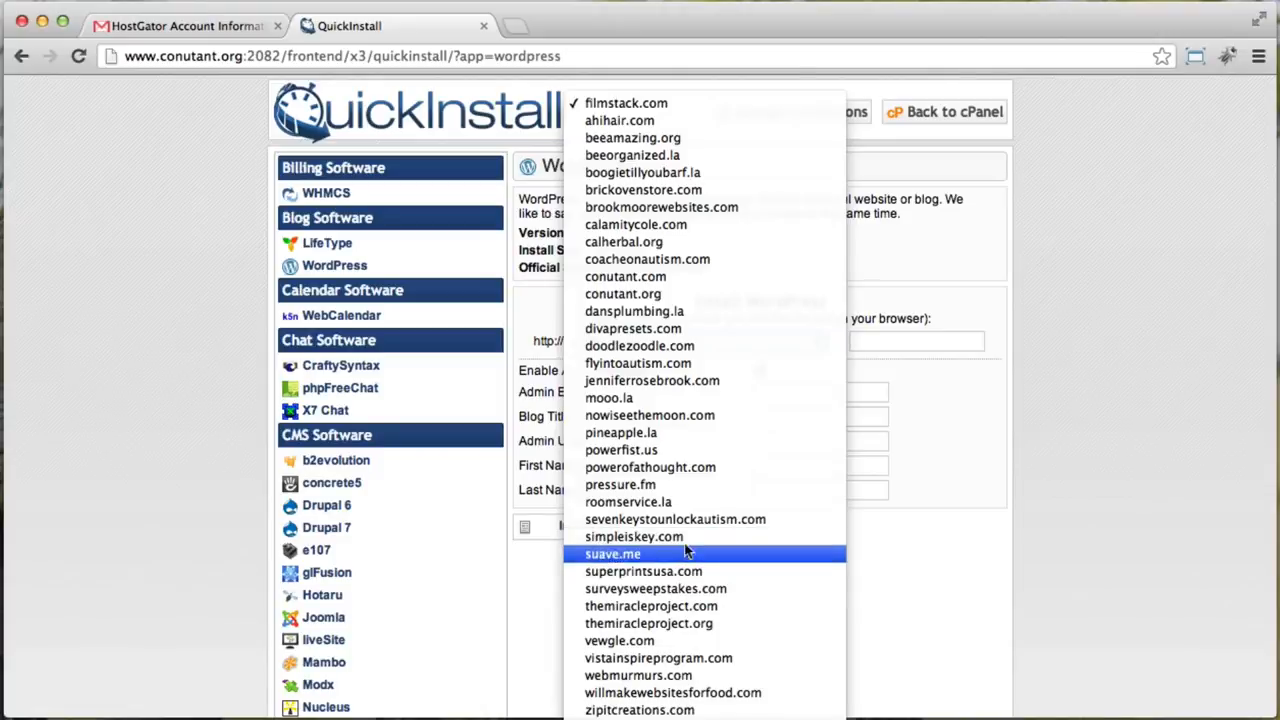
{"action": "left_click", "coordinate": [648, 538]}
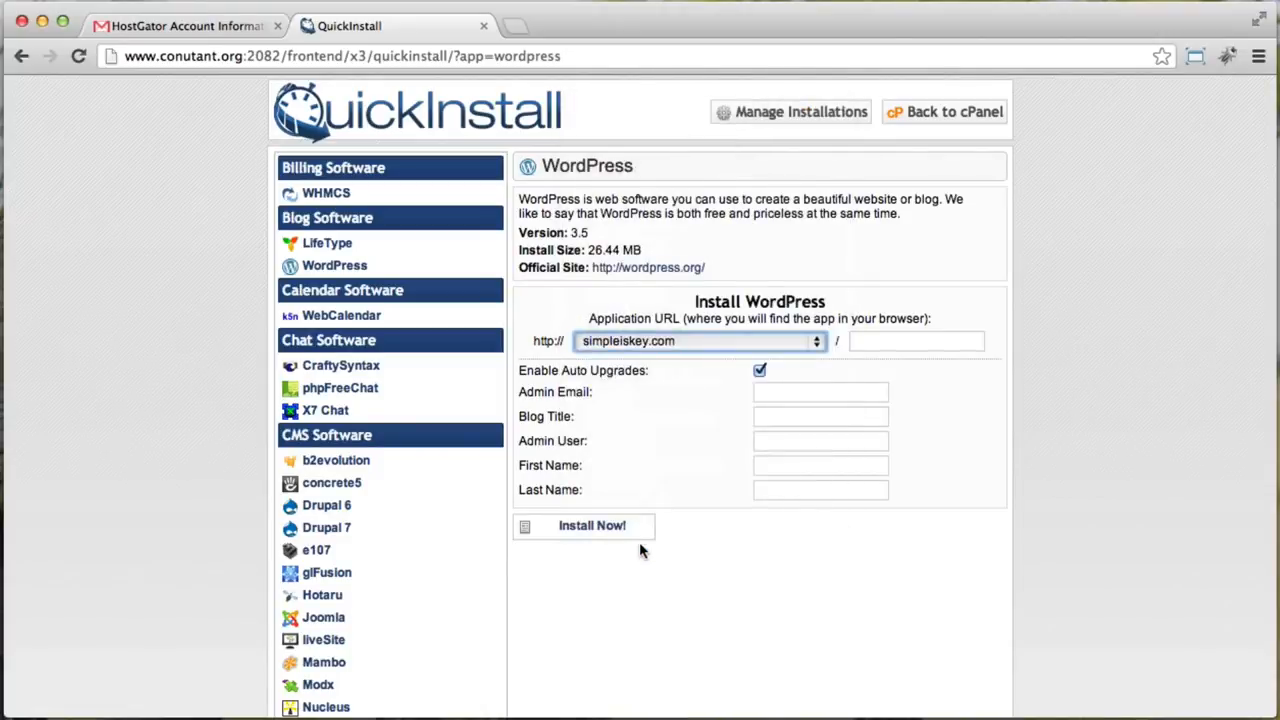
{"action": "left_click", "coordinate": [692, 411]}
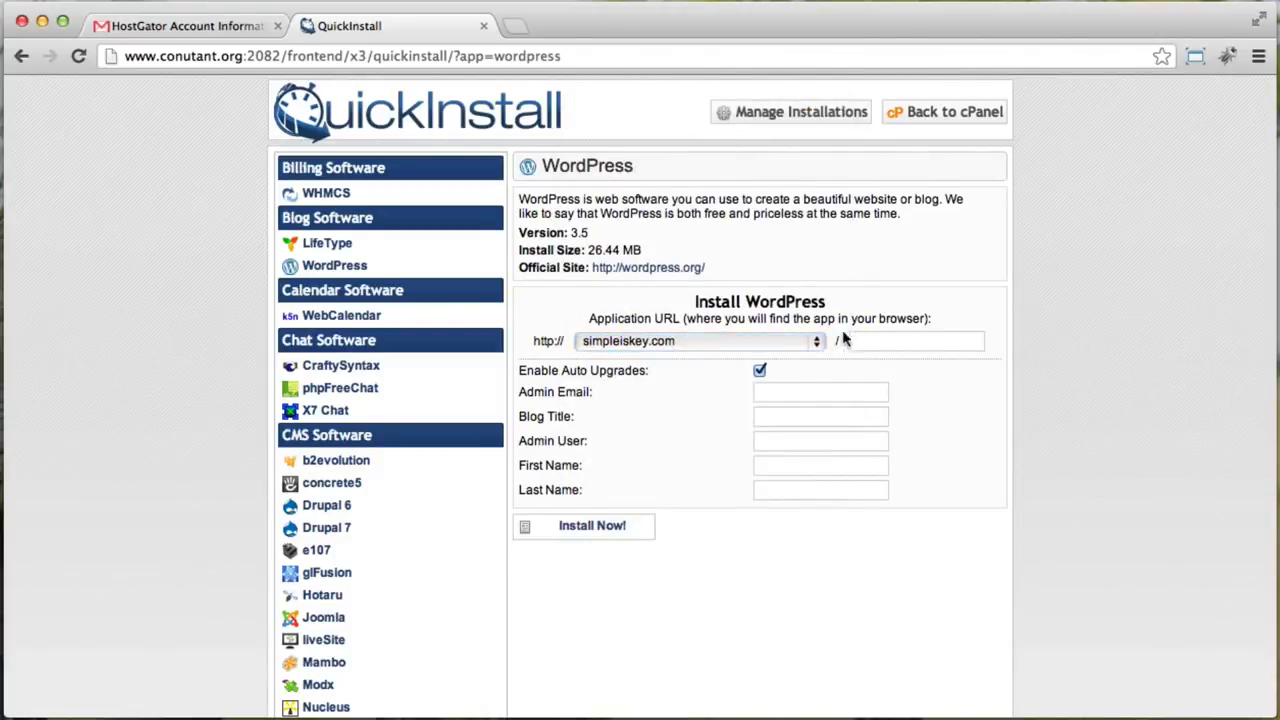
{"action": "left_click", "coordinate": [886, 343]}
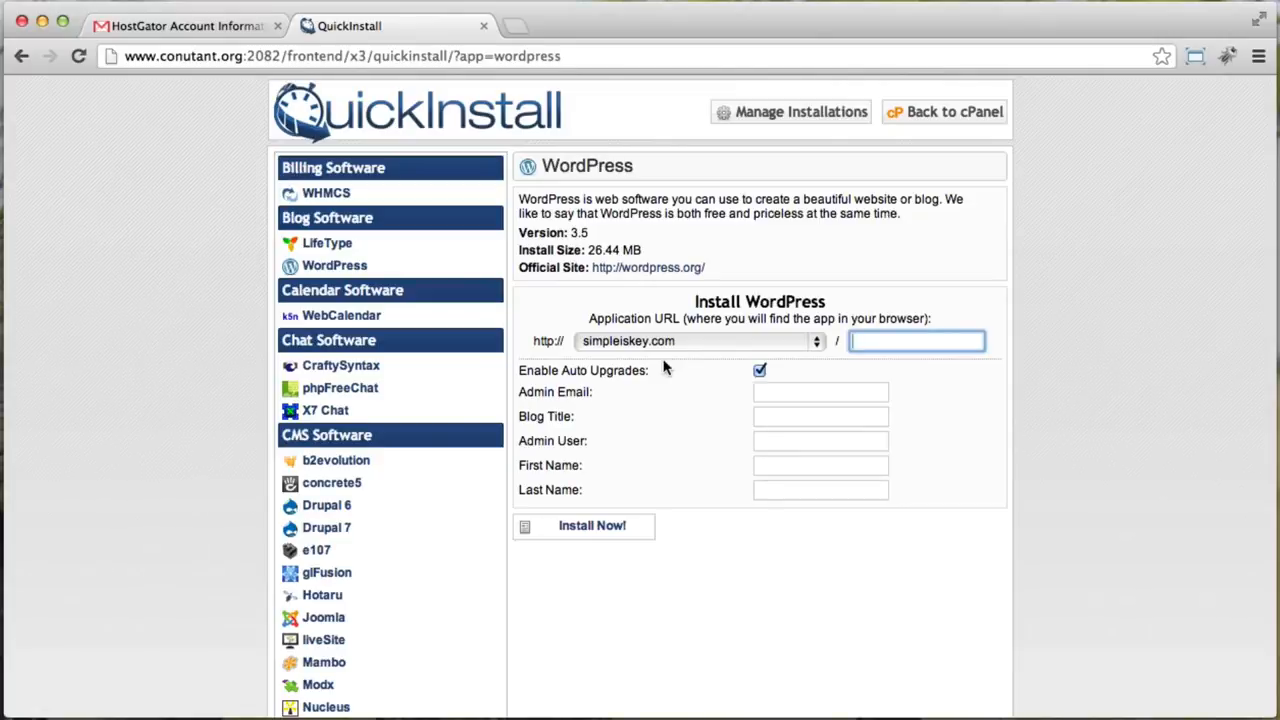
Step: Enter the admin e-mail address and the blog title 'Local Business'
{"action": "left_click", "coordinate": [701, 380]}
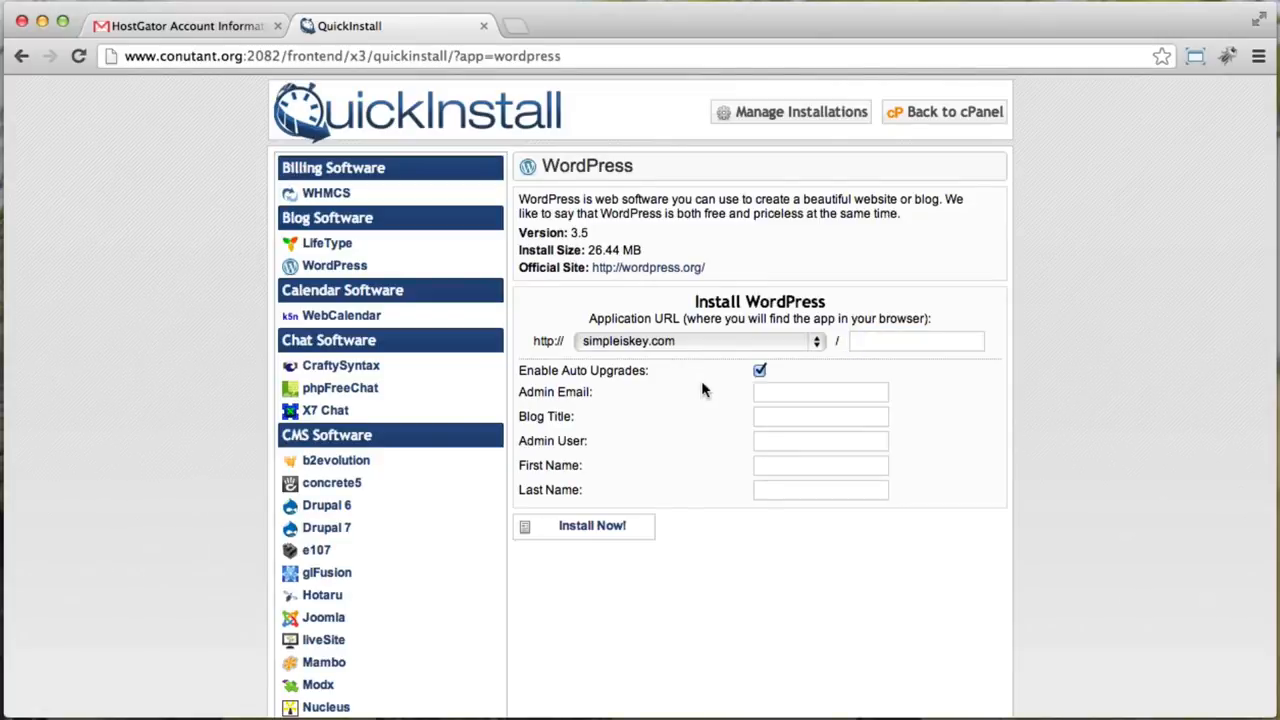
{"action": "left_click_drag", "start_coordinate": [519, 370], "coordinate": [632, 372]}
{"action": "left_click", "coordinate": [771, 375]}
{"action": "left_click", "coordinate": [779, 392]}
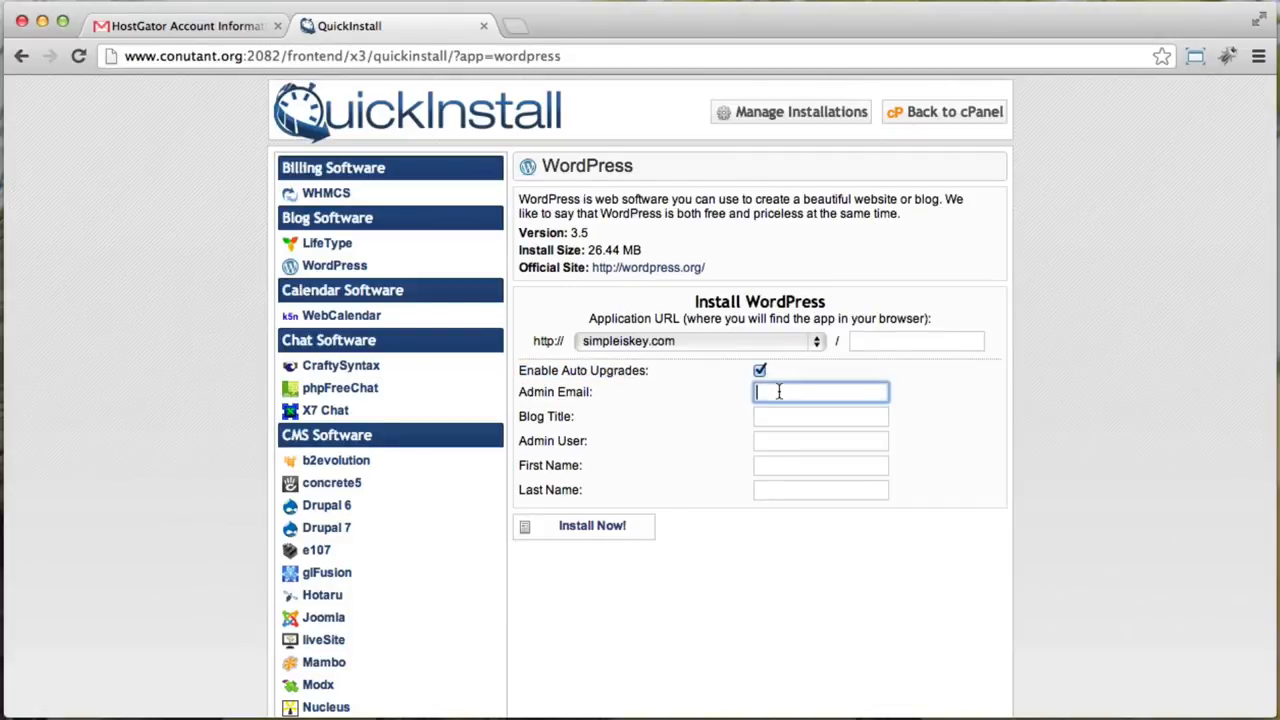
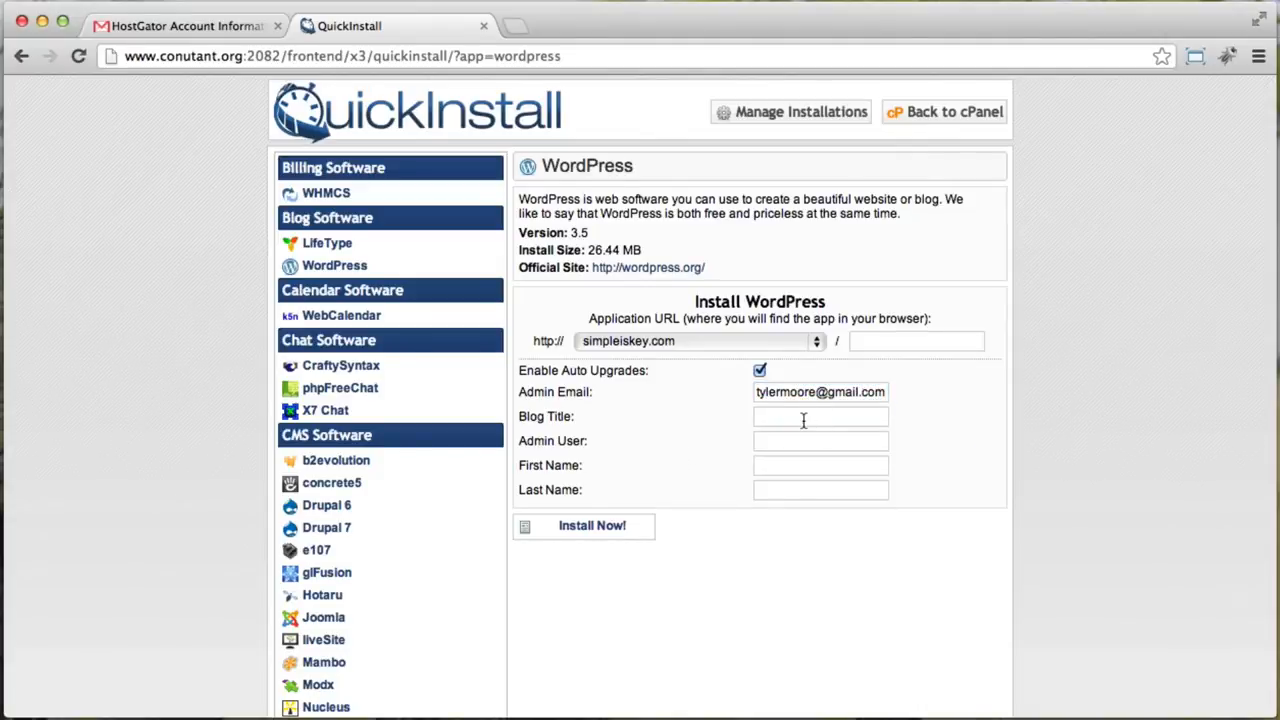
{"action": "left_click", "coordinate": [803, 420]}
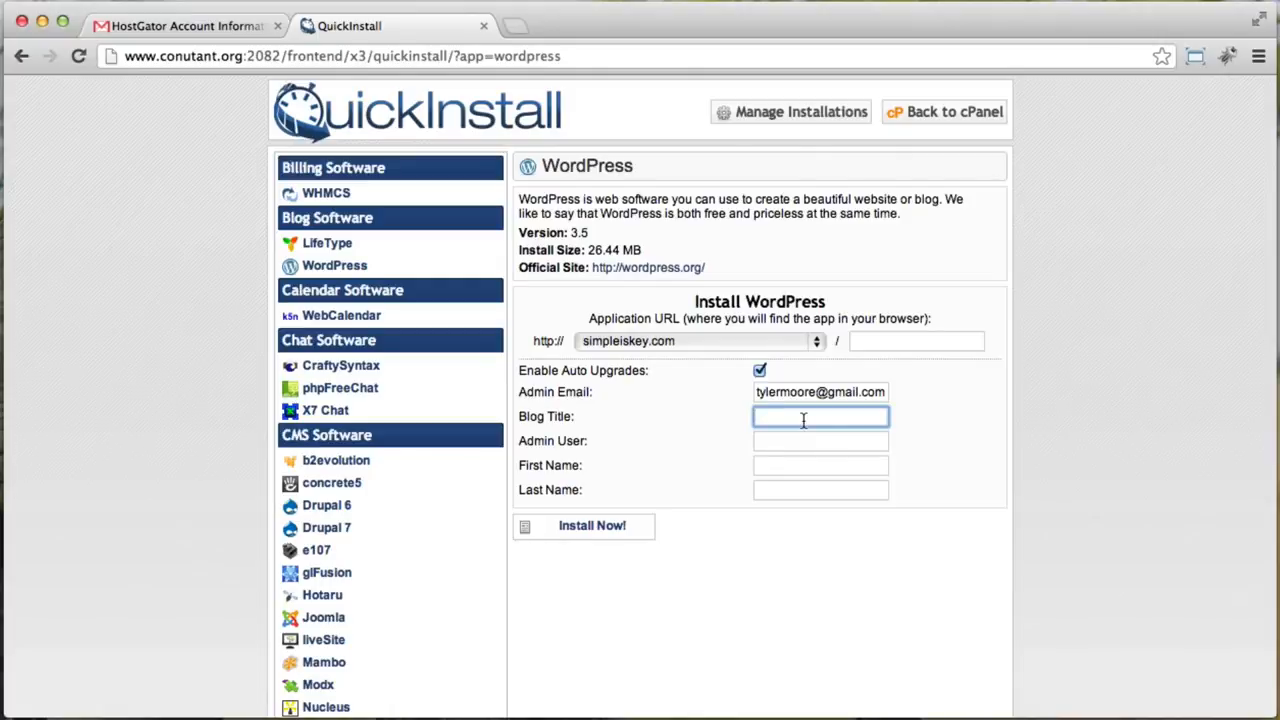
{"action": "type", "text": "Local Business"}
Step: Set the admin user to 'admin' and fill in the owner's first and last name
{"action": "left_click", "coordinate": [792, 441]}
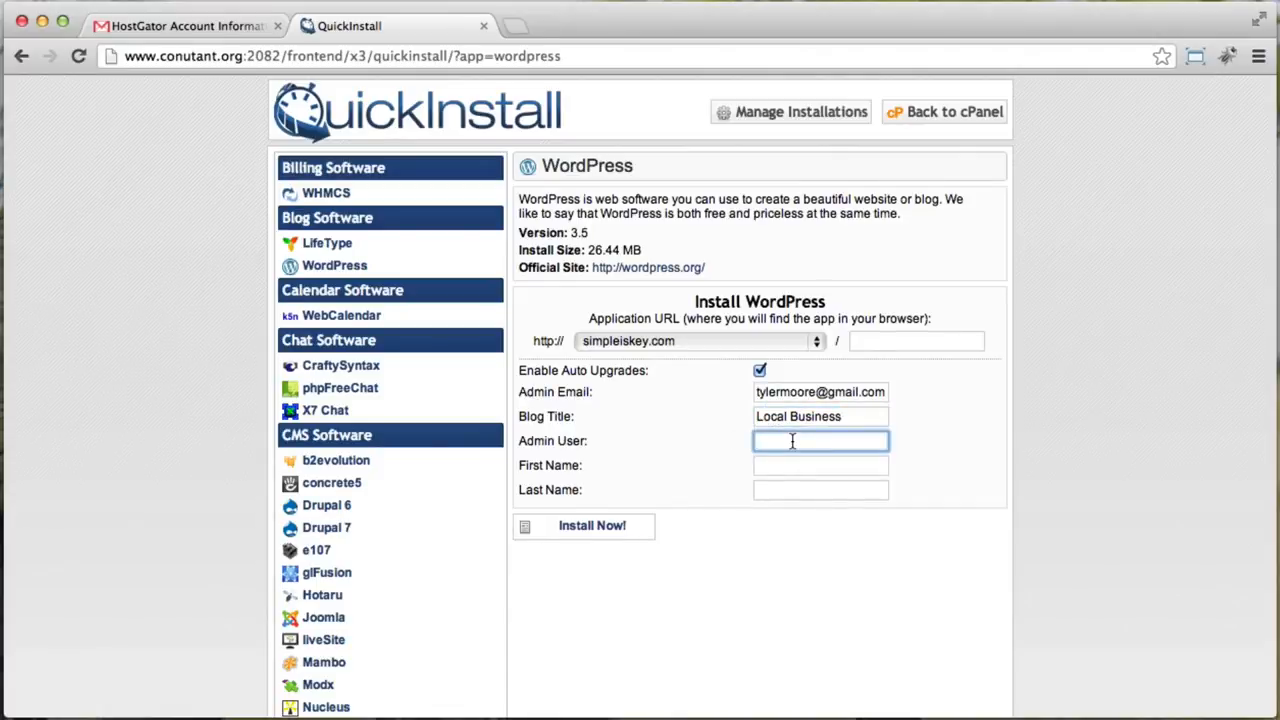
{"action": "type", "text": "admin"}
{"action": "left_click", "coordinate": [797, 468]}
{"action": "type", "text": "Tyler"}
{"action": "key", "text": "Tab"}
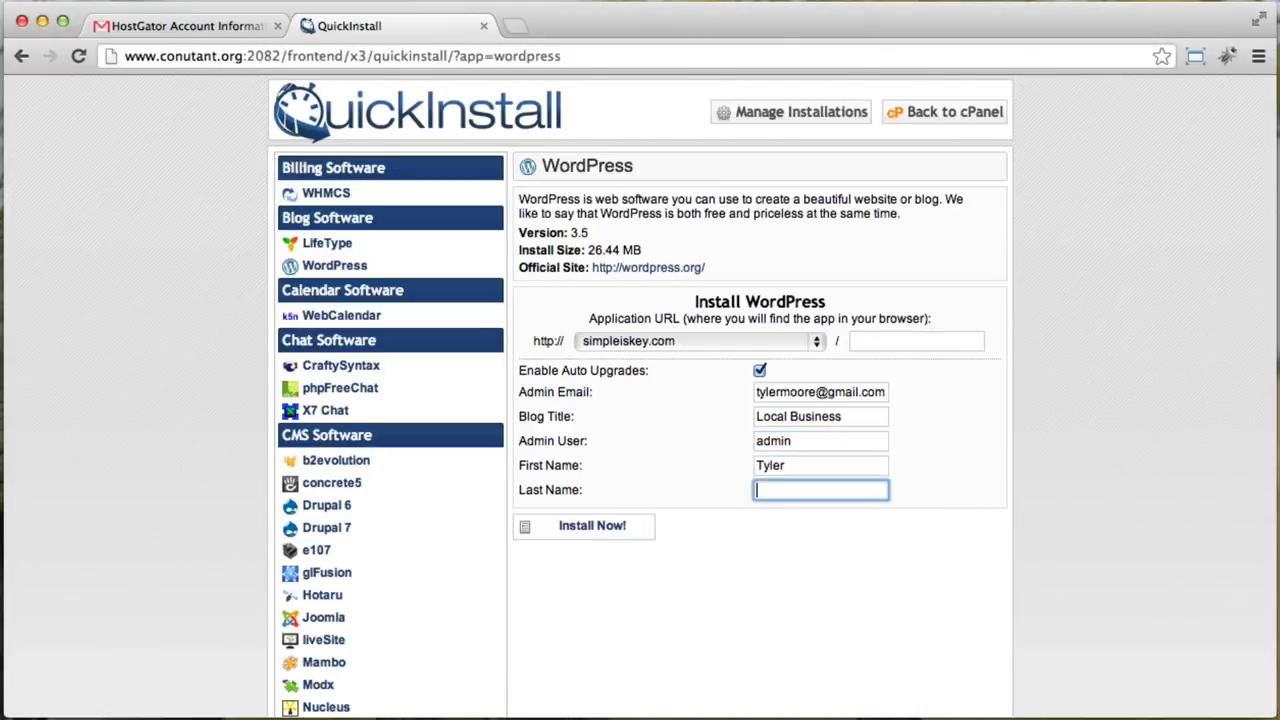
{"action": "type", "text": "Moore"}
{"action": "left_click", "coordinate": [690, 456]}
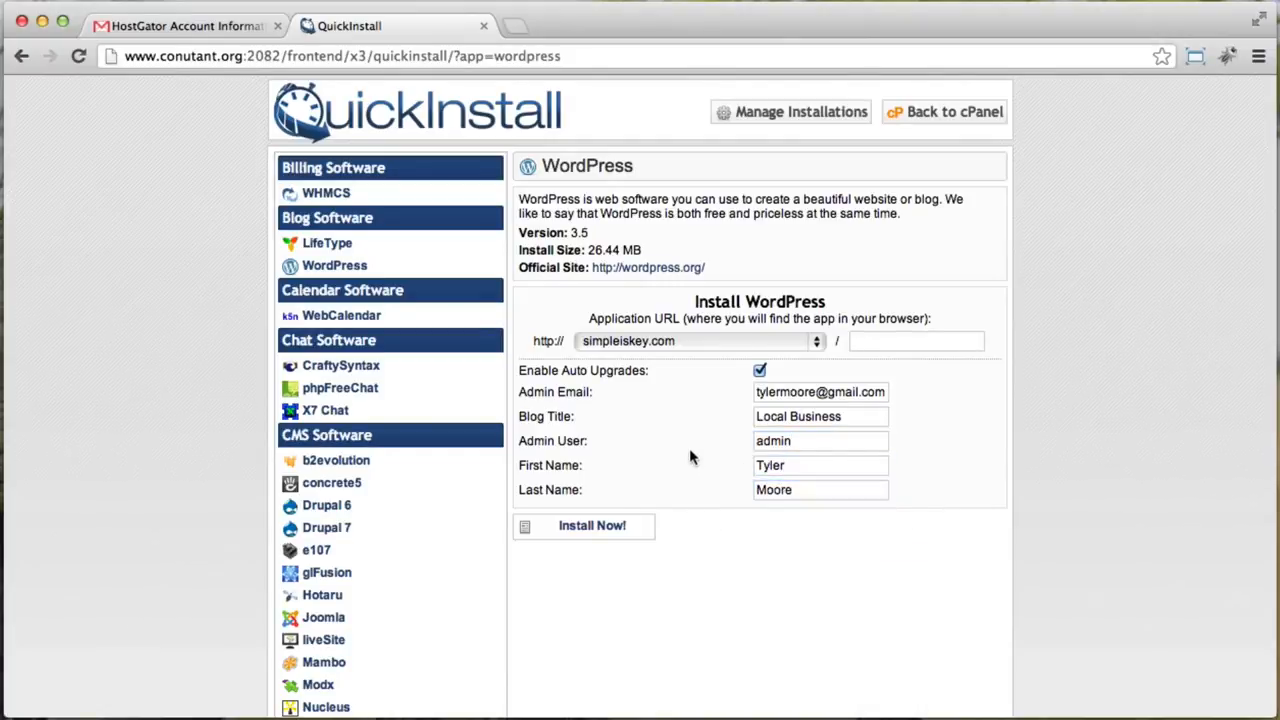
Step: Run Install Now! and review the Congratulations box's admin URL, username and password
{"action": "left_click", "coordinate": [592, 527]}
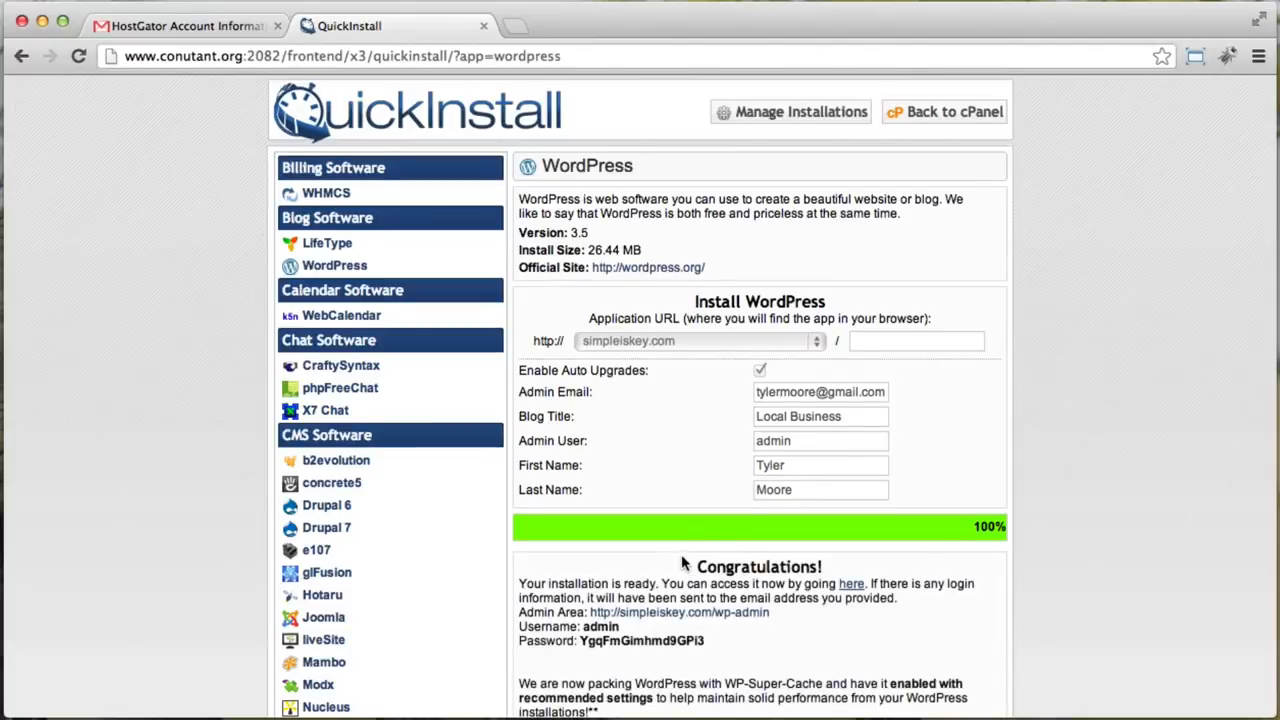
{"action": "scroll", "coordinate": [681, 554], "scroll_direction": "down", "scroll_amount": 2}
{"action": "left_click_drag", "start_coordinate": [697, 466], "coordinate": [768, 462]}
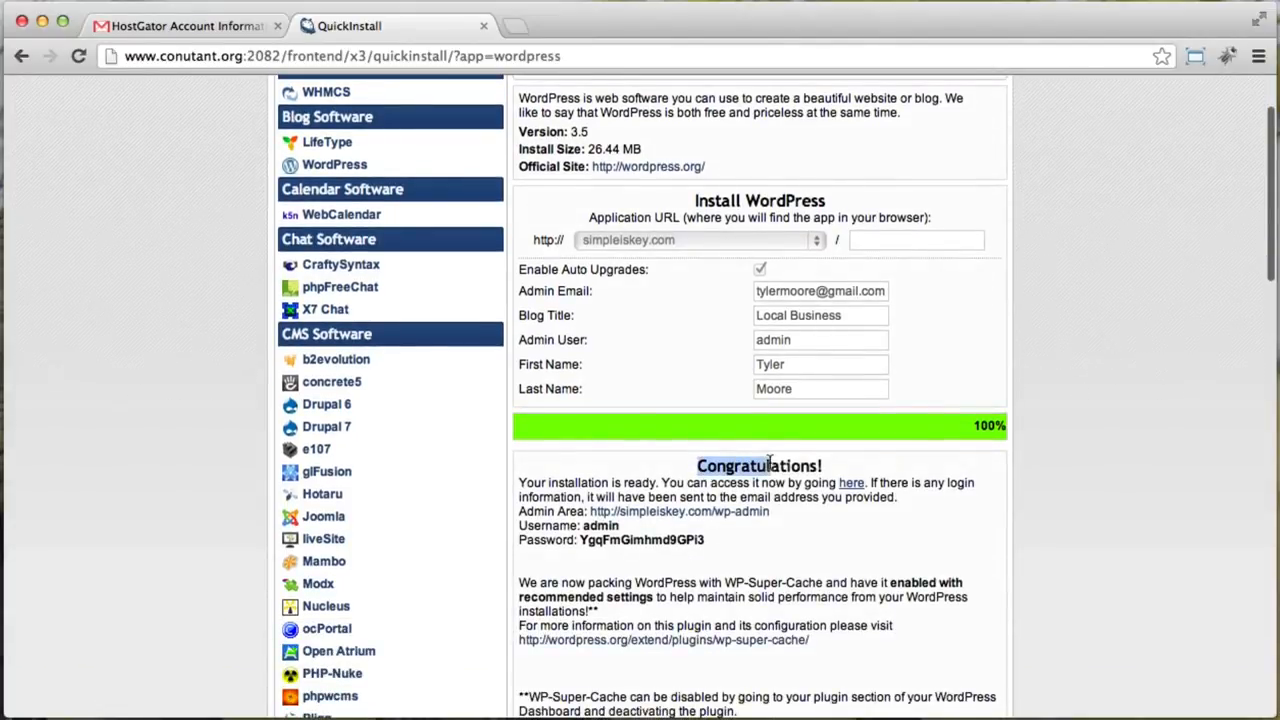
{"action": "left_click", "coordinate": [770, 465]}
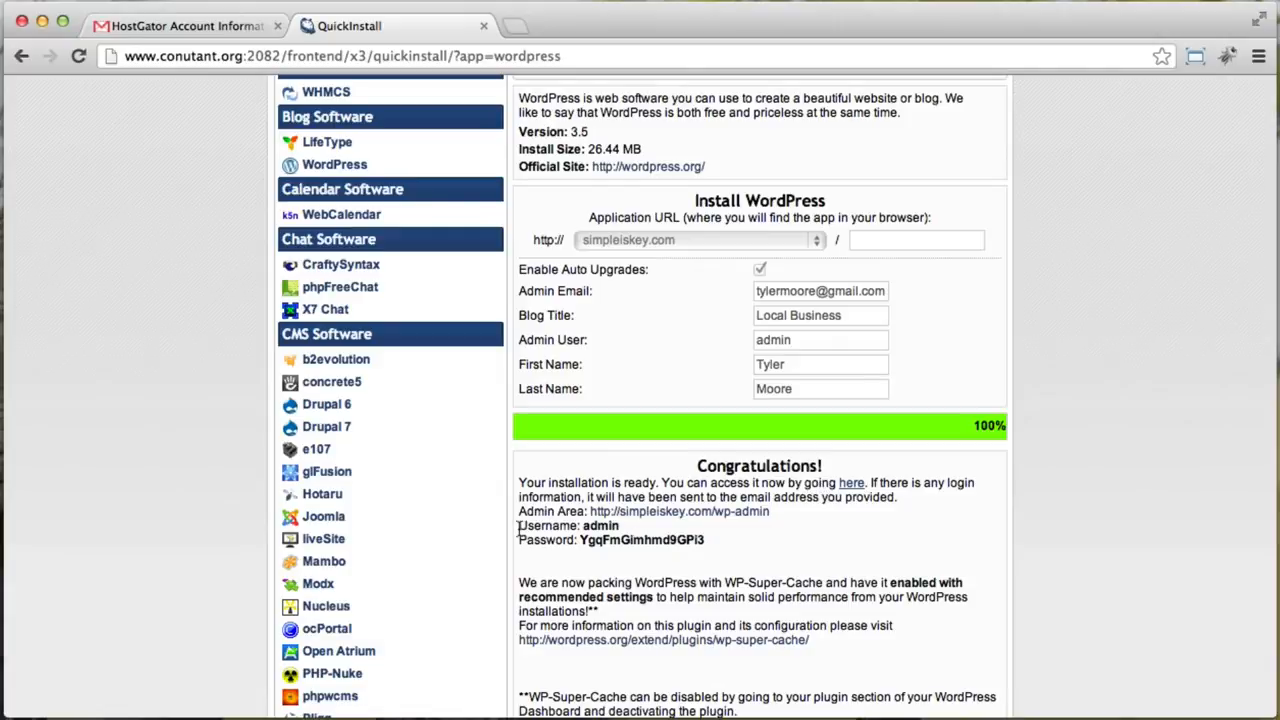
{"action": "left_click_drag", "start_coordinate": [519, 530], "coordinate": [727, 539]}
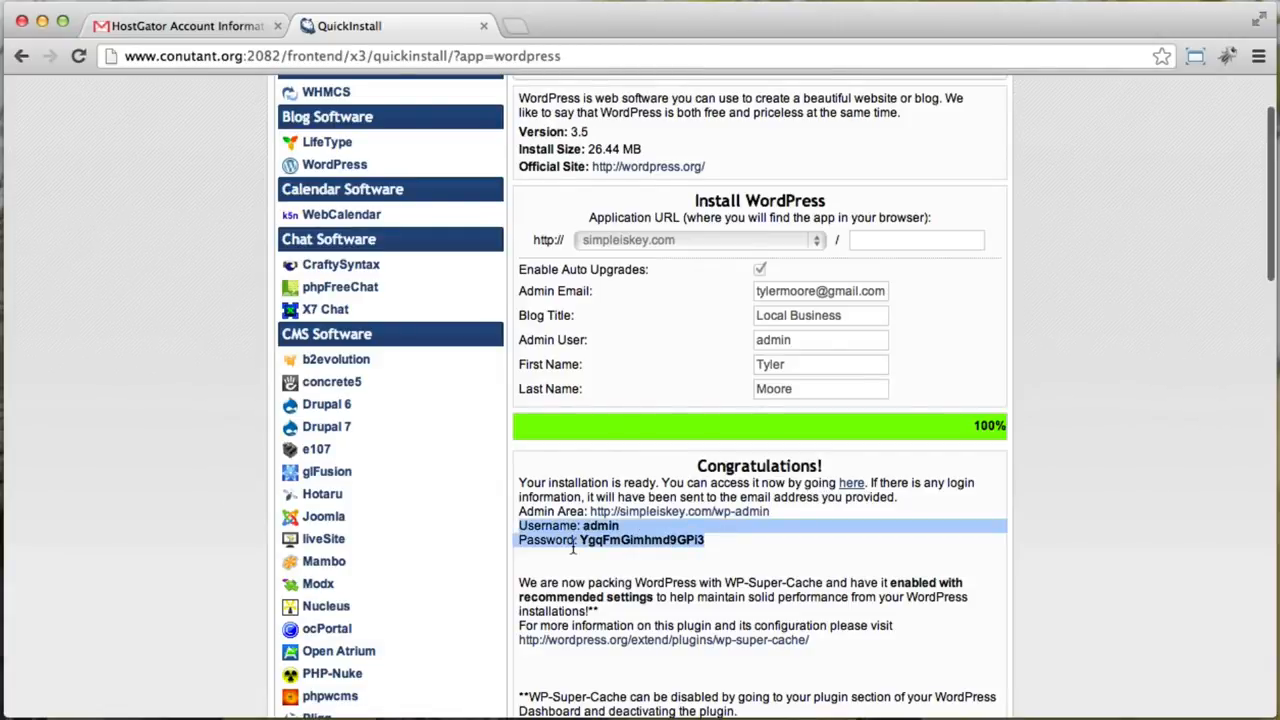
{"action": "left_click", "coordinate": [616, 545]}
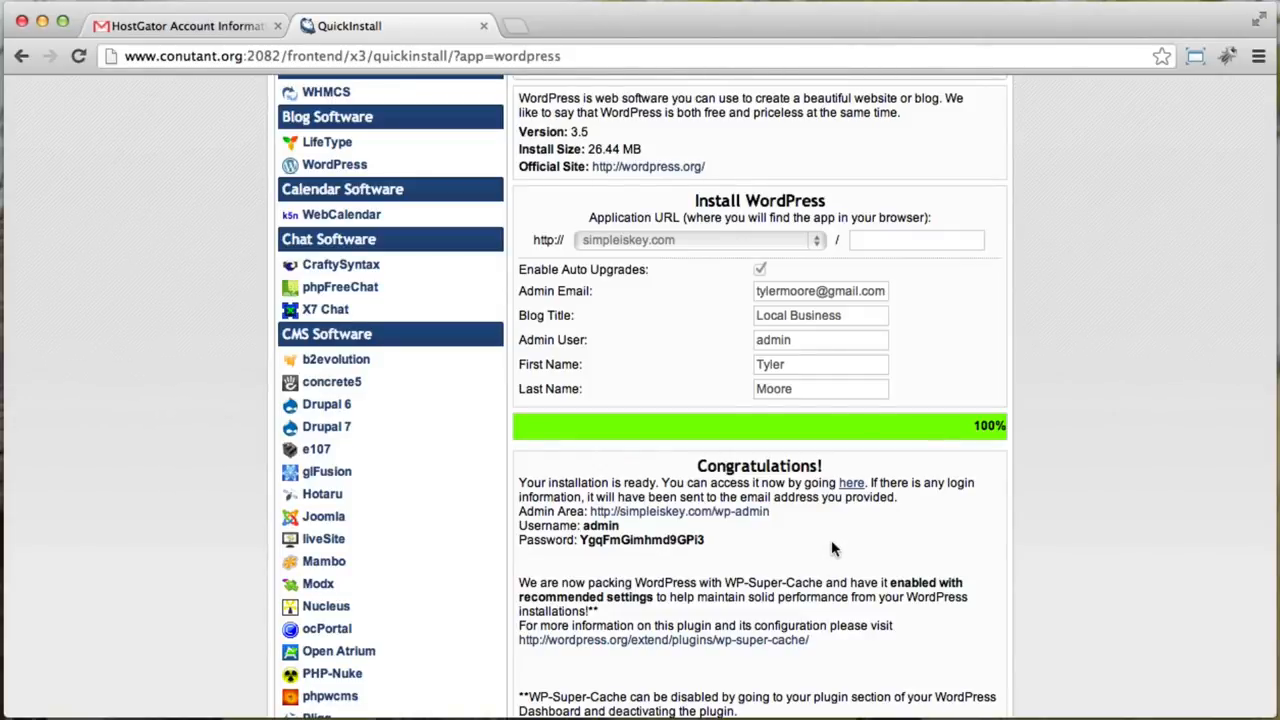
{"action": "scroll", "coordinate": [830, 545], "scroll_direction": "down", "scroll_amount": 2}
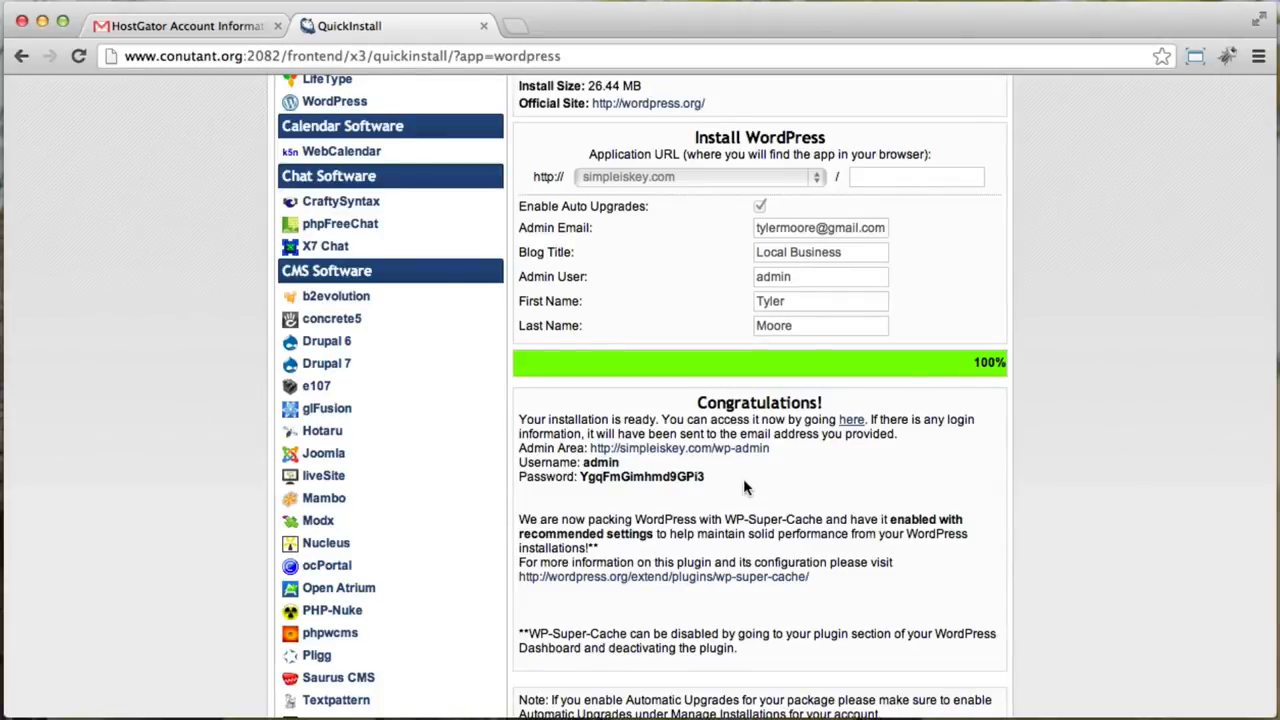
{"action": "scroll", "coordinate": [986, 447], "scroll_direction": "down", "scroll_amount": 3}
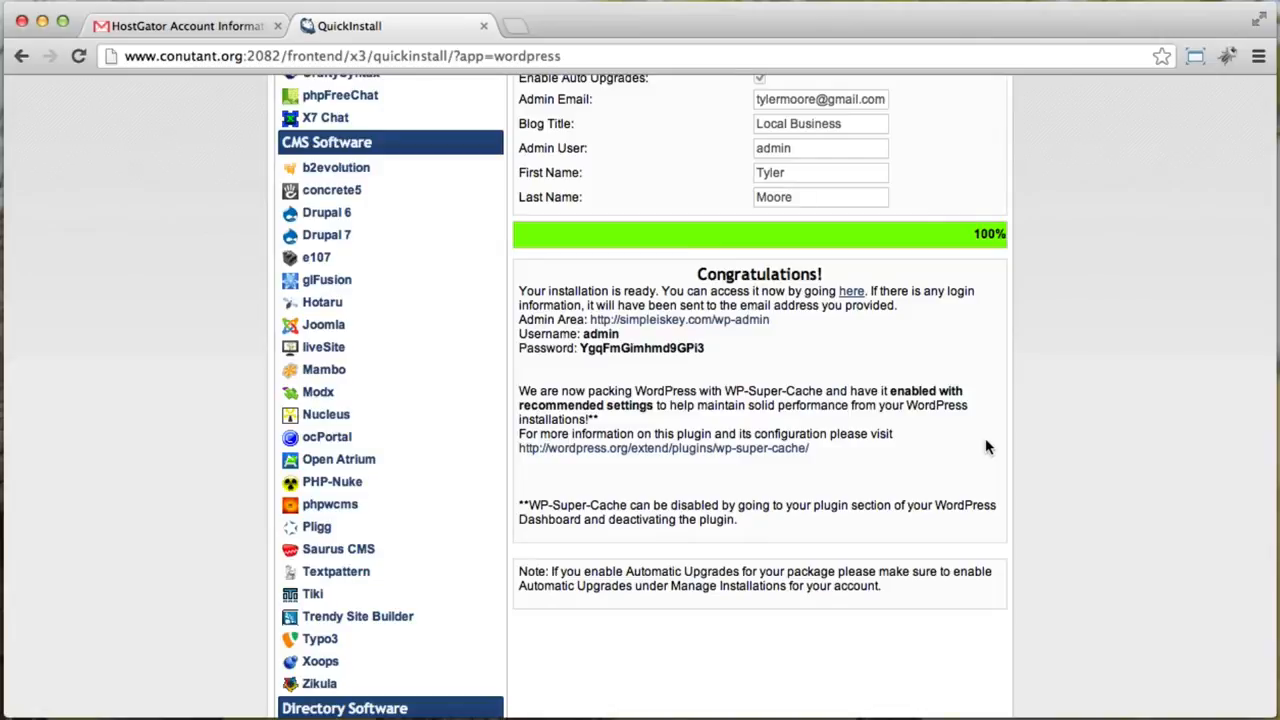
{"action": "scroll", "coordinate": [986, 447], "scroll_direction": "down", "scroll_amount": 2}
{"action": "scroll", "coordinate": [986, 445], "scroll_direction": "up", "scroll_amount": 2}
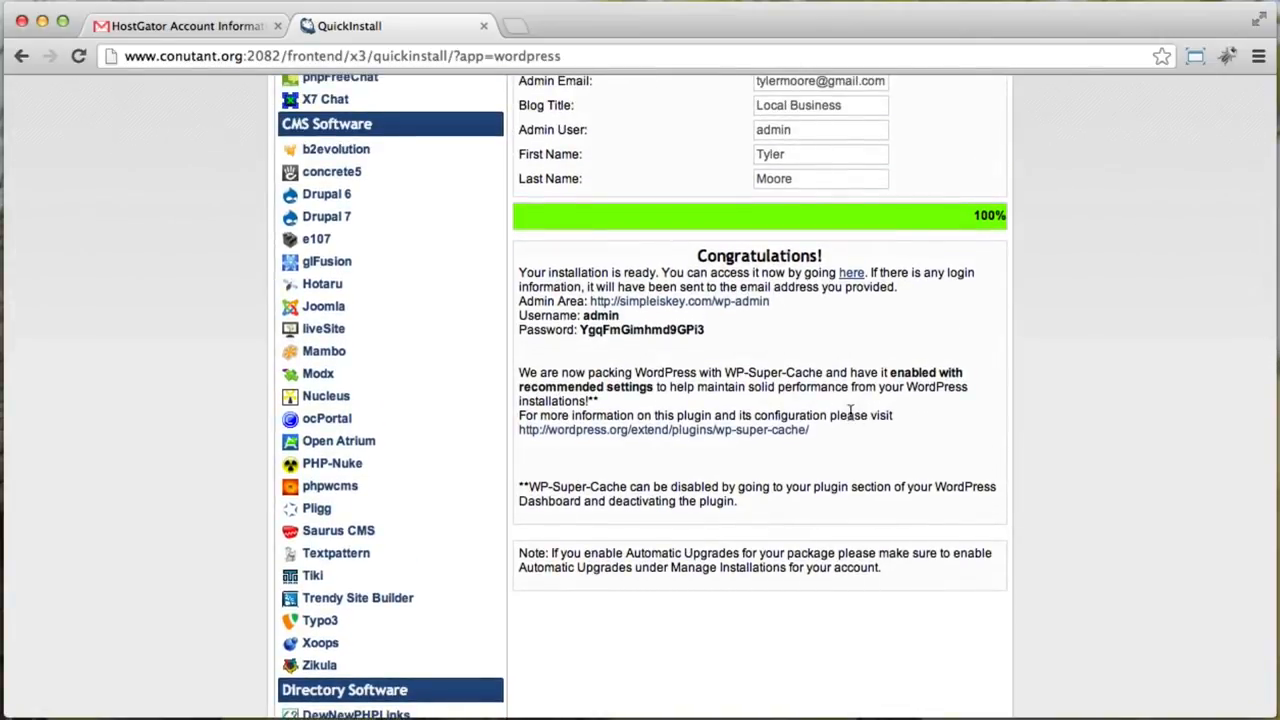
{"action": "left_click", "coordinate": [852, 273]}
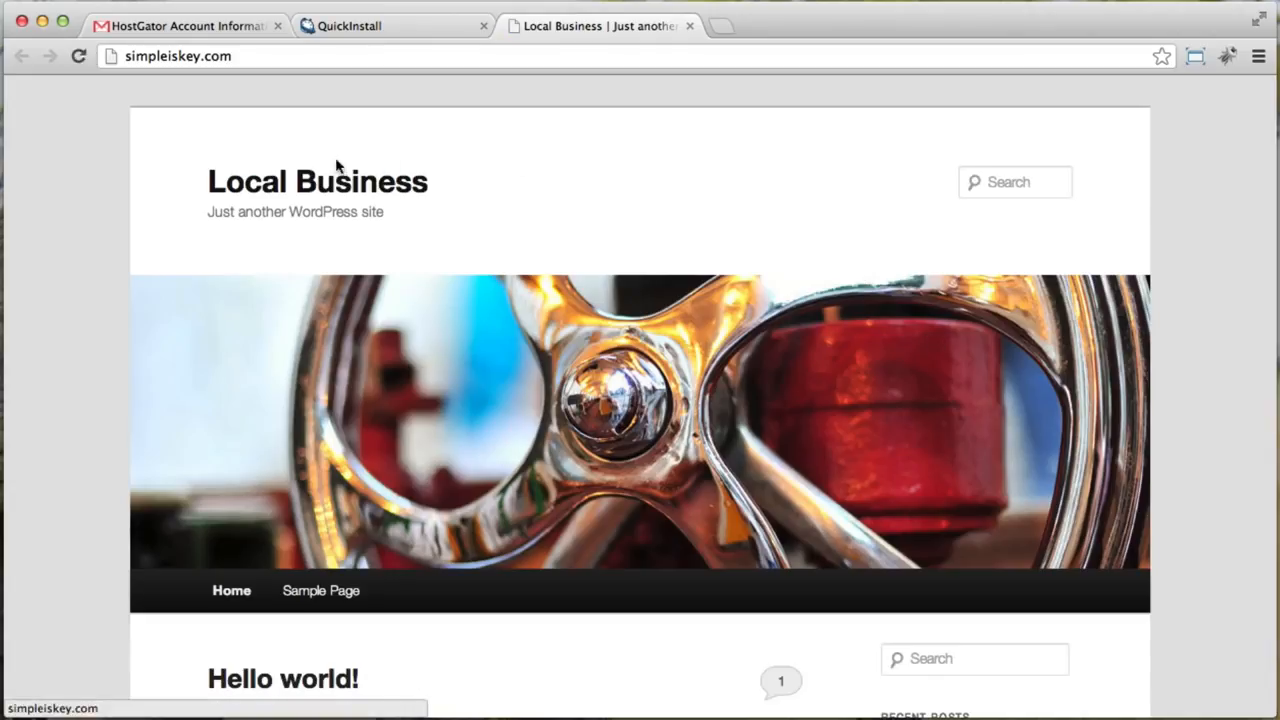
{"action": "scroll", "coordinate": [1150, 320], "scroll_direction": "down", "scroll_amount": 5}
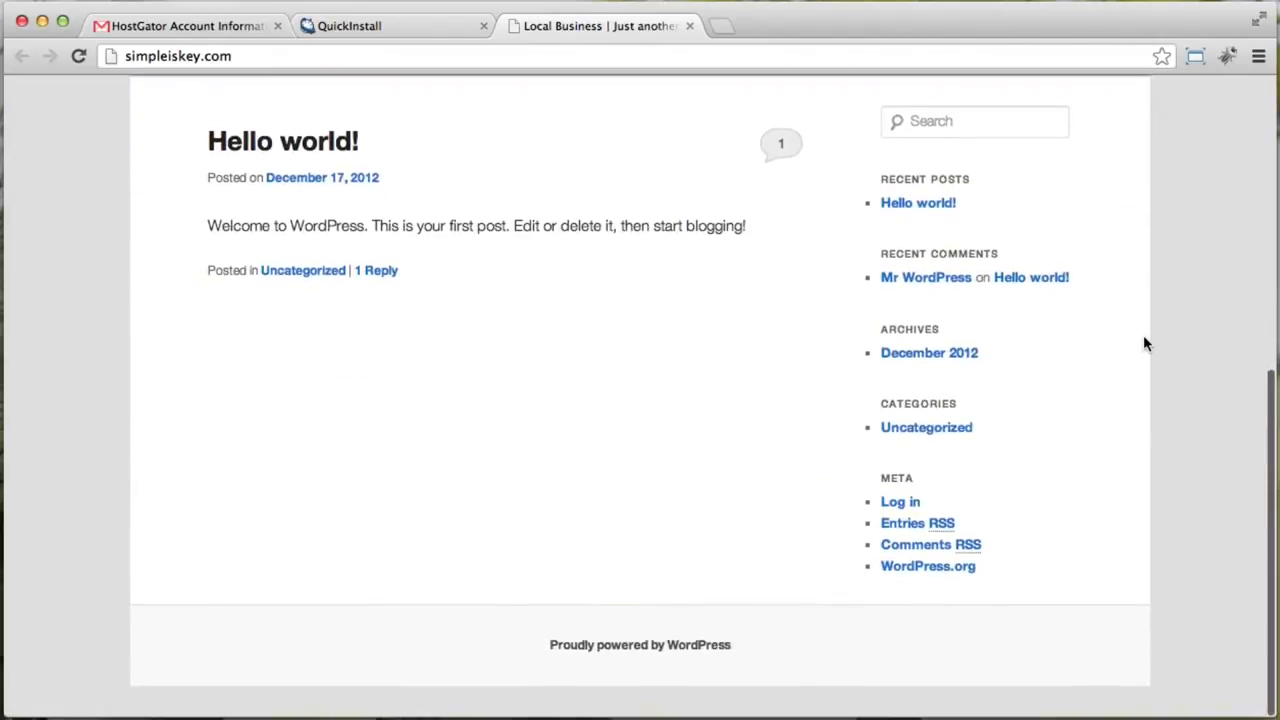
{"action": "scroll", "coordinate": [1145, 343], "scroll_direction": "up", "scroll_amount": 5}
{"action": "scroll", "coordinate": [1145, 343], "scroll_direction": "down", "scroll_amount": 3}
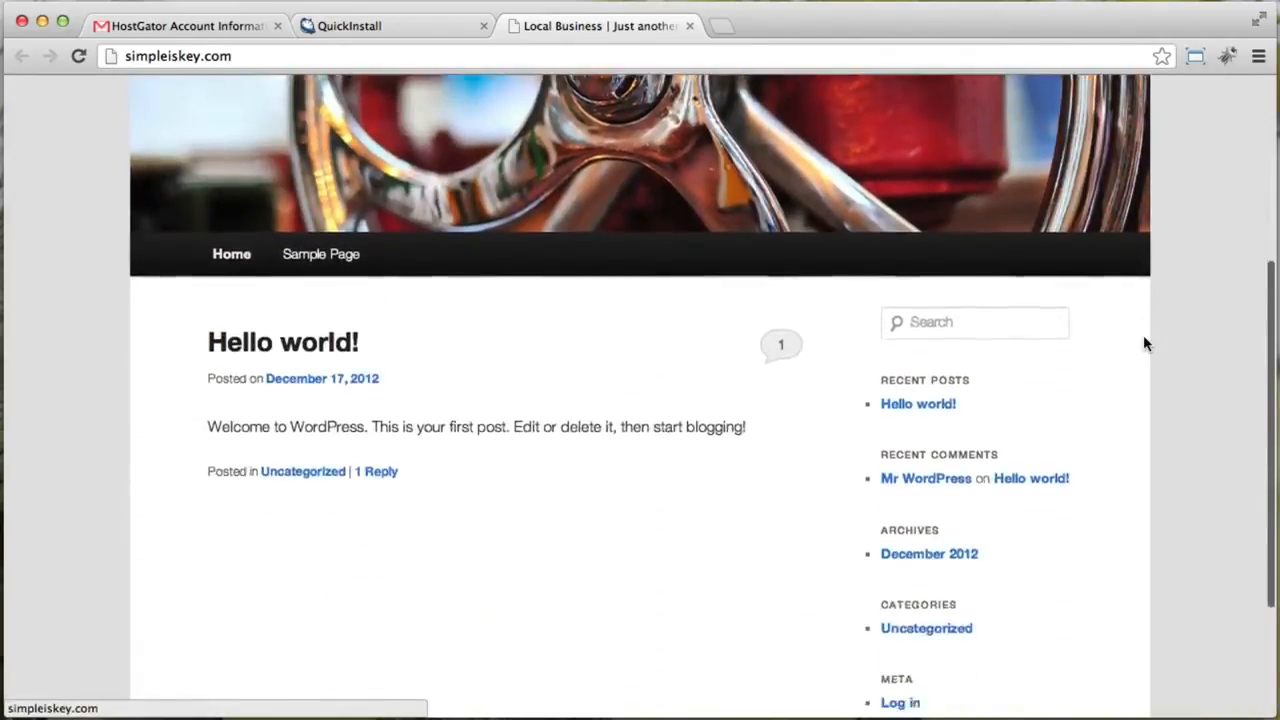
{"action": "scroll", "coordinate": [1143, 343], "scroll_direction": "down", "scroll_amount": 2}
{"action": "scroll", "coordinate": [1143, 343], "scroll_direction": "up", "scroll_amount": 5}
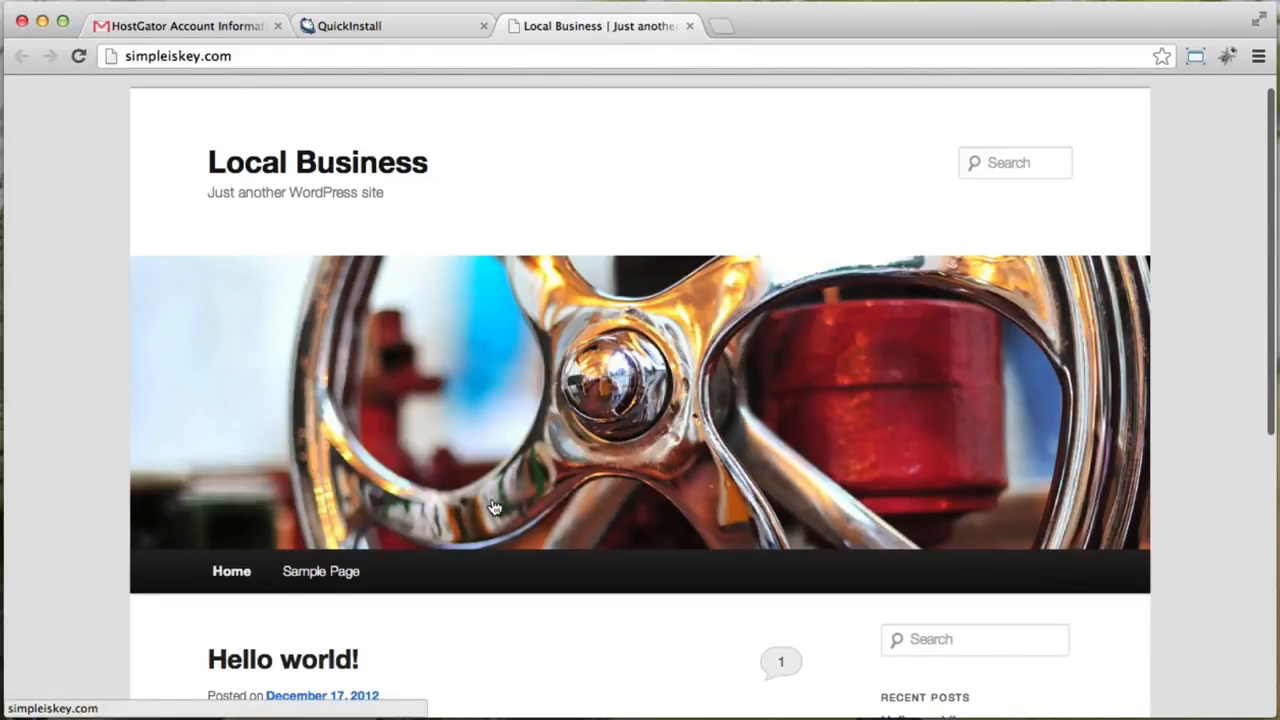
{"action": "scroll", "coordinate": [588, 446], "scroll_direction": "down", "scroll_amount": 5}
{"action": "scroll", "coordinate": [588, 446], "scroll_direction": "up", "scroll_amount": 5}
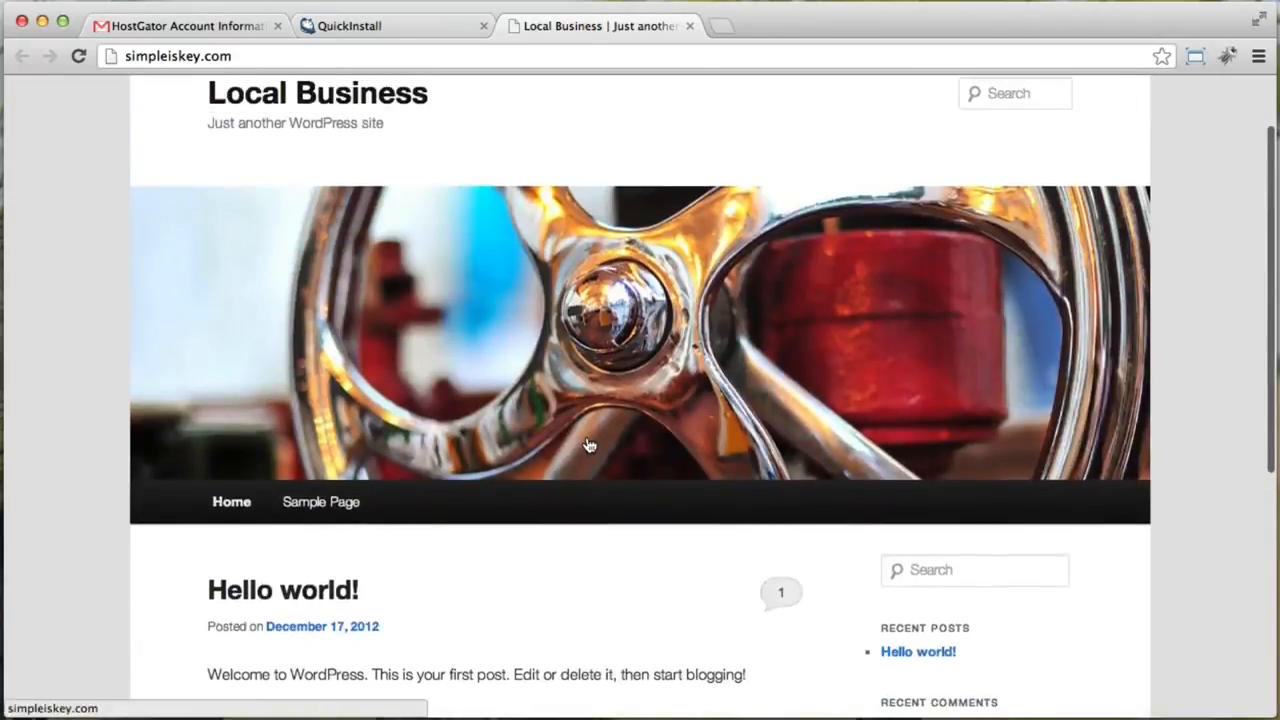
{"action": "scroll", "coordinate": [588, 446], "scroll_direction": "up", "scroll_amount": 2}
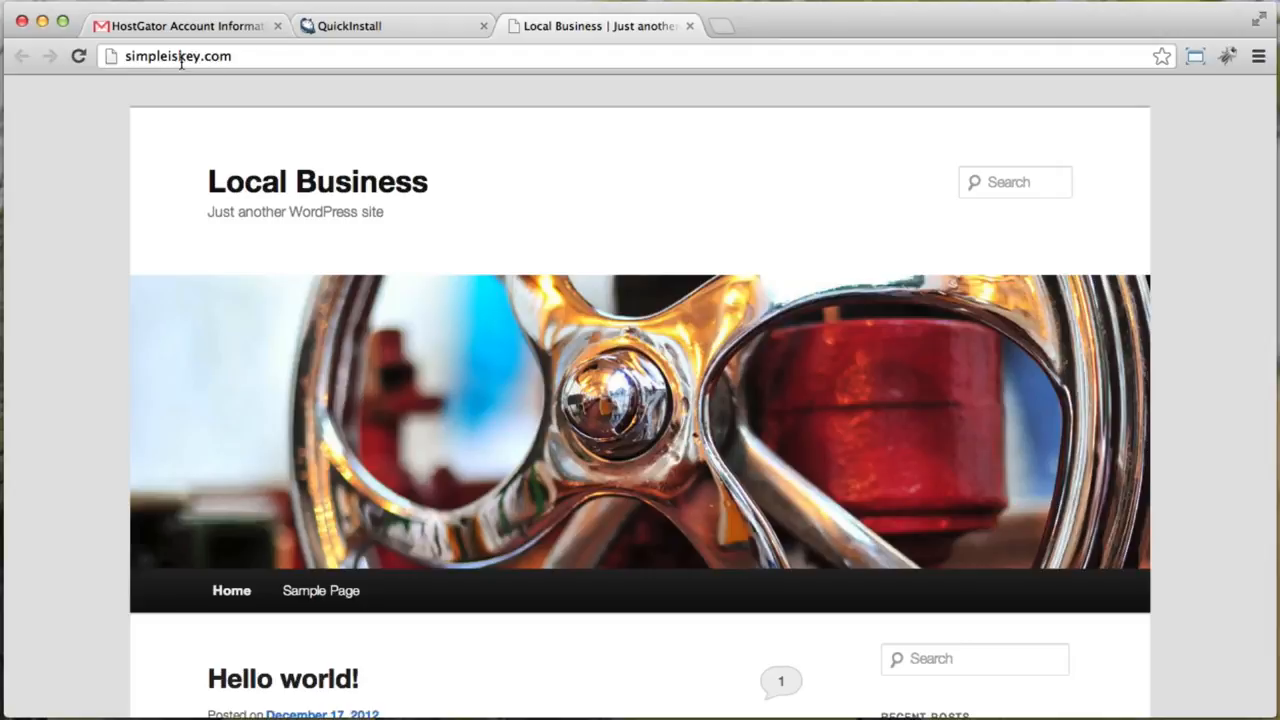
Step: Load simpleiskey.com/wp-admin and copy the generated password from the QuickInstall page
{"action": "left_click", "coordinate": [275, 57]}
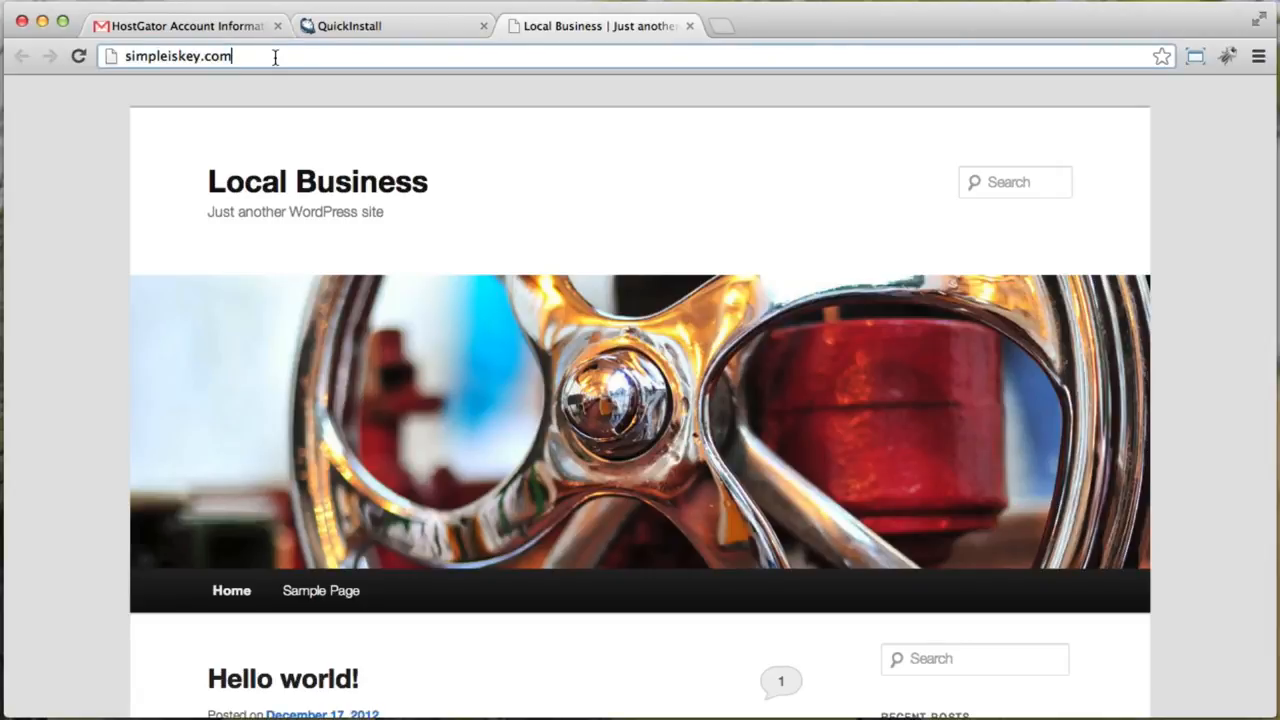
{"action": "type", "text": "/w"}
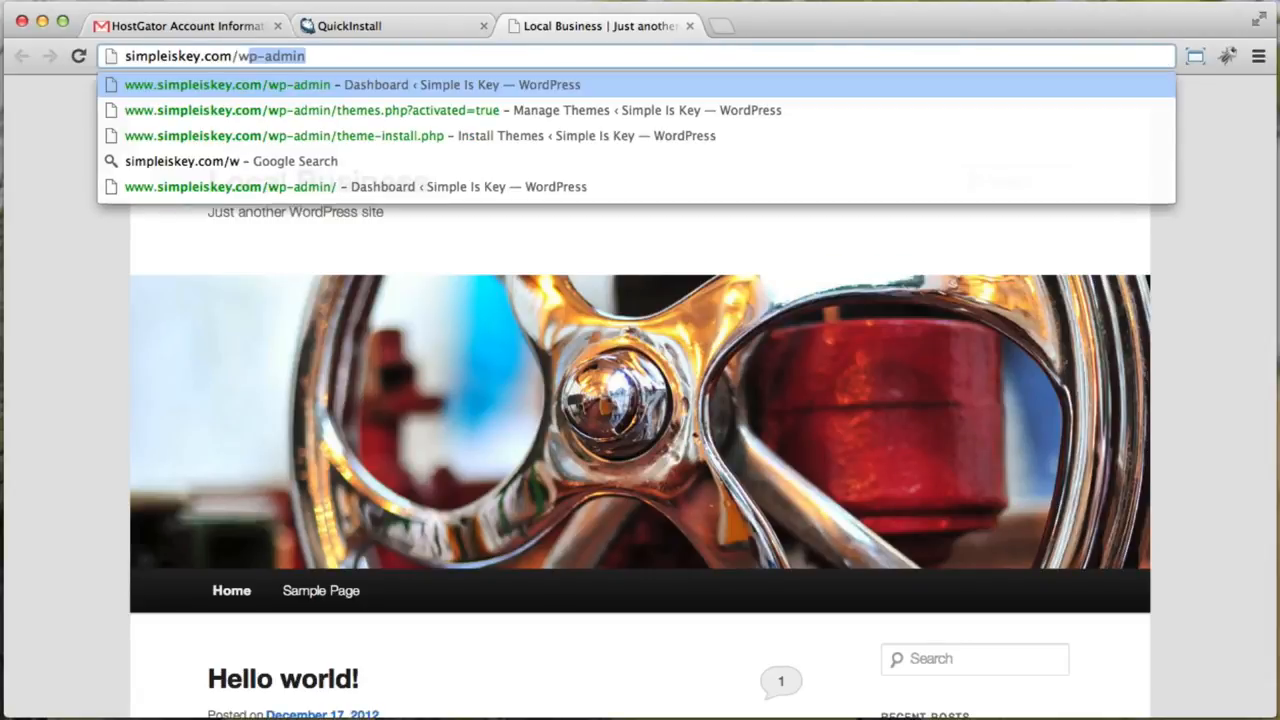
{"action": "type", "text": "p-admin"}
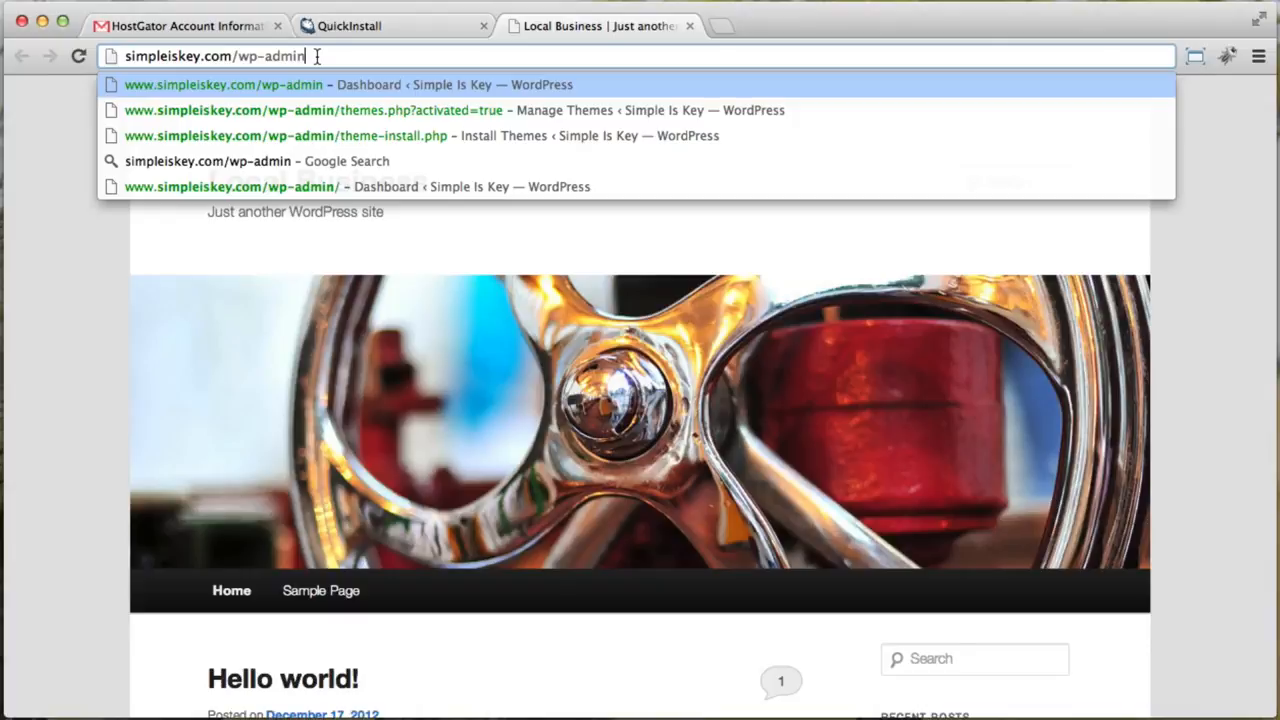
{"action": "key", "text": "Return"}
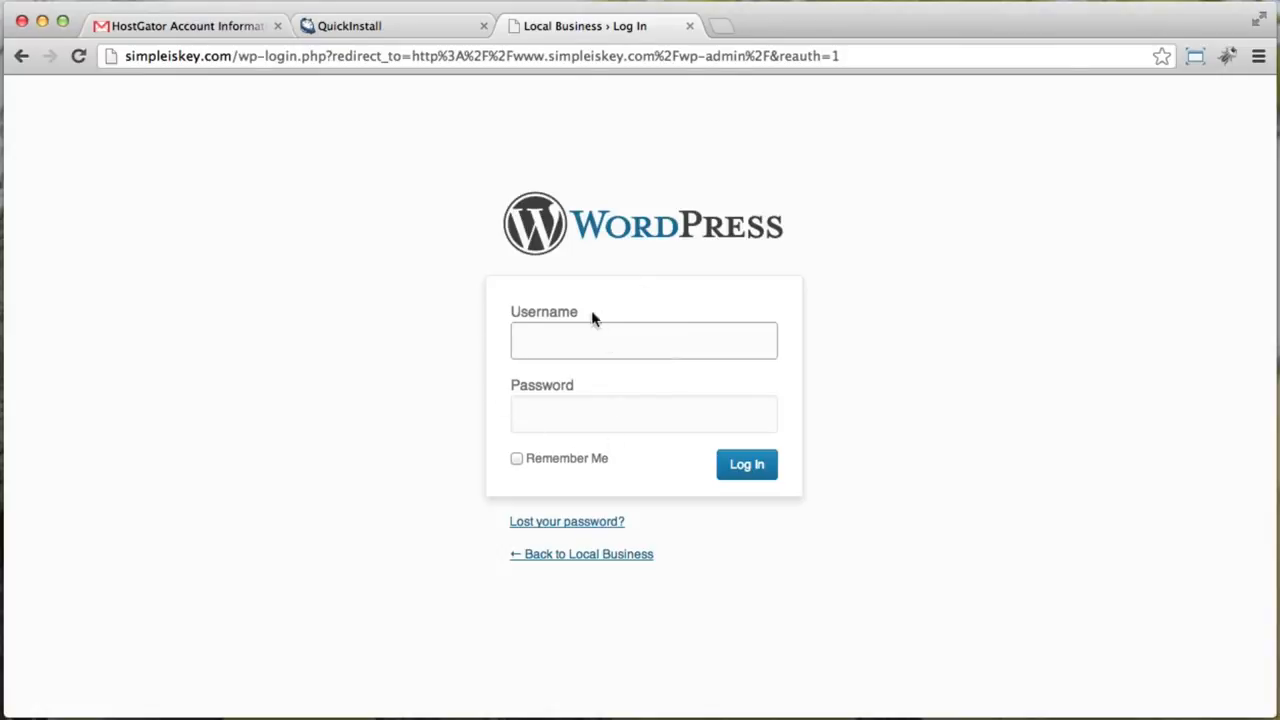
{"action": "left_click", "coordinate": [371, 27]}
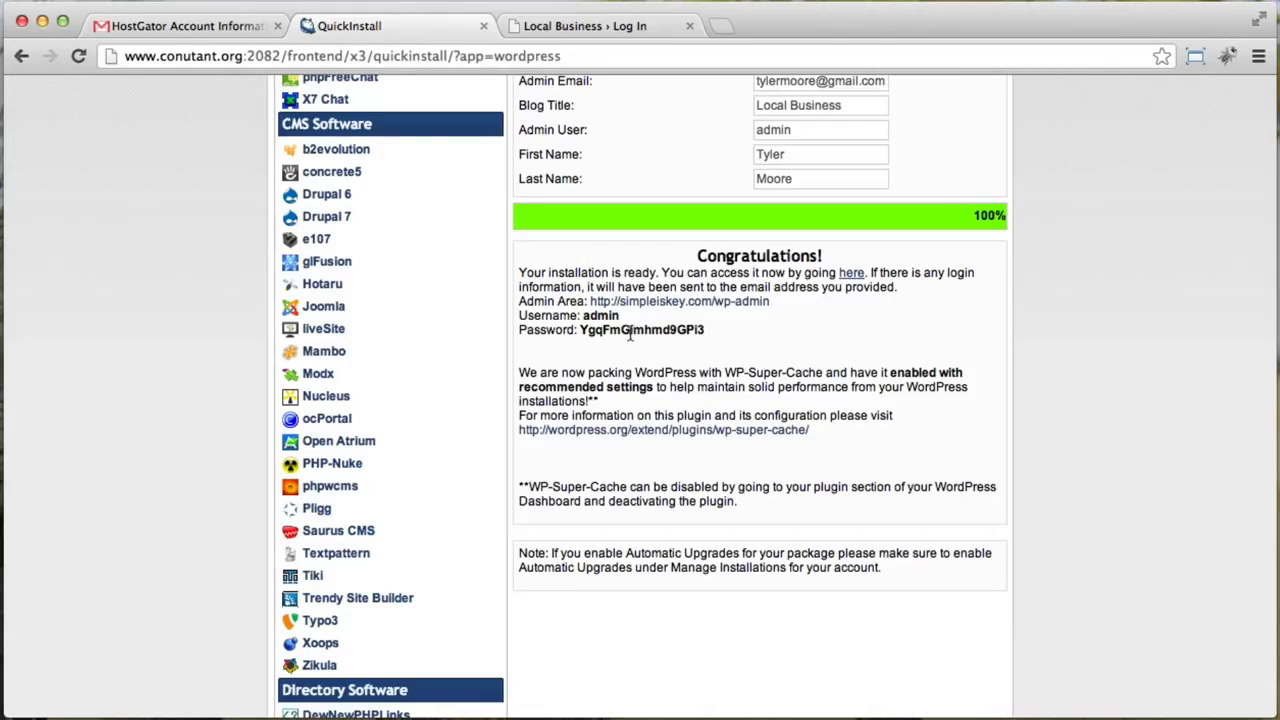
{"action": "left_click_drag", "start_coordinate": [541, 315], "coordinate": [647, 319]}
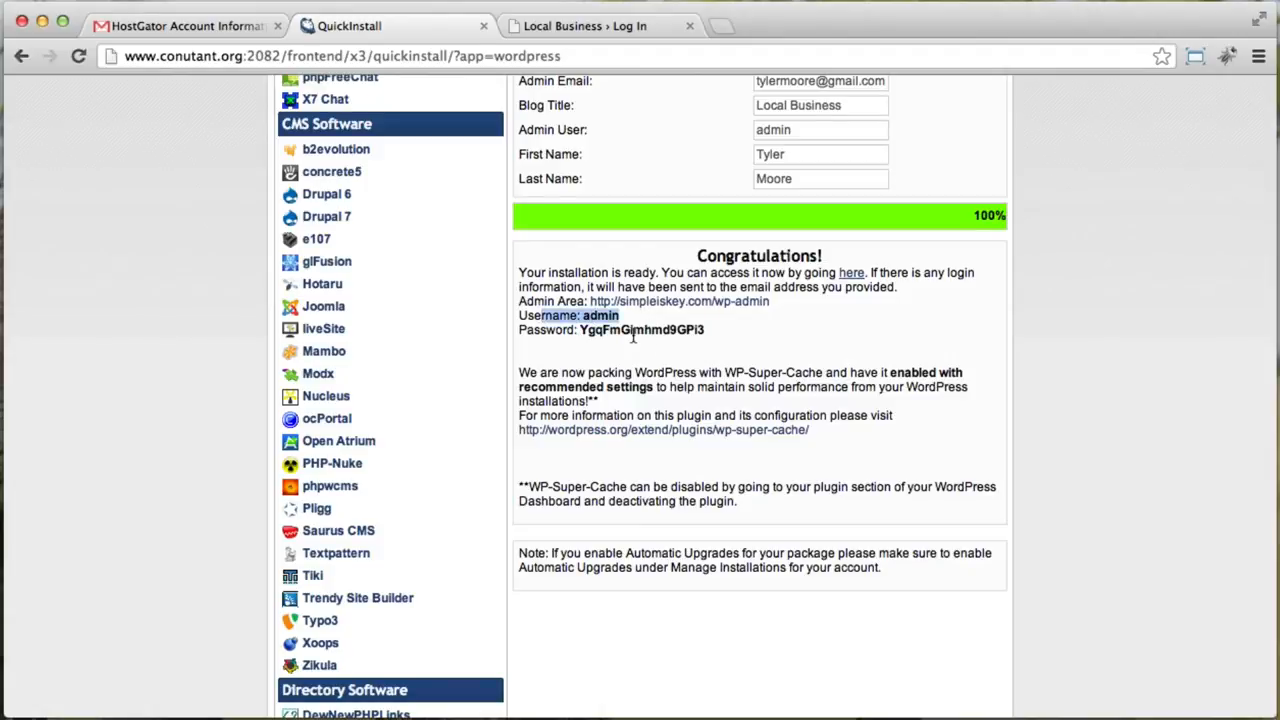
{"action": "double_click", "coordinate": [637, 331]}
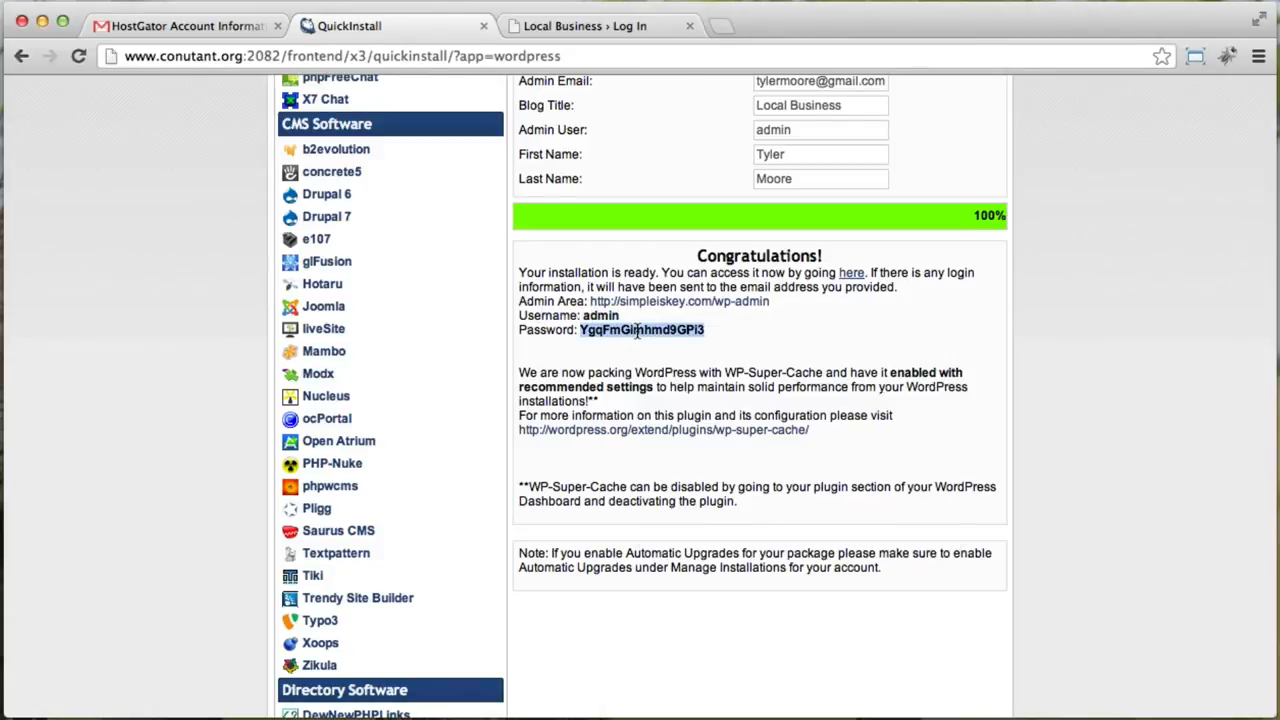
{"action": "right_click", "coordinate": [637, 331]}
{"action": "left_click", "coordinate": [672, 341]}
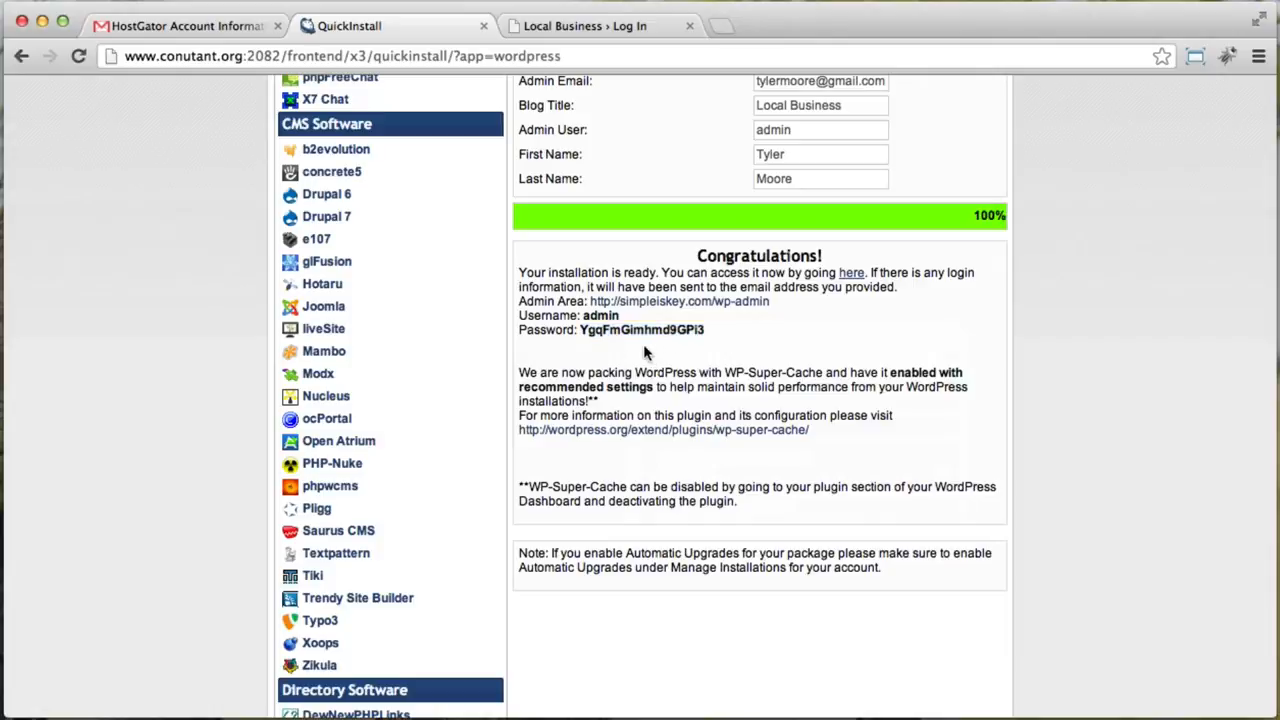
{"action": "left_click", "coordinate": [648, 354]}
{"action": "left_click", "coordinate": [583, 30]}
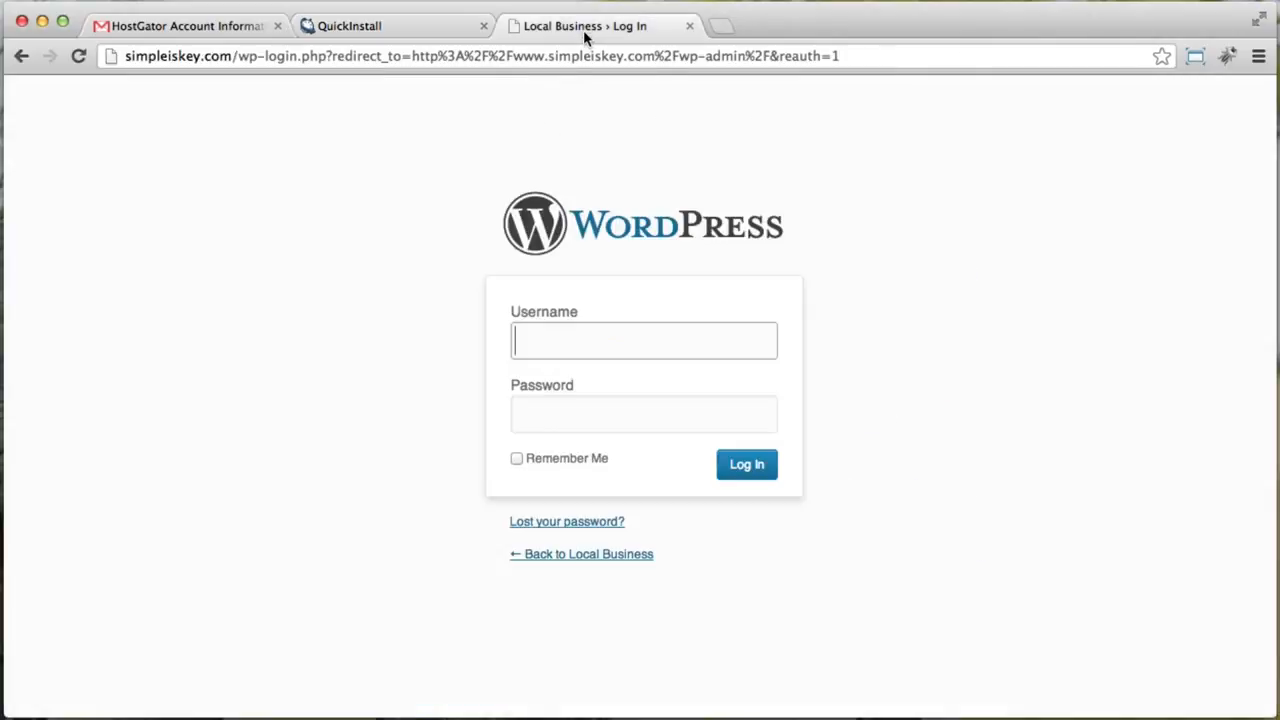
Step: Log in as admin with the pasted generated password
{"action": "left_click", "coordinate": [561, 343]}
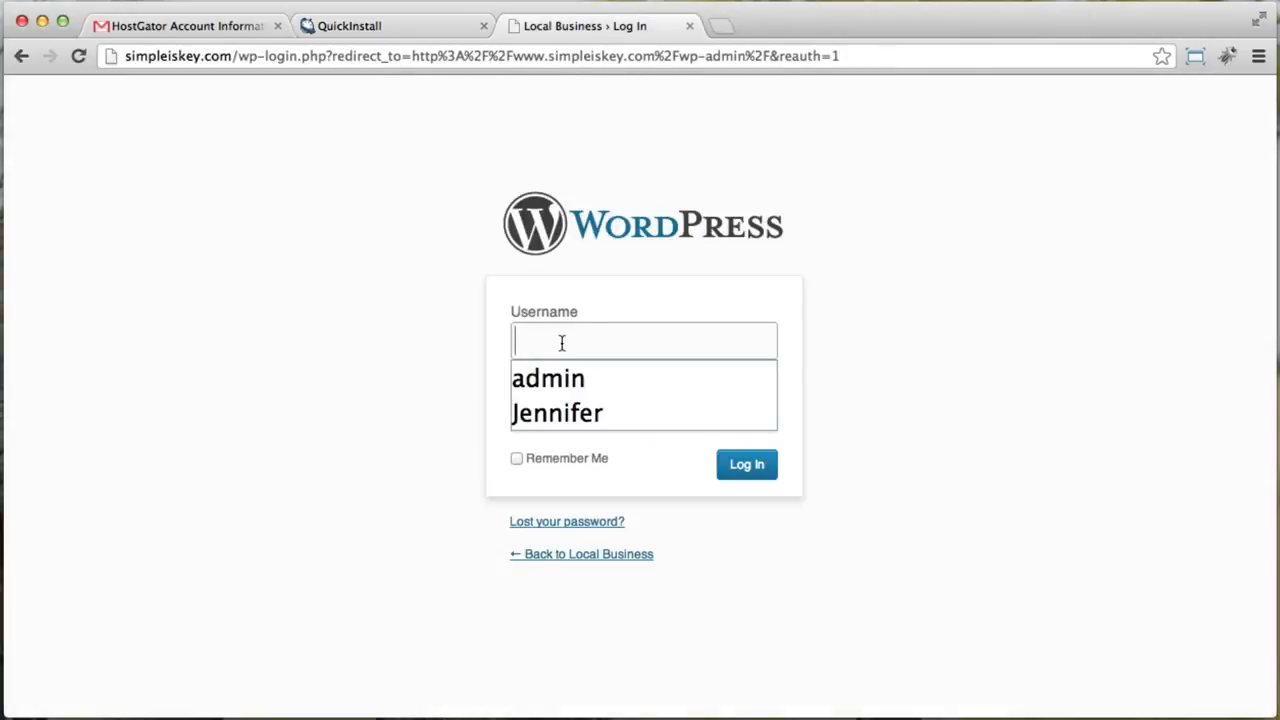
{"action": "type", "text": "admin"}
{"action": "left_click", "coordinate": [561, 411]}
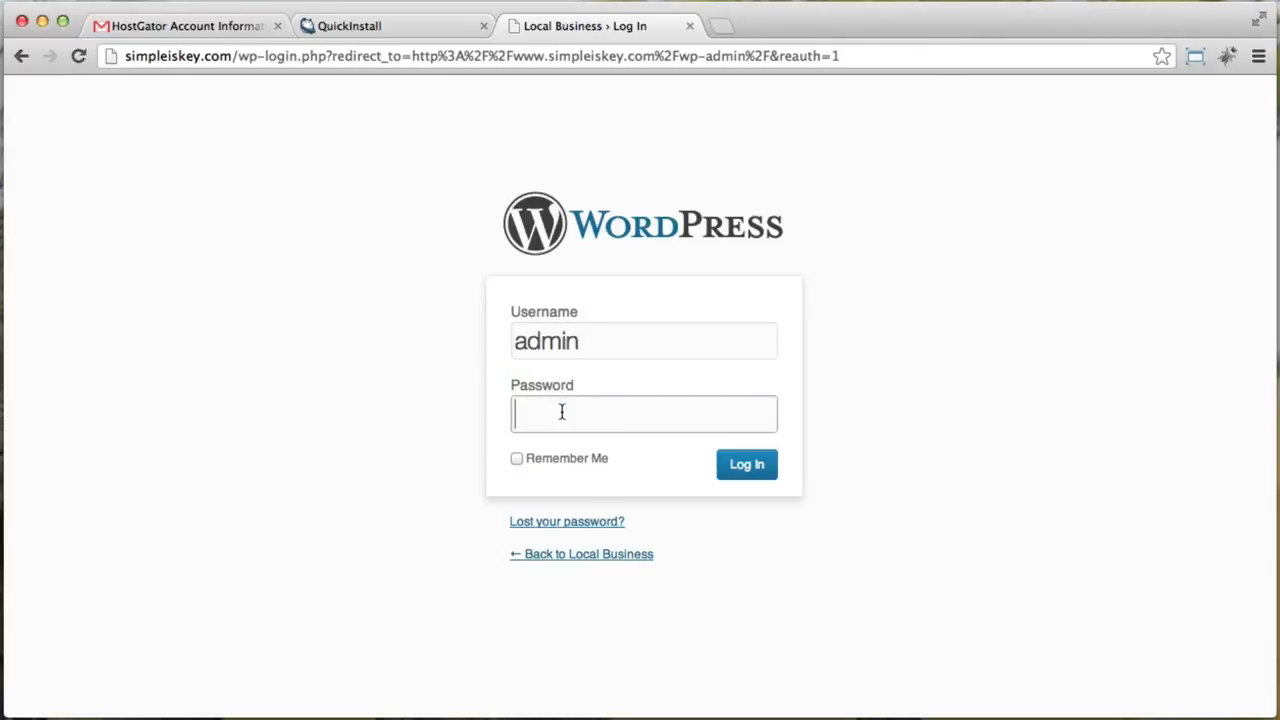
{"action": "right_click", "coordinate": [578, 409]}
{"action": "left_click", "coordinate": [617, 505]}
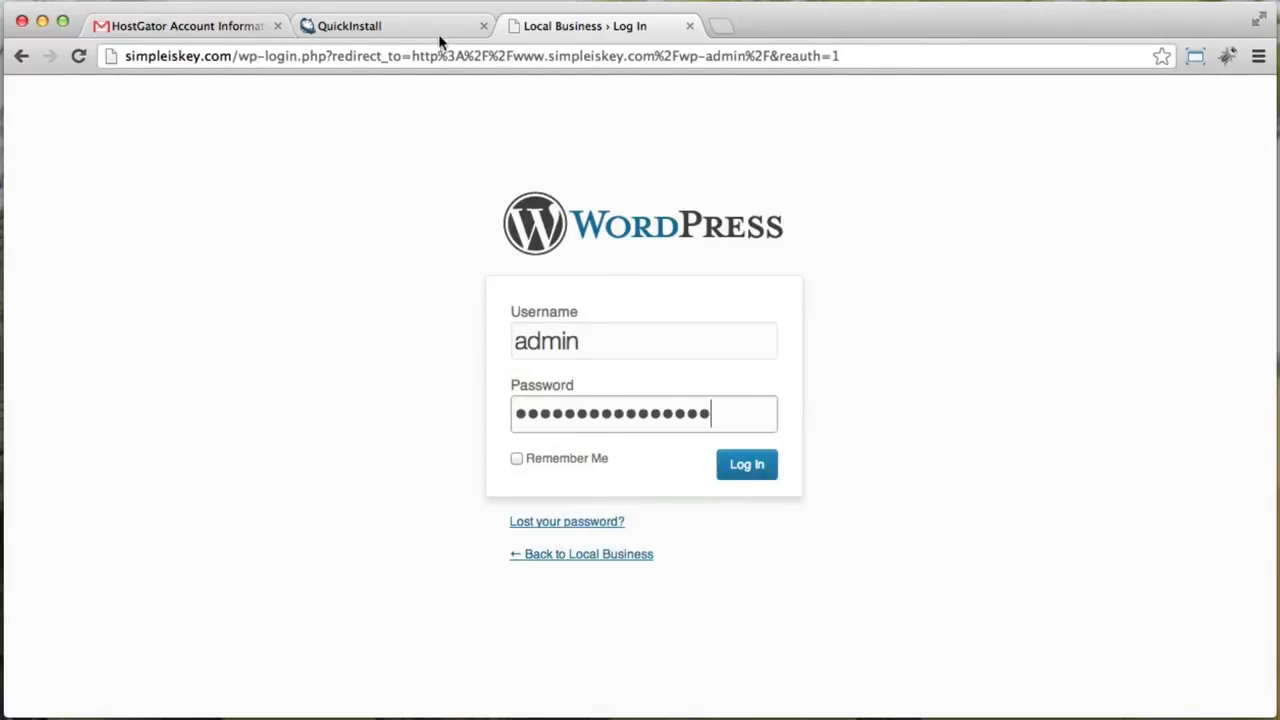
{"action": "left_click", "coordinate": [440, 42]}
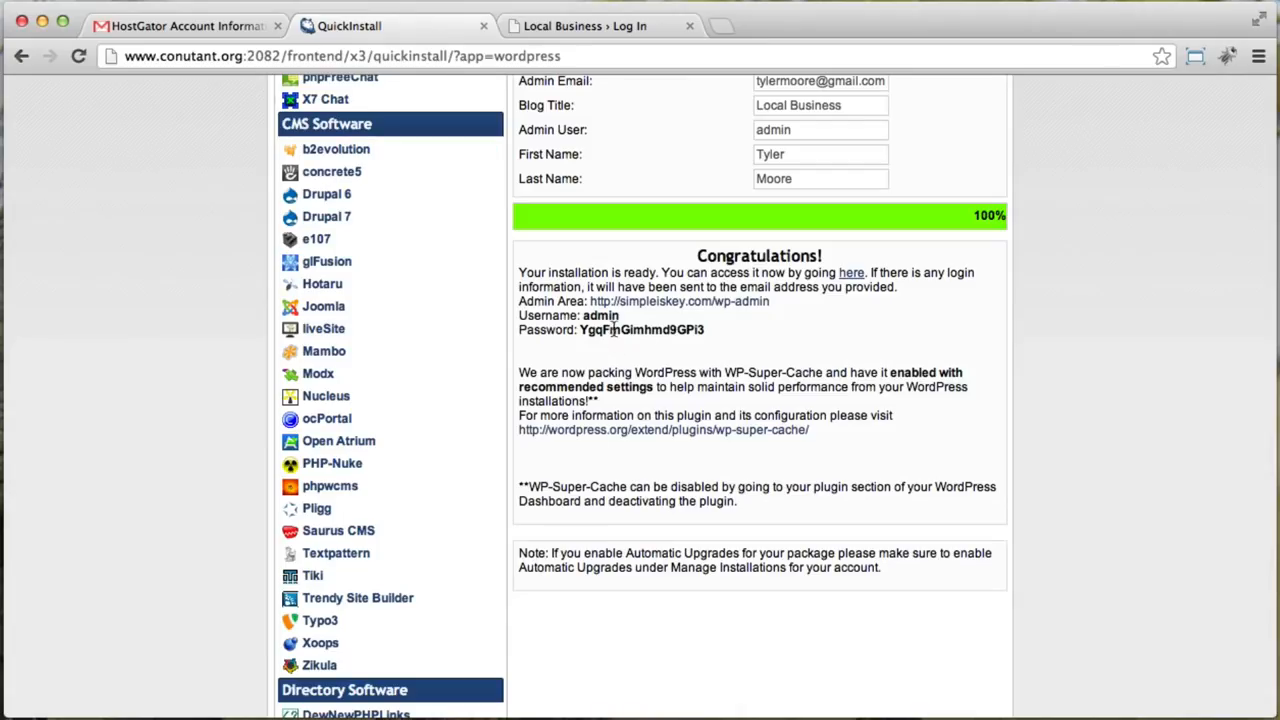
{"action": "left_click", "coordinate": [630, 27]}
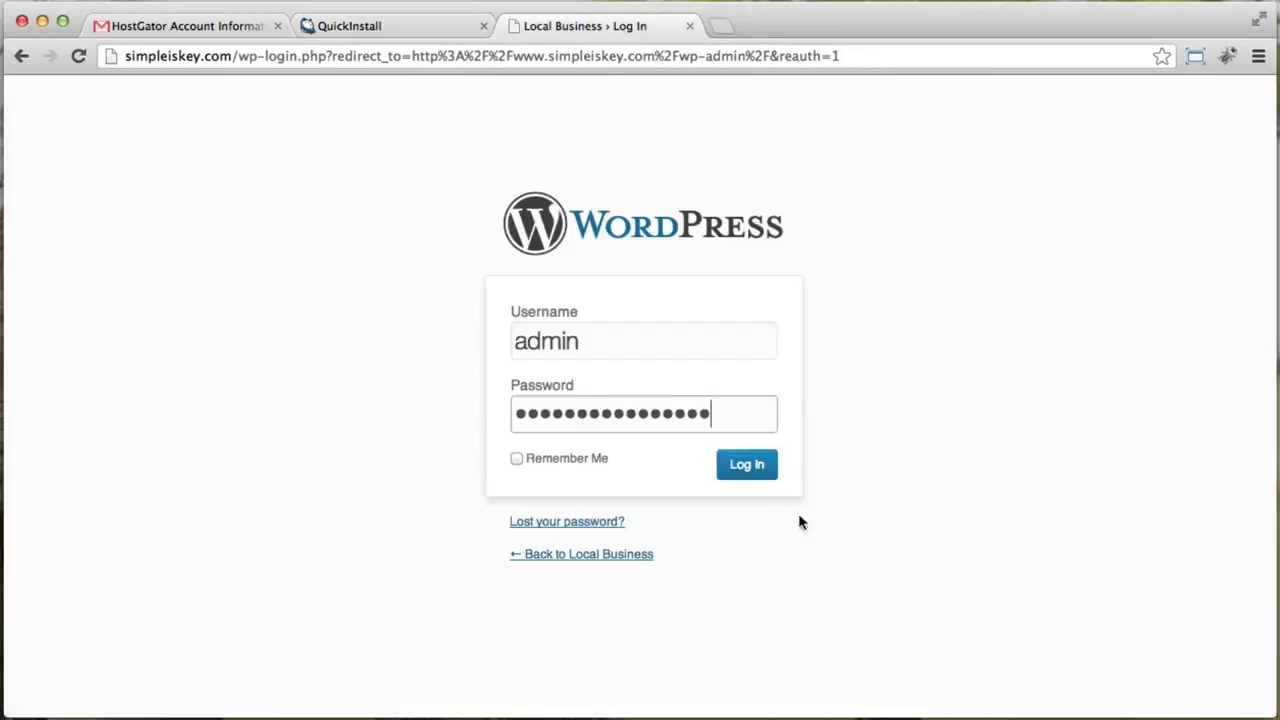
{"action": "left_click", "coordinate": [741, 470]}
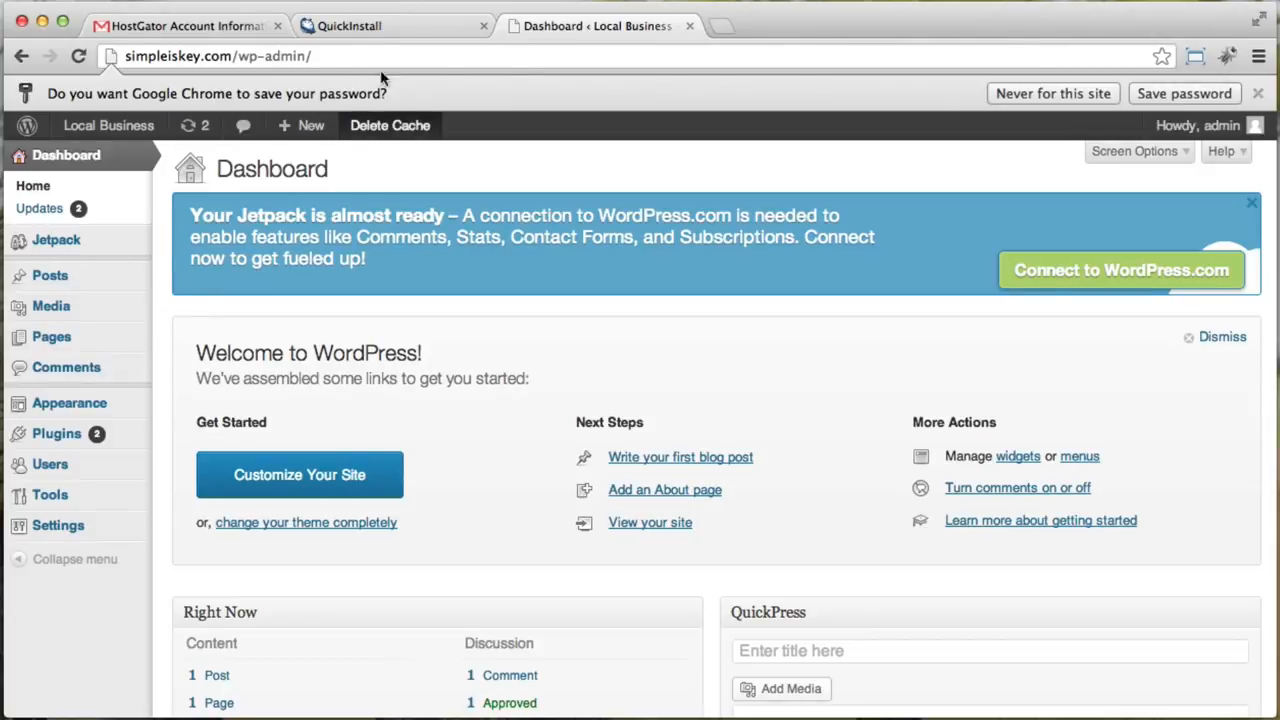
Step: Close the QuickInstall and HostGator pages and list the site's users, showing the admin account
{"action": "left_click", "coordinate": [483, 26]}
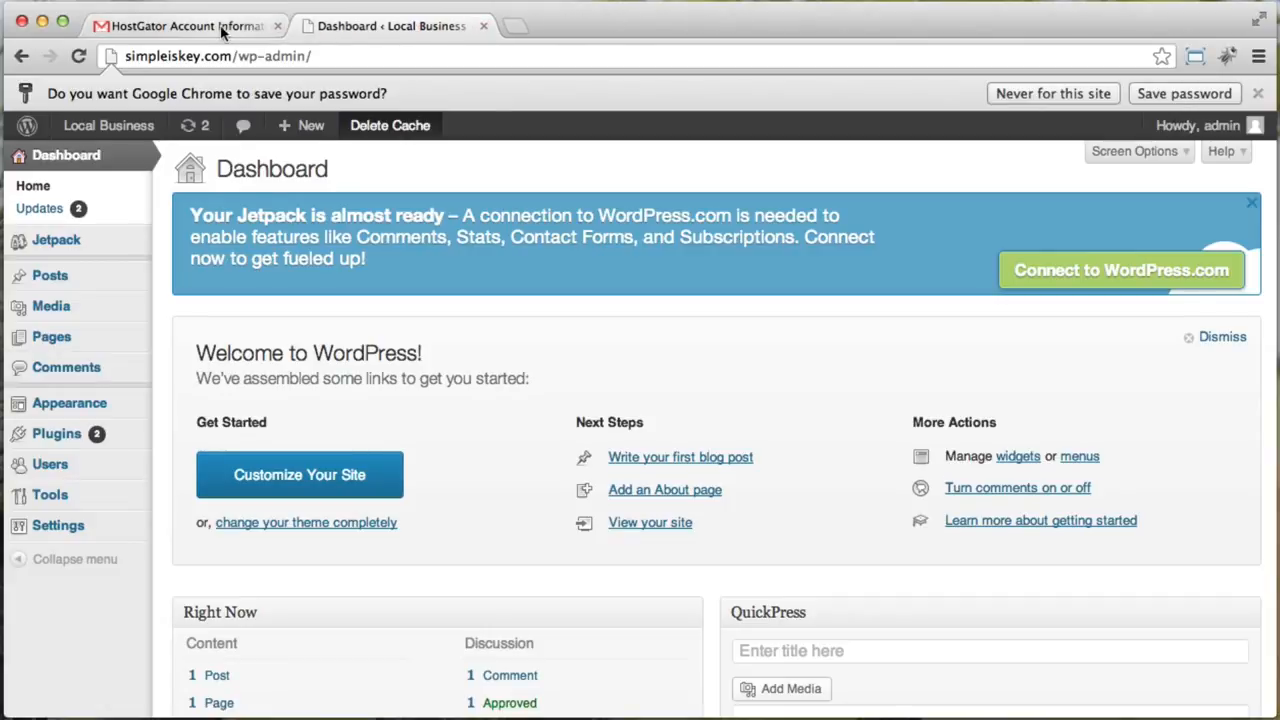
{"action": "left_click", "coordinate": [278, 27]}
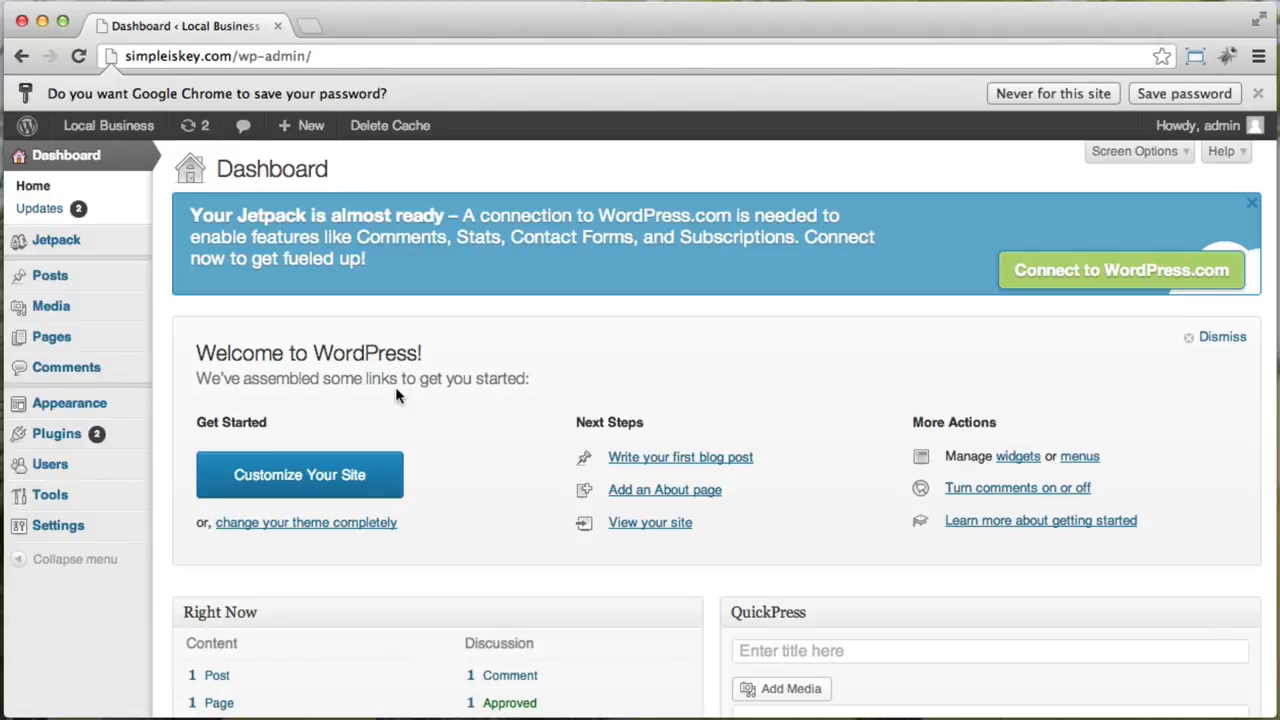
{"action": "left_click", "coordinate": [59, 472]}
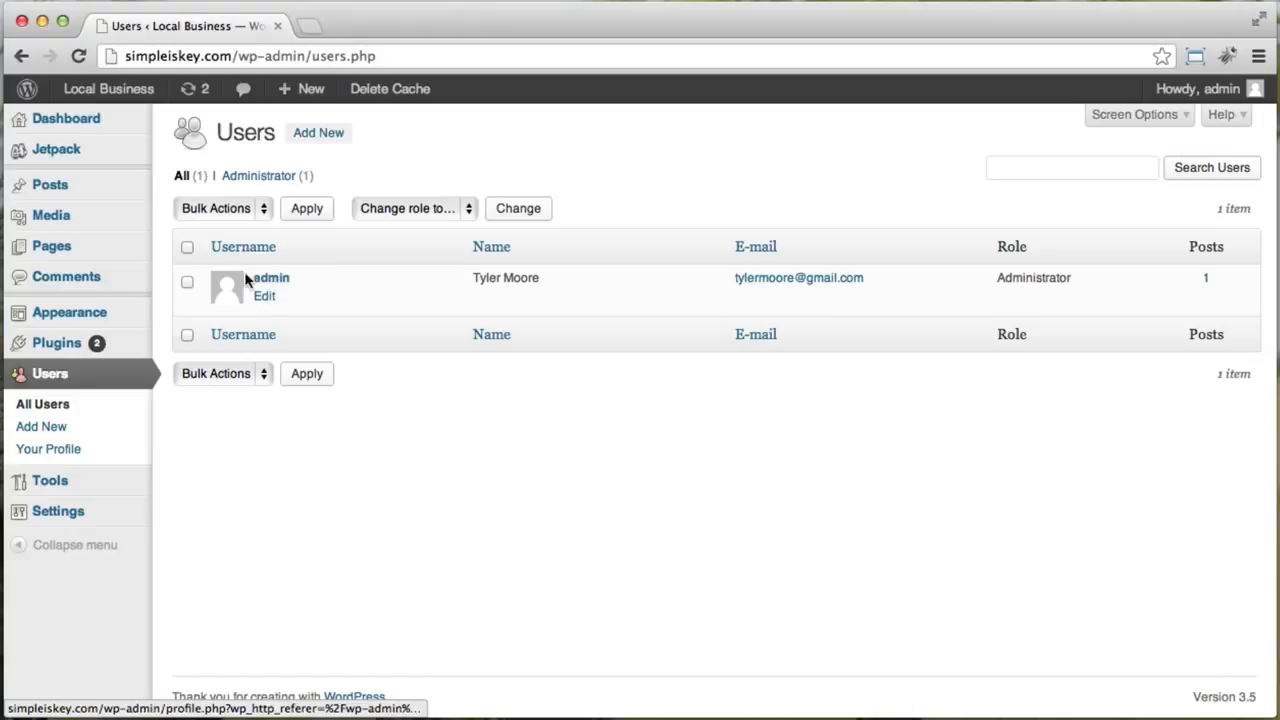
Step: Enter a new strong password twice on the admin user's profile and update the profile
{"action": "left_click", "coordinate": [268, 281]}
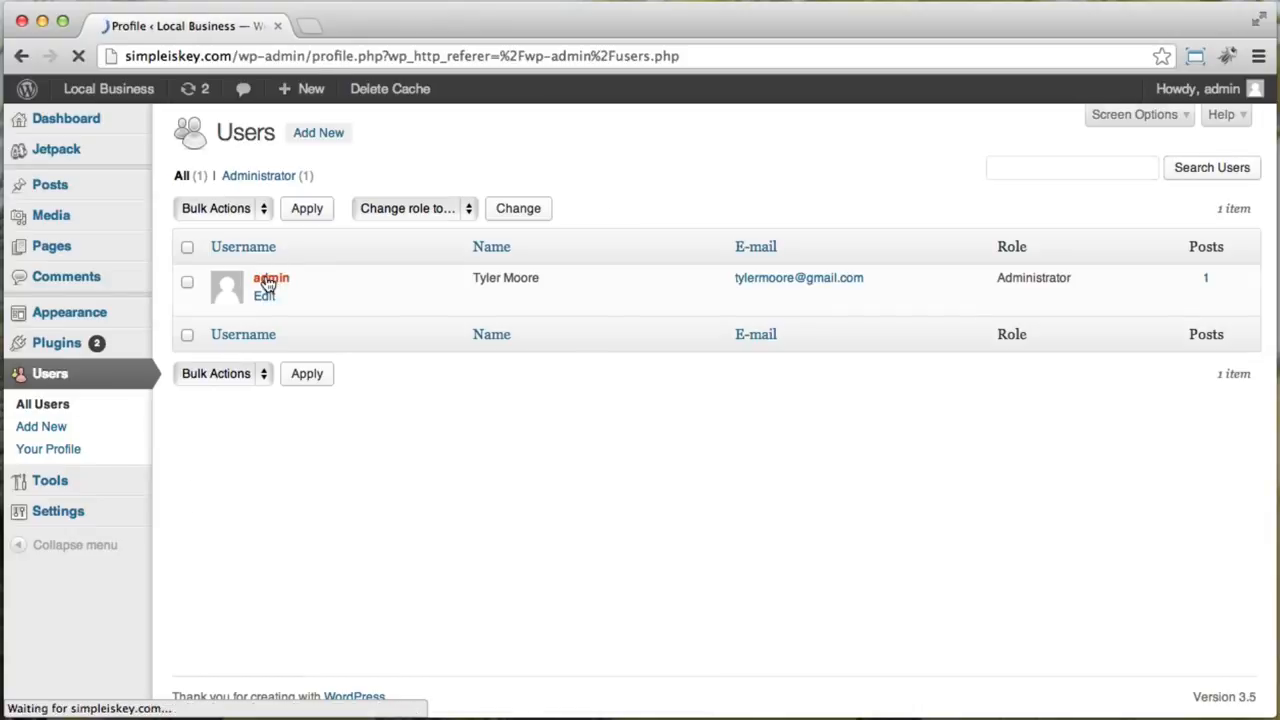
{"action": "scroll", "coordinate": [310, 359], "scroll_direction": "down", "scroll_amount": 3}
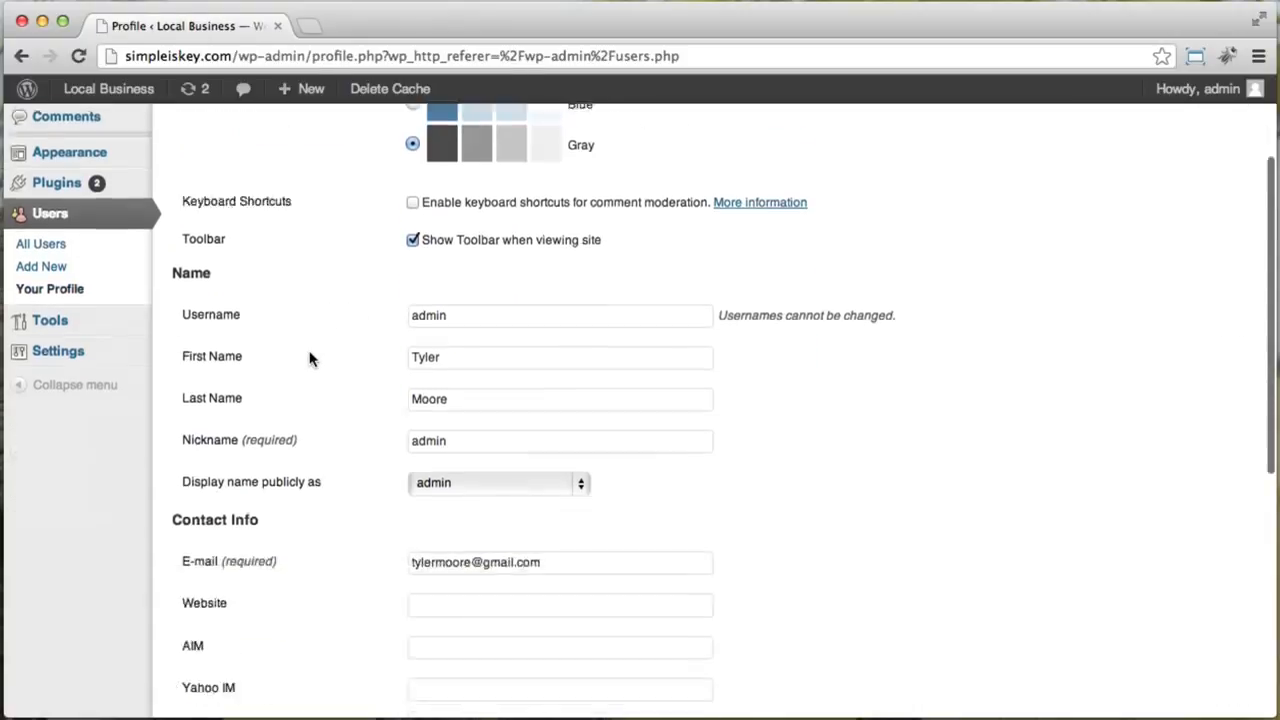
{"action": "scroll", "coordinate": [310, 359], "scroll_direction": "down", "scroll_amount": 10}
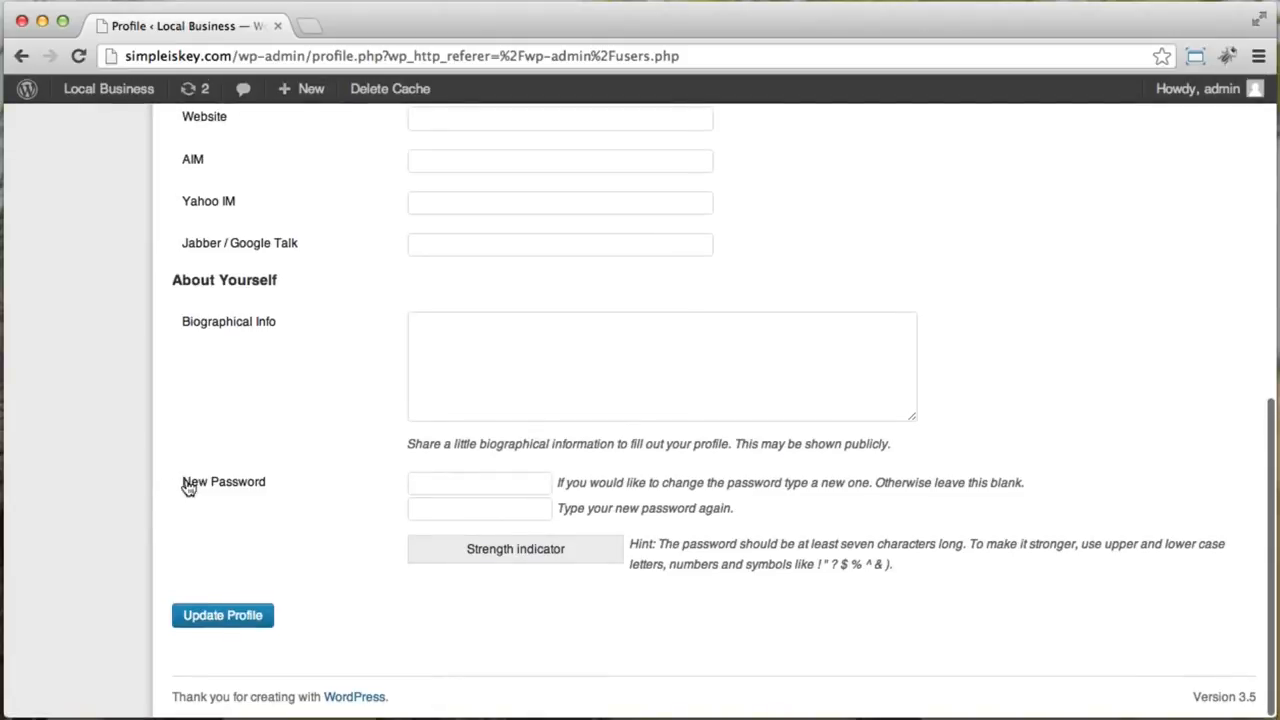
{"action": "left_click_drag", "start_coordinate": [186, 487], "coordinate": [277, 489]}
{"action": "type", "text": "•••••••••••"}
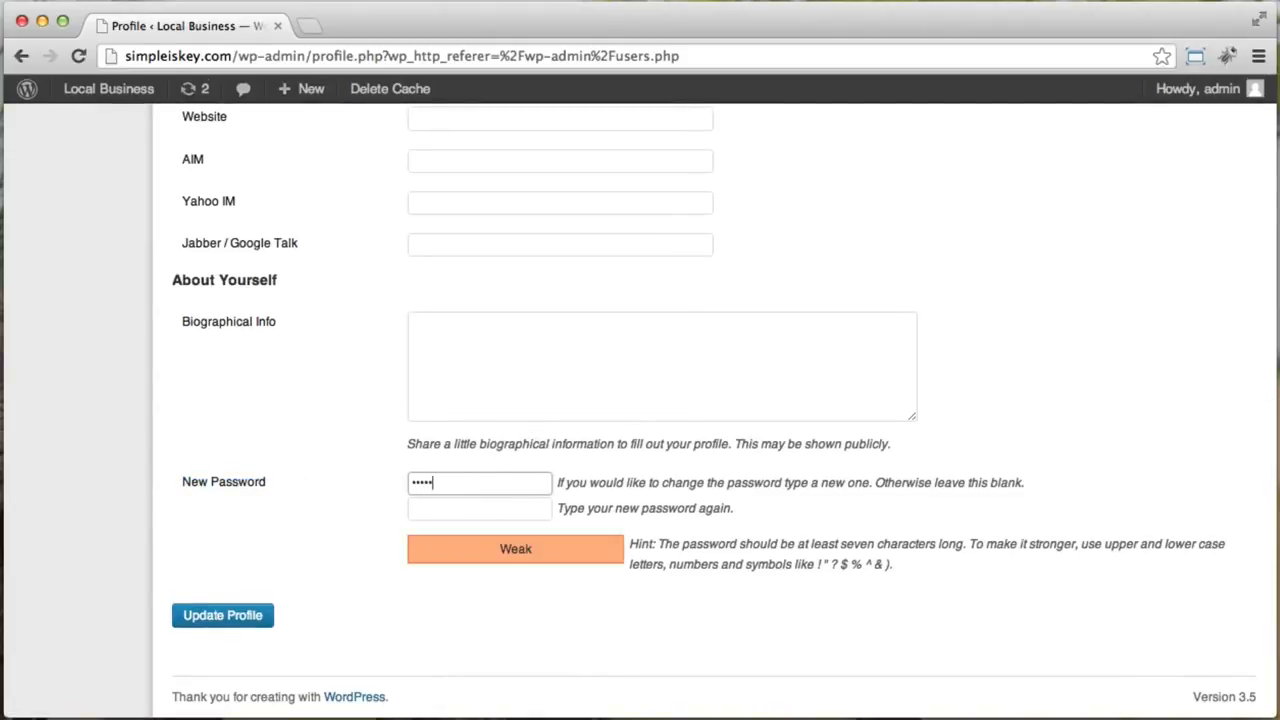
{"action": "key", "text": "Tab"}
{"action": "type", "text": "••••"}
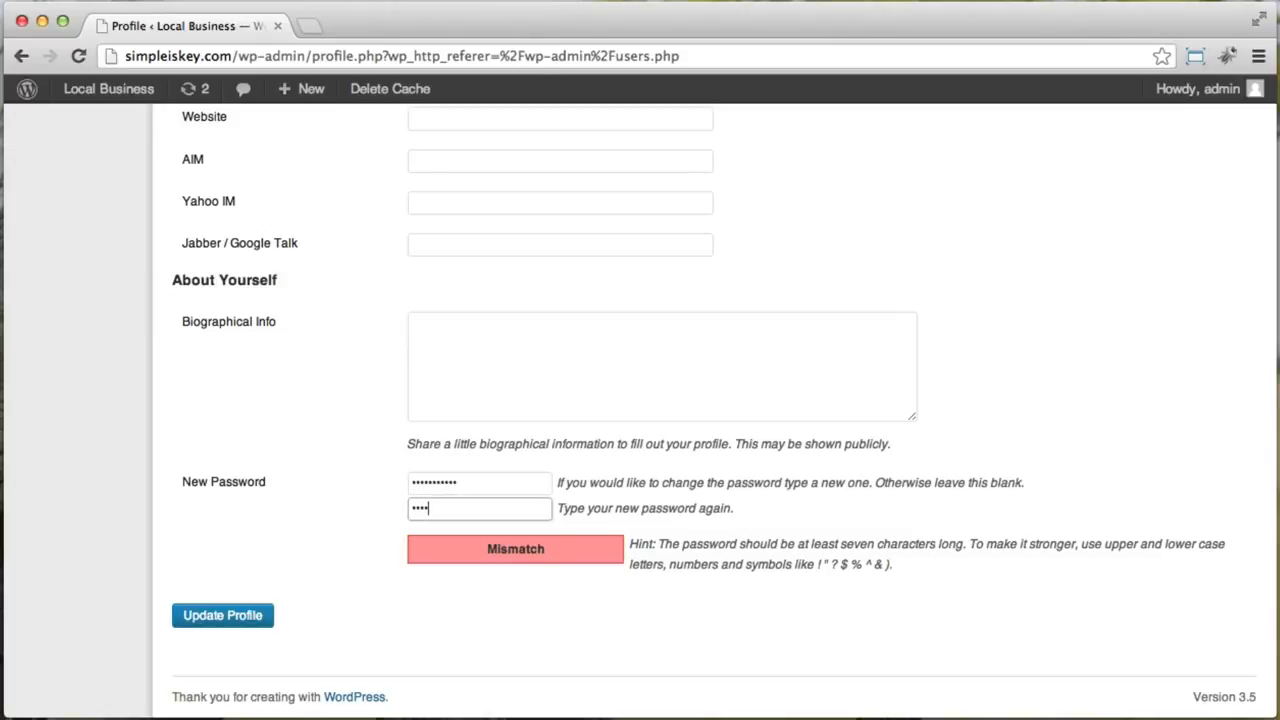
{"action": "type", "text": "•••••••"}
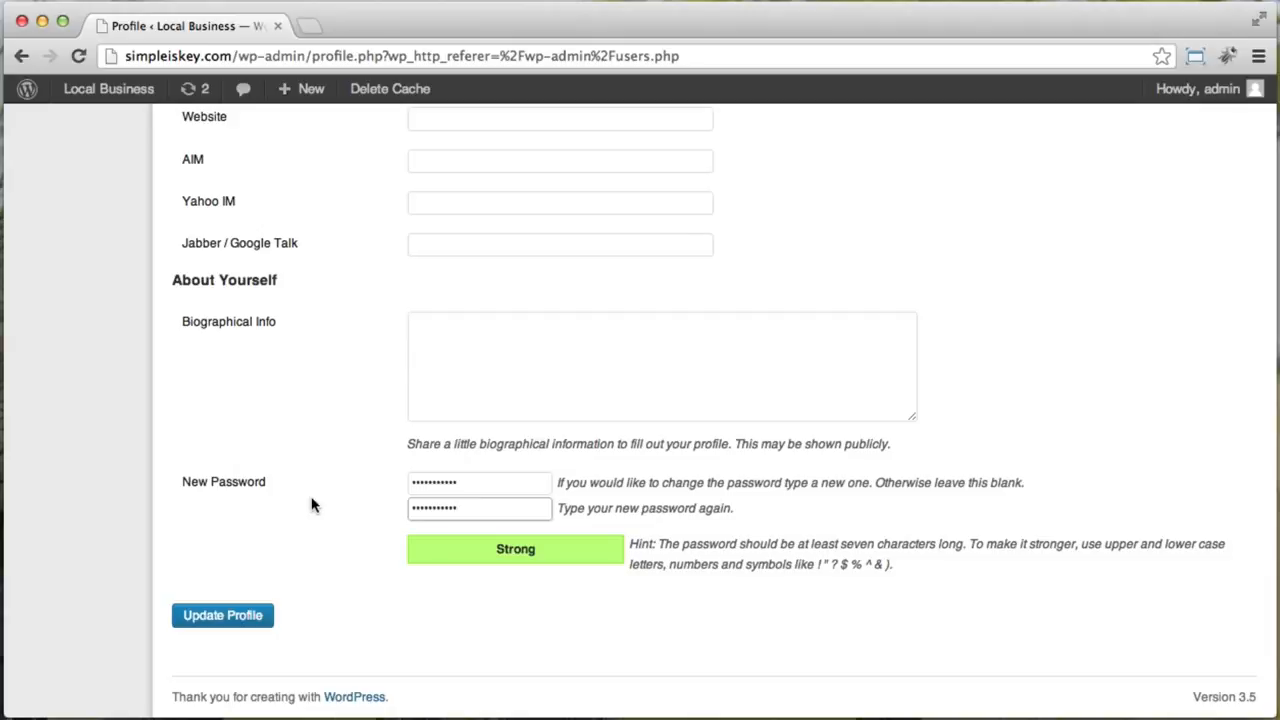
{"action": "left_click", "coordinate": [230, 619]}
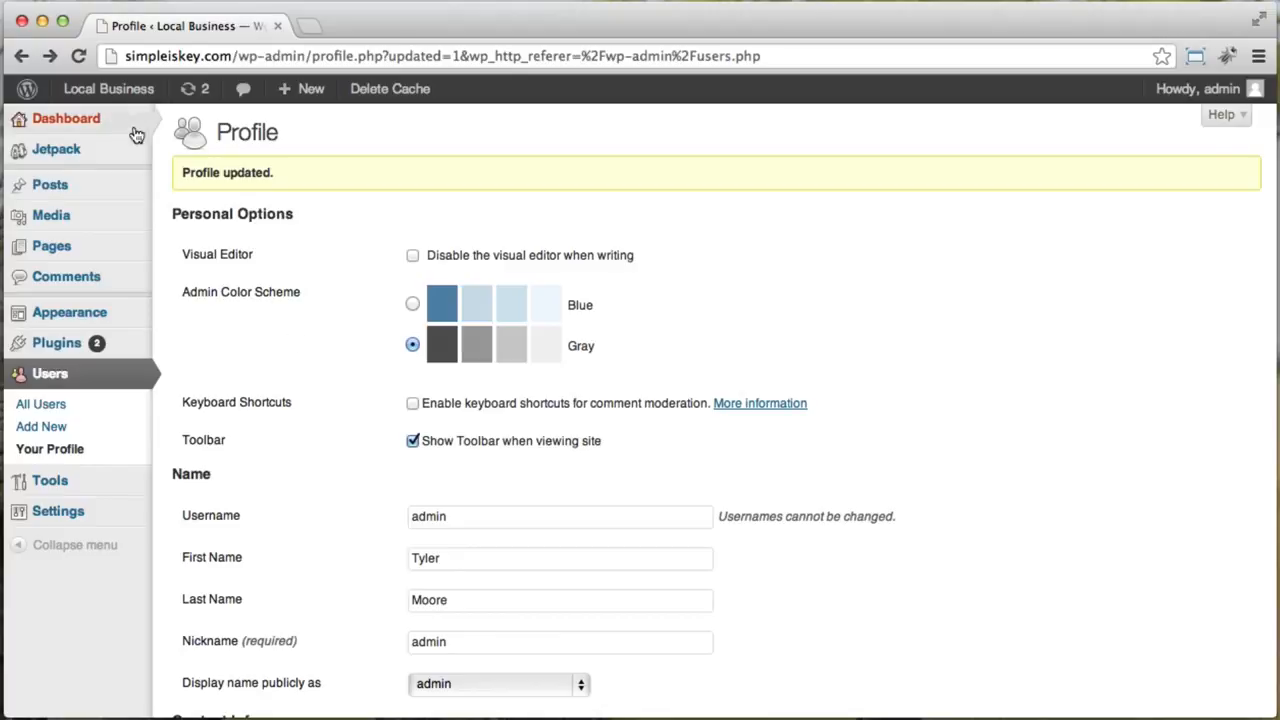
Step: Open the live site in a new tab and go to its Sample Page
{"action": "mouse_move", "coordinate": [117, 95]}
{"action": "left_click", "coordinate": [97, 125], "text": "super"}
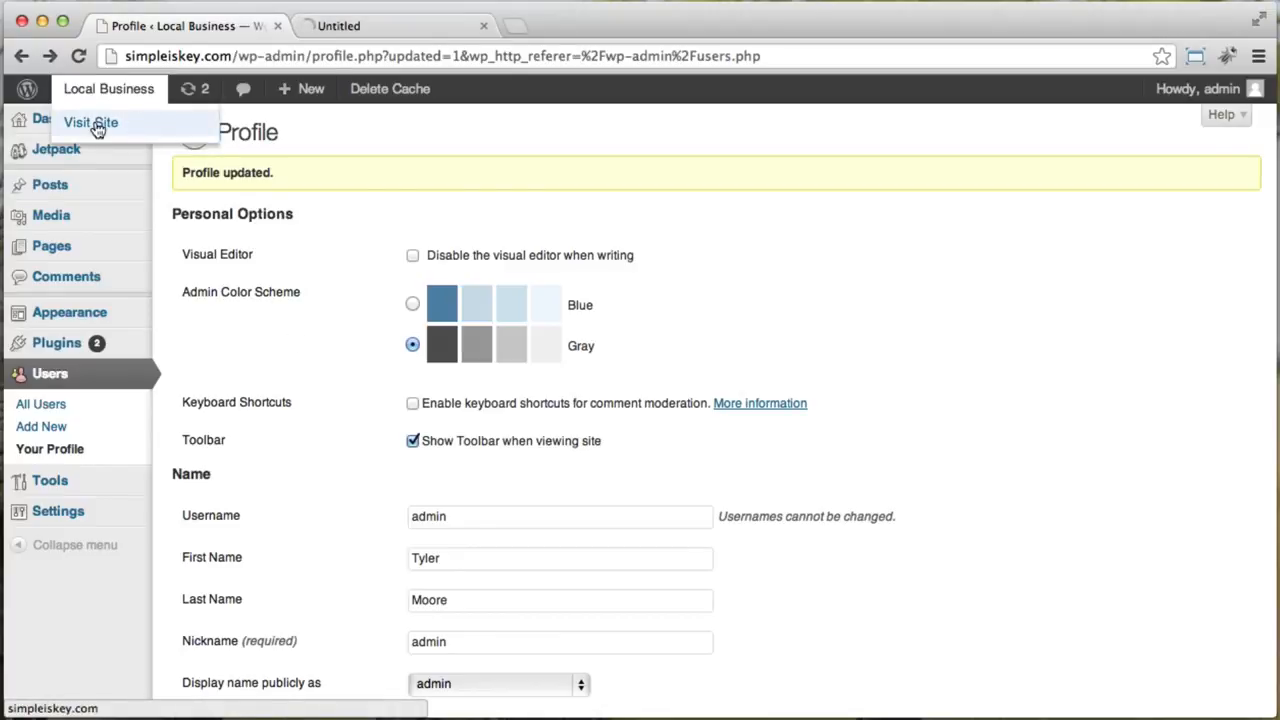
{"action": "left_click", "coordinate": [412, 27]}
{"action": "scroll", "coordinate": [380, 185], "scroll_direction": "down", "scroll_amount": 2}
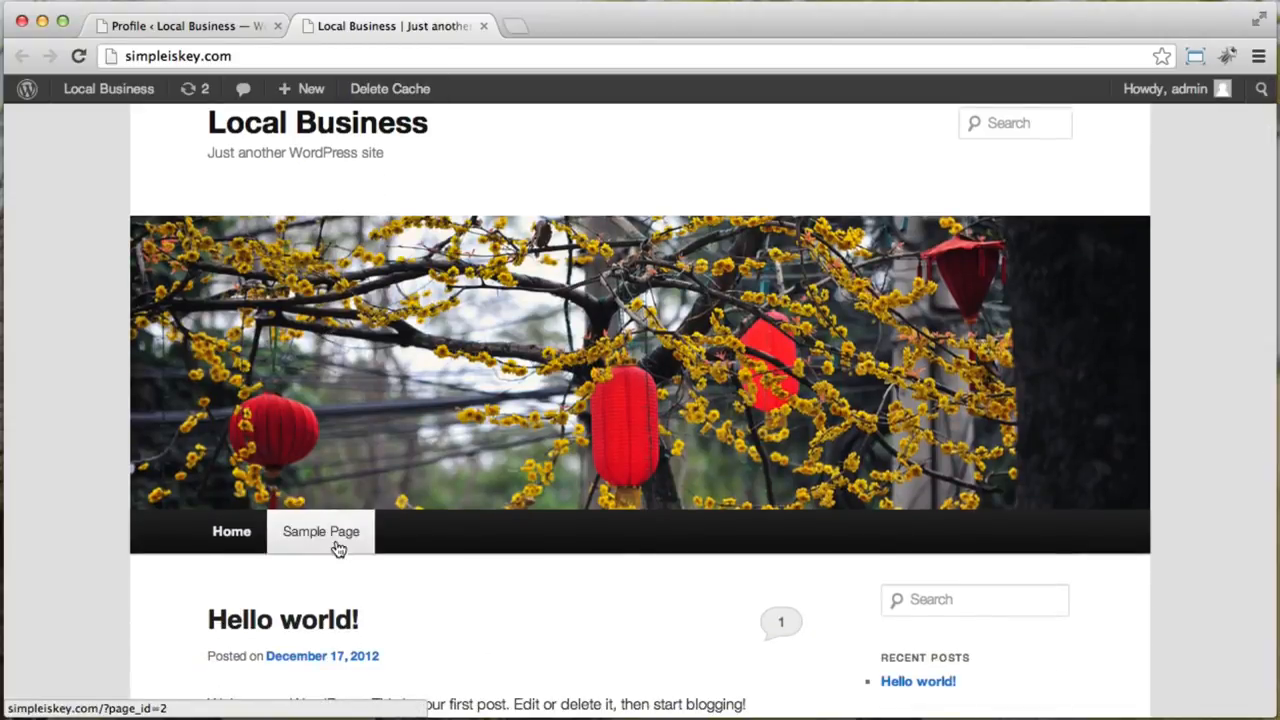
{"action": "left_click", "coordinate": [324, 541]}
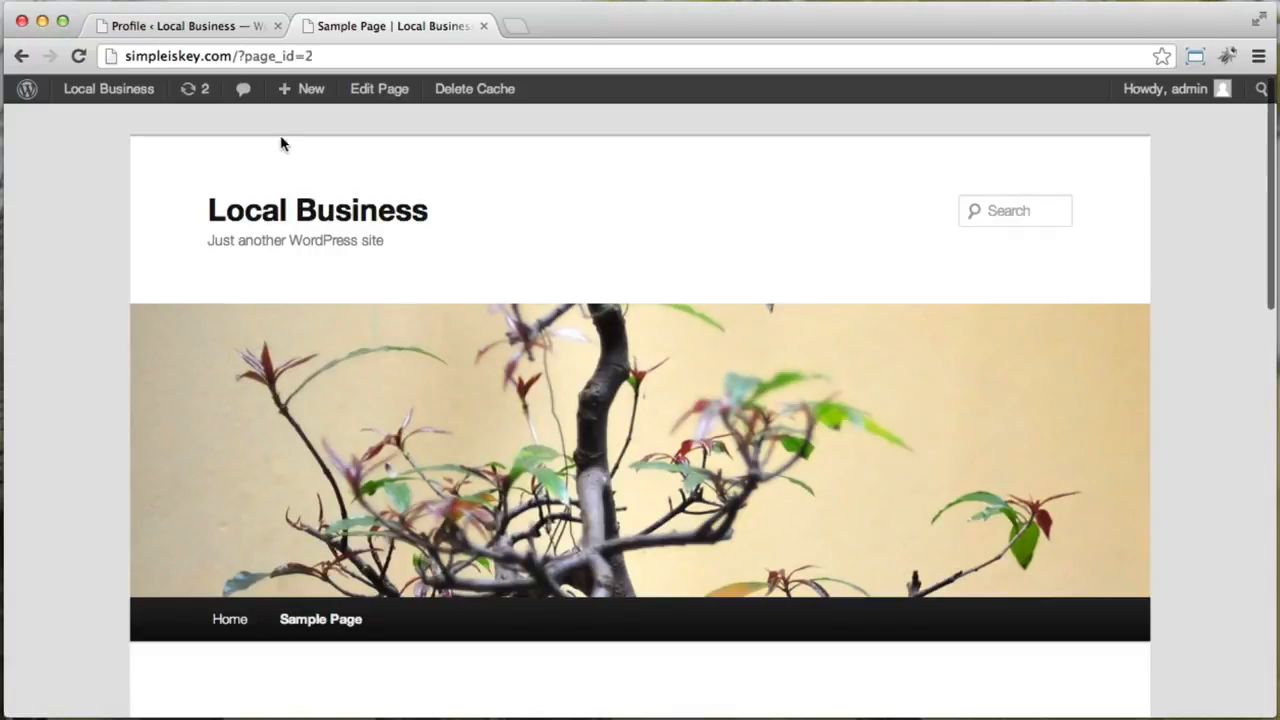
Step: Inspect the ?page_id=2 part of the Sample Page address, then return to the Profile tab
{"action": "mouse_move", "coordinate": [232, 57]}
{"action": "left_mouse_down"}
{"action": "mouse_move", "coordinate": [333, 57]}
{"action": "mouse_move", "coordinate": [240, 56]}
{"action": "left_mouse_up"}
{"action": "left_click", "coordinate": [333, 57]}
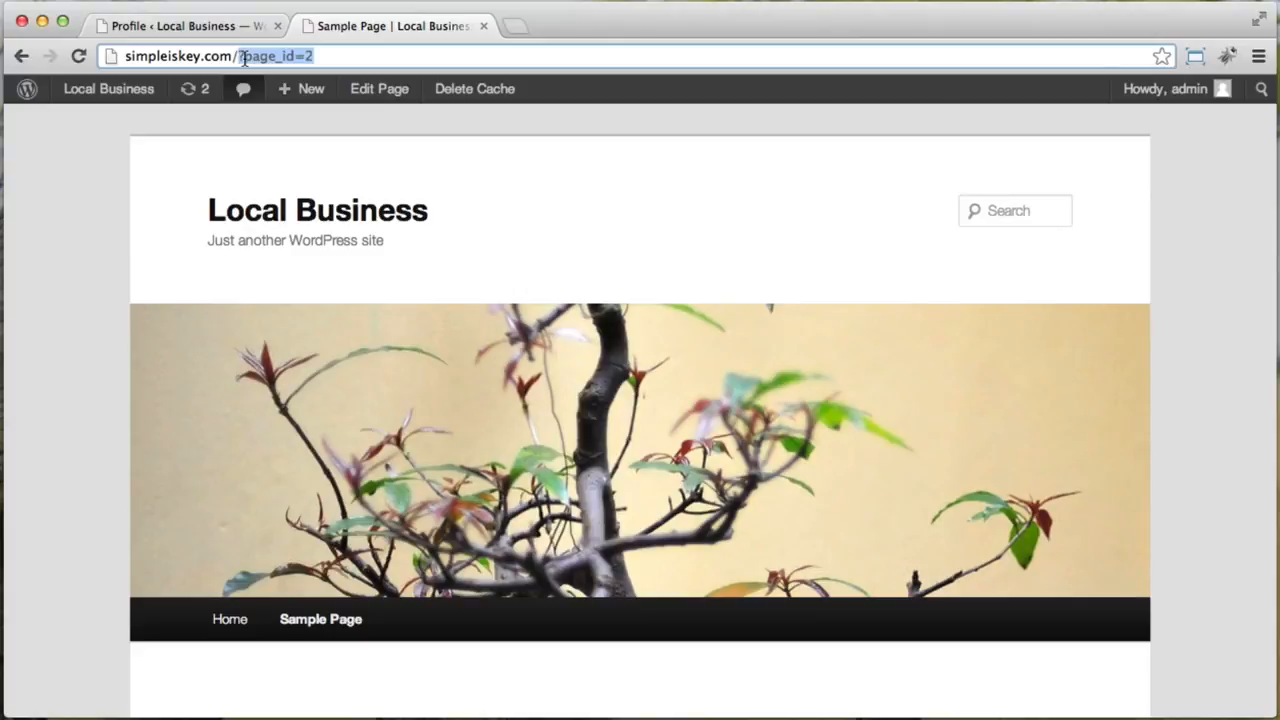
{"action": "left_click", "coordinate": [326, 57]}
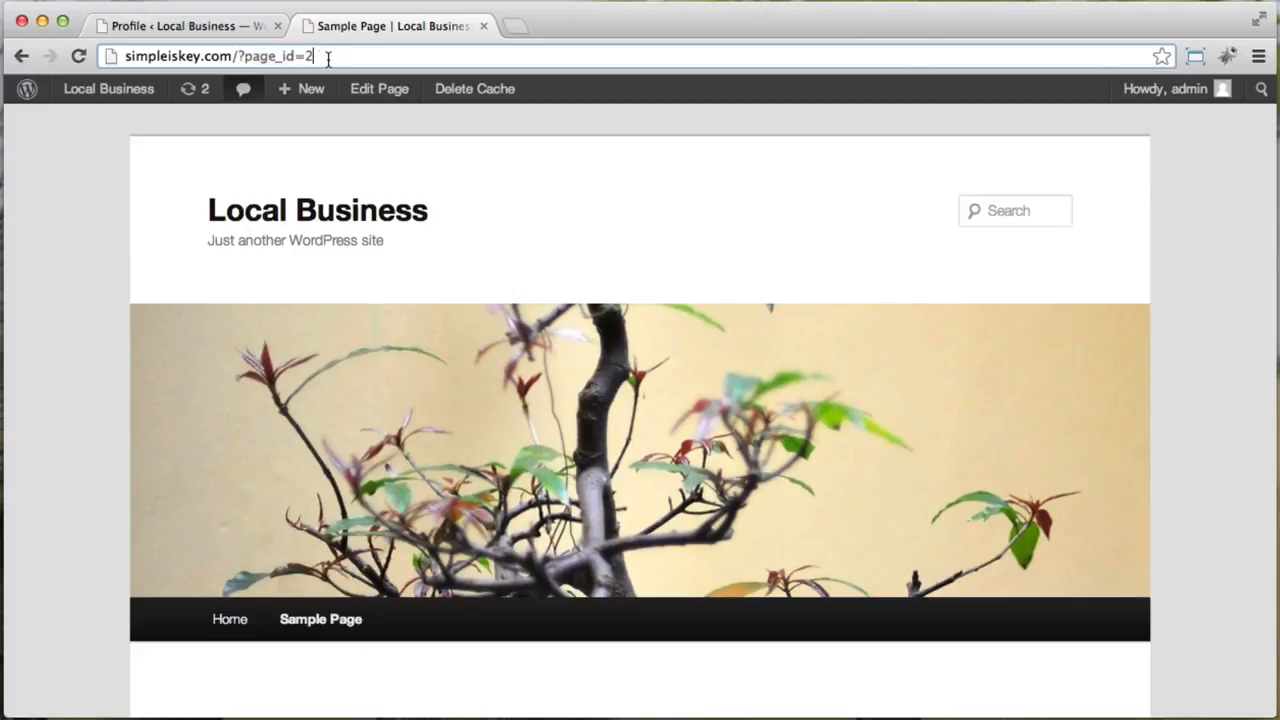
{"action": "left_click_drag", "start_coordinate": [238, 56], "coordinate": [322, 57]}
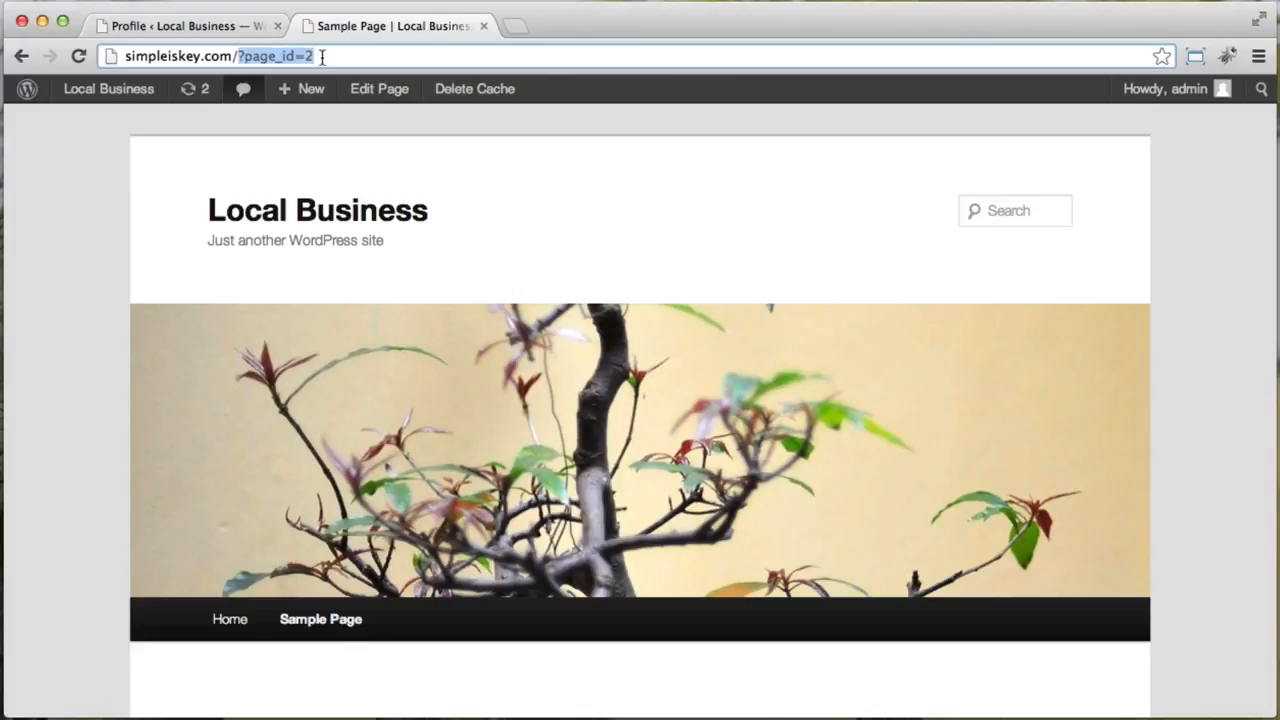
{"action": "left_click", "coordinate": [318, 56]}
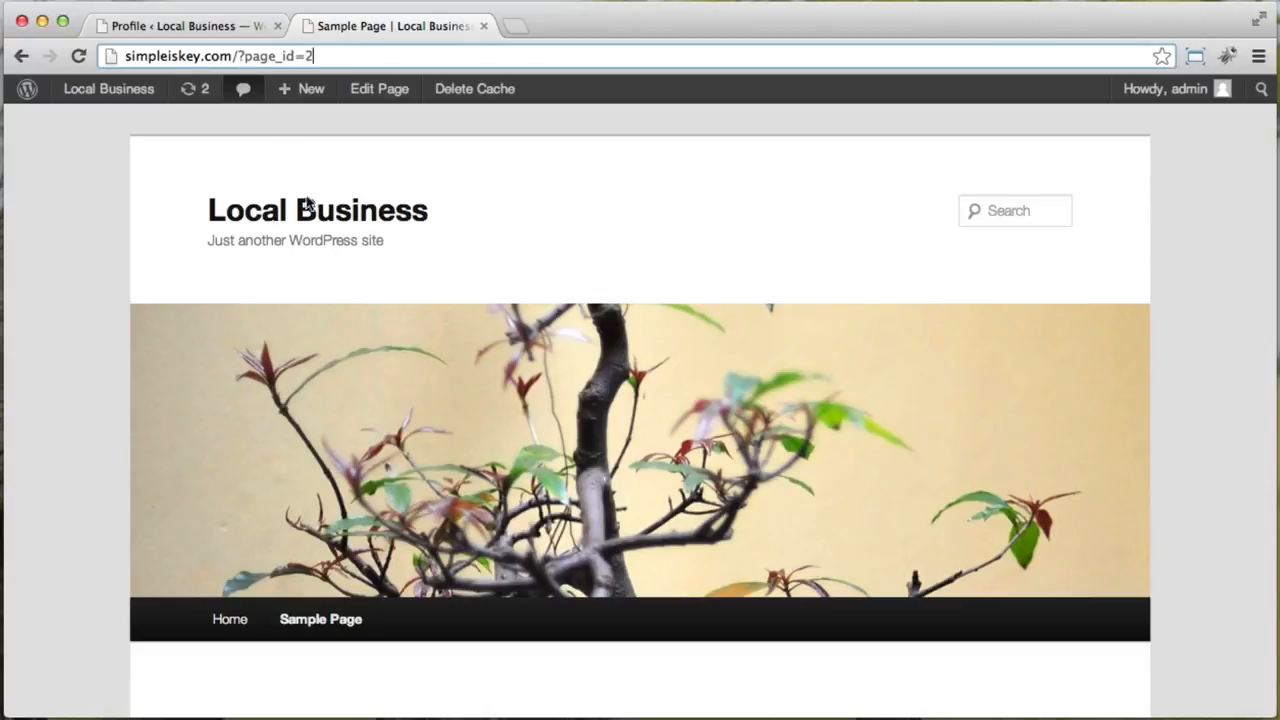
{"action": "scroll", "coordinate": [452, 485], "scroll_direction": "down", "scroll_amount": 5}
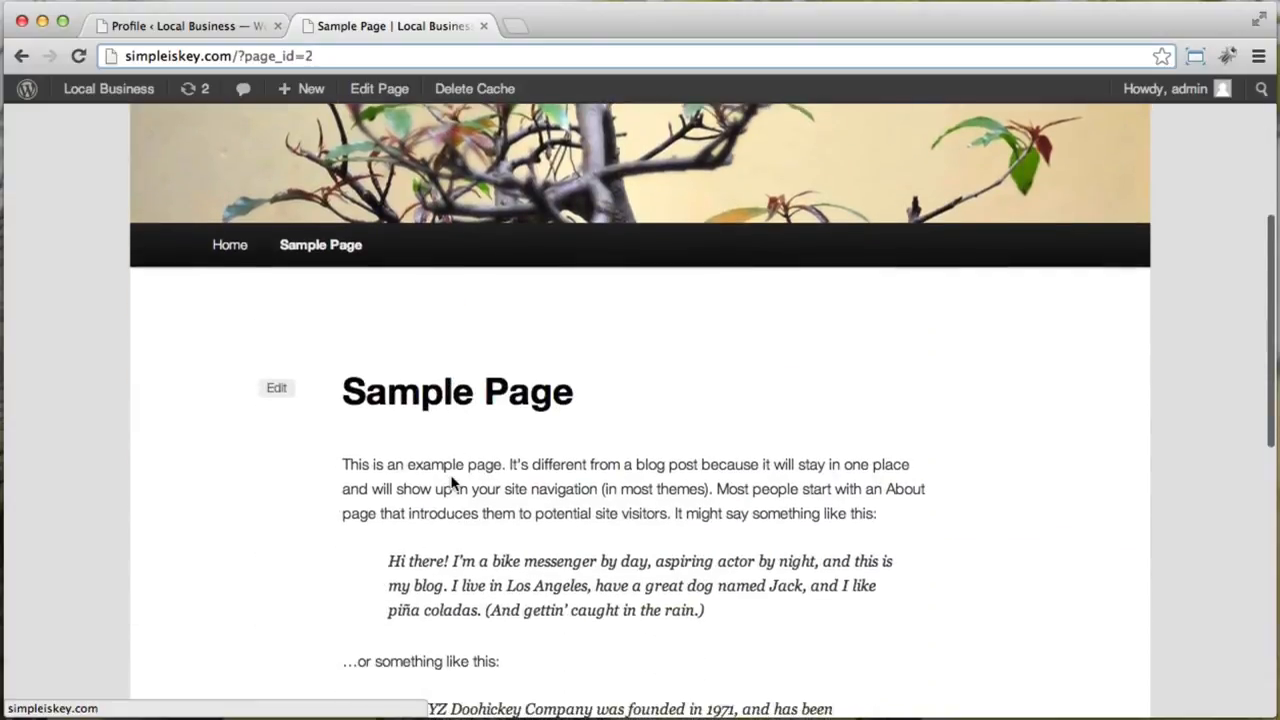
{"action": "scroll", "coordinate": [403, 420], "scroll_direction": "up", "scroll_amount": 5}
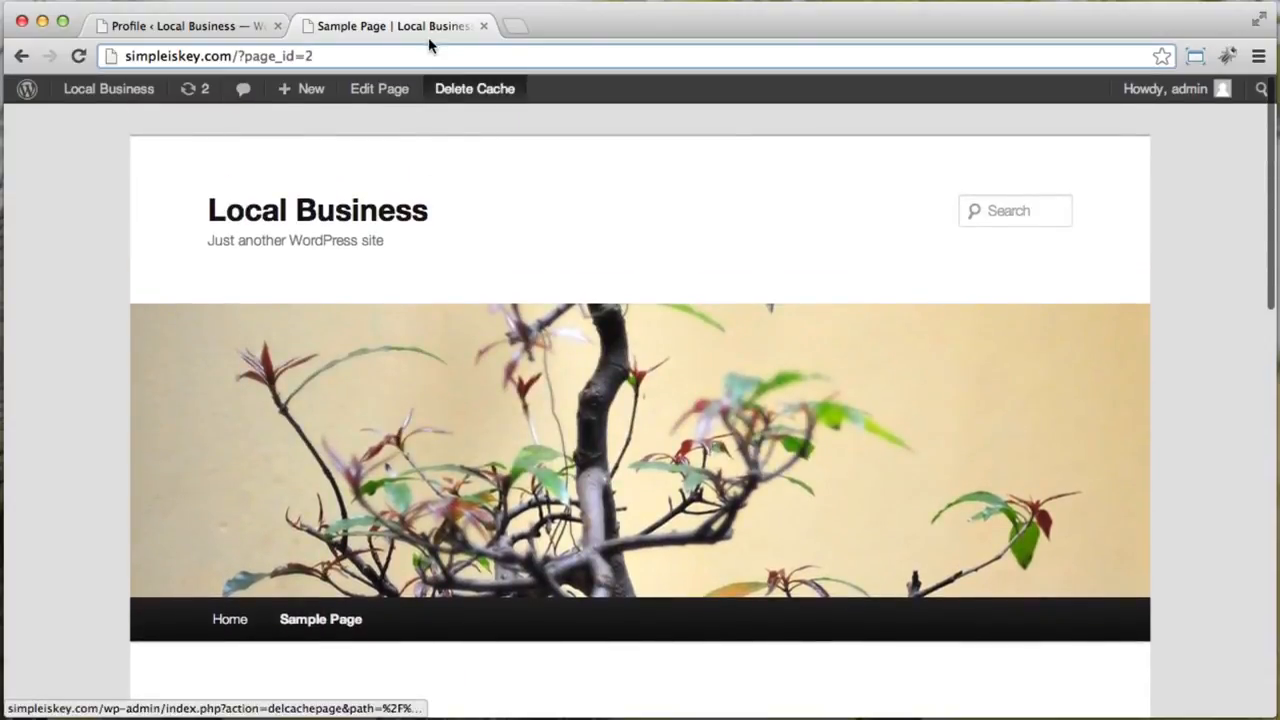
{"action": "left_click", "coordinate": [202, 25]}
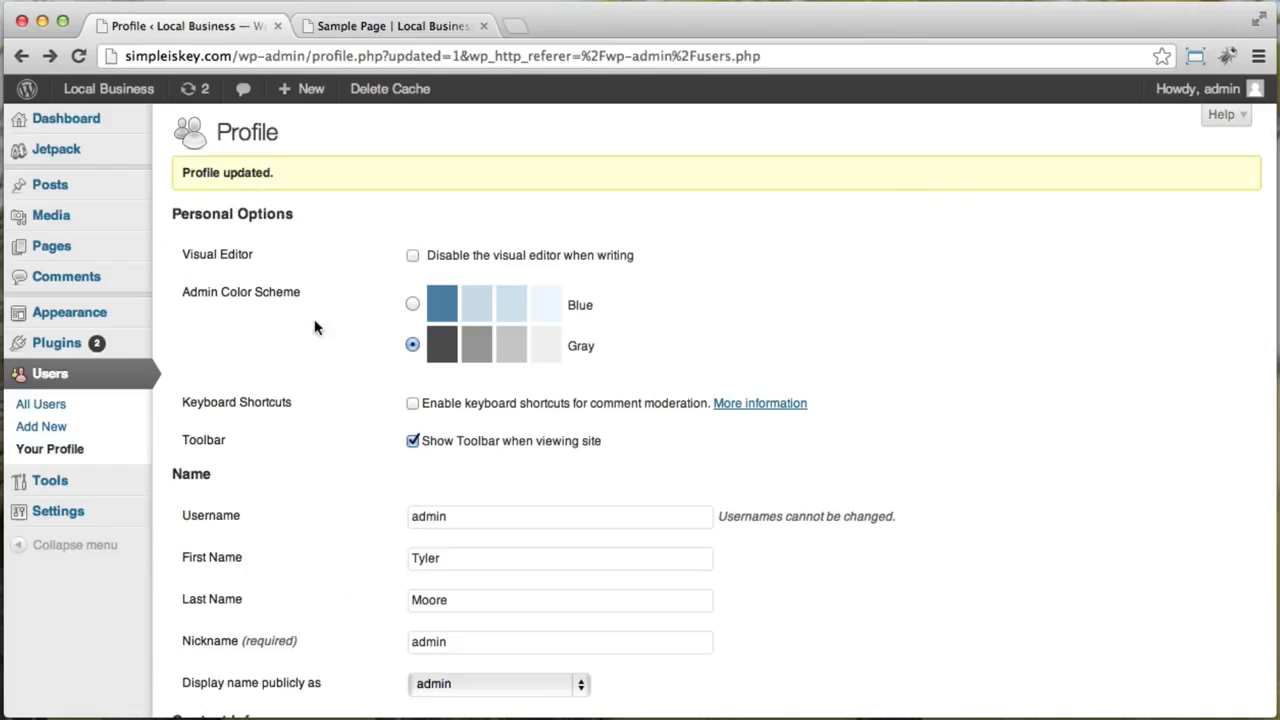
{"action": "mouse_move", "coordinate": [84, 516]}
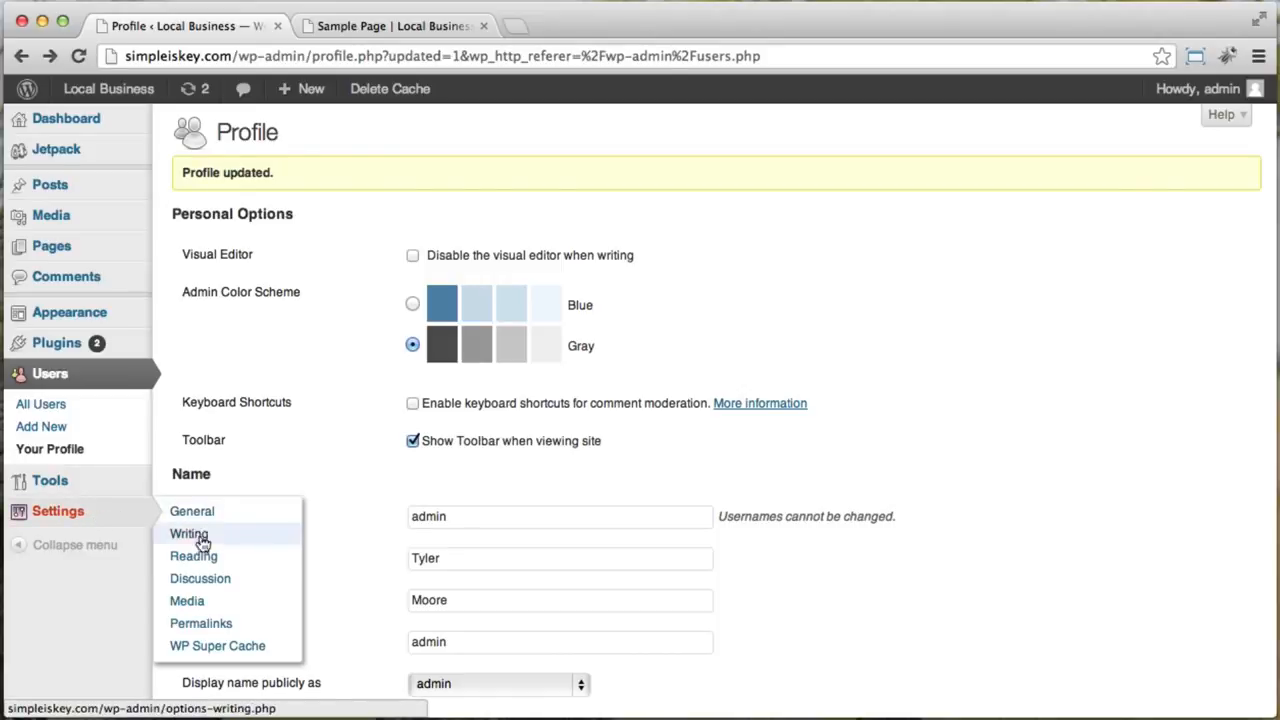
Step: Select the Post name (/%postname%/) structure on the Permalink Settings page and save it
{"action": "left_click", "coordinate": [218, 634]}
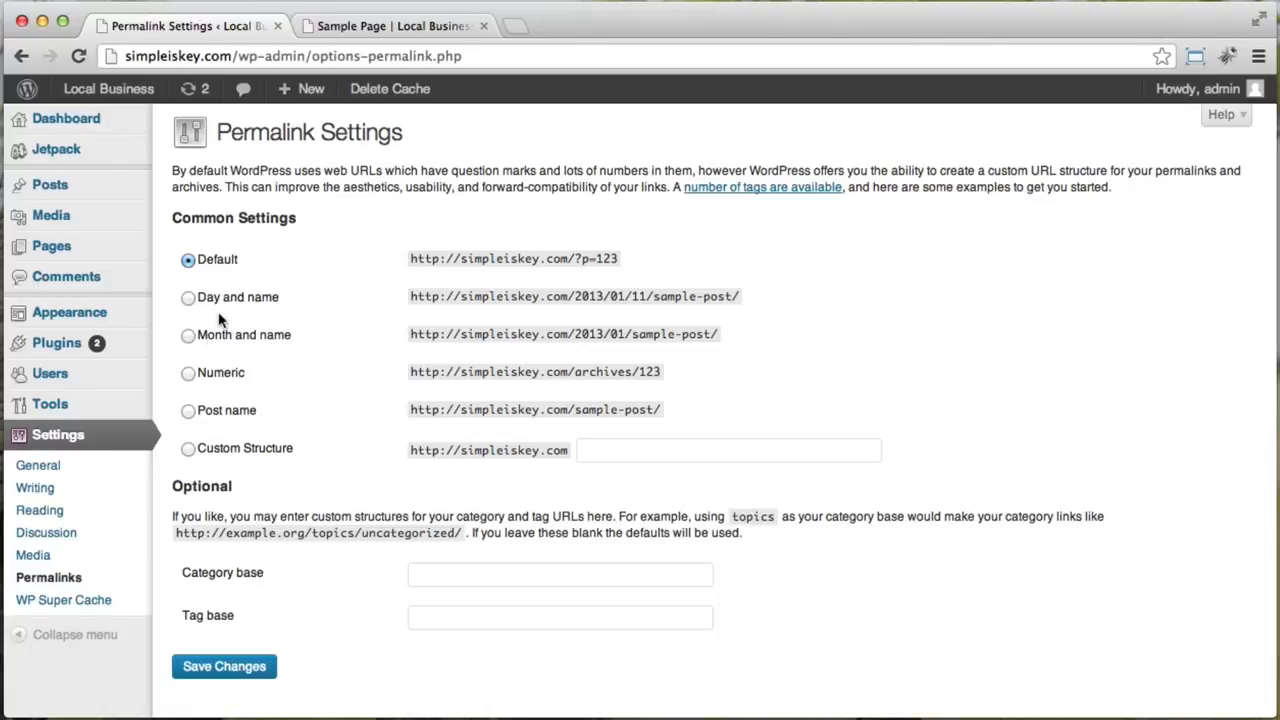
{"action": "left_click", "coordinate": [189, 411]}
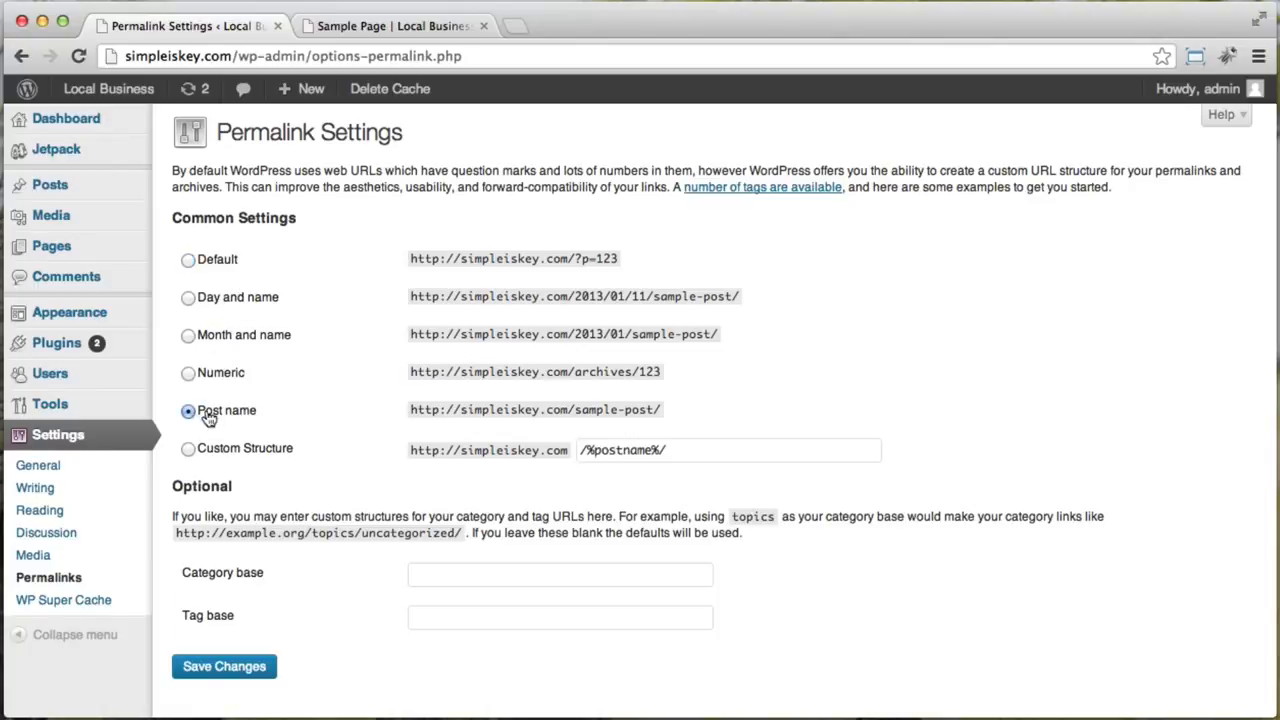
{"action": "left_click", "coordinate": [238, 677]}
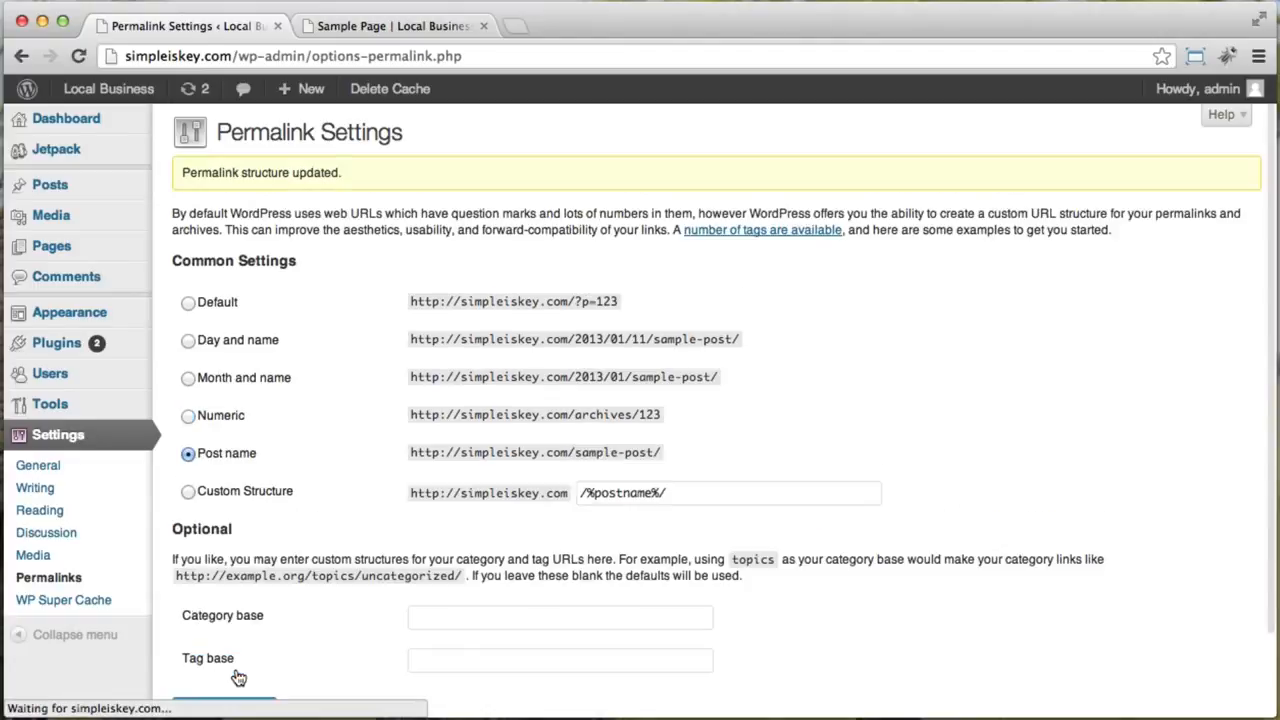
{"action": "left_click", "coordinate": [381, 18]}
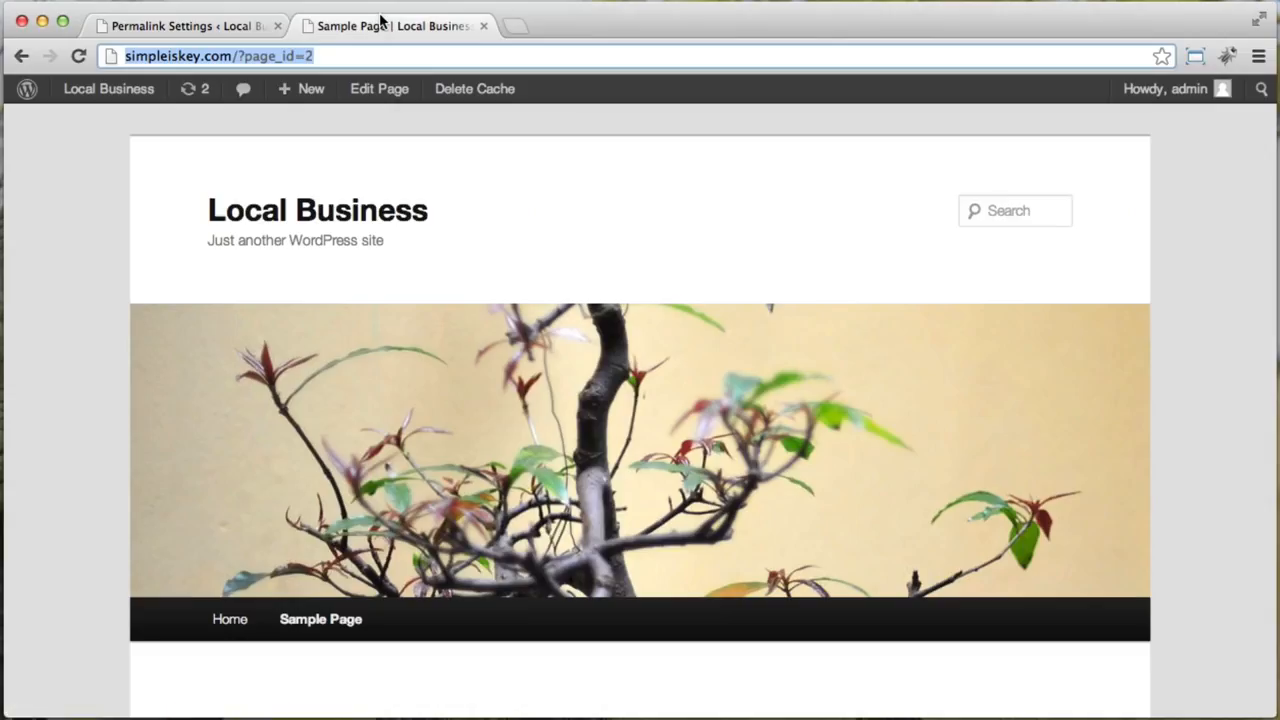
Step: Reload the Sample Page so its address changes from /?page_id=2 to /sample-page/
{"action": "left_click", "coordinate": [245, 56]}
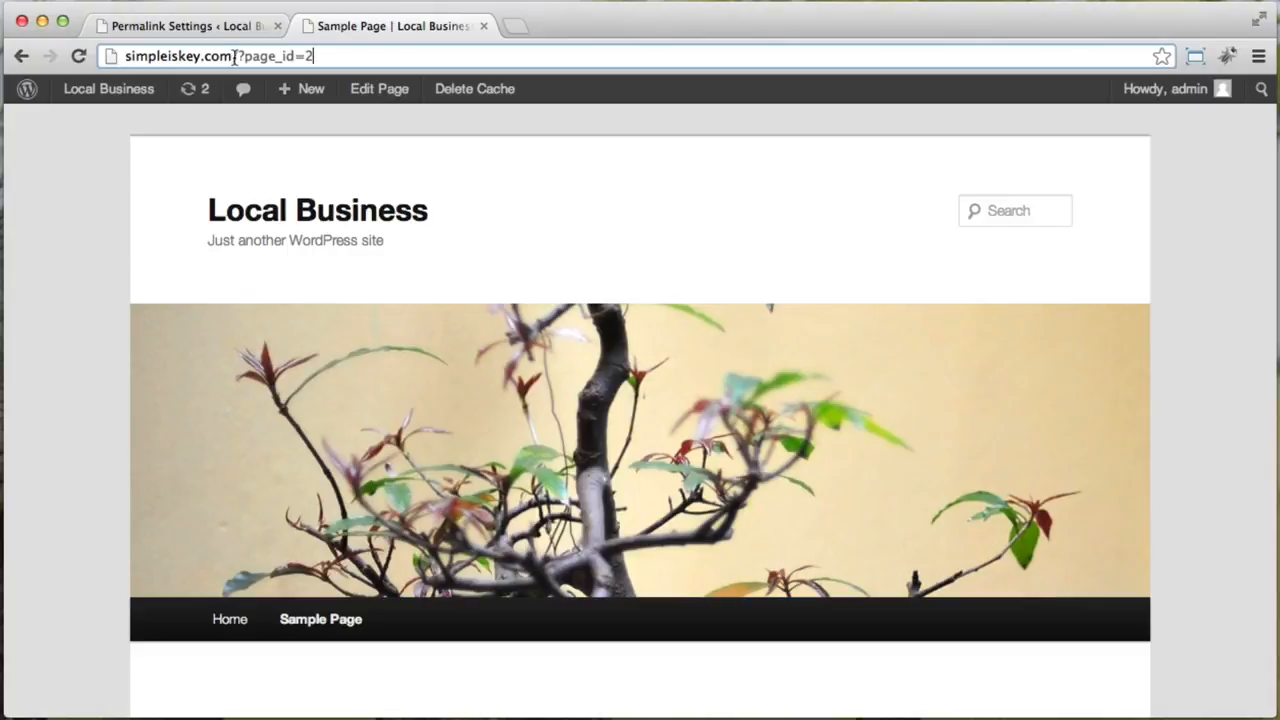
{"action": "left_click_drag", "start_coordinate": [233, 56], "coordinate": [328, 56]}
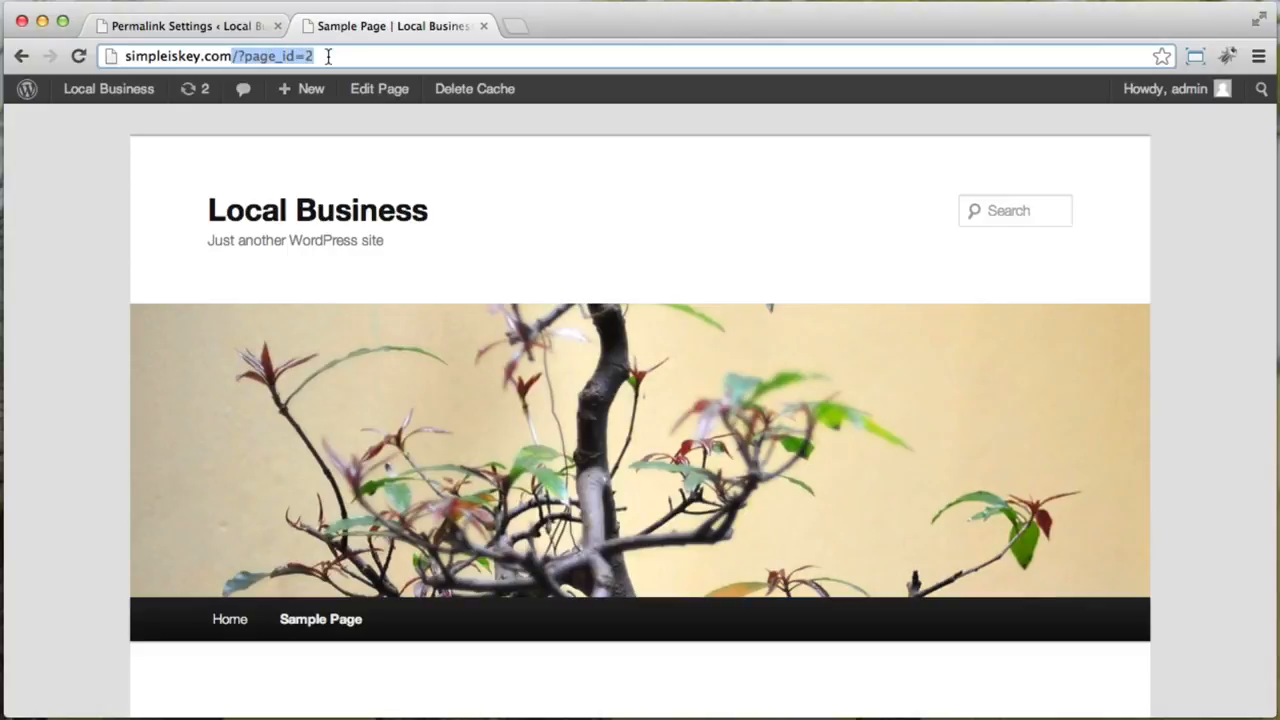
{"action": "left_click", "coordinate": [328, 56]}
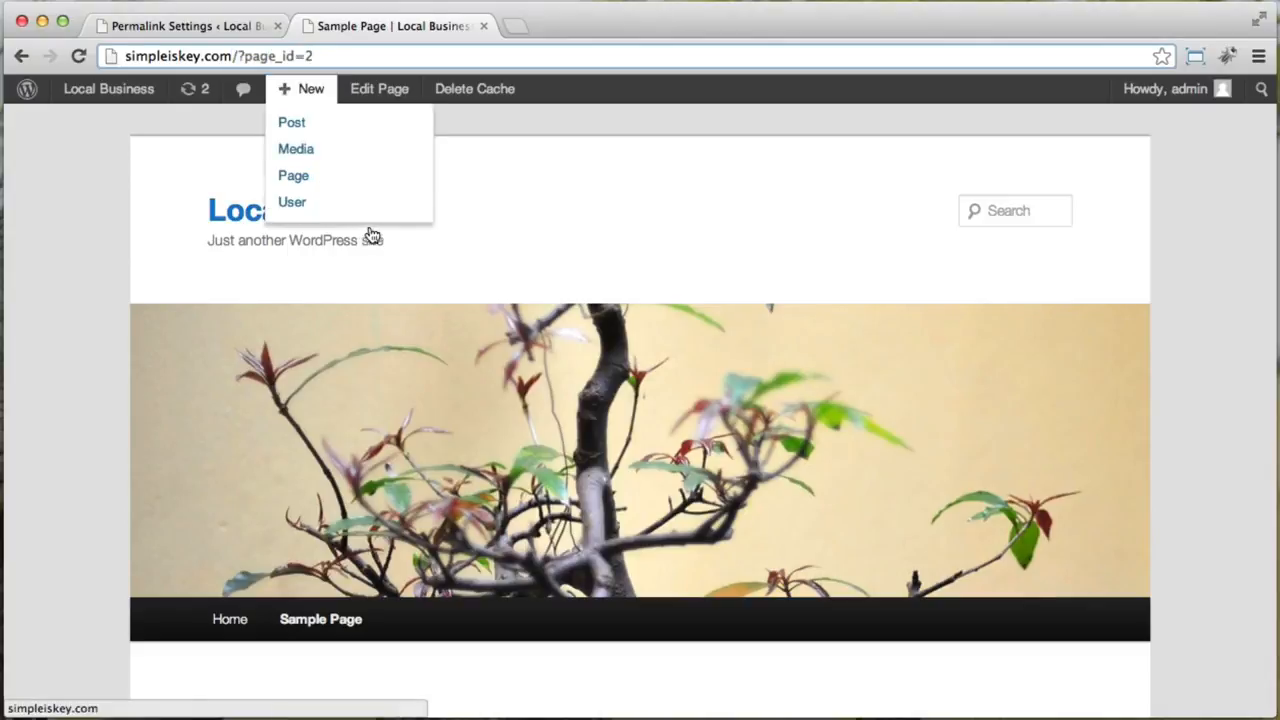
{"action": "left_click", "coordinate": [79, 57]}
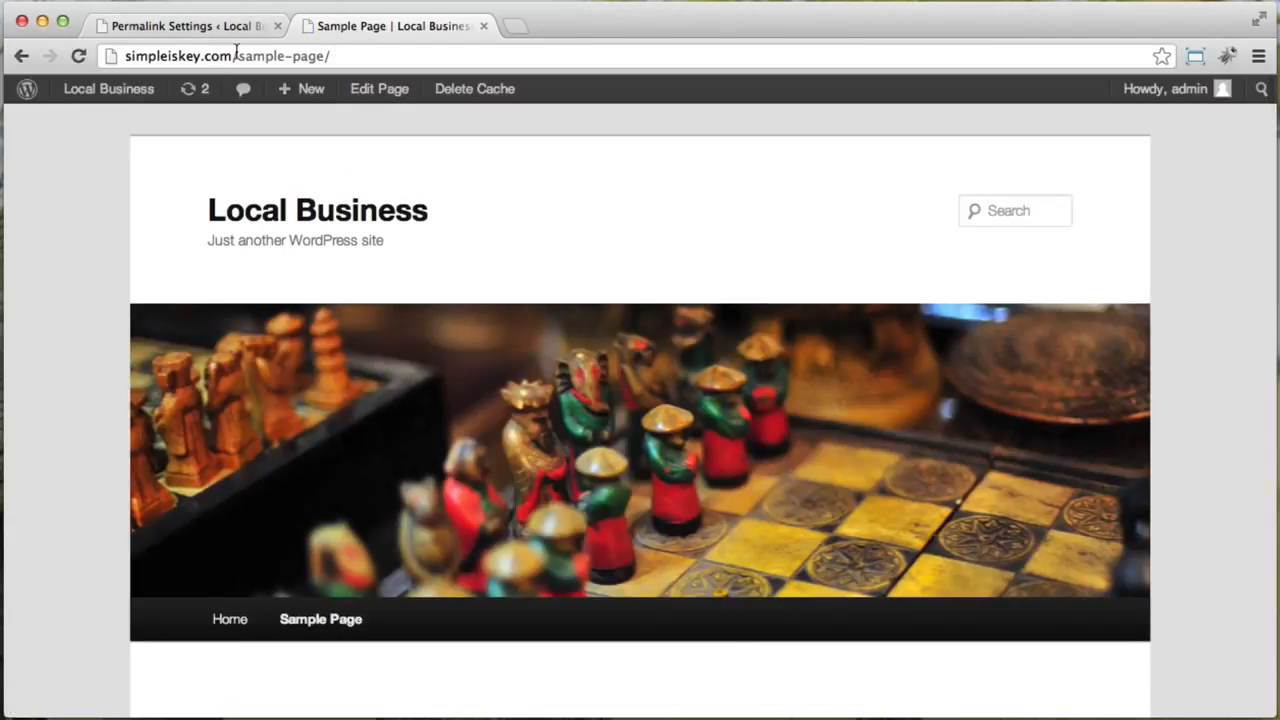
{"action": "left_click_drag", "start_coordinate": [236, 56], "coordinate": [345, 56]}
{"action": "left_click", "coordinate": [332, 57]}
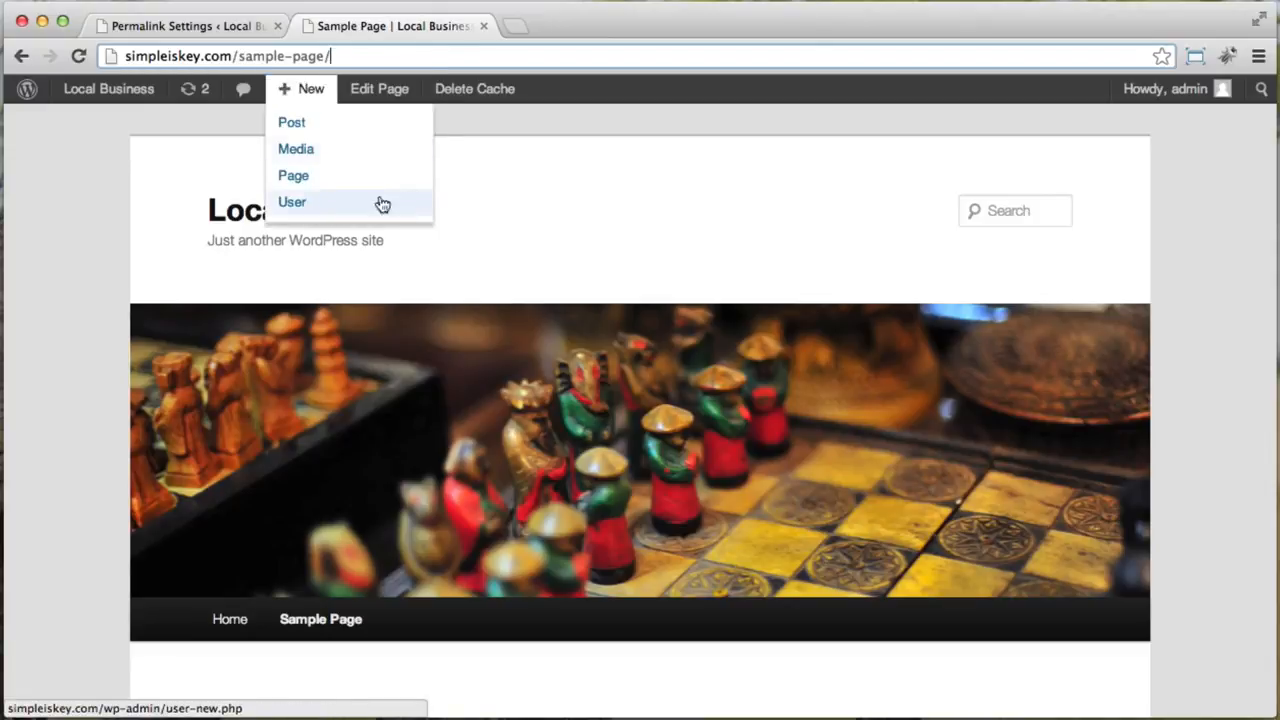
Step: Bring the admin tab to the Dashboard, then reload the Sample Page tab again
{"action": "left_click", "coordinate": [207, 25]}
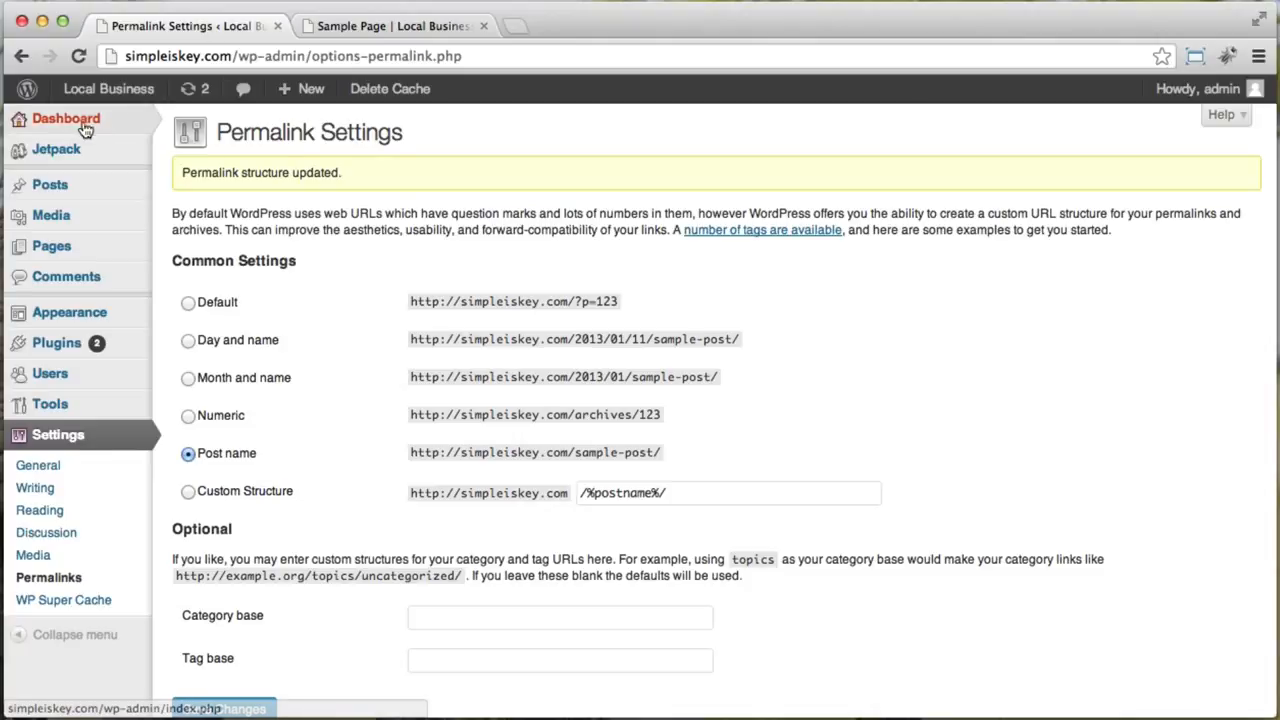
{"action": "mouse_move", "coordinate": [85, 126]}
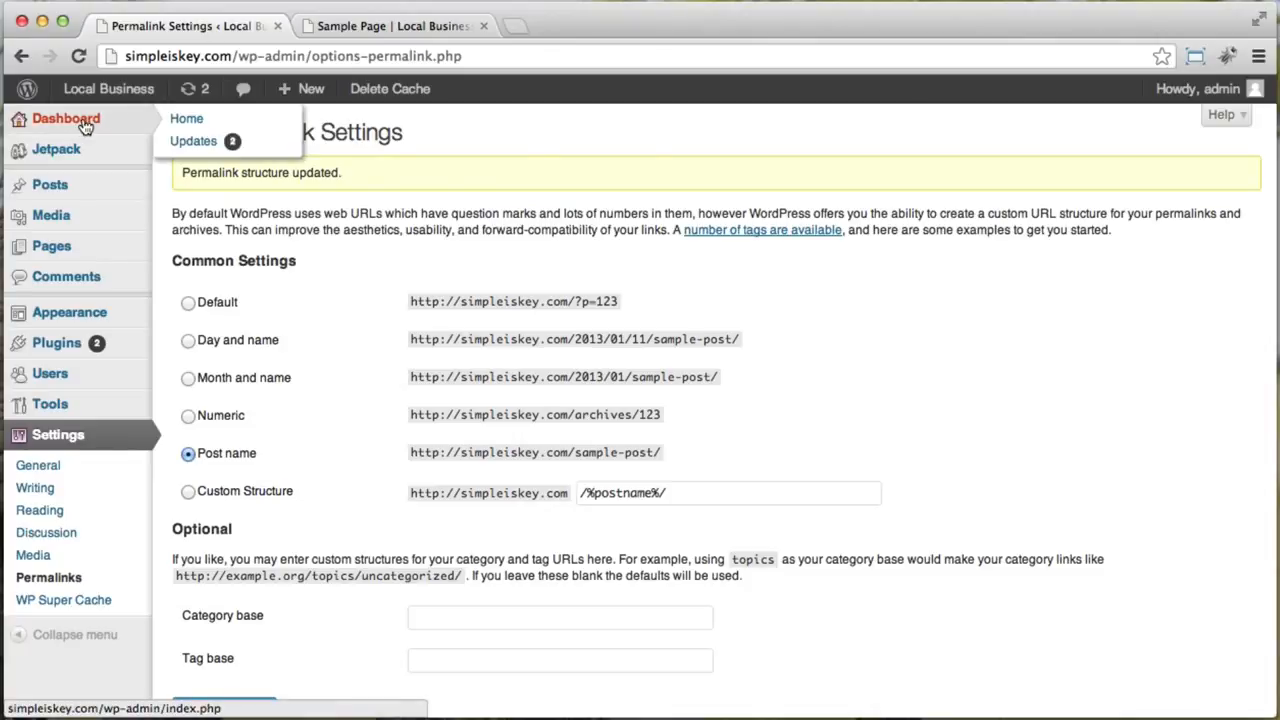
{"action": "left_click", "coordinate": [85, 126]}
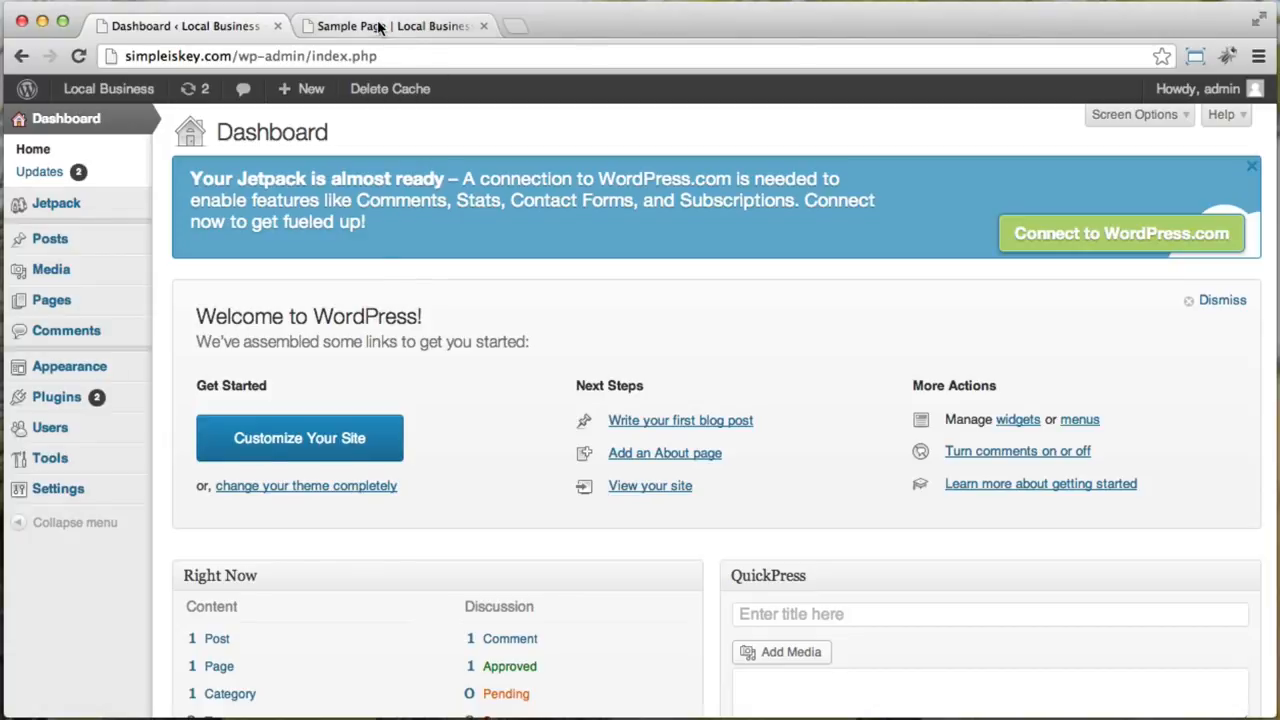
{"action": "left_click", "coordinate": [410, 26]}
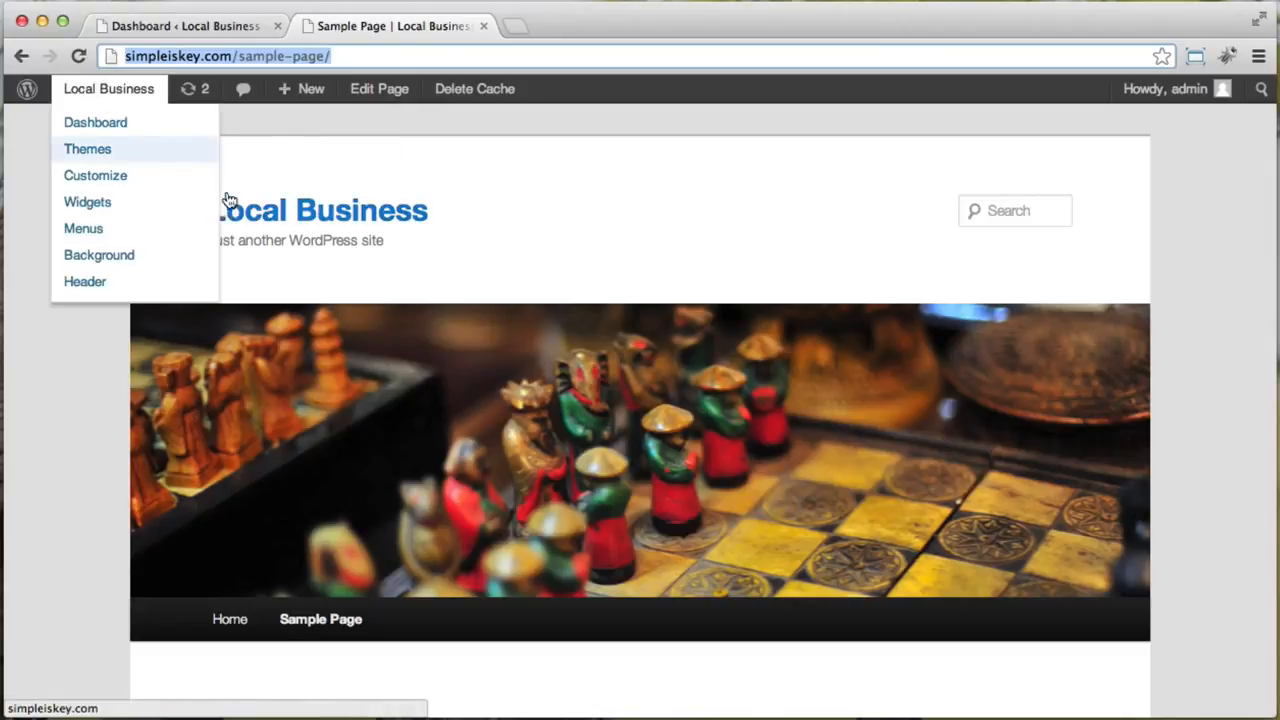
{"action": "left_click", "coordinate": [81, 54]}
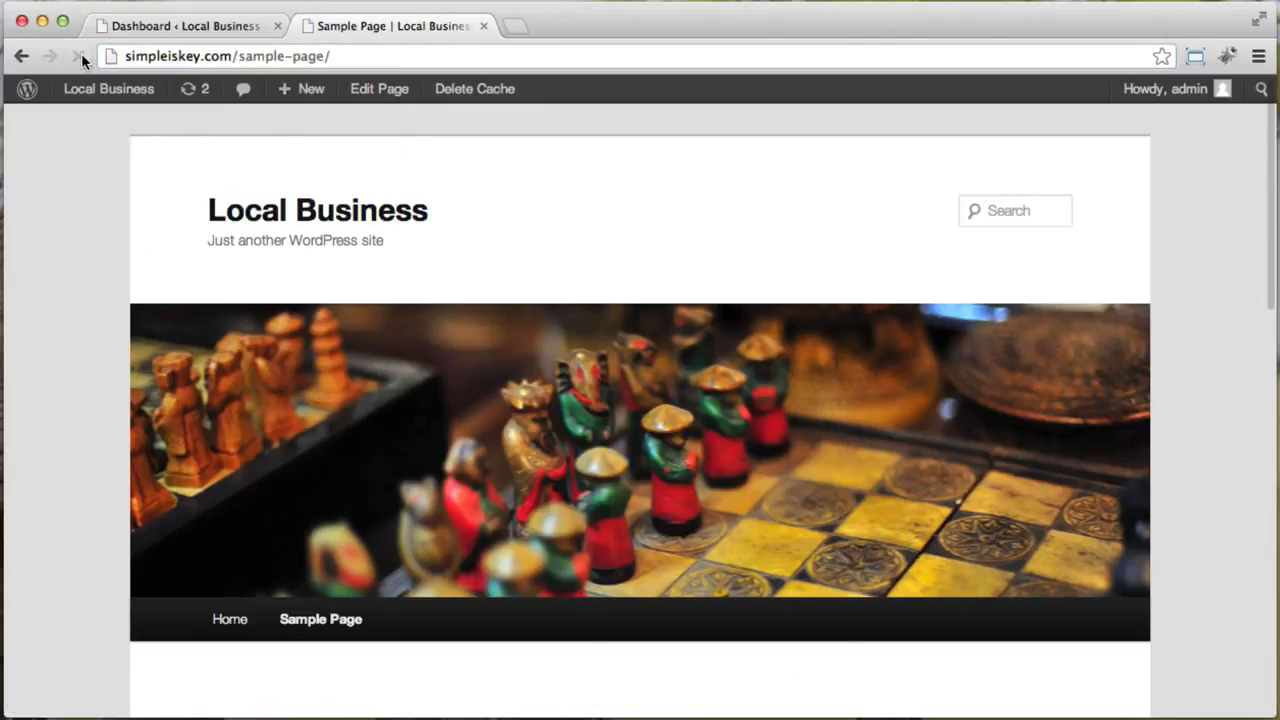
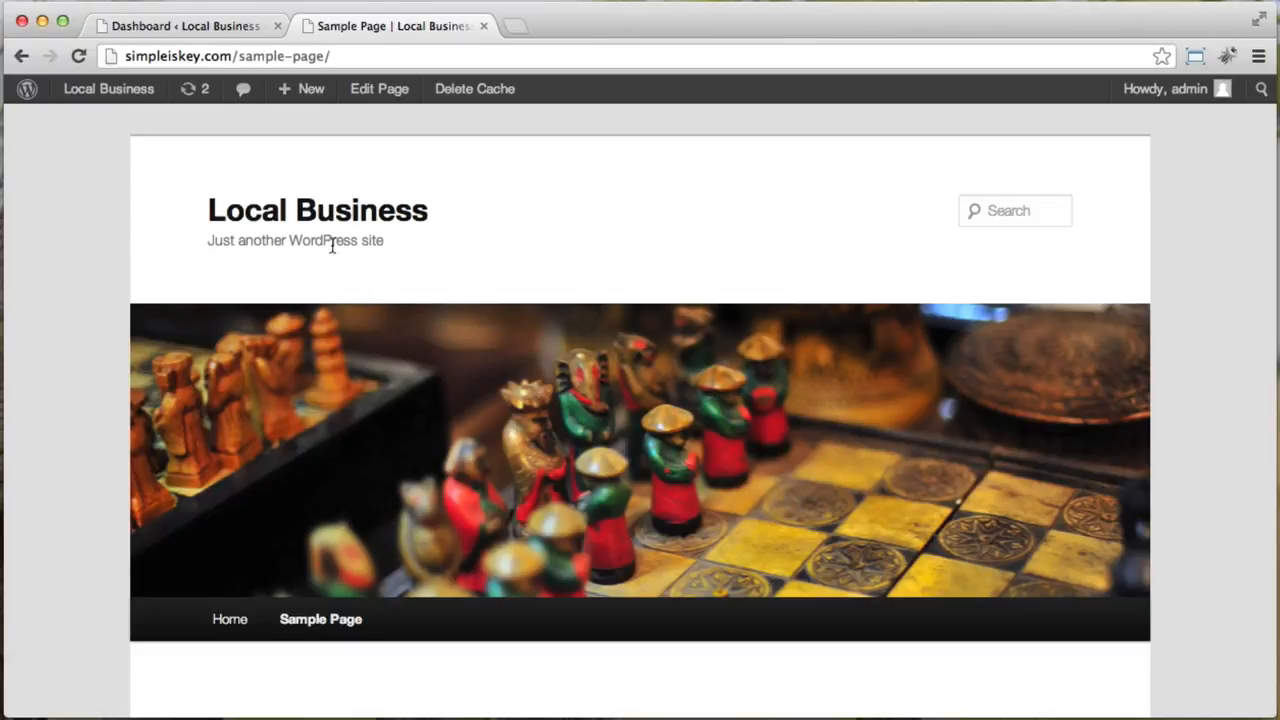
Step: Switch back to the browser tab showing the WordPress admin Dashboard
{"action": "left_click", "coordinate": [200, 32]}
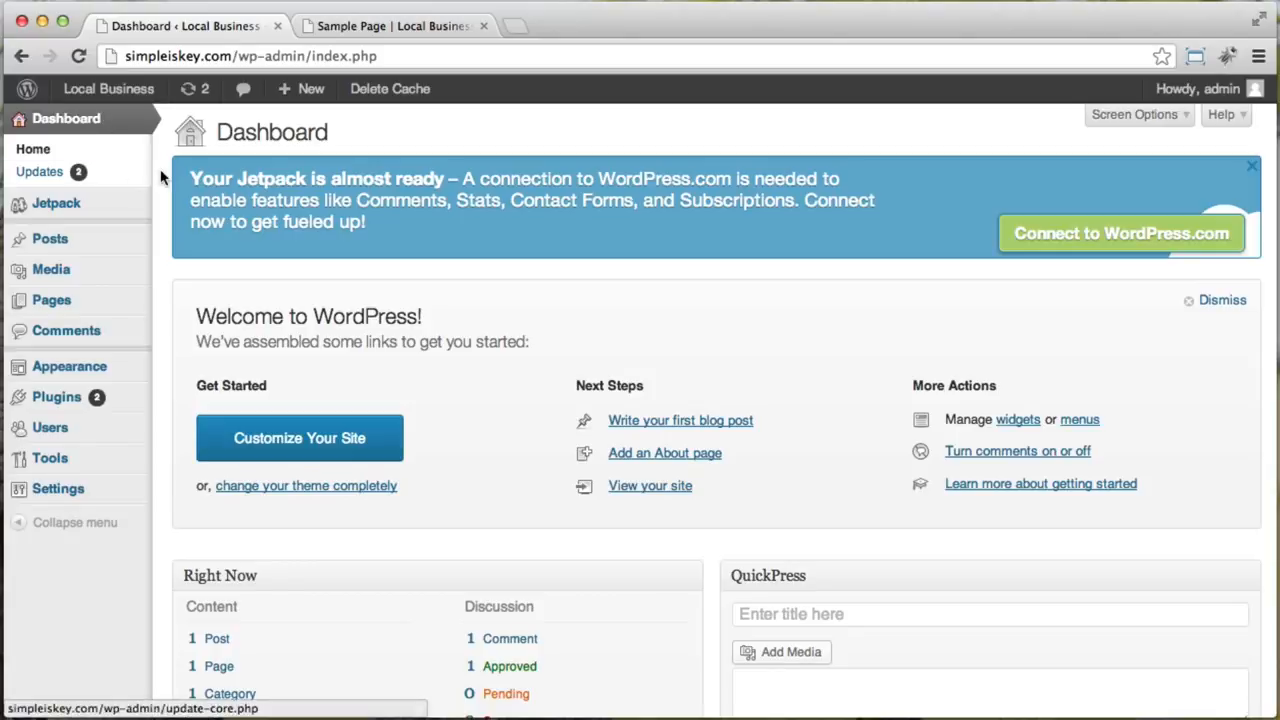
Step: On WP Super Cache's Easy tab, set caching to Off and update the status
{"action": "mouse_move", "coordinate": [77, 497]}
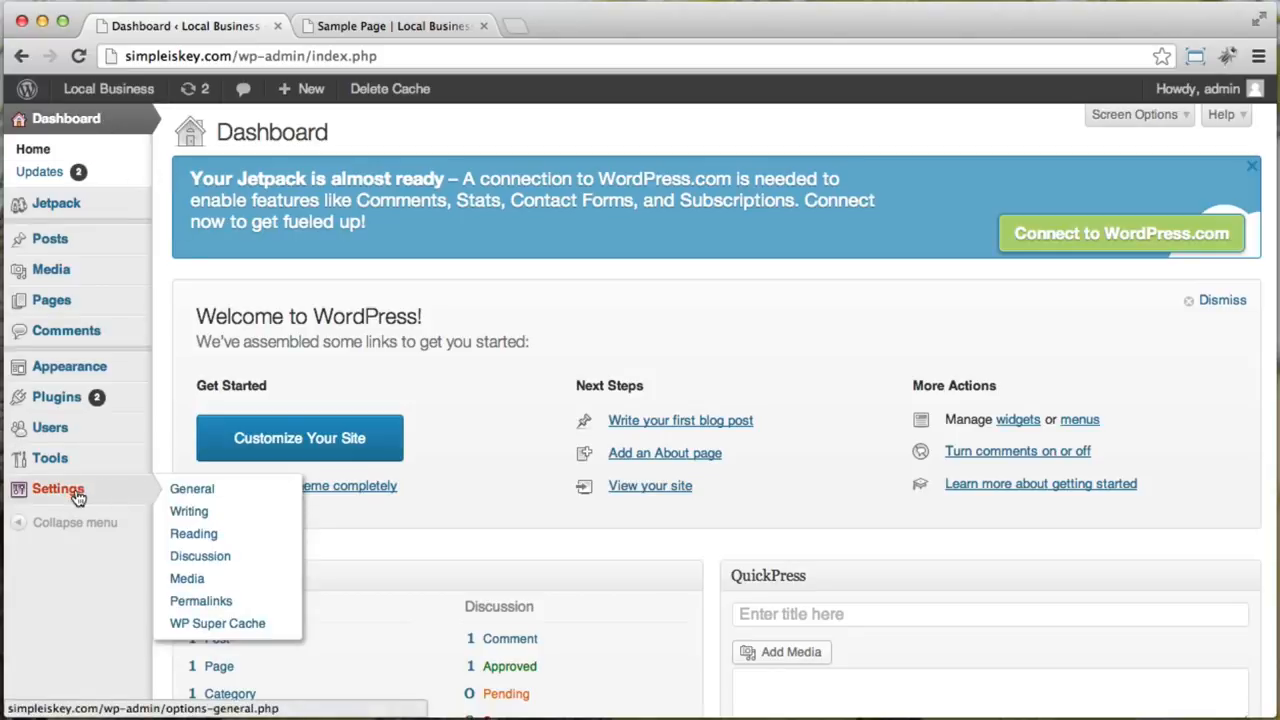
{"action": "left_click", "coordinate": [228, 625]}
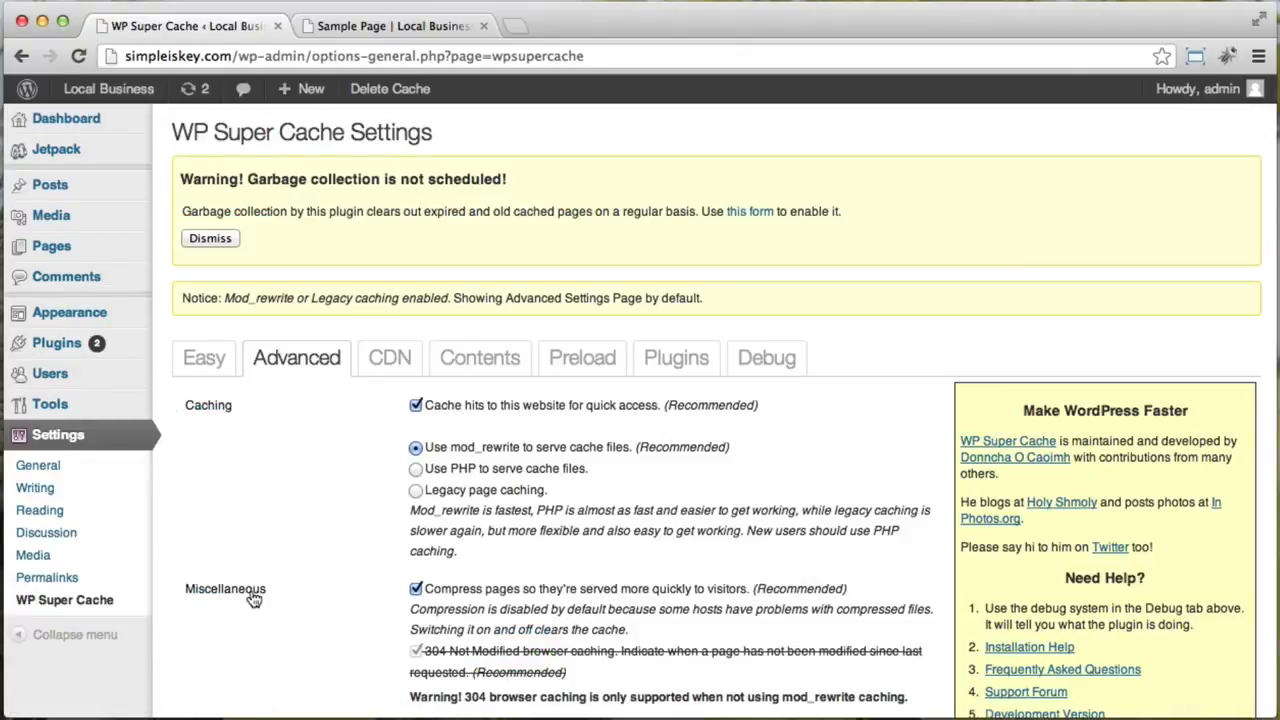
{"action": "left_click", "coordinate": [208, 362]}
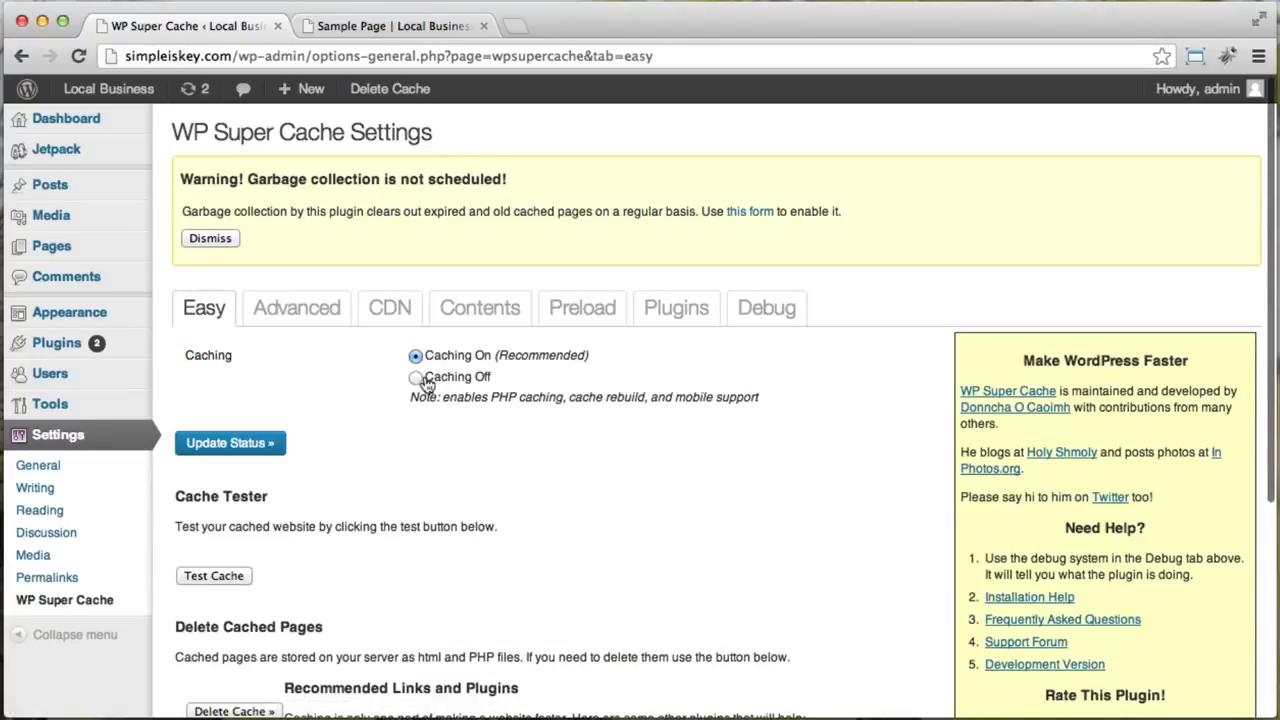
{"action": "left_click", "coordinate": [414, 378]}
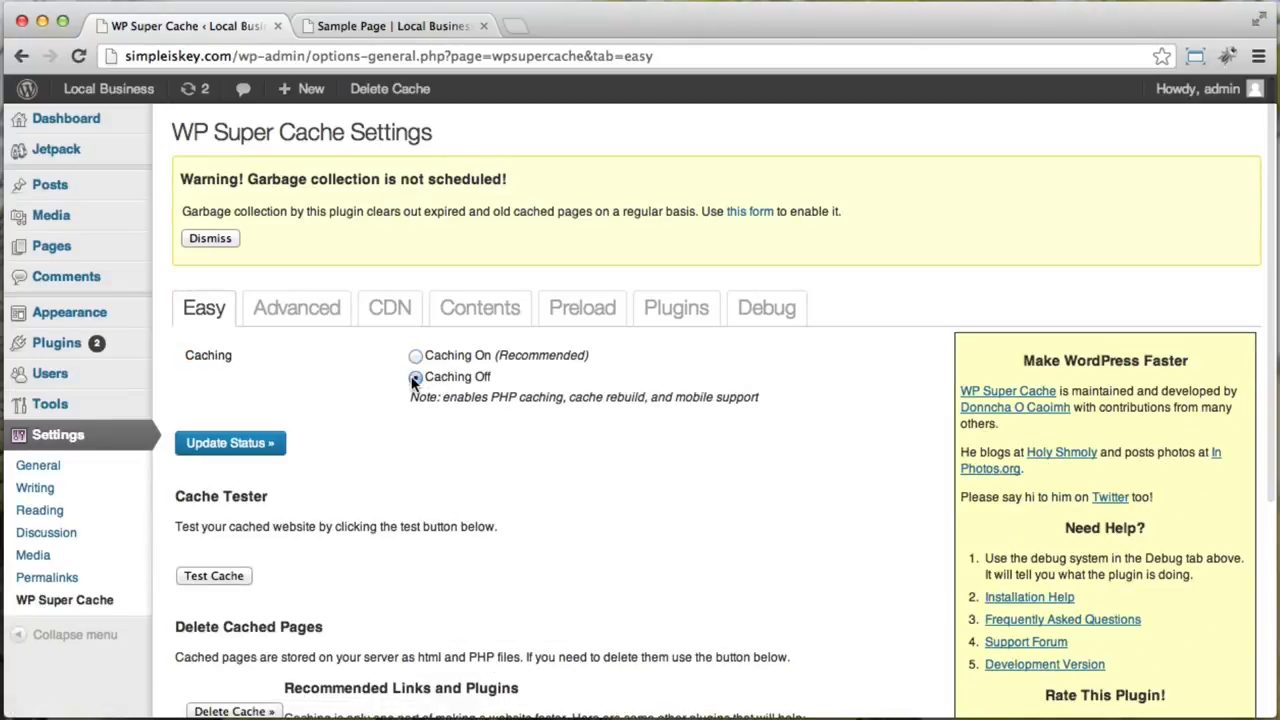
{"action": "left_click", "coordinate": [230, 446]}
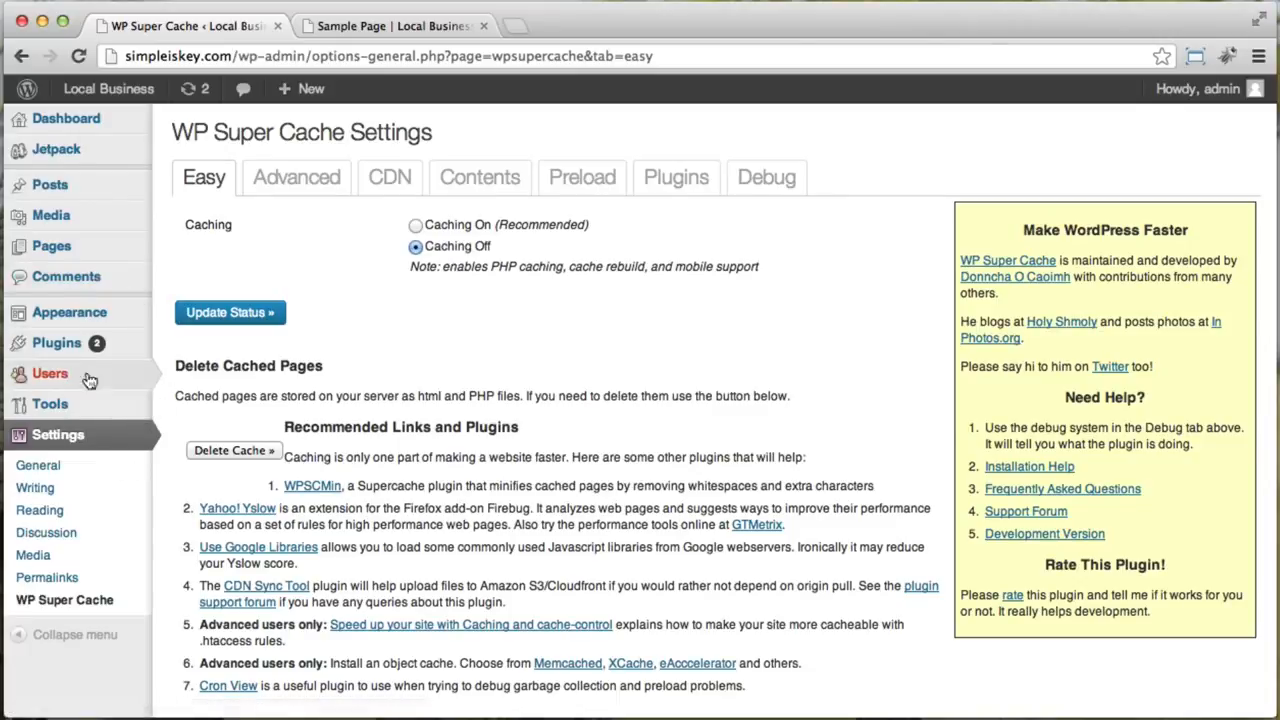
{"action": "mouse_move", "coordinate": [59, 347]}
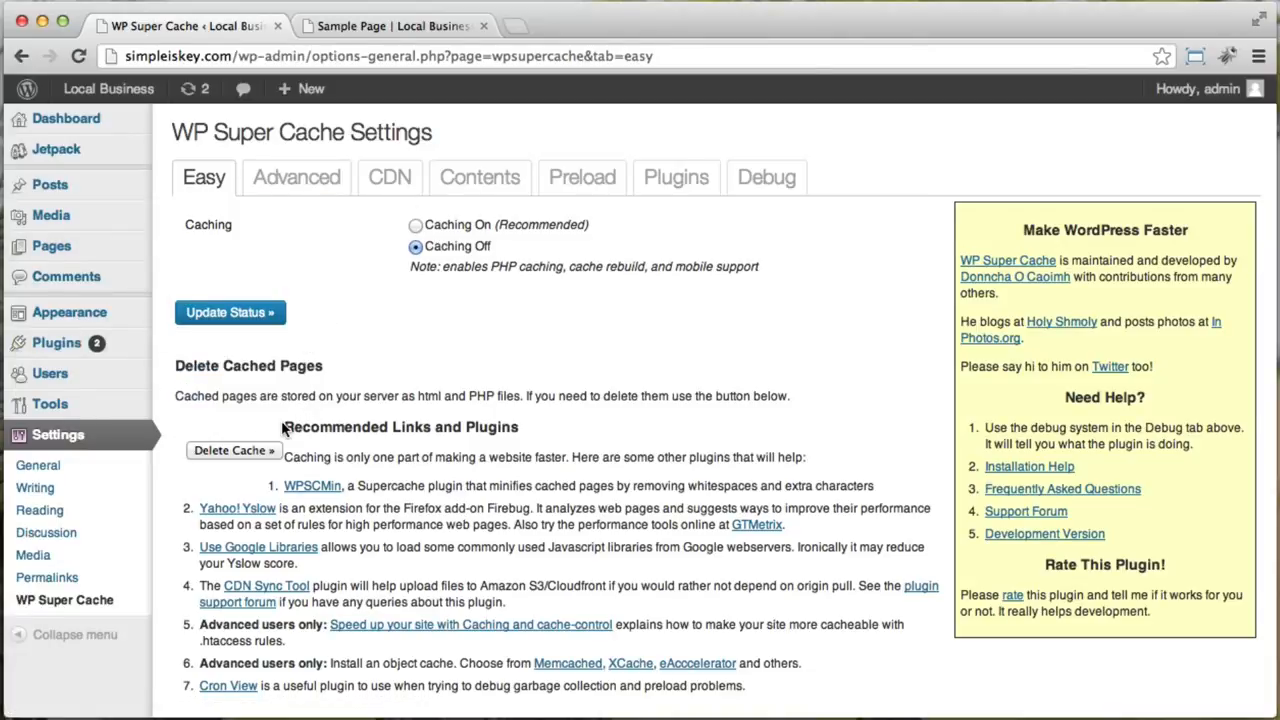
Step: Deactivate WP Super Cache under Installed Plugins, then return to the Dashboard
{"action": "left_click", "coordinate": [64, 354]}
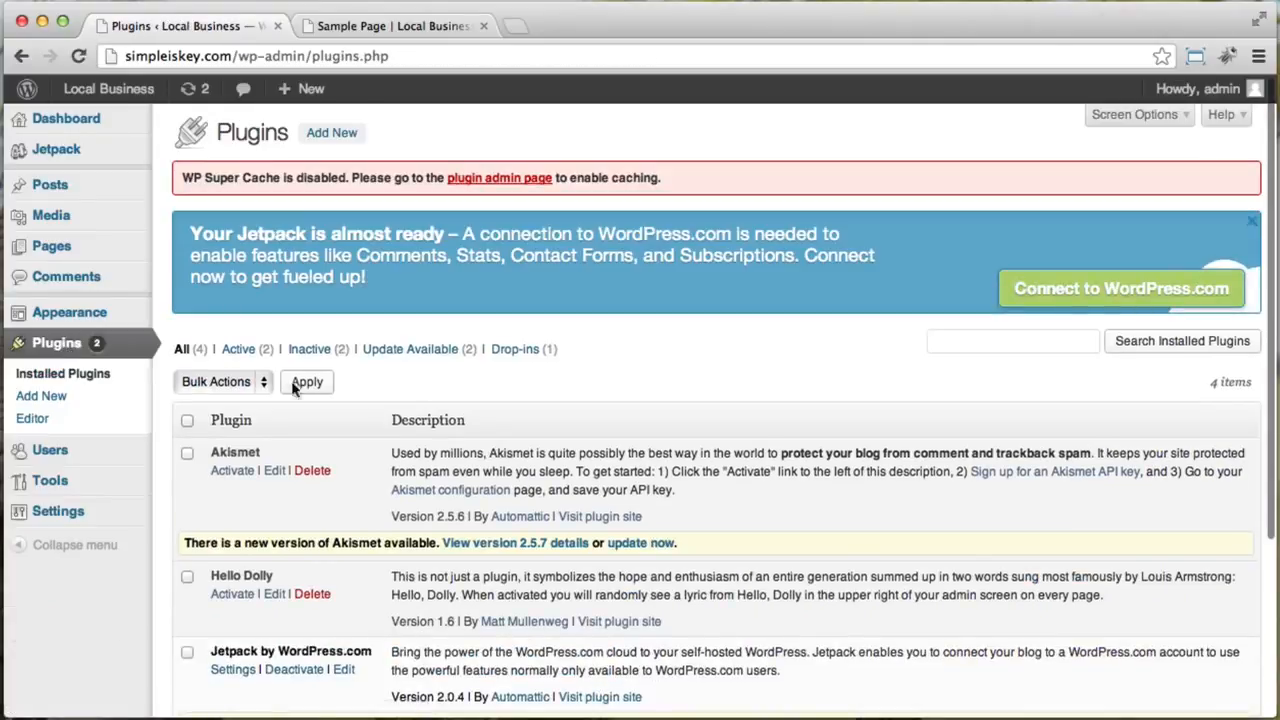
{"action": "scroll", "coordinate": [437, 397], "scroll_direction": "down", "scroll_amount": 2}
{"action": "scroll", "coordinate": [437, 397], "scroll_direction": "down", "scroll_amount": 4}
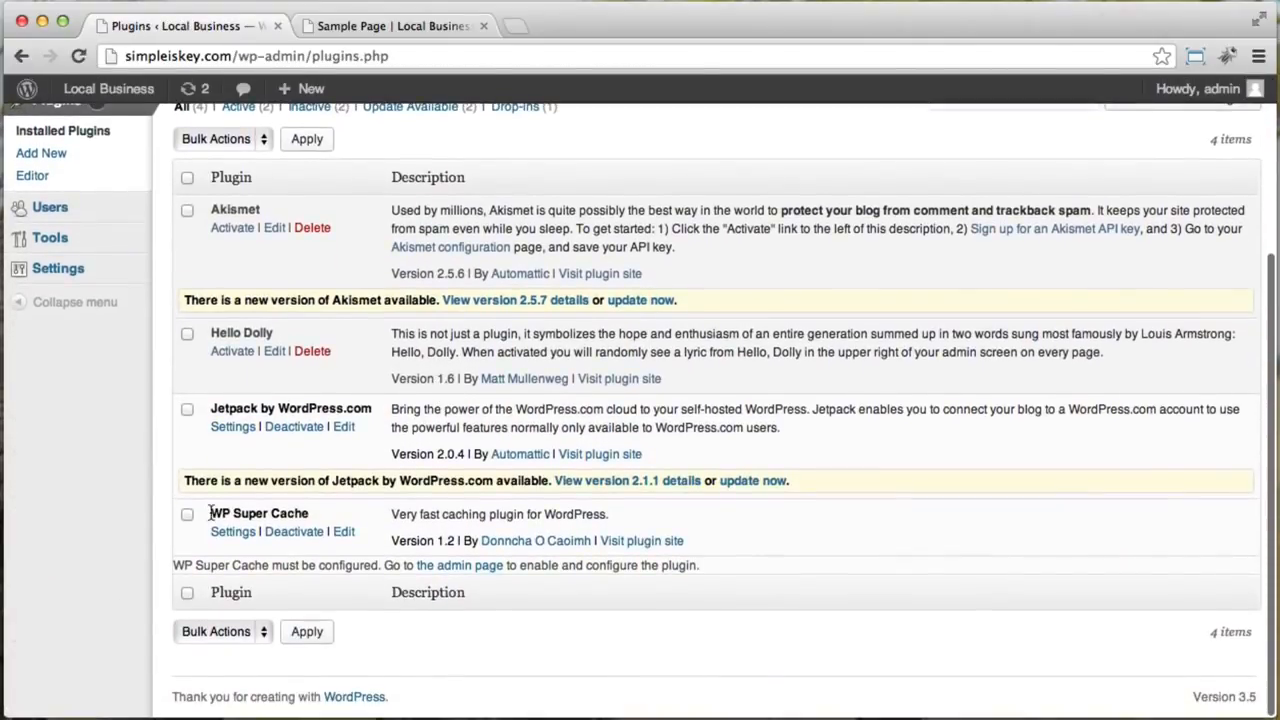
{"action": "left_click_drag", "start_coordinate": [220, 510], "coordinate": [306, 514]}
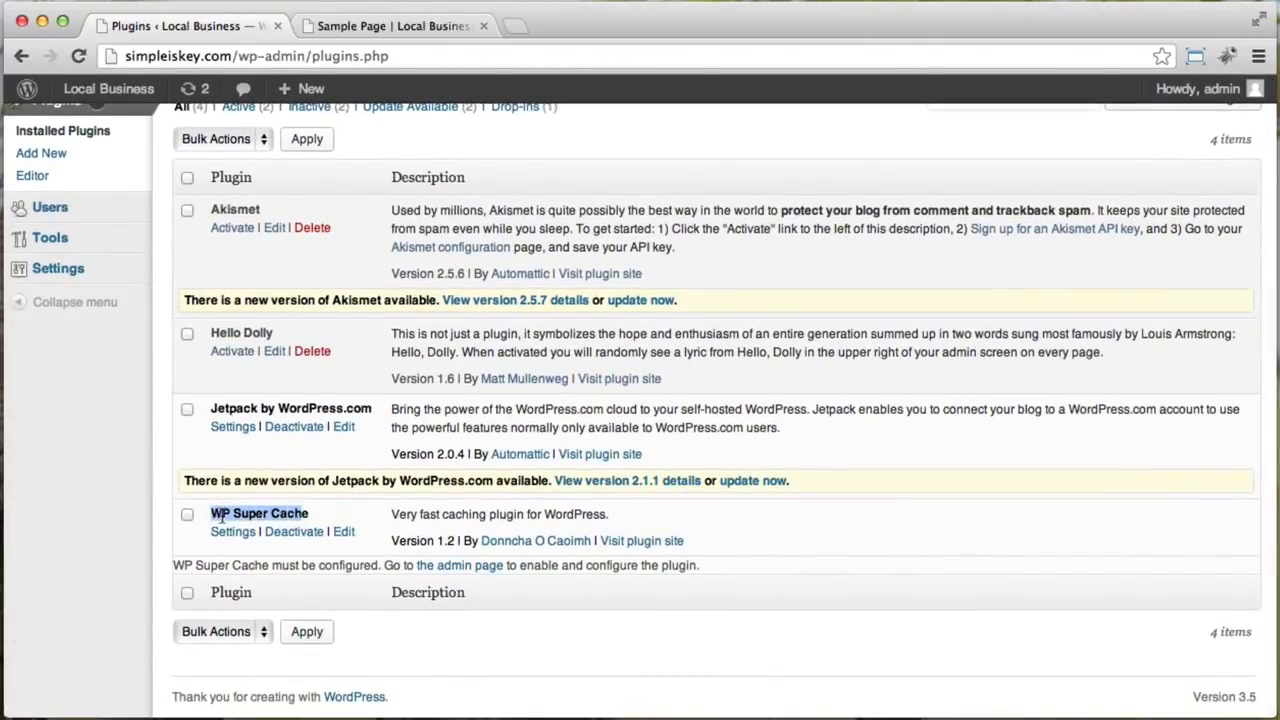
{"action": "left_click", "coordinate": [294, 532]}
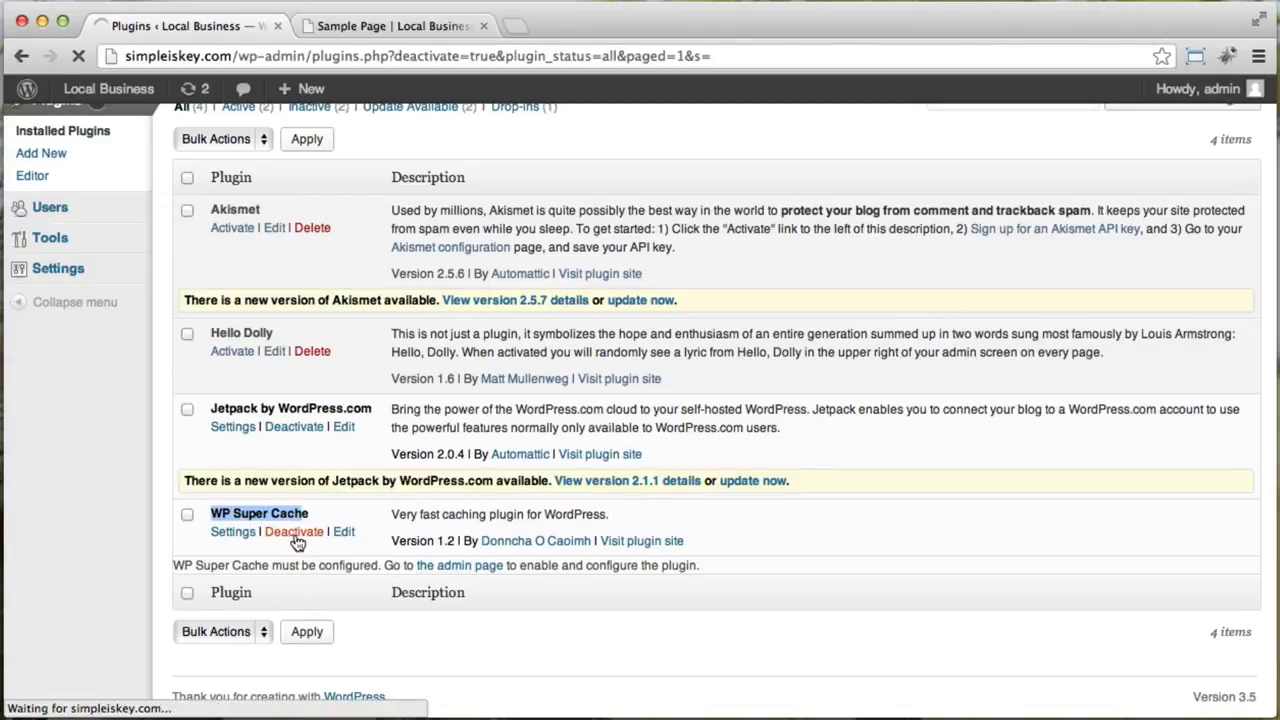
{"action": "scroll", "coordinate": [300, 530], "scroll_direction": "down", "scroll_amount": 5}
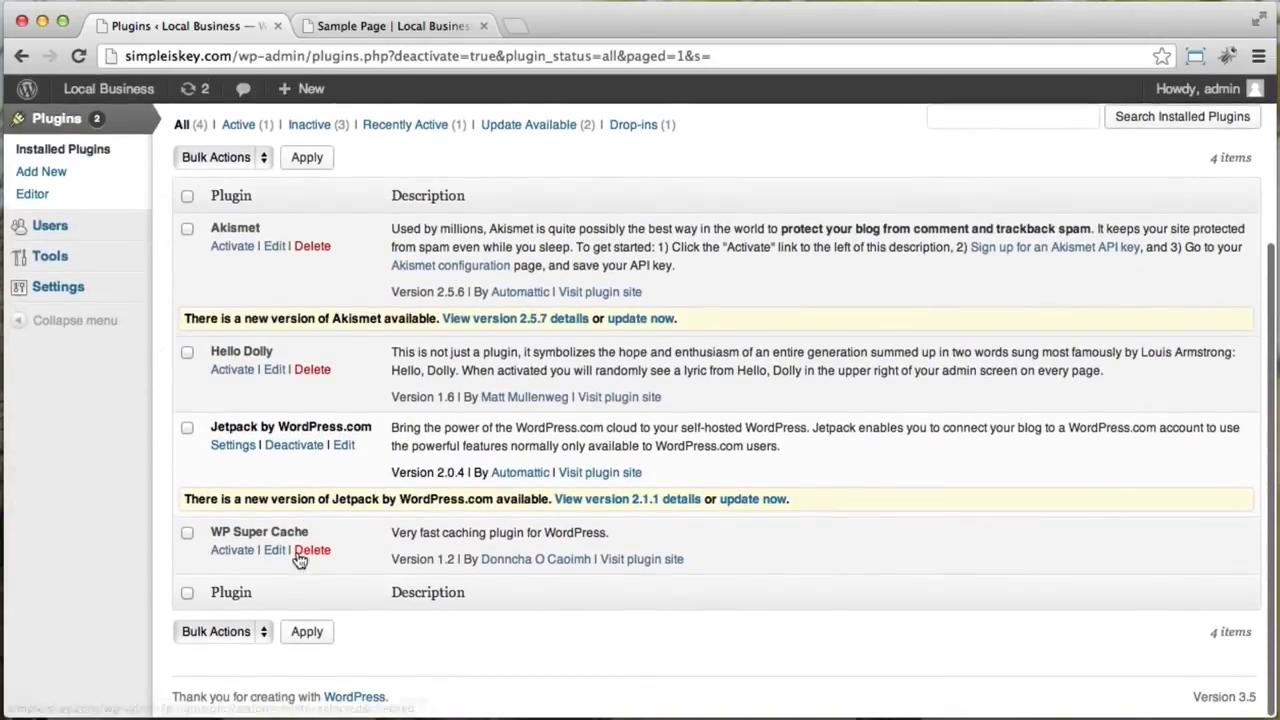
{"action": "scroll", "coordinate": [296, 558], "scroll_direction": "up", "scroll_amount": 5}
{"action": "scroll", "coordinate": [297, 559], "scroll_direction": "down", "scroll_amount": 5}
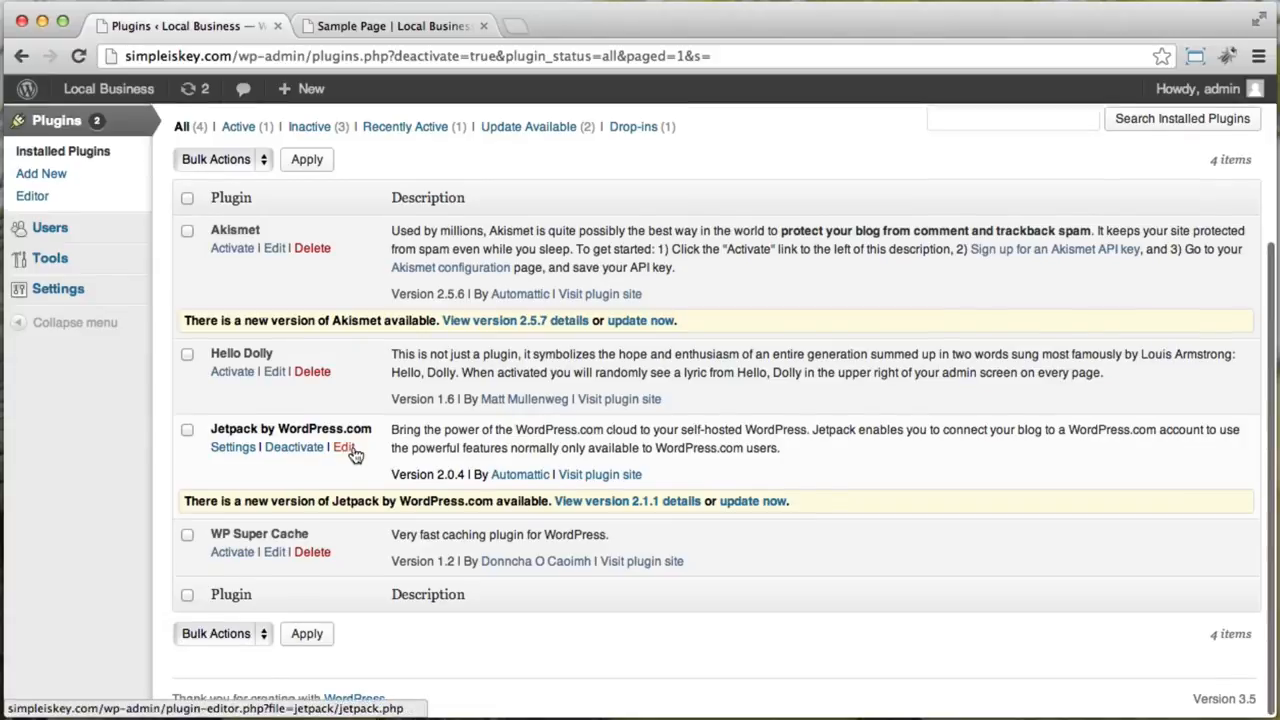
{"action": "scroll", "coordinate": [345, 450], "scroll_direction": "up", "scroll_amount": 5}
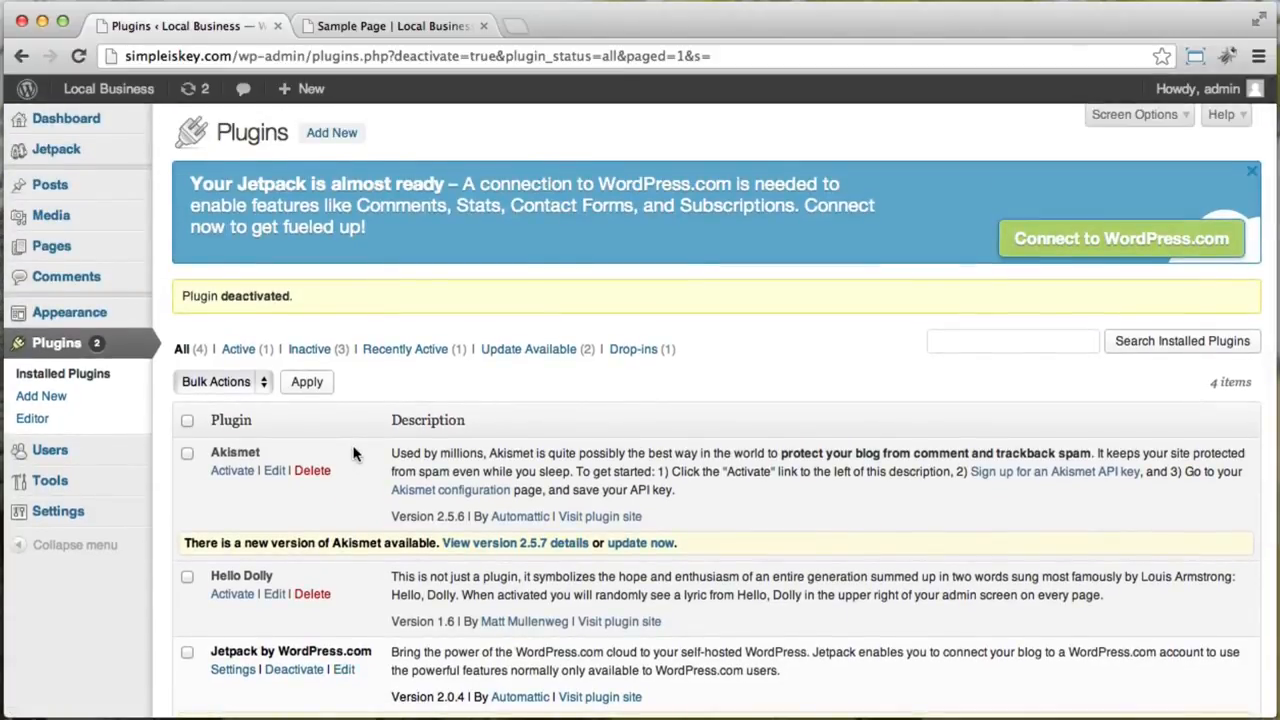
{"action": "left_click", "coordinate": [62, 122]}
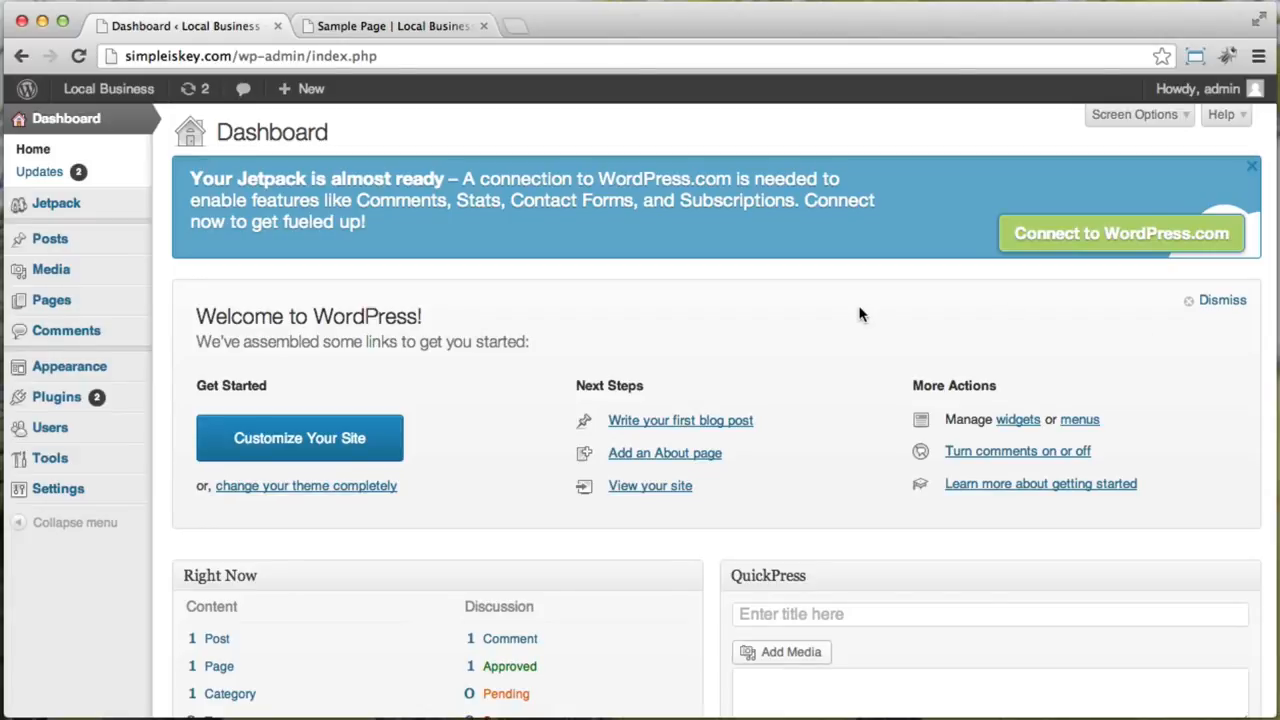
Step: Scroll through the live Sample Page in the site tab
{"action": "left_click", "coordinate": [387, 30]}
{"action": "scroll", "coordinate": [676, 294], "scroll_direction": "down", "scroll_amount": 3}
{"action": "scroll", "coordinate": [676, 294], "scroll_direction": "up", "scroll_amount": 3}
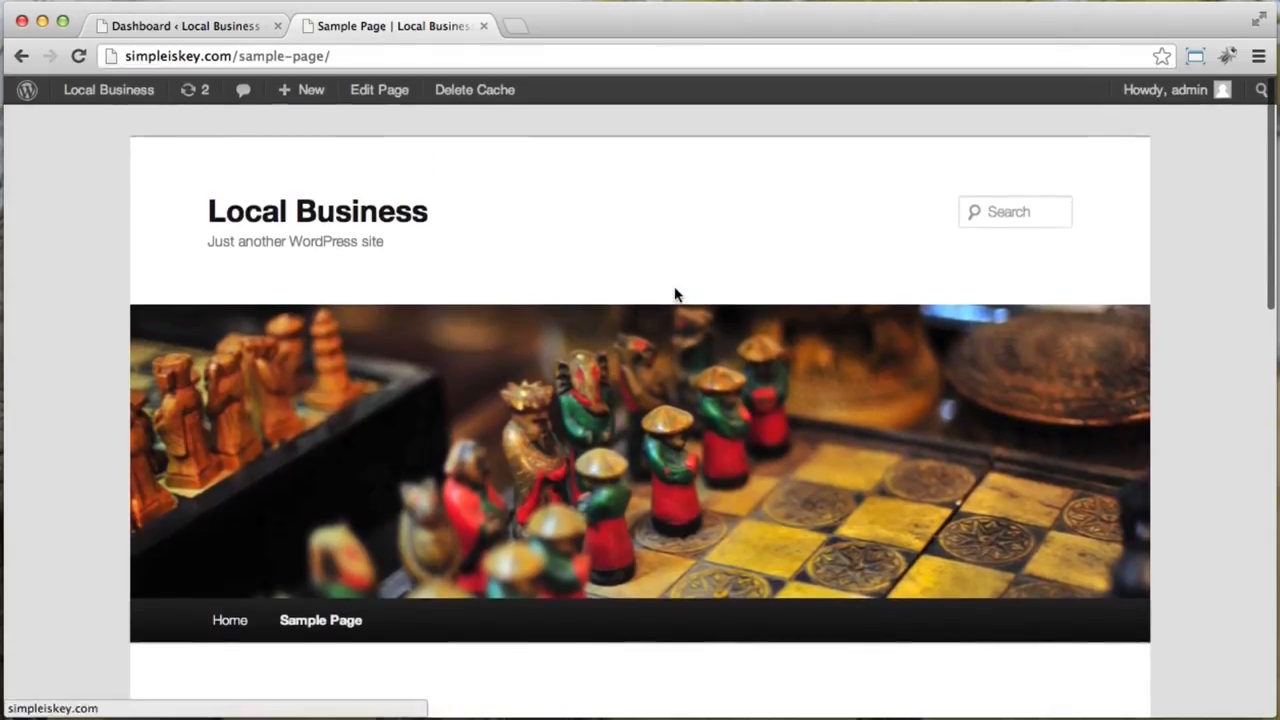
{"action": "scroll", "coordinate": [696, 317], "scroll_direction": "down", "scroll_amount": 2}
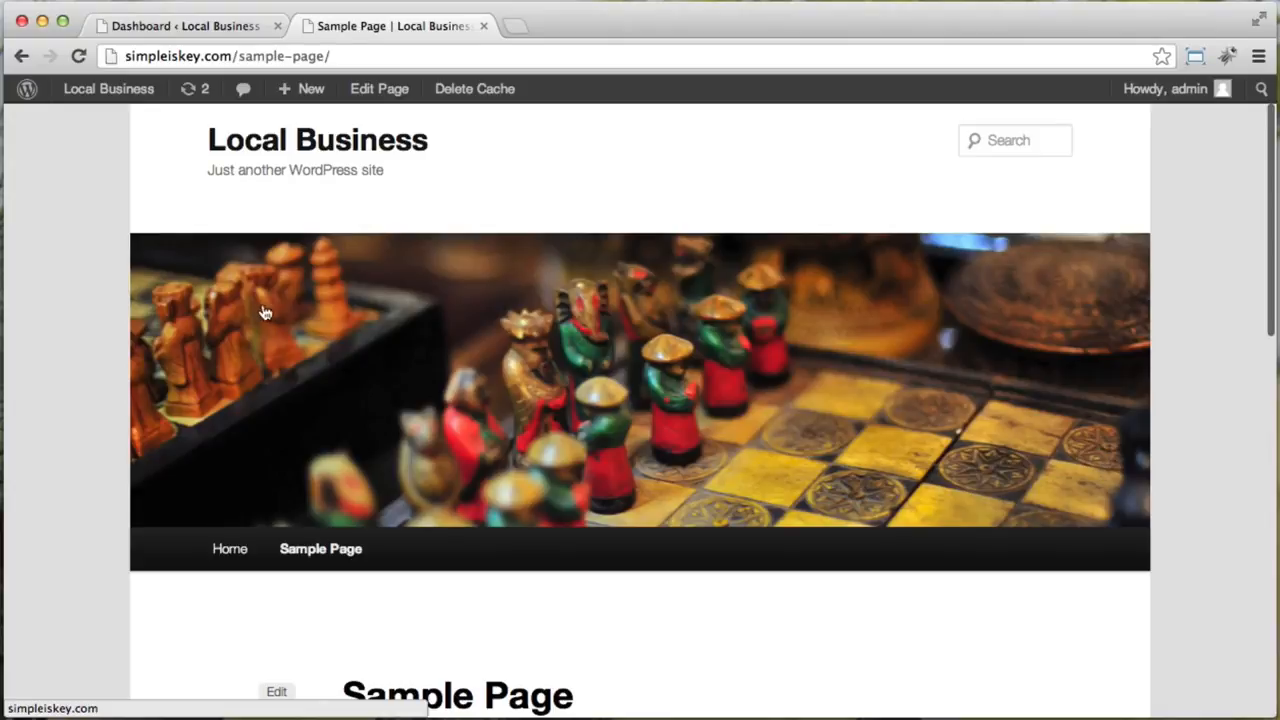
{"action": "scroll", "coordinate": [360, 336], "scroll_direction": "up", "scroll_amount": 2}
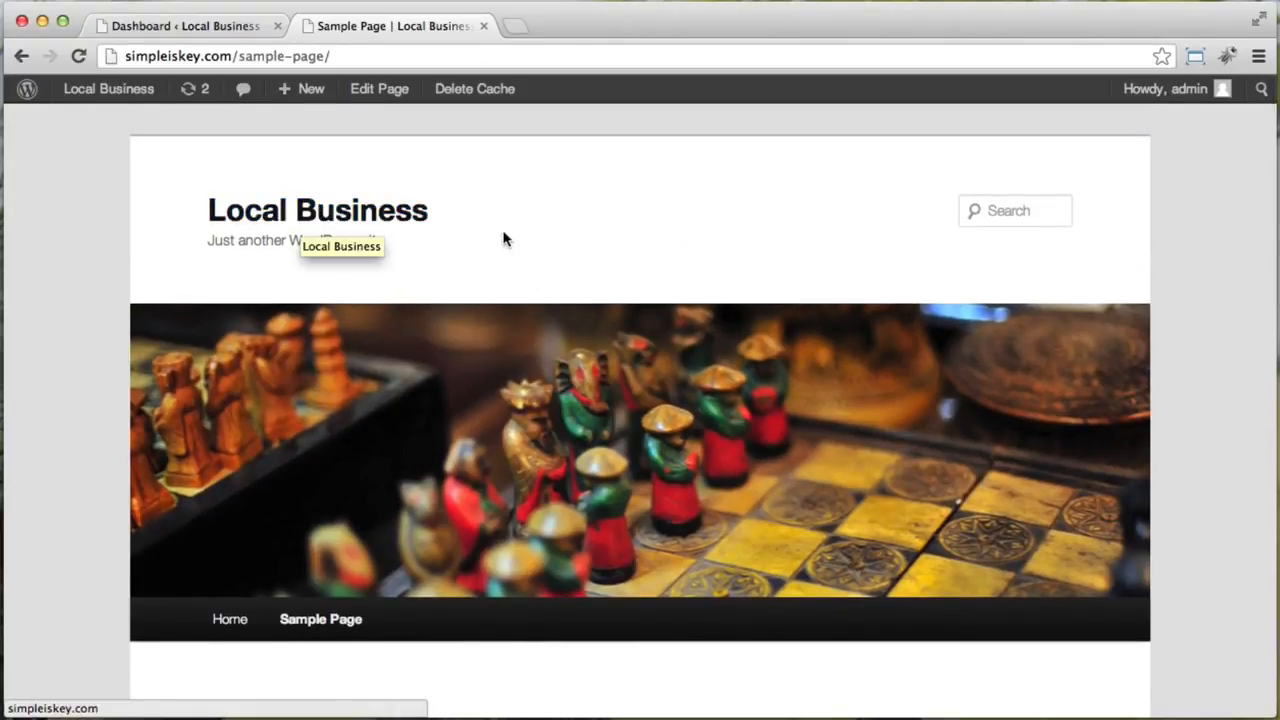
{"action": "scroll", "coordinate": [503, 237], "scroll_direction": "down", "scroll_amount": 10}
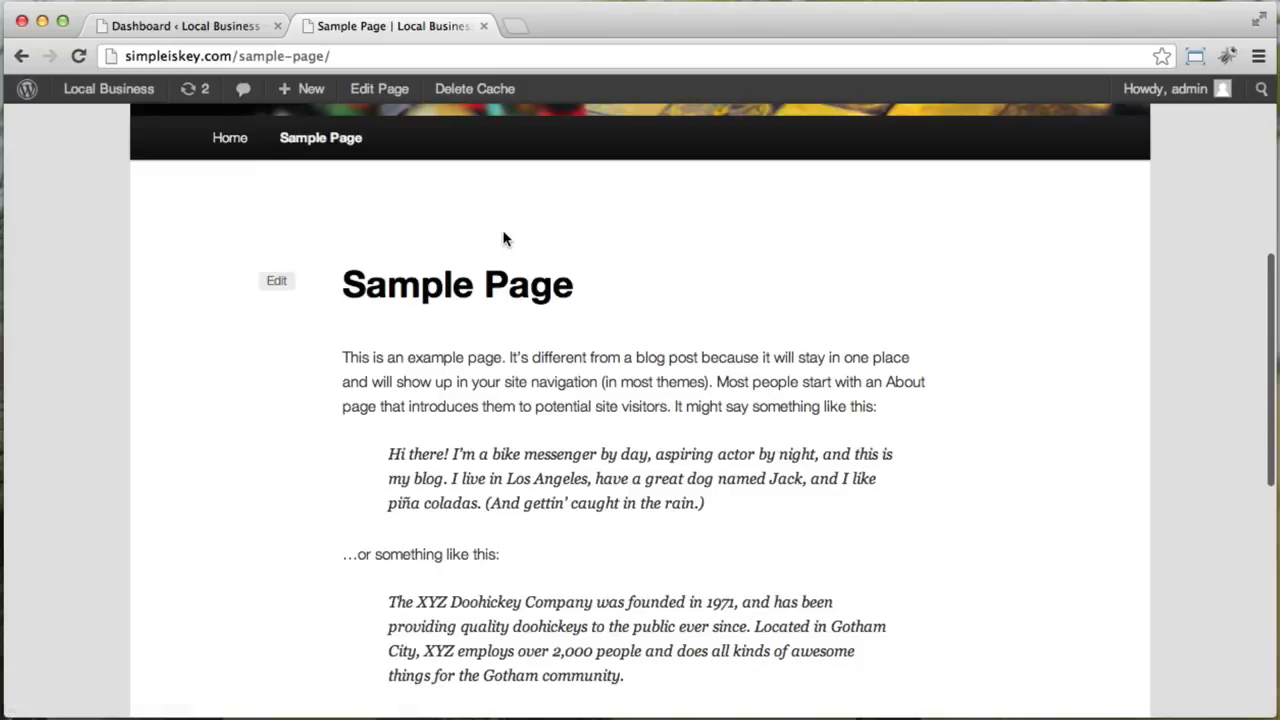
Step: Open the site's Home page, look it over, then return to the Dashboard tab
{"action": "left_click", "coordinate": [244, 149]}
{"action": "scroll", "coordinate": [405, 242], "scroll_direction": "down", "scroll_amount": 5}
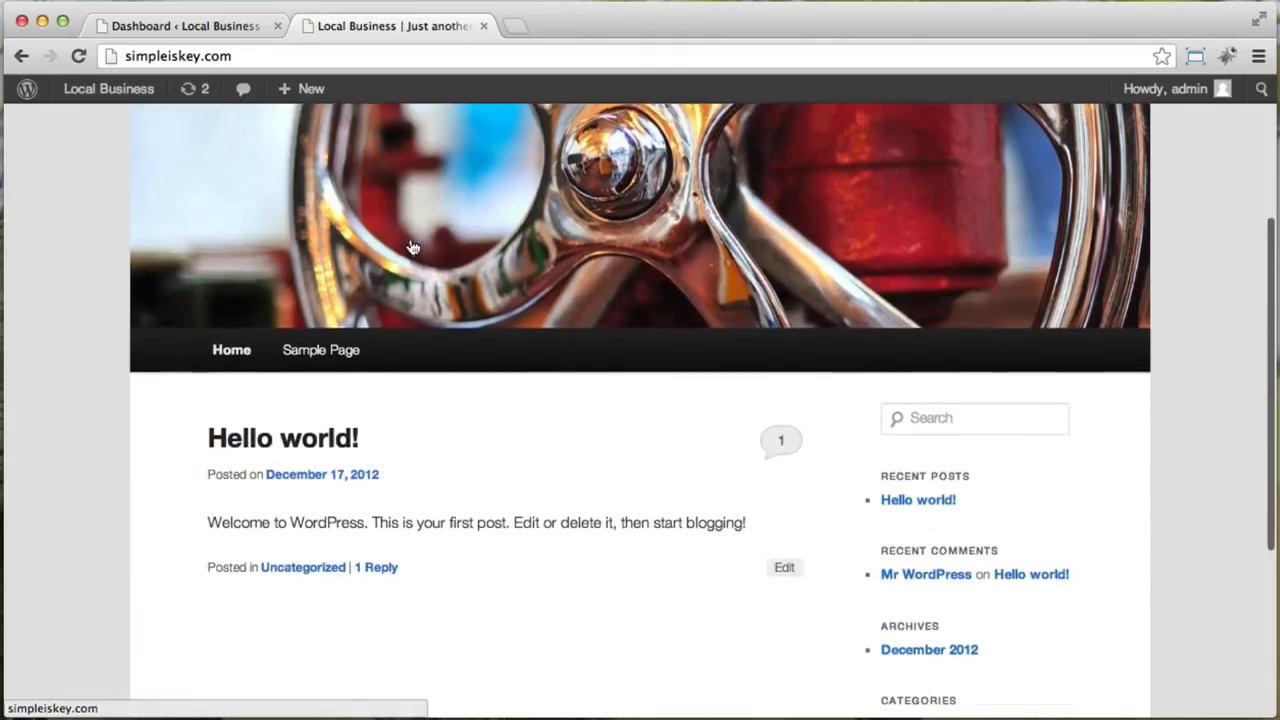
{"action": "scroll", "coordinate": [557, 535], "scroll_direction": "up", "scroll_amount": 5}
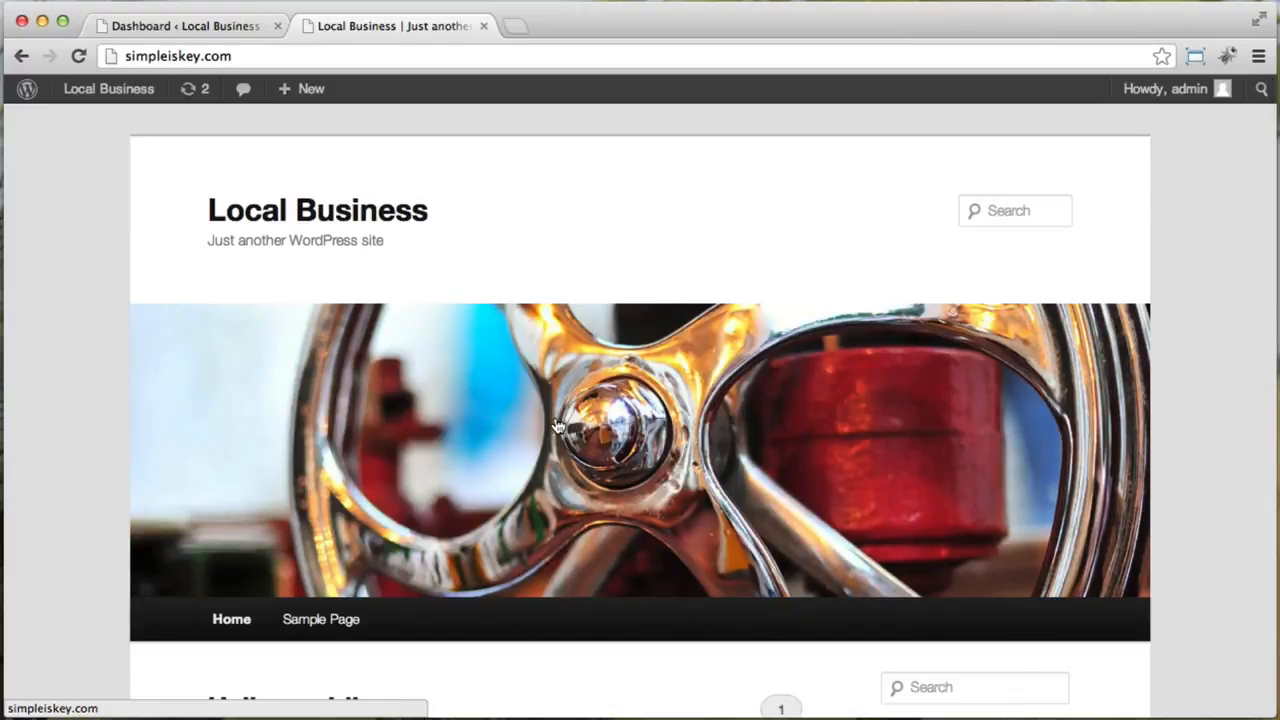
{"action": "left_click", "coordinate": [198, 30]}
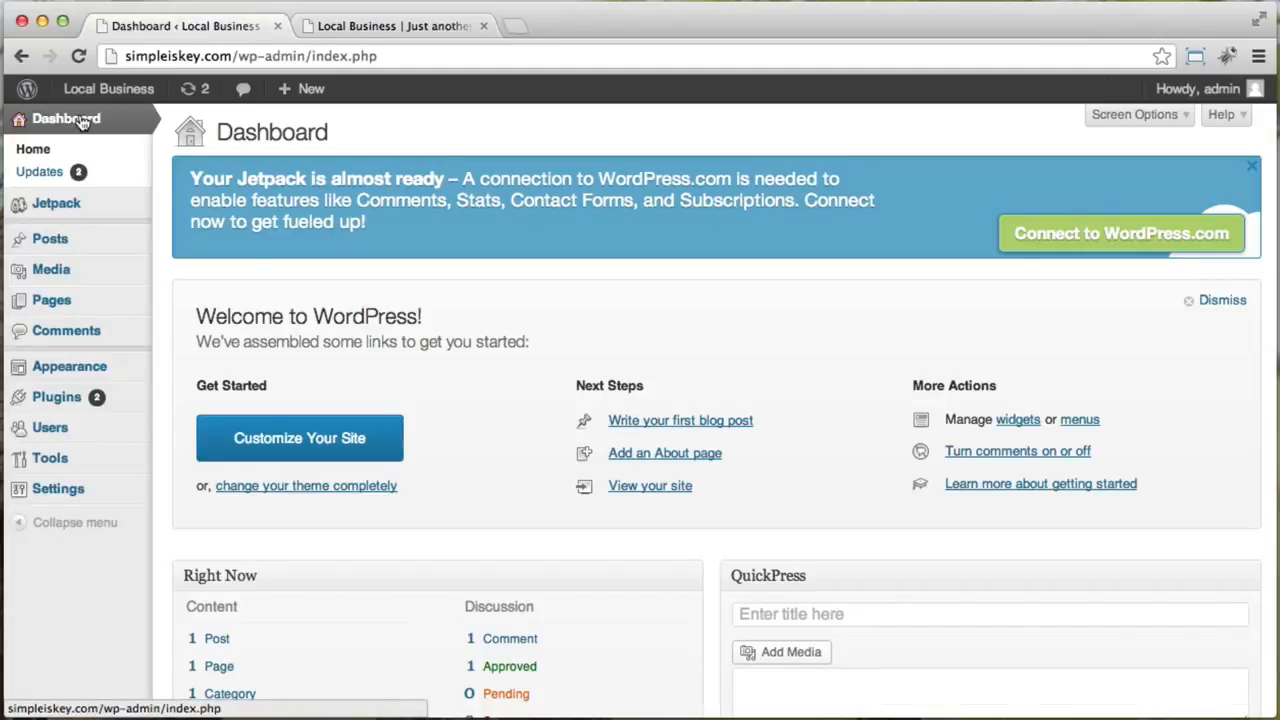
Step: Go to Appearance > Themes and open Install Themes
{"action": "mouse_move", "coordinate": [104, 376]}
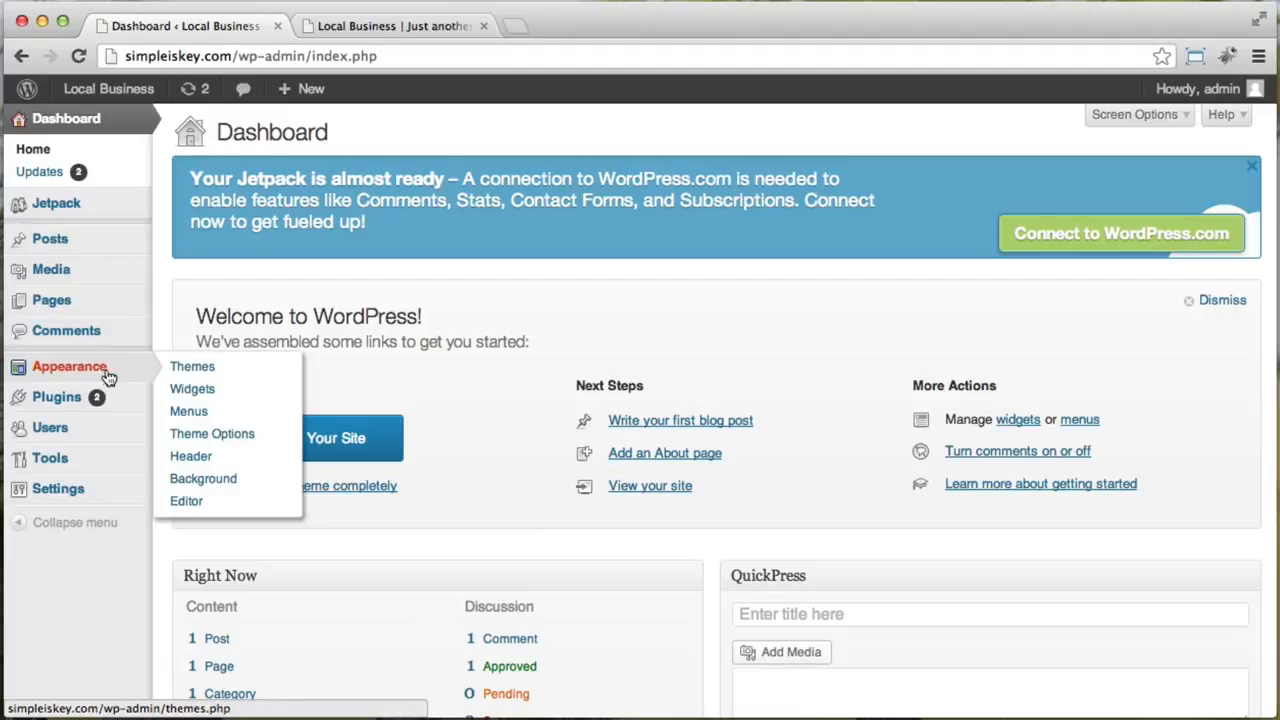
{"action": "left_click", "coordinate": [215, 372]}
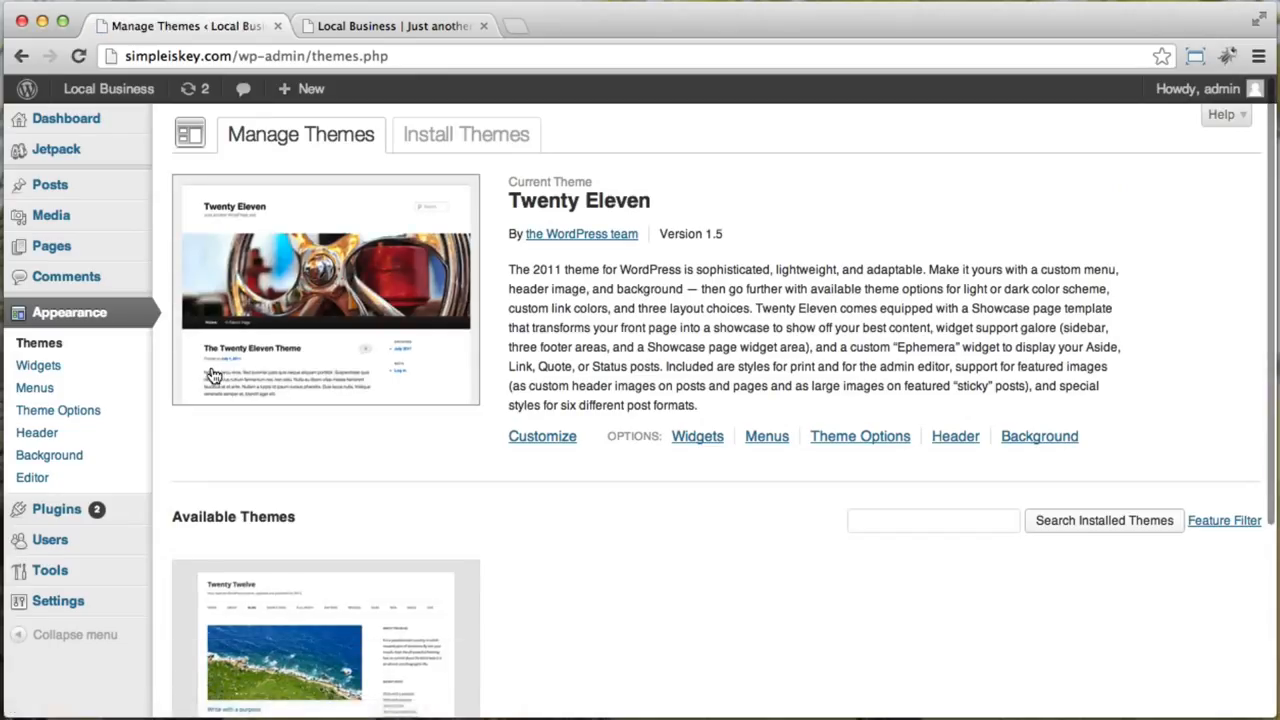
{"action": "left_click", "coordinate": [457, 138]}
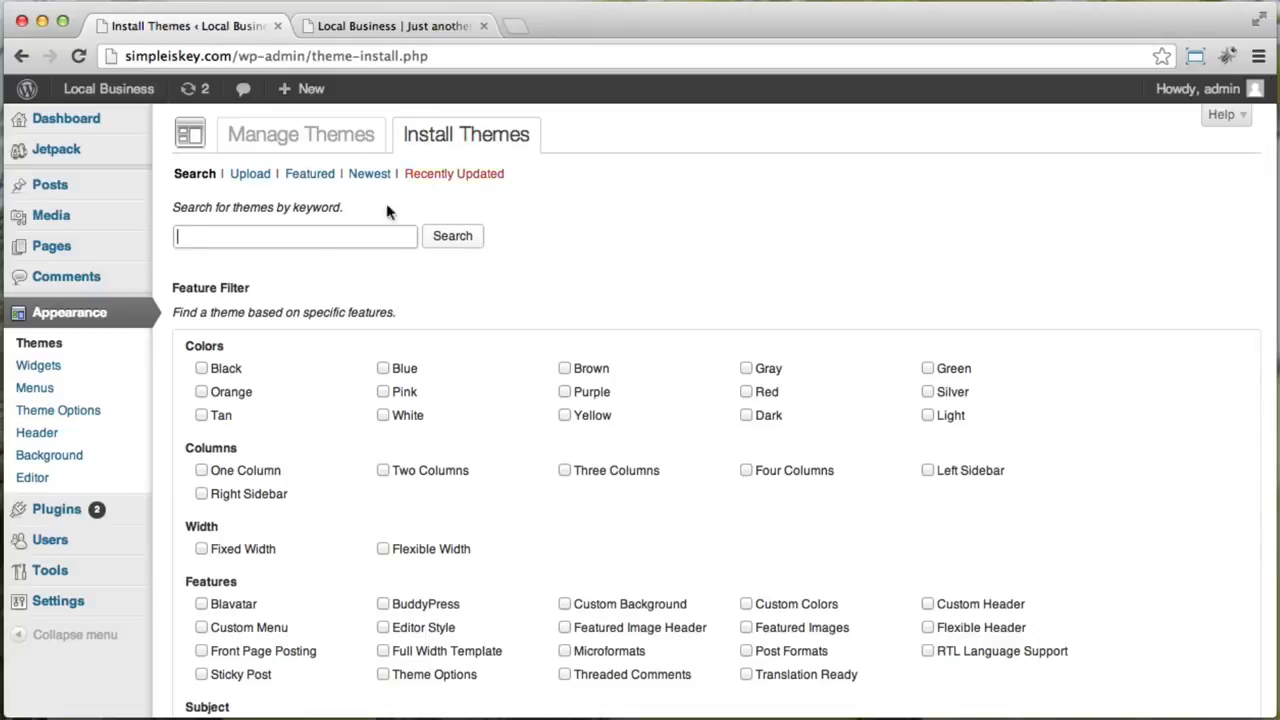
Step: Search themes by keyword 'local business' to find InkThemes' Local Business theme
{"action": "left_click", "coordinate": [273, 236]}
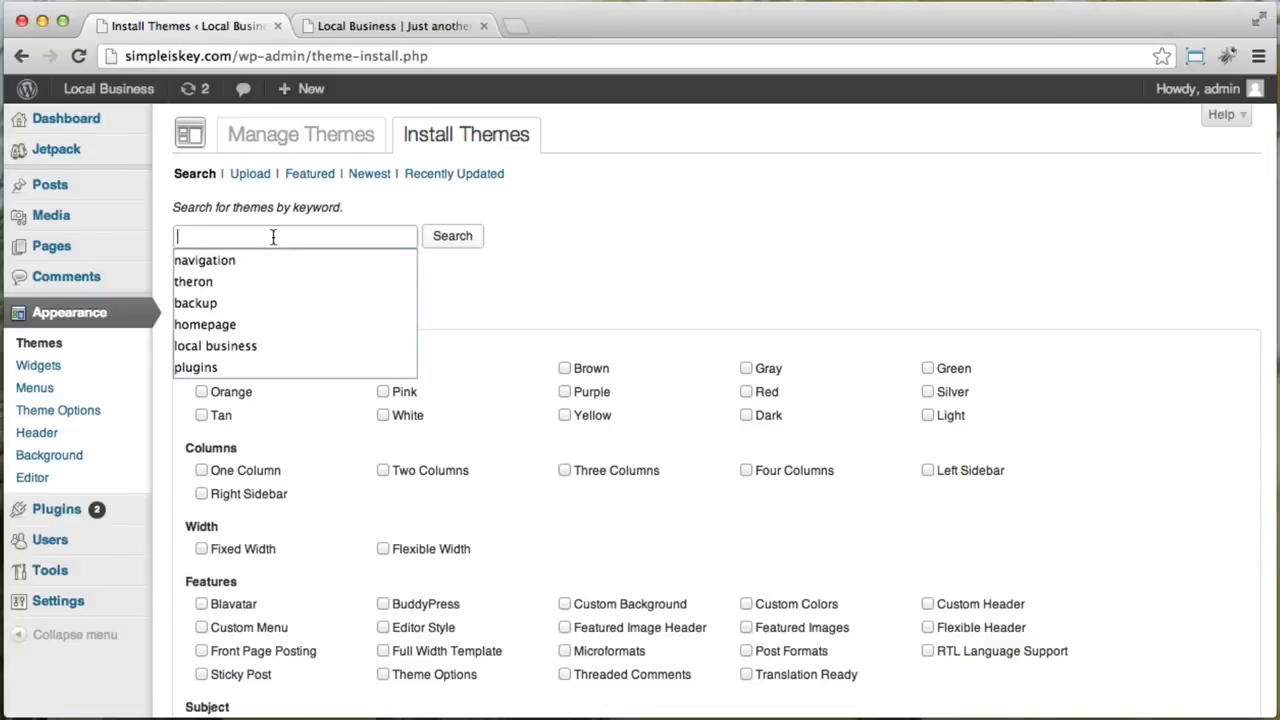
{"action": "type", "text": "local business"}
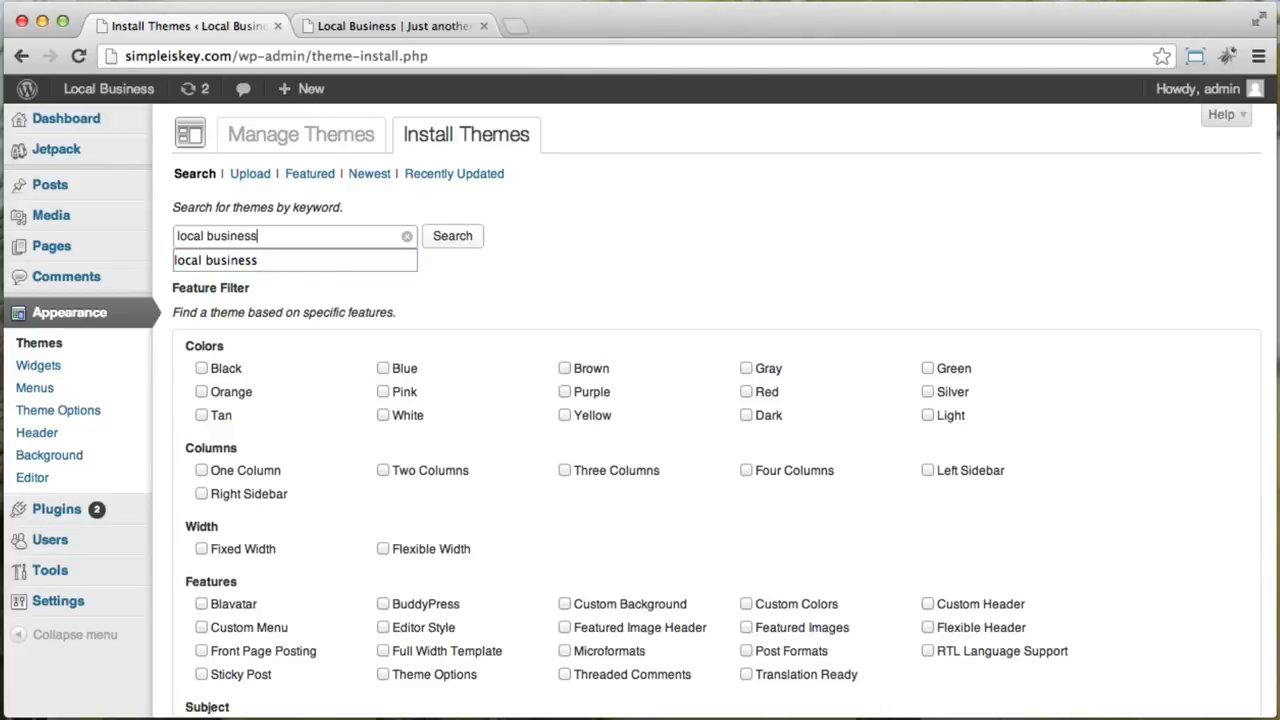
{"action": "key", "text": "Down"}
{"action": "key", "text": "Return"}
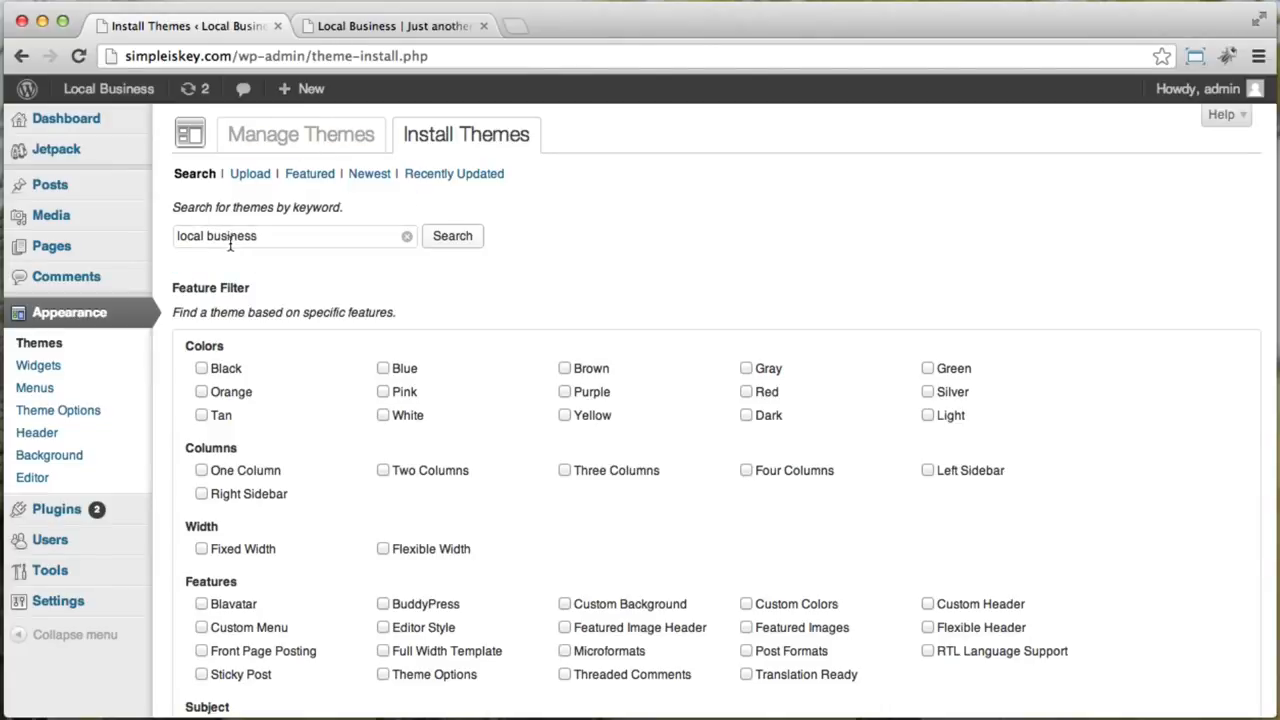
{"action": "left_click", "coordinate": [466, 244]}
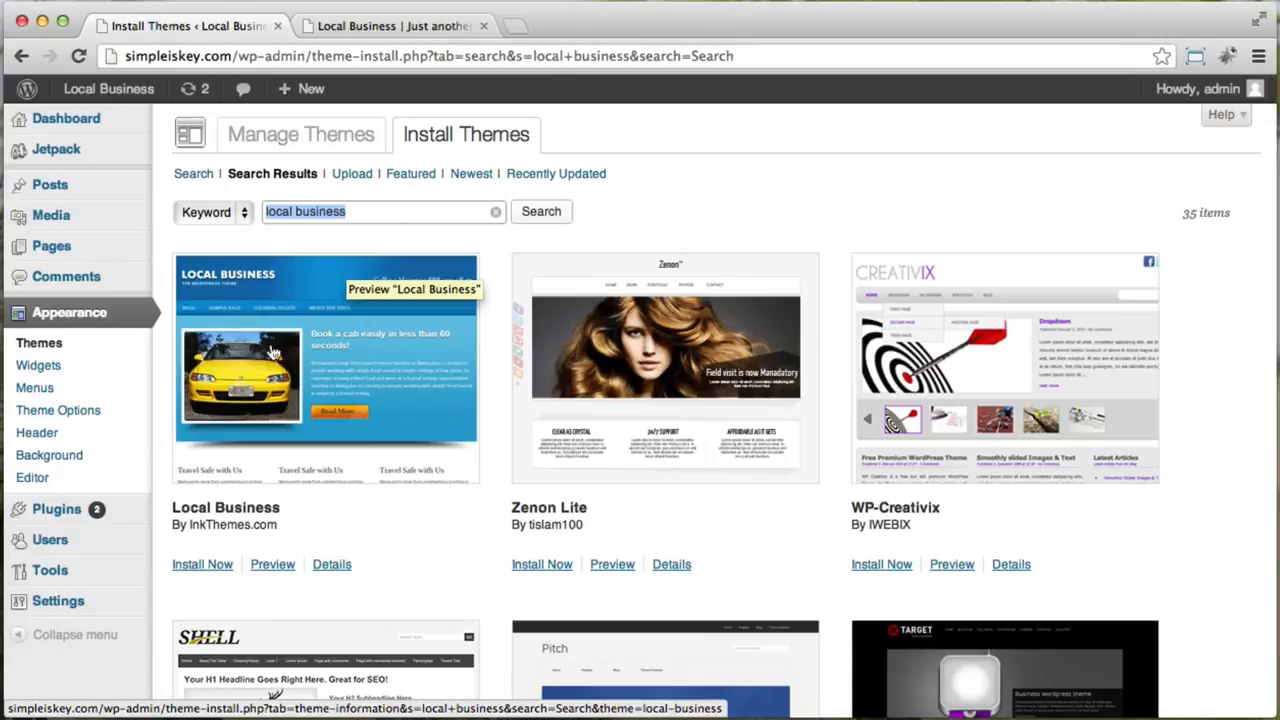
{"action": "scroll", "coordinate": [318, 450], "scroll_direction": "down", "scroll_amount": 1}
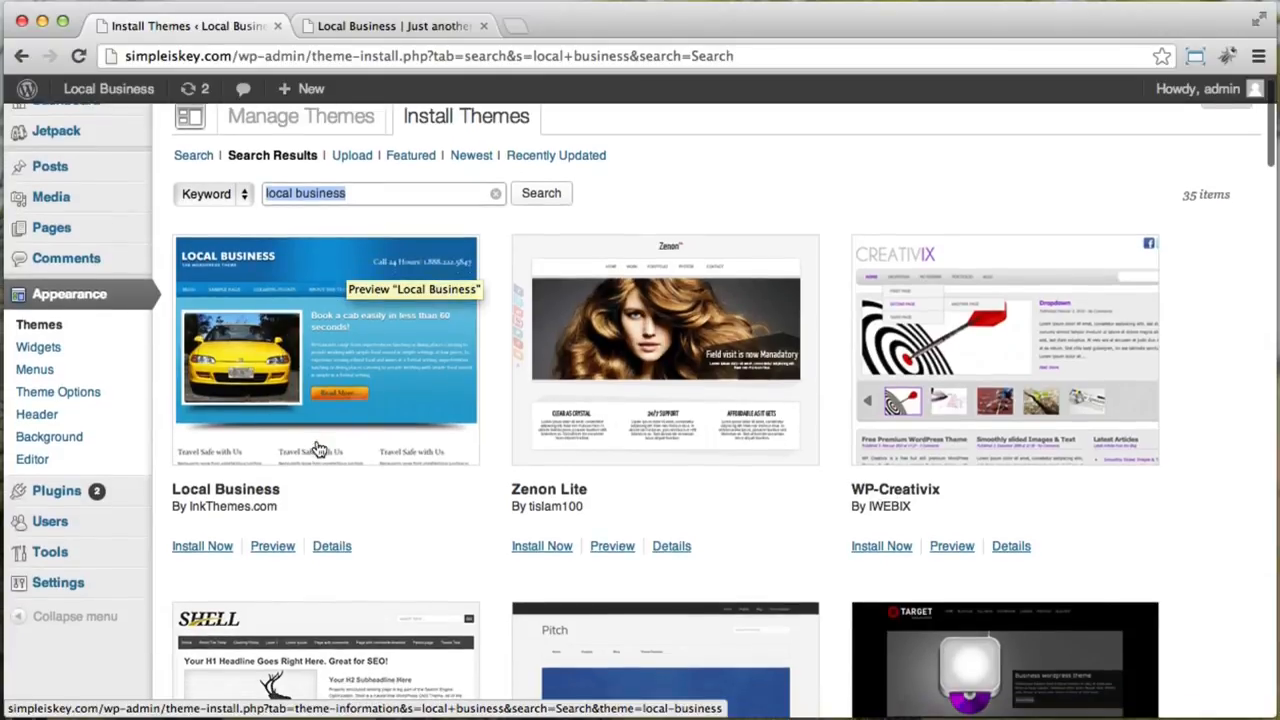
Step: Install and activate Local Business 1.1.0, then view the live site with it
{"action": "left_click", "coordinate": [197, 557]}
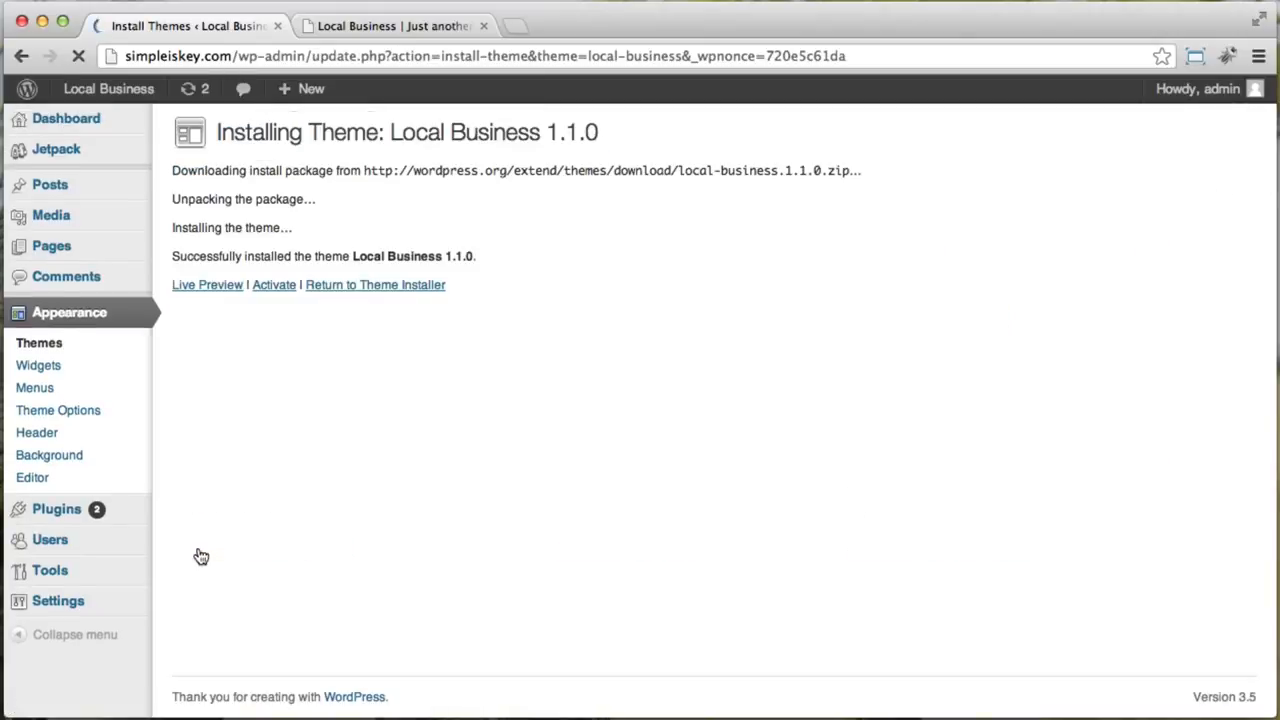
{"action": "left_click", "coordinate": [276, 288]}
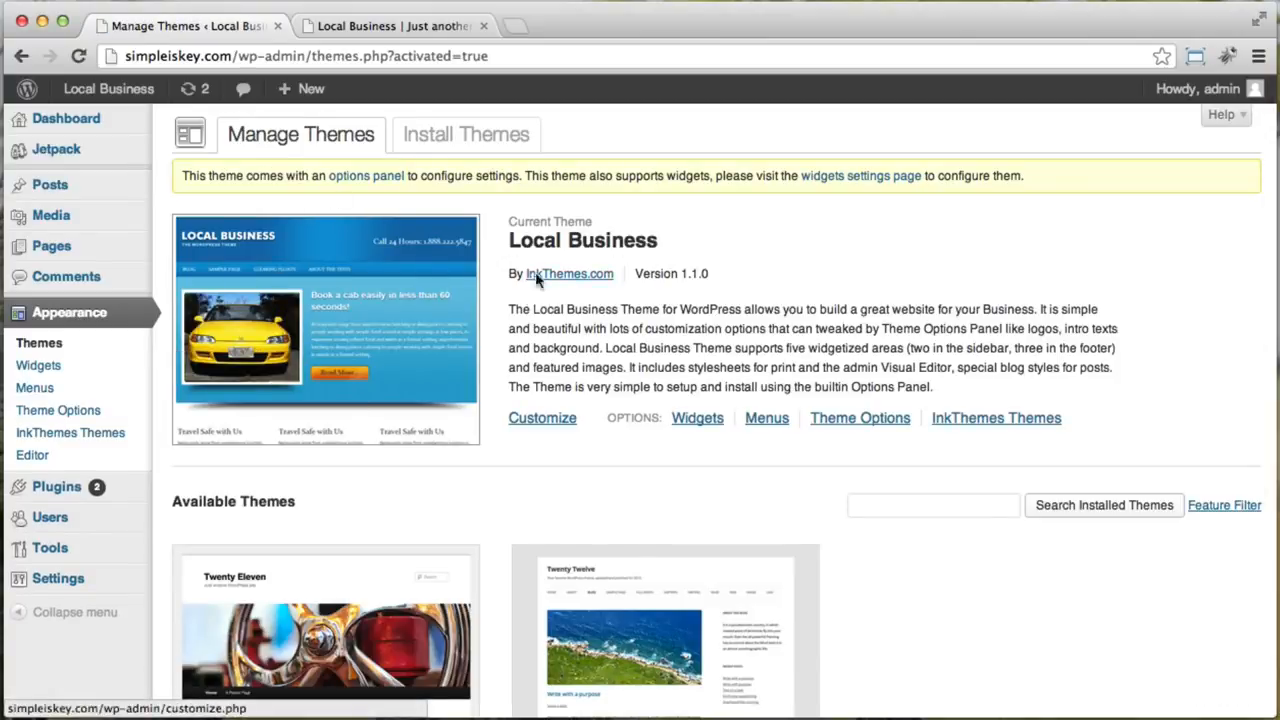
{"action": "left_click", "coordinate": [371, 32]}
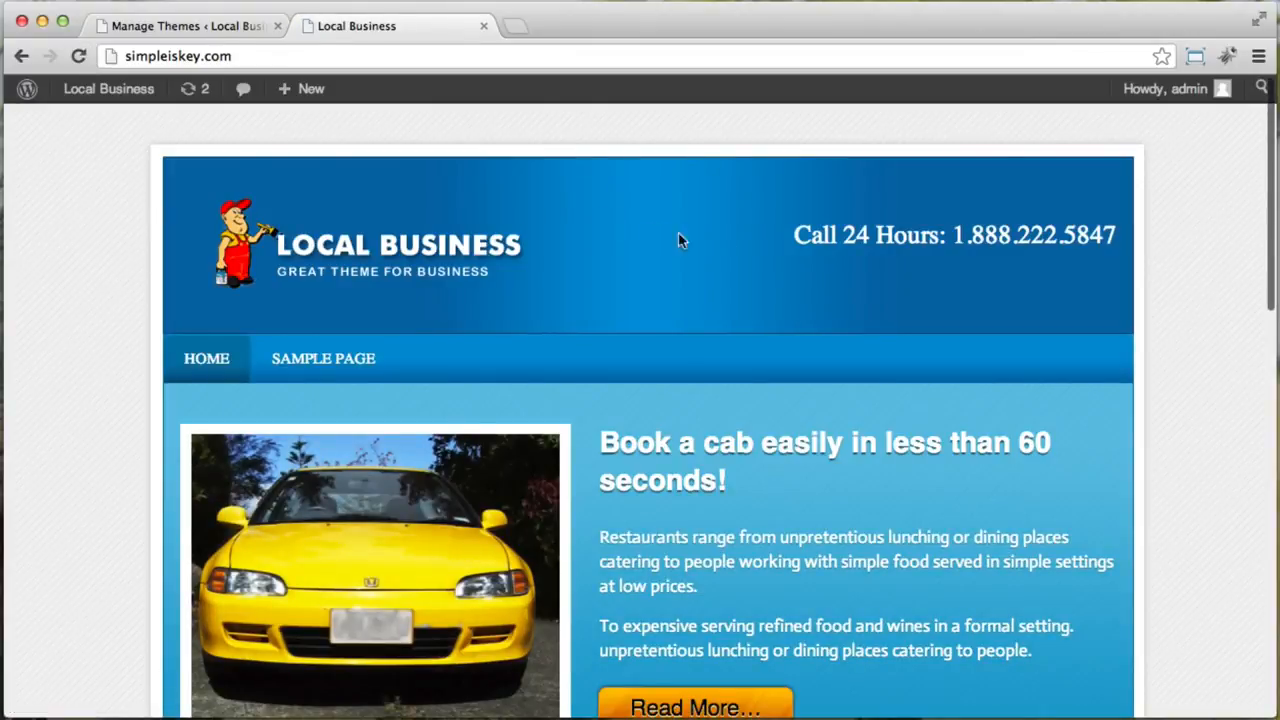
Step: Scroll the homepage's cab-booking feature, service columns and footer, then return to Manage Themes
{"action": "scroll", "coordinate": [756, 238], "scroll_direction": "down", "scroll_amount": 2}
{"action": "scroll", "coordinate": [756, 238], "scroll_direction": "down", "scroll_amount": 4}
{"action": "scroll", "coordinate": [756, 237], "scroll_direction": "down", "scroll_amount": 6}
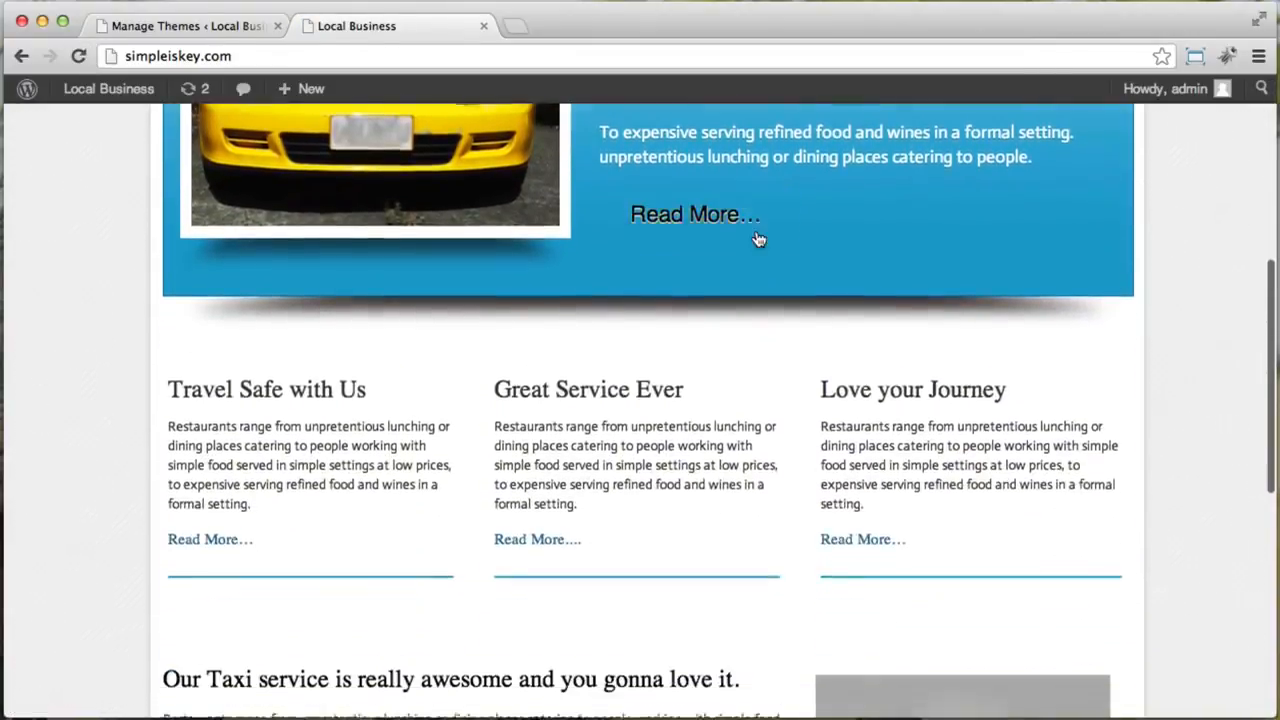
{"action": "scroll", "coordinate": [756, 237], "scroll_direction": "down", "scroll_amount": 12}
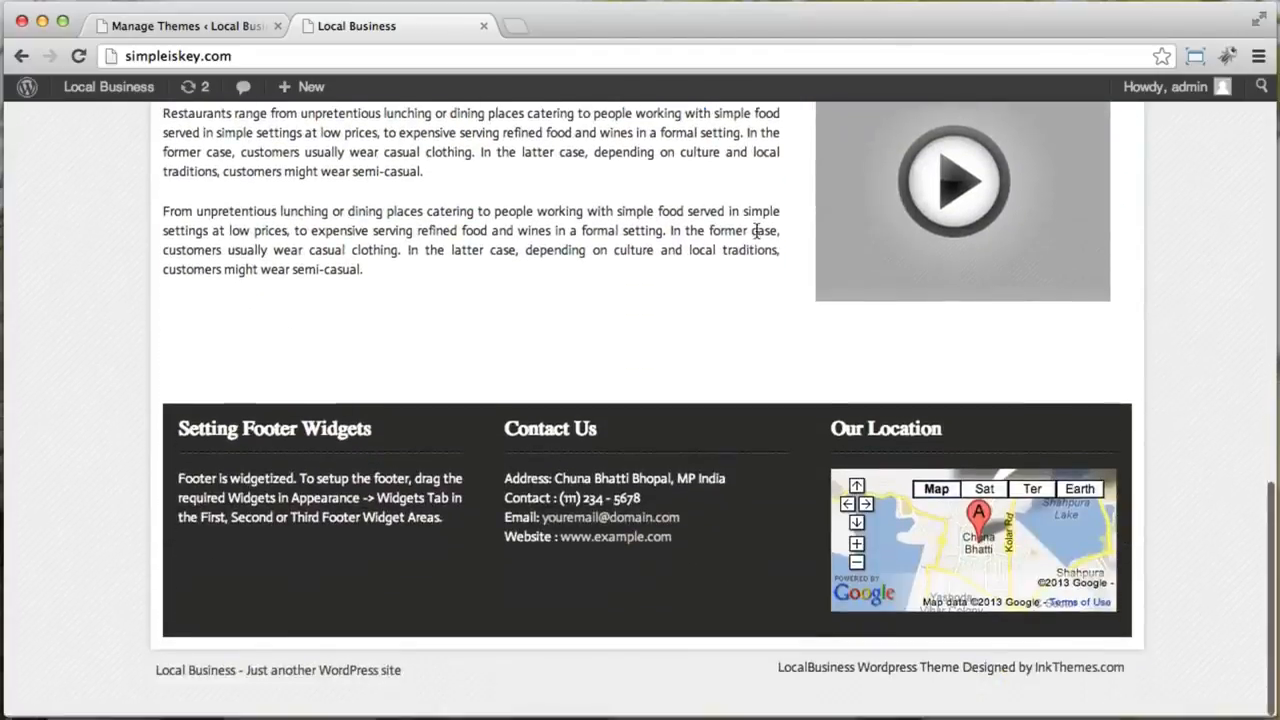
{"action": "scroll", "coordinate": [756, 232], "scroll_direction": "up", "scroll_amount": 20}
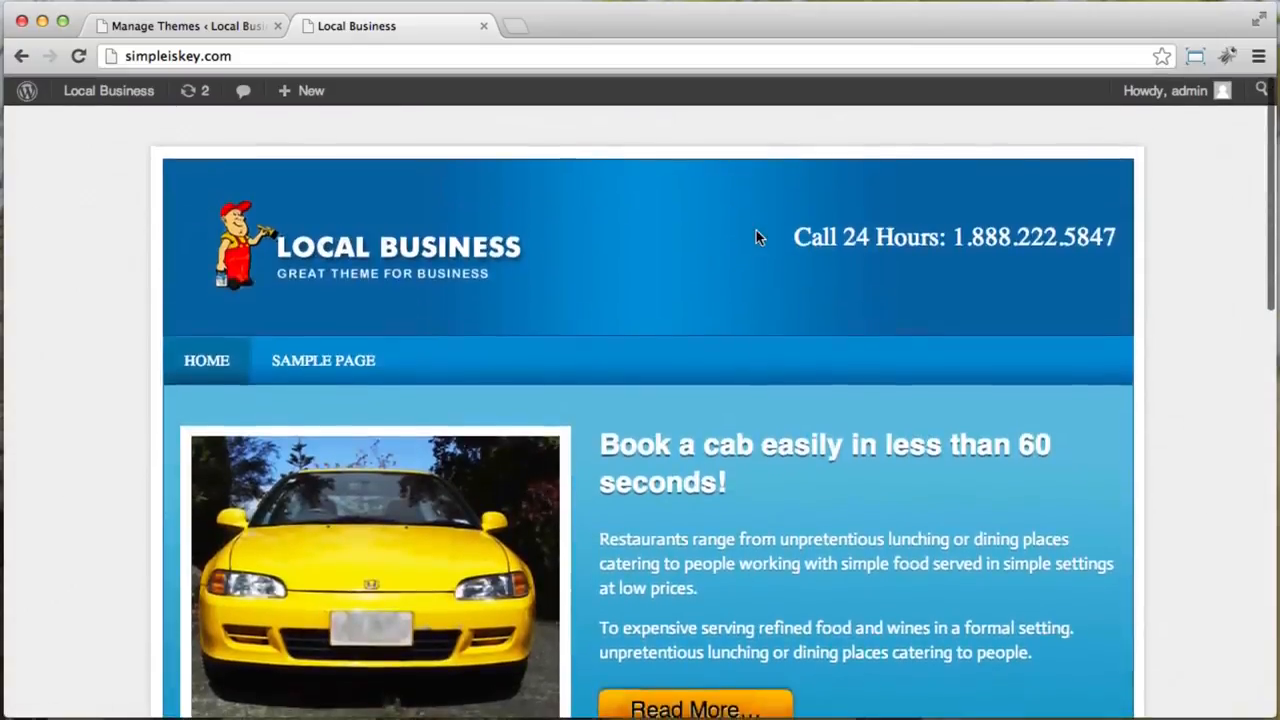
{"action": "scroll", "coordinate": [756, 230], "scroll_direction": "down", "scroll_amount": 8}
{"action": "scroll", "coordinate": [756, 230], "scroll_direction": "down", "scroll_amount": 10}
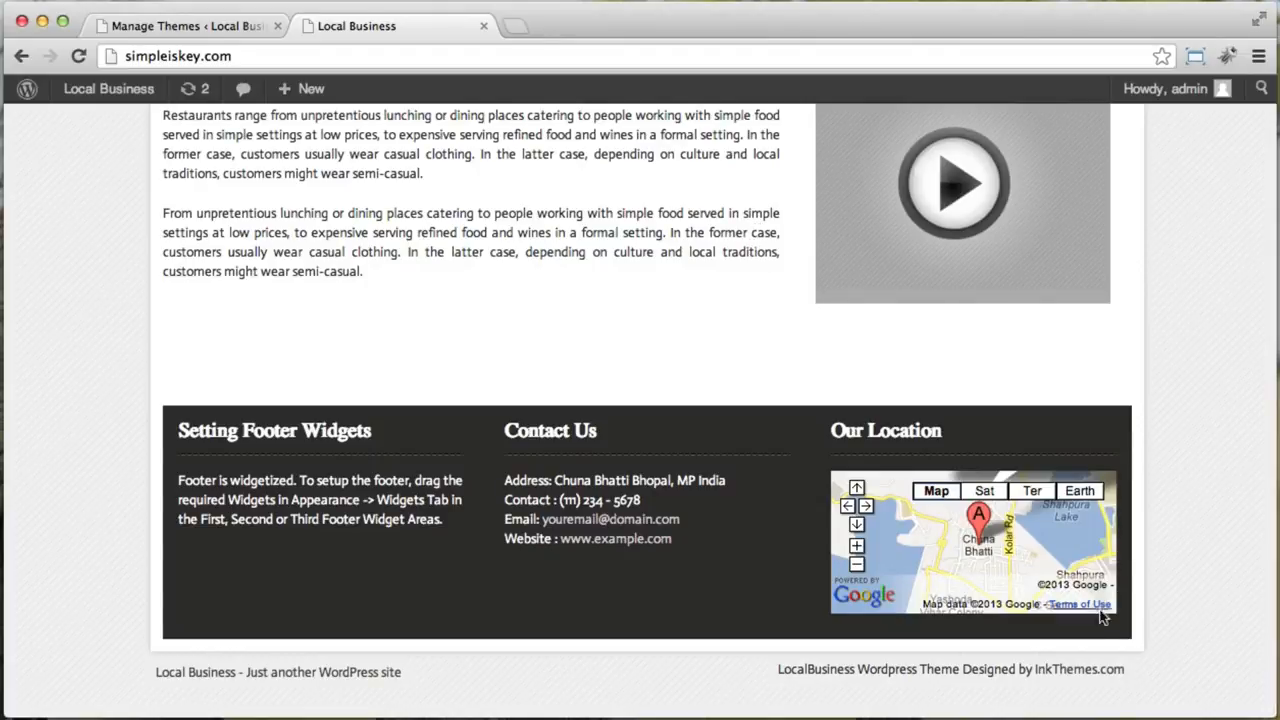
{"action": "scroll", "coordinate": [606, 409], "scroll_direction": "up", "scroll_amount": 12}
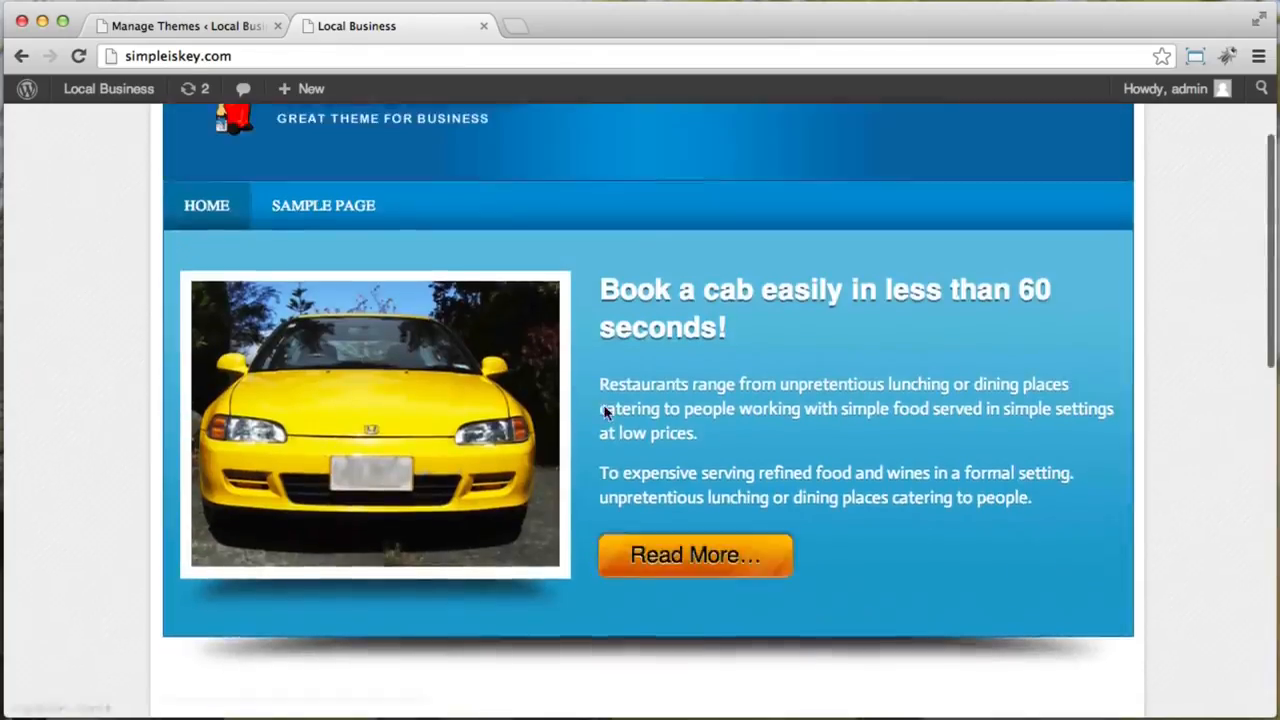
{"action": "scroll", "coordinate": [606, 409], "scroll_direction": "up", "scroll_amount": 3}
{"action": "mouse_move", "coordinate": [309, 92]}
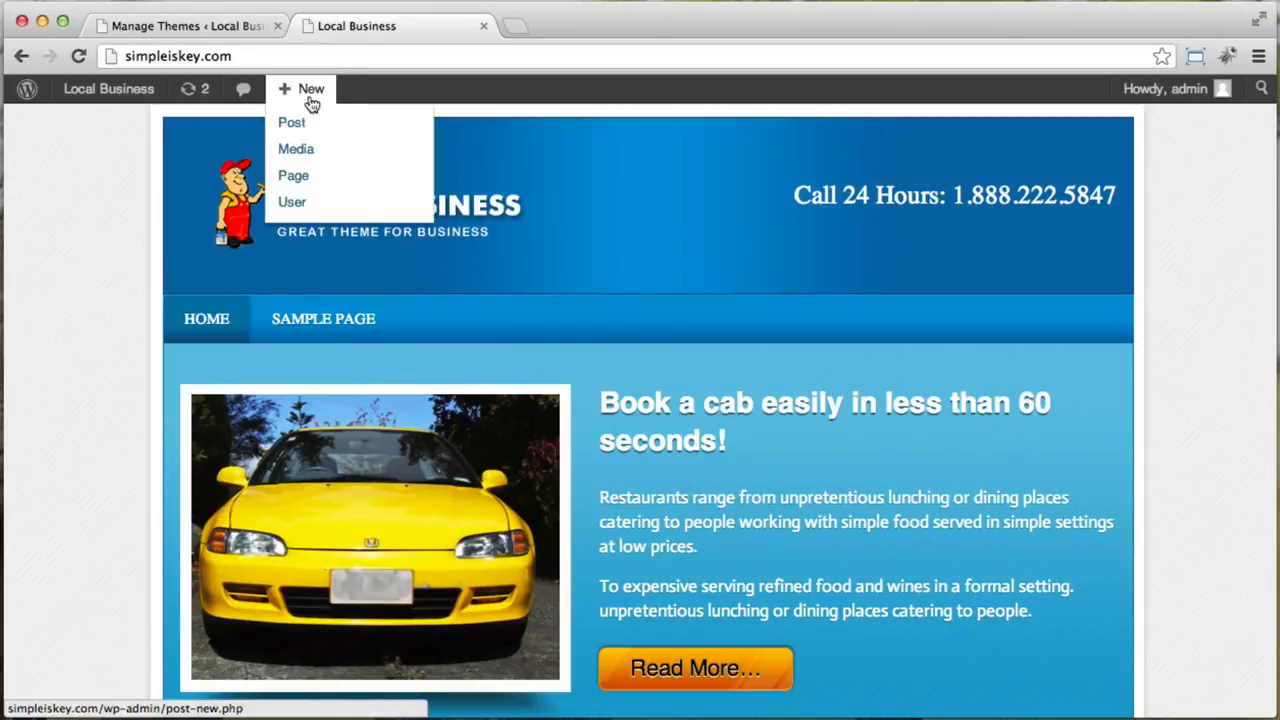
{"action": "left_click", "coordinate": [201, 27]}
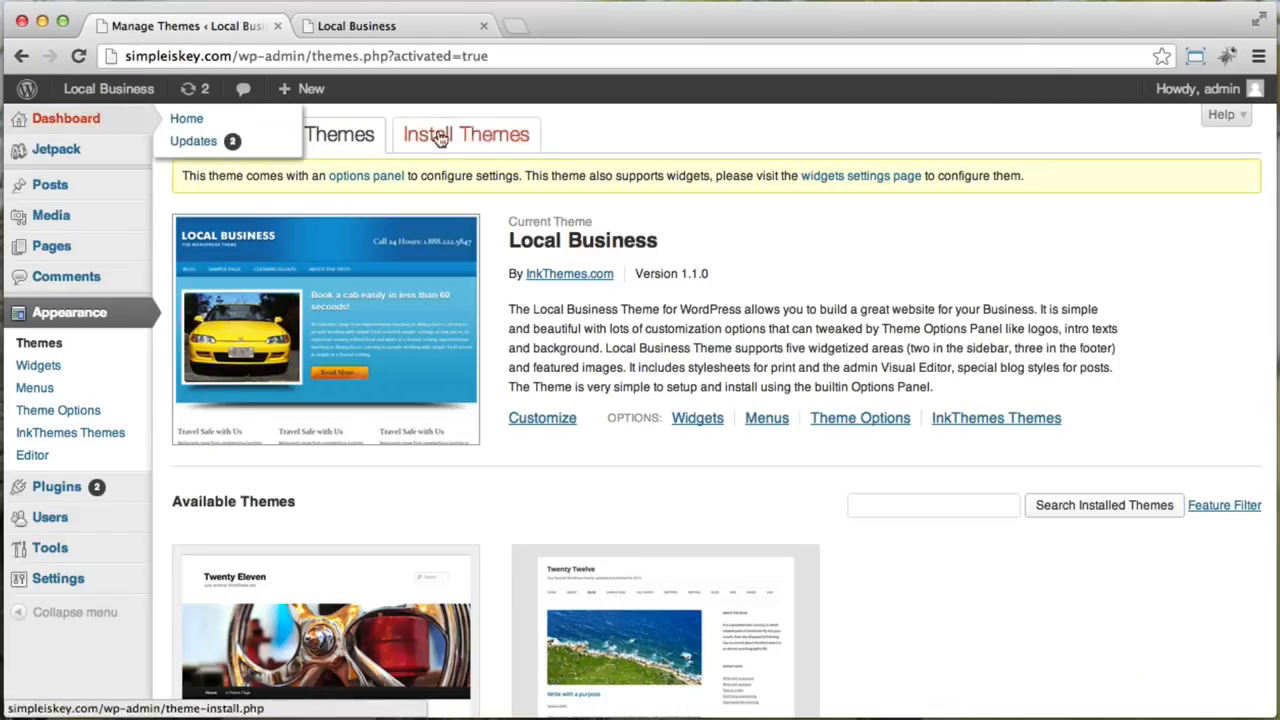
Step: Open the Dashboard, highlight 'wp-admin' in its address, then return to the homepage tab
{"action": "mouse_move", "coordinate": [95, 128]}
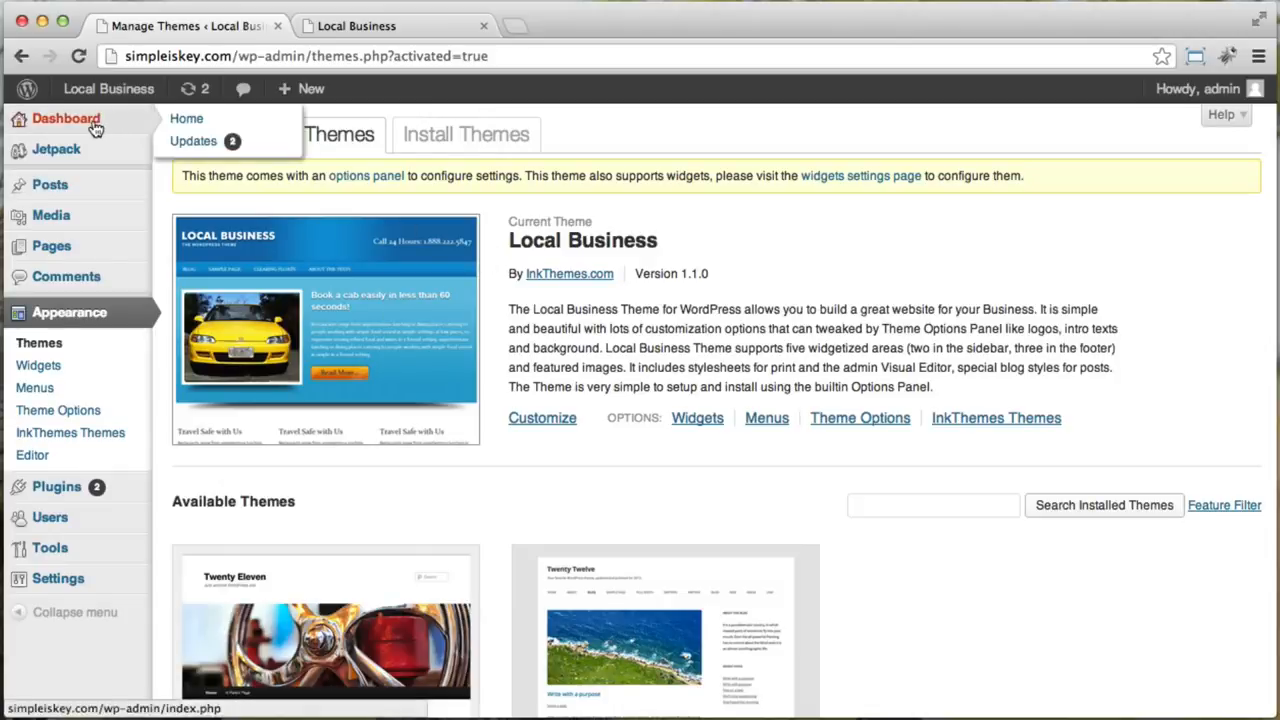
{"action": "left_click", "coordinate": [95, 128]}
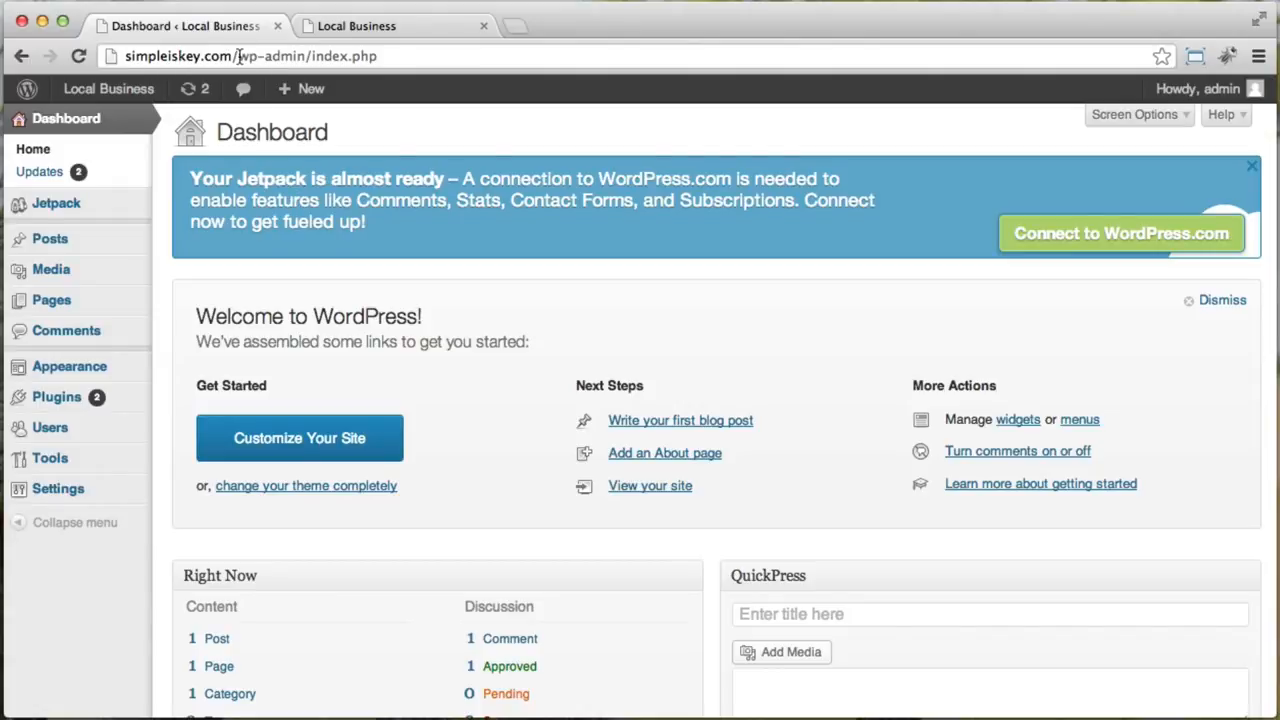
{"action": "left_click_drag", "start_coordinate": [238, 56], "coordinate": [308, 56]}
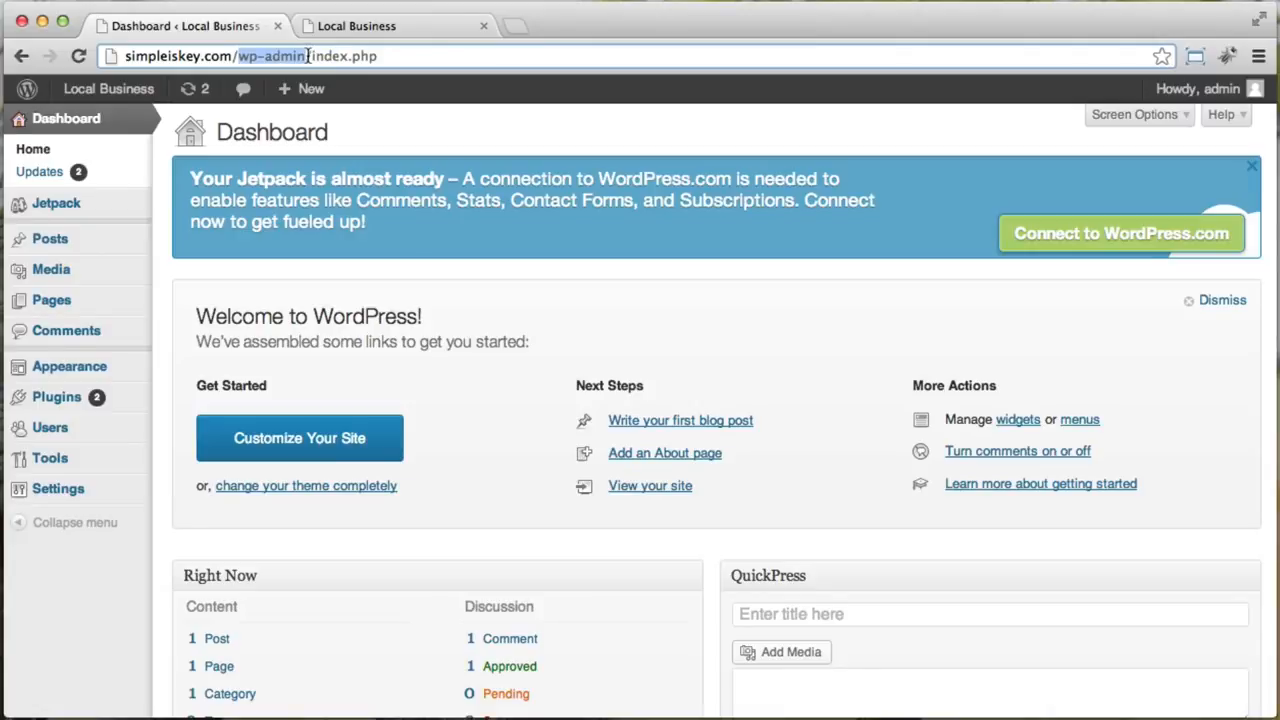
{"action": "left_click", "coordinate": [512, 300]}
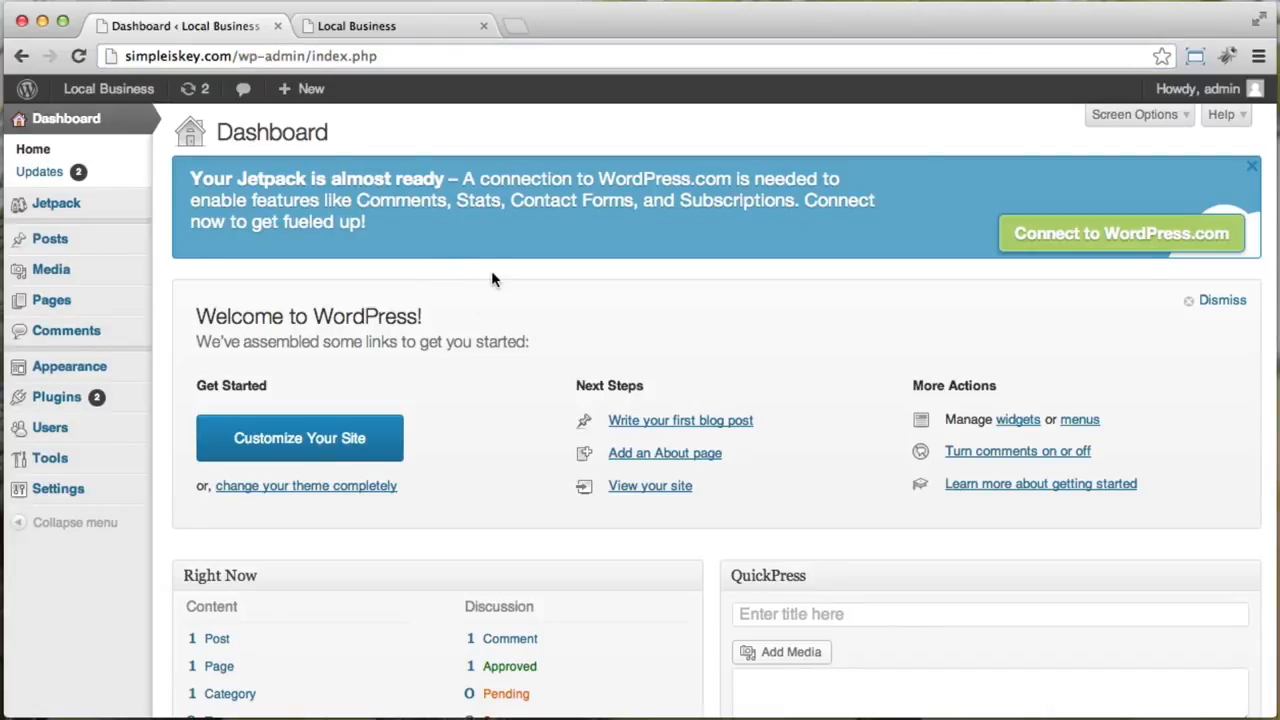
{"action": "left_click", "coordinate": [391, 27]}
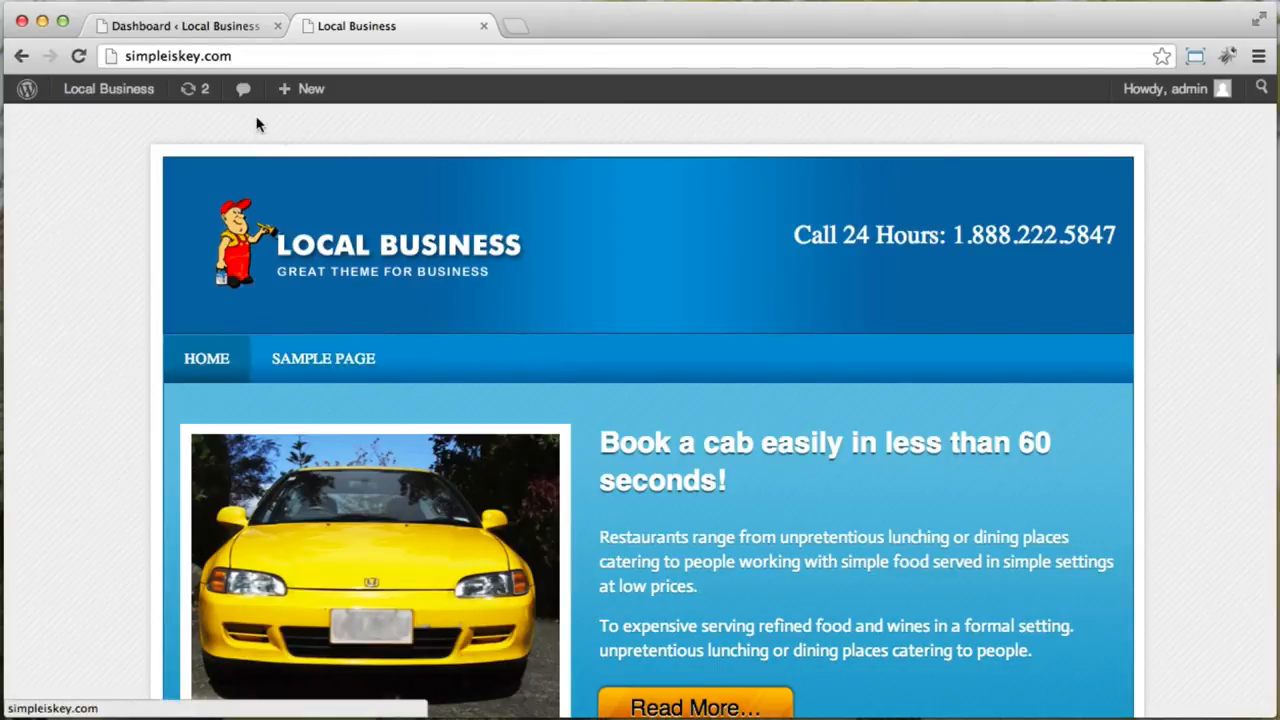
Step: Back in the admin, start a new page via Pages > Add New
{"action": "left_click", "coordinate": [243, 30]}
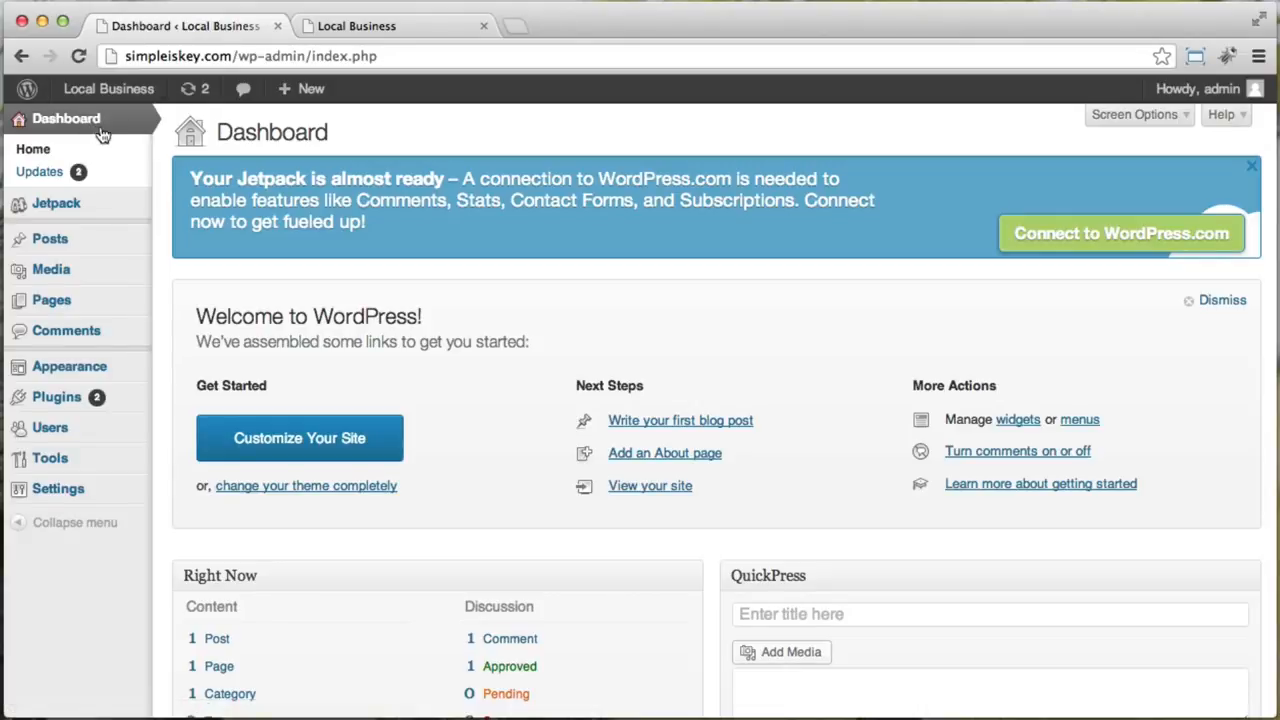
{"action": "mouse_move", "coordinate": [67, 304]}
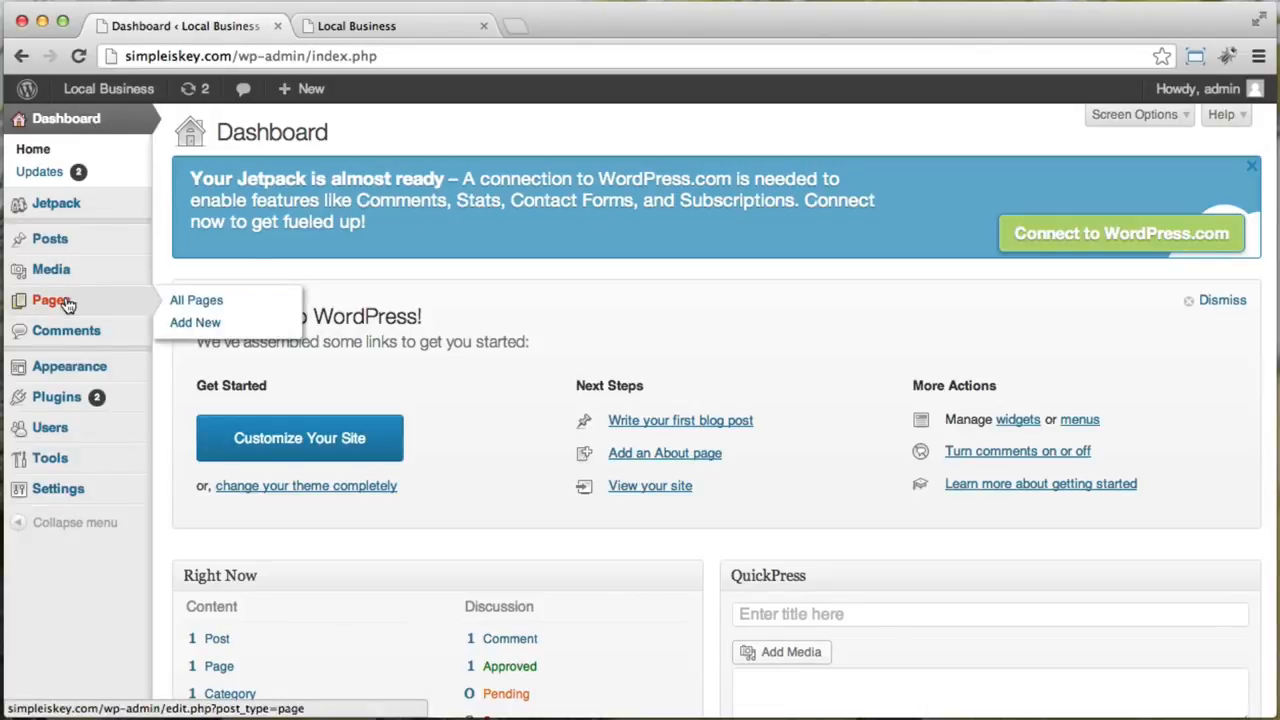
{"action": "left_click", "coordinate": [196, 323]}
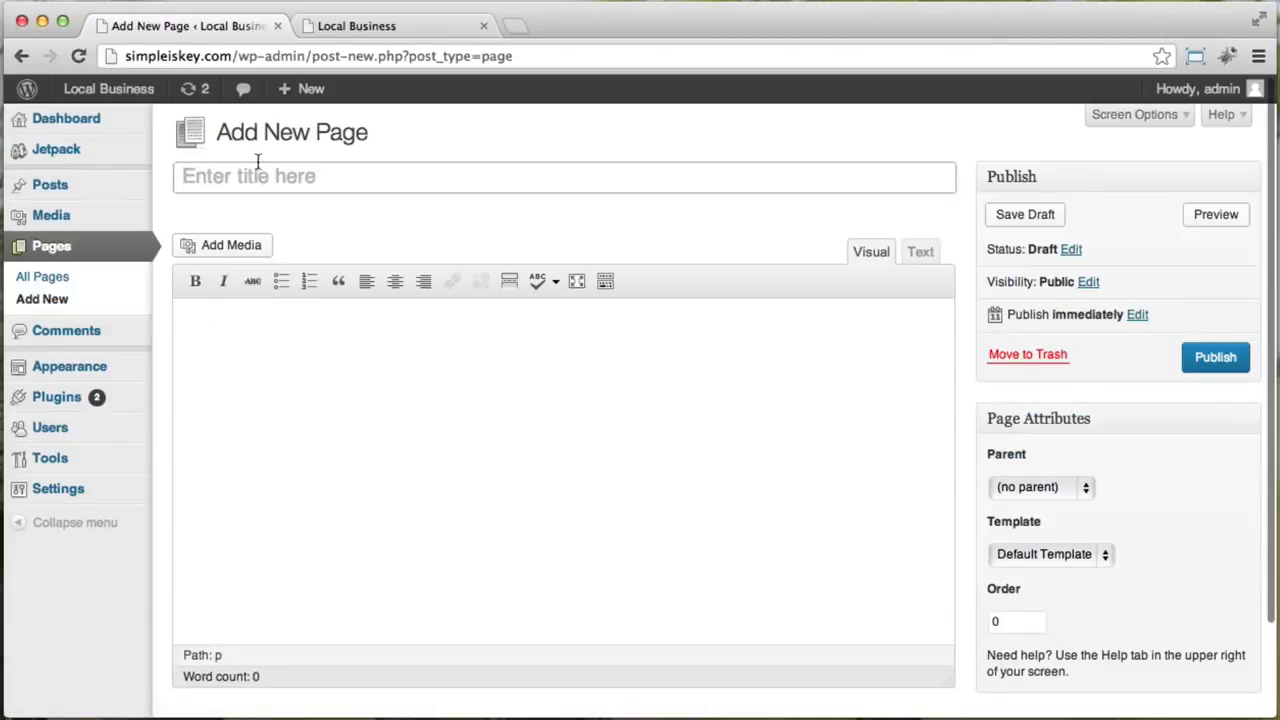
Step: Title the page 'About Me', write 'Hi' as its body, publish it and switch to the site tab
{"action": "left_click", "coordinate": [258, 179]}
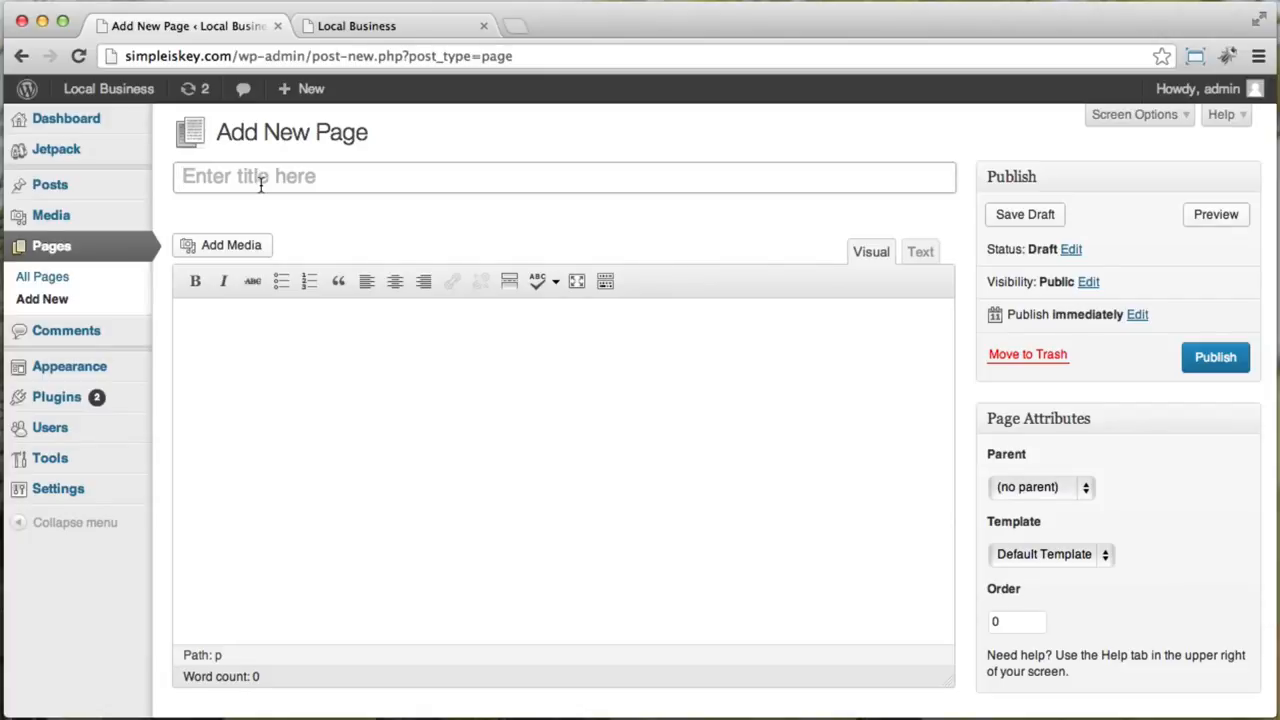
{"action": "type", "text": "About Me"}
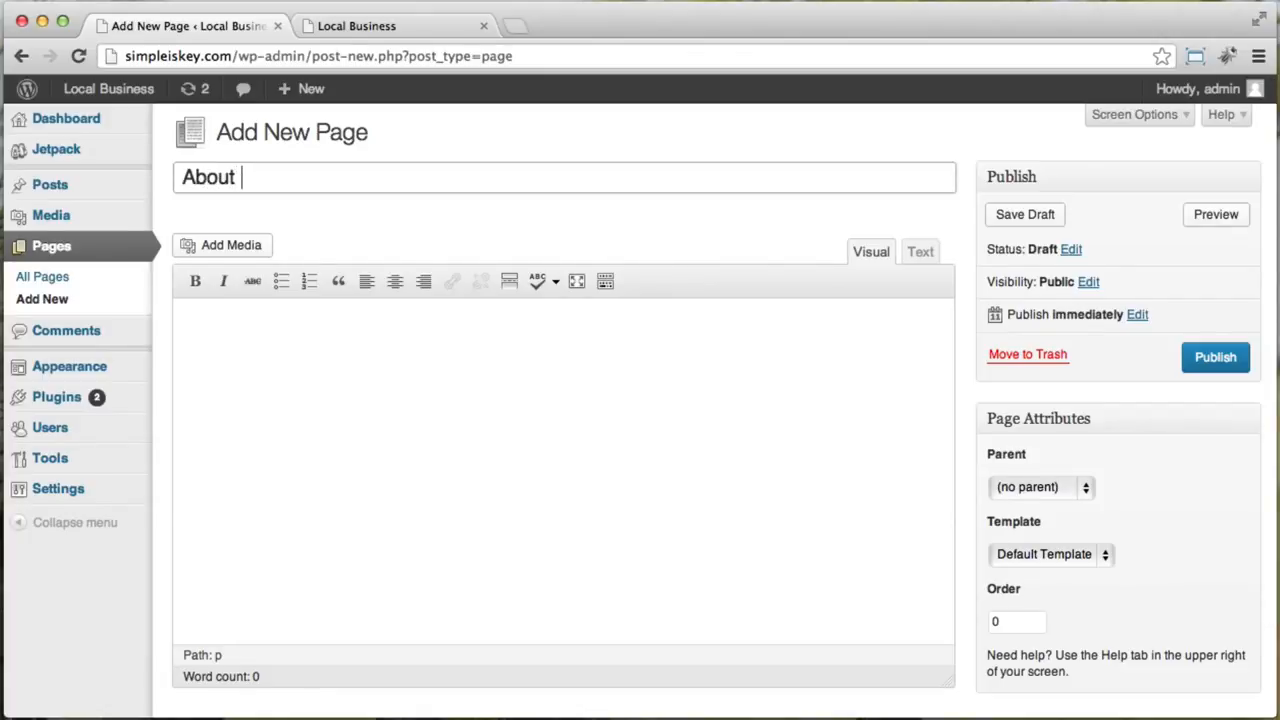
{"action": "left_click", "coordinate": [348, 373]}
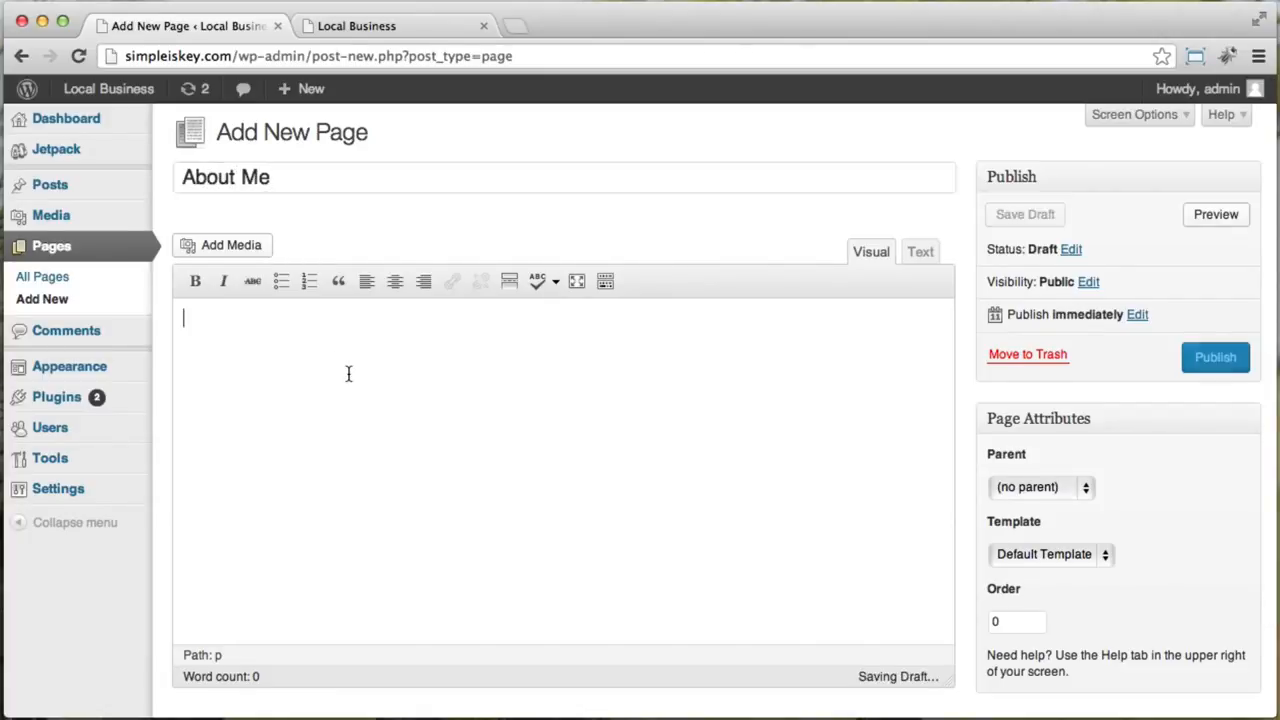
{"action": "type", "text": "Hi"}
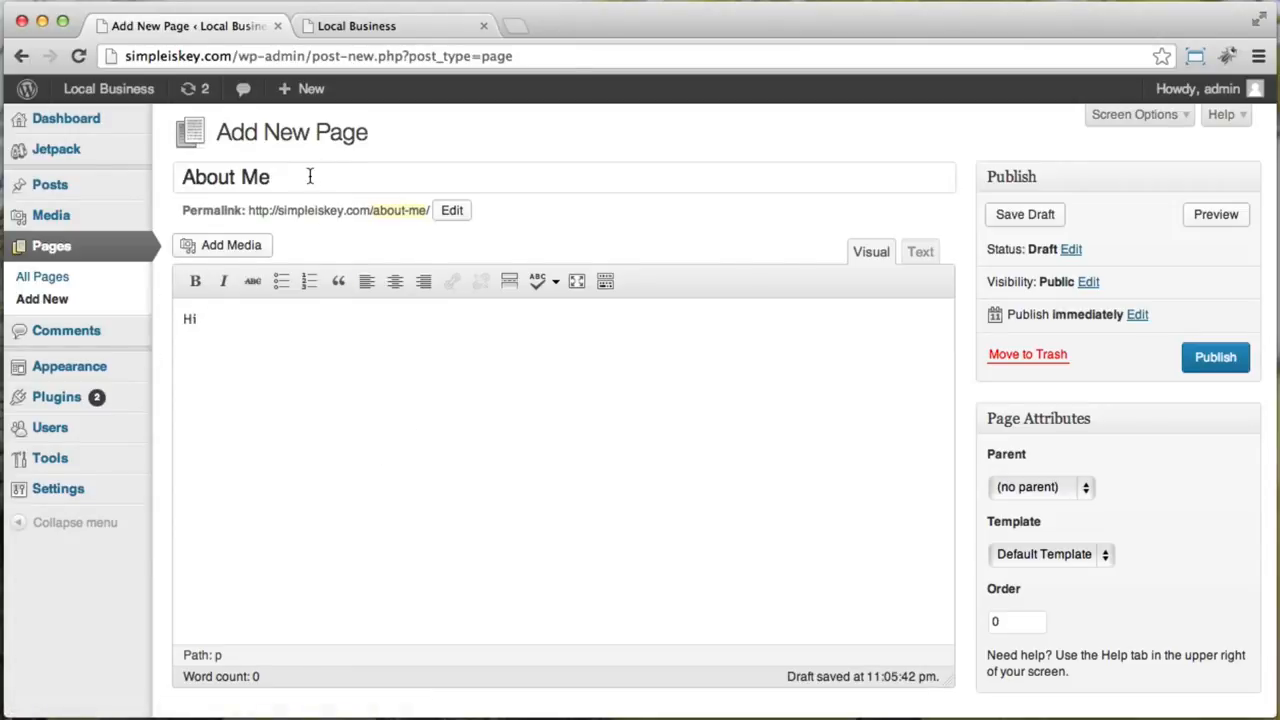
{"action": "mouse_move", "coordinate": [318, 182]}
{"action": "left_mouse_down"}
{"action": "mouse_move", "coordinate": [230, 178]}
{"action": "mouse_move", "coordinate": [294, 178]}
{"action": "left_mouse_up"}
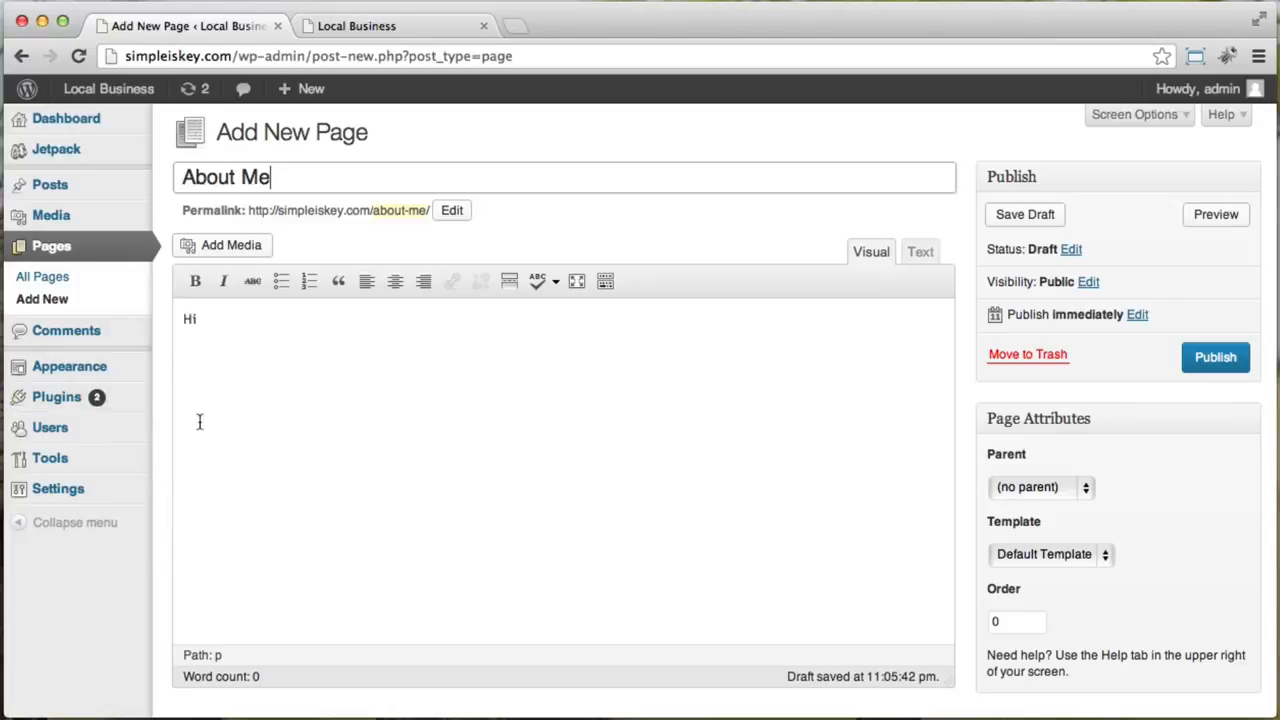
{"action": "left_click", "coordinate": [1215, 358]}
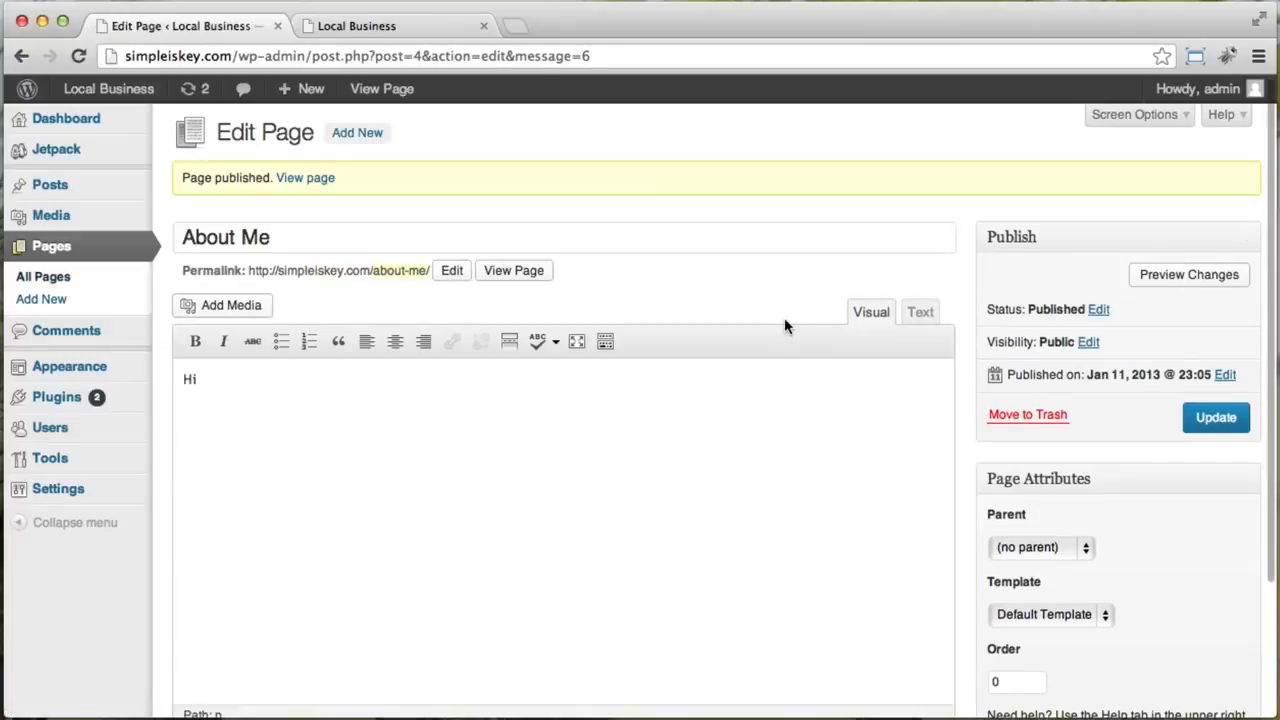
{"action": "left_click", "coordinate": [378, 30]}
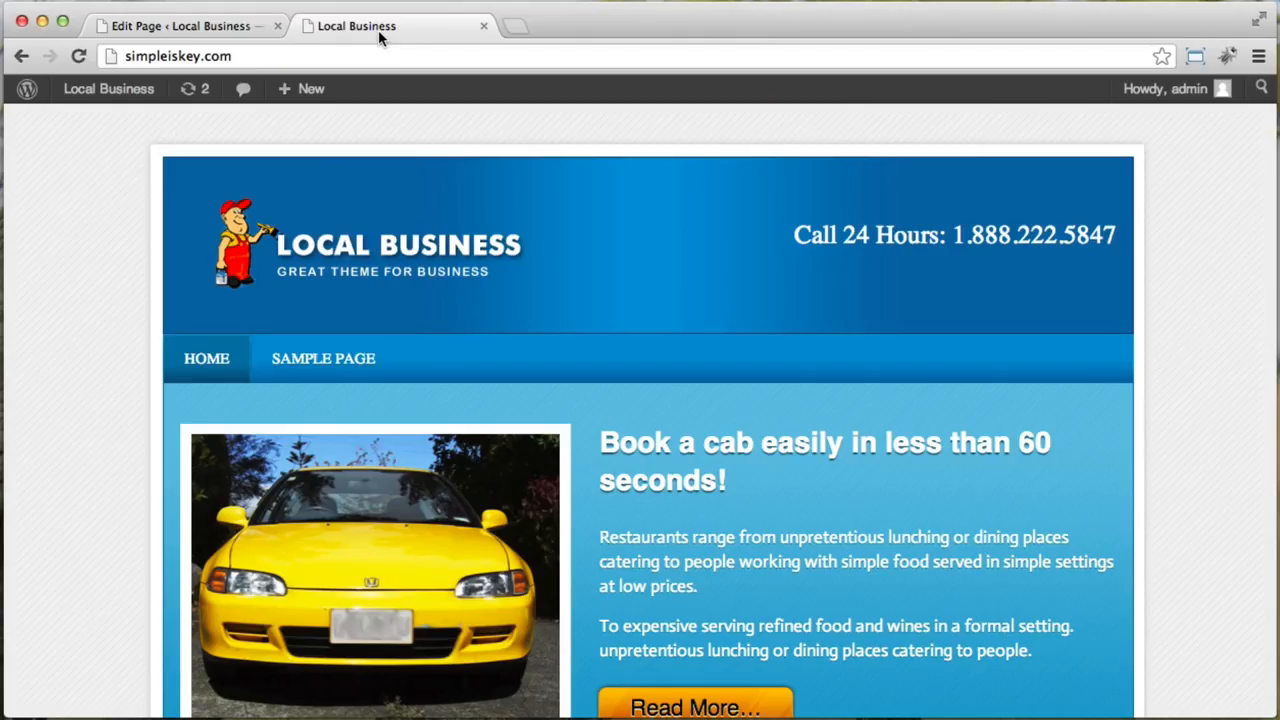
Step: Refresh the live site, open About Me to confirm its 'Hi' text, then return to its editor
{"action": "left_click", "coordinate": [80, 58]}
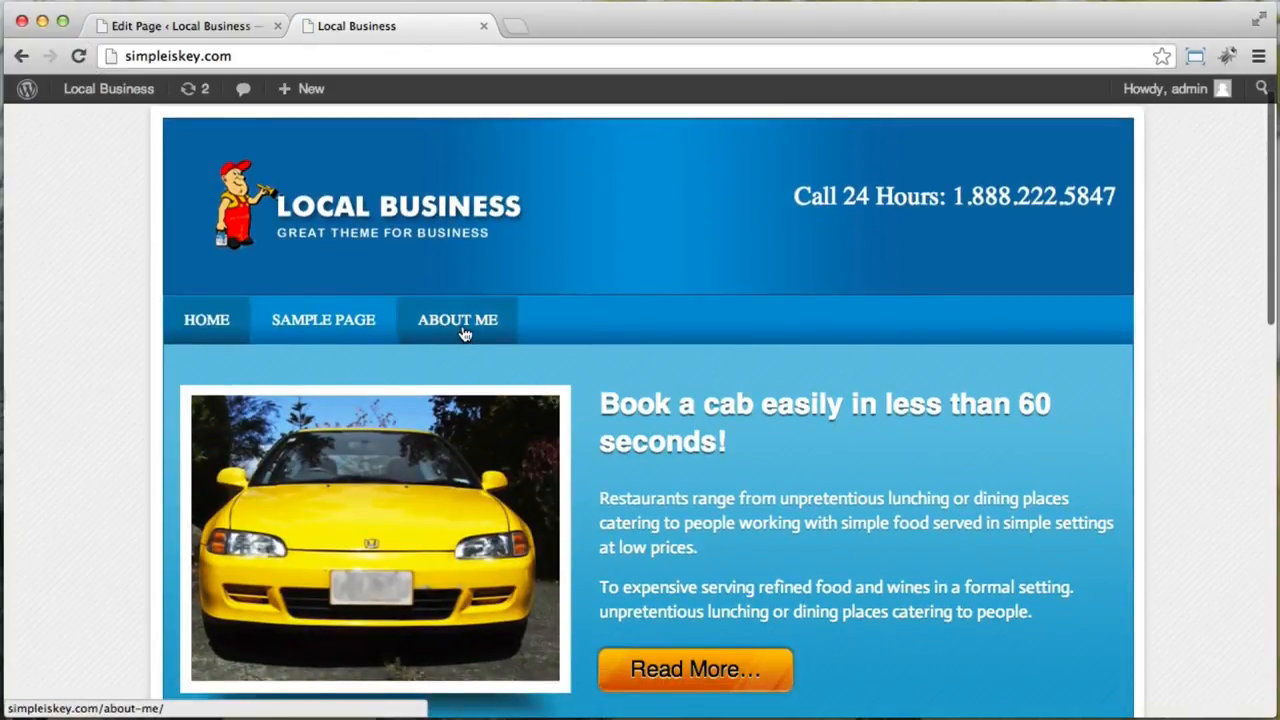
{"action": "left_click", "coordinate": [463, 330]}
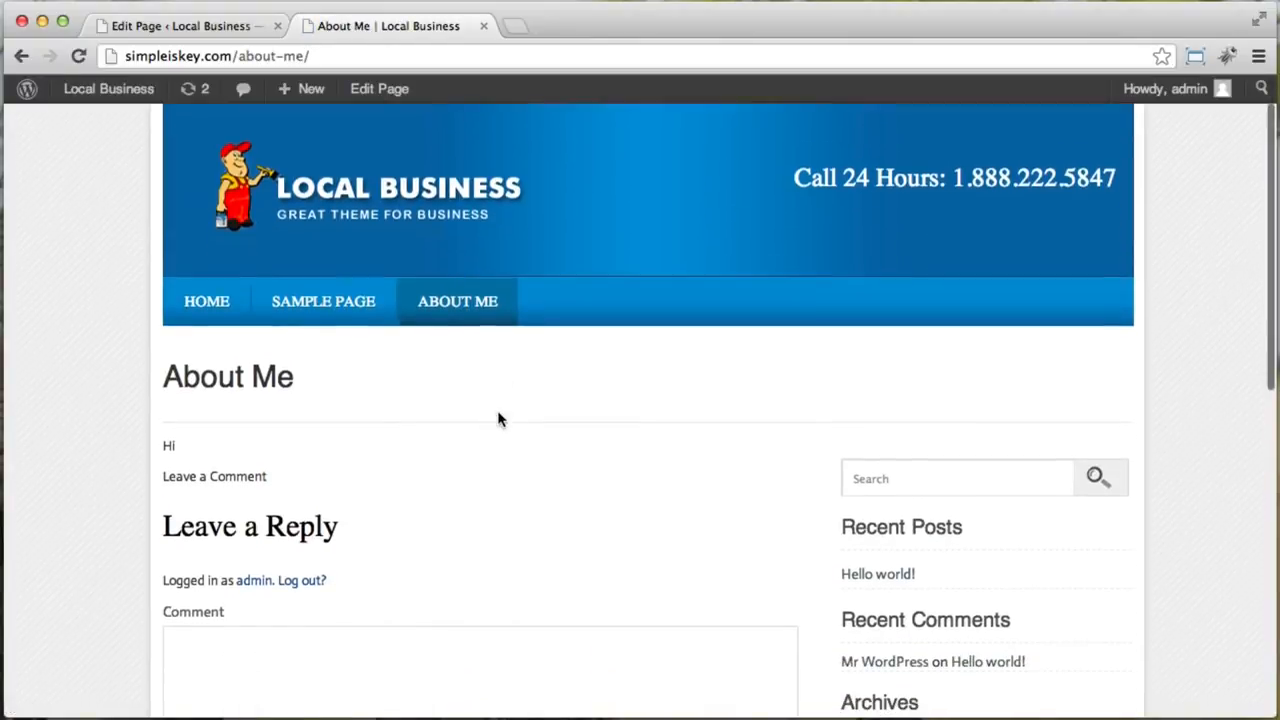
{"action": "left_click_drag", "start_coordinate": [190, 453], "coordinate": [162, 445]}
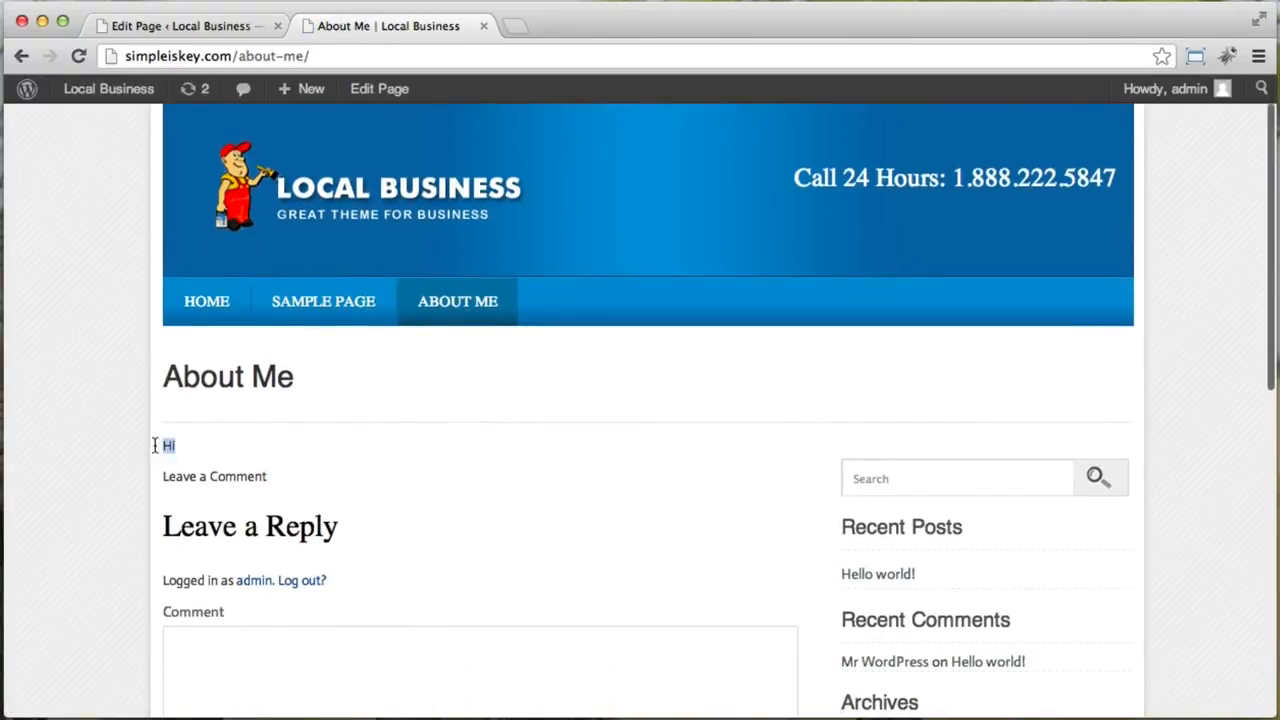
{"action": "left_click", "coordinate": [278, 450]}
{"action": "mouse_move", "coordinate": [305, 92]}
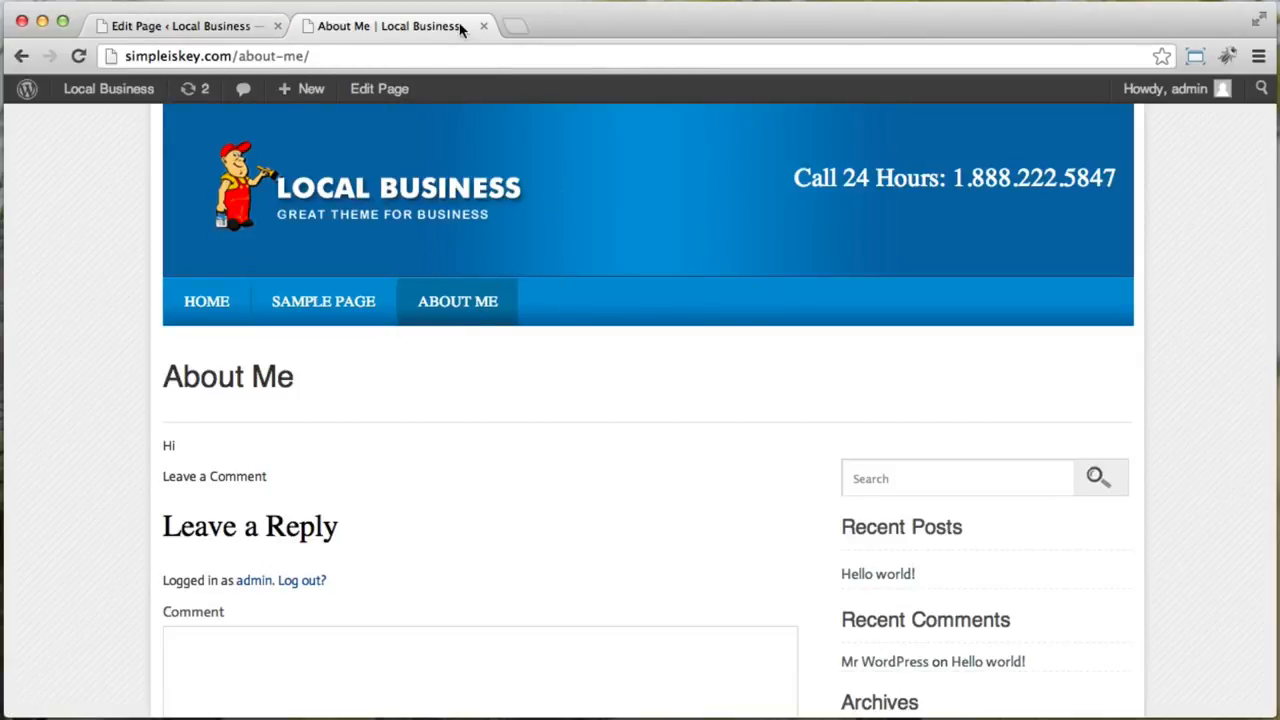
{"action": "left_click", "coordinate": [209, 29]}
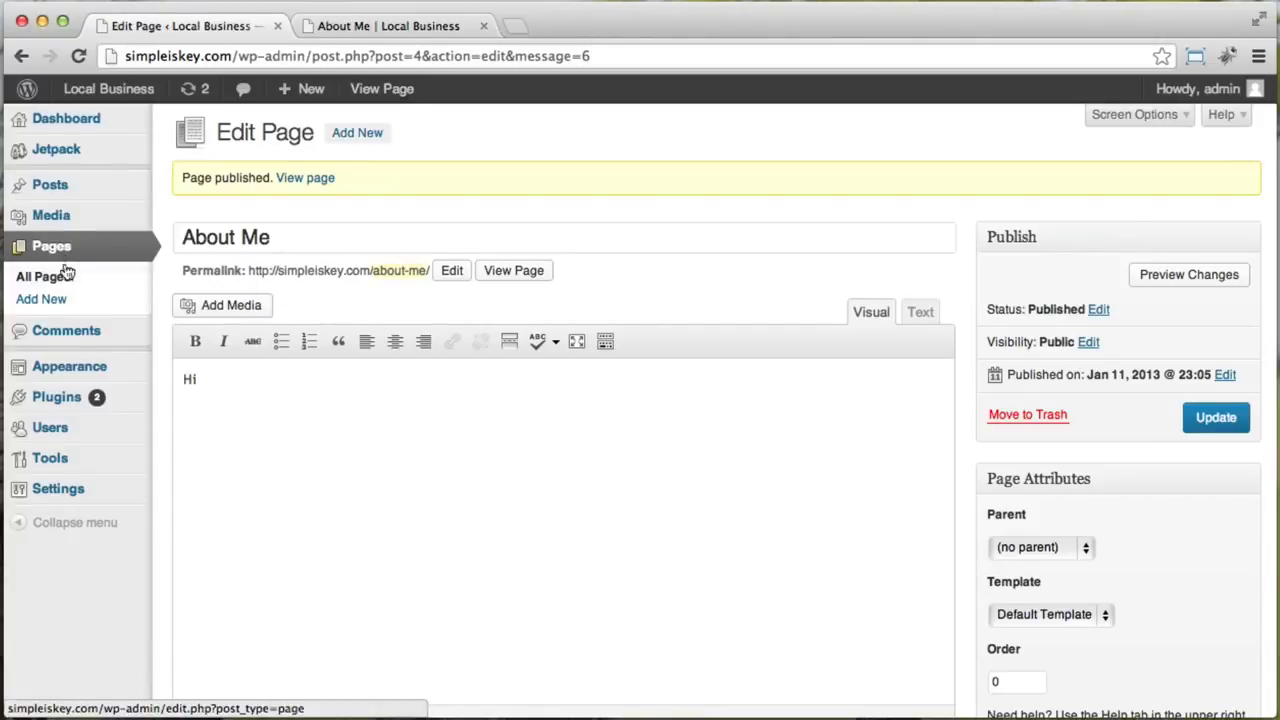
Step: Create and publish a new page titled 'Contact'
{"action": "left_click", "coordinate": [41, 300]}
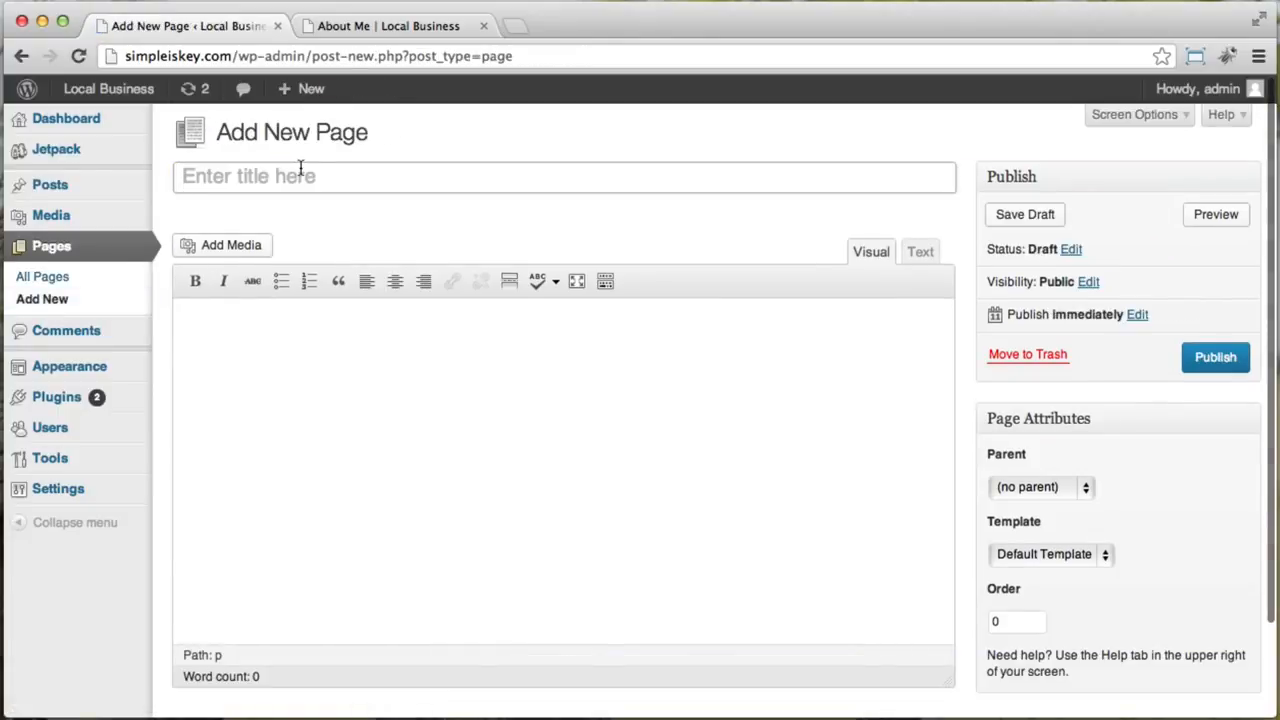
{"action": "left_click", "coordinate": [300, 168]}
{"action": "type", "text": "Conta"}
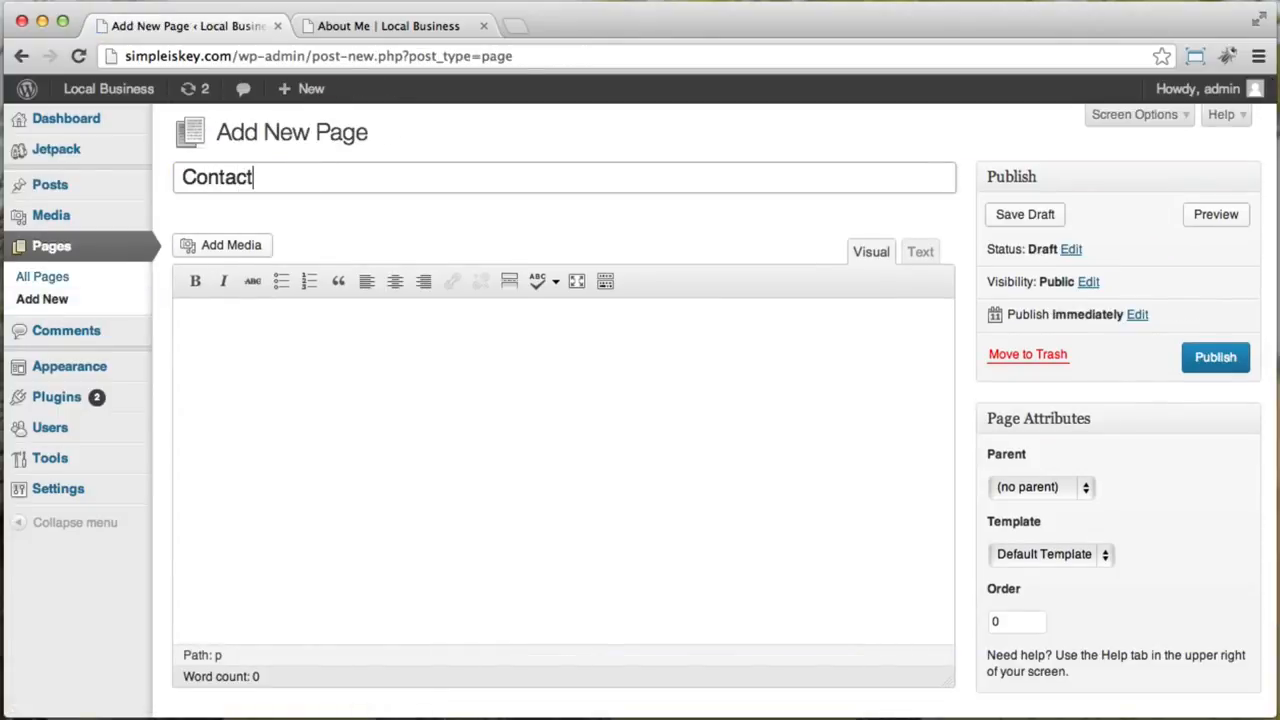
{"action": "type", "text": "ct"}
{"action": "left_click", "coordinate": [441, 355]}
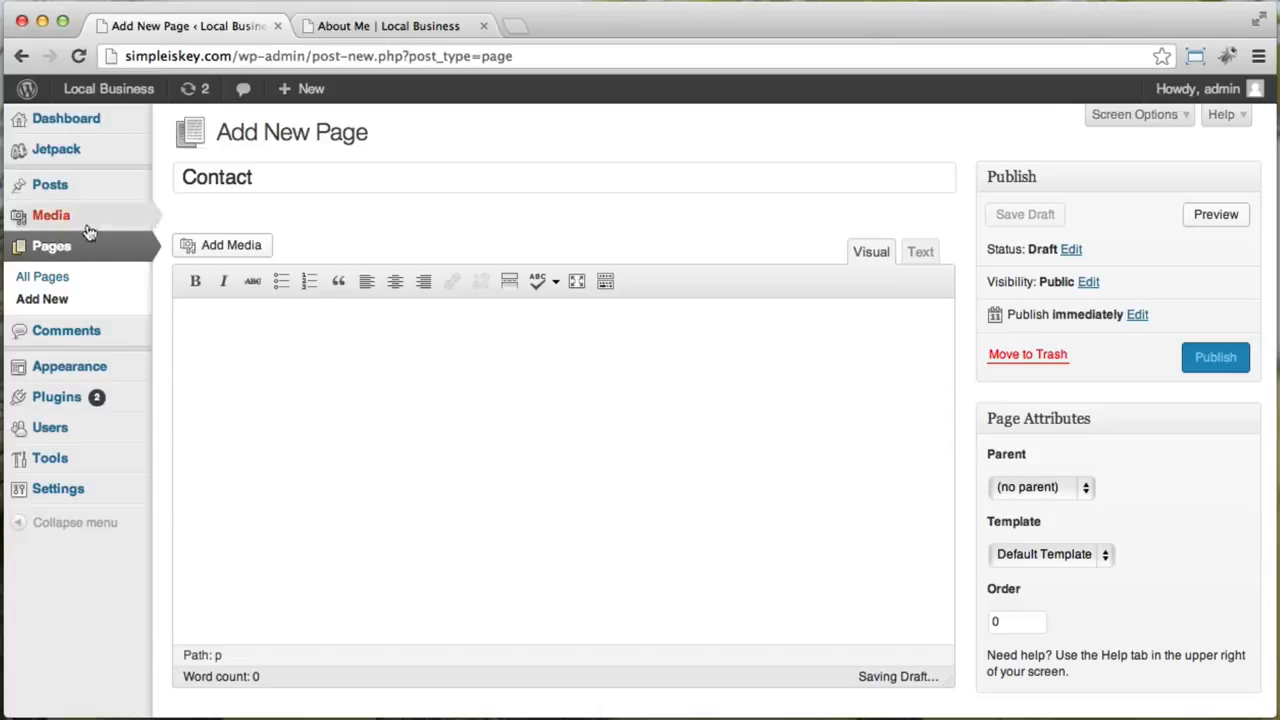
{"action": "left_click", "coordinate": [1196, 361]}
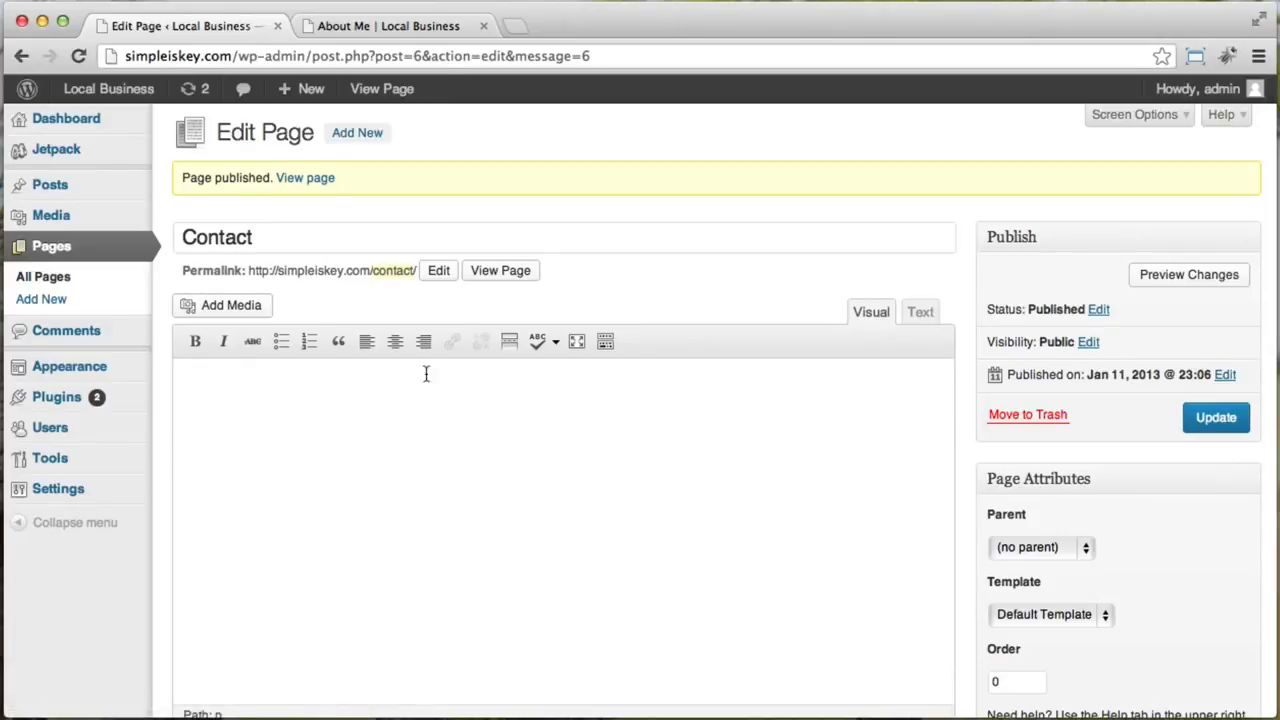
Step: Create and publish a 'Services' page, then view the live About Me page
{"action": "left_click", "coordinate": [42, 299]}
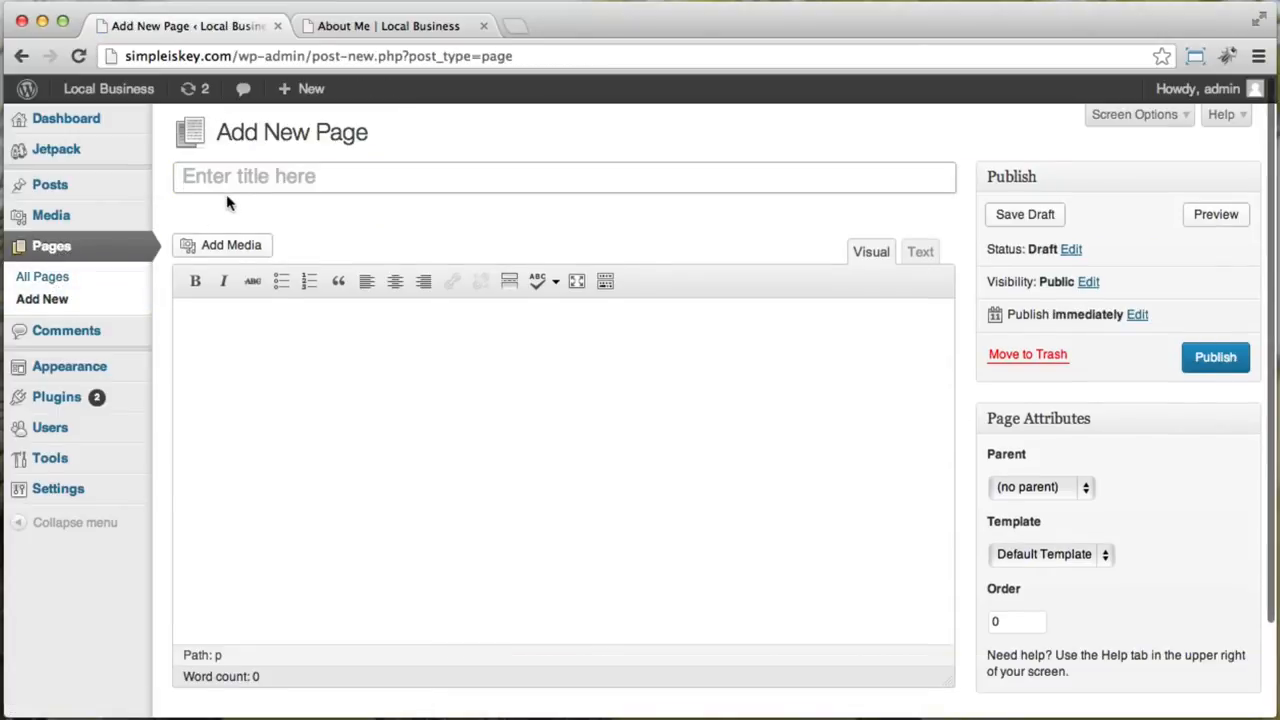
{"action": "type", "text": "Serv"}
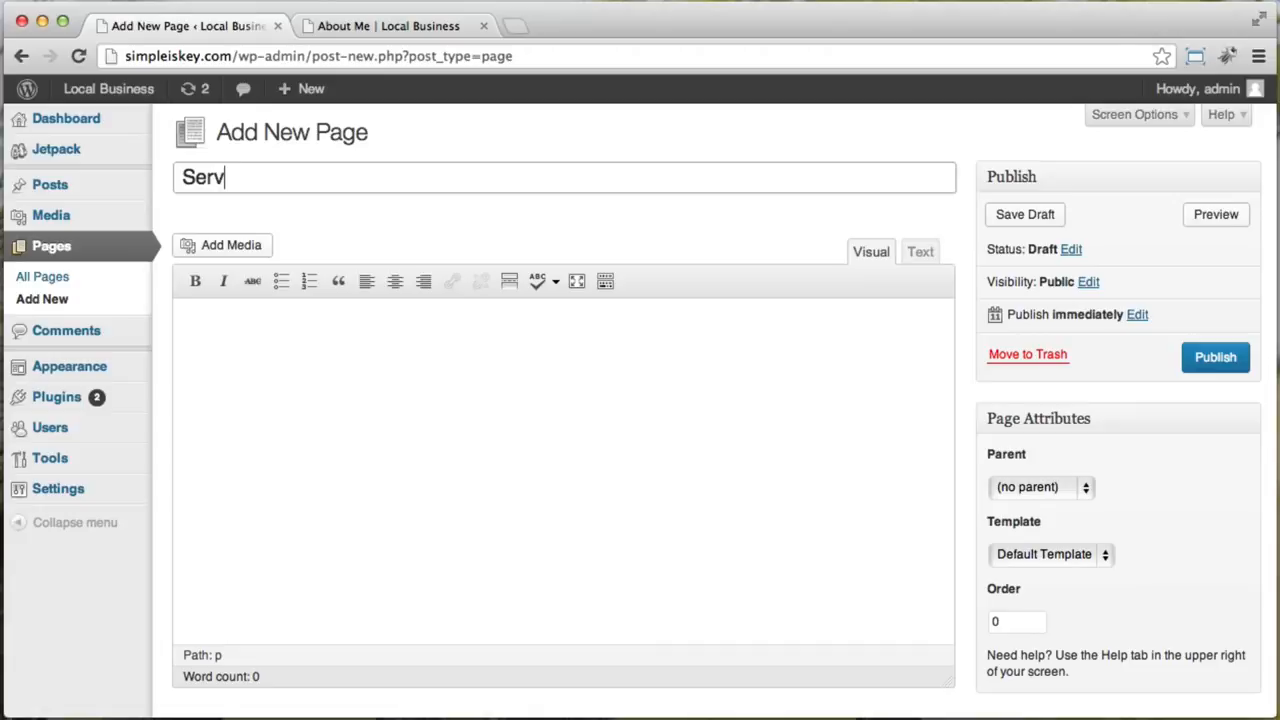
{"action": "type", "text": "uces"}
{"action": "key", "text": "BackSpace"}
{"action": "key", "text": "BackSpace"}
{"action": "key", "text": "BackSpace"}
{"action": "type", "text": "ices"}
{"action": "left_click", "coordinate": [1217, 360]}
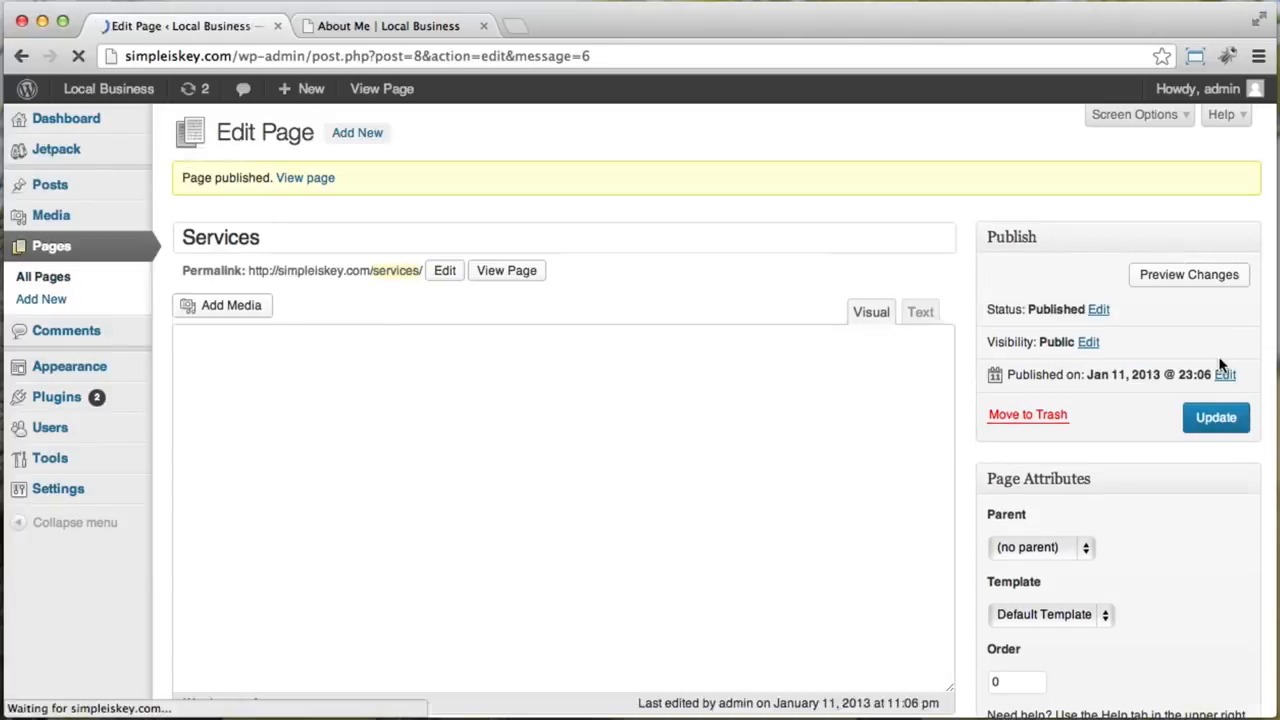
{"action": "left_click", "coordinate": [385, 30]}
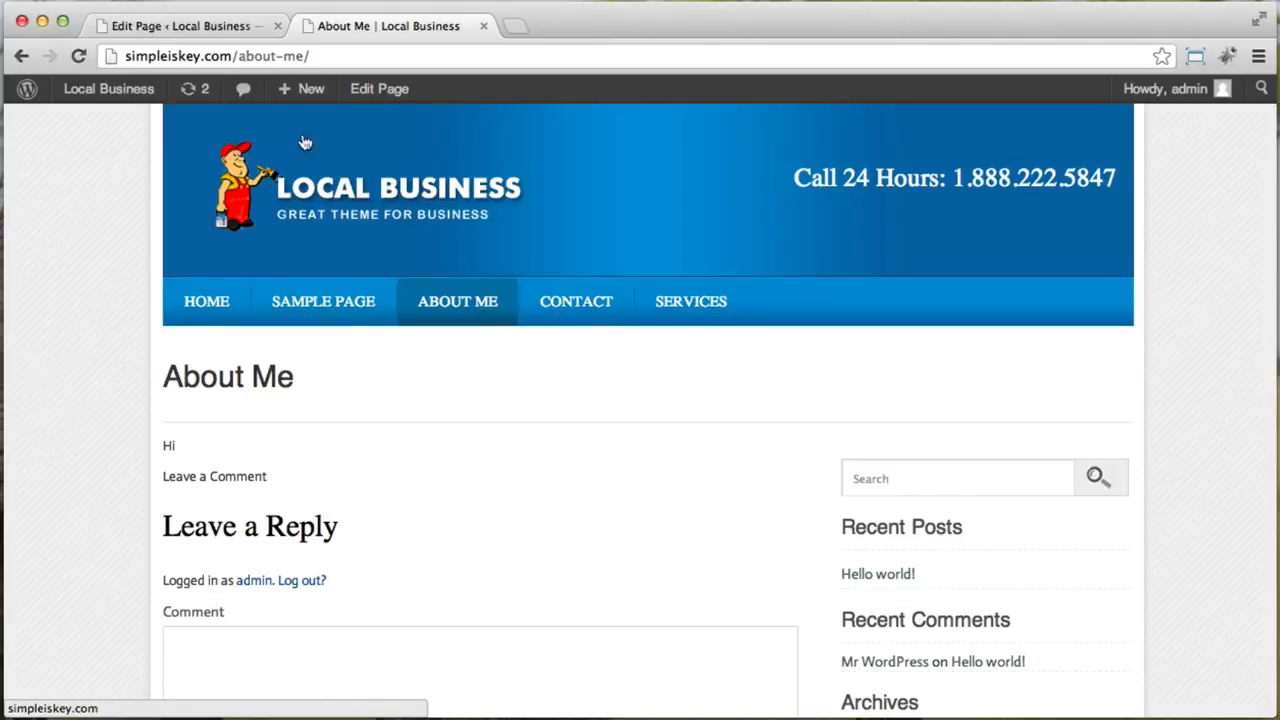
Step: Show the admin Dashboard, then follow the About Me page's HOME menu link to the home page
{"action": "left_click", "coordinate": [214, 26]}
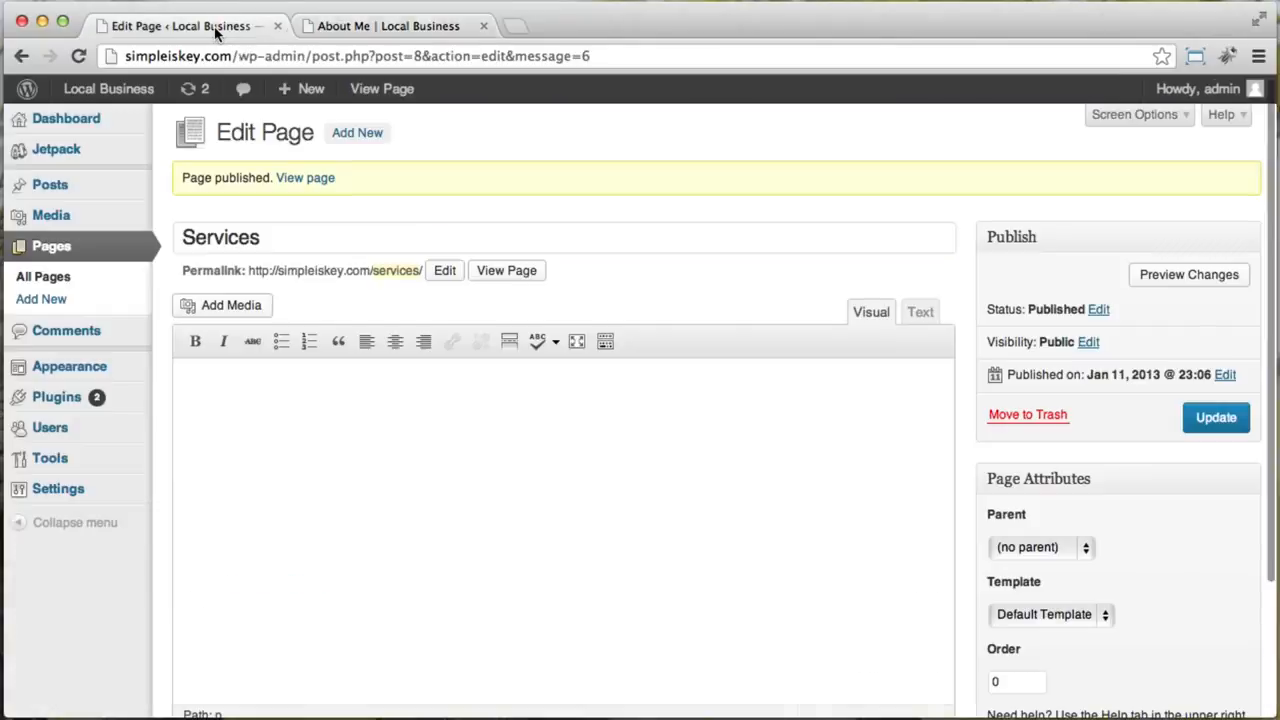
{"action": "left_click", "coordinate": [88, 121]}
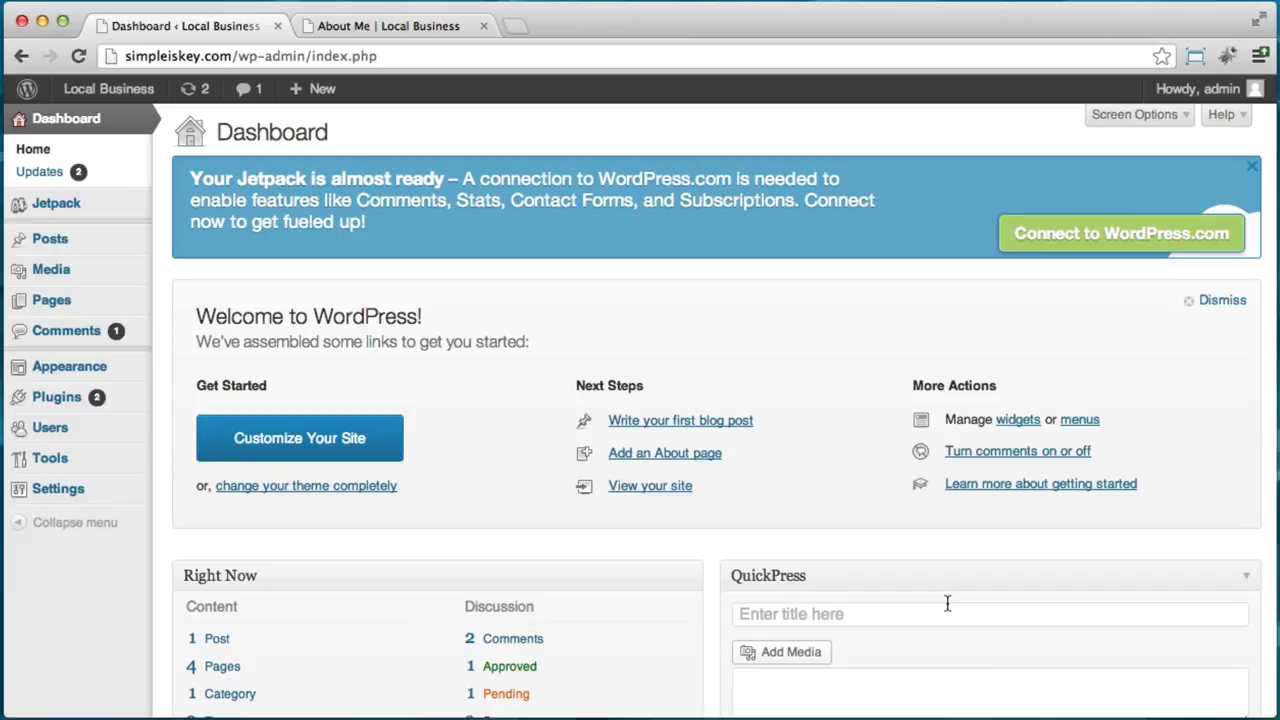
{"action": "left_click", "coordinate": [386, 27]}
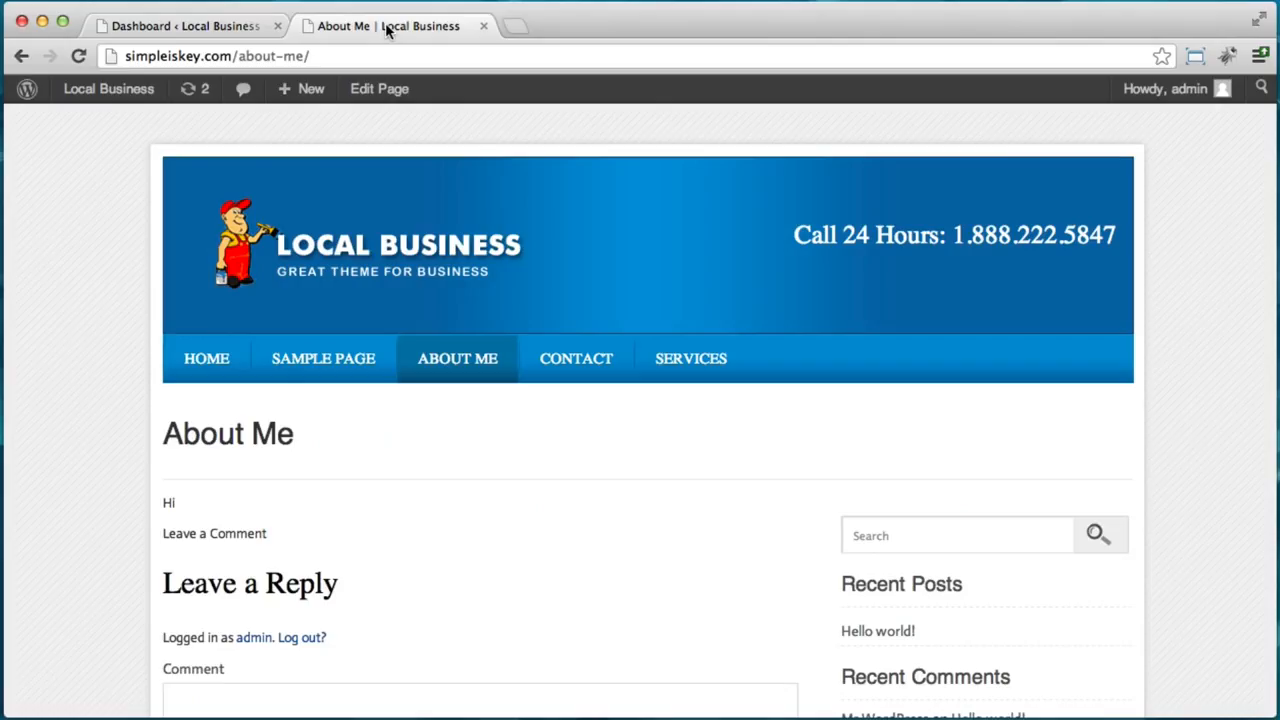
{"action": "left_click", "coordinate": [206, 358]}
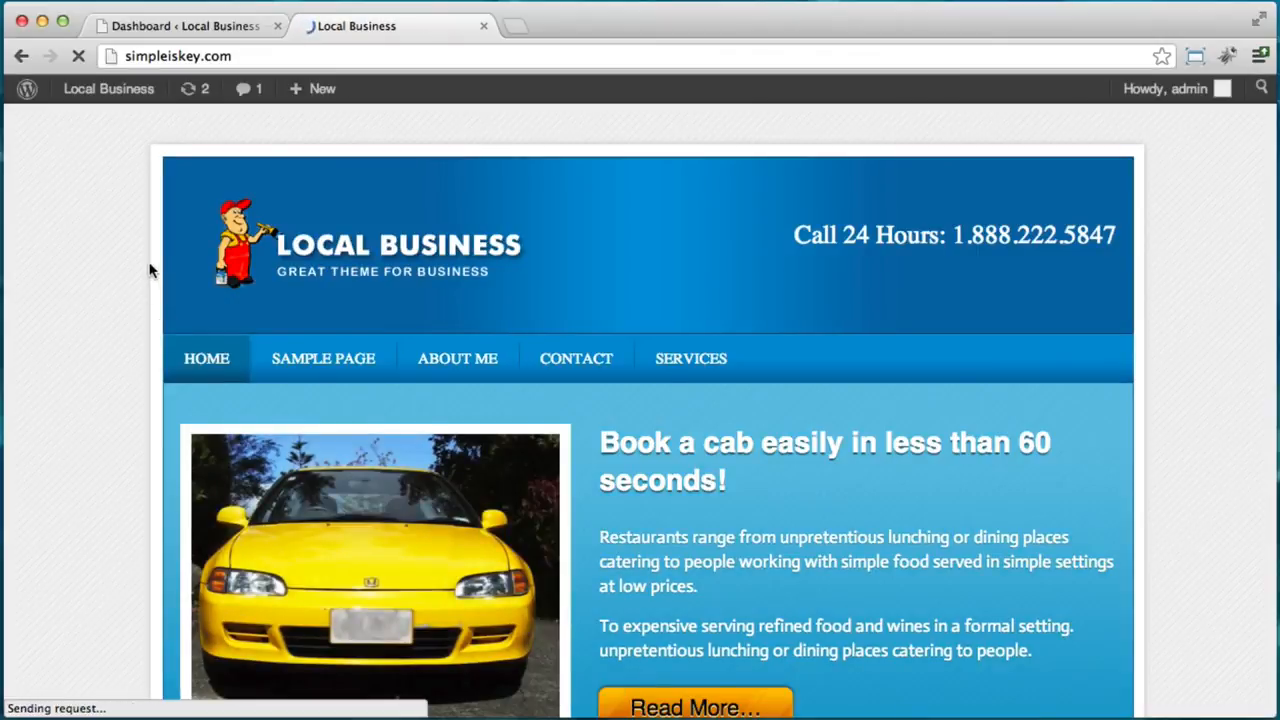
Step: Review the home page's car banner, feature columns and footer, then return to the Dashboard tab
{"action": "scroll", "coordinate": [160, 290], "scroll_direction": "down", "scroll_amount": 2}
{"action": "scroll", "coordinate": [316, 382], "scroll_direction": "down", "scroll_amount": 1}
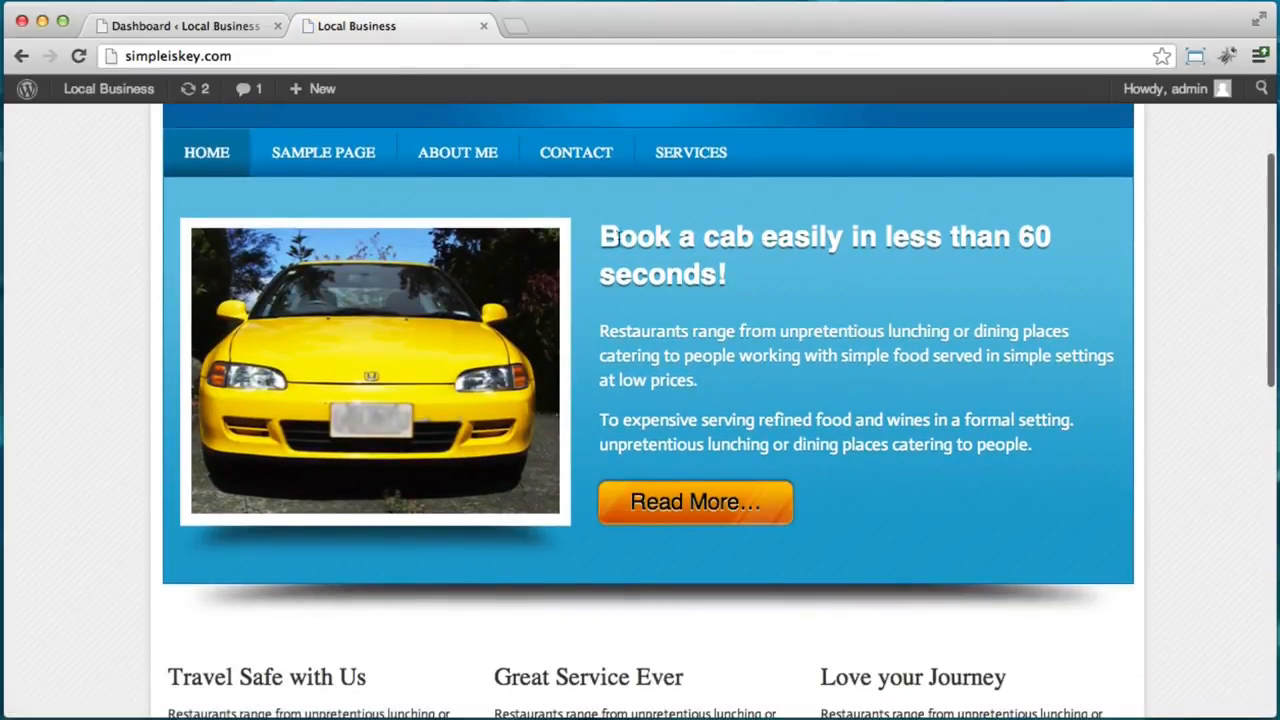
{"action": "scroll", "coordinate": [673, 360], "scroll_direction": "down", "scroll_amount": 1}
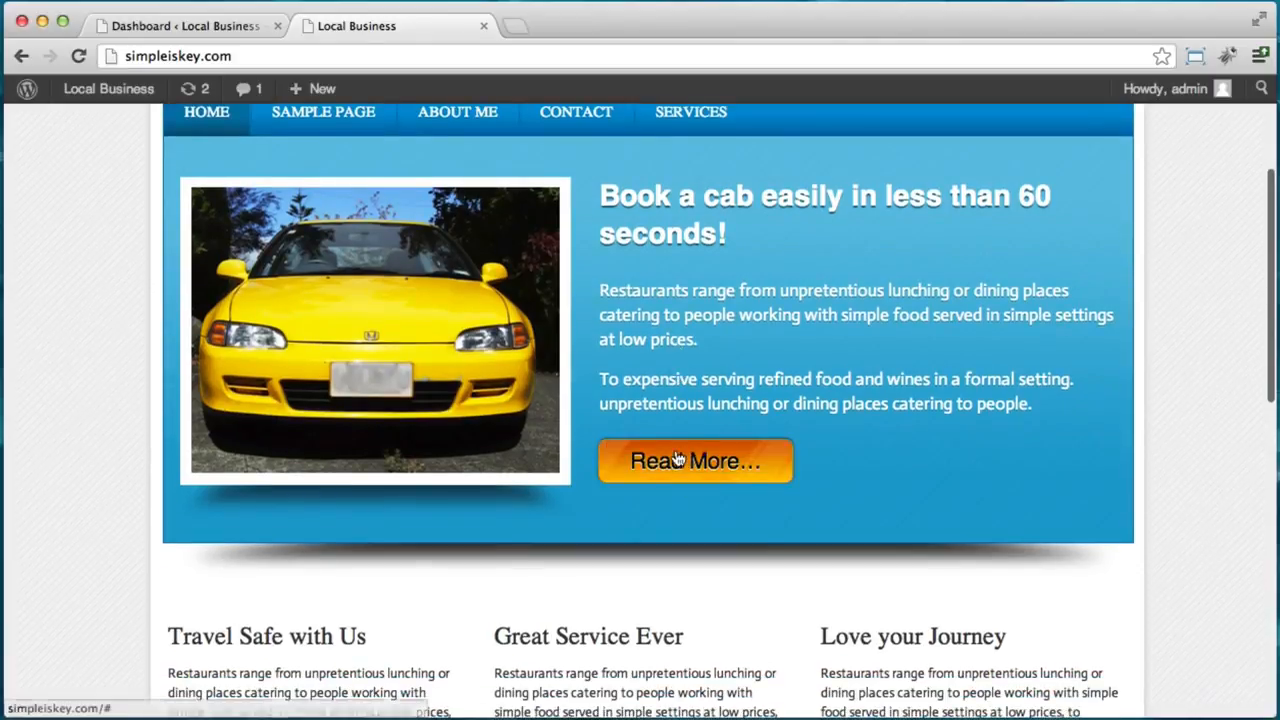
{"action": "scroll", "coordinate": [600, 450], "scroll_direction": "down", "scroll_amount": 4}
{"action": "scroll", "coordinate": [388, 473], "scroll_direction": "down", "scroll_amount": 2}
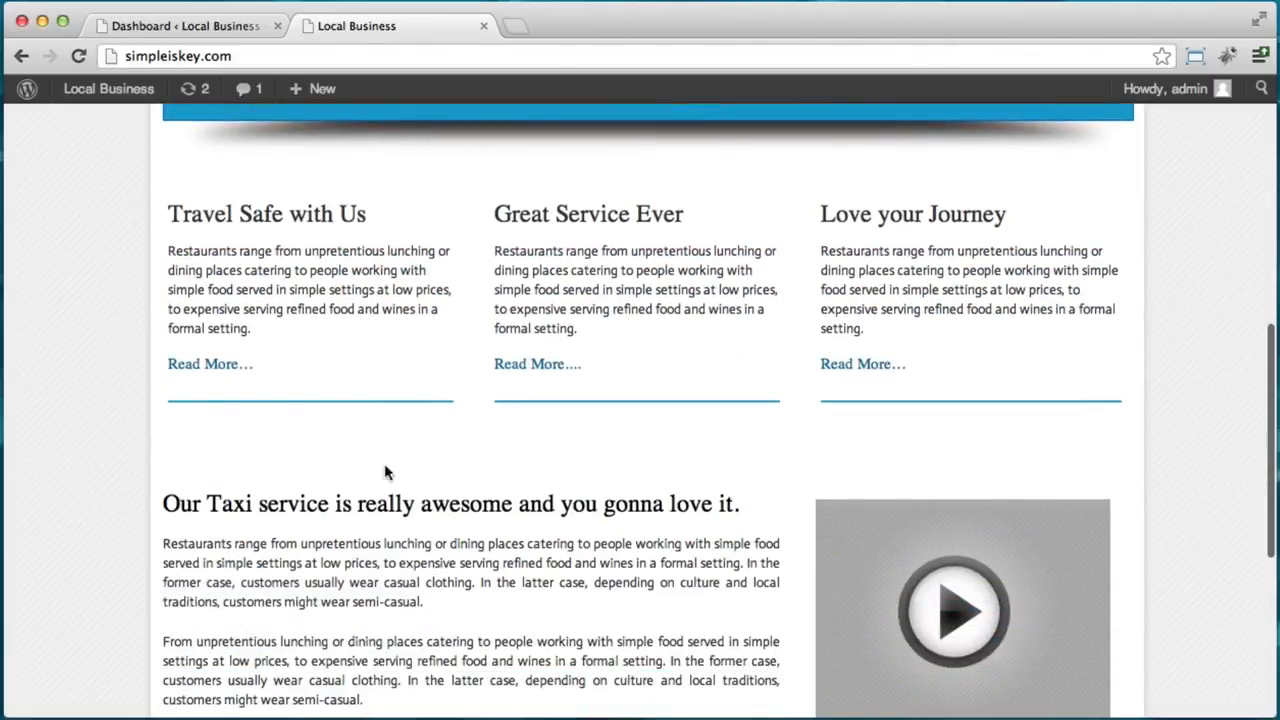
{"action": "scroll", "coordinate": [472, 596], "scroll_direction": "down", "scroll_amount": 5}
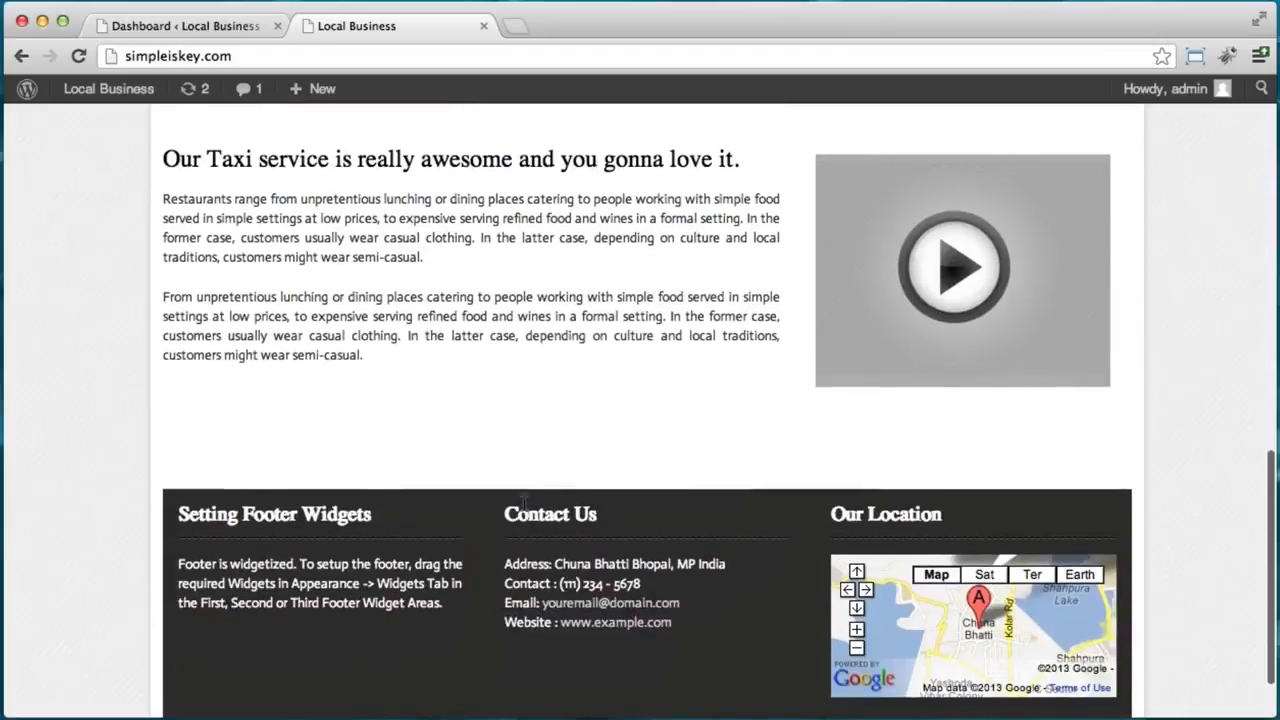
{"action": "scroll", "coordinate": [524, 501], "scroll_direction": "up", "scroll_amount": 8}
{"action": "scroll", "coordinate": [524, 503], "scroll_direction": "up", "scroll_amount": 9}
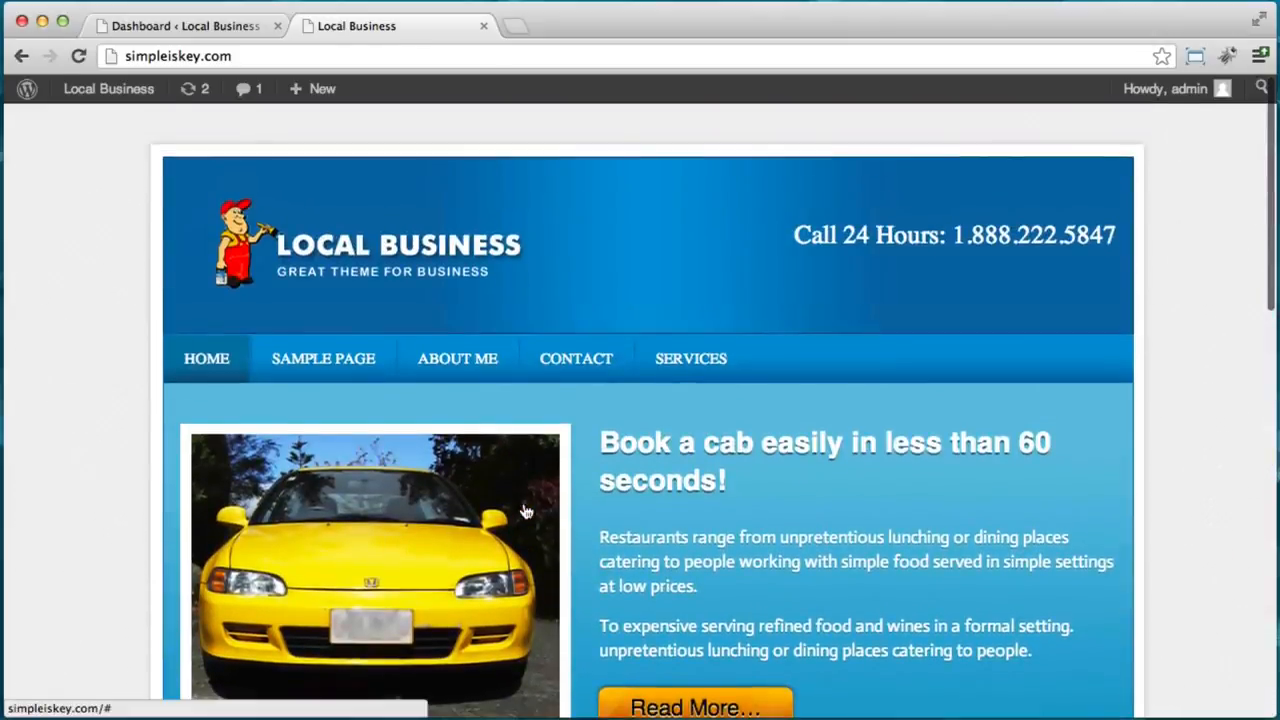
{"action": "scroll", "coordinate": [697, 450], "scroll_direction": "down", "scroll_amount": 2}
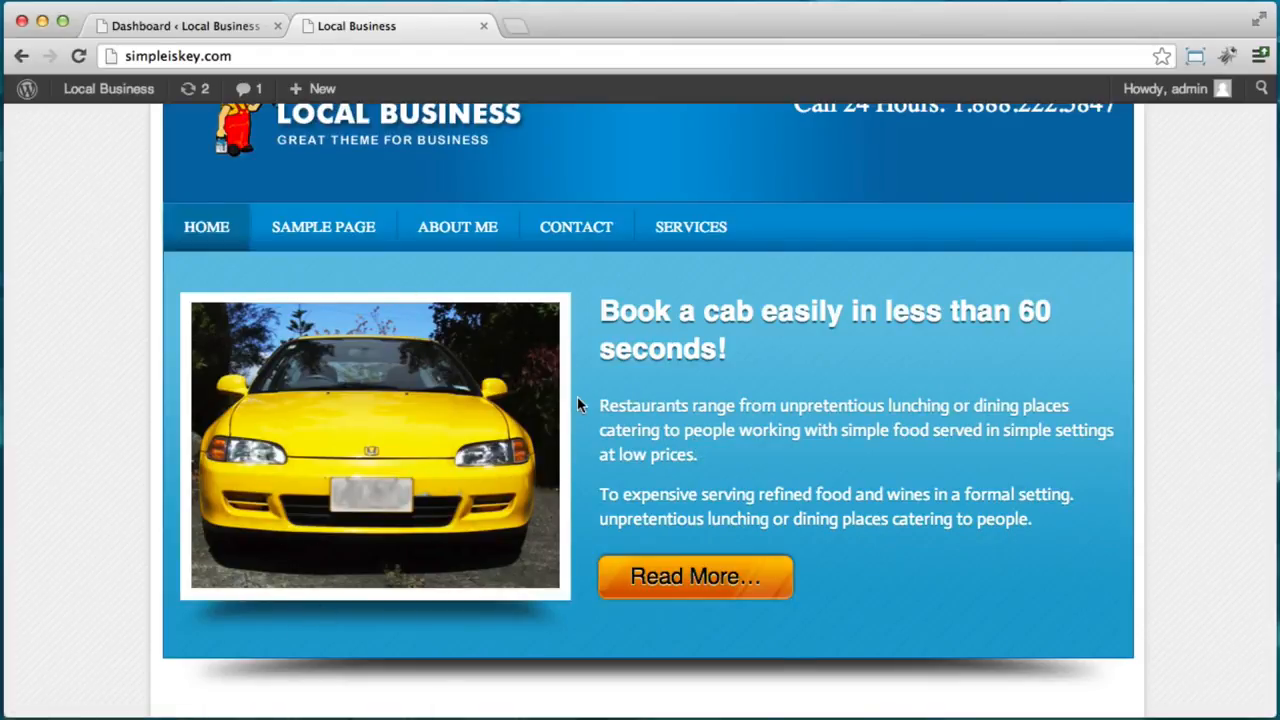
{"action": "scroll", "coordinate": [640, 395], "scroll_direction": "down", "scroll_amount": 1}
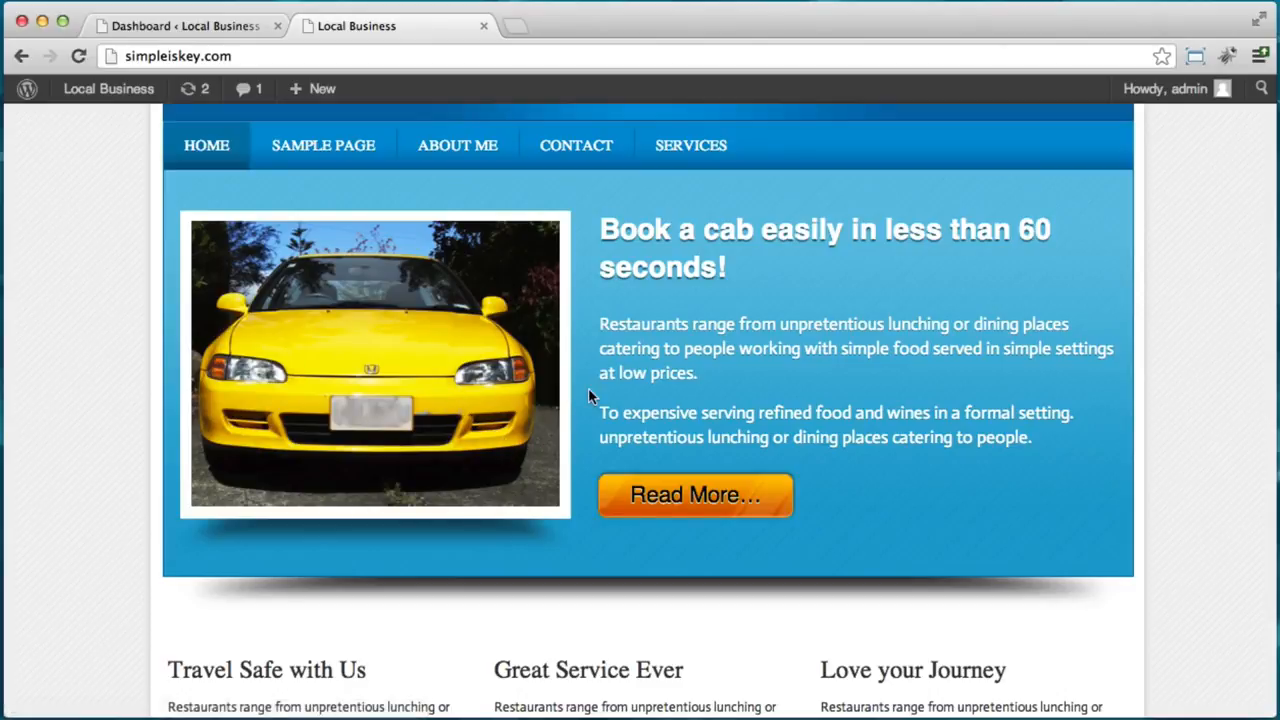
{"action": "left_click", "coordinate": [192, 31]}
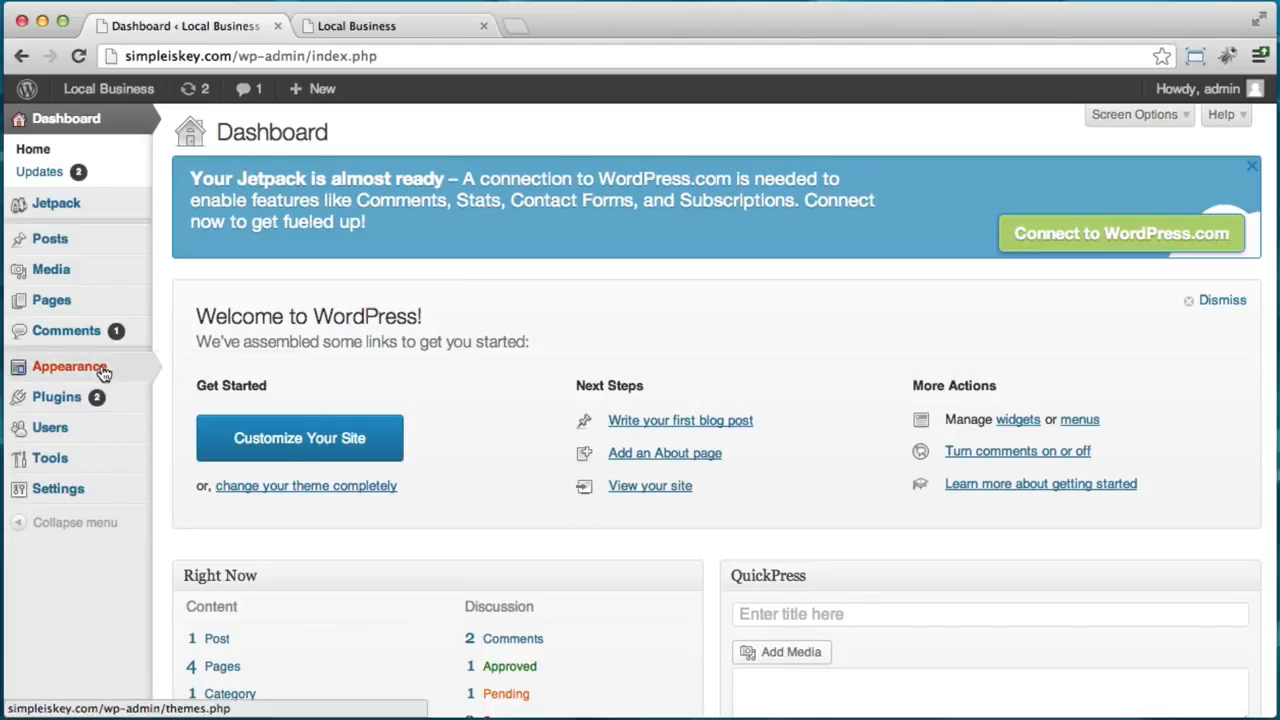
{"action": "mouse_move", "coordinate": [103, 373]}
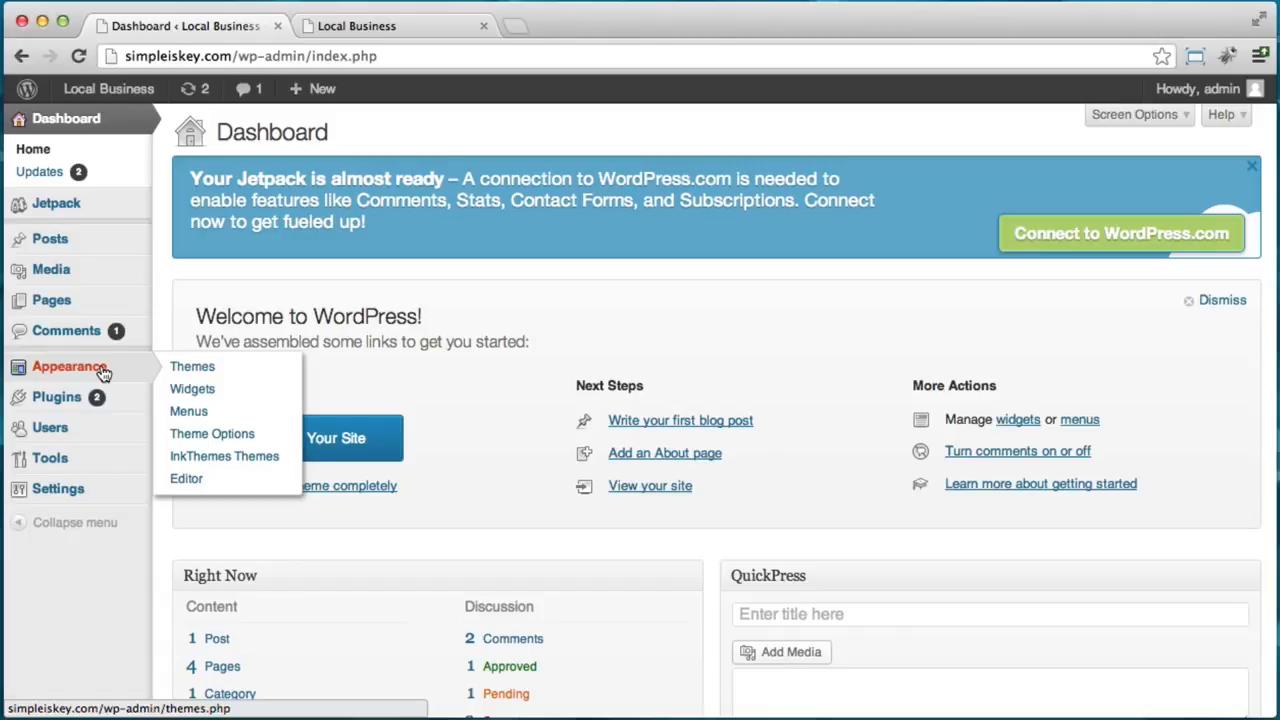
{"action": "left_click", "coordinate": [220, 440]}
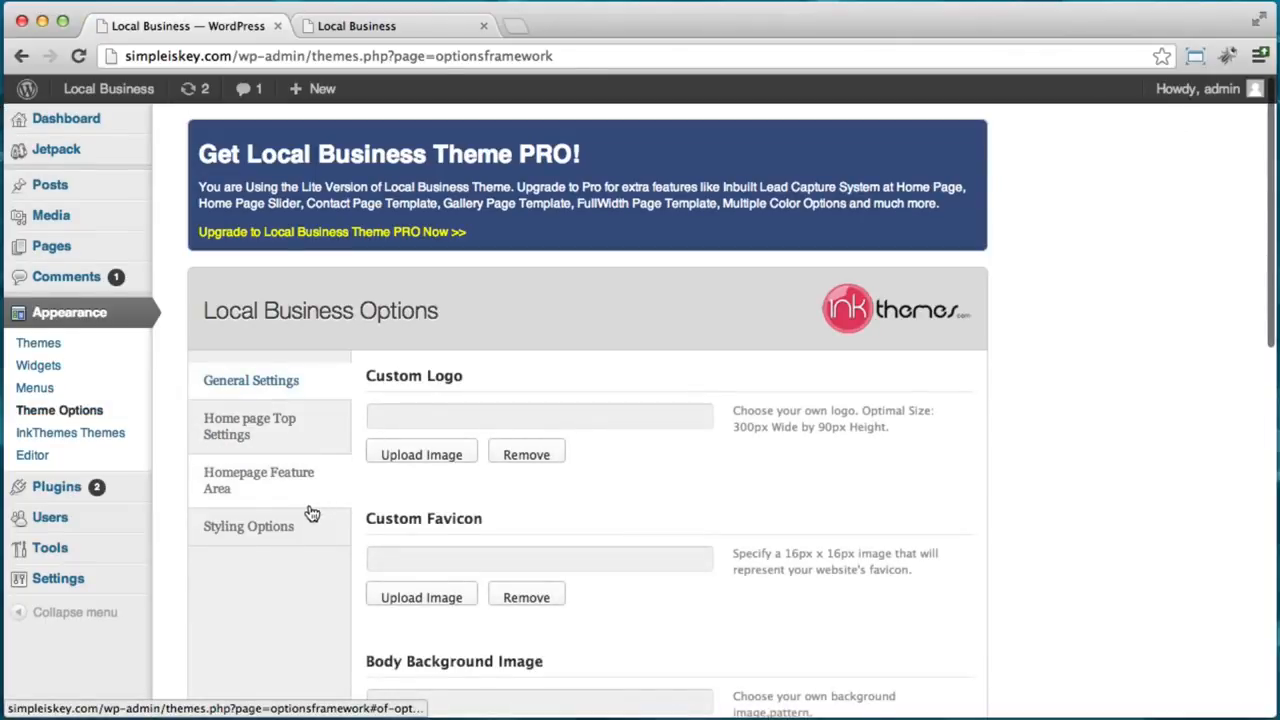
{"action": "left_click", "coordinate": [307, 433]}
{"action": "scroll", "coordinate": [855, 482], "scroll_direction": "down", "scroll_amount": 1}
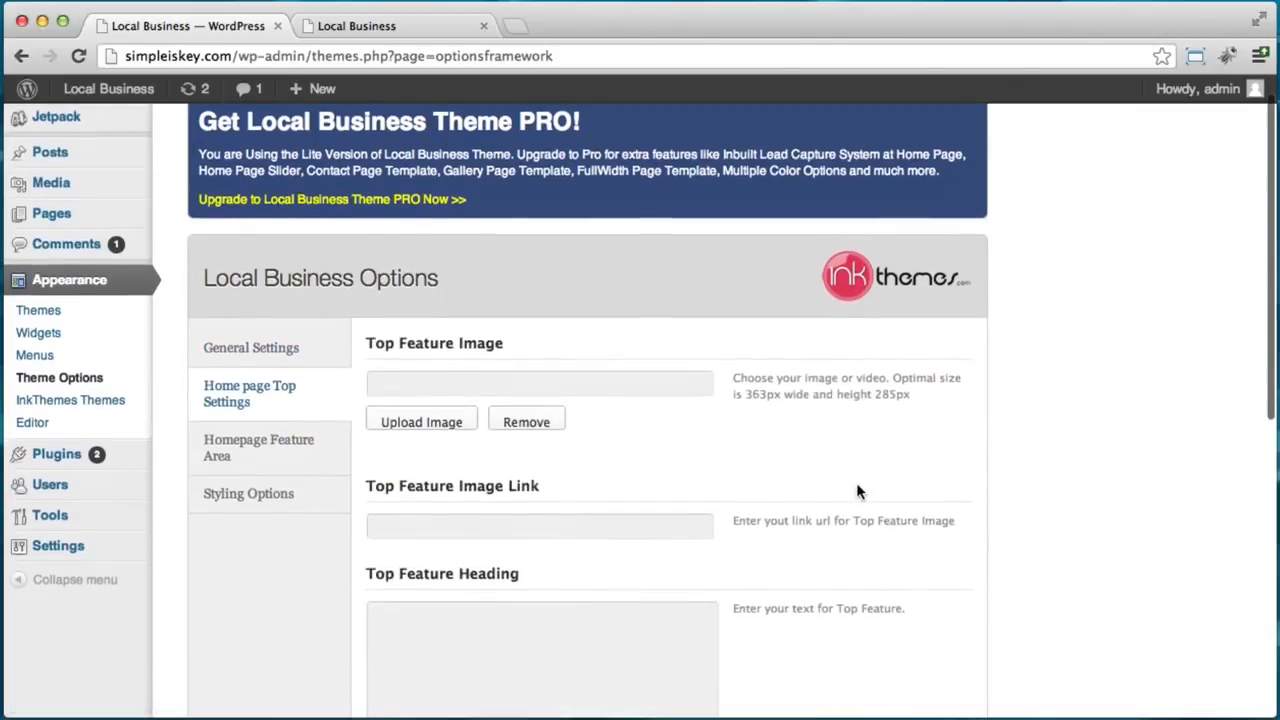
{"action": "left_click_drag", "start_coordinate": [370, 342], "coordinate": [517, 343]}
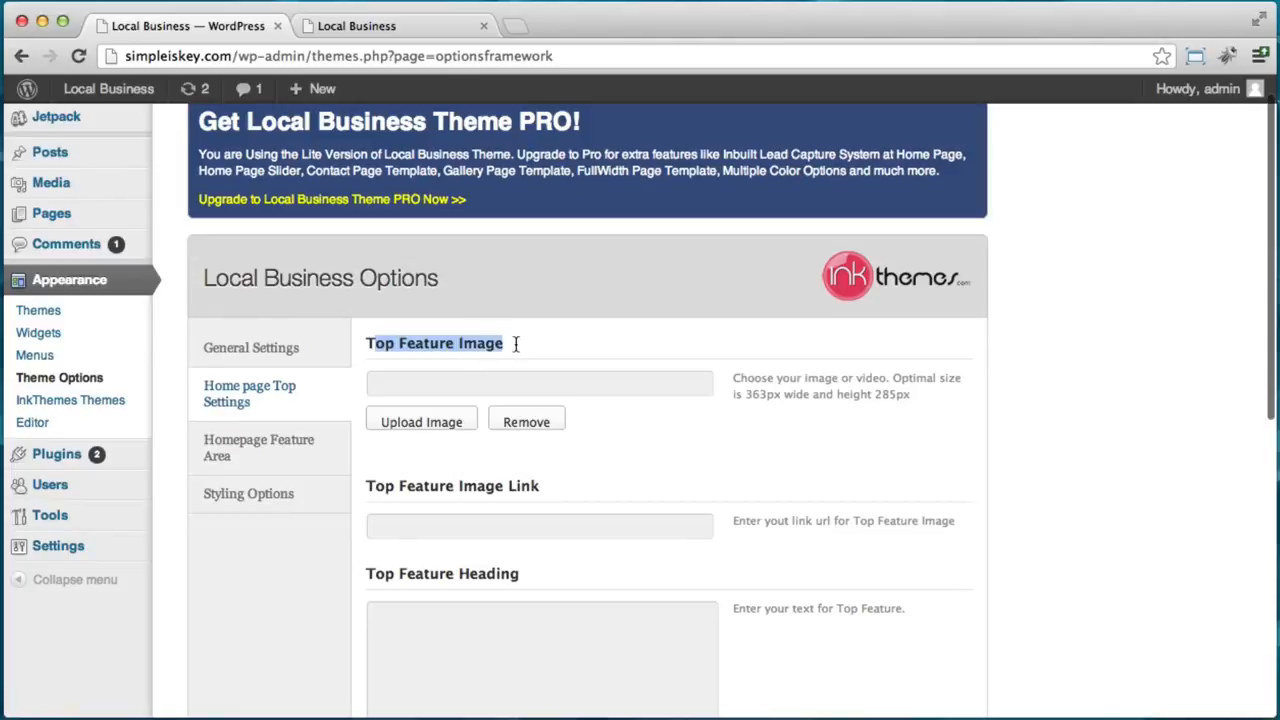
{"action": "left_click", "coordinate": [474, 343]}
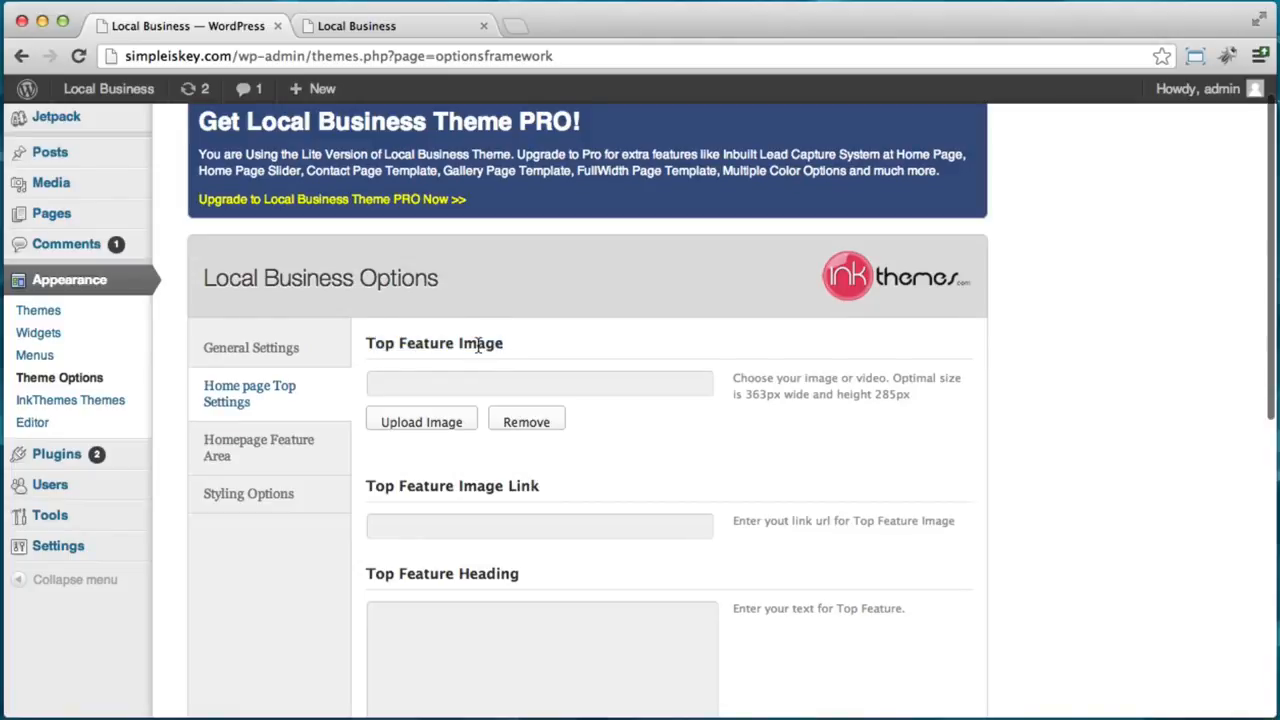
{"action": "left_click_drag", "start_coordinate": [773, 380], "coordinate": [806, 396]}
{"action": "left_click", "coordinate": [803, 396]}
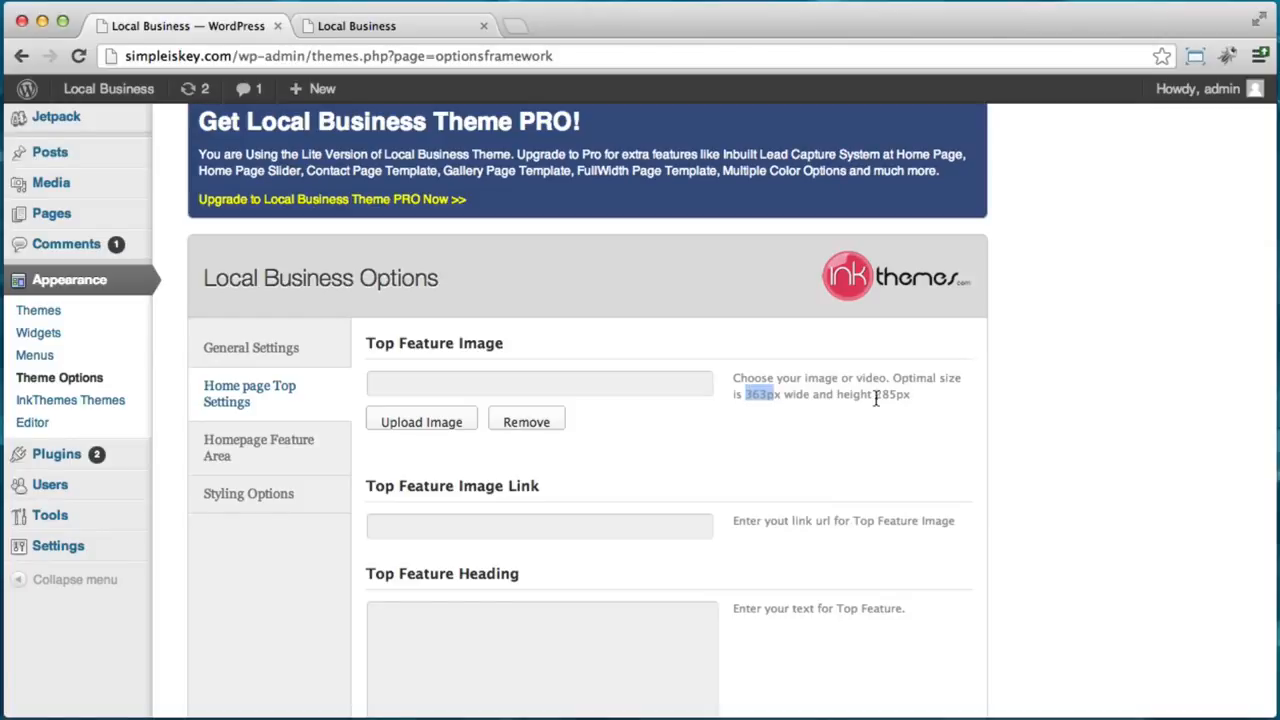
{"action": "left_click_drag", "start_coordinate": [874, 395], "coordinate": [897, 397]}
{"action": "left_click", "coordinate": [869, 395]}
{"action": "left_click", "coordinate": [360, 26]}
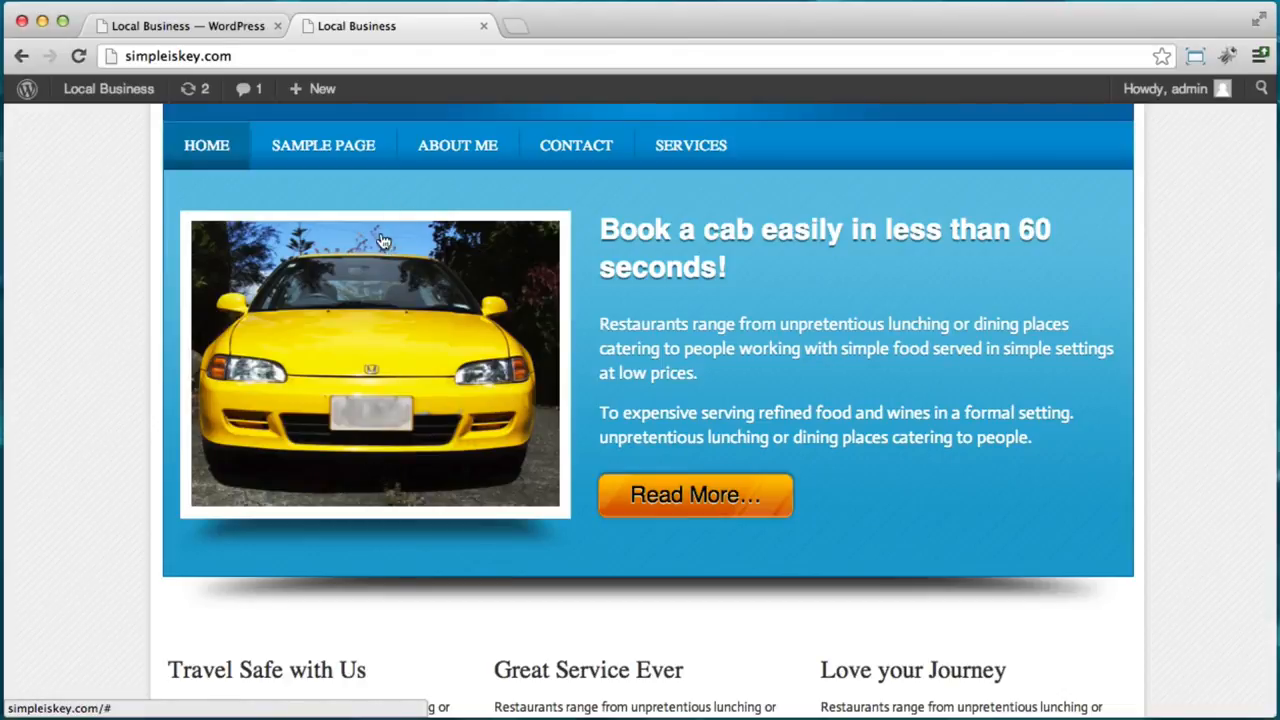
{"action": "left_click", "coordinate": [193, 25]}
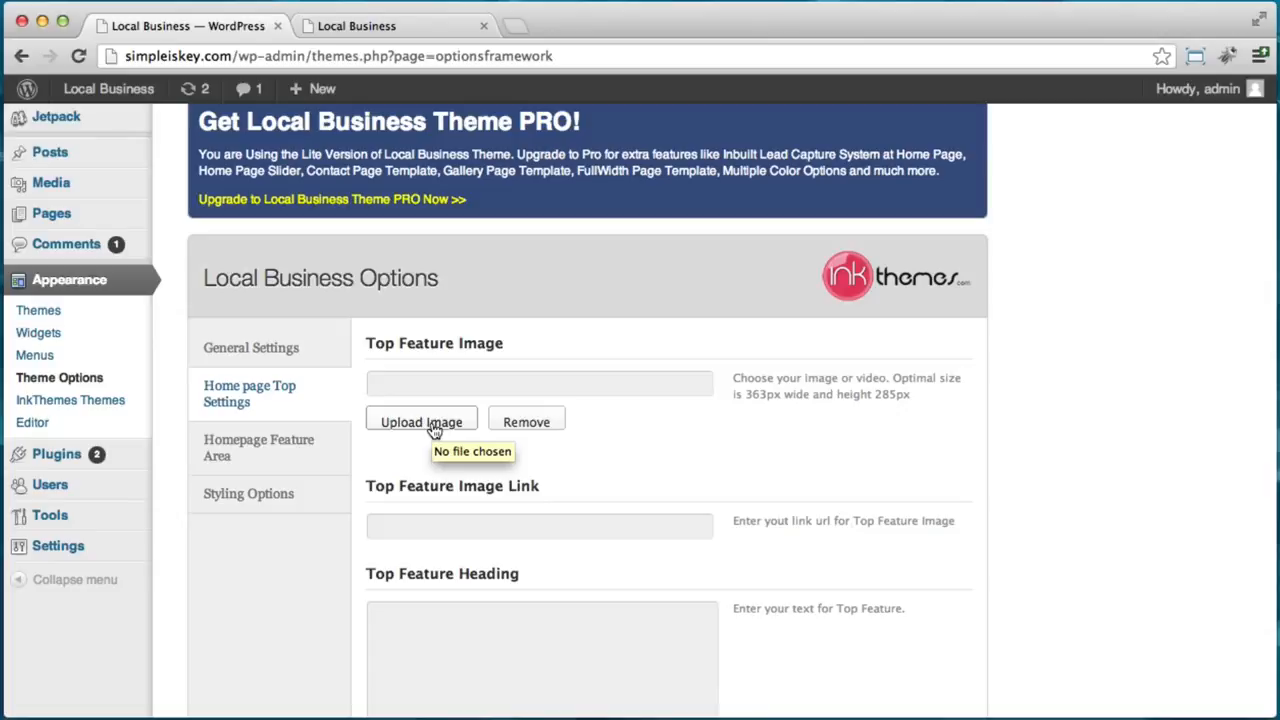
{"action": "left_click", "coordinate": [485, 384]}
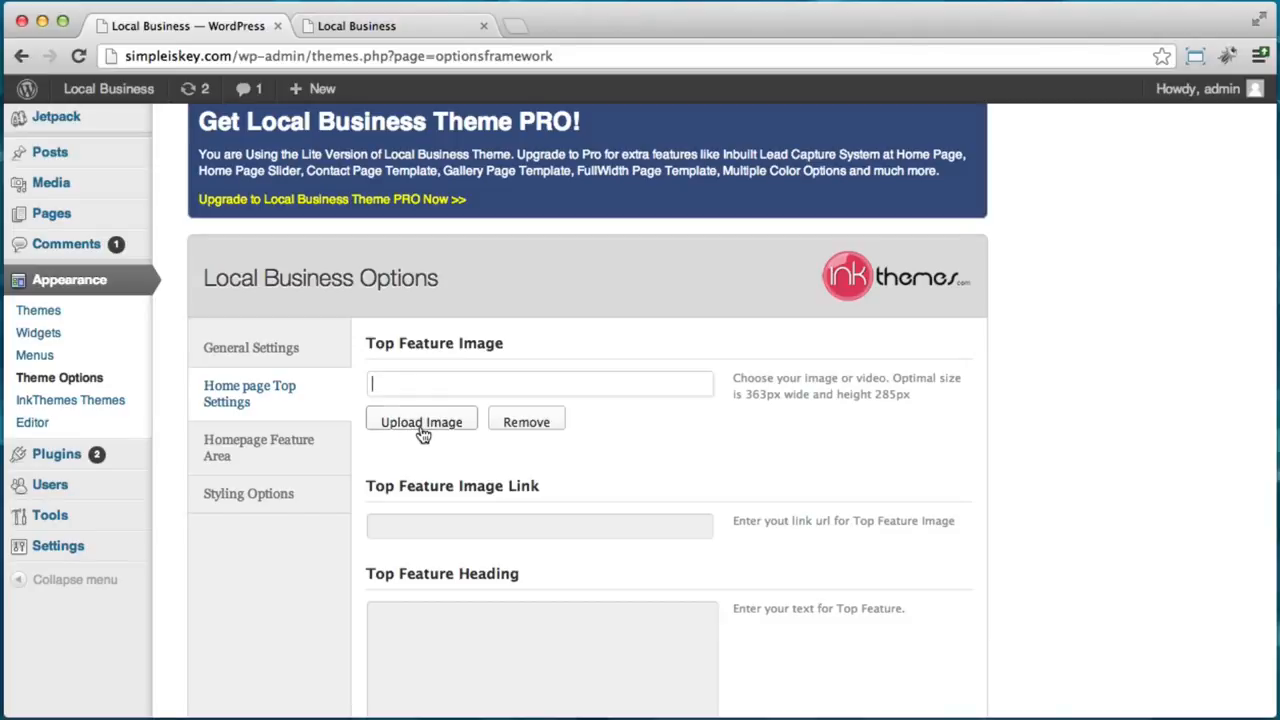
{"action": "left_click", "coordinate": [389, 24]}
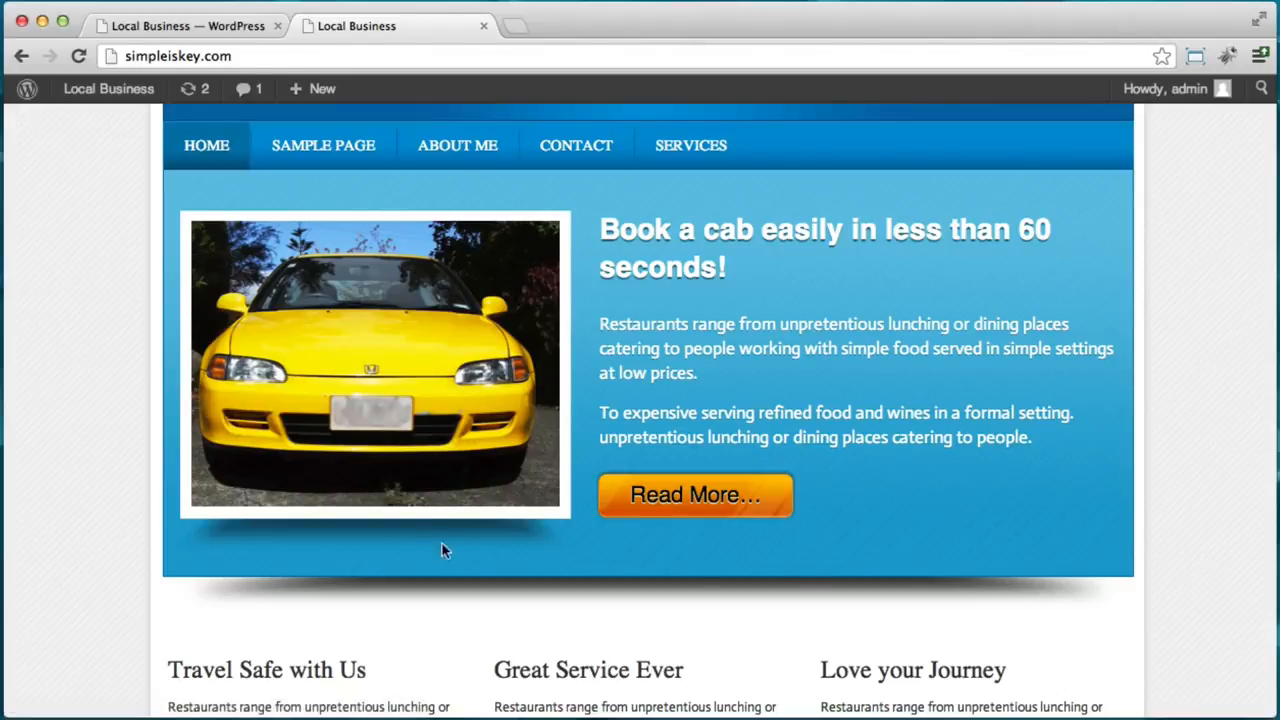
{"action": "left_click", "coordinate": [220, 25]}
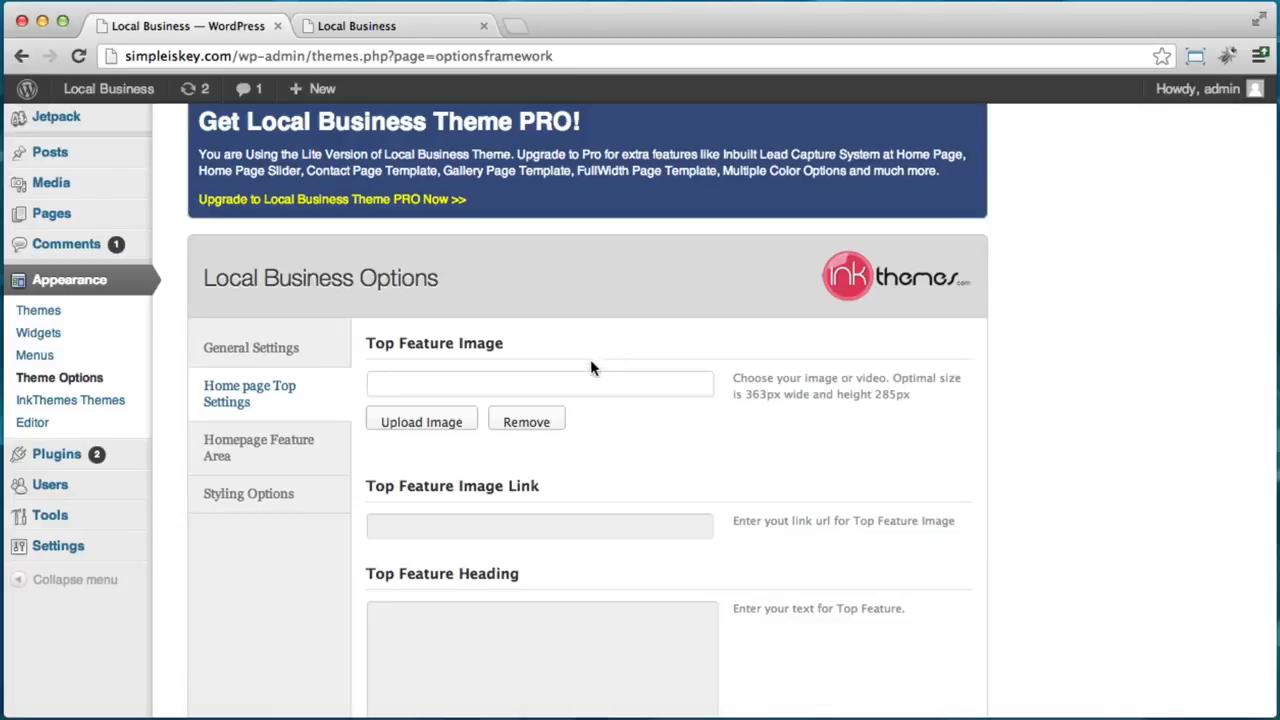
{"action": "mouse_move", "coordinate": [76, 190]}
{"action": "left_click", "coordinate": [380, 30]}
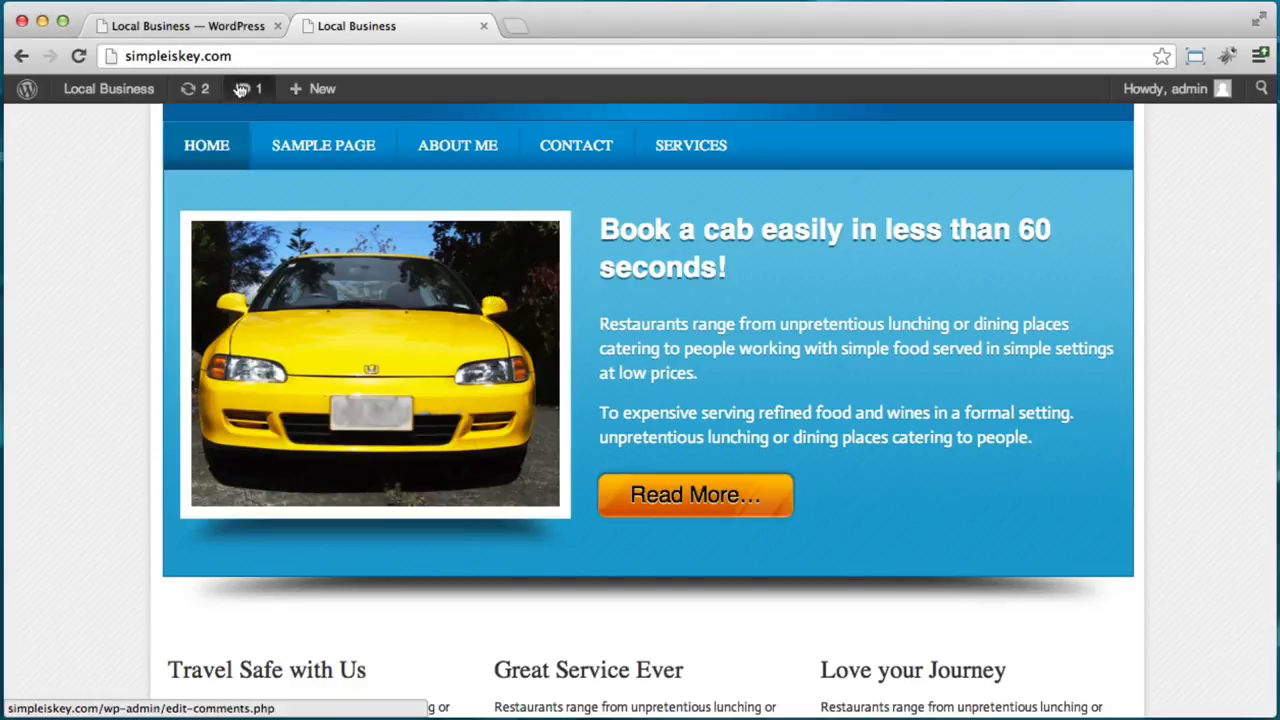
{"action": "left_click", "coordinate": [214, 26]}
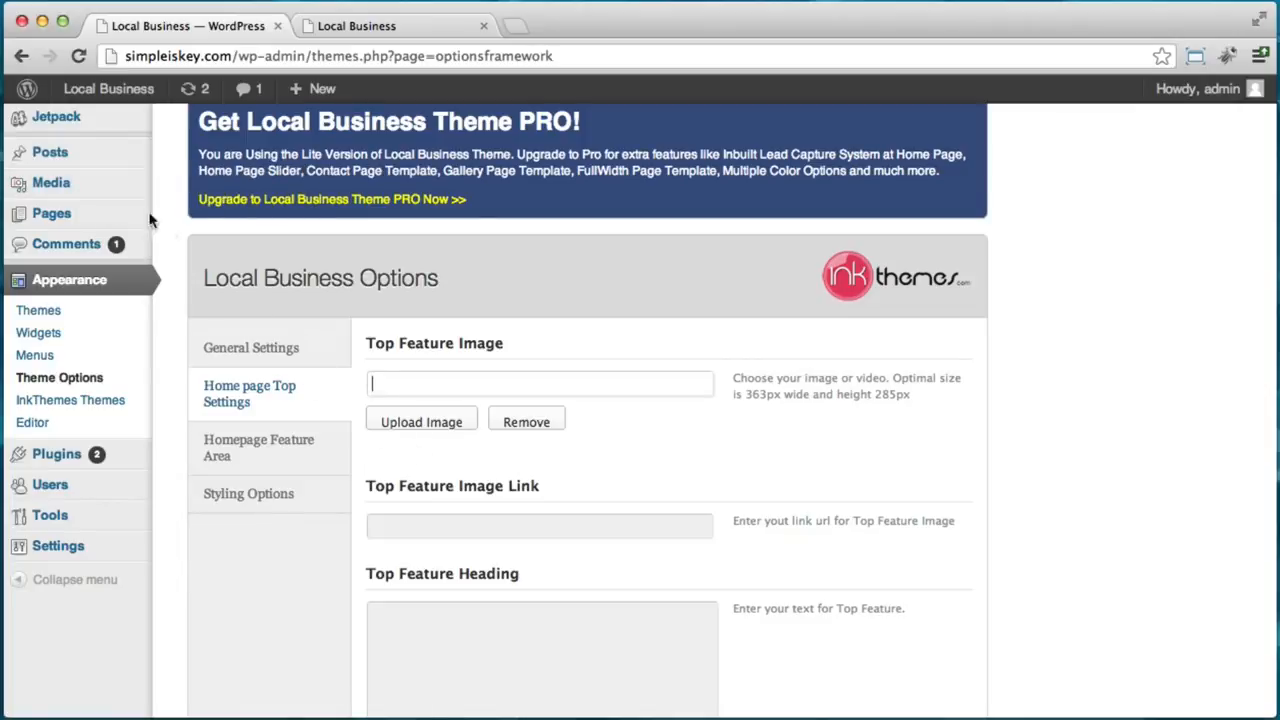
Step: Upload 1.jpeg from Desktop > Local Business through Media > Add New
{"action": "left_click", "coordinate": [62, 188]}
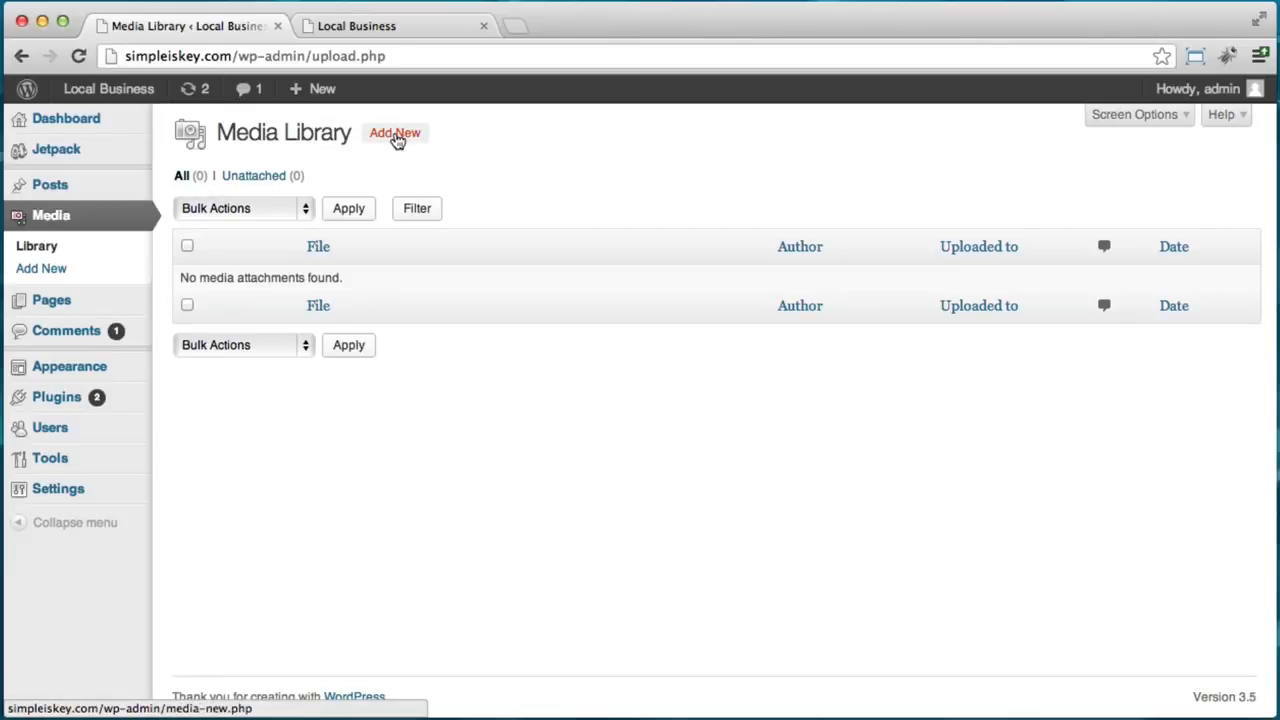
{"action": "left_click", "coordinate": [397, 136]}
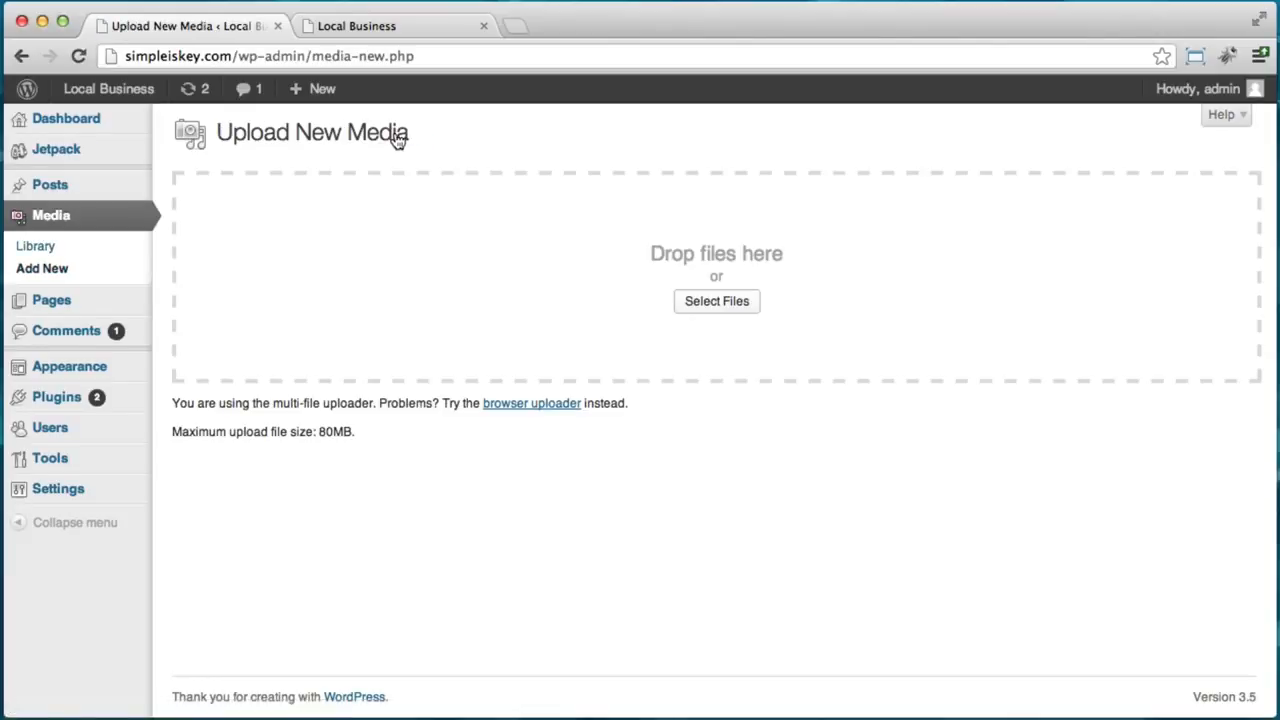
{"action": "left_click", "coordinate": [709, 304]}
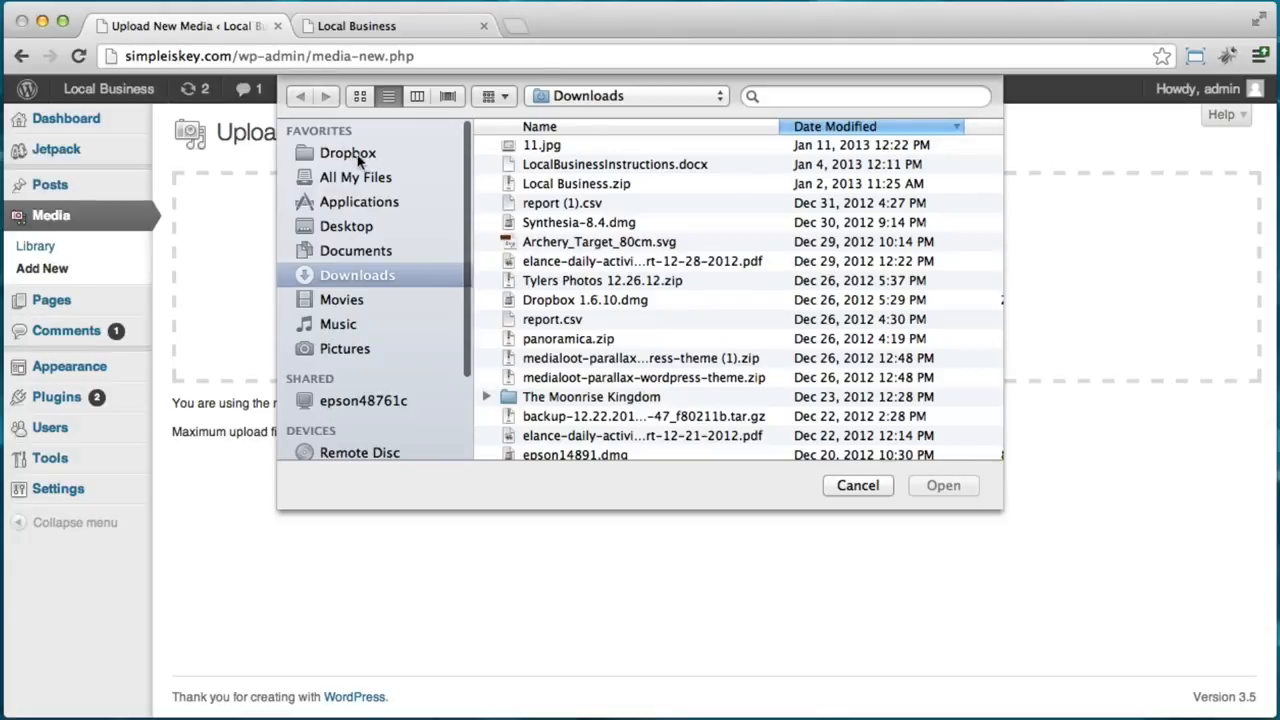
{"action": "left_click", "coordinate": [350, 228]}
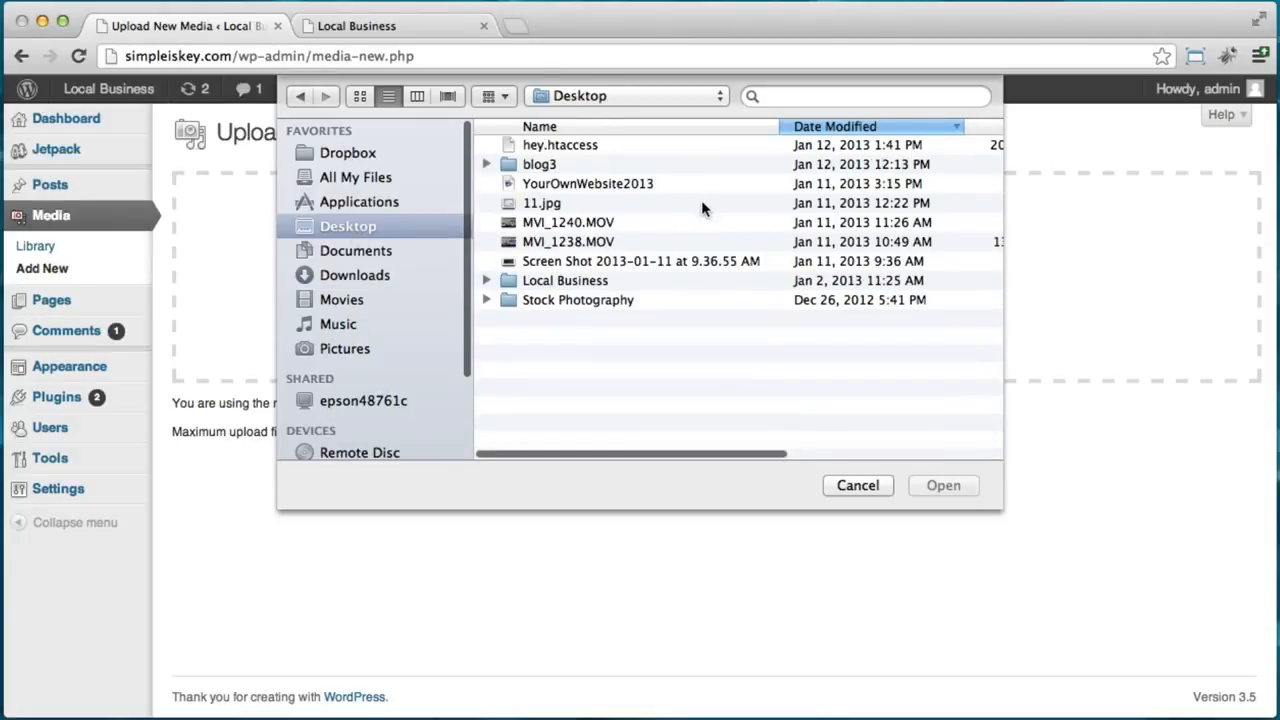
{"action": "double_click", "coordinate": [566, 281]}
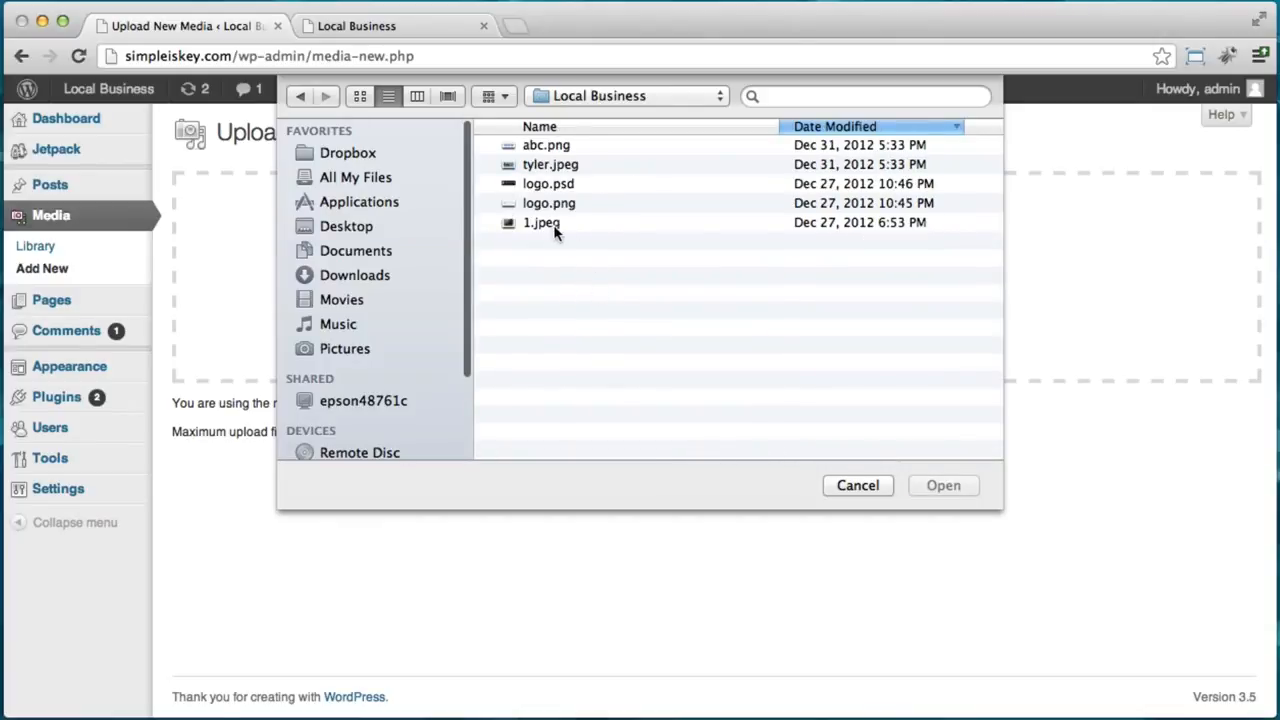
{"action": "left_click", "coordinate": [540, 226]}
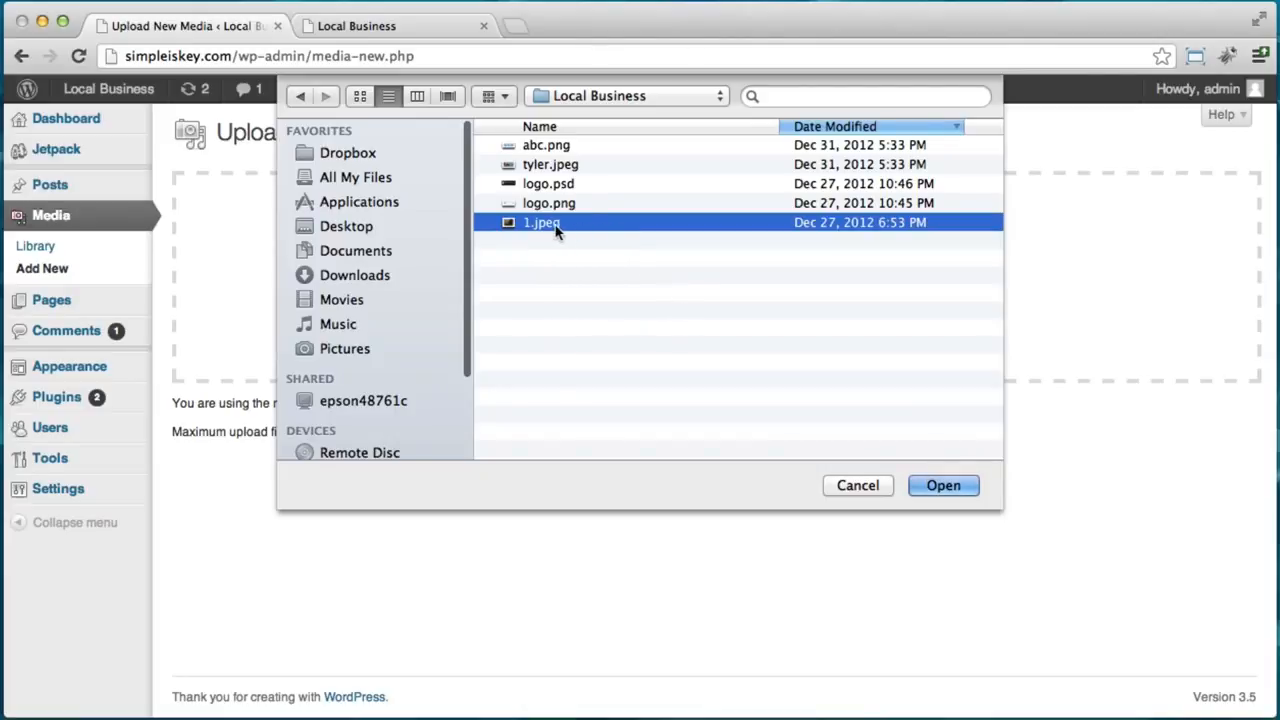
{"action": "left_click", "coordinate": [948, 487]}
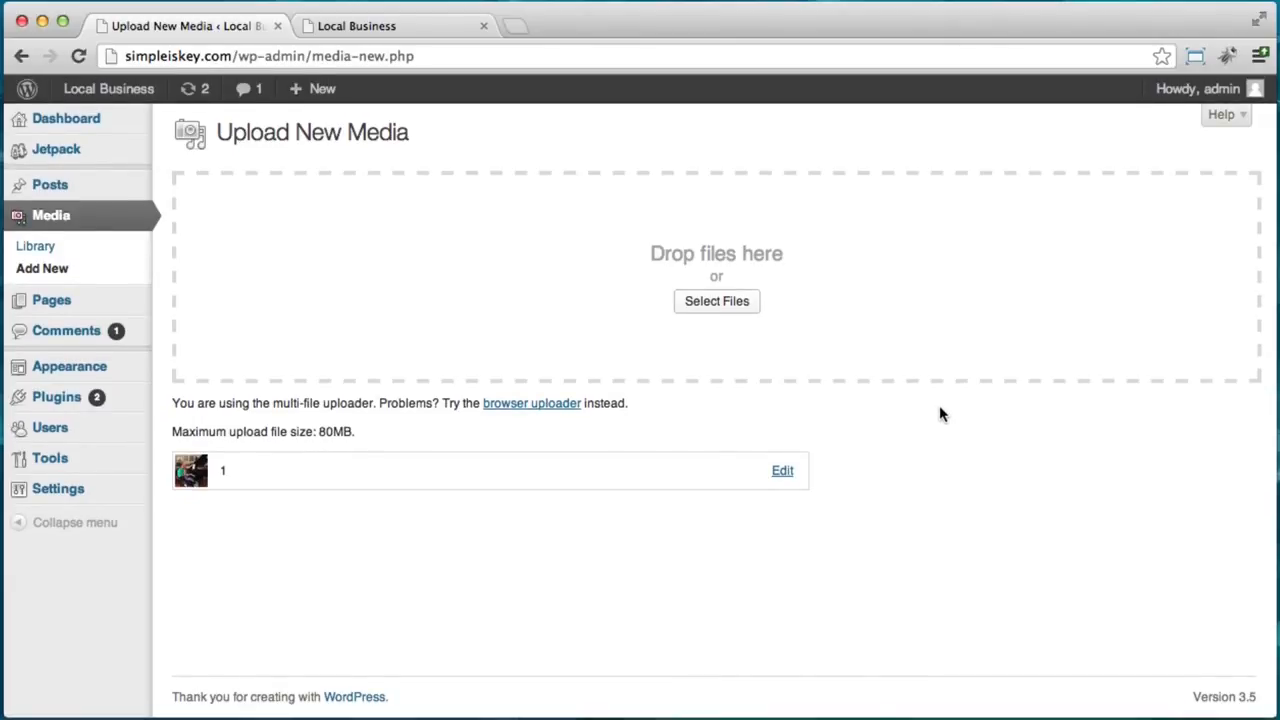
Step: Open the uploaded 1.jpeg's Edit Media page, comparing it against the live homepage
{"action": "left_click", "coordinate": [780, 472]}
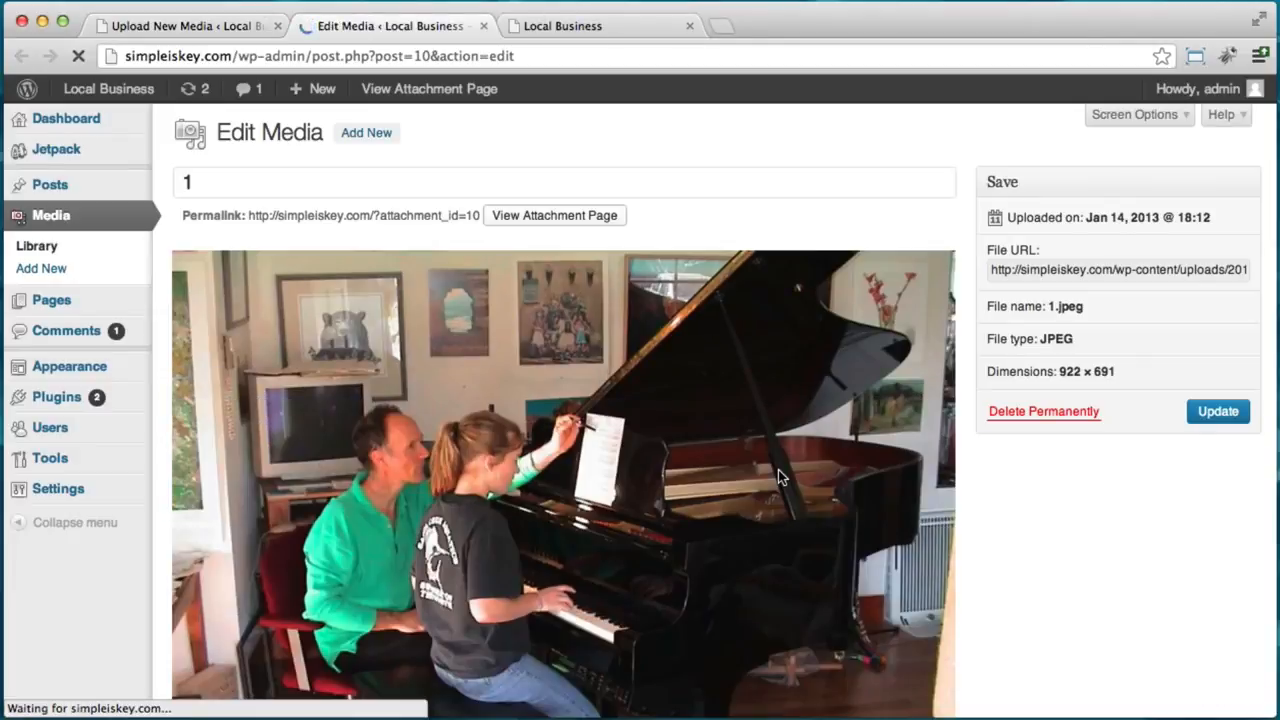
{"action": "scroll", "coordinate": [1002, 424], "scroll_direction": "down", "scroll_amount": 2}
{"action": "scroll", "coordinate": [1002, 424], "scroll_direction": "up", "scroll_amount": 2}
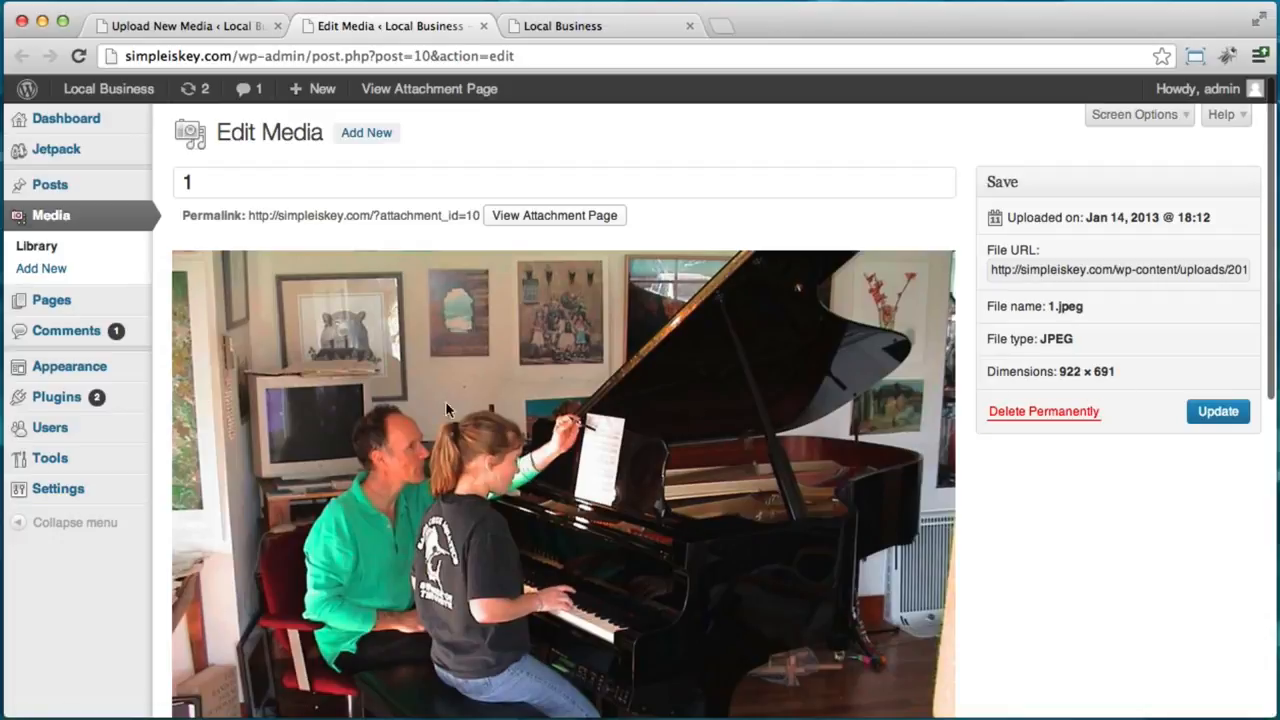
{"action": "scroll", "coordinate": [771, 380], "scroll_direction": "down", "scroll_amount": 5}
{"action": "scroll", "coordinate": [790, 400], "scroll_direction": "up", "scroll_amount": 5}
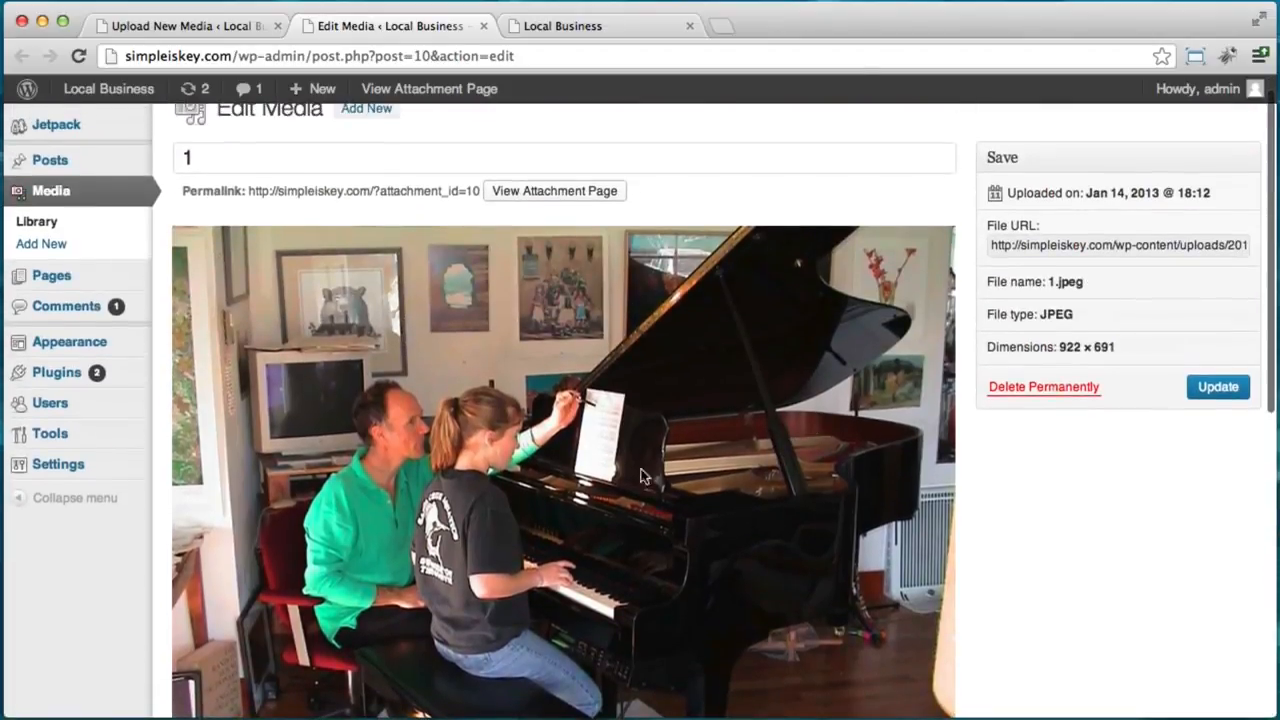
{"action": "left_click", "coordinate": [568, 27]}
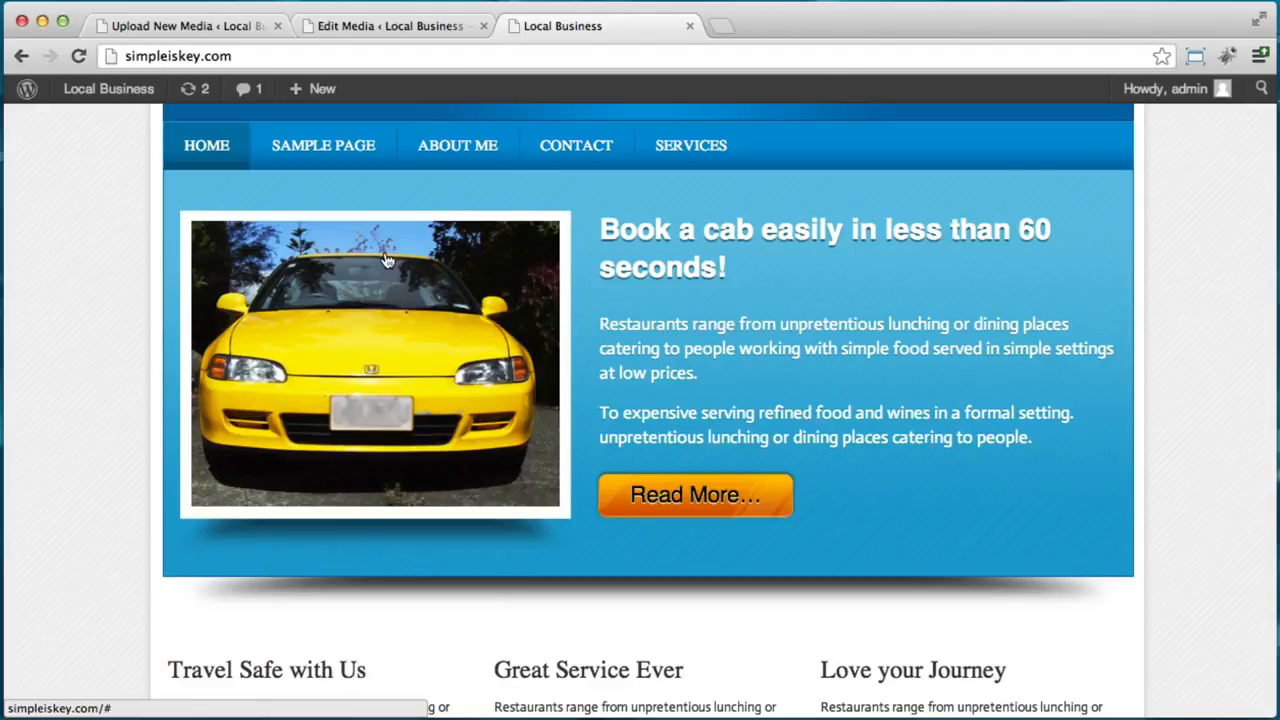
{"action": "left_click", "coordinate": [396, 25]}
{"action": "scroll", "coordinate": [795, 264], "scroll_direction": "up", "scroll_amount": 2}
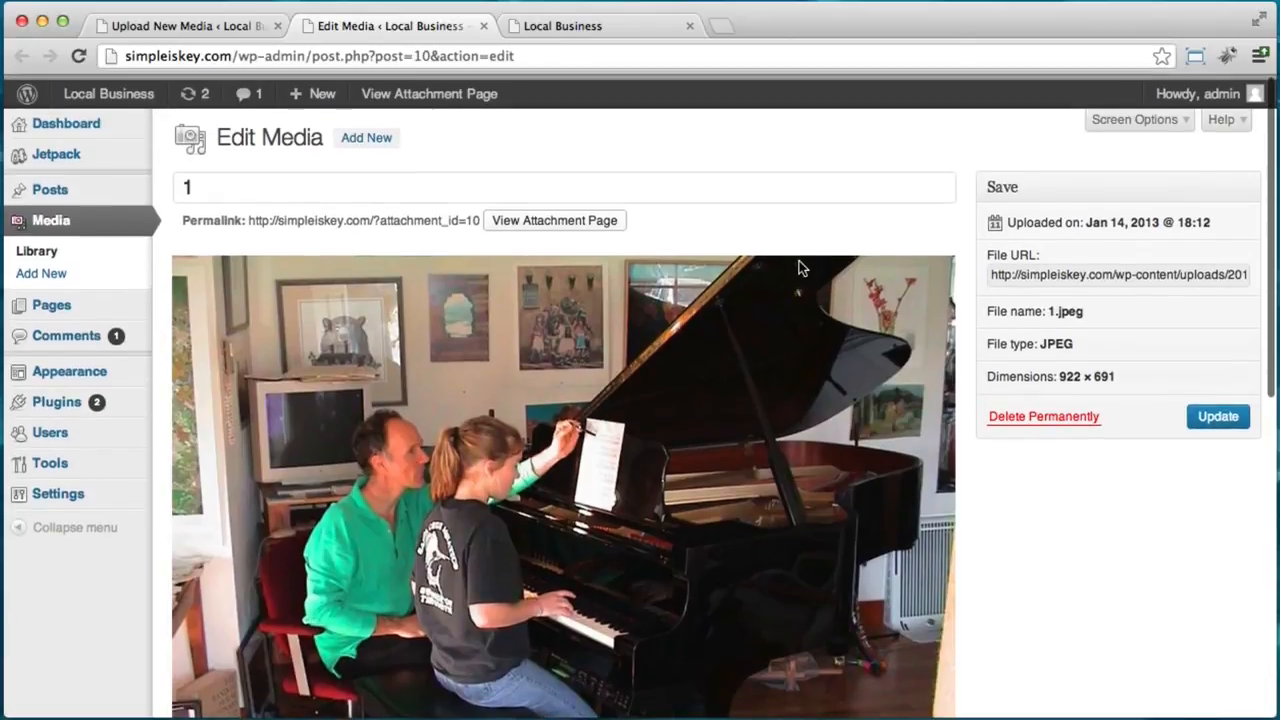
{"action": "scroll", "coordinate": [770, 255], "scroll_direction": "down", "scroll_amount": 5}
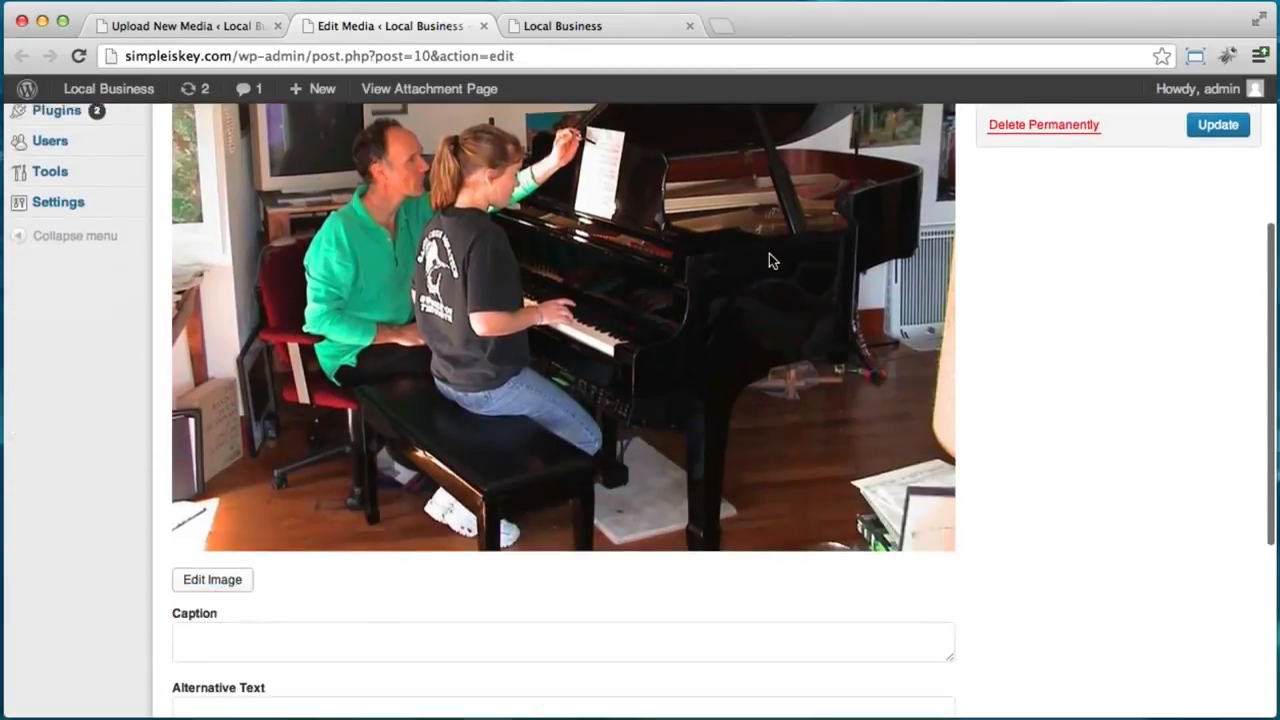
Step: Bring up the image editing tools for the 922 × 691 piano photo
{"action": "left_click", "coordinate": [208, 576]}
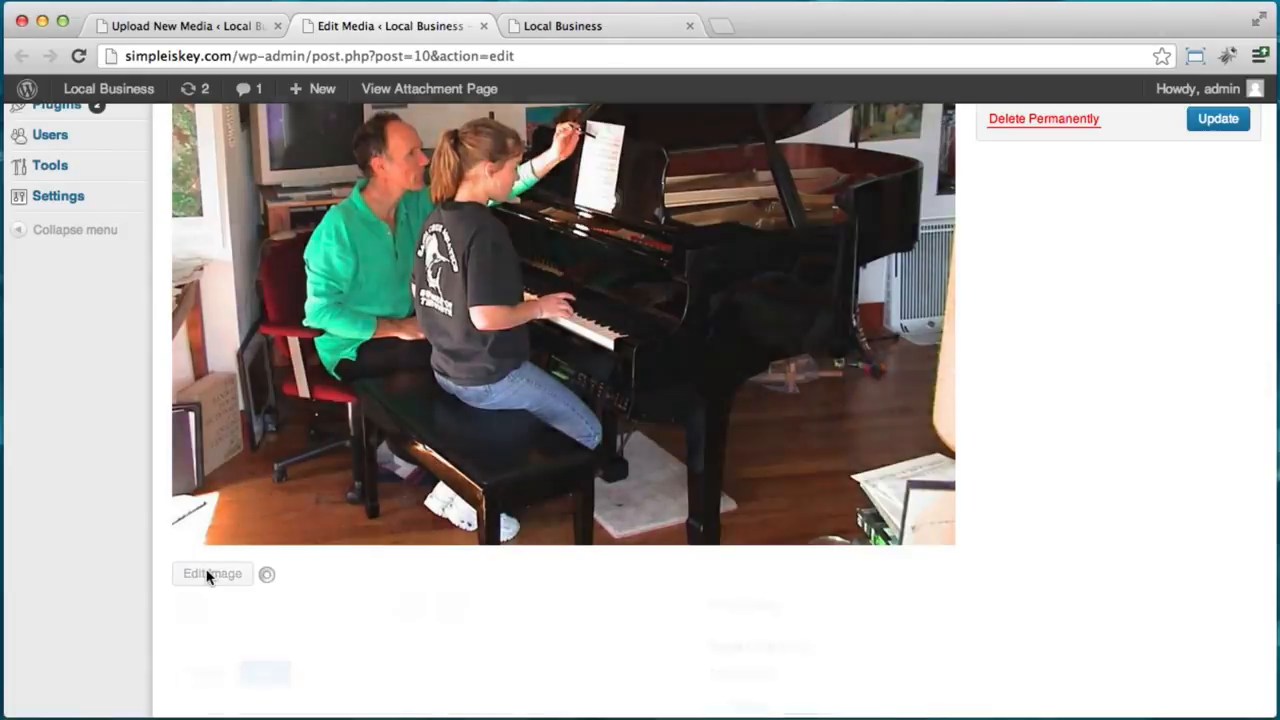
{"action": "scroll", "coordinate": [403, 529], "scroll_direction": "up", "scroll_amount": 4}
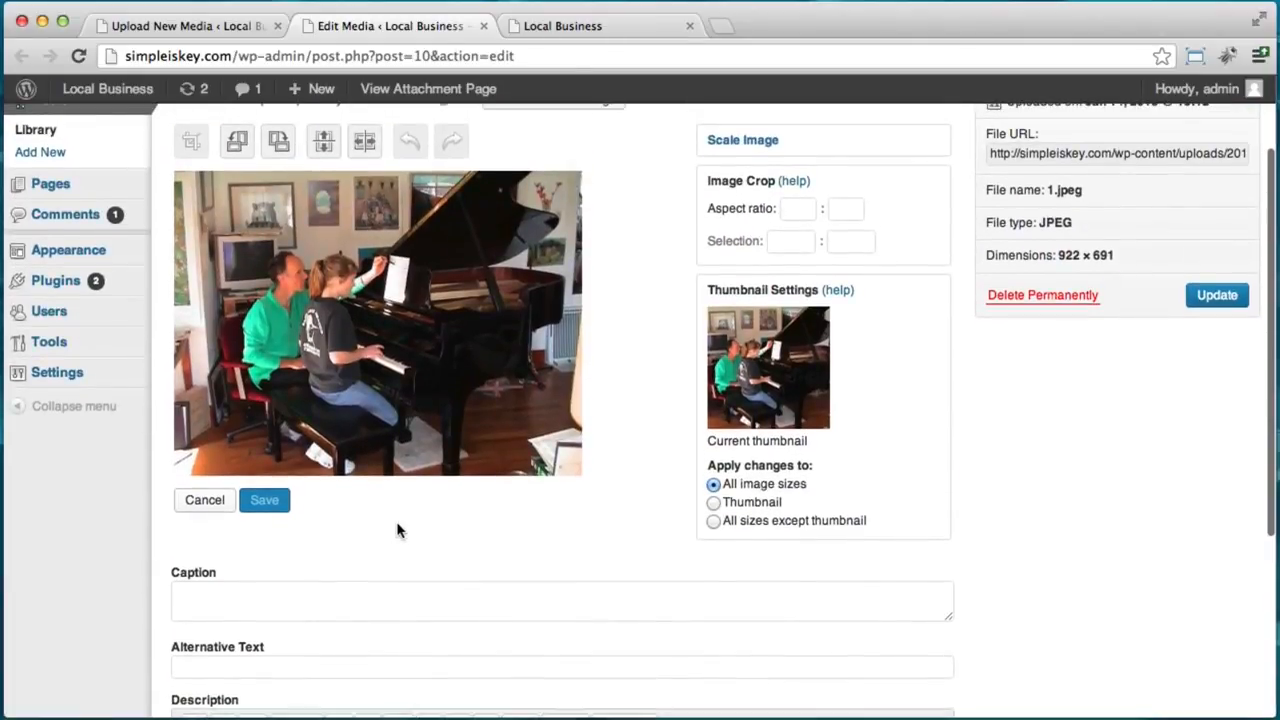
{"action": "scroll", "coordinate": [397, 525], "scroll_direction": "up", "scroll_amount": 3}
{"action": "left_click", "coordinate": [562, 30]}
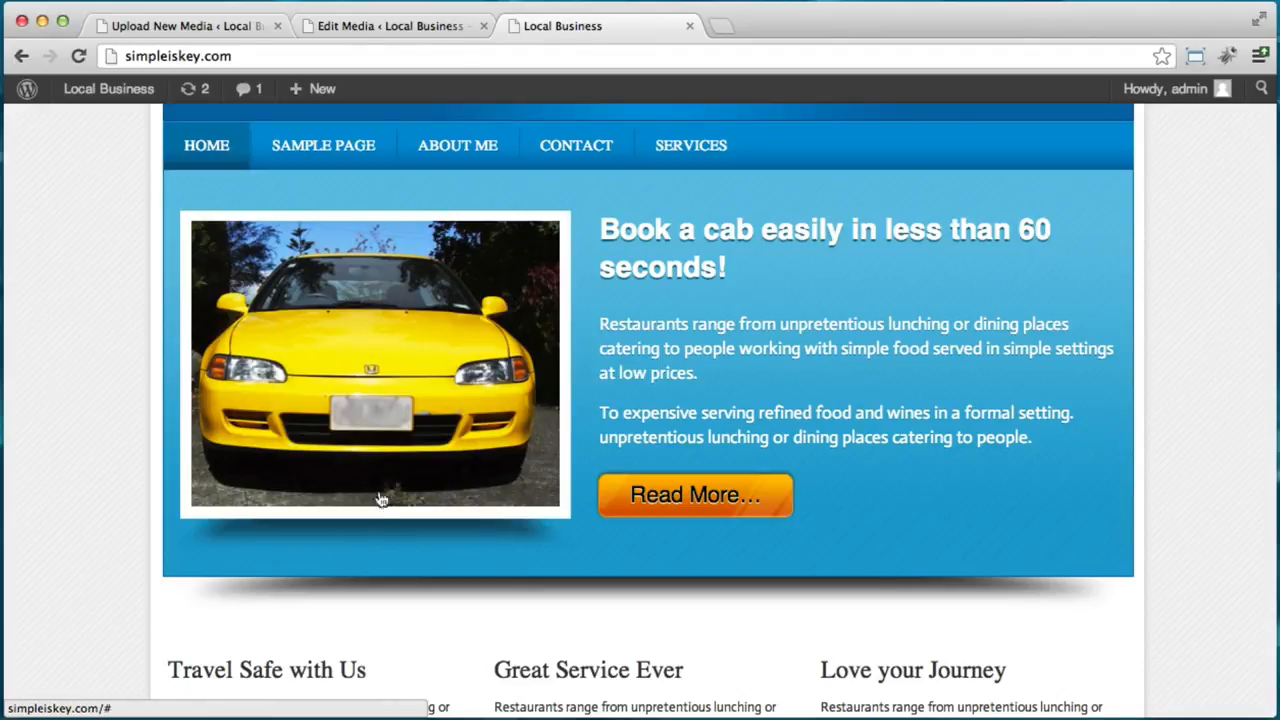
{"action": "left_click", "coordinate": [432, 30]}
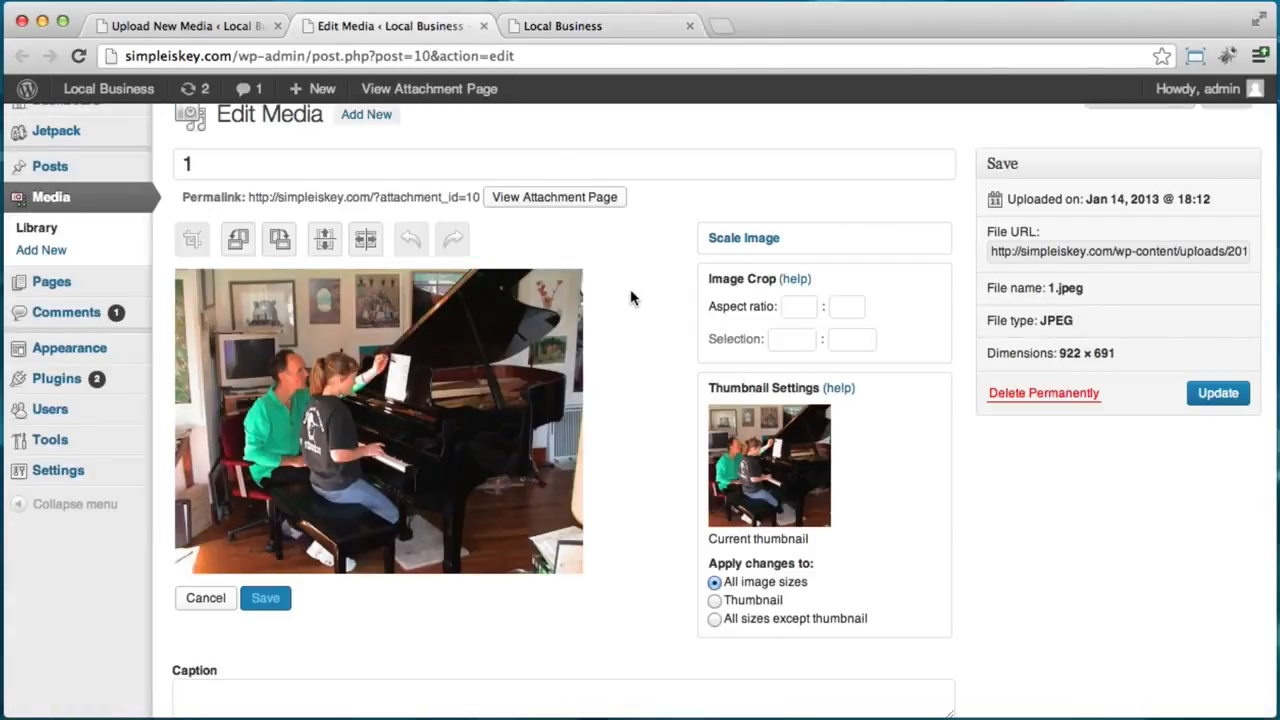
{"action": "scroll", "coordinate": [740, 244], "scroll_direction": "up", "scroll_amount": 1}
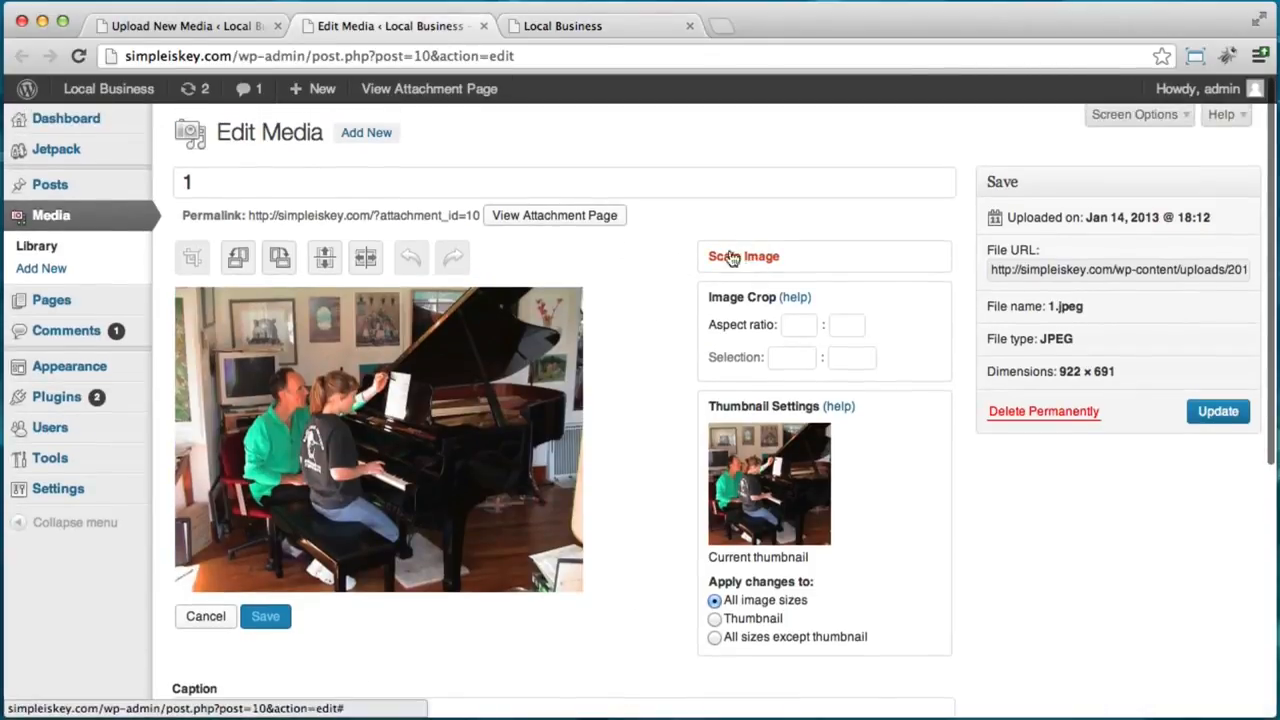
Step: Scale the piano photo down to 380 × 285 and save the media item
{"action": "left_click", "coordinate": [744, 257]}
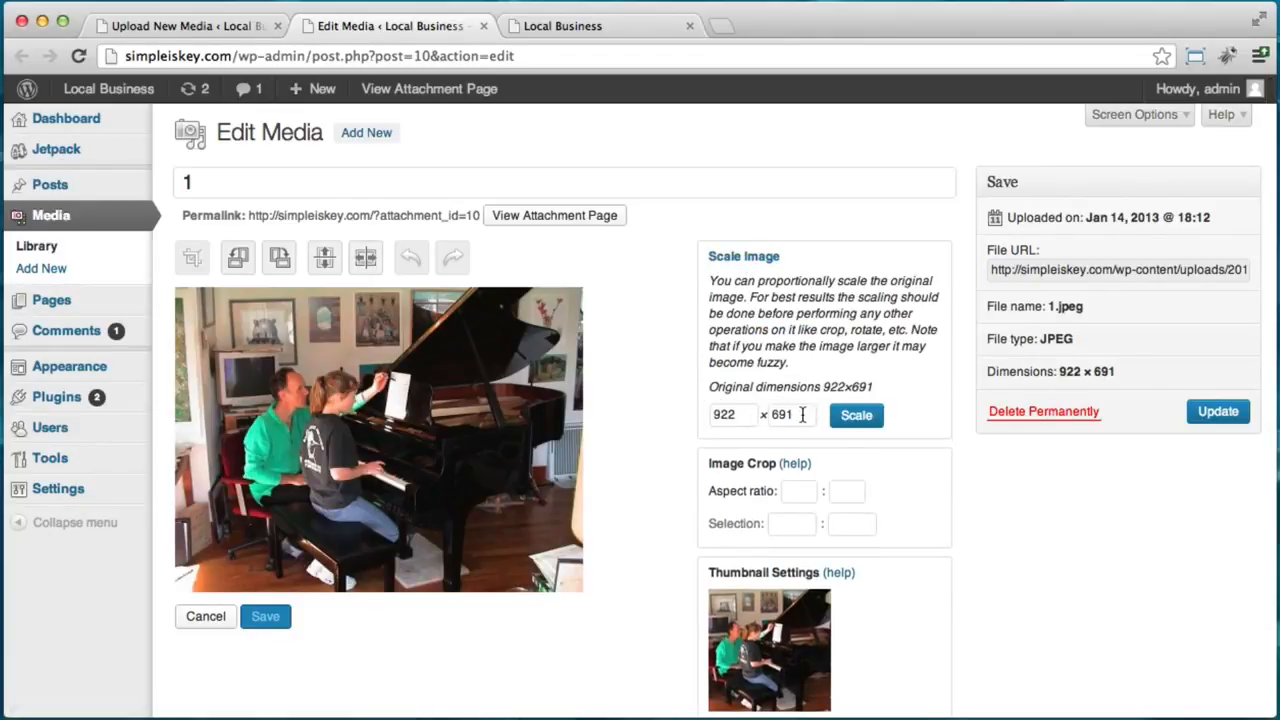
{"action": "left_click_drag", "start_coordinate": [801, 417], "coordinate": [750, 413]}
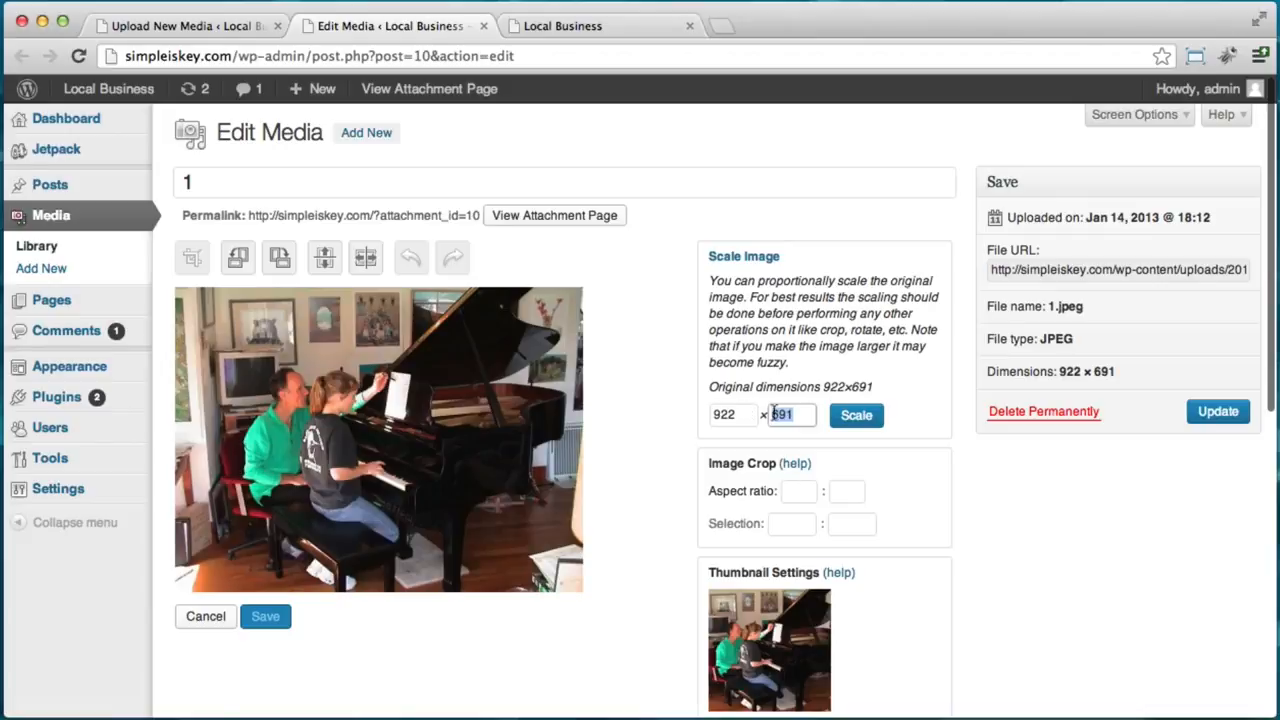
{"action": "type", "text": "285"}
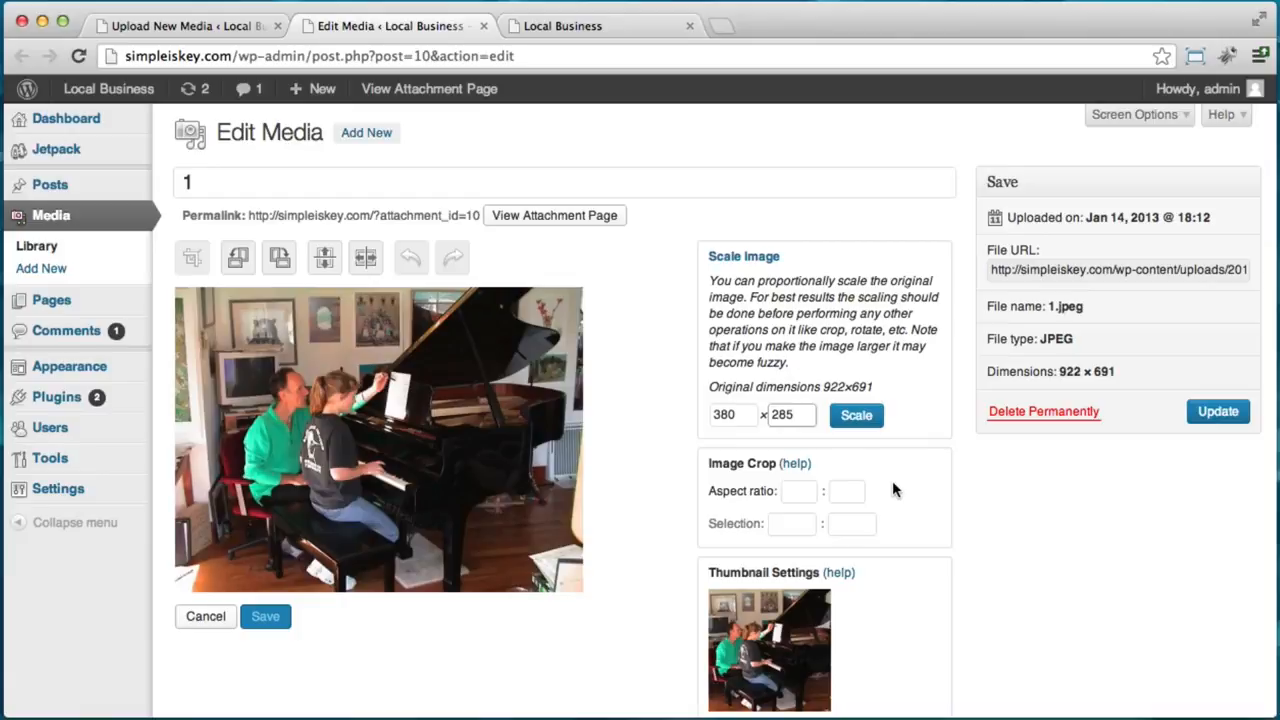
{"action": "left_click", "coordinate": [858, 416]}
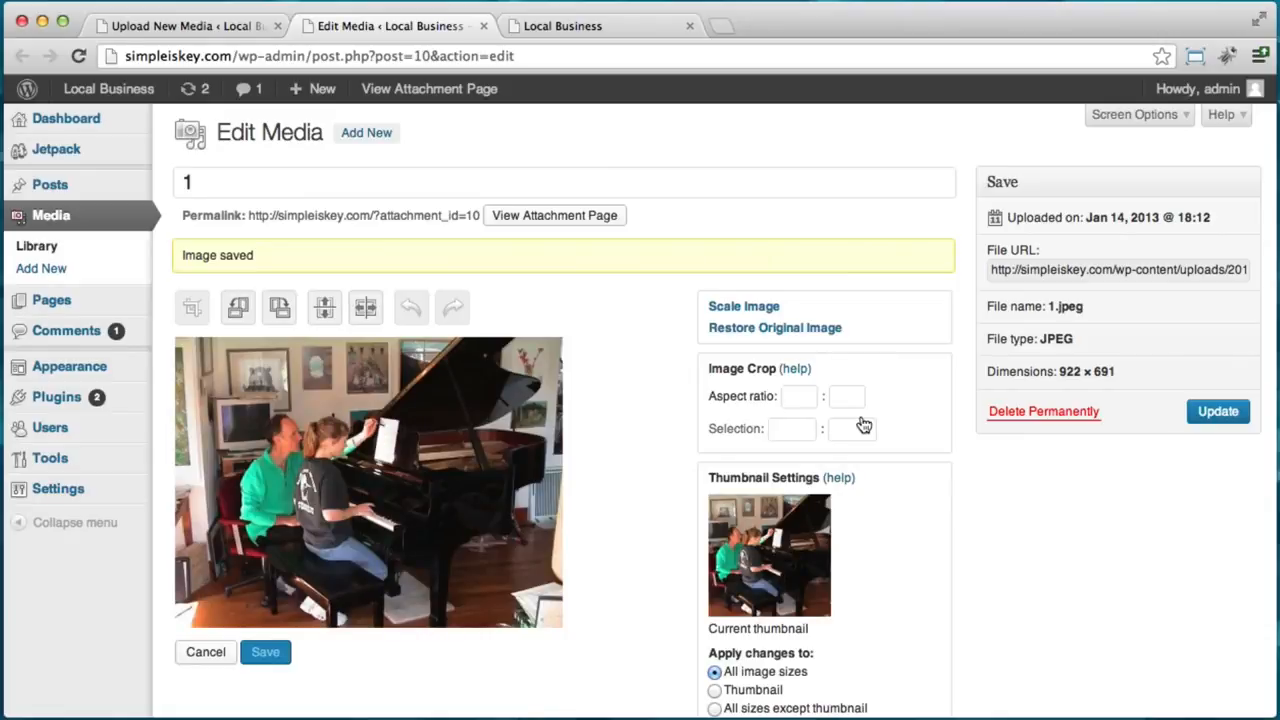
{"action": "scroll", "coordinate": [864, 426], "scroll_direction": "down", "scroll_amount": 1}
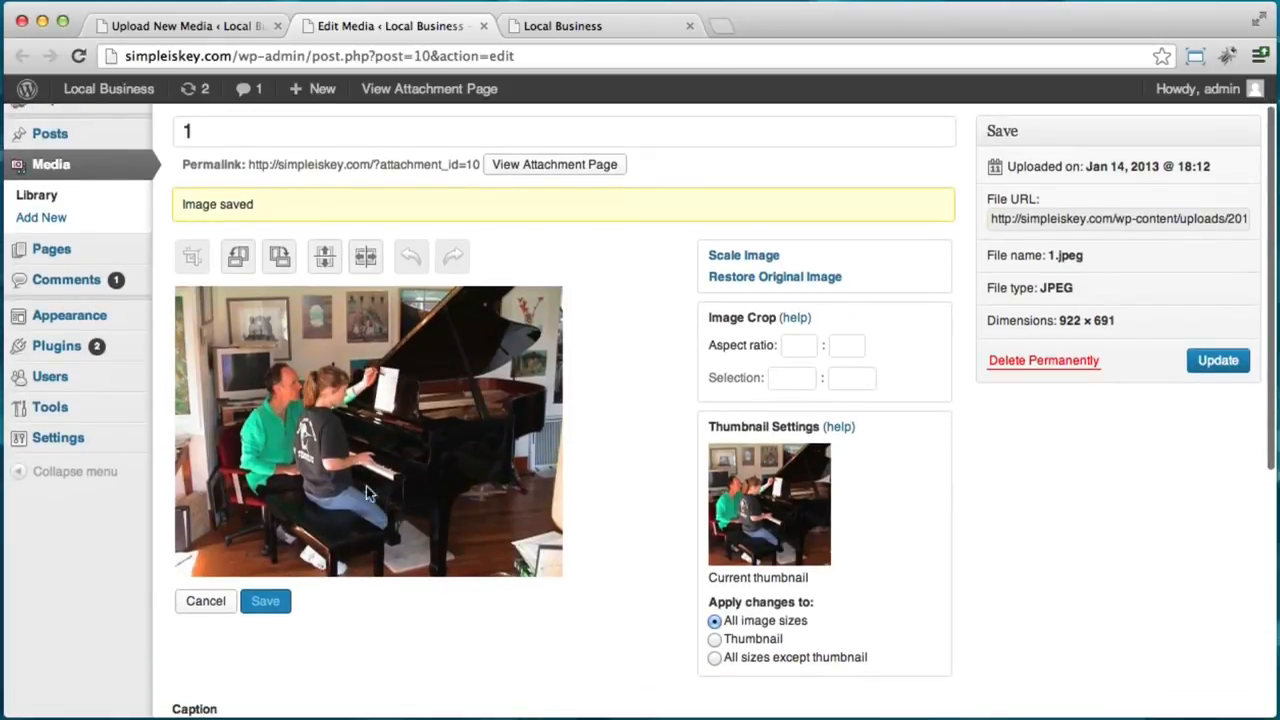
{"action": "scroll", "coordinate": [400, 517], "scroll_direction": "down", "scroll_amount": 1}
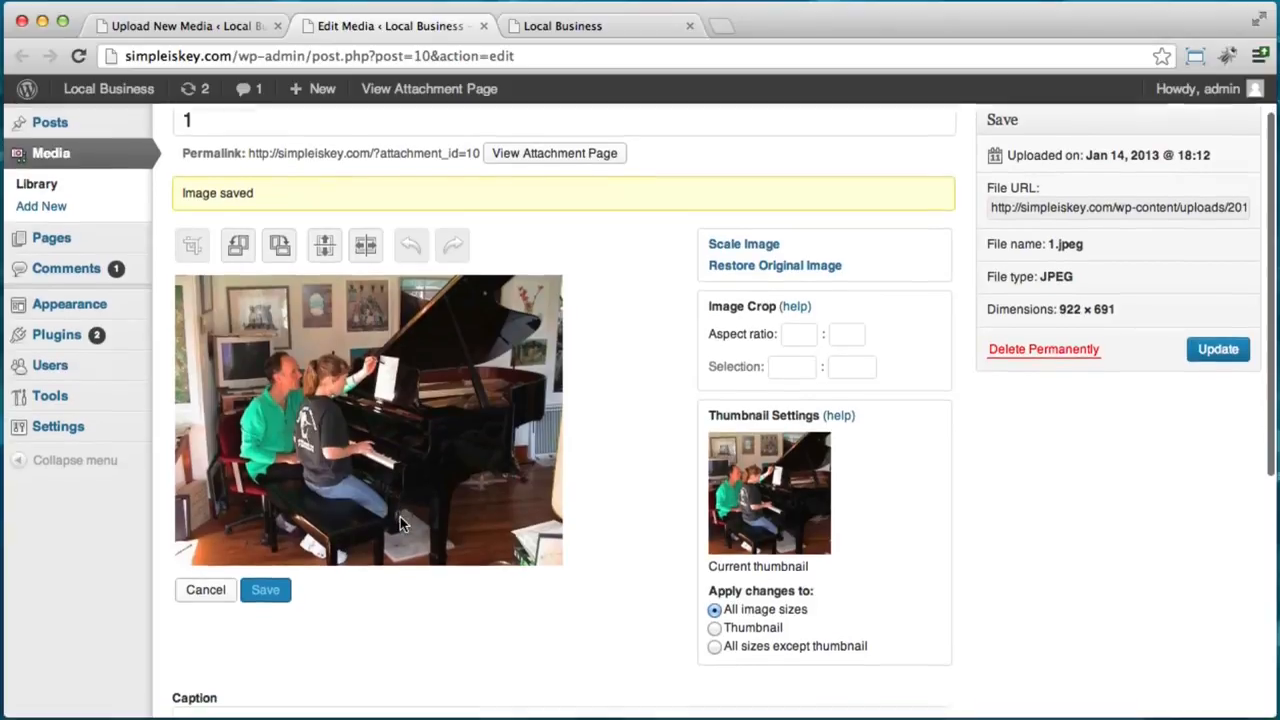
{"action": "scroll", "coordinate": [400, 517], "scroll_direction": "up", "scroll_amount": 2}
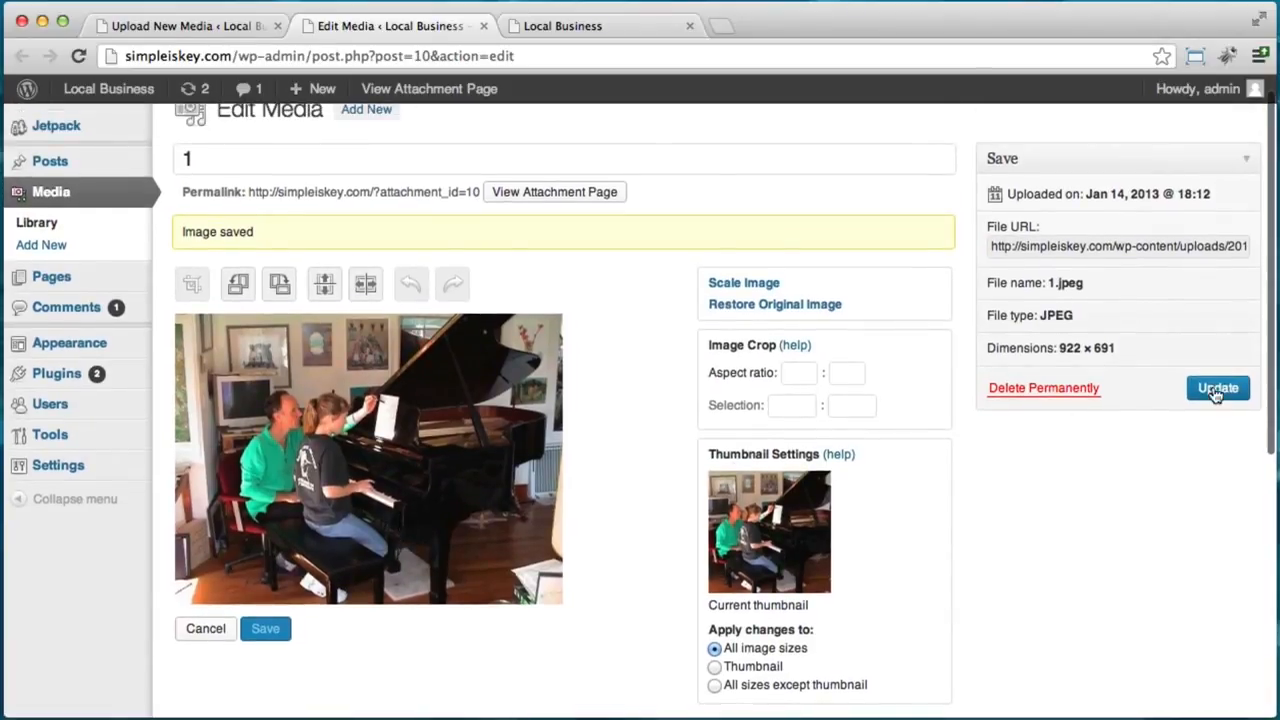
{"action": "left_click", "coordinate": [1216, 391]}
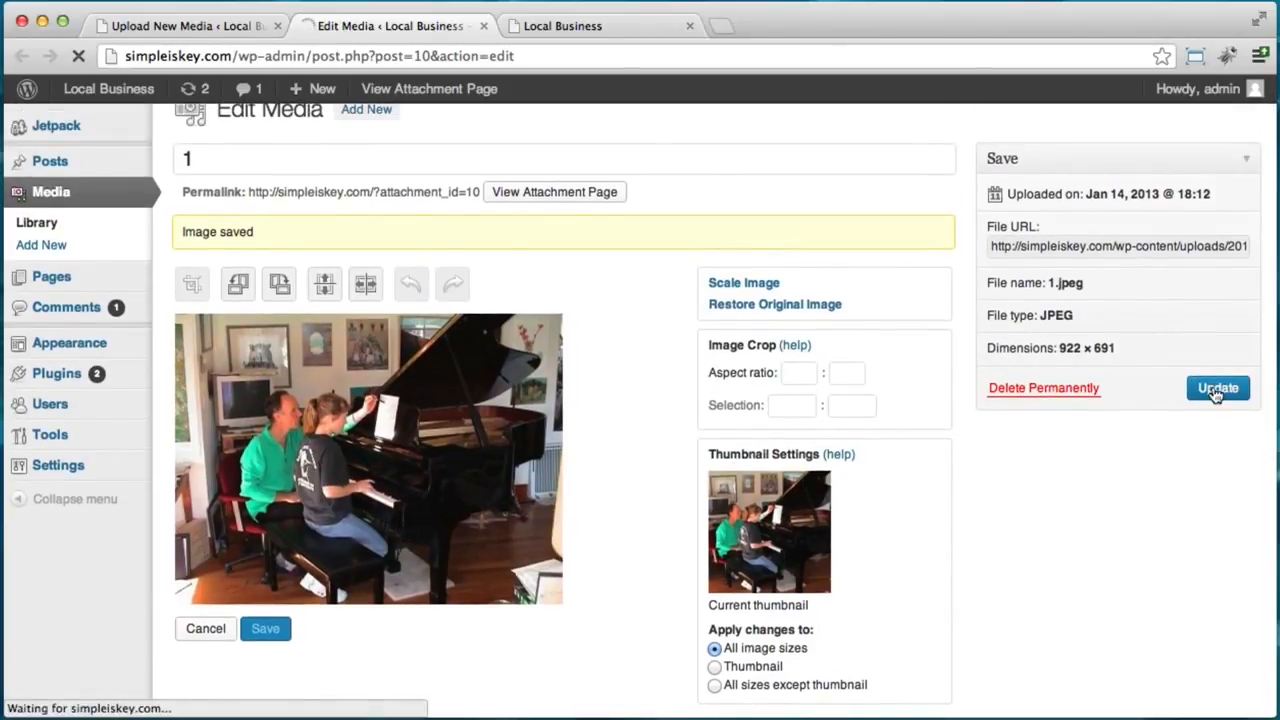
{"action": "scroll", "coordinate": [775, 377], "scroll_direction": "down", "scroll_amount": 3}
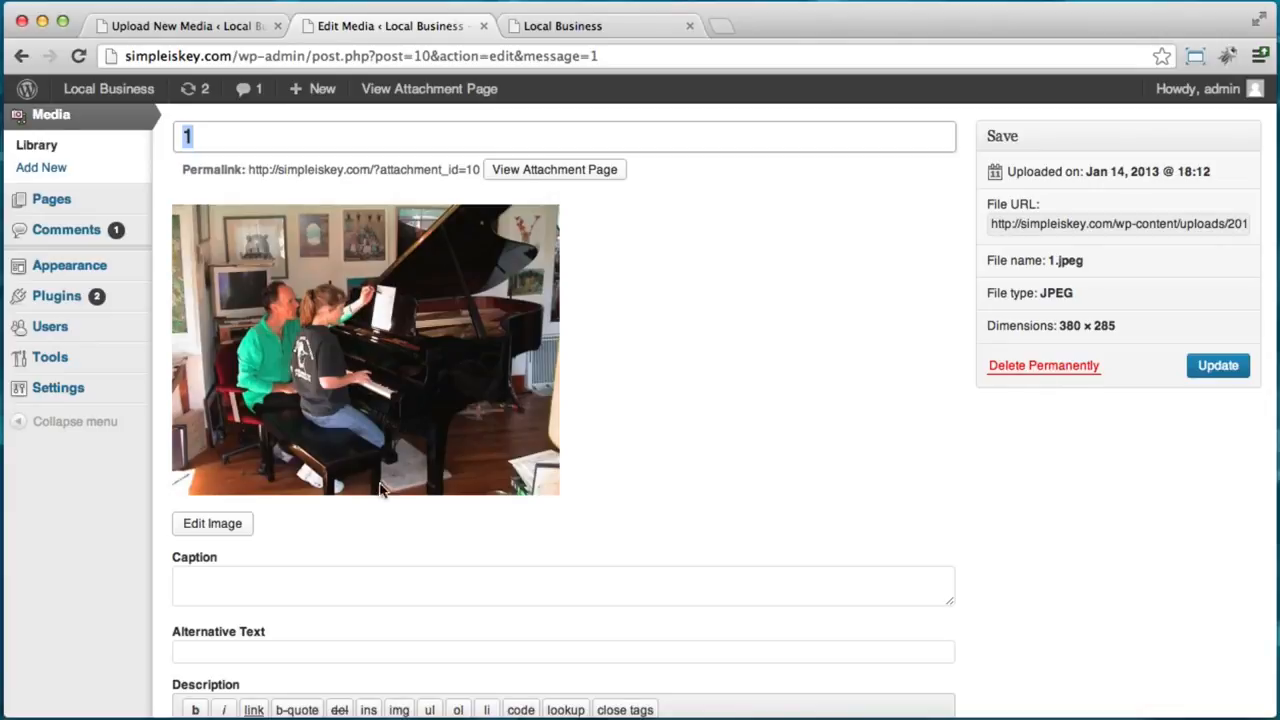
Step: Draw a crop selection over the piano photo and set its width to 363
{"action": "left_click", "coordinate": [222, 532]}
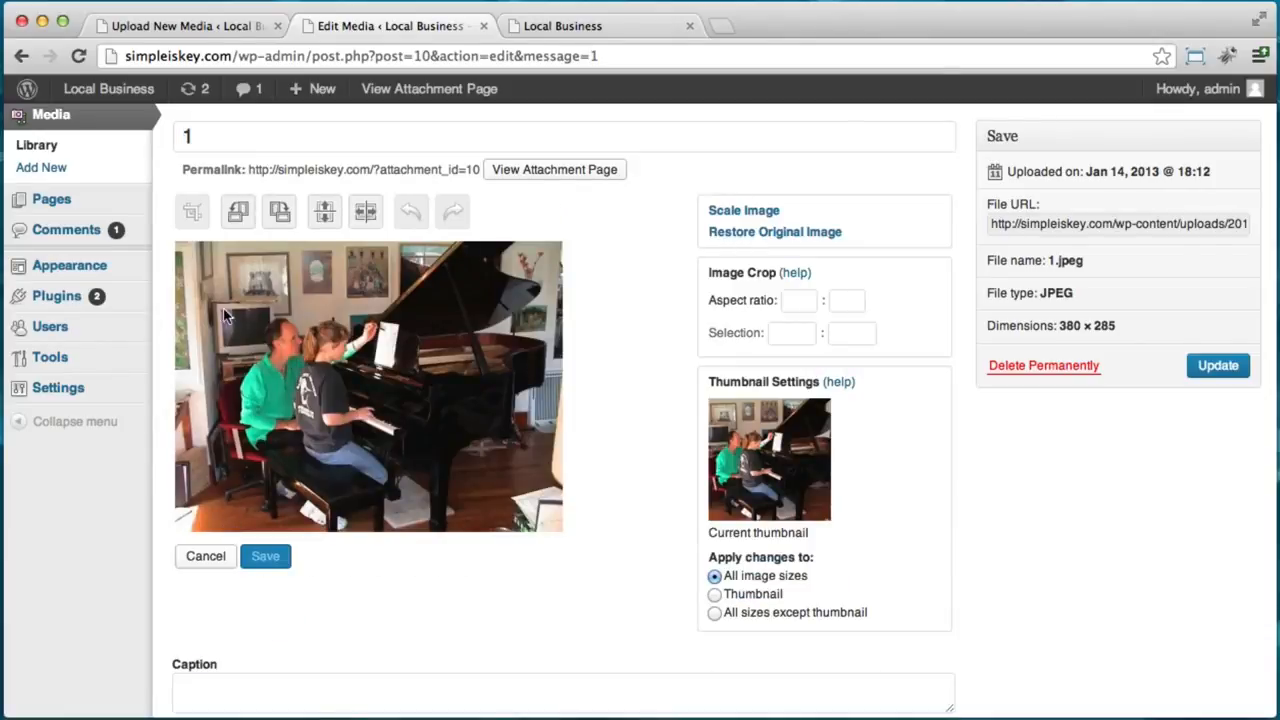
{"action": "left_click_drag", "start_coordinate": [224, 313], "coordinate": [506, 500]}
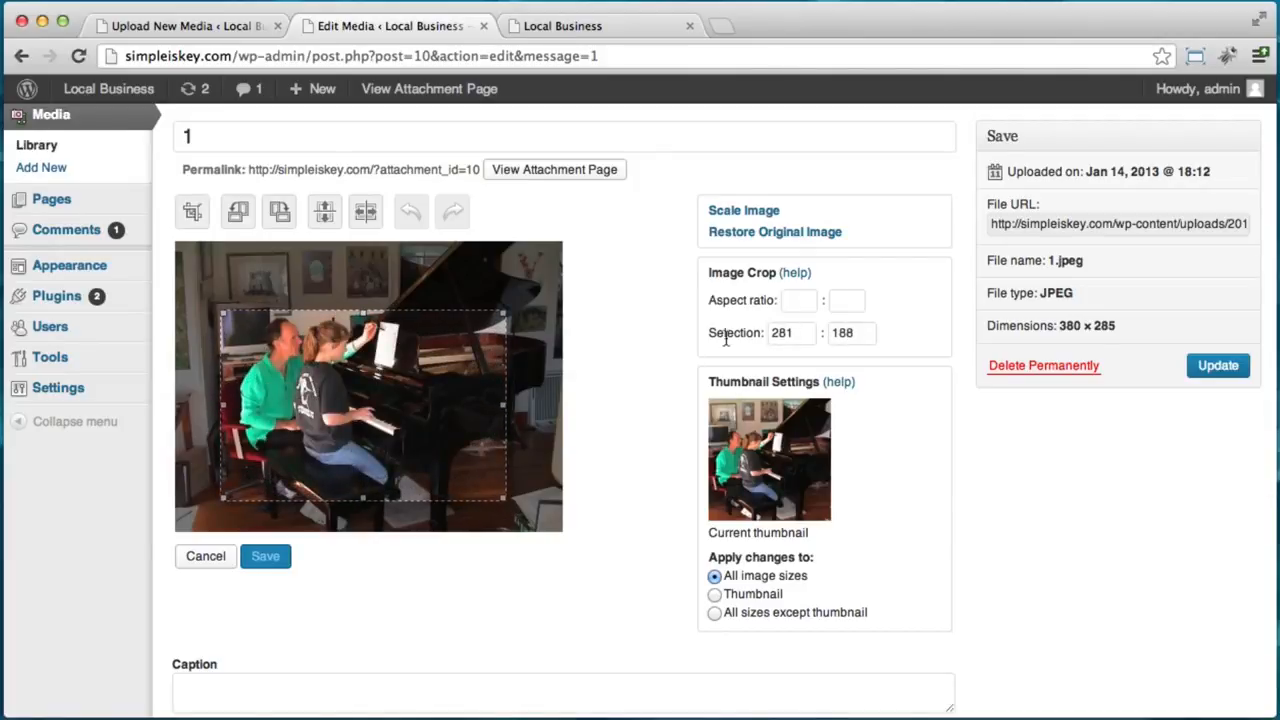
{"action": "left_click_drag", "start_coordinate": [363, 312], "coordinate": [379, 230]}
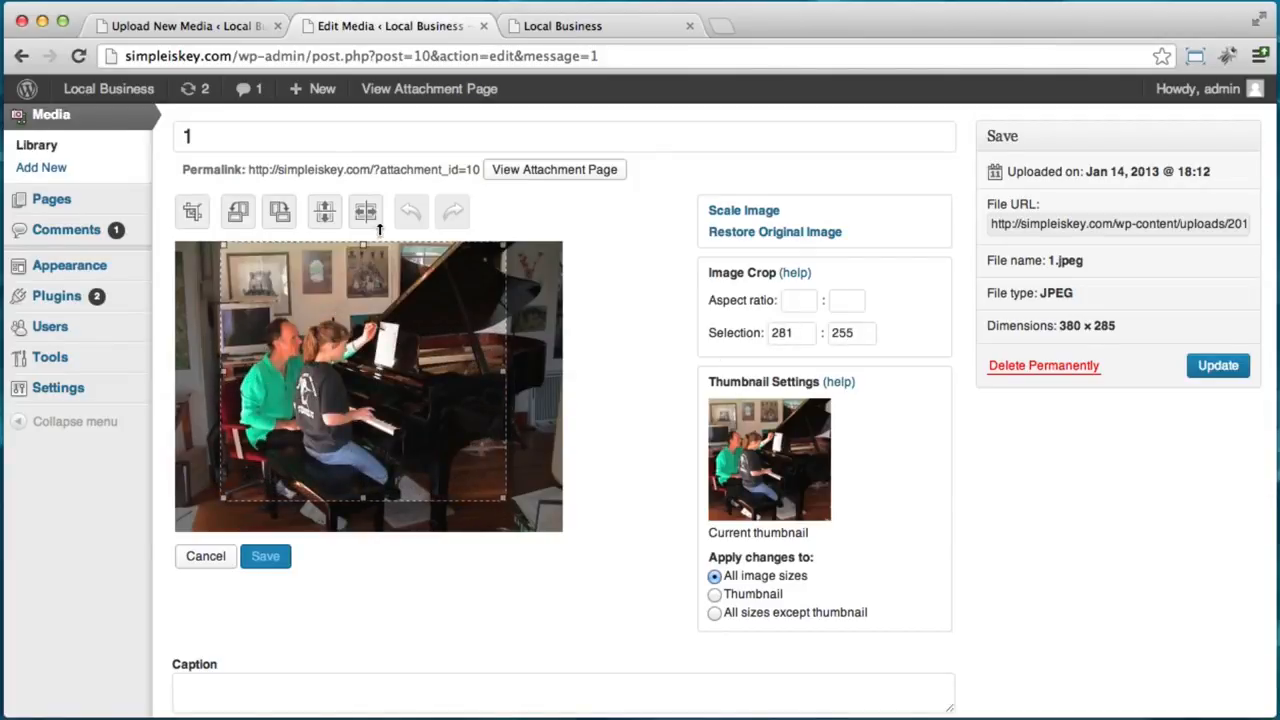
{"action": "left_click_drag", "start_coordinate": [363, 498], "coordinate": [350, 569]}
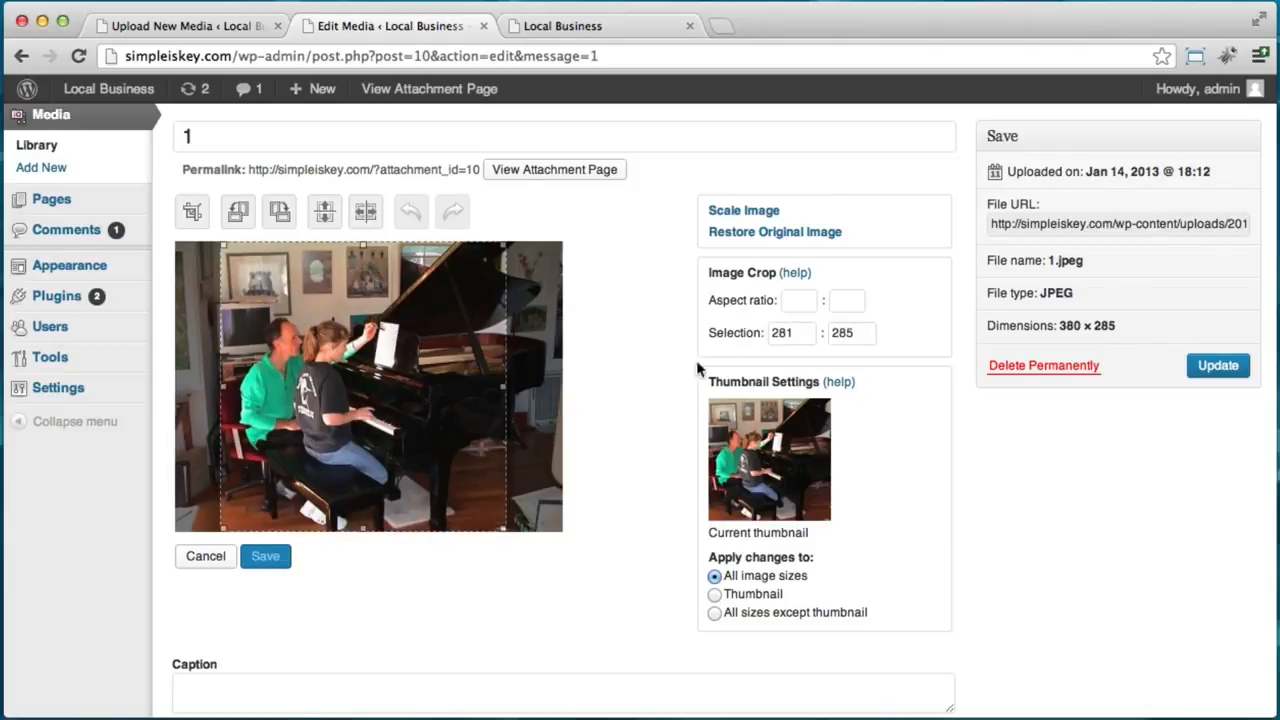
{"action": "left_click_drag", "start_coordinate": [800, 334], "coordinate": [742, 338]}
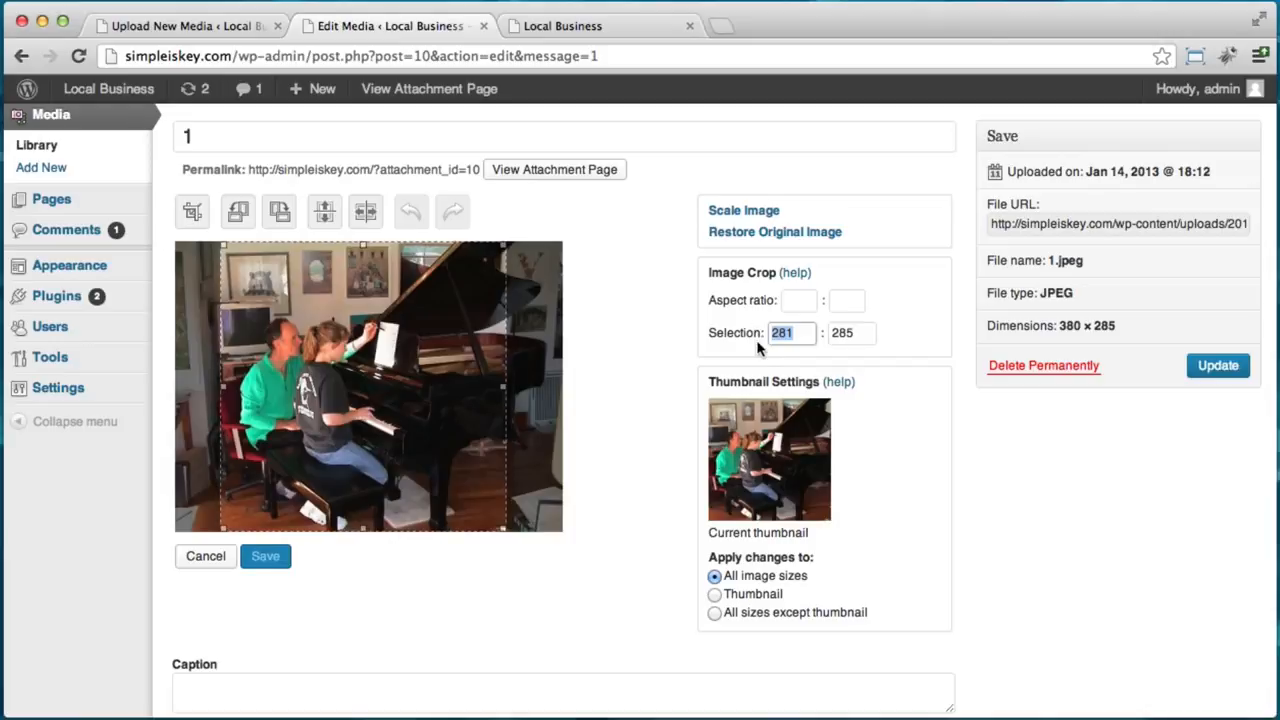
{"action": "type", "text": "380"}
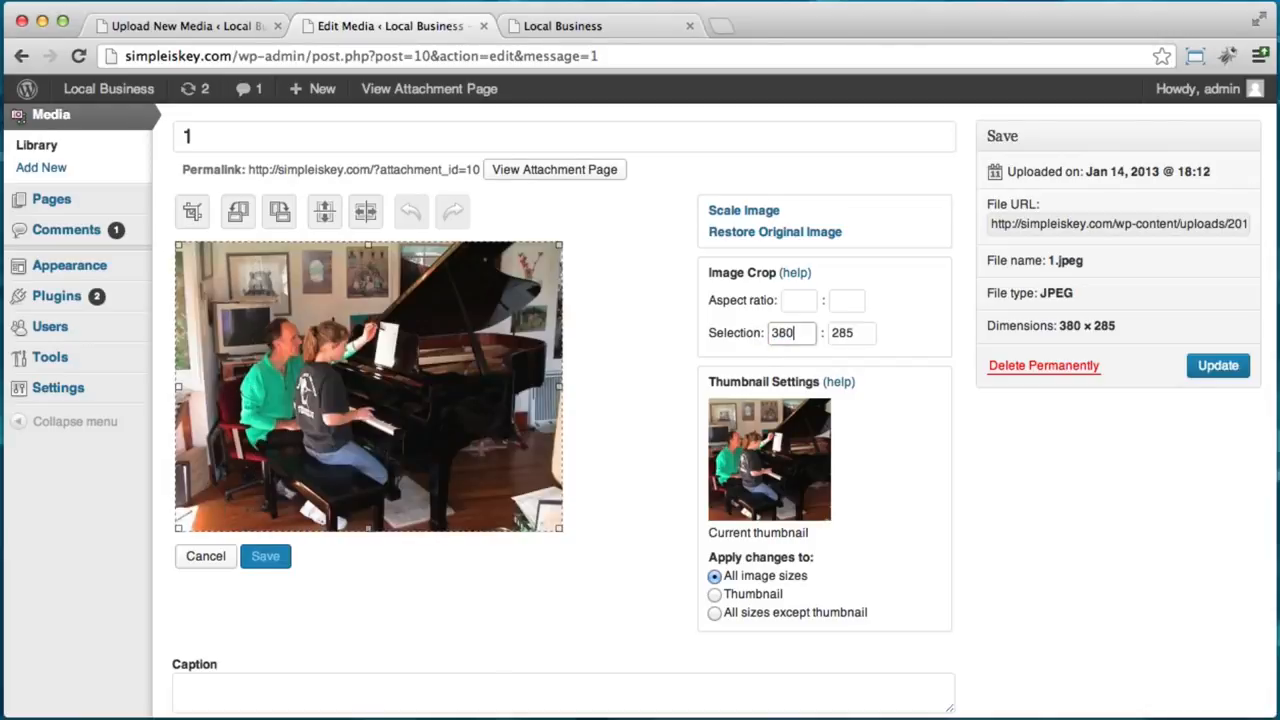
{"action": "key", "text": "BackSpace"}
{"action": "key", "text": "BackSpace"}
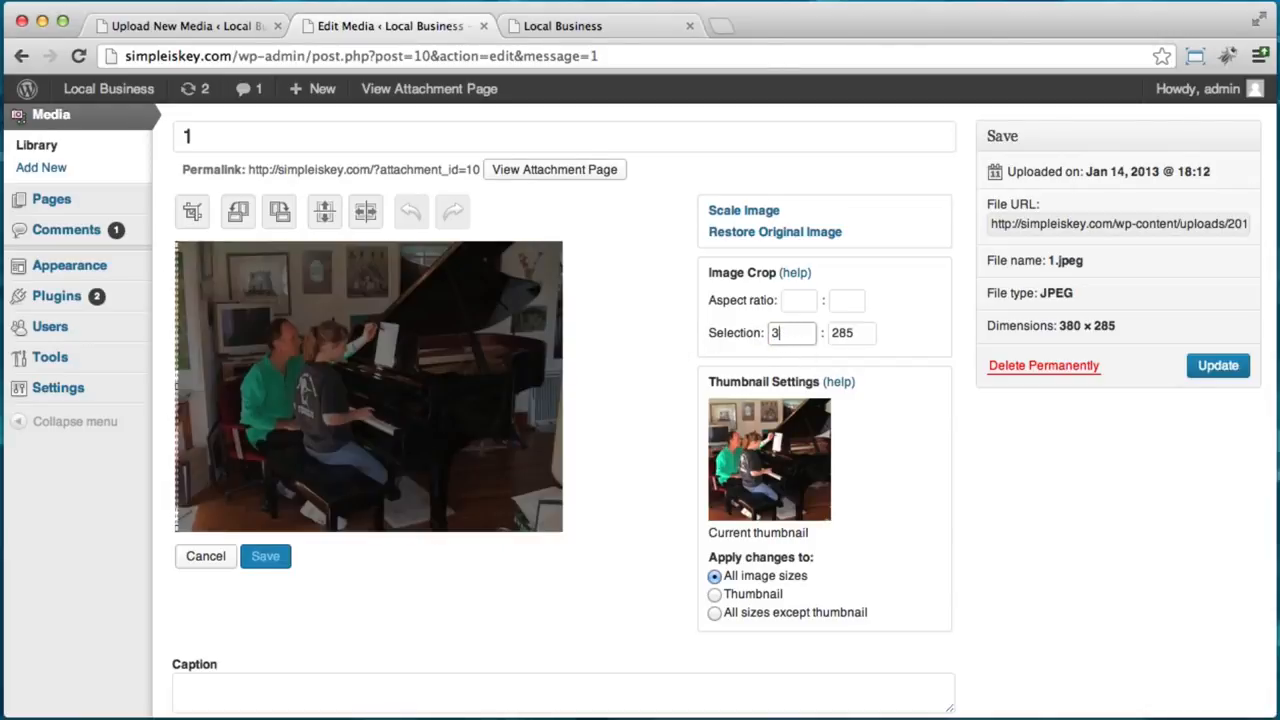
{"action": "type", "text": "63"}
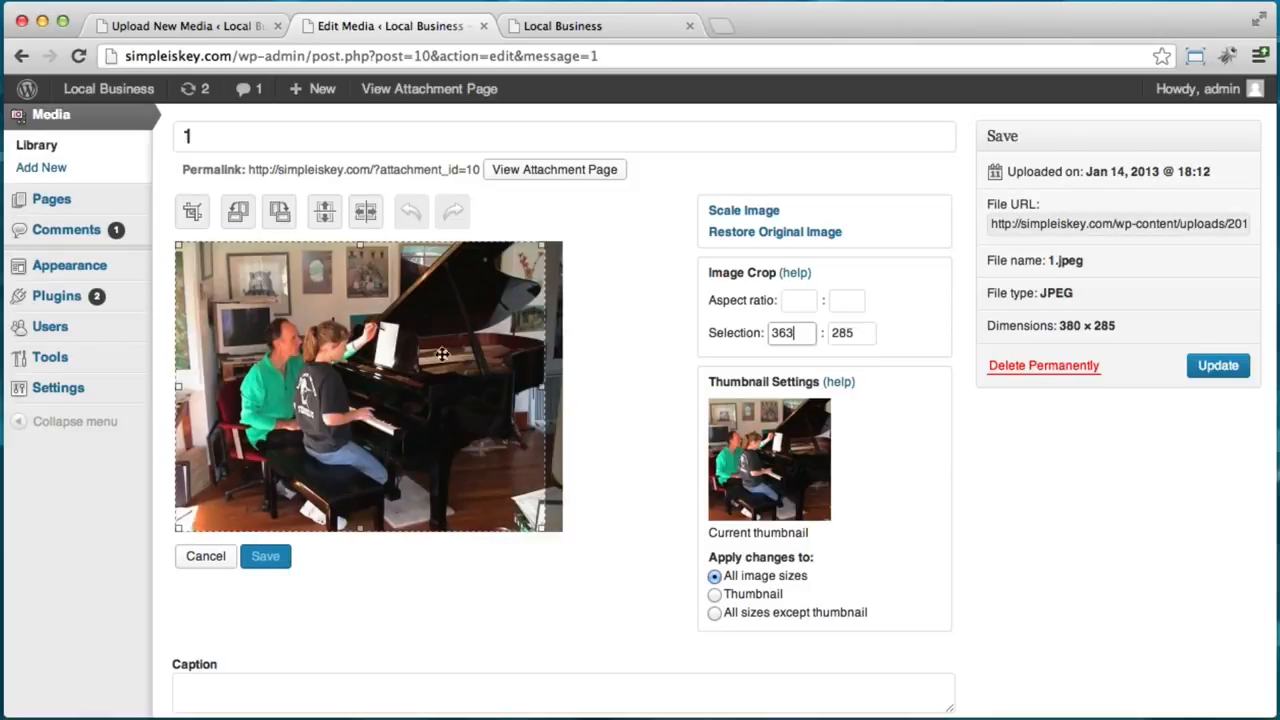
{"action": "left_click_drag", "start_coordinate": [380, 378], "coordinate": [390, 378]}
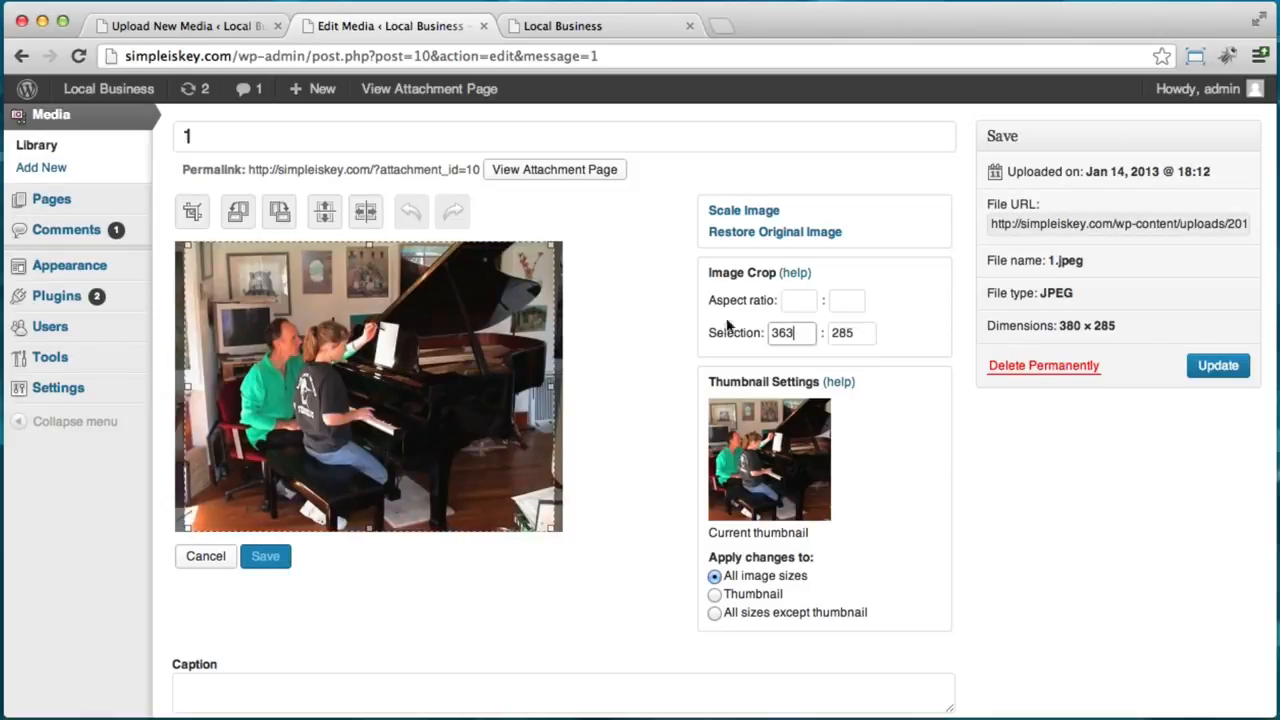
Step: Apply the 363 × 285 crop, save the image and update the attachment
{"action": "double_click", "coordinate": [797, 333]}
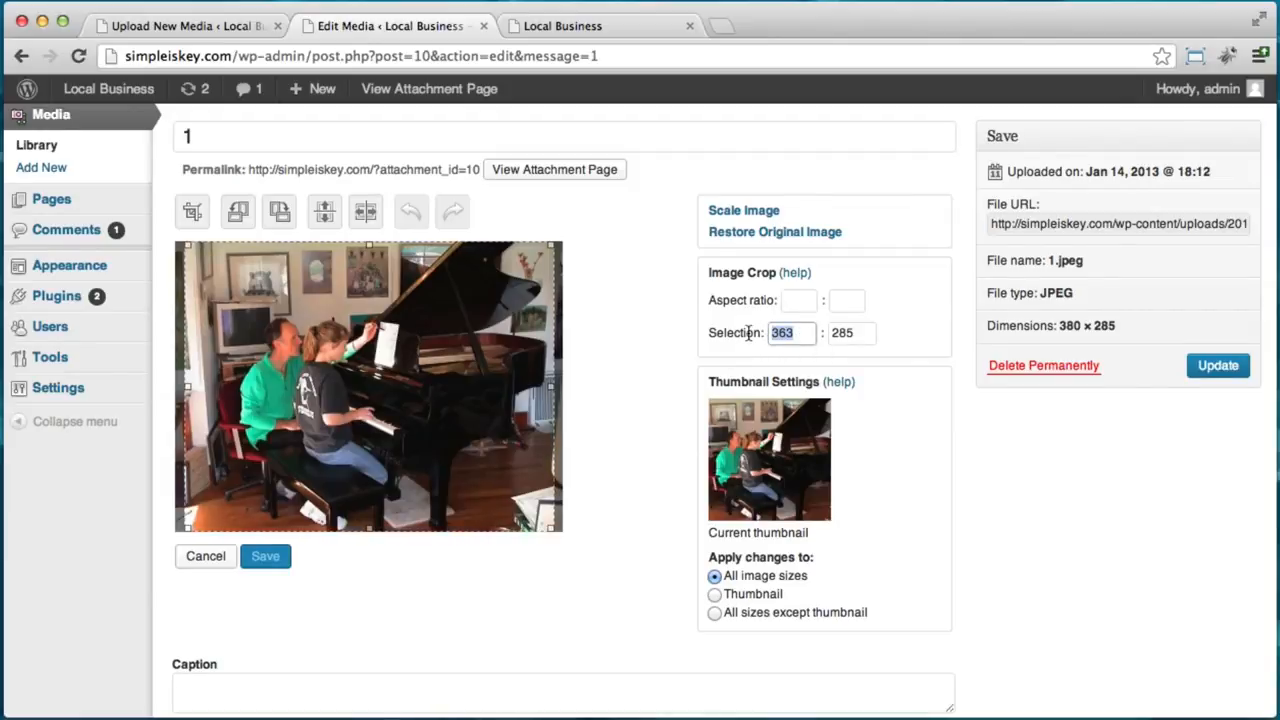
{"action": "double_click", "coordinate": [850, 333]}
{"action": "double_click", "coordinate": [797, 333]}
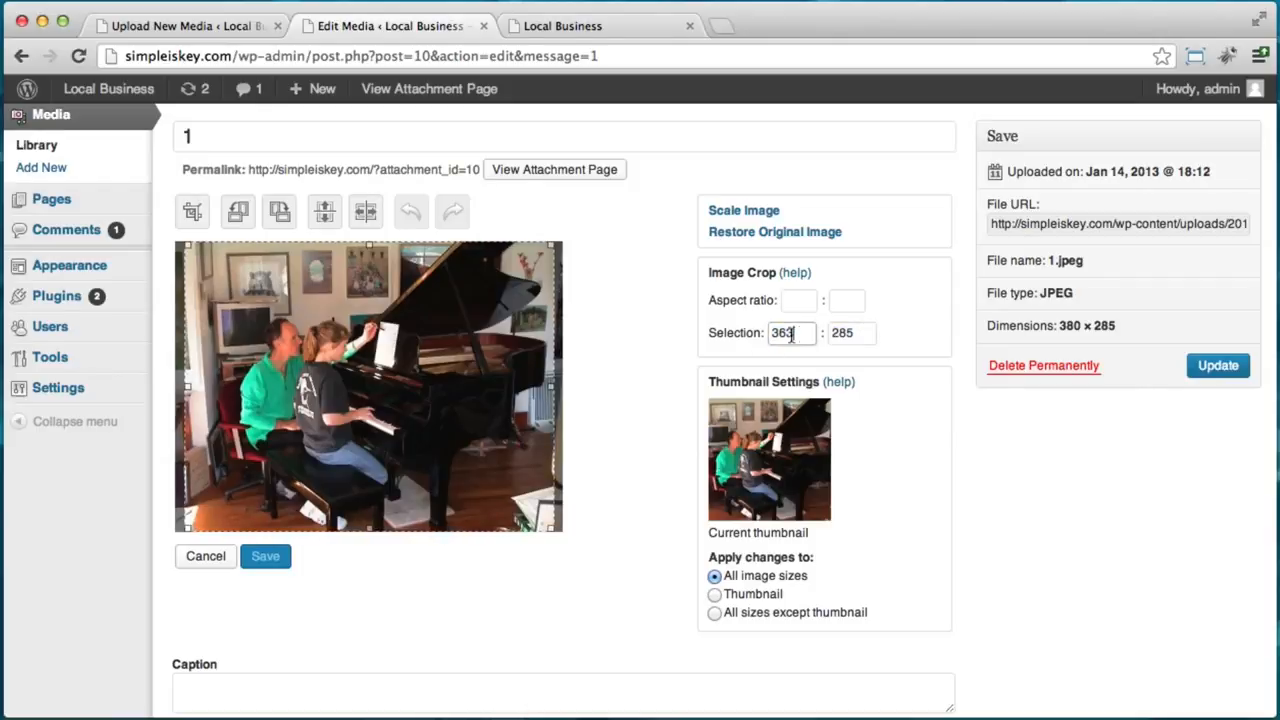
{"action": "double_click", "coordinate": [861, 335]}
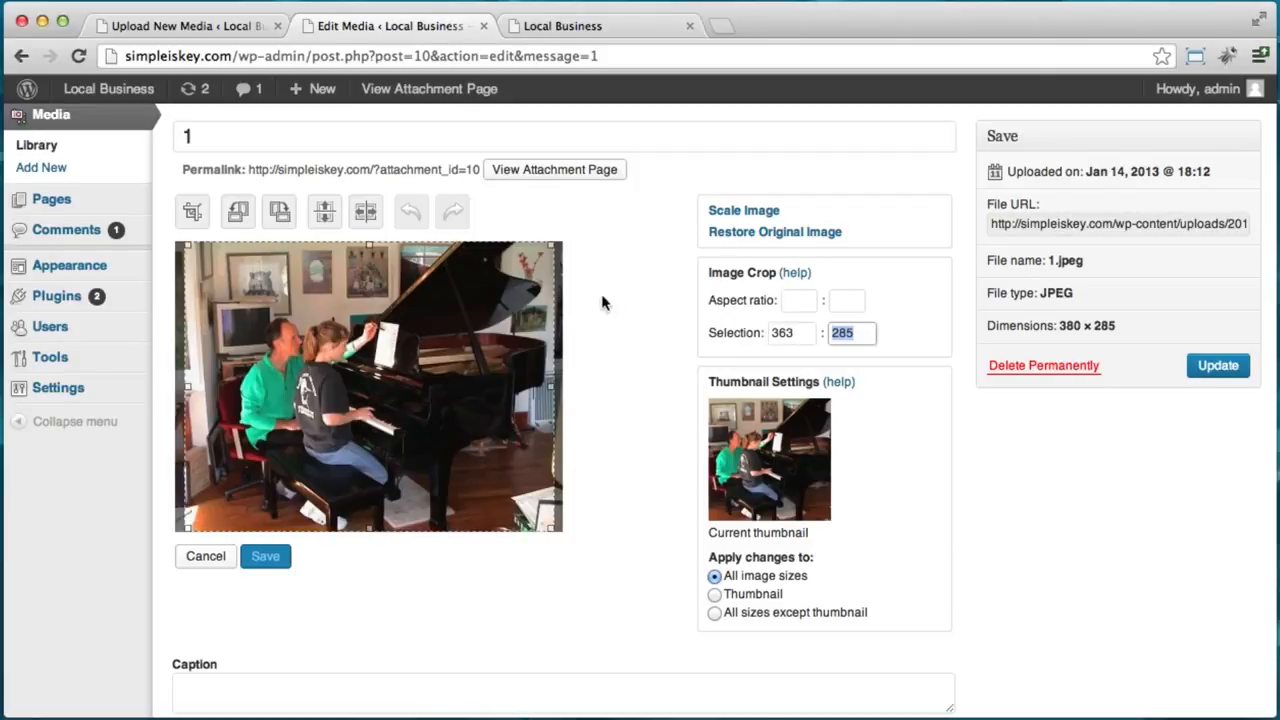
{"action": "left_click", "coordinate": [191, 212]}
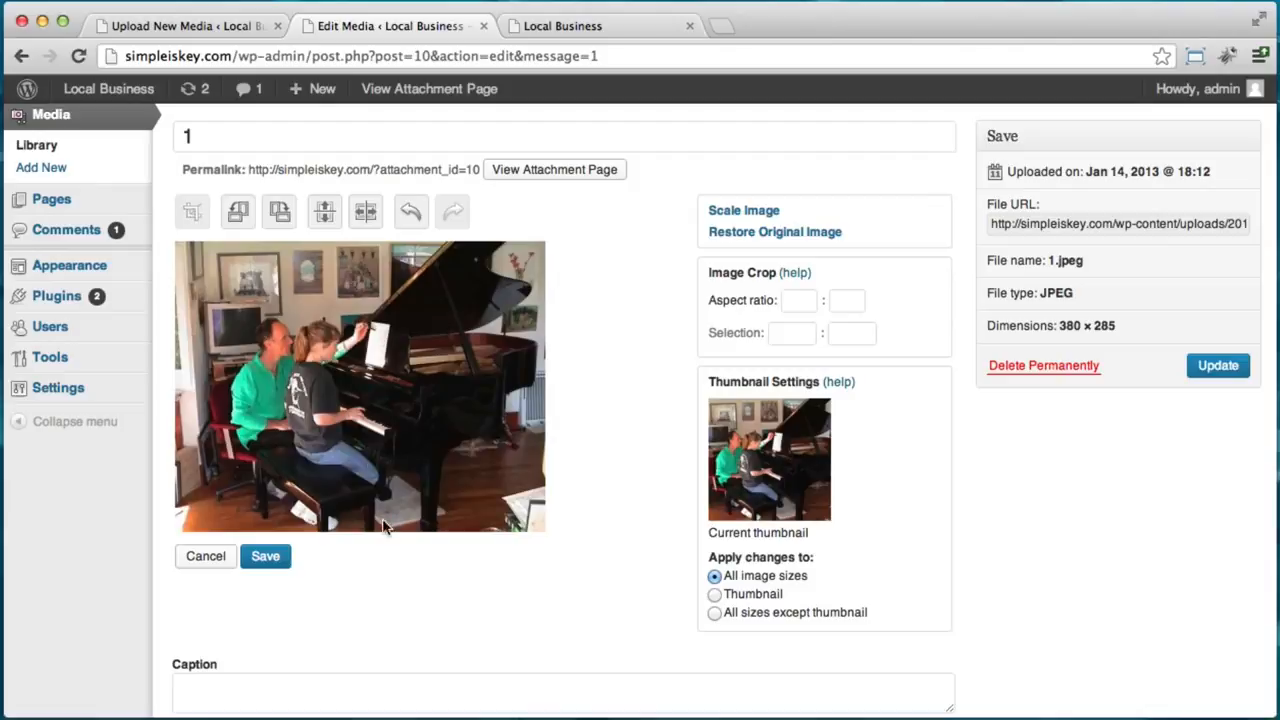
{"action": "left_click", "coordinate": [265, 556]}
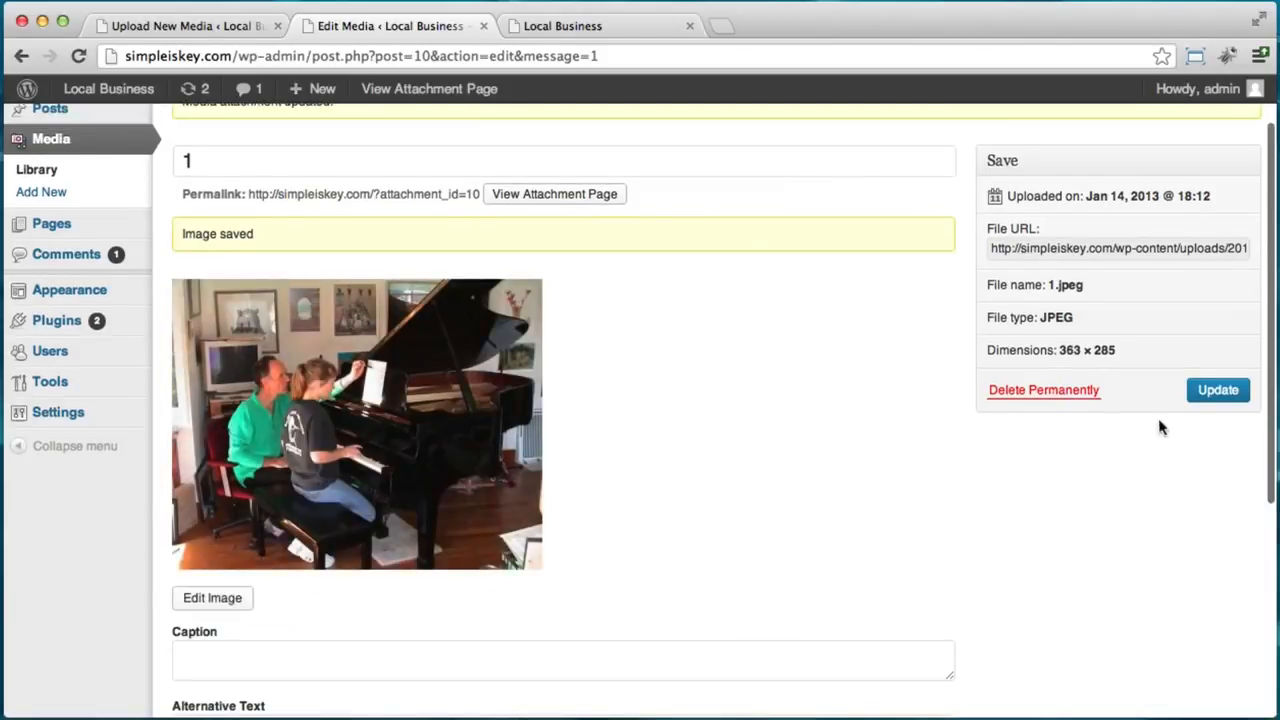
{"action": "left_click", "coordinate": [1207, 398]}
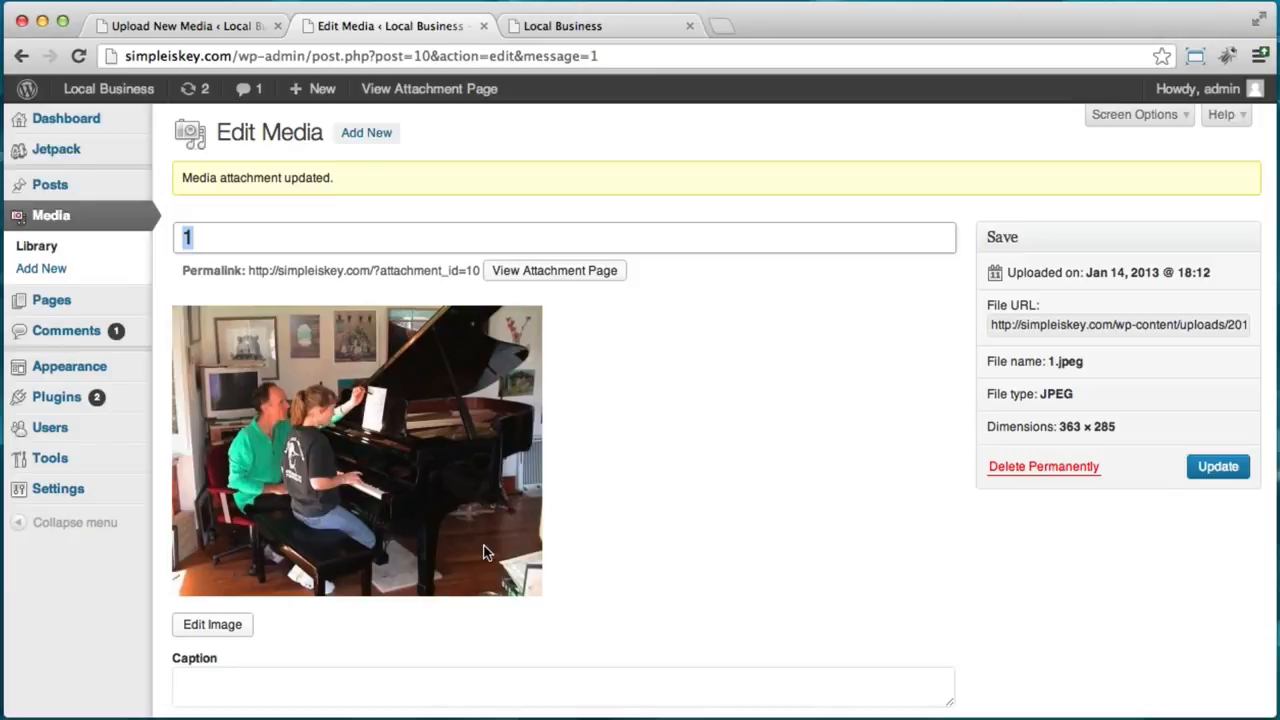
Step: Copy the cropped piano photo's File URL to the clipboard
{"action": "left_click", "coordinate": [1058, 330]}
{"action": "triple_click", "coordinate": [1072, 328]}
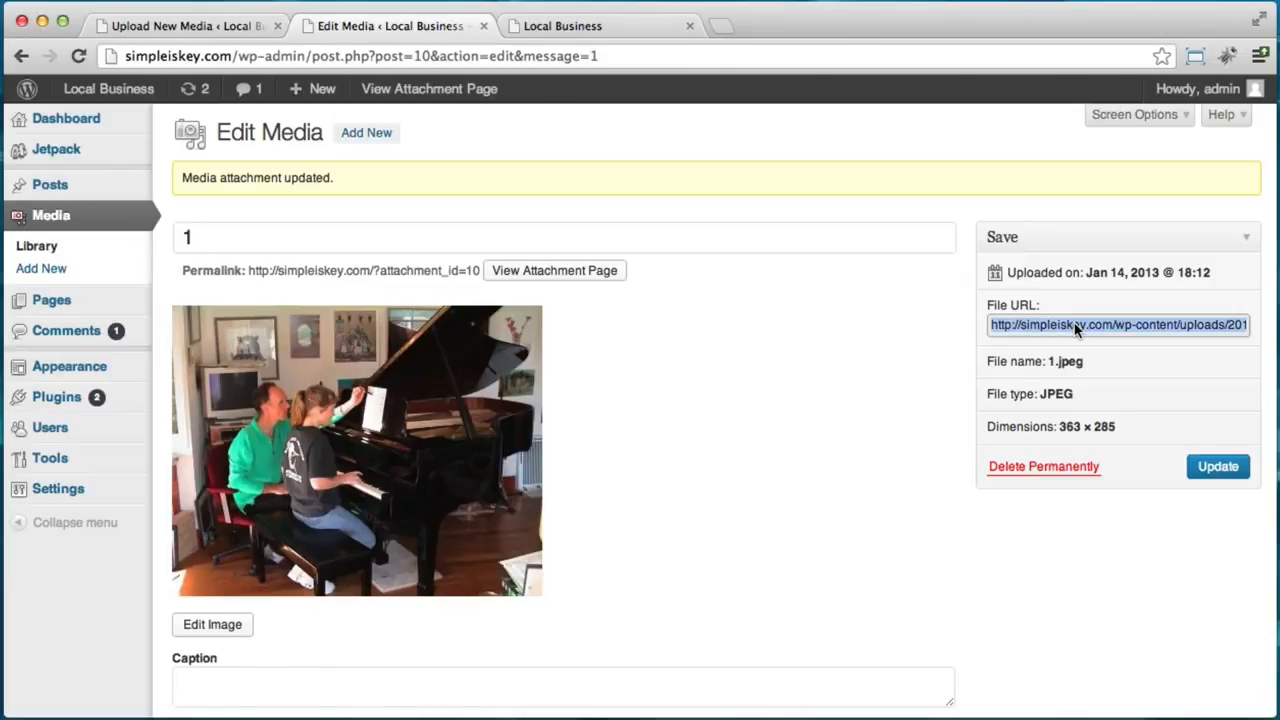
{"action": "left_click", "coordinate": [1066, 329]}
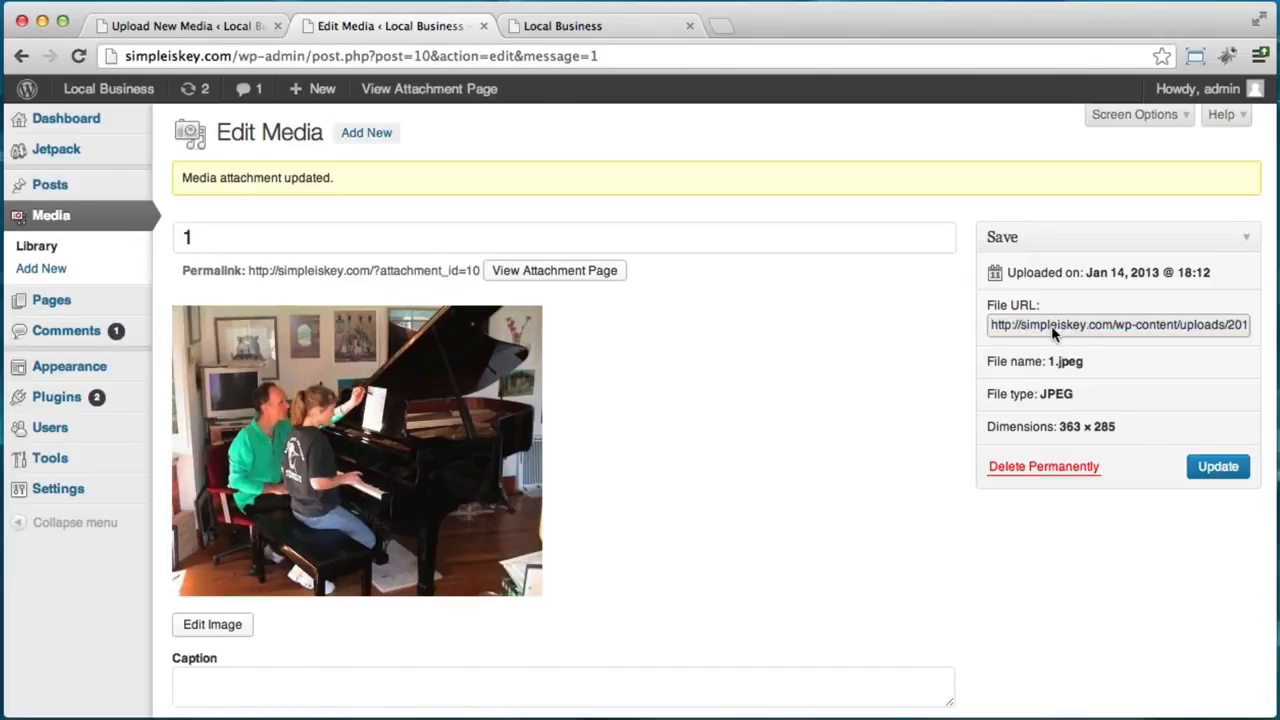
{"action": "triple_click", "coordinate": [1051, 325]}
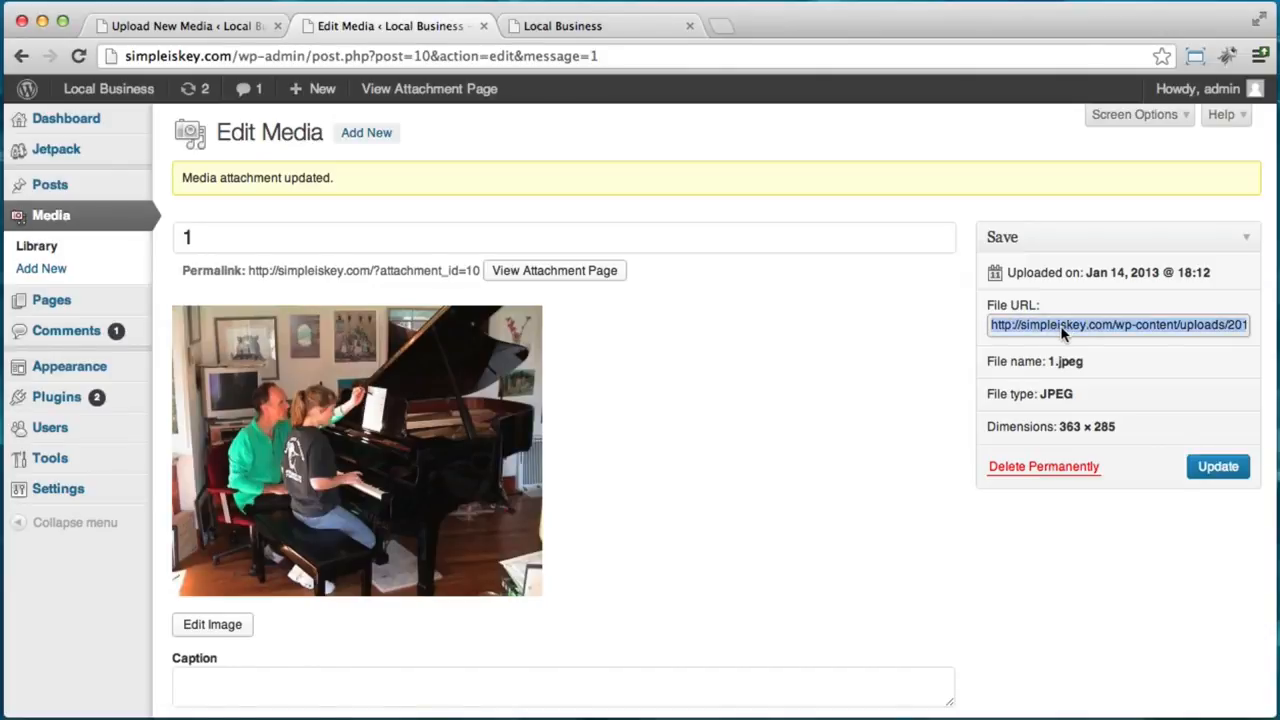
{"action": "right_click", "coordinate": [1062, 332]}
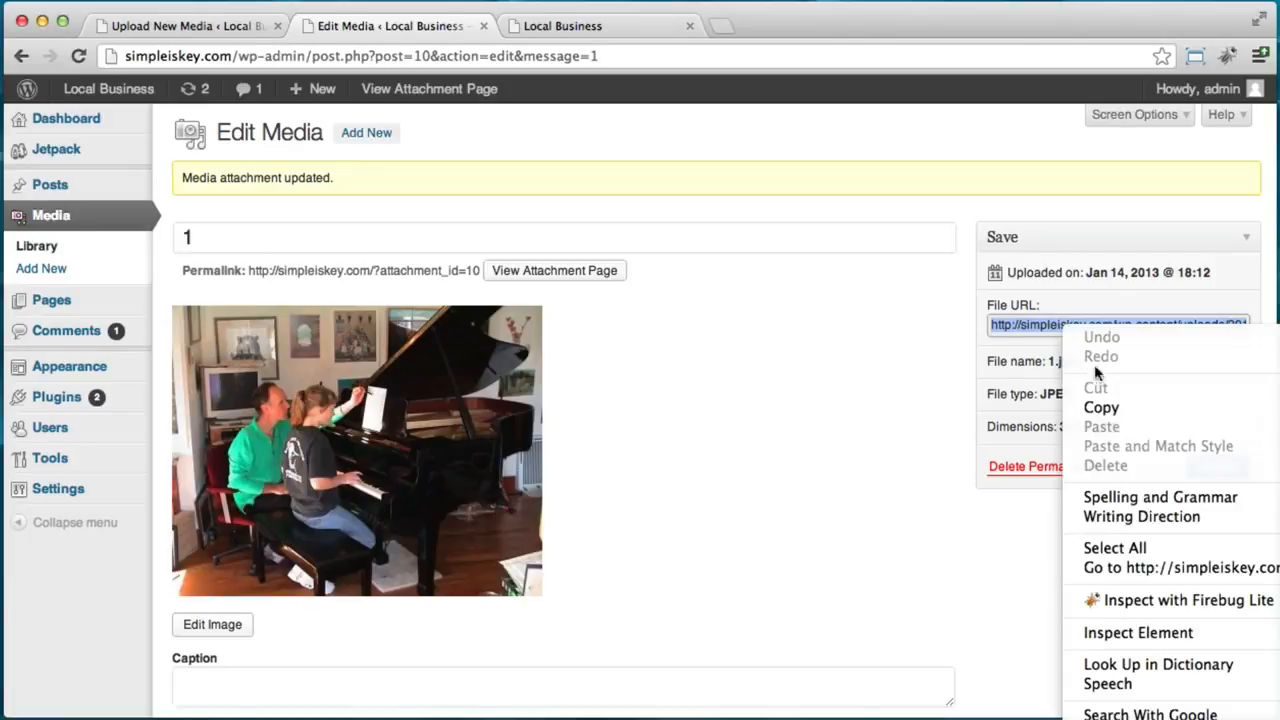
{"action": "left_click", "coordinate": [1101, 406]}
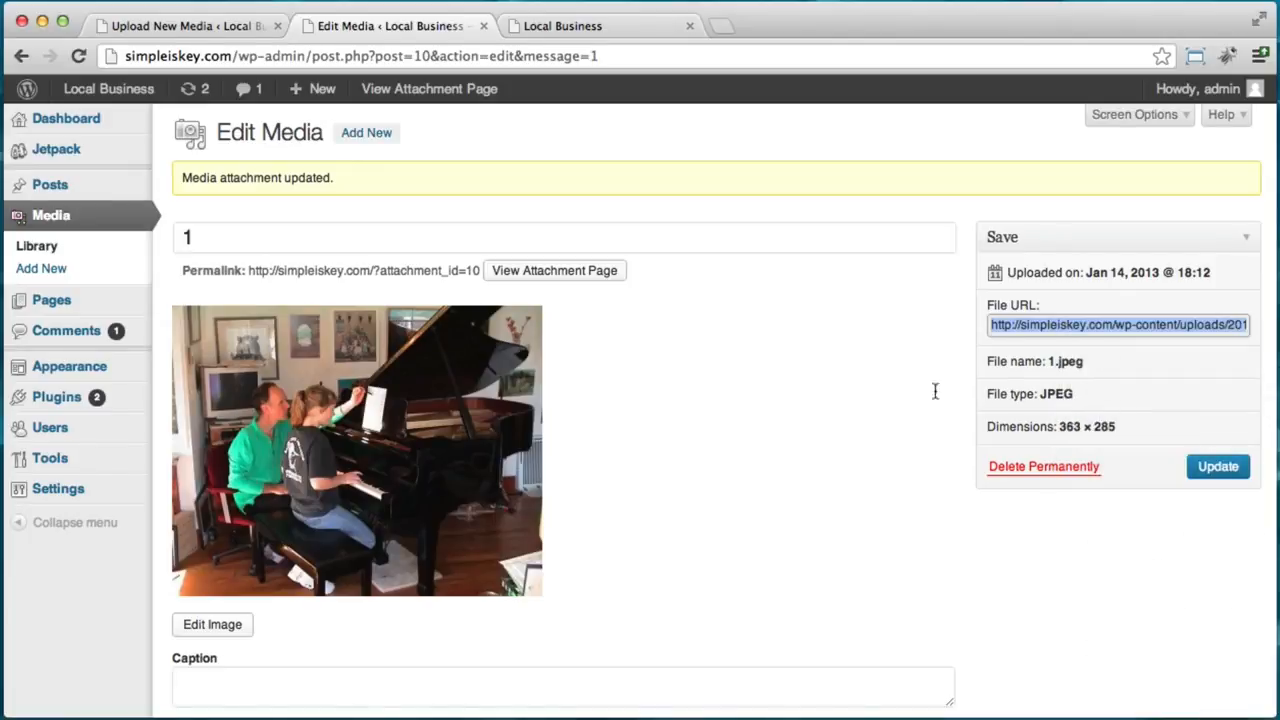
{"action": "left_click", "coordinate": [650, 418]}
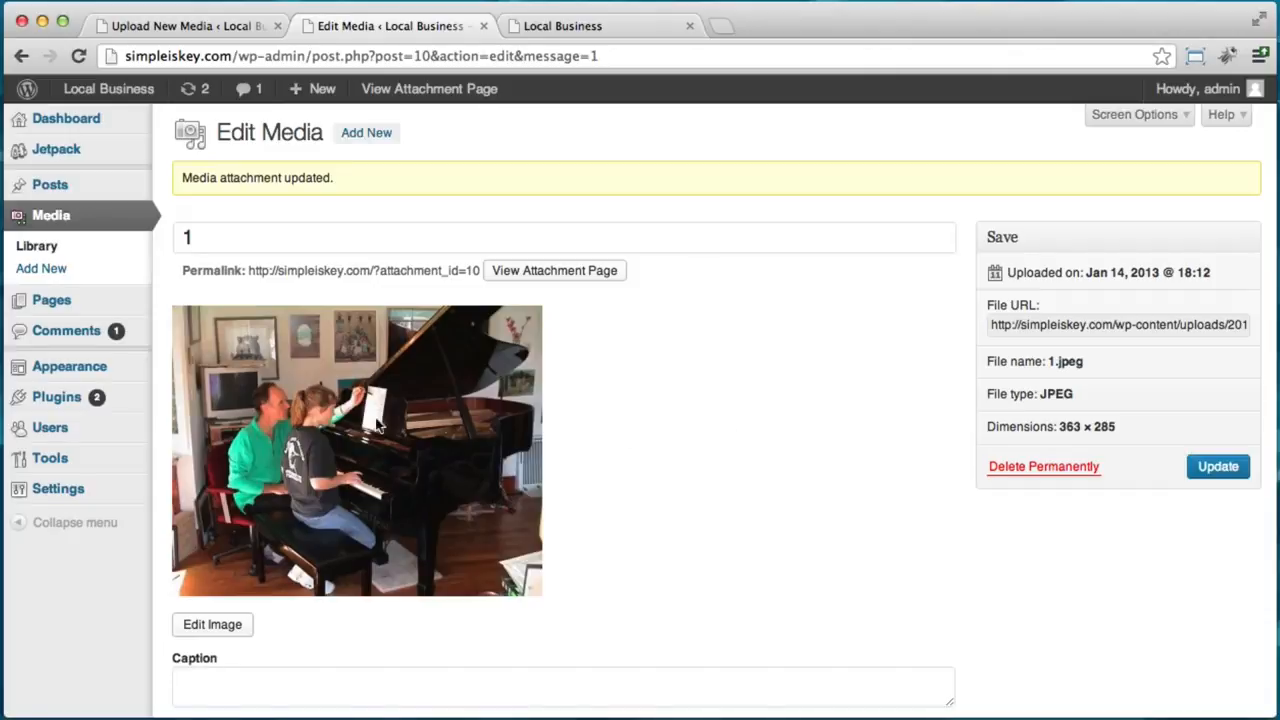
{"action": "mouse_move", "coordinate": [62, 372]}
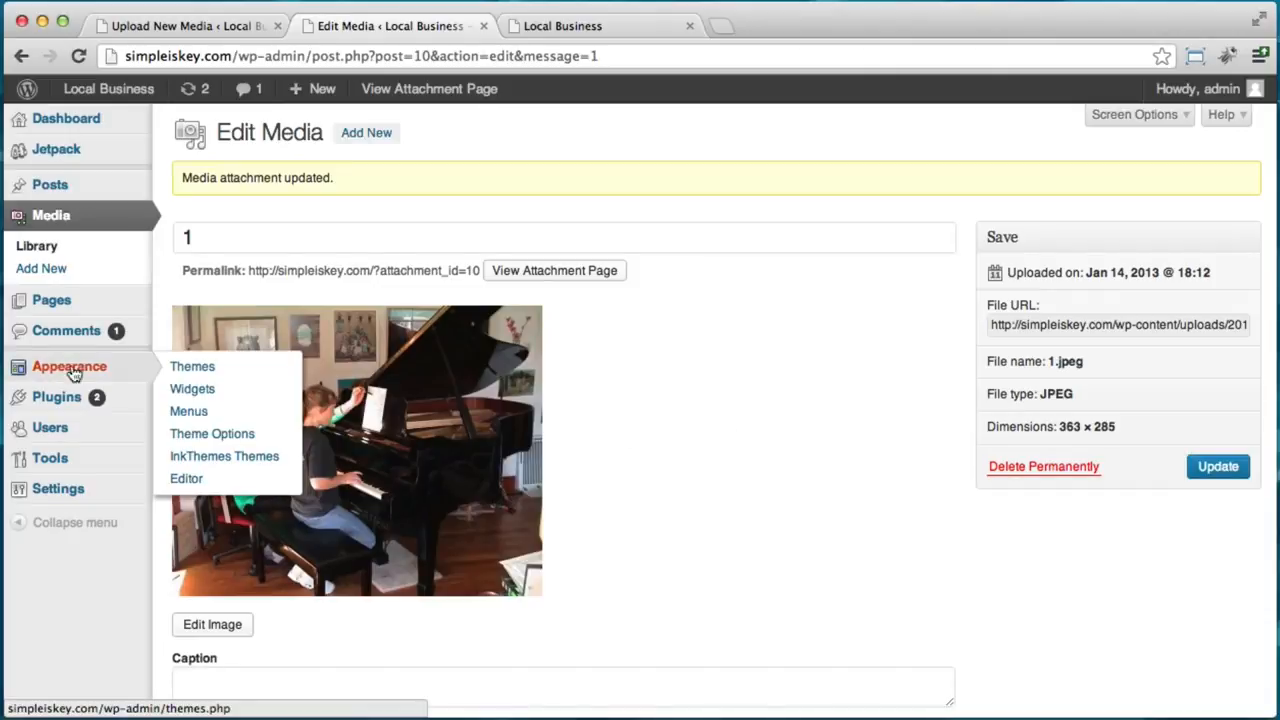
Step: Paste the piano photo URL into Home page Top Settings' Top Feature Image and save all changes
{"action": "left_click", "coordinate": [212, 434]}
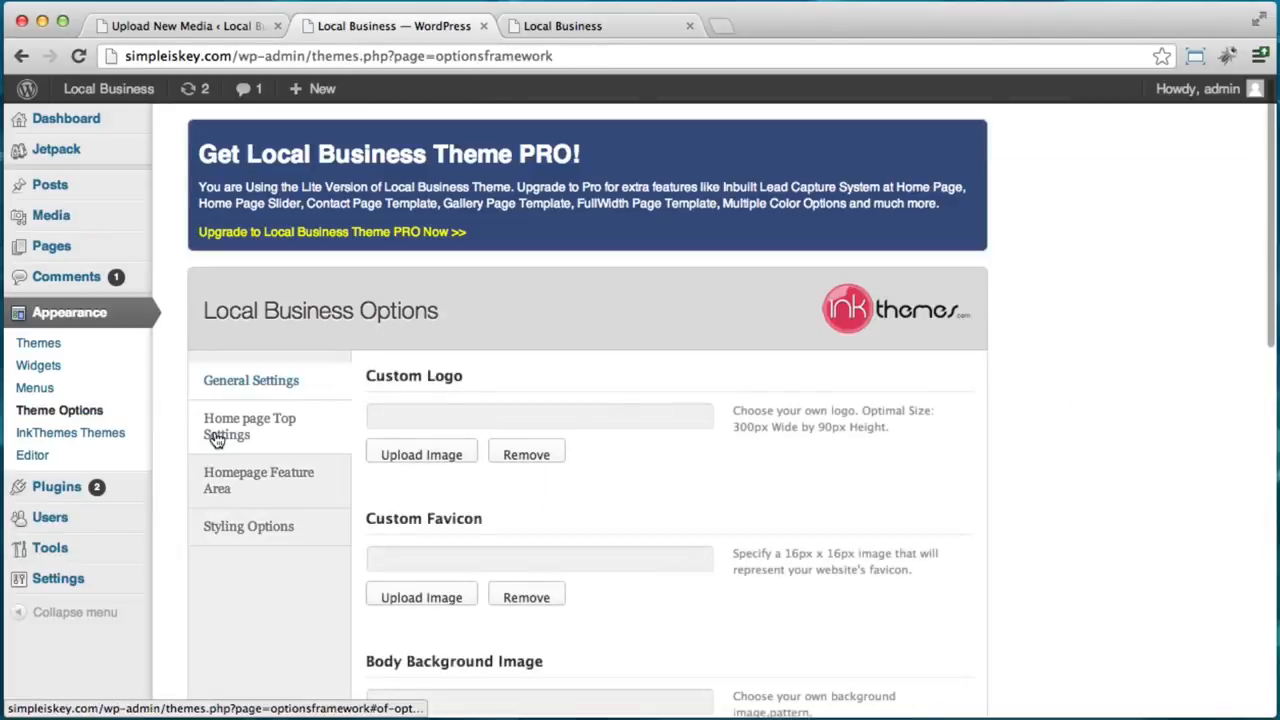
{"action": "left_click", "coordinate": [267, 432]}
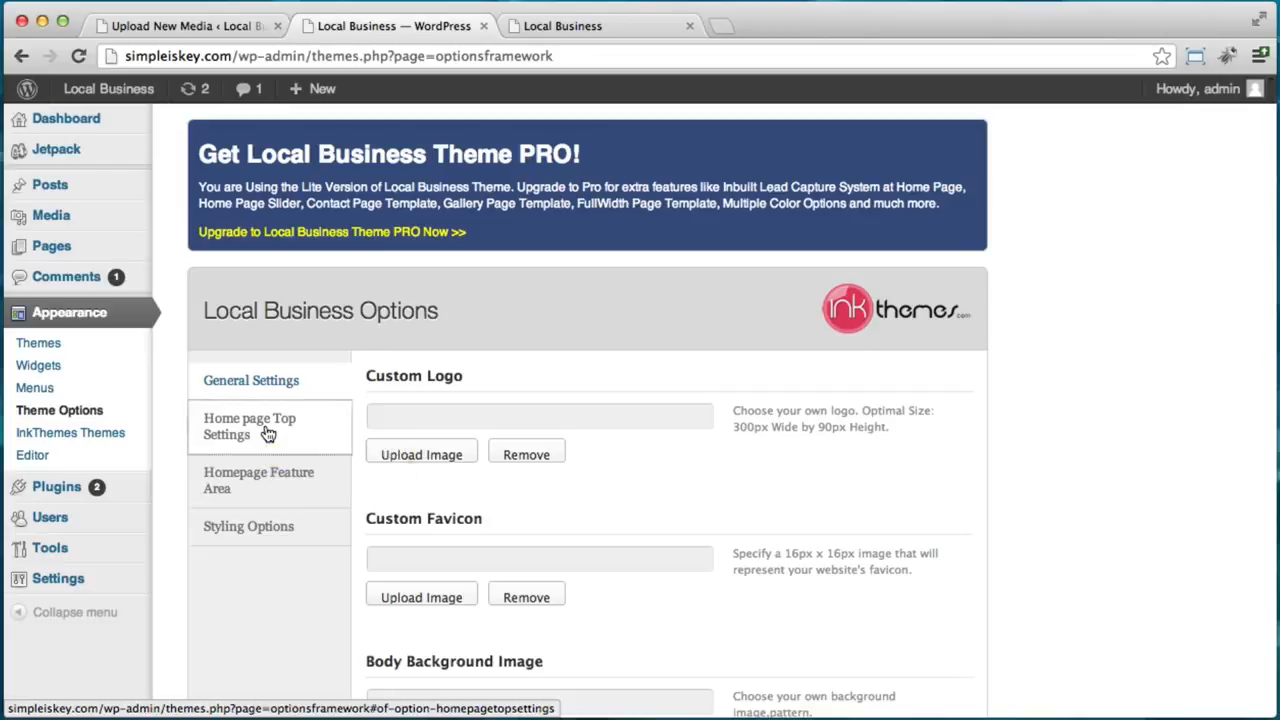
{"action": "left_click", "coordinate": [416, 418]}
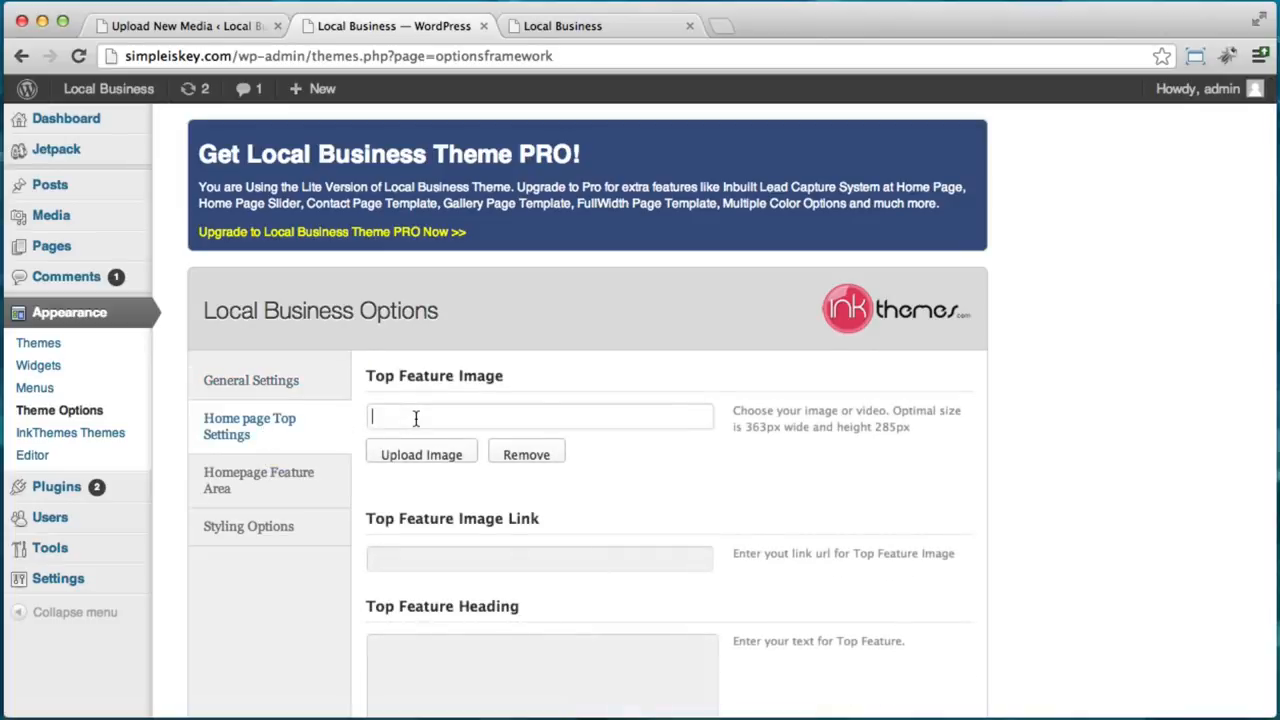
{"action": "right_click", "coordinate": [416, 418]}
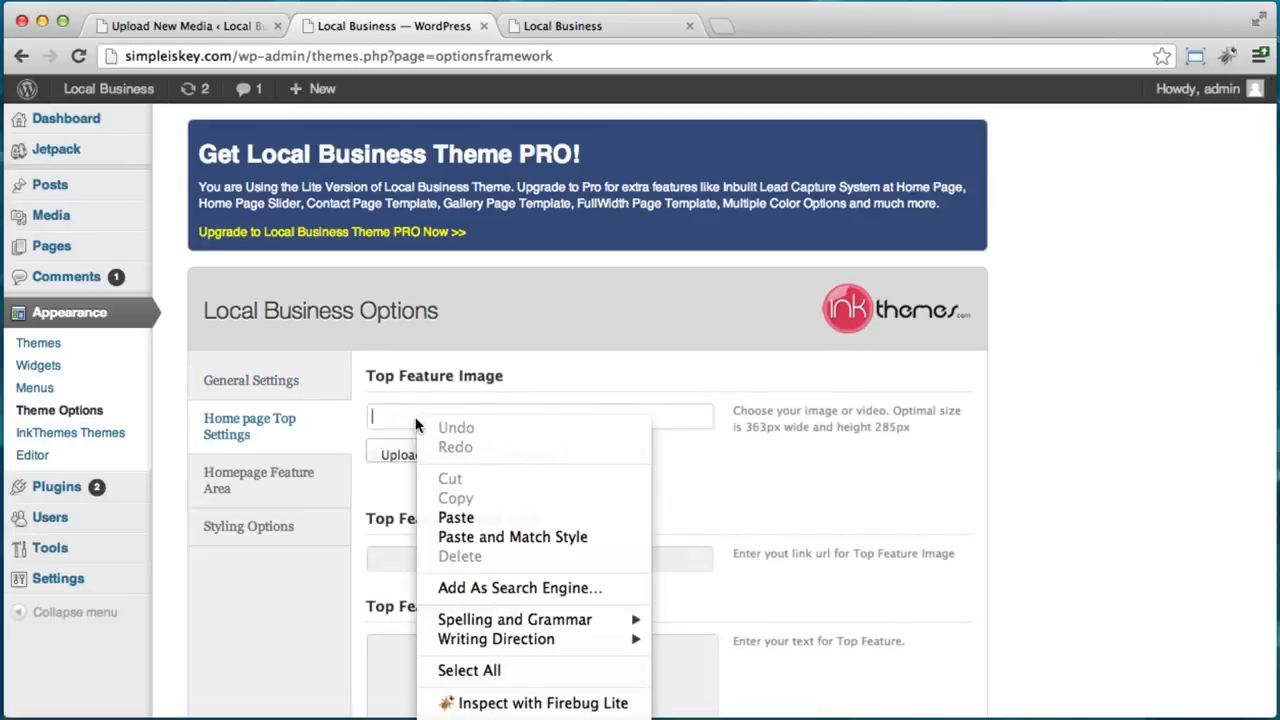
{"action": "left_click", "coordinate": [455, 518]}
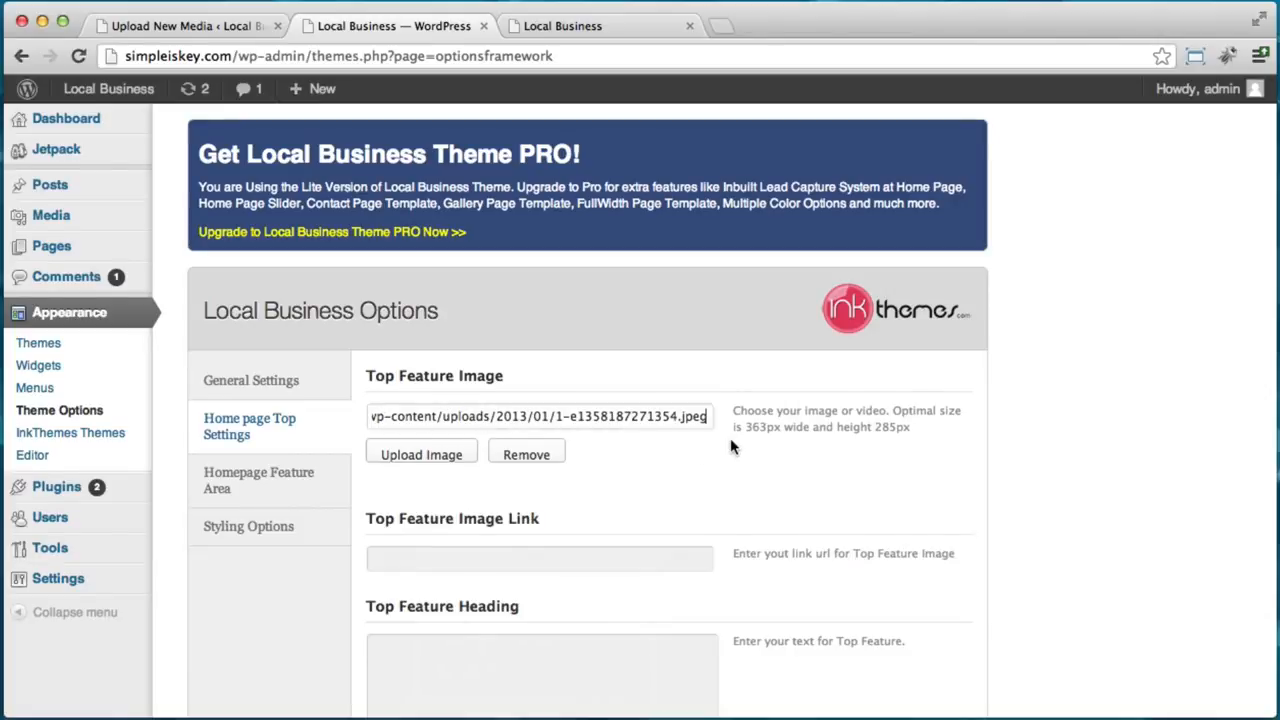
{"action": "scroll", "coordinate": [731, 443], "scroll_direction": "down", "scroll_amount": 10}
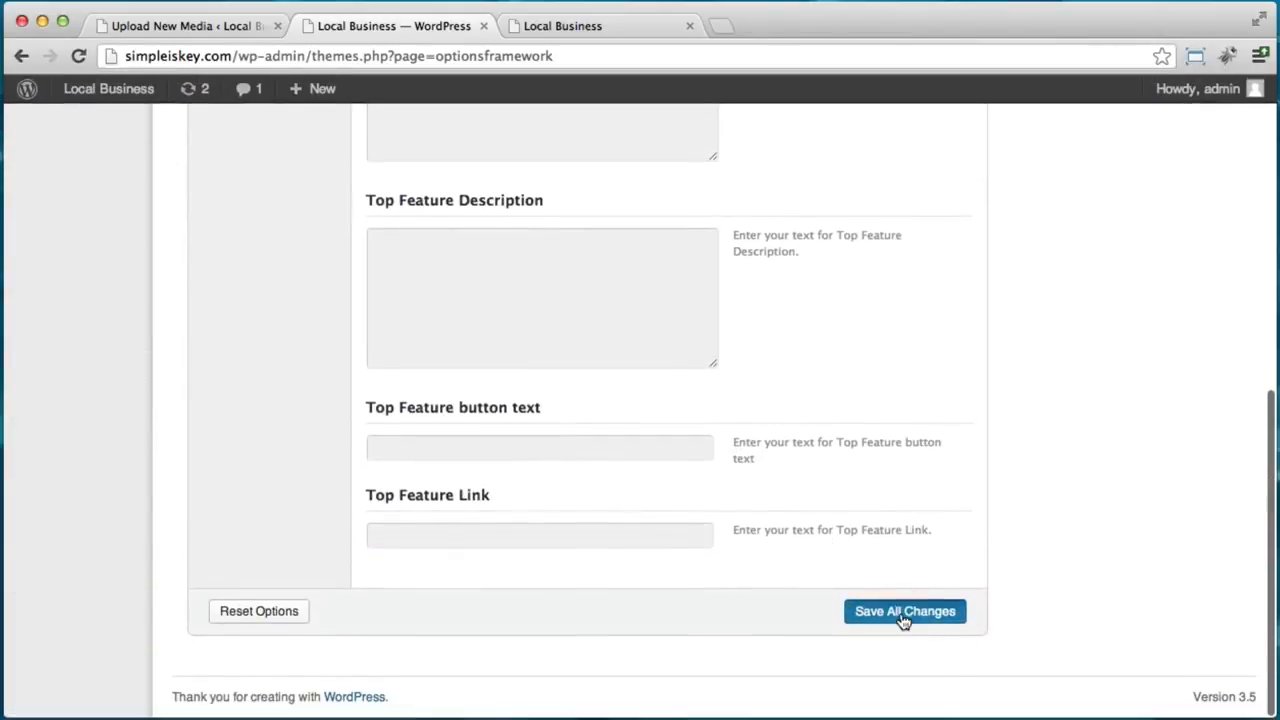
{"action": "left_click", "coordinate": [903, 618]}
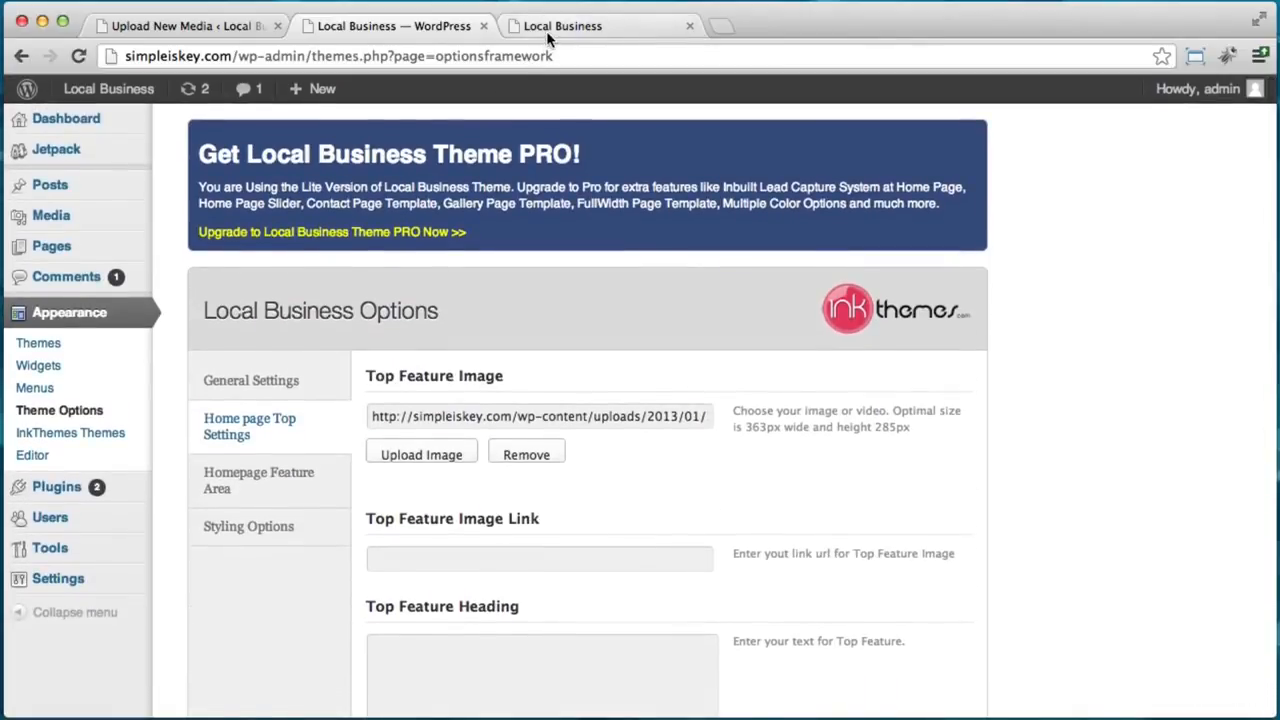
Step: Reload the live homepage to see the piano feature image and compare with Theme Options
{"action": "left_click", "coordinate": [547, 32]}
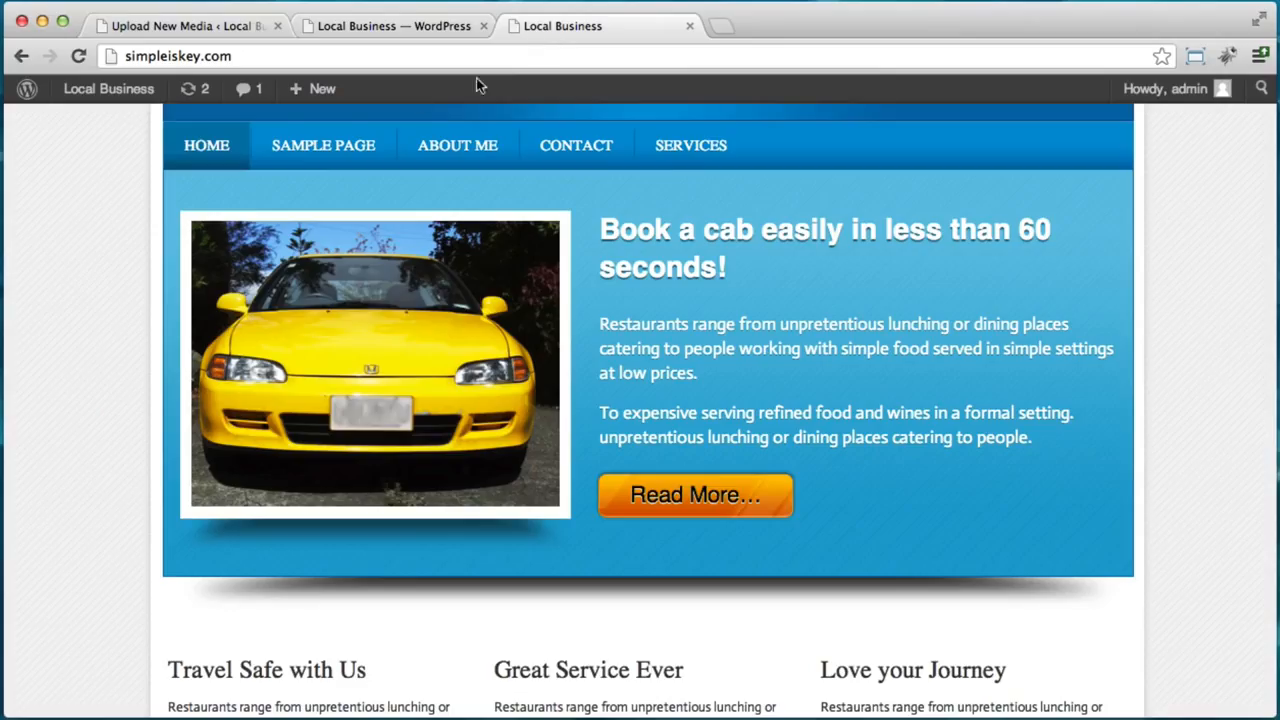
{"action": "left_click", "coordinate": [80, 56]}
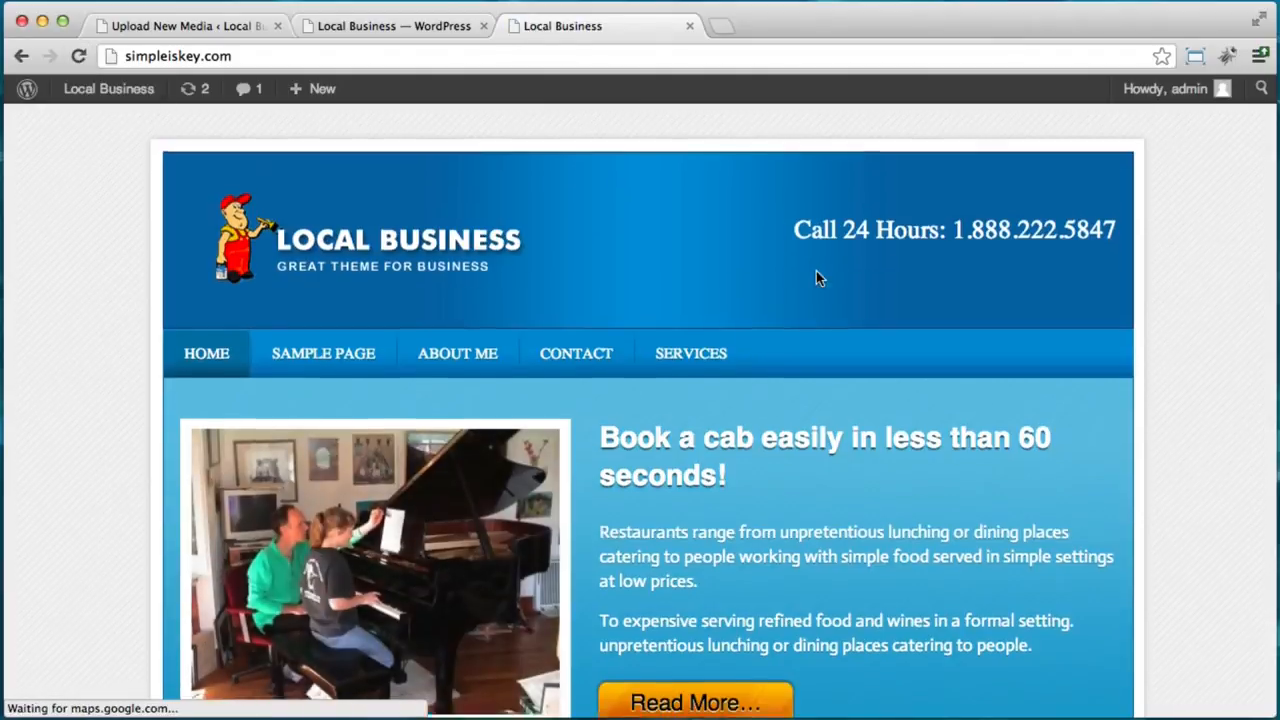
{"action": "scroll", "coordinate": [820, 277], "scroll_direction": "down", "scroll_amount": 2}
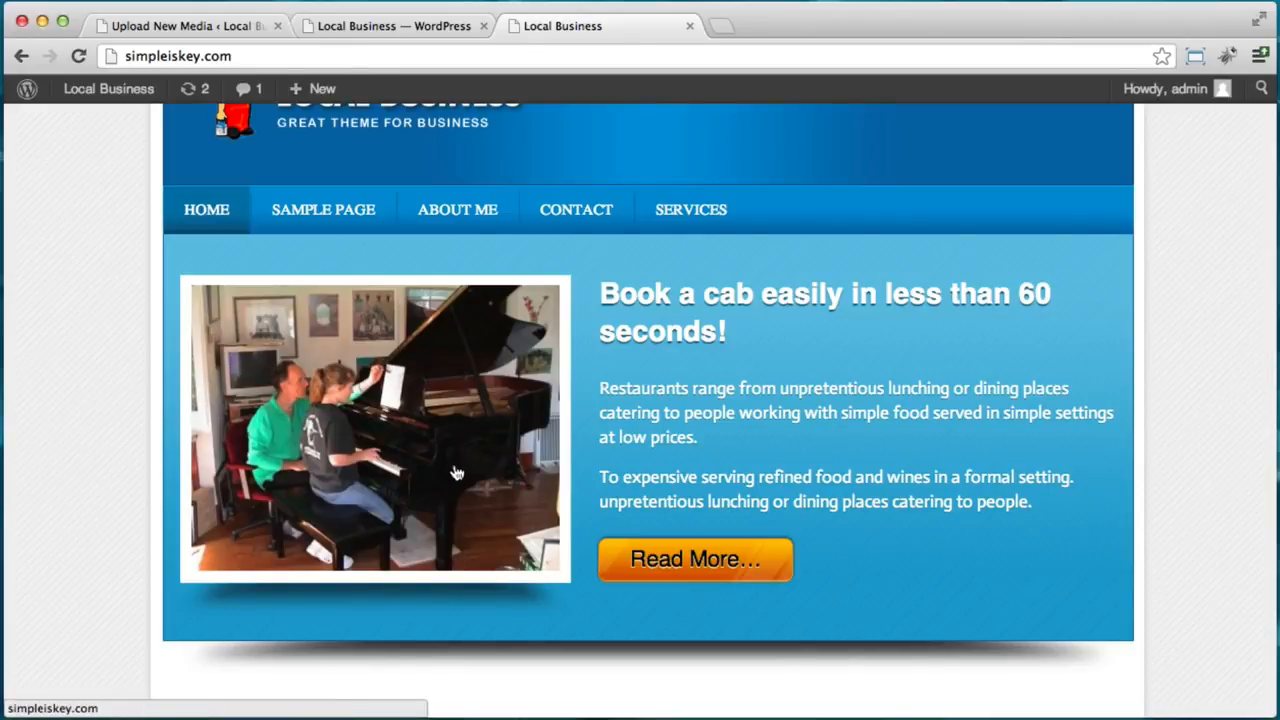
{"action": "scroll", "coordinate": [573, 389], "scroll_direction": "up", "scroll_amount": 3}
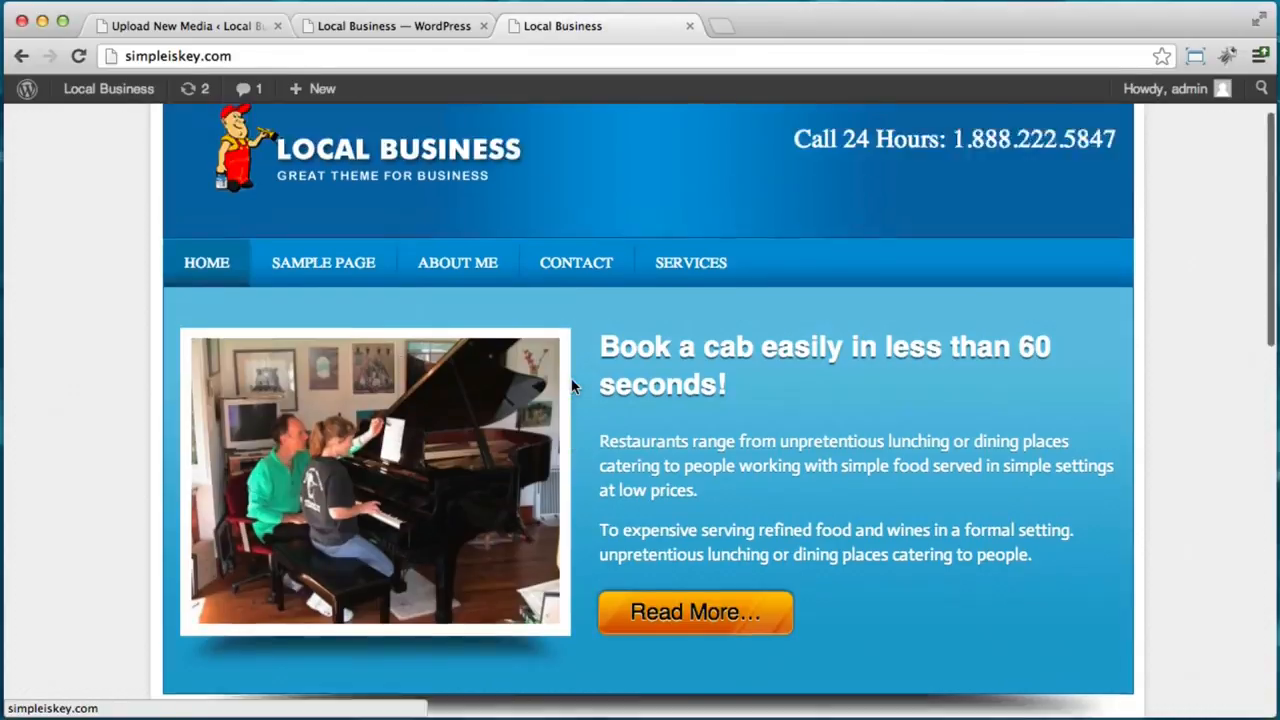
{"action": "left_click", "coordinate": [395, 25]}
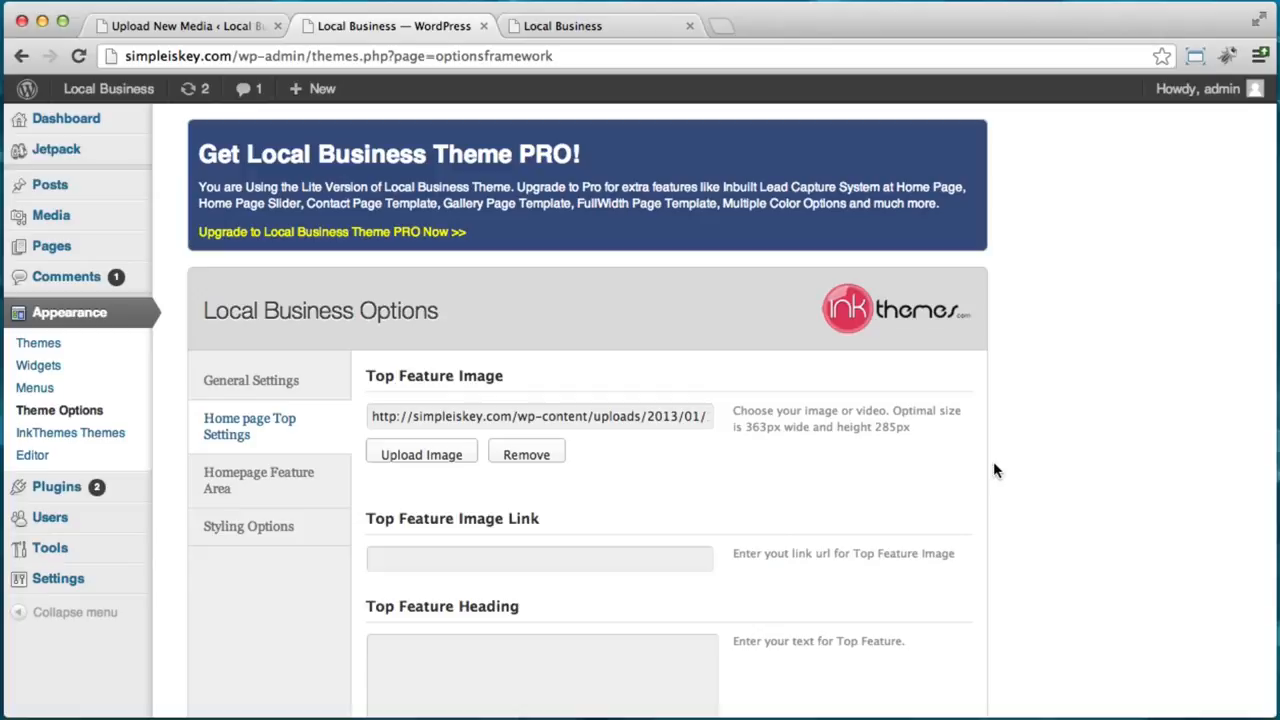
{"action": "scroll", "coordinate": [1000, 455], "scroll_direction": "down", "scroll_amount": 1}
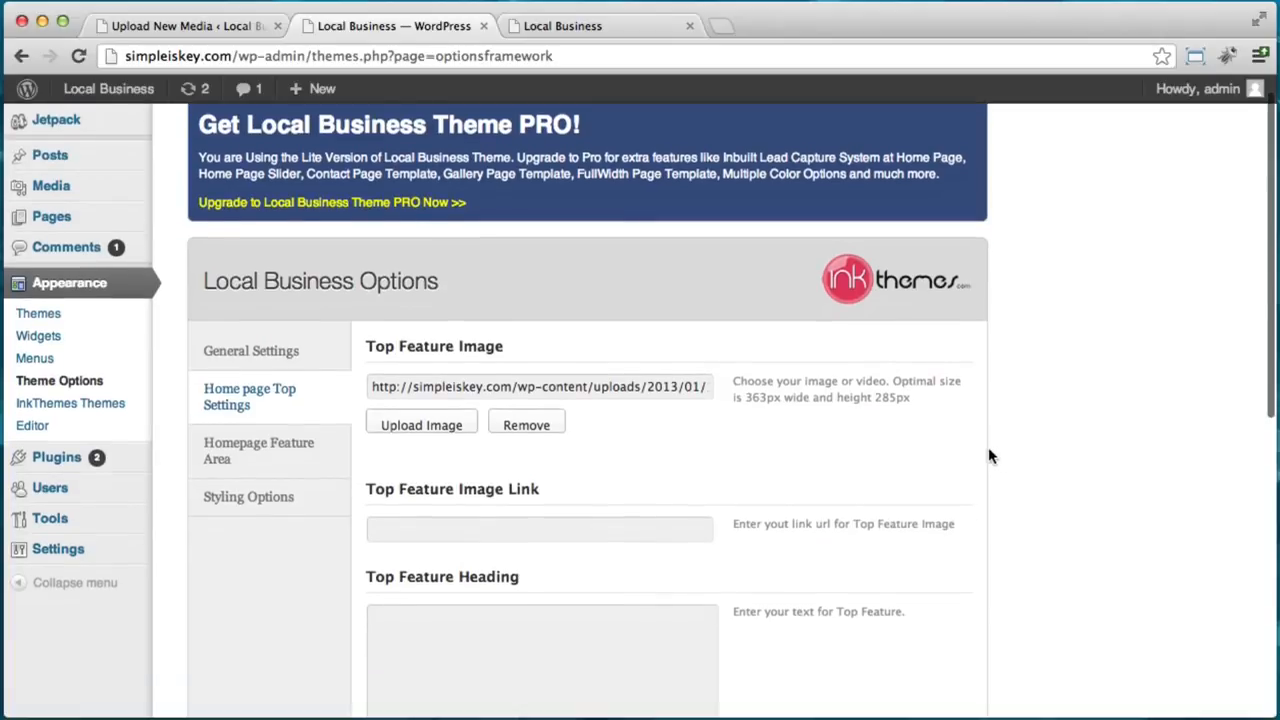
{"action": "scroll", "coordinate": [988, 451], "scroll_direction": "up", "scroll_amount": 1}
{"action": "left_click", "coordinate": [595, 28]}
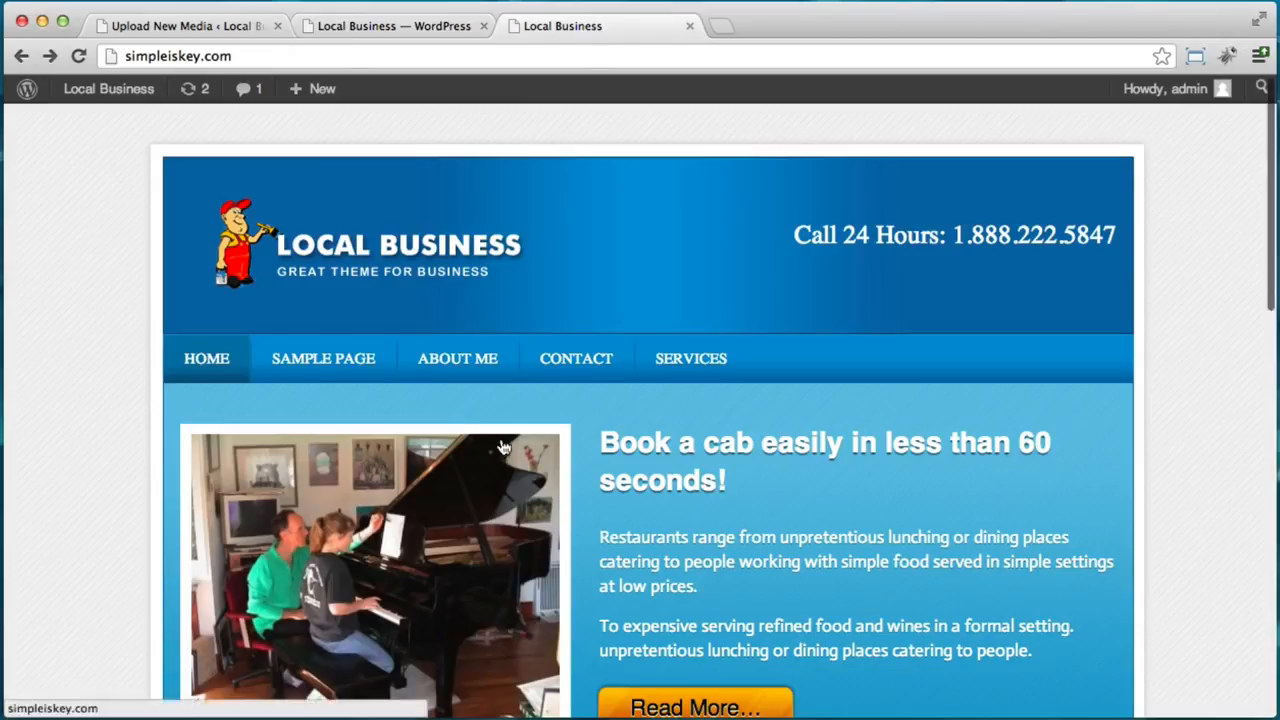
Step: Check whether the piano feature photo links anywhere and review its description text
{"action": "scroll", "coordinate": [287, 362], "scroll_direction": "down", "scroll_amount": 4}
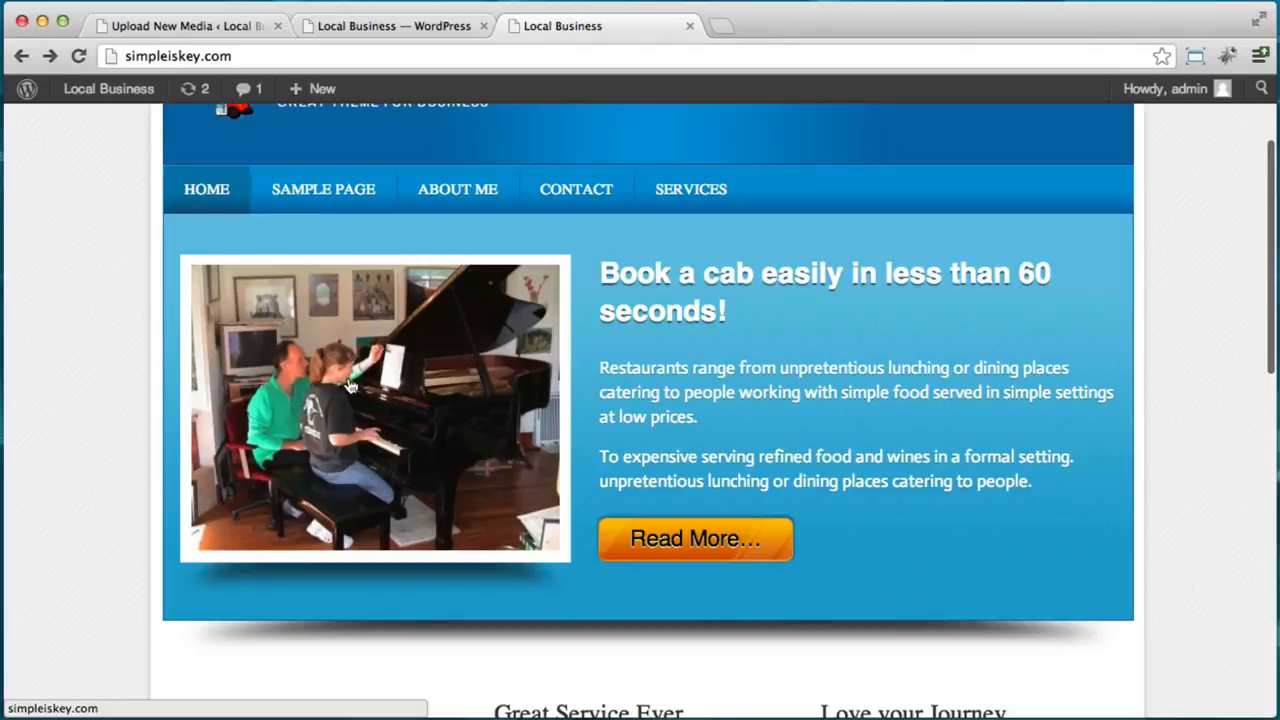
{"action": "left_click", "coordinate": [350, 386]}
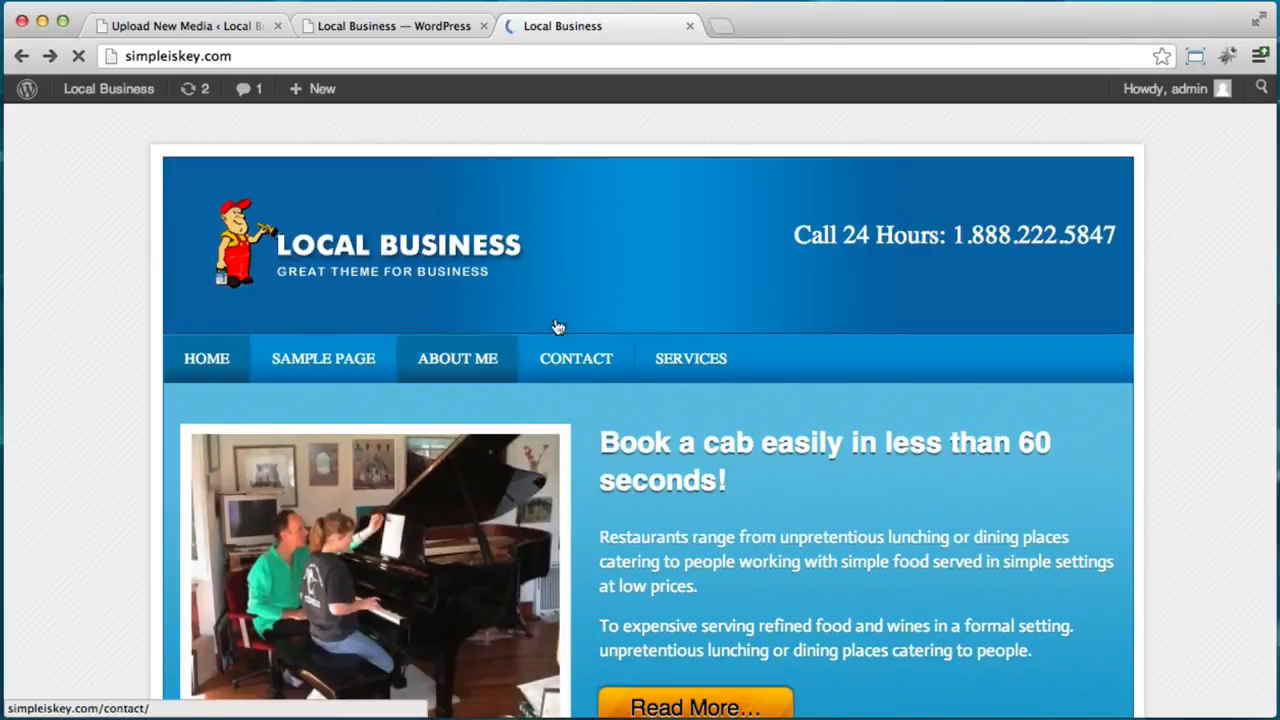
{"action": "scroll", "coordinate": [610, 447], "scroll_direction": "down", "scroll_amount": 1}
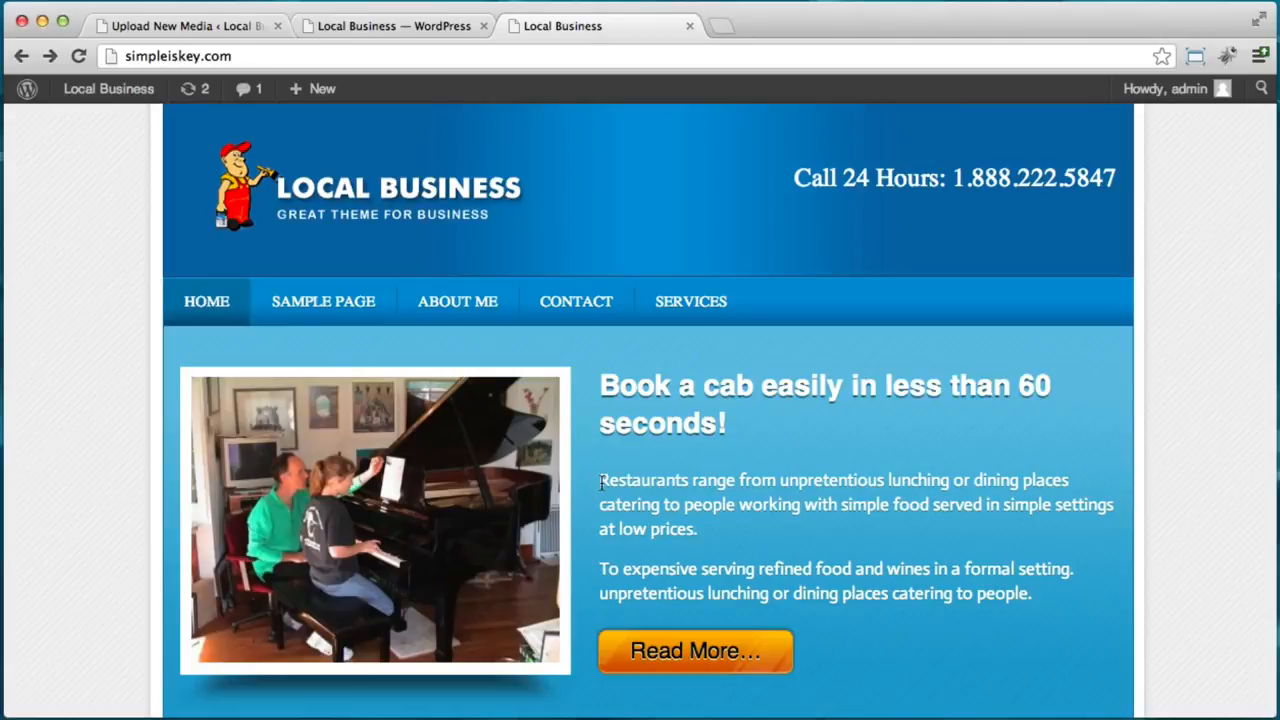
{"action": "left_click_drag", "start_coordinate": [587, 486], "coordinate": [1008, 593]}
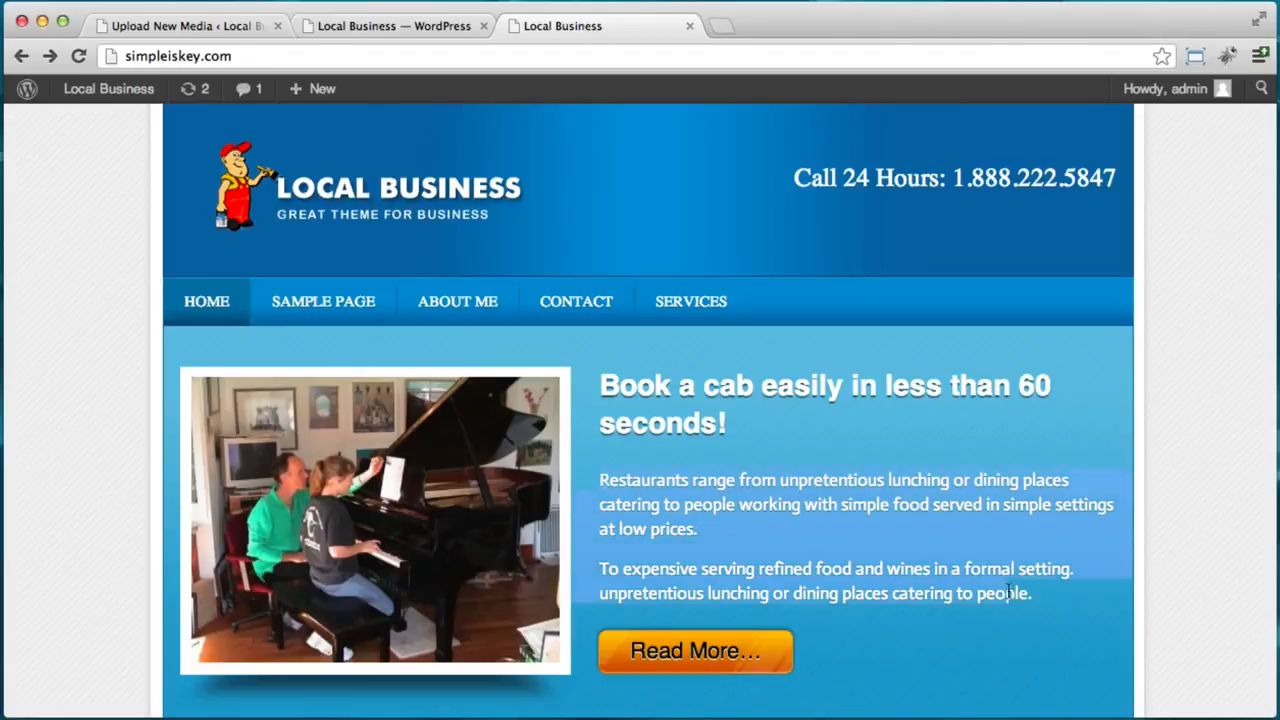
{"action": "left_click", "coordinate": [846, 564]}
{"action": "scroll", "coordinate": [846, 564], "scroll_direction": "down", "scroll_amount": 1}
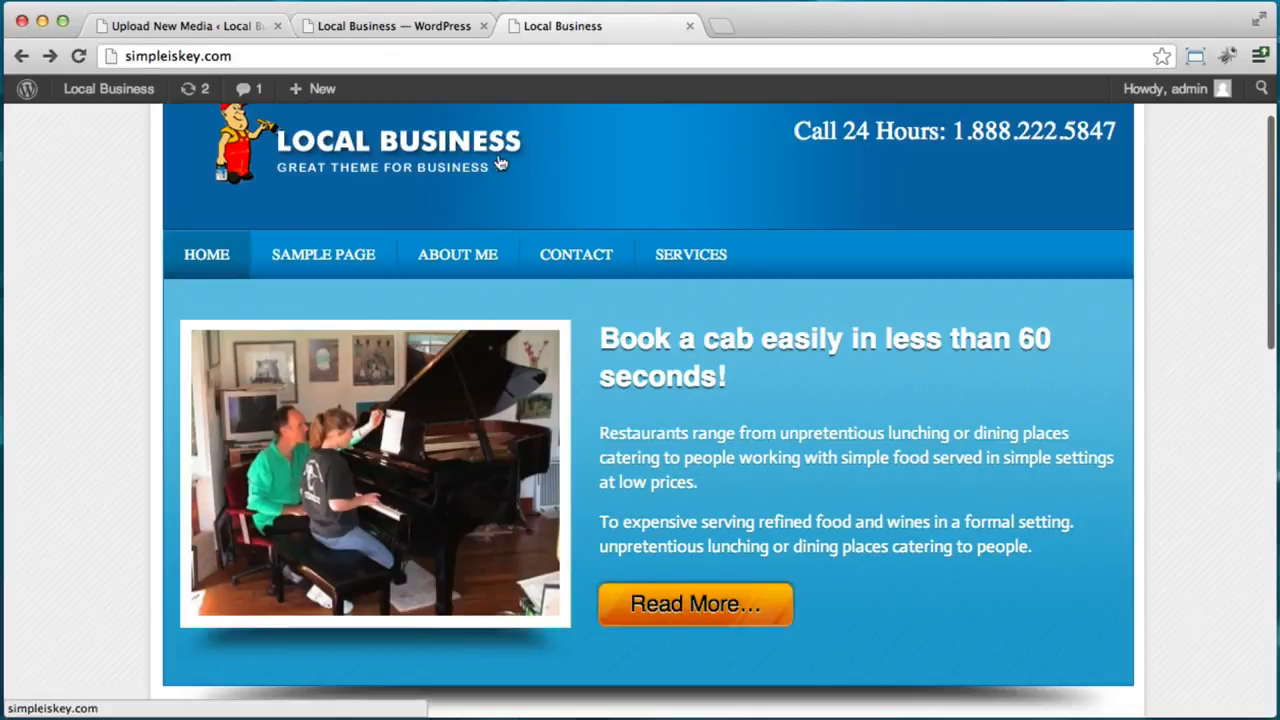
Step: Start entering a link for the top feature image, then look up the About Me page
{"action": "left_click", "coordinate": [405, 28]}
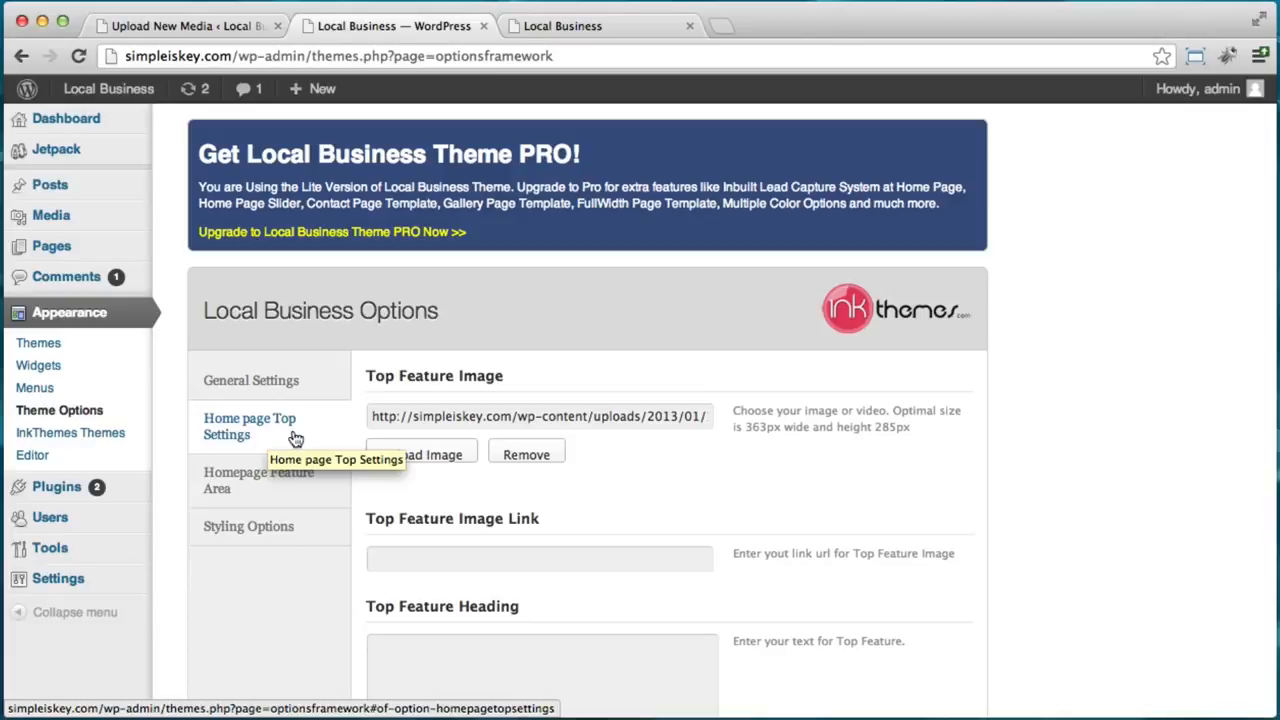
{"action": "scroll", "coordinate": [433, 487], "scroll_direction": "down", "scroll_amount": 1}
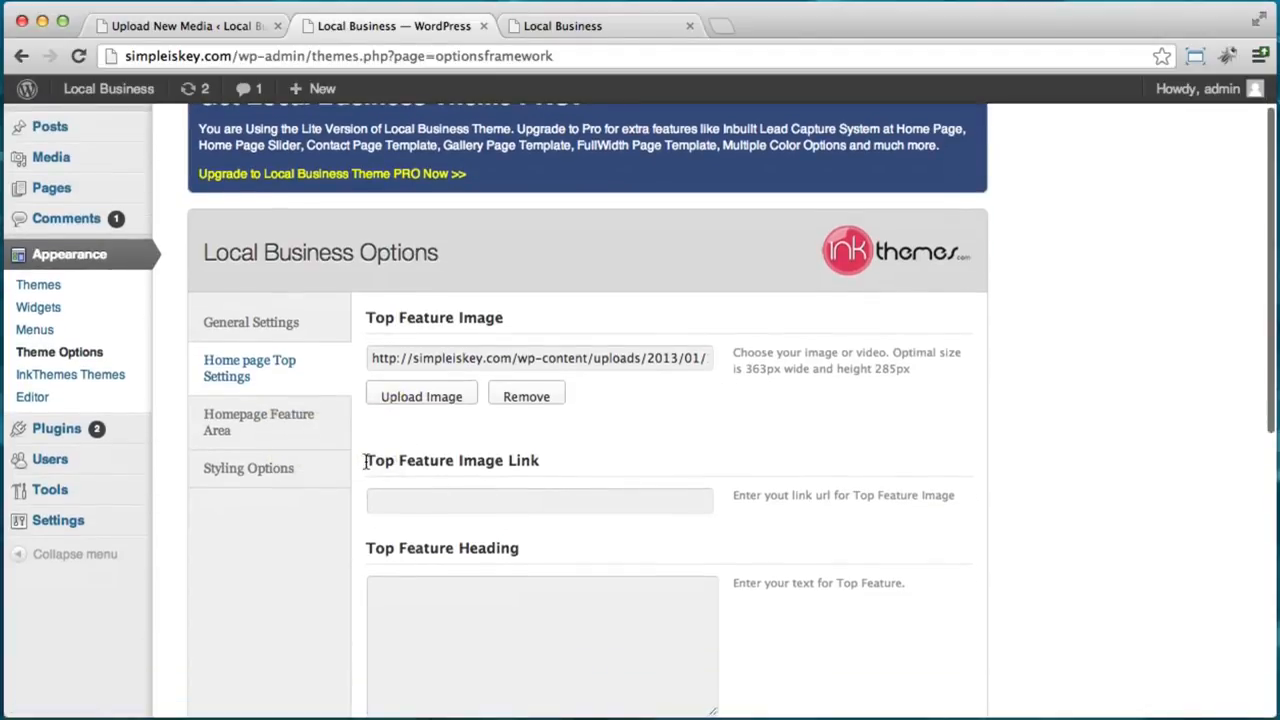
{"action": "left_click_drag", "start_coordinate": [365, 460], "coordinate": [563, 466]}
{"action": "left_click", "coordinate": [510, 504]}
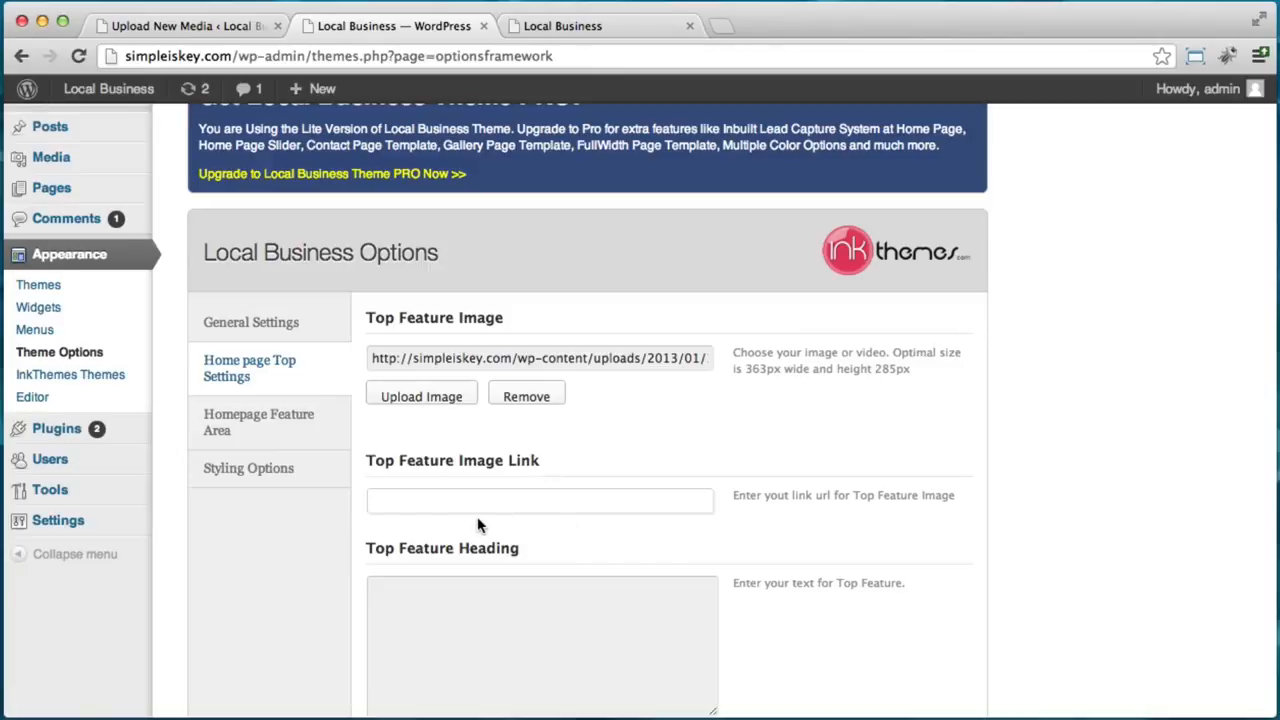
{"action": "left_click", "coordinate": [591, 25]}
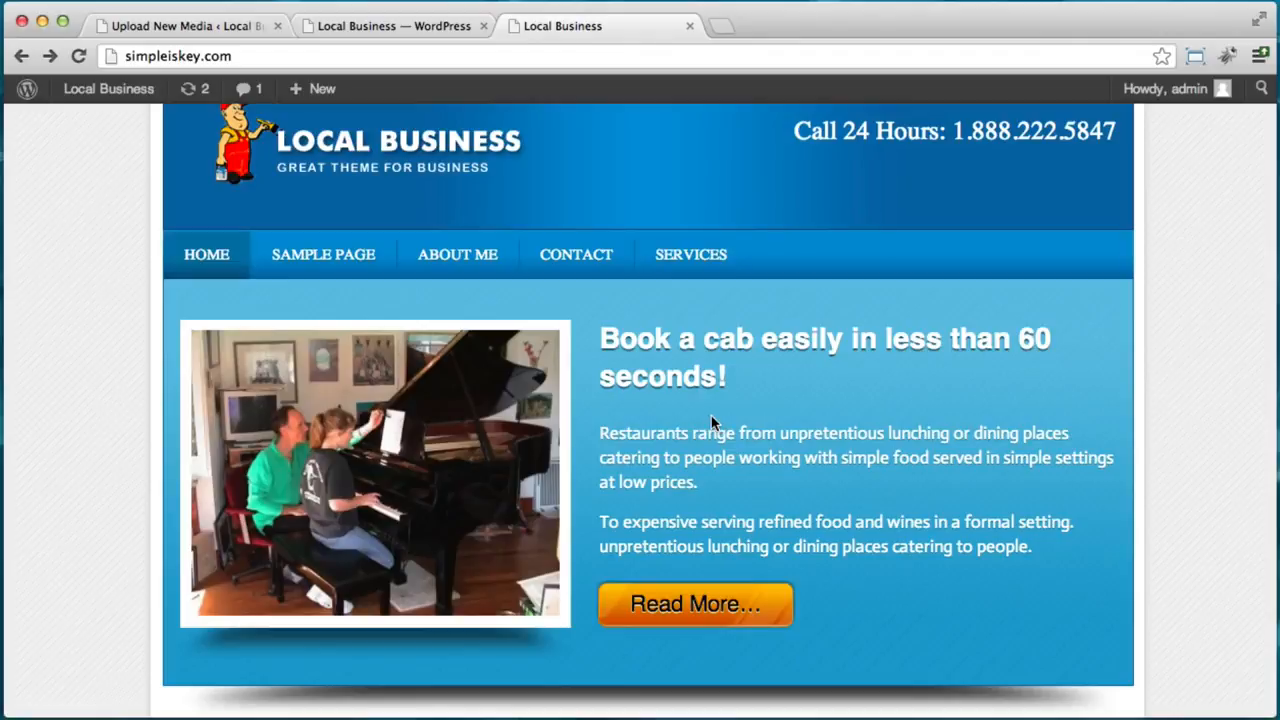
Step: Open the About Me page and read the about-me slug from its address
{"action": "left_click", "coordinate": [457, 256]}
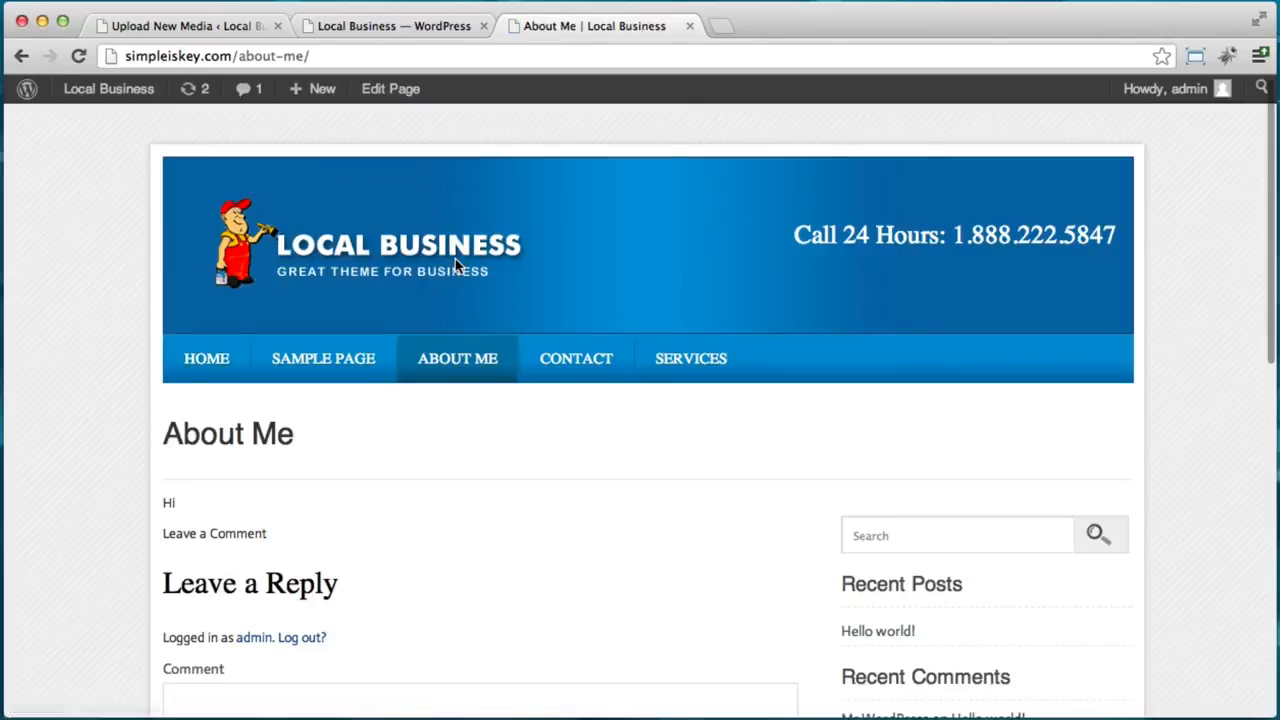
{"action": "left_click_drag", "start_coordinate": [125, 57], "coordinate": [214, 59]}
{"action": "left_click", "coordinate": [157, 57]}
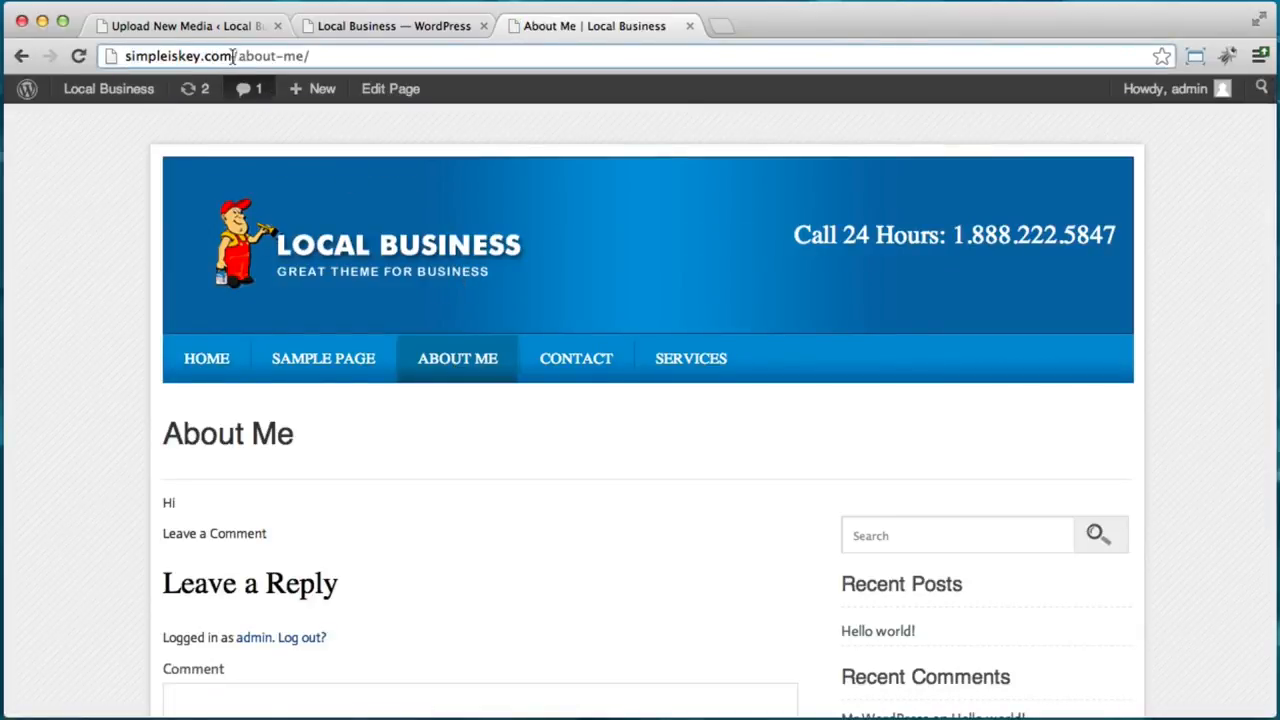
{"action": "left_click_drag", "start_coordinate": [239, 57], "coordinate": [311, 58]}
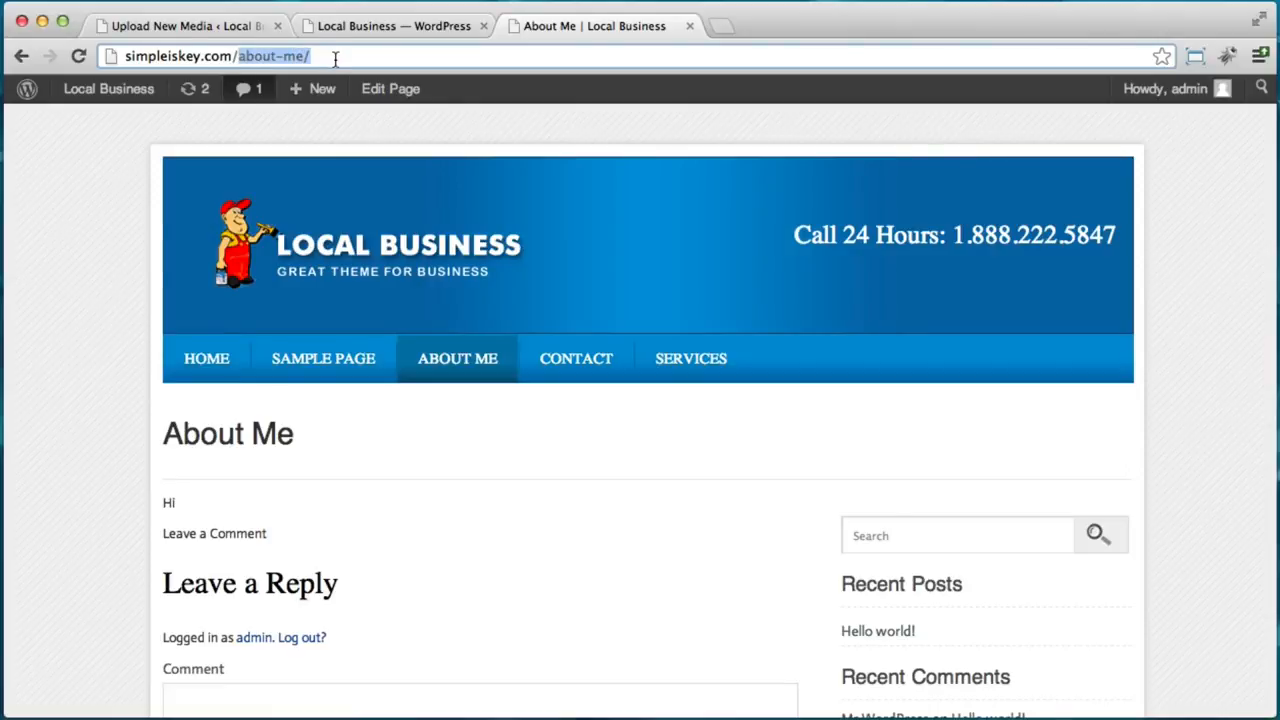
{"action": "left_click", "coordinate": [333, 57]}
{"action": "left_click_drag", "start_coordinate": [239, 57], "coordinate": [299, 58]}
{"action": "left_click", "coordinate": [391, 26]}
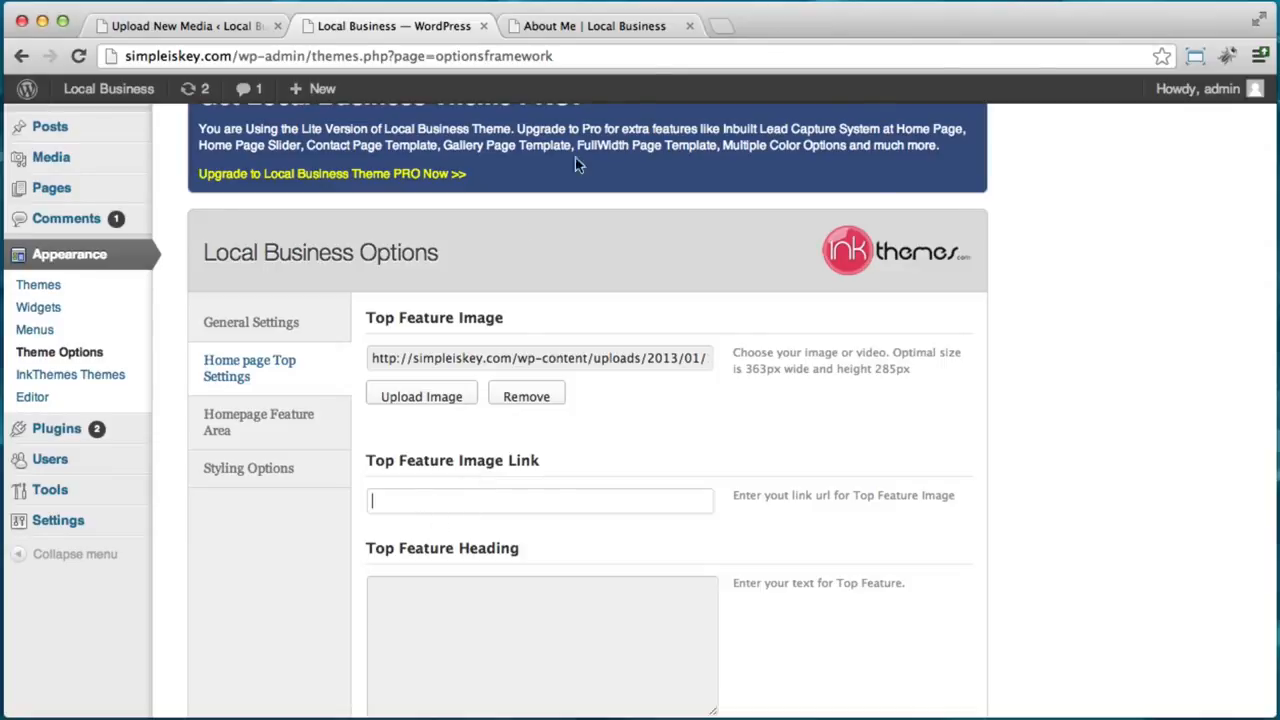
{"action": "left_click", "coordinate": [600, 27]}
{"action": "left_click", "coordinate": [247, 57]}
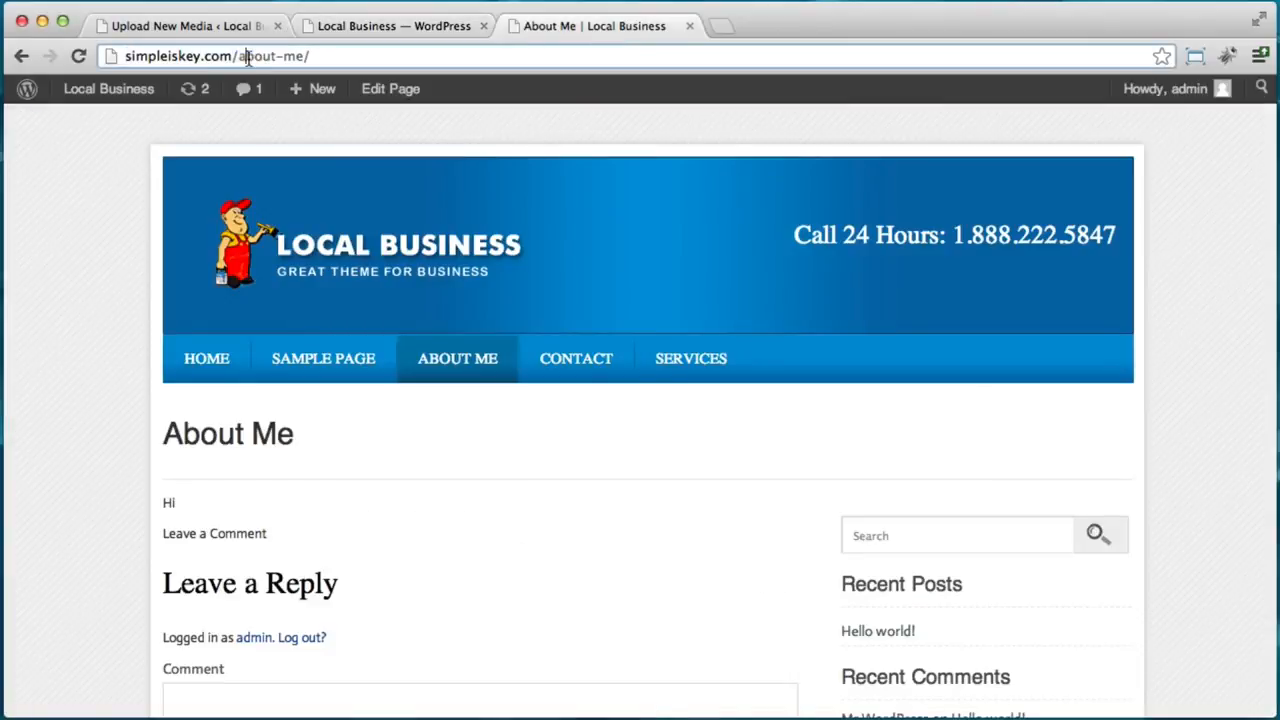
Step: Enter 'about-me' as the Top Feature Image Link and save the theme options
{"action": "left_click", "coordinate": [406, 25]}
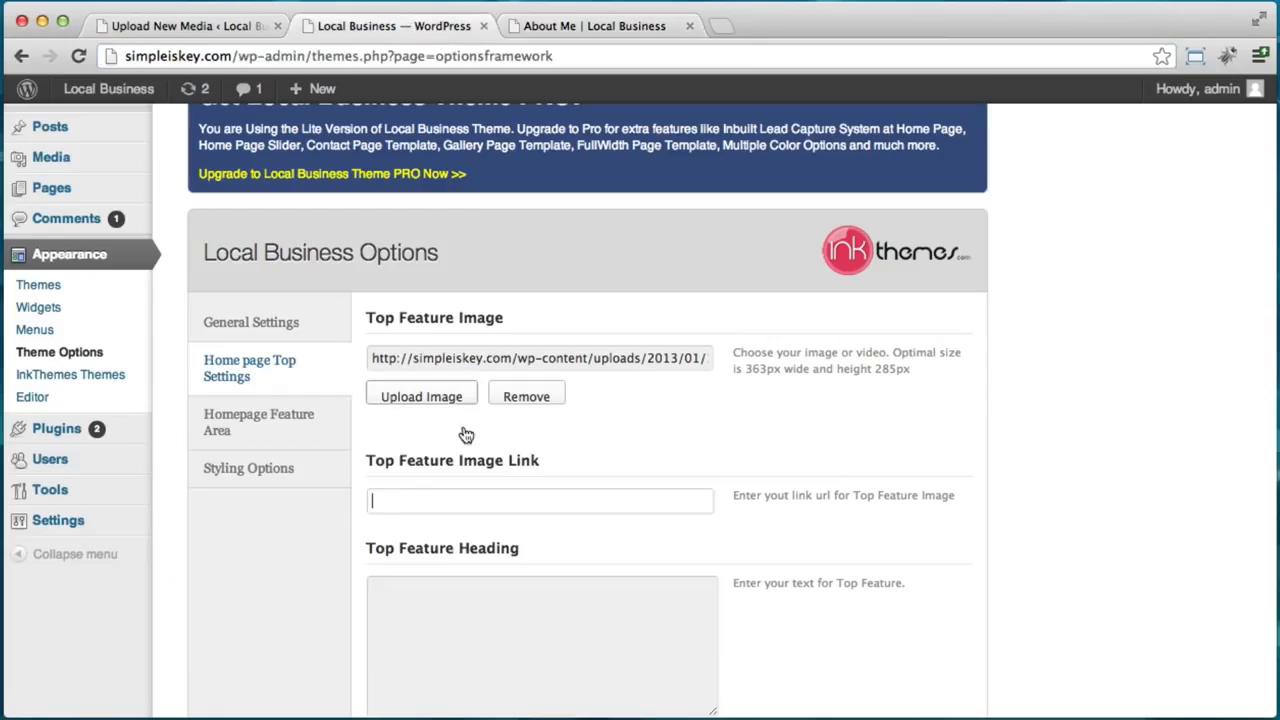
{"action": "type", "text": "about-me"}
{"action": "scroll", "coordinate": [778, 488], "scroll_direction": "down", "scroll_amount": 3}
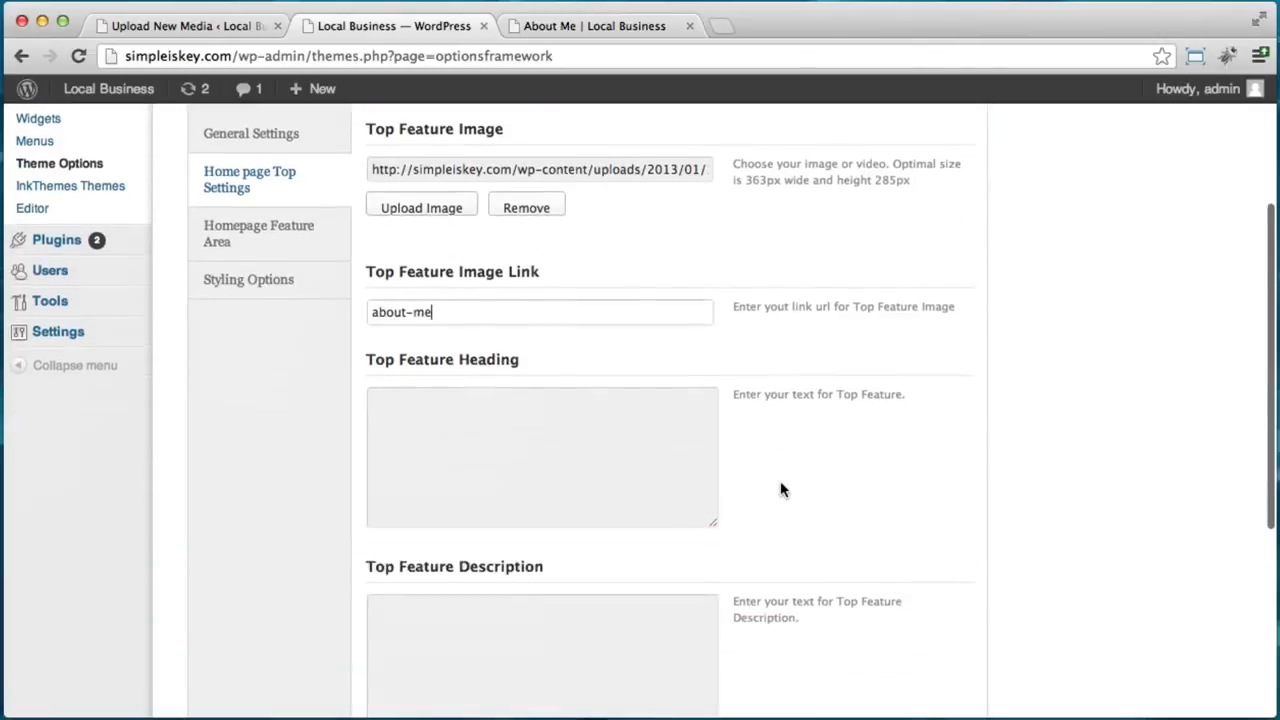
{"action": "scroll", "coordinate": [780, 489], "scroll_direction": "down", "scroll_amount": 5}
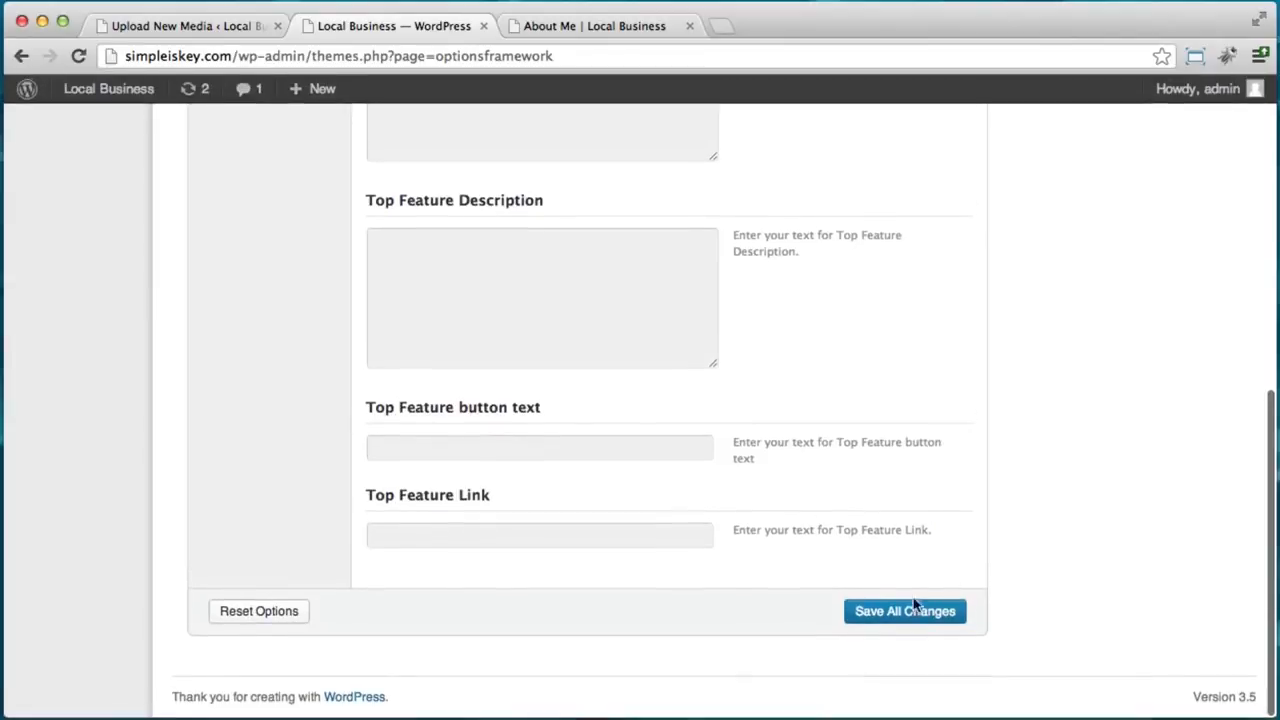
{"action": "left_click", "coordinate": [909, 618]}
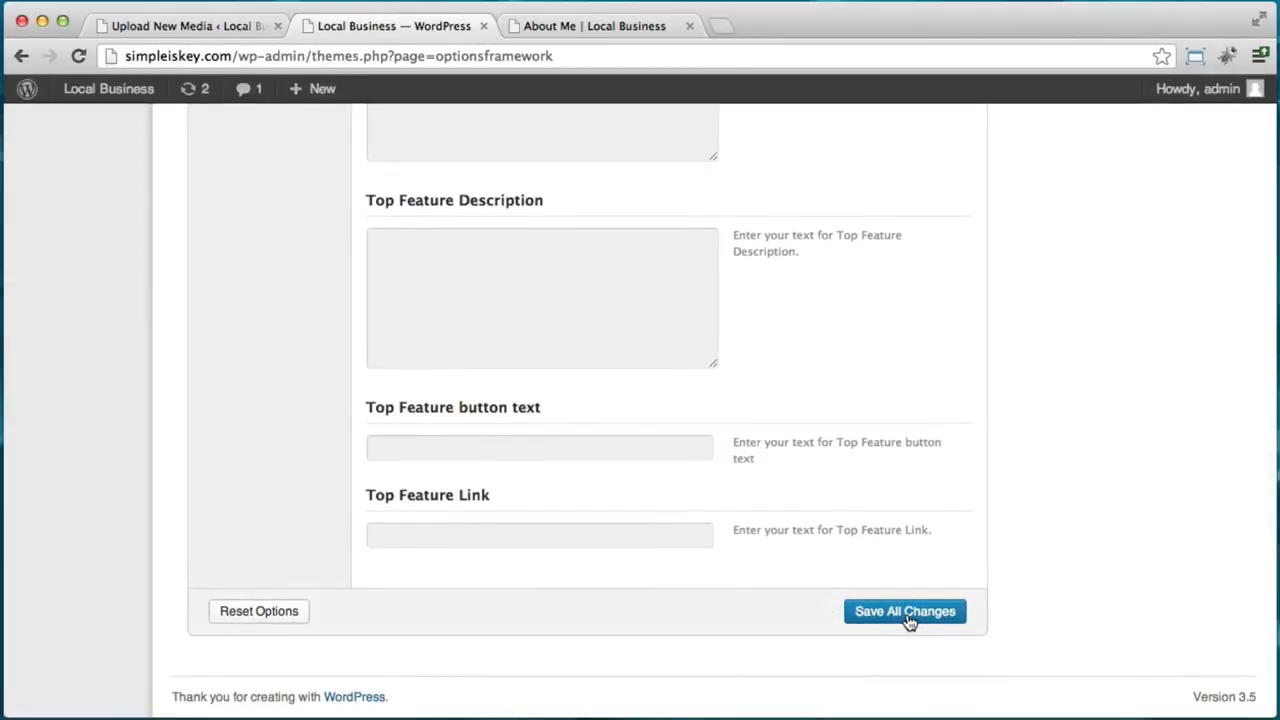
{"action": "left_click", "coordinate": [565, 28]}
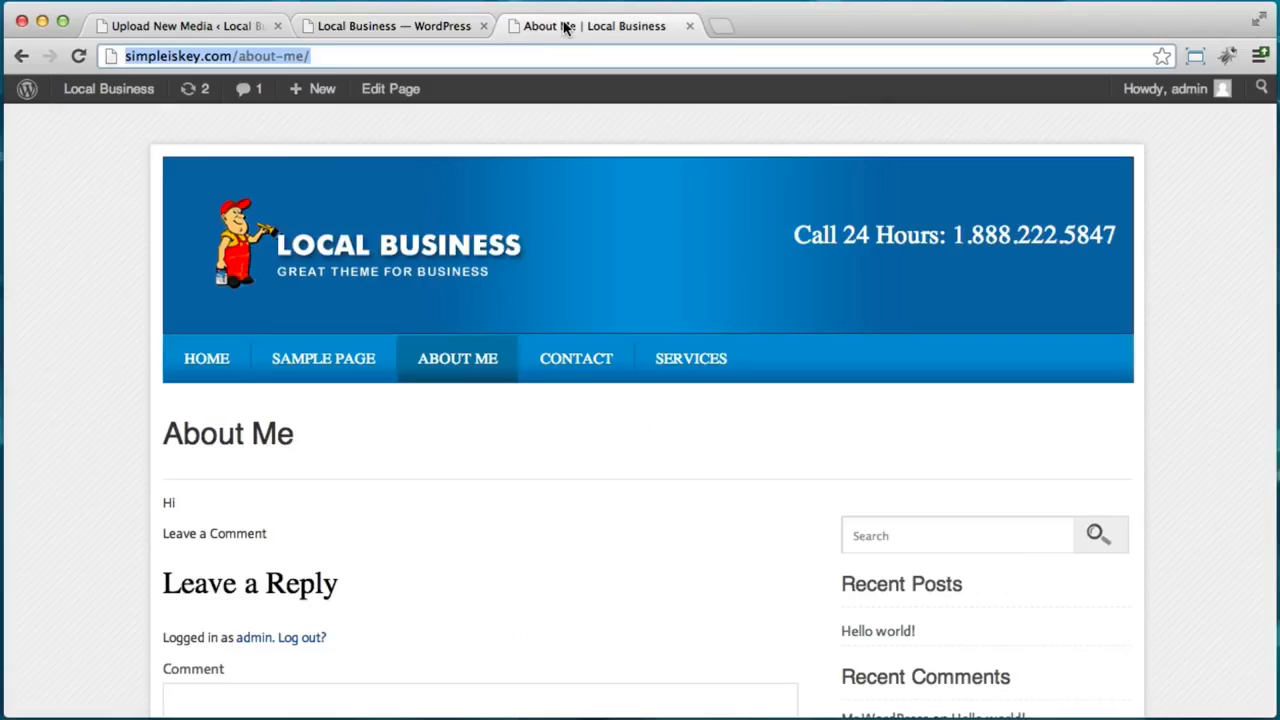
{"action": "left_click", "coordinate": [210, 366]}
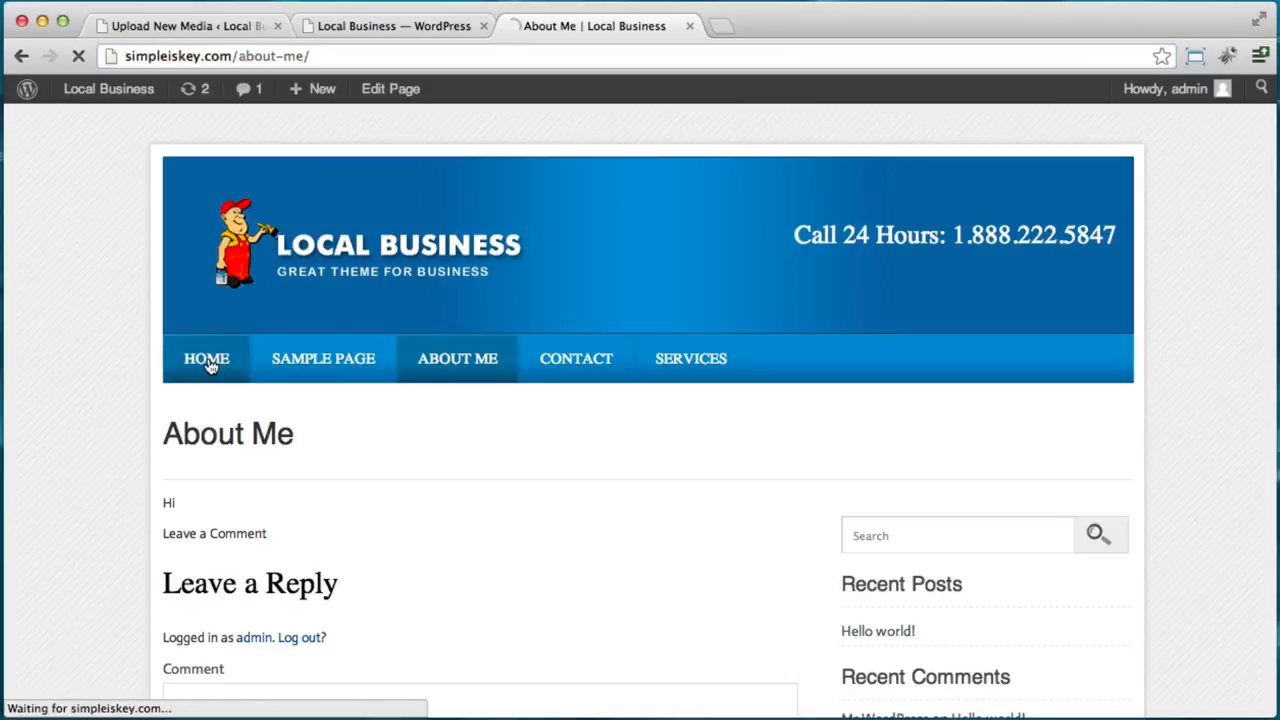
{"action": "scroll", "coordinate": [600, 380], "scroll_direction": "down", "scroll_amount": 2}
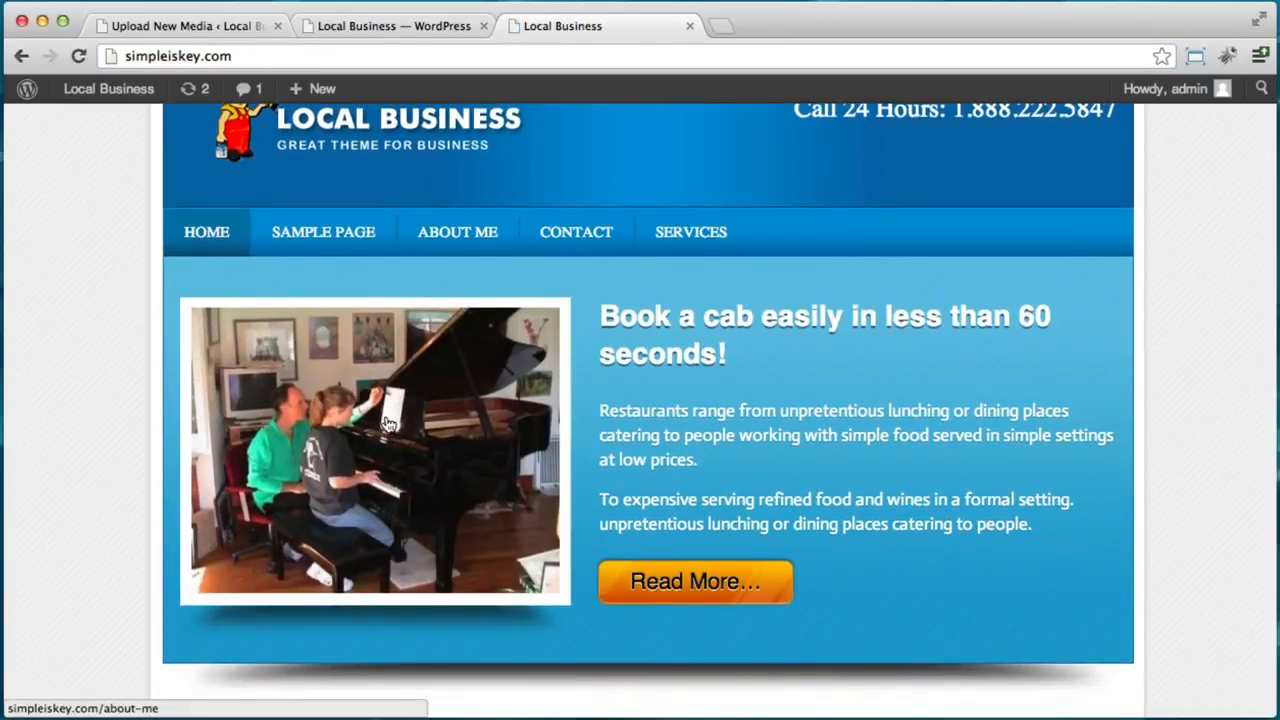
{"action": "left_click", "coordinate": [389, 423]}
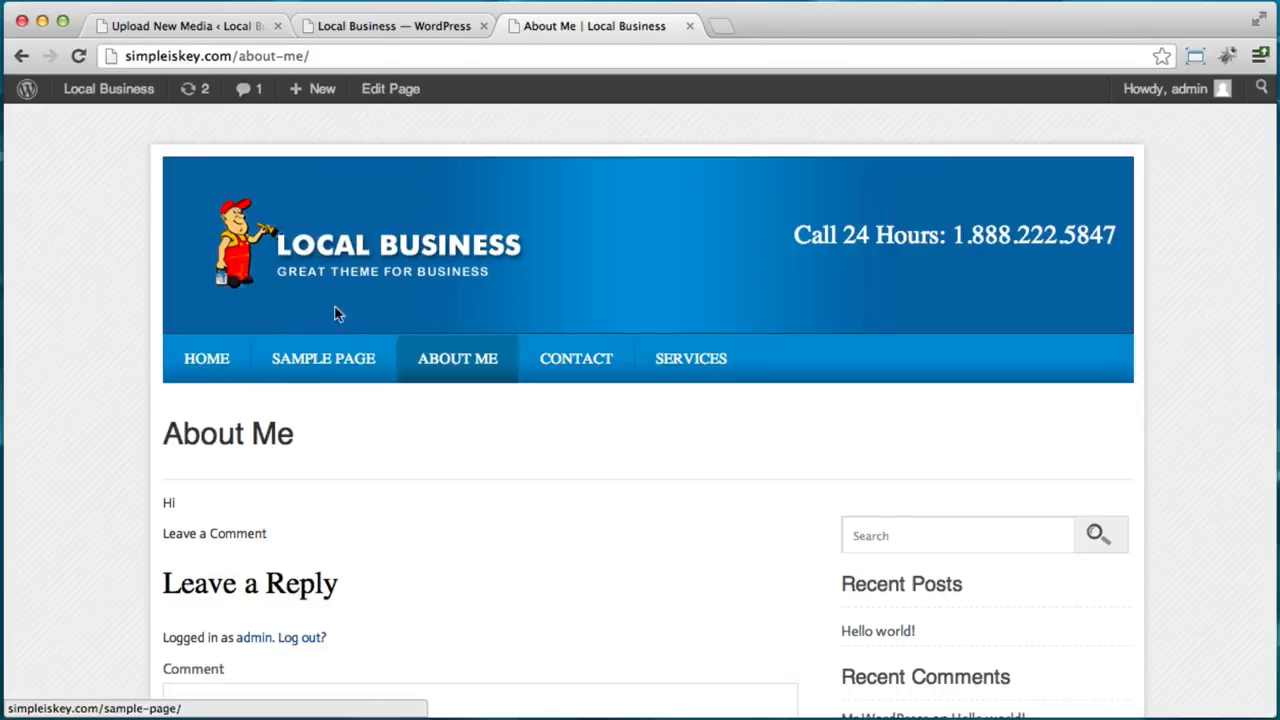
{"action": "left_click", "coordinate": [316, 247]}
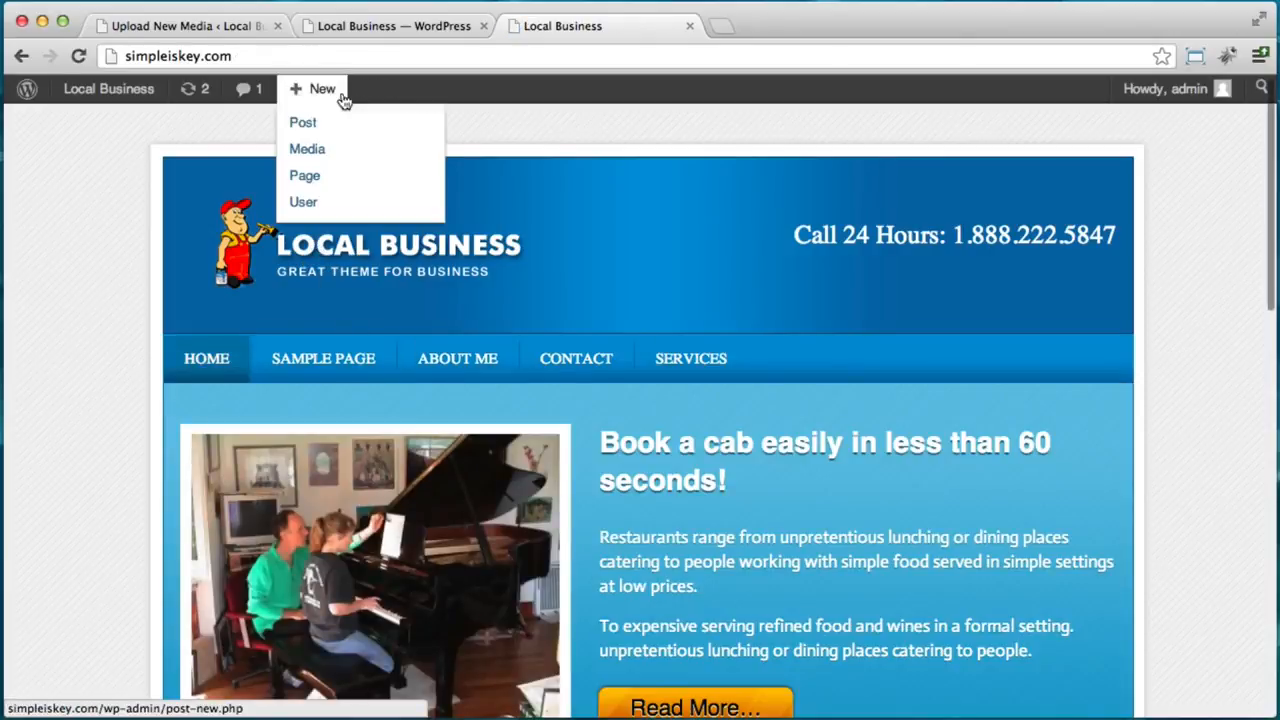
{"action": "left_click", "coordinate": [397, 26]}
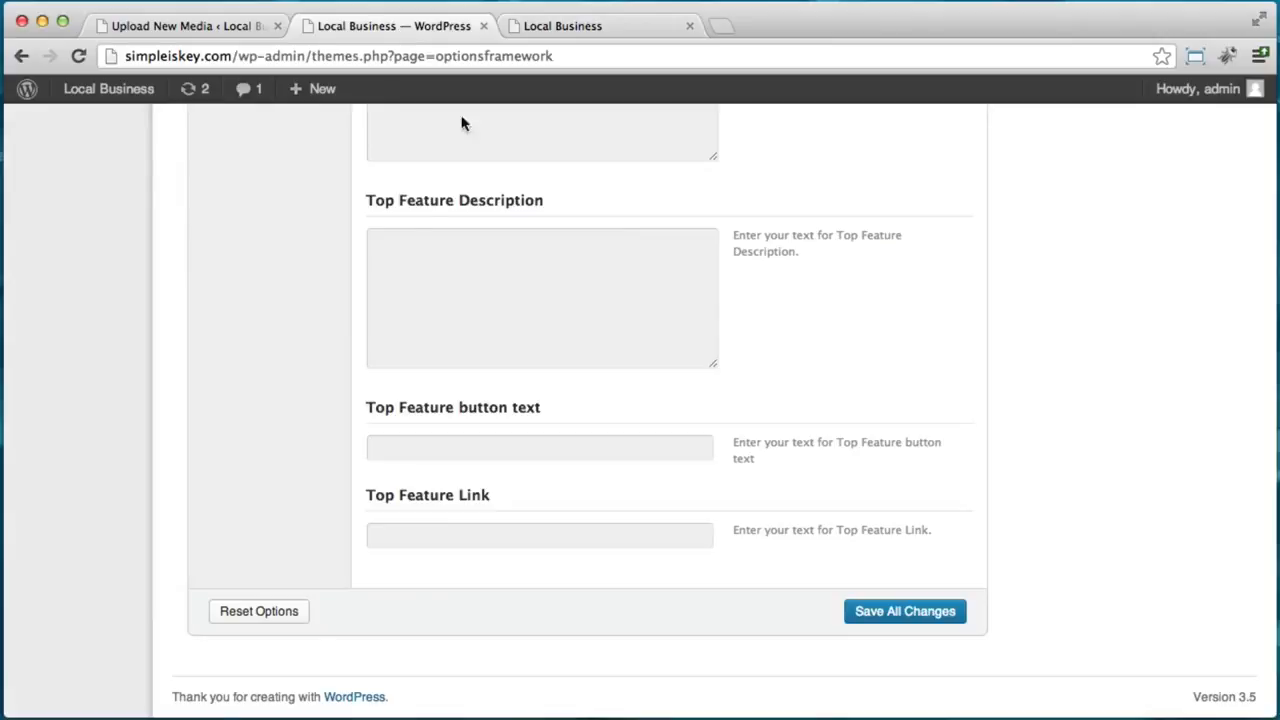
{"action": "scroll", "coordinate": [699, 273], "scroll_direction": "up", "scroll_amount": 3}
{"action": "scroll", "coordinate": [701, 265], "scroll_direction": "up", "scroll_amount": 3}
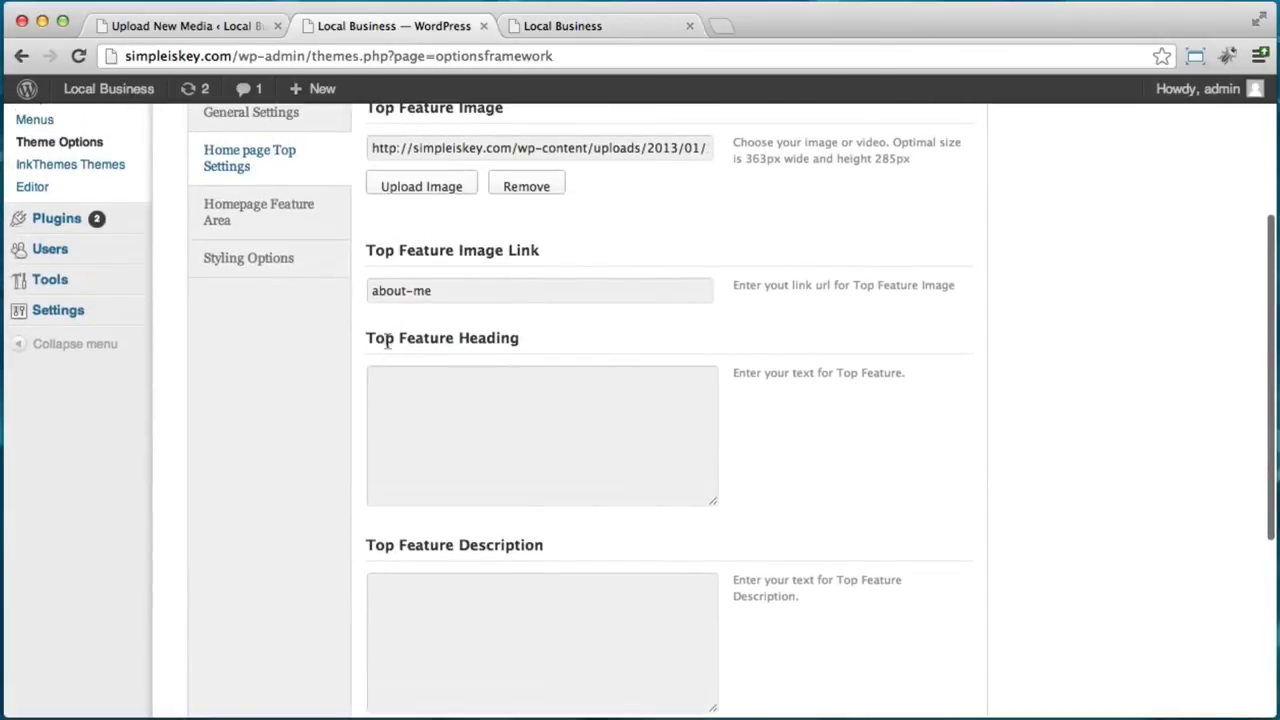
{"action": "left_click", "coordinate": [592, 20]}
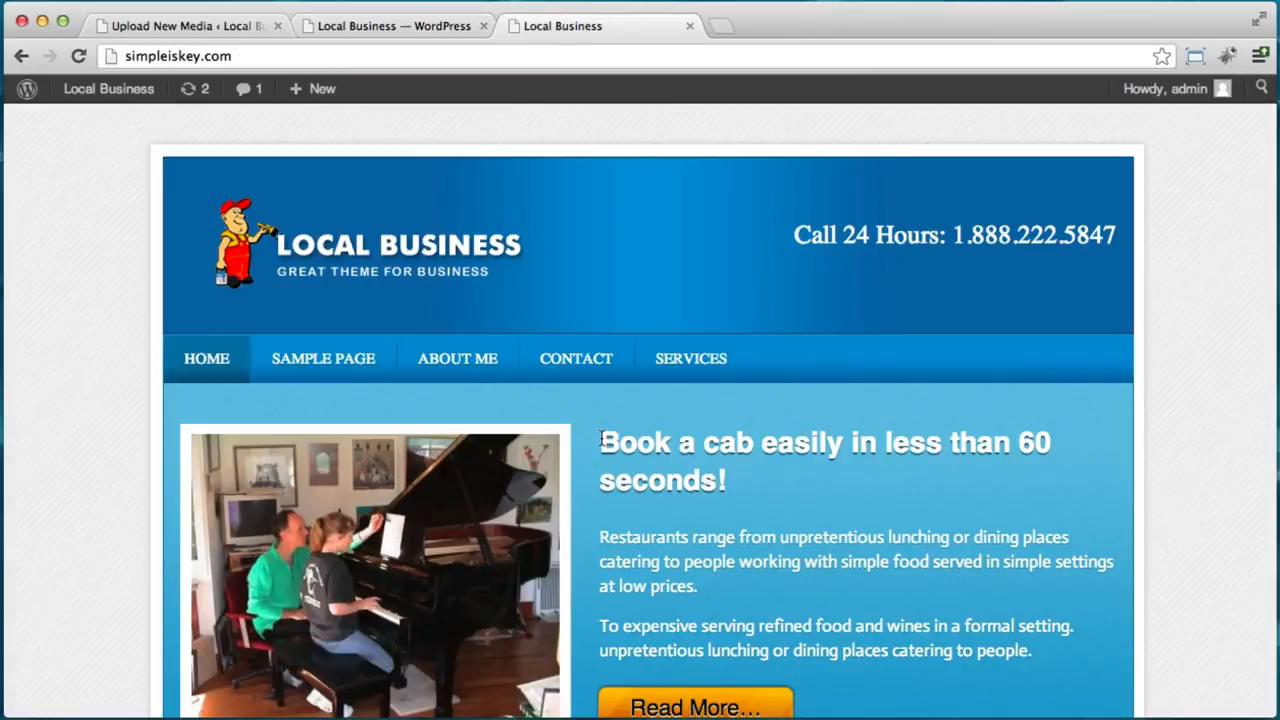
{"action": "left_click_drag", "start_coordinate": [812, 442], "coordinate": [815, 477]}
{"action": "key", "text": "super+Tab"}
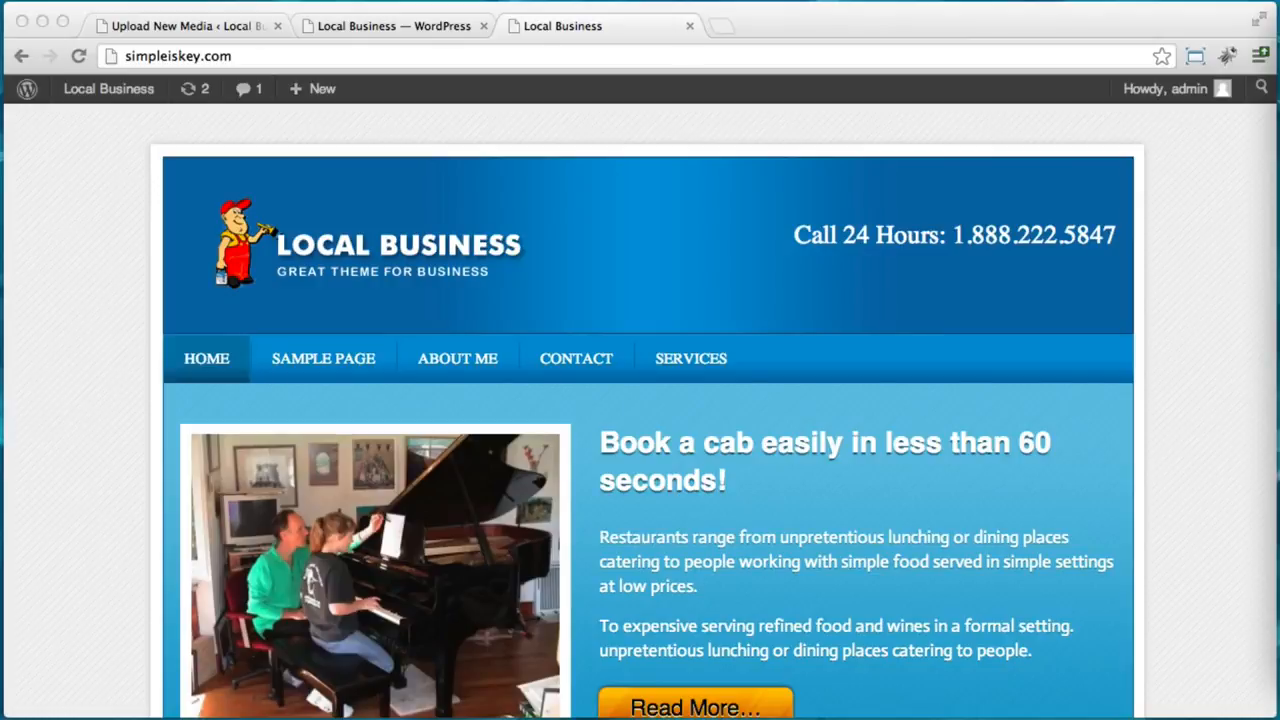
{"action": "left_click", "coordinate": [1211, 308]}
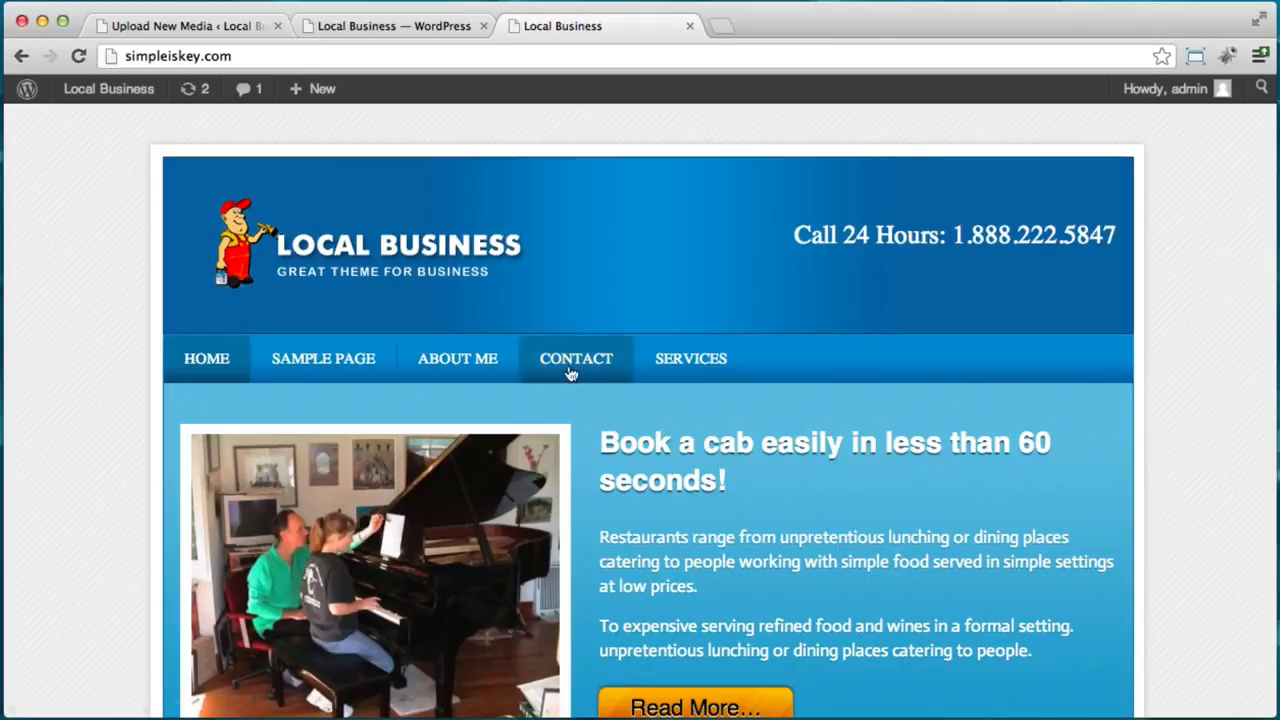
{"action": "left_click", "coordinate": [370, 30]}
{"action": "scroll", "coordinate": [420, 258], "scroll_direction": "up", "scroll_amount": 3}
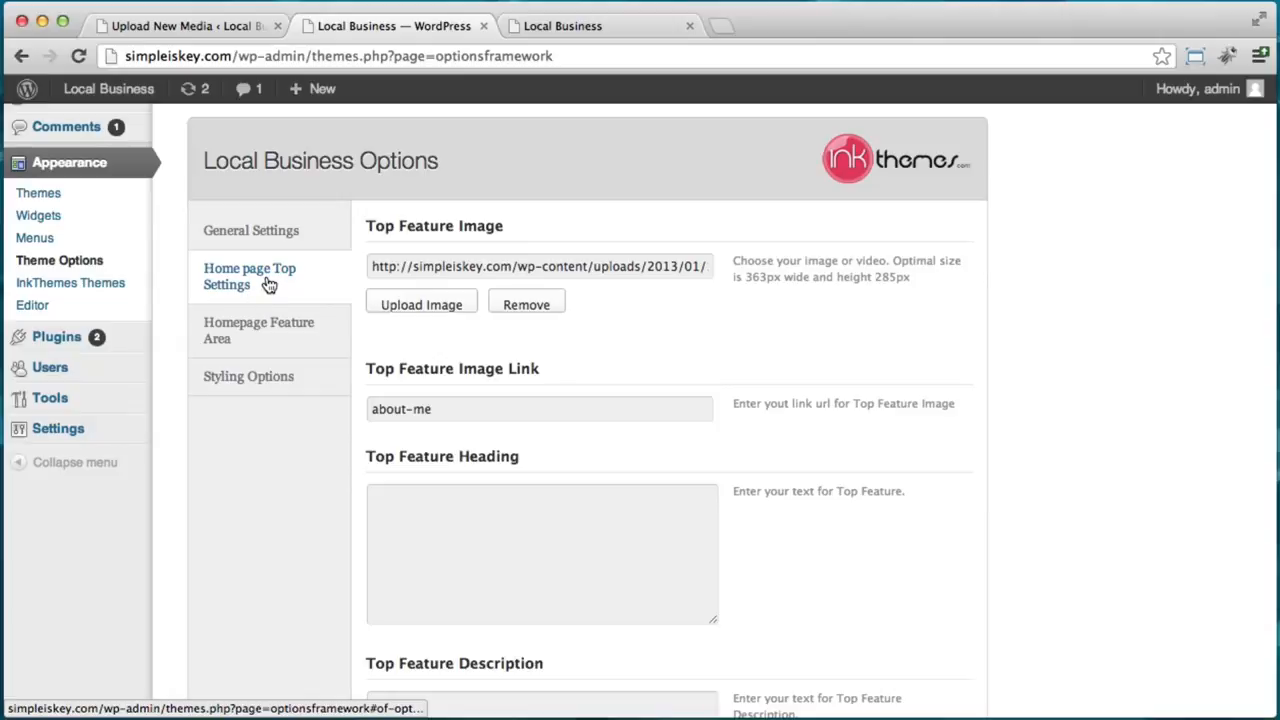
Step: Paste 'I'll teach you how to play the Piano the Fun and Fast way!' as the heading and save
{"action": "scroll", "coordinate": [443, 494], "scroll_direction": "down", "scroll_amount": 1}
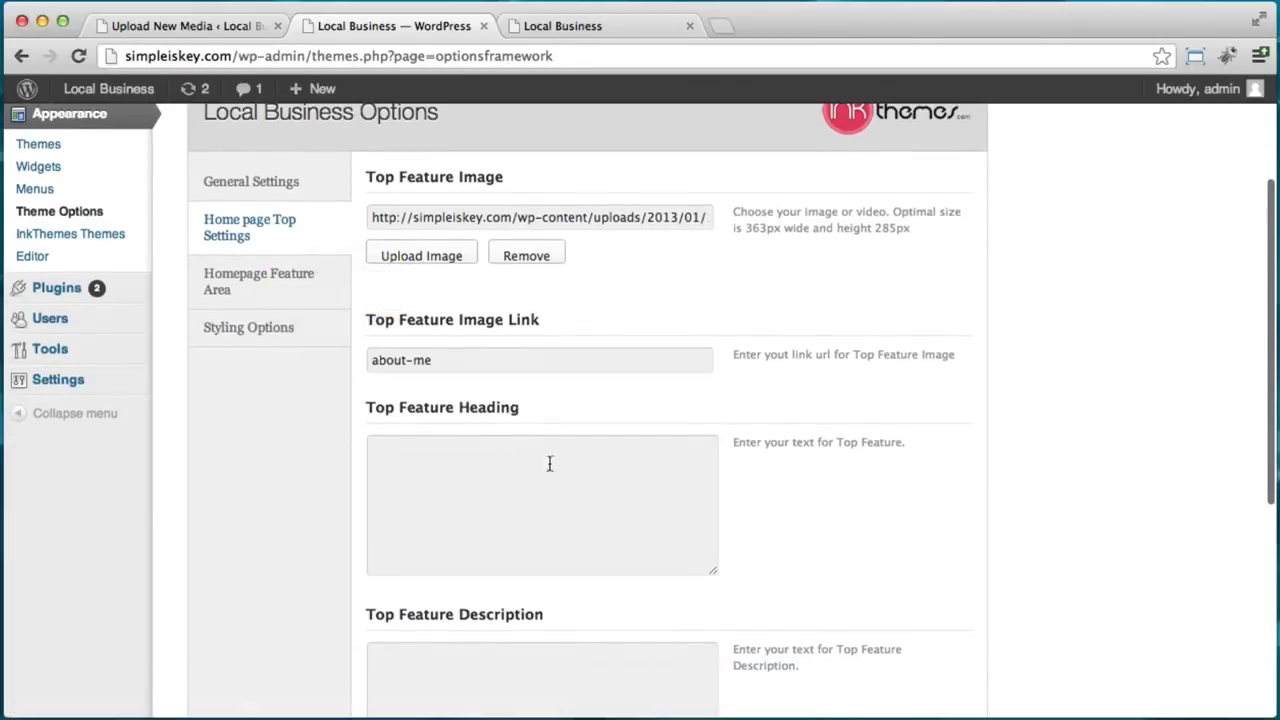
{"action": "left_click_drag", "start_coordinate": [364, 408], "coordinate": [553, 411]}
{"action": "left_click", "coordinate": [421, 478]}
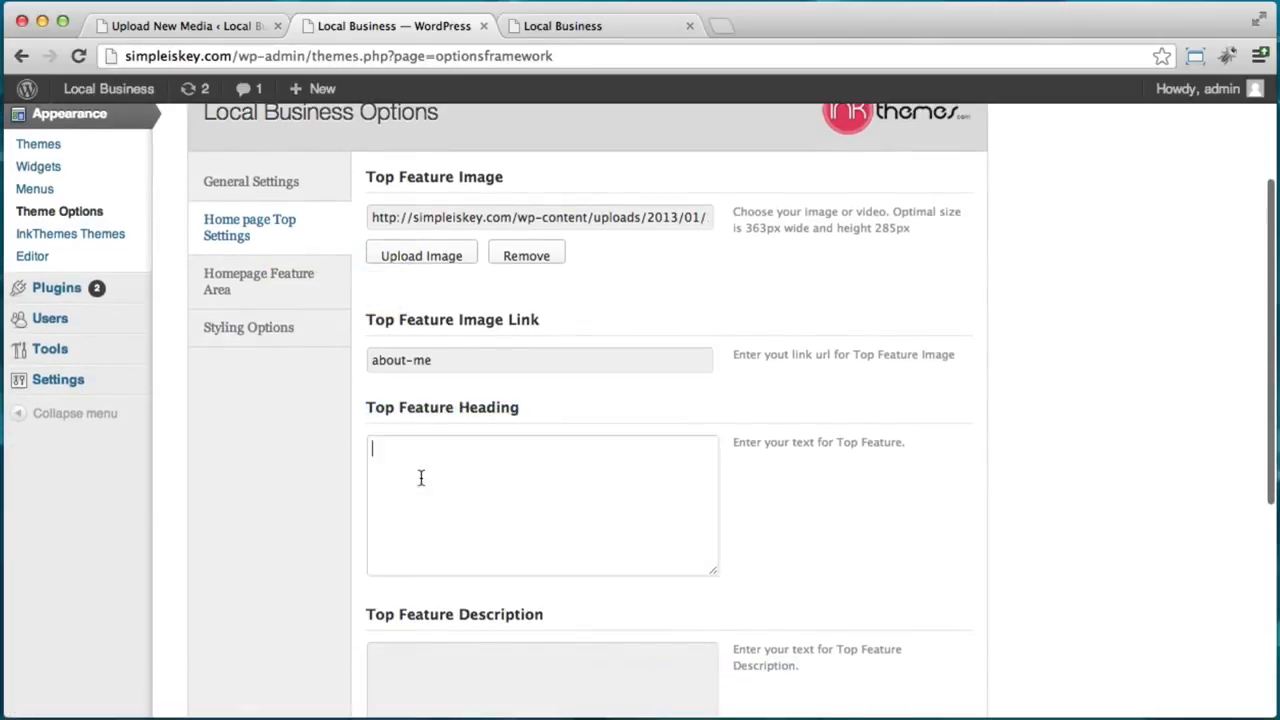
{"action": "right_click", "coordinate": [421, 478]}
{"action": "left_click", "coordinate": [452, 577]}
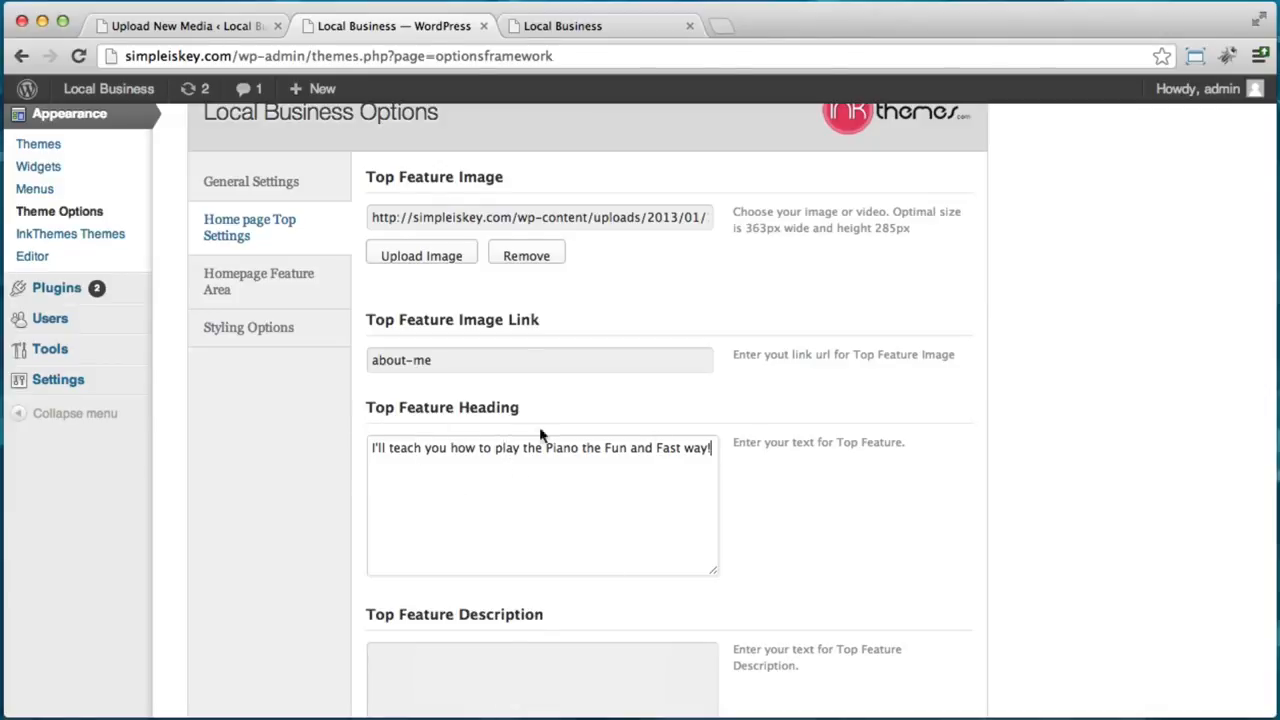
{"action": "scroll", "coordinate": [740, 430], "scroll_direction": "down", "scroll_amount": 10}
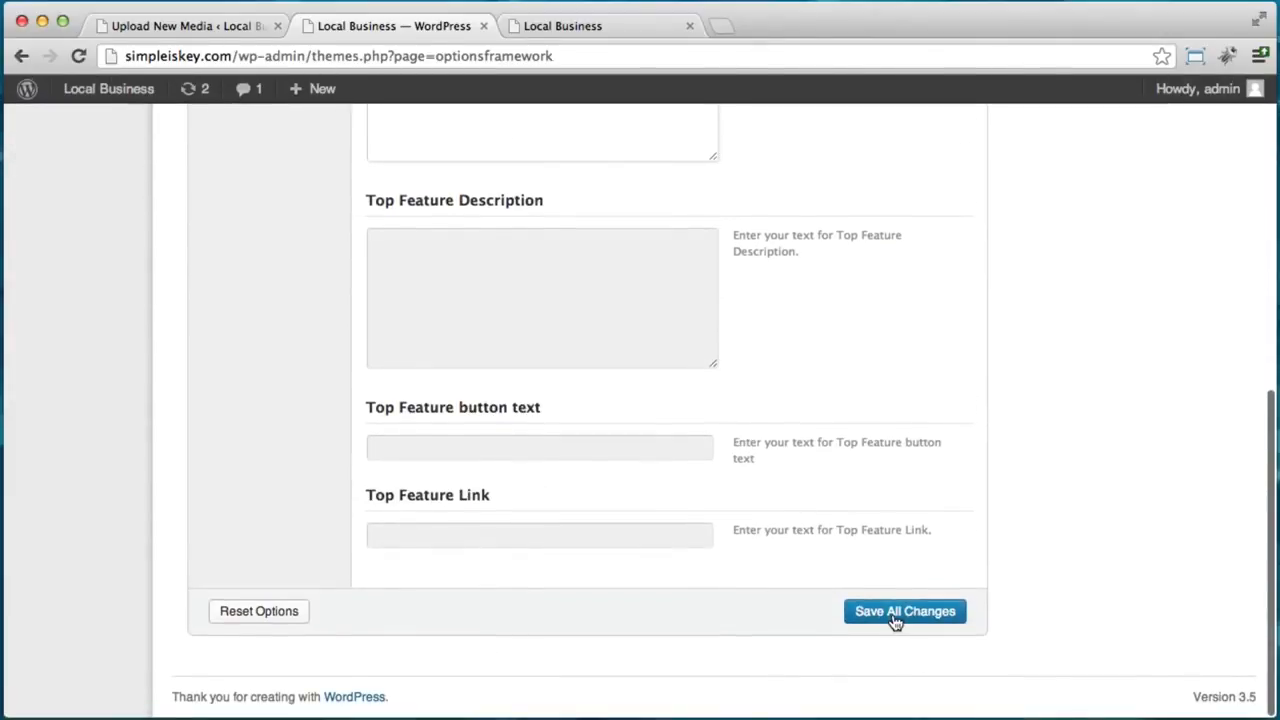
{"action": "left_click", "coordinate": [895, 620]}
Step: Reload the live homepage to check the new heading, then return to theme options
{"action": "scroll", "coordinate": [614, 286], "scroll_direction": "up", "scroll_amount": 12}
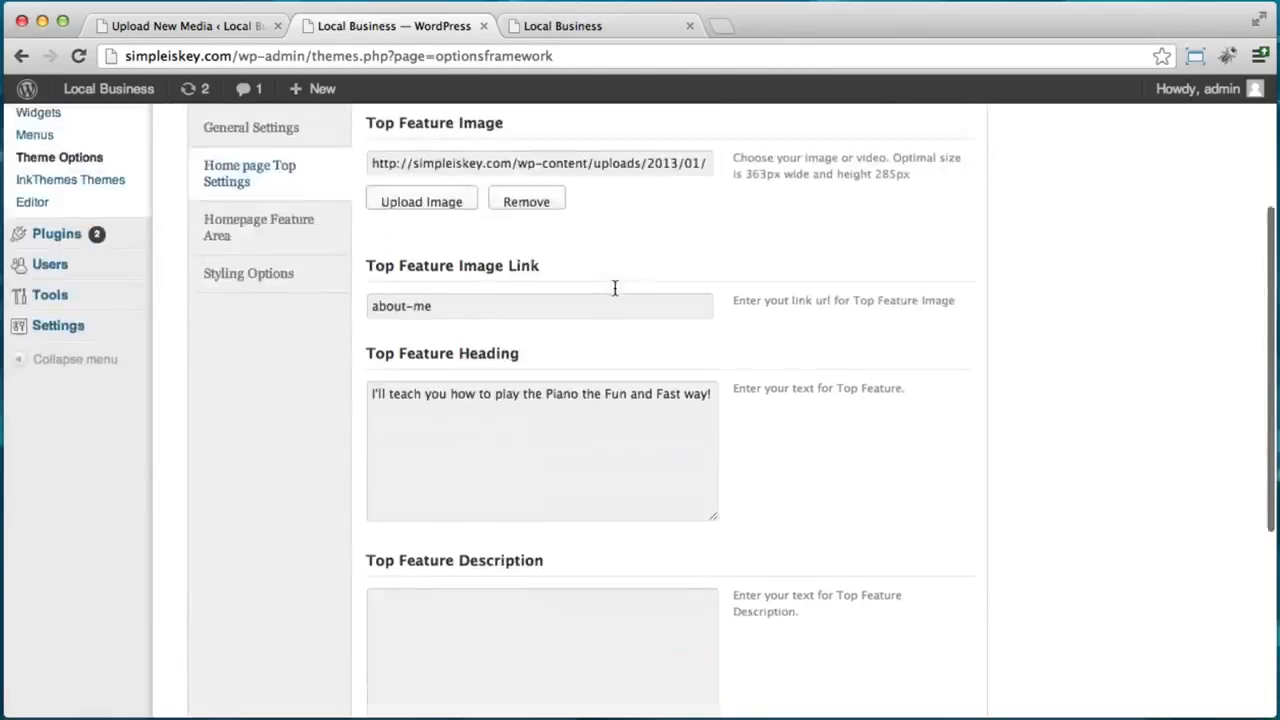
{"action": "left_click", "coordinate": [576, 26]}
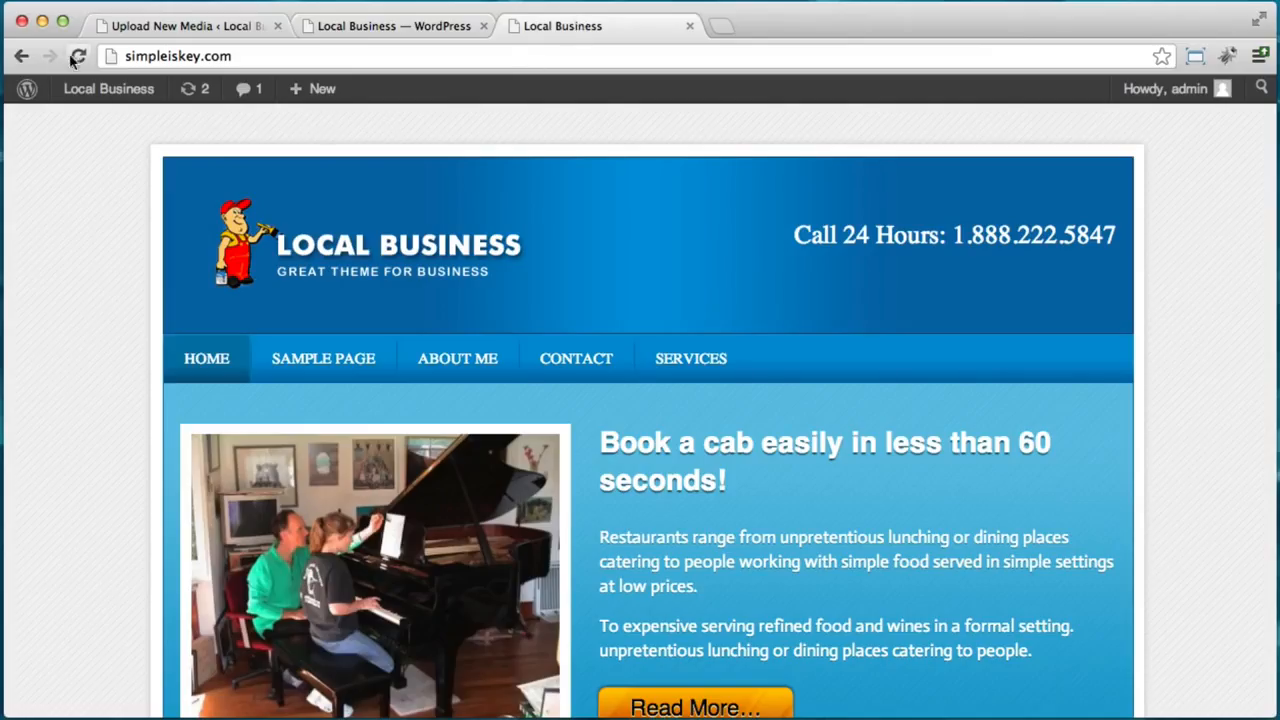
{"action": "left_click", "coordinate": [80, 56]}
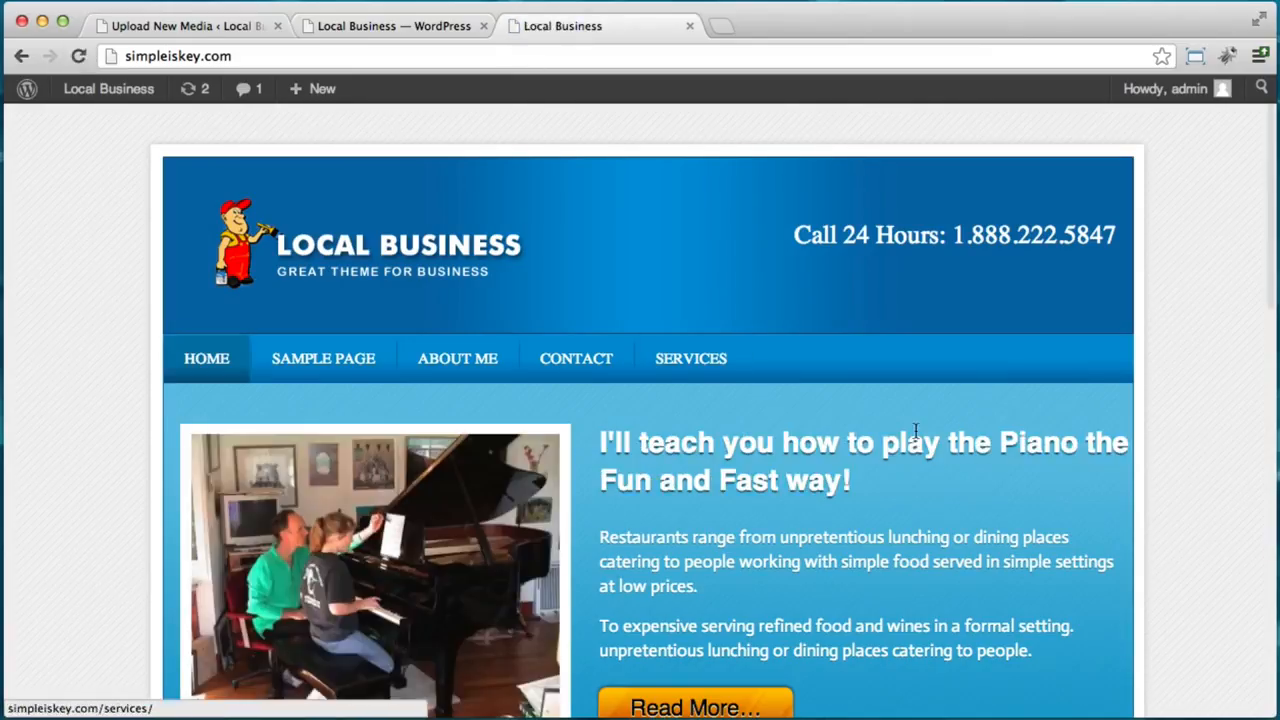
{"action": "scroll", "coordinate": [600, 400], "scroll_direction": "down", "scroll_amount": 1}
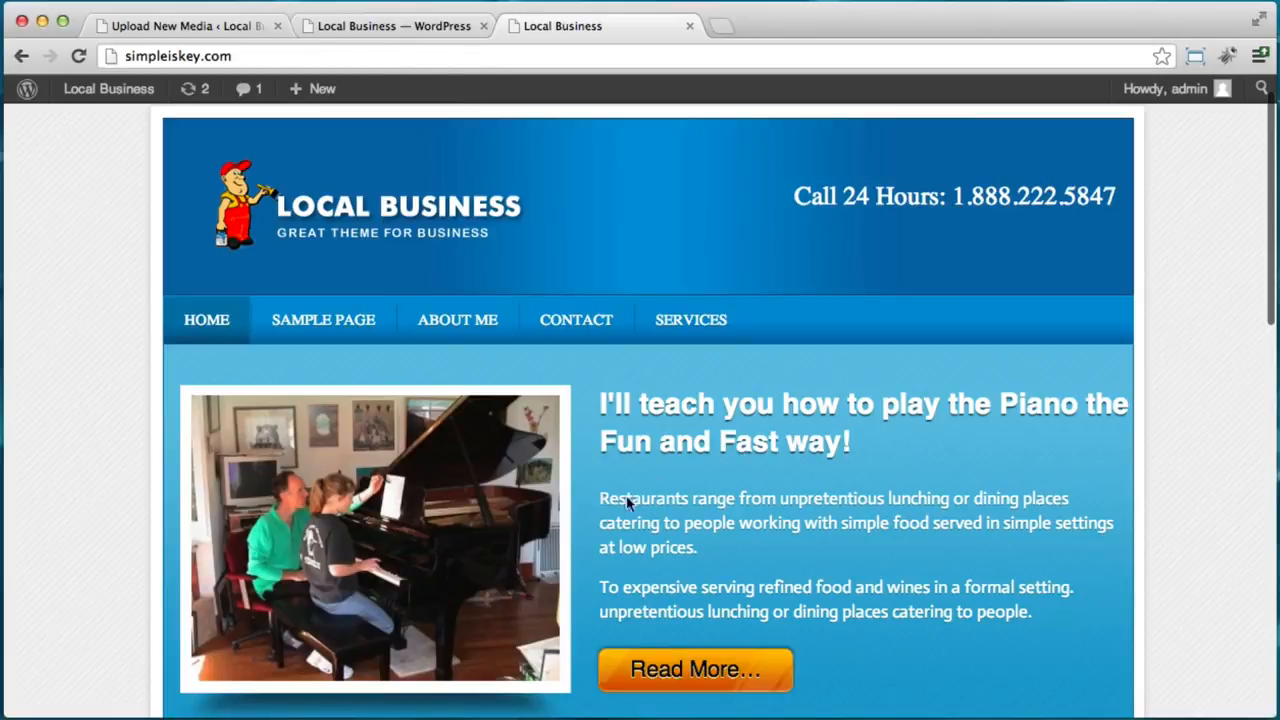
{"action": "left_click", "coordinate": [387, 28]}
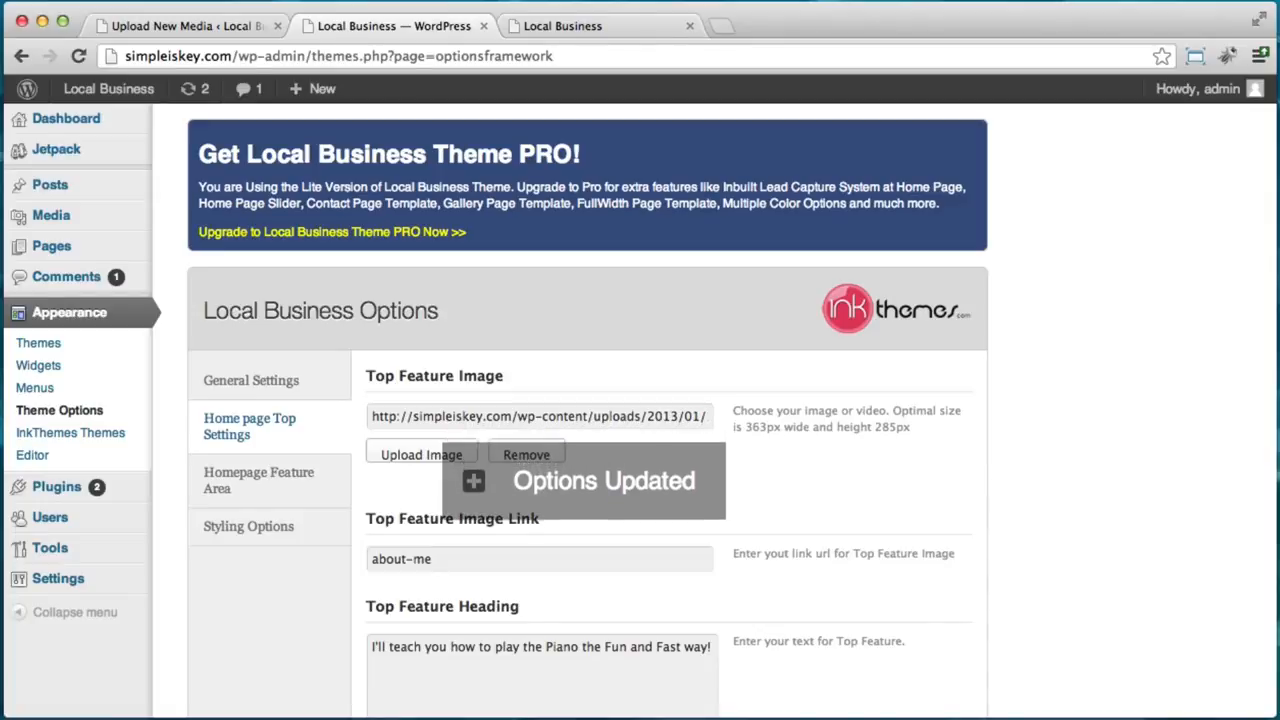
Step: Paste the piano teacher's two-paragraph bio into the Top Feature Description box
{"action": "scroll", "coordinate": [955, 585], "scroll_direction": "down", "scroll_amount": 2}
{"action": "scroll", "coordinate": [949, 572], "scroll_direction": "down", "scroll_amount": 6}
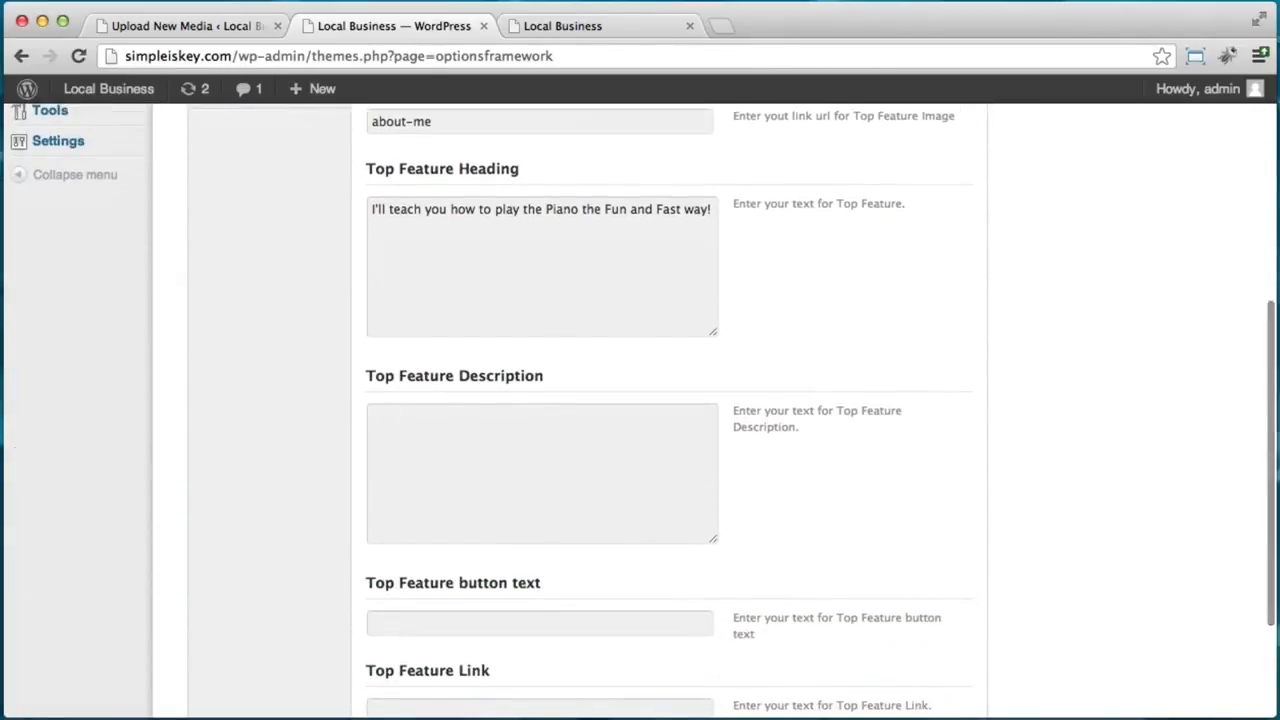
{"action": "key", "text": "super+Tab"}
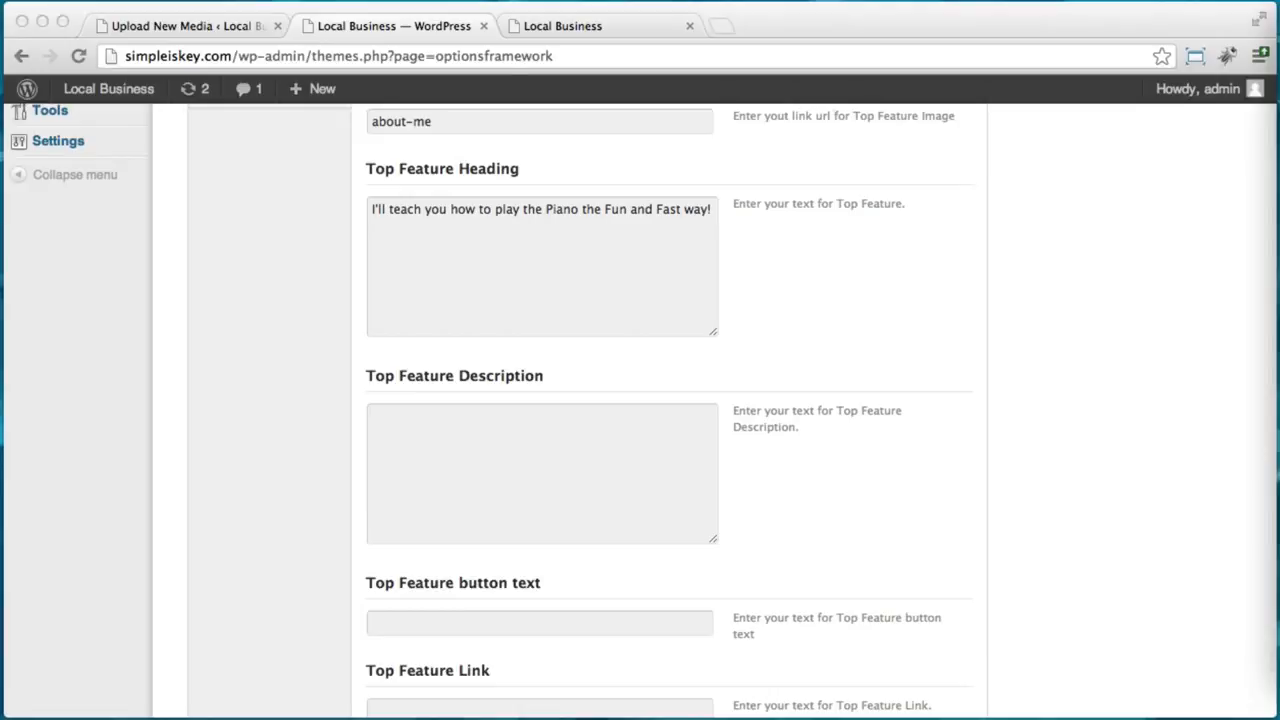
{"action": "key", "text": "super+Tab"}
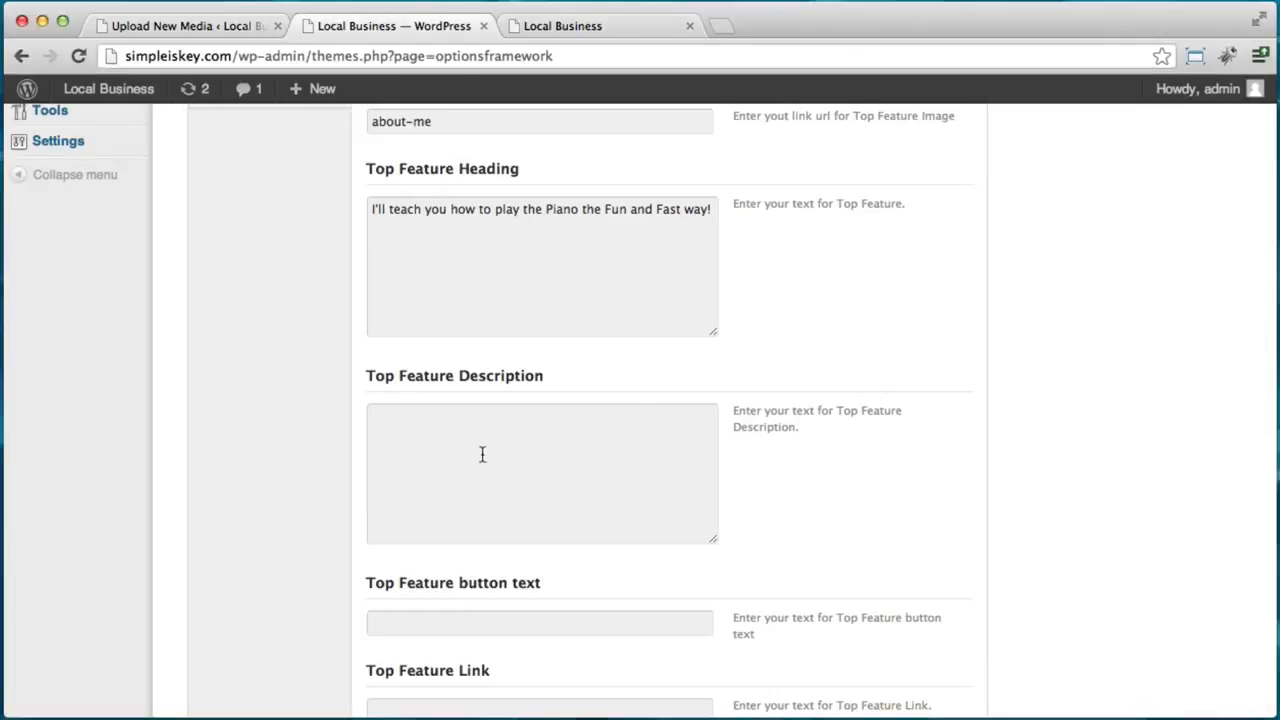
{"action": "left_click", "coordinate": [463, 446]}
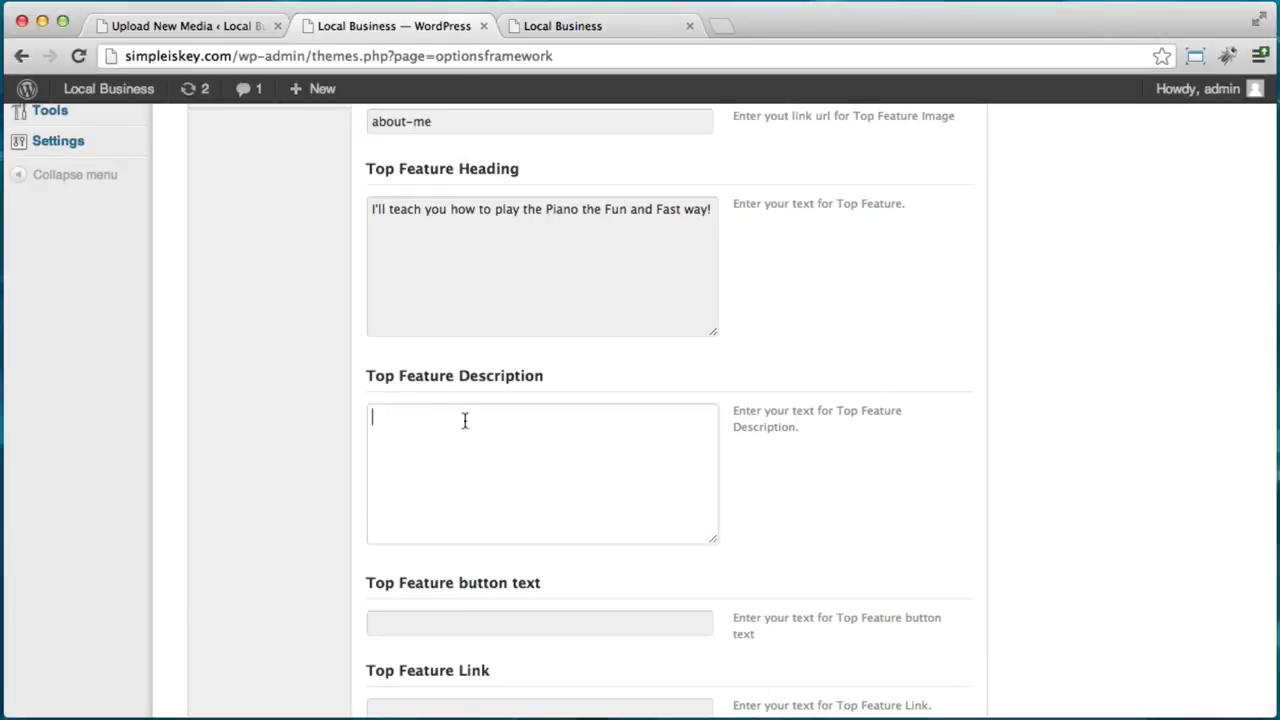
{"action": "right_click", "coordinate": [412, 431]}
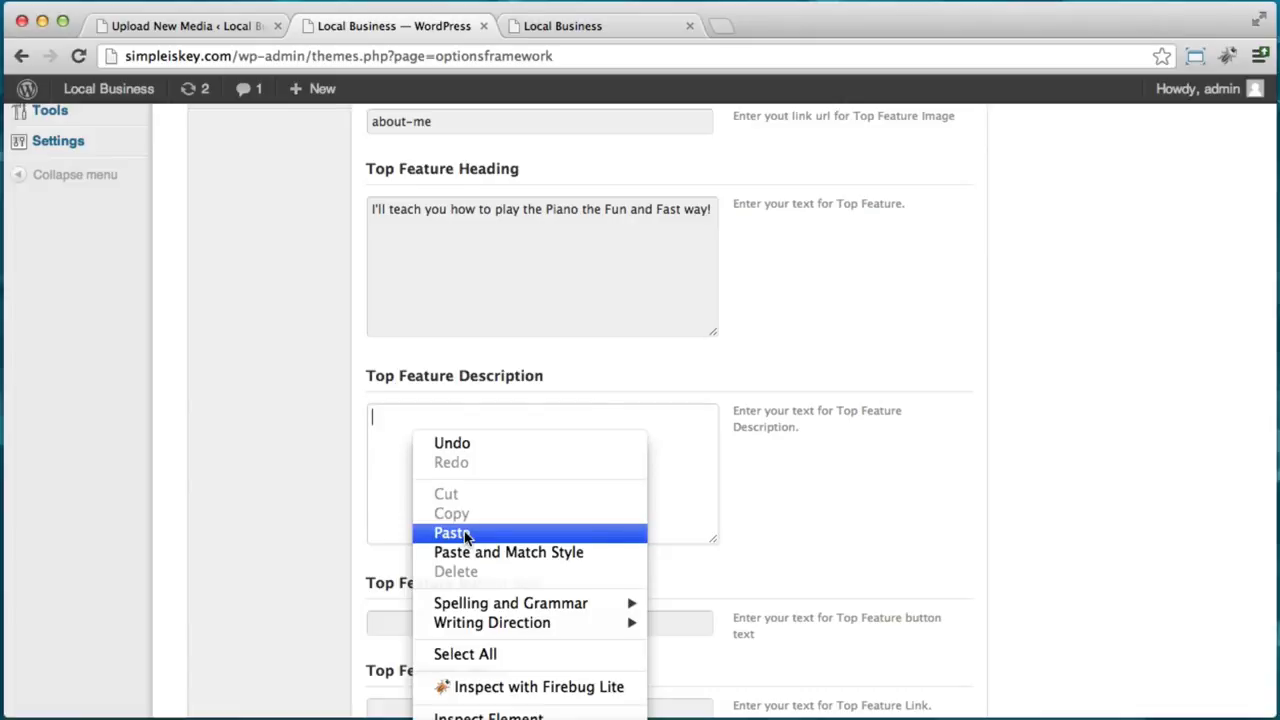
{"action": "left_click", "coordinate": [465, 533]}
Step: Save the theme options and bring the live home page back up
{"action": "scroll", "coordinate": [592, 490], "scroll_direction": "down", "scroll_amount": 2}
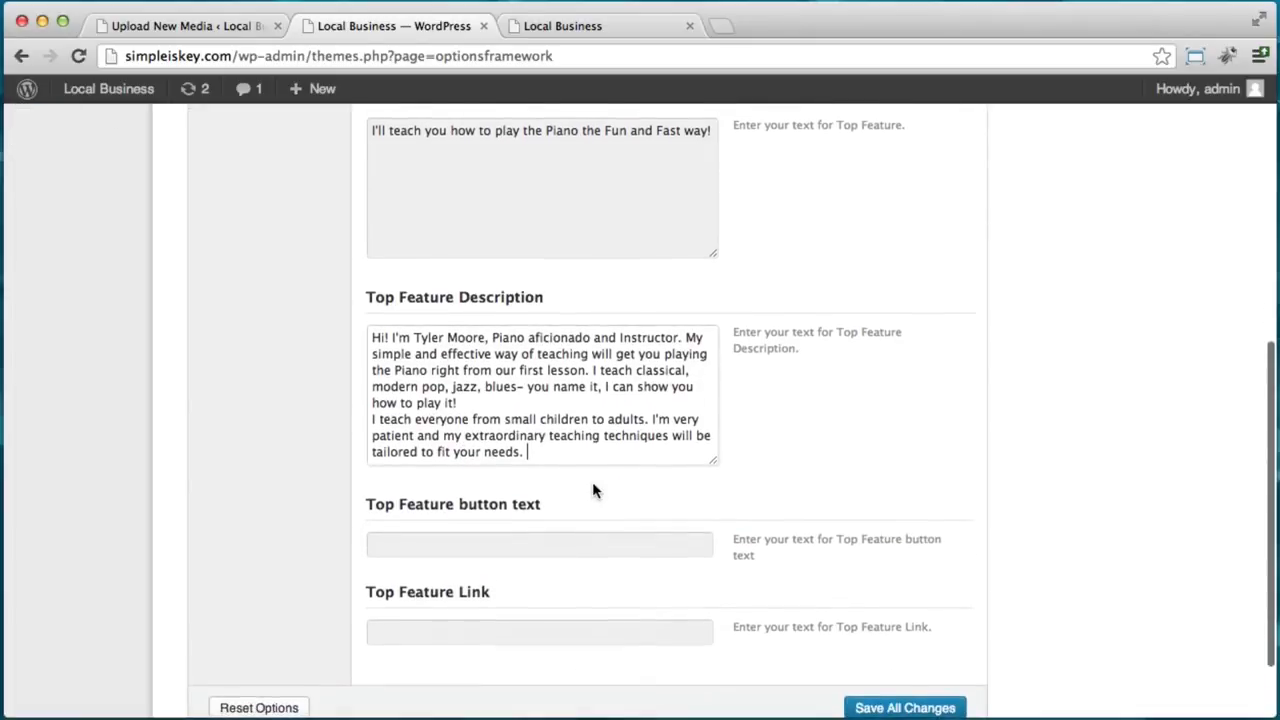
{"action": "scroll", "coordinate": [600, 490], "scroll_direction": "up", "scroll_amount": 3}
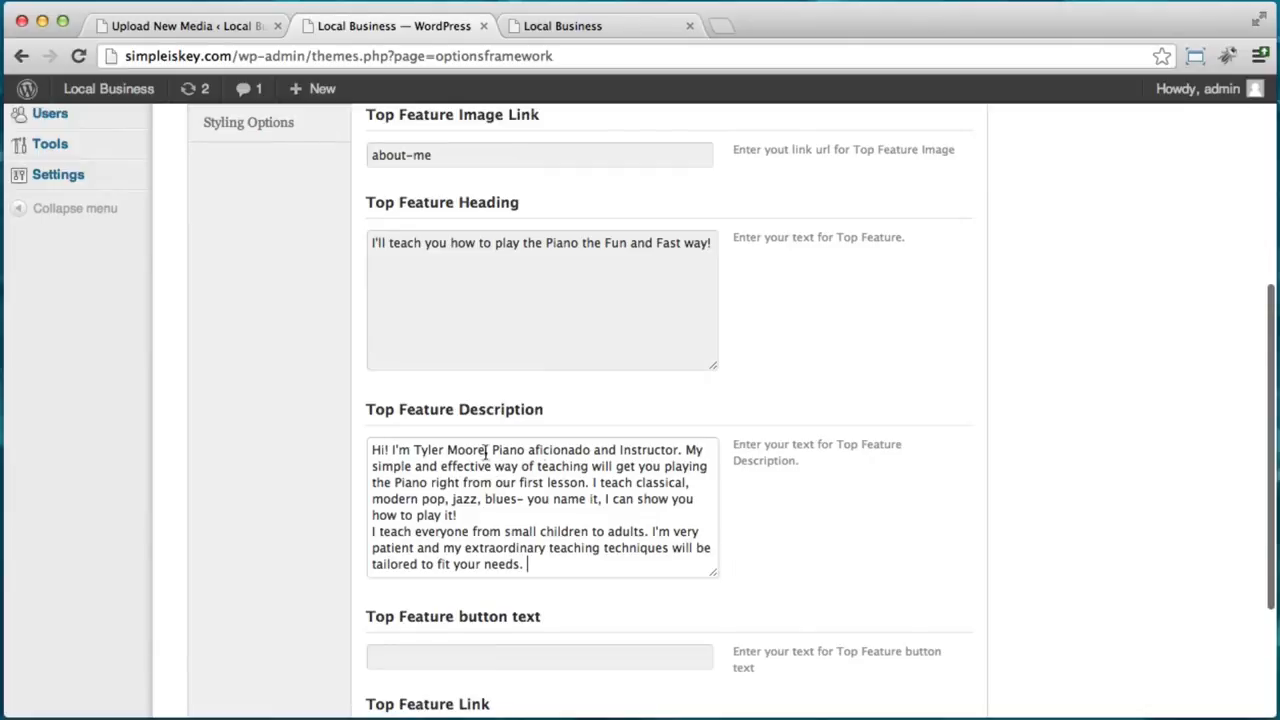
{"action": "scroll", "coordinate": [746, 477], "scroll_direction": "down", "scroll_amount": 5}
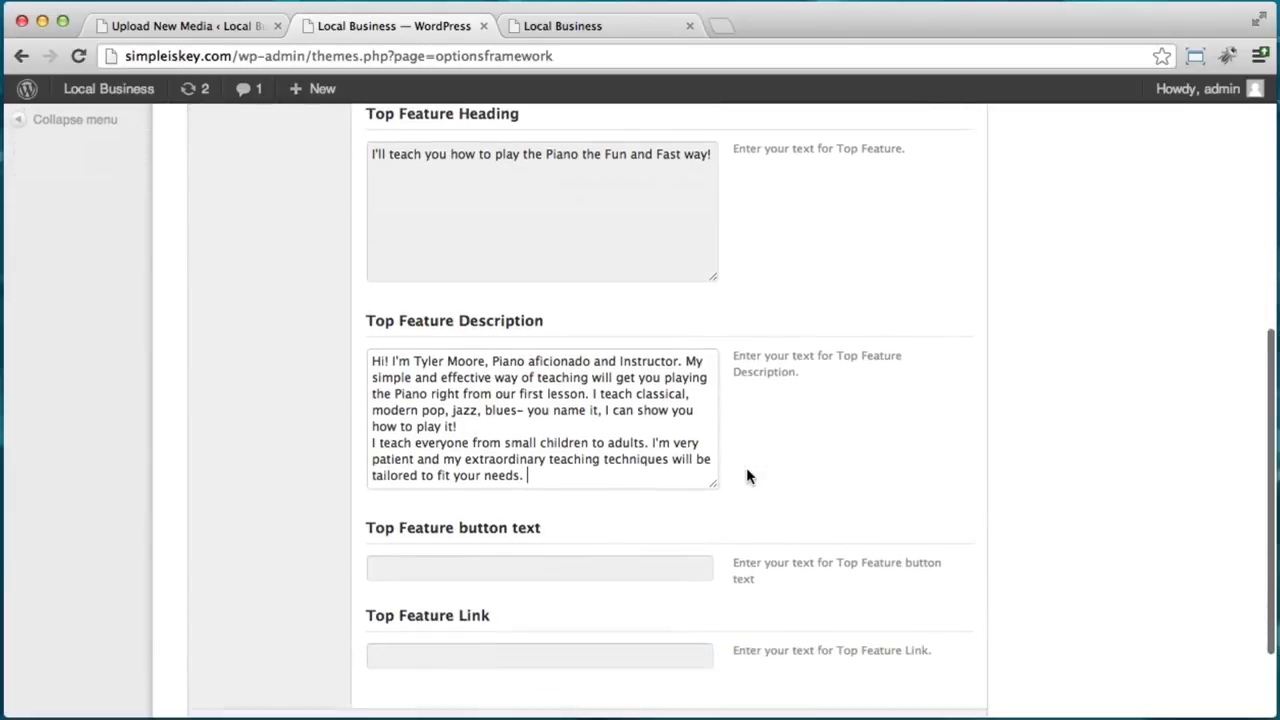
{"action": "left_click", "coordinate": [925, 620]}
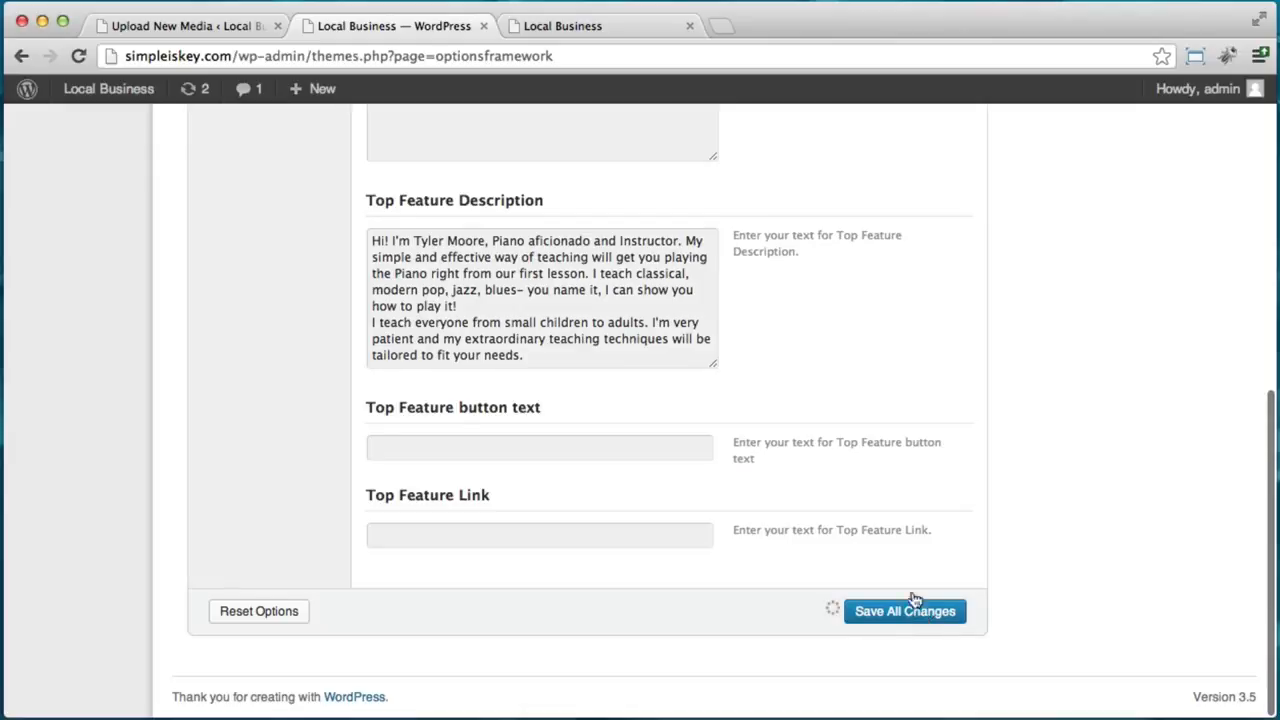
{"action": "left_click", "coordinate": [588, 28]}
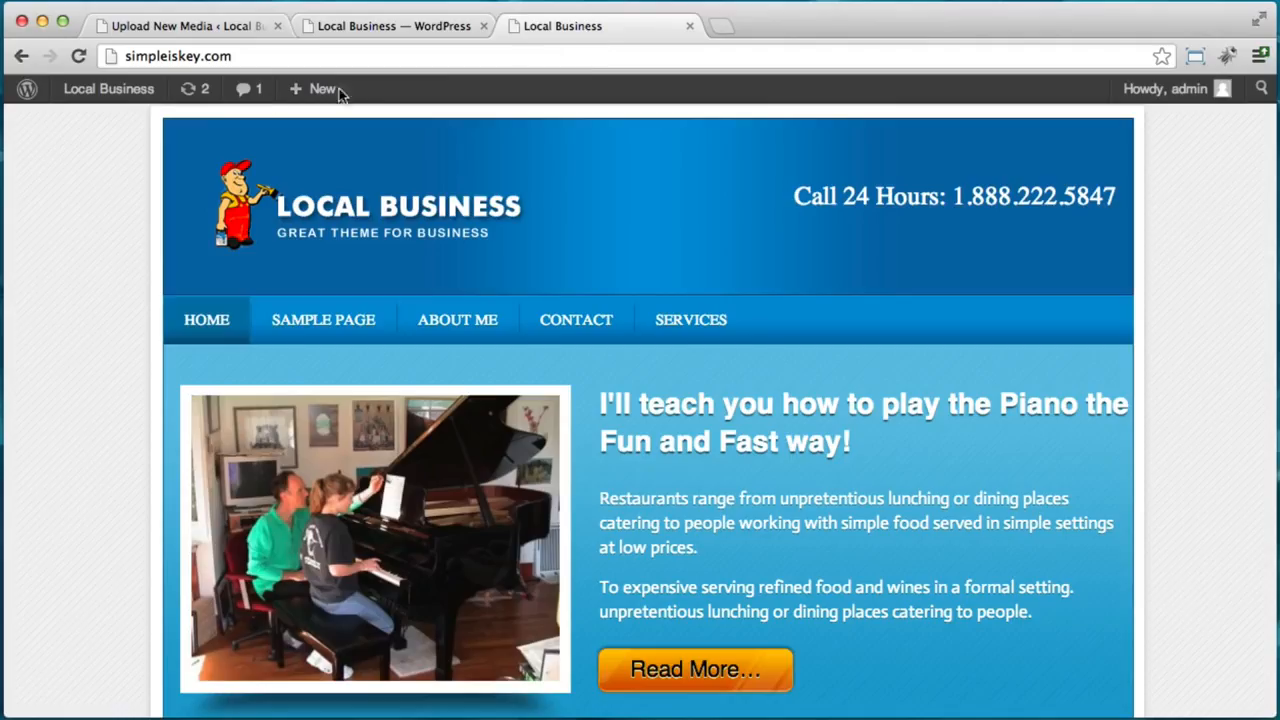
{"action": "left_click", "coordinate": [80, 57]}
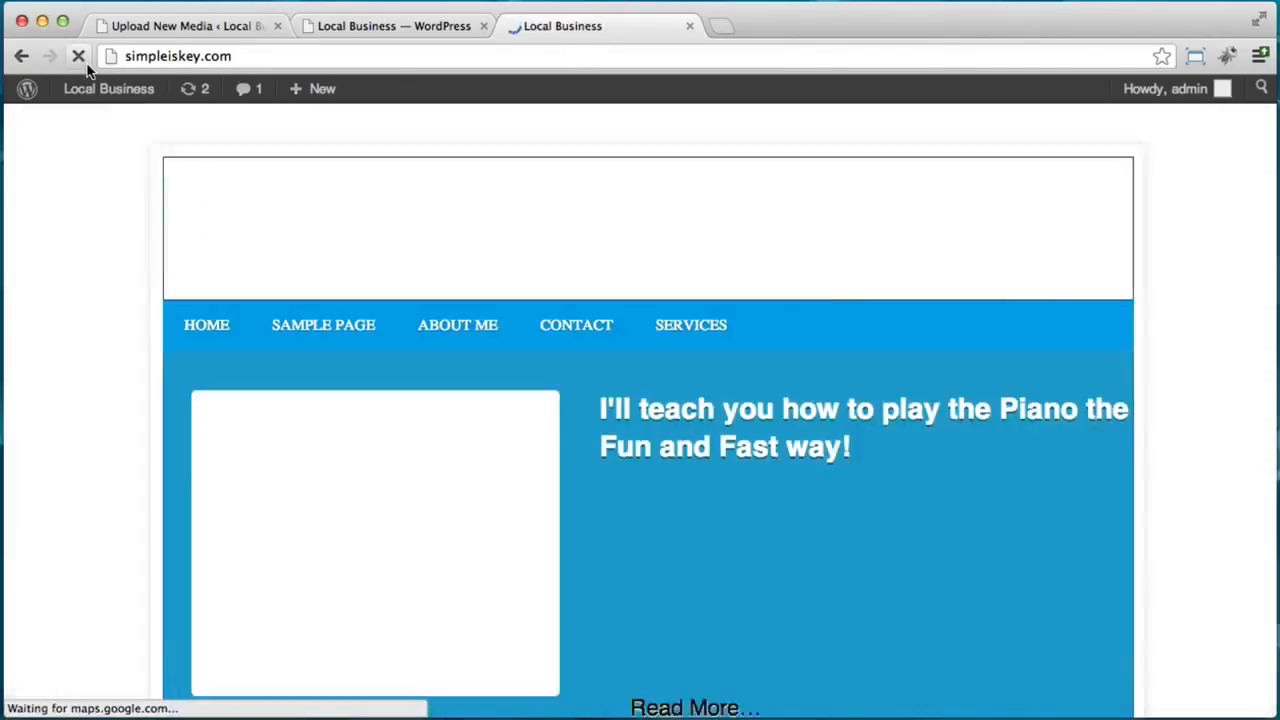
{"action": "scroll", "coordinate": [752, 277], "scroll_direction": "down", "scroll_amount": 2}
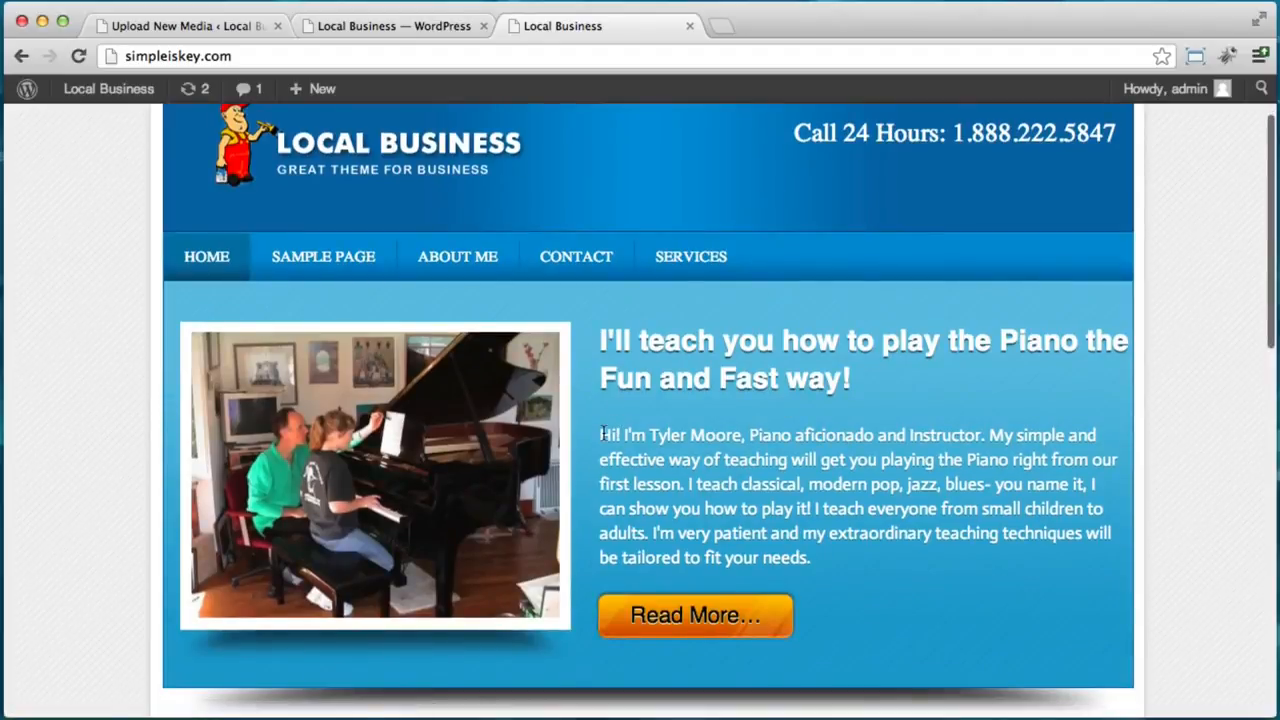
{"action": "left_click_drag", "start_coordinate": [603, 434], "coordinate": [957, 586]}
{"action": "scroll", "coordinate": [957, 586], "scroll_direction": "down", "scroll_amount": 1}
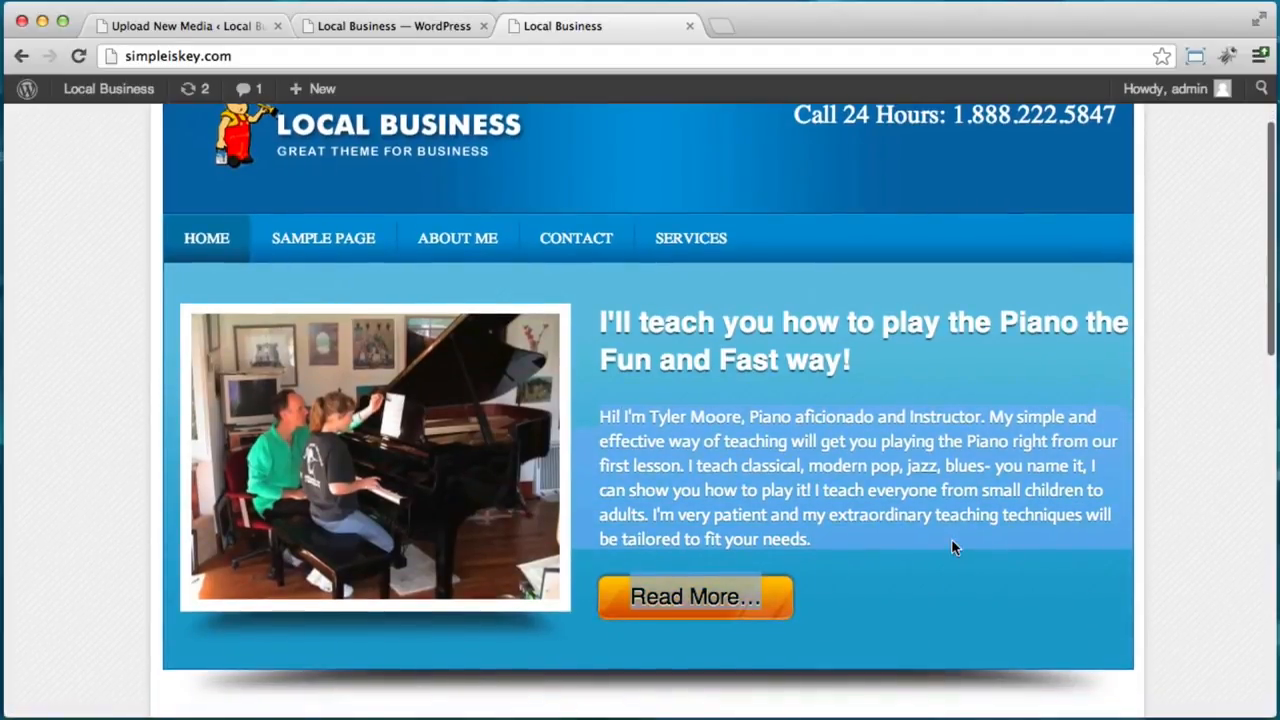
{"action": "left_click", "coordinate": [949, 547]}
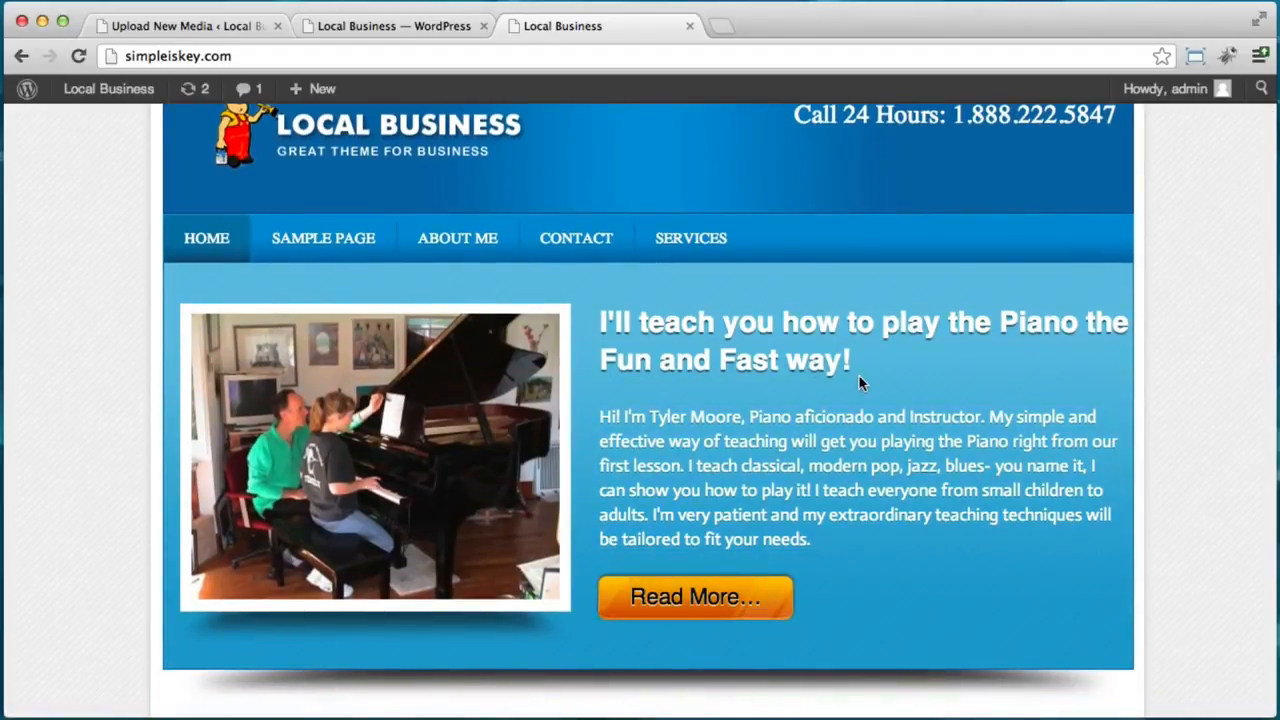
{"action": "scroll", "coordinate": [812, 440], "scroll_direction": "down", "scroll_amount": 3}
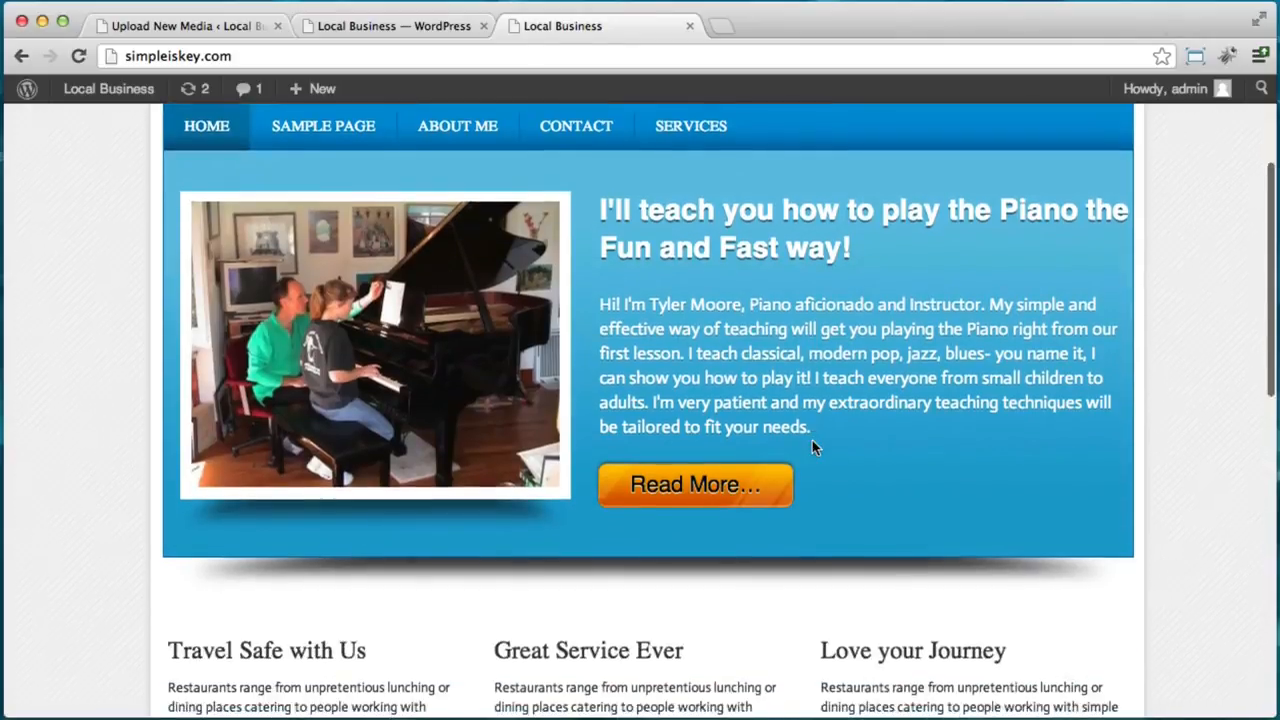
{"action": "scroll", "coordinate": [812, 440], "scroll_direction": "up", "scroll_amount": 4}
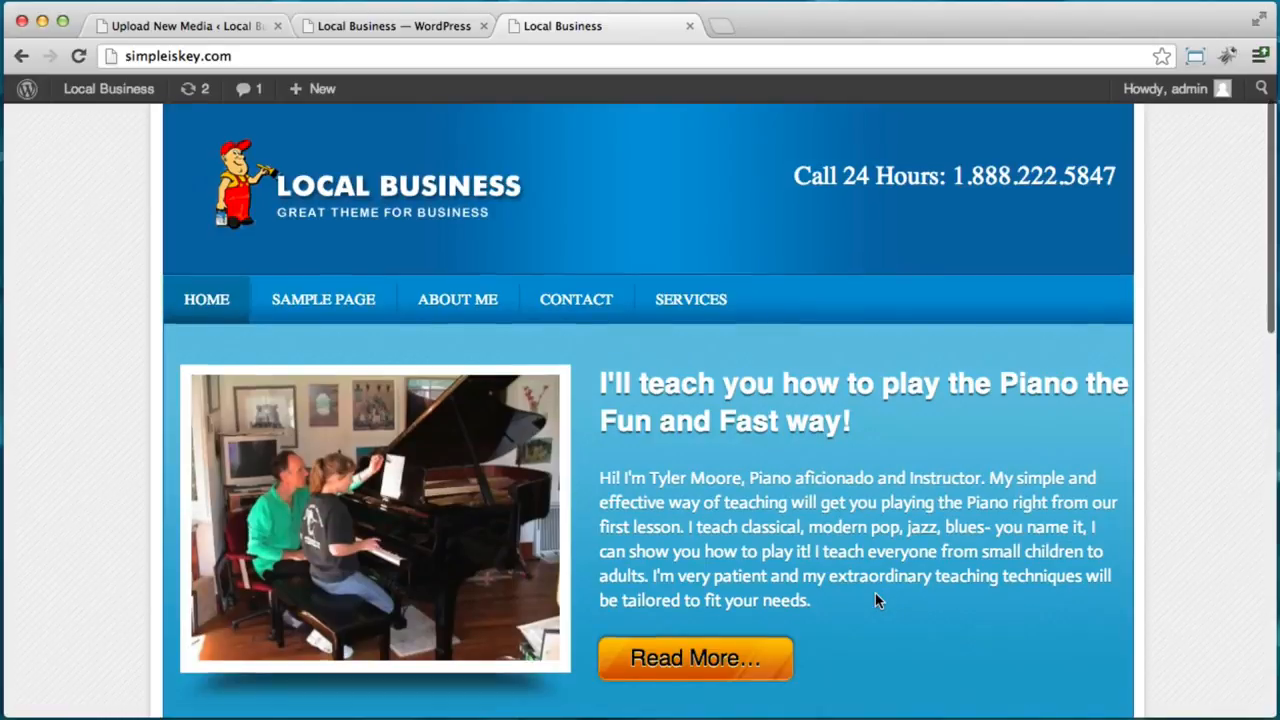
{"action": "scroll", "coordinate": [875, 593], "scroll_direction": "down", "scroll_amount": 1}
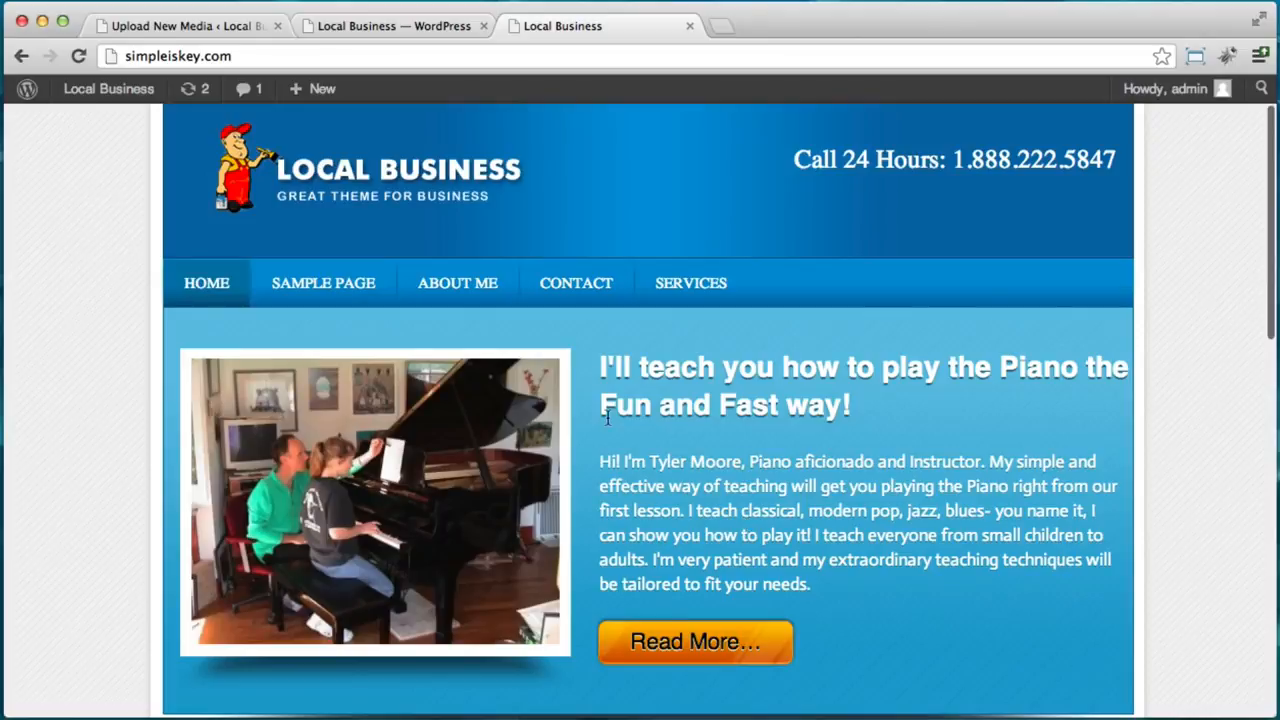
{"action": "scroll", "coordinate": [644, 383], "scroll_direction": "down", "scroll_amount": 1}
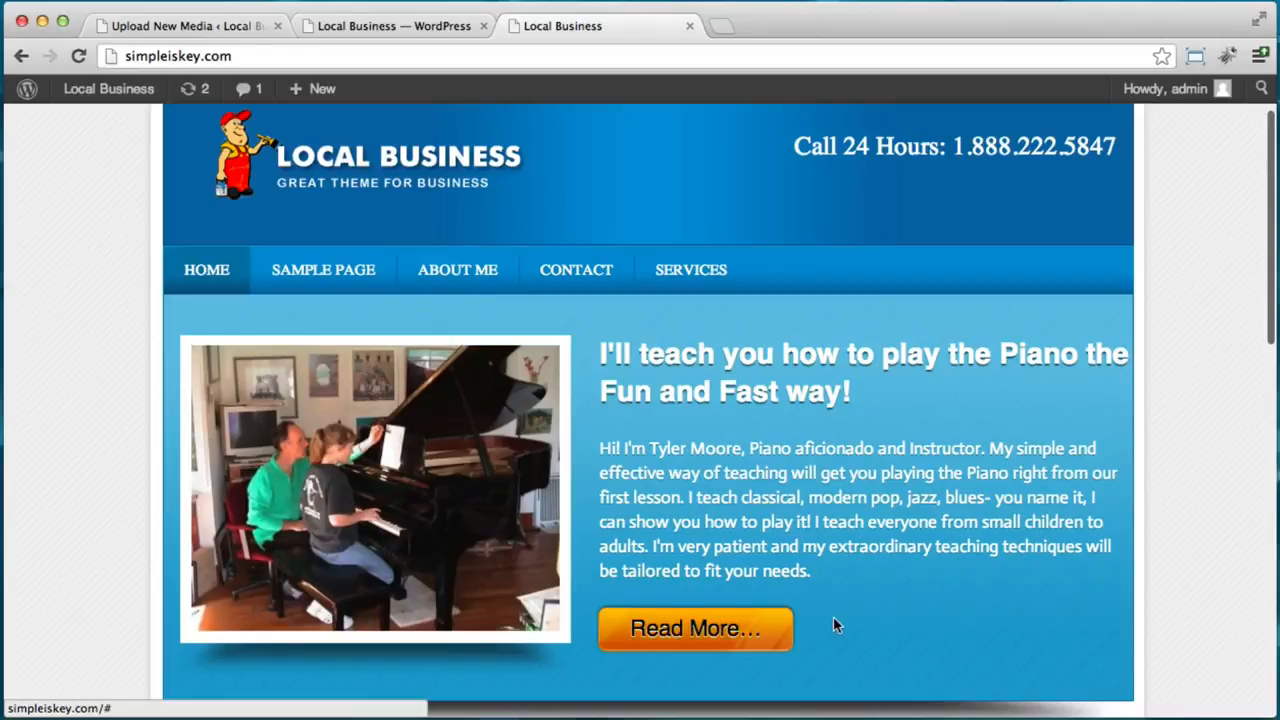
Step: Enter 'About Me!' as the Top Feature button text and save the options
{"action": "left_click", "coordinate": [390, 30]}
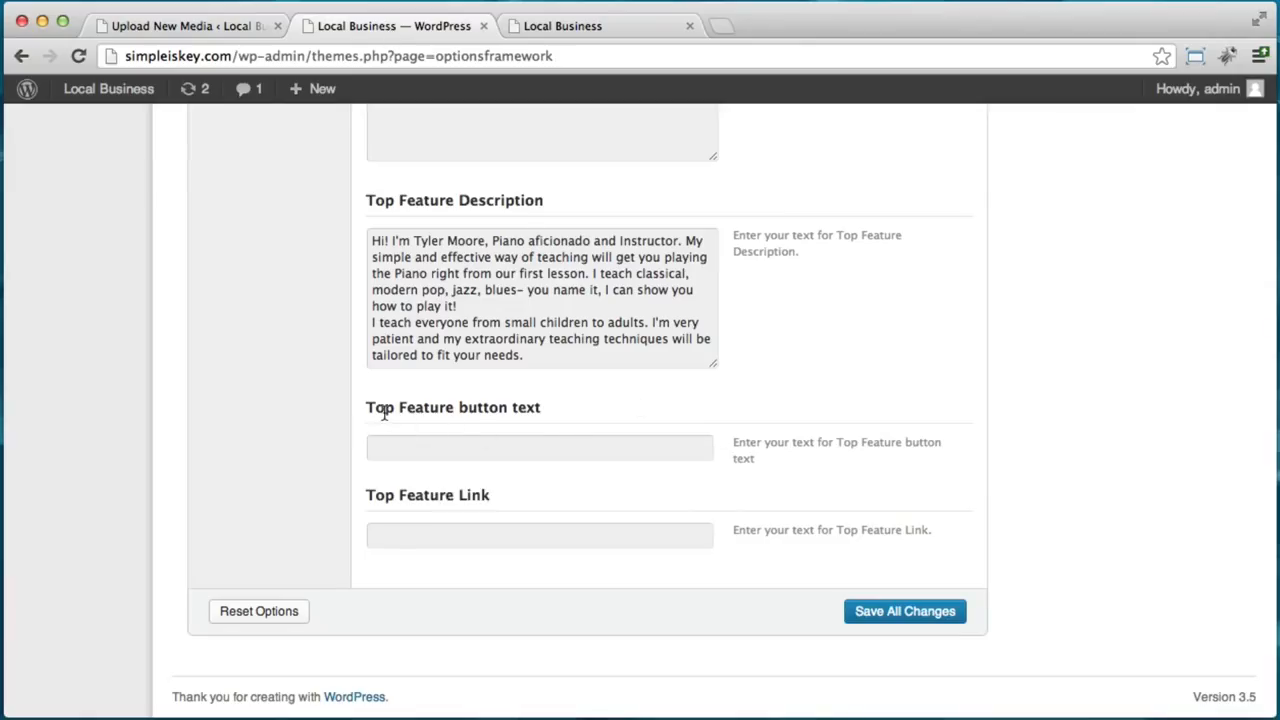
{"action": "left_click_drag", "start_coordinate": [376, 410], "coordinate": [516, 414]}
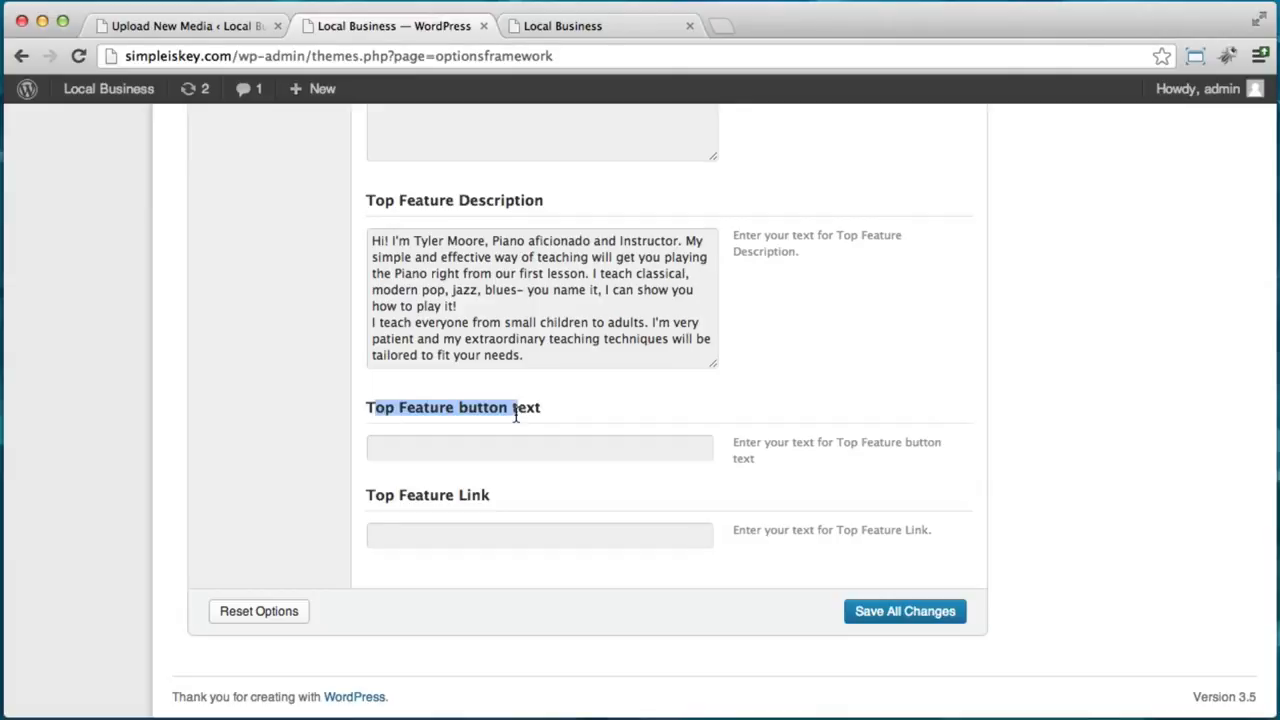
{"action": "left_click", "coordinate": [516, 416]}
{"action": "left_click", "coordinate": [474, 449]}
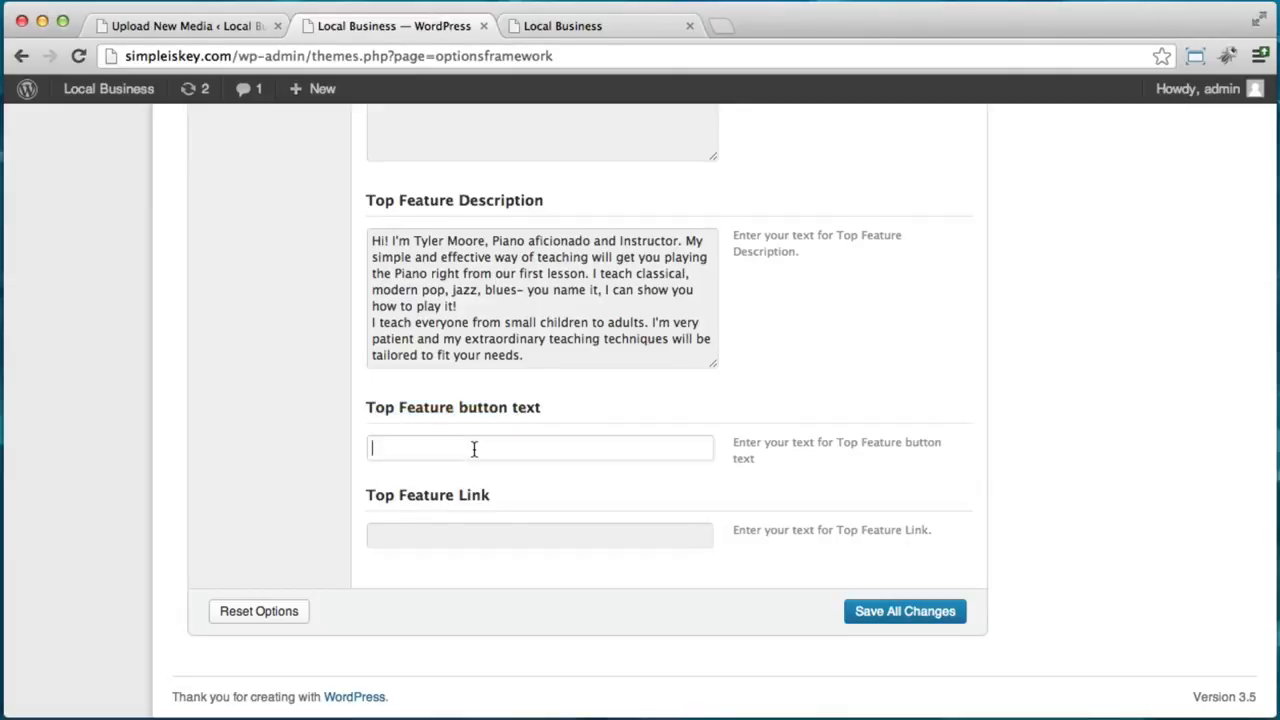
{"action": "type", "text": "About Me!"}
{"action": "left_click", "coordinate": [908, 612]}
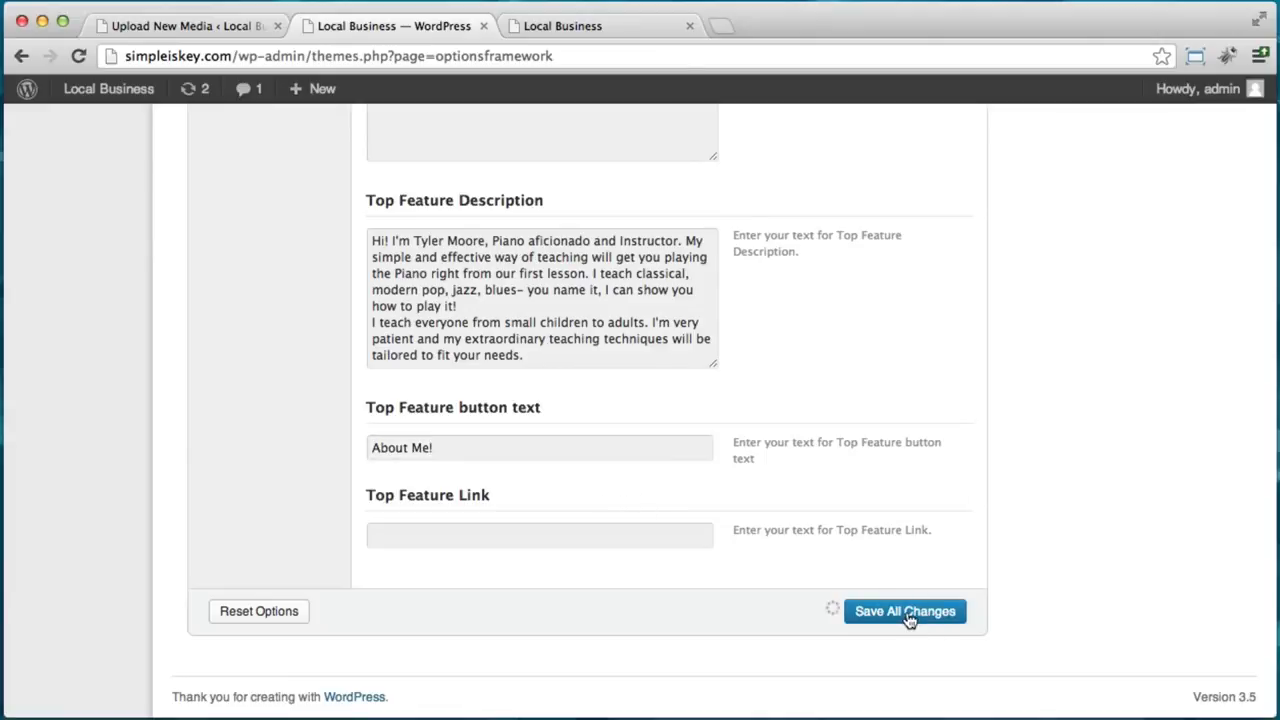
Step: Reload the live homepage, confirm the button reads About Me!, and test where it leads
{"action": "left_click", "coordinate": [610, 28]}
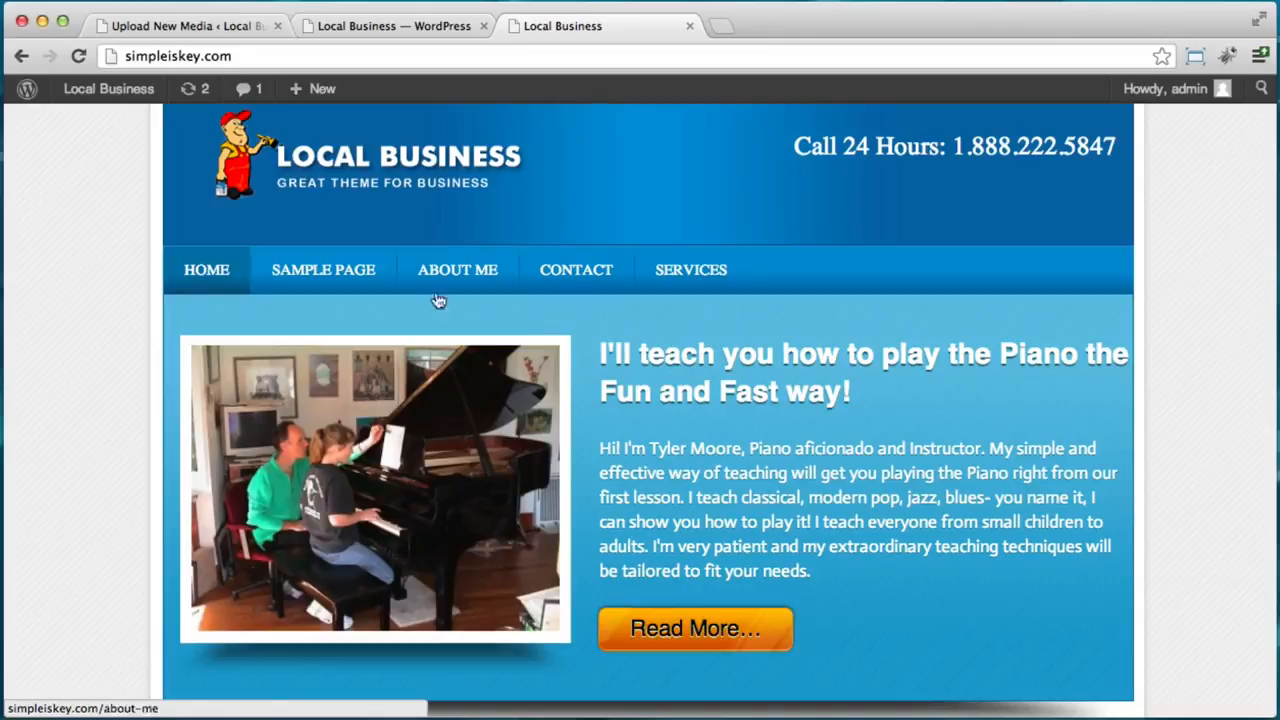
{"action": "left_click", "coordinate": [78, 57]}
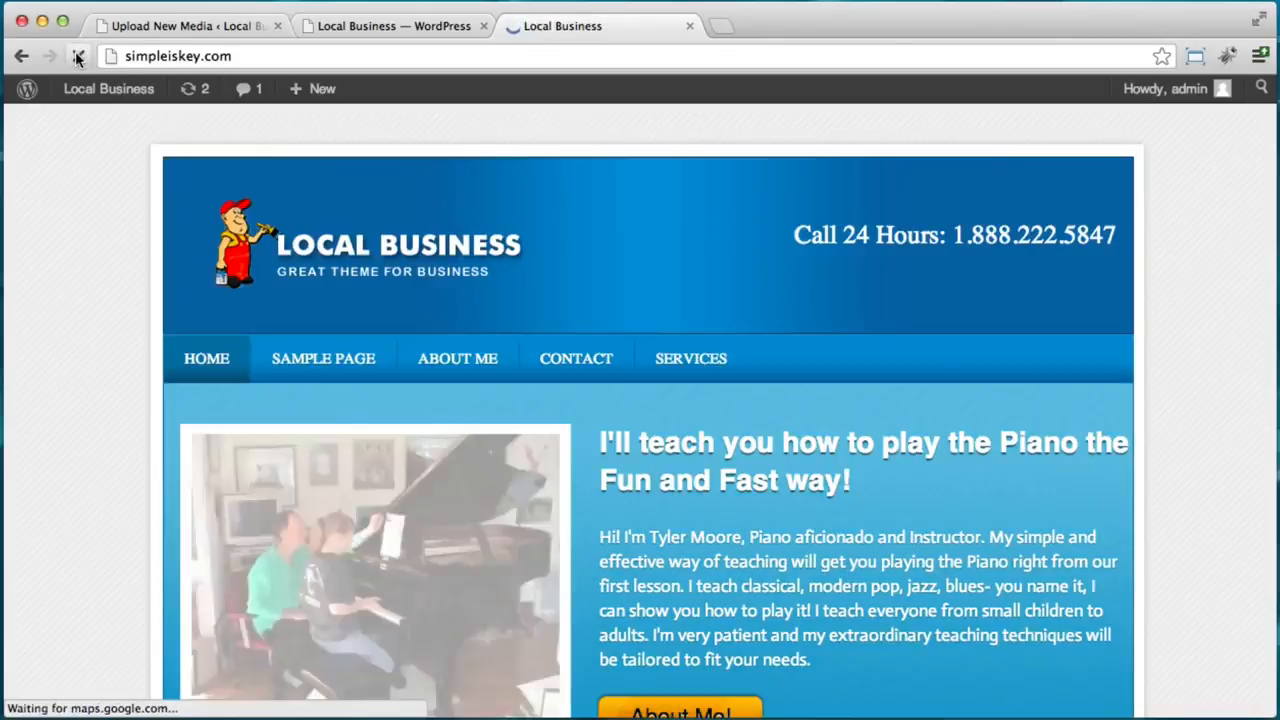
{"action": "scroll", "coordinate": [840, 380], "scroll_direction": "down", "scroll_amount": 2}
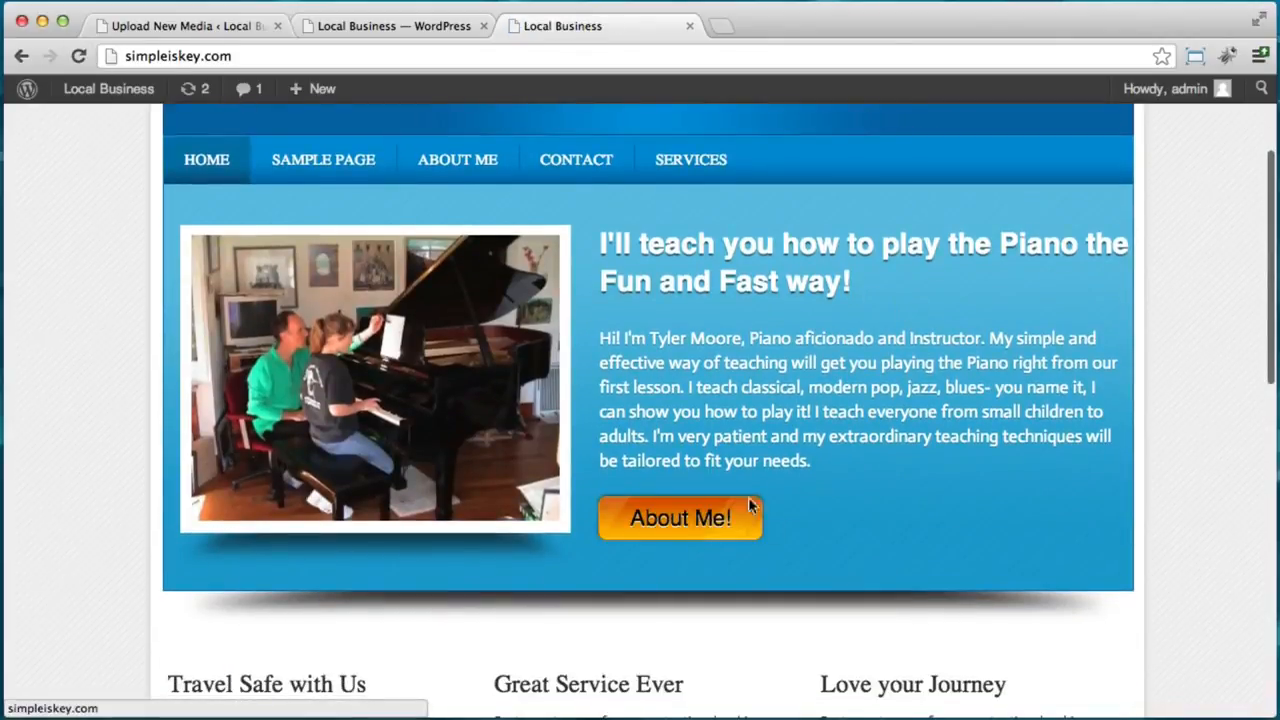
{"action": "scroll", "coordinate": [706, 517], "scroll_direction": "down", "scroll_amount": 1}
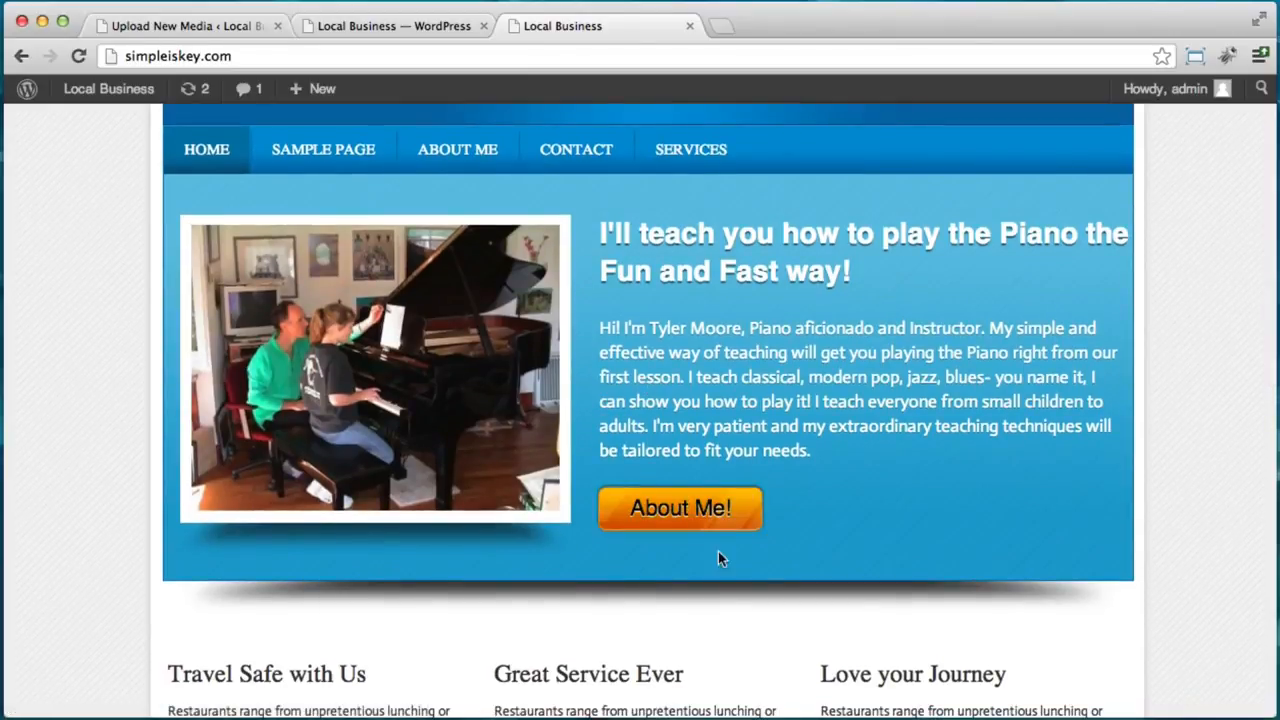
{"action": "left_click", "coordinate": [681, 510]}
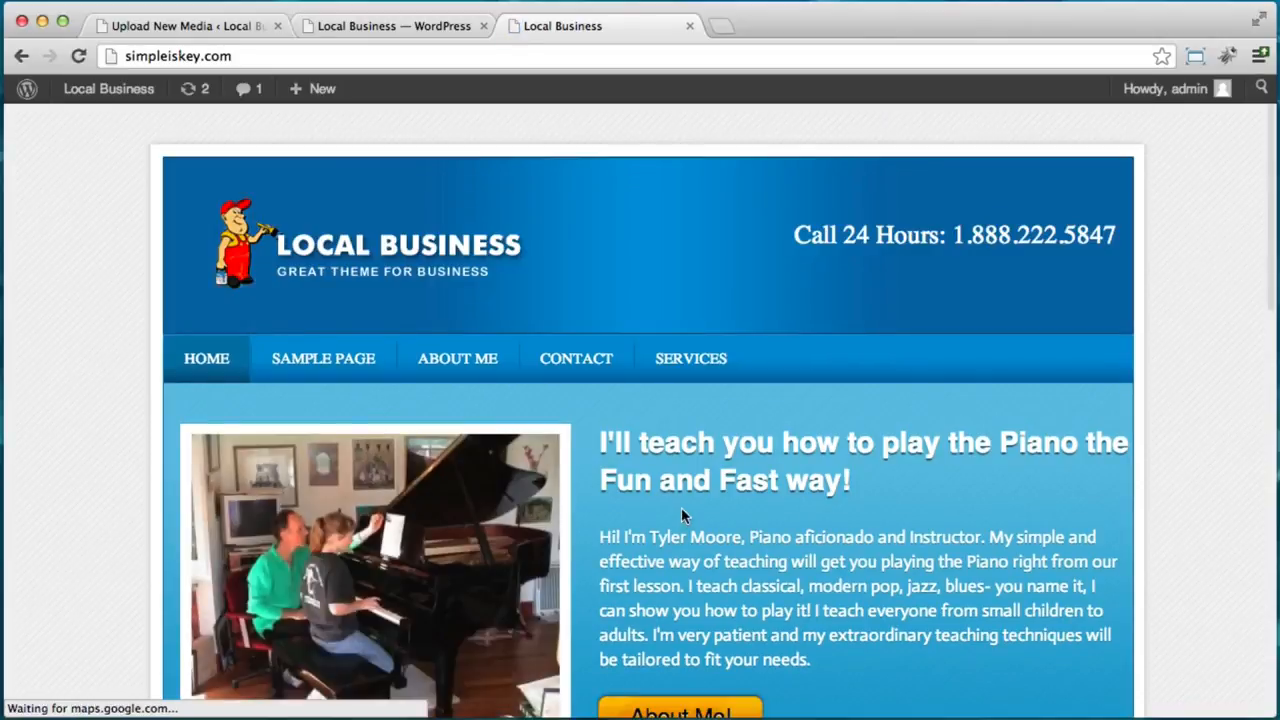
Step: Enter 'about-me' in the Top Feature Link field and save the theme options
{"action": "left_click", "coordinate": [408, 28]}
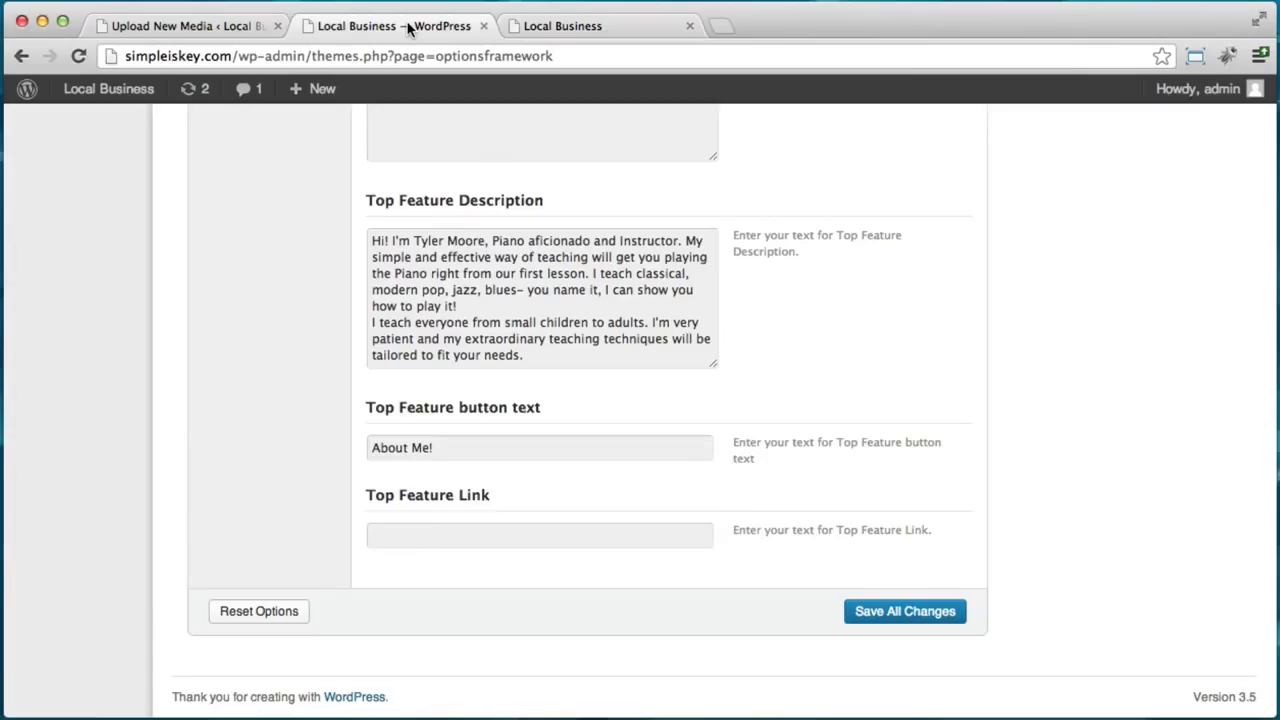
{"action": "left_click", "coordinate": [440, 536]}
{"action": "type", "text": "about-me"}
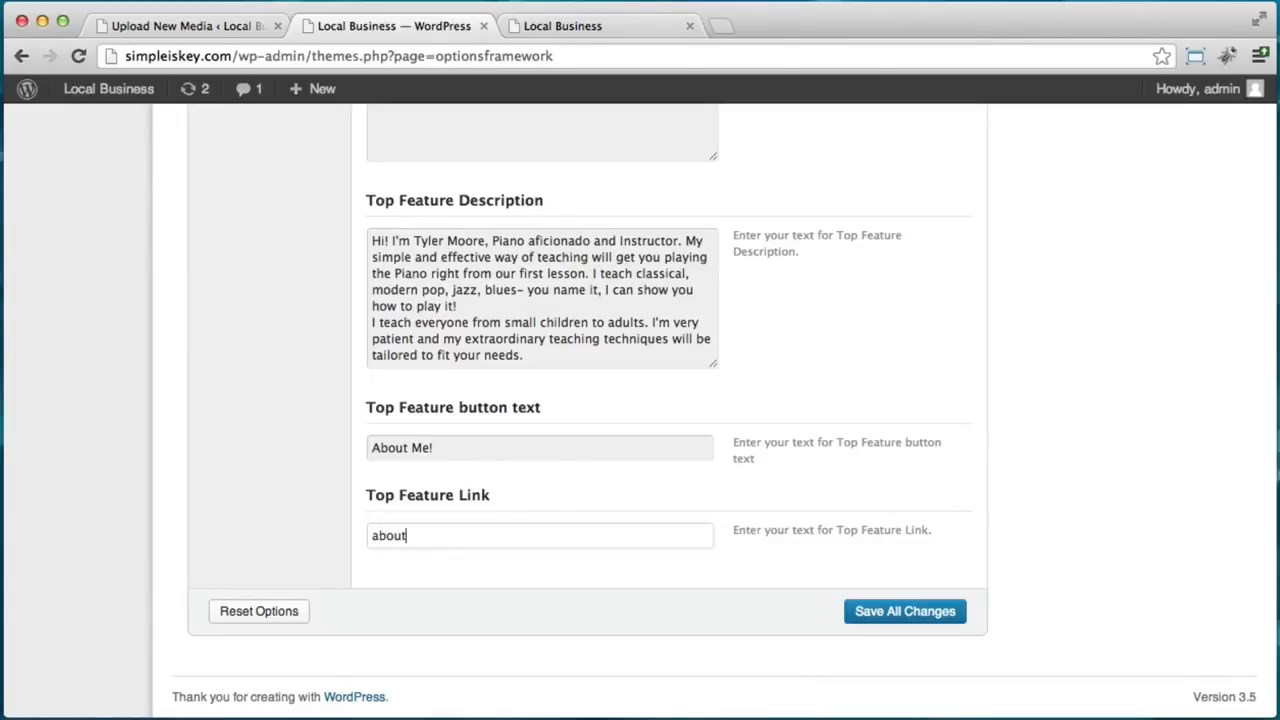
{"action": "left_click", "coordinate": [910, 612]}
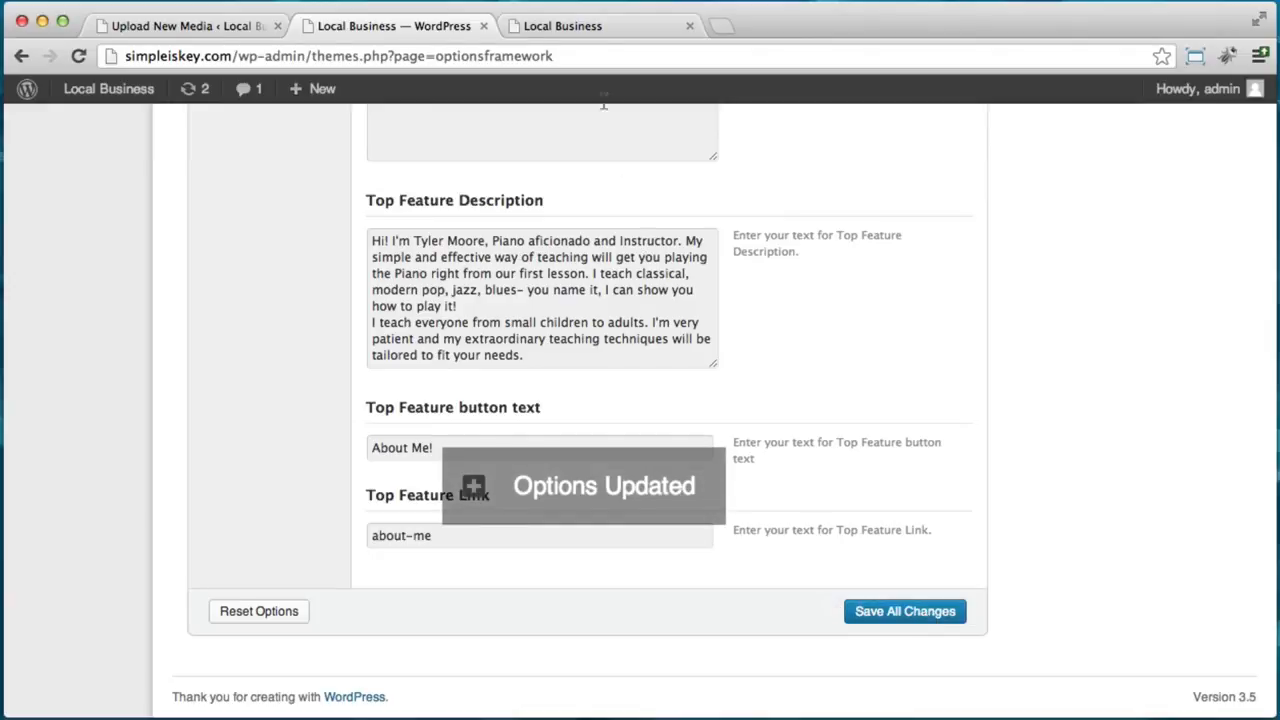
{"action": "left_click", "coordinate": [574, 25]}
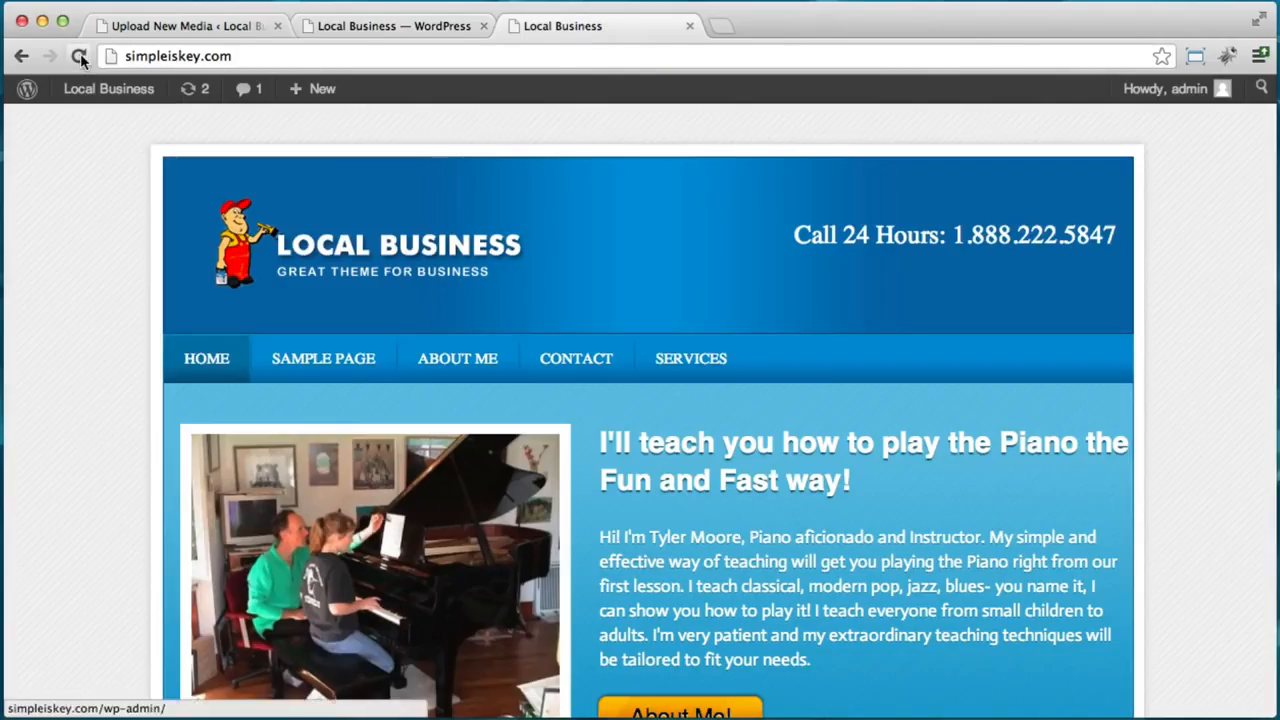
{"action": "left_click", "coordinate": [80, 56]}
{"action": "scroll", "coordinate": [755, 465], "scroll_direction": "down", "scroll_amount": 3}
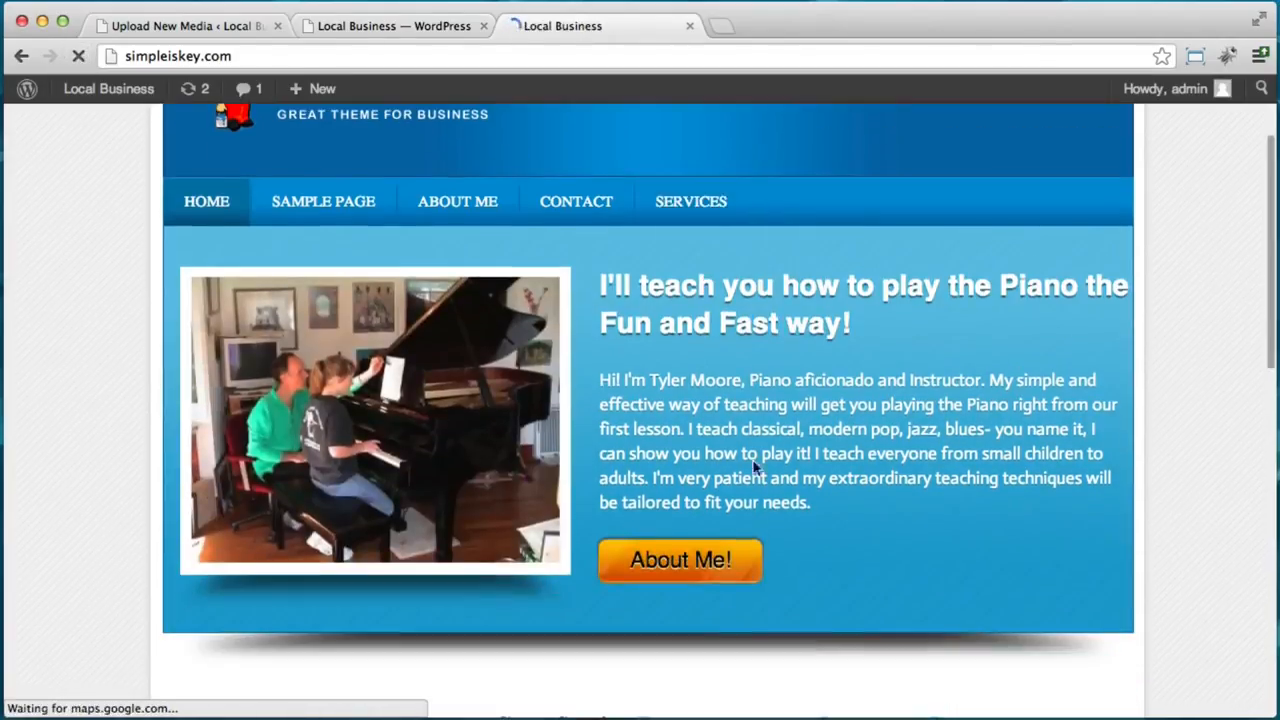
{"action": "left_click", "coordinate": [690, 566]}
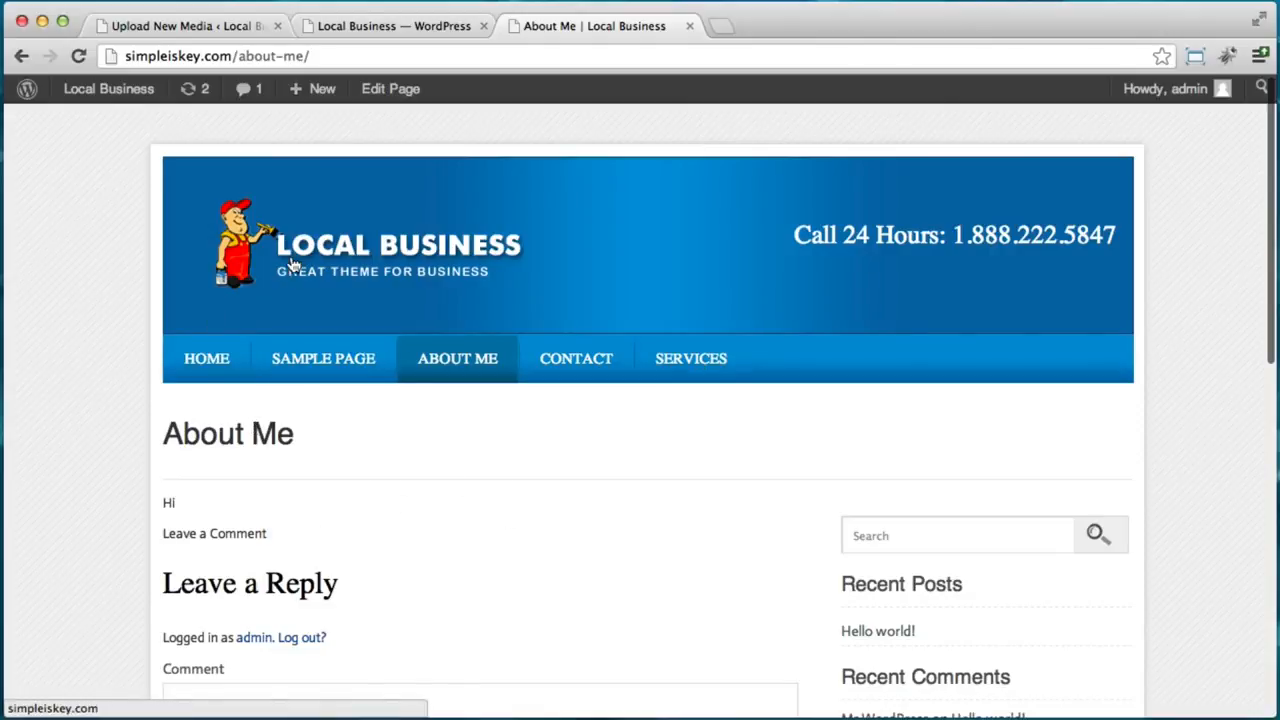
{"action": "left_click", "coordinate": [203, 360]}
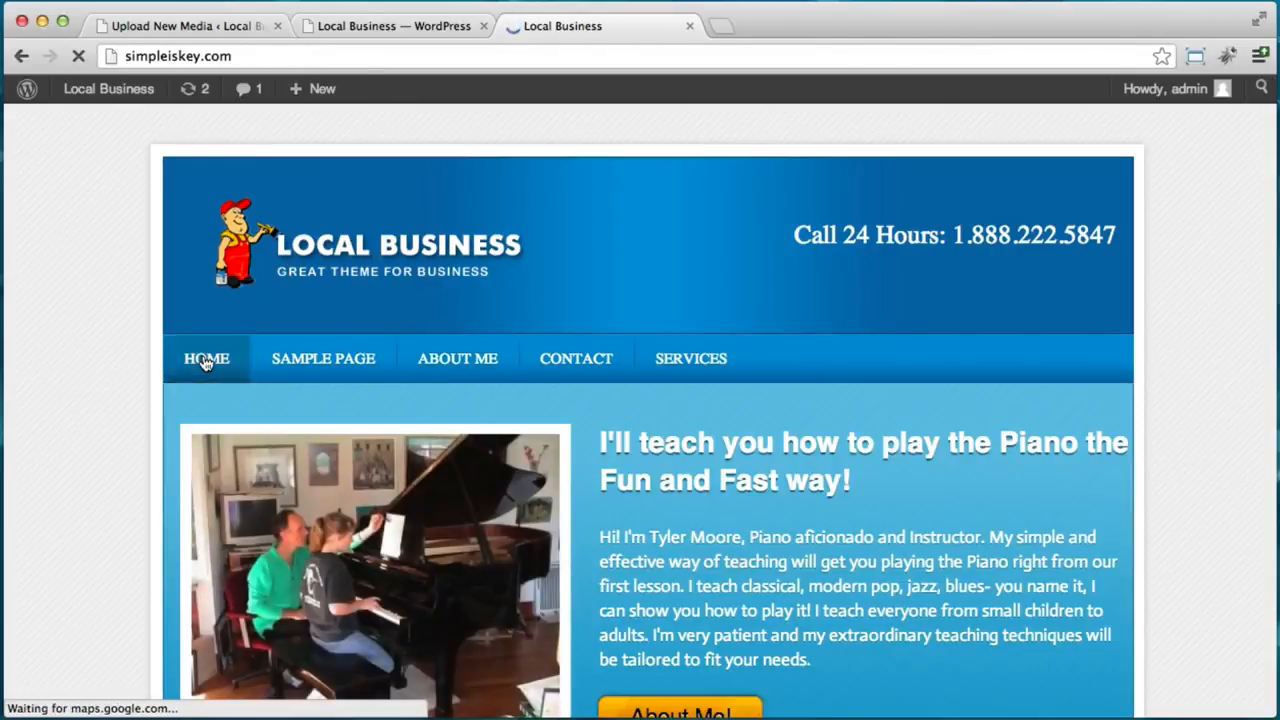
{"action": "left_click", "coordinate": [417, 27]}
{"action": "scroll", "coordinate": [663, 388], "scroll_direction": "up", "scroll_amount": 10}
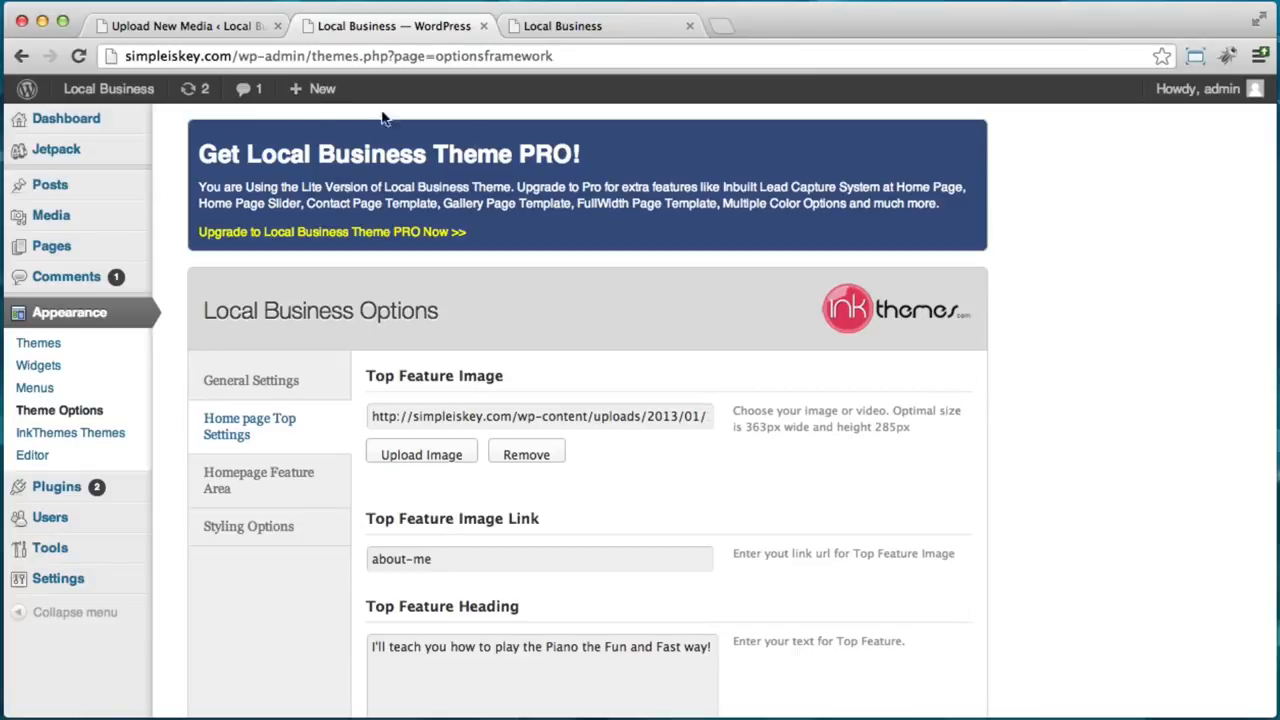
Step: Close the Upload New Media tab, review the live homepage's feature columns, and return to theme options
{"action": "left_click", "coordinate": [278, 26]}
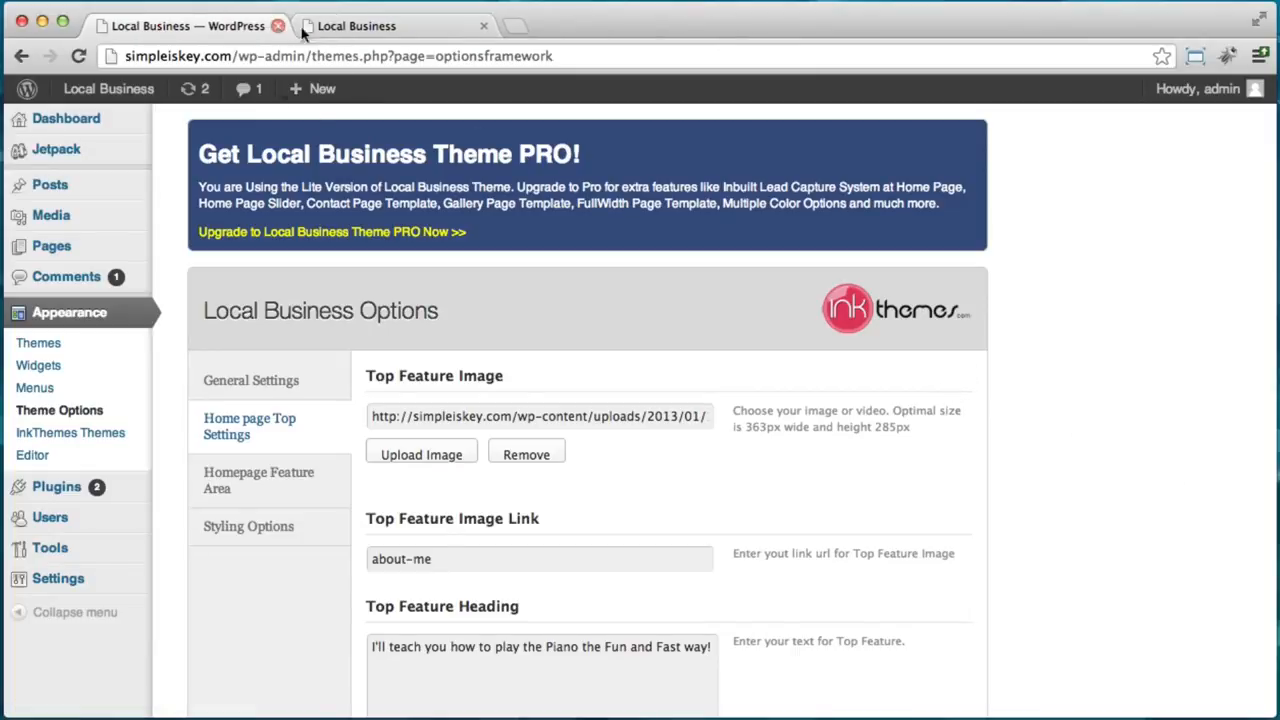
{"action": "left_click", "coordinate": [398, 20]}
{"action": "scroll", "coordinate": [510, 190], "scroll_direction": "up", "scroll_amount": 5}
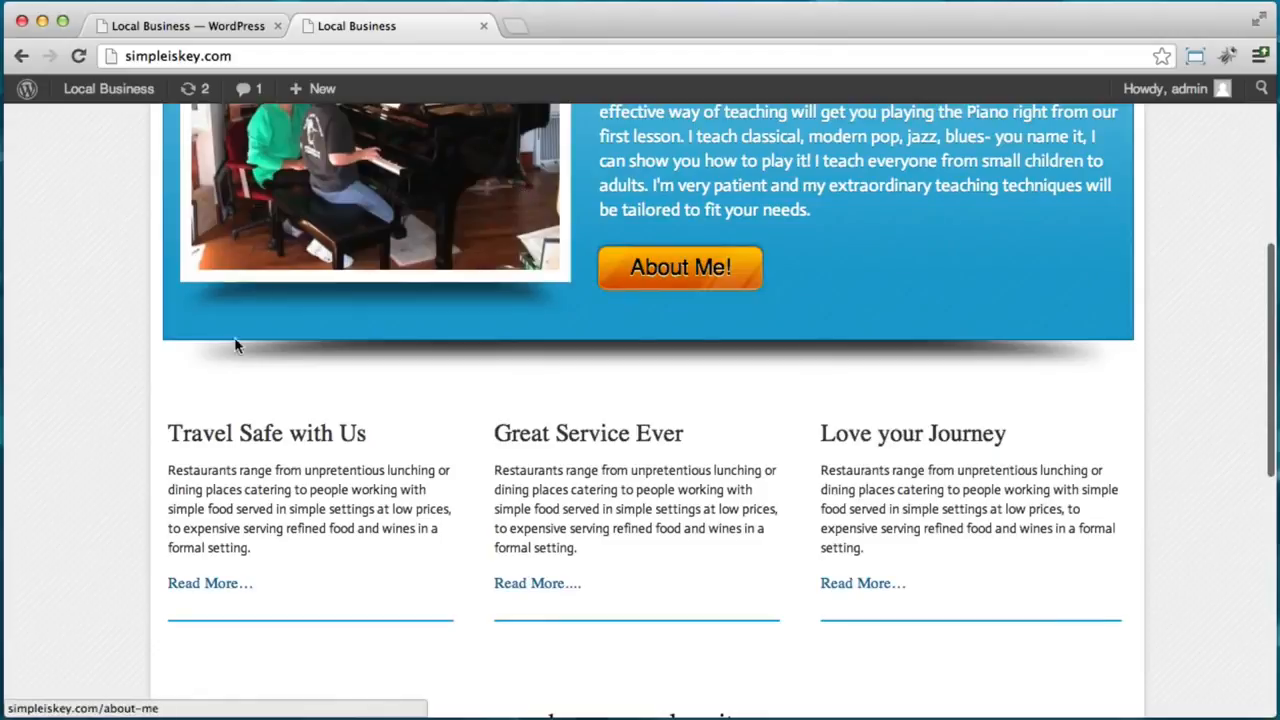
{"action": "scroll", "coordinate": [389, 420], "scroll_direction": "up", "scroll_amount": 3}
{"action": "scroll", "coordinate": [389, 424], "scroll_direction": "down", "scroll_amount": 3}
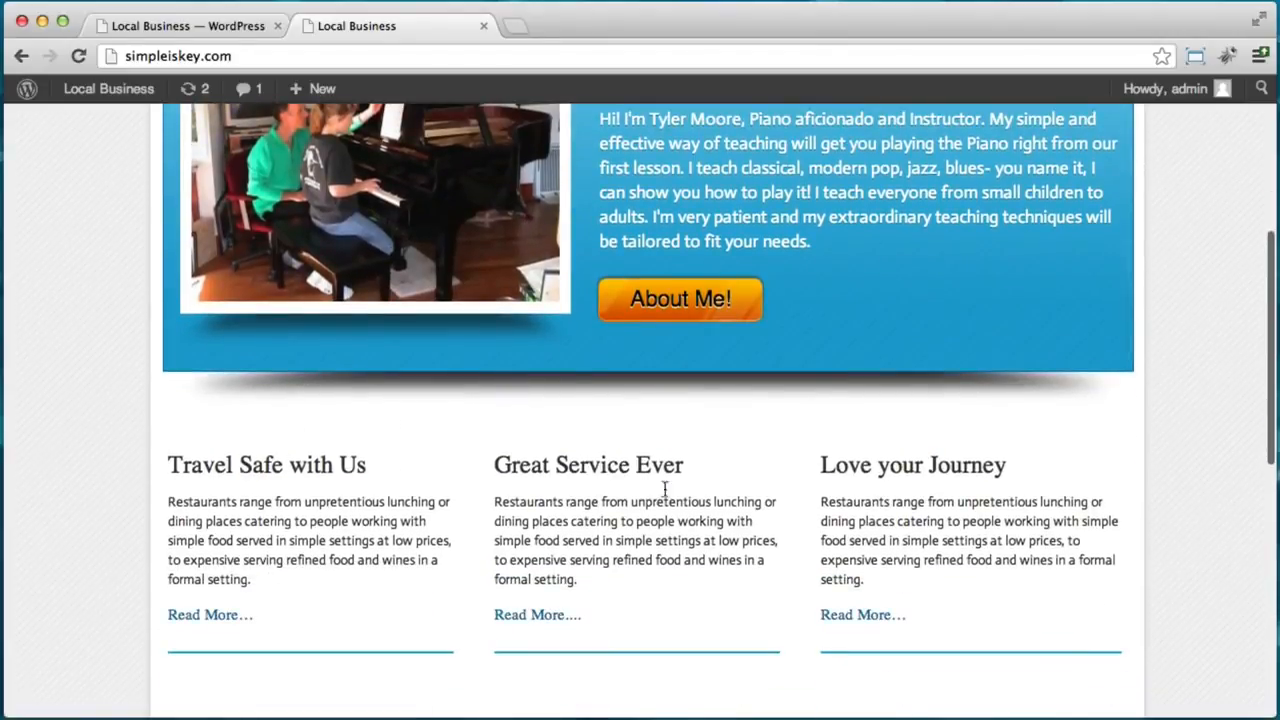
{"action": "scroll", "coordinate": [903, 491], "scroll_direction": "down", "scroll_amount": 5}
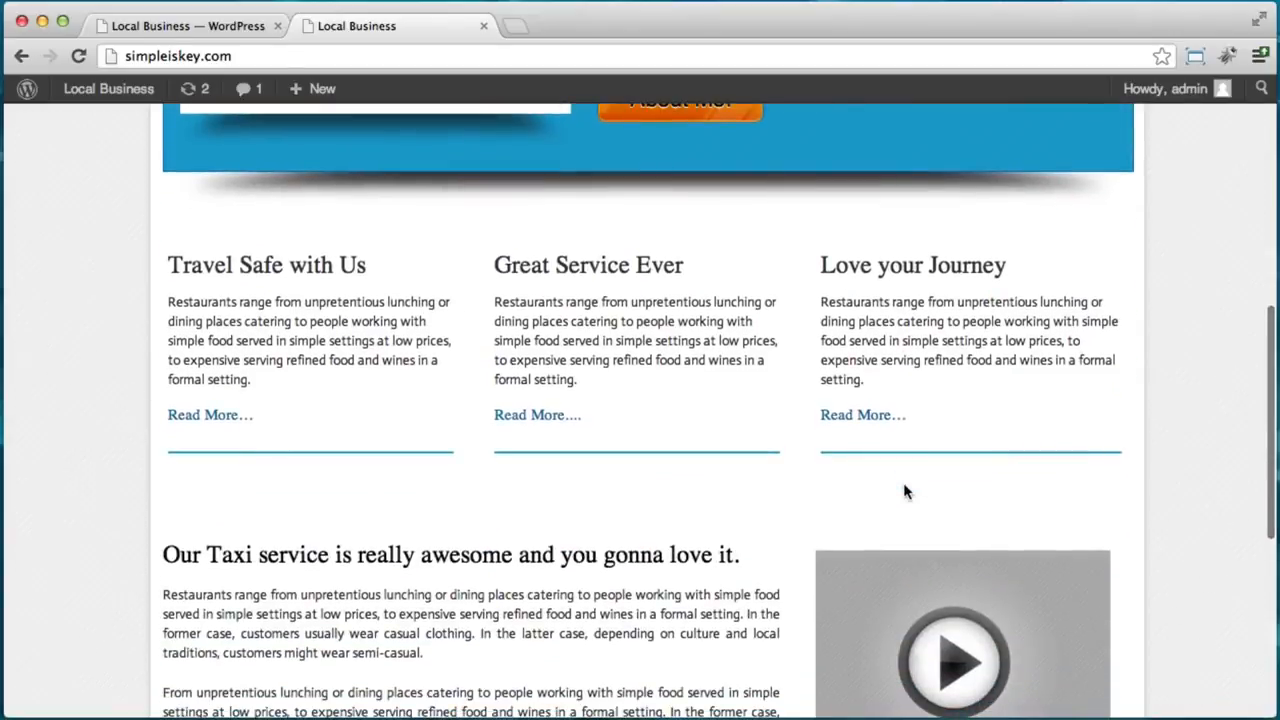
{"action": "scroll", "coordinate": [673, 495], "scroll_direction": "up", "scroll_amount": 3}
{"action": "scroll", "coordinate": [233, 552], "scroll_direction": "up", "scroll_amount": 3}
{"action": "scroll", "coordinate": [300, 535], "scroll_direction": "down", "scroll_amount": 4}
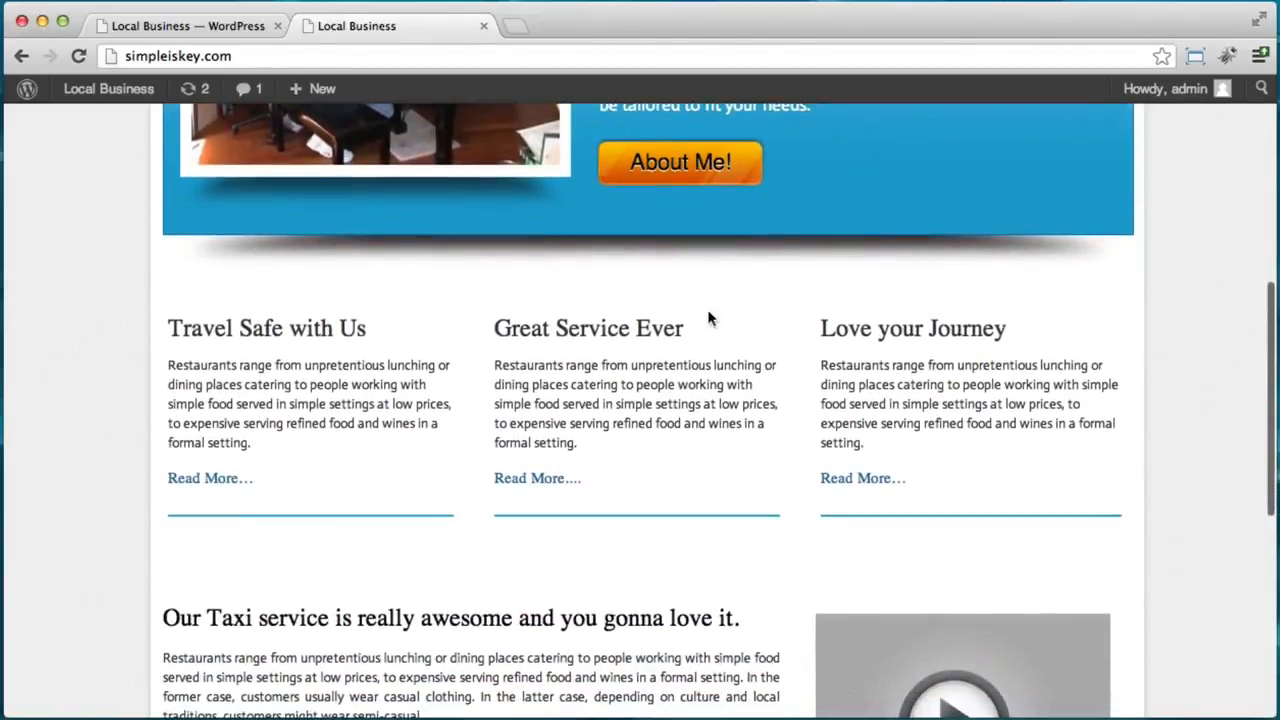
{"action": "scroll", "coordinate": [506, 483], "scroll_direction": "down", "scroll_amount": 8}
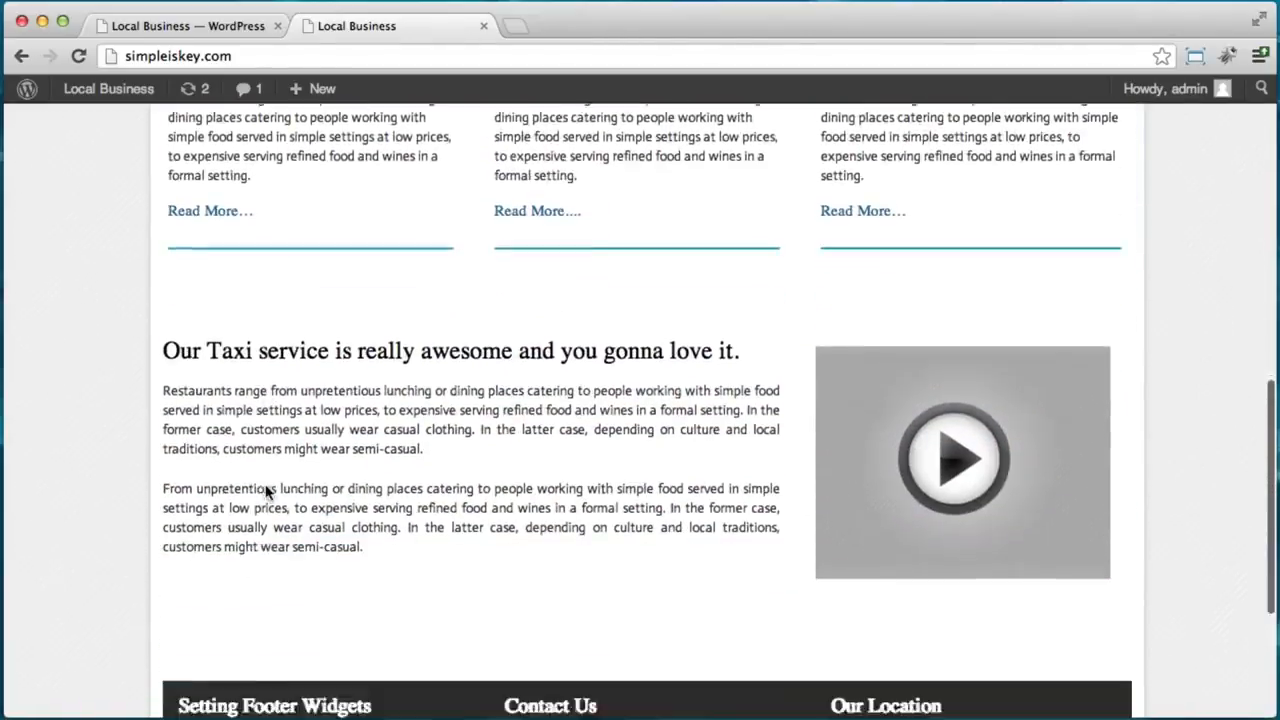
{"action": "scroll", "coordinate": [671, 443], "scroll_direction": "up", "scroll_amount": 5}
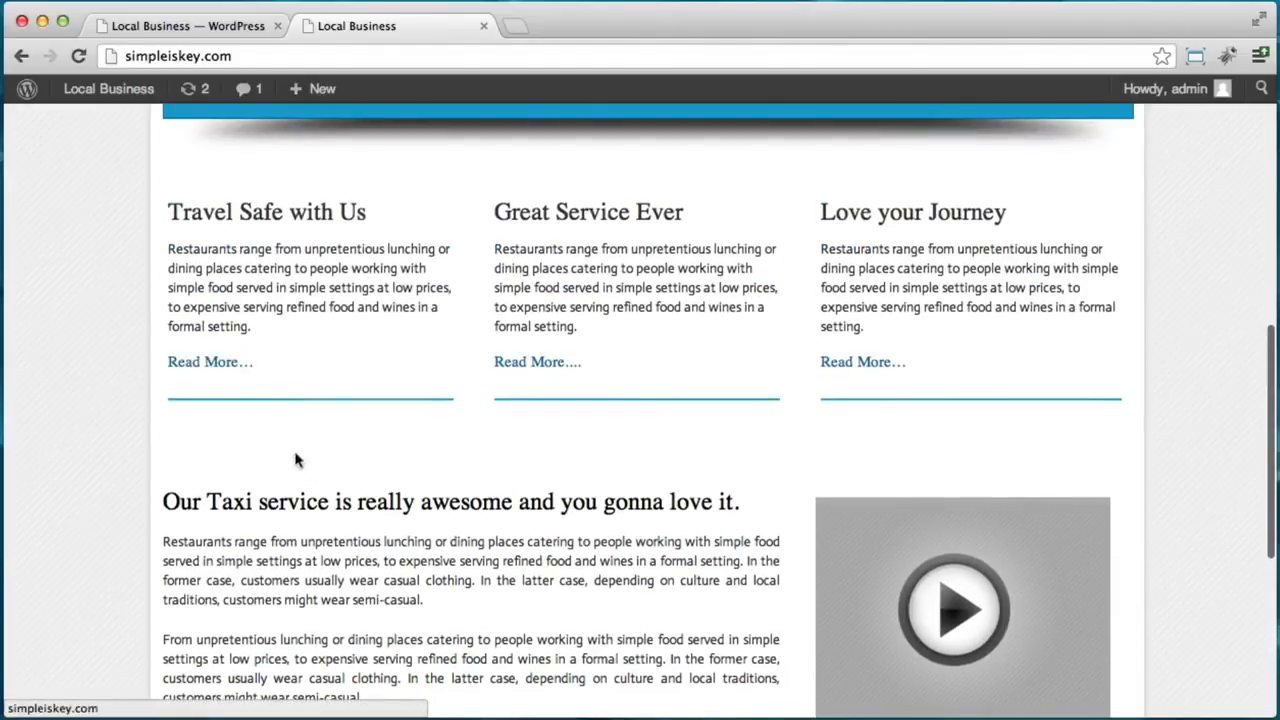
{"action": "scroll", "coordinate": [315, 345], "scroll_direction": "up", "scroll_amount": 1}
{"action": "scroll", "coordinate": [315, 345], "scroll_direction": "up", "scroll_amount": 5}
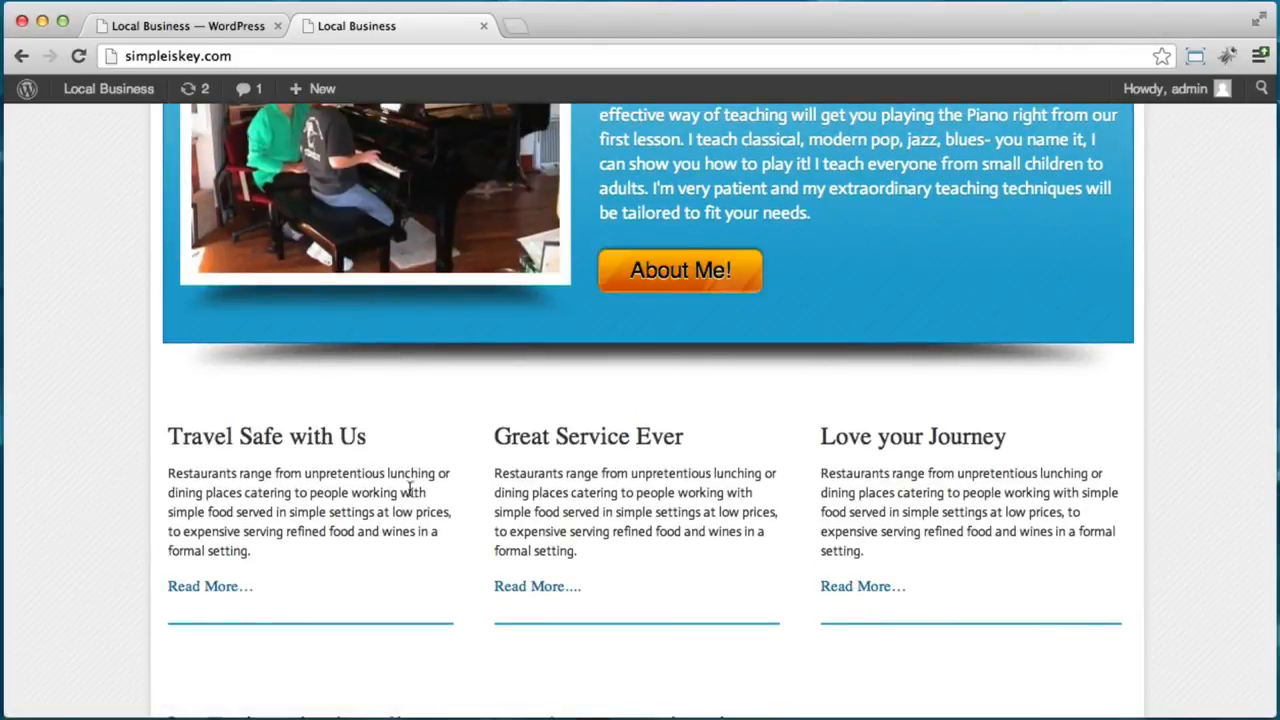
{"action": "left_click", "coordinate": [225, 28]}
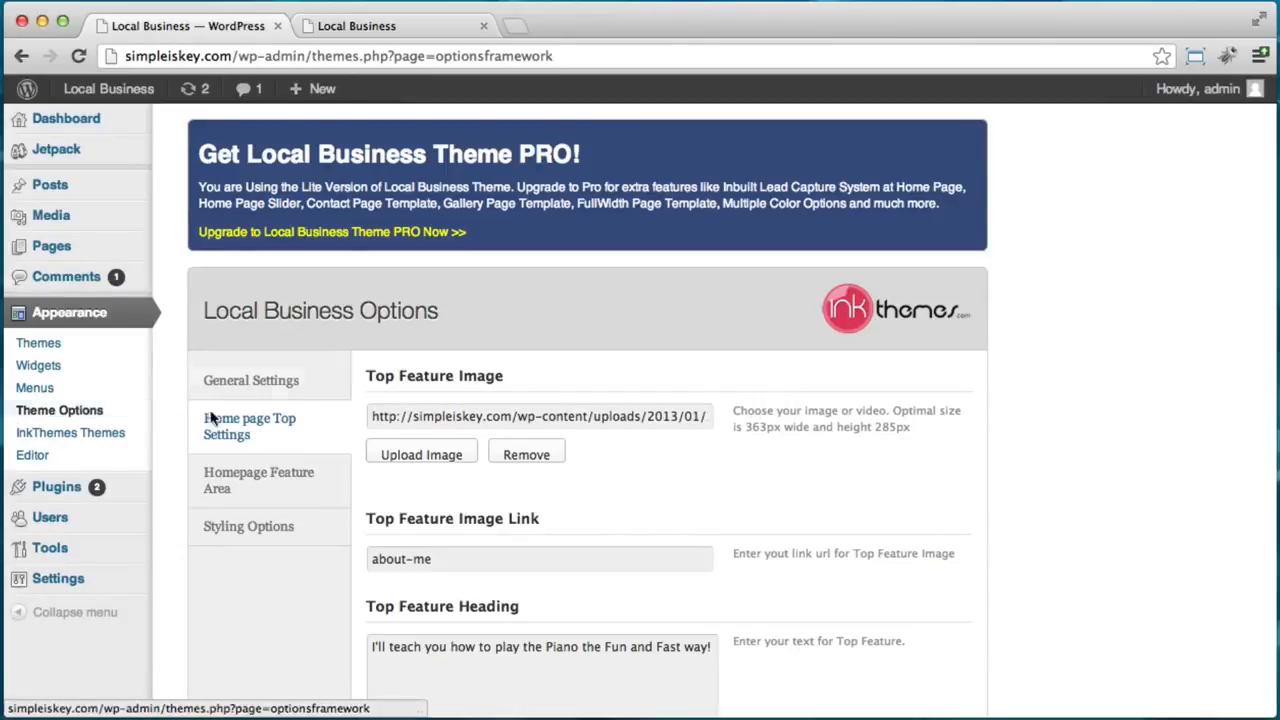
{"action": "left_click", "coordinate": [275, 490]}
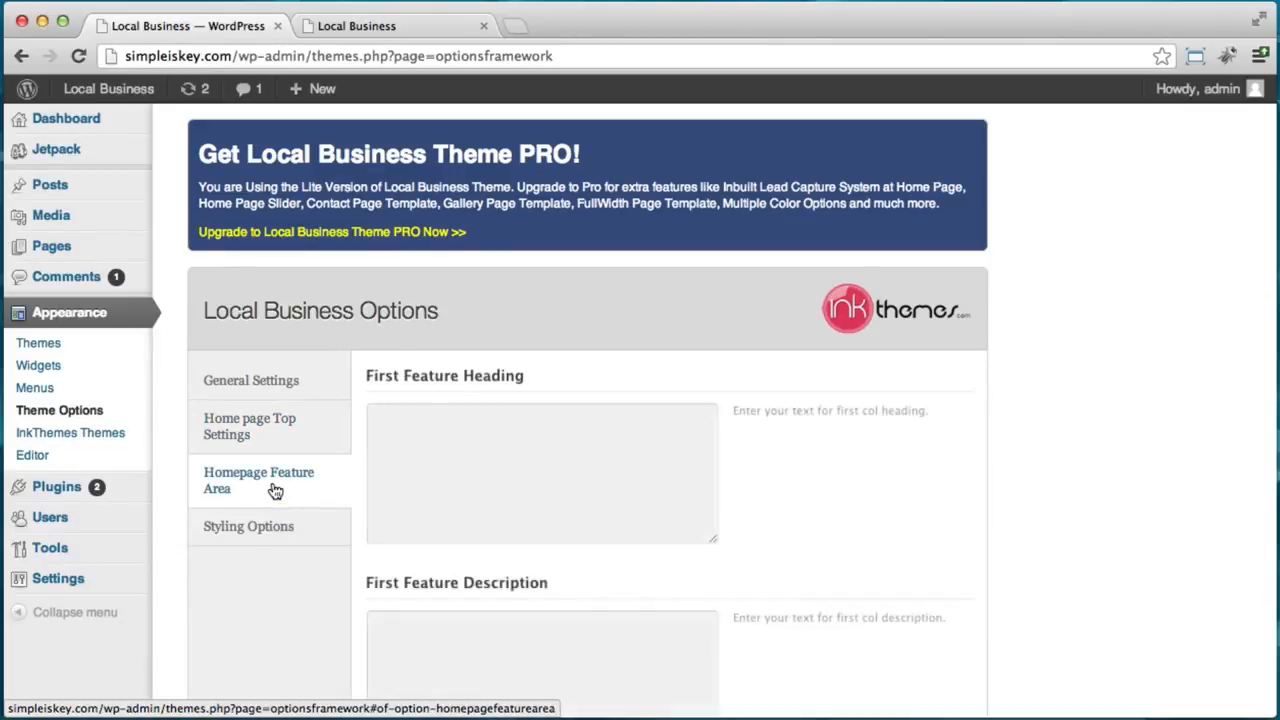
{"action": "scroll", "coordinate": [720, 408], "scroll_direction": "down", "scroll_amount": 3}
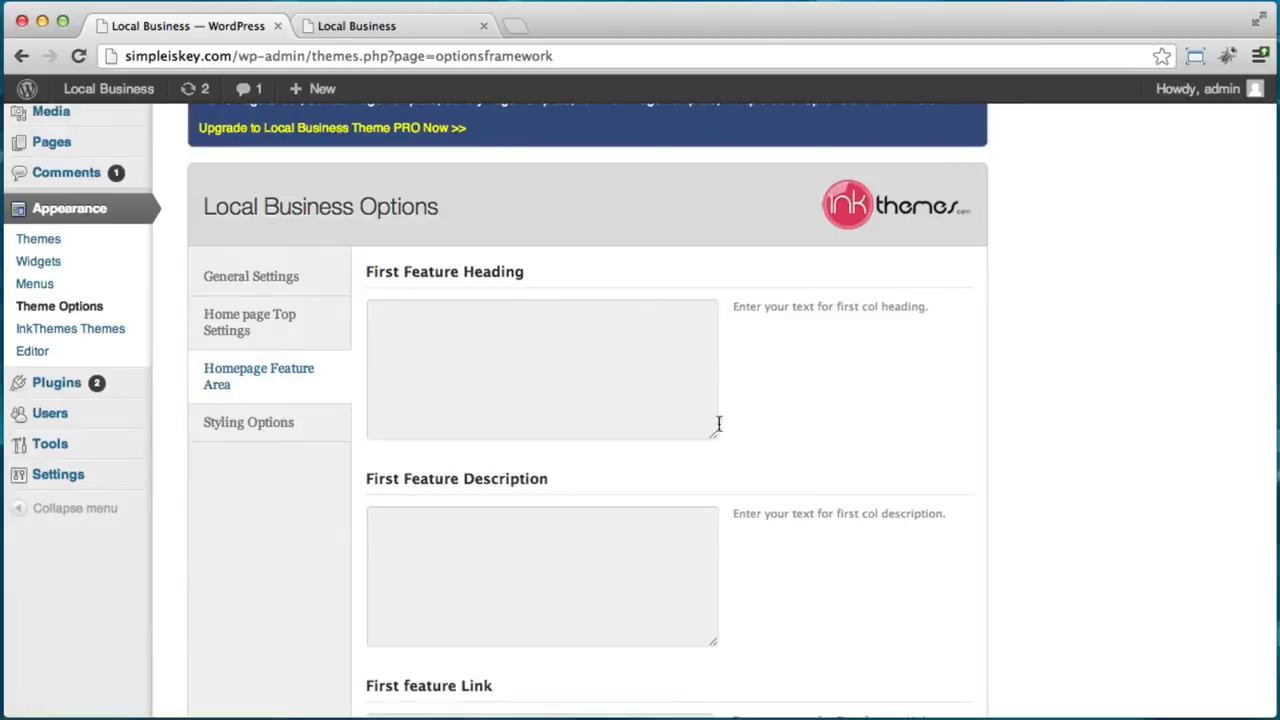
{"action": "scroll", "coordinate": [560, 283], "scroll_direction": "down", "scroll_amount": 2}
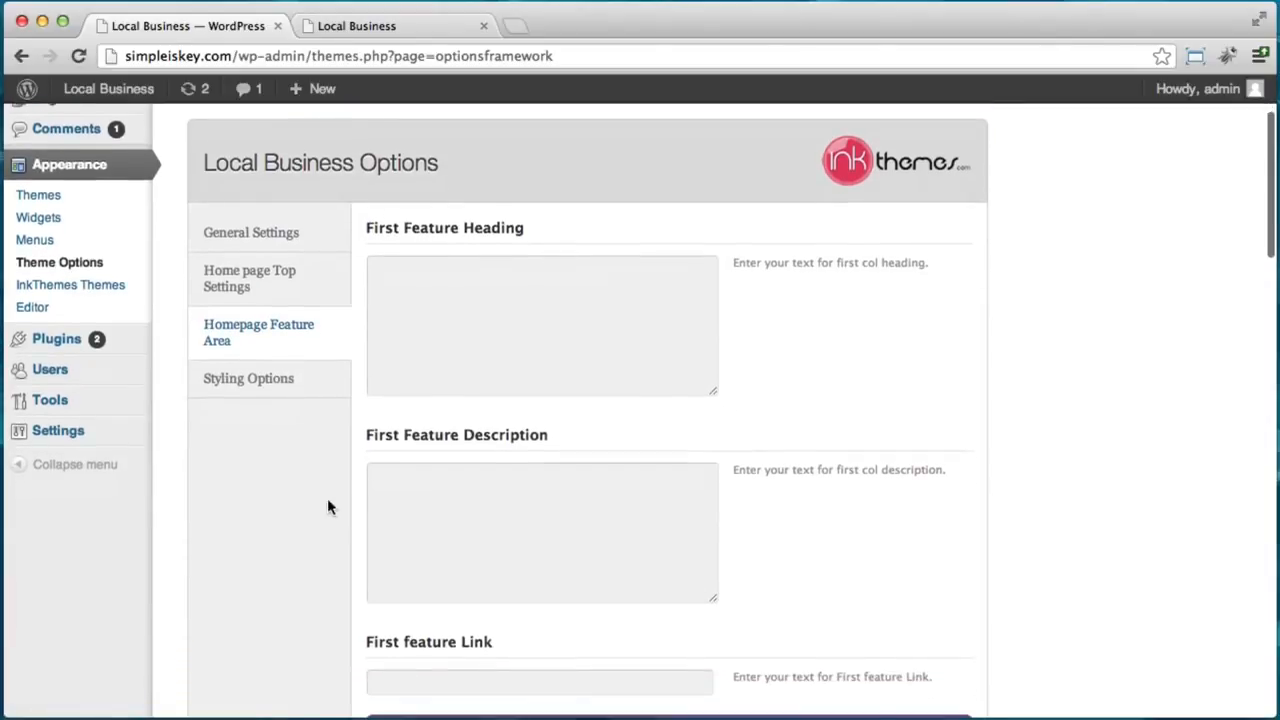
{"action": "scroll", "coordinate": [515, 460], "scroll_direction": "down", "scroll_amount": 2}
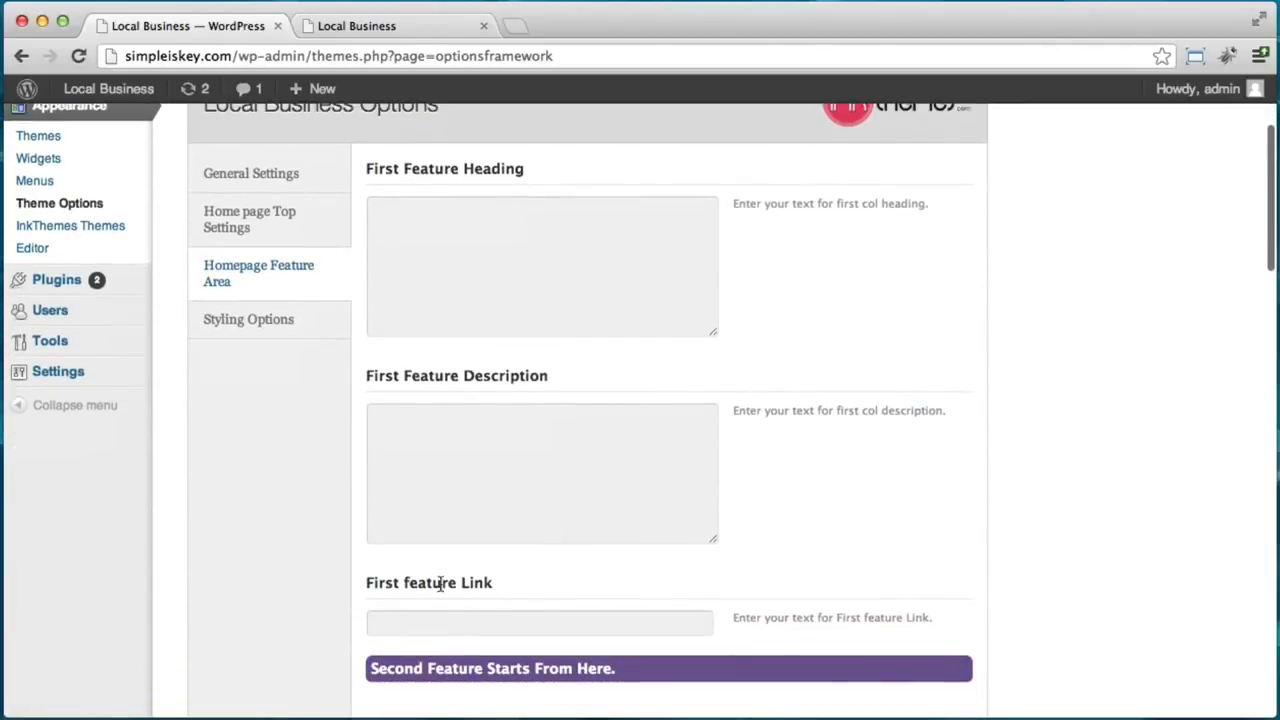
{"action": "left_click", "coordinate": [391, 25]}
{"action": "scroll", "coordinate": [302, 432], "scroll_direction": "down", "scroll_amount": 1}
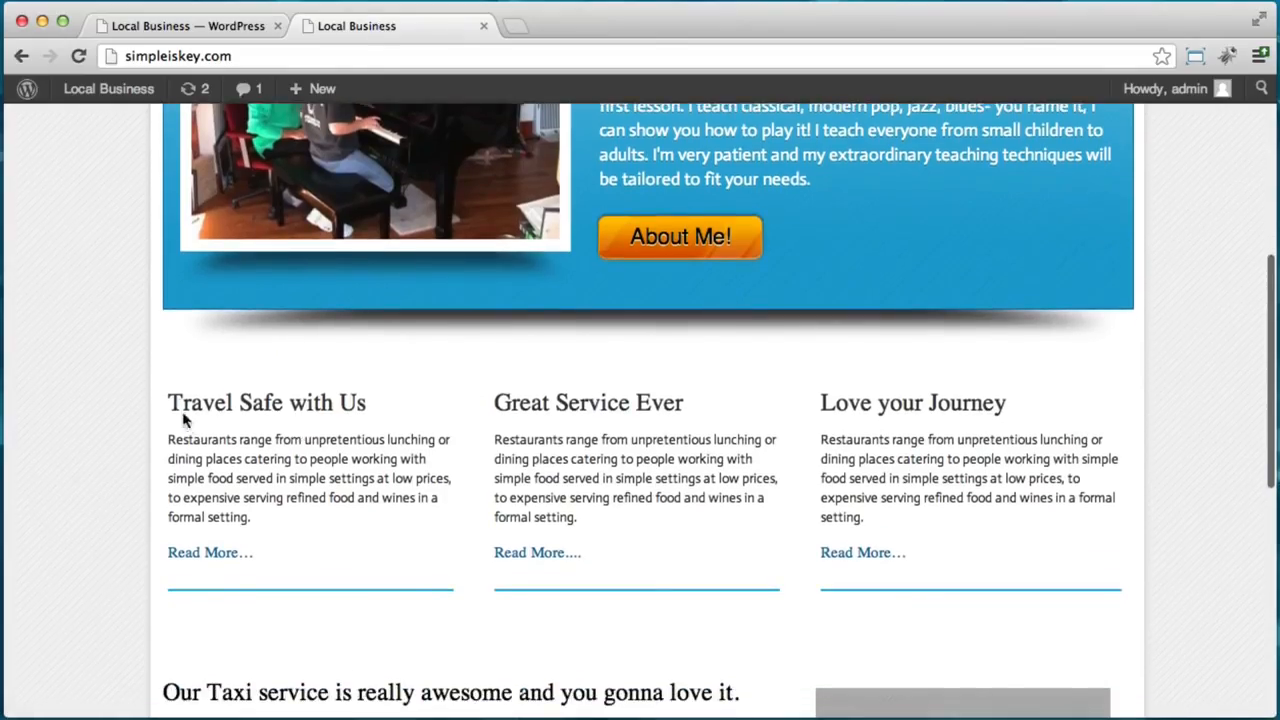
{"action": "left_click_drag", "start_coordinate": [169, 403], "coordinate": [376, 402]}
{"action": "left_click_drag", "start_coordinate": [169, 444], "coordinate": [380, 509]}
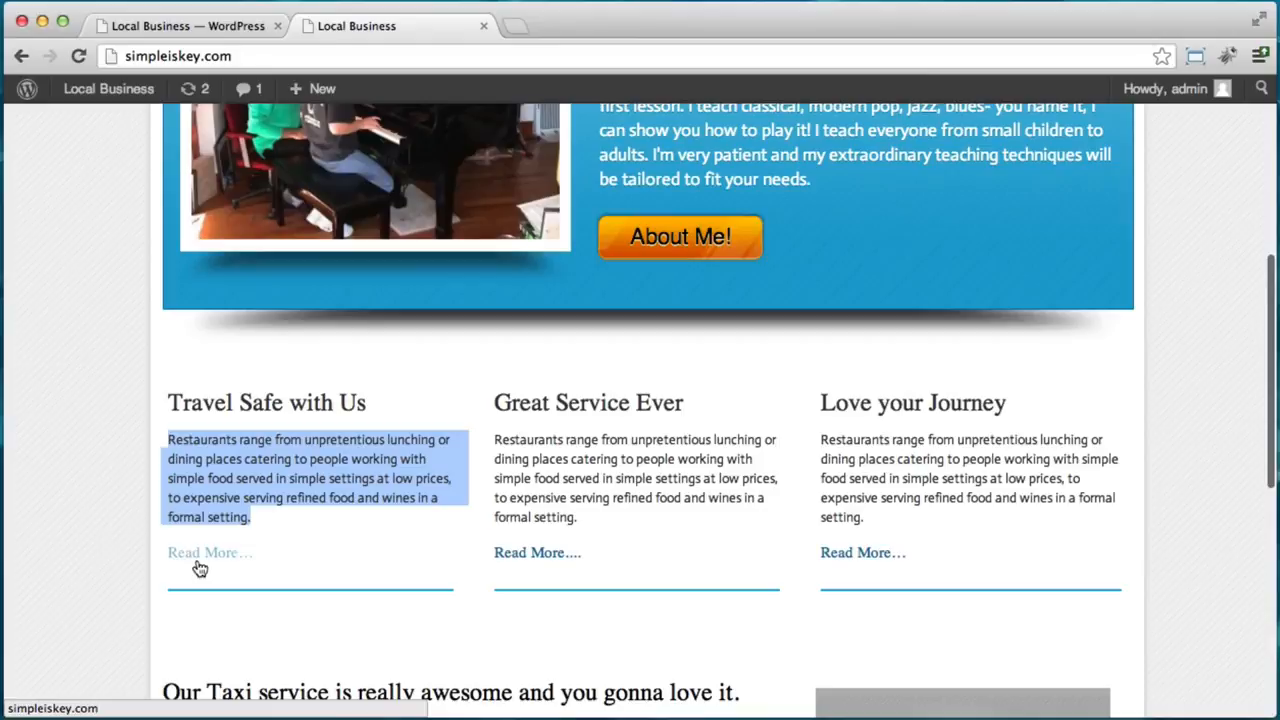
{"action": "left_click", "coordinate": [255, 465]}
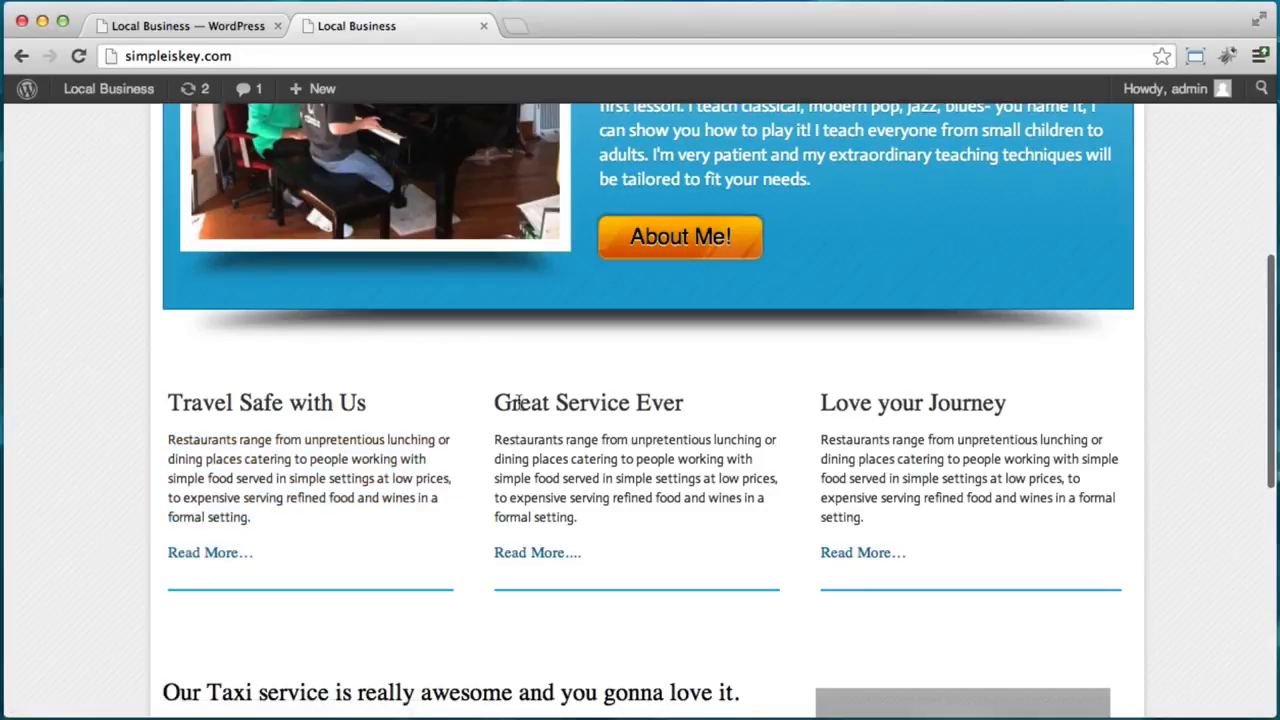
{"action": "left_click_drag", "start_coordinate": [513, 402], "coordinate": [650, 403]}
{"action": "left_click_drag", "start_coordinate": [528, 444], "coordinate": [576, 488]}
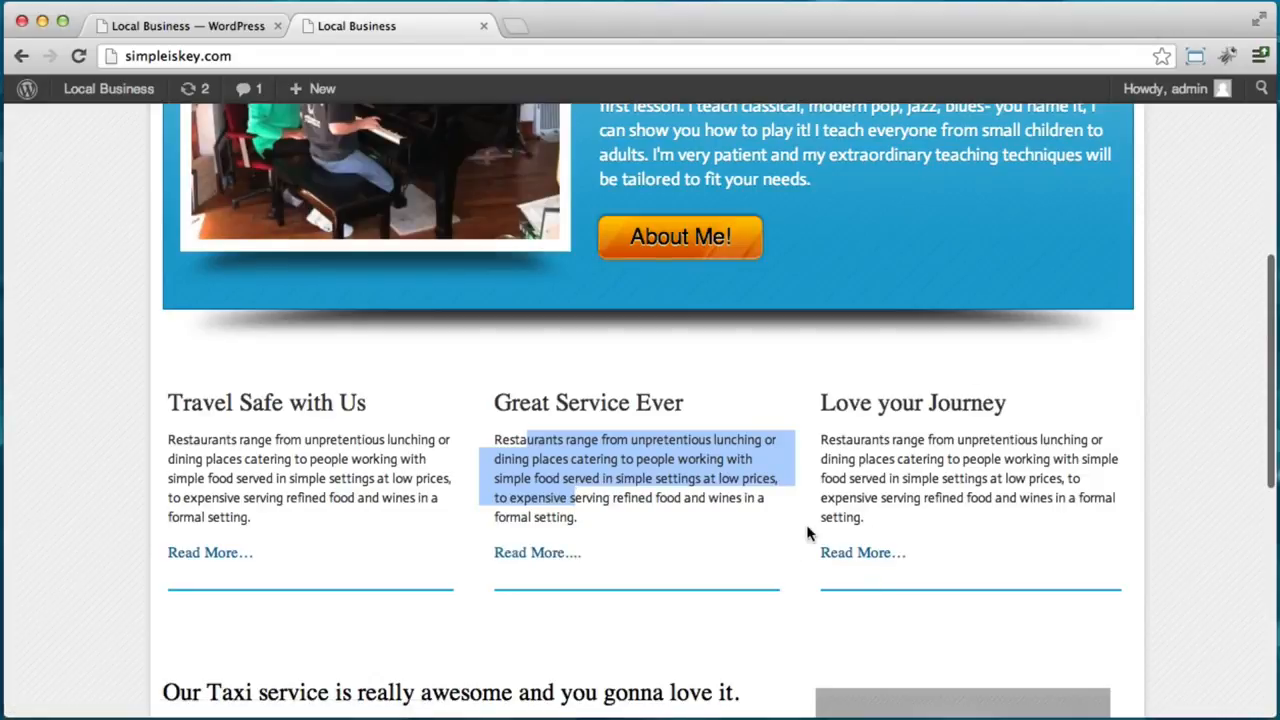
{"action": "scroll", "coordinate": [313, 421], "scroll_direction": "up", "scroll_amount": 2}
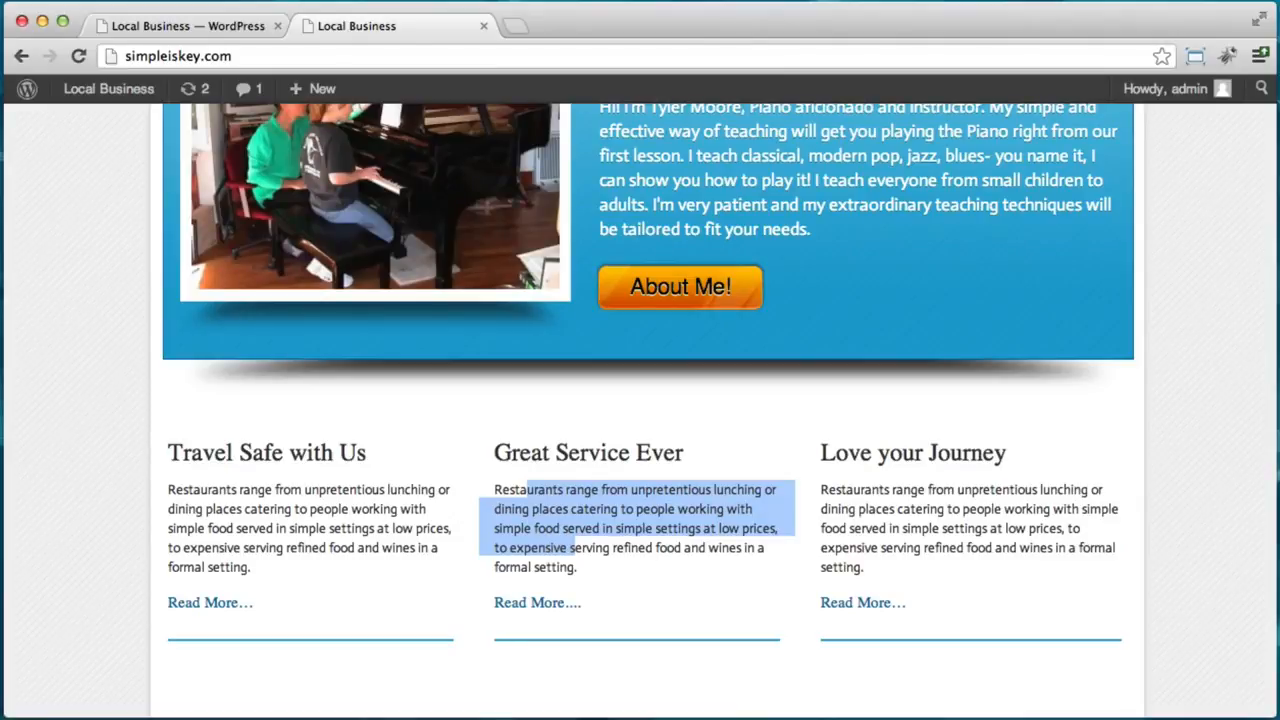
{"action": "left_click", "coordinate": [215, 27]}
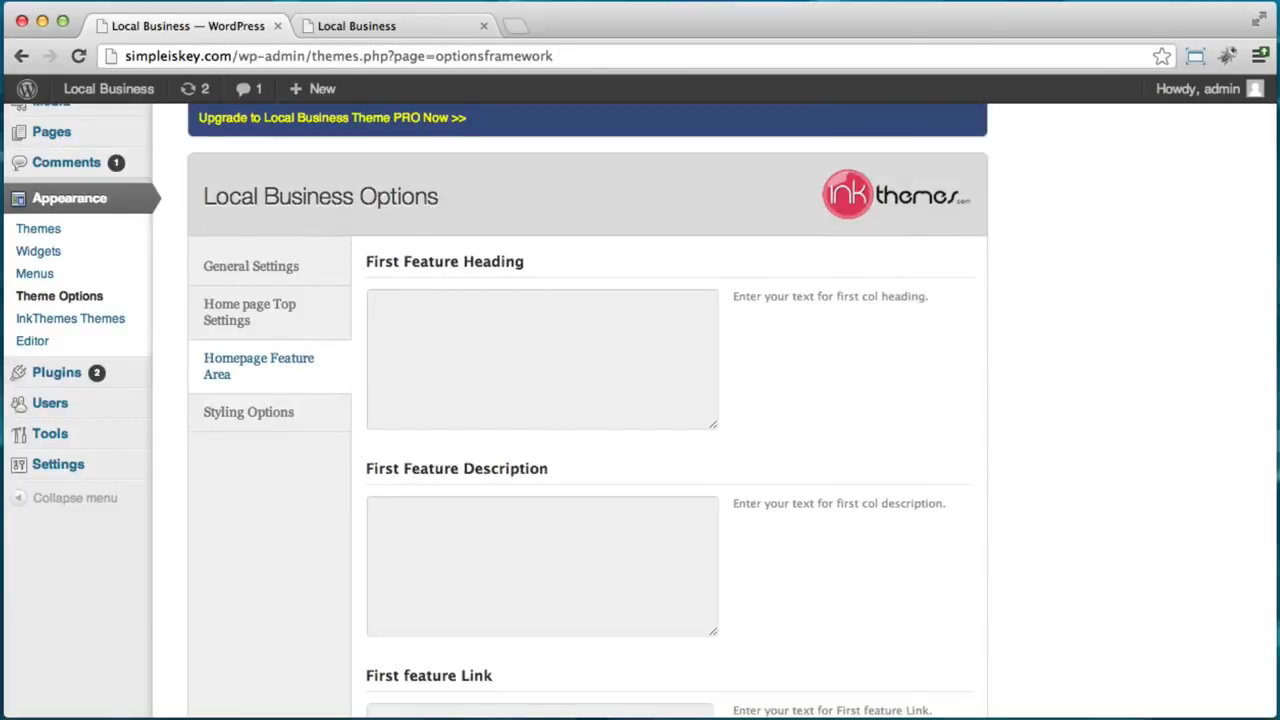
Step: Set the first feature heading to Classical and paste its classical-training description, adding the leading 'I'
{"action": "left_click", "coordinate": [602, 341]}
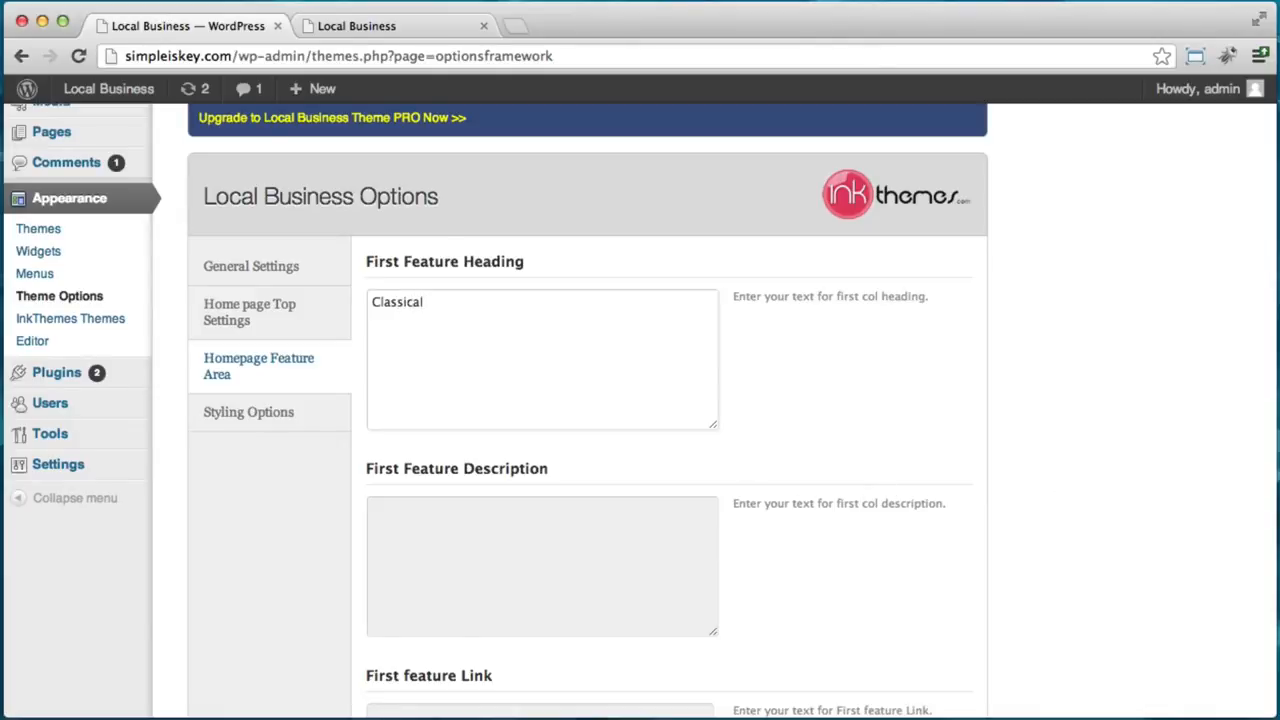
{"action": "key", "text": "super+Tab"}
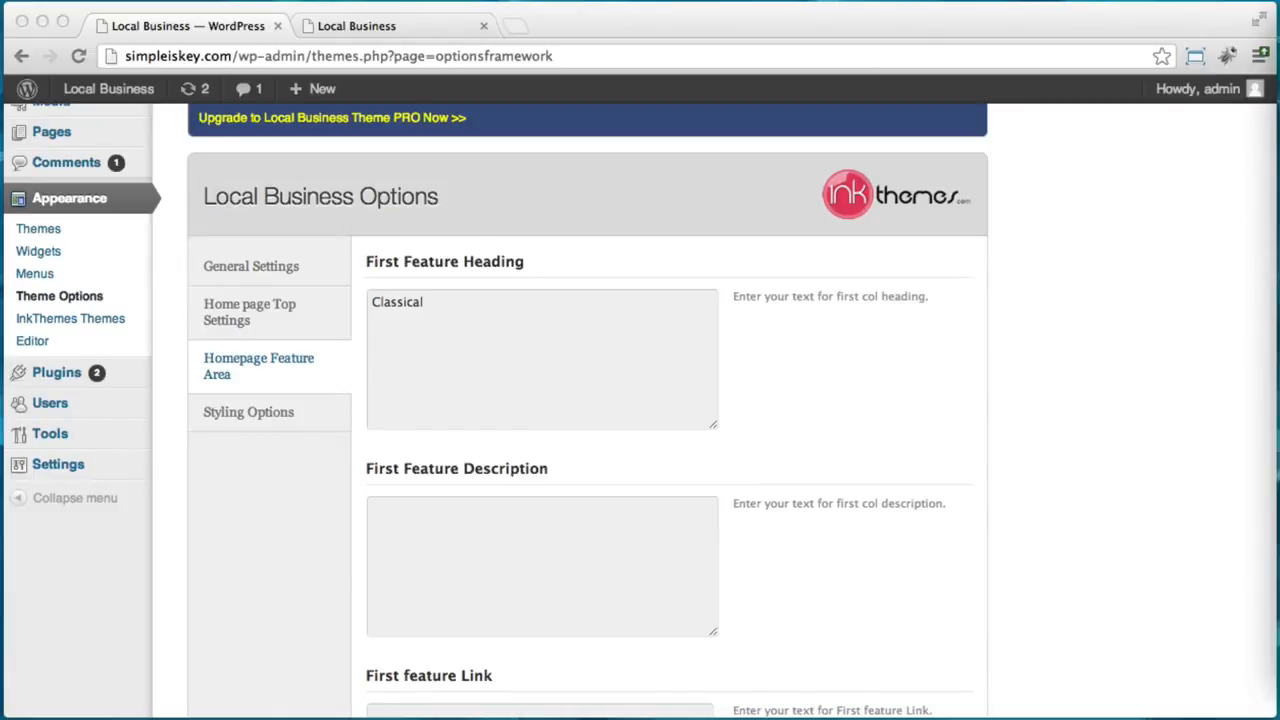
{"action": "key", "text": "super+Tab"}
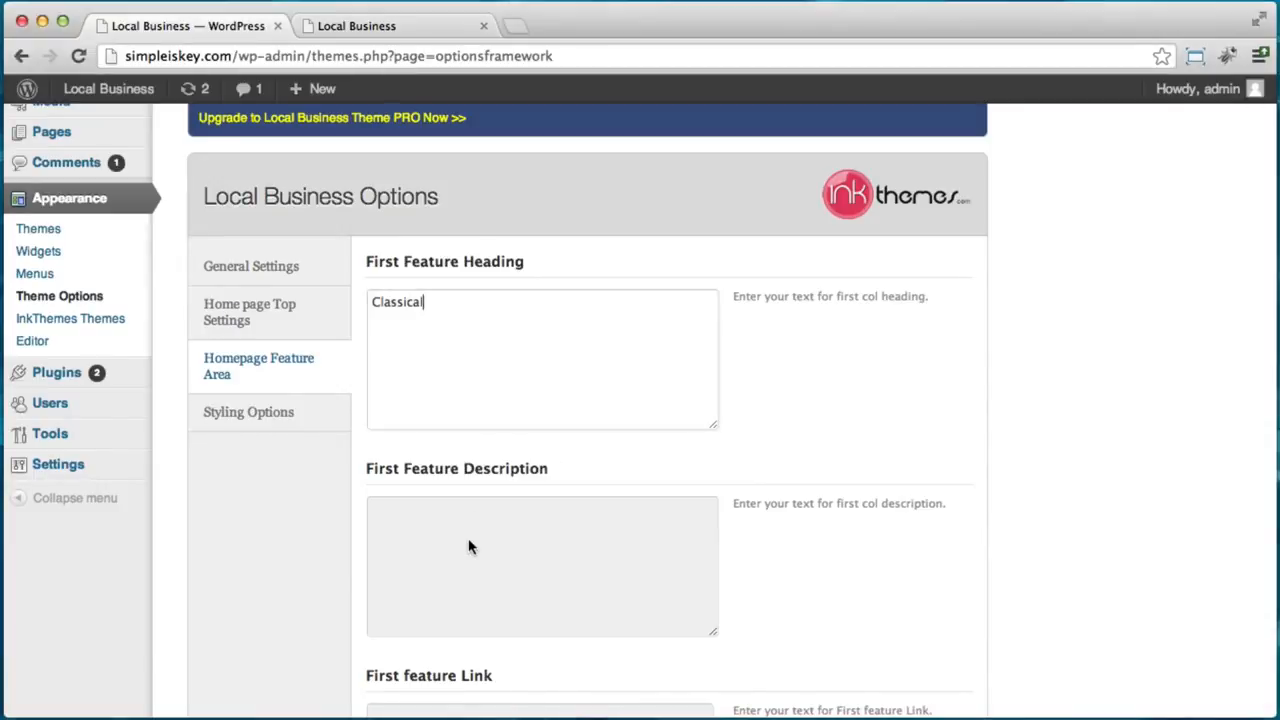
{"action": "left_click", "coordinate": [468, 538]}
{"action": "type", "text": "'ve earned my Masters Degree in classical music technique and music theory. I can take you from the very basics to extremely"}
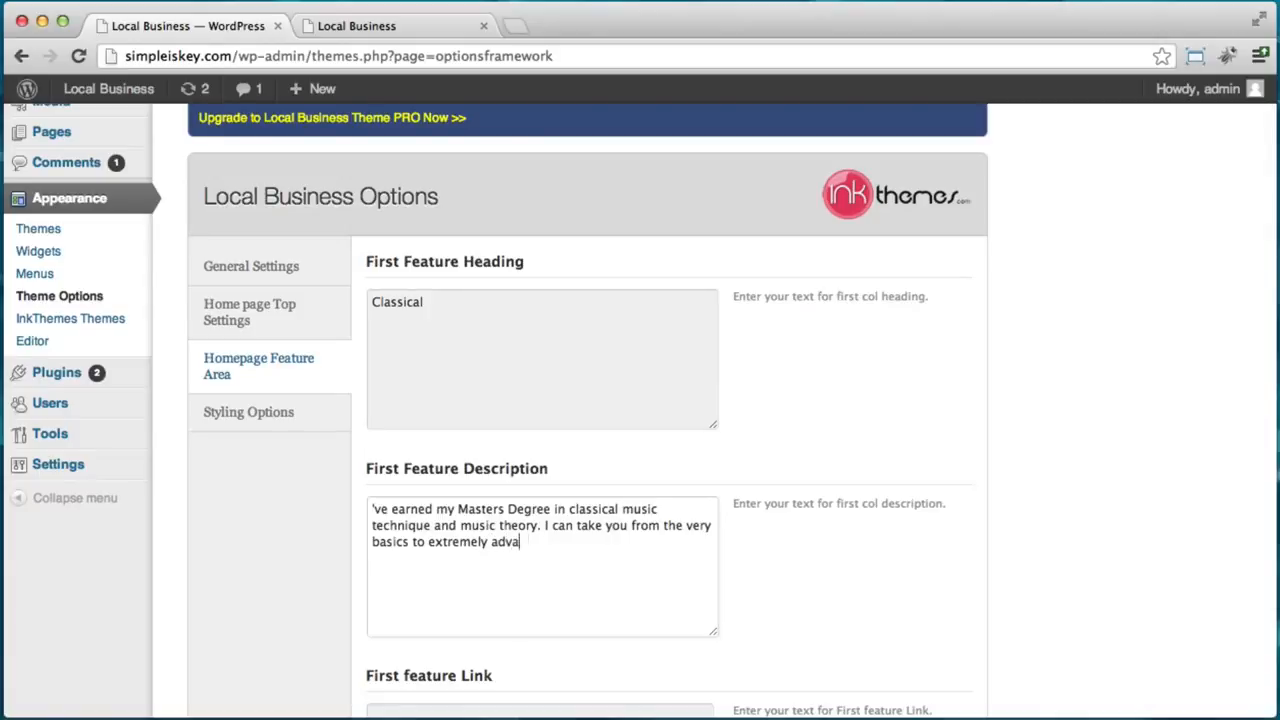
{"action": "type", "text": "nced."}
{"action": "left_click", "coordinate": [370, 514]}
{"action": "type", "text": "I"}
Step: Enter 'about-me' as the First Feature Link
{"action": "scroll", "coordinate": [831, 503], "scroll_direction": "down", "scroll_amount": 3}
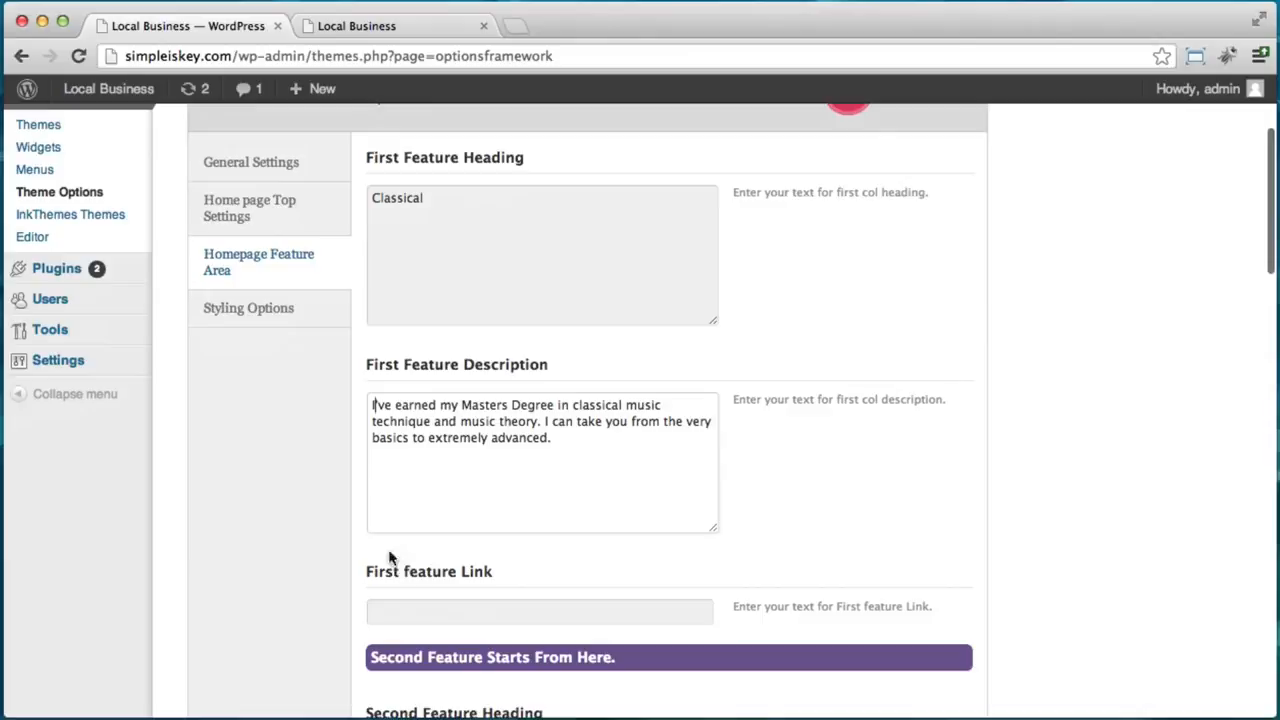
{"action": "left_click", "coordinate": [551, 612]}
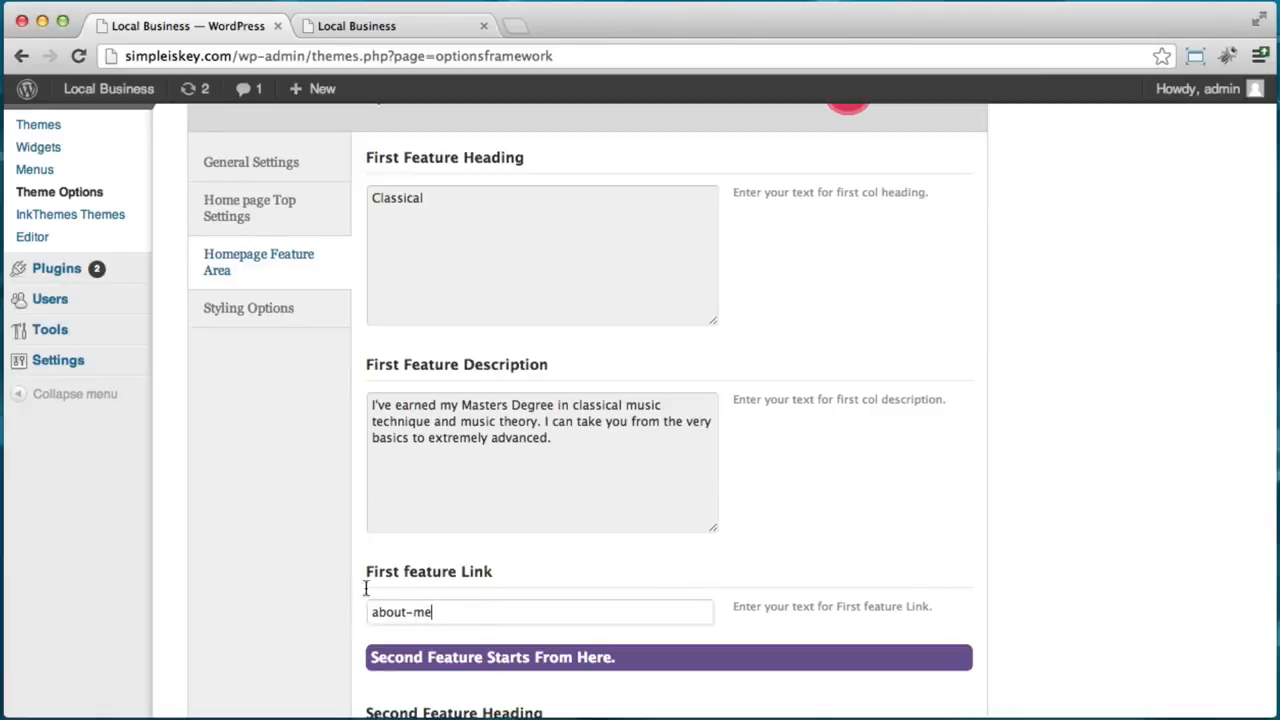
{"action": "left_click", "coordinate": [384, 34]}
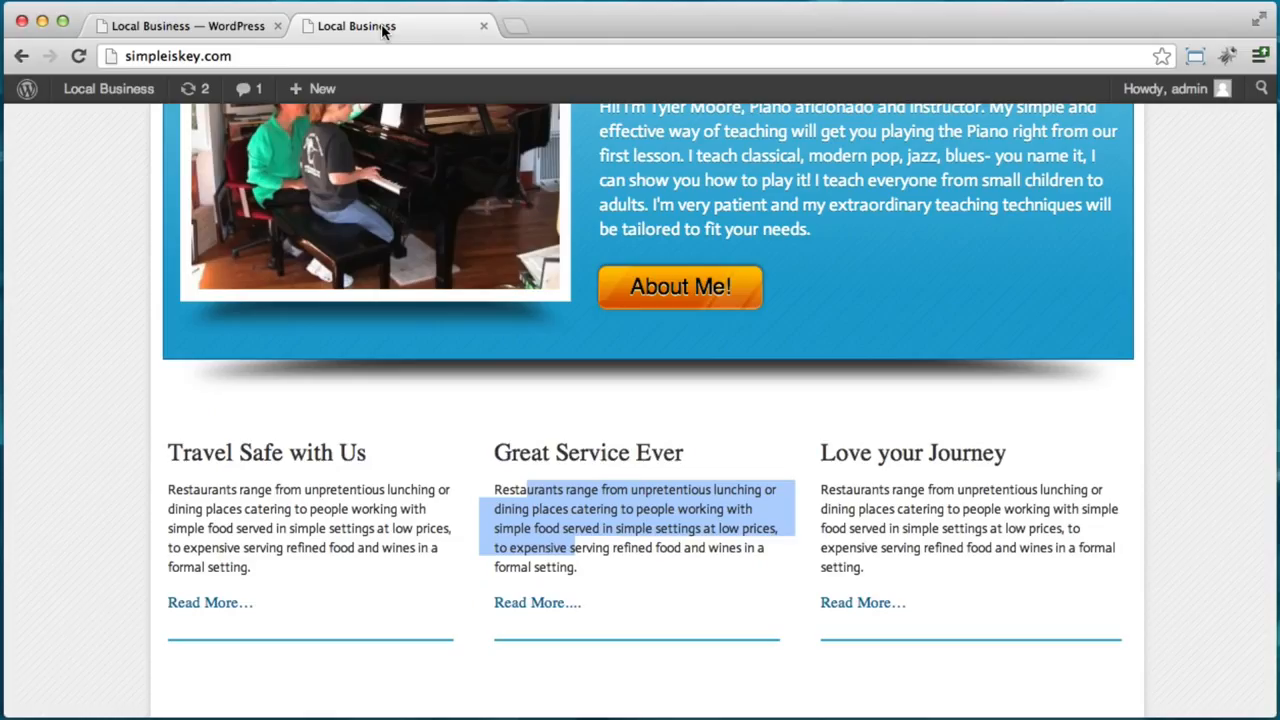
Step: Open the live Contact page to check its /contact/ address, then return to the feature options
{"action": "scroll", "coordinate": [540, 295], "scroll_direction": "up", "scroll_amount": 5}
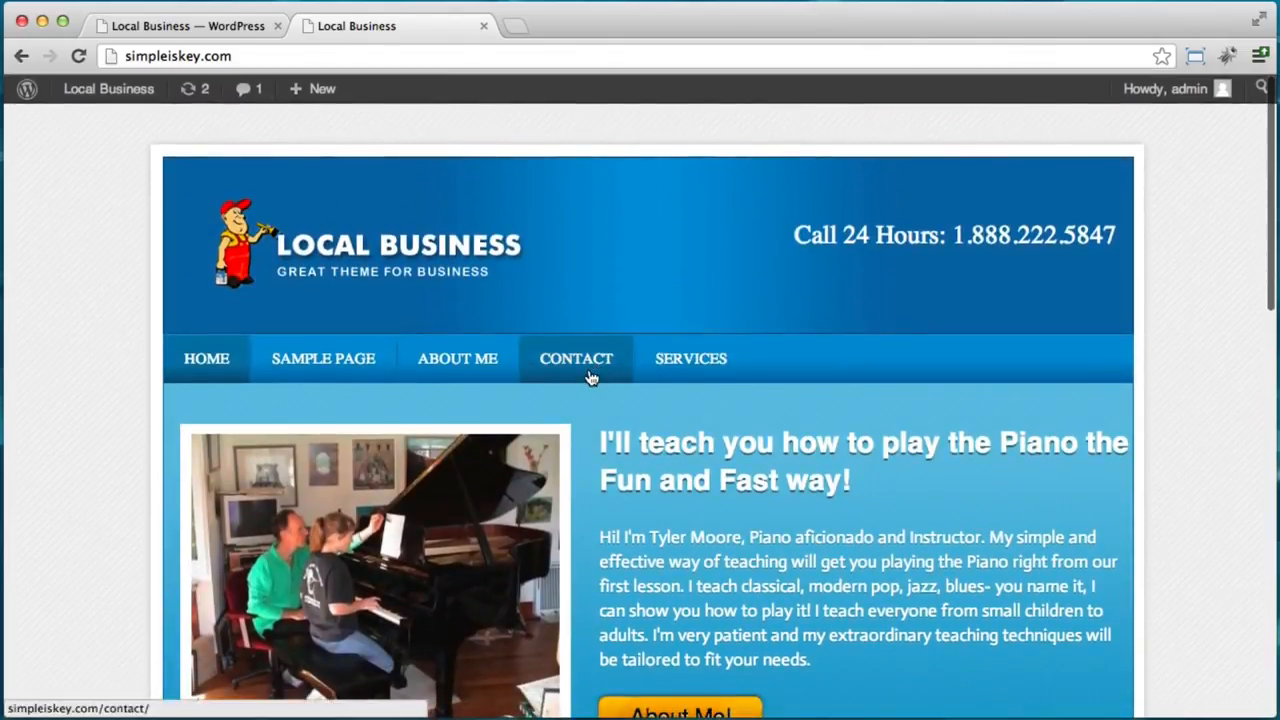
{"action": "left_click", "coordinate": [588, 362]}
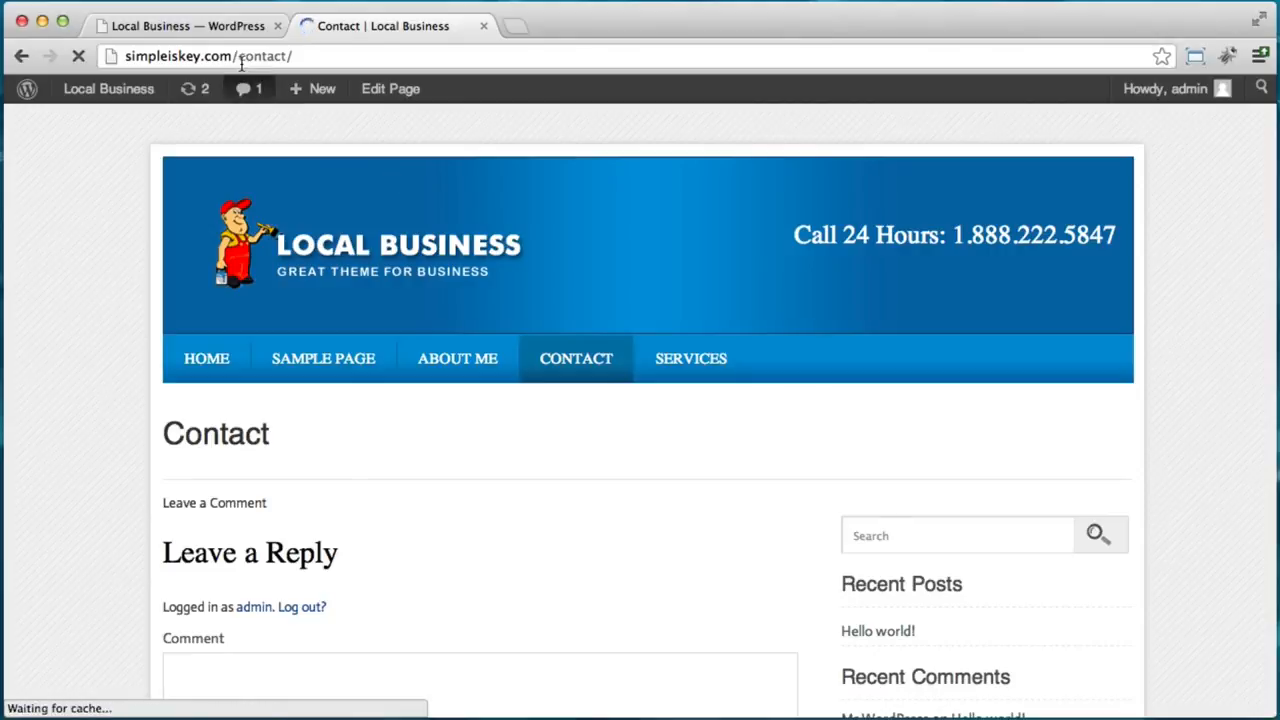
{"action": "left_click_drag", "start_coordinate": [238, 56], "coordinate": [292, 57]}
{"action": "left_click", "coordinate": [206, 357]}
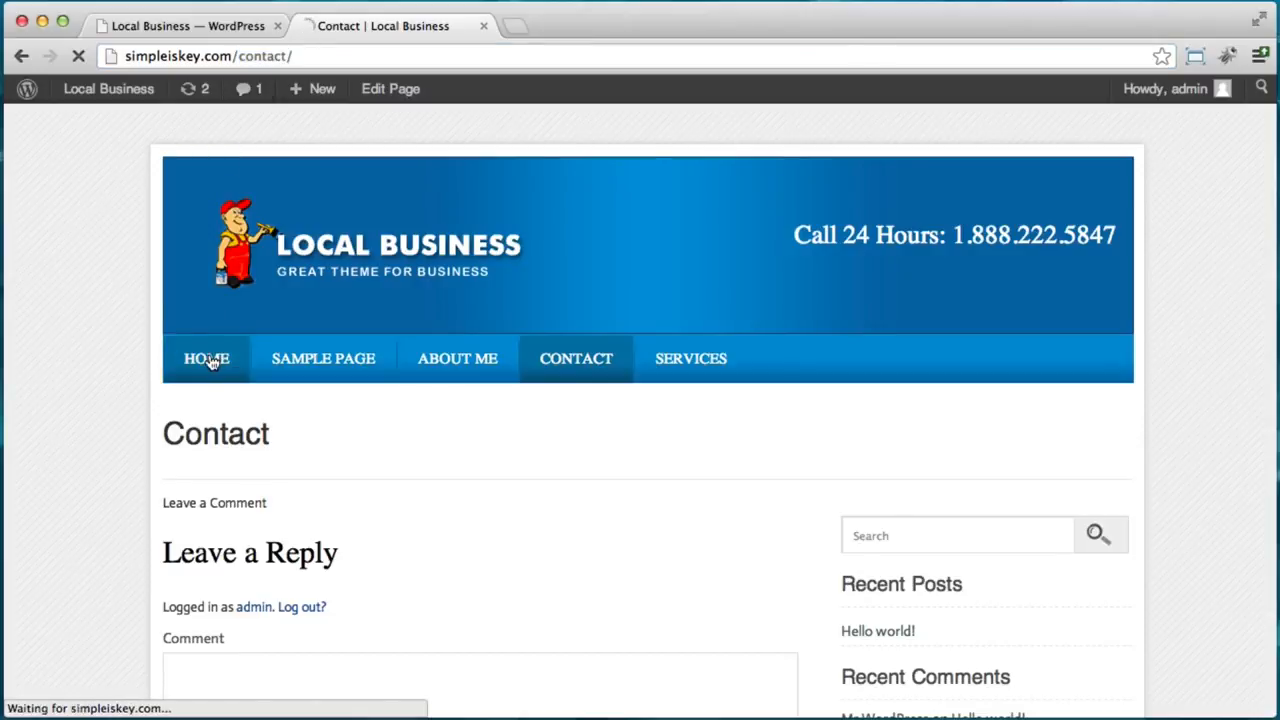
{"action": "left_click", "coordinate": [188, 22]}
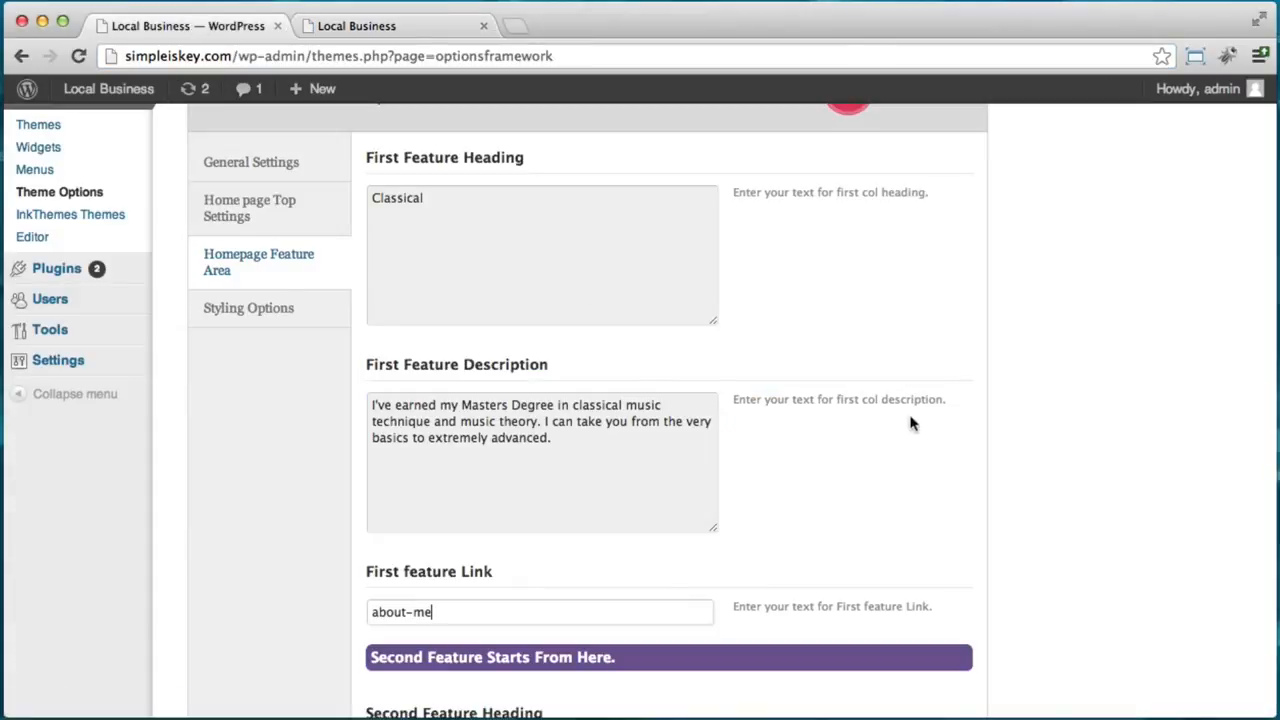
{"action": "scroll", "coordinate": [618, 395], "scroll_direction": "up", "scroll_amount": 1}
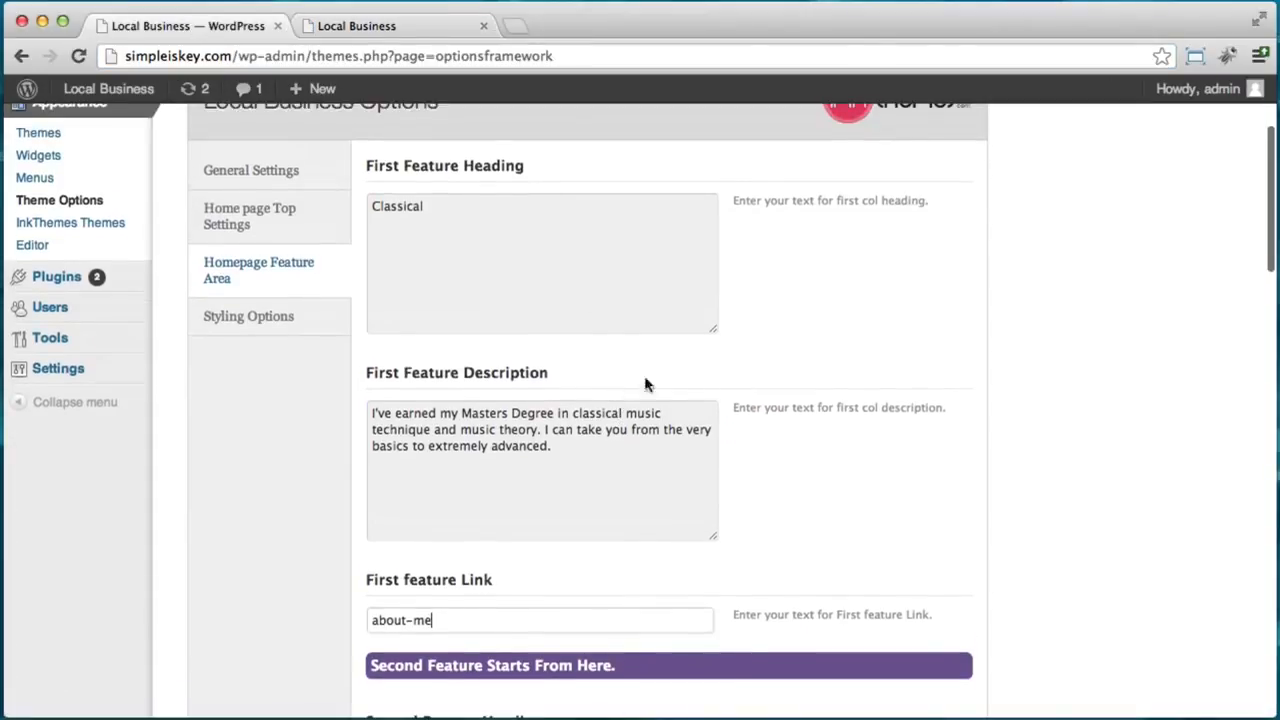
{"action": "scroll", "coordinate": [731, 390], "scroll_direction": "down", "scroll_amount": 15}
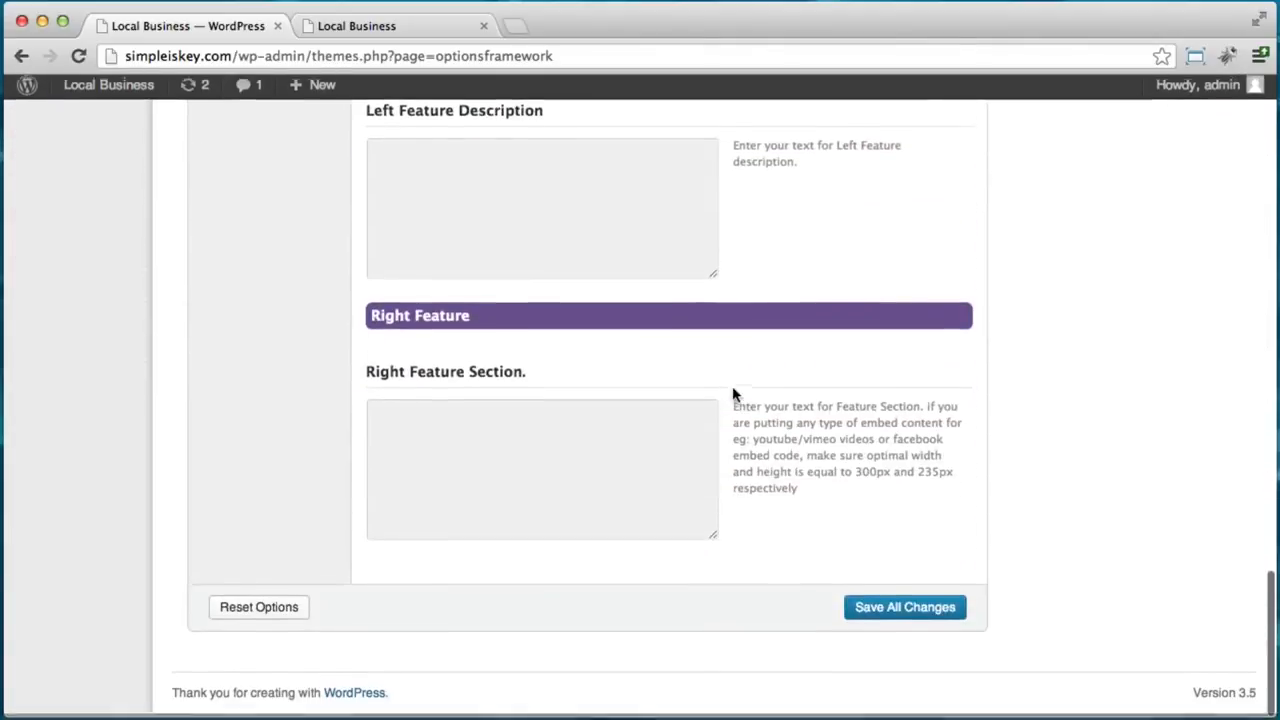
Step: Save all the feature option changes and scroll the live homepage to its feature columns
{"action": "left_click", "coordinate": [919, 610]}
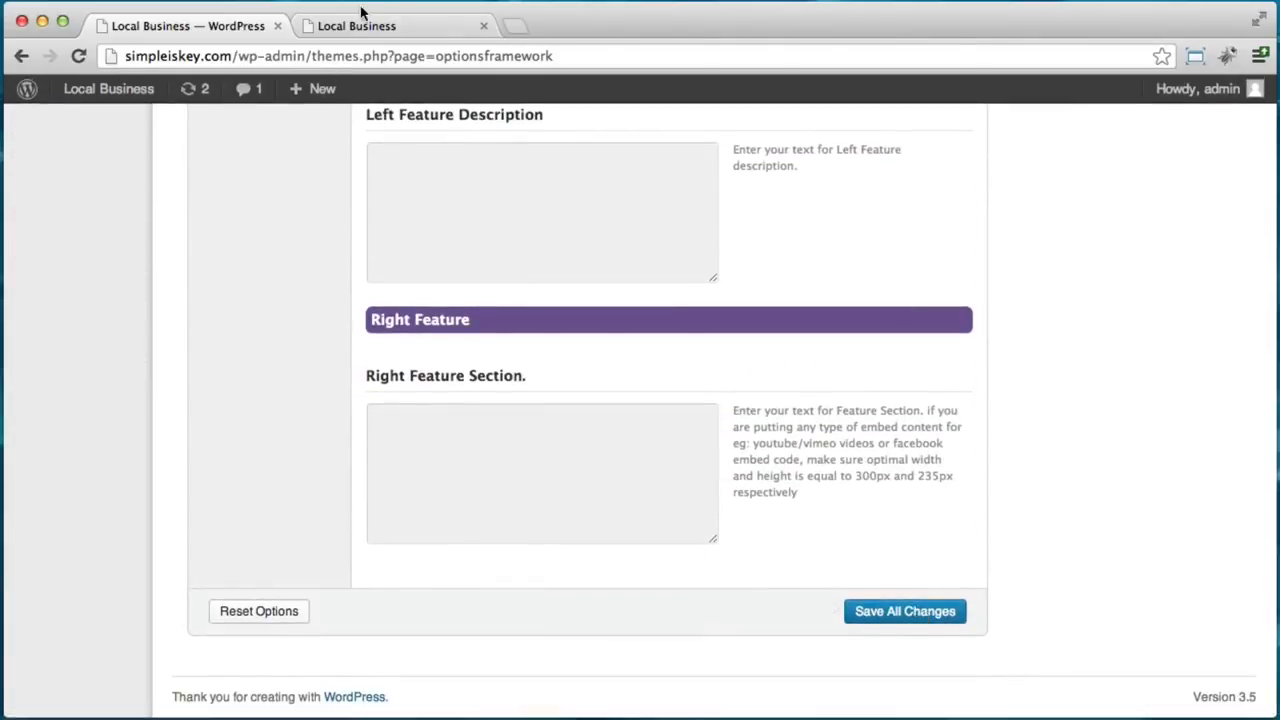
{"action": "left_click", "coordinate": [923, 621]}
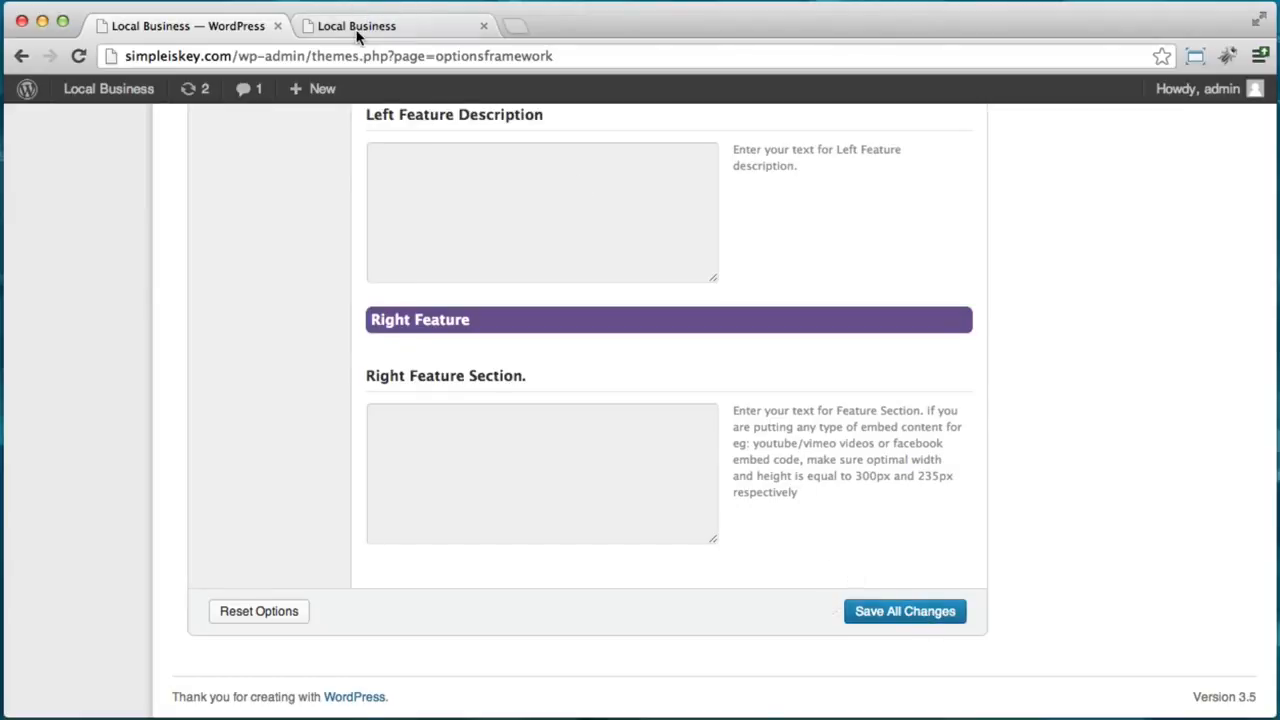
{"action": "left_click", "coordinate": [358, 34]}
{"action": "scroll", "coordinate": [500, 257], "scroll_direction": "down", "scroll_amount": 5}
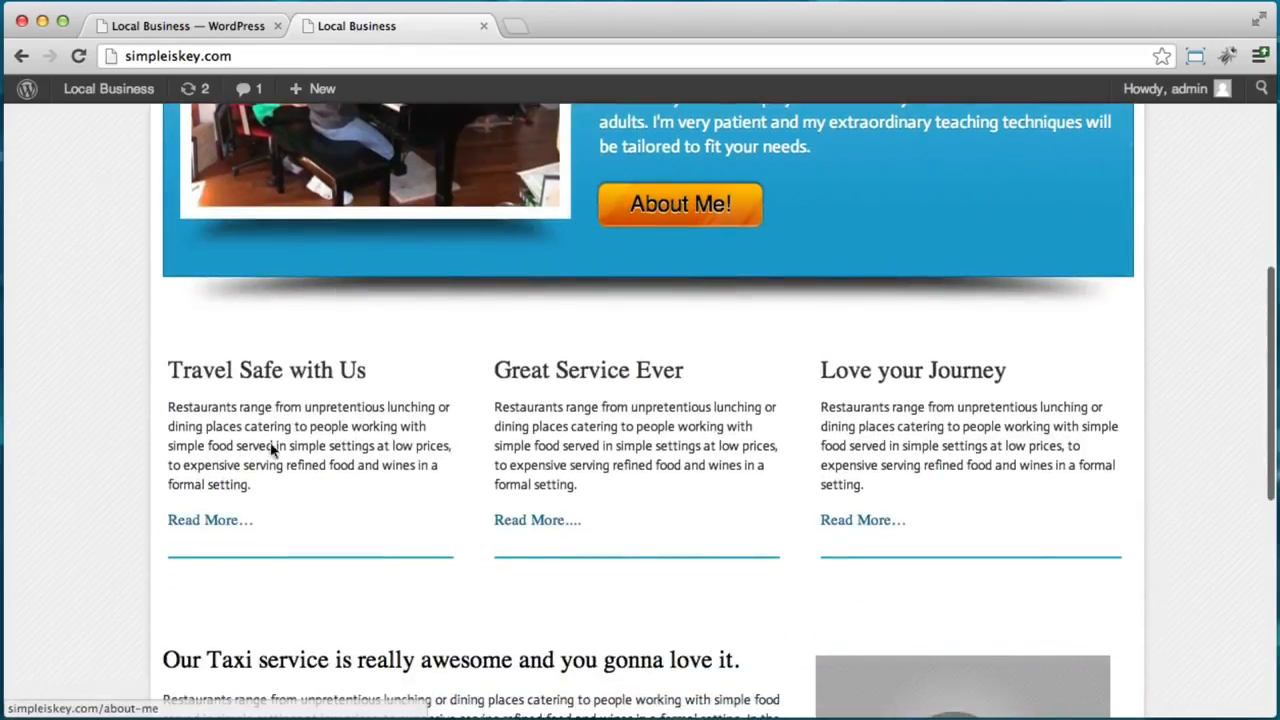
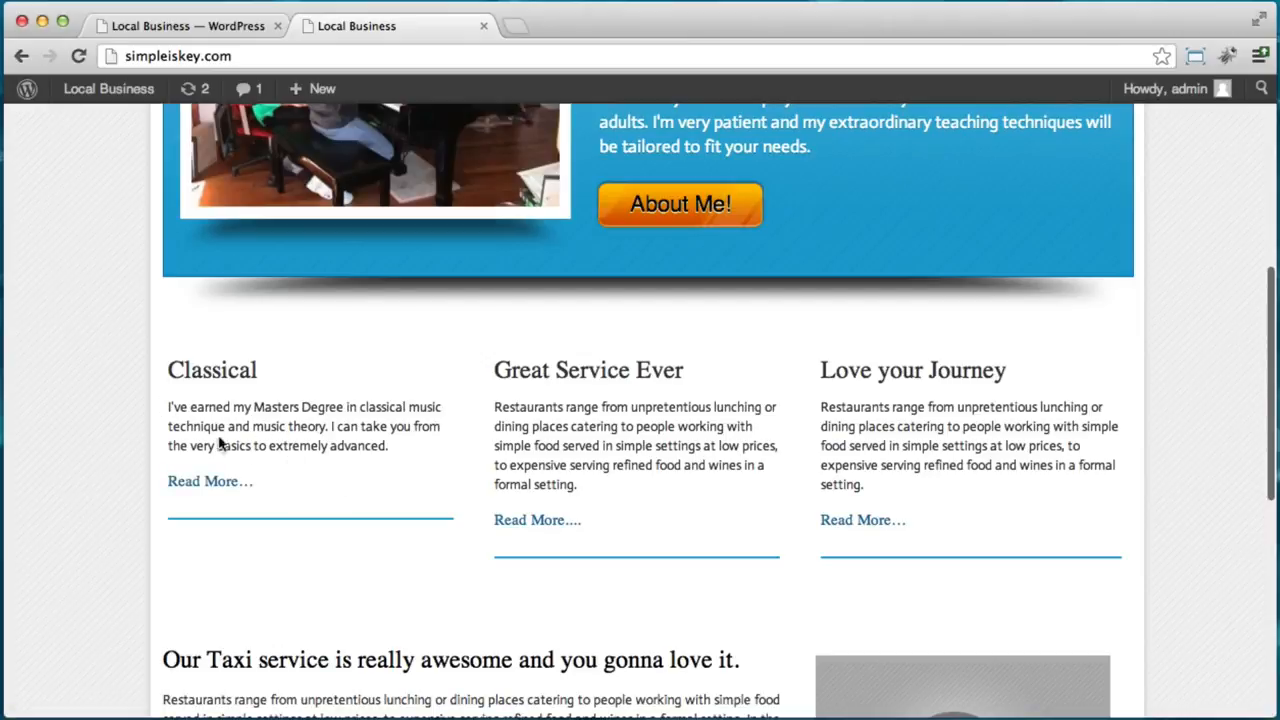
Step: Confirm the Classical feature's Read More opens the About Me page, then return to the theme options
{"action": "left_click", "coordinate": [210, 483]}
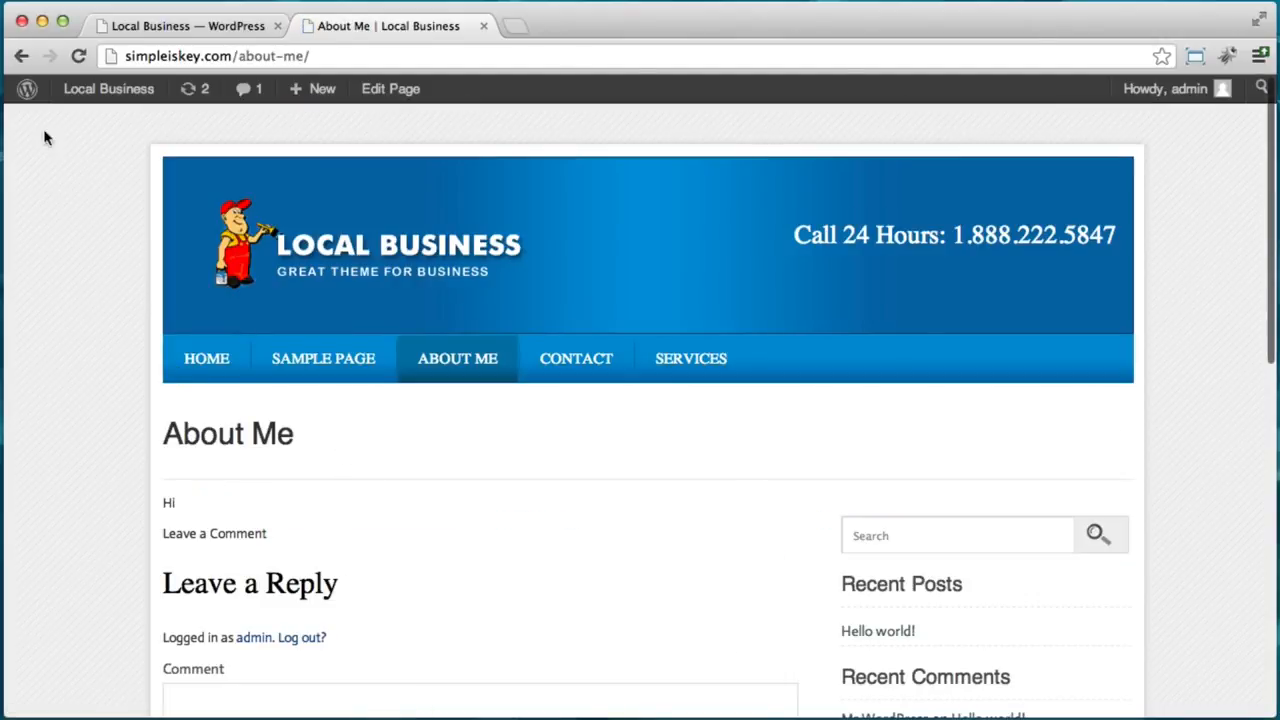
{"action": "left_click", "coordinate": [22, 56]}
{"action": "scroll", "coordinate": [300, 350], "scroll_direction": "up", "scroll_amount": 3}
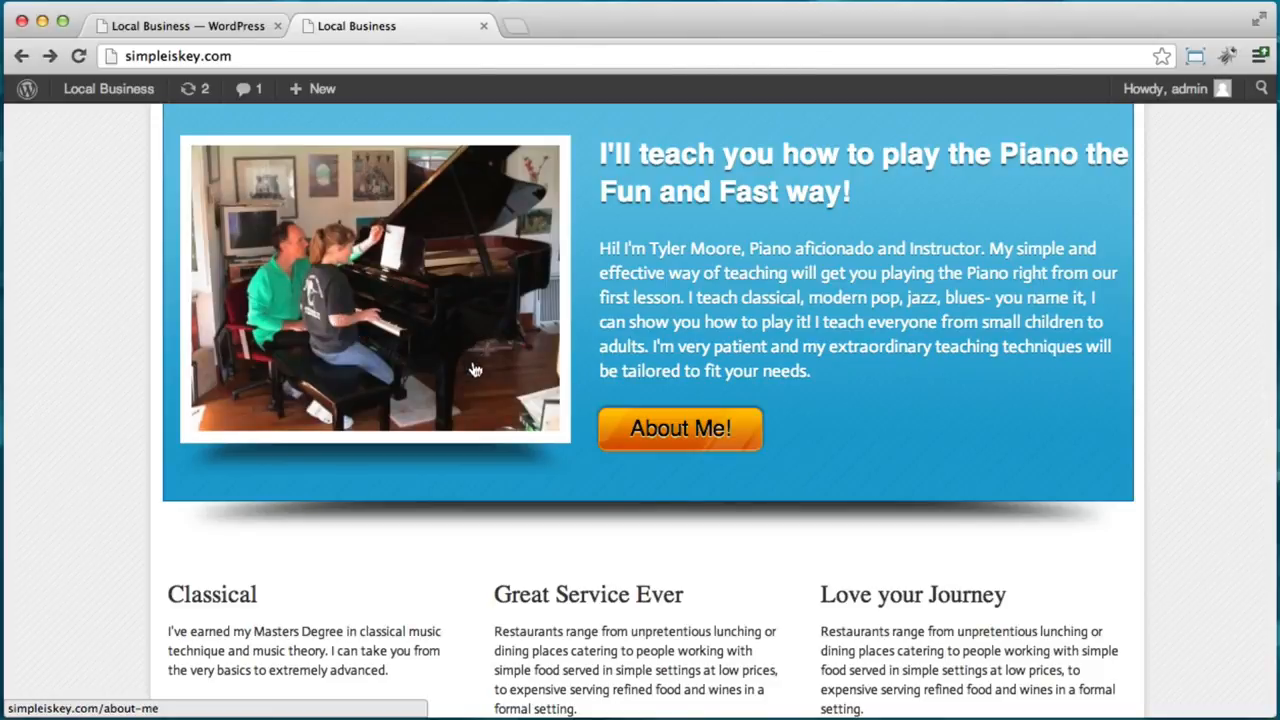
{"action": "scroll", "coordinate": [632, 298], "scroll_direction": "up", "scroll_amount": 3}
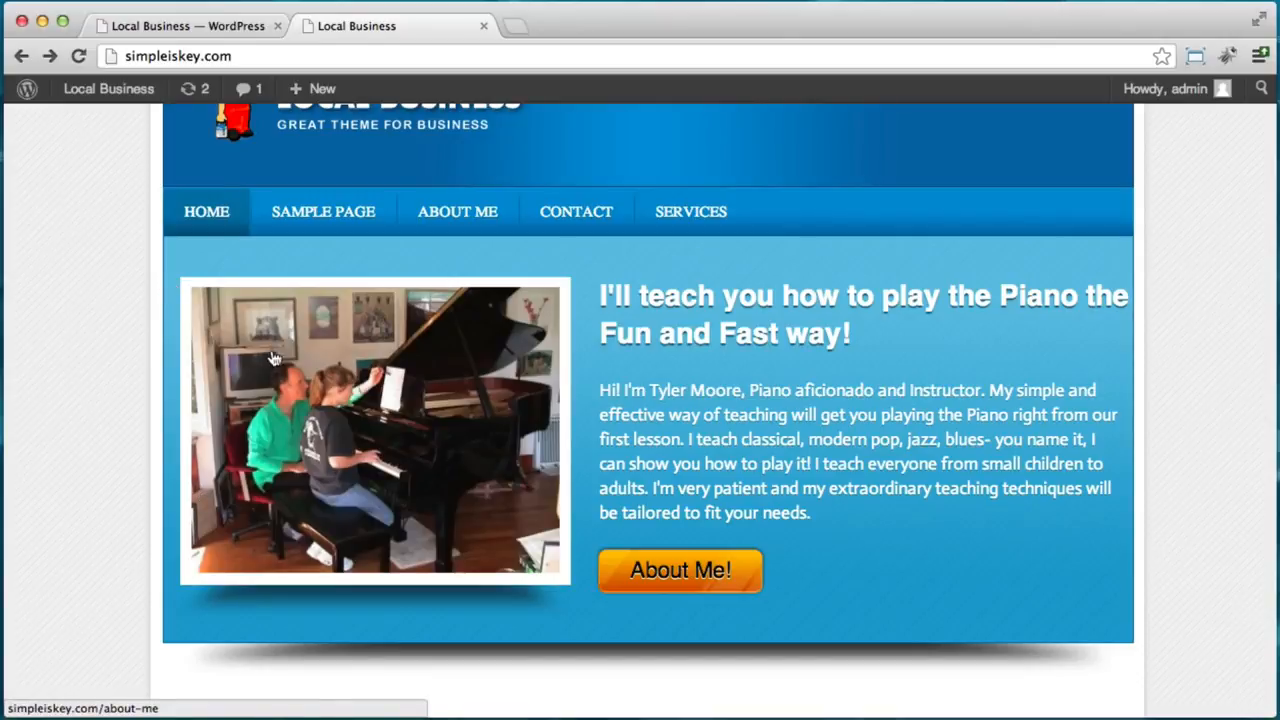
{"action": "scroll", "coordinate": [343, 391], "scroll_direction": "down", "scroll_amount": 5}
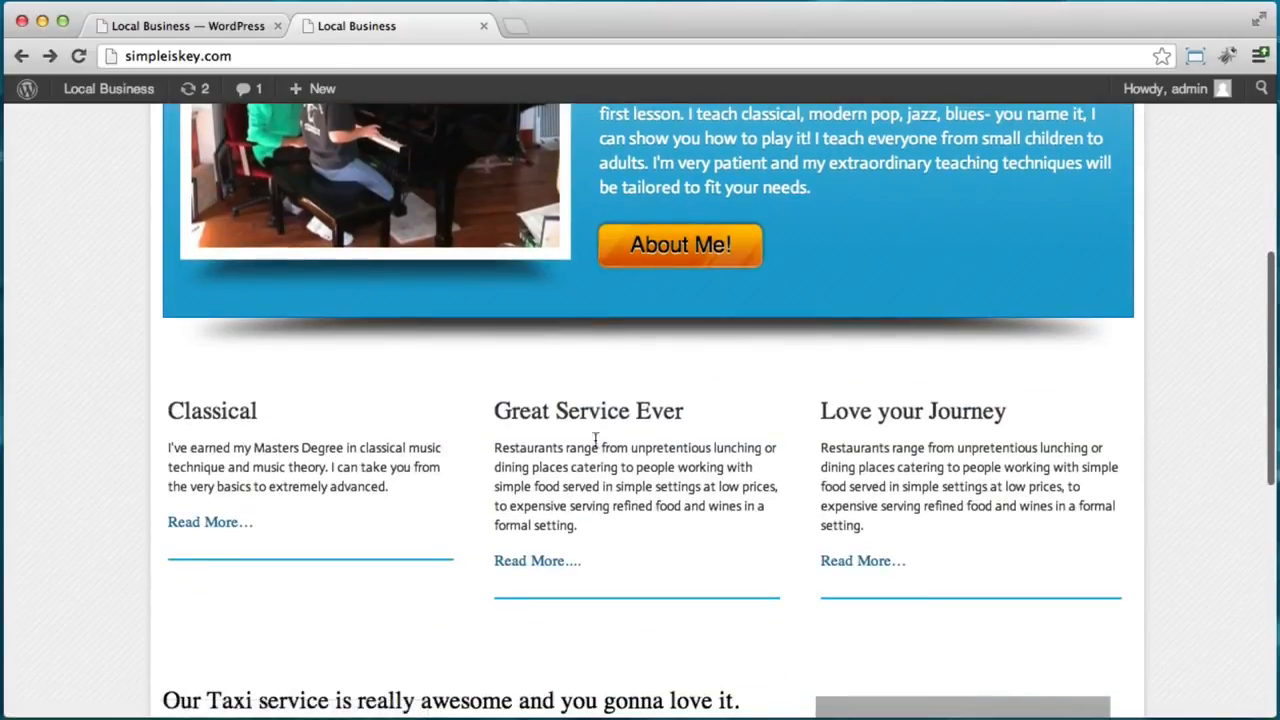
{"action": "left_click", "coordinate": [208, 25]}
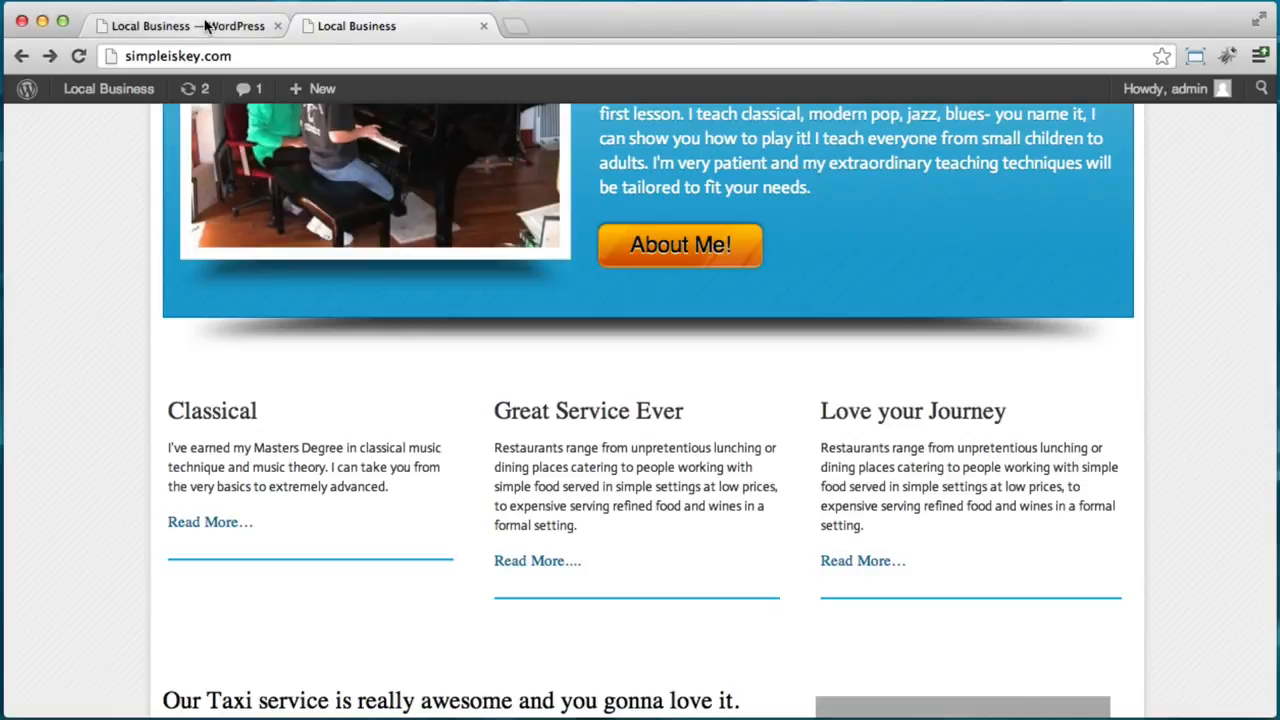
{"action": "scroll", "coordinate": [690, 262], "scroll_direction": "up", "scroll_amount": 10}
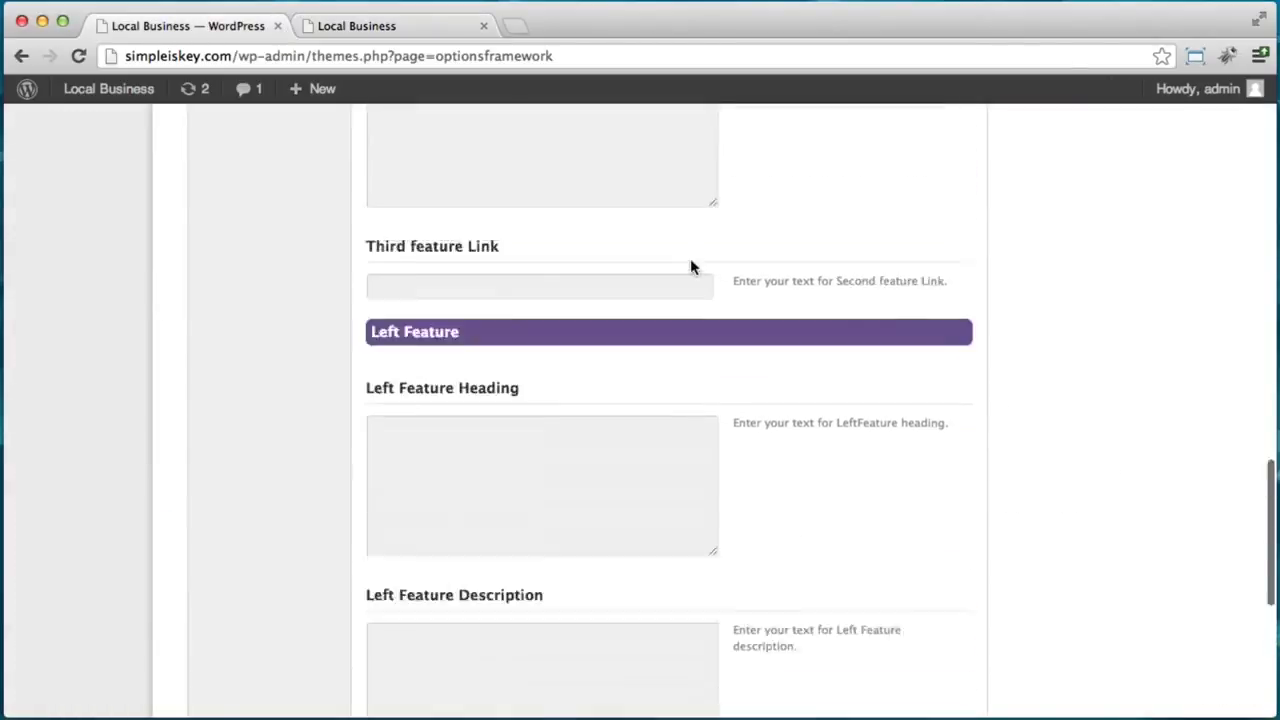
Step: Enter 'Ear Training' as the Second Feature Heading
{"action": "scroll", "coordinate": [690, 267], "scroll_direction": "up", "scroll_amount": 5}
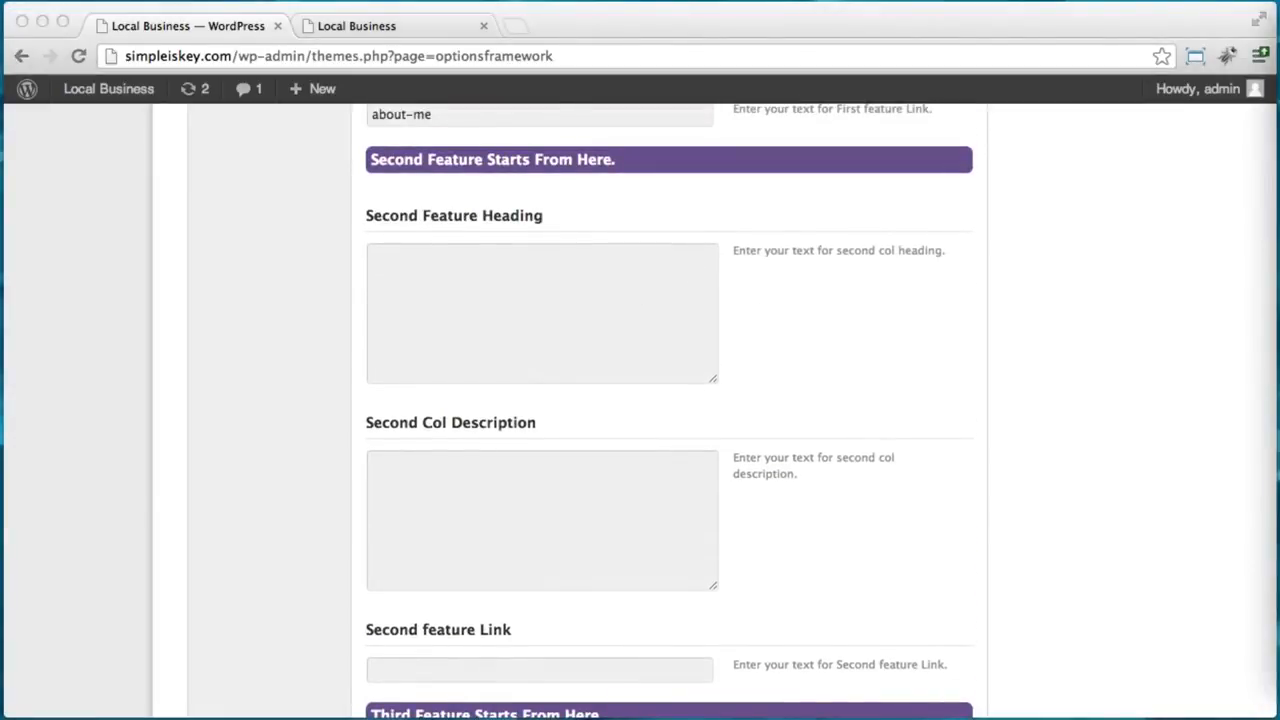
{"action": "left_click", "coordinate": [539, 311]}
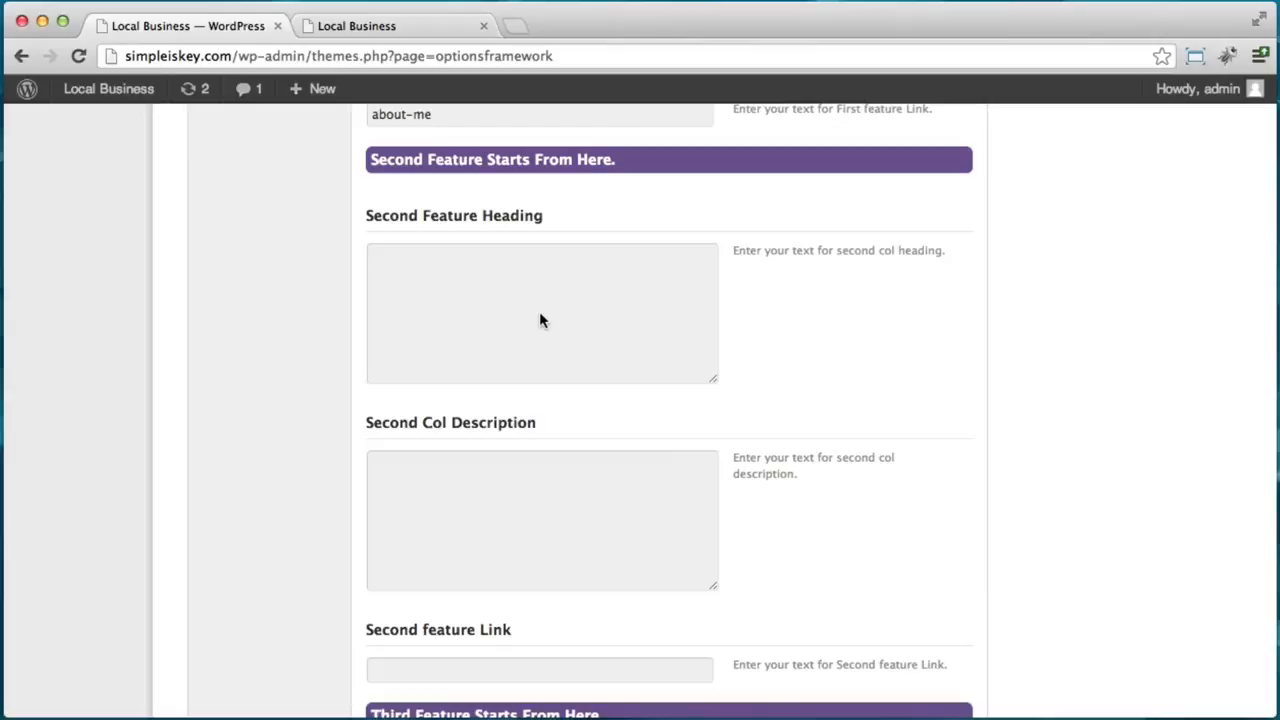
{"action": "left_click", "coordinate": [474, 300]}
{"action": "type", "text": "Ear"}
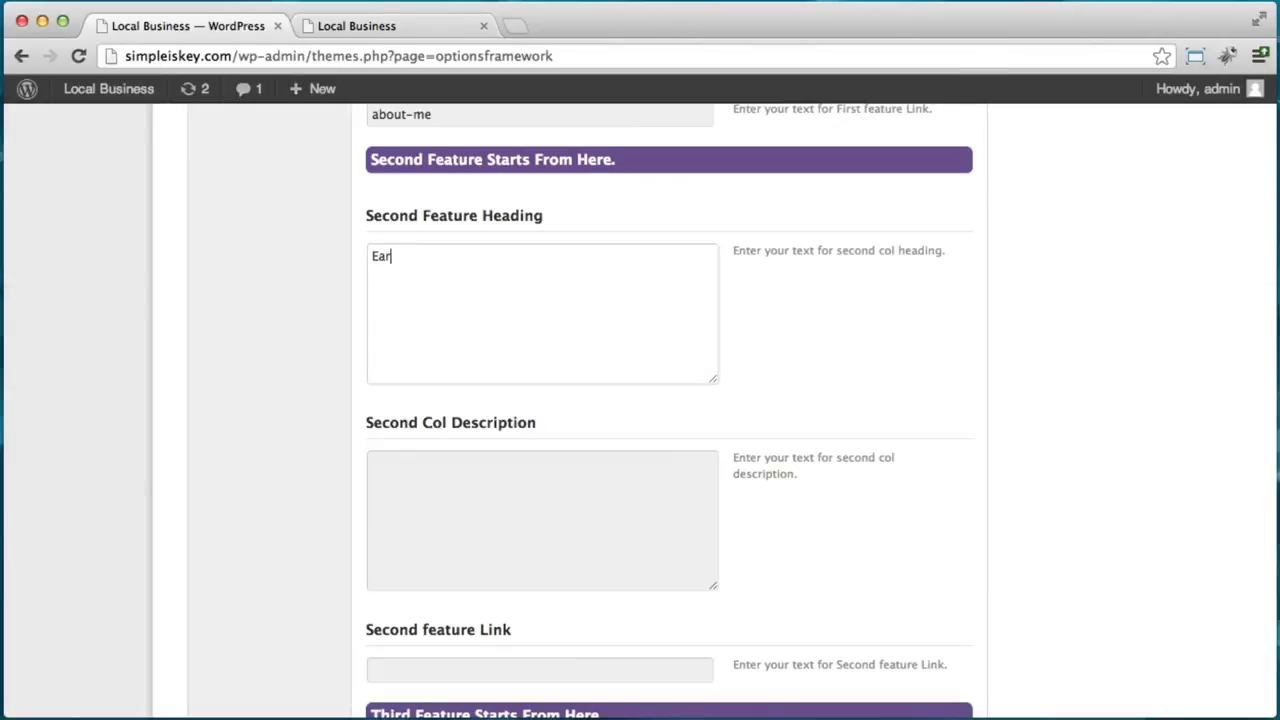
{"action": "type", "text": " Training"}
Step: Paste the ear-training description into Second Col Description and fix its opening typo
{"action": "left_click", "coordinate": [578, 452]}
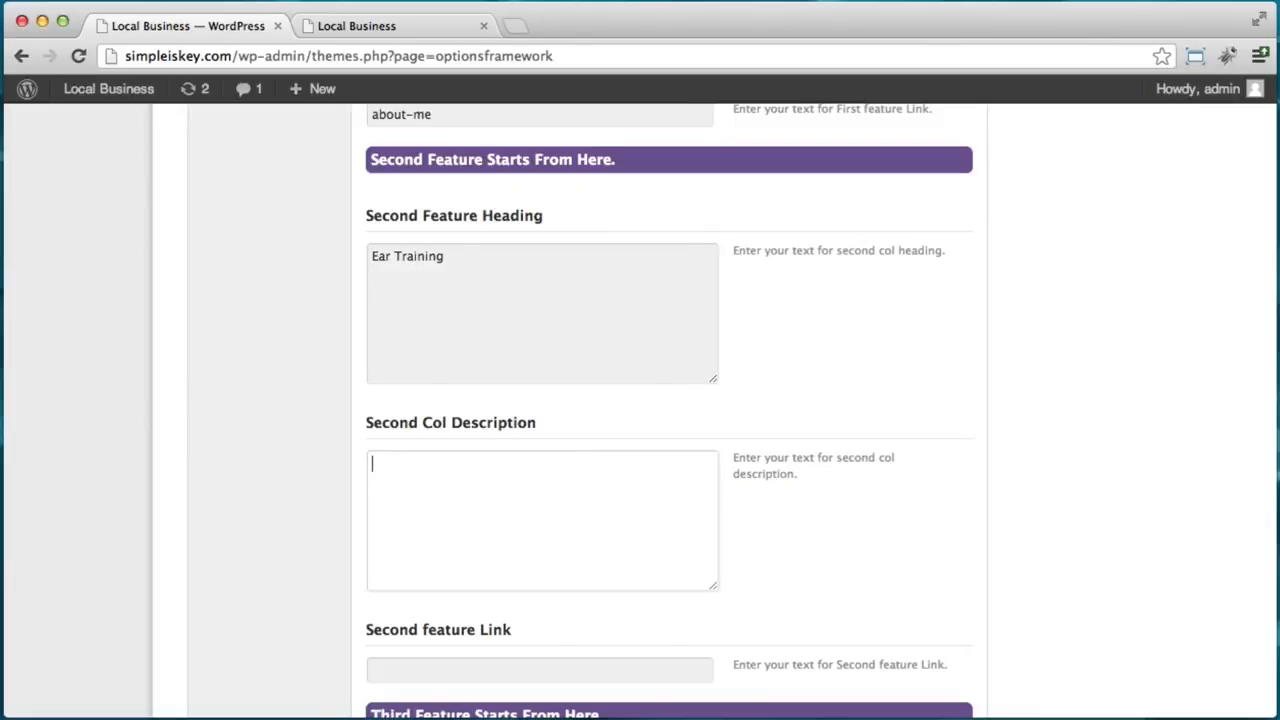
{"action": "key", "text": "super+Tab"}
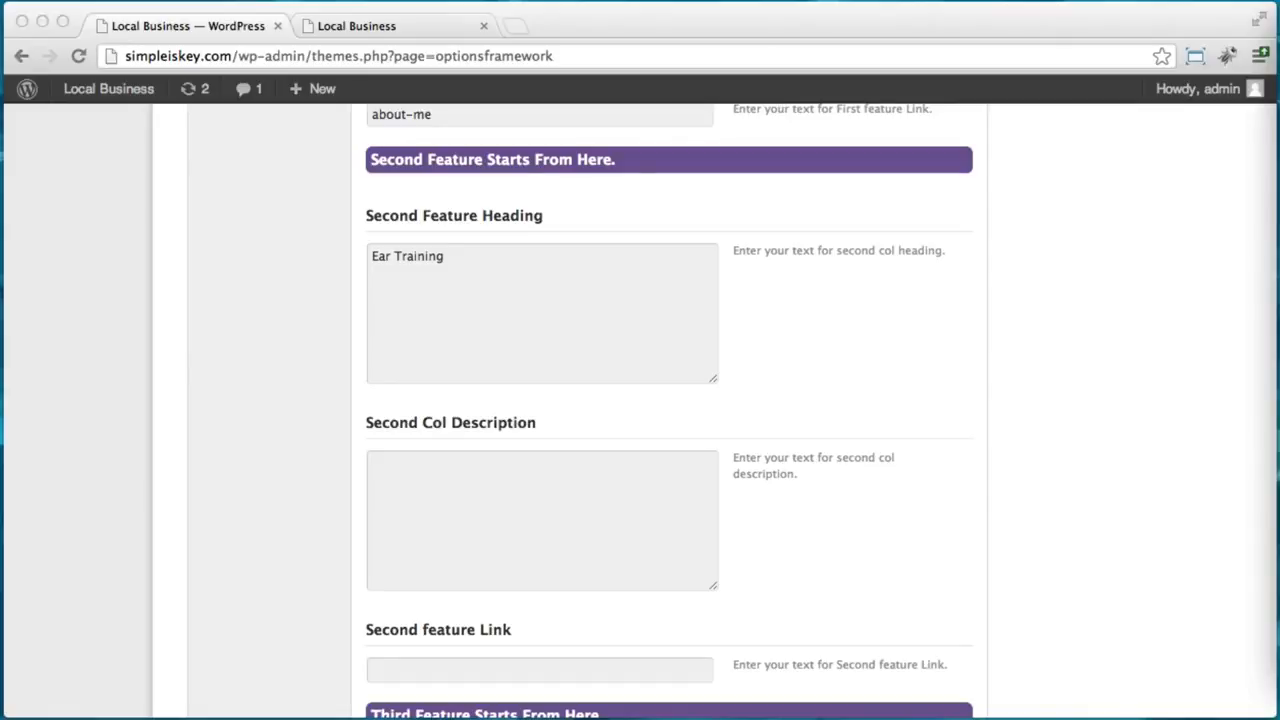
{"action": "left_click", "coordinate": [482, 492]}
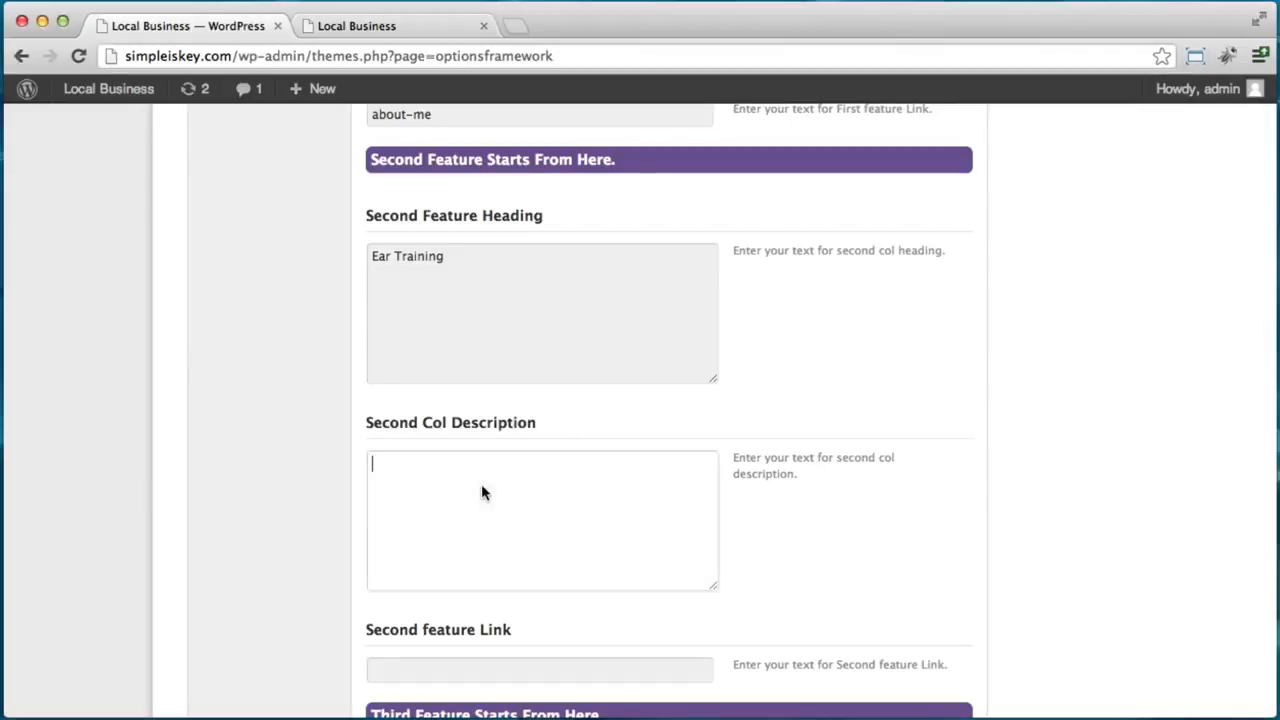
{"action": "type", "text": "If you're interested in Ear Training and being able to play any song by ear, I have techniques that will help you develop an incredible musical ear."}
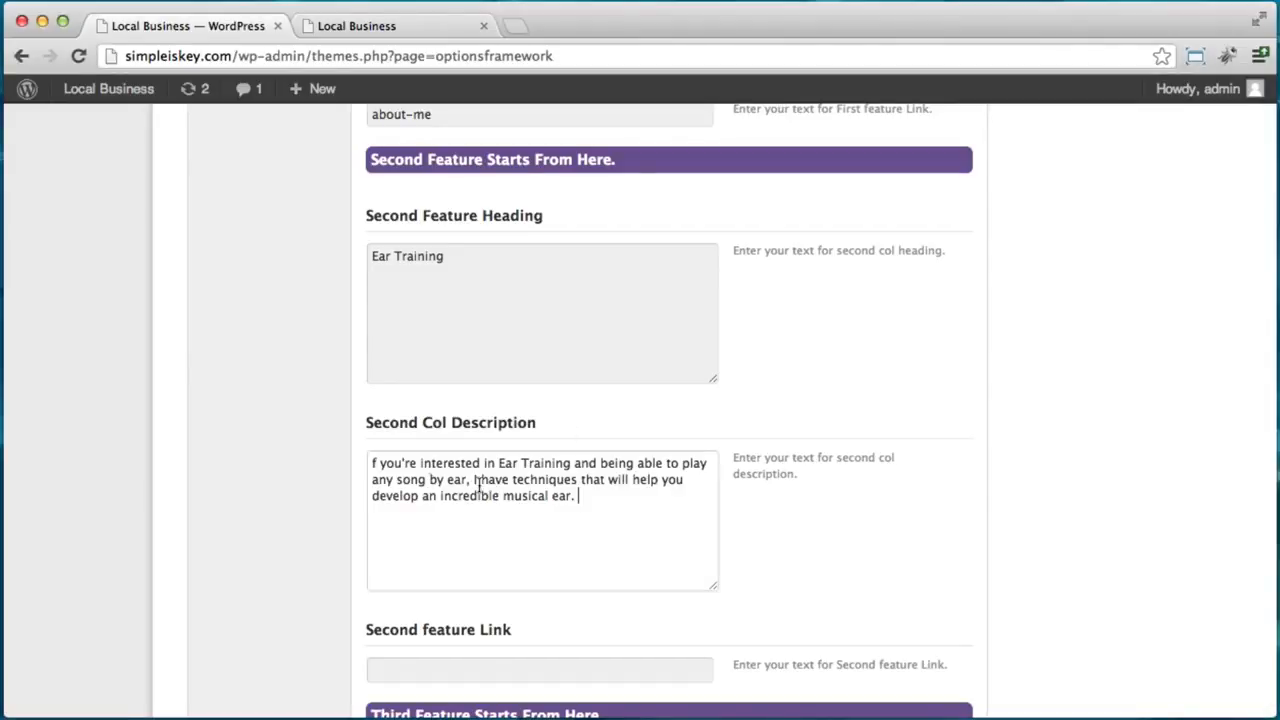
{"action": "left_click", "coordinate": [375, 465]}
{"action": "type", "text": "f"}
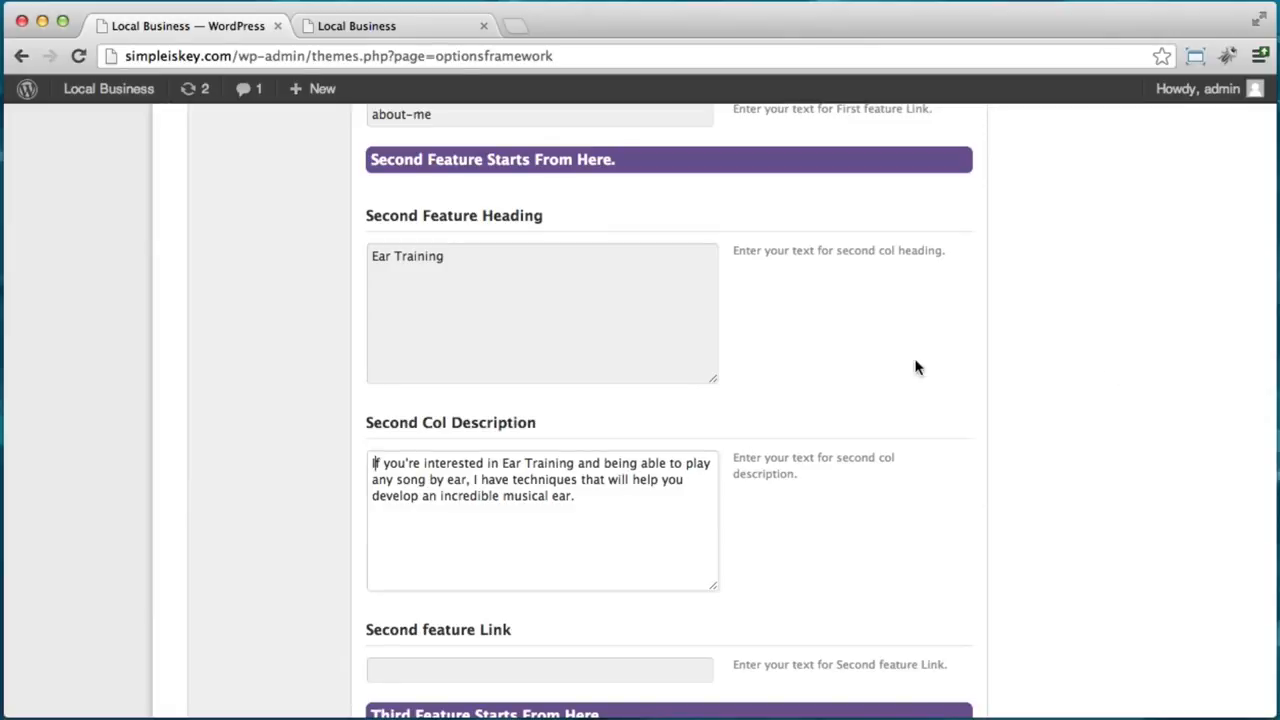
{"action": "scroll", "coordinate": [915, 367], "scroll_direction": "down", "scroll_amount": 1}
Step: Enter 'about-me' as the Second feature Link
{"action": "left_click", "coordinate": [447, 622]}
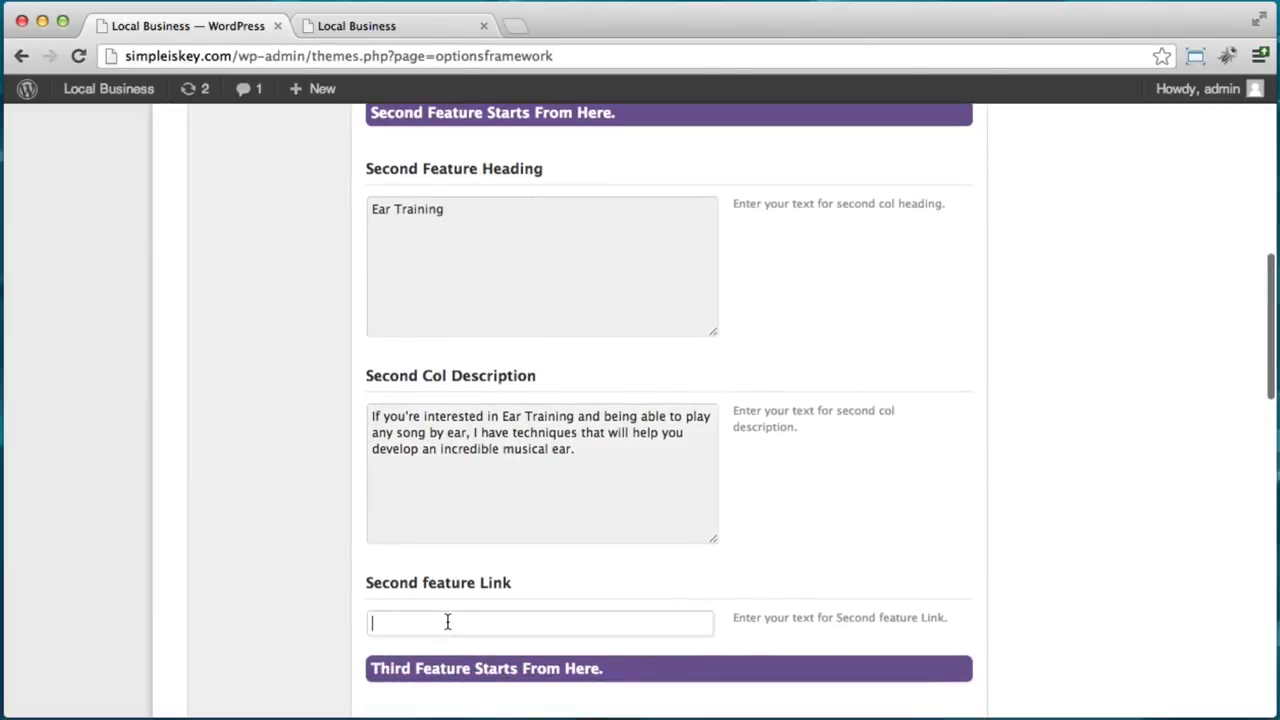
{"action": "type", "text": "about-me"}
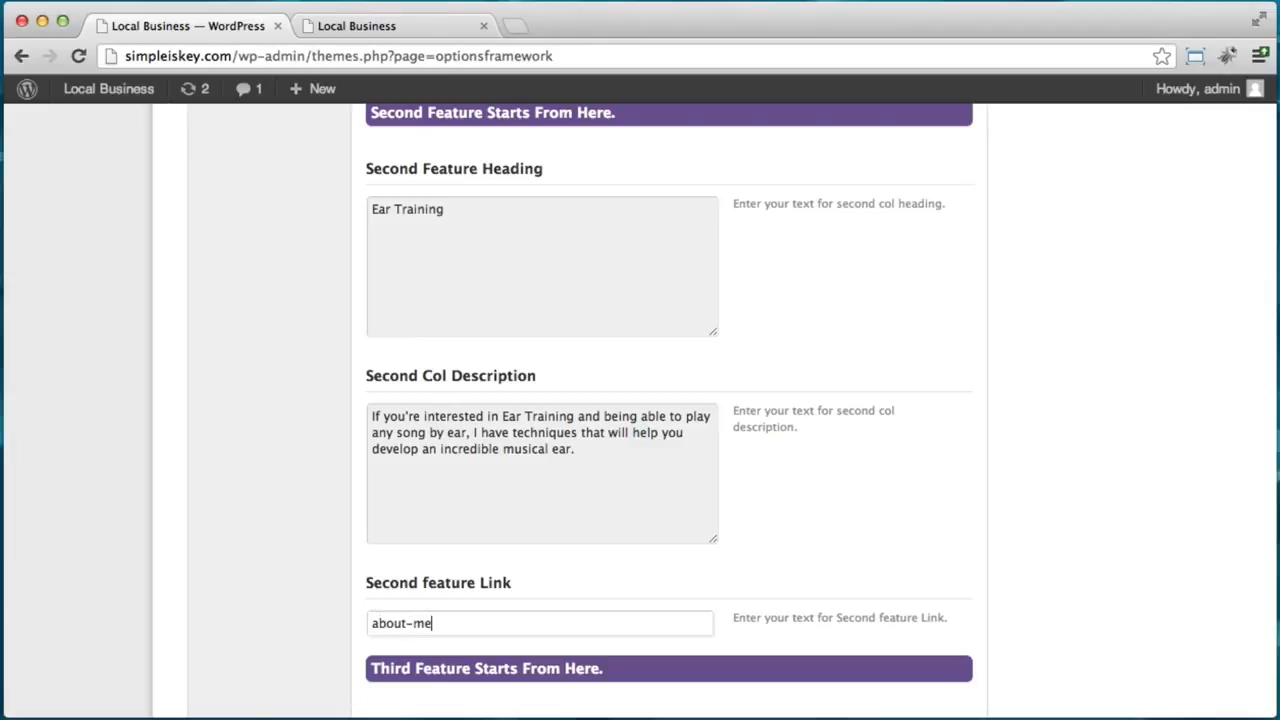
{"action": "scroll", "coordinate": [801, 453], "scroll_direction": "down", "scroll_amount": 7}
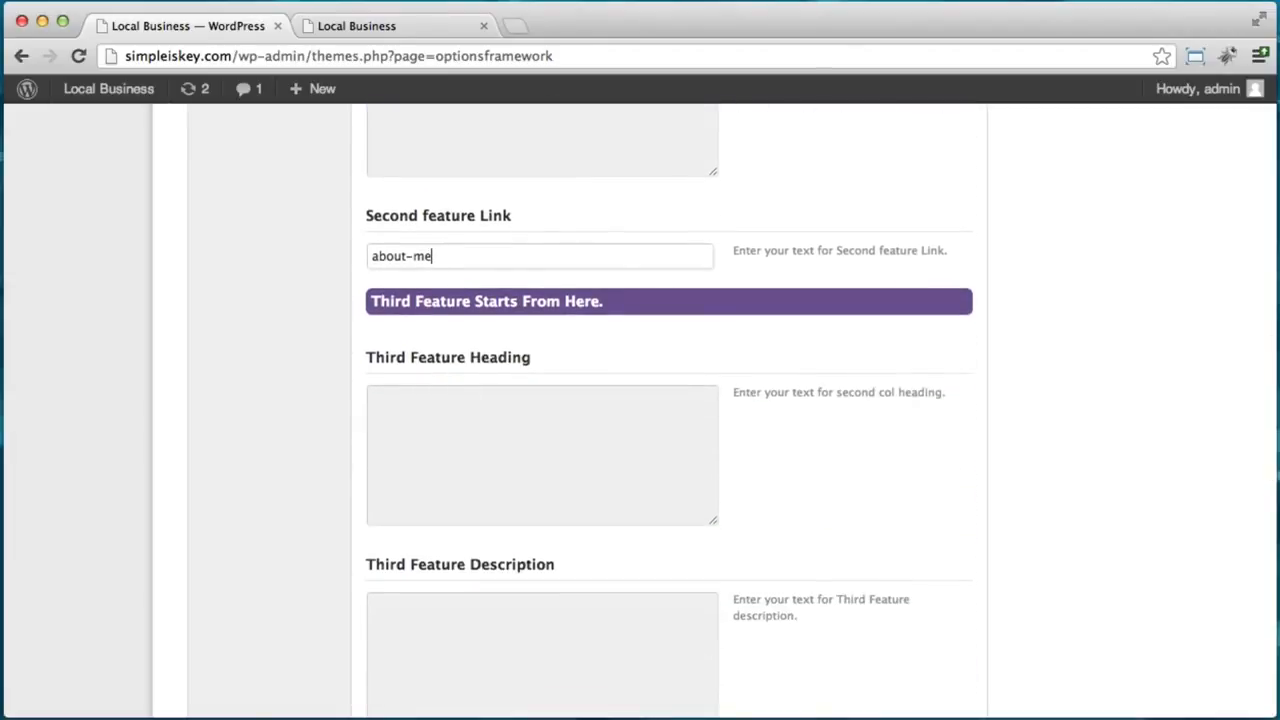
Step: Paste 'Love the Journey' as the Third Feature Heading
{"action": "key", "text": "super+Tab"}
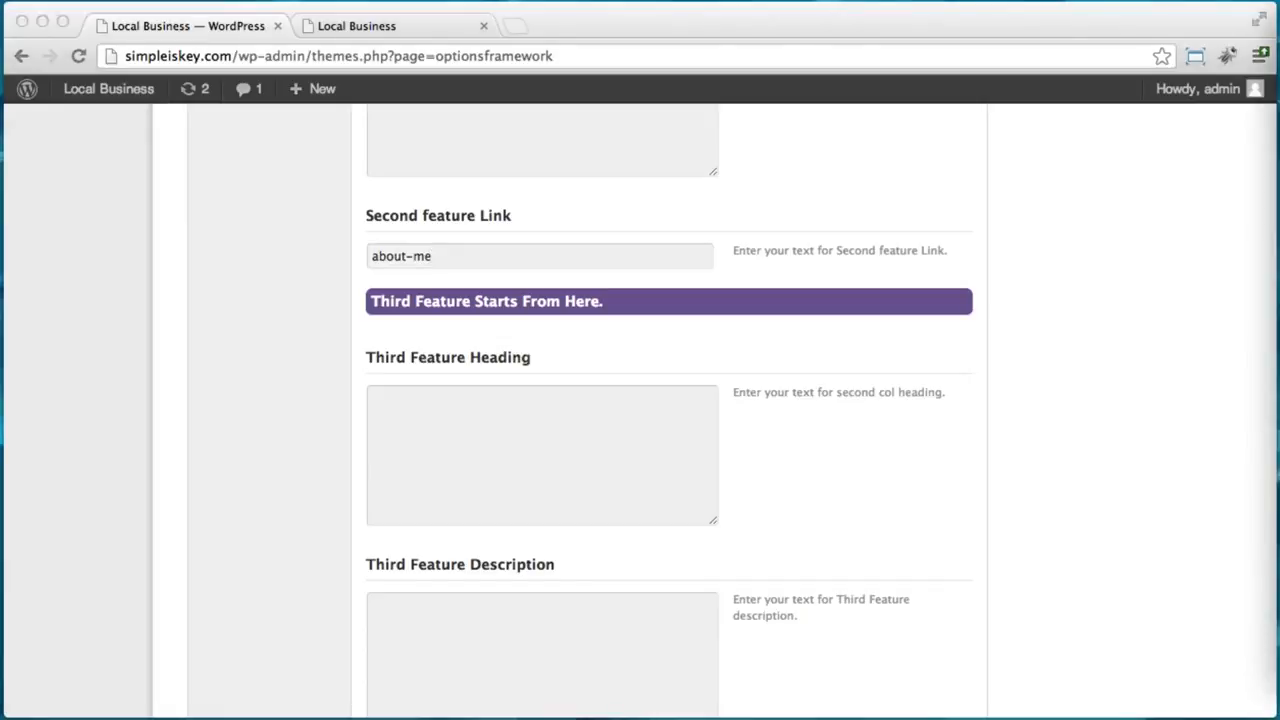
{"action": "key", "text": "super+Tab"}
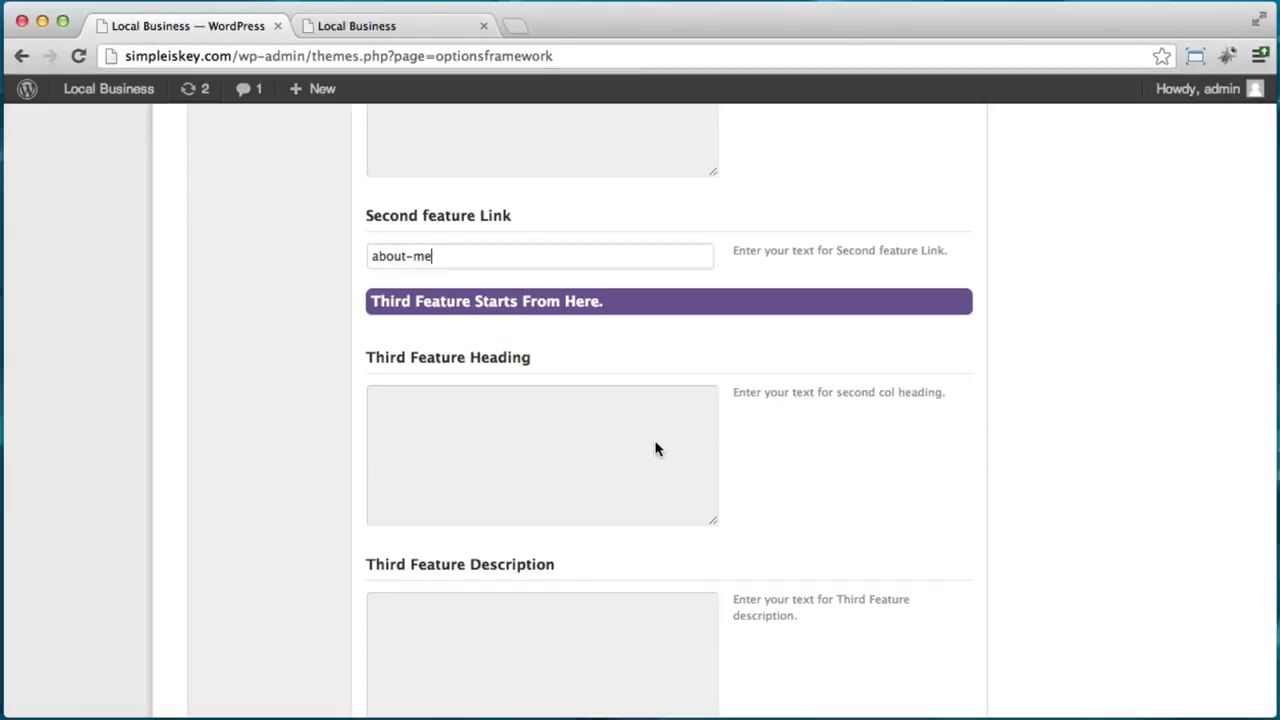
{"action": "left_click", "coordinate": [654, 446]}
{"action": "type", "text": "Love the Journey"}
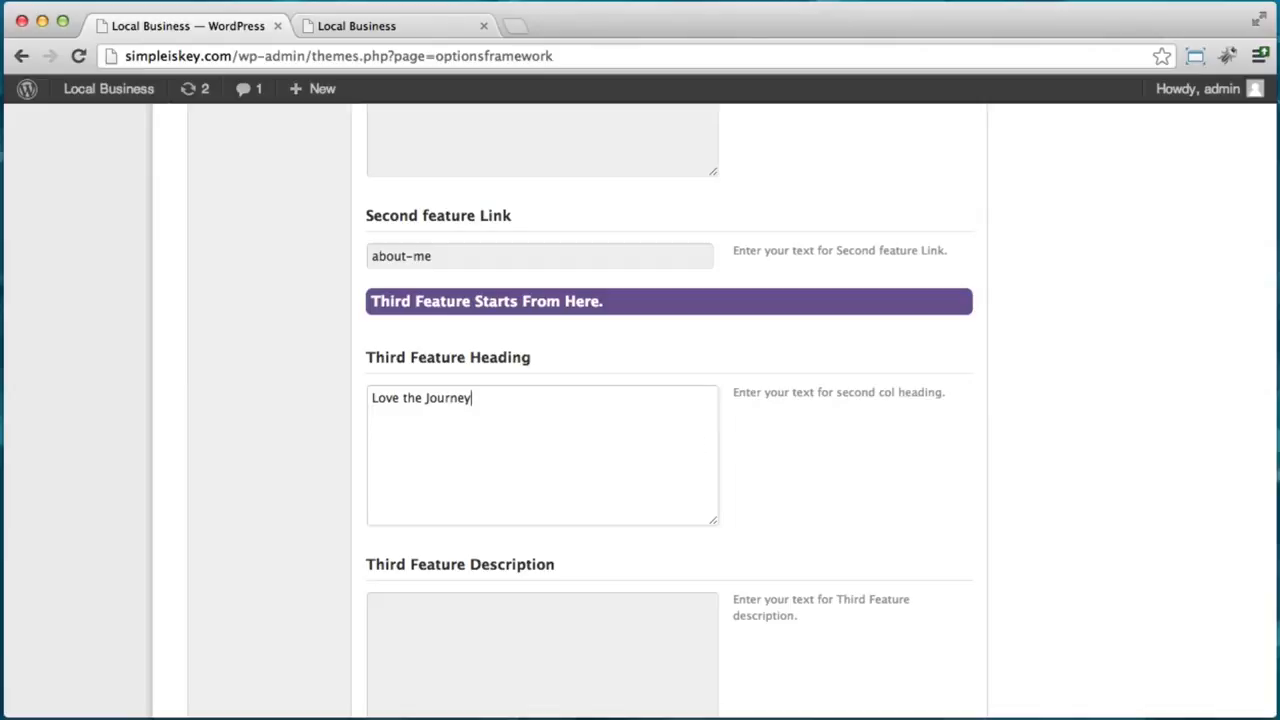
{"action": "scroll", "coordinate": [780, 437], "scroll_direction": "down", "scroll_amount": 3}
Step: Paste the have-fun-learning description into the Third Feature Description
{"action": "left_click", "coordinate": [429, 623]}
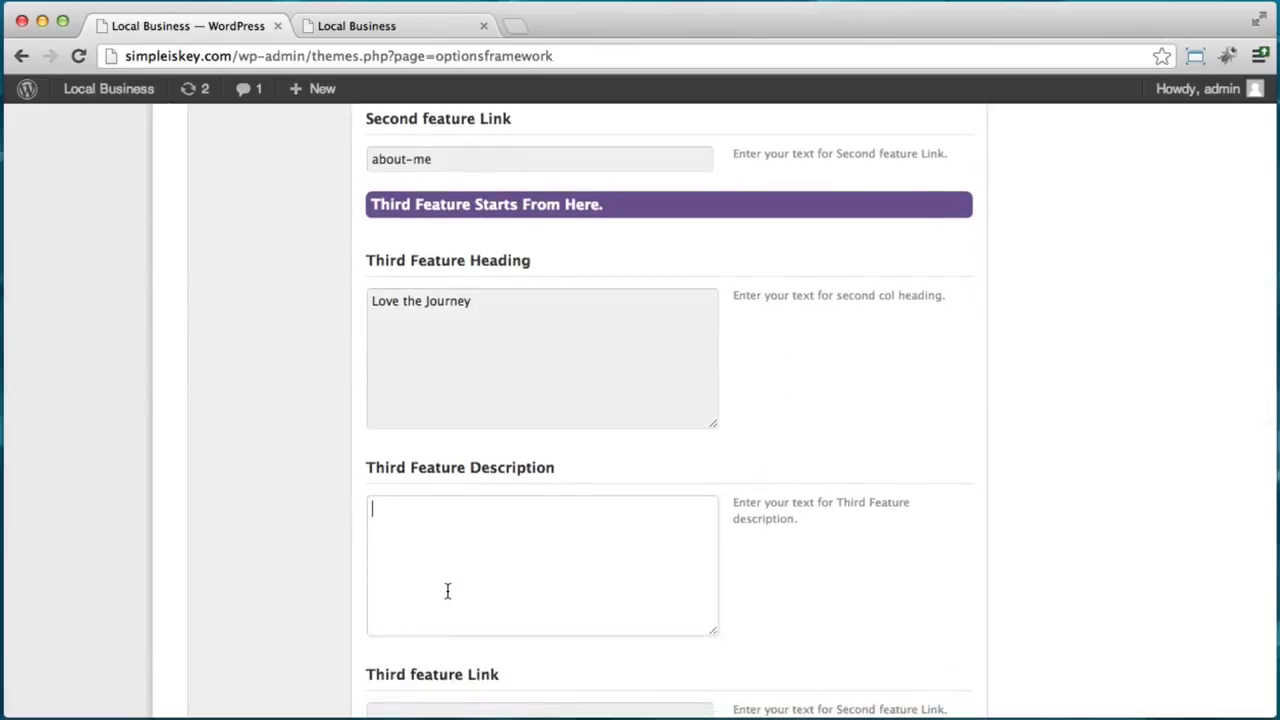
{"action": "key", "text": "super+Tab"}
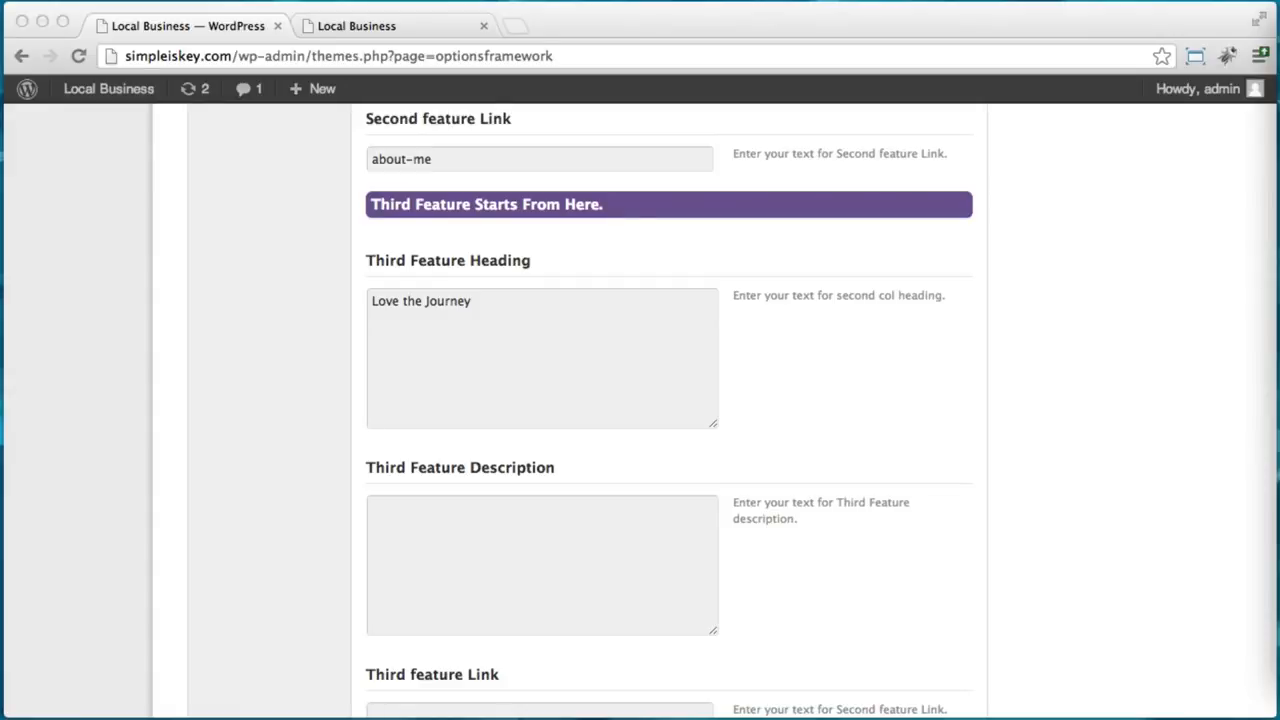
{"action": "left_click", "coordinate": [549, 520]}
{"action": "type", "text": "I believe that having fun is the best way to learn. I make sure to sustain a fun and focus environment for my students. It's all about the journey!"}
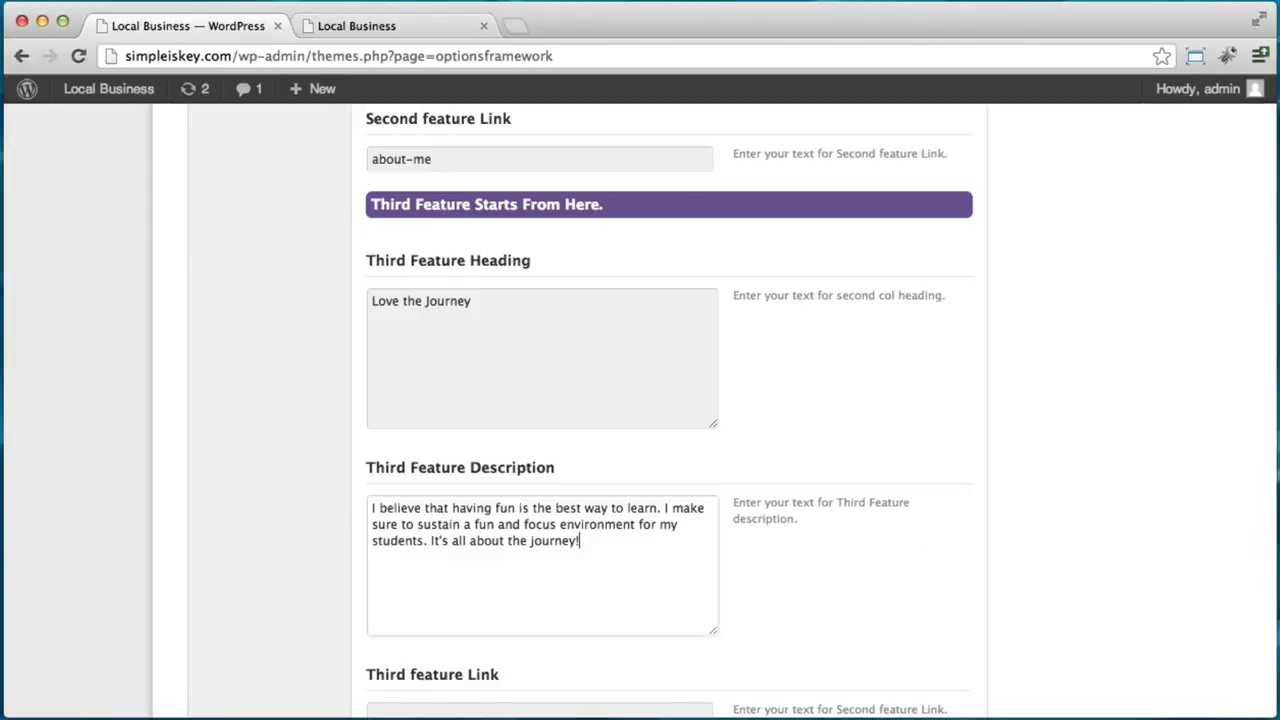
{"action": "scroll", "coordinate": [714, 515], "scroll_direction": "down", "scroll_amount": 2}
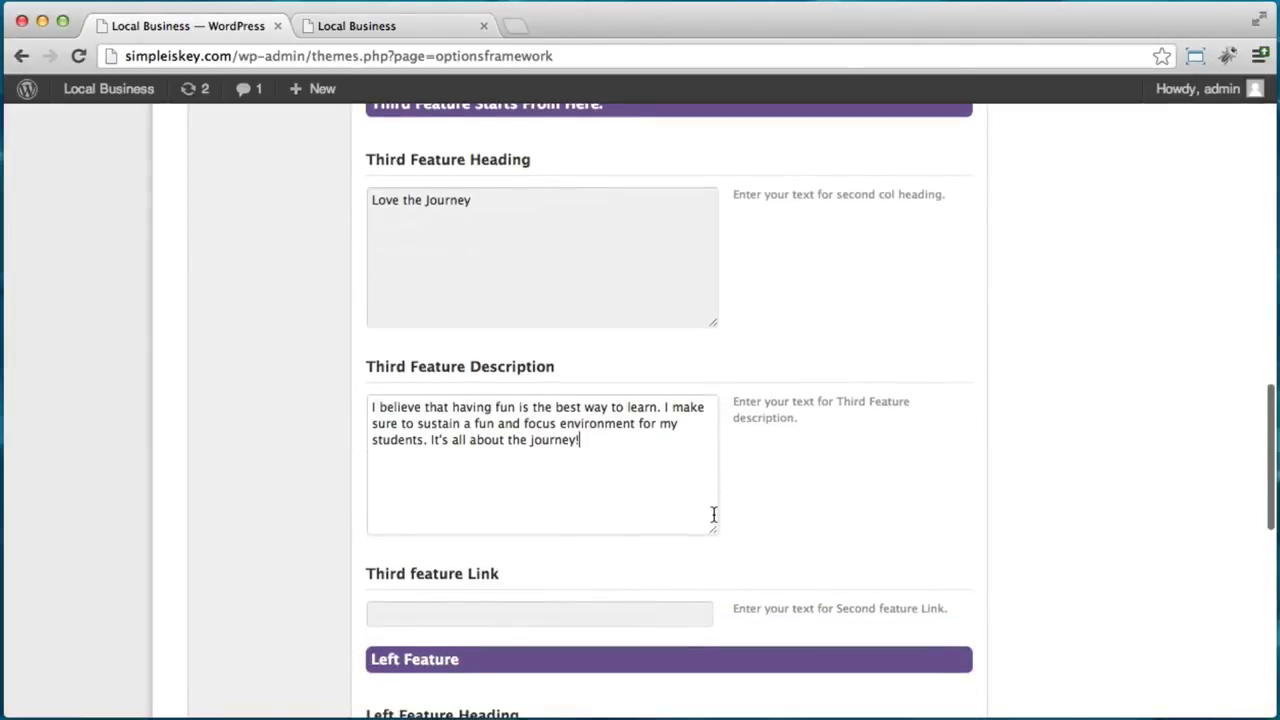
{"action": "scroll", "coordinate": [714, 515], "scroll_direction": "down", "scroll_amount": 3}
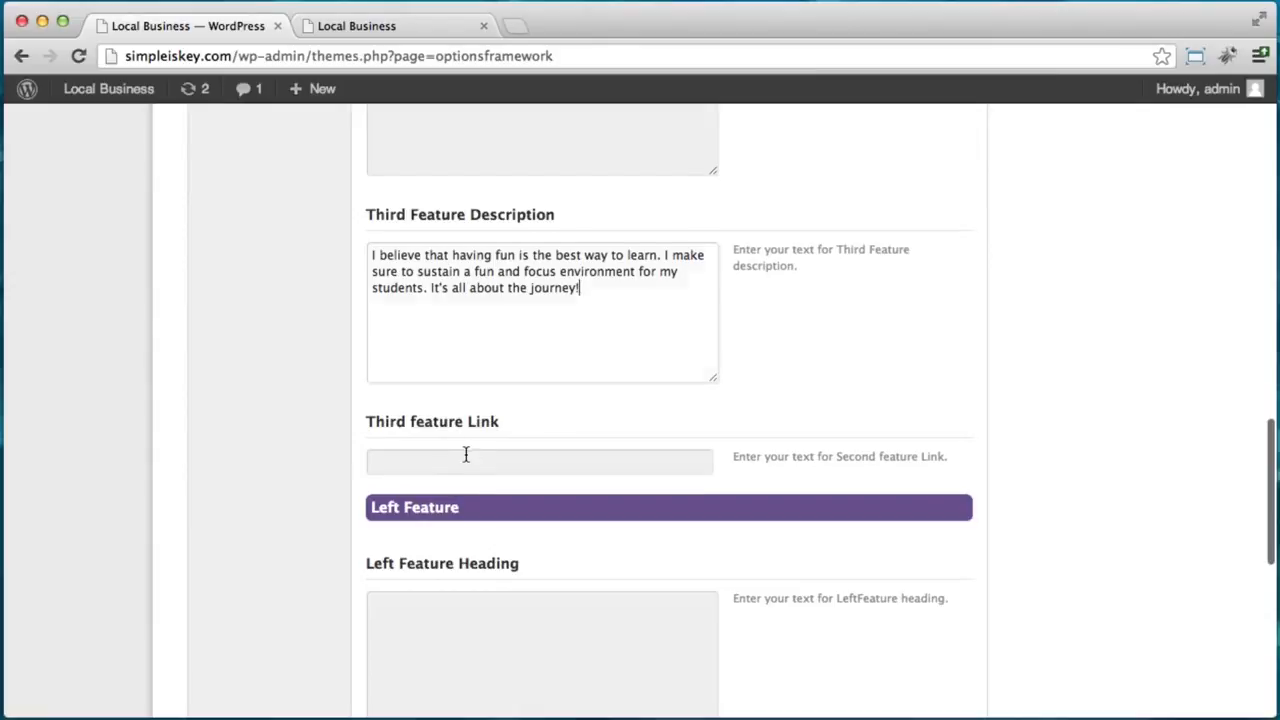
Step: Enter 'about-me' as the Third feature Link and save all changes
{"action": "left_click", "coordinate": [465, 455]}
{"action": "type", "text": "about-me"}
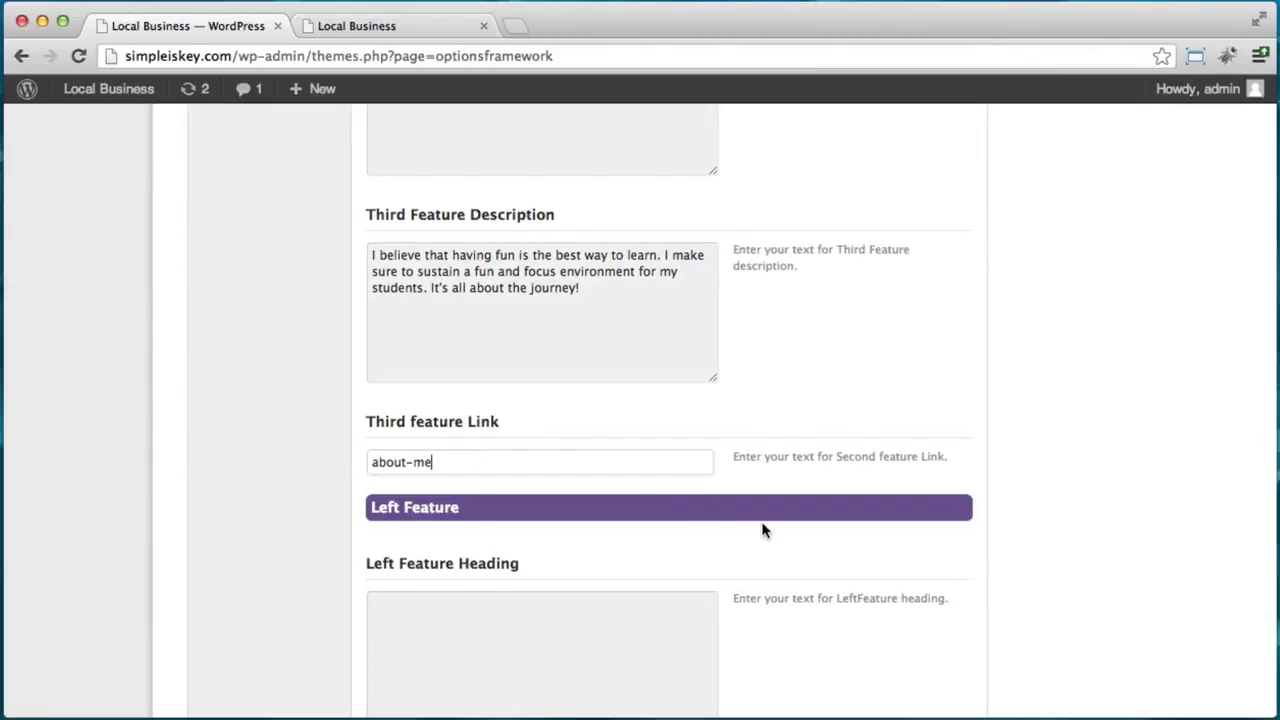
{"action": "scroll", "coordinate": [787, 525], "scroll_direction": "up", "scroll_amount": 8}
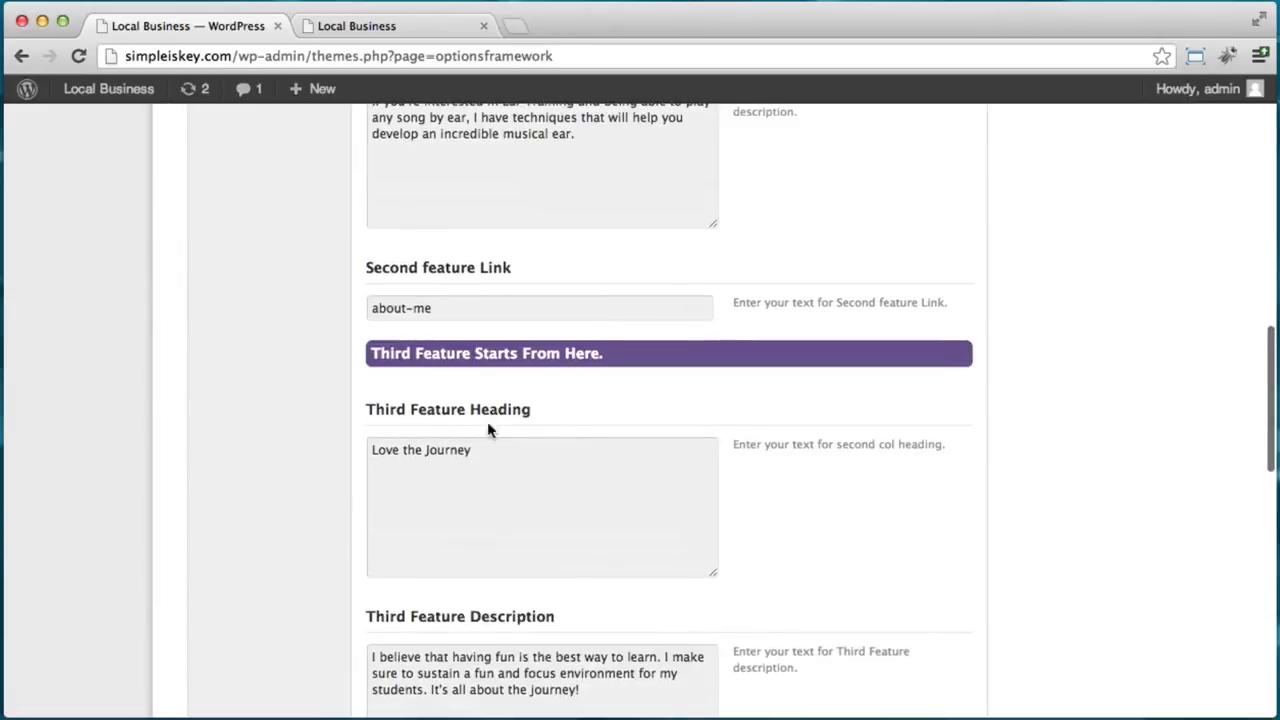
{"action": "left_click_drag", "start_coordinate": [520, 453], "coordinate": [312, 457]}
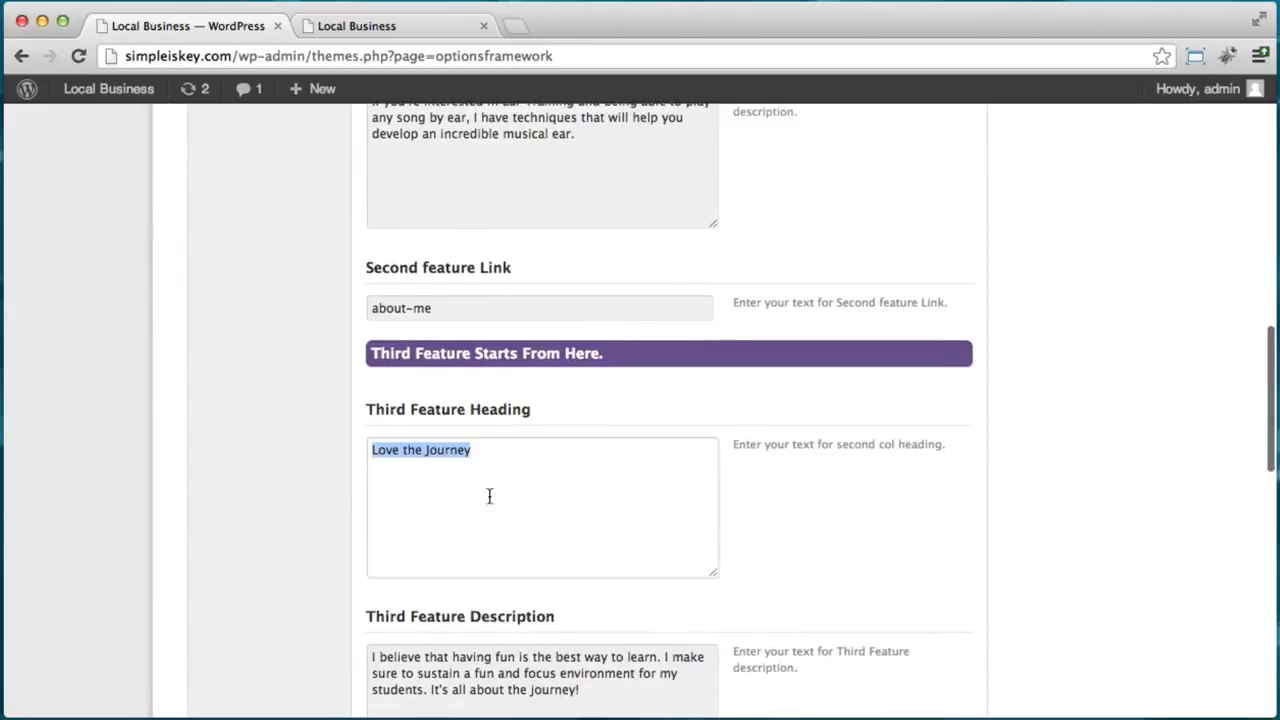
{"action": "scroll", "coordinate": [516, 598], "scroll_direction": "up", "scroll_amount": 6}
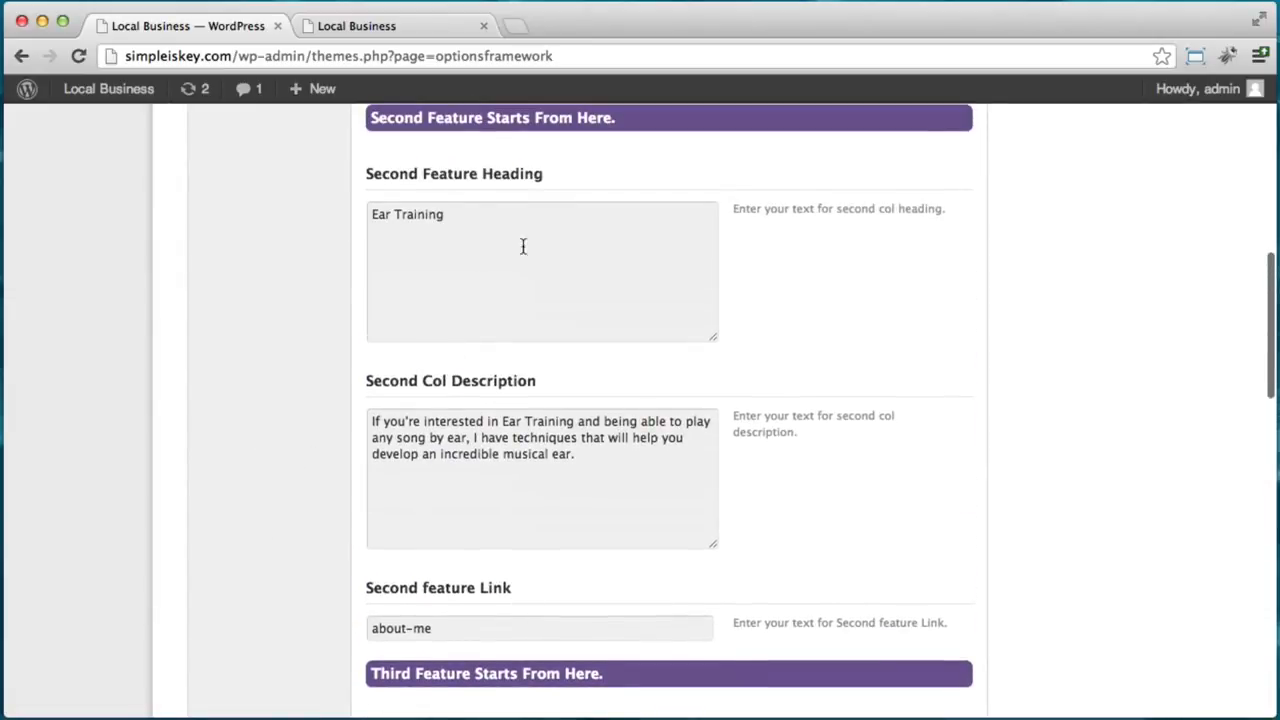
{"action": "scroll", "coordinate": [617, 457], "scroll_direction": "down", "scroll_amount": 15}
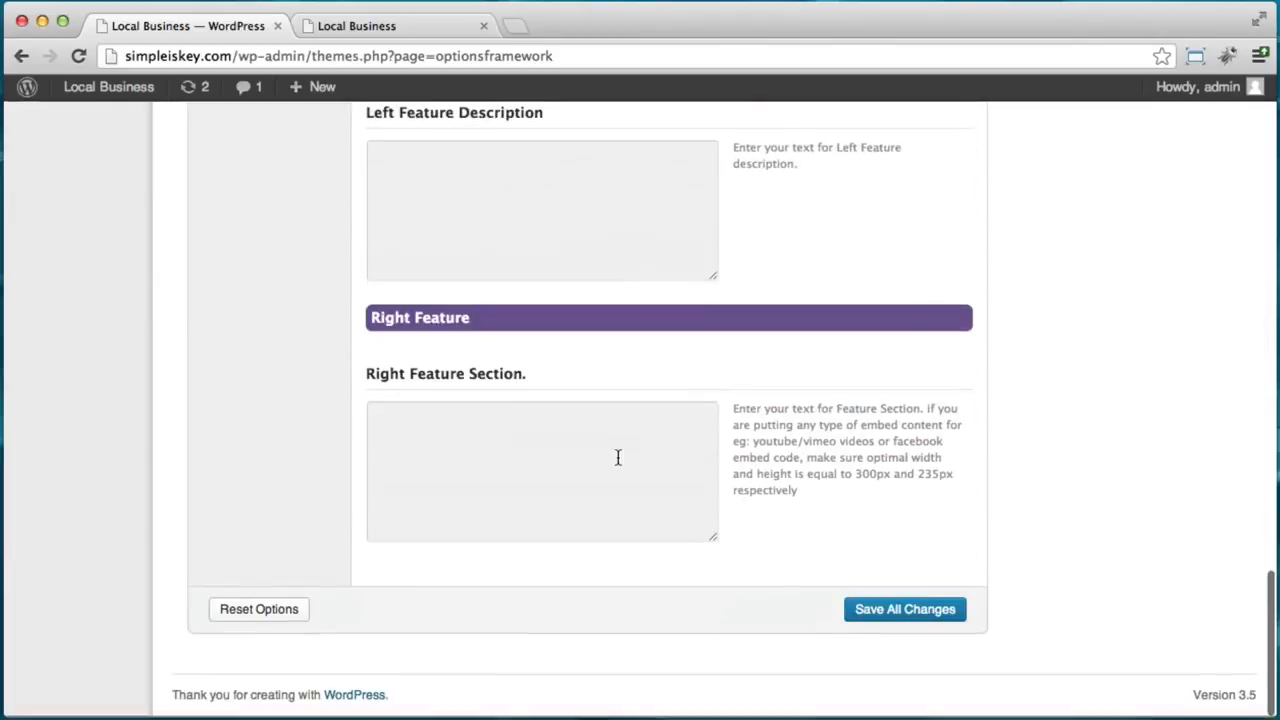
{"action": "left_click", "coordinate": [888, 612]}
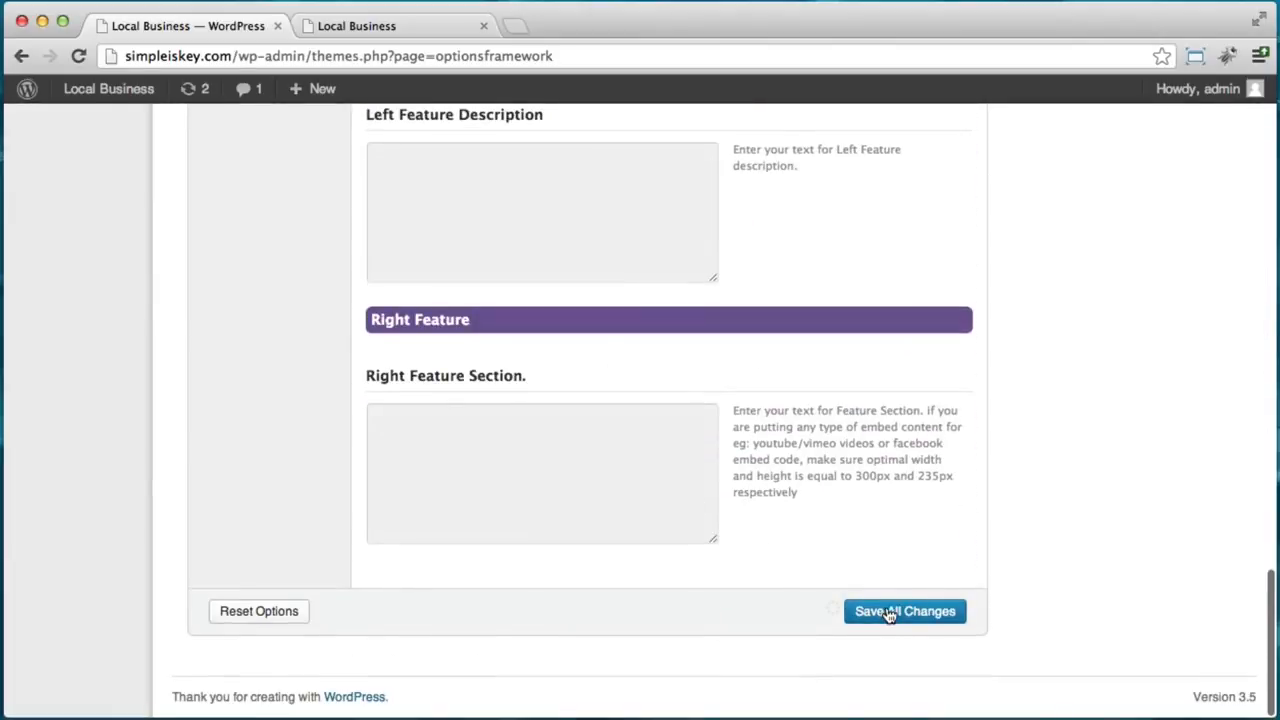
Step: Reload the live homepage and check the Love the Journey Read More link
{"action": "left_click", "coordinate": [366, 26]}
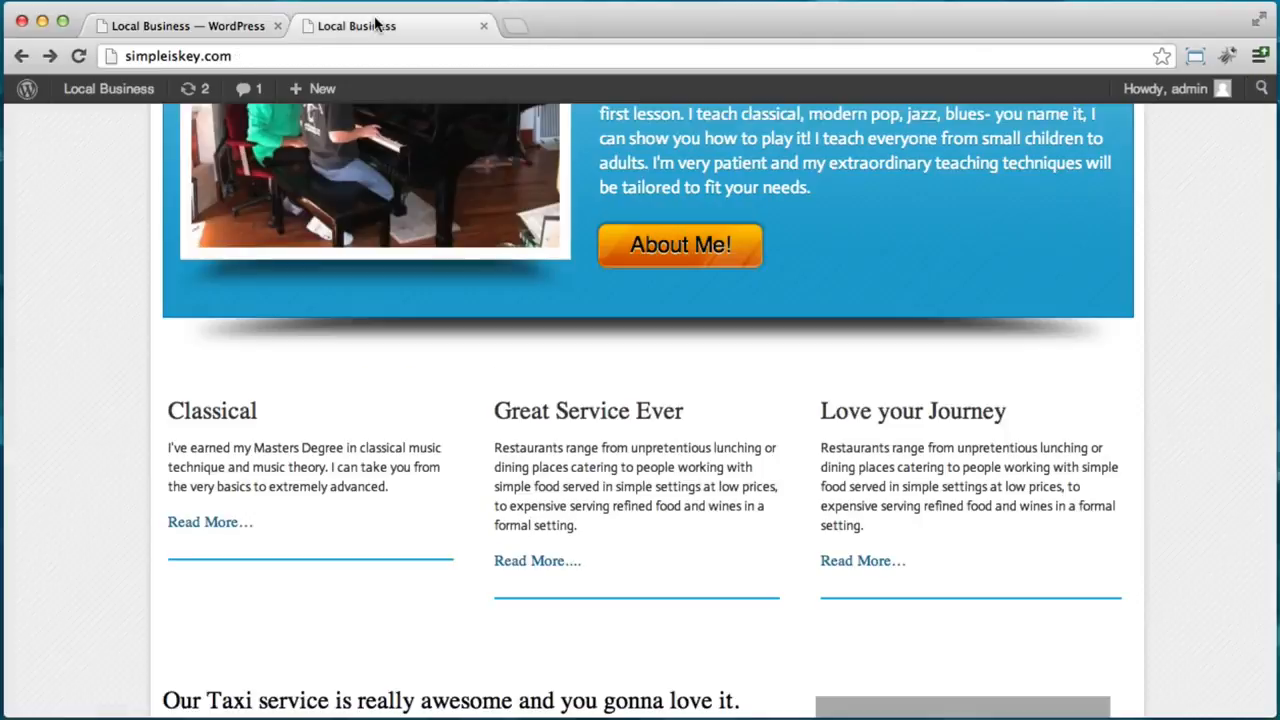
{"action": "left_click", "coordinate": [78, 55]}
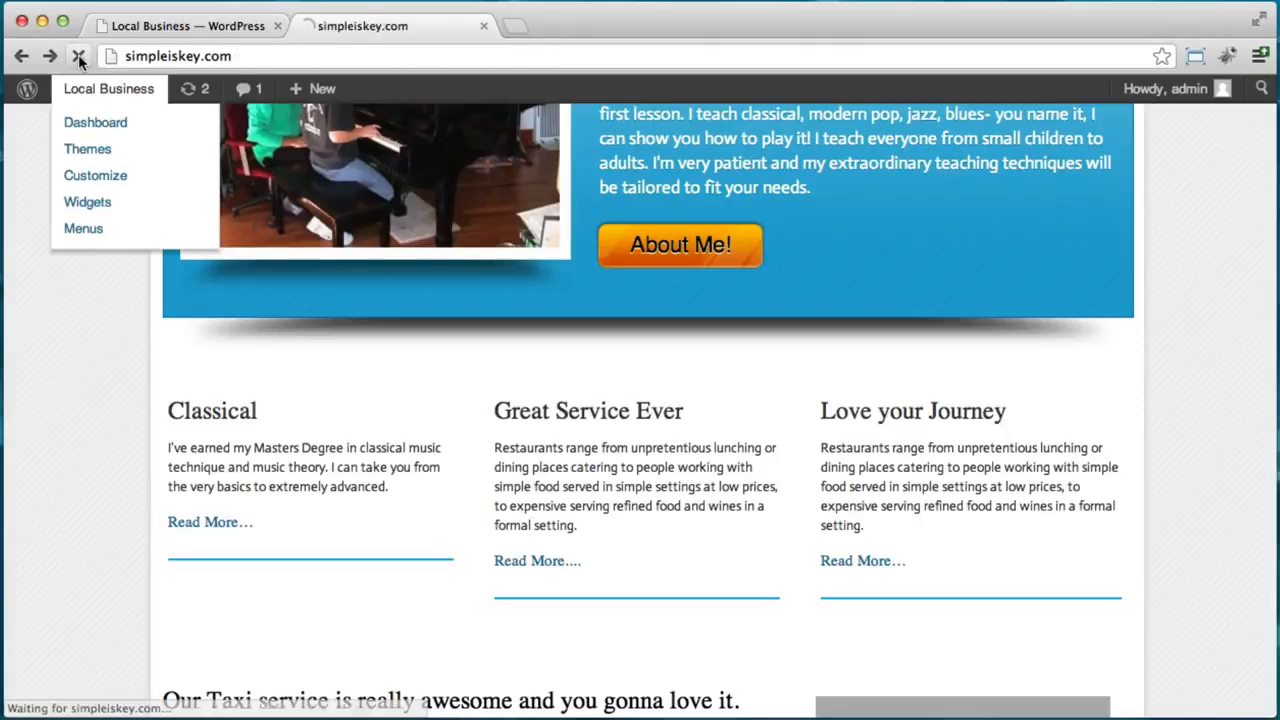
{"action": "scroll", "coordinate": [528, 391], "scroll_direction": "down", "scroll_amount": 5}
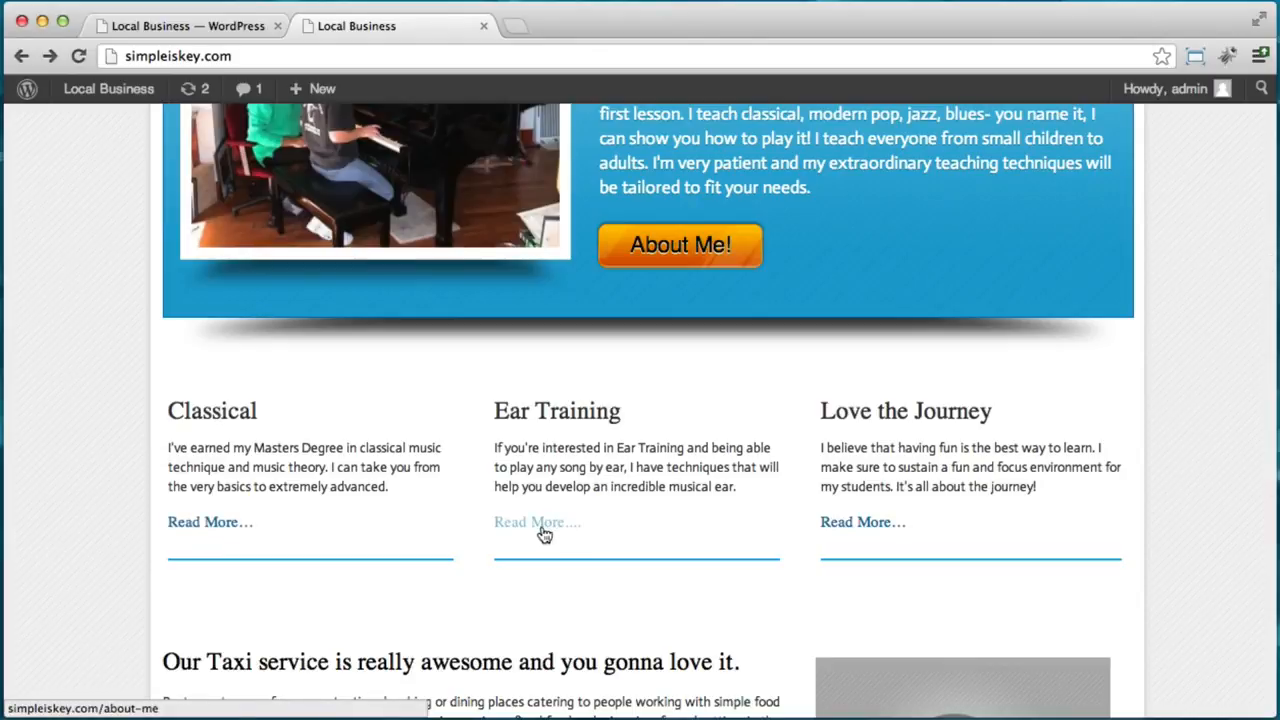
{"action": "left_click", "coordinate": [853, 532]}
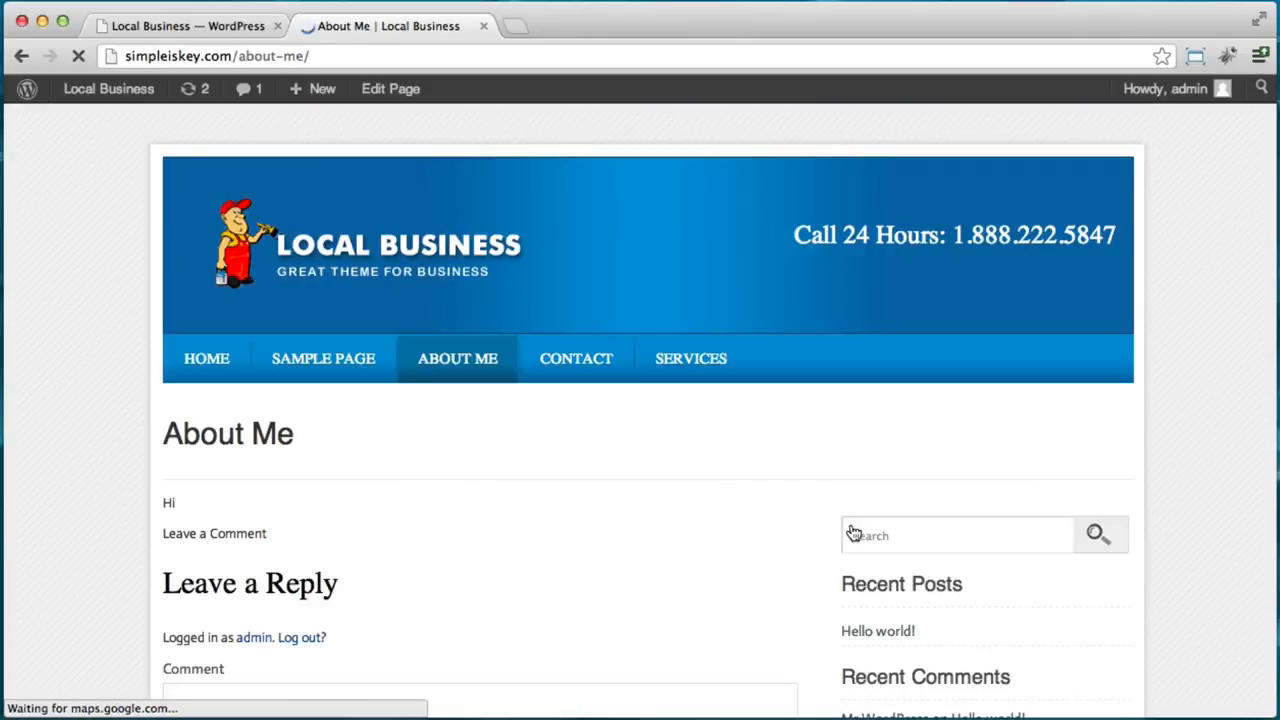
{"action": "left_click", "coordinate": [21, 56]}
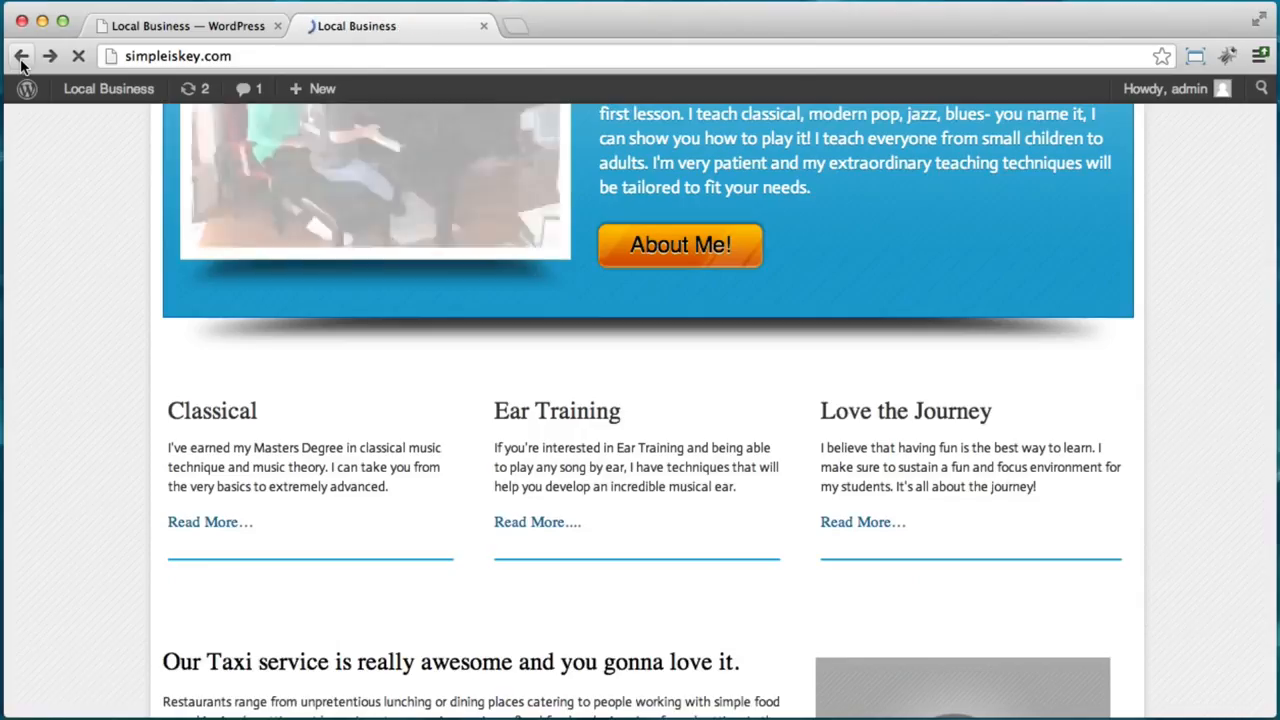
{"action": "scroll", "coordinate": [479, 412], "scroll_direction": "down", "scroll_amount": 5}
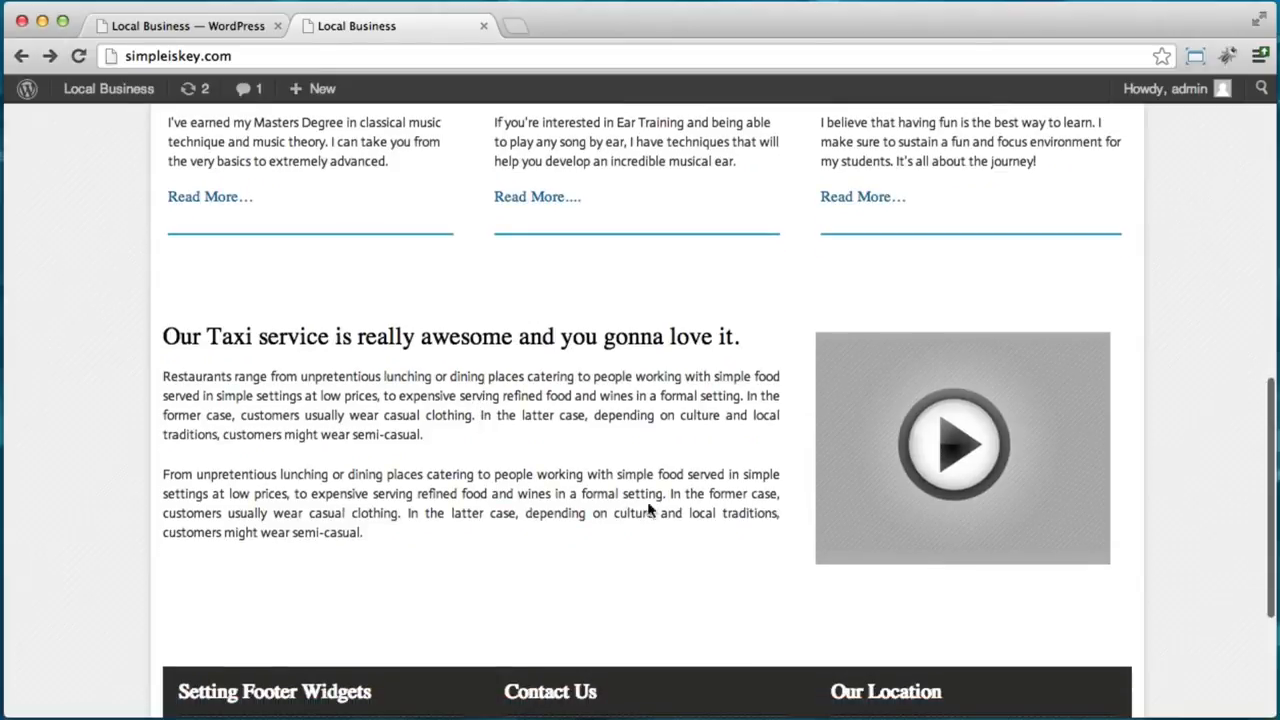
Step: Select the Taxi service heading and paragraphs on the homepage, then return to theme options
{"action": "left_click_drag", "start_coordinate": [163, 335], "coordinate": [586, 532]}
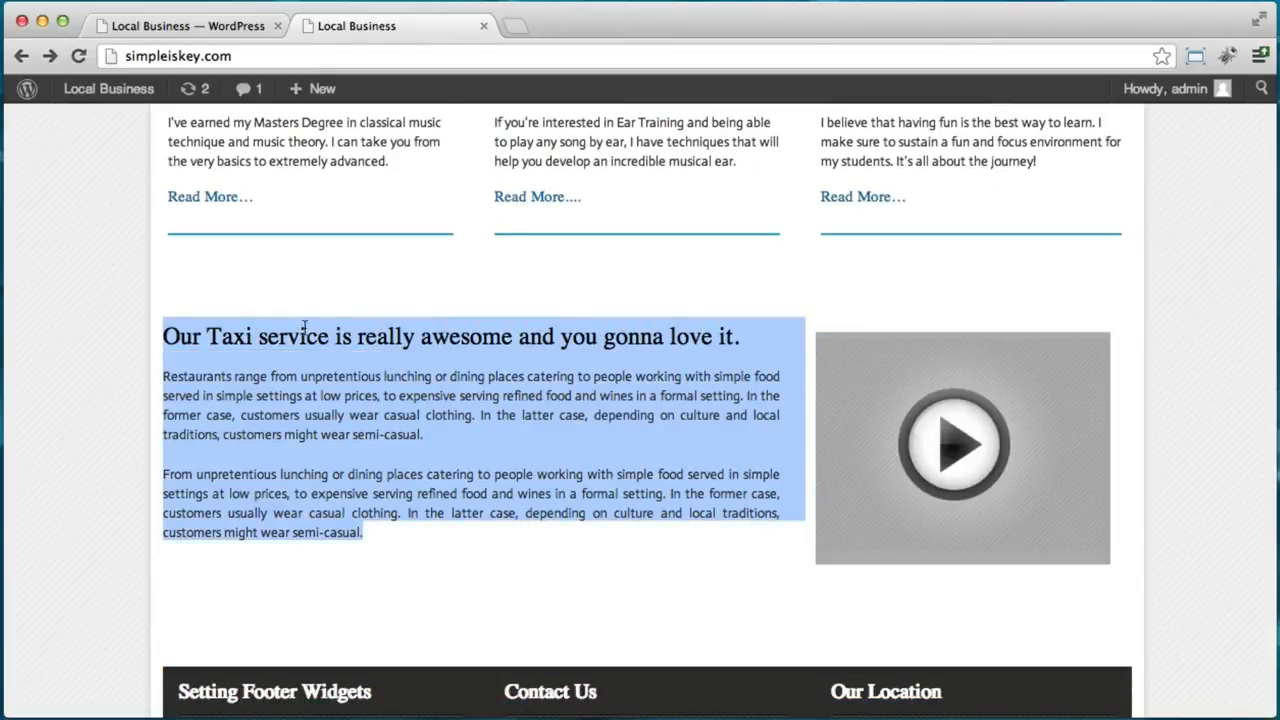
{"action": "left_click", "coordinate": [260, 350]}
{"action": "scroll", "coordinate": [280, 360], "scroll_direction": "up", "scroll_amount": 15}
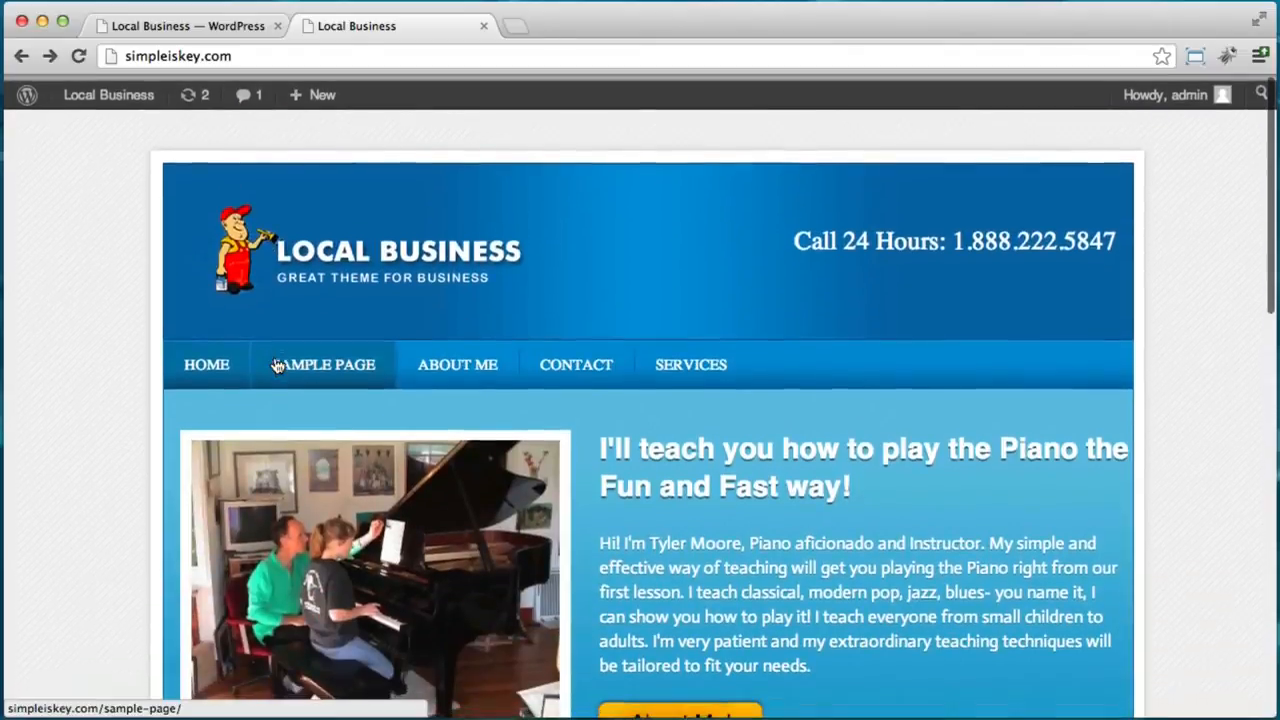
{"action": "scroll", "coordinate": [277, 364], "scroll_direction": "down", "scroll_amount": 10}
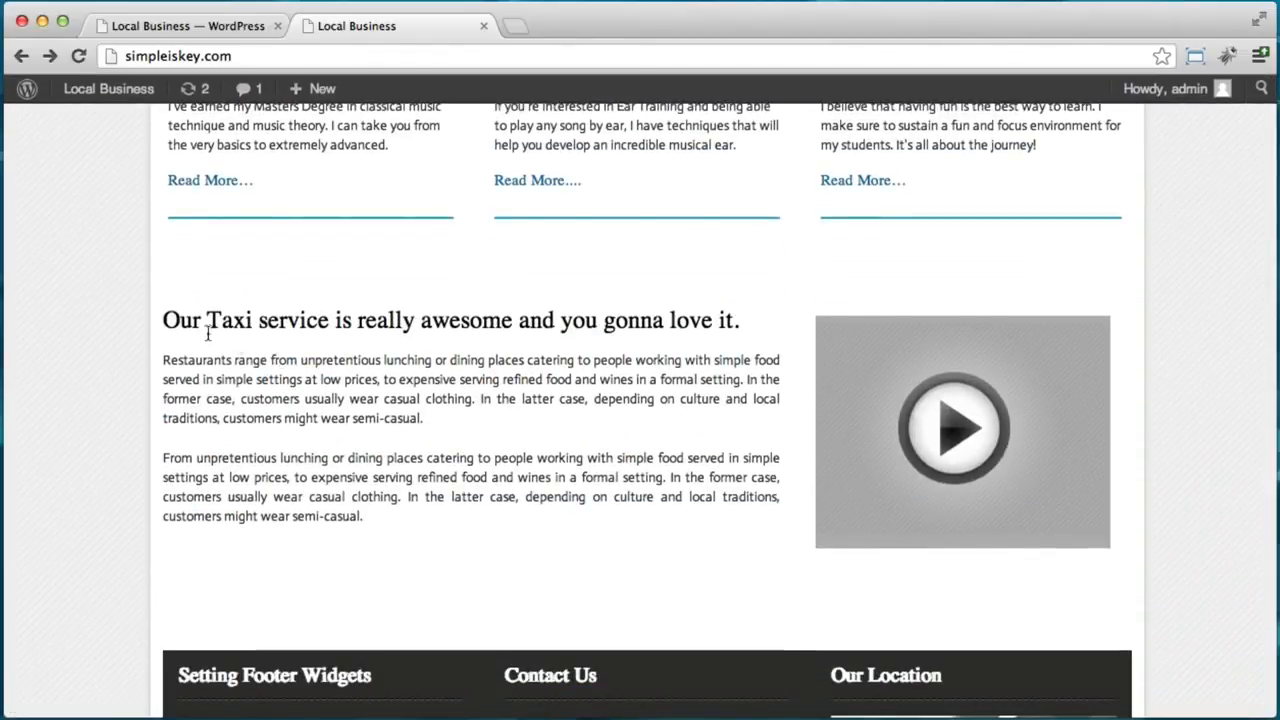
{"action": "left_click_drag", "start_coordinate": [207, 324], "coordinate": [180, 322]}
{"action": "left_click_drag", "start_coordinate": [258, 342], "coordinate": [587, 478]}
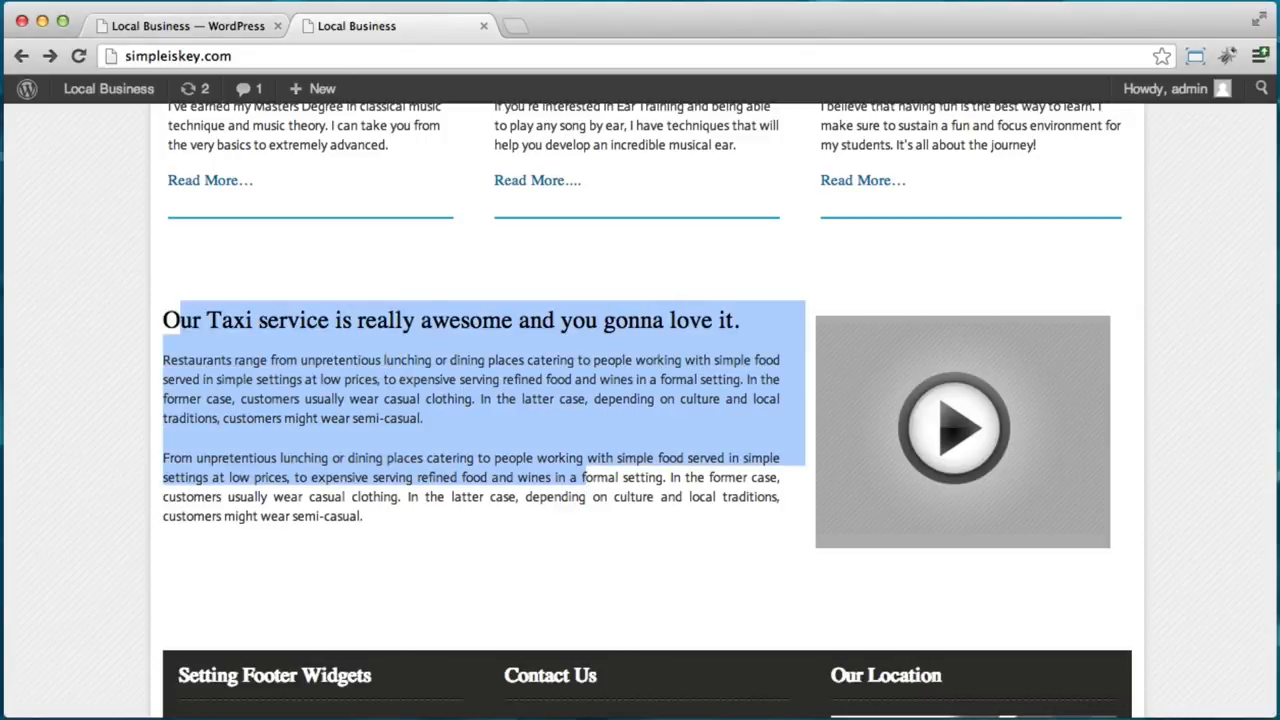
{"action": "left_click", "coordinate": [172, 28]}
Step: Scroll the theme options to the empty Left Feature heading and description fields
{"action": "scroll", "coordinate": [966, 428], "scroll_direction": "up", "scroll_amount": 5}
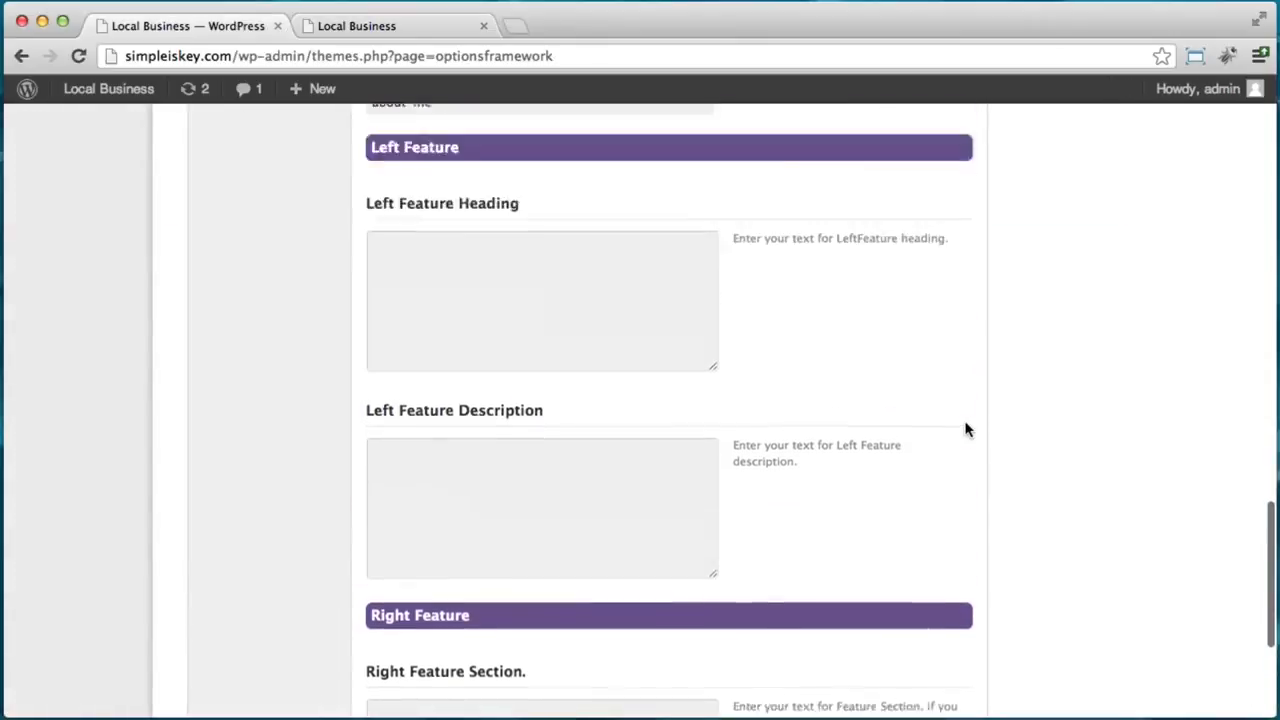
{"action": "scroll", "coordinate": [966, 428], "scroll_direction": "up", "scroll_amount": 2}
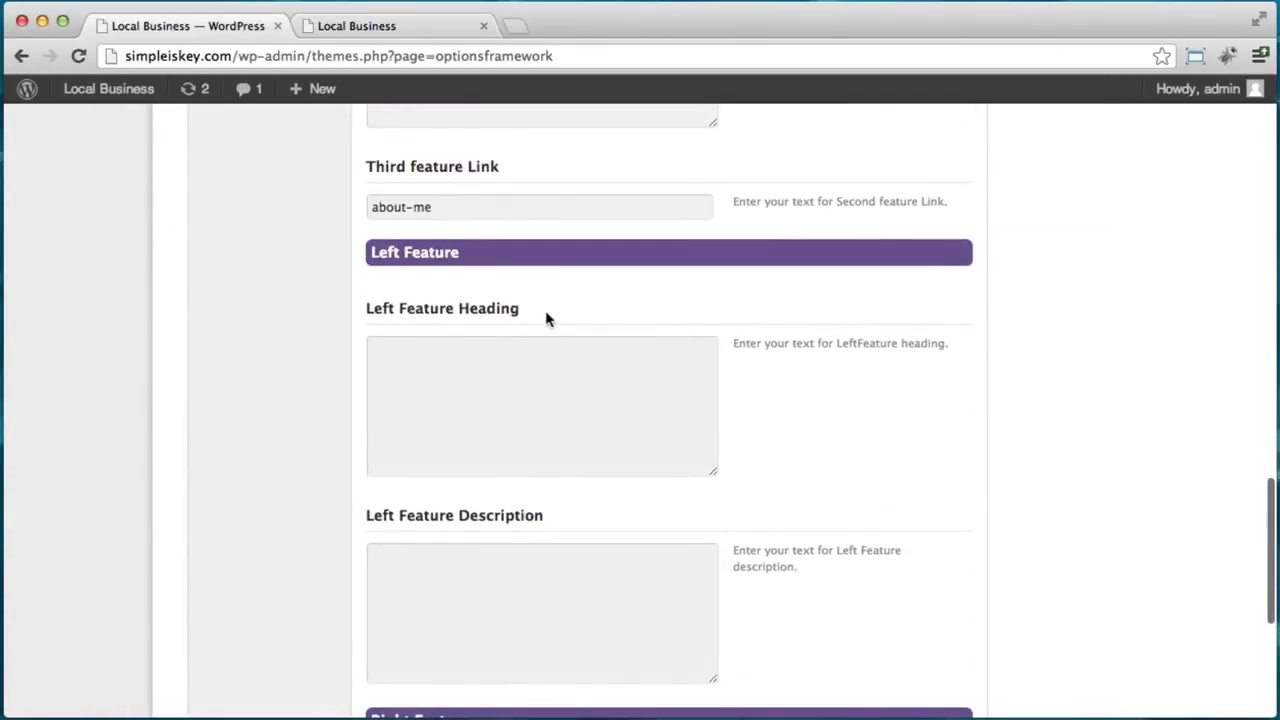
{"action": "scroll", "coordinate": [449, 446], "scroll_direction": "down", "scroll_amount": 4}
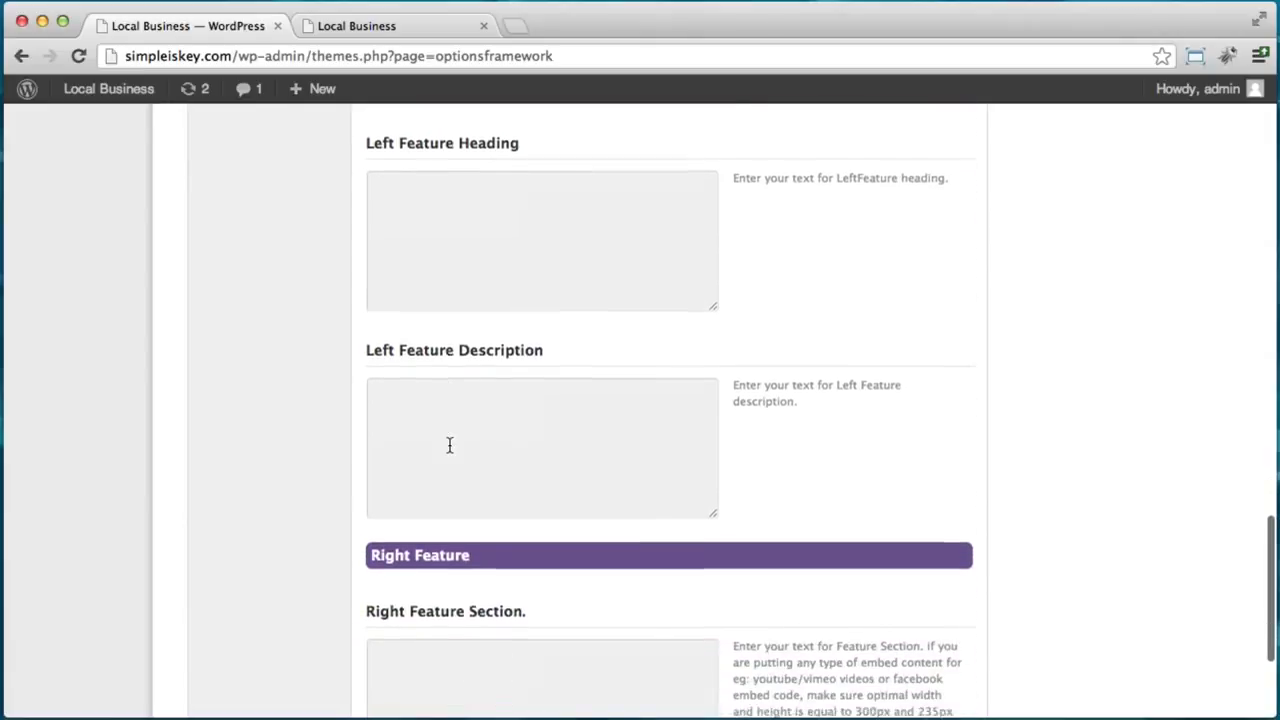
{"action": "scroll", "coordinate": [449, 446], "scroll_direction": "down", "scroll_amount": 2}
{"action": "scroll", "coordinate": [449, 446], "scroll_direction": "up", "scroll_amount": 1}
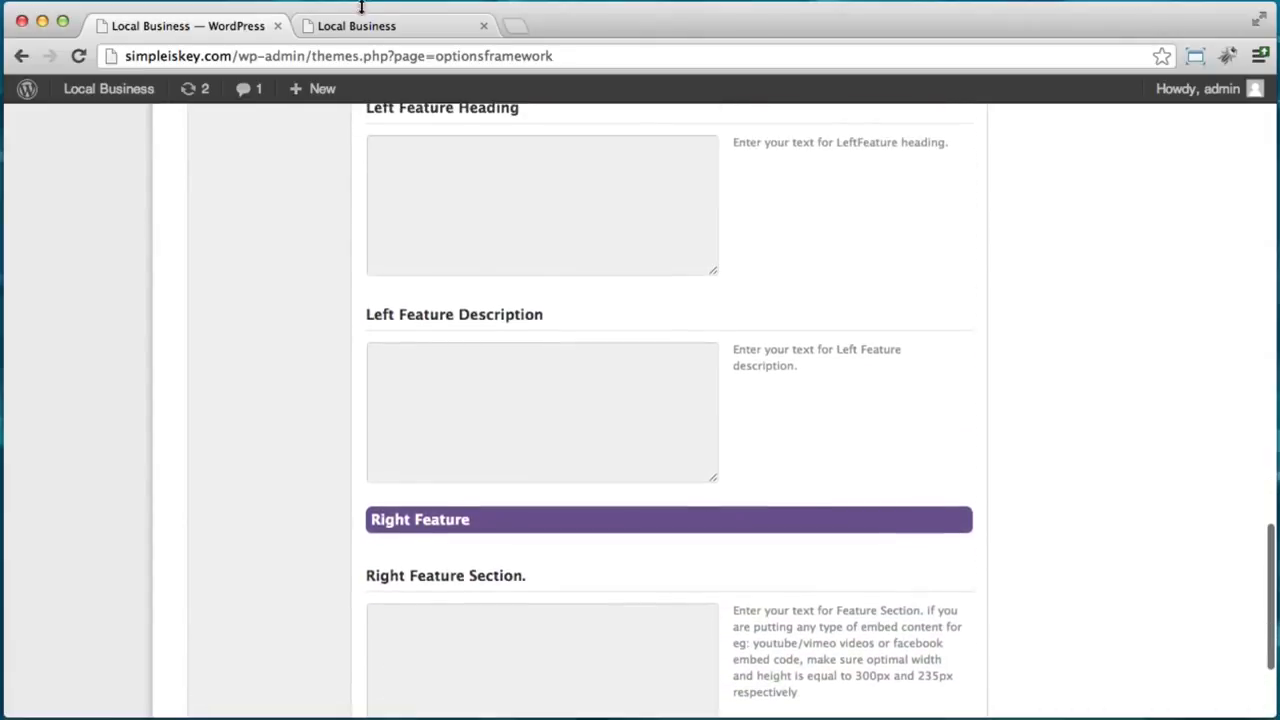
Step: Select the live site's Taxi service heading and paragraphs, then return to the Left Feature fields
{"action": "left_click", "coordinate": [372, 26]}
{"action": "left_click", "coordinate": [210, 315]}
{"action": "left_click_drag", "start_coordinate": [157, 320], "coordinate": [645, 316]}
{"action": "left_click_drag", "start_coordinate": [177, 360], "coordinate": [449, 514]}
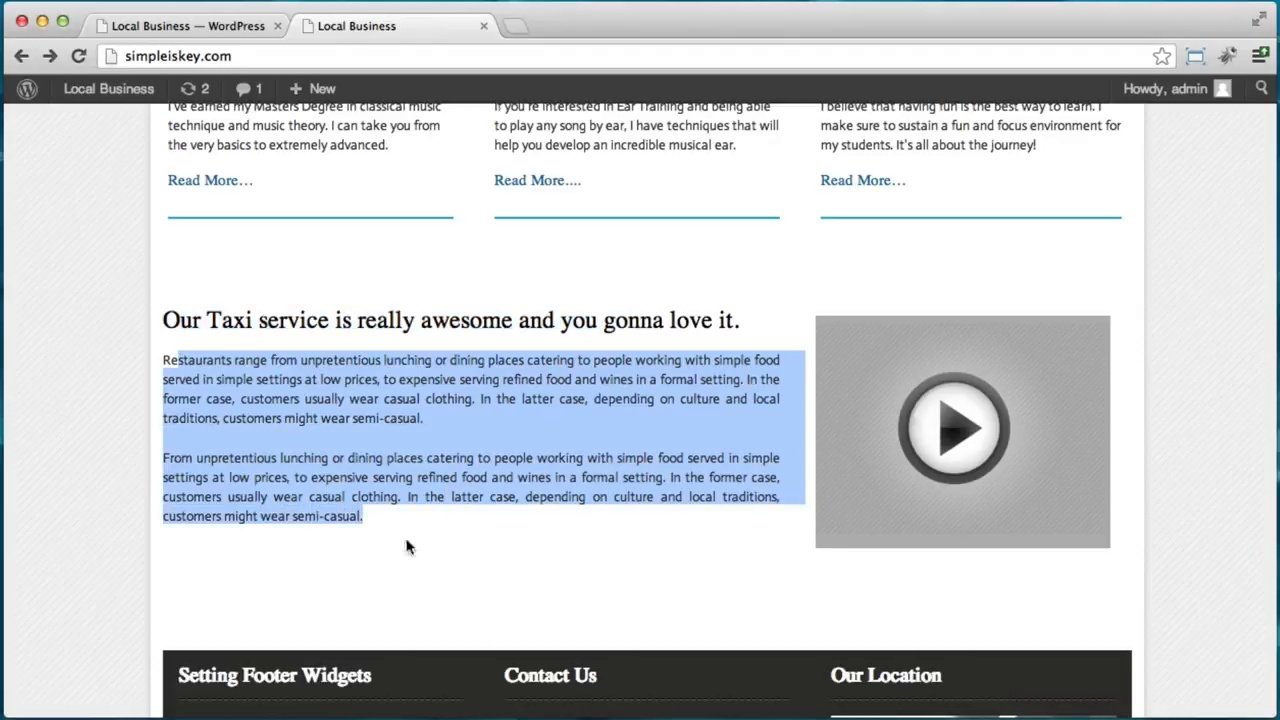
{"action": "left_click", "coordinate": [230, 27]}
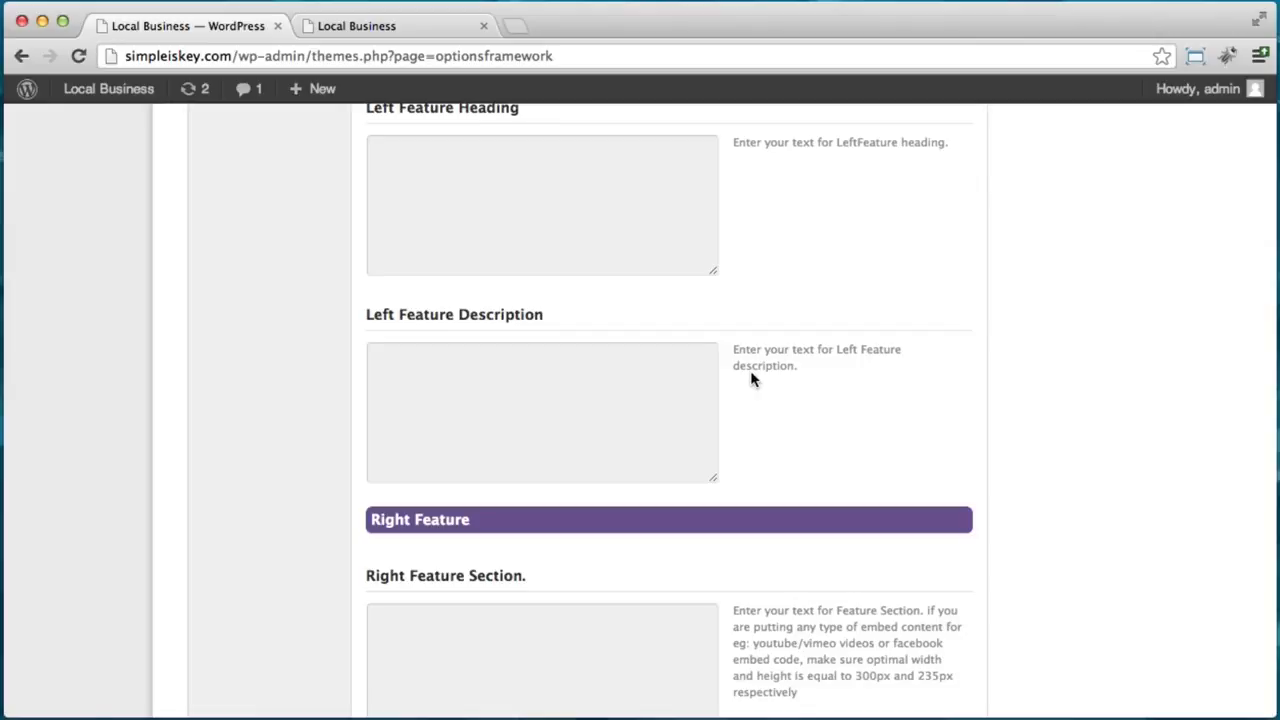
{"action": "scroll", "coordinate": [806, 354], "scroll_direction": "up", "scroll_amount": 3}
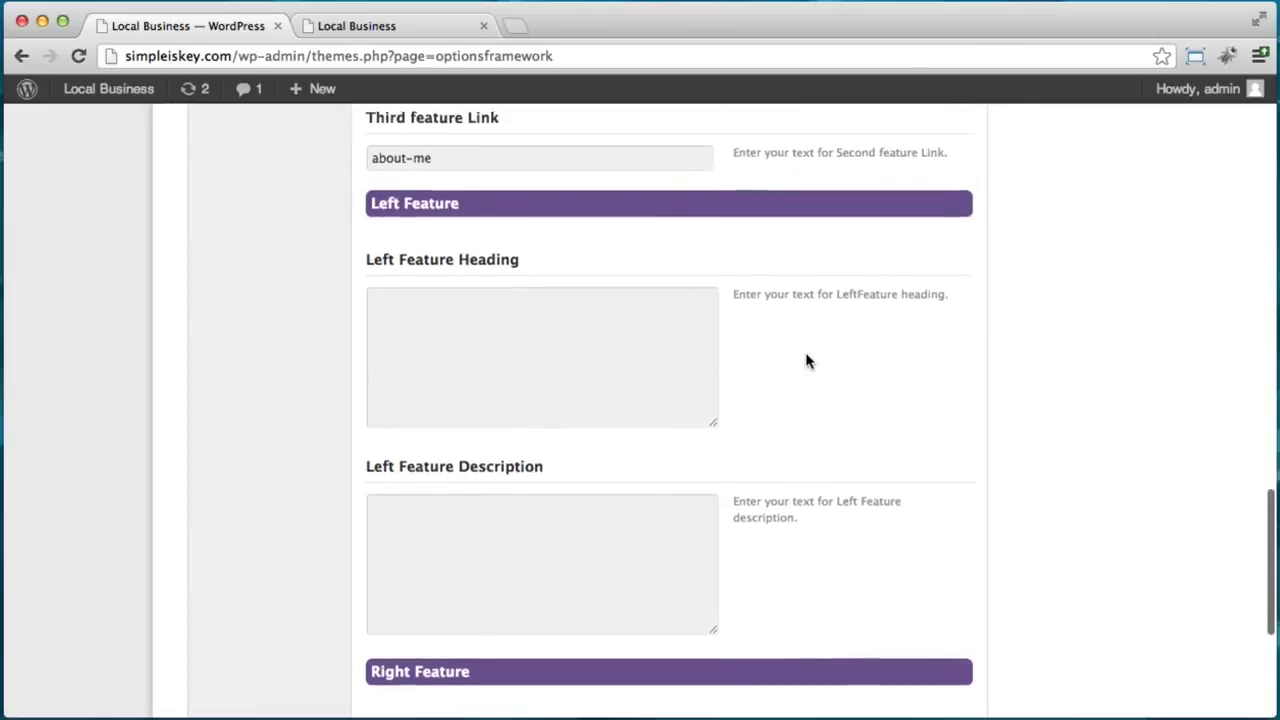
{"action": "scroll", "coordinate": [808, 361], "scroll_direction": "down", "scroll_amount": 1}
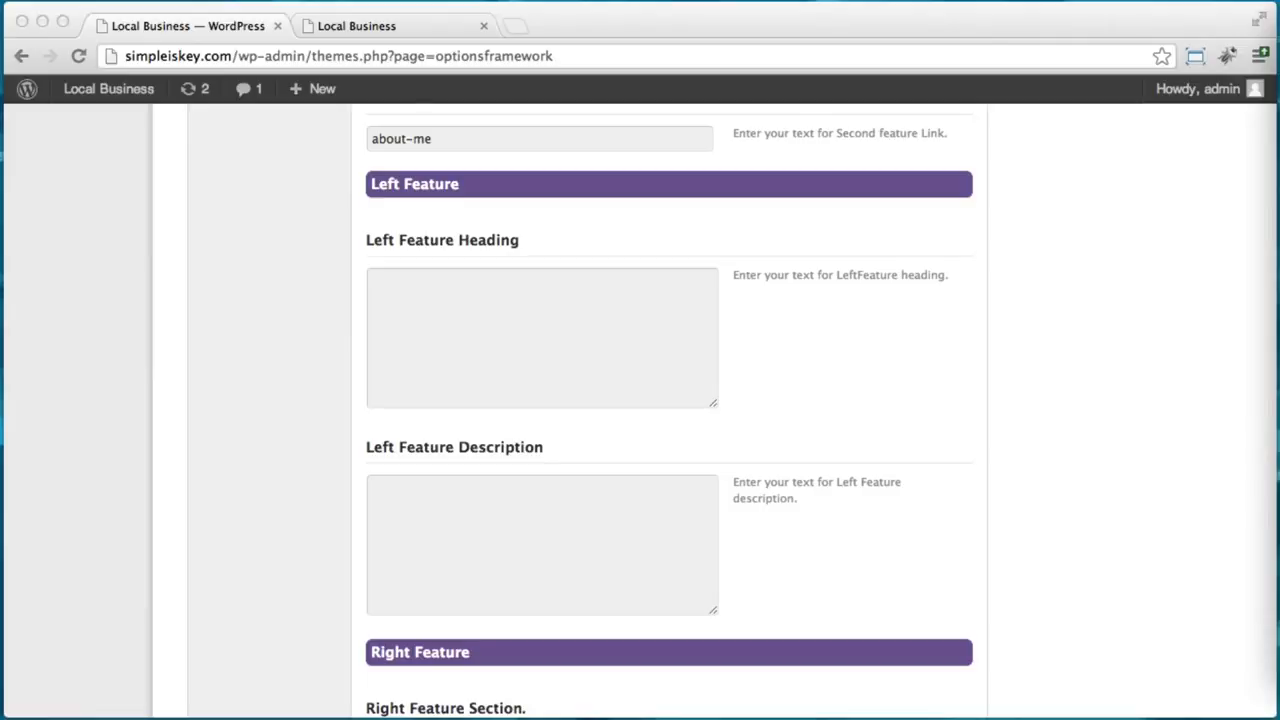
Step: Paste 'Song Writing, Music Production & Engineering' into the Left Feature Heading
{"action": "left_click", "coordinate": [519, 359]}
{"action": "left_click", "coordinate": [520, 357]}
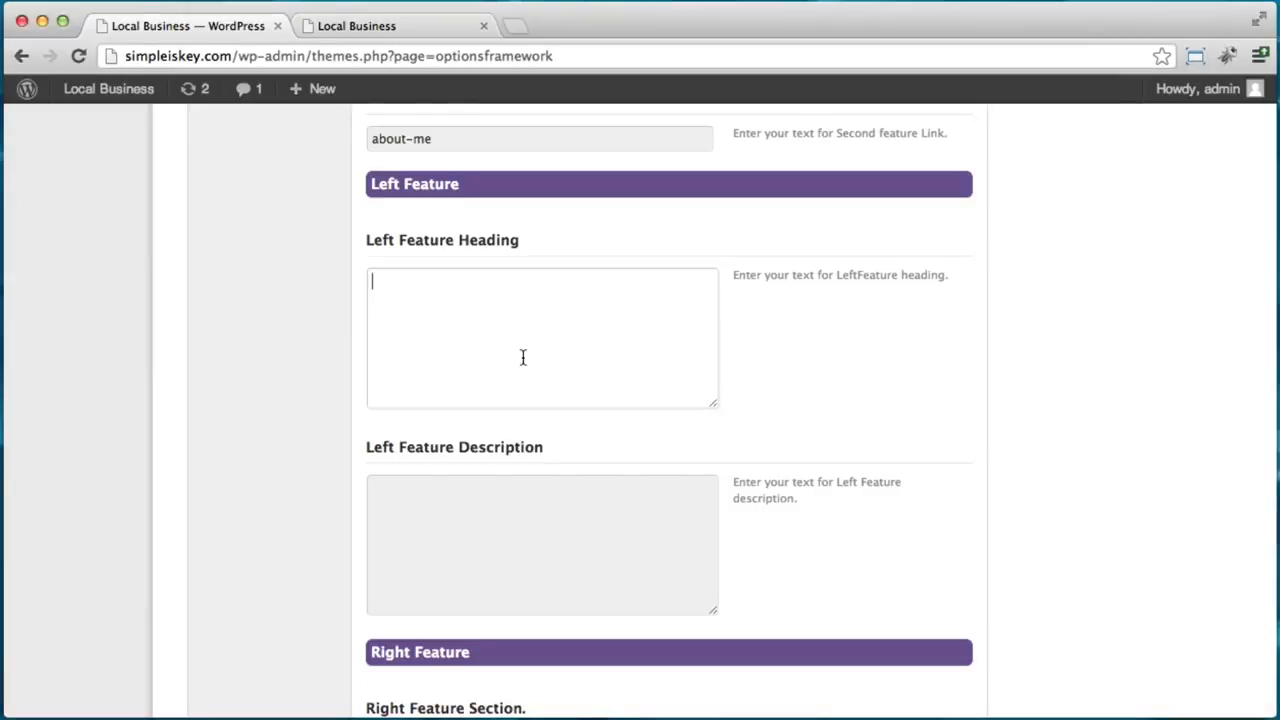
{"action": "type", "text": "Song Writing, Music Production & Engineering"}
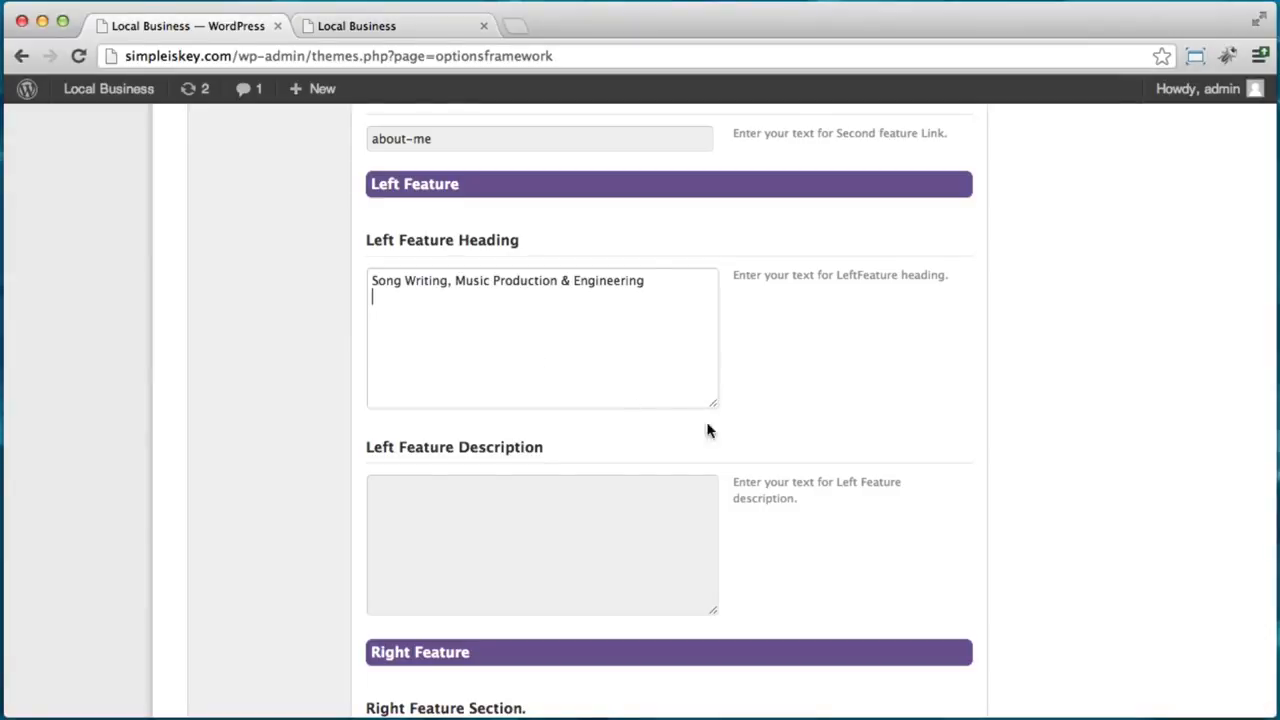
Step: Paste the songwriting and production description into Left Feature Description and save the options
{"action": "left_click", "coordinate": [598, 547]}
{"action": "key", "text": "super+Tab"}
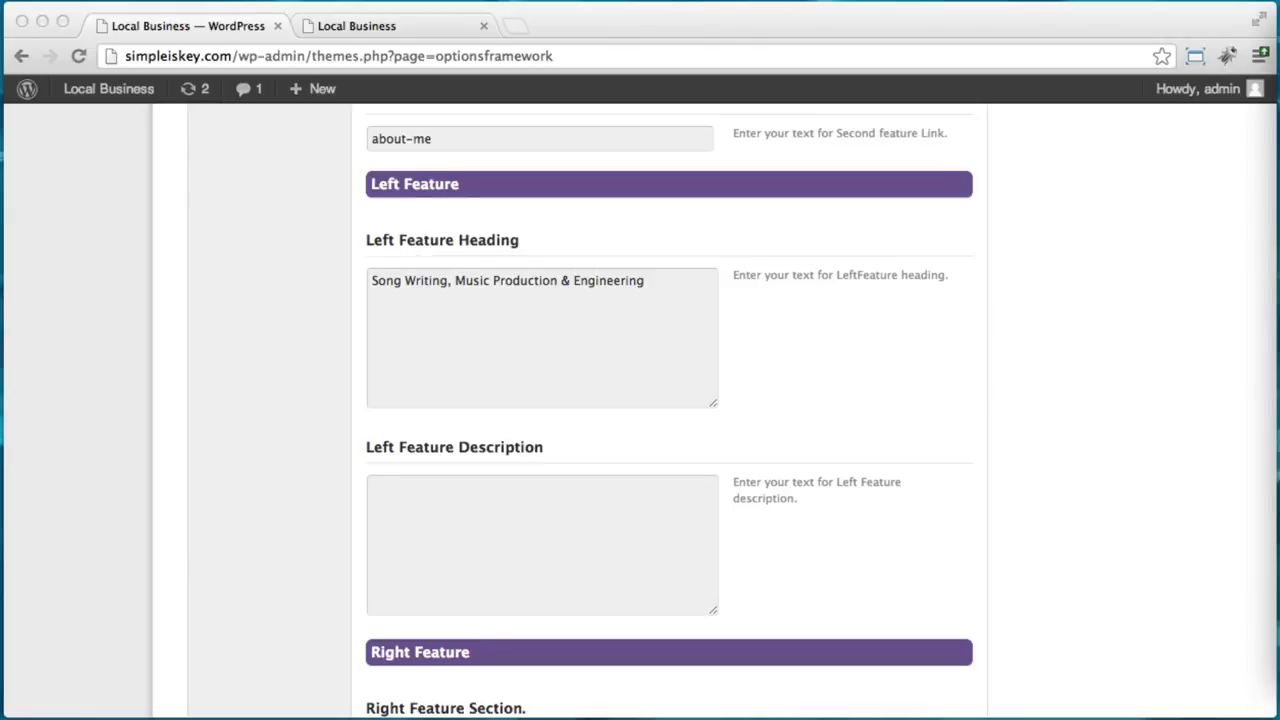
{"action": "left_click", "coordinate": [513, 546]}
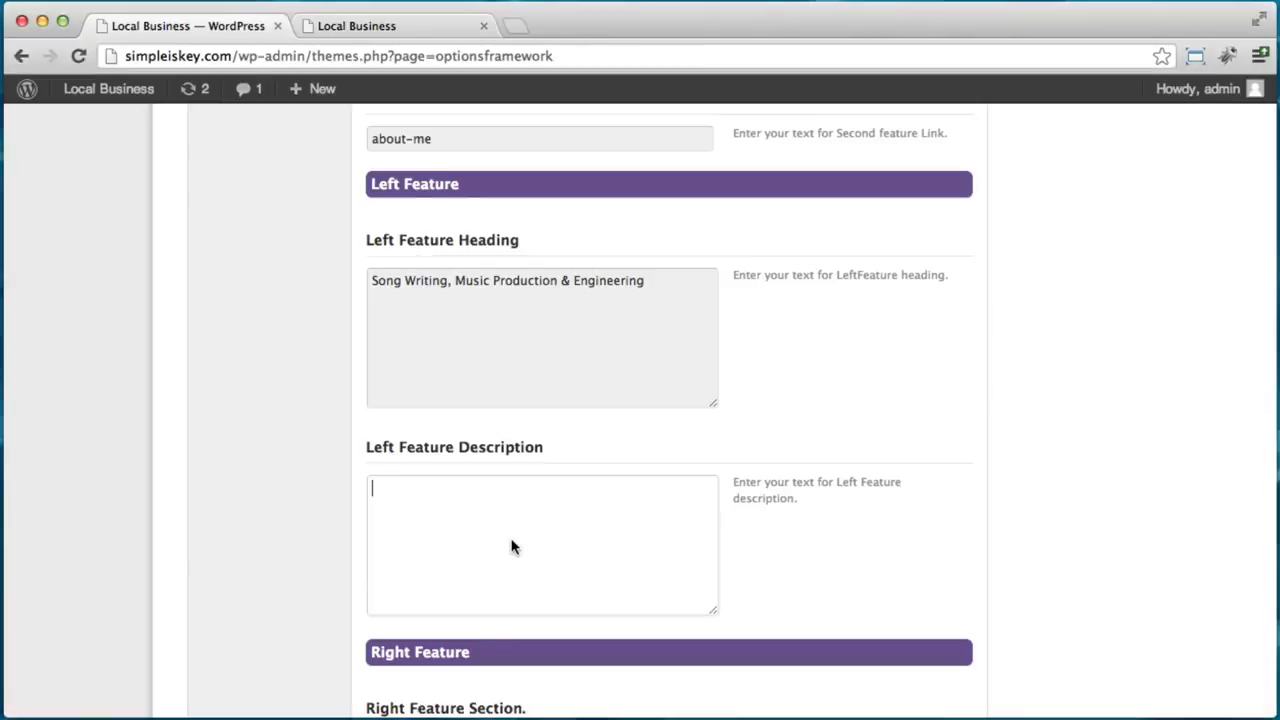
{"action": "type", "text": "Aside from teaching Piano, I also am an active Song Writer, Music Producer and Engineer. I have produced and written 5 hit records and engineered countless hits as well. <br><br>I have a Full Pro Tools setup in my studio so you will be trained like a pro! I specialize in Pop music production, songwriting and engineering."}
{"action": "scroll", "coordinate": [626, 551], "scroll_direction": "up", "scroll_amount": 3}
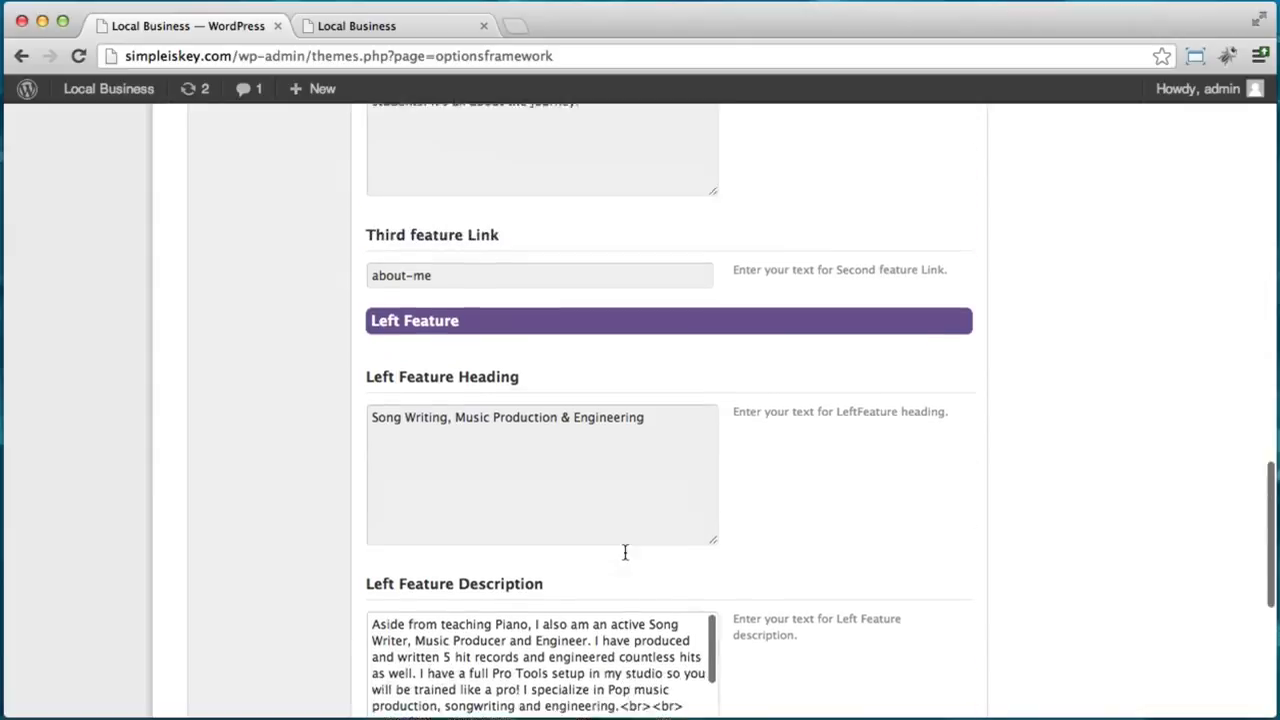
{"action": "scroll", "coordinate": [806, 555], "scroll_direction": "down", "scroll_amount": 5}
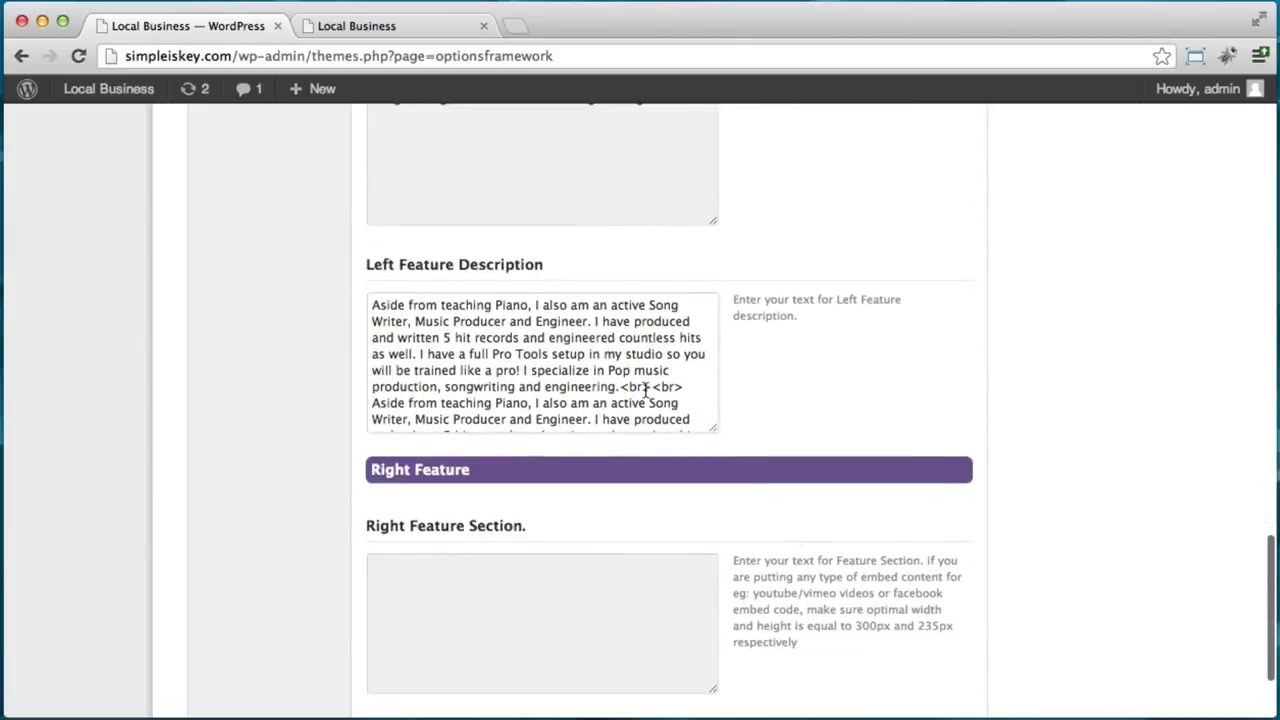
{"action": "scroll", "coordinate": [645, 391], "scroll_direction": "down", "scroll_amount": 1}
{"action": "scroll", "coordinate": [645, 391], "scroll_direction": "down", "scroll_amount": 2}
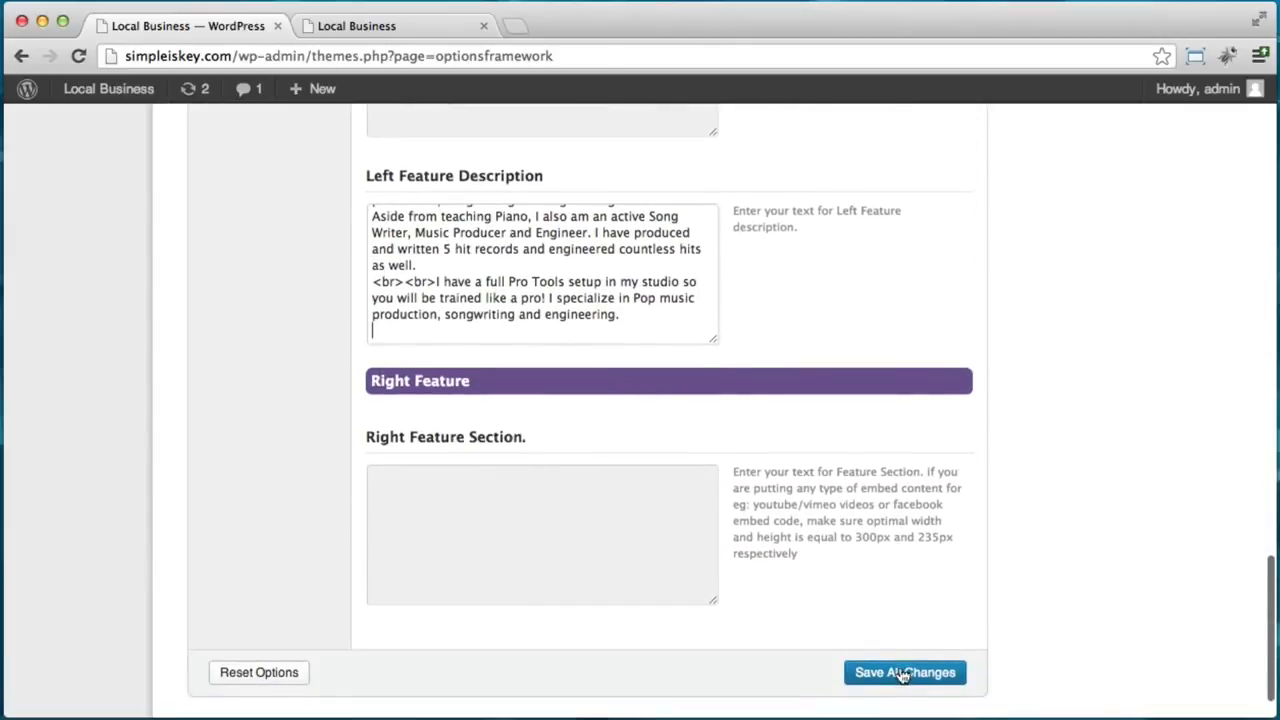
{"action": "left_click", "coordinate": [901, 675]}
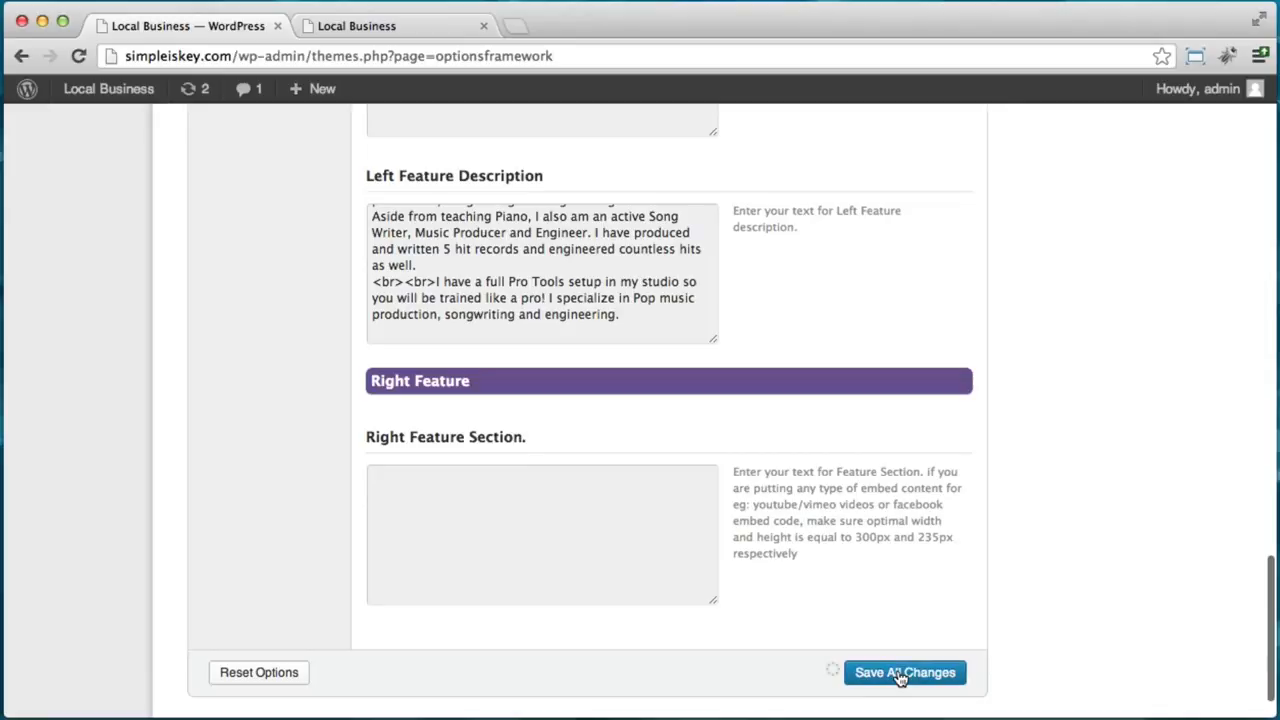
Step: Reload the live homepage and review the new Song Writing, Music Production & Engineering section
{"action": "left_click", "coordinate": [413, 34]}
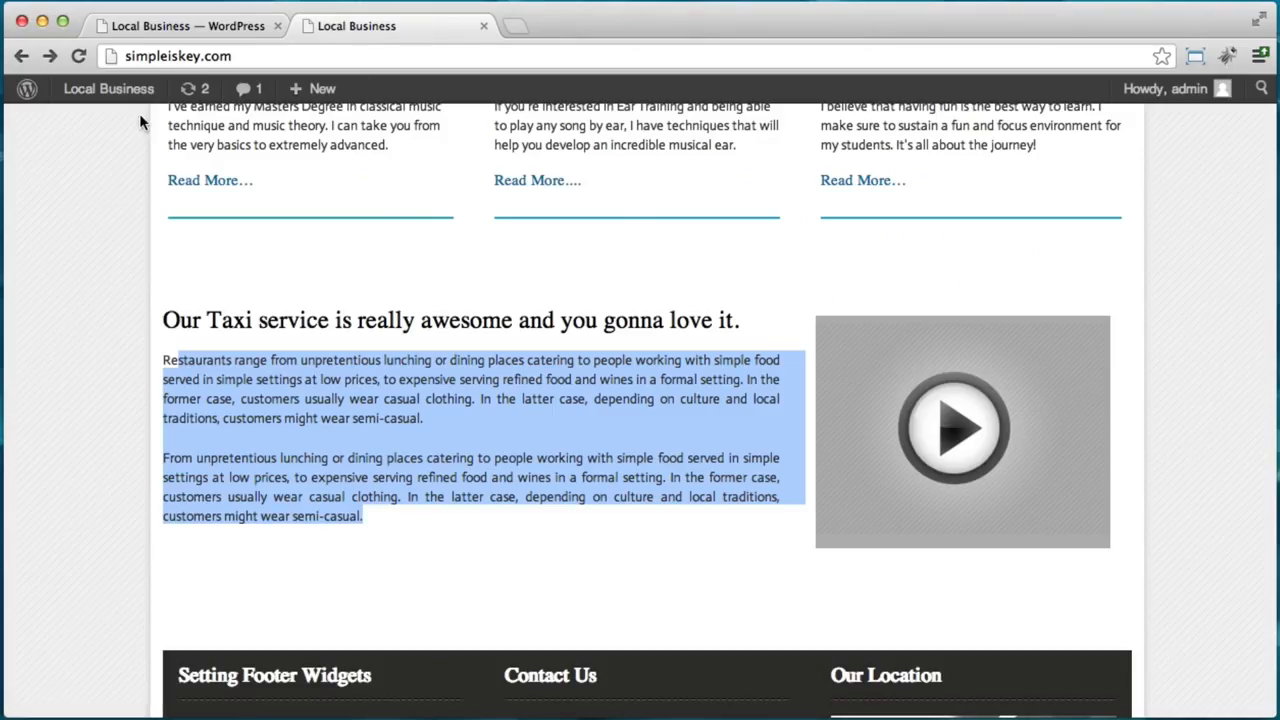
{"action": "left_click", "coordinate": [81, 56]}
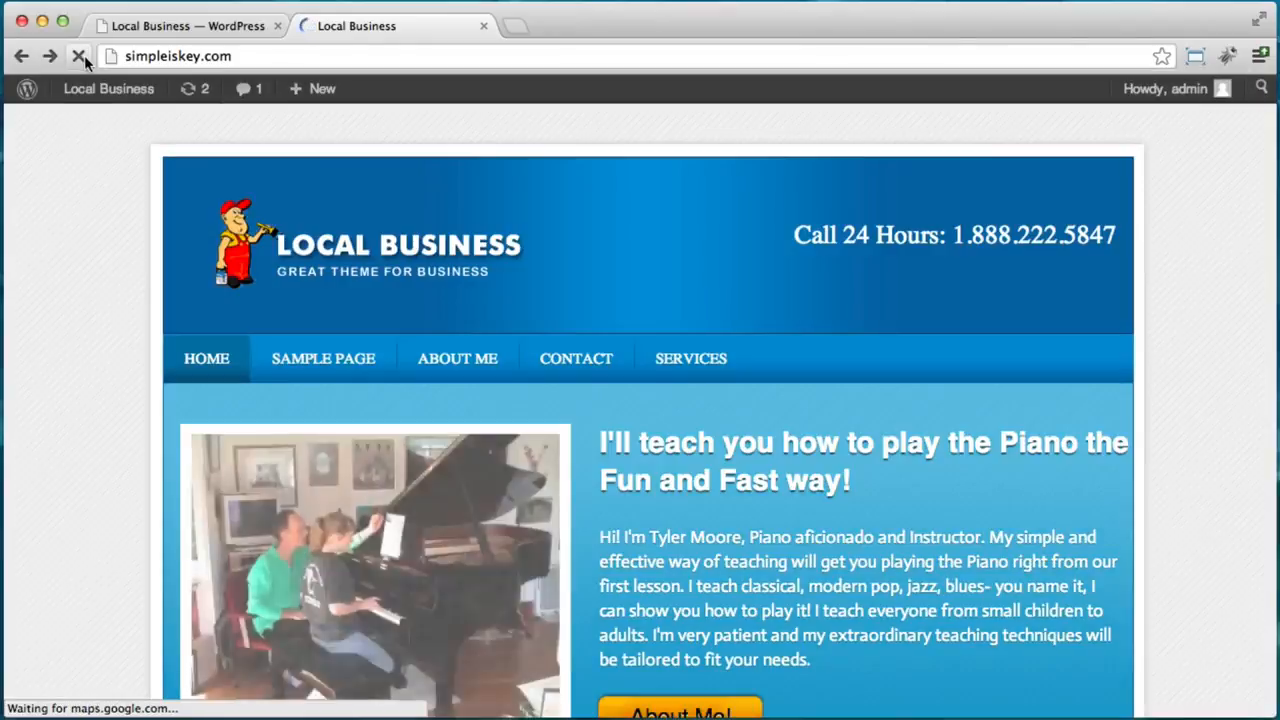
{"action": "scroll", "coordinate": [648, 290], "scroll_direction": "up", "scroll_amount": 3}
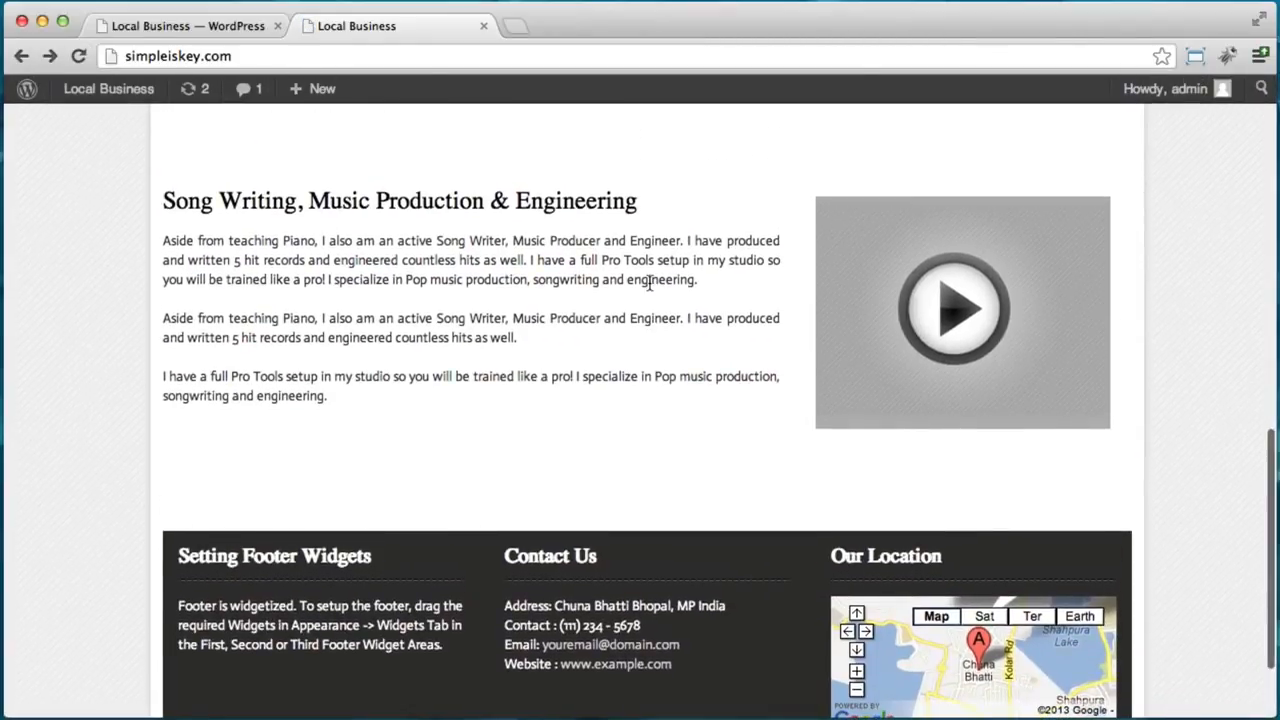
{"action": "scroll", "coordinate": [650, 285], "scroll_direction": "up", "scroll_amount": 3}
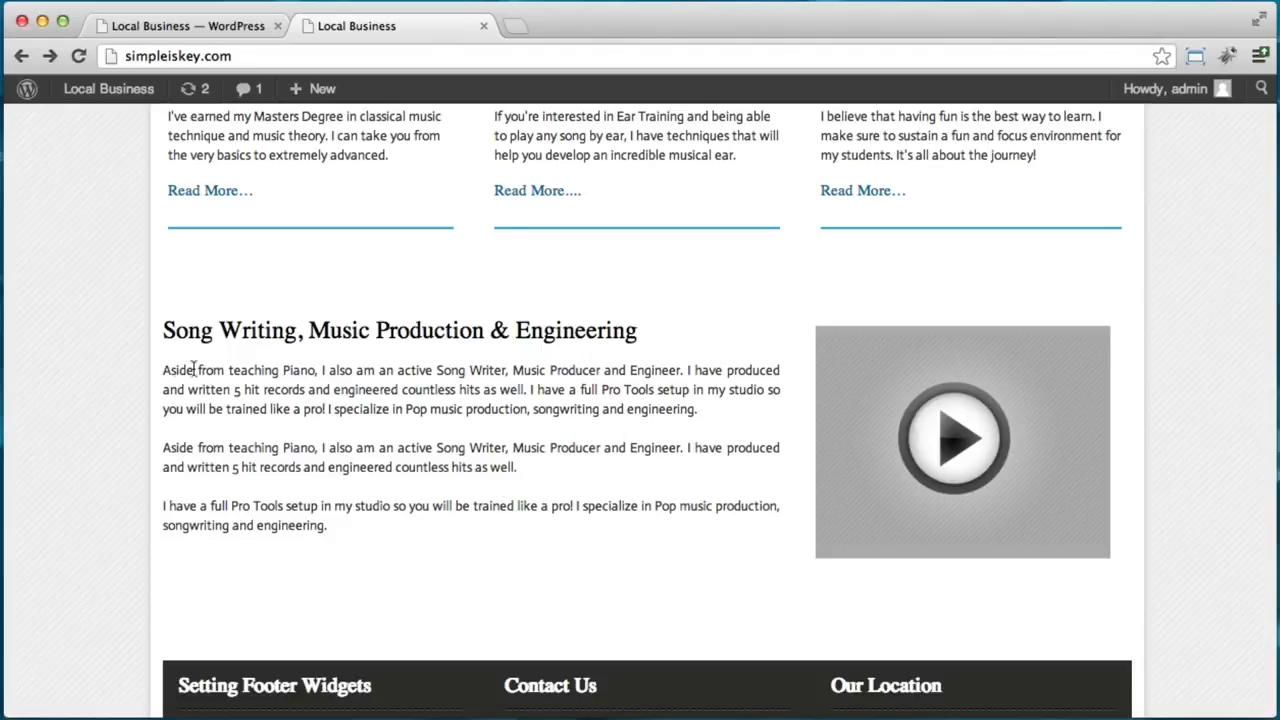
{"action": "left_click_drag", "start_coordinate": [163, 370], "coordinate": [369, 537]}
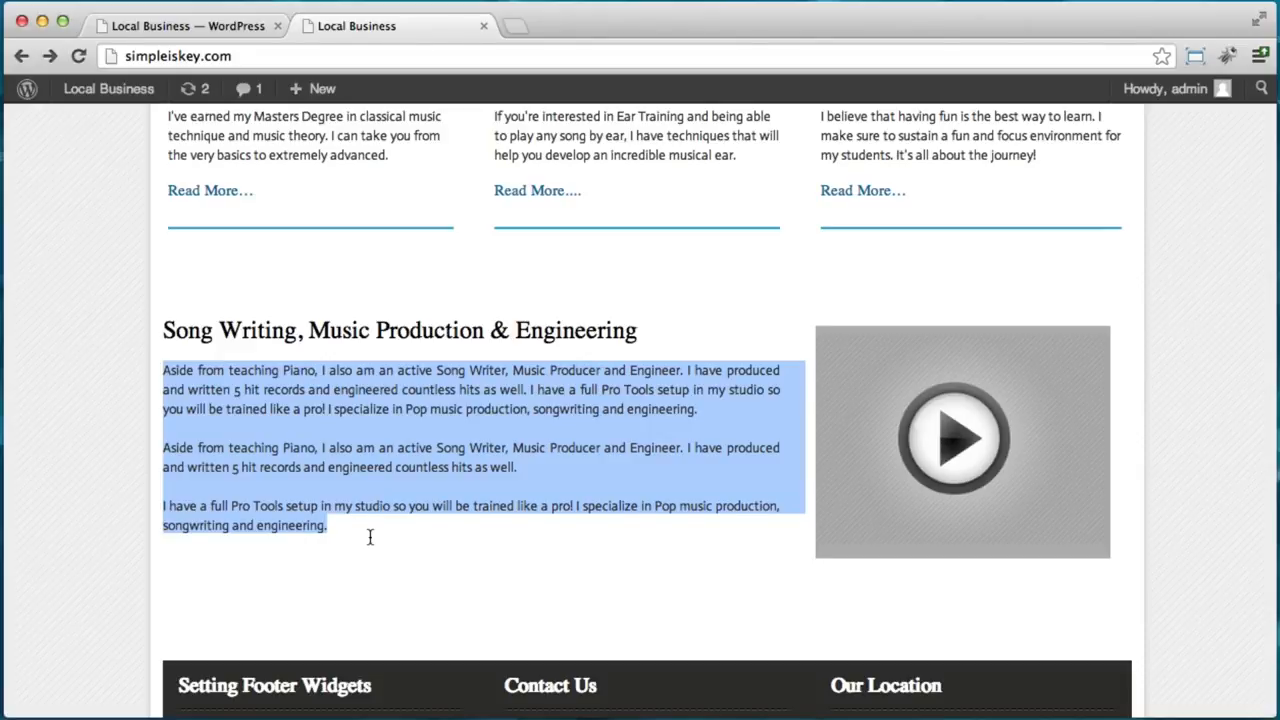
{"action": "left_click", "coordinate": [369, 537]}
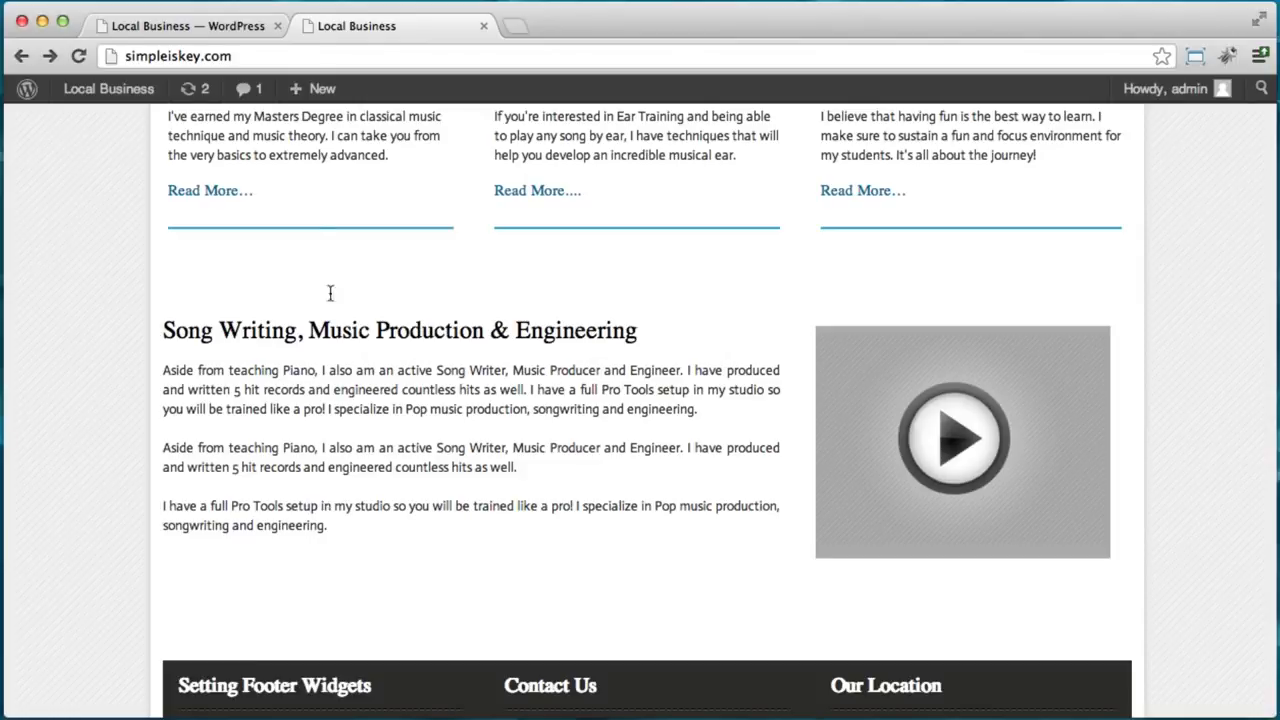
{"action": "left_click", "coordinate": [172, 28]}
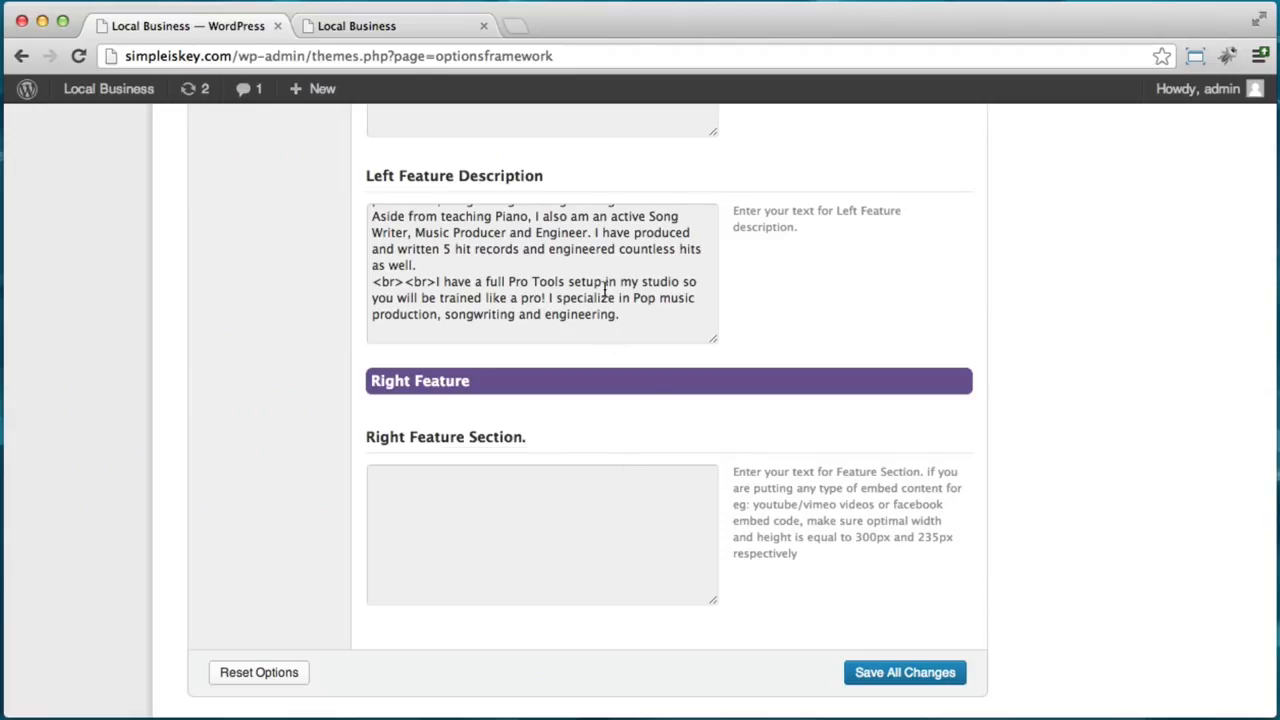
Step: Place the caret right after 'engineering.' at the end of the Left Feature Description
{"action": "scroll", "coordinate": [605, 297], "scroll_direction": "up", "scroll_amount": 5}
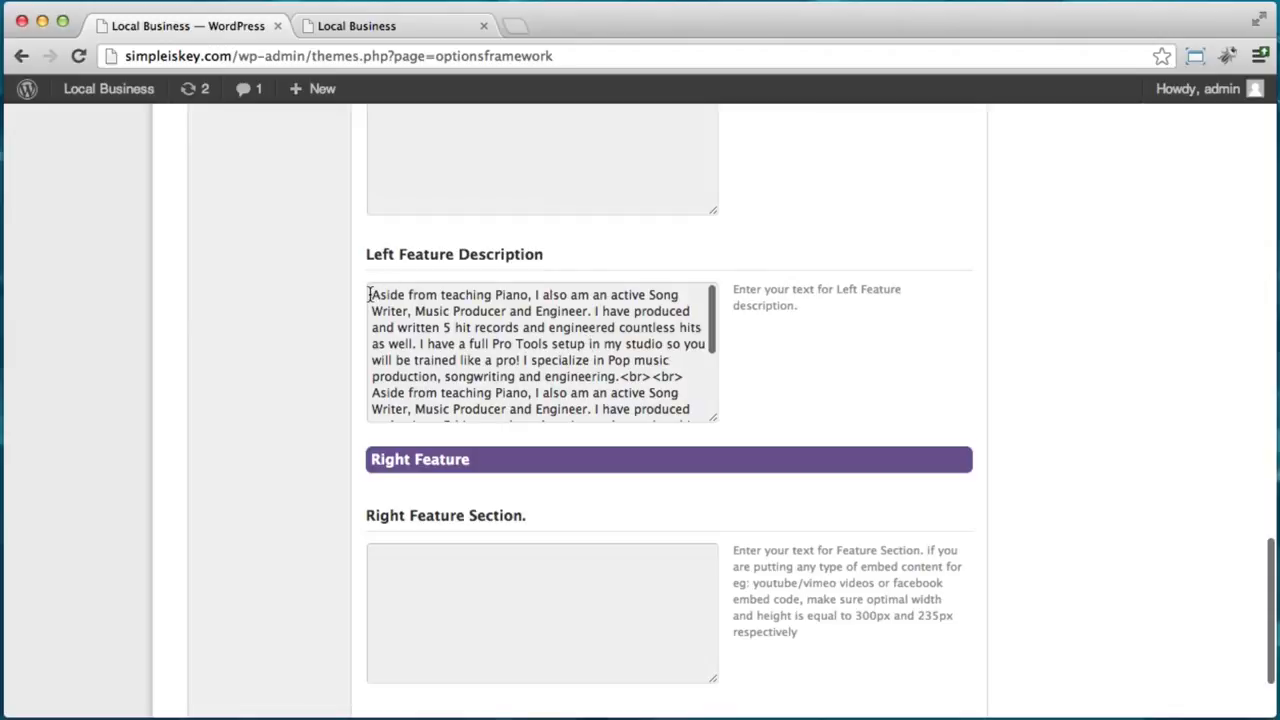
{"action": "left_click_drag", "start_coordinate": [372, 295], "coordinate": [686, 377]}
{"action": "left_click", "coordinate": [596, 360]}
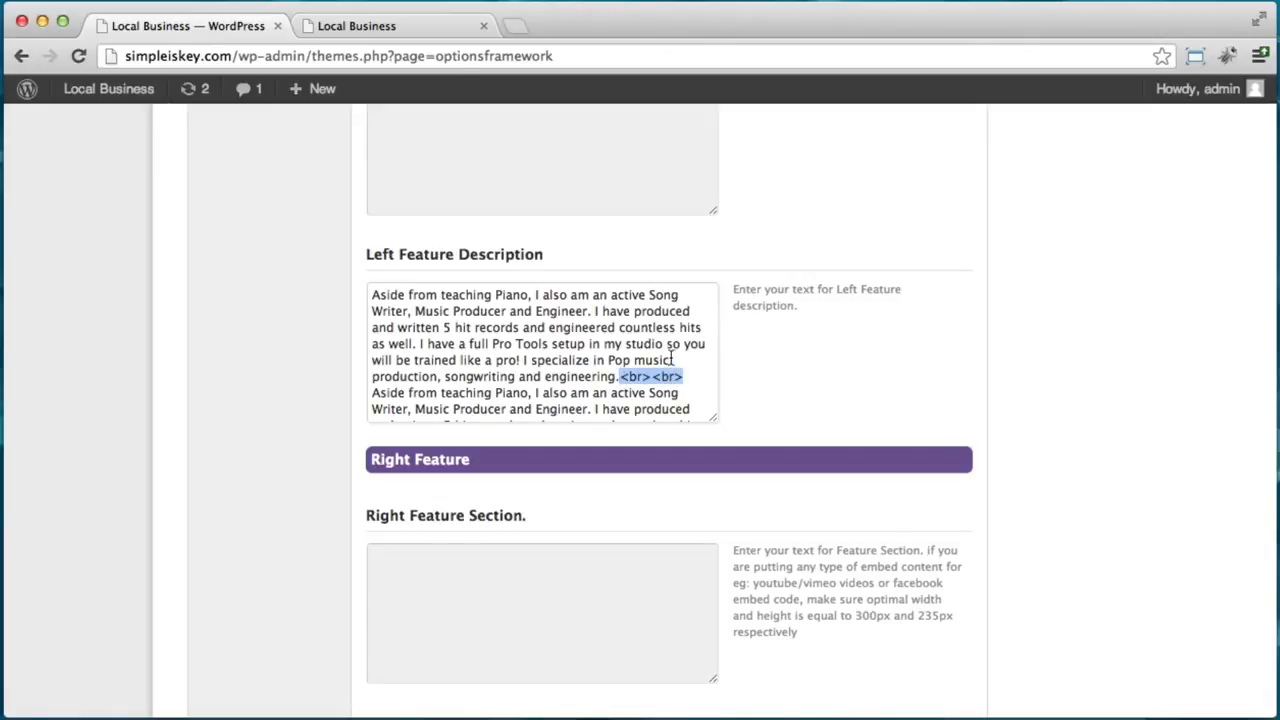
{"action": "left_click", "coordinate": [683, 357]}
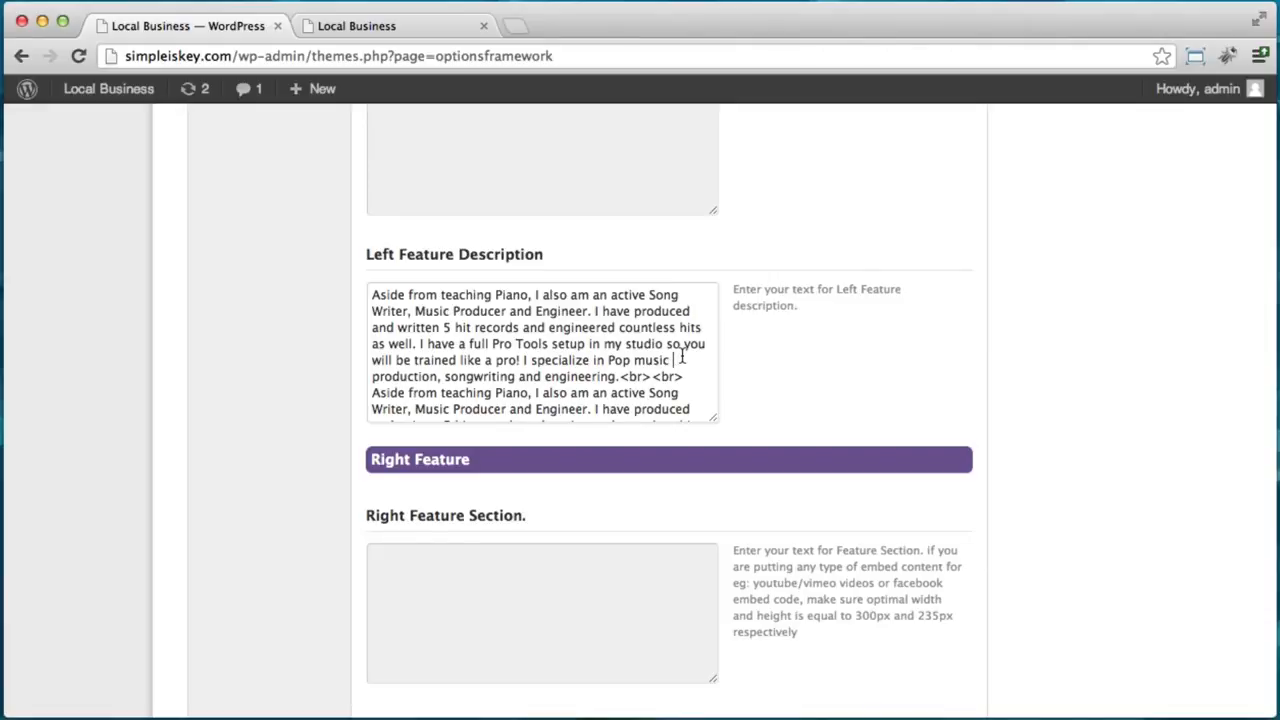
{"action": "scroll", "coordinate": [683, 357], "scroll_direction": "down", "scroll_amount": 5}
{"action": "left_click", "coordinate": [662, 341]}
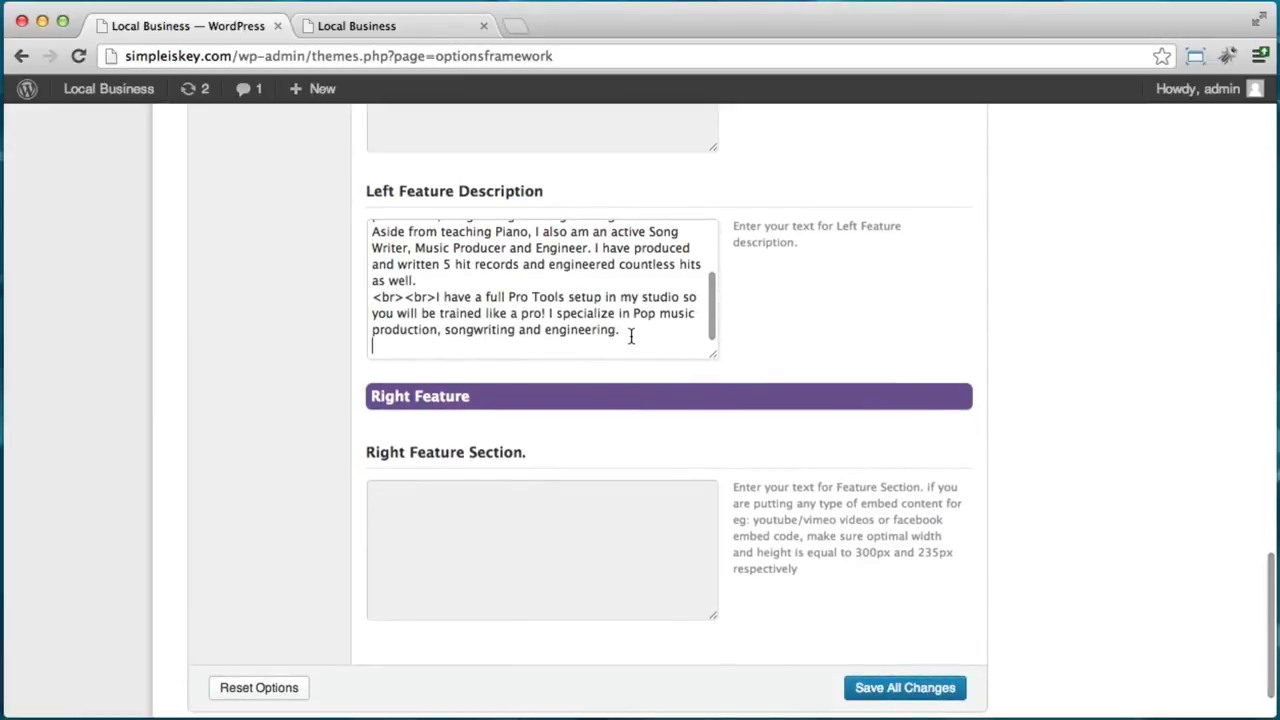
{"action": "left_click", "coordinate": [630, 336]}
Step: Add a self-introduction greeting and 'yes' as two new lines, then save the options
{"action": "key", "text": "Return"}
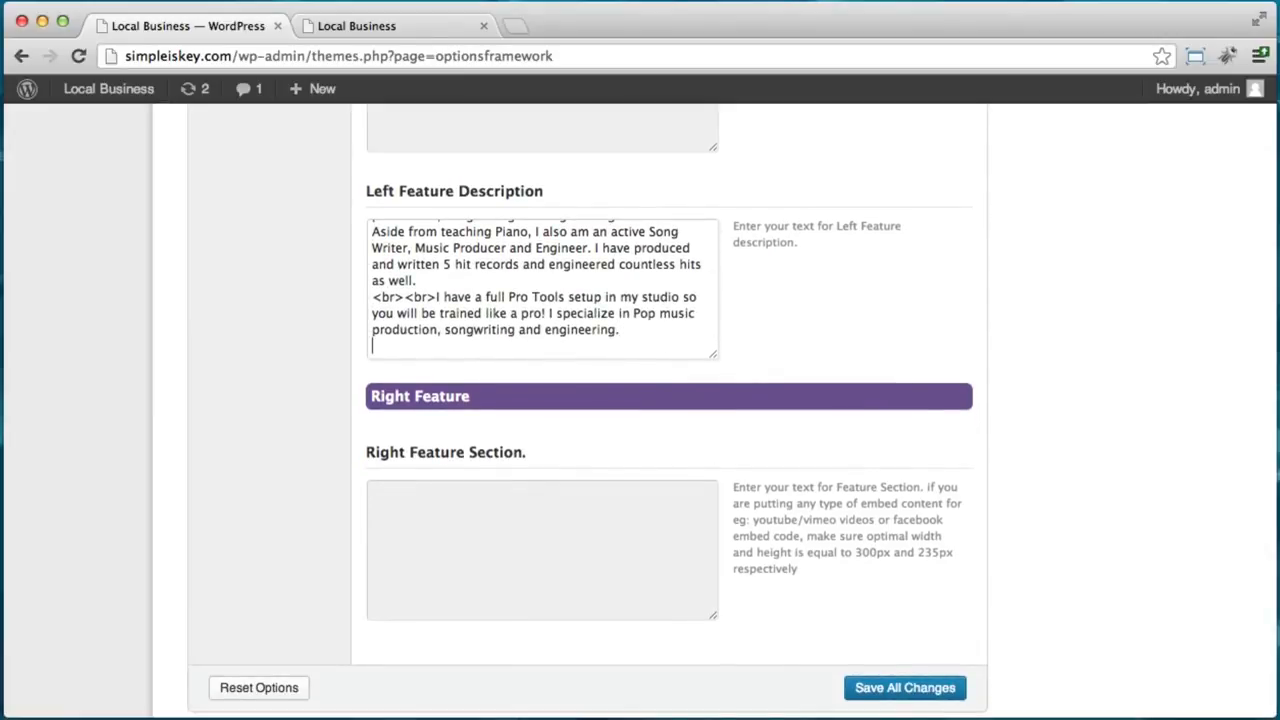
{"action": "key", "text": "Return"}
{"action": "type", "text": "hi "}
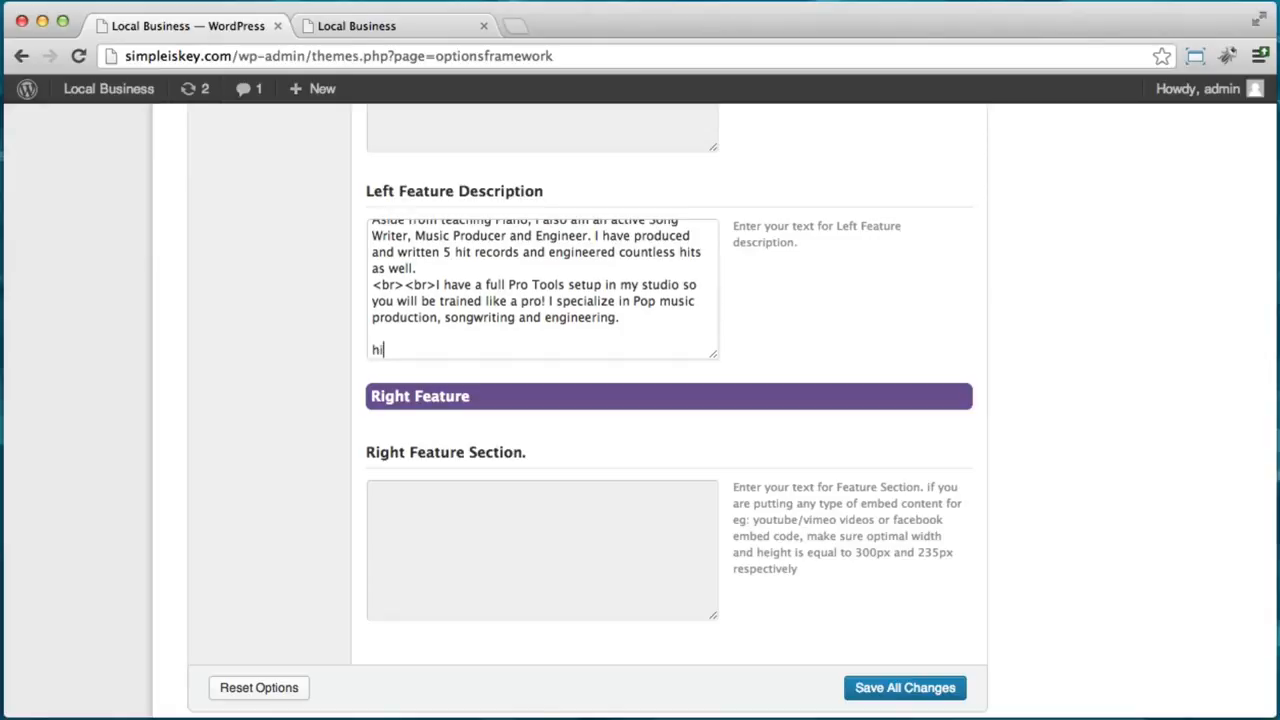
{"action": "type", "text": "this is tyle"}
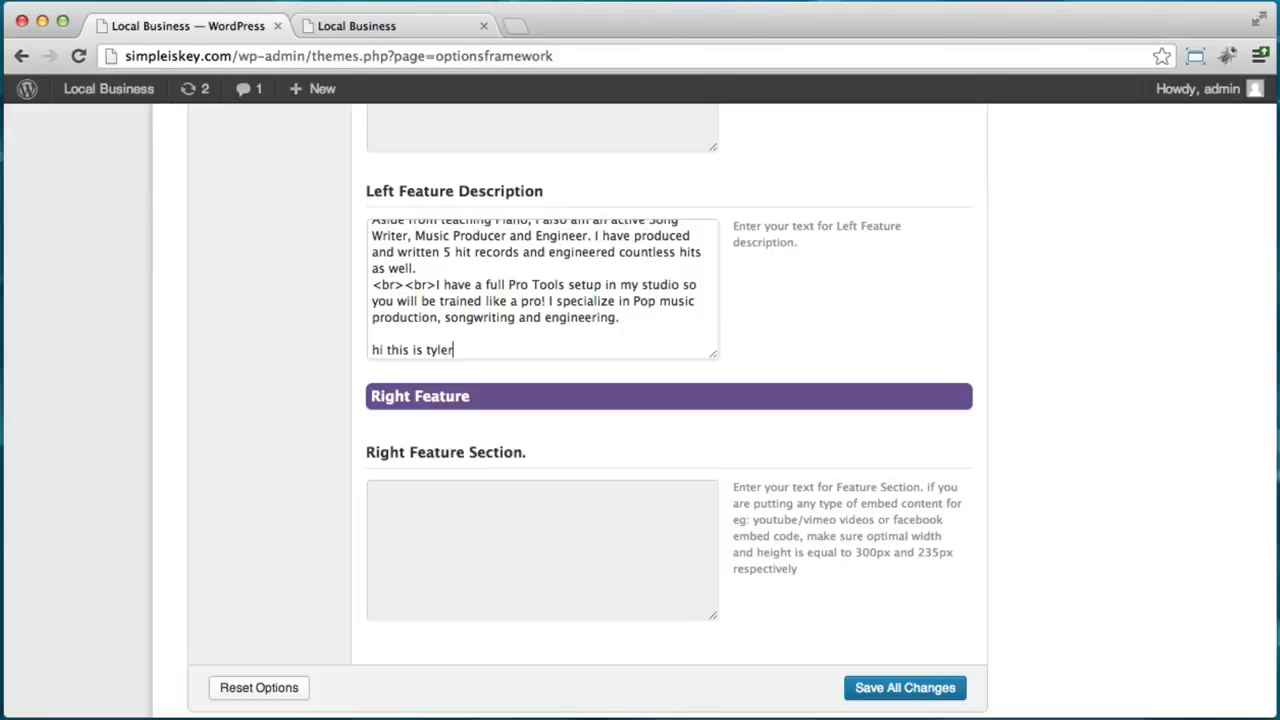
{"action": "type", "text": "r"}
{"action": "key", "text": "Return"}
{"action": "key", "text": "Return"}
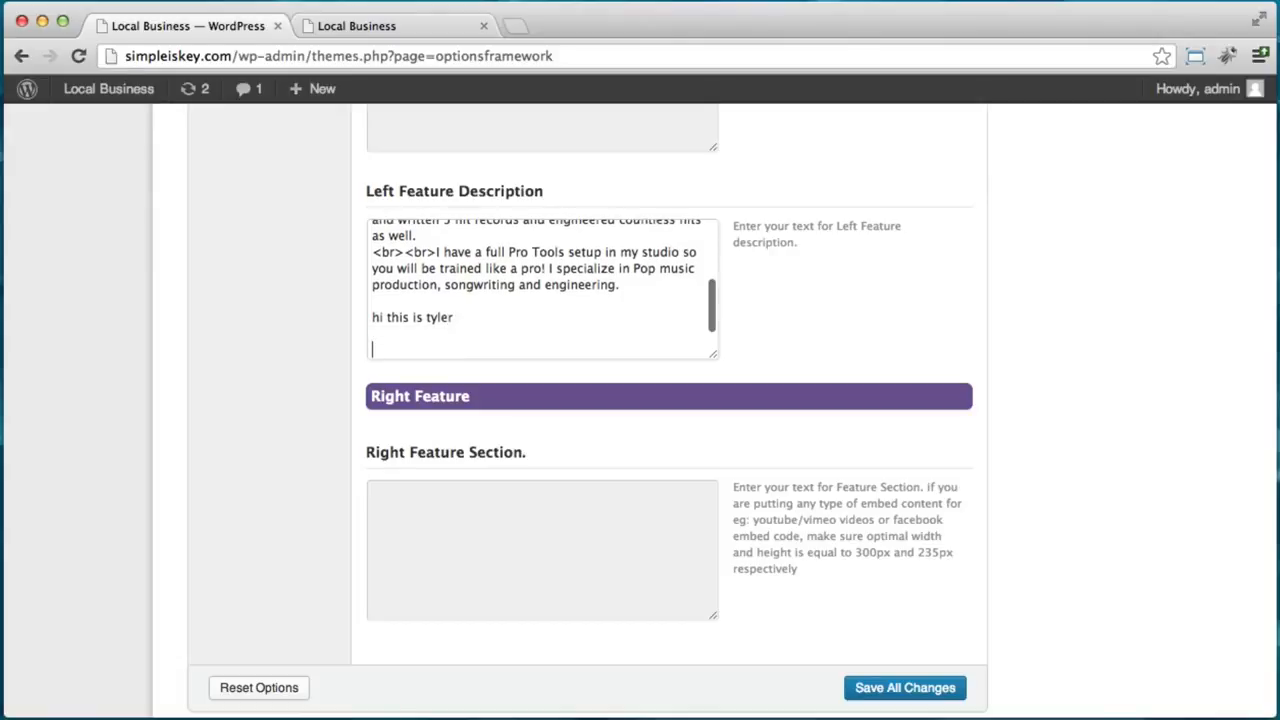
{"action": "type", "text": "yes it is"}
{"action": "left_click", "coordinate": [930, 693]}
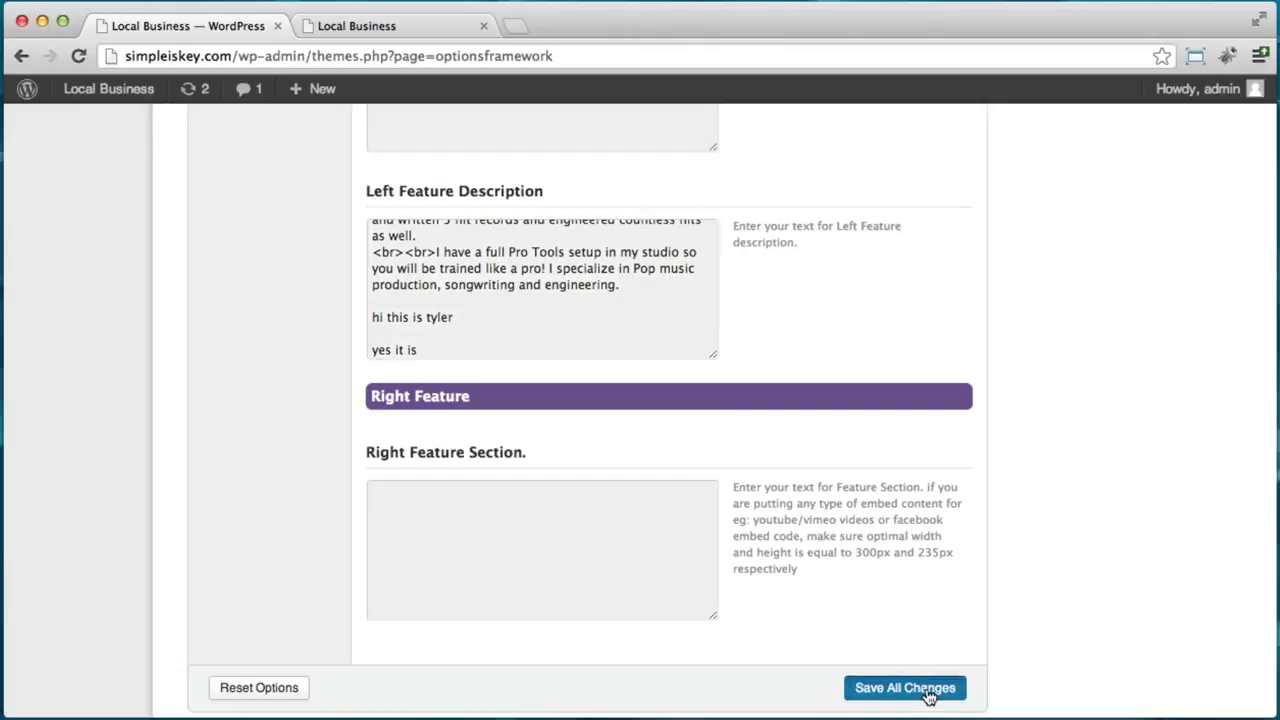
{"action": "left_click", "coordinate": [364, 28]}
Step: Reload the live homepage to see how the test lines appear
{"action": "left_click", "coordinate": [78, 56]}
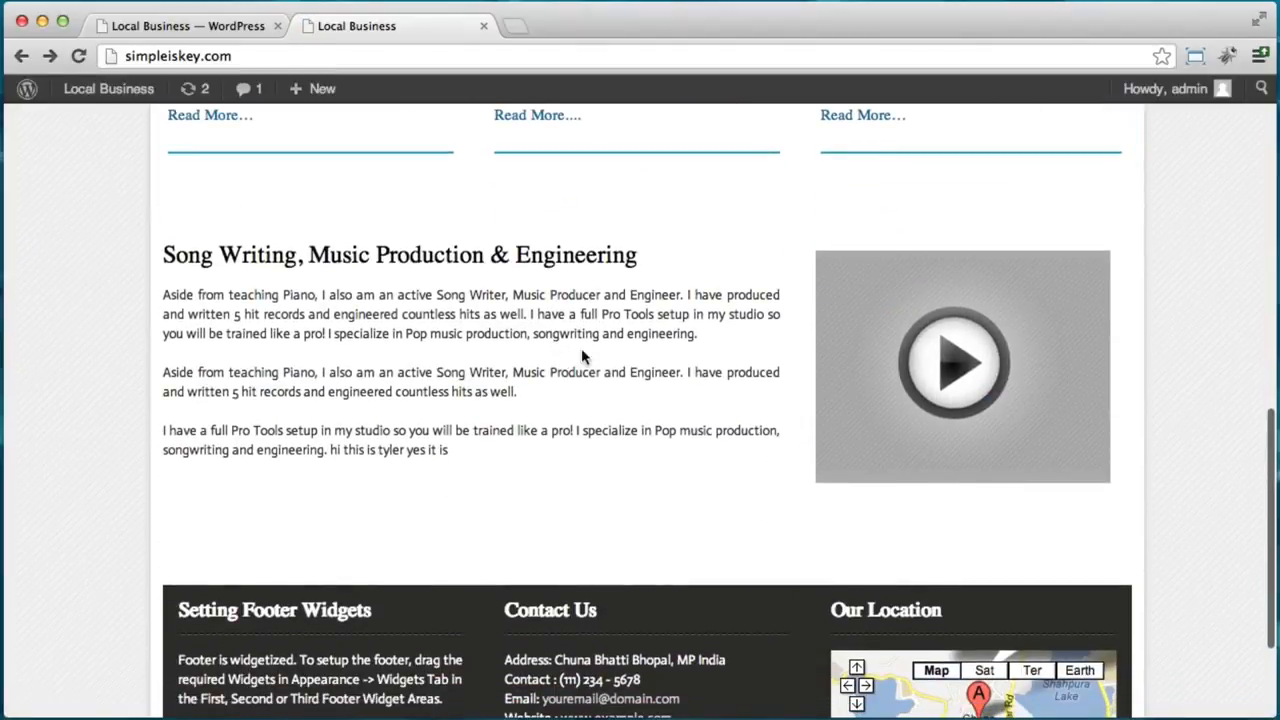
{"action": "left_click_drag", "start_coordinate": [329, 449], "coordinate": [451, 450]}
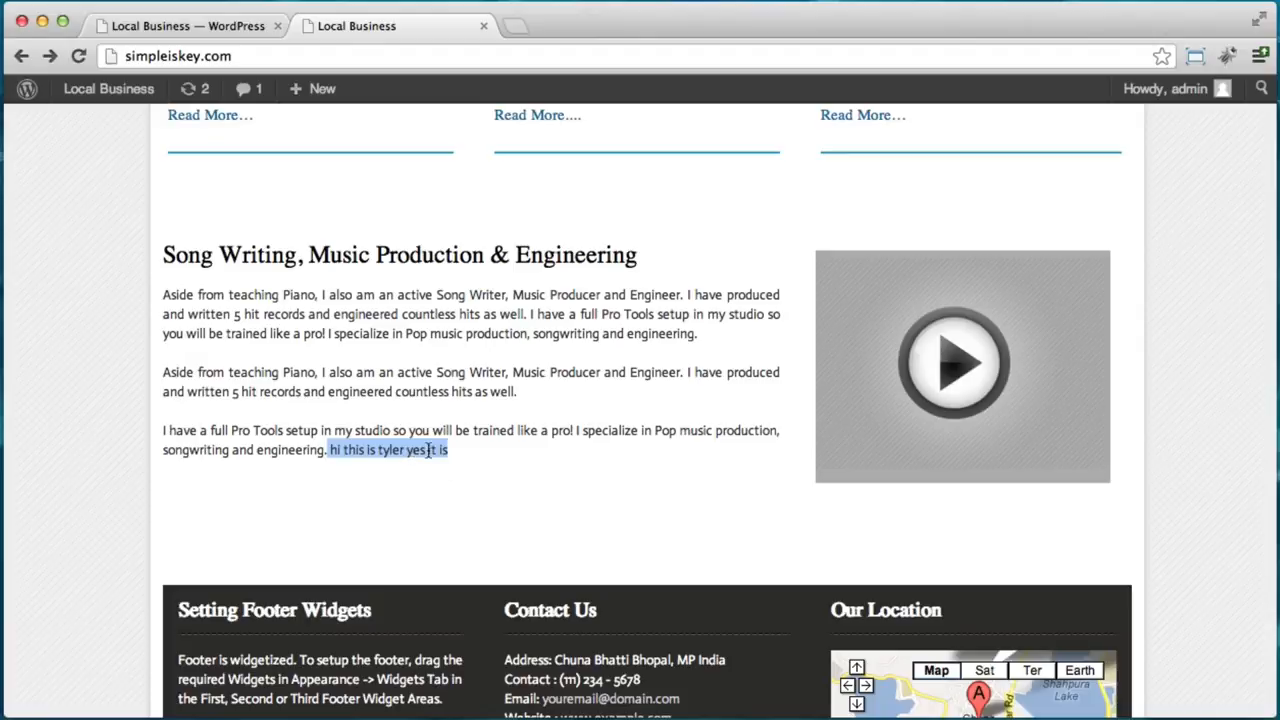
{"action": "left_click", "coordinate": [182, 26]}
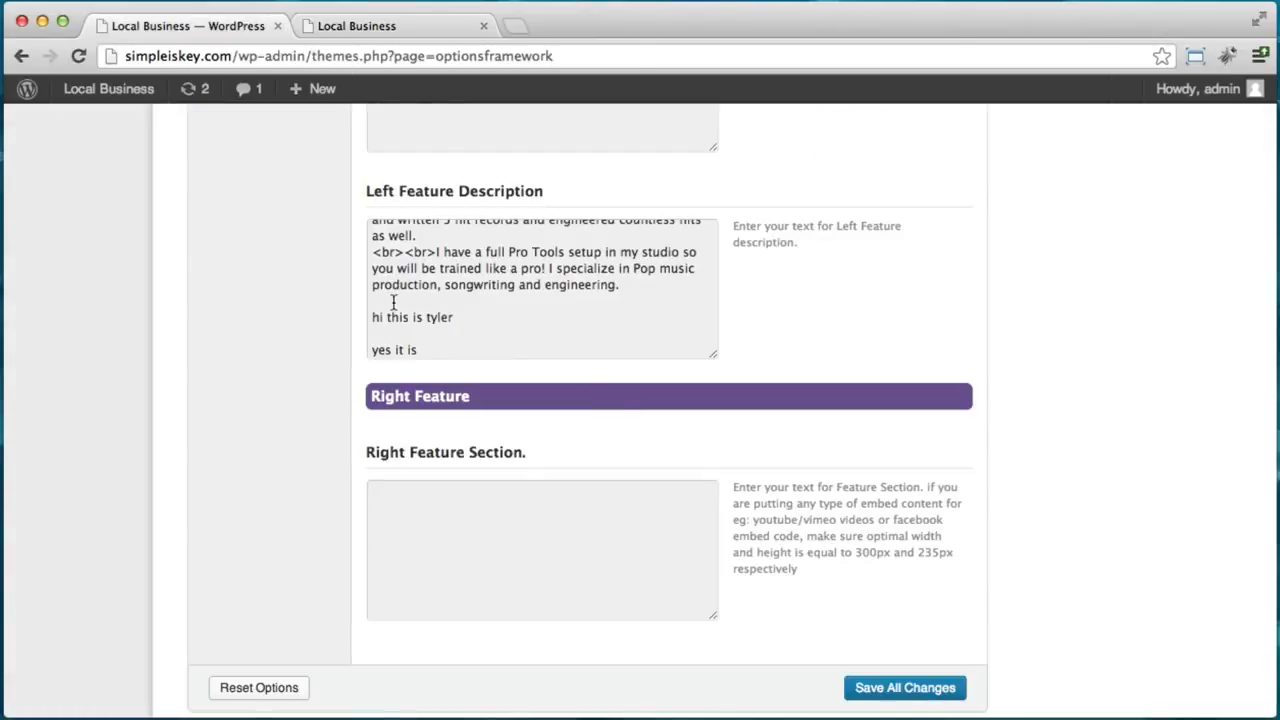
Step: Insert a <br> tag before each test line in the Left Feature Description and save
{"action": "left_click", "coordinate": [641, 289]}
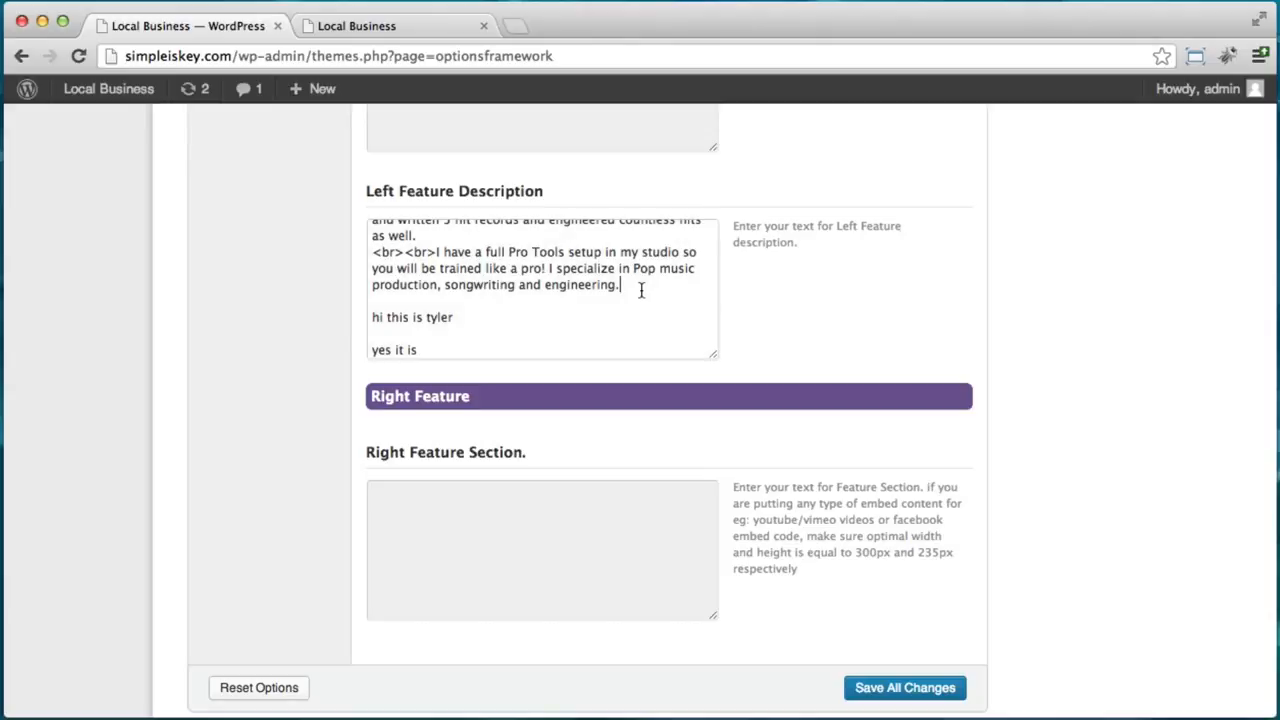
{"action": "key", "text": "Down"}
{"action": "left_click", "coordinate": [409, 331]}
{"action": "type", "text": "<br>"}
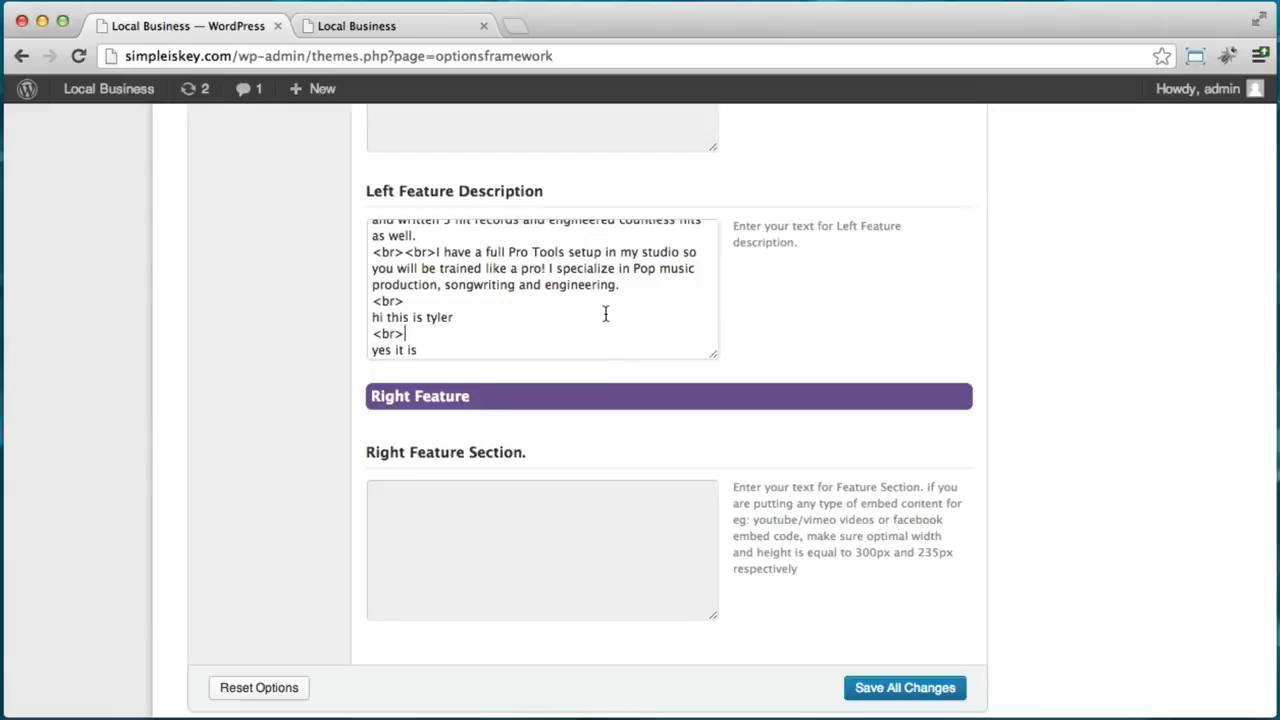
{"action": "left_click", "coordinate": [900, 690]}
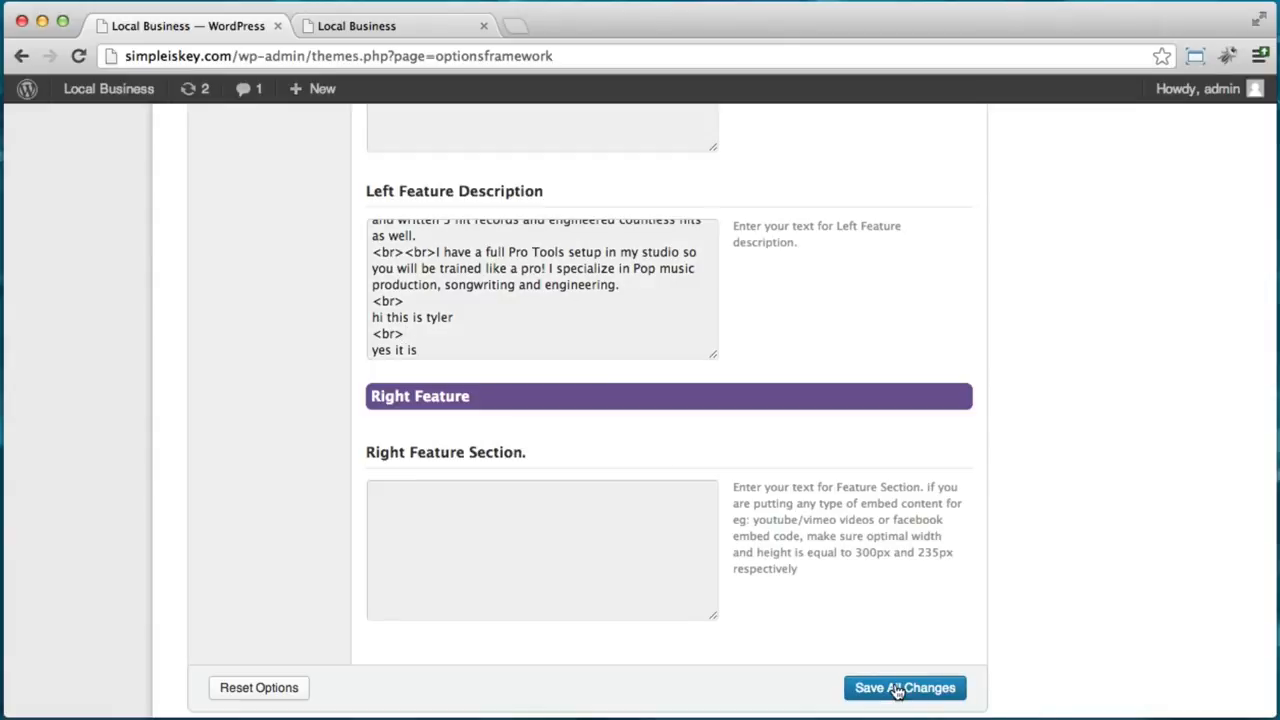
{"action": "left_click", "coordinate": [356, 26]}
Step: Reload the live homepage and inspect the two test lines under the Song Writing text
{"action": "left_click", "coordinate": [78, 56]}
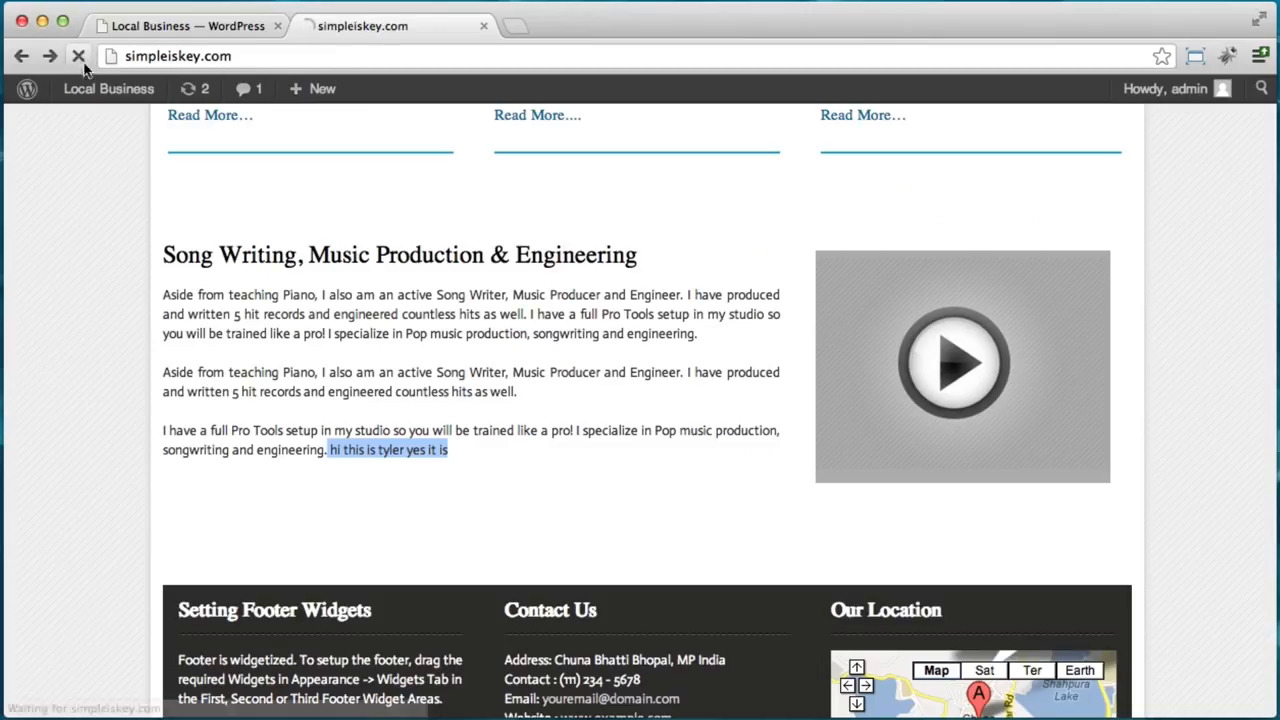
{"action": "scroll", "coordinate": [663, 322], "scroll_direction": "down", "scroll_amount": 5}
{"action": "scroll", "coordinate": [663, 322], "scroll_direction": "down", "scroll_amount": 5}
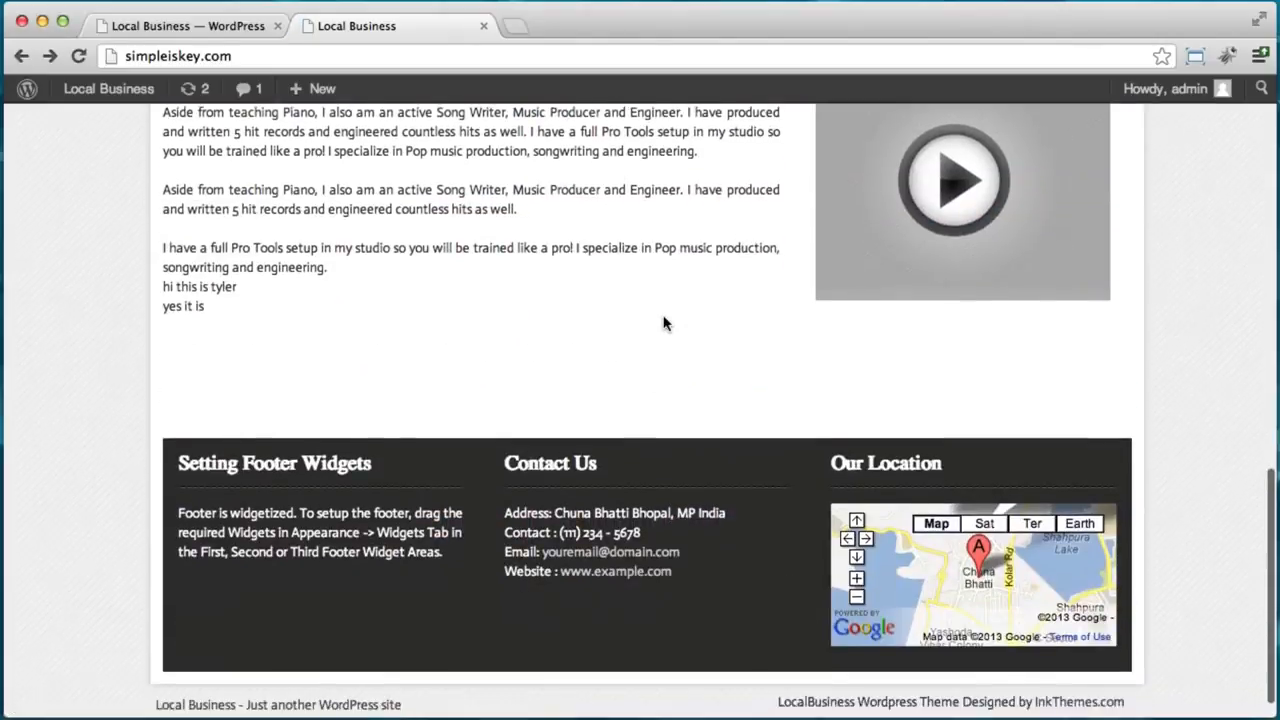
{"action": "scroll", "coordinate": [200, 350], "scroll_direction": "up", "scroll_amount": 1}
{"action": "left_click_drag", "start_coordinate": [163, 345], "coordinate": [237, 365]}
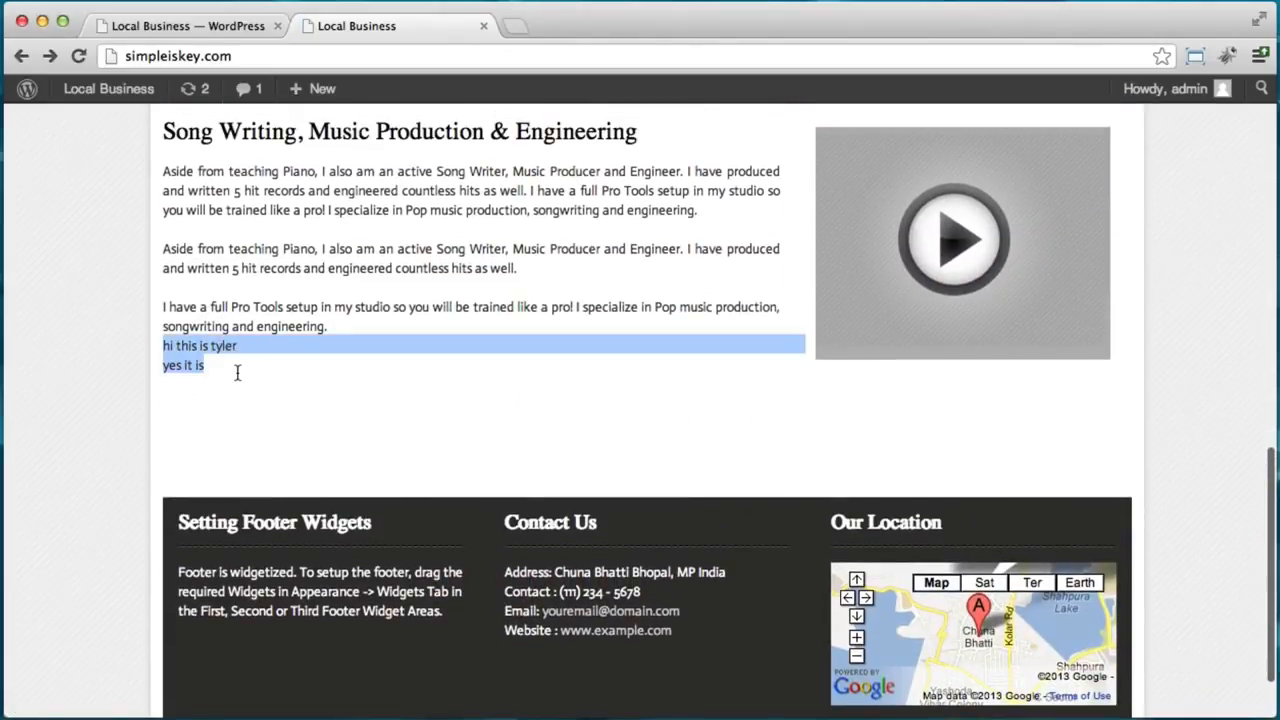
{"action": "left_click", "coordinate": [237, 372]}
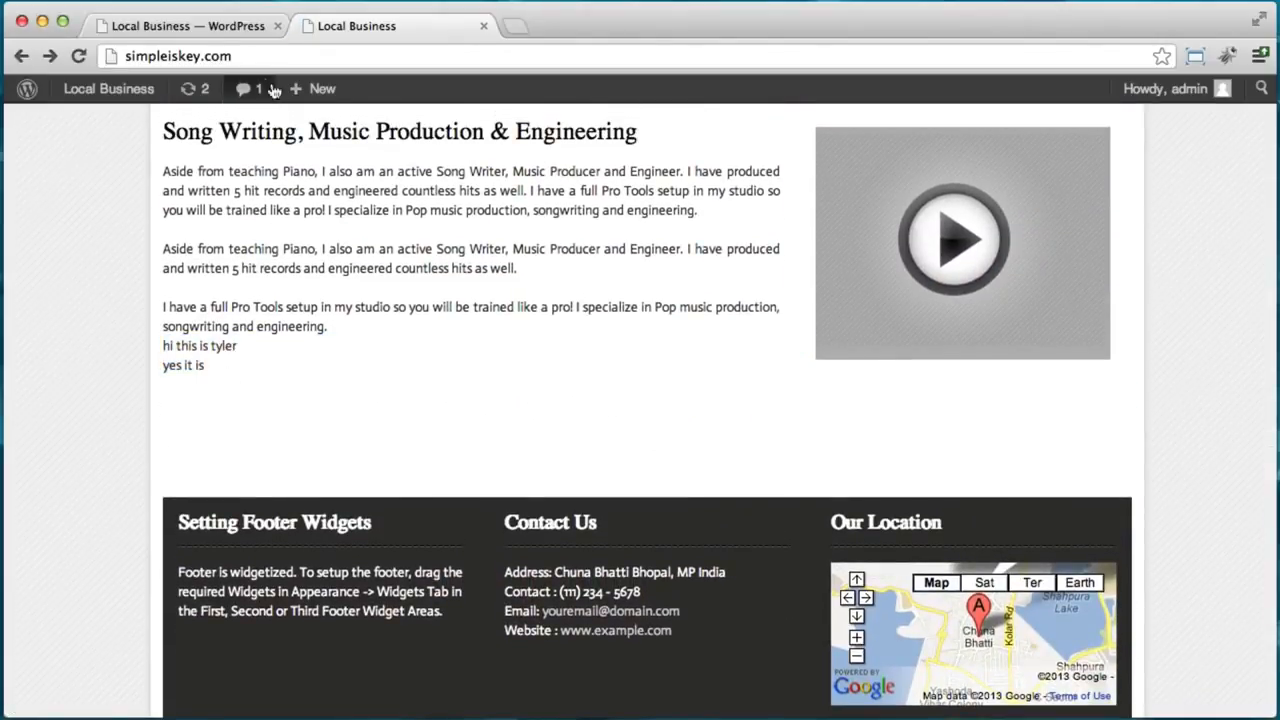
{"action": "left_click", "coordinate": [224, 35]}
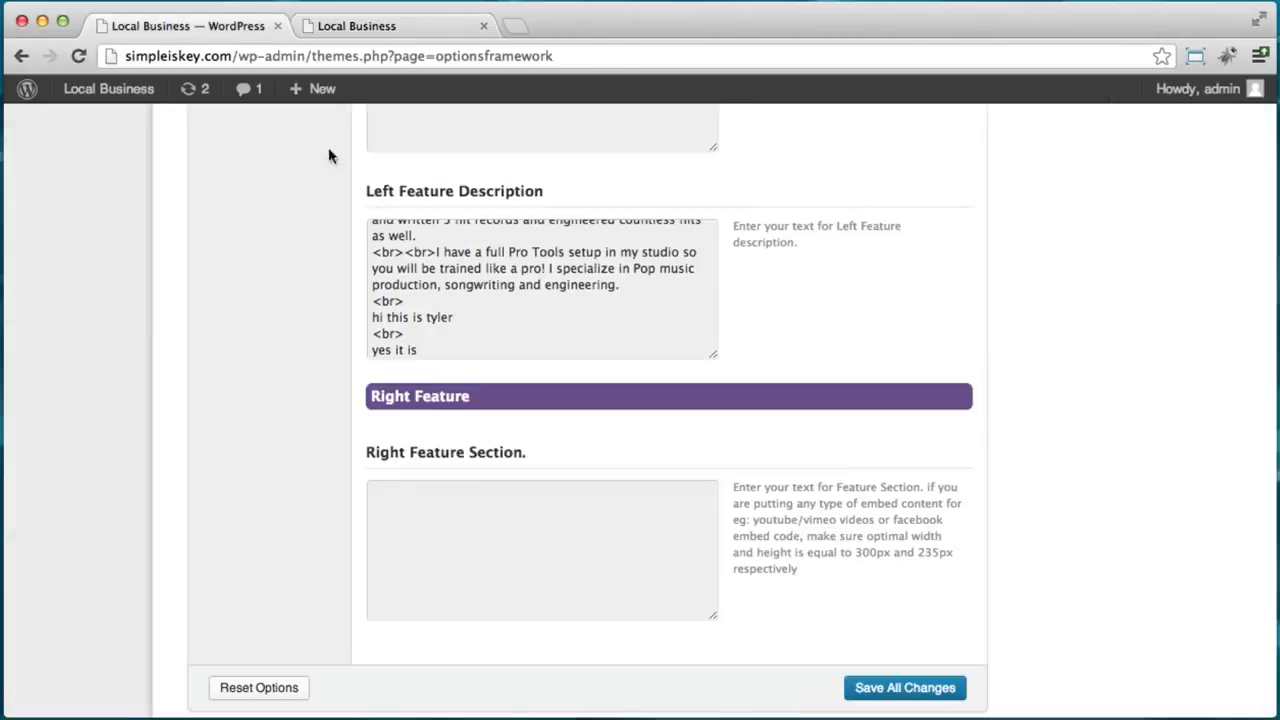
Step: Change the first <br> to <br><br>, save, and reload the live site to confirm
{"action": "left_click", "coordinate": [424, 308]}
{"action": "type", "text": "<br>"}
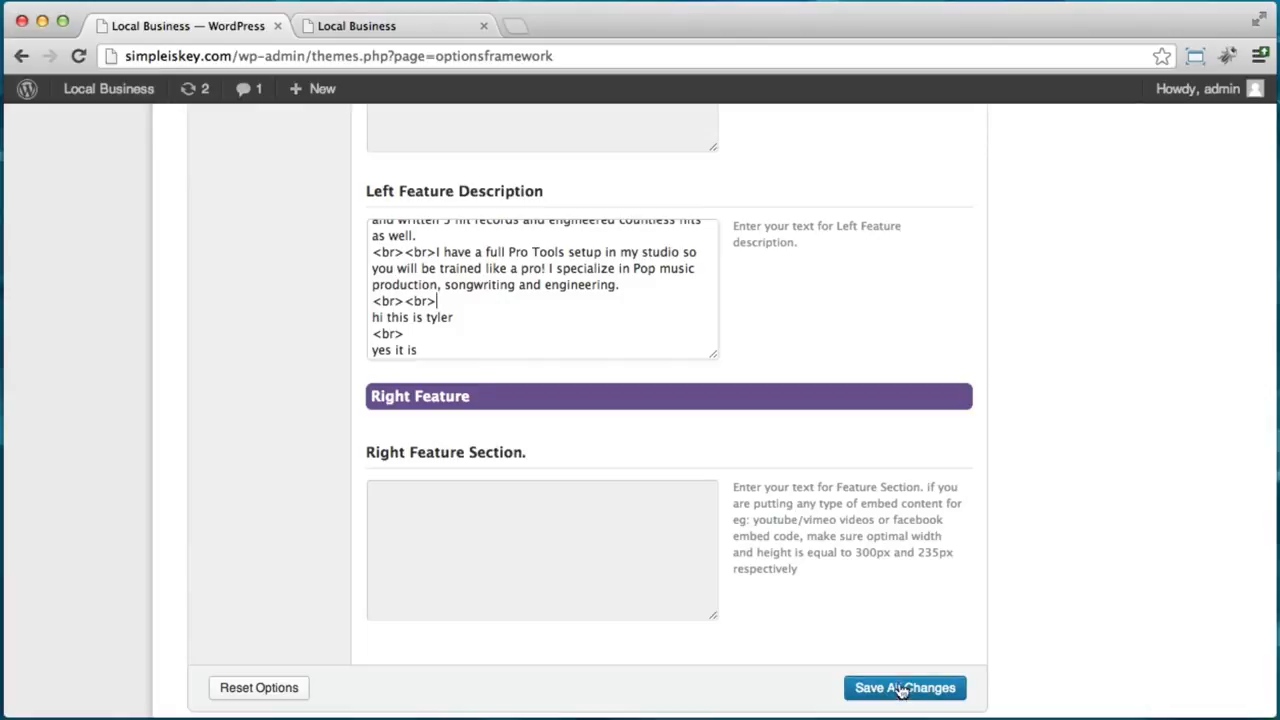
{"action": "left_click", "coordinate": [866, 686]}
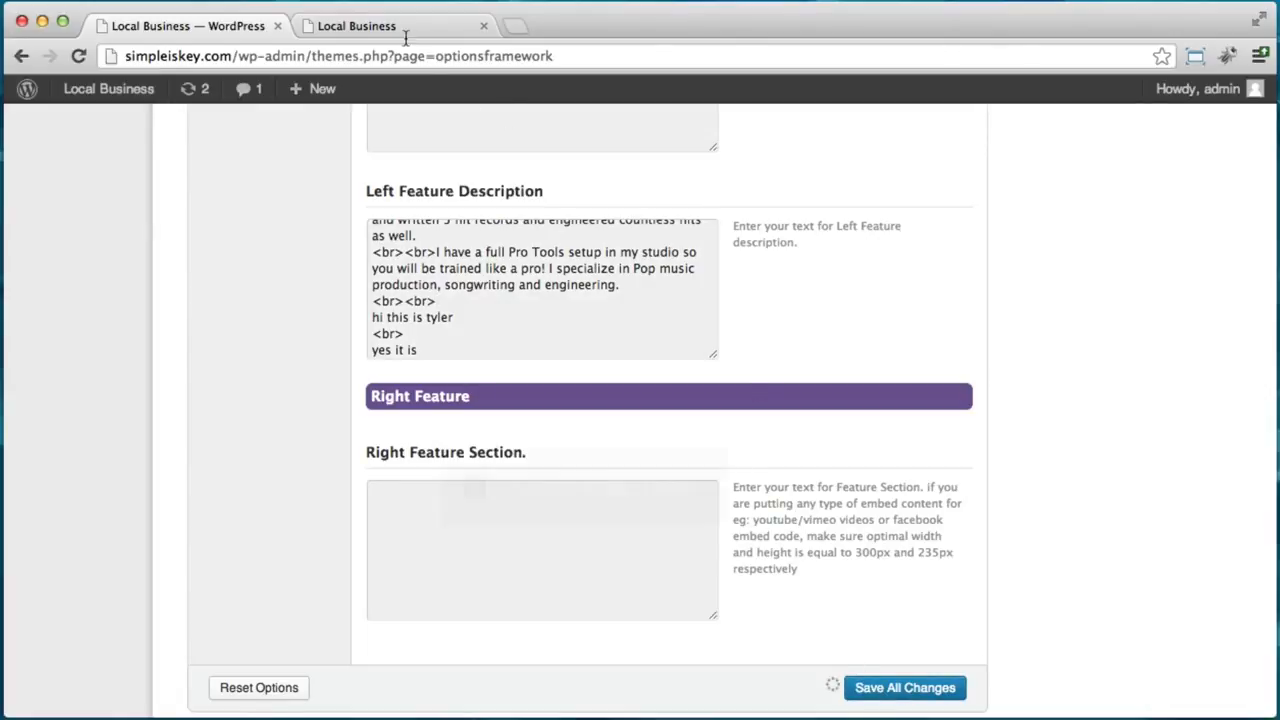
{"action": "left_click", "coordinate": [385, 27]}
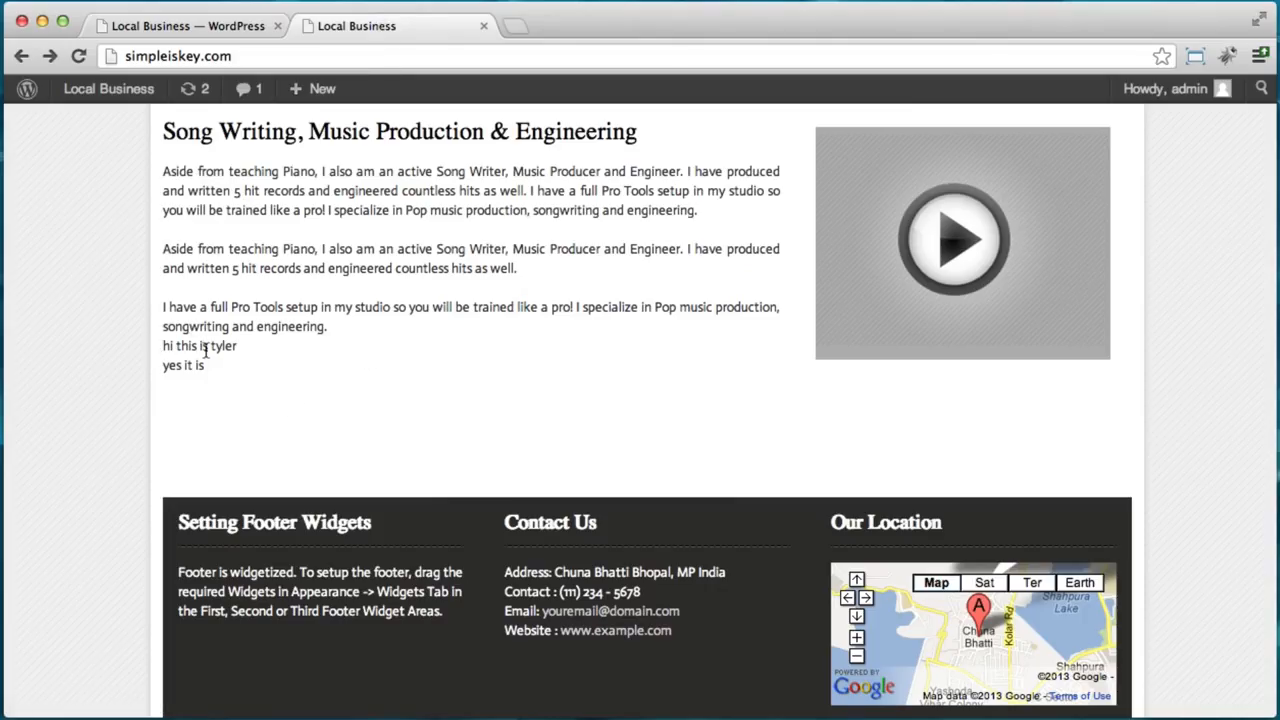
{"action": "left_click", "coordinate": [76, 57]}
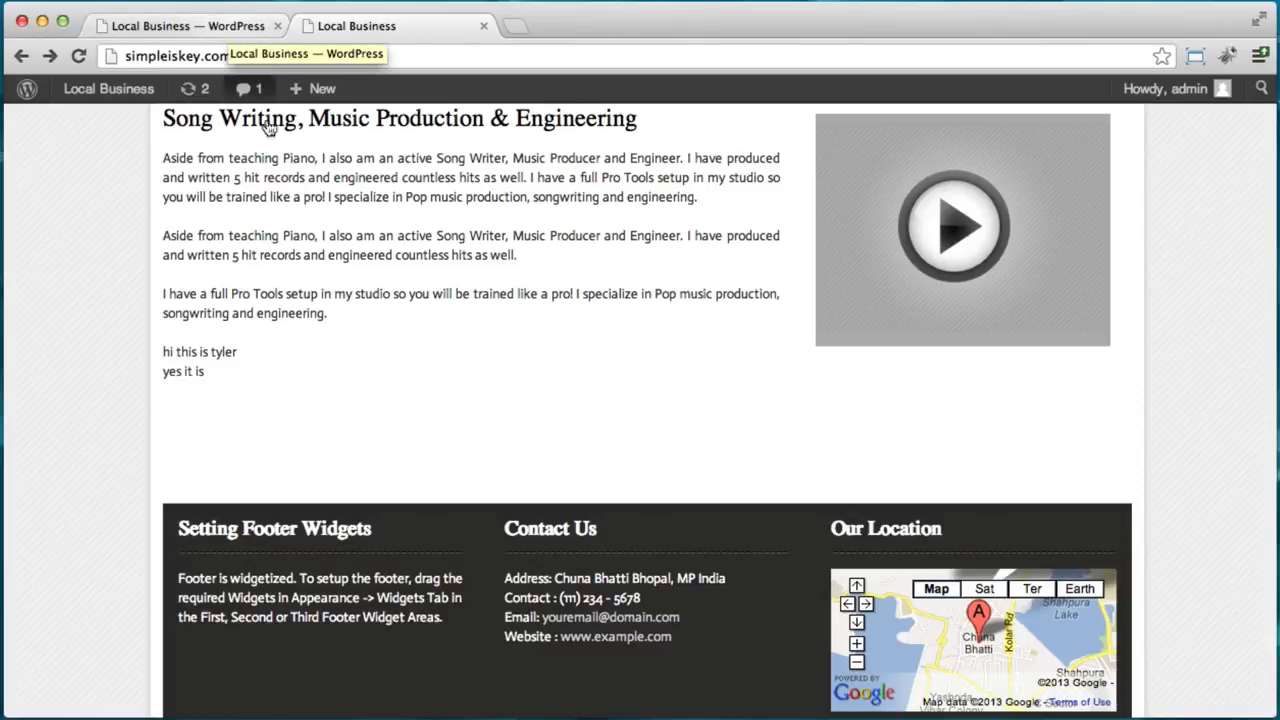
{"action": "scroll", "coordinate": [416, 233], "scroll_direction": "up", "scroll_amount": 10}
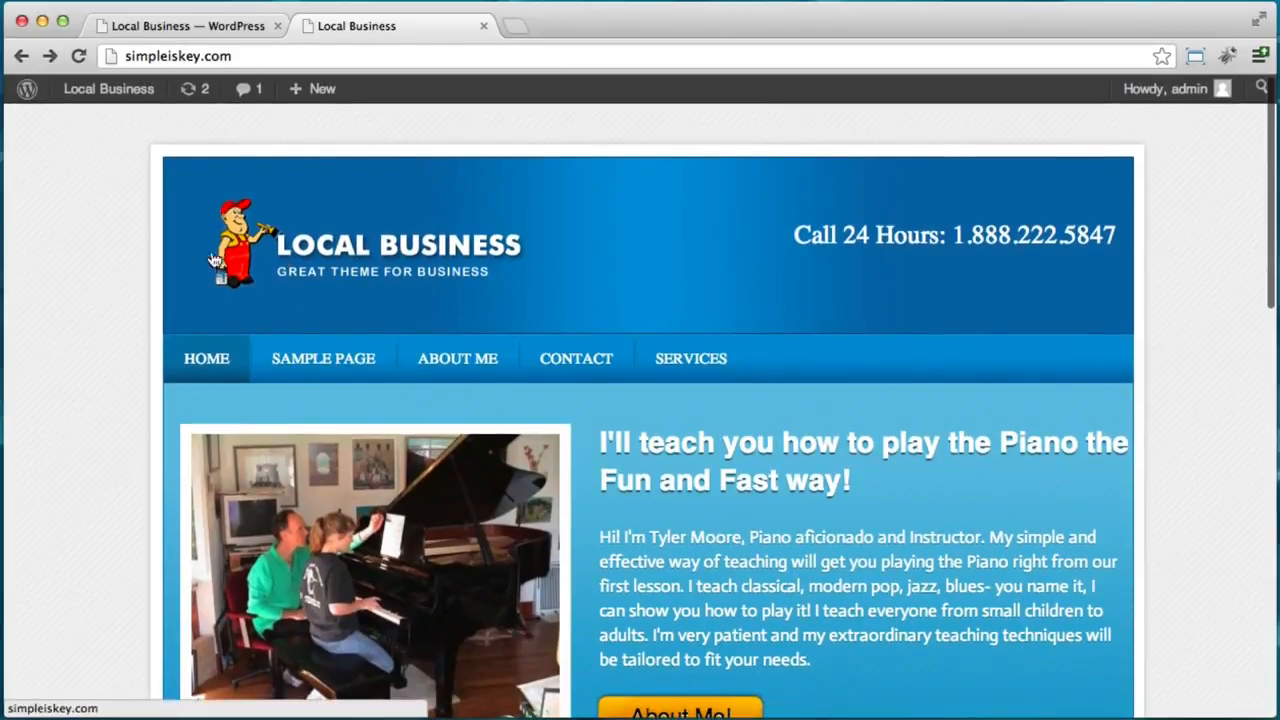
Step: Delete the test lines from the Song Writing section and save the theme options
{"action": "left_click", "coordinate": [207, 27]}
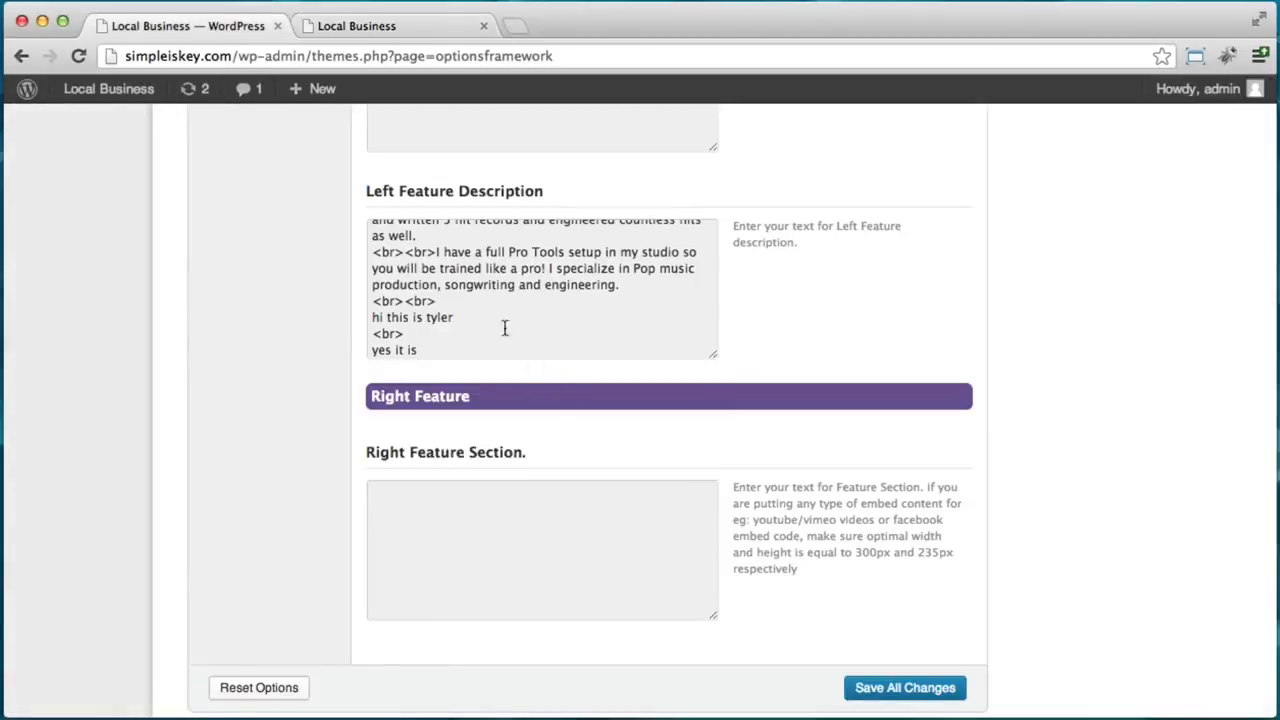
{"action": "left_click_drag", "start_coordinate": [439, 348], "coordinate": [362, 303]}
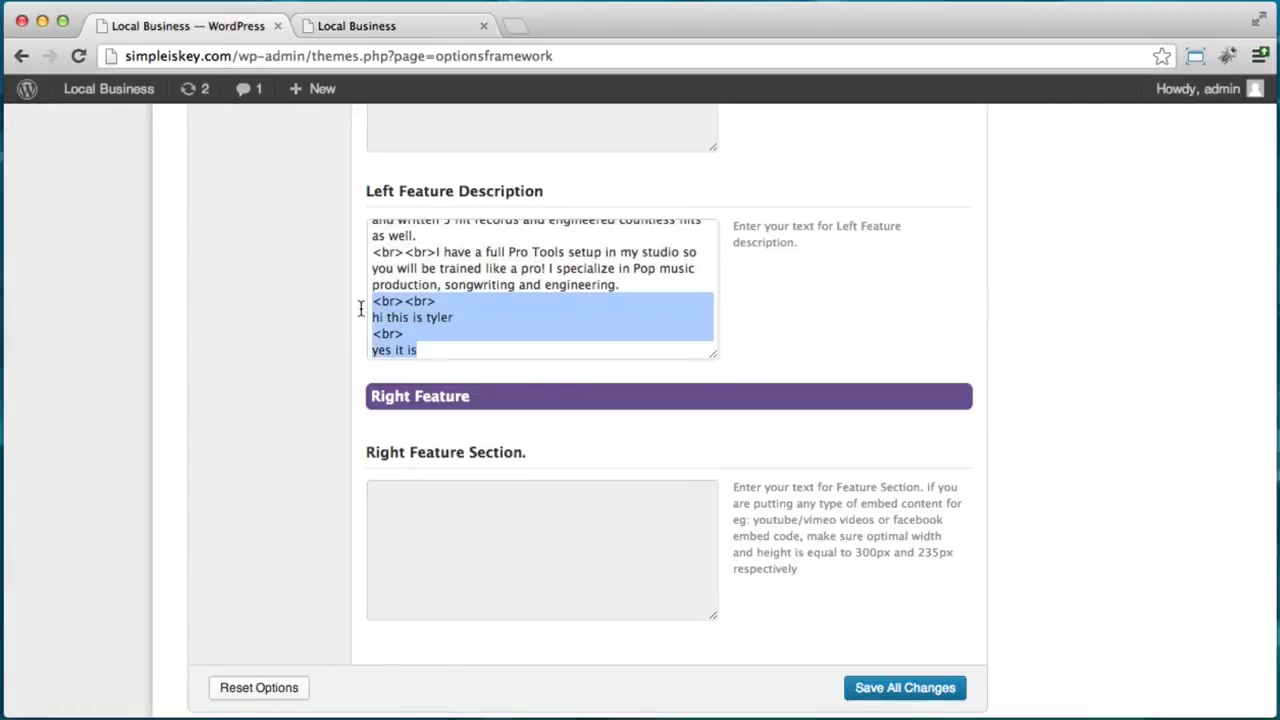
{"action": "key", "text": "BackSpace"}
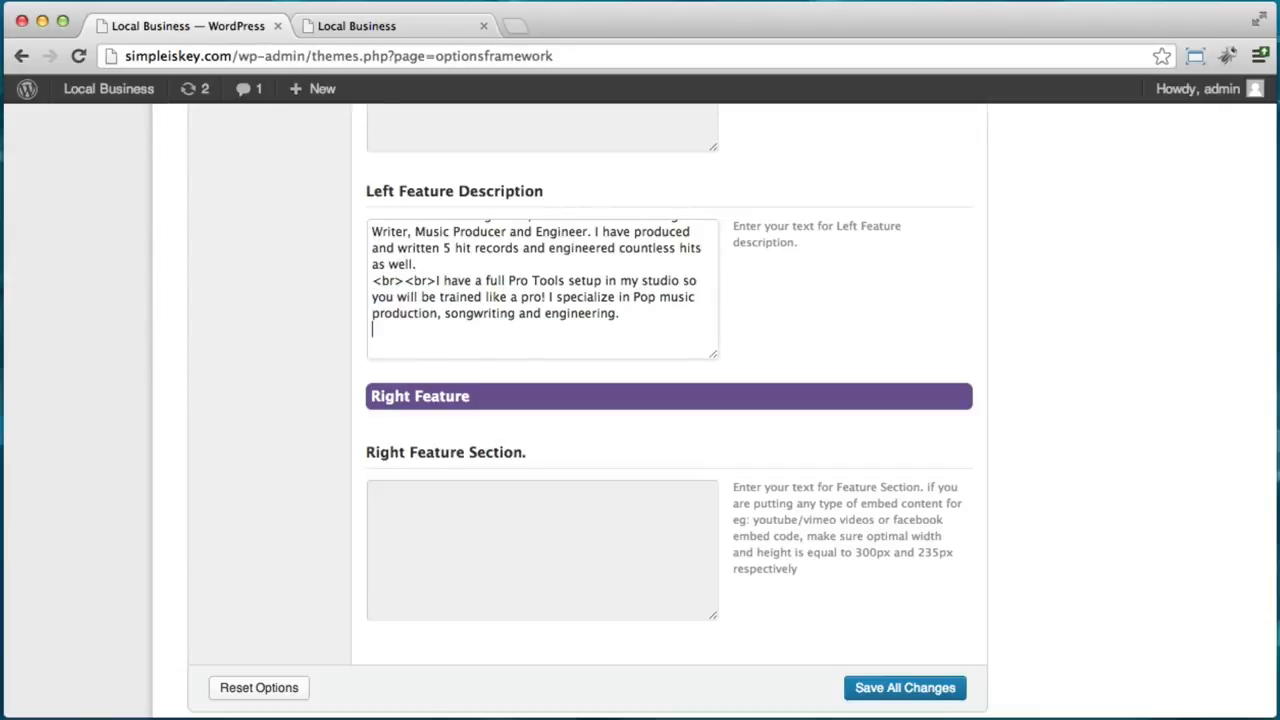
{"action": "key", "text": "BackSpace"}
{"action": "left_click", "coordinate": [899, 694]}
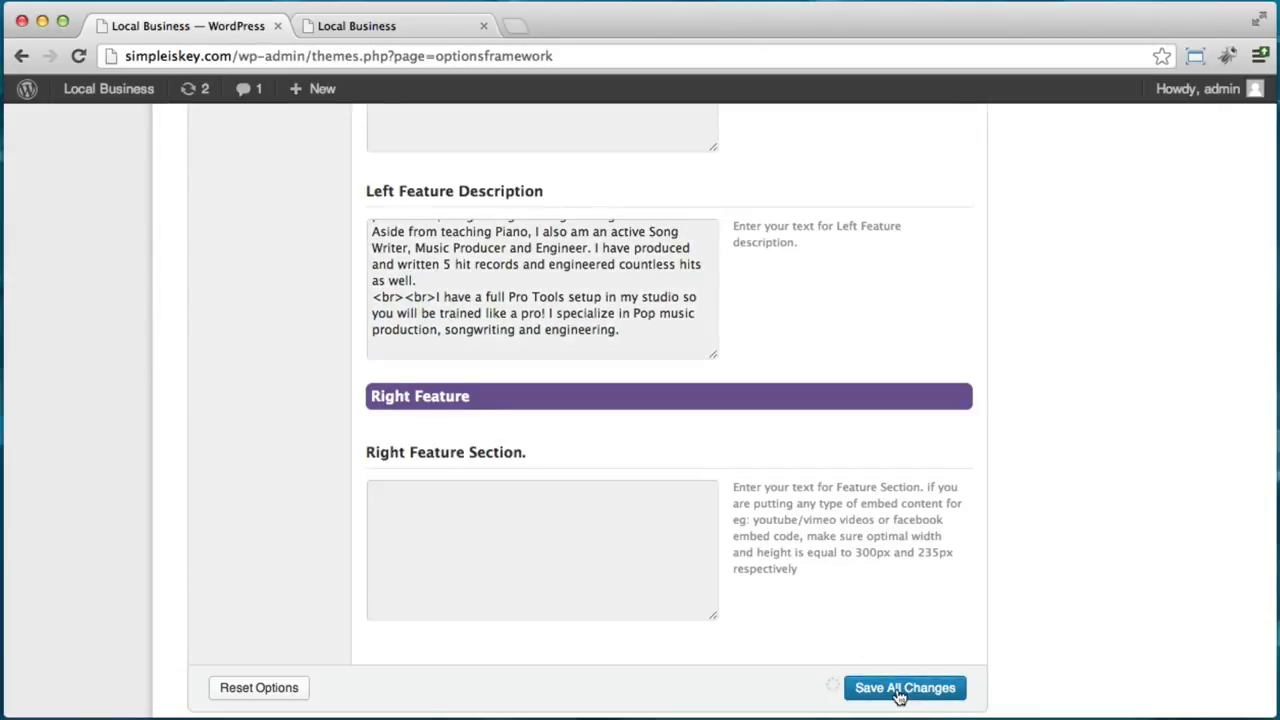
Step: Reload the live site and scroll down to check the Song Writing section
{"action": "left_click", "coordinate": [371, 25]}
{"action": "left_click", "coordinate": [83, 55]}
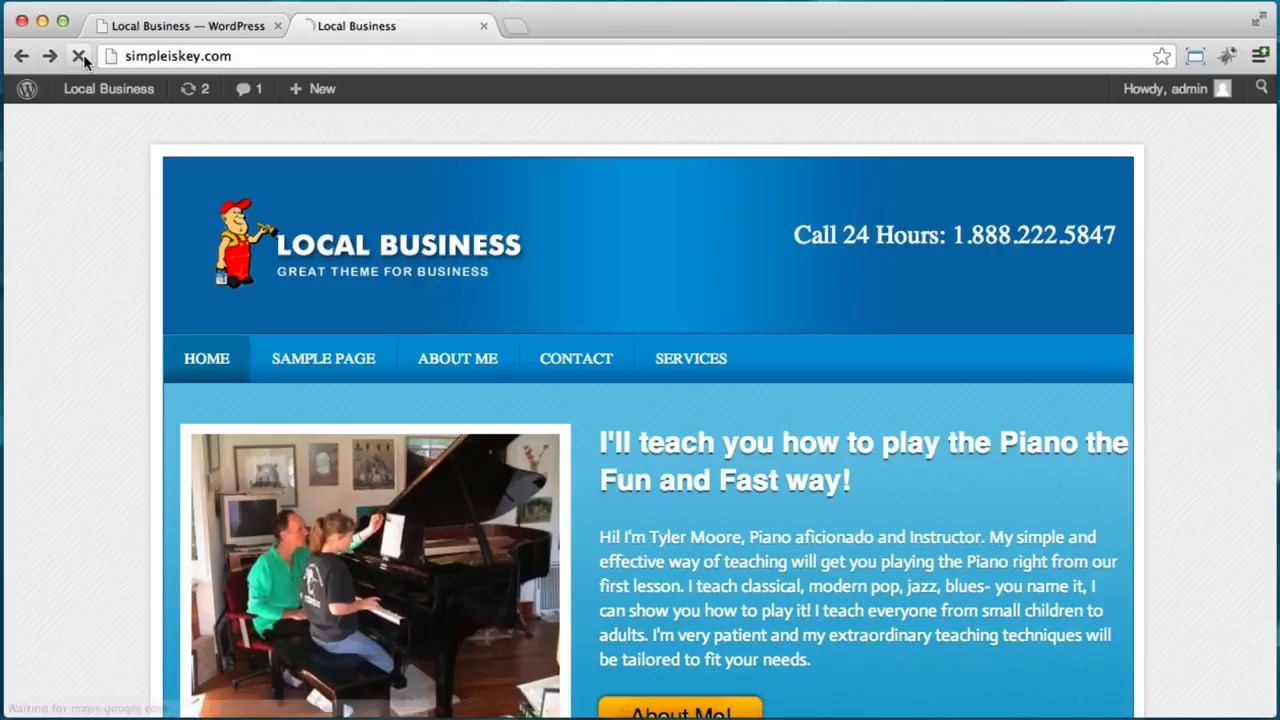
{"action": "scroll", "coordinate": [980, 418], "scroll_direction": "down", "scroll_amount": 10}
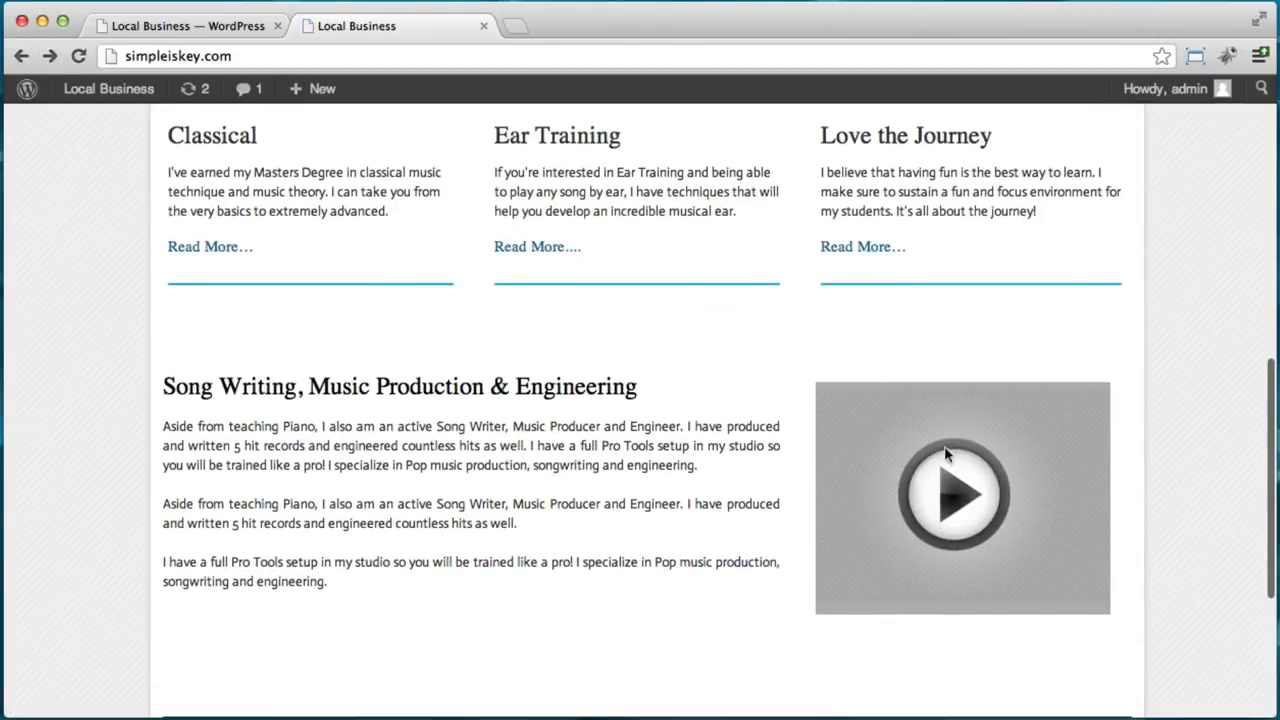
Step: Open a new blank browser tab beside the WordPress admin and live-site tabs
{"action": "left_click", "coordinate": [177, 27]}
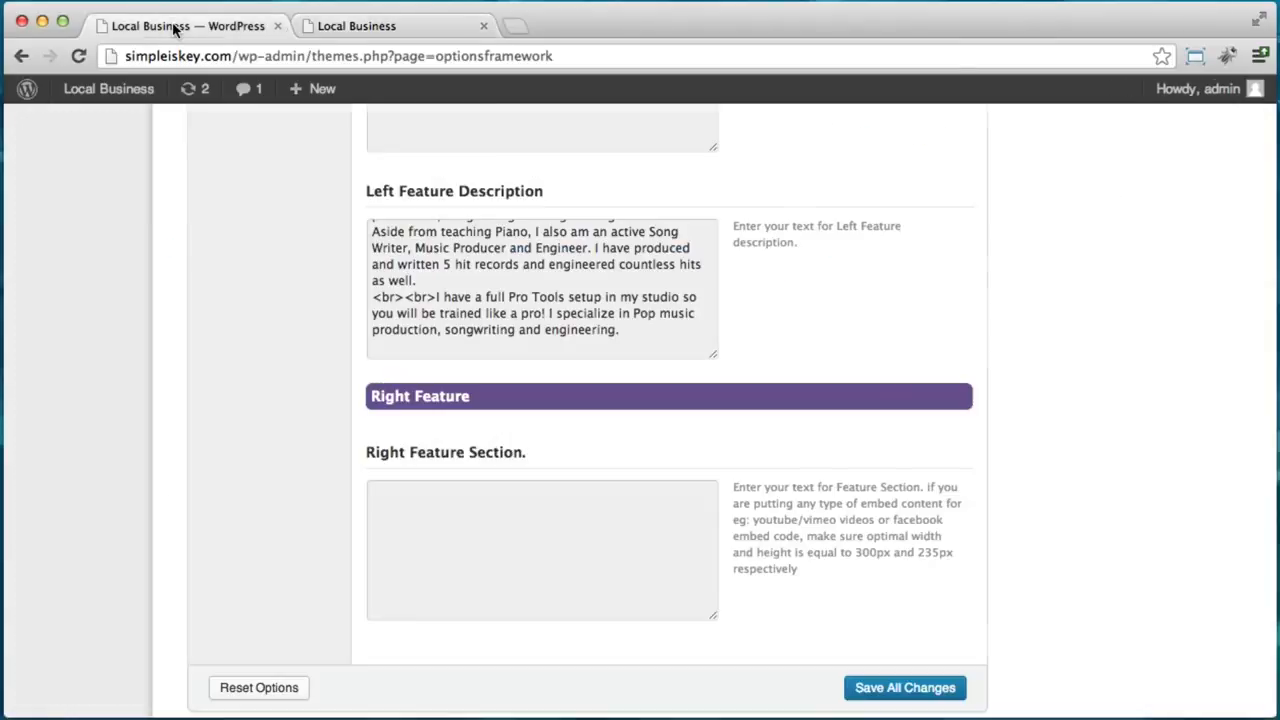
{"action": "key", "text": "super+Tab"}
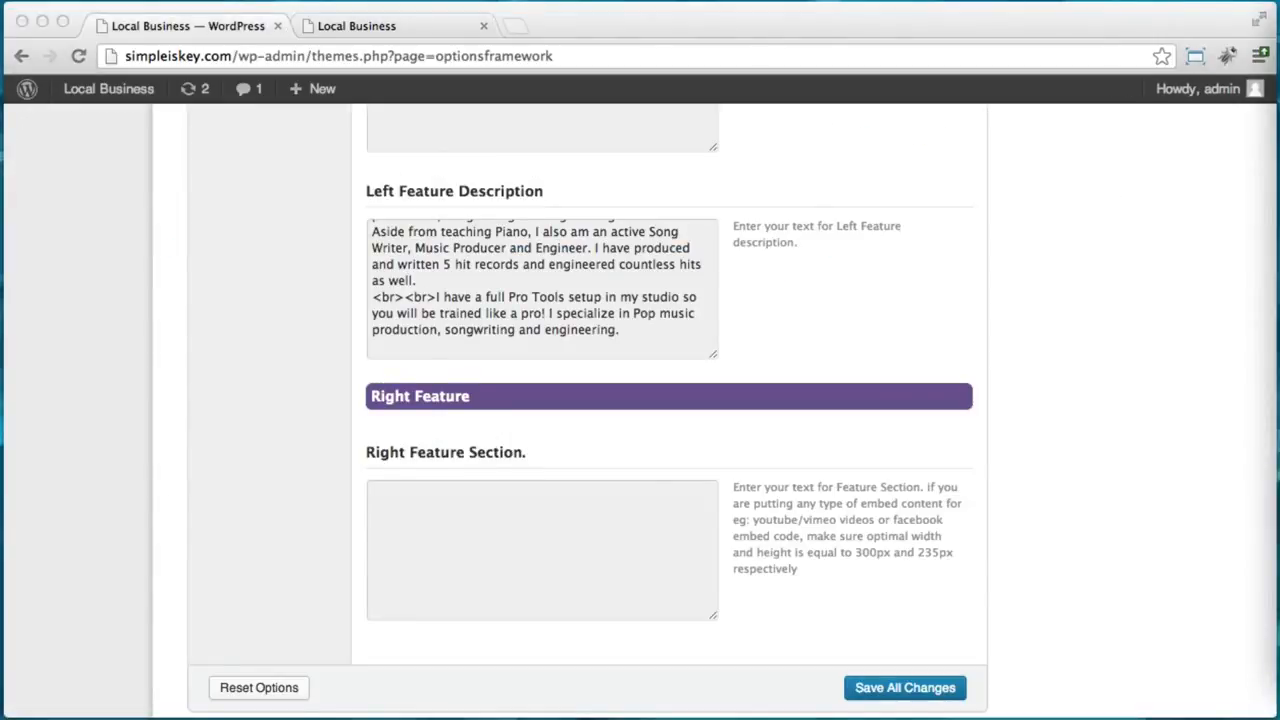
{"action": "left_click", "coordinate": [947, 478]}
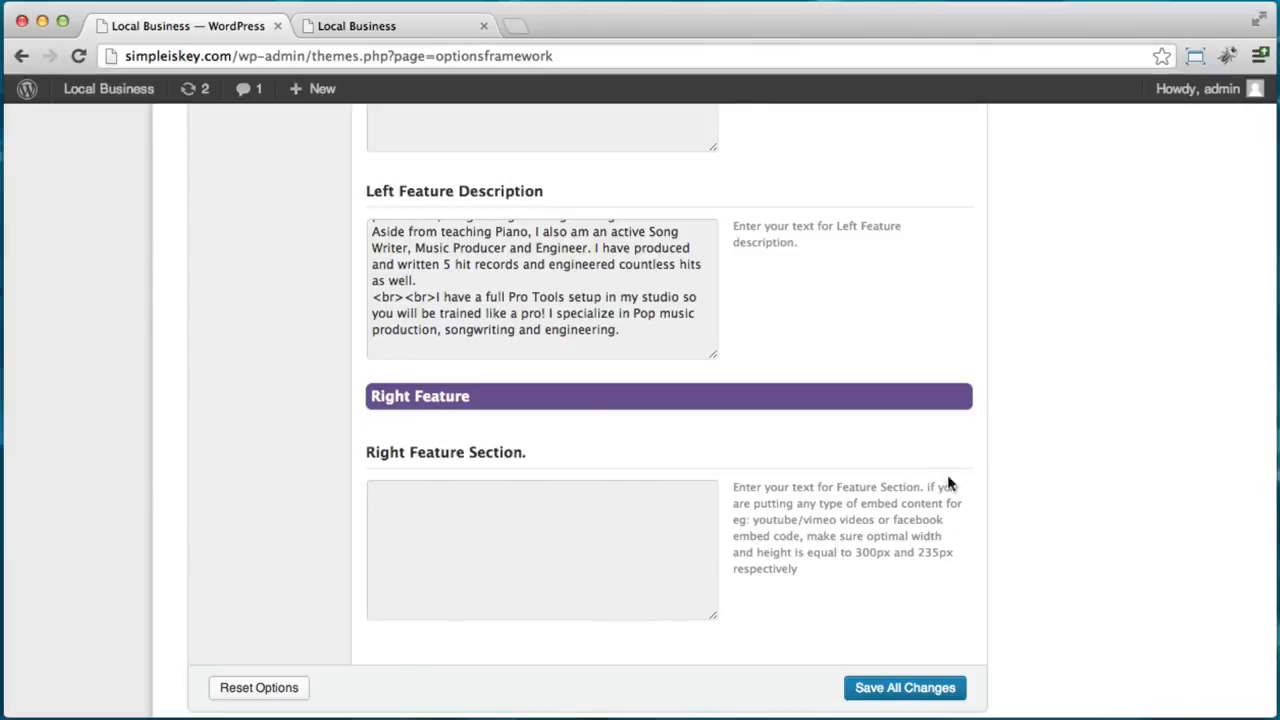
{"action": "left_click", "coordinate": [518, 25]}
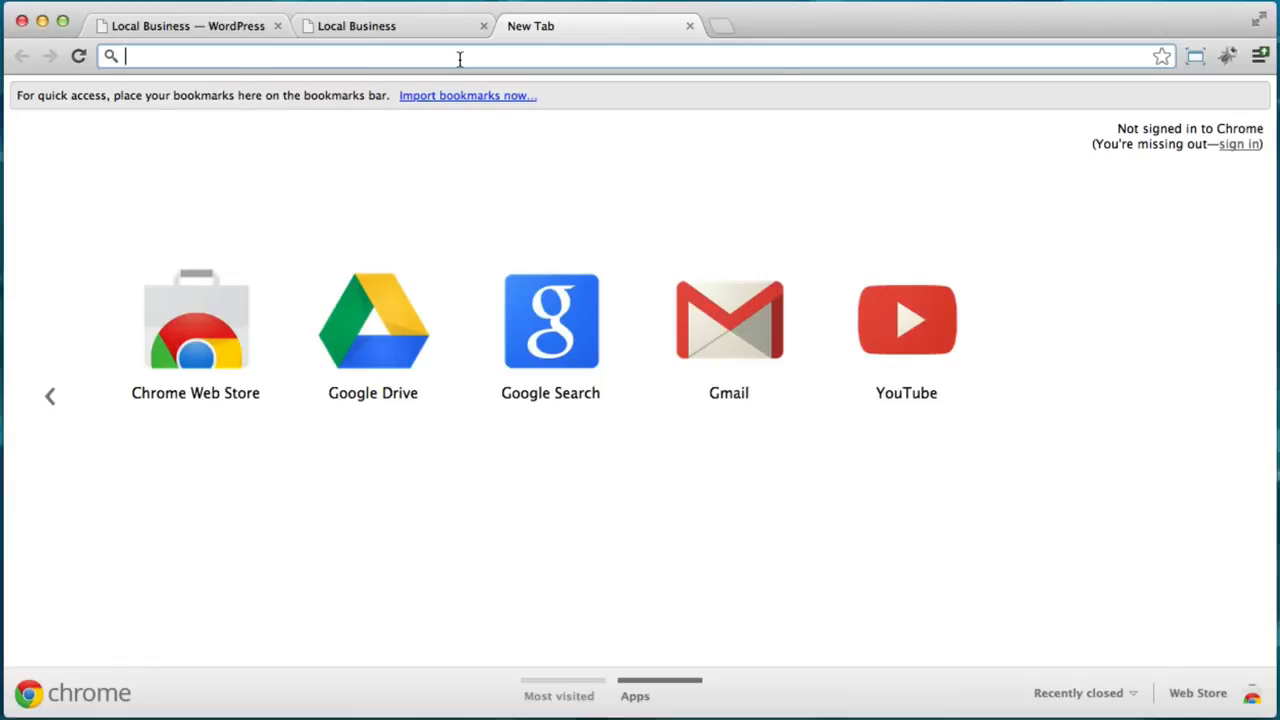
Step: Load the Recording Studios Boston MA 5Lilac Studios video from the pasted URL and pause it
{"action": "type", "text": "http://www.youtube.com/watch?v=cGi-YCPyD2s"}
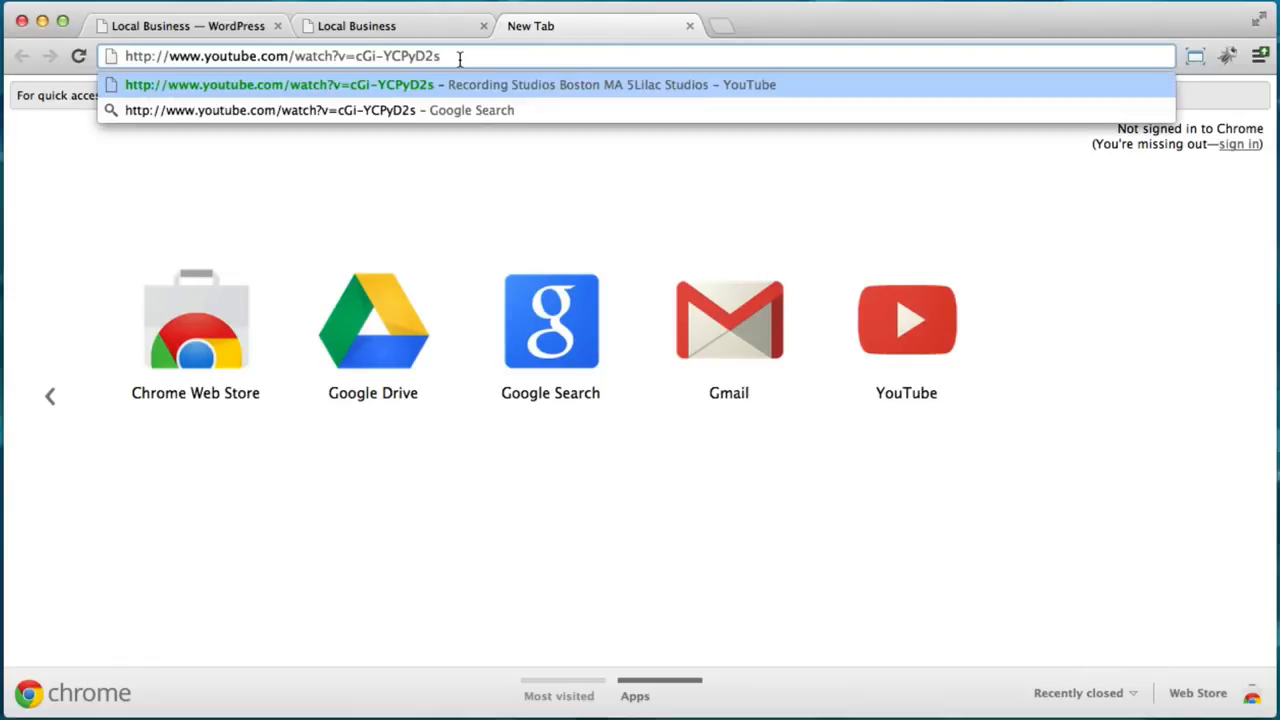
{"action": "key", "text": "Return"}
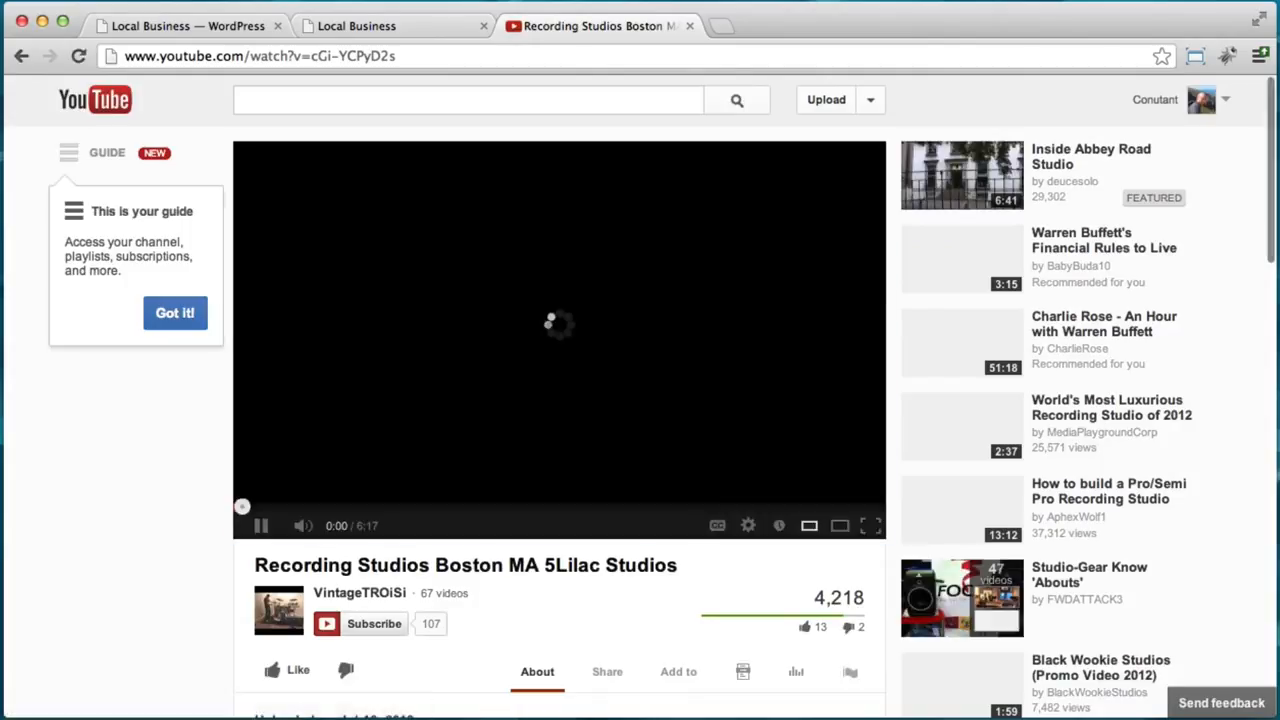
{"action": "left_click", "coordinate": [261, 527]}
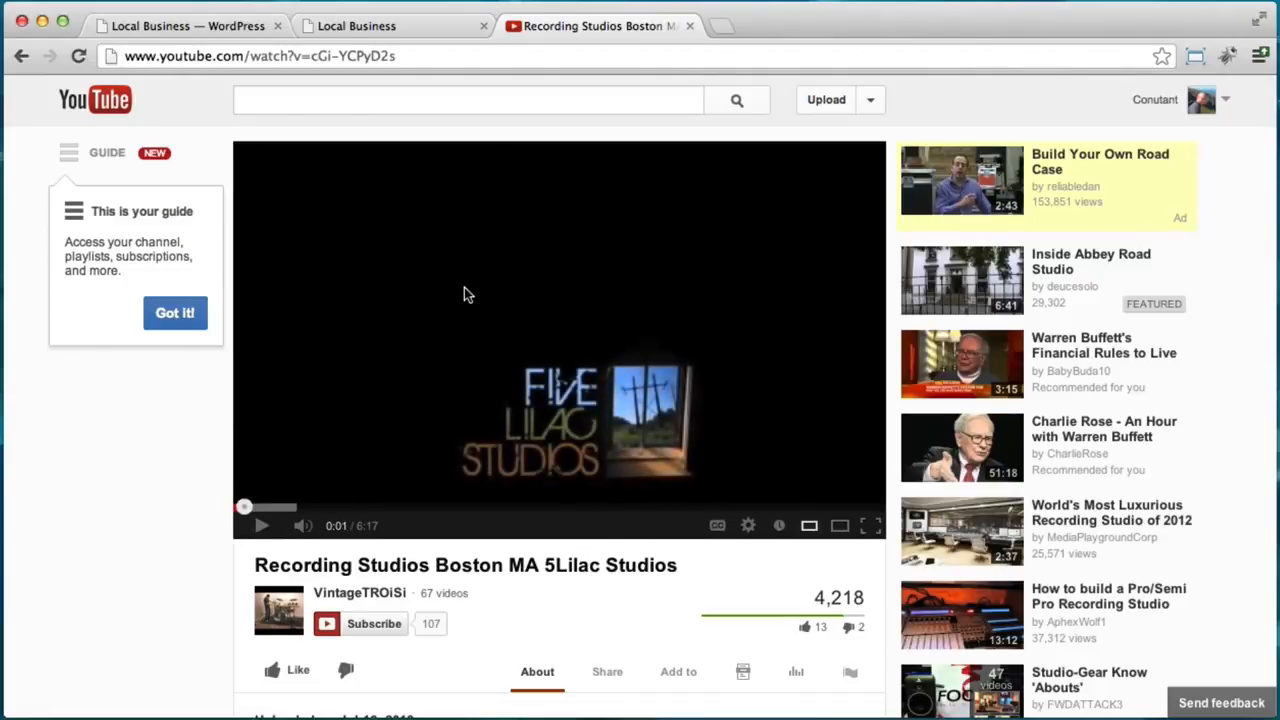
Step: Bring up the video's 560 × 315 iframe embed code under Share > Embed
{"action": "scroll", "coordinate": [726, 362], "scroll_direction": "down", "scroll_amount": 3}
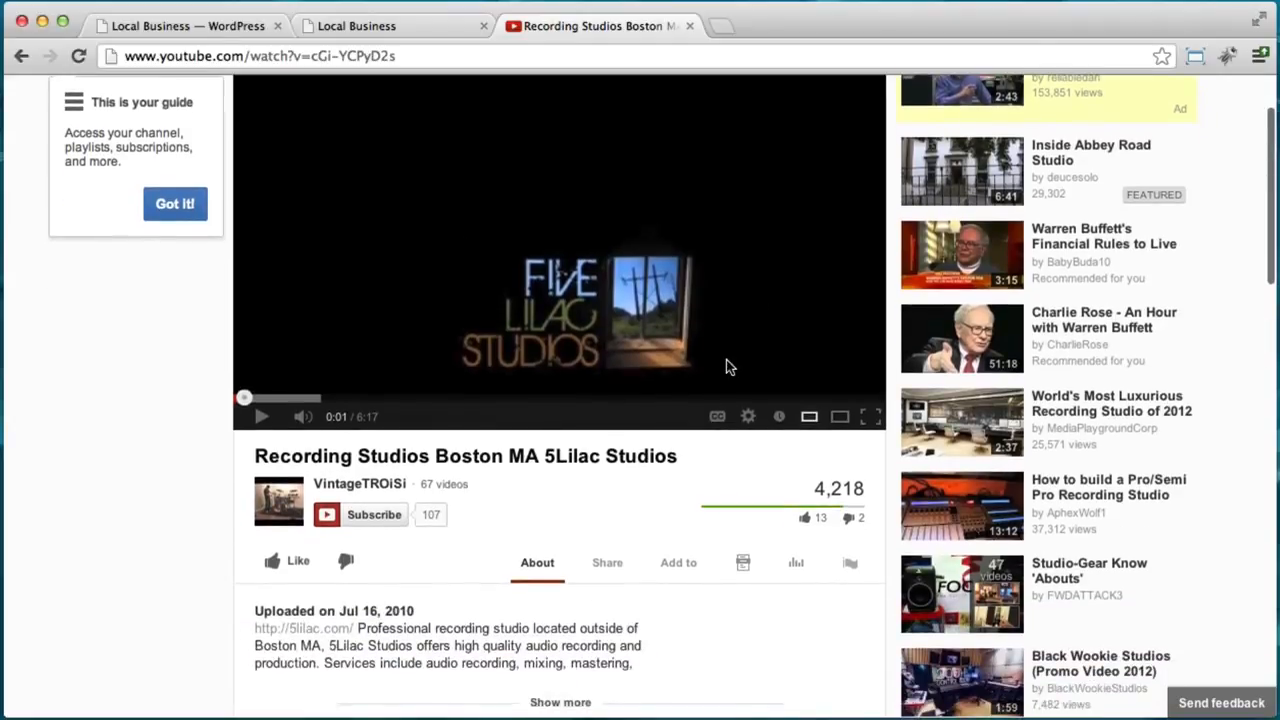
{"action": "scroll", "coordinate": [663, 477], "scroll_direction": "down", "scroll_amount": 3}
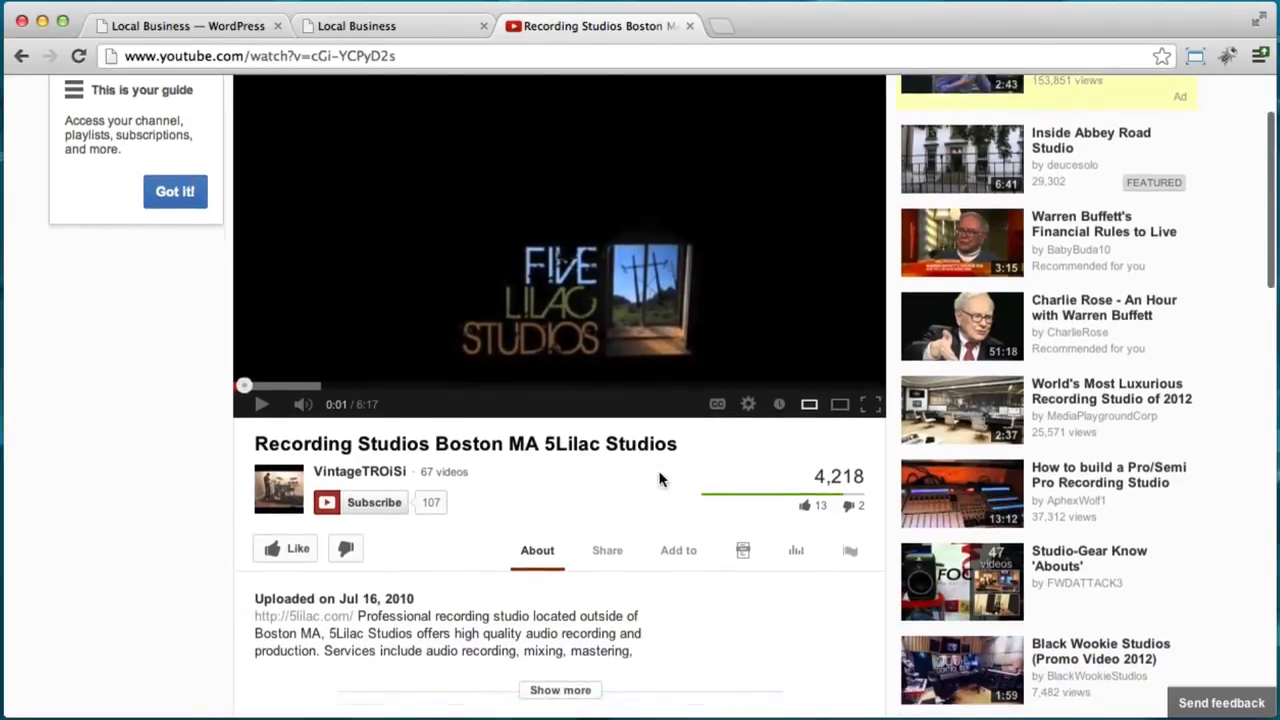
{"action": "scroll", "coordinate": [700, 490], "scroll_direction": "down", "scroll_amount": 2}
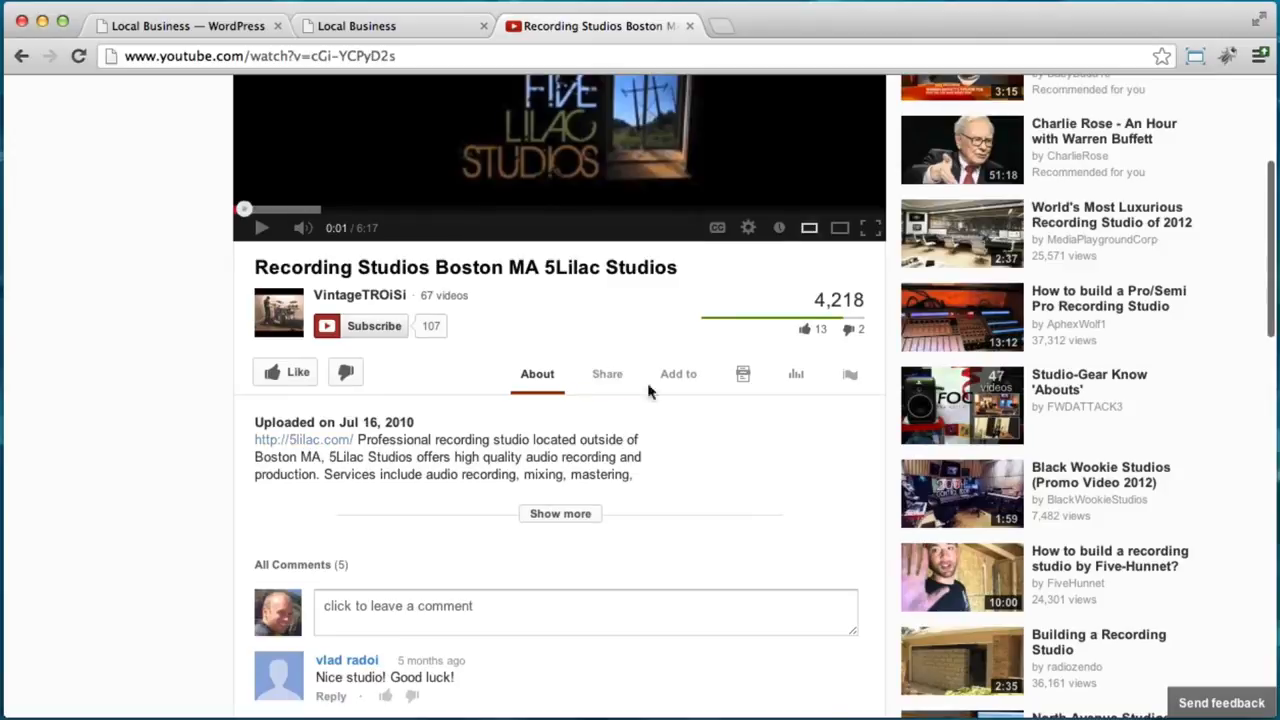
{"action": "scroll", "coordinate": [655, 395], "scroll_direction": "up", "scroll_amount": 8}
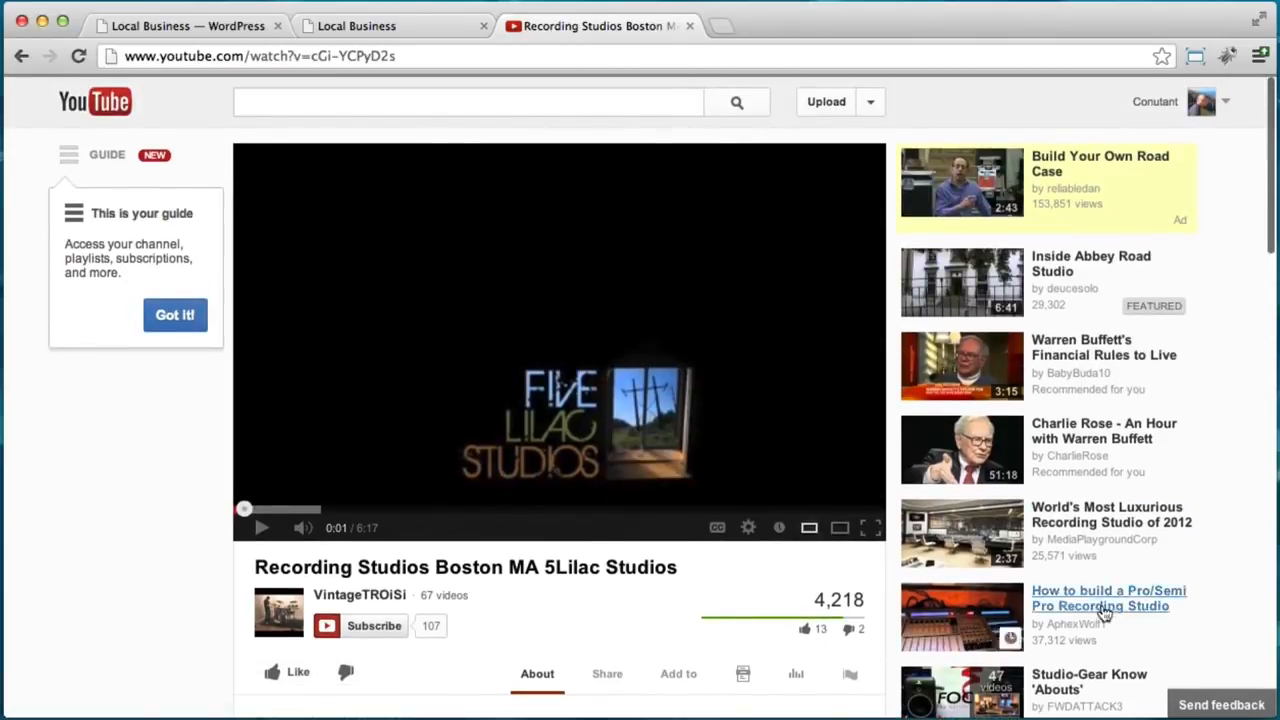
{"action": "scroll", "coordinate": [766, 391], "scroll_direction": "down", "scroll_amount": 5}
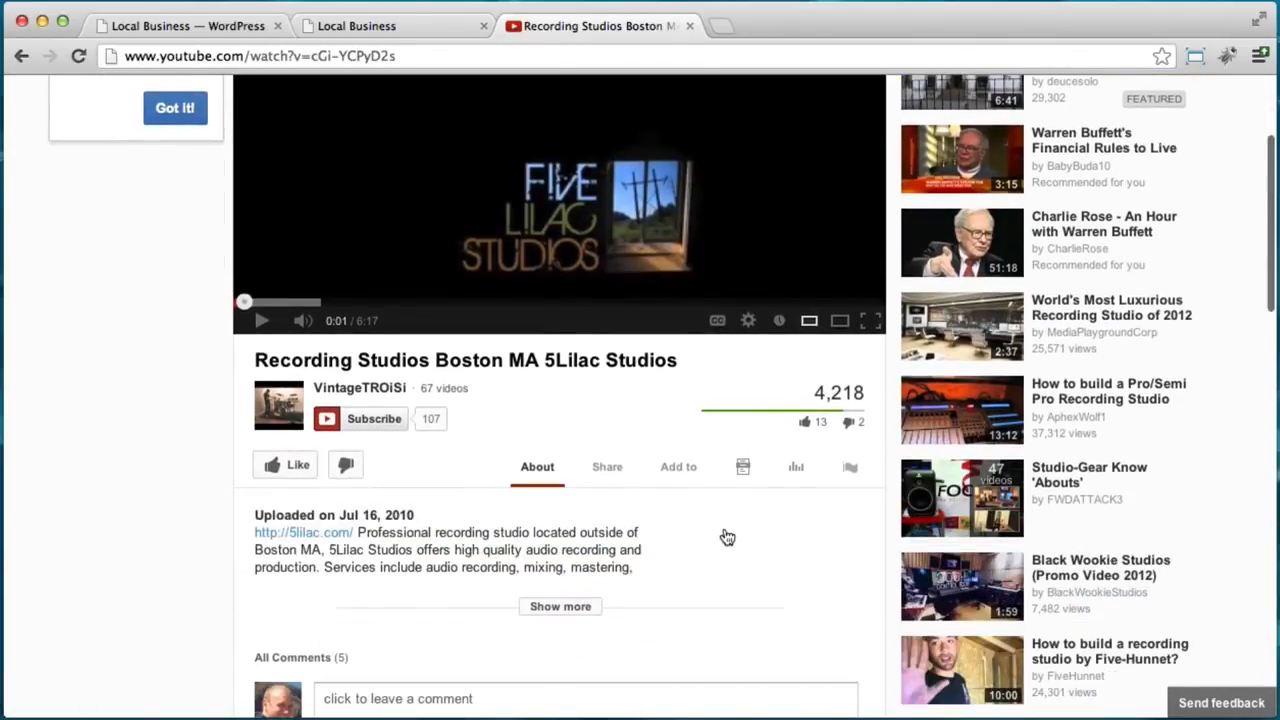
{"action": "scroll", "coordinate": [723, 534], "scroll_direction": "down", "scroll_amount": 1}
{"action": "left_click", "coordinate": [609, 447]}
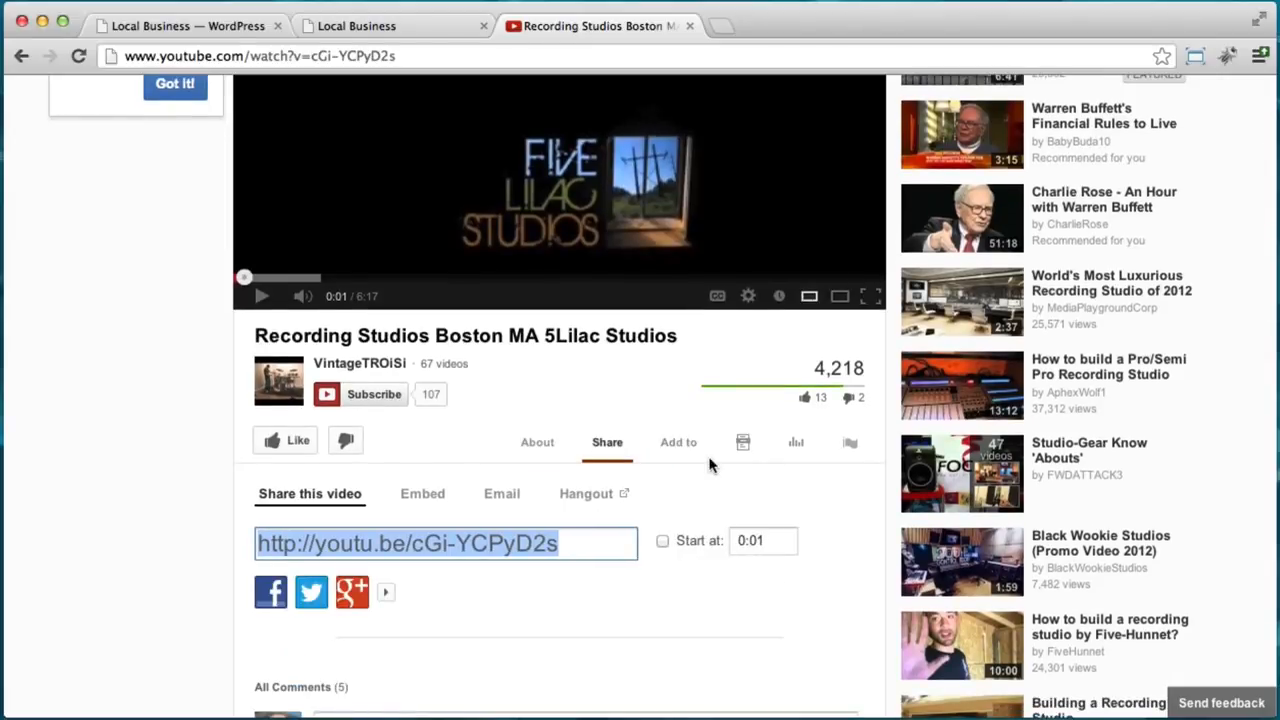
{"action": "scroll", "coordinate": [712, 463], "scroll_direction": "down", "scroll_amount": 2}
{"action": "left_click", "coordinate": [422, 402]}
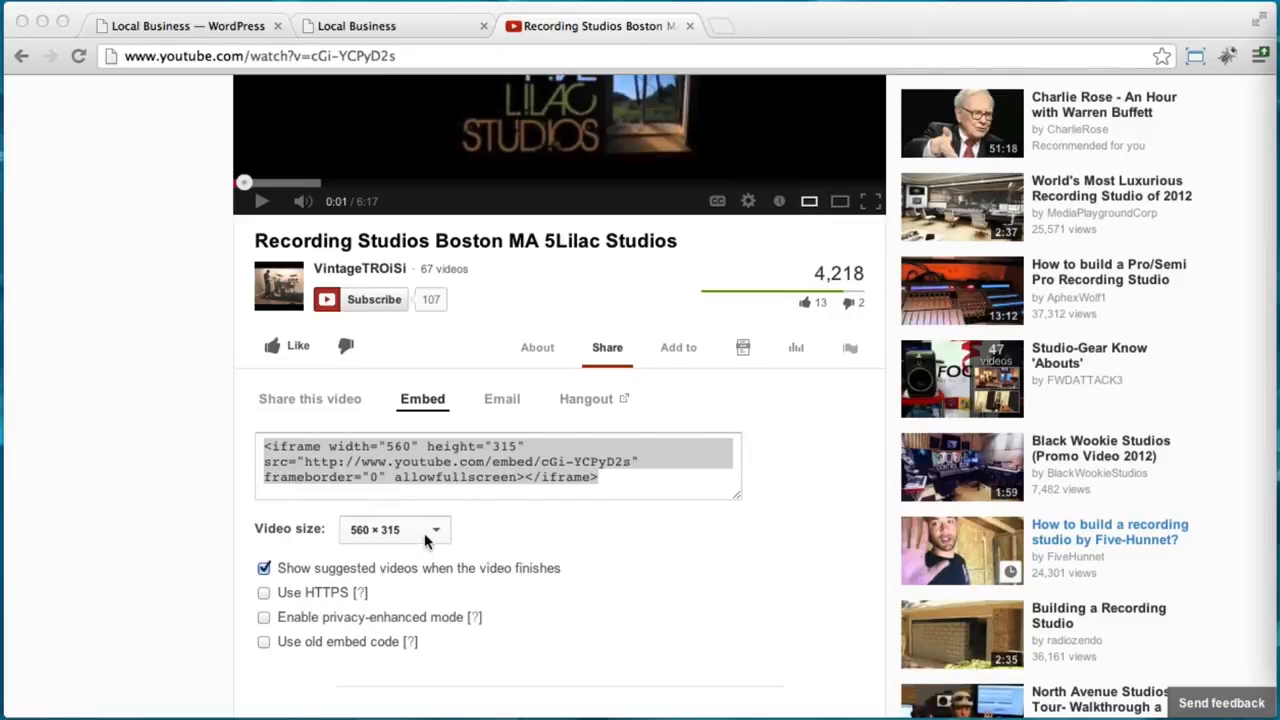
Step: Set the embed video size to Custom with width 305, giving height 172
{"action": "left_click", "coordinate": [404, 30]}
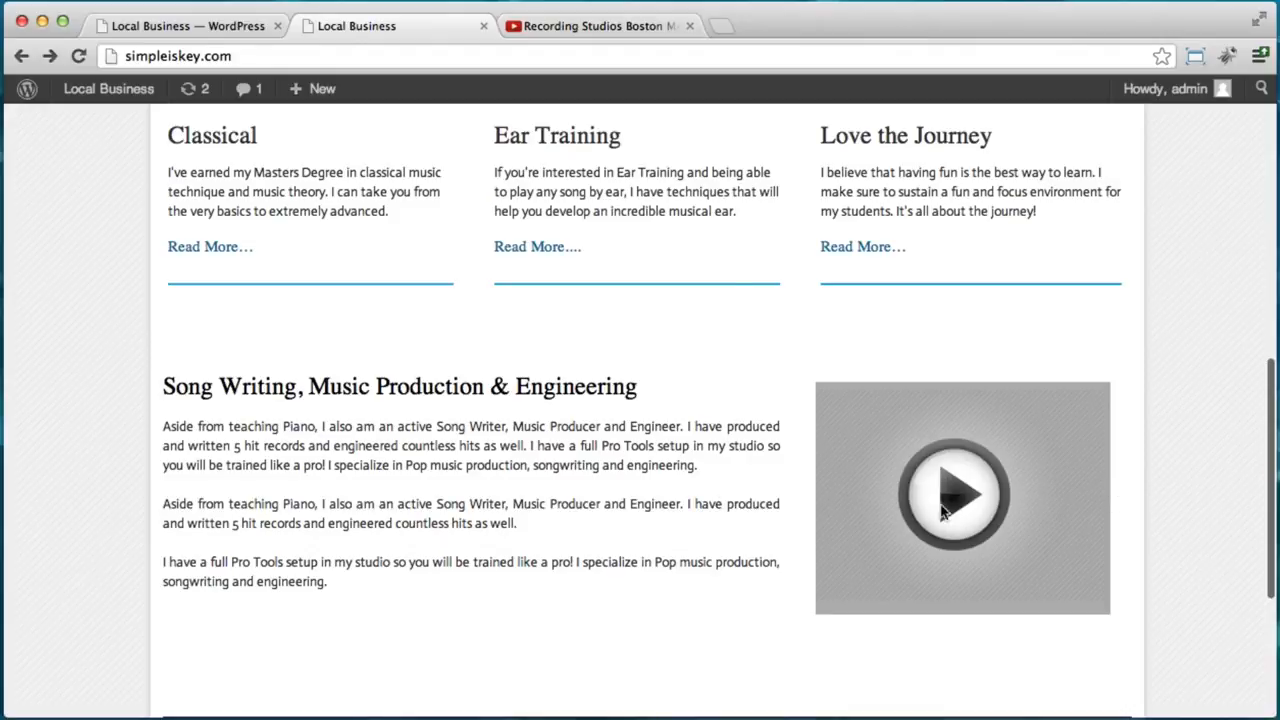
{"action": "left_click", "coordinate": [600, 26]}
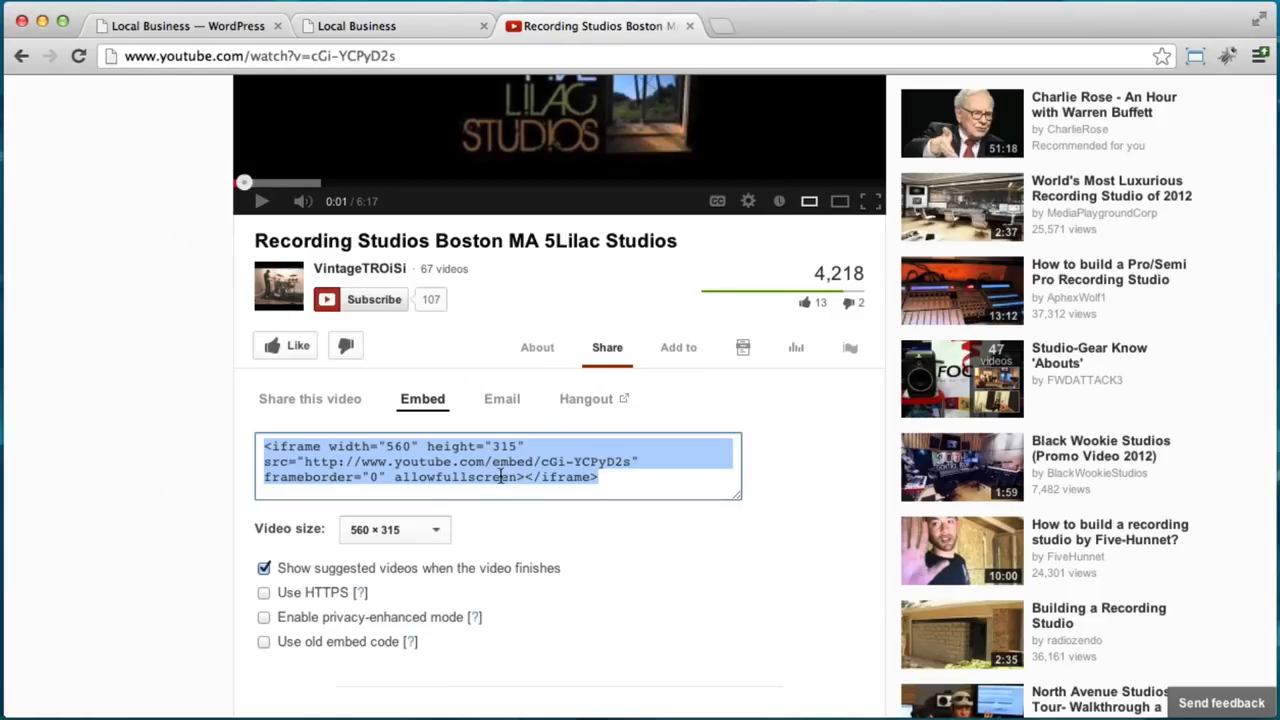
{"action": "left_click", "coordinate": [398, 530]}
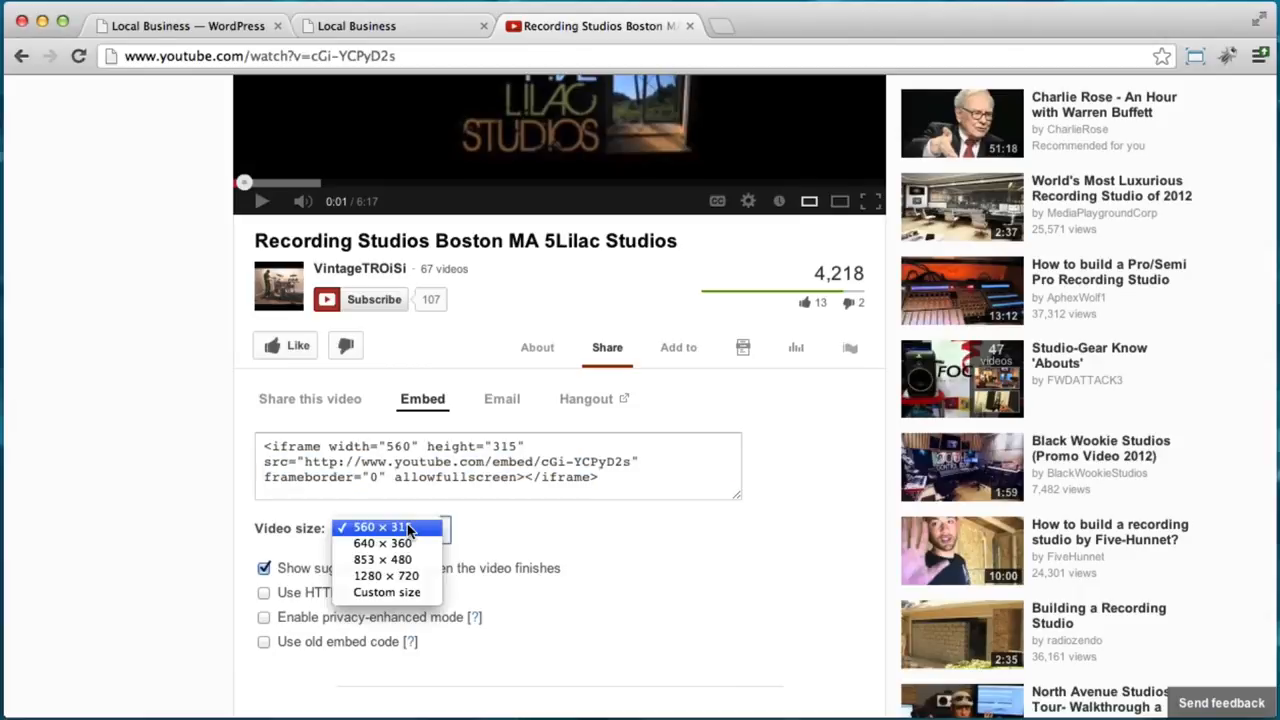
{"action": "left_click", "coordinate": [393, 593]}
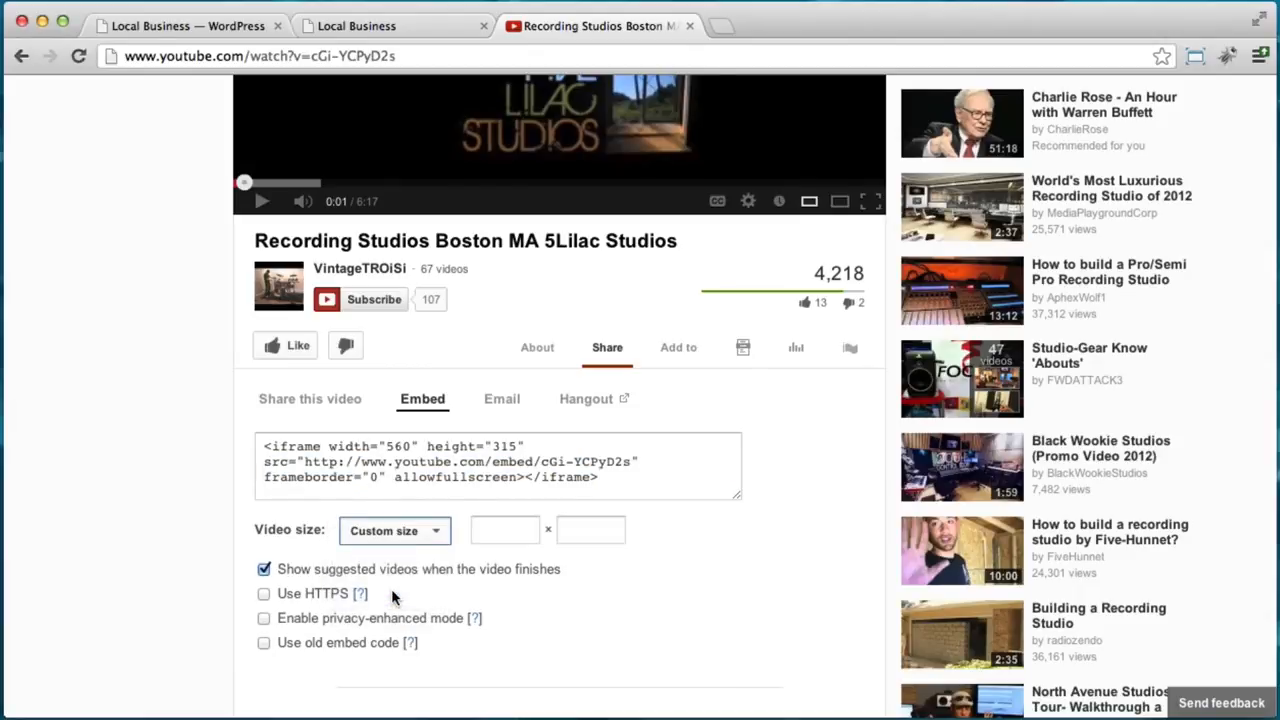
{"action": "left_click", "coordinate": [503, 531]}
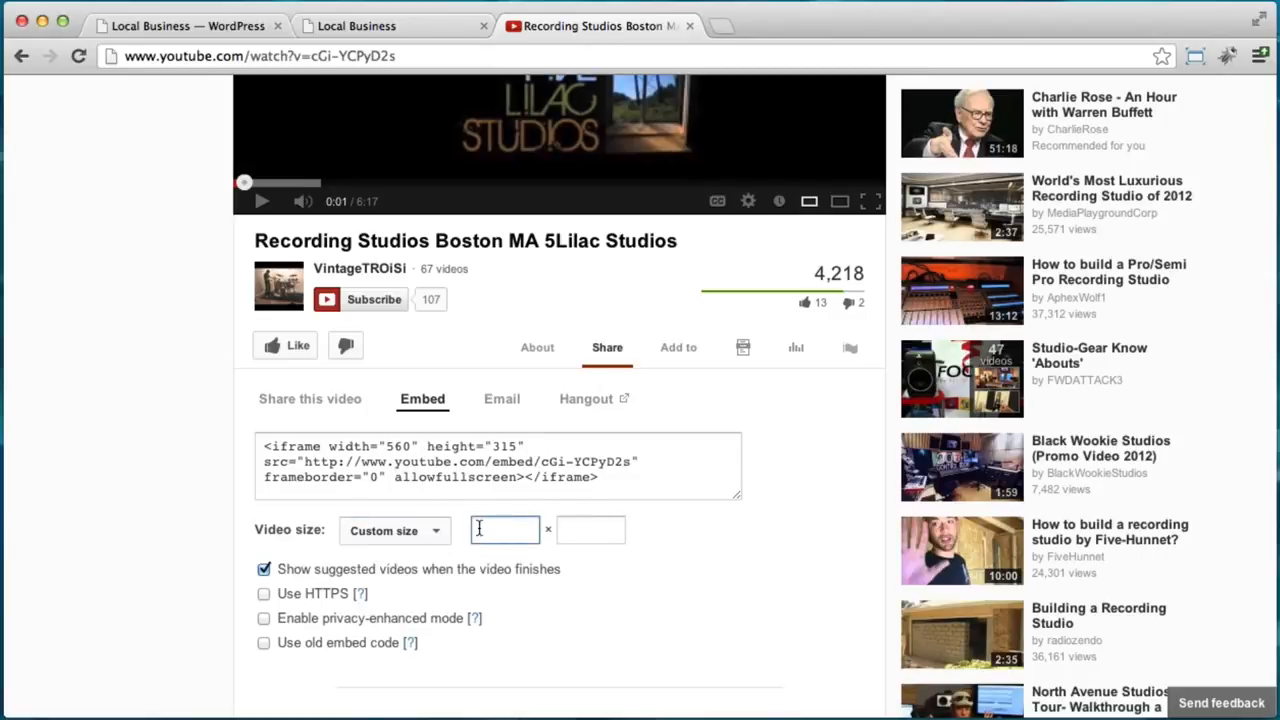
{"action": "type", "text": "305"}
{"action": "left_click", "coordinate": [588, 600]}
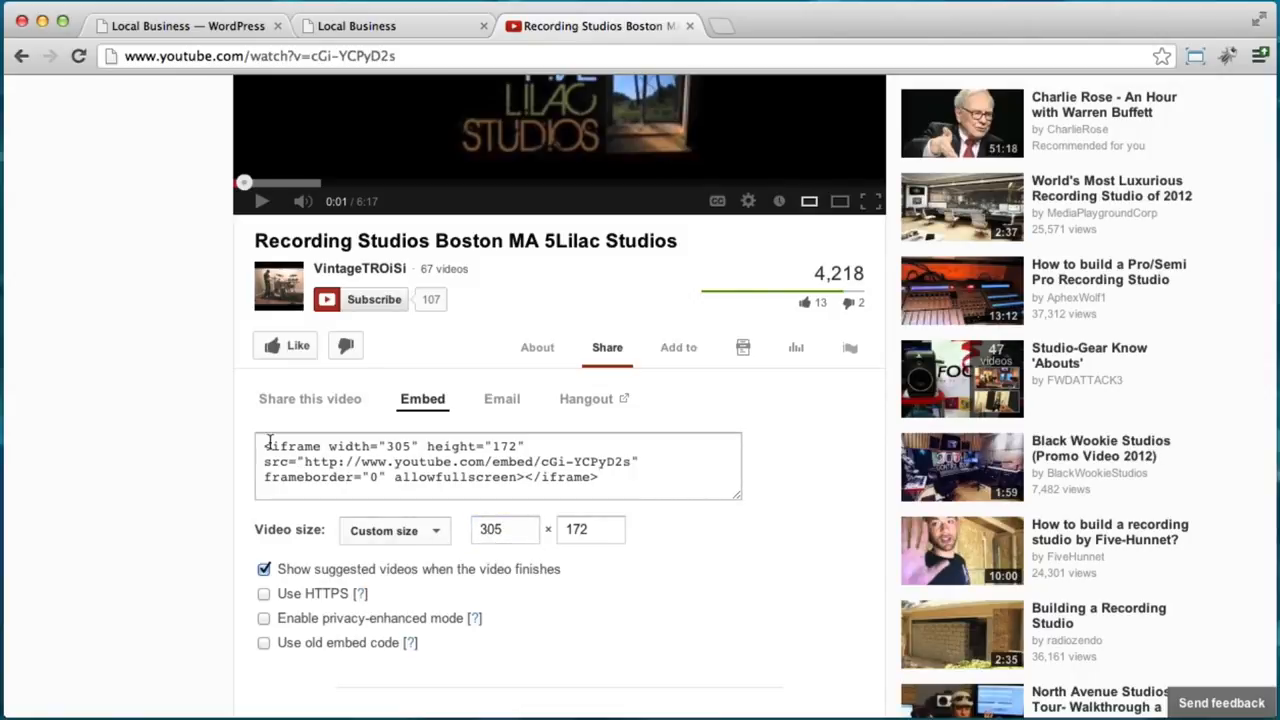
Step: Copy the full 305 × 172 iframe embed code
{"action": "left_click_drag", "start_coordinate": [264, 446], "coordinate": [640, 489]}
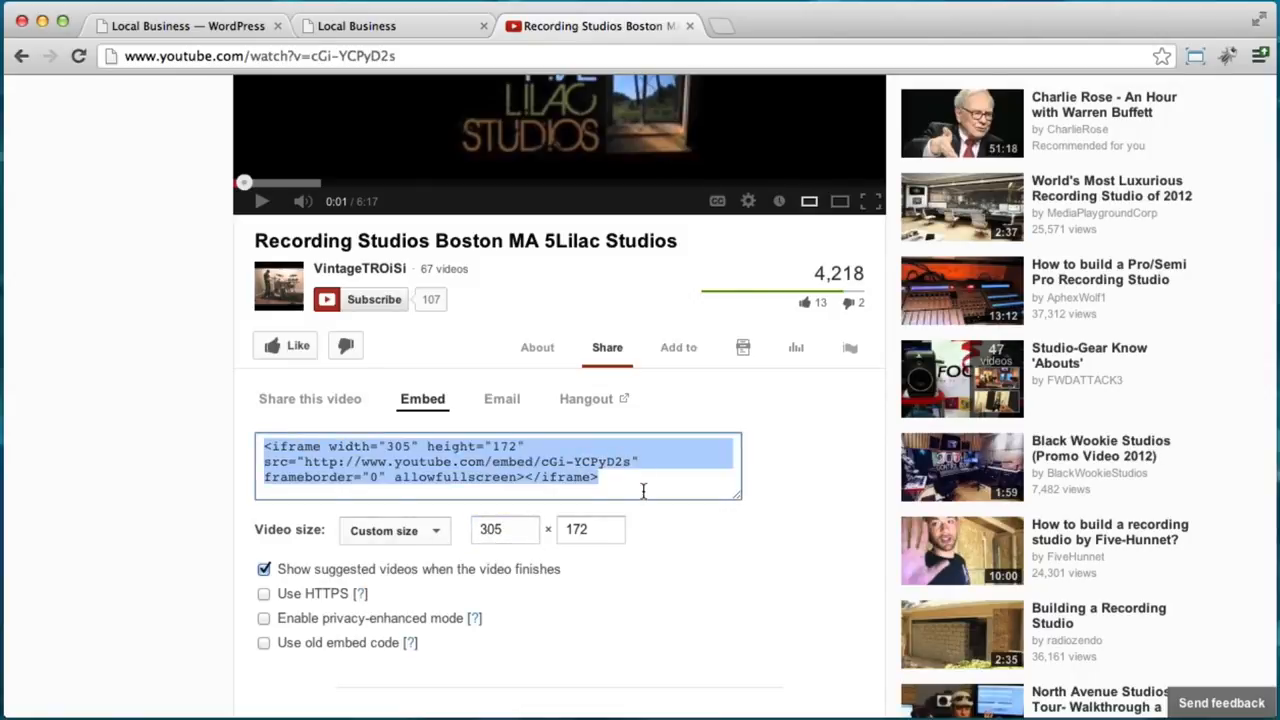
{"action": "left_click", "coordinate": [377, 461]}
{"action": "left_click_drag", "start_coordinate": [328, 448], "coordinate": [521, 446]}
{"action": "left_click", "coordinate": [399, 463]}
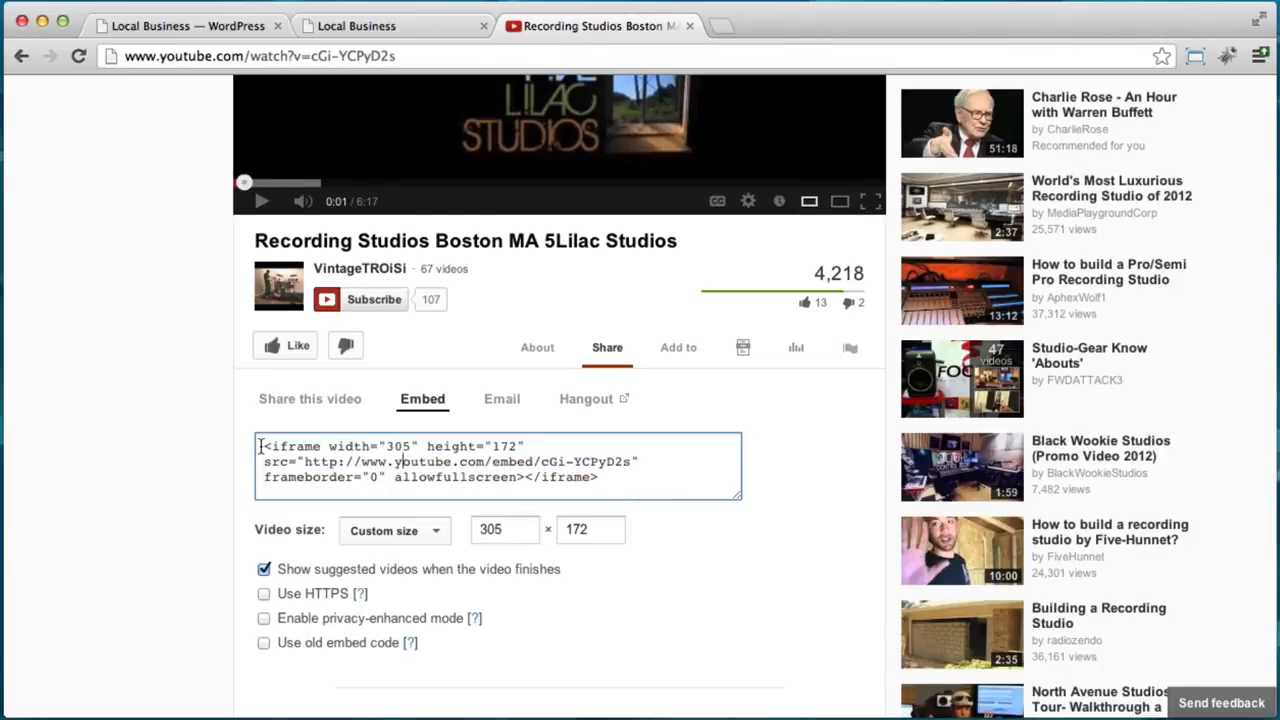
{"action": "left_click_drag", "start_coordinate": [262, 446], "coordinate": [634, 474]}
{"action": "right_click", "coordinate": [474, 478]}
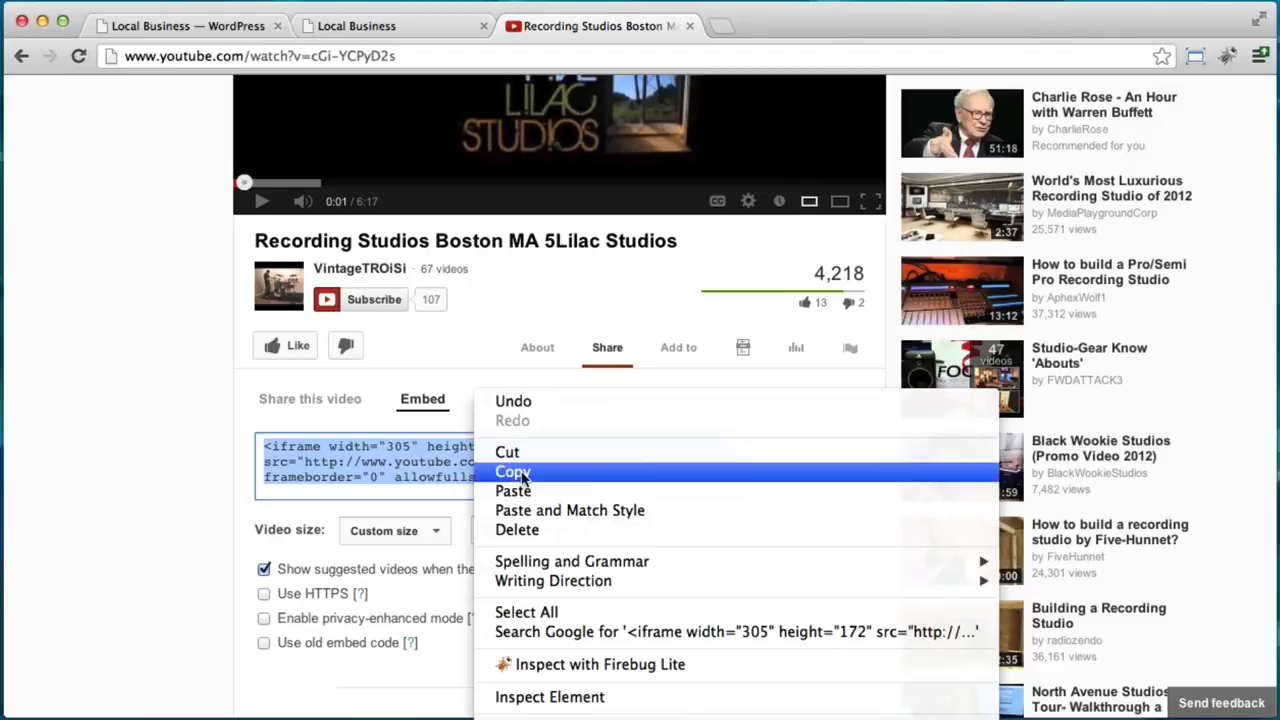
{"action": "left_click", "coordinate": [512, 471]}
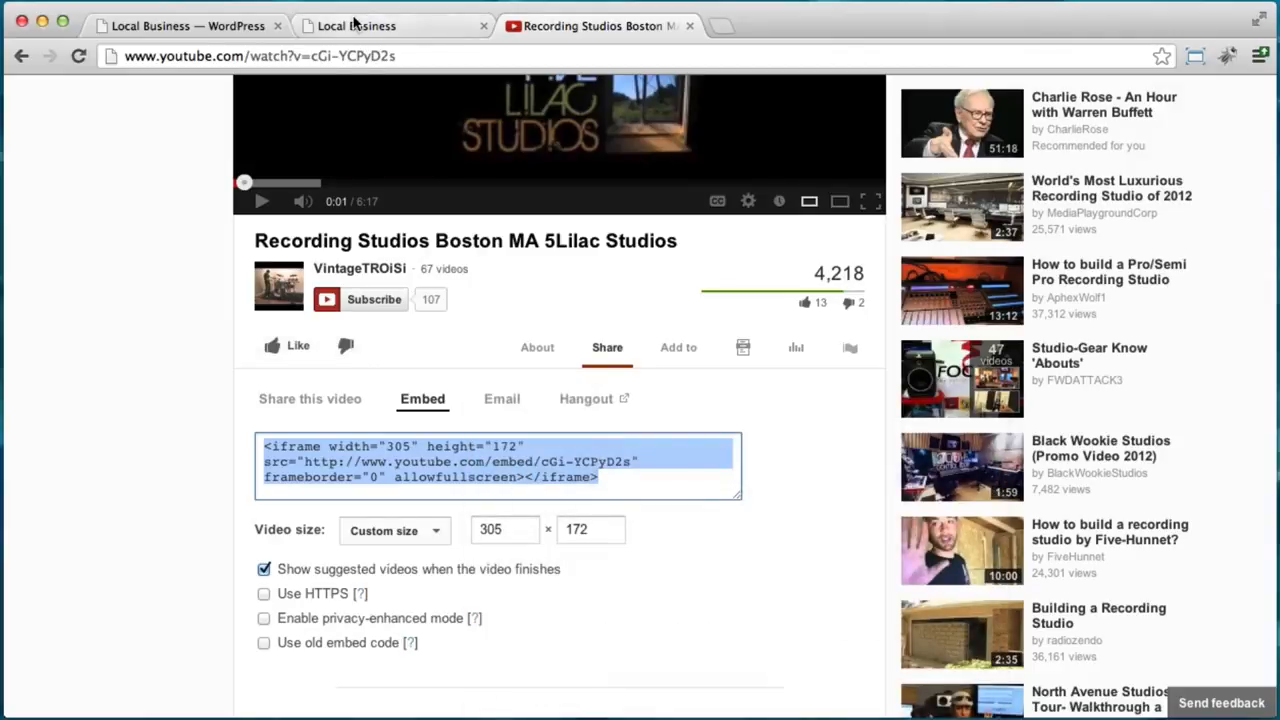
{"action": "left_click", "coordinate": [356, 22]}
Step: Paste the embed code into the Right Feature Section field and save the theme options
{"action": "left_click", "coordinate": [192, 28]}
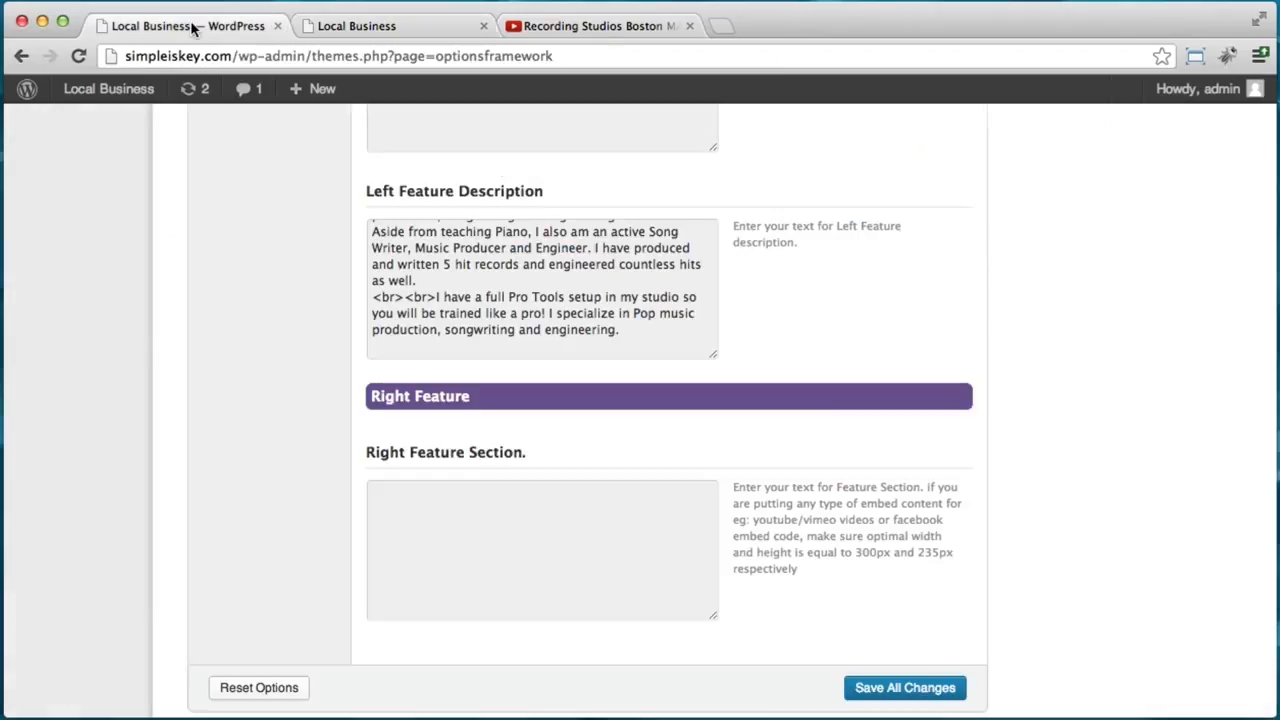
{"action": "scroll", "coordinate": [828, 410], "scroll_direction": "down", "scroll_amount": 2}
{"action": "left_click", "coordinate": [447, 443]}
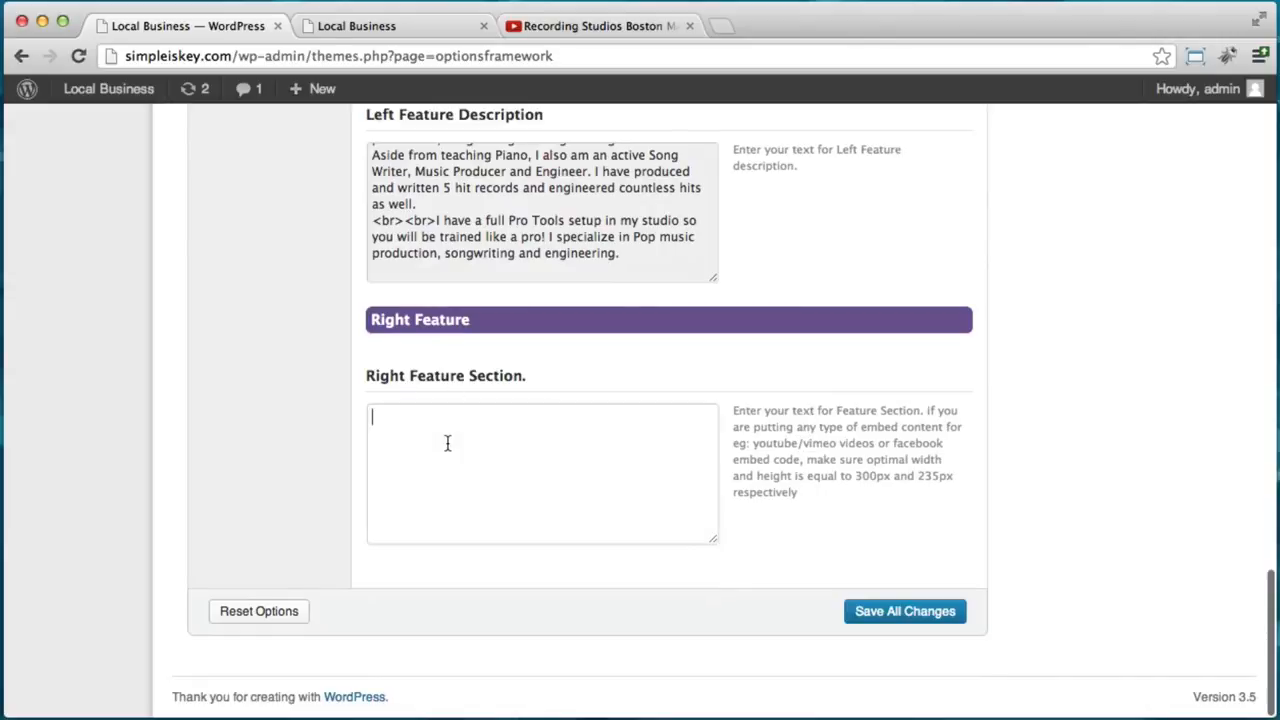
{"action": "right_click", "coordinate": [447, 443]}
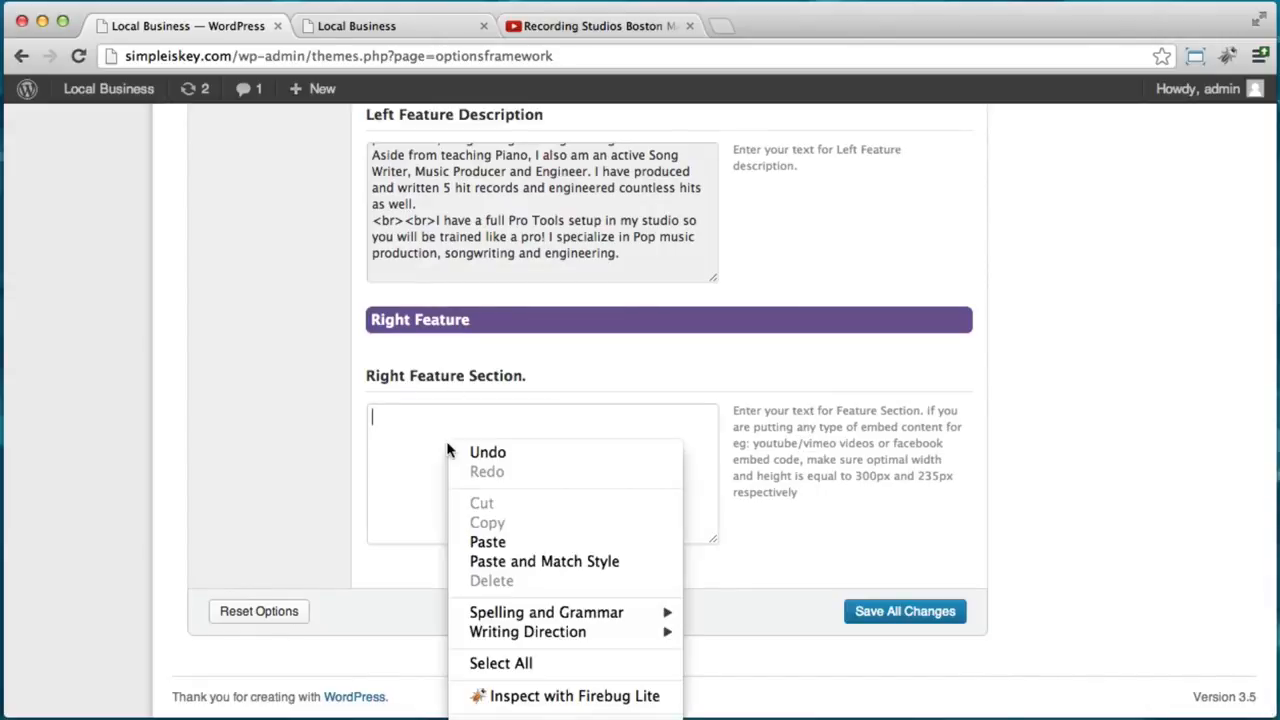
{"action": "left_click", "coordinate": [487, 542]}
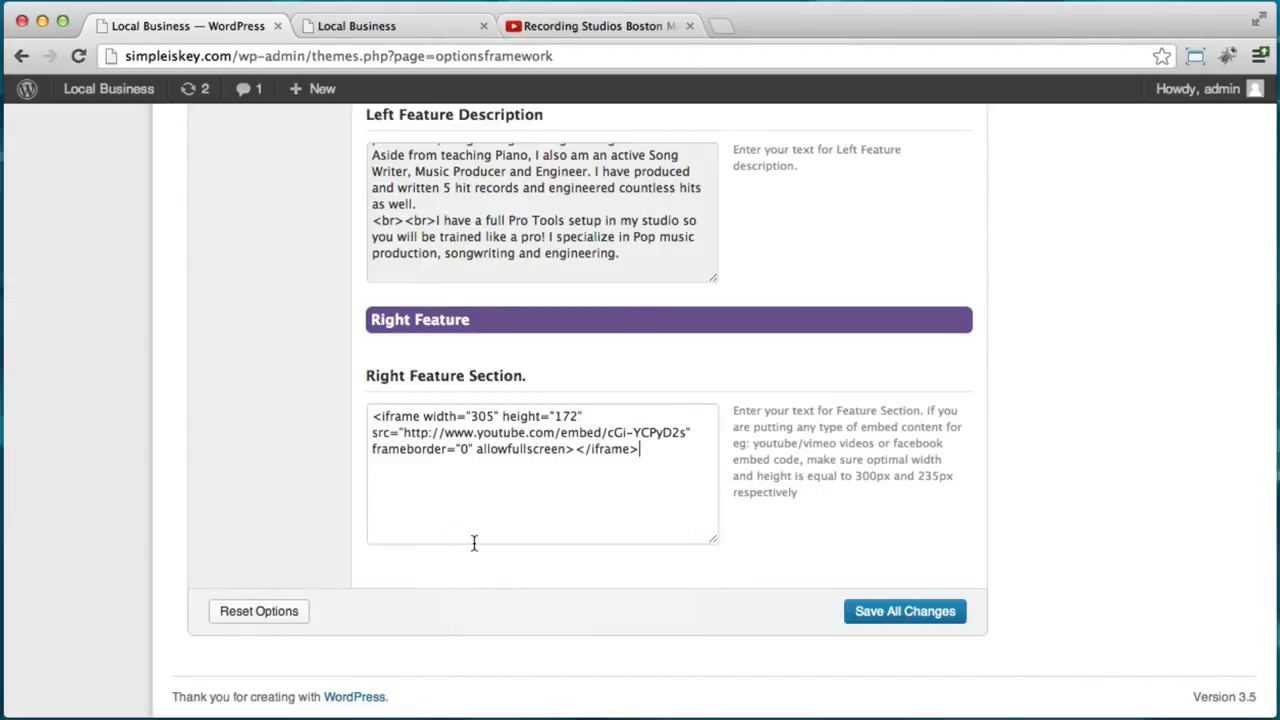
{"action": "left_click", "coordinate": [917, 622]}
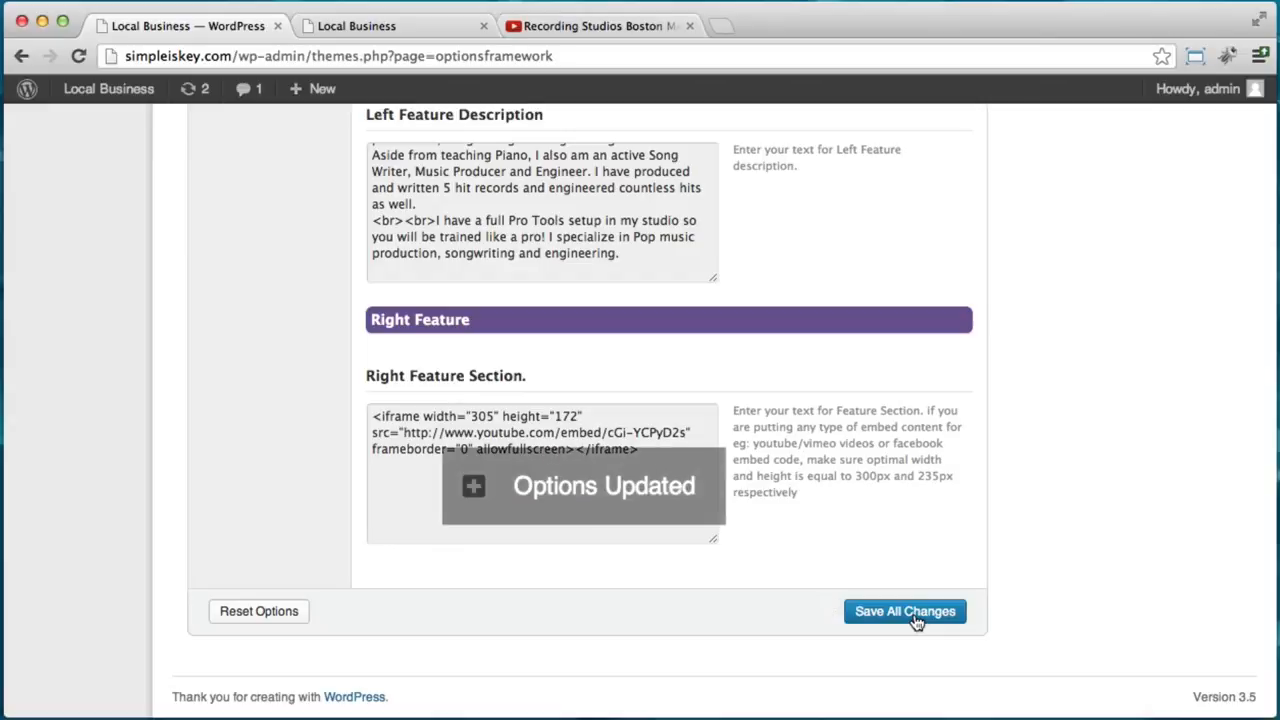
Step: Reload the live site and test-play the embedded video, then pause it
{"action": "left_click", "coordinate": [357, 26]}
{"action": "left_click", "coordinate": [84, 61]}
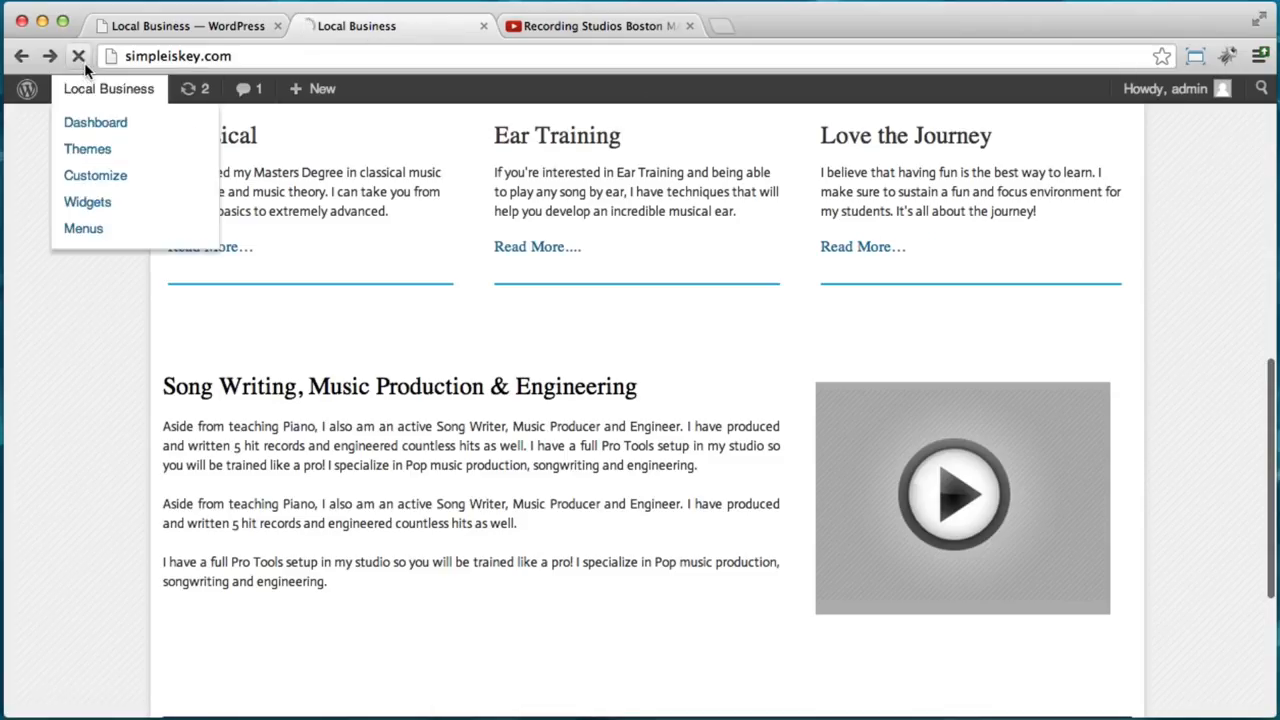
{"action": "scroll", "coordinate": [870, 330], "scroll_direction": "down", "scroll_amount": 10}
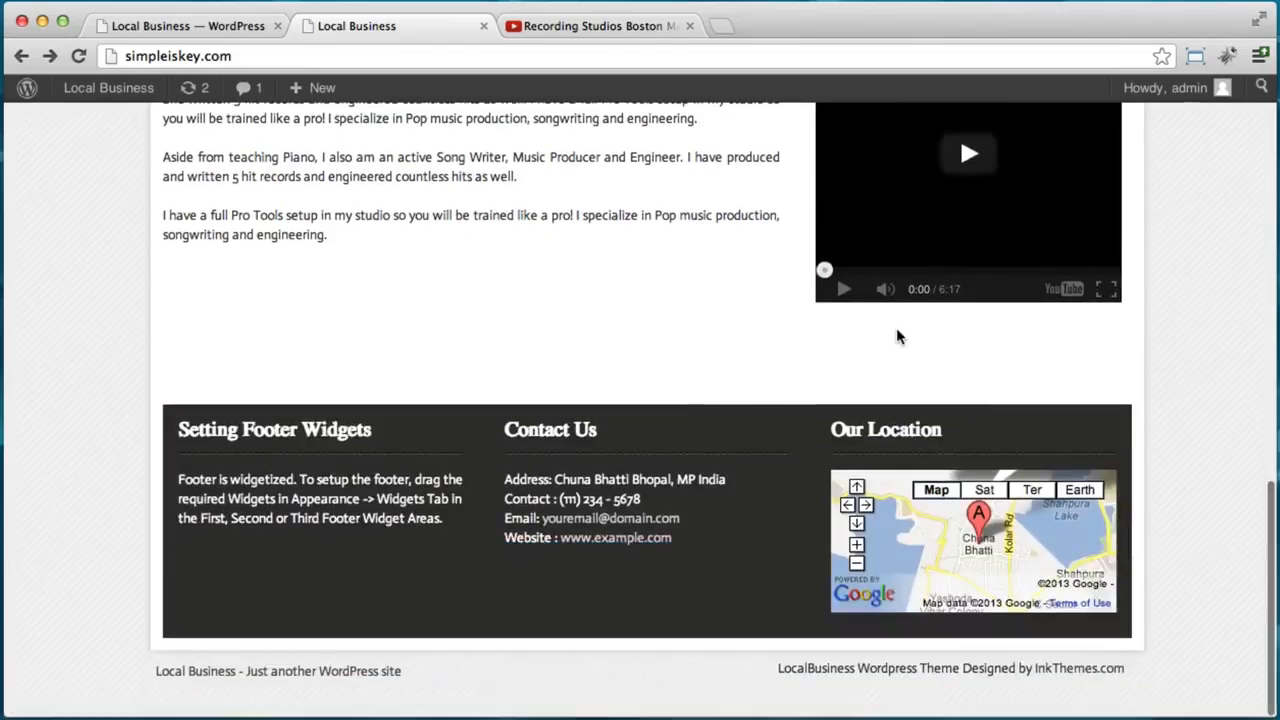
{"action": "scroll", "coordinate": [896, 327], "scroll_direction": "up", "scroll_amount": 3}
{"action": "left_click", "coordinate": [966, 402]}
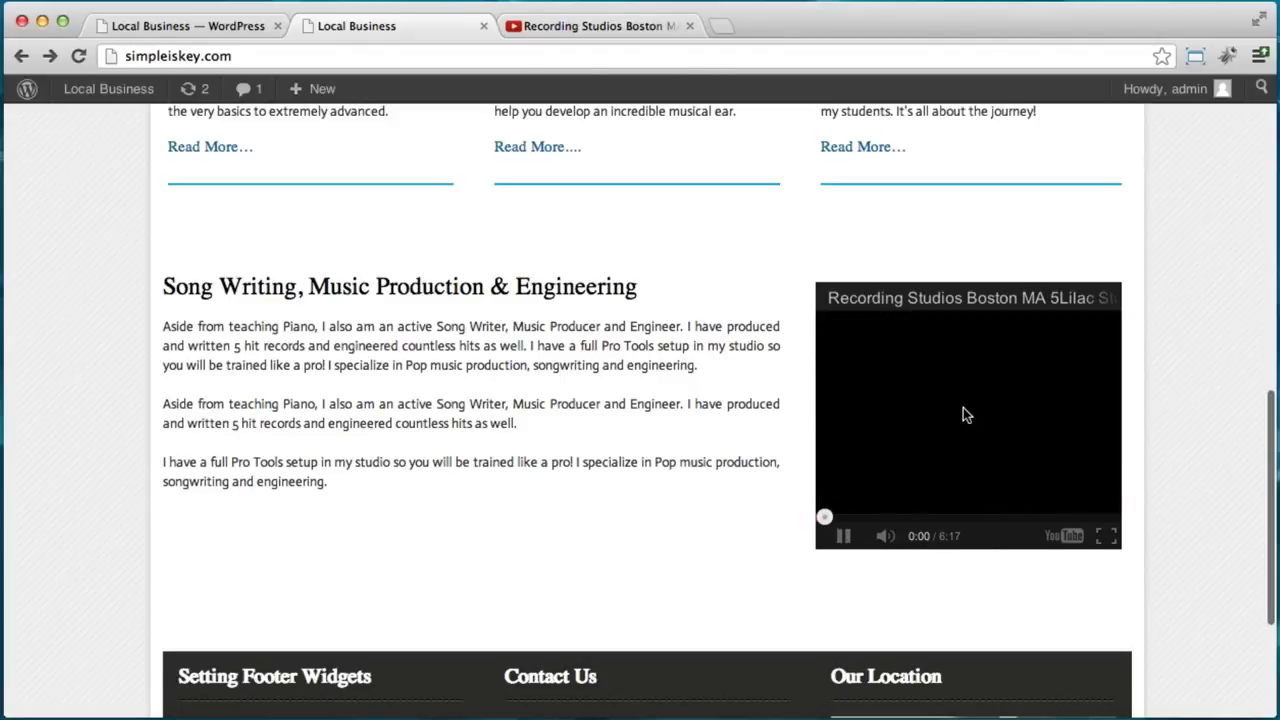
{"action": "left_click", "coordinate": [843, 540]}
Step: Scroll back to the top of the site and close the YouTube tab
{"action": "scroll", "coordinate": [725, 402], "scroll_direction": "down", "scroll_amount": 1}
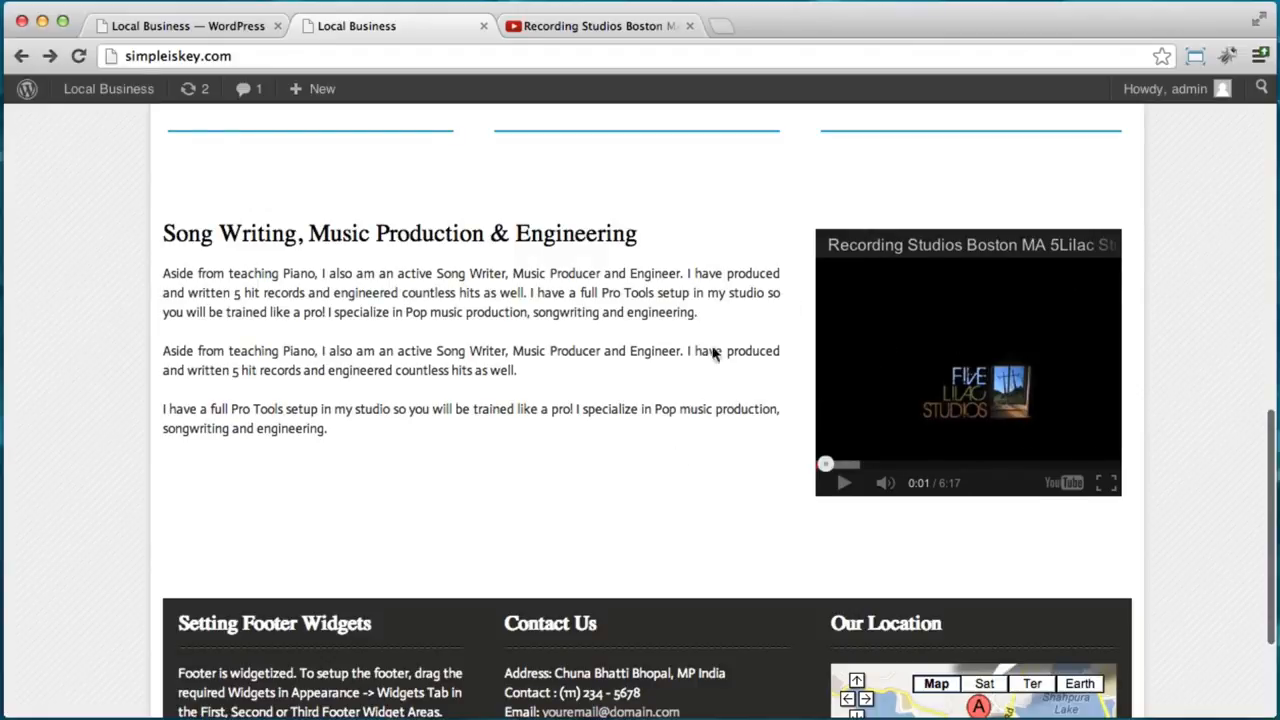
{"action": "scroll", "coordinate": [646, 380], "scroll_direction": "down", "scroll_amount": 2}
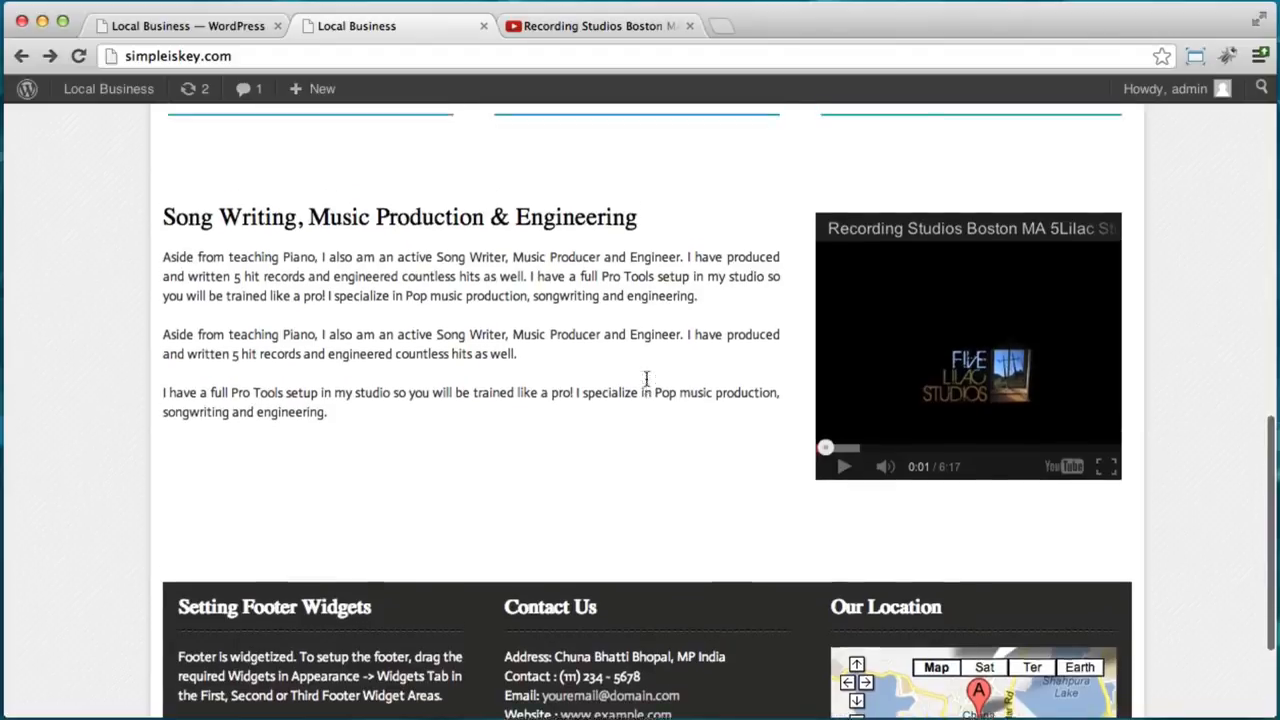
{"action": "scroll", "coordinate": [646, 380], "scroll_direction": "up", "scroll_amount": 3}
{"action": "scroll", "coordinate": [571, 437], "scroll_direction": "up", "scroll_amount": 7}
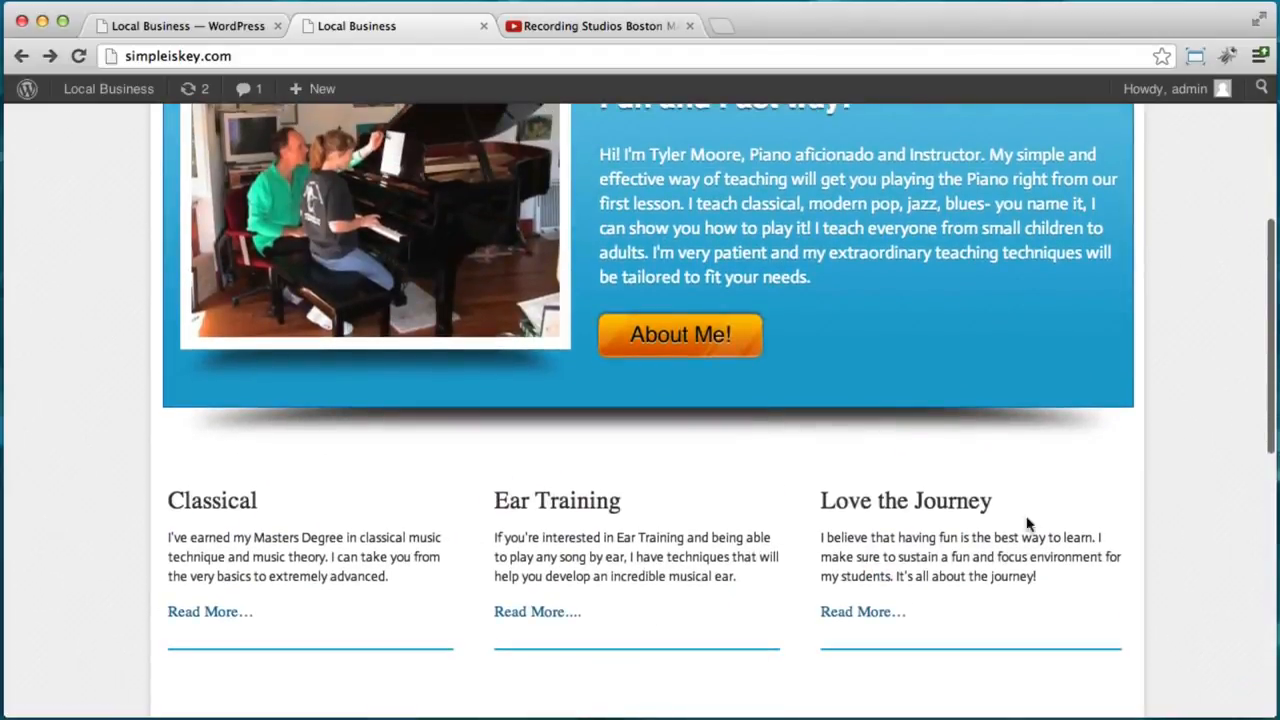
{"action": "scroll", "coordinate": [594, 223], "scroll_direction": "up", "scroll_amount": 3}
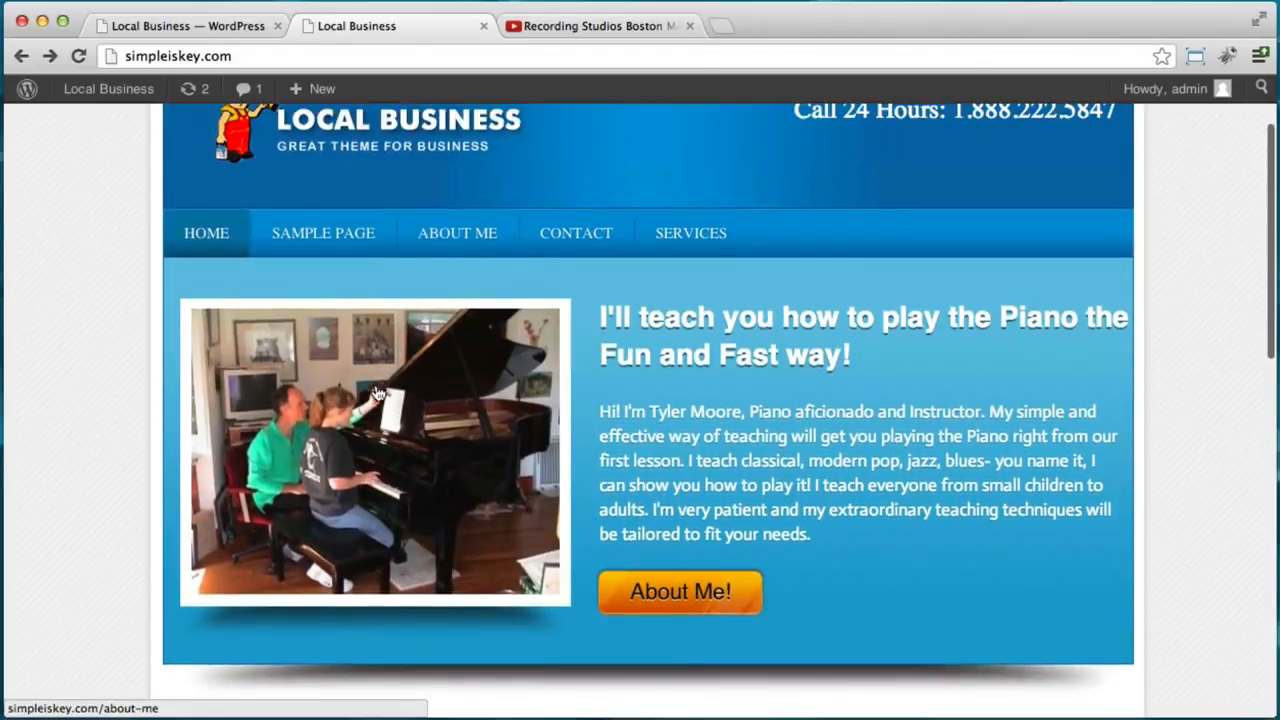
{"action": "scroll", "coordinate": [400, 400], "scroll_direction": "up", "scroll_amount": 2}
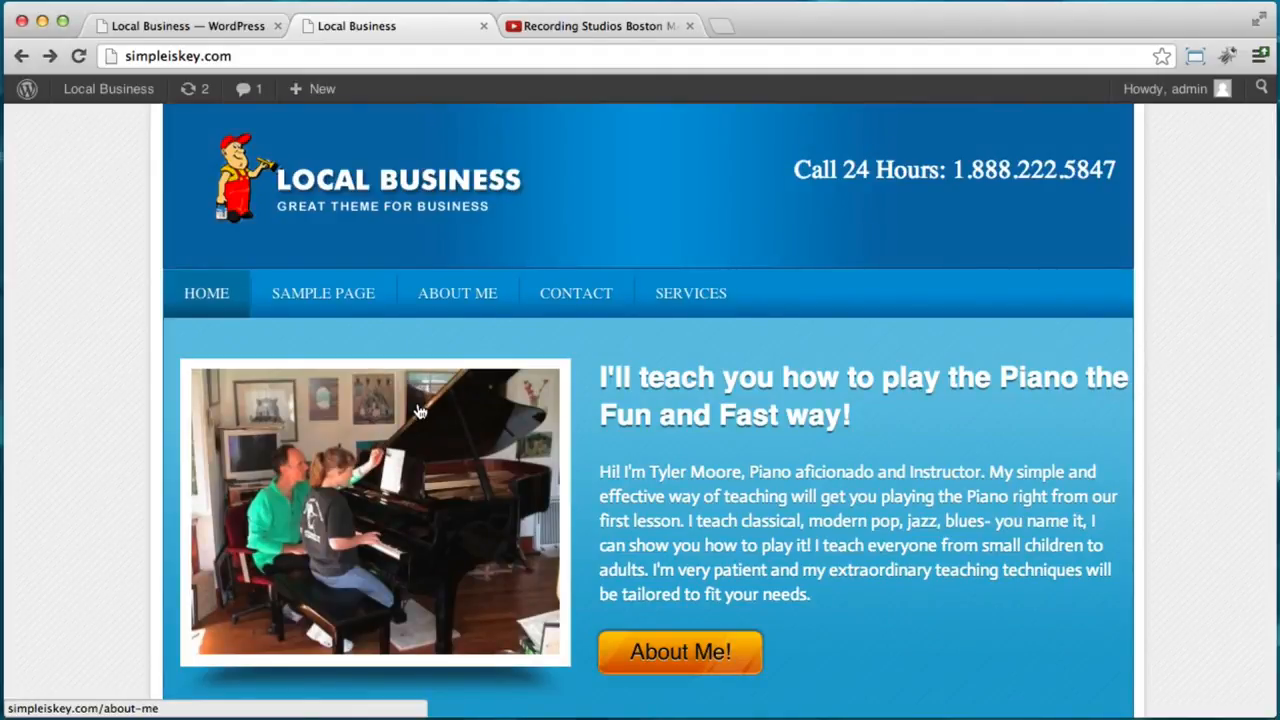
{"action": "scroll", "coordinate": [421, 410], "scroll_direction": "up", "scroll_amount": 2}
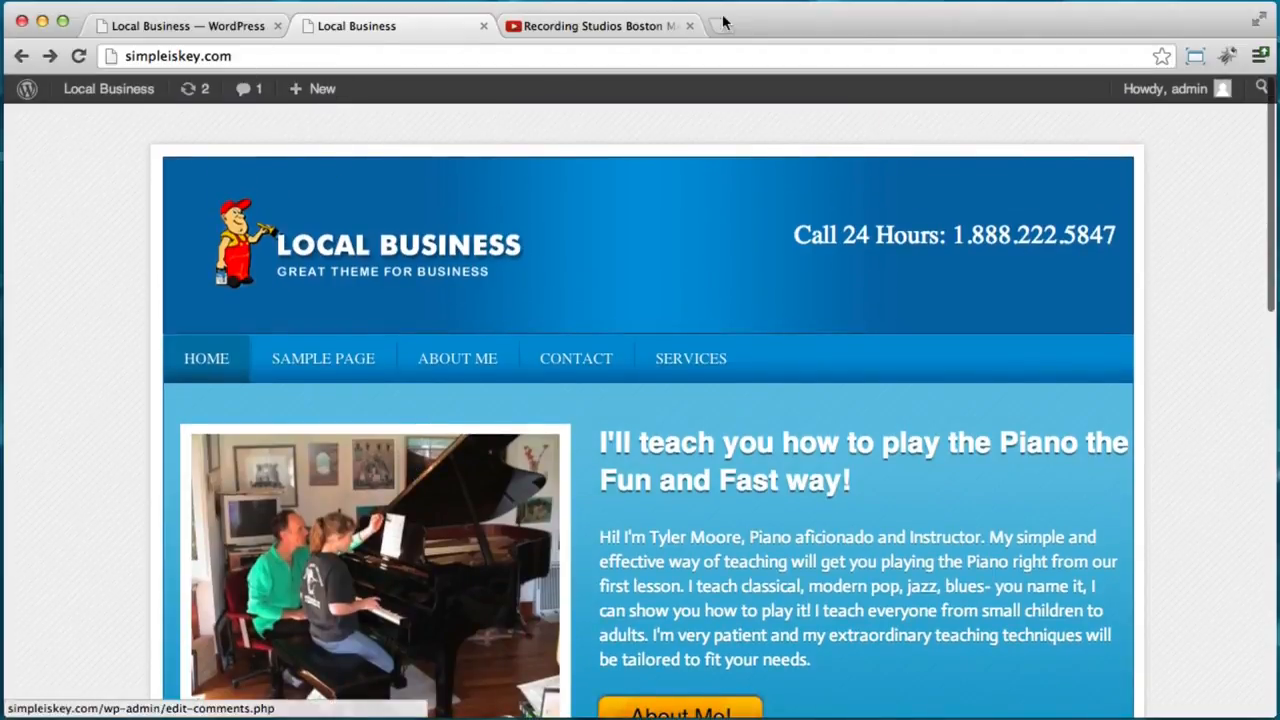
{"action": "left_click", "coordinate": [689, 25]}
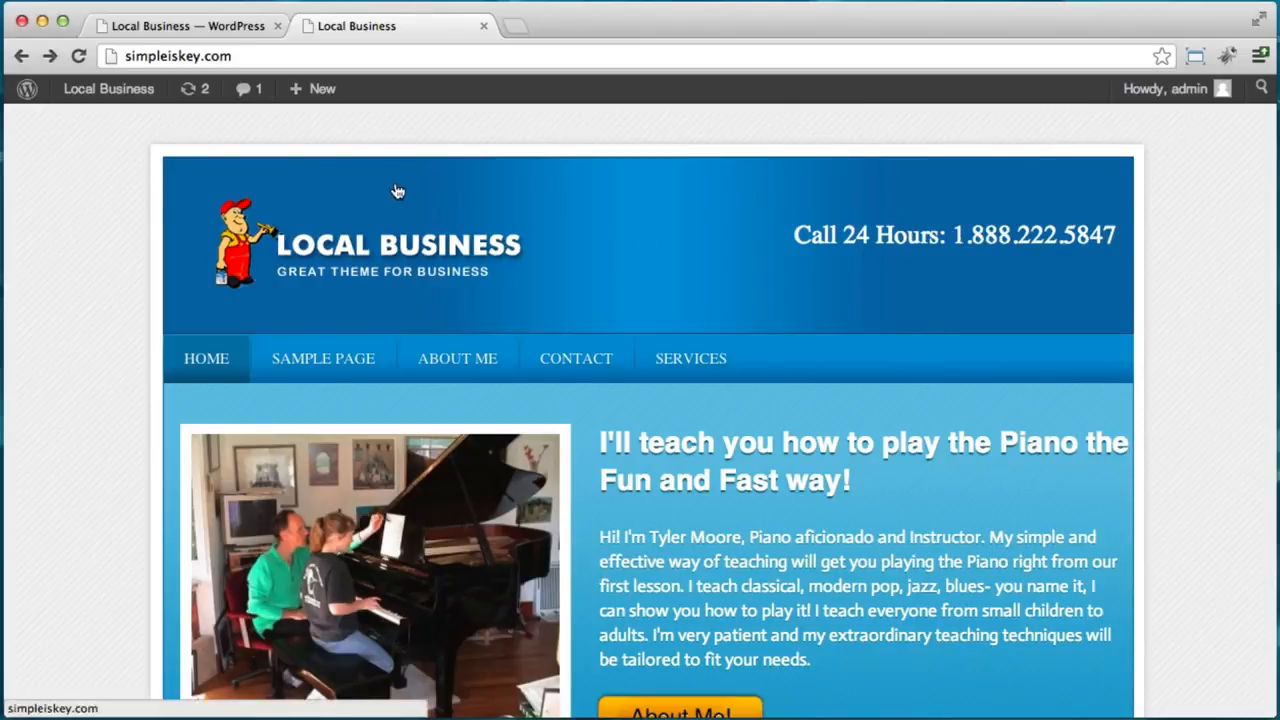
Step: Show the General Settings section of the theme options with its Custom Logo field
{"action": "left_click", "coordinate": [200, 30]}
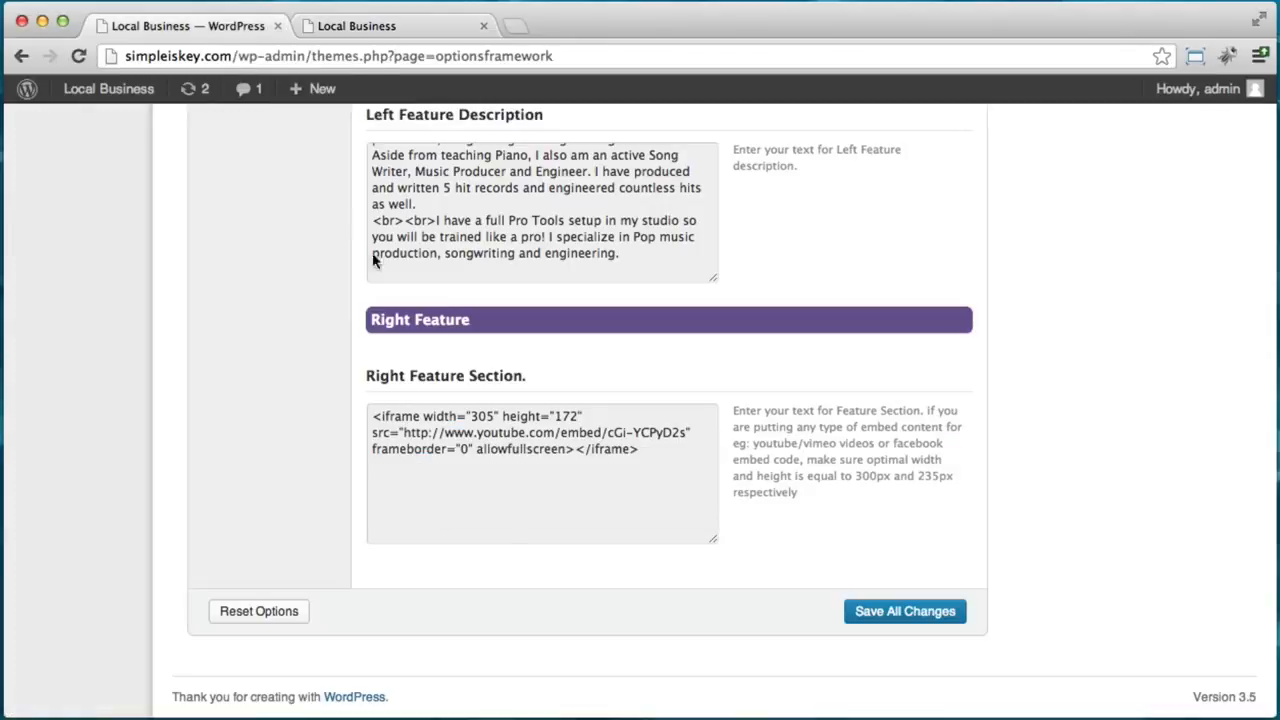
{"action": "scroll", "coordinate": [372, 252], "scroll_direction": "up", "scroll_amount": 10}
{"action": "scroll", "coordinate": [378, 262], "scroll_direction": "up", "scroll_amount": 5}
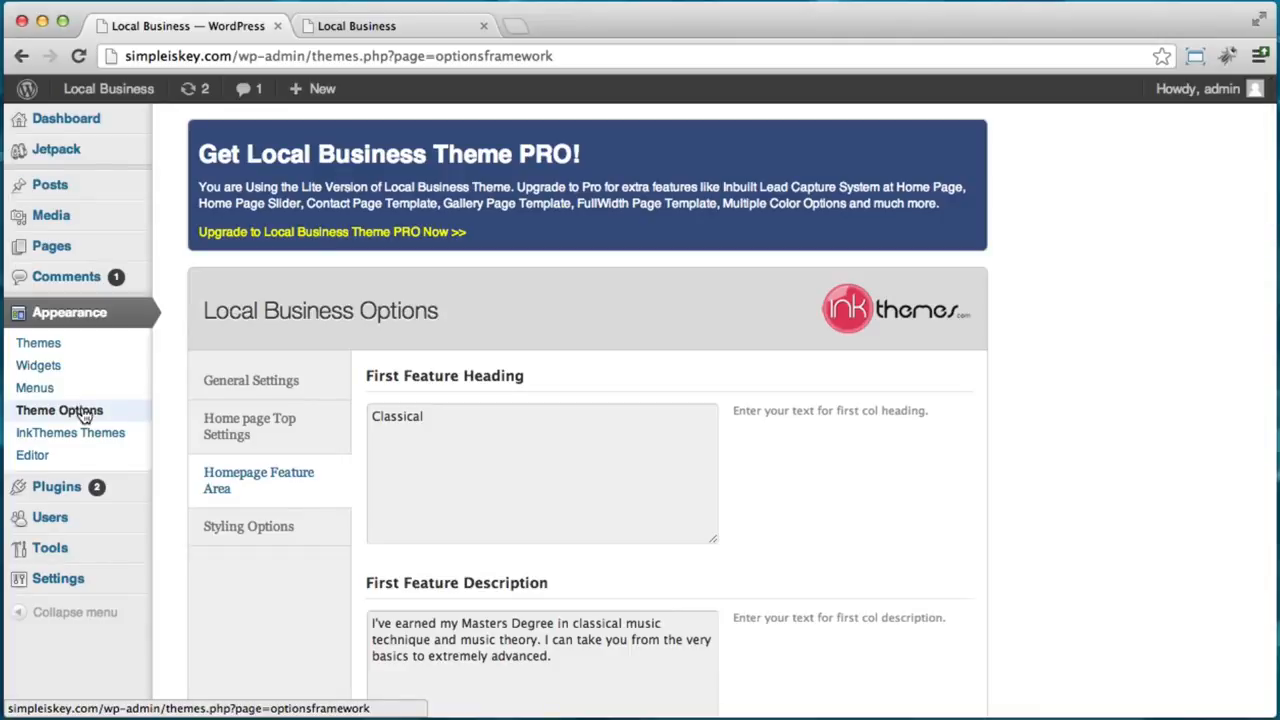
{"action": "left_click", "coordinate": [271, 385]}
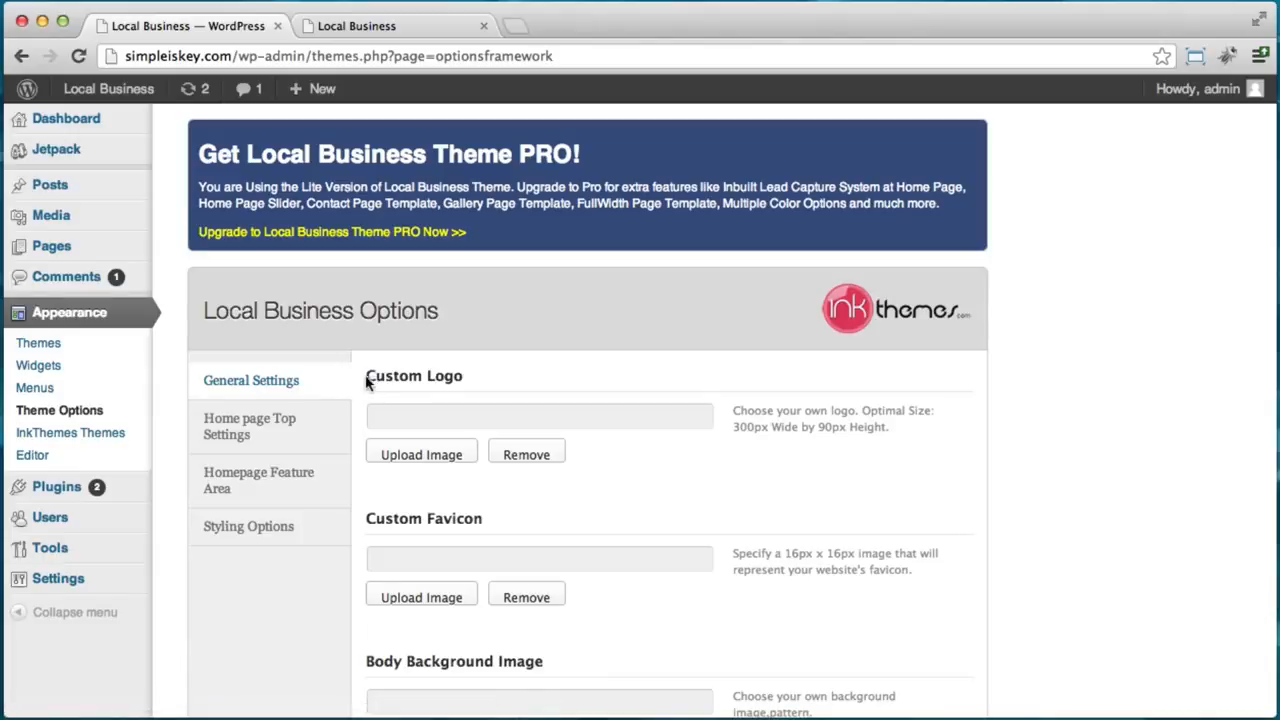
{"action": "left_click_drag", "start_coordinate": [366, 381], "coordinate": [446, 378]}
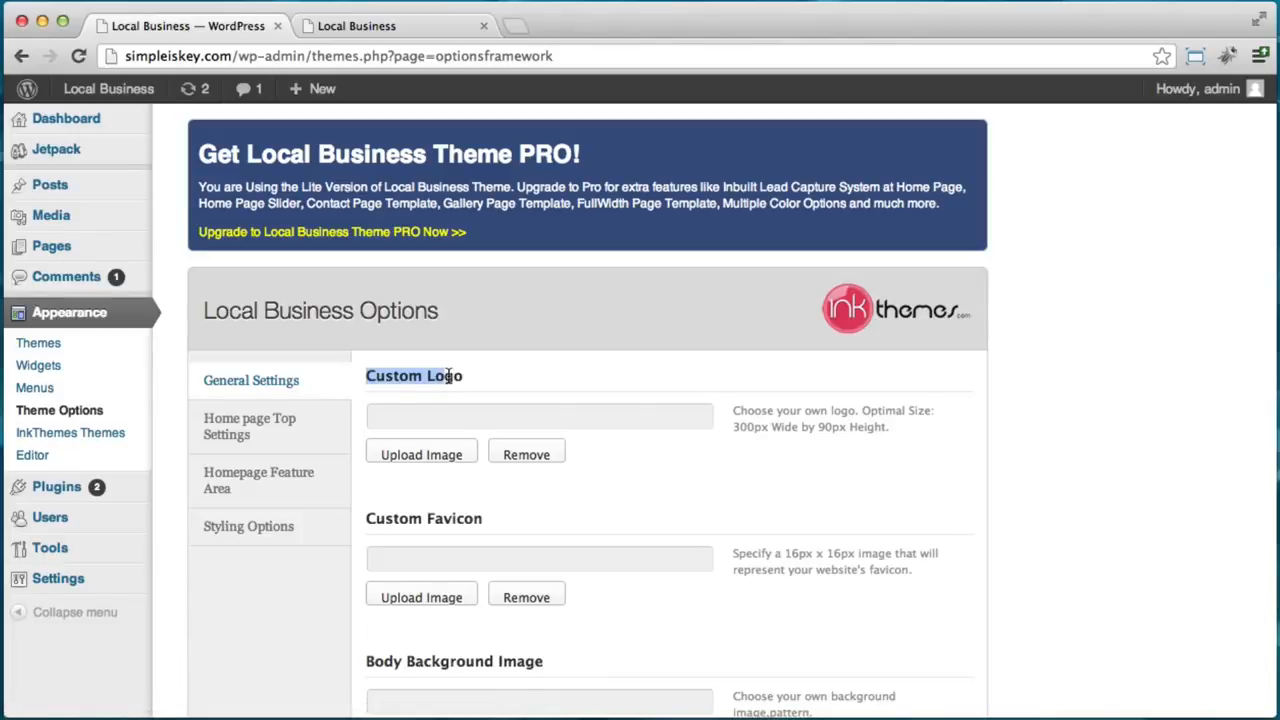
{"action": "left_click", "coordinate": [786, 423]}
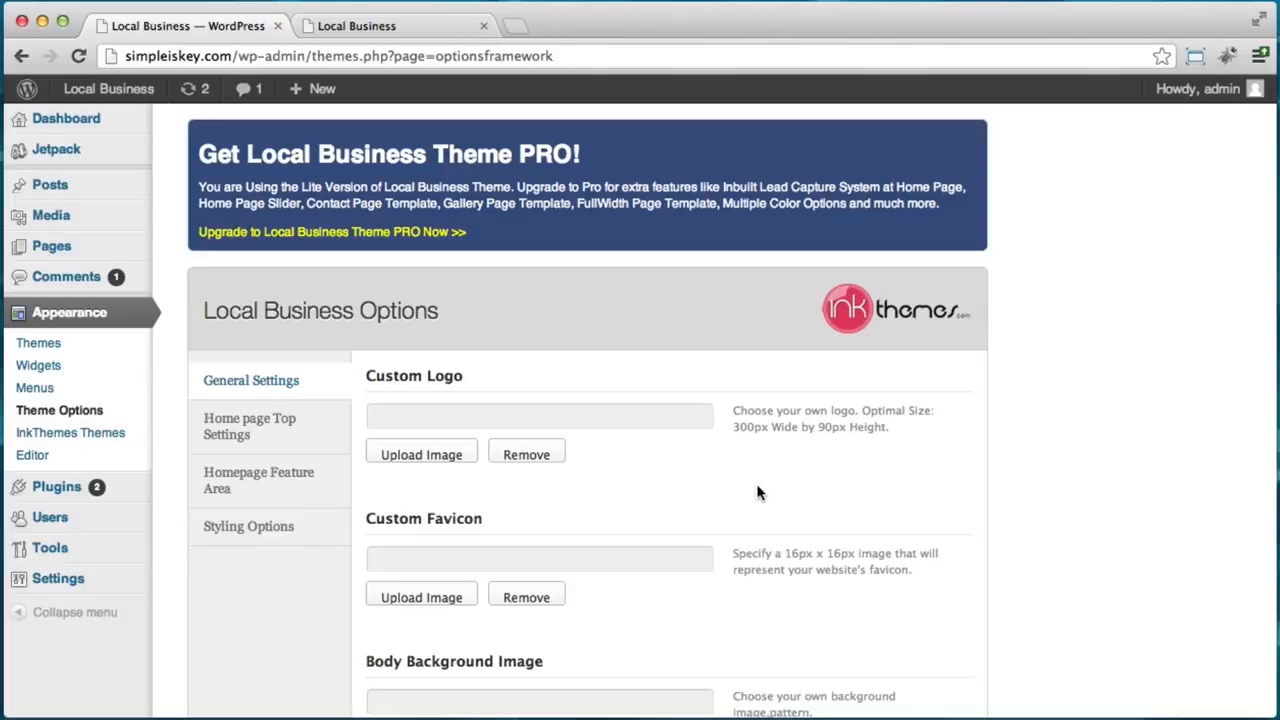
Step: Upload logo.png as the custom logo and save all changes
{"action": "left_click", "coordinate": [420, 456]}
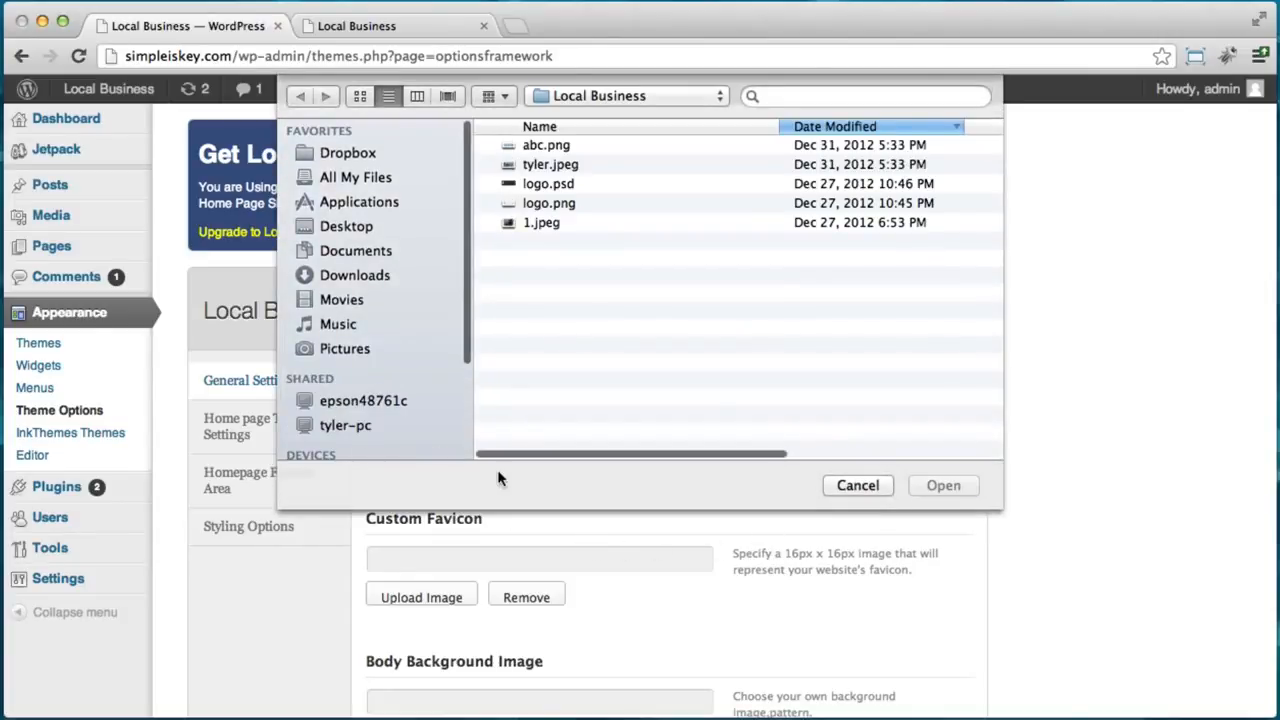
{"action": "left_click", "coordinate": [570, 205]}
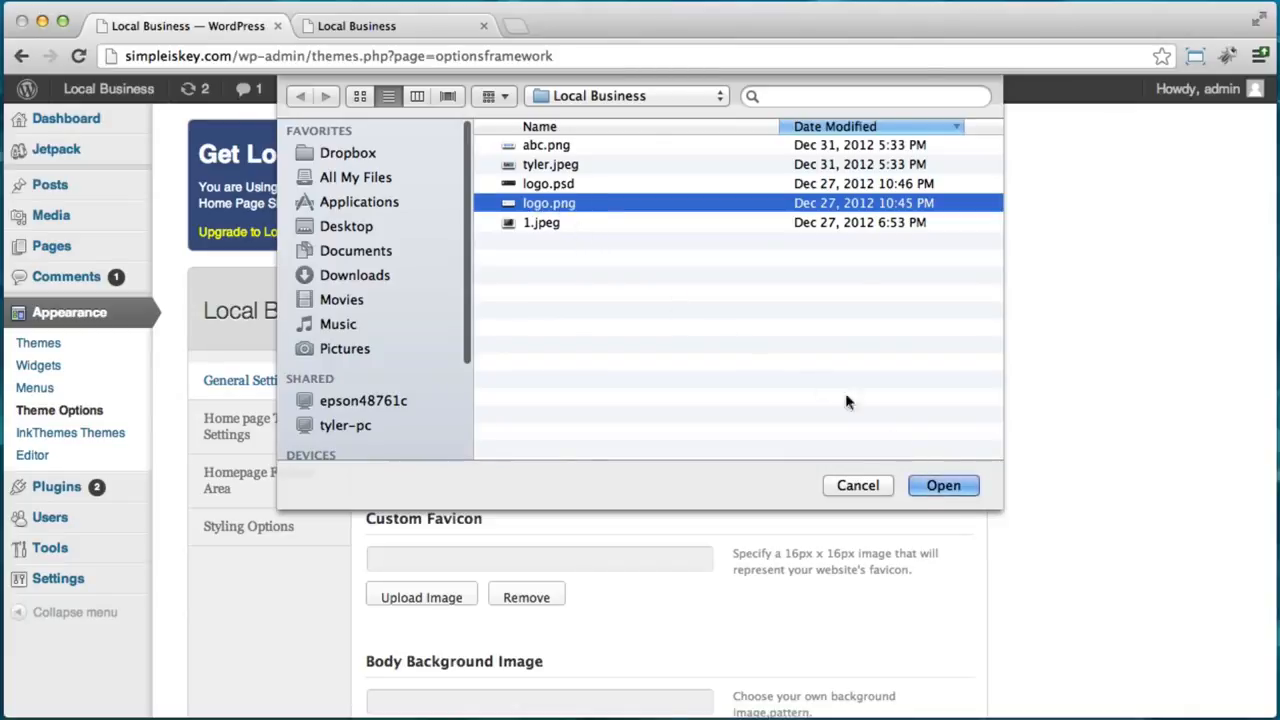
{"action": "left_click", "coordinate": [943, 486]}
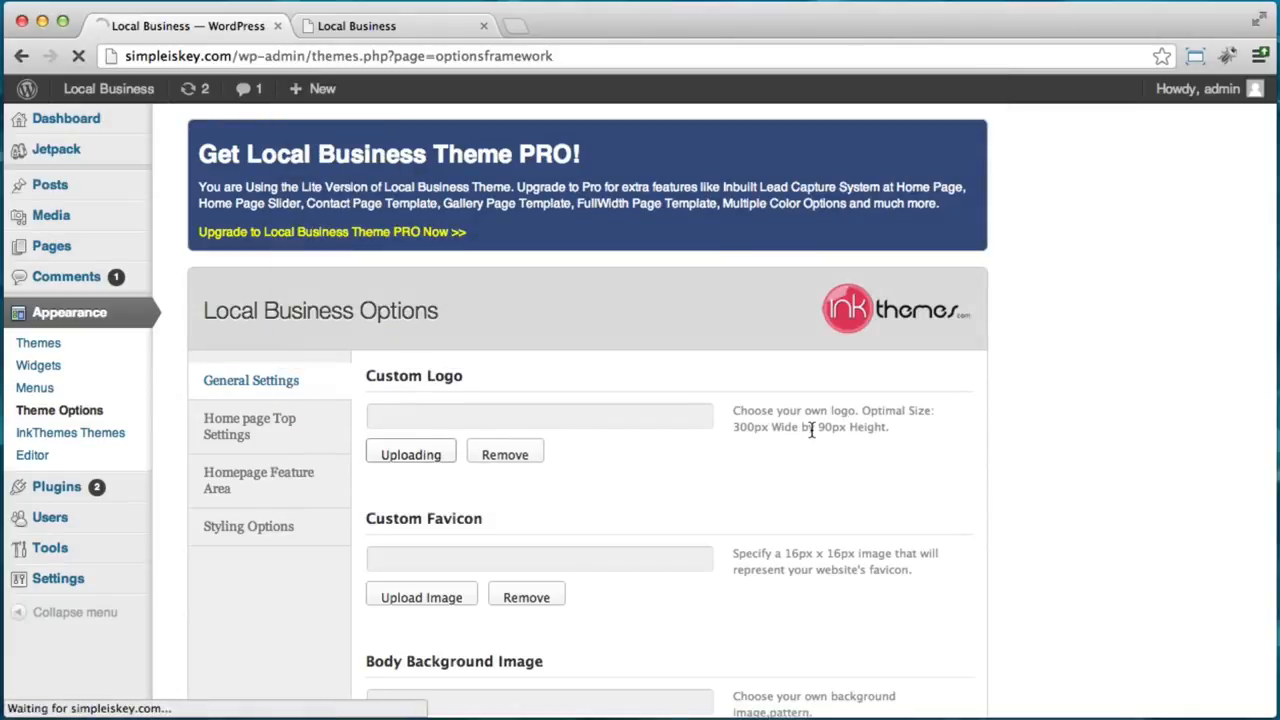
{"action": "scroll", "coordinate": [811, 430], "scroll_direction": "down", "scroll_amount": 4}
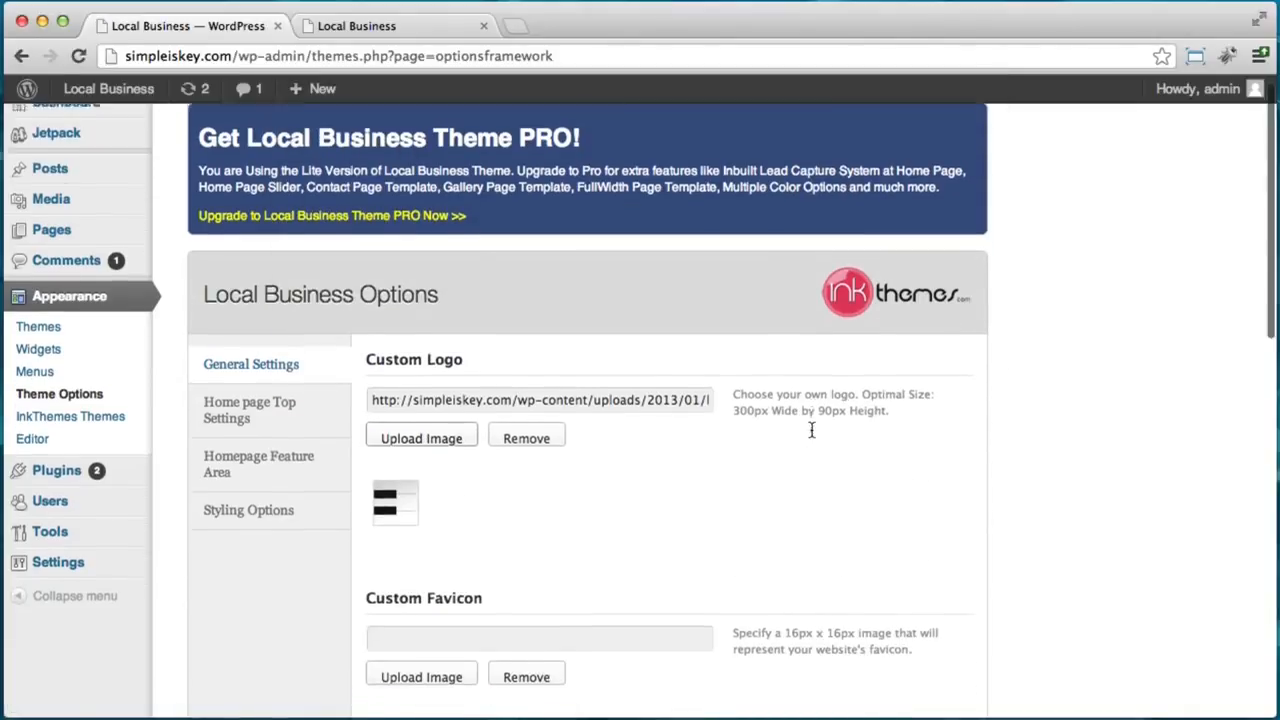
{"action": "scroll", "coordinate": [811, 436], "scroll_direction": "down", "scroll_amount": 12}
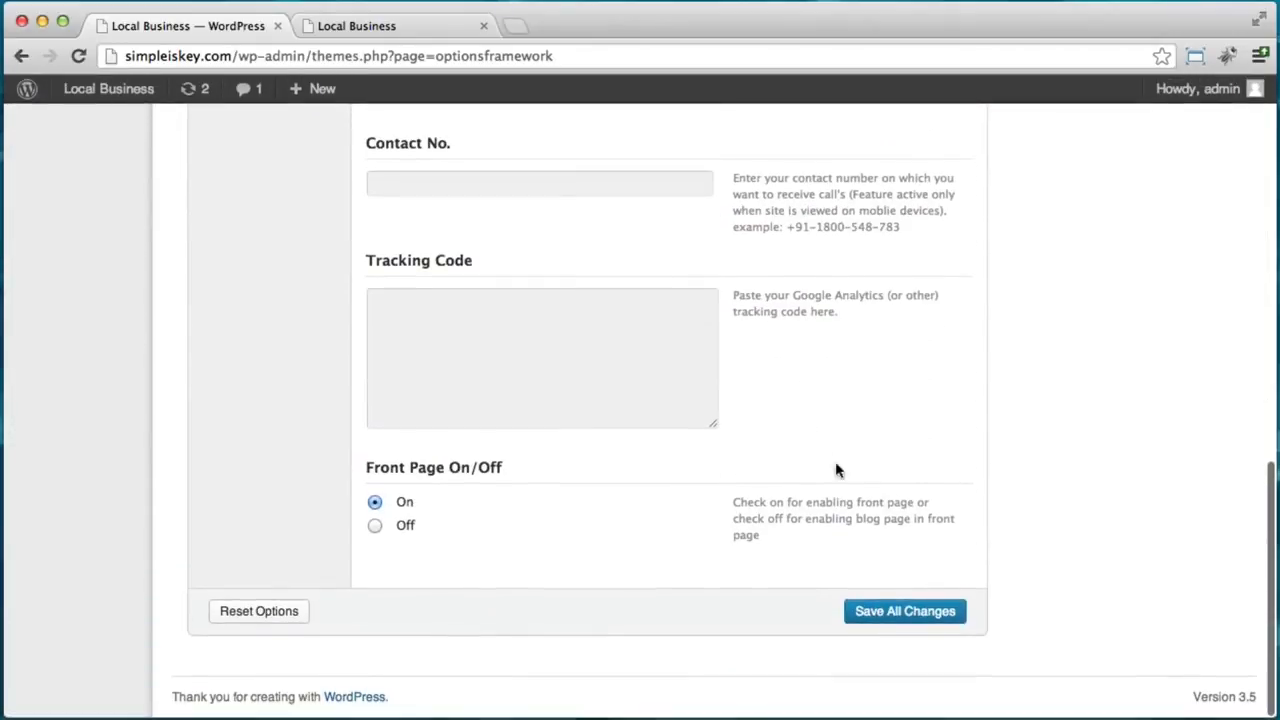
{"action": "left_click", "coordinate": [898, 622]}
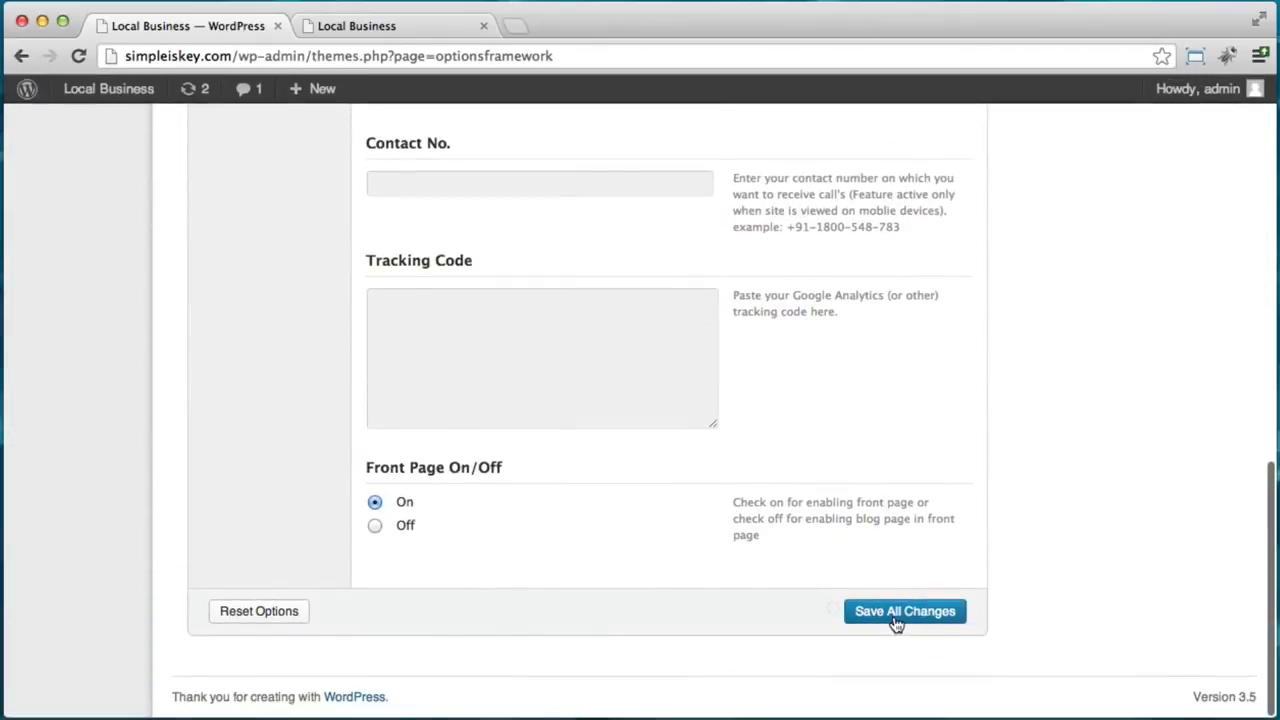
{"action": "left_click", "coordinate": [407, 28]}
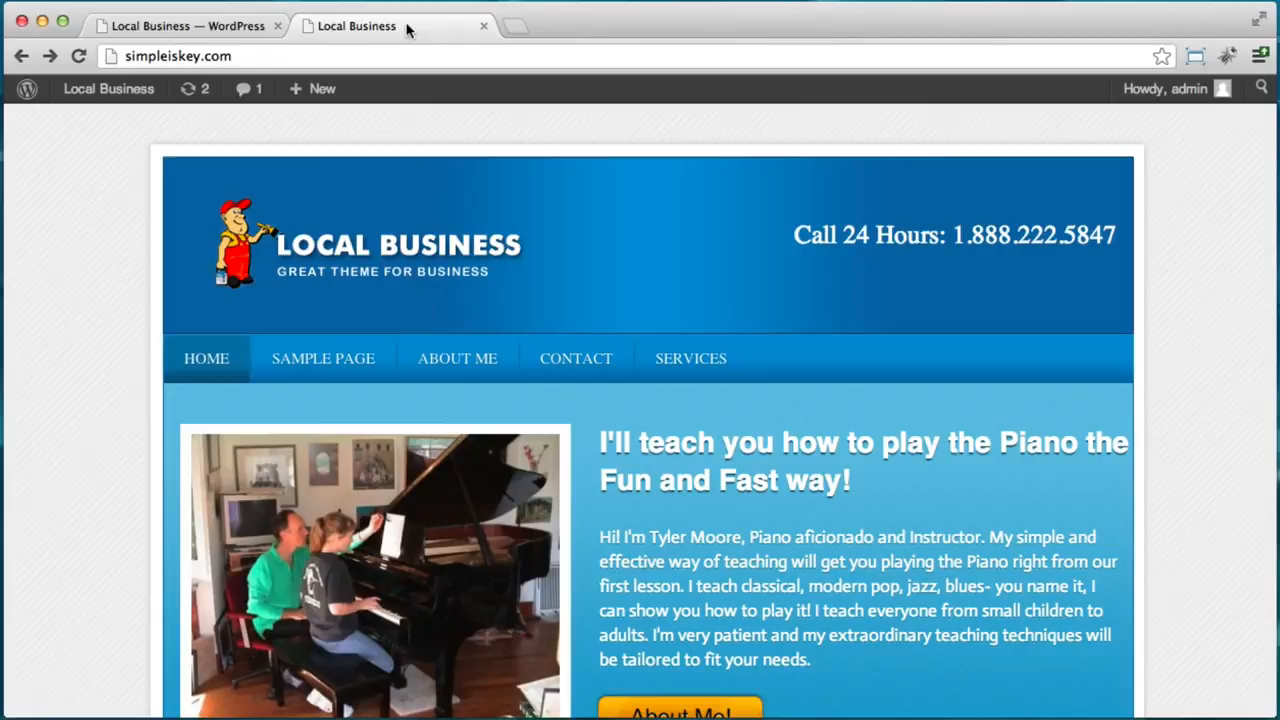
{"action": "left_click", "coordinate": [80, 58]}
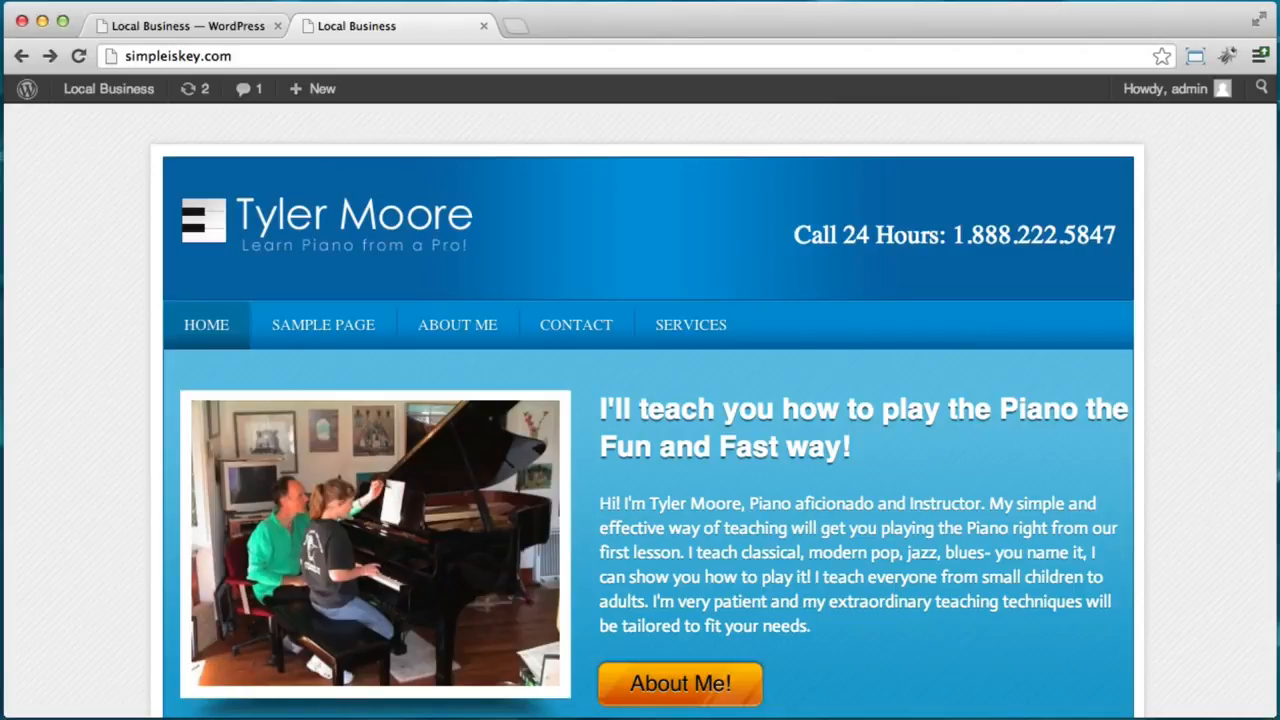
{"action": "left_click", "coordinate": [216, 32]}
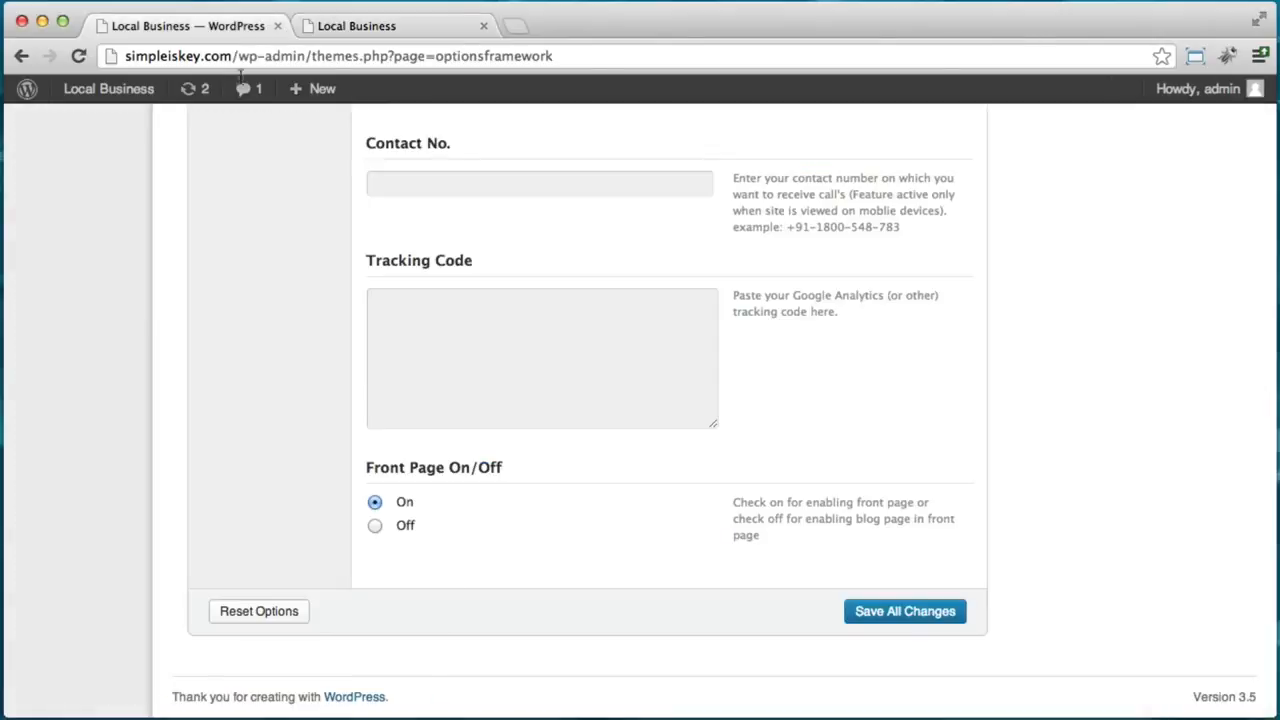
{"action": "scroll", "coordinate": [900, 343], "scroll_direction": "up", "scroll_amount": 15}
{"action": "scroll", "coordinate": [897, 340], "scroll_direction": "down", "scroll_amount": 10}
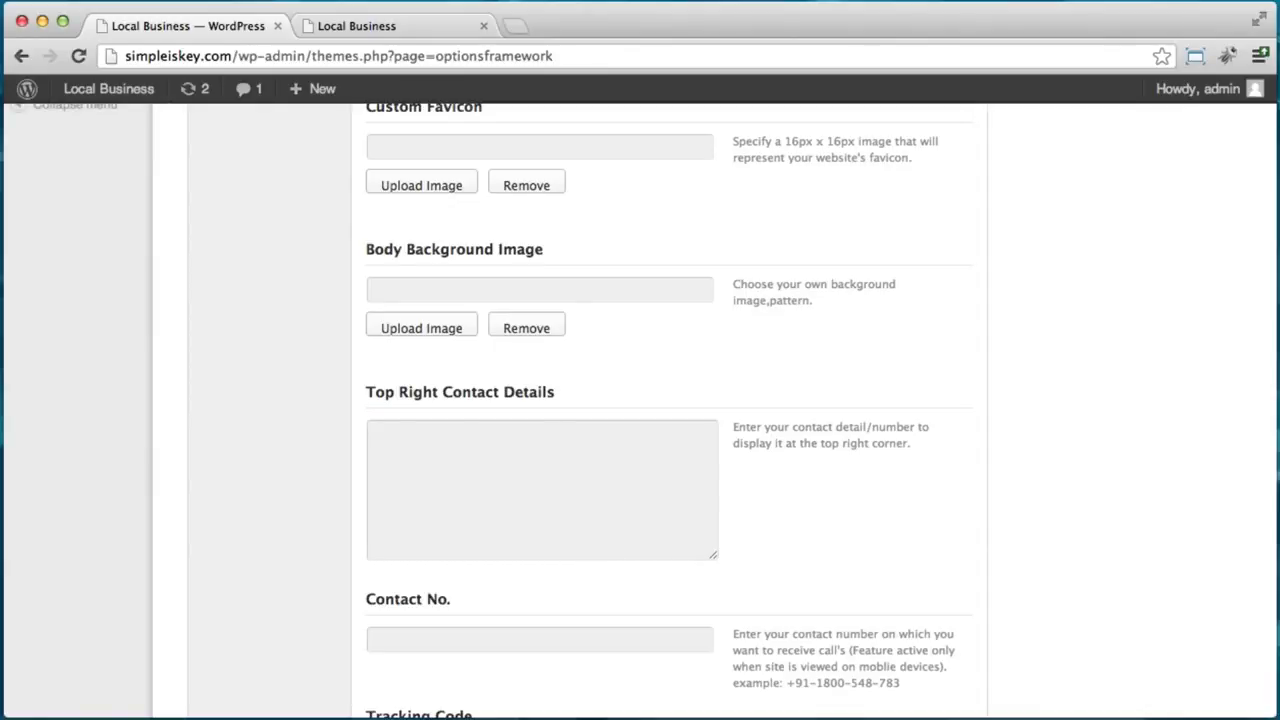
Step: Add a 'Call Me!' phone line to Top Right Contact Details and the number to Contact No., save, and reload the site
{"action": "left_click", "coordinate": [547, 481]}
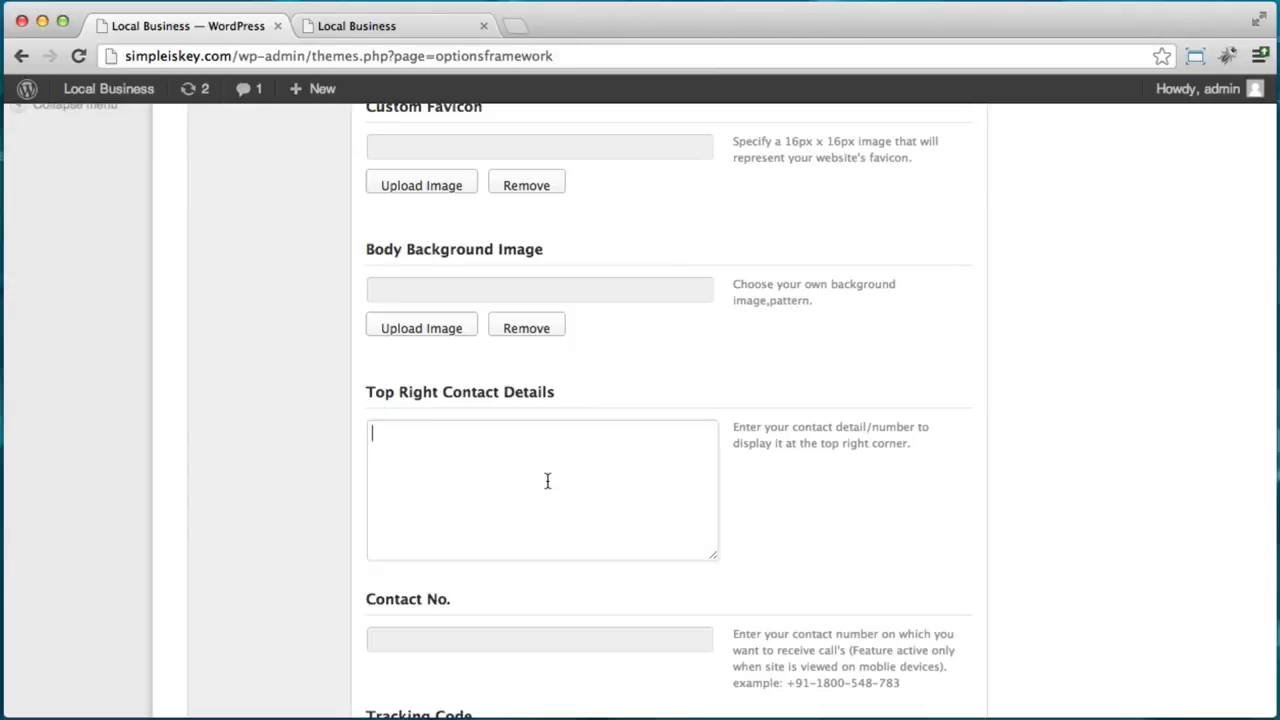
{"action": "type", "text": "Call Me! "}
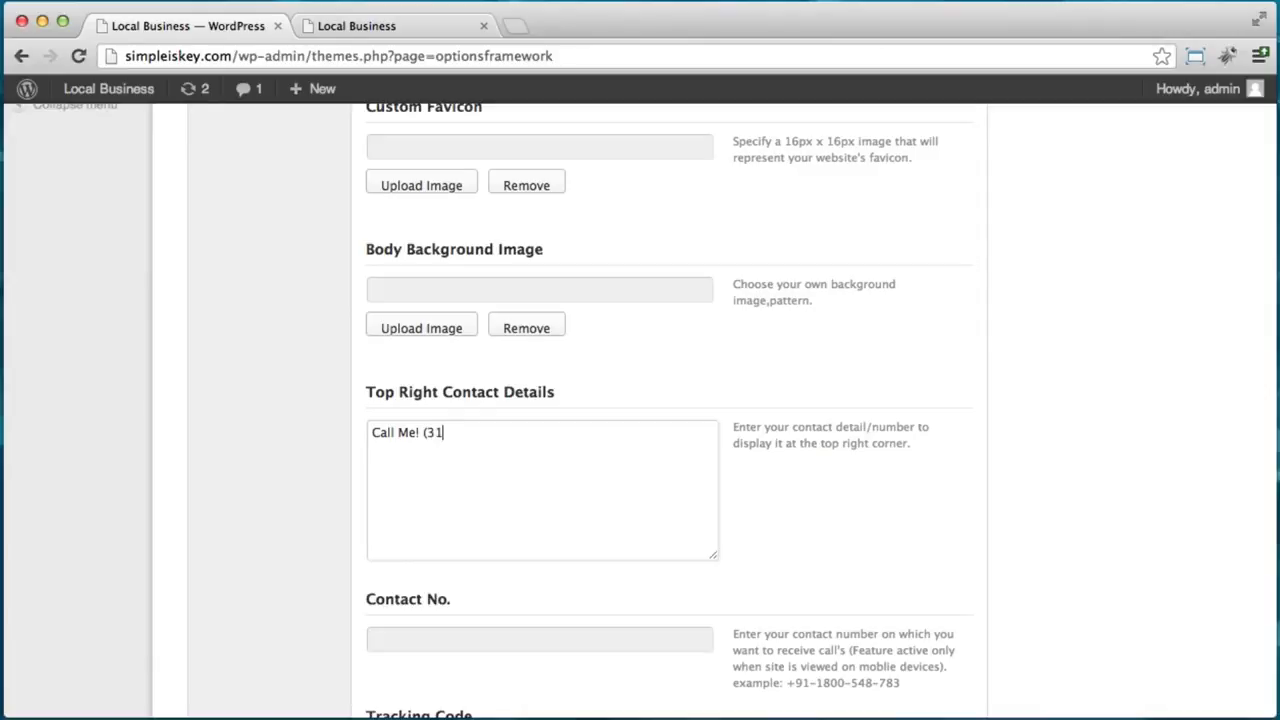
{"action": "left_click", "coordinate": [466, 637]}
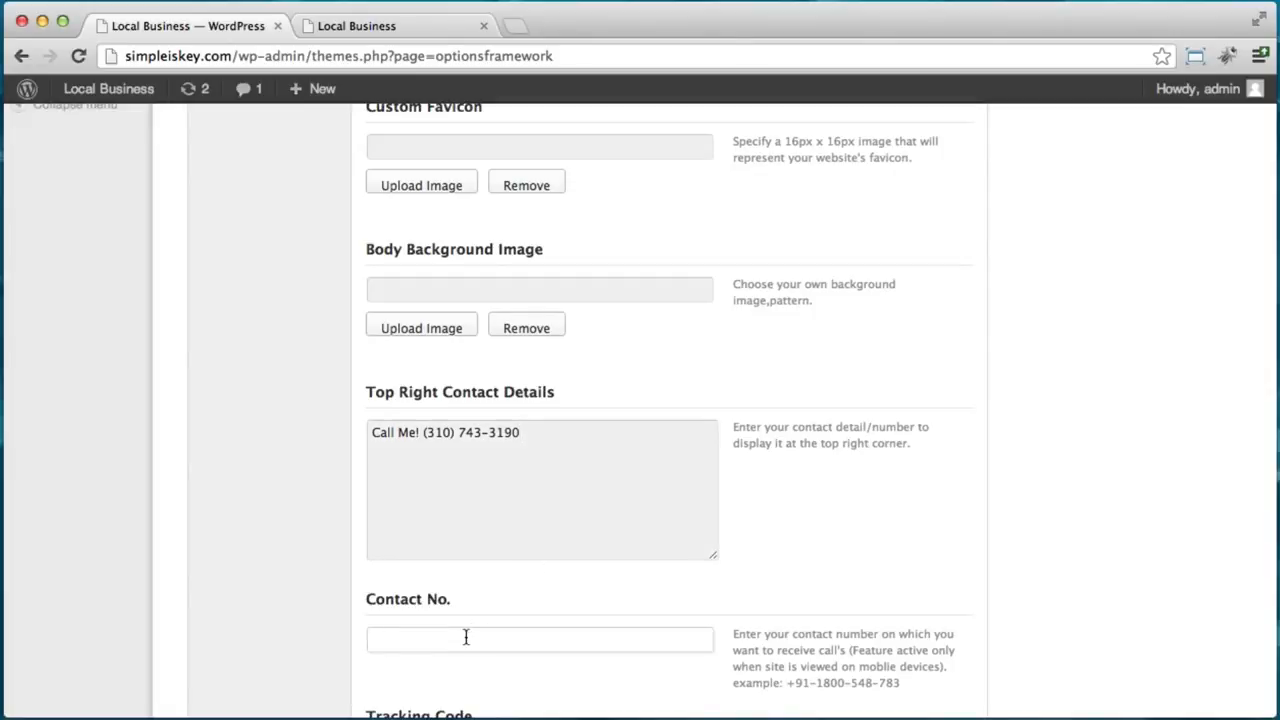
{"action": "scroll", "coordinate": [800, 605], "scroll_direction": "down", "scroll_amount": 5}
{"action": "left_click", "coordinate": [916, 611]}
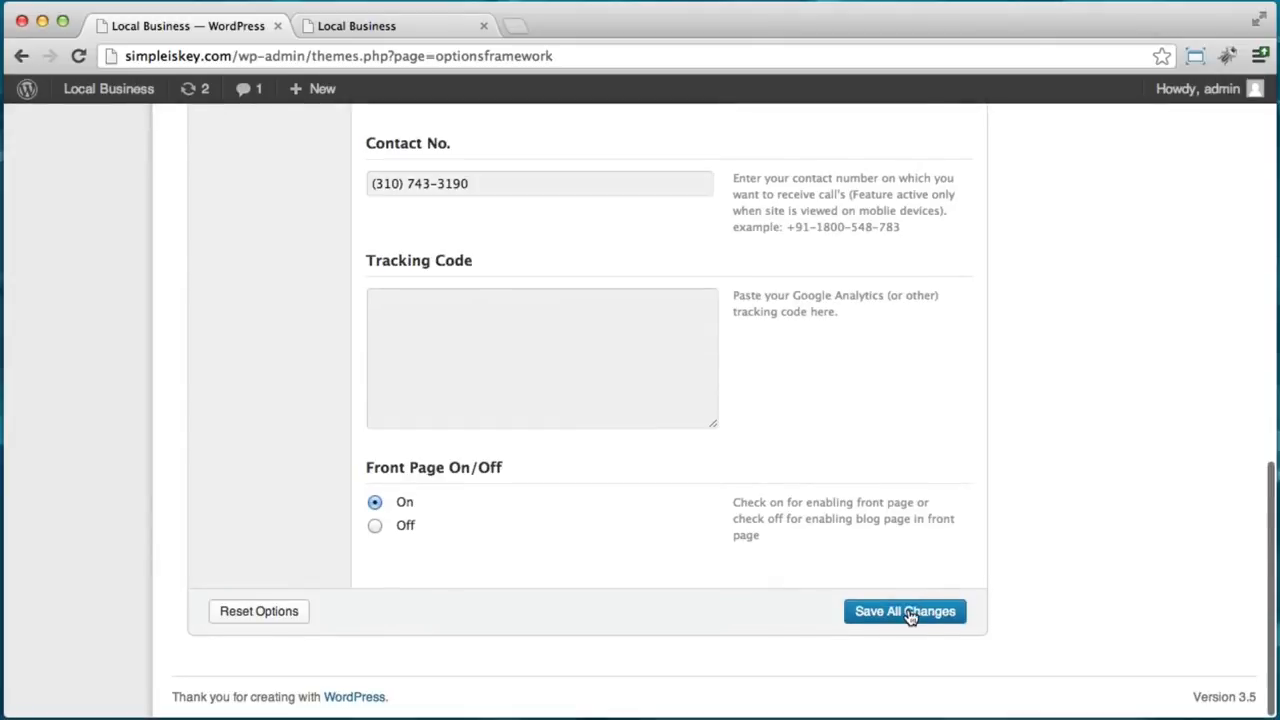
{"action": "left_click", "coordinate": [391, 28]}
{"action": "left_click", "coordinate": [82, 58]}
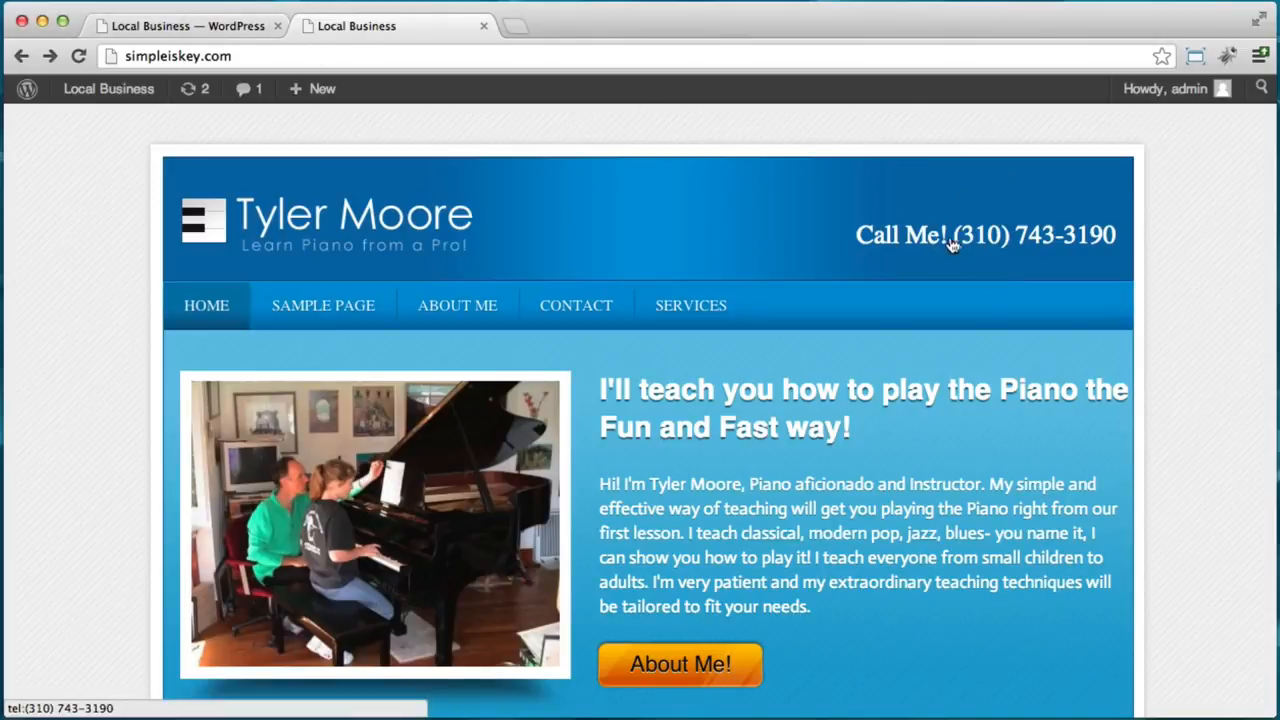
Step: Revise the top-right contact text, save, and reload the live site
{"action": "left_click", "coordinate": [179, 26]}
{"action": "scroll", "coordinate": [786, 386], "scroll_direction": "up", "scroll_amount": 5}
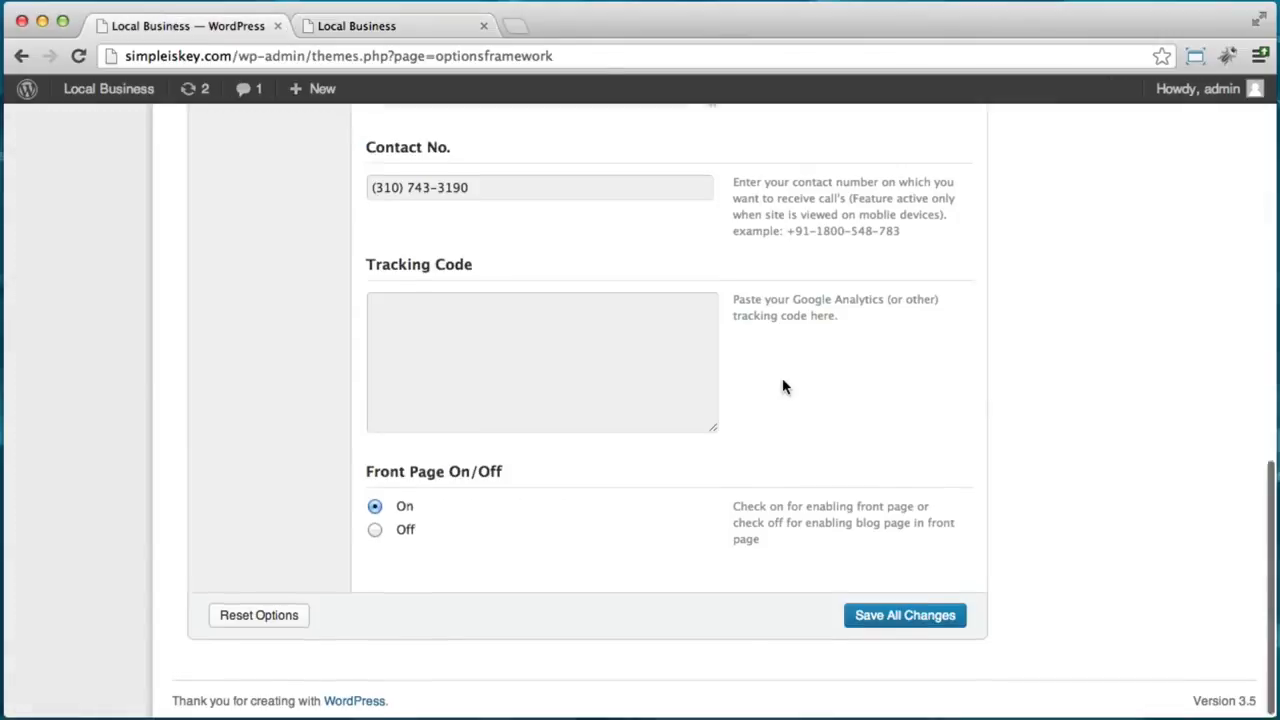
{"action": "left_click", "coordinate": [419, 290]}
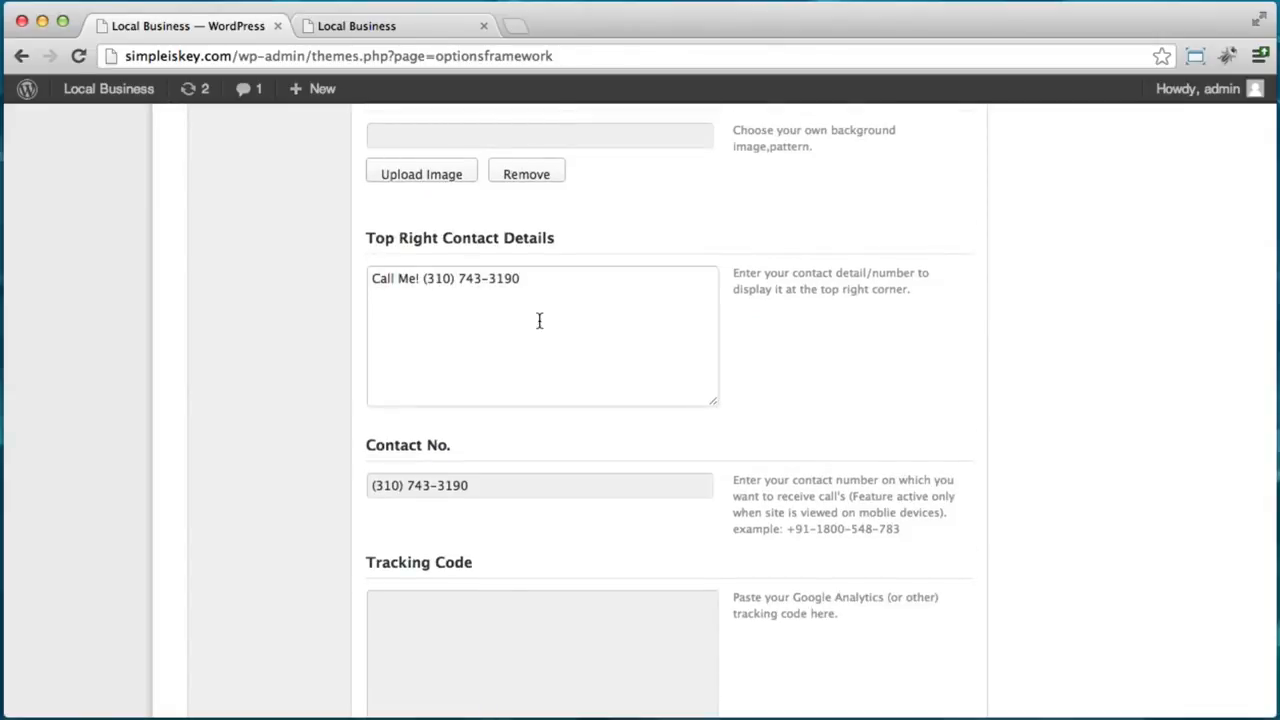
{"action": "scroll", "coordinate": [923, 305], "scroll_direction": "down", "scroll_amount": 5}
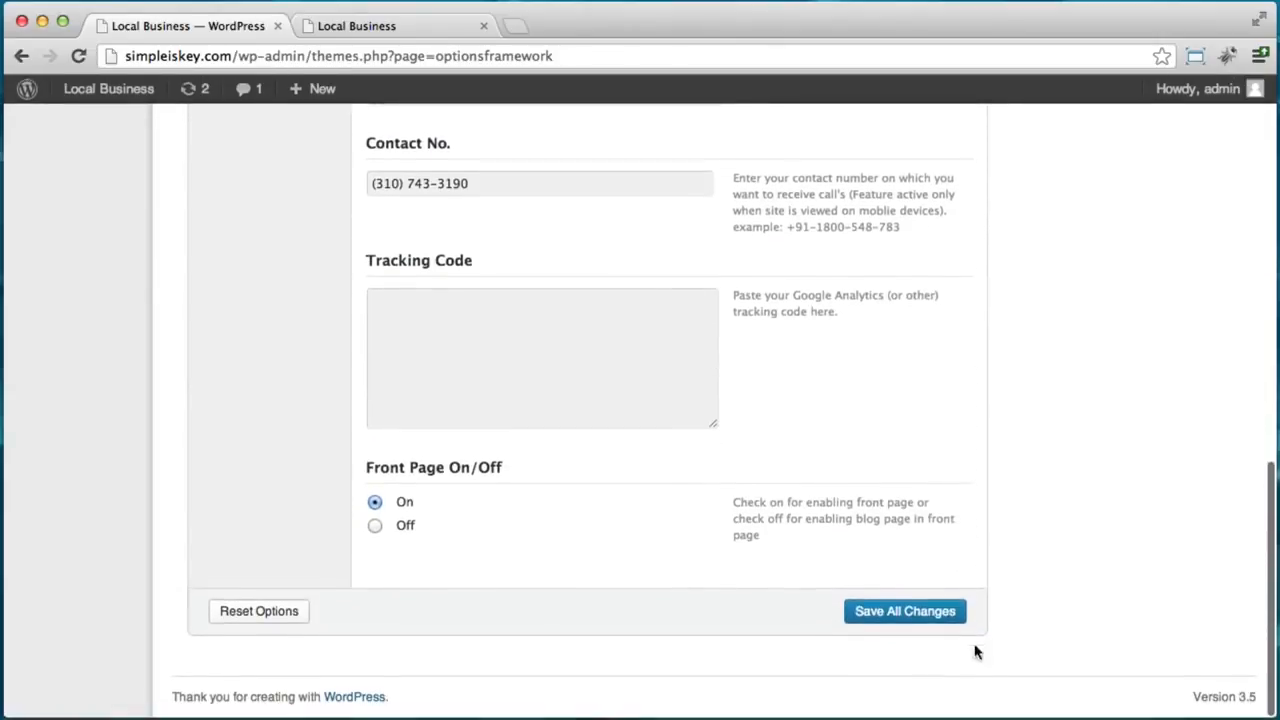
{"action": "left_click", "coordinate": [925, 616]}
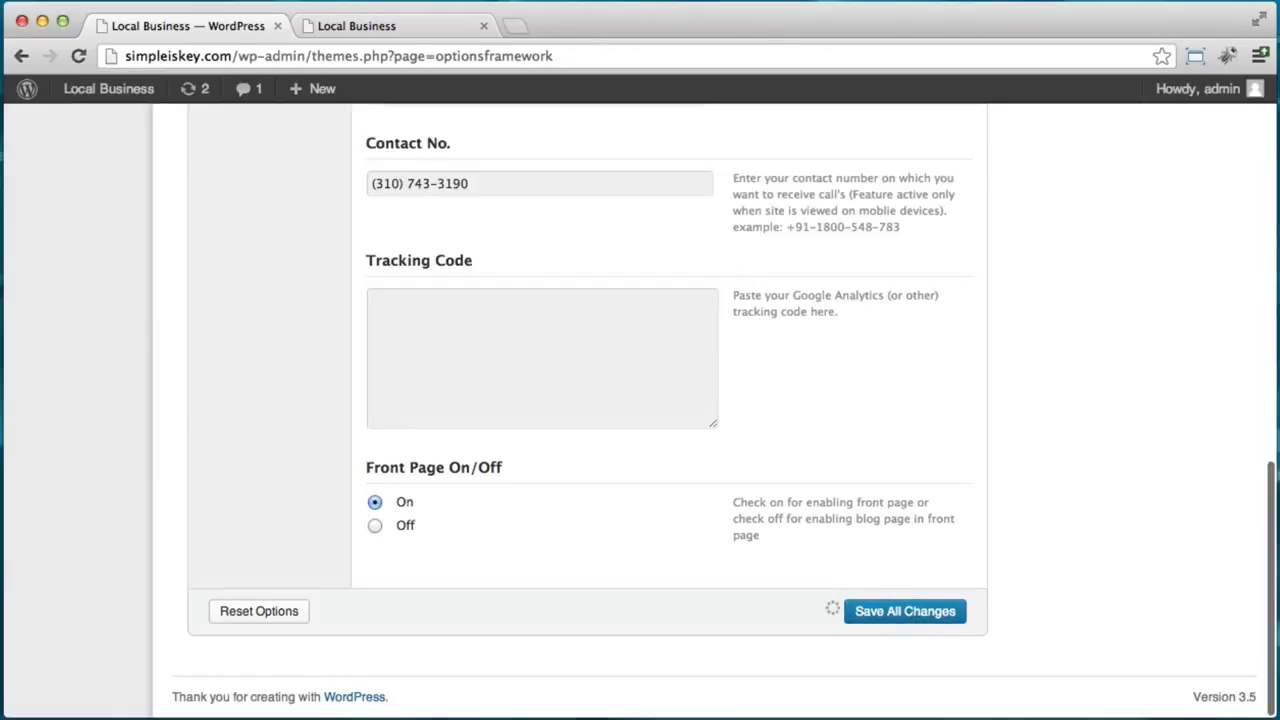
{"action": "left_click", "coordinate": [355, 30]}
{"action": "left_click", "coordinate": [77, 55]}
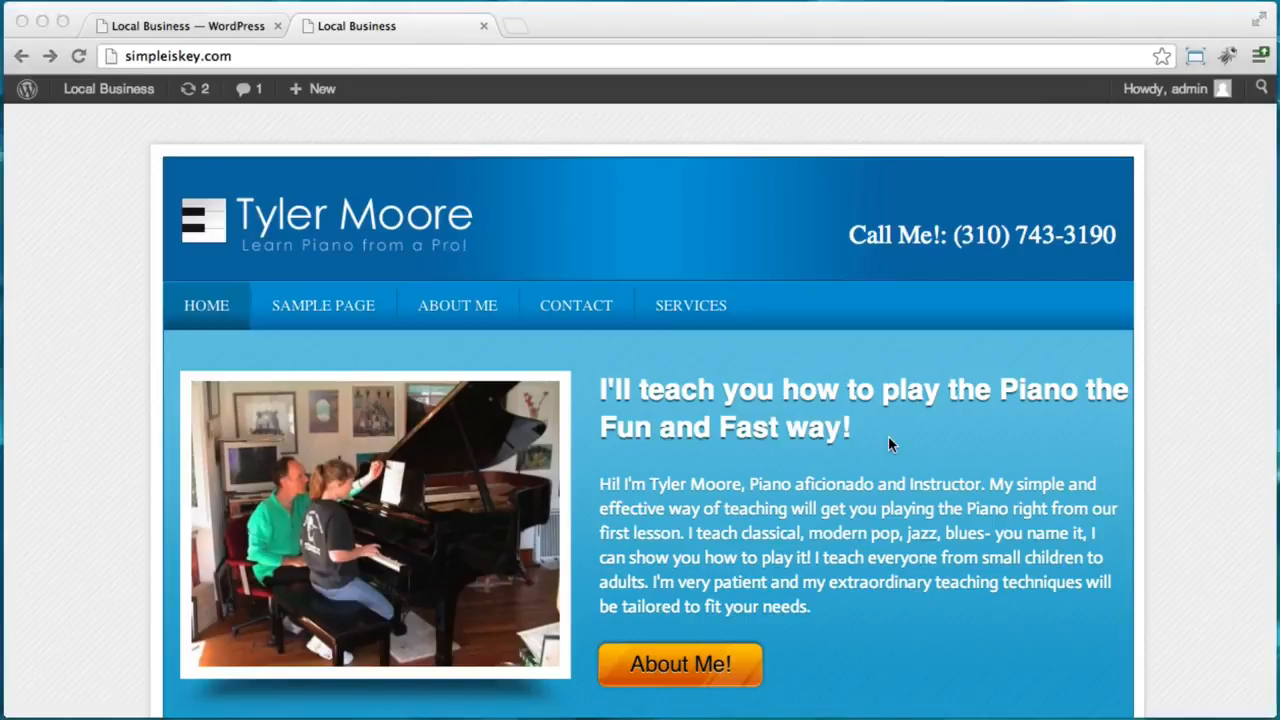
Step: Review the updated live site, then return to the WordPress theme options page
{"action": "left_click", "coordinate": [888, 436]}
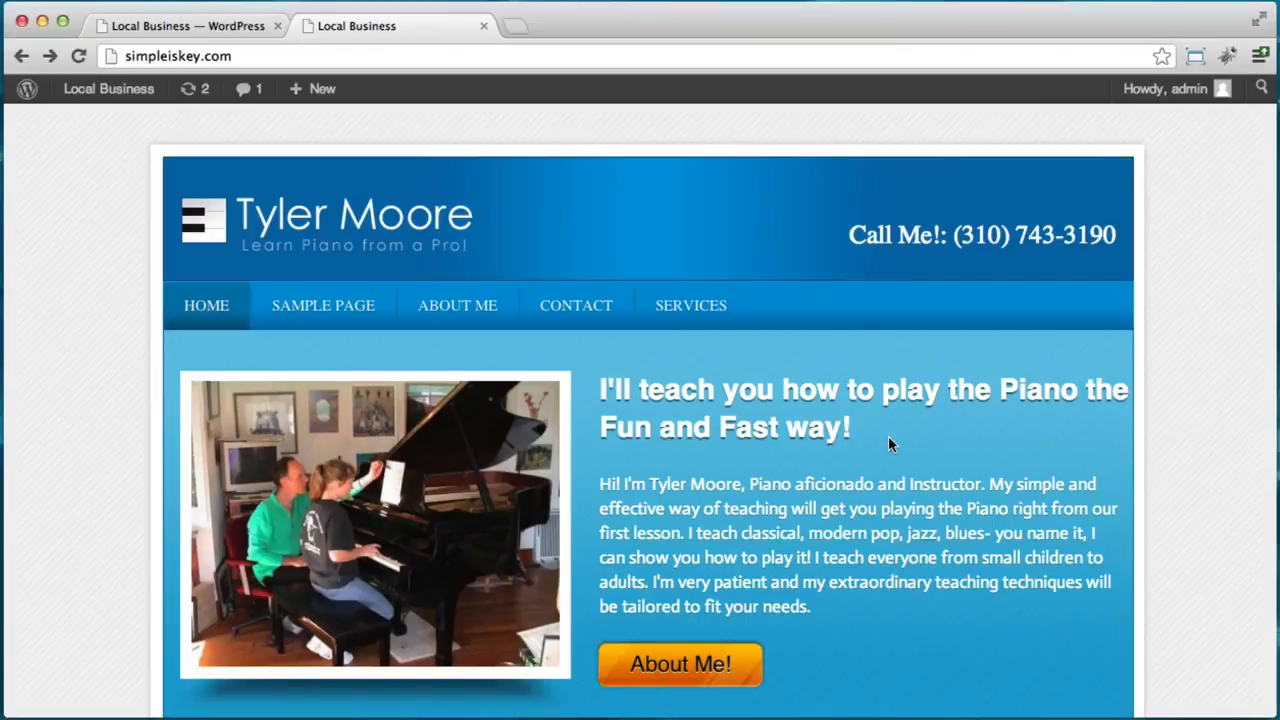
{"action": "scroll", "coordinate": [888, 436], "scroll_direction": "down", "scroll_amount": 10}
{"action": "scroll", "coordinate": [891, 446], "scroll_direction": "down", "scroll_amount": 10}
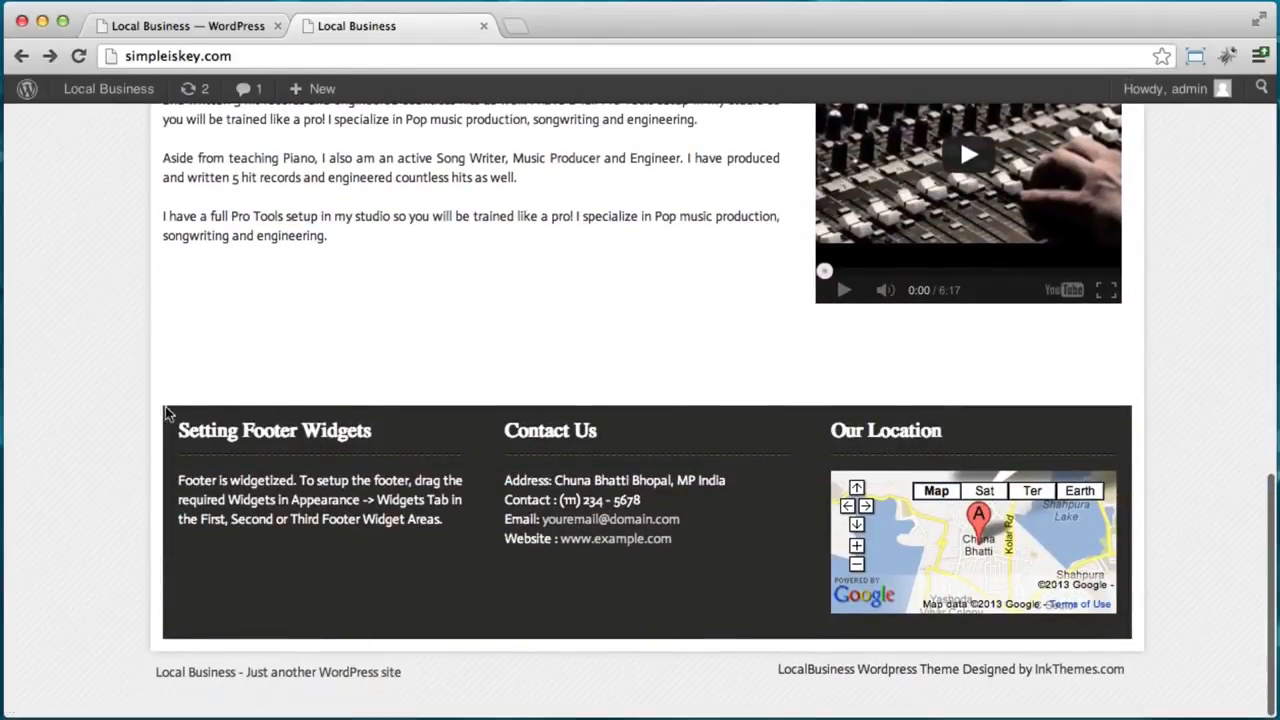
{"action": "scroll", "coordinate": [280, 440], "scroll_direction": "up", "scroll_amount": 20}
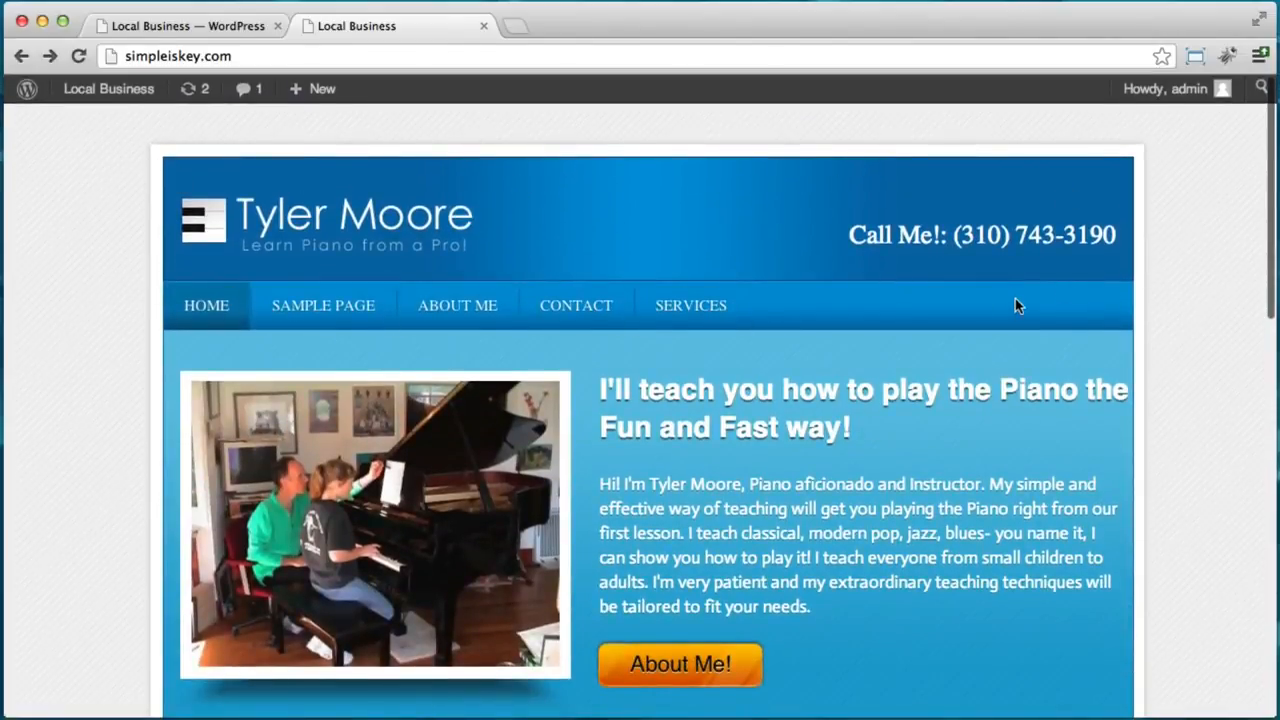
{"action": "scroll", "coordinate": [1010, 305], "scroll_direction": "down", "scroll_amount": 20}
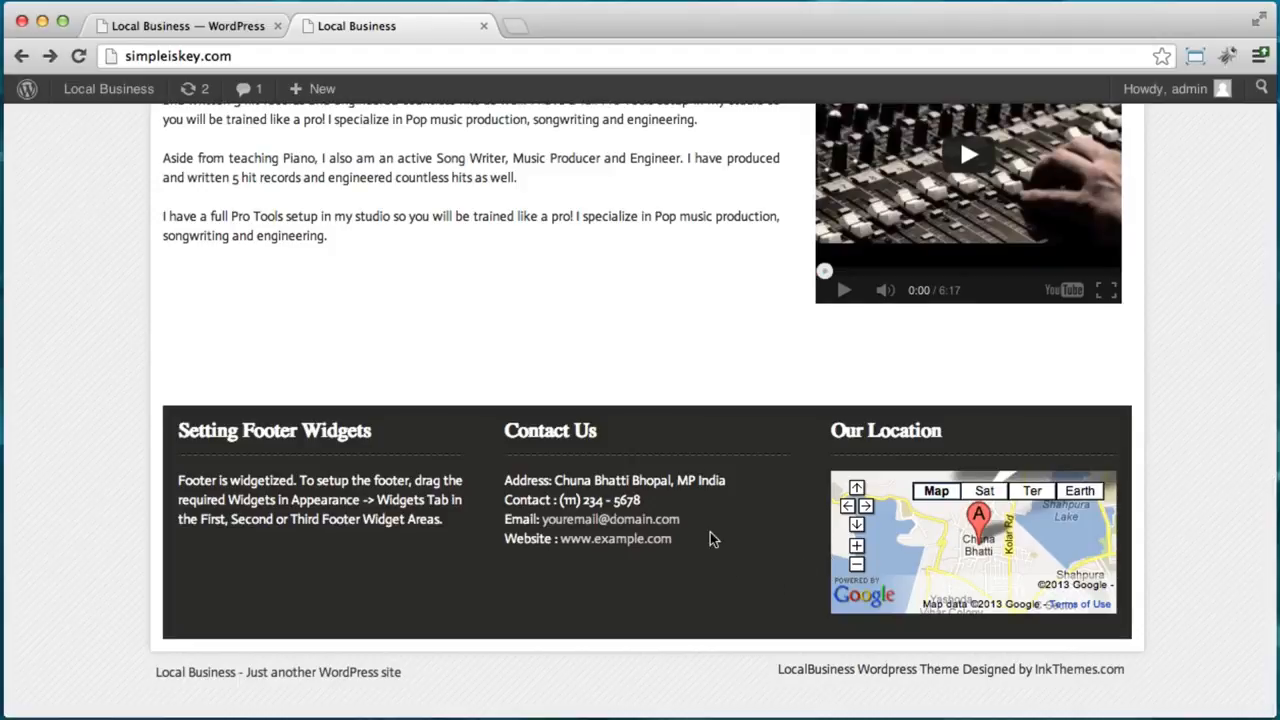
{"action": "scroll", "coordinate": [710, 532], "scroll_direction": "up", "scroll_amount": 15}
{"action": "scroll", "coordinate": [706, 528], "scroll_direction": "down", "scroll_amount": 15}
{"action": "left_click", "coordinate": [215, 27]}
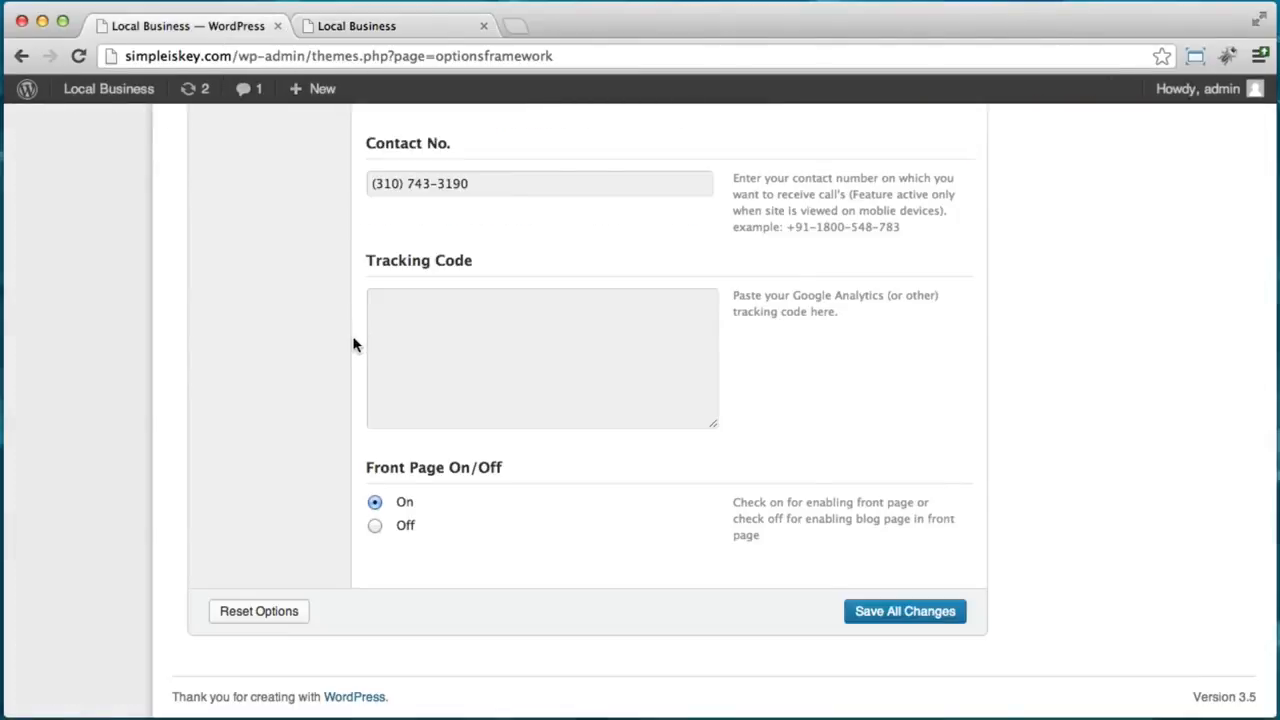
{"action": "scroll", "coordinate": [353, 345], "scroll_direction": "up", "scroll_amount": 15}
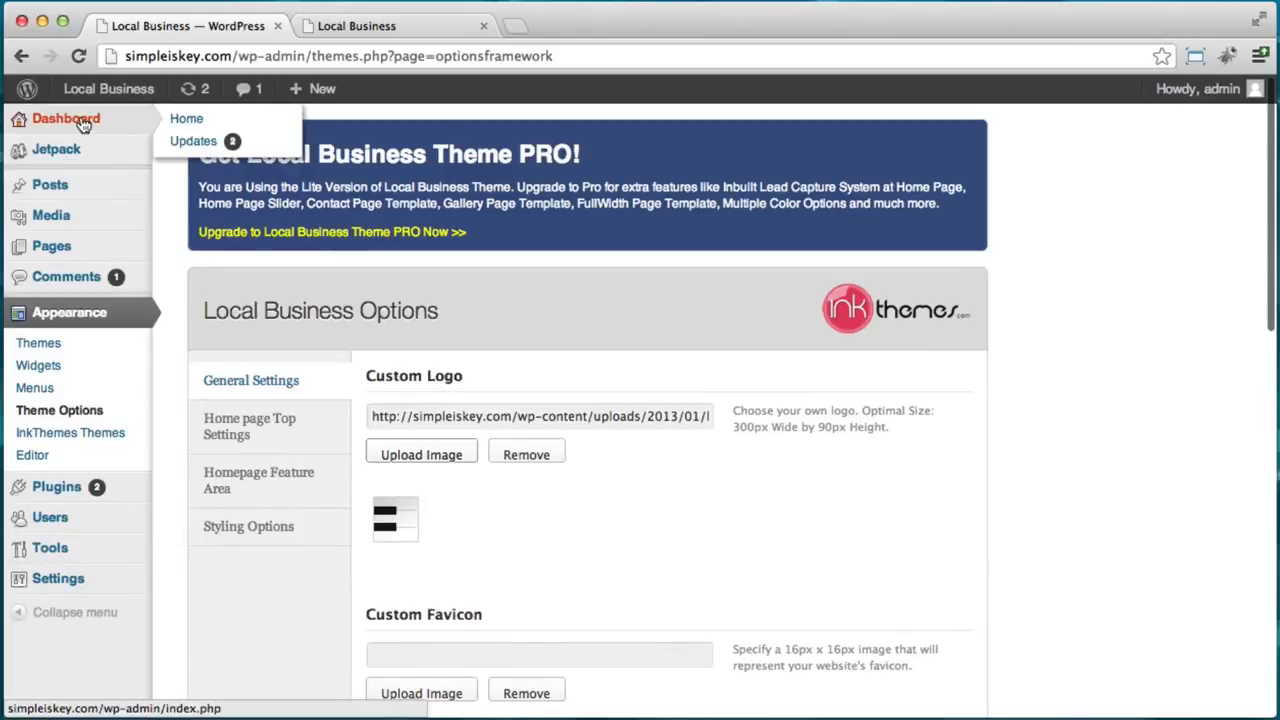
Step: Open Appearance > Widgets from the Dashboard
{"action": "left_click", "coordinate": [84, 124]}
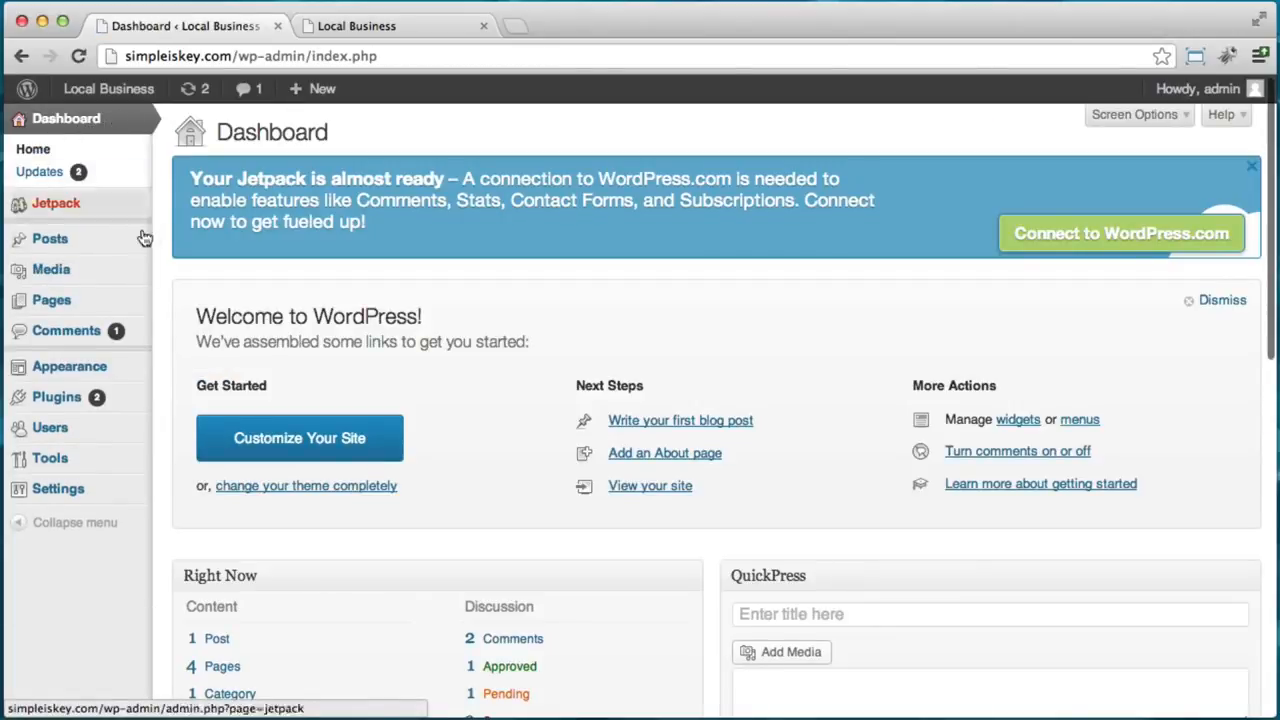
{"action": "mouse_move", "coordinate": [118, 380]}
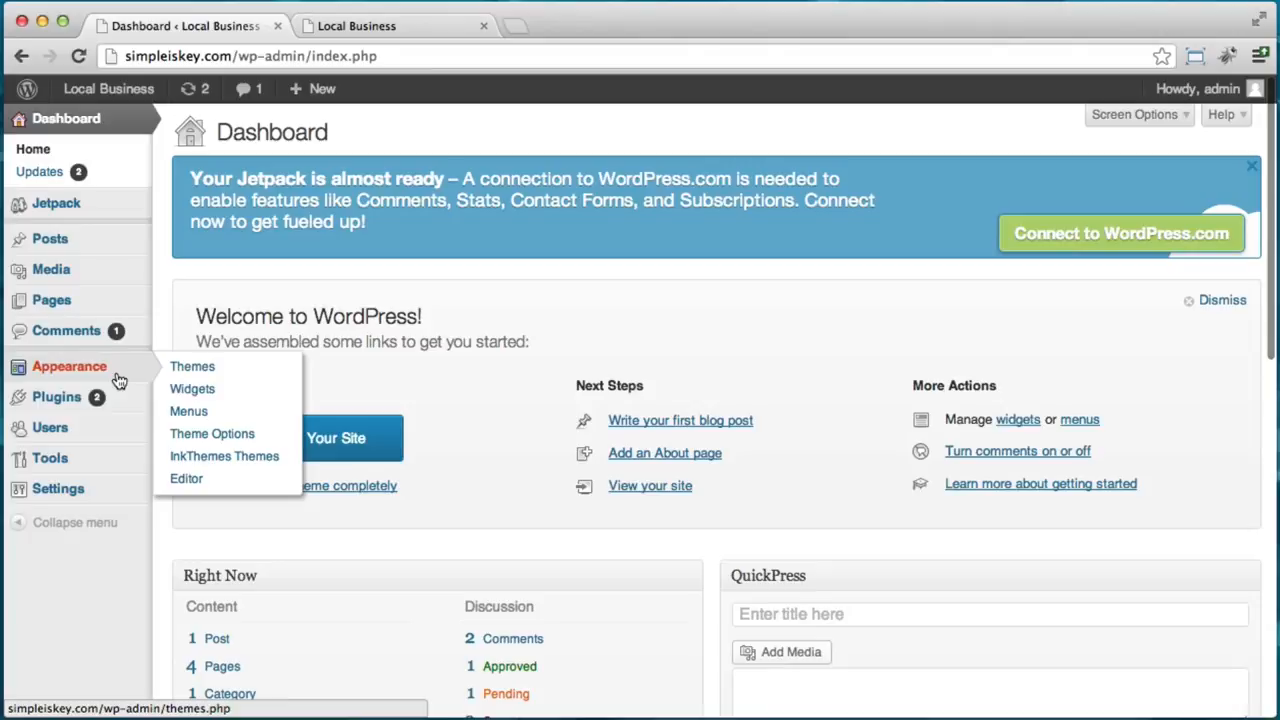
{"action": "left_click", "coordinate": [198, 389]}
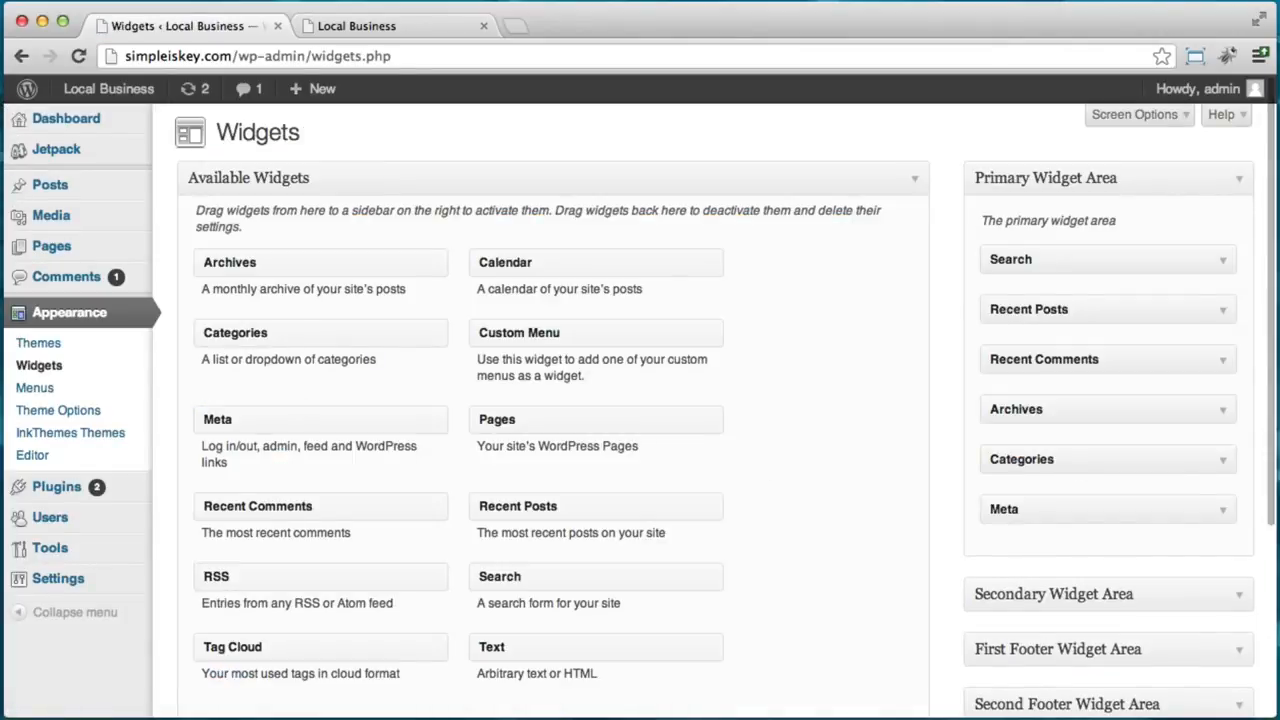
{"action": "scroll", "coordinate": [1157, 500], "scroll_direction": "down", "scroll_amount": 3}
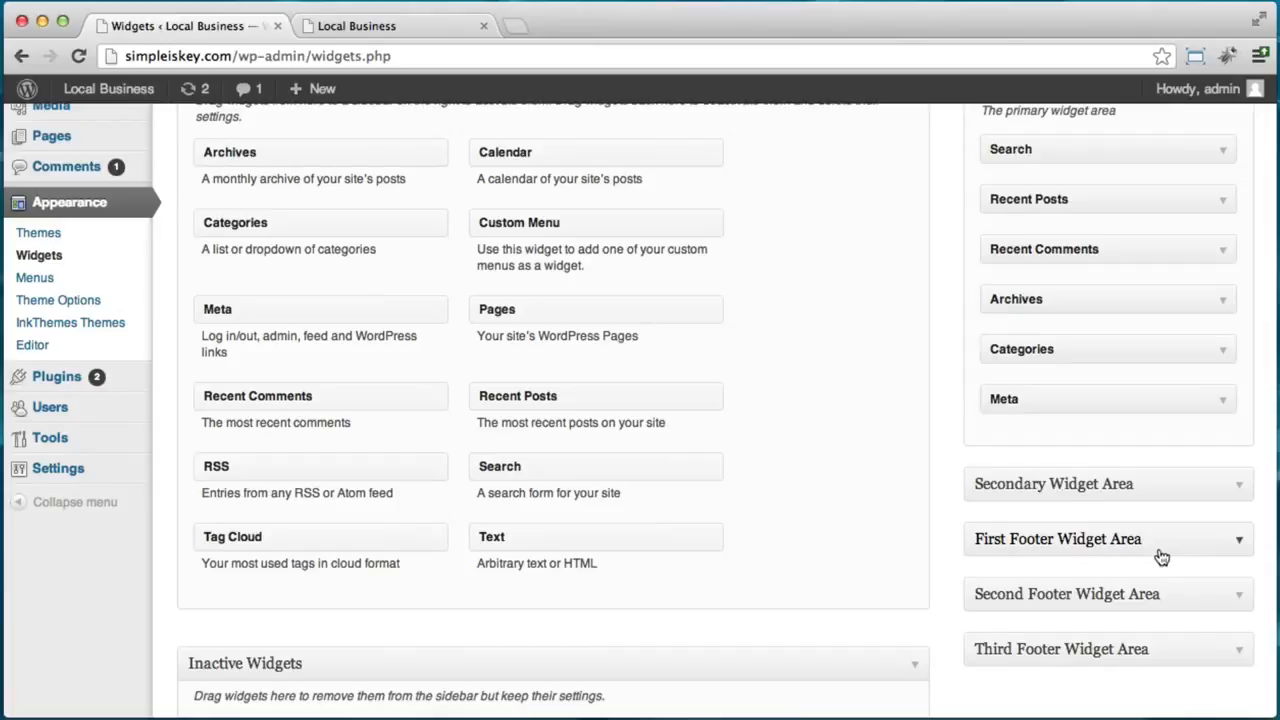
Step: Inspect the three footer widget areas and the live site's current footer
{"action": "left_click", "coordinate": [1219, 551]}
{"action": "left_click", "coordinate": [1219, 551]}
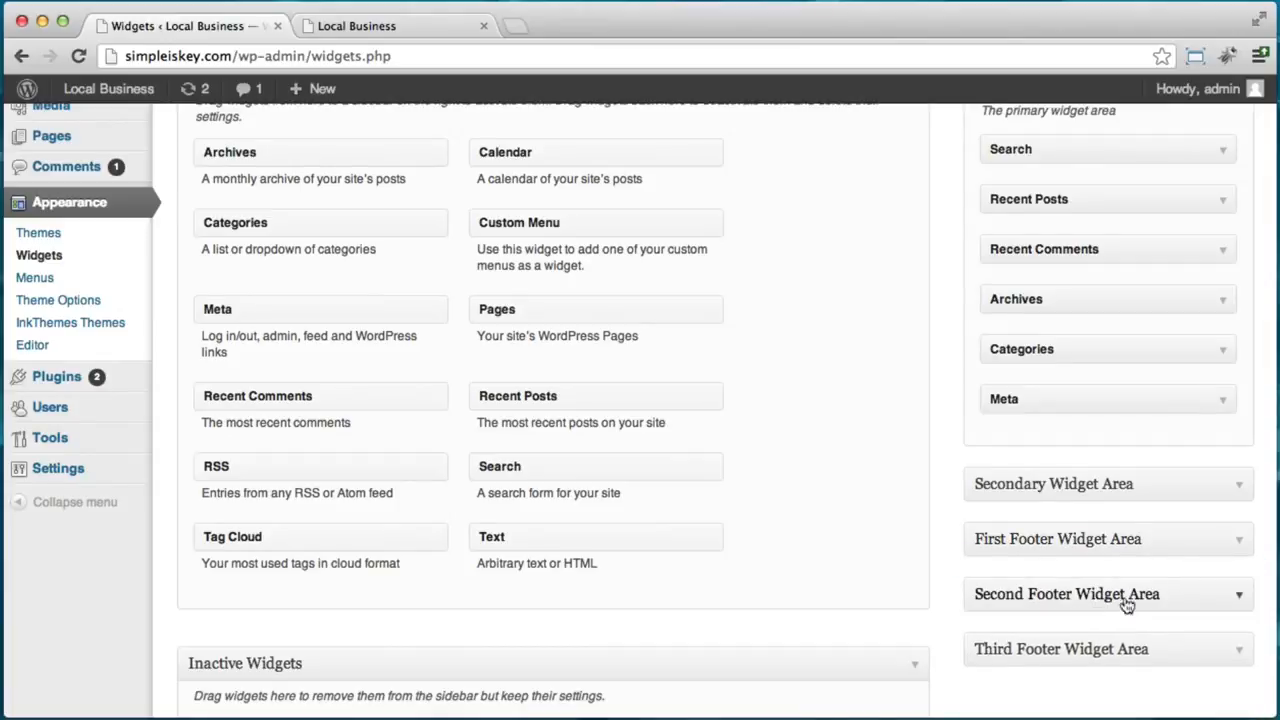
{"action": "left_click", "coordinate": [1165, 600]}
{"action": "left_click", "coordinate": [1164, 598]}
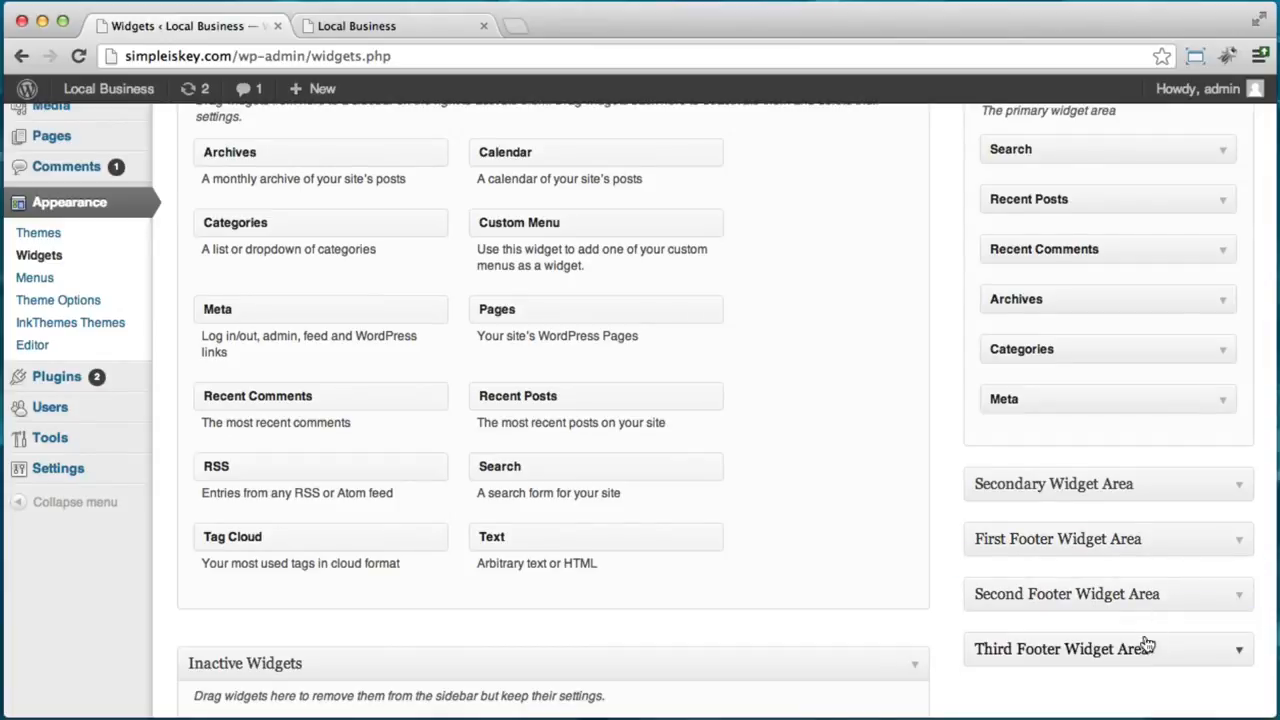
{"action": "double_click", "coordinate": [1145, 654]}
{"action": "left_click", "coordinate": [397, 31]}
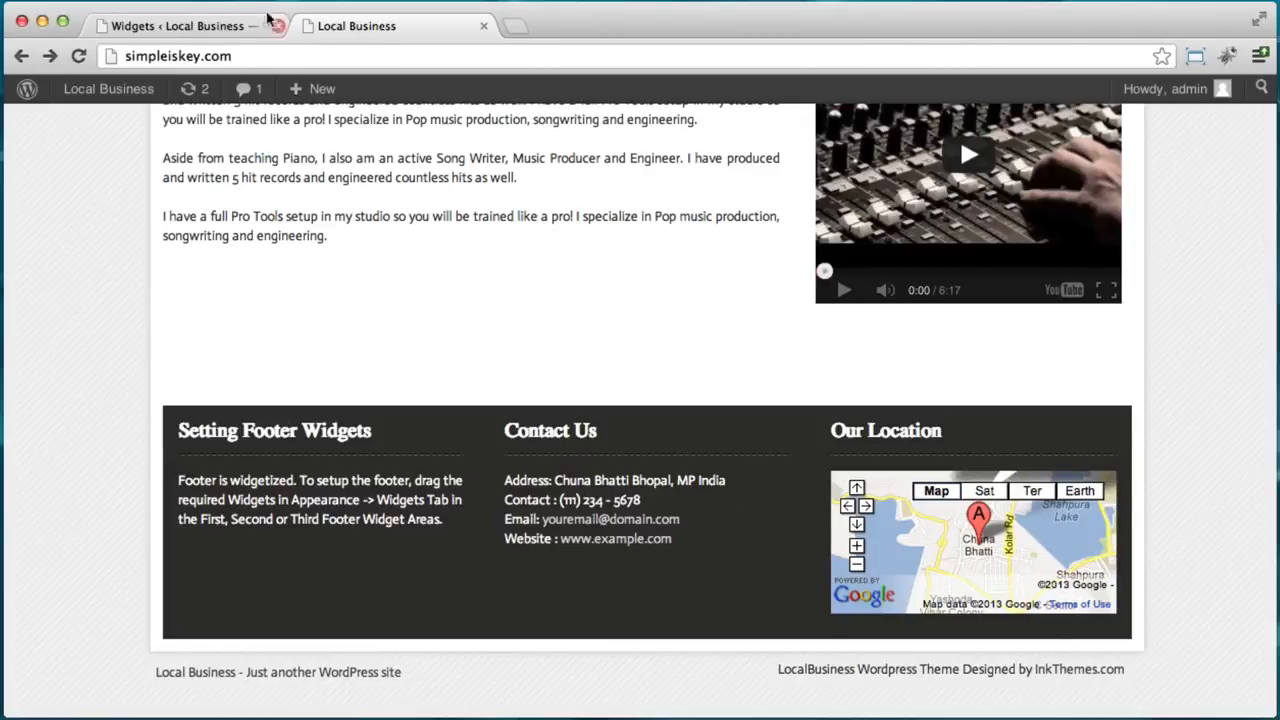
{"action": "left_click", "coordinate": [176, 25]}
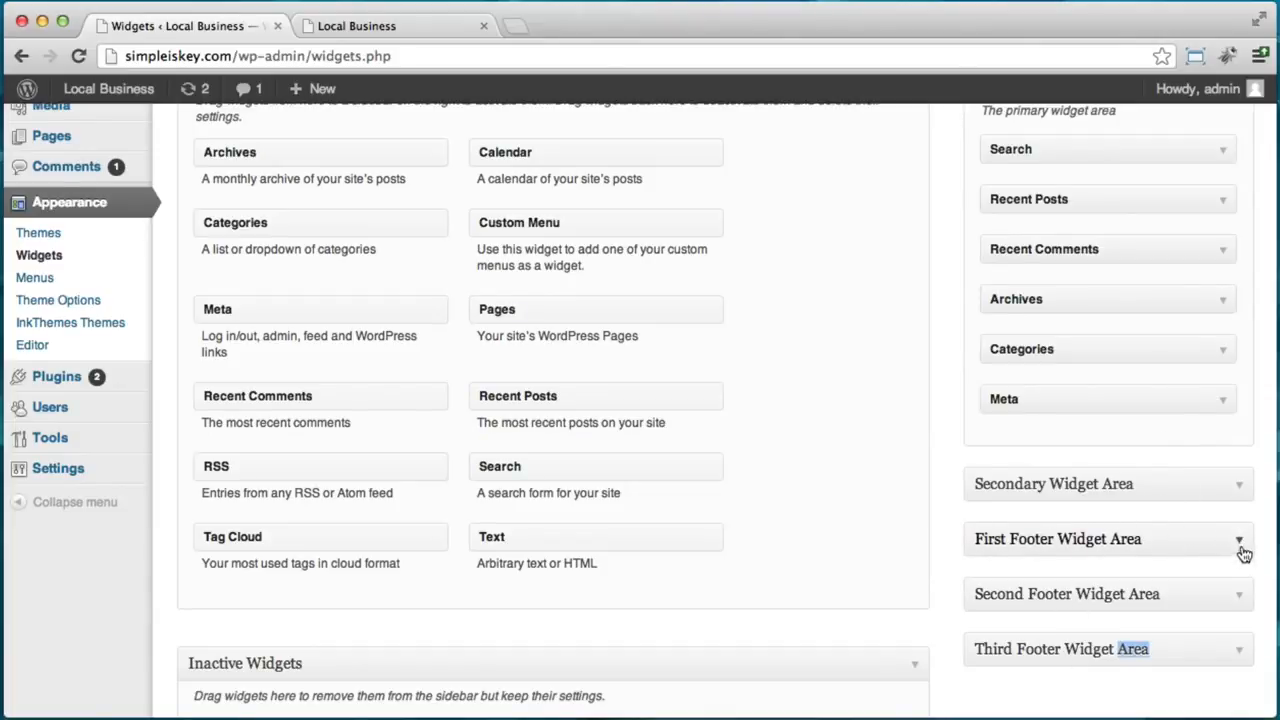
Step: Drag a Text widget into the expanded First Footer Widget Area
{"action": "left_click", "coordinate": [803, 513]}
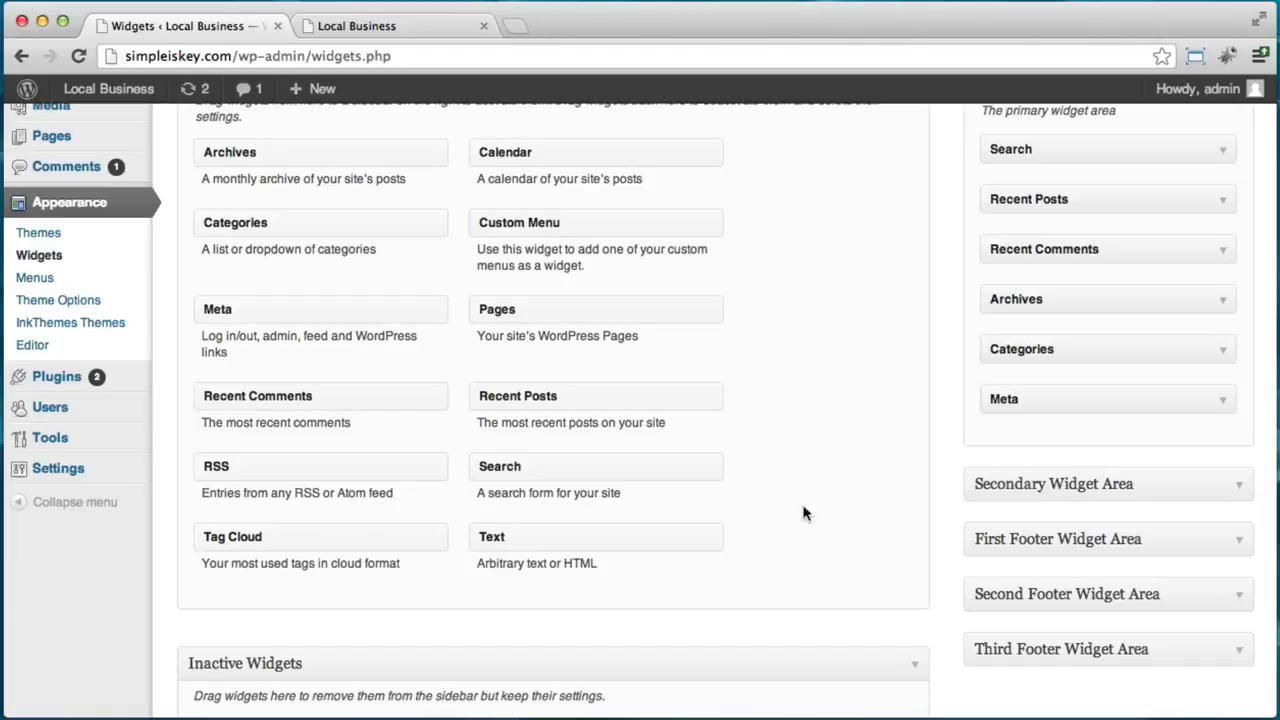
{"action": "left_click", "coordinate": [1238, 550]}
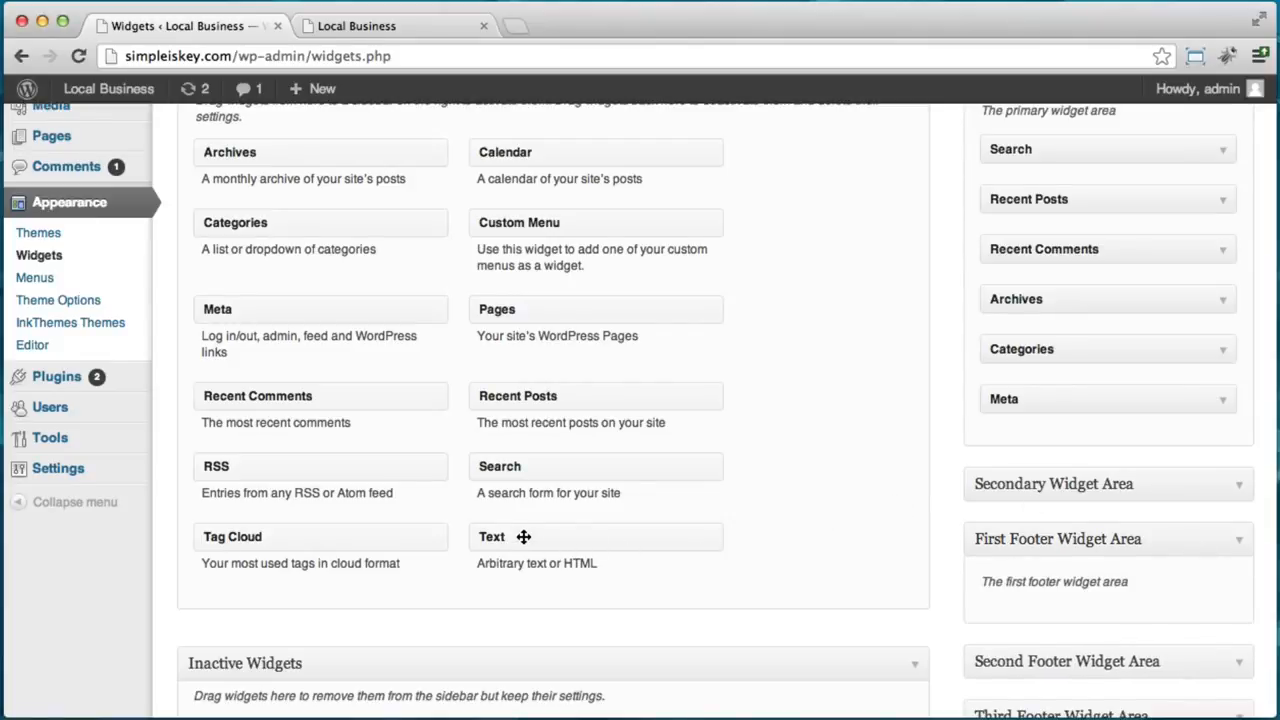
{"action": "left_click_drag", "start_coordinate": [523, 537], "coordinate": [1020, 591]}
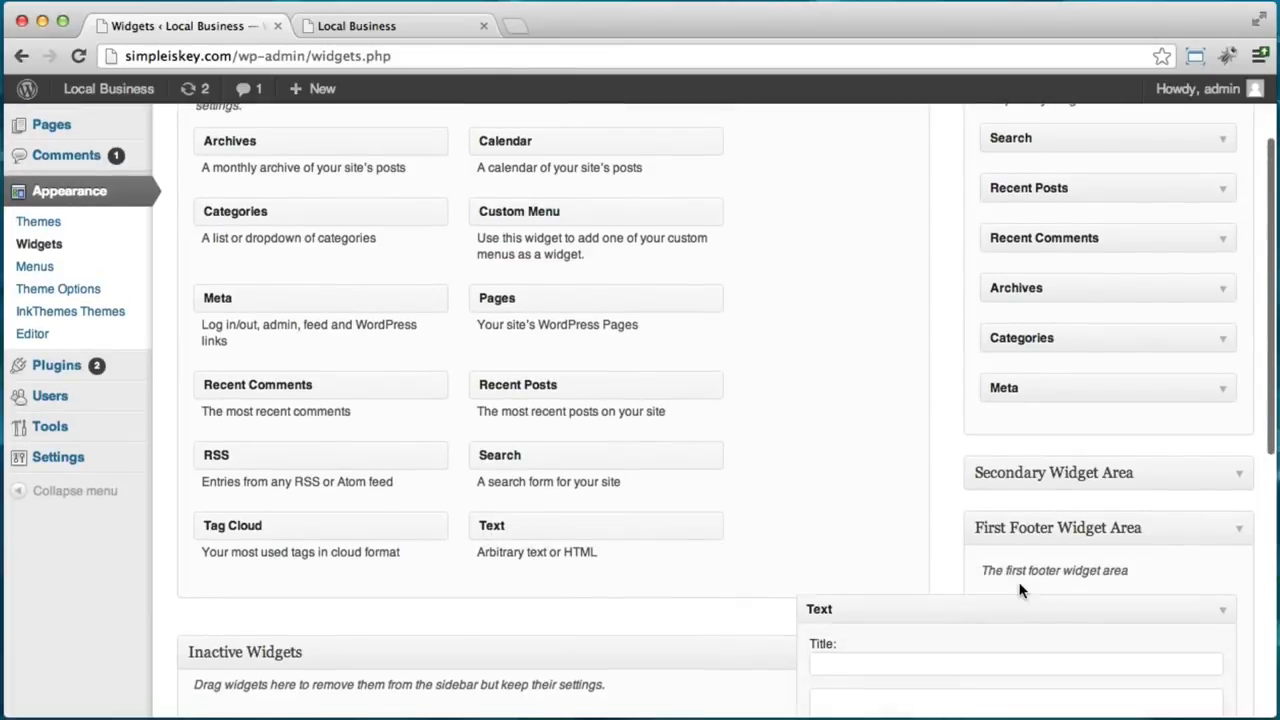
Step: Give the new Text widget the title 'Other Services'
{"action": "scroll", "coordinate": [1003, 567], "scroll_direction": "down", "scroll_amount": 3}
{"action": "scroll", "coordinate": [1003, 567], "scroll_direction": "down", "scroll_amount": 3}
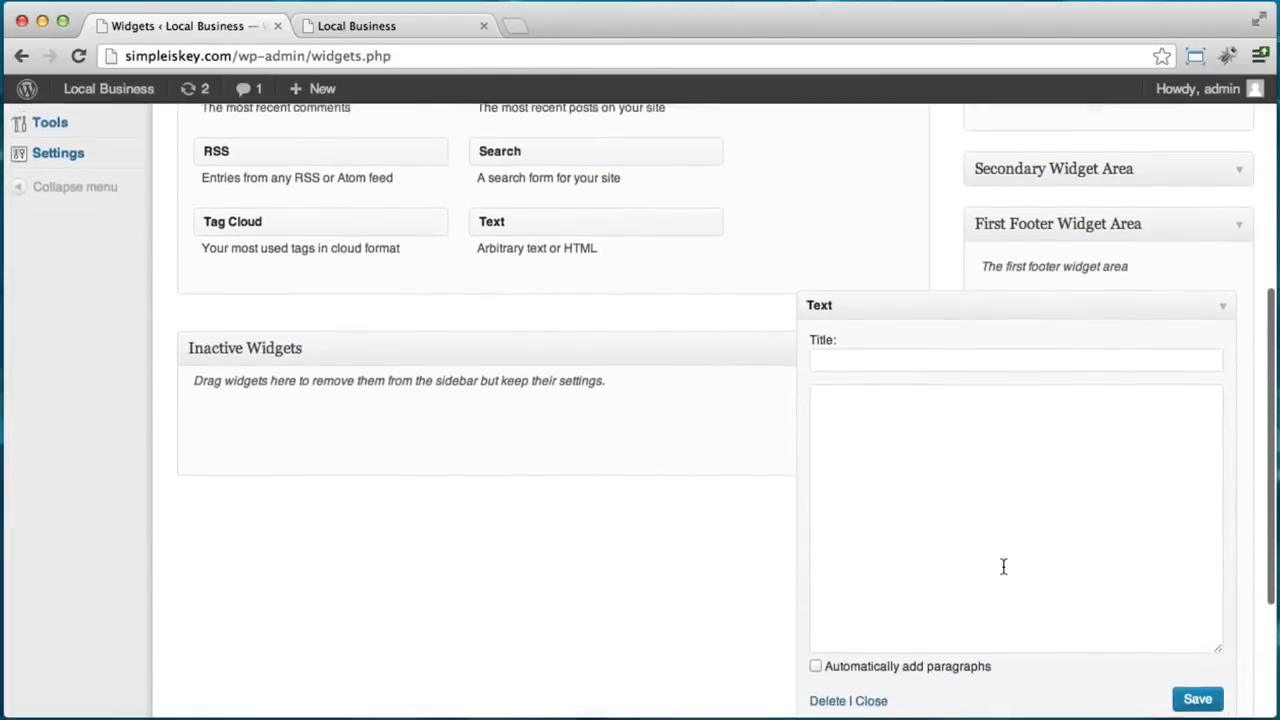
{"action": "left_click", "coordinate": [881, 445]}
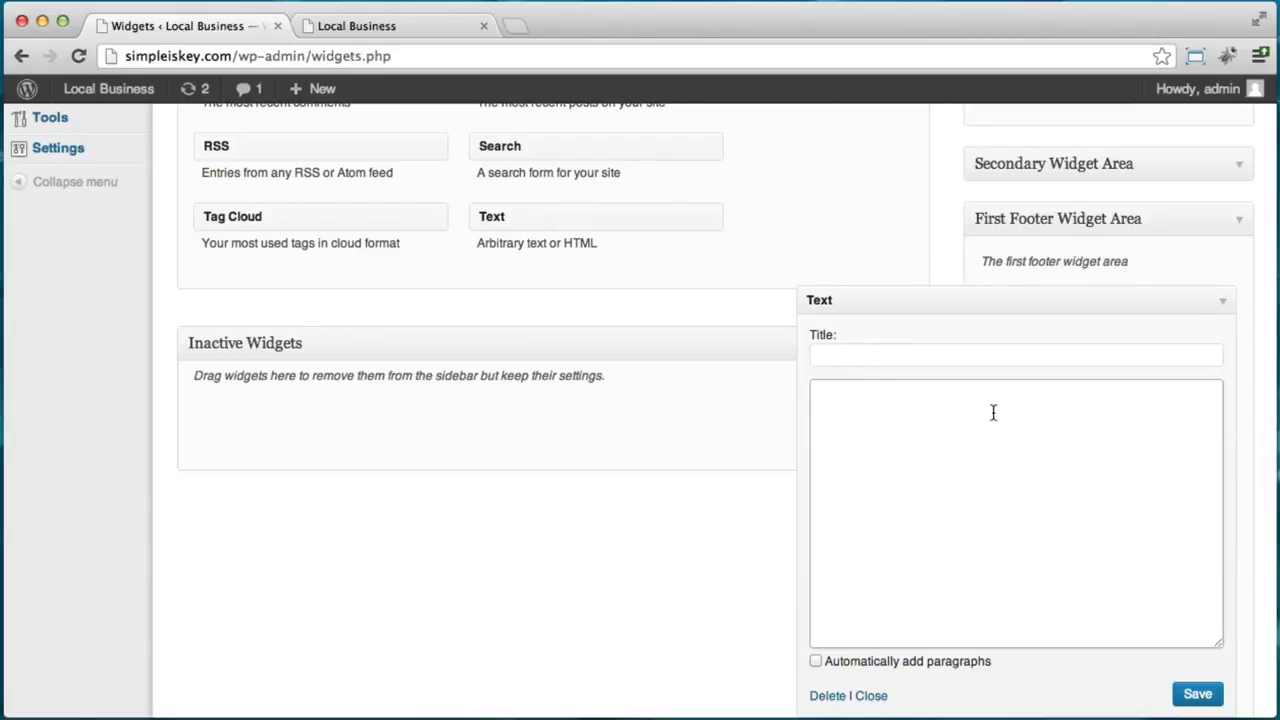
{"action": "key", "text": "super+Tab"}
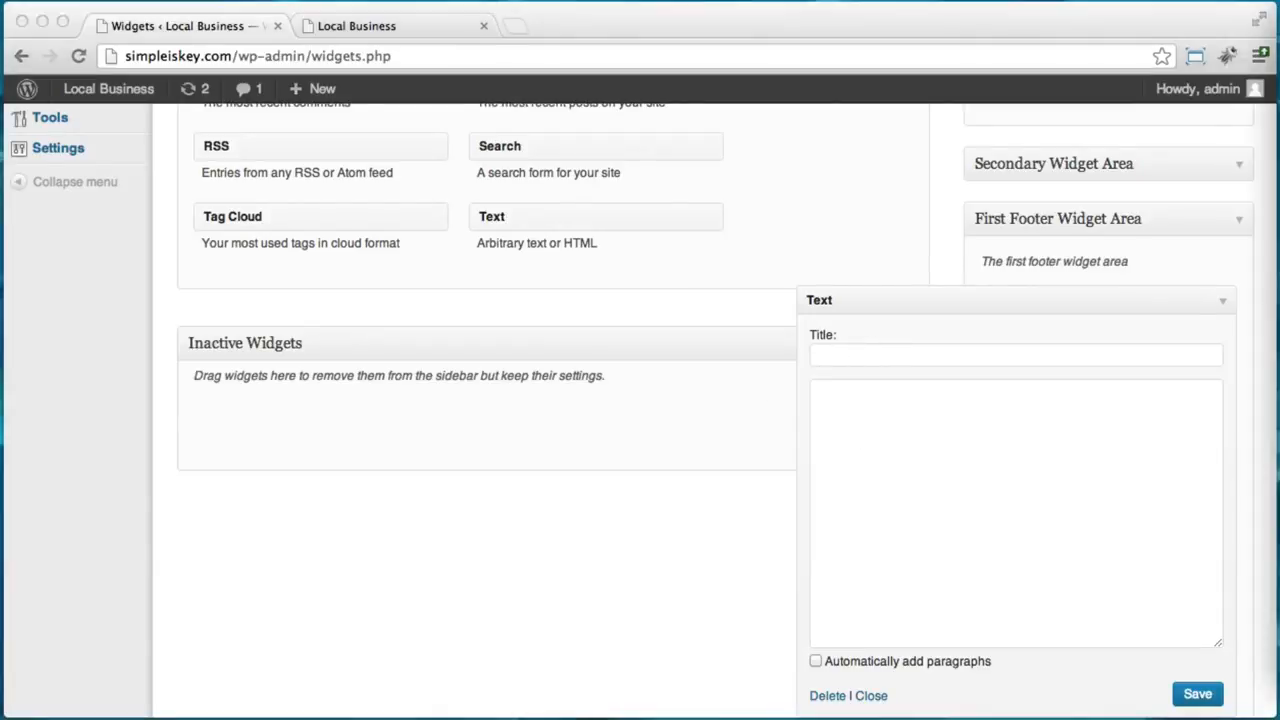
{"action": "key", "text": "super+Tab"}
{"action": "left_click", "coordinate": [911, 352]}
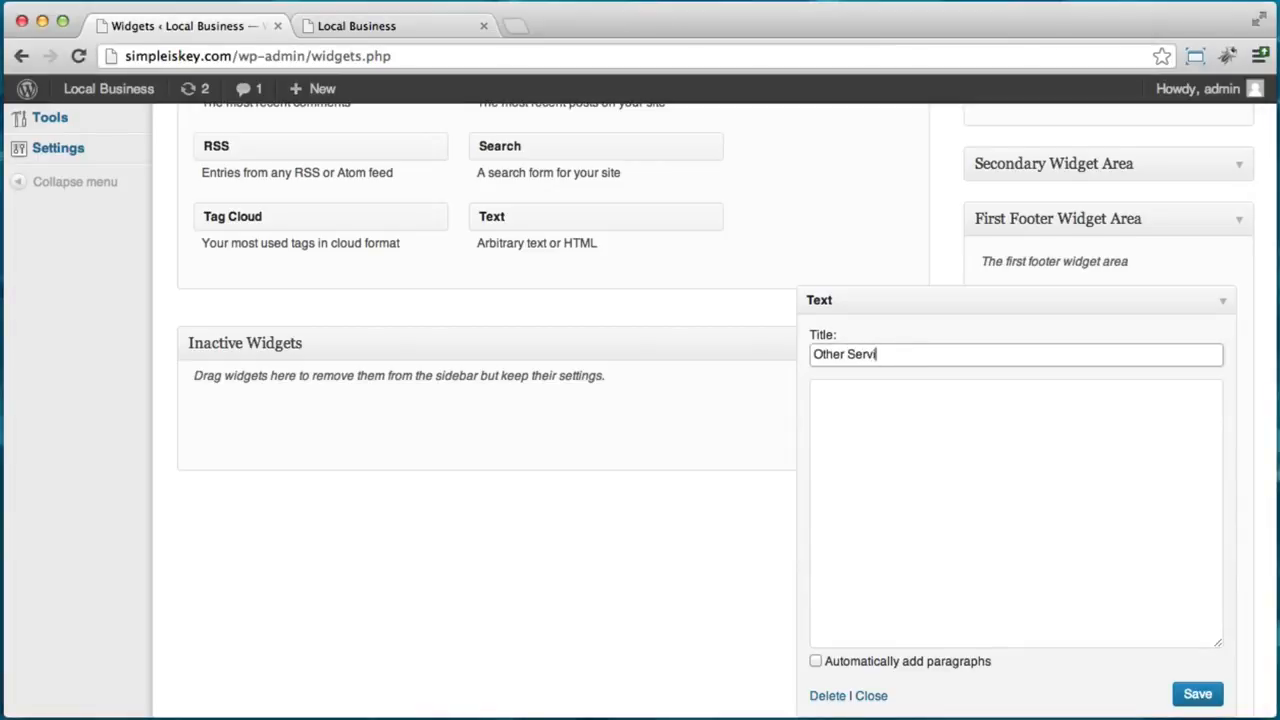
{"action": "key", "text": "super+Tab"}
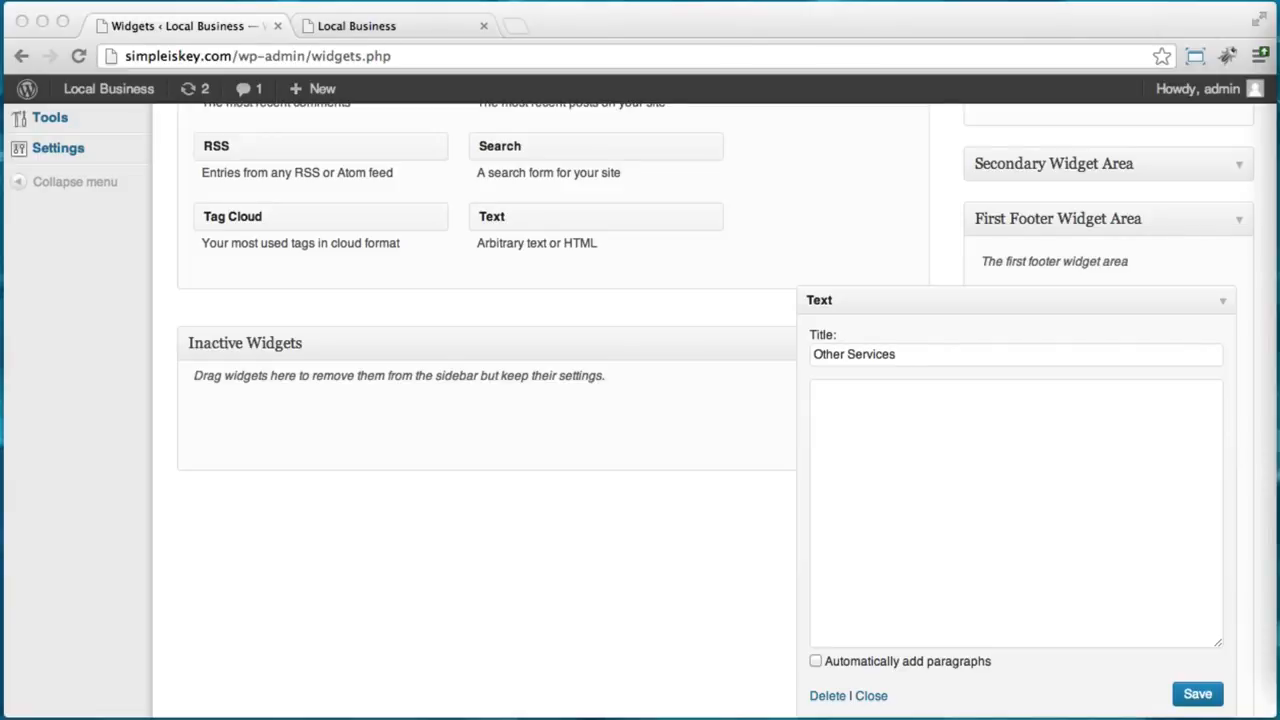
{"action": "key", "text": "super+Tab"}
Step: Paste the transcribing, producing, engineering and studio musician description and save the widget
{"action": "left_click", "coordinate": [974, 484]}
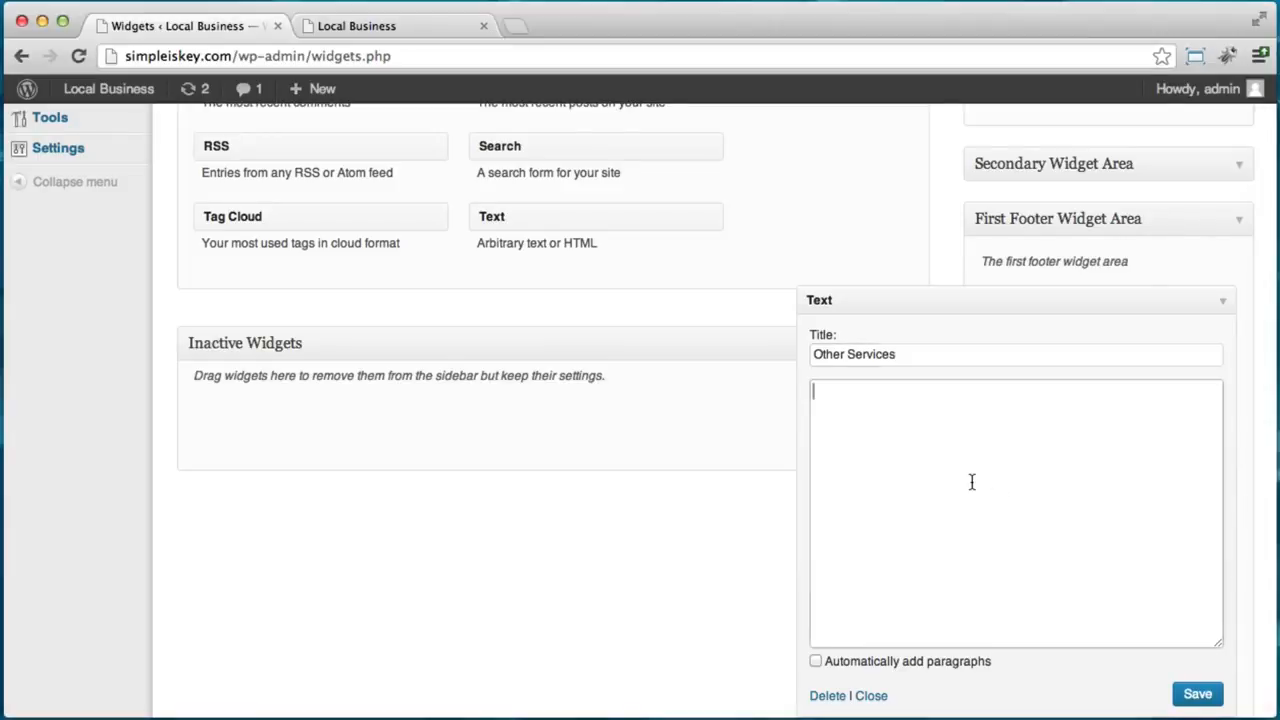
{"action": "type", "text": "If you would like to hire me for other services like Transcribing, Producing, Engineering or Studio Musician, feel free to contact me."}
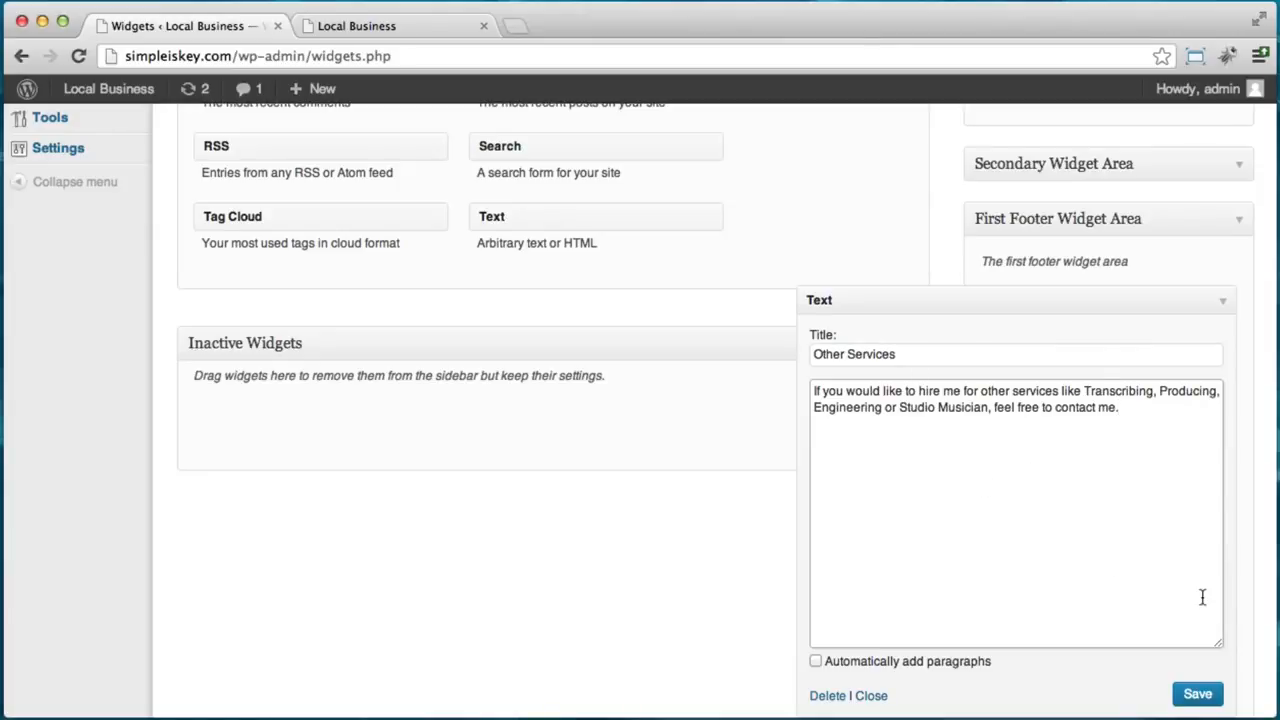
{"action": "left_click", "coordinate": [1198, 694]}
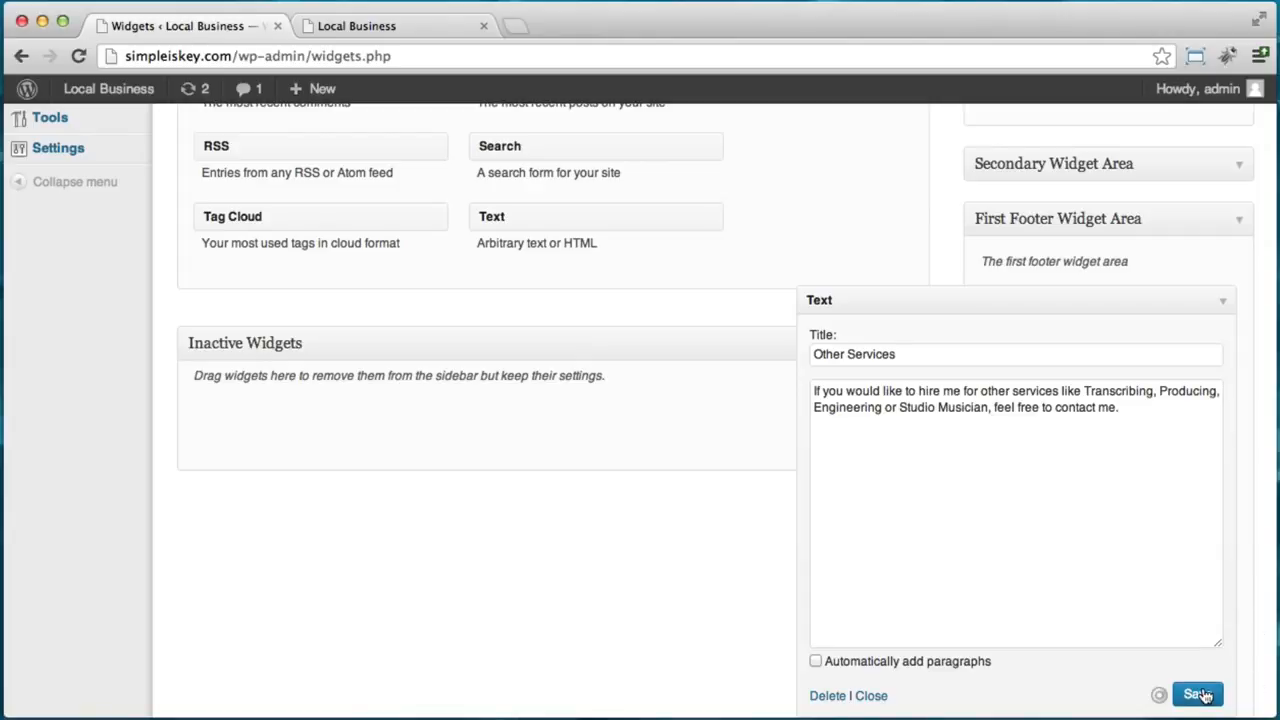
{"action": "left_click", "coordinate": [1220, 305]}
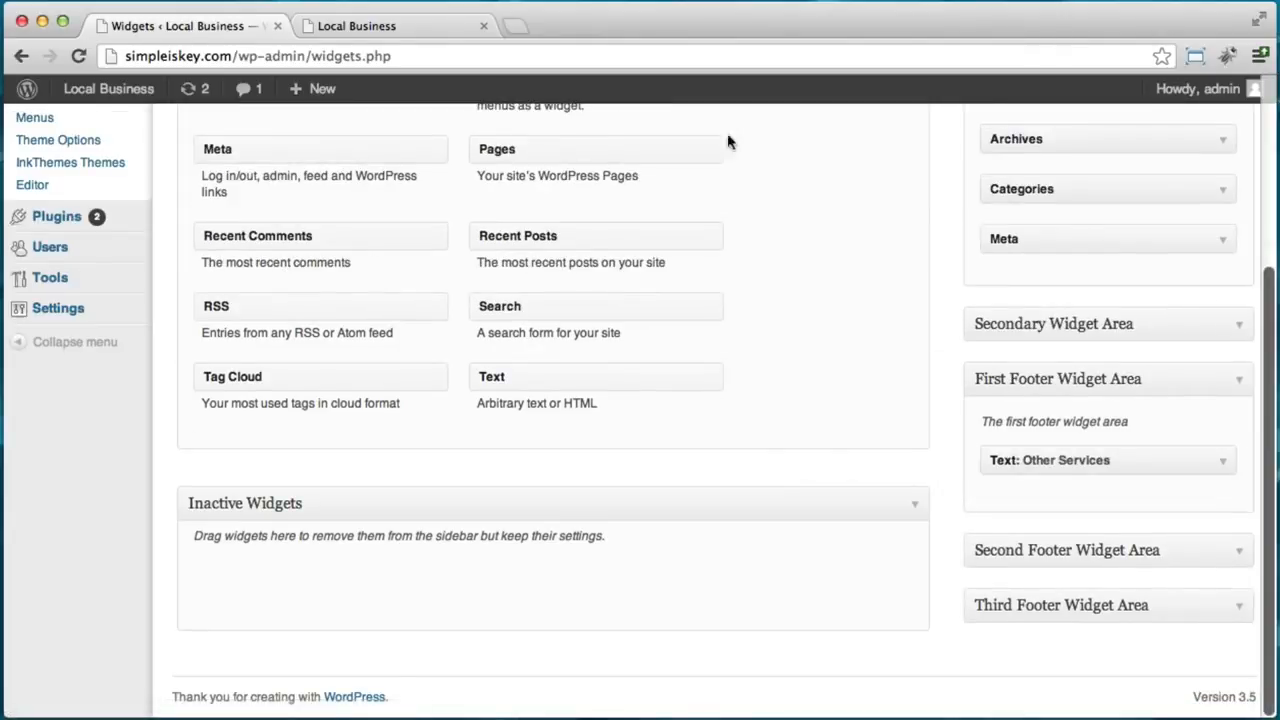
{"action": "left_click", "coordinate": [360, 28]}
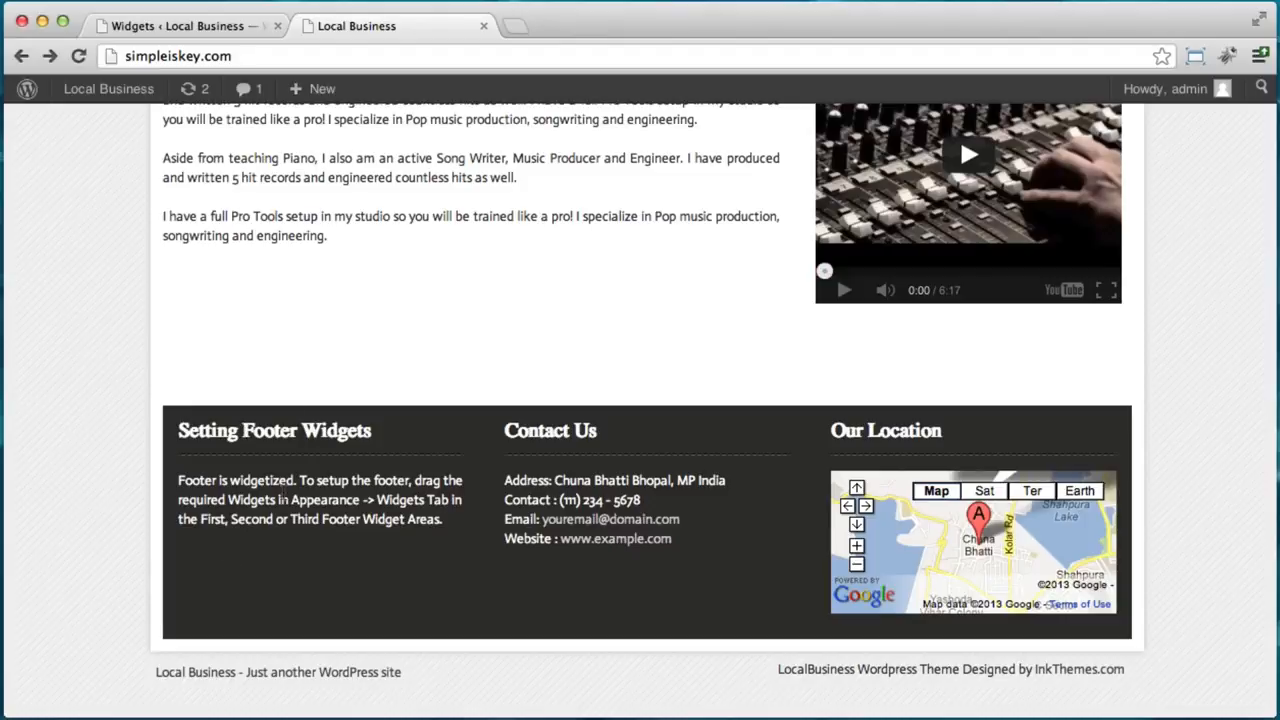
{"action": "left_click", "coordinate": [78, 56]}
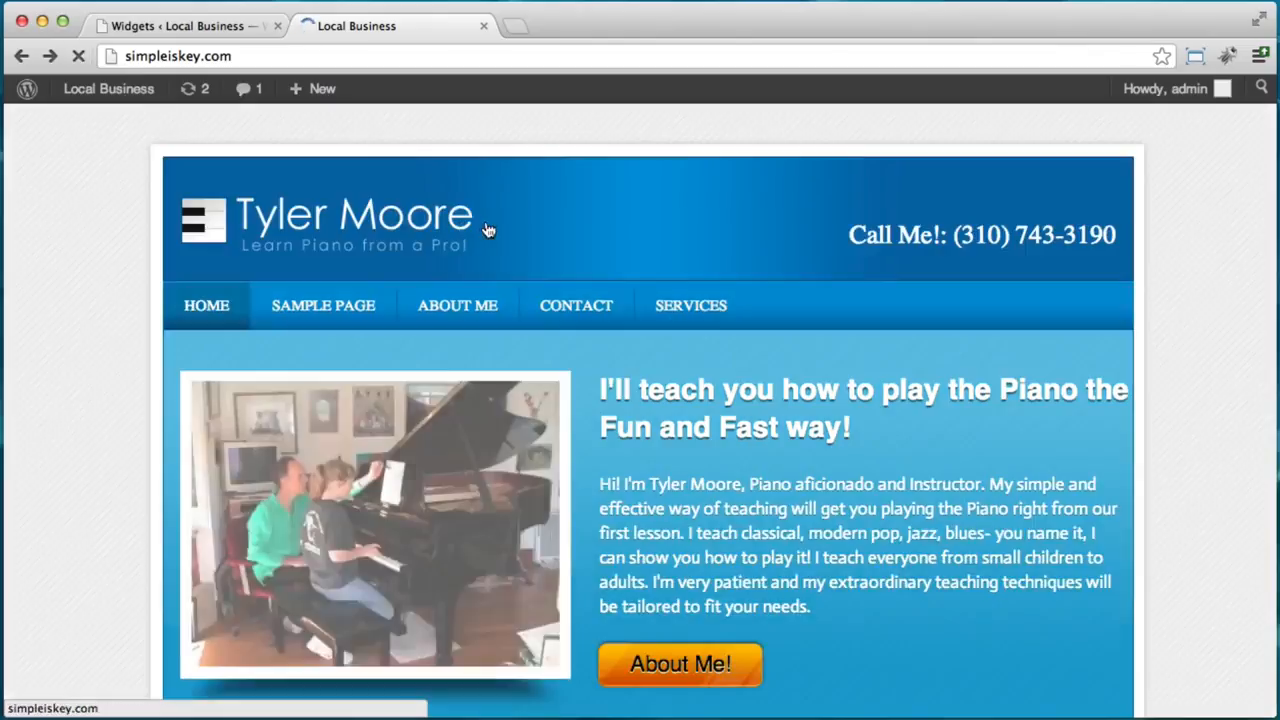
{"action": "scroll", "coordinate": [487, 228], "scroll_direction": "down", "scroll_amount": 12}
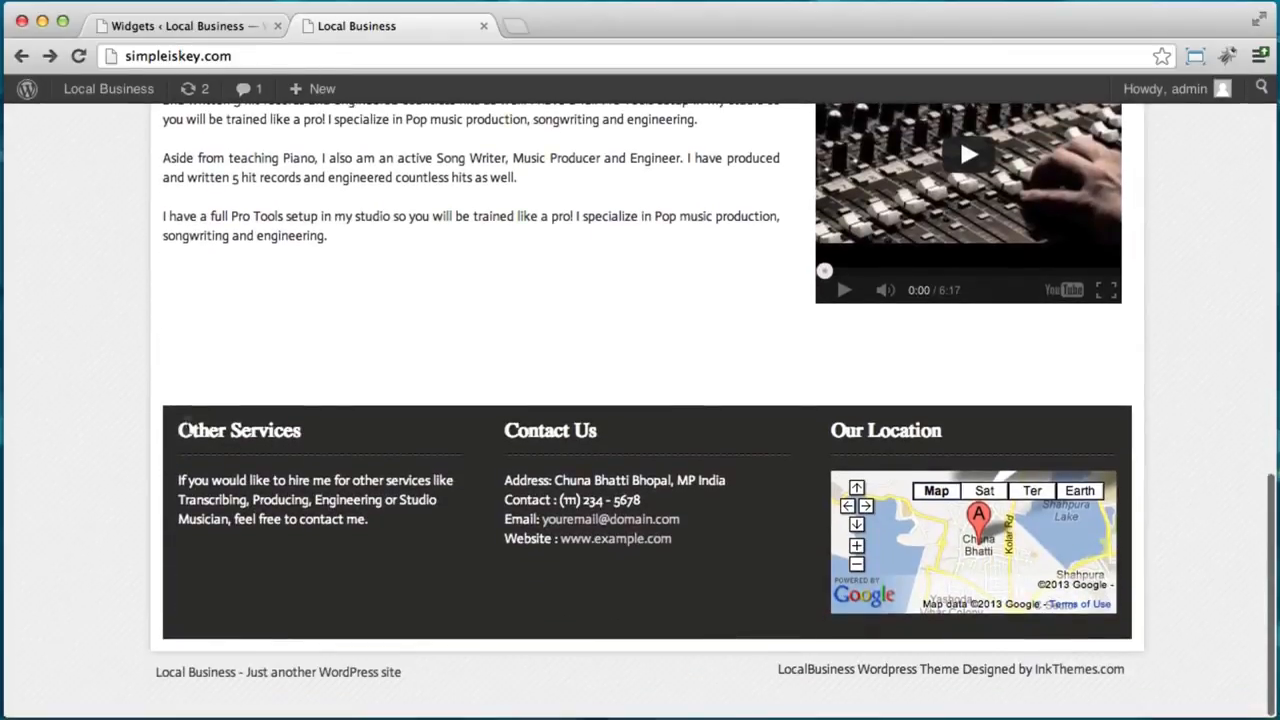
{"action": "left_click_drag", "start_coordinate": [180, 430], "coordinate": [364, 430]}
{"action": "left_click_drag", "start_coordinate": [383, 533], "coordinate": [178, 482]}
{"action": "left_click", "coordinate": [212, 482]}
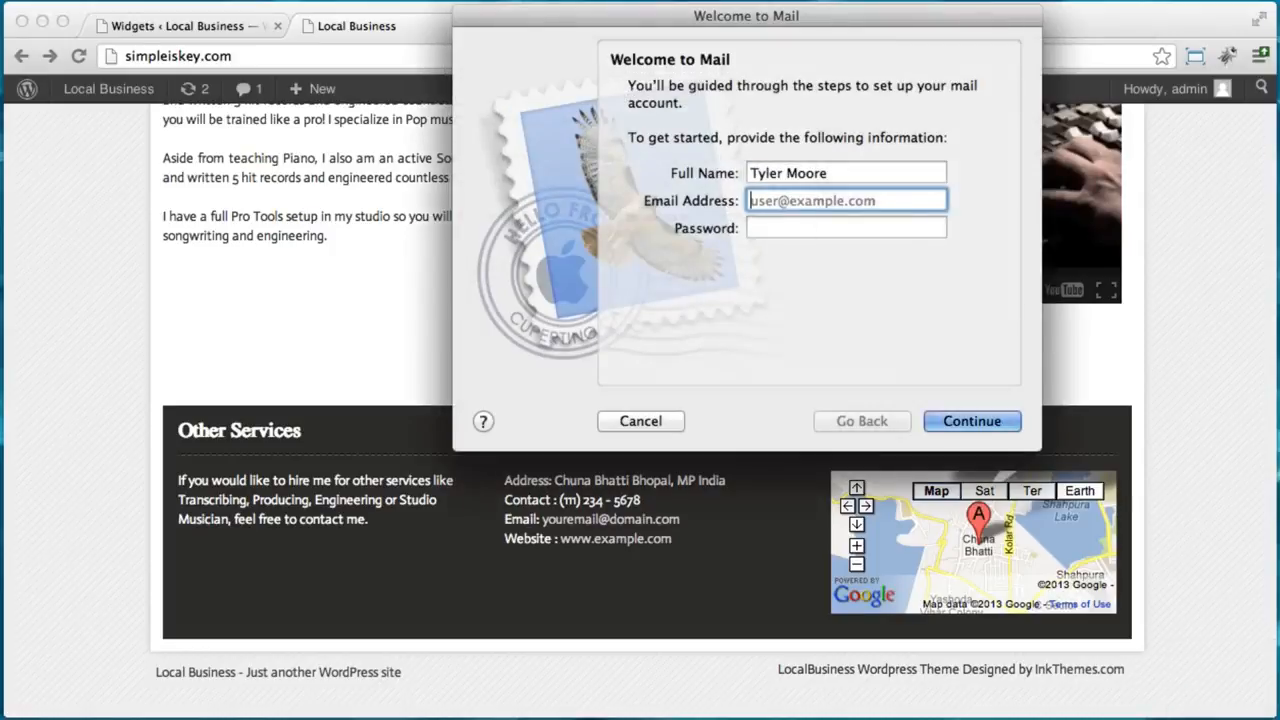
{"action": "left_click", "coordinate": [636, 429]}
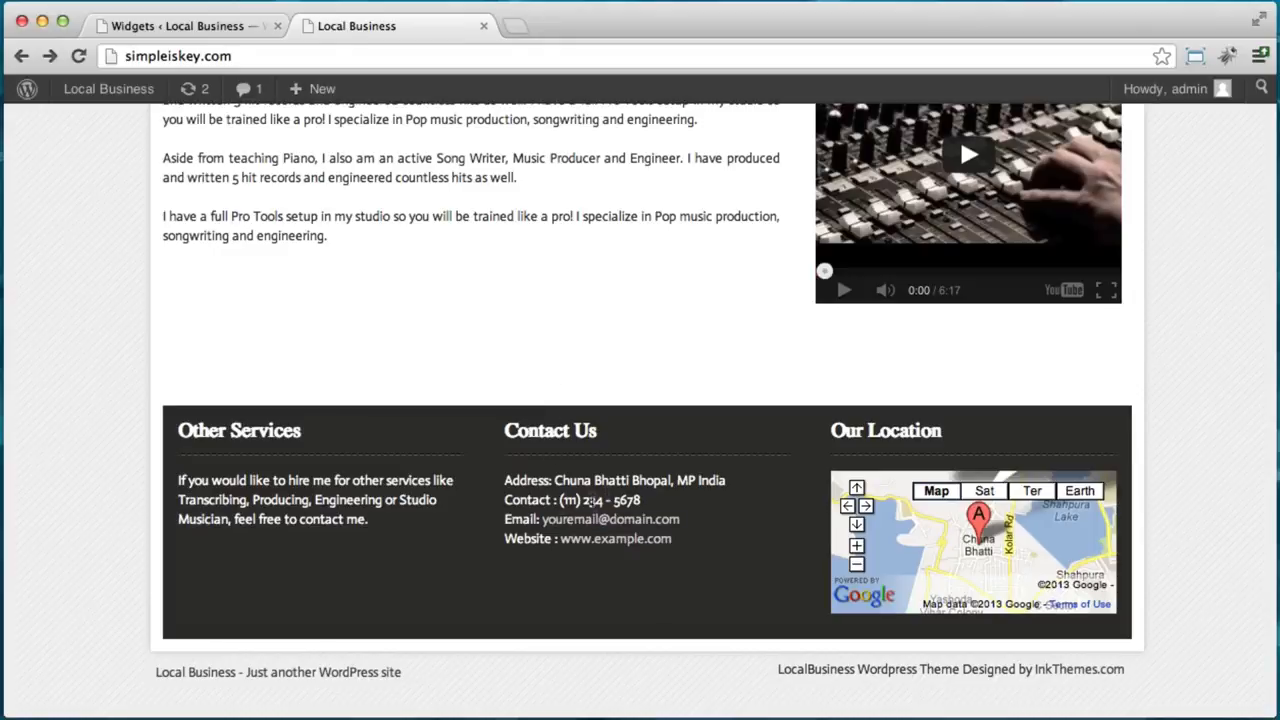
{"action": "left_click", "coordinate": [226, 27]}
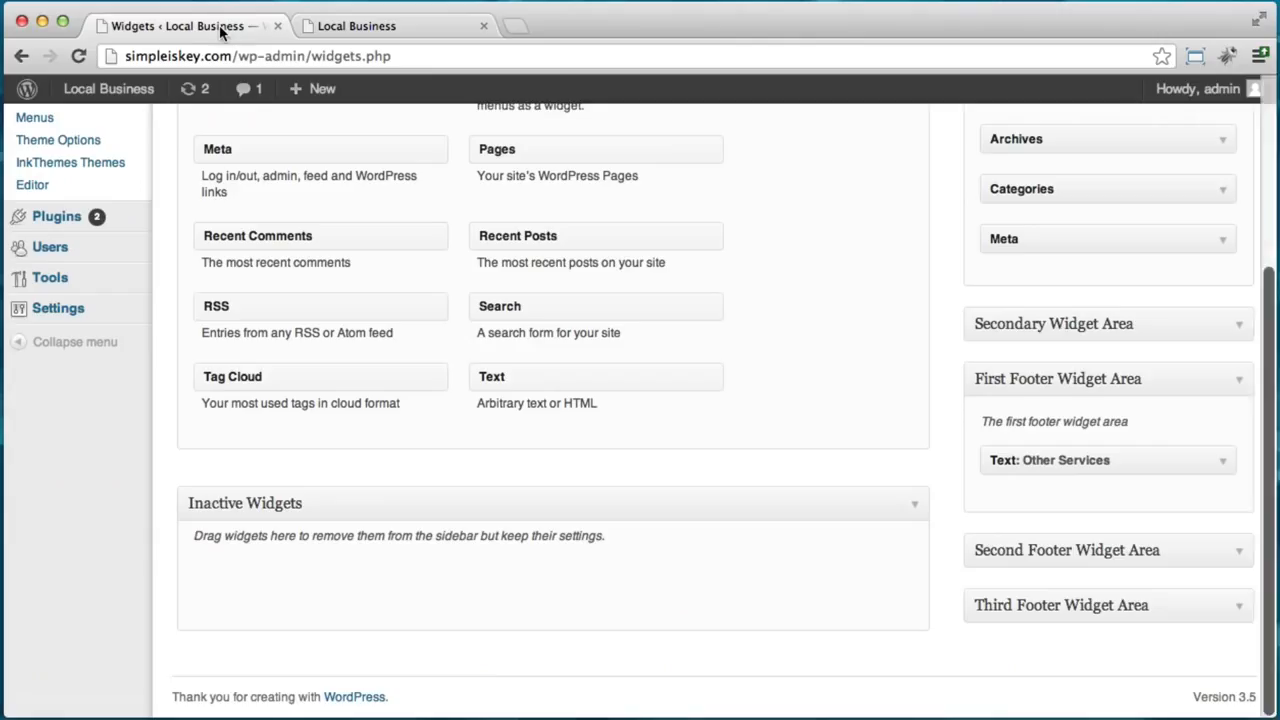
Step: Add a Text widget titled 'Contact Us' to the Second Footer Widget Area
{"action": "left_click", "coordinate": [1240, 553]}
{"action": "scroll", "coordinate": [1128, 463], "scroll_direction": "down", "scroll_amount": 1}
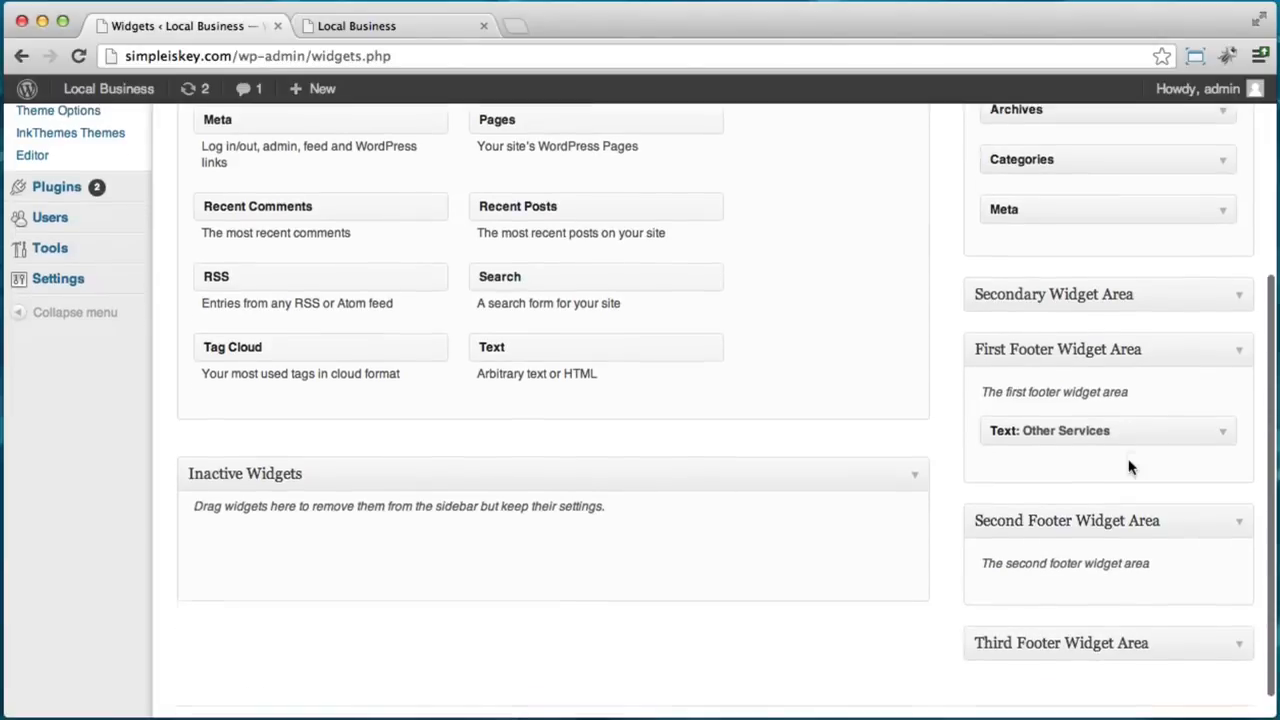
{"action": "left_click_drag", "start_coordinate": [527, 351], "coordinate": [998, 568]}
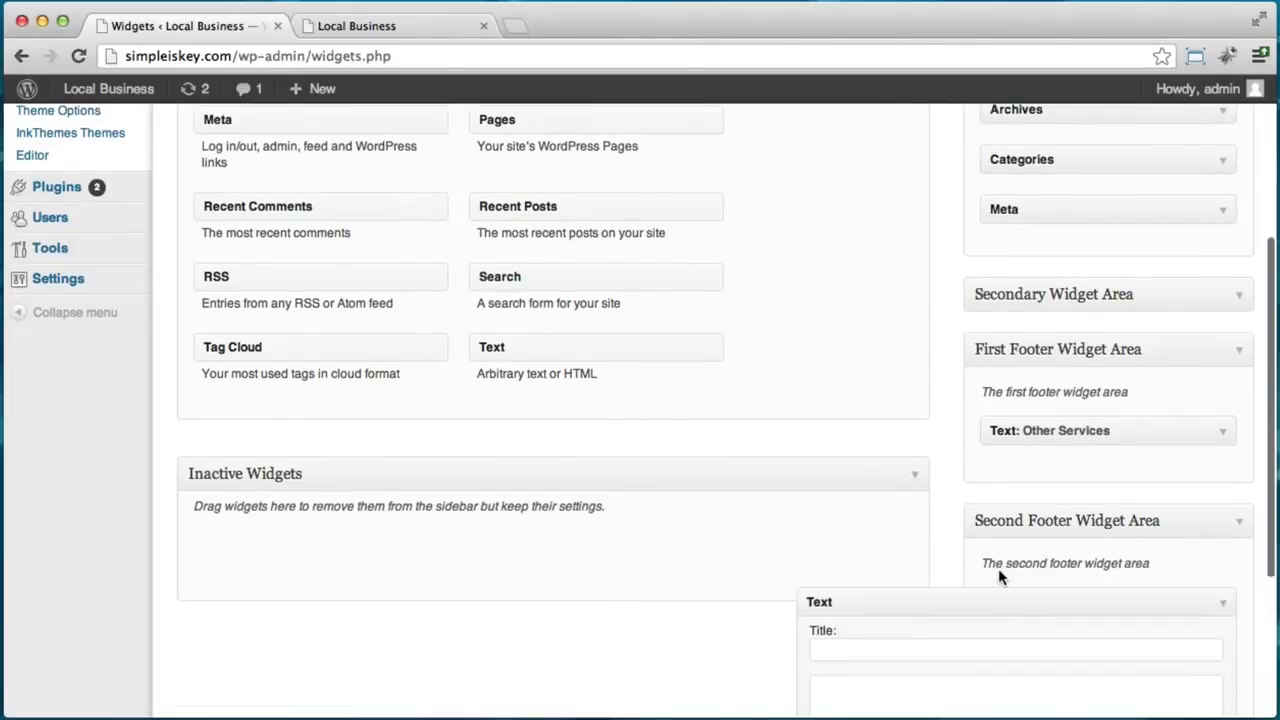
{"action": "scroll", "coordinate": [788, 531], "scroll_direction": "down", "scroll_amount": 3}
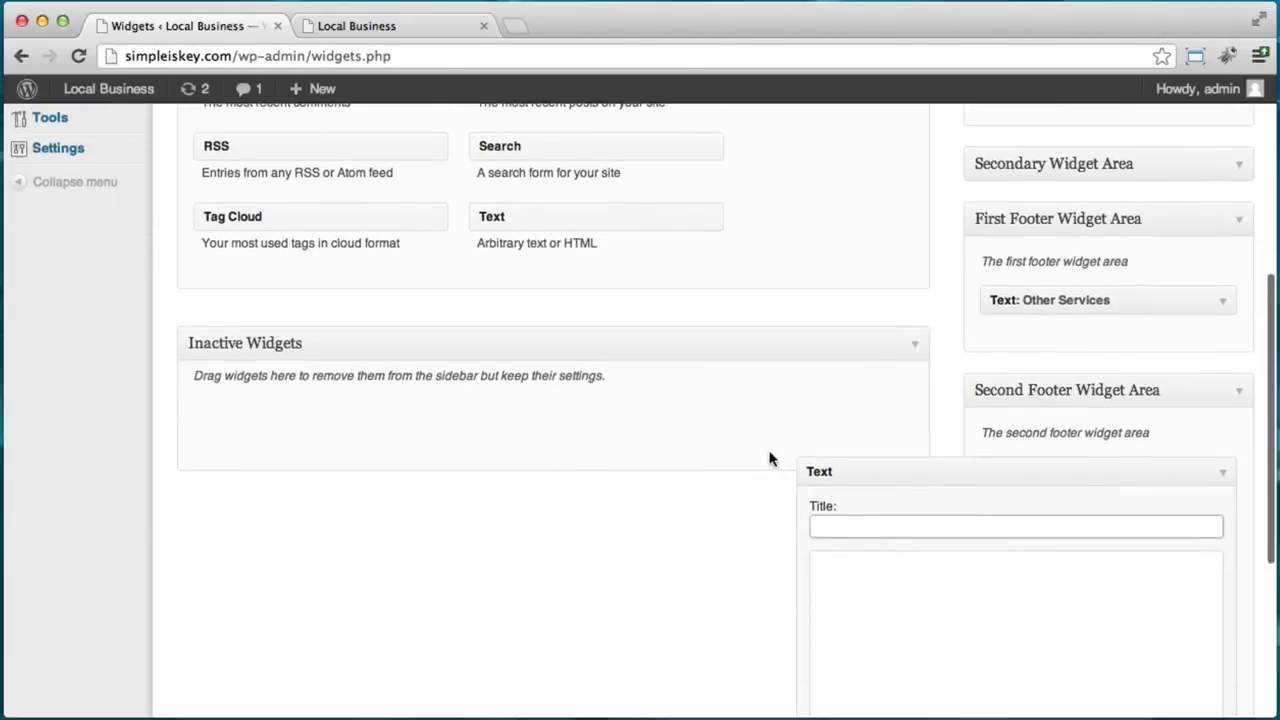
{"action": "type", "text": "Contact Us"}
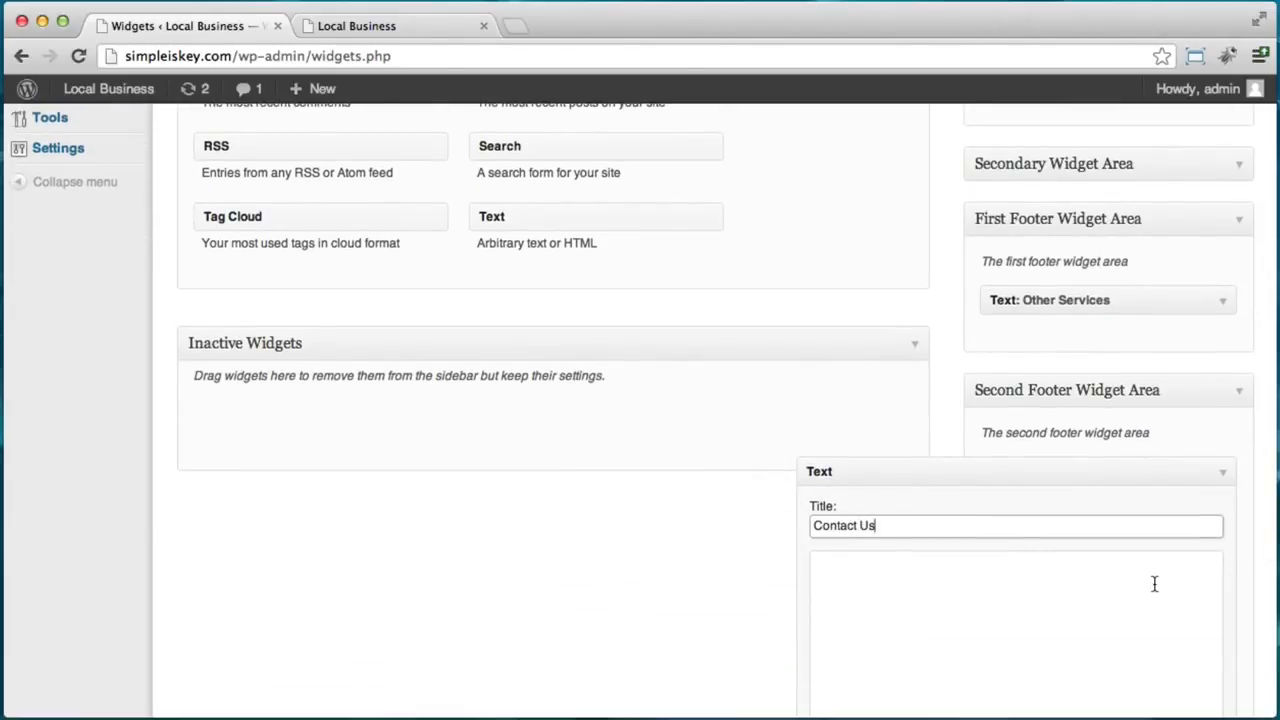
Step: Paste the address, phone and email lines into the widget body and save it
{"action": "left_click", "coordinate": [971, 588]}
{"action": "scroll", "coordinate": [920, 423], "scroll_direction": "down", "scroll_amount": 2}
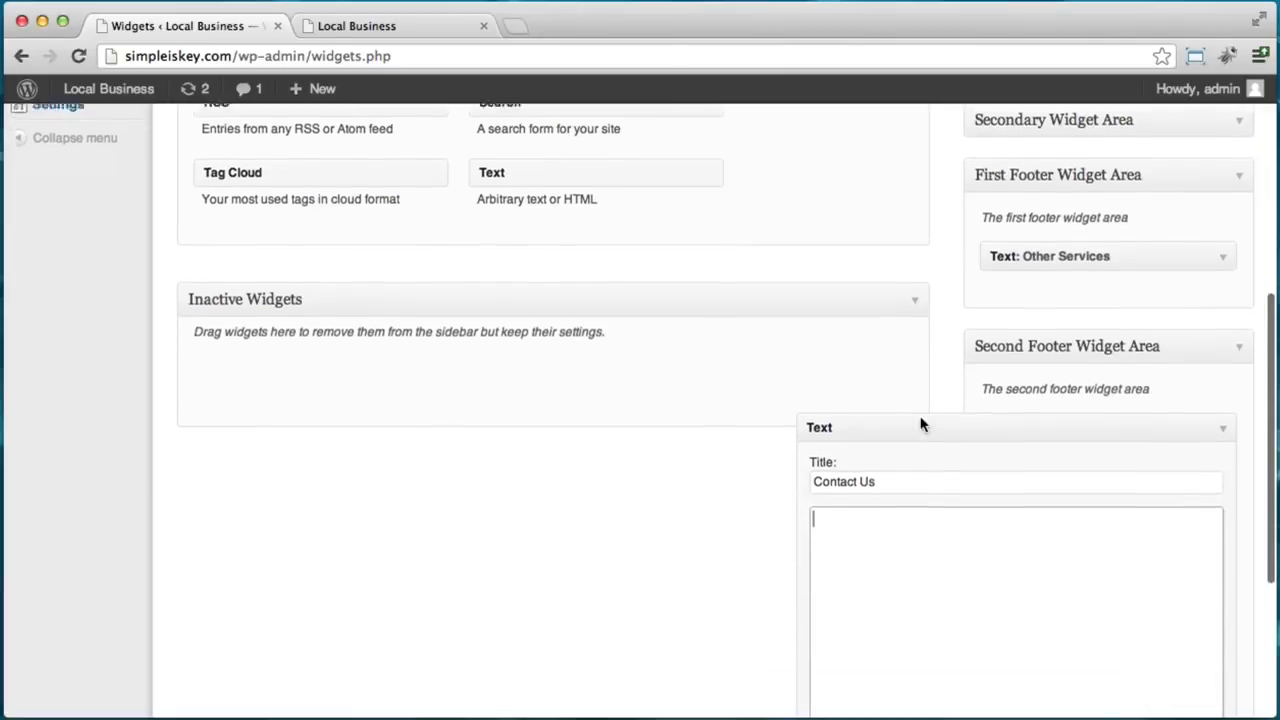
{"action": "scroll", "coordinate": [993, 514], "scroll_direction": "down", "scroll_amount": 1}
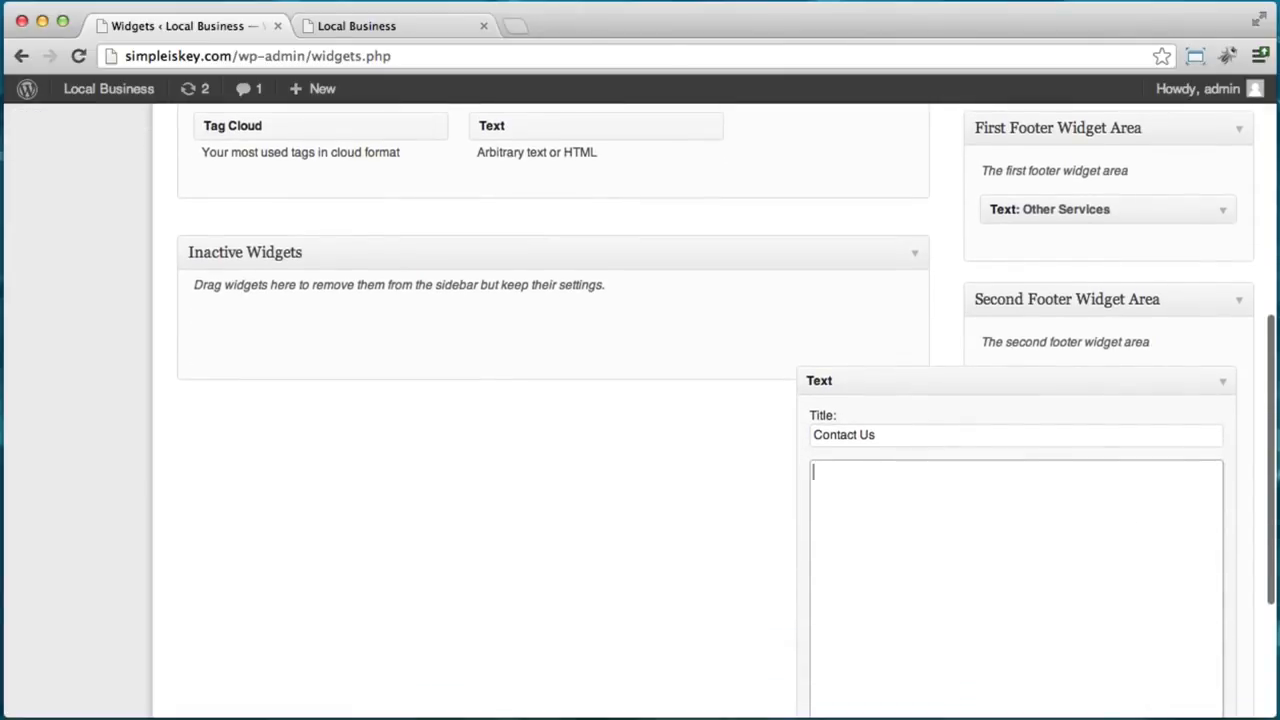
{"action": "key", "text": "super+Tab"}
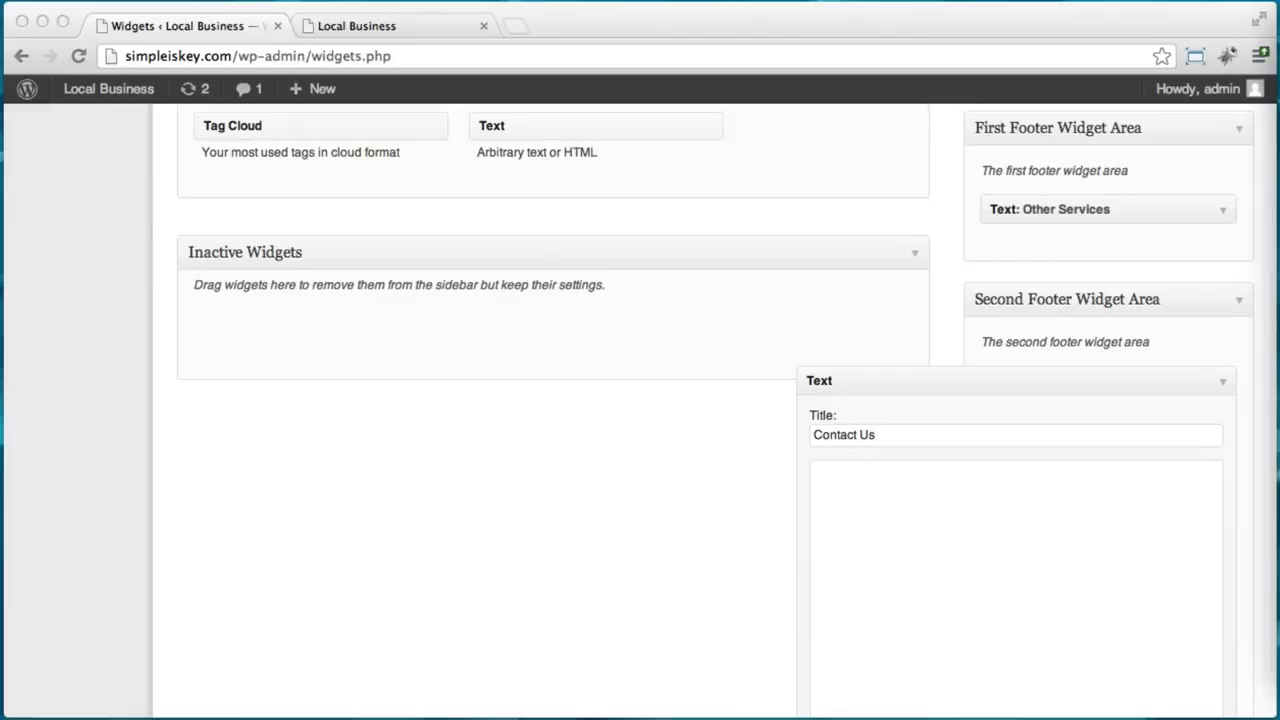
{"action": "left_click", "coordinate": [980, 574]}
{"action": "key", "text": "super+v"}
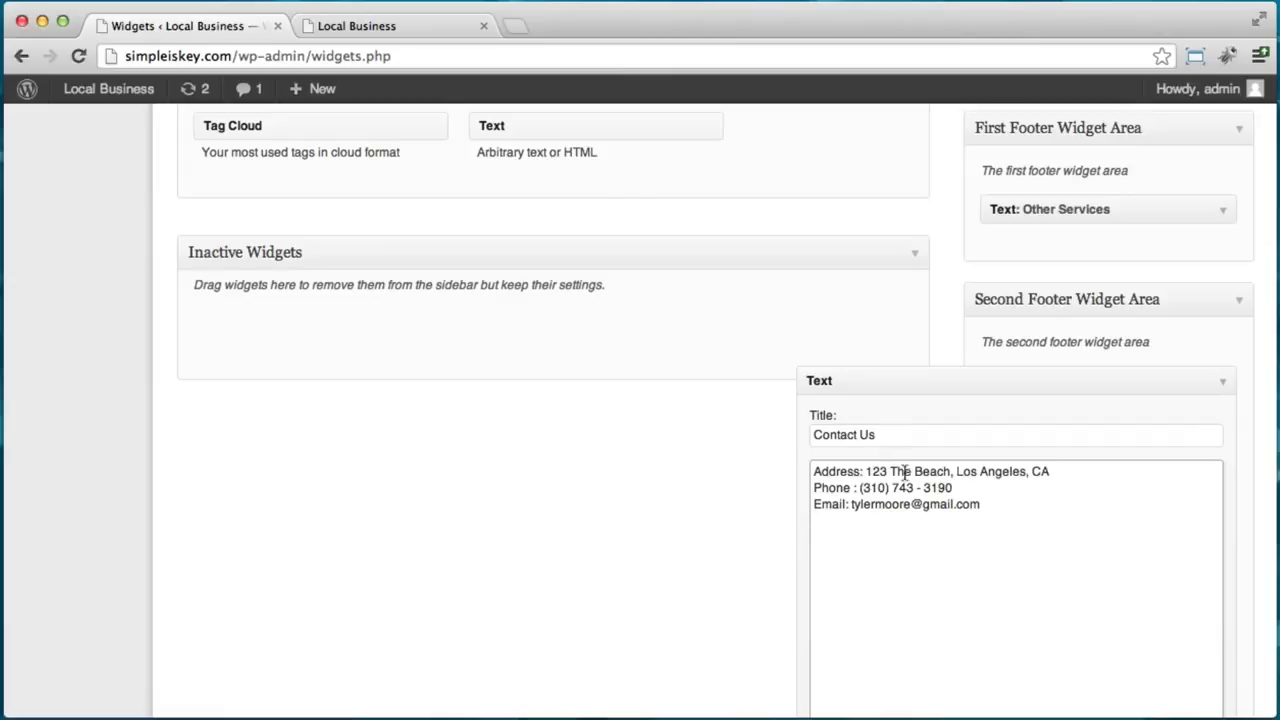
{"action": "left_click_drag", "start_coordinate": [816, 487], "coordinate": [770, 500]}
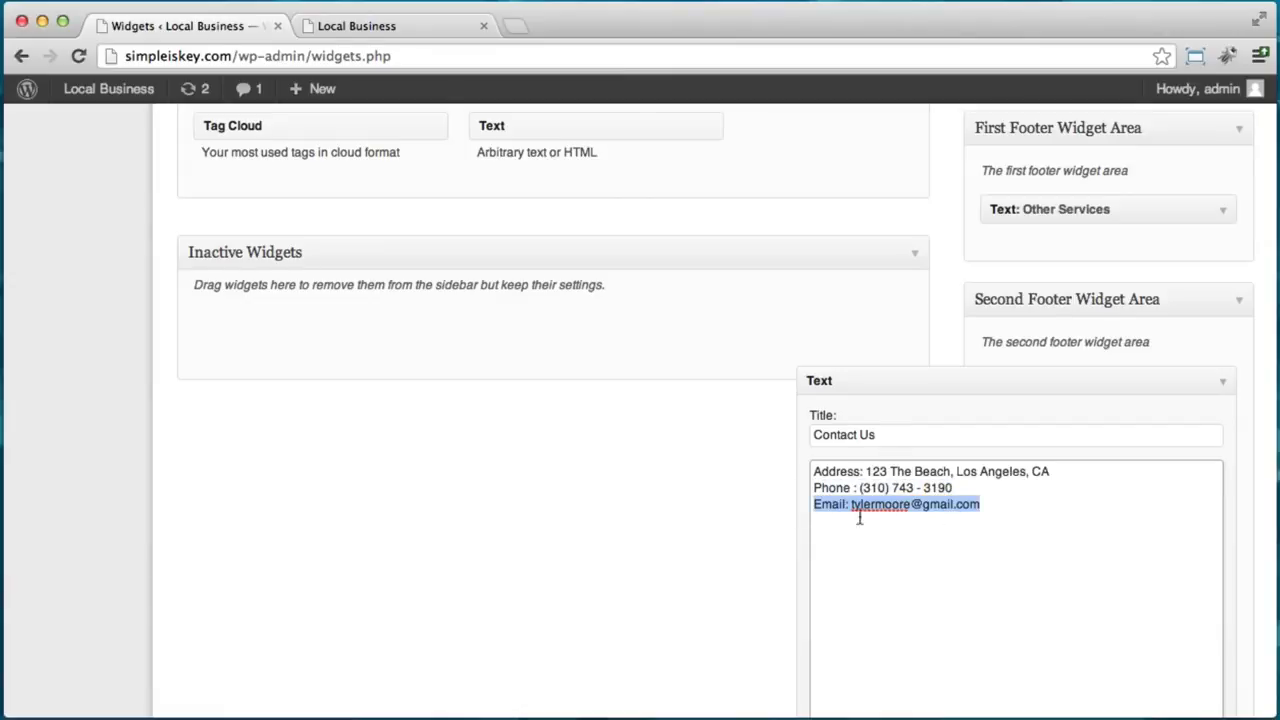
{"action": "left_click", "coordinate": [1127, 538]}
{"action": "scroll", "coordinate": [1048, 538], "scroll_direction": "down", "scroll_amount": 3}
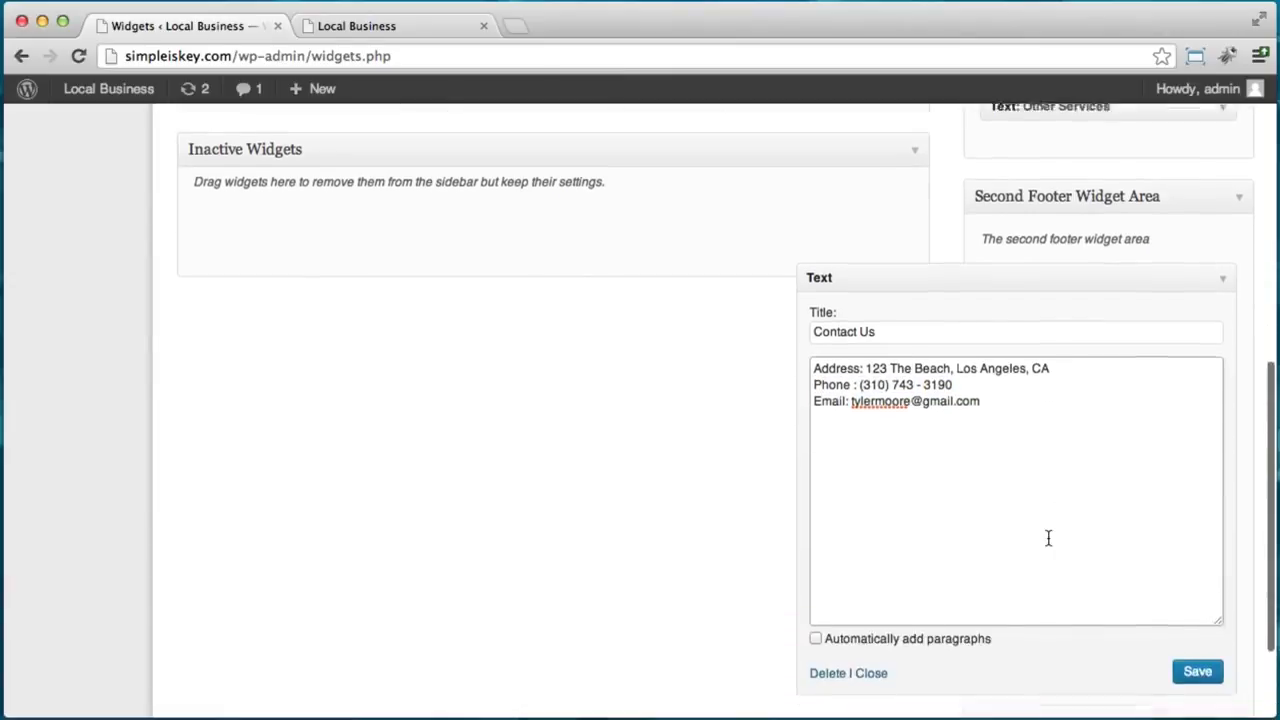
{"action": "left_click", "coordinate": [1200, 650]}
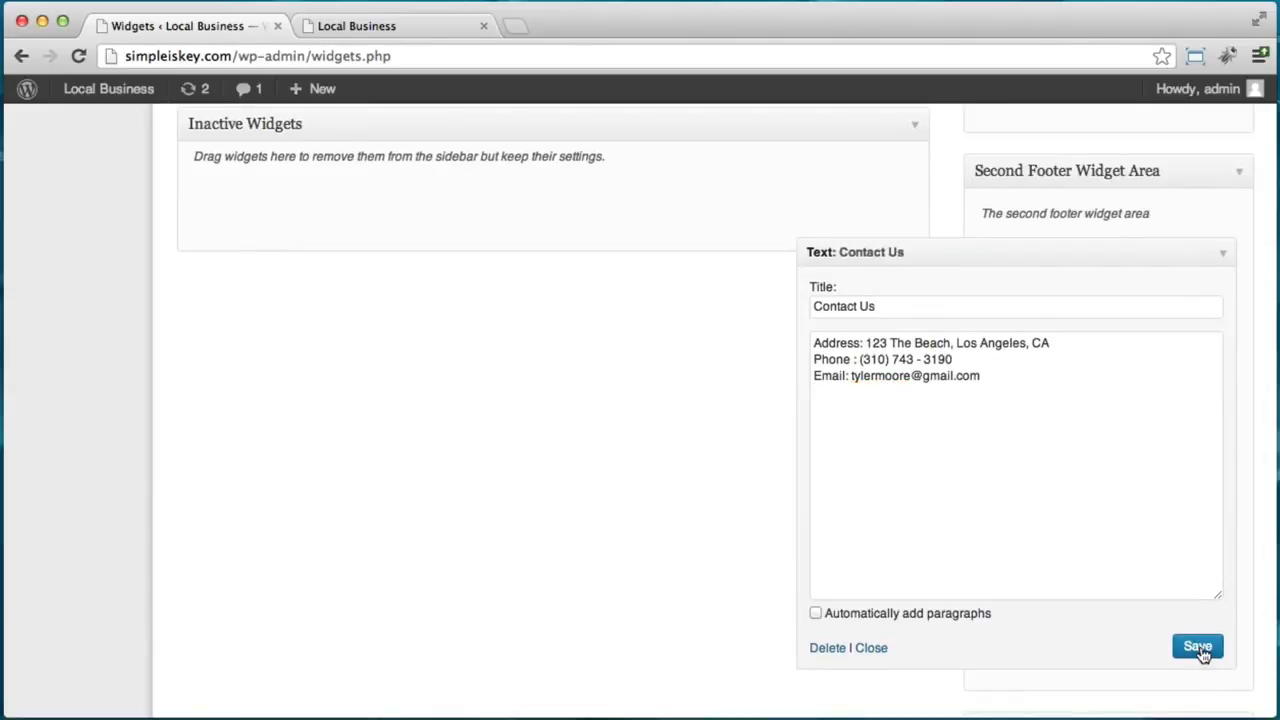
{"action": "left_click", "coordinate": [1081, 343]}
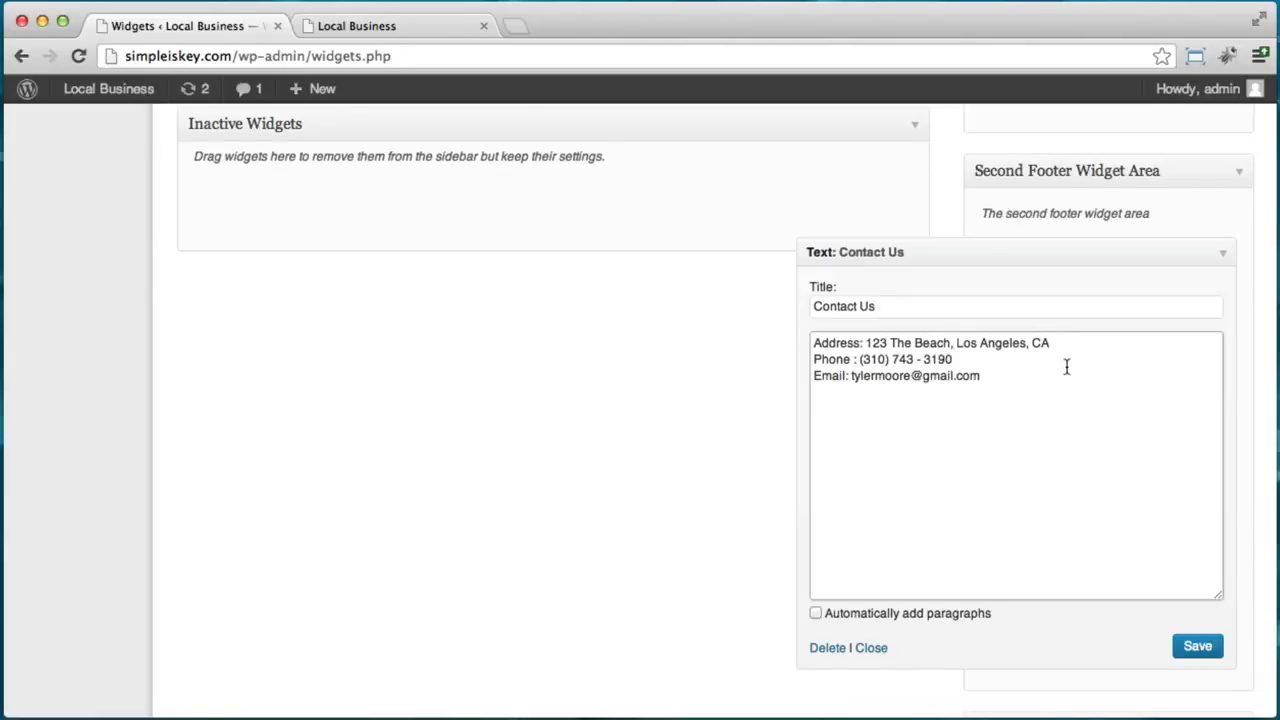
{"action": "left_click", "coordinate": [389, 27]}
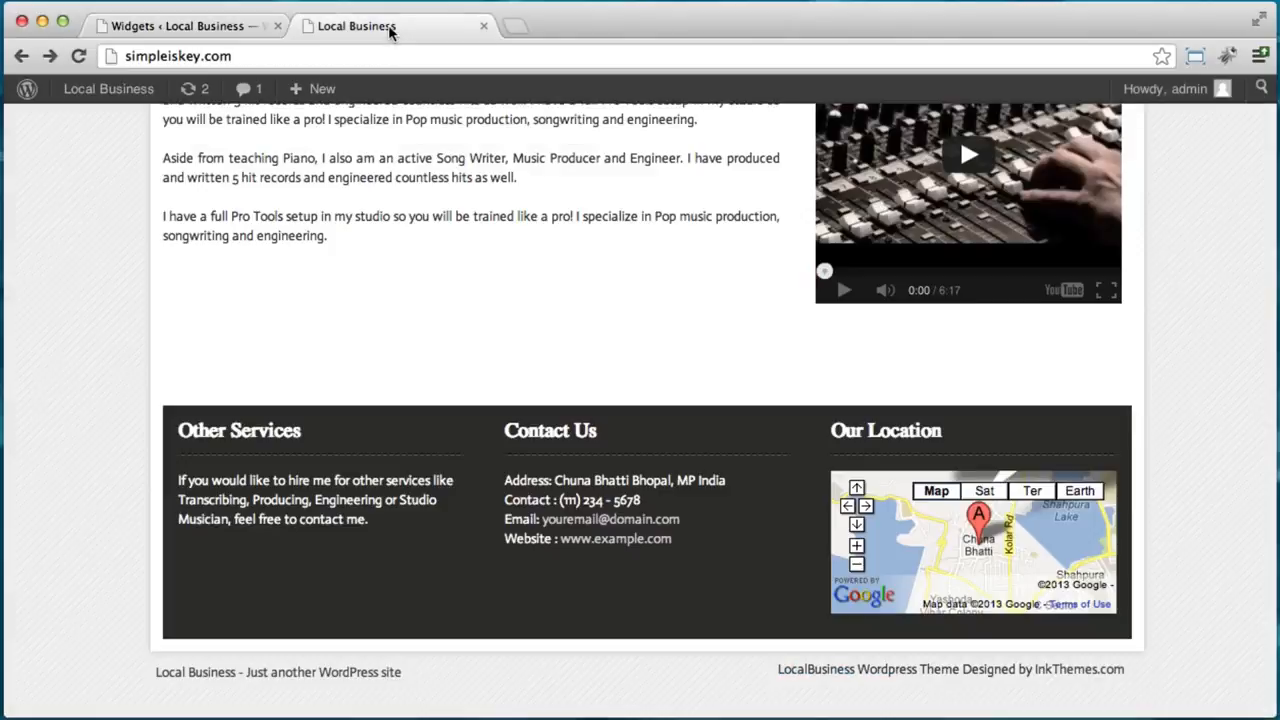
Step: Reload the live site and inspect the run-on Contact Us footer text
{"action": "left_click", "coordinate": [79, 57]}
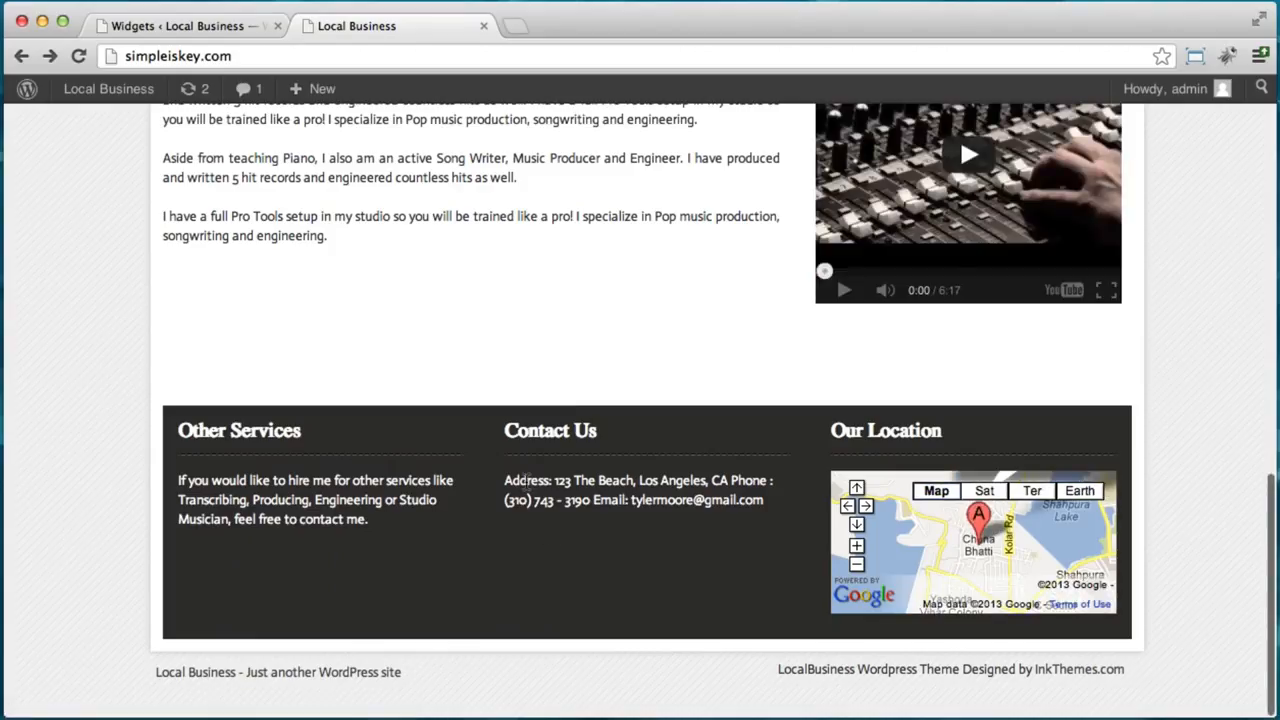
{"action": "left_click_drag", "start_coordinate": [527, 481], "coordinate": [720, 514]}
{"action": "left_click", "coordinate": [703, 513]}
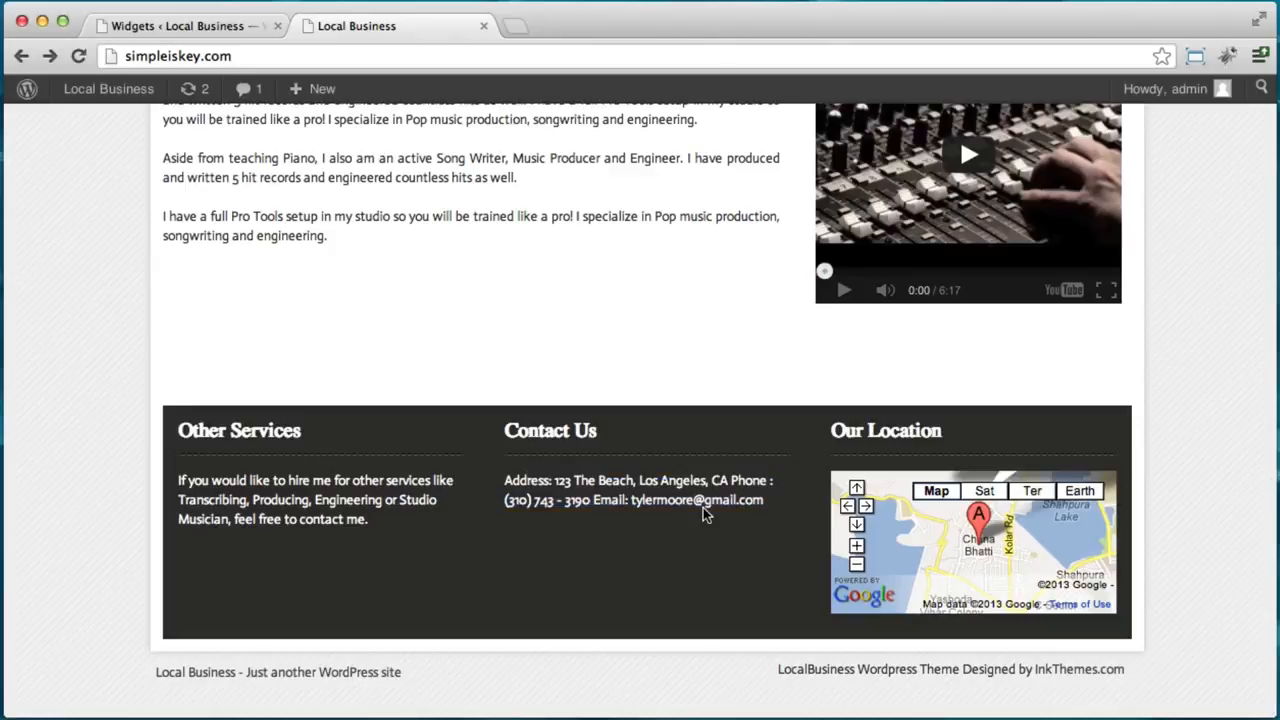
Step: Enable 'Automatically add paragraphs' on the Contact Us widget and save it
{"action": "left_click", "coordinate": [189, 27]}
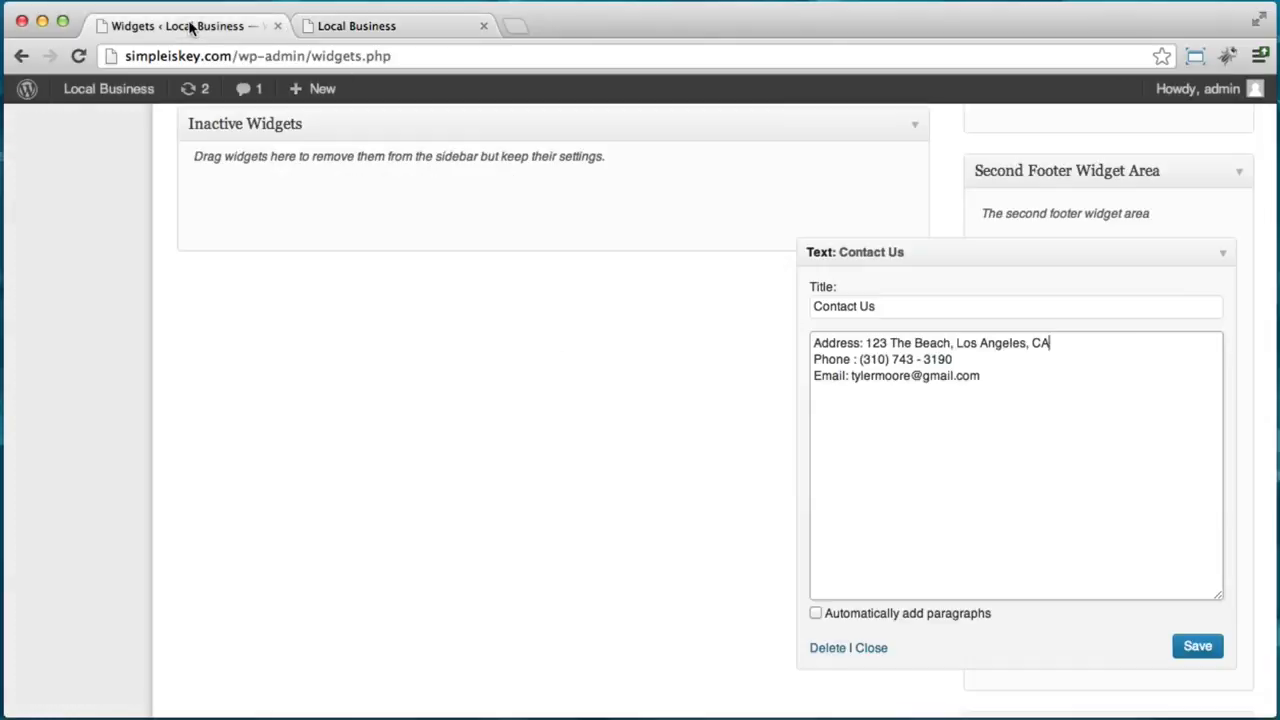
{"action": "left_click", "coordinate": [816, 614]}
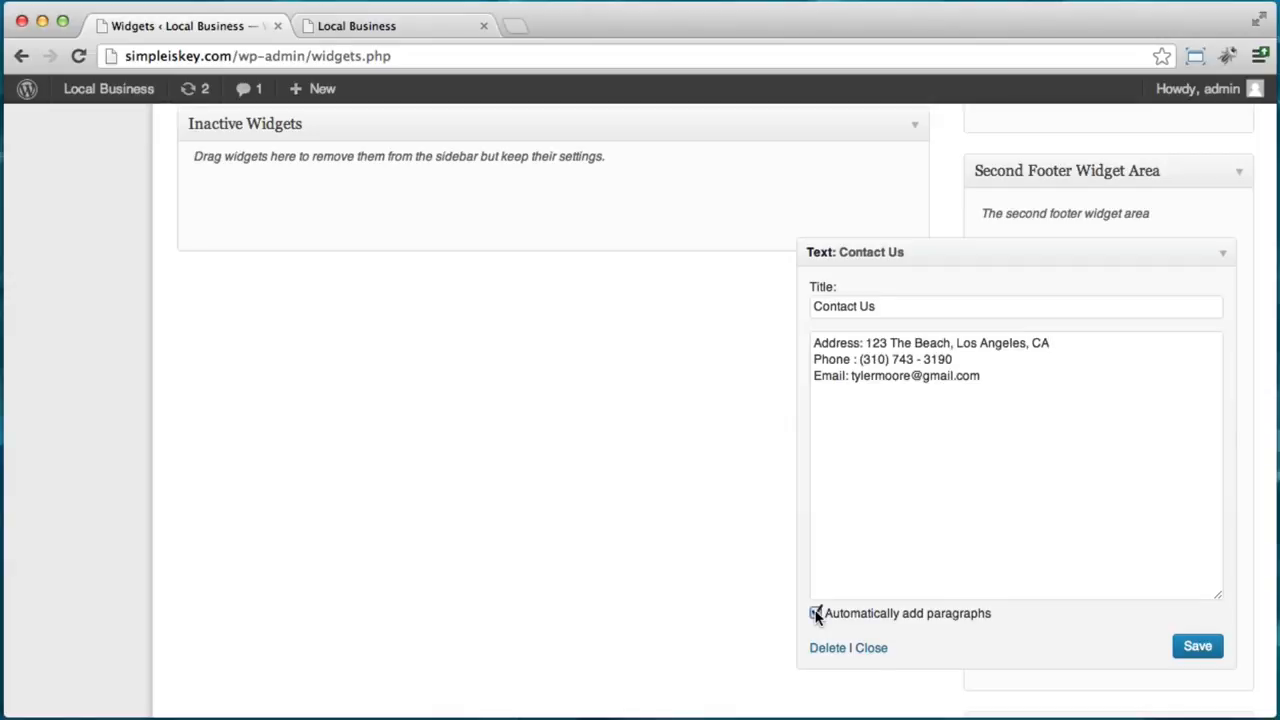
{"action": "left_click", "coordinate": [1200, 653]}
Step: Reload the site to confirm address, phone and email sit on separate lines, then collapse the widget
{"action": "left_click", "coordinate": [403, 30]}
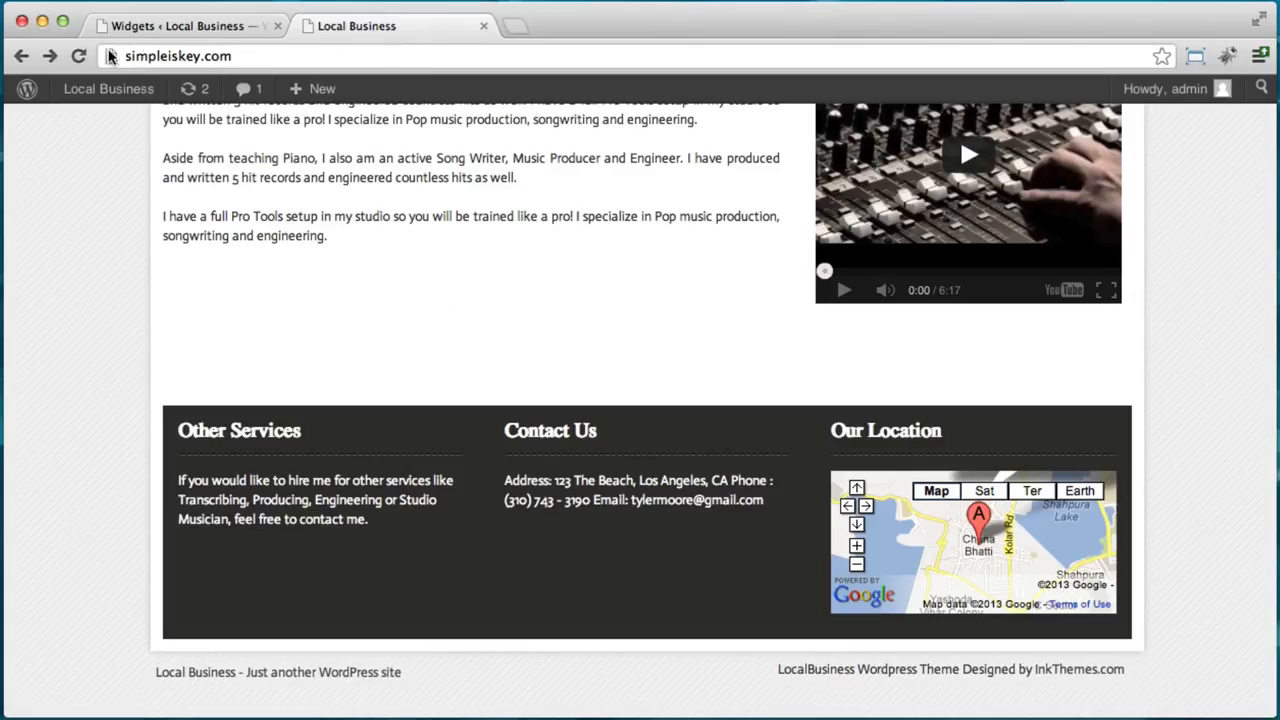
{"action": "left_click", "coordinate": [81, 55]}
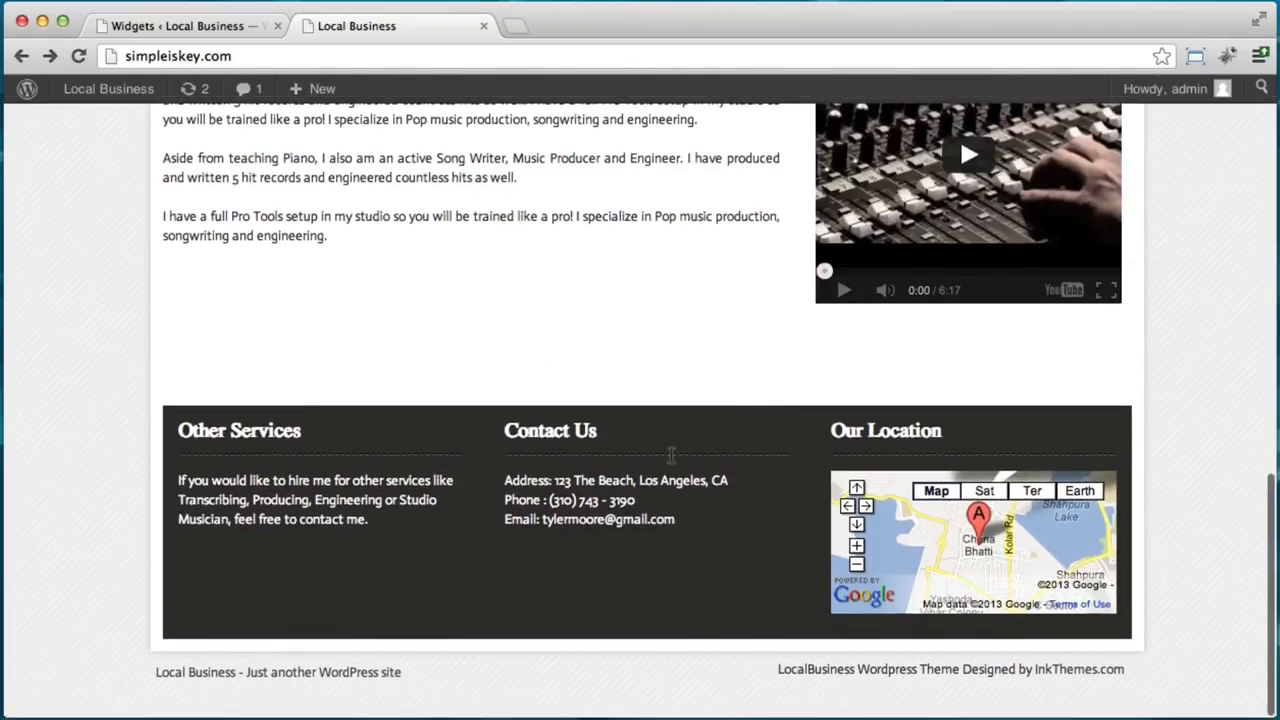
{"action": "left_click_drag", "start_coordinate": [500, 478], "coordinate": [688, 512]}
{"action": "left_click", "coordinate": [688, 512]}
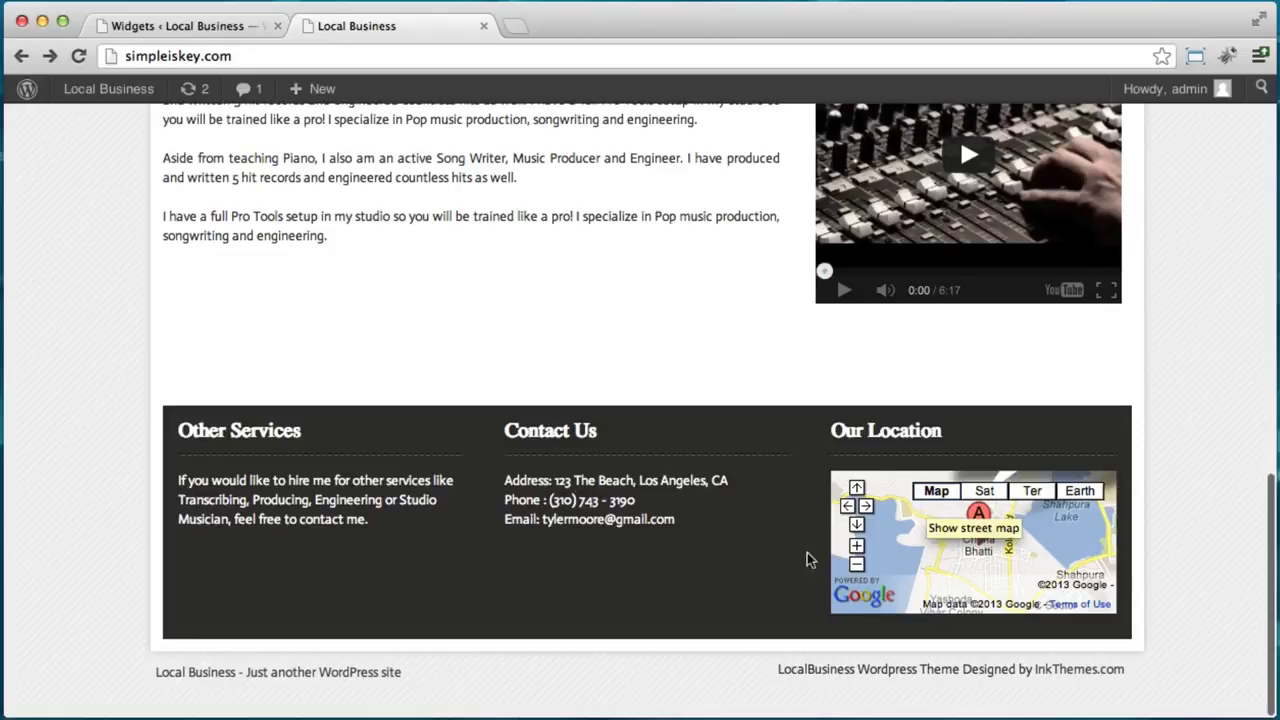
{"action": "left_click", "coordinate": [199, 30]}
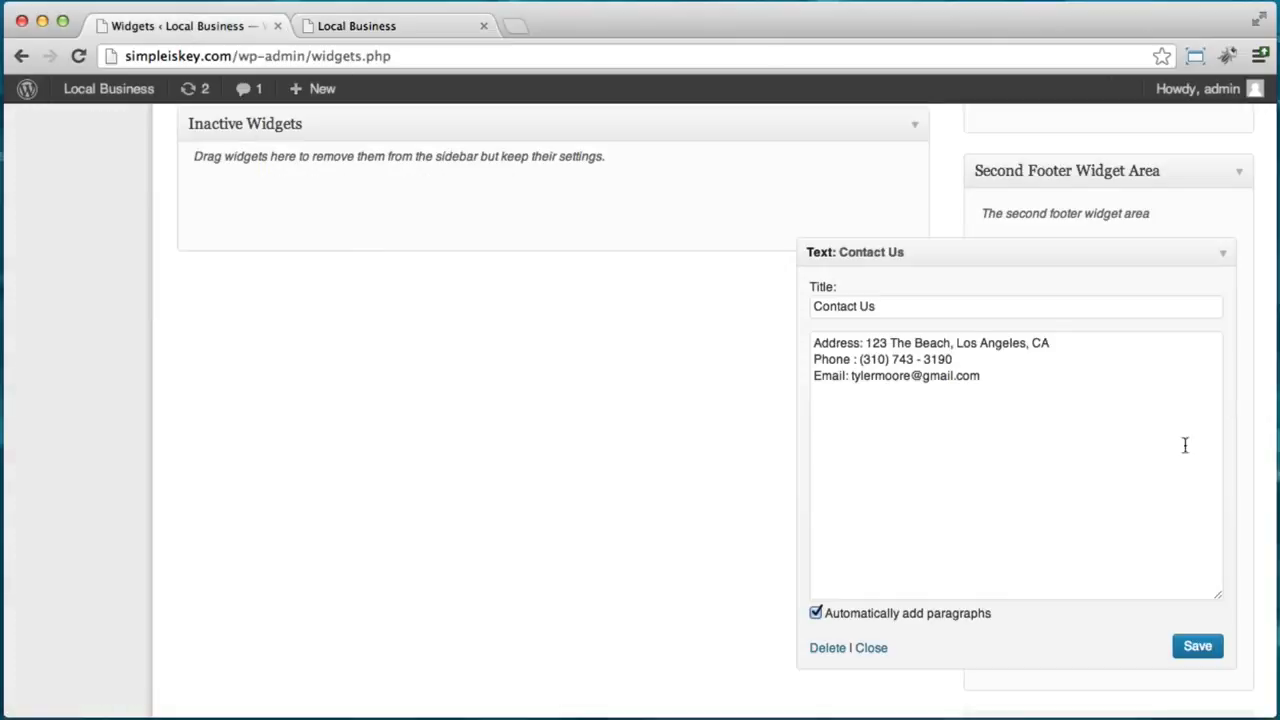
{"action": "left_click", "coordinate": [1222, 254]}
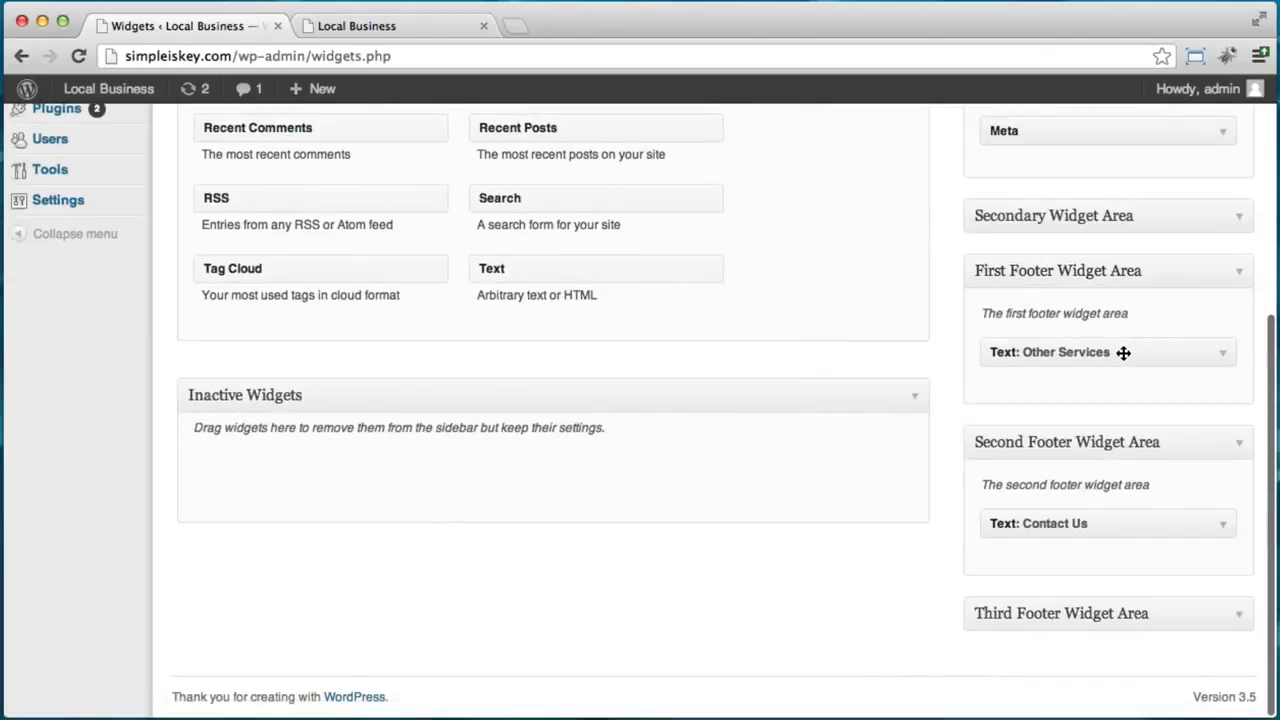
Step: Drop an untitled Text widget into the Third Footer Widget Area, then open a blank browser tab
{"action": "left_click", "coordinate": [1238, 615]}
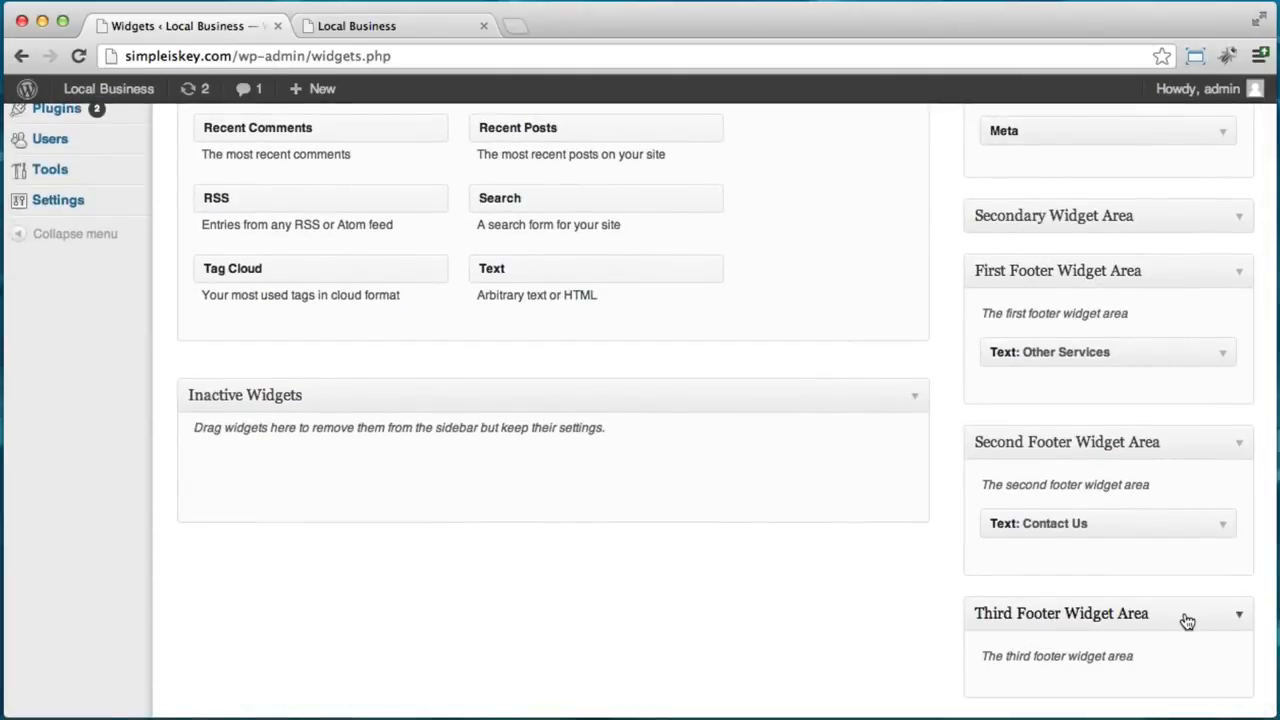
{"action": "left_click_drag", "start_coordinate": [528, 266], "coordinate": [1006, 655]}
{"action": "scroll", "coordinate": [1023, 517], "scroll_direction": "down", "scroll_amount": 5}
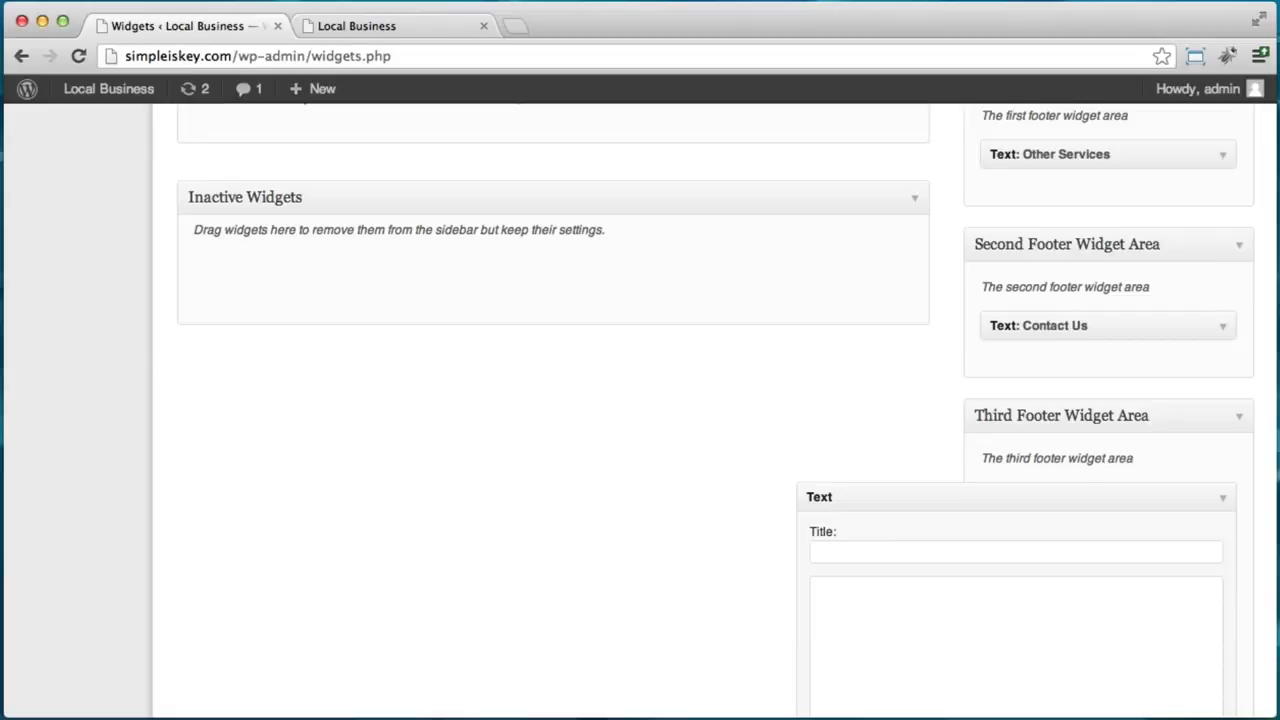
{"action": "left_click", "coordinate": [865, 557]}
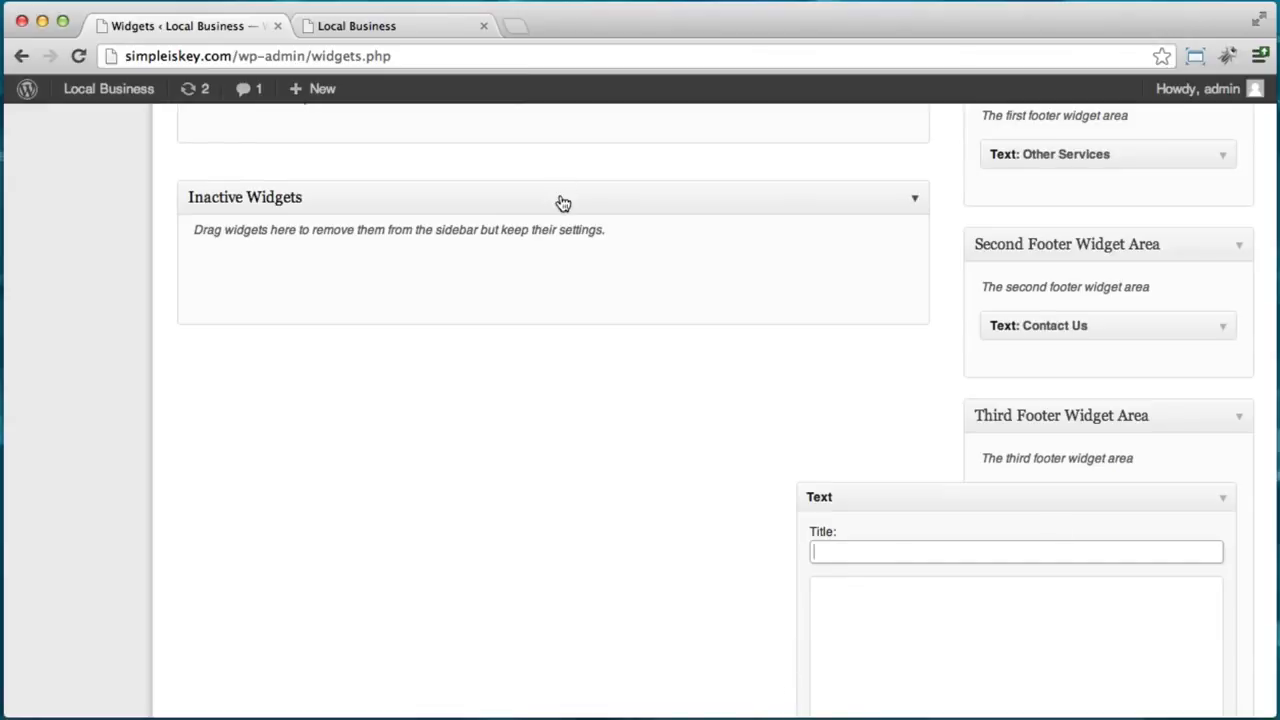
{"action": "left_click", "coordinate": [513, 28]}
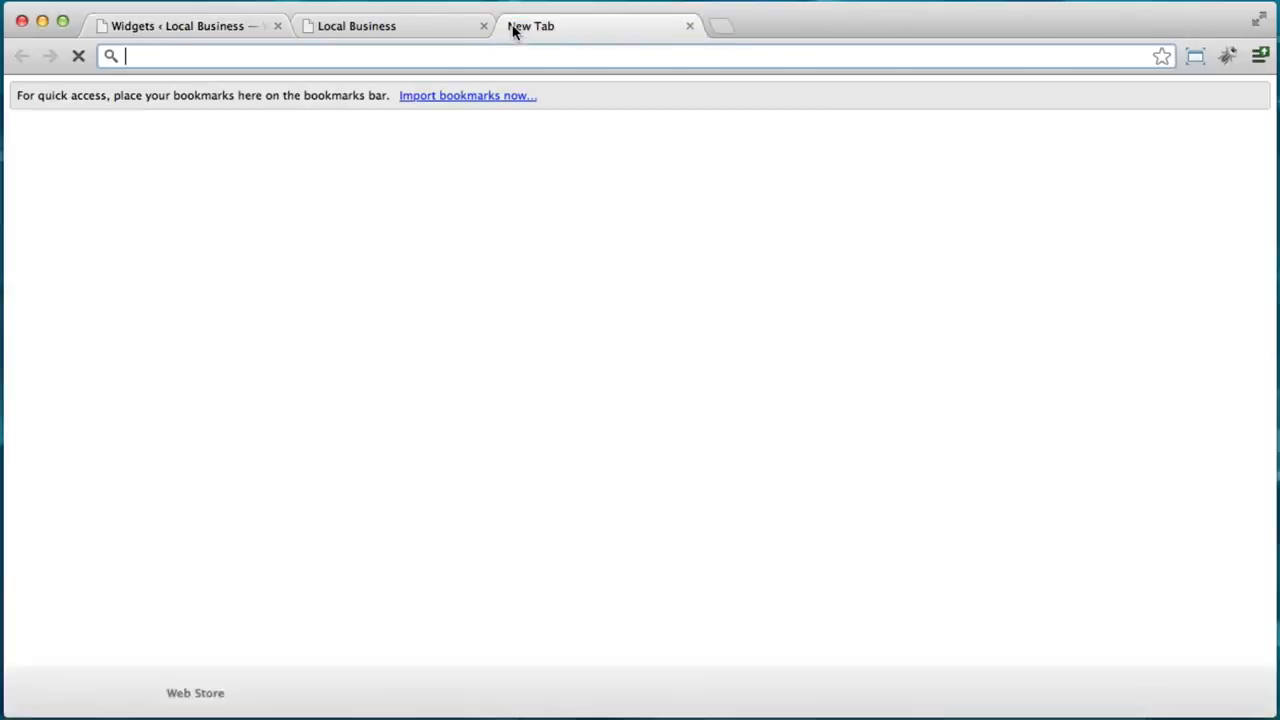
Step: Go to maps.google.com and search for Manhattan Beach, CA
{"action": "type", "text": "maps.google.com"}
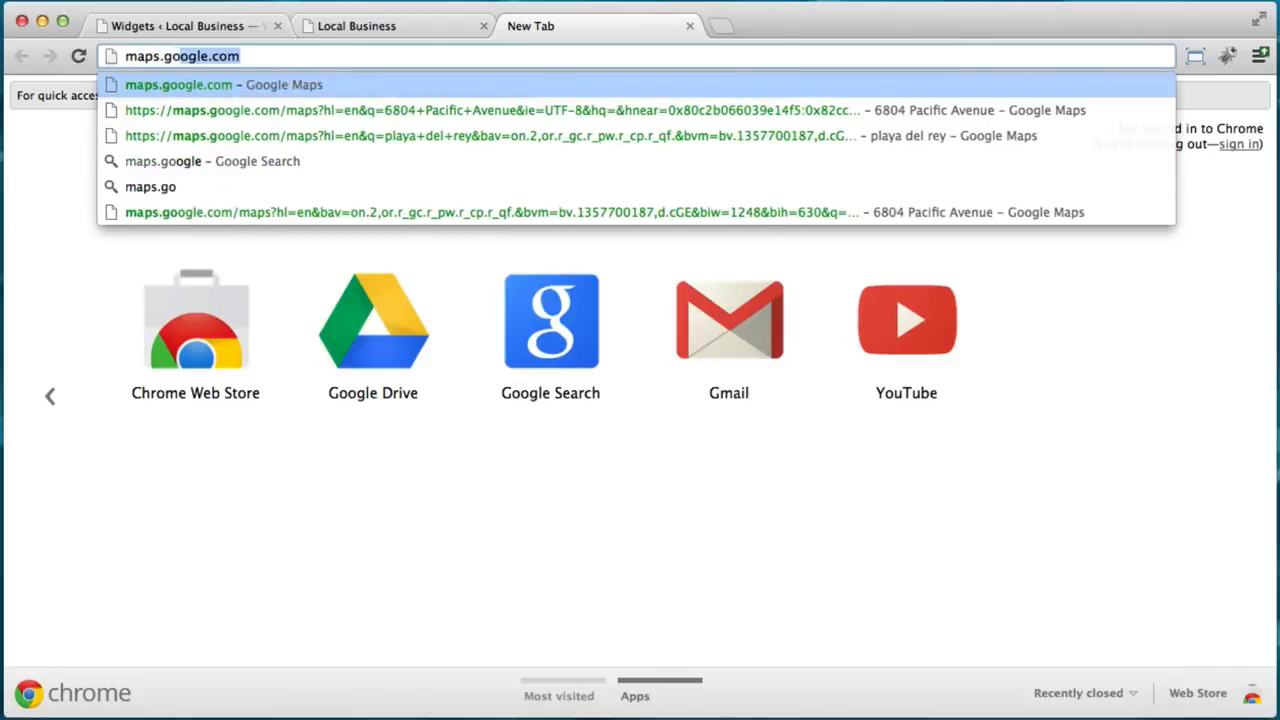
{"action": "key", "text": "Return"}
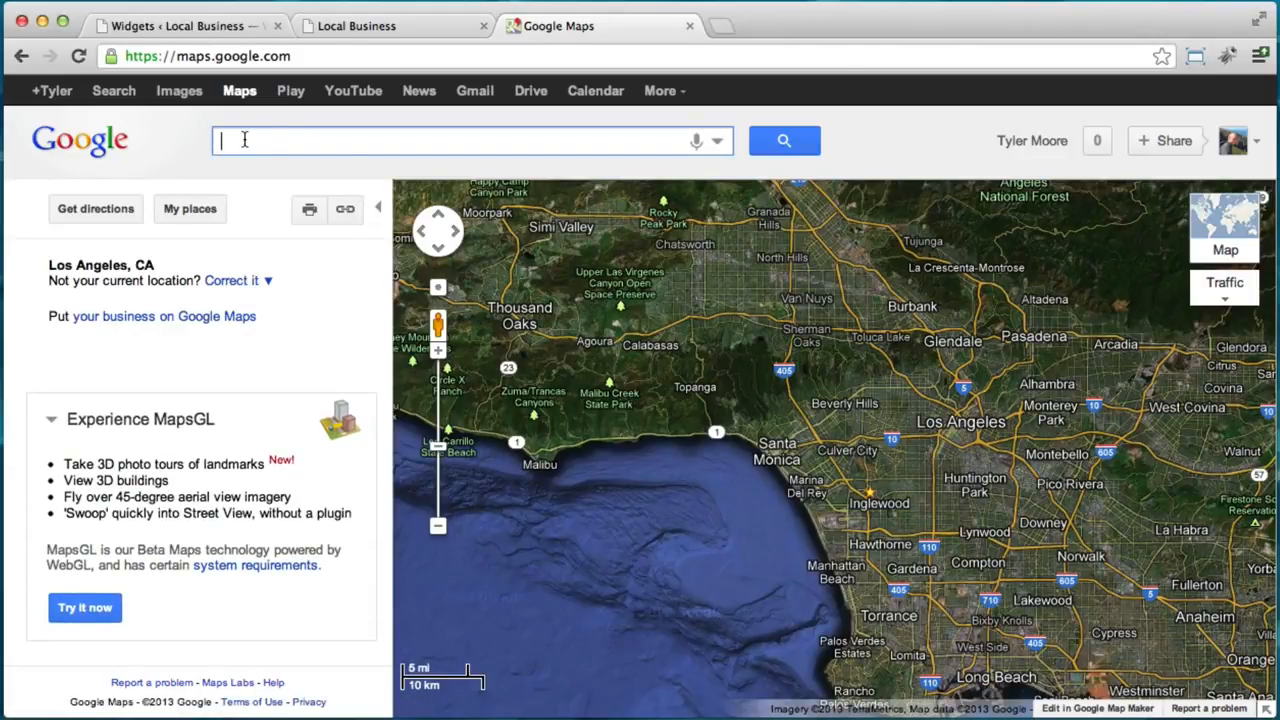
{"action": "type", "text": "man"}
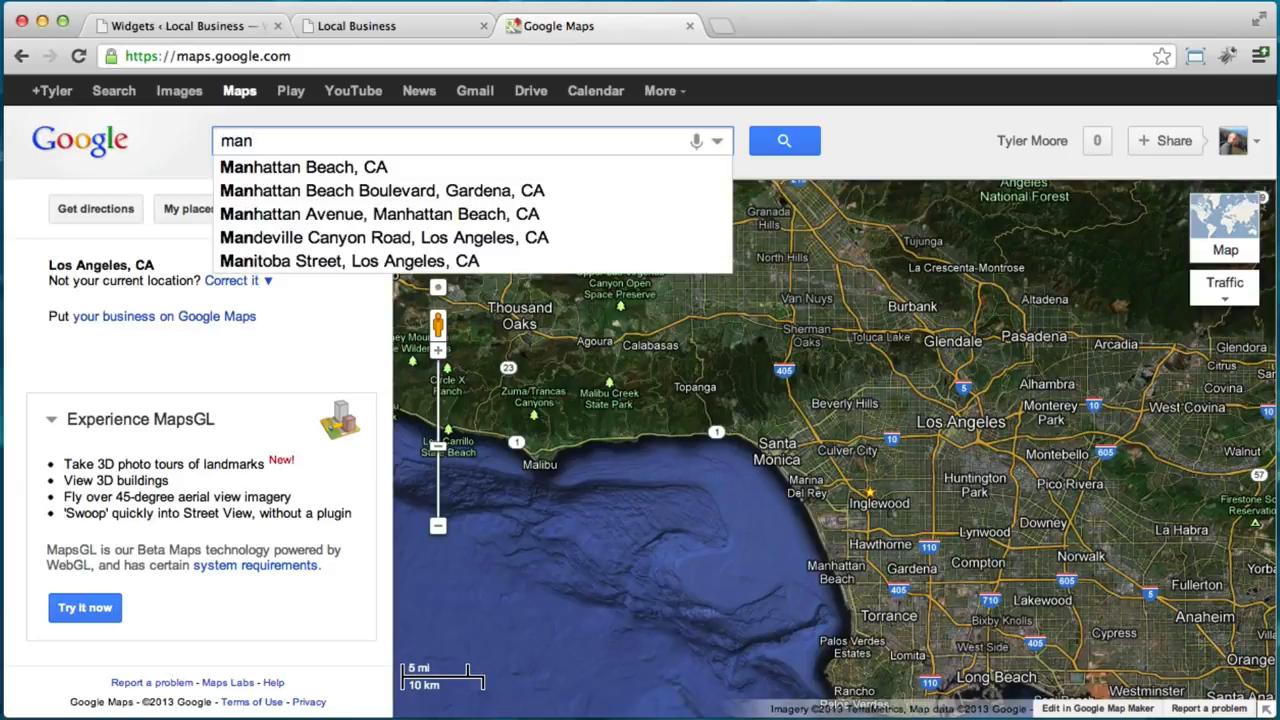
{"action": "key", "text": "Down"}
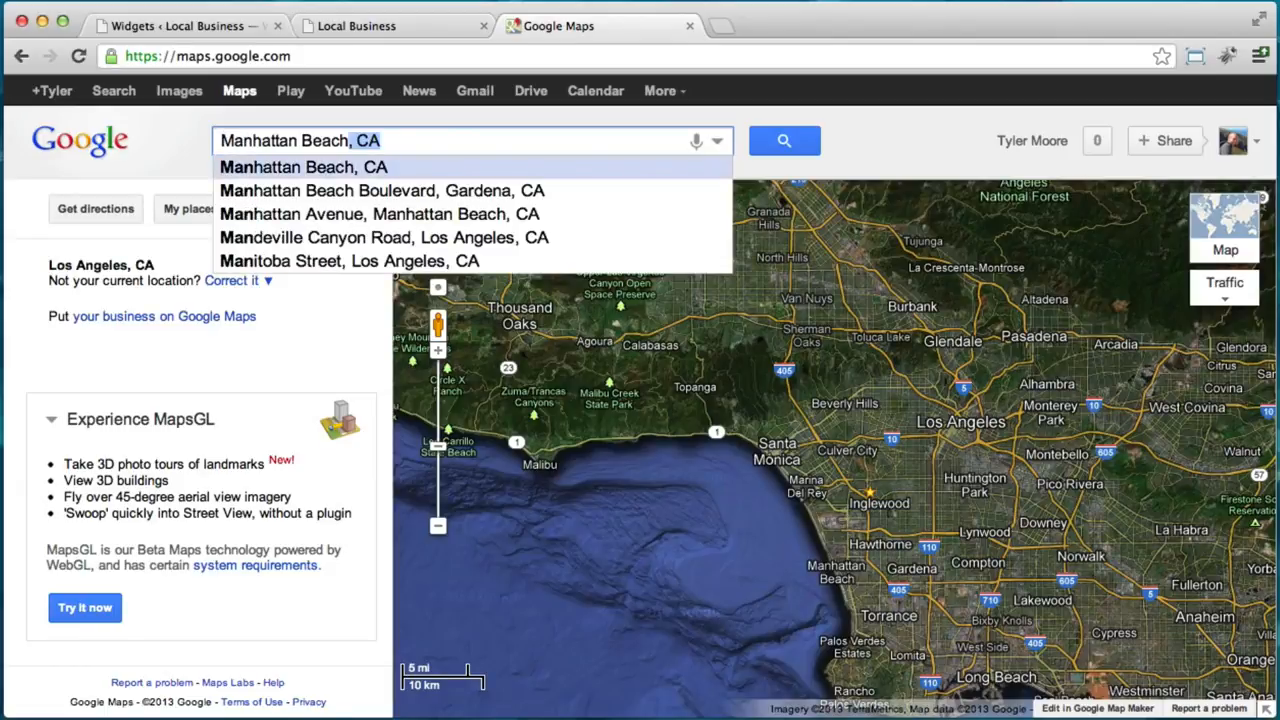
{"action": "key", "text": "Return"}
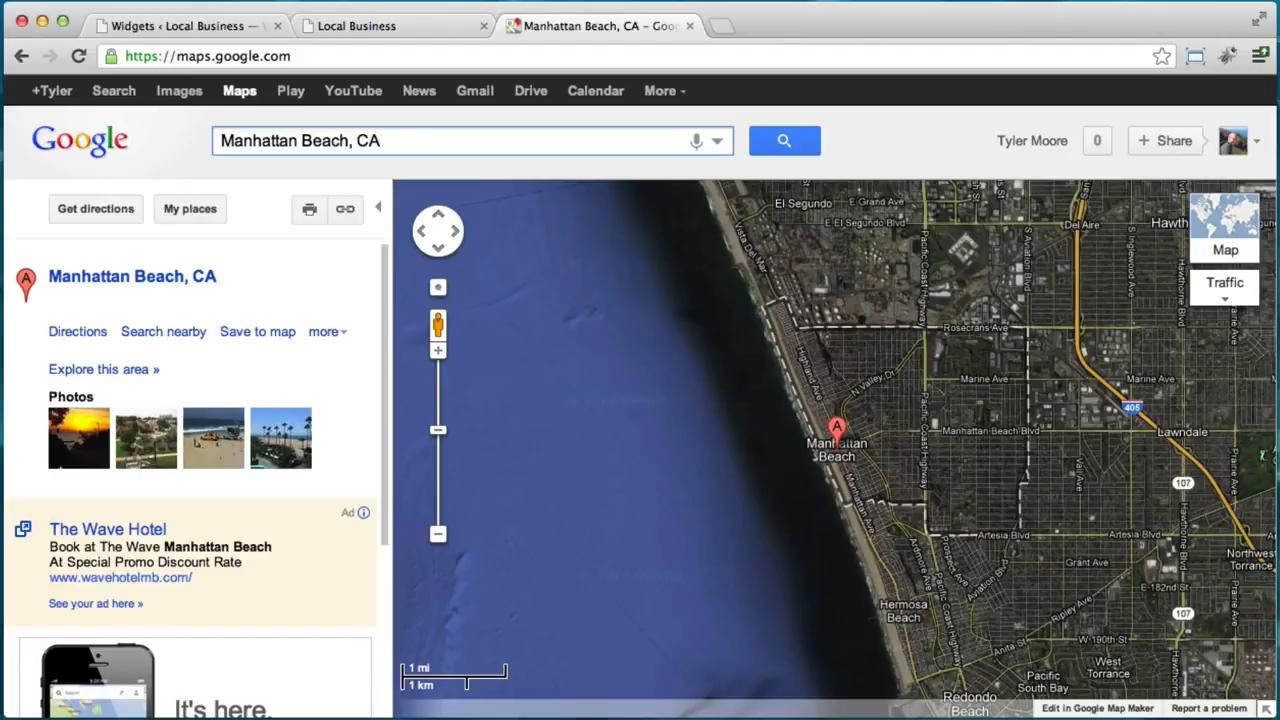
Step: Open the map's 'Customize and preview embedded map' window and centre it on screen
{"action": "left_click", "coordinate": [346, 211]}
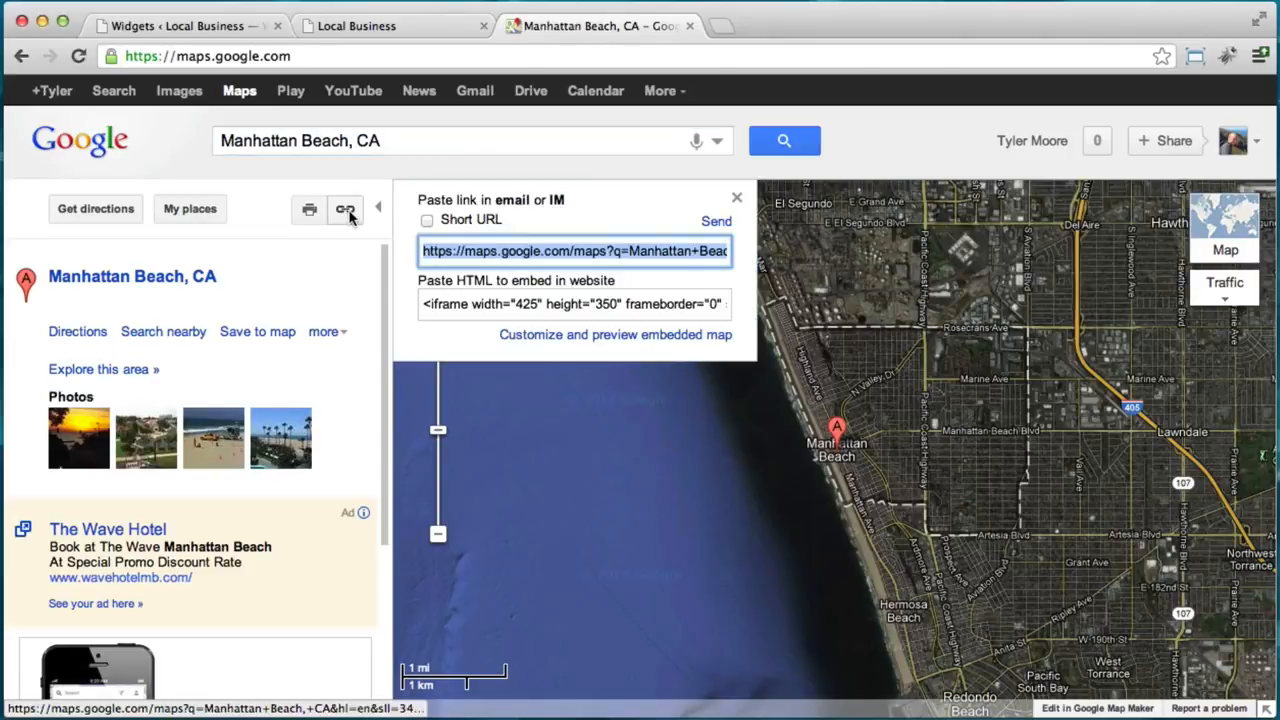
{"action": "left_click", "coordinate": [590, 336]}
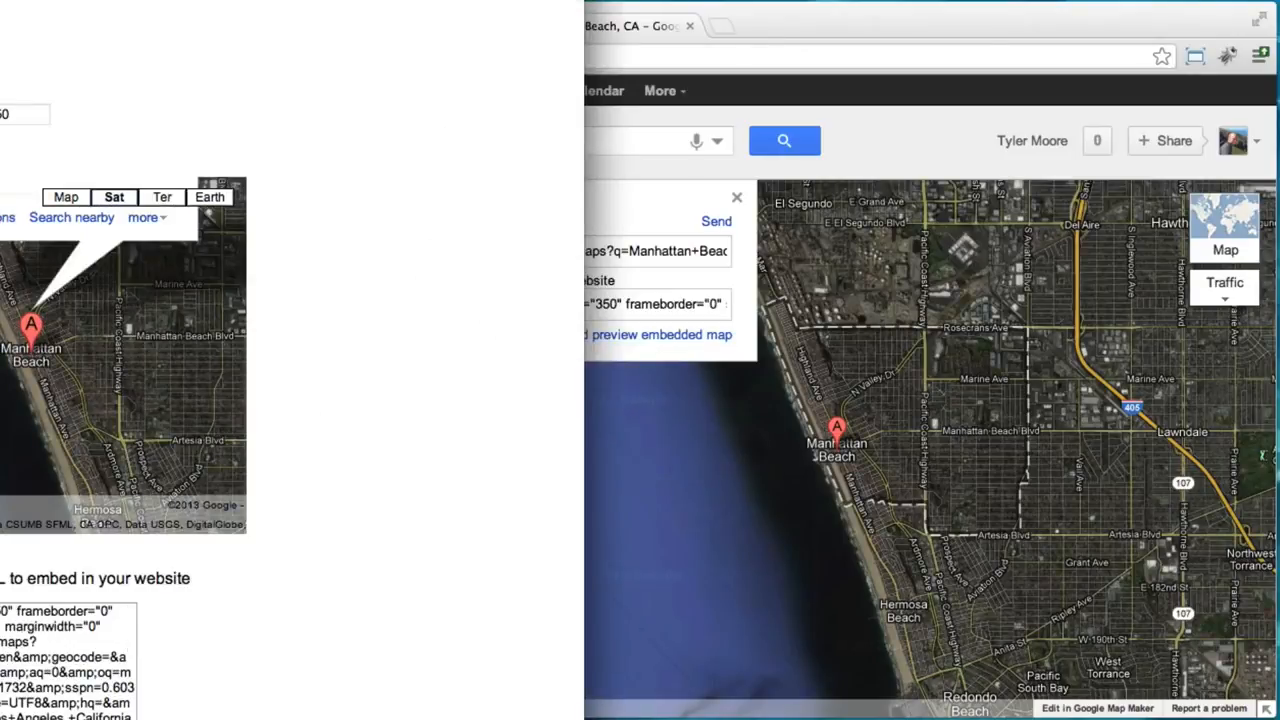
{"action": "left_click_drag", "start_coordinate": [583, 718], "coordinate": [350, 333]}
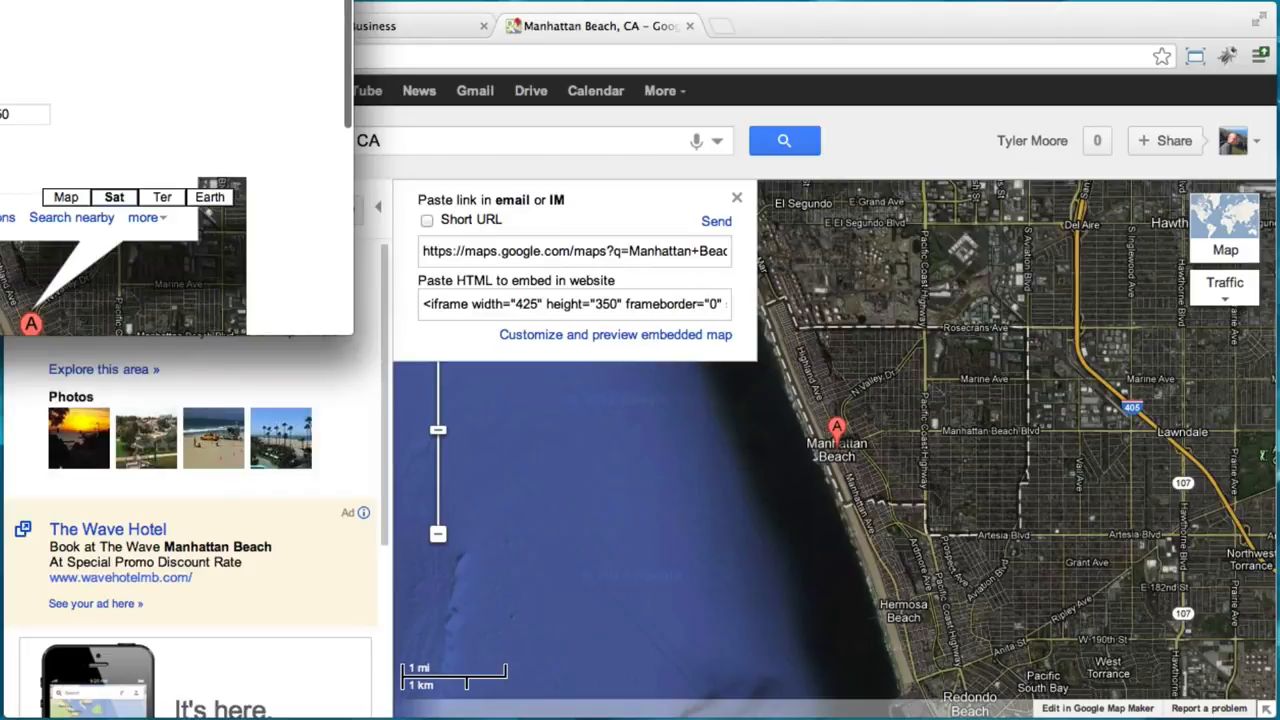
{"action": "left_click_drag", "start_coordinate": [215, 1], "coordinate": [700, 158]}
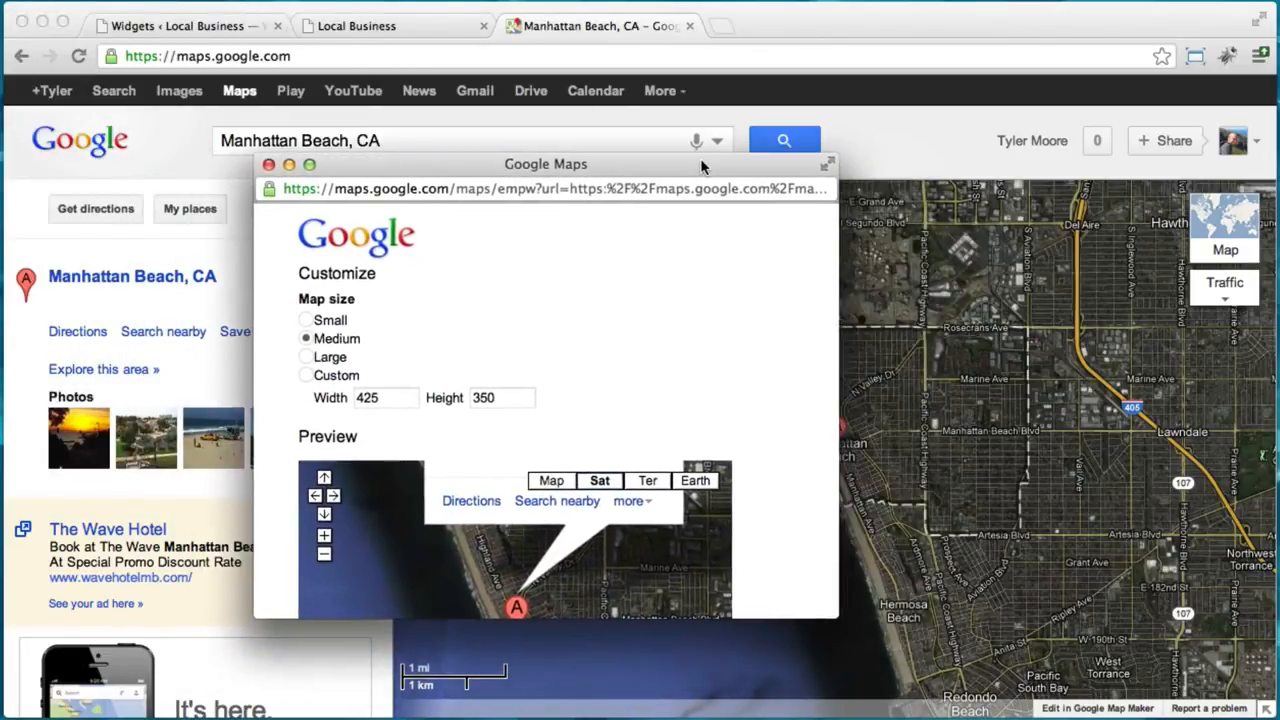
Step: Switch the embed size to Custom and set the width to 280, comparing against the site footer
{"action": "left_click", "coordinate": [306, 376]}
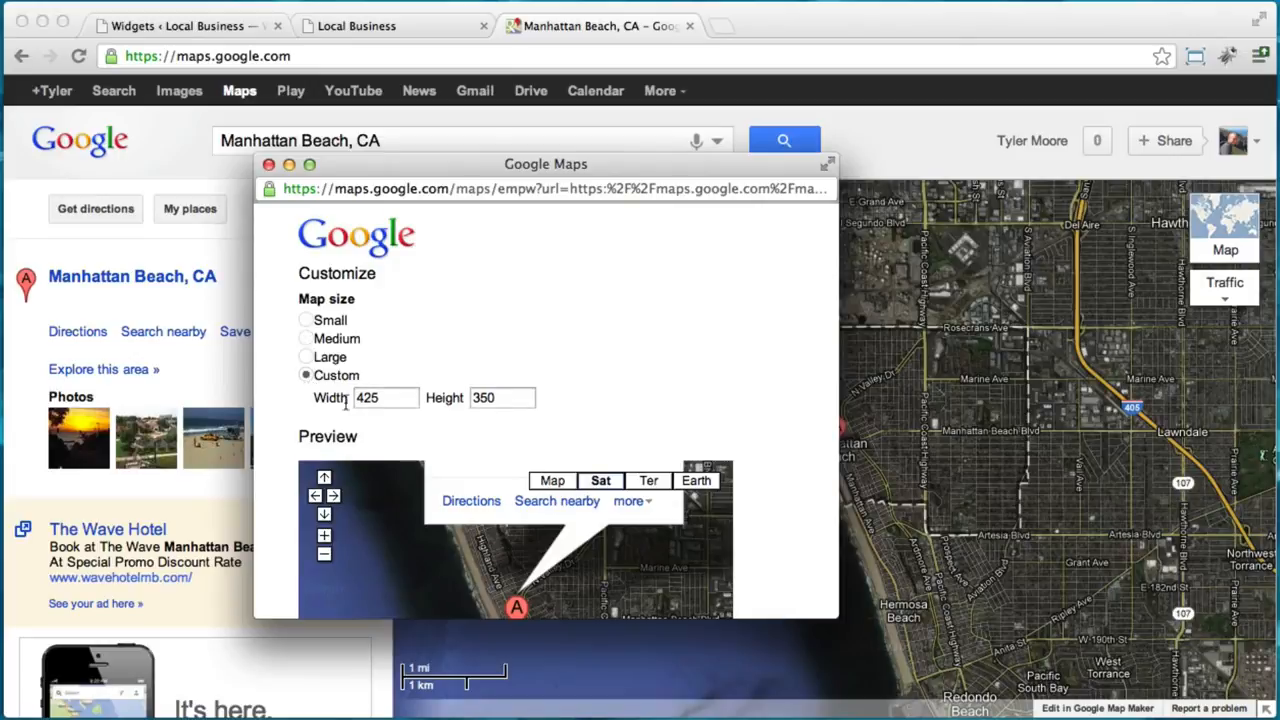
{"action": "left_click_drag", "start_coordinate": [830, 620], "coordinate": [966, 712]}
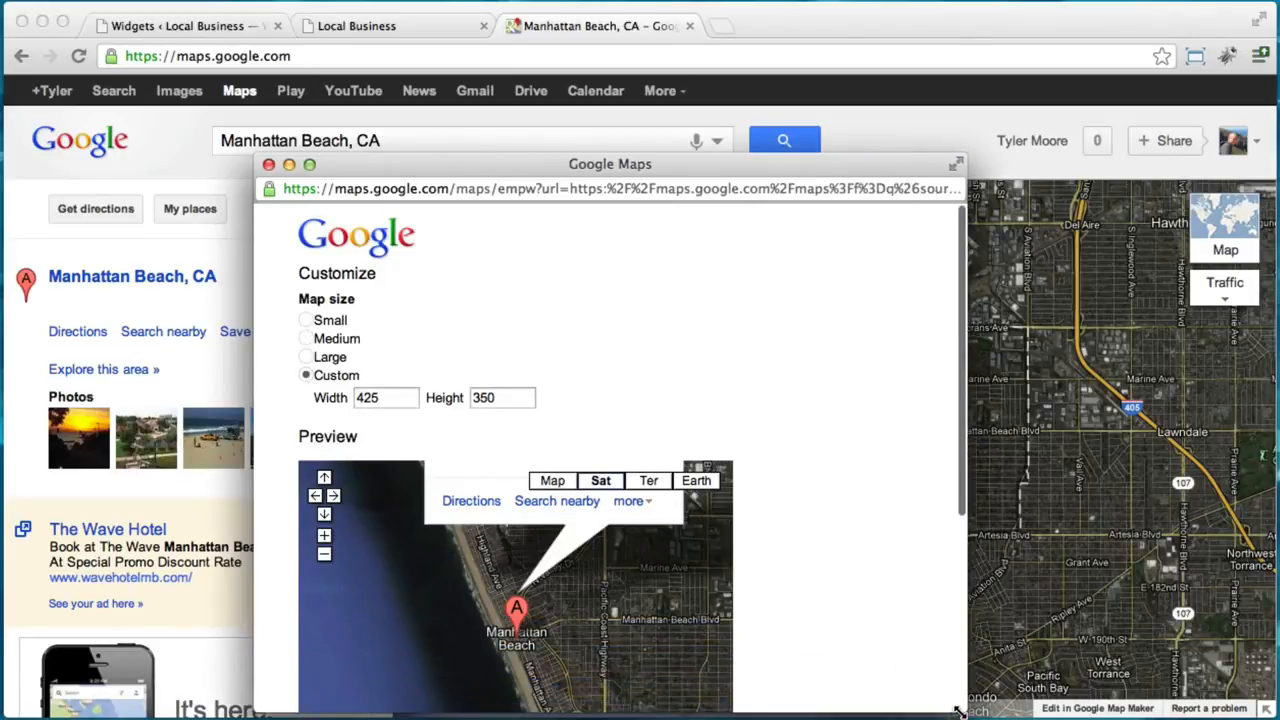
{"action": "left_click_drag", "start_coordinate": [606, 170], "coordinate": [576, 120]}
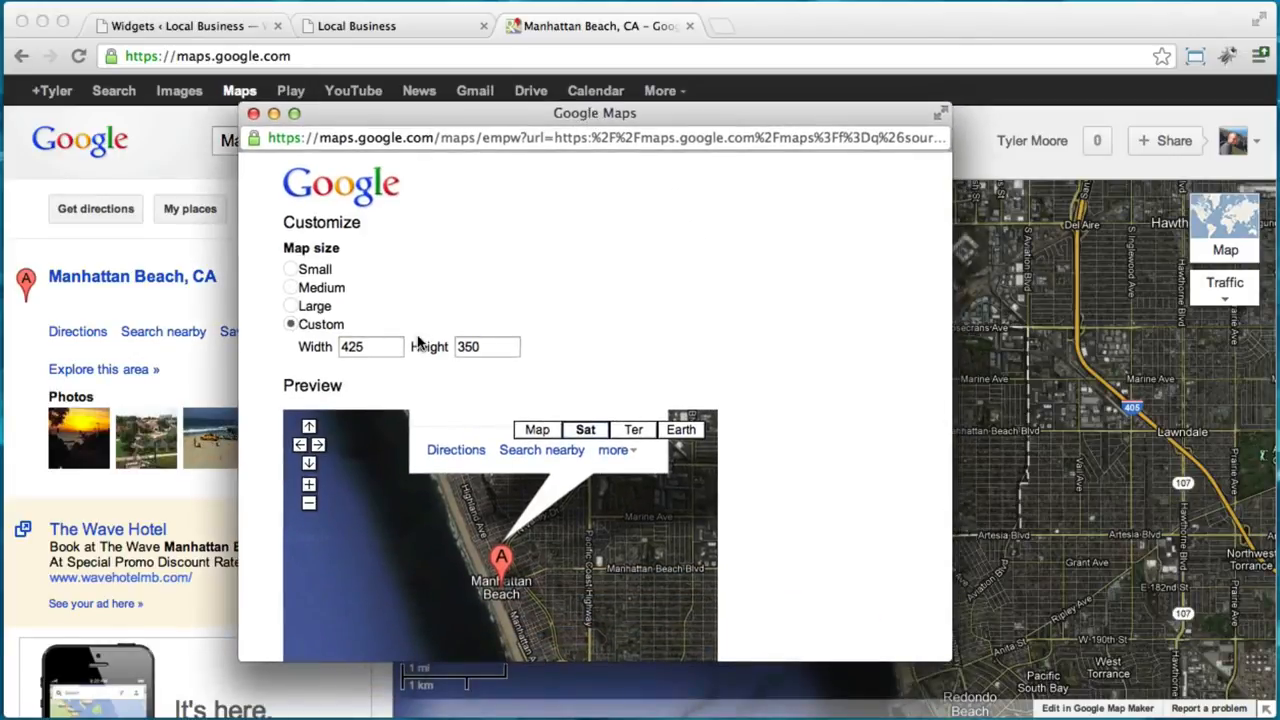
{"action": "left_click_drag", "start_coordinate": [375, 349], "coordinate": [330, 343]}
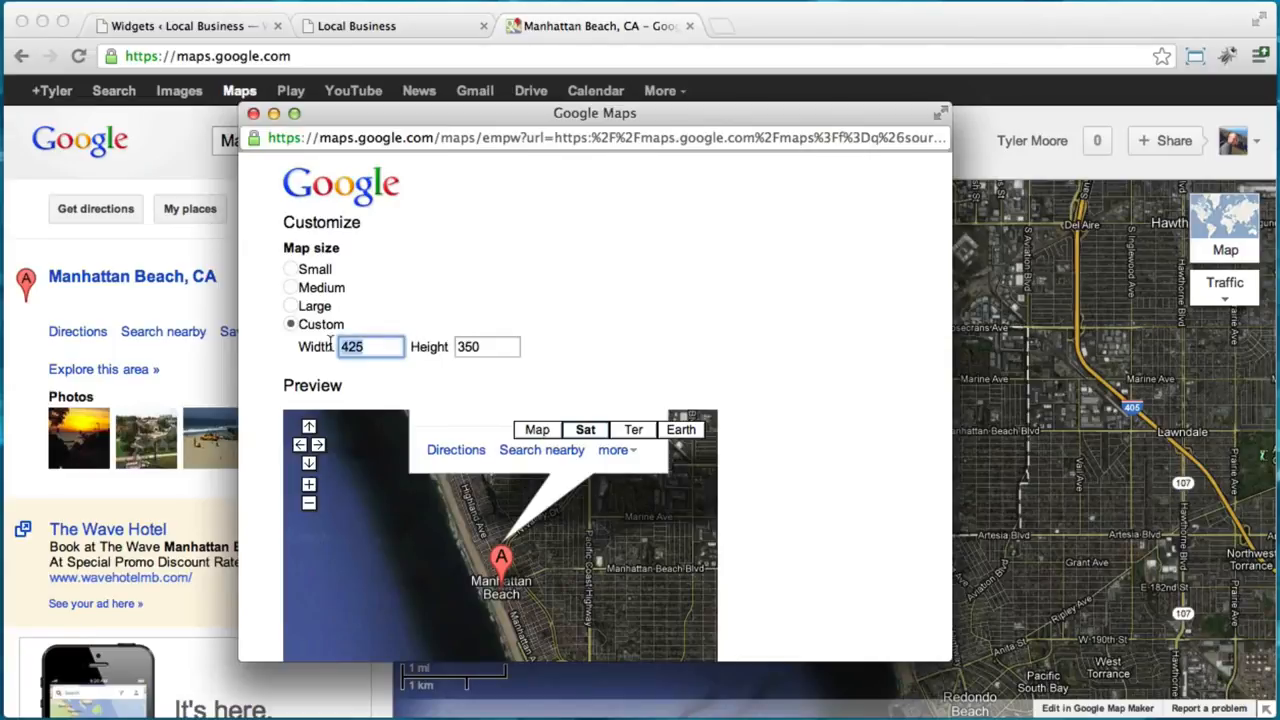
{"action": "type", "text": "280"}
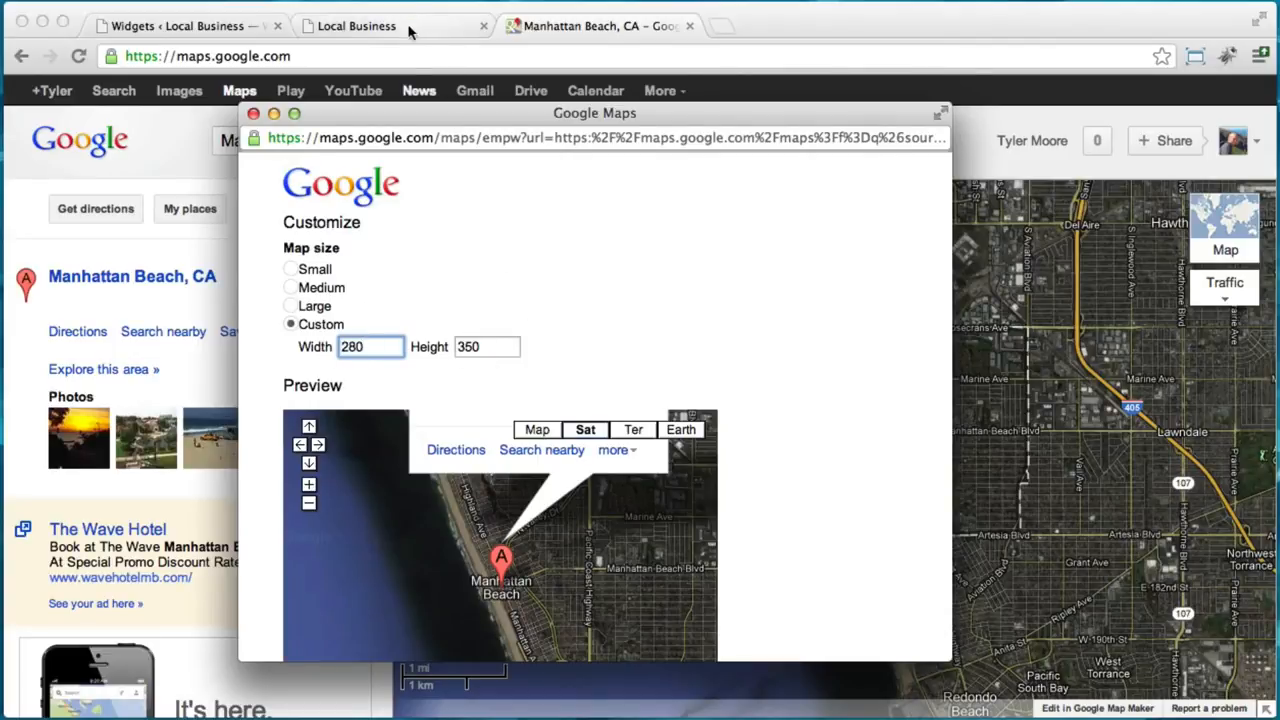
{"action": "left_click_drag", "start_coordinate": [427, 118], "coordinate": [817, 12]}
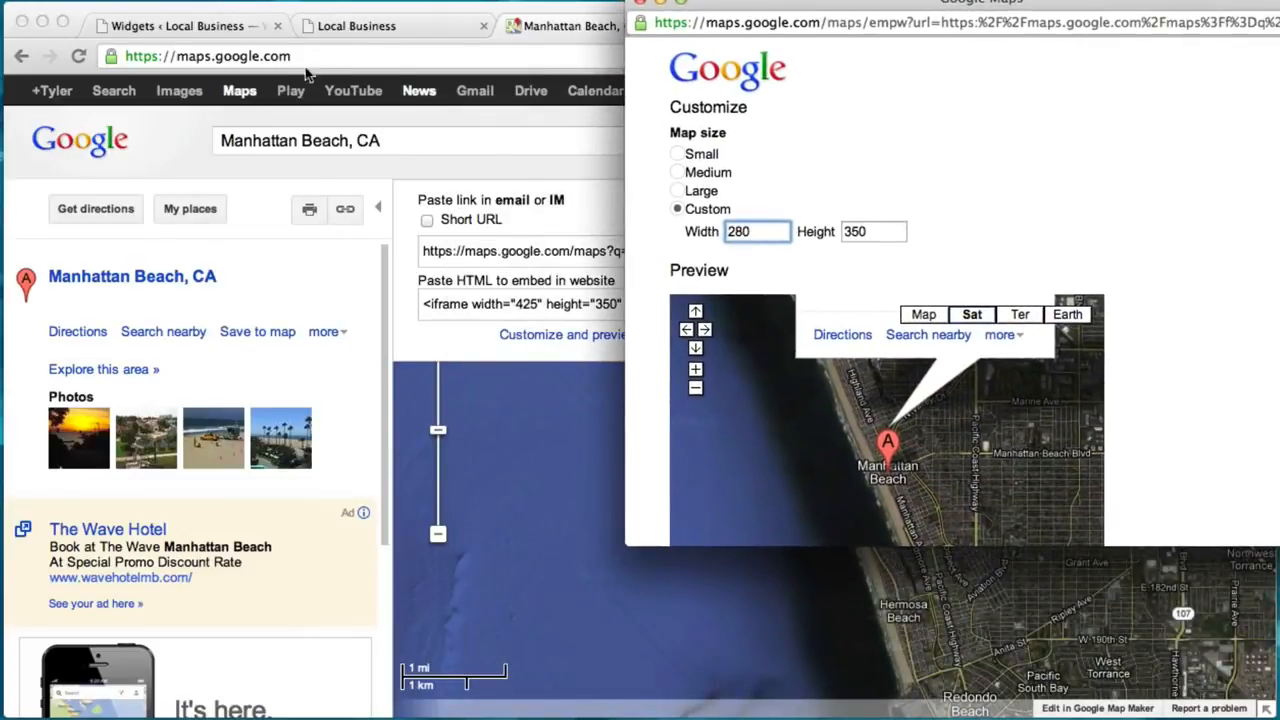
{"action": "left_click", "coordinate": [366, 42]}
{"action": "left_click", "coordinate": [372, 30]}
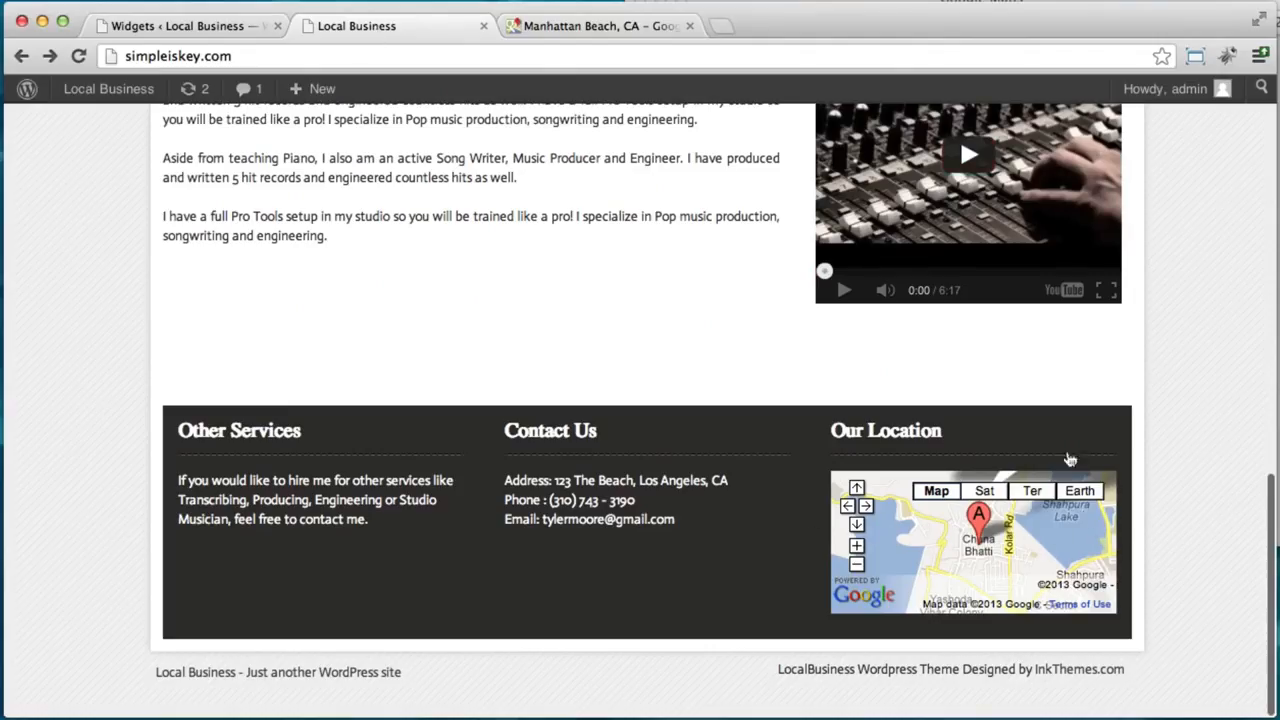
{"action": "left_click_drag", "start_coordinate": [935, 5], "coordinate": [652, 95]}
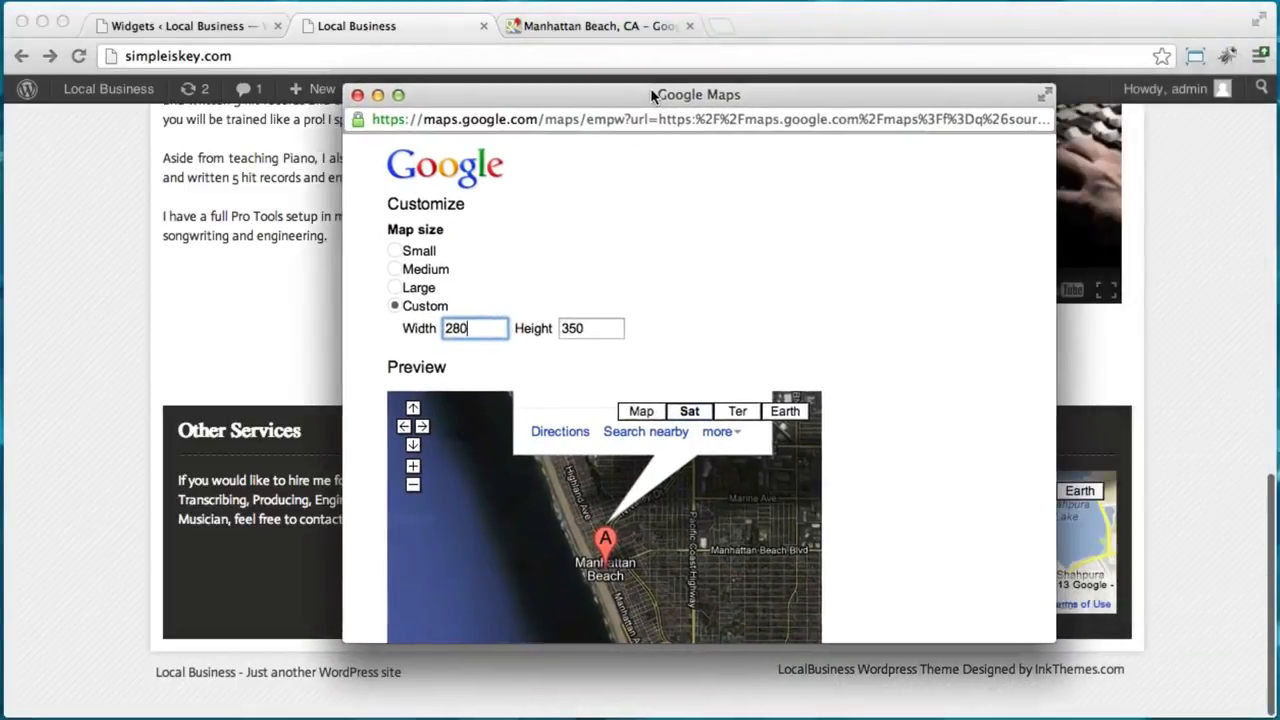
Step: Set the embed height to 140 and check the fit against the footer
{"action": "key", "text": "Tab"}
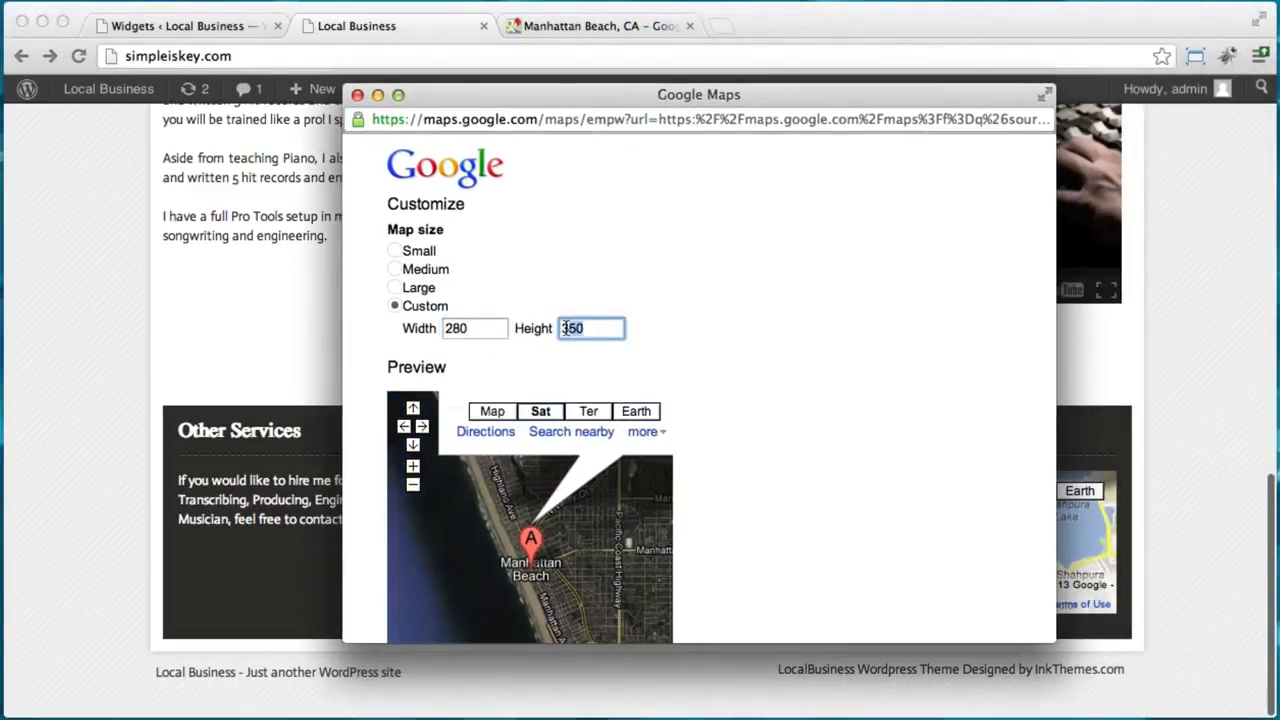
{"action": "key", "text": "BackSpace"}
{"action": "type", "text": "140"}
{"action": "left_click_drag", "start_coordinate": [829, 95], "coordinate": [536, 100]}
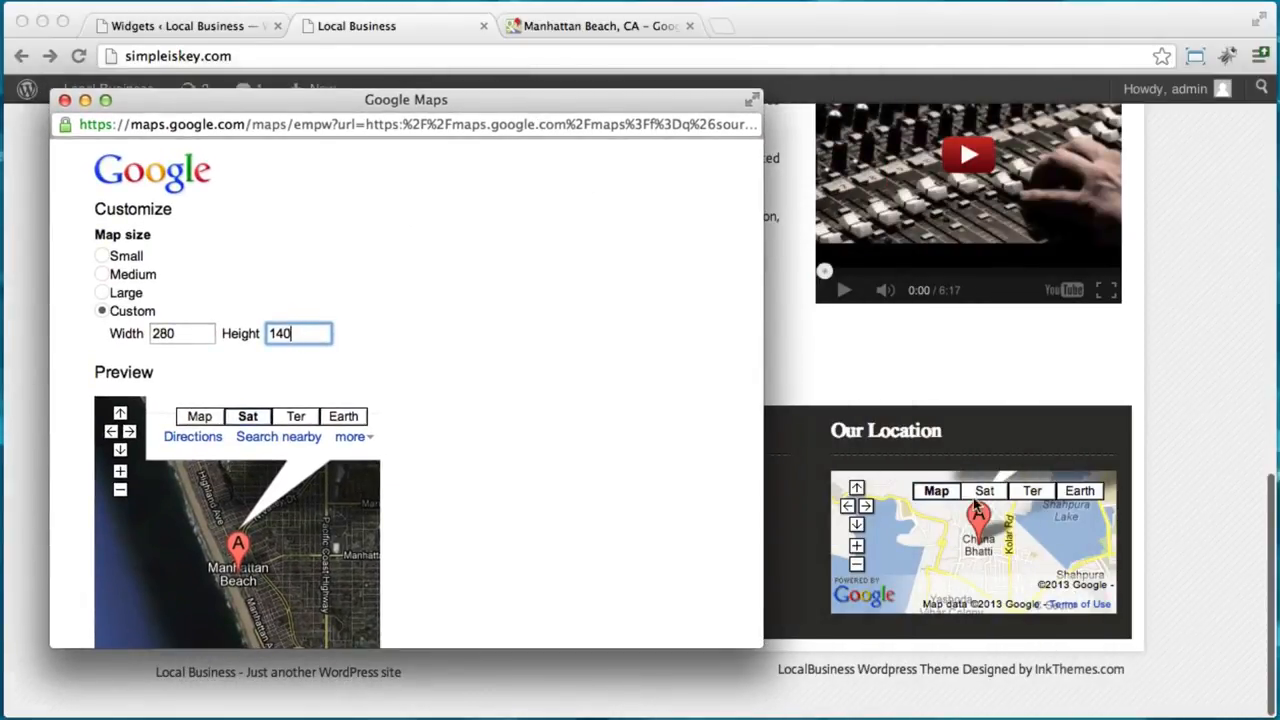
{"action": "left_click_drag", "start_coordinate": [604, 104], "coordinate": [1205, 3]}
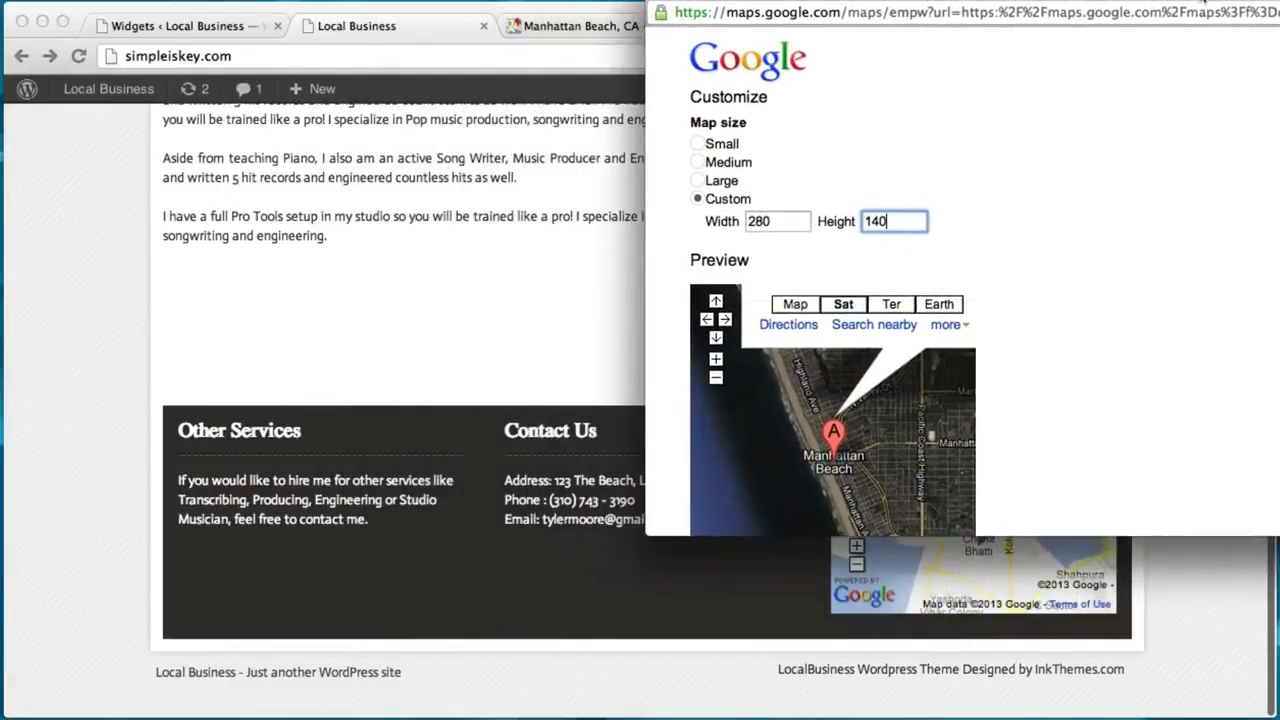
{"action": "left_click", "coordinate": [587, 34]}
{"action": "left_click_drag", "start_coordinate": [847, 0], "coordinate": [494, 147]}
Step: Apply the 140 height, switch the preview to road map and recentre on Manhattan Beach
{"action": "scroll", "coordinate": [703, 423], "scroll_direction": "down", "scroll_amount": 3}
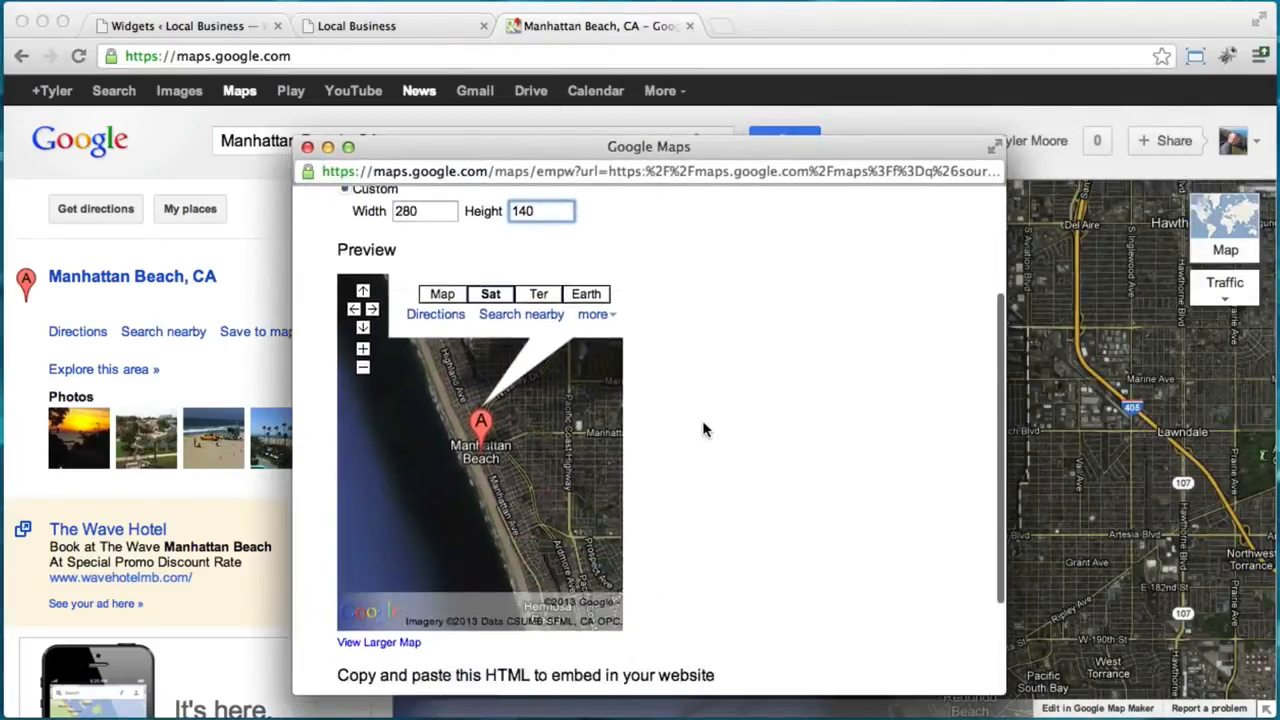
{"action": "scroll", "coordinate": [703, 423], "scroll_direction": "up", "scroll_amount": 2}
{"action": "scroll", "coordinate": [643, 369], "scroll_direction": "down", "scroll_amount": 5}
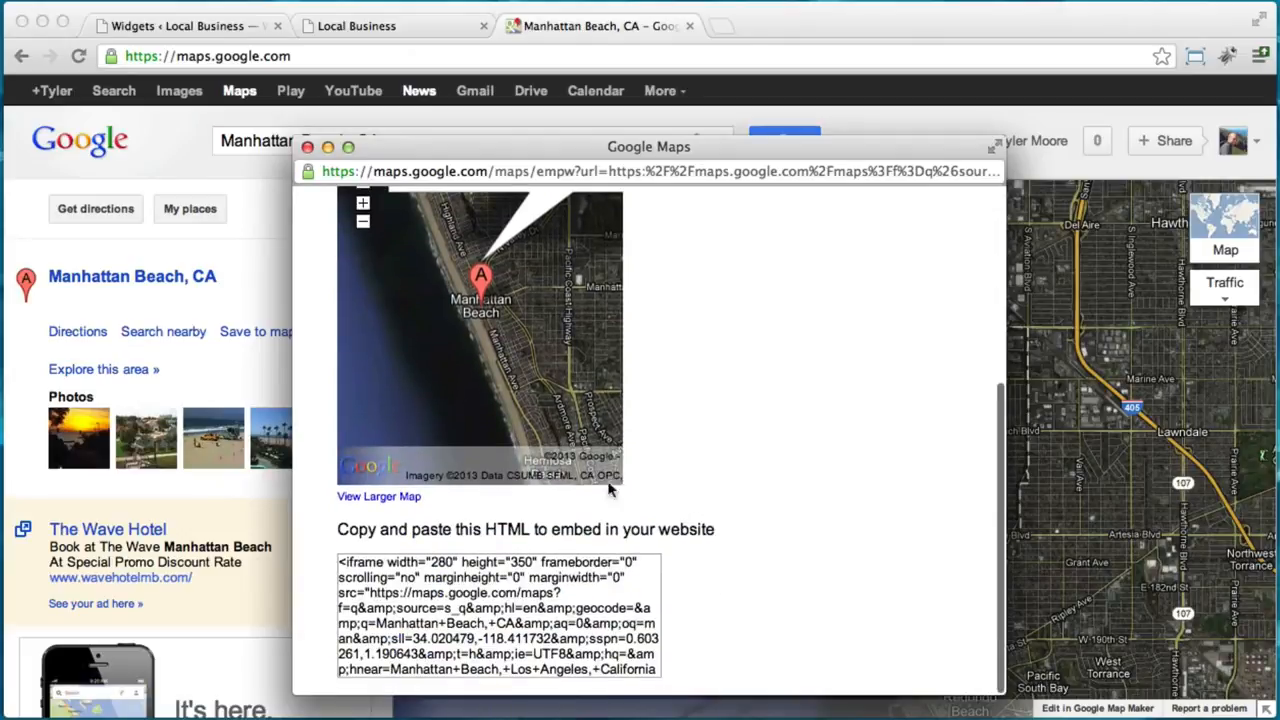
{"action": "left_click", "coordinate": [520, 615]}
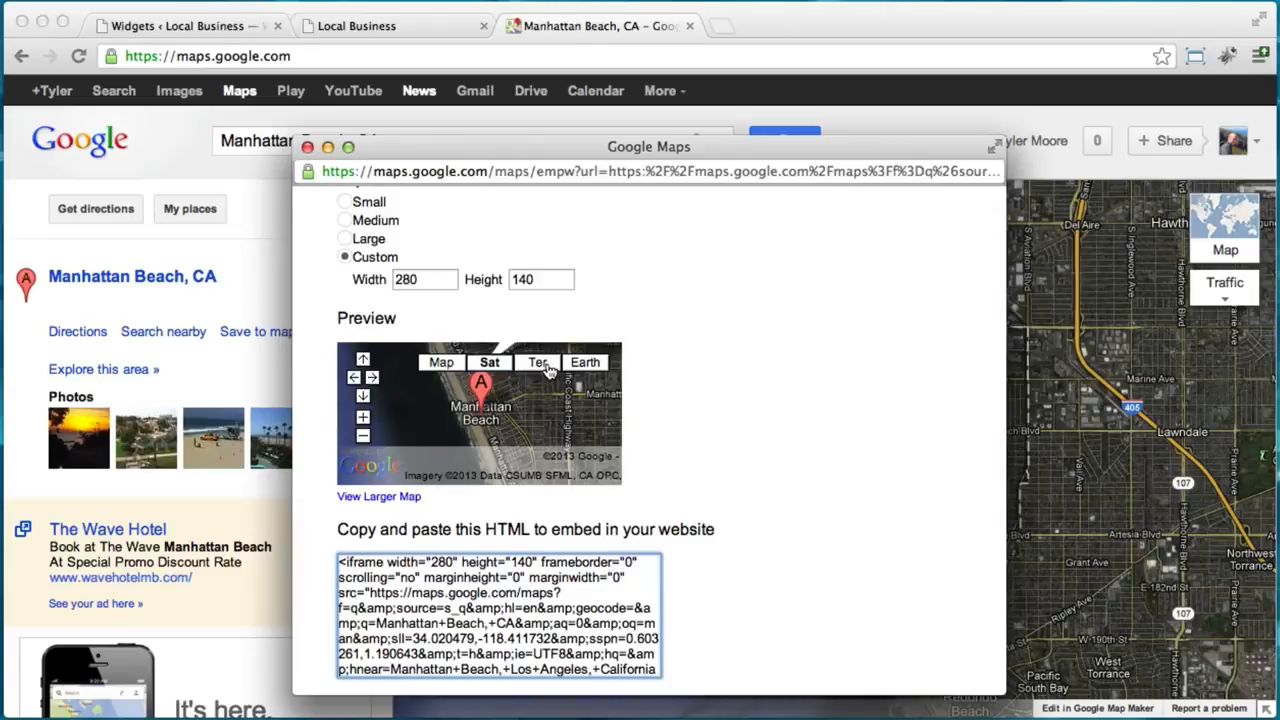
{"action": "left_click", "coordinate": [490, 371]}
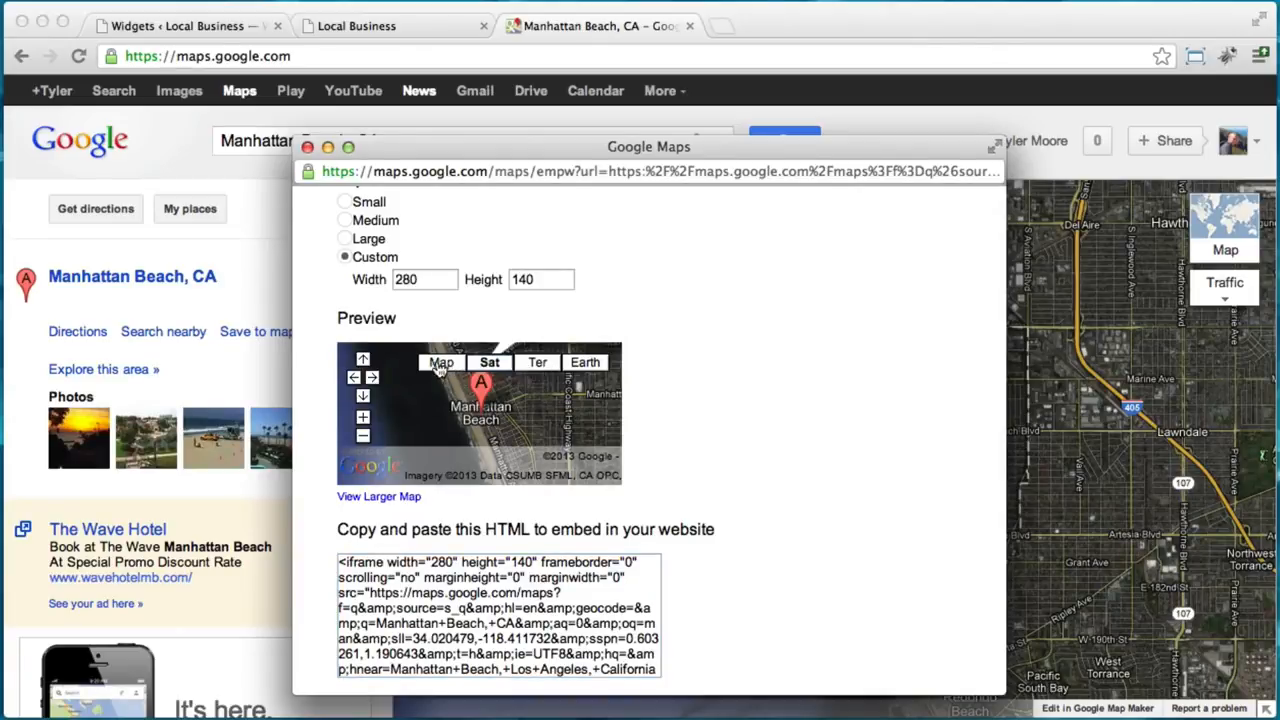
{"action": "left_click", "coordinate": [440, 365]}
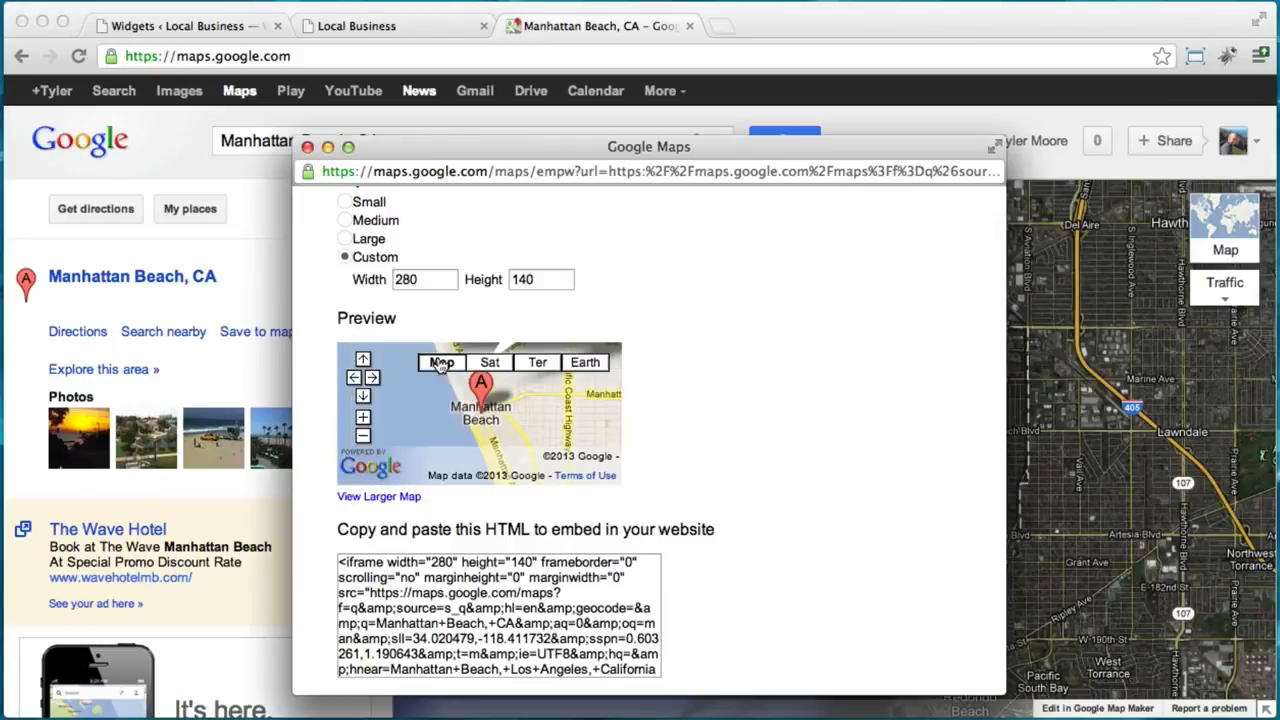
{"action": "mouse_move", "coordinate": [543, 414]}
{"action": "left_mouse_down"}
{"action": "mouse_move", "coordinate": [530, 443]}
{"action": "mouse_move", "coordinate": [528, 427]}
{"action": "left_mouse_up"}
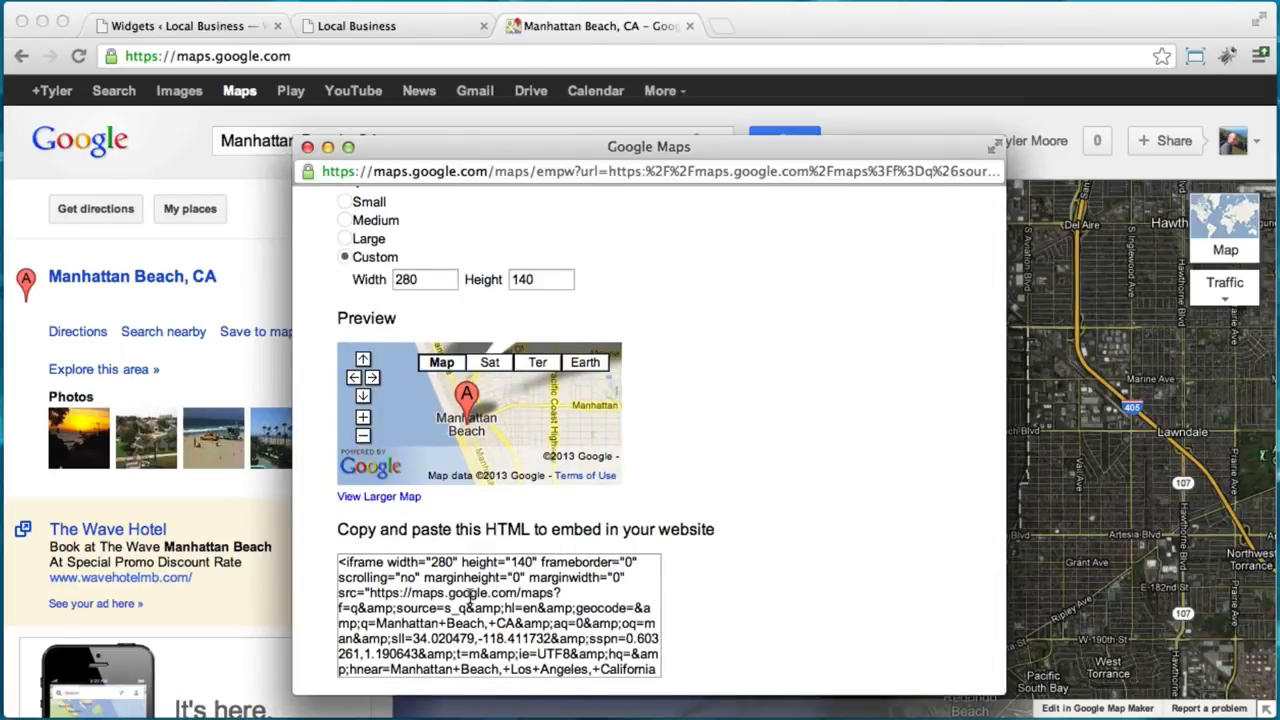
Step: Copy the 280 × 140 iframe embed code and close the customization window
{"action": "left_click", "coordinate": [519, 600]}
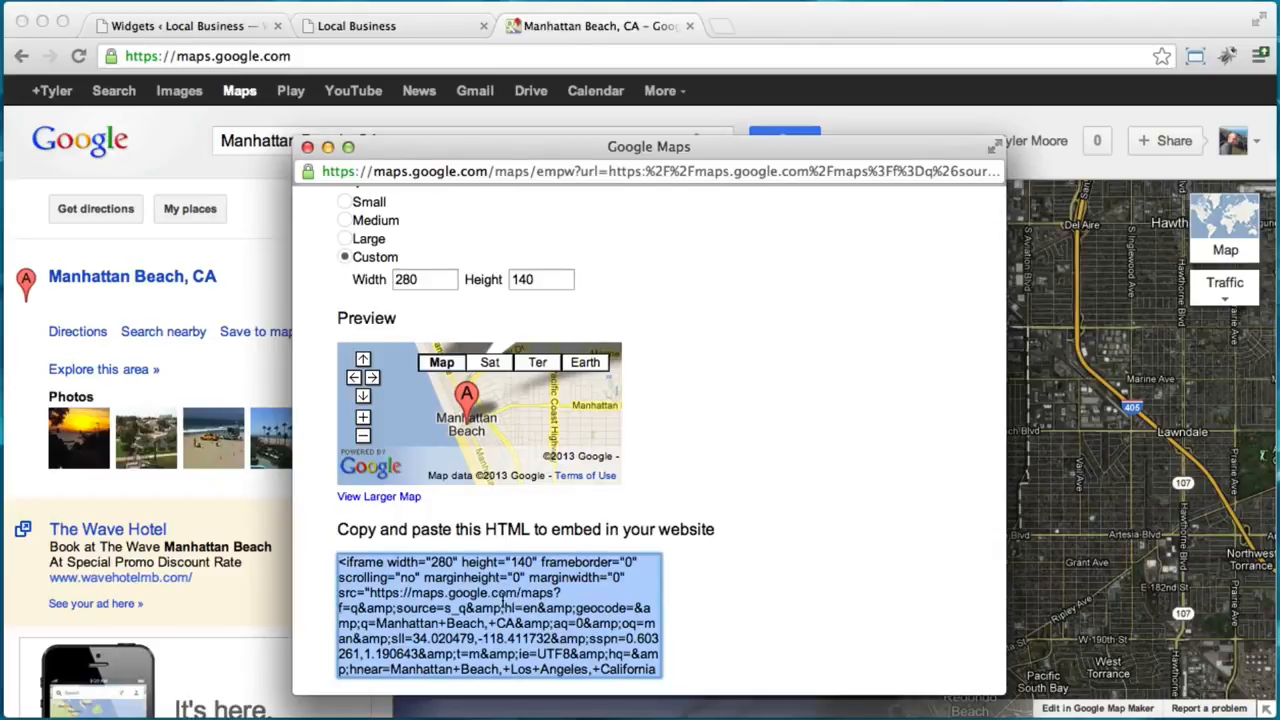
{"action": "right_click", "coordinate": [504, 603]}
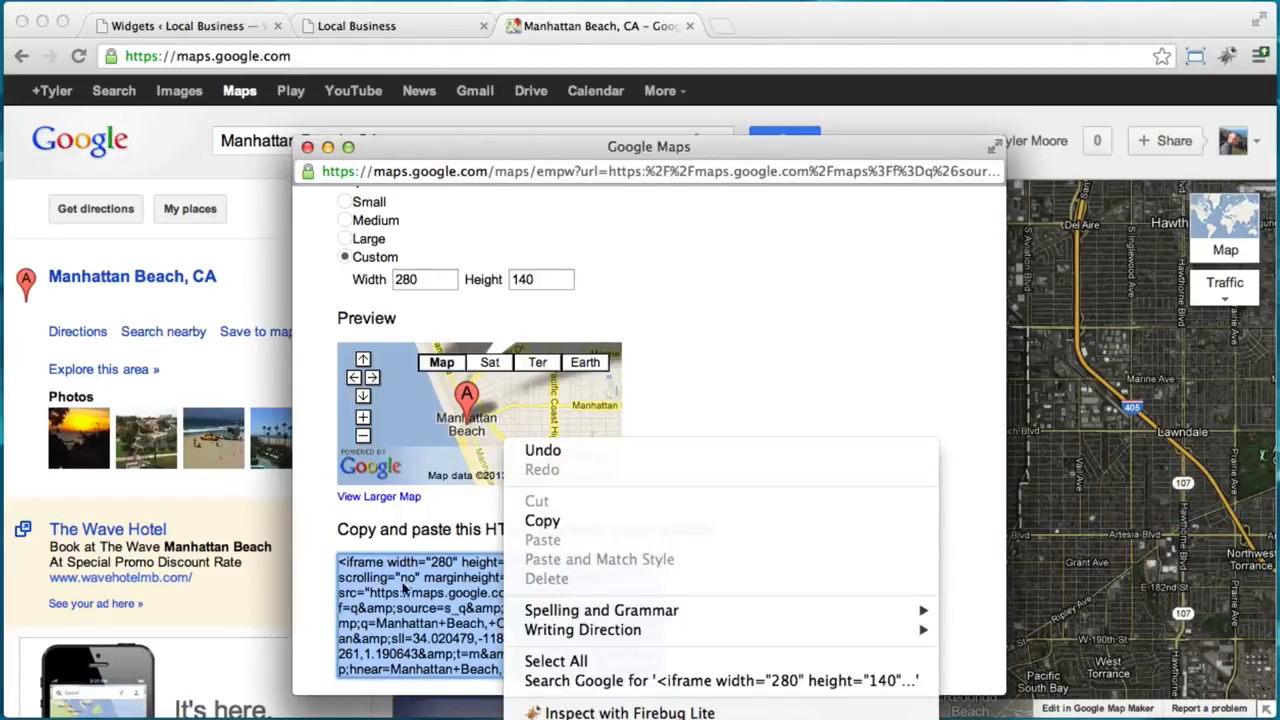
{"action": "left_click", "coordinate": [543, 521]}
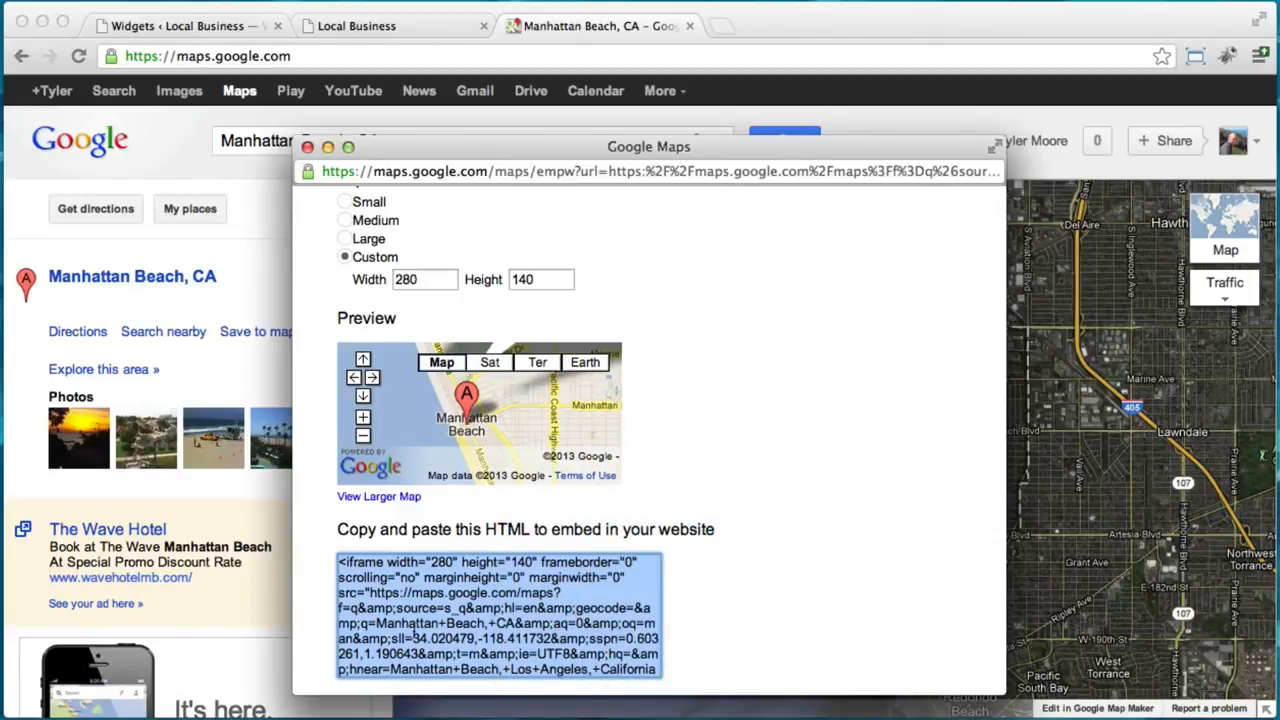
{"action": "left_click", "coordinate": [308, 147]}
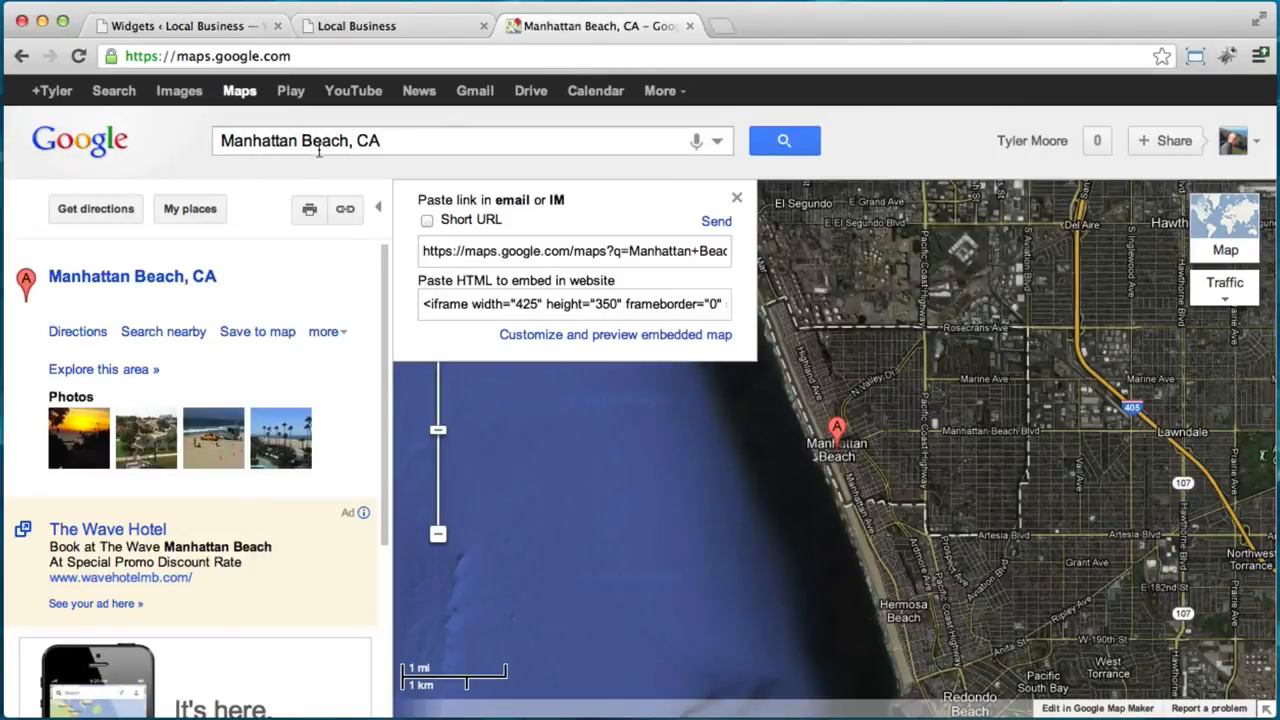
Step: Paste the Manhattan Beach iframe code into the third footer Text widget, save and collapse it
{"action": "left_click", "coordinate": [385, 26]}
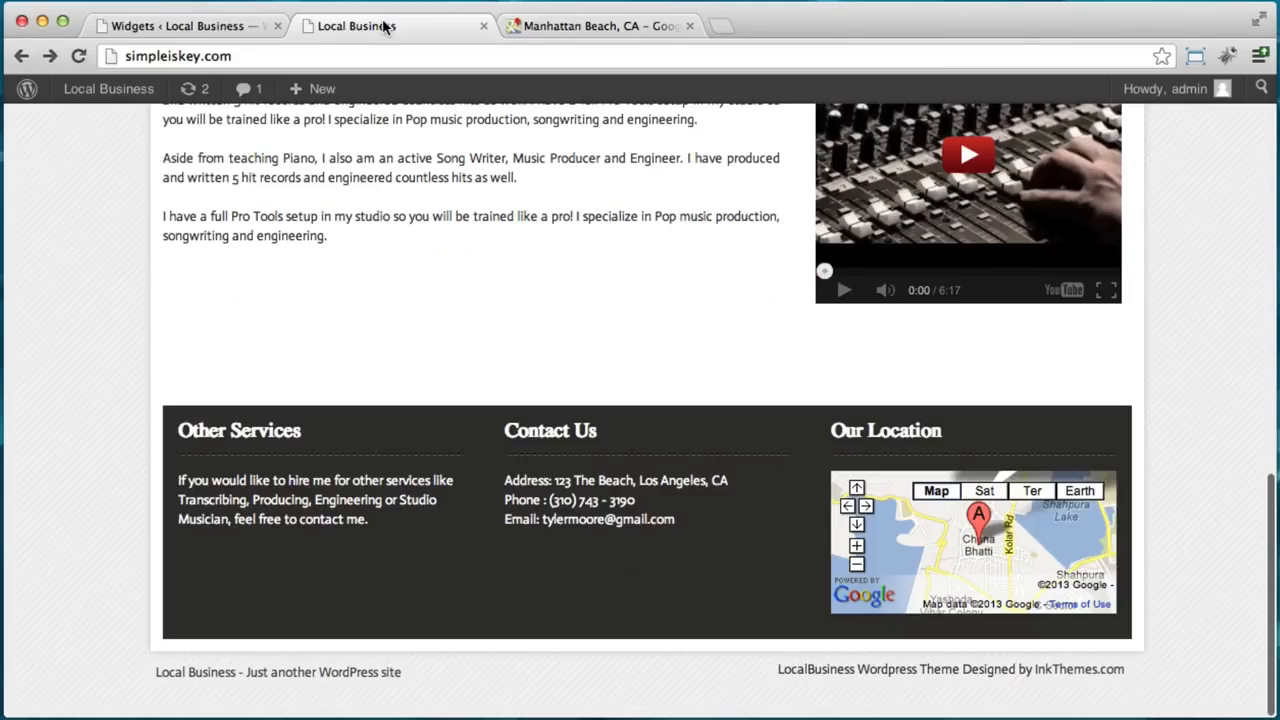
{"action": "left_click", "coordinate": [212, 28]}
{"action": "scroll", "coordinate": [897, 448], "scroll_direction": "down", "scroll_amount": 3}
{"action": "left_click", "coordinate": [866, 471]}
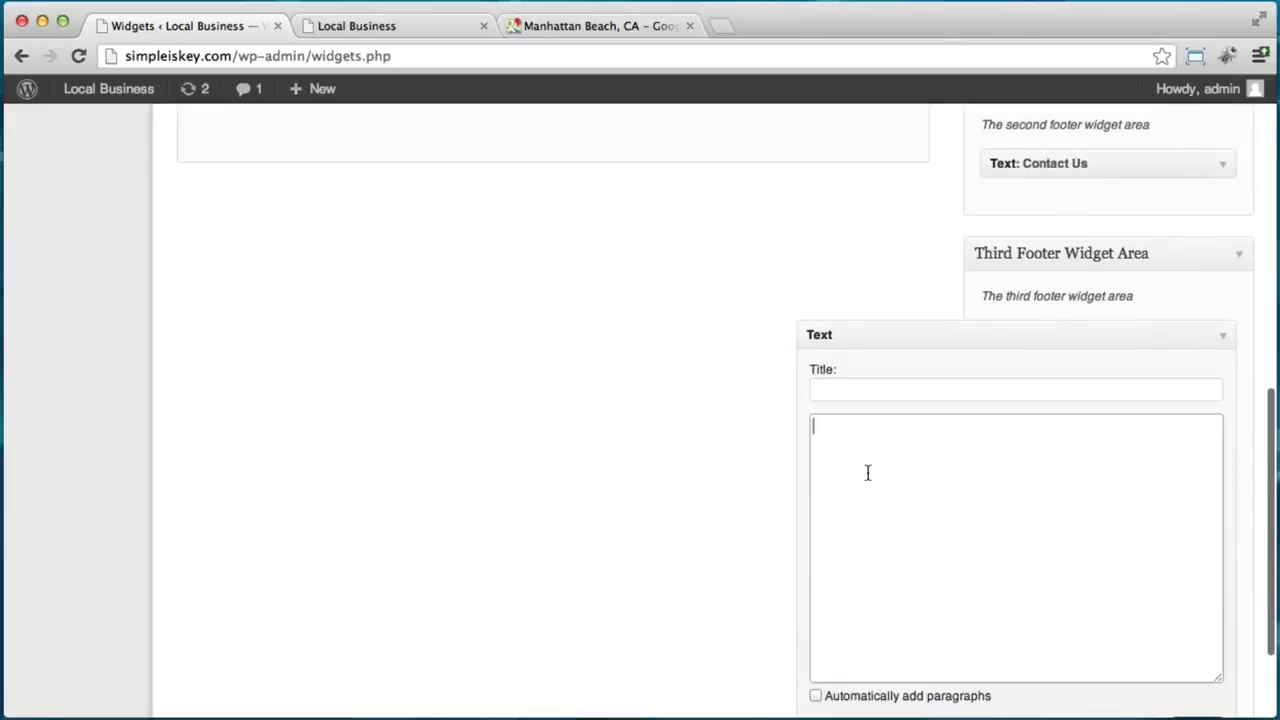
{"action": "right_click", "coordinate": [867, 471]}
{"action": "left_click", "coordinate": [898, 572]}
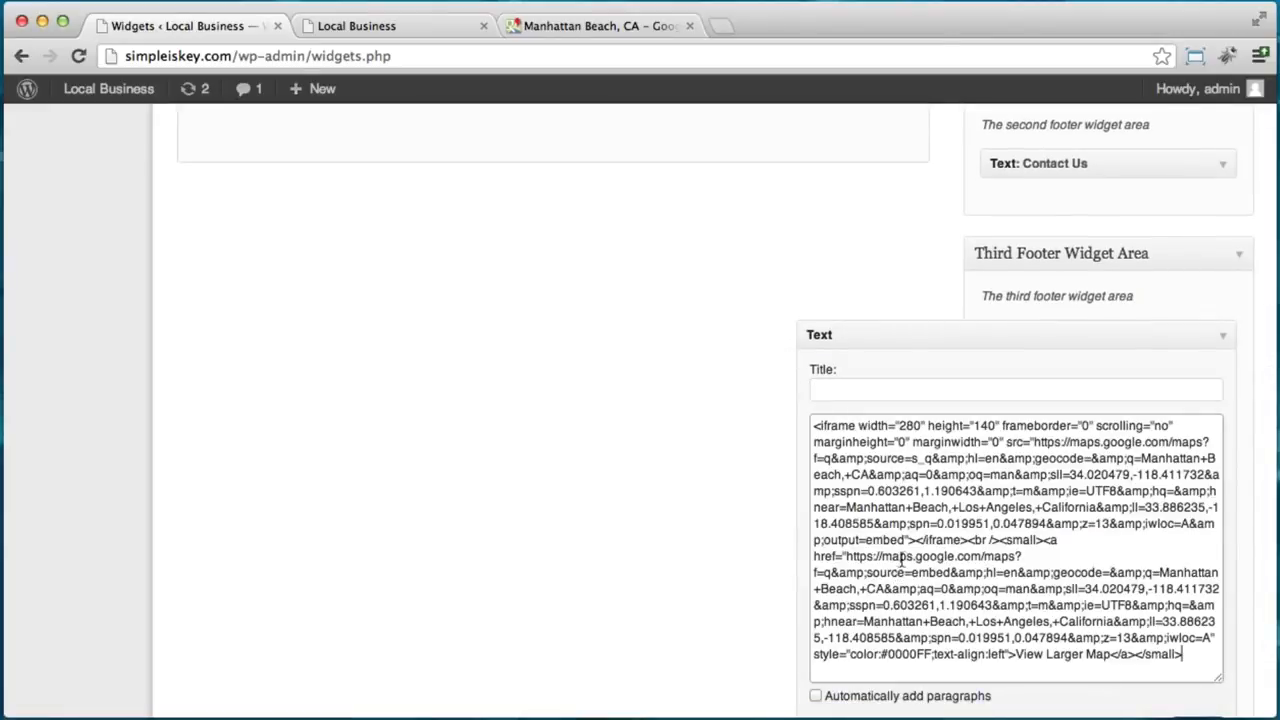
{"action": "scroll", "coordinate": [1058, 497], "scroll_direction": "down", "scroll_amount": 1}
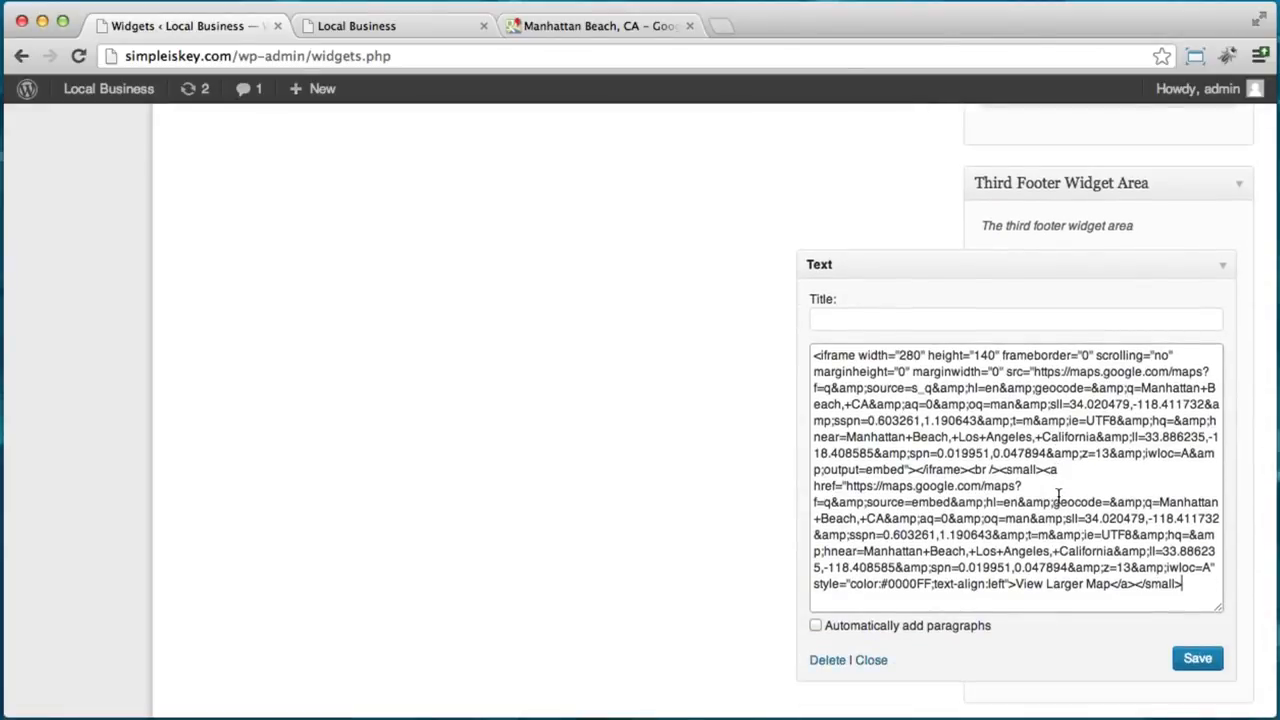
{"action": "left_click", "coordinate": [1197, 665]}
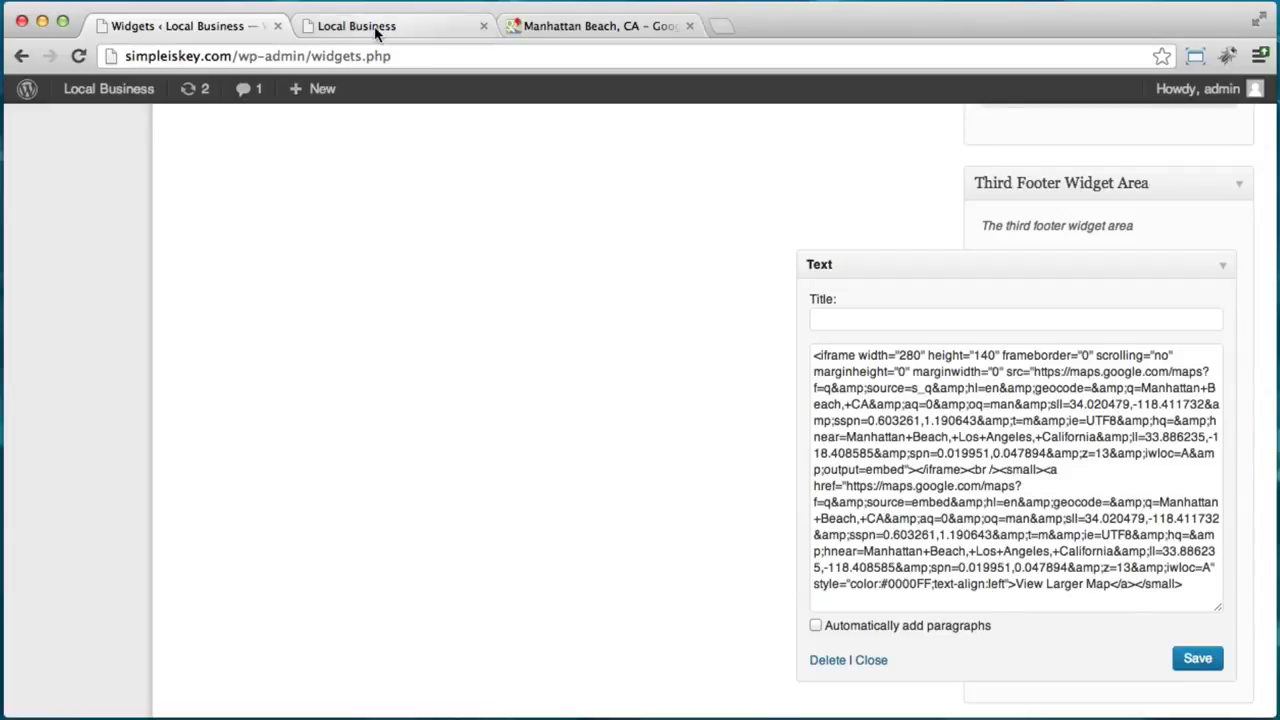
{"action": "left_click", "coordinate": [1222, 264]}
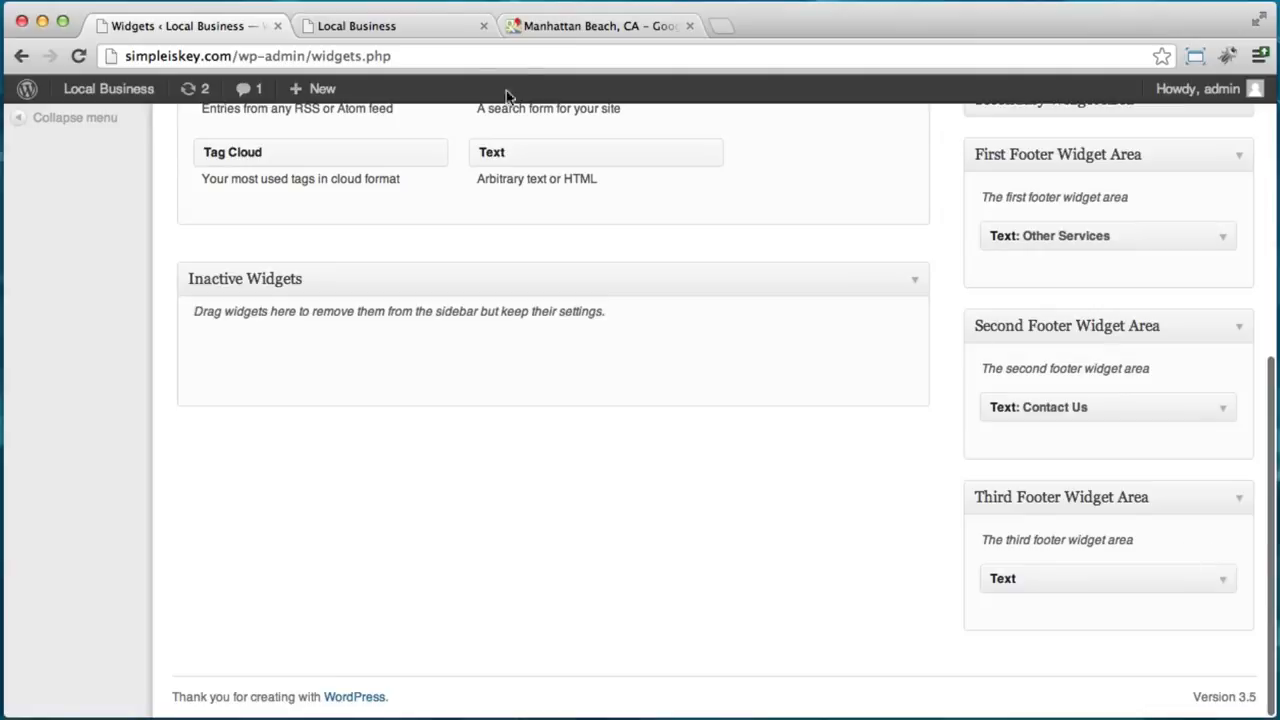
{"action": "left_click", "coordinate": [368, 23]}
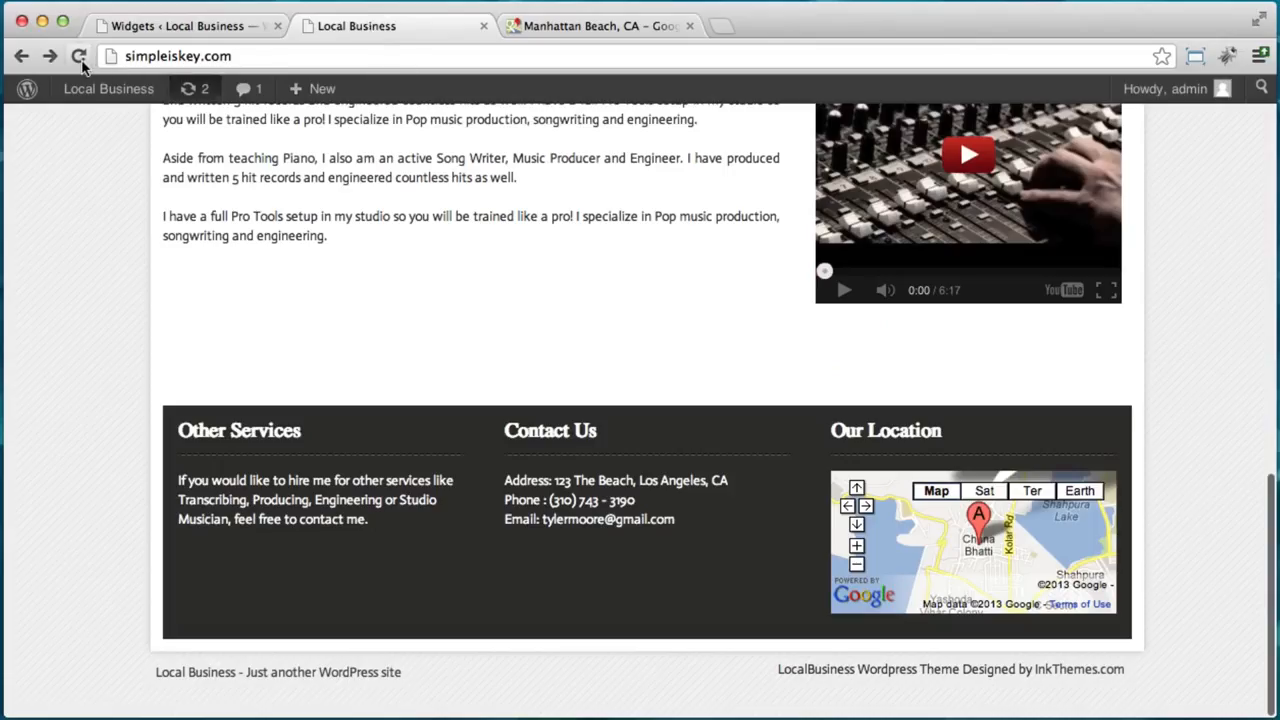
Step: Reload the live site and drag the footer's Manhattan Beach map to test it
{"action": "left_click", "coordinate": [79, 57]}
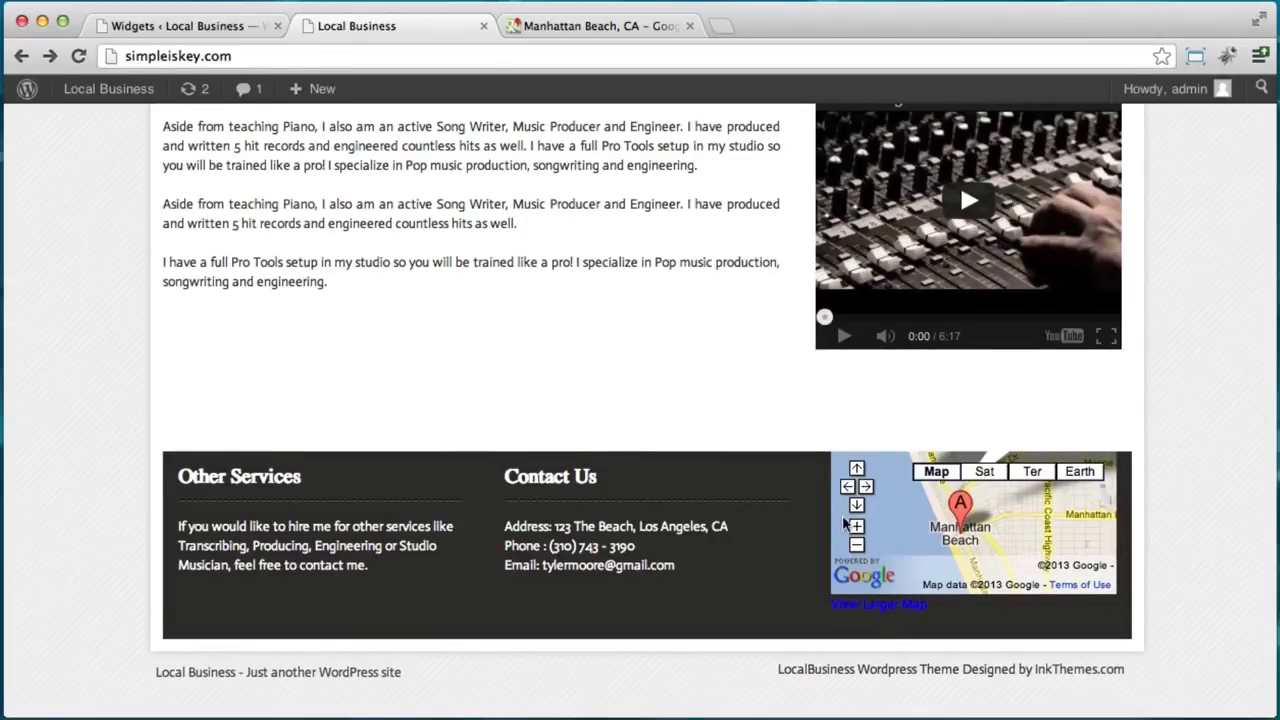
{"action": "left_click_drag", "start_coordinate": [919, 513], "coordinate": [910, 532]}
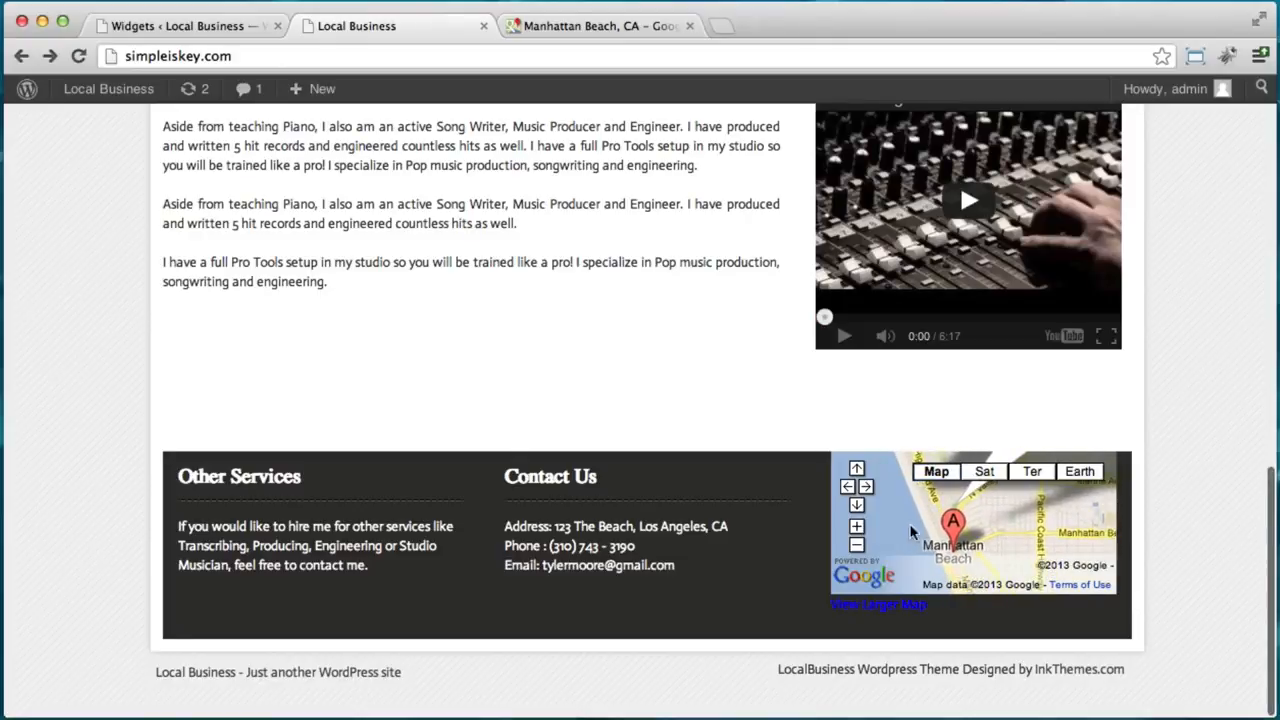
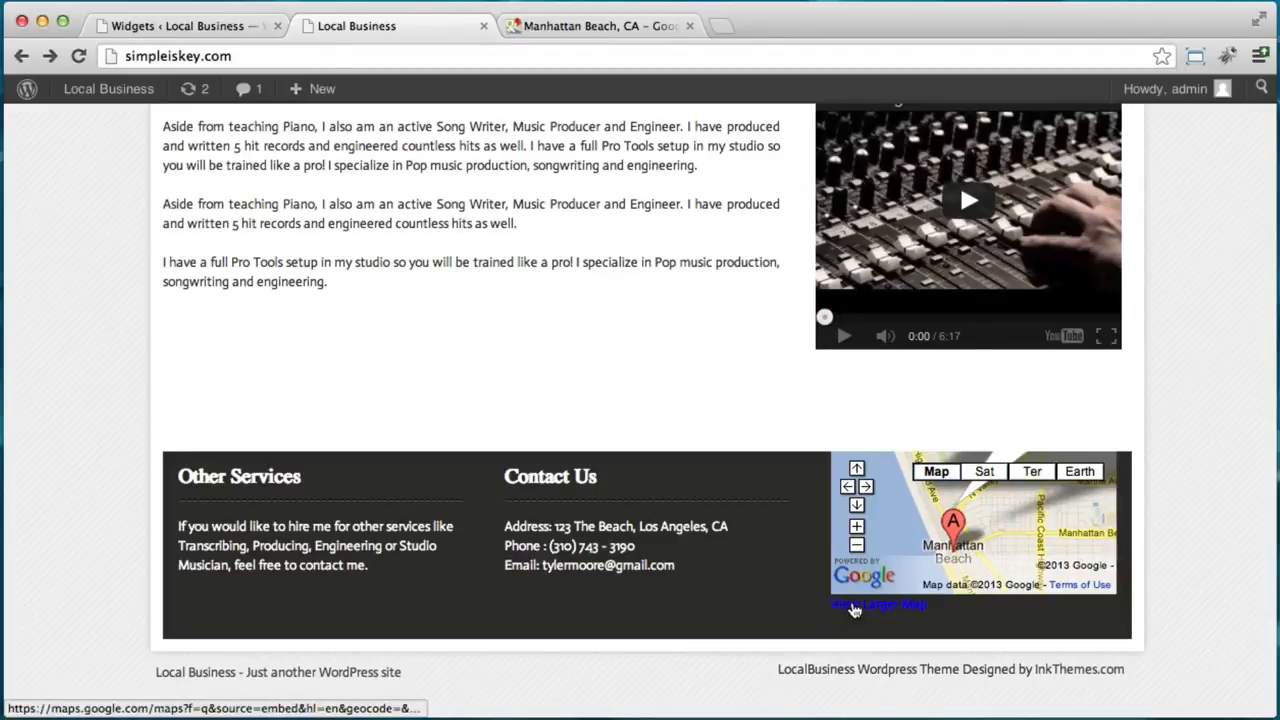
Step: Go back to the Appearance > Widgets screen in the WordPress admin
{"action": "left_click", "coordinate": [168, 30]}
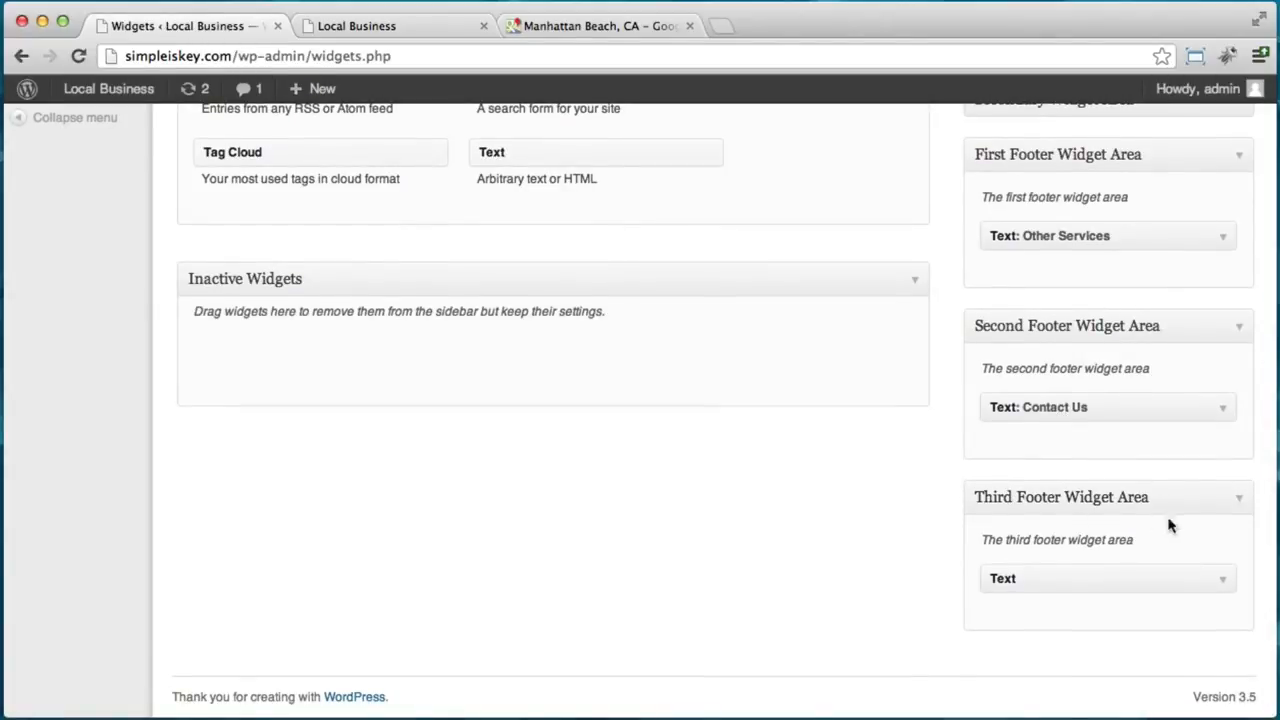
Step: Delete the View Larger Map link code after </iframe> in the third footer widget and save
{"action": "left_click", "coordinate": [1223, 583]}
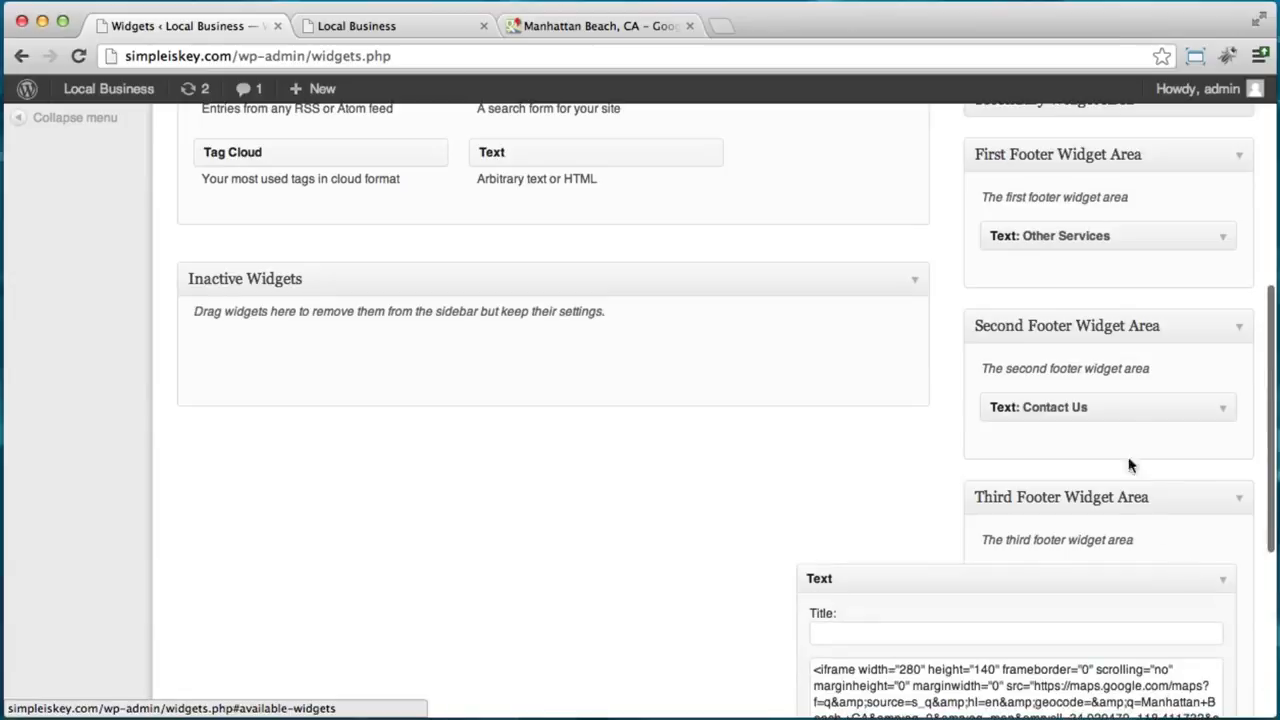
{"action": "scroll", "coordinate": [1130, 465], "scroll_direction": "down", "scroll_amount": 6}
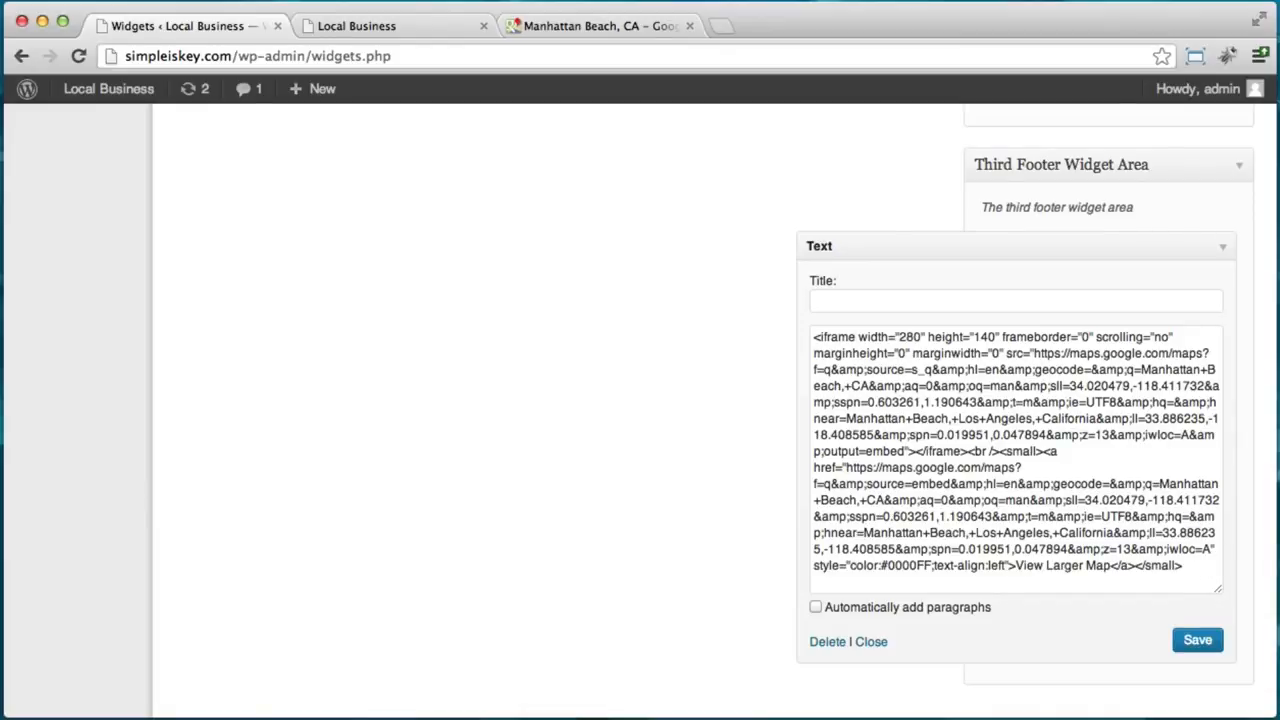
{"action": "left_click_drag", "start_coordinate": [1186, 565], "coordinate": [962, 462]}
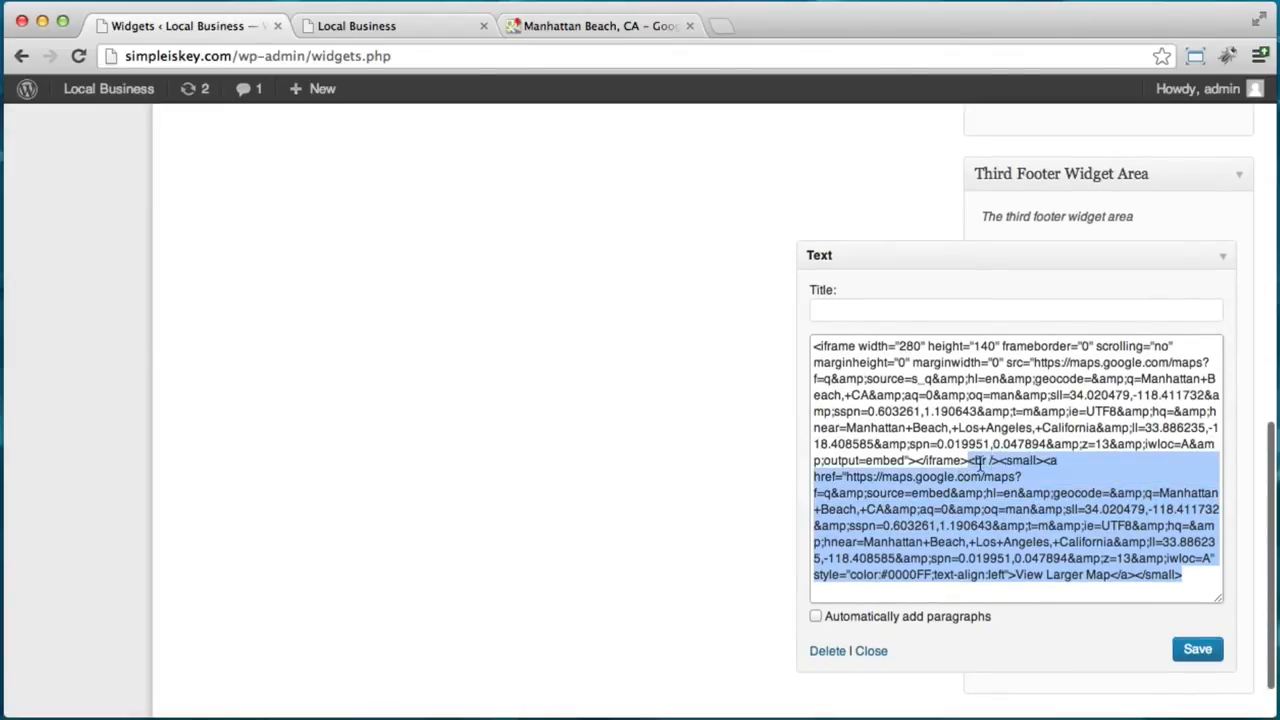
{"action": "left_click", "coordinate": [965, 462]}
{"action": "left_click_drag", "start_coordinate": [968, 462], "coordinate": [997, 462]}
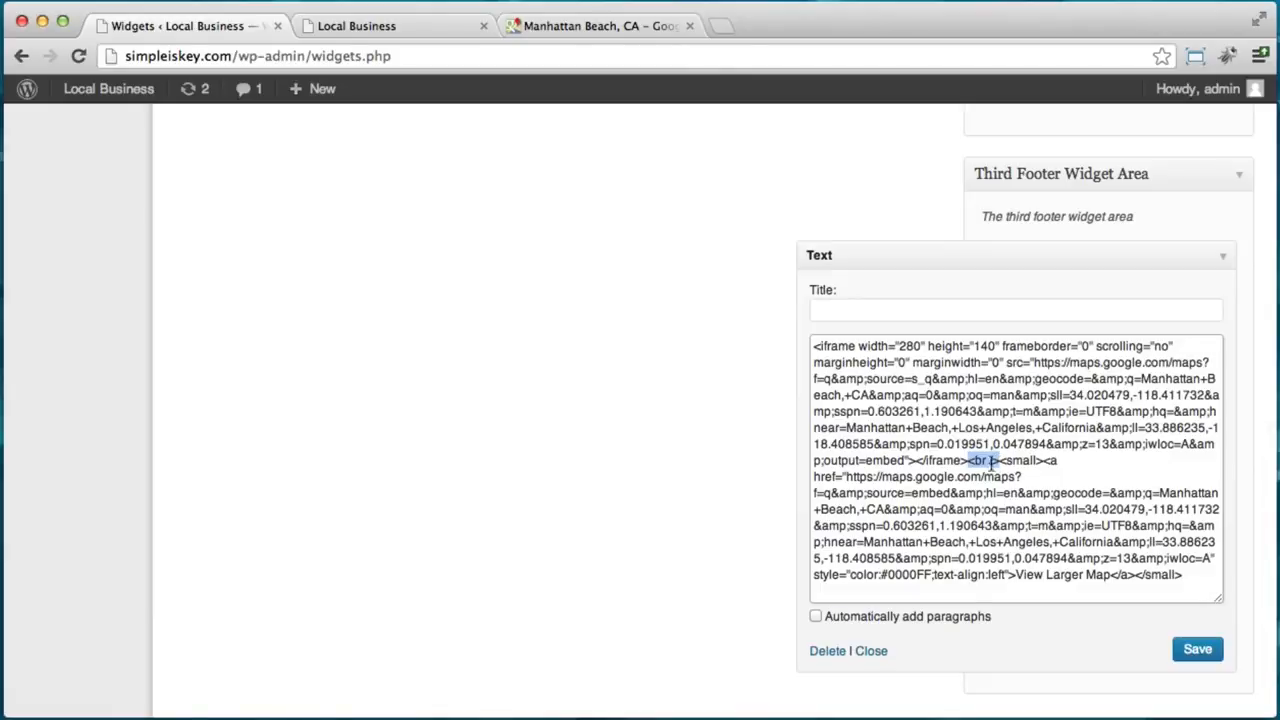
{"action": "left_click", "coordinate": [984, 466]}
{"action": "left_click_drag", "start_coordinate": [968, 462], "coordinate": [1204, 582]}
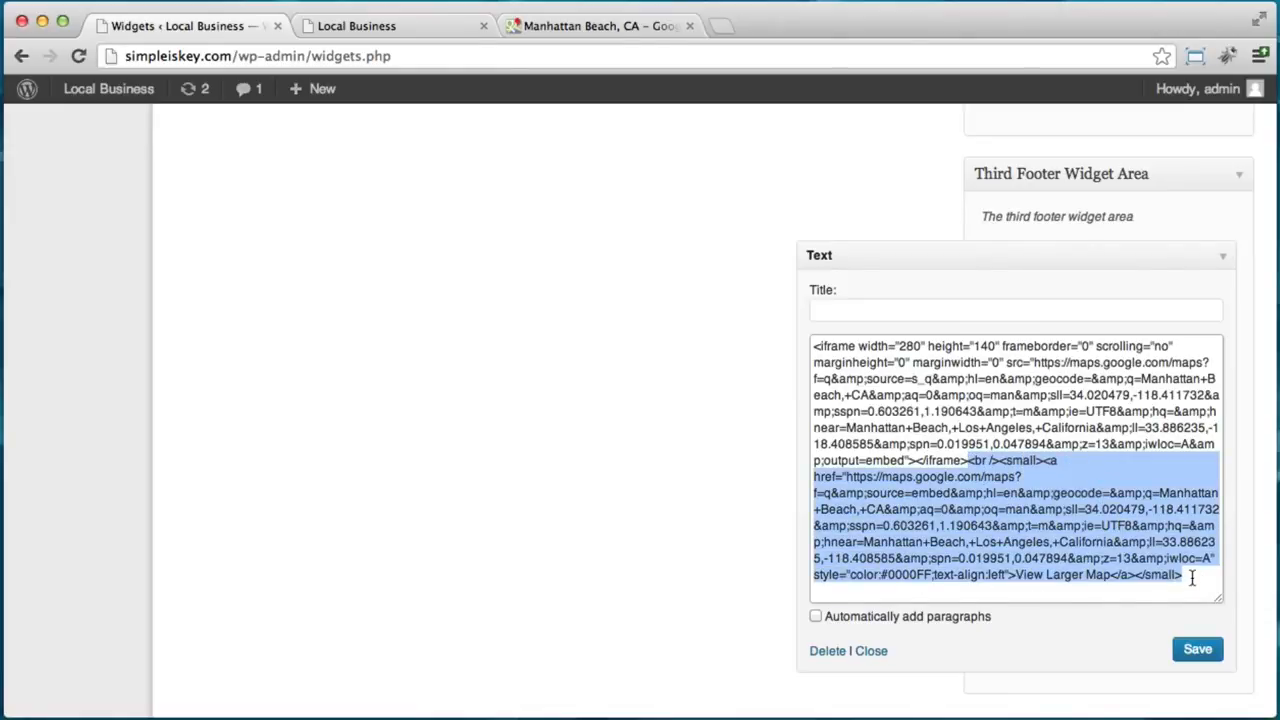
{"action": "key", "text": "BackSpace"}
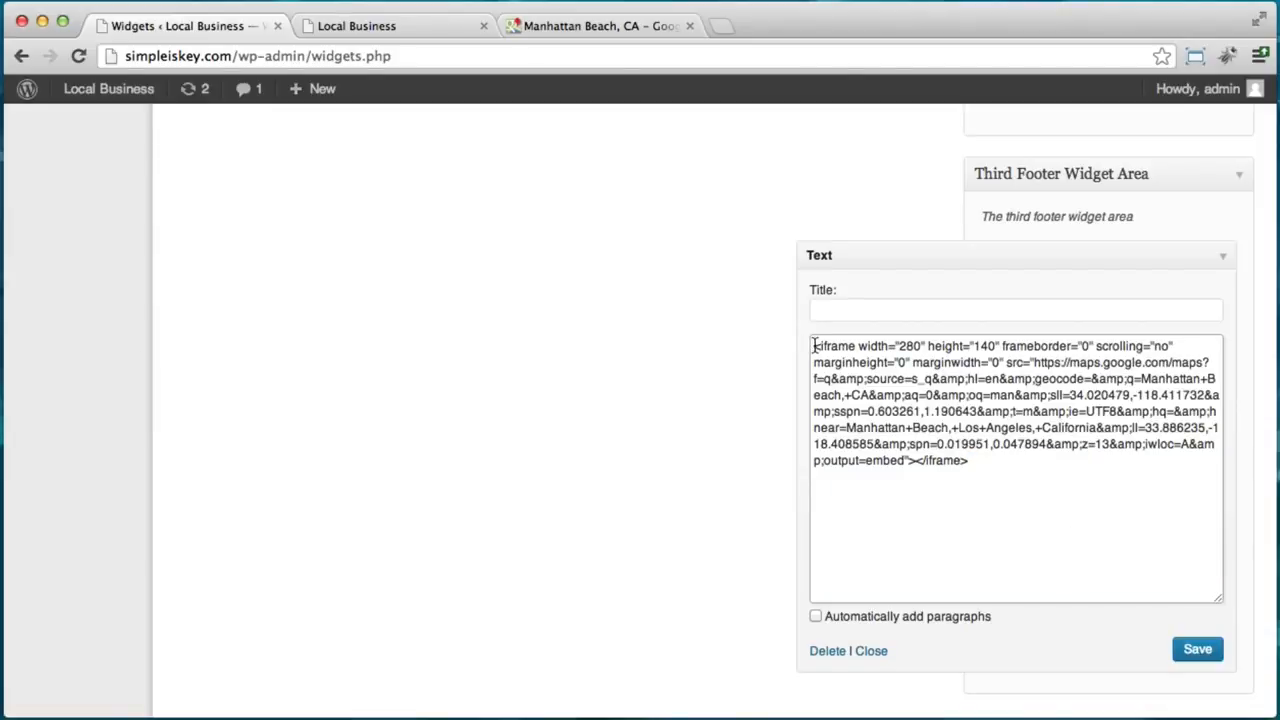
{"action": "left_click_drag", "start_coordinate": [814, 346], "coordinate": [918, 354]}
{"action": "left_click_drag", "start_coordinate": [977, 468], "coordinate": [914, 466]}
{"action": "left_click", "coordinate": [1194, 650]}
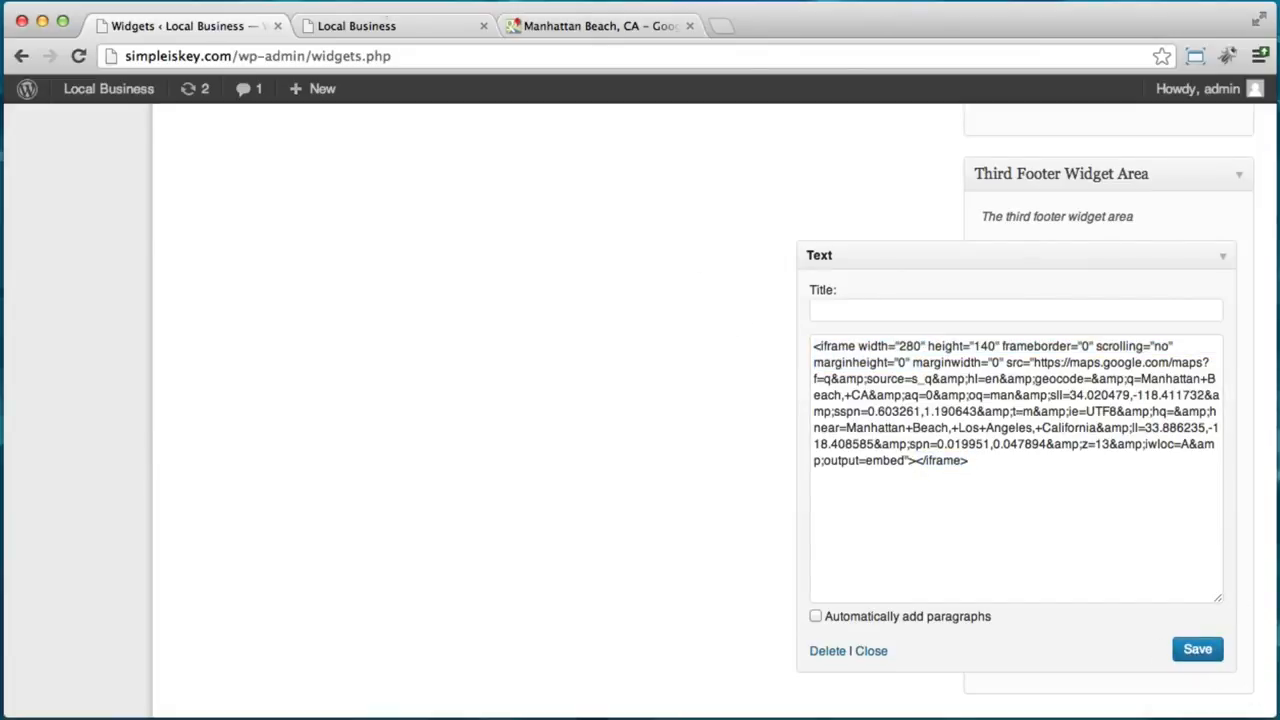
Step: Reload the live site and pan the footer map to confirm it works without the link
{"action": "left_click", "coordinate": [377, 25]}
{"action": "left_click", "coordinate": [79, 57]}
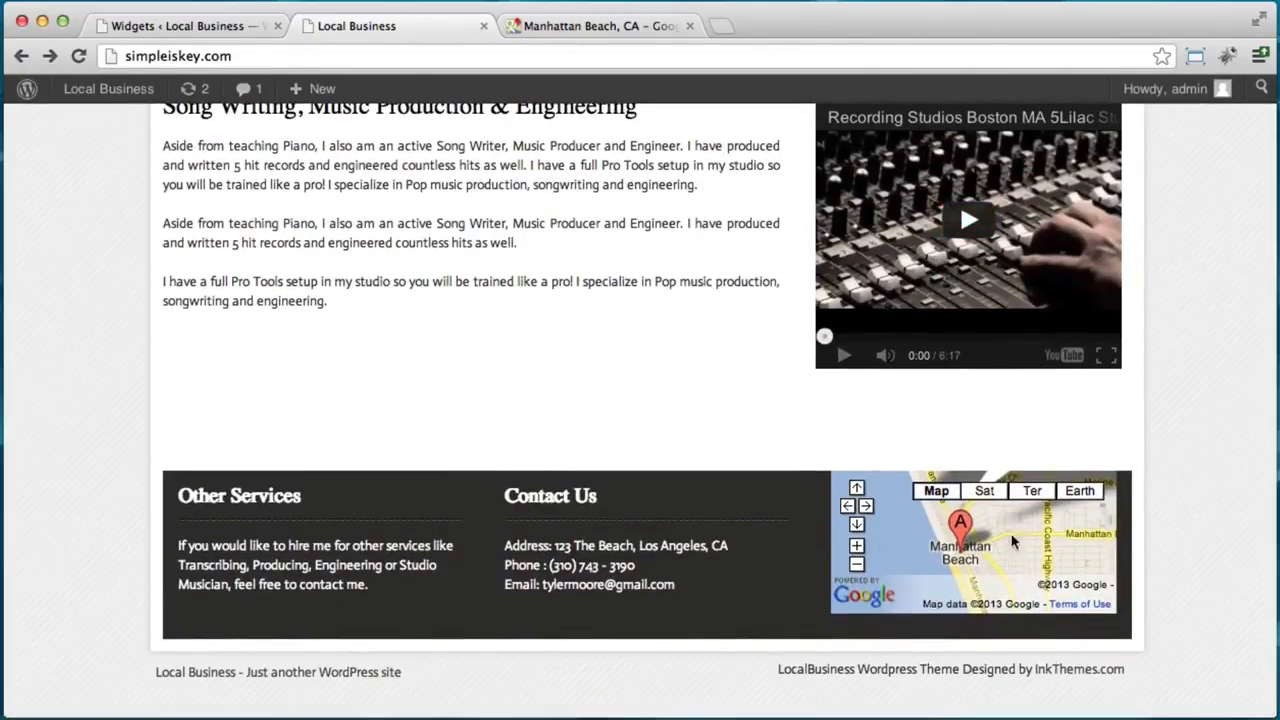
{"action": "mouse_move", "coordinate": [910, 545]}
{"action": "left_mouse_down"}
{"action": "mouse_move", "coordinate": [927, 579]}
{"action": "mouse_move", "coordinate": [900, 562]}
{"action": "left_mouse_up"}
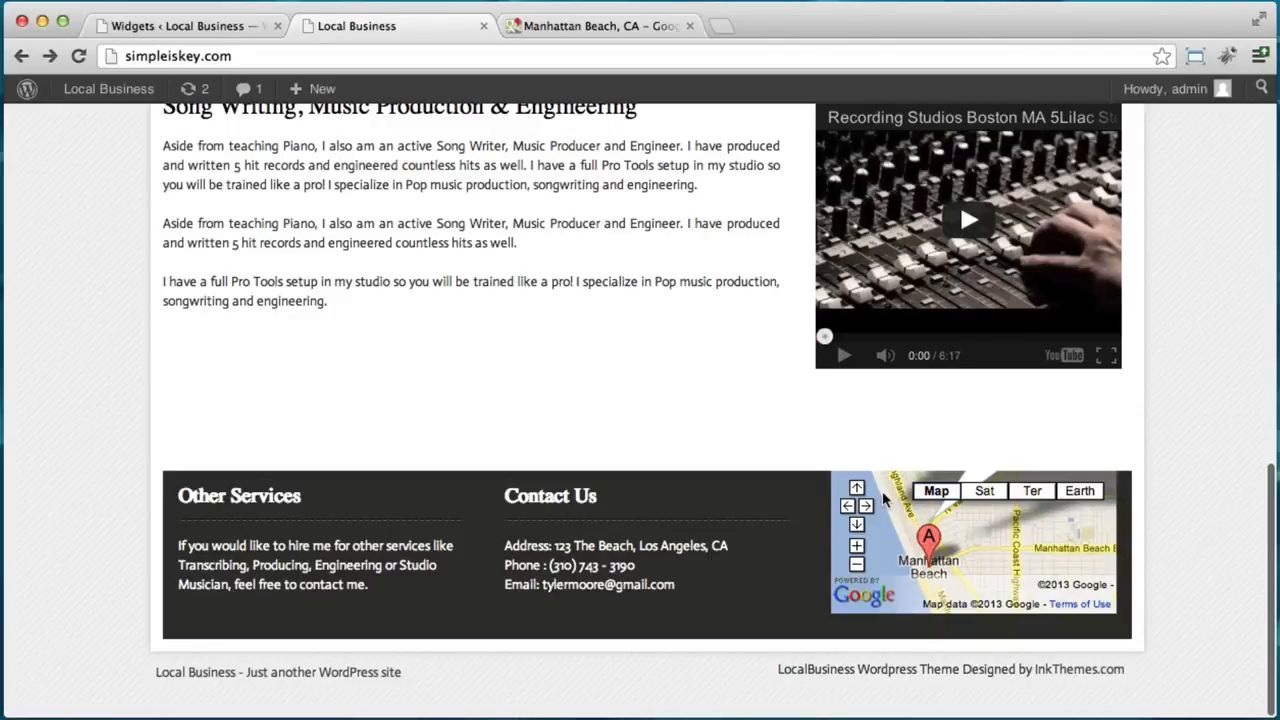
{"action": "left_click", "coordinate": [173, 27]}
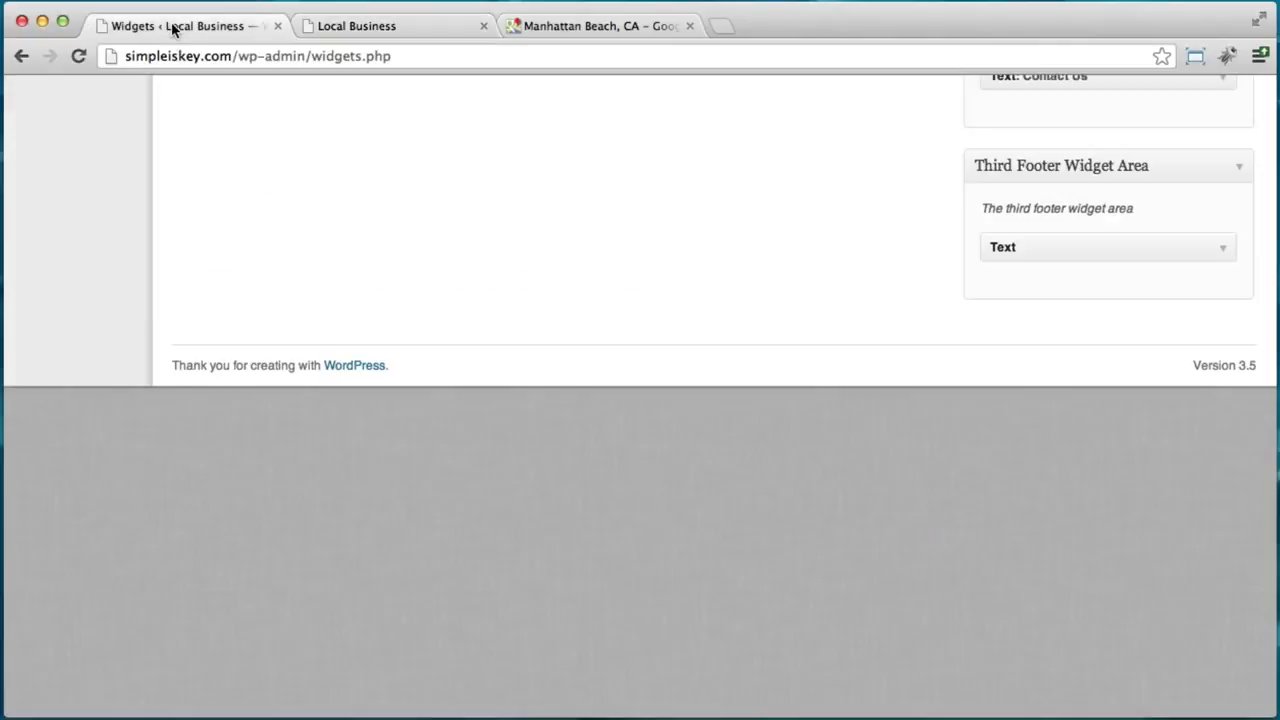
Step: Title the third footer map widget 'Location', save it and collapse it
{"action": "scroll", "coordinate": [610, 298], "scroll_direction": "up", "scroll_amount": 3}
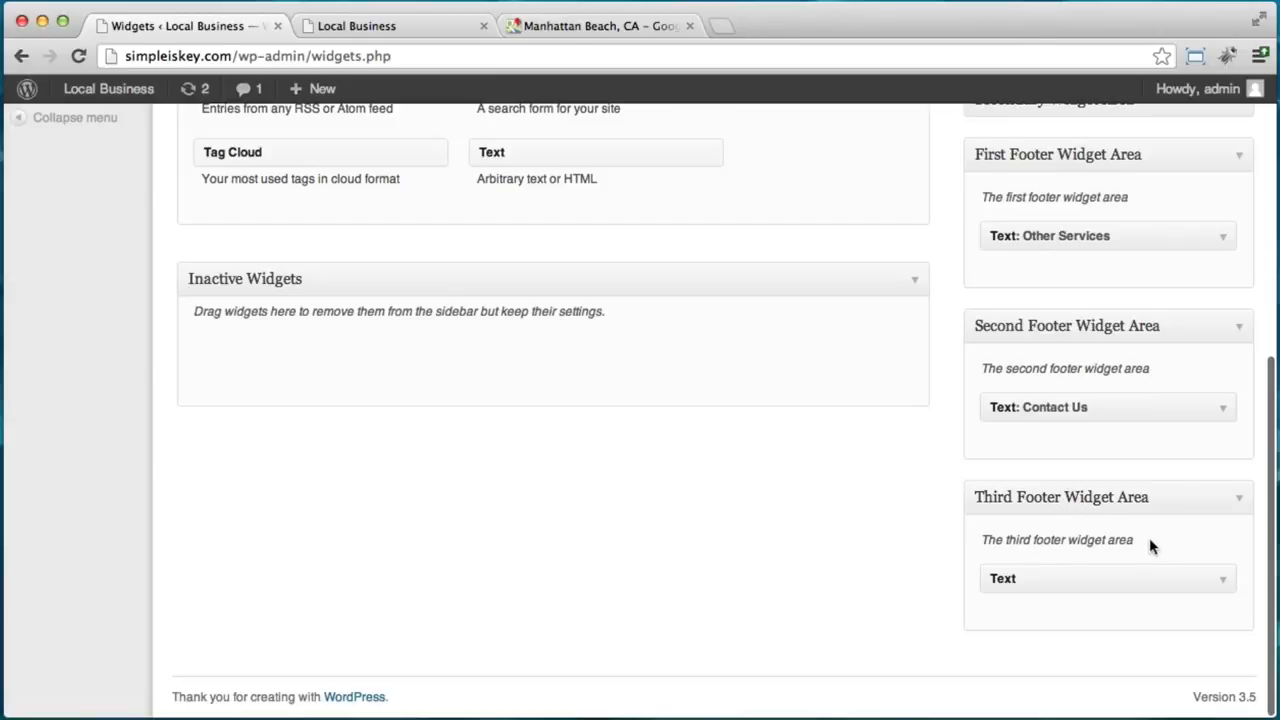
{"action": "left_click", "coordinate": [1219, 578]}
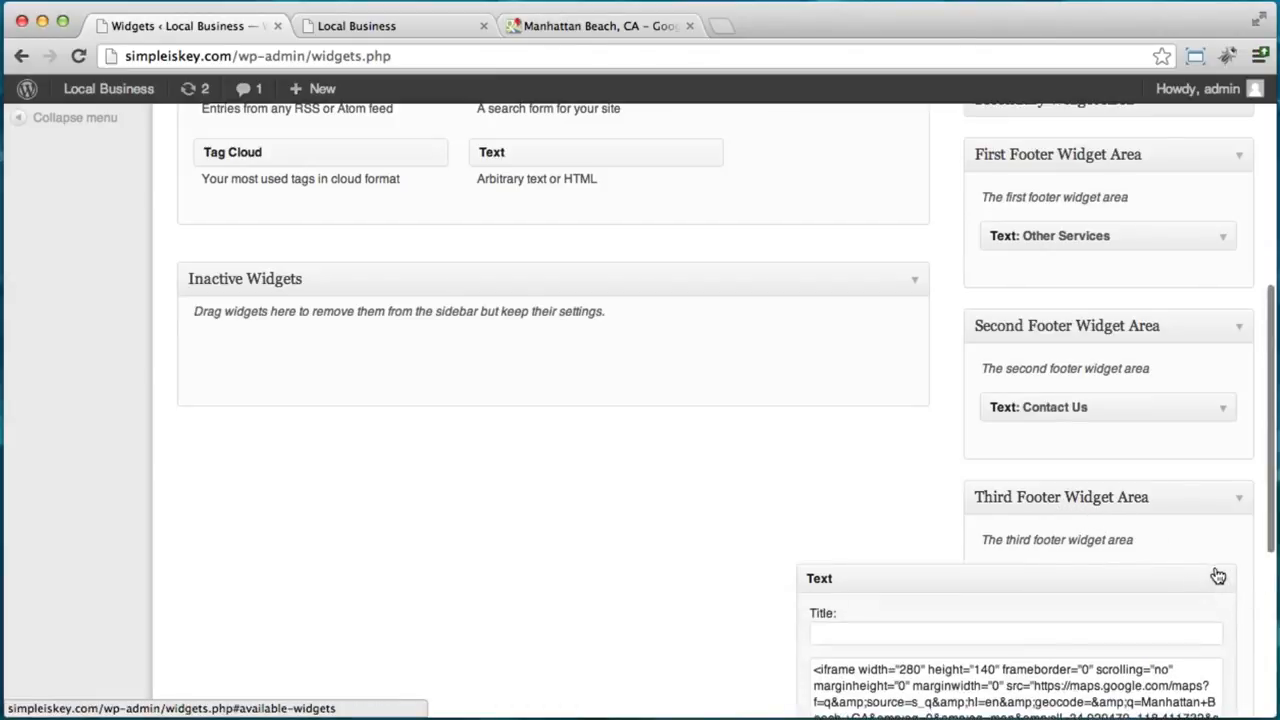
{"action": "scroll", "coordinate": [1219, 578], "scroll_direction": "down", "scroll_amount": 2}
{"action": "left_click", "coordinate": [940, 561]}
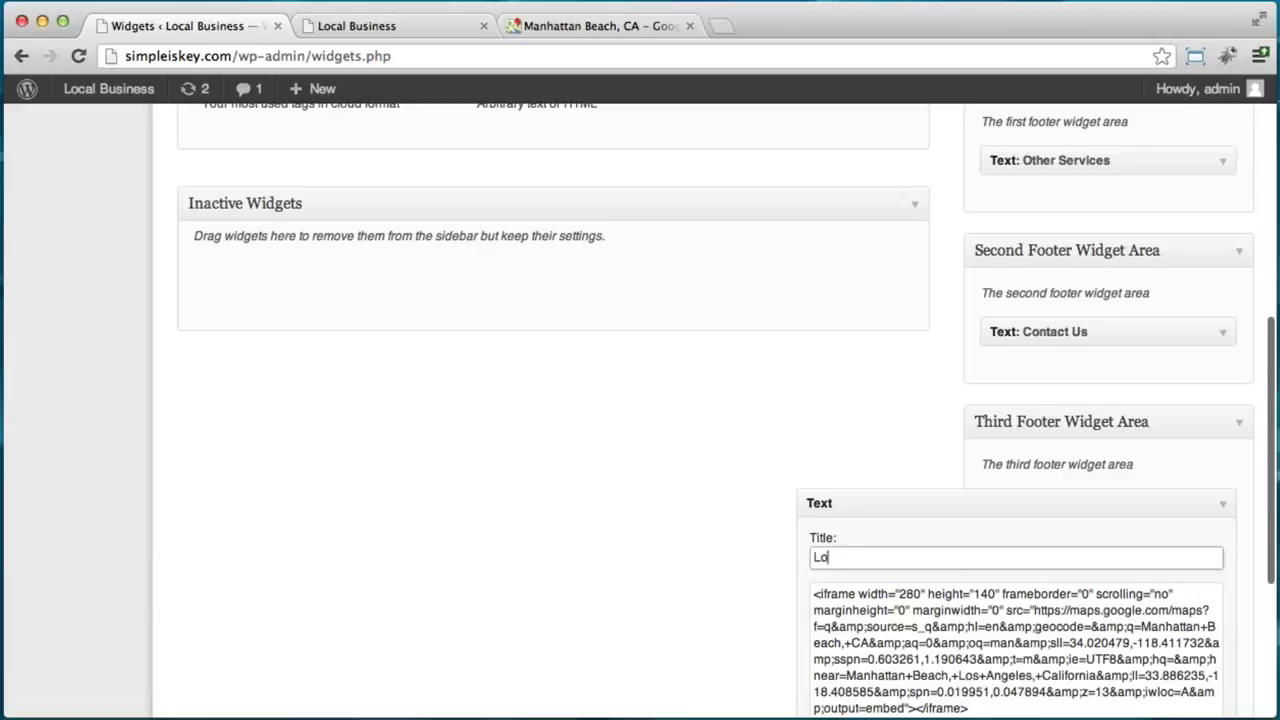
{"action": "type", "text": "Location"}
{"action": "scroll", "coordinate": [1066, 554], "scroll_direction": "down", "scroll_amount": 5}
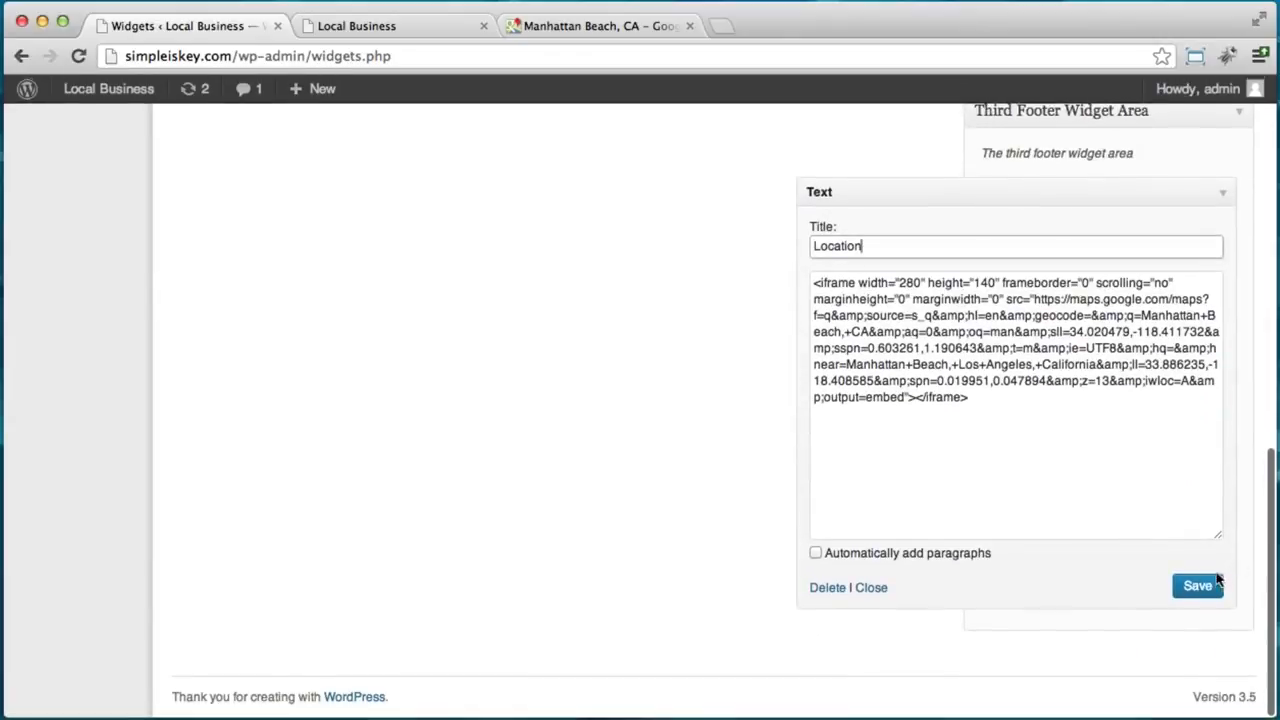
{"action": "left_click", "coordinate": [1192, 586]}
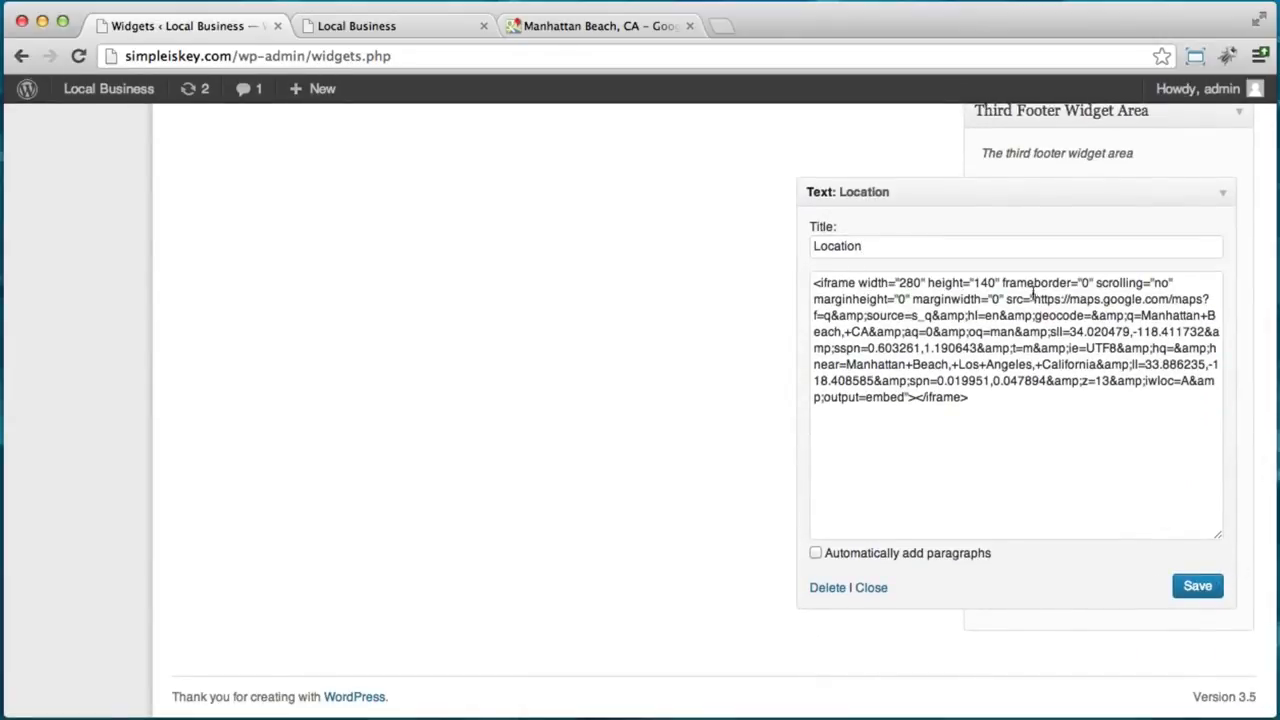
{"action": "left_click", "coordinate": [1227, 196]}
Step: Reload the live site to check the Location heading, and view the Sample Page
{"action": "left_click", "coordinate": [366, 27]}
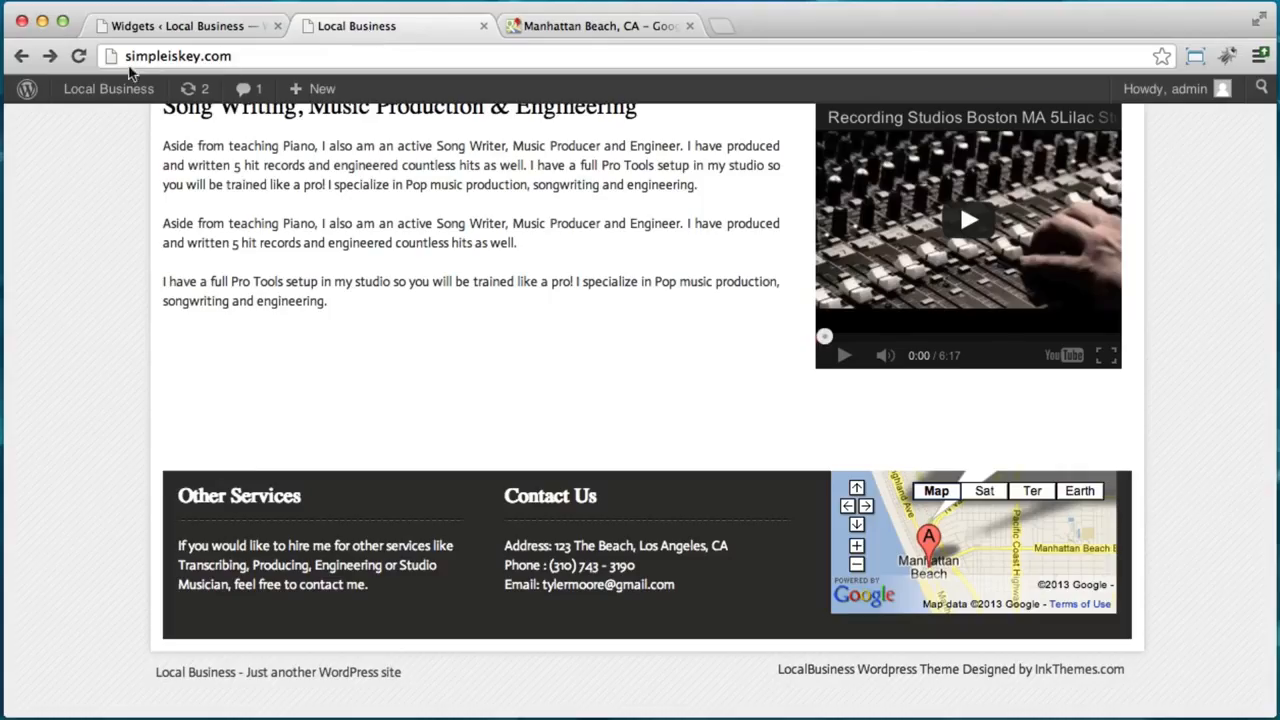
{"action": "left_click", "coordinate": [84, 58]}
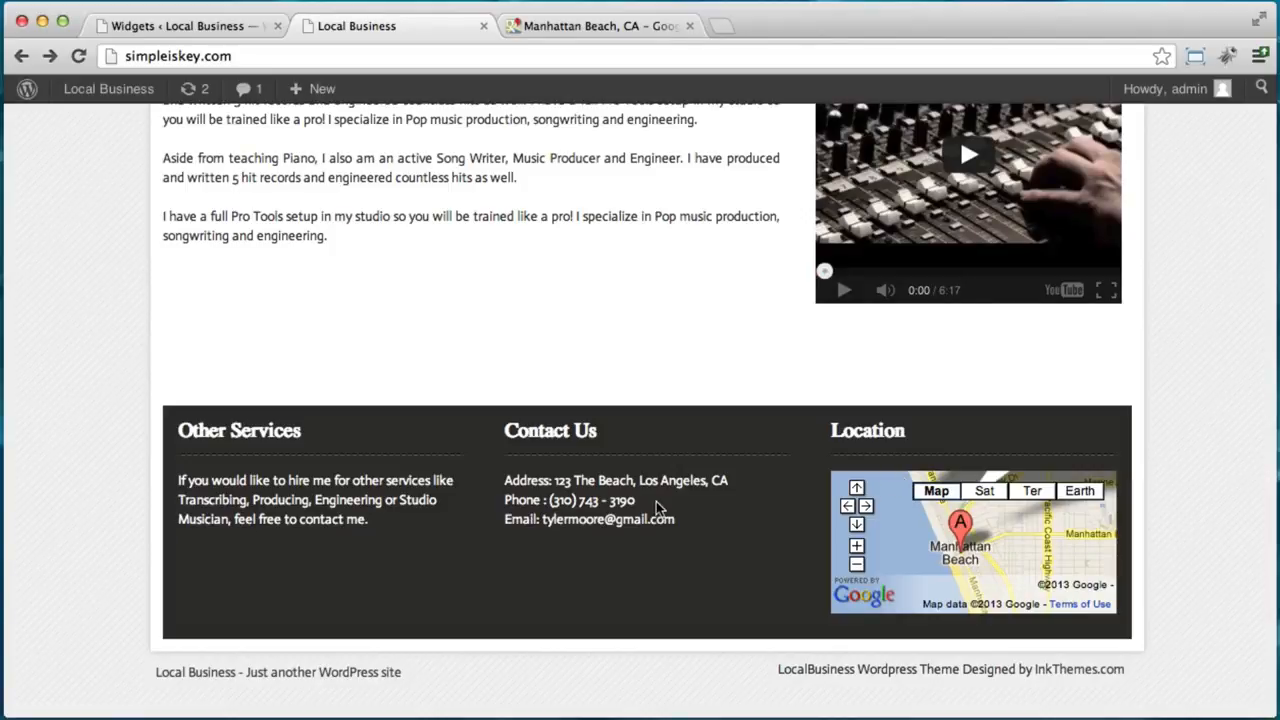
{"action": "scroll", "coordinate": [656, 501], "scroll_direction": "up", "scroll_amount": 15}
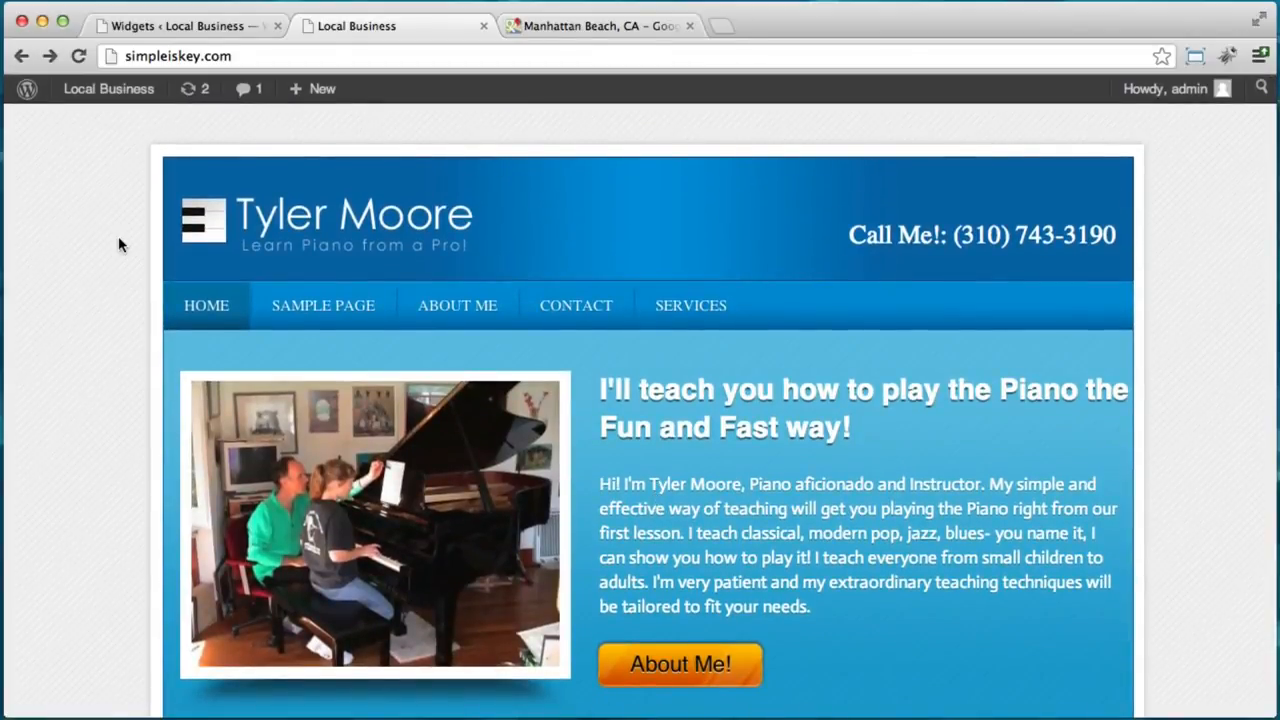
{"action": "left_click", "coordinate": [334, 314]}
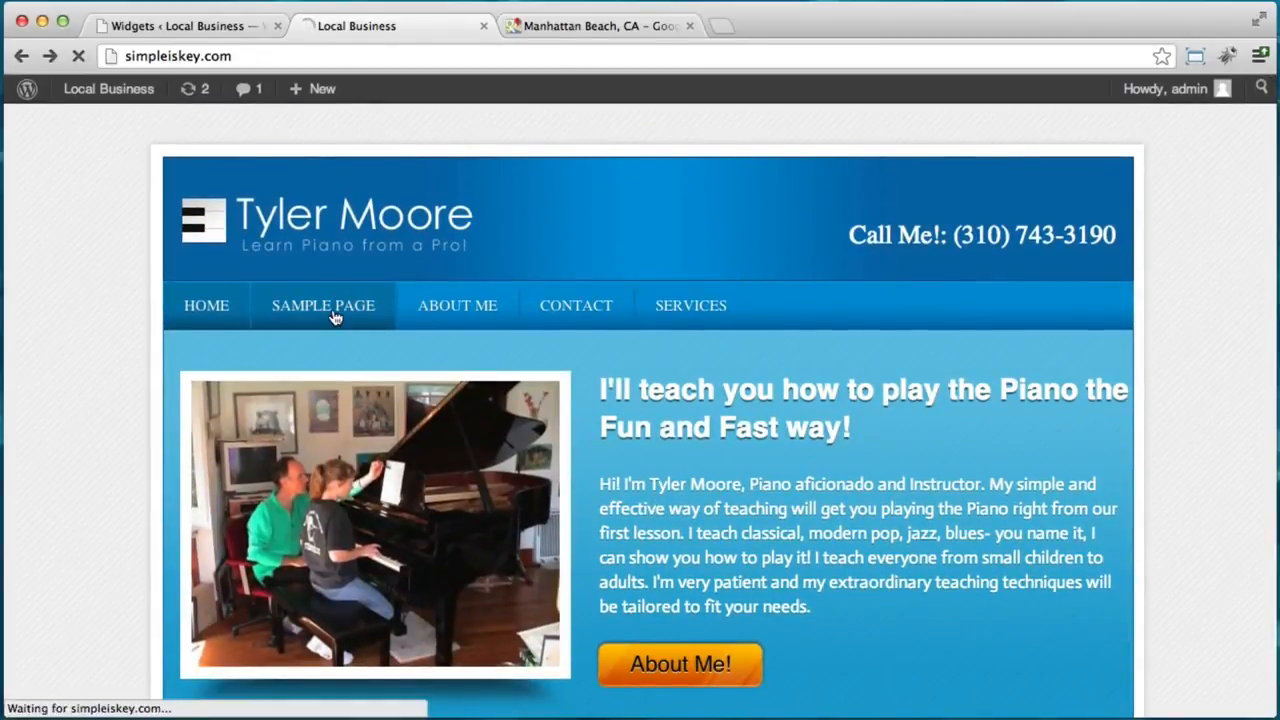
{"action": "scroll", "coordinate": [334, 316], "scroll_direction": "down", "scroll_amount": 5}
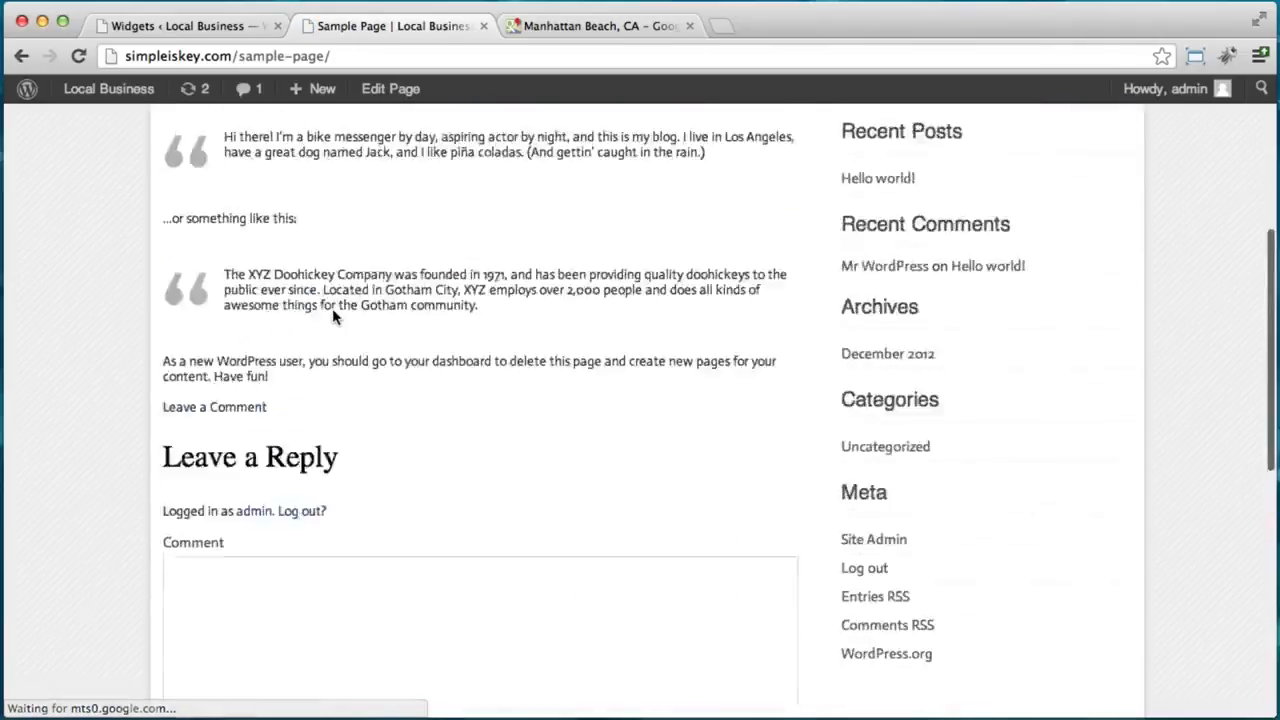
{"action": "scroll", "coordinate": [332, 314], "scroll_direction": "up", "scroll_amount": 5}
{"action": "left_click", "coordinate": [19, 57]}
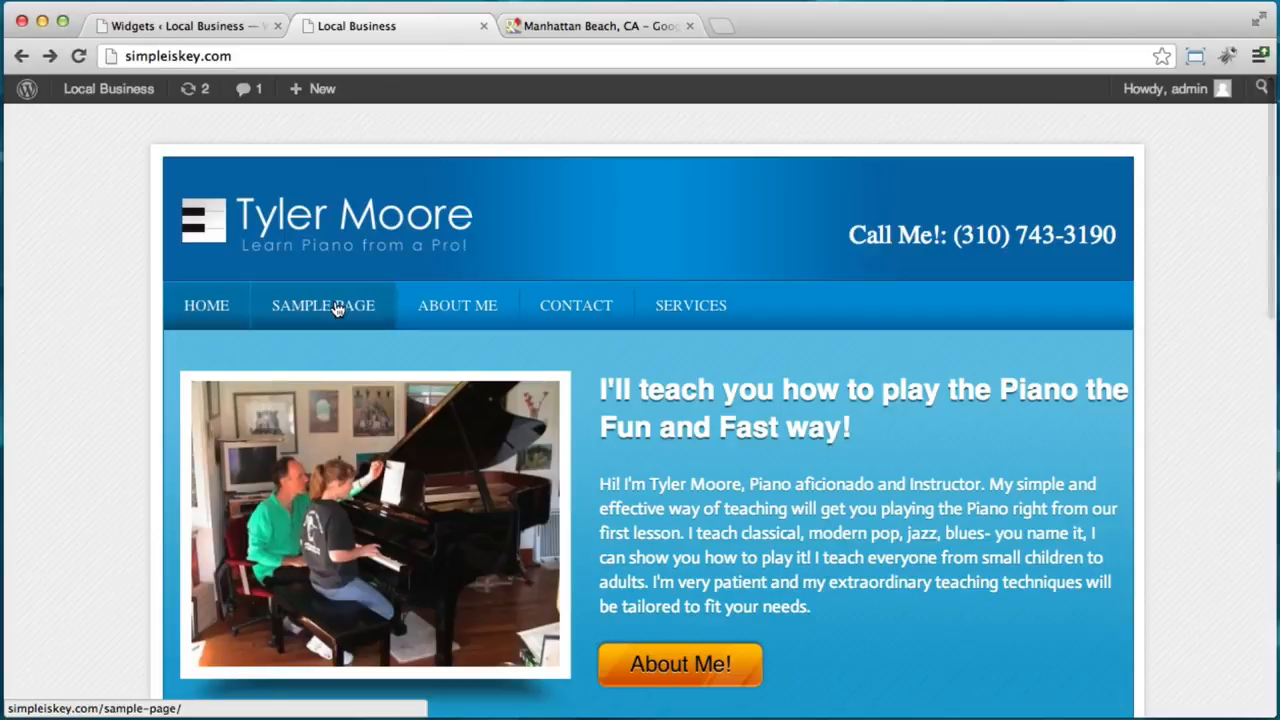
{"action": "left_click", "coordinate": [604, 28]}
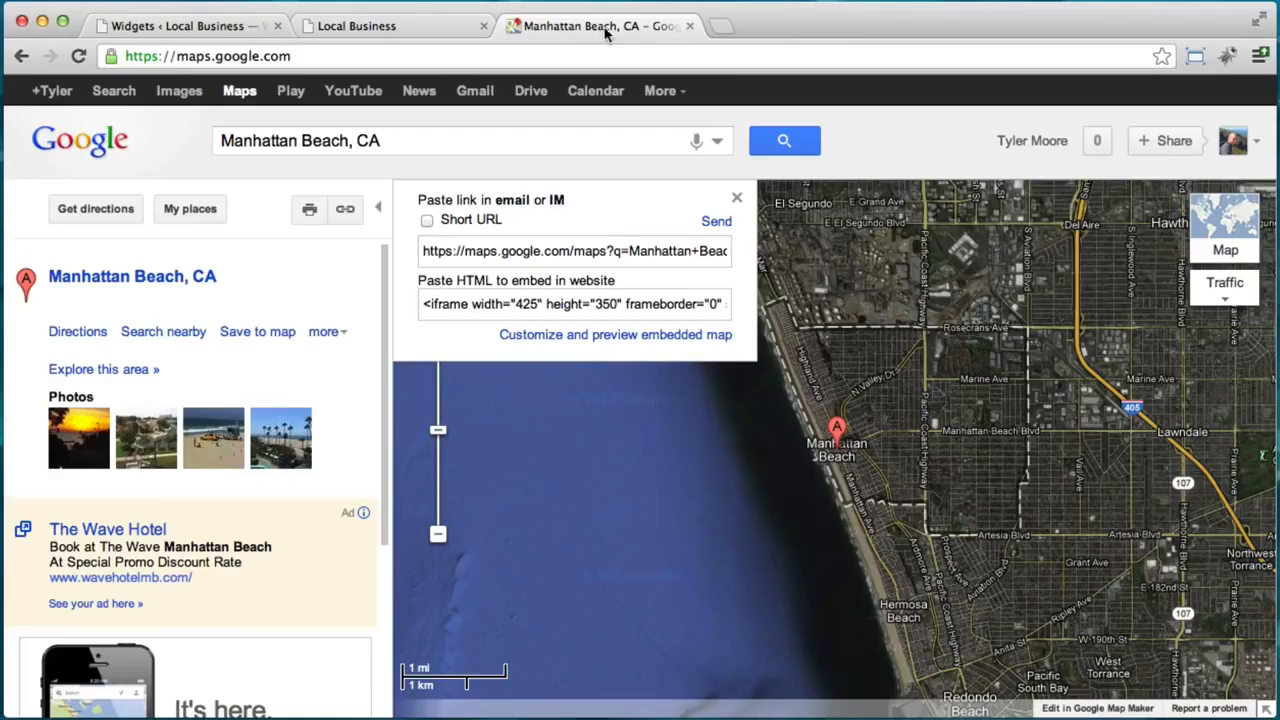
Step: Close Google Maps and trash the Sample Page from the admin Pages list
{"action": "left_click", "coordinate": [690, 26]}
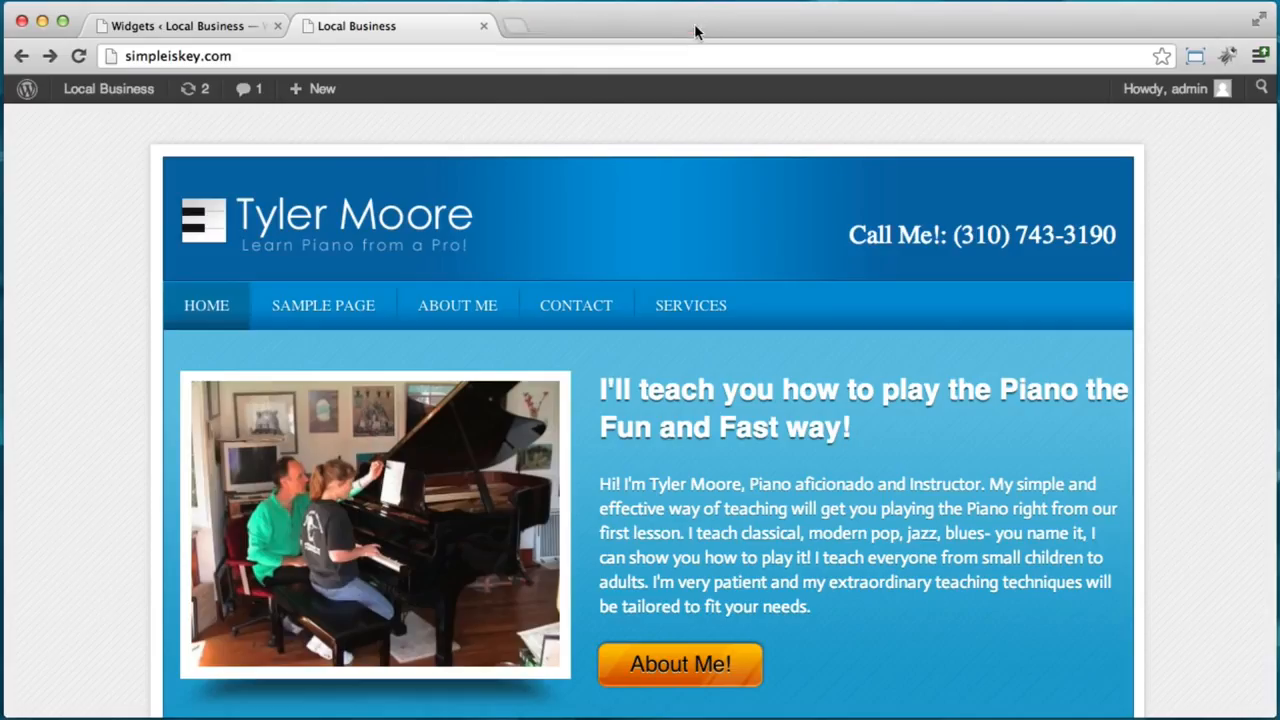
{"action": "left_click", "coordinate": [188, 27]}
{"action": "scroll", "coordinate": [293, 211], "scroll_direction": "up", "scroll_amount": 10}
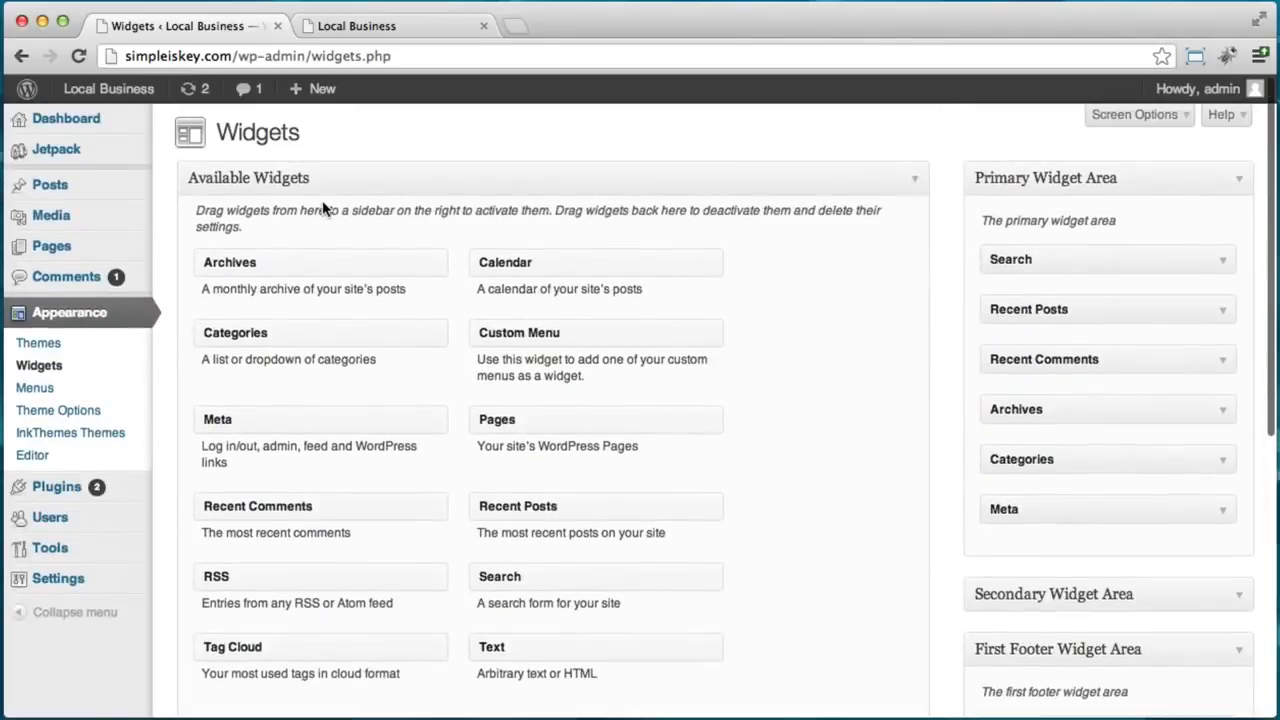
{"action": "left_click", "coordinate": [90, 124]}
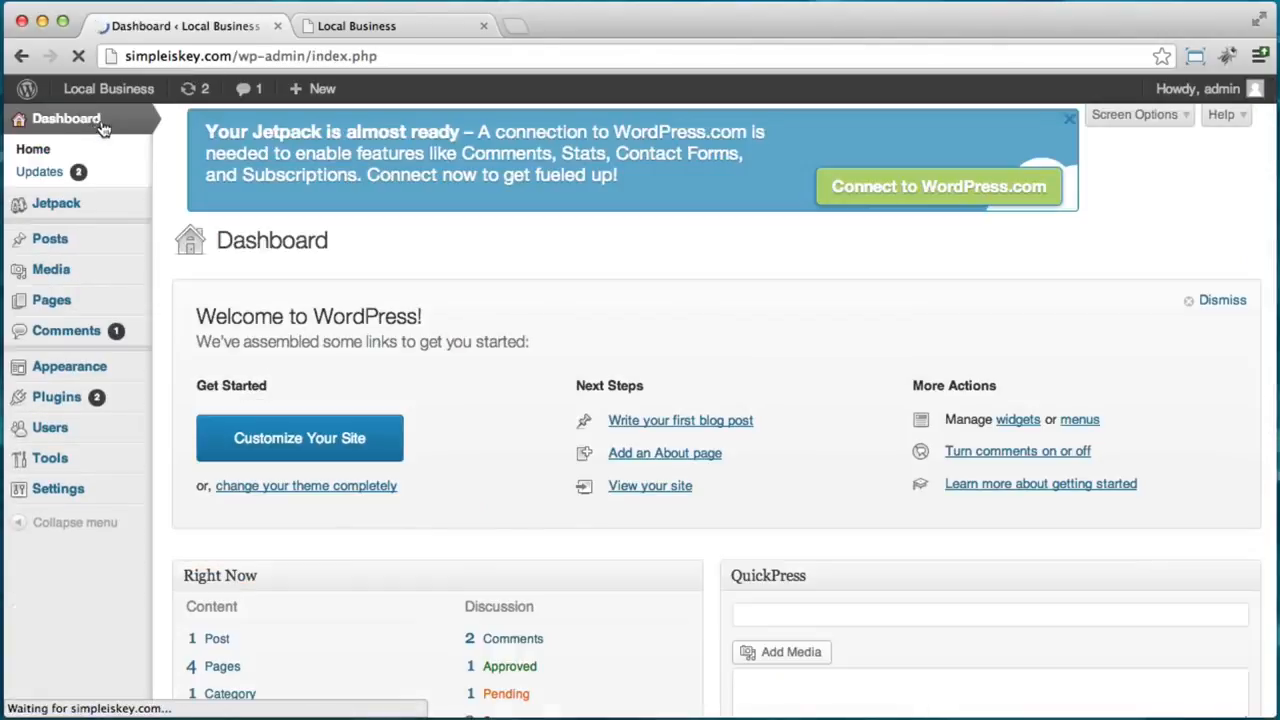
{"action": "mouse_move", "coordinate": [107, 298]}
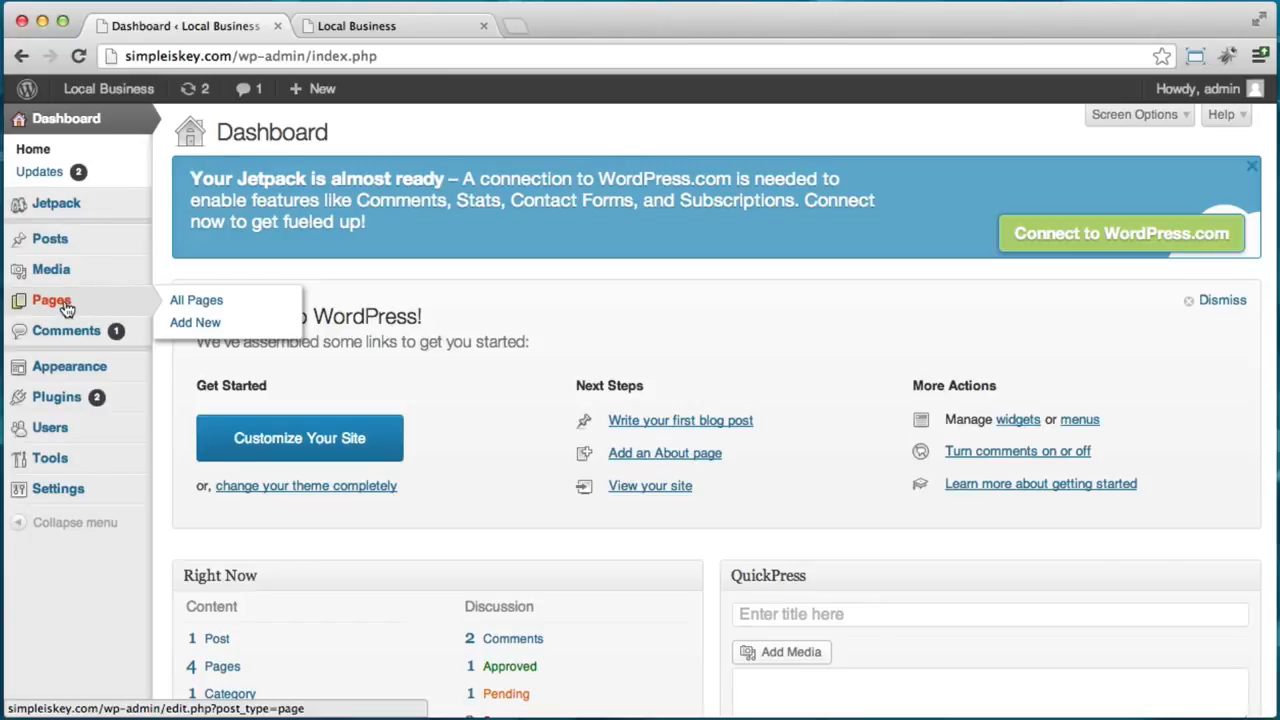
{"action": "left_click", "coordinate": [68, 309]}
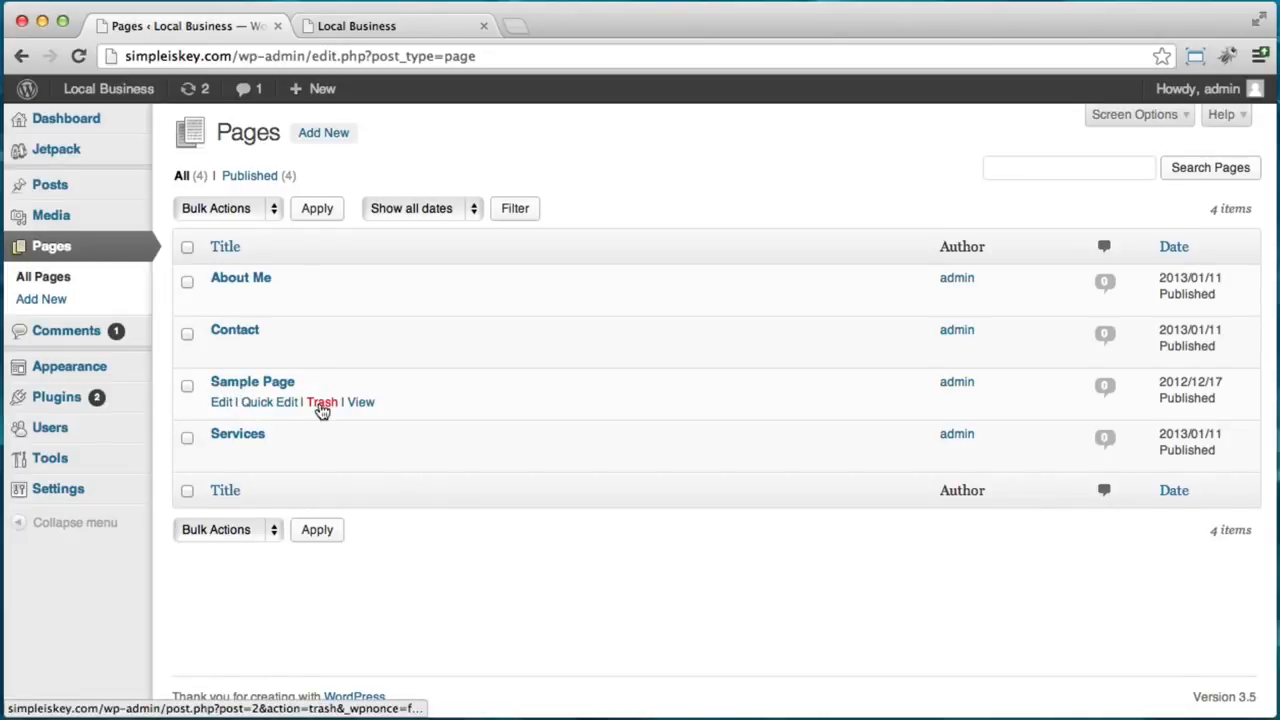
{"action": "left_click", "coordinate": [322, 402]}
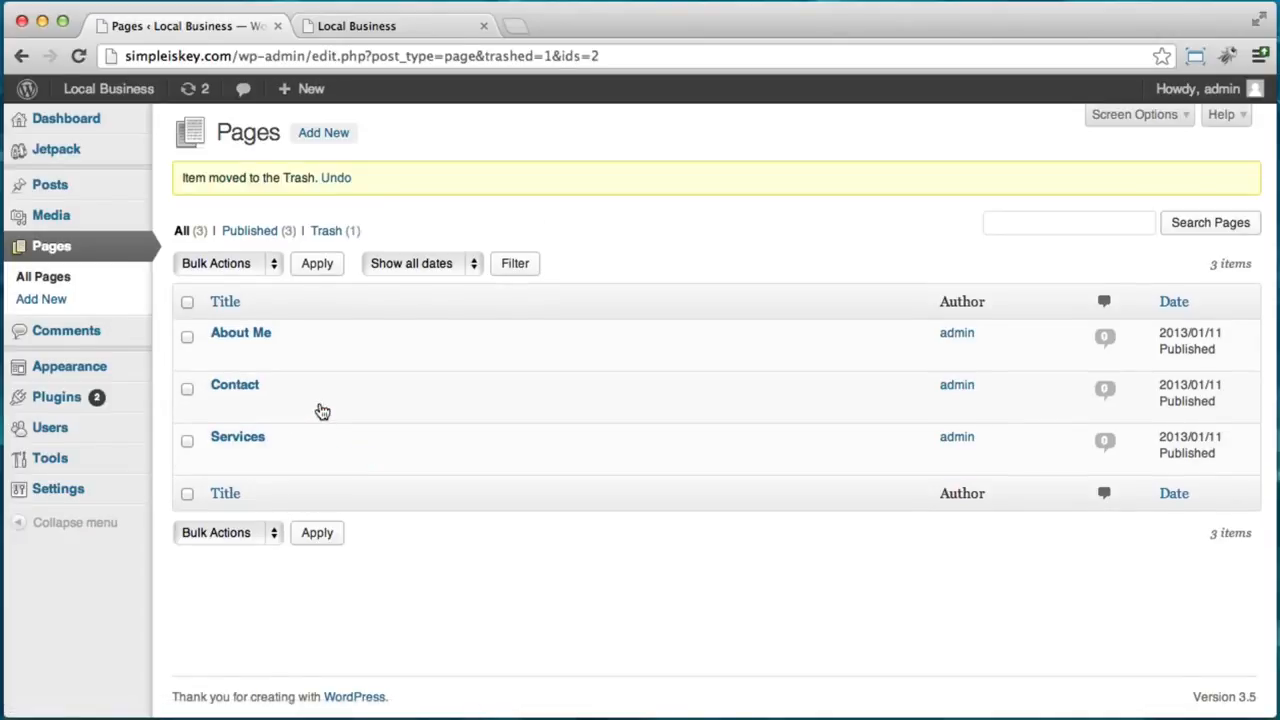
{"action": "left_click", "coordinate": [375, 30]}
Step: Reload the live site without the Sample Page and open the About Me page showing 'Hi'
{"action": "left_click", "coordinate": [79, 57]}
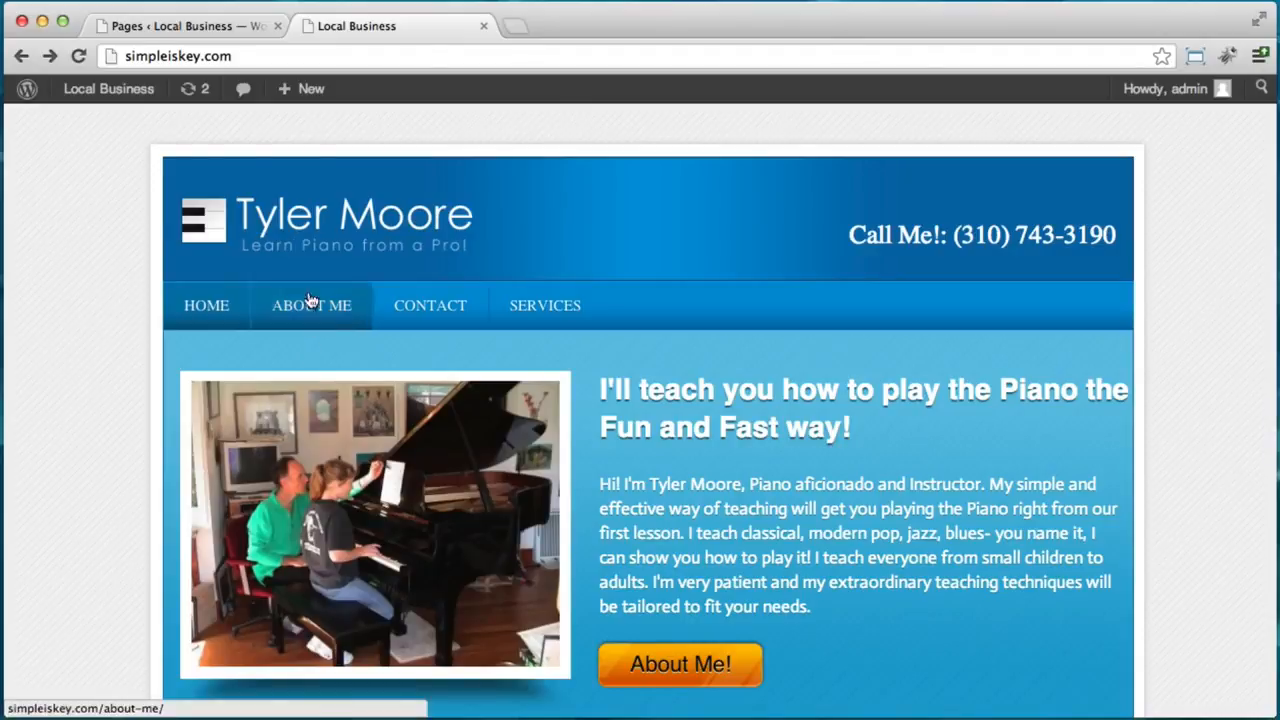
{"action": "scroll", "coordinate": [597, 366], "scroll_direction": "down", "scroll_amount": 1}
{"action": "scroll", "coordinate": [771, 447], "scroll_direction": "down", "scroll_amount": 2}
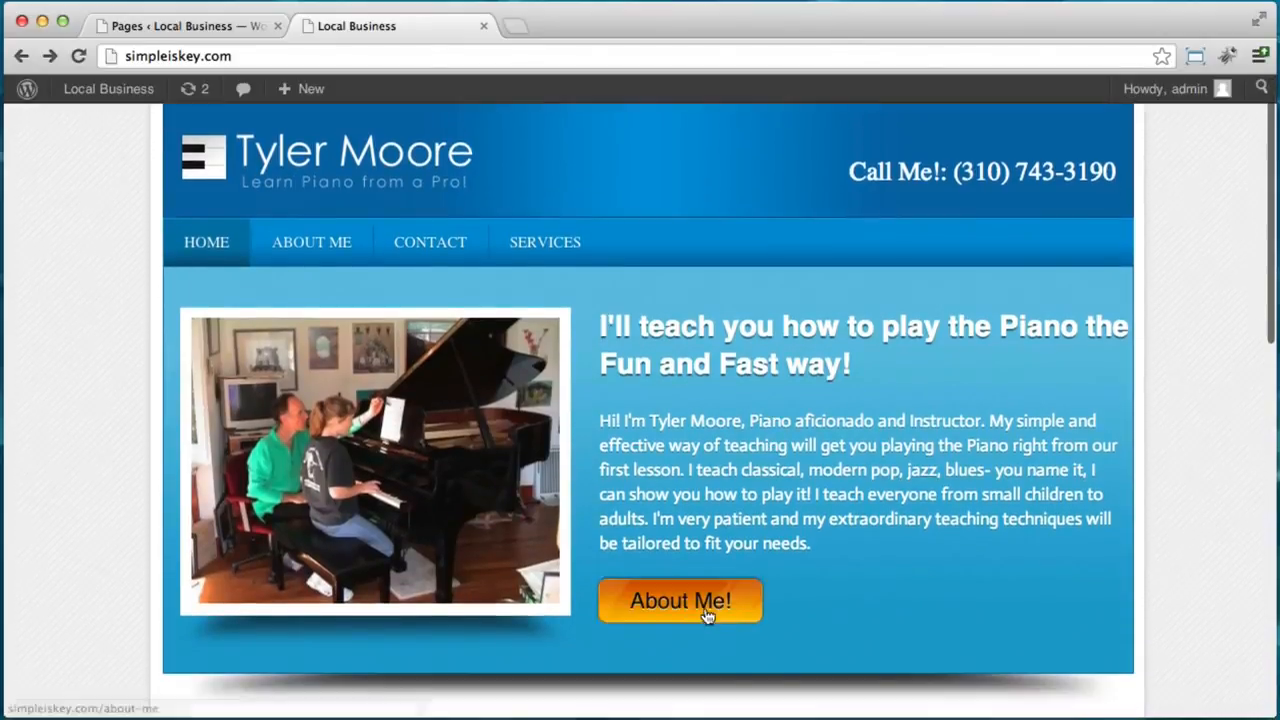
{"action": "left_click", "coordinate": [700, 610]}
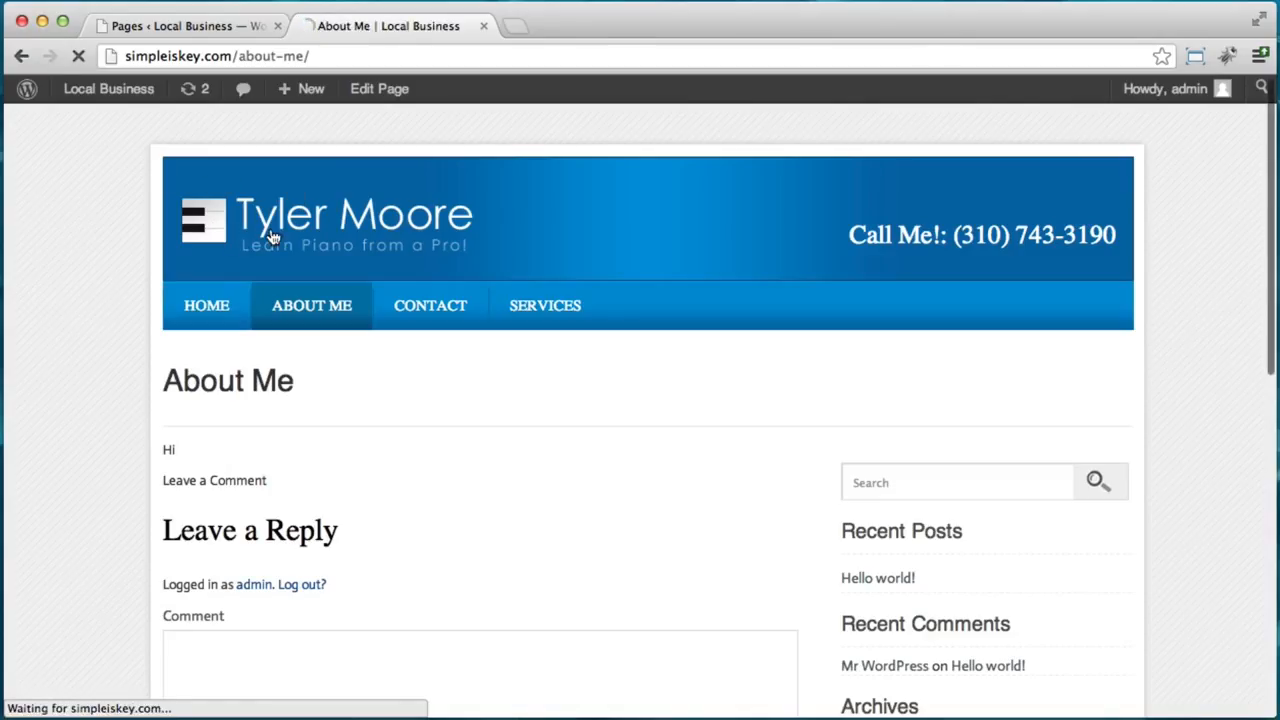
{"action": "left_click", "coordinate": [272, 237]}
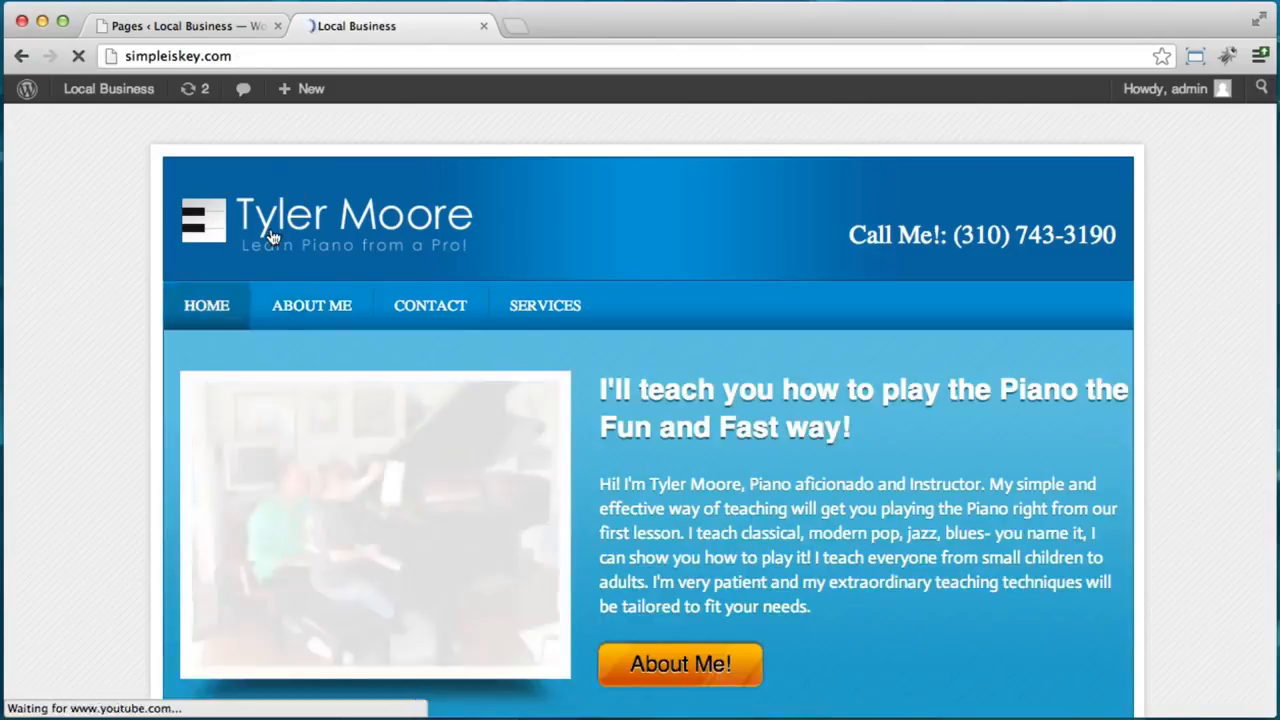
{"action": "scroll", "coordinate": [357, 329], "scroll_direction": "down", "scroll_amount": 6}
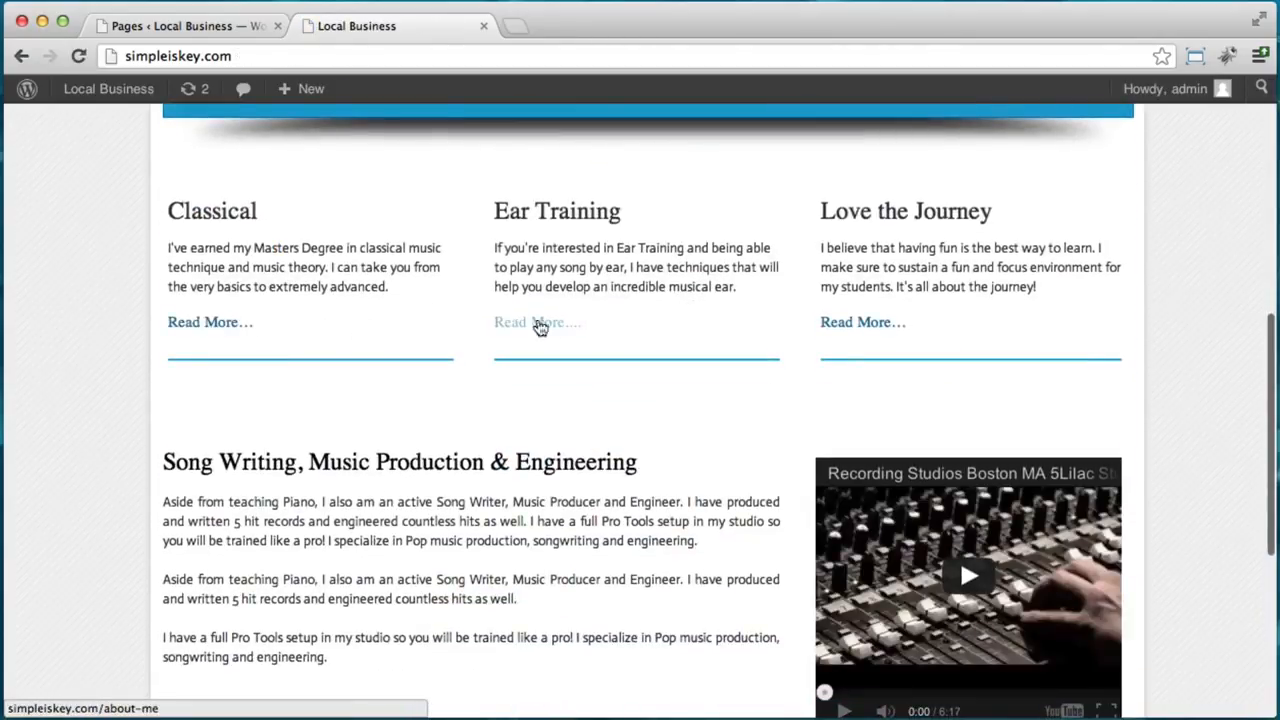
{"action": "scroll", "coordinate": [760, 323], "scroll_direction": "down", "scroll_amount": 3}
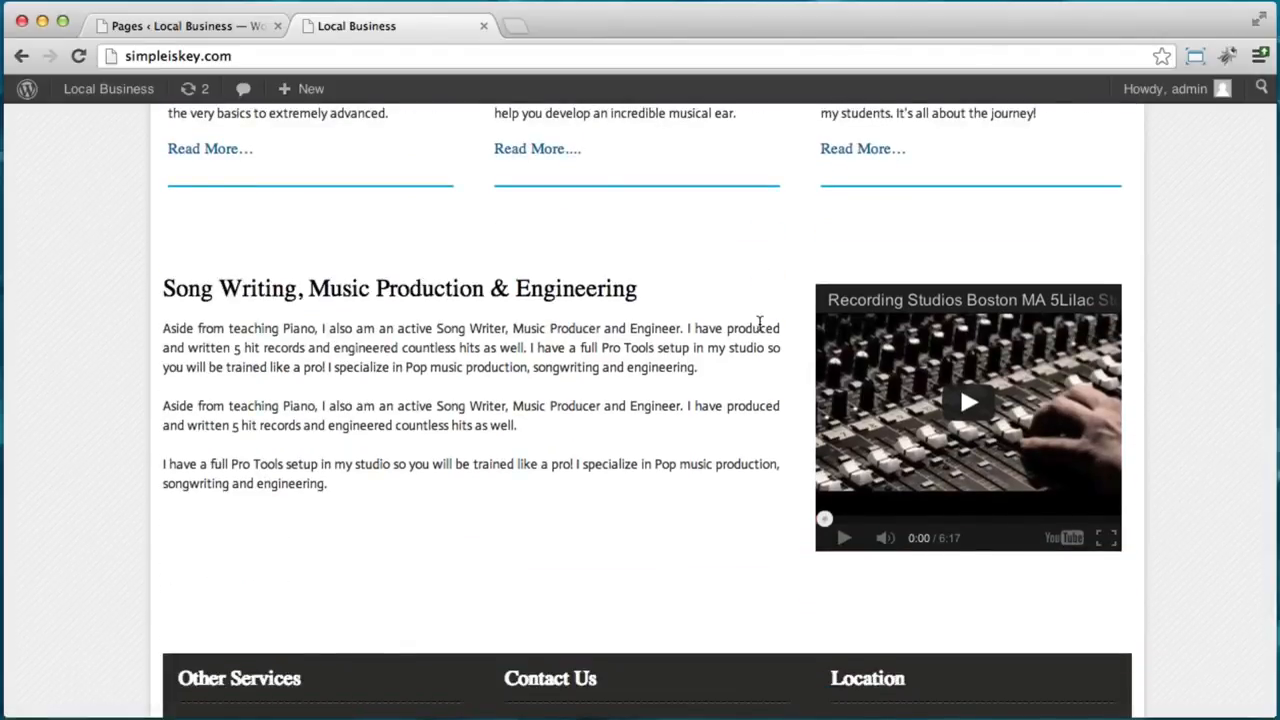
{"action": "scroll", "coordinate": [746, 330], "scroll_direction": "up", "scroll_amount": 10}
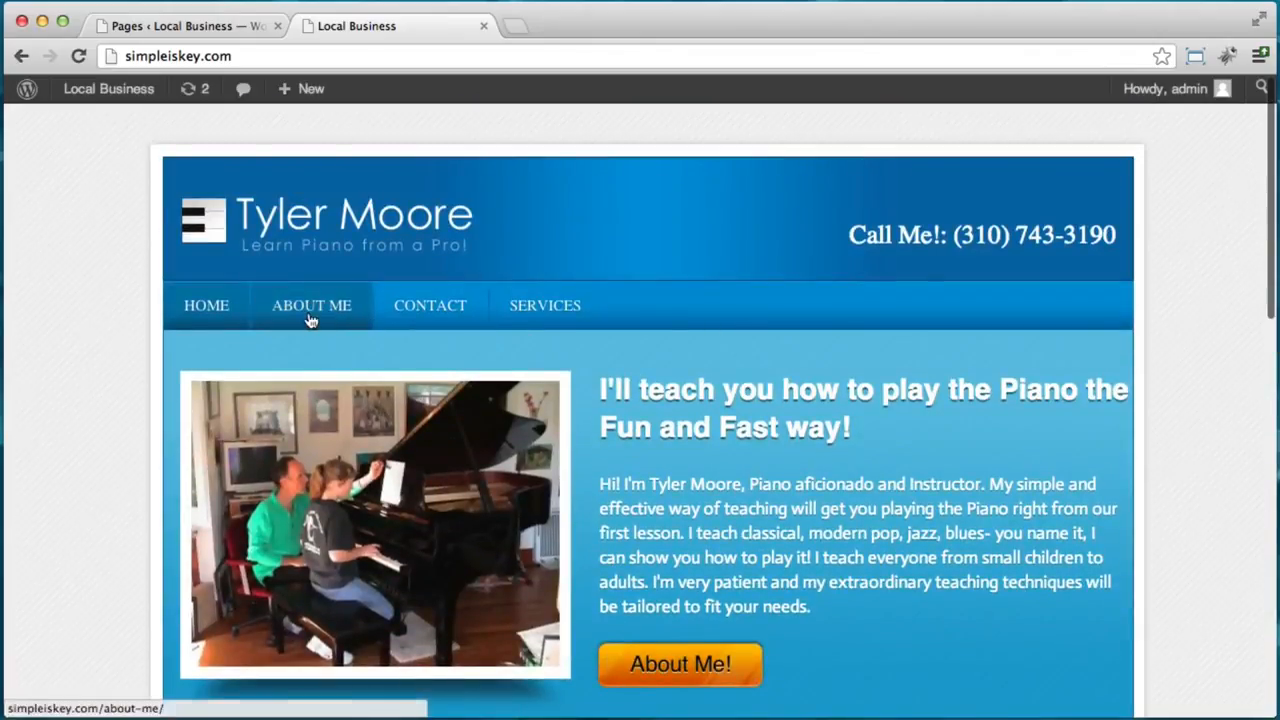
{"action": "left_click", "coordinate": [722, 676]}
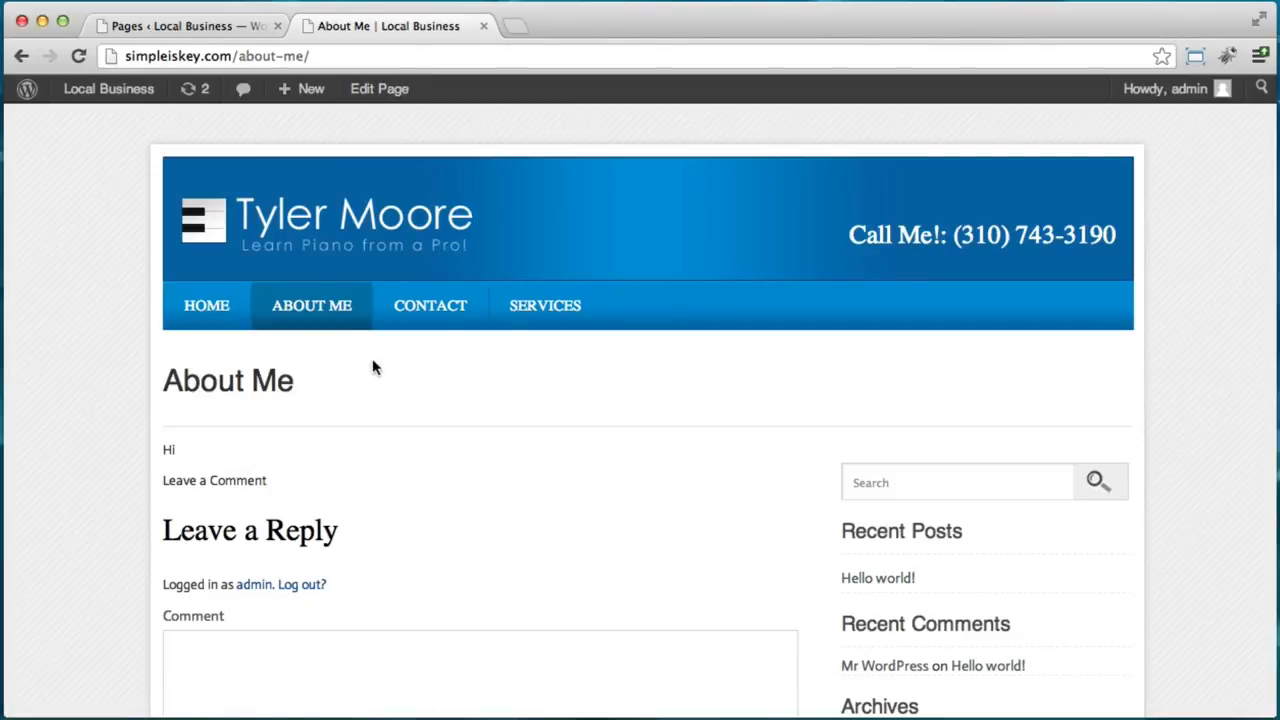
Step: Open the About Me page in the editor and delete the placeholder 'Hi'
{"action": "left_click", "coordinate": [215, 28]}
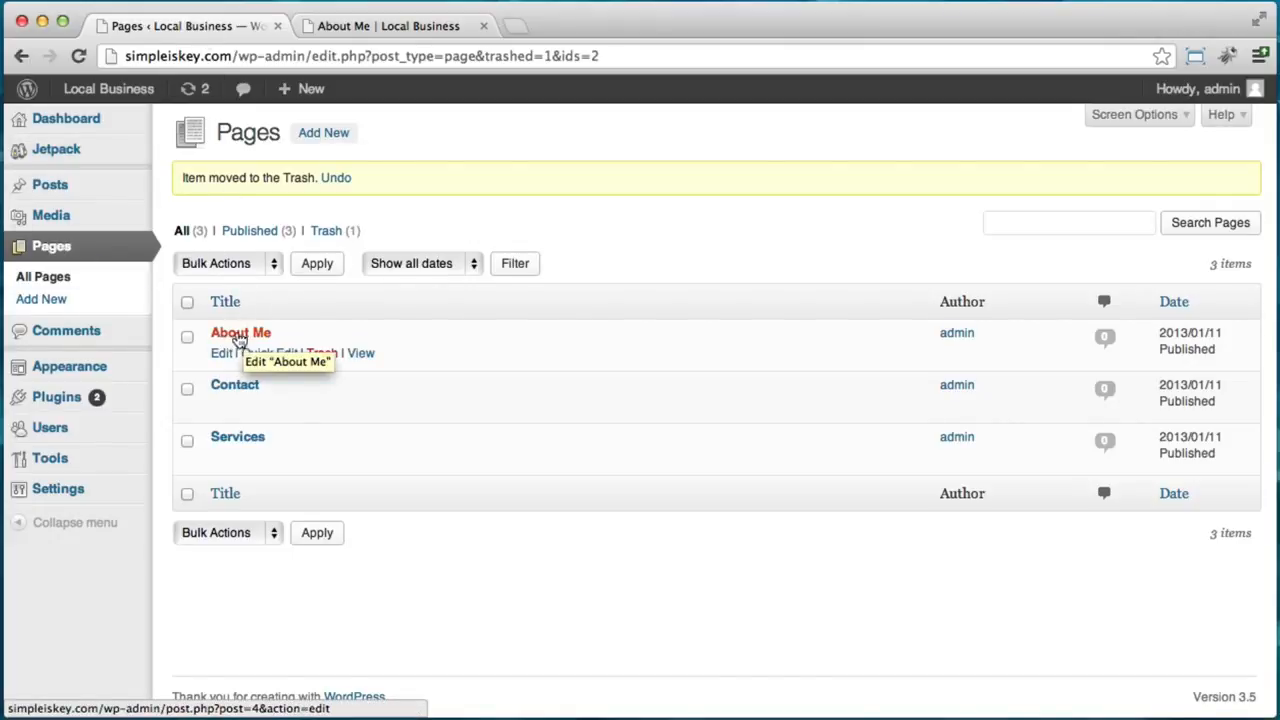
{"action": "left_click", "coordinate": [231, 338]}
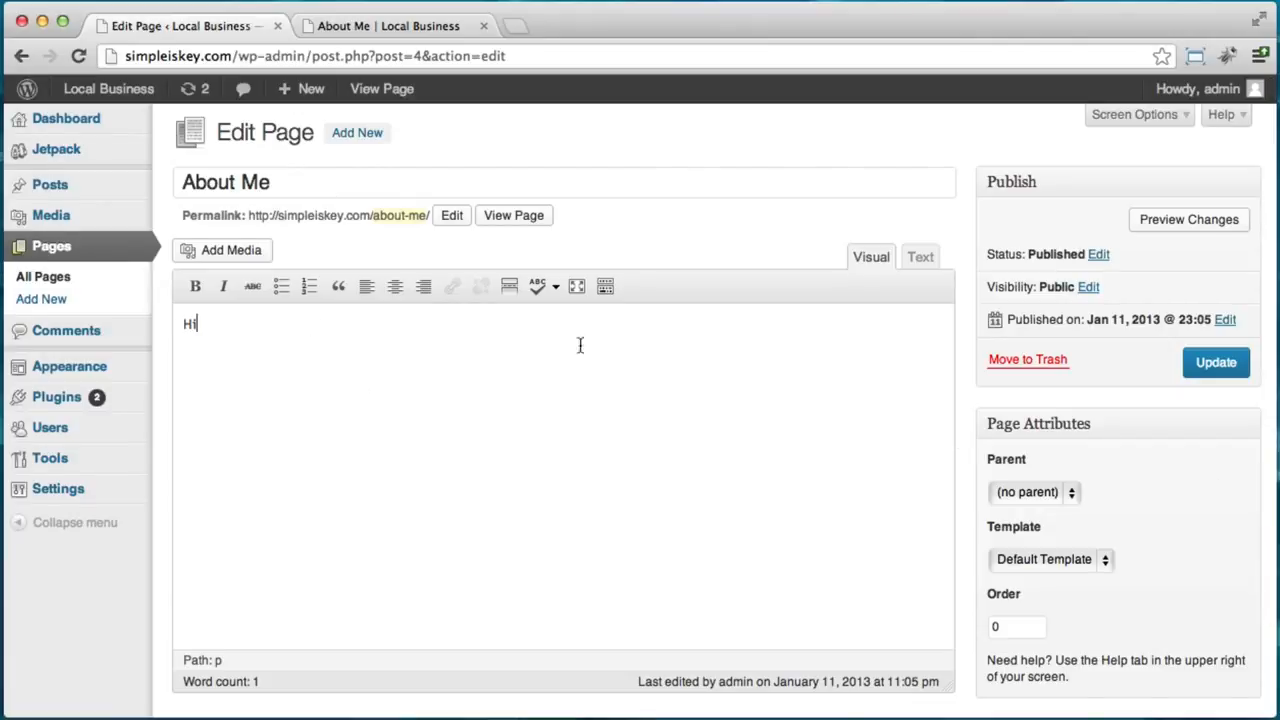
{"action": "left_click", "coordinate": [921, 259]}
{"action": "key", "text": "super+a"}
{"action": "key", "text": "BackSpace"}
{"action": "key", "text": "BackSpace"}
{"action": "key", "text": "super+Tab"}
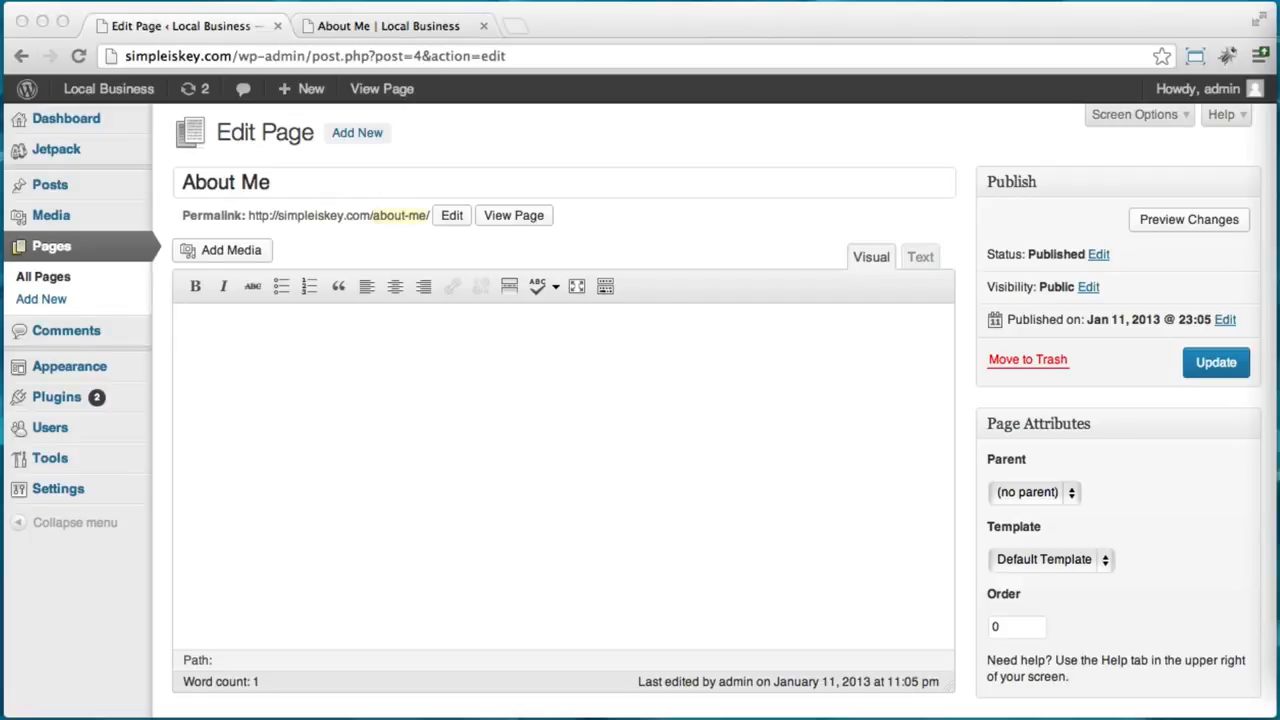
{"action": "left_click", "coordinate": [442, 414]}
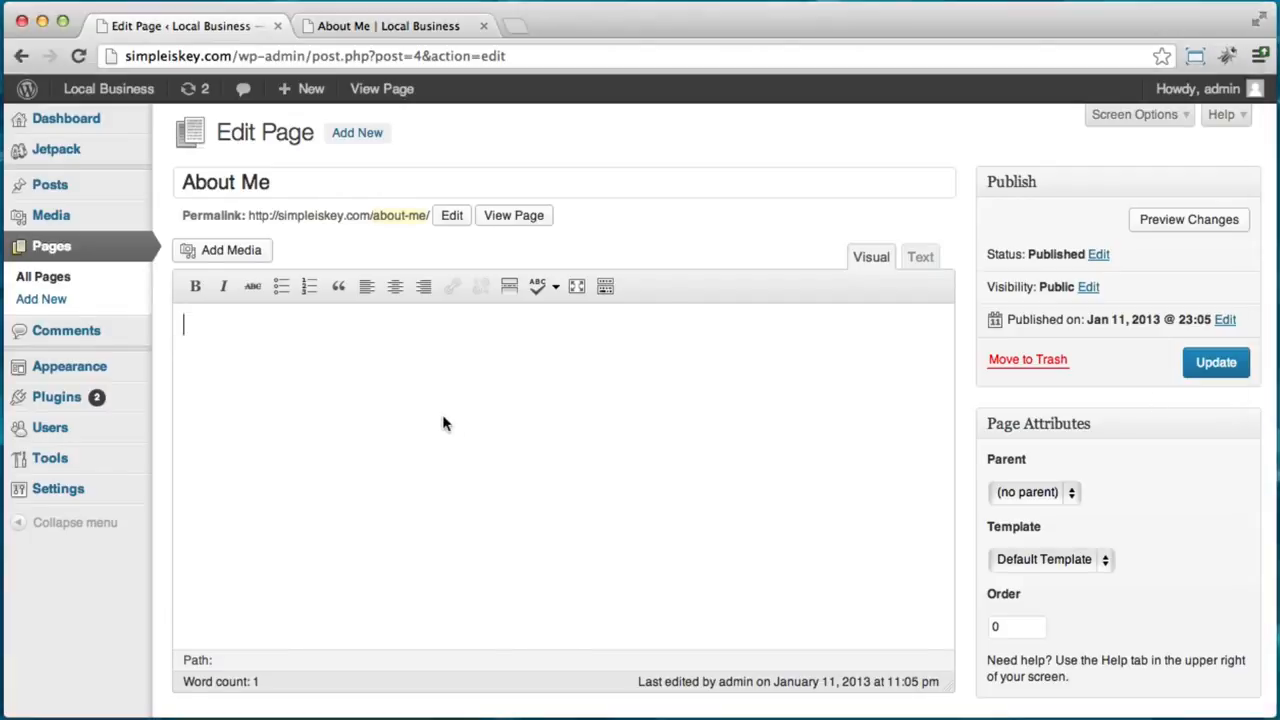
{"action": "right_click", "coordinate": [318, 384]}
{"action": "left_click", "coordinate": [357, 476]}
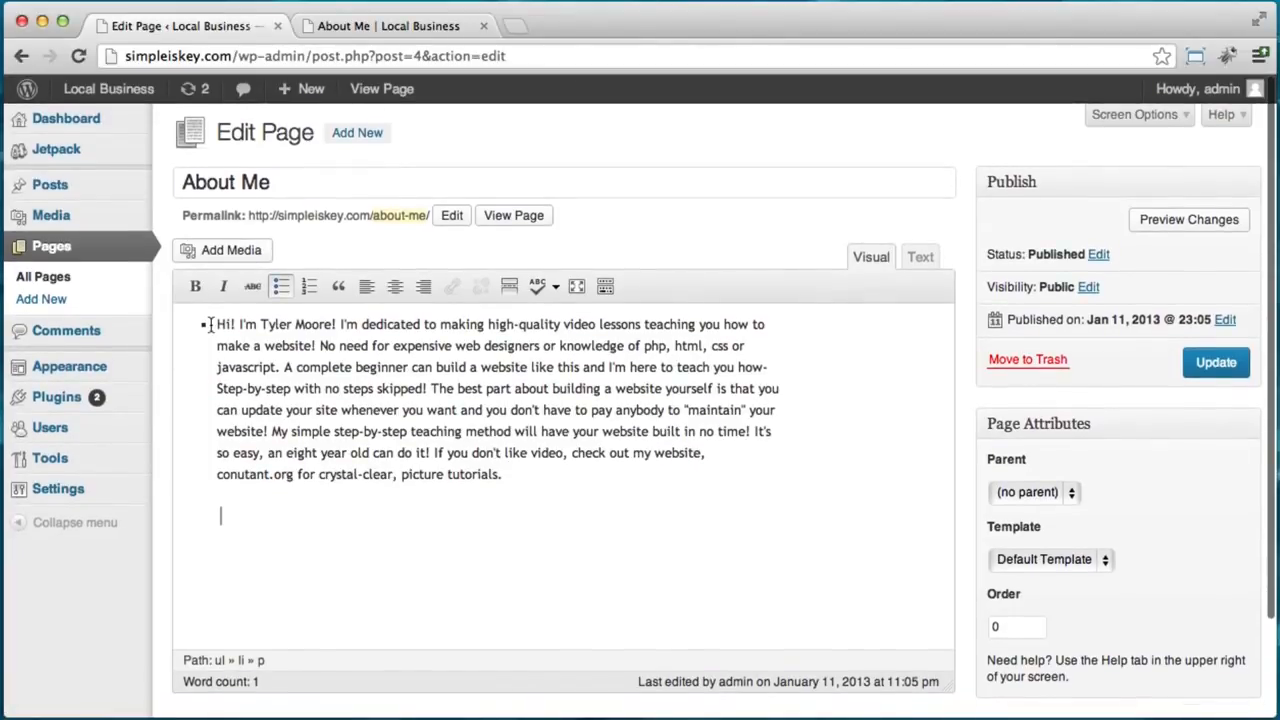
{"action": "left_click_drag", "start_coordinate": [603, 468], "coordinate": [130, 302]}
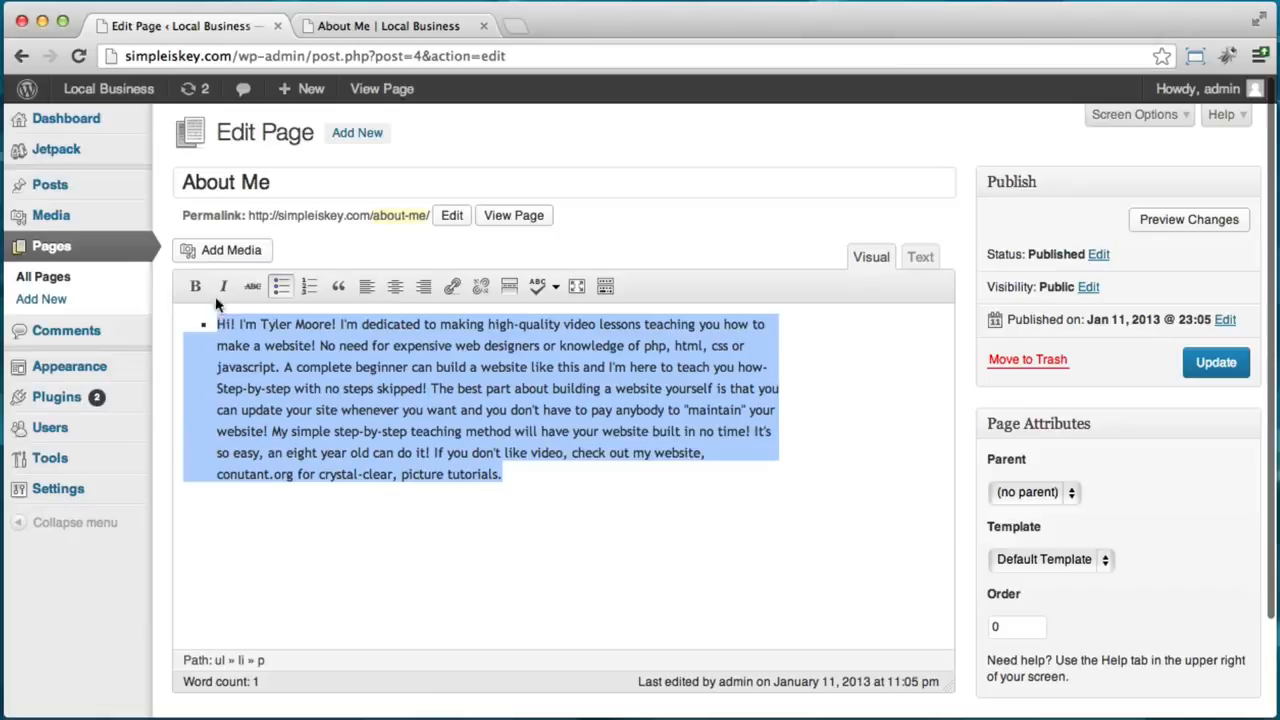
{"action": "left_click", "coordinate": [279, 286]}
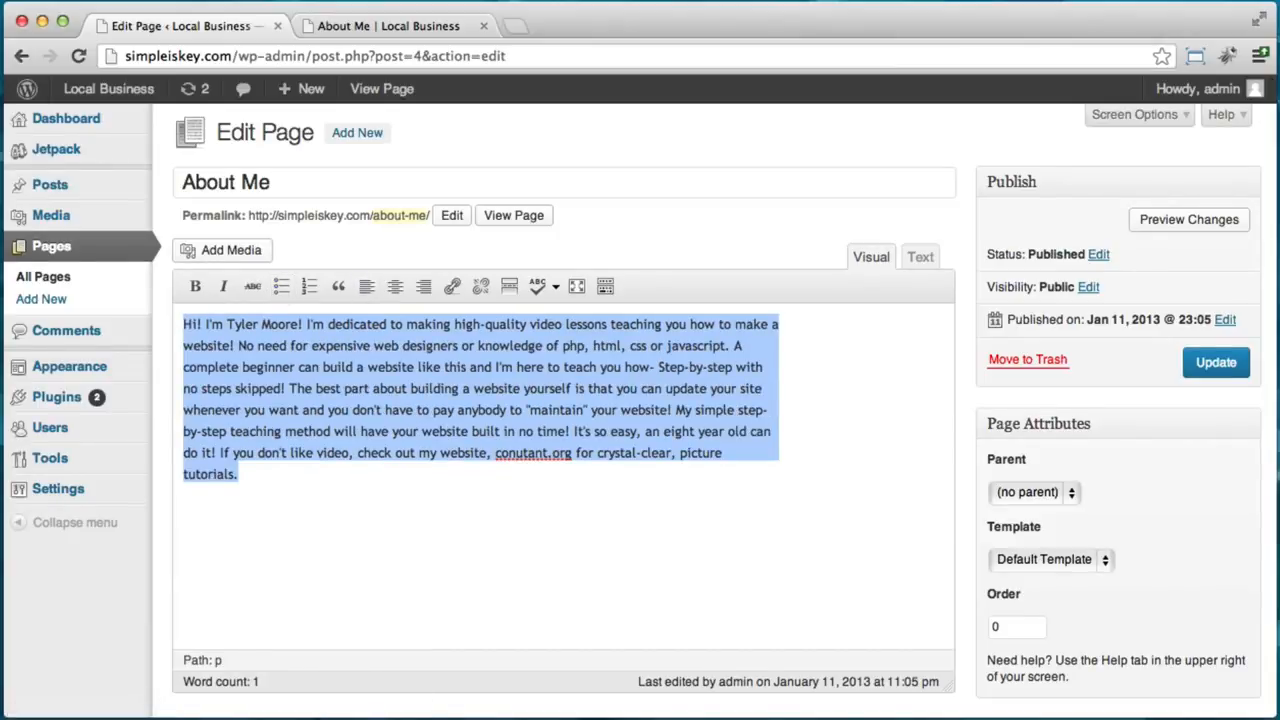
{"action": "left_click", "coordinate": [495, 513]}
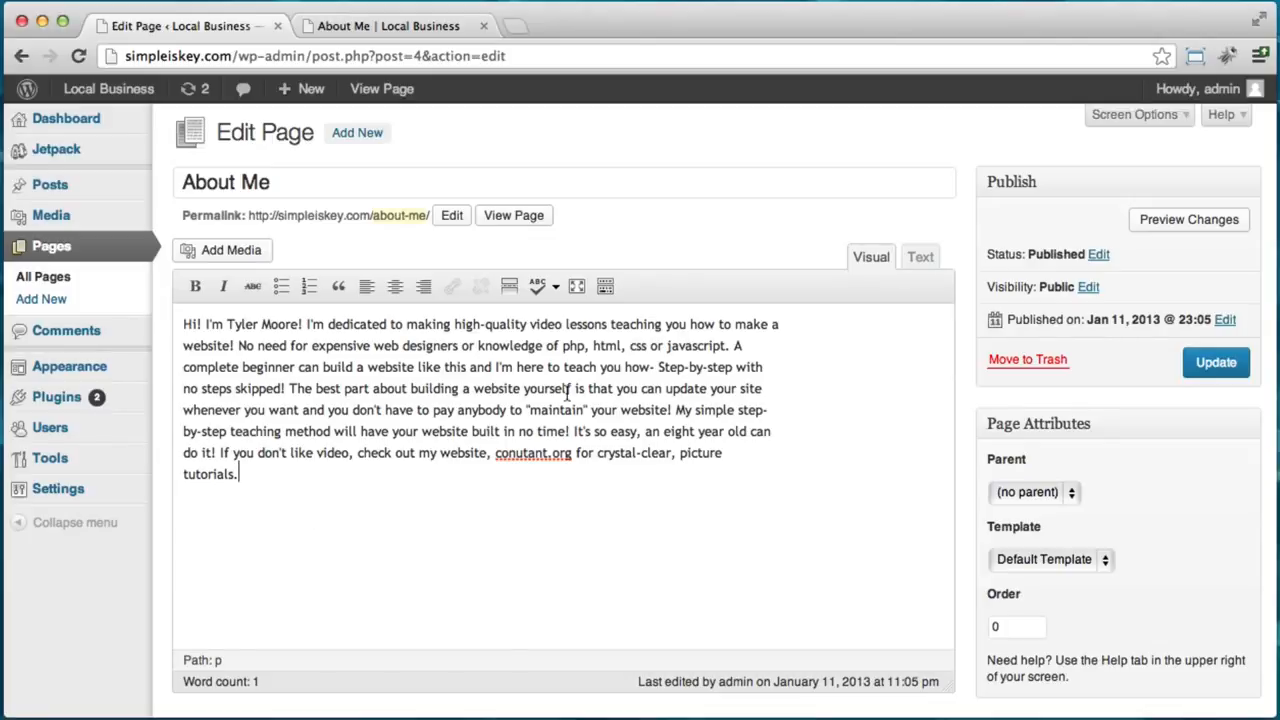
{"action": "left_click", "coordinate": [1204, 364]}
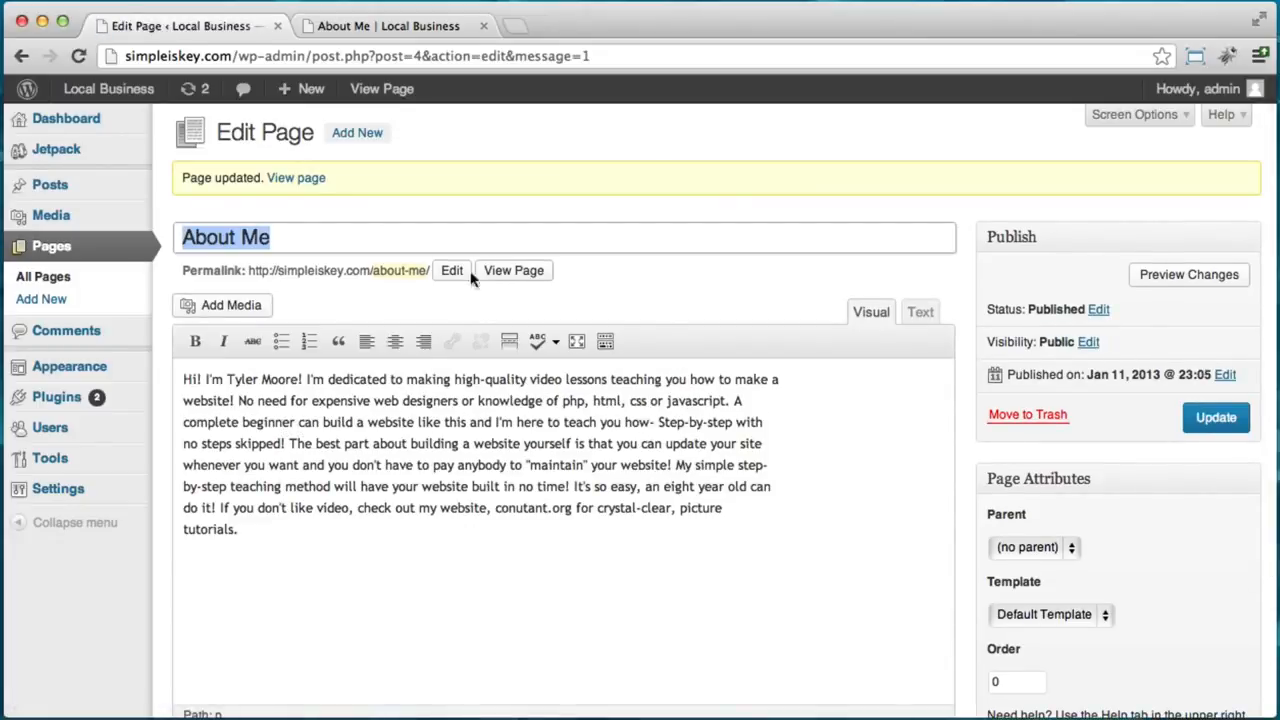
{"action": "left_click", "coordinate": [367, 25]}
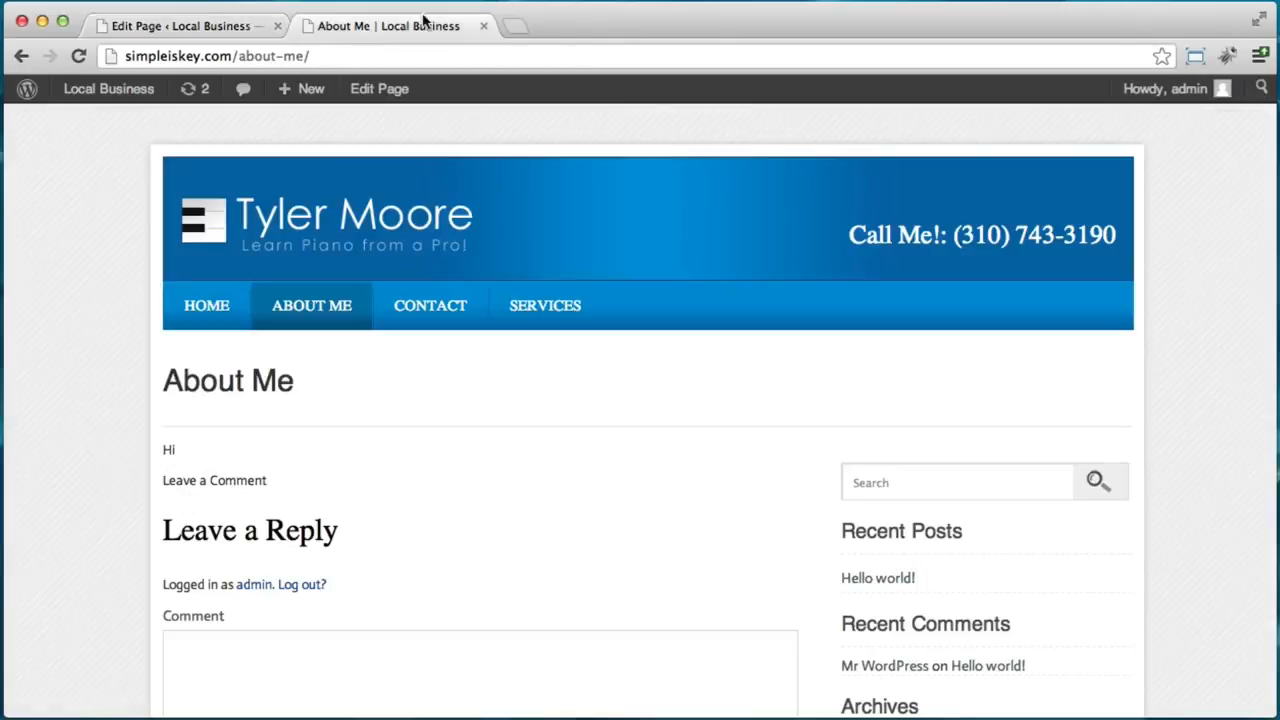
{"action": "left_click", "coordinate": [78, 55]}
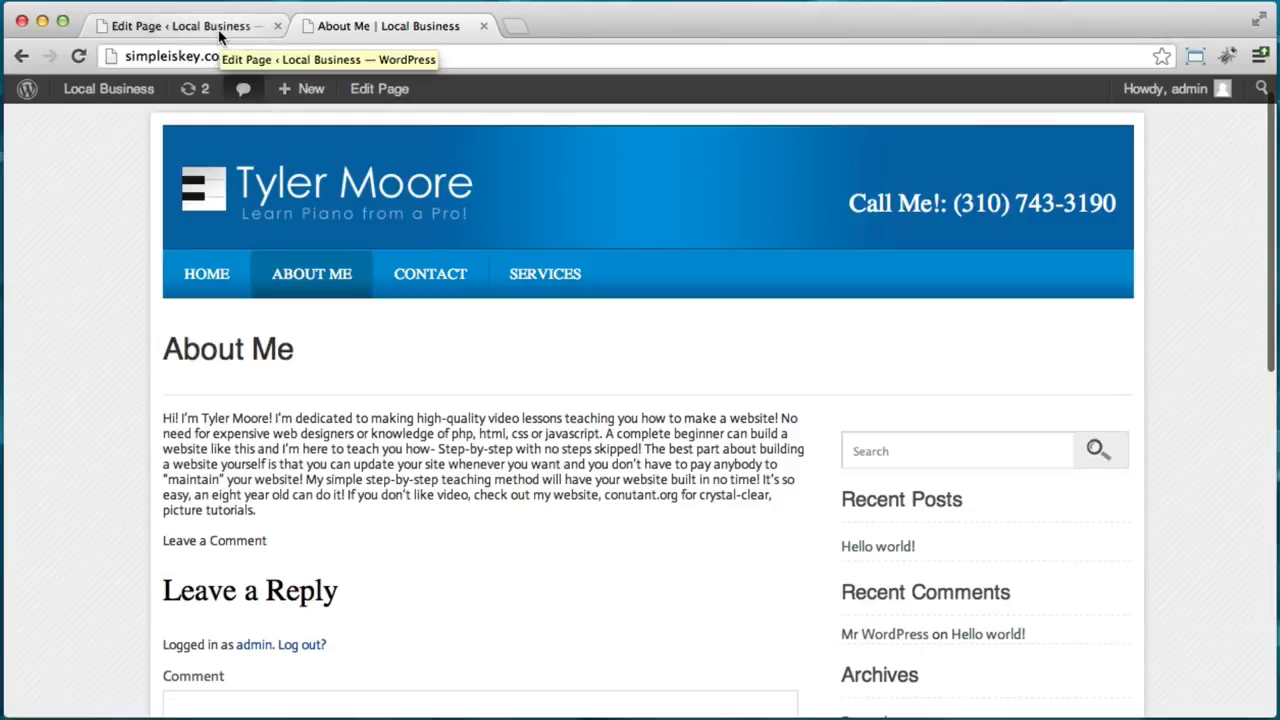
{"action": "left_click", "coordinate": [251, 31]}
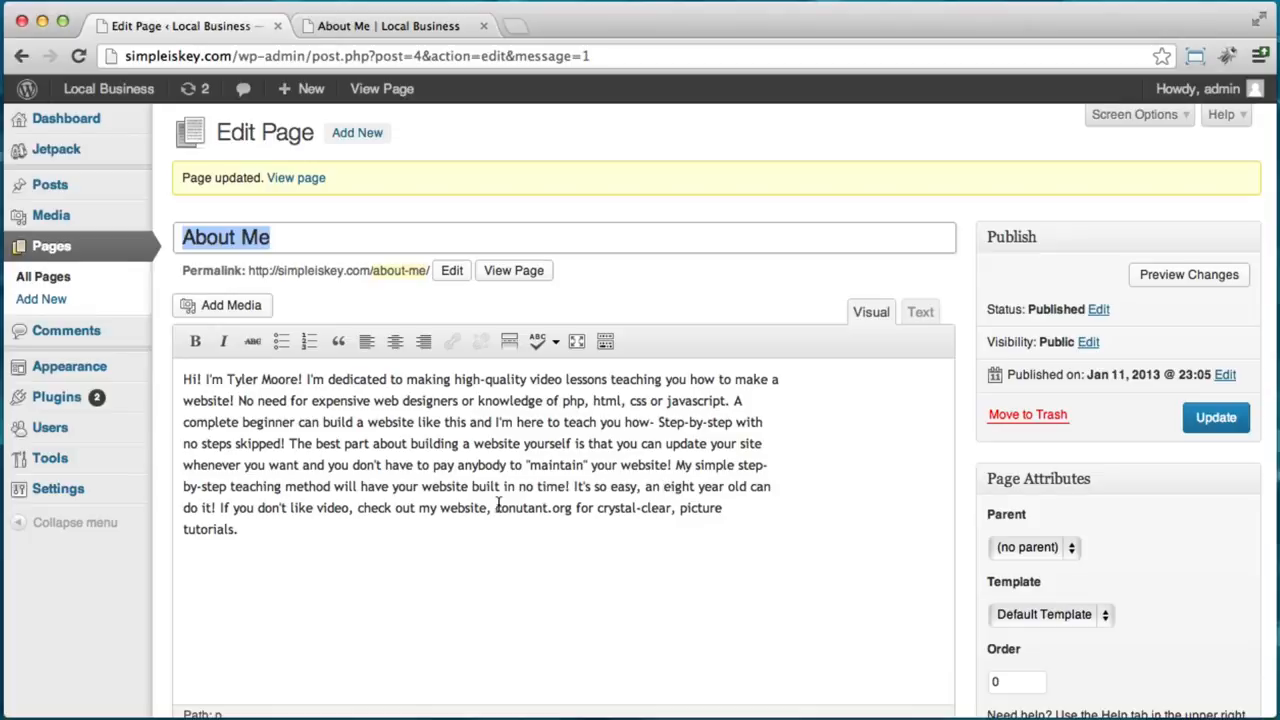
{"action": "left_click", "coordinate": [184, 382]}
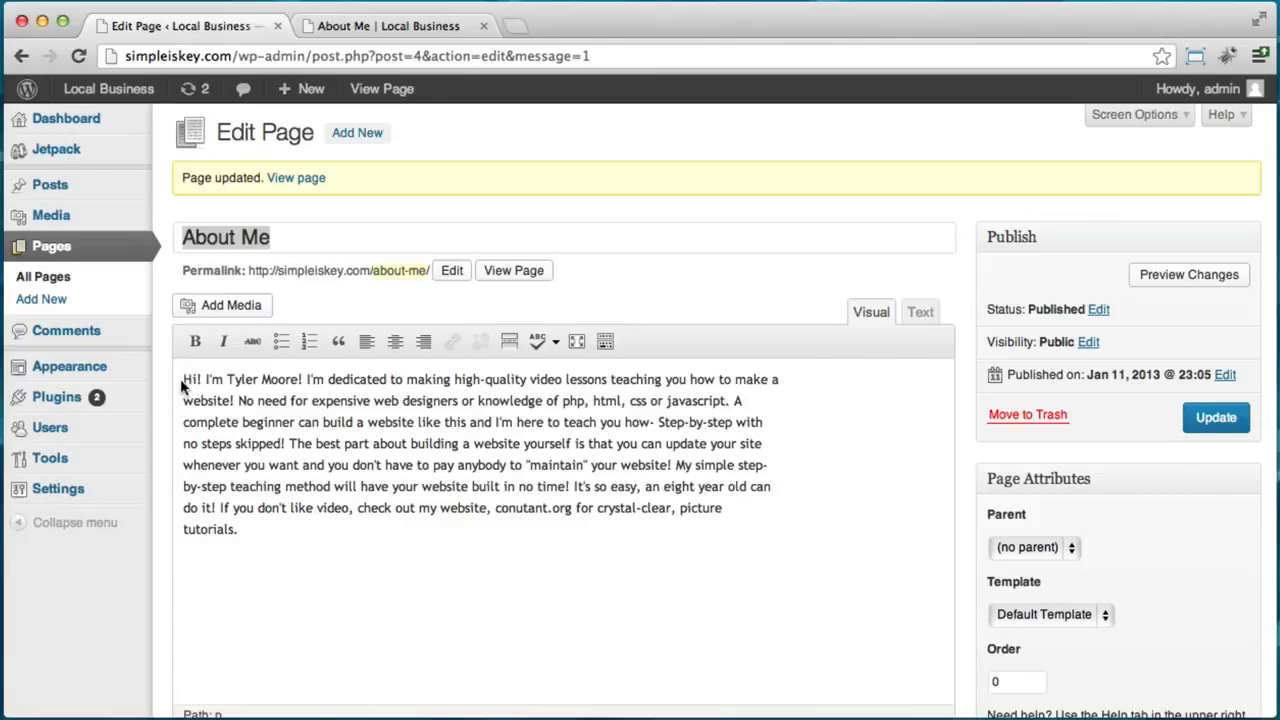
Step: Upload the tyler.jpeg photo to the media library through Add Media
{"action": "left_click", "coordinate": [238, 312]}
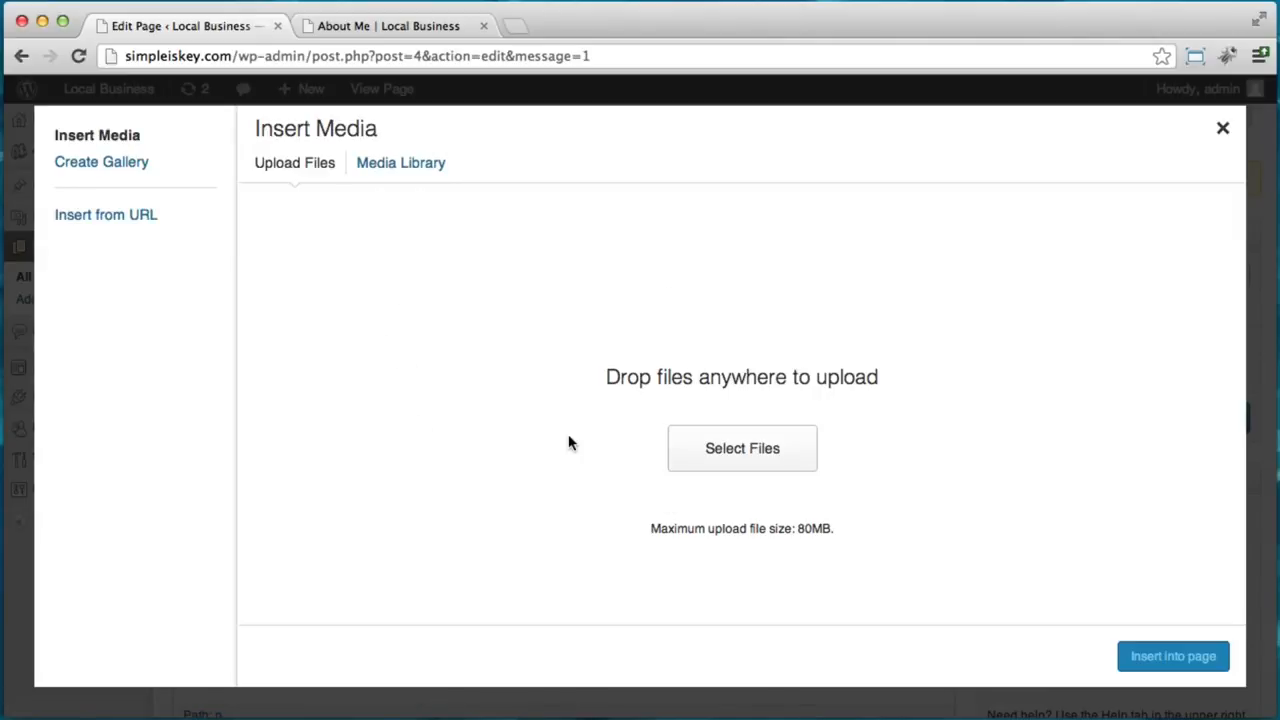
{"action": "left_click", "coordinate": [716, 446]}
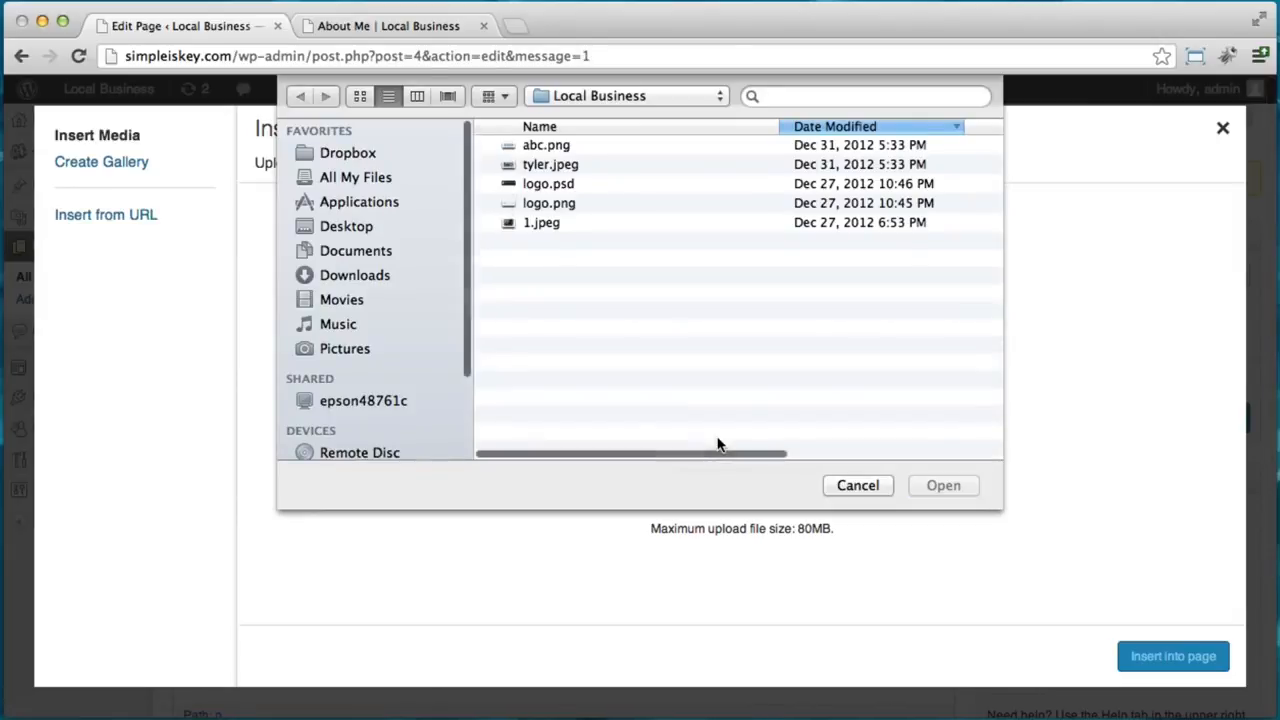
{"action": "left_click", "coordinate": [558, 168]}
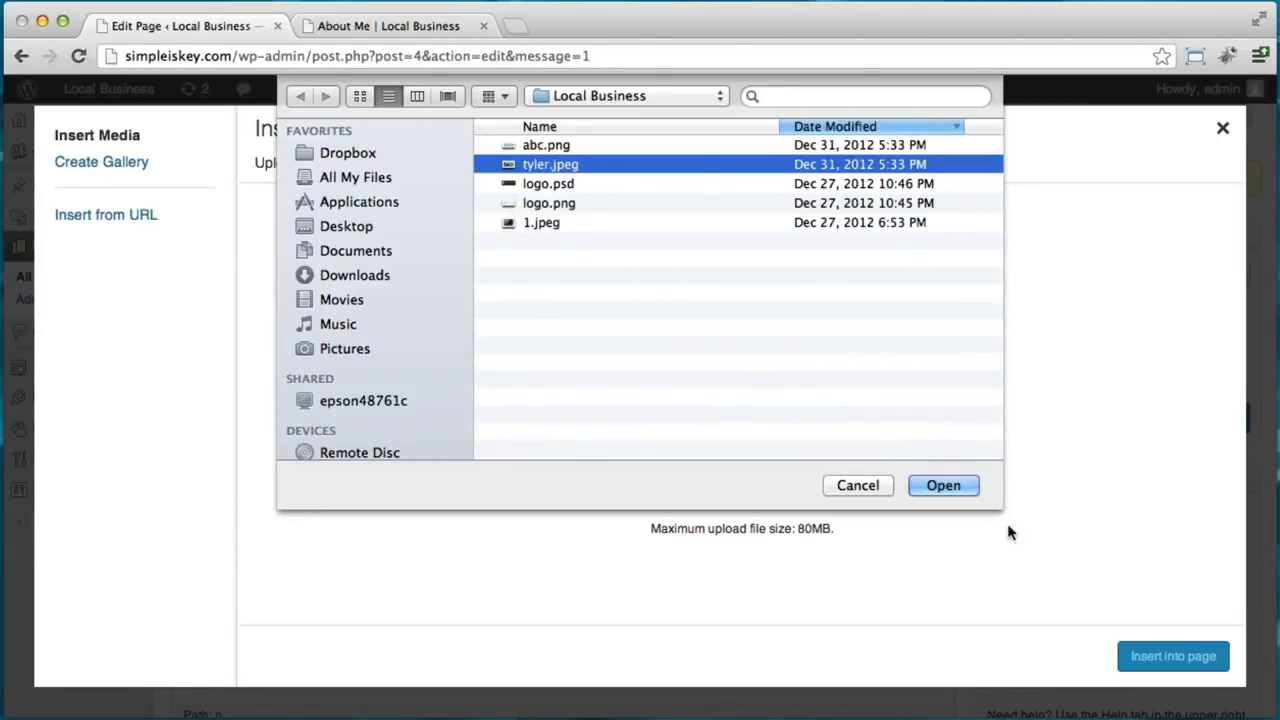
{"action": "left_click", "coordinate": [943, 486]}
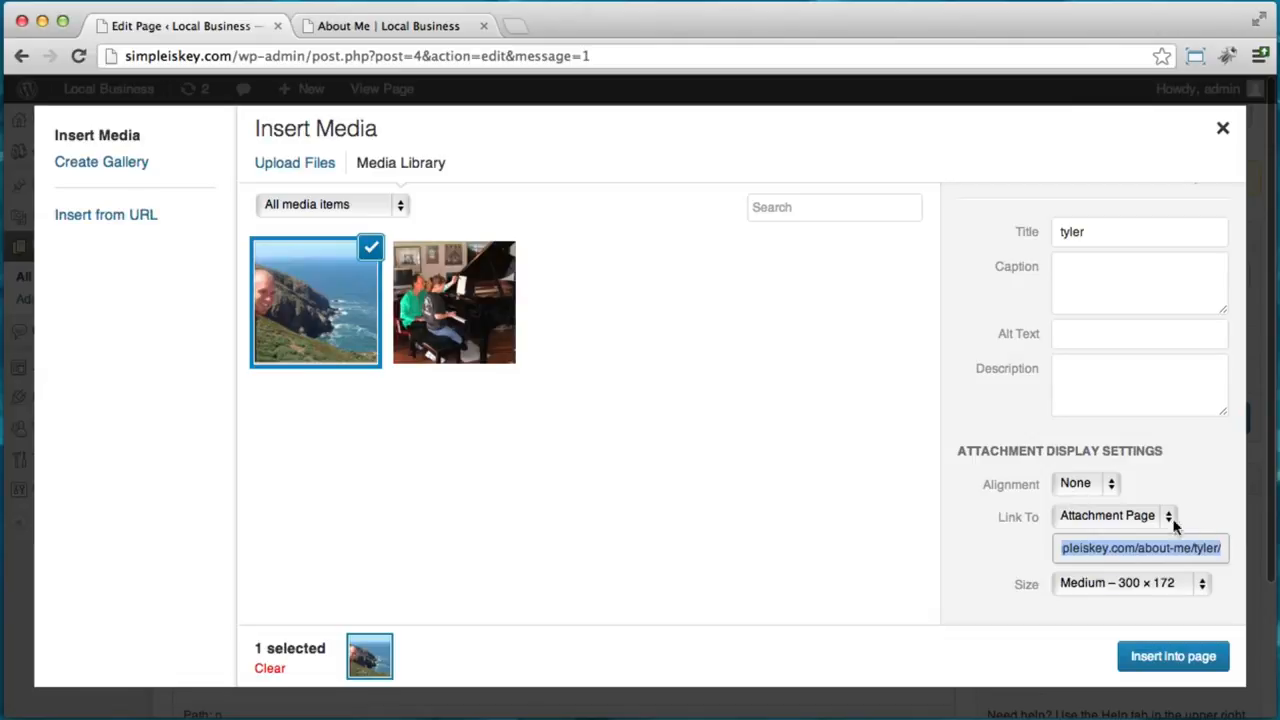
Step: Insert the photo with no link, right alignment and full size 333 × 192
{"action": "left_click", "coordinate": [1110, 520]}
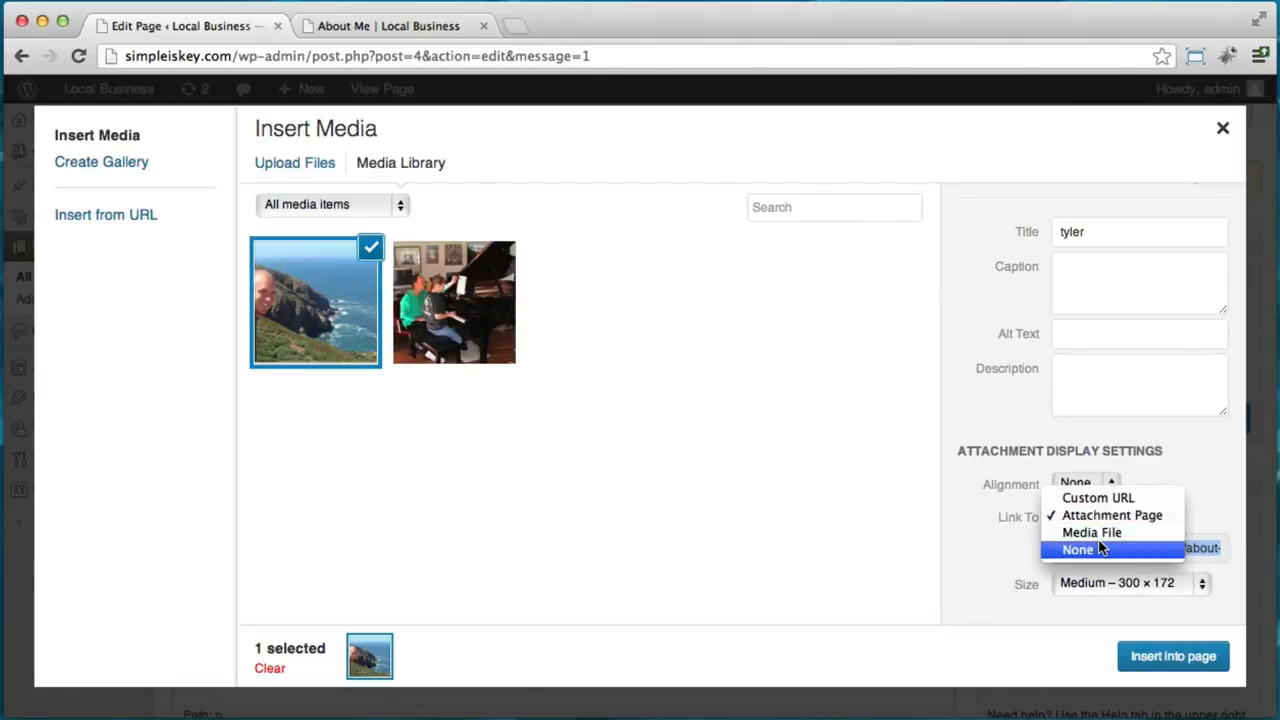
{"action": "left_click", "coordinate": [1080, 549]}
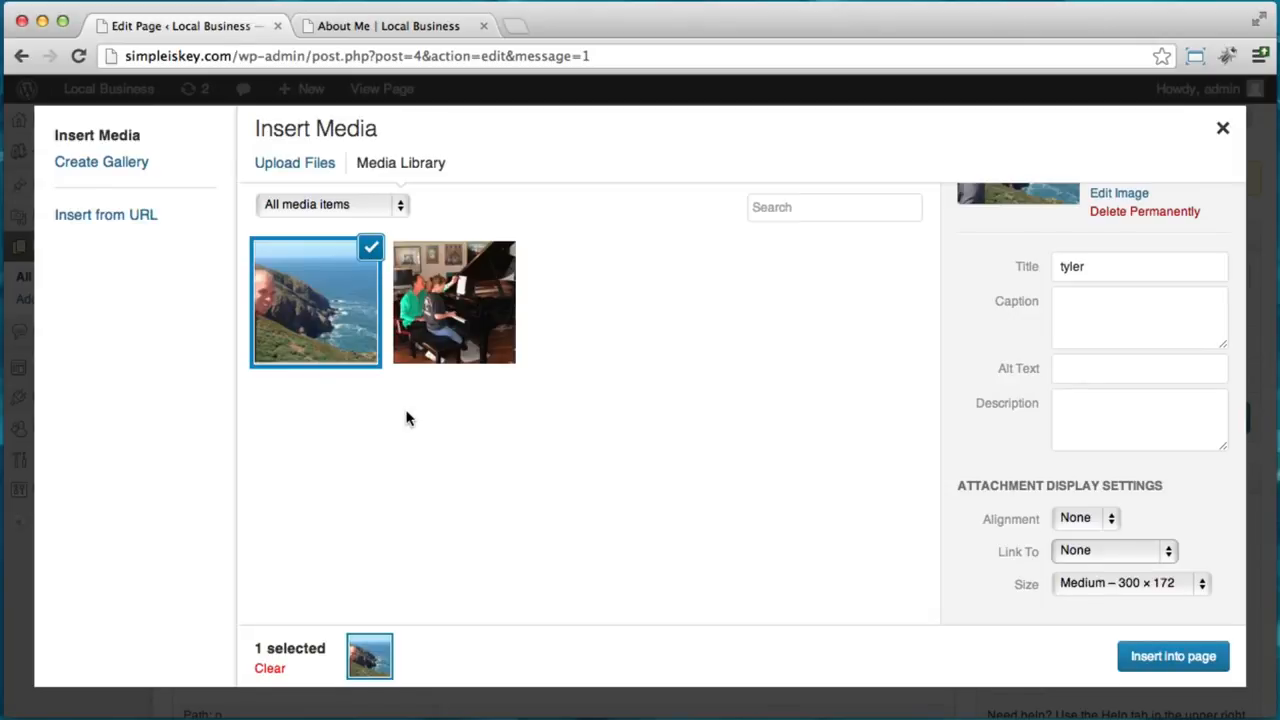
{"action": "left_click", "coordinate": [1105, 518]}
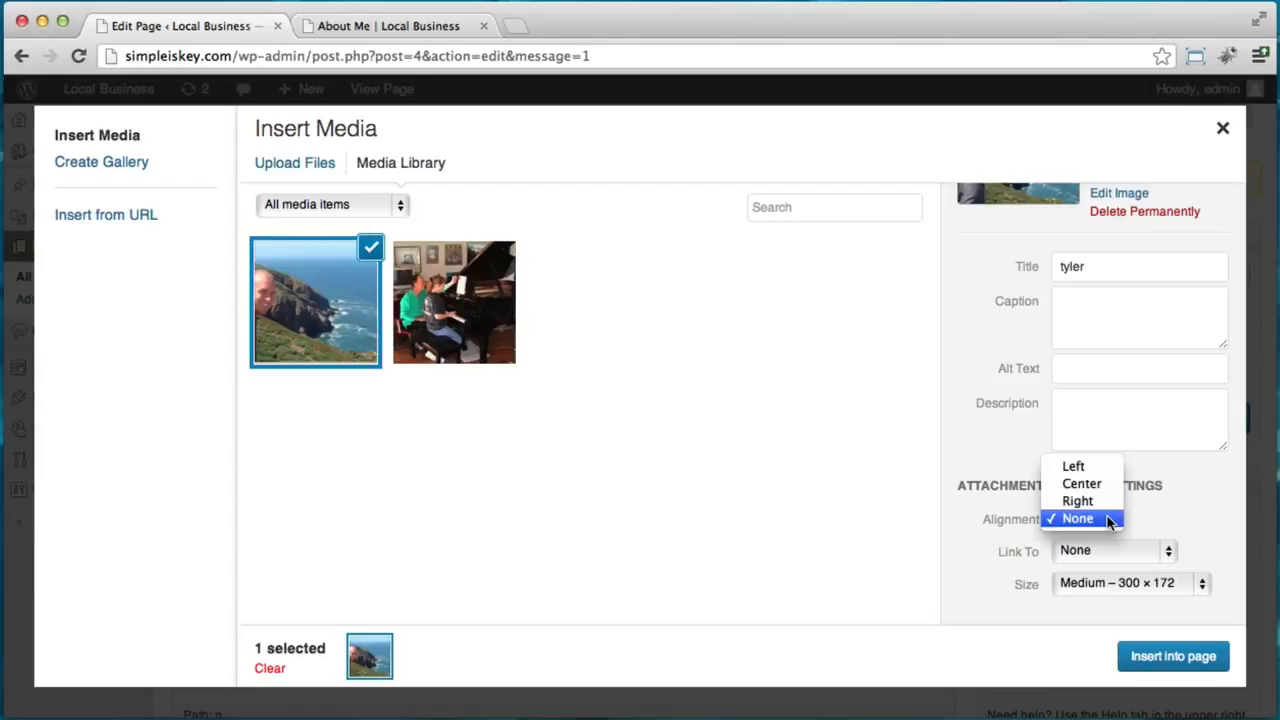
{"action": "left_click", "coordinate": [1078, 501]}
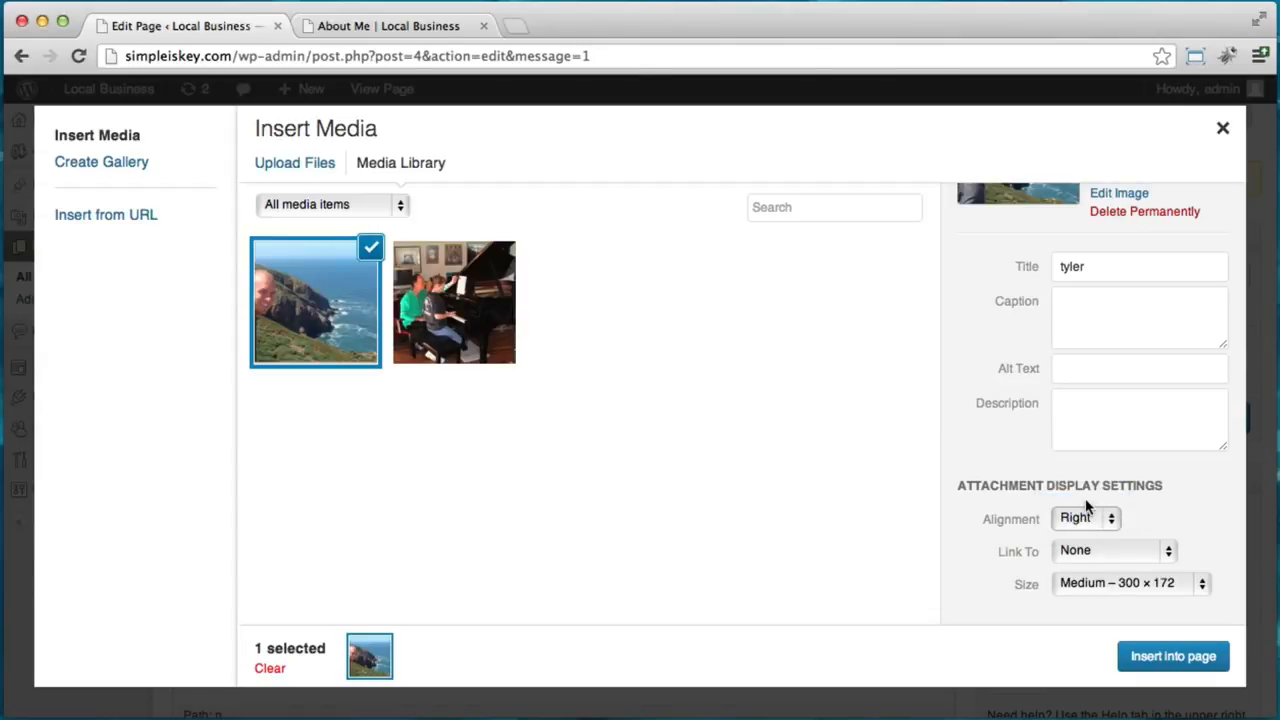
{"action": "left_click", "coordinate": [1113, 588]}
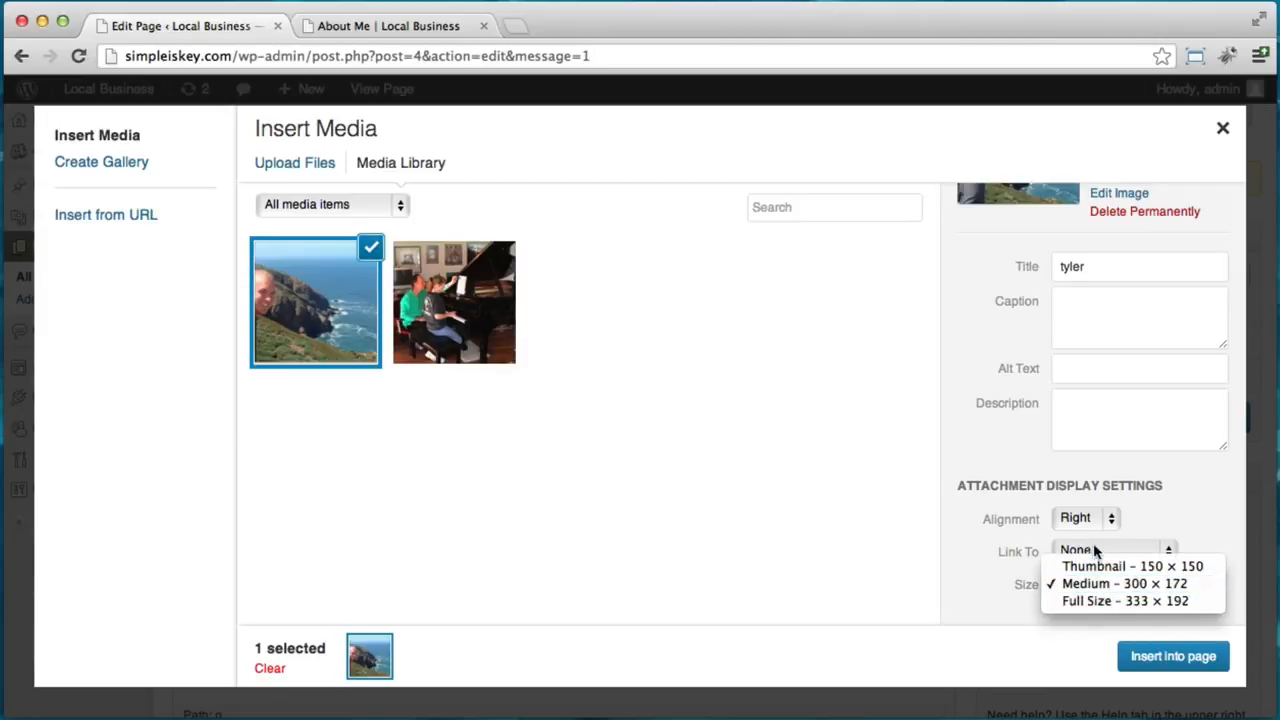
{"action": "left_click", "coordinate": [1100, 603]}
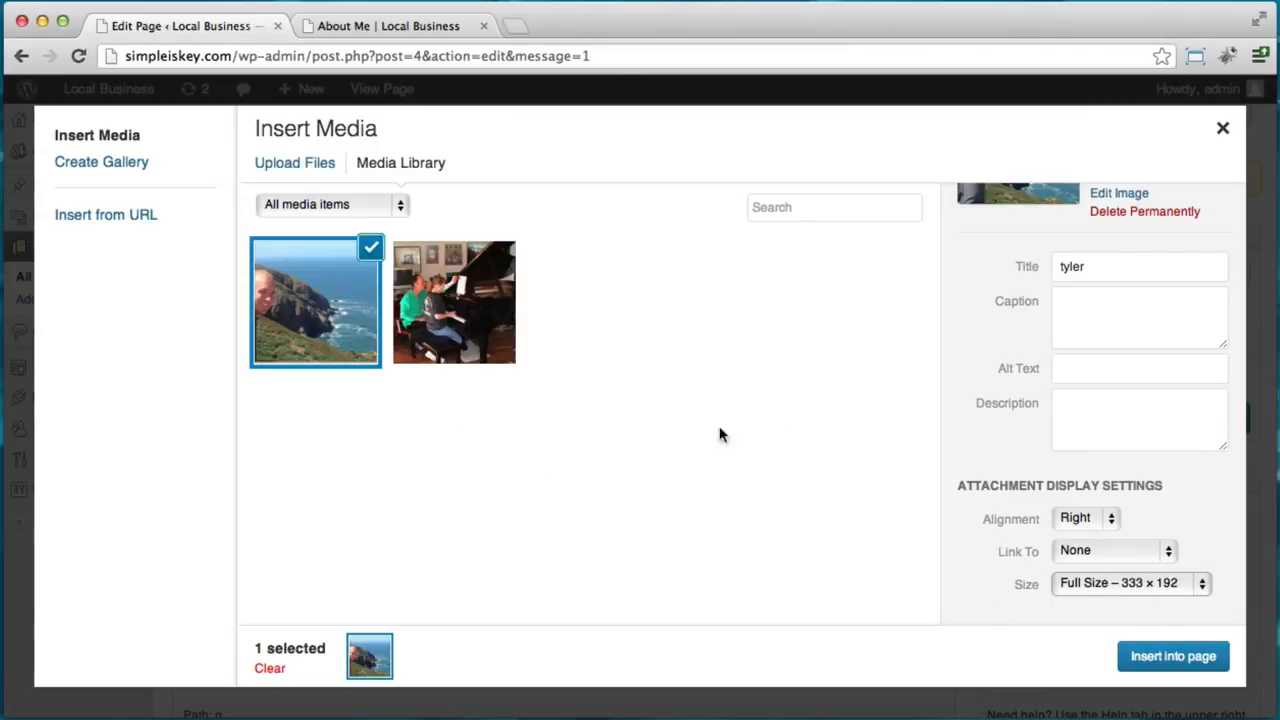
{"action": "left_click", "coordinate": [1169, 662]}
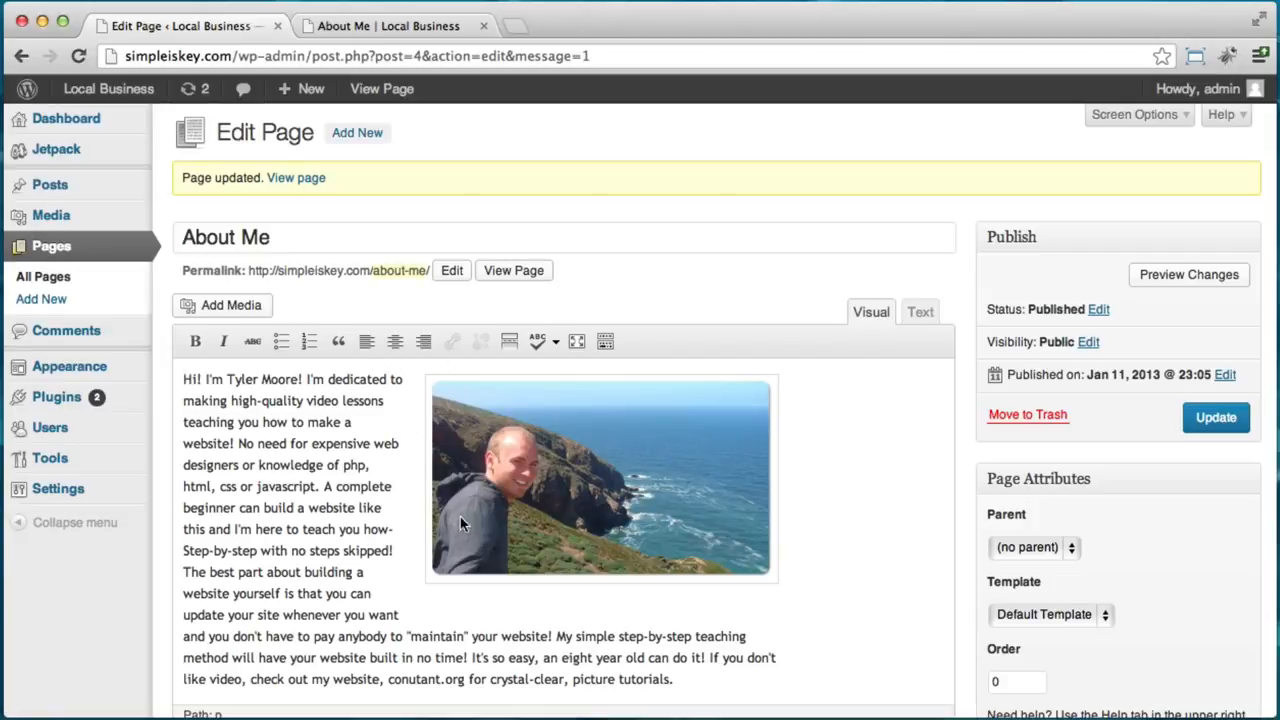
Step: Update the About Me page and reload the live page to check the photo
{"action": "left_click", "coordinate": [1207, 426]}
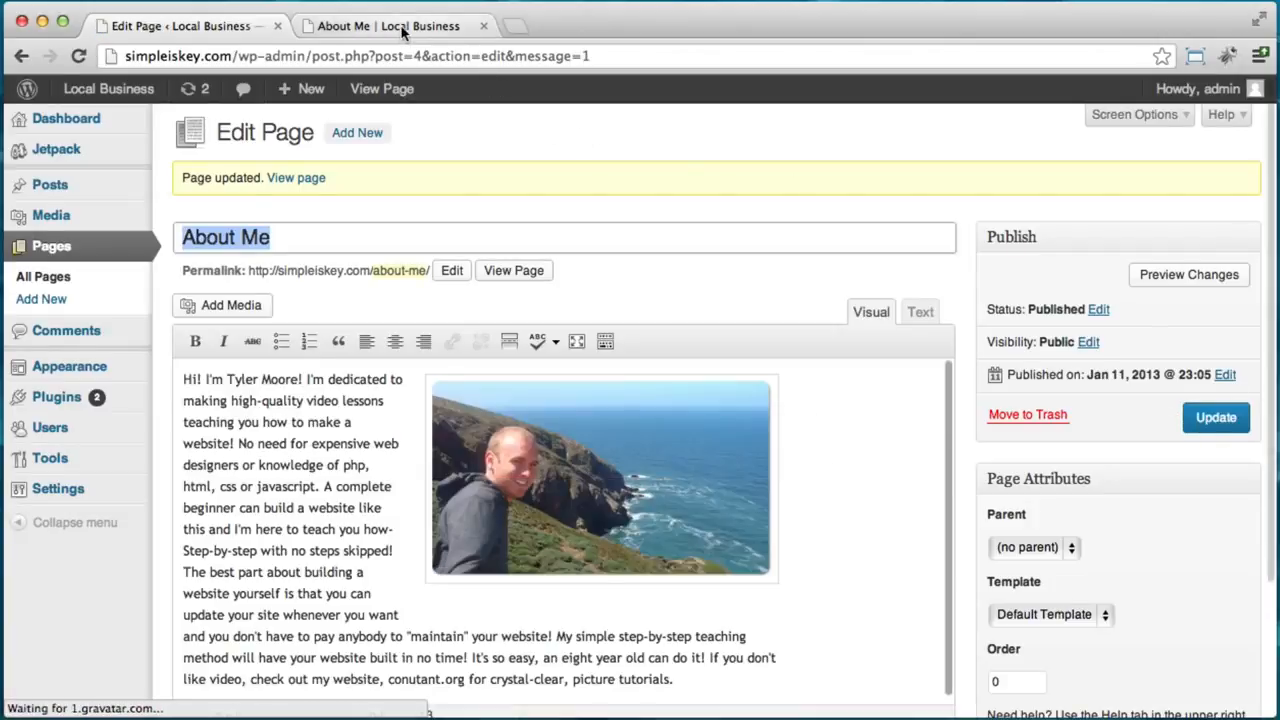
{"action": "left_click", "coordinate": [390, 26]}
{"action": "left_click", "coordinate": [79, 55]}
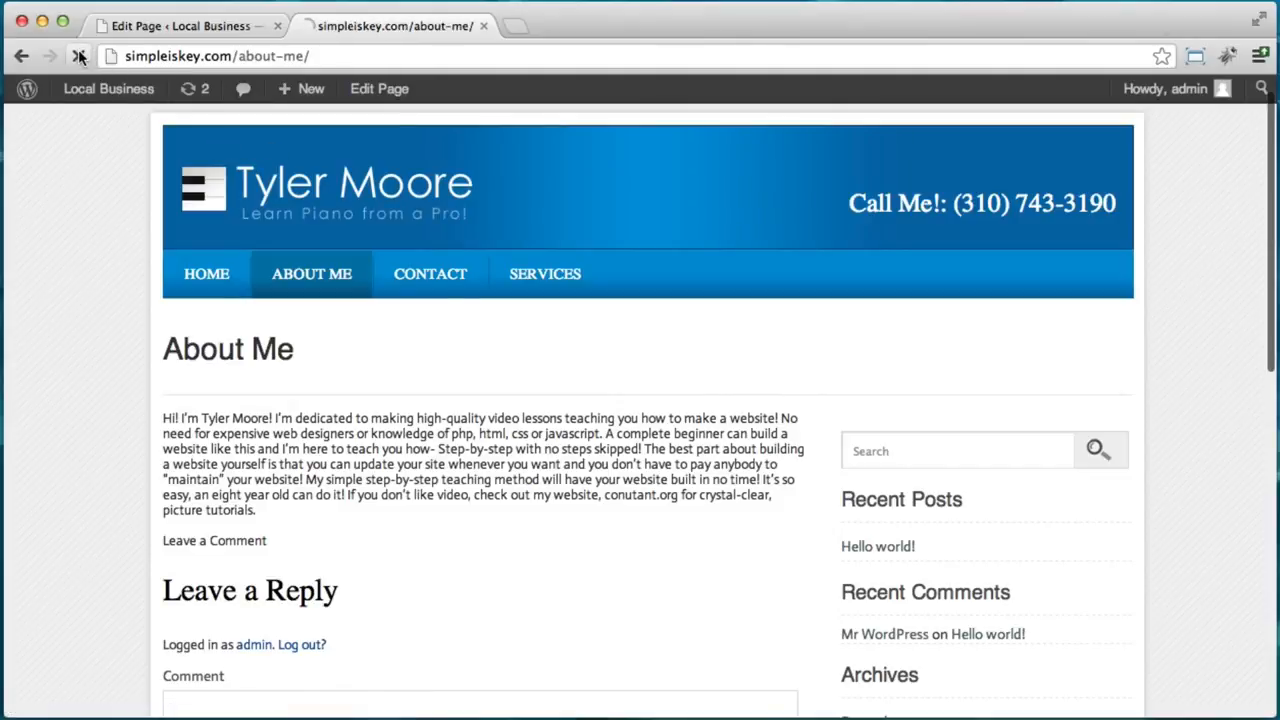
{"action": "scroll", "coordinate": [690, 225], "scroll_direction": "down", "scroll_amount": 2}
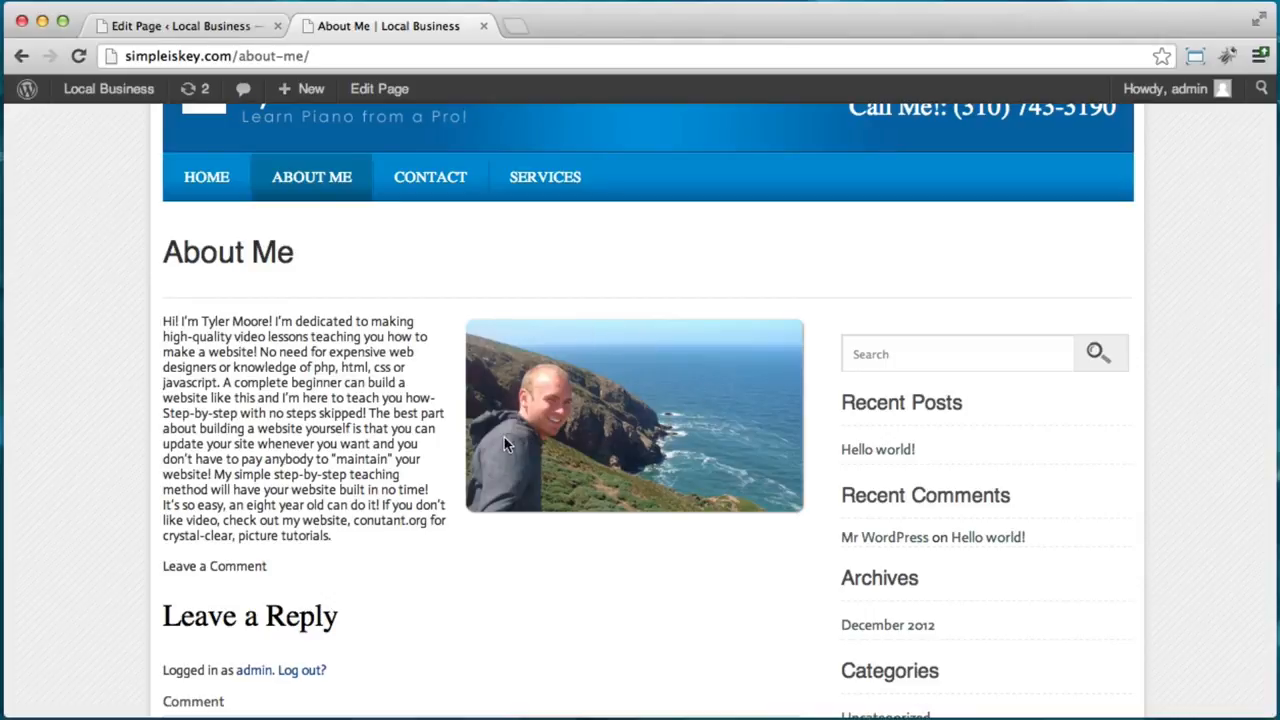
{"action": "scroll", "coordinate": [587, 422], "scroll_direction": "down", "scroll_amount": 3}
{"action": "scroll", "coordinate": [586, 420], "scroll_direction": "up", "scroll_amount": 3}
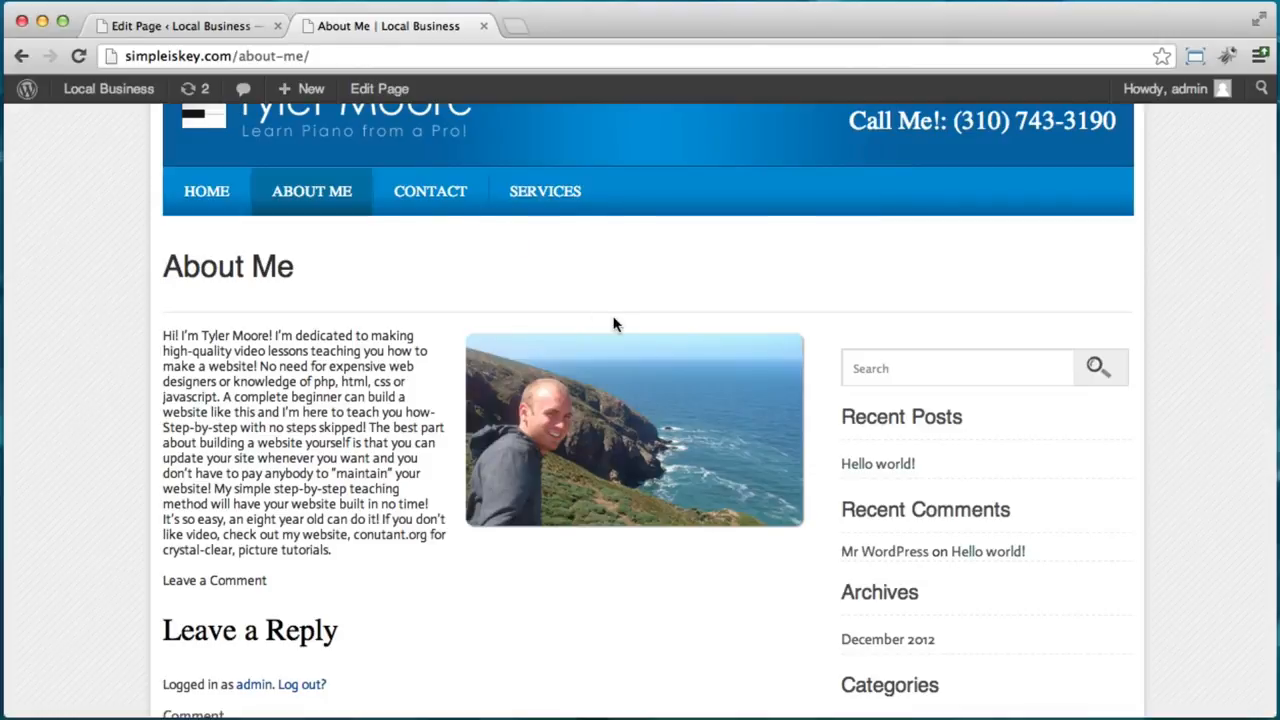
{"action": "left_click", "coordinate": [166, 30]}
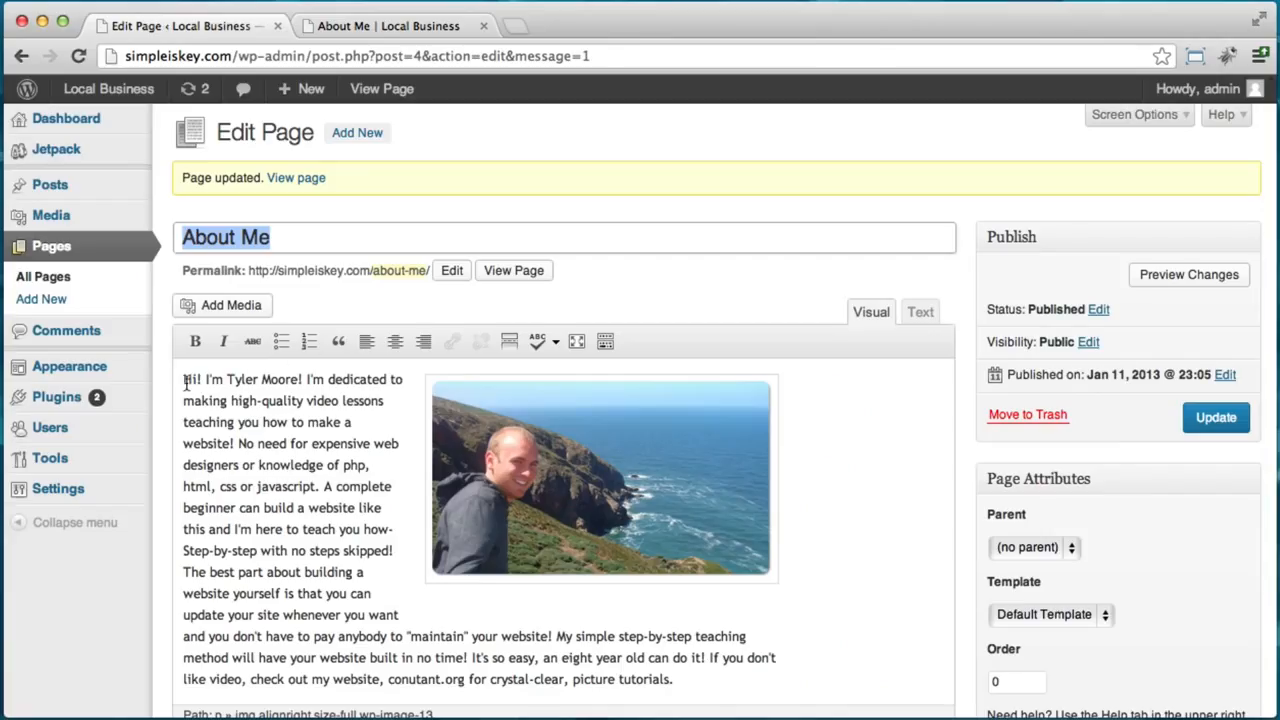
Step: Bold 'Hi! I'm Tyler Moore!' and make the complete-beginners sentence italic and blue
{"action": "left_click_drag", "start_coordinate": [185, 385], "coordinate": [303, 383]}
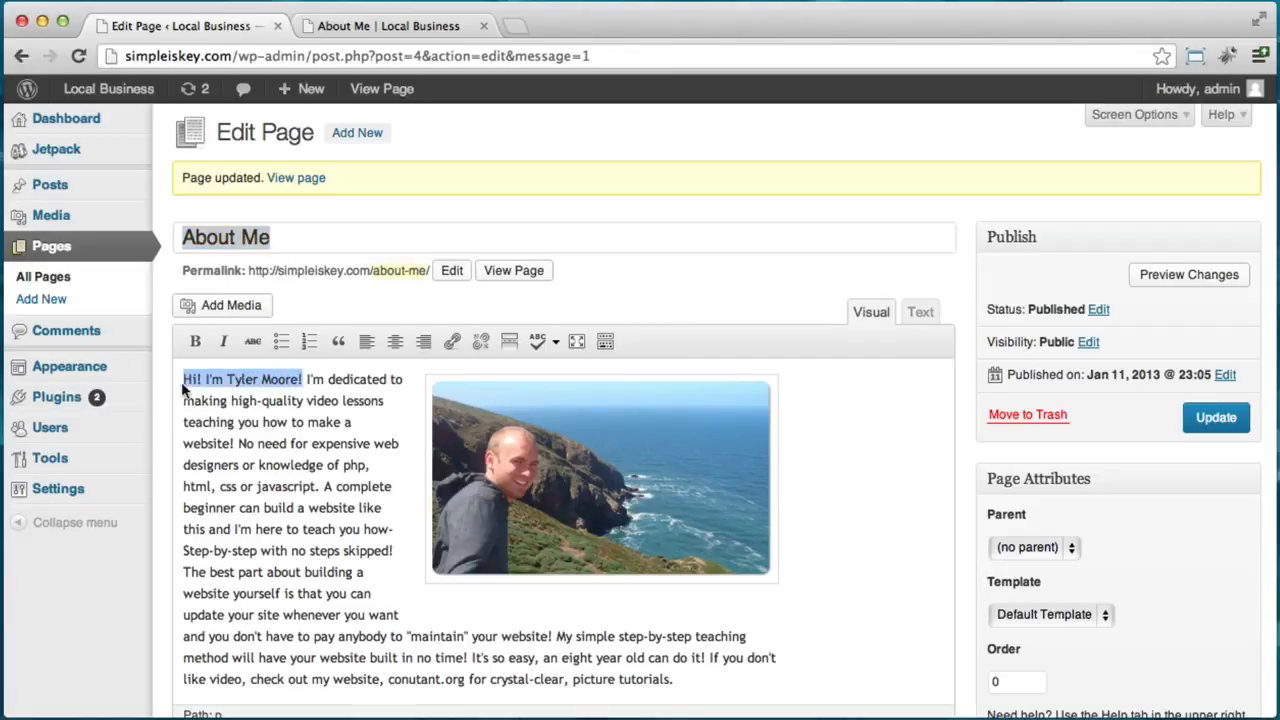
{"action": "left_click", "coordinate": [196, 342]}
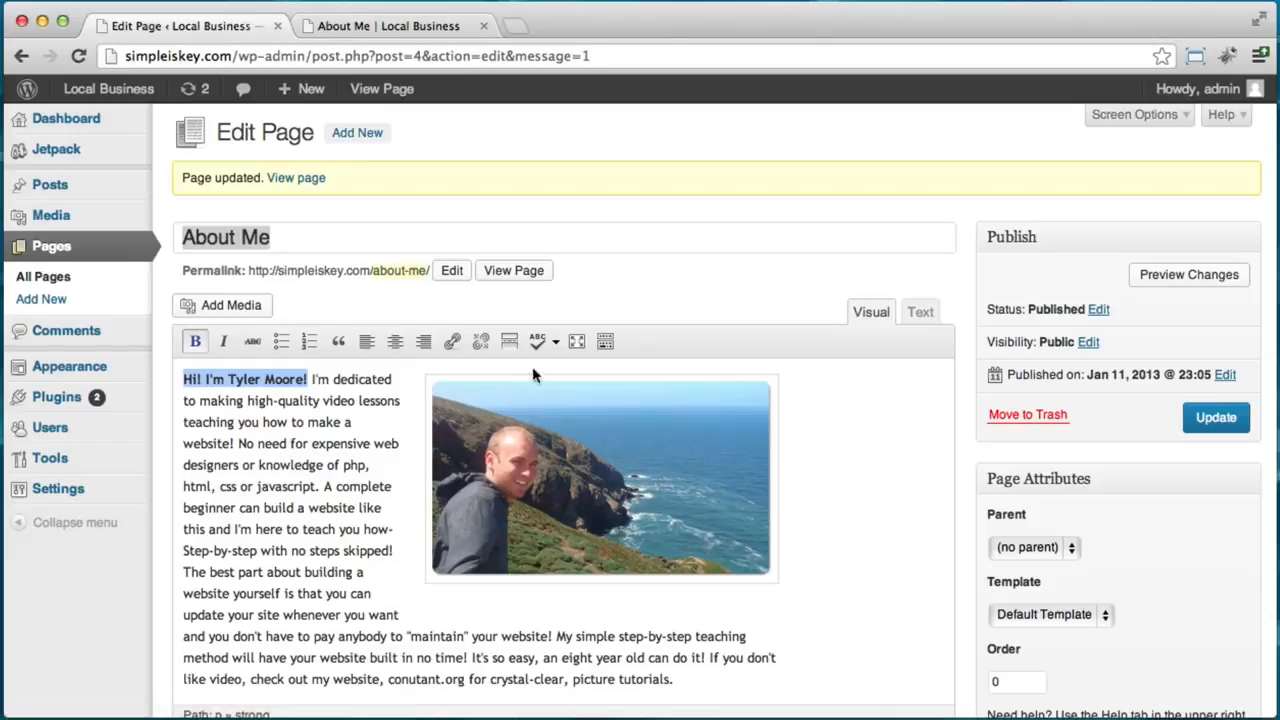
{"action": "left_click", "coordinate": [605, 345]}
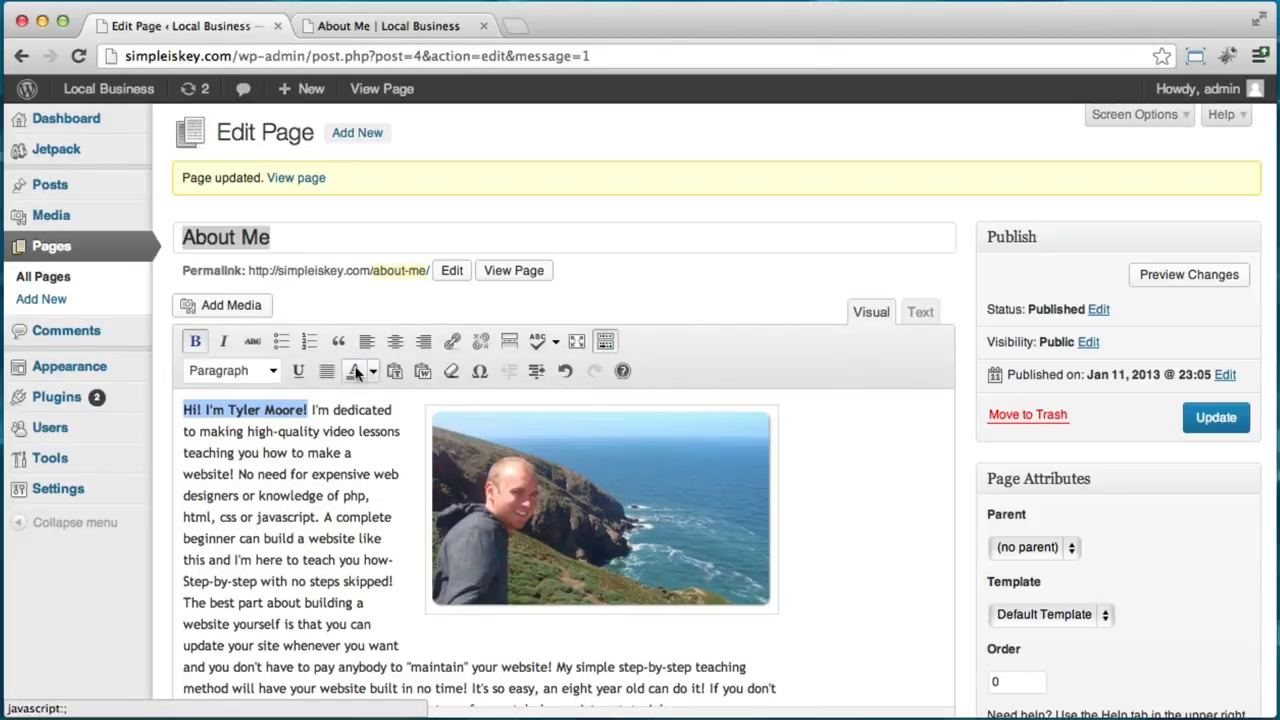
{"action": "scroll", "coordinate": [410, 565], "scroll_direction": "down", "scroll_amount": 2}
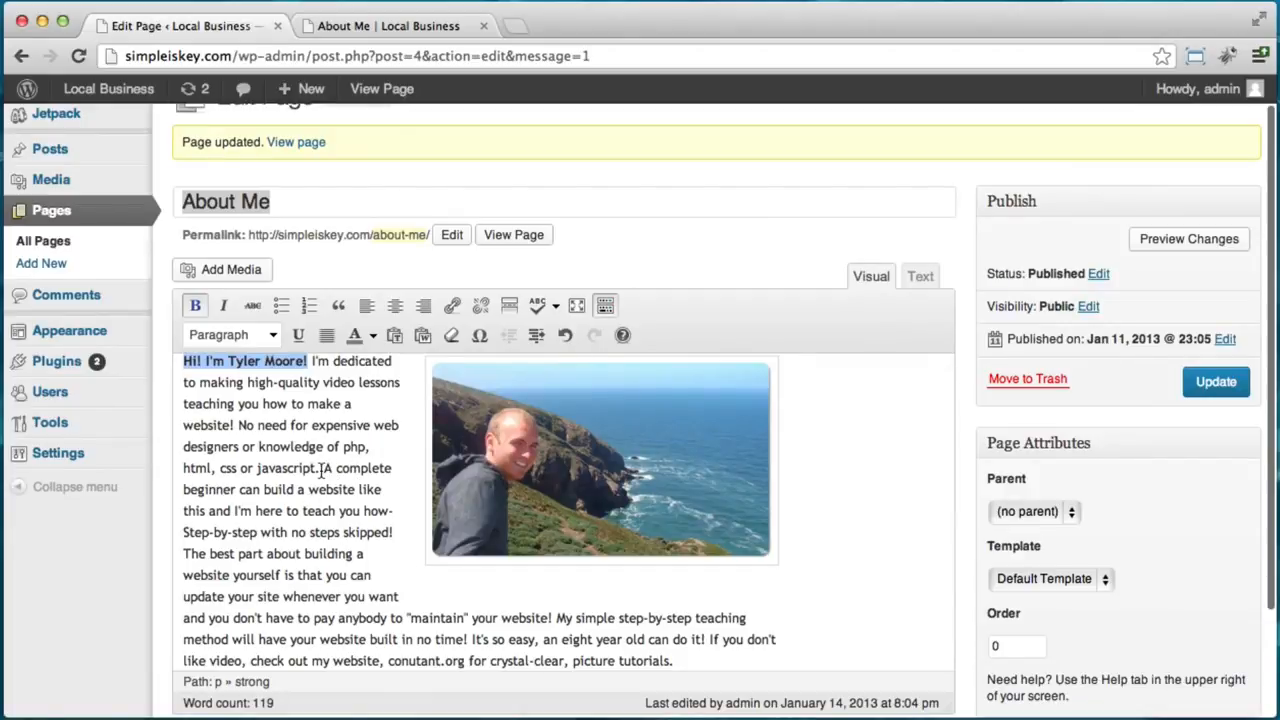
{"action": "left_click_drag", "start_coordinate": [322, 470], "coordinate": [205, 511]}
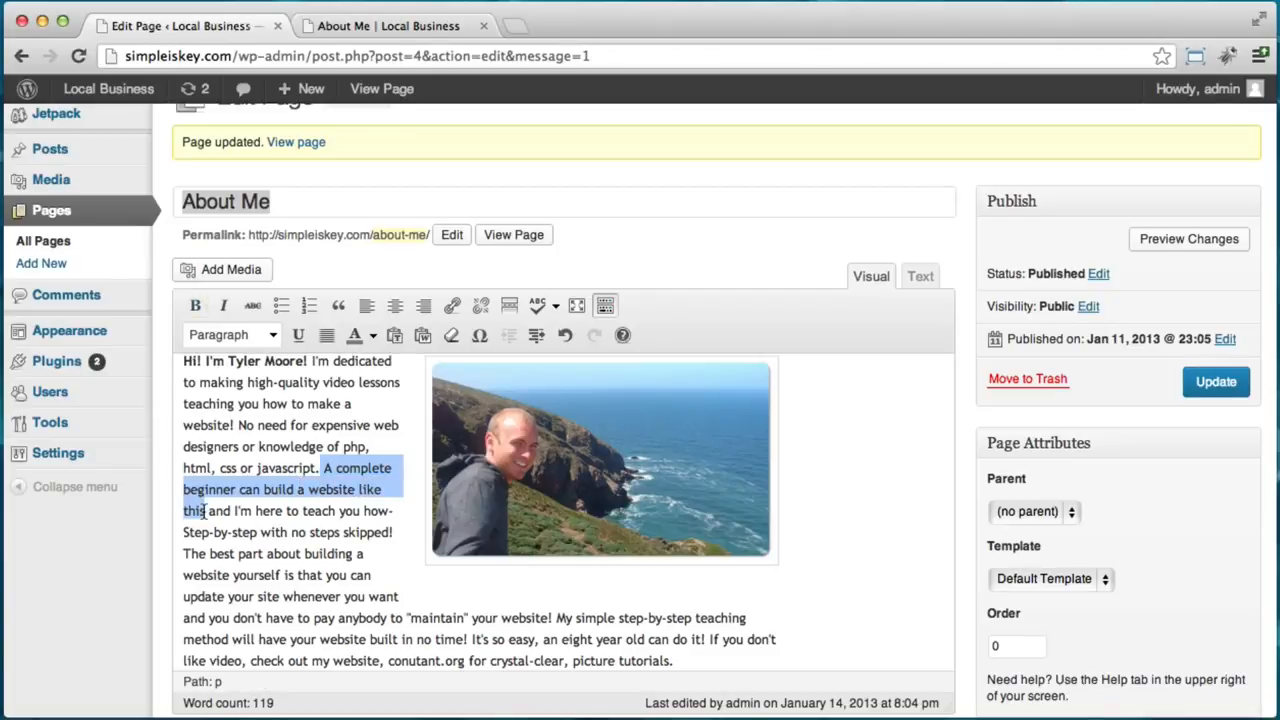
{"action": "left_click", "coordinate": [224, 306]}
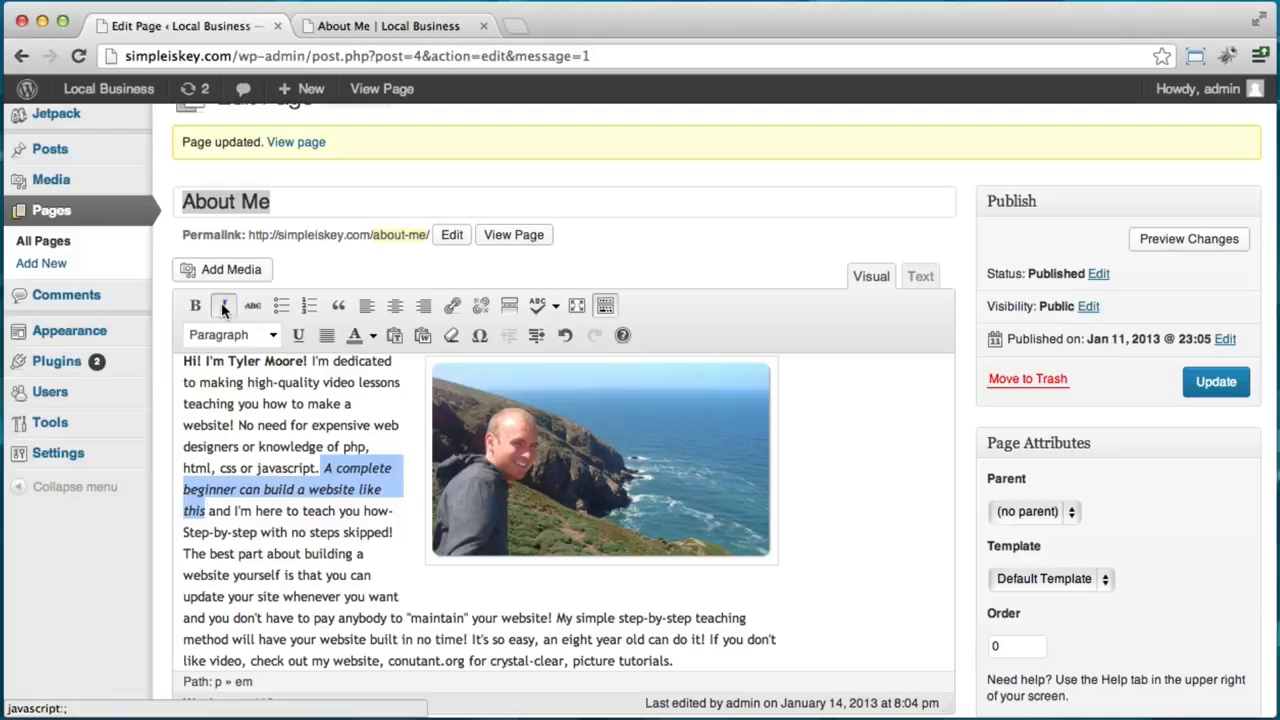
{"action": "left_click", "coordinate": [373, 337]}
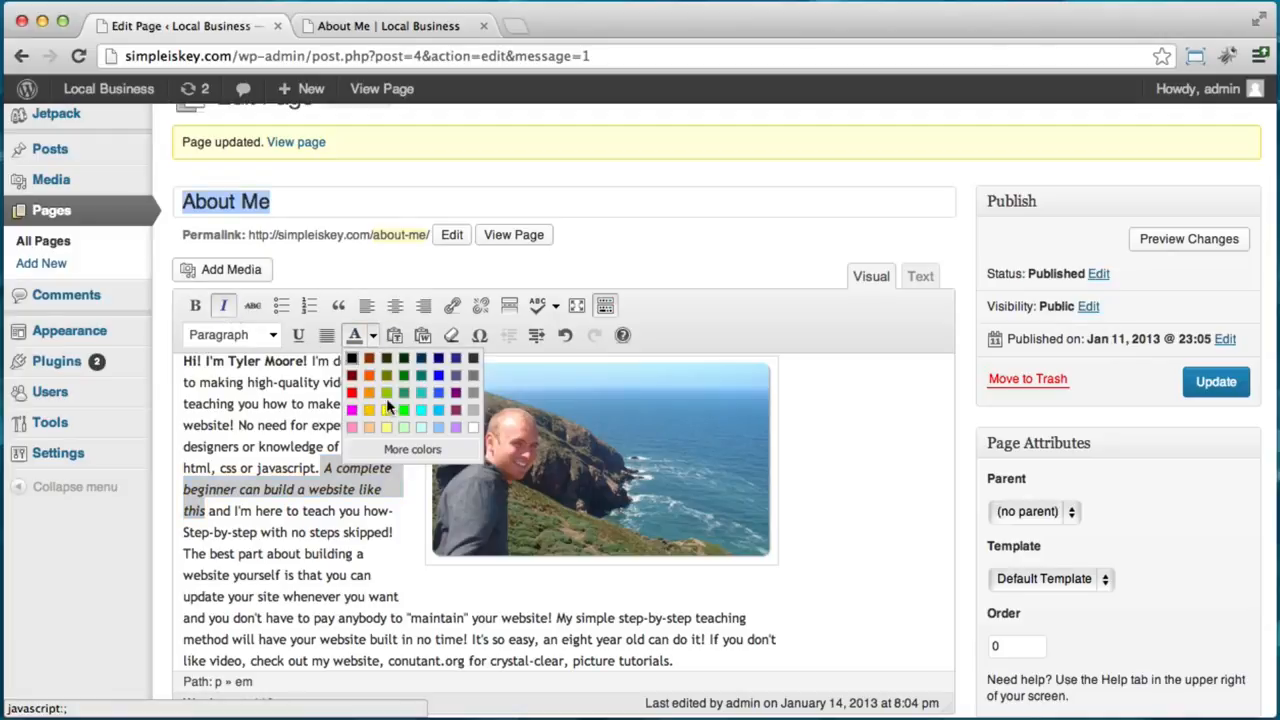
{"action": "left_click", "coordinate": [438, 377]}
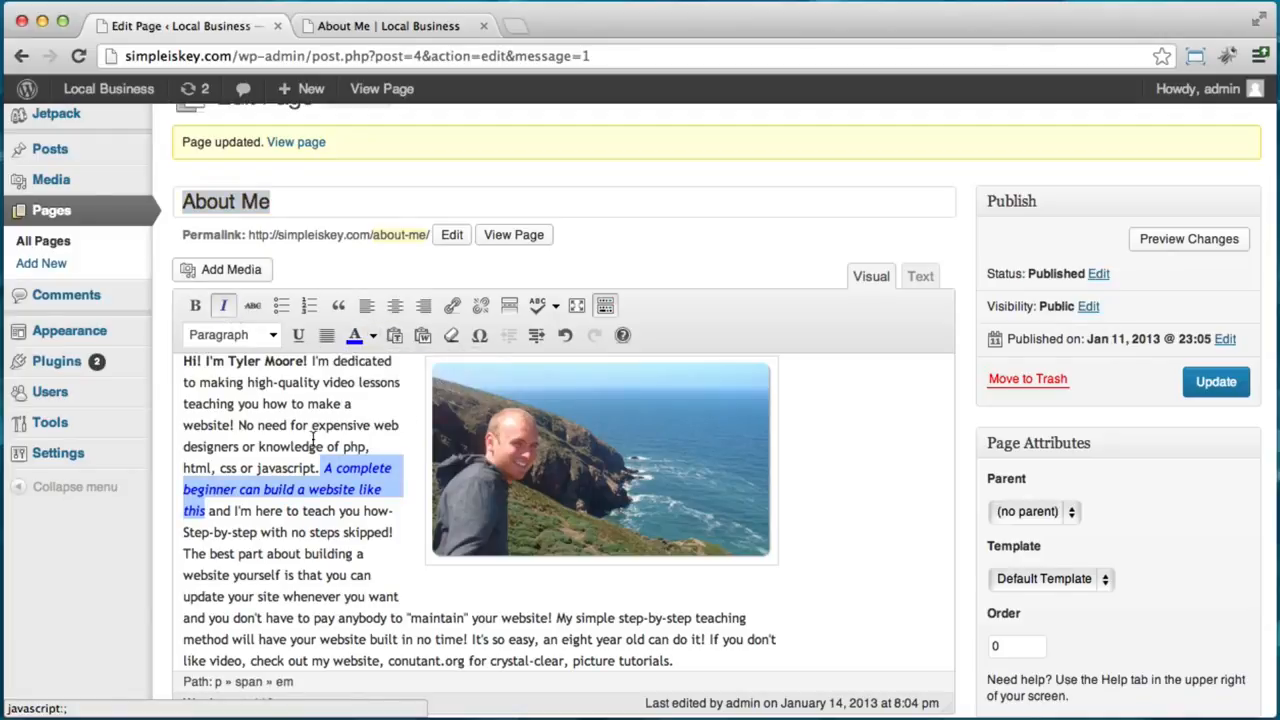
{"action": "left_click", "coordinate": [313, 440]}
Step: Update the page and check the bold and blue italic text on the live About Me page
{"action": "left_click", "coordinate": [1213, 386]}
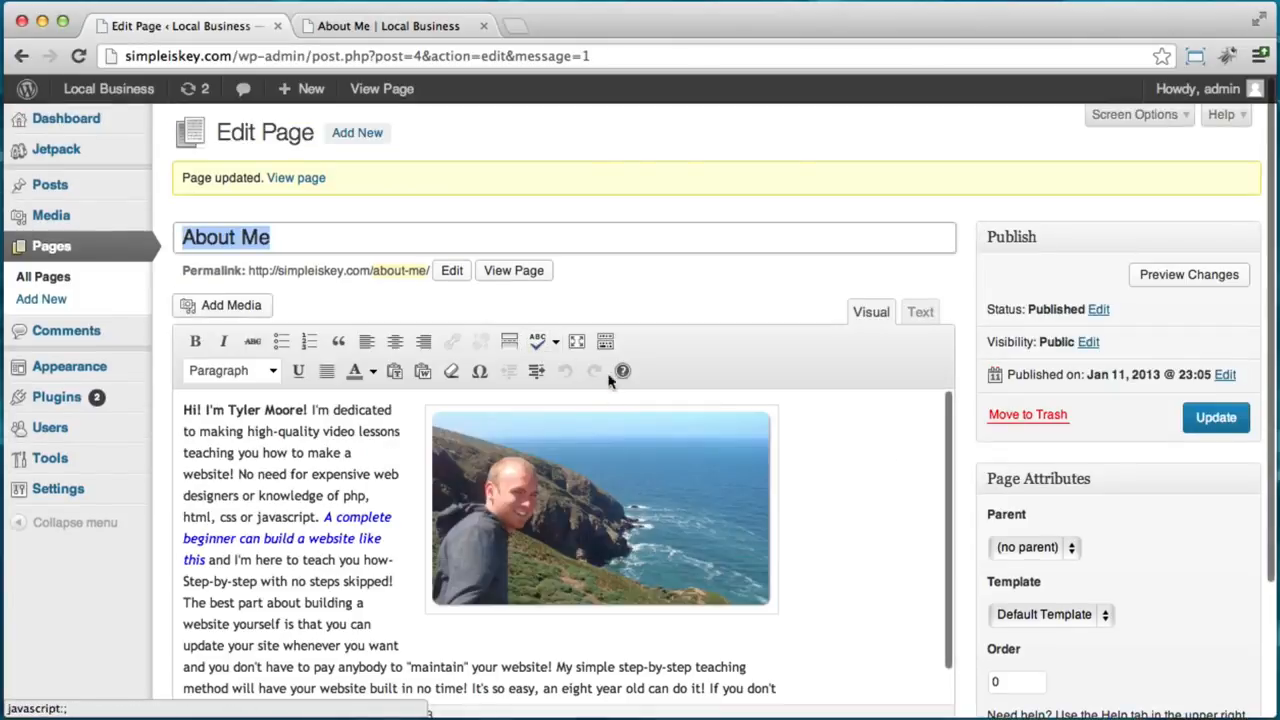
{"action": "left_click", "coordinate": [369, 27]}
{"action": "left_click", "coordinate": [79, 57]}
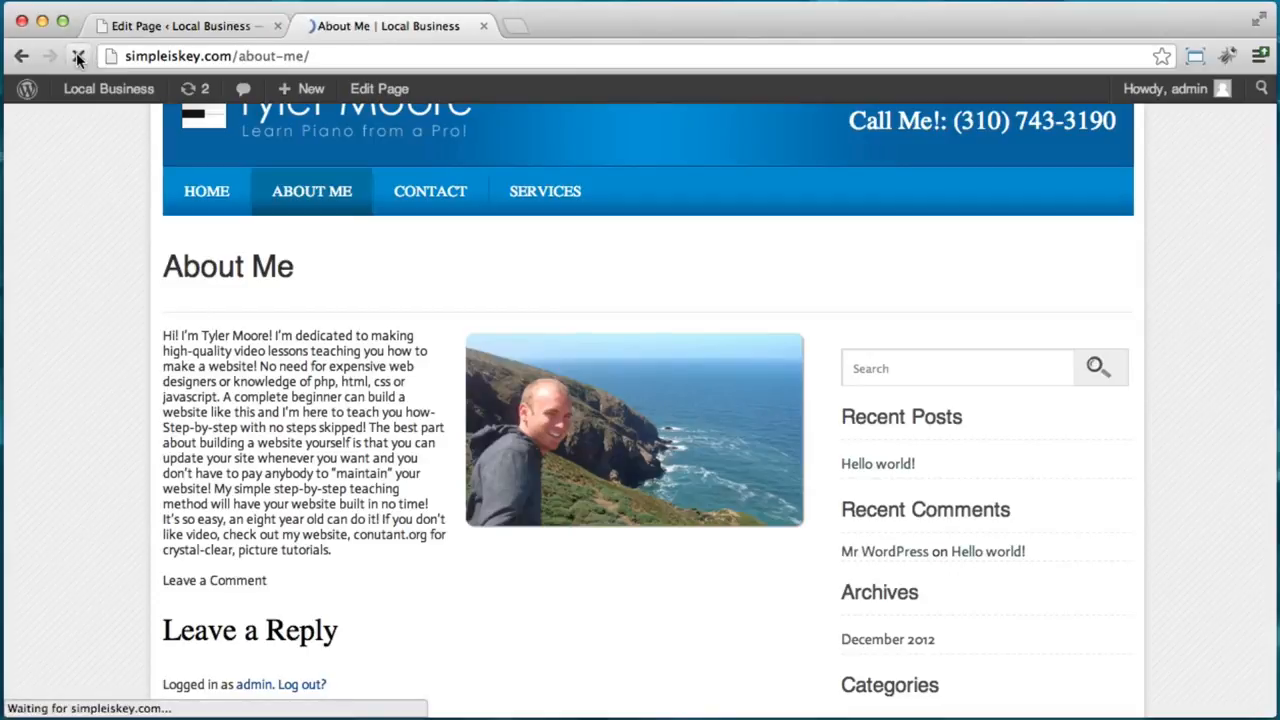
{"action": "scroll", "coordinate": [503, 342], "scroll_direction": "down", "scroll_amount": 1}
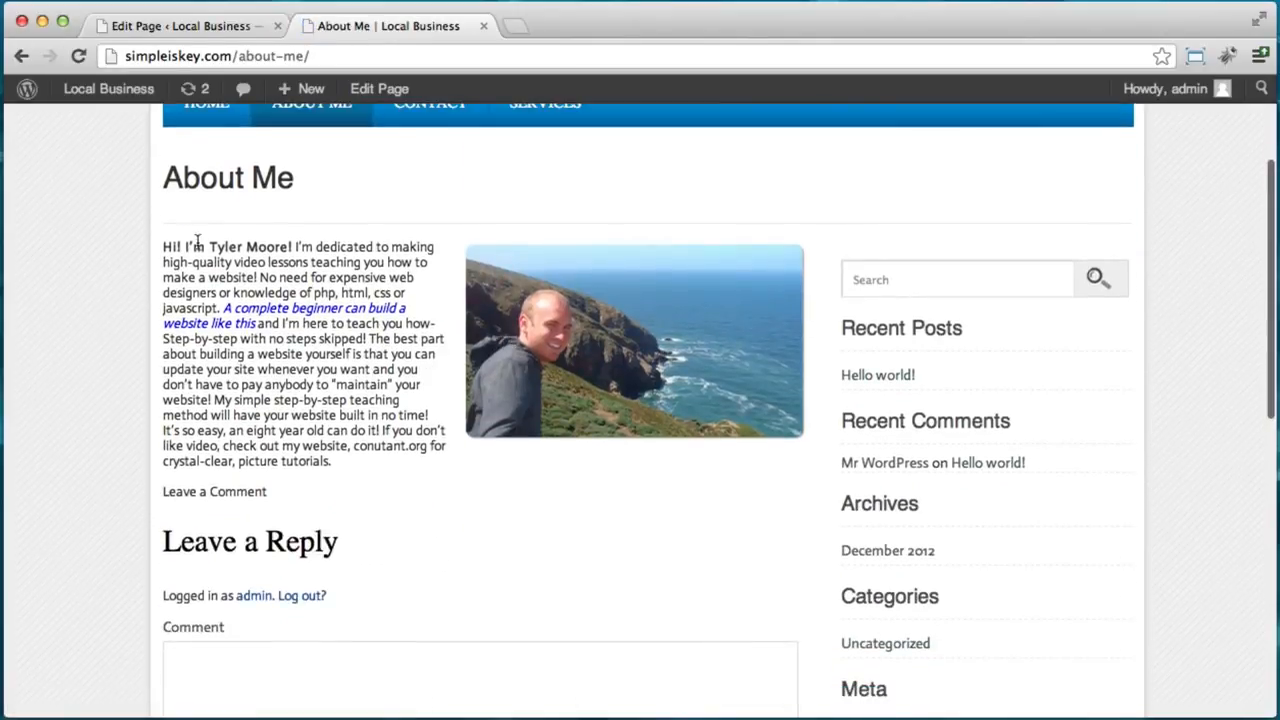
{"action": "left_click_drag", "start_coordinate": [164, 246], "coordinate": [279, 246]}
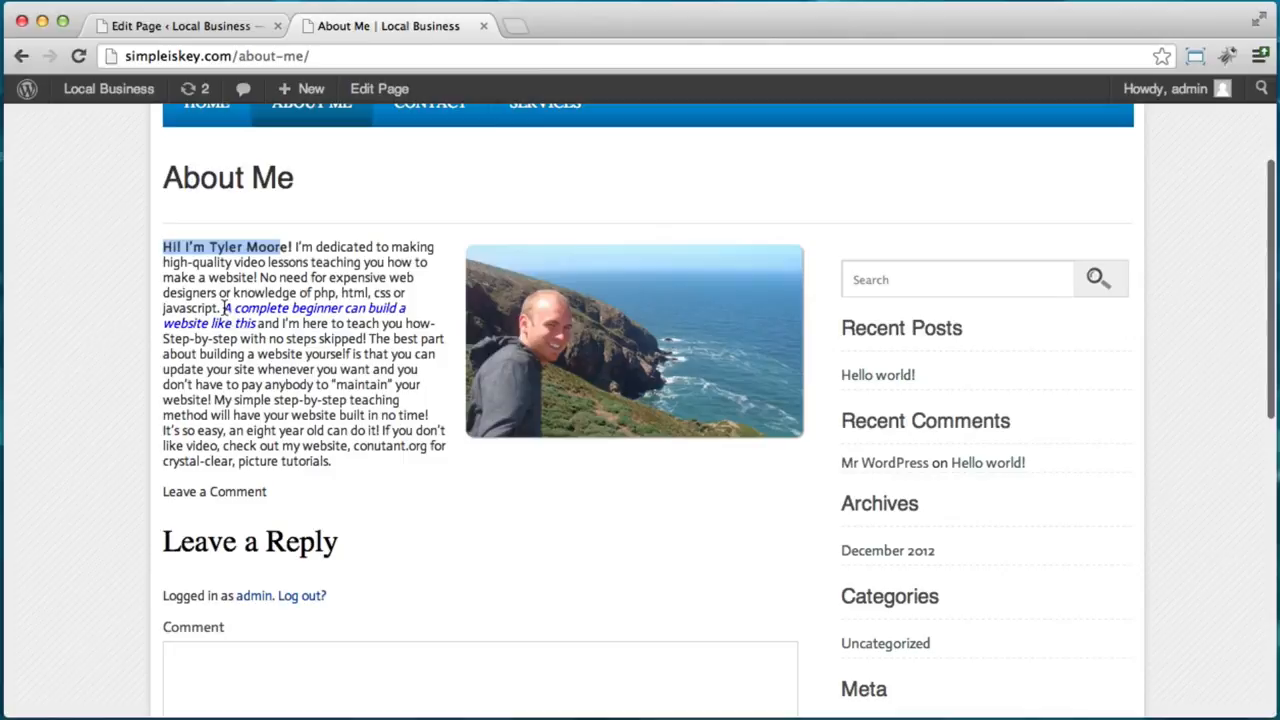
{"action": "left_click_drag", "start_coordinate": [224, 310], "coordinate": [258, 327]}
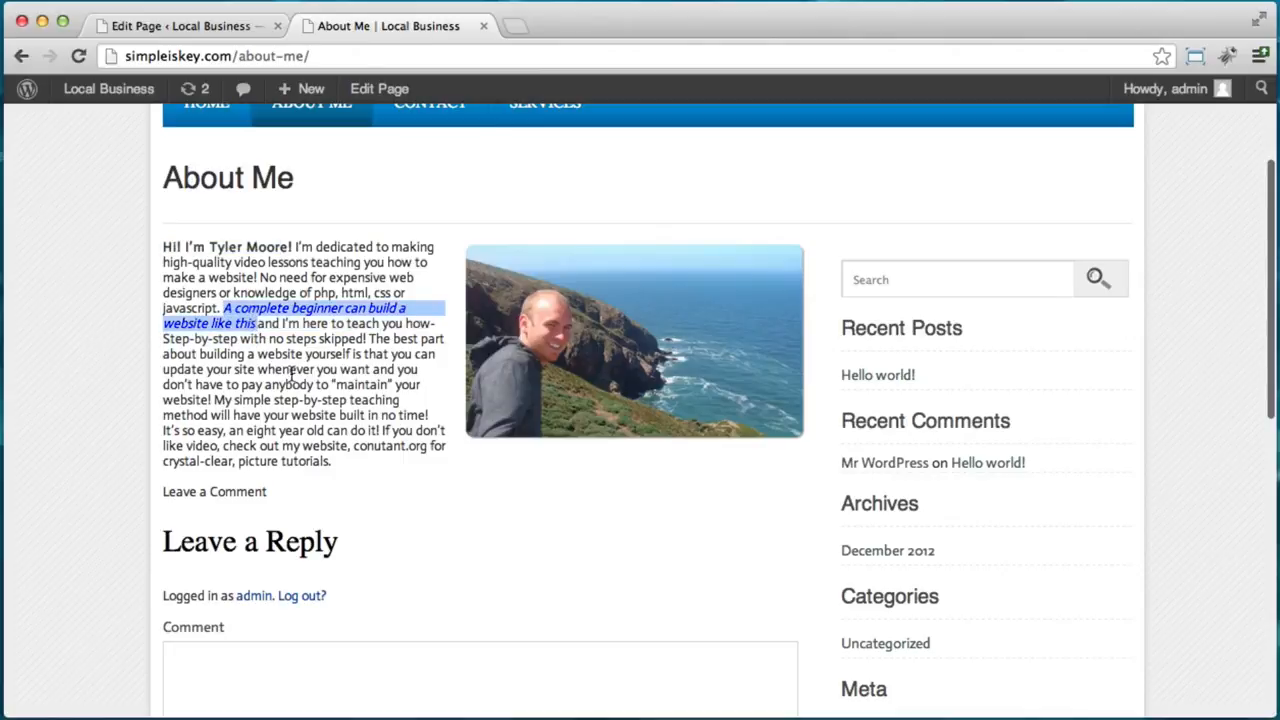
{"action": "left_click", "coordinate": [291, 372]}
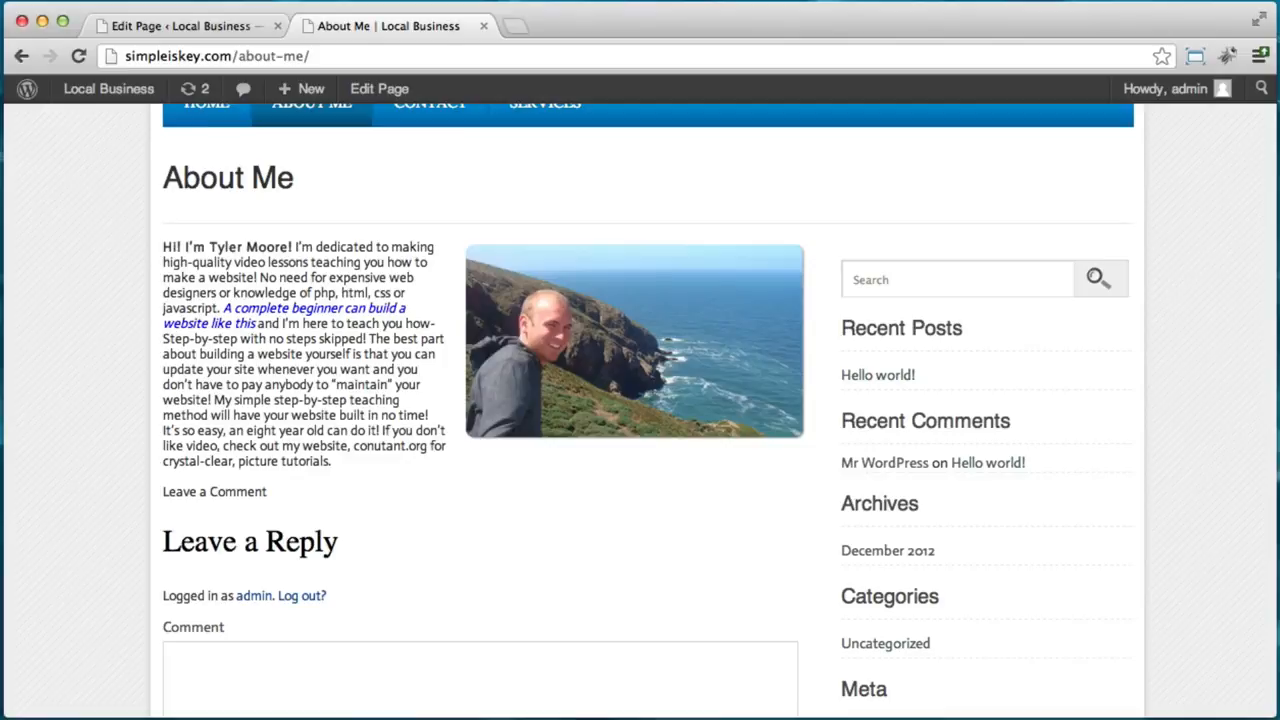
{"action": "left_click", "coordinate": [186, 28]}
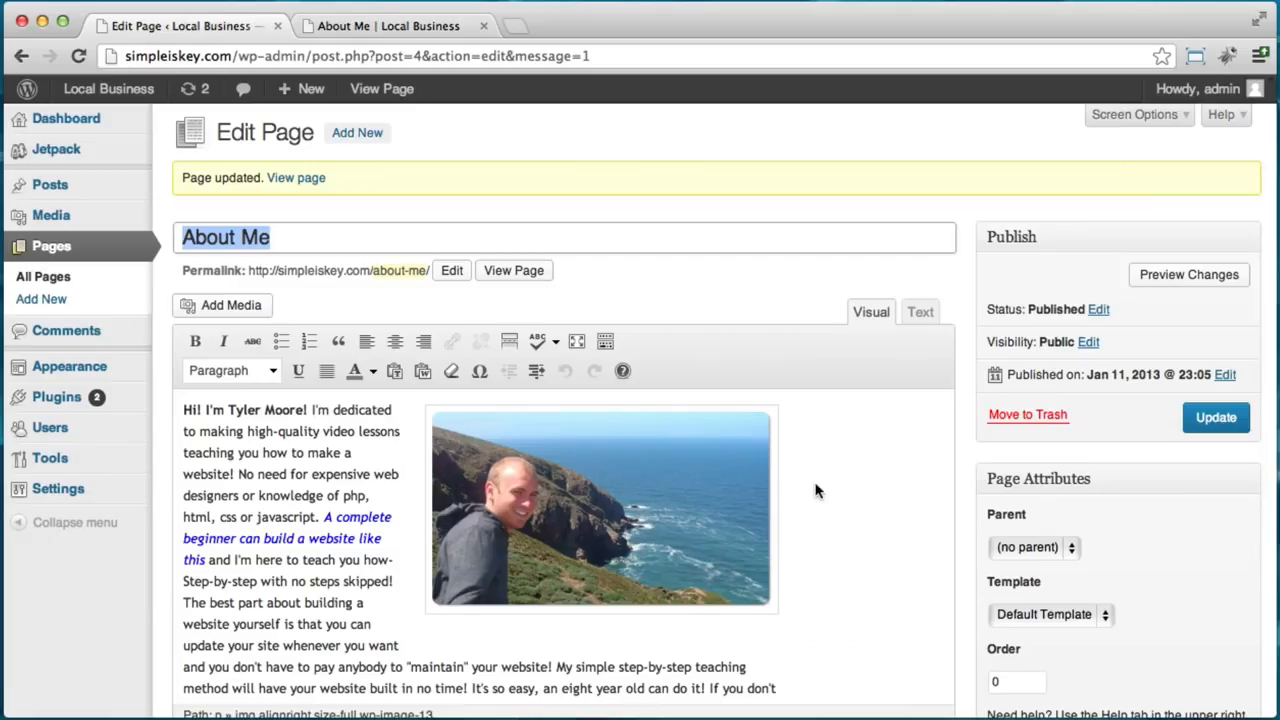
Step: Add a closing line 'My tutorials are 100% free and always will be!' after the last paragraph
{"action": "scroll", "coordinate": [815, 490], "scroll_direction": "down", "scroll_amount": 3}
{"action": "left_click", "coordinate": [763, 500]}
{"action": "key", "text": "Return"}
{"action": "key", "text": "Return"}
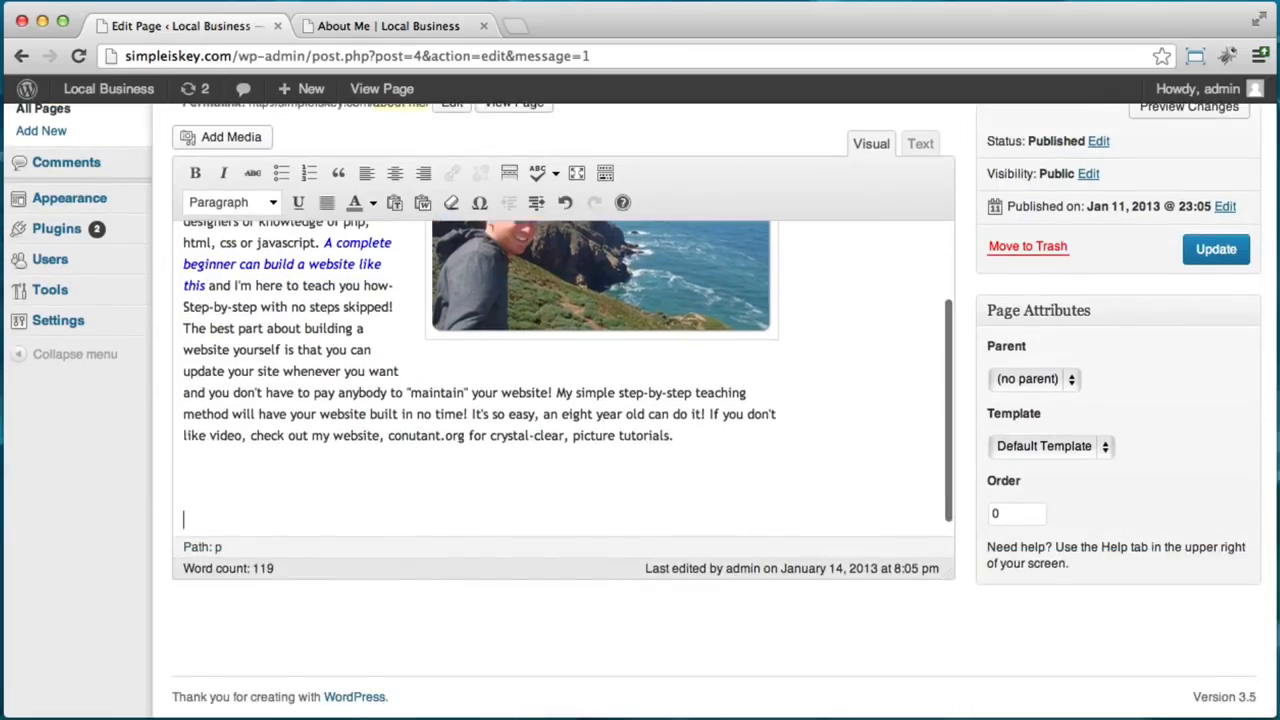
{"action": "type", "text": "Mt tutorials"}
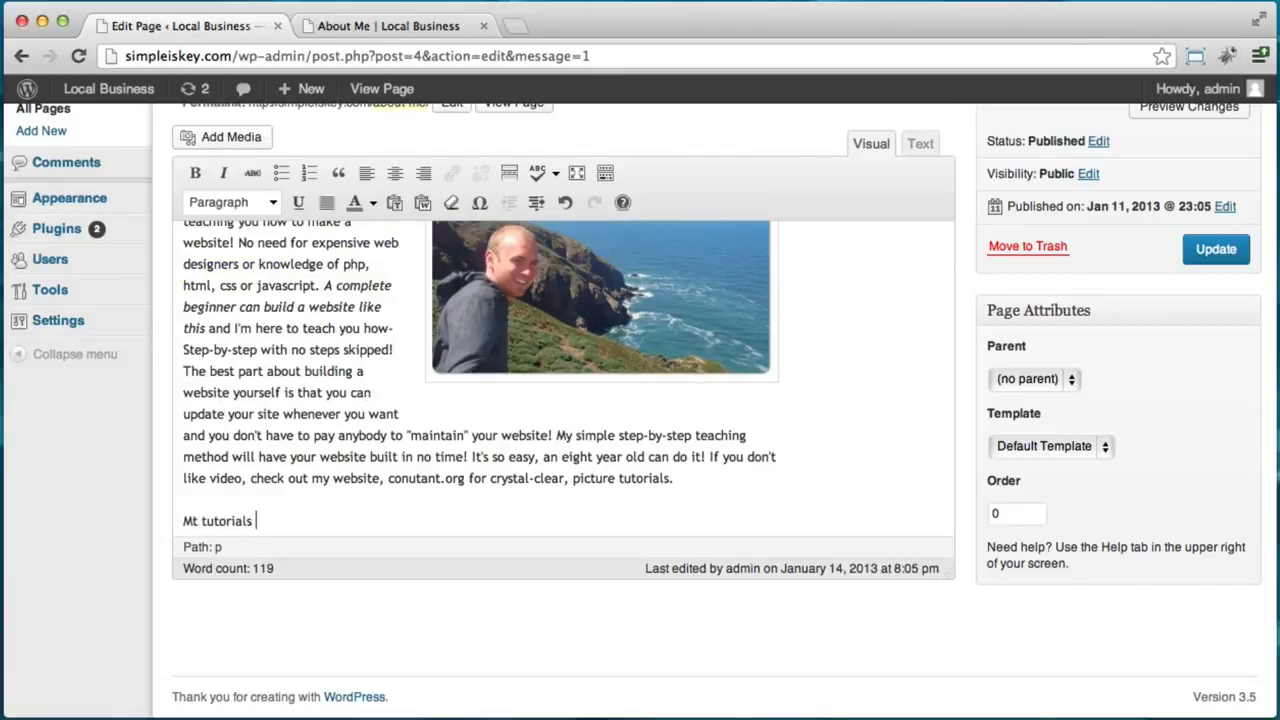
{"action": "key", "text": "BackSpace"}
{"action": "key", "text": "BackSpace"}
{"action": "key", "text": "BackSpace"}
{"action": "key", "text": "BackSpace"}
{"action": "key", "text": "BackSpace"}
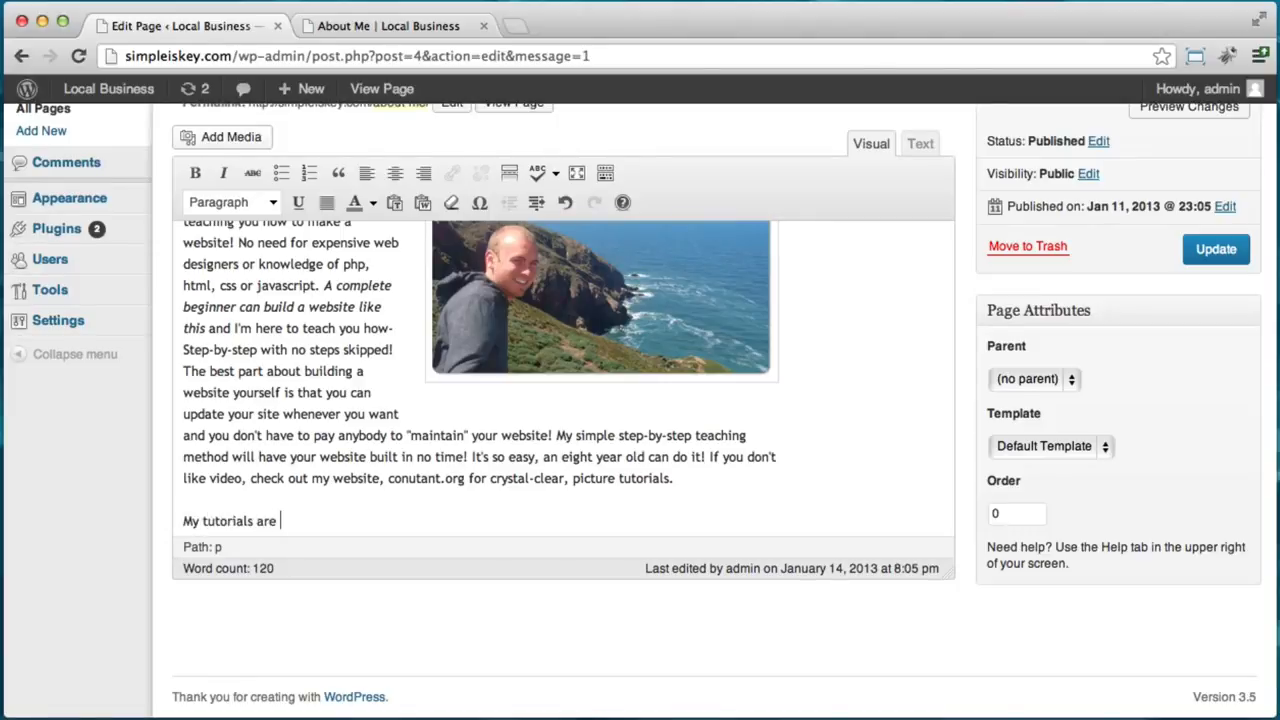
{"action": "type", "text": "100% free and always will be!"}
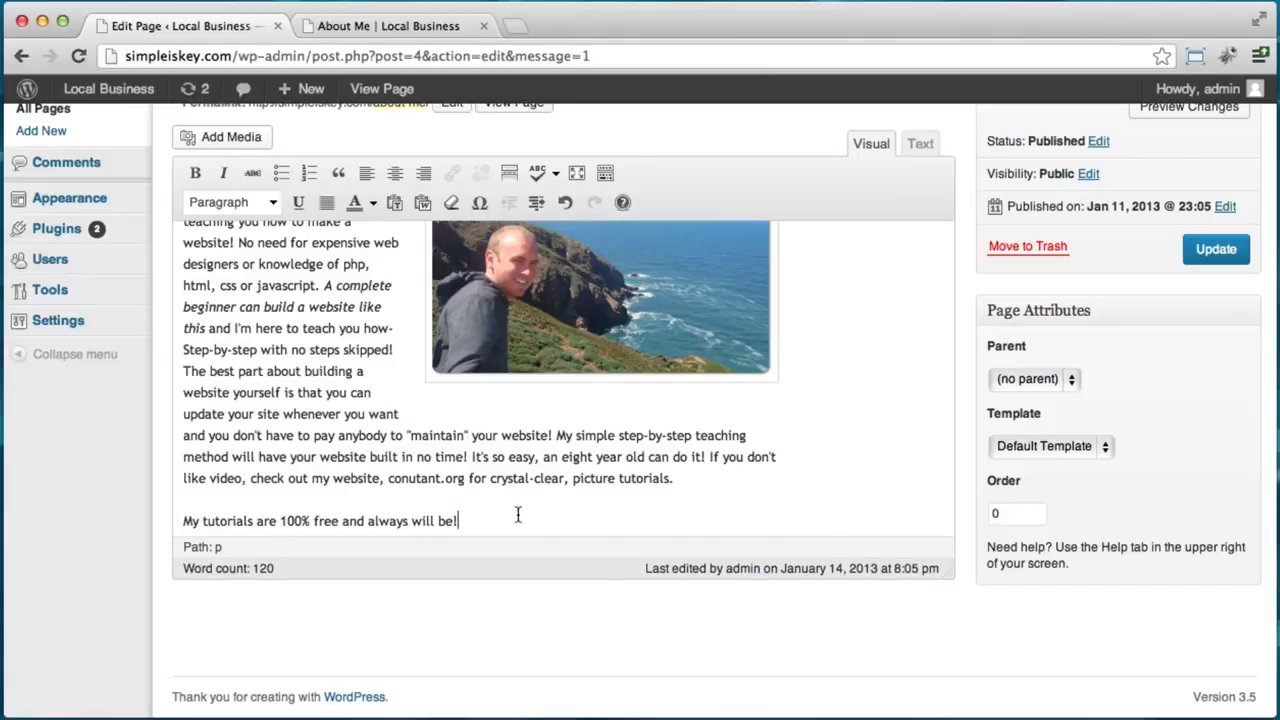
Step: Format the tutorials line as a centred Heading 4 blockquote
{"action": "left_click_drag", "start_coordinate": [488, 517], "coordinate": [170, 520]}
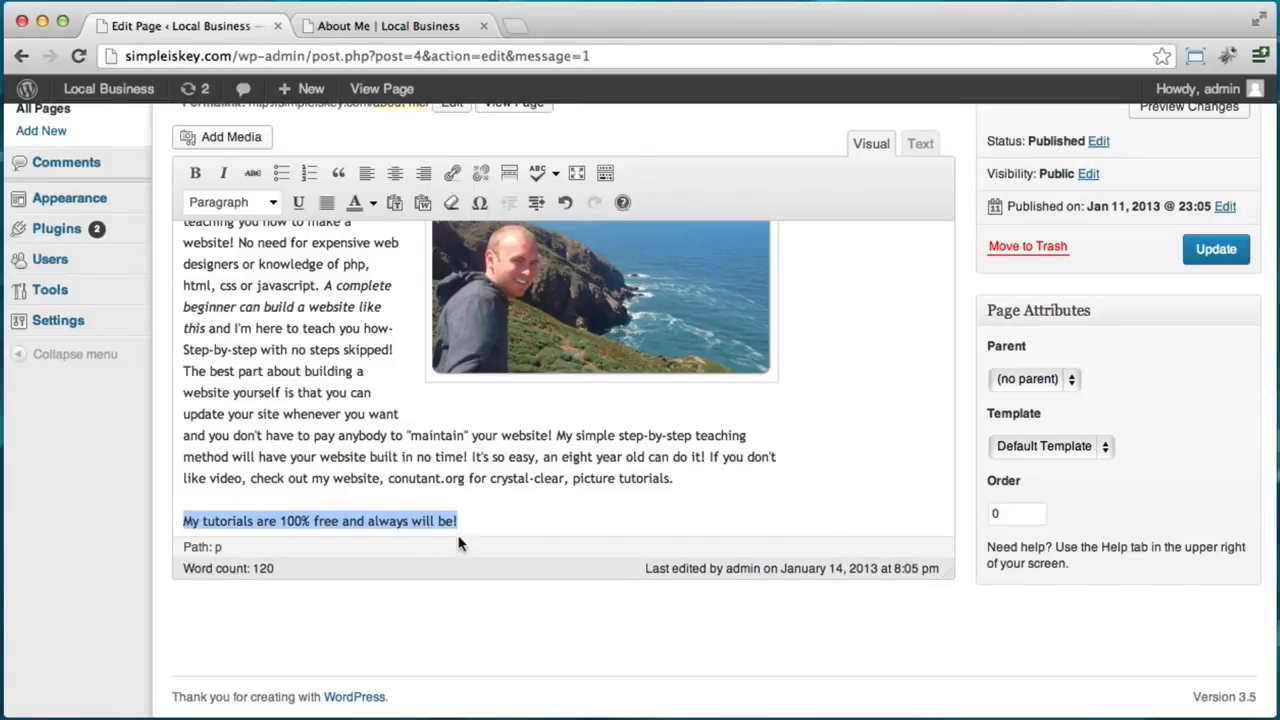
{"action": "left_click", "coordinate": [270, 203]}
{"action": "scroll", "coordinate": [290, 300], "scroll_direction": "down", "scroll_amount": 1}
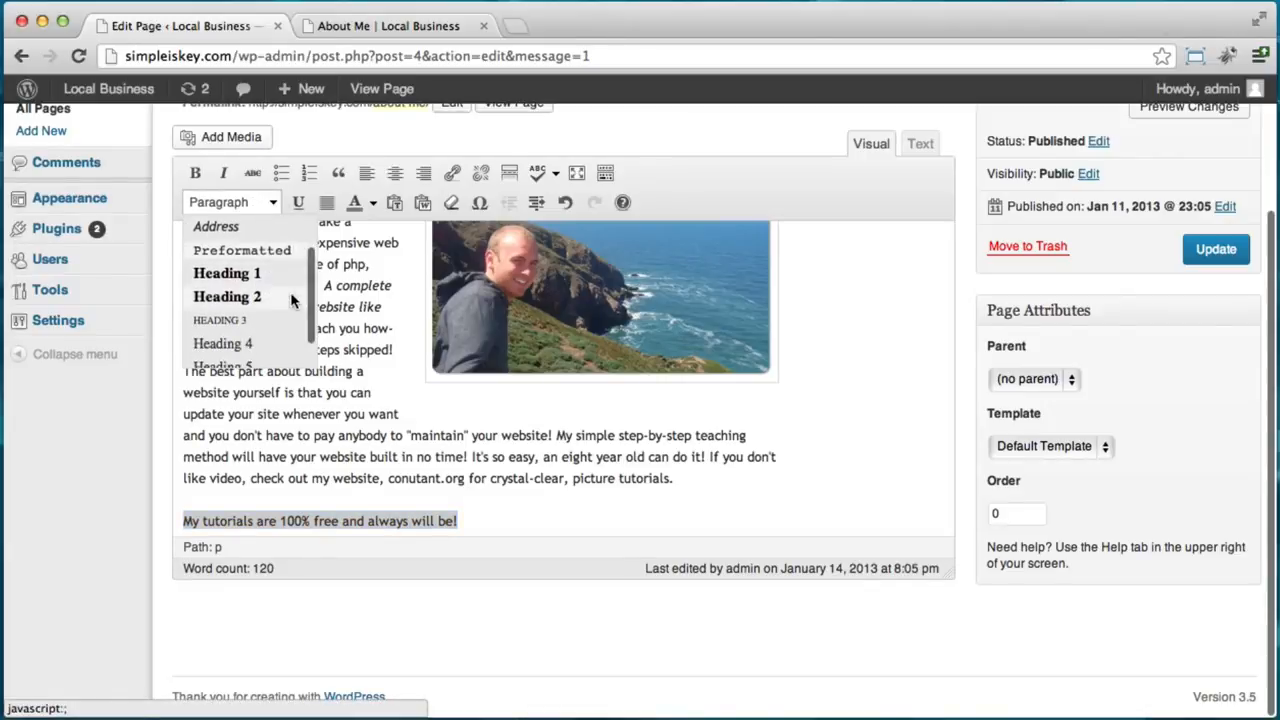
{"action": "scroll", "coordinate": [240, 280], "scroll_direction": "down", "scroll_amount": 1}
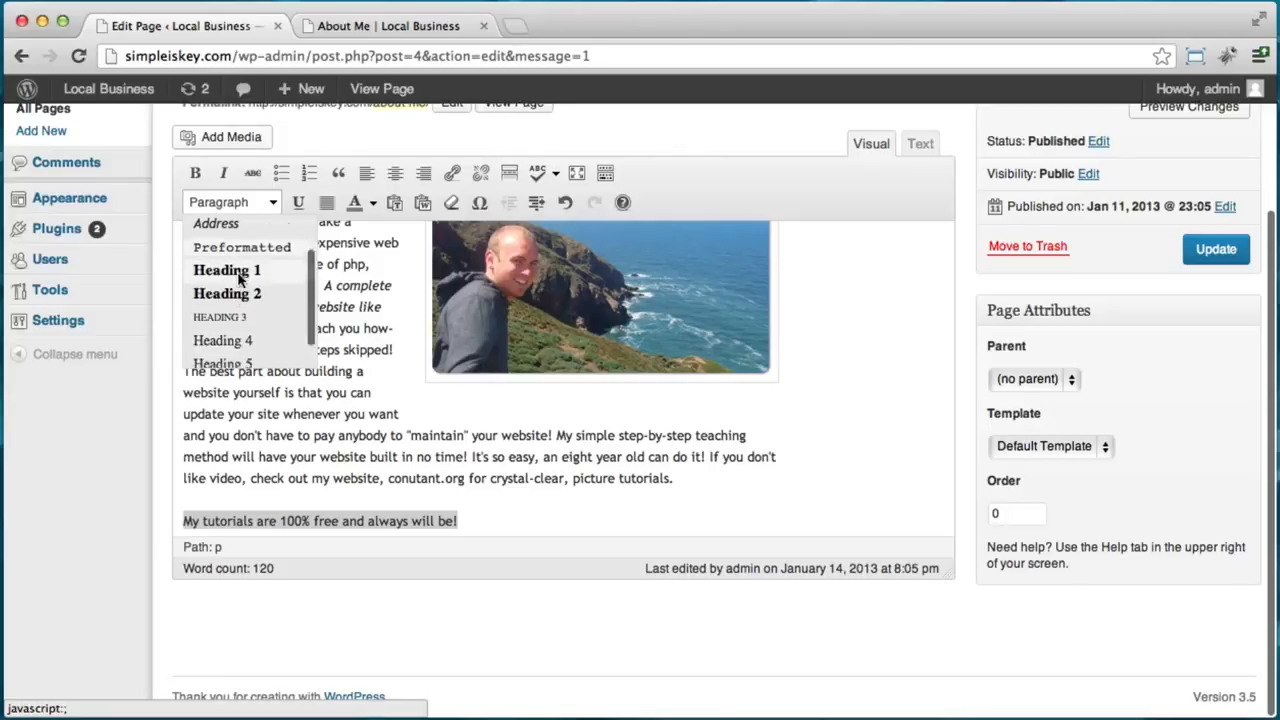
{"action": "scroll", "coordinate": [240, 280], "scroll_direction": "down", "scroll_amount": 1}
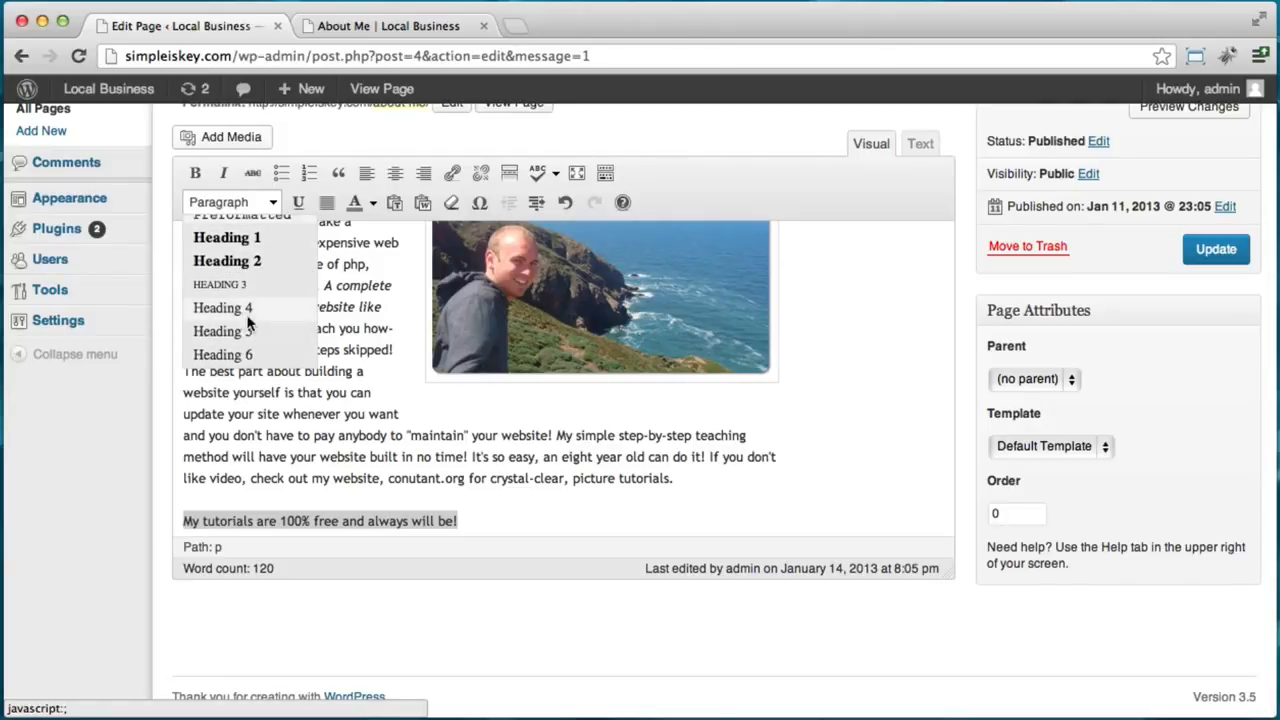
{"action": "left_click", "coordinate": [239, 311]}
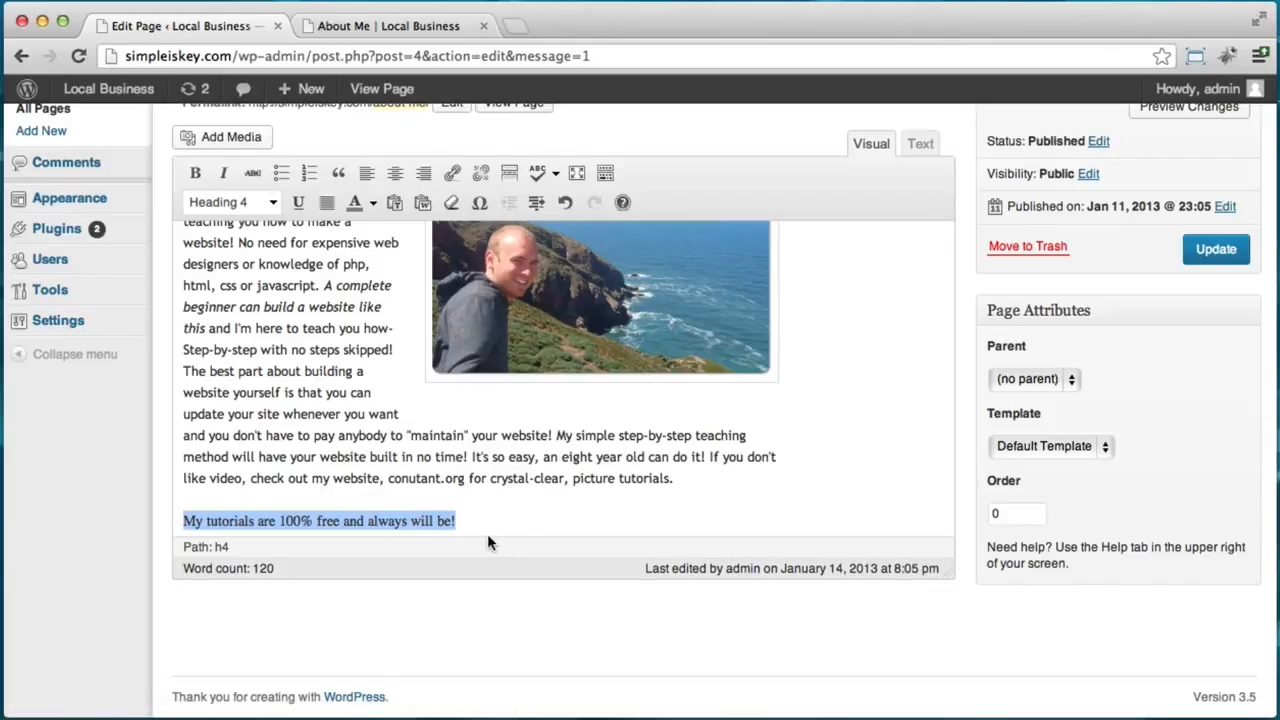
{"action": "left_click", "coordinate": [338, 173]}
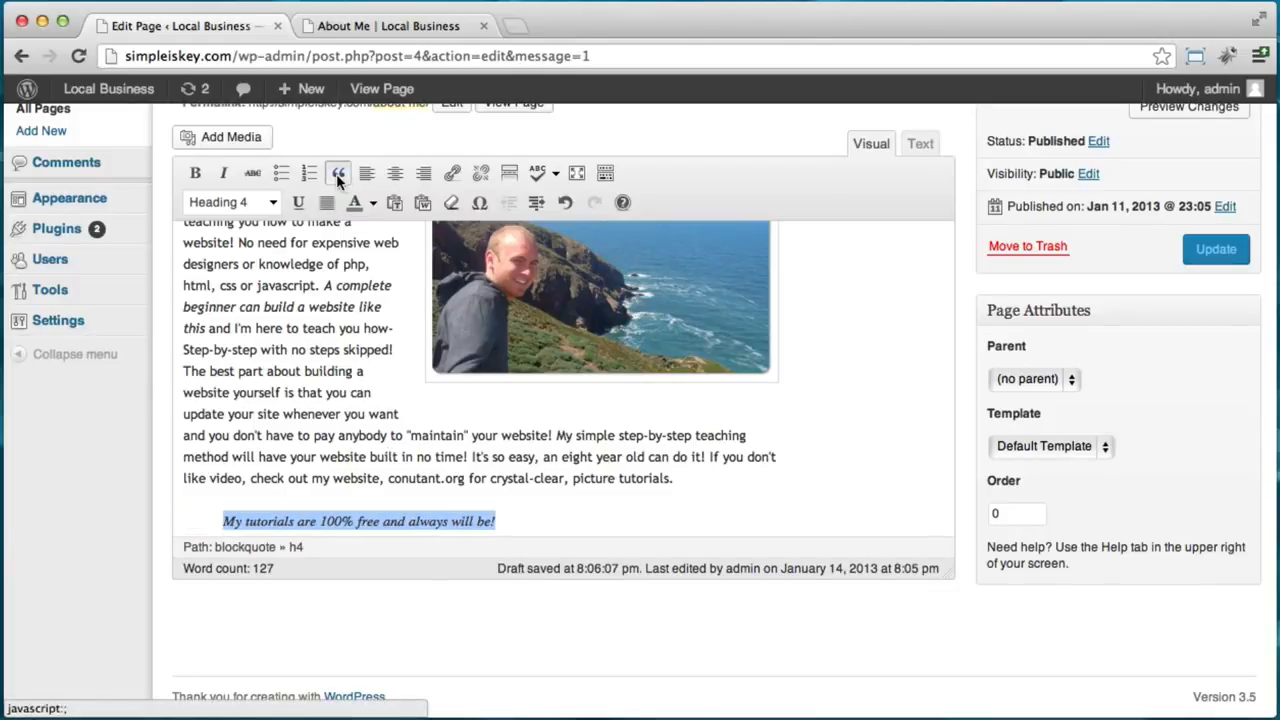
{"action": "left_click", "coordinate": [395, 174]}
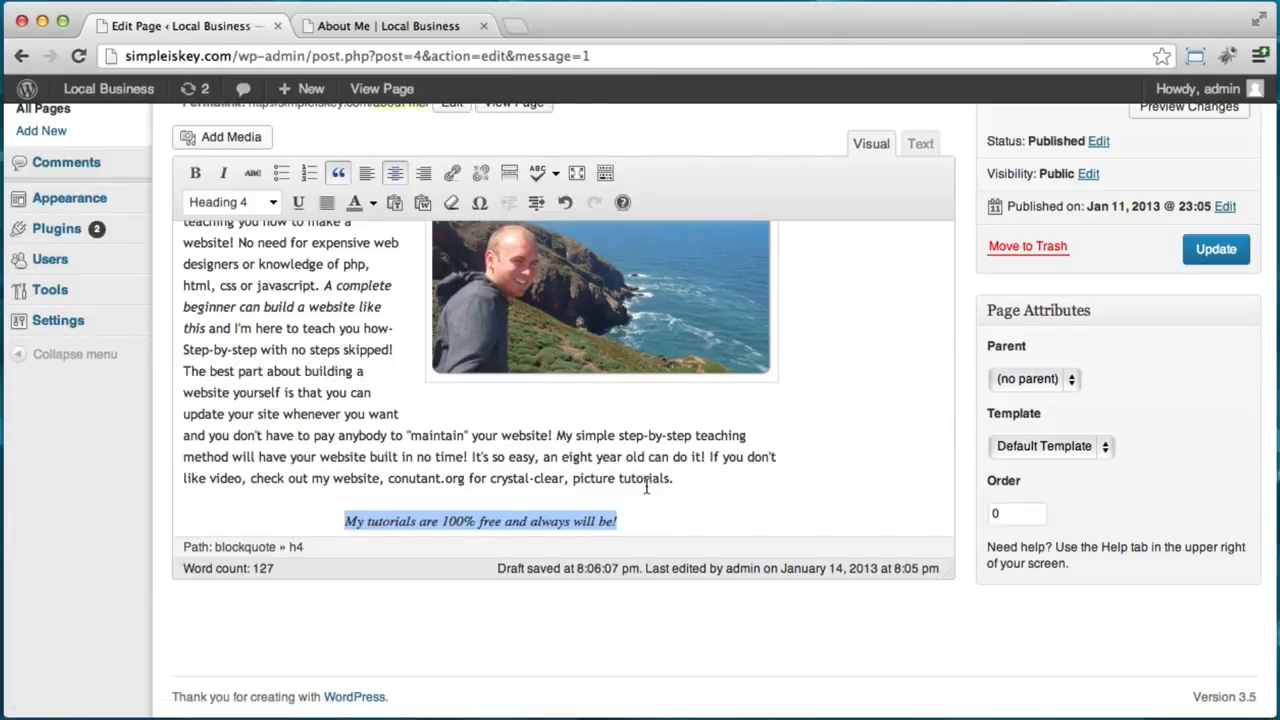
Step: Remove the empty paragraph after the quote and update the About Me page
{"action": "scroll", "coordinate": [660, 505], "scroll_direction": "down", "scroll_amount": 1}
{"action": "left_click", "coordinate": [651, 517]}
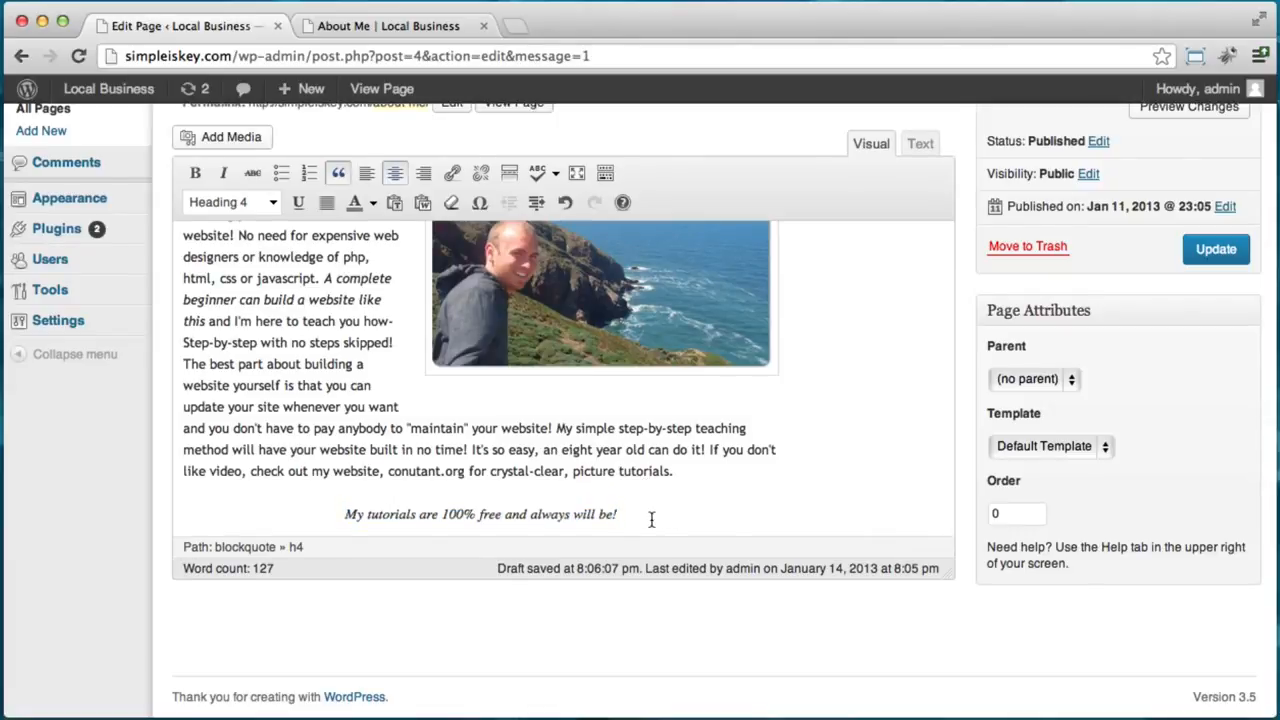
{"action": "key", "text": "Return"}
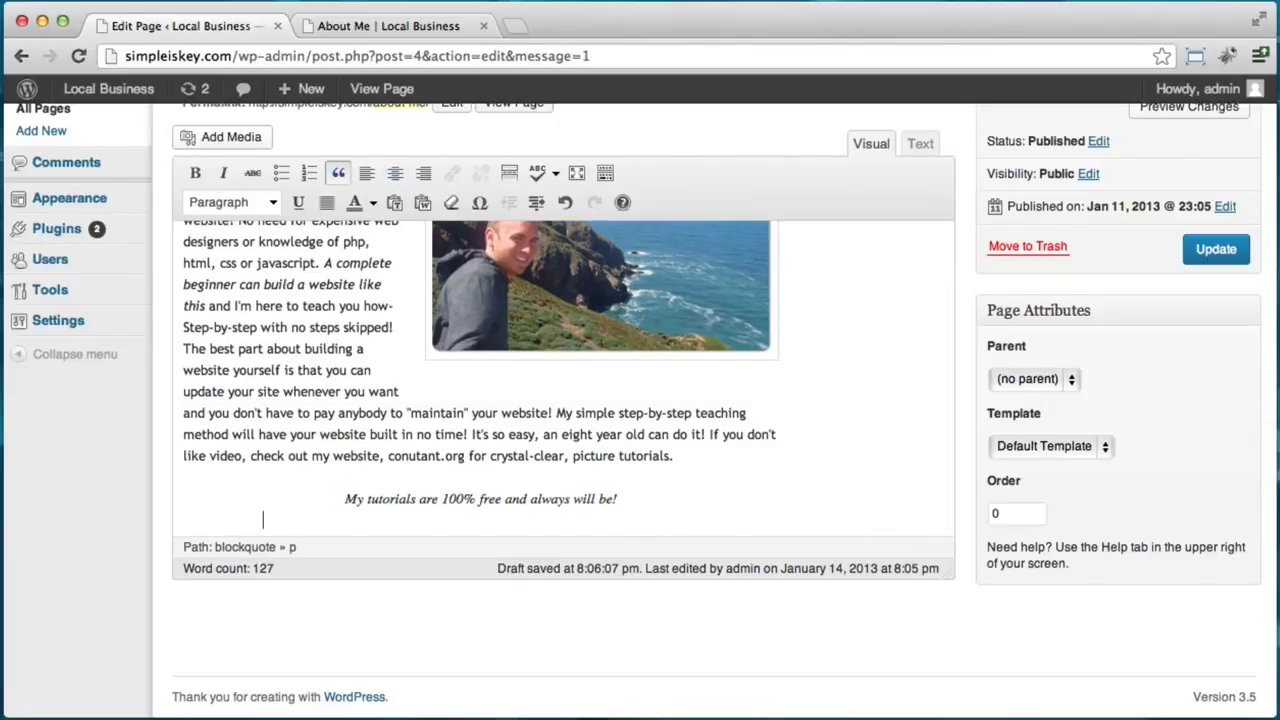
{"action": "key", "text": "BackSpace"}
{"action": "key", "text": "Return"}
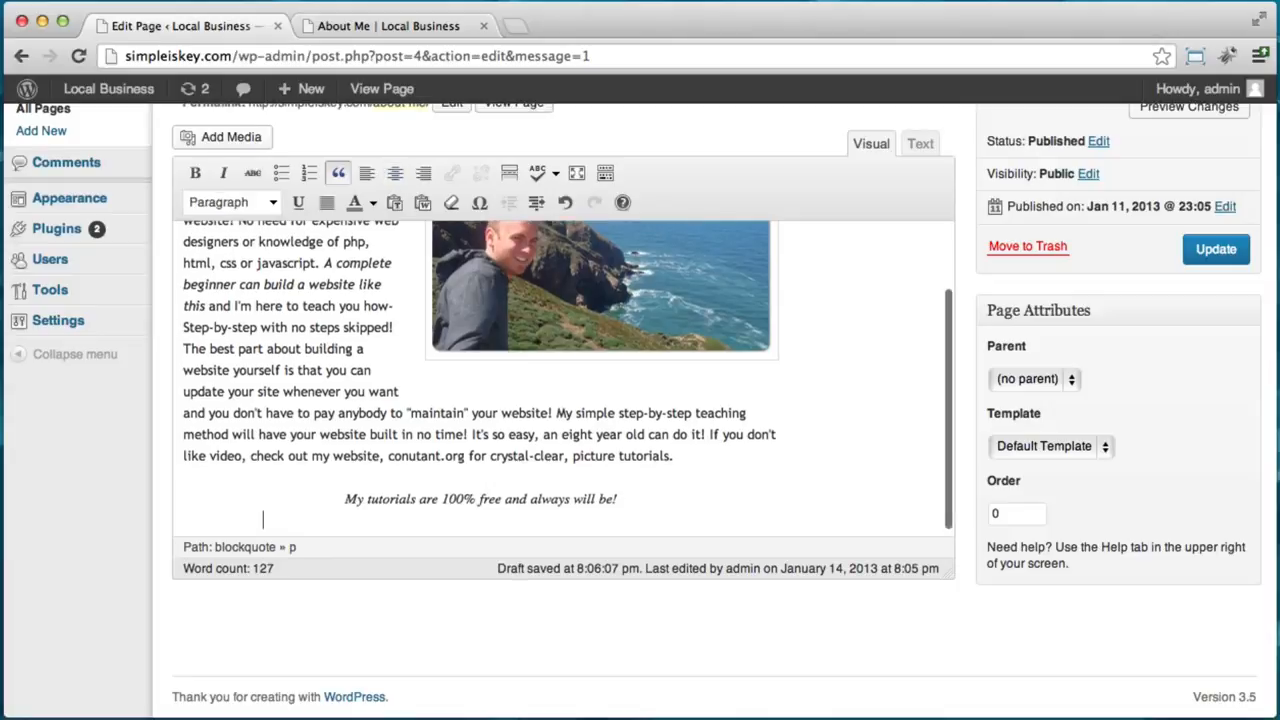
{"action": "key", "text": "BackSpace"}
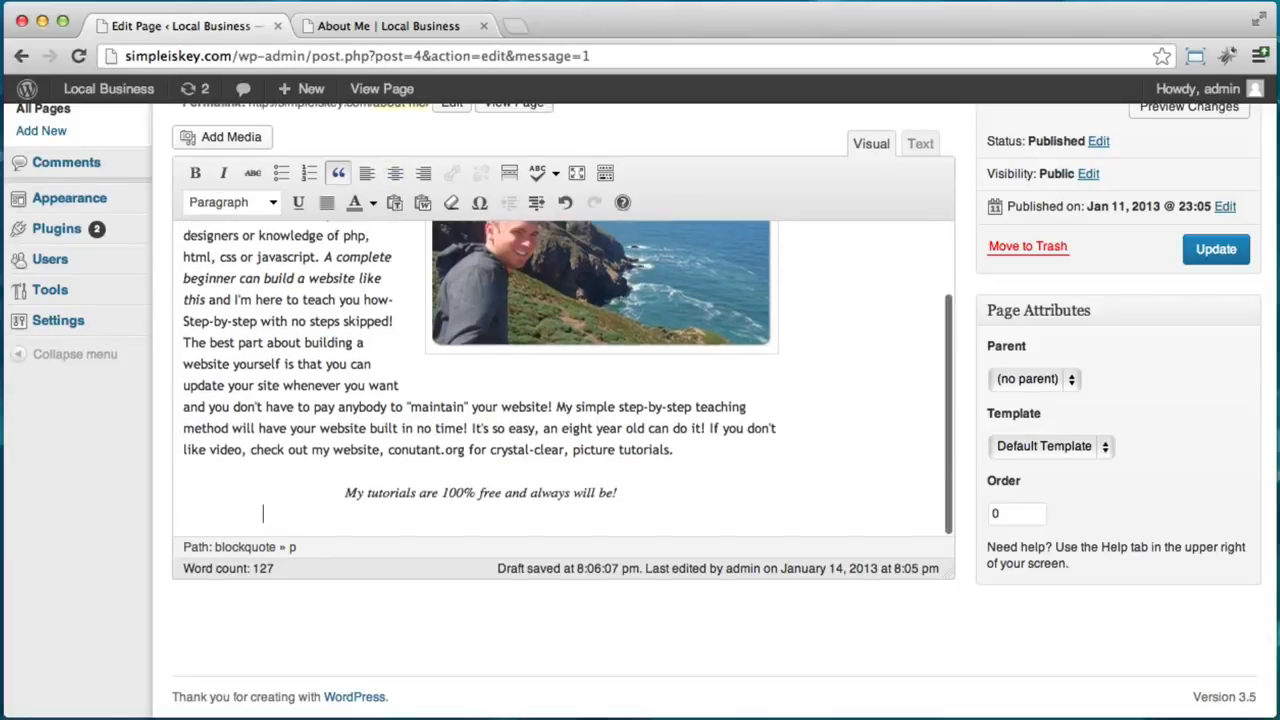
{"action": "left_click", "coordinate": [1212, 252]}
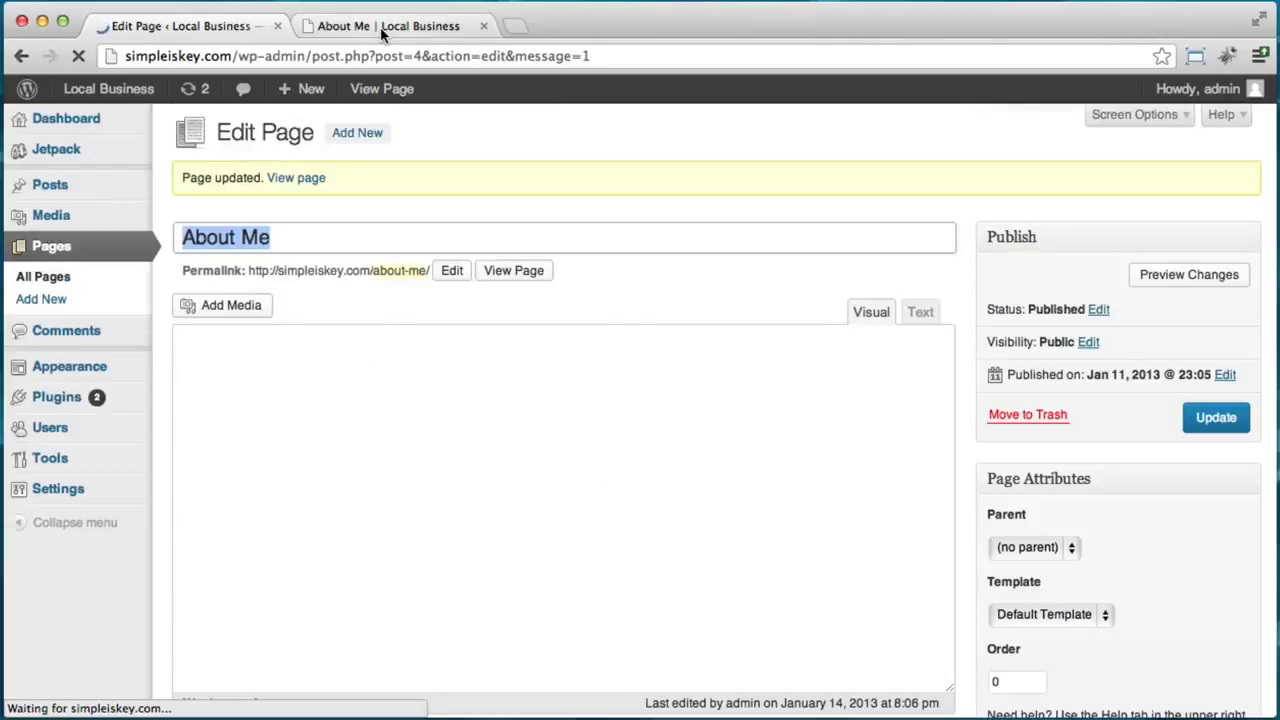
Step: Reload the live About Me page and scroll down to the quote
{"action": "left_click", "coordinate": [381, 26]}
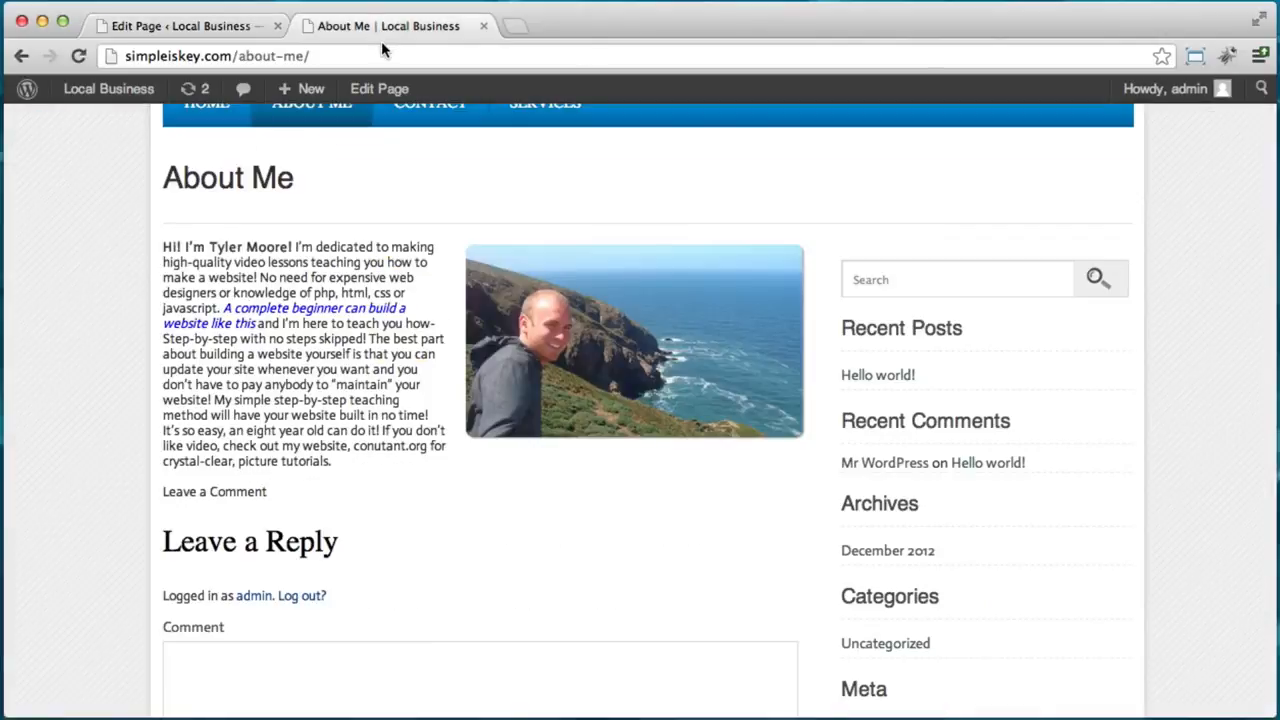
{"action": "left_click", "coordinate": [81, 52]}
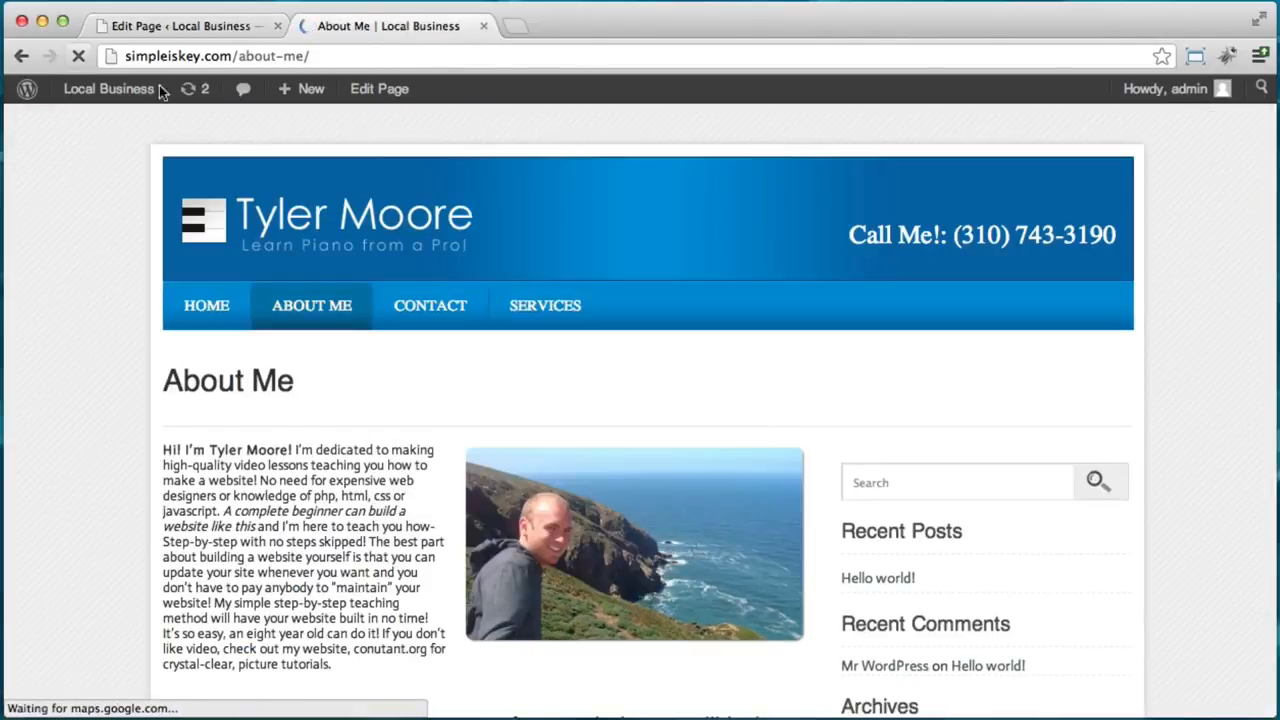
{"action": "scroll", "coordinate": [477, 171], "scroll_direction": "down", "scroll_amount": 5}
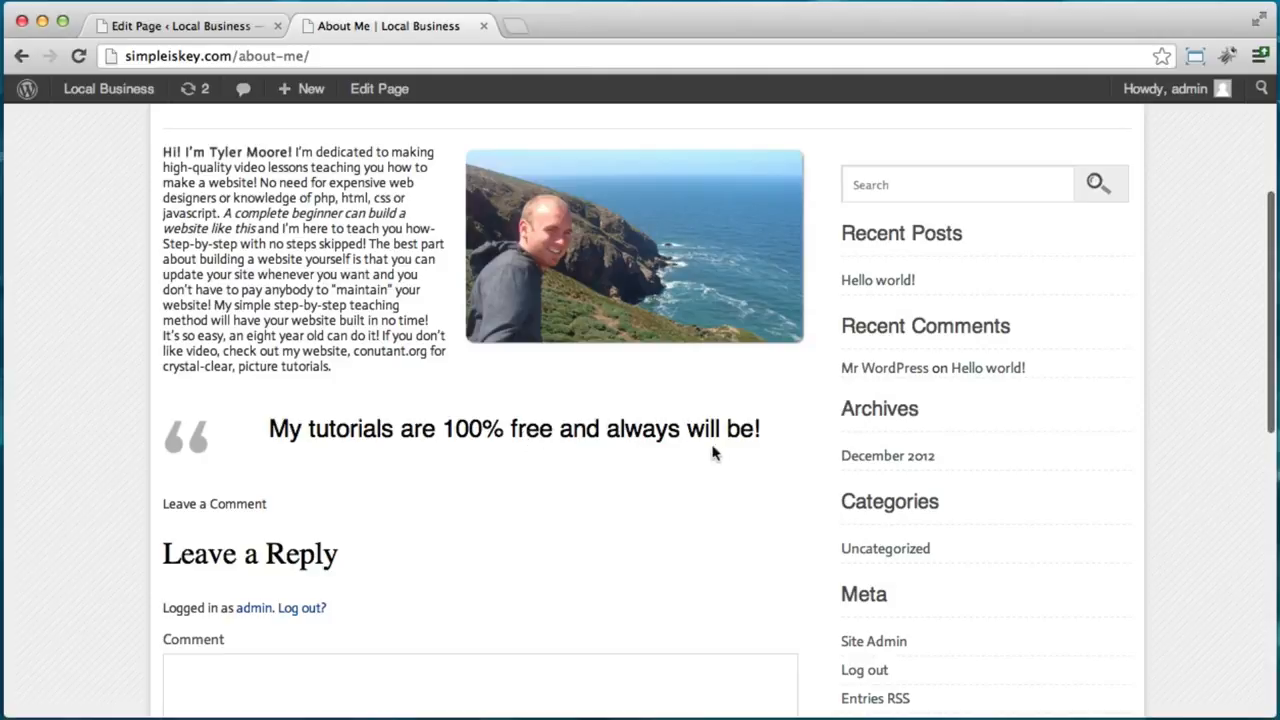
Step: Italicize the 100% free quote in the editor and update the page
{"action": "left_click", "coordinate": [172, 25]}
{"action": "scroll", "coordinate": [430, 527], "scroll_direction": "down", "scroll_amount": 5}
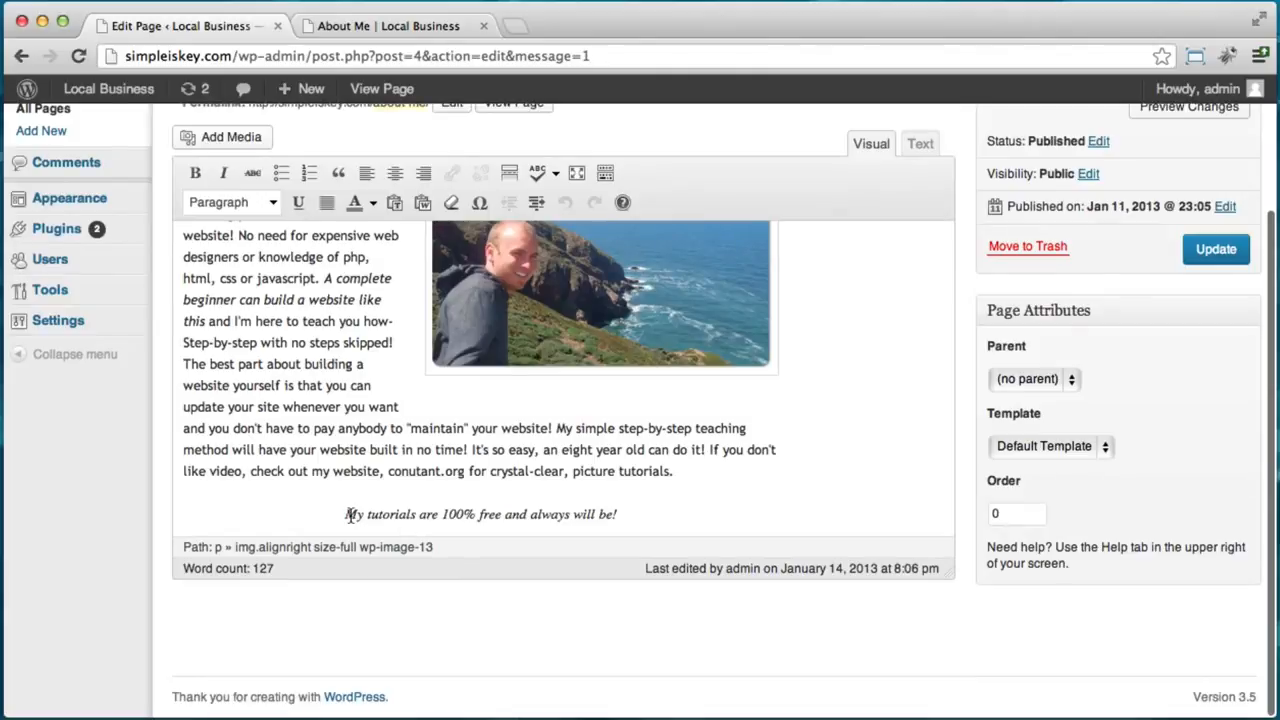
{"action": "left_click_drag", "start_coordinate": [343, 514], "coordinate": [657, 516]}
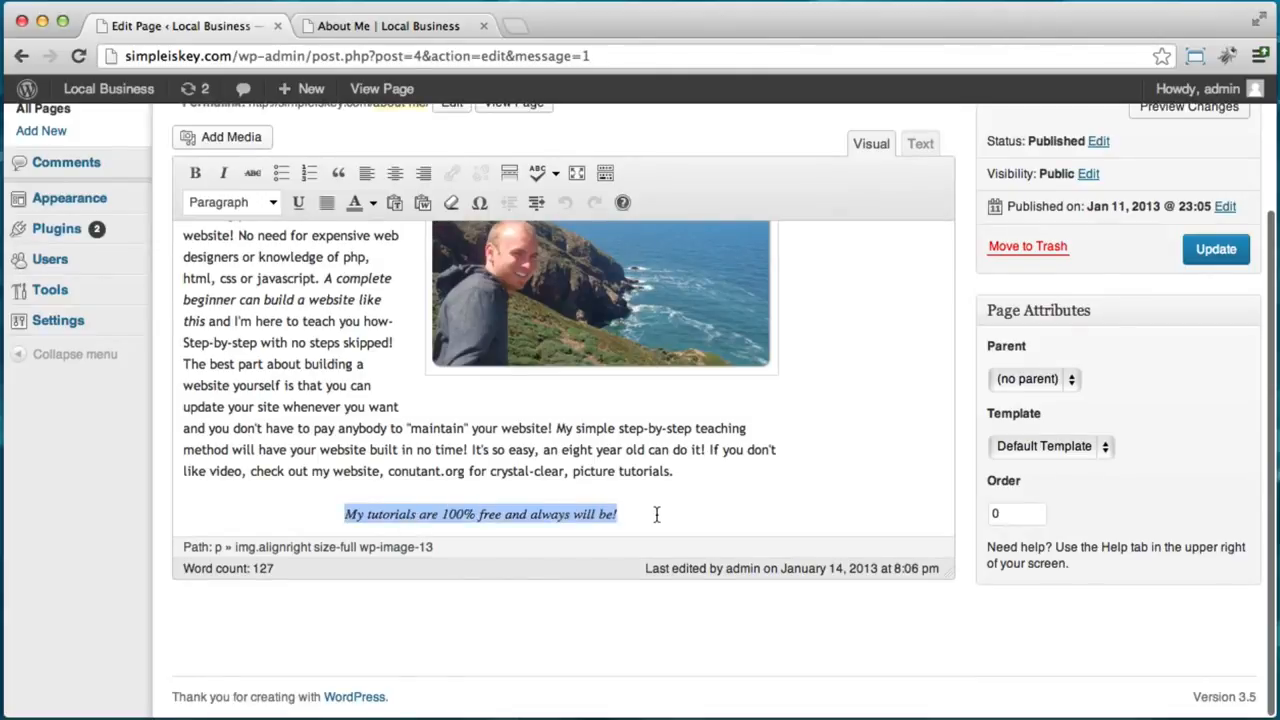
{"action": "left_click", "coordinate": [224, 175]}
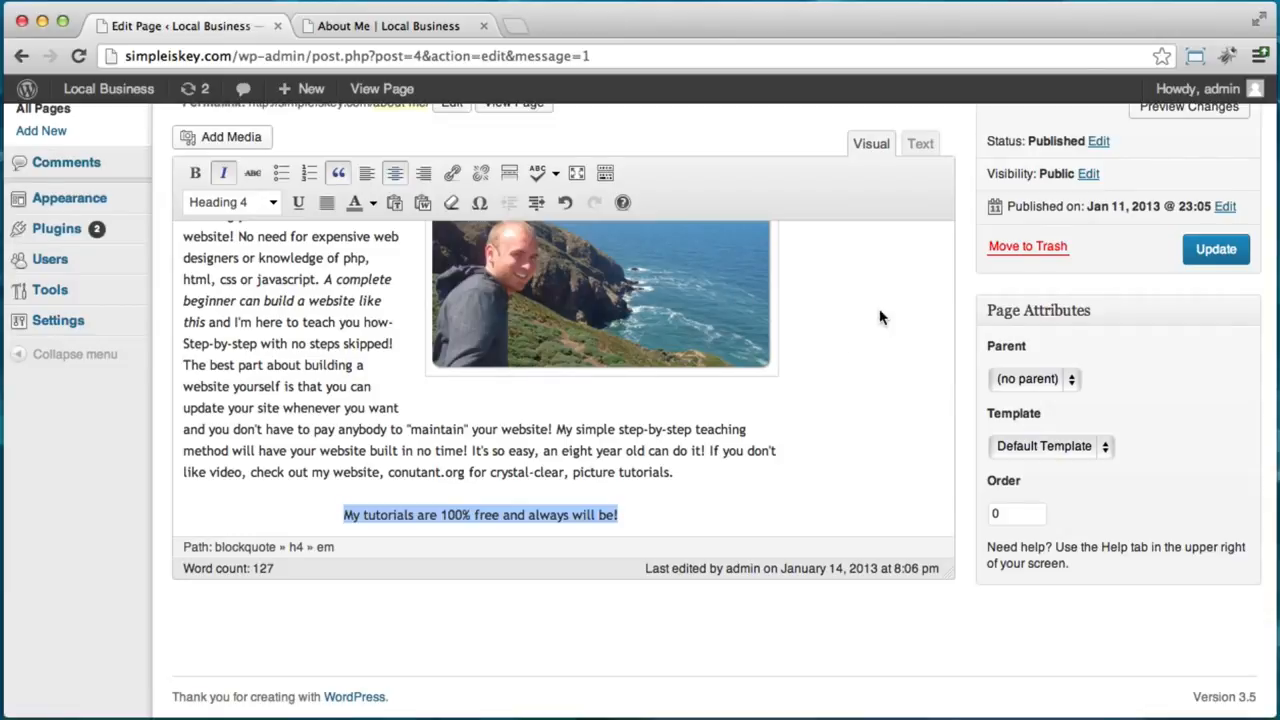
{"action": "left_click", "coordinate": [1215, 250]}
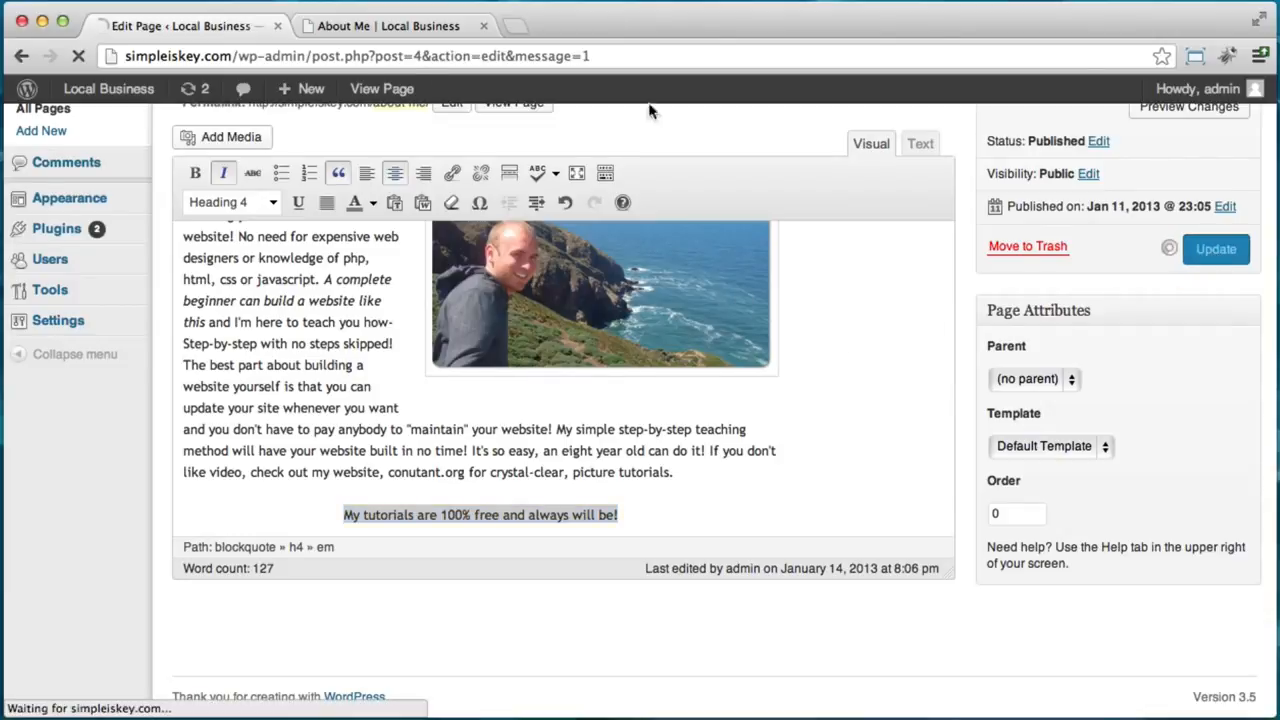
Step: Reload the live About Me page to confirm the italic quote, then return to the editor
{"action": "left_click", "coordinate": [369, 28]}
{"action": "left_click", "coordinate": [79, 55]}
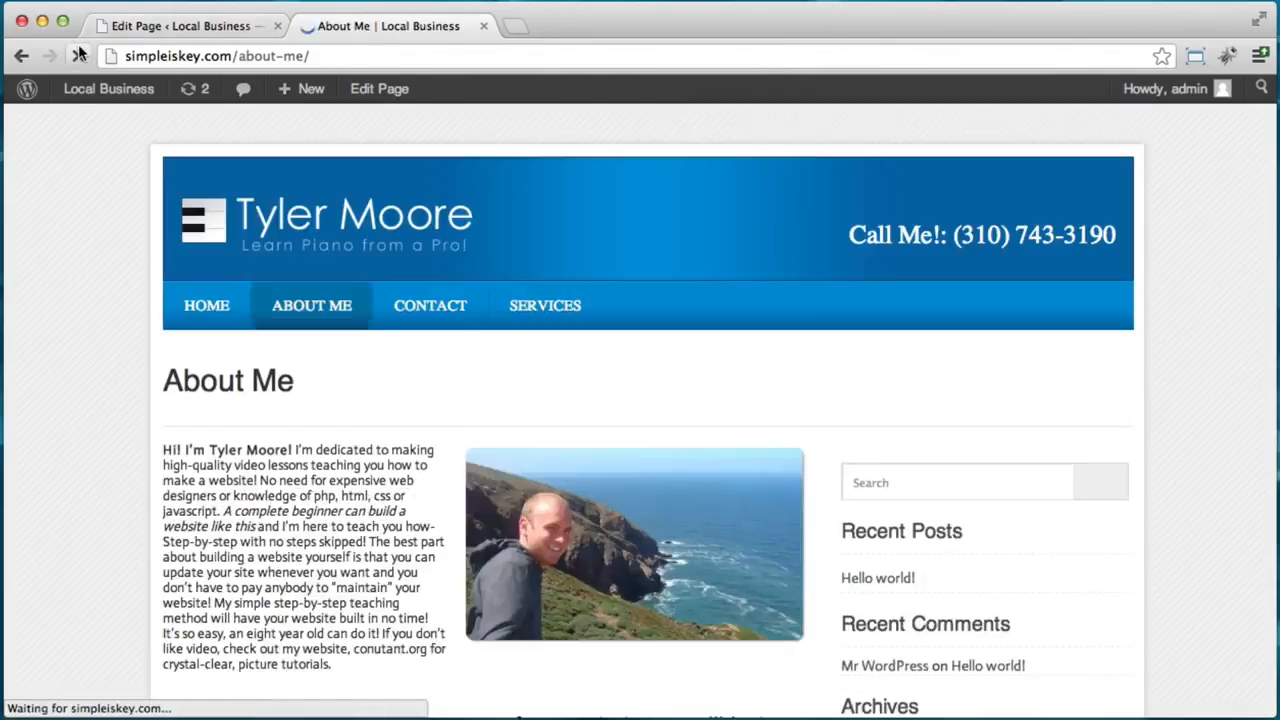
{"action": "scroll", "coordinate": [574, 253], "scroll_direction": "down", "scroll_amount": 5}
{"action": "scroll", "coordinate": [574, 253], "scroll_direction": "up", "scroll_amount": 2}
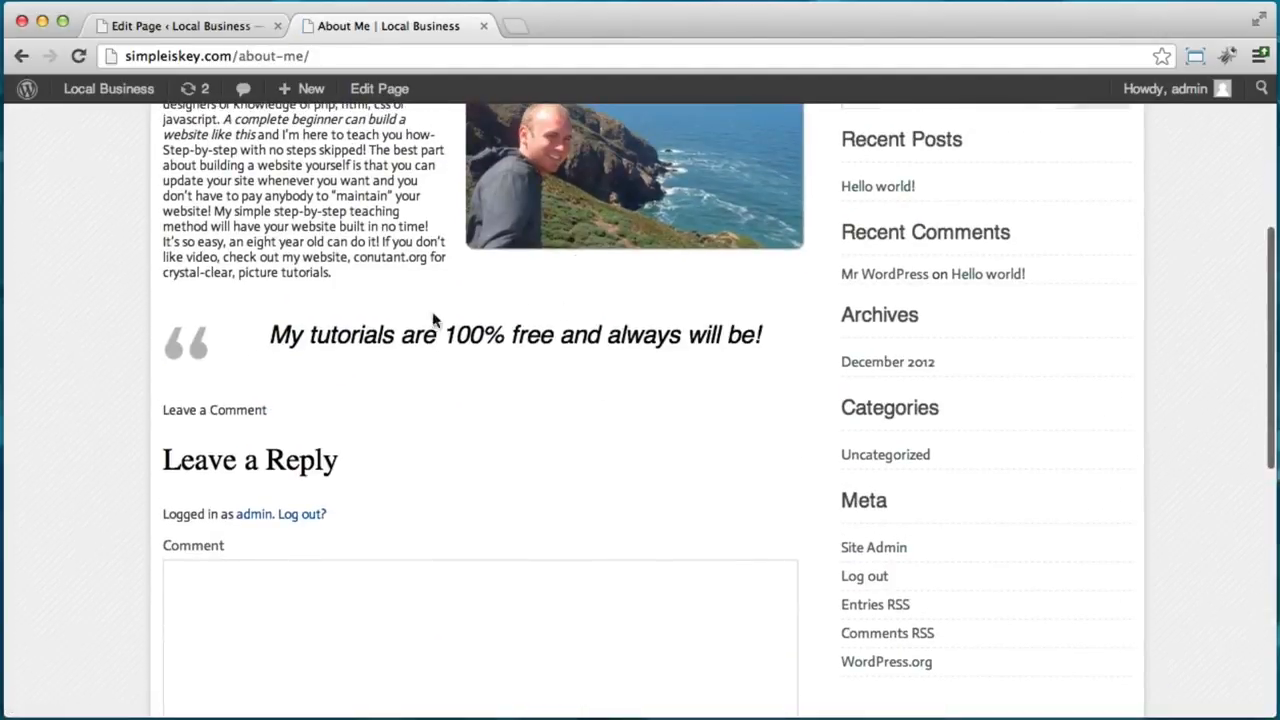
{"action": "left_click_drag", "start_coordinate": [283, 337], "coordinate": [797, 326]}
{"action": "left_click", "coordinate": [500, 363]}
{"action": "left_click", "coordinate": [207, 28]}
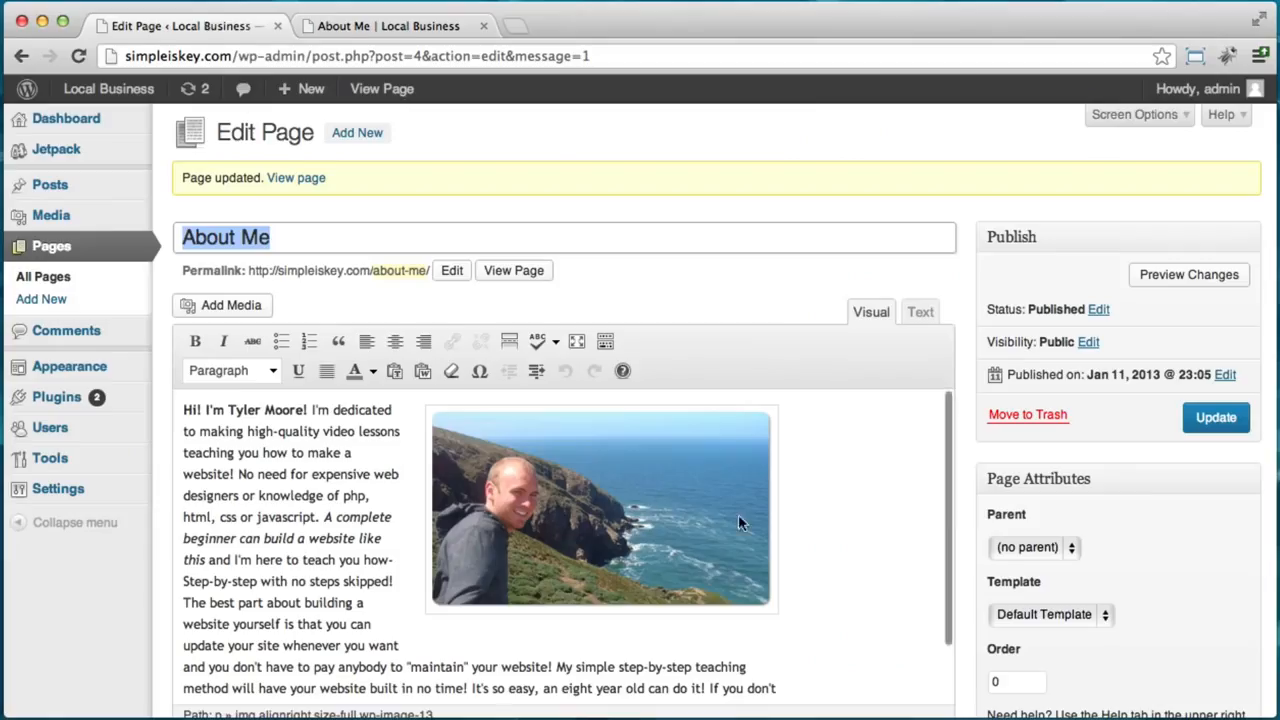
Step: Add a placeholder line 'asdf' after the quote and take it out of the blockquote
{"action": "scroll", "coordinate": [738, 514], "scroll_direction": "down", "scroll_amount": 5}
{"action": "left_click", "coordinate": [674, 516]}
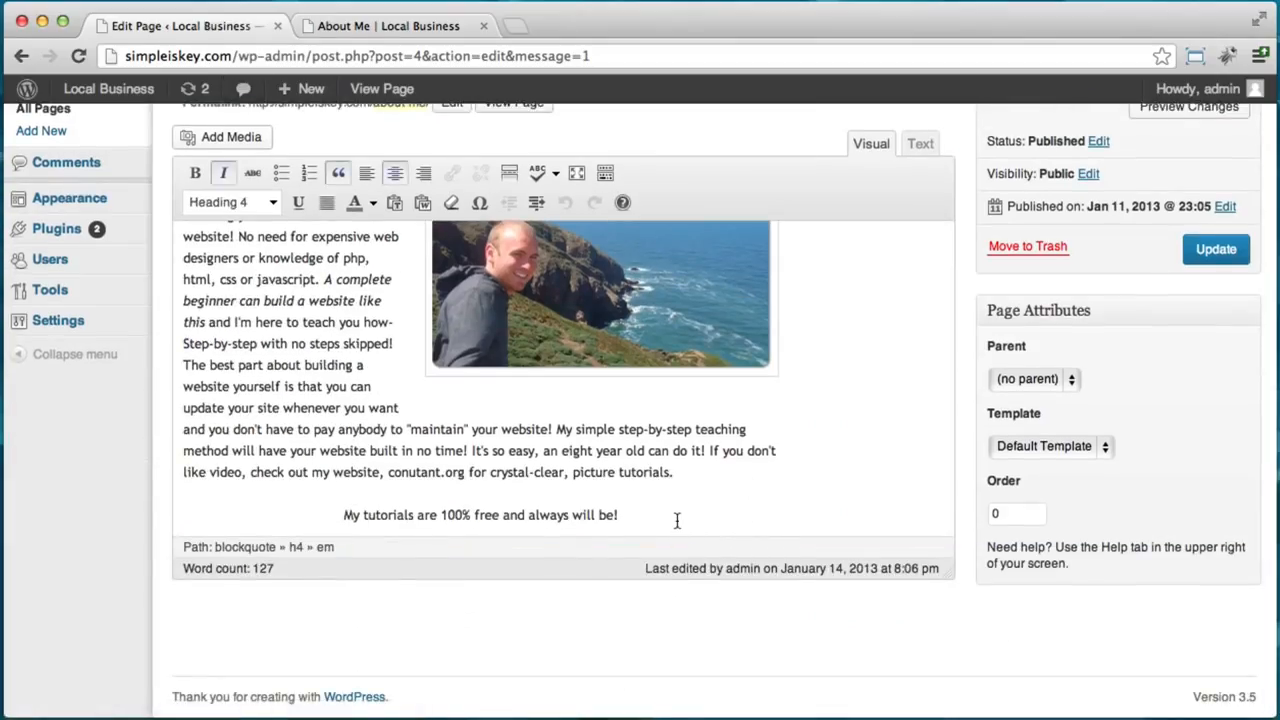
{"action": "key", "text": "Return"}
{"action": "type", "text": "asdf"}
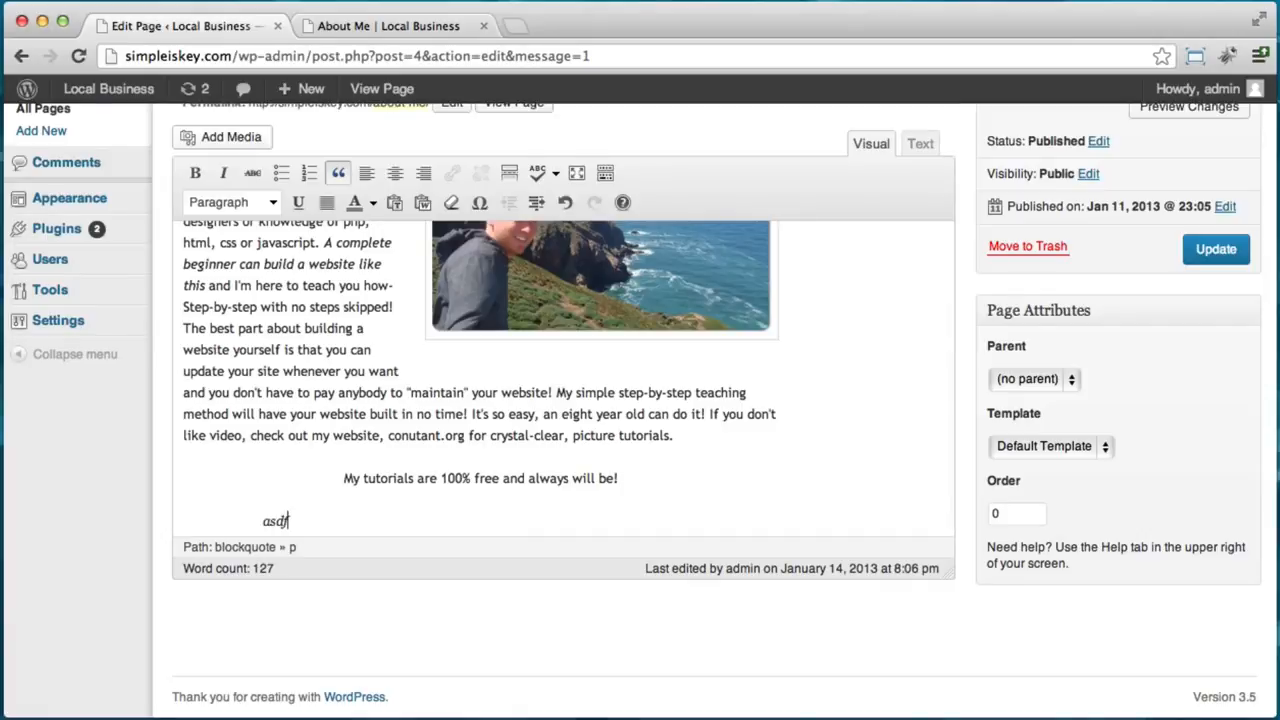
{"action": "left_click_drag", "start_coordinate": [252, 520], "coordinate": [290, 521]}
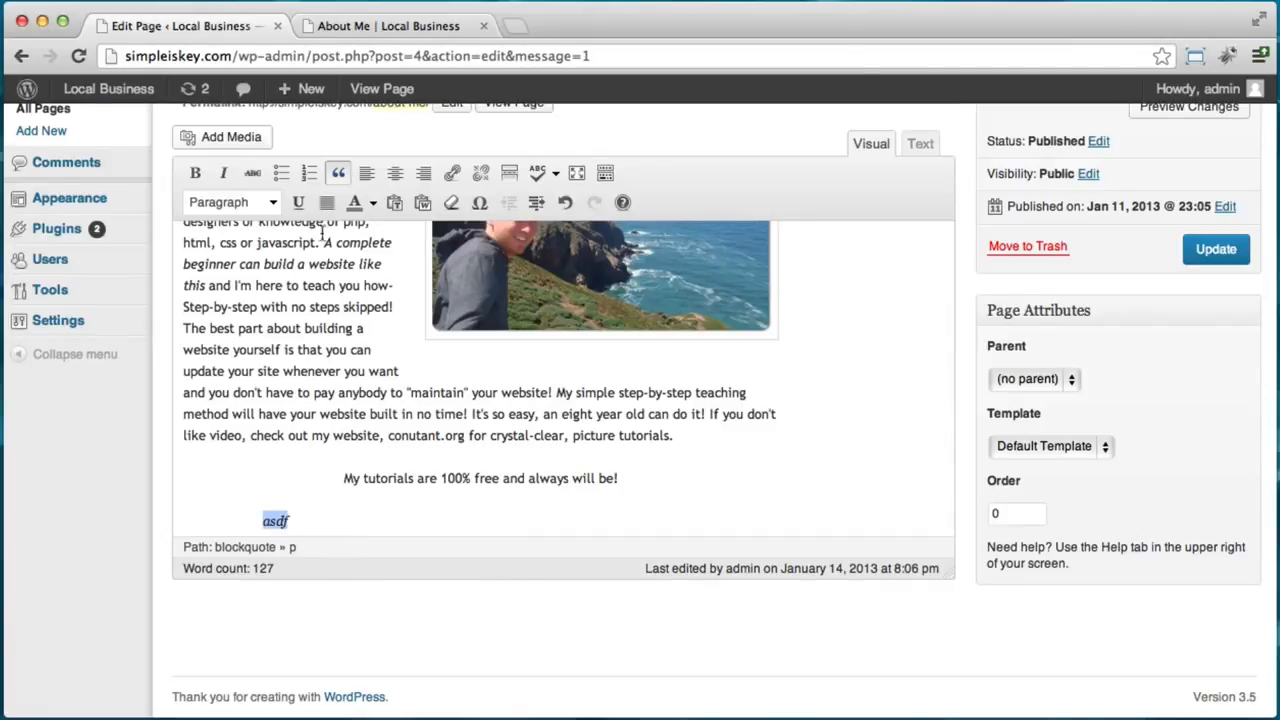
{"action": "left_click", "coordinate": [338, 170]}
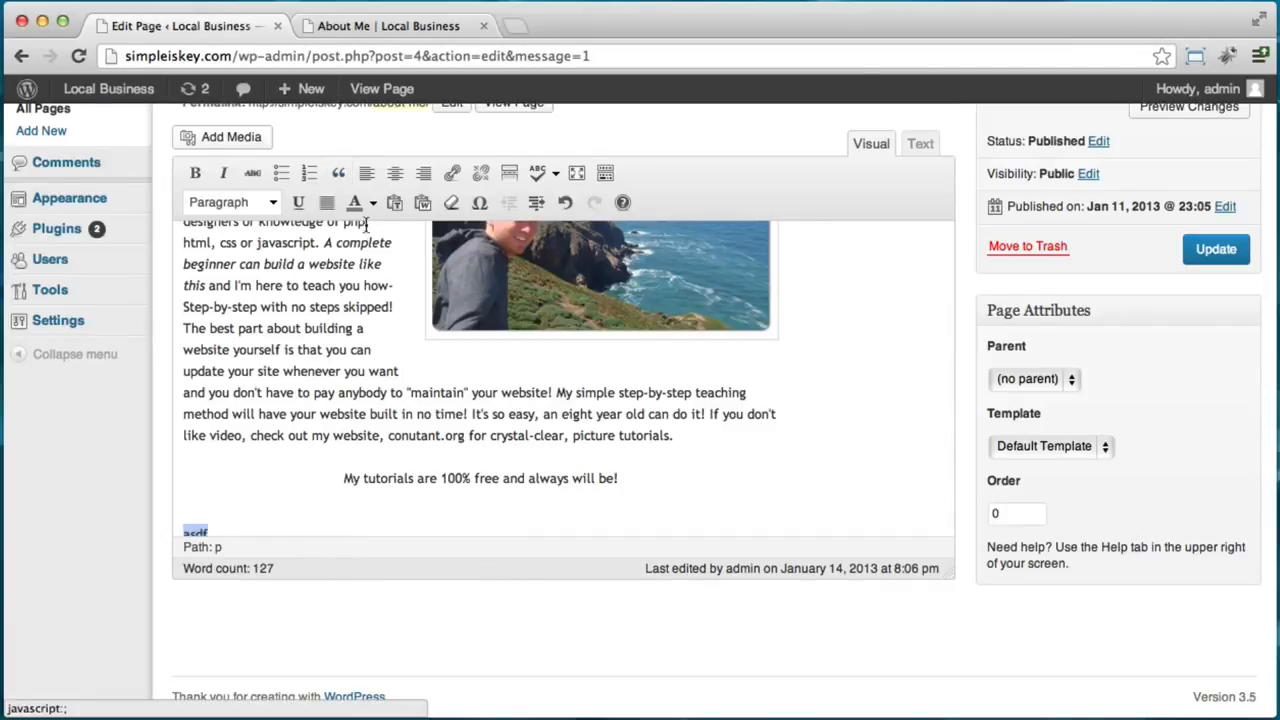
Step: Replace 'asdf' with the copied 'The best part about building a website yourself' paragraph, unbulleted
{"action": "scroll", "coordinate": [480, 331], "scroll_direction": "down", "scroll_amount": 1}
{"action": "scroll", "coordinate": [480, 331], "scroll_direction": "down", "scroll_amount": 1}
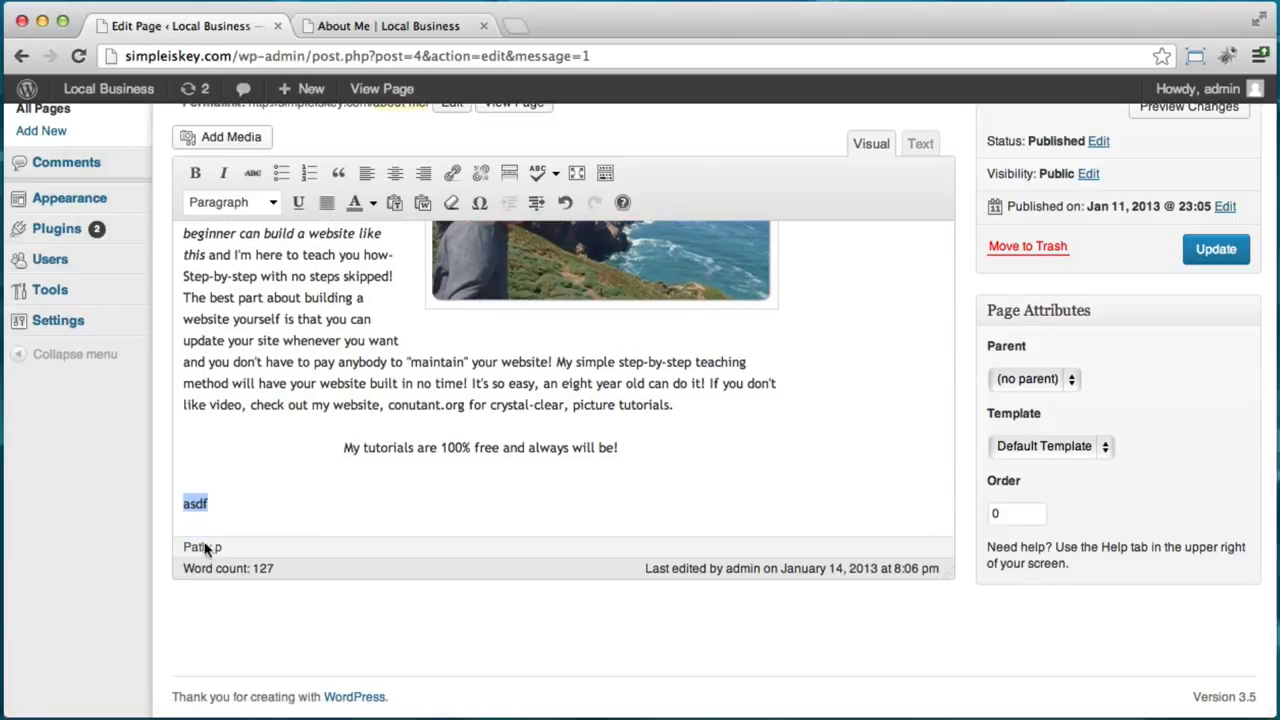
{"action": "left_click", "coordinate": [252, 504]}
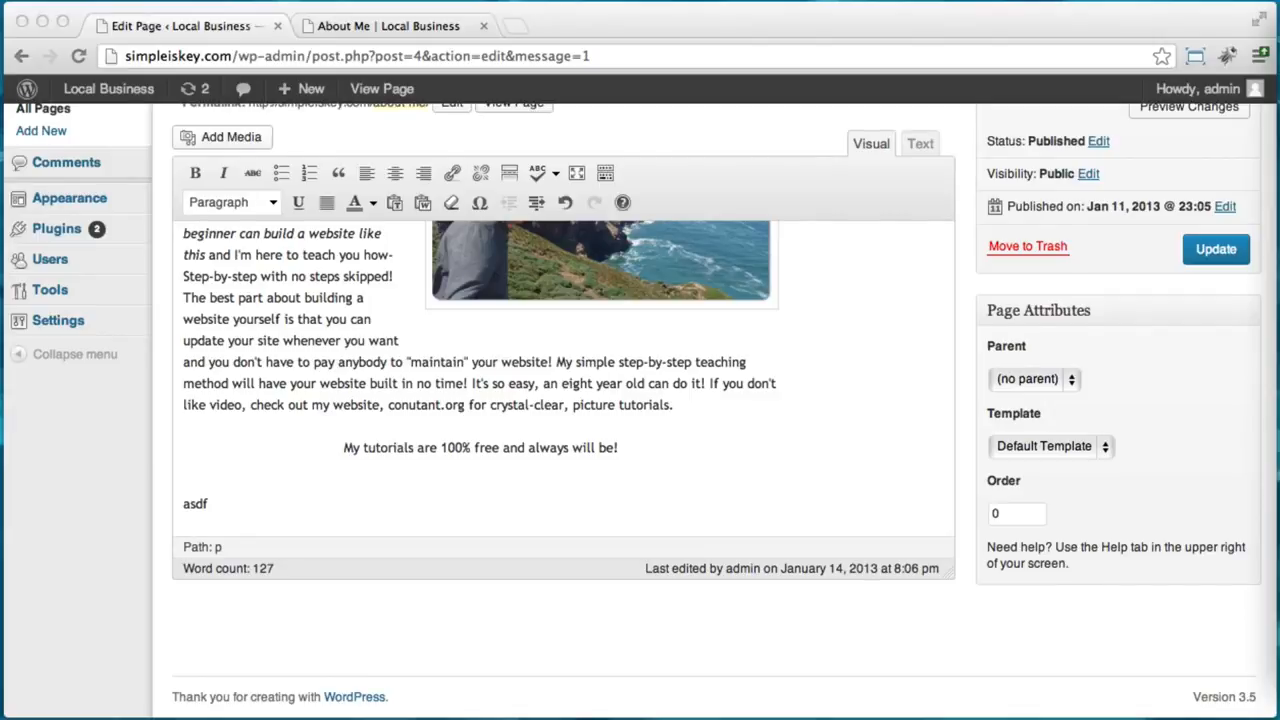
{"action": "left_click_drag", "start_coordinate": [265, 503], "coordinate": [142, 503]}
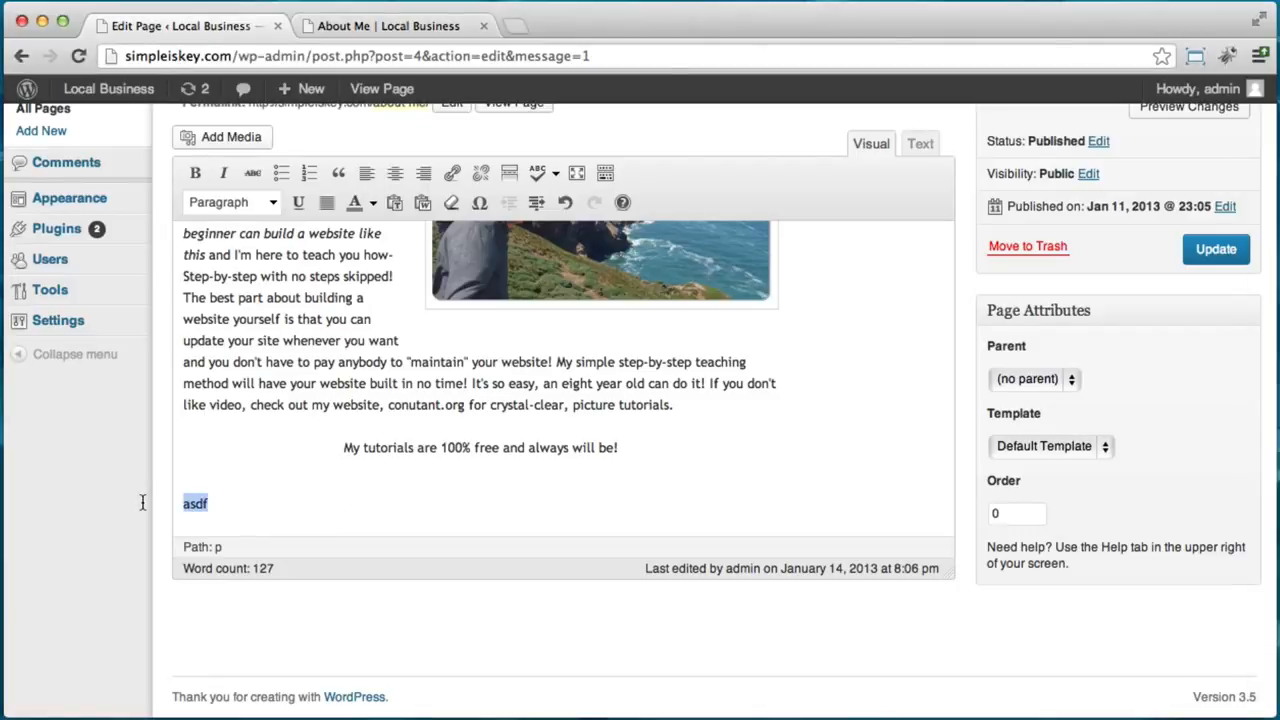
{"action": "type", "text": "The best part about building a website yourself is that you can update your site whenever you want and you don't have to pay anybody to \"maintain\" your website! My simple step-by-step teaching method will have your website built in no time! It's so easy, an eight year old can do it! If you don't like video, check out my website, conutant.org for crystal-clear, picture tutorials."}
{"action": "left_click_drag", "start_coordinate": [282, 477], "coordinate": [197, 399]}
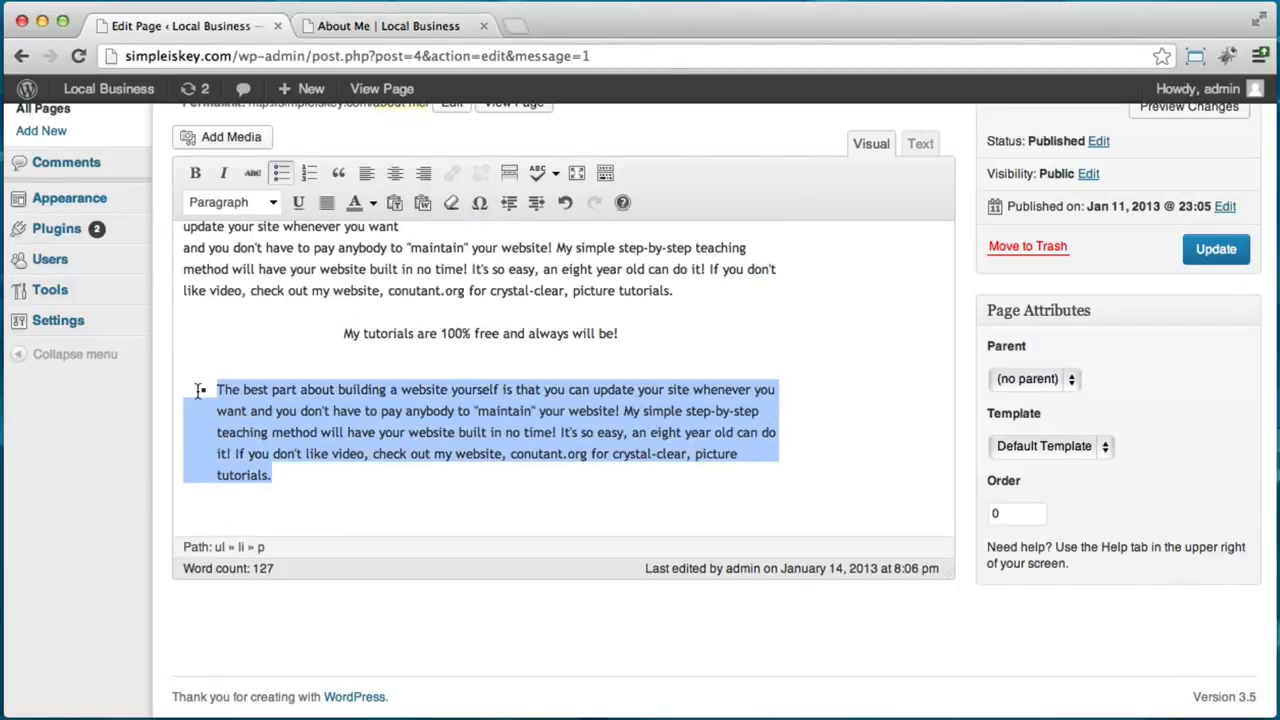
{"action": "left_click", "coordinate": [282, 174]}
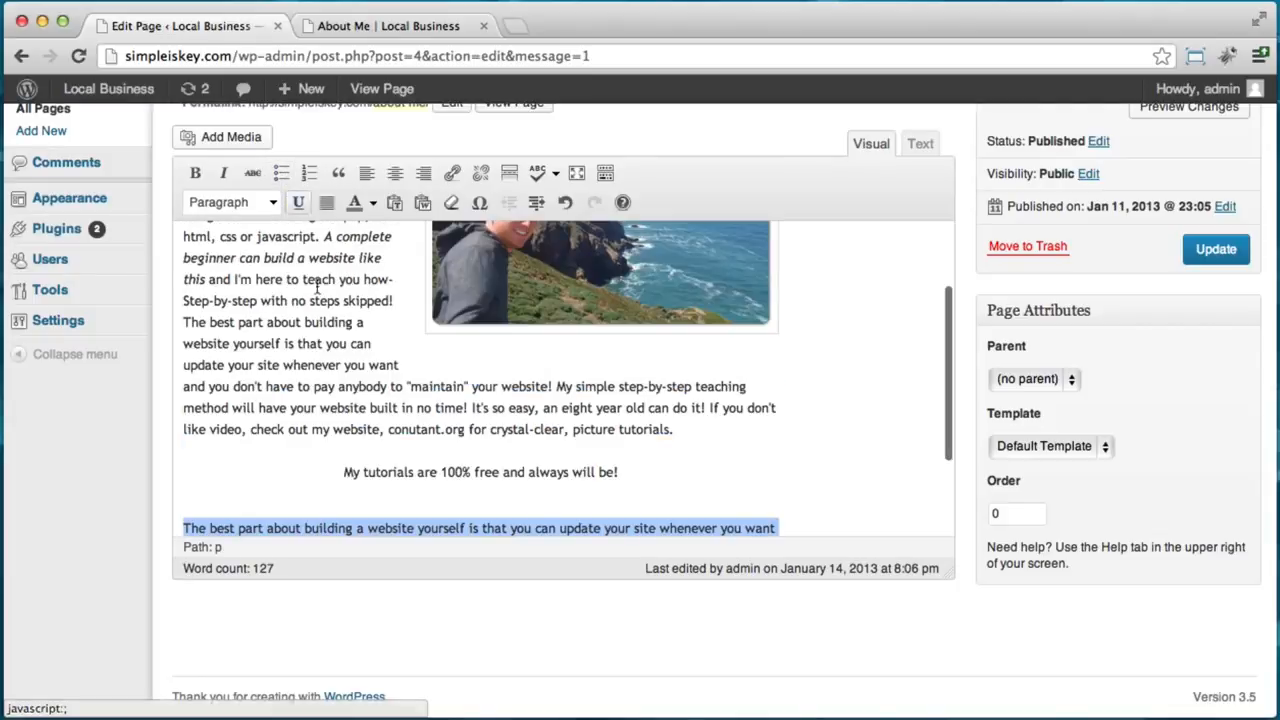
{"action": "left_click", "coordinate": [730, 484]}
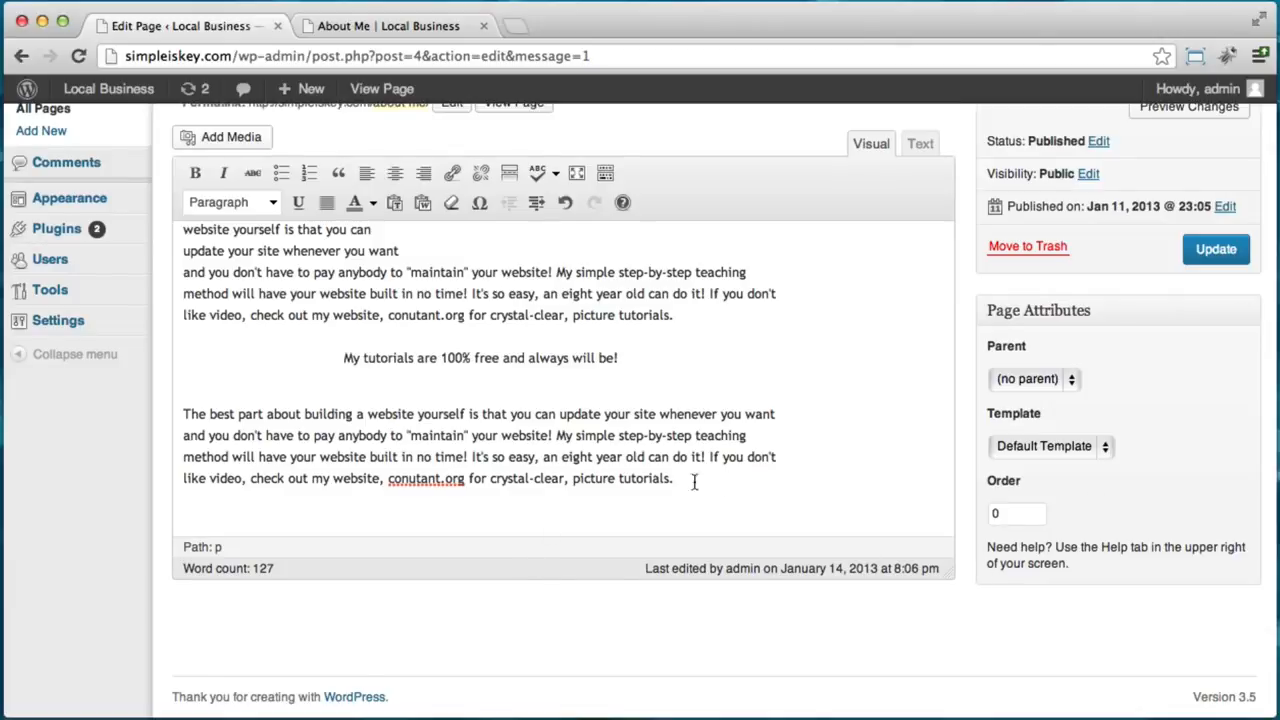
Step: Update the page and reload the live About Me page to see the new paragraph
{"action": "left_click", "coordinate": [1216, 250]}
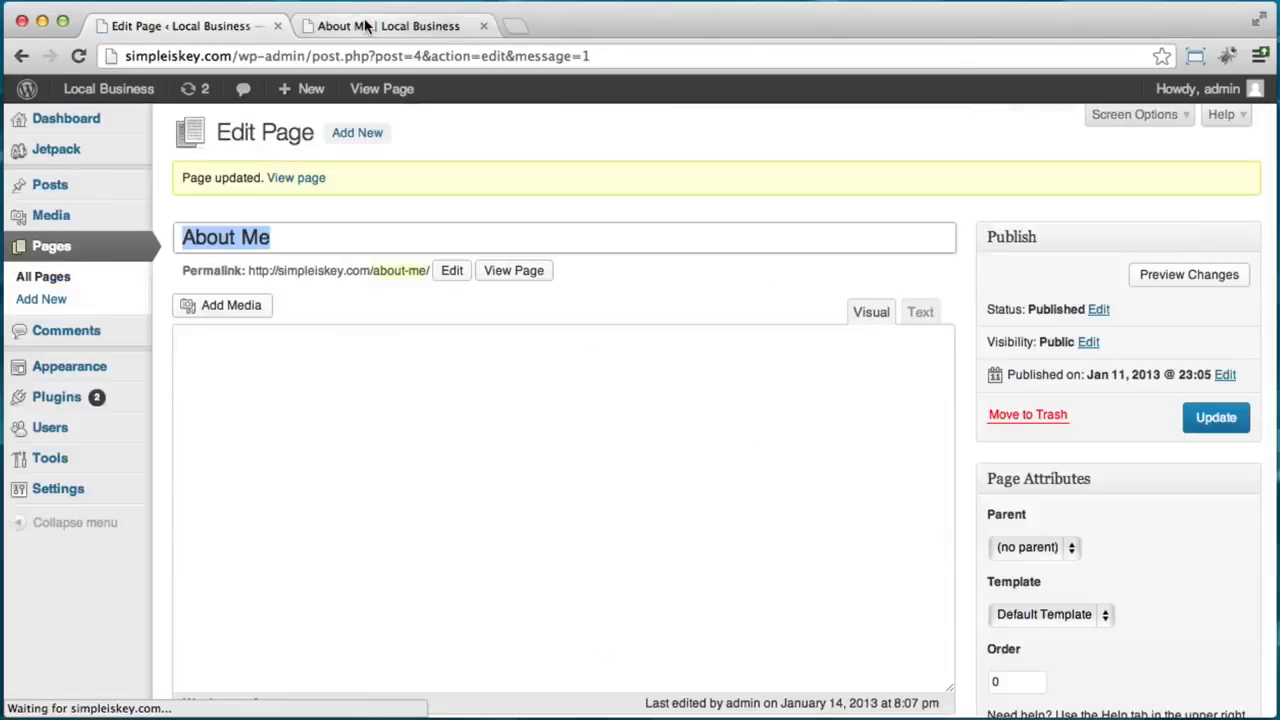
{"action": "left_click", "coordinate": [350, 24]}
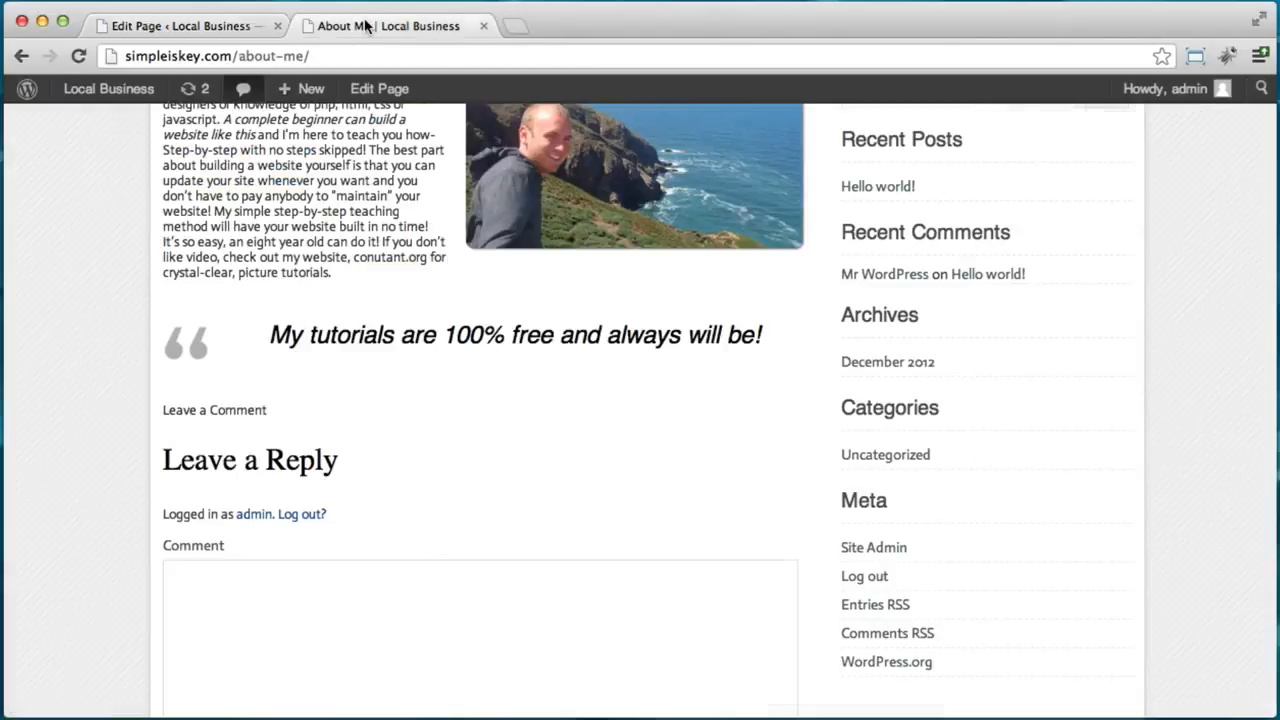
{"action": "left_click", "coordinate": [77, 52]}
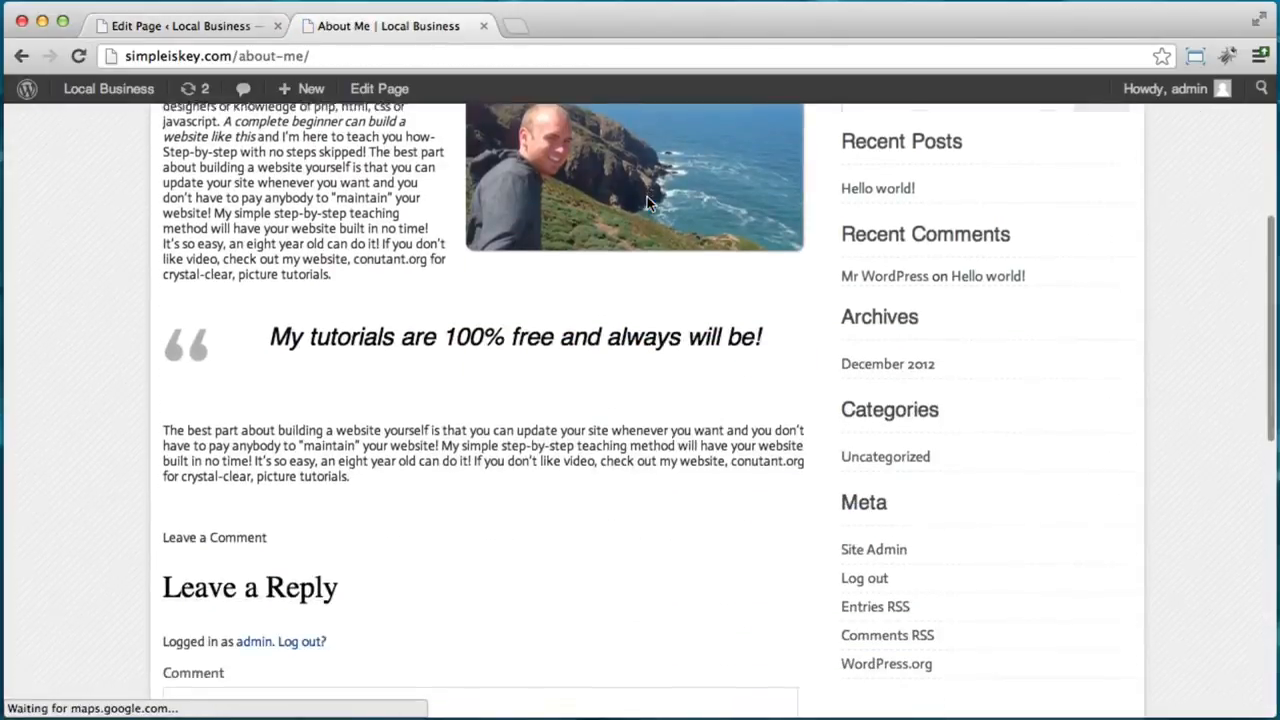
{"action": "scroll", "coordinate": [647, 203], "scroll_direction": "down", "scroll_amount": 1}
{"action": "scroll", "coordinate": [257, 234], "scroll_direction": "up", "scroll_amount": 2}
{"action": "scroll", "coordinate": [533, 440], "scroll_direction": "down", "scroll_amount": 1}
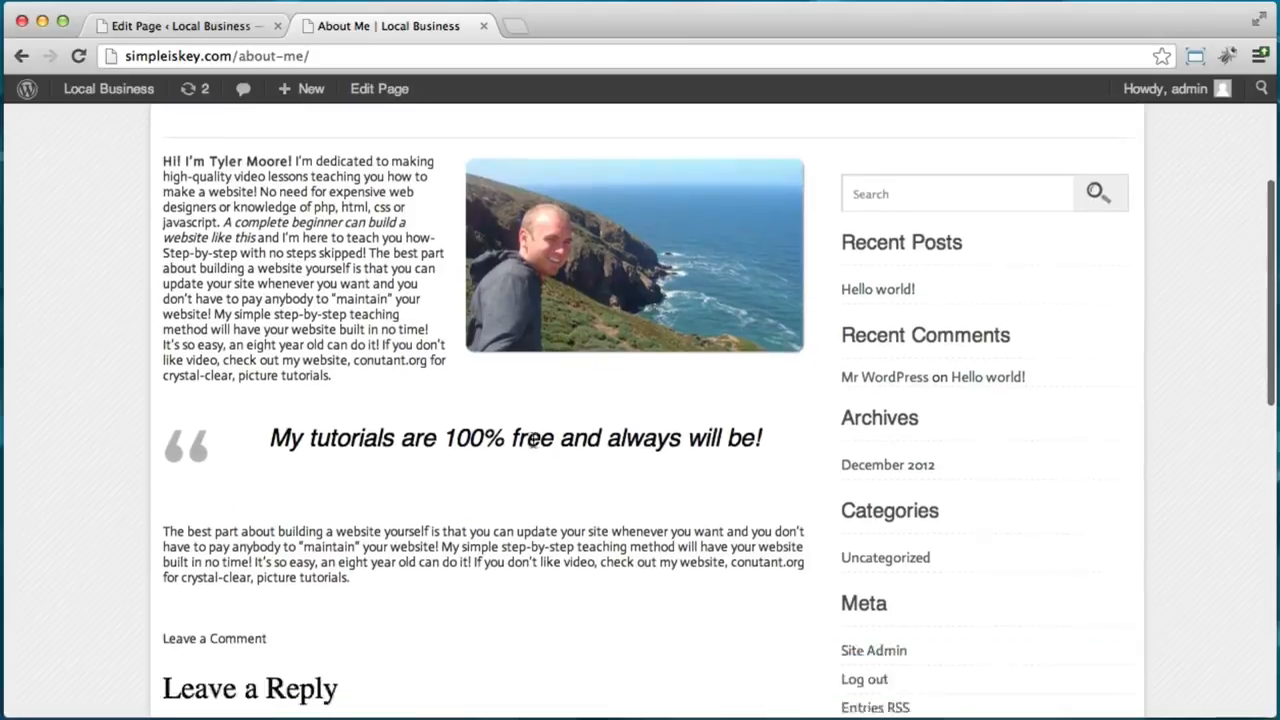
{"action": "scroll", "coordinate": [533, 440], "scroll_direction": "down", "scroll_amount": 3}
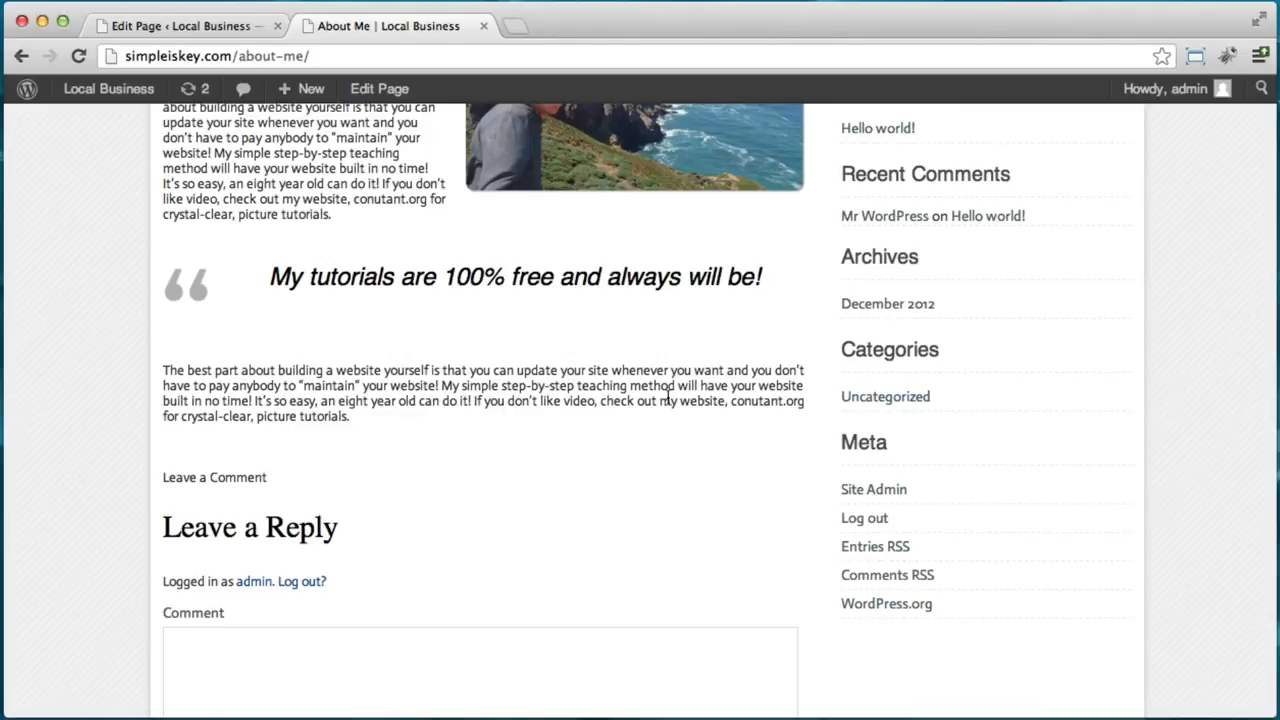
Step: Back in the editor, put the cursor before 'The best part' paragraph
{"action": "key", "text": "ctrl+shift+Tab"}
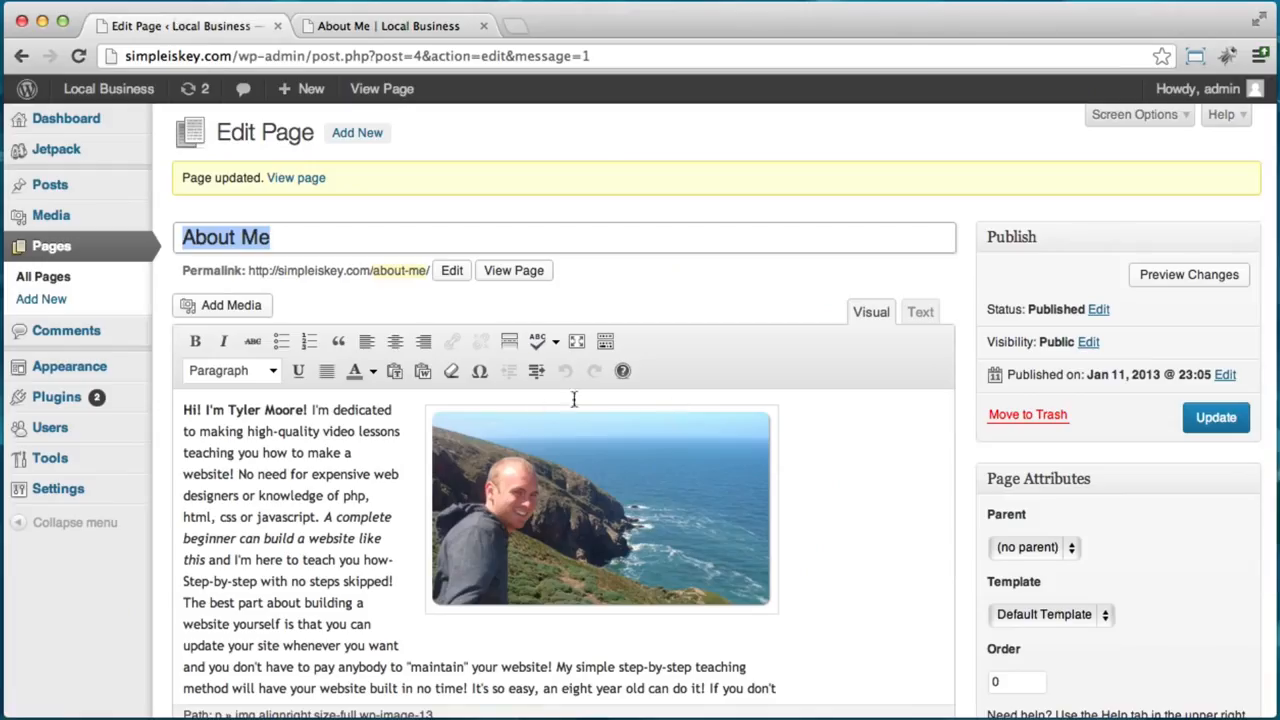
{"action": "scroll", "coordinate": [571, 394], "scroll_direction": "down", "scroll_amount": 5}
{"action": "scroll", "coordinate": [517, 397], "scroll_direction": "down", "scroll_amount": 1}
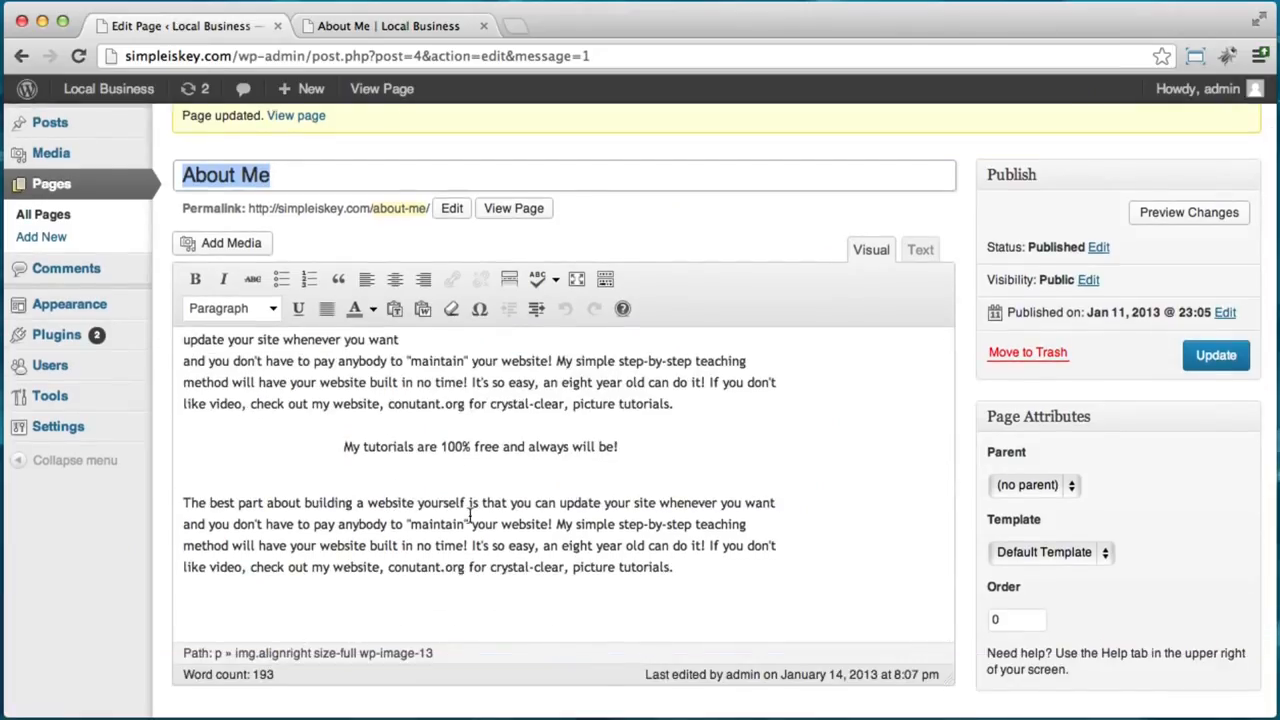
{"action": "left_click", "coordinate": [184, 504]}
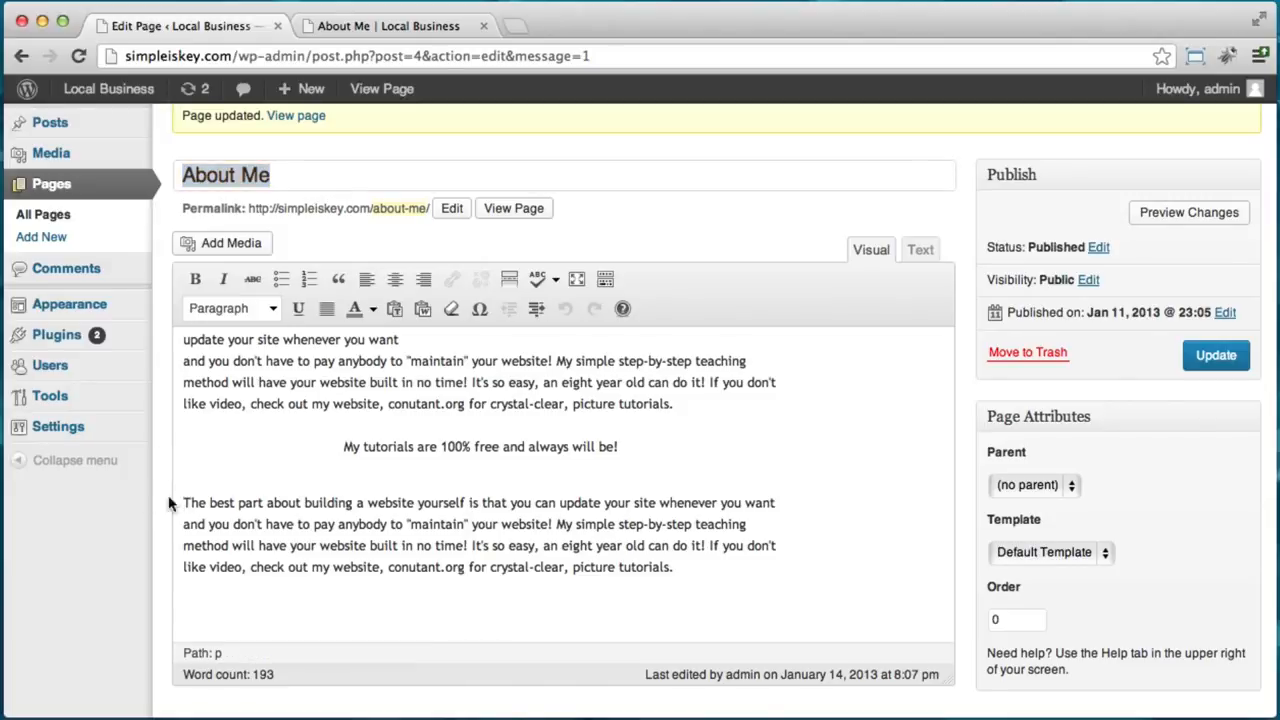
Step: Upload abc.png through Add Media
{"action": "left_click", "coordinate": [213, 247]}
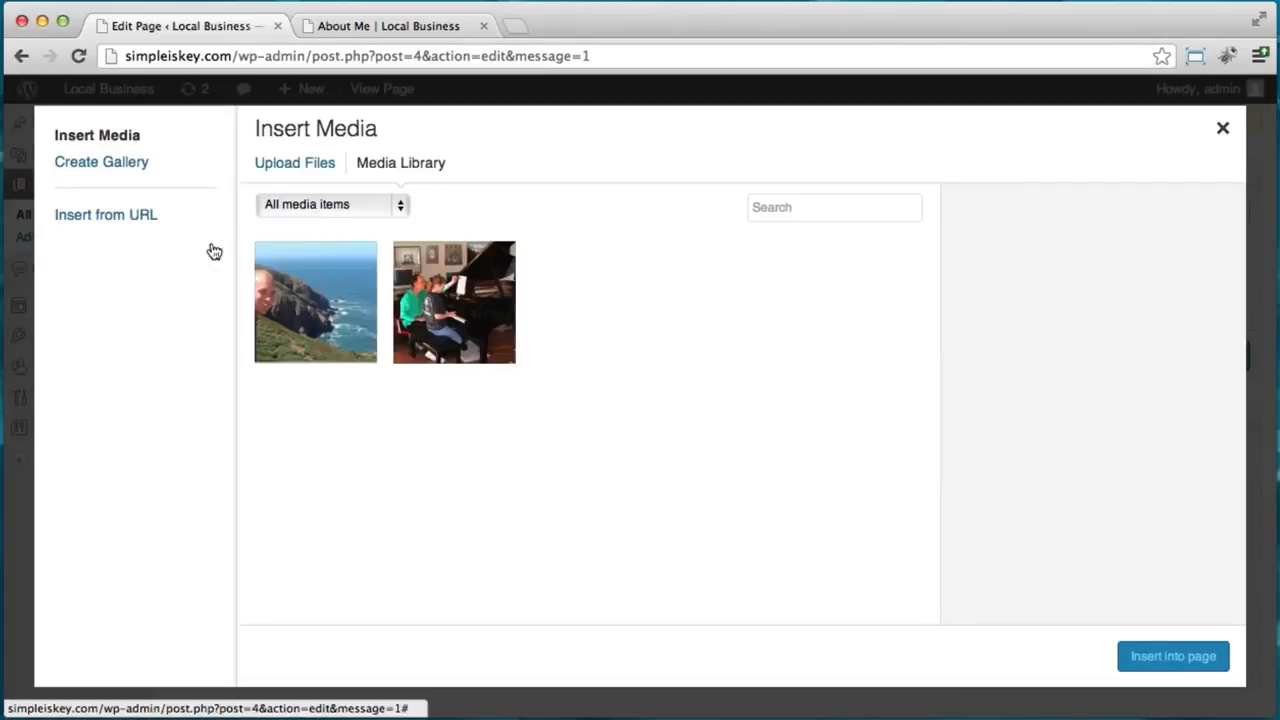
{"action": "left_click", "coordinate": [298, 172]}
{"action": "left_click", "coordinate": [724, 450]}
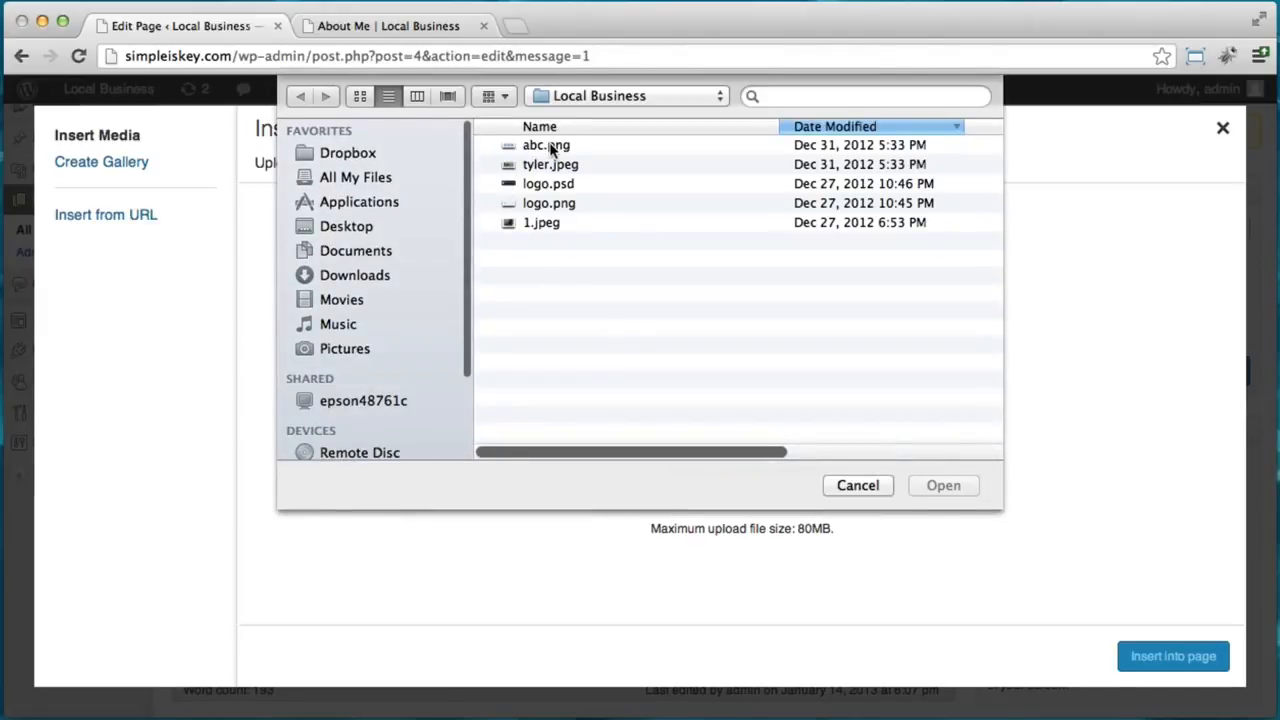
{"action": "left_click", "coordinate": [549, 146]}
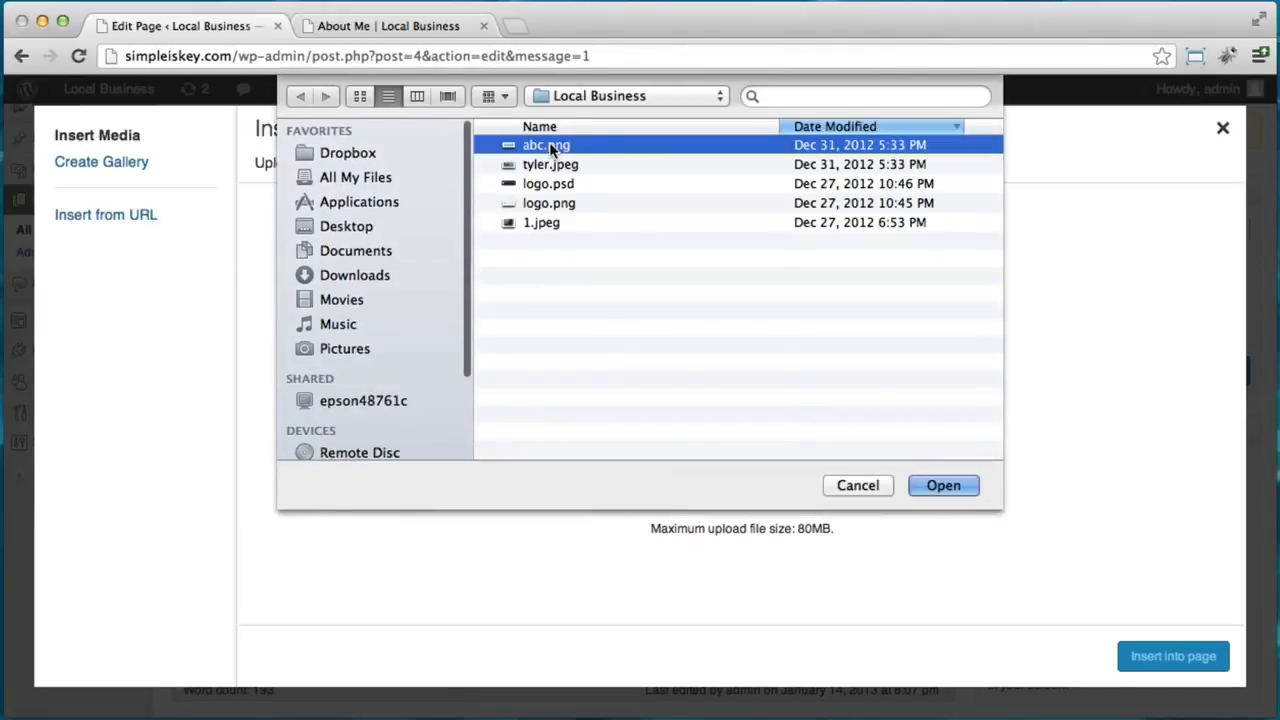
{"action": "left_click", "coordinate": [960, 488]}
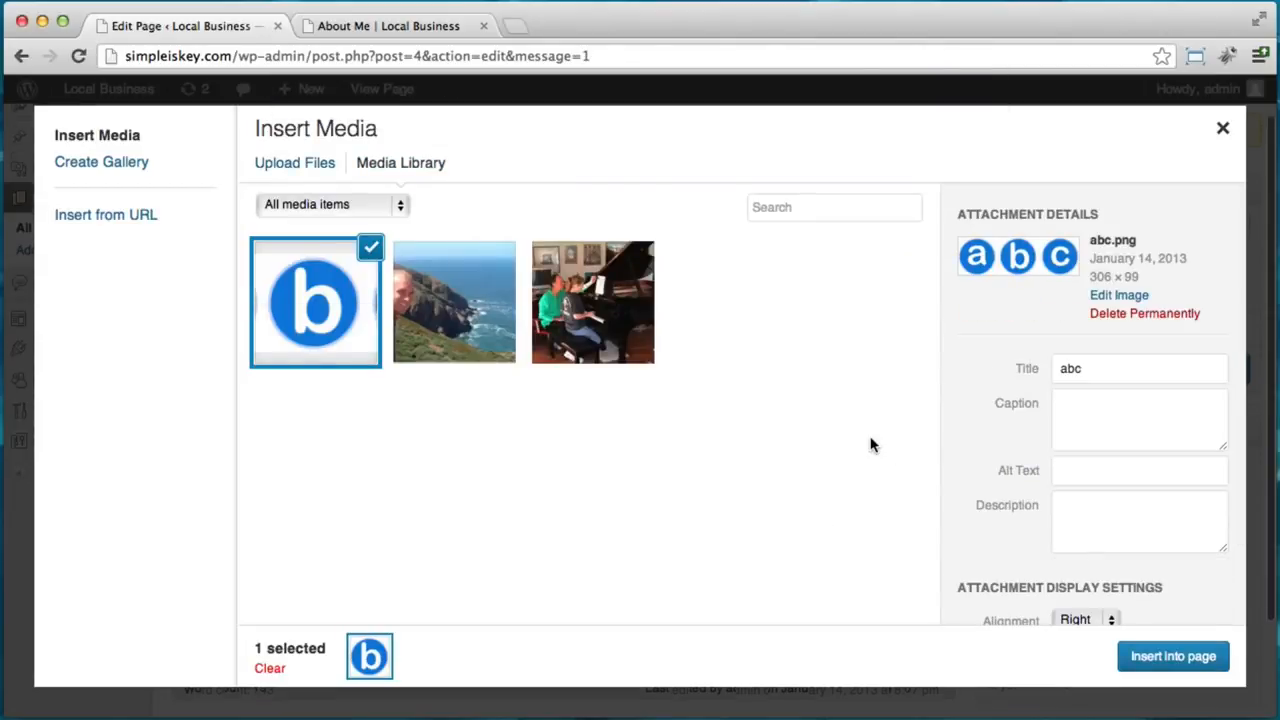
Step: Insert abc.png into the page with Left alignment at Full Size
{"action": "scroll", "coordinate": [1137, 471], "scroll_direction": "down", "scroll_amount": 2}
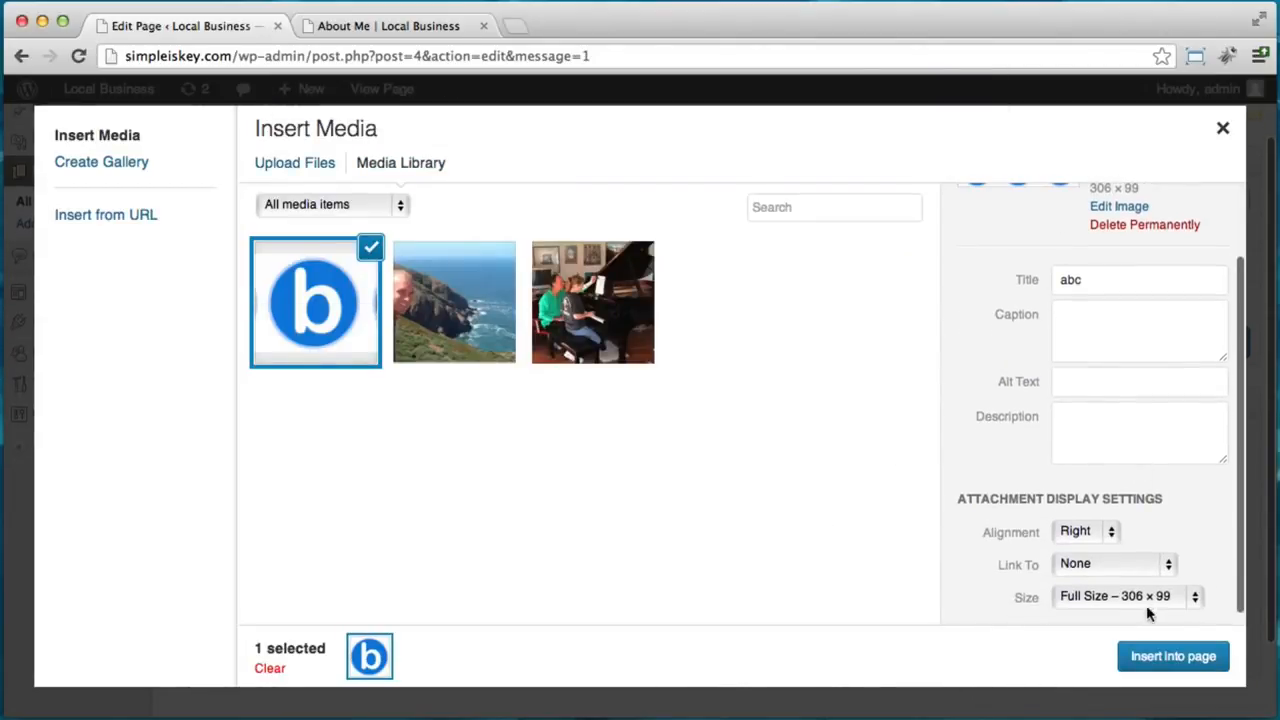
{"action": "left_click", "coordinate": [1097, 530]}
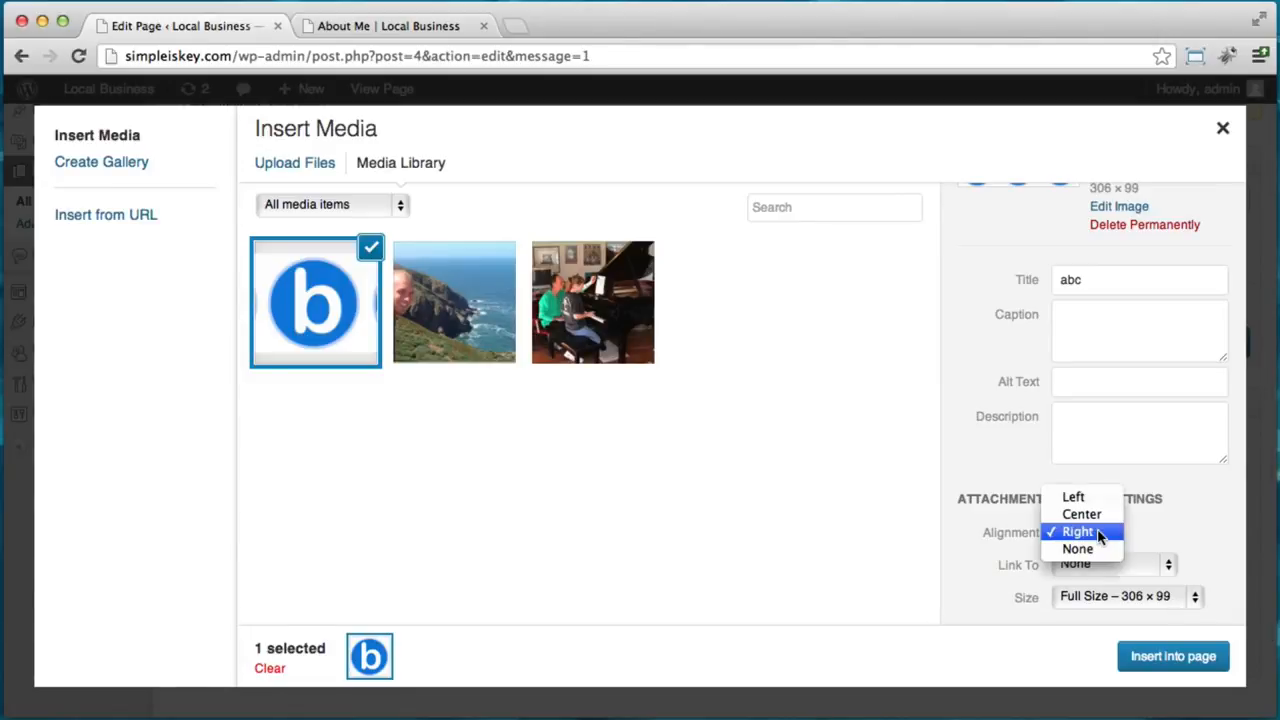
{"action": "left_click", "coordinate": [1098, 532]}
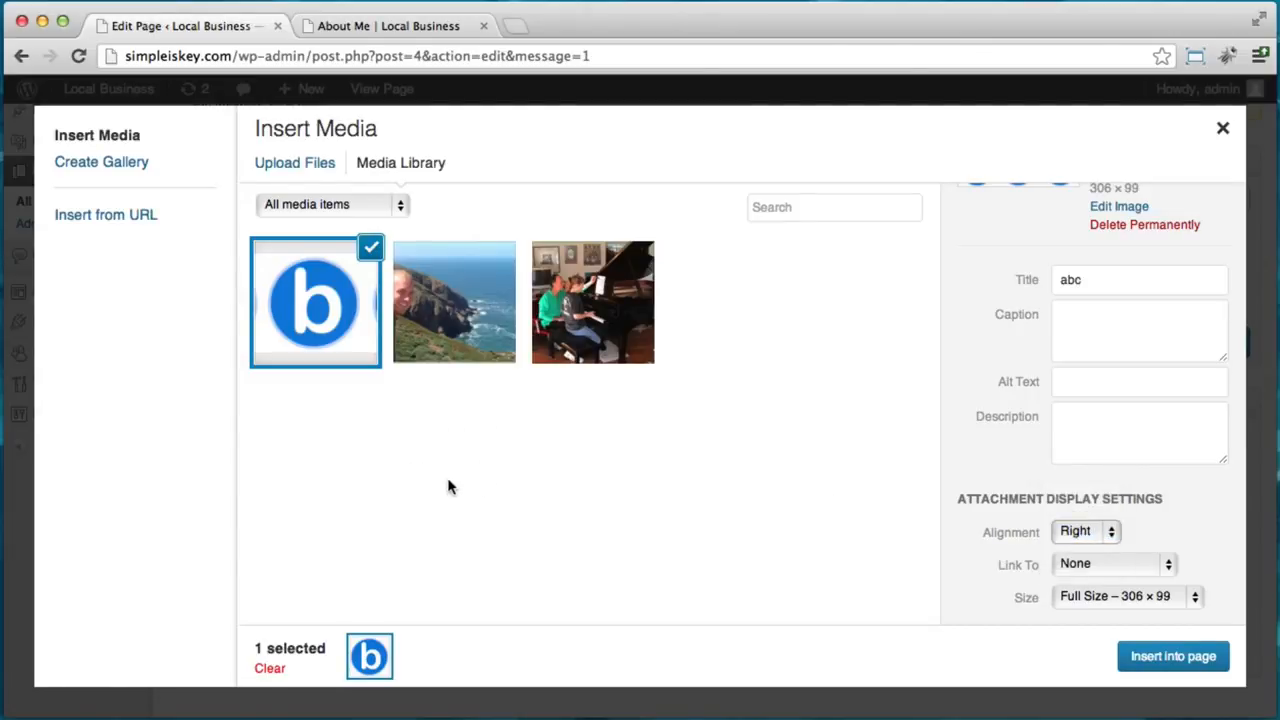
{"action": "left_click", "coordinate": [1113, 535]}
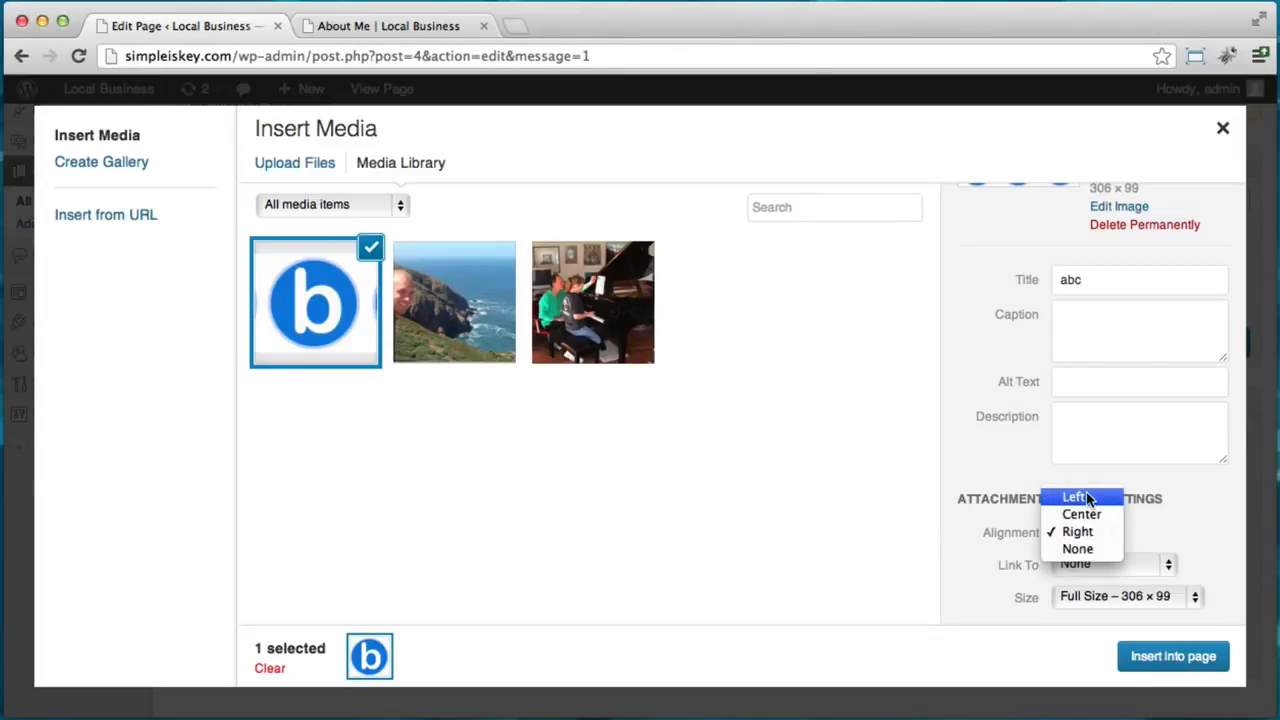
{"action": "left_click", "coordinate": [1087, 491]}
{"action": "left_click", "coordinate": [1192, 596]}
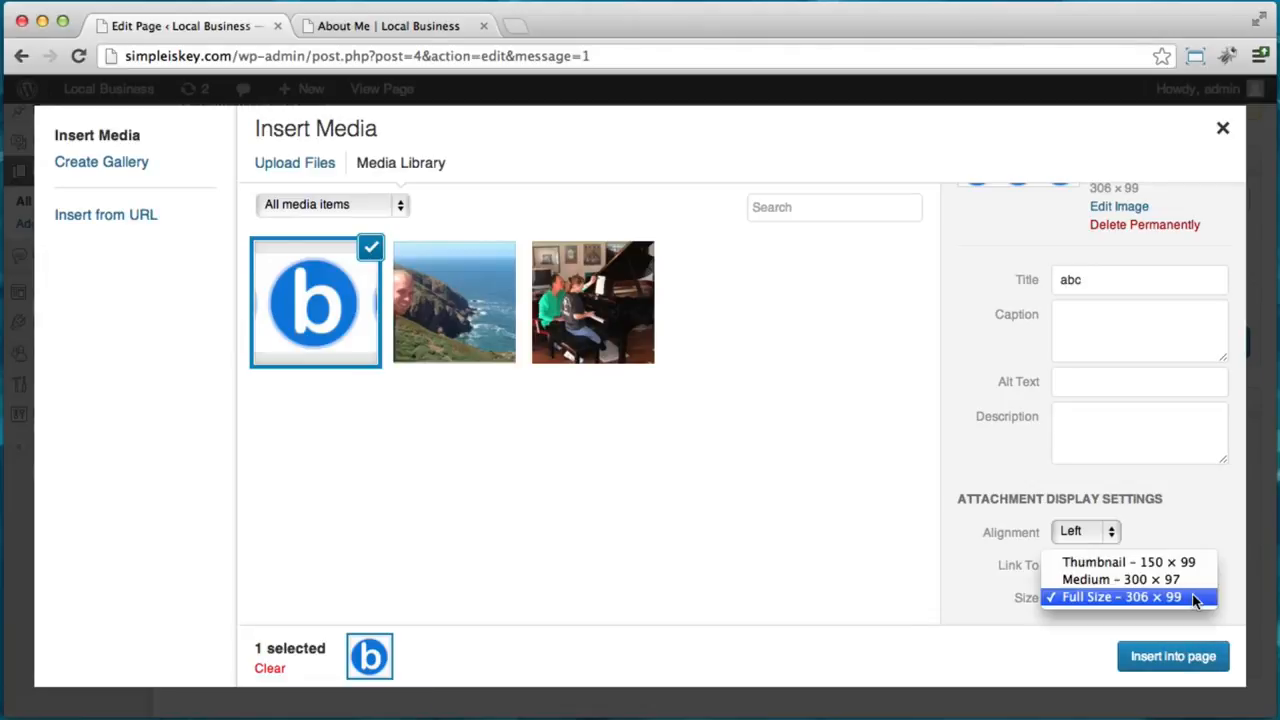
{"action": "left_click", "coordinate": [1173, 657]}
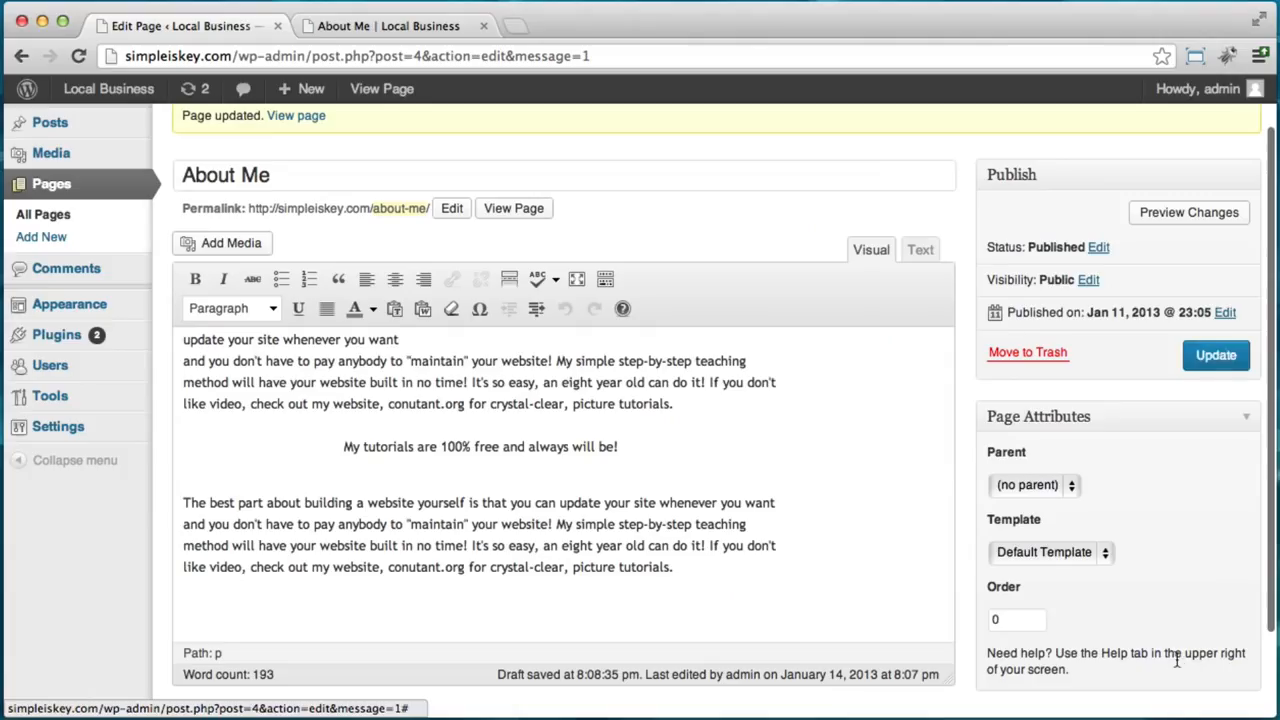
Step: Update the About Me page with the abc image and switch to the live page
{"action": "scroll", "coordinate": [778, 472], "scroll_direction": "down", "scroll_amount": 2}
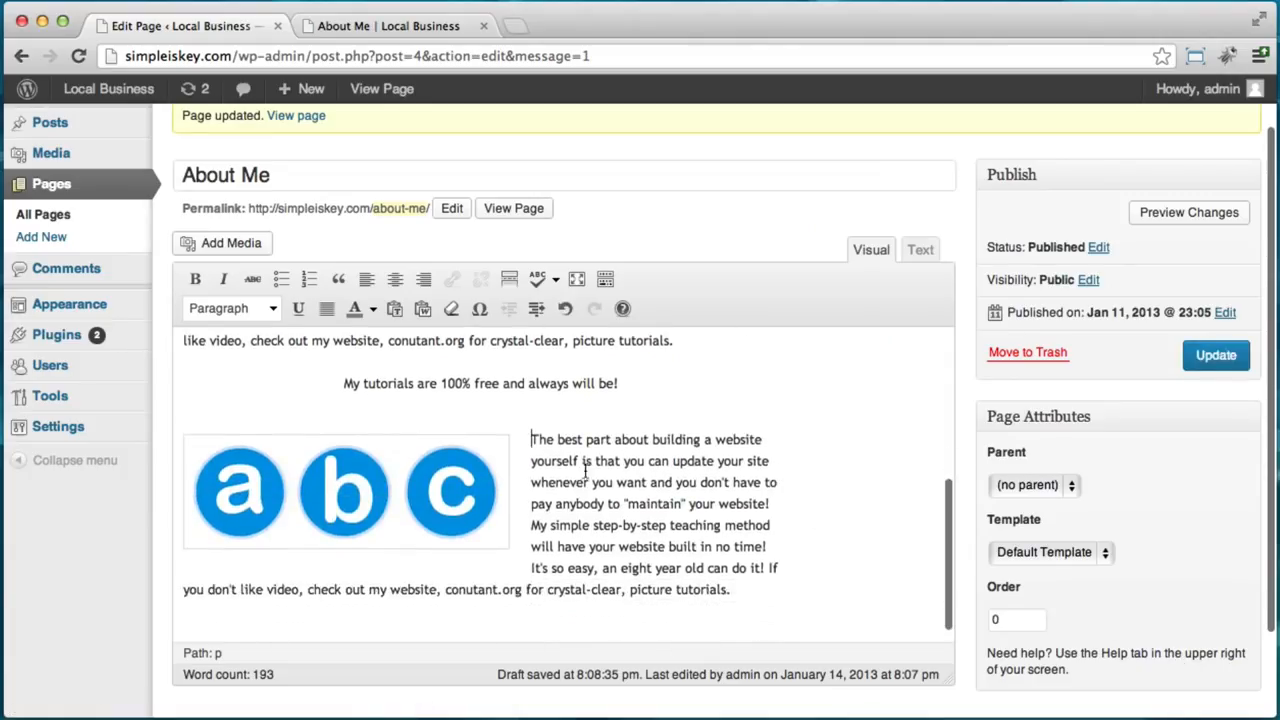
{"action": "left_click", "coordinate": [1194, 362]}
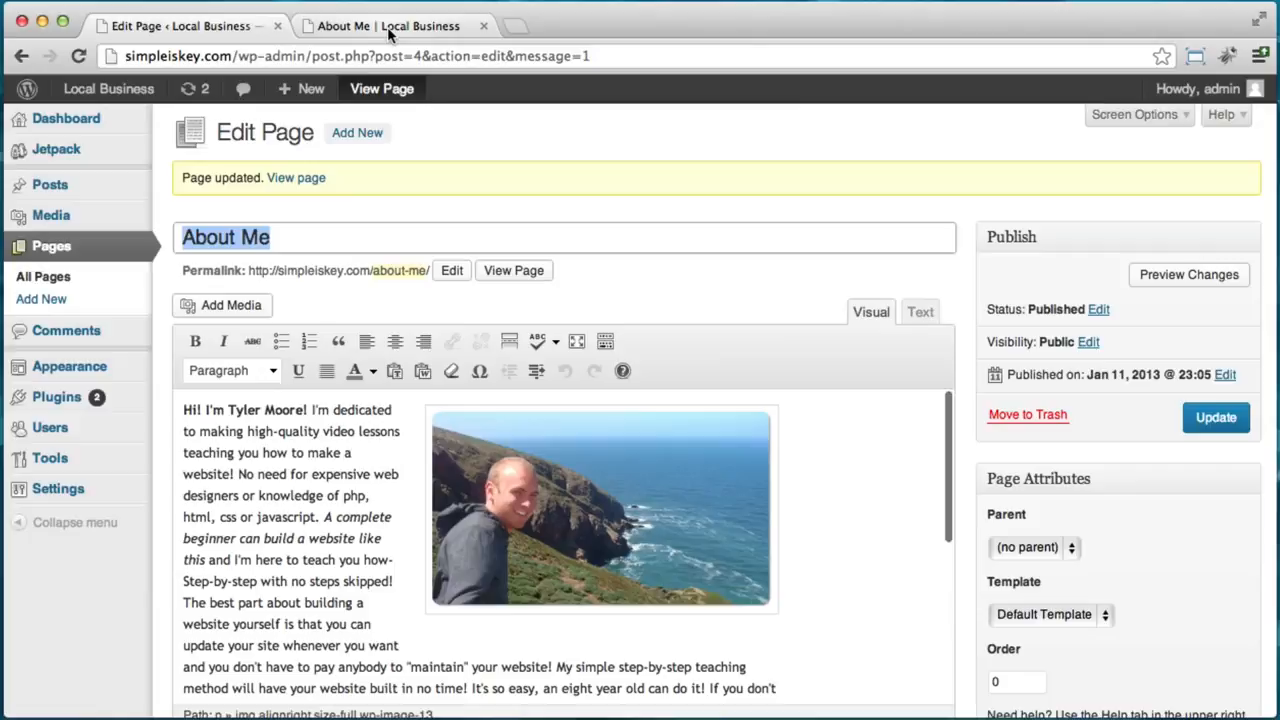
{"action": "left_click", "coordinate": [389, 28]}
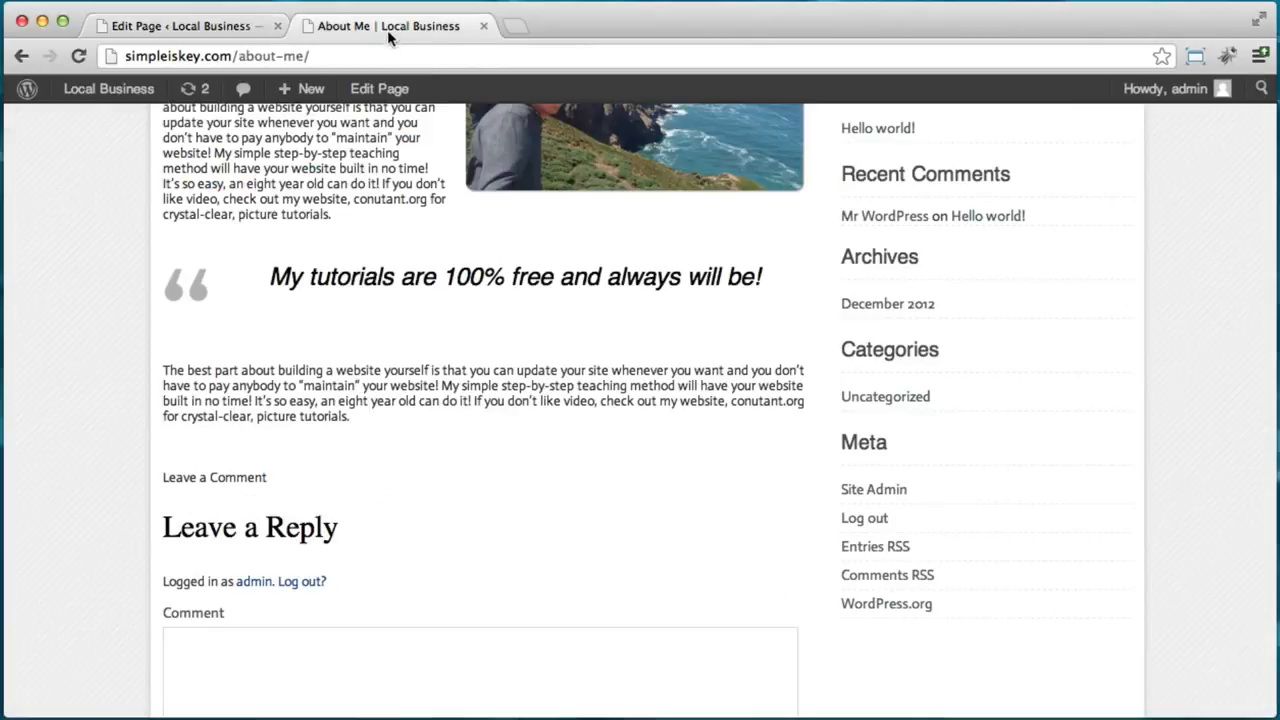
Step: Reload the live About Me page and scroll through to view the abc image
{"action": "left_click", "coordinate": [79, 56]}
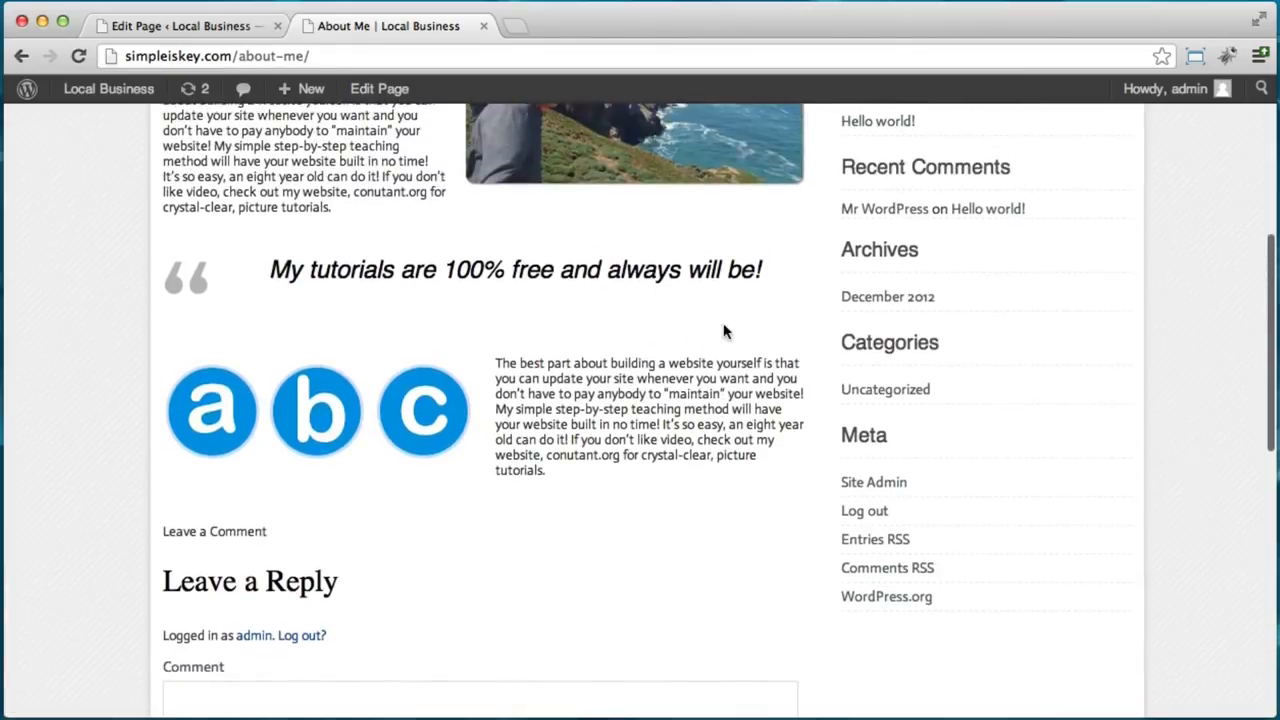
{"action": "scroll", "coordinate": [725, 332], "scroll_direction": "up", "scroll_amount": 6}
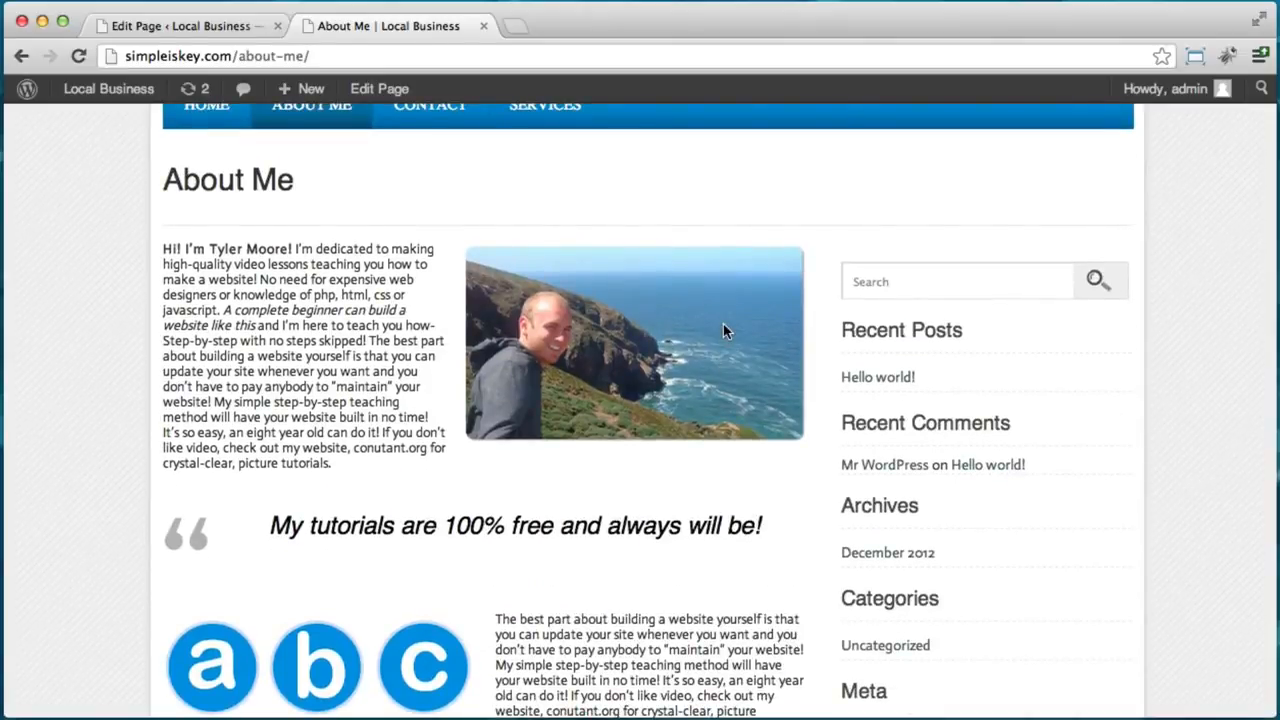
{"action": "scroll", "coordinate": [723, 325], "scroll_direction": "up", "scroll_amount": 3}
{"action": "scroll", "coordinate": [723, 325], "scroll_direction": "down", "scroll_amount": 3}
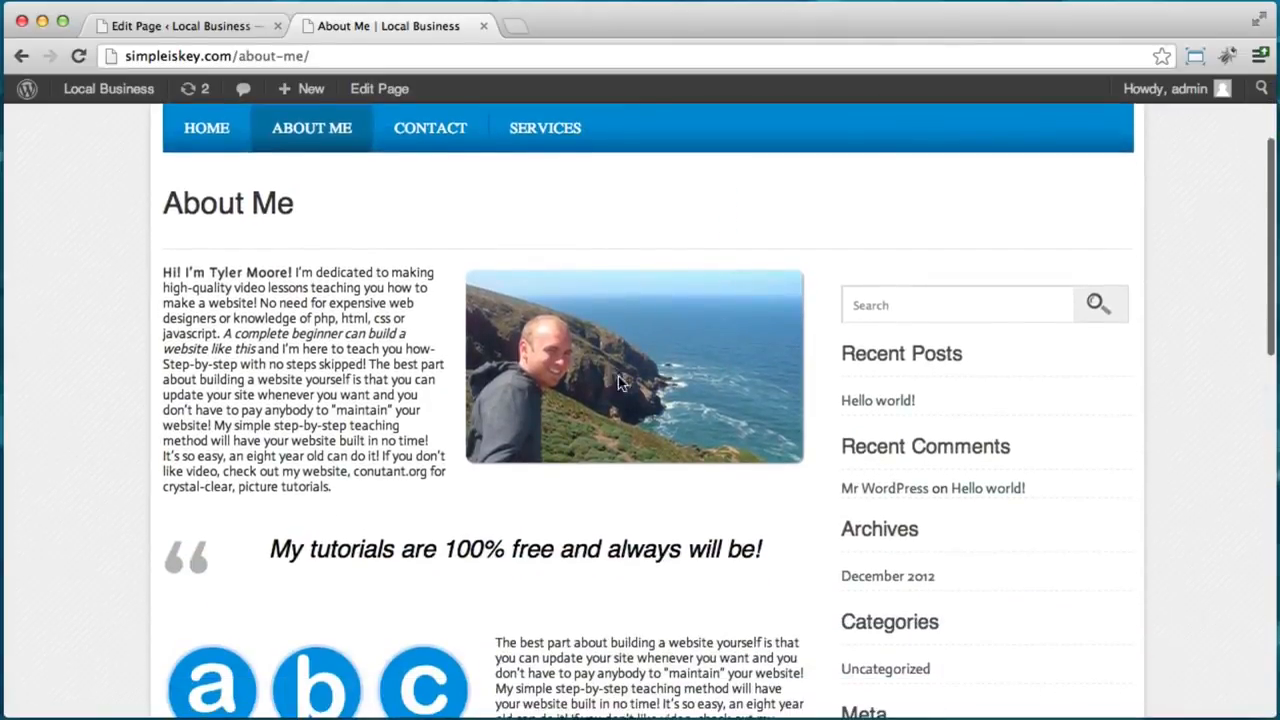
{"action": "scroll", "coordinate": [618, 380], "scroll_direction": "down", "scroll_amount": 4}
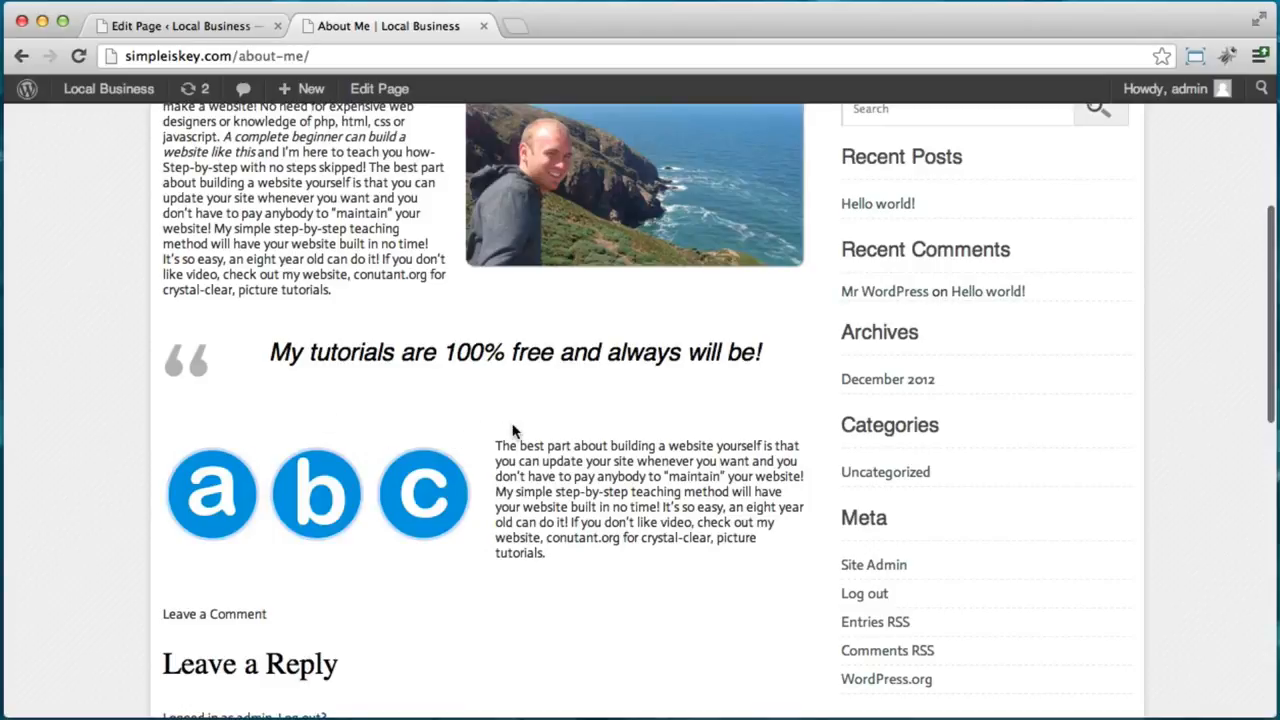
{"action": "scroll", "coordinate": [513, 430], "scroll_direction": "down", "scroll_amount": 2}
{"action": "scroll", "coordinate": [513, 428], "scroll_direction": "down", "scroll_amount": 5}
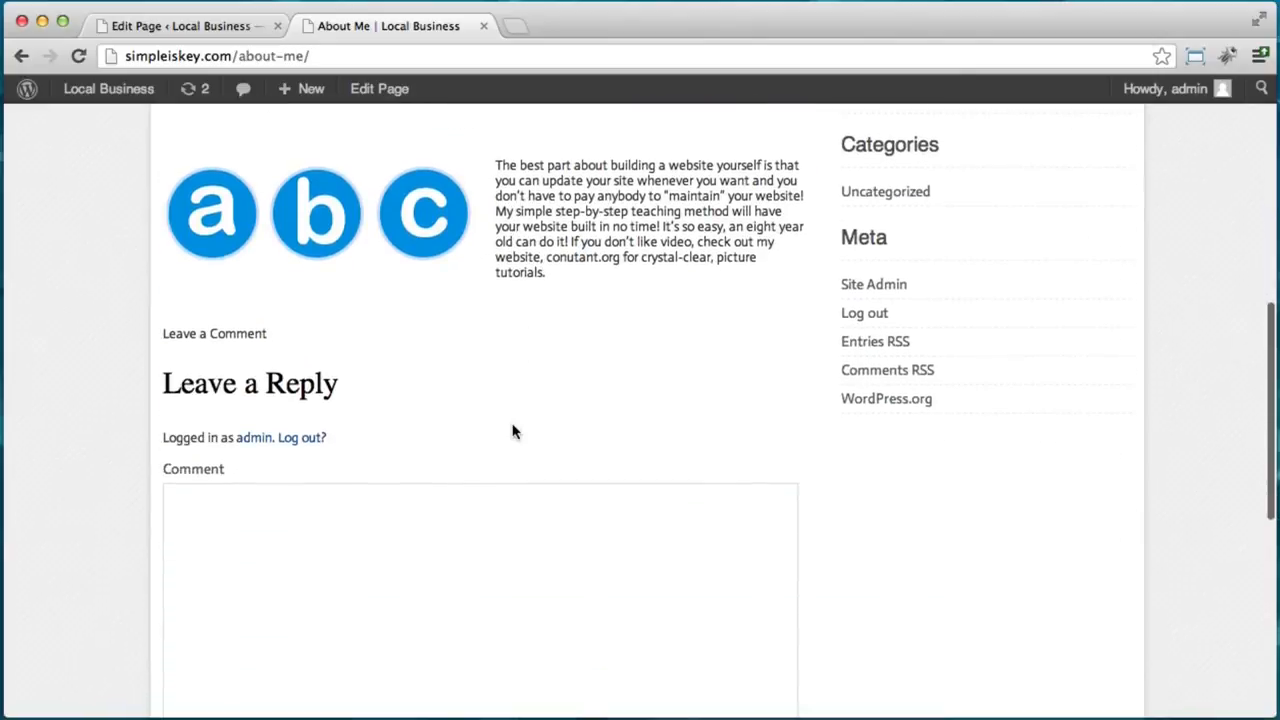
{"action": "scroll", "coordinate": [513, 431], "scroll_direction": "up", "scroll_amount": 15}
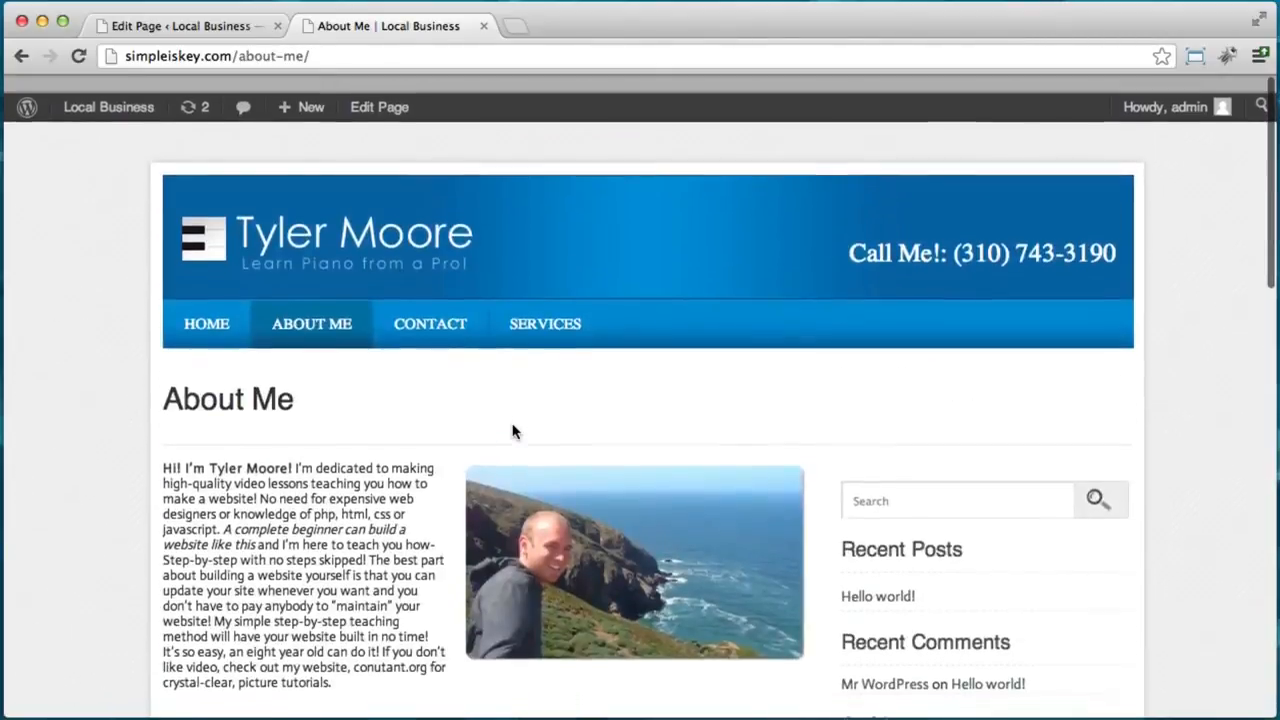
{"action": "scroll", "coordinate": [513, 431], "scroll_direction": "down", "scroll_amount": 10}
{"action": "scroll", "coordinate": [513, 430], "scroll_direction": "down", "scroll_amount": 7}
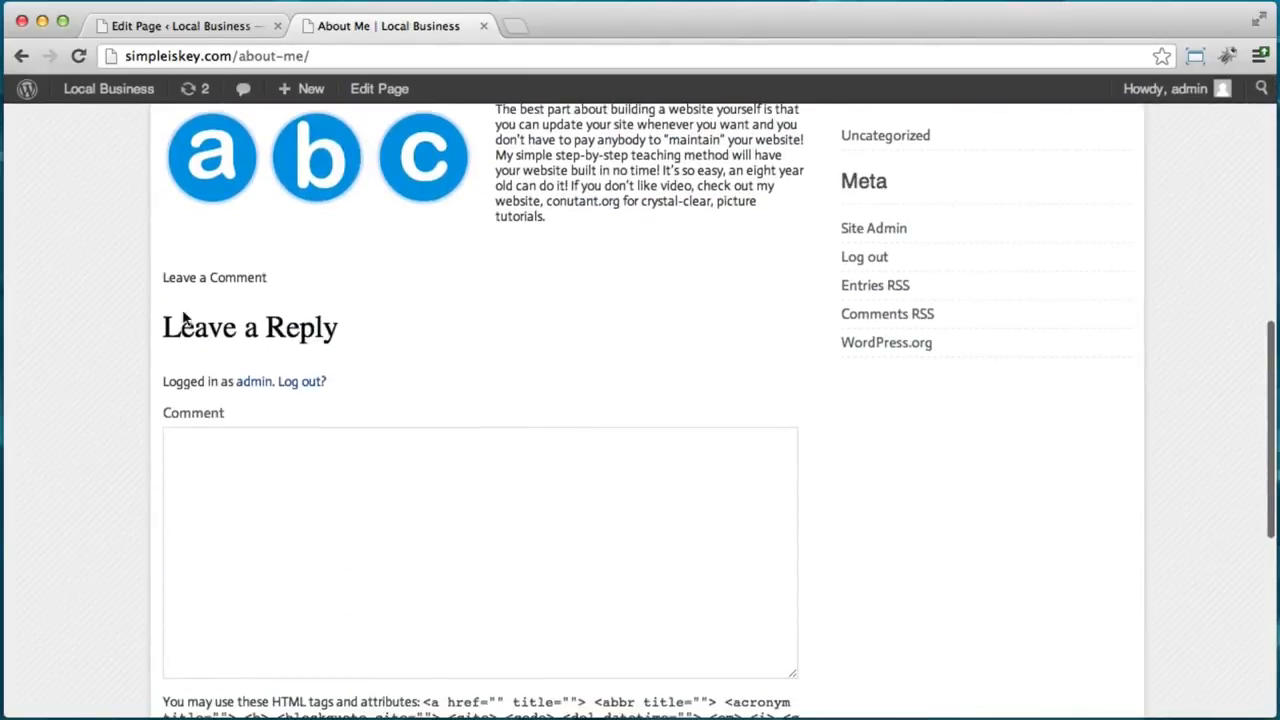
Step: Inspect the comment form at the bottom, then return to the About Me editor
{"action": "left_click", "coordinate": [443, 521]}
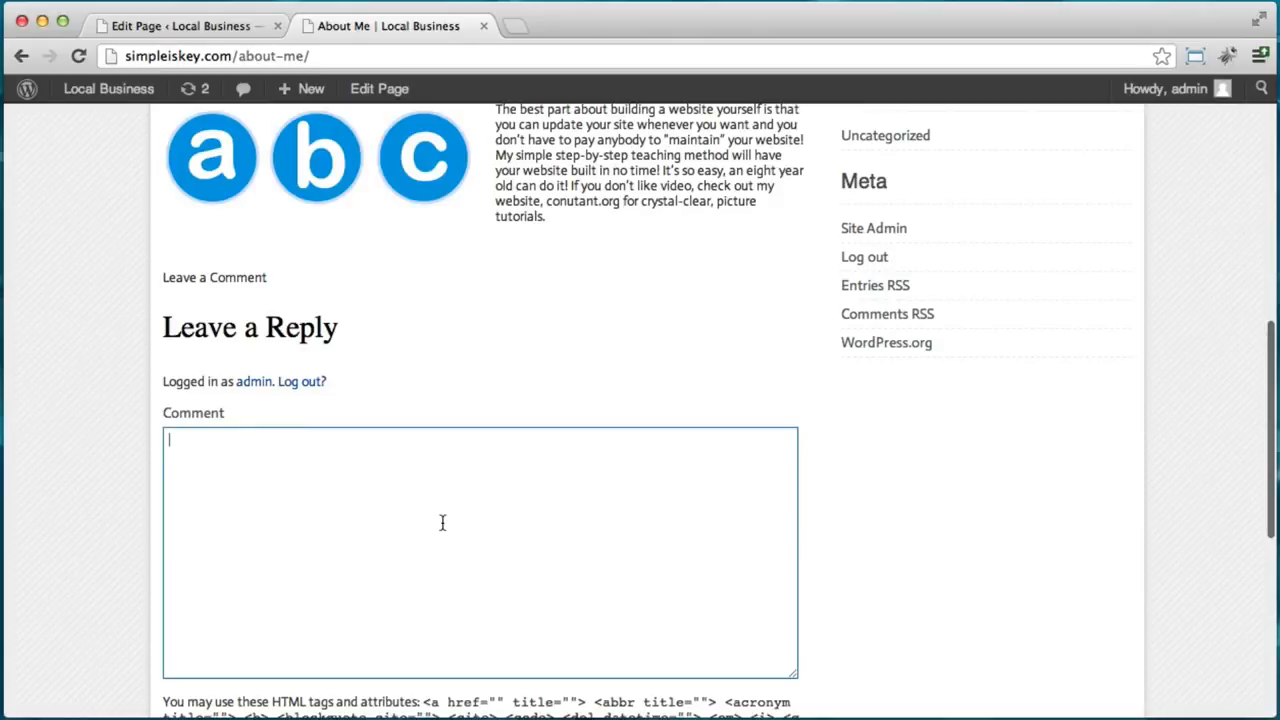
{"action": "scroll", "coordinate": [447, 515], "scroll_direction": "down", "scroll_amount": 1}
{"action": "scroll", "coordinate": [447, 515], "scroll_direction": "down", "scroll_amount": 5}
{"action": "scroll", "coordinate": [446, 520], "scroll_direction": "up", "scroll_amount": 5}
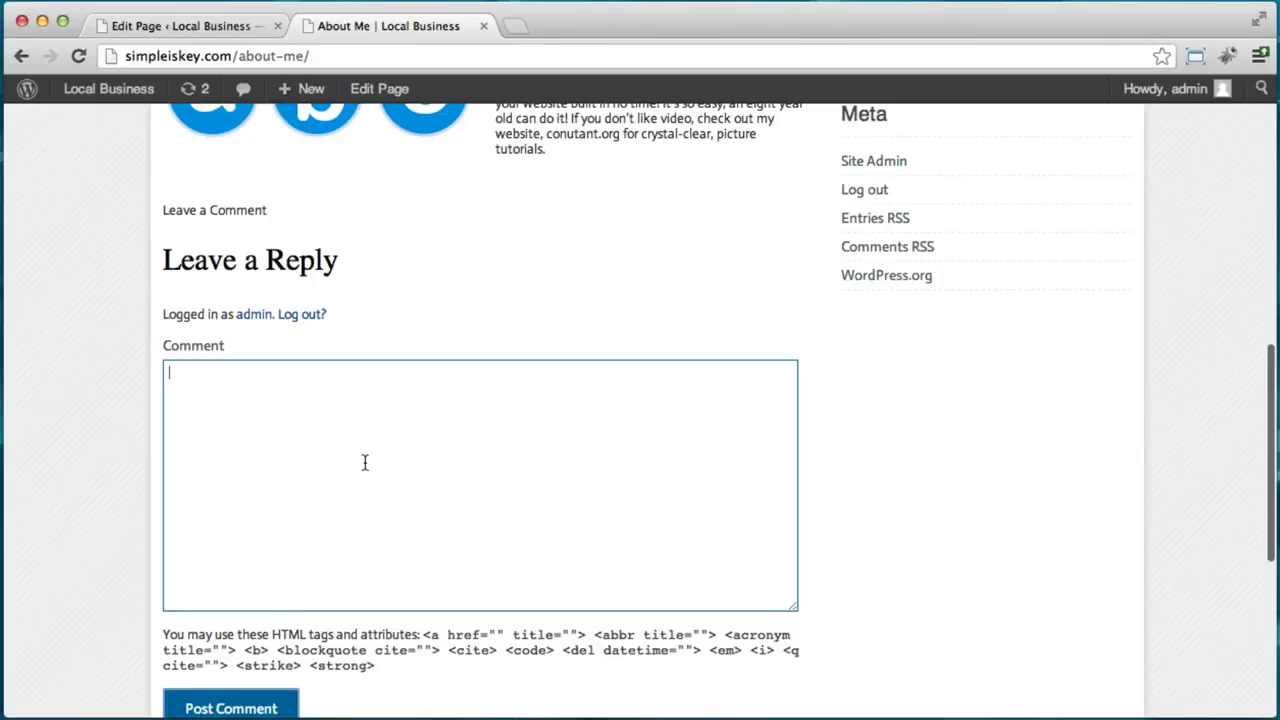
{"action": "scroll", "coordinate": [365, 462], "scroll_direction": "up", "scroll_amount": 15}
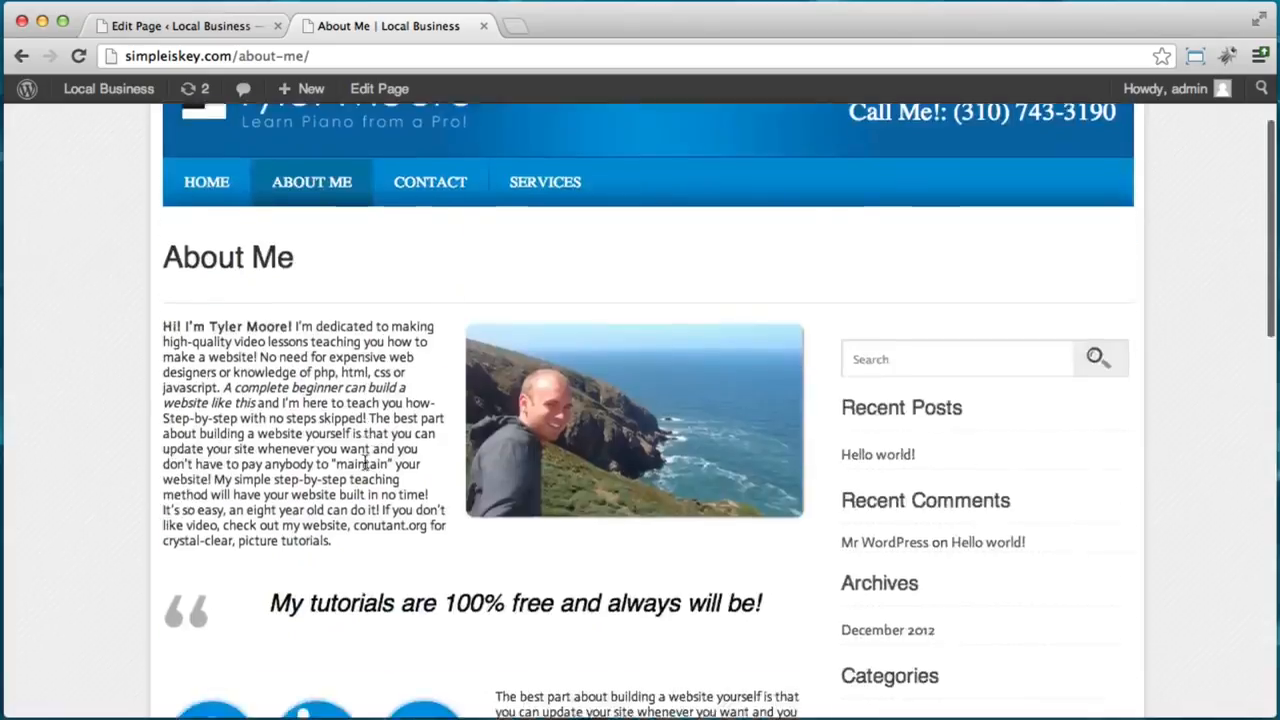
{"action": "scroll", "coordinate": [421, 386], "scroll_direction": "down", "scroll_amount": 15}
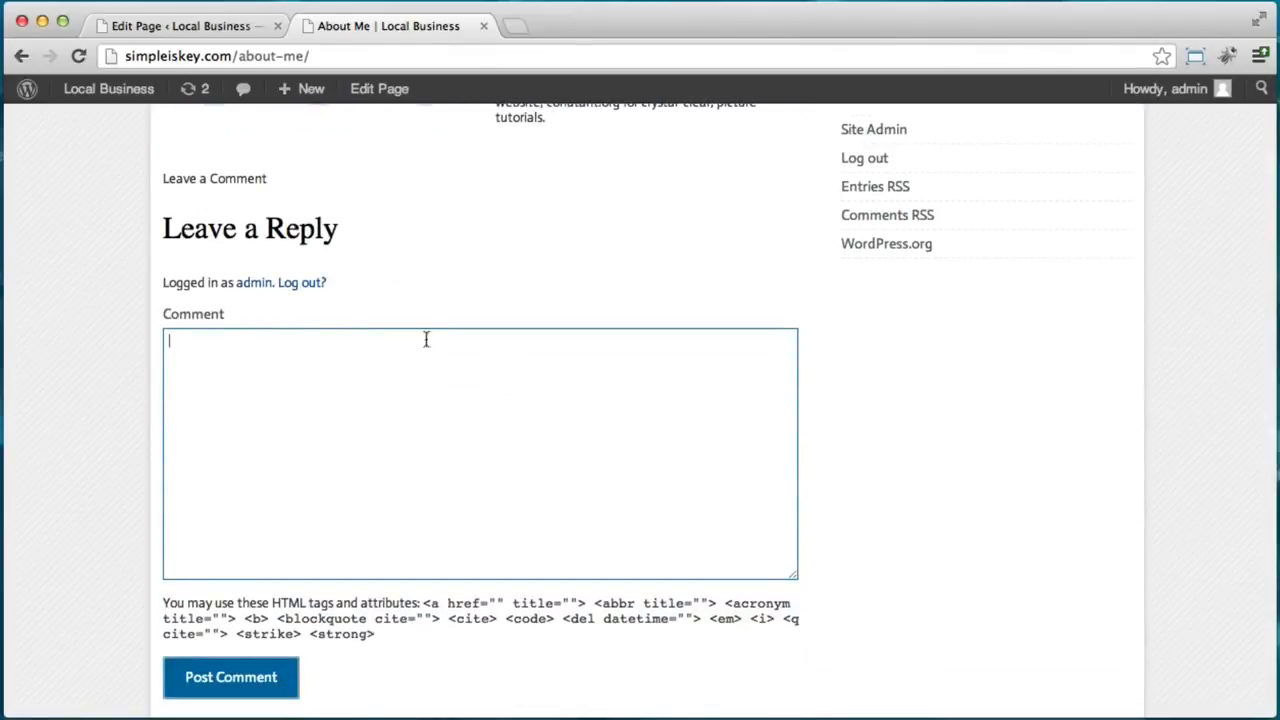
{"action": "scroll", "coordinate": [388, 404], "scroll_direction": "up", "scroll_amount": 15}
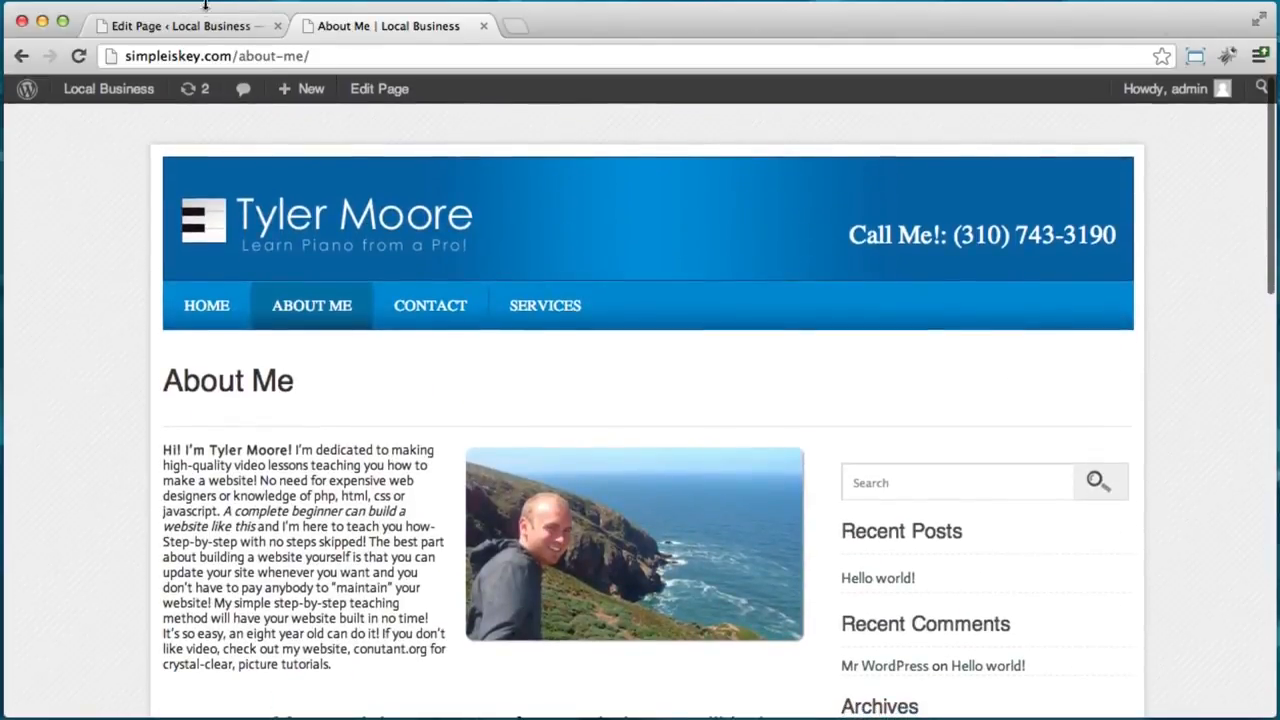
{"action": "left_click", "coordinate": [207, 26]}
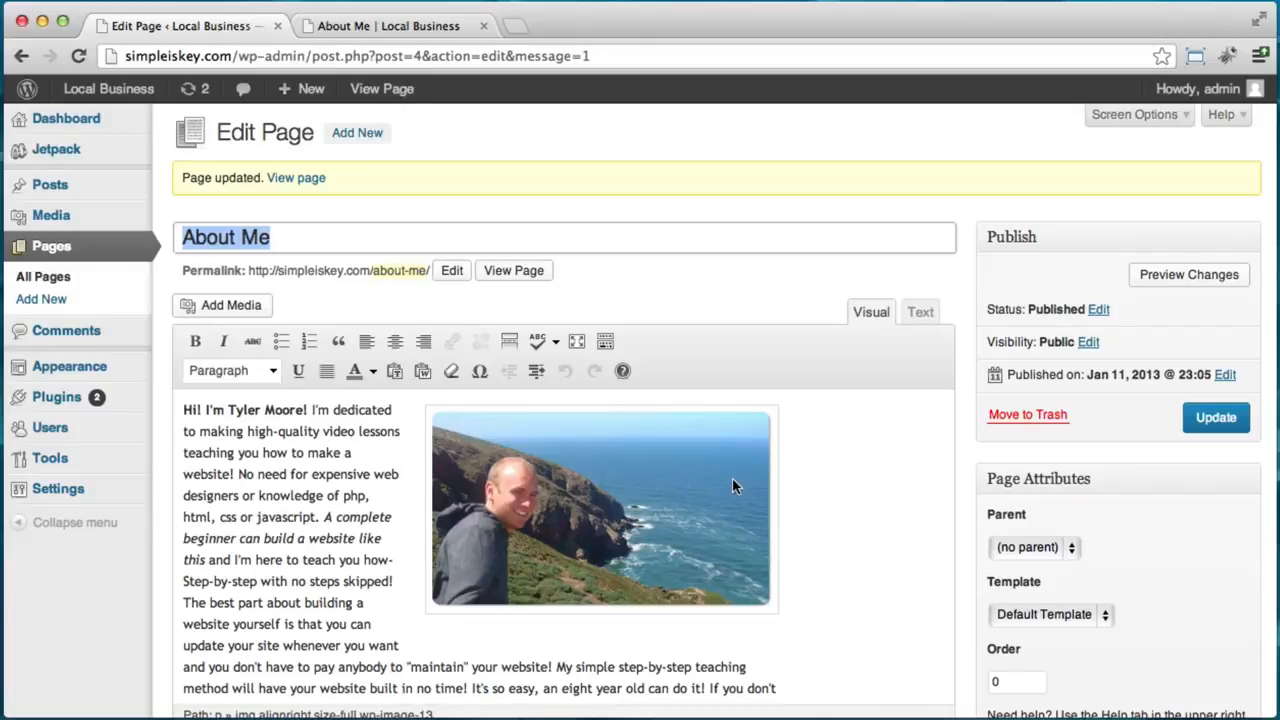
Step: Disable Allow comments via Screen Options' Discussion box, update, and view the live page
{"action": "left_click", "coordinate": [1150, 121]}
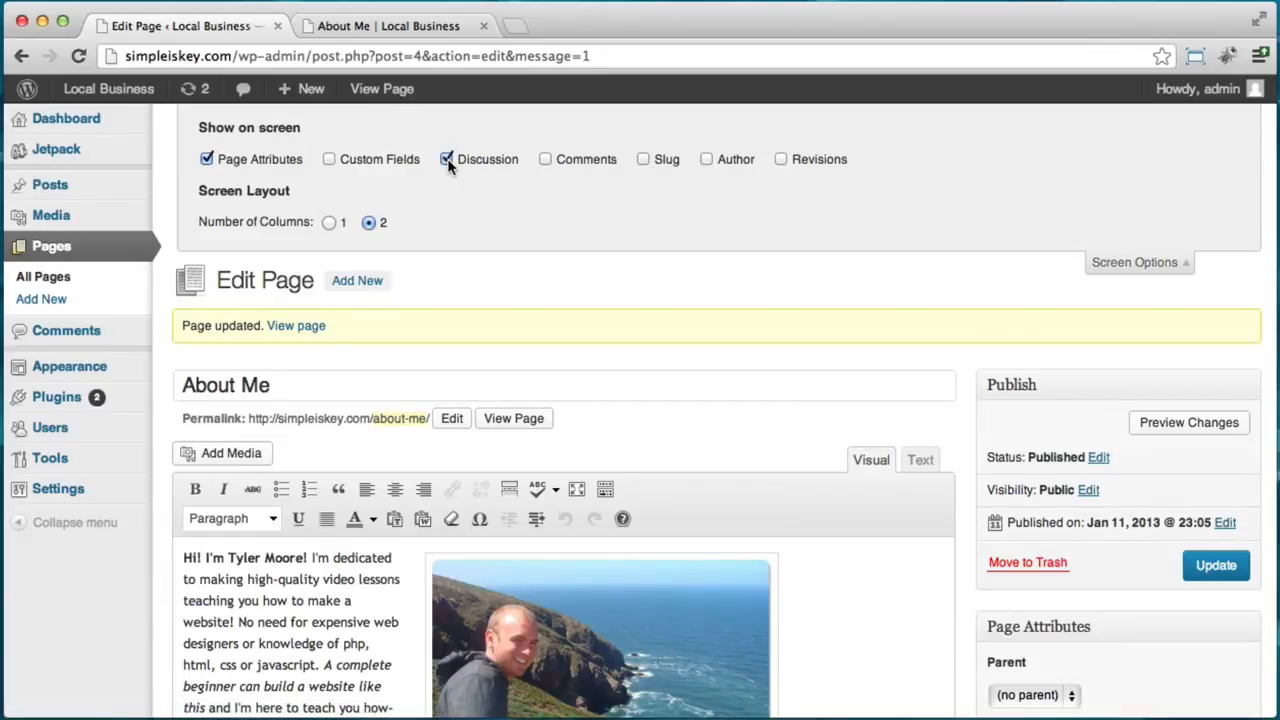
{"action": "scroll", "coordinate": [737, 355], "scroll_direction": "down", "scroll_amount": 5}
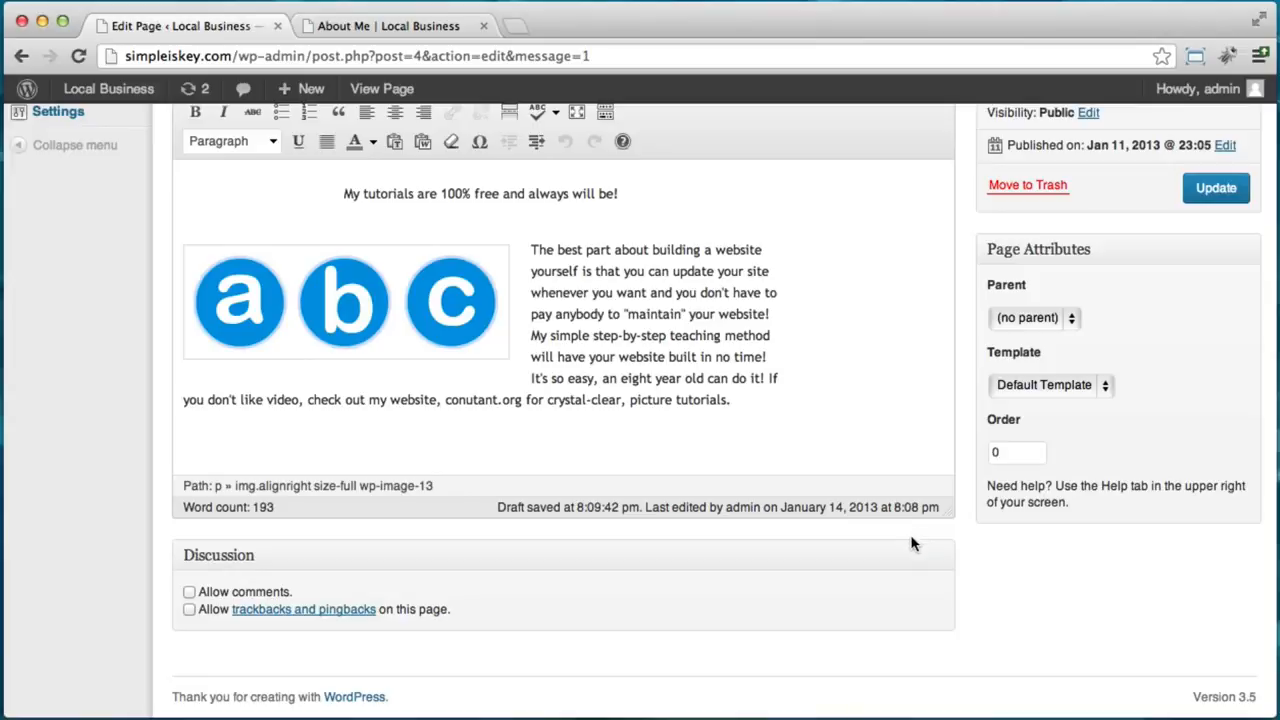
{"action": "scroll", "coordinate": [911, 543], "scroll_direction": "up", "scroll_amount": 2}
{"action": "left_click", "coordinate": [1215, 252]}
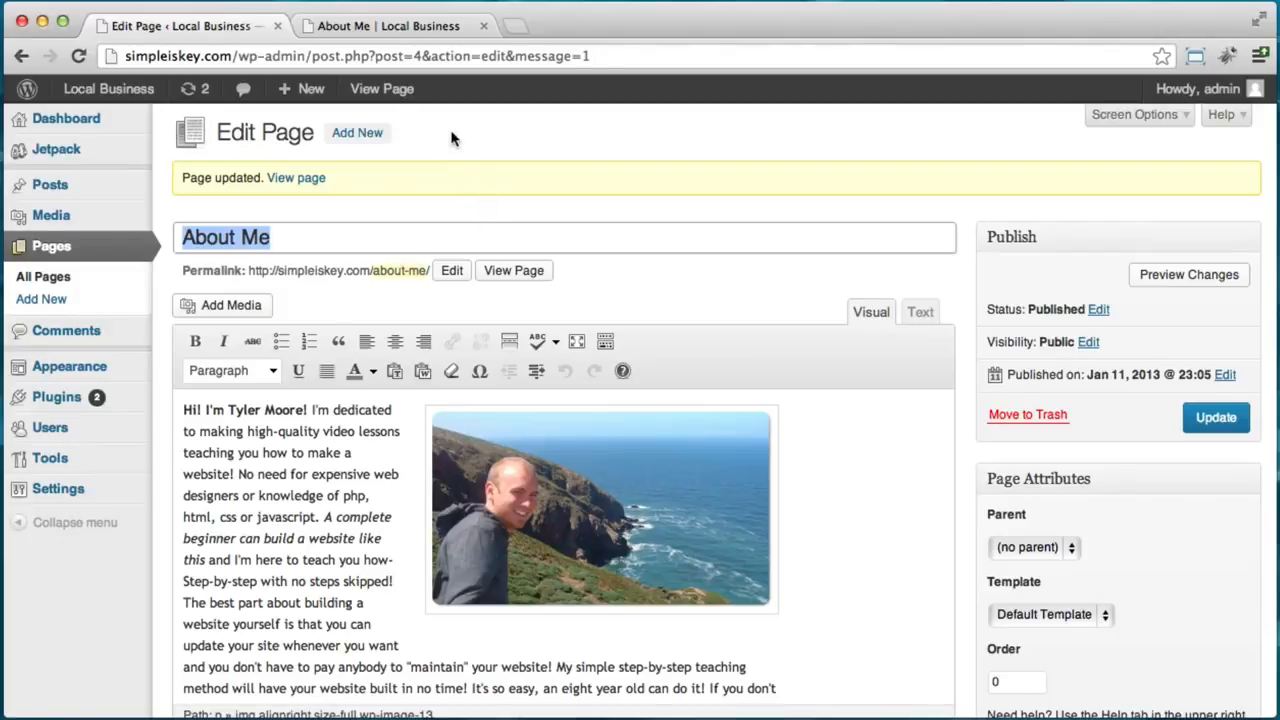
{"action": "left_click", "coordinate": [392, 28]}
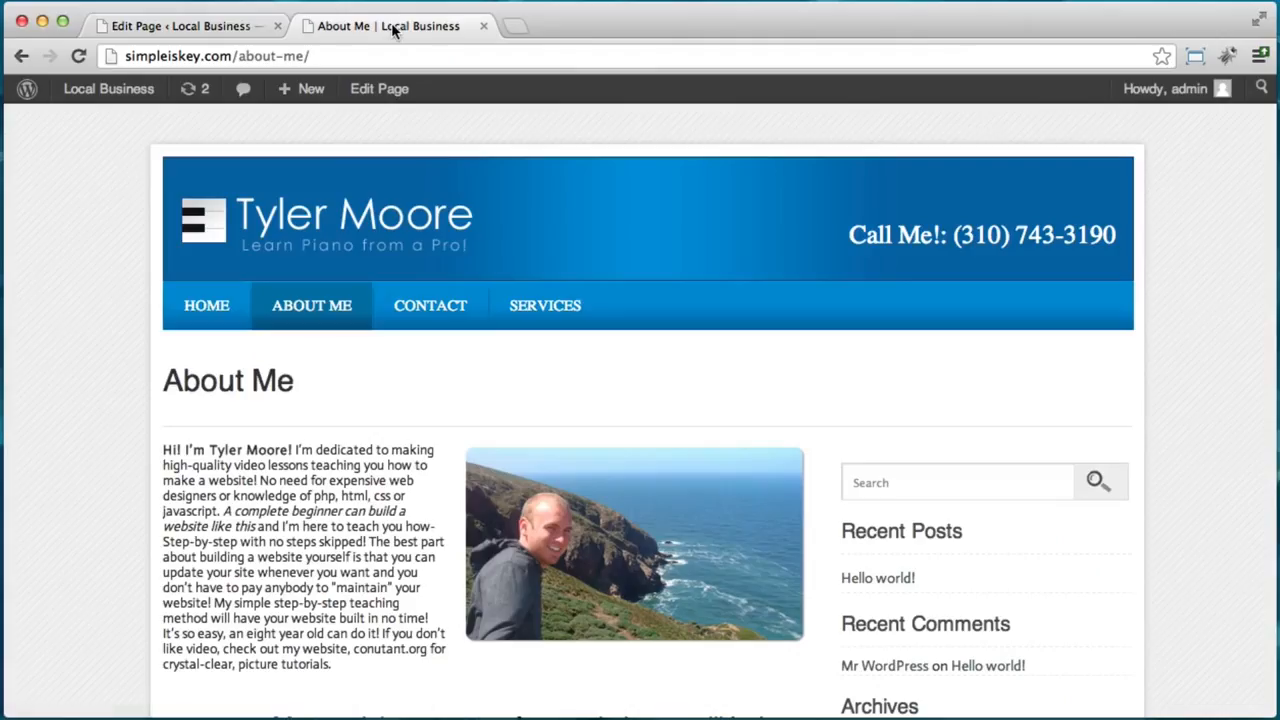
Step: Reload the live About Me page, verify no comment form remains, and go back to the editor
{"action": "left_click", "coordinate": [87, 55]}
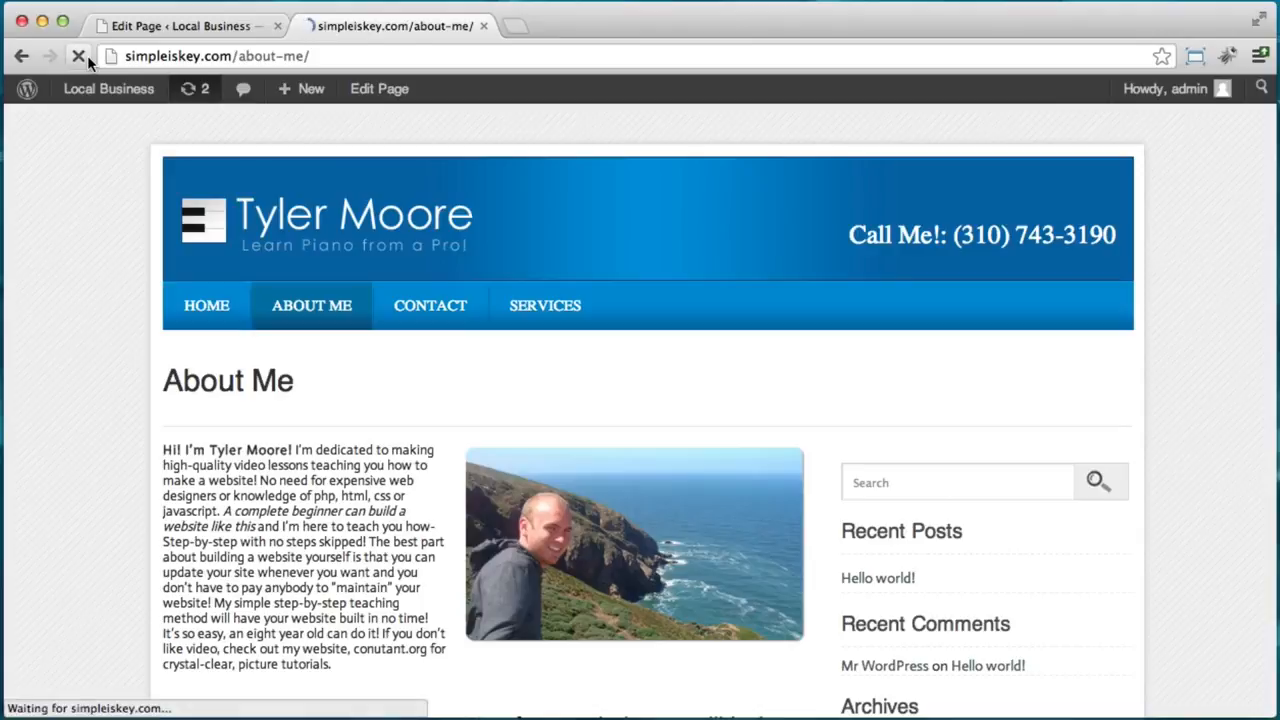
{"action": "scroll", "coordinate": [665, 260], "scroll_direction": "down", "scroll_amount": 10}
{"action": "scroll", "coordinate": [735, 262], "scroll_direction": "up", "scroll_amount": 3}
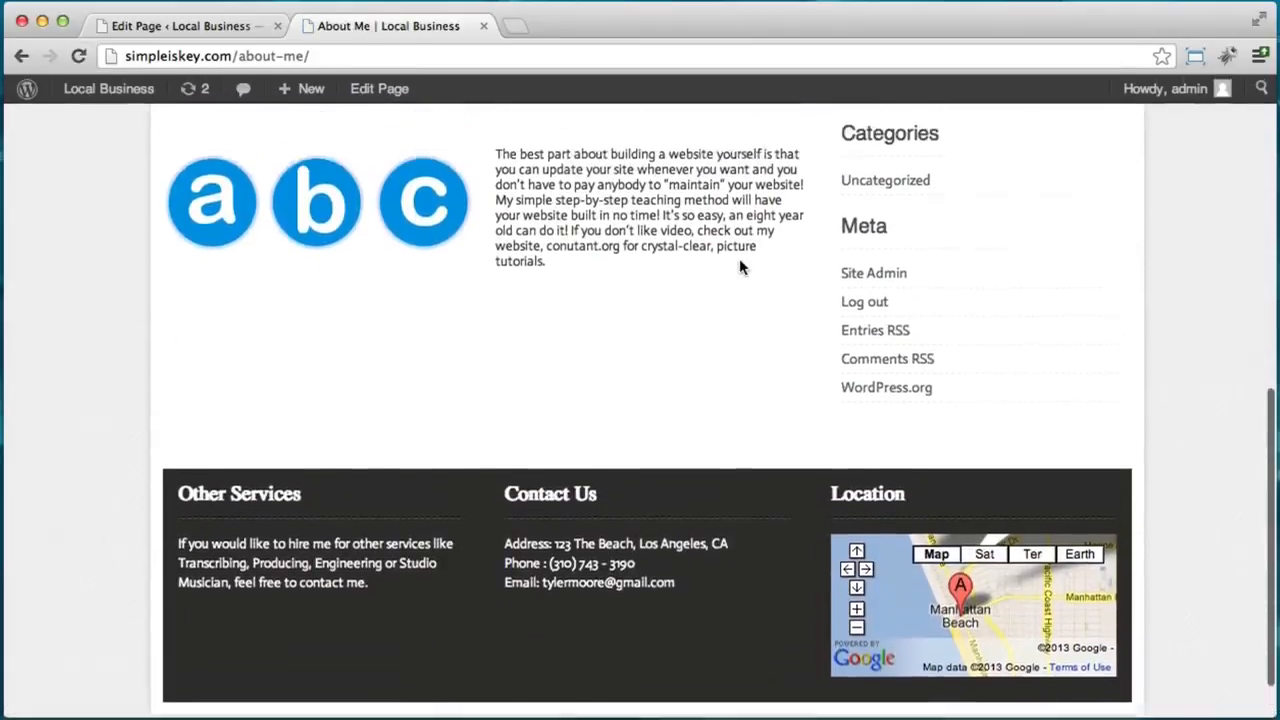
{"action": "scroll", "coordinate": [688, 400], "scroll_direction": "up", "scroll_amount": 5}
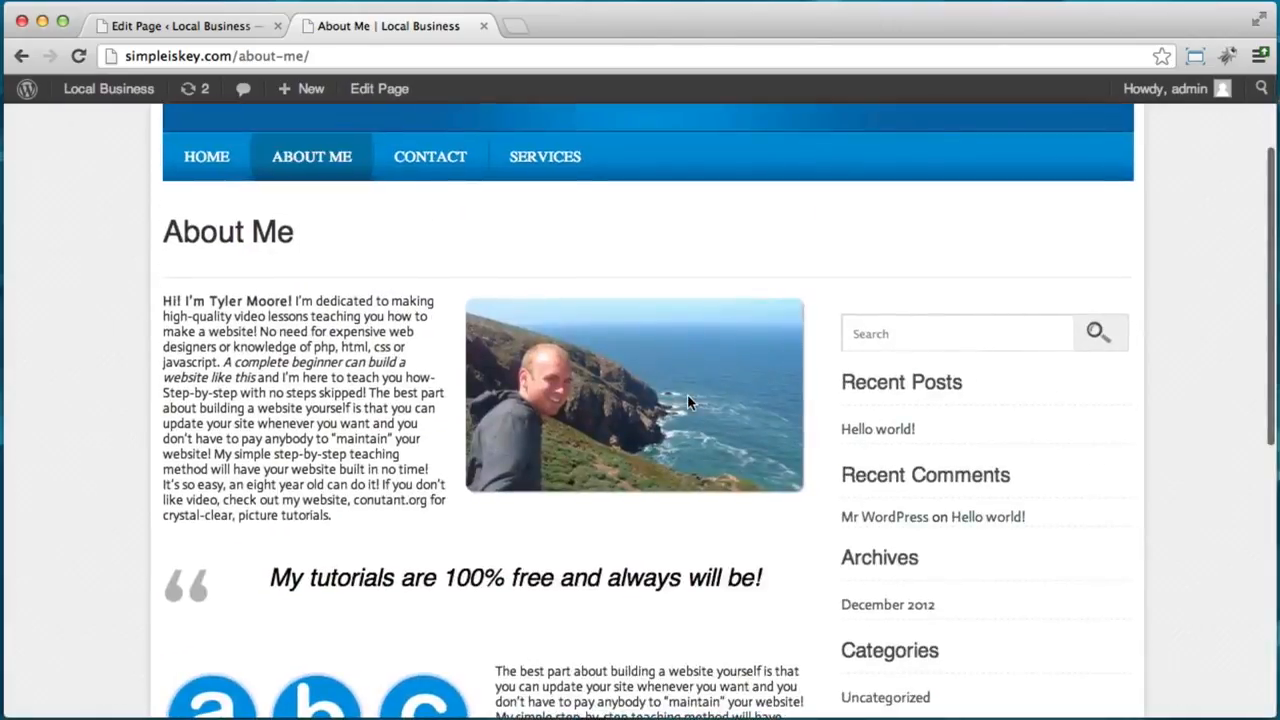
{"action": "scroll", "coordinate": [687, 401], "scroll_direction": "down", "scroll_amount": 5}
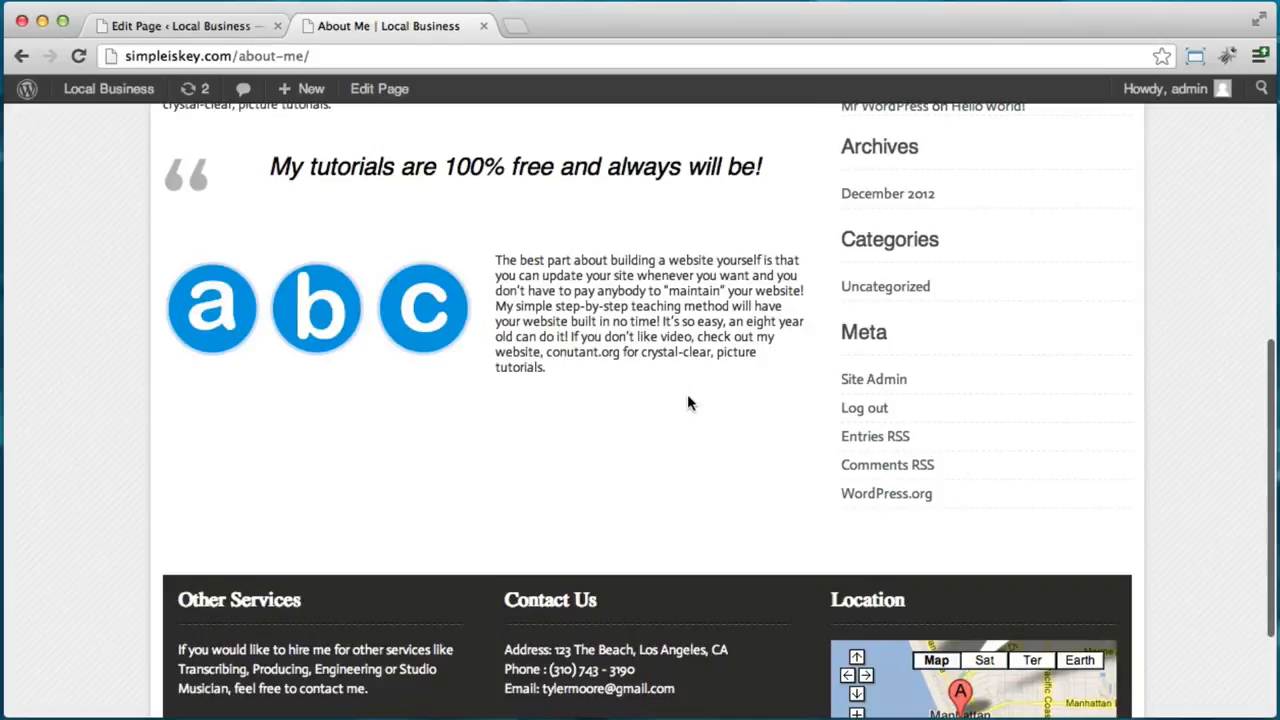
{"action": "scroll", "coordinate": [676, 396], "scroll_direction": "up", "scroll_amount": 6}
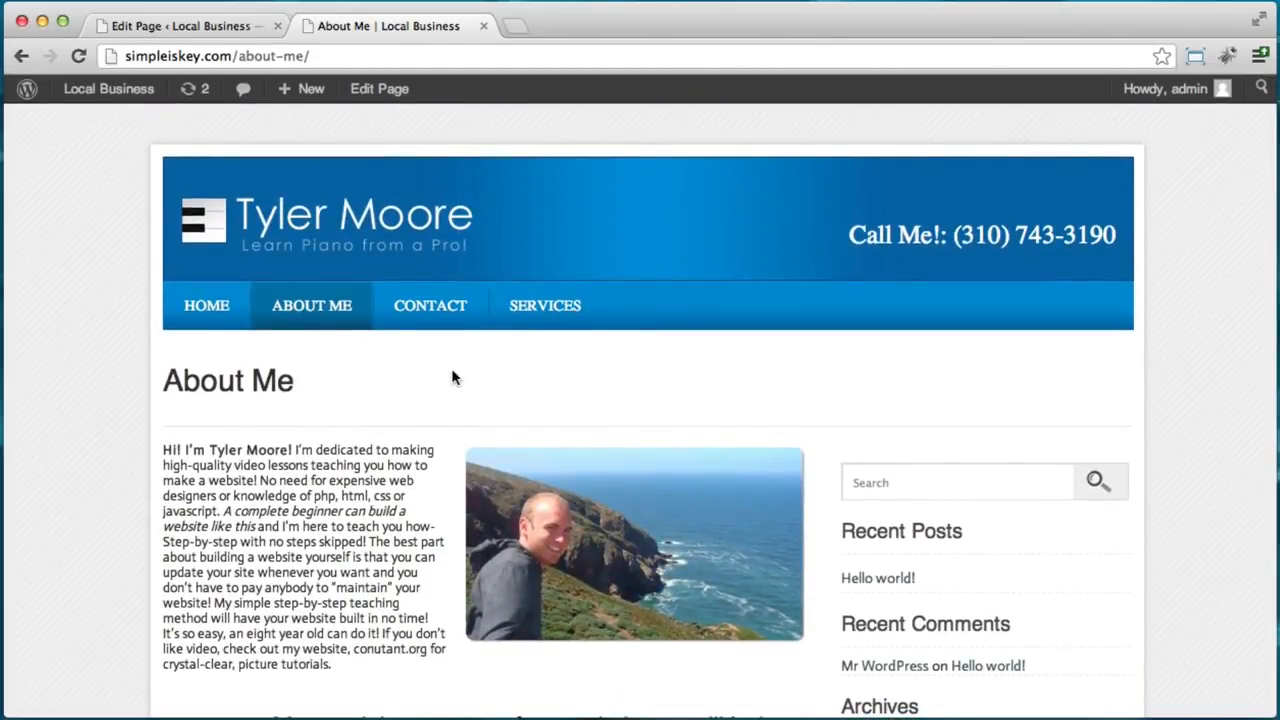
{"action": "scroll", "coordinate": [795, 380], "scroll_direction": "down", "scroll_amount": 3}
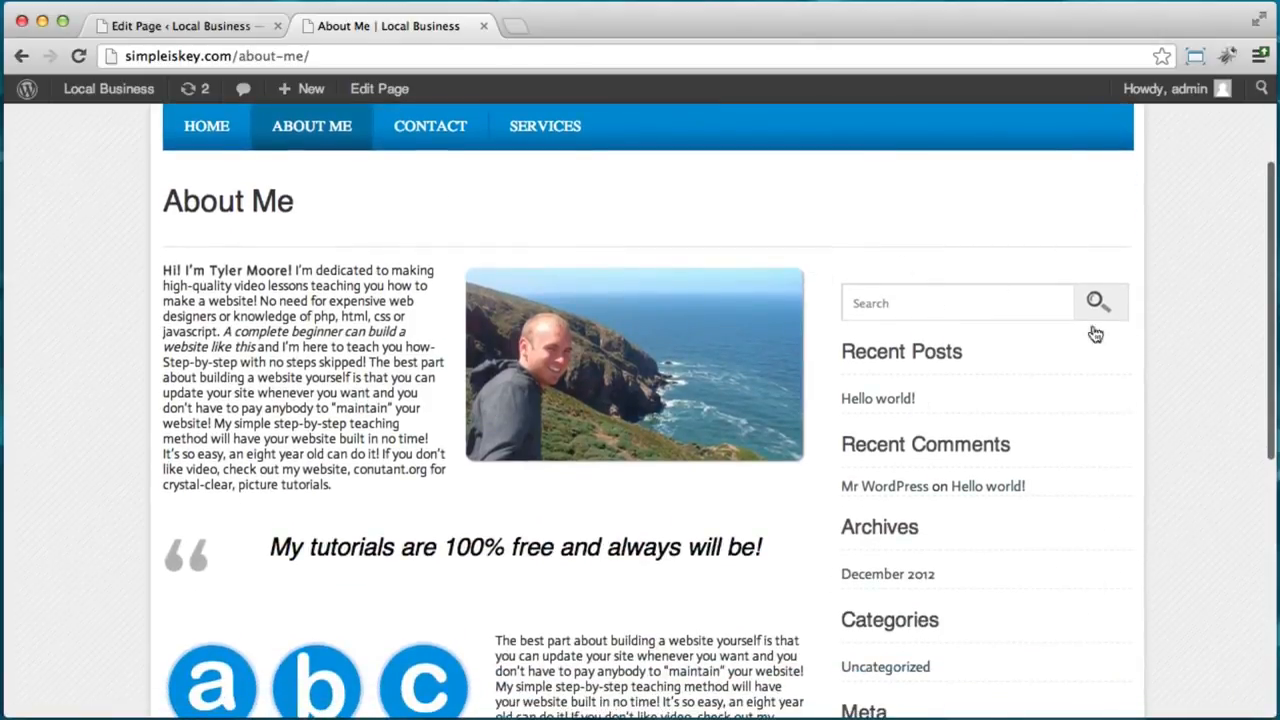
{"action": "scroll", "coordinate": [1108, 491], "scroll_direction": "down", "scroll_amount": 2}
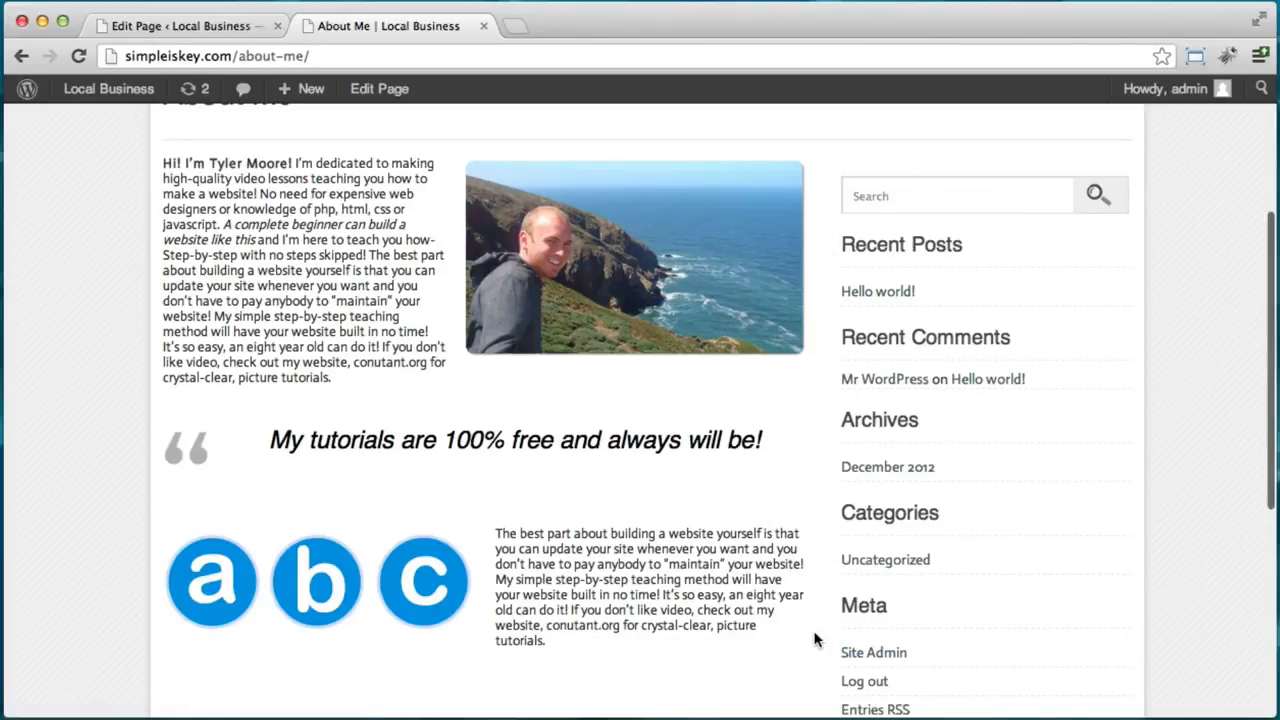
{"action": "scroll", "coordinate": [814, 634], "scroll_direction": "down", "scroll_amount": 3}
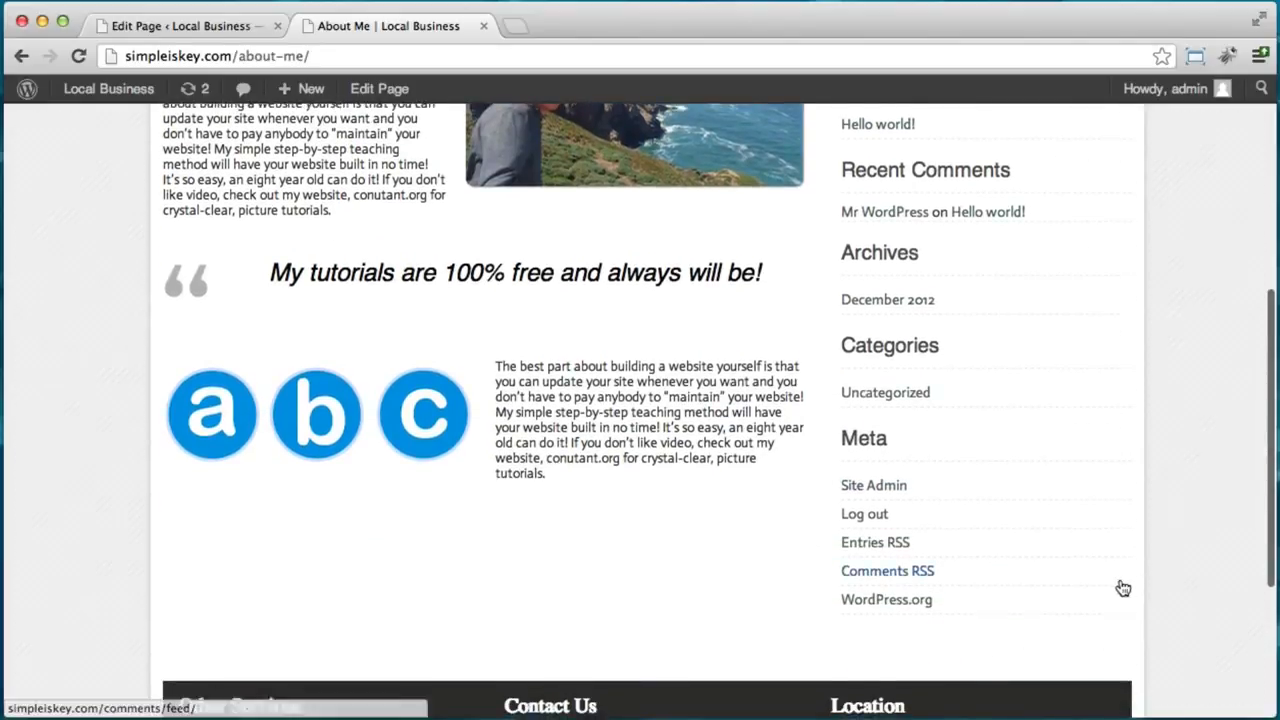
{"action": "scroll", "coordinate": [1046, 491], "scroll_direction": "up", "scroll_amount": 8}
{"action": "scroll", "coordinate": [882, 520], "scroll_direction": "down", "scroll_amount": 3}
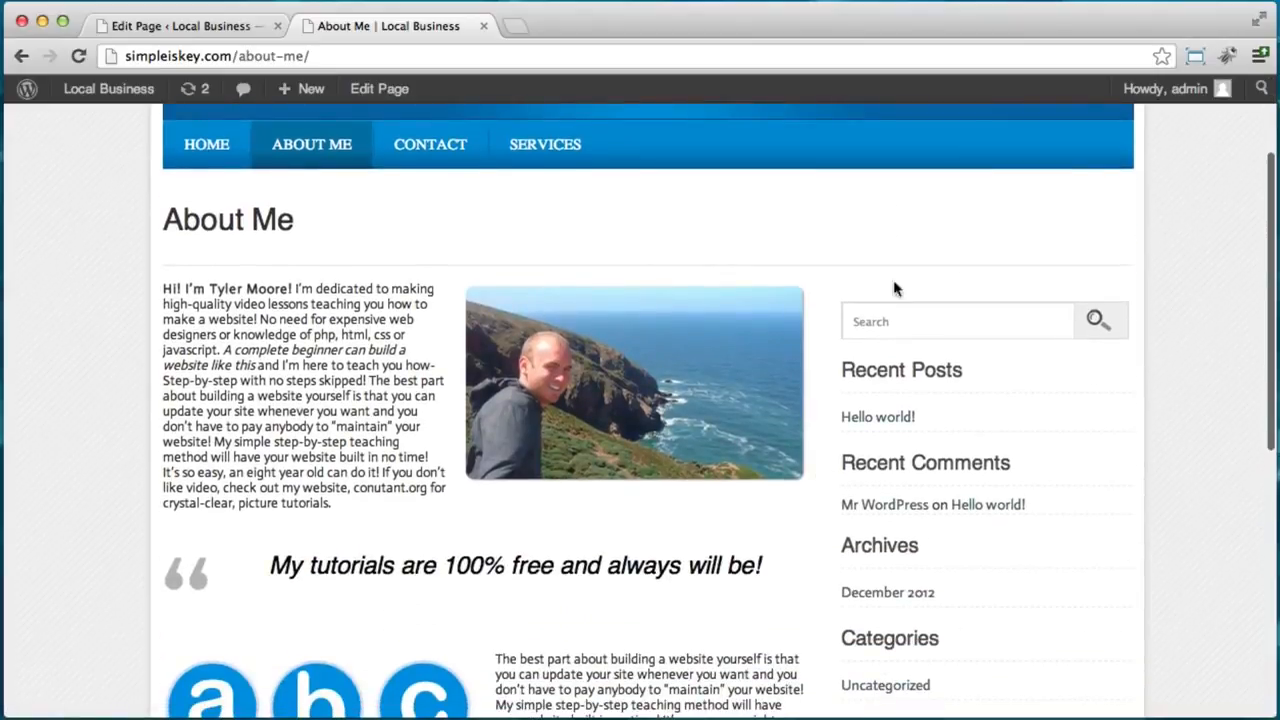
{"action": "scroll", "coordinate": [900, 593], "scroll_direction": "down", "scroll_amount": 1}
{"action": "scroll", "coordinate": [843, 593], "scroll_direction": "down", "scroll_amount": 1}
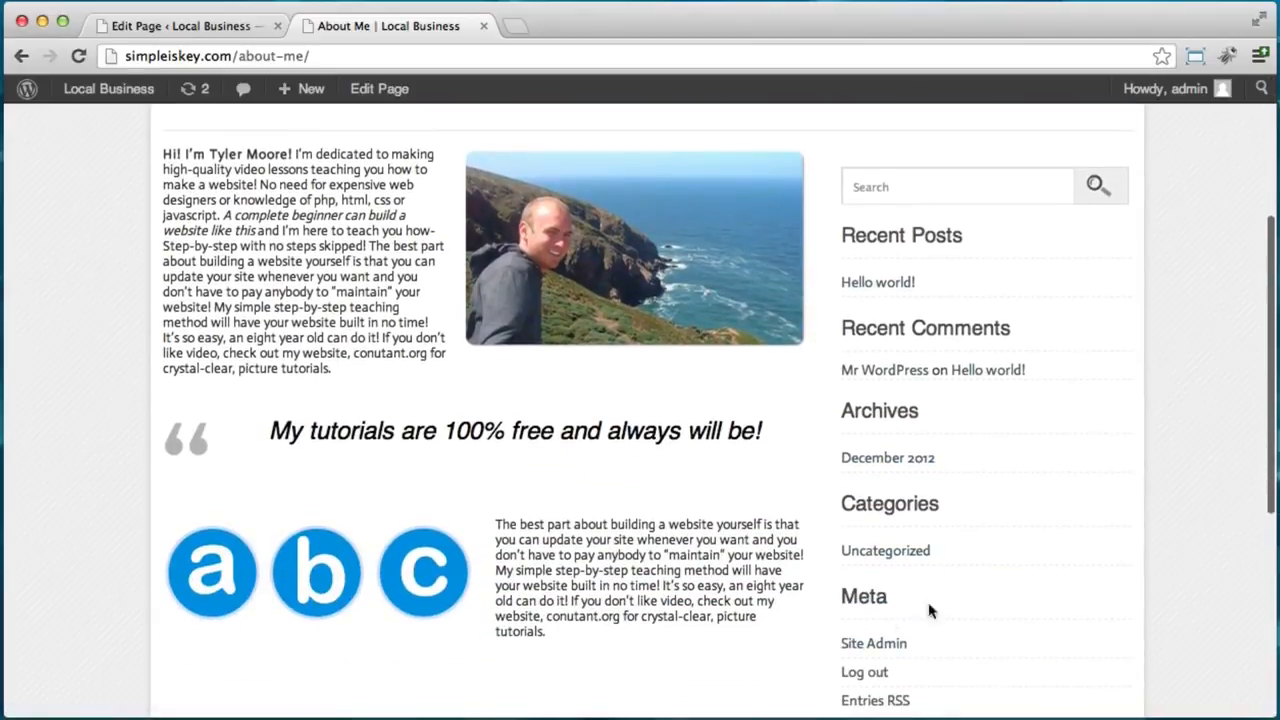
{"action": "scroll", "coordinate": [874, 643], "scroll_direction": "down", "scroll_amount": 3}
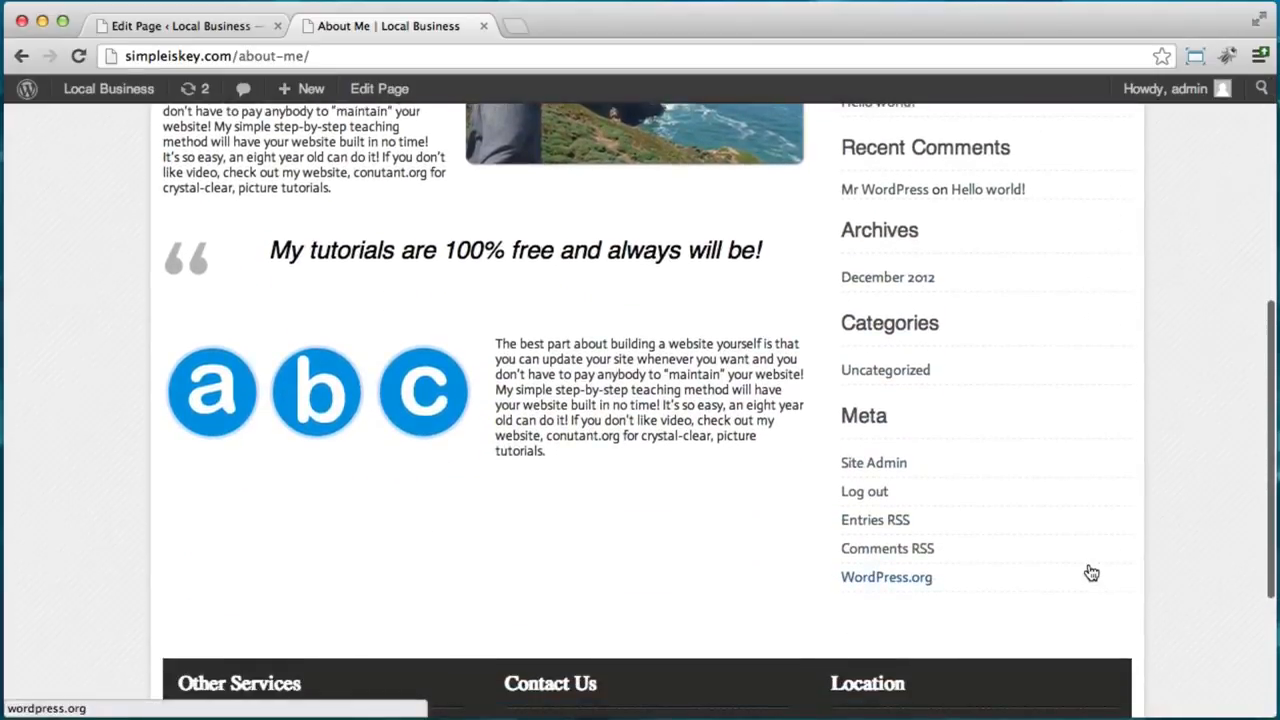
{"action": "scroll", "coordinate": [1088, 569], "scroll_direction": "up", "scroll_amount": 6}
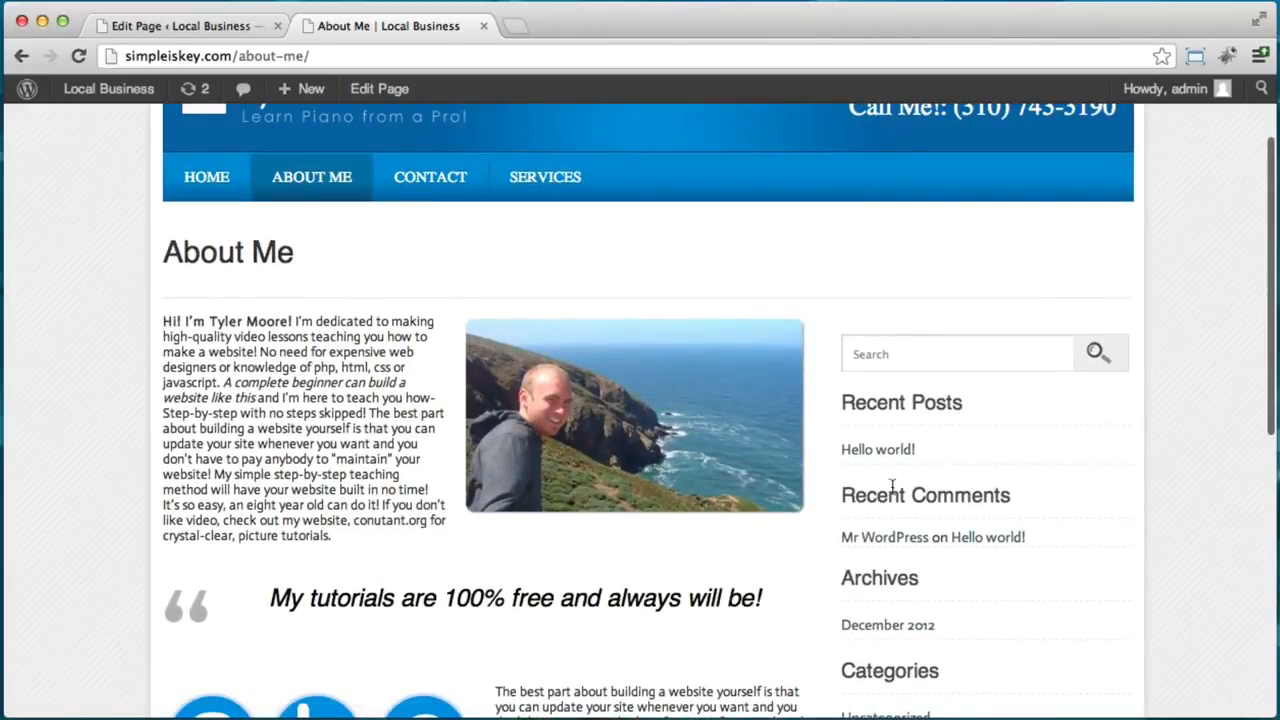
{"action": "scroll", "coordinate": [894, 480], "scroll_direction": "up", "scroll_amount": 1}
{"action": "left_click", "coordinate": [185, 26]}
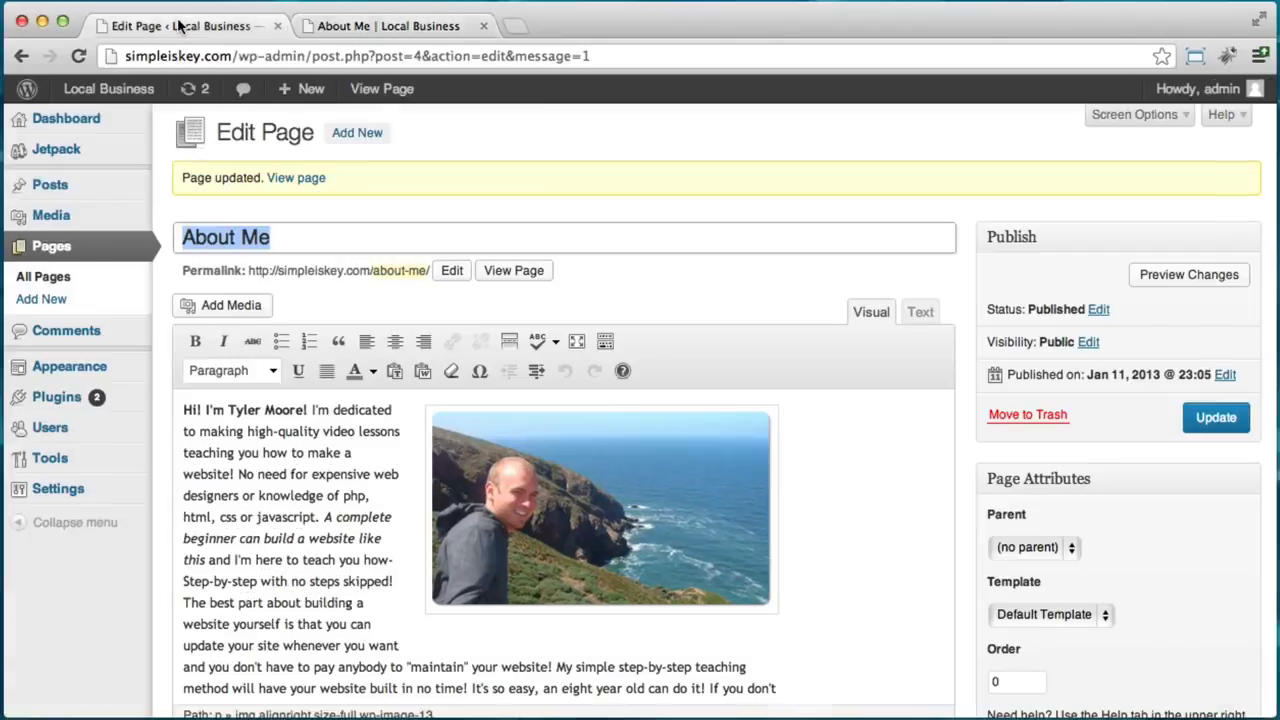
Step: Go from the Dashboard to Appearance > Widgets
{"action": "left_click", "coordinate": [97, 127]}
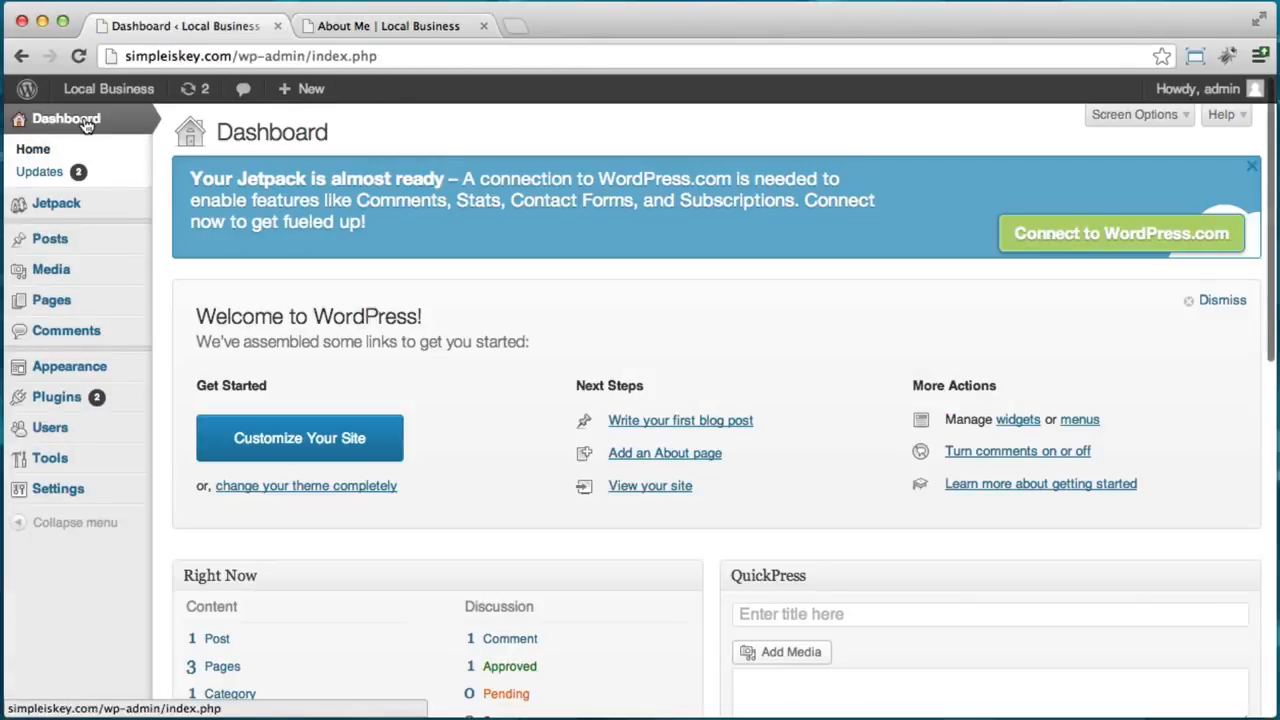
{"action": "mouse_move", "coordinate": [93, 366]}
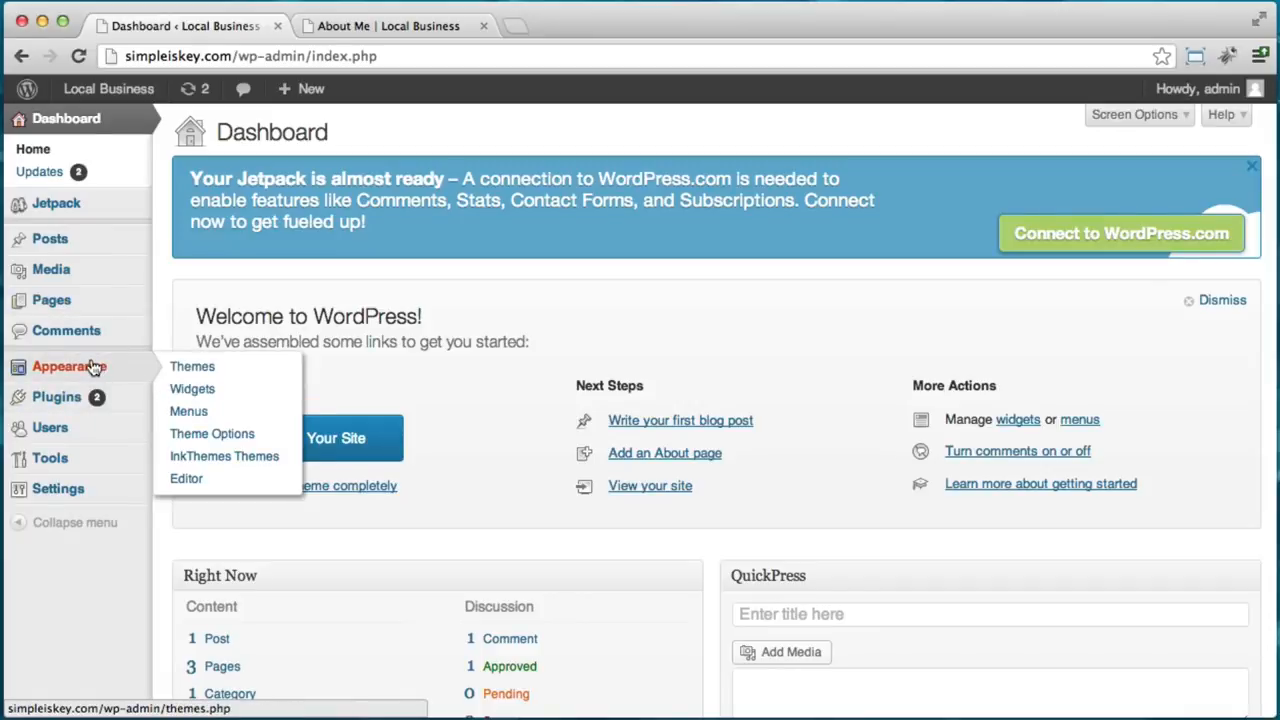
{"action": "left_click", "coordinate": [236, 393]}
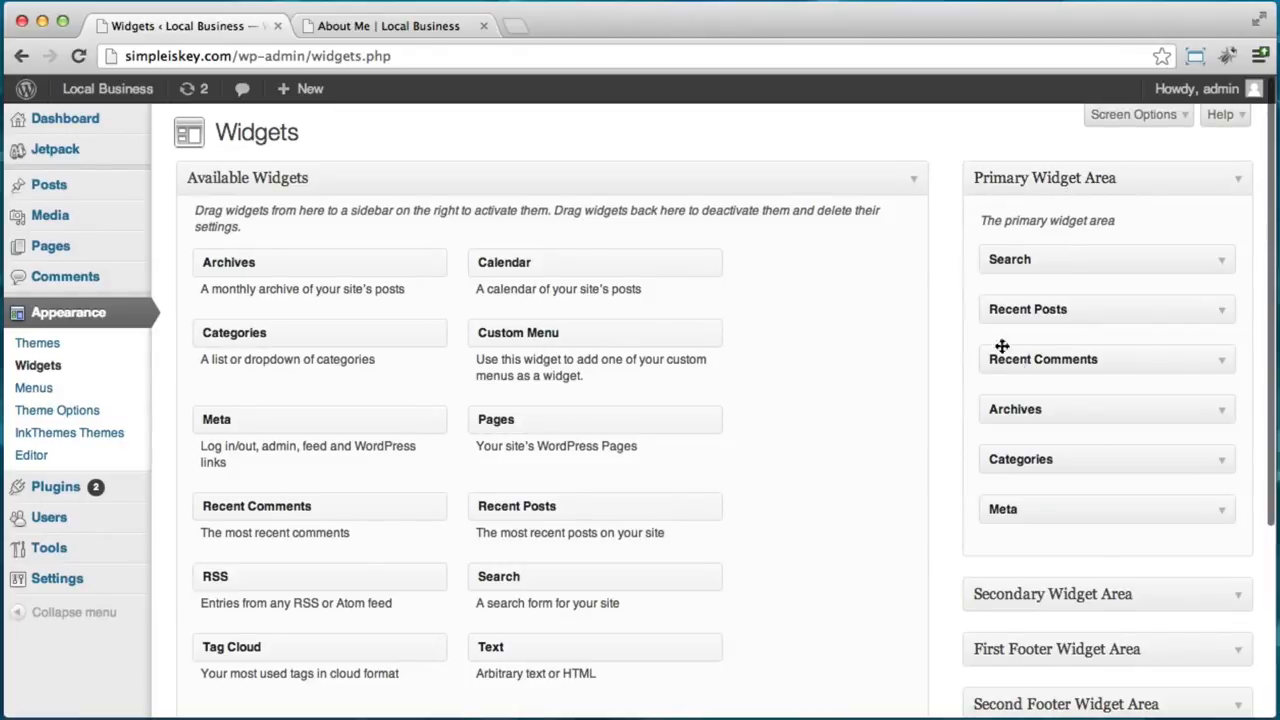
Step: Review the live About Me page's current sidebar, then return to Widgets
{"action": "left_click", "coordinate": [397, 22]}
{"action": "scroll", "coordinate": [1100, 366], "scroll_direction": "down", "scroll_amount": 2}
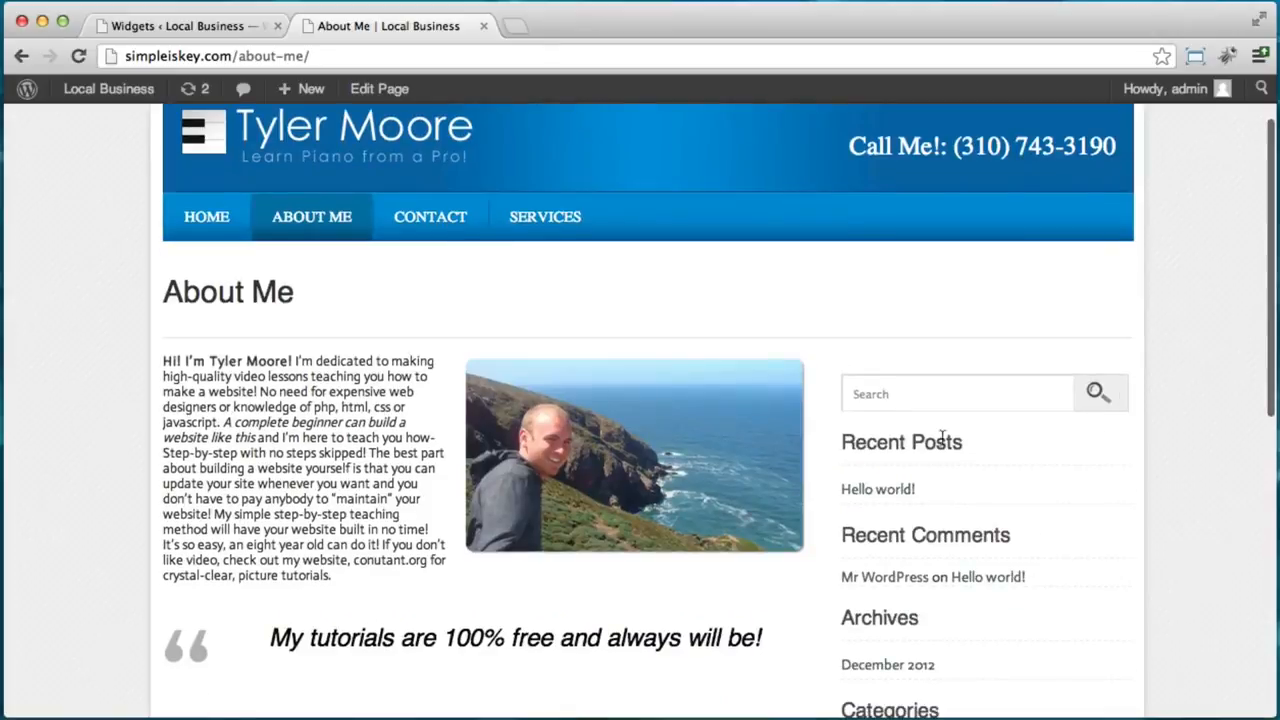
{"action": "scroll", "coordinate": [945, 568], "scroll_direction": "down", "scroll_amount": 1}
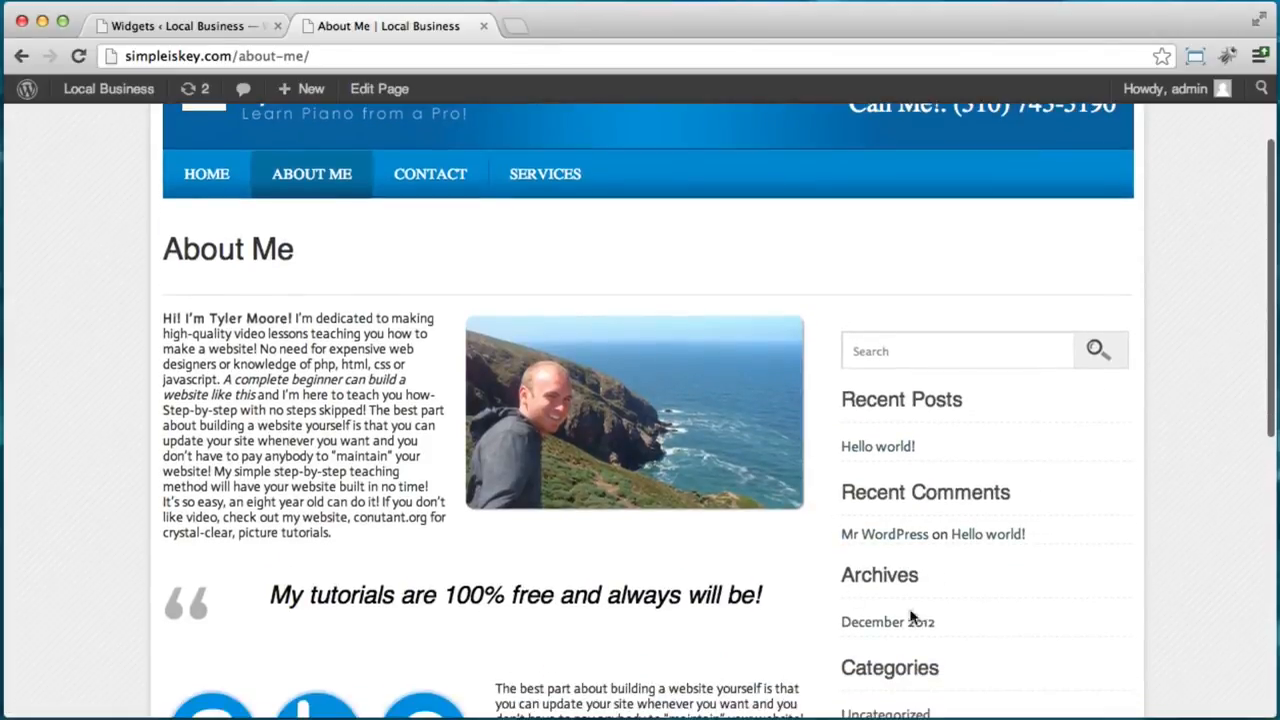
{"action": "left_click", "coordinate": [190, 26]}
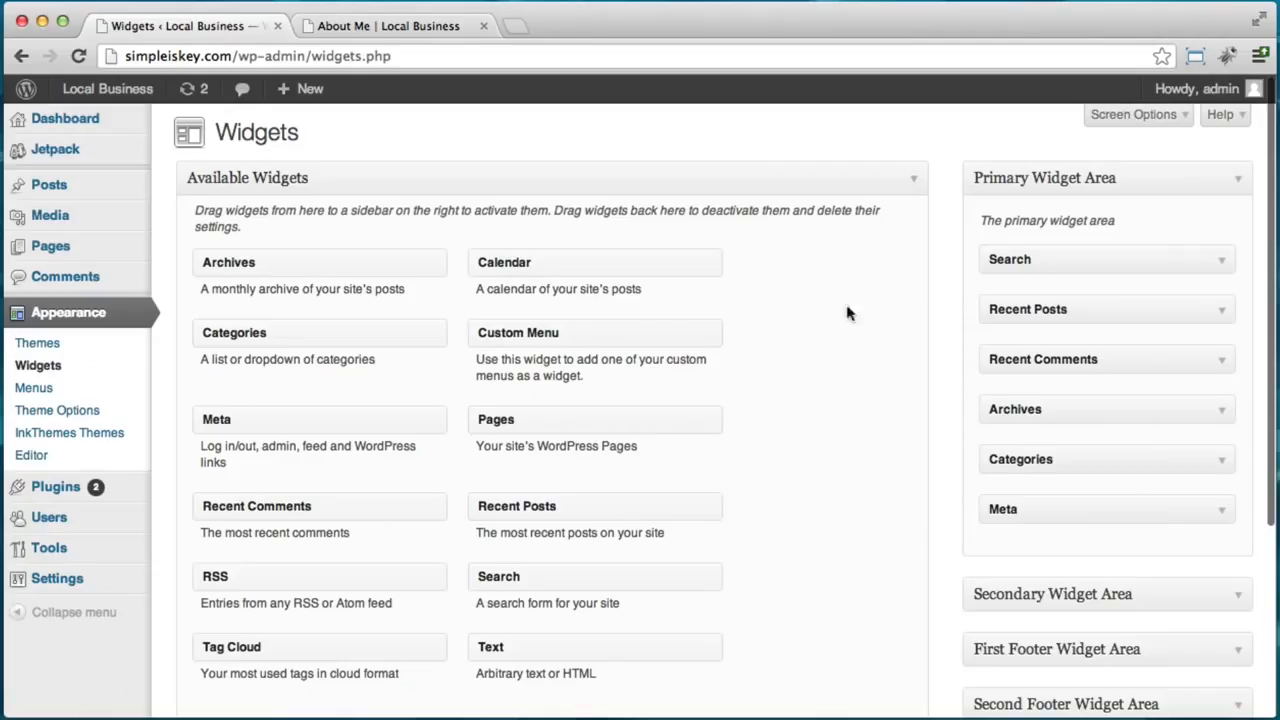
Step: Remove the Recent Posts widget from the Primary Widget Area and check the live sidebar
{"action": "left_click", "coordinate": [380, 26]}
{"action": "scroll", "coordinate": [1115, 410], "scroll_direction": "down", "scroll_amount": 2}
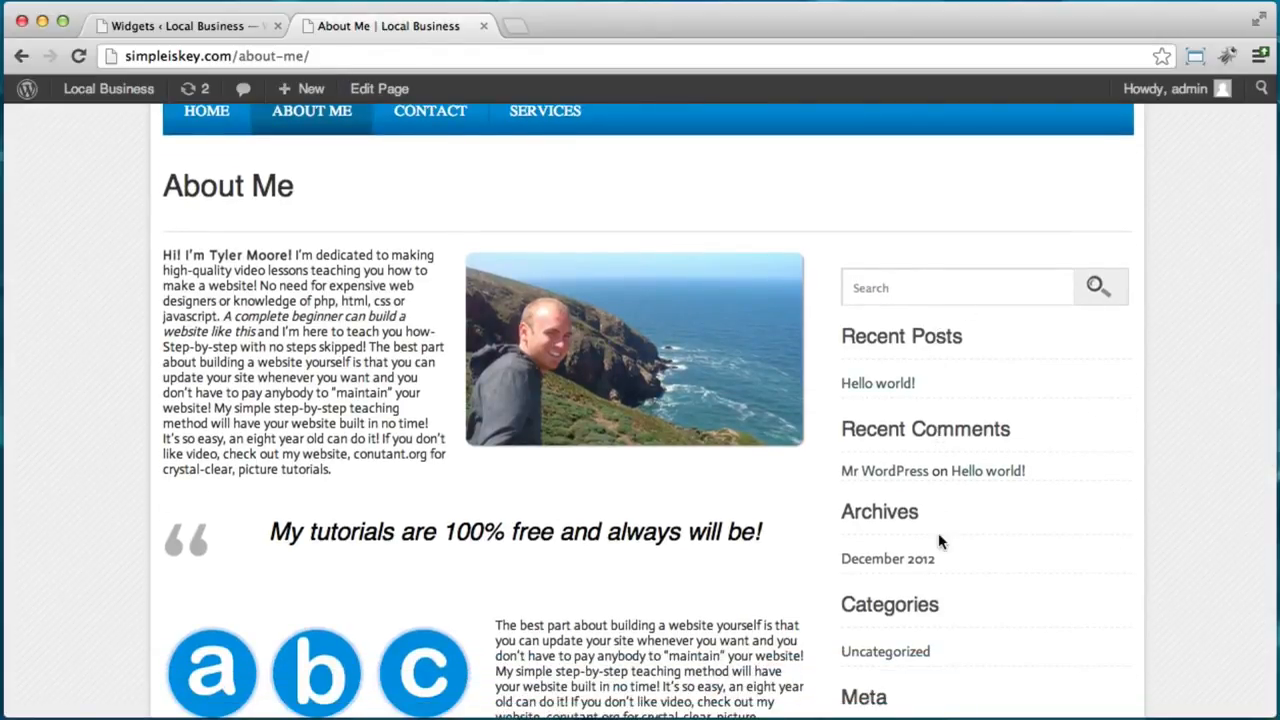
{"action": "scroll", "coordinate": [938, 541], "scroll_direction": "down", "scroll_amount": 3}
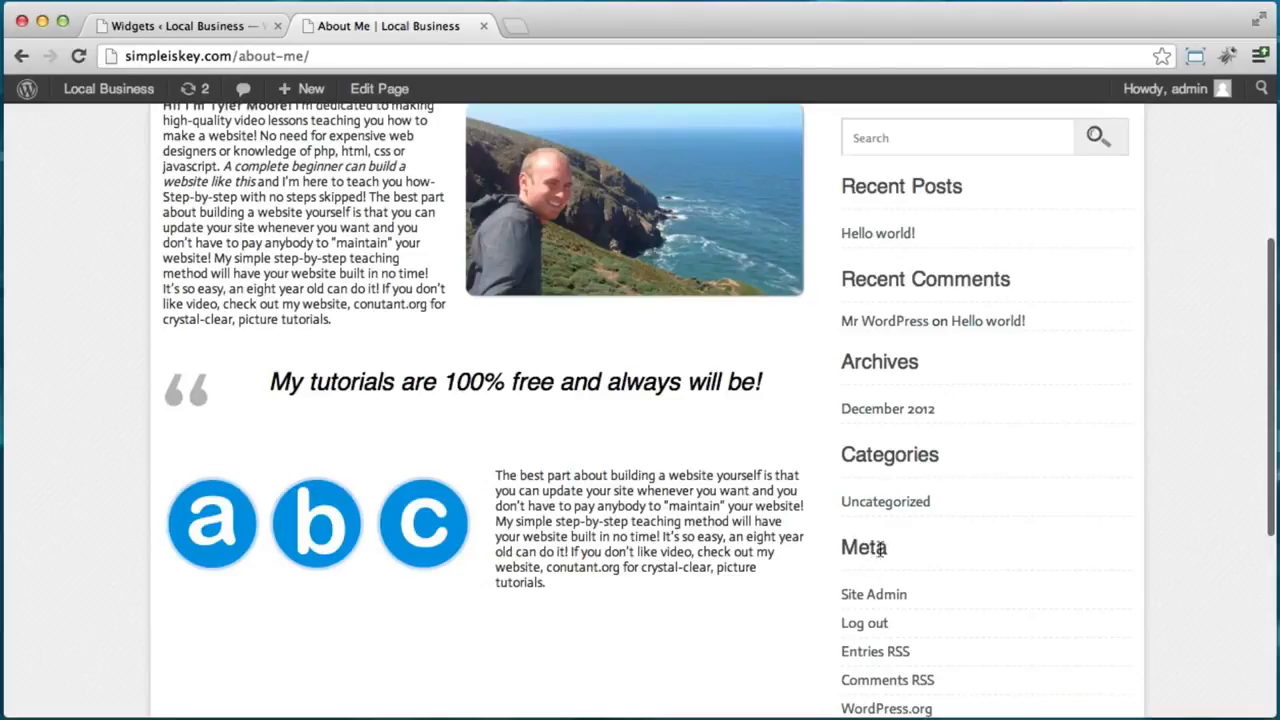
{"action": "scroll", "coordinate": [920, 540], "scroll_direction": "down", "scroll_amount": 5}
{"action": "scroll", "coordinate": [895, 385], "scroll_direction": "up", "scroll_amount": 8}
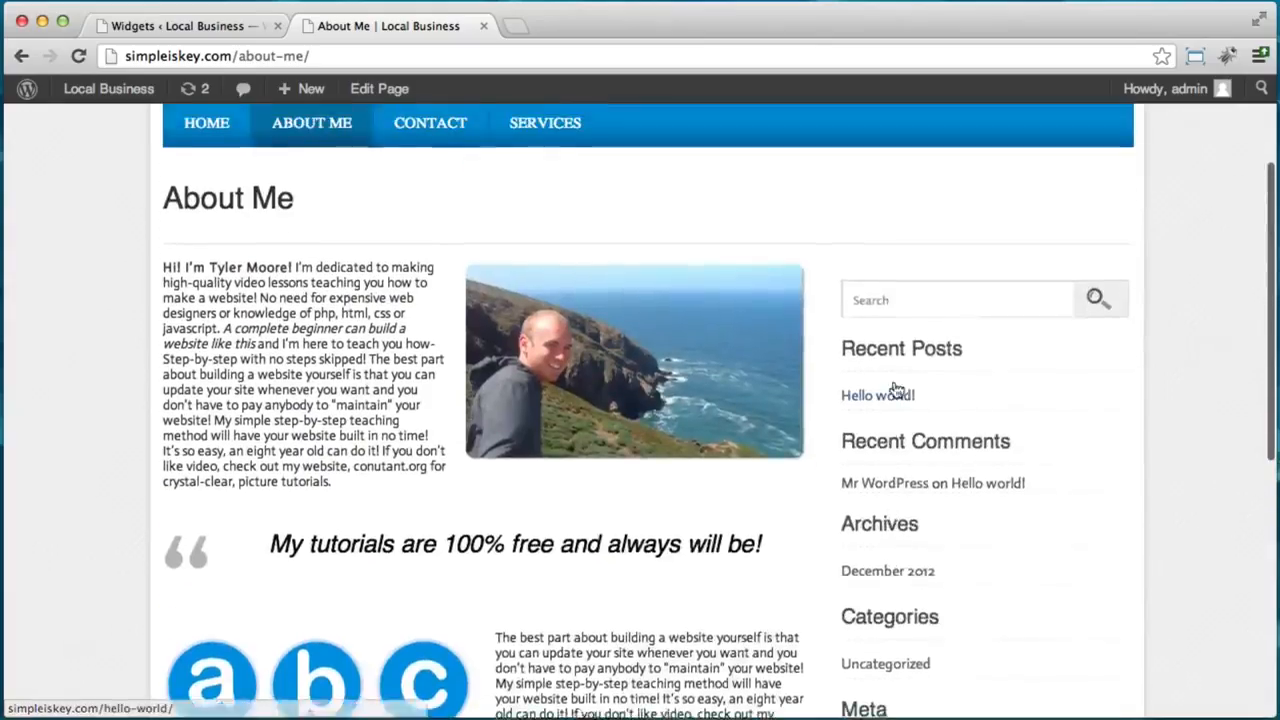
{"action": "scroll", "coordinate": [895, 388], "scroll_direction": "up", "scroll_amount": 1}
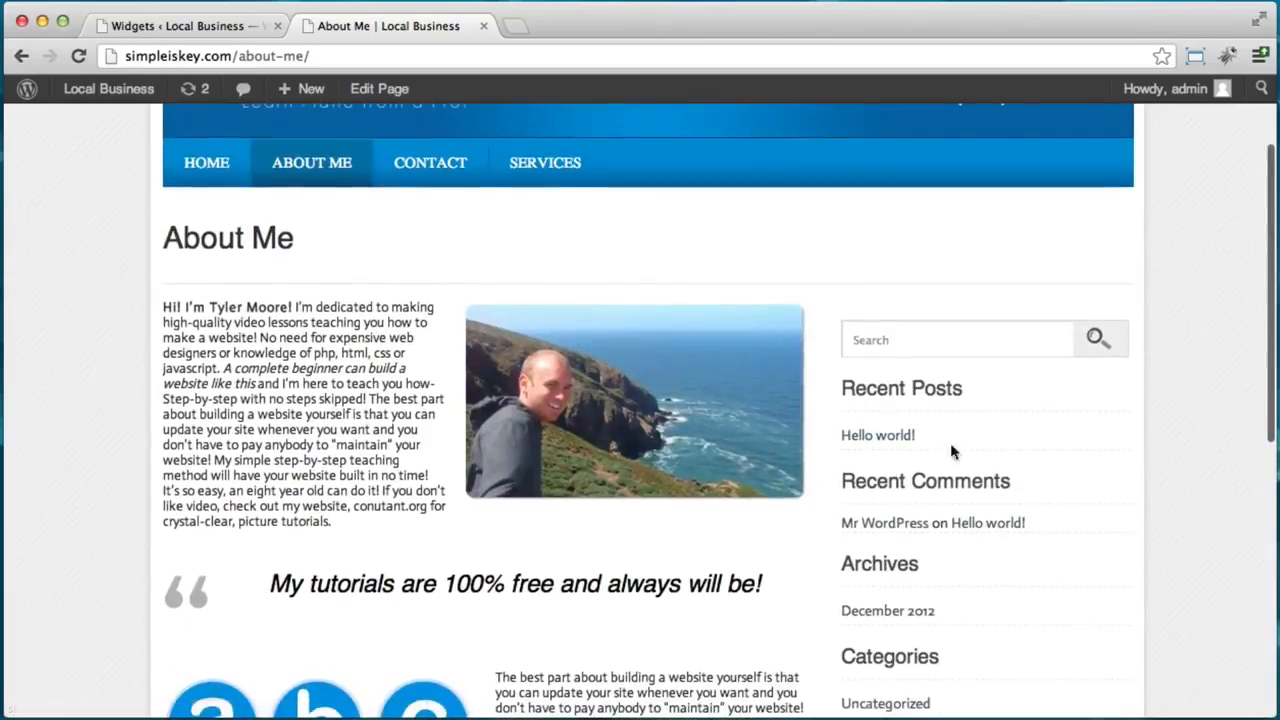
{"action": "left_click", "coordinate": [201, 31]}
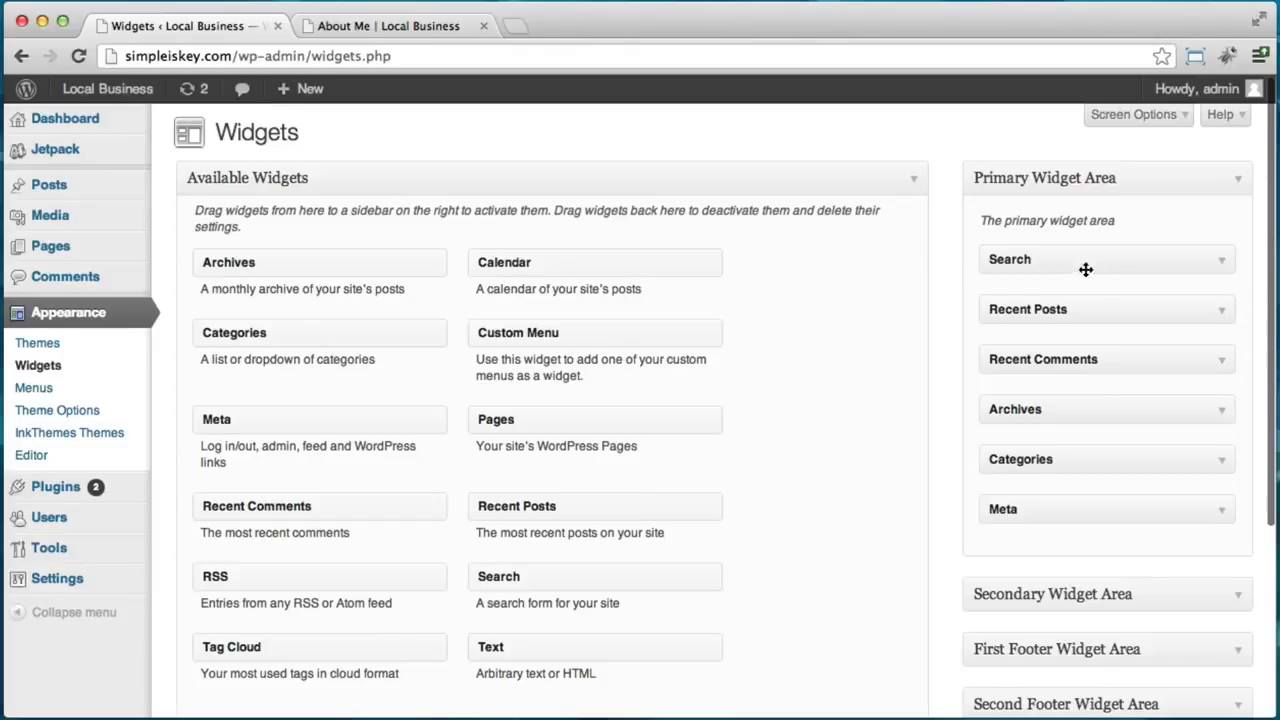
{"action": "left_click_drag", "start_coordinate": [1042, 313], "coordinate": [575, 310]}
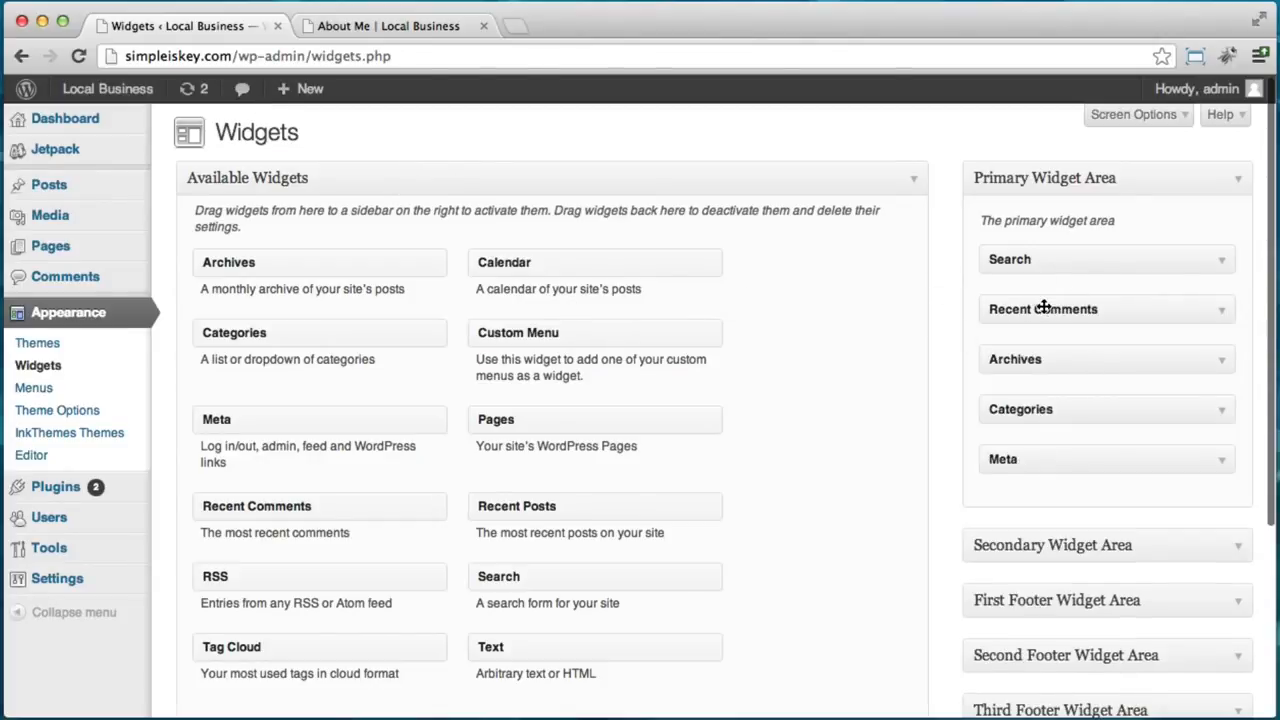
{"action": "left_click", "coordinate": [374, 26]}
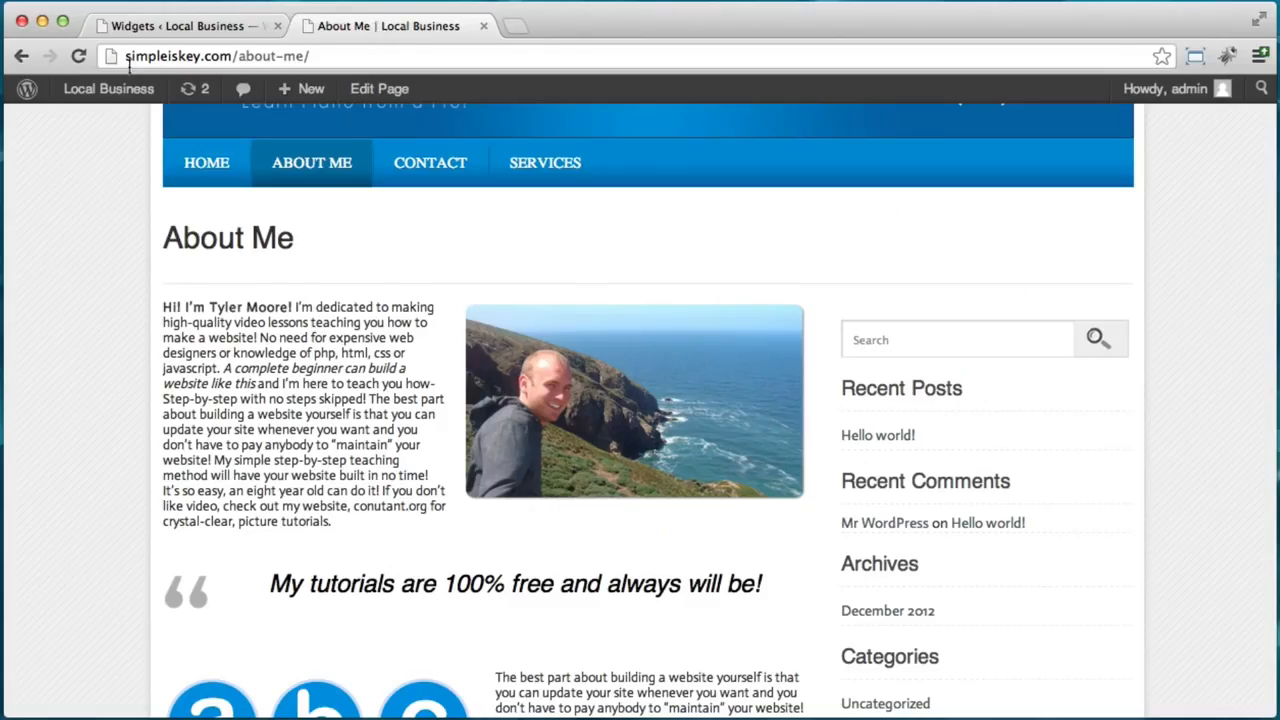
{"action": "left_click", "coordinate": [79, 57]}
{"action": "scroll", "coordinate": [587, 220], "scroll_direction": "down", "scroll_amount": 5}
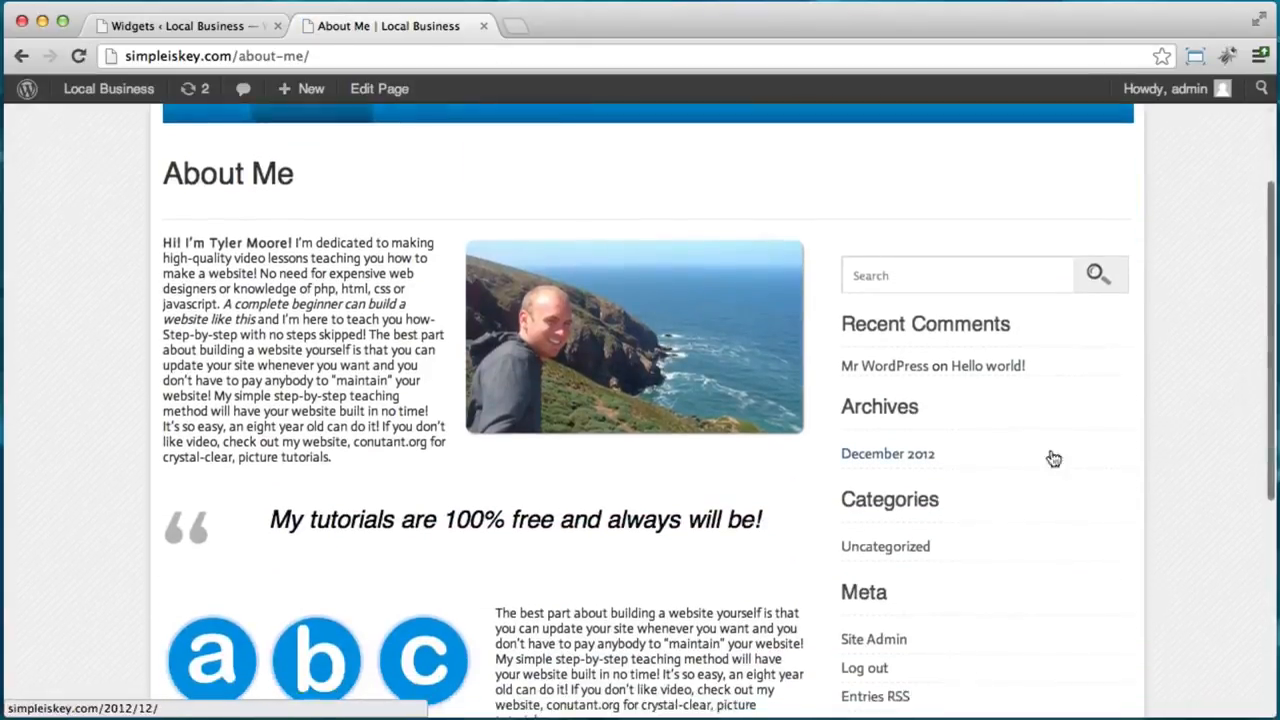
{"action": "left_click", "coordinate": [183, 28]}
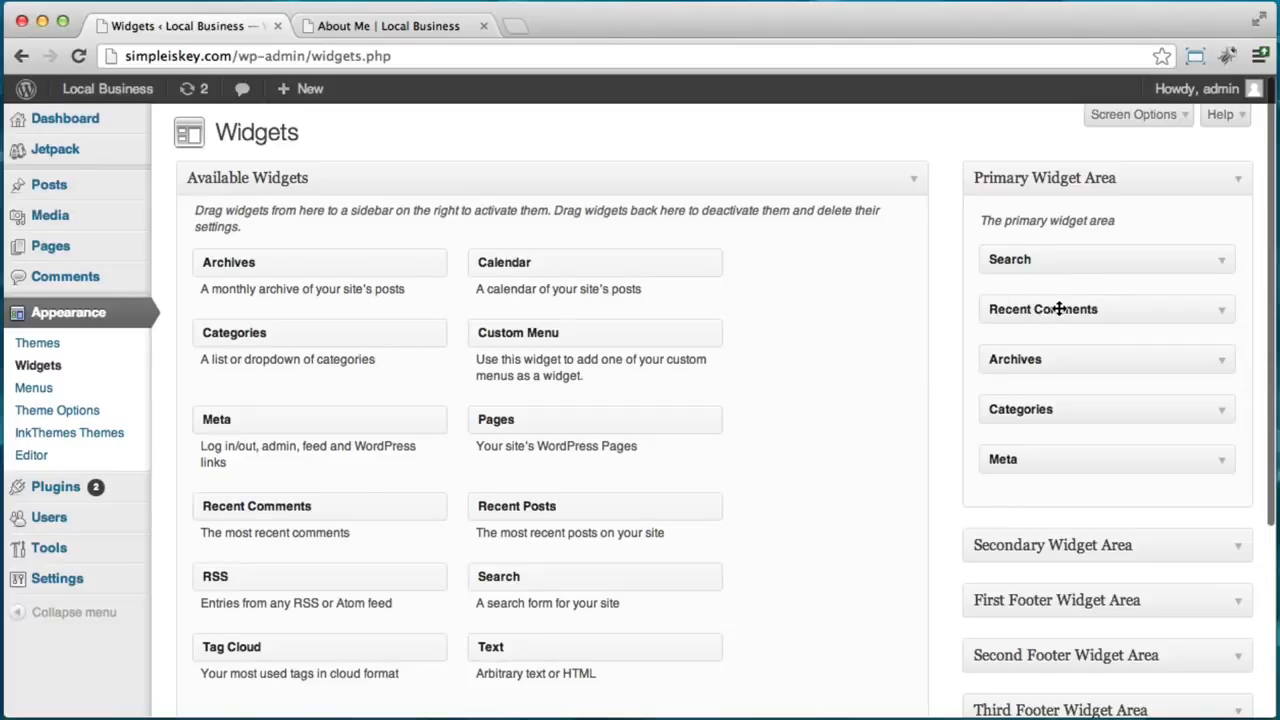
Step: Remove the Recent Comments, Archives, Categories and Meta widgets, leaving only Search
{"action": "left_click_drag", "start_coordinate": [1086, 309], "coordinate": [529, 301]}
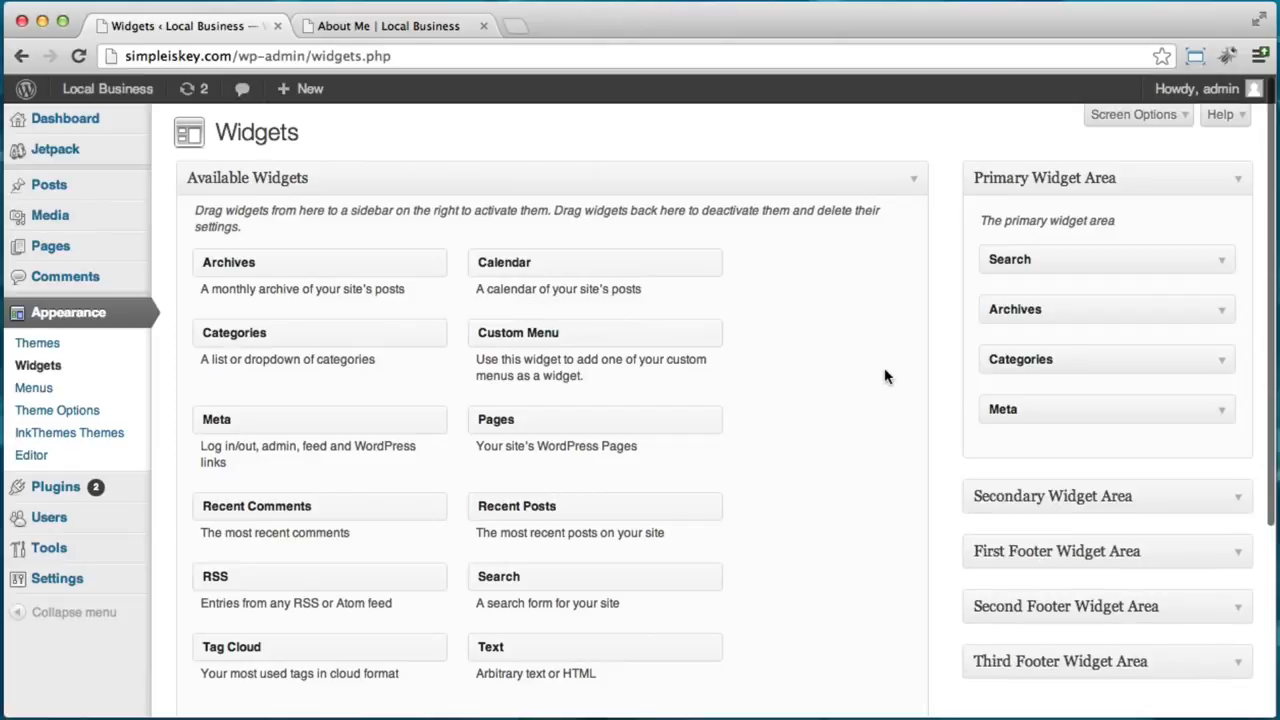
{"action": "left_click", "coordinate": [374, 31]}
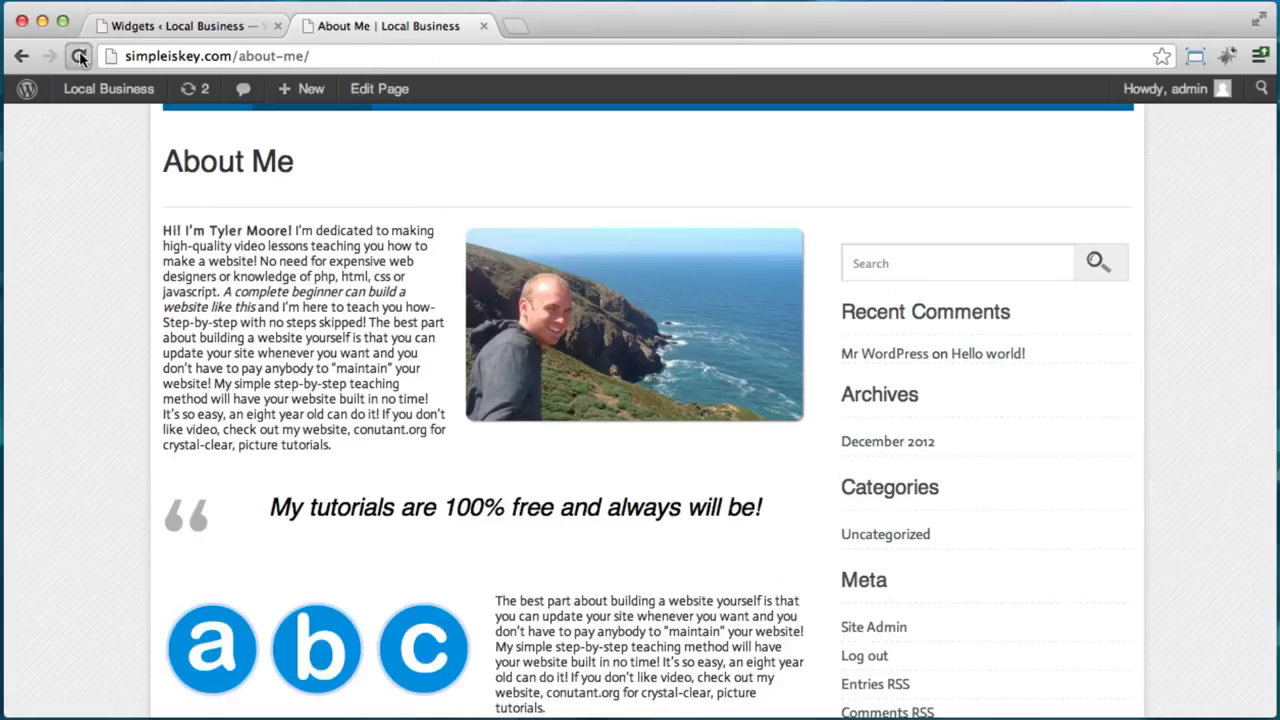
{"action": "left_click", "coordinate": [80, 55]}
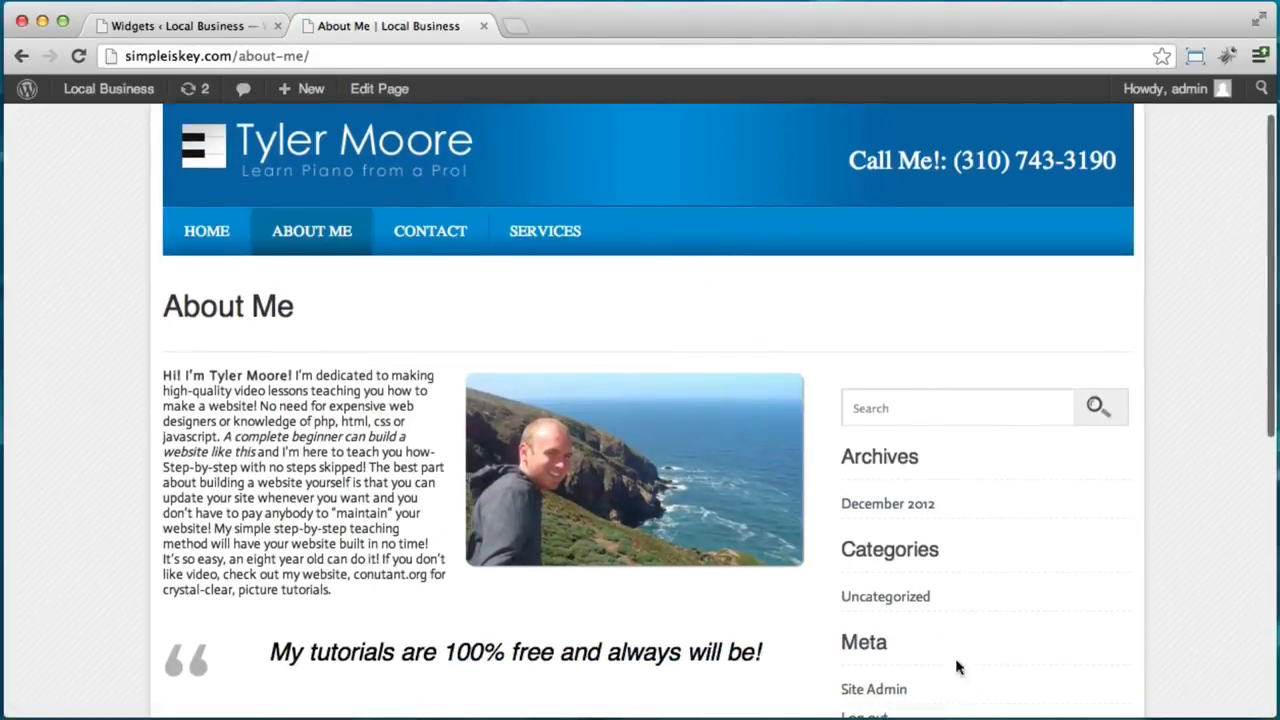
{"action": "scroll", "coordinate": [886, 553], "scroll_direction": "down", "scroll_amount": 2}
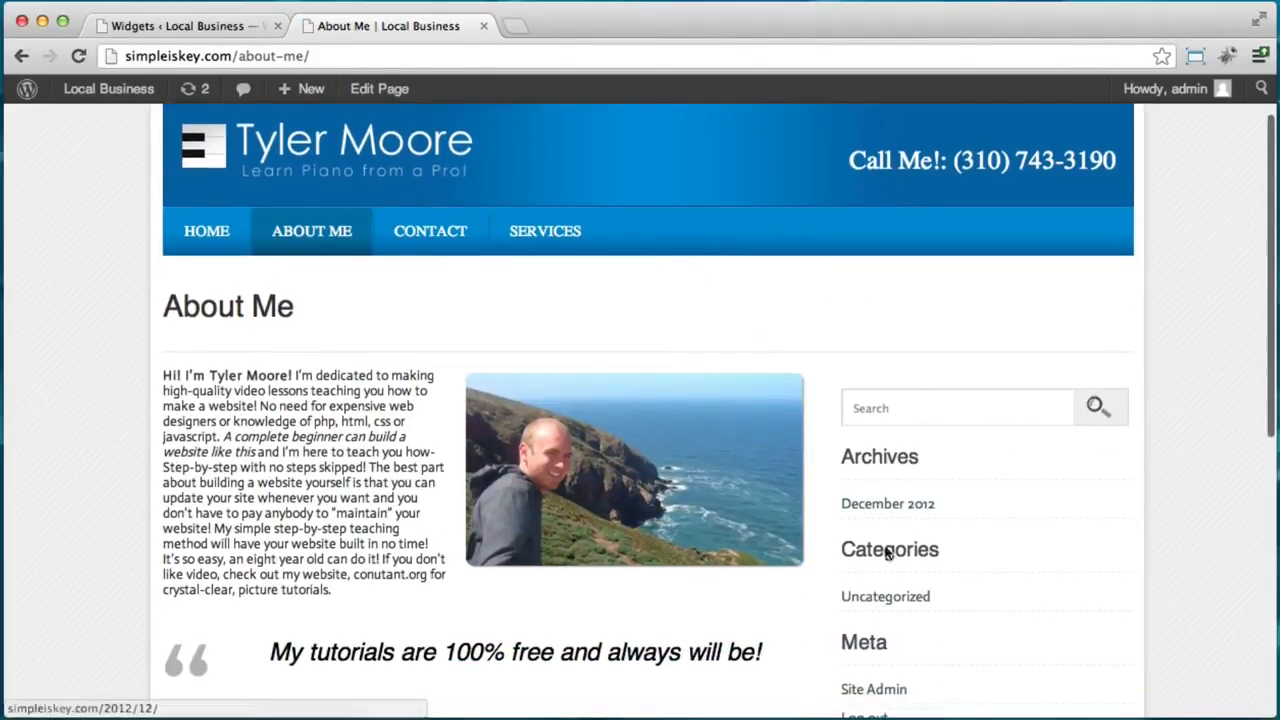
{"action": "left_click", "coordinate": [183, 27]}
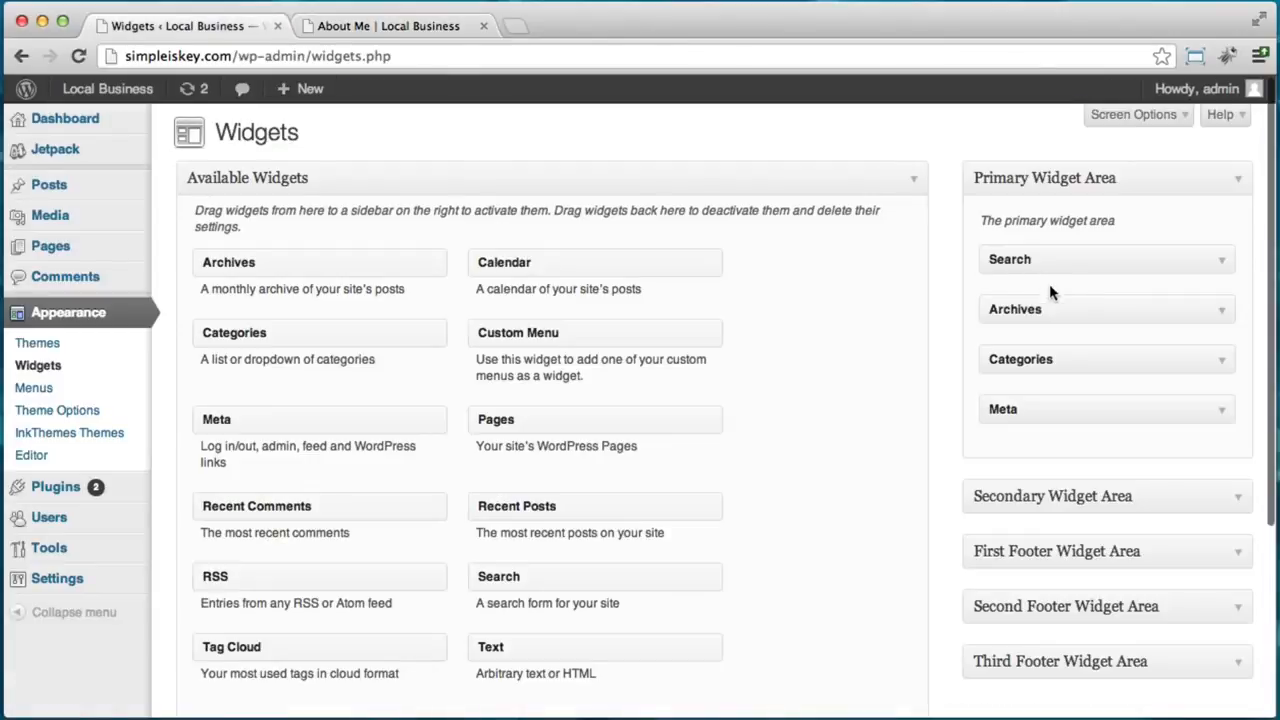
{"action": "left_click_drag", "start_coordinate": [1057, 308], "coordinate": [611, 300]}
{"action": "left_click_drag", "start_coordinate": [977, 312], "coordinate": [513, 281]}
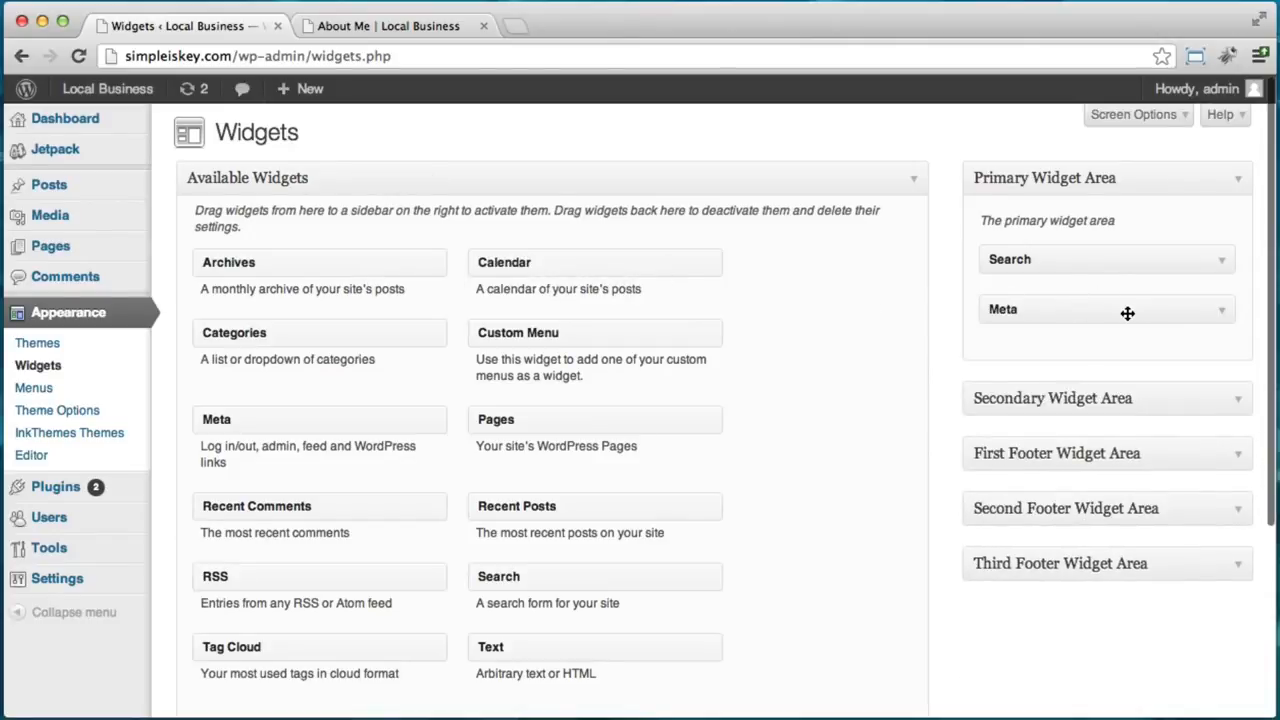
{"action": "left_click", "coordinate": [1219, 313]}
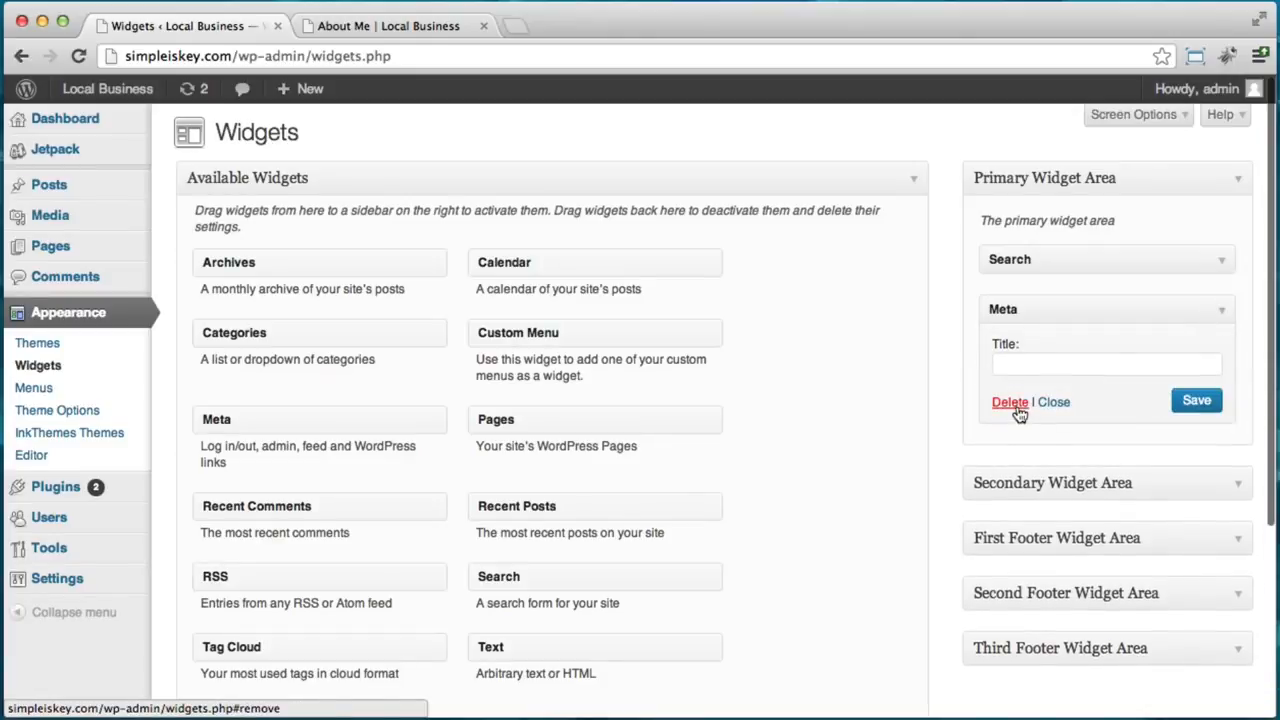
{"action": "left_click", "coordinate": [1011, 403]}
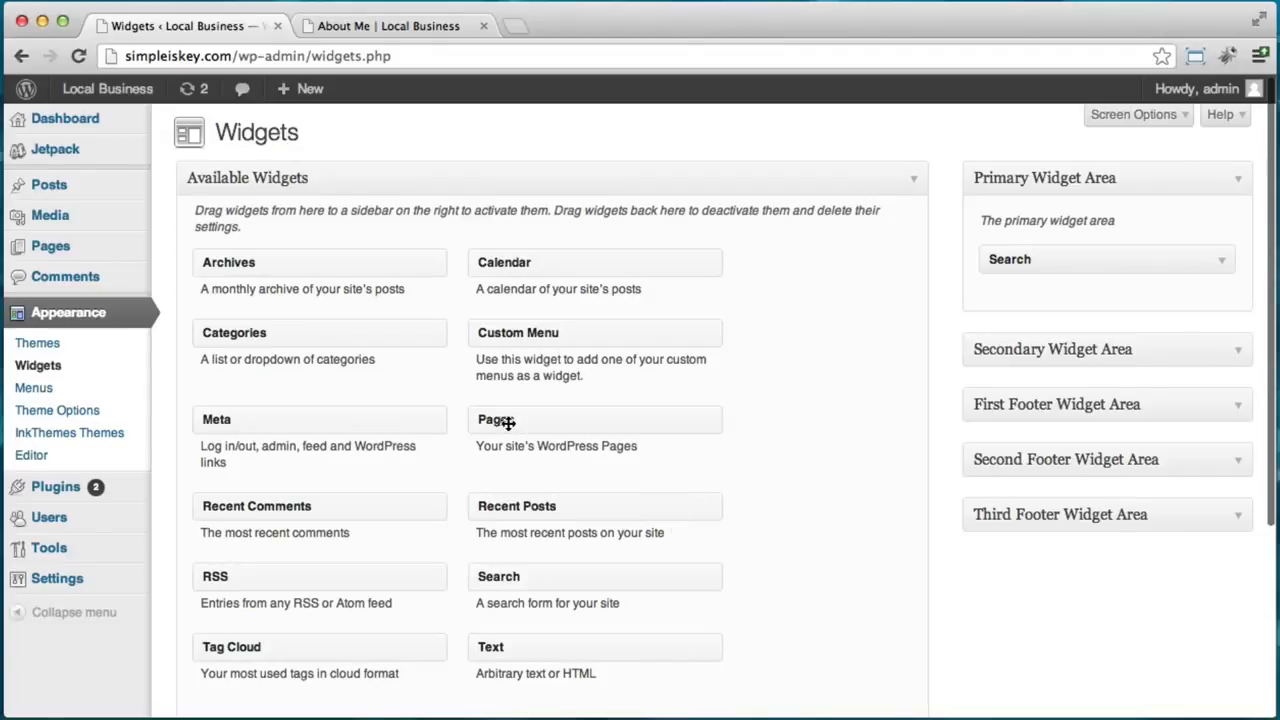
Step: Add a Pages widget titled 'Pages' below Search in the Primary Widget Area and save it
{"action": "left_click_drag", "start_coordinate": [509, 418], "coordinate": [990, 308]}
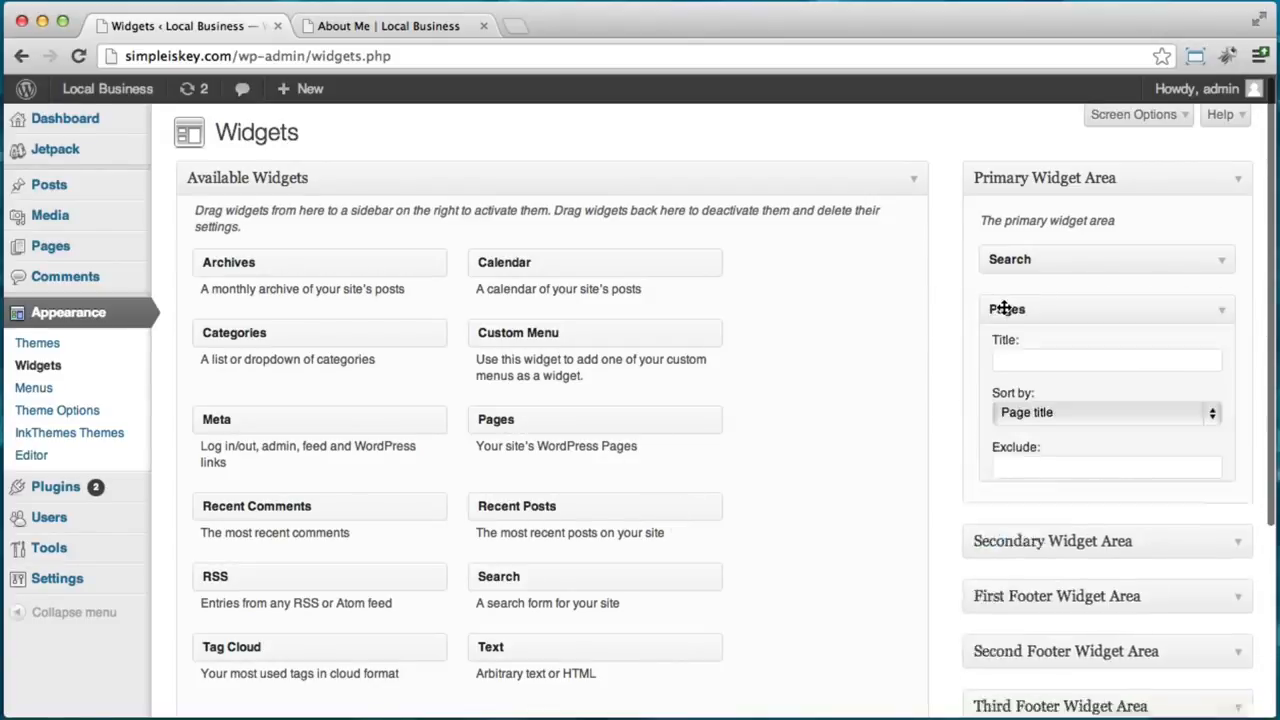
{"action": "left_click", "coordinate": [1051, 366]}
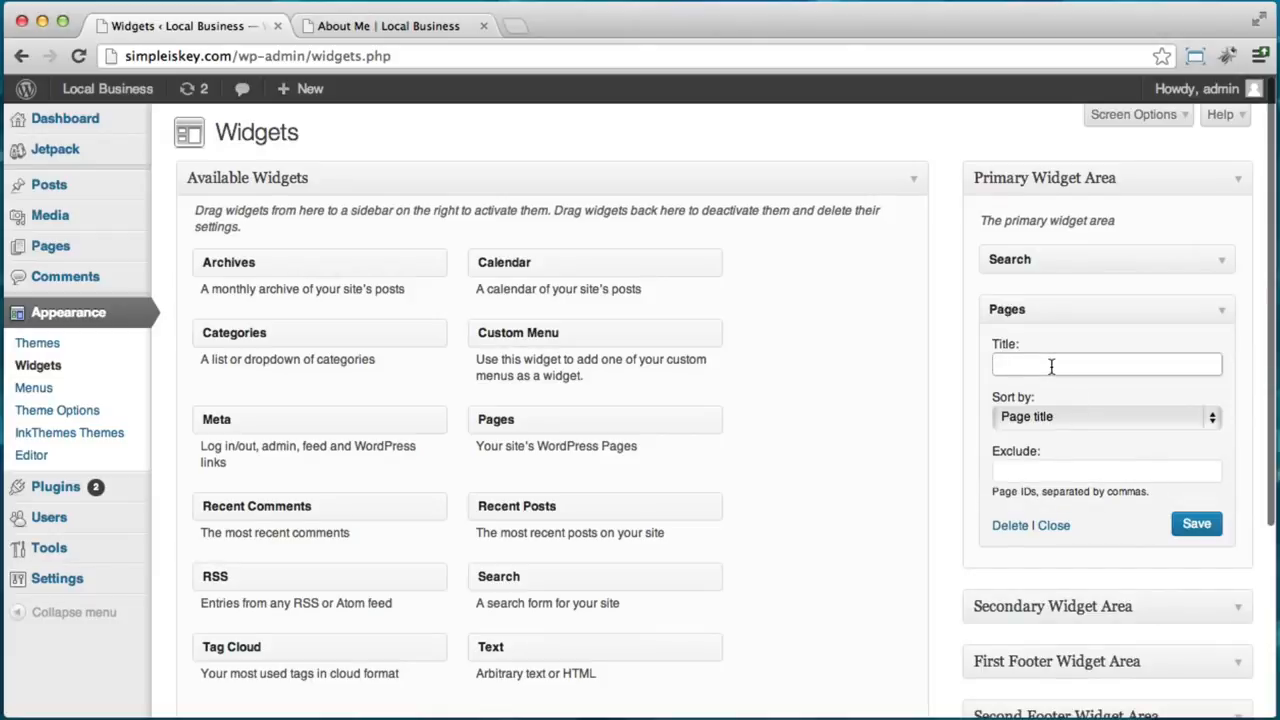
{"action": "type", "text": "Pages"}
{"action": "left_click", "coordinate": [1199, 531]}
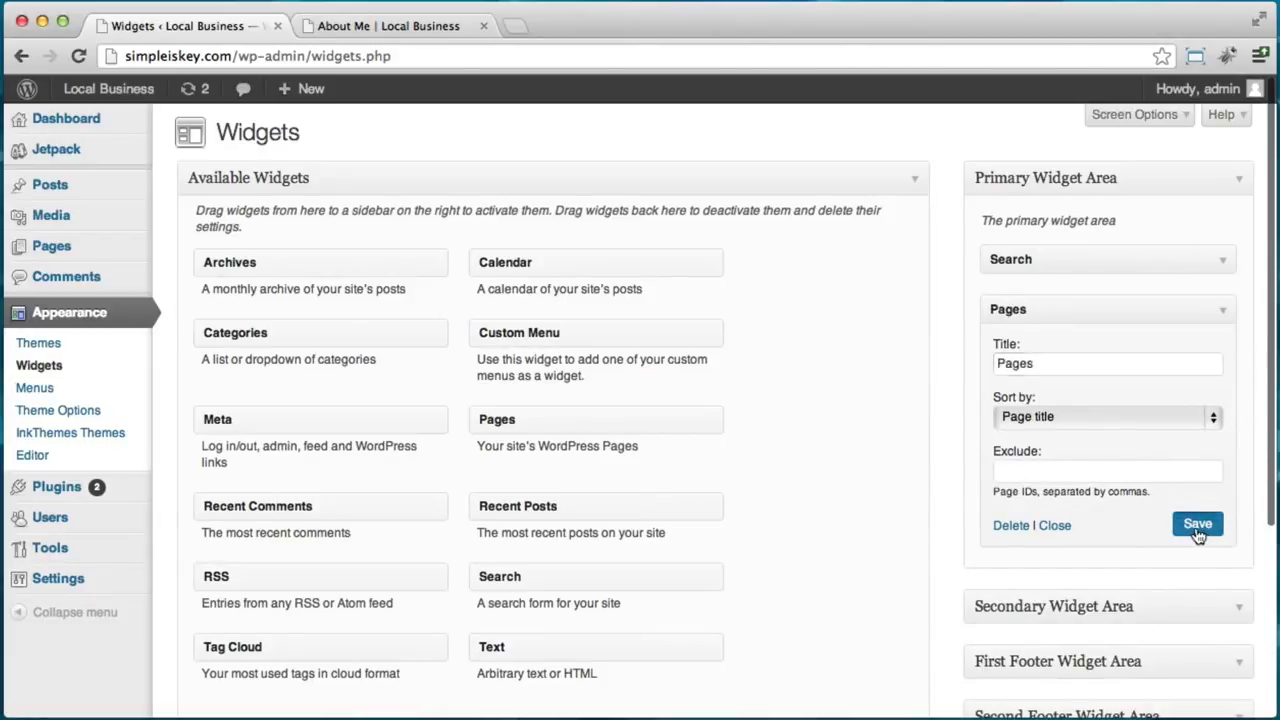
Step: Reload the About Me page to check the new Pages list in the sidebar
{"action": "left_click", "coordinate": [415, 27]}
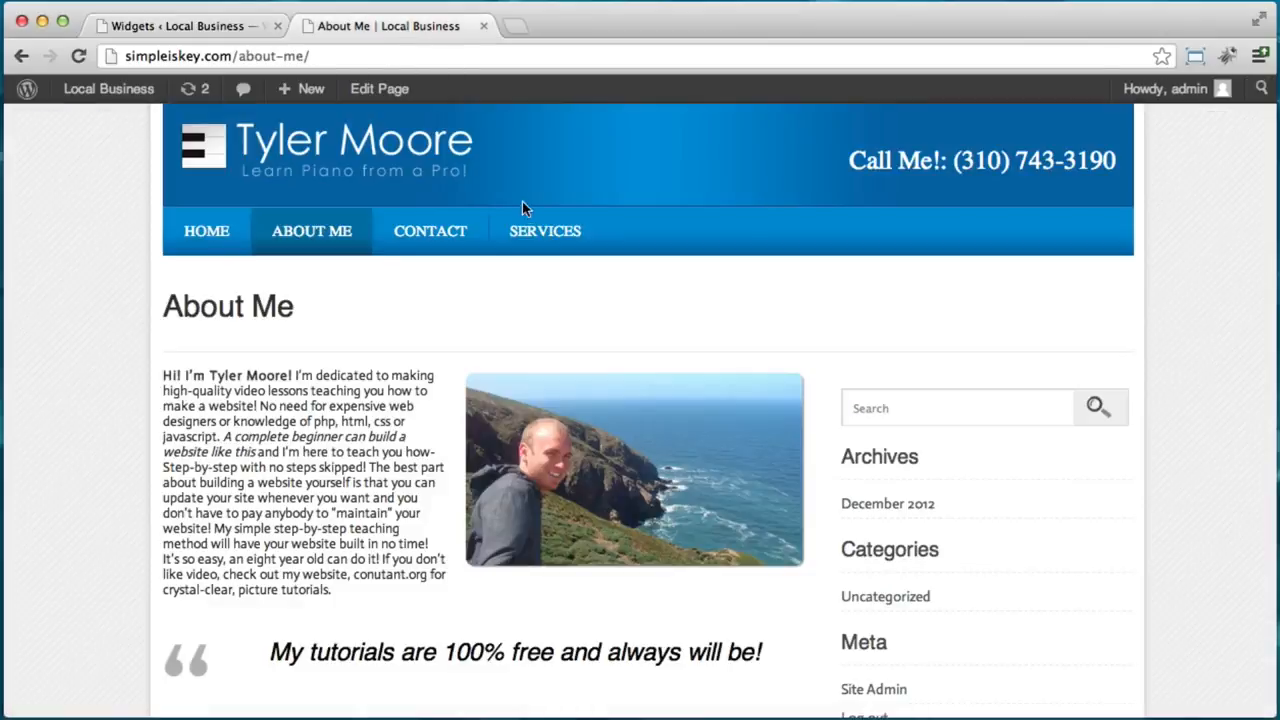
{"action": "left_click", "coordinate": [79, 55]}
{"action": "scroll", "coordinate": [904, 488], "scroll_direction": "down", "scroll_amount": 1}
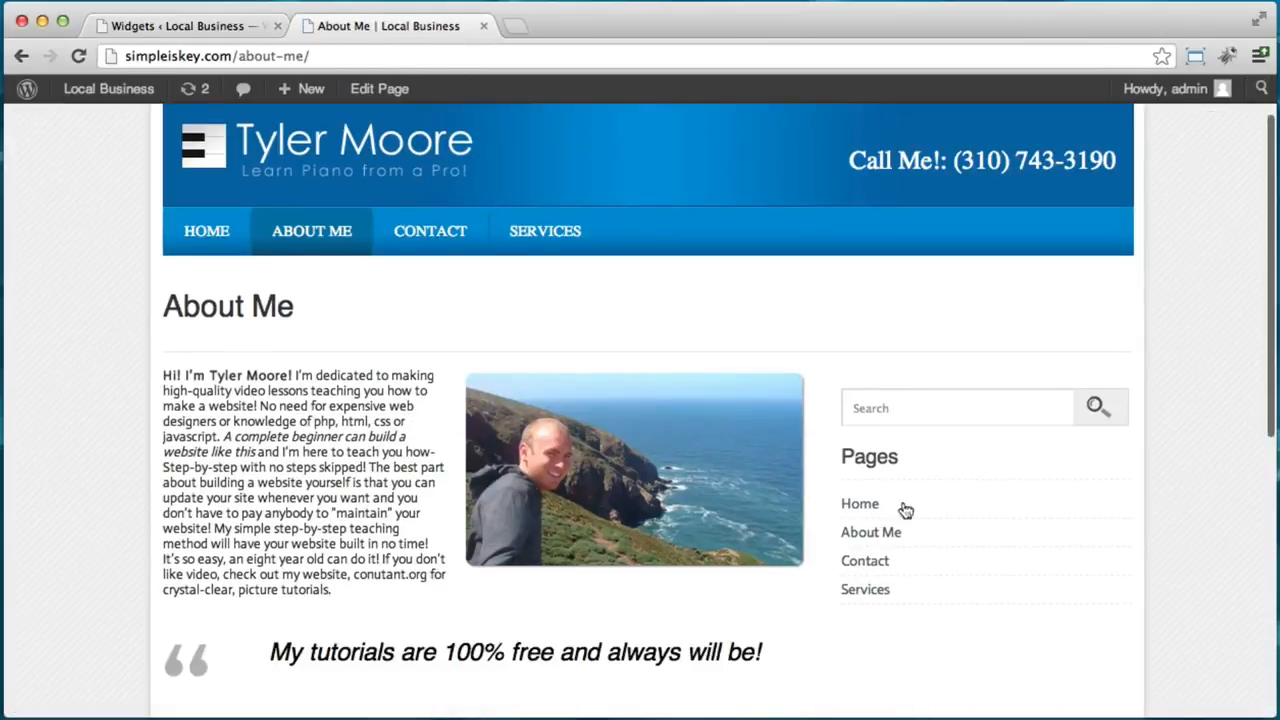
{"action": "scroll", "coordinate": [900, 545], "scroll_direction": "down", "scroll_amount": 1}
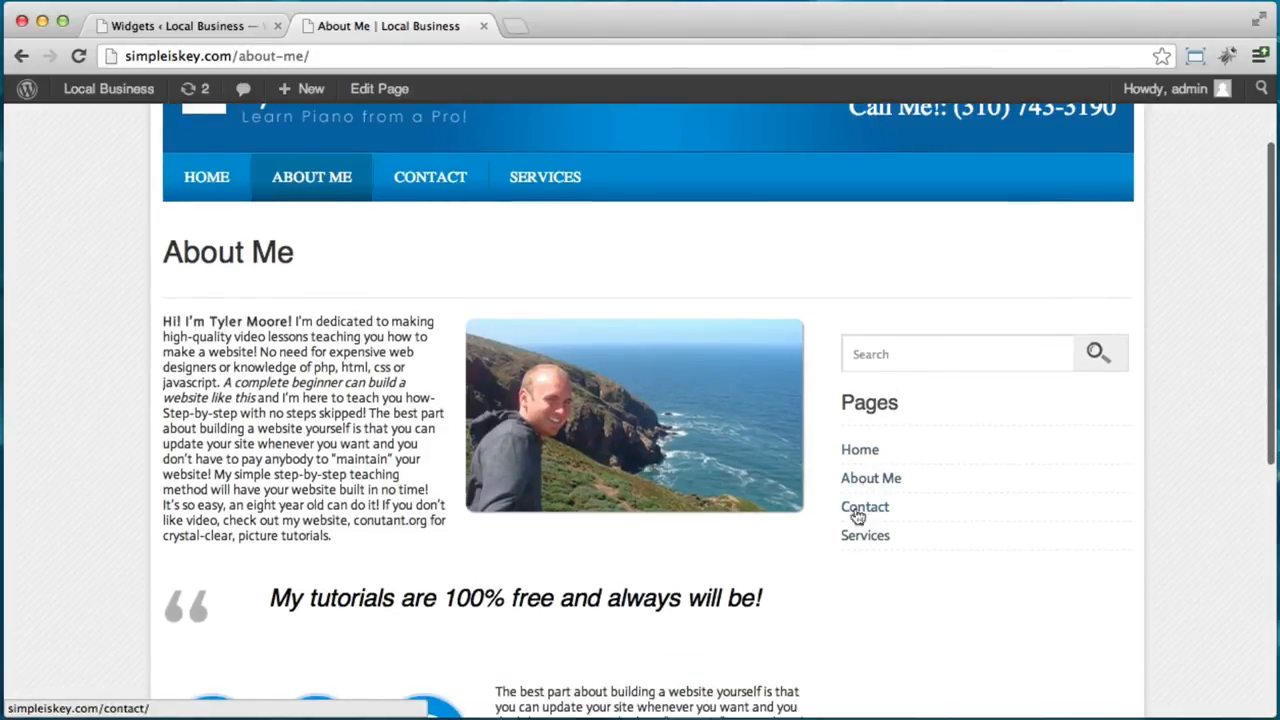
{"action": "left_click", "coordinate": [172, 28]}
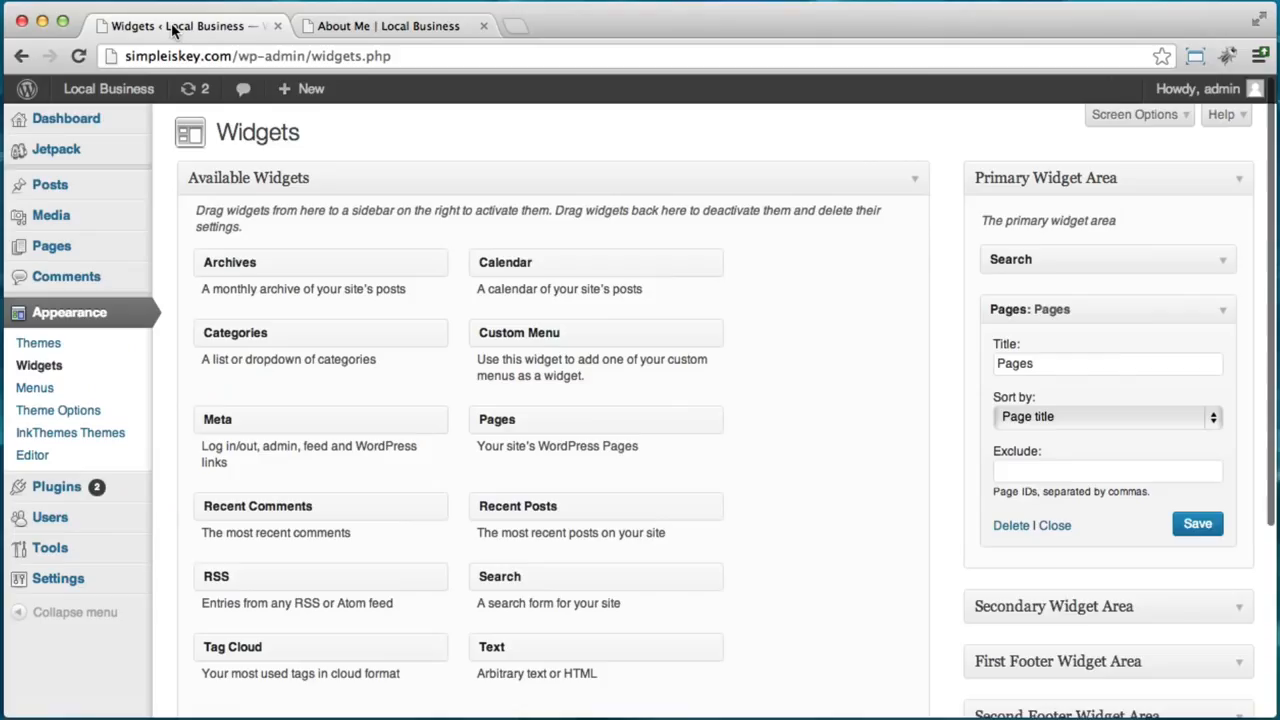
{"action": "scroll", "coordinate": [313, 262], "scroll_direction": "down", "scroll_amount": 1}
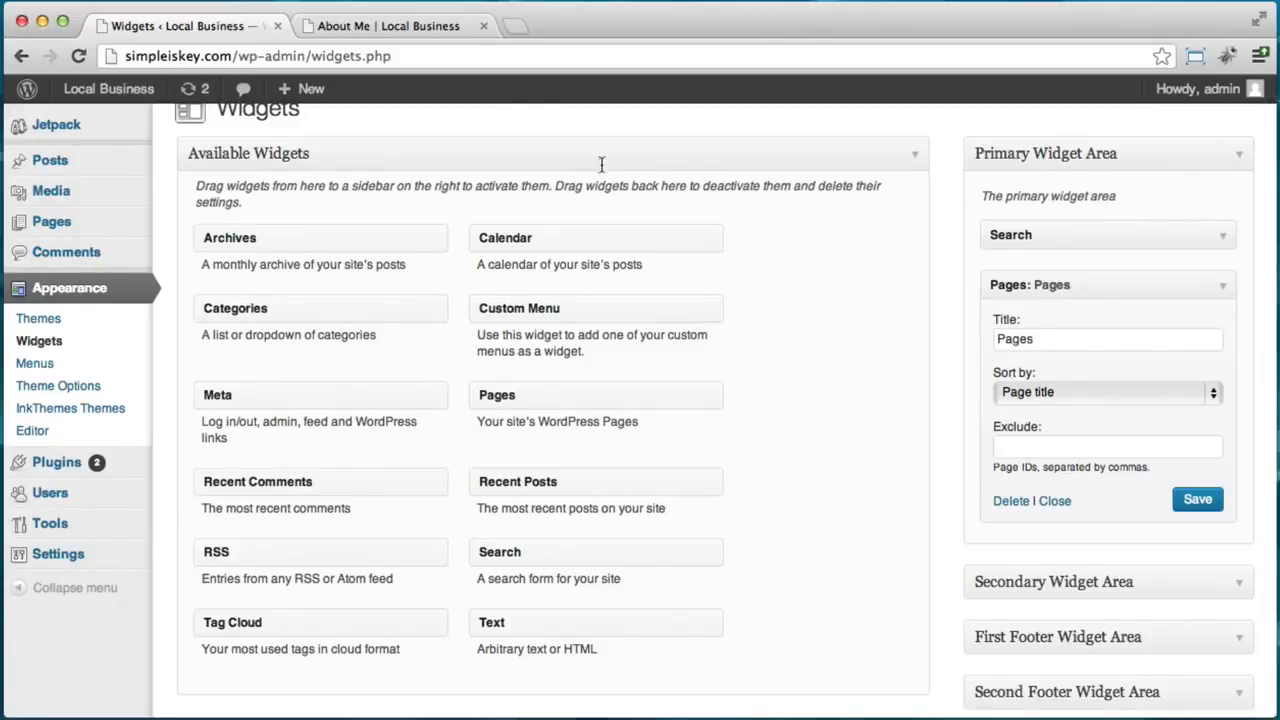
{"action": "left_click", "coordinate": [440, 27]}
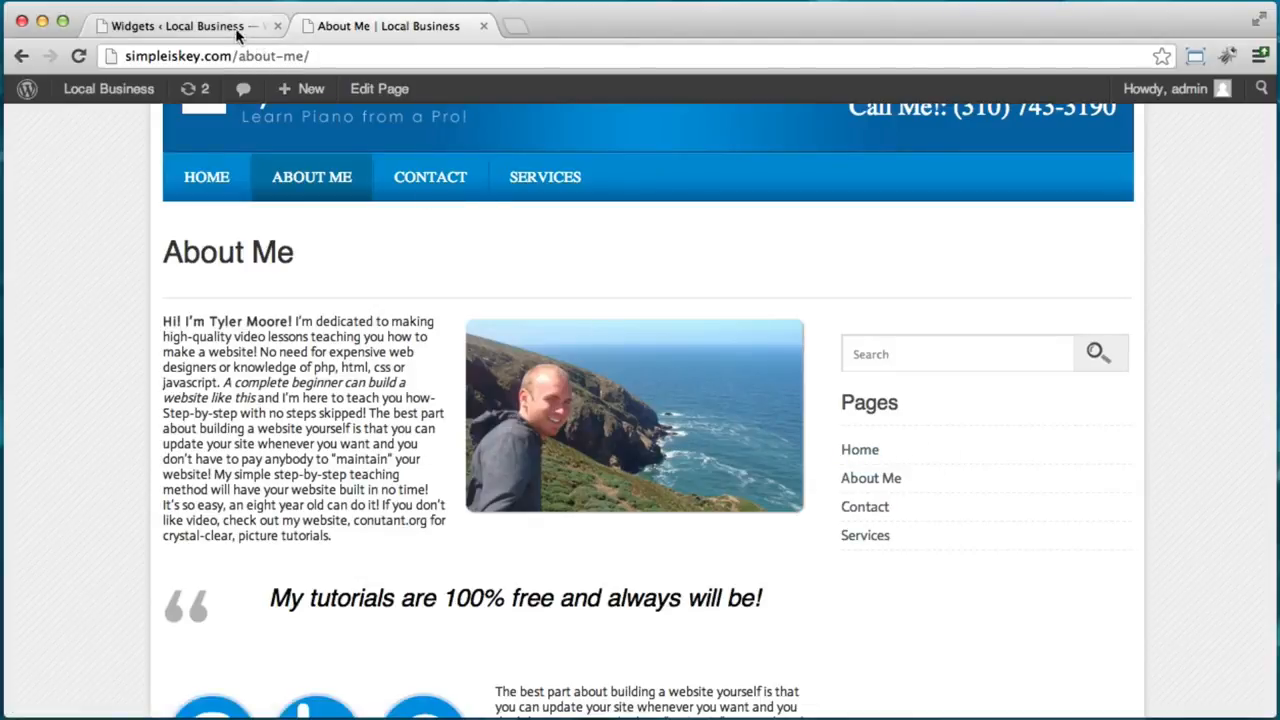
{"action": "left_click", "coordinate": [205, 28]}
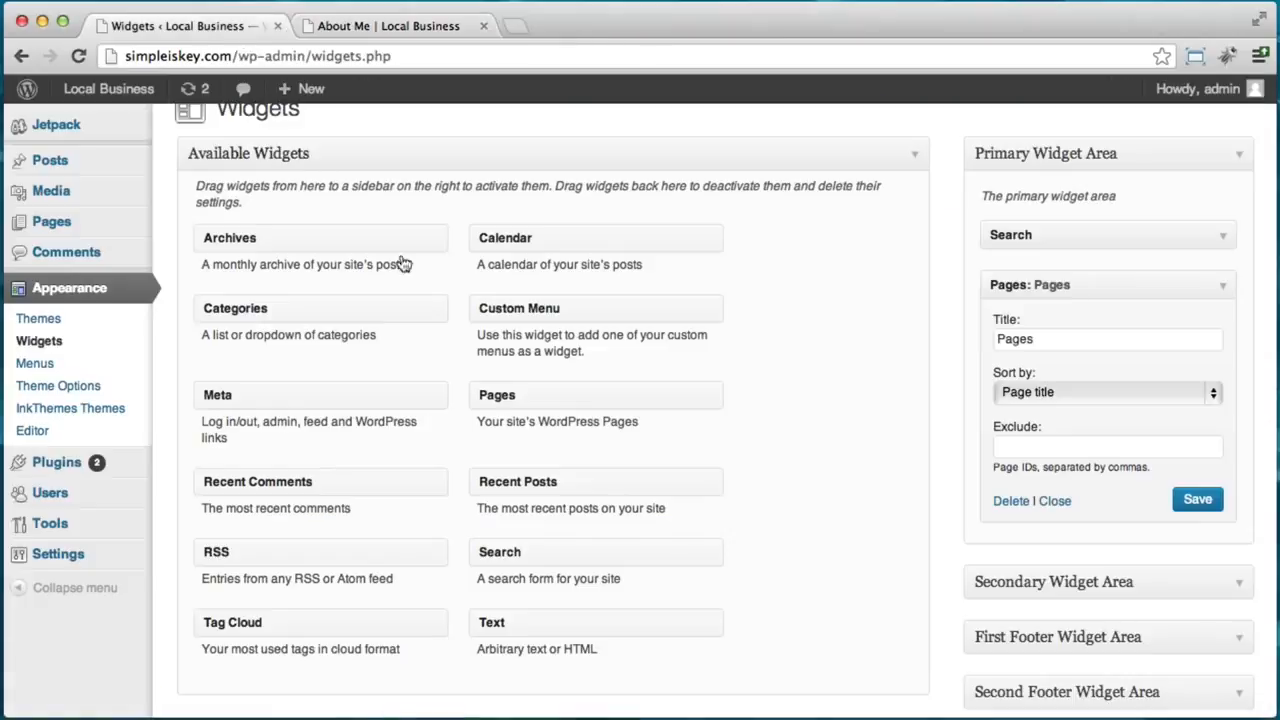
Step: Delete the Pages widget, leaving Search as the only widget in the Primary Widget Area
{"action": "left_click", "coordinate": [1016, 503]}
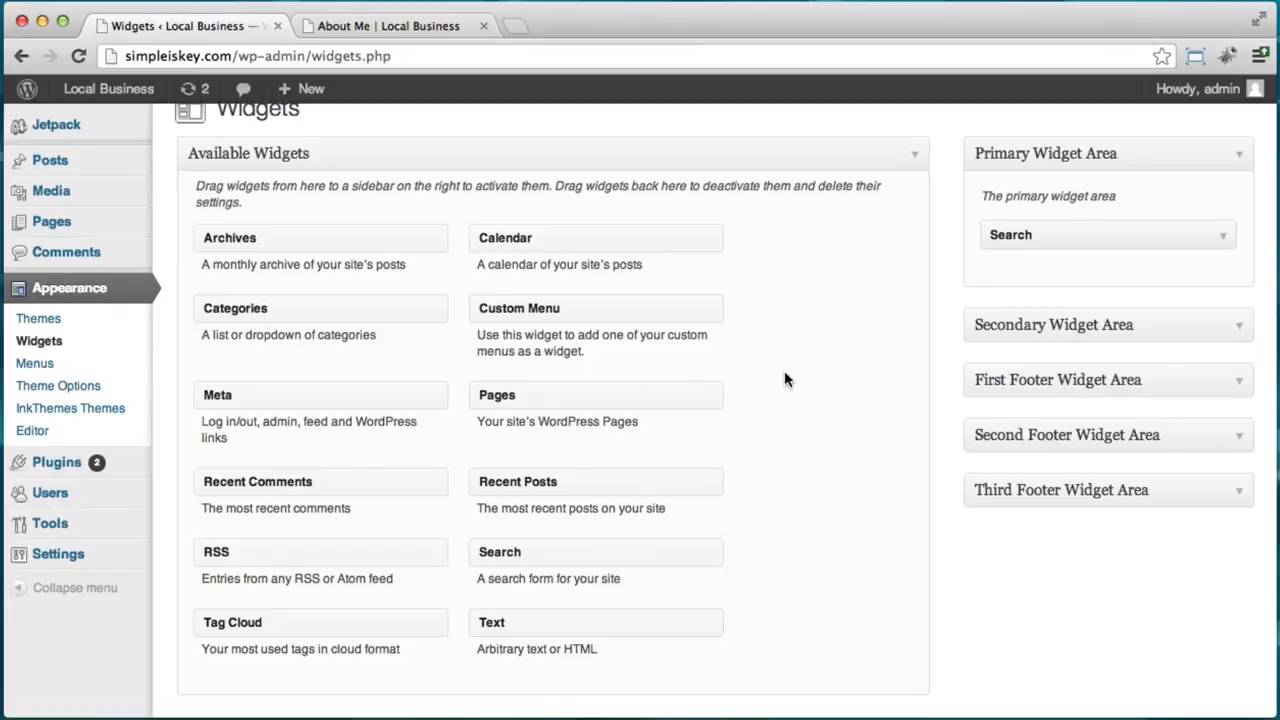
{"action": "mouse_move", "coordinate": [57, 475]}
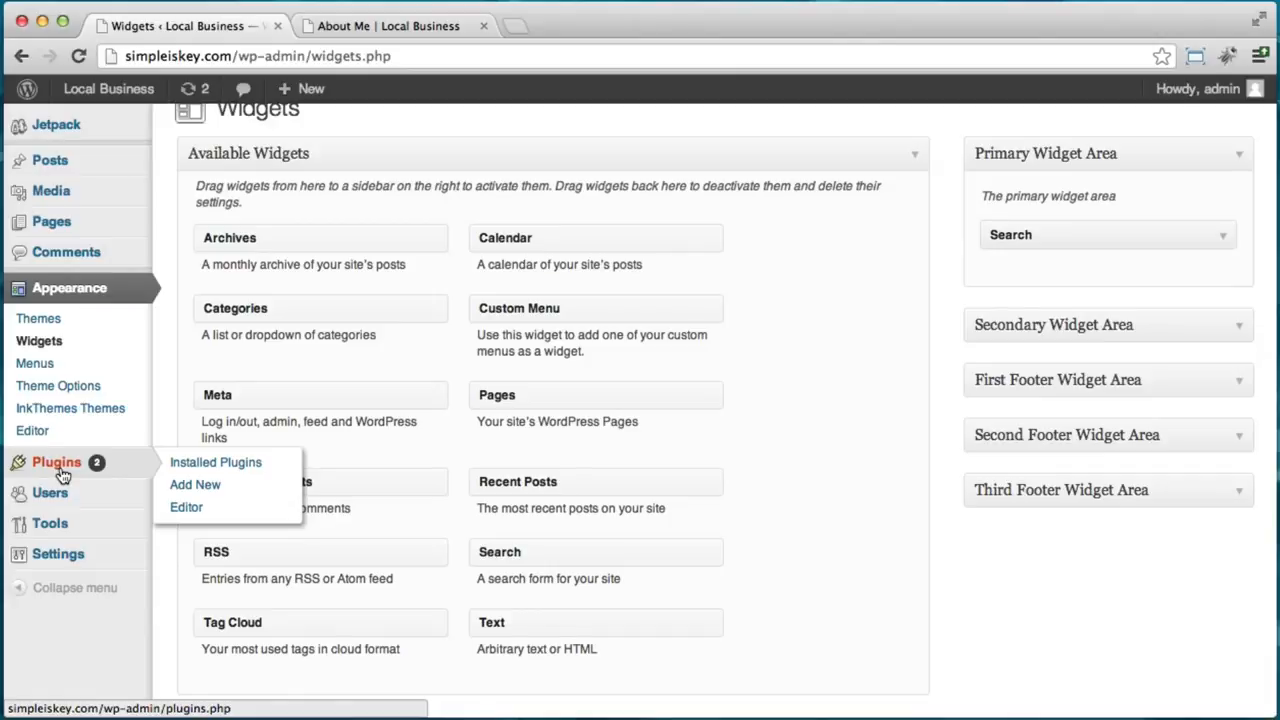
{"action": "scroll", "coordinate": [400, 405], "scroll_direction": "up", "scroll_amount": 1}
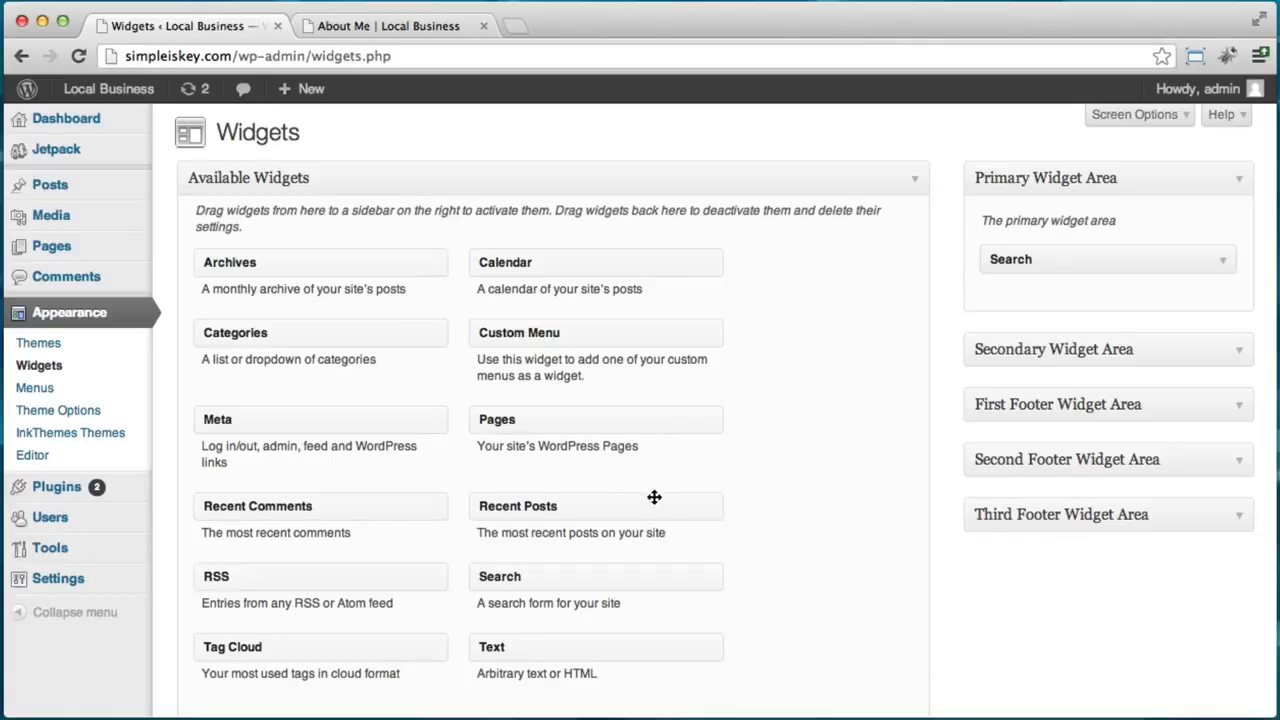
Step: Search new plugins for 'social' and scroll to the Acurax Social Media Widget result
{"action": "left_click", "coordinate": [71, 495]}
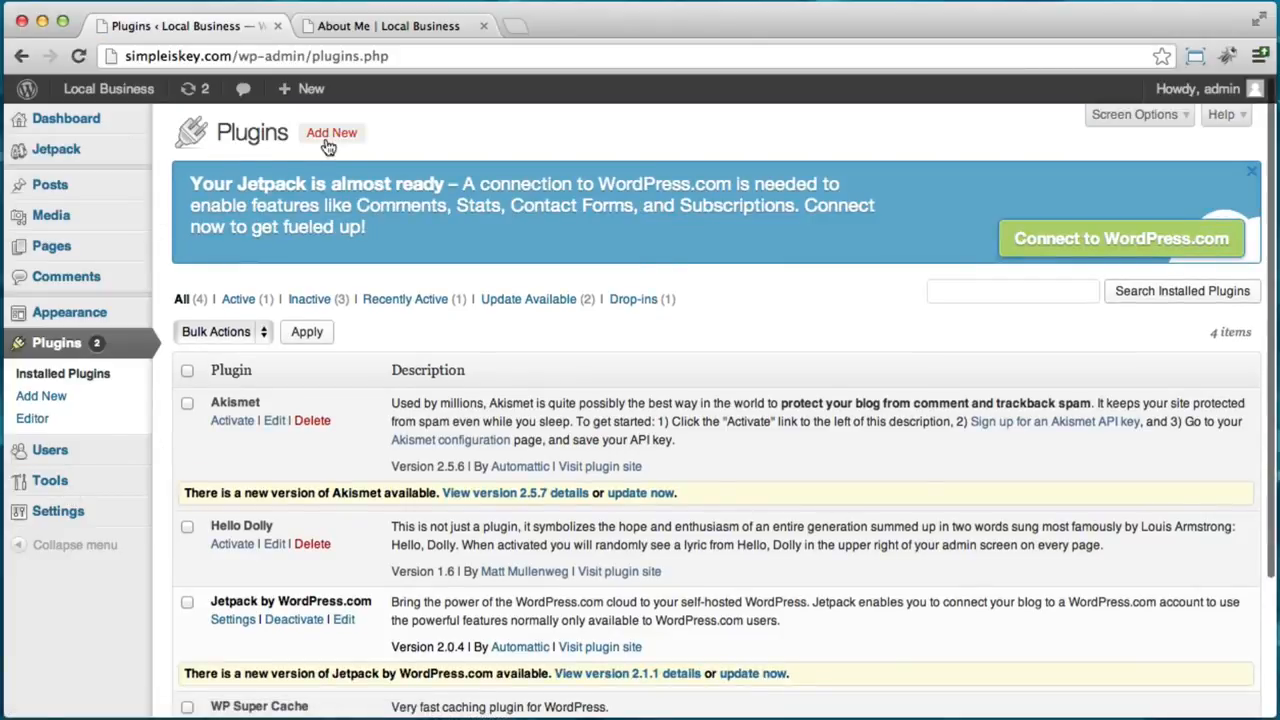
{"action": "left_click", "coordinate": [330, 135]}
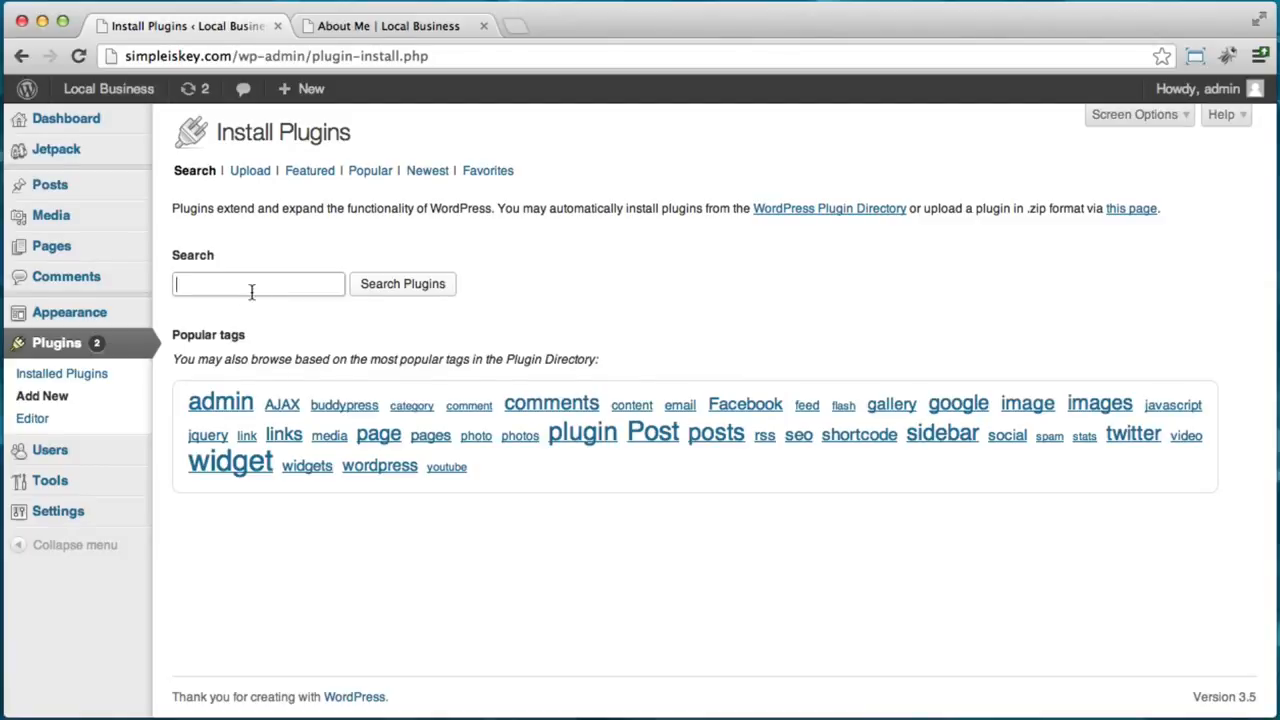
{"action": "type", "text": "social"}
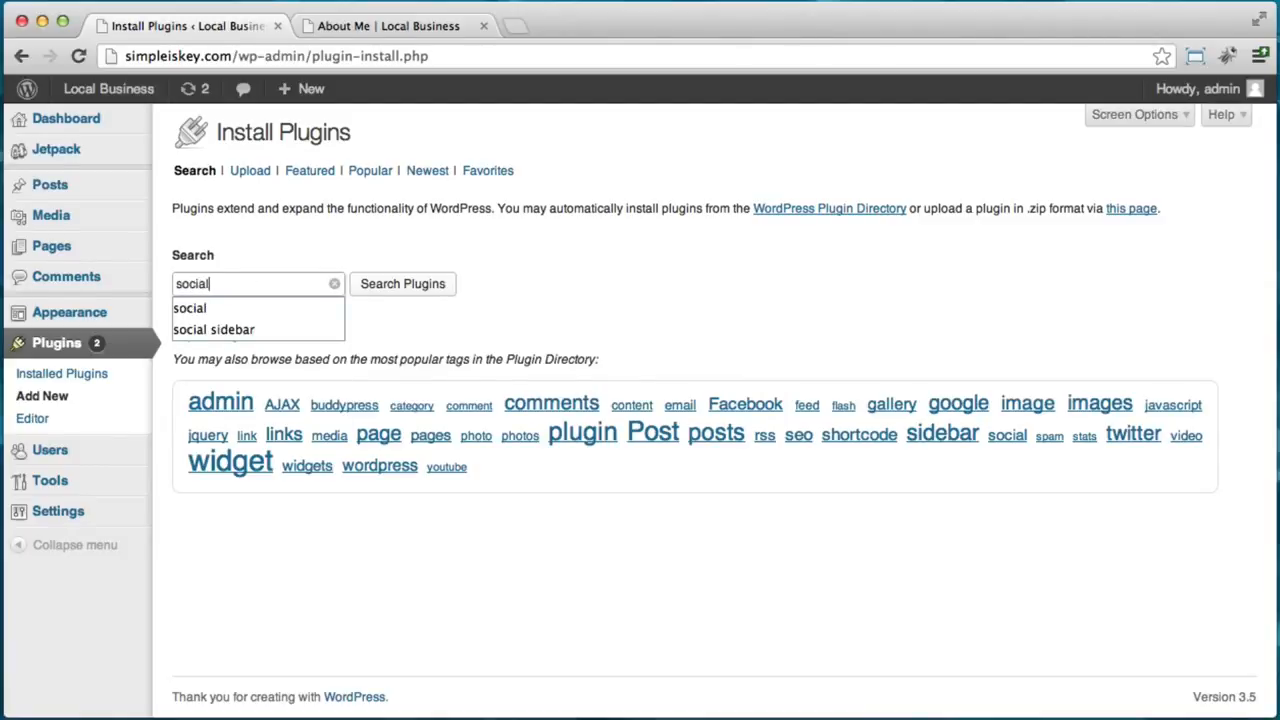
{"action": "left_click", "coordinate": [397, 285]}
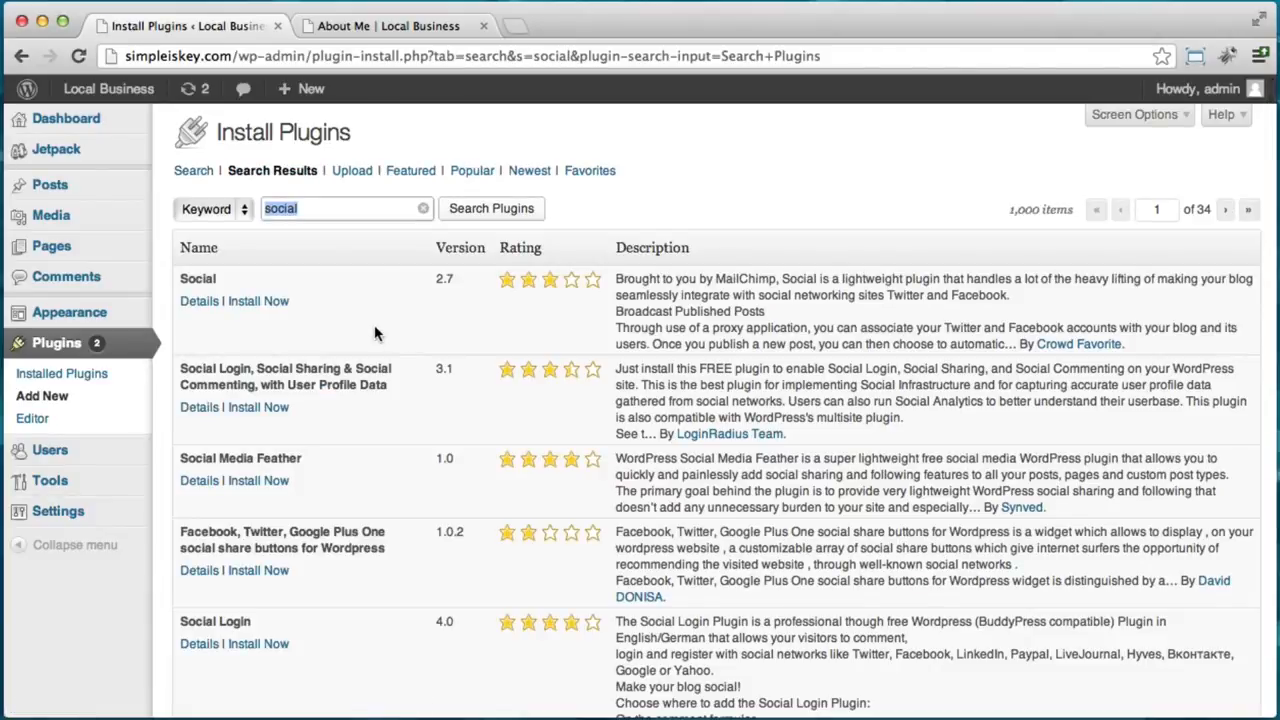
{"action": "scroll", "coordinate": [376, 333], "scroll_direction": "down", "scroll_amount": 10}
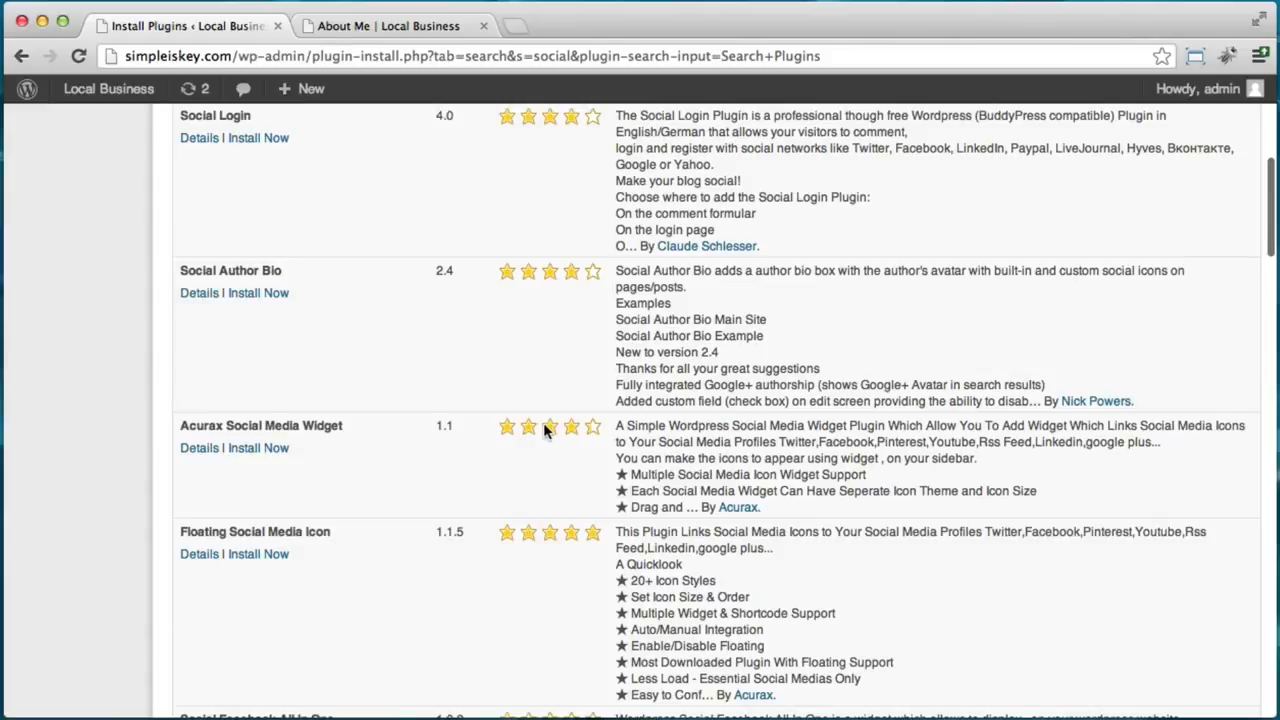
{"action": "mouse_move", "coordinate": [547, 426]}
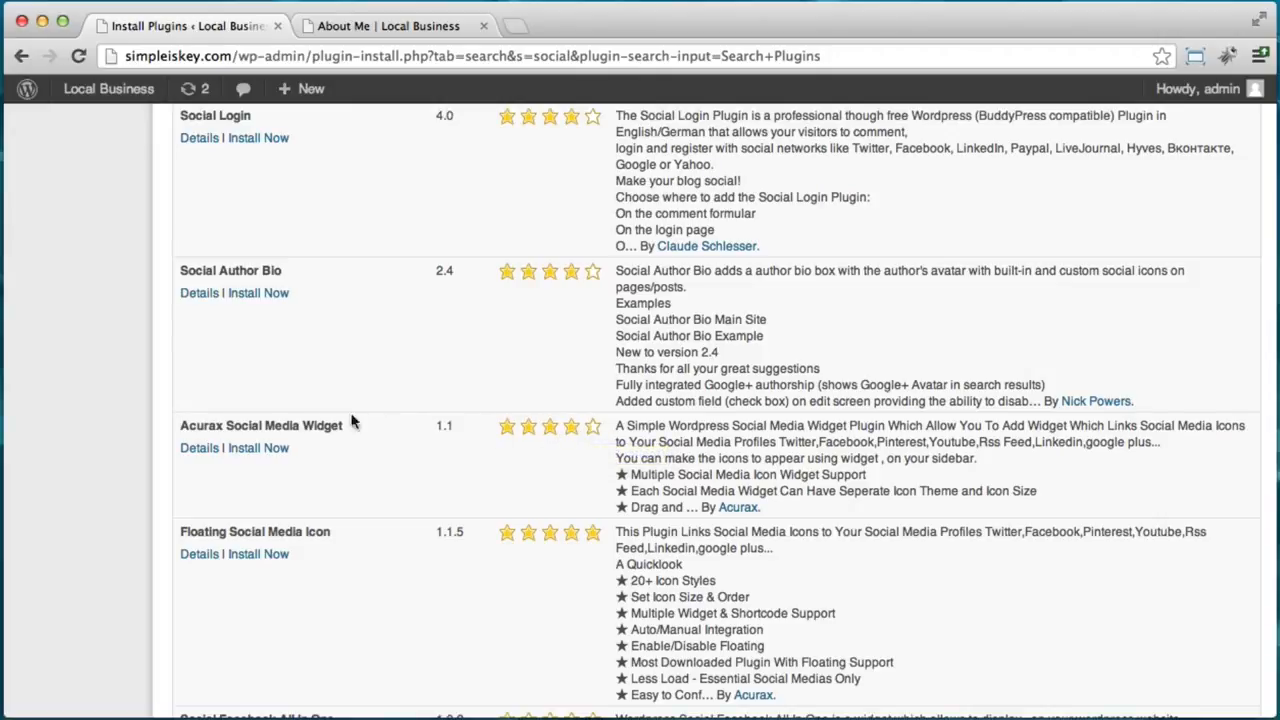
Step: Open the Acurax Social Media Widget 1.1 details, note its 14,472 downloads, and browse its screenshots
{"action": "left_click", "coordinate": [199, 449]}
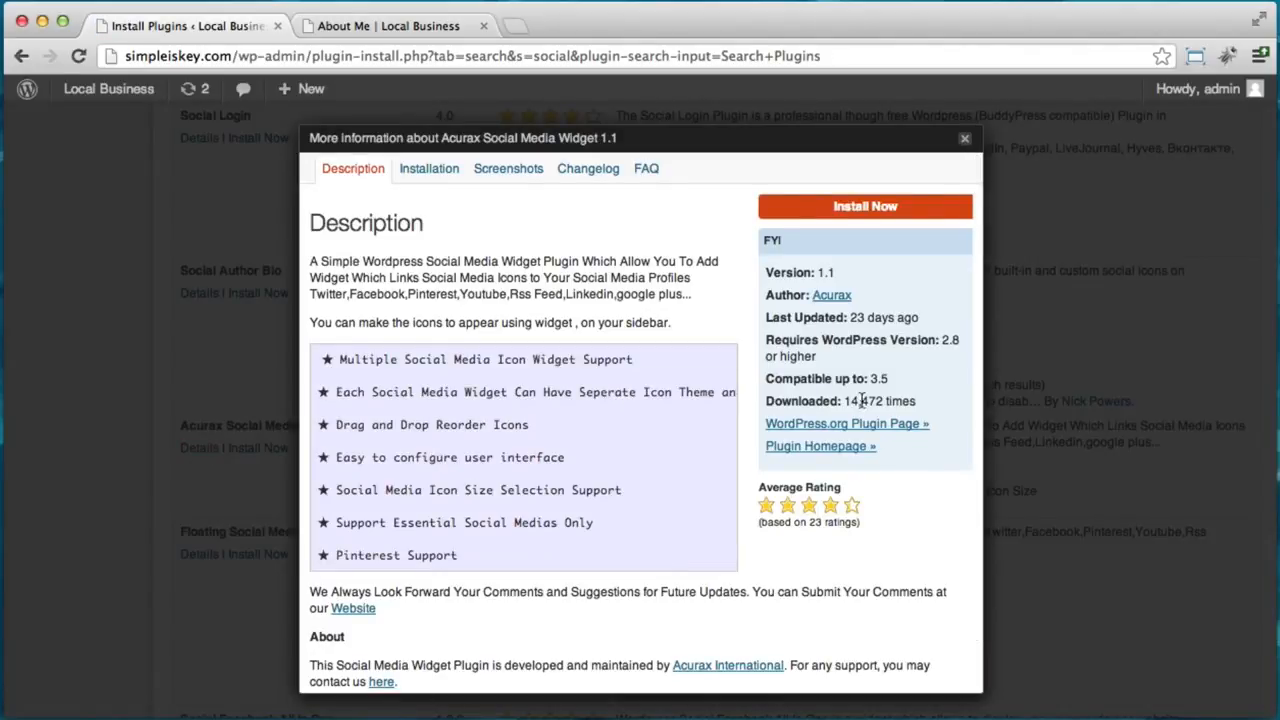
{"action": "left_click_drag", "start_coordinate": [846, 401], "coordinate": [922, 395]}
{"action": "left_click", "coordinate": [510, 175]}
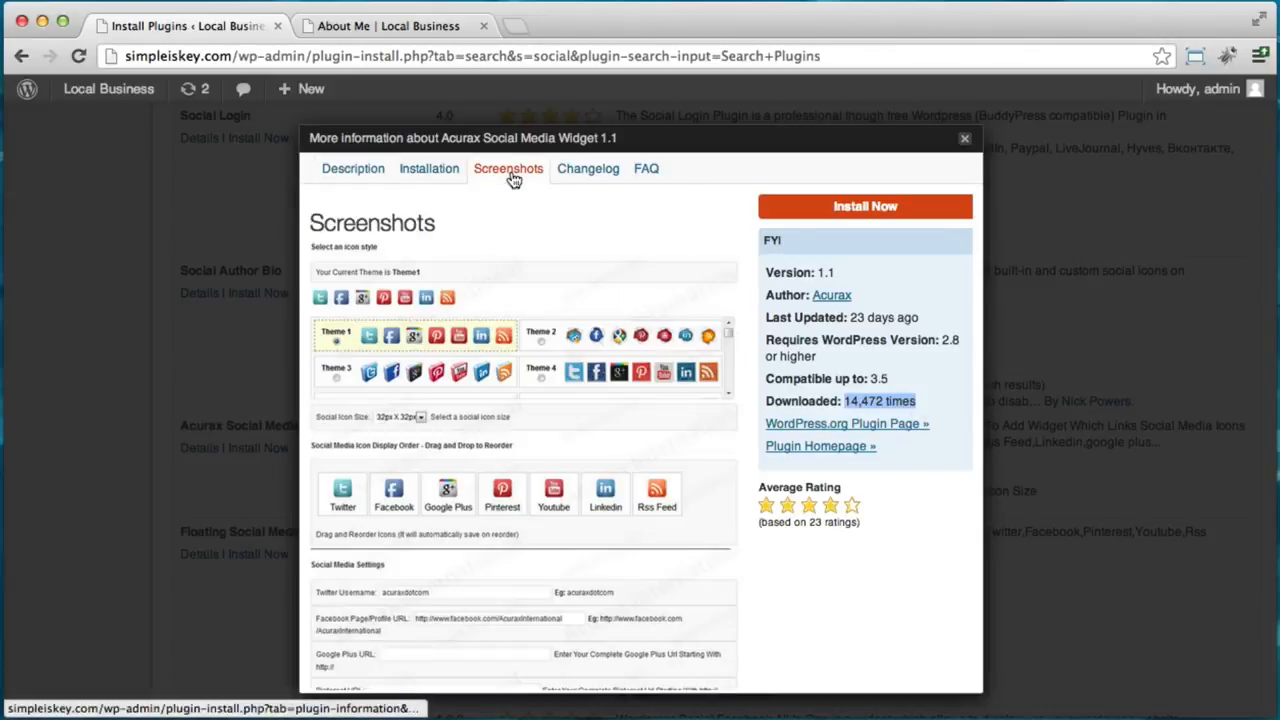
{"action": "scroll", "coordinate": [578, 520], "scroll_direction": "down", "scroll_amount": 10}
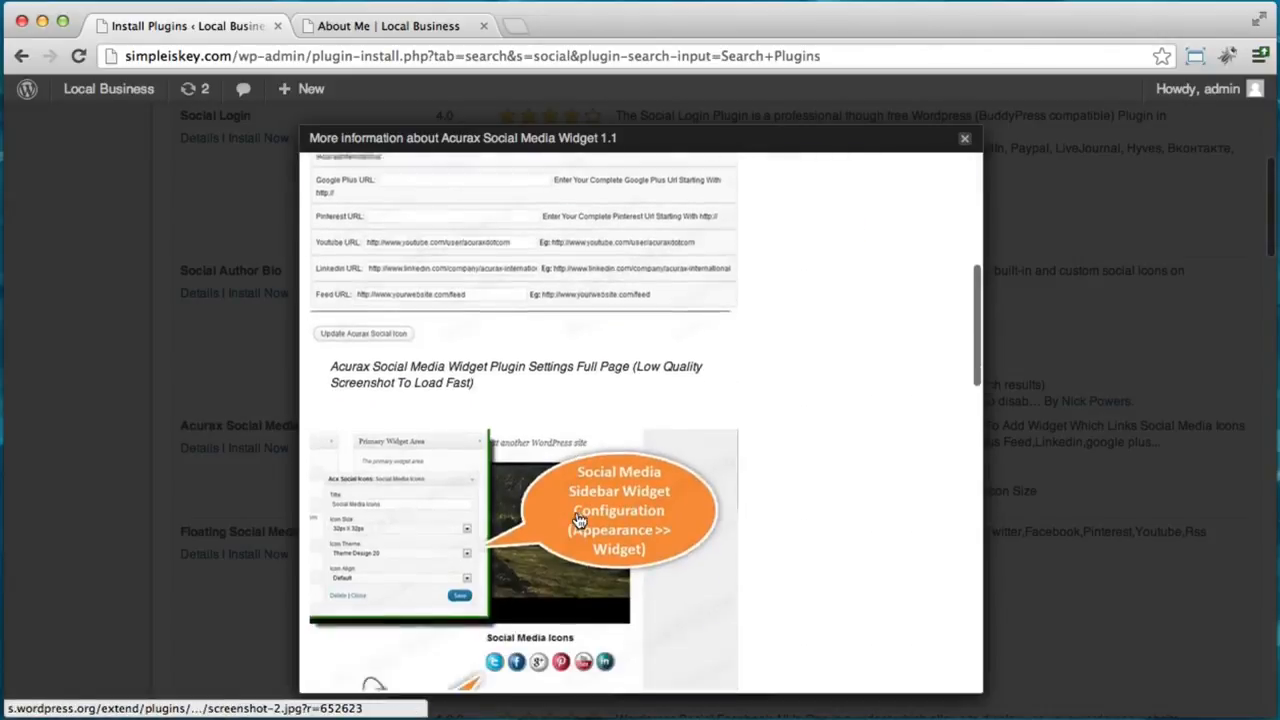
{"action": "scroll", "coordinate": [578, 520], "scroll_direction": "down", "scroll_amount": 3}
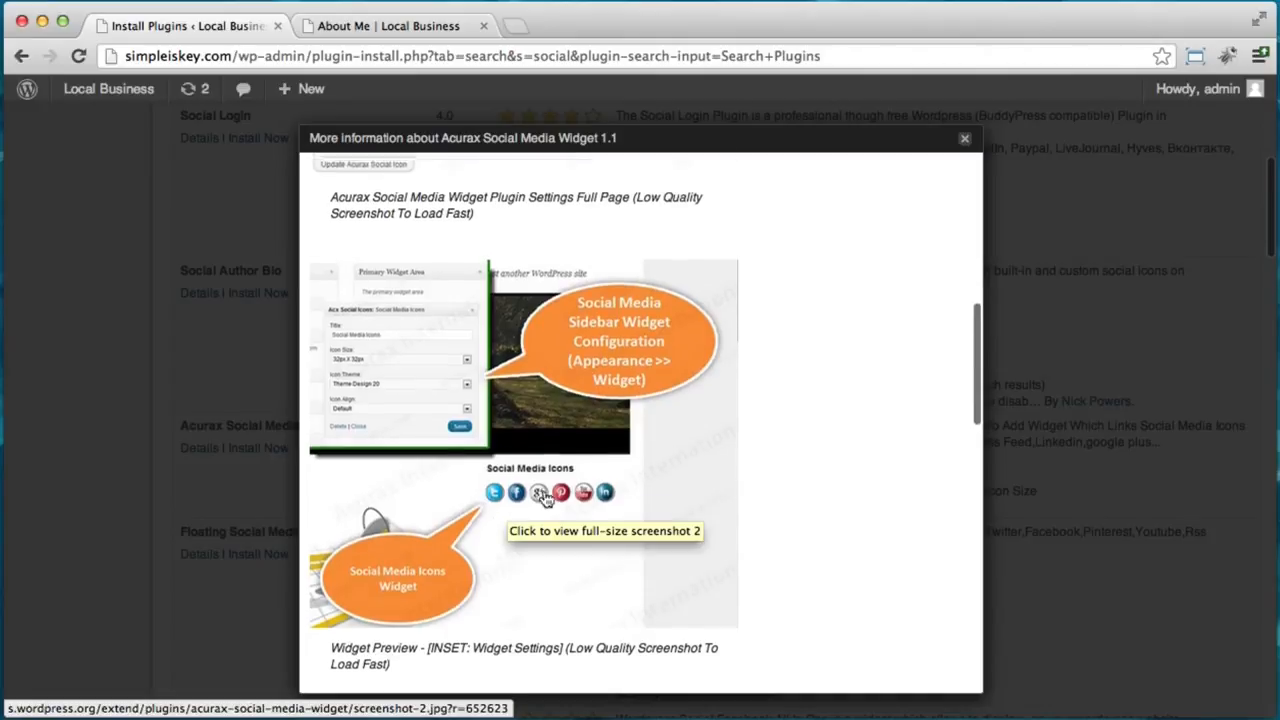
{"action": "scroll", "coordinate": [545, 500], "scroll_direction": "up", "scroll_amount": 15}
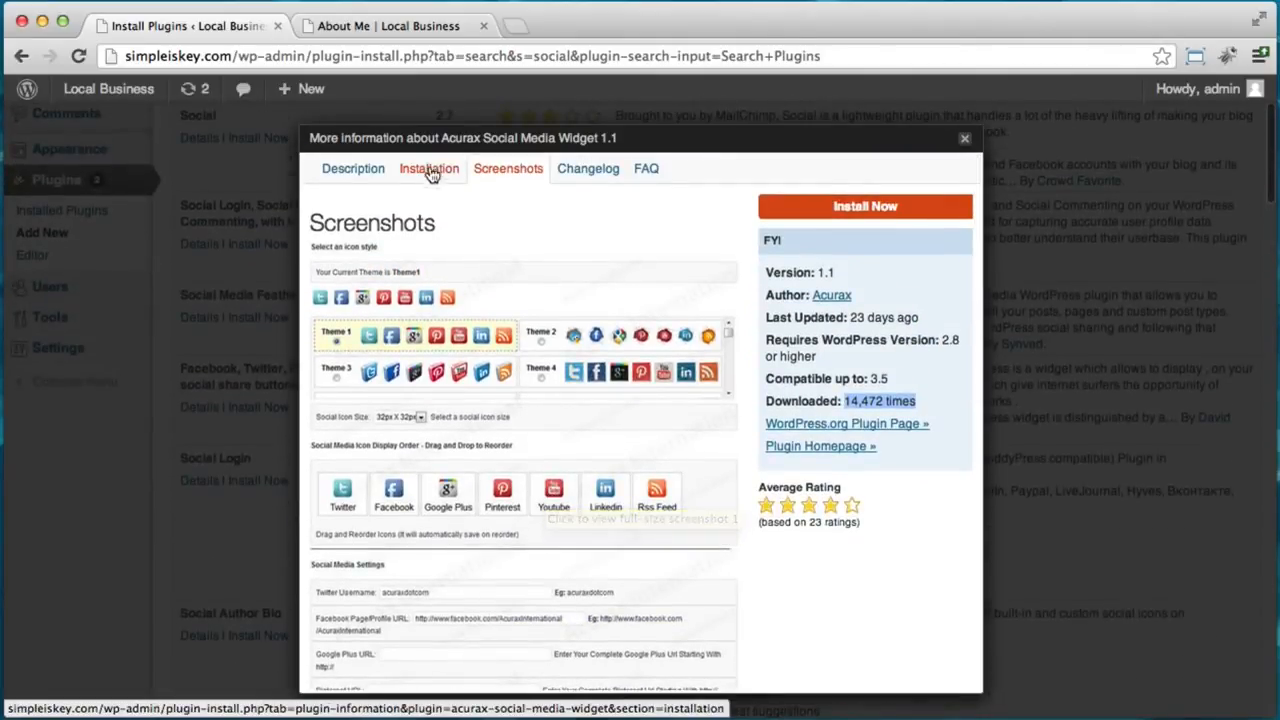
Step: Read the plugin's Installation notes and Description, going back and forth between them
{"action": "left_click", "coordinate": [433, 175]}
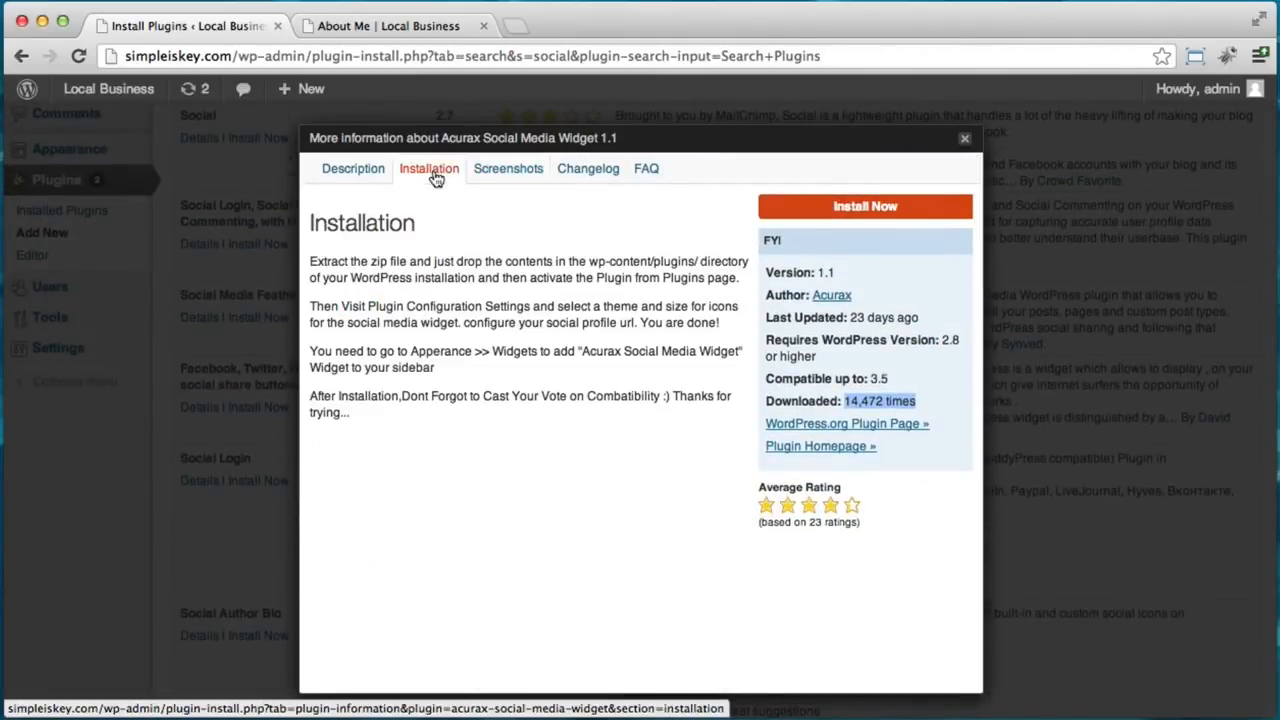
{"action": "left_click", "coordinate": [358, 176]}
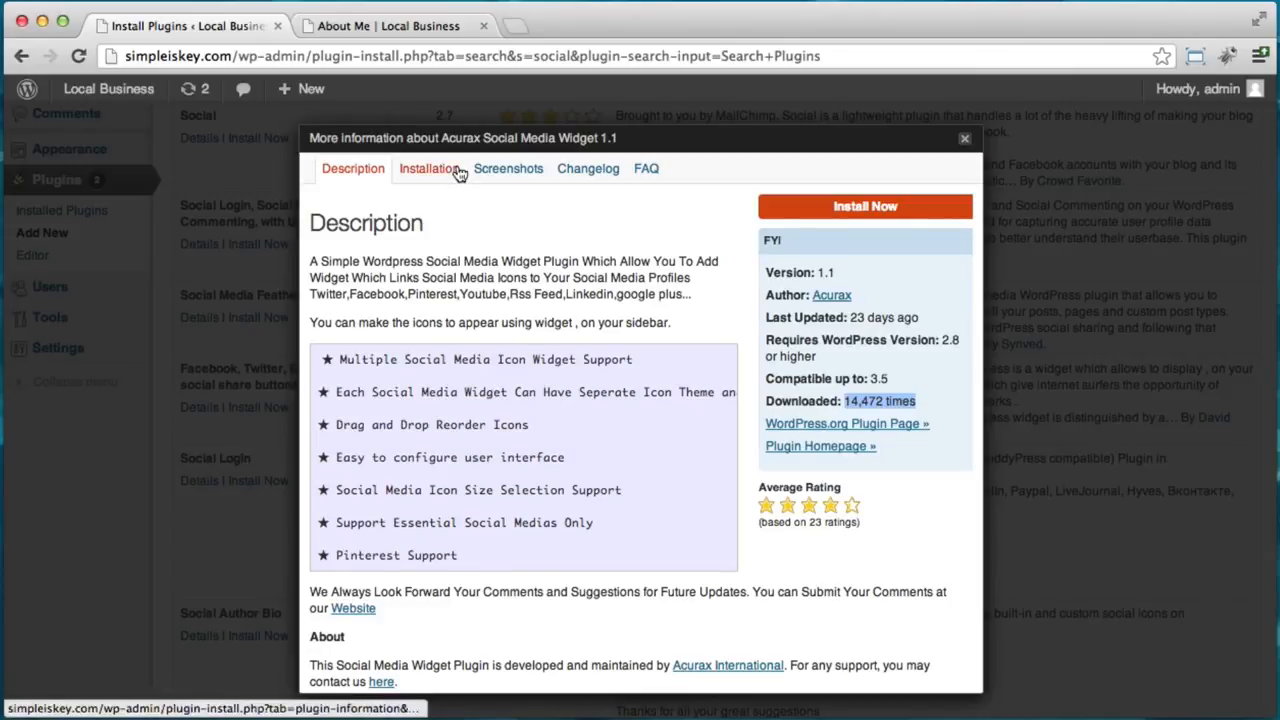
{"action": "scroll", "coordinate": [382, 308], "scroll_direction": "down", "scroll_amount": 3}
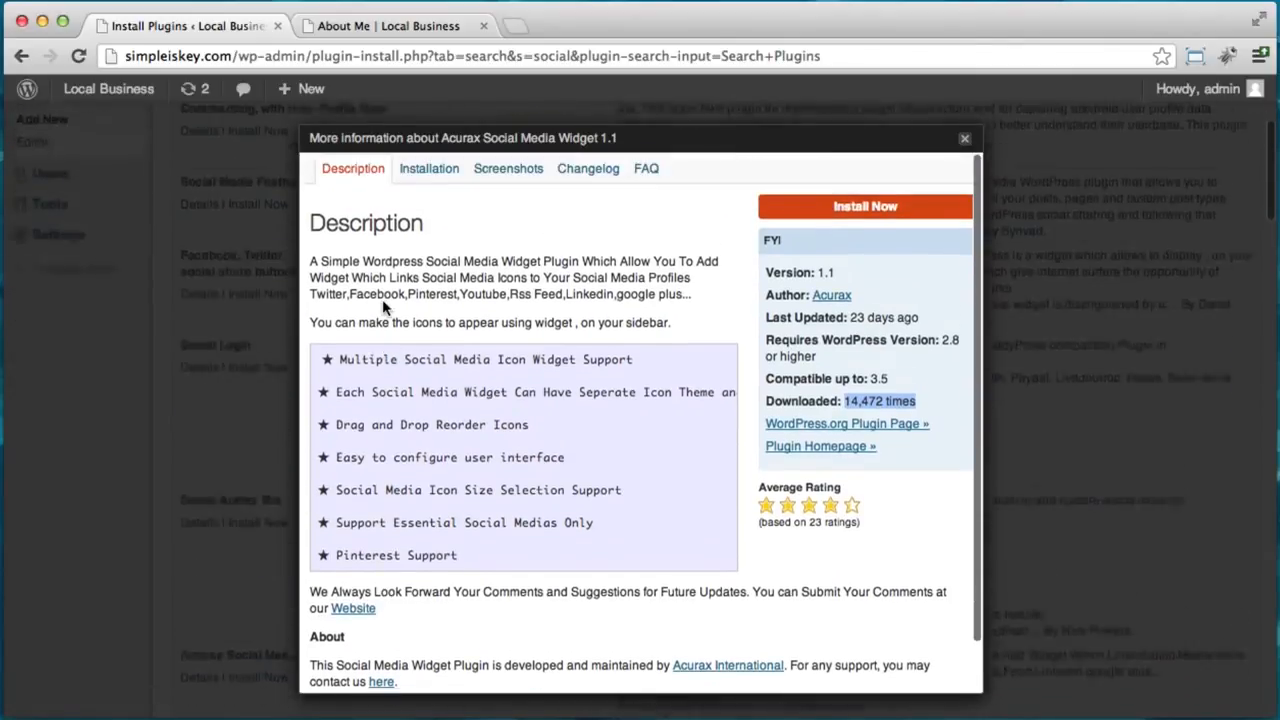
{"action": "scroll", "coordinate": [382, 299], "scroll_direction": "up", "scroll_amount": 2}
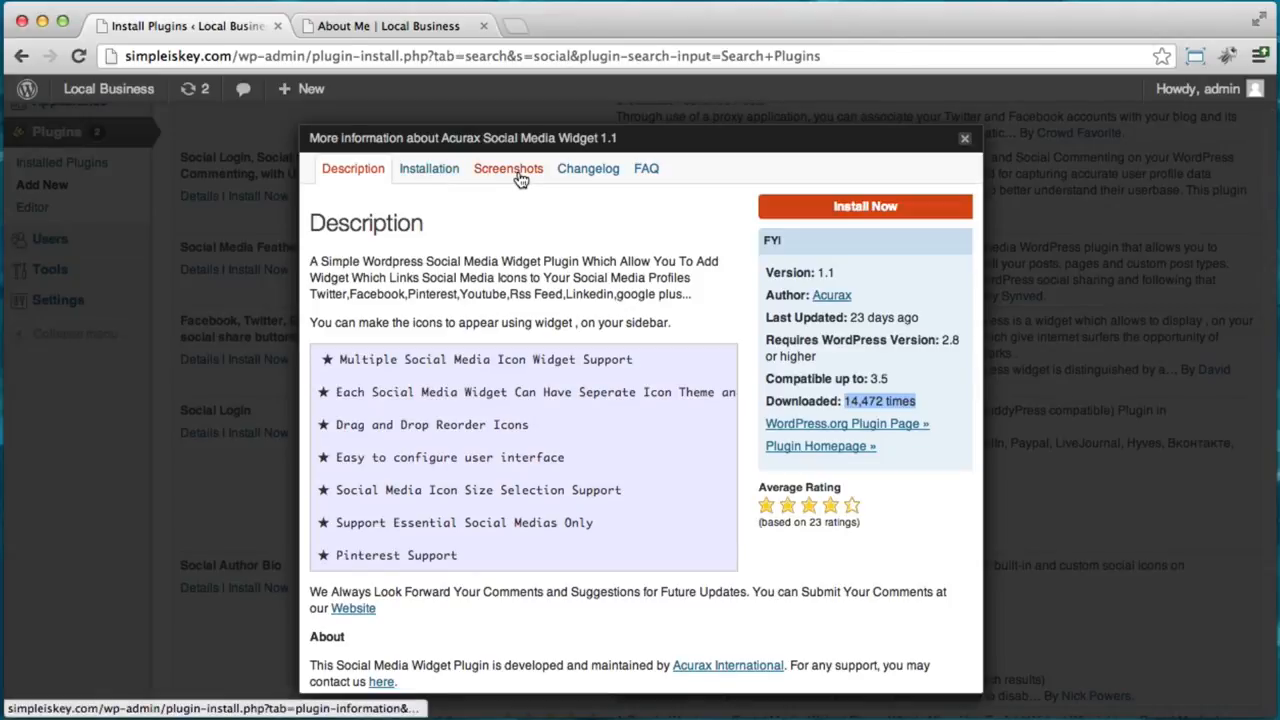
{"action": "left_click", "coordinate": [428, 168]}
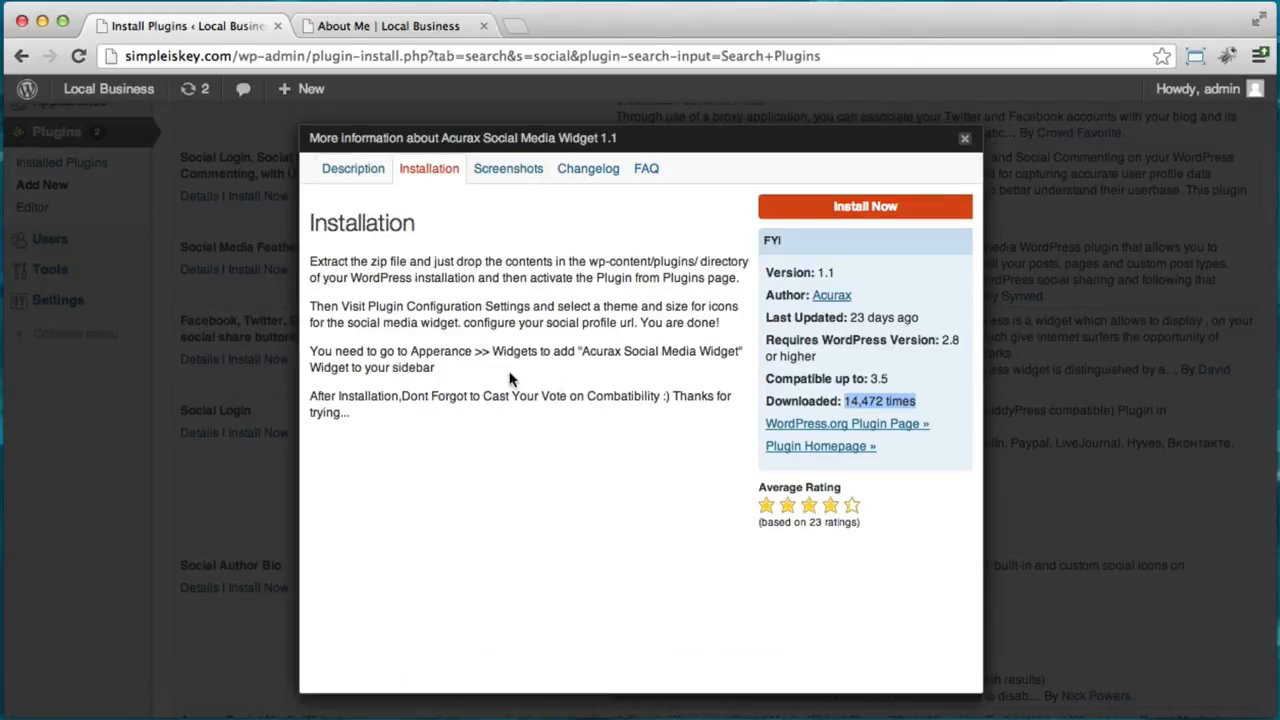
{"action": "left_click", "coordinate": [352, 174]}
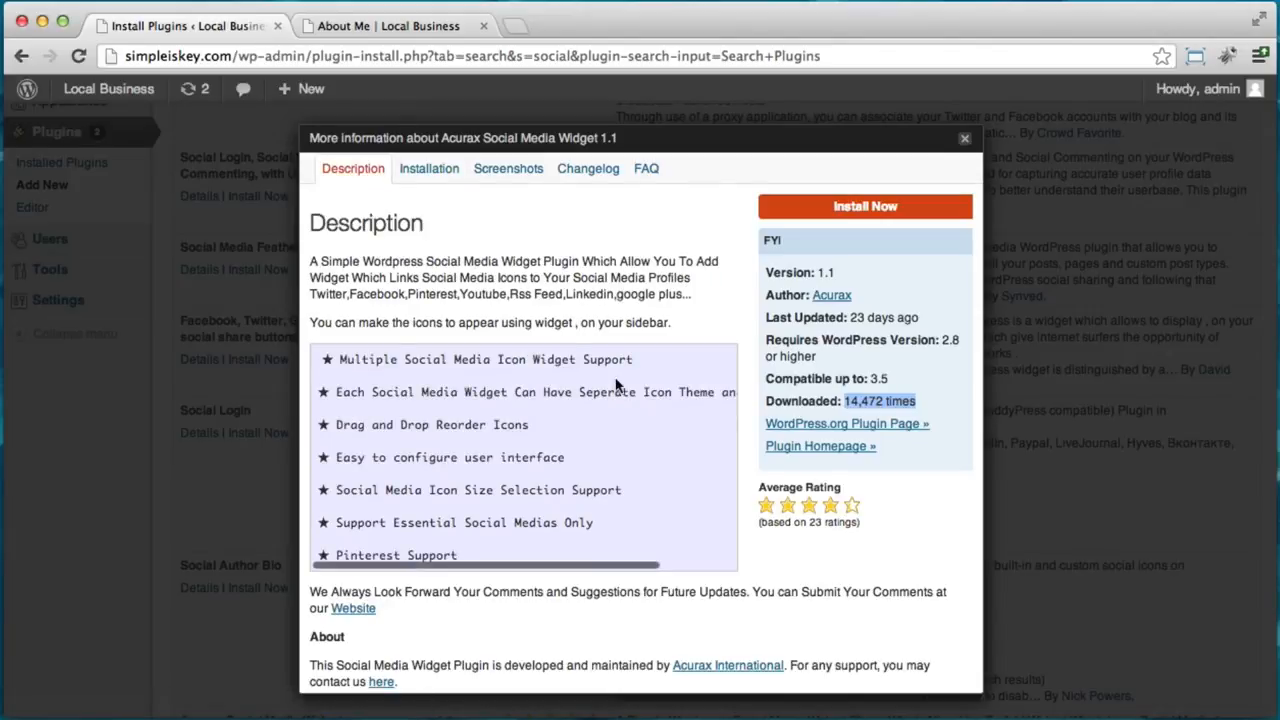
Step: Install and activate Acurax Social Media Widget, then open Acx Social Media Widget Settings
{"action": "left_click", "coordinate": [877, 212]}
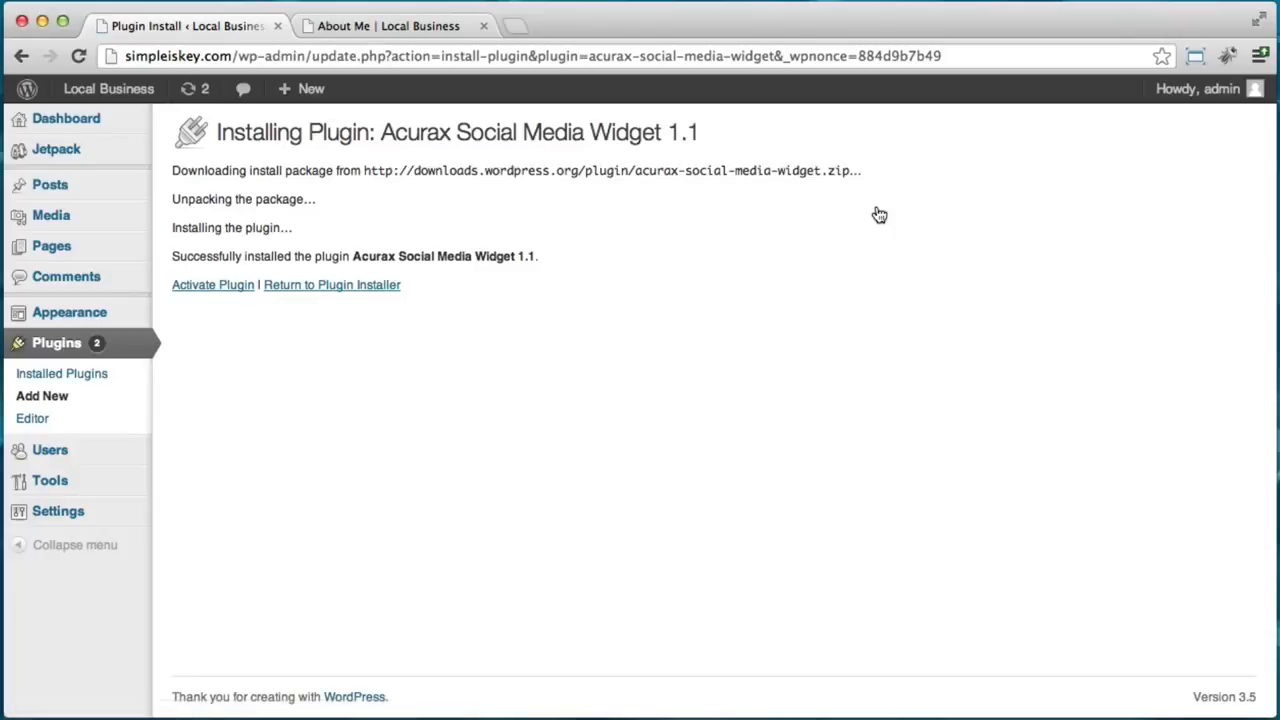
{"action": "left_click", "coordinate": [217, 289]}
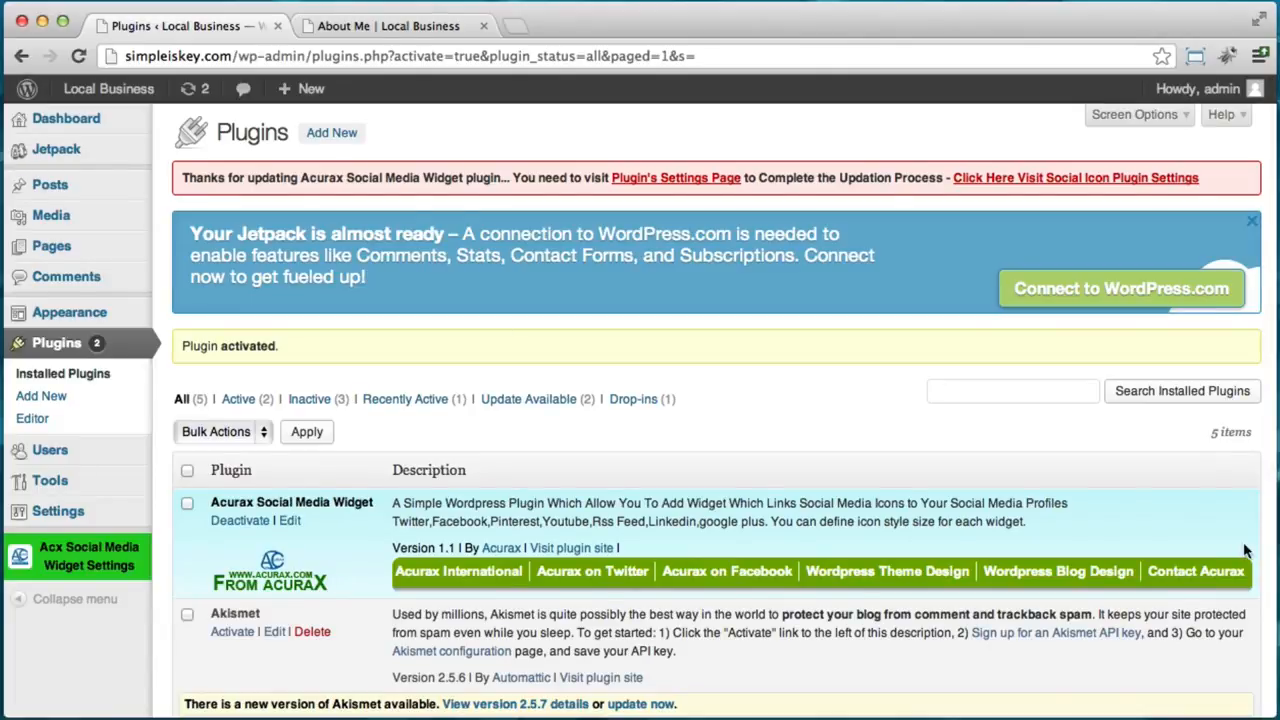
{"action": "mouse_move", "coordinate": [72, 556]}
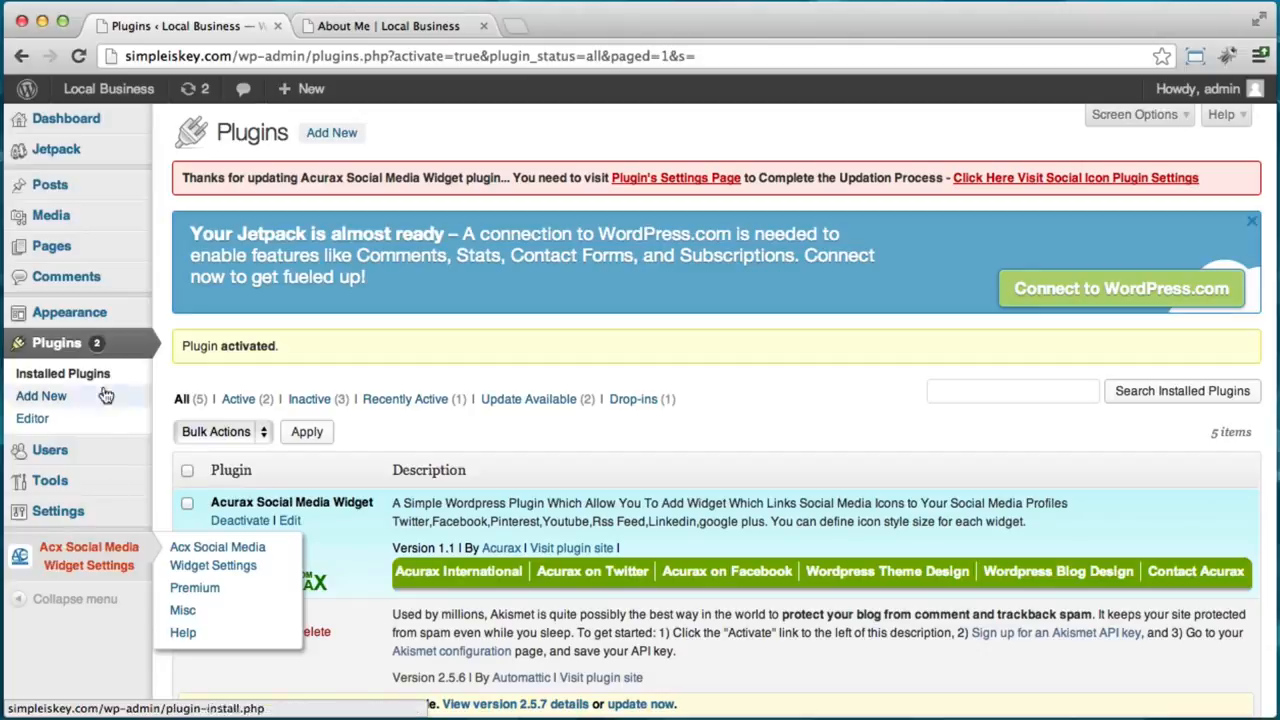
{"action": "left_click", "coordinate": [82, 558]}
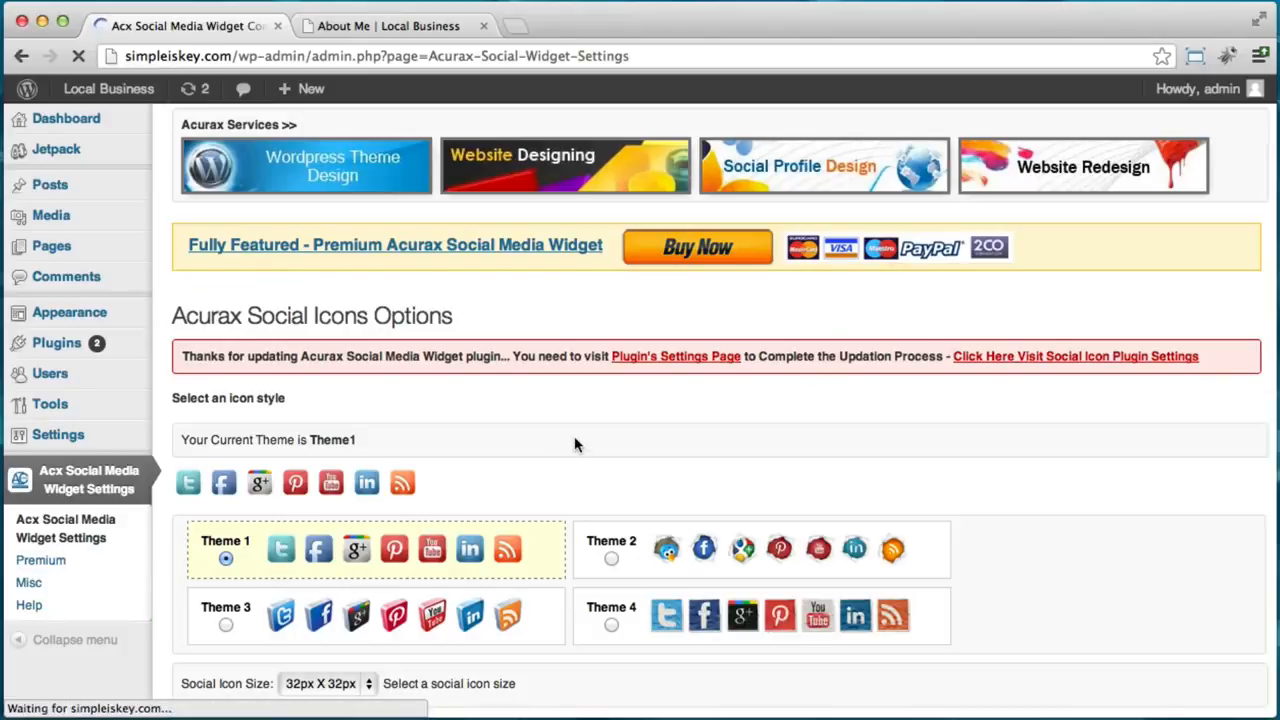
Step: Choose the Theme 14 icon style and a 55px X 55px Social Icon Size
{"action": "scroll", "coordinate": [573, 443], "scroll_direction": "down", "scroll_amount": 2}
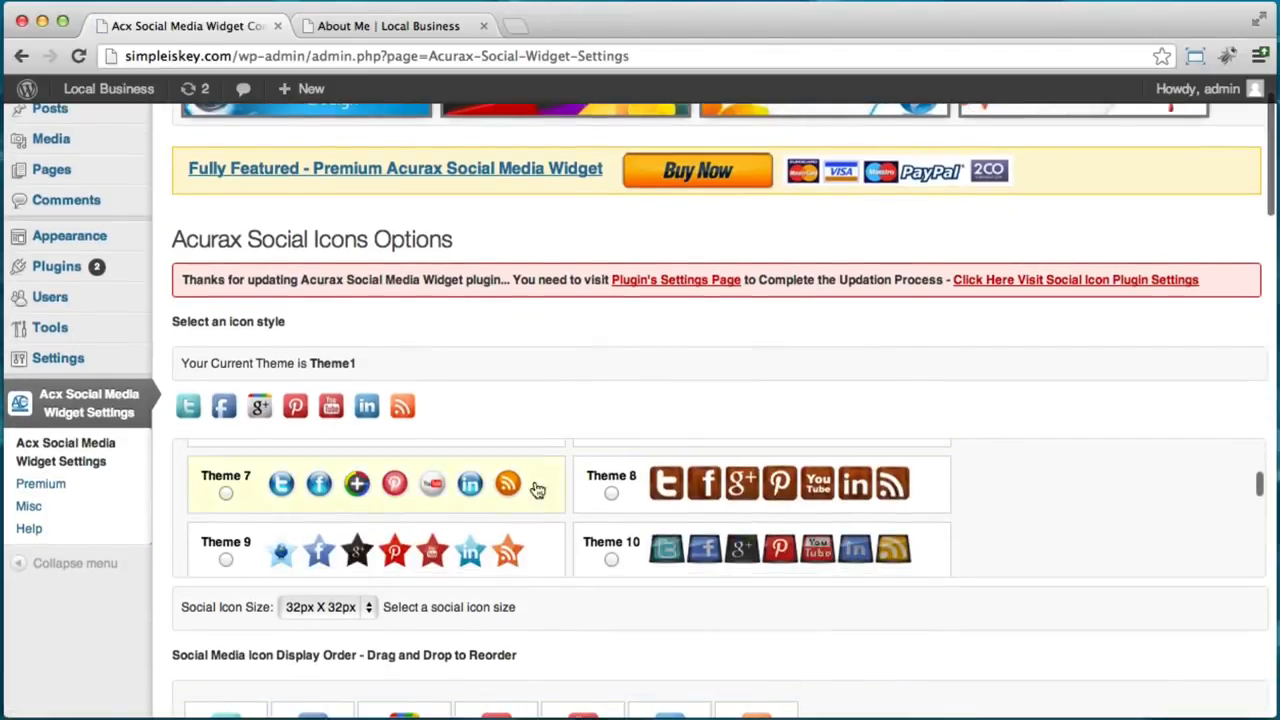
{"action": "scroll", "coordinate": [534, 489], "scroll_direction": "up", "scroll_amount": 4}
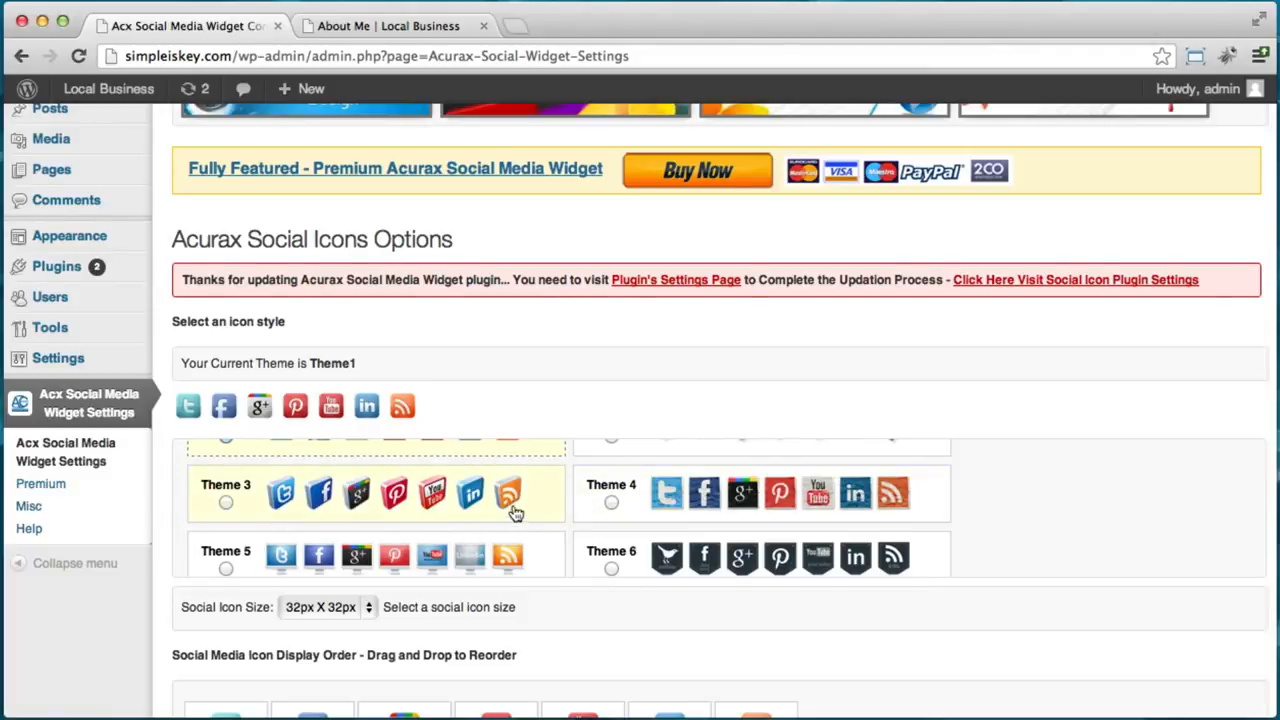
{"action": "scroll", "coordinate": [452, 491], "scroll_direction": "down", "scroll_amount": 3}
{"action": "scroll", "coordinate": [452, 491], "scroll_direction": "down", "scroll_amount": 5}
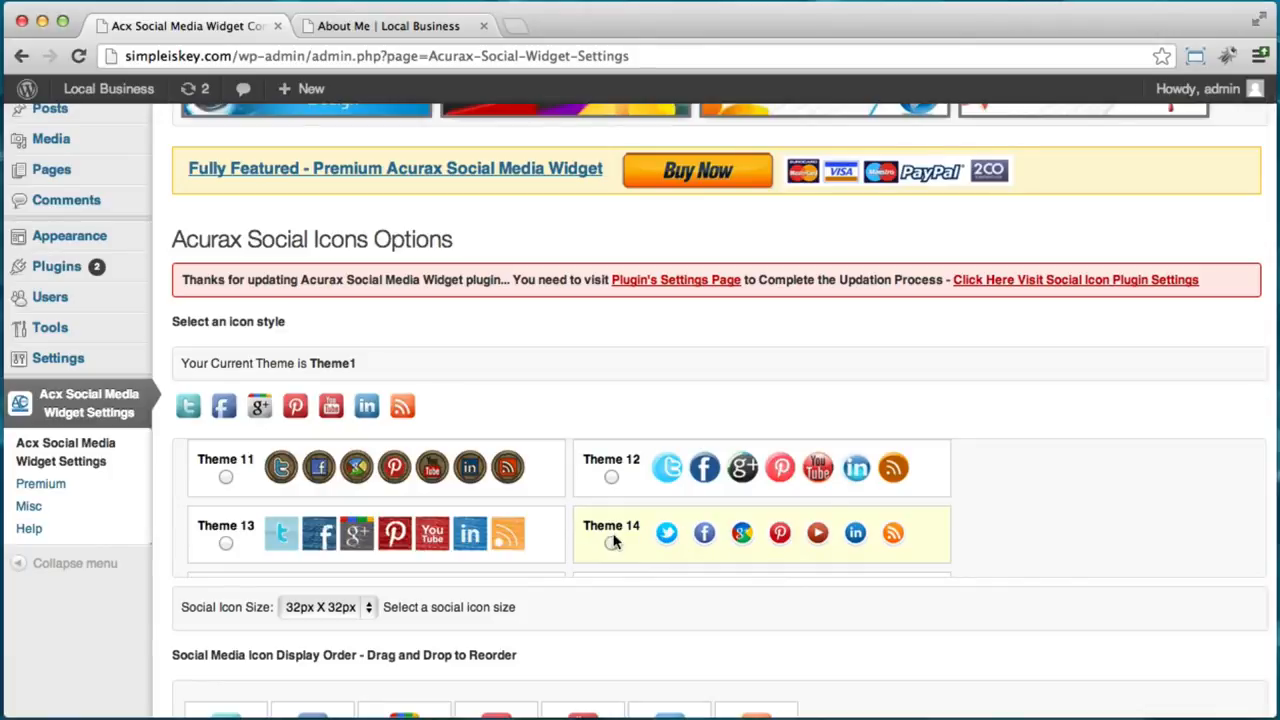
{"action": "left_click", "coordinate": [611, 543]}
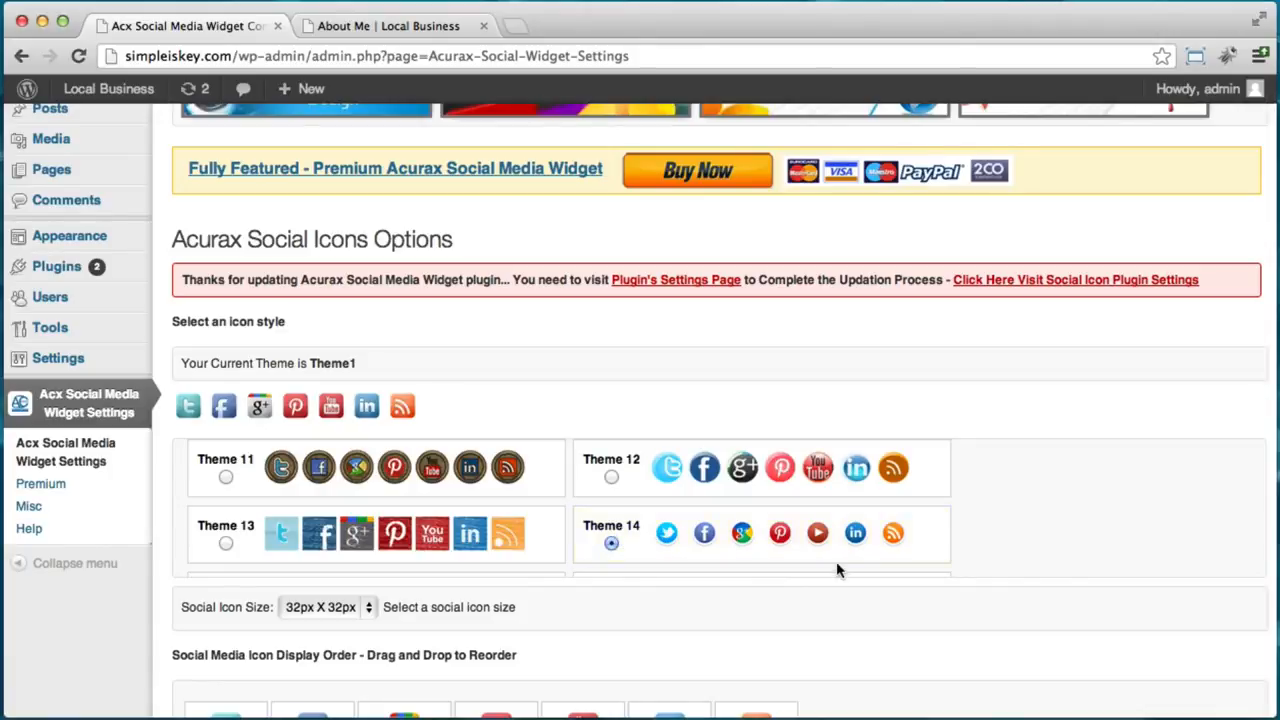
{"action": "scroll", "coordinate": [917, 506], "scroll_direction": "down", "scroll_amount": 1}
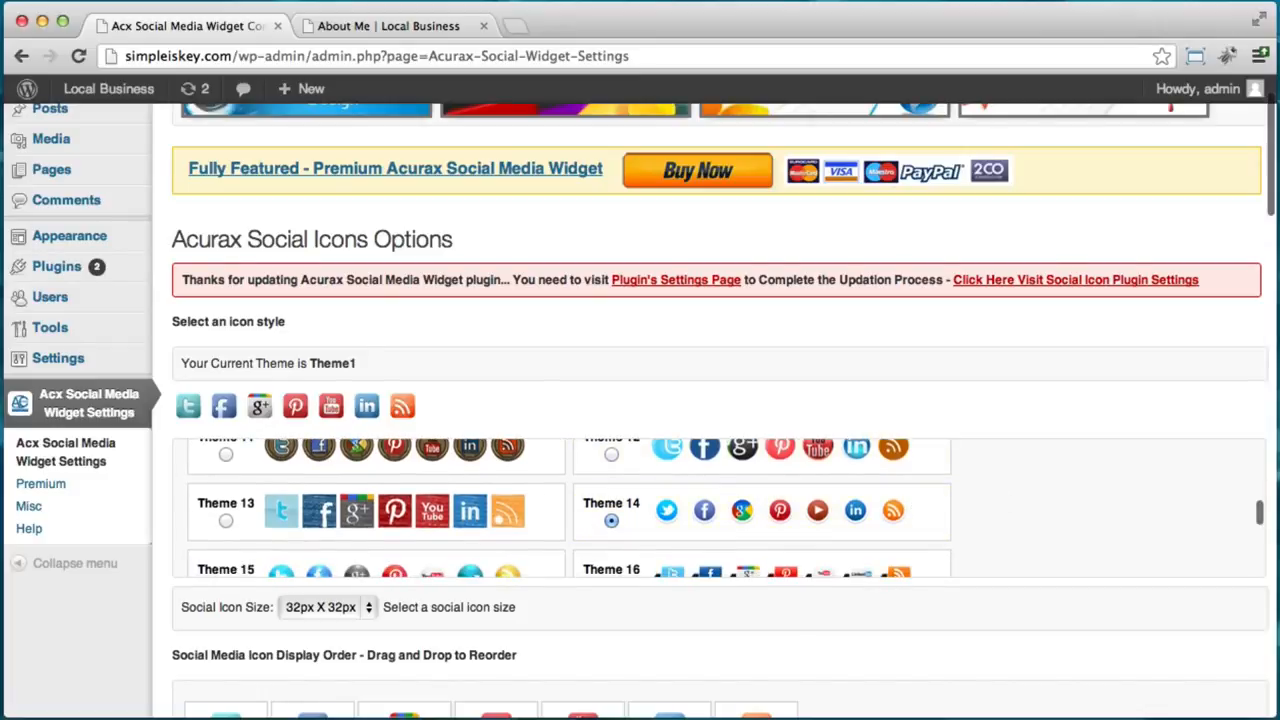
{"action": "scroll", "coordinate": [679, 608], "scroll_direction": "down", "scroll_amount": 2}
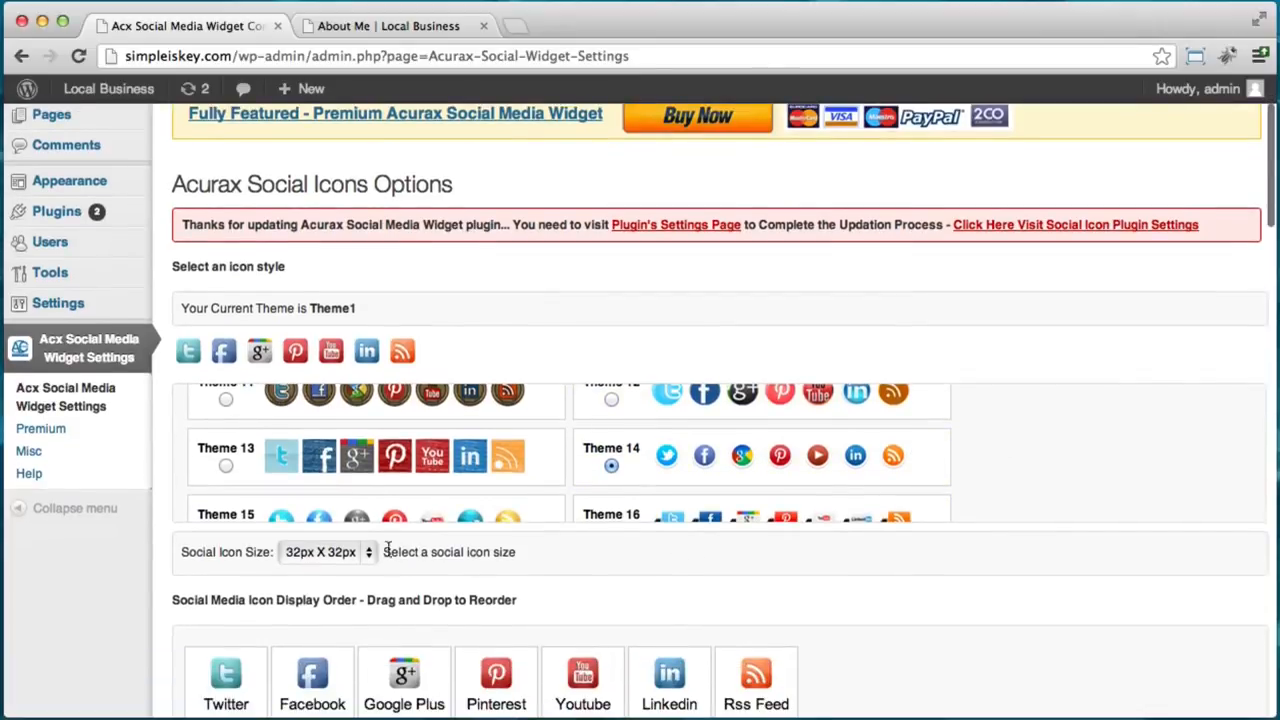
{"action": "left_click", "coordinate": [370, 553]}
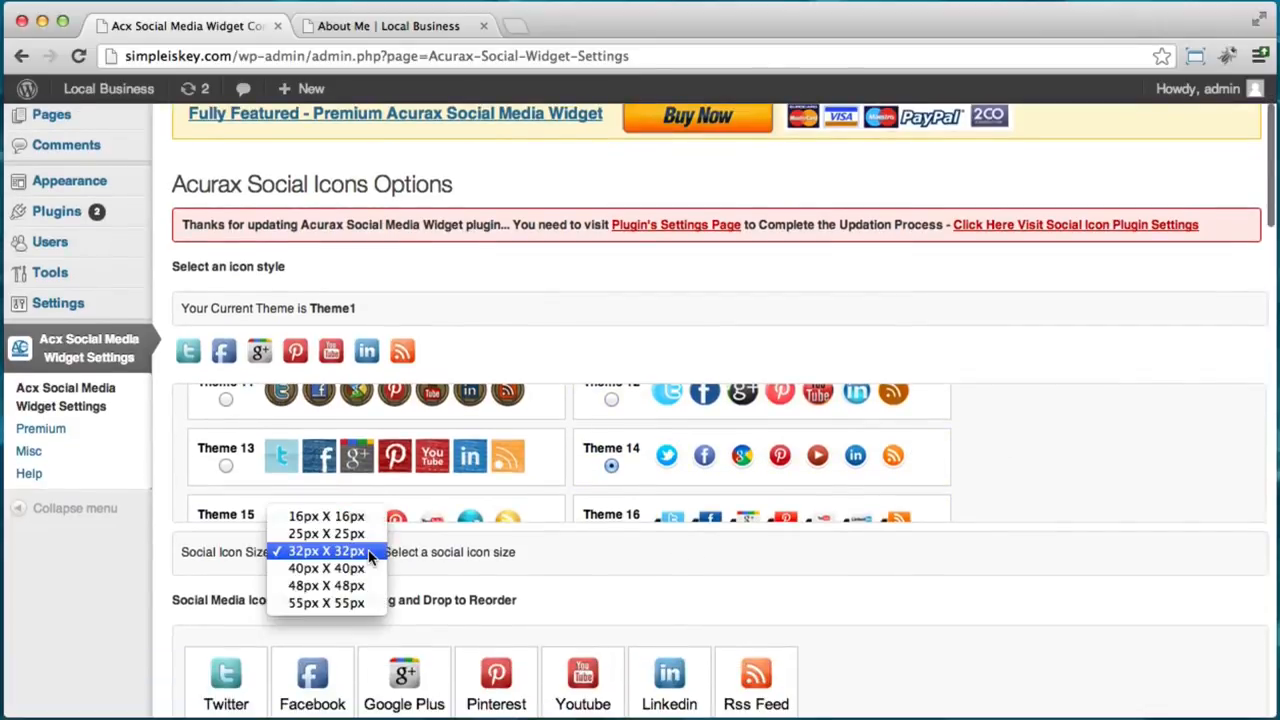
{"action": "left_click", "coordinate": [326, 604]}
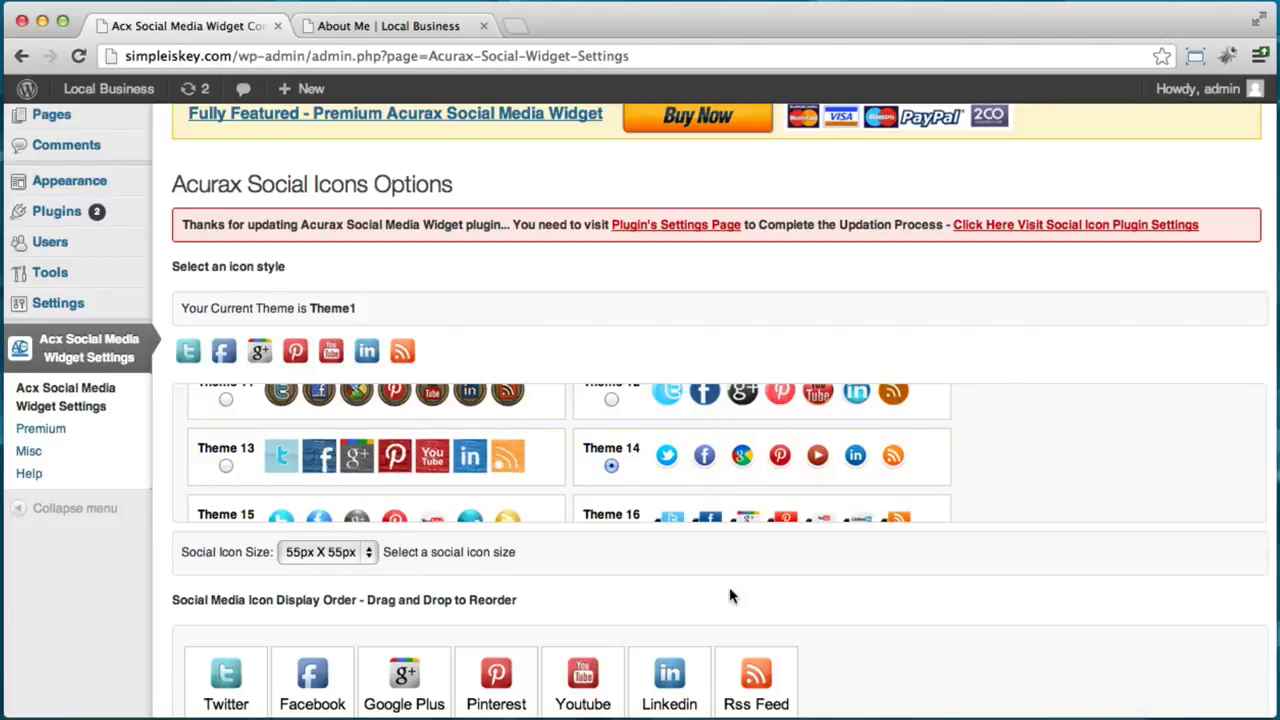
Step: Fill in the Twitter username and the Facebook profile URL
{"action": "scroll", "coordinate": [931, 591], "scroll_direction": "down", "scroll_amount": 5}
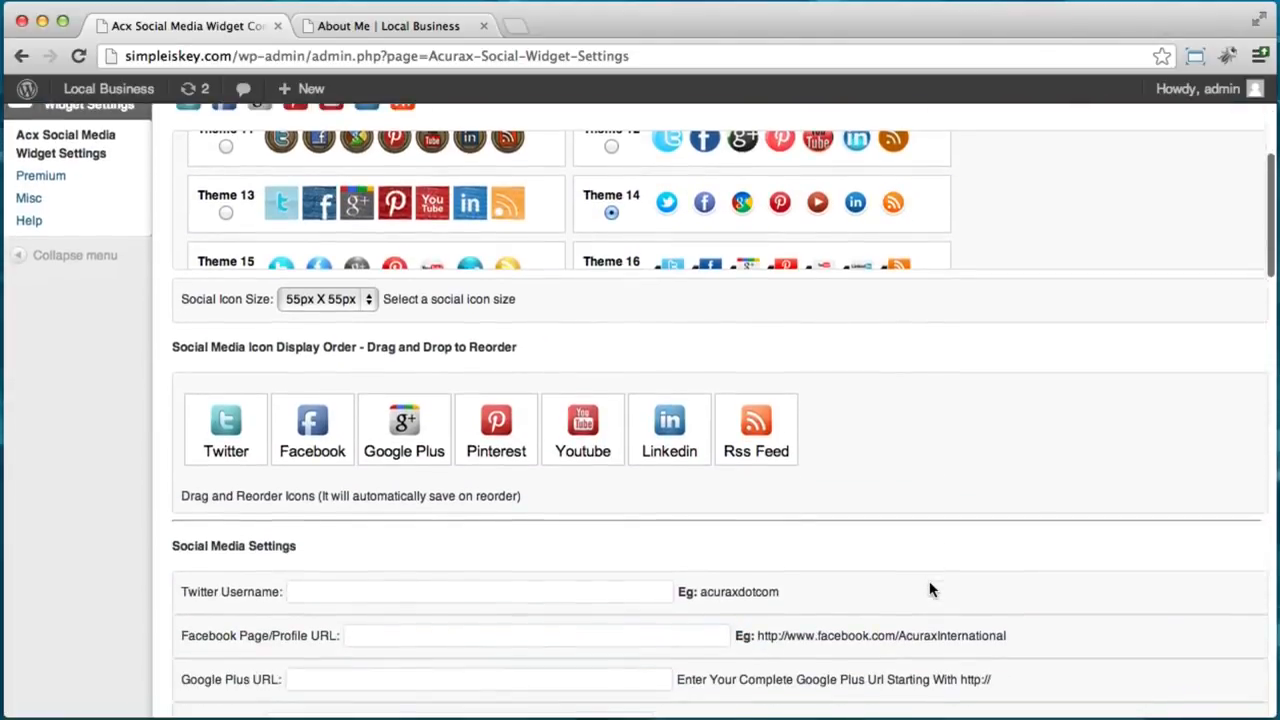
{"action": "scroll", "coordinate": [931, 591], "scroll_direction": "down", "scroll_amount": 3}
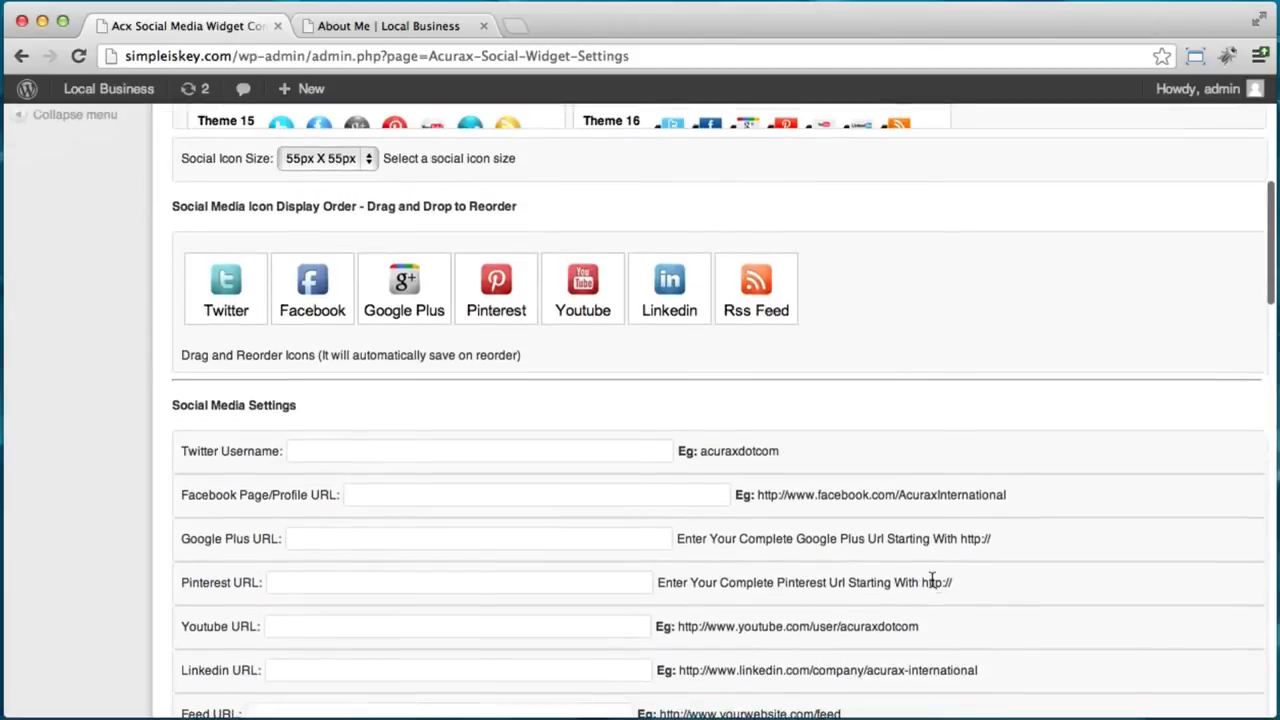
{"action": "left_click", "coordinate": [316, 451]}
{"action": "type", "text": "conutant"}
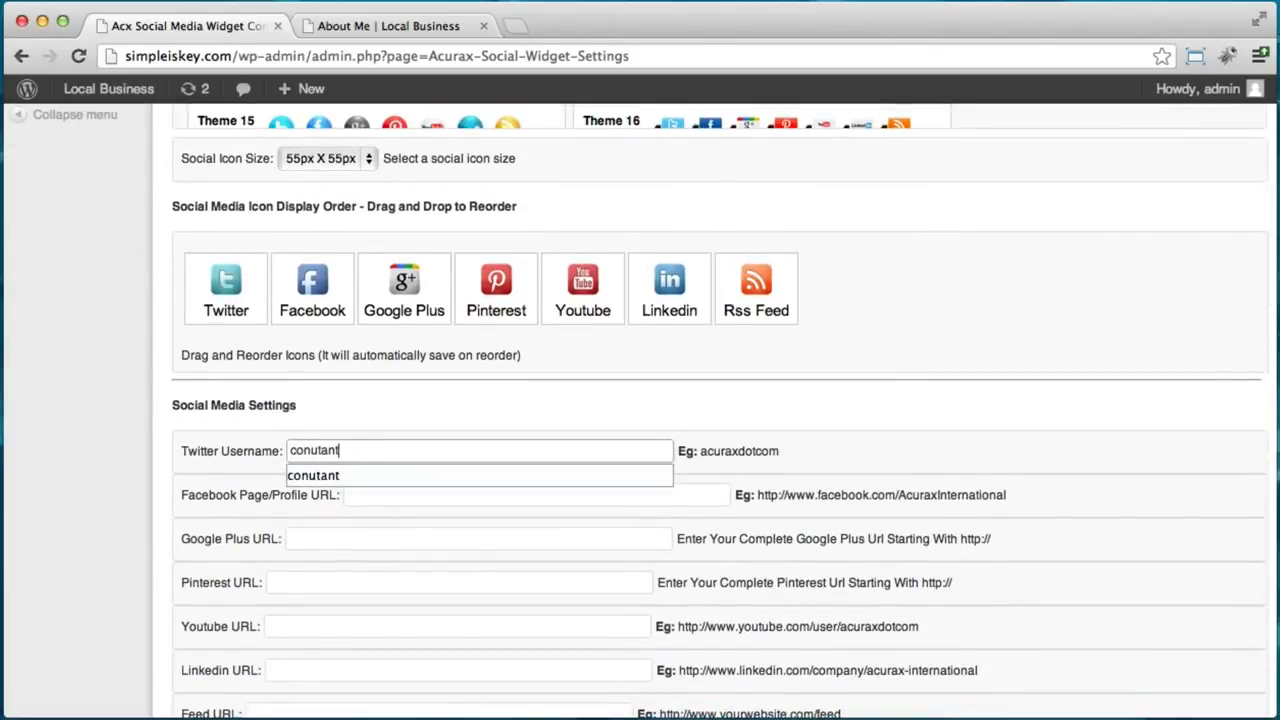
{"action": "left_click", "coordinate": [231, 491]}
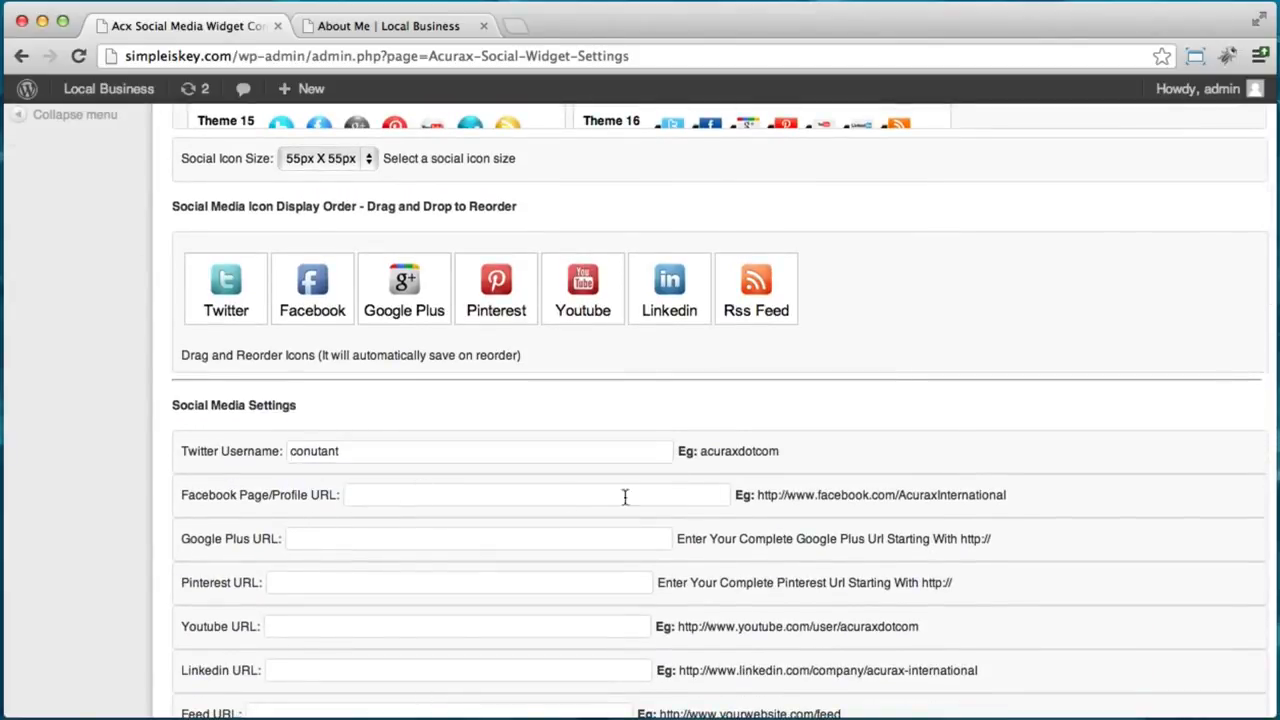
{"action": "left_click_drag", "start_coordinate": [757, 497], "coordinate": [891, 499]}
{"action": "key", "text": "ctrl+c"}
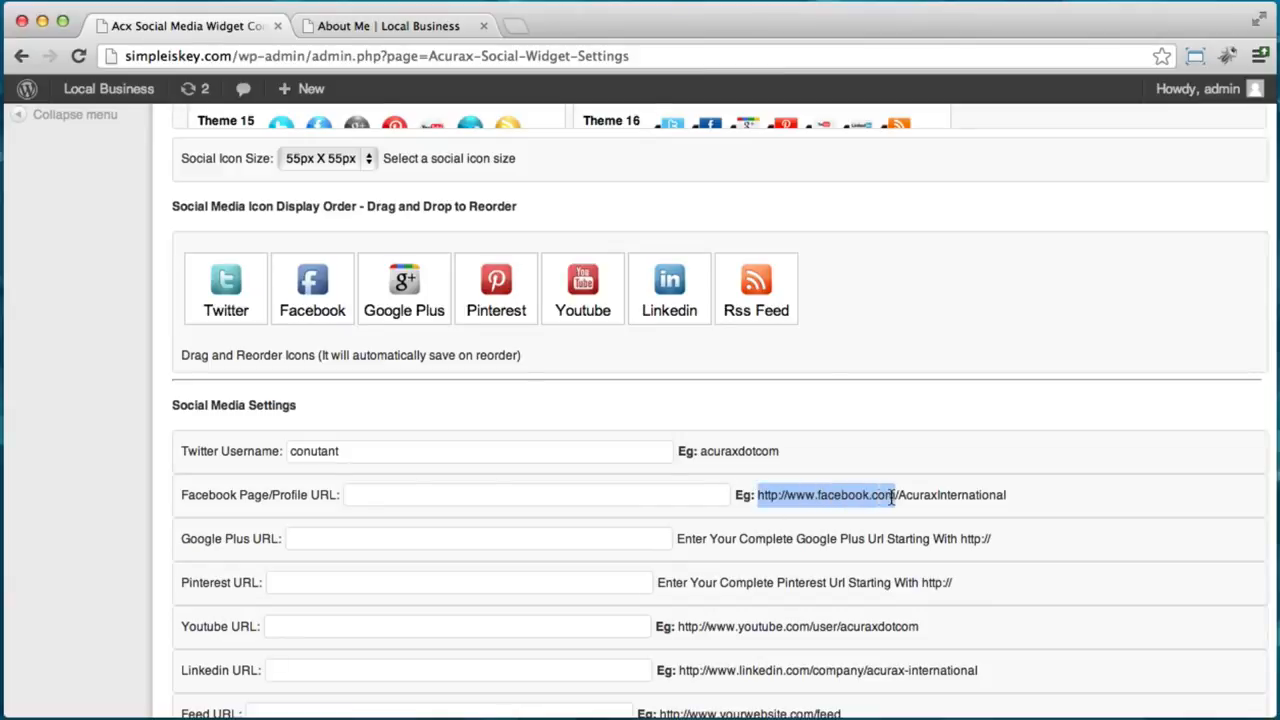
{"action": "left_click", "coordinate": [372, 495]}
{"action": "key", "text": "ctrl+v"}
{"action": "left_click", "coordinate": [527, 519]}
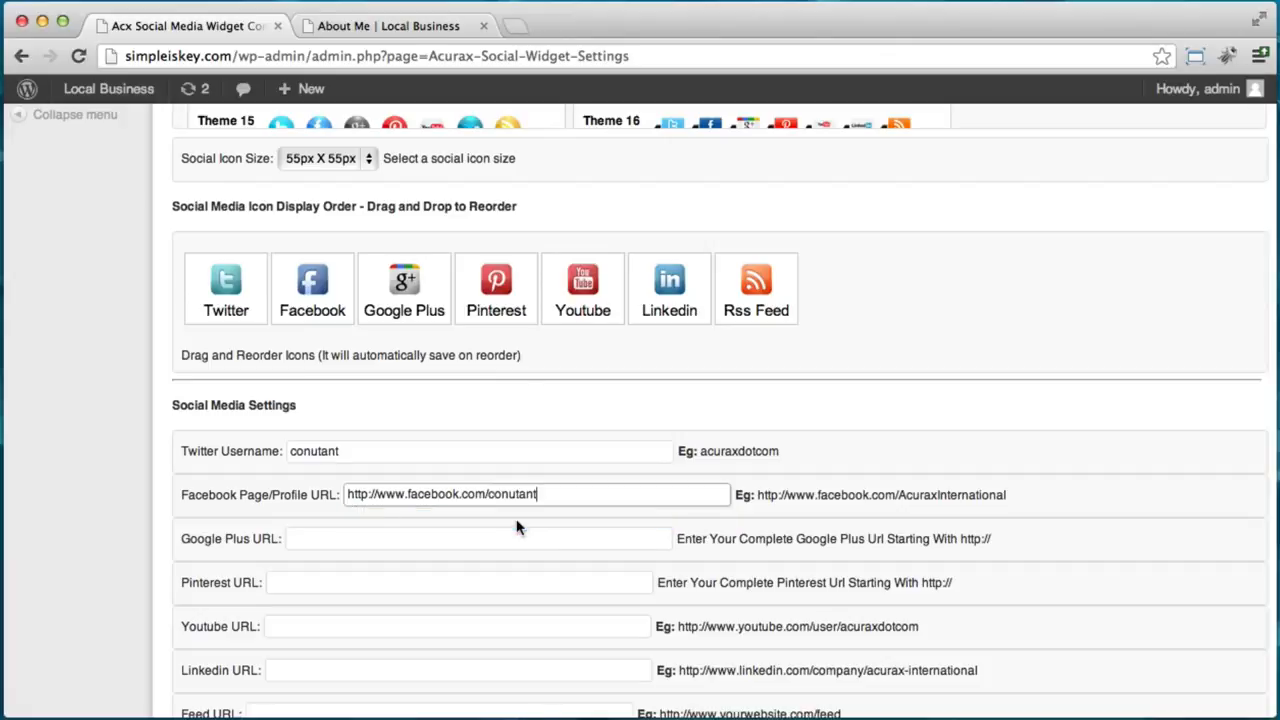
Step: Paste the Google+ profile URL, enter the YouTube channel URL, and update the Acurax settings
{"action": "left_click", "coordinate": [371, 537]}
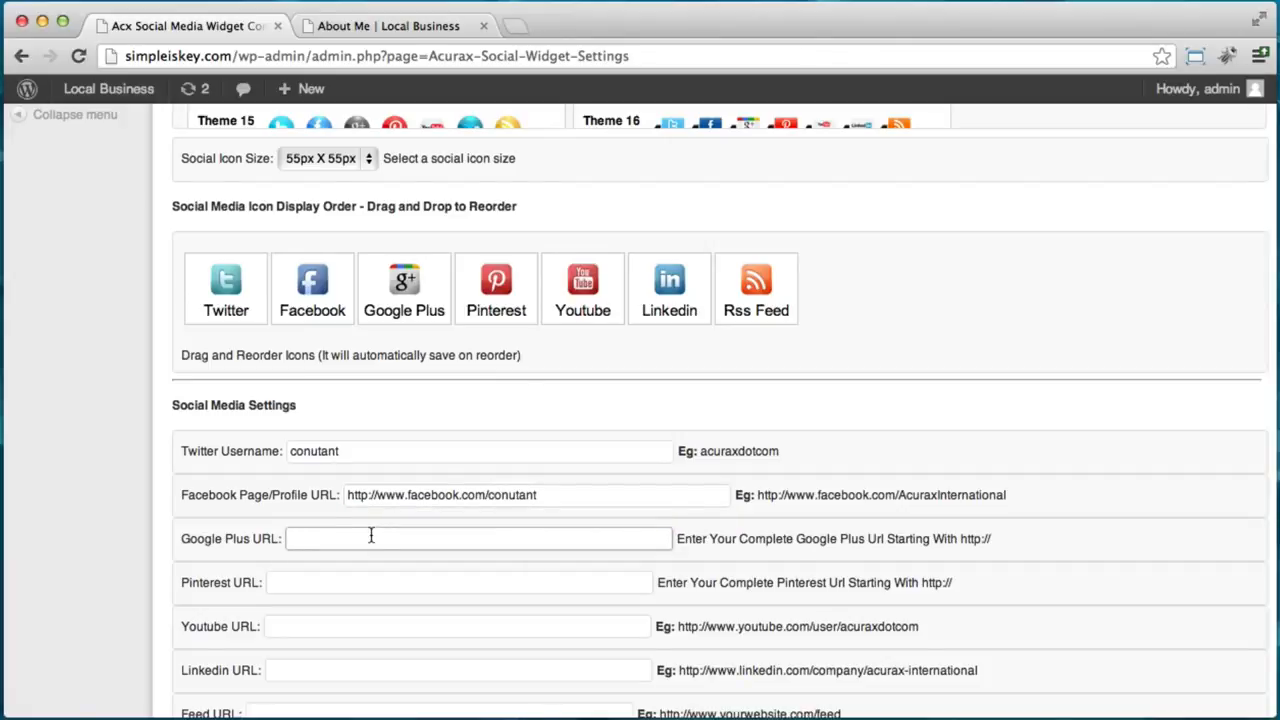
{"action": "key", "text": "super+Tab"}
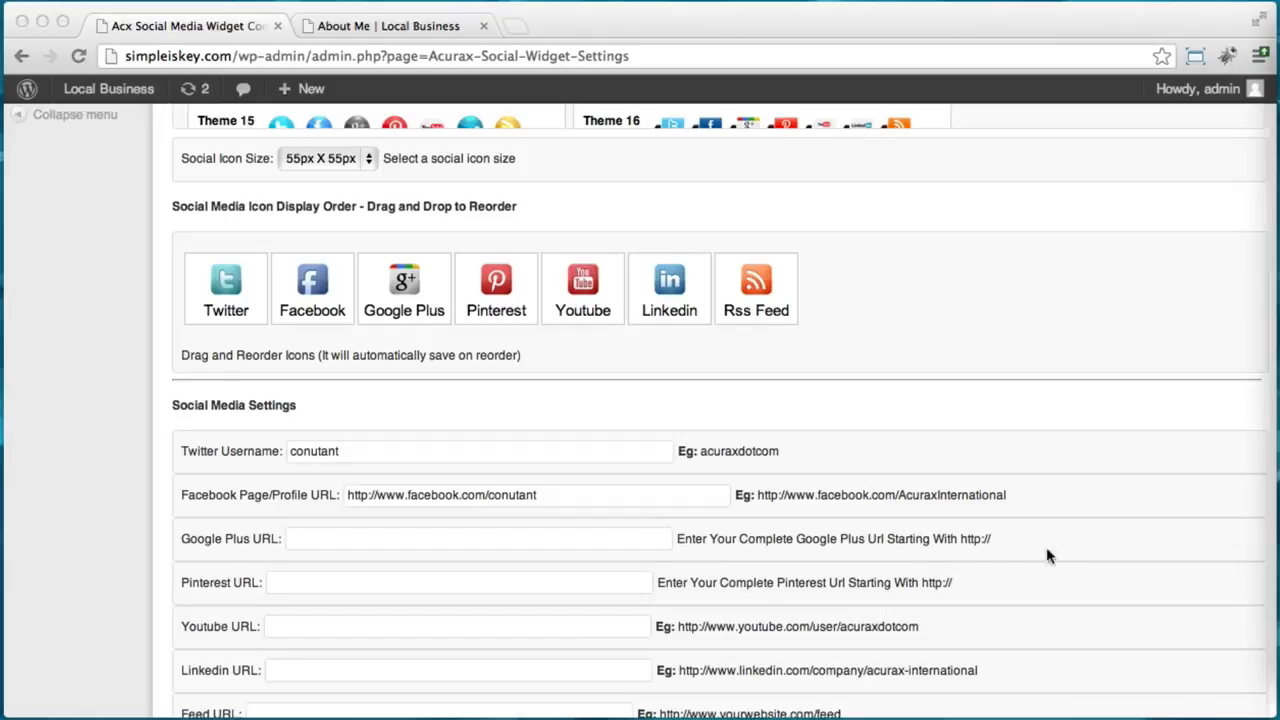
{"action": "left_click", "coordinate": [365, 540]}
{"action": "key", "text": "super+v"}
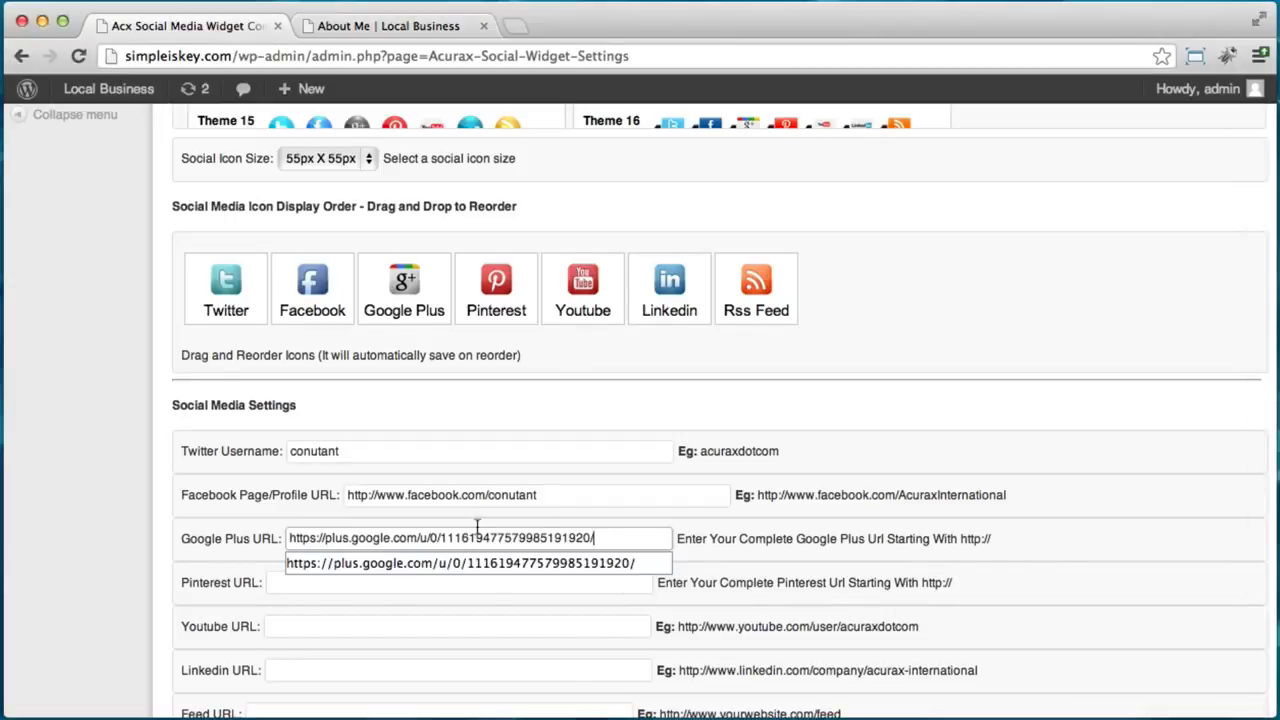
{"action": "left_click", "coordinate": [773, 553]}
{"action": "scroll", "coordinate": [760, 560], "scroll_direction": "down", "scroll_amount": 2}
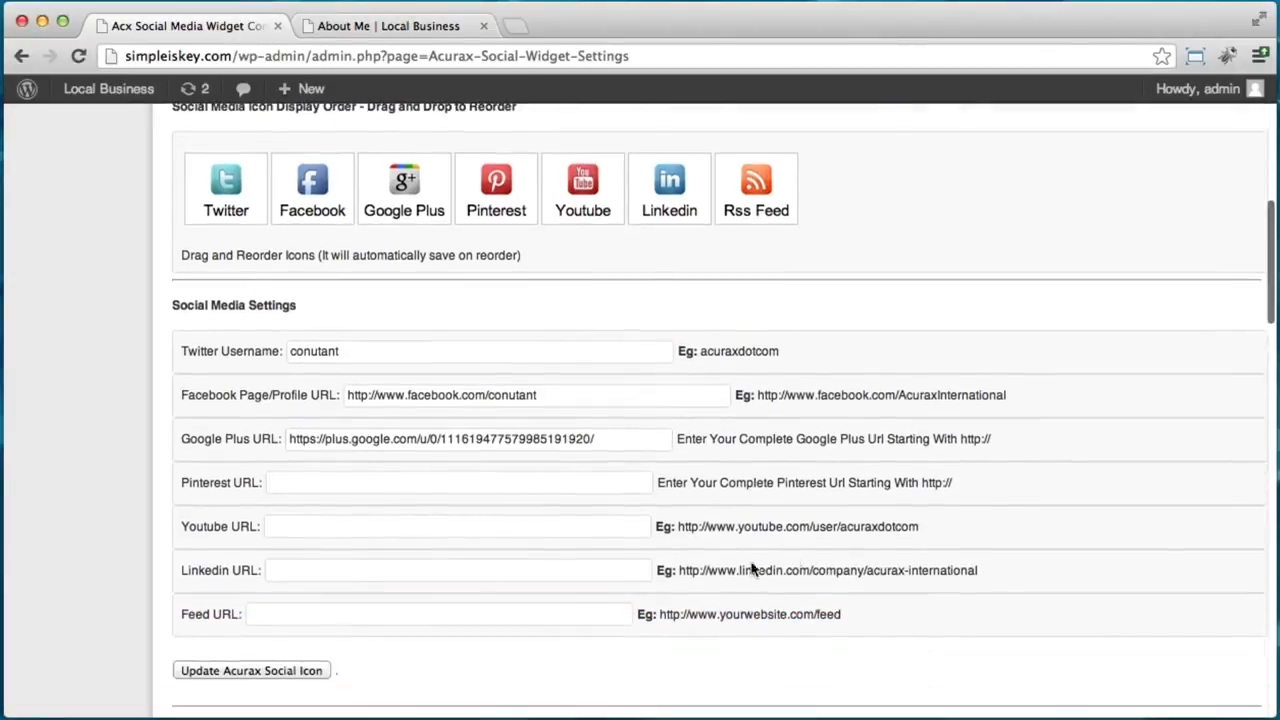
{"action": "left_click", "coordinate": [309, 538]}
{"action": "type", "text": "h"}
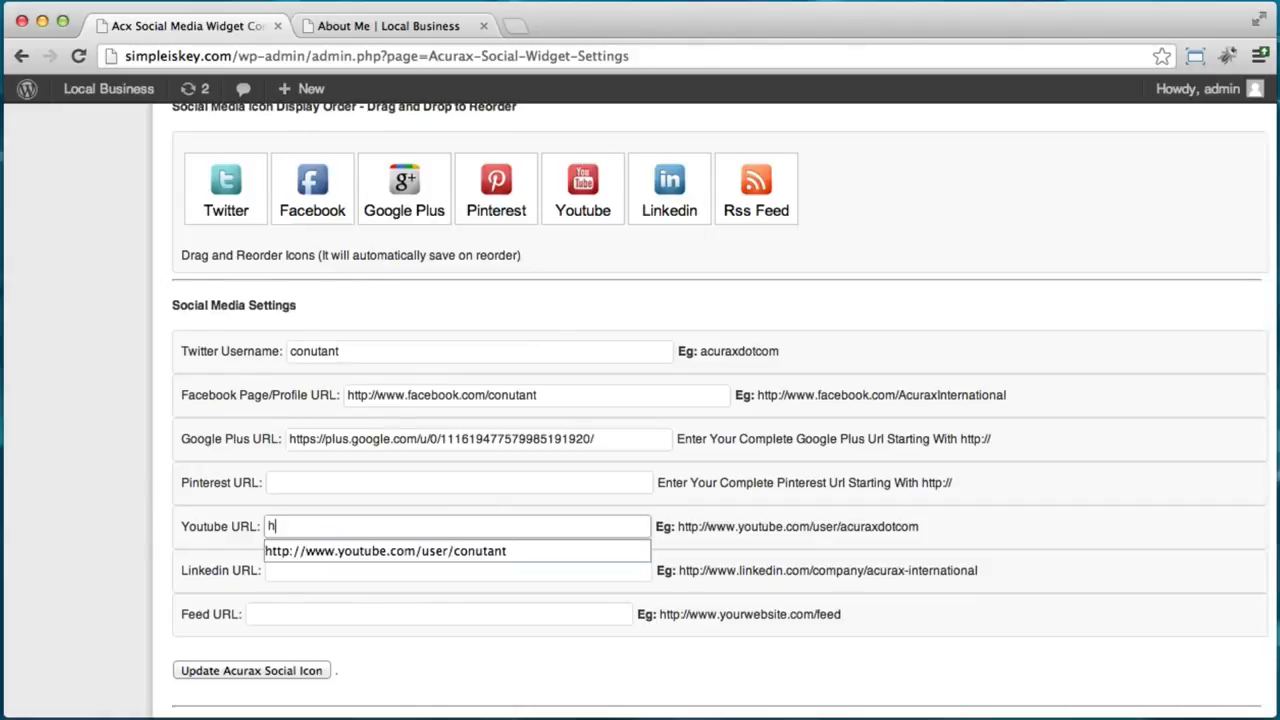
{"action": "left_click", "coordinate": [366, 556]}
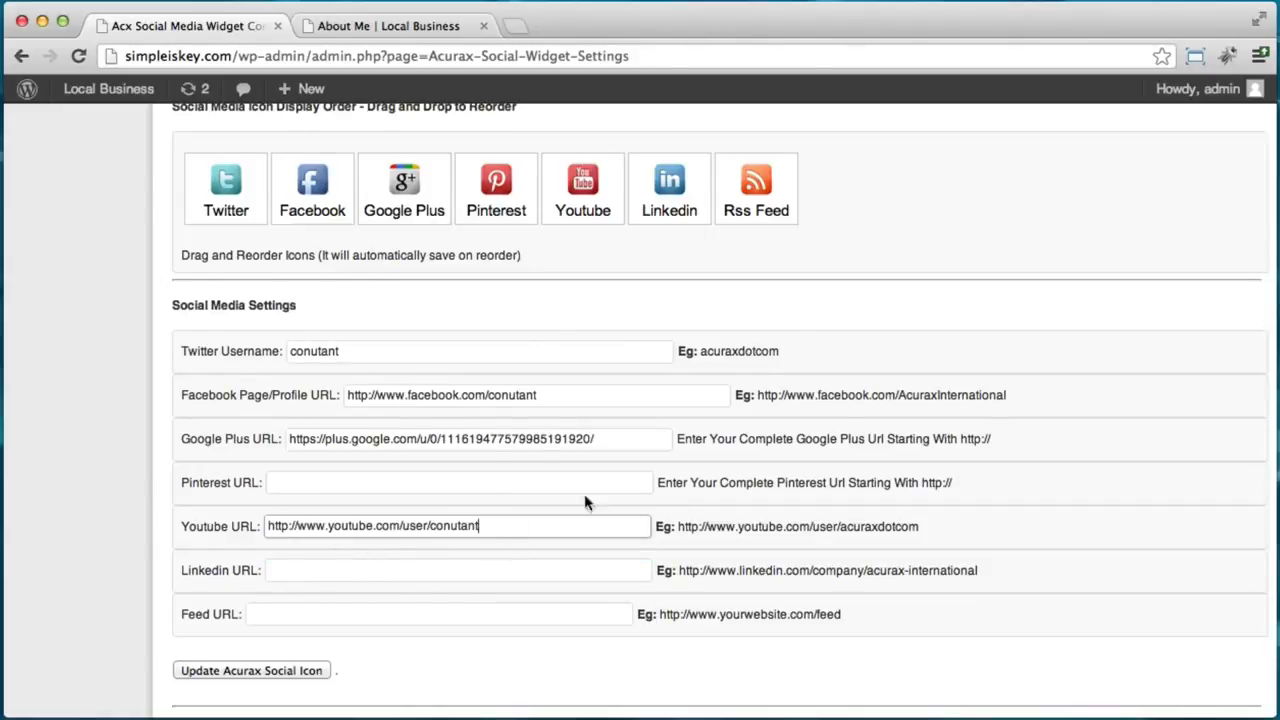
{"action": "scroll", "coordinate": [574, 531], "scroll_direction": "down", "scroll_amount": 4}
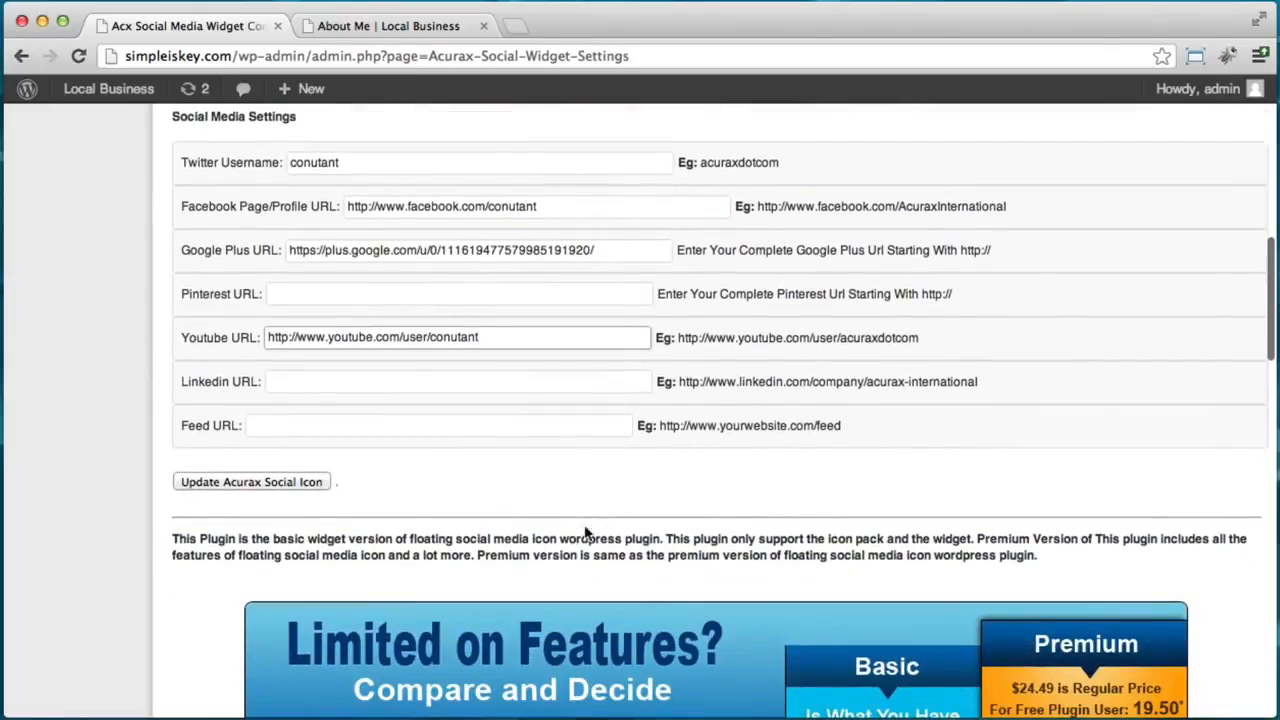
{"action": "left_click", "coordinate": [266, 485]}
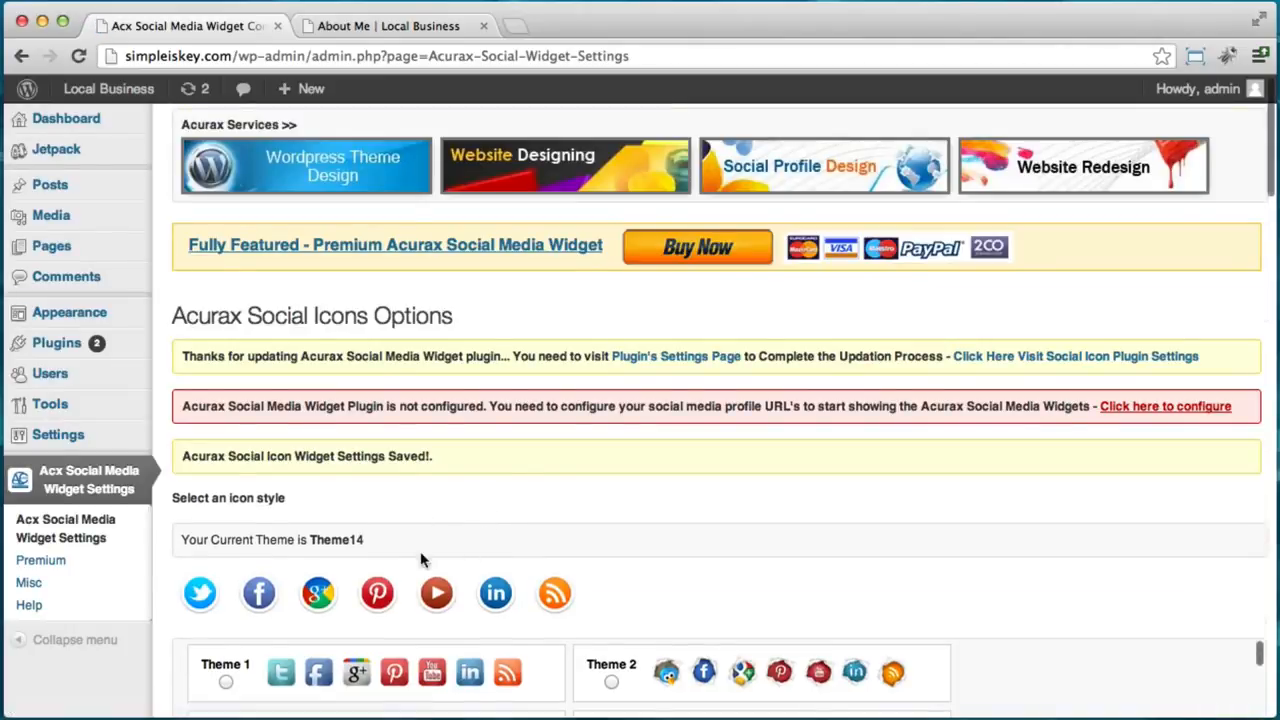
Step: Add the Acurax Social Media Widget to the Primary Widget Area with 55px X 55px icons
{"action": "mouse_move", "coordinate": [155, 318]}
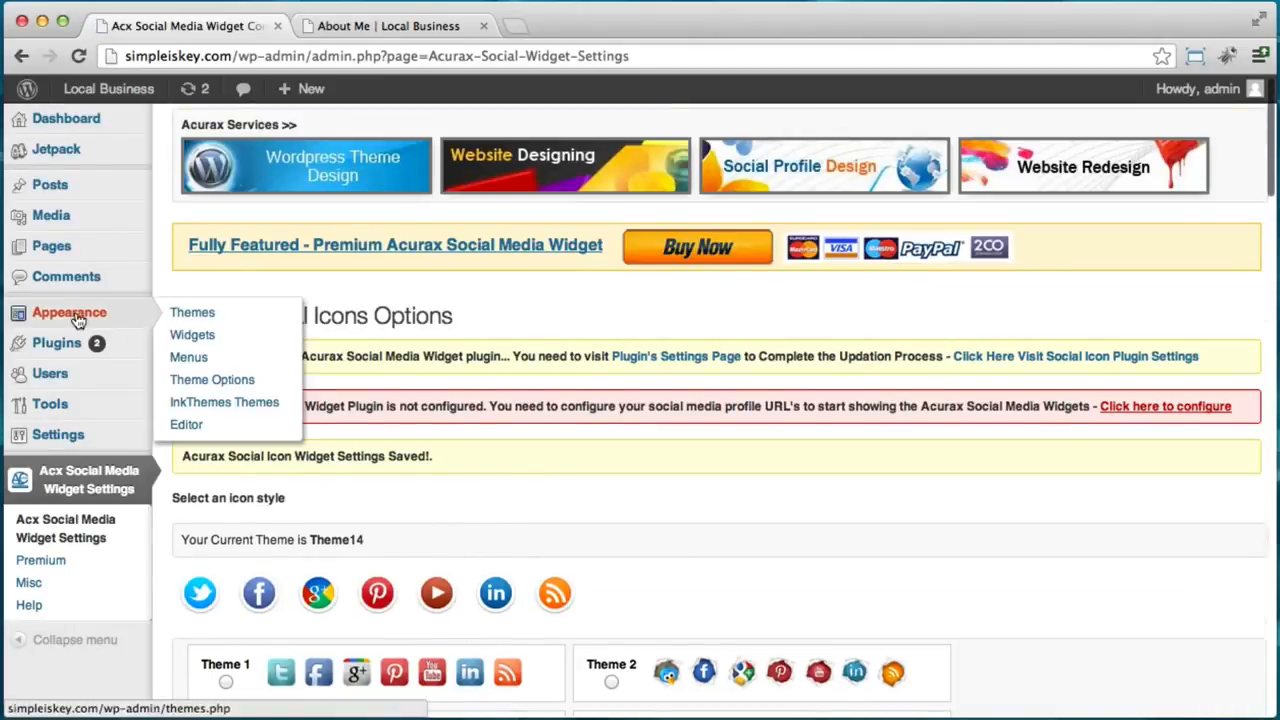
{"action": "left_click", "coordinate": [205, 336]}
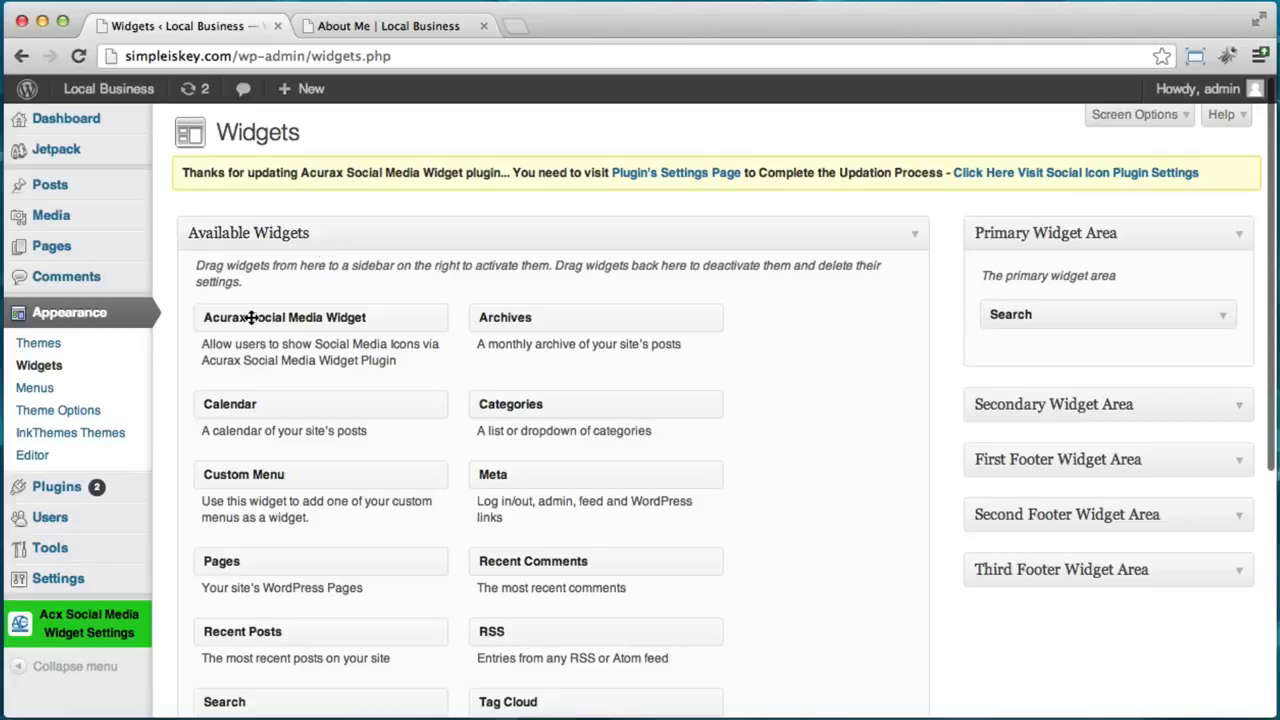
{"action": "left_click_drag", "start_coordinate": [260, 320], "coordinate": [1018, 360]}
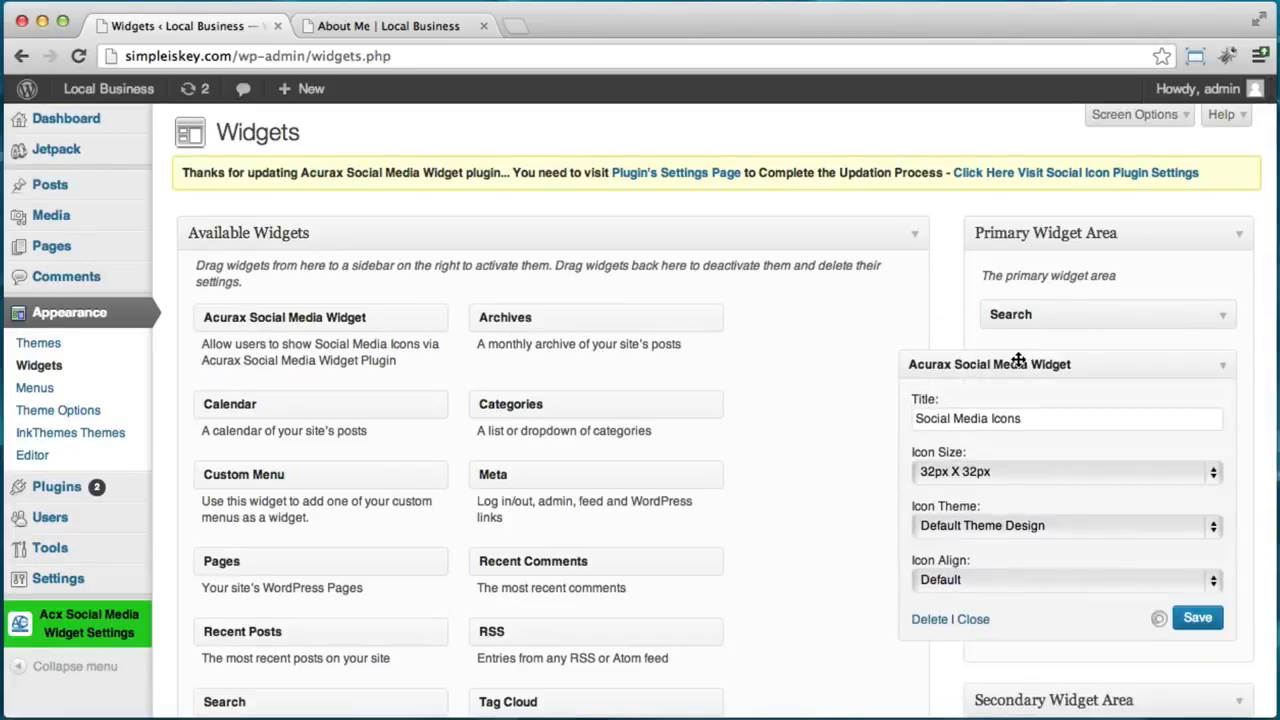
{"action": "left_click", "coordinate": [1037, 474]}
{"action": "left_click", "coordinate": [979, 537]}
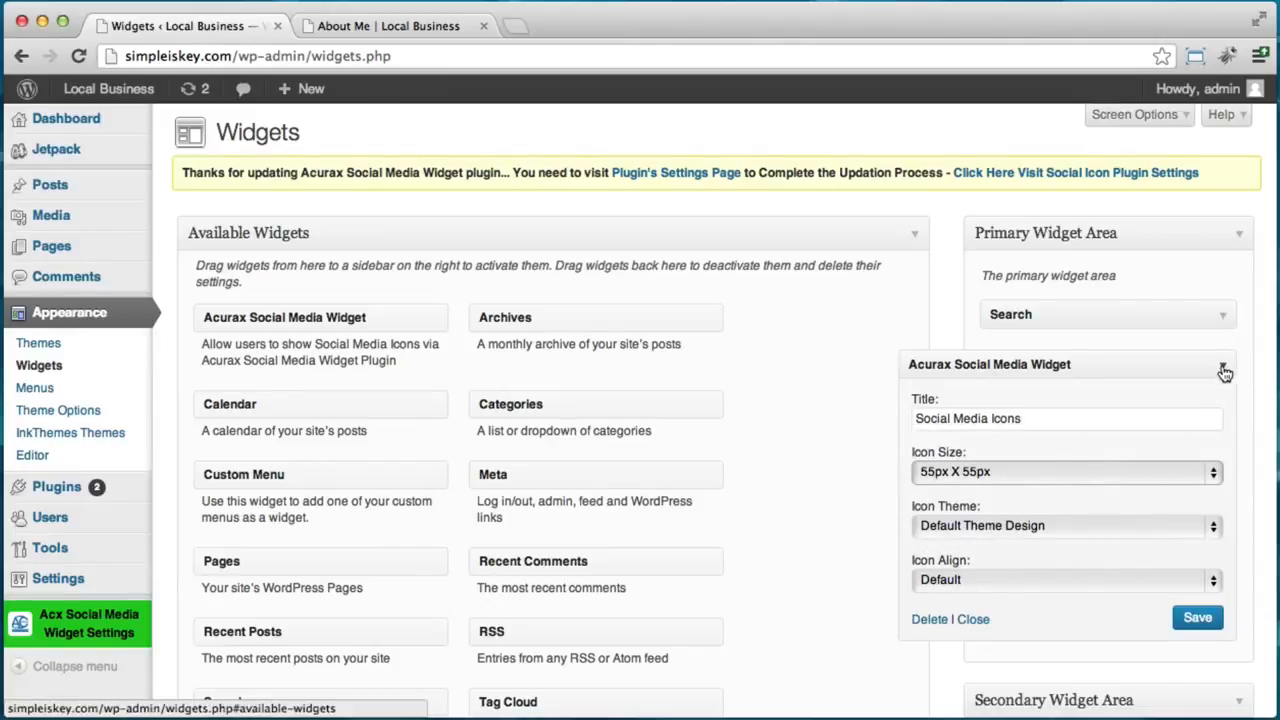
{"action": "left_click", "coordinate": [1197, 618]}
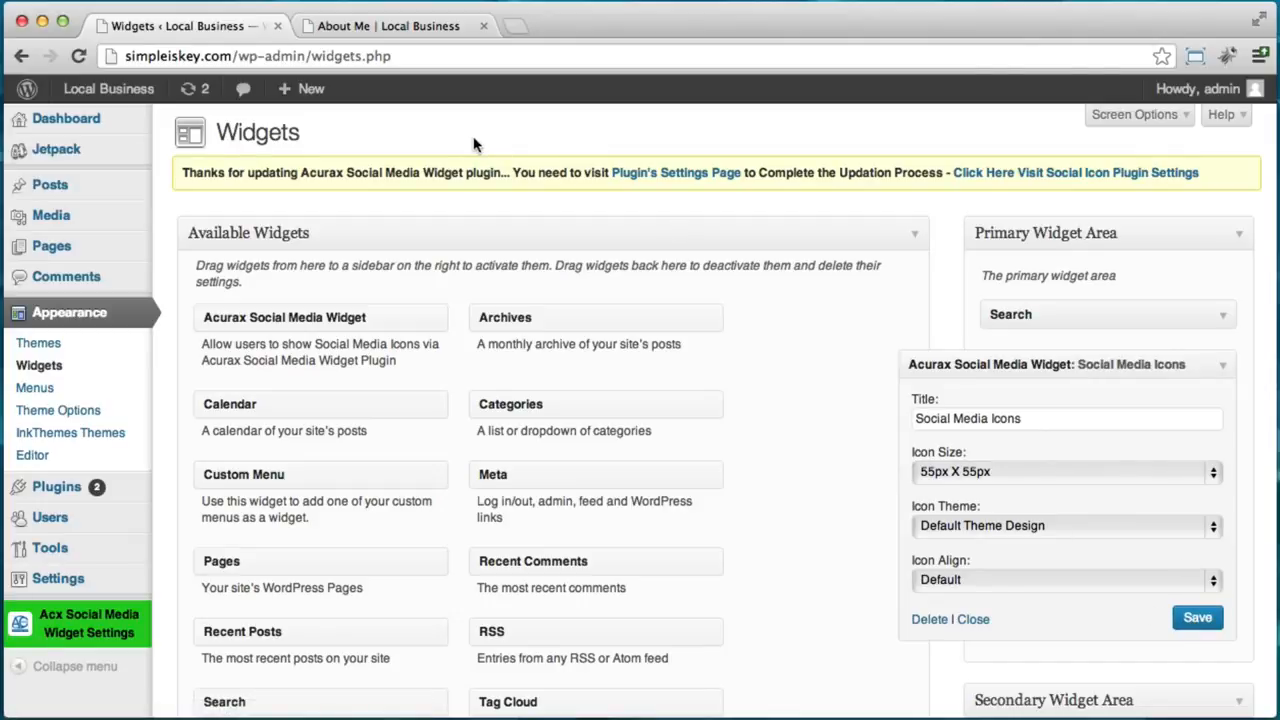
Step: Set the widget's icon alignment to Center and save it
{"action": "left_click", "coordinate": [1084, 584]}
{"action": "left_click", "coordinate": [1025, 614]}
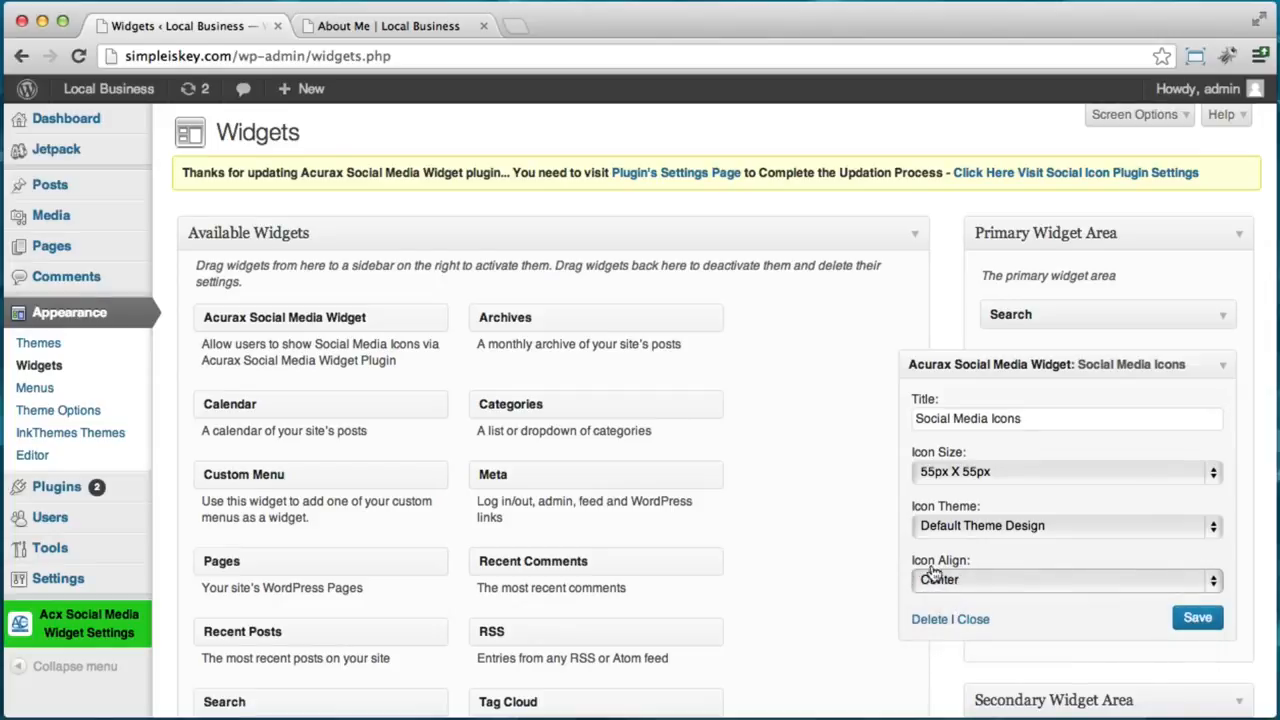
{"action": "left_click", "coordinate": [1199, 622]}
{"action": "left_click", "coordinate": [1222, 365]}
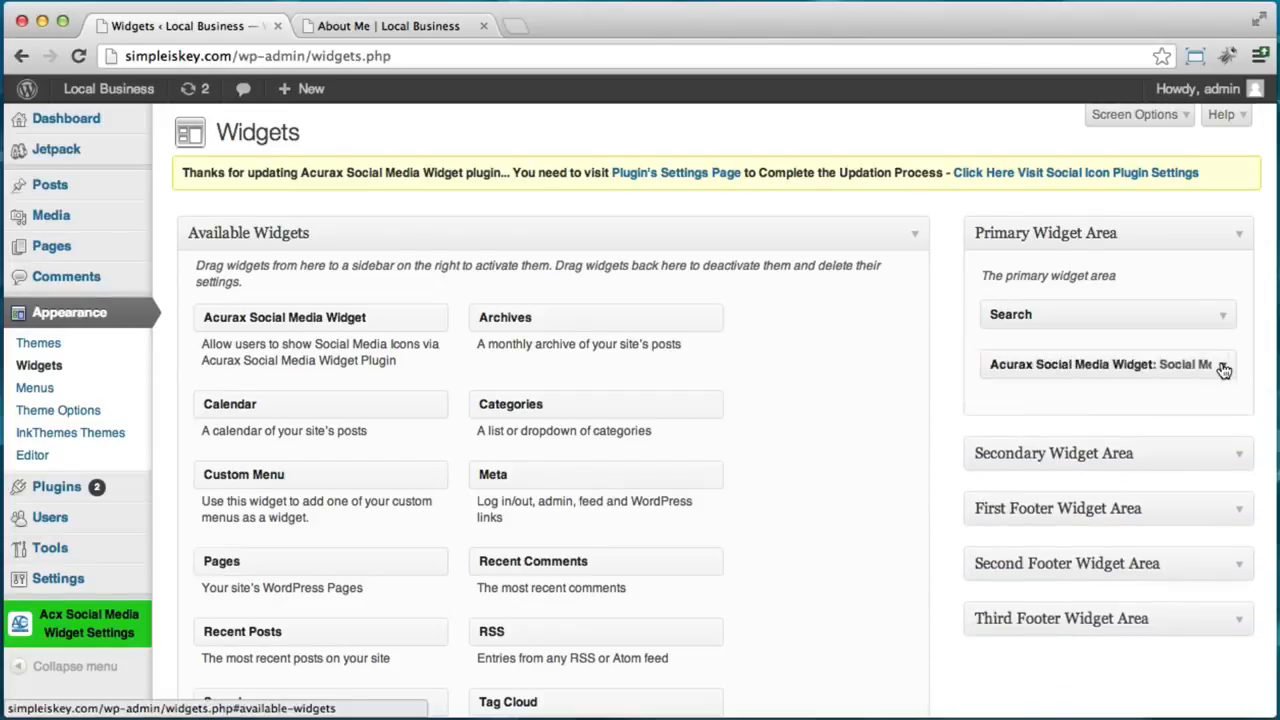
{"action": "left_click", "coordinate": [396, 28]}
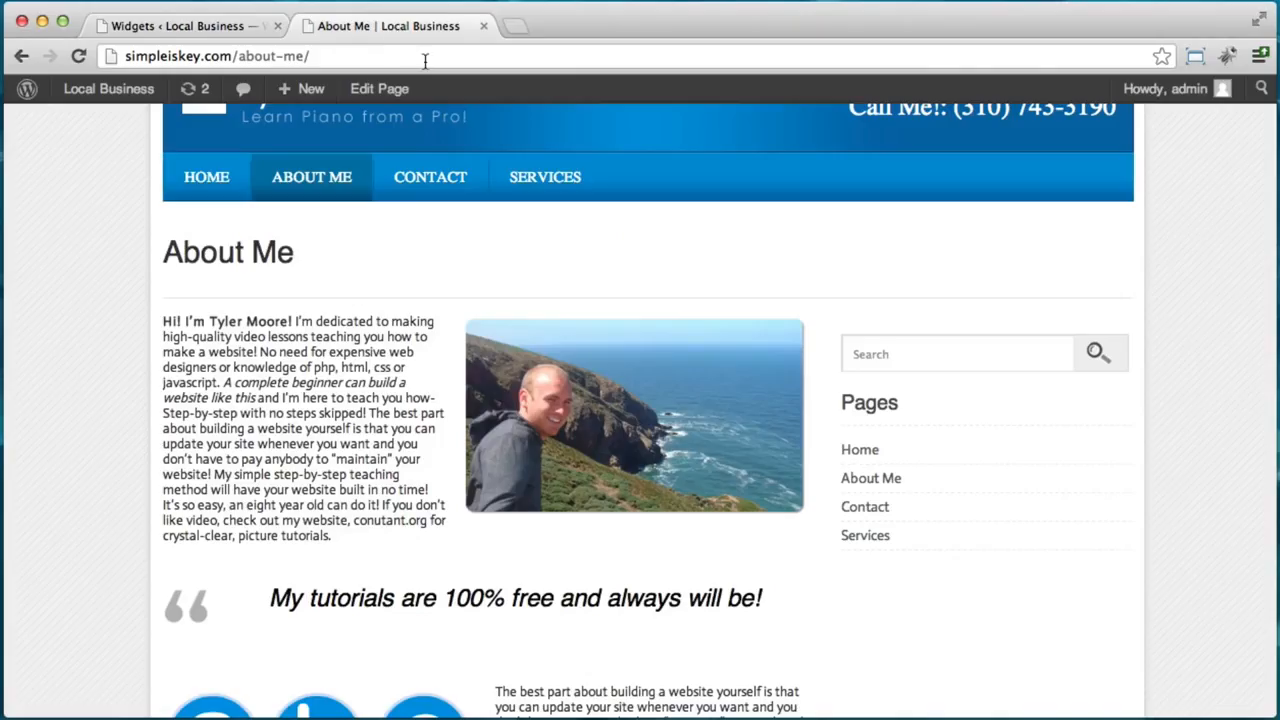
Step: Reload About Me to show the Twitter, Facebook, Google+ and YouTube icons, and test the Facebook link
{"action": "left_click", "coordinate": [79, 56]}
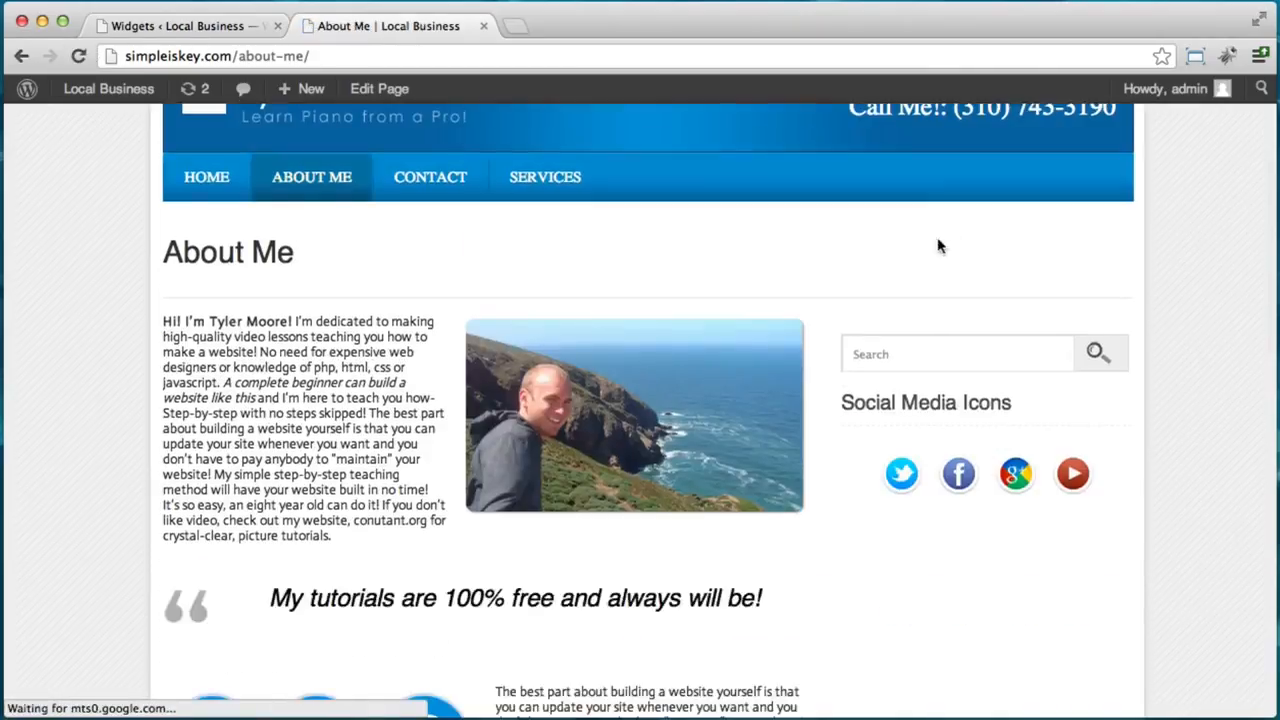
{"action": "scroll", "coordinate": [945, 245], "scroll_direction": "down", "scroll_amount": 1}
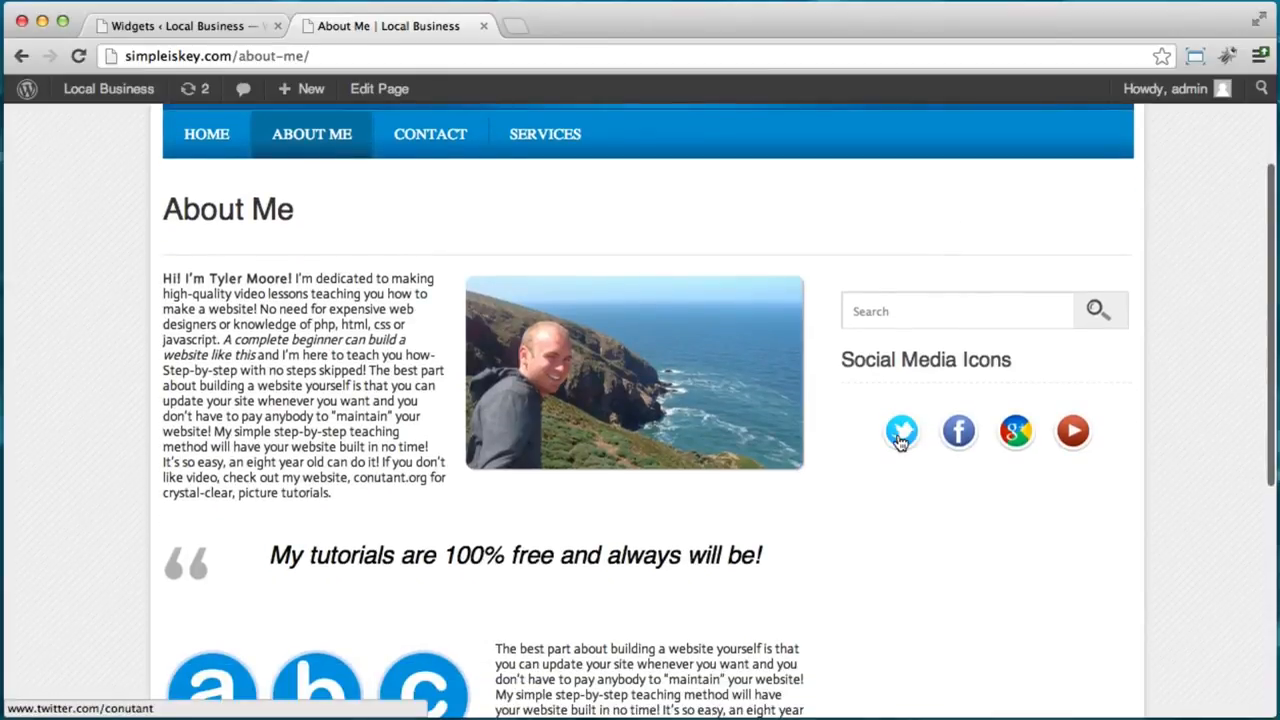
{"action": "left_click", "coordinate": [954, 437]}
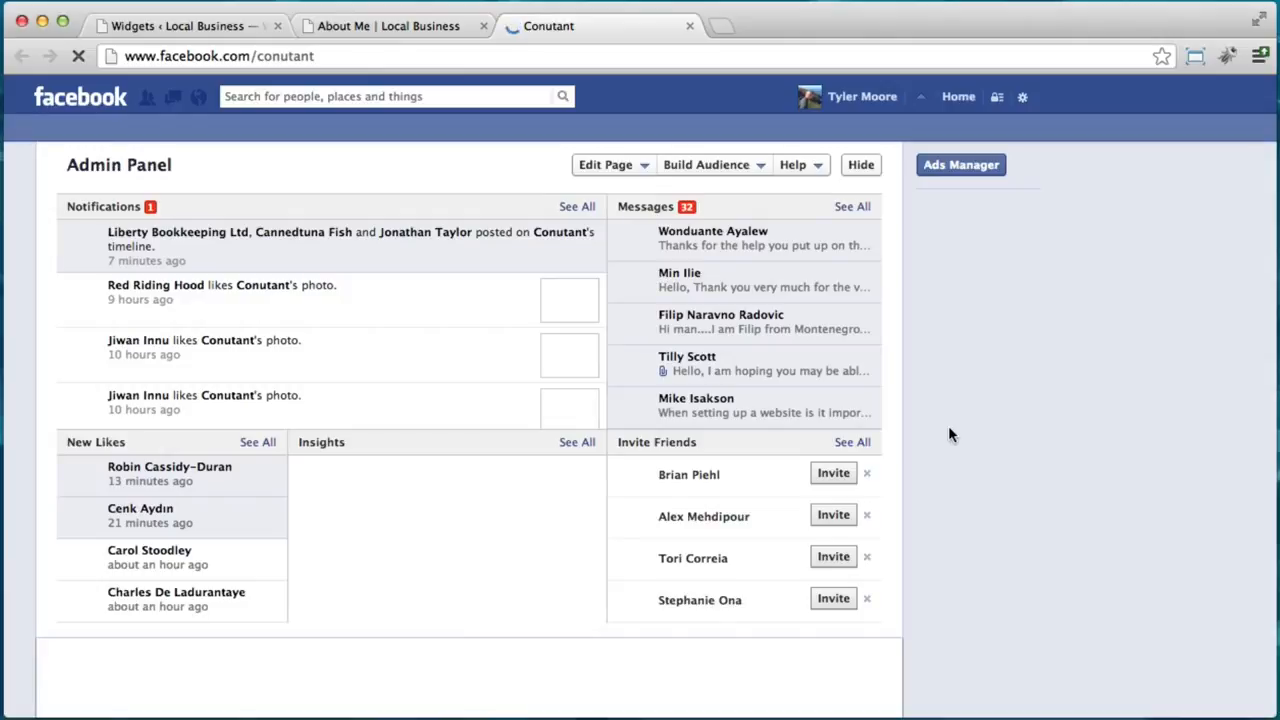
{"action": "scroll", "coordinate": [950, 432], "scroll_direction": "down", "scroll_amount": 10}
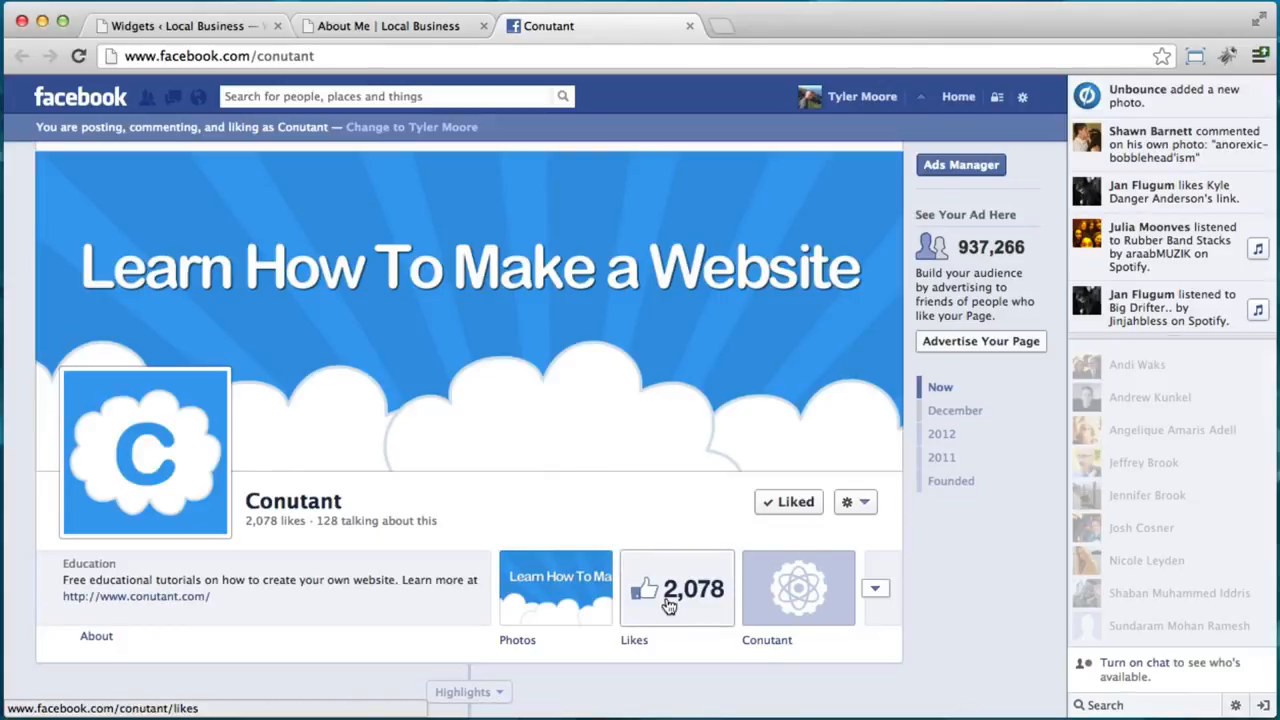
{"action": "left_click", "coordinate": [689, 25]}
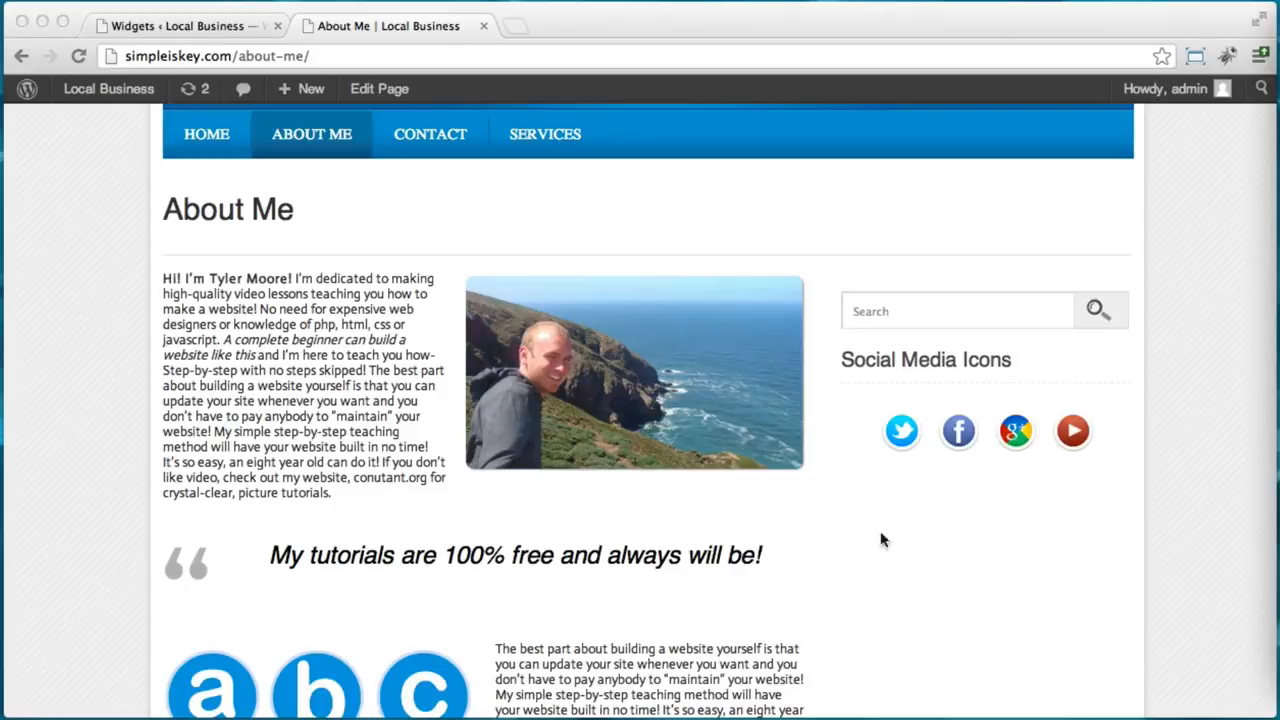
{"action": "scroll", "coordinate": [971, 600], "scroll_direction": "down", "scroll_amount": 1}
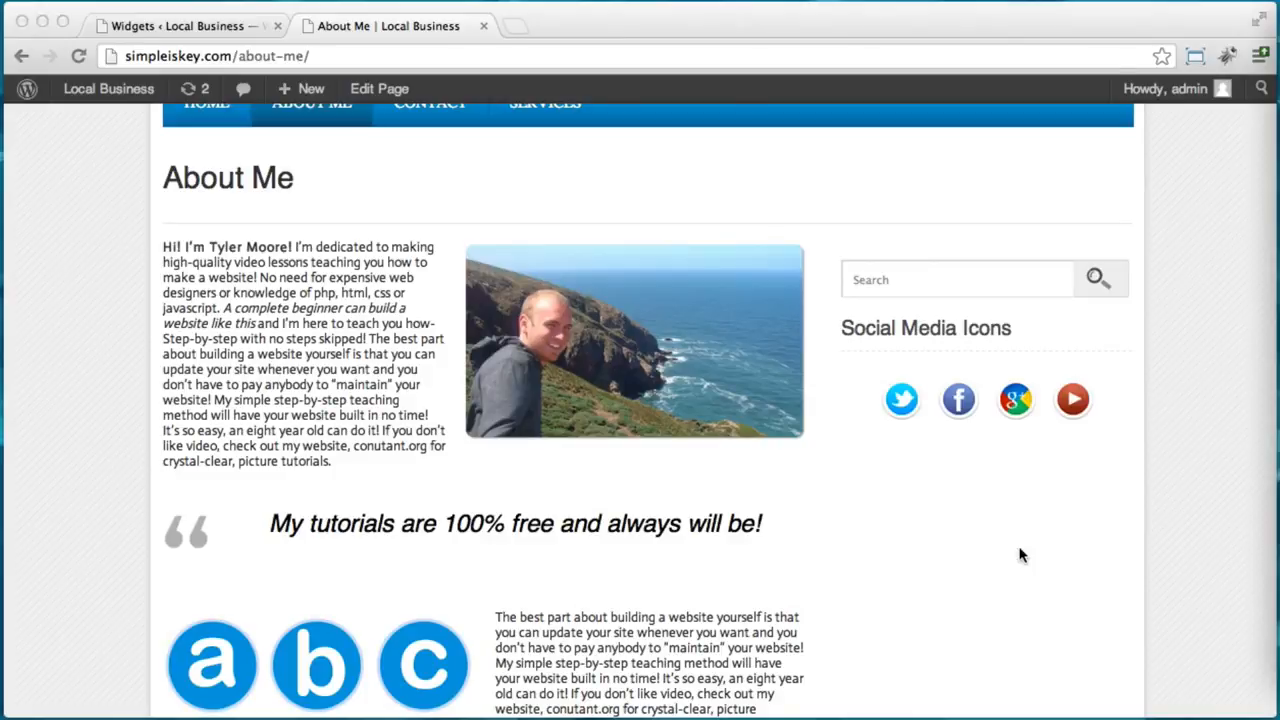
Step: Go from the Widgets page to Plugins > Add New
{"action": "left_click", "coordinate": [195, 27]}
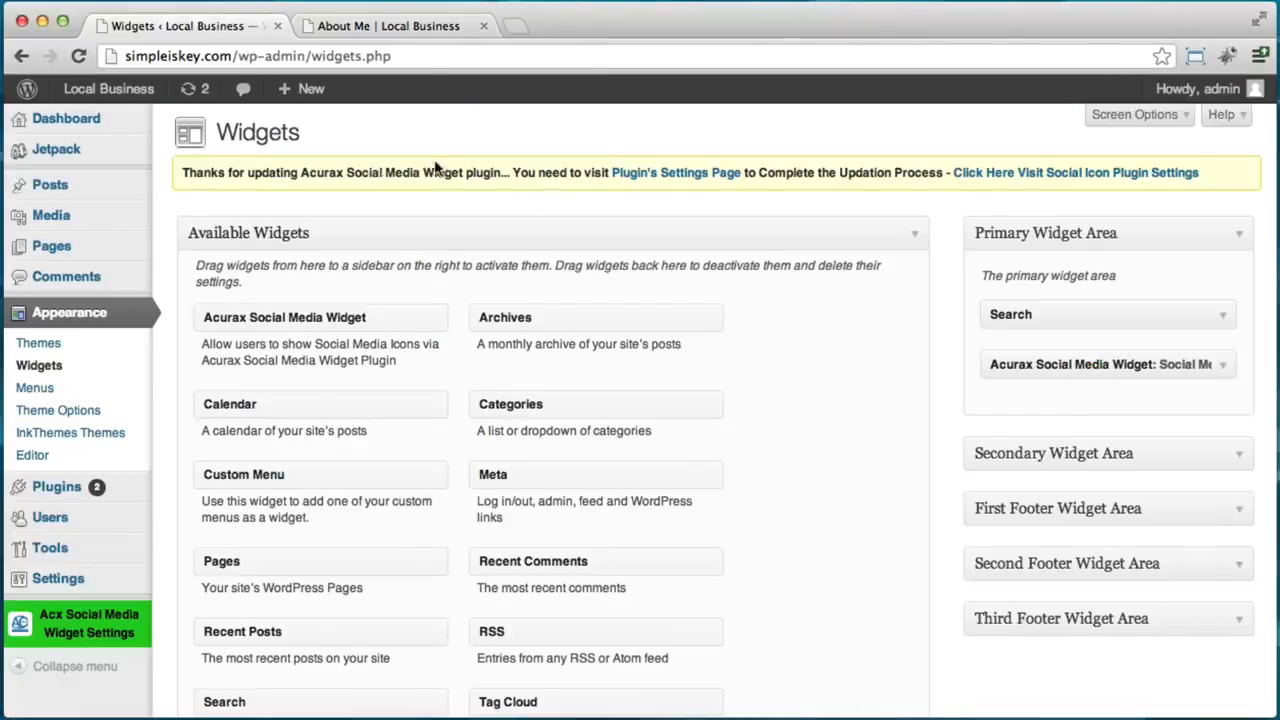
{"action": "scroll", "coordinate": [331, 377], "scroll_direction": "down", "scroll_amount": 5}
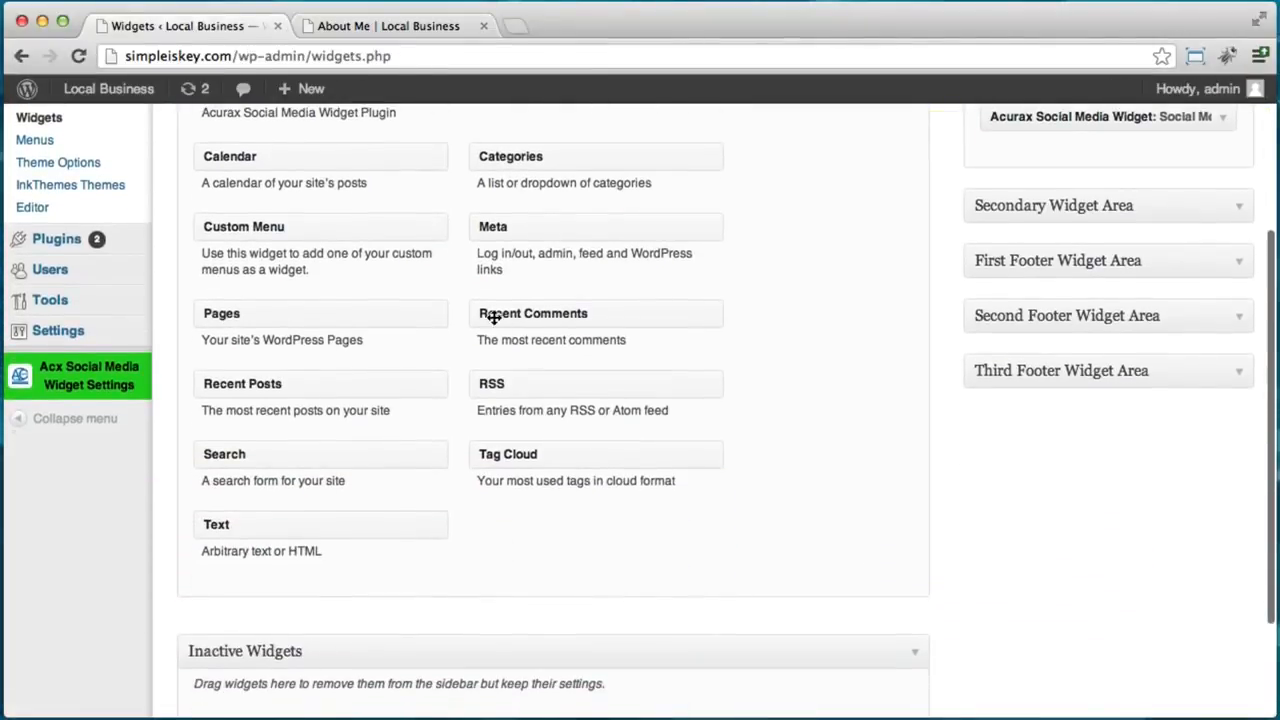
{"action": "scroll", "coordinate": [493, 317], "scroll_direction": "up", "scroll_amount": 4}
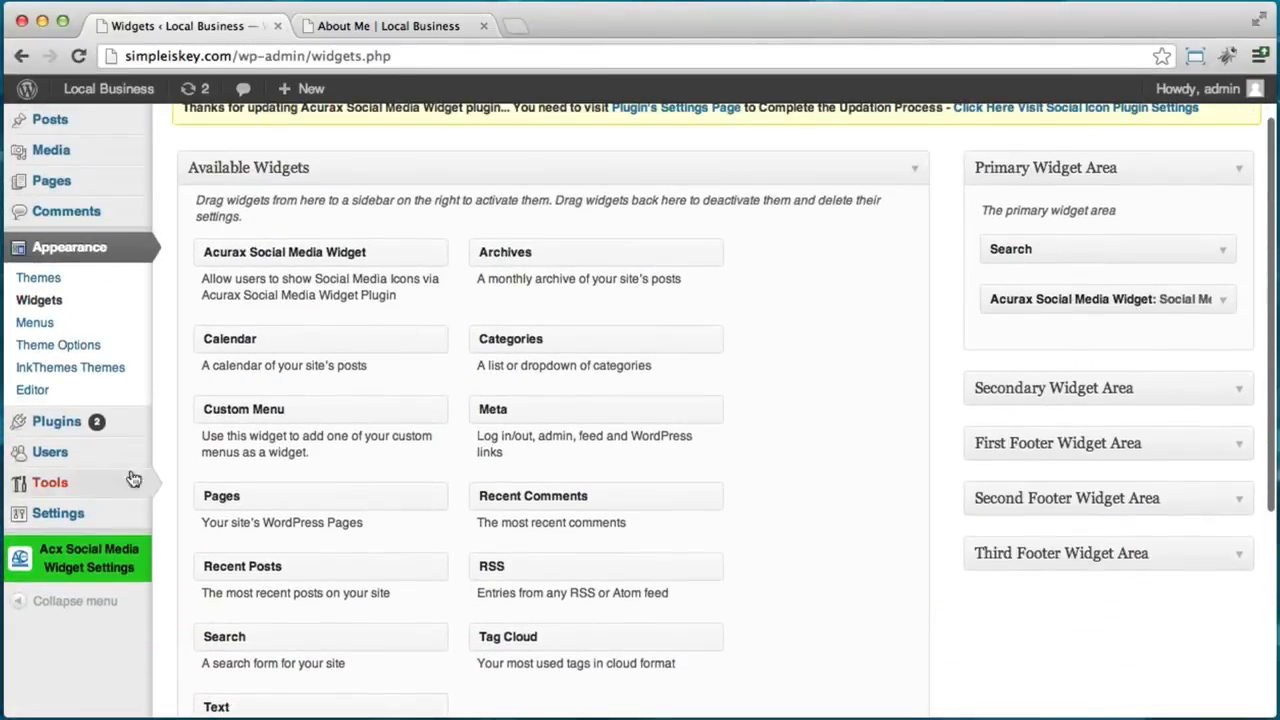
{"action": "left_click", "coordinate": [60, 424]}
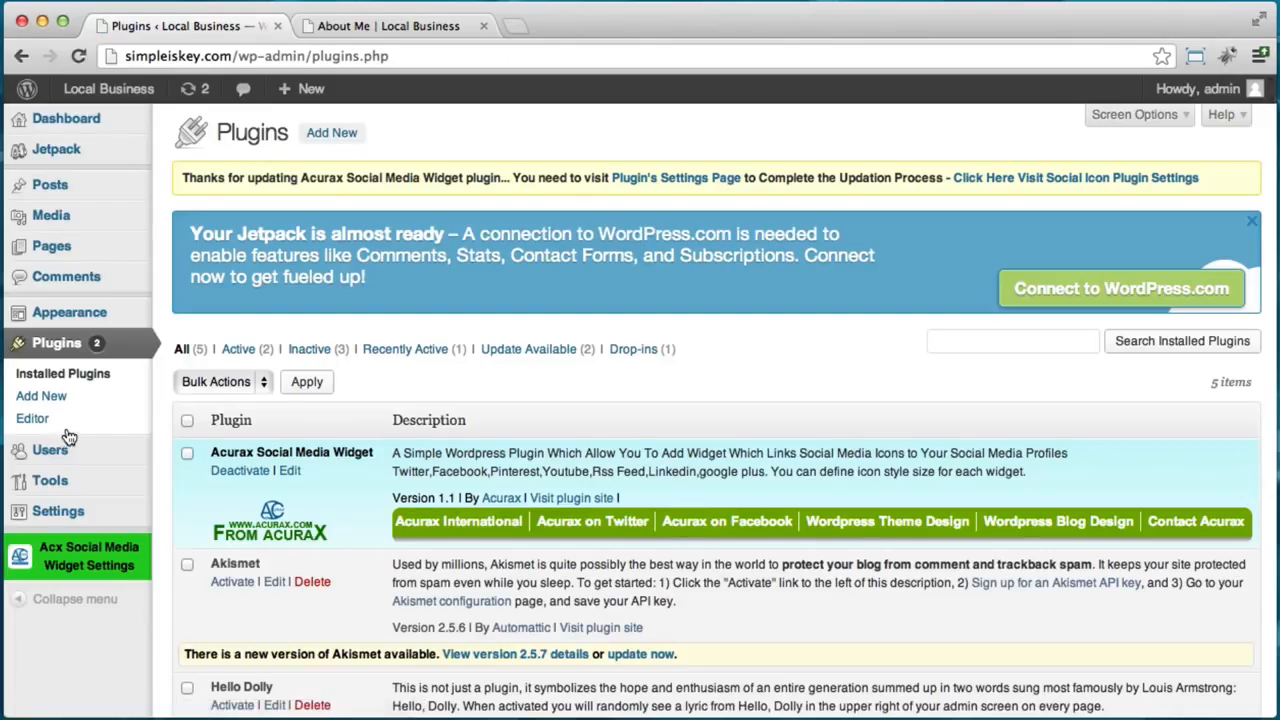
{"action": "left_click", "coordinate": [328, 136]}
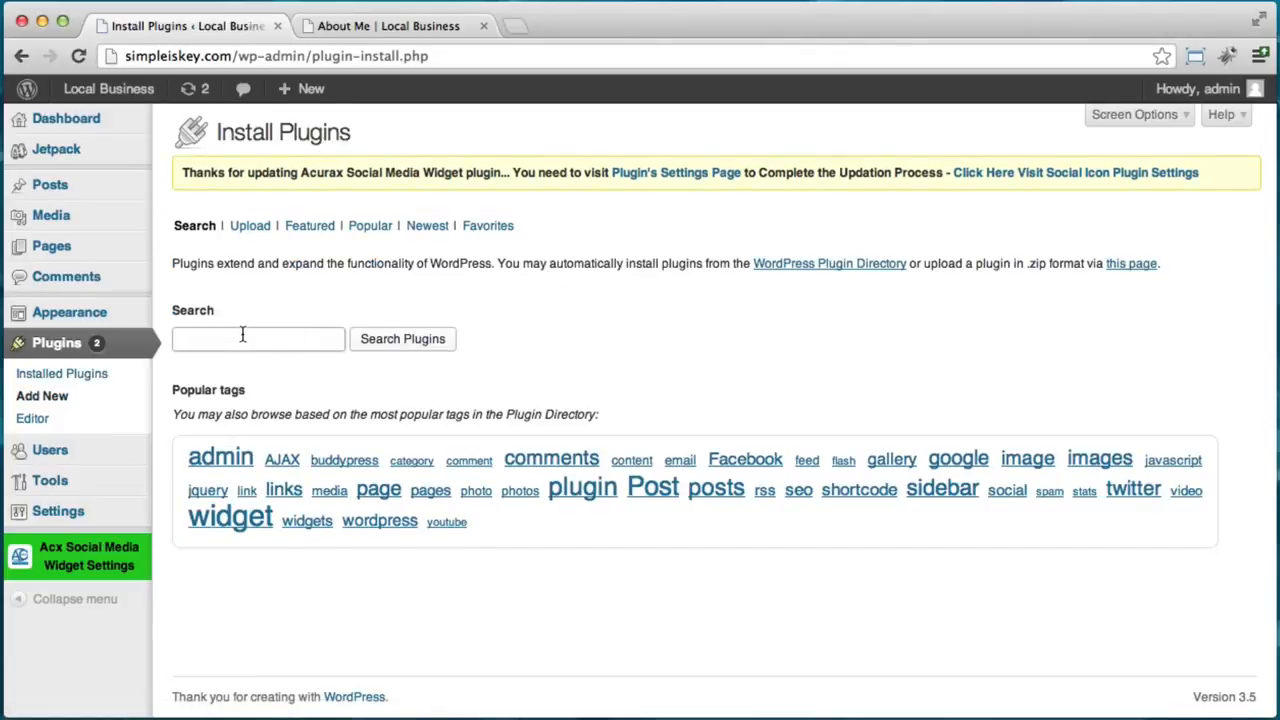
Step: Search the plugin directory for 'mini twitter', with Mini twitter feed 1.4 listed first
{"action": "left_click", "coordinate": [242, 338]}
{"action": "type", "text": "mini"}
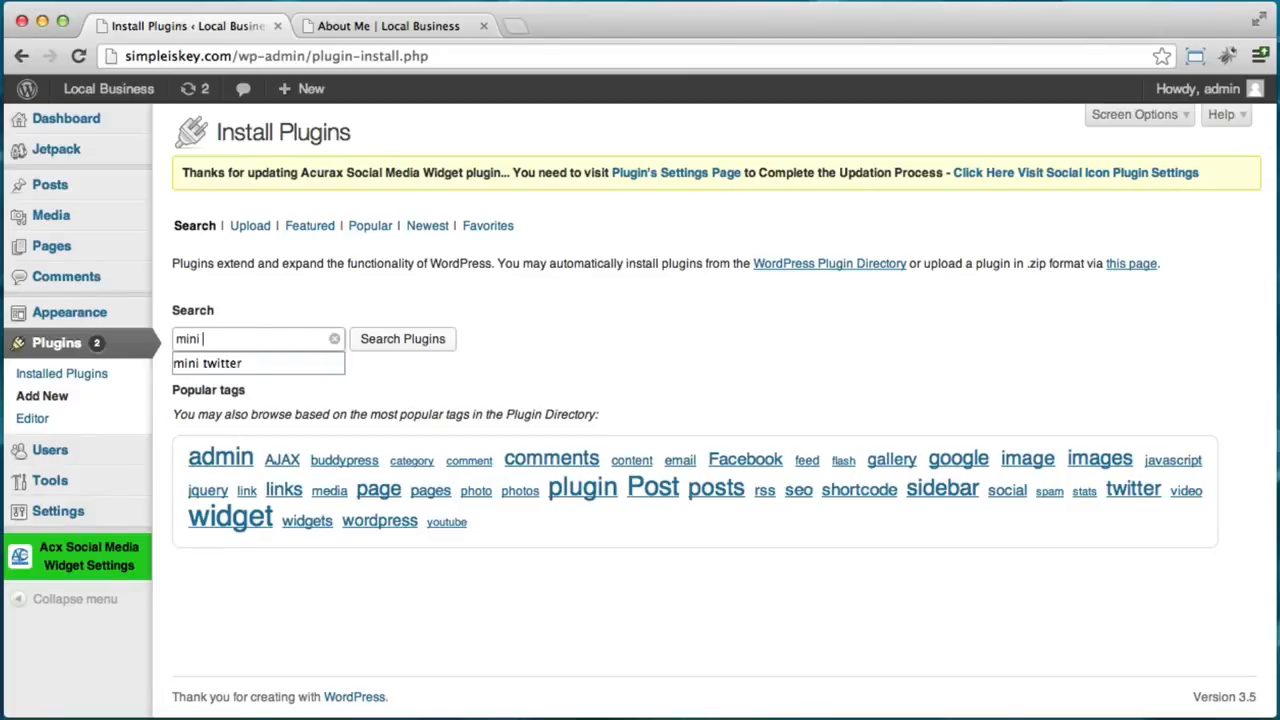
{"action": "key", "text": "Down"}
{"action": "key", "text": "Return"}
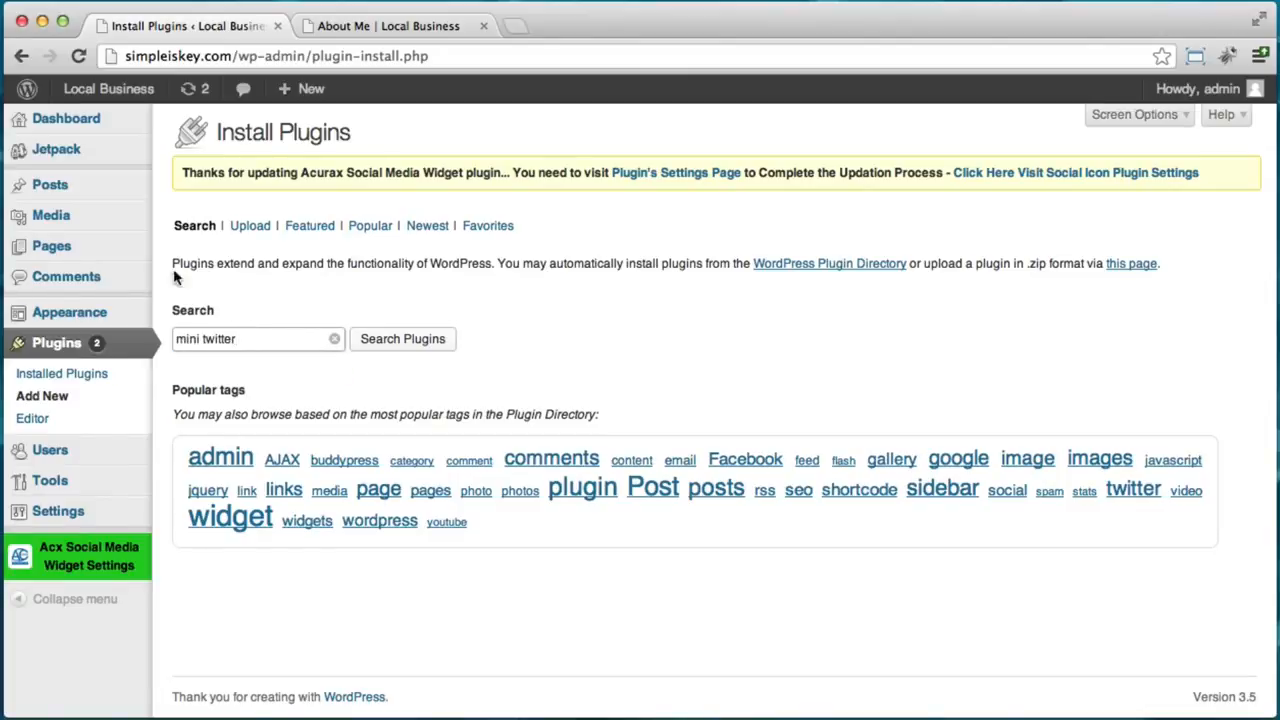
{"action": "left_click", "coordinate": [402, 340]}
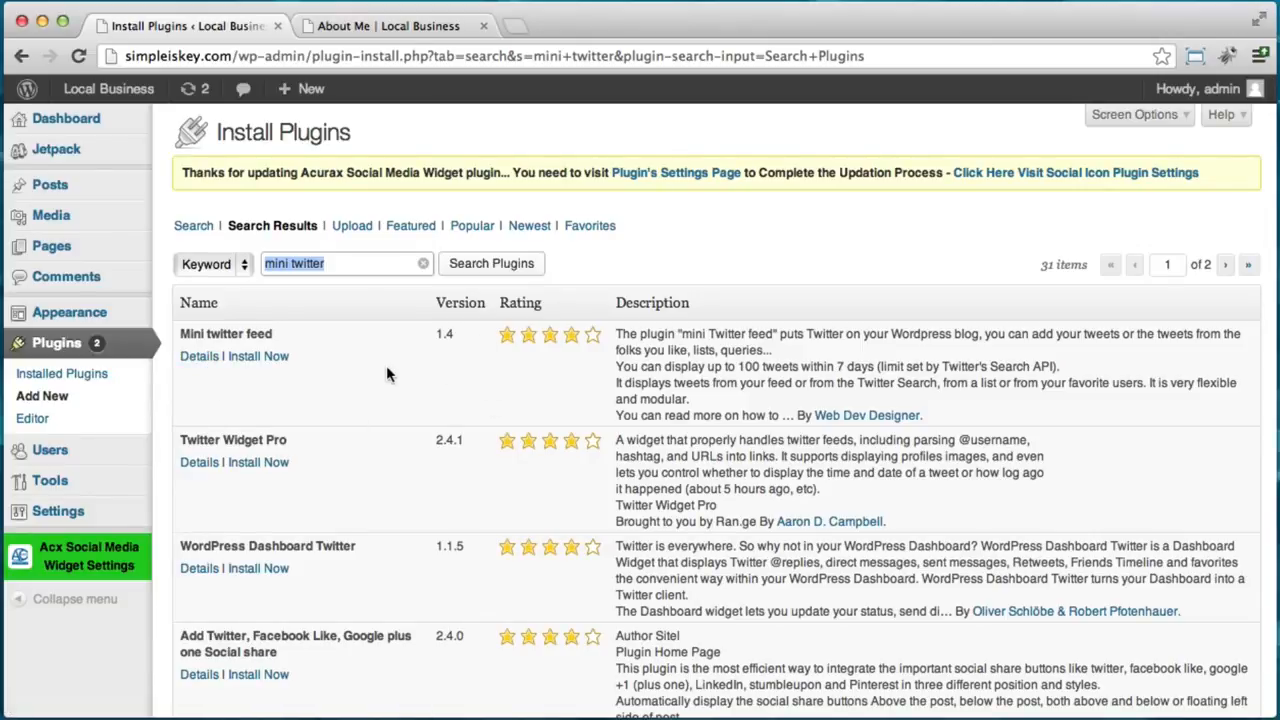
Step: Install the Mini twitter feed 1.4 plugin, confirm, and activate it
{"action": "left_click", "coordinate": [266, 360]}
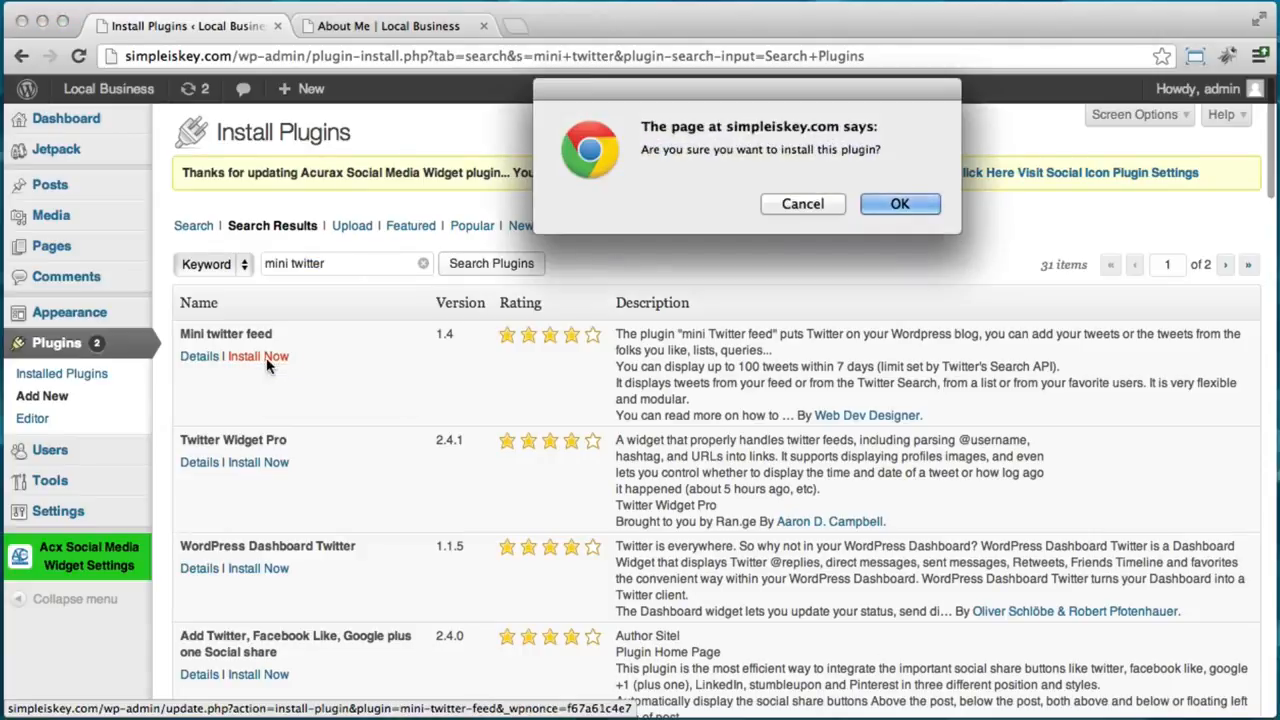
{"action": "left_click", "coordinate": [894, 200]}
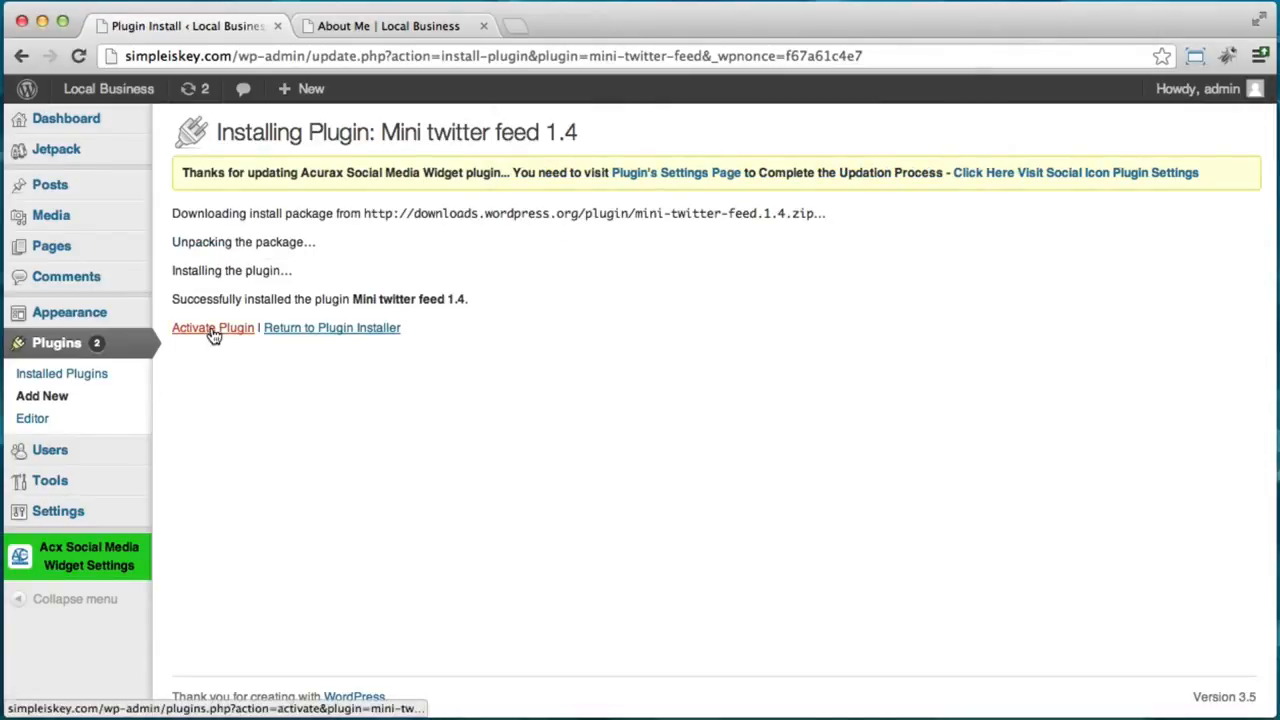
{"action": "left_click", "coordinate": [213, 330]}
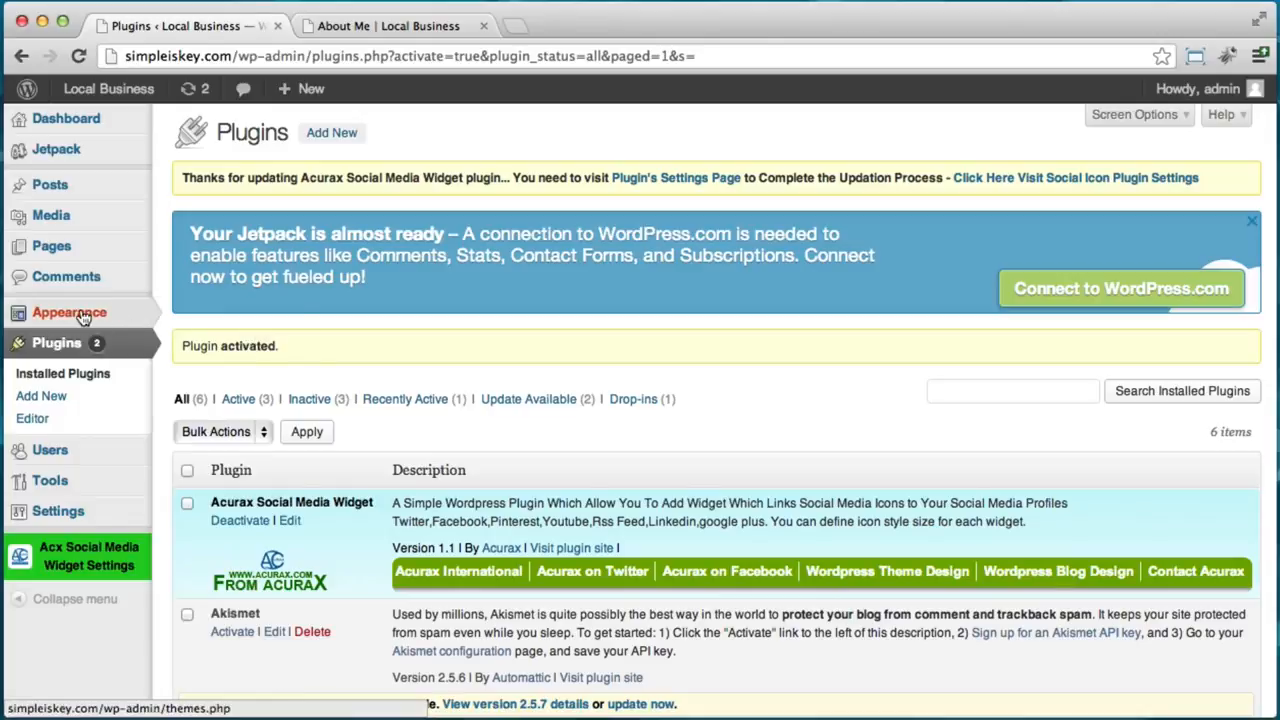
Step: Add miniTwitter to the Primary Widget Area with the Twitter username and a 3-tweet limit
{"action": "mouse_move", "coordinate": [80, 313]}
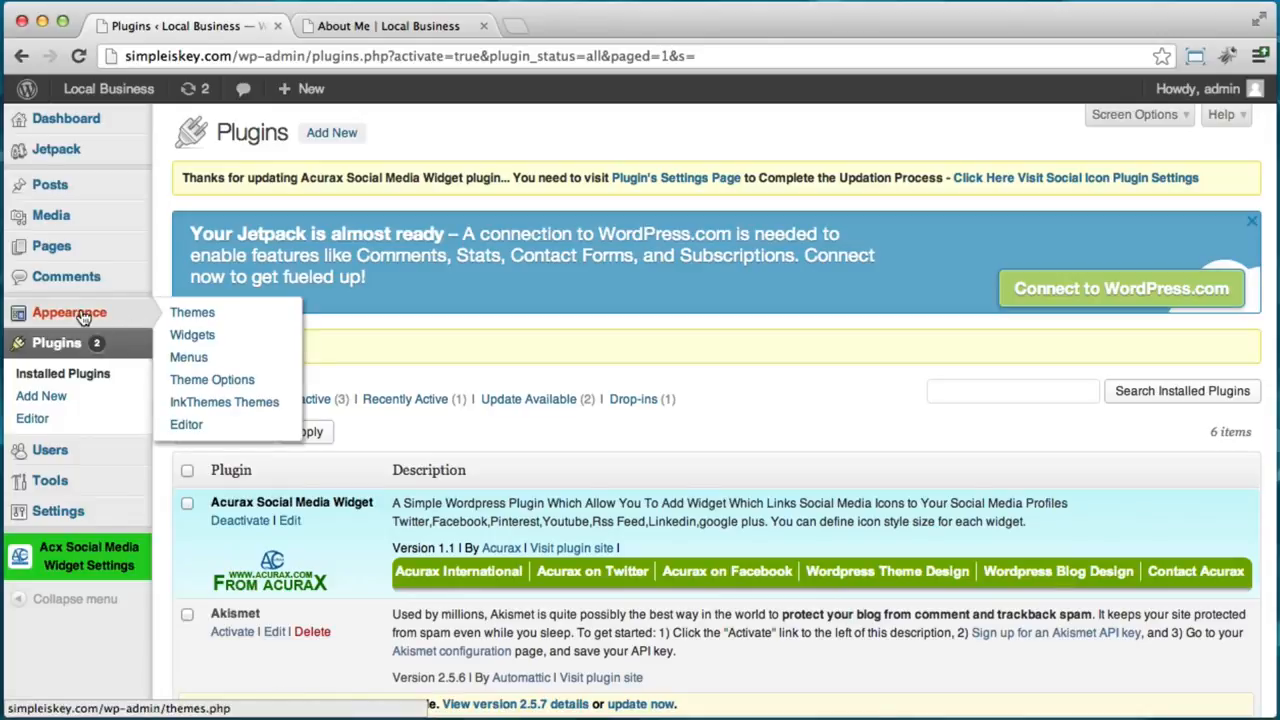
{"action": "left_click", "coordinate": [216, 340]}
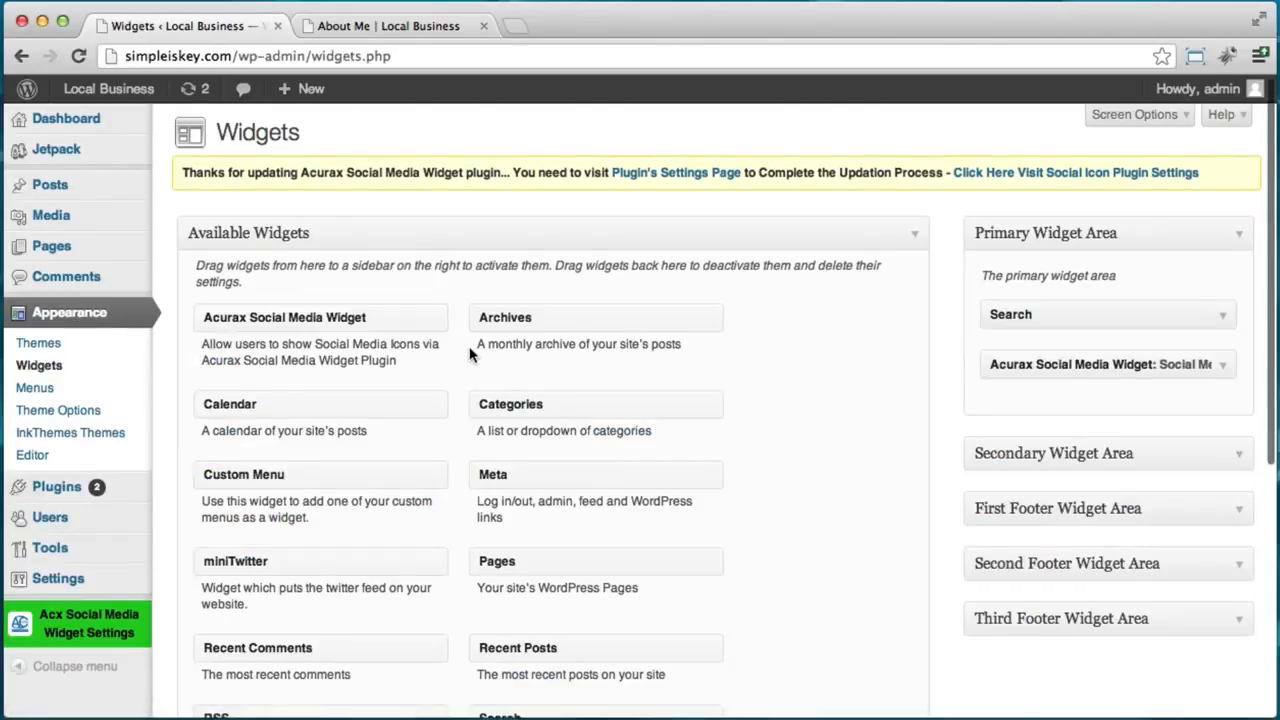
{"action": "scroll", "coordinate": [490, 340], "scroll_direction": "down", "scroll_amount": 2}
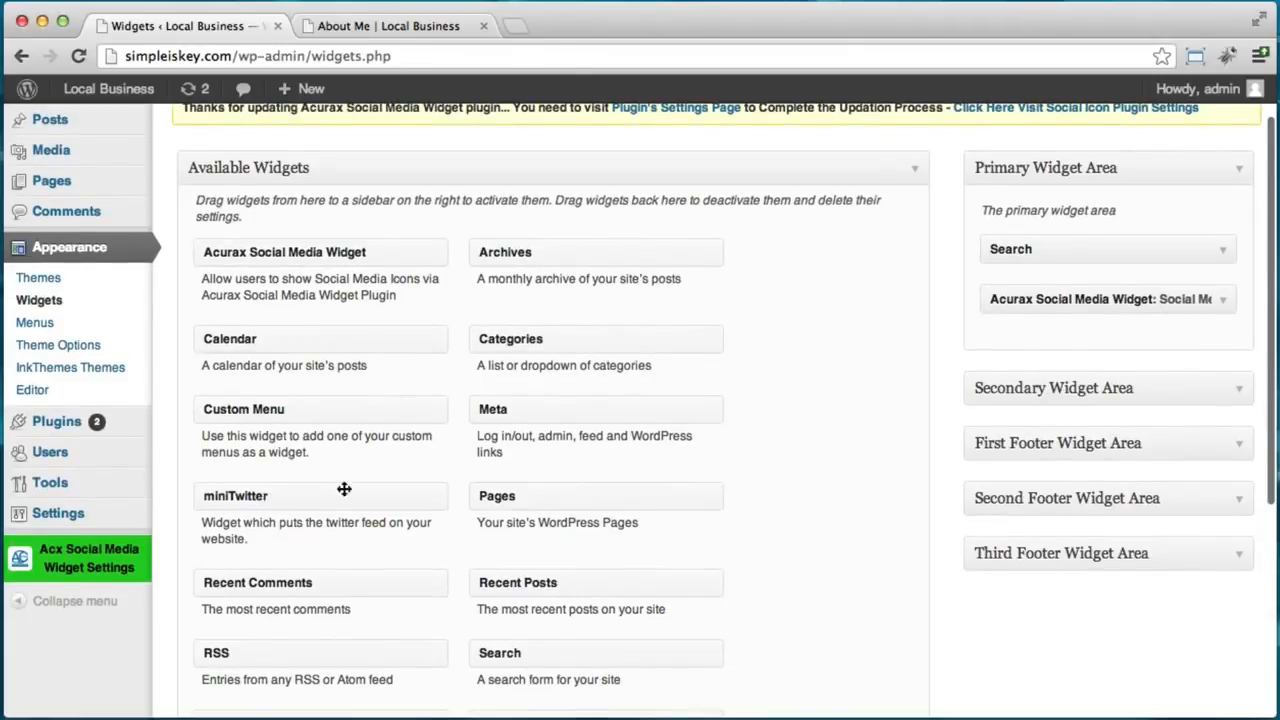
{"action": "left_click_drag", "start_coordinate": [344, 489], "coordinate": [1017, 350]}
{"action": "left_click", "coordinate": [1092, 392]}
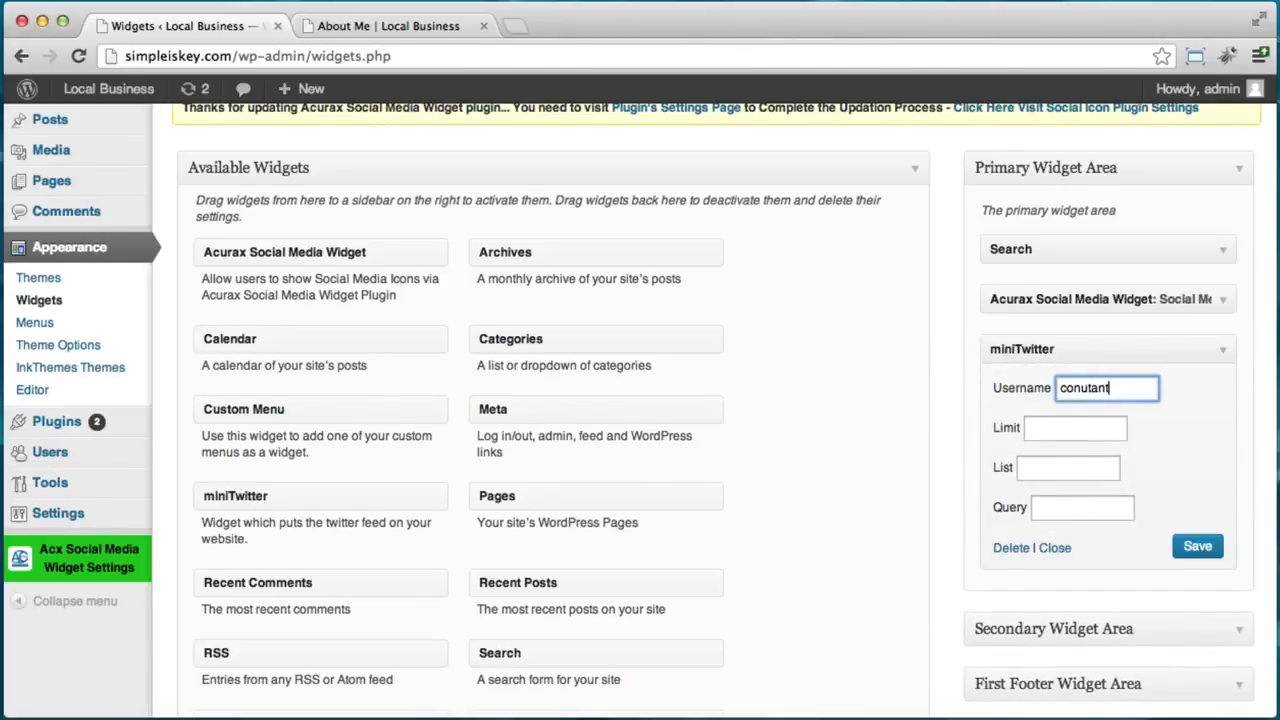
{"action": "left_click", "coordinate": [1075, 429]}
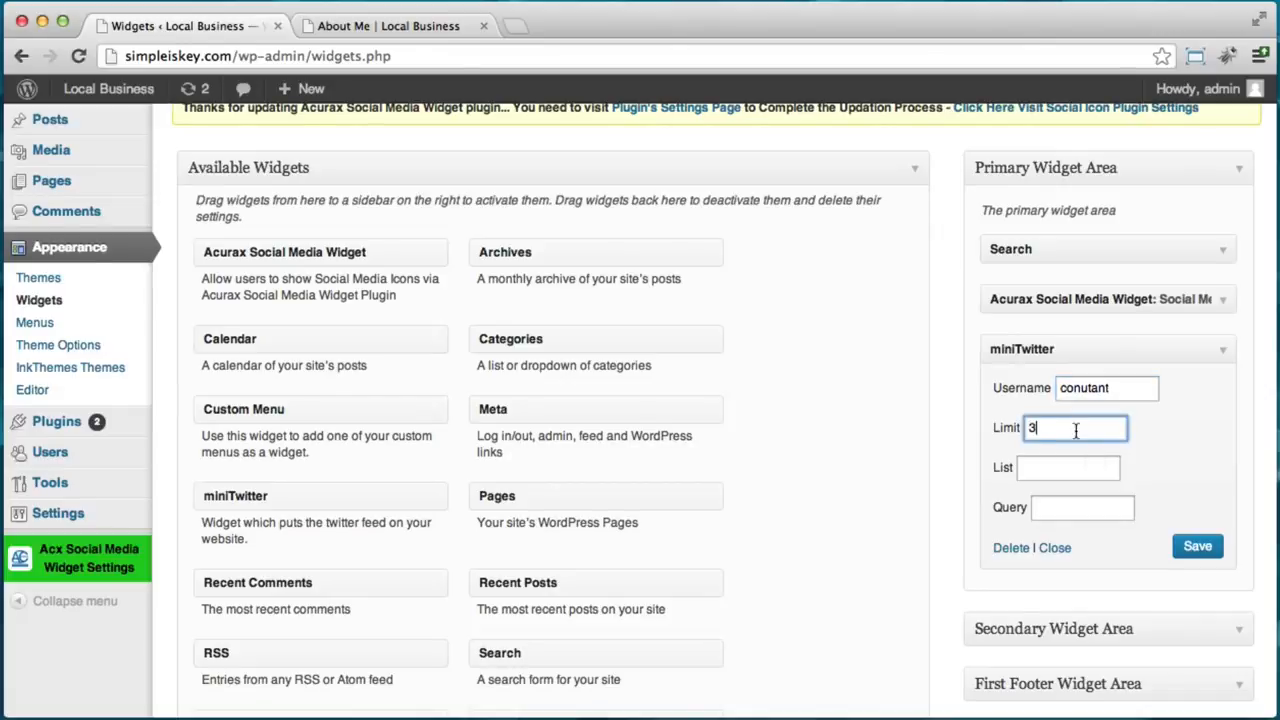
{"action": "left_click", "coordinate": [1211, 557]}
{"action": "left_click_drag", "start_coordinate": [1054, 428], "coordinate": [980, 429]}
{"action": "left_click", "coordinate": [360, 28]}
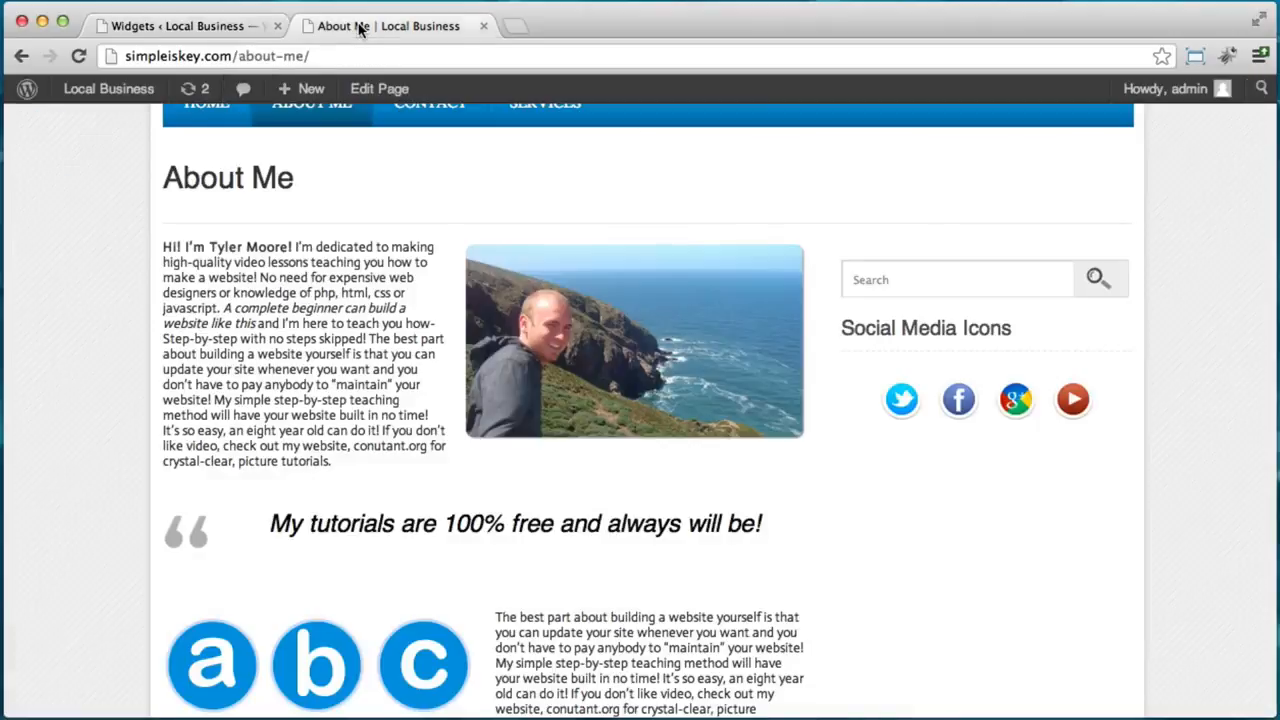
Step: Reload About Me and check the Mini Tweets sidebar section listing three tweets
{"action": "left_click", "coordinate": [78, 57]}
{"action": "scroll", "coordinate": [914, 366], "scroll_direction": "down", "scroll_amount": 5}
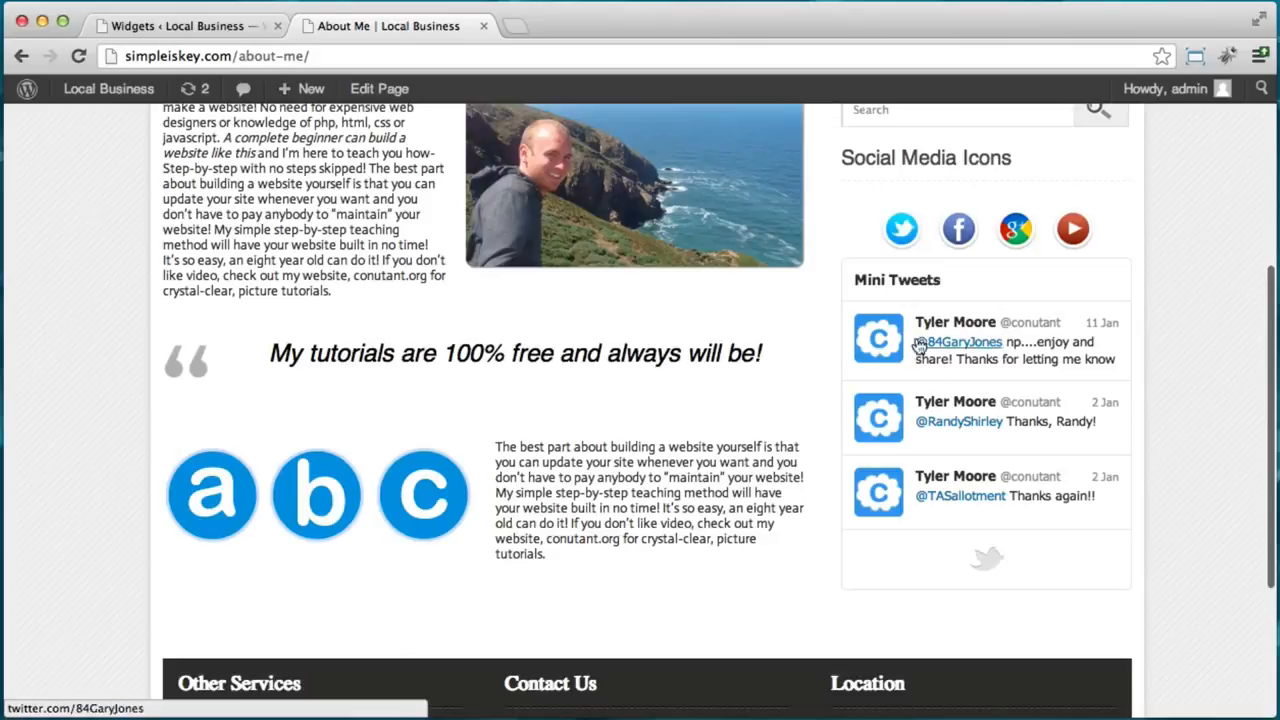
{"action": "scroll", "coordinate": [894, 363], "scroll_direction": "up", "scroll_amount": 1}
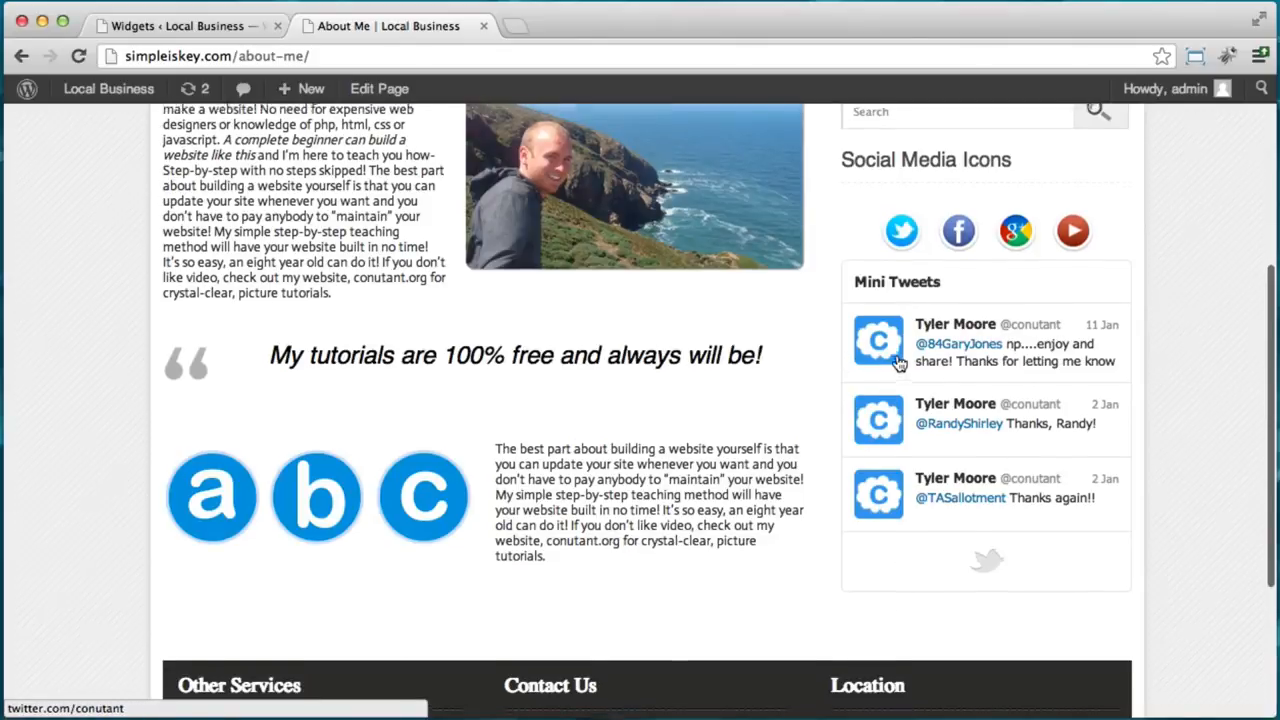
{"action": "scroll", "coordinate": [932, 300], "scroll_direction": "up", "scroll_amount": 3}
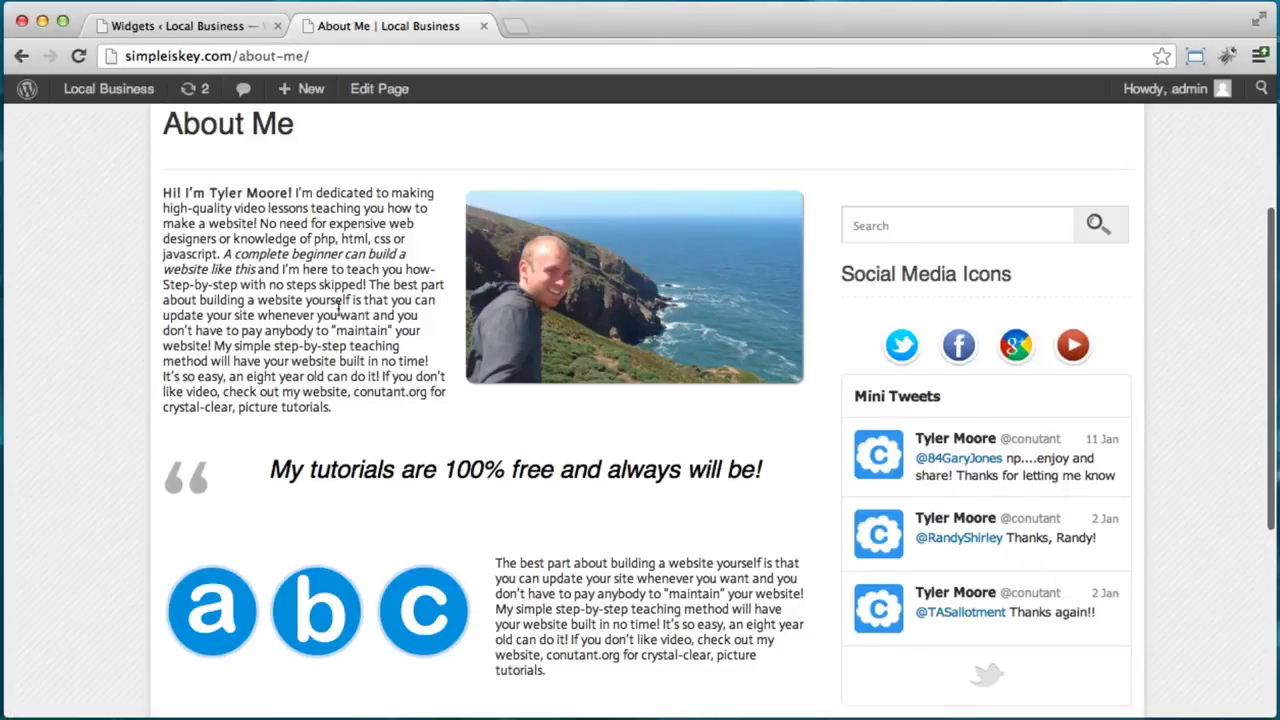
{"action": "scroll", "coordinate": [320, 300], "scroll_direction": "up", "scroll_amount": 5}
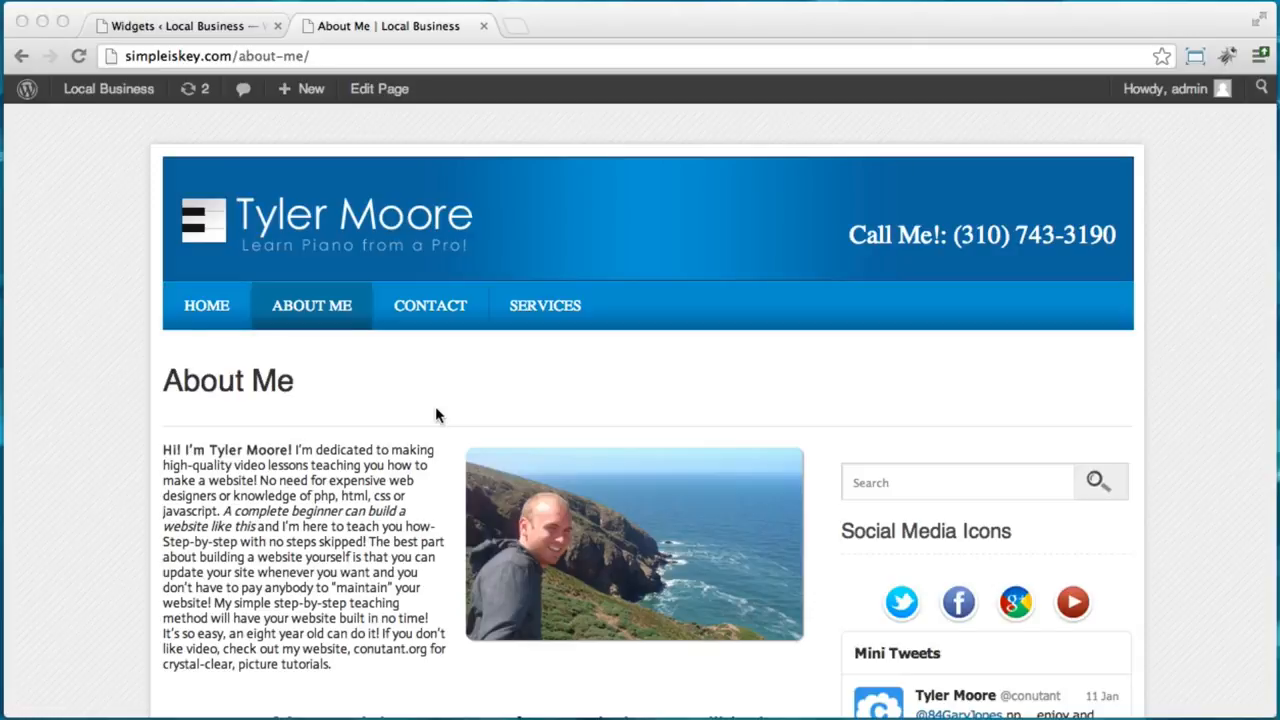
{"action": "scroll", "coordinate": [437, 414], "scroll_direction": "down", "scroll_amount": 5}
{"action": "scroll", "coordinate": [939, 355], "scroll_direction": "up", "scroll_amount": 4}
{"action": "scroll", "coordinate": [939, 353], "scroll_direction": "up", "scroll_amount": 2}
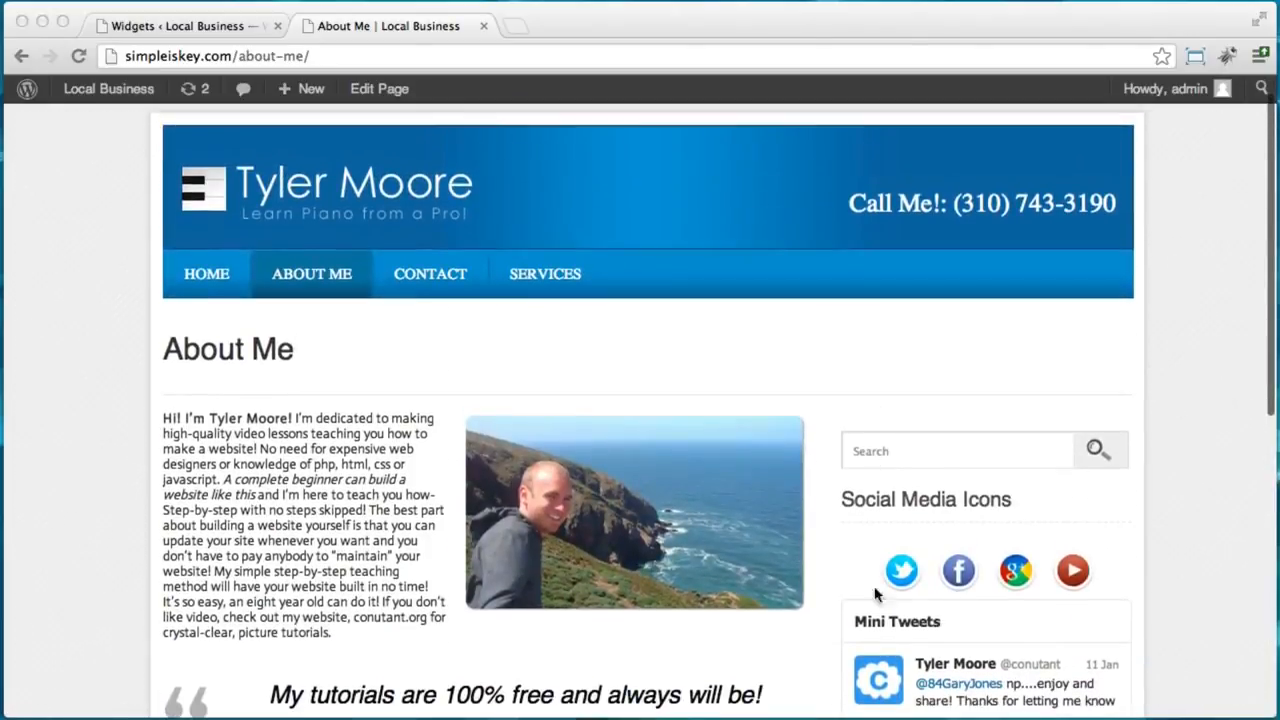
Step: Browse the live Contact and Services pages
{"action": "left_click", "coordinate": [441, 278]}
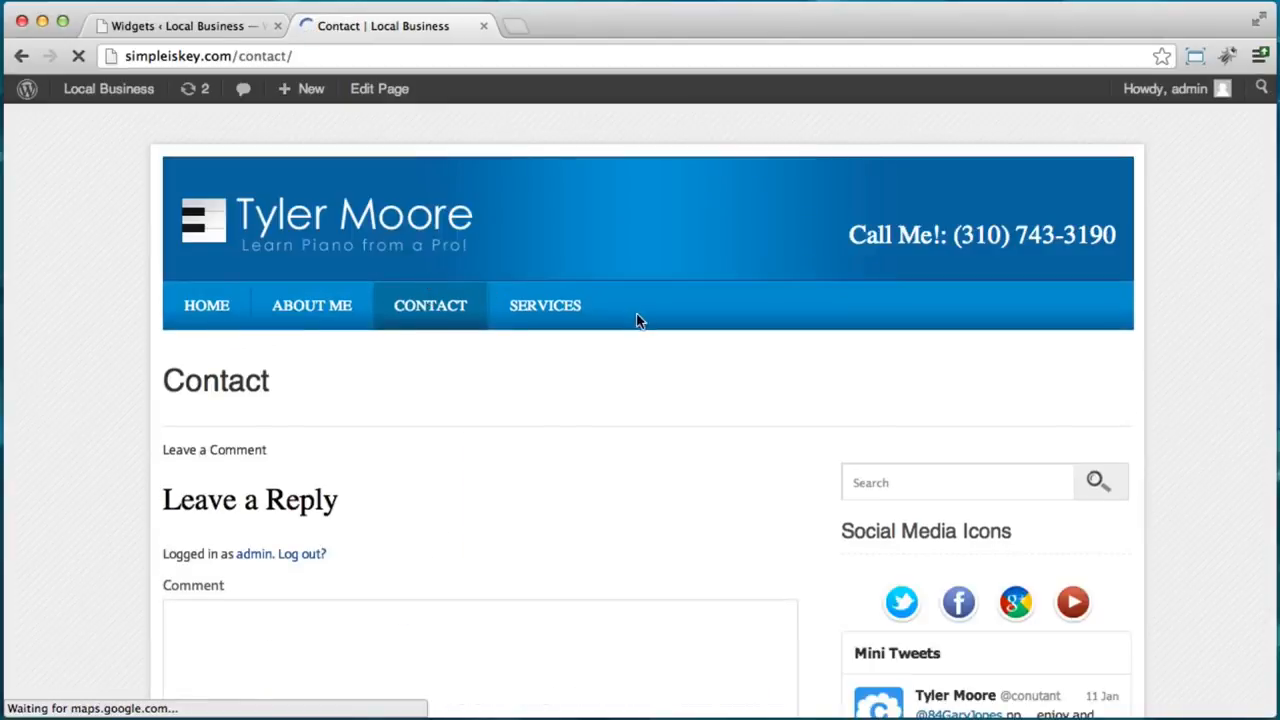
{"action": "scroll", "coordinate": [900, 470], "scroll_direction": "down", "scroll_amount": 5}
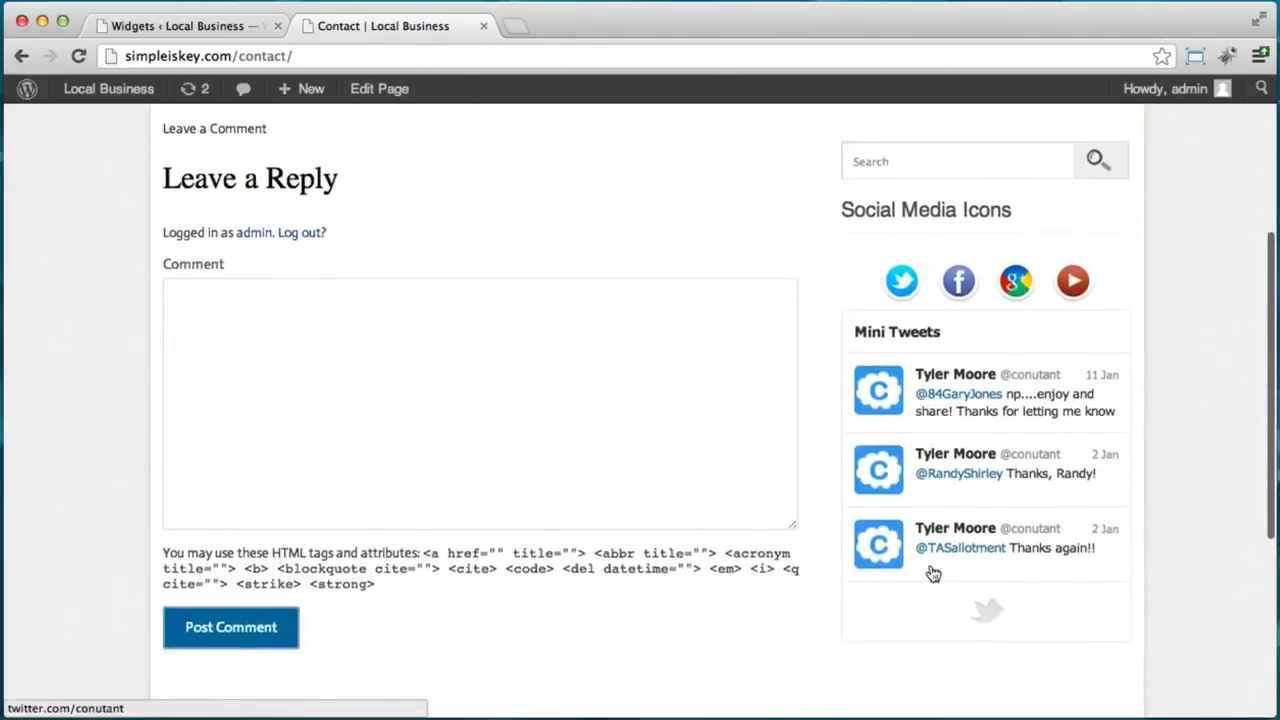
{"action": "scroll", "coordinate": [823, 289], "scroll_direction": "up", "scroll_amount": 5}
{"action": "left_click", "coordinate": [557, 320]}
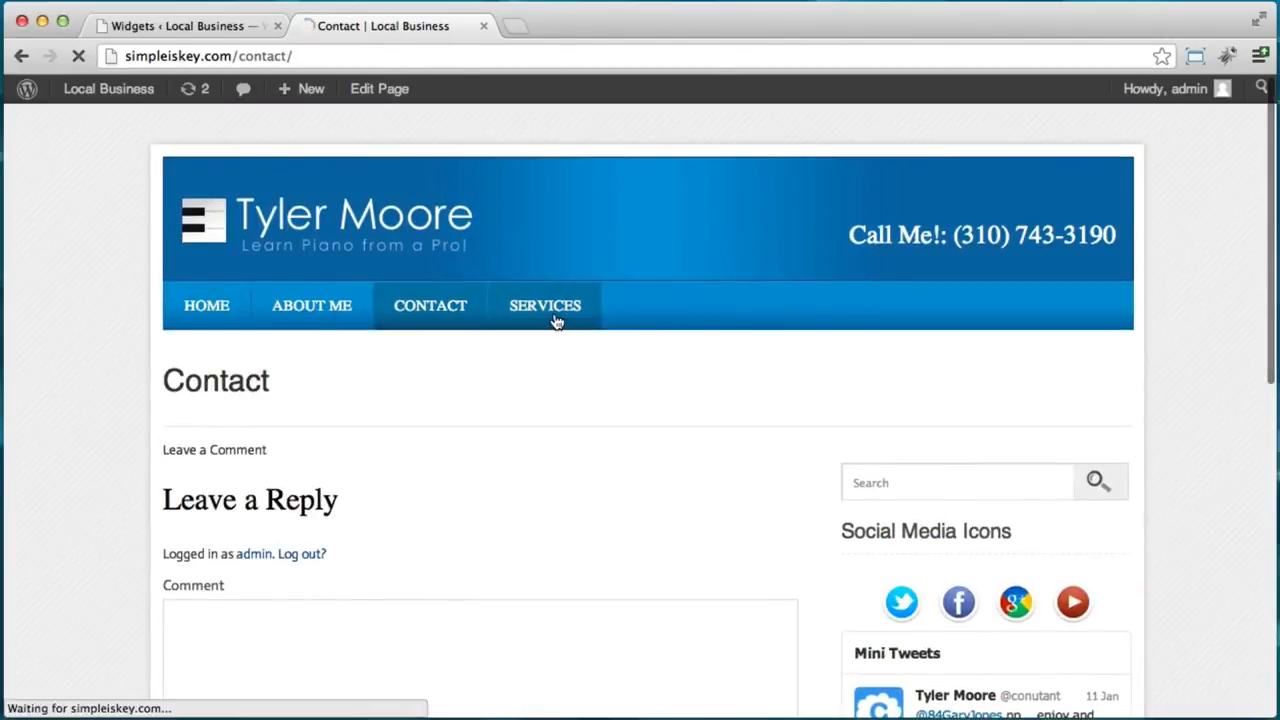
{"action": "scroll", "coordinate": [797, 406], "scroll_direction": "down", "scroll_amount": 3}
{"action": "scroll", "coordinate": [780, 371], "scroll_direction": "up", "scroll_amount": 3}
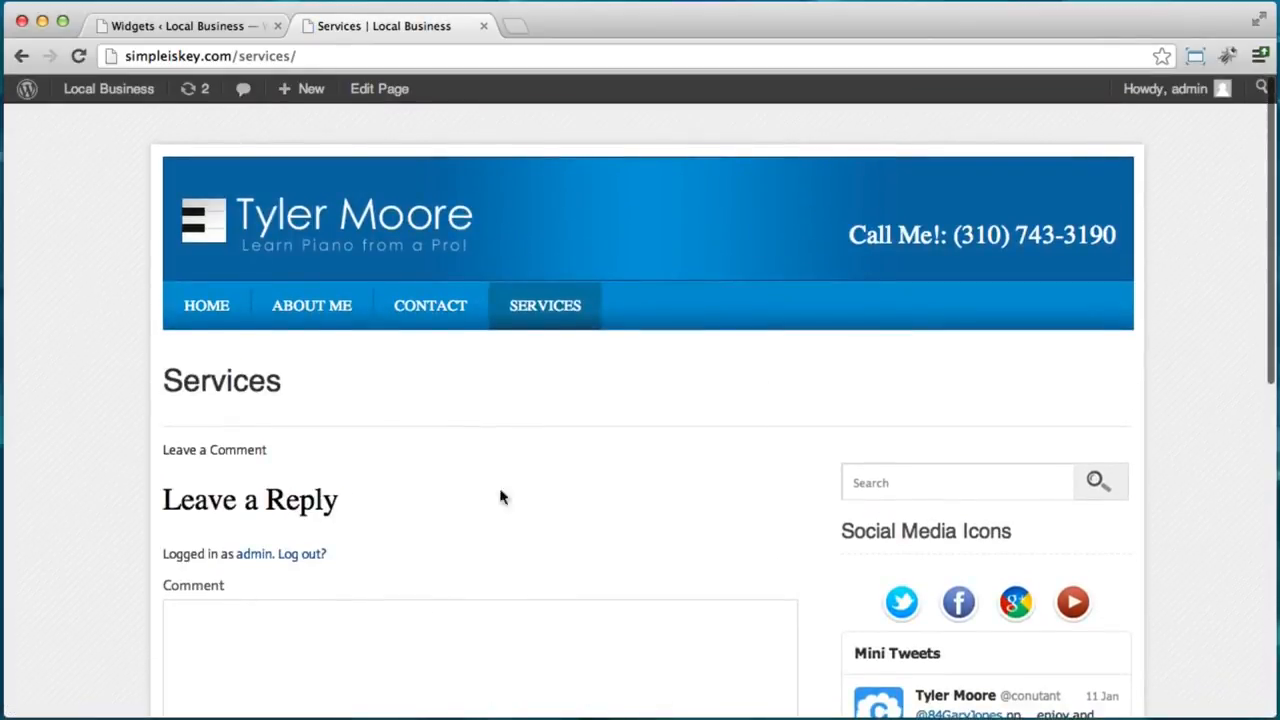
Step: Browse the Home and About Me pages, then settle on the Contact page with its comment form
{"action": "left_click", "coordinate": [209, 326]}
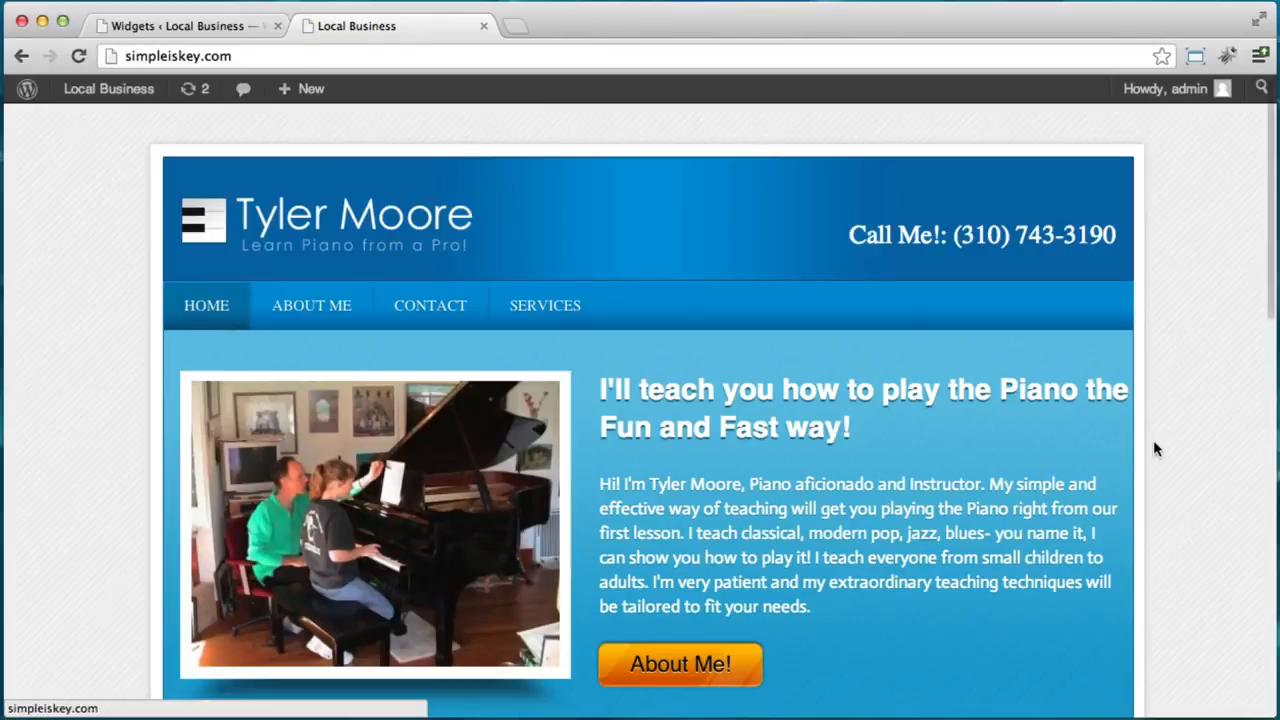
{"action": "scroll", "coordinate": [922, 411], "scroll_direction": "down", "scroll_amount": 4}
{"action": "scroll", "coordinate": [922, 411], "scroll_direction": "up", "scroll_amount": 4}
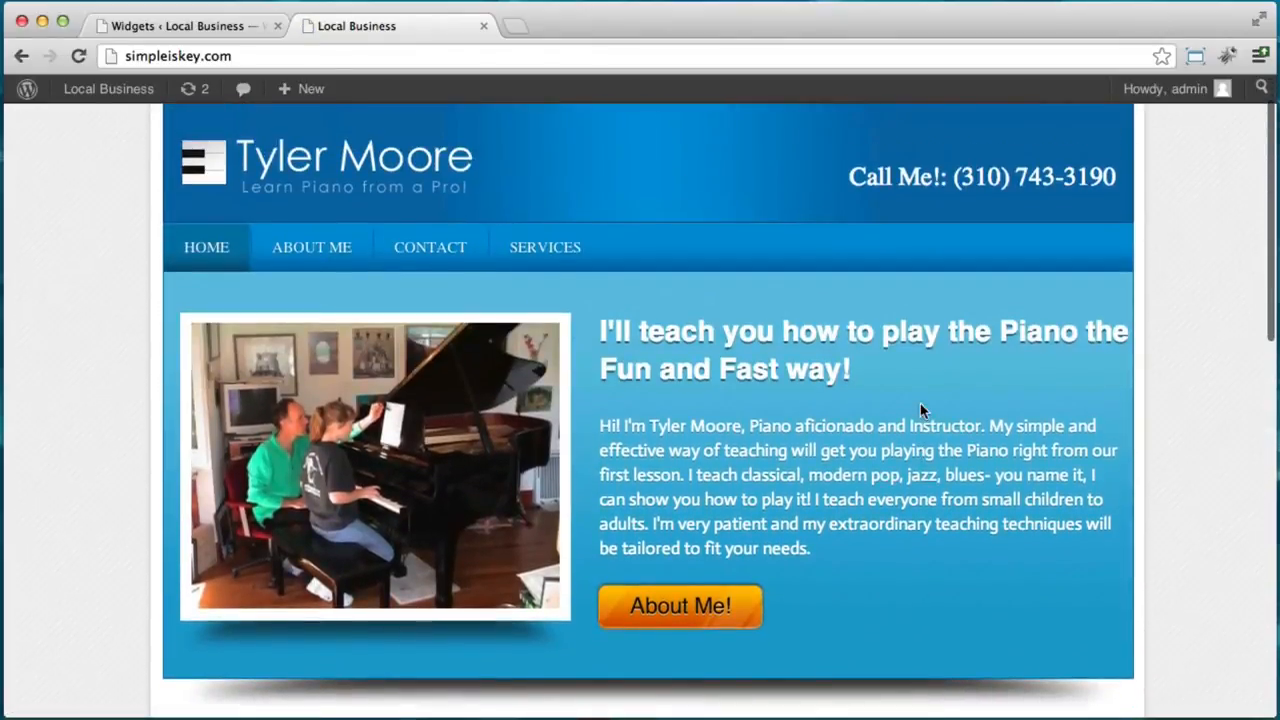
{"action": "left_click", "coordinate": [672, 612]}
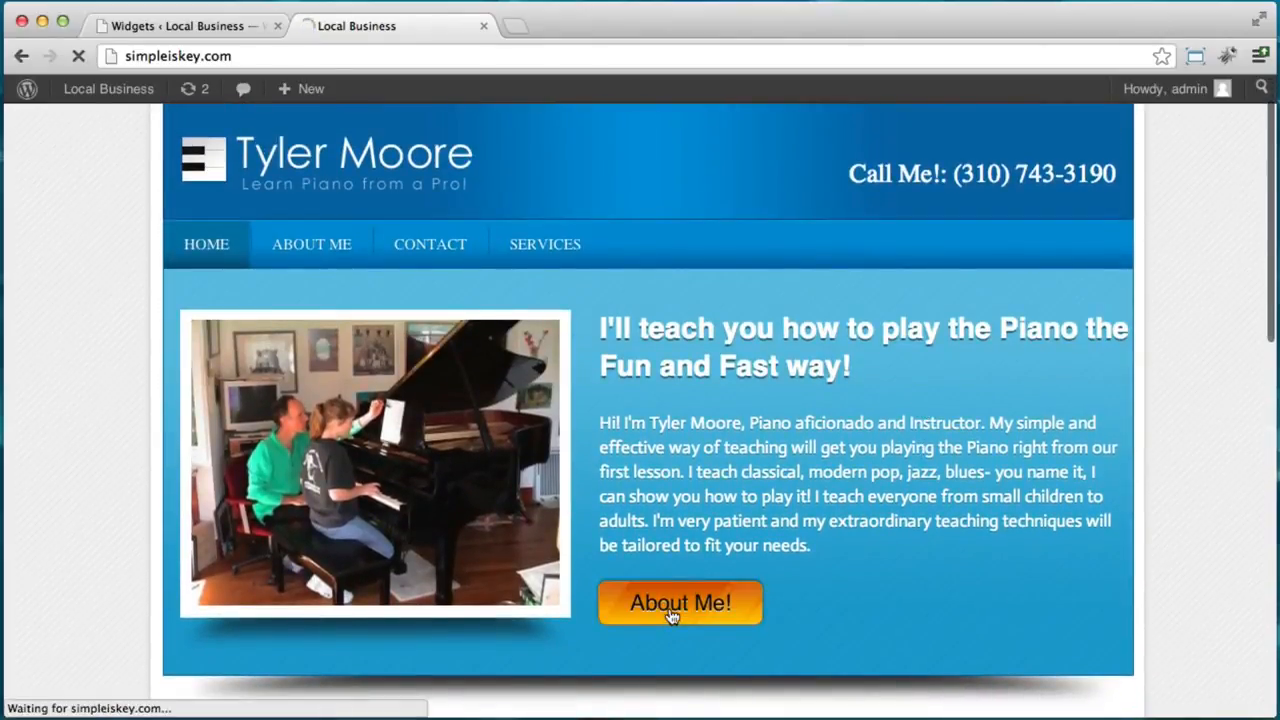
{"action": "scroll", "coordinate": [590, 405], "scroll_direction": "down", "scroll_amount": 6}
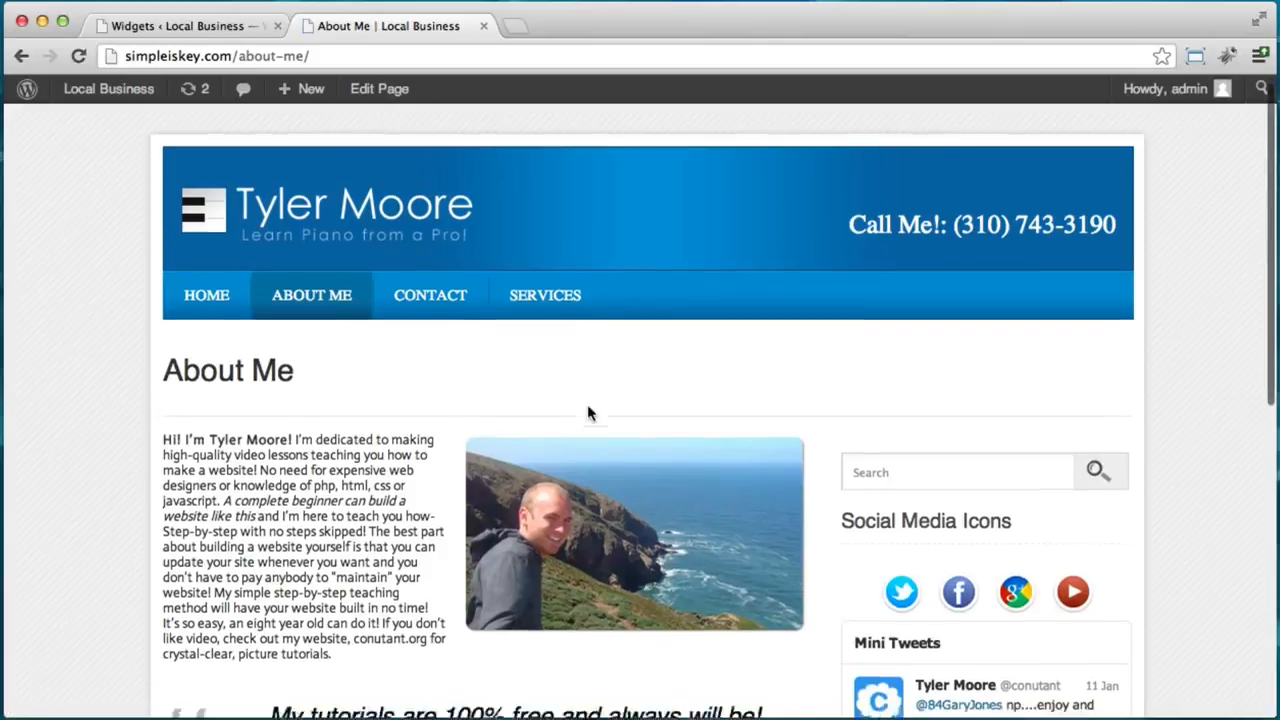
{"action": "scroll", "coordinate": [590, 405], "scroll_direction": "up", "scroll_amount": 3}
{"action": "scroll", "coordinate": [591, 405], "scroll_direction": "up", "scroll_amount": 3}
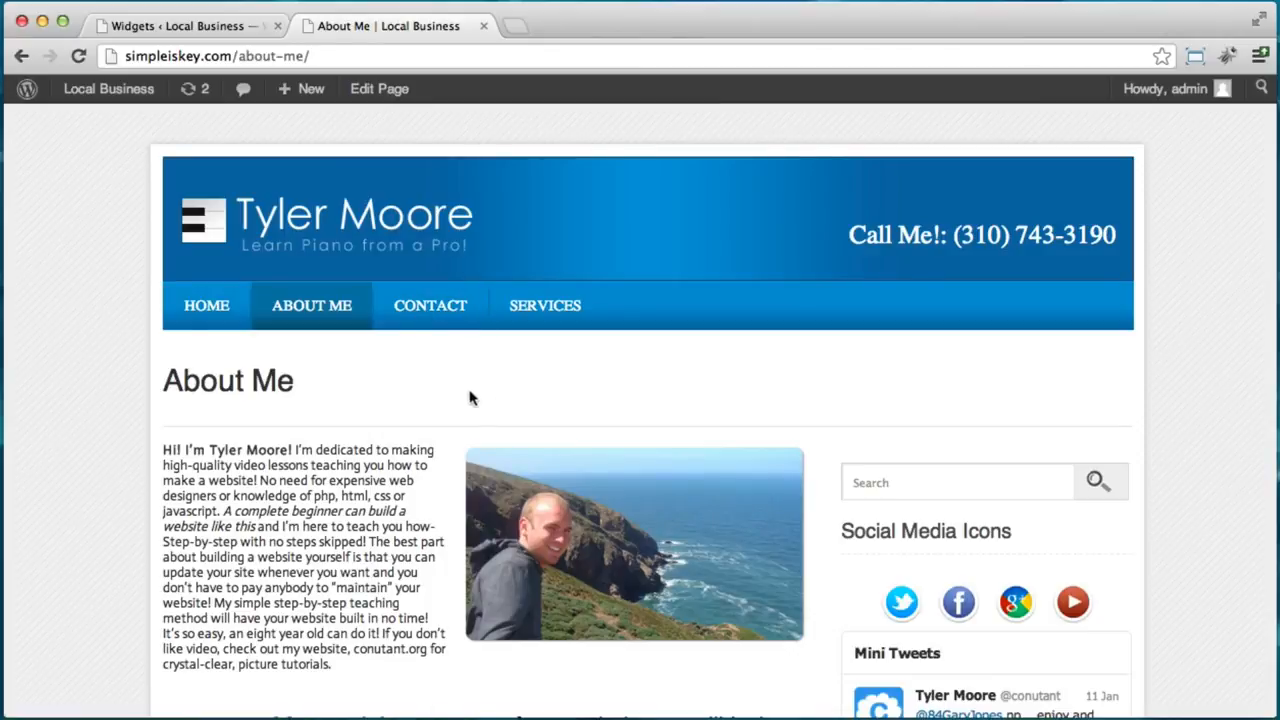
{"action": "left_click", "coordinate": [435, 313]}
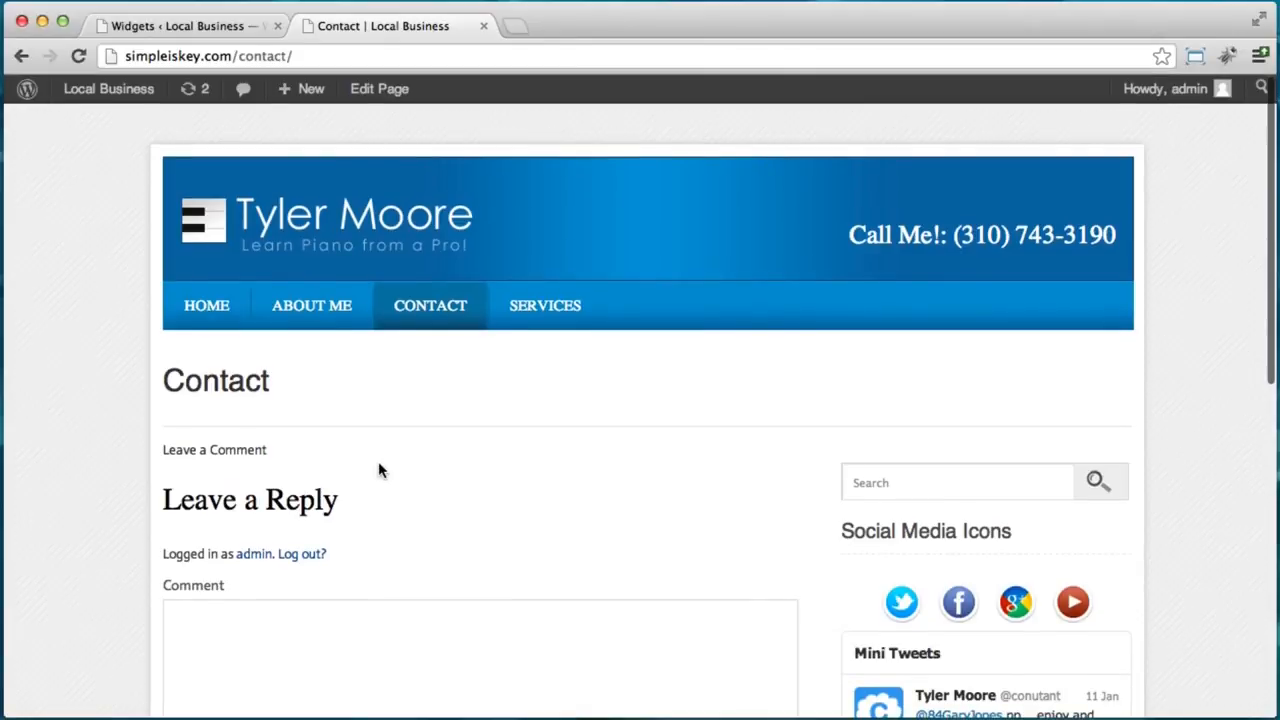
Step: Search the plugin directory for 'contact form 7' from Plugins > Add New
{"action": "left_click", "coordinate": [203, 27]}
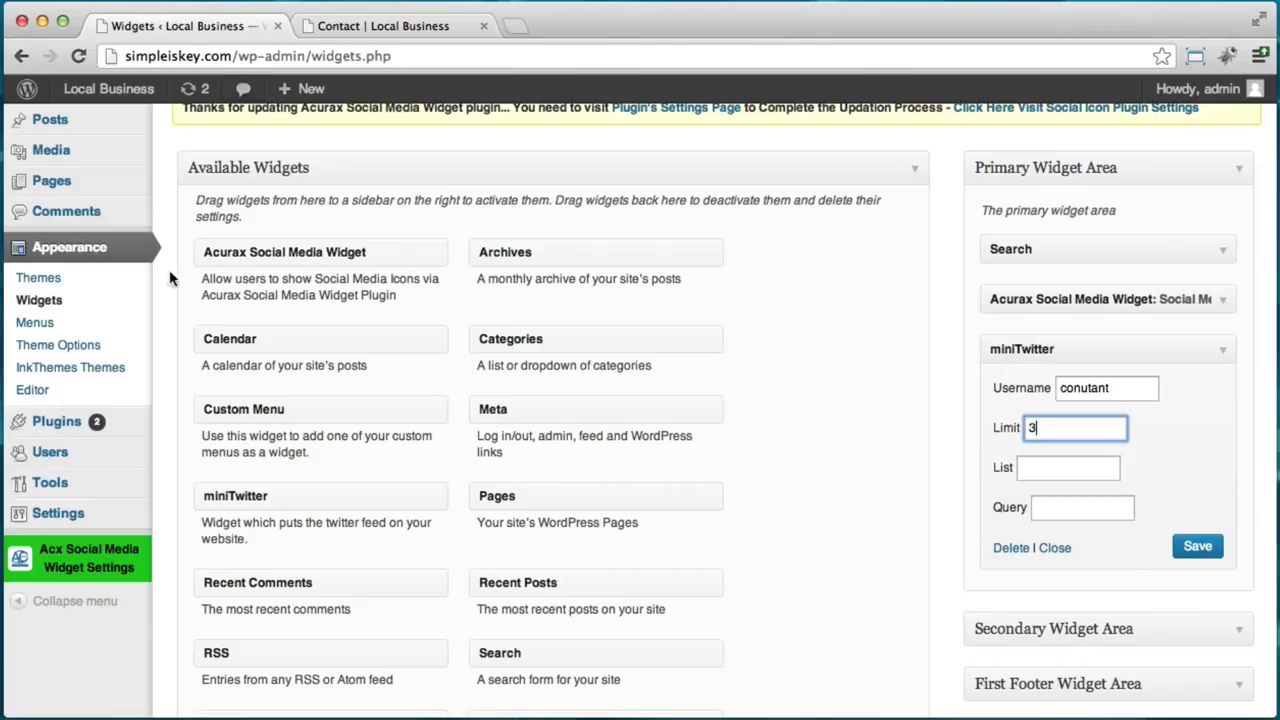
{"action": "left_click", "coordinate": [50, 120]}
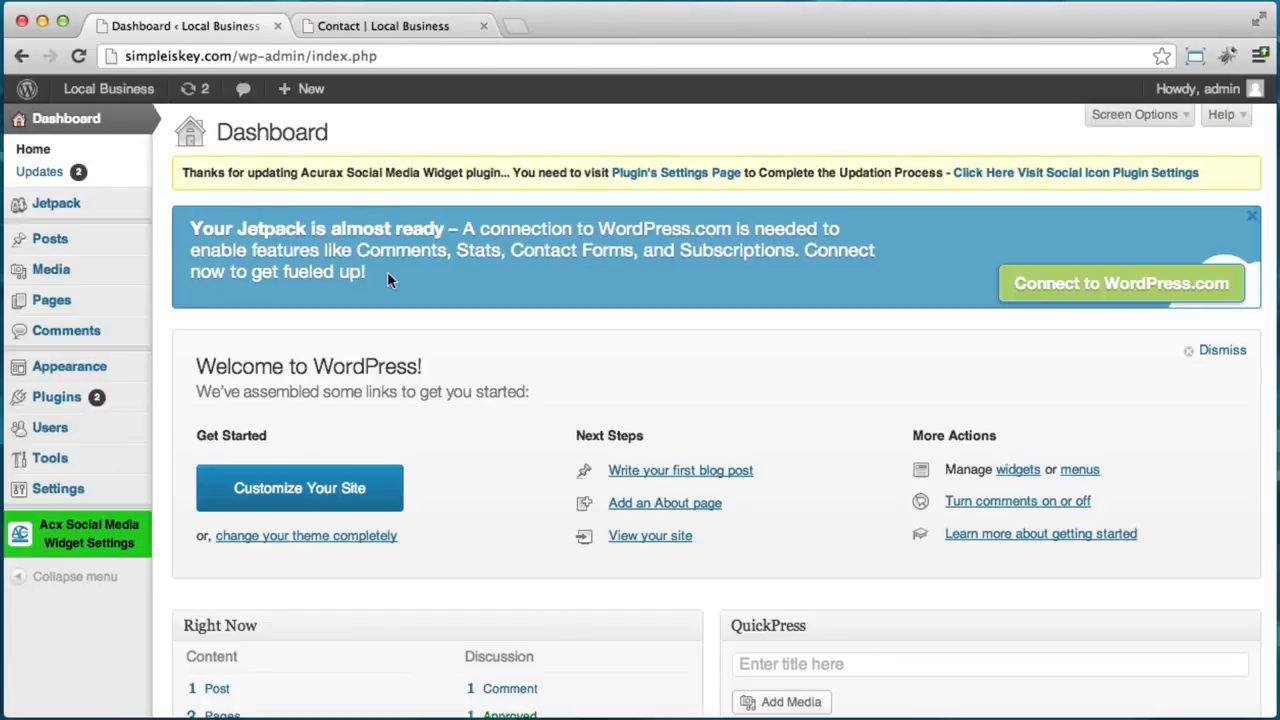
{"action": "mouse_move", "coordinate": [45, 402]}
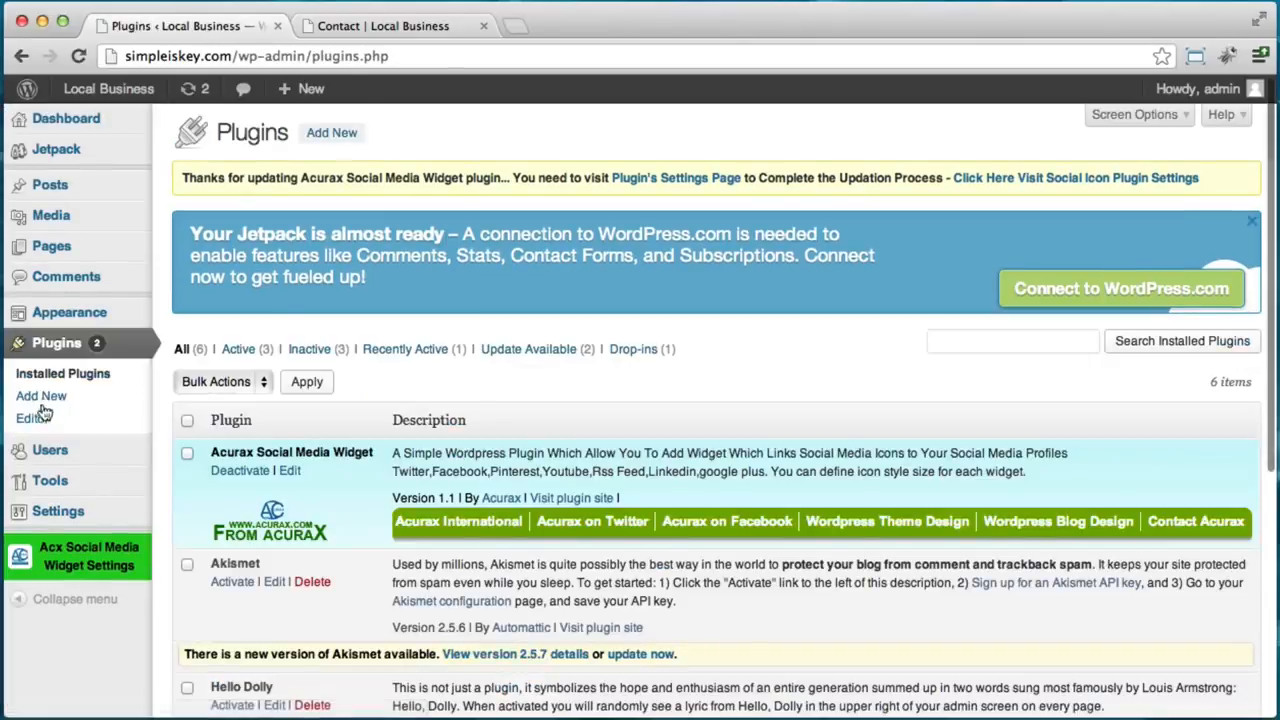
{"action": "left_click", "coordinate": [330, 134]}
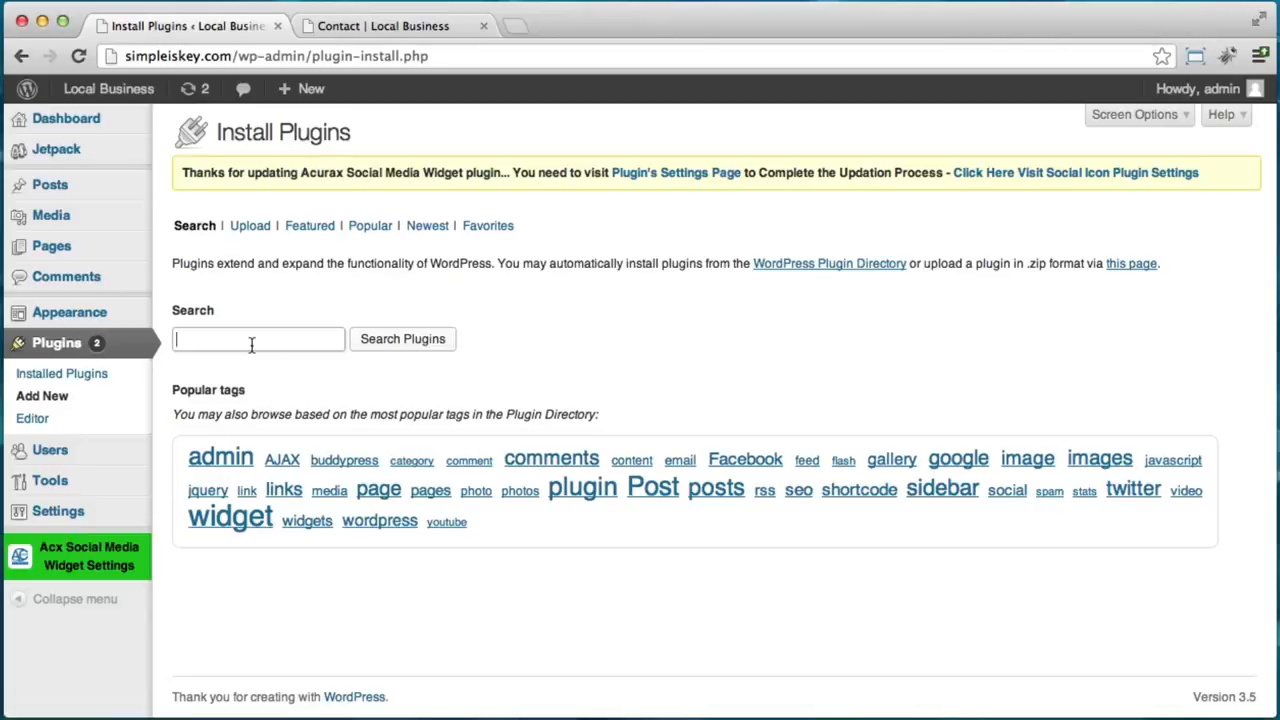
{"action": "left_click", "coordinate": [256, 345]}
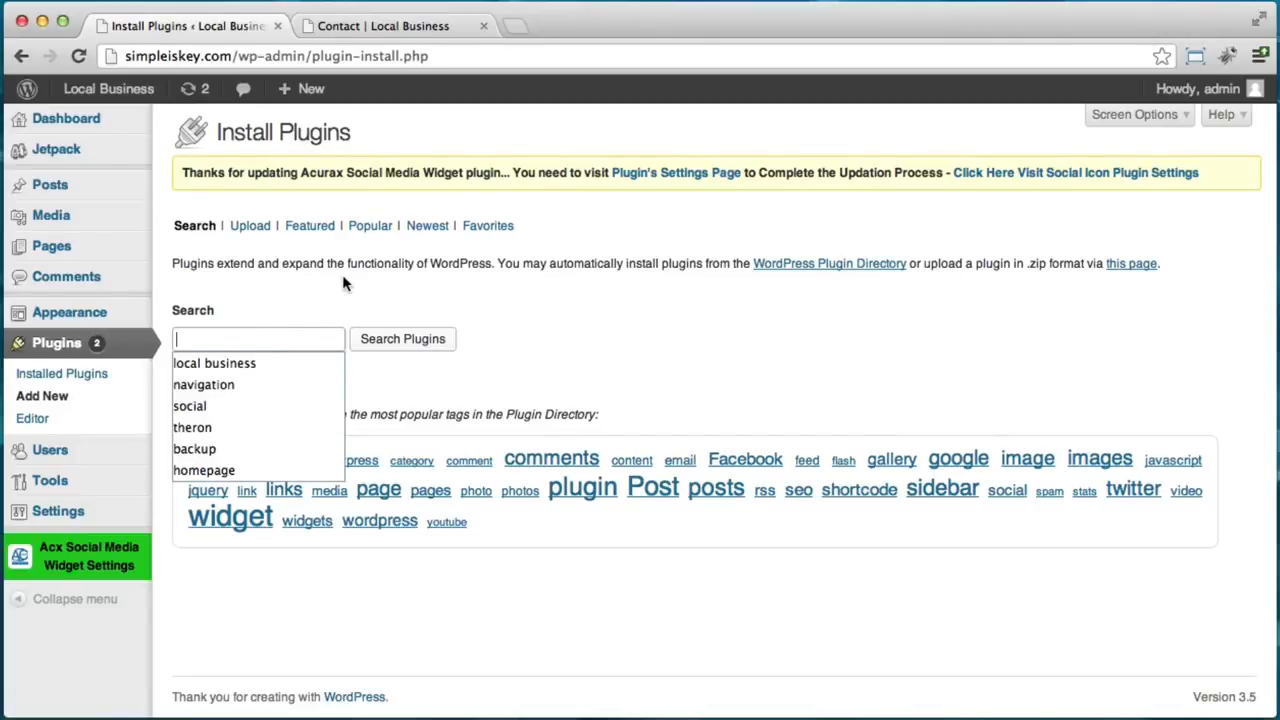
{"action": "type", "text": "contac"}
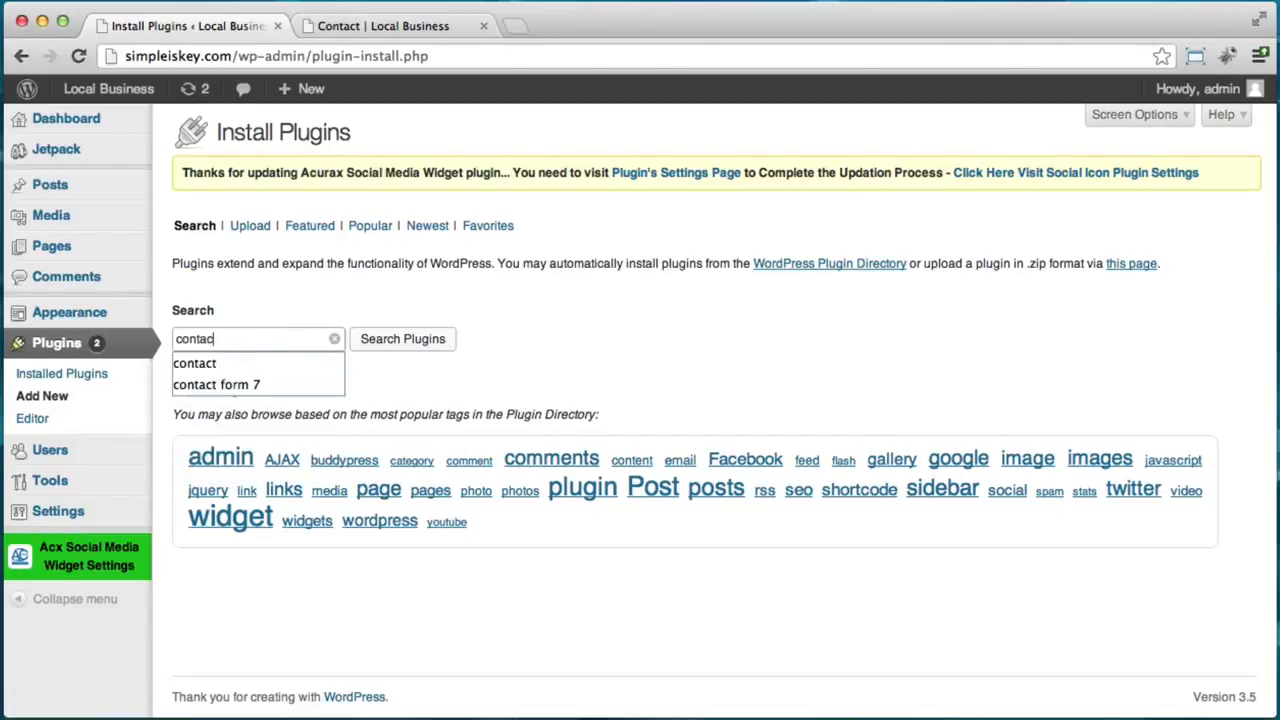
{"action": "key", "text": "Down"}
{"action": "key", "text": "Down"}
{"action": "key", "text": "Return"}
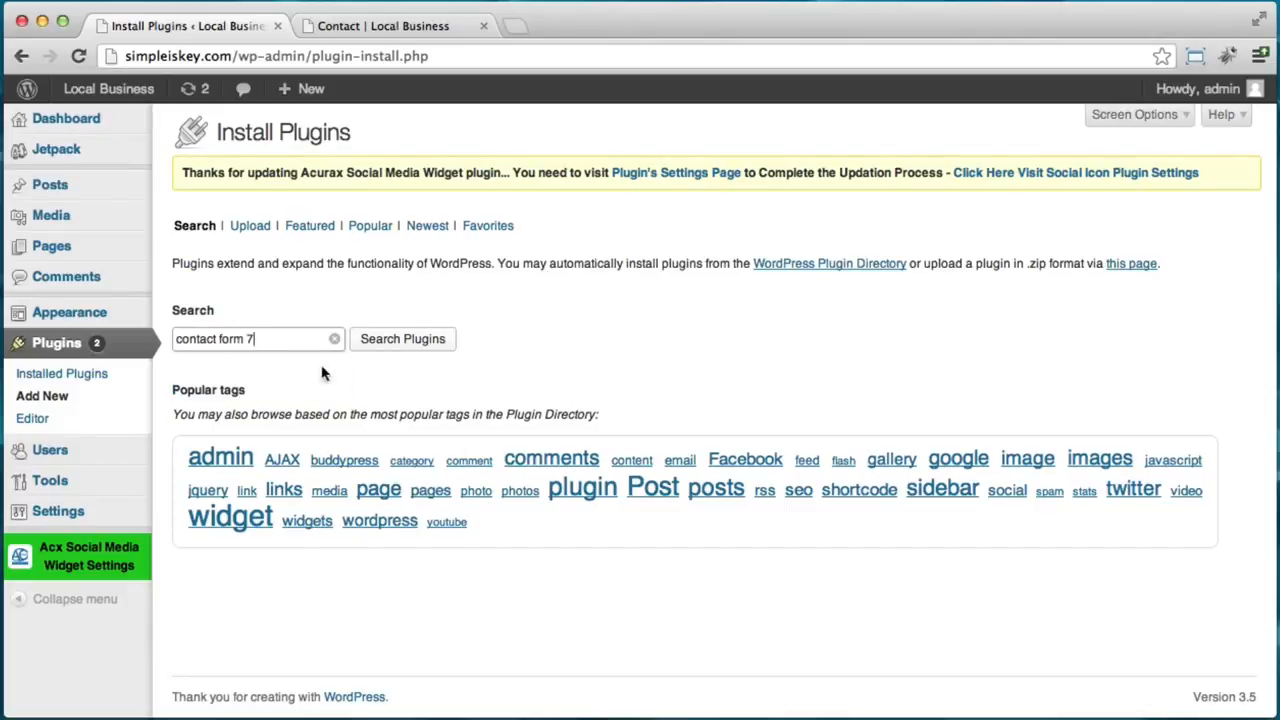
{"action": "left_click", "coordinate": [424, 346]}
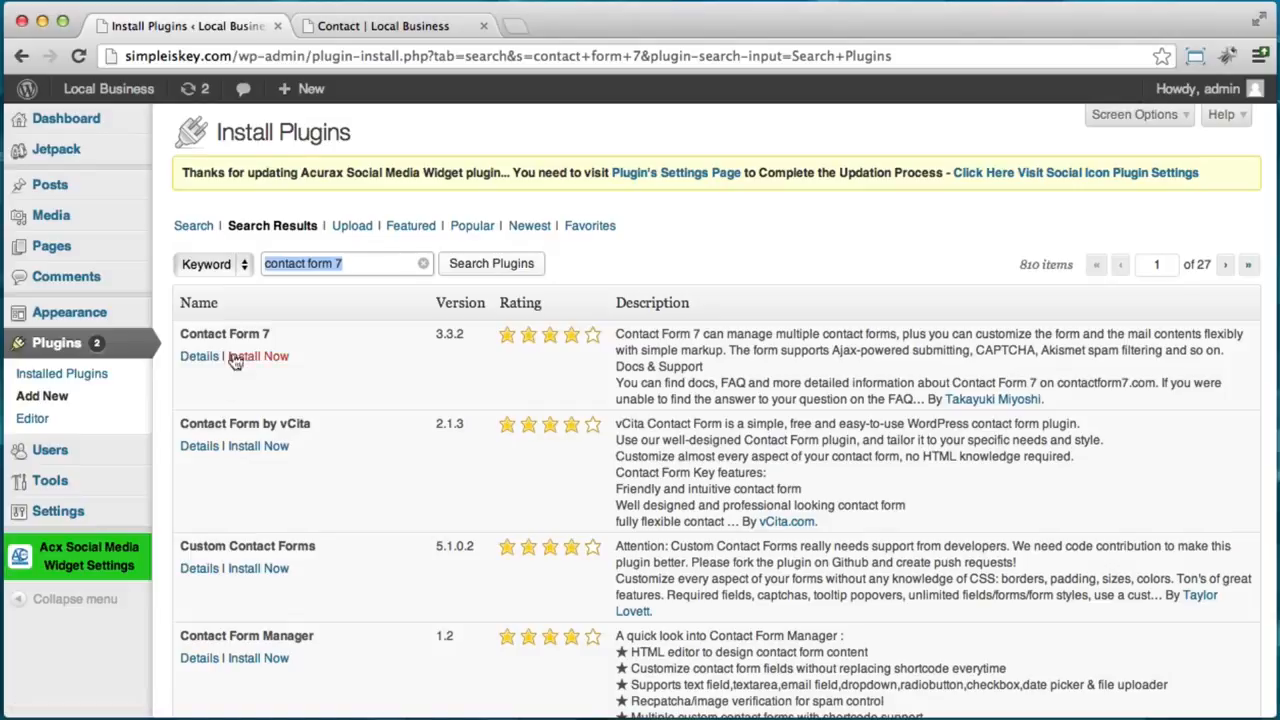
Step: Install and activate the Contact Form 7 plugin
{"action": "left_click", "coordinate": [271, 357]}
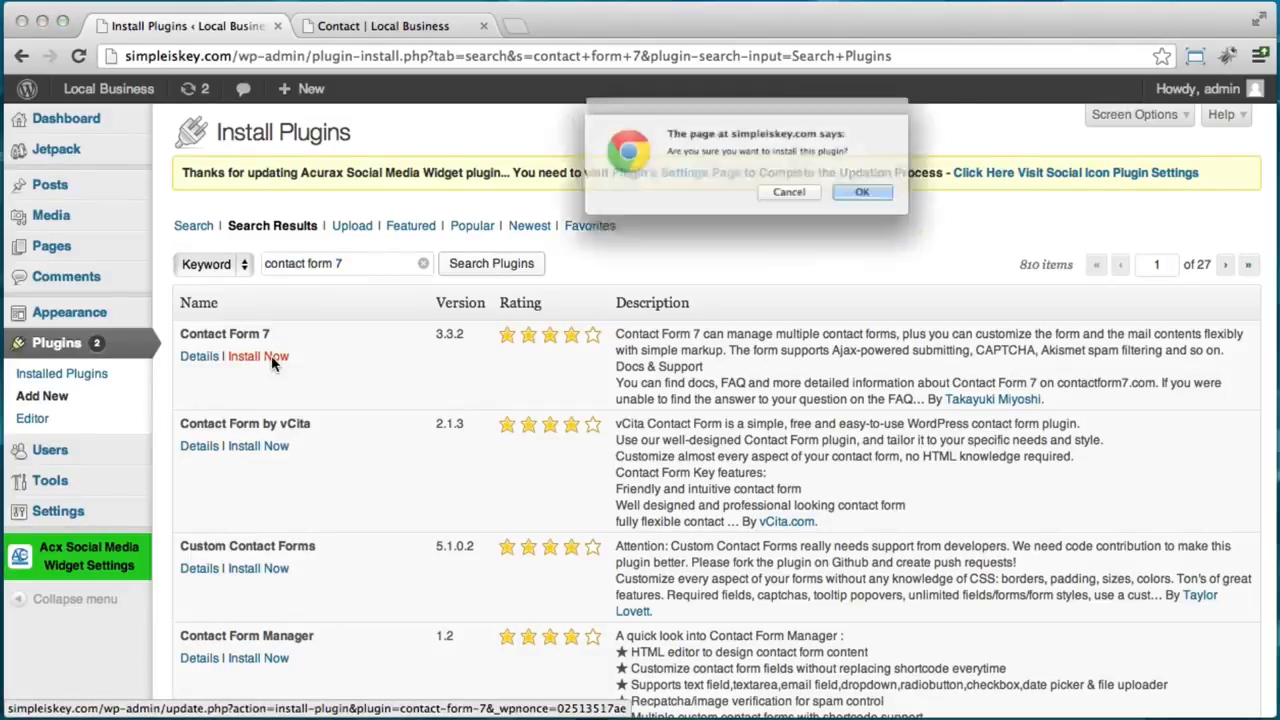
{"action": "left_click", "coordinate": [898, 202]}
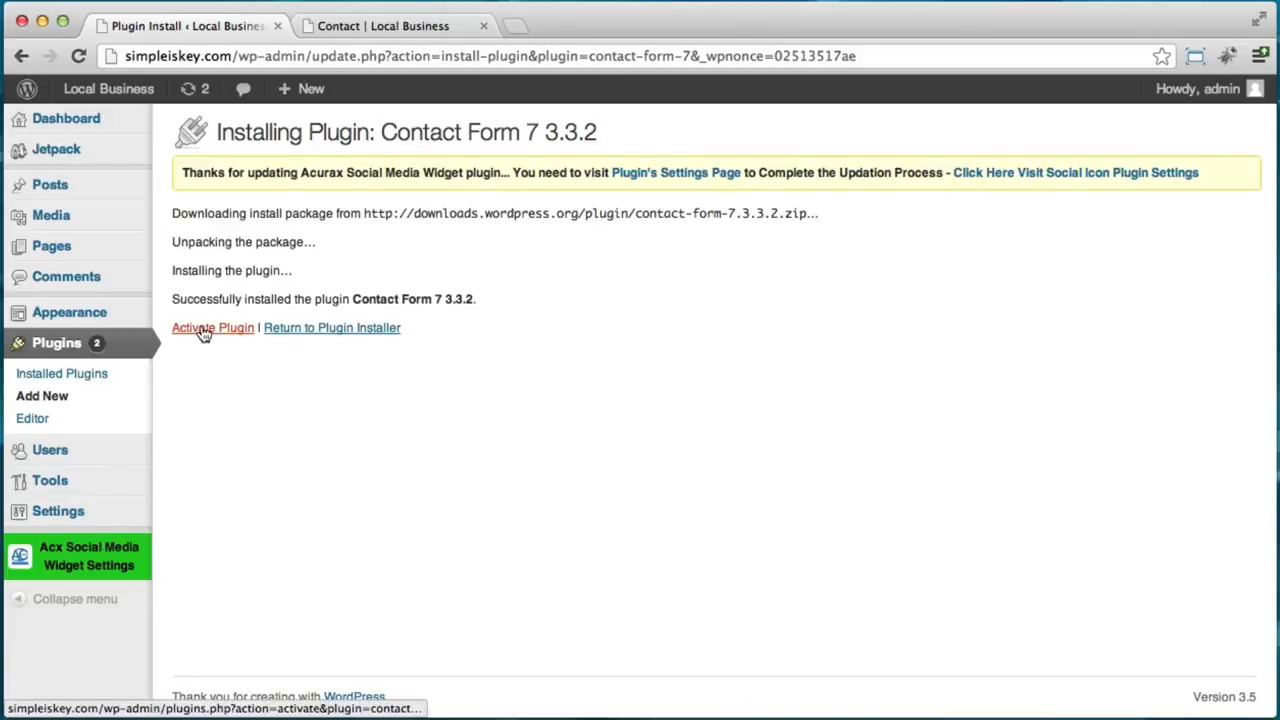
{"action": "left_click", "coordinate": [204, 330]}
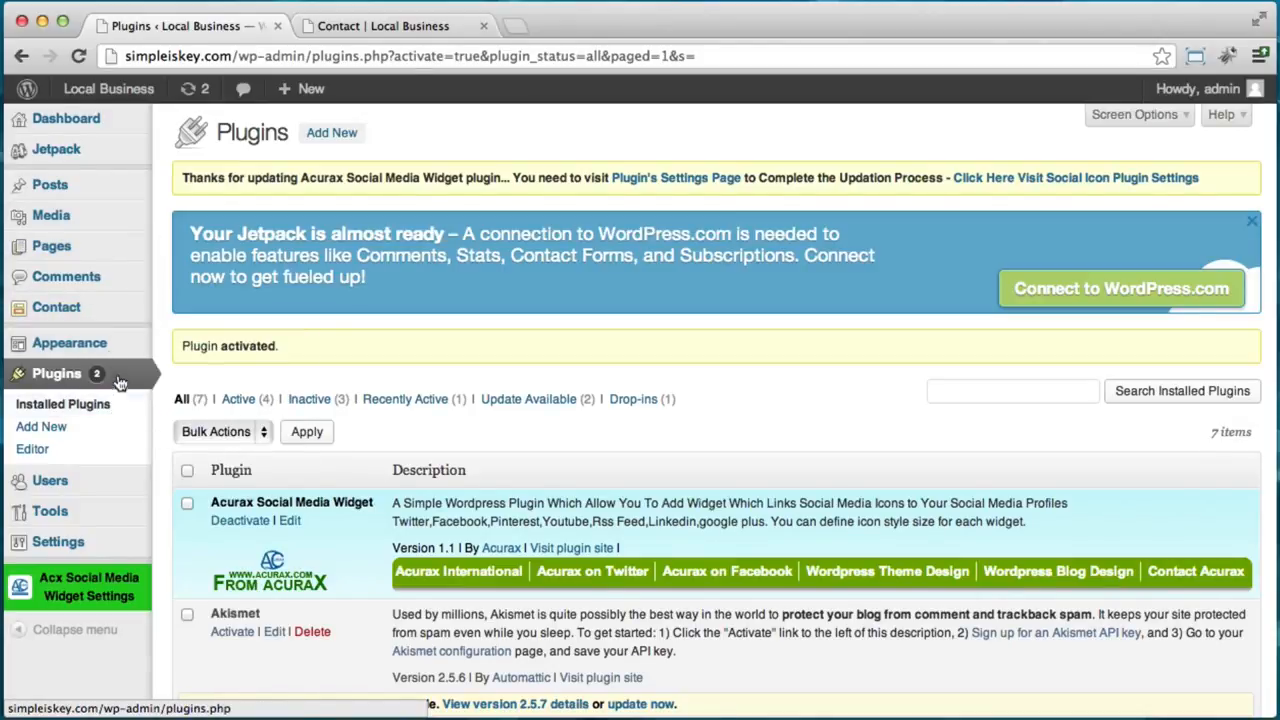
{"action": "mouse_move", "coordinate": [103, 346]}
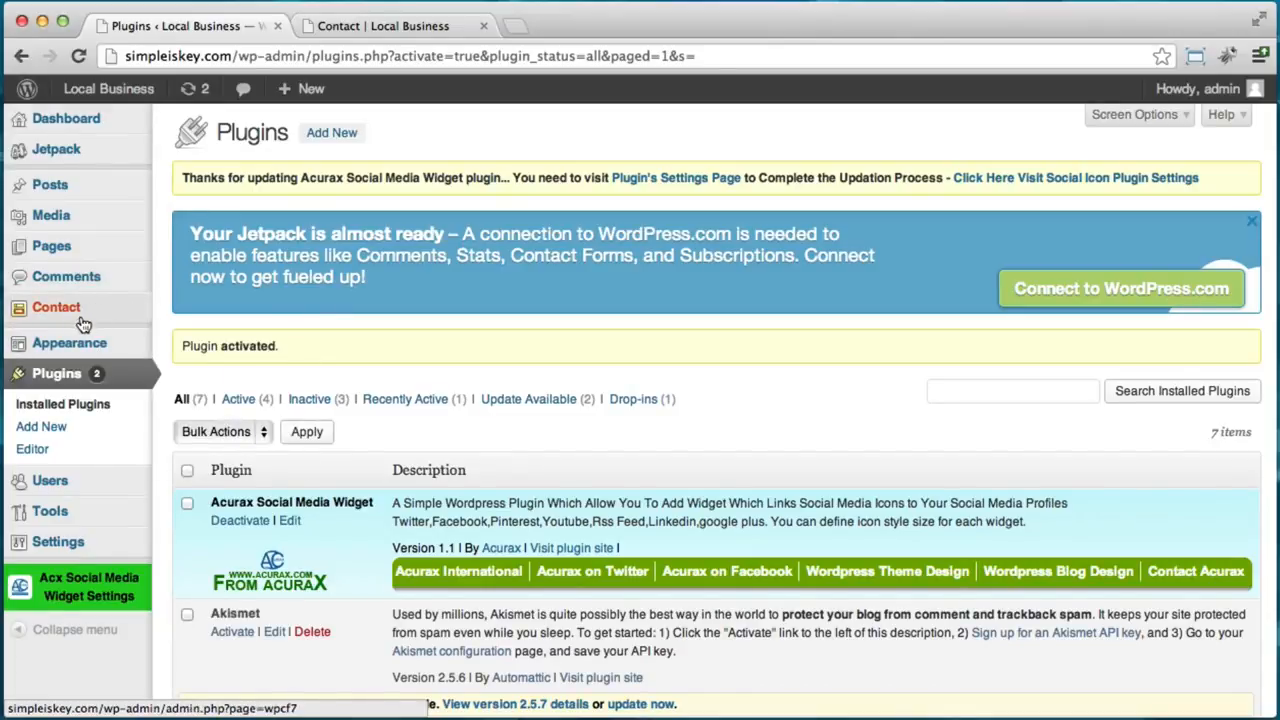
{"action": "mouse_move", "coordinate": [111, 481]}
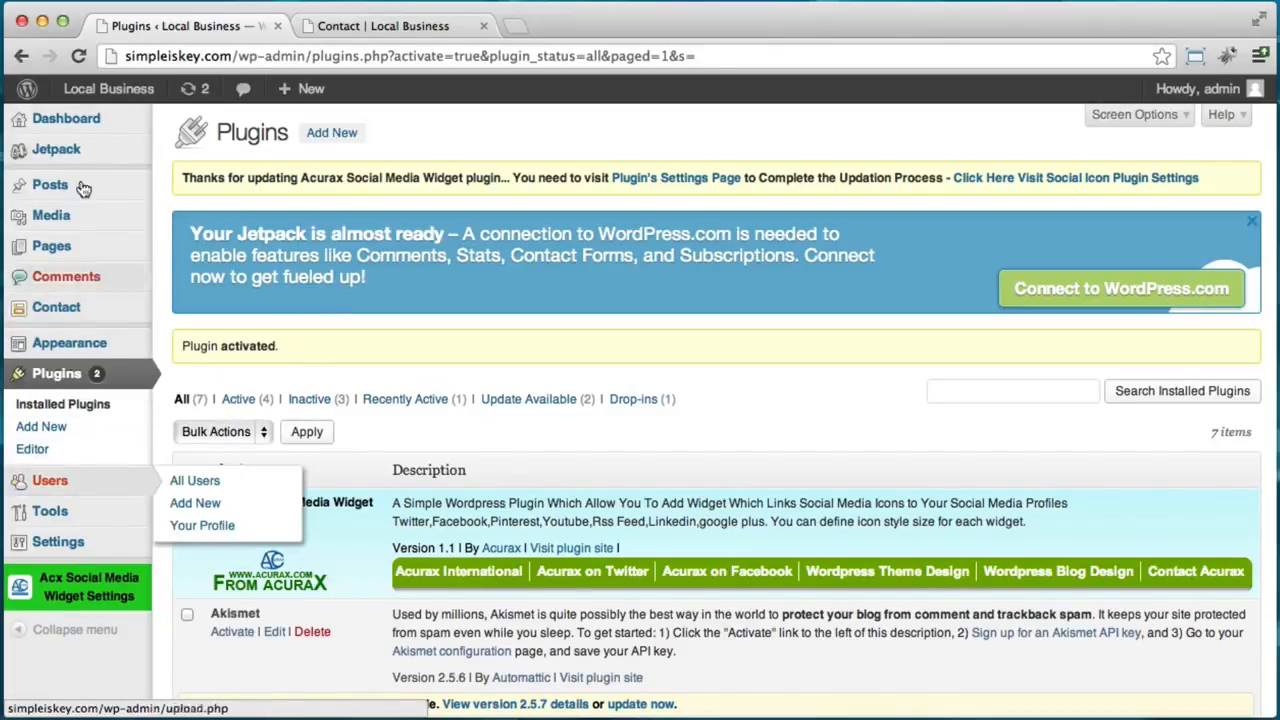
Step: Open Contact form 1 and check the address its messages are sent to
{"action": "left_click", "coordinate": [84, 317]}
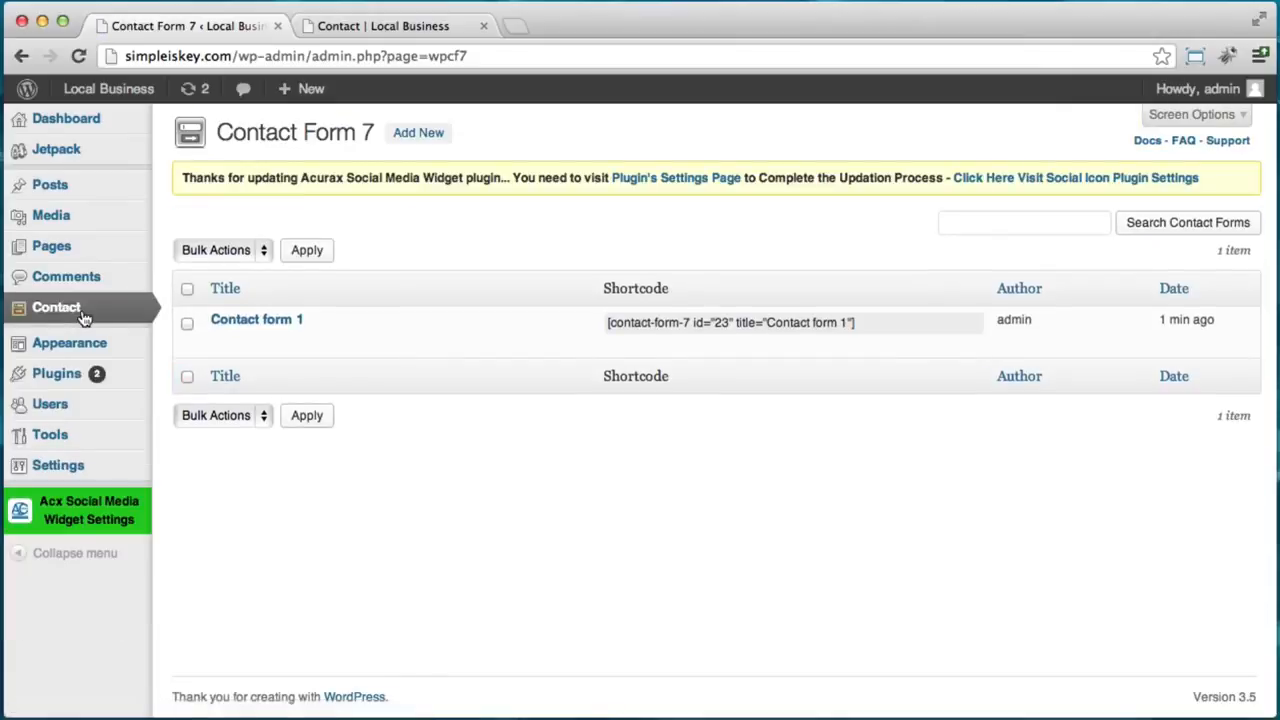
{"action": "left_click", "coordinate": [253, 322]}
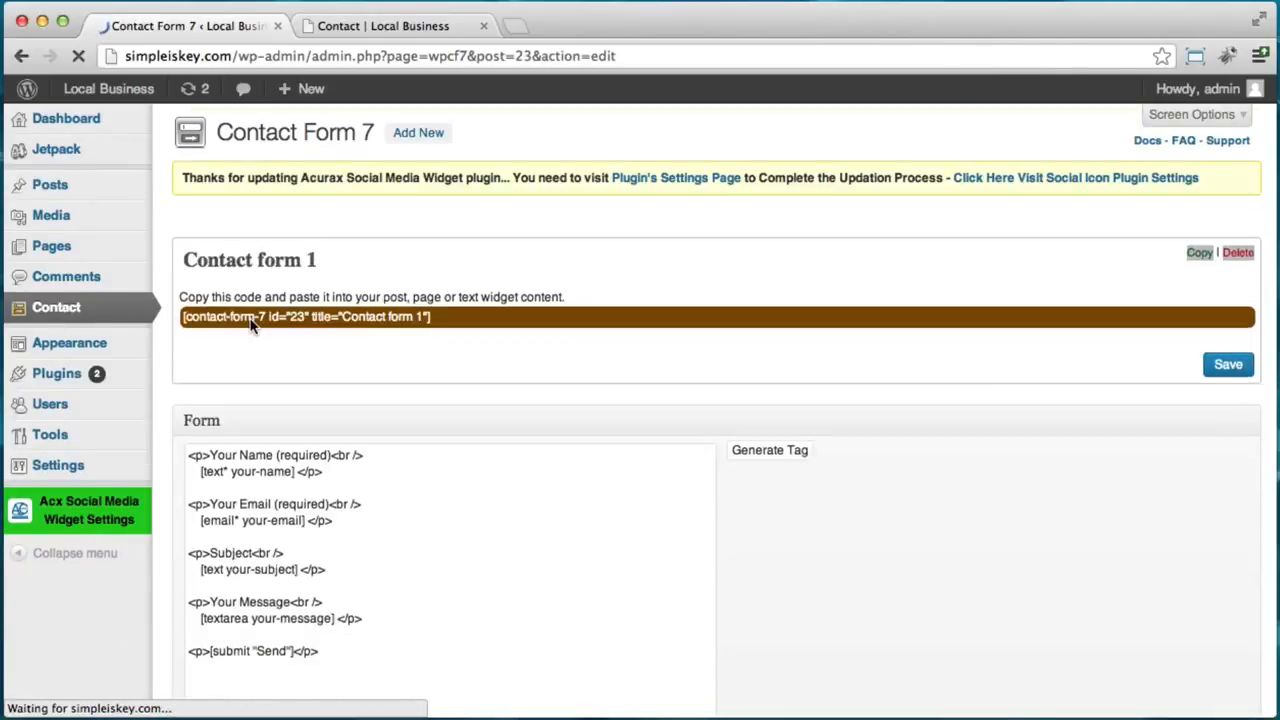
{"action": "scroll", "coordinate": [738, 397], "scroll_direction": "down", "scroll_amount": 5}
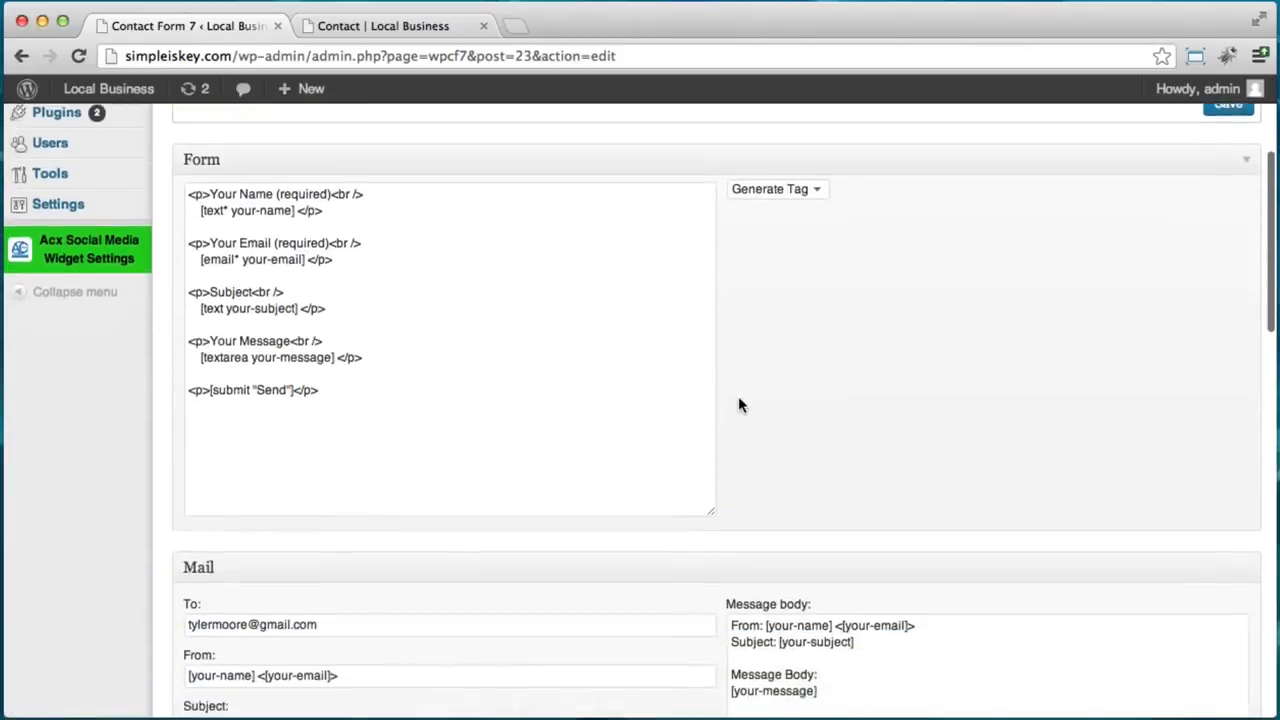
{"action": "scroll", "coordinate": [738, 397], "scroll_direction": "up", "scroll_amount": 3}
{"action": "scroll", "coordinate": [738, 400], "scroll_direction": "down", "scroll_amount": 8}
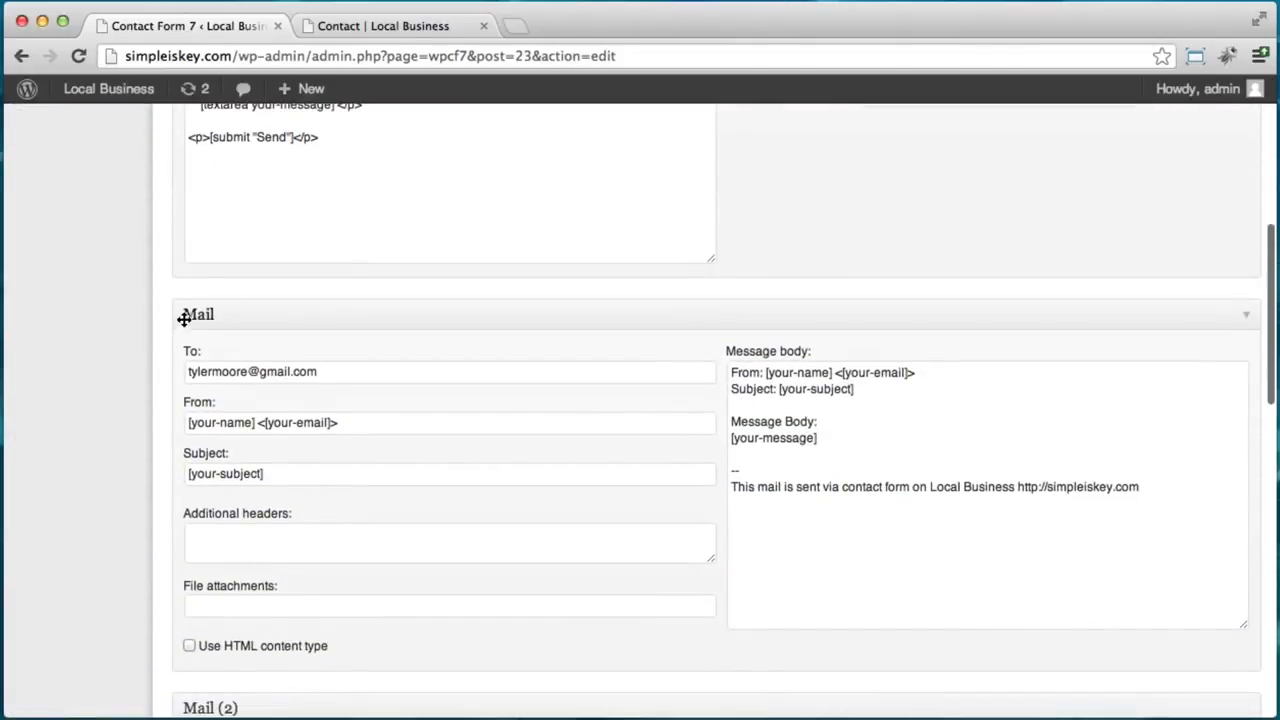
{"action": "left_click_drag", "start_coordinate": [349, 371], "coordinate": [122, 361]}
{"action": "left_click", "coordinate": [603, 457]}
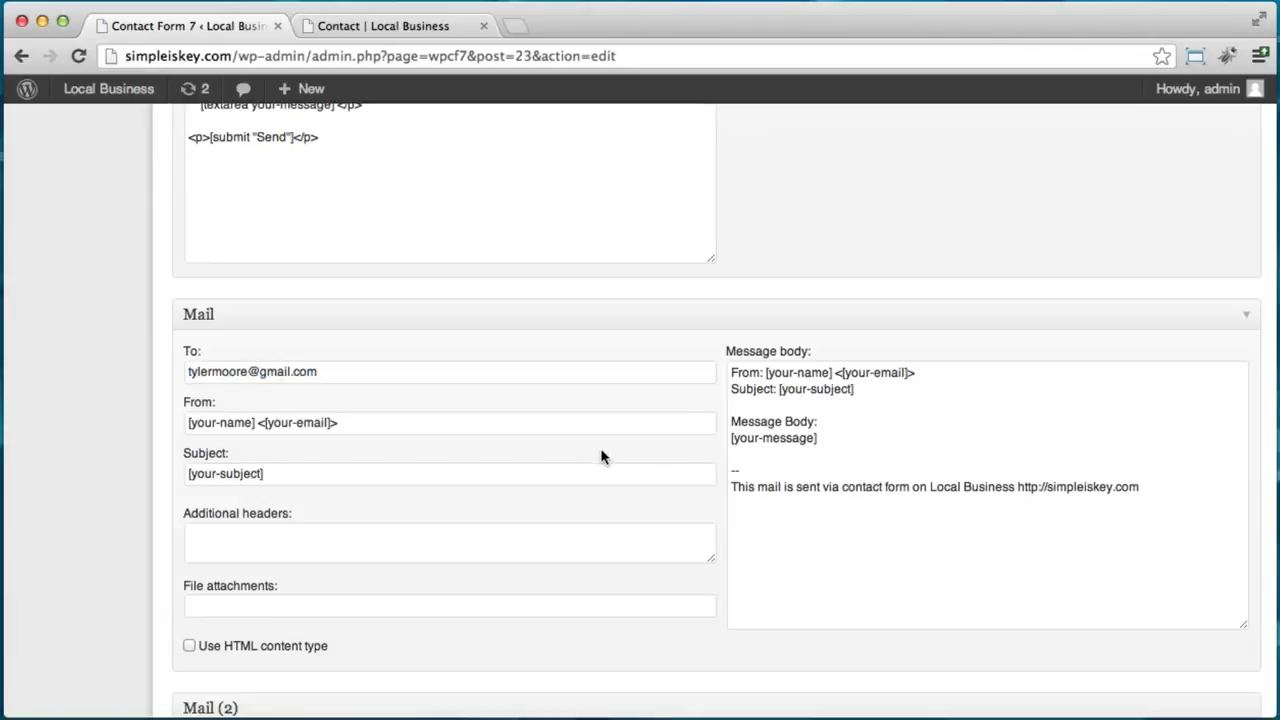
{"action": "scroll", "coordinate": [603, 457], "scroll_direction": "up", "scroll_amount": 5}
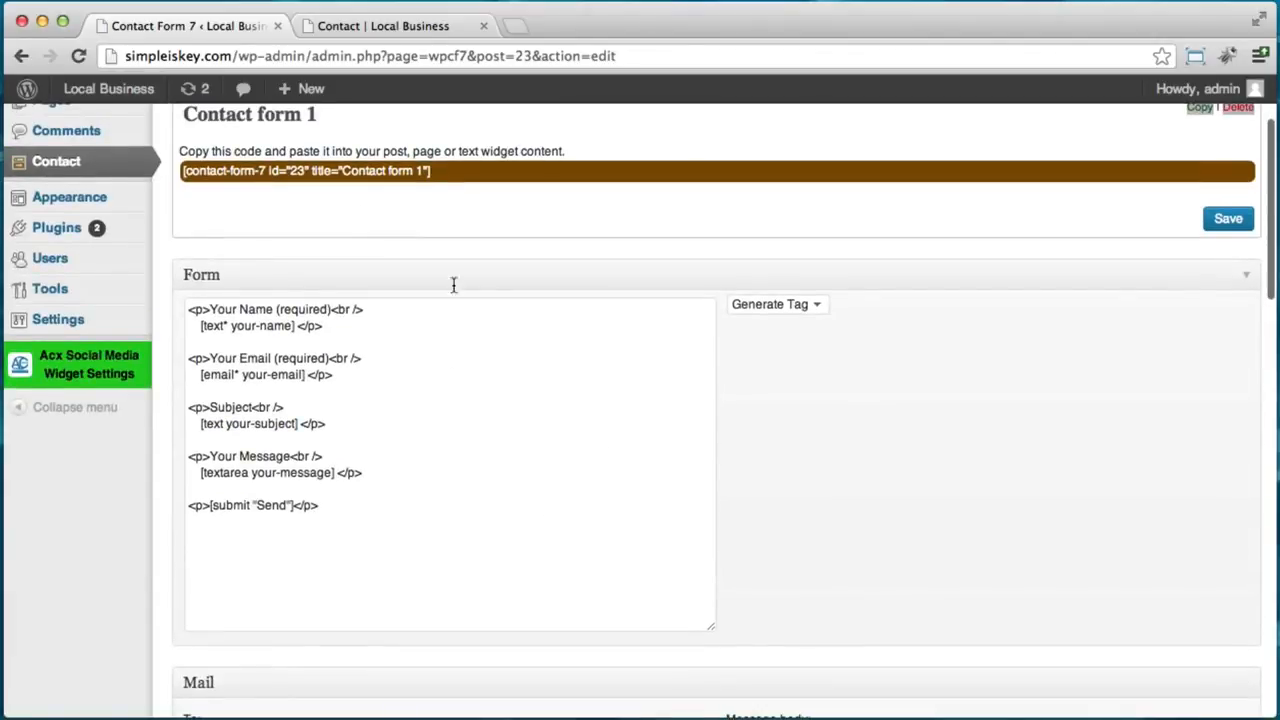
{"action": "scroll", "coordinate": [500, 308], "scroll_direction": "up", "scroll_amount": 2}
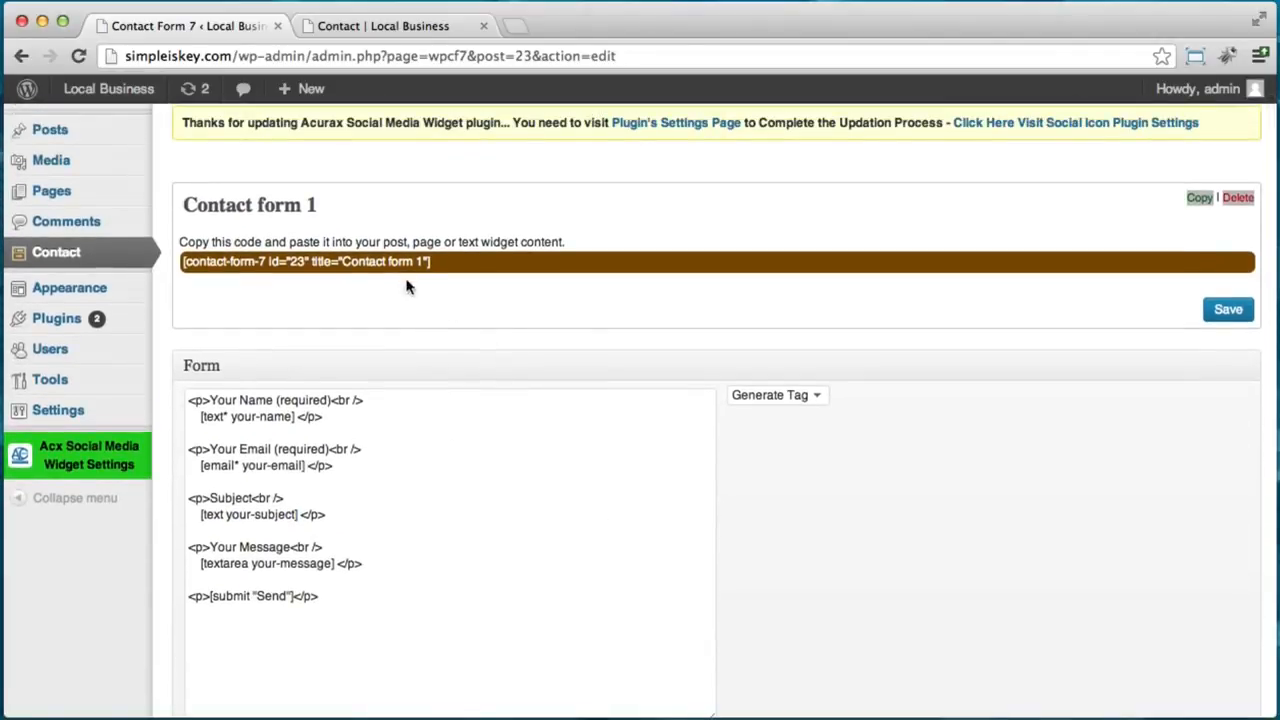
Step: Copy the shortcode [contact-form-7 id="23" title="Contact form 1"]
{"action": "left_click", "coordinate": [438, 265]}
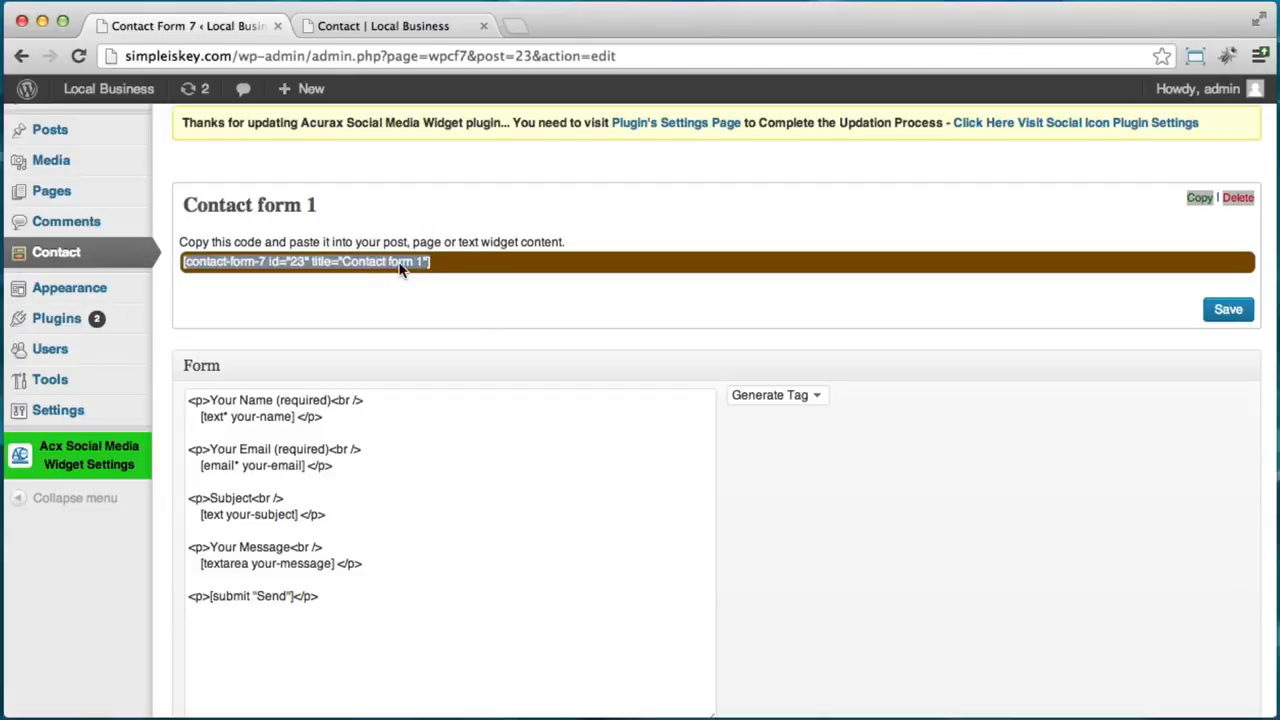
{"action": "right_click", "coordinate": [401, 265]}
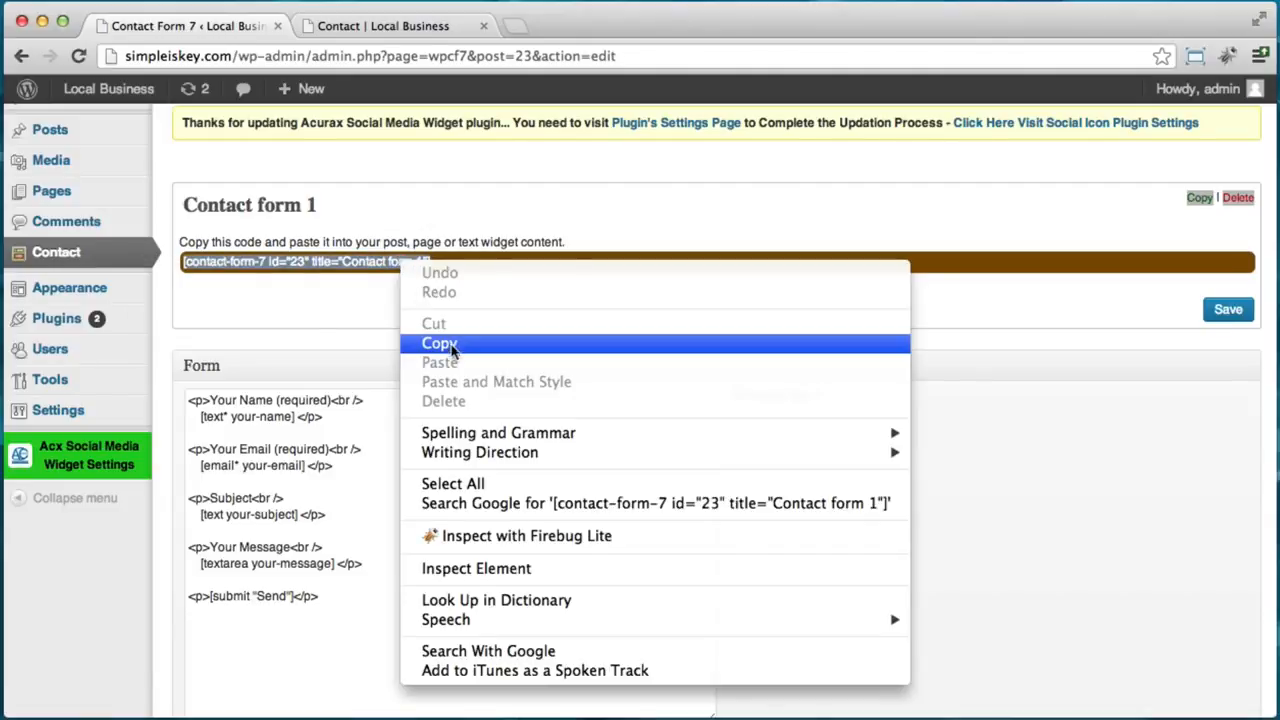
{"action": "left_click", "coordinate": [440, 344]}
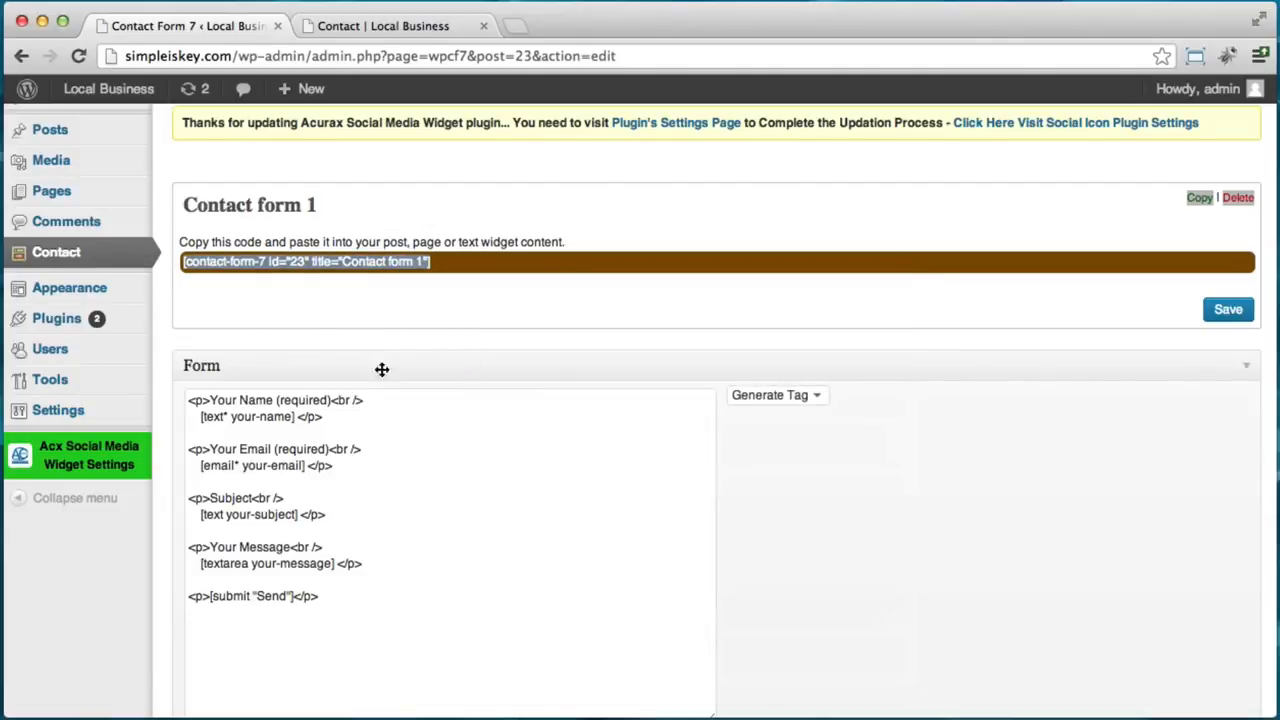
{"action": "left_click", "coordinate": [410, 268]}
{"action": "right_click", "coordinate": [392, 264]}
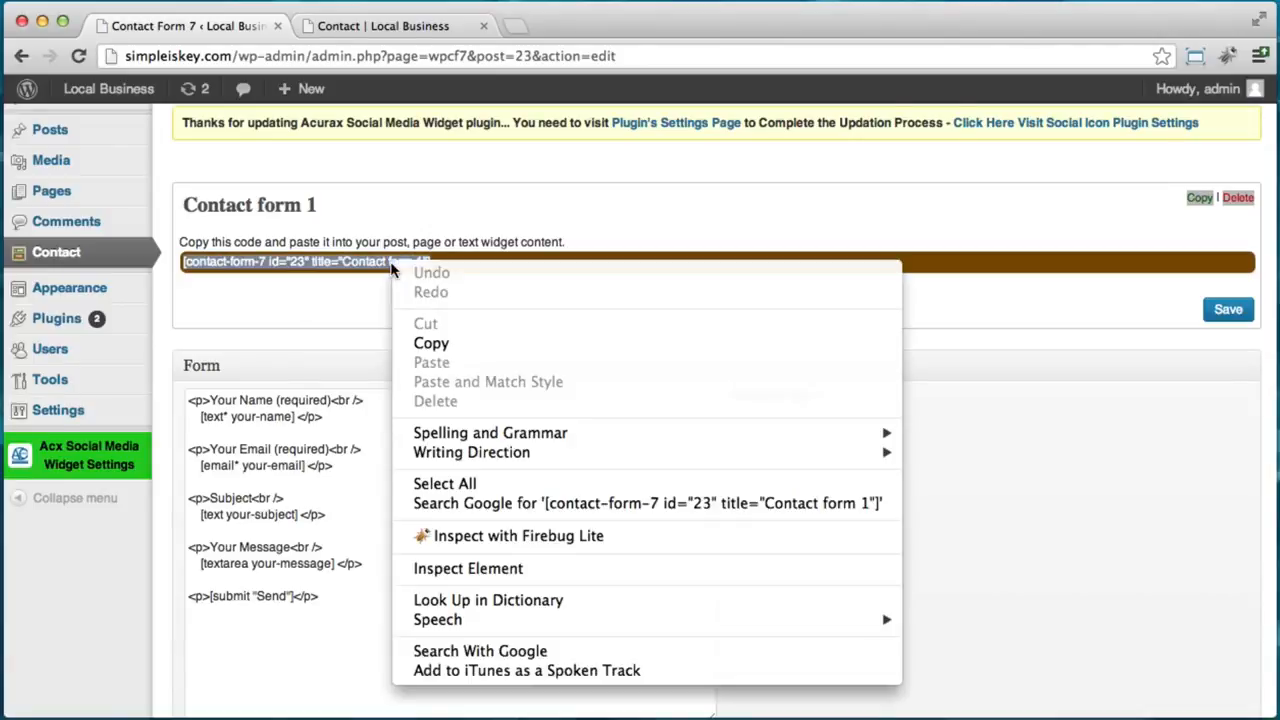
{"action": "left_click", "coordinate": [448, 346]}
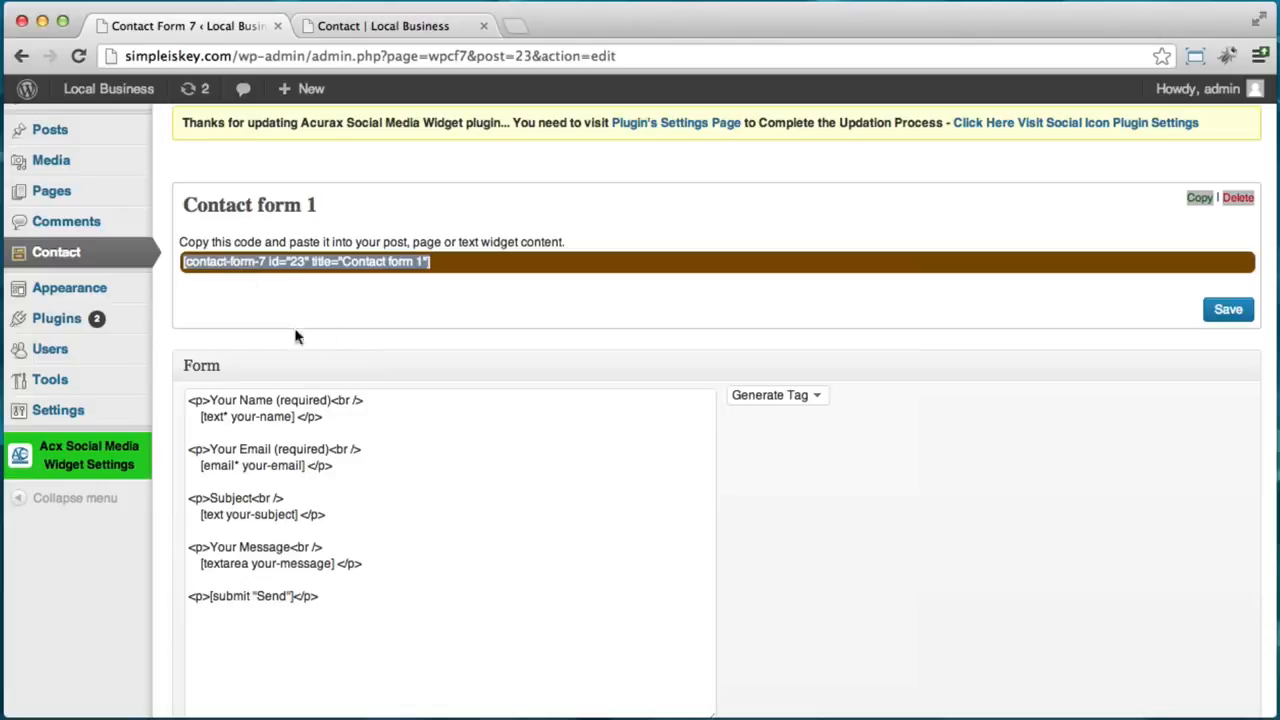
Step: Paste the Contact form 1 shortcode into the Contact page's content
{"action": "mouse_move", "coordinate": [75, 202]}
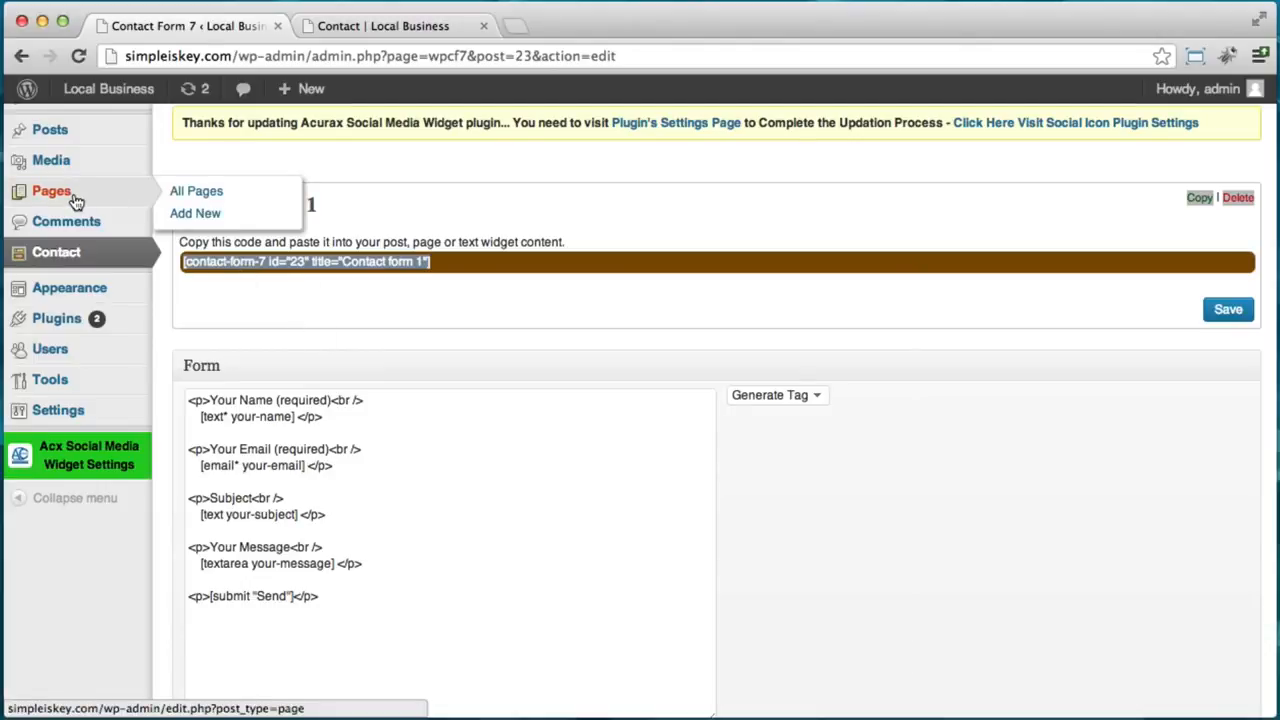
{"action": "left_click", "coordinate": [75, 202]}
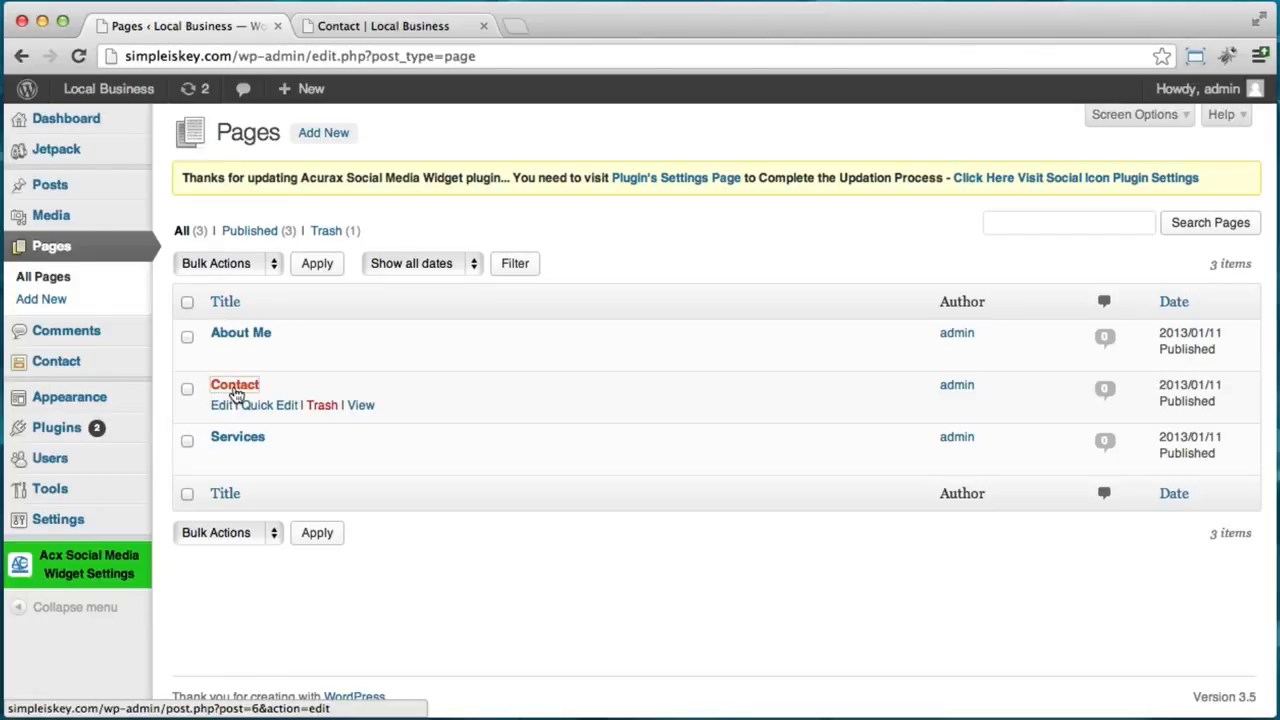
{"action": "left_click", "coordinate": [234, 389]}
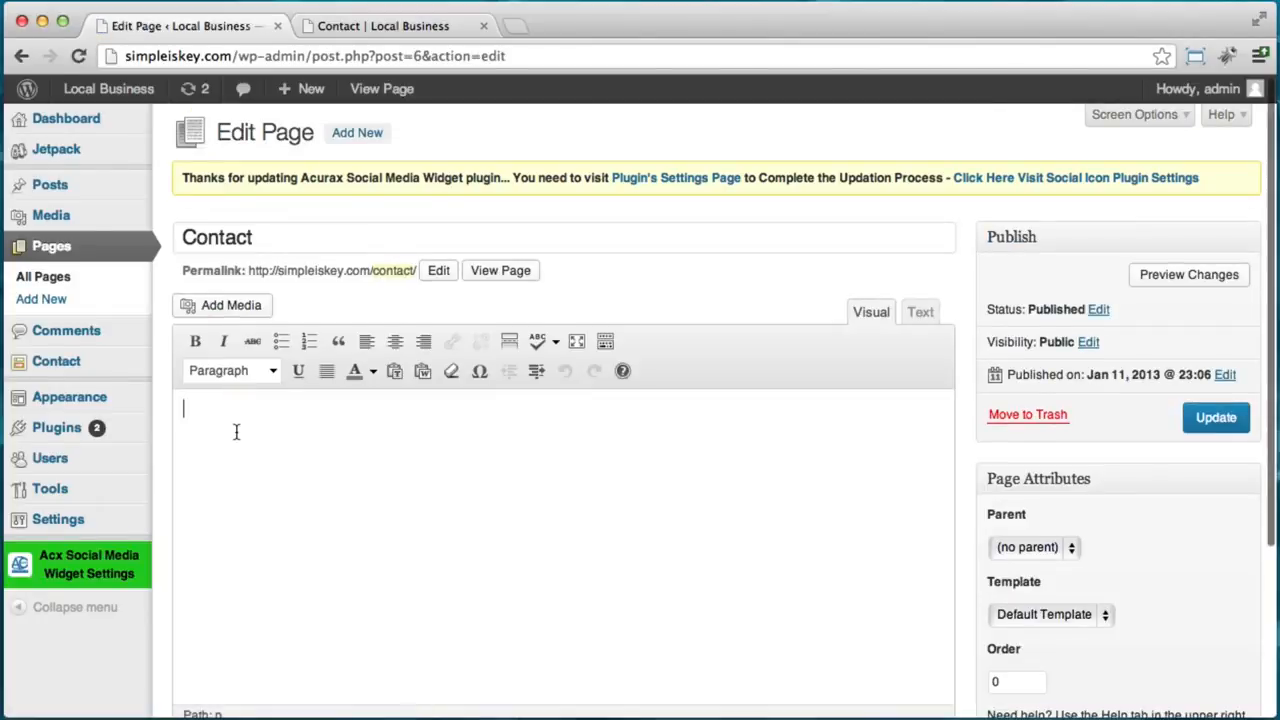
{"action": "right_click", "coordinate": [236, 431]}
{"action": "left_click", "coordinate": [278, 530]}
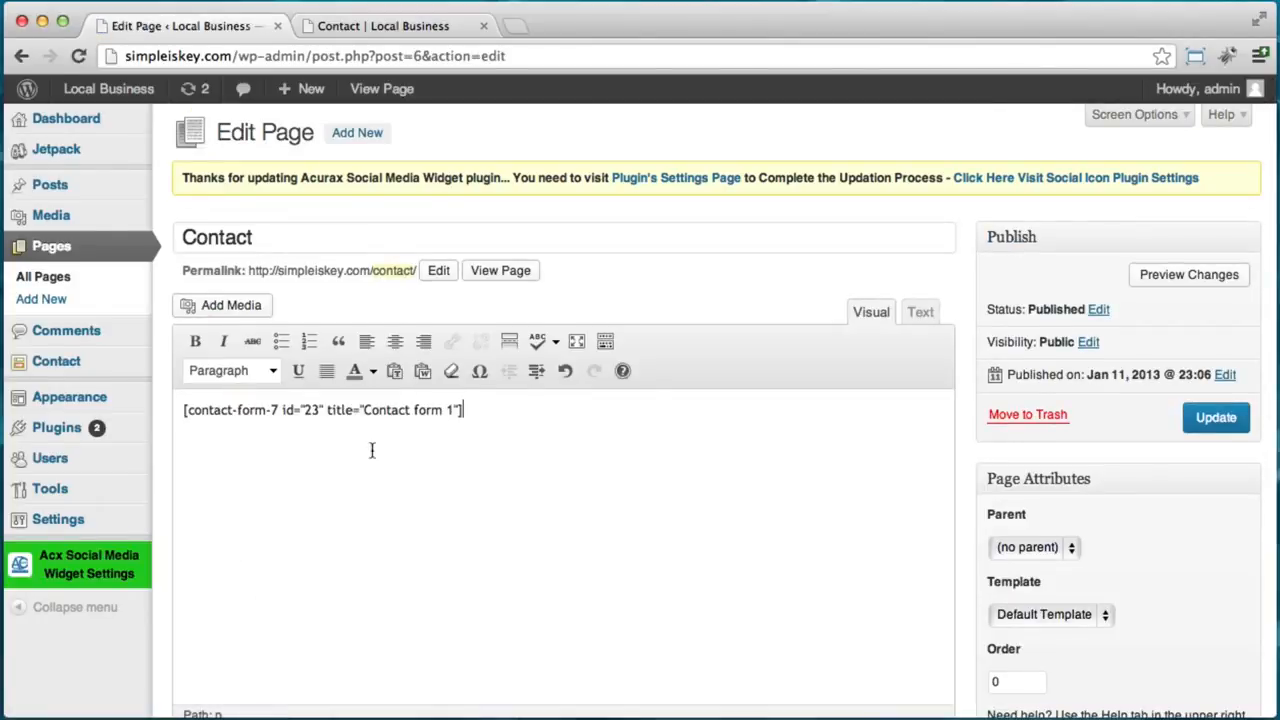
Step: Check the pasted shortcode line and update the Contact page
{"action": "left_click_drag", "start_coordinate": [513, 412], "coordinate": [157, 403]}
{"action": "left_click", "coordinate": [537, 411]}
{"action": "left_click_drag", "start_coordinate": [462, 410], "coordinate": [589, 418]}
{"action": "left_click", "coordinate": [1215, 420]}
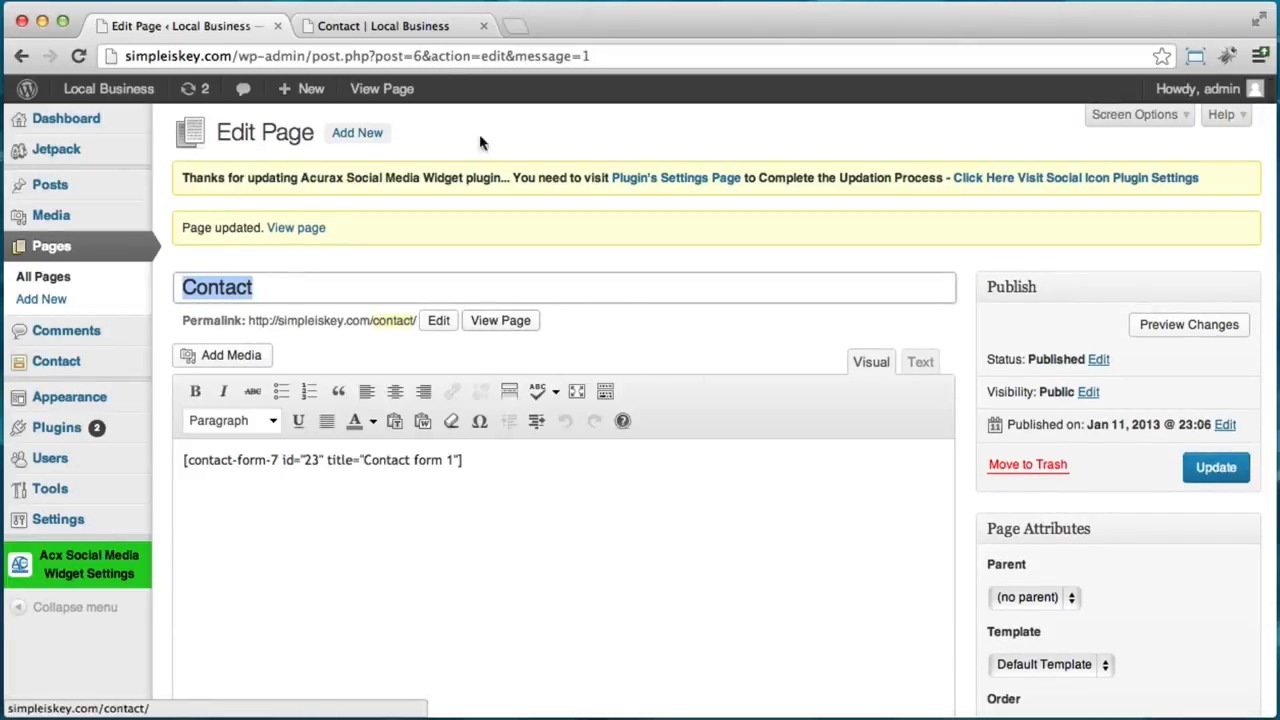
{"action": "left_click", "coordinate": [379, 34]}
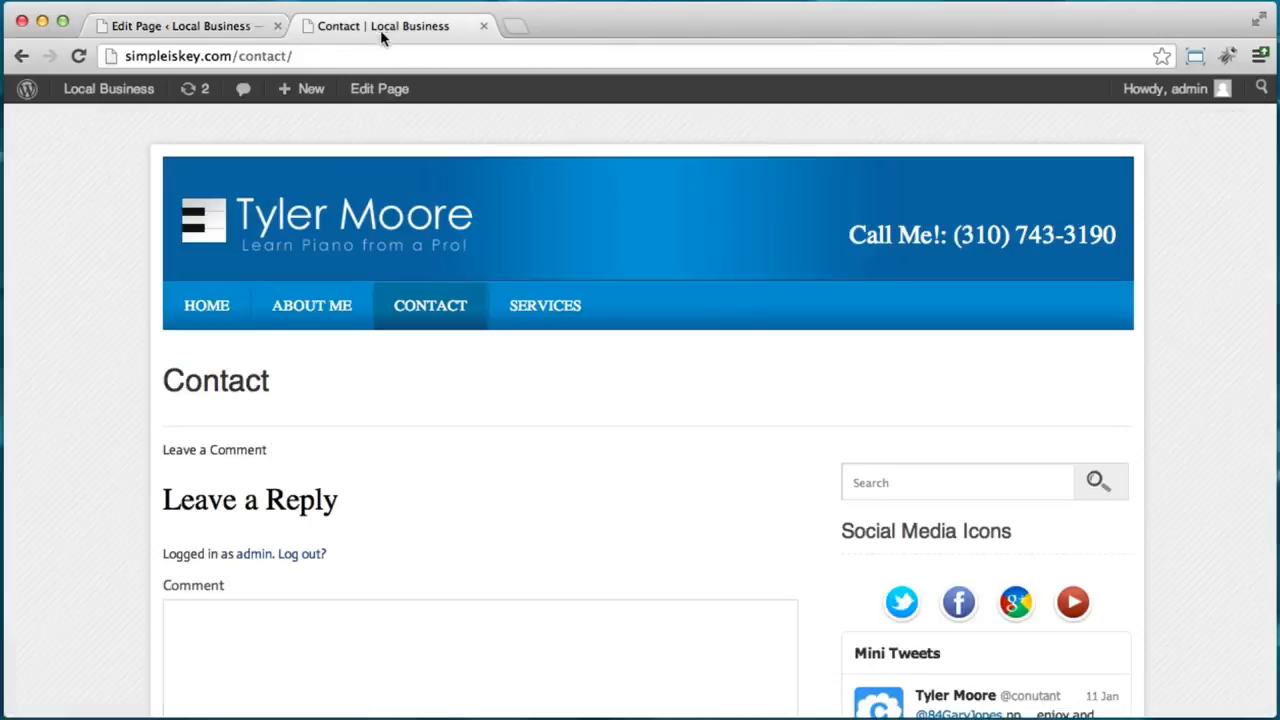
Step: Reload the live Contact page and review its new name, email, subject and message form
{"action": "left_click", "coordinate": [81, 60]}
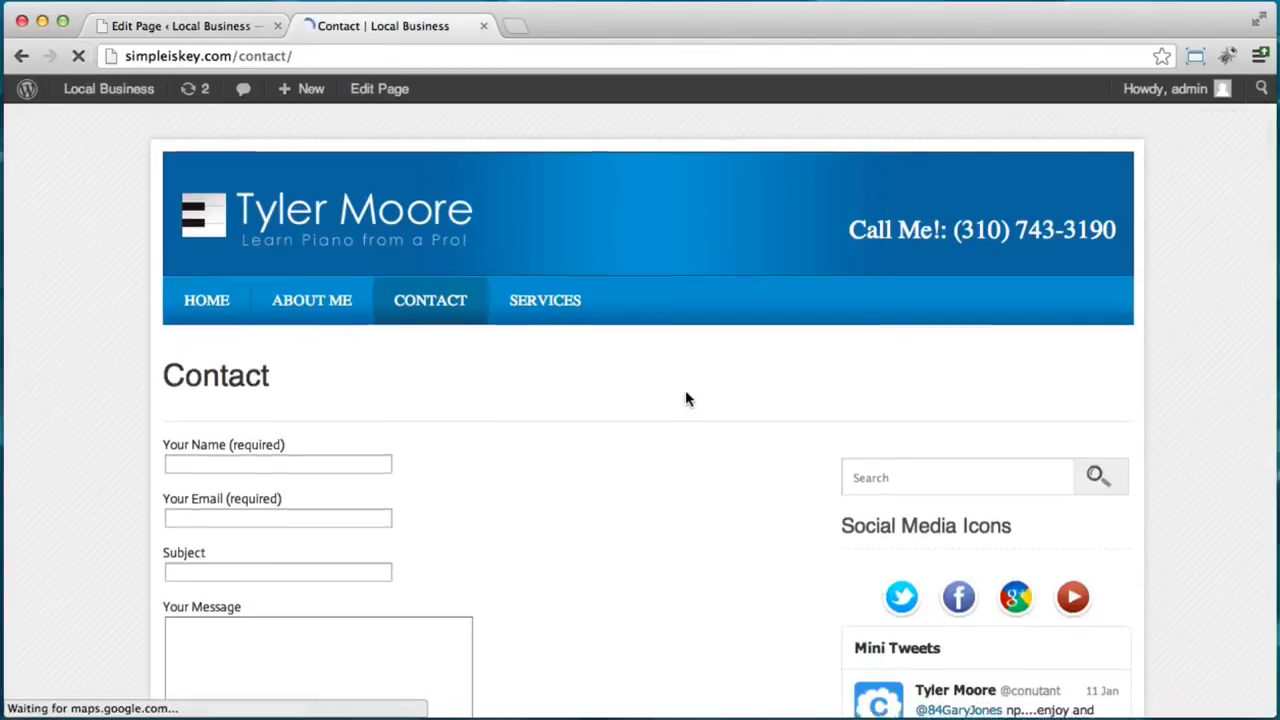
{"action": "scroll", "coordinate": [690, 398], "scroll_direction": "down", "scroll_amount": 3}
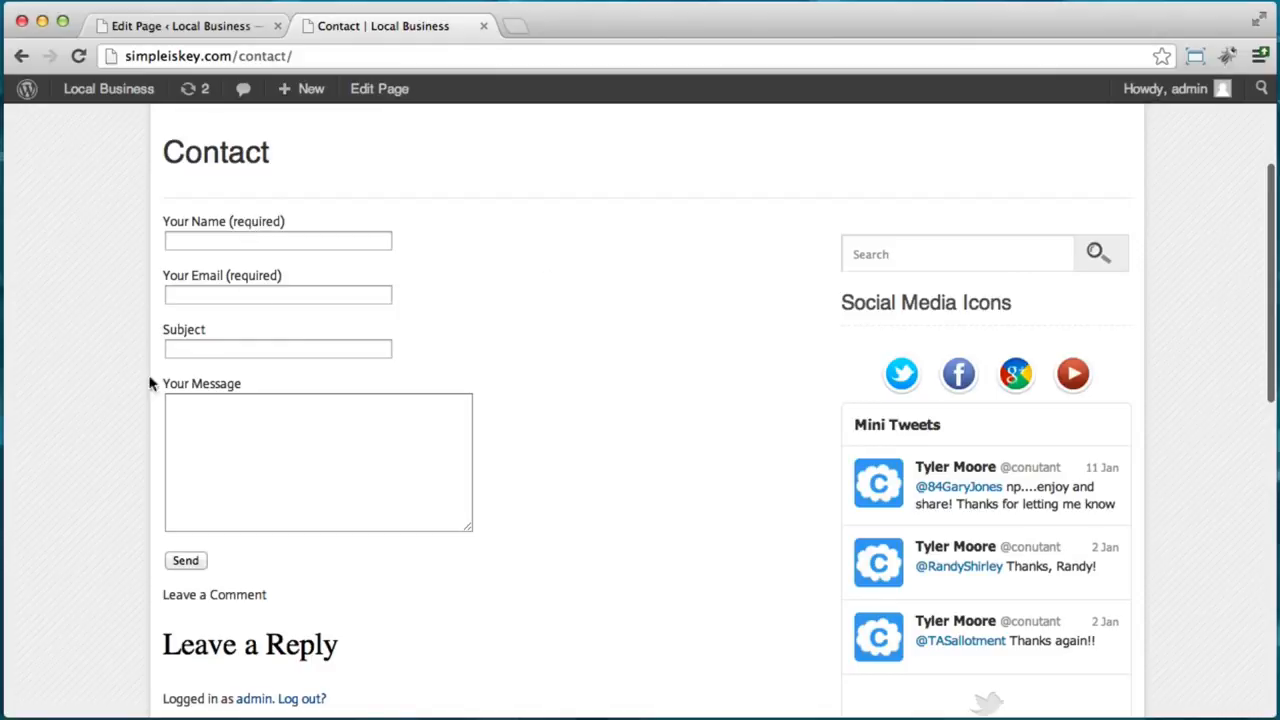
{"action": "scroll", "coordinate": [401, 423], "scroll_direction": "up", "scroll_amount": 2}
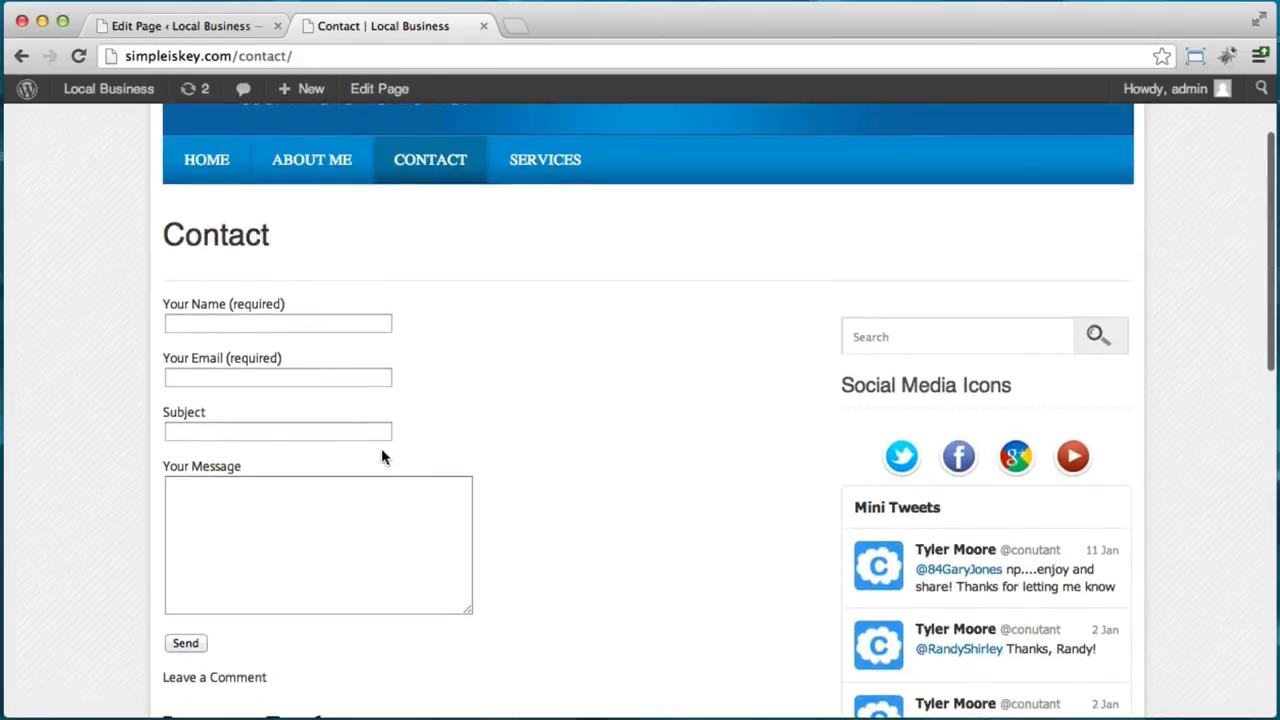
{"action": "scroll", "coordinate": [383, 451], "scroll_direction": "down", "scroll_amount": 2}
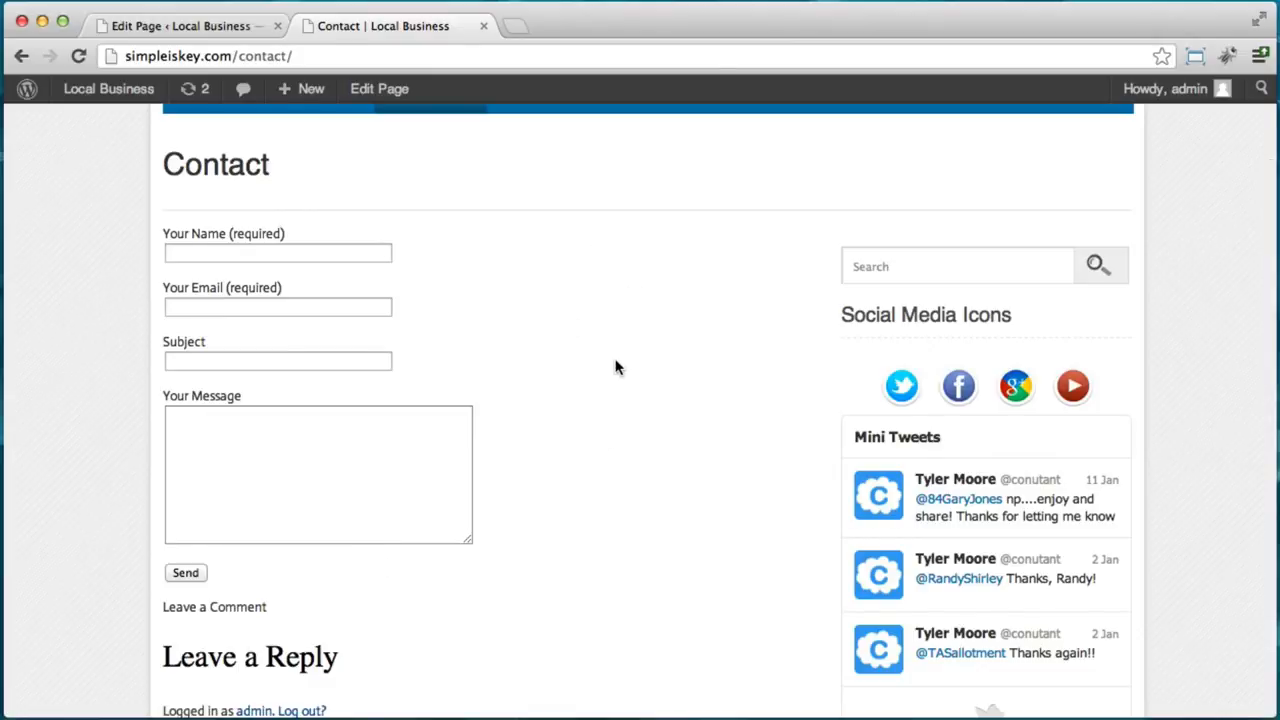
{"action": "scroll", "coordinate": [612, 371], "scroll_direction": "down", "scroll_amount": 2}
{"action": "scroll", "coordinate": [609, 372], "scroll_direction": "up", "scroll_amount": 5}
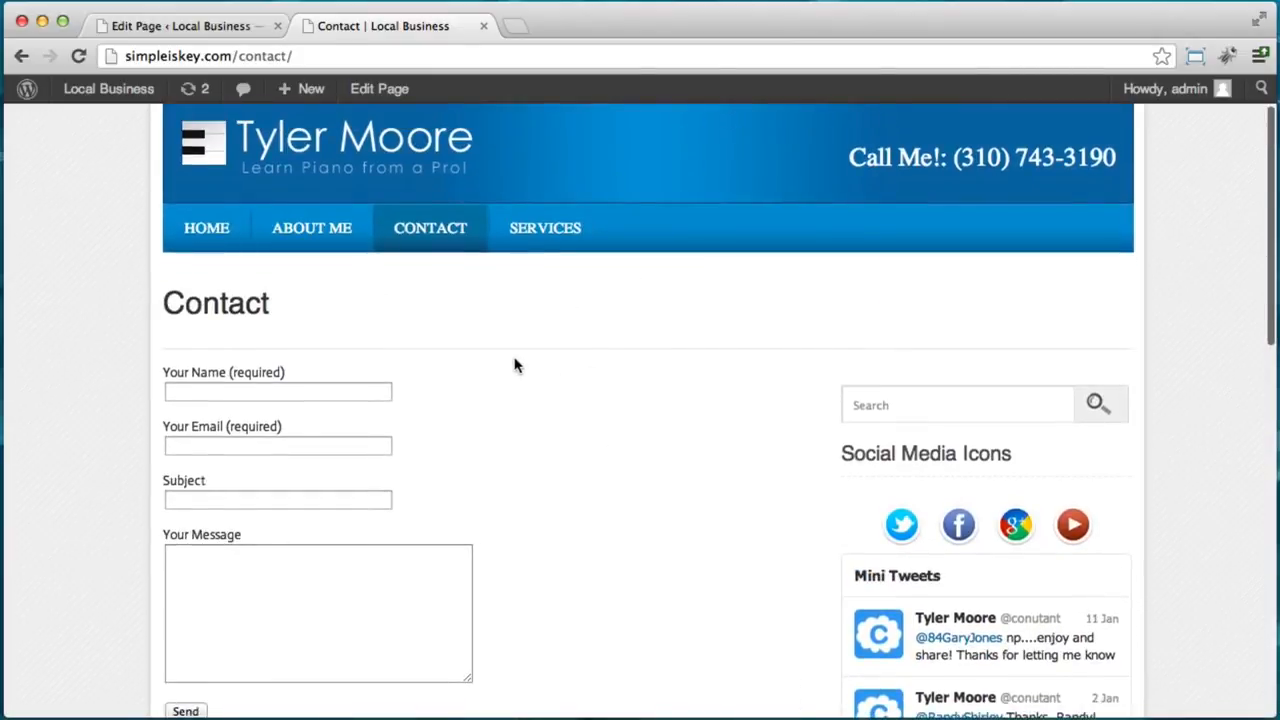
{"action": "left_click", "coordinate": [172, 26]}
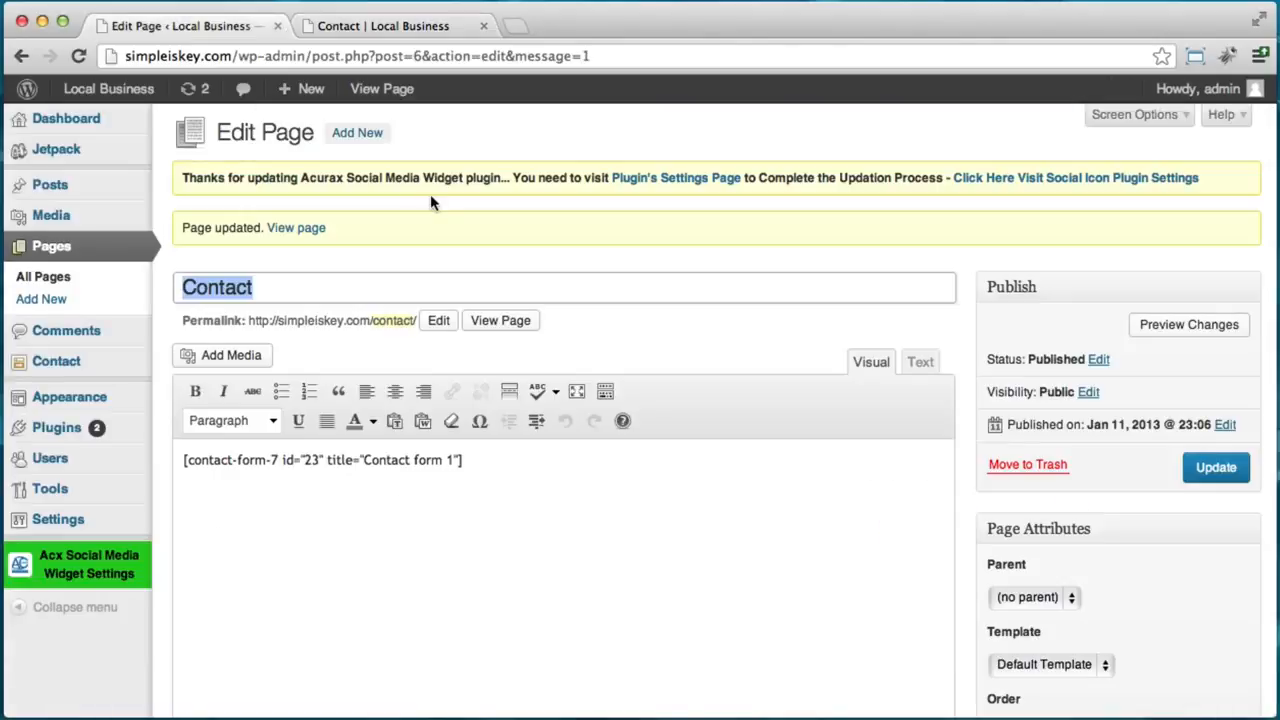
{"action": "left_click", "coordinate": [387, 30]}
{"action": "scroll", "coordinate": [525, 240], "scroll_direction": "down", "scroll_amount": 8}
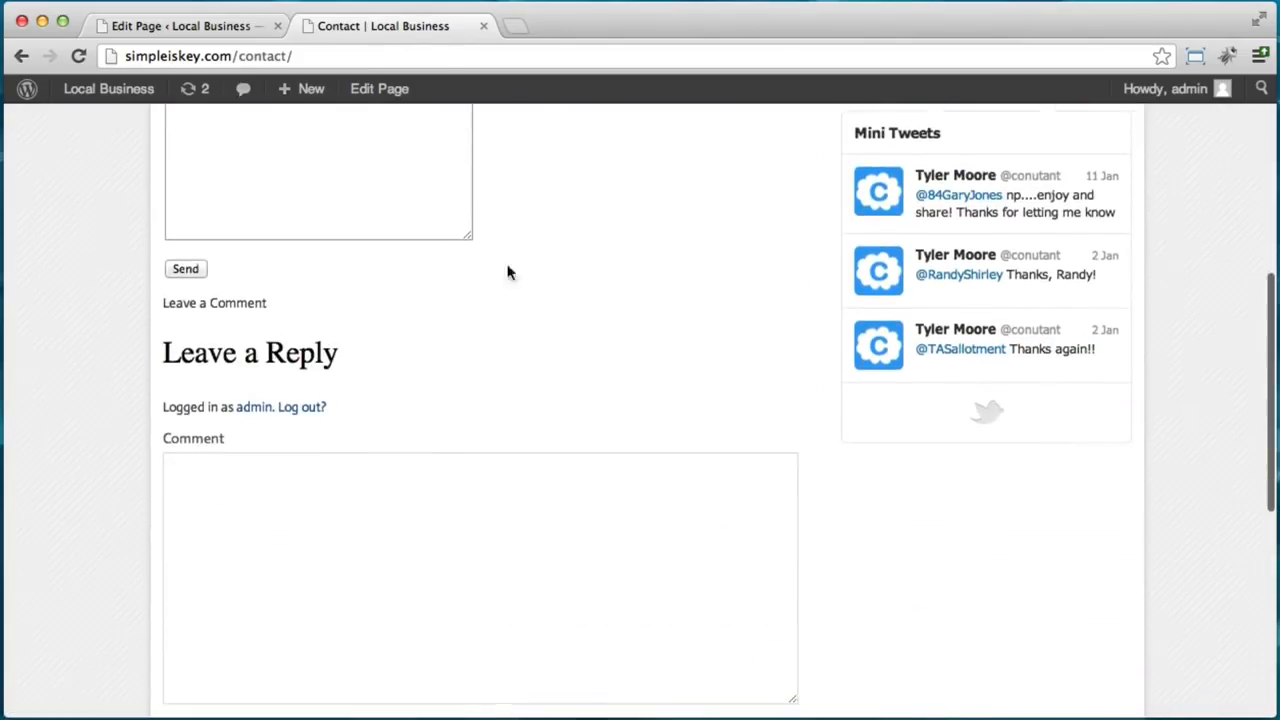
{"action": "scroll", "coordinate": [314, 562], "scroll_direction": "down", "scroll_amount": 2}
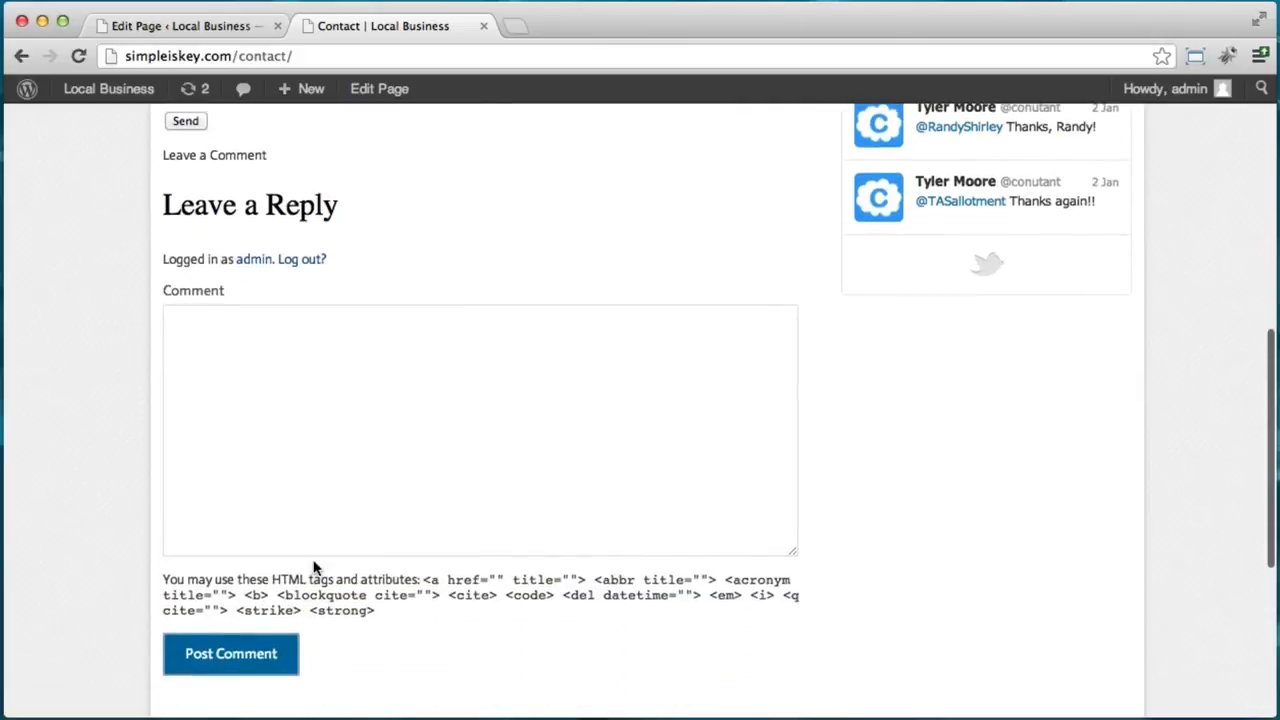
{"action": "scroll", "coordinate": [314, 568], "scroll_direction": "up", "scroll_amount": 10}
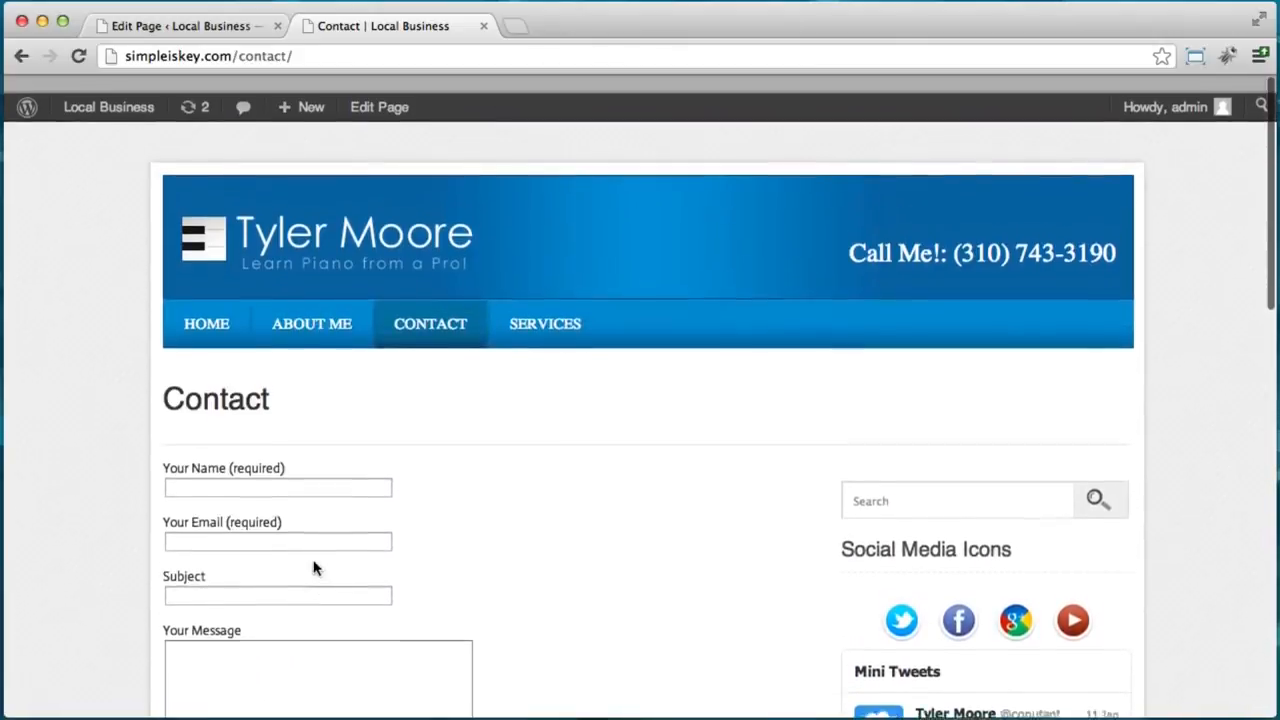
Step: Enable the Discussion box, uncheck Allow comments on the Contact page, and update it
{"action": "left_click", "coordinate": [194, 31]}
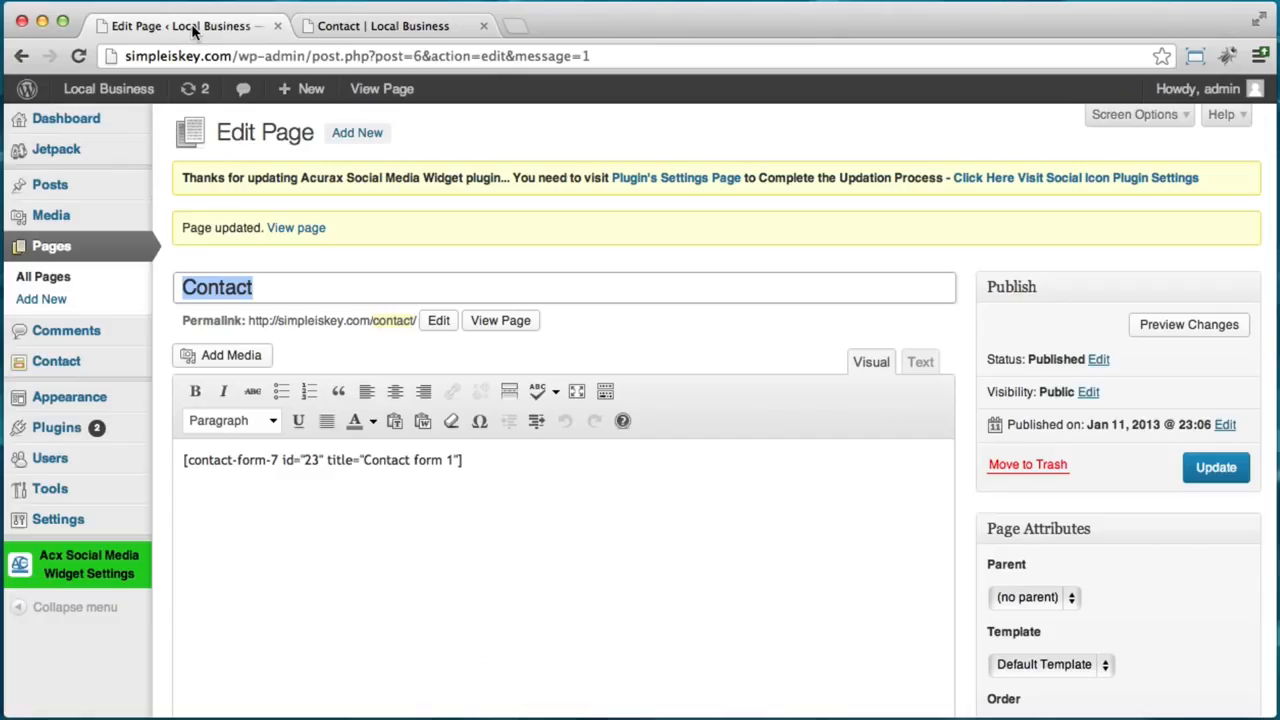
{"action": "left_click", "coordinate": [1136, 115]}
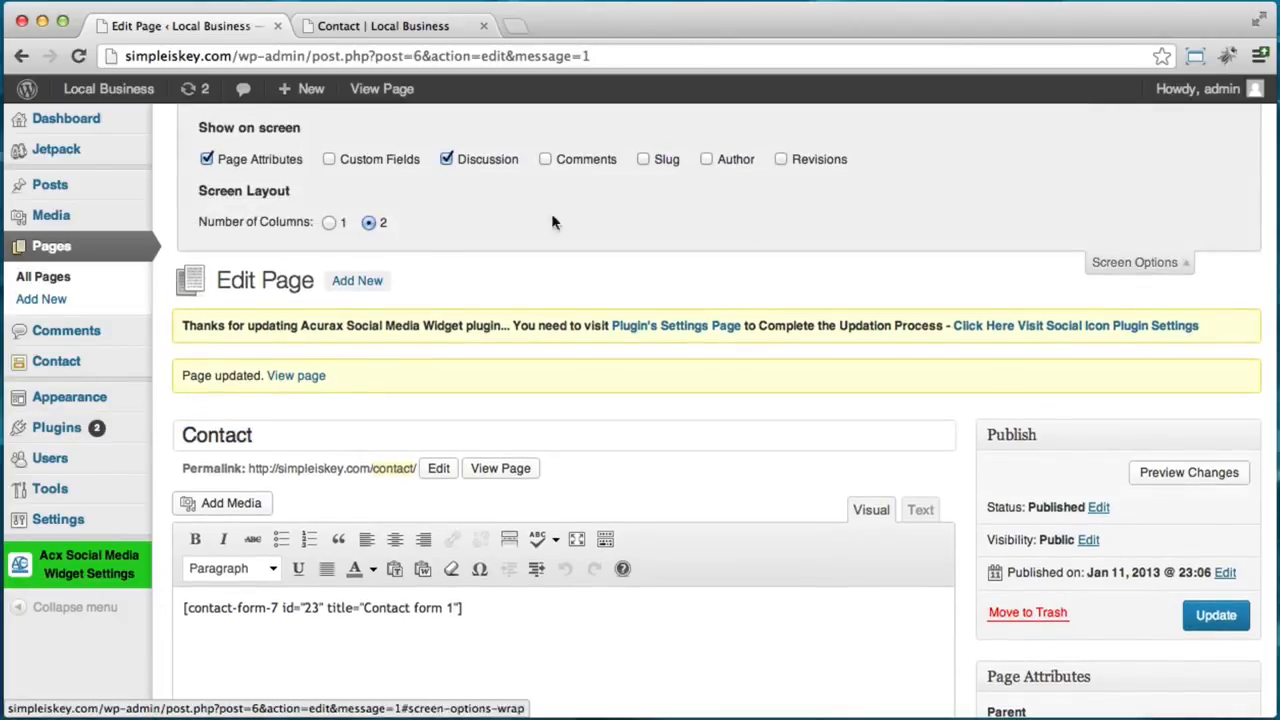
{"action": "scroll", "coordinate": [690, 435], "scroll_direction": "down", "scroll_amount": 5}
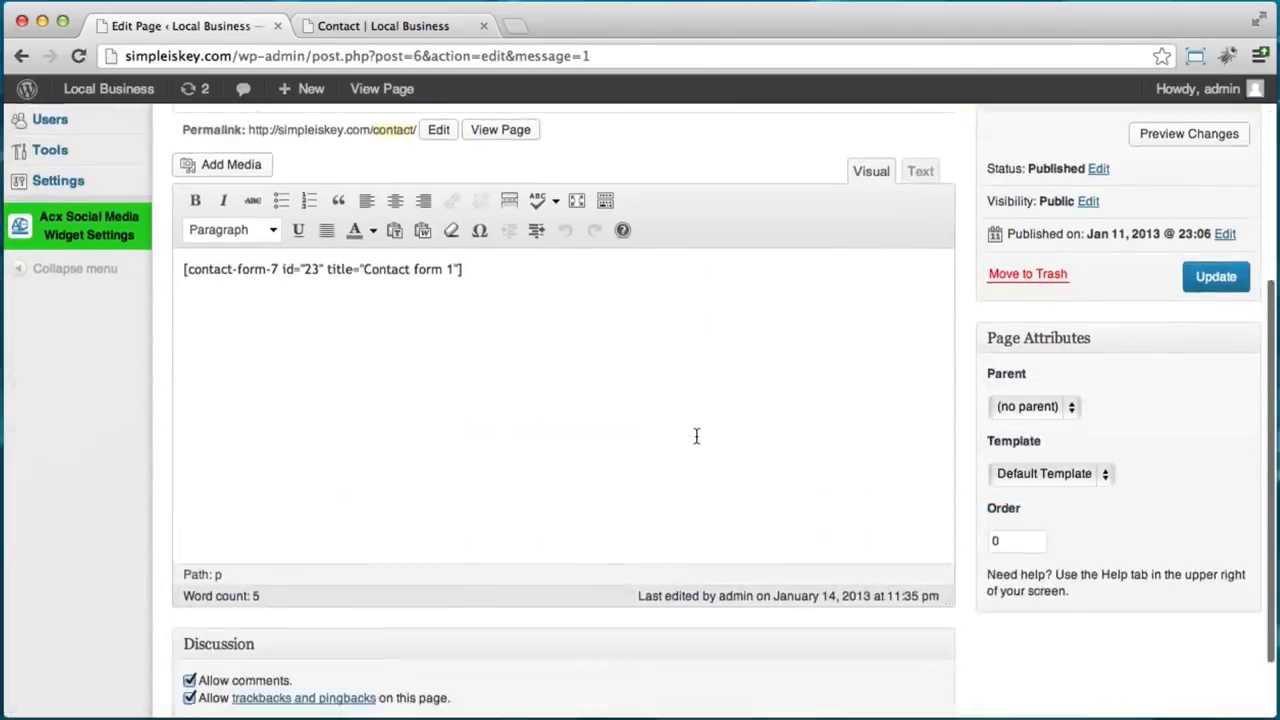
{"action": "left_click", "coordinate": [189, 592]}
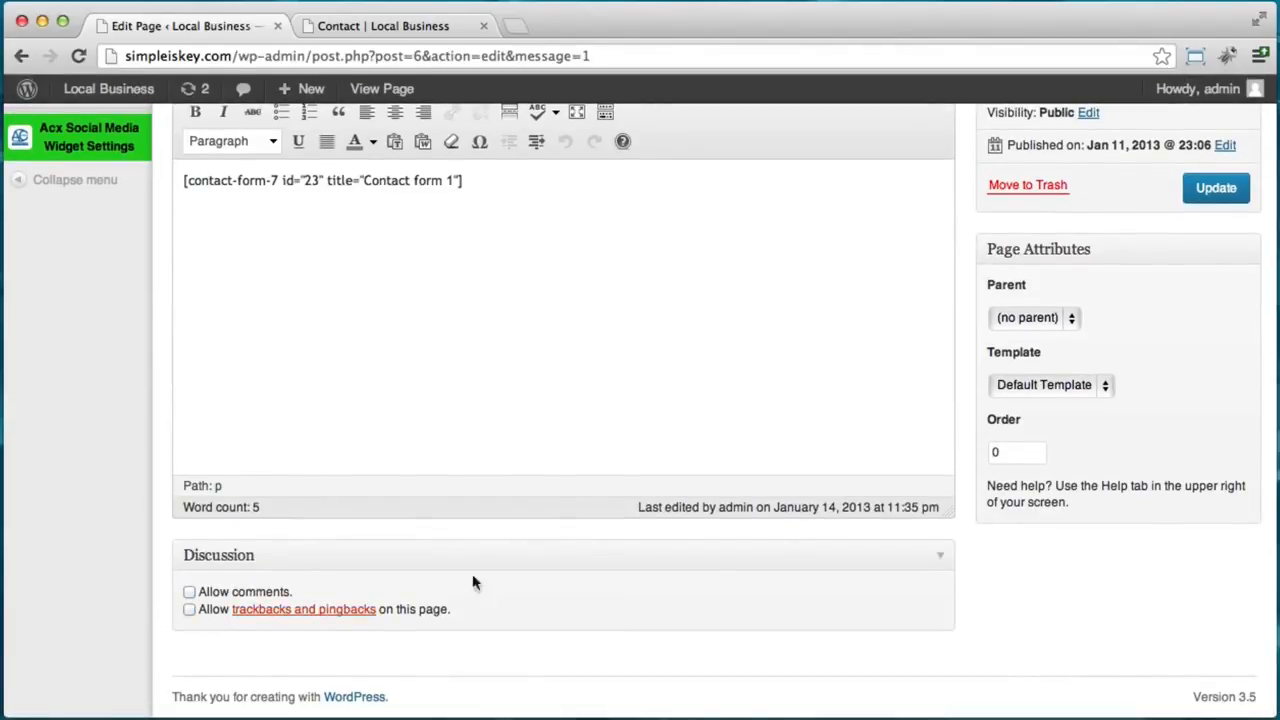
{"action": "left_click", "coordinate": [1224, 198]}
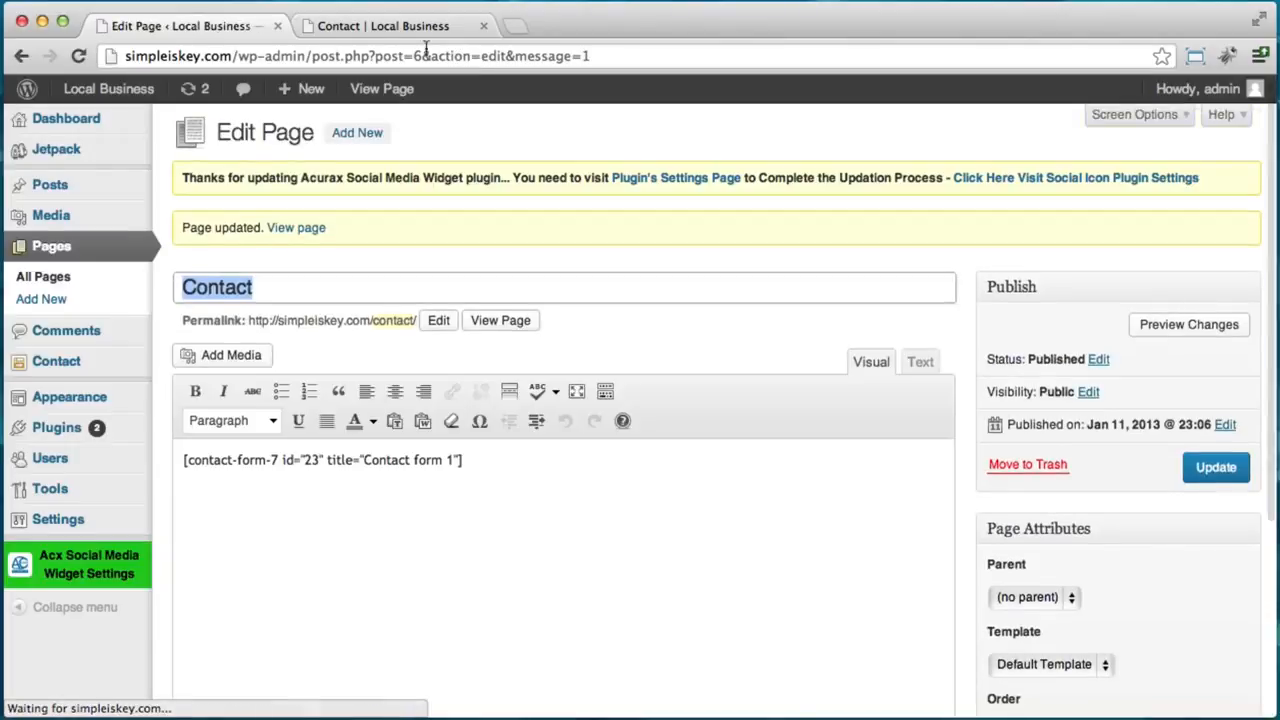
{"action": "left_click", "coordinate": [380, 26]}
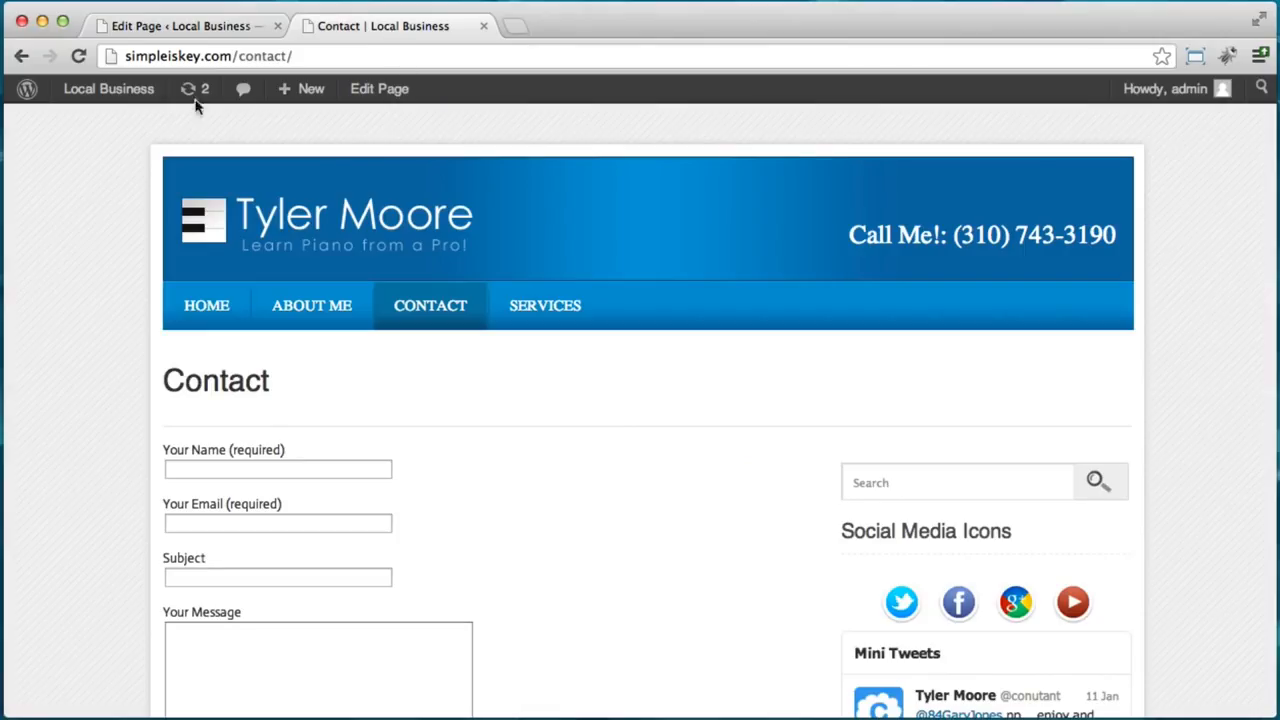
Step: Reload the Contact page, then fill in a test name, e-mail, subject and message and send it
{"action": "left_click", "coordinate": [77, 54]}
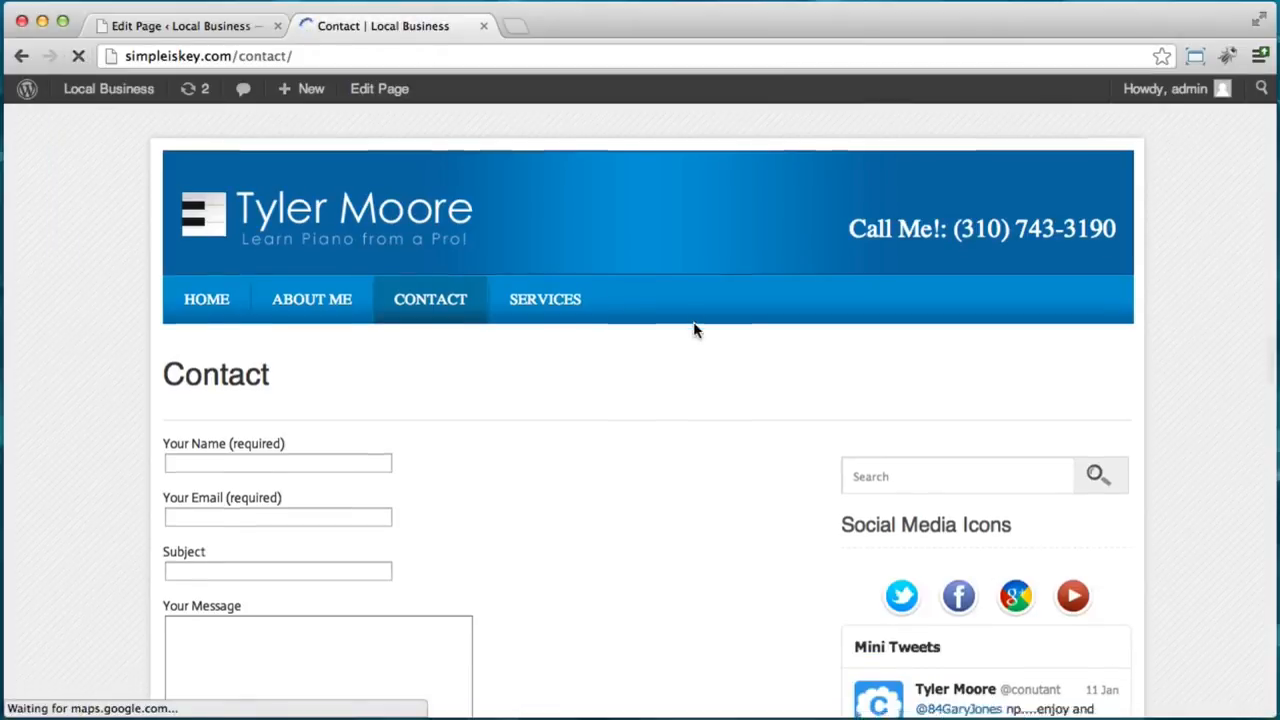
{"action": "scroll", "coordinate": [698, 337], "scroll_direction": "down", "scroll_amount": 4}
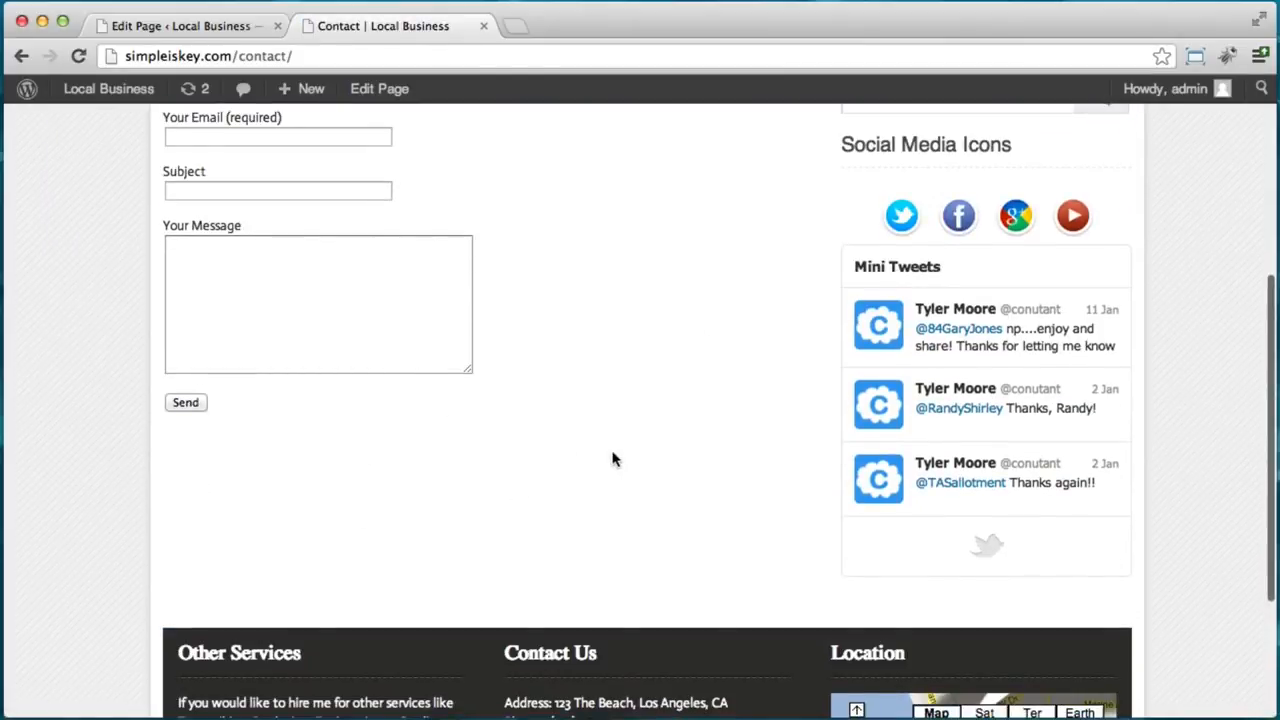
{"action": "scroll", "coordinate": [612, 458], "scroll_direction": "up", "scroll_amount": 3}
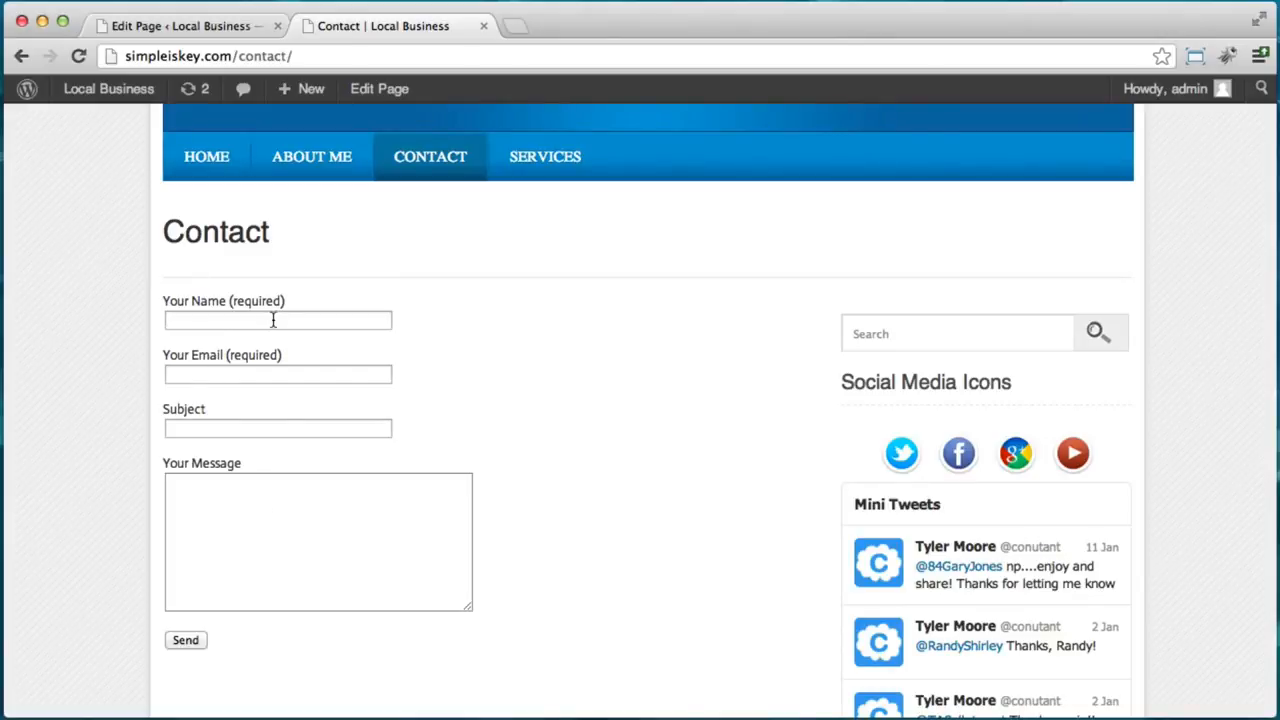
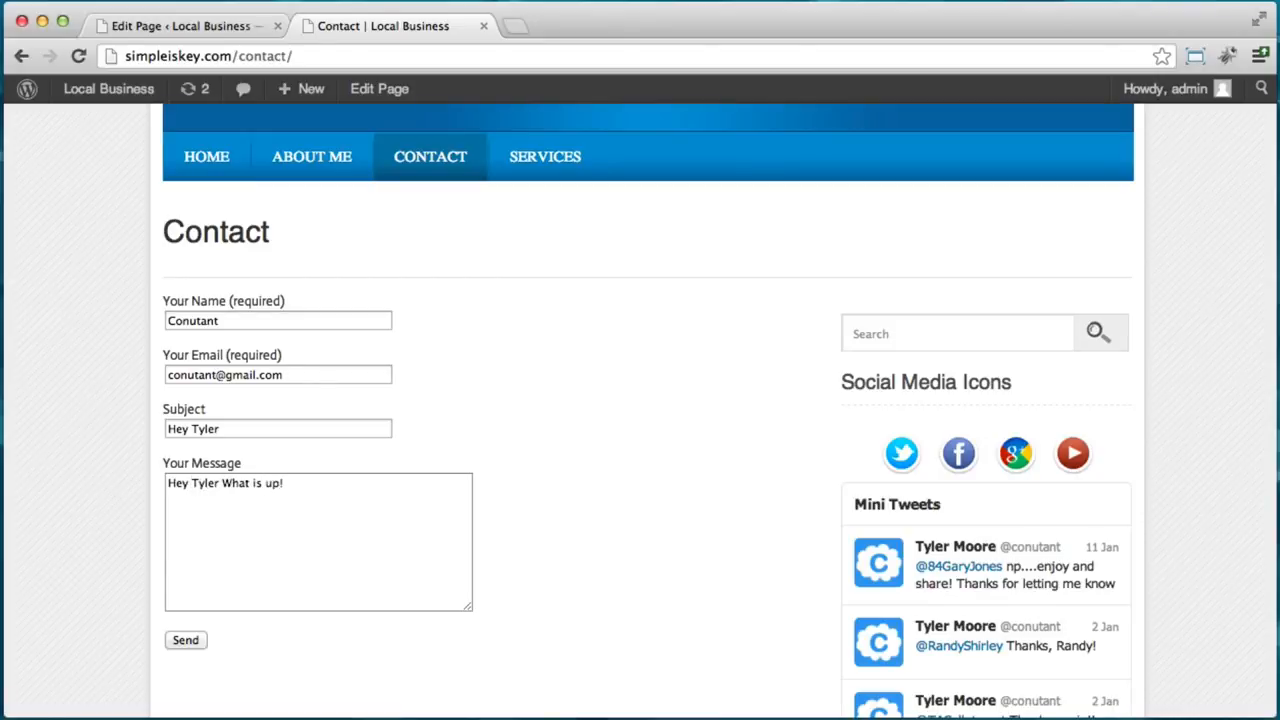
{"action": "left_click", "coordinate": [185, 643]}
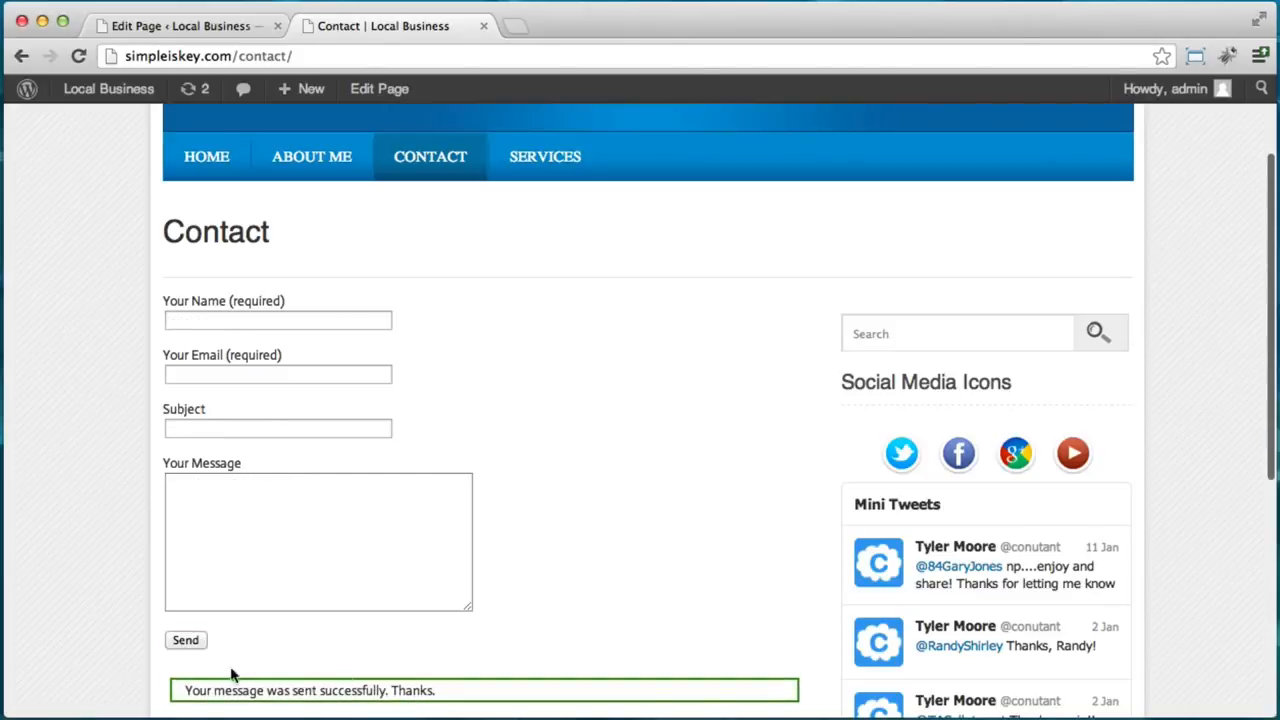
{"action": "left_click", "coordinate": [515, 27]}
{"action": "type", "text": "www."}
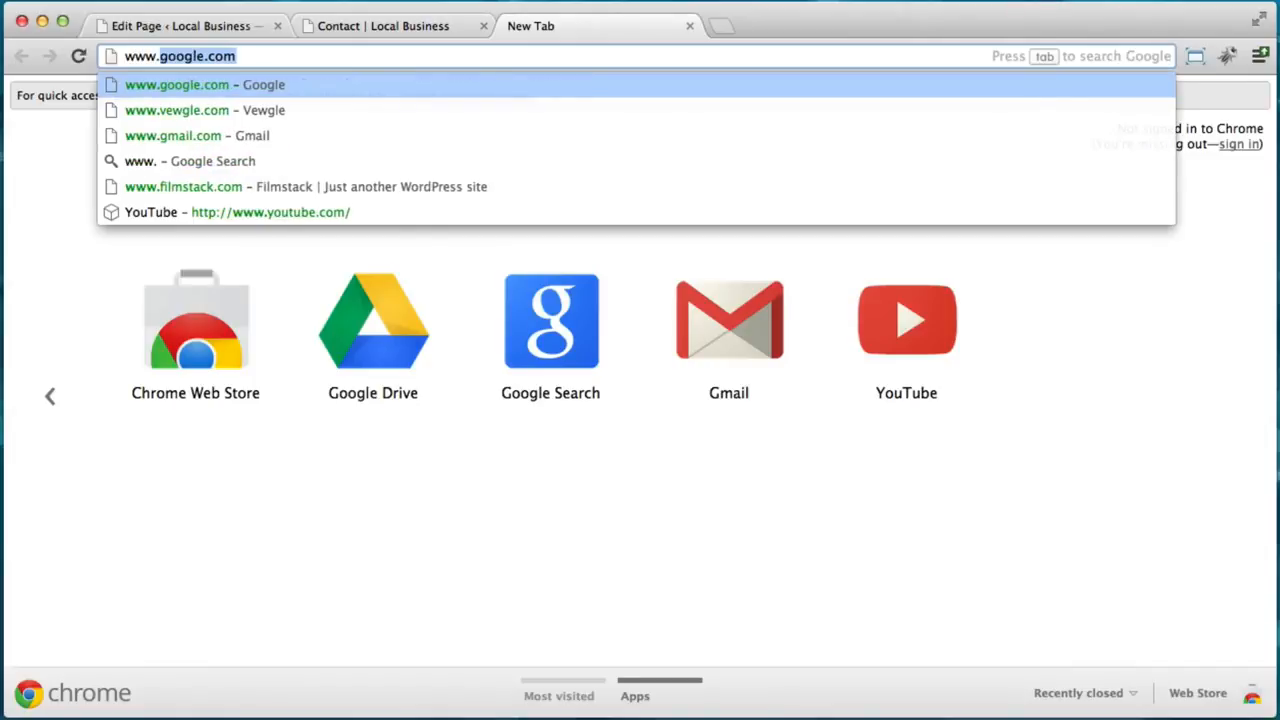
{"action": "type", "text": "gmail.com"}
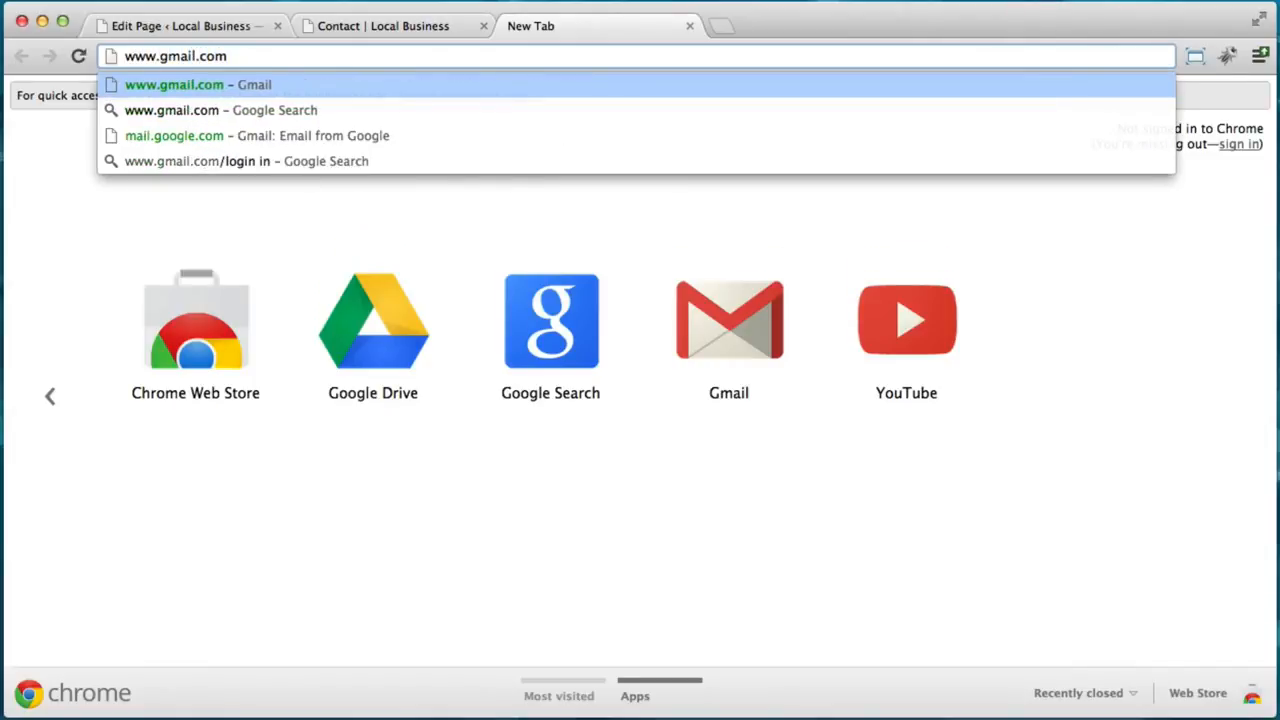
{"action": "key", "text": "Return"}
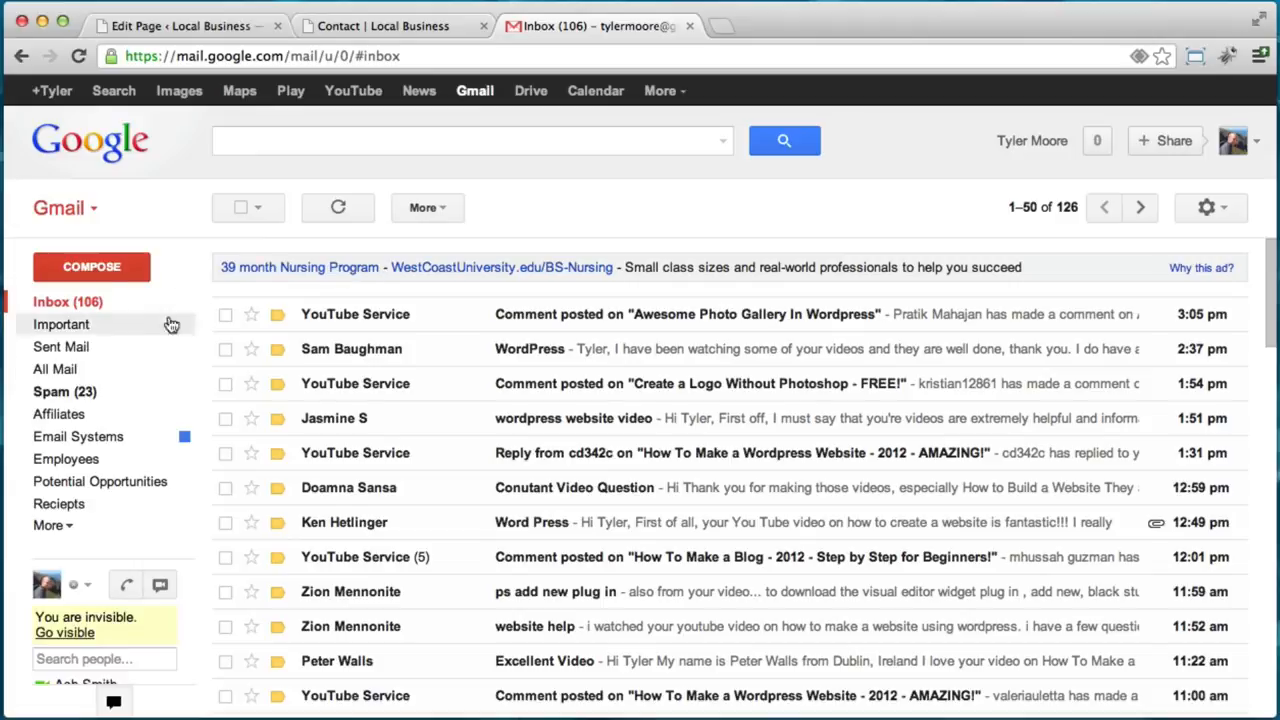
{"action": "left_click", "coordinate": [88, 397]}
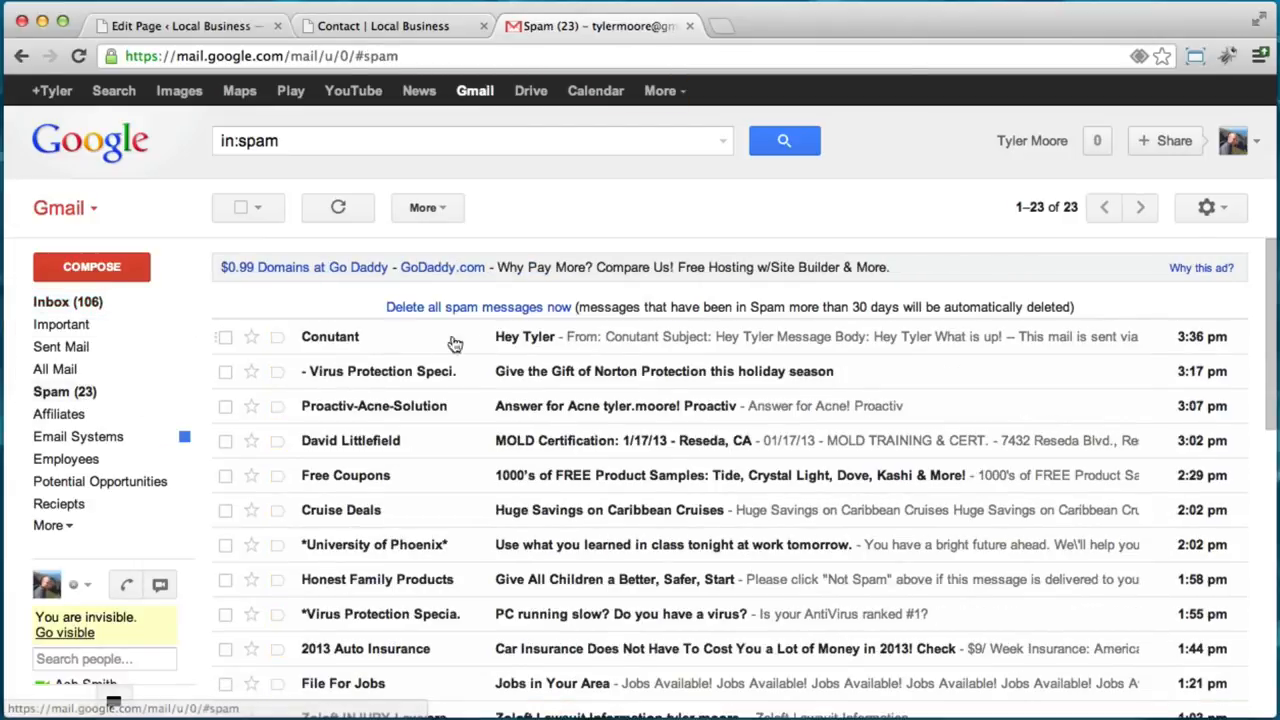
{"action": "left_click", "coordinate": [225, 338]}
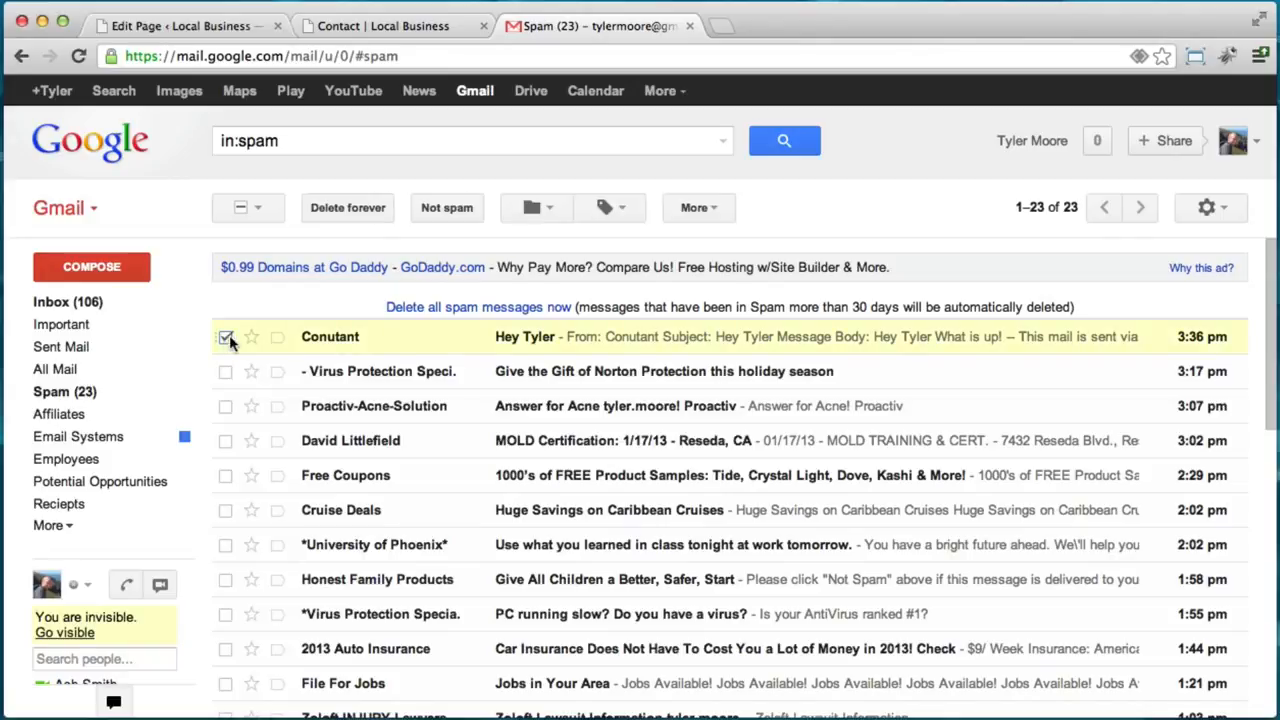
{"action": "left_click", "coordinate": [440, 206]}
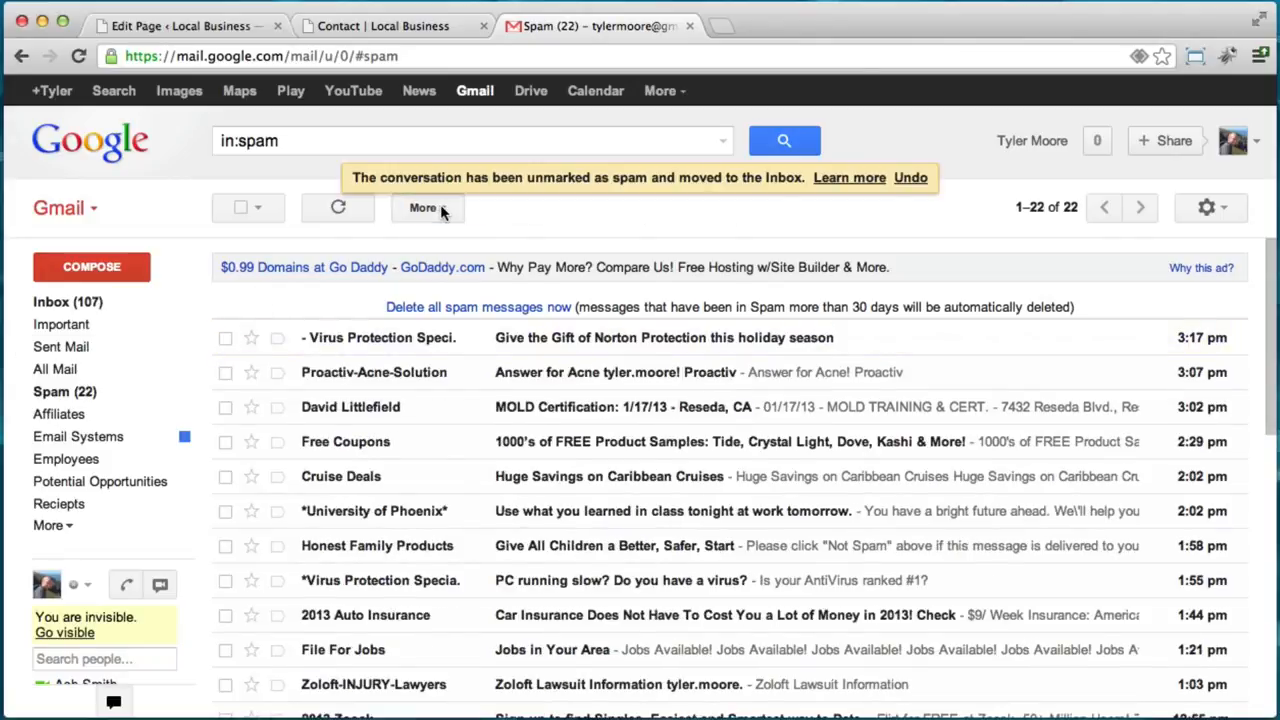
Step: Read the newest contact-form message in the inbox, then close the Gmail tab
{"action": "left_click", "coordinate": [99, 311]}
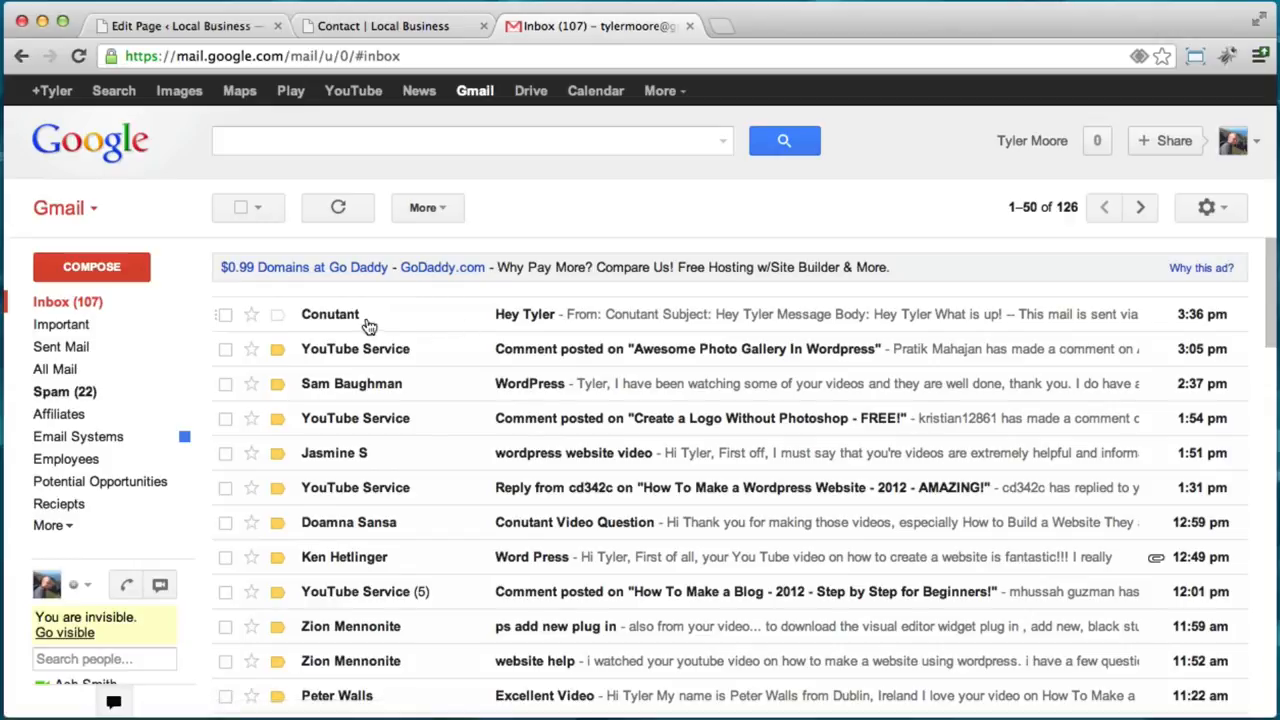
{"action": "left_click", "coordinate": [398, 320]}
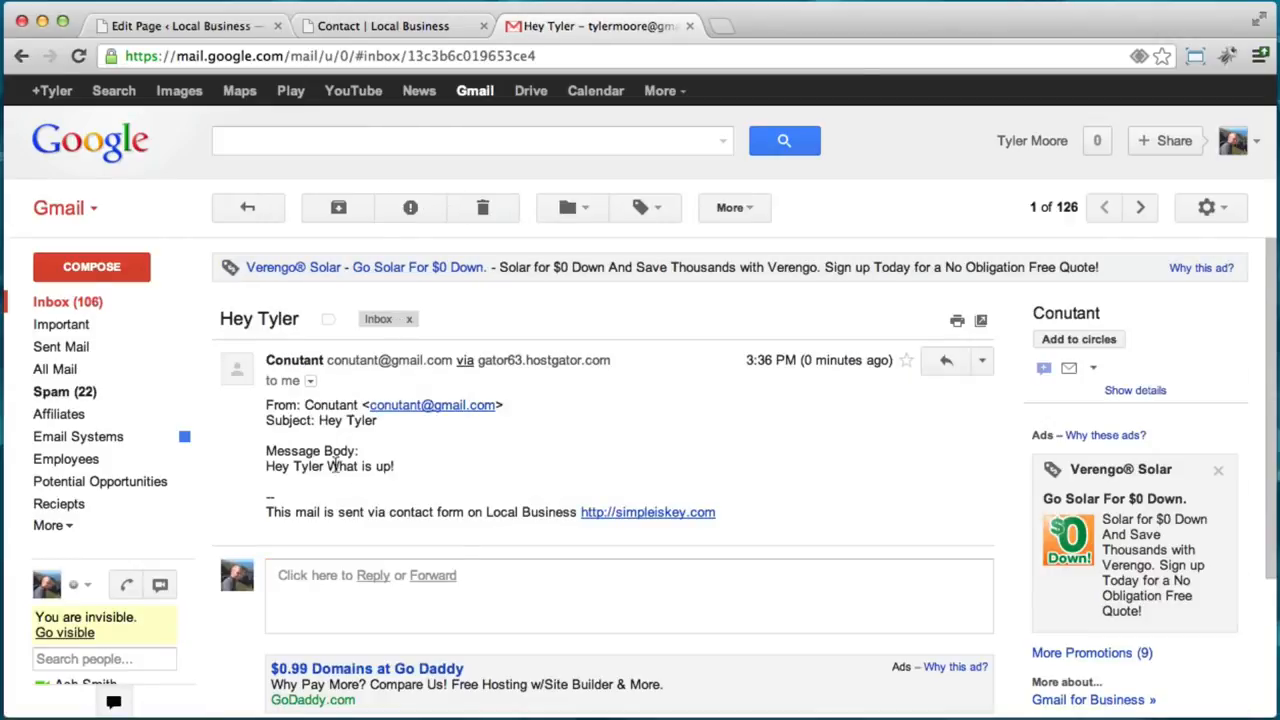
{"action": "left_click_drag", "start_coordinate": [268, 420], "coordinate": [442, 488]}
{"action": "left_click", "coordinate": [442, 488]}
{"action": "left_click", "coordinate": [691, 27]}
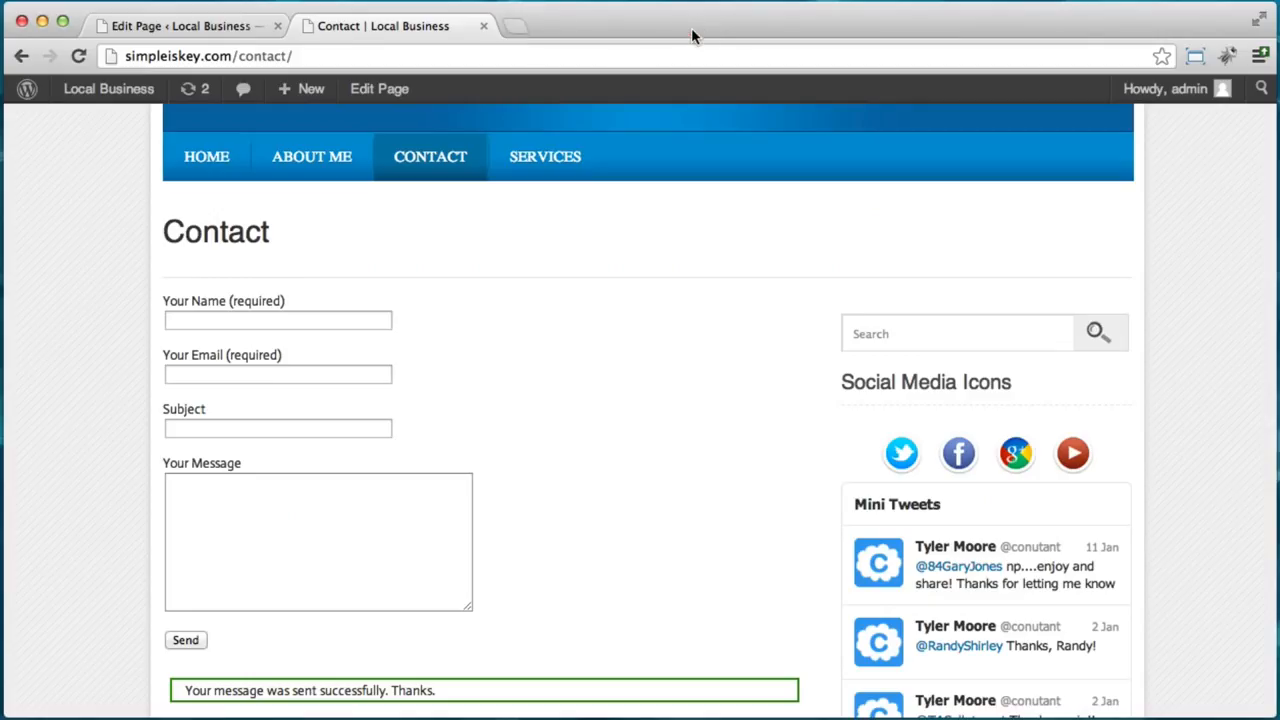
Step: Load the home page headed 'I'll teach you how to play the Piano the Fun and Fast way!' and browse it
{"action": "scroll", "coordinate": [650, 270], "scroll_direction": "up", "scroll_amount": 3}
{"action": "scroll", "coordinate": [632, 316], "scroll_direction": "down", "scroll_amount": 3}
{"action": "scroll", "coordinate": [632, 316], "scroll_direction": "down", "scroll_amount": 1}
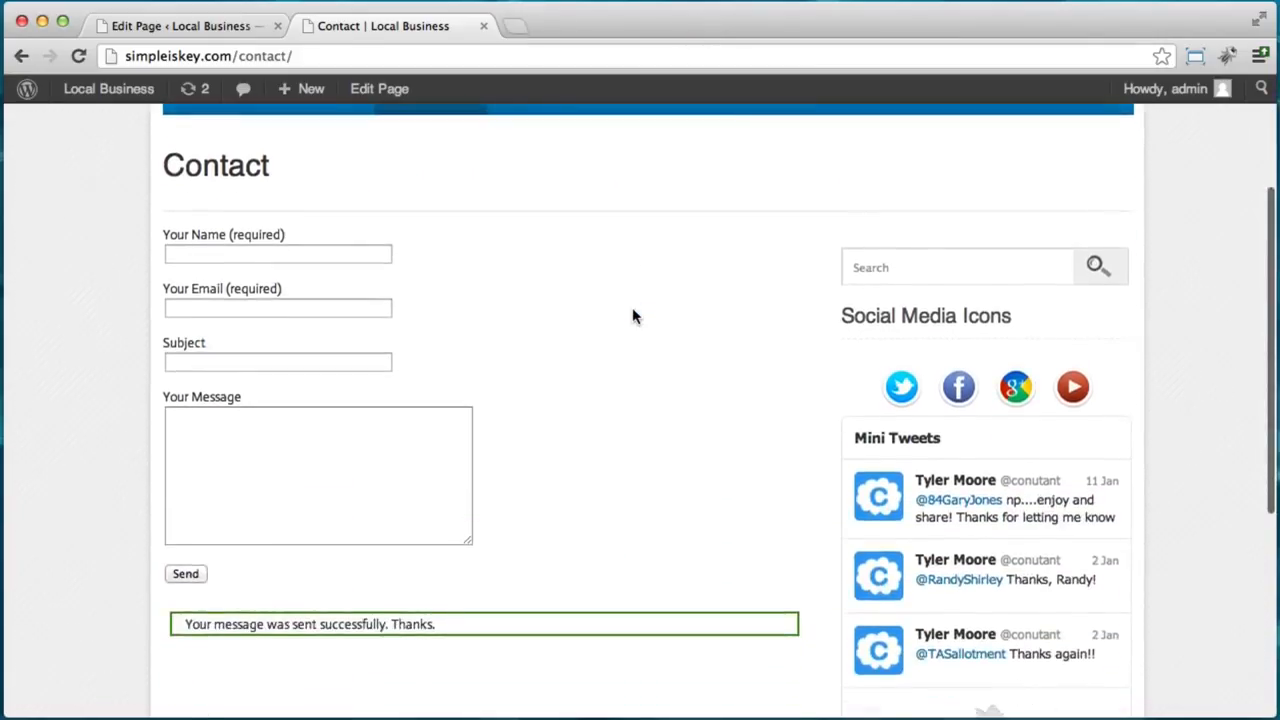
{"action": "scroll", "coordinate": [632, 317], "scroll_direction": "up", "scroll_amount": 5}
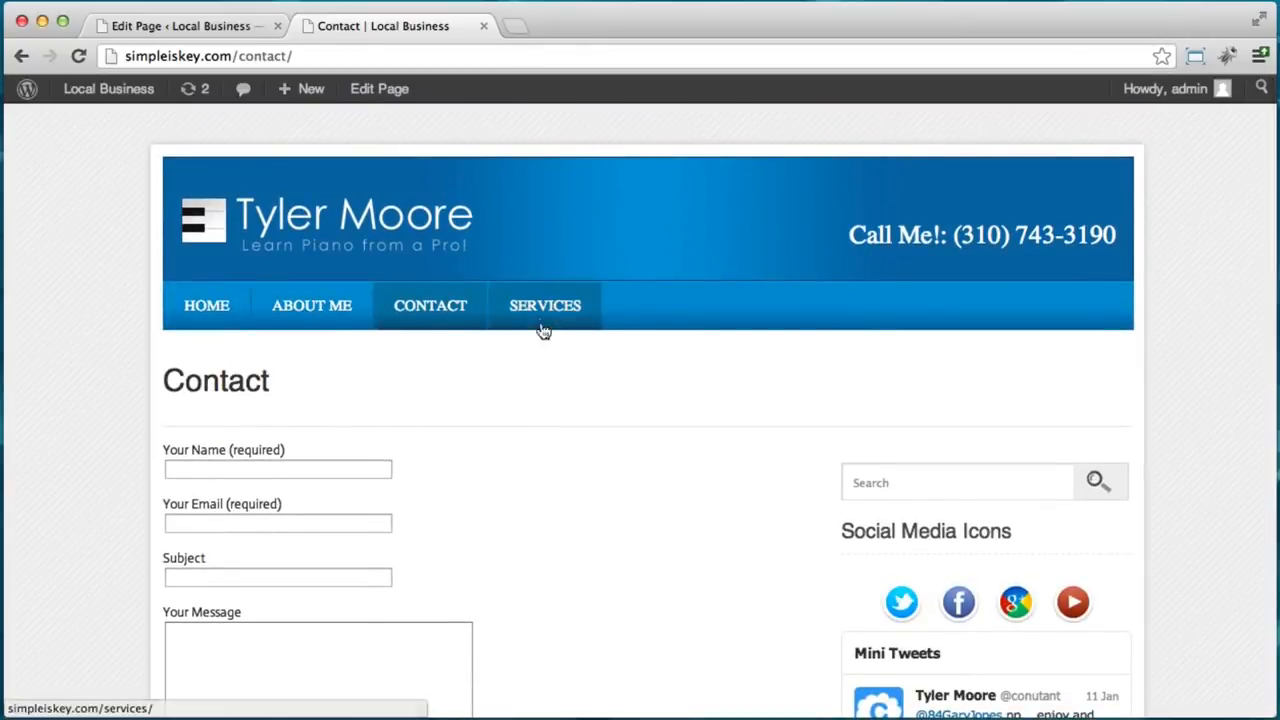
{"action": "left_click", "coordinate": [362, 242]}
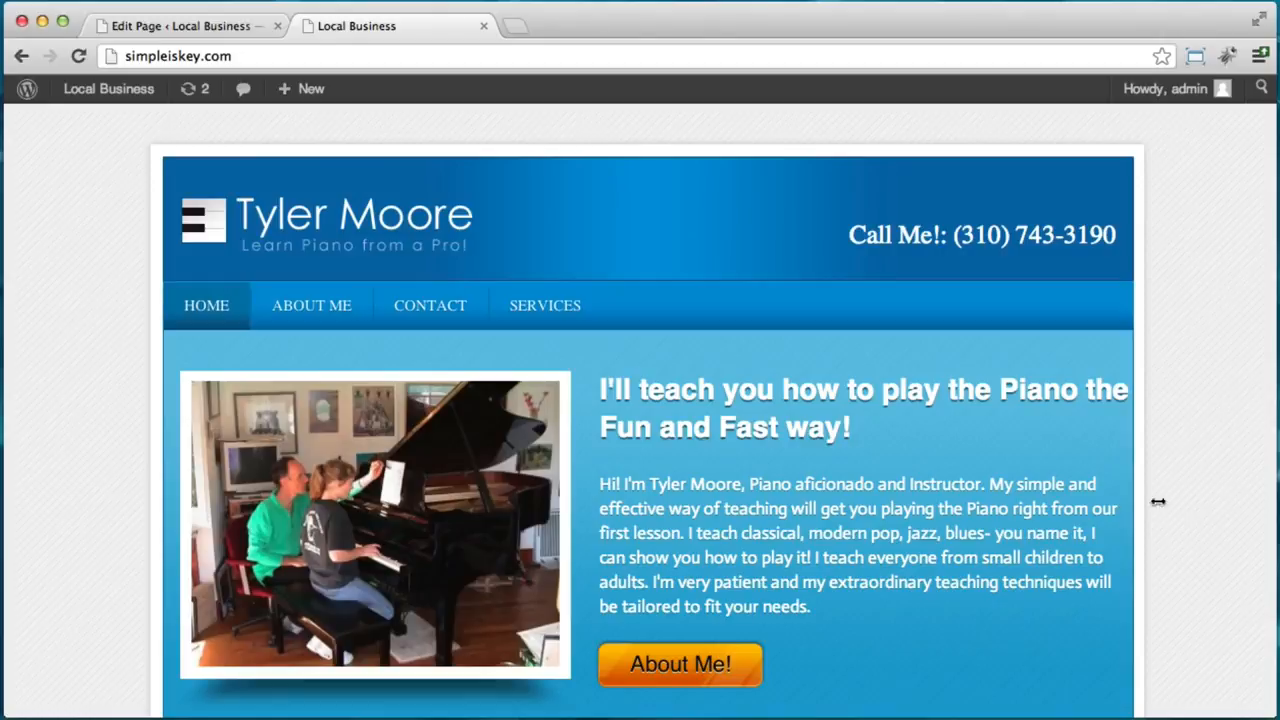
{"action": "scroll", "coordinate": [707, 447], "scroll_direction": "down", "scroll_amount": 5}
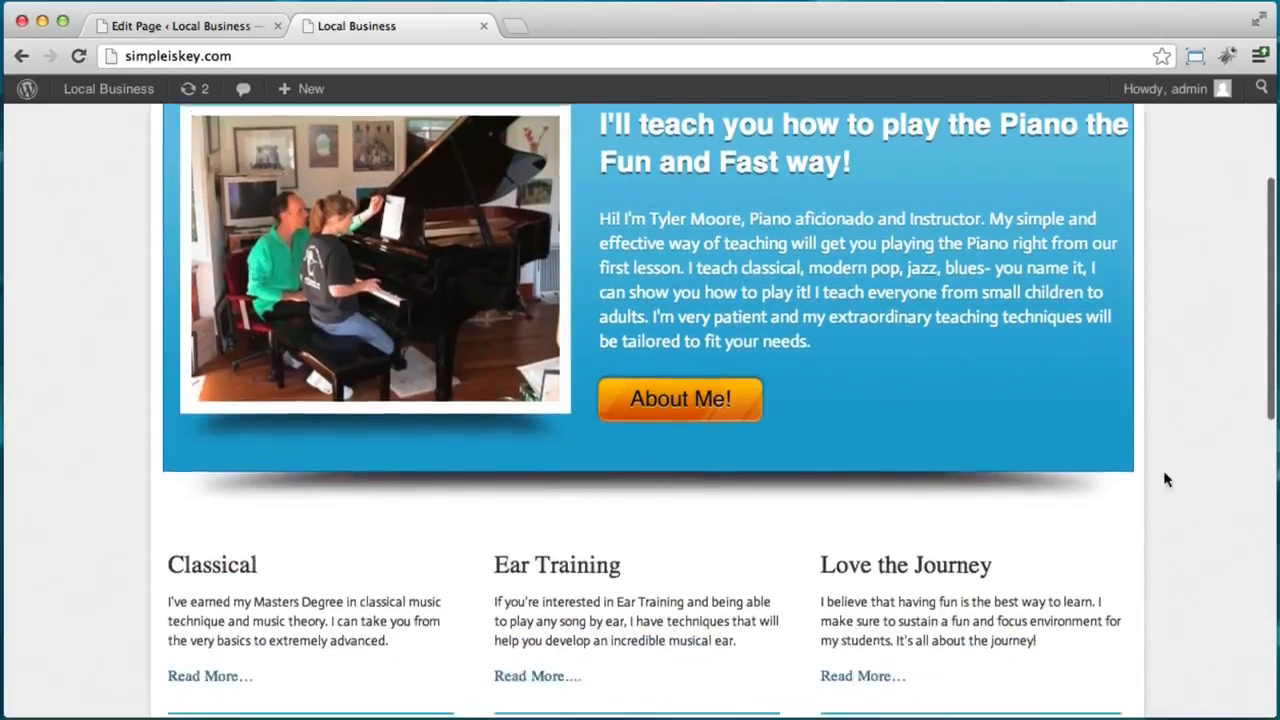
{"action": "scroll", "coordinate": [1034, 443], "scroll_direction": "up", "scroll_amount": 5}
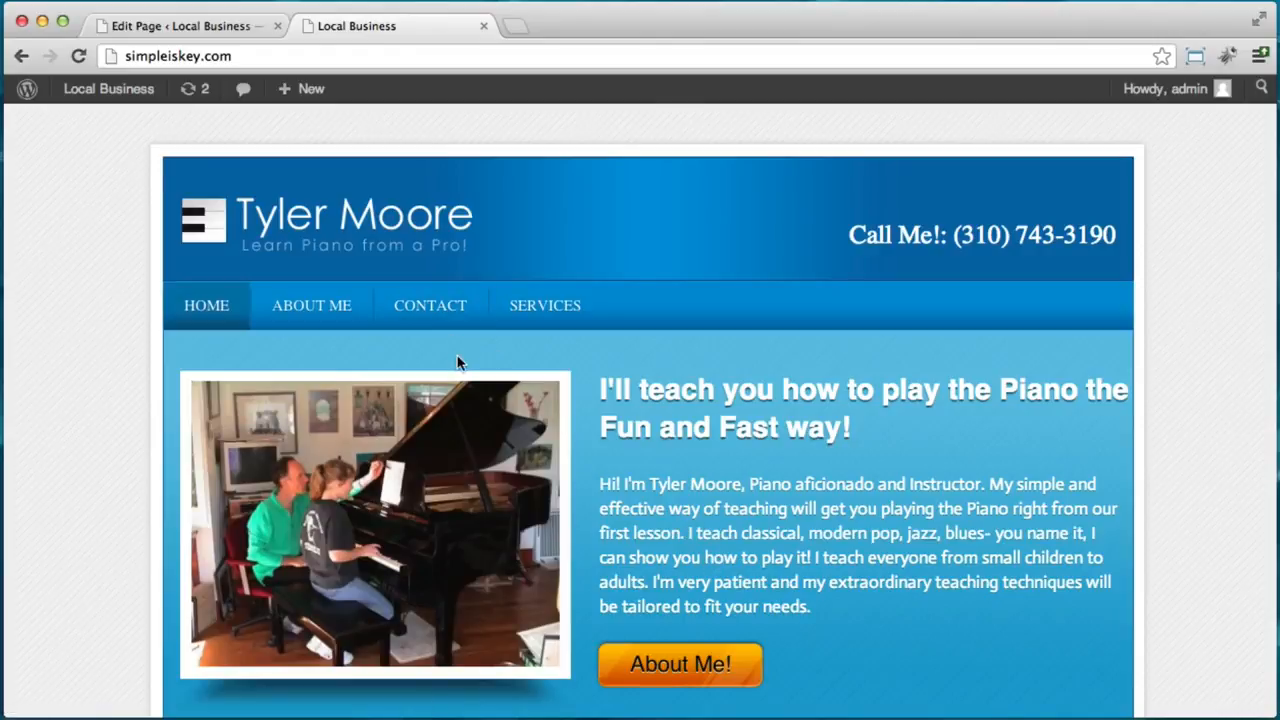
Step: Go to Plugins > Add New and search for 'price box'
{"action": "left_click", "coordinate": [187, 29]}
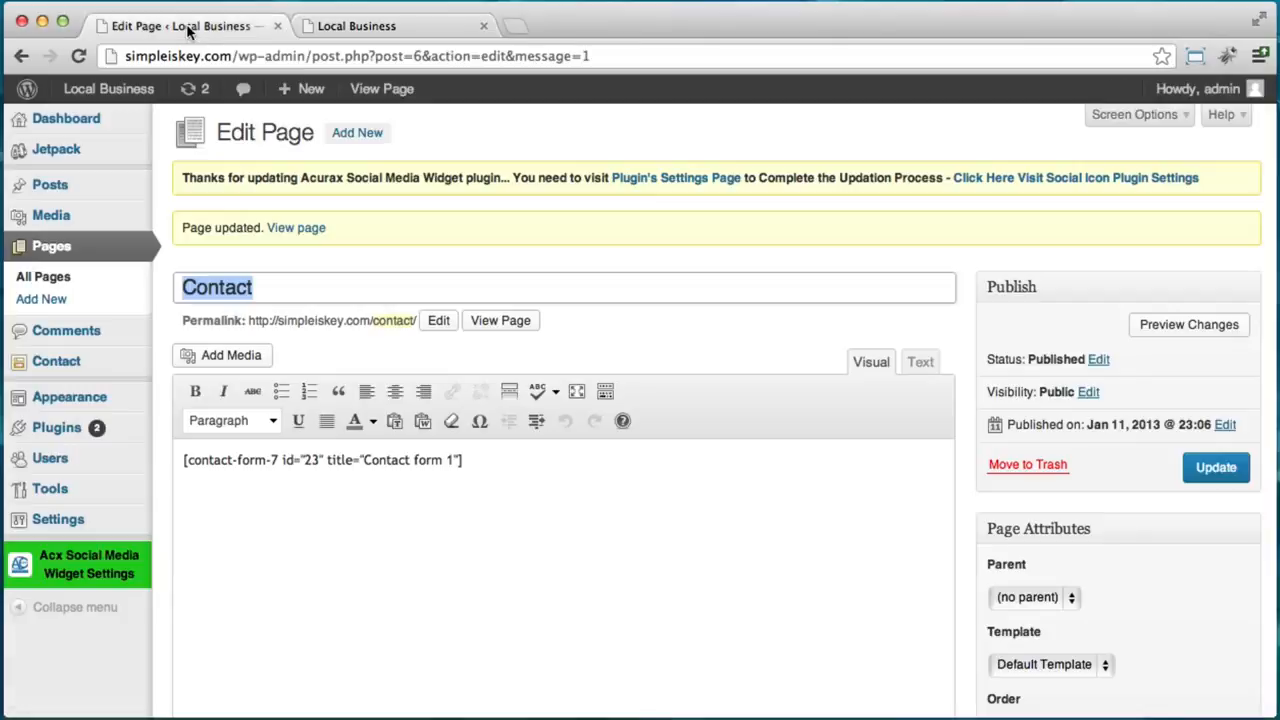
{"action": "left_click", "coordinate": [58, 428]}
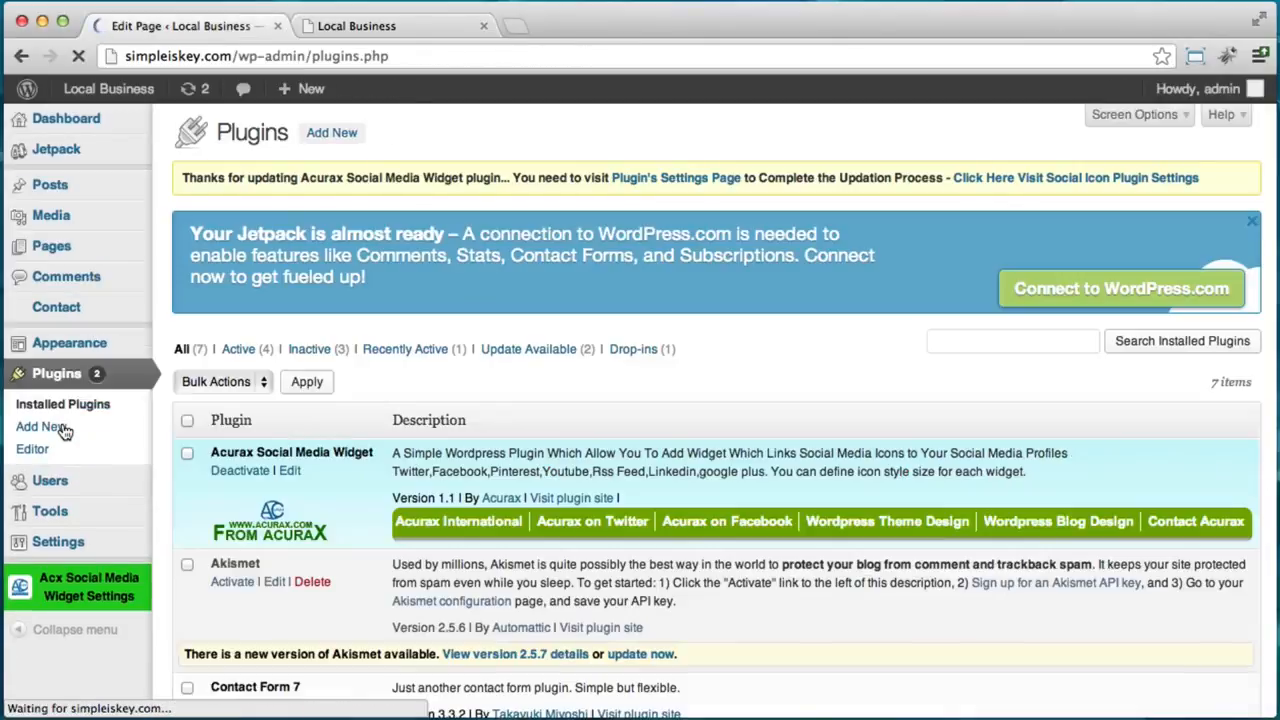
{"action": "left_click", "coordinate": [333, 133]}
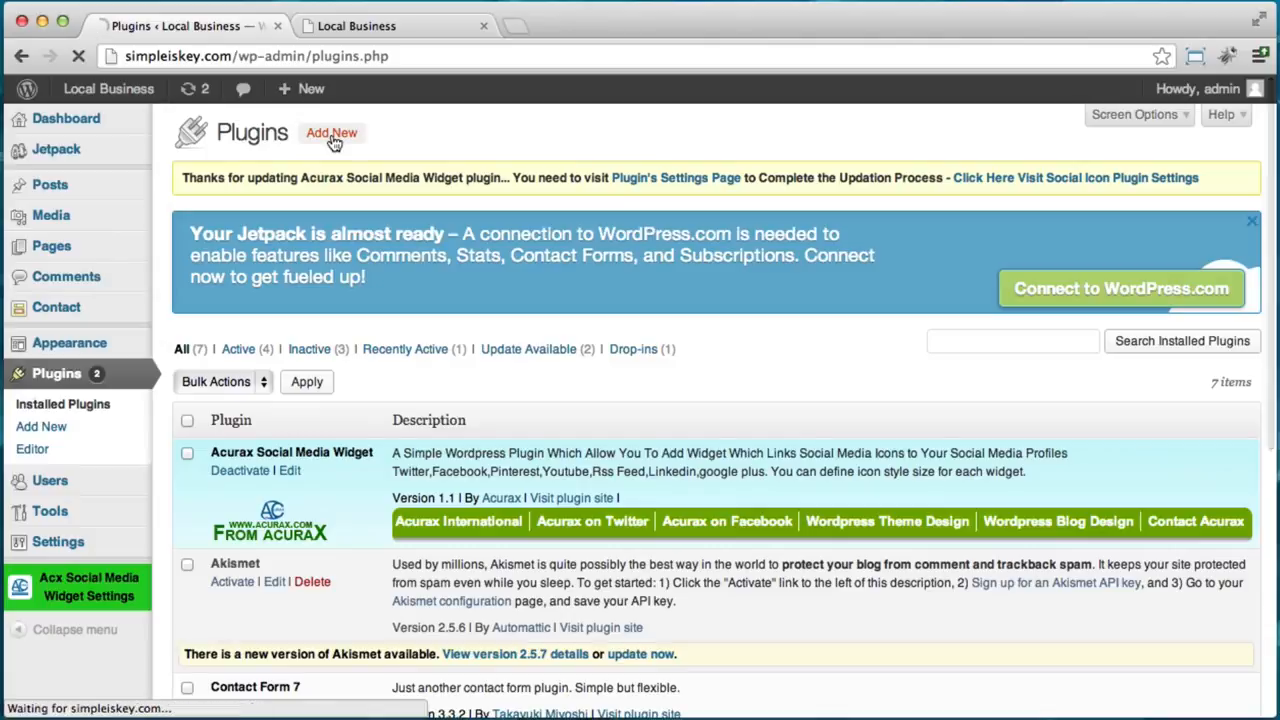
{"action": "left_click", "coordinate": [260, 337]}
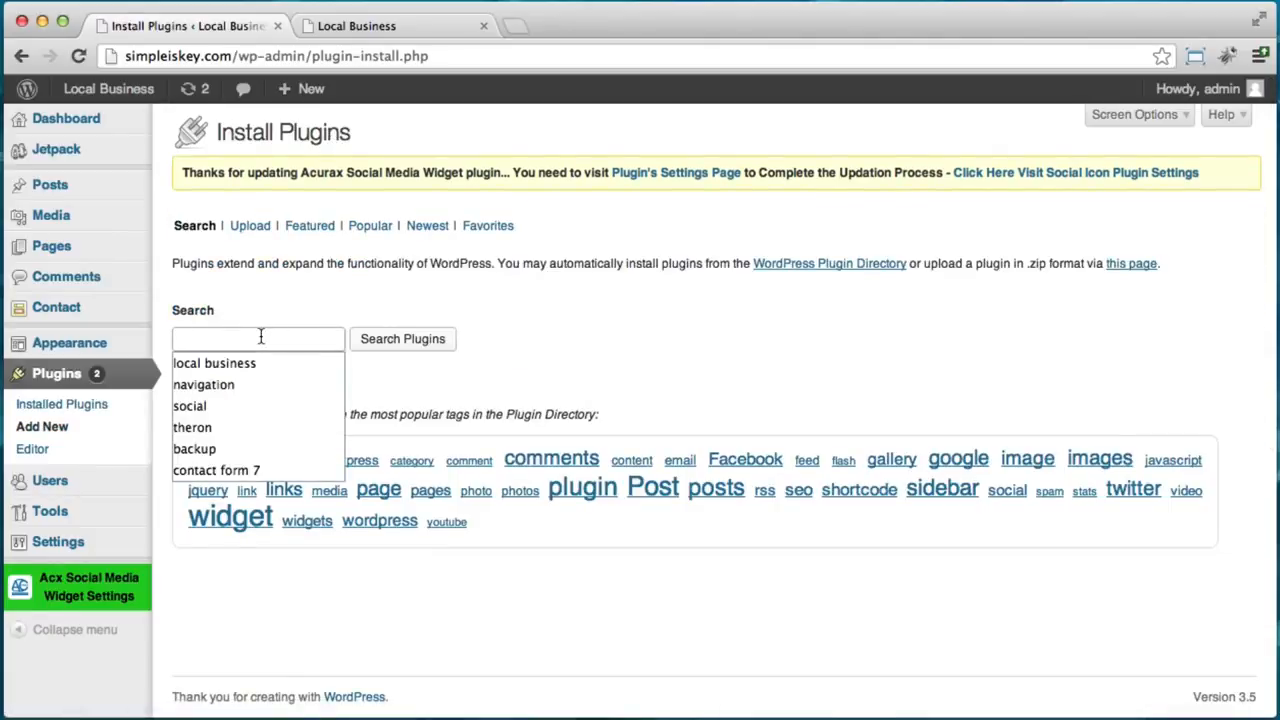
{"action": "type", "text": "price box"}
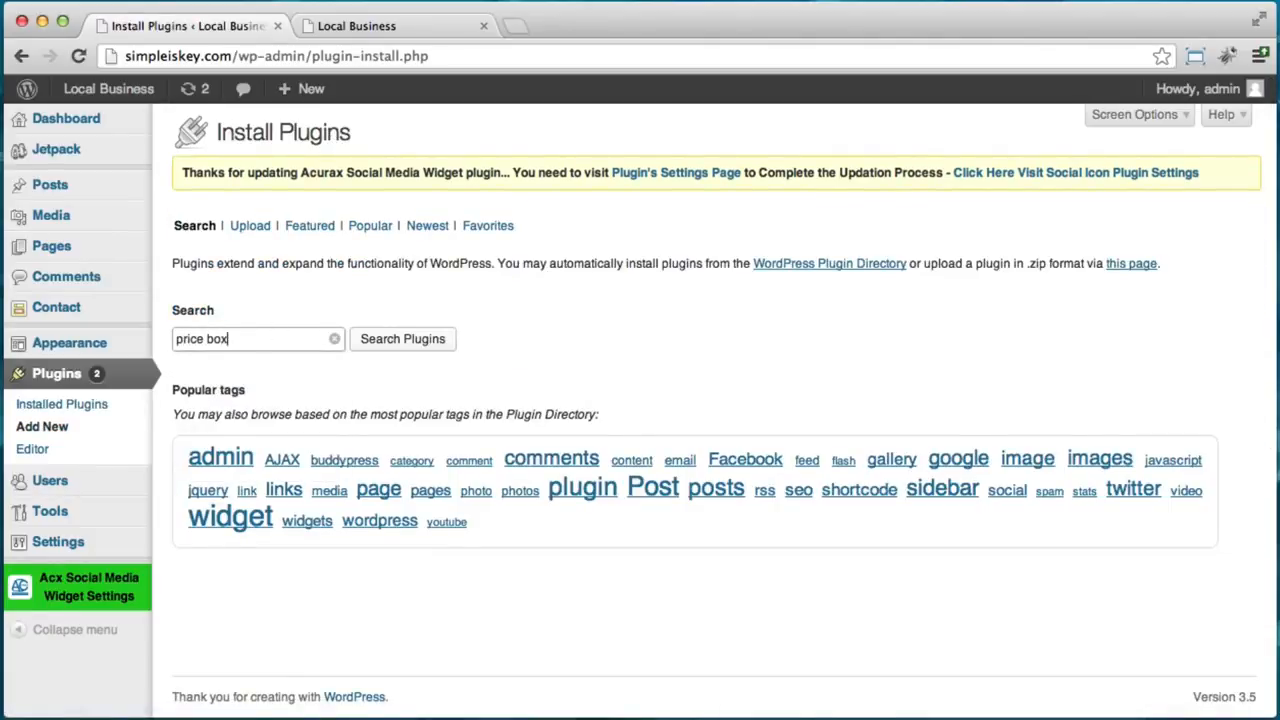
{"action": "left_click", "coordinate": [405, 340]}
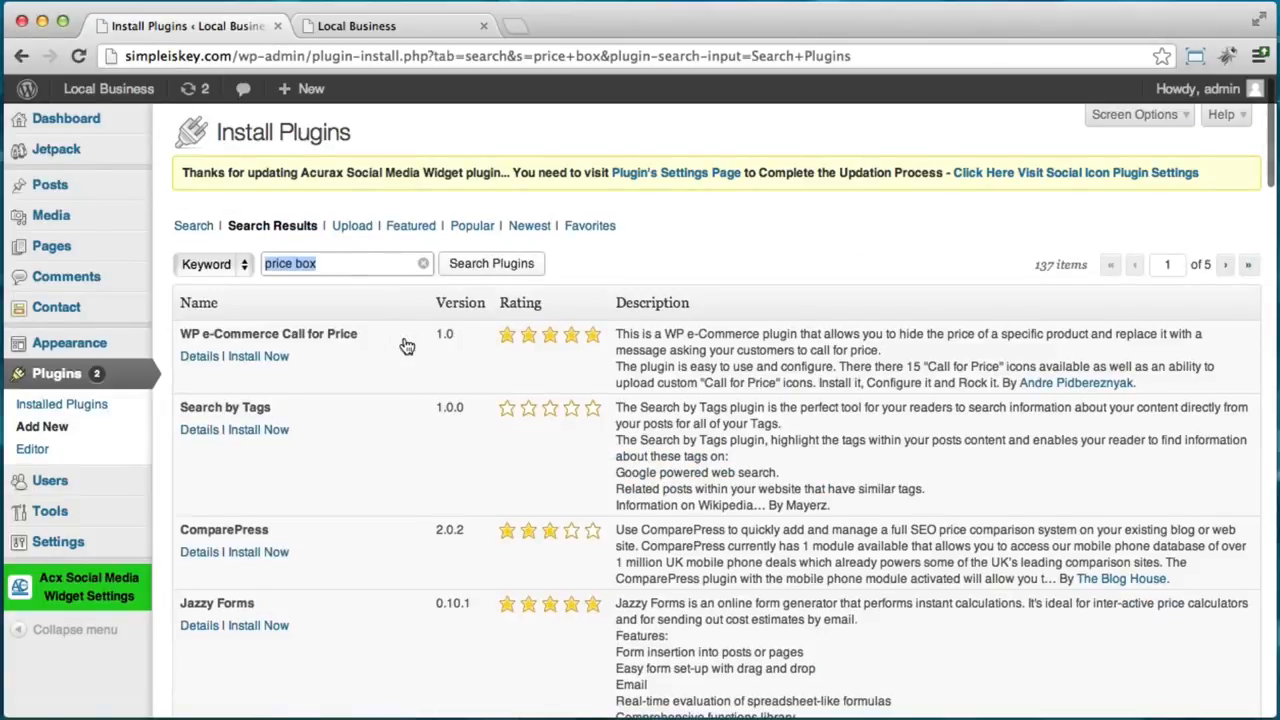
{"action": "scroll", "coordinate": [407, 345], "scroll_direction": "down", "scroll_amount": 5}
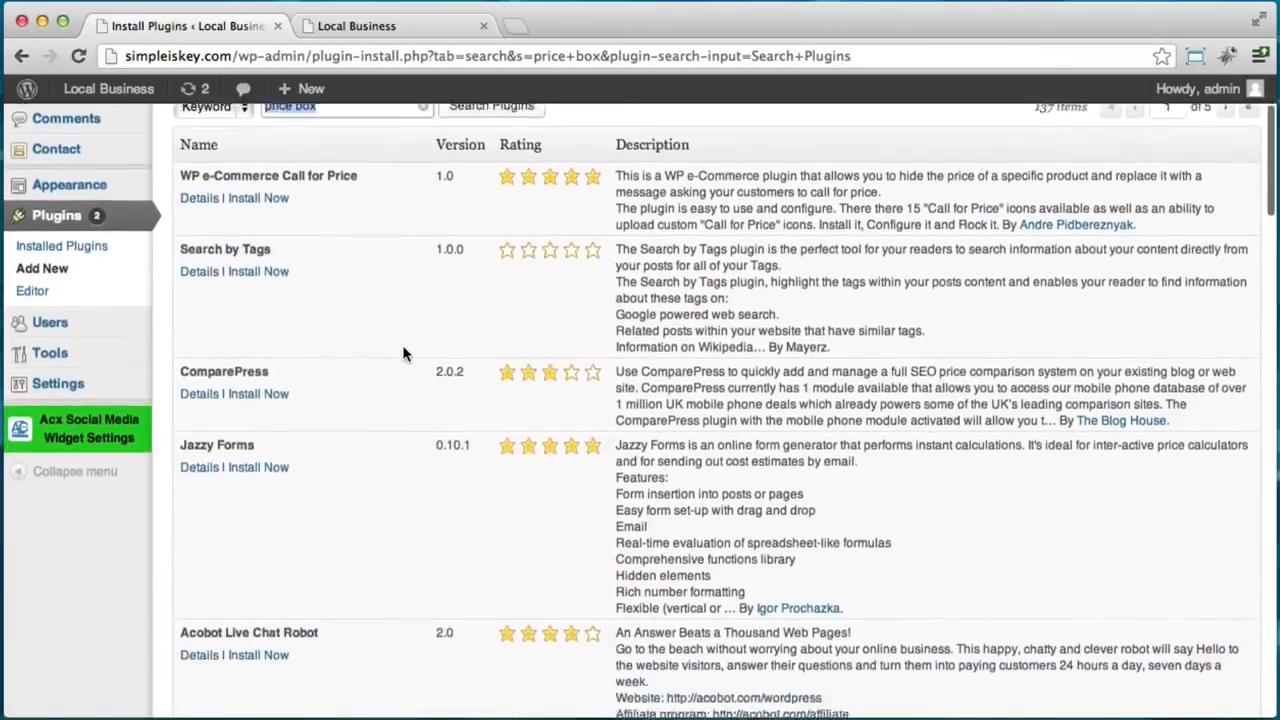
{"action": "scroll", "coordinate": [405, 352], "scroll_direction": "down", "scroll_amount": 15}
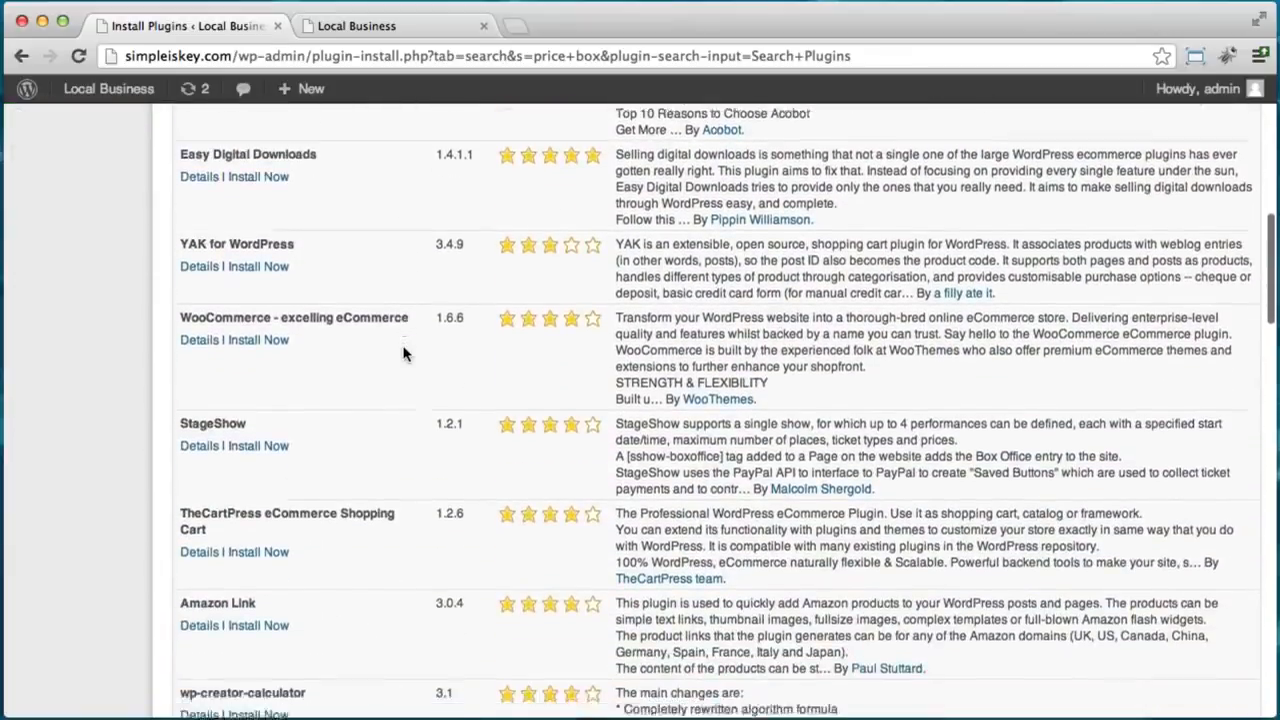
{"action": "scroll", "coordinate": [405, 353], "scroll_direction": "down", "scroll_amount": 5}
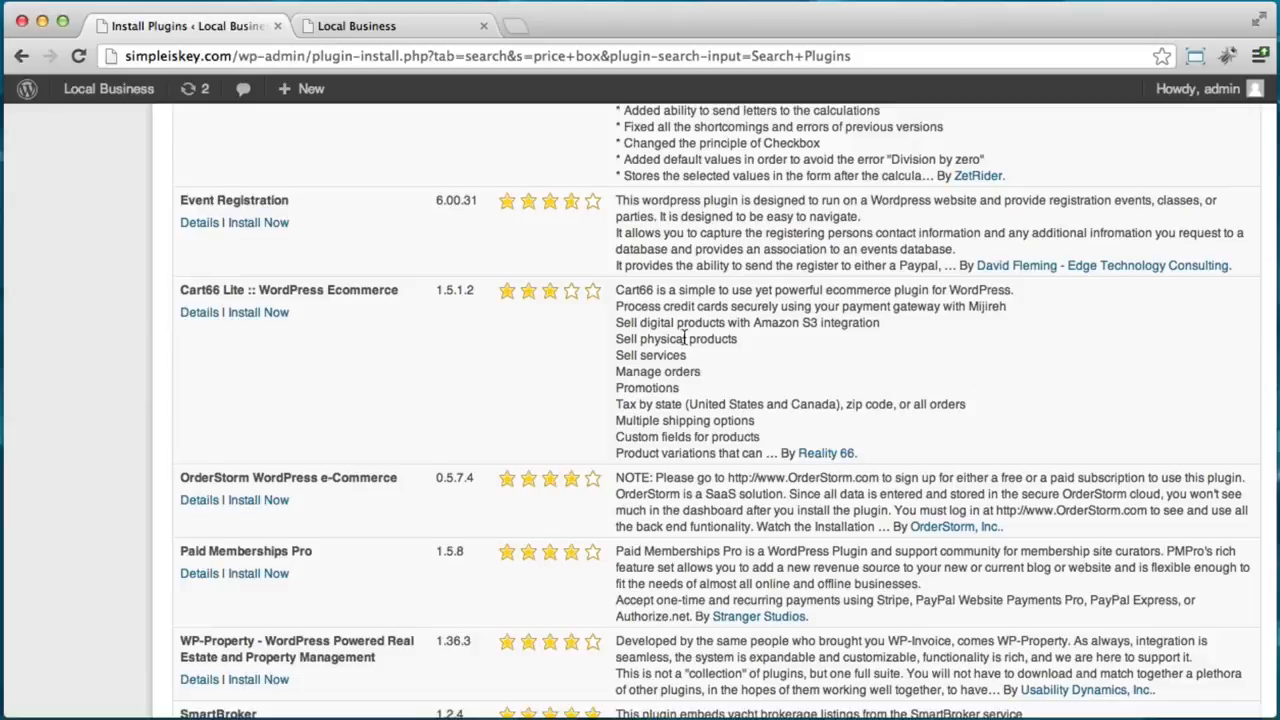
{"action": "scroll", "coordinate": [683, 338], "scroll_direction": "up", "scroll_amount": 20}
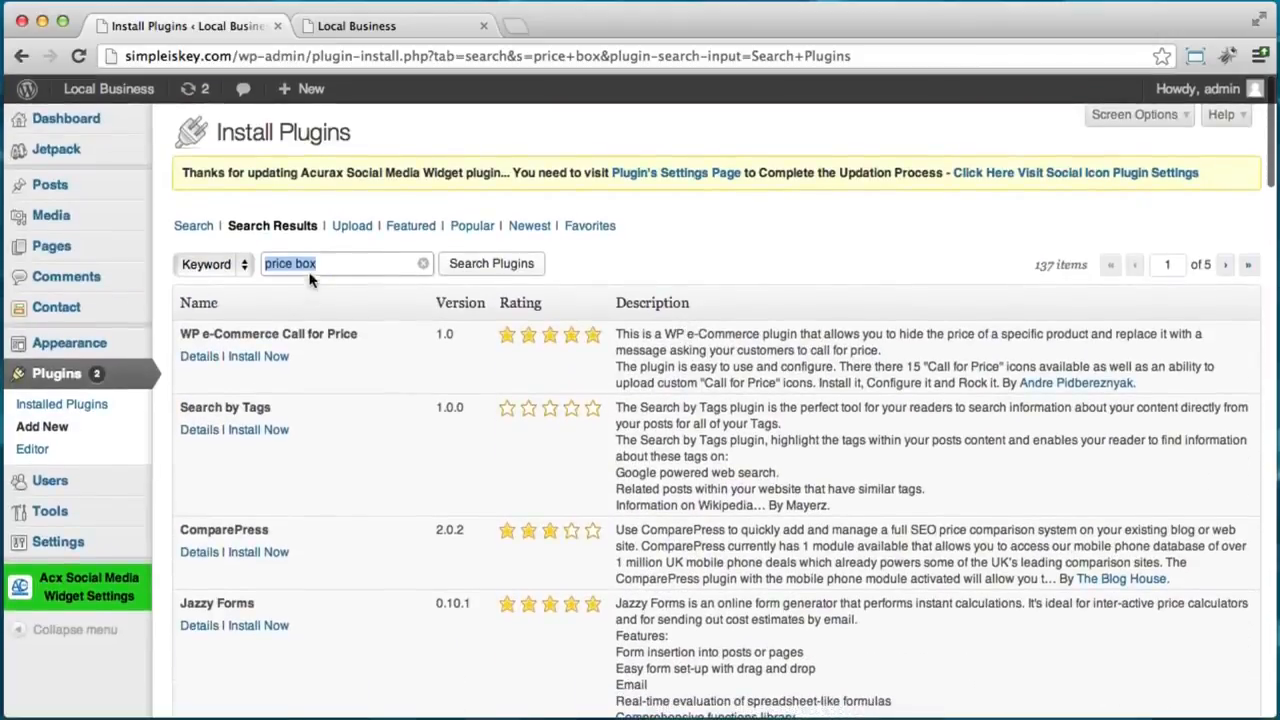
Step: Change the plugin search to 'price table' to list Price Table and Pricing Table
{"action": "left_click", "coordinate": [331, 266]}
{"action": "key", "text": "BackSpace"}
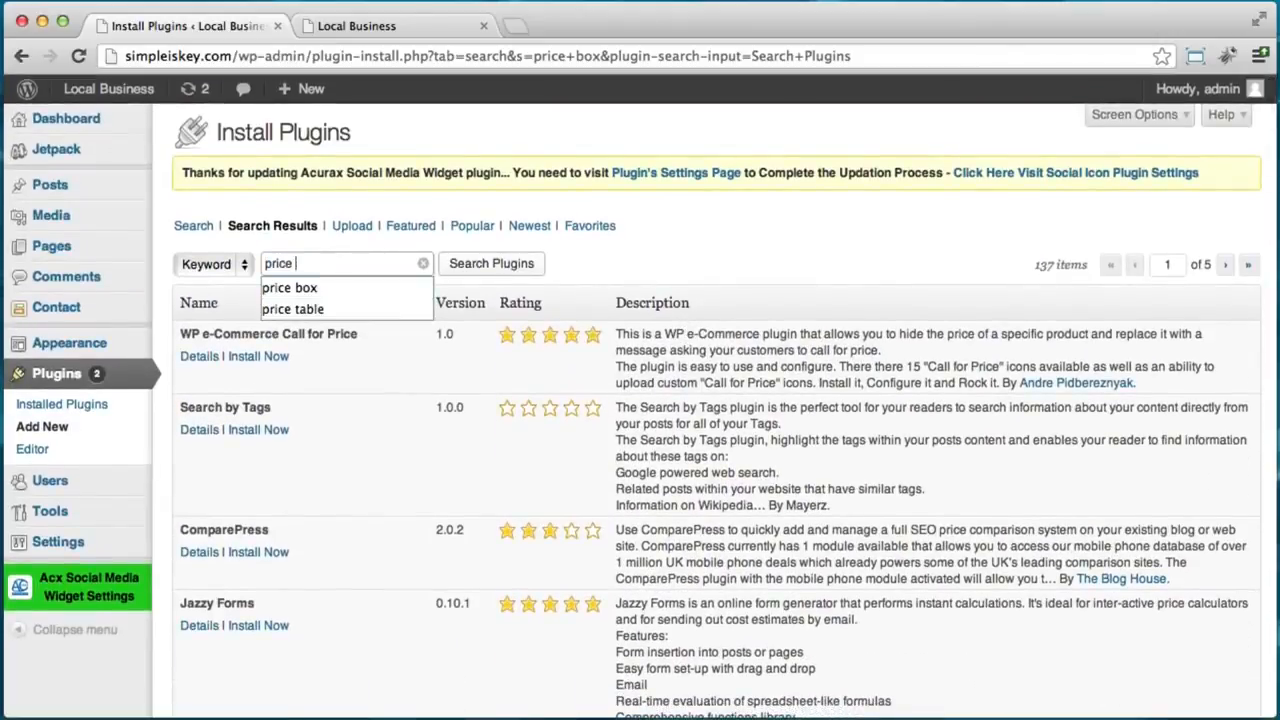
{"action": "type", "text": "table"}
{"action": "key", "text": "Return"}
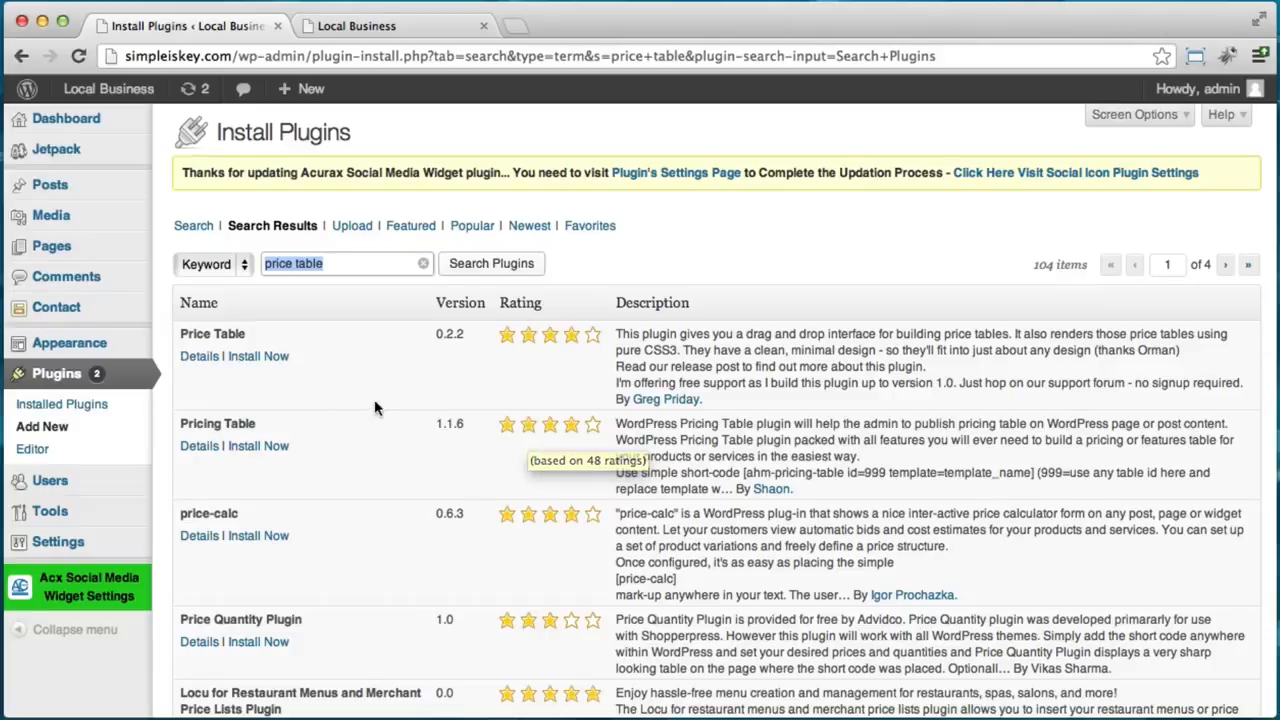
{"action": "left_click", "coordinate": [199, 358]}
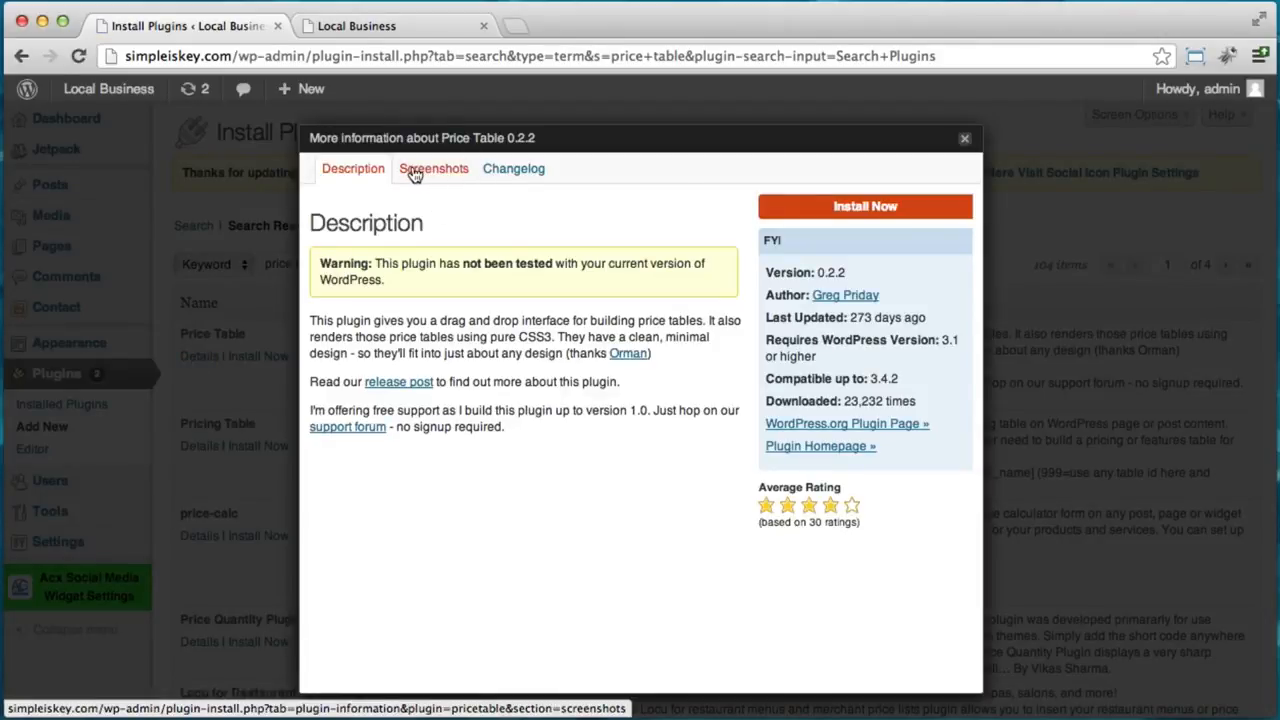
{"action": "left_click", "coordinate": [415, 172]}
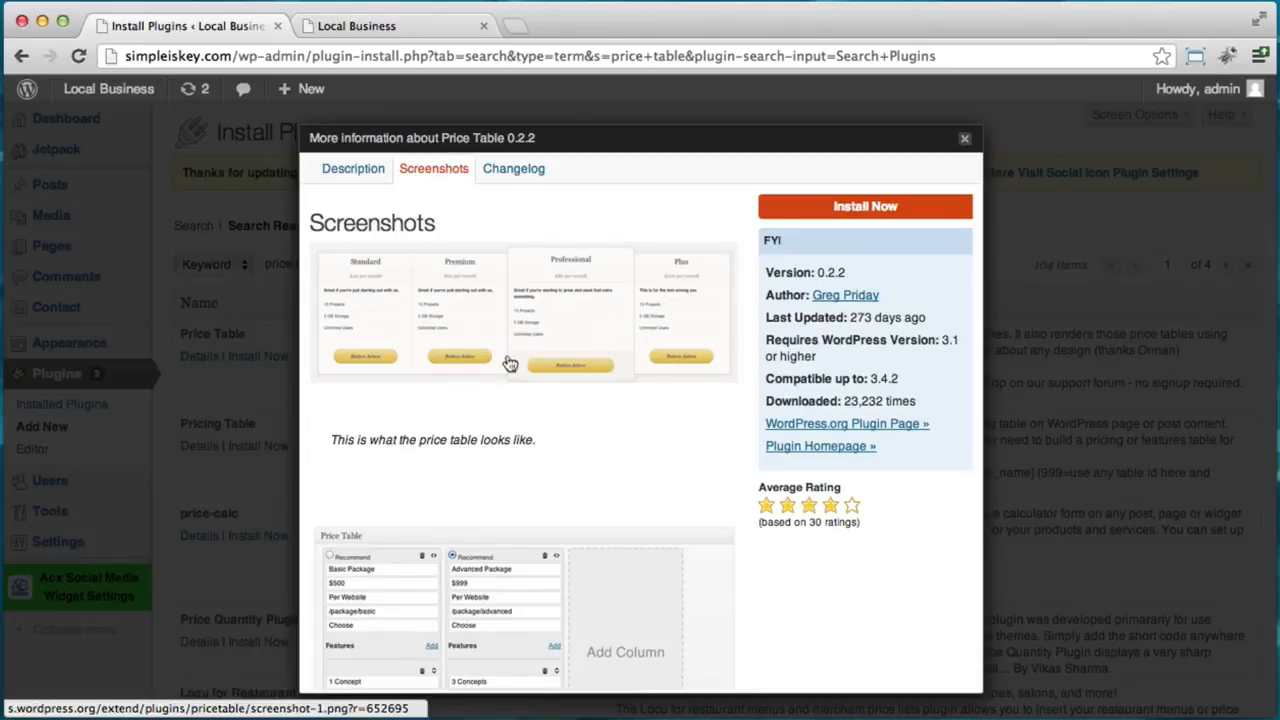
{"action": "left_click", "coordinate": [966, 143]}
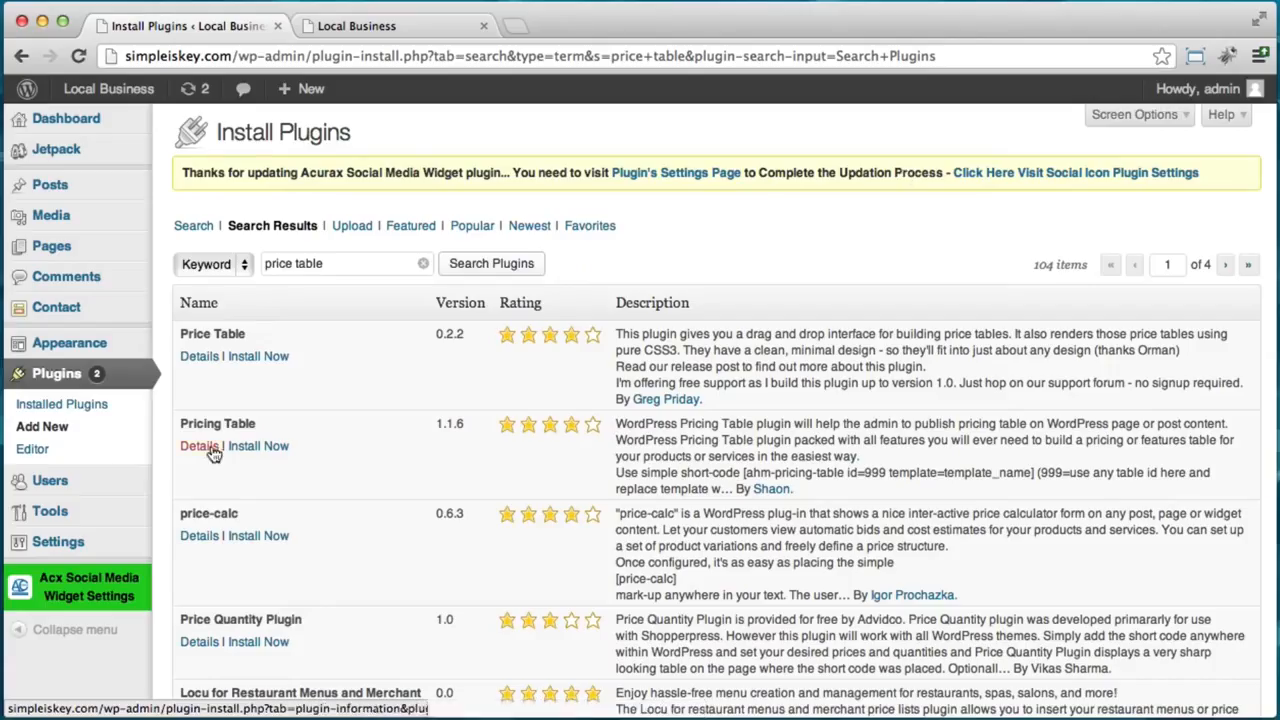
{"action": "left_click", "coordinate": [199, 449]}
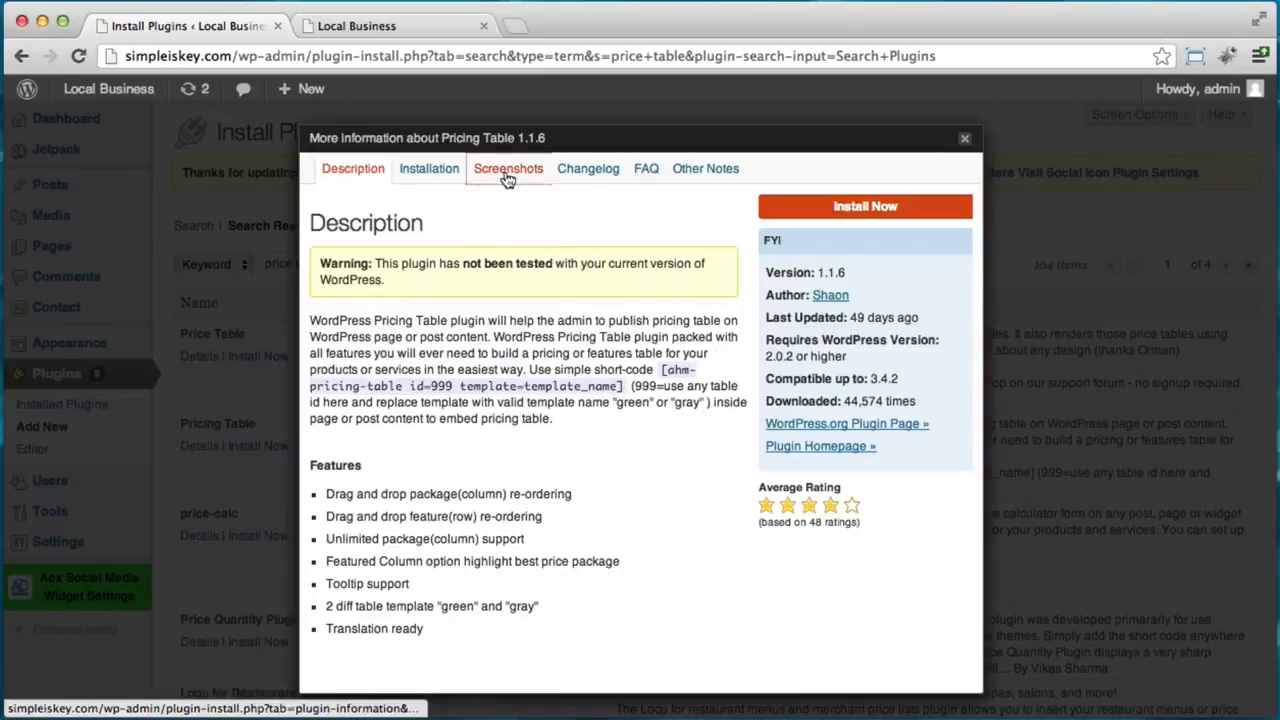
{"action": "left_click", "coordinate": [508, 172]}
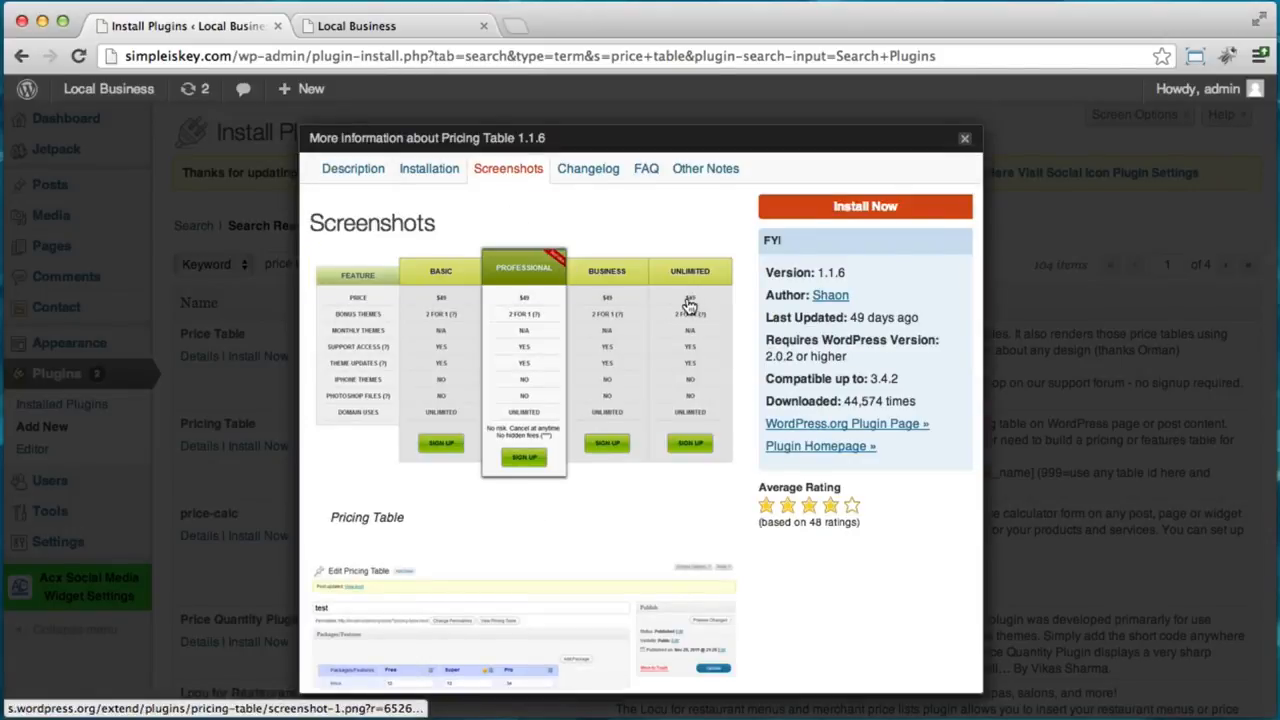
{"action": "scroll", "coordinate": [675, 328], "scroll_direction": "down", "scroll_amount": 5}
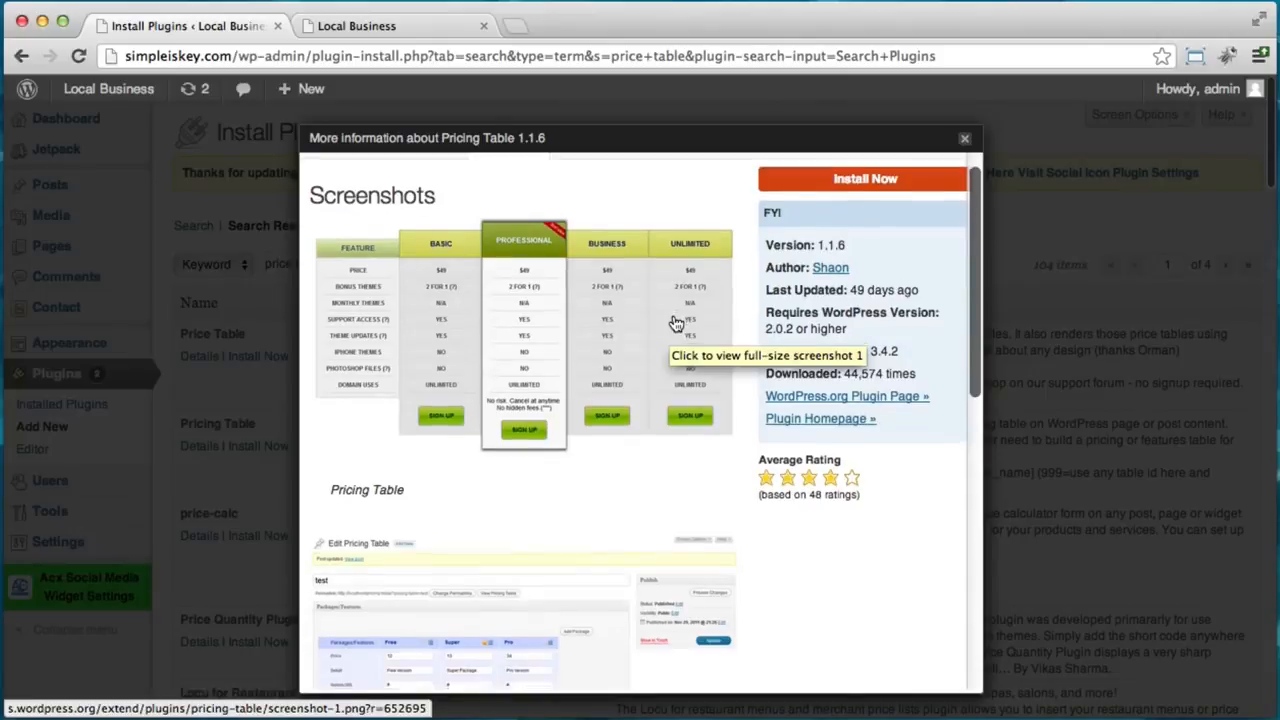
{"action": "scroll", "coordinate": [675, 320], "scroll_direction": "down", "scroll_amount": 4}
{"action": "scroll", "coordinate": [675, 320], "scroll_direction": "up", "scroll_amount": 10}
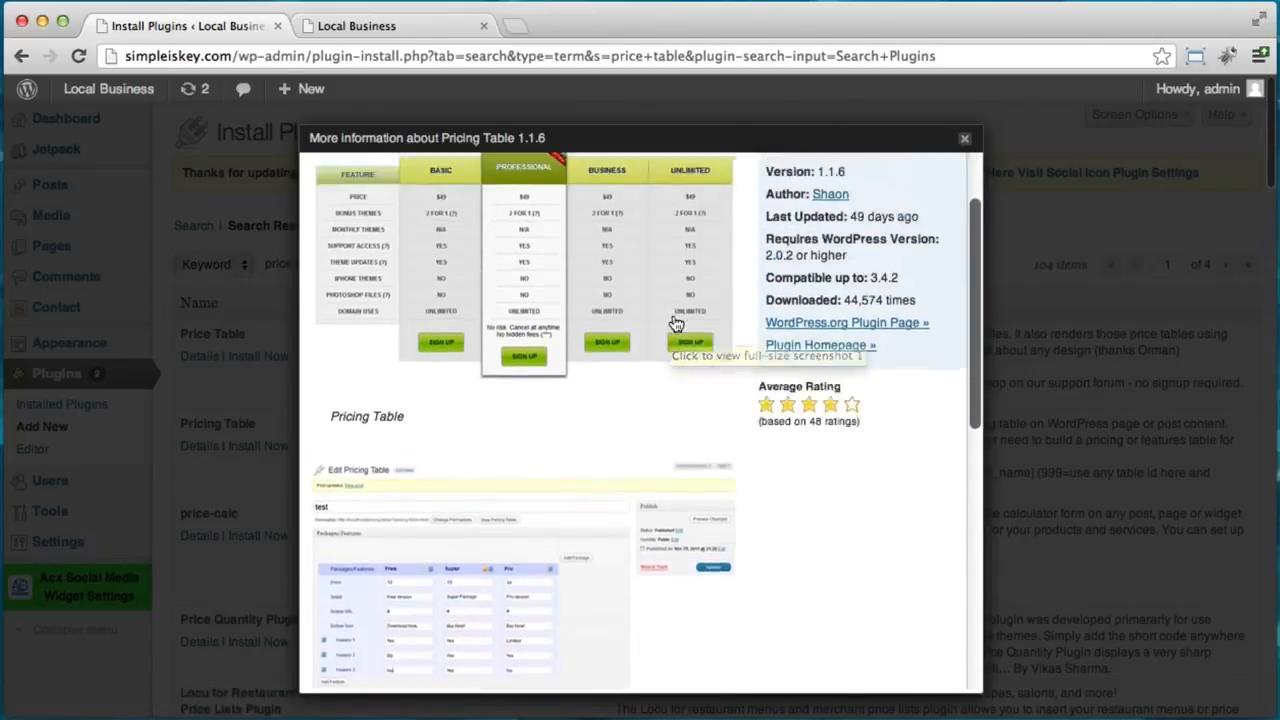
{"action": "left_click", "coordinate": [965, 138]}
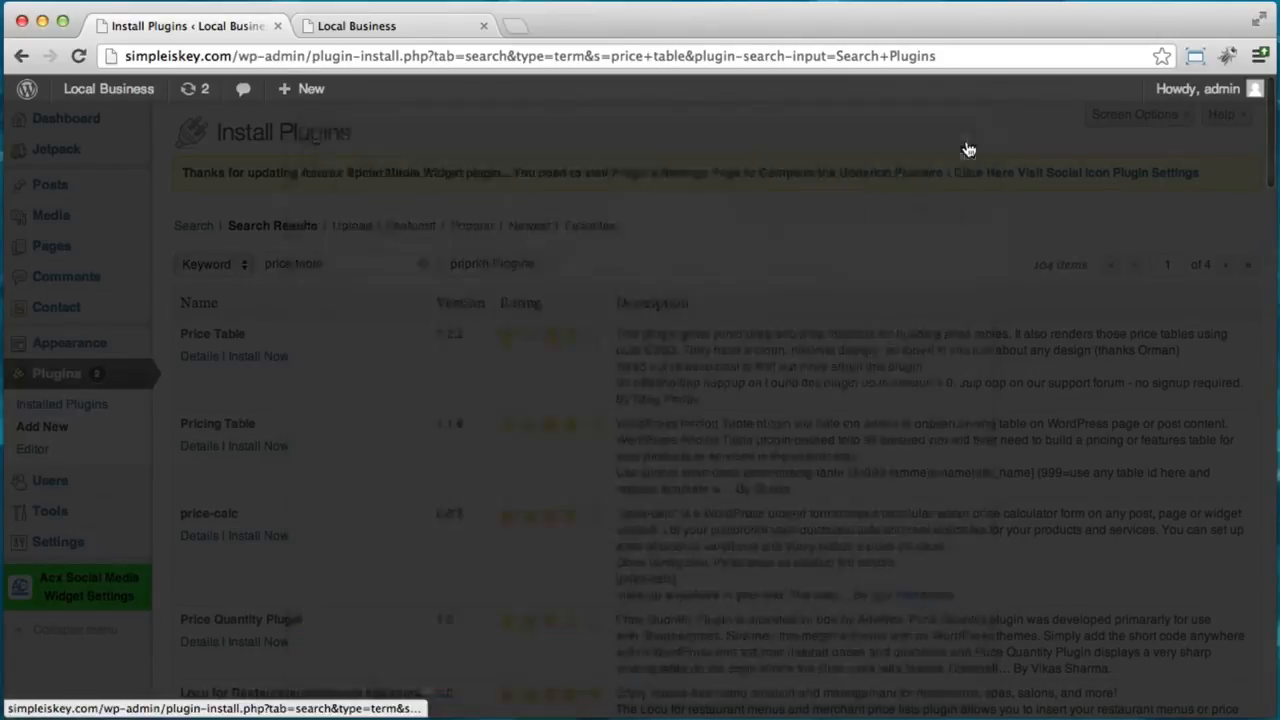
{"action": "left_click_drag", "start_coordinate": [178, 336], "coordinate": [248, 336]}
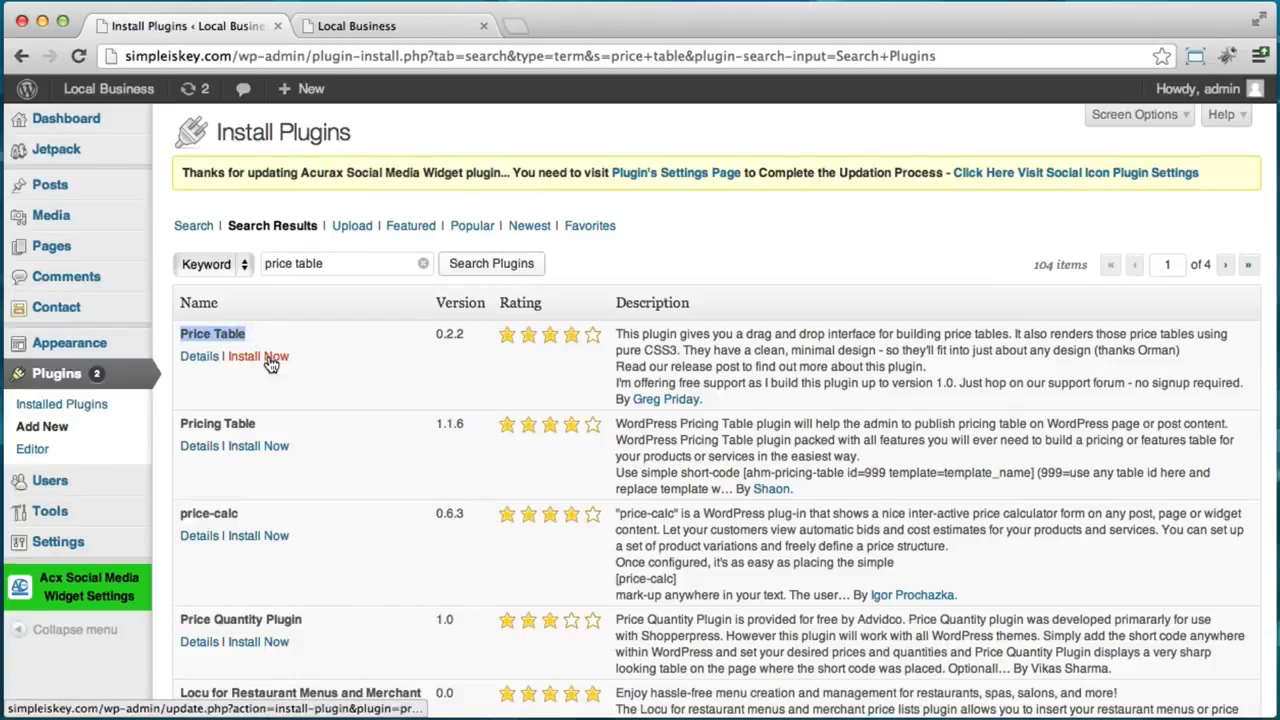
Step: Install and activate the Price Table plugin
{"action": "left_click", "coordinate": [268, 357]}
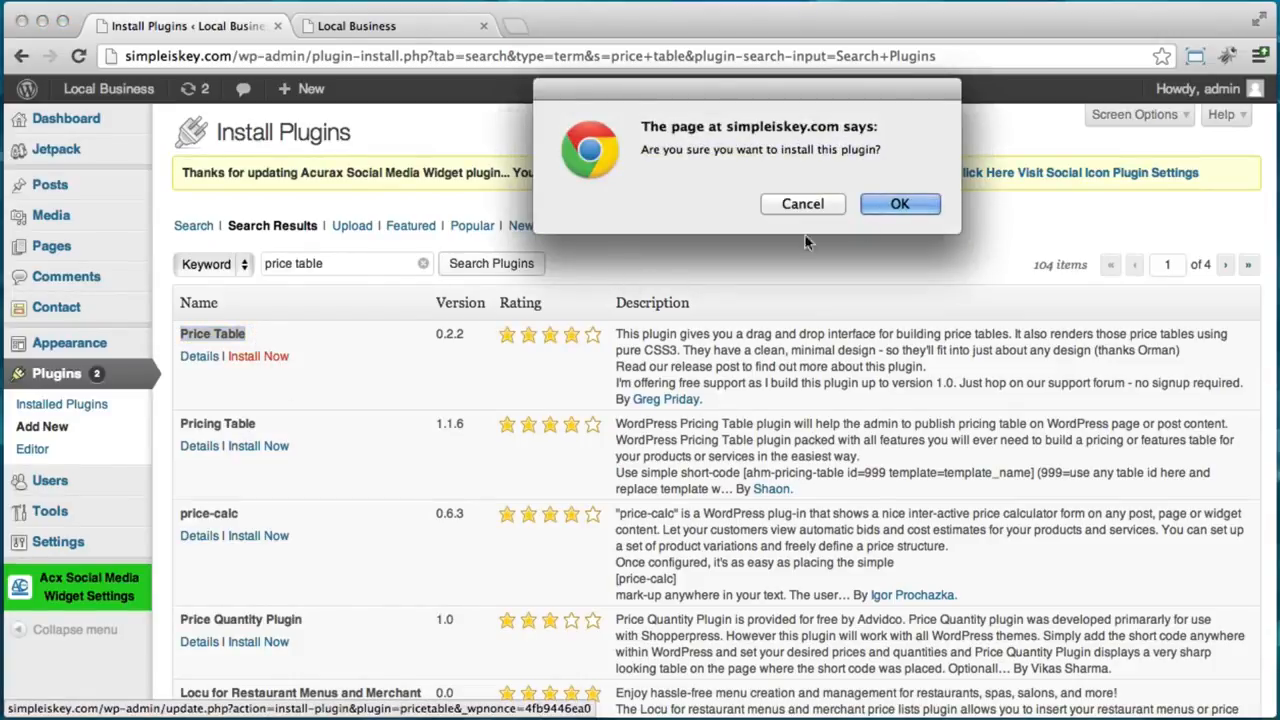
{"action": "left_click", "coordinate": [896, 204]}
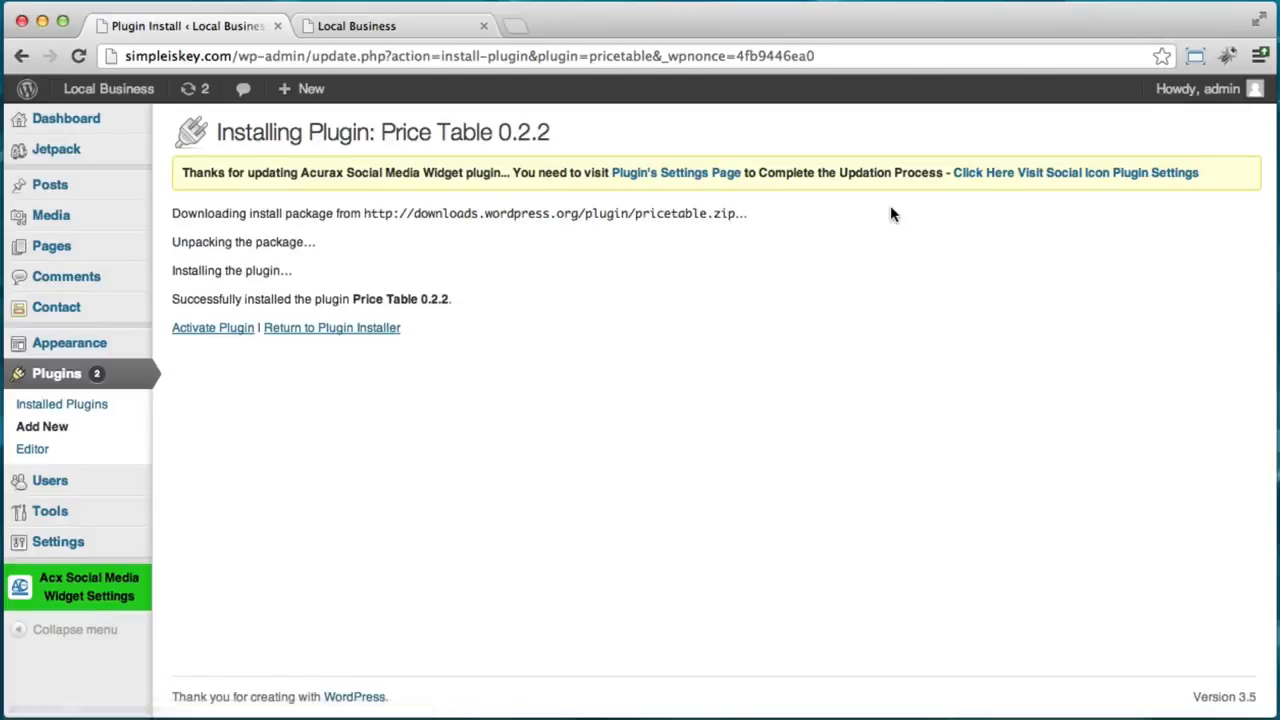
{"action": "left_click", "coordinate": [215, 333]}
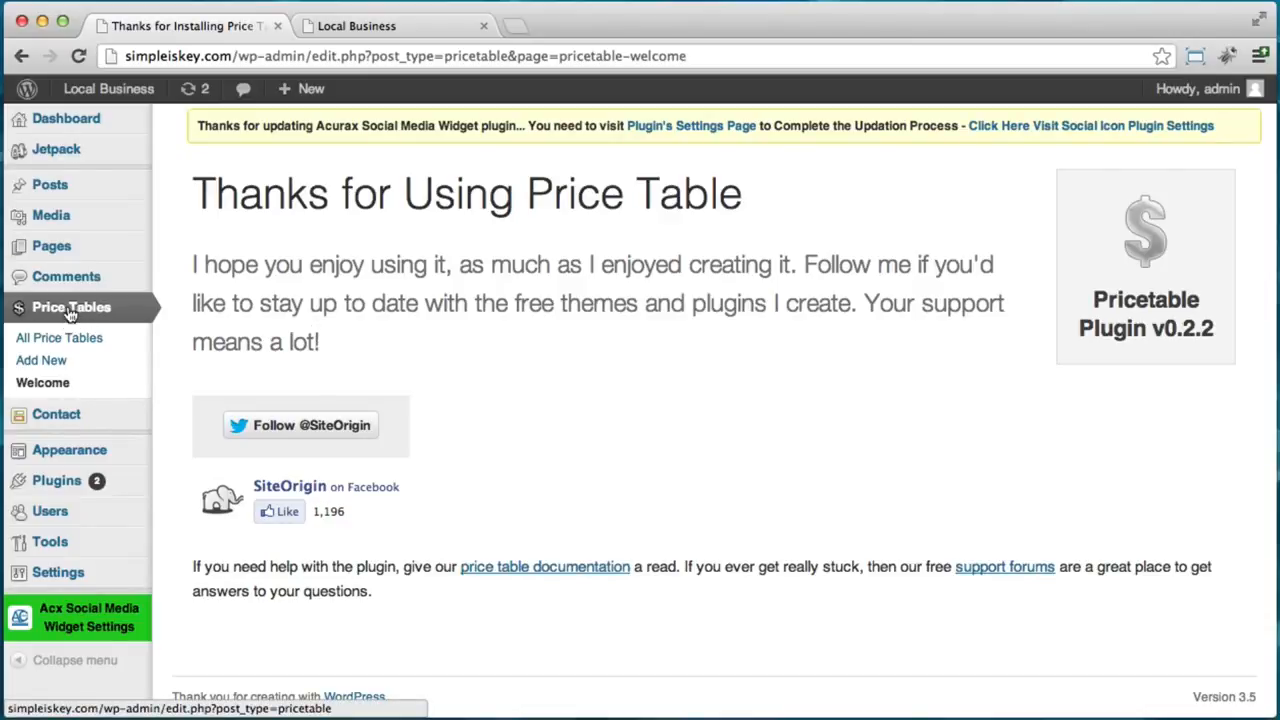
Step: Create a new price table titled 'Services' and add its first column
{"action": "left_click", "coordinate": [52, 363]}
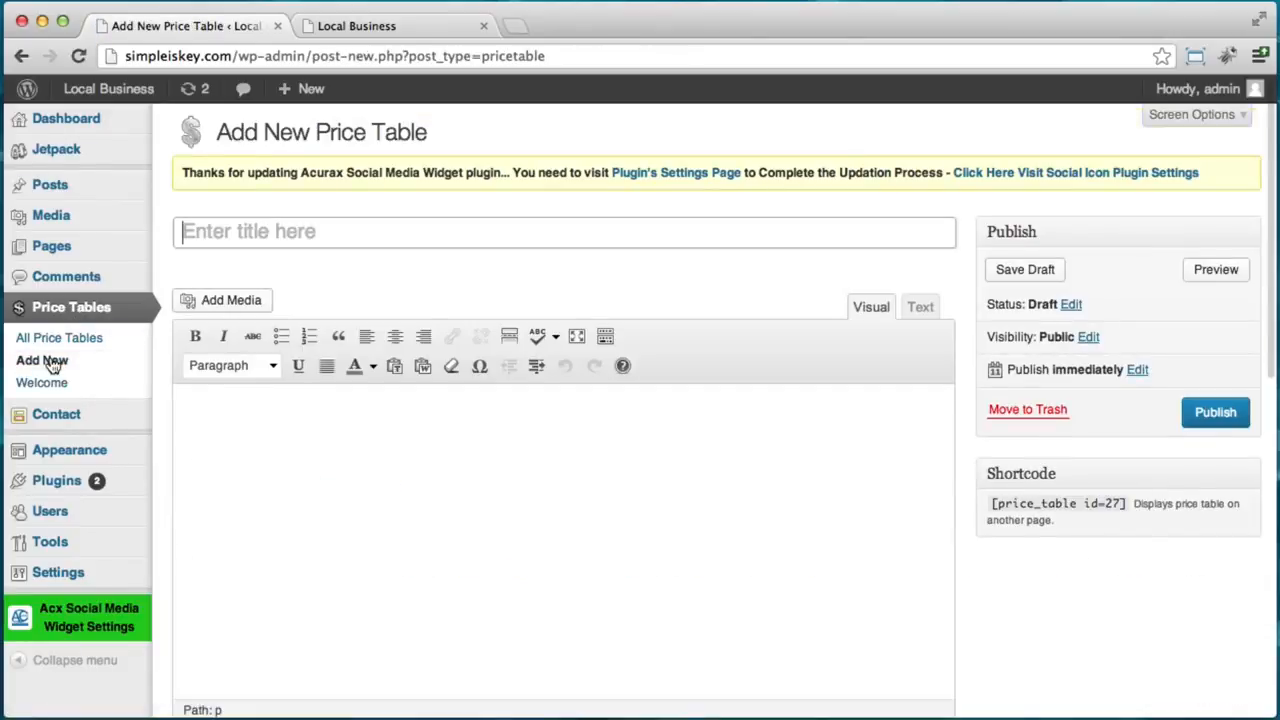
{"action": "scroll", "coordinate": [391, 391], "scroll_direction": "down", "scroll_amount": 1}
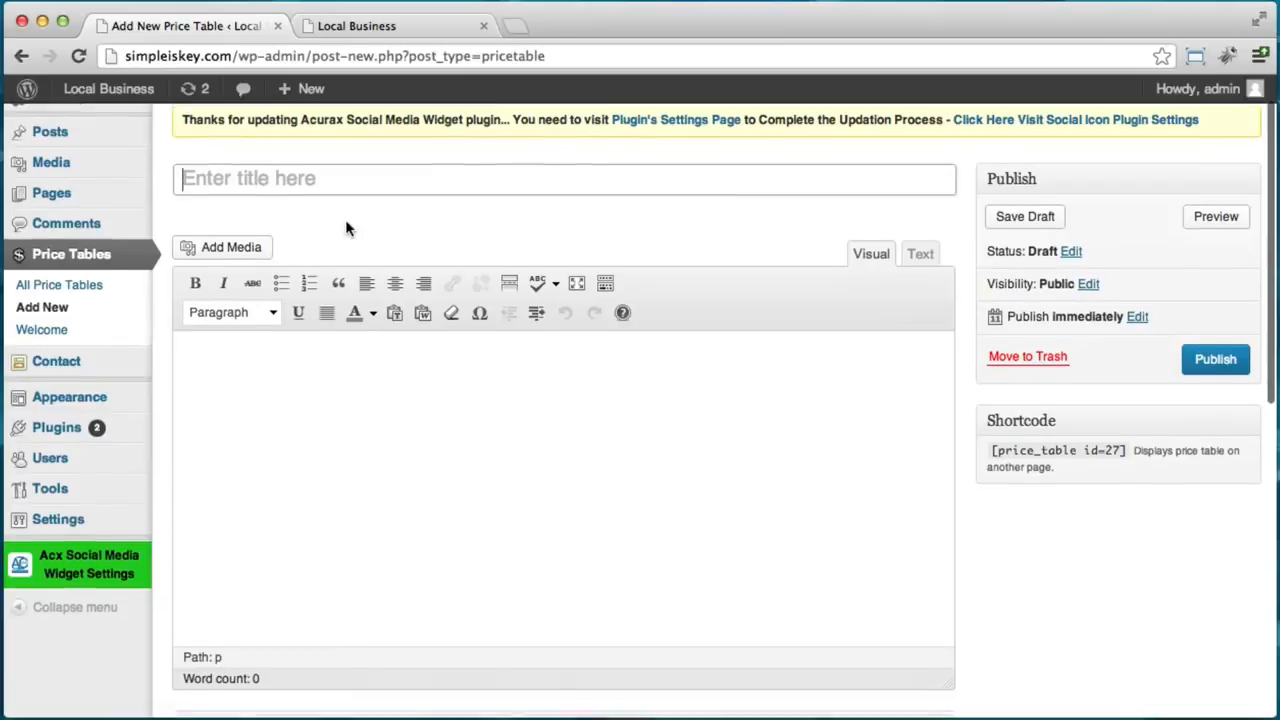
{"action": "scroll", "coordinate": [345, 229], "scroll_direction": "down", "scroll_amount": 1}
{"action": "scroll", "coordinate": [420, 330], "scroll_direction": "down", "scroll_amount": 3}
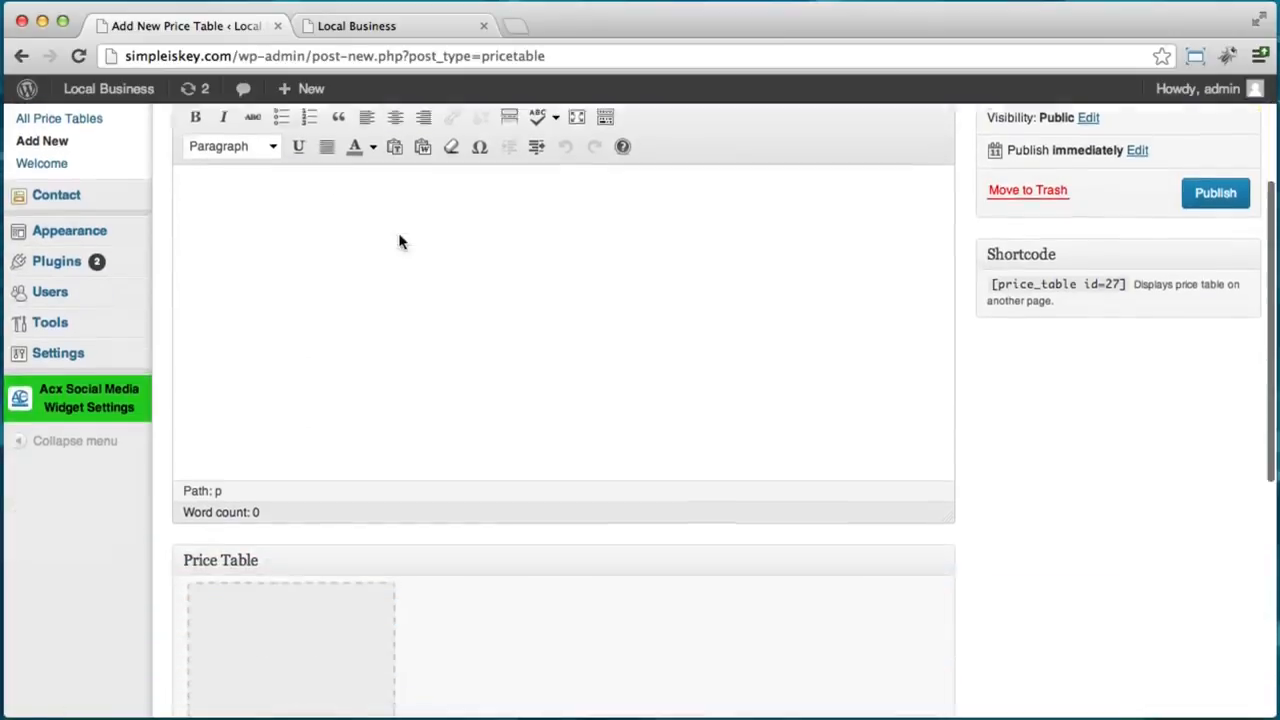
{"action": "scroll", "coordinate": [400, 240], "scroll_direction": "down", "scroll_amount": 3}
{"action": "scroll", "coordinate": [290, 236], "scroll_direction": "up", "scroll_amount": 10}
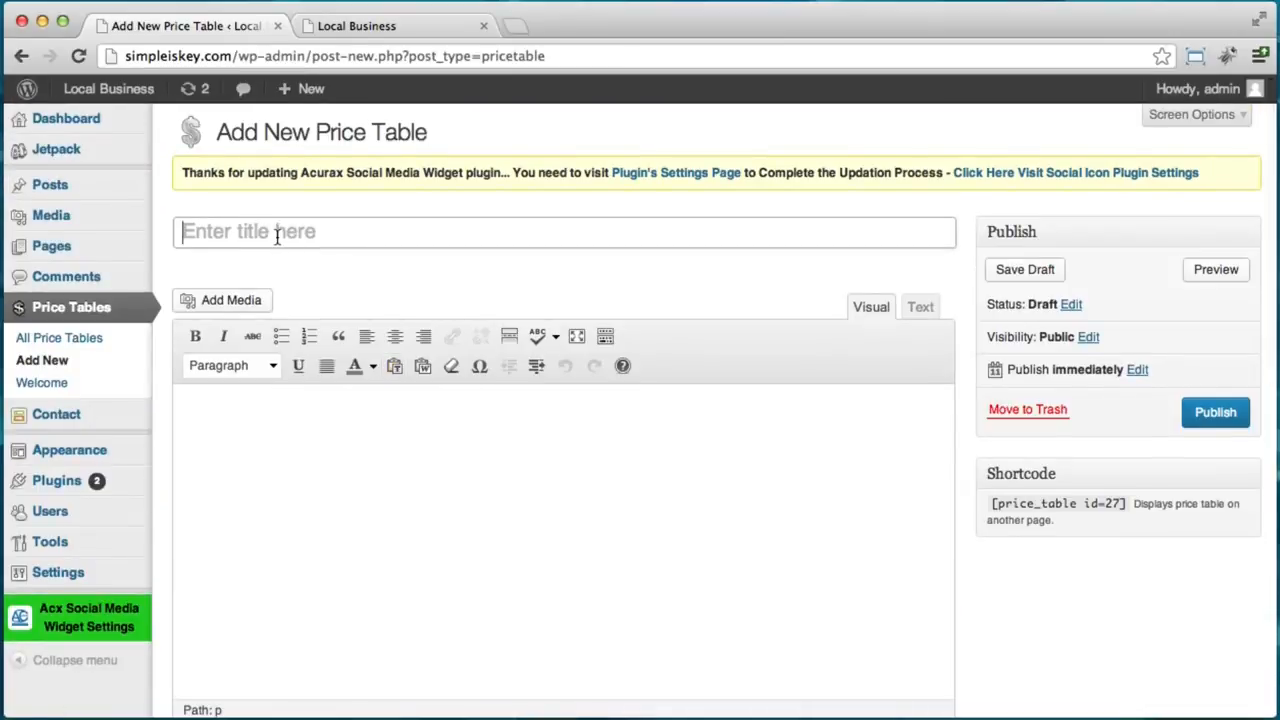
{"action": "left_click", "coordinate": [277, 236]}
{"action": "type", "text": "AS"}
{"action": "key", "text": "BackSpace"}
{"action": "key", "text": "BackSpace"}
{"action": "type", "text": "S"}
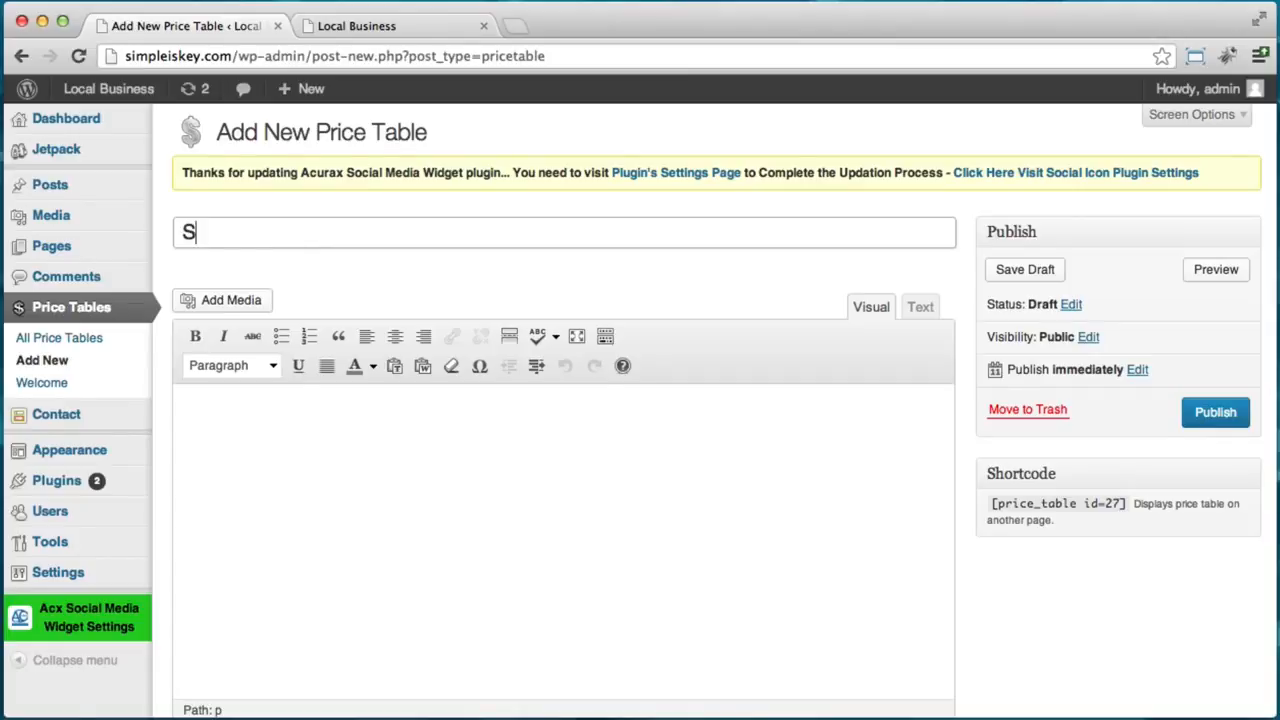
{"action": "type", "text": "ervices"}
{"action": "scroll", "coordinate": [371, 397], "scroll_direction": "down", "scroll_amount": 8}
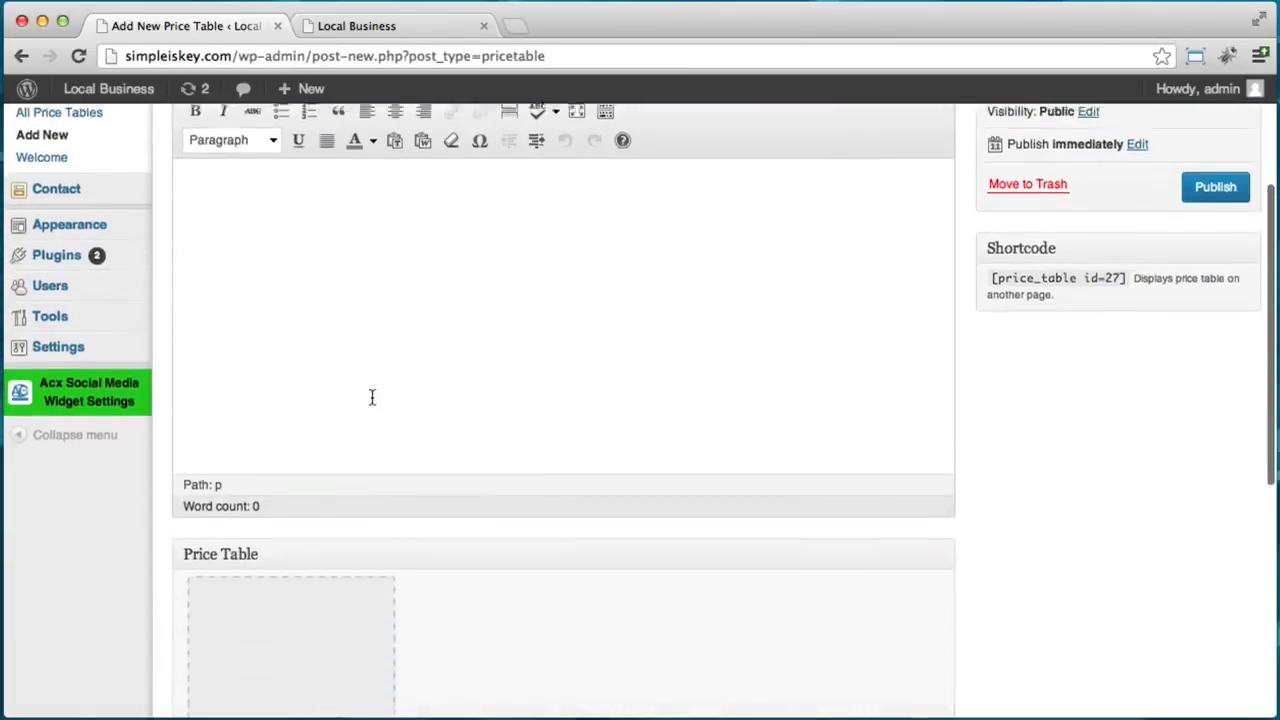
{"action": "scroll", "coordinate": [378, 394], "scroll_direction": "down", "scroll_amount": 4}
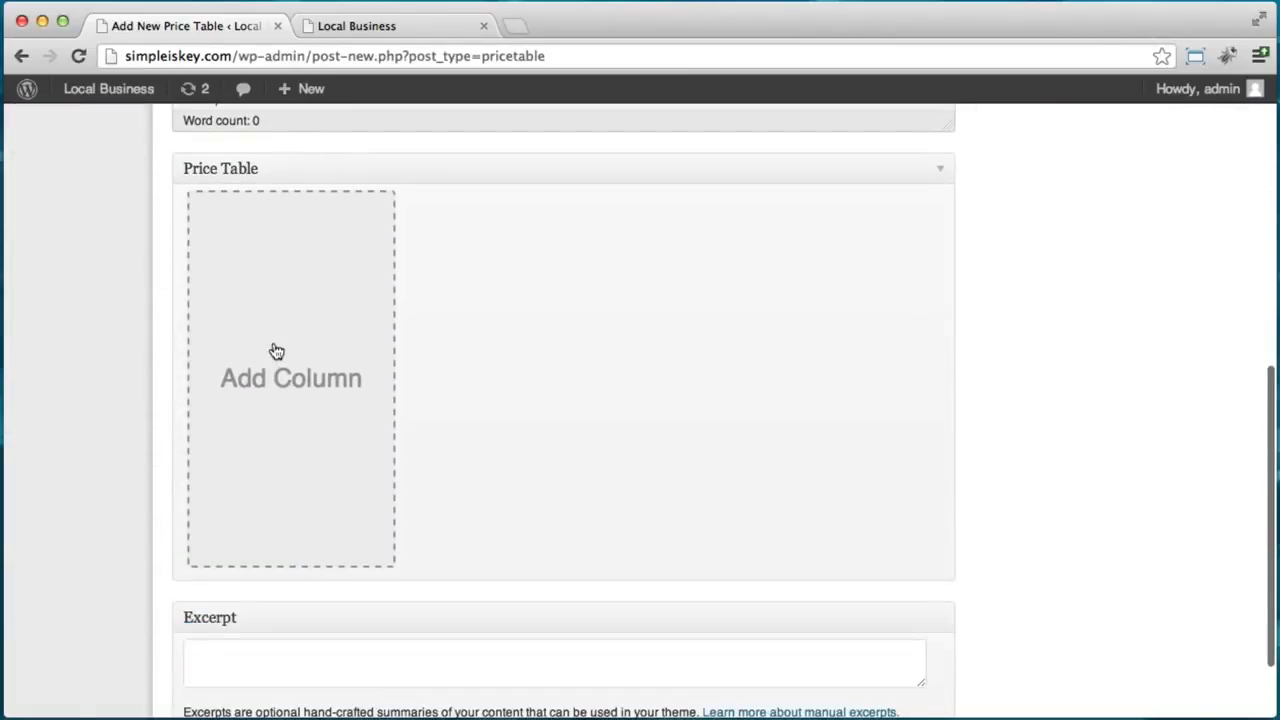
{"action": "scroll", "coordinate": [274, 351], "scroll_direction": "up", "scroll_amount": 4}
{"action": "scroll", "coordinate": [285, 380], "scroll_direction": "down", "scroll_amount": 4}
{"action": "left_click", "coordinate": [283, 402]}
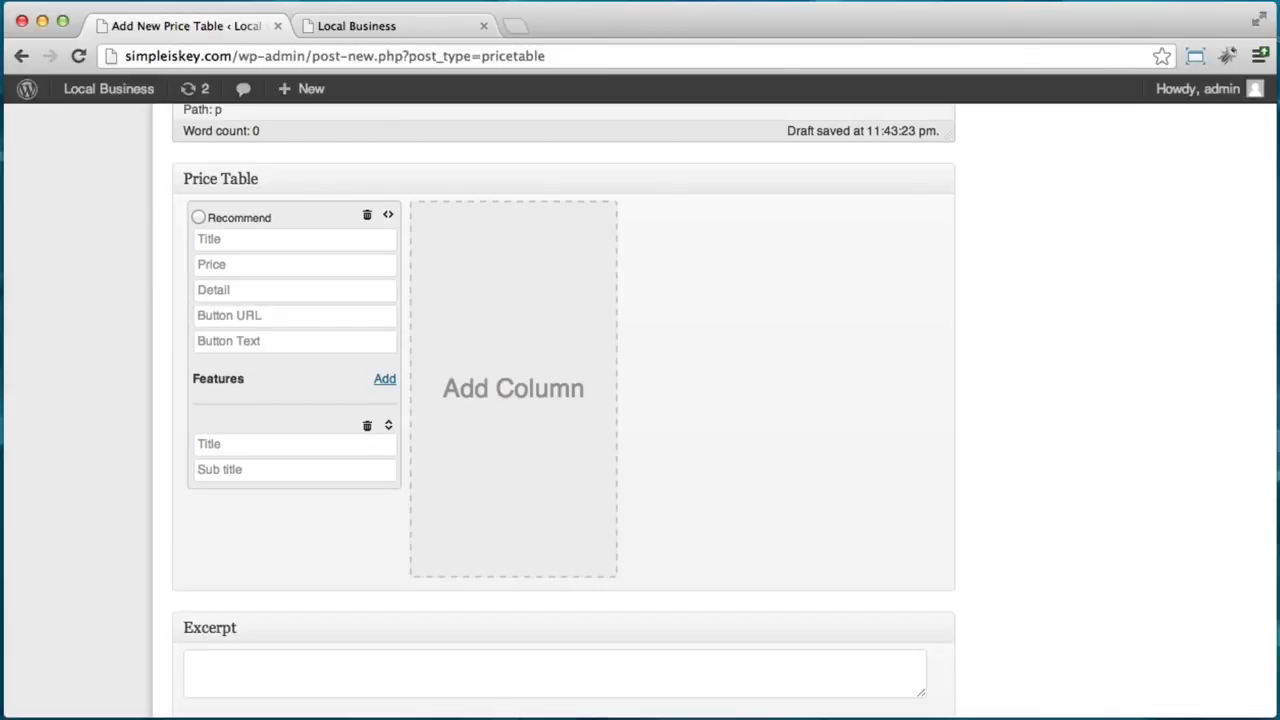
Step: Set the first column's title to Lessons, price to $60/hr, and paste in the lessons description
{"action": "left_click", "coordinate": [266, 245]}
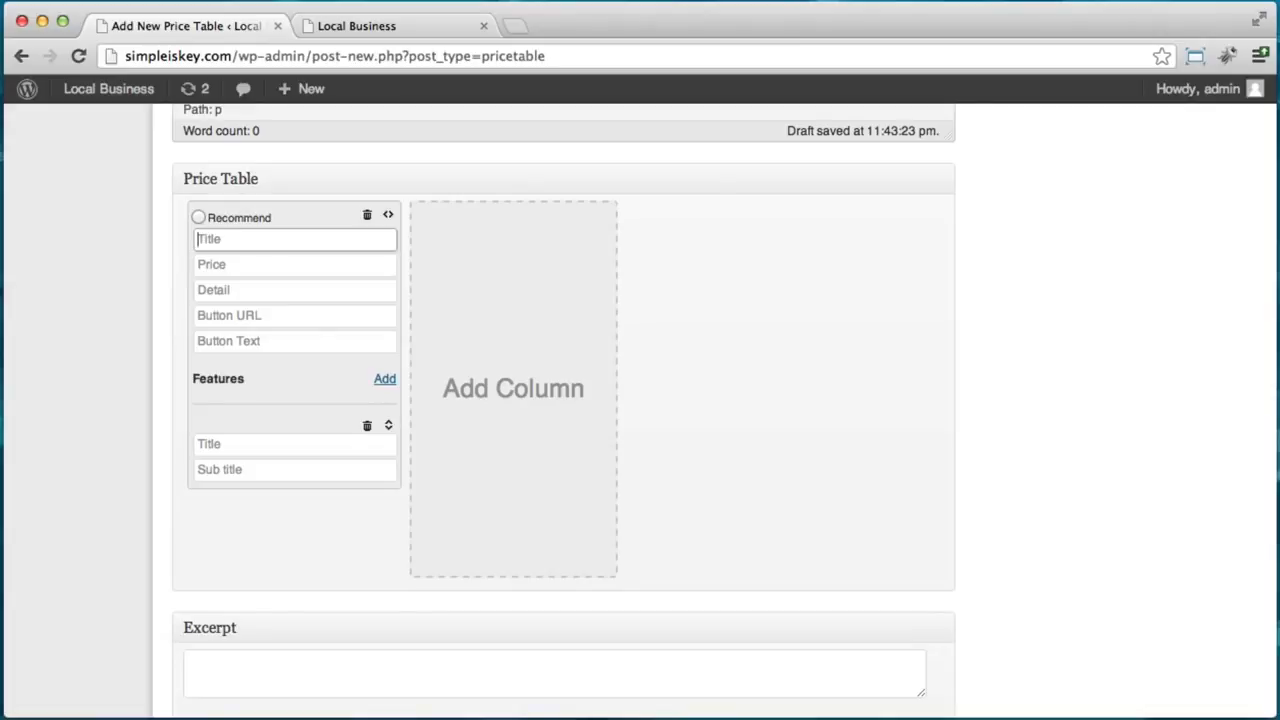
{"action": "type", "text": "Lessons"}
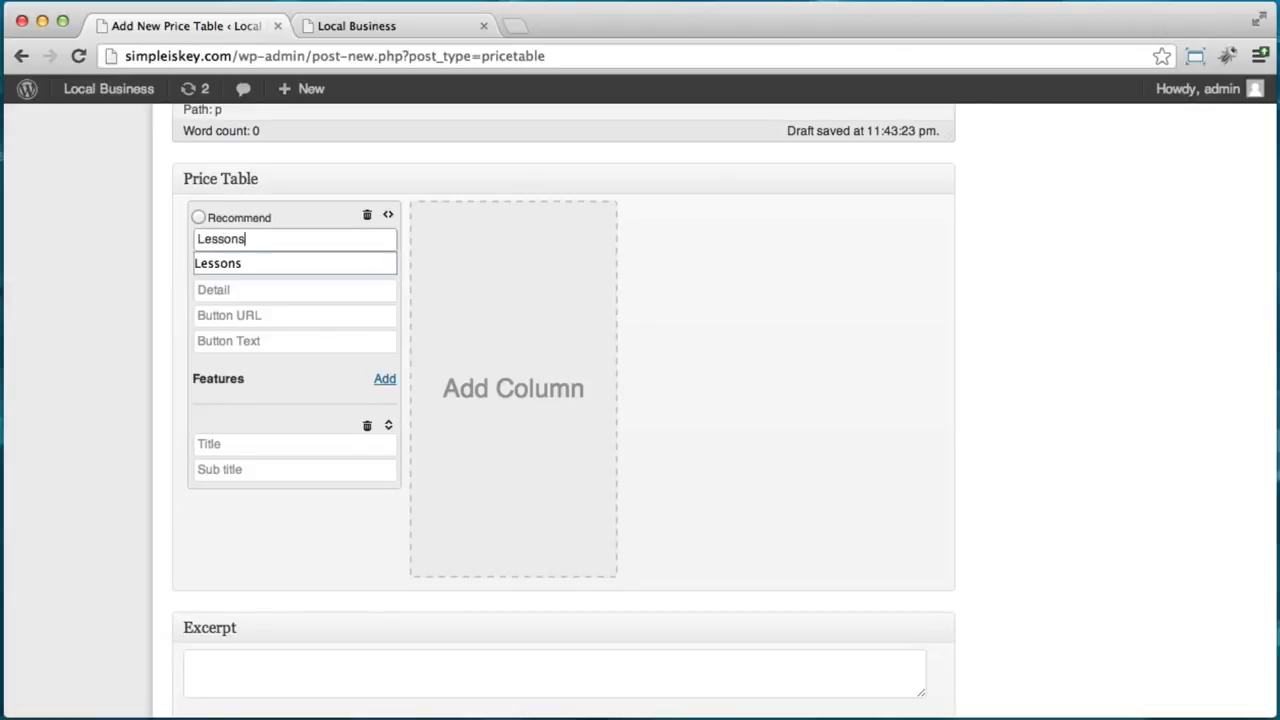
{"action": "left_click", "coordinate": [290, 308]}
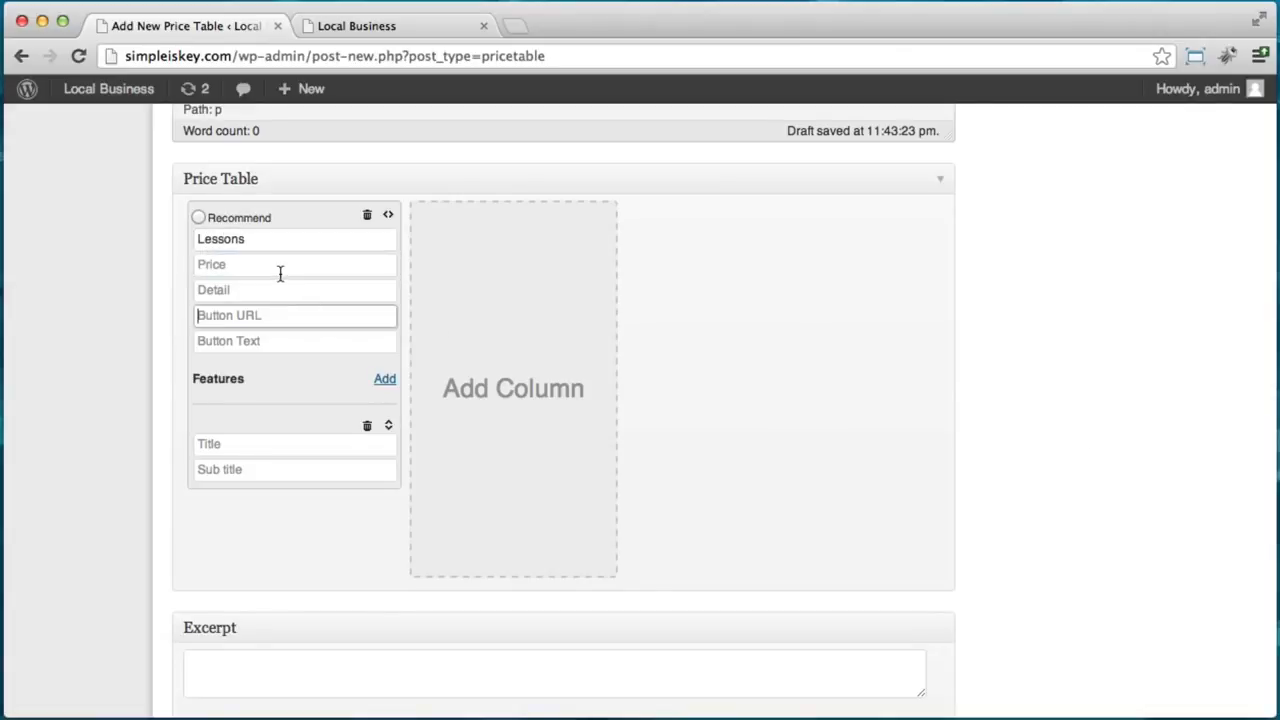
{"action": "left_click", "coordinate": [279, 270]}
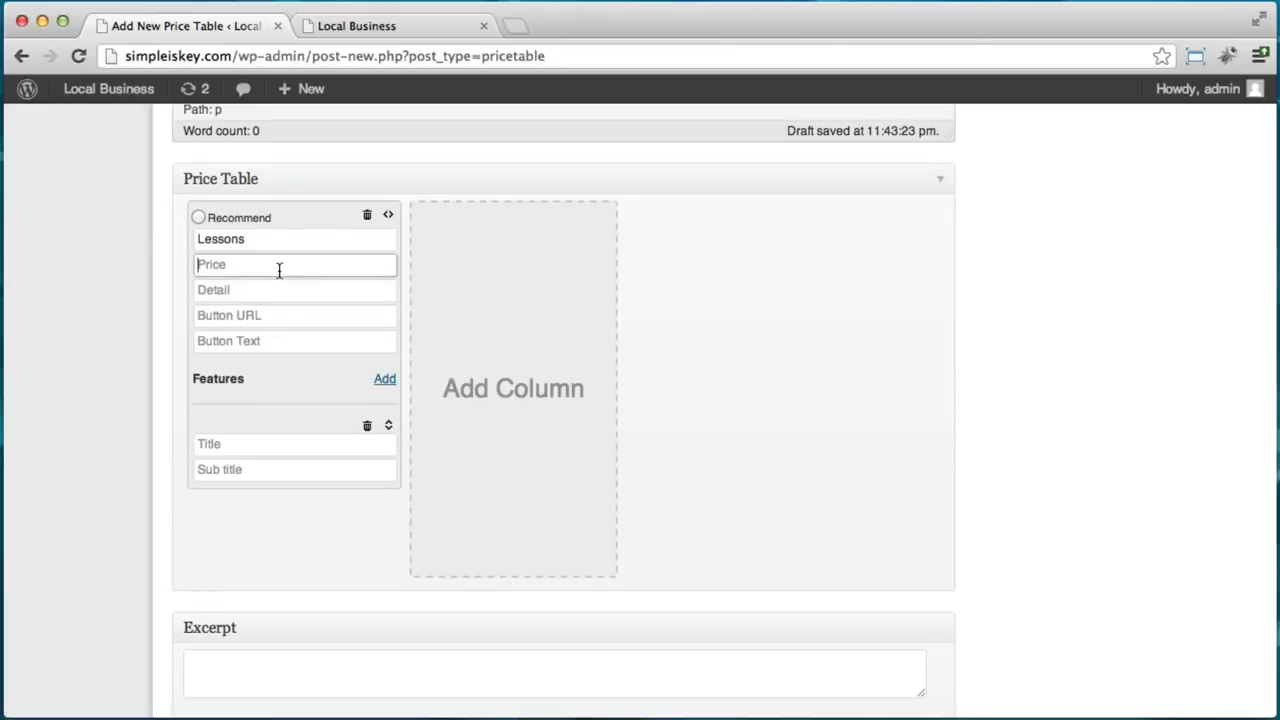
{"action": "type", "text": "$"}
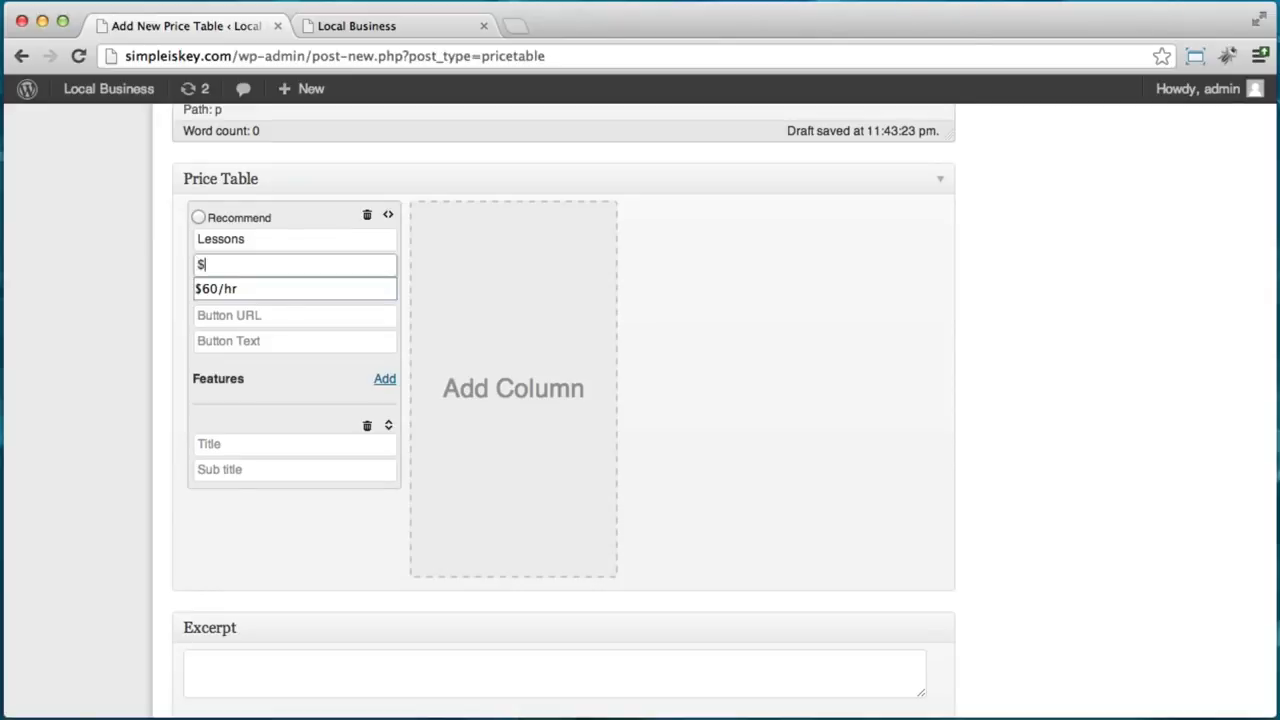
{"action": "left_click", "coordinate": [326, 290]}
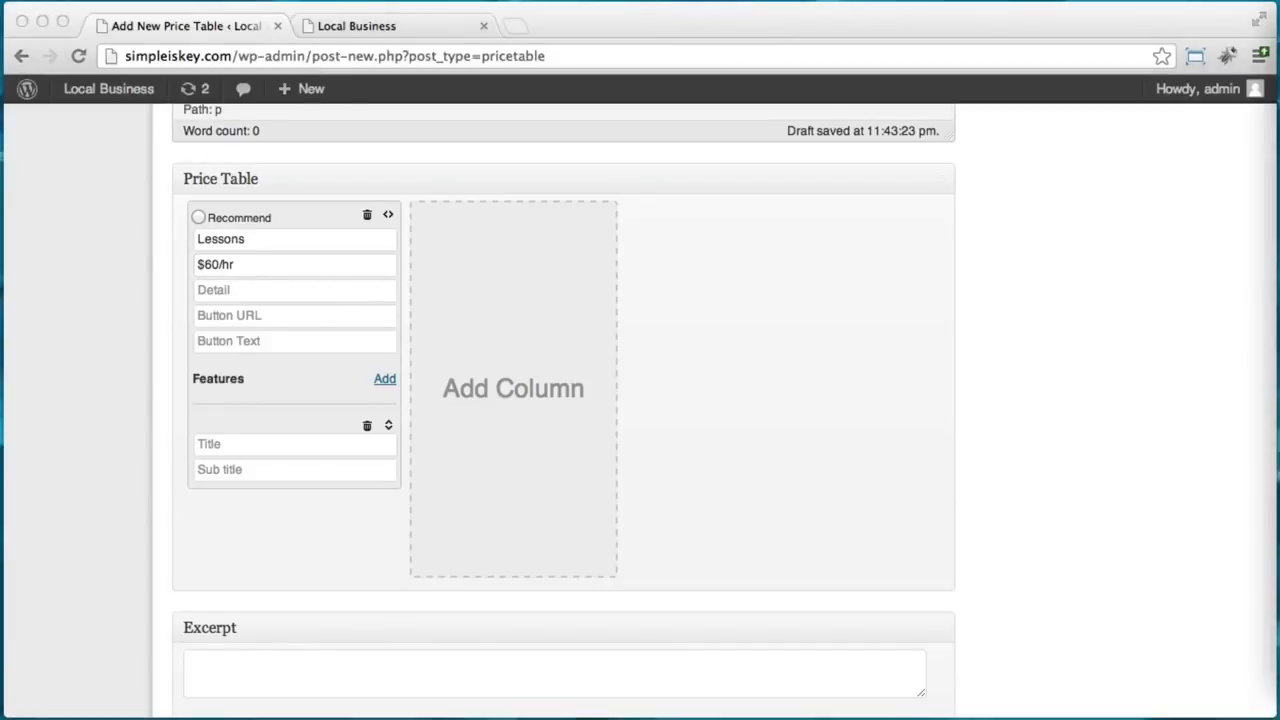
{"action": "left_click", "coordinate": [248, 299]}
{"action": "left_click", "coordinate": [252, 291]}
{"action": "type", "text": "Piano, ear training or theory lessons for adults or kids"}
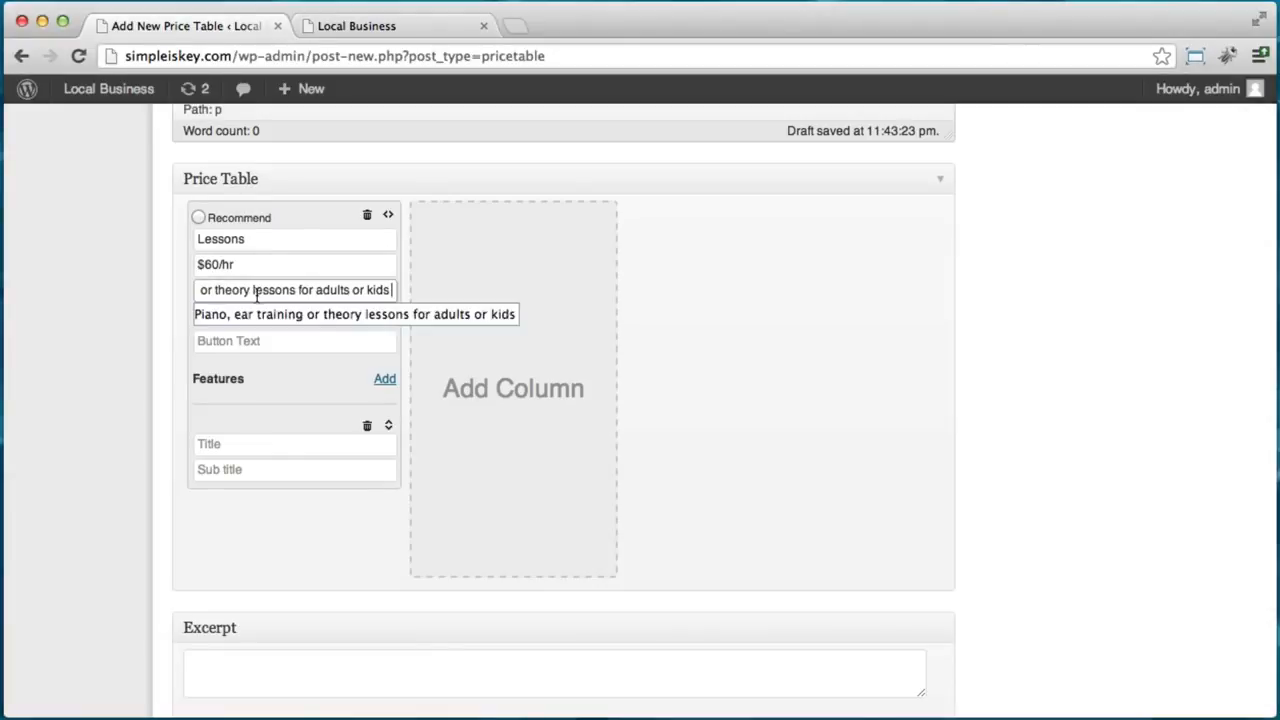
{"action": "left_click", "coordinate": [282, 340]}
{"action": "left_click", "coordinate": [248, 316]}
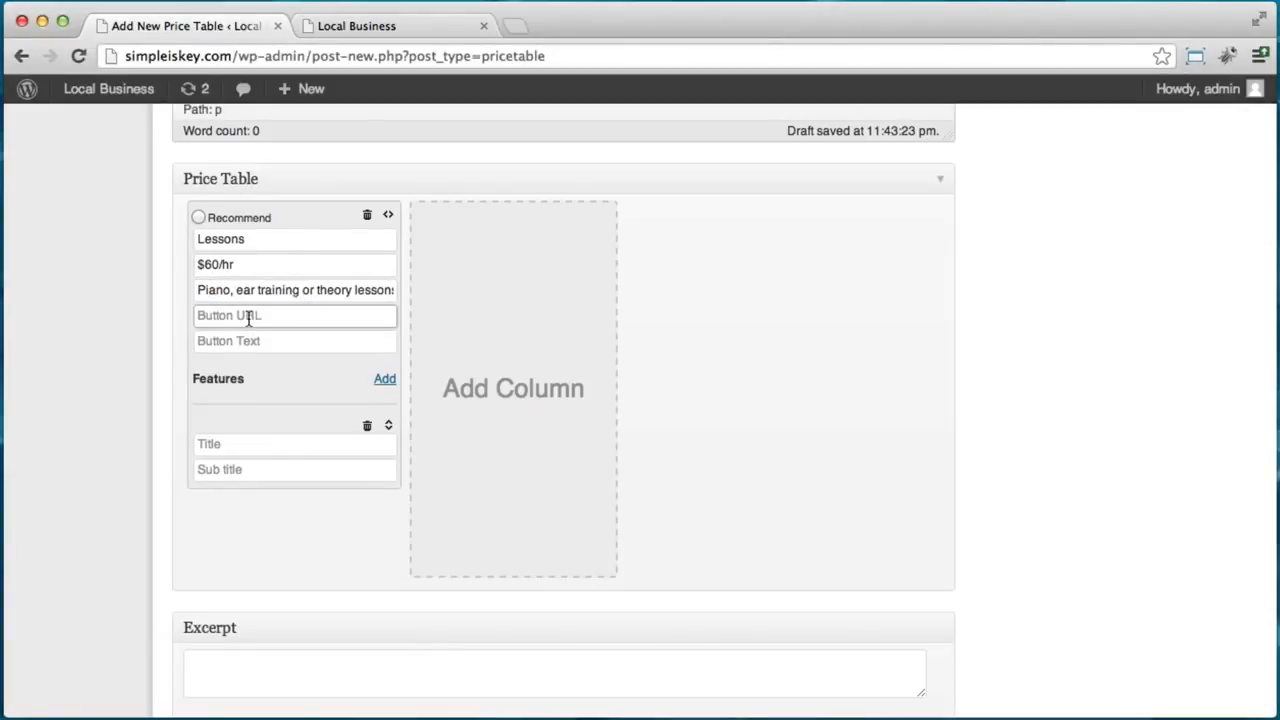
{"action": "type", "text": "http://www.simpleiskey.com/contact"}
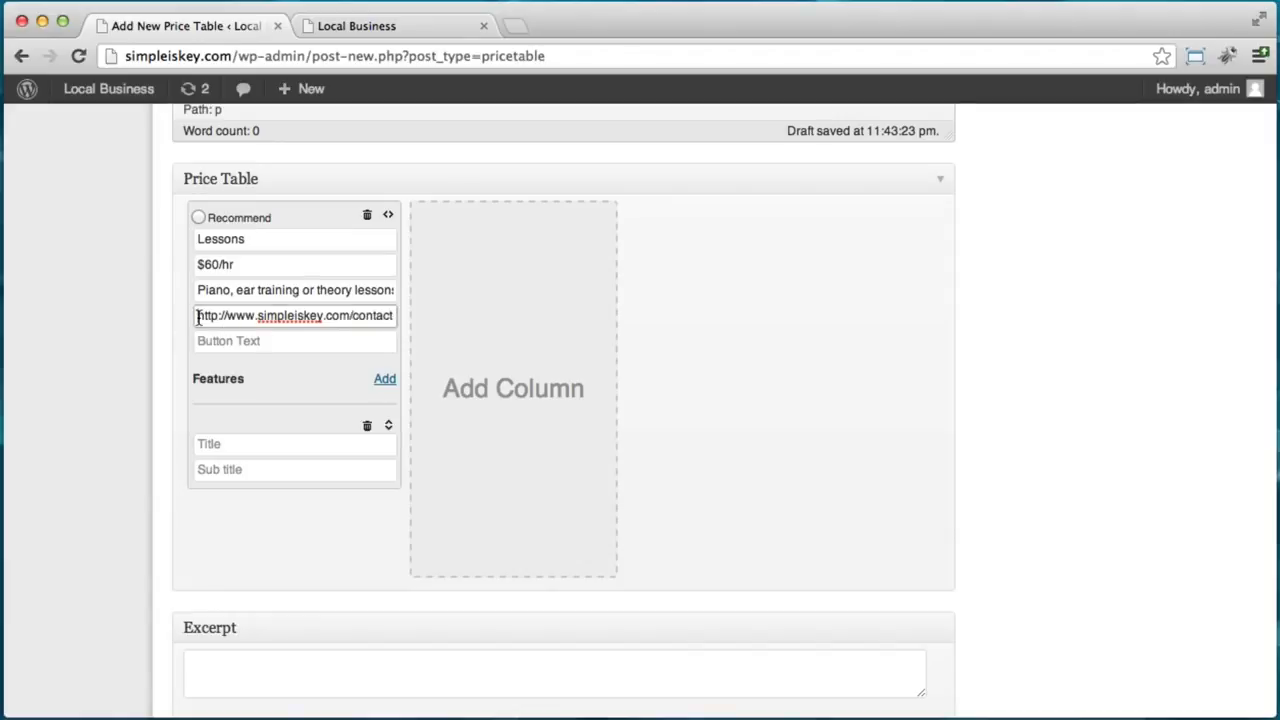
{"action": "left_click_drag", "start_coordinate": [198, 317], "coordinate": [220, 320]}
{"action": "left_click", "coordinate": [228, 317]}
{"action": "left_click_drag", "start_coordinate": [200, 318], "coordinate": [420, 315]}
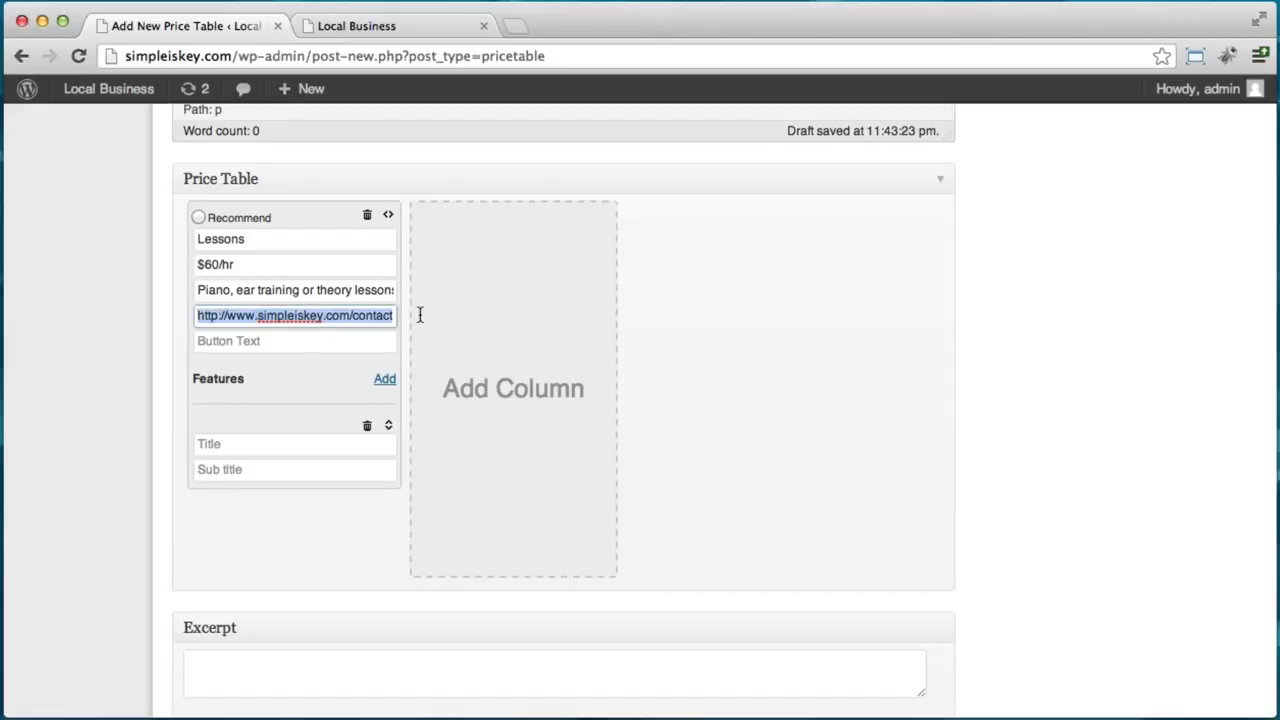
{"action": "left_click", "coordinate": [309, 317]}
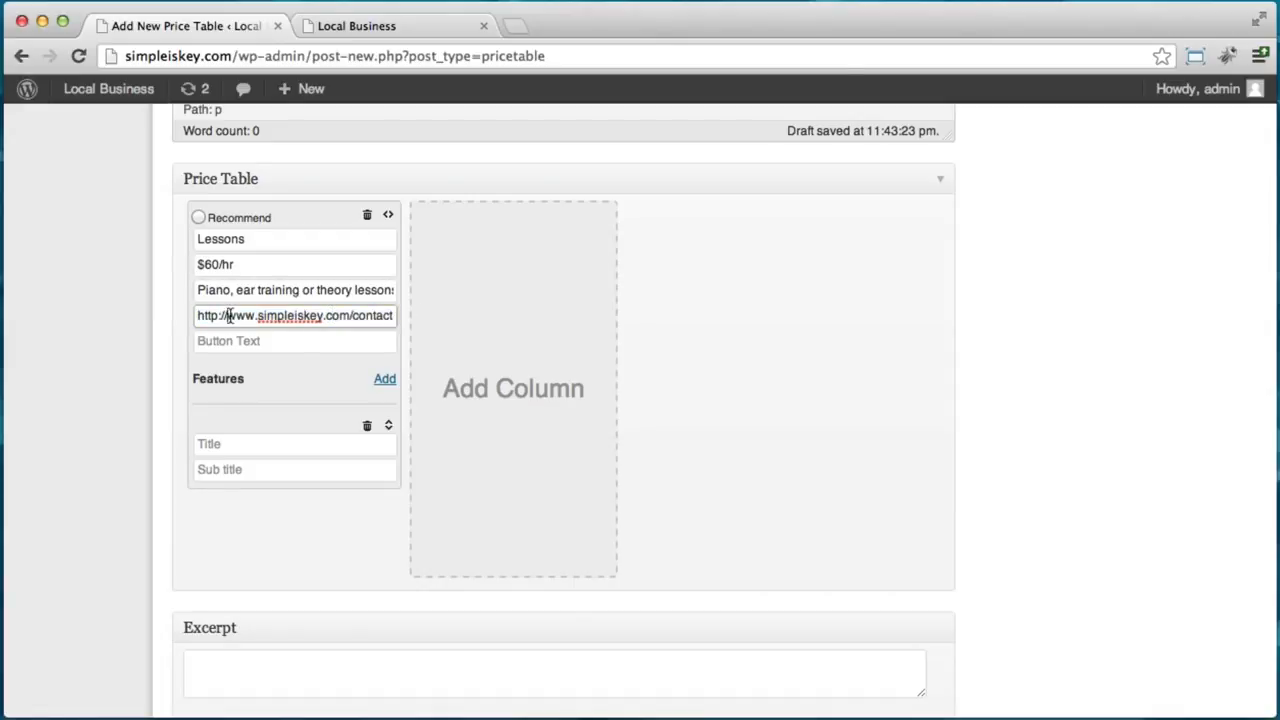
{"action": "left_click_drag", "start_coordinate": [228, 317], "coordinate": [185, 317]}
{"action": "left_click", "coordinate": [245, 349]}
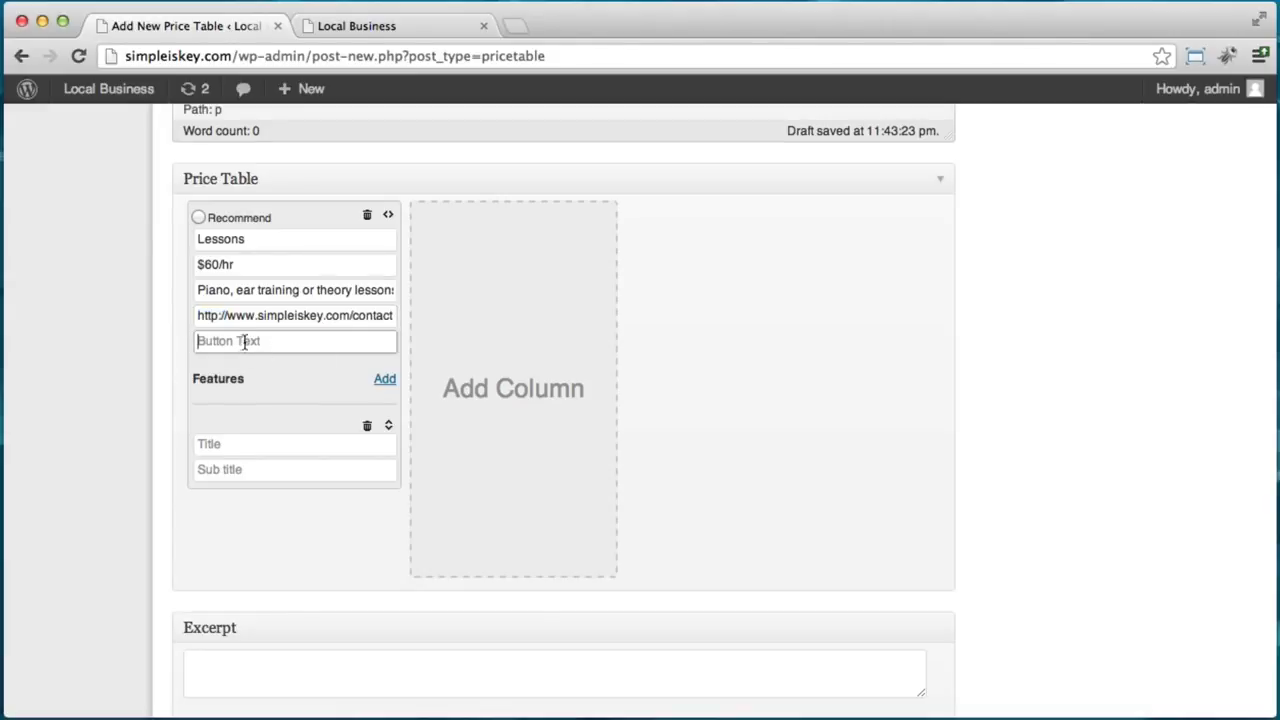
{"action": "type", "text": "Contact Me"}
{"action": "left_click", "coordinate": [262, 438]}
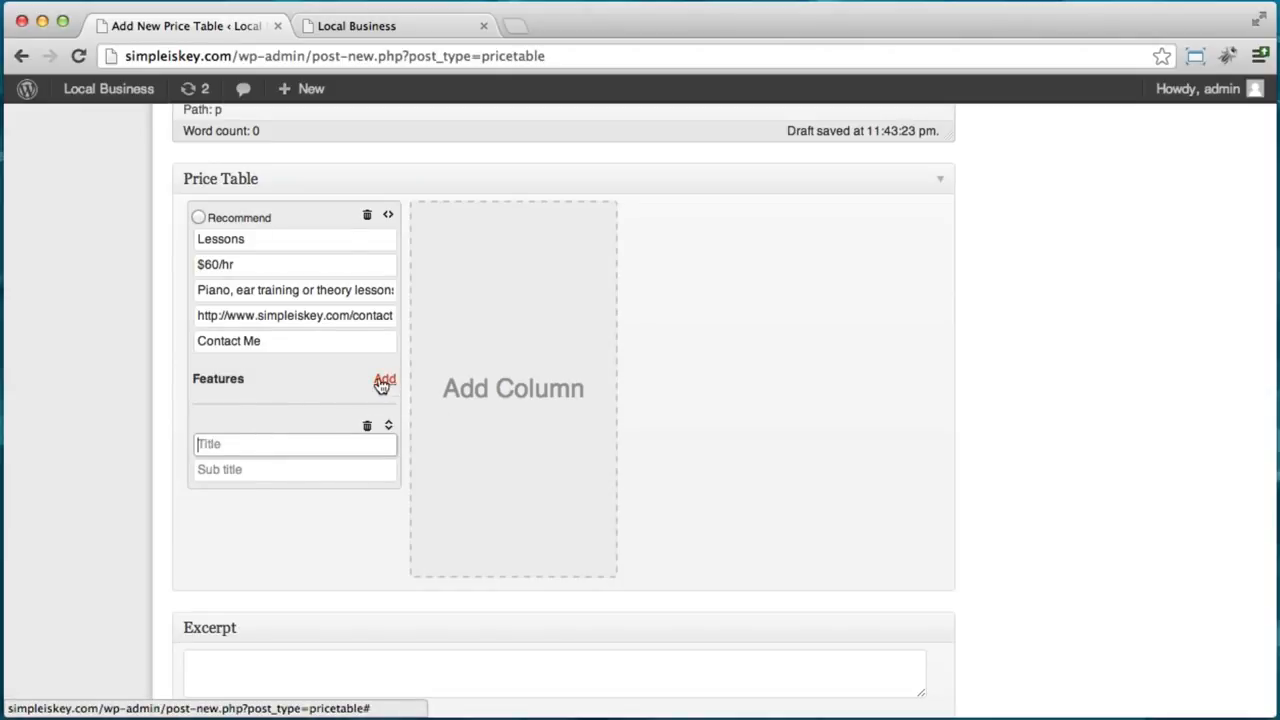
Step: Fill the first feature as 'Lessons' with subtitle 'Traditional piano lessons'
{"action": "left_click", "coordinate": [251, 452]}
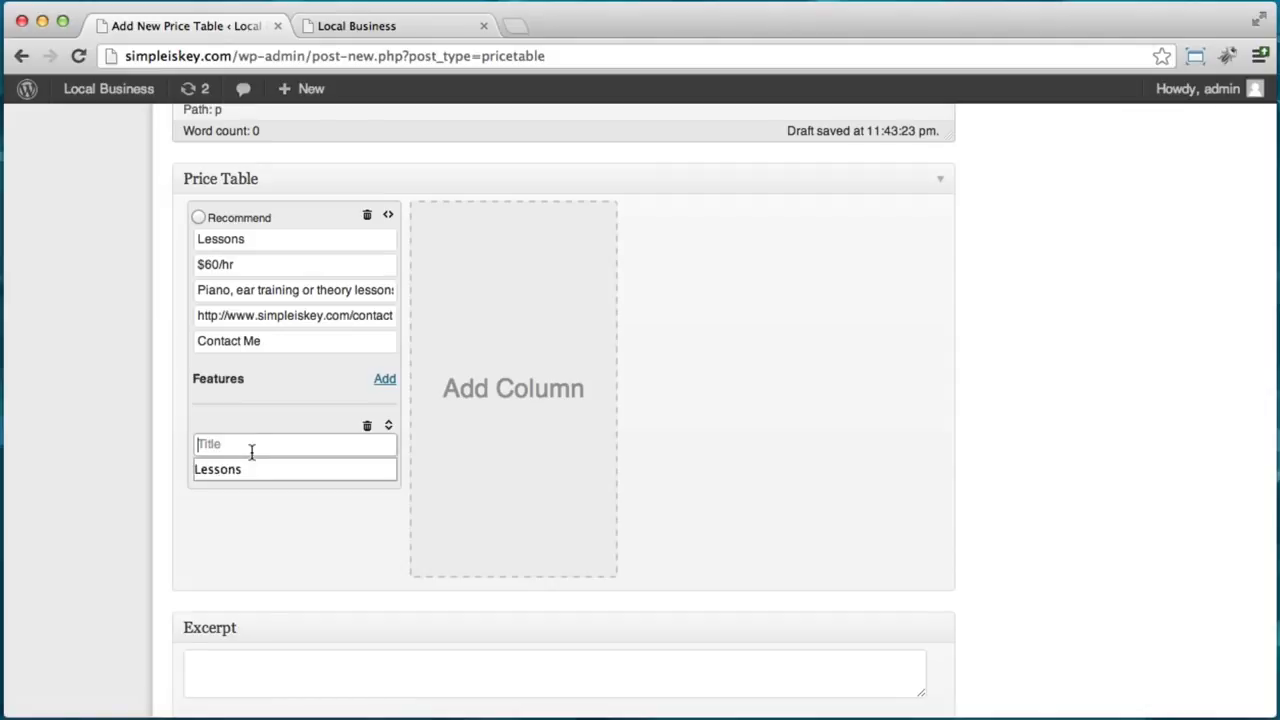
{"action": "type", "text": "L"}
{"action": "key", "text": "BackSpace"}
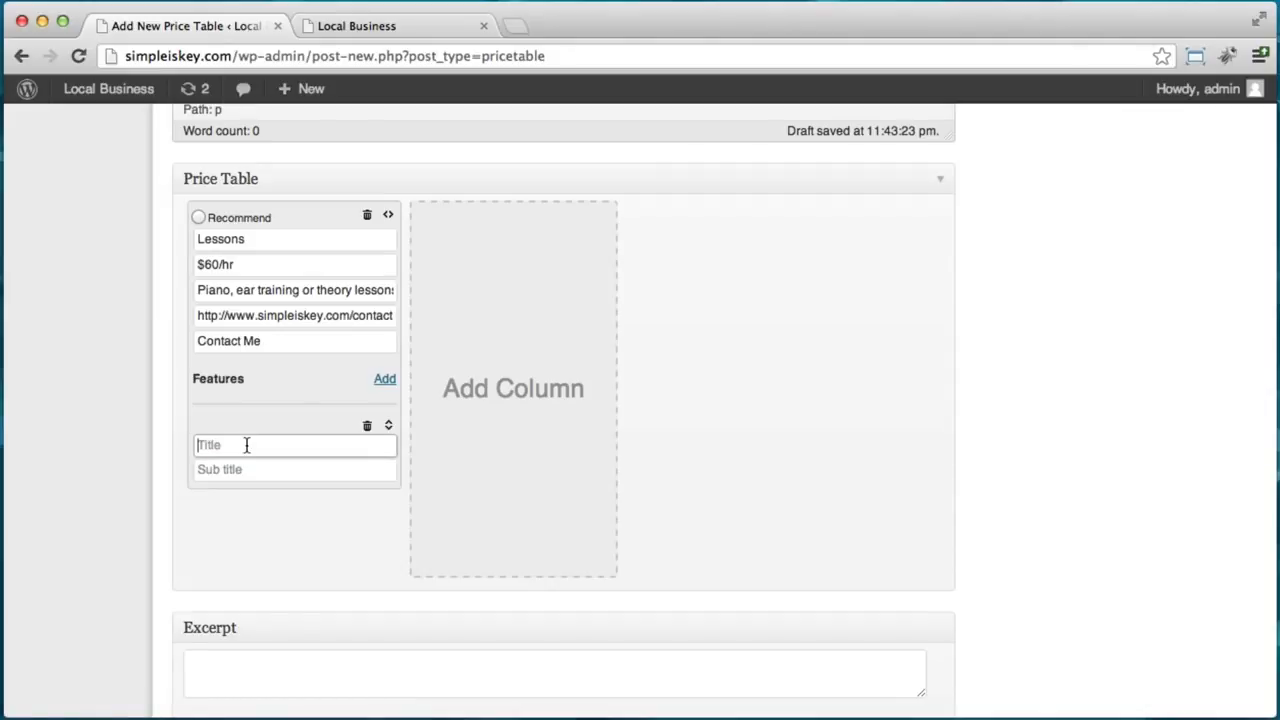
{"action": "type", "text": "Less"}
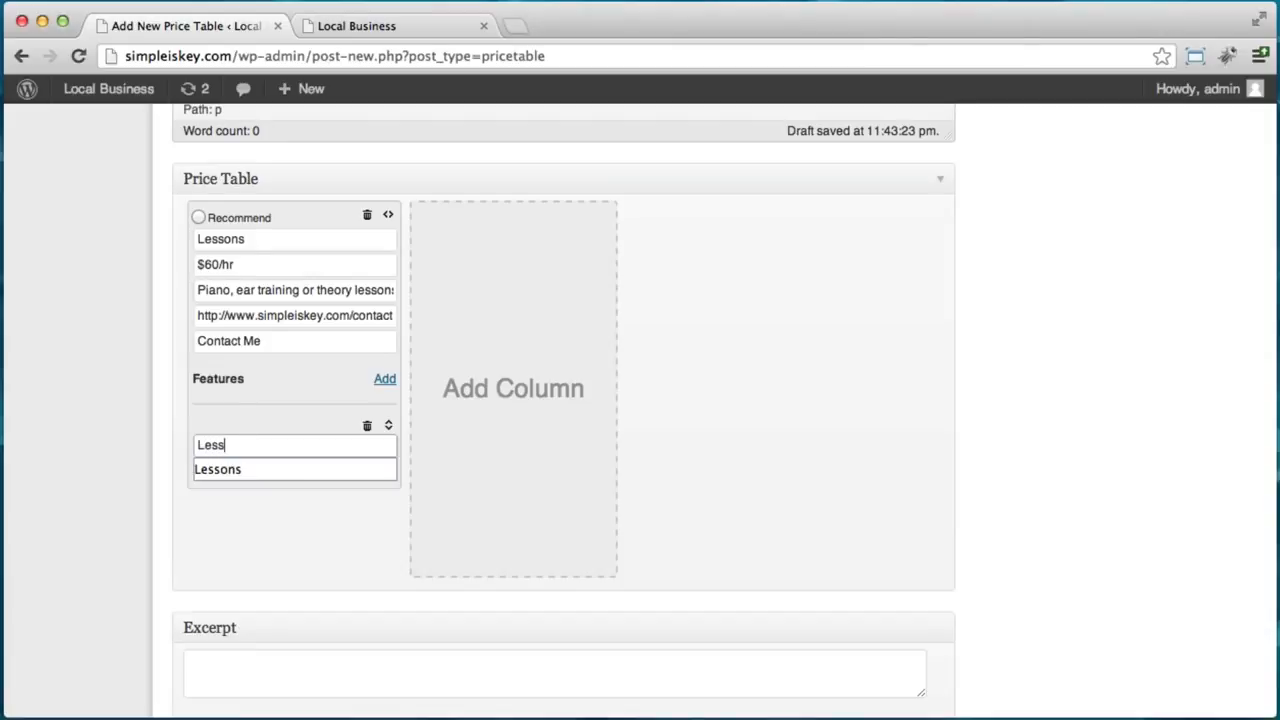
{"action": "type", "text": "ons"}
{"action": "key", "text": "Tab"}
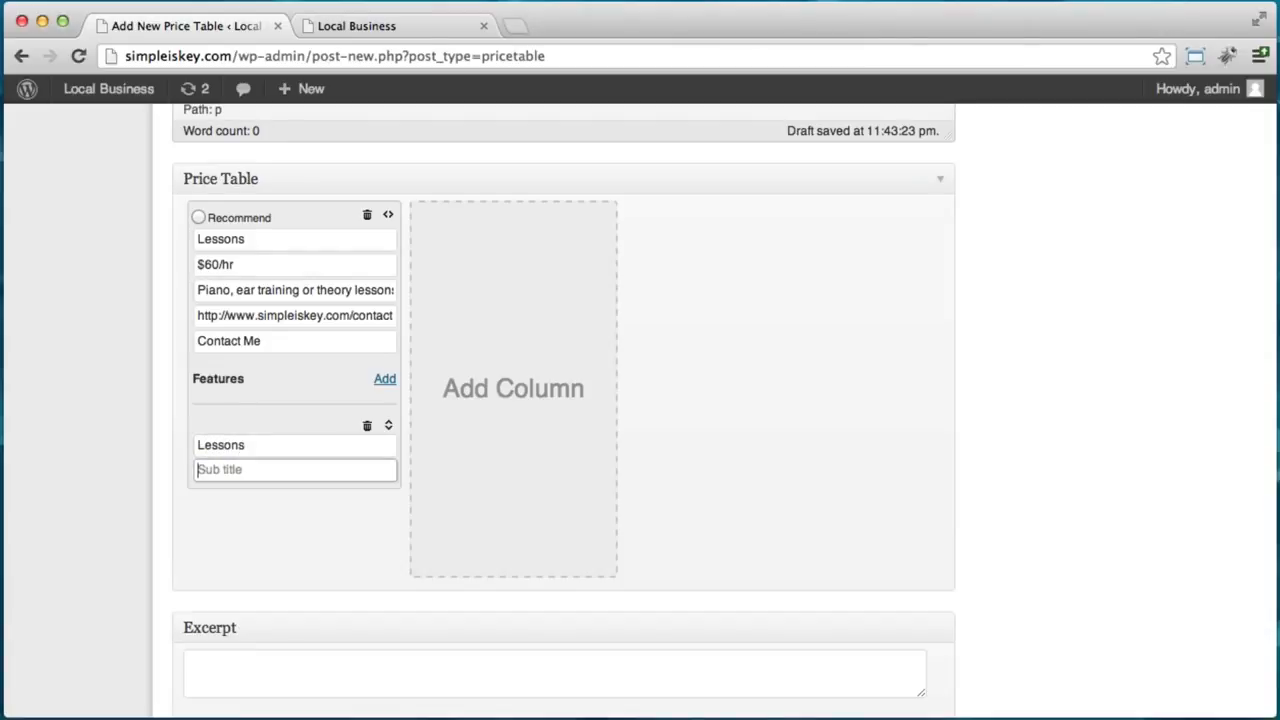
{"action": "type", "text": "Tr"}
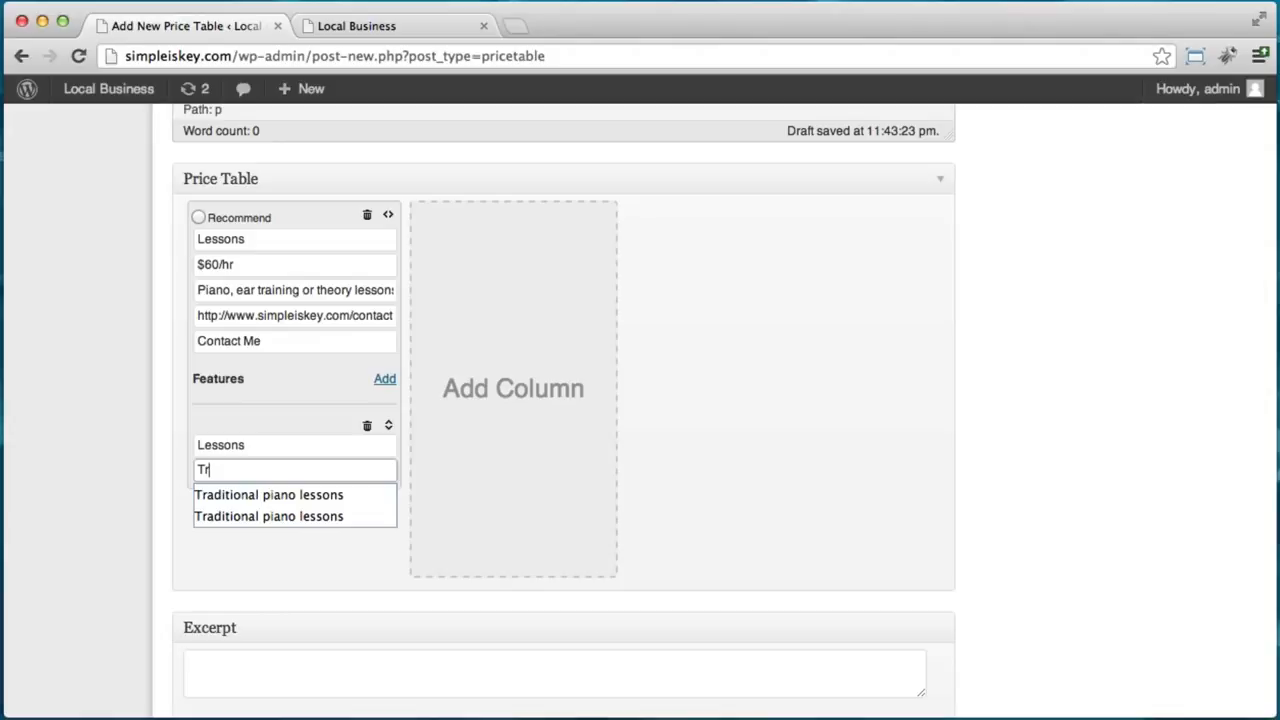
{"action": "key", "text": "Down"}
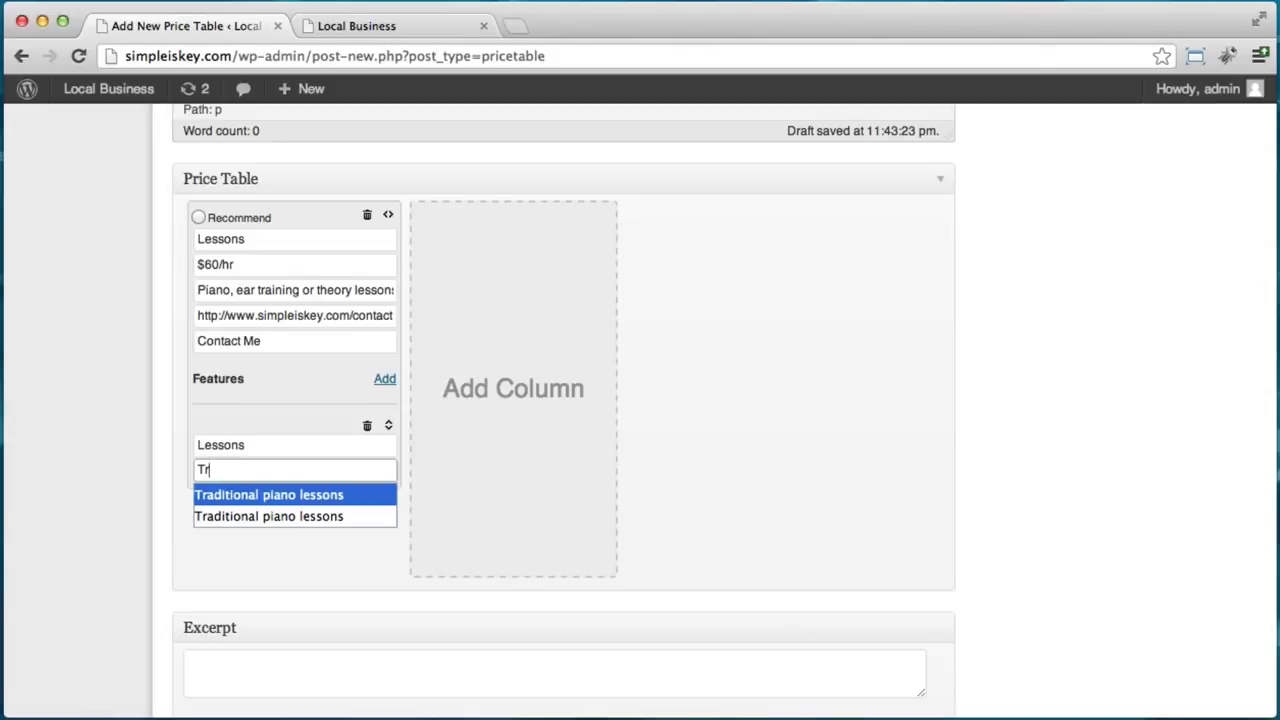
{"action": "key", "text": "Return"}
Step: Add an 'Ear Training' feature row with its ear-training description
{"action": "left_click", "coordinate": [384, 379]}
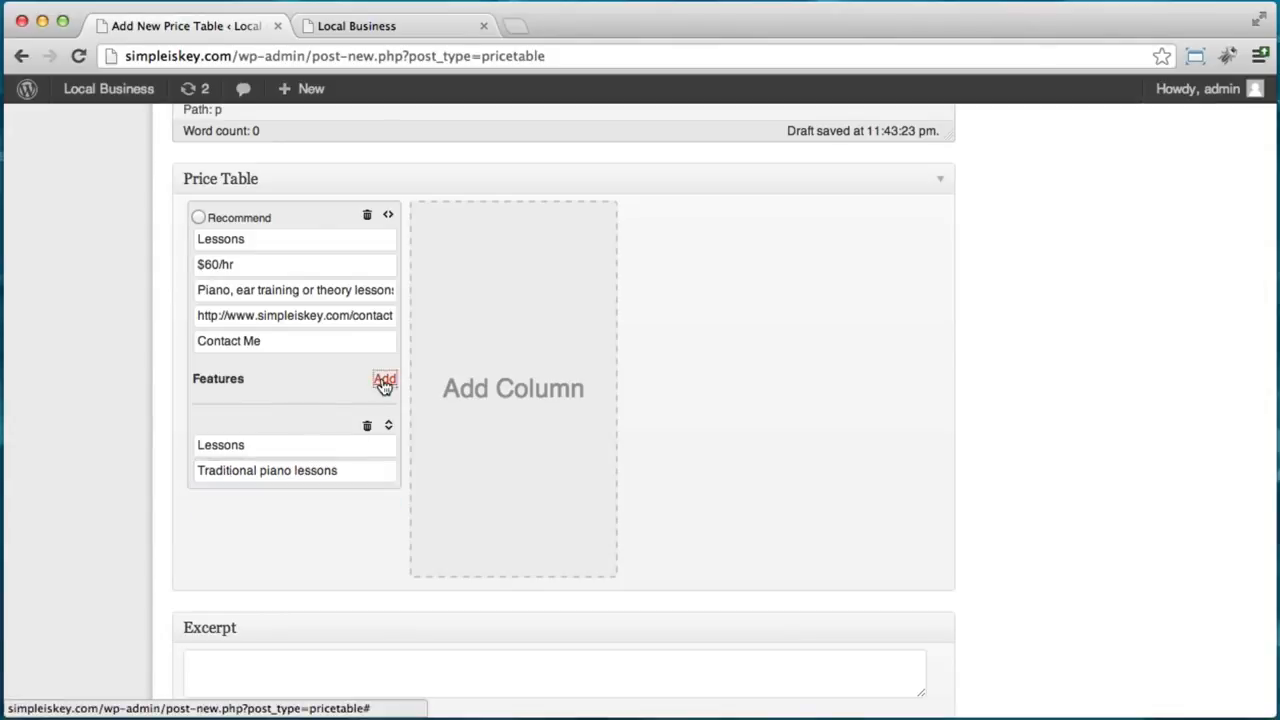
{"action": "scroll", "coordinate": [394, 391], "scroll_direction": "down", "scroll_amount": 6}
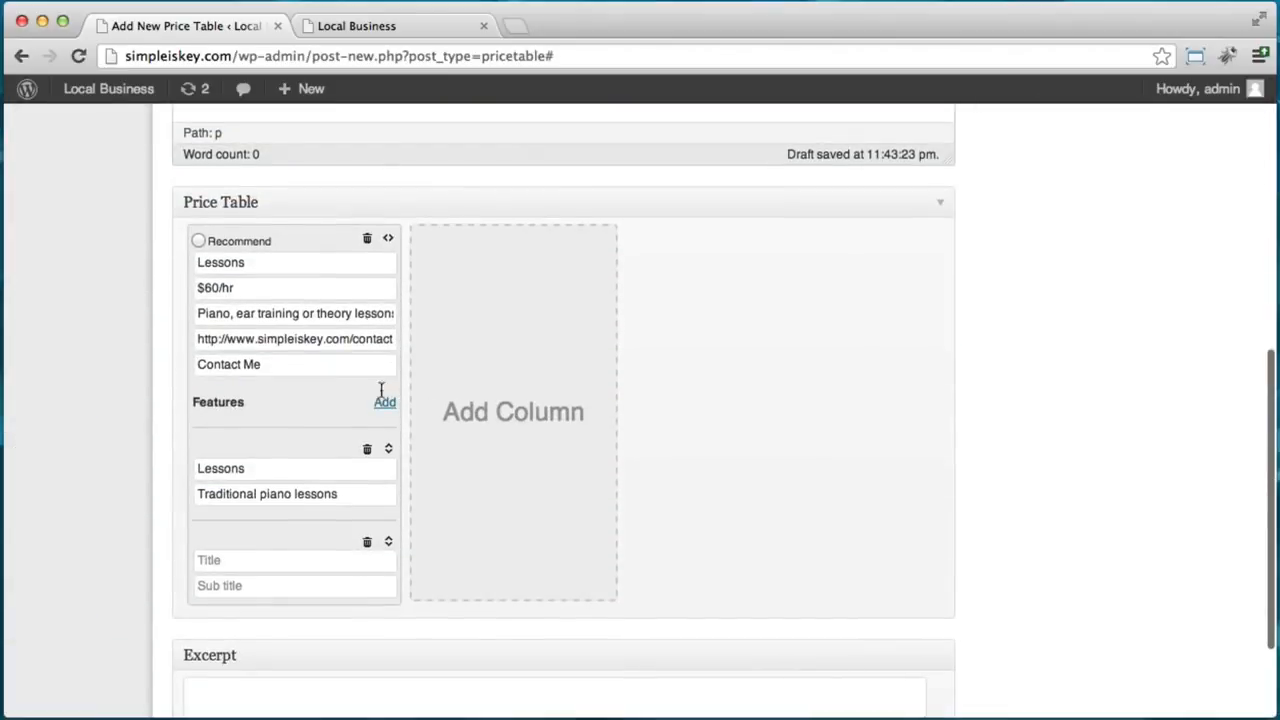
{"action": "scroll", "coordinate": [400, 386], "scroll_direction": "up", "scroll_amount": 6}
{"action": "scroll", "coordinate": [463, 366], "scroll_direction": "down", "scroll_amount": 8}
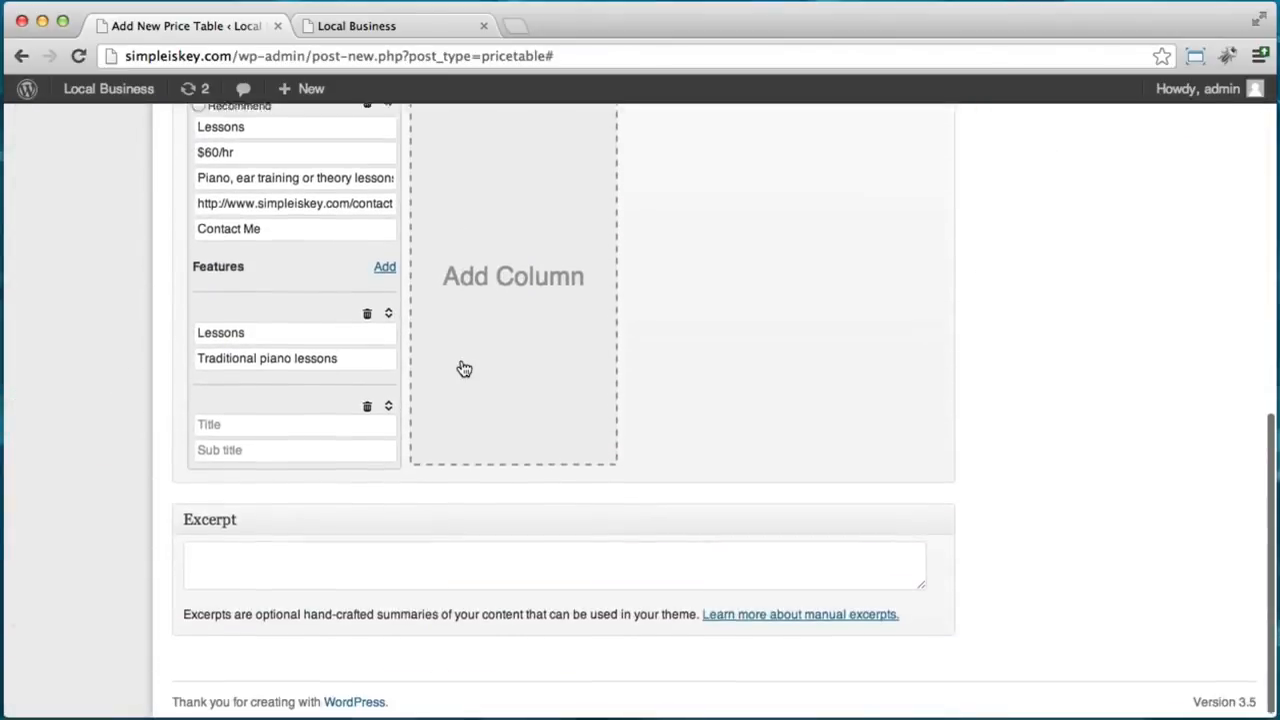
{"action": "left_click", "coordinate": [263, 425]}
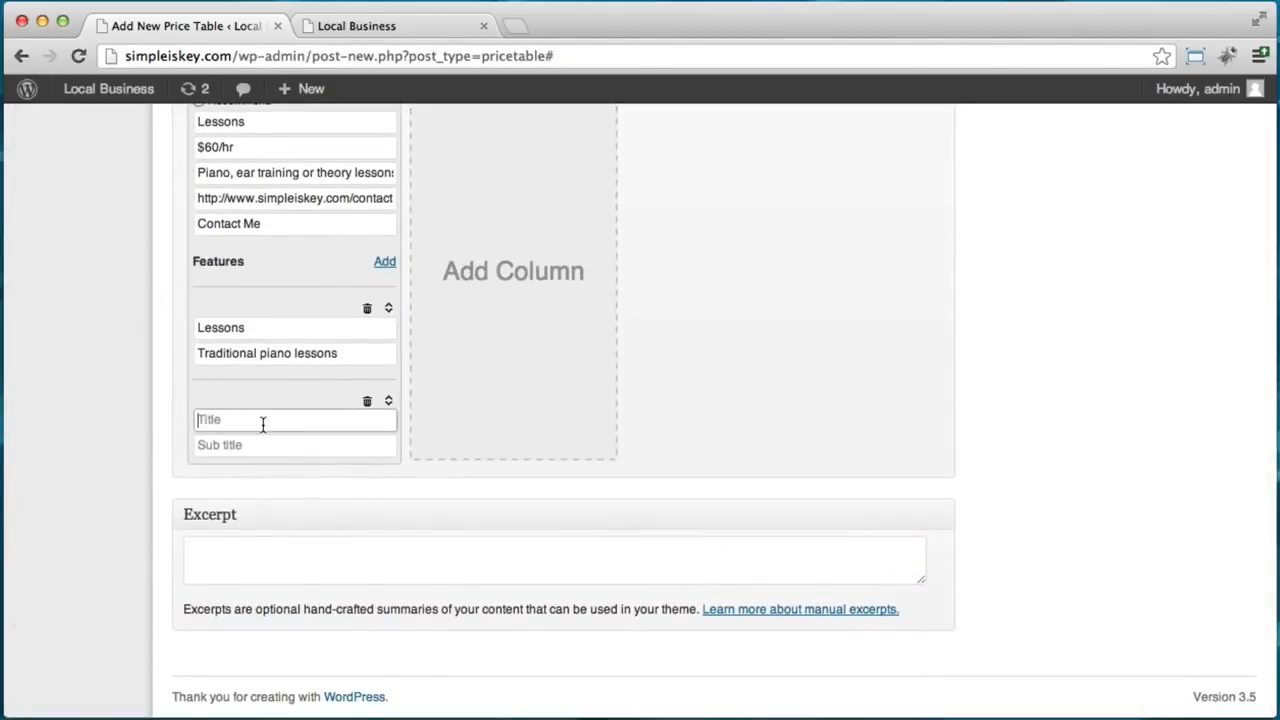
{"action": "type", "text": "E"}
{"action": "left_click", "coordinate": [246, 443]}
{"action": "left_click", "coordinate": [237, 447]}
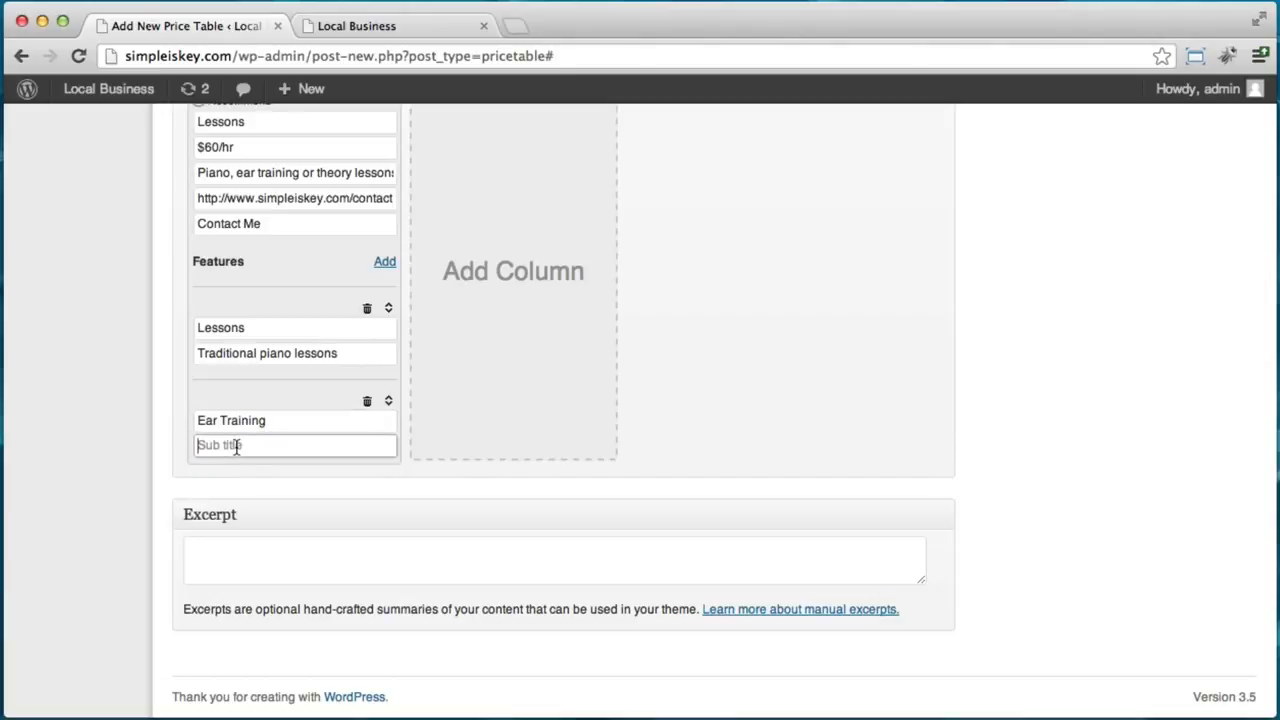
{"action": "type", "text": "L"}
{"action": "left_click", "coordinate": [266, 470]}
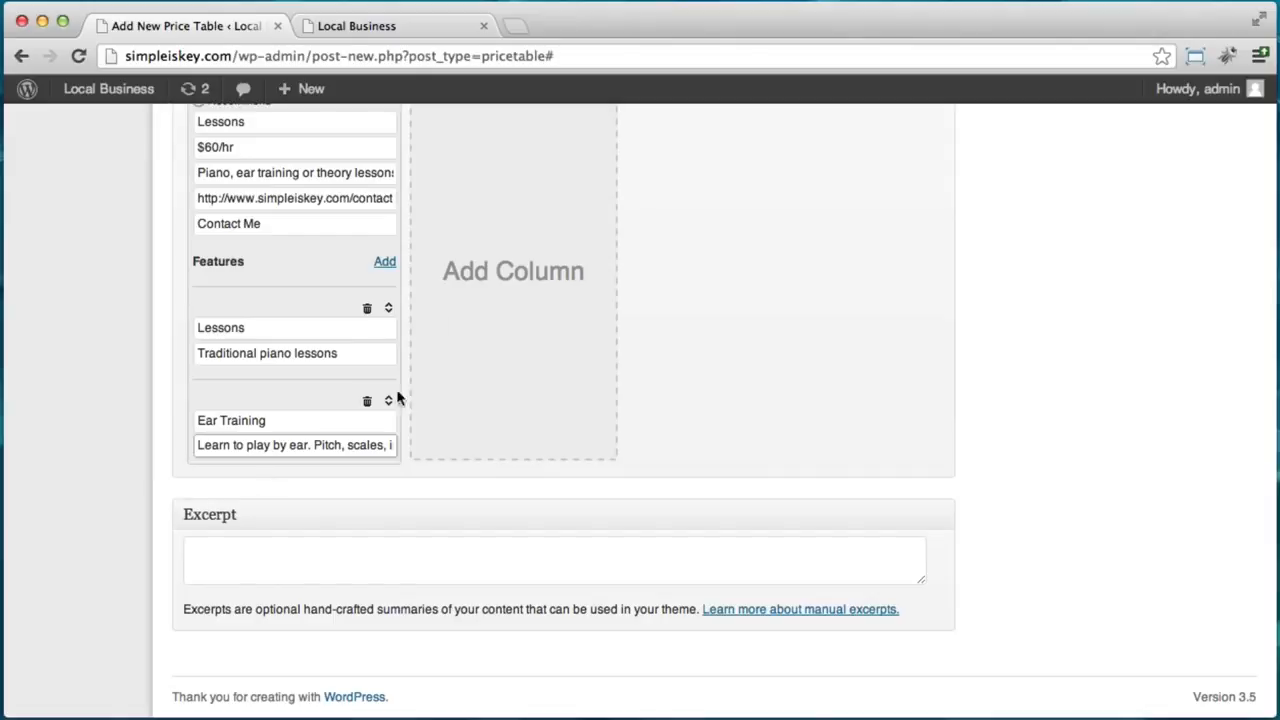
Step: Add a 'Theory' feature row with its music theory description
{"action": "left_click", "coordinate": [384, 262]}
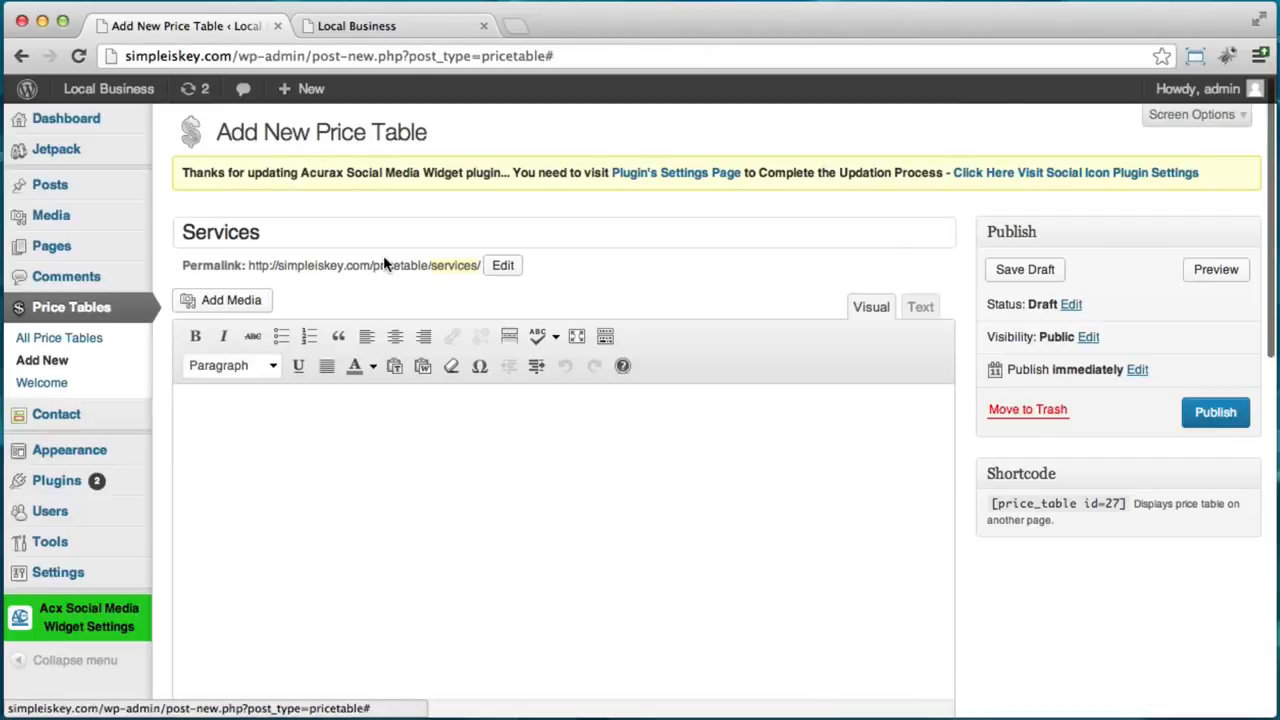
{"action": "scroll", "coordinate": [383, 255], "scroll_direction": "down", "scroll_amount": 10}
{"action": "scroll", "coordinate": [383, 255], "scroll_direction": "down", "scroll_amount": 3}
{"action": "left_click", "coordinate": [229, 461]}
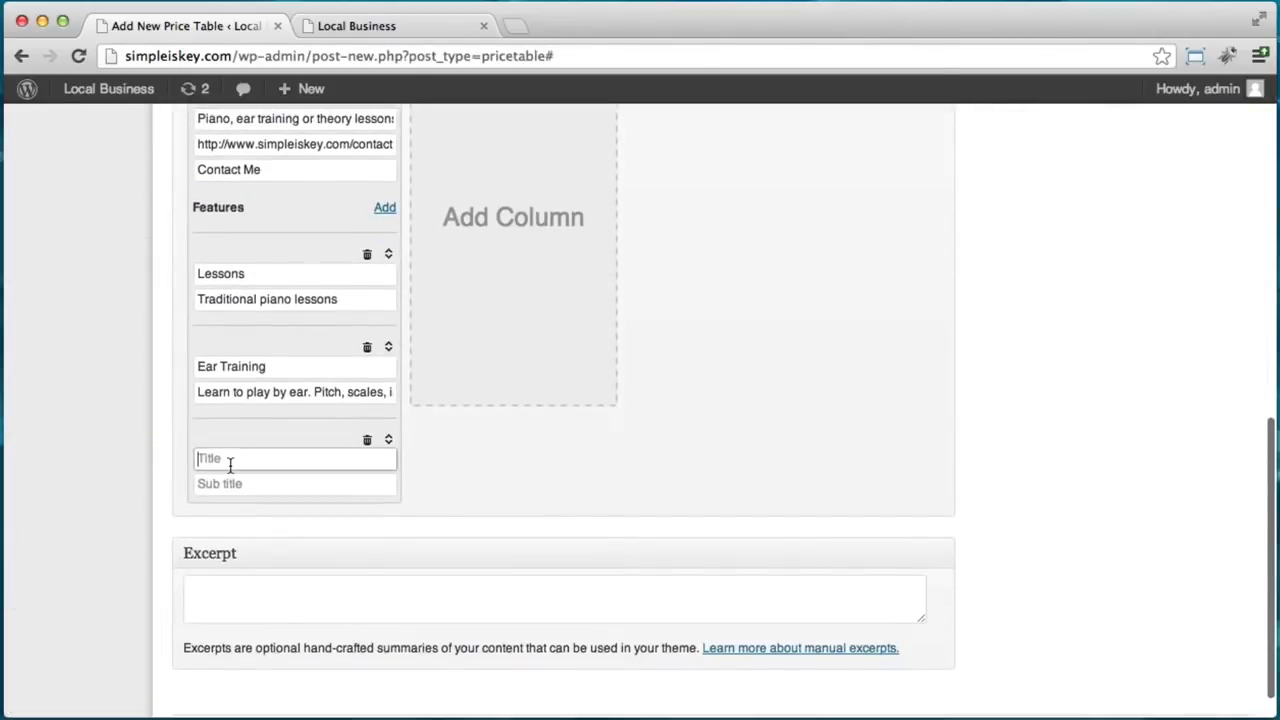
{"action": "type", "text": "T"}
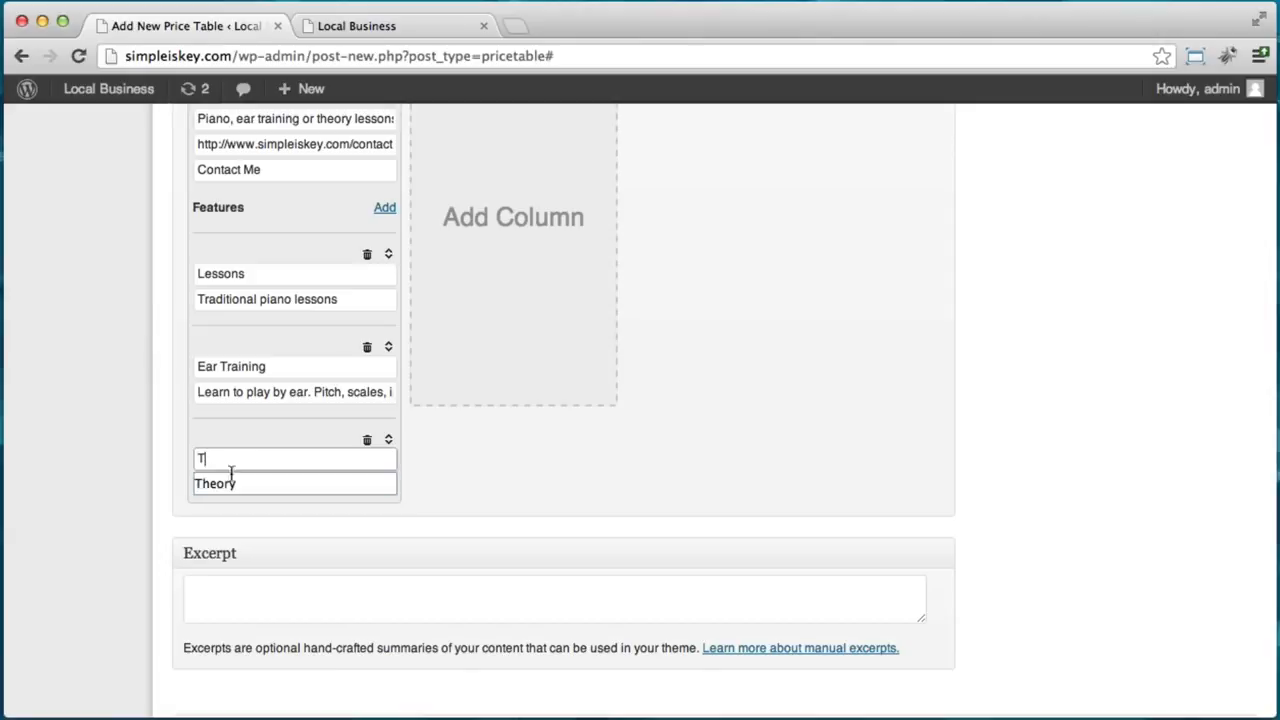
{"action": "left_click", "coordinate": [237, 480]}
{"action": "left_click", "coordinate": [232, 483]}
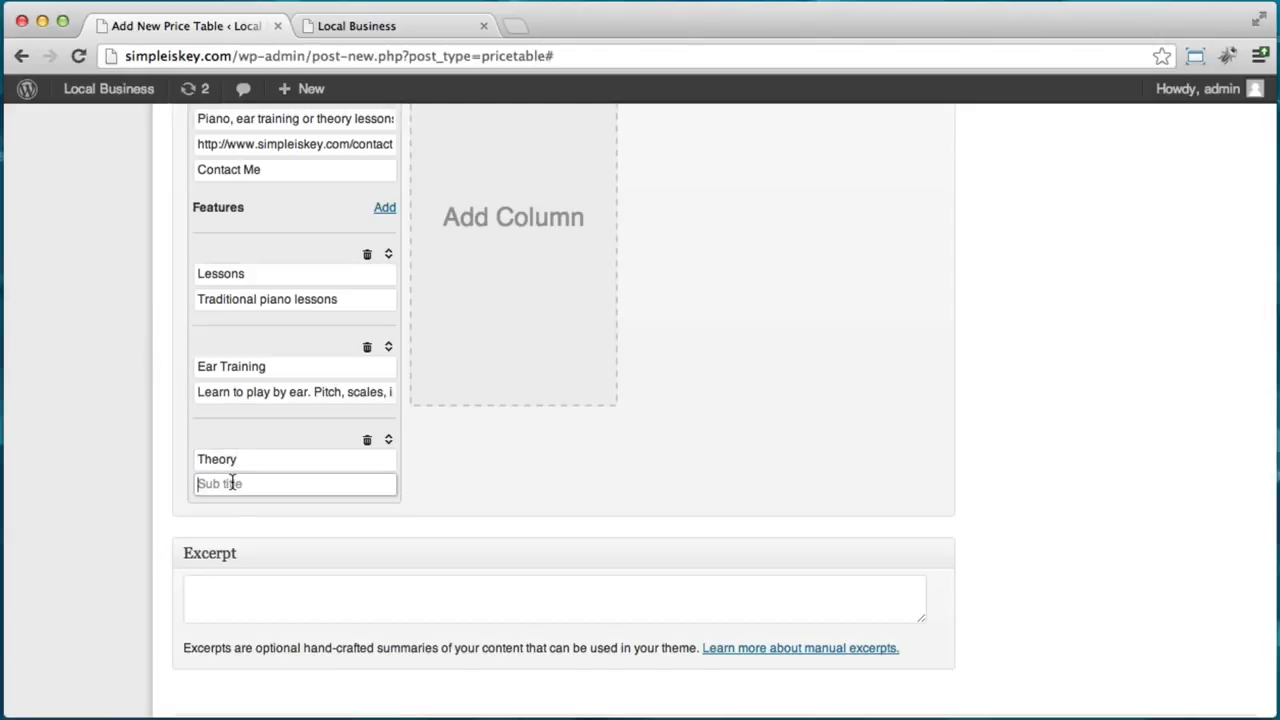
{"action": "type", "text": "M"}
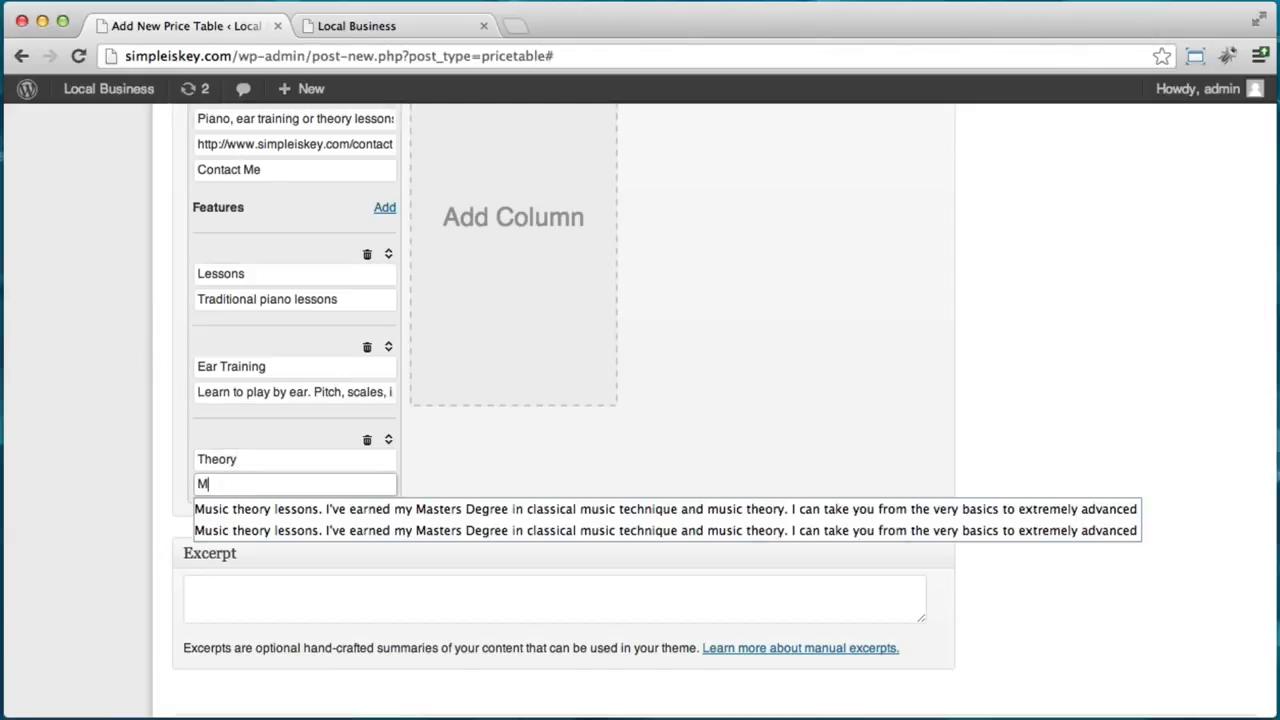
{"action": "left_click", "coordinate": [262, 512]}
Step: Add a 'Contact Me' feature row with the contact details line
{"action": "scroll", "coordinate": [466, 392], "scroll_direction": "up", "scroll_amount": 3}
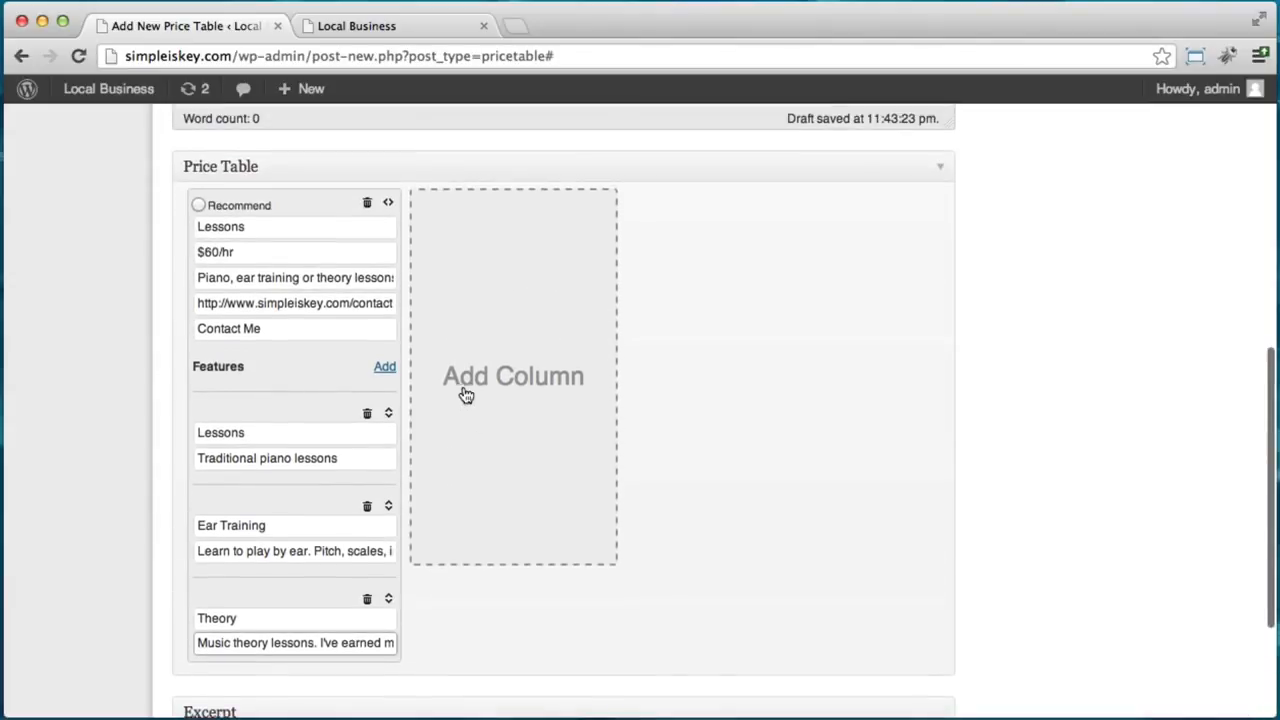
{"action": "left_click", "coordinate": [384, 368]}
{"action": "scroll", "coordinate": [384, 363], "scroll_direction": "down", "scroll_amount": 15}
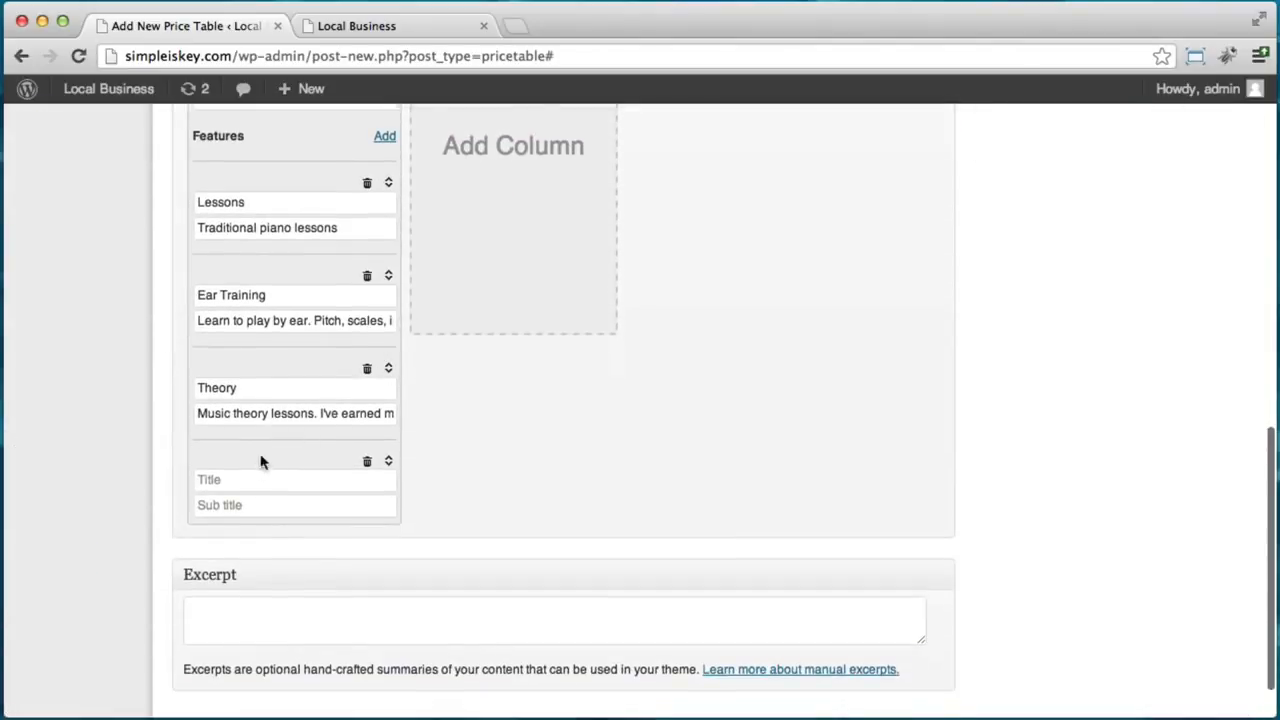
{"action": "left_click", "coordinate": [249, 479]}
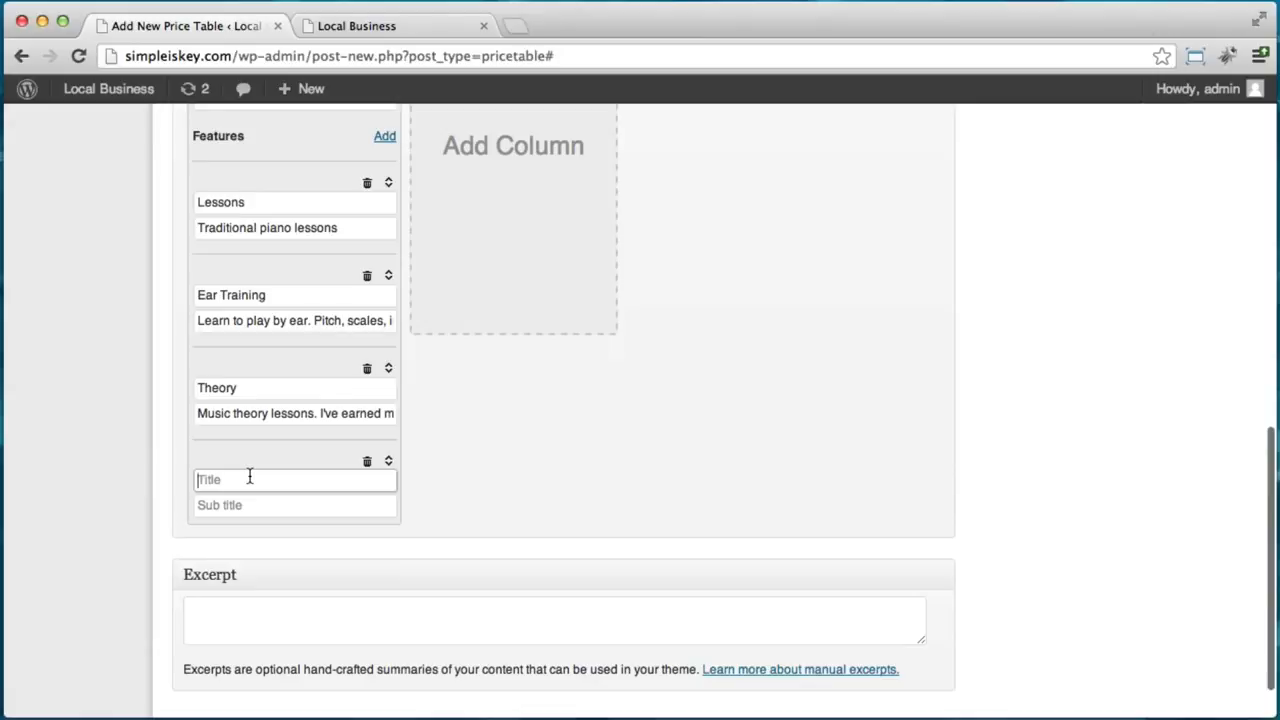
{"action": "type", "text": "C"}
{"action": "left_click", "coordinate": [241, 503]}
{"action": "left_click", "coordinate": [241, 505]}
{"action": "type", "text": "C"}
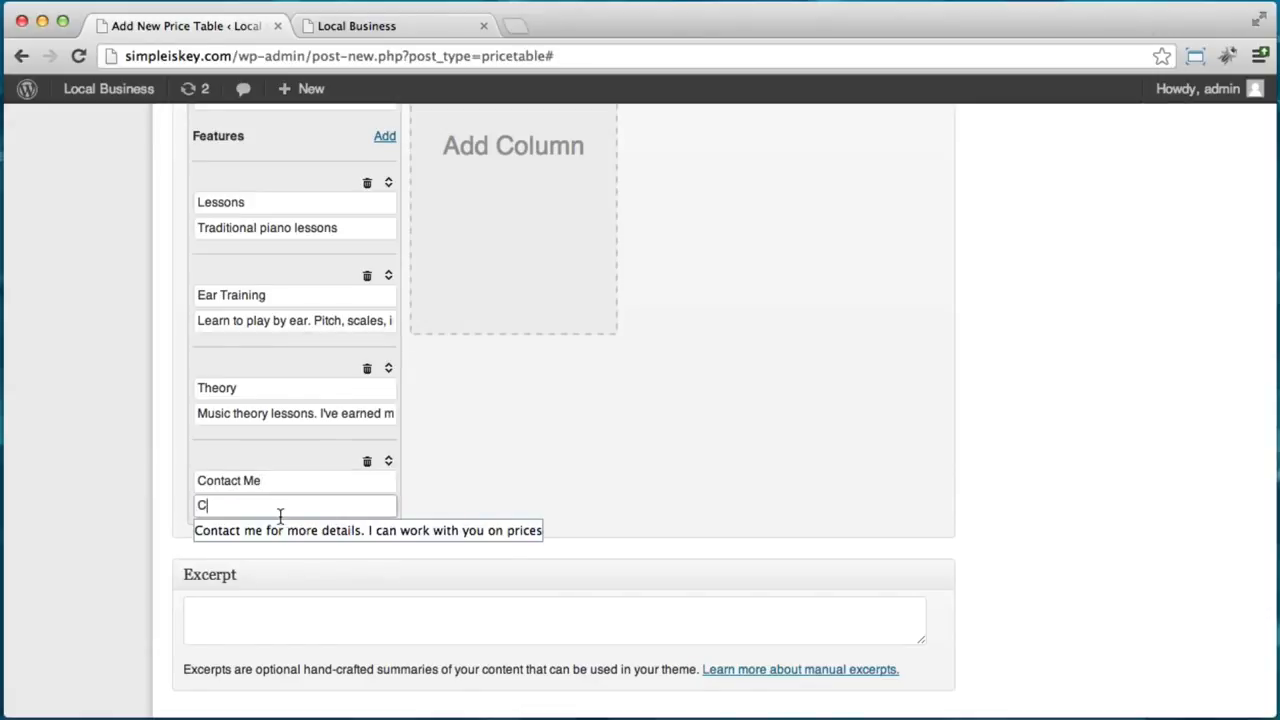
{"action": "left_click", "coordinate": [281, 530]}
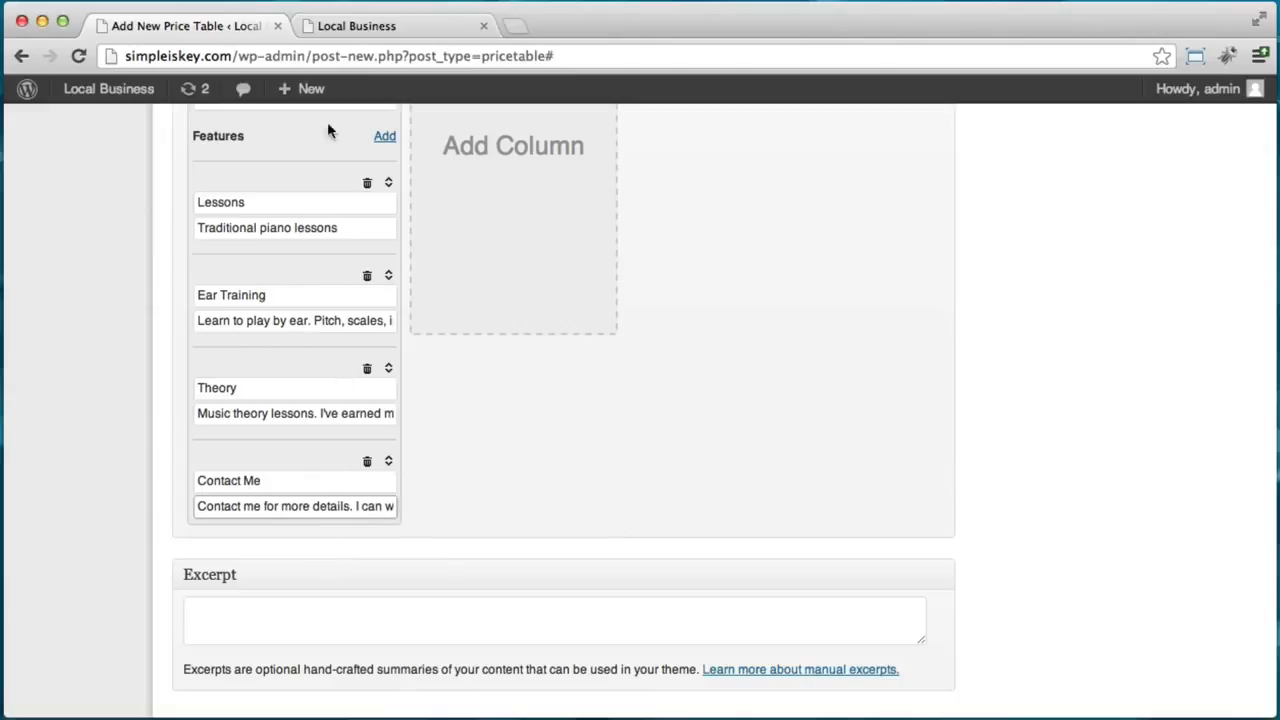
{"action": "scroll", "coordinate": [343, 370], "scroll_direction": "up", "scroll_amount": 1}
{"action": "scroll", "coordinate": [343, 367], "scroll_direction": "down", "scroll_amount": 4}
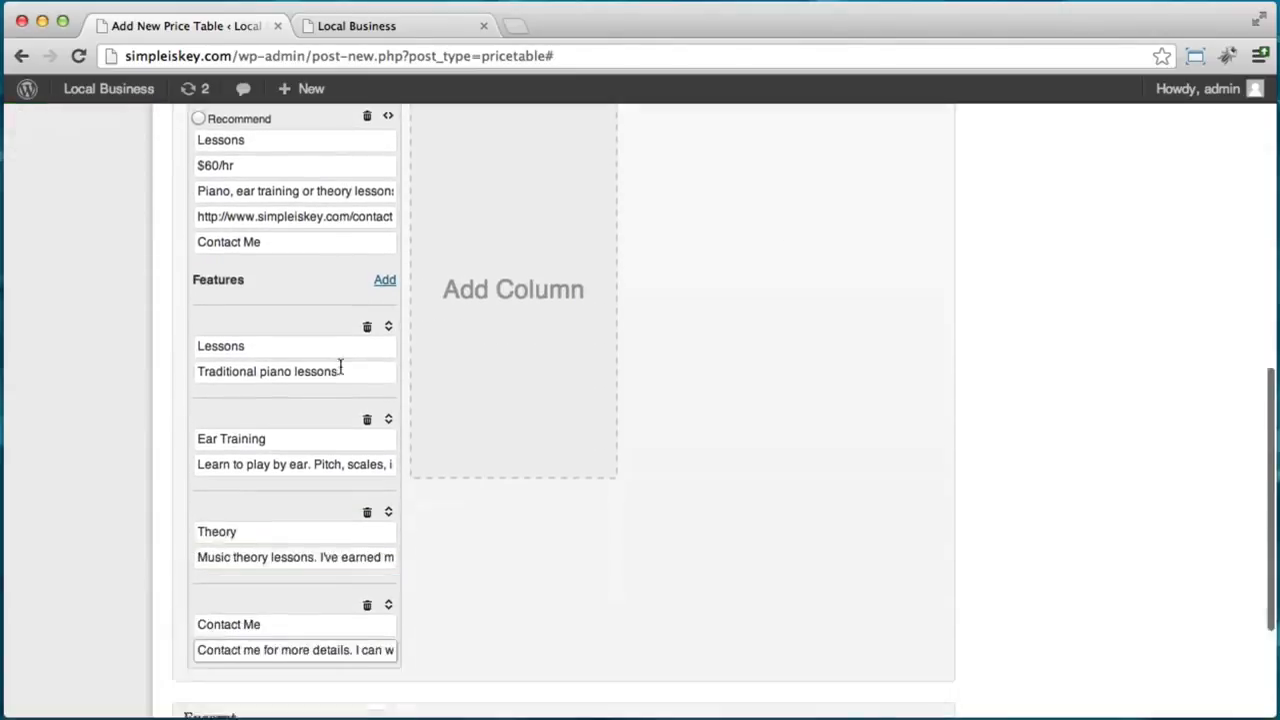
{"action": "scroll", "coordinate": [343, 366], "scroll_direction": "up", "scroll_amount": 5}
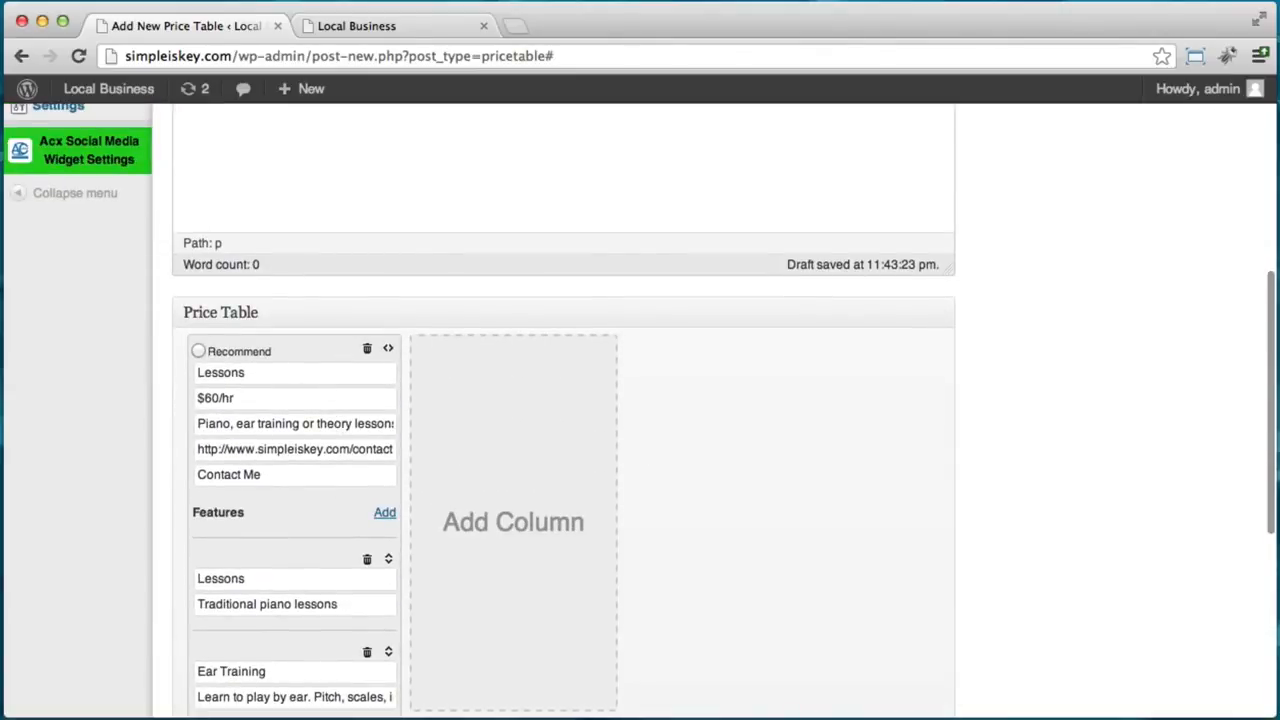
{"action": "left_click", "coordinate": [540, 471]}
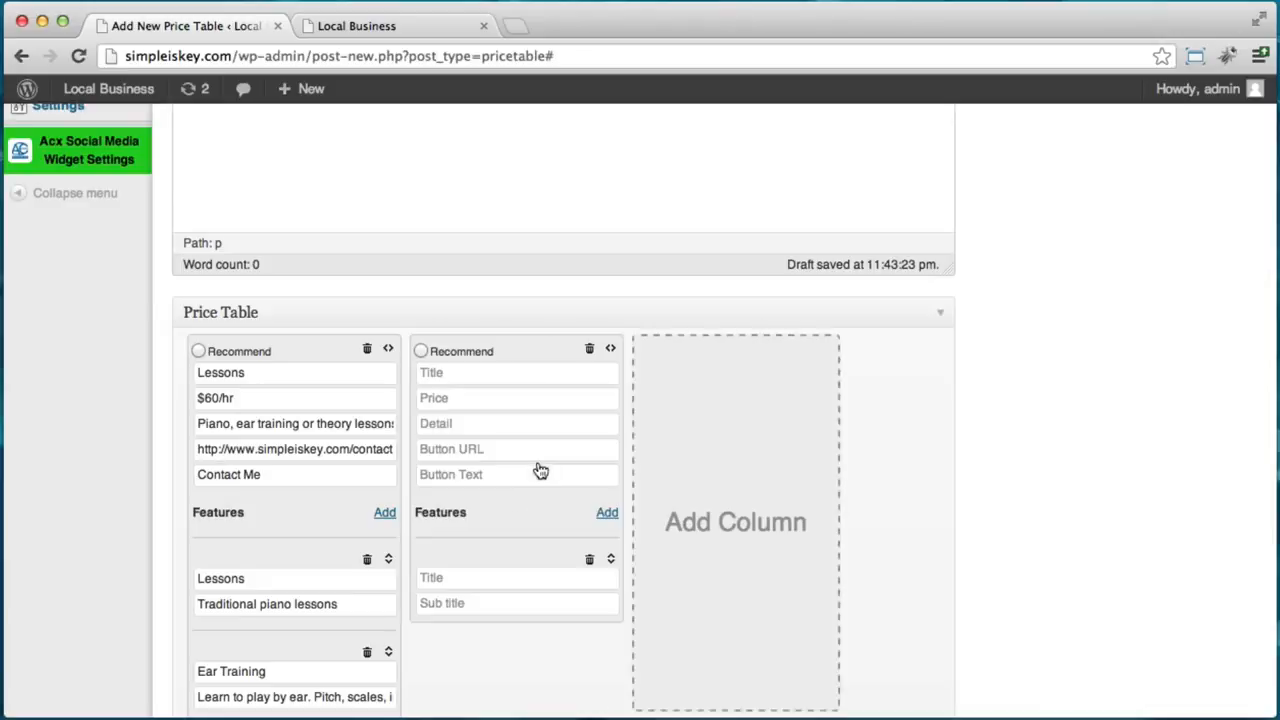
Step: Set the second column's title to Mixing, price $200/hr, detail 'Professional Mixing and Mastering'
{"action": "left_click", "coordinate": [460, 372]}
{"action": "type", "text": "Mising"}
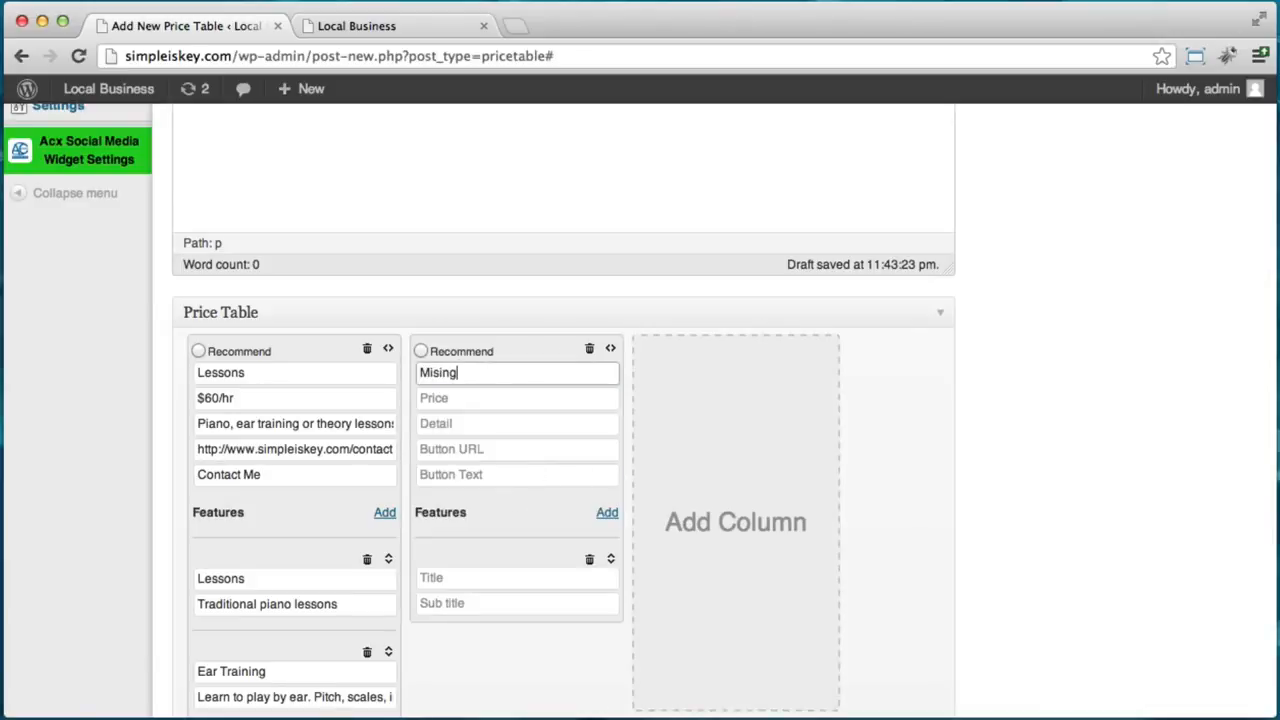
{"action": "key", "text": "BackSpace"}
{"action": "key", "text": "BackSpace"}
{"action": "key", "text": "BackSpace"}
{"action": "key", "text": "BackSpace"}
{"action": "type", "text": "xing"}
{"action": "key", "text": "Tab"}
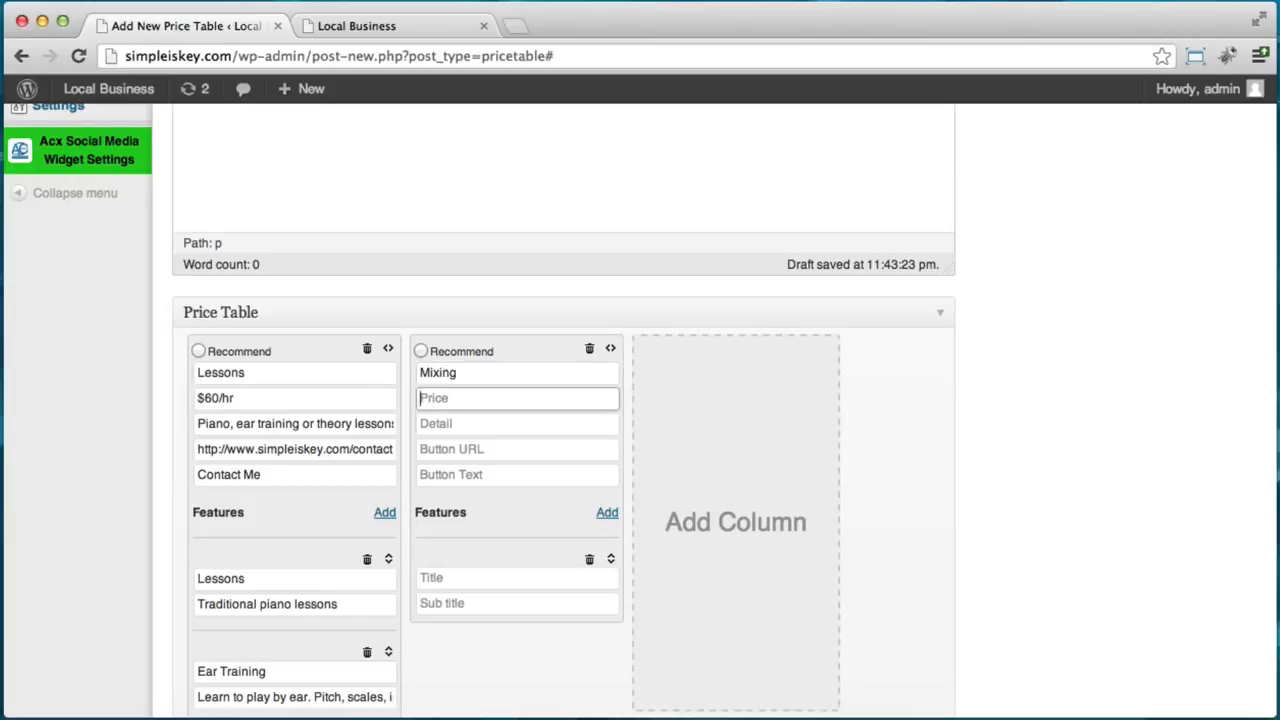
{"action": "type", "text": "$200"}
{"action": "key", "text": "Down"}
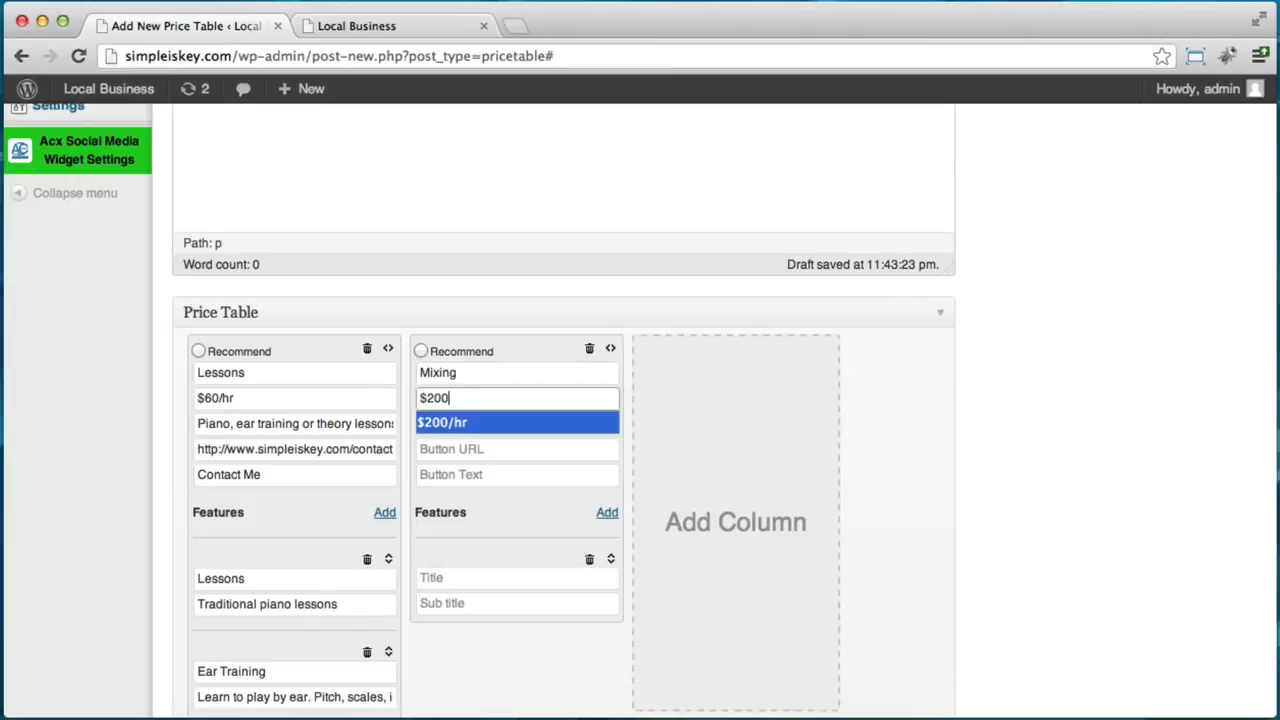
{"action": "key", "text": "Return"}
{"action": "left_click", "coordinate": [486, 423]}
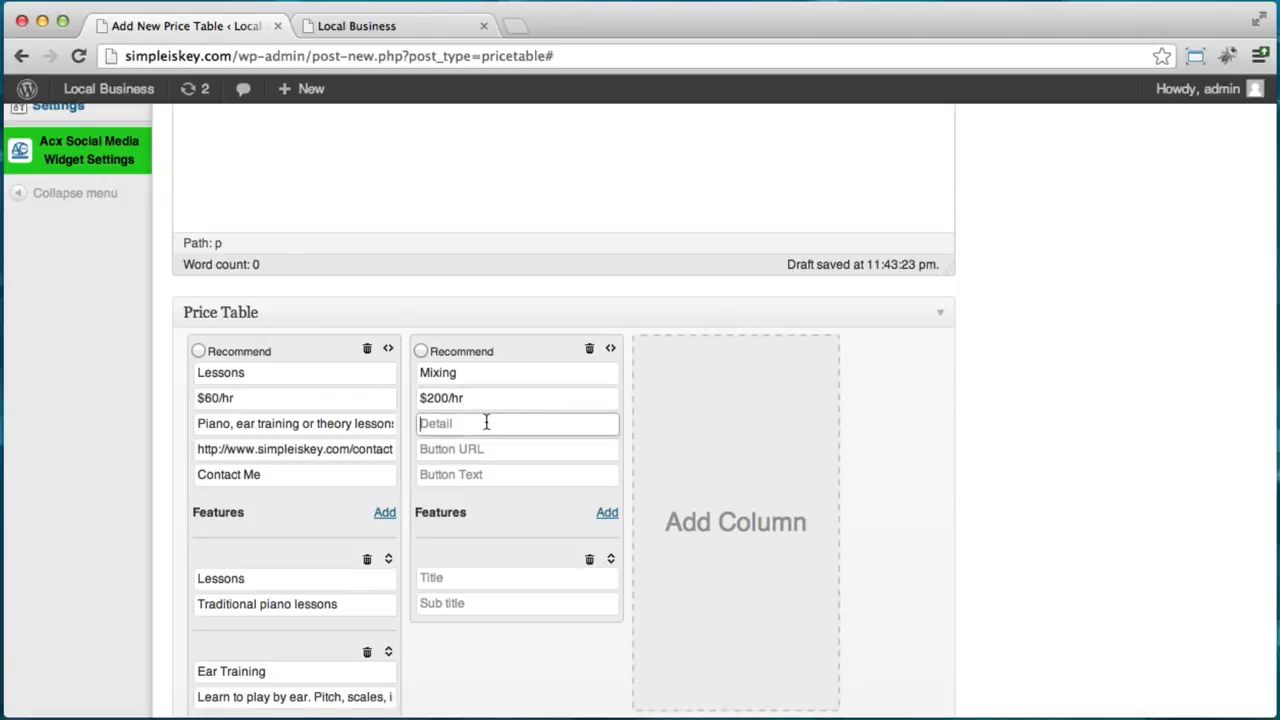
{"action": "type", "text": "P"}
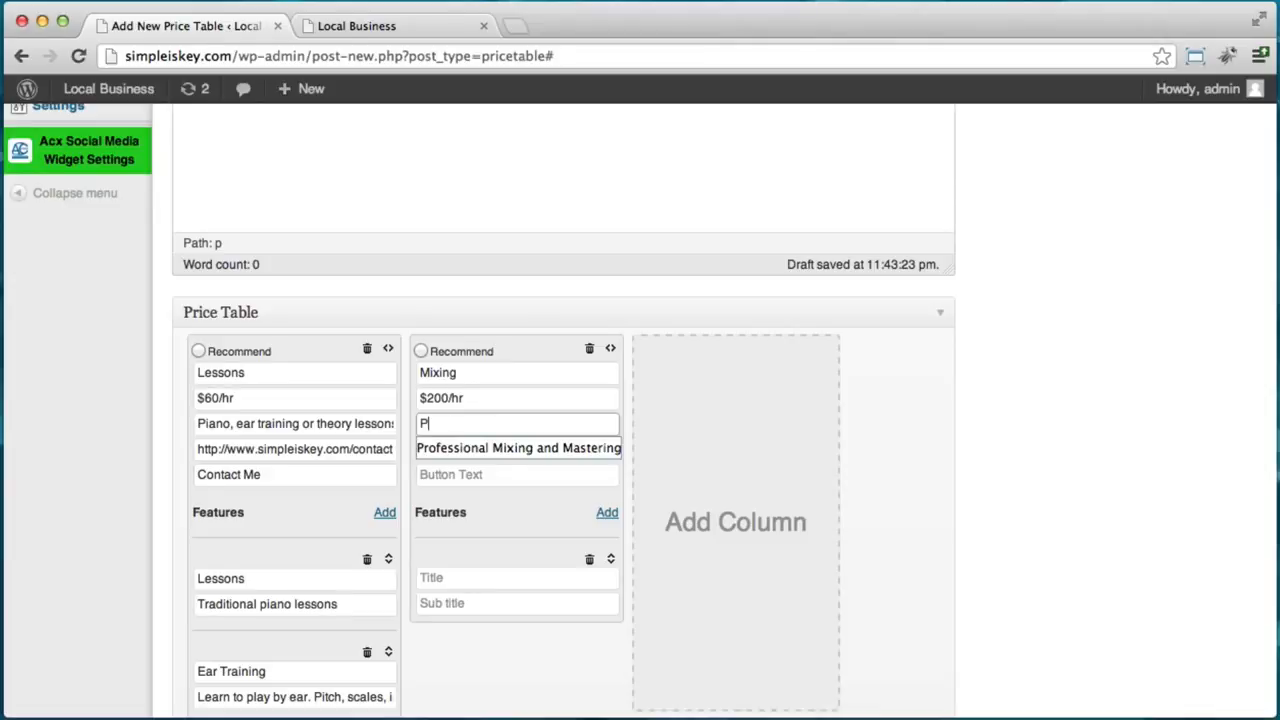
{"action": "key", "text": "Down"}
{"action": "key", "text": "Return"}
{"action": "left_click", "coordinate": [488, 449]}
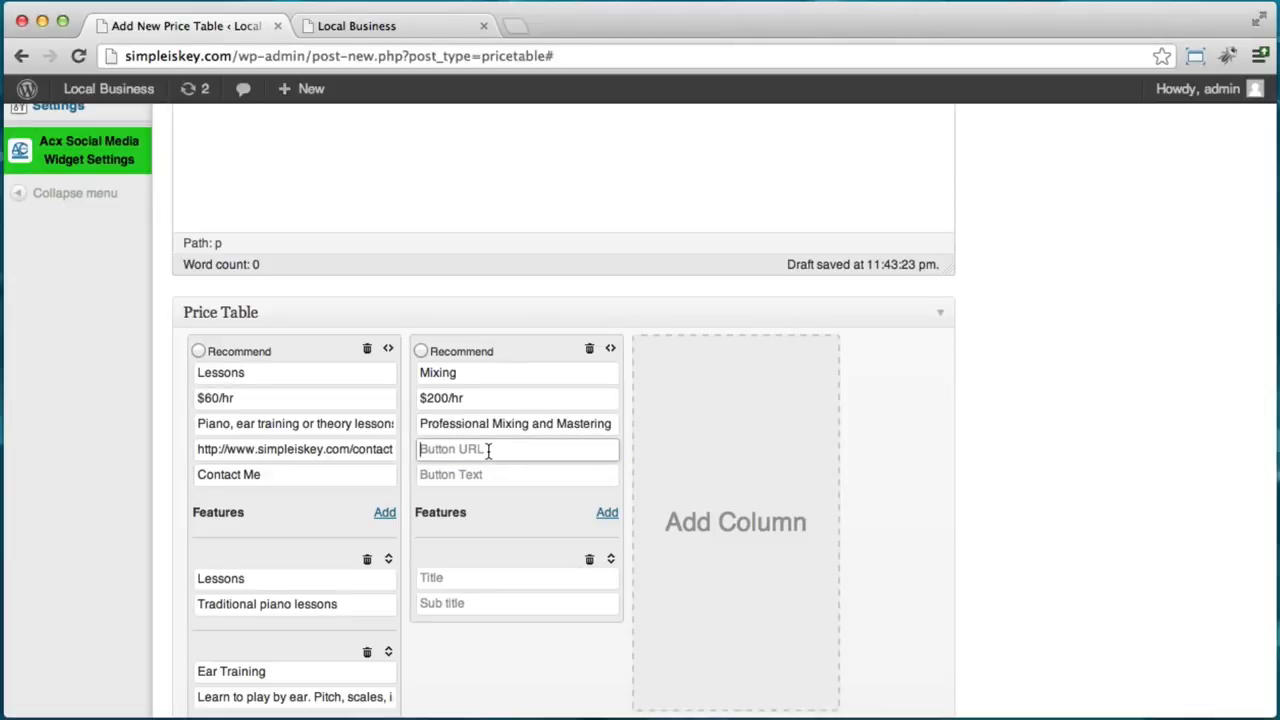
Step: Copy the Lessons contact link into the Mixing column and set its button text to 'Contact Me'
{"action": "left_click_drag", "start_coordinate": [349, 449], "coordinate": [172, 429]}
{"action": "triple_click", "coordinate": [371, 449]}
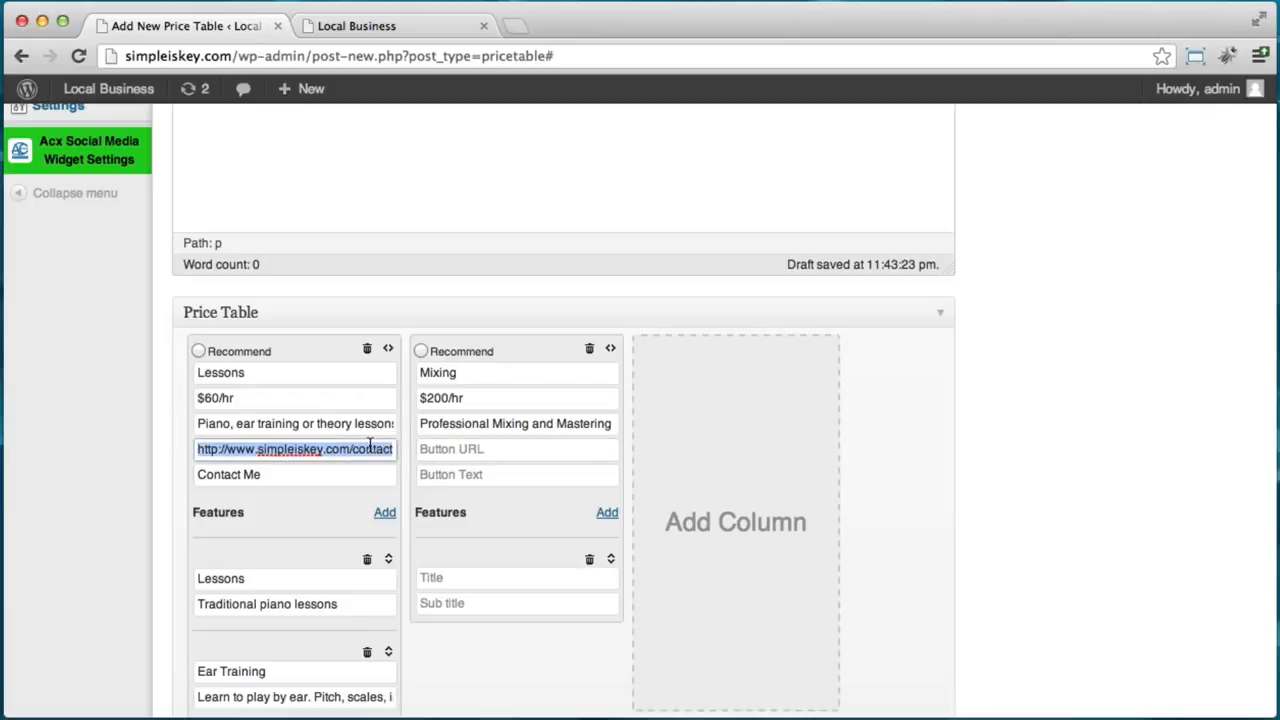
{"action": "right_click", "coordinate": [372, 449]}
{"action": "left_click", "coordinate": [405, 471]}
{"action": "left_click", "coordinate": [455, 449]}
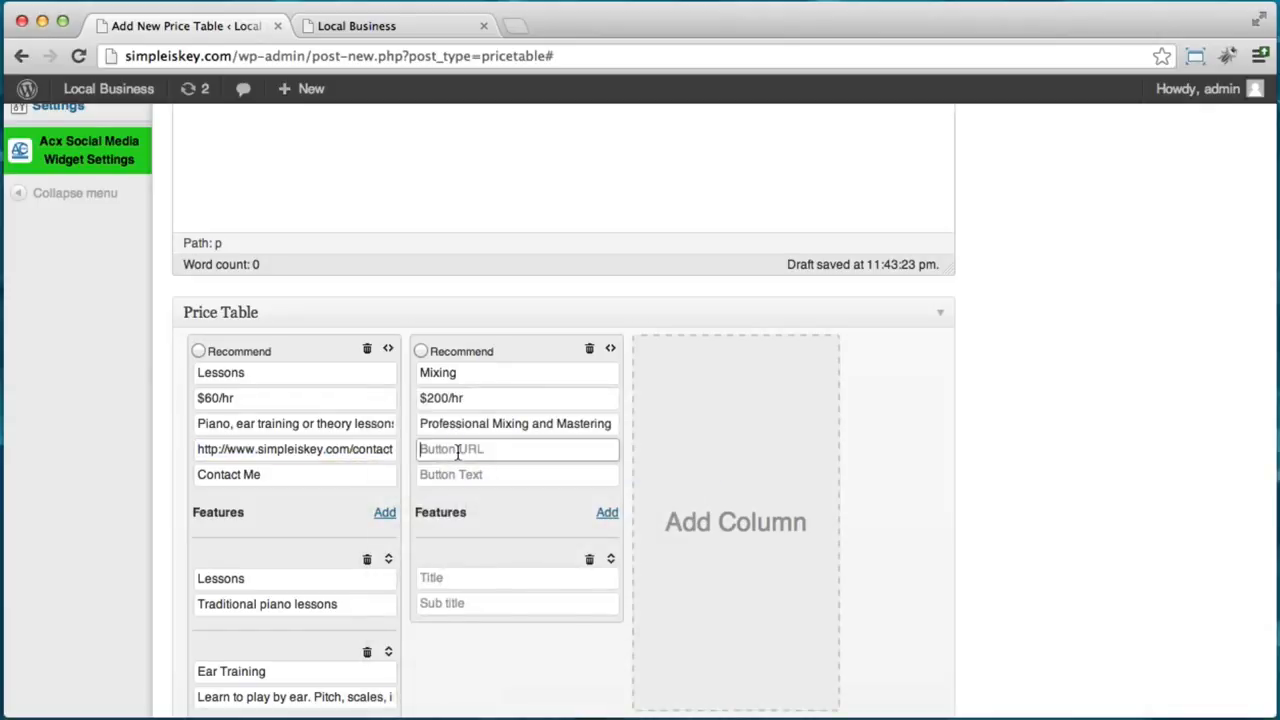
{"action": "right_click", "coordinate": [458, 449]}
{"action": "left_click", "coordinate": [526, 553]}
{"action": "left_click", "coordinate": [479, 478]}
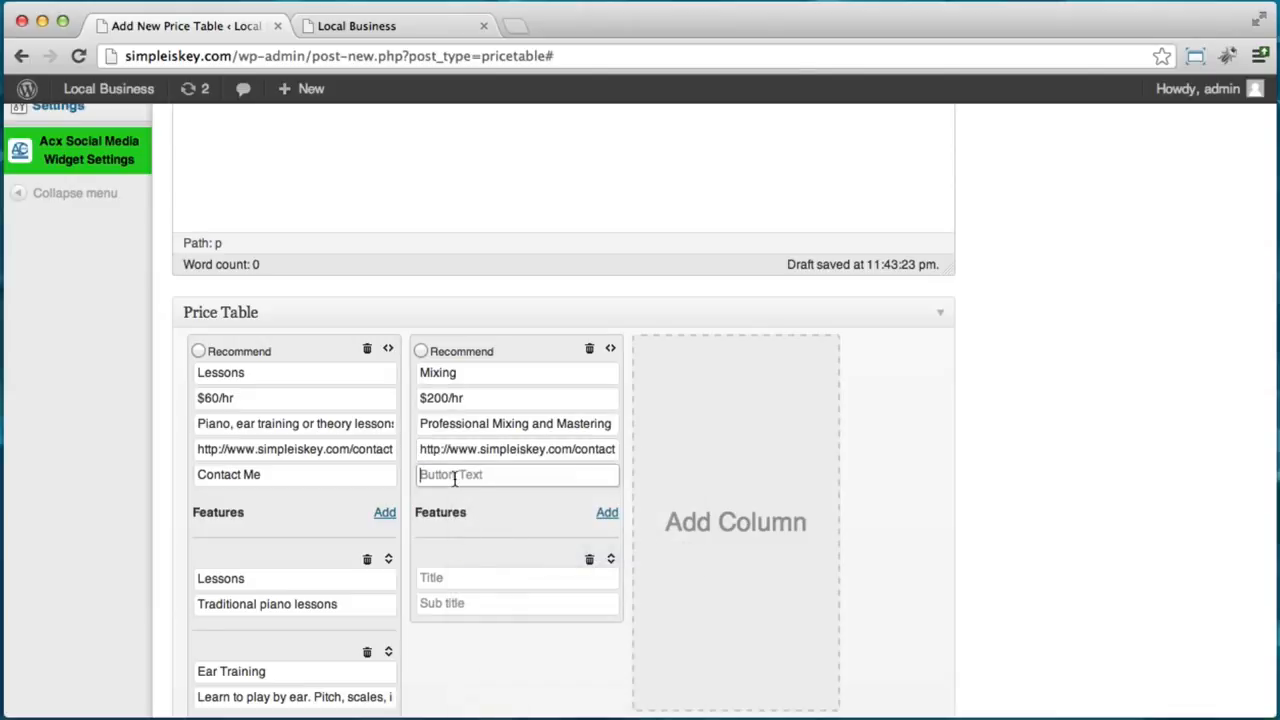
{"action": "type", "text": "Contact Me"}
{"action": "left_click", "coordinate": [488, 576]}
Step: Title the first Mixing feature 'Hardware' and fill in its description
{"action": "type", "text": "H"}
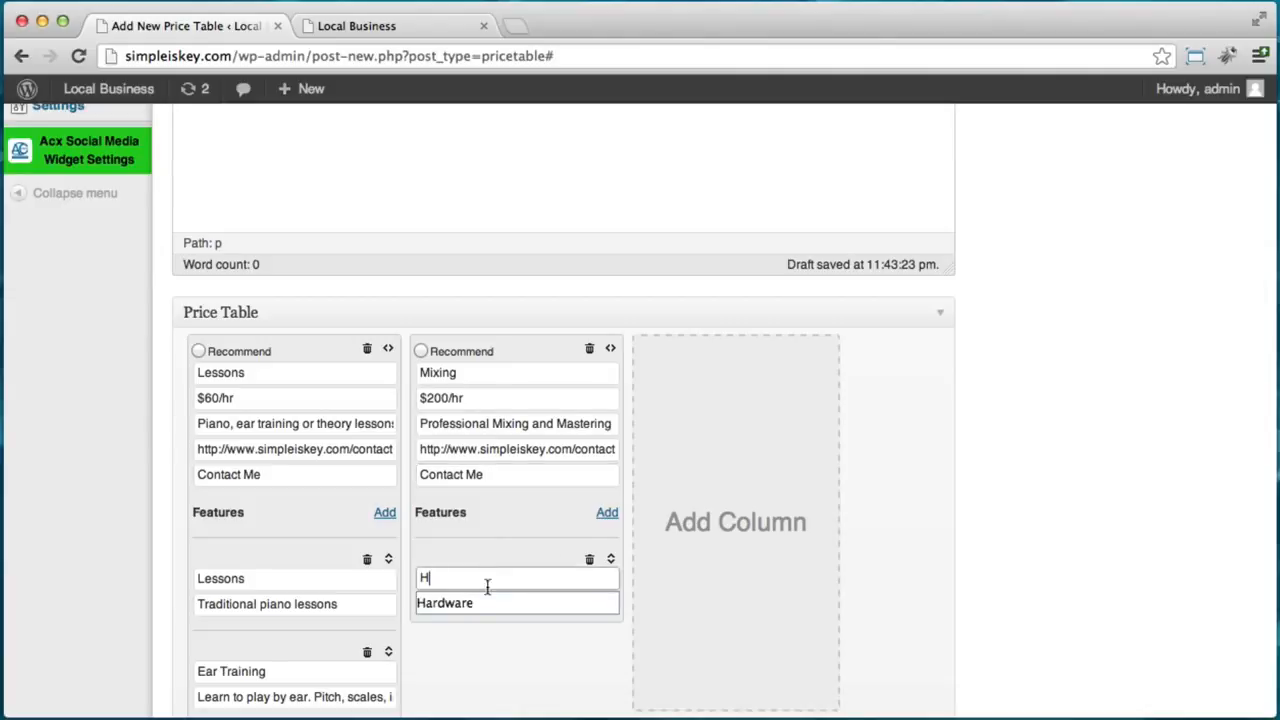
{"action": "left_click", "coordinate": [477, 603]}
{"action": "left_click", "coordinate": [476, 603]}
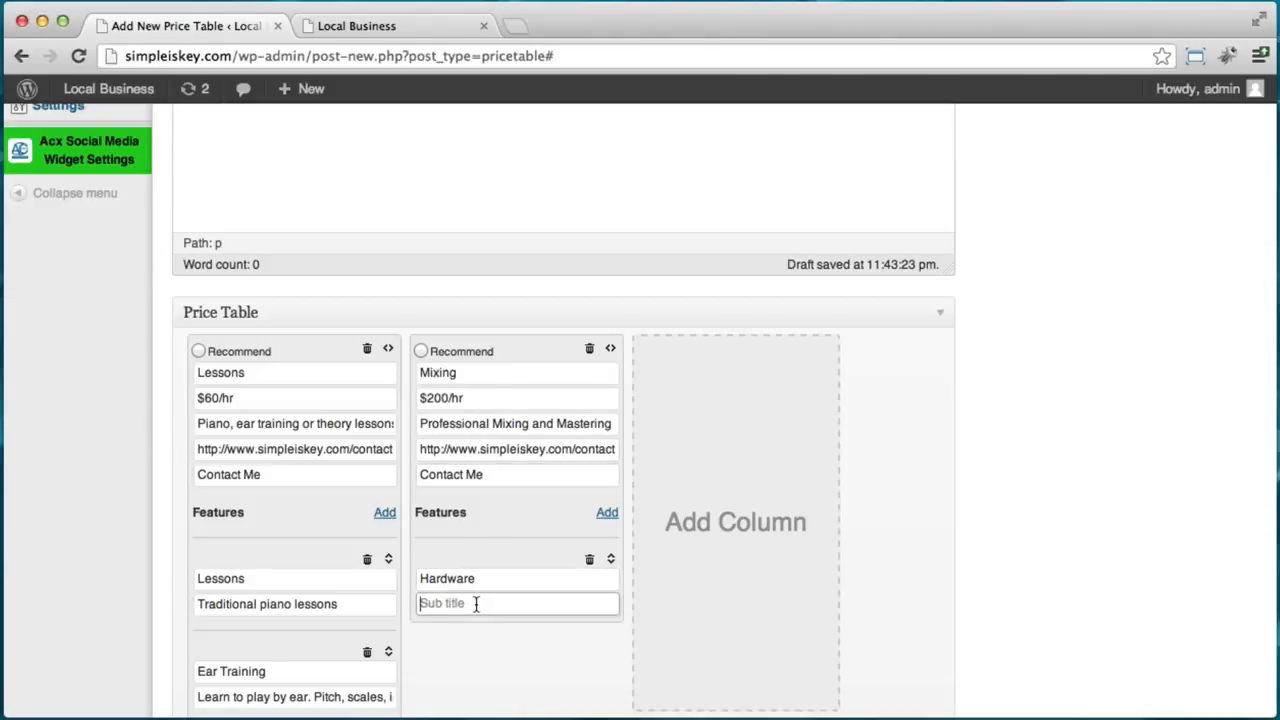
{"action": "type", "text": "A"}
{"action": "left_click", "coordinate": [489, 625]}
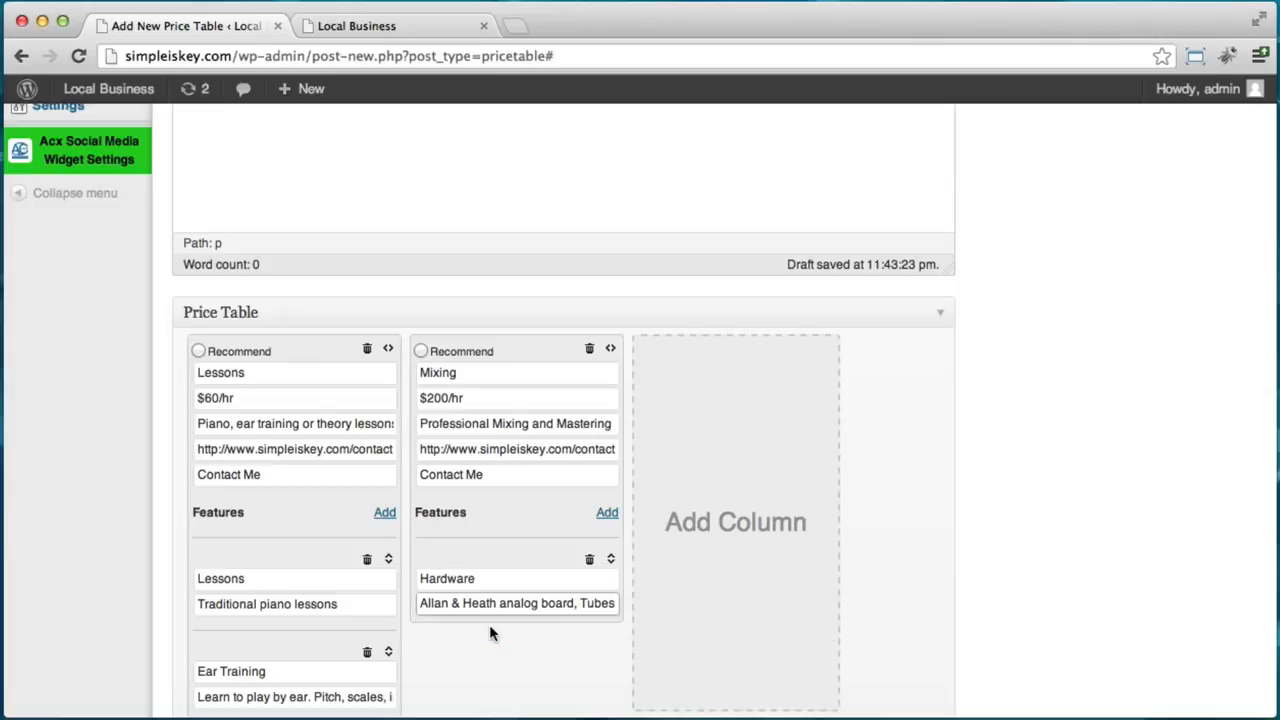
Step: Add a 'Software' feature row with the mastering software description
{"action": "left_click", "coordinate": [607, 512]}
{"action": "scroll", "coordinate": [606, 511], "scroll_direction": "down", "scroll_amount": 10}
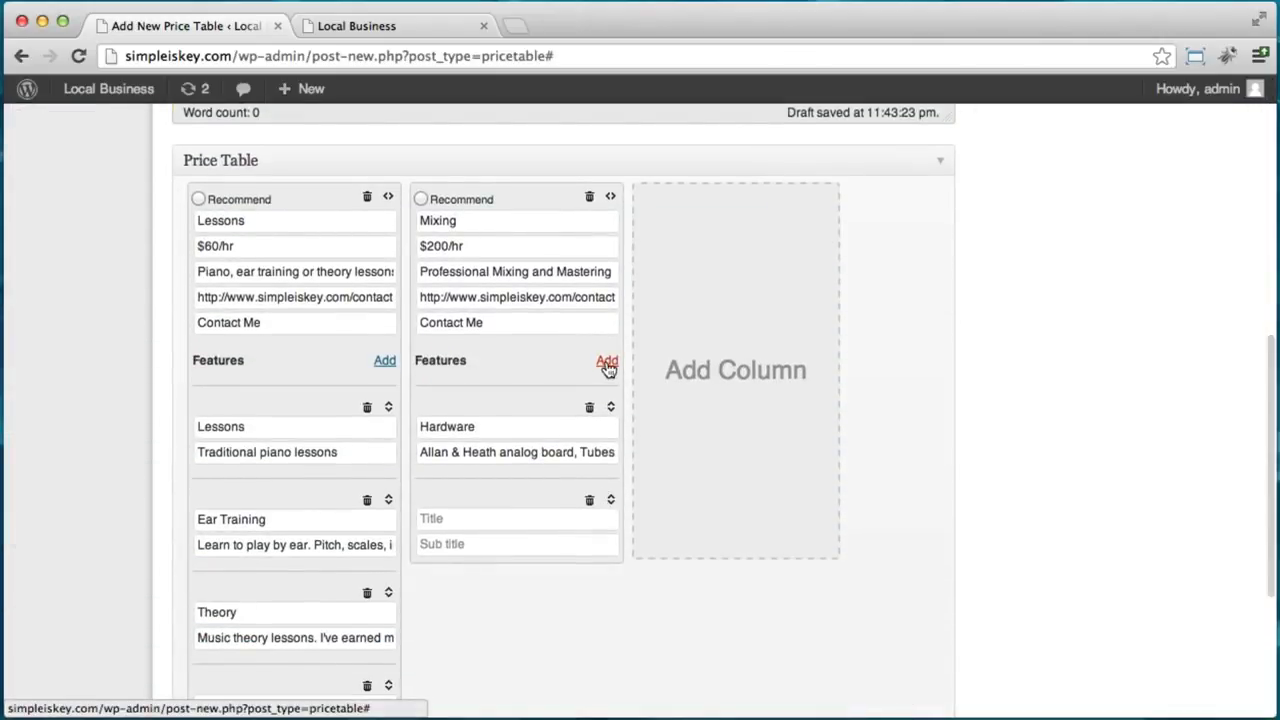
{"action": "left_click", "coordinate": [505, 518]}
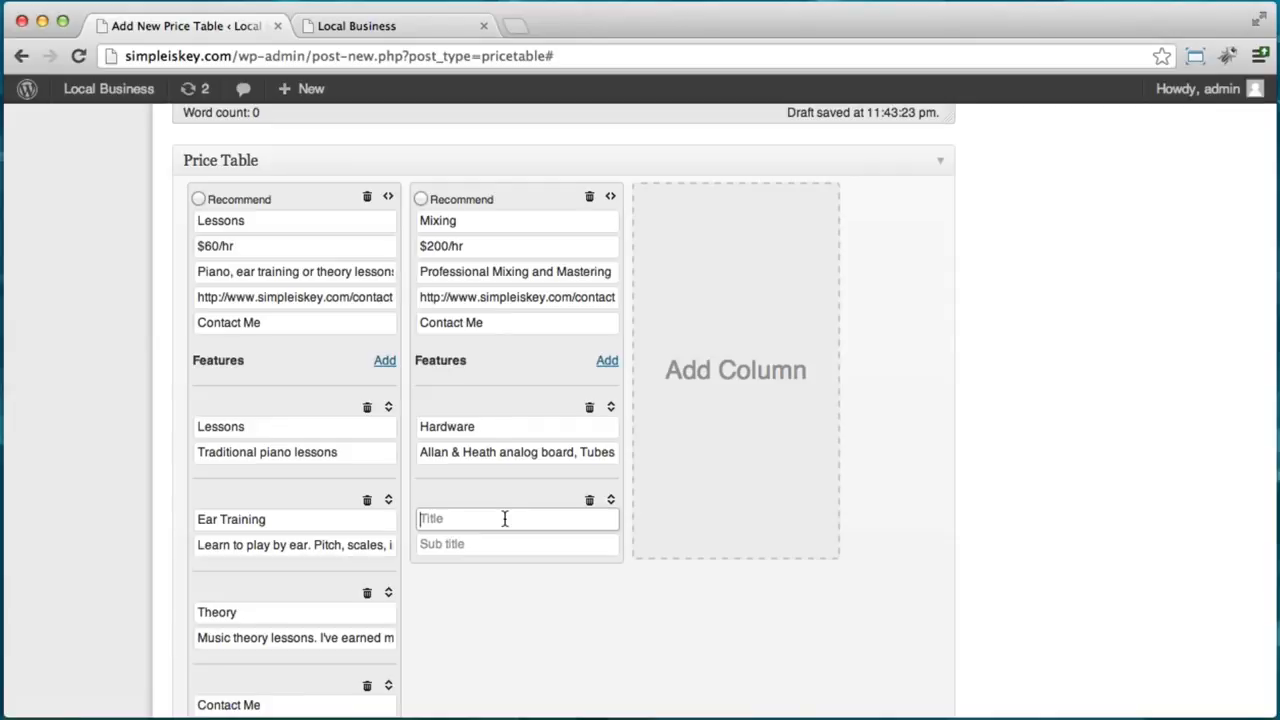
{"action": "type", "text": "S"}
{"action": "left_click", "coordinate": [455, 541]}
{"action": "left_click", "coordinate": [455, 541]}
{"action": "type", "text": "S"}
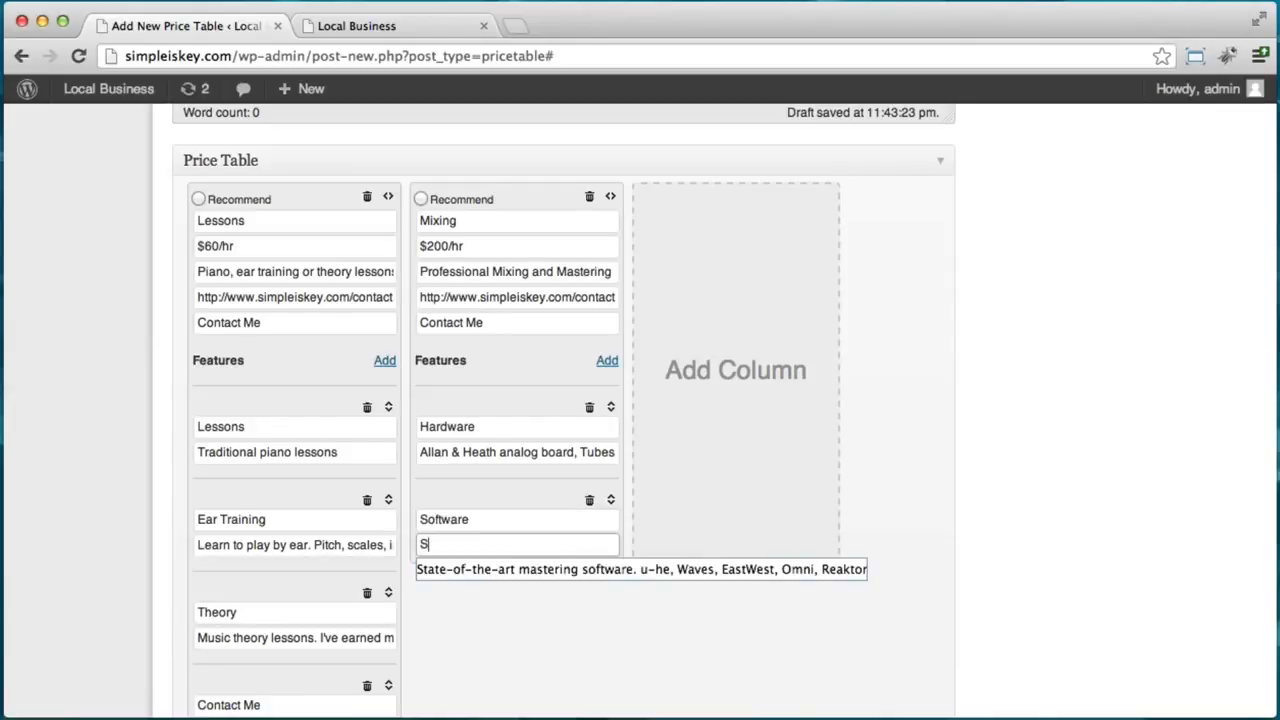
{"action": "left_click", "coordinate": [474, 577]}
Step: Add a '20+ Years experience' feature and paste its long experience description
{"action": "left_click", "coordinate": [607, 362]}
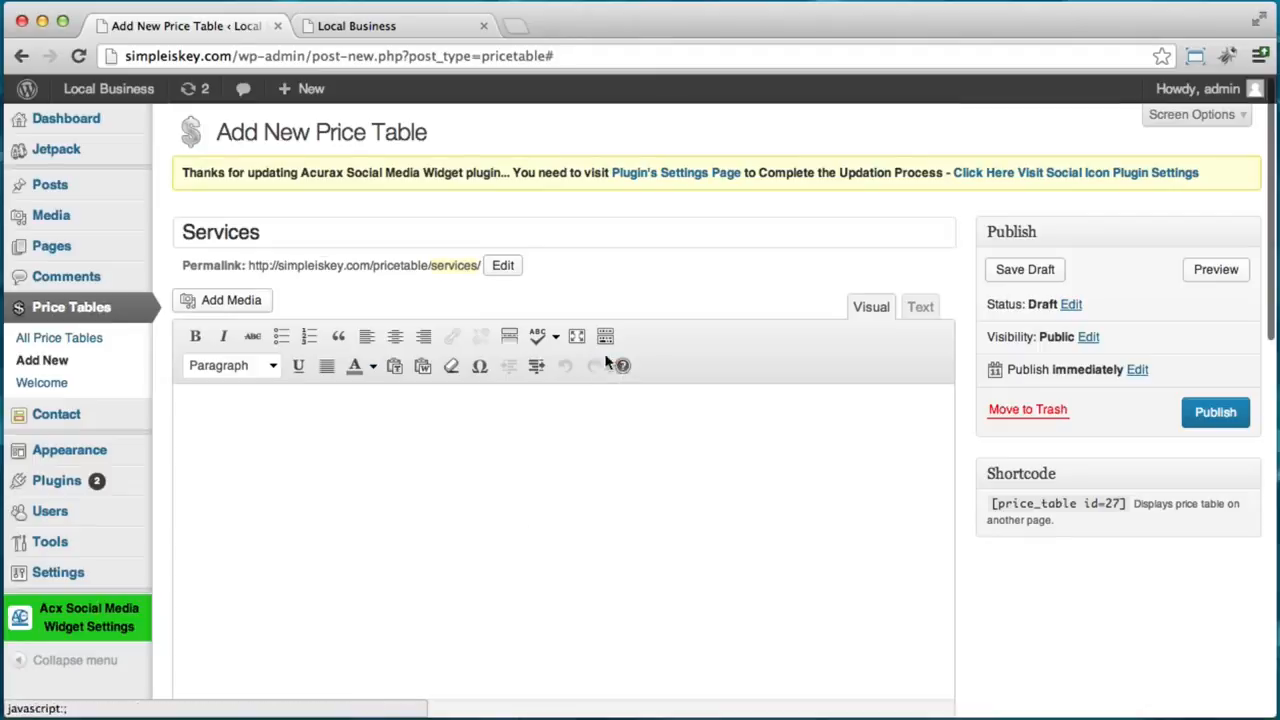
{"action": "scroll", "coordinate": [629, 437], "scroll_direction": "down", "scroll_amount": 10}
{"action": "left_click", "coordinate": [486, 590]}
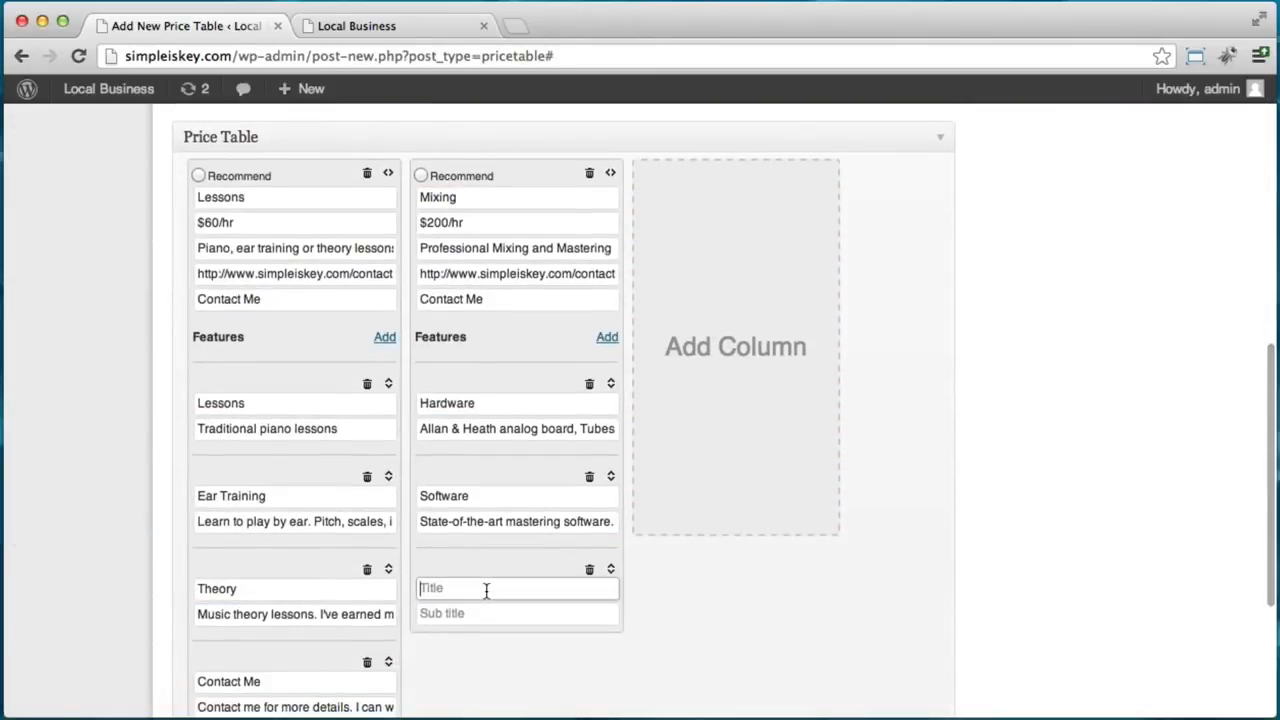
{"action": "type", "text": "2"}
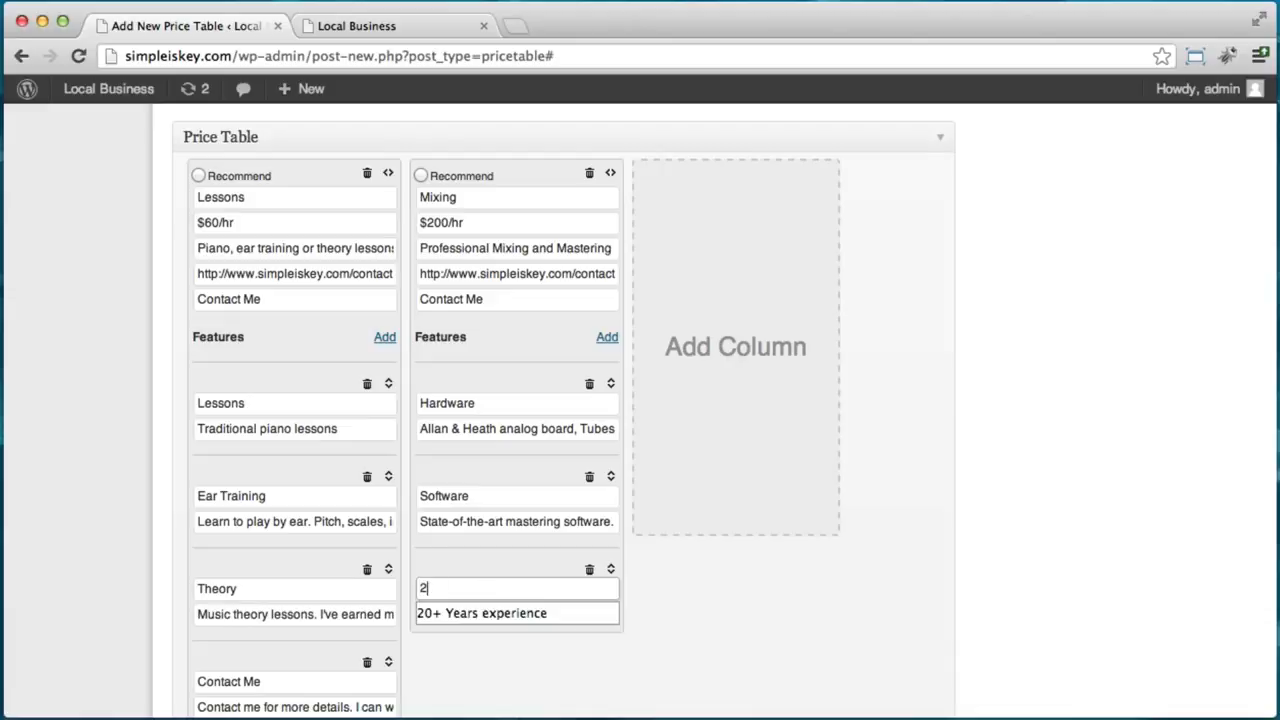
{"action": "left_click", "coordinate": [471, 612]}
{"action": "left_click", "coordinate": [466, 613]}
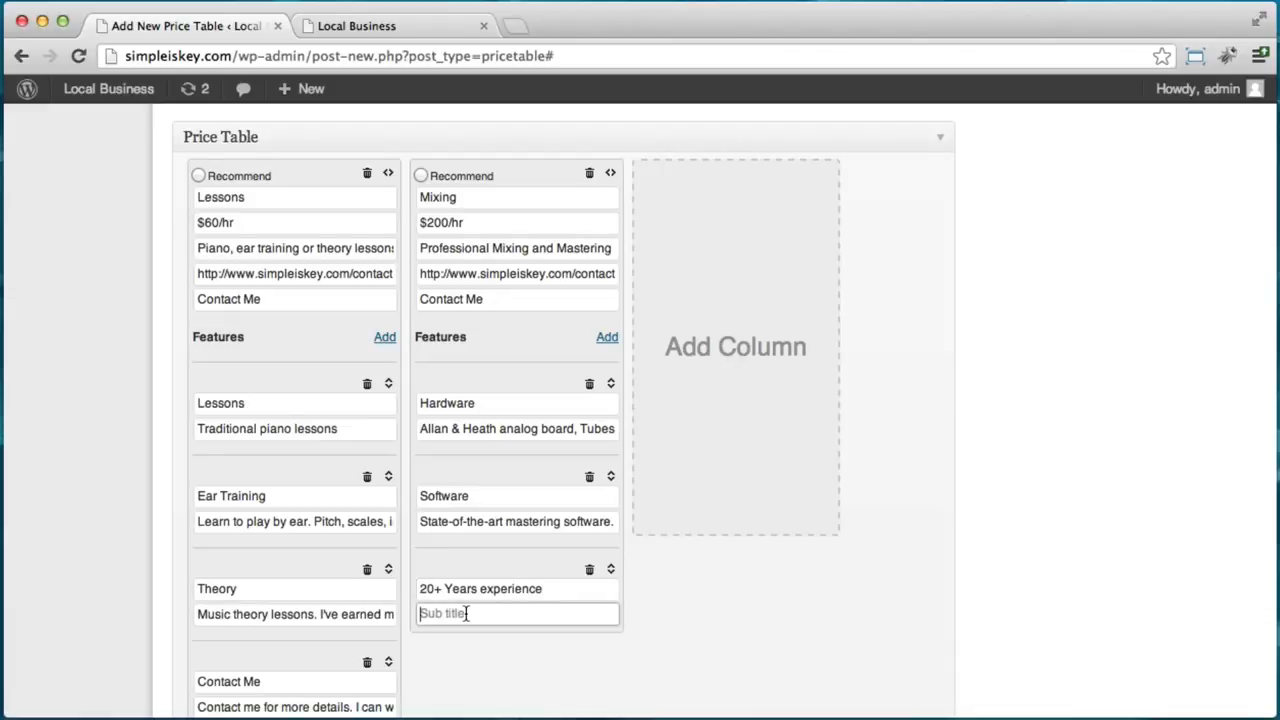
{"action": "type", "text": "I've"}
{"action": "left_click", "coordinate": [1278, 606]}
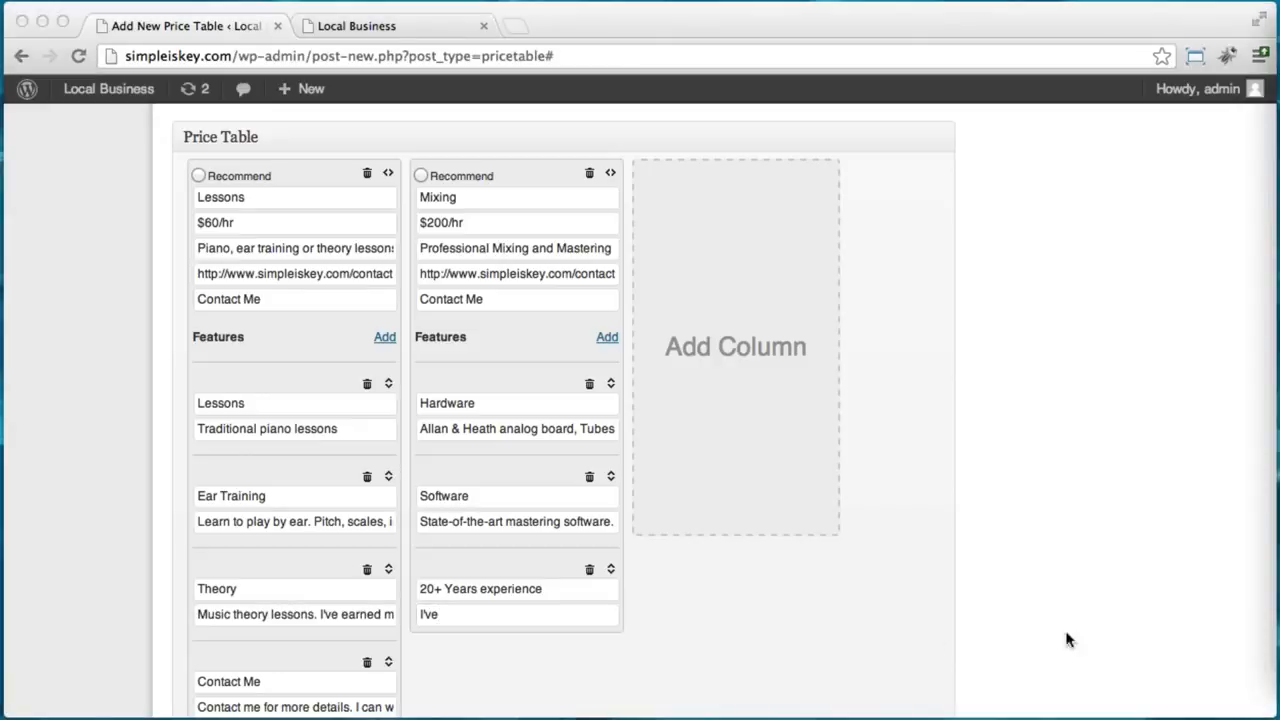
{"action": "left_click", "coordinate": [490, 612]}
{"action": "key", "text": "super+v"}
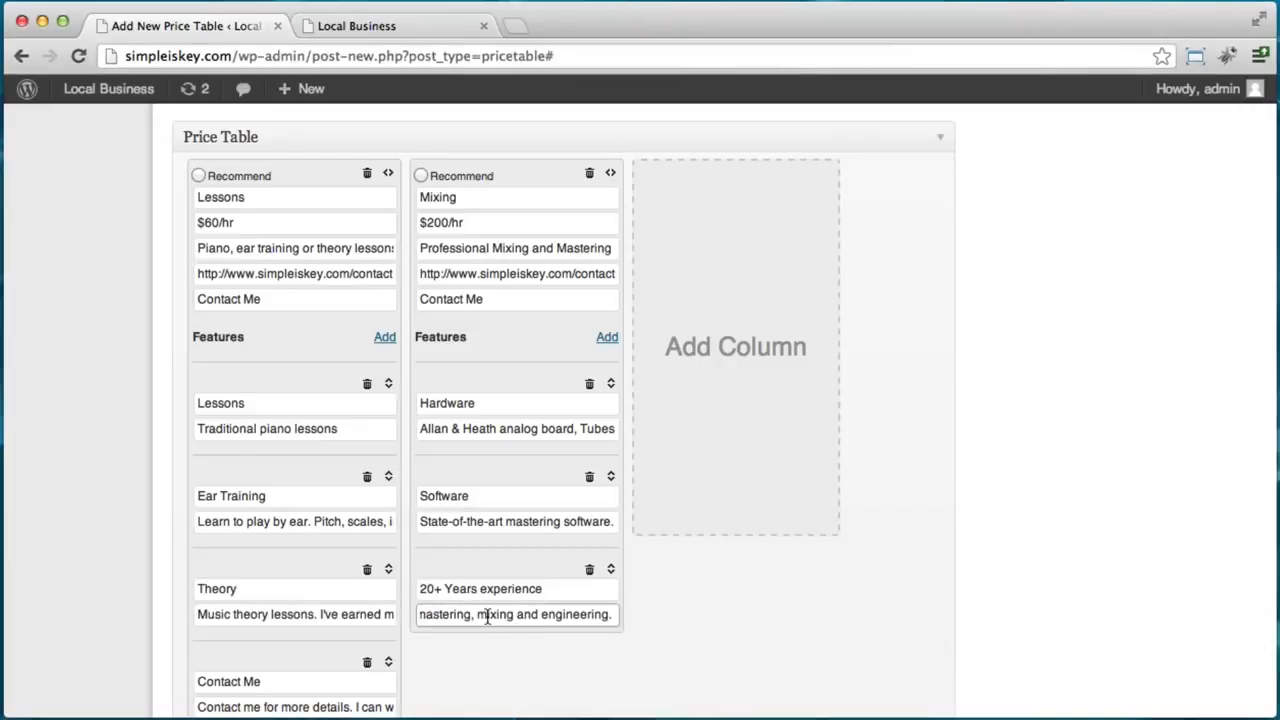
{"action": "key", "text": "super+a"}
{"action": "left_click", "coordinate": [420, 618]}
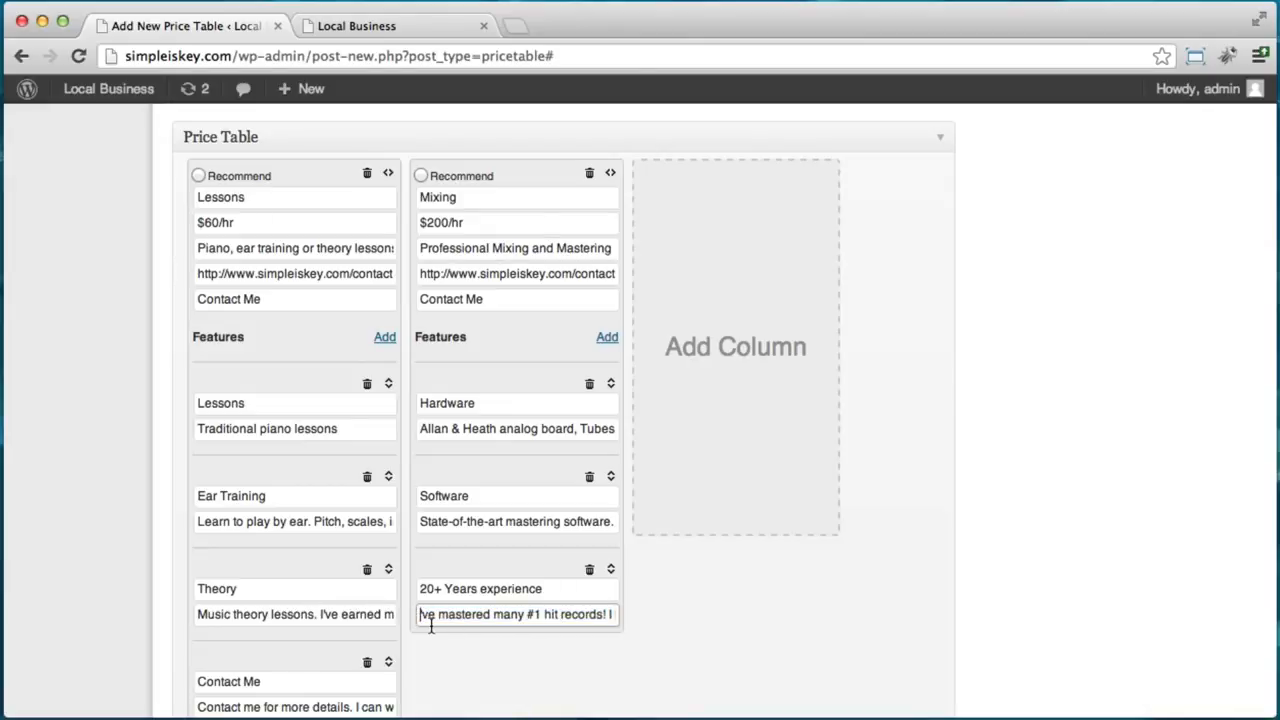
Step: Add a 'Contact Me' feature row with its contact description
{"action": "left_click", "coordinate": [606, 340]}
{"action": "scroll", "coordinate": [654, 505], "scroll_direction": "down", "scroll_amount": 15}
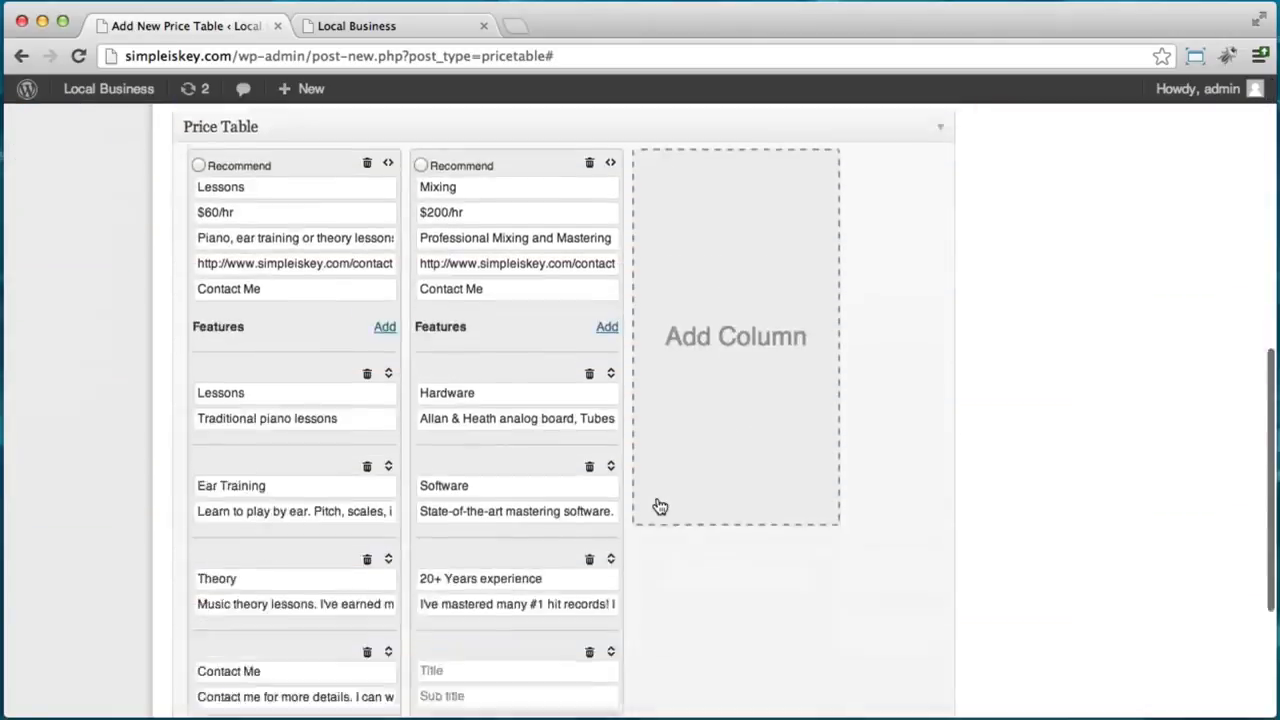
{"action": "left_click", "coordinate": [500, 533]}
{"action": "type", "text": "C"}
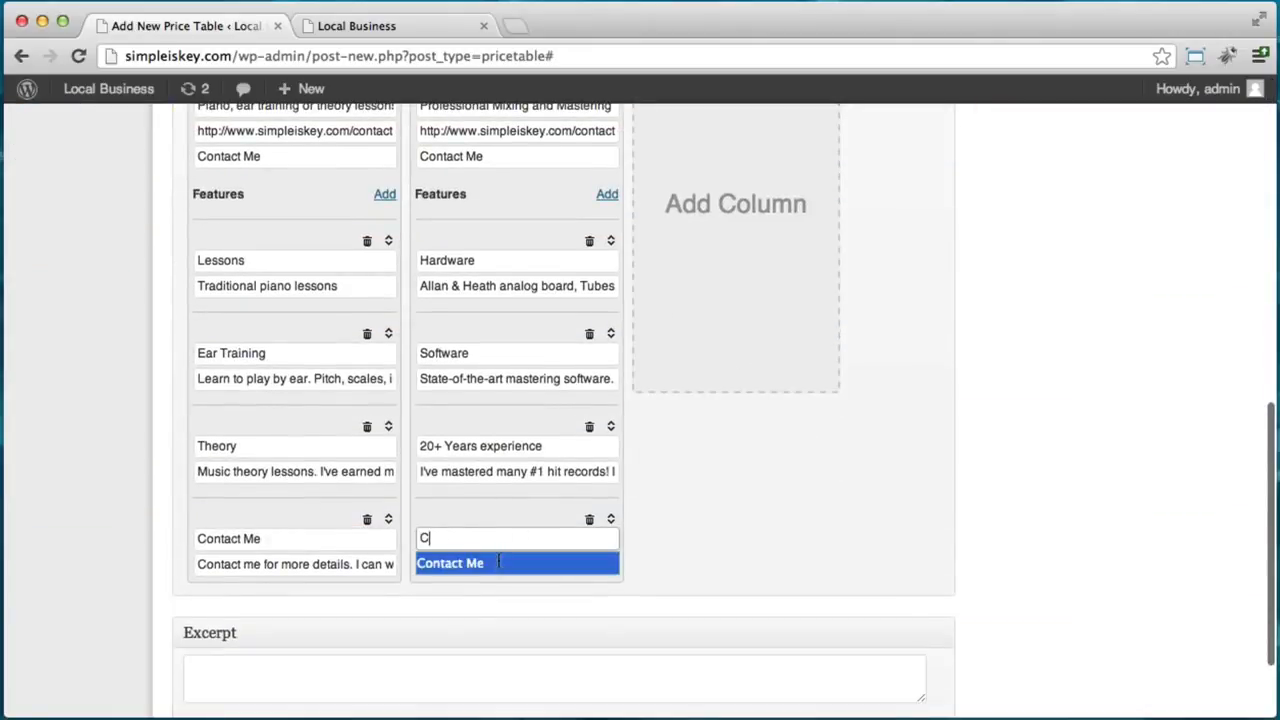
{"action": "left_click", "coordinate": [498, 563]}
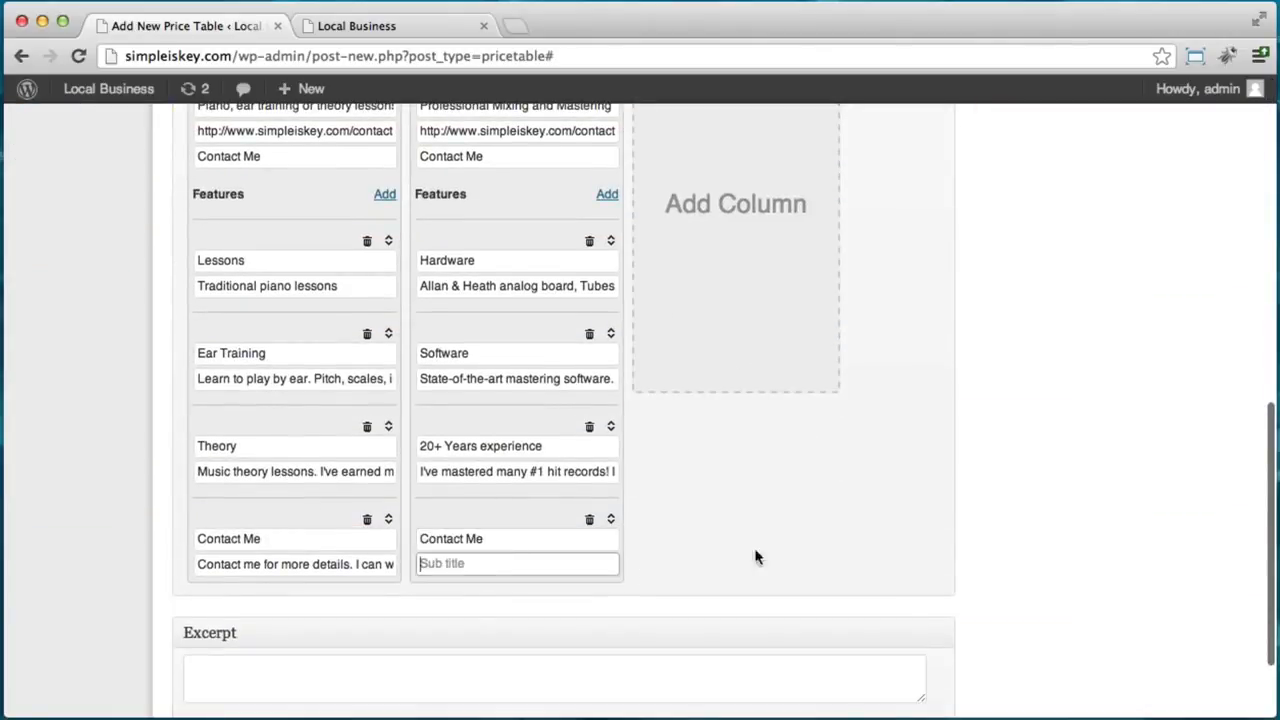
{"action": "type", "text": "C"}
{"action": "left_click", "coordinate": [556, 583]}
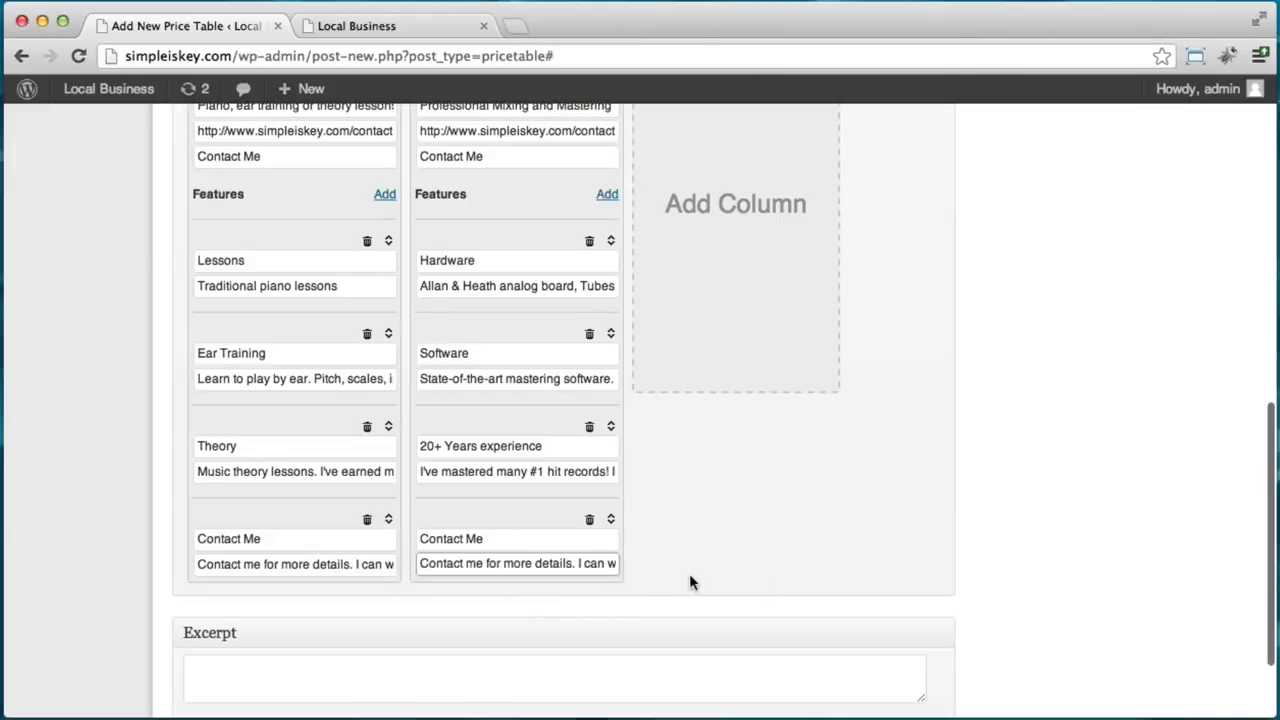
{"action": "scroll", "coordinate": [689, 573], "scroll_direction": "up", "scroll_amount": 5}
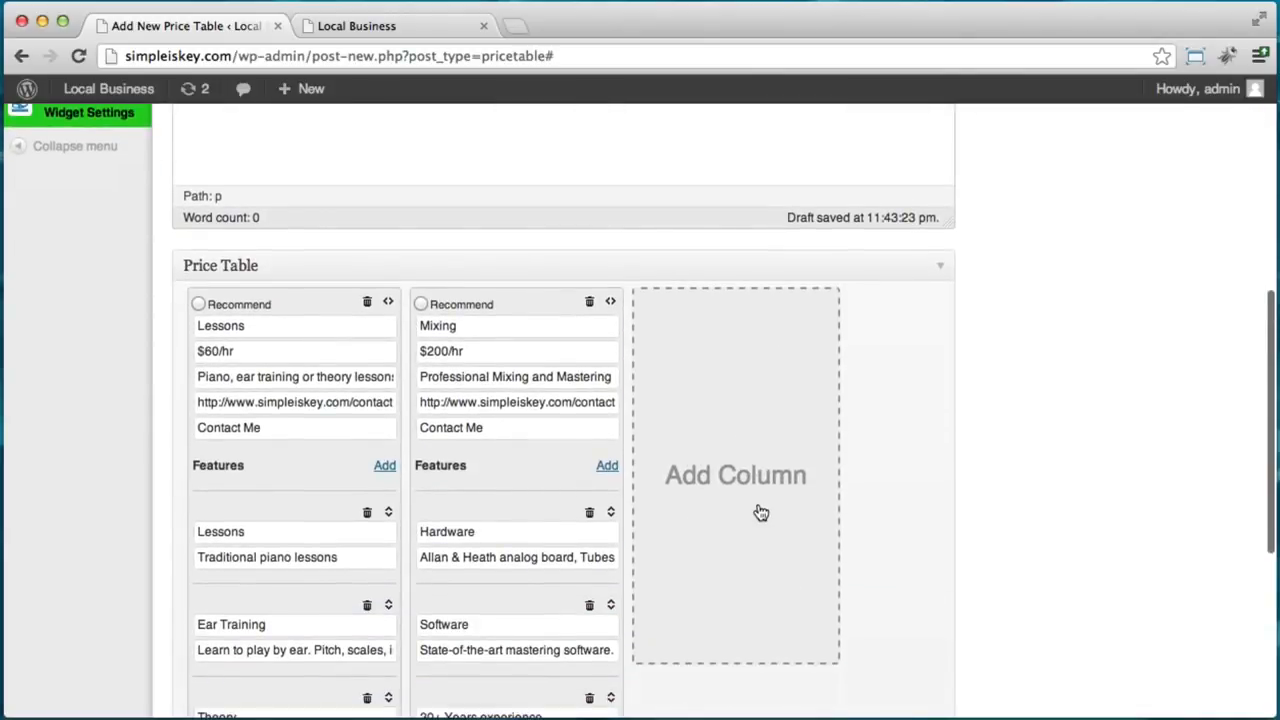
Step: Add a third column titled 'Producing' at $1500/hr with the produced-music detail line
{"action": "left_click", "coordinate": [740, 480]}
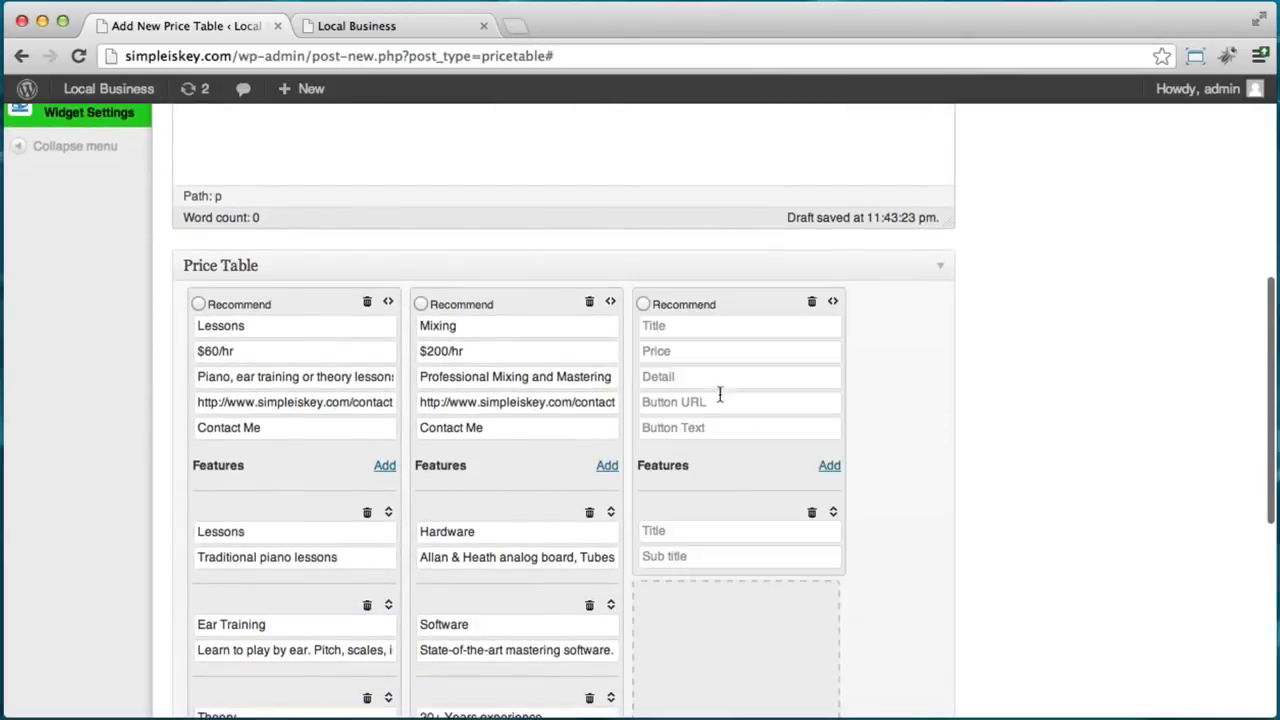
{"action": "left_click", "coordinate": [686, 327]}
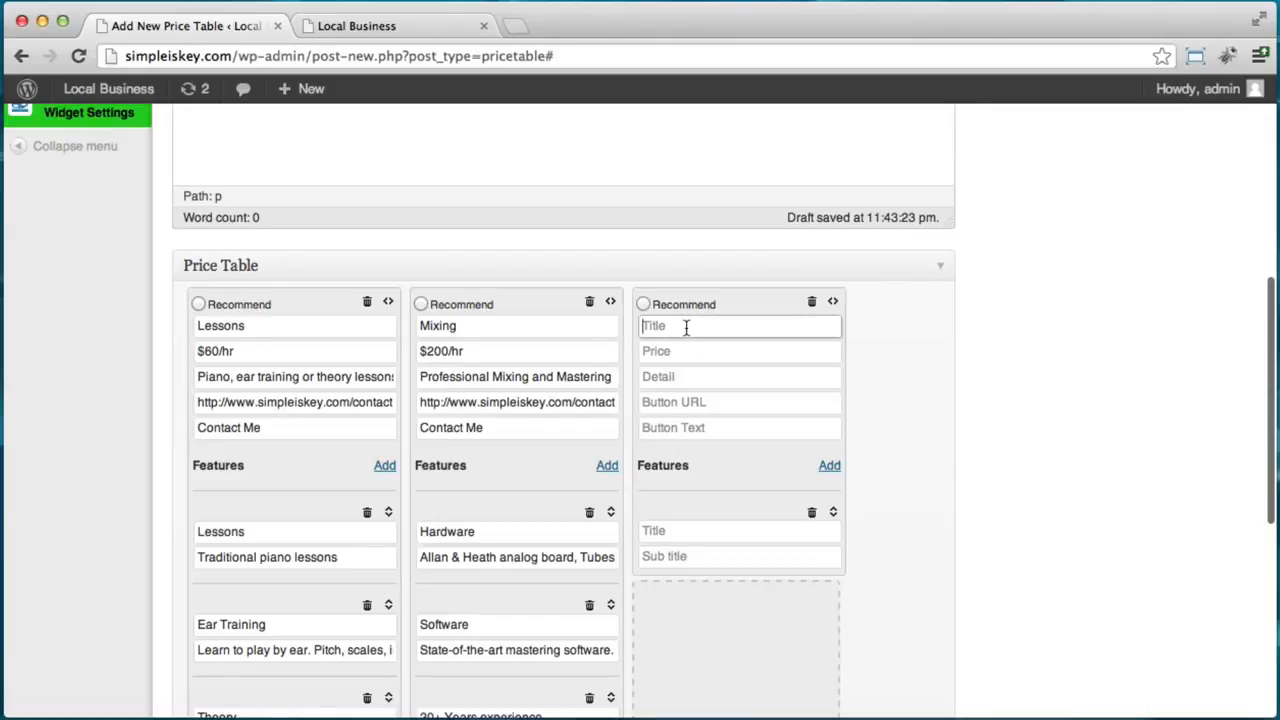
{"action": "type", "text": "Producing"}
{"action": "left_click", "coordinate": [686, 350]}
{"action": "left_click", "coordinate": [674, 351]}
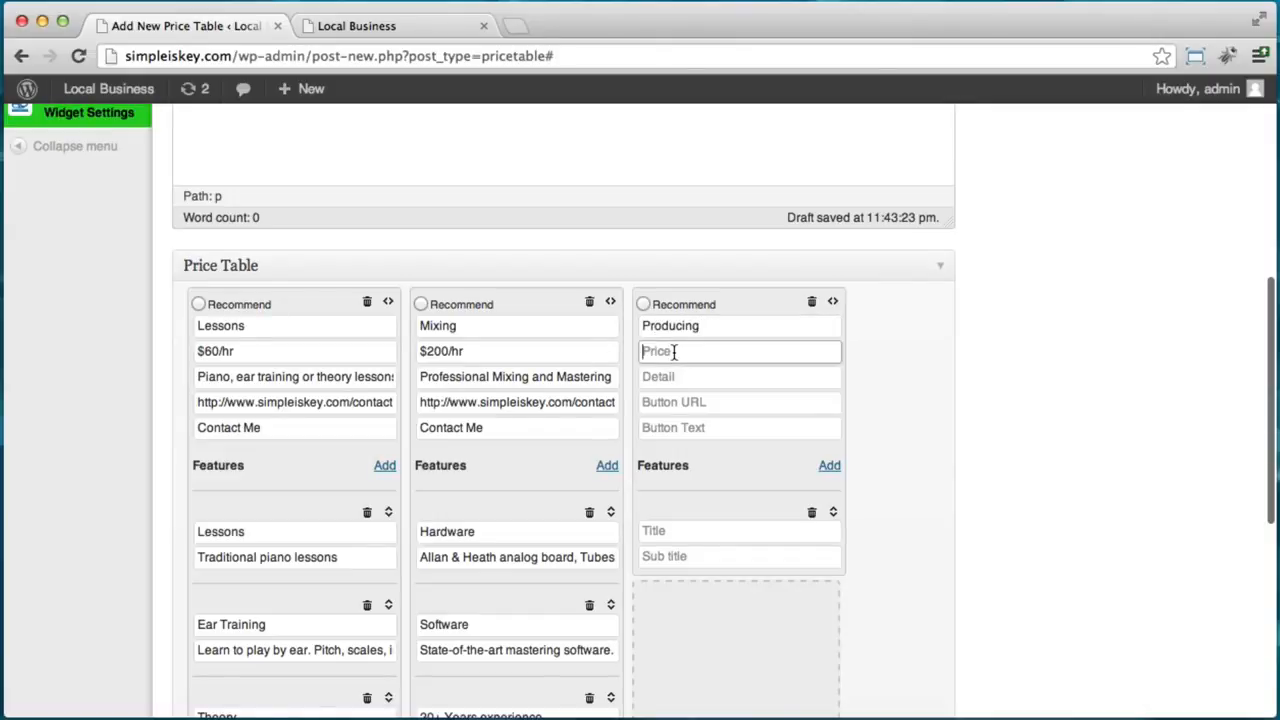
{"action": "type", "text": "$1"}
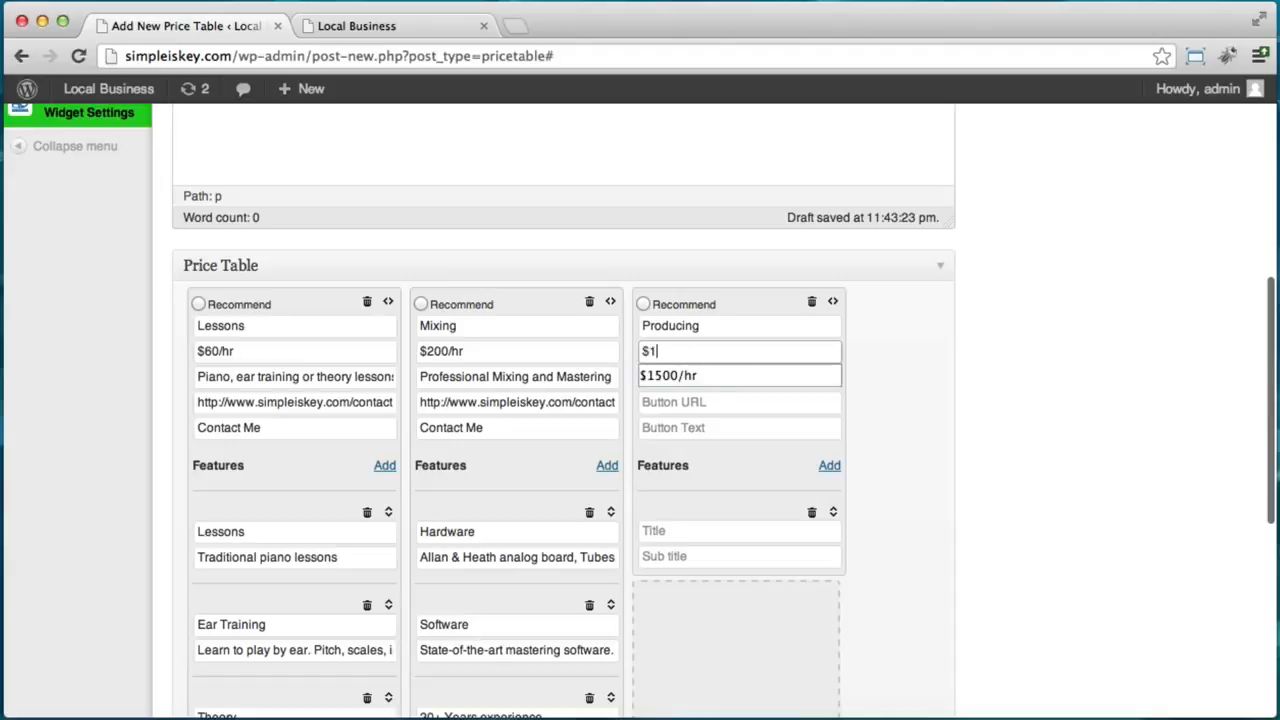
{"action": "left_click", "coordinate": [706, 376]}
{"action": "left_click", "coordinate": [702, 376]}
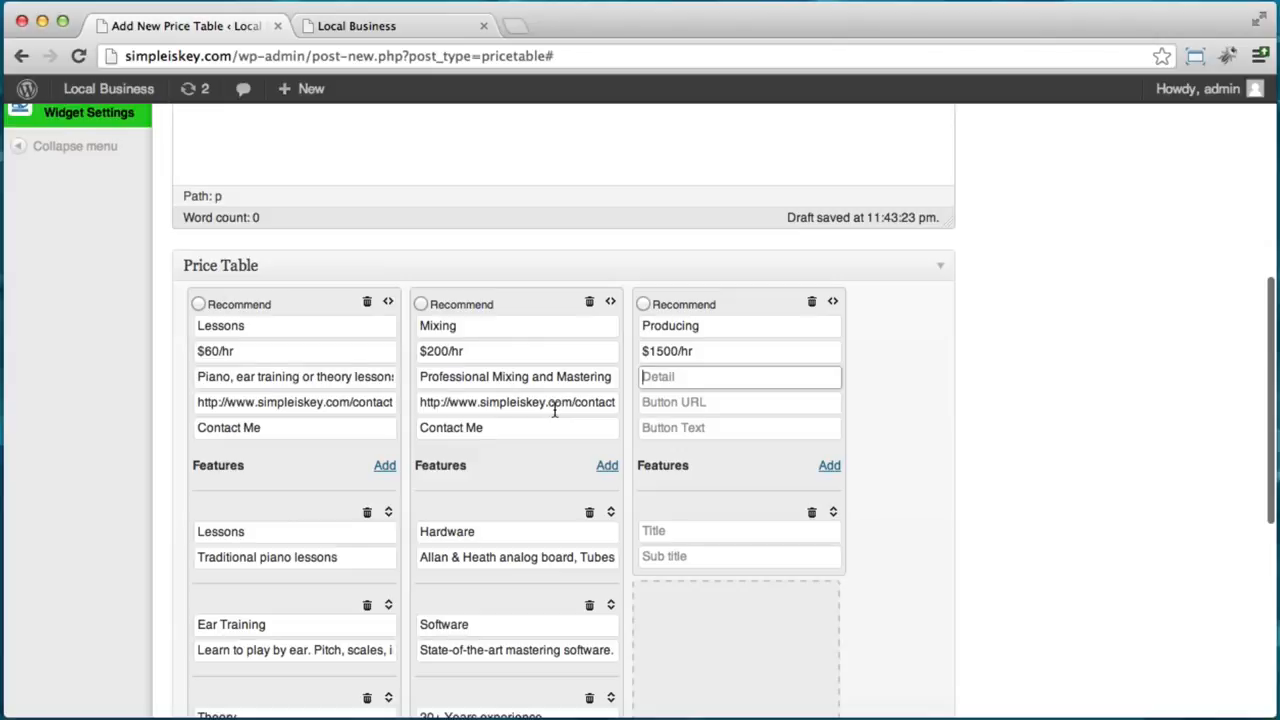
{"action": "type", "text": "G"}
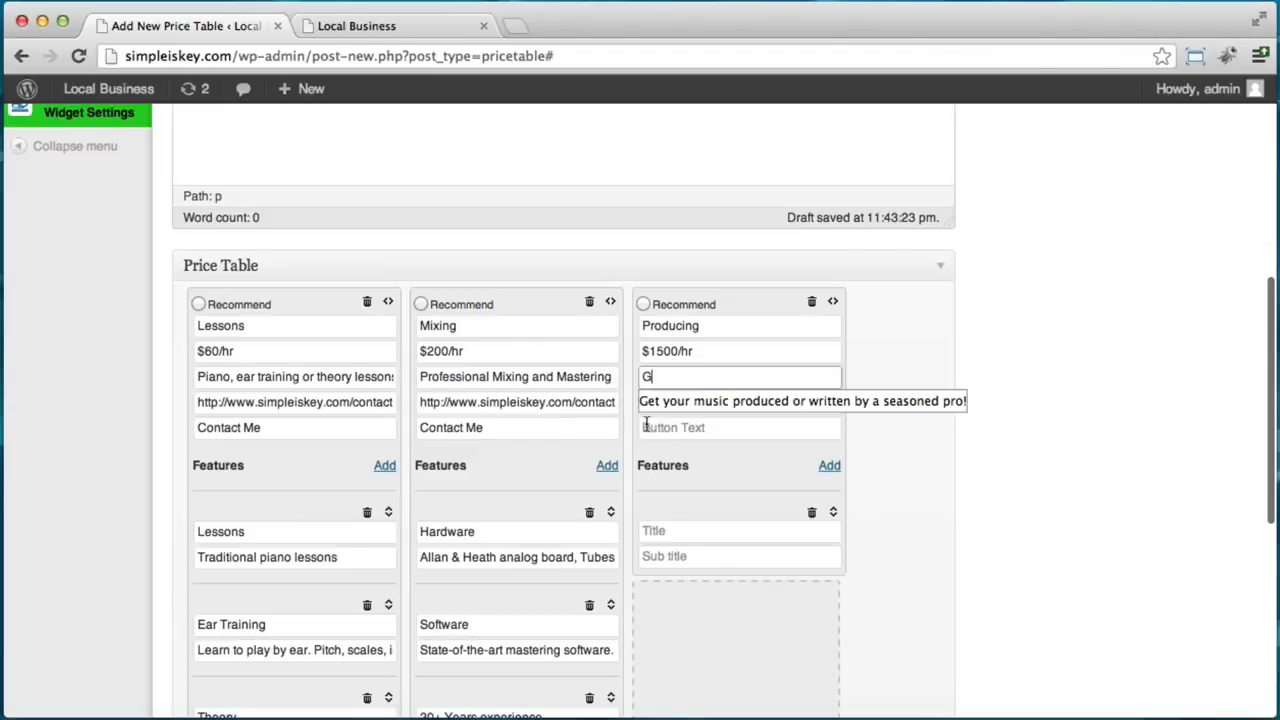
{"action": "left_click", "coordinate": [711, 401]}
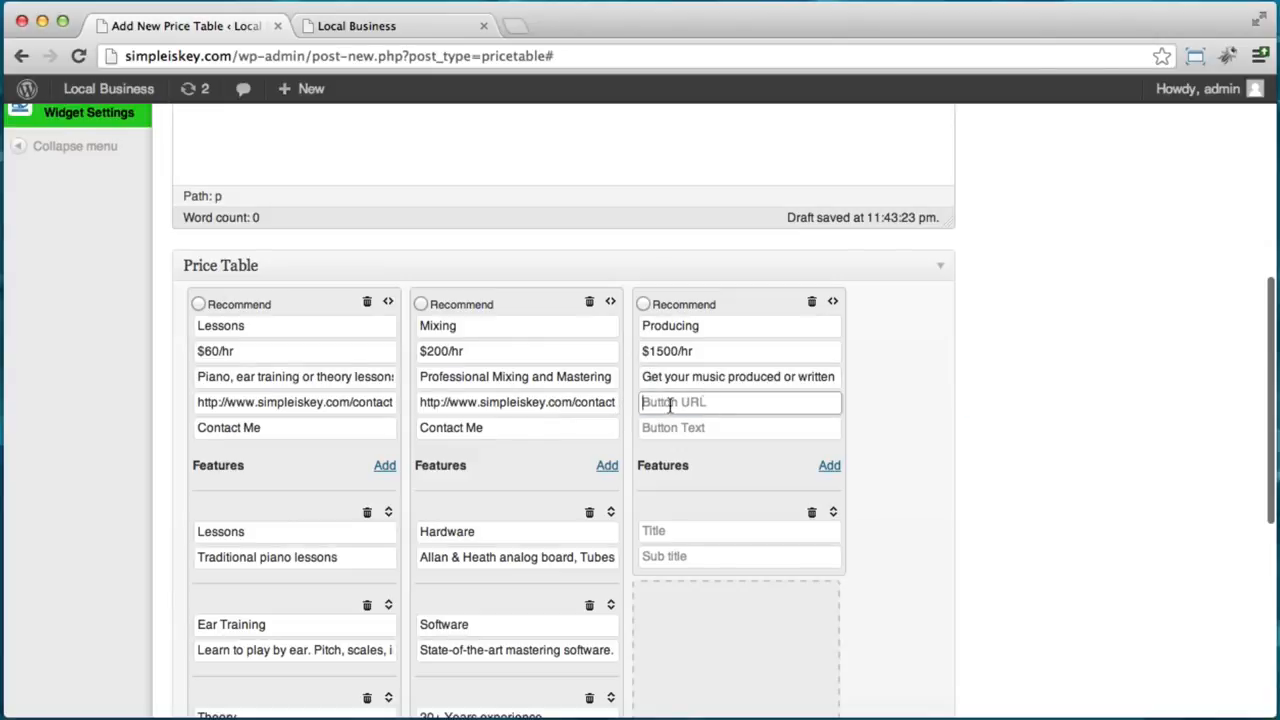
Step: Copy the Mixing column's contact link into Producing's Button URL and set the button text to 'Contact Me'
{"action": "triple_click", "coordinate": [551, 402]}
{"action": "key", "text": "ctrl+c"}
{"action": "left_click", "coordinate": [686, 403]}
{"action": "key", "text": "ctrl+v"}
{"action": "left_click", "coordinate": [686, 430]}
{"action": "type", "text": "C"}
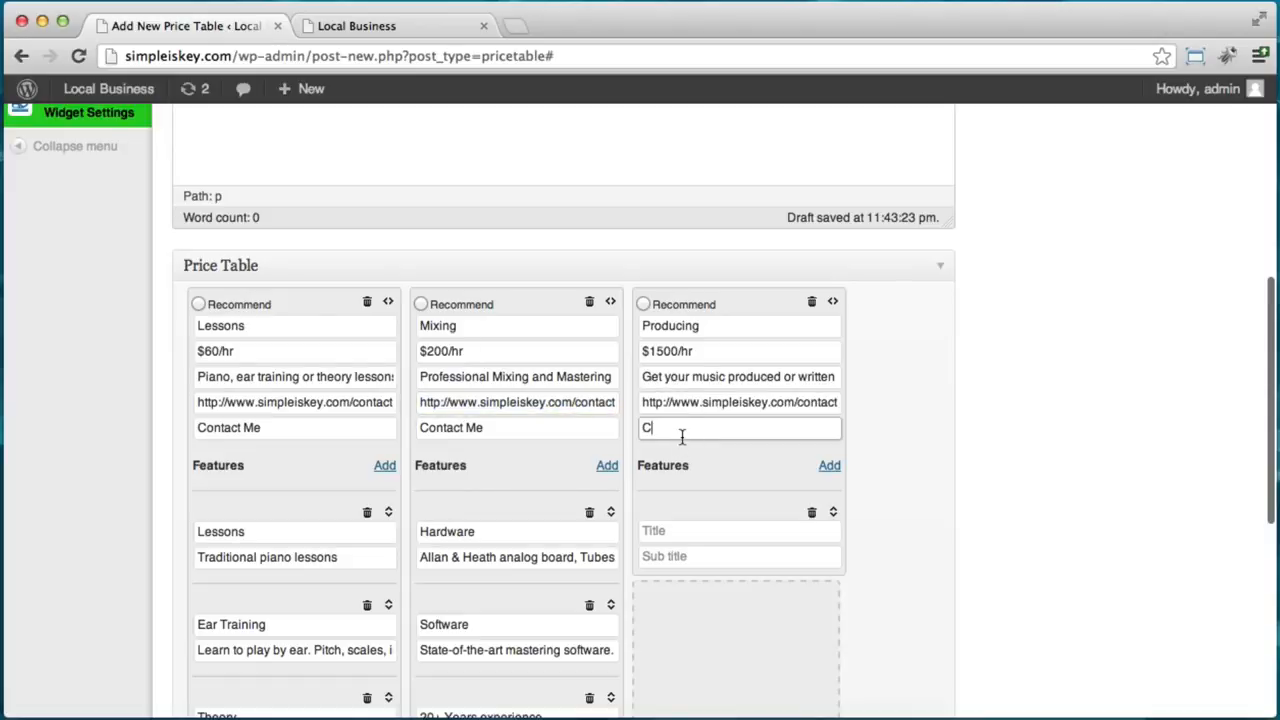
{"action": "type", "text": "ontact Me"}
Step: Title the Producing column's first feature '5 Current Hit Singles'
{"action": "left_click", "coordinate": [661, 531]}
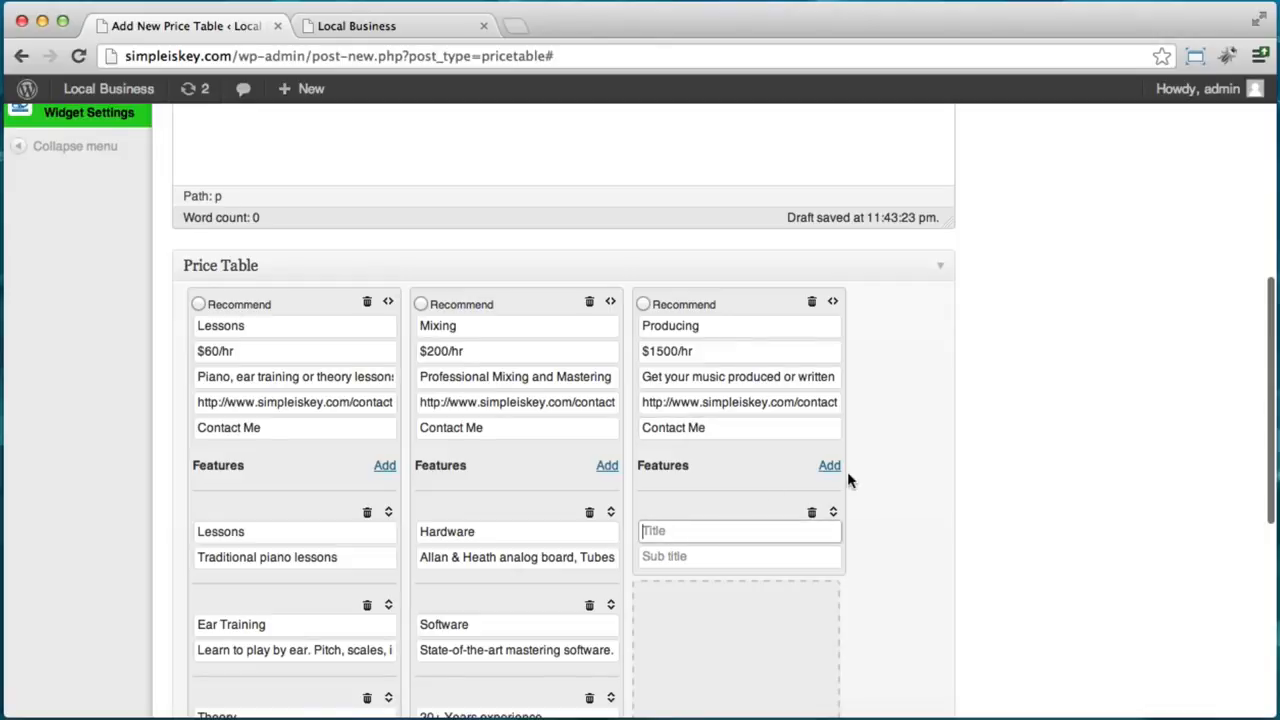
{"action": "type", "text": "b"}
{"action": "key", "text": "BackSpace"}
{"action": "type", "text": "B"}
{"action": "key", "text": "BackSpace"}
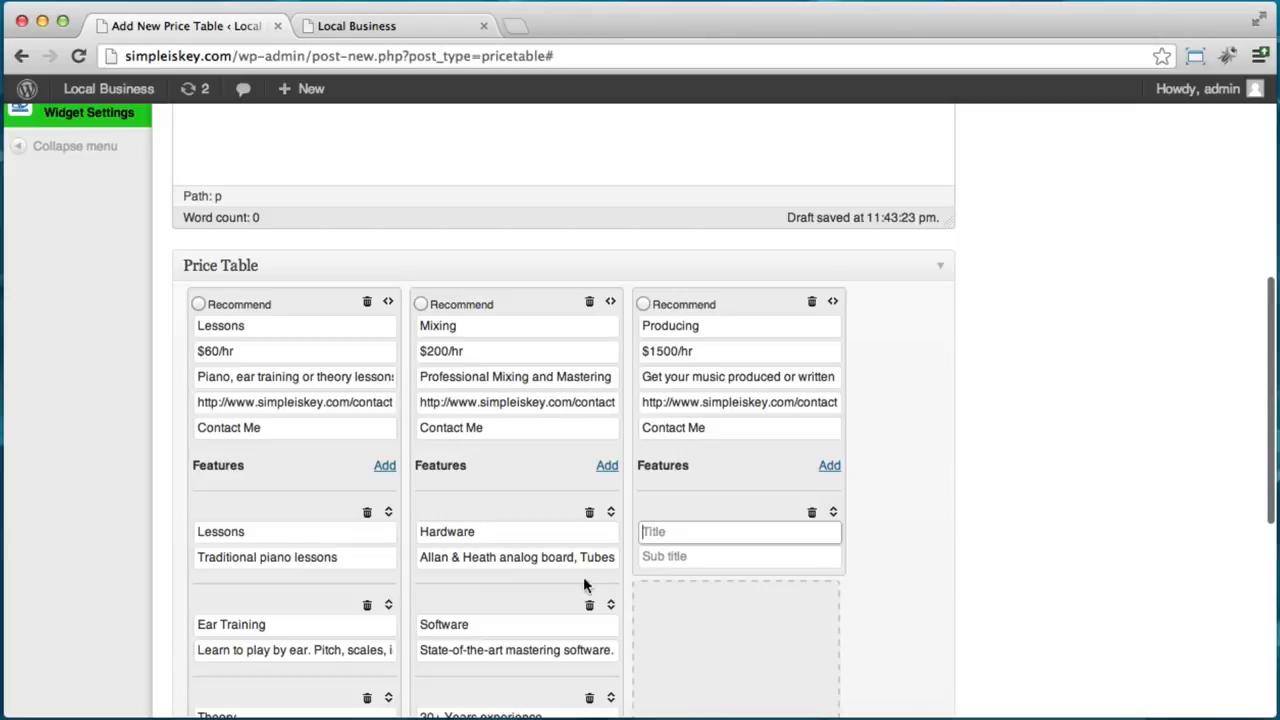
{"action": "type", "text": "5"}
{"action": "left_click", "coordinate": [706, 558]}
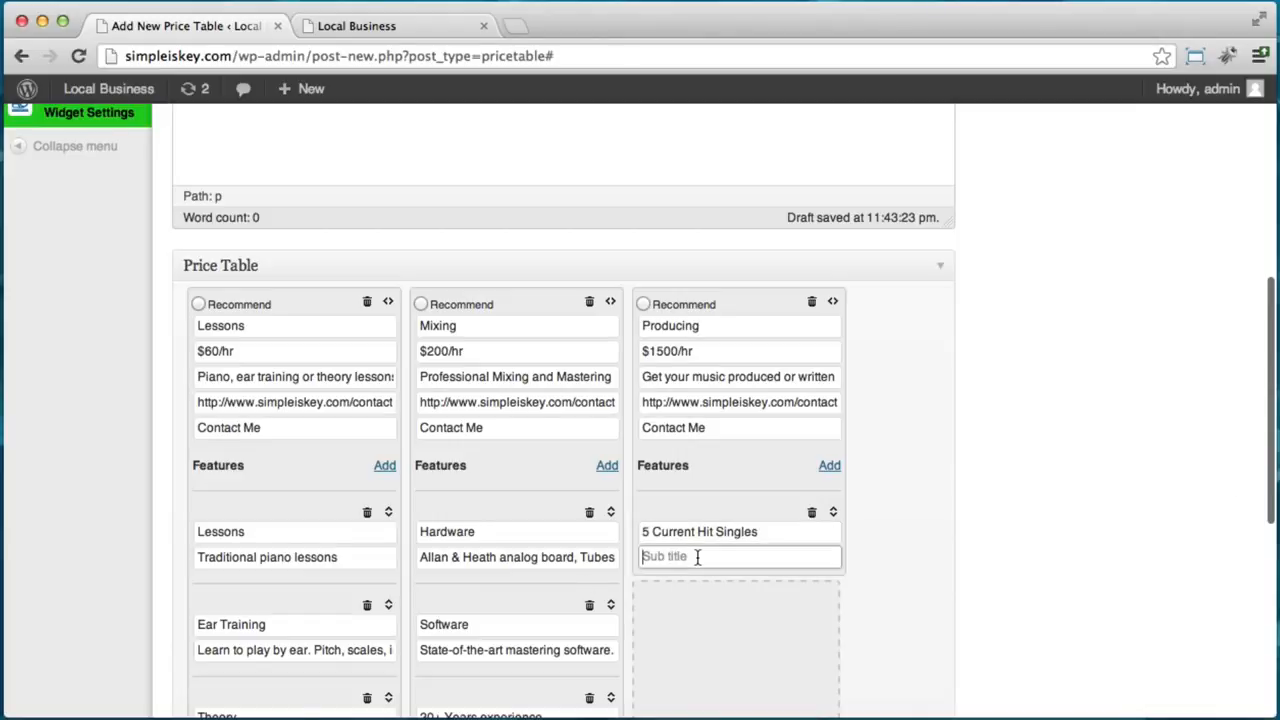
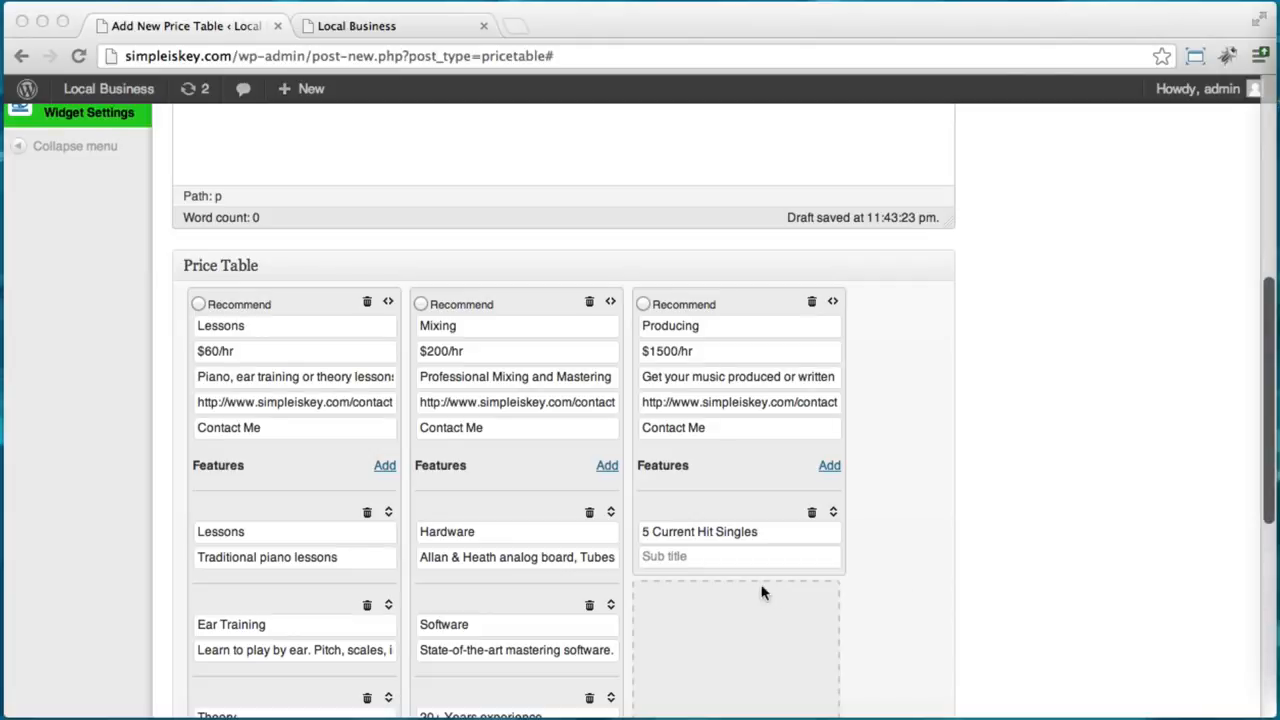
Step: Paste the hit singles description, then add a 'Songwriting' feature with its suggested description
{"action": "left_click", "coordinate": [717, 560]}
{"action": "key", "text": "ctrl+v"}
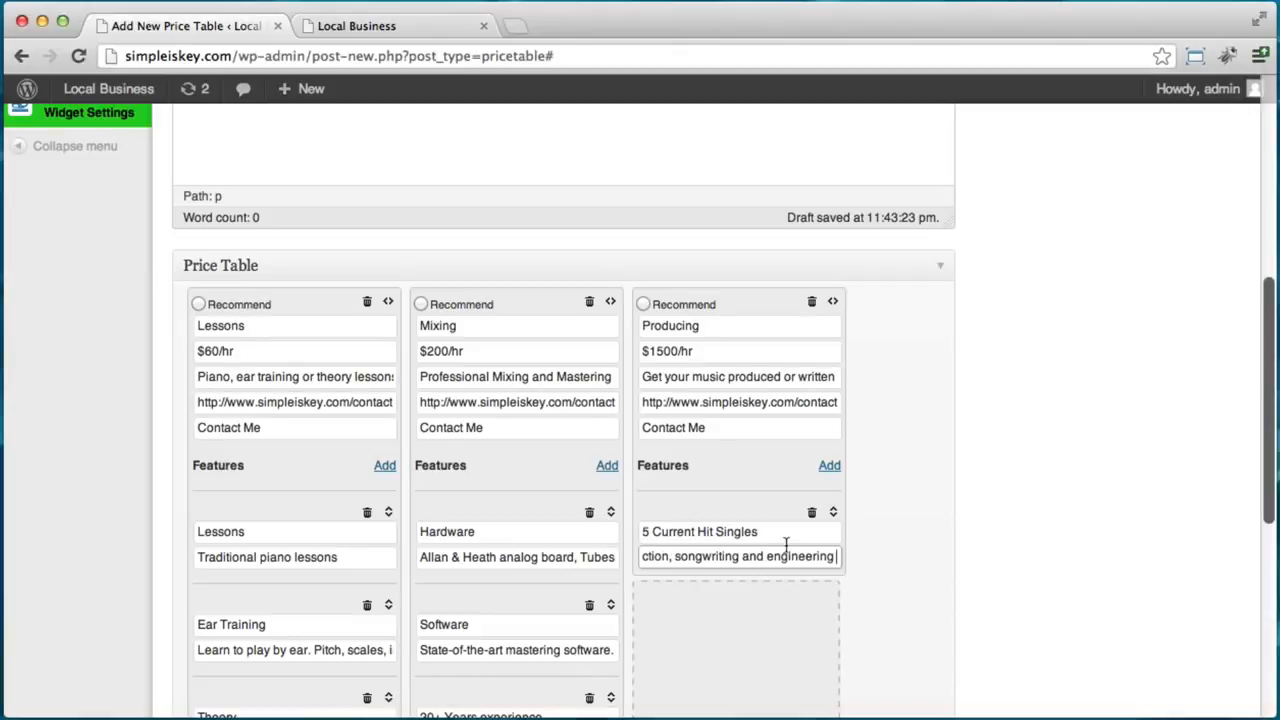
{"action": "left_click", "coordinate": [829, 465]}
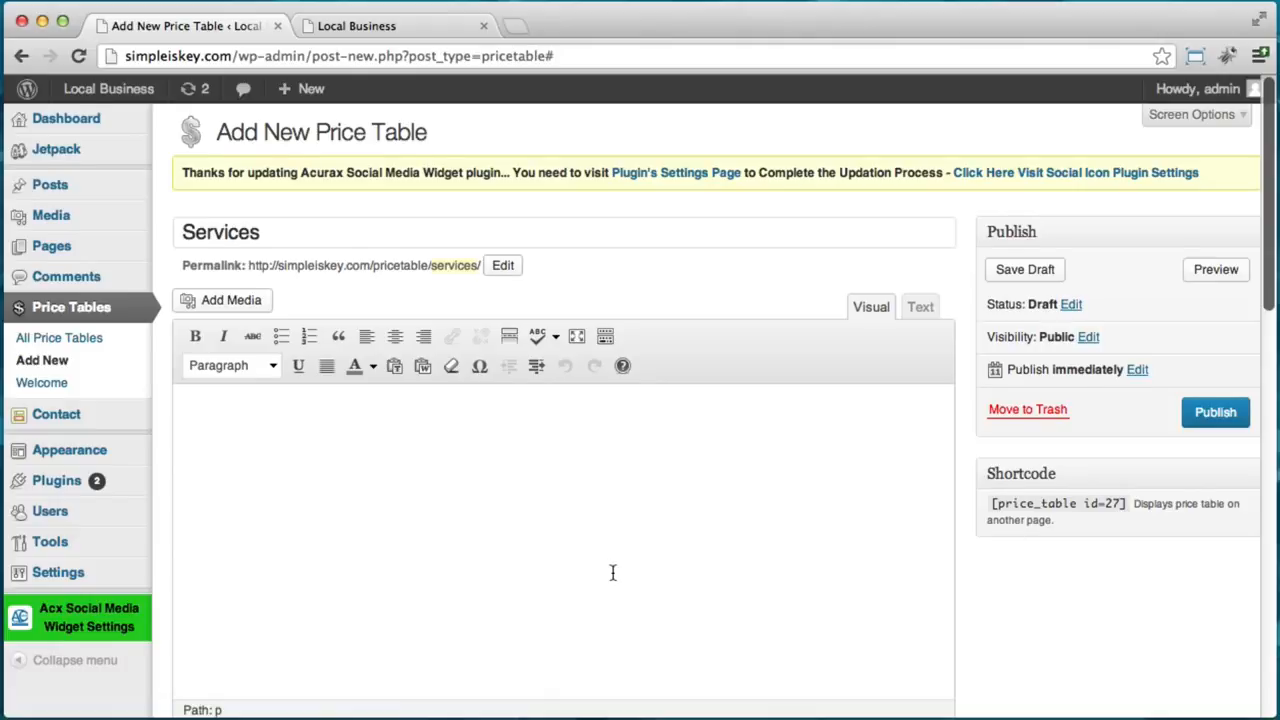
{"action": "scroll", "coordinate": [613, 572], "scroll_direction": "down", "scroll_amount": 5}
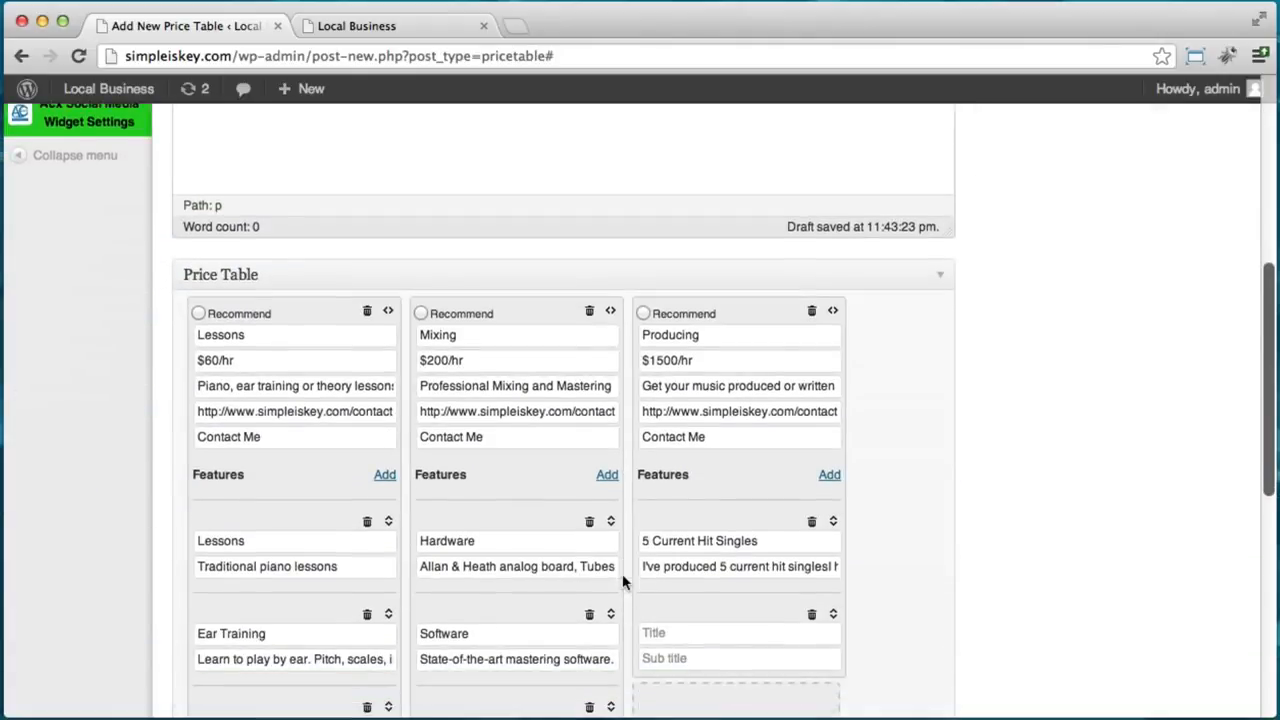
{"action": "left_click", "coordinate": [654, 634]}
{"action": "type", "text": "S"}
{"action": "left_click", "coordinate": [689, 657]}
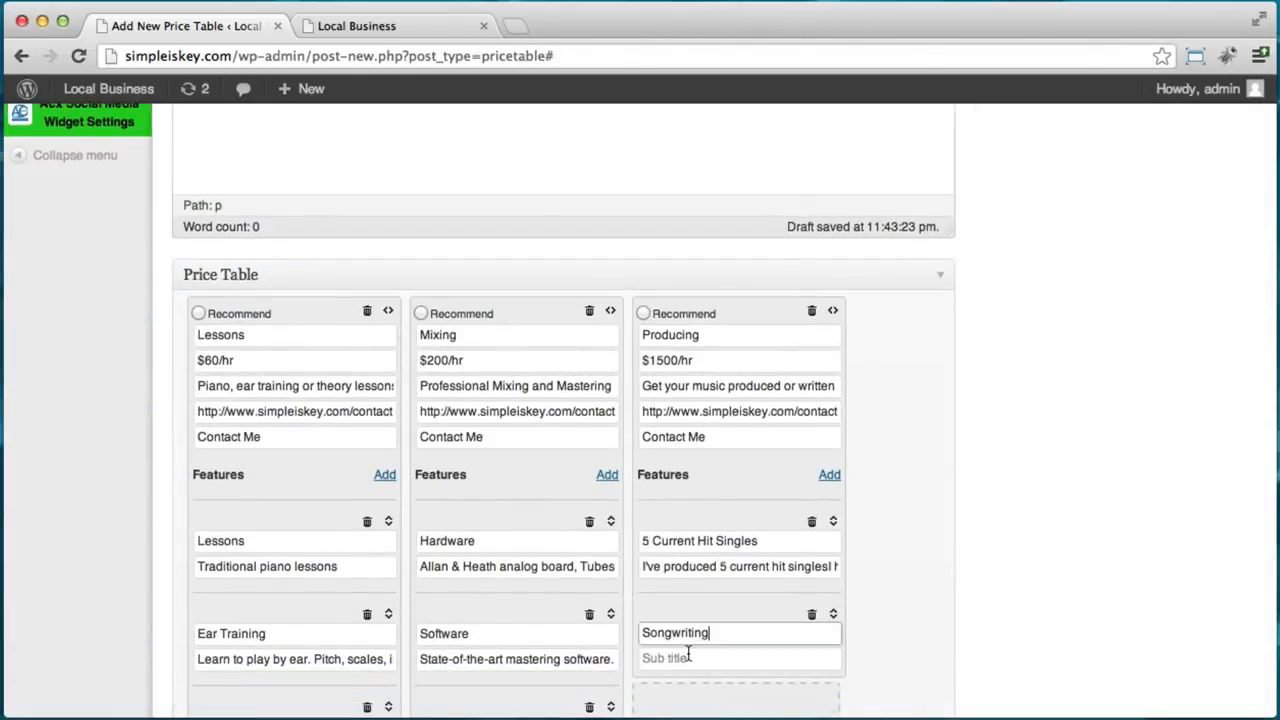
{"action": "left_click", "coordinate": [732, 656]}
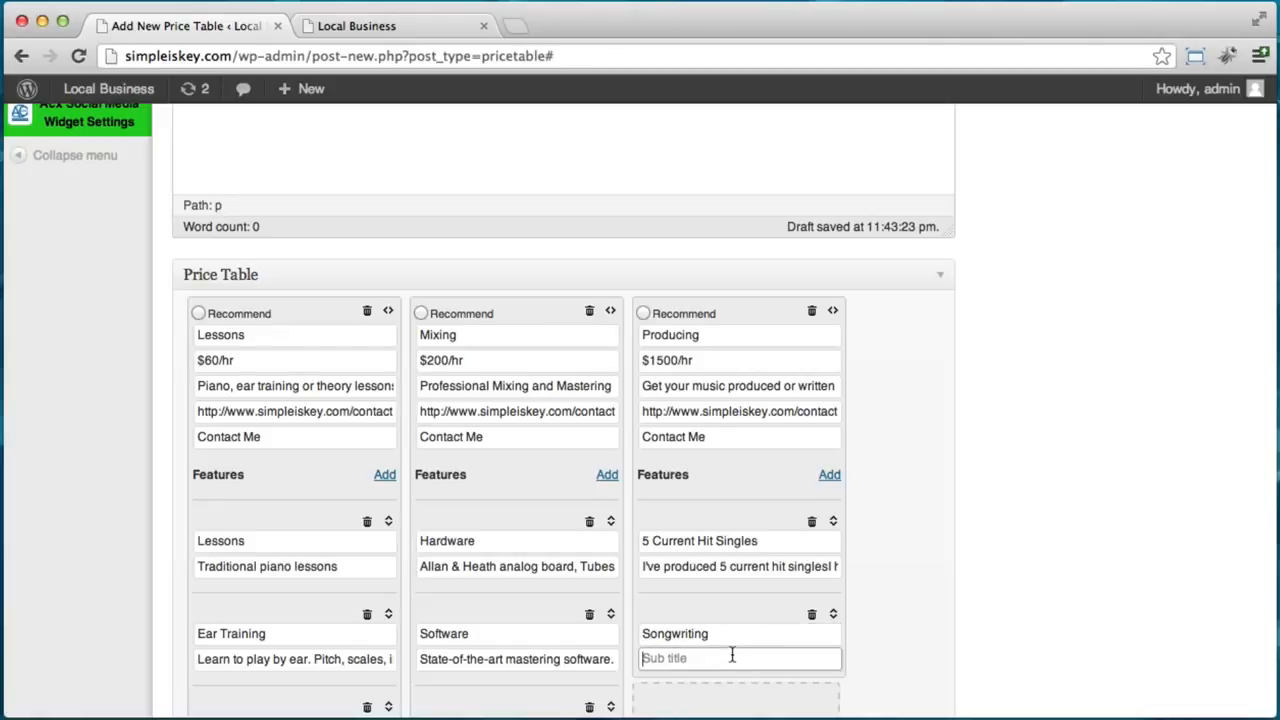
{"action": "type", "text": "I"}
{"action": "left_click", "coordinate": [778, 690]}
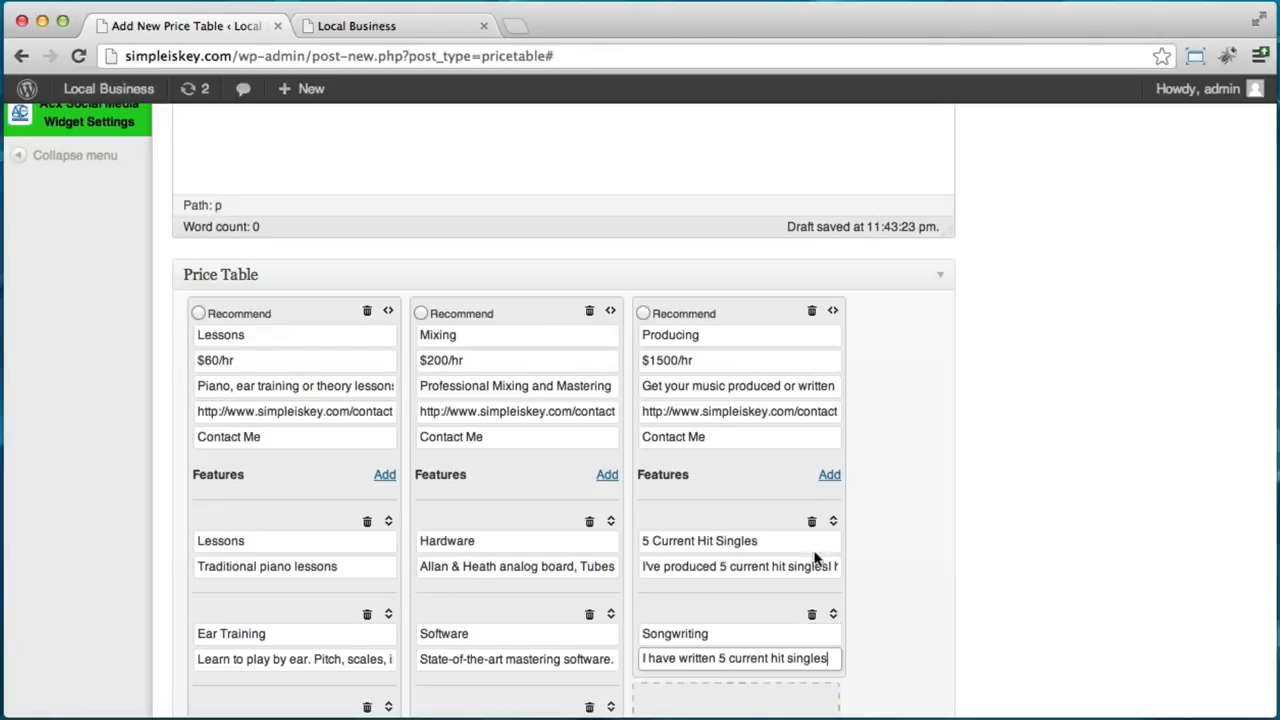
Step: Add a 'Pop' feature to the Producing column with its suggested description
{"action": "left_click", "coordinate": [828, 478]}
{"action": "scroll", "coordinate": [843, 467], "scroll_direction": "down", "scroll_amount": 10}
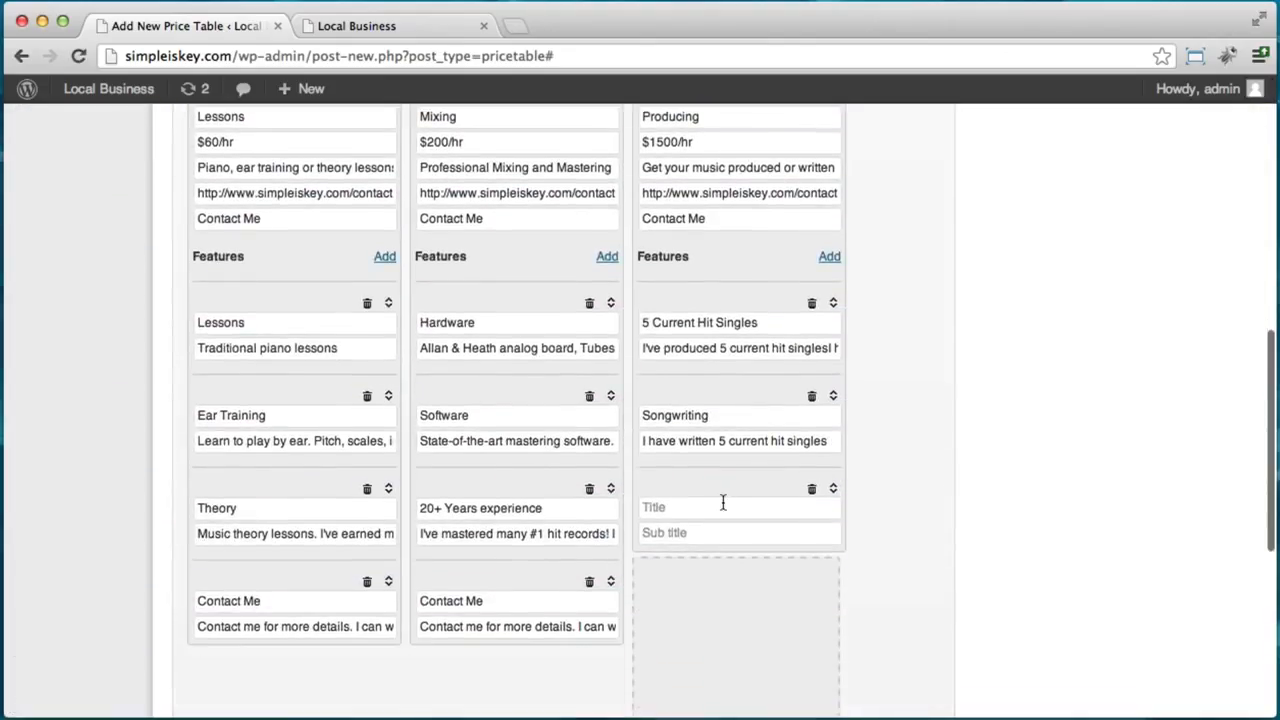
{"action": "left_click", "coordinate": [723, 502]}
{"action": "type", "text": "P"}
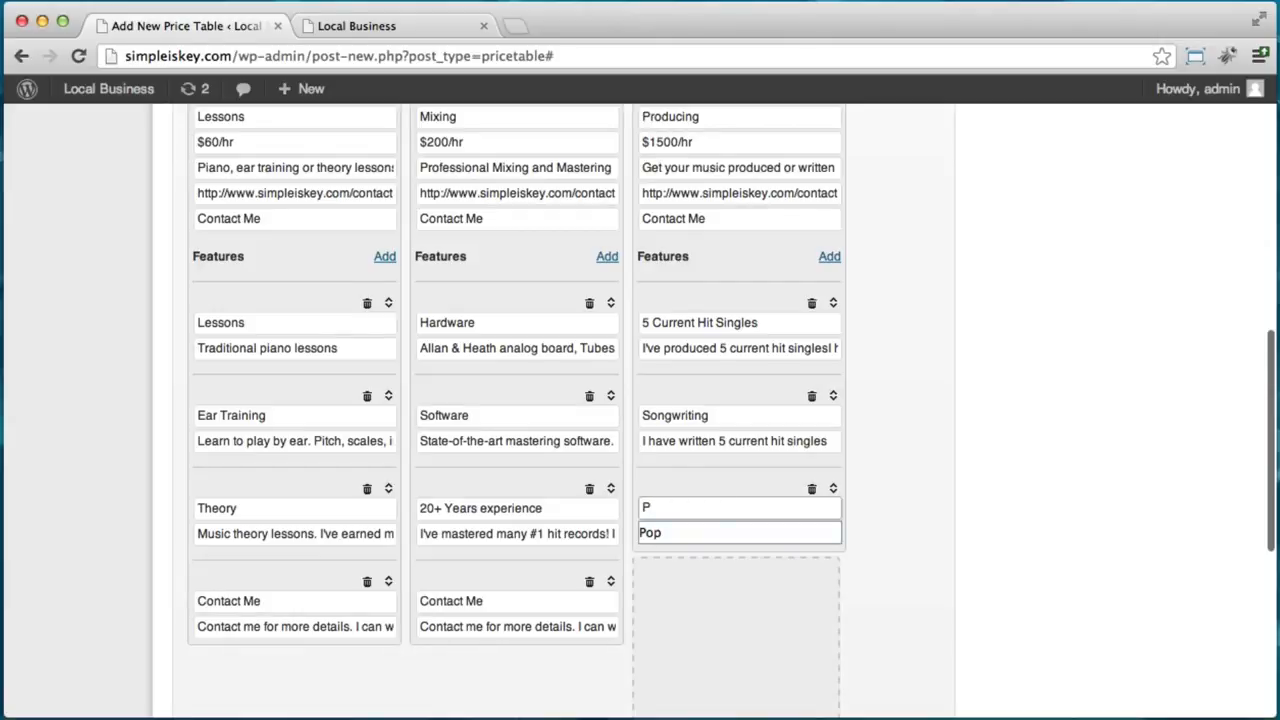
{"action": "left_click", "coordinate": [697, 532]}
{"action": "type", "text": "I"}
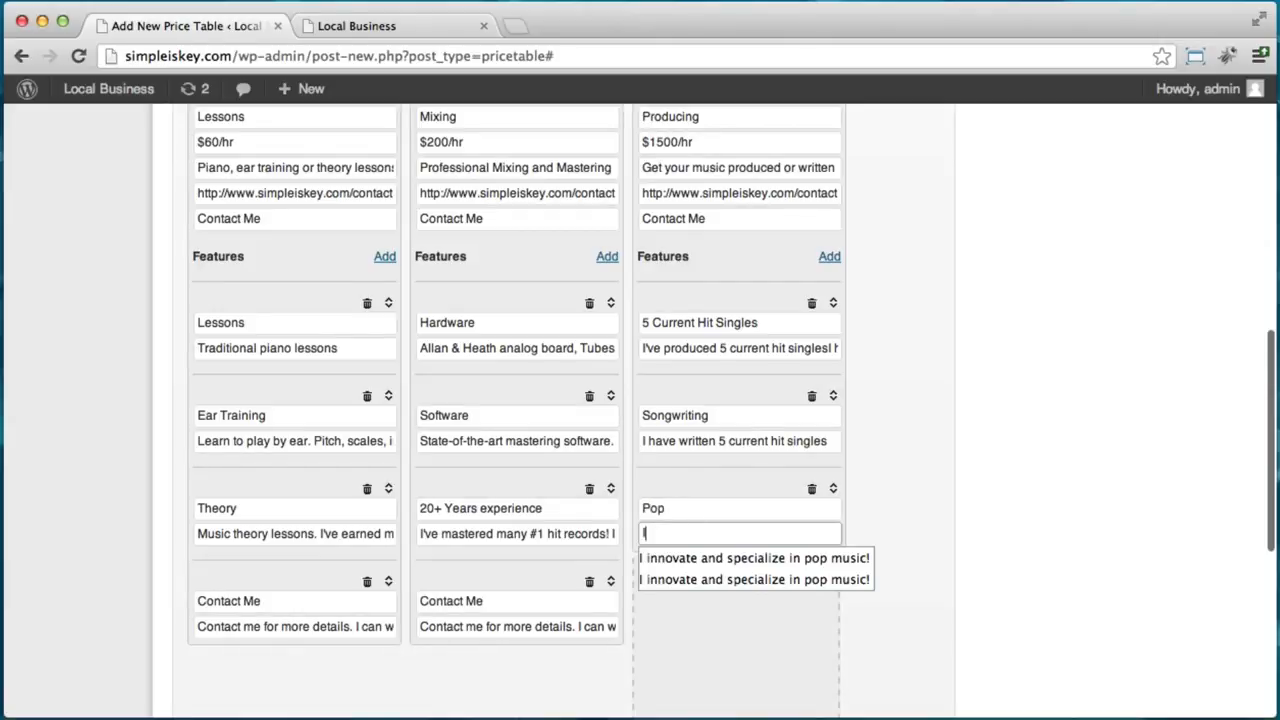
{"action": "left_click", "coordinate": [711, 571]}
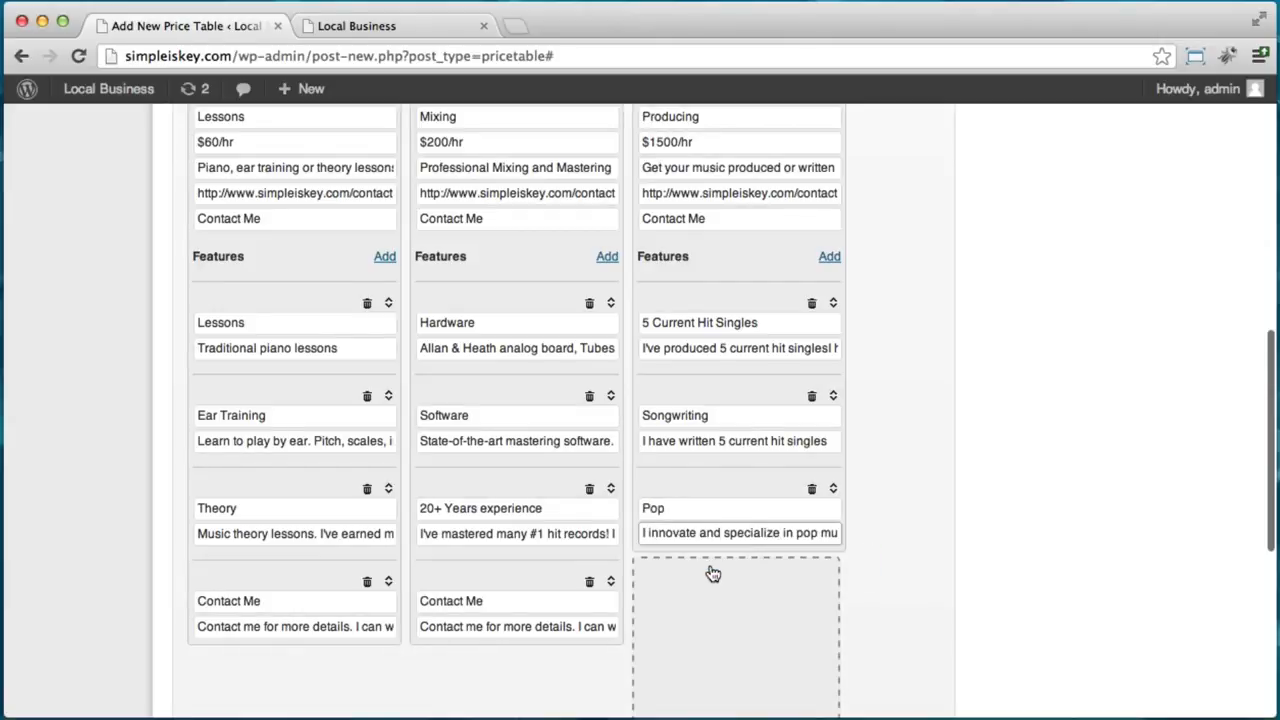
Step: Add a fourth 'Contact Me' feature to Producing with its contact description line
{"action": "left_click", "coordinate": [829, 257]}
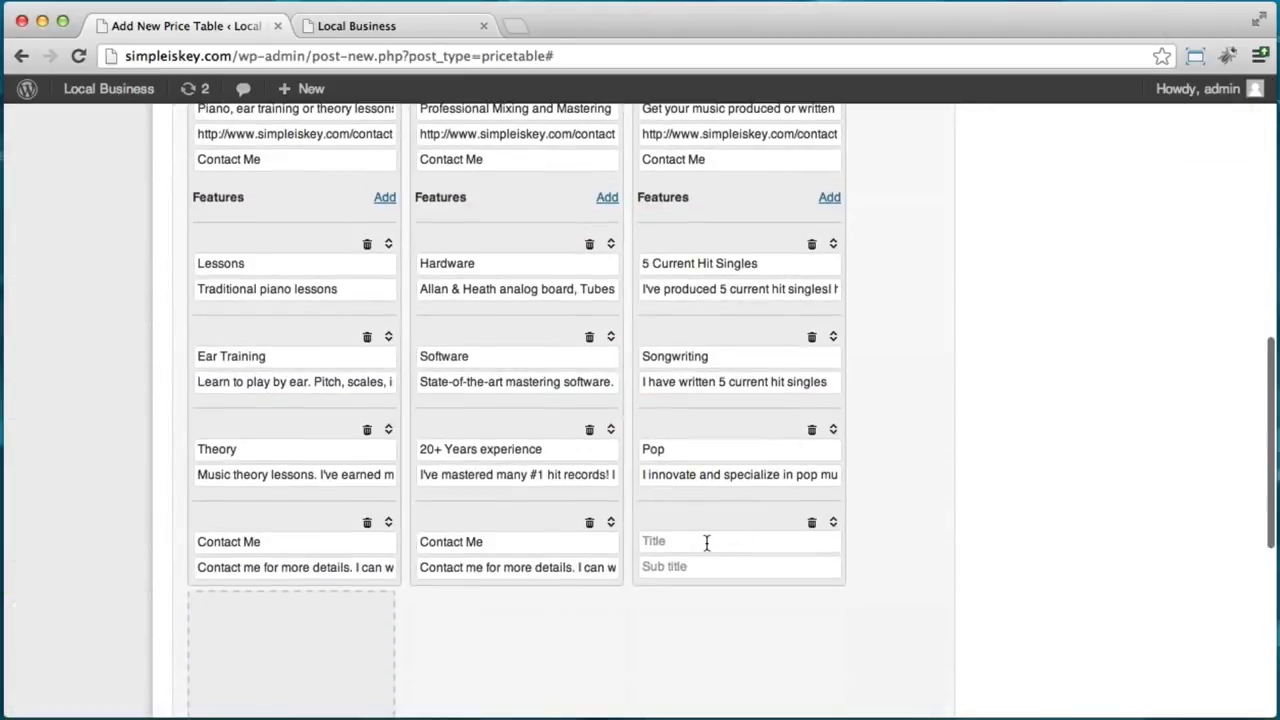
{"action": "left_click", "coordinate": [706, 541]}
{"action": "type", "text": "C"}
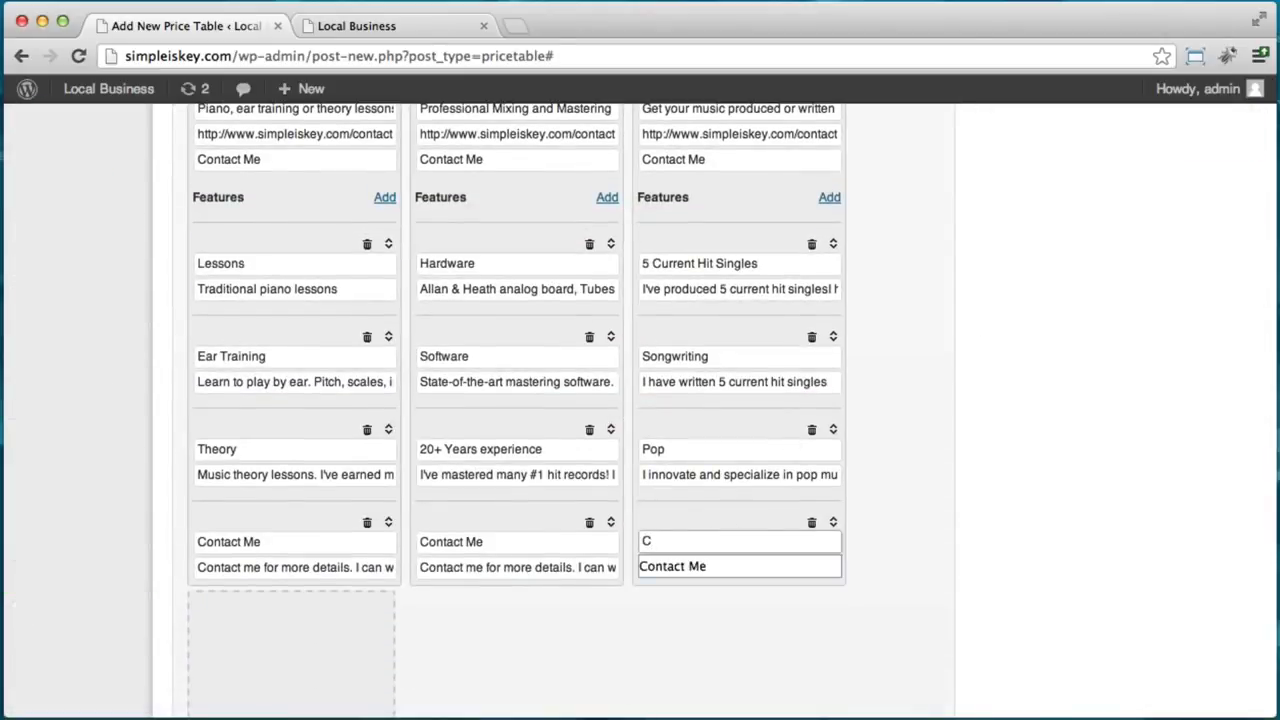
{"action": "left_click", "coordinate": [706, 566]}
{"action": "left_click", "coordinate": [709, 565]}
{"action": "type", "text": "C"}
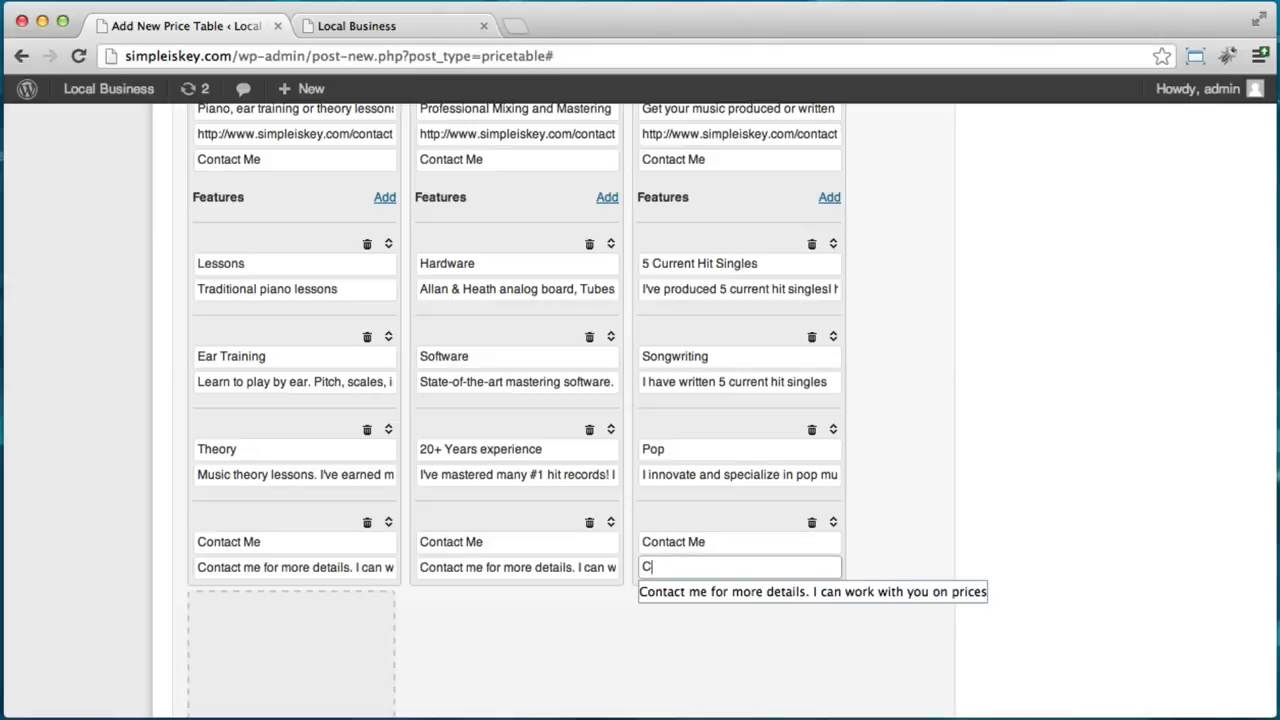
{"action": "left_click", "coordinate": [706, 588]}
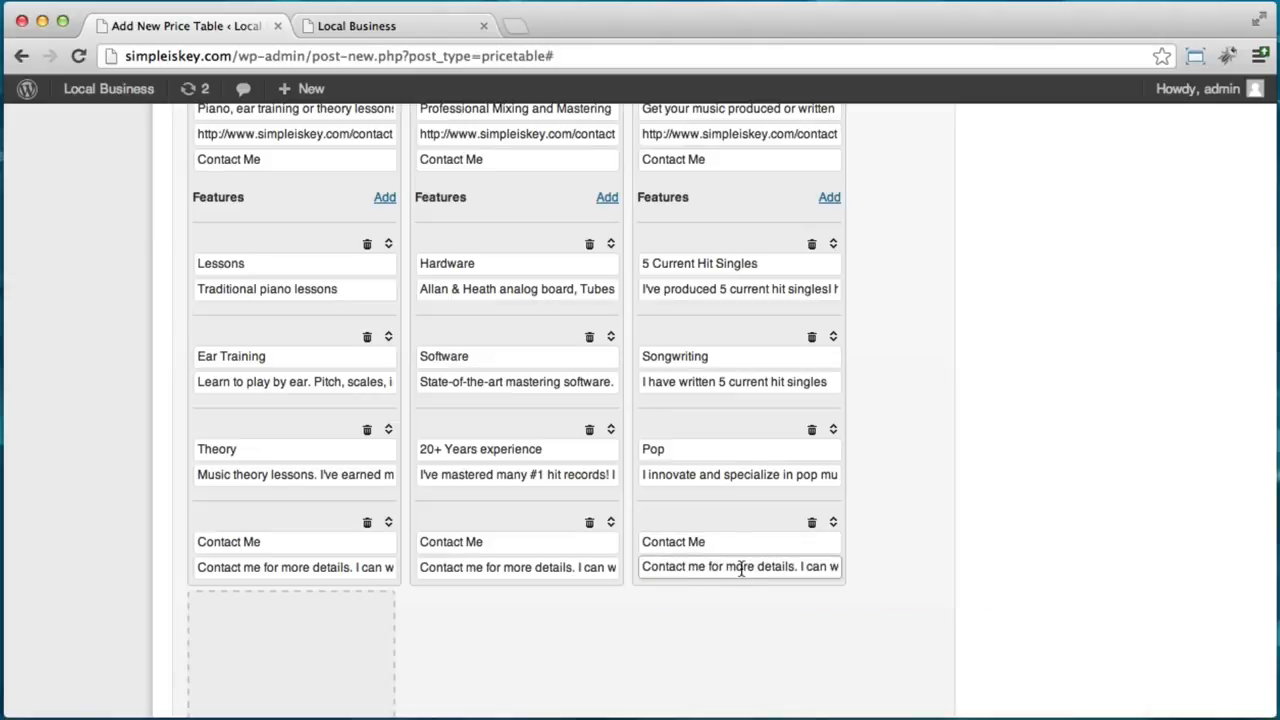
{"action": "scroll", "coordinate": [740, 566], "scroll_direction": "up", "scroll_amount": 5}
{"action": "scroll", "coordinate": [740, 566], "scroll_direction": "down", "scroll_amount": 1}
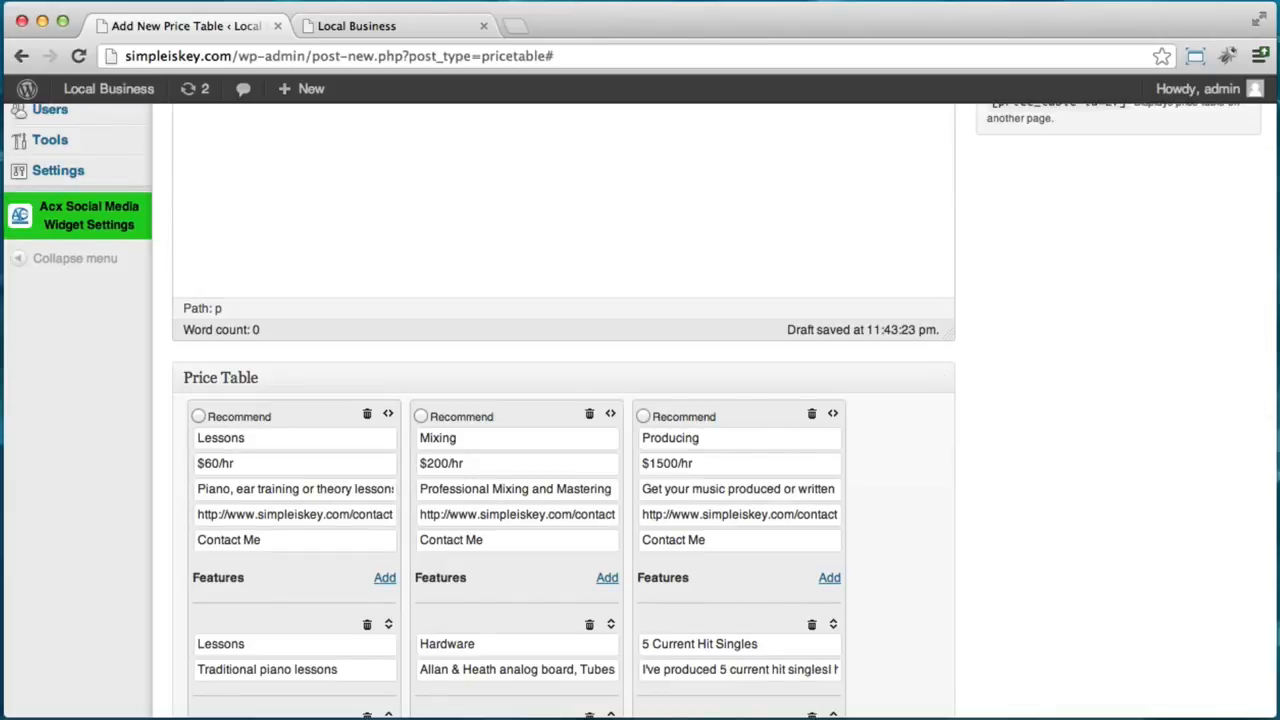
Step: Mark the Mixing column as recommended and publish the Services price table
{"action": "left_click", "coordinate": [421, 417]}
{"action": "scroll", "coordinate": [986, 391], "scroll_direction": "up", "scroll_amount": 5}
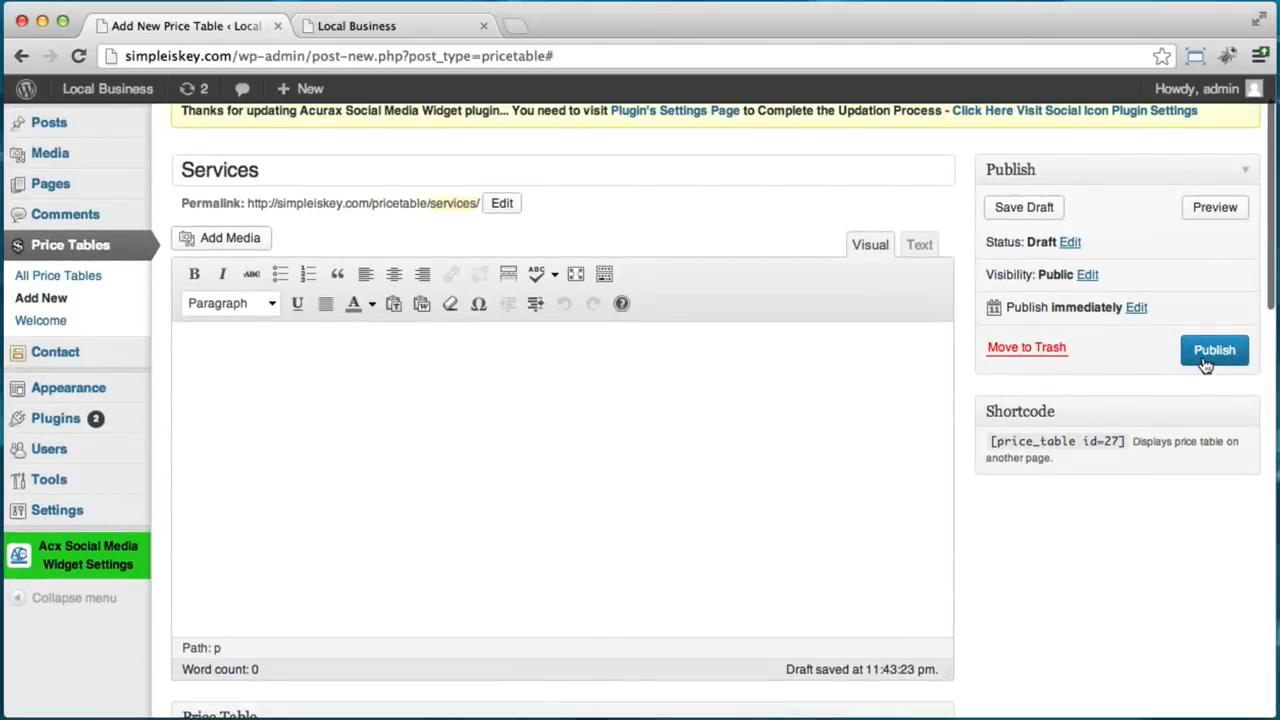
{"action": "left_click", "coordinate": [1208, 358]}
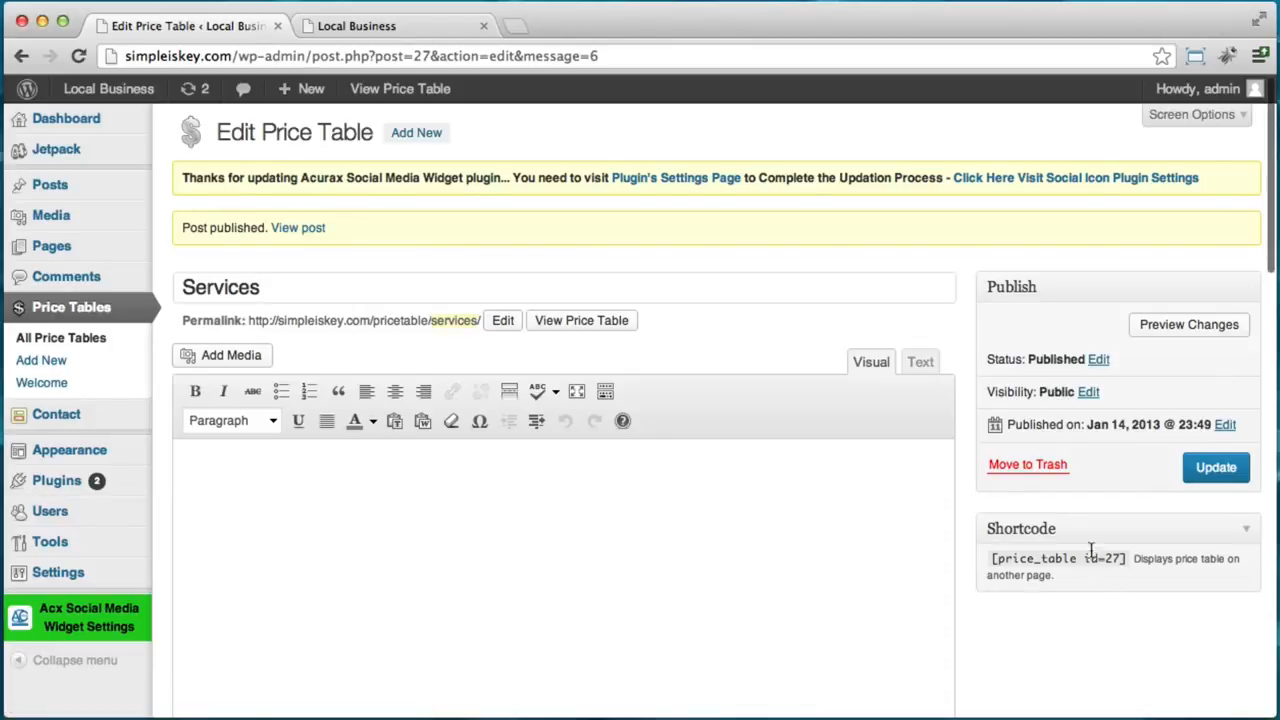
Step: Copy the price table shortcode [price_table id=27]
{"action": "scroll", "coordinate": [1018, 554], "scroll_direction": "down", "scroll_amount": 2}
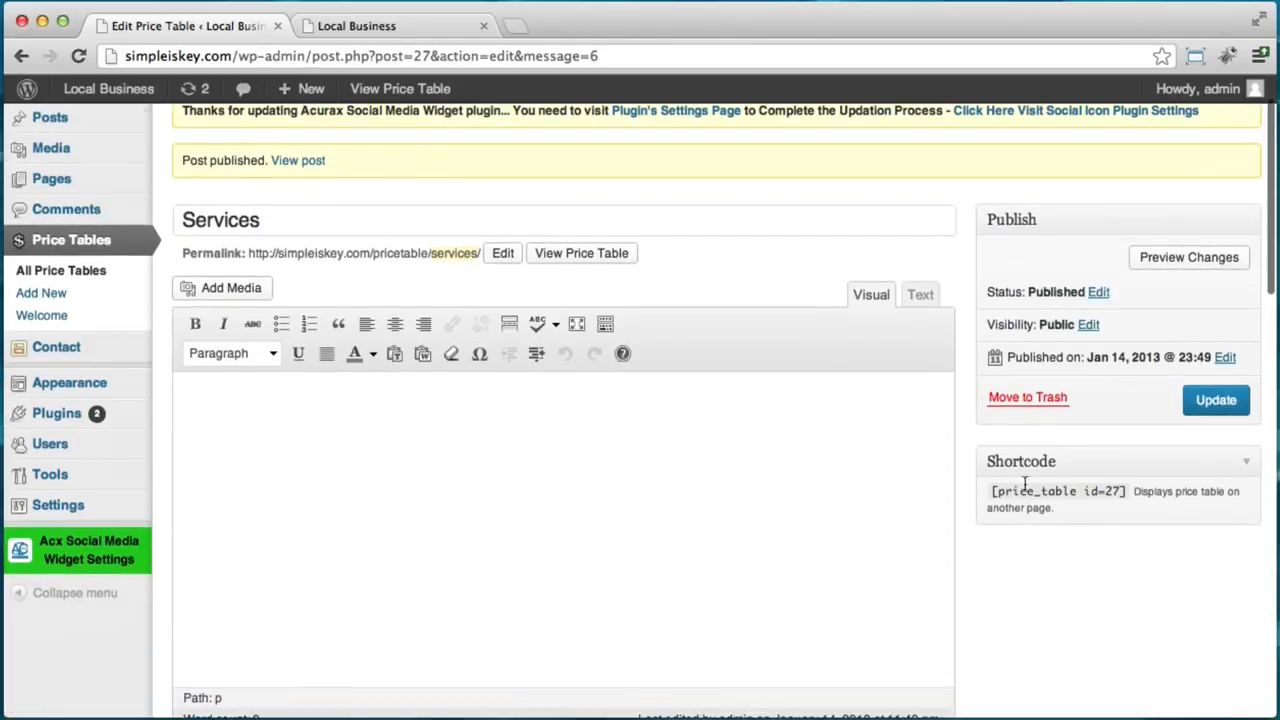
{"action": "left_click_drag", "start_coordinate": [993, 492], "coordinate": [1126, 492]}
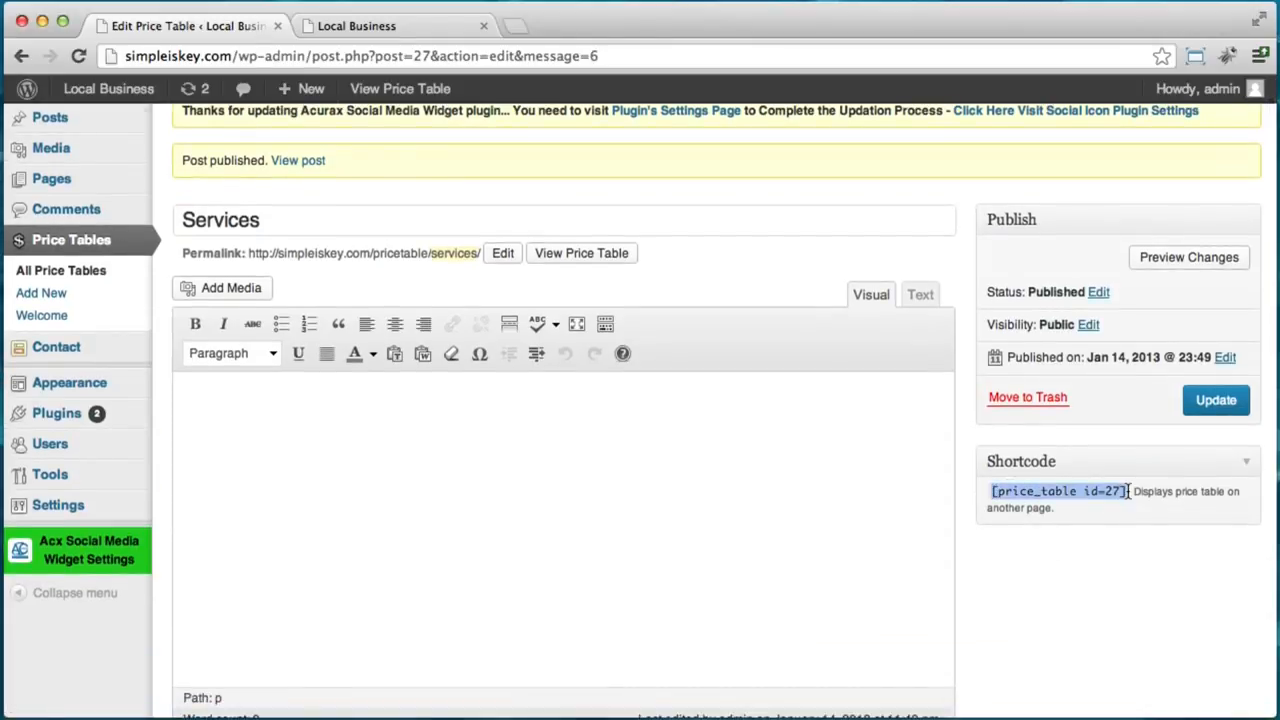
{"action": "right_click", "coordinate": [1088, 492]}
{"action": "left_click", "coordinate": [1110, 501]}
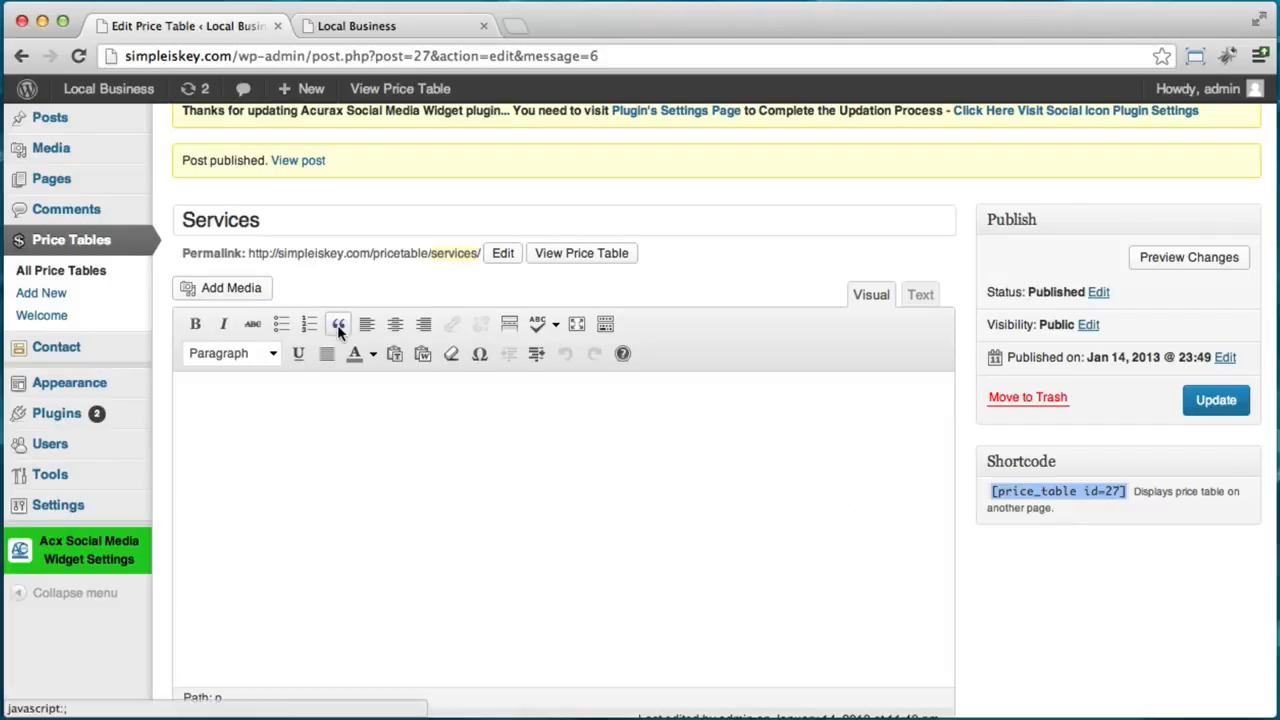
{"action": "left_click", "coordinate": [68, 193]}
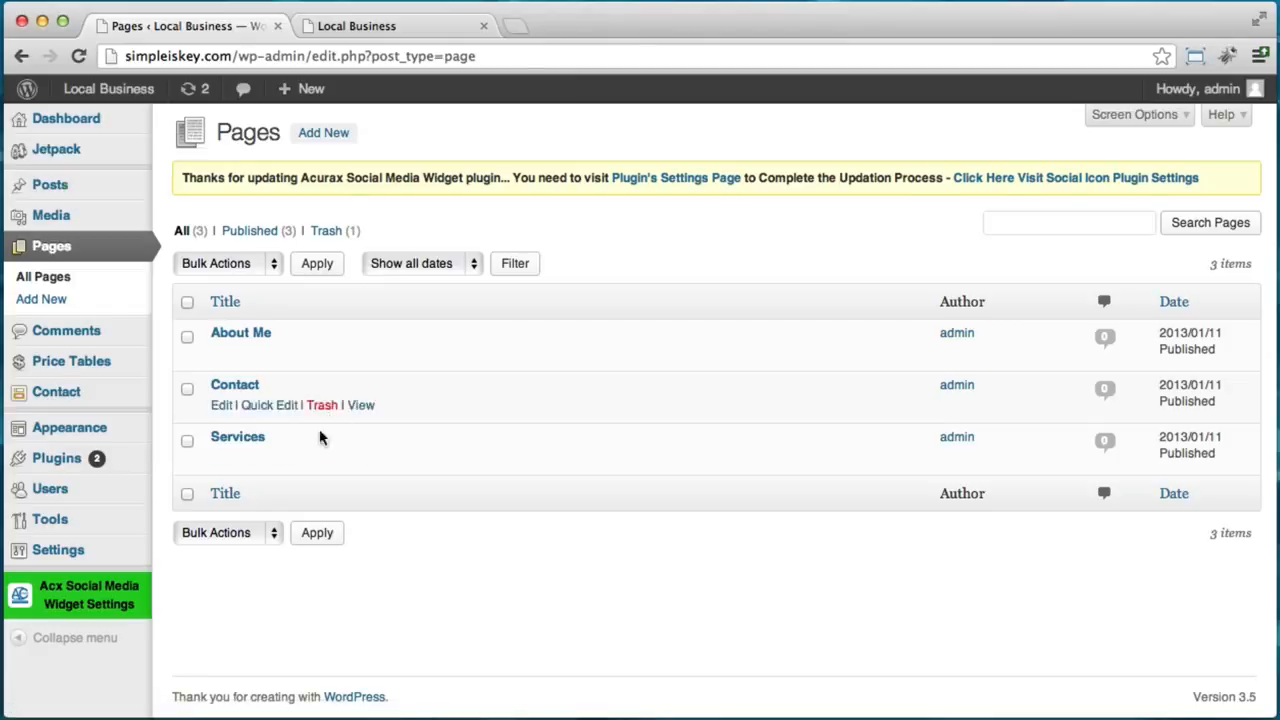
Step: Paste [price_table id=27] on a new line in the Services page and update it
{"action": "left_click", "coordinate": [243, 441]}
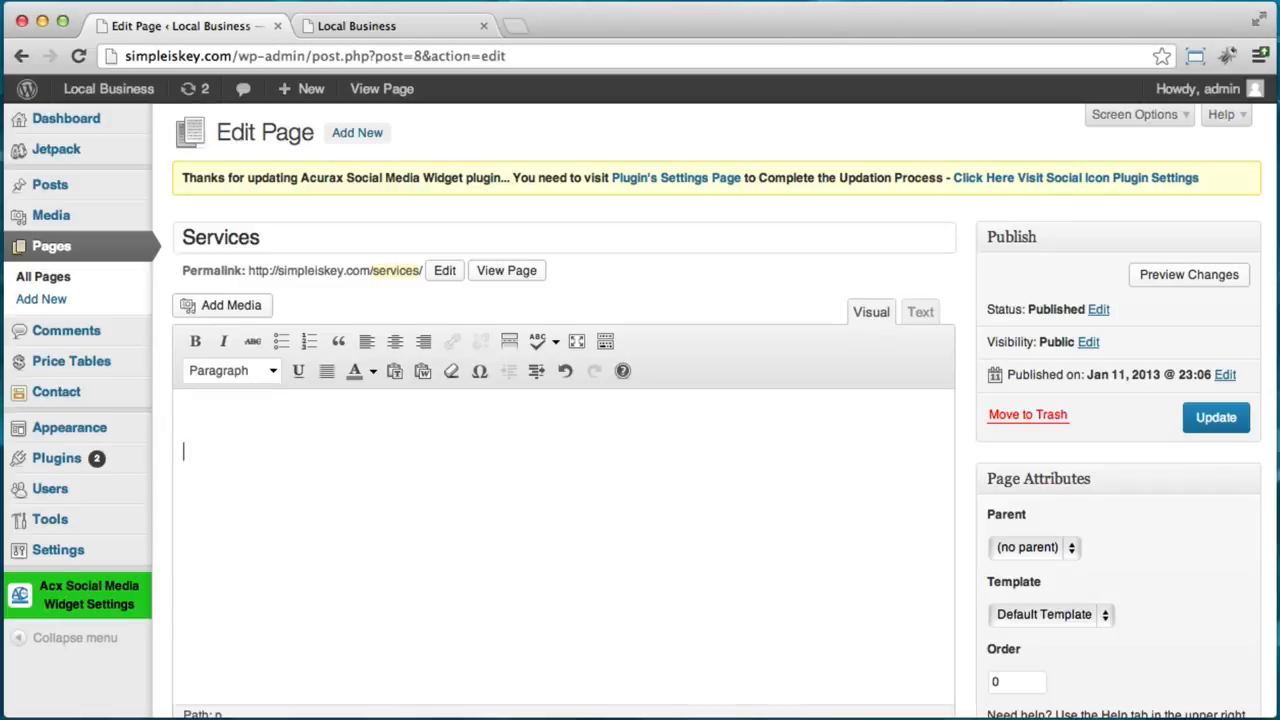
{"action": "key", "text": "Return"}
{"action": "right_click", "coordinate": [210, 468]}
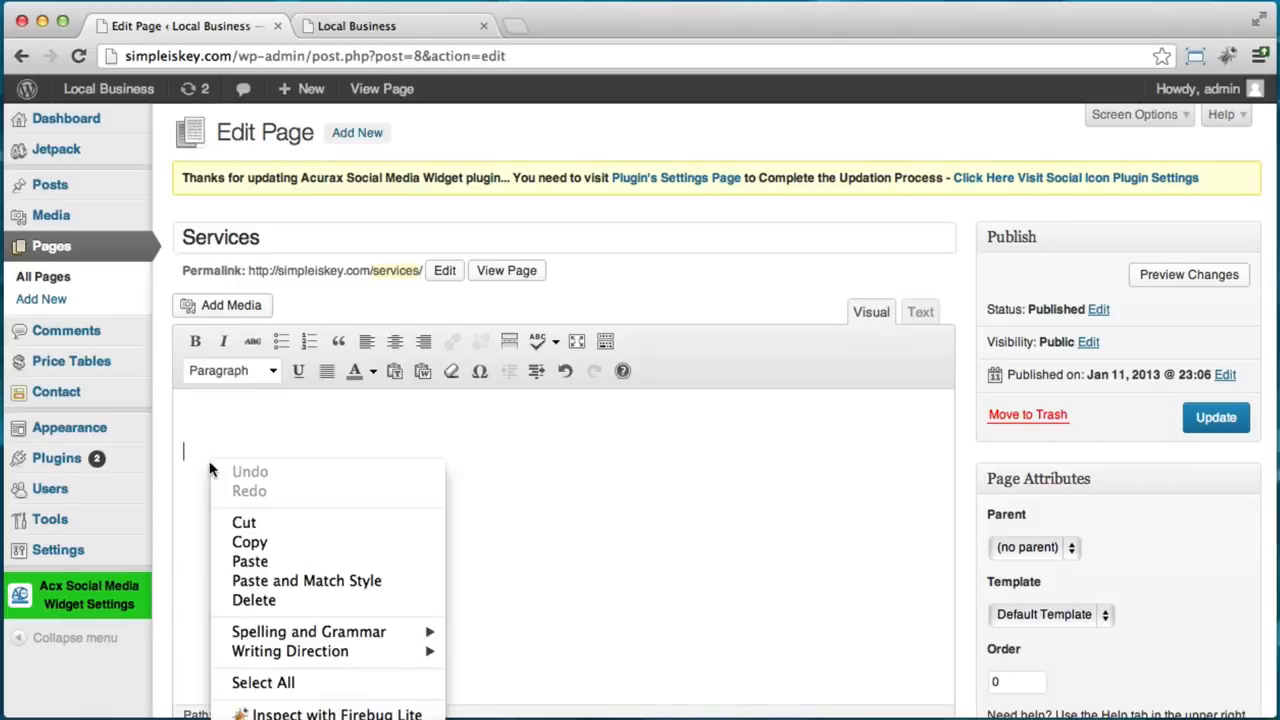
{"action": "left_click", "coordinate": [275, 561]}
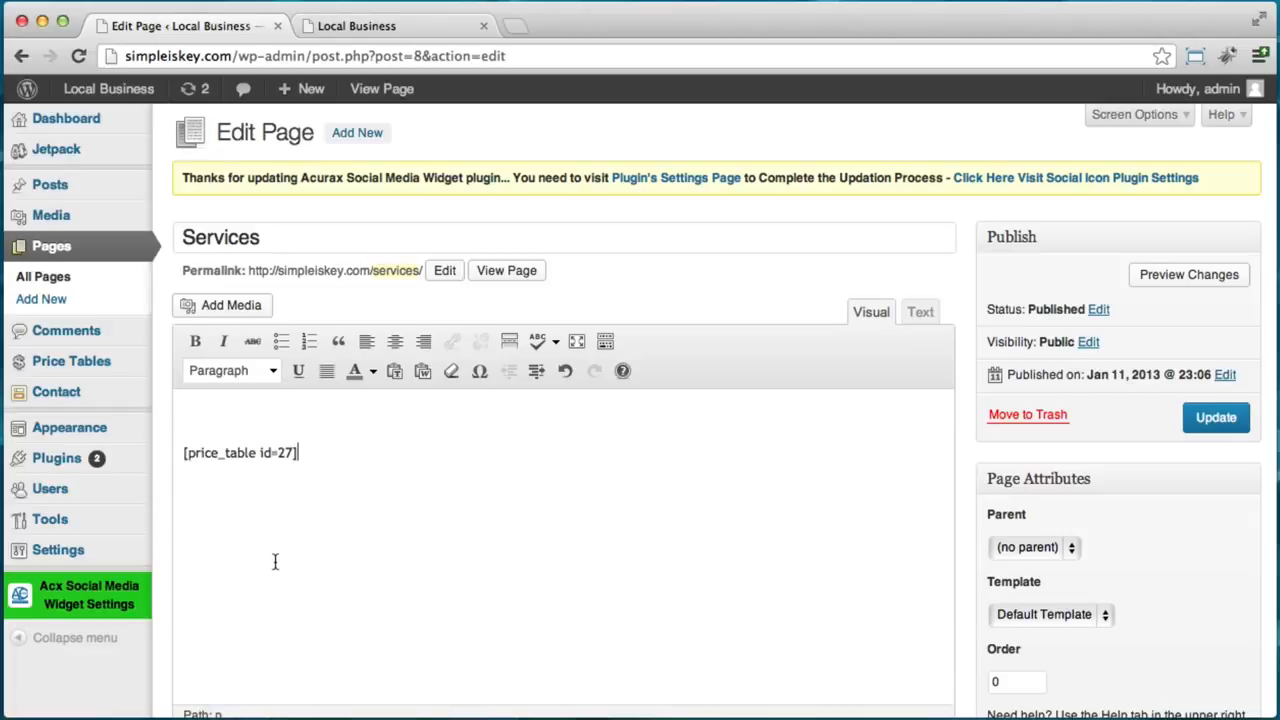
{"action": "left_click", "coordinate": [1222, 420]}
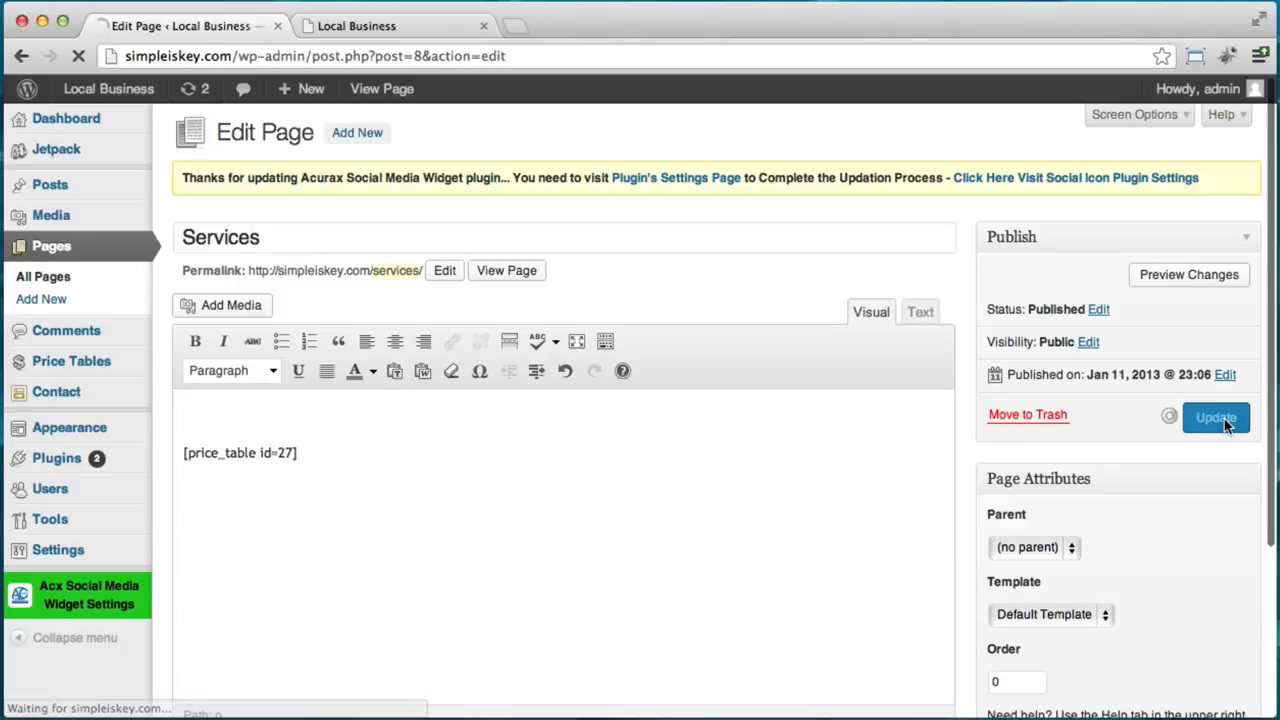
{"action": "left_click", "coordinate": [443, 30]}
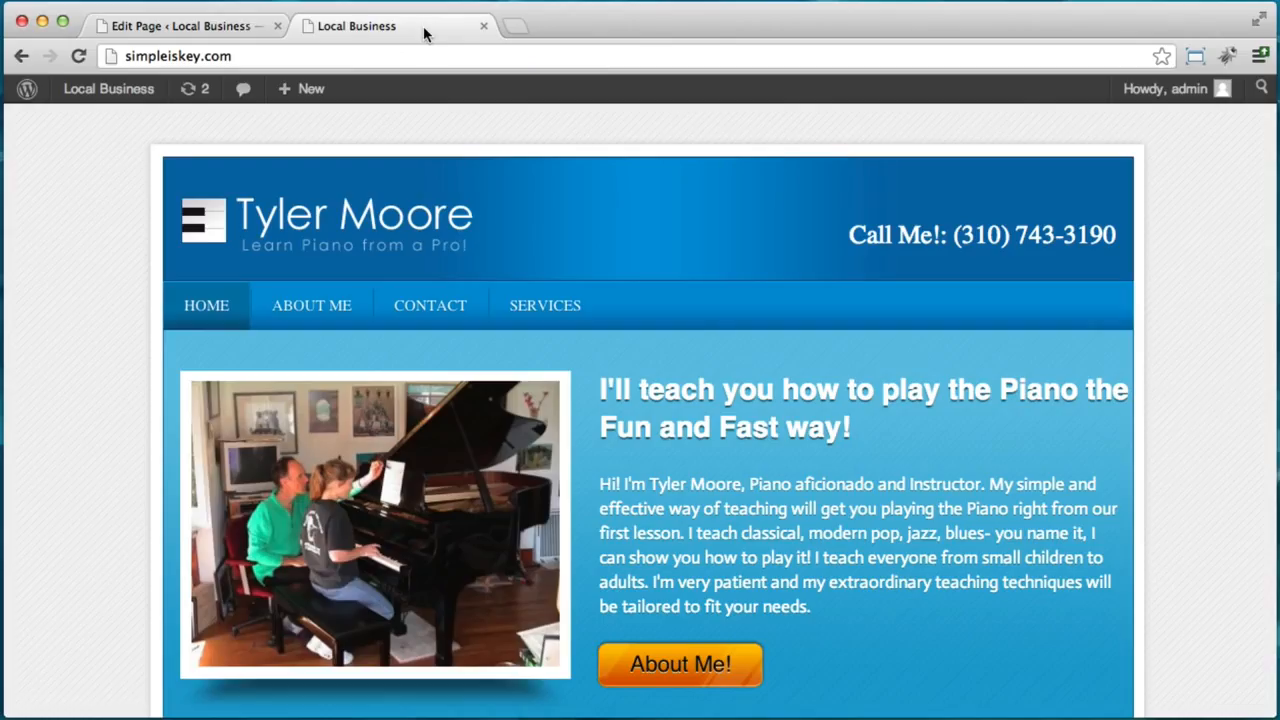
Step: Check the Lessons, Mixing and Producing price table on the live Services page, then return to the editor
{"action": "left_click", "coordinate": [558, 308]}
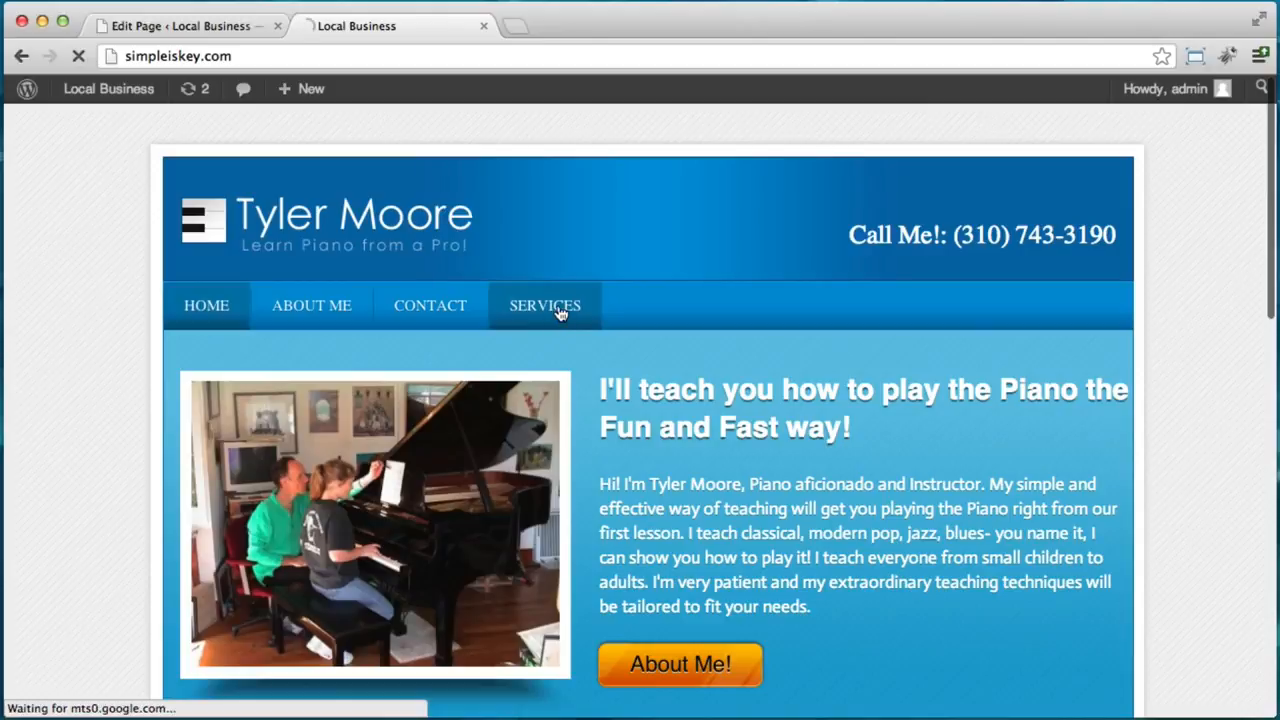
{"action": "scroll", "coordinate": [711, 270], "scroll_direction": "down", "scroll_amount": 10}
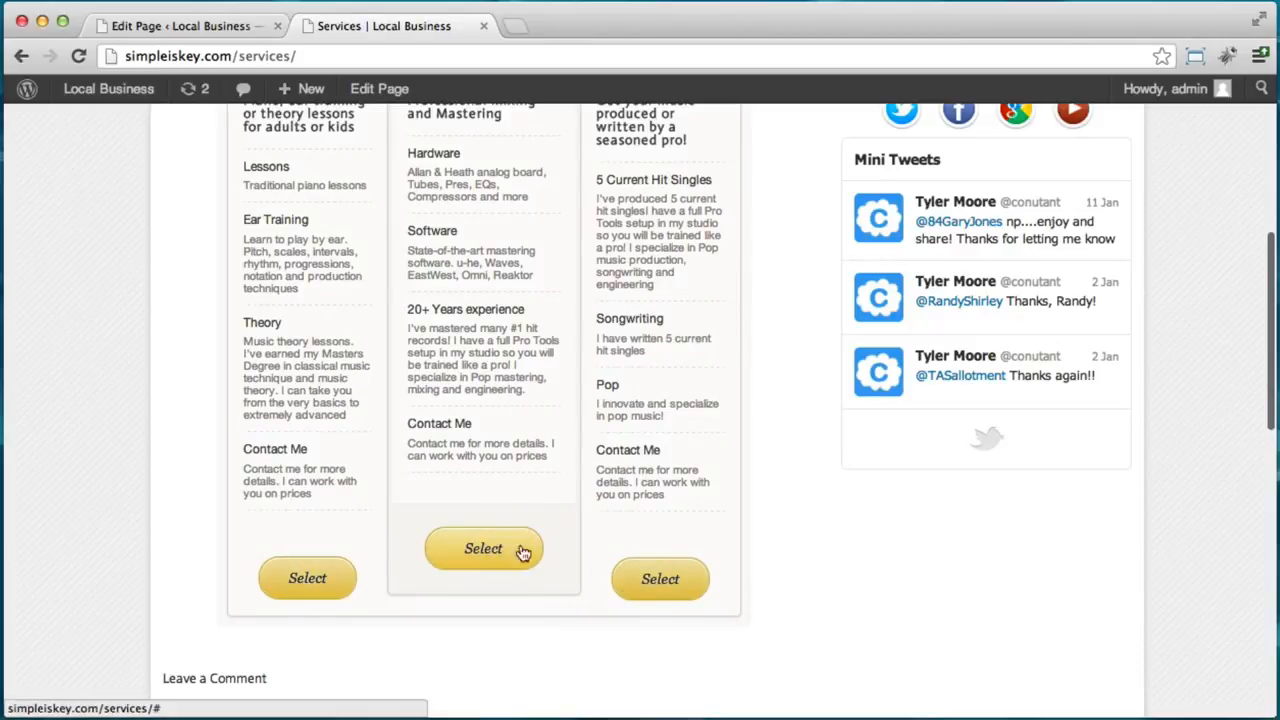
{"action": "scroll", "coordinate": [443, 518], "scroll_direction": "up", "scroll_amount": 5}
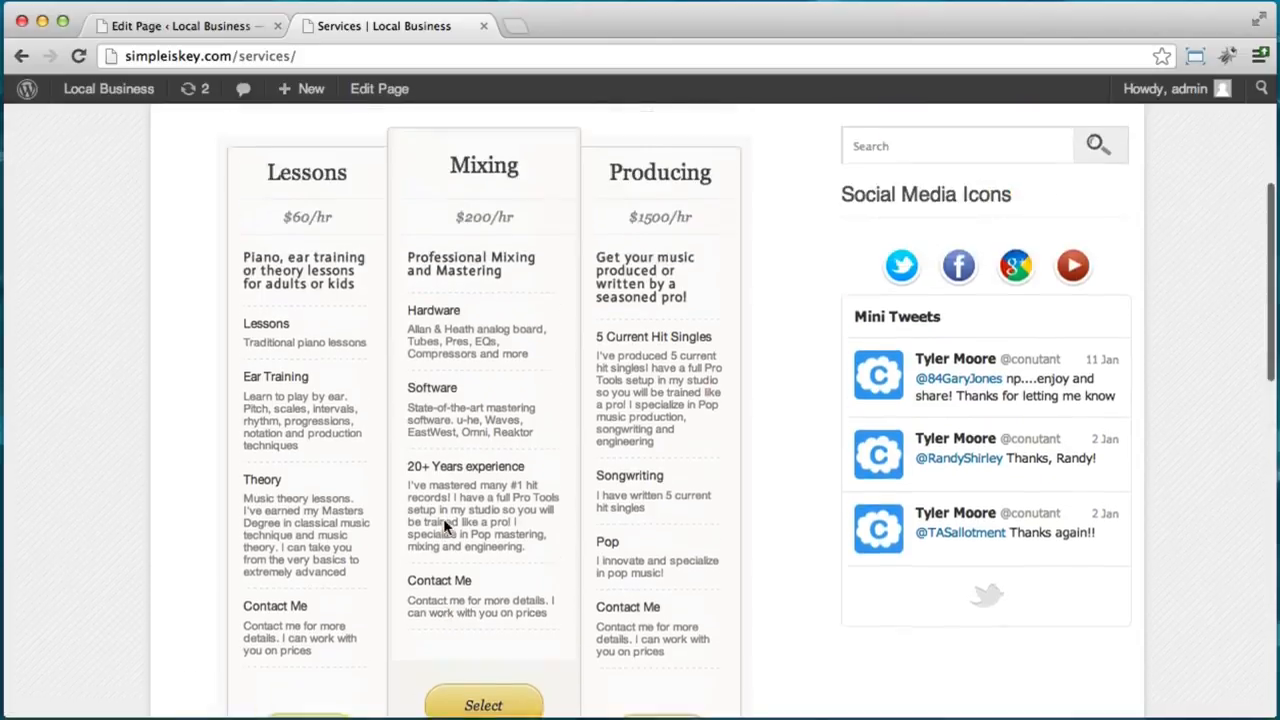
{"action": "left_click", "coordinate": [189, 27]}
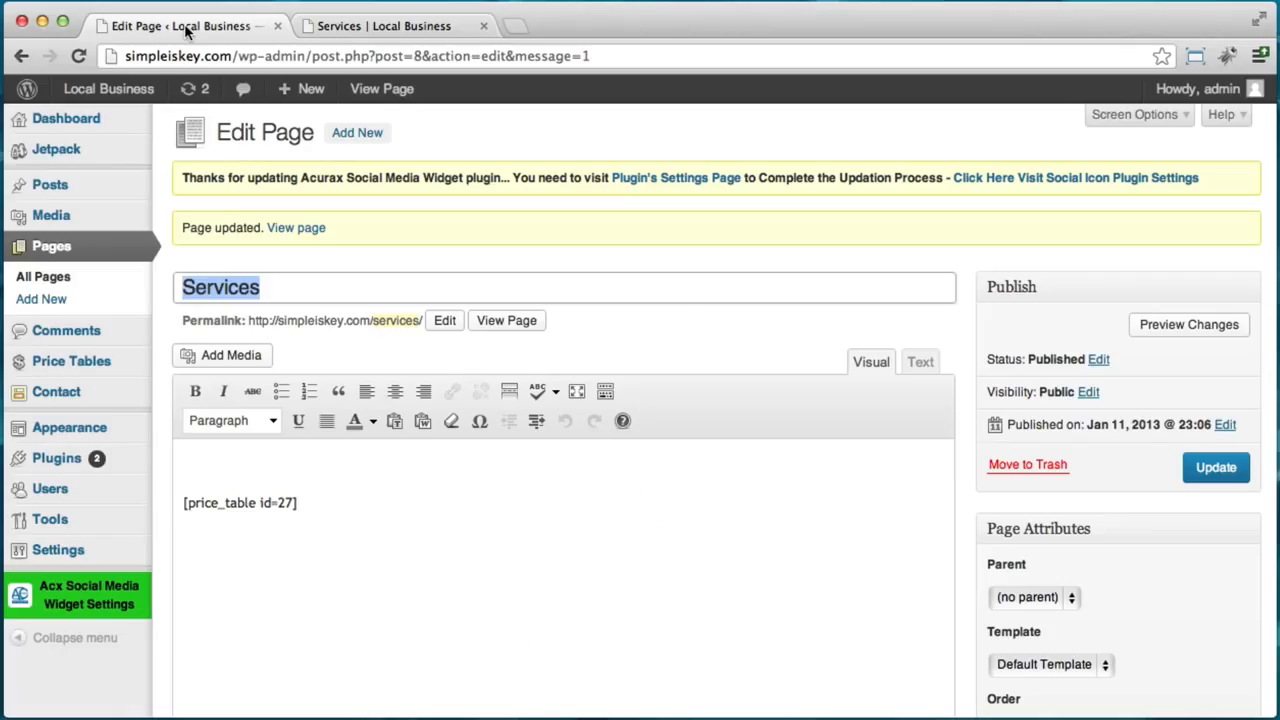
Step: In the Services price table, give Lessons button URL 'contact' and button text 'Contact Me', then update
{"action": "left_click", "coordinate": [82, 366]}
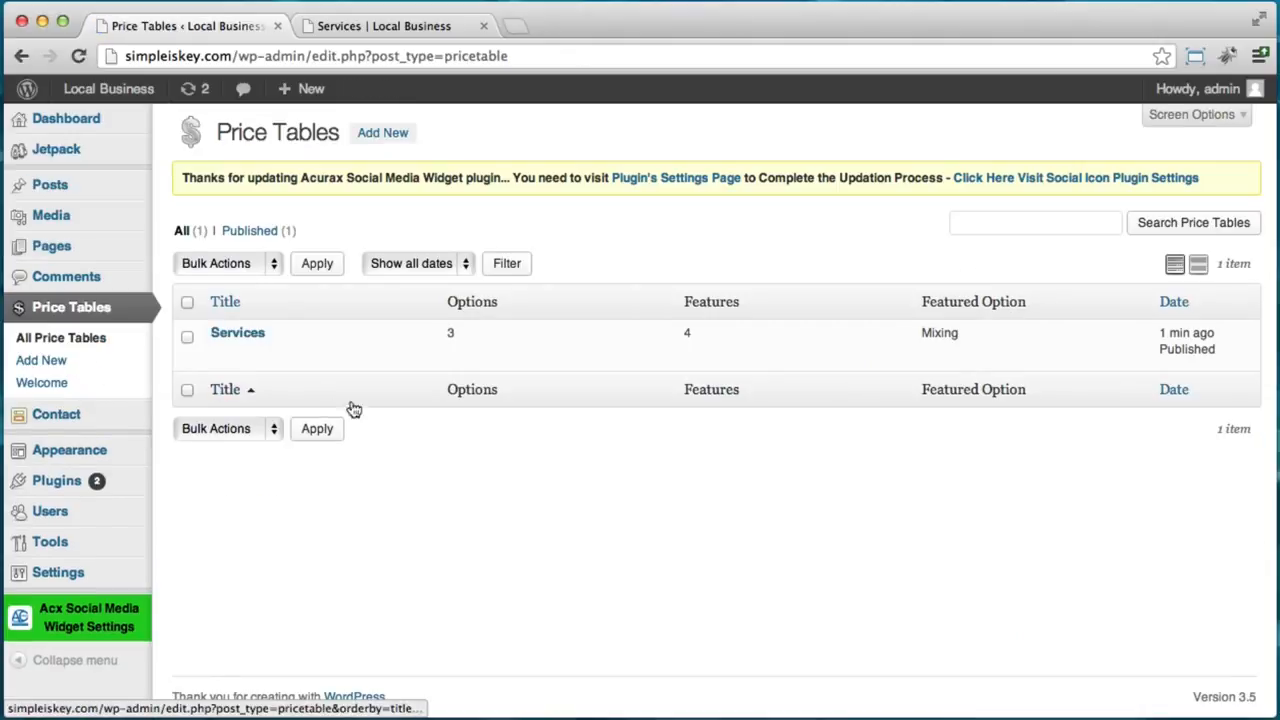
{"action": "left_click", "coordinate": [221, 355]}
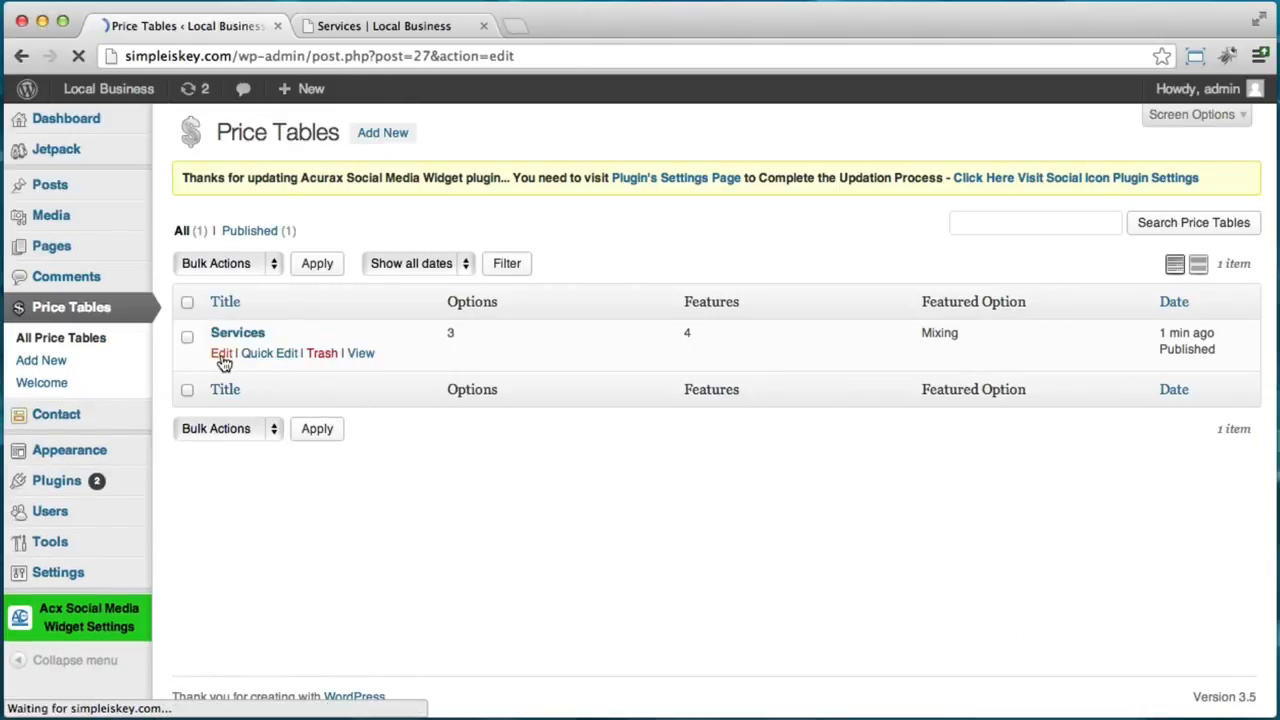
{"action": "scroll", "coordinate": [500, 414], "scroll_direction": "down", "scroll_amount": 6}
{"action": "scroll", "coordinate": [500, 414], "scroll_direction": "down", "scroll_amount": 3}
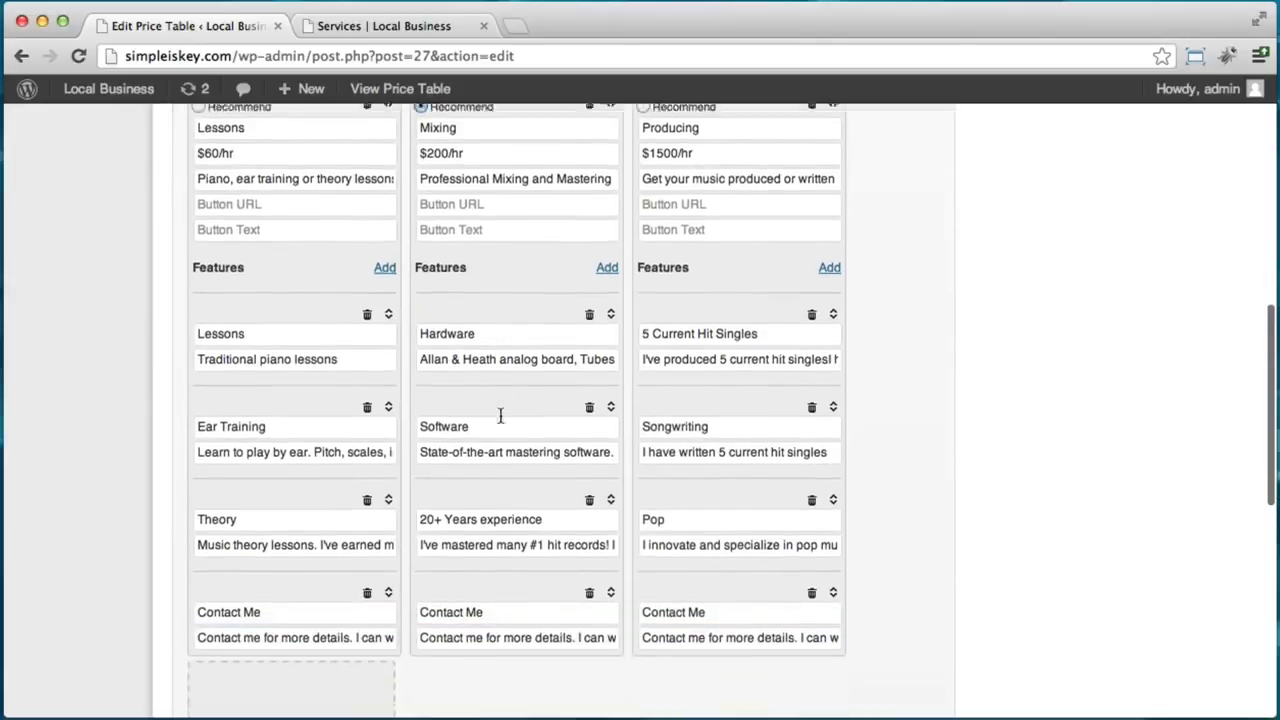
{"action": "scroll", "coordinate": [484, 410], "scroll_direction": "up", "scroll_amount": 2}
{"action": "left_click", "coordinate": [279, 290]}
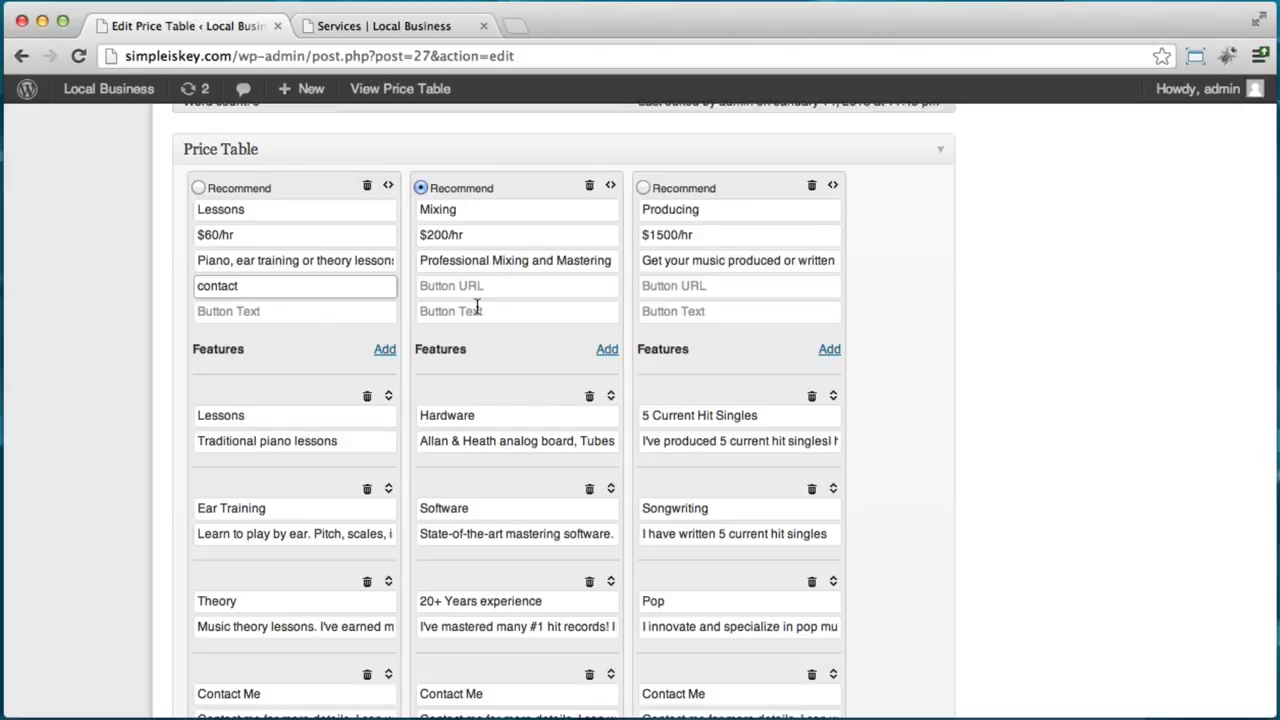
{"action": "scroll", "coordinate": [671, 391], "scroll_direction": "down", "scroll_amount": 10}
{"action": "scroll", "coordinate": [671, 391], "scroll_direction": "up", "scroll_amount": 9}
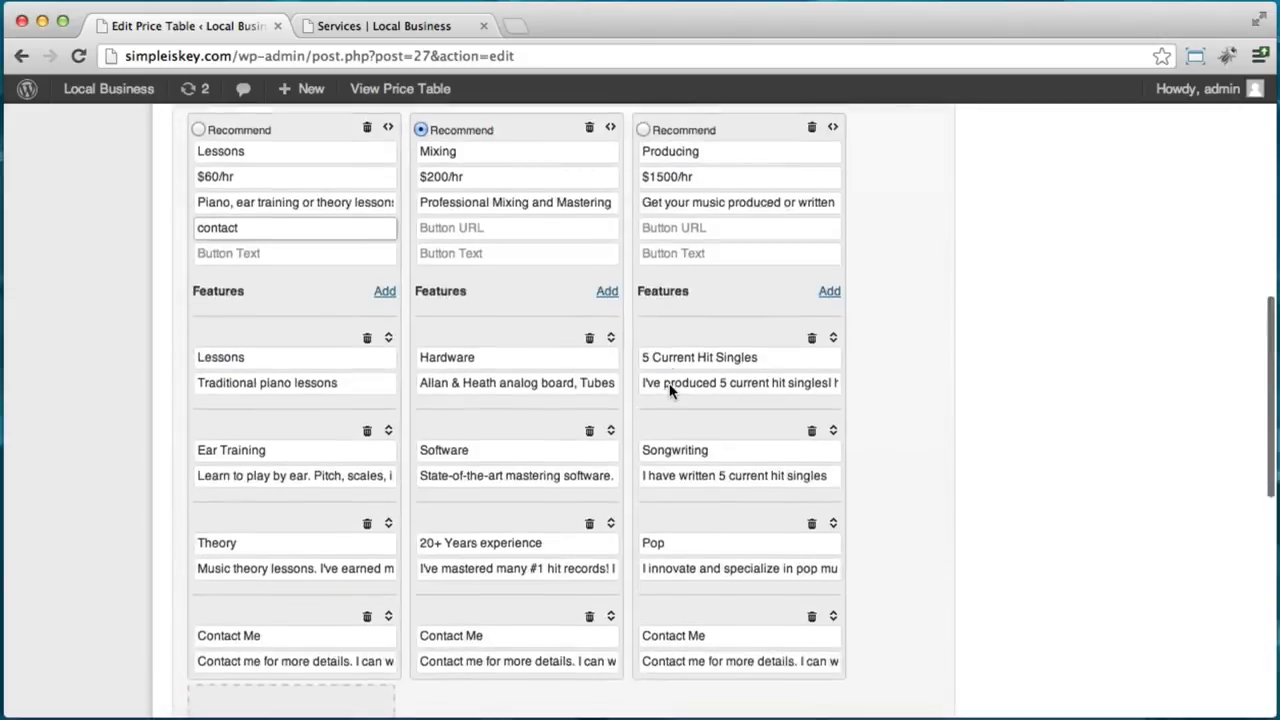
{"action": "left_click", "coordinate": [277, 298]}
{"action": "type", "text": "Con"}
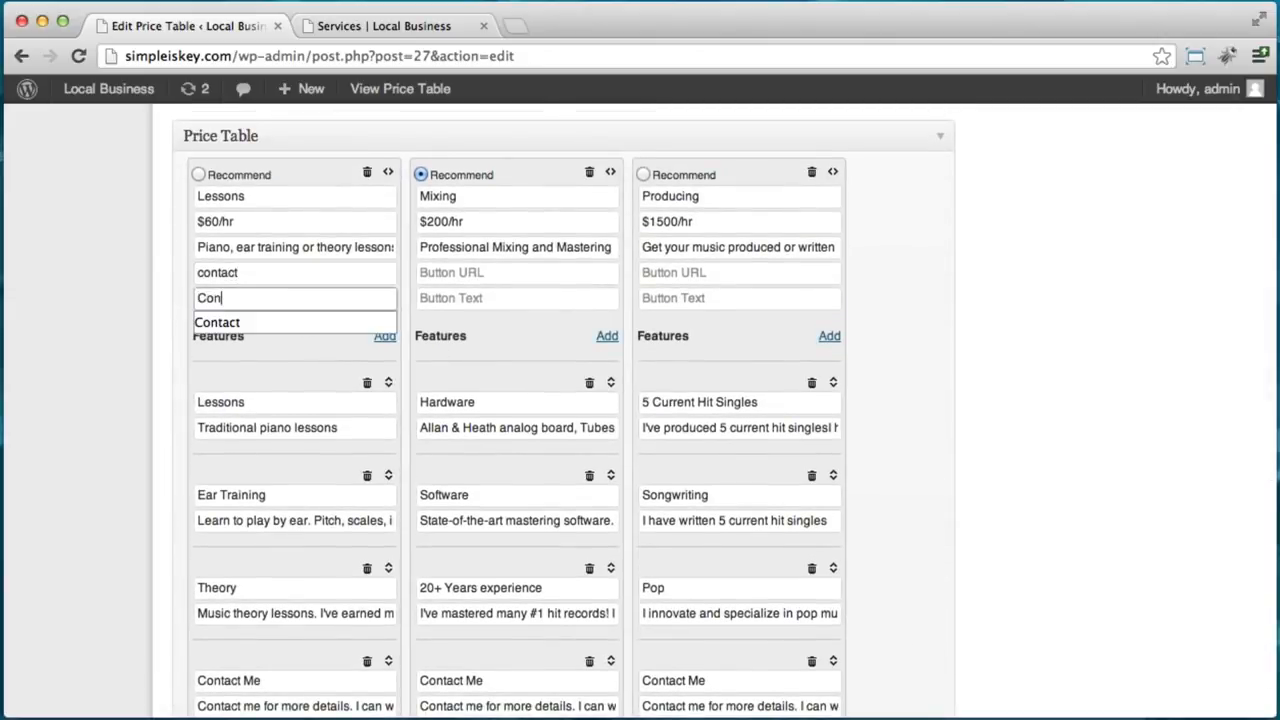
{"action": "type", "text": "tact Me"}
{"action": "scroll", "coordinate": [659, 360], "scroll_direction": "up", "scroll_amount": 10}
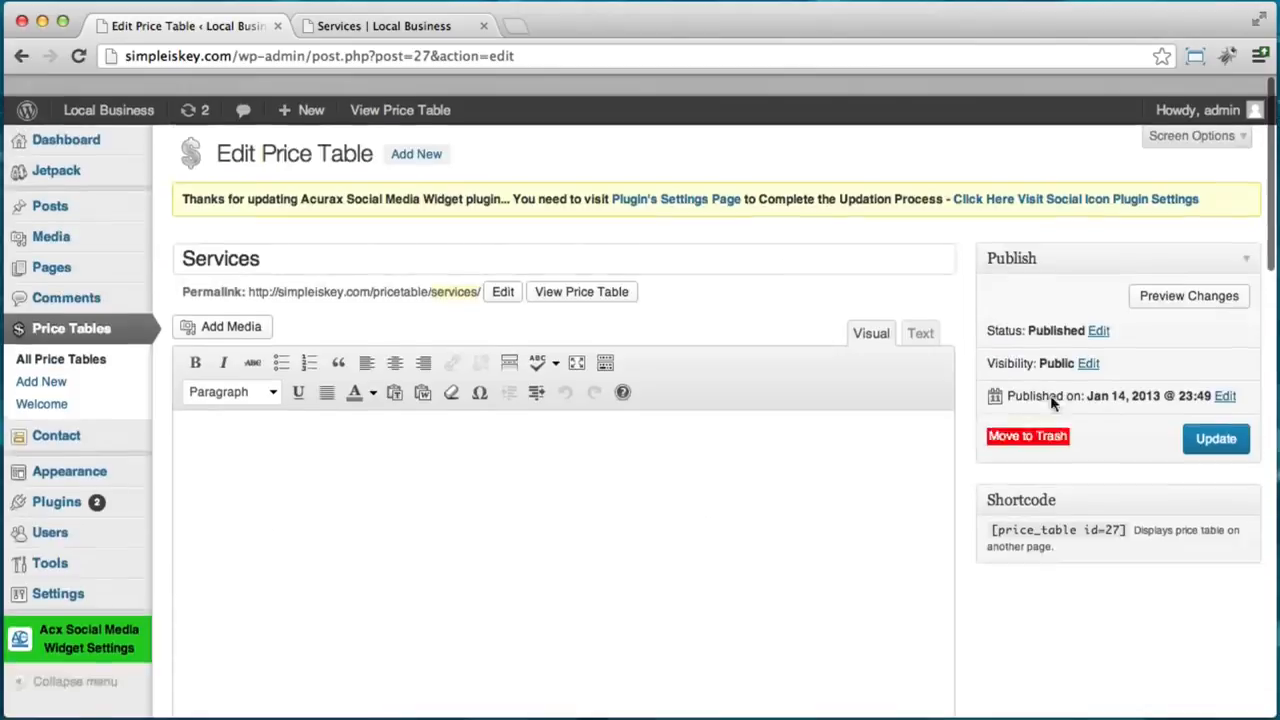
{"action": "left_click", "coordinate": [1216, 417]}
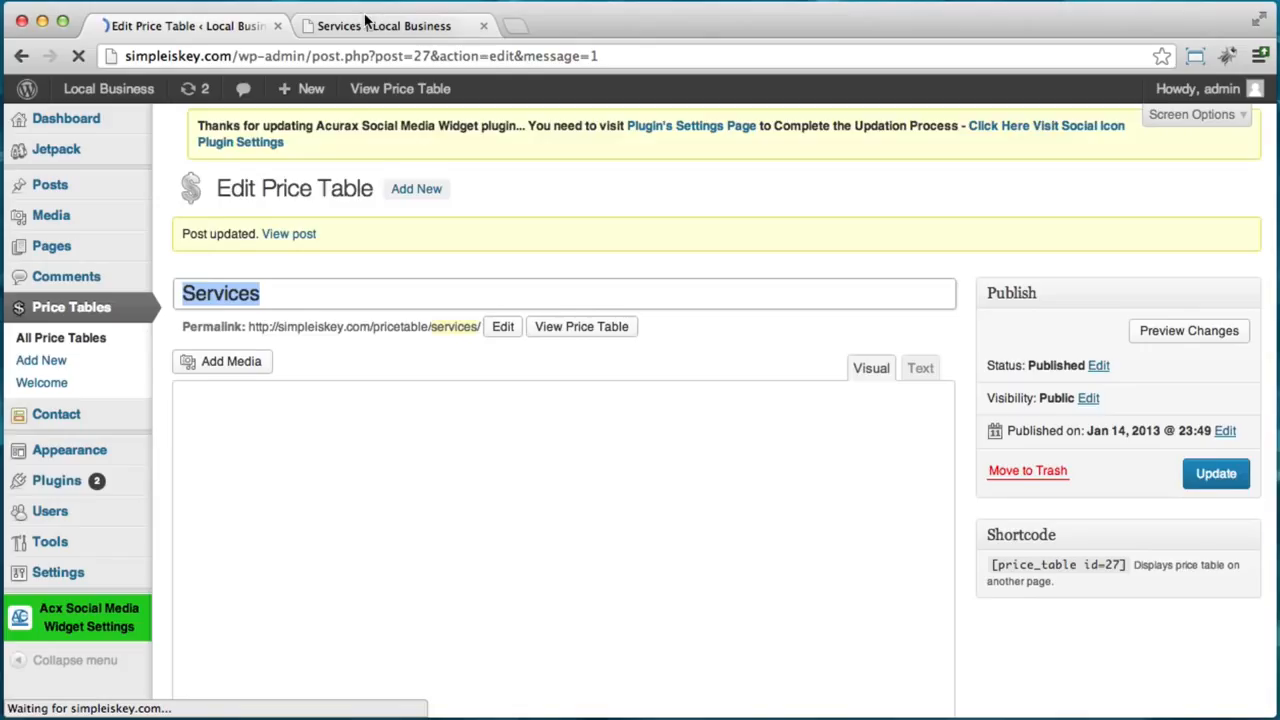
{"action": "left_click", "coordinate": [366, 22]}
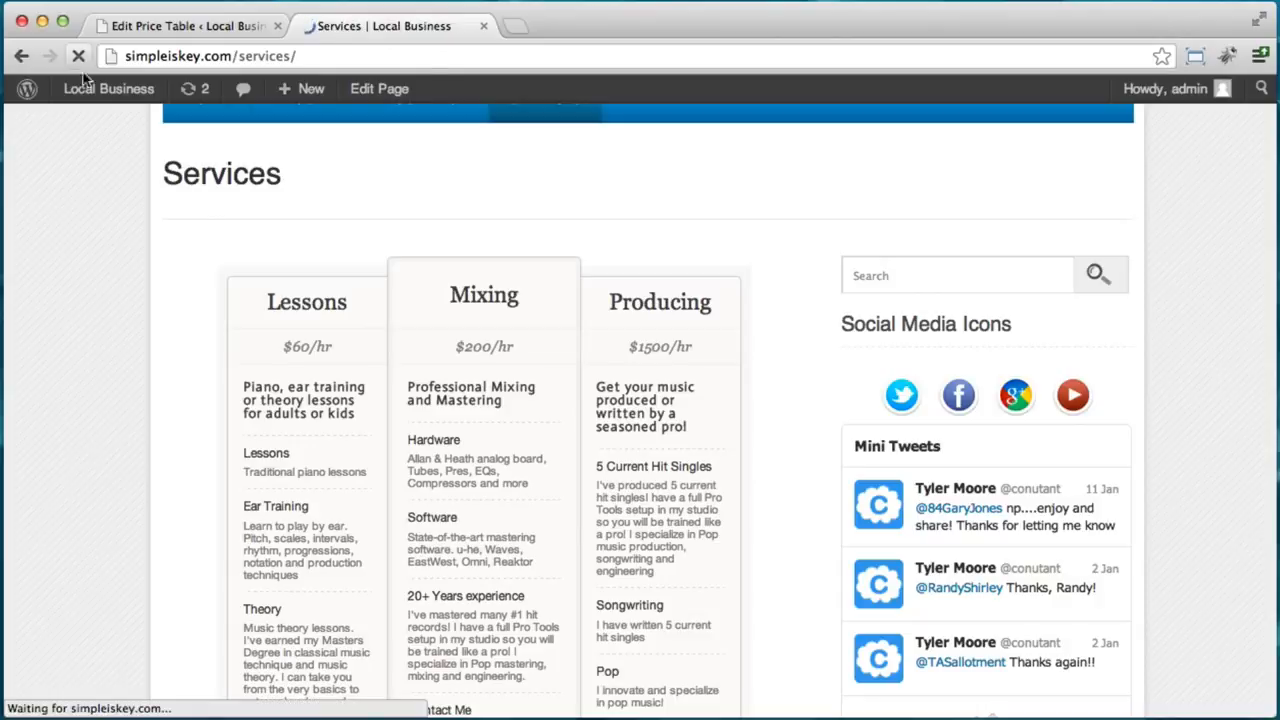
{"action": "scroll", "coordinate": [500, 260], "scroll_direction": "down", "scroll_amount": 10}
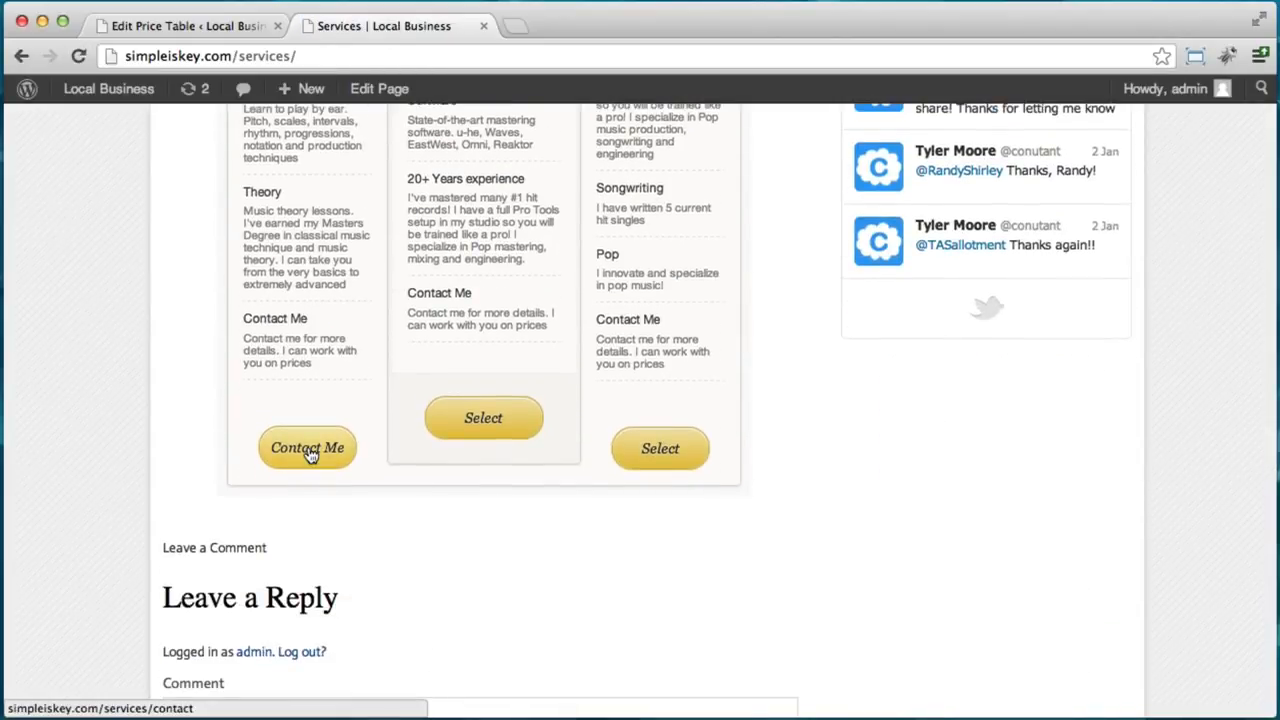
{"action": "left_click", "coordinate": [190, 30]}
{"action": "scroll", "coordinate": [517, 546], "scroll_direction": "down", "scroll_amount": 10}
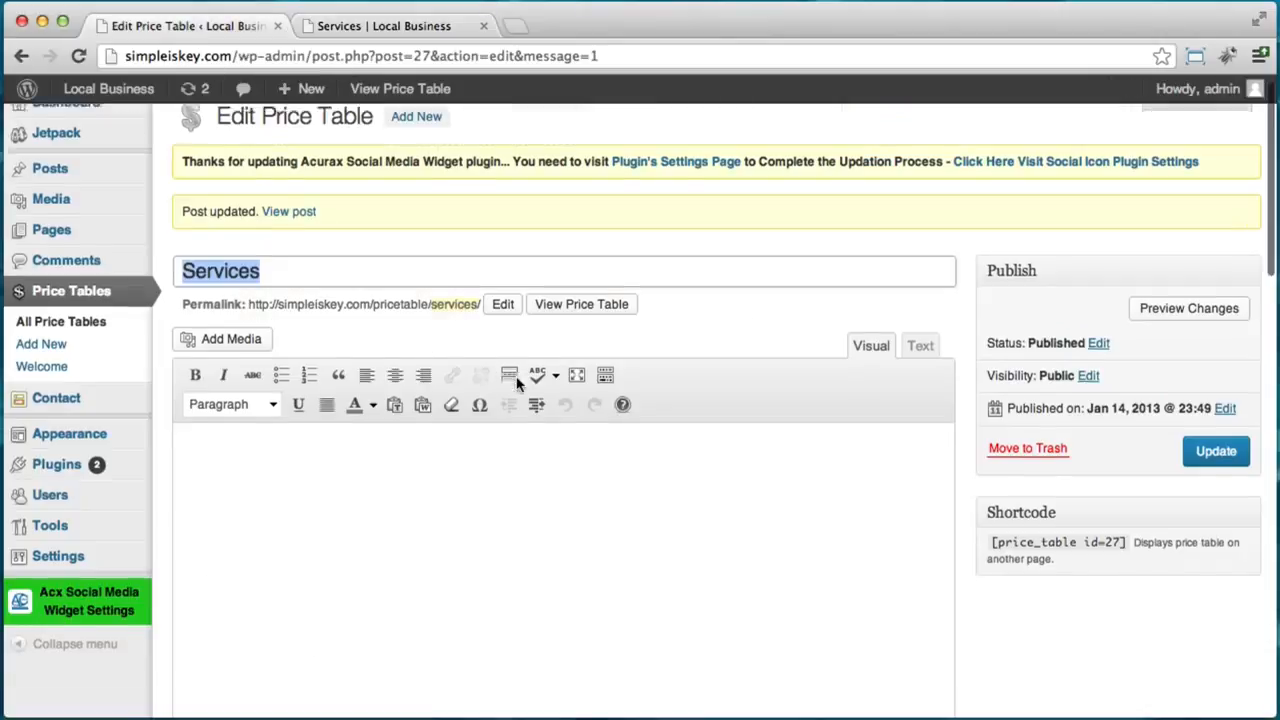
{"action": "scroll", "coordinate": [517, 378], "scroll_direction": "up", "scroll_amount": 3}
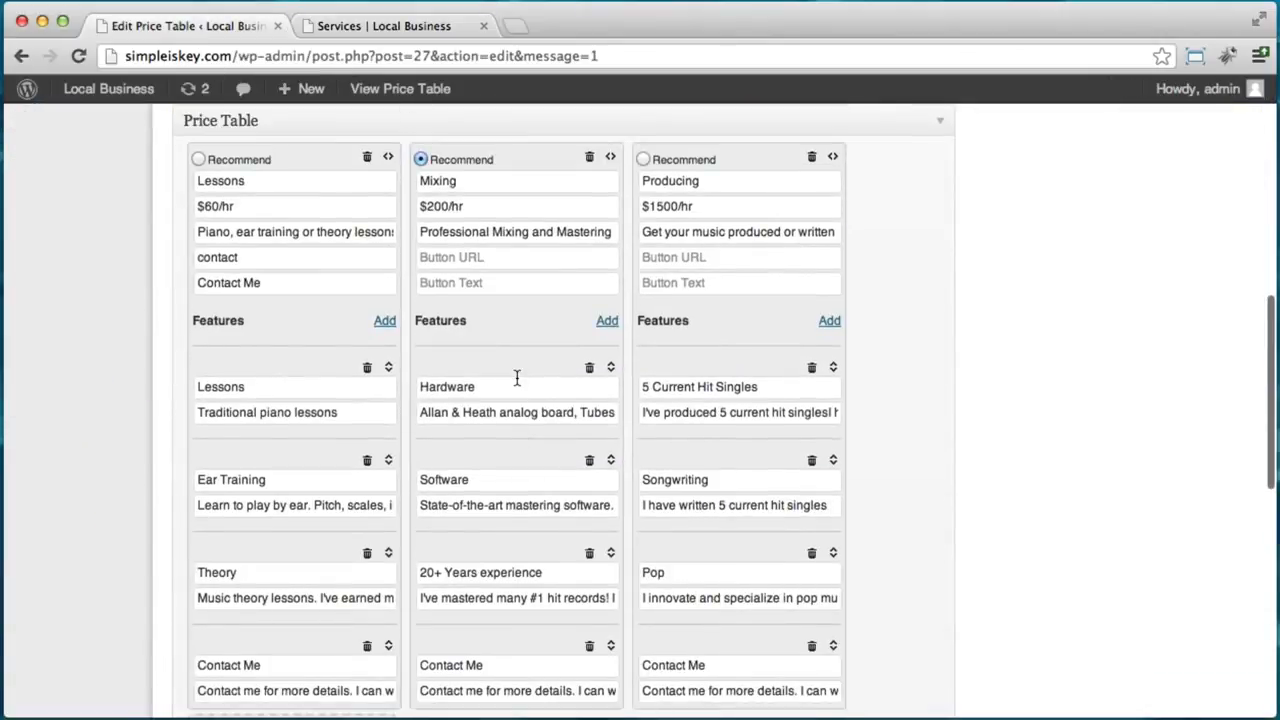
{"action": "scroll", "coordinate": [517, 378], "scroll_direction": "down", "scroll_amount": 1}
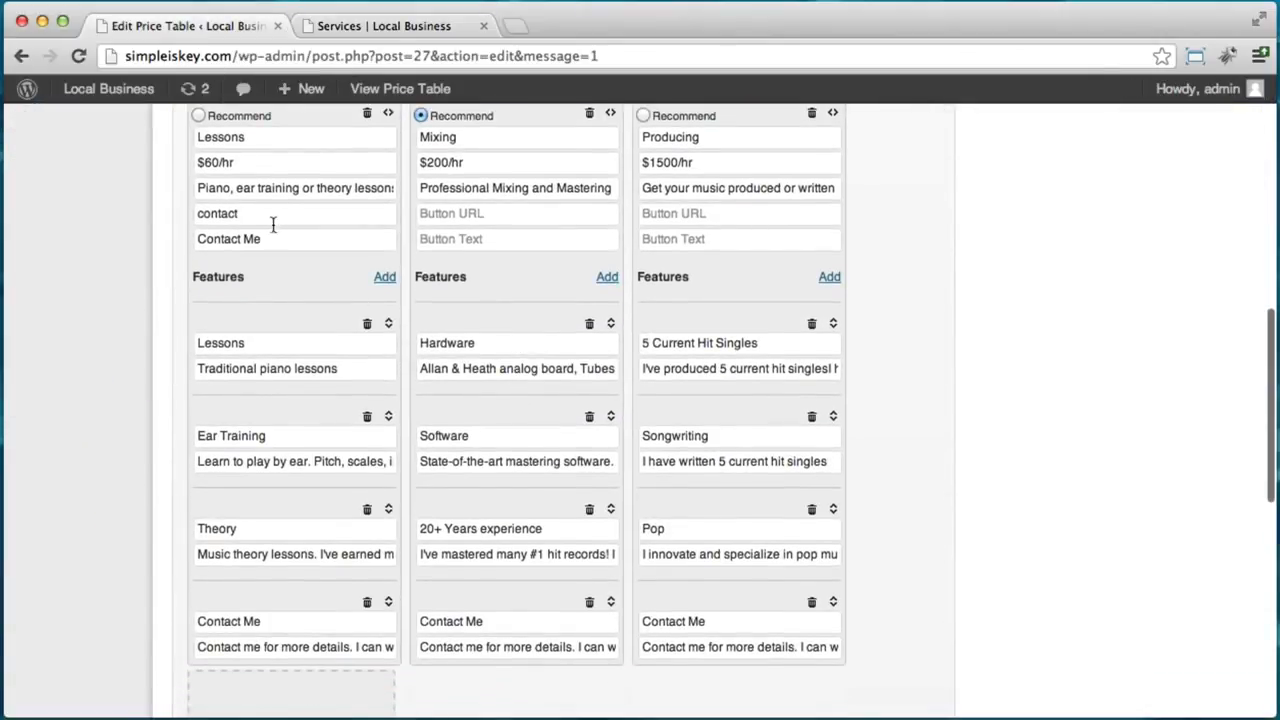
{"action": "double_click", "coordinate": [269, 213]}
{"action": "type", "text": "htt"}
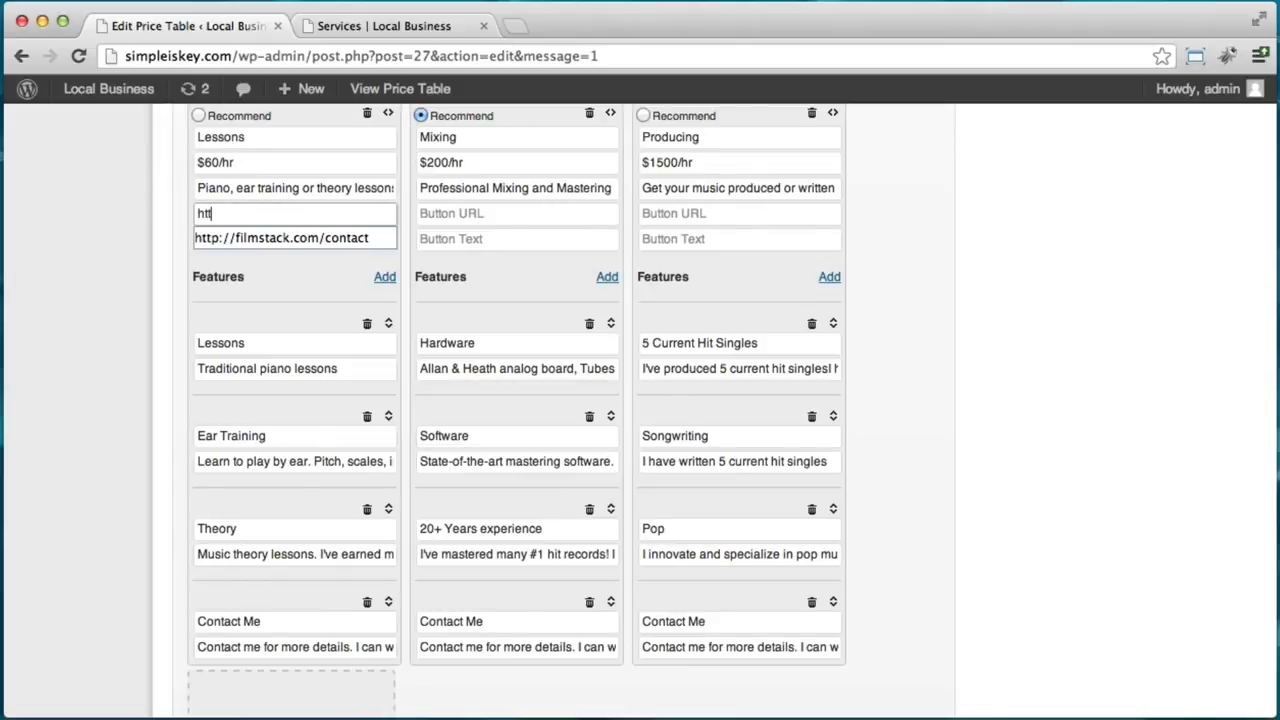
{"action": "type", "text": "p://www.simpleiskey.com/contact"}
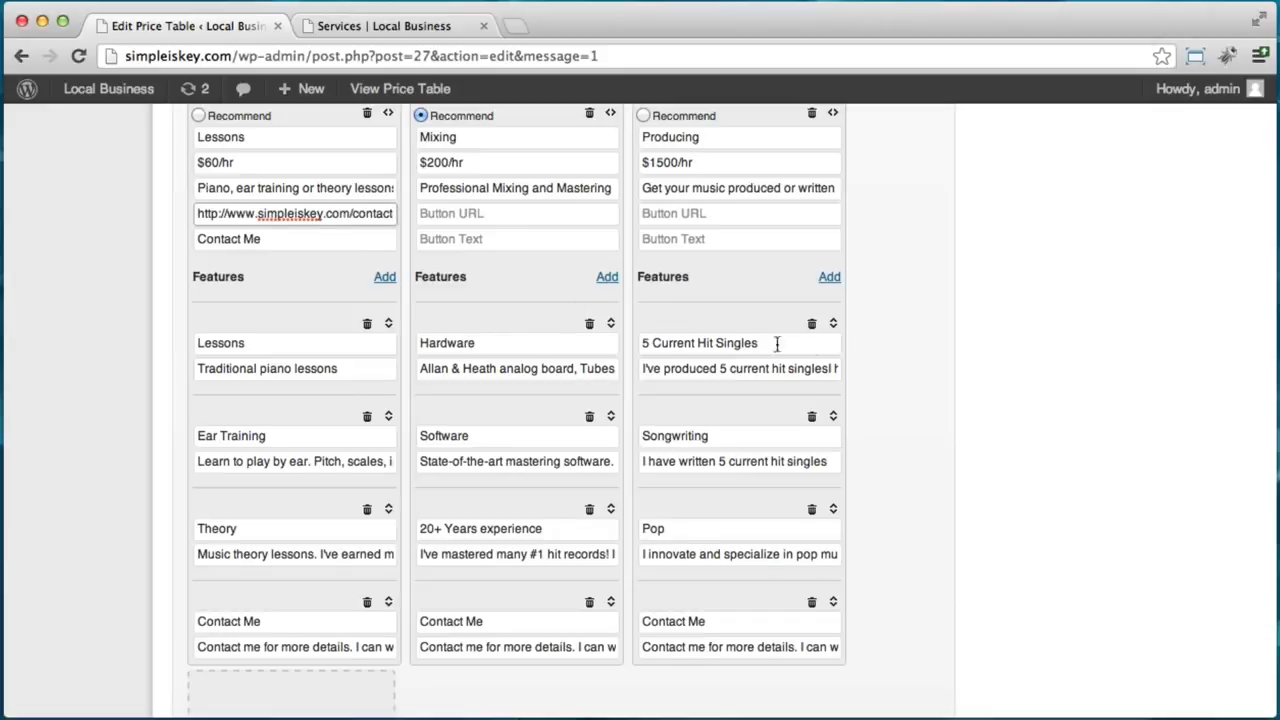
{"action": "scroll", "coordinate": [777, 343], "scroll_direction": "up", "scroll_amount": 15}
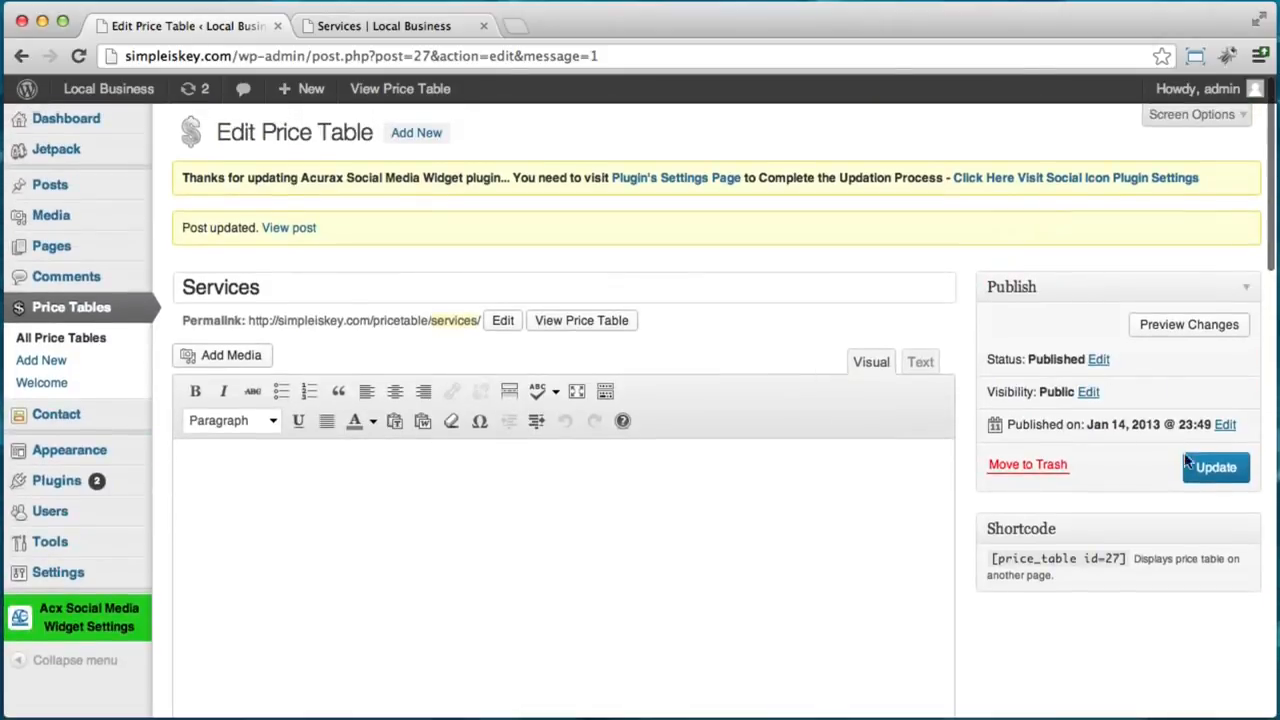
{"action": "left_click", "coordinate": [1213, 469]}
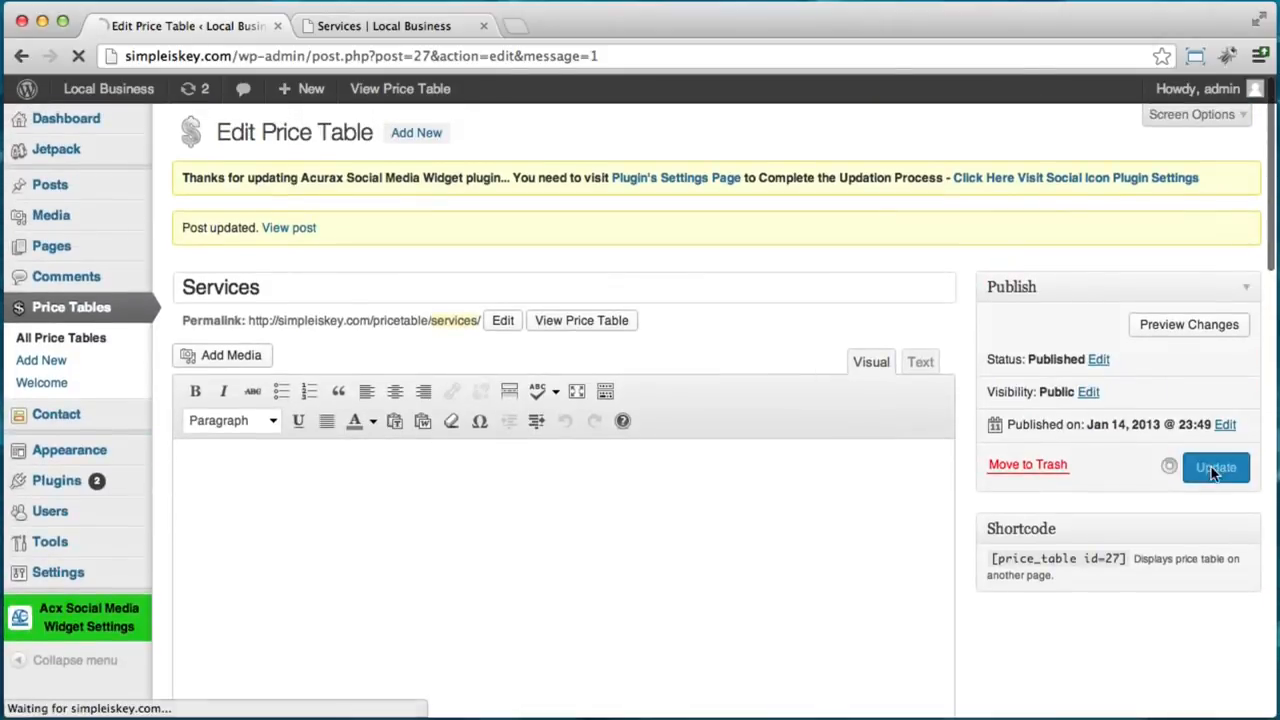
Step: Reload the live Services page to verify the Lessons button, then return to the editor
{"action": "left_click", "coordinate": [371, 26]}
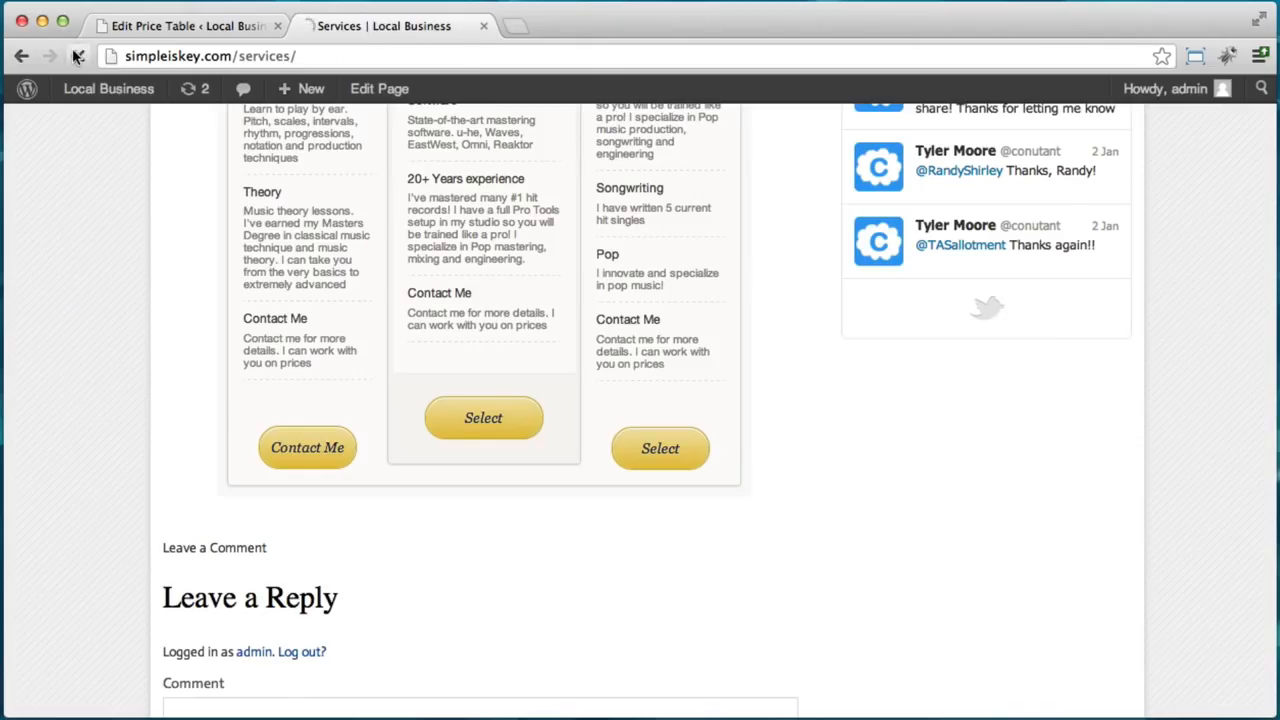
{"action": "left_click", "coordinate": [78, 56]}
{"action": "scroll", "coordinate": [277, 131], "scroll_direction": "down", "scroll_amount": 5}
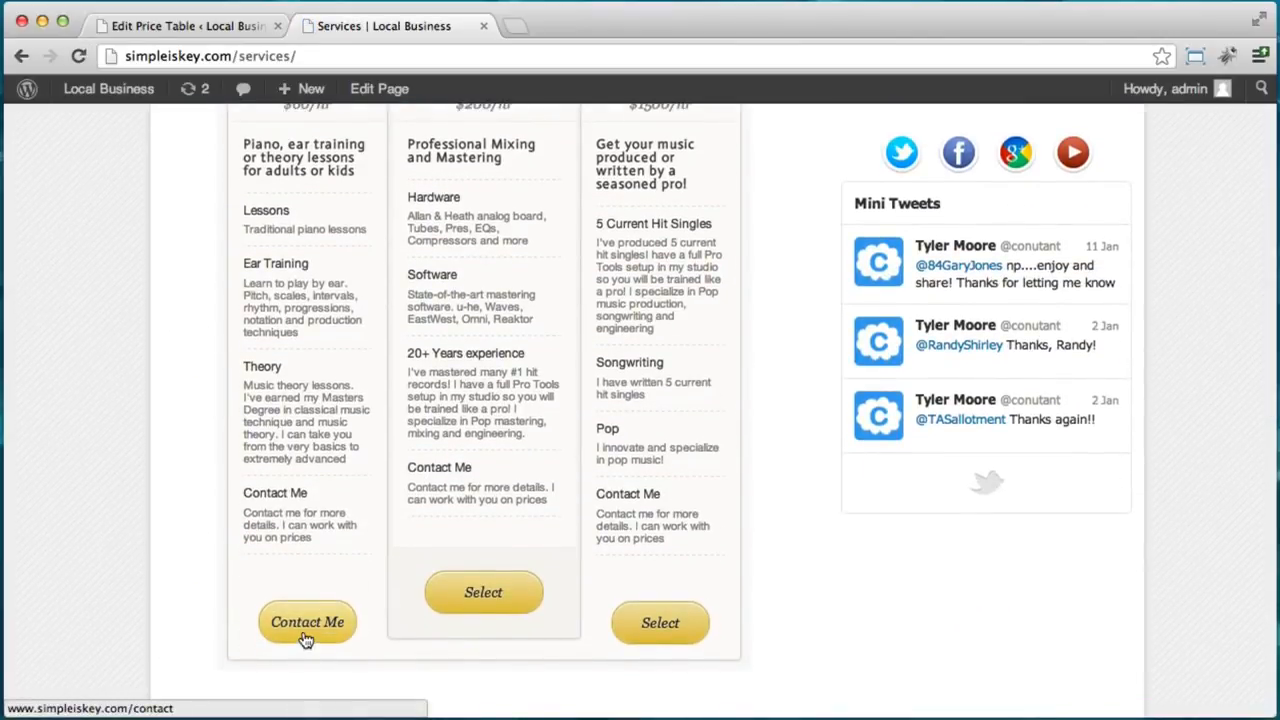
{"action": "scroll", "coordinate": [340, 430], "scroll_direction": "up", "scroll_amount": 5}
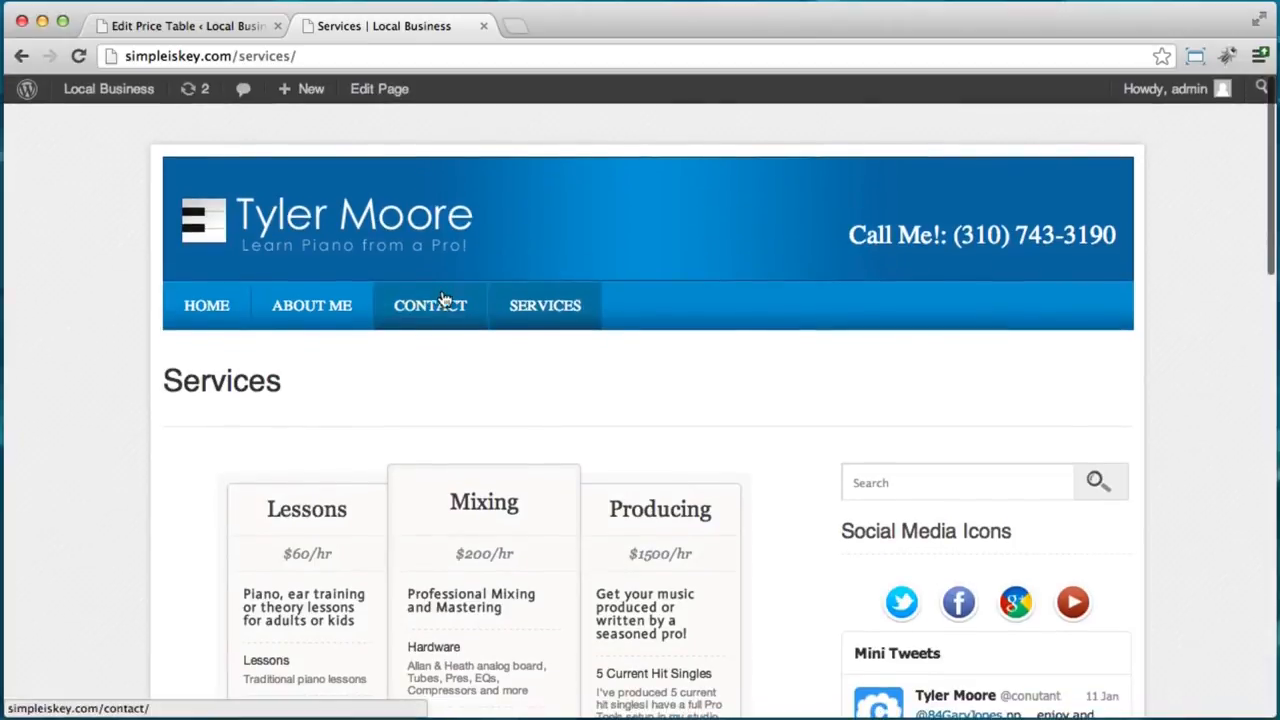
{"action": "scroll", "coordinate": [415, 450], "scroll_direction": "down", "scroll_amount": 4}
{"action": "scroll", "coordinate": [410, 468], "scroll_direction": "down", "scroll_amount": 3}
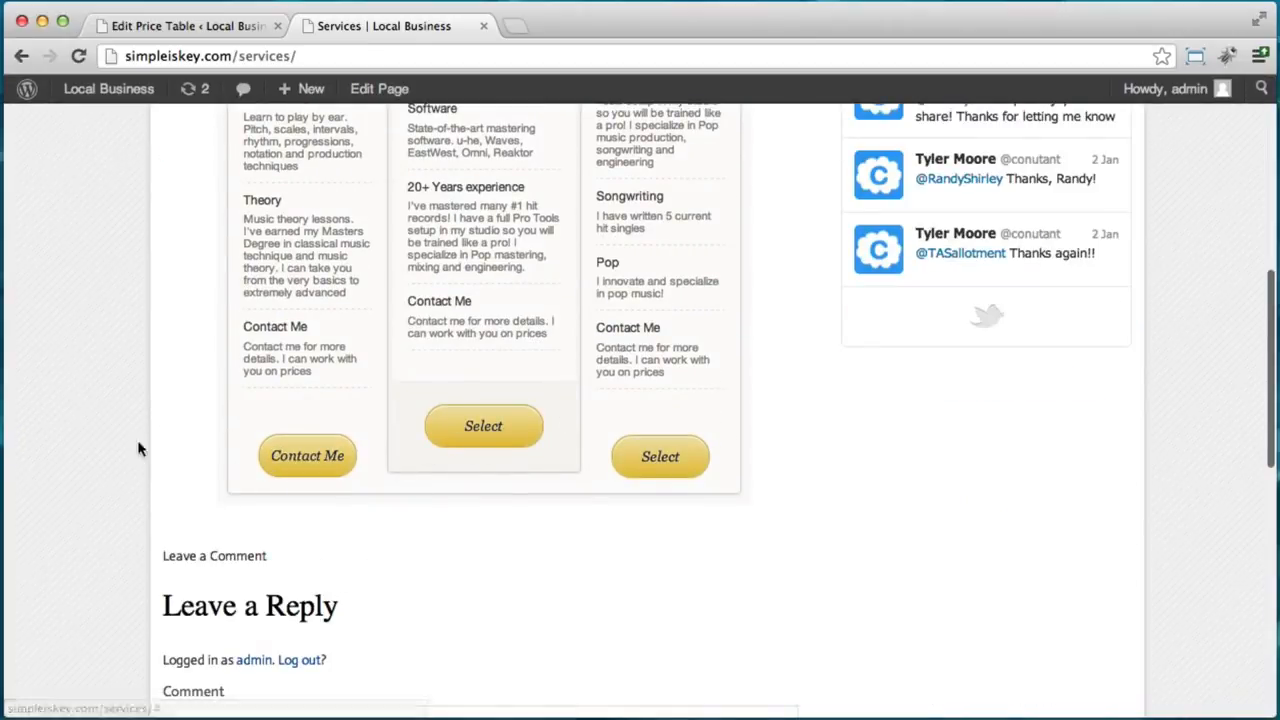
{"action": "left_click", "coordinate": [193, 27]}
{"action": "scroll", "coordinate": [398, 338], "scroll_direction": "down", "scroll_amount": 10}
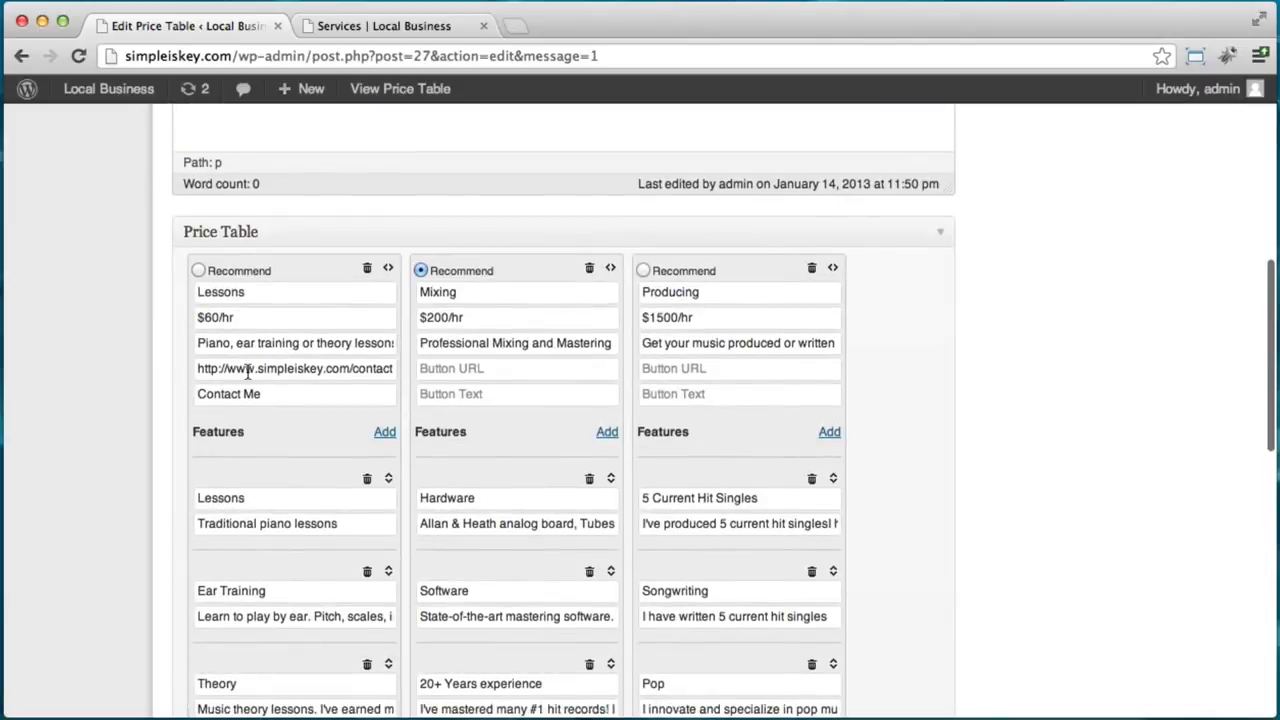
Step: Copy the Lessons contact link into the Mixing and Producing Button URL fields
{"action": "left_click_drag", "start_coordinate": [247, 372], "coordinate": [415, 369]}
{"action": "left_click", "coordinate": [351, 370]}
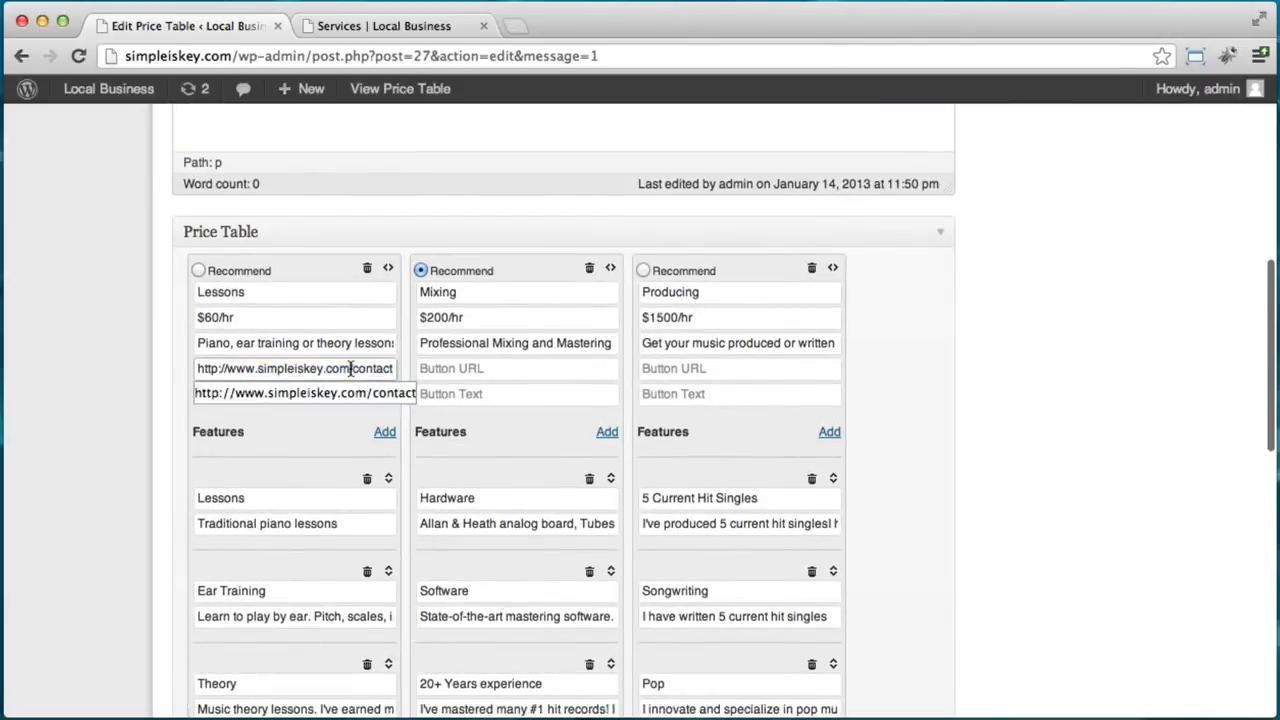
{"action": "key", "text": "super+a"}
{"action": "key", "text": "super+c"}
{"action": "left_click", "coordinate": [459, 372]}
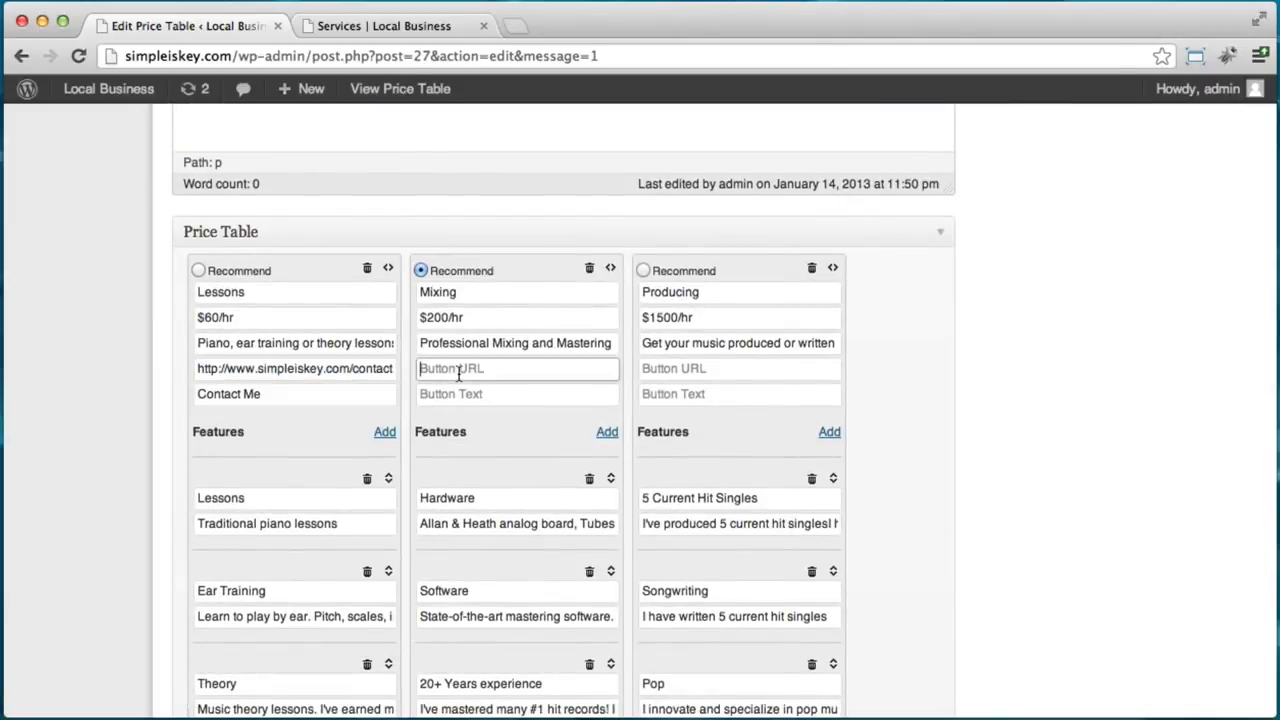
{"action": "key", "text": "super+v"}
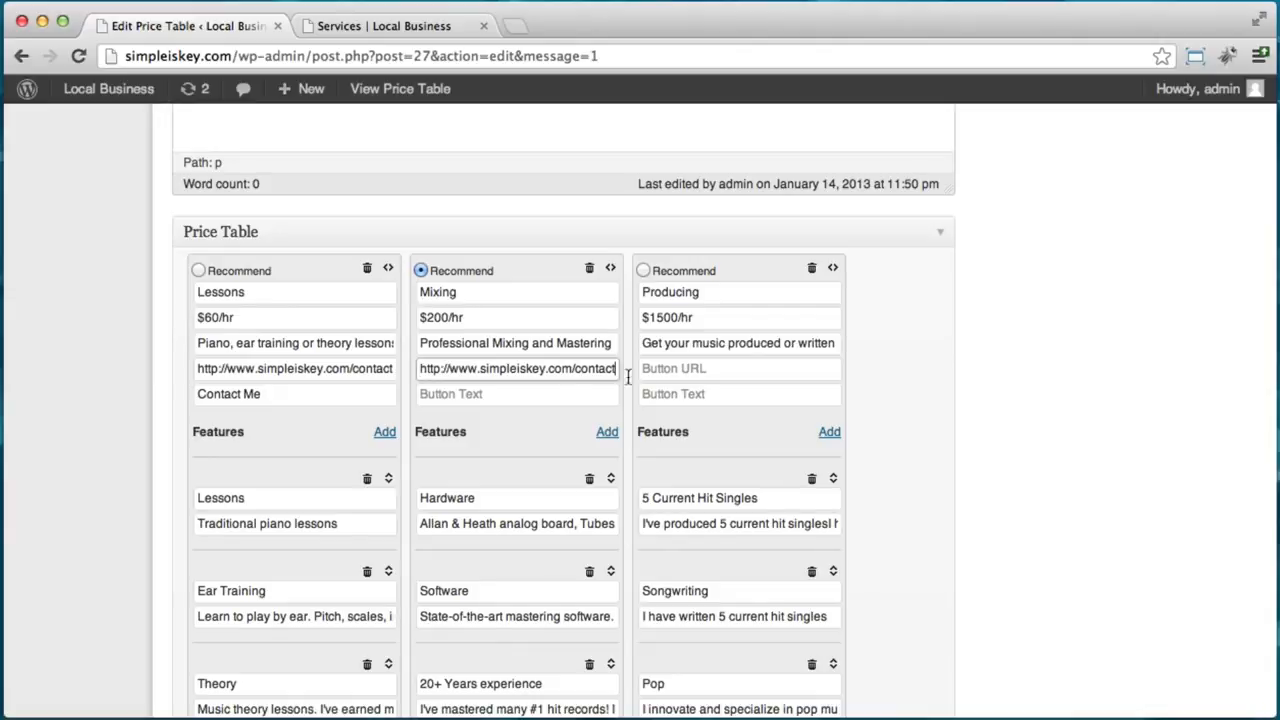
{"action": "left_click", "coordinate": [661, 375]}
{"action": "key", "text": "super+v"}
Step: Set the Mixing and Producing button text to 'Contact Me' and update the price table
{"action": "left_click", "coordinate": [497, 396]}
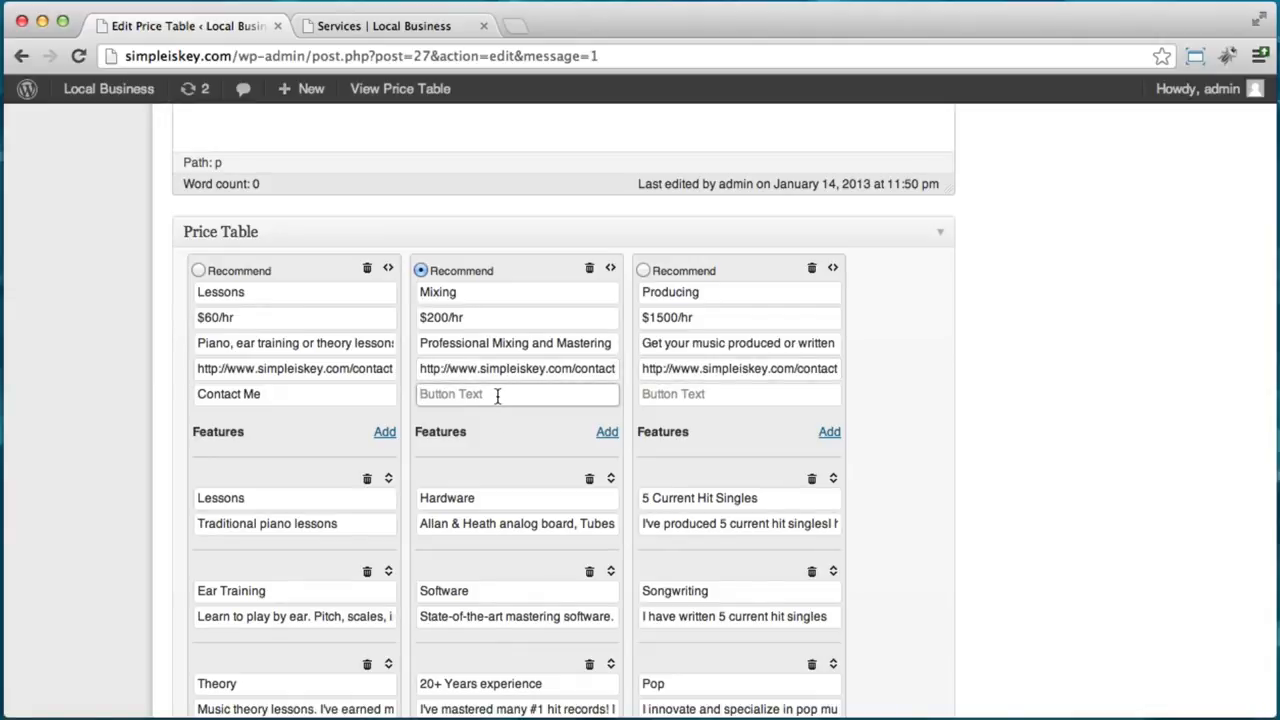
{"action": "type", "text": "Contact Me"}
{"action": "key", "text": "Tab"}
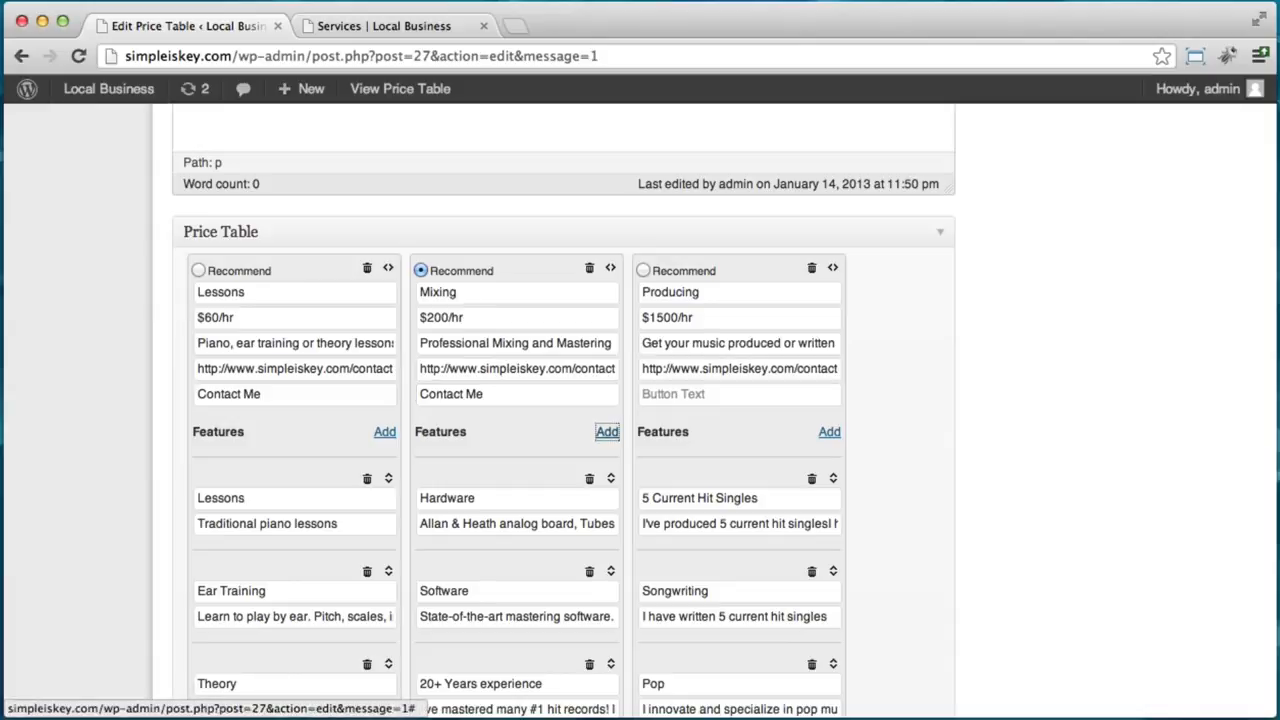
{"action": "left_click", "coordinate": [701, 394]}
{"action": "type", "text": "Cont"}
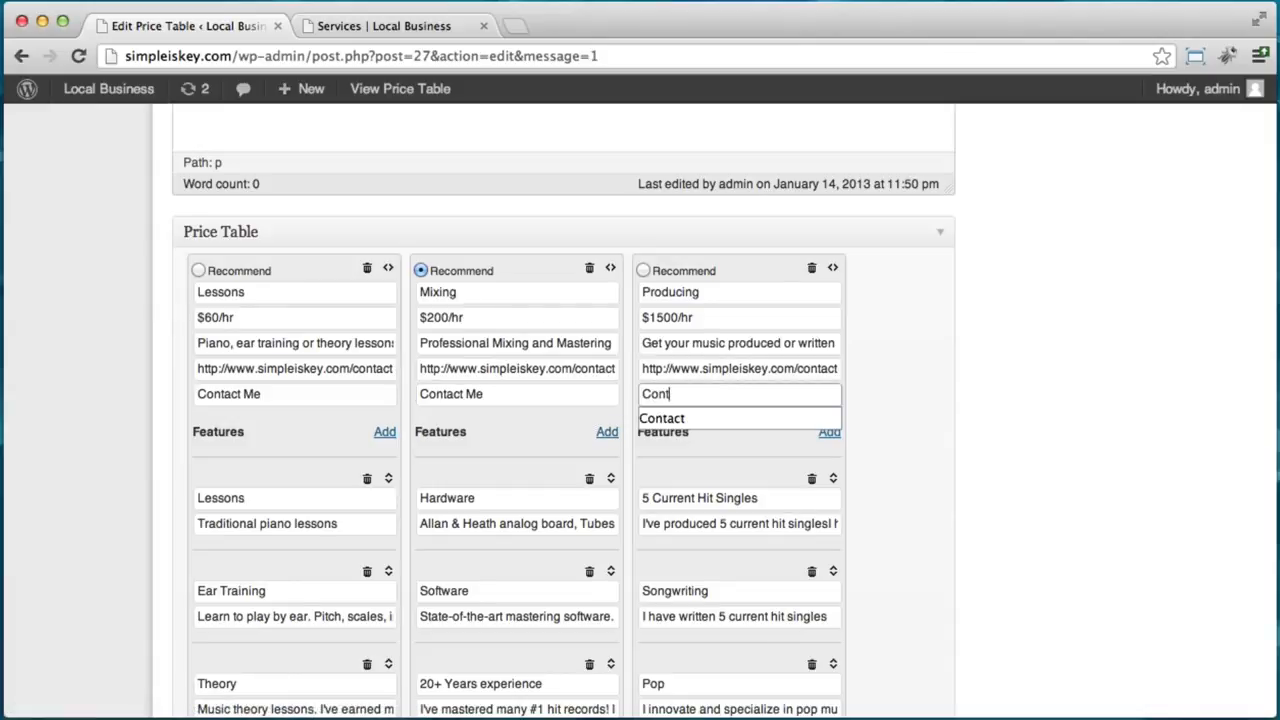
{"action": "type", "text": "act Me"}
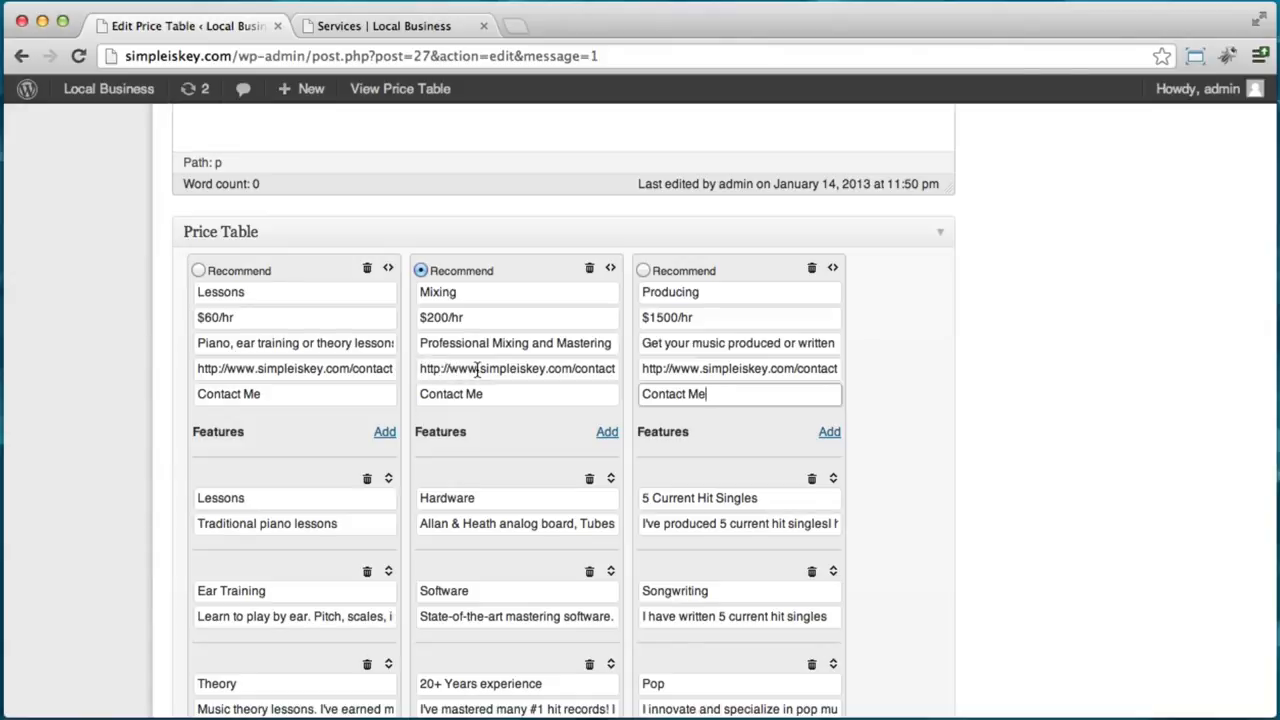
{"action": "left_click_drag", "start_coordinate": [481, 370], "coordinate": [558, 372]}
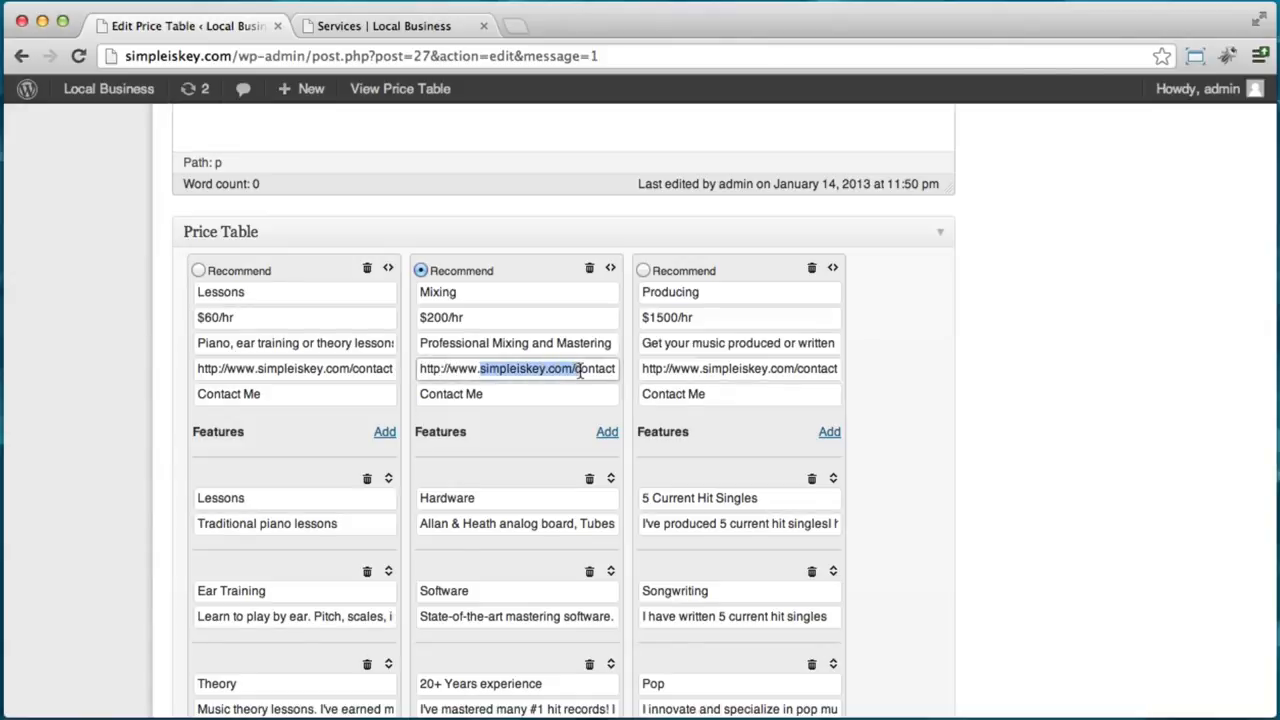
{"action": "left_click", "coordinate": [577, 370]}
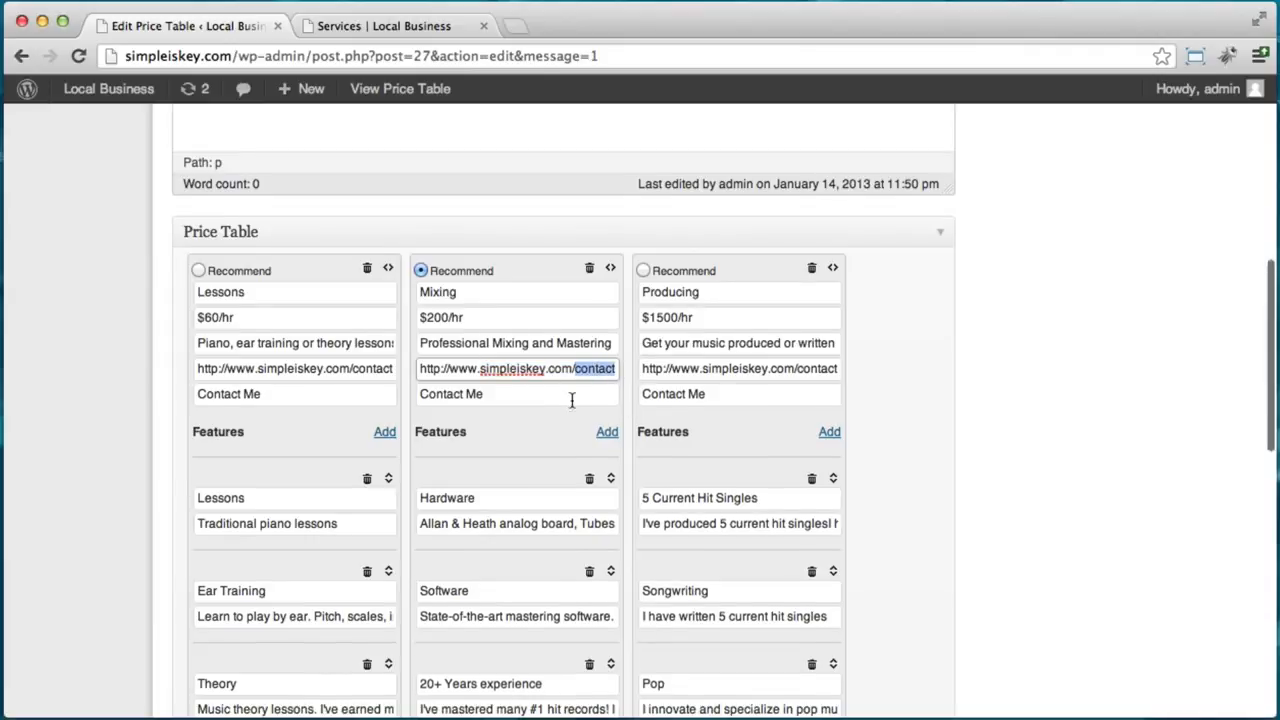
{"action": "scroll", "coordinate": [571, 398], "scroll_direction": "down", "scroll_amount": 5}
{"action": "scroll", "coordinate": [571, 398], "scroll_direction": "up", "scroll_amount": 10}
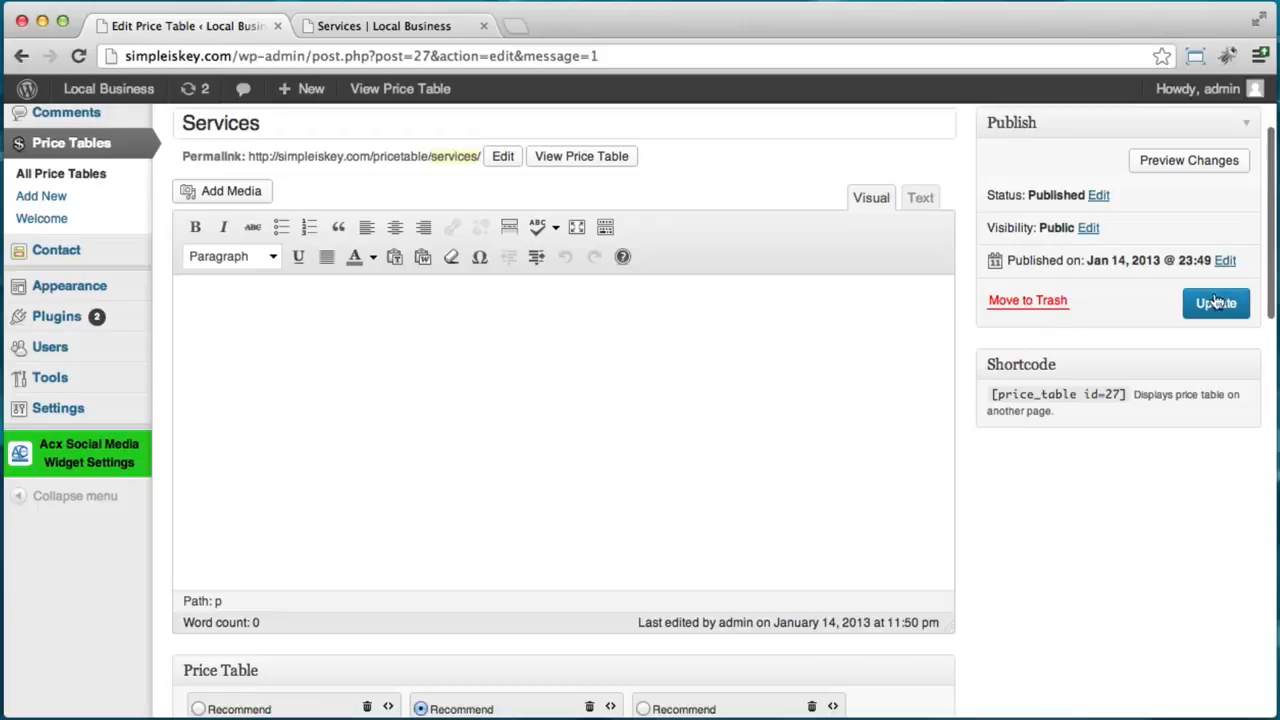
{"action": "left_click", "coordinate": [1215, 302]}
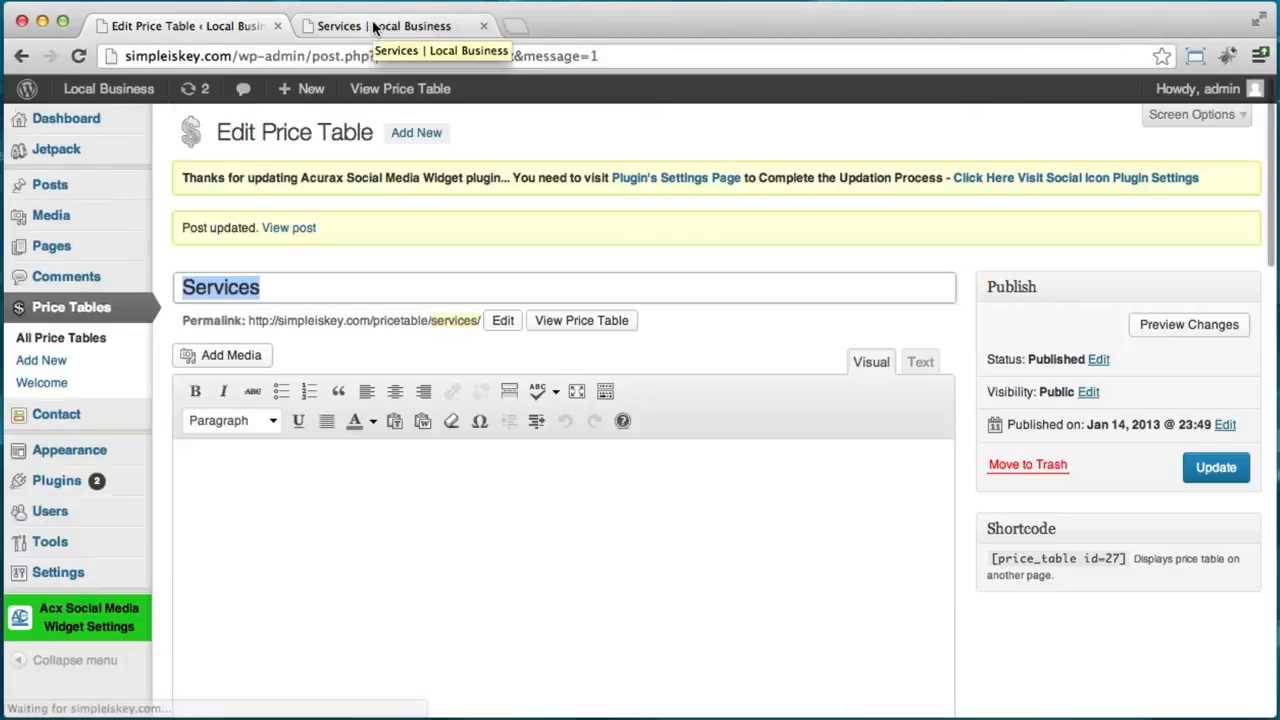
Step: Review the Lessons, Mixing and Producing titles and prices on the live Services page
{"action": "left_click", "coordinate": [375, 26]}
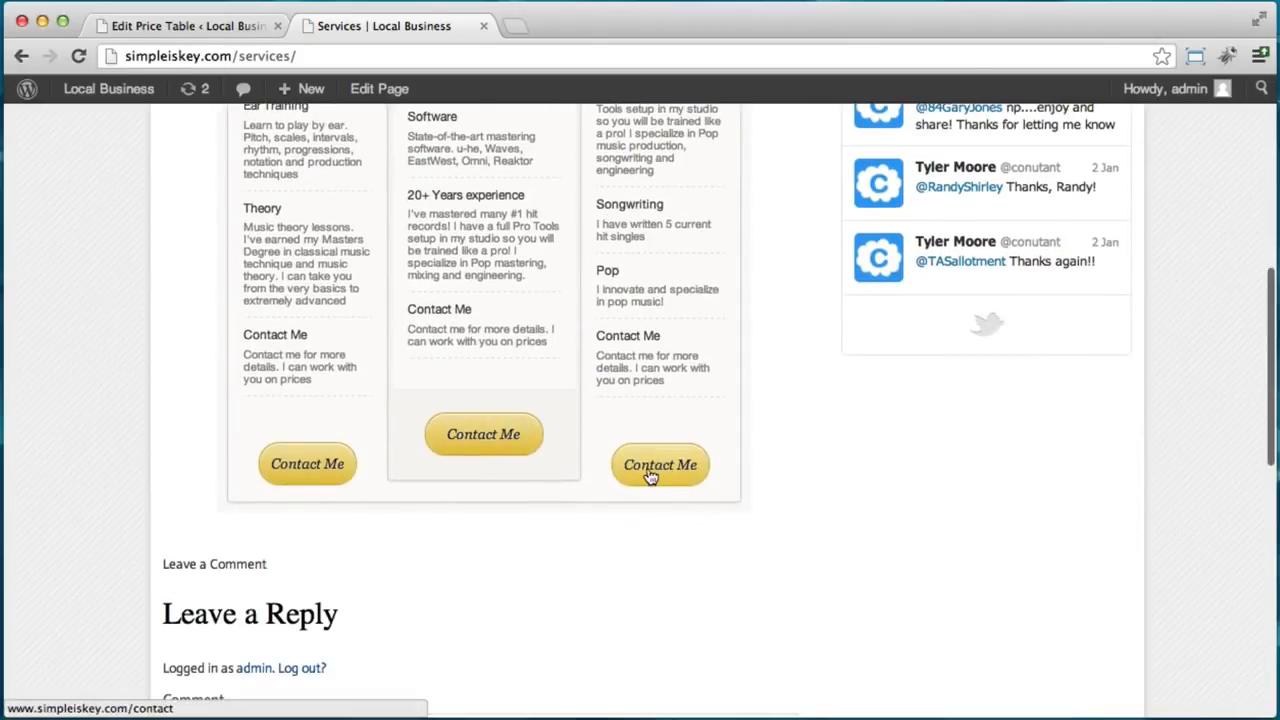
{"action": "scroll", "coordinate": [648, 476], "scroll_direction": "up", "scroll_amount": 5}
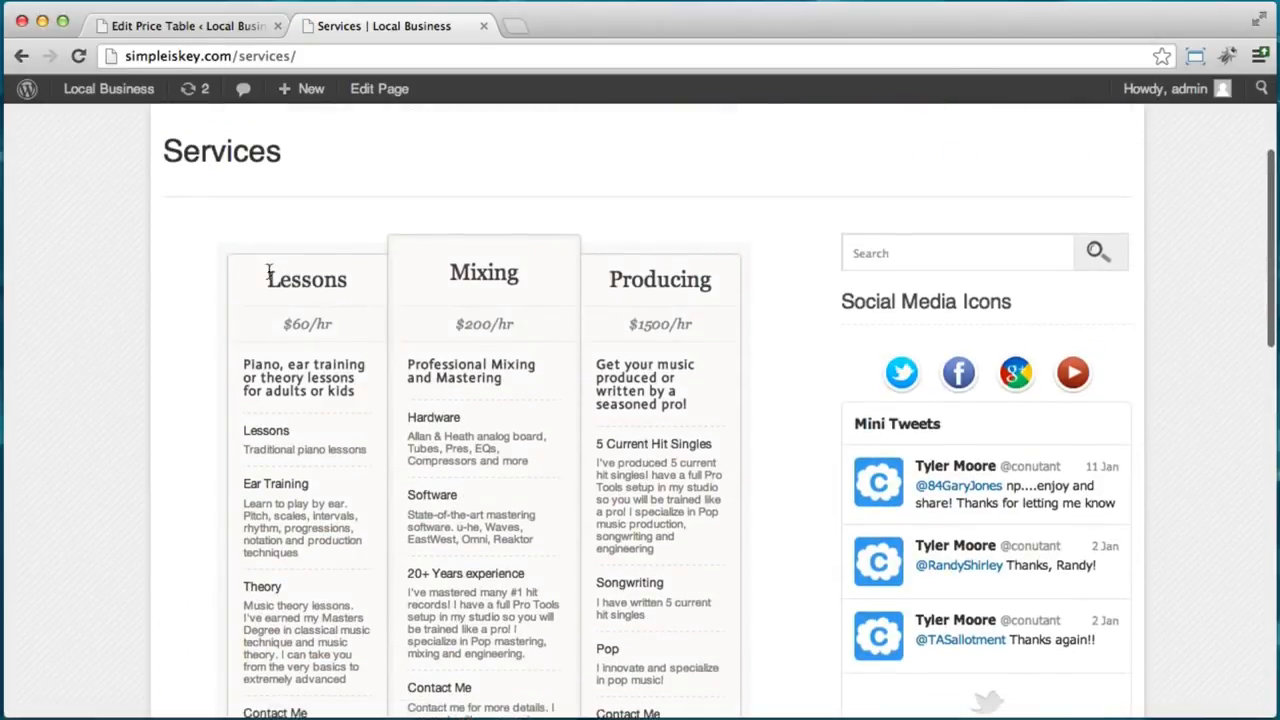
{"action": "left_click_drag", "start_coordinate": [267, 272], "coordinate": [363, 328]}
{"action": "left_click_drag", "start_coordinate": [453, 266], "coordinate": [530, 328]}
{"action": "left_click_drag", "start_coordinate": [609, 277], "coordinate": [677, 350]}
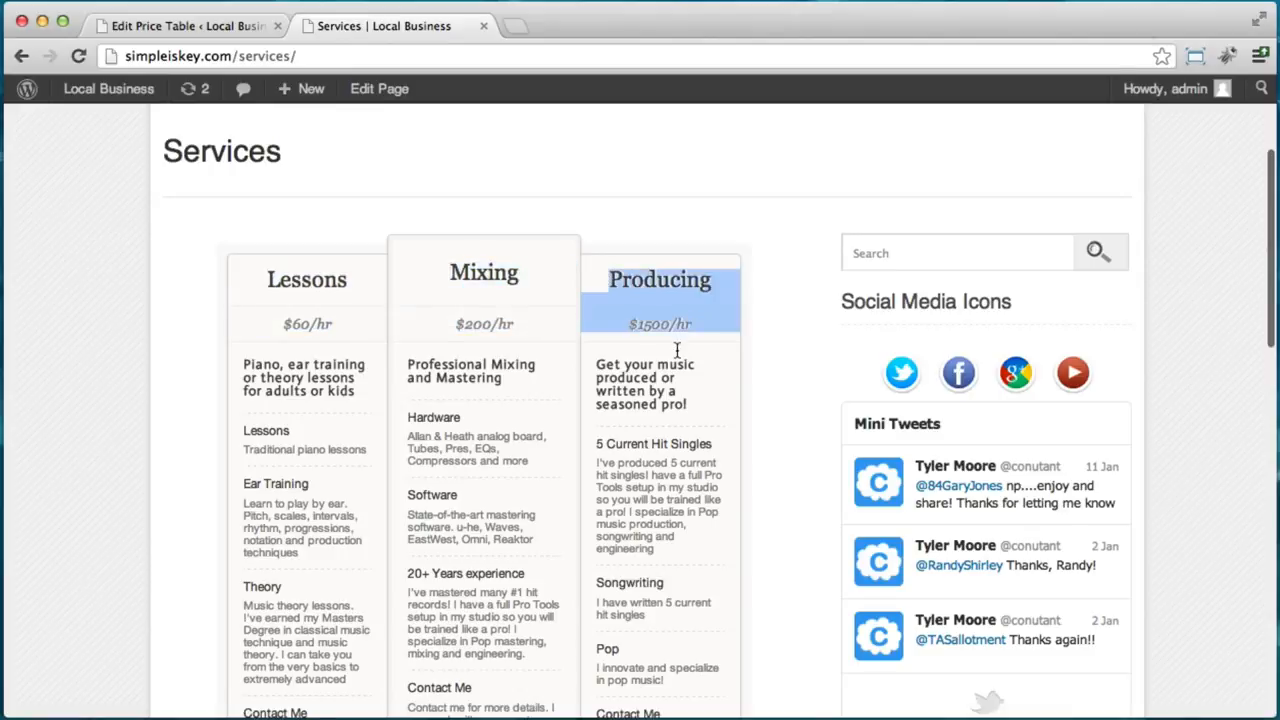
{"action": "left_click", "coordinate": [758, 331]}
{"action": "scroll", "coordinate": [734, 320], "scroll_direction": "down", "scroll_amount": 5}
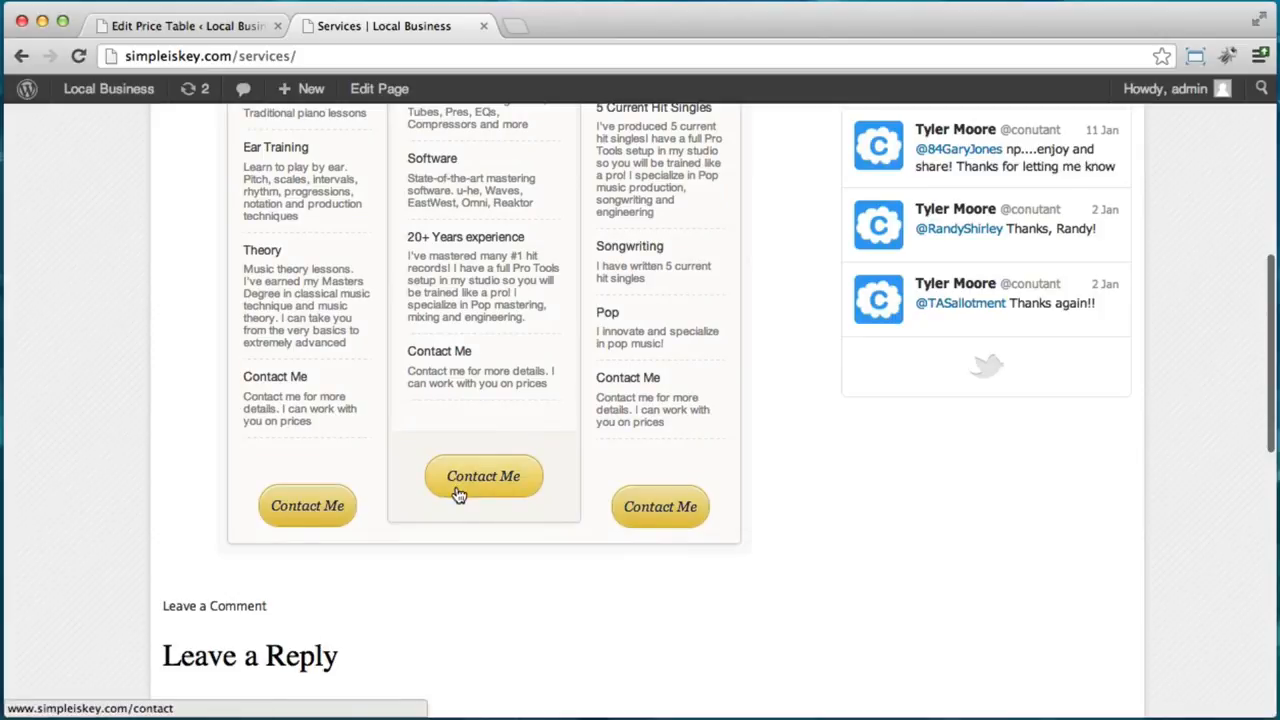
Step: Follow the Mixing Contact Me button, then navigate Home, Contact and back to Services
{"action": "left_click", "coordinate": [476, 487]}
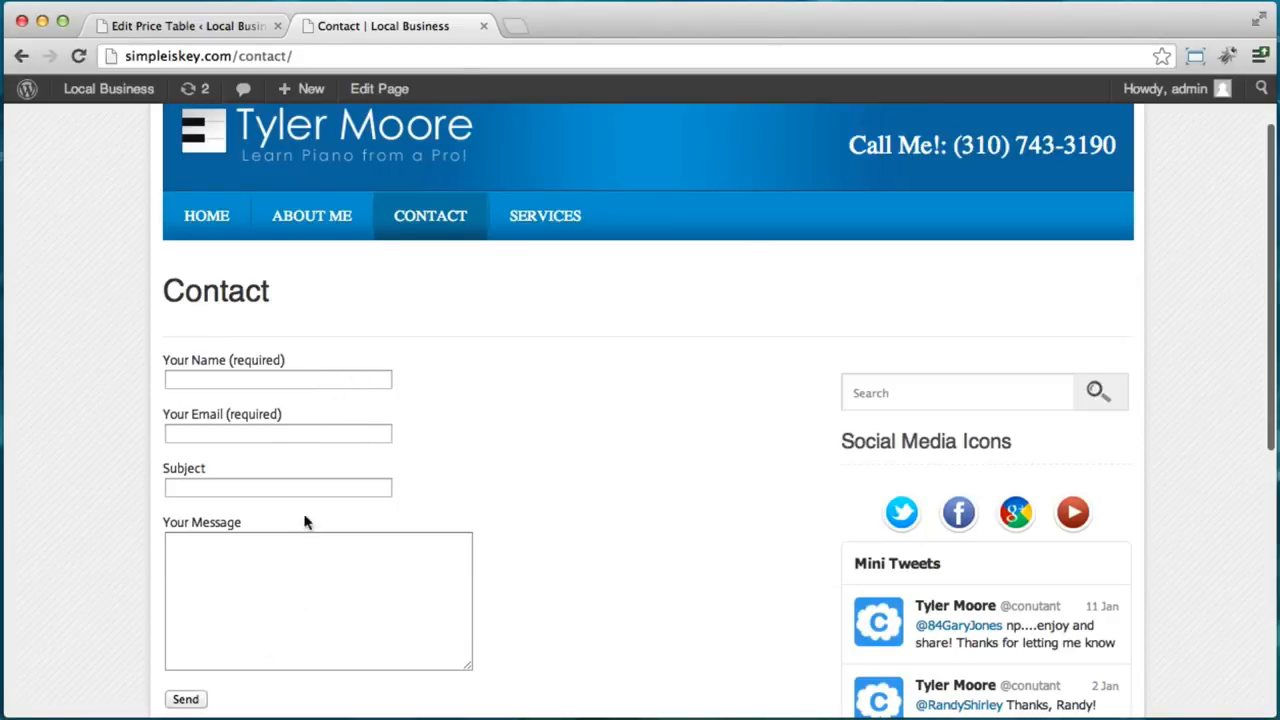
{"action": "scroll", "coordinate": [561, 500], "scroll_direction": "up", "scroll_amount": 2}
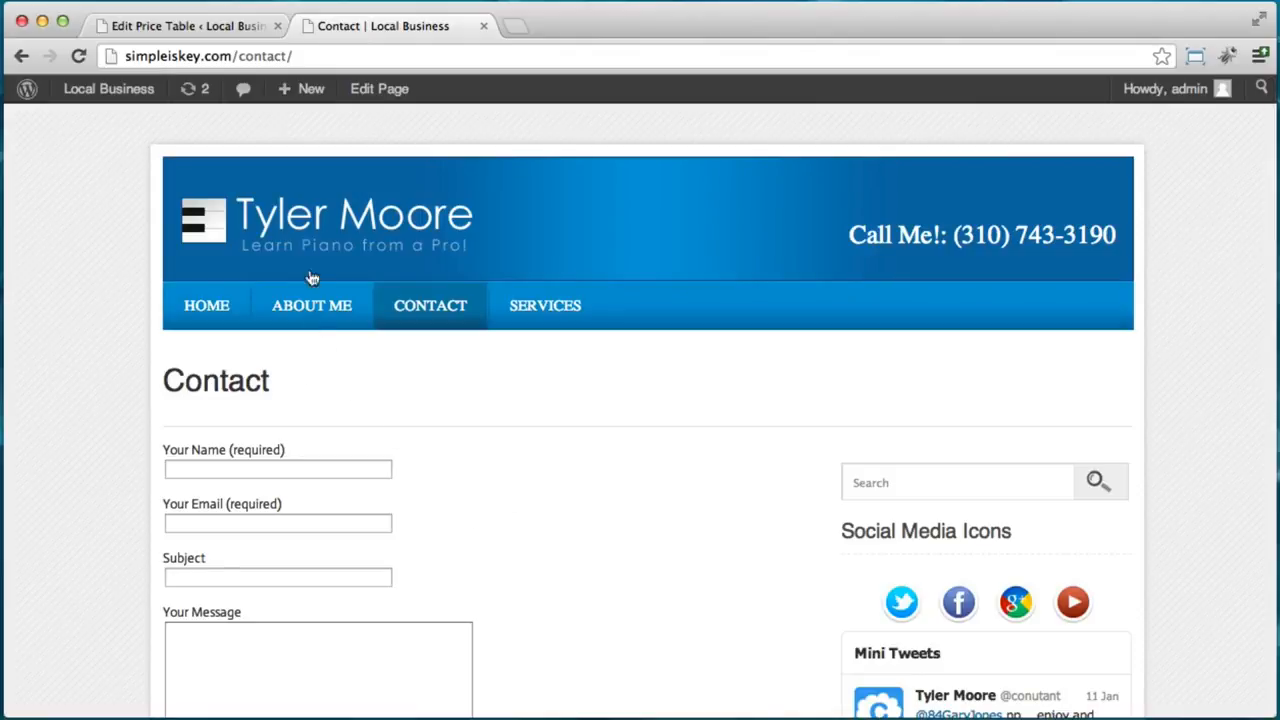
{"action": "left_click", "coordinate": [313, 224]}
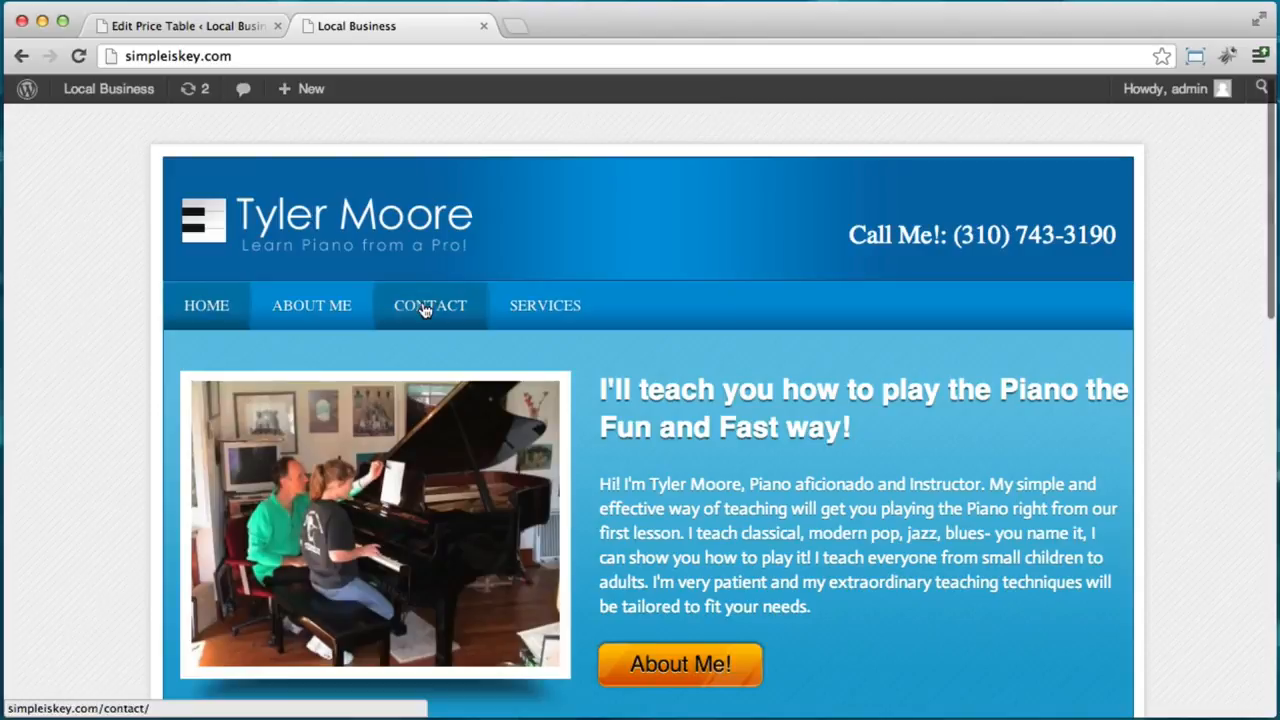
{"action": "left_click", "coordinate": [424, 310]}
{"action": "scroll", "coordinate": [529, 386], "scroll_direction": "down", "scroll_amount": 5}
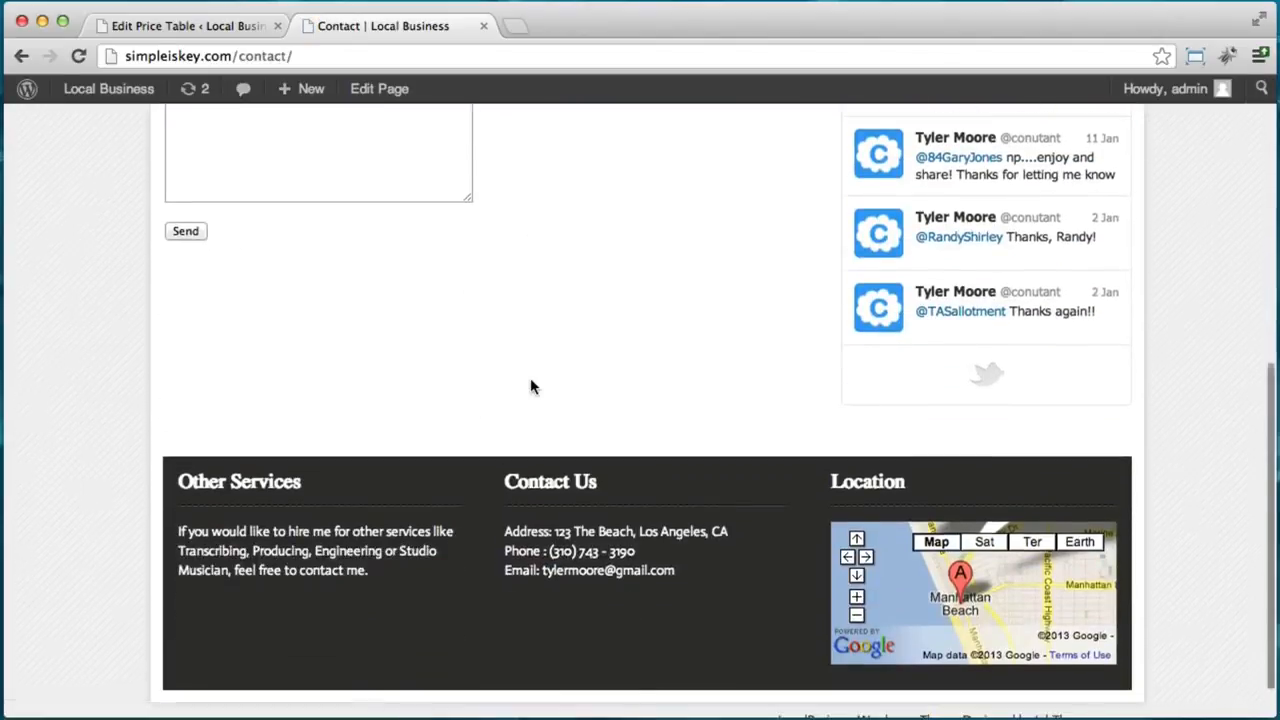
{"action": "scroll", "coordinate": [529, 386], "scroll_direction": "up", "scroll_amount": 6}
{"action": "left_click", "coordinate": [577, 312]}
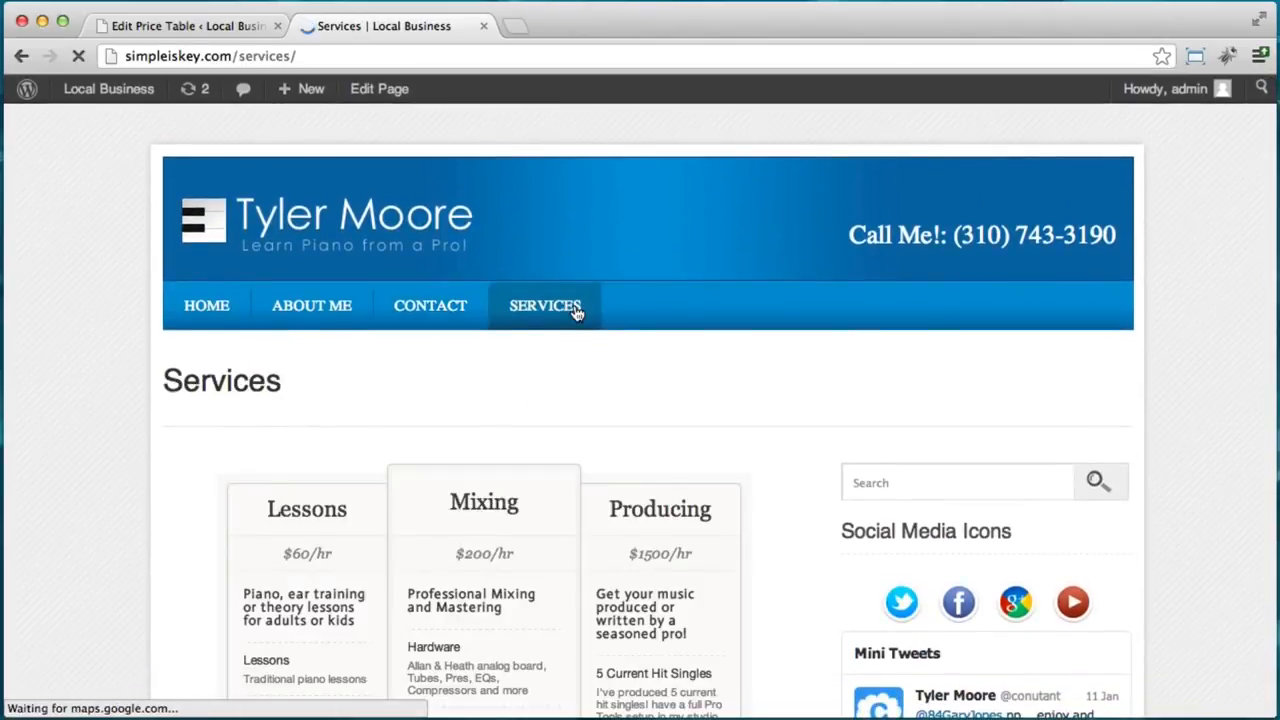
{"action": "scroll", "coordinate": [579, 316], "scroll_direction": "down", "scroll_amount": 5}
{"action": "scroll", "coordinate": [340, 545], "scroll_direction": "down", "scroll_amount": 3}
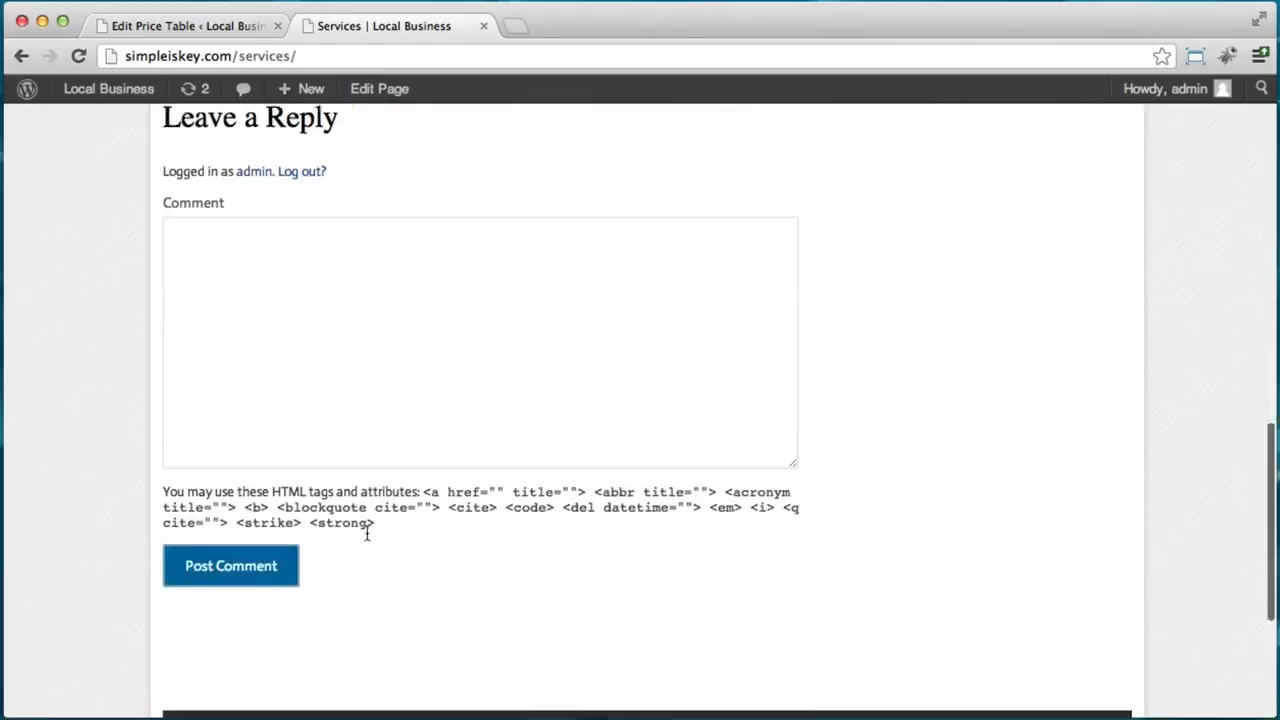
{"action": "scroll", "coordinate": [366, 534], "scroll_direction": "up", "scroll_amount": 10}
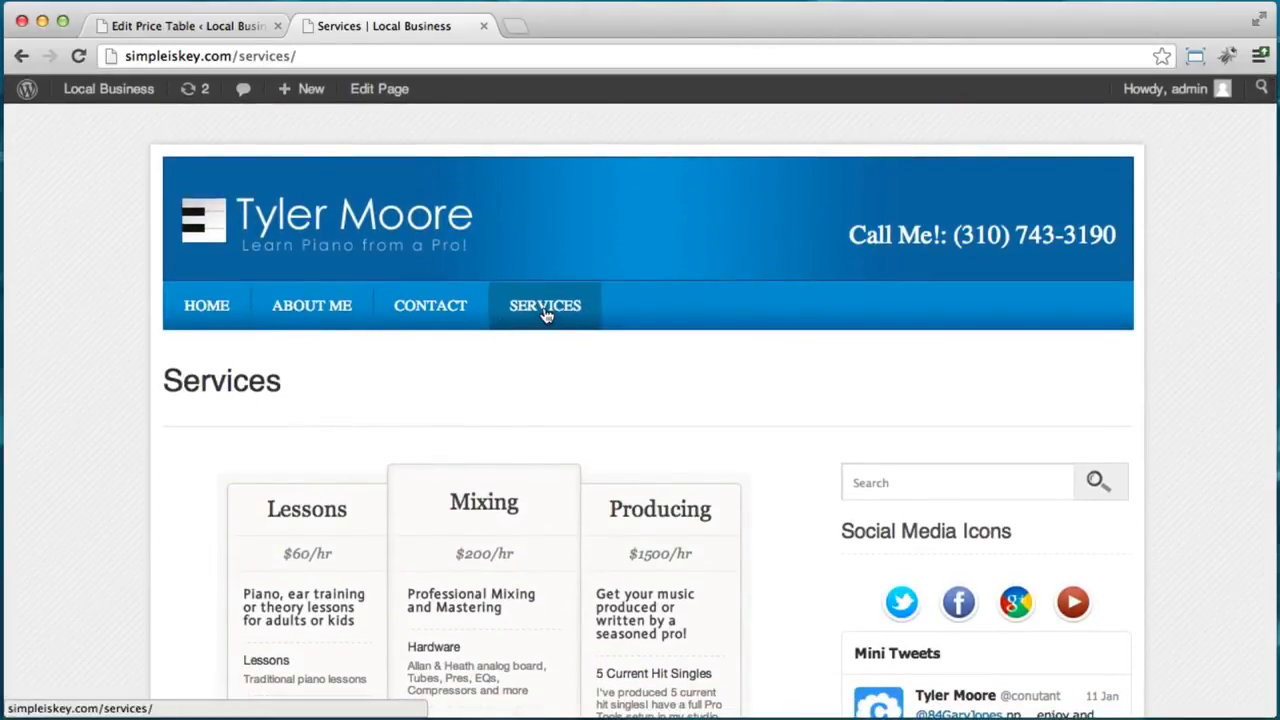
Step: Close the Edit Price Table tab, update the Services page, and view it
{"action": "left_click", "coordinate": [380, 92]}
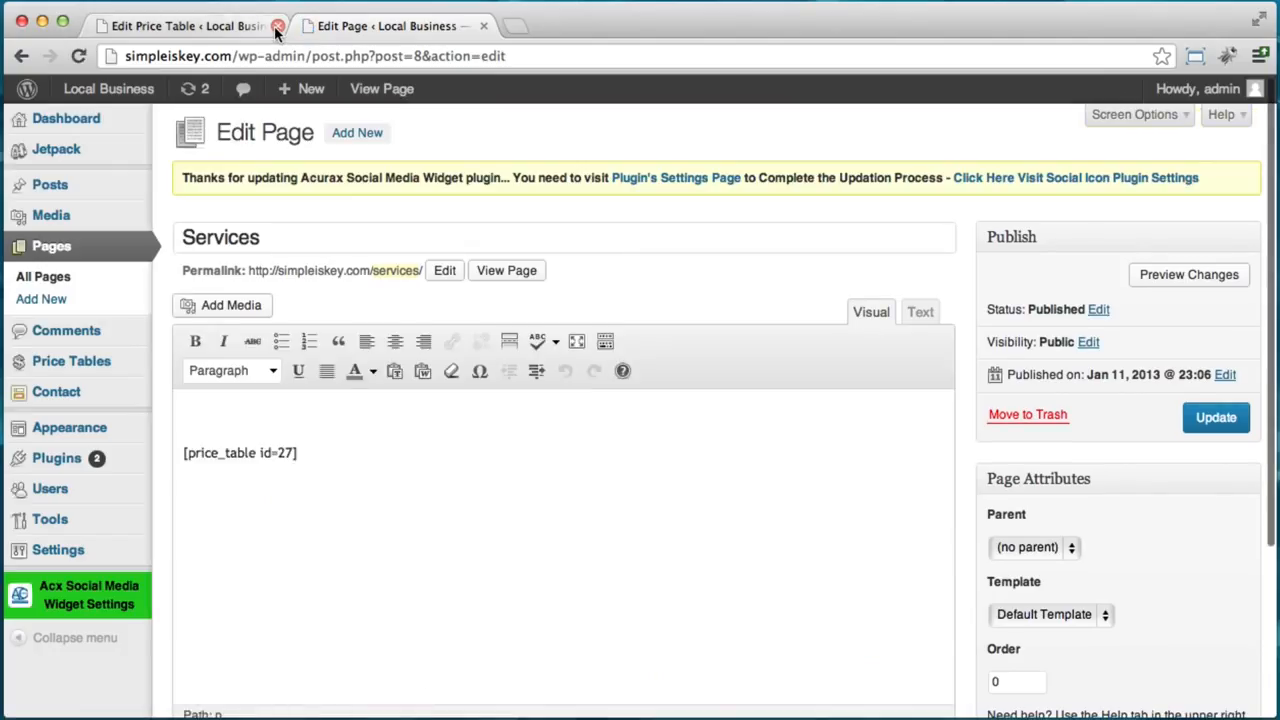
{"action": "left_click", "coordinate": [277, 27]}
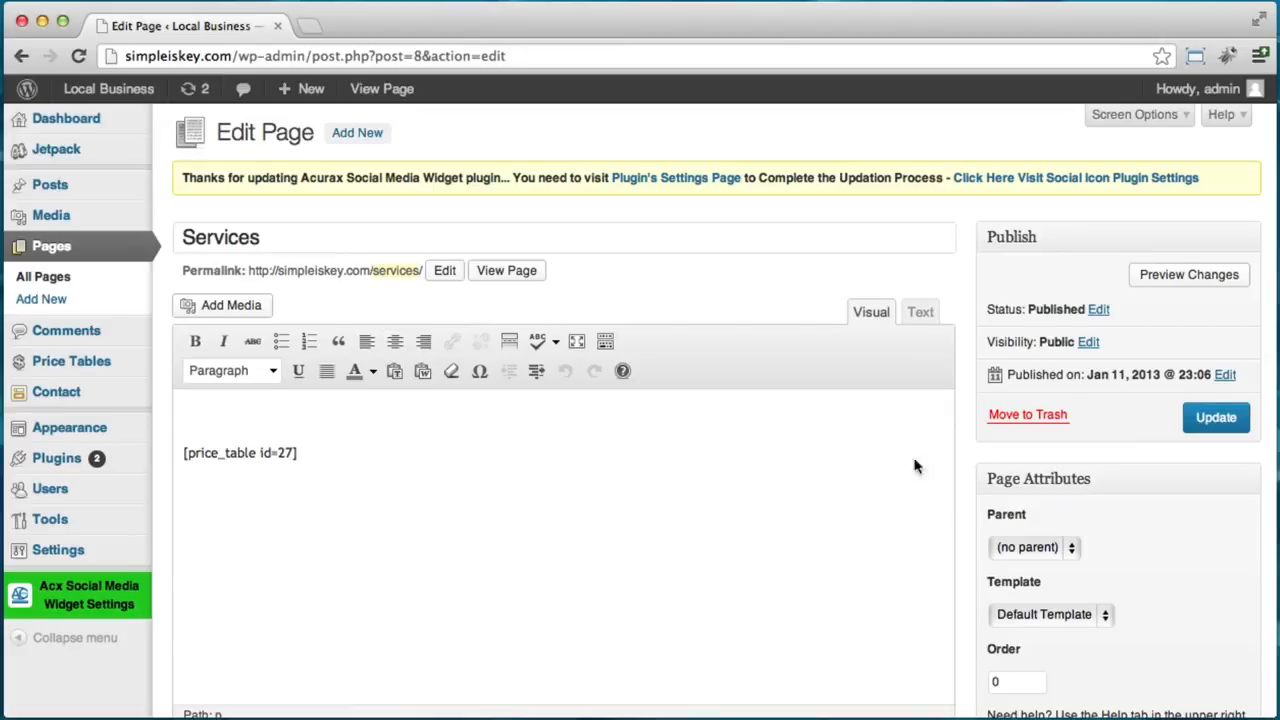
{"action": "scroll", "coordinate": [1107, 434], "scroll_direction": "down", "scroll_amount": 5}
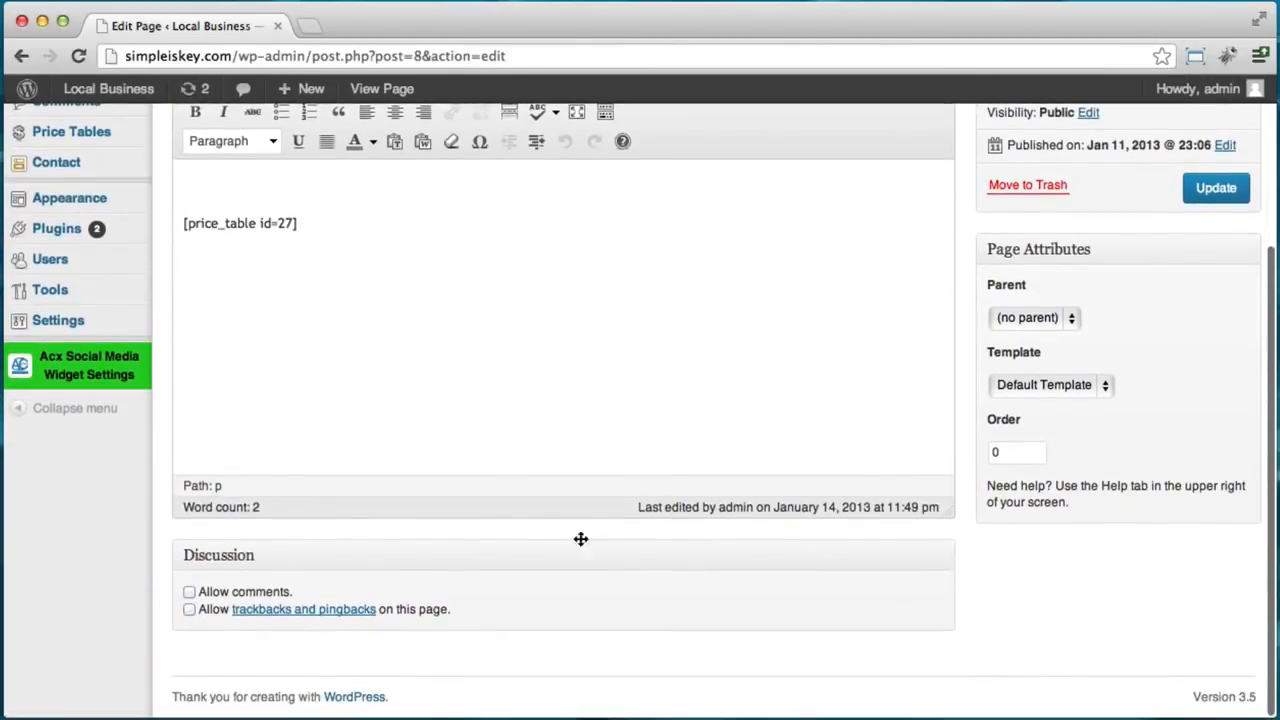
{"action": "left_click", "coordinate": [1216, 188]}
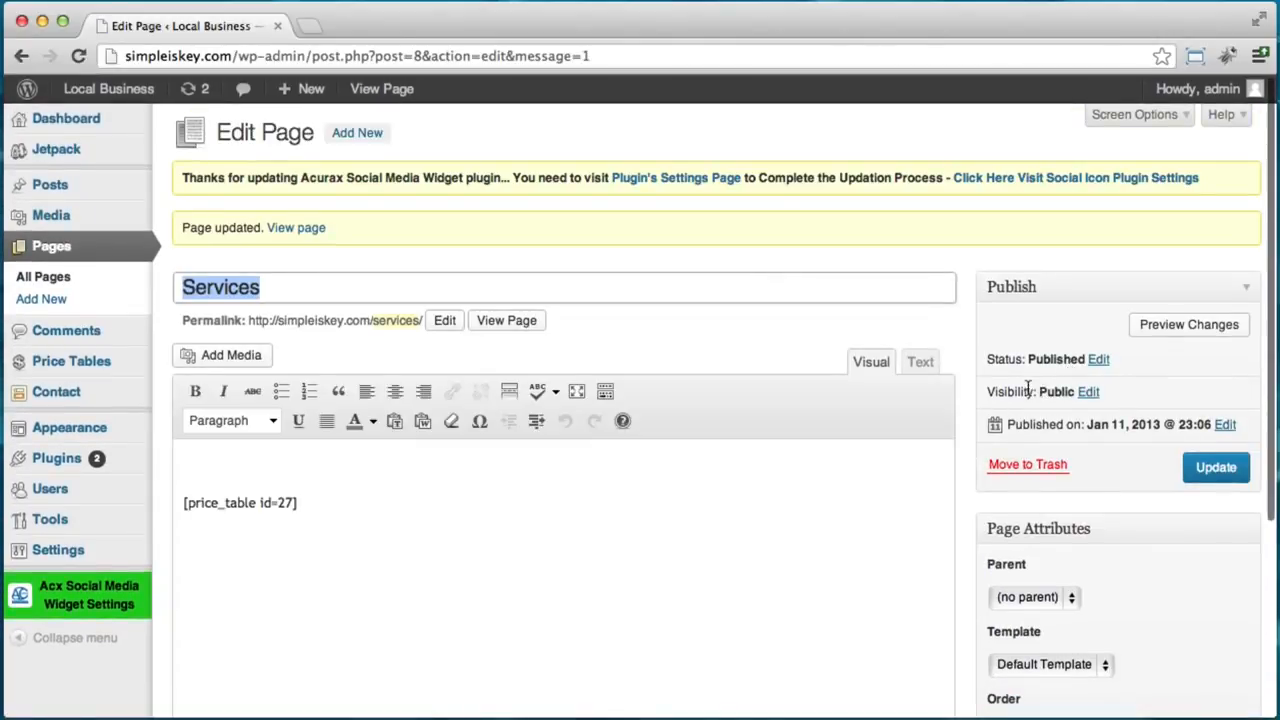
{"action": "left_click", "coordinate": [519, 325]}
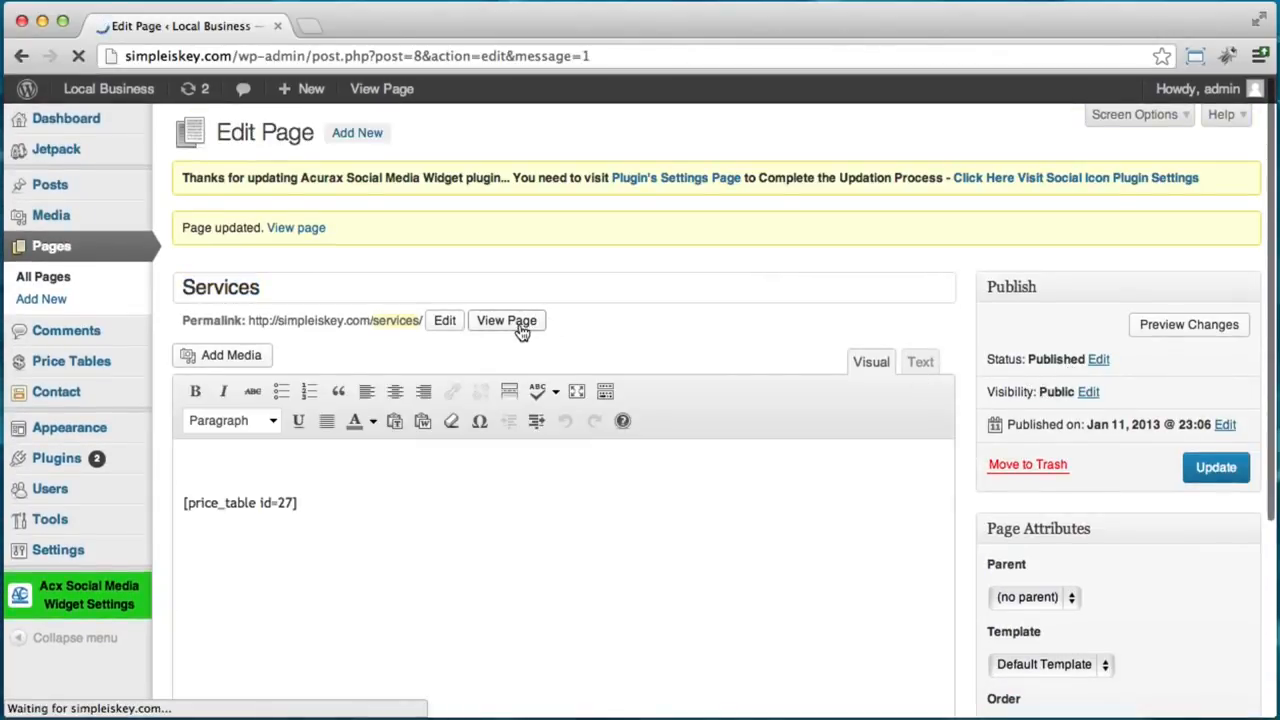
Step: Scroll through the live Services page, then go Home and open the About Me page
{"action": "scroll", "coordinate": [660, 366], "scroll_direction": "down", "scroll_amount": 3}
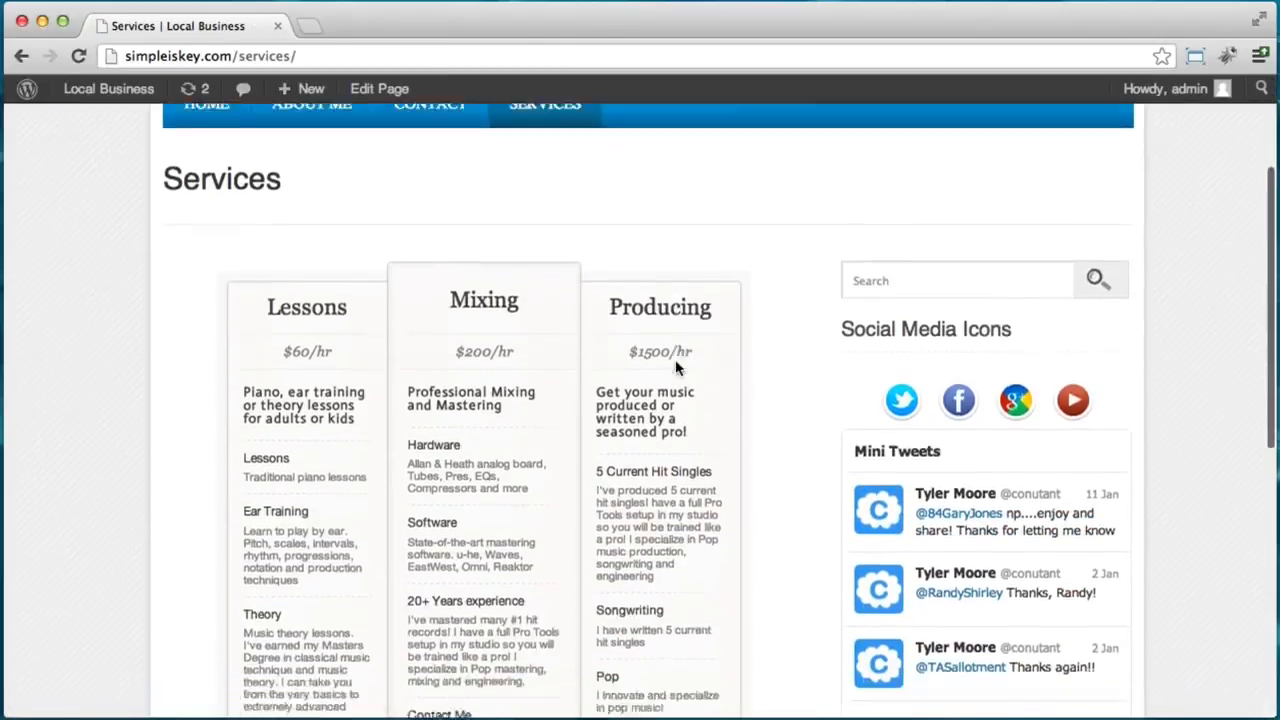
{"action": "scroll", "coordinate": [675, 363], "scroll_direction": "down", "scroll_amount": 3}
{"action": "scroll", "coordinate": [720, 368], "scroll_direction": "down", "scroll_amount": 3}
{"action": "scroll", "coordinate": [720, 368], "scroll_direction": "up", "scroll_amount": 5}
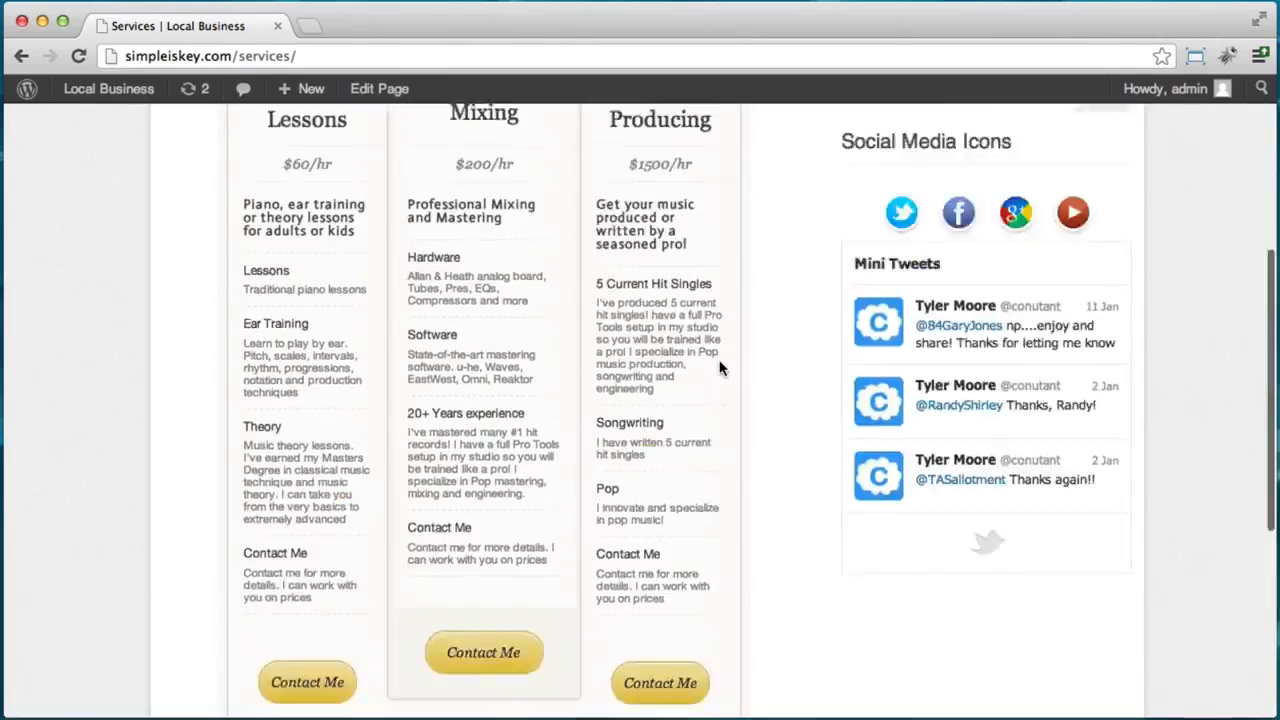
{"action": "scroll", "coordinate": [720, 368], "scroll_direction": "up", "scroll_amount": 3}
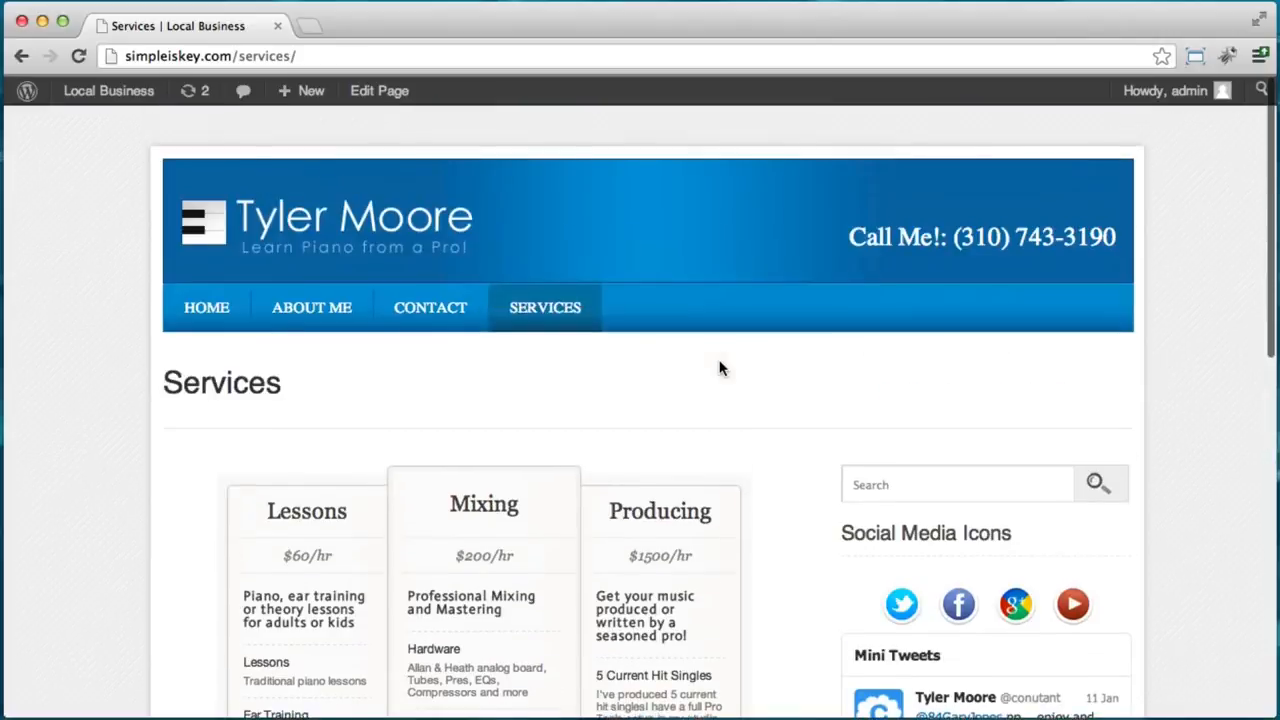
{"action": "scroll", "coordinate": [720, 368], "scroll_direction": "down", "scroll_amount": 10}
{"action": "scroll", "coordinate": [720, 368], "scroll_direction": "up", "scroll_amount": 10}
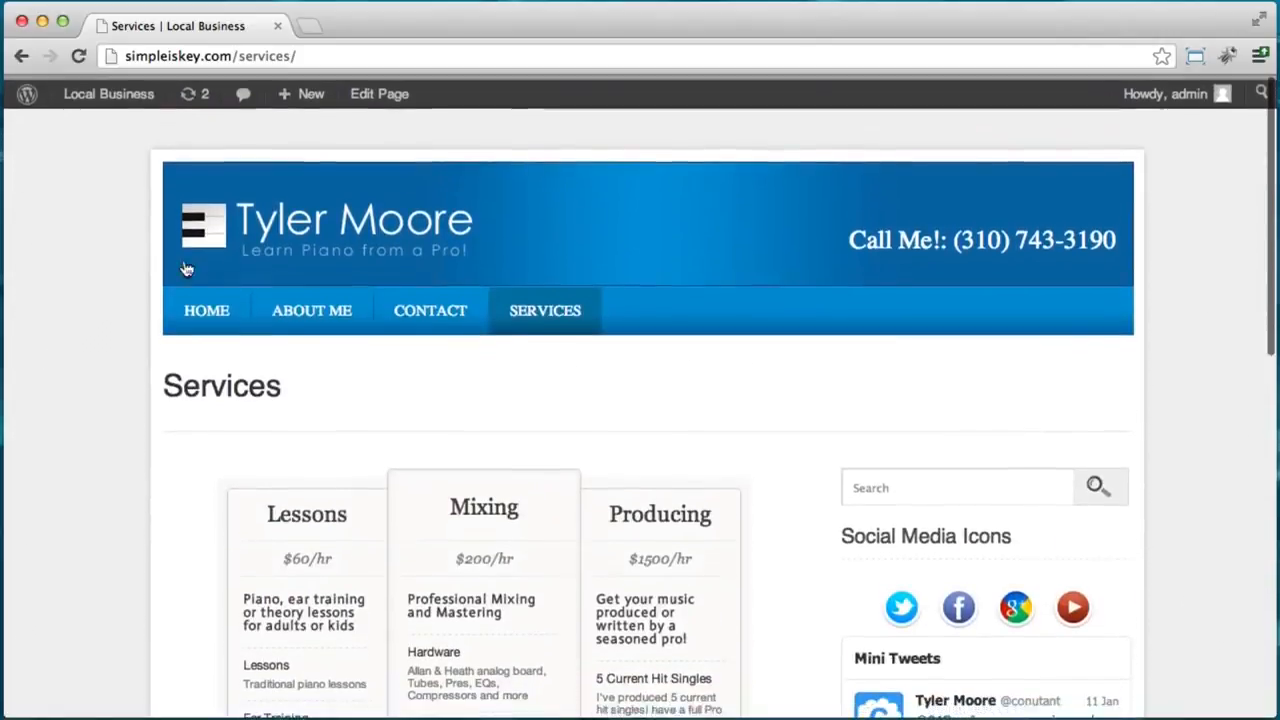
{"action": "left_click", "coordinate": [197, 302]}
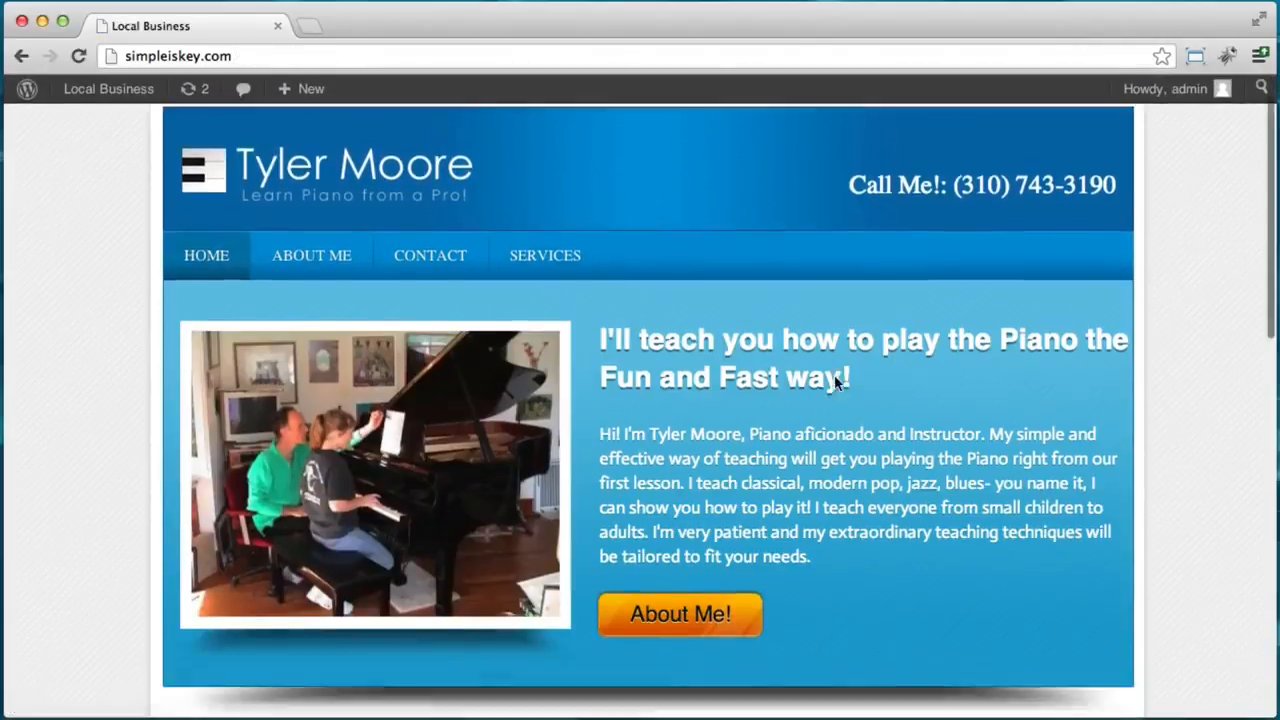
{"action": "scroll", "coordinate": [834, 380], "scroll_direction": "down", "scroll_amount": 7}
{"action": "scroll", "coordinate": [836, 384], "scroll_direction": "up", "scroll_amount": 5}
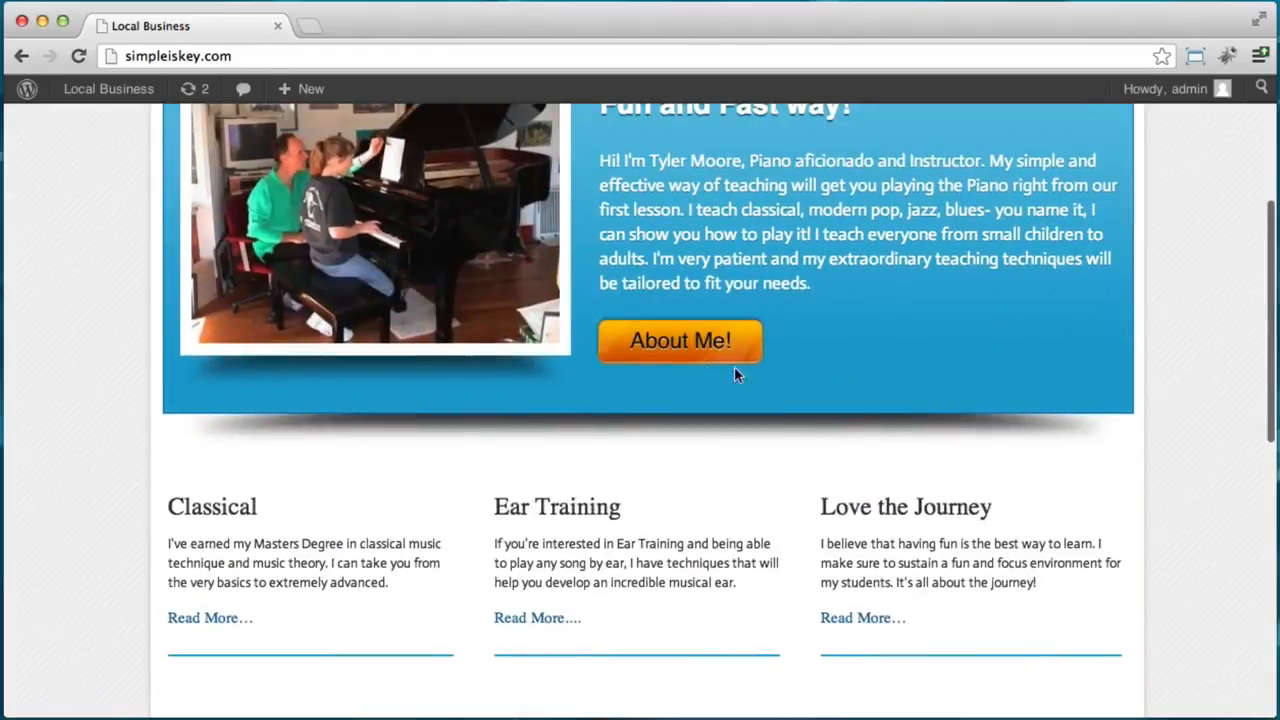
{"action": "left_click", "coordinate": [695, 350]}
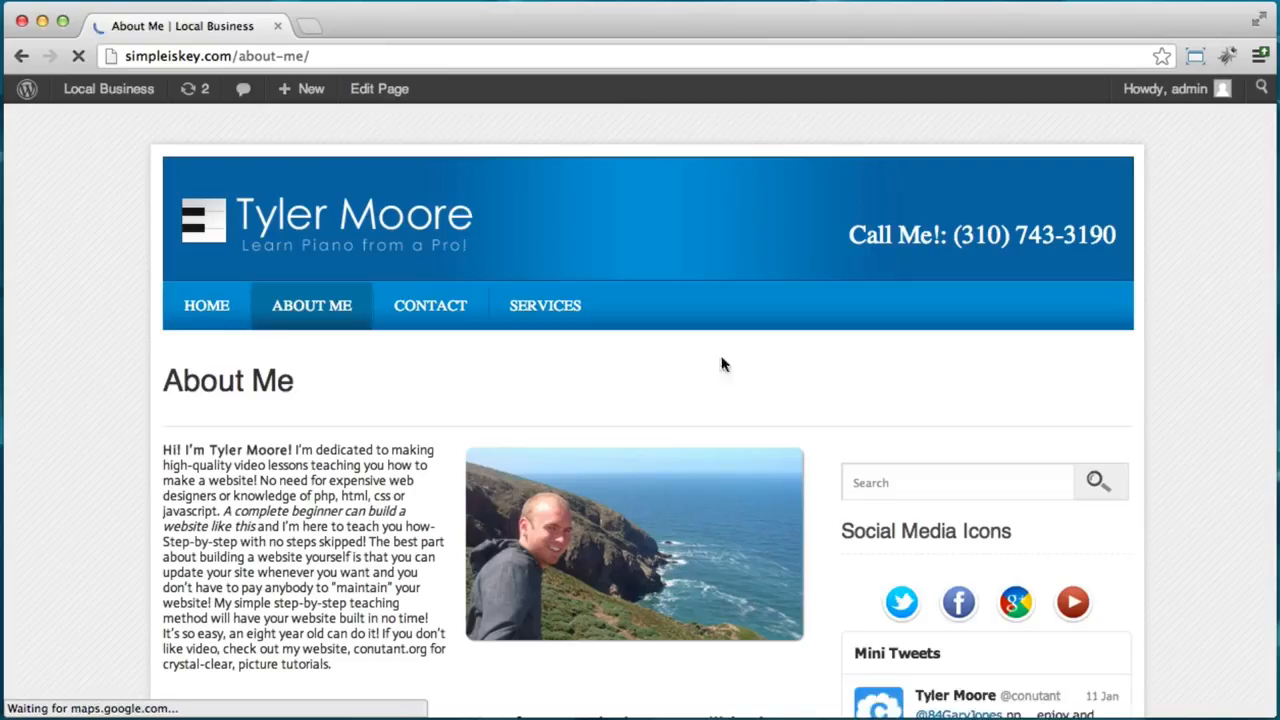
Step: Browse About Me, then visit Services and finish on the Contact page's form
{"action": "scroll", "coordinate": [720, 363], "scroll_direction": "down", "scroll_amount": 5}
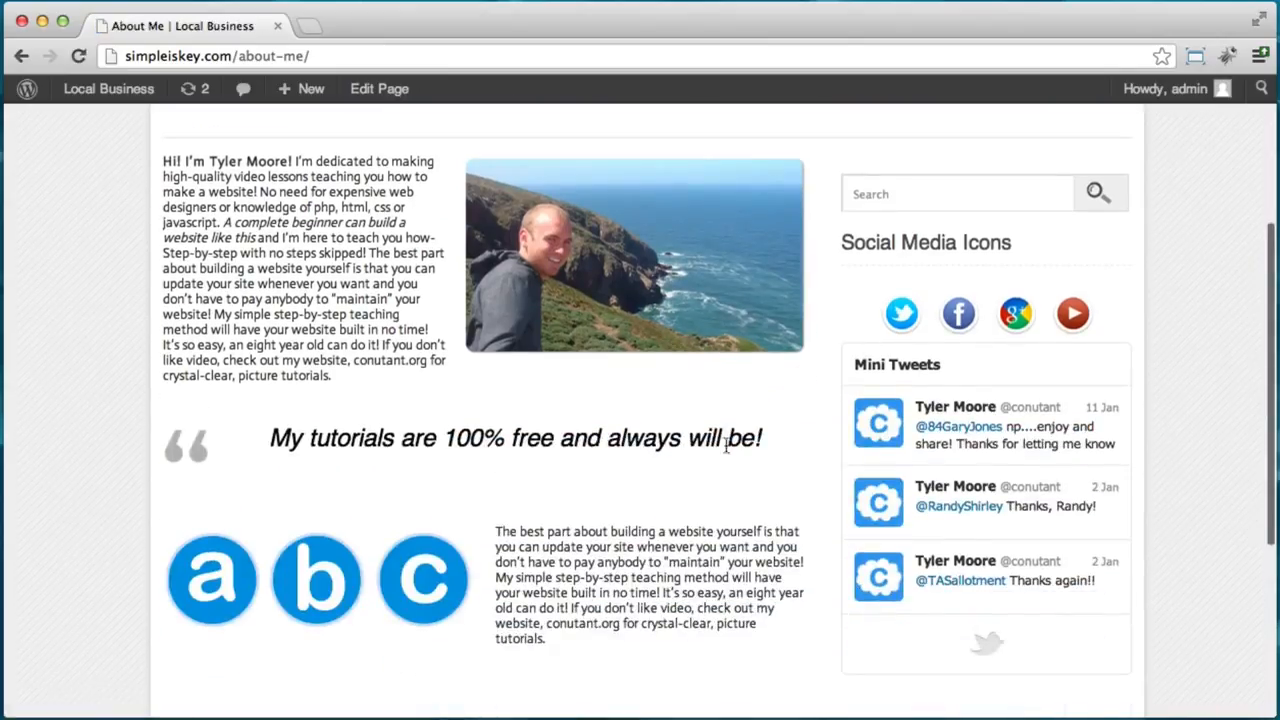
{"action": "scroll", "coordinate": [724, 455], "scroll_direction": "down", "scroll_amount": 6}
{"action": "scroll", "coordinate": [718, 475], "scroll_direction": "up", "scroll_amount": 10}
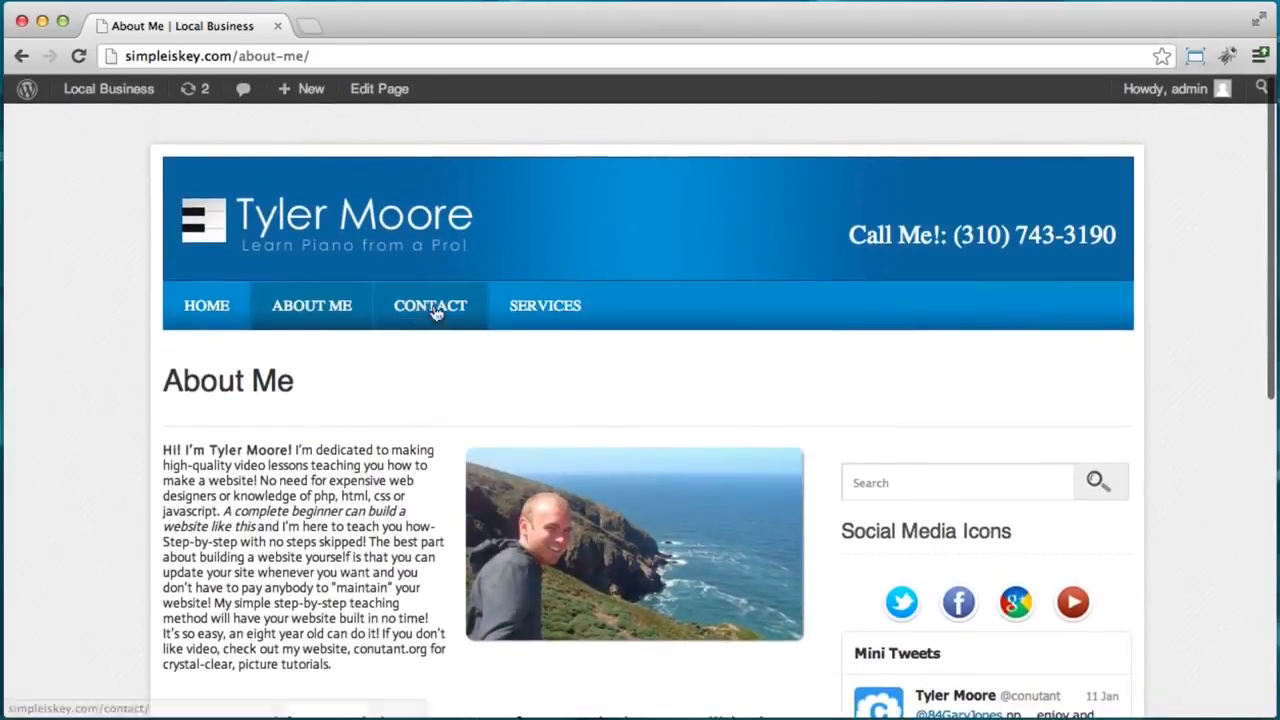
{"action": "left_click", "coordinate": [578, 309]}
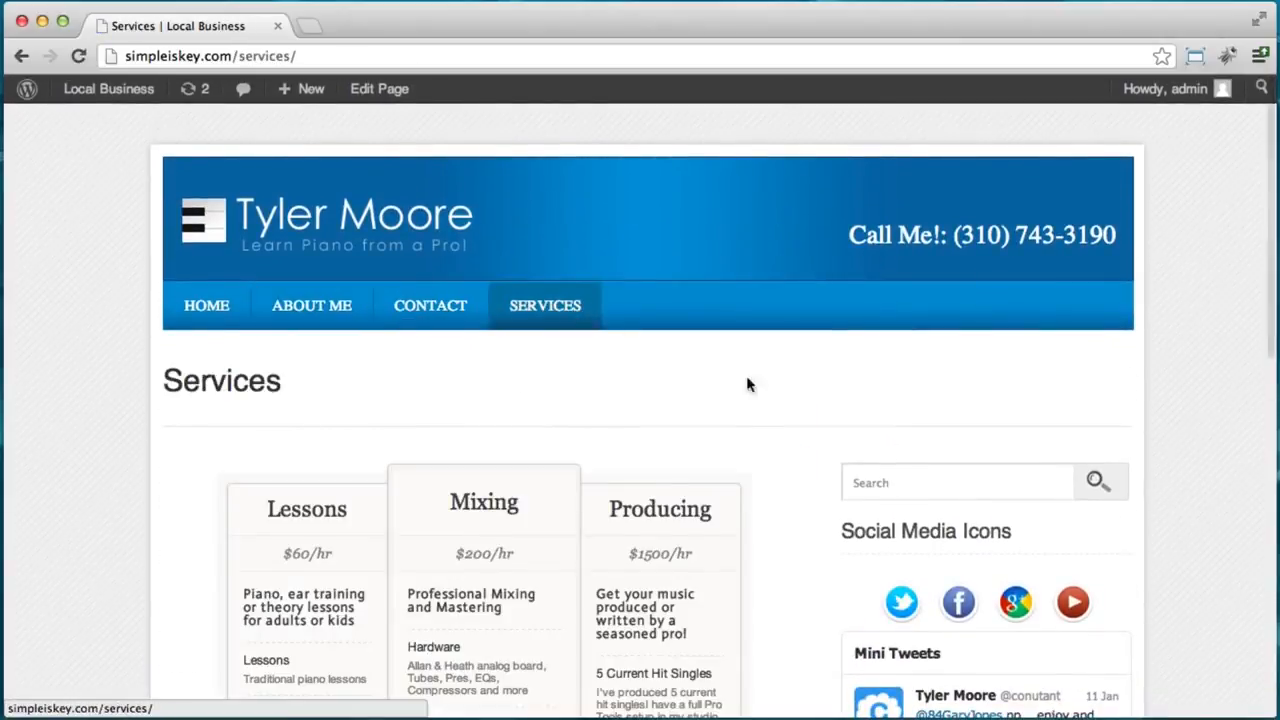
{"action": "scroll", "coordinate": [786, 391], "scroll_direction": "down", "scroll_amount": 8}
{"action": "scroll", "coordinate": [786, 391], "scroll_direction": "up", "scroll_amount": 10}
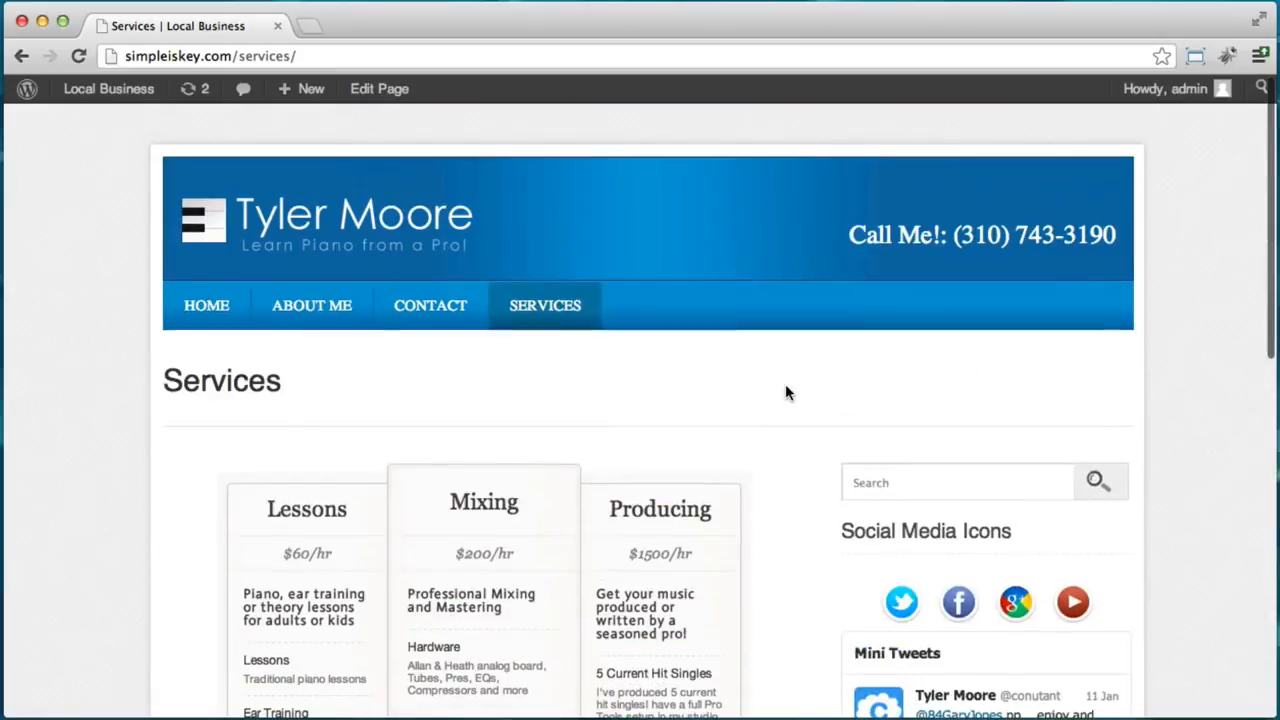
{"action": "left_click", "coordinate": [431, 306]}
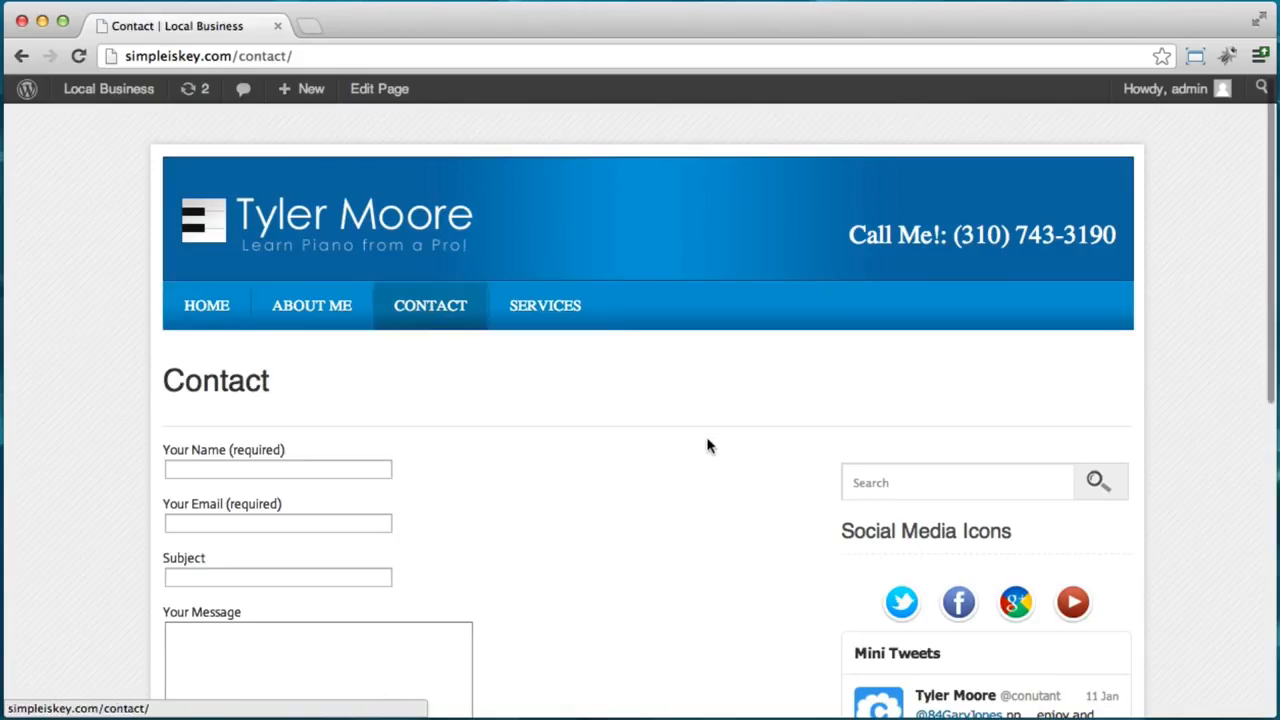
{"action": "scroll", "coordinate": [707, 446], "scroll_direction": "down", "scroll_amount": 2}
{"action": "scroll", "coordinate": [709, 449], "scroll_direction": "down", "scroll_amount": 5}
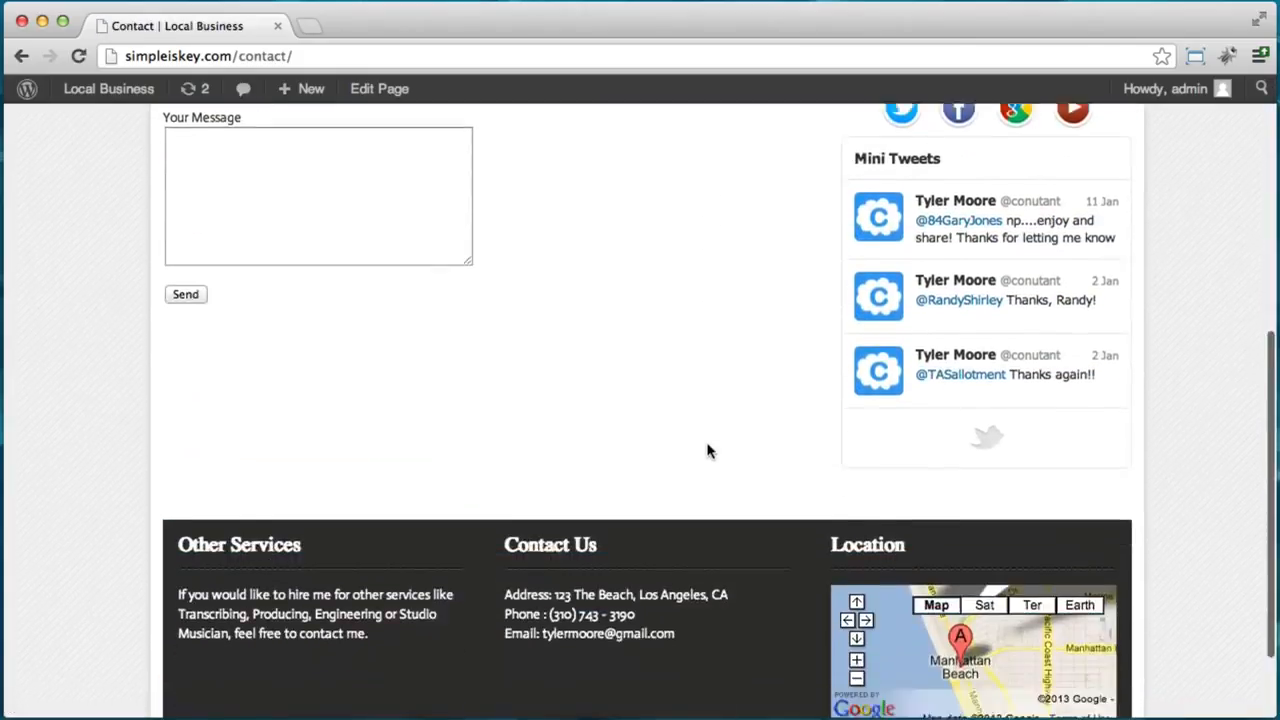
{"action": "scroll", "coordinate": [707, 451], "scroll_direction": "up", "scroll_amount": 7}
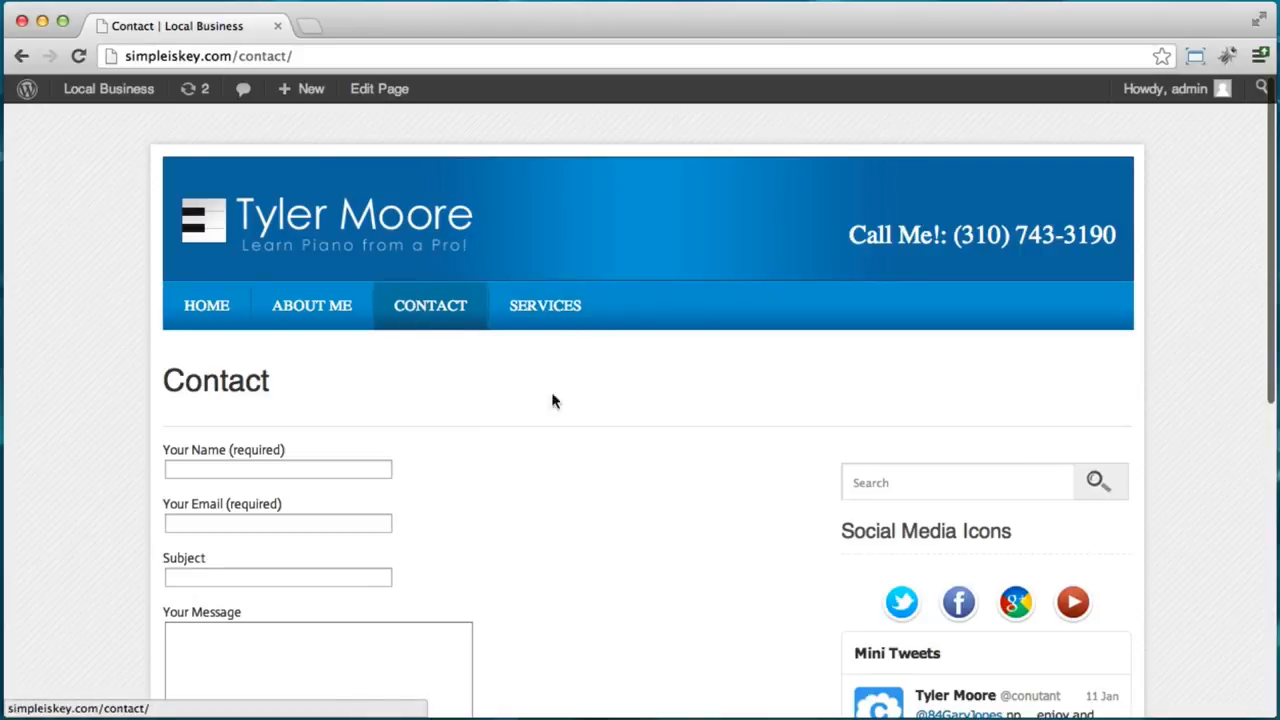
{"action": "scroll", "coordinate": [565, 400], "scroll_direction": "down", "scroll_amount": 3}
{"action": "scroll", "coordinate": [580, 403], "scroll_direction": "up", "scroll_amount": 3}
{"action": "mouse_move", "coordinate": [100, 92]}
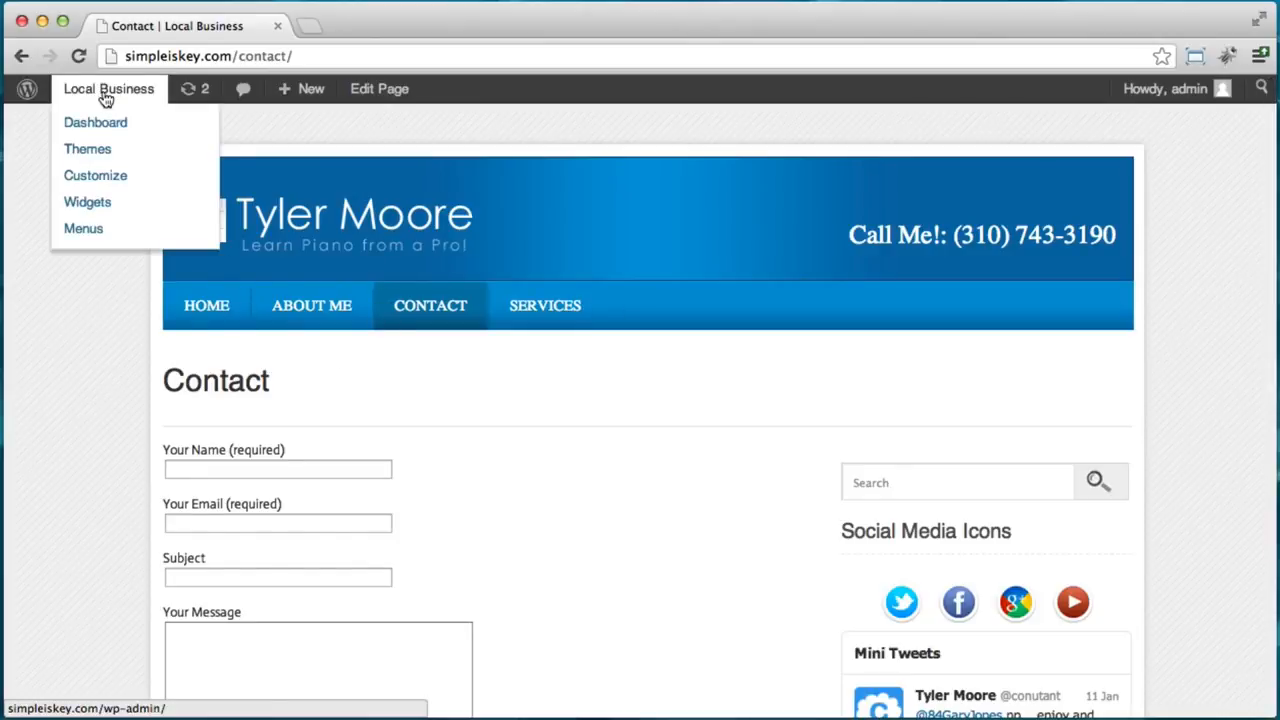
Step: From the dashboard's menu editor, create a new menu named 'Menu'
{"action": "left_click", "coordinate": [106, 95]}
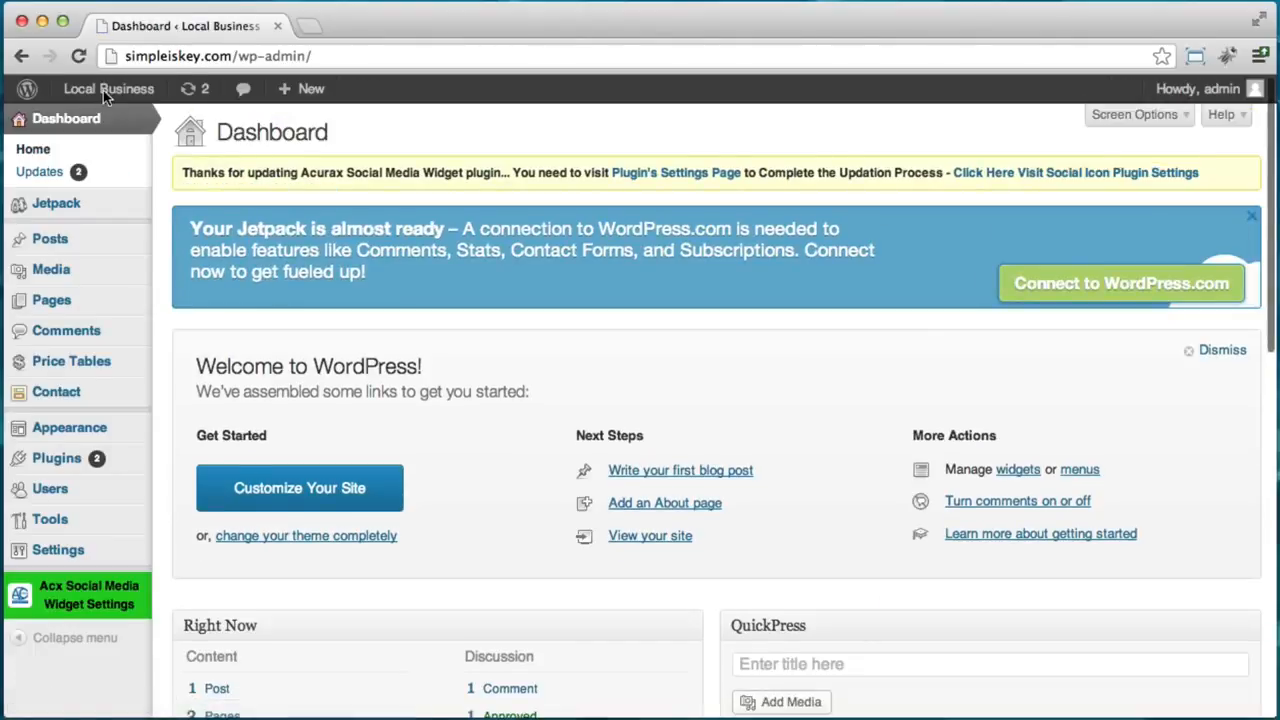
{"action": "mouse_move", "coordinate": [112, 95]}
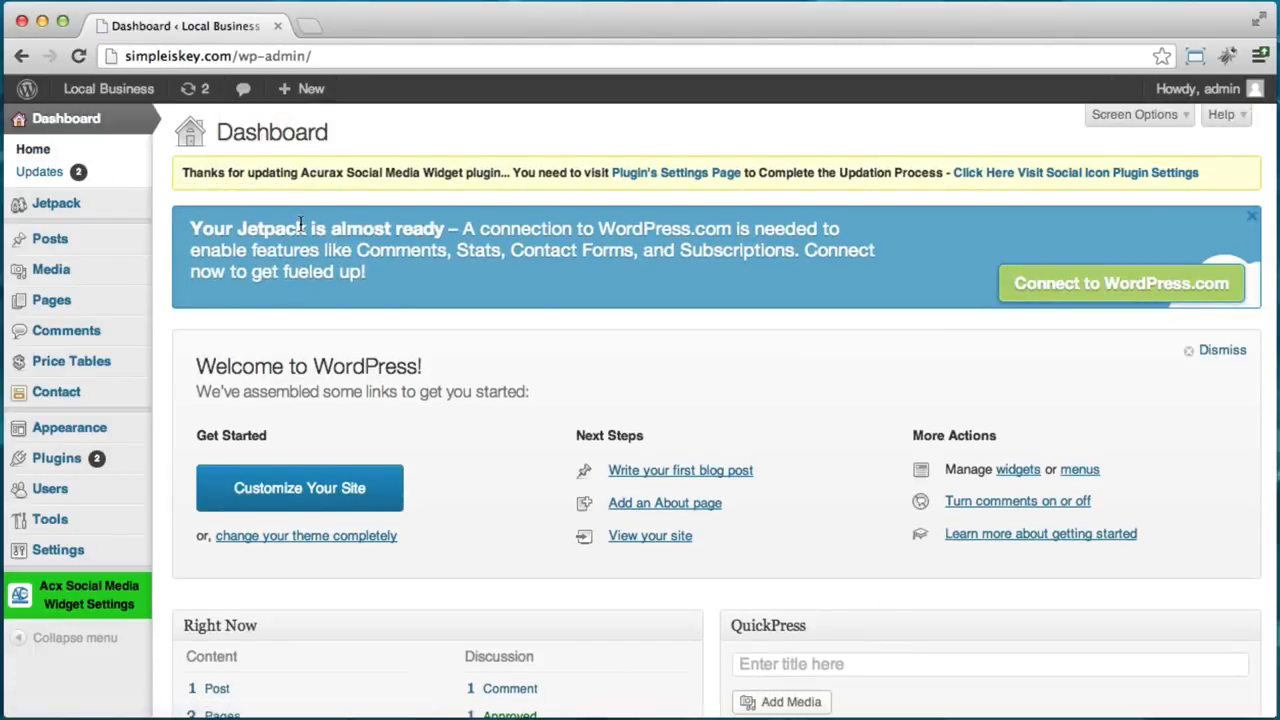
{"action": "mouse_move", "coordinate": [95, 428]}
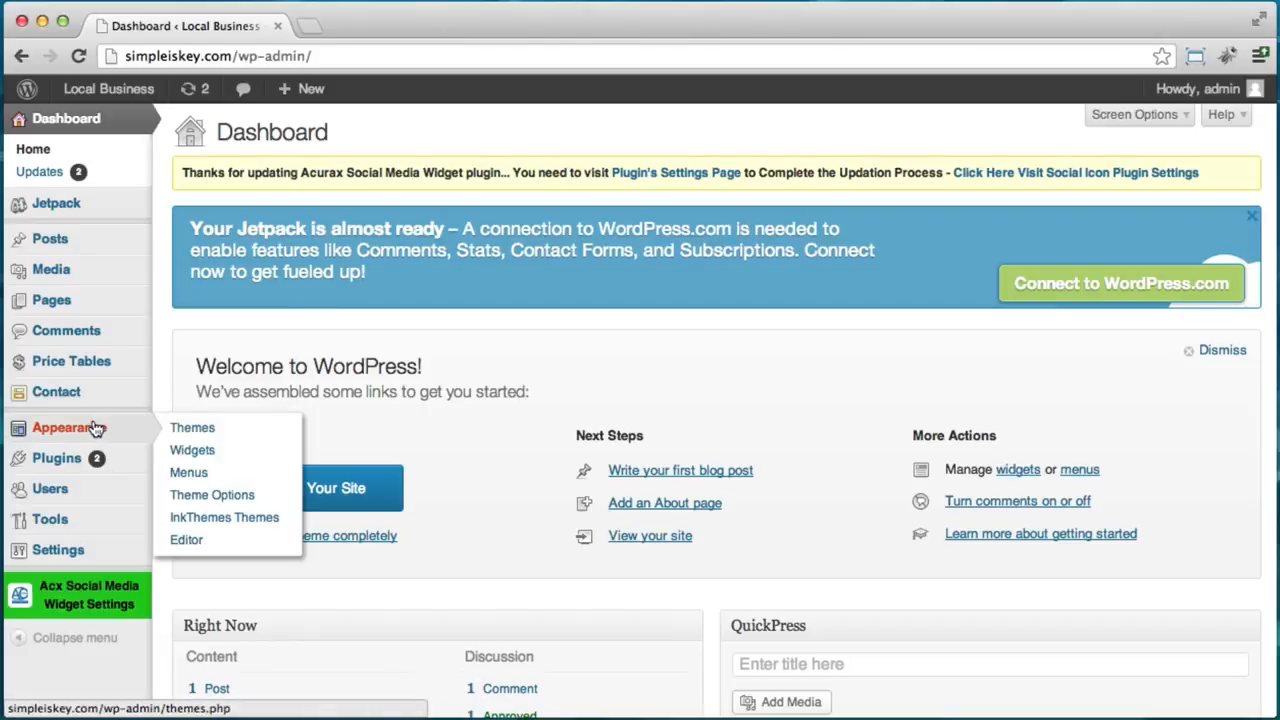
{"action": "left_click", "coordinate": [209, 478]}
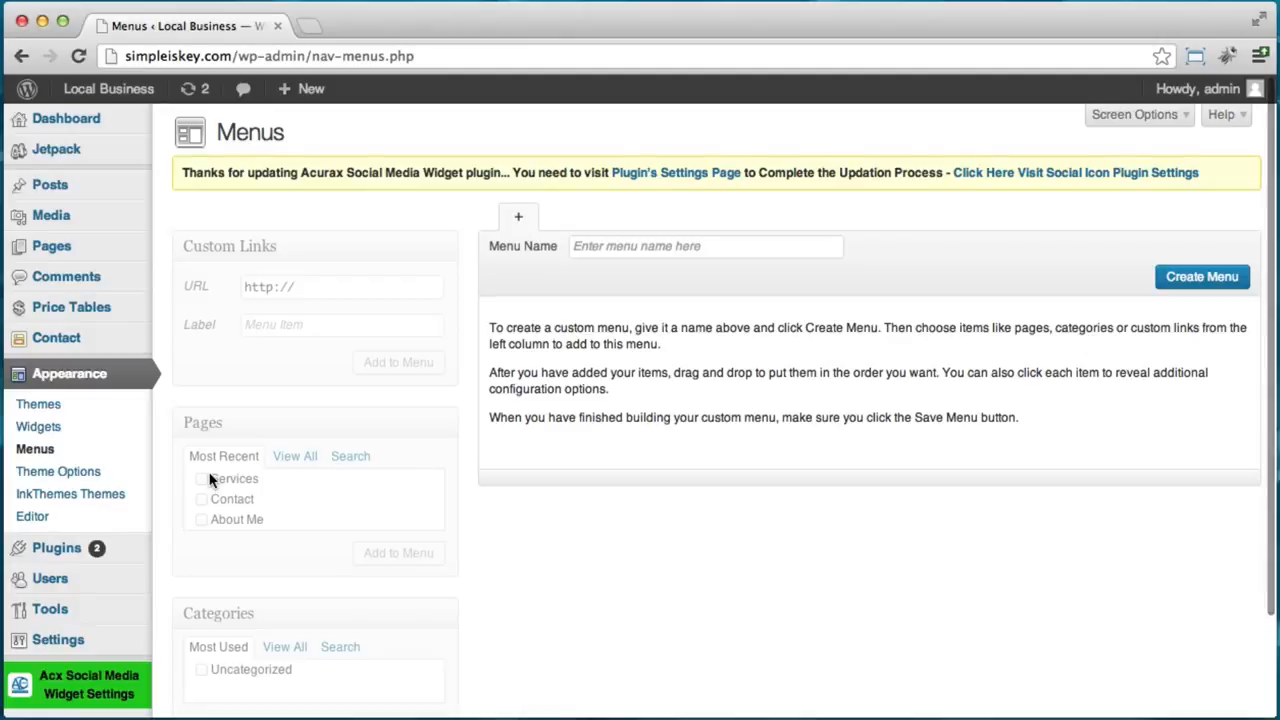
{"action": "left_click", "coordinate": [614, 248]}
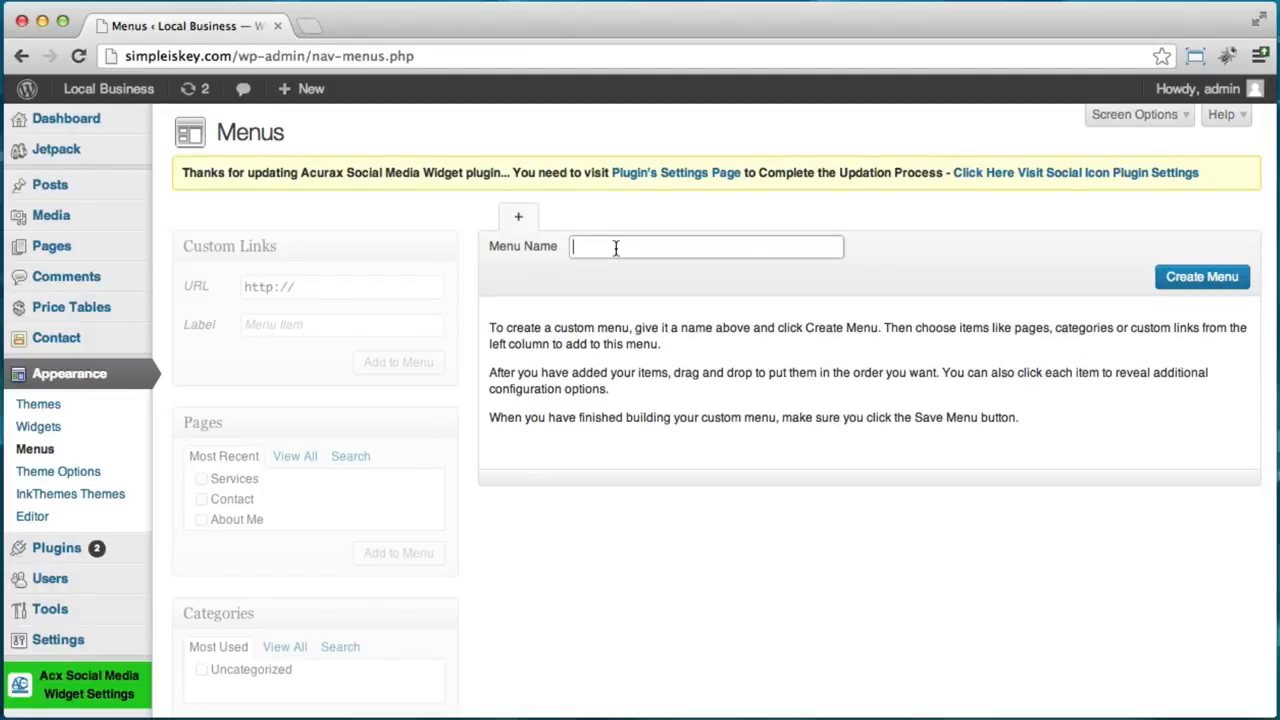
{"action": "type", "text": "Meny"}
{"action": "key", "text": "BackSpace"}
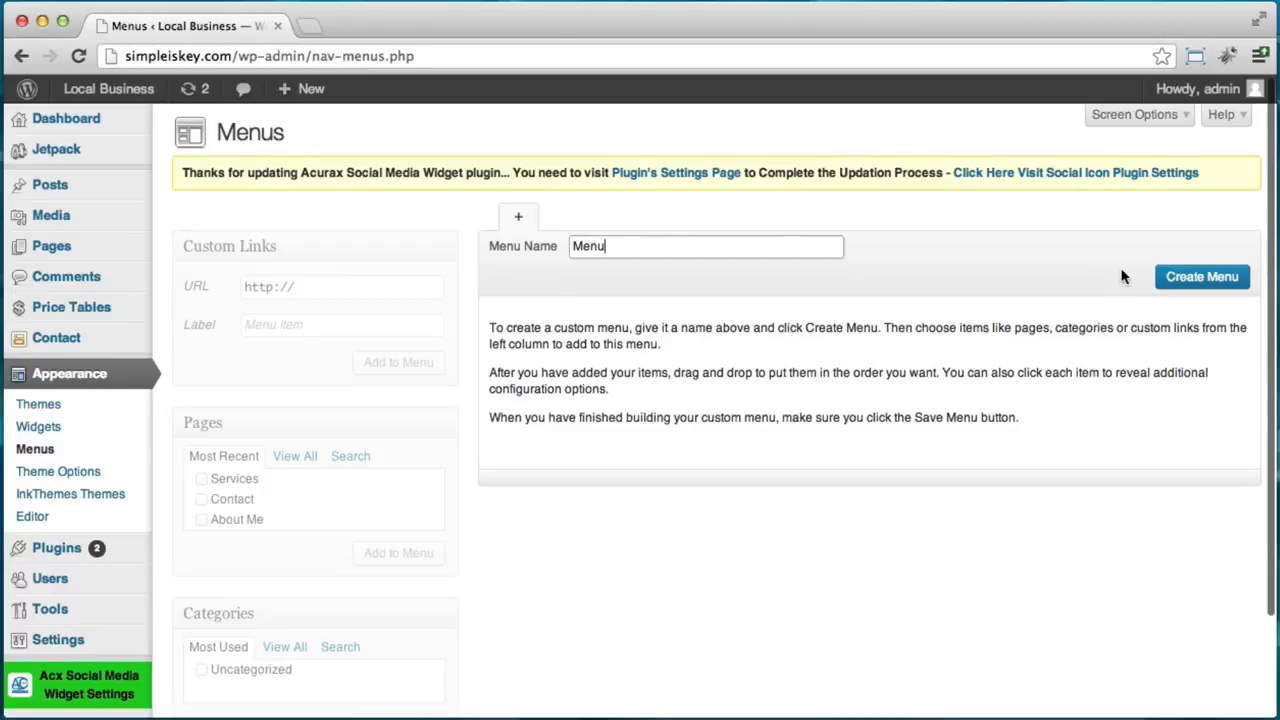
{"action": "left_click", "coordinate": [1180, 278]}
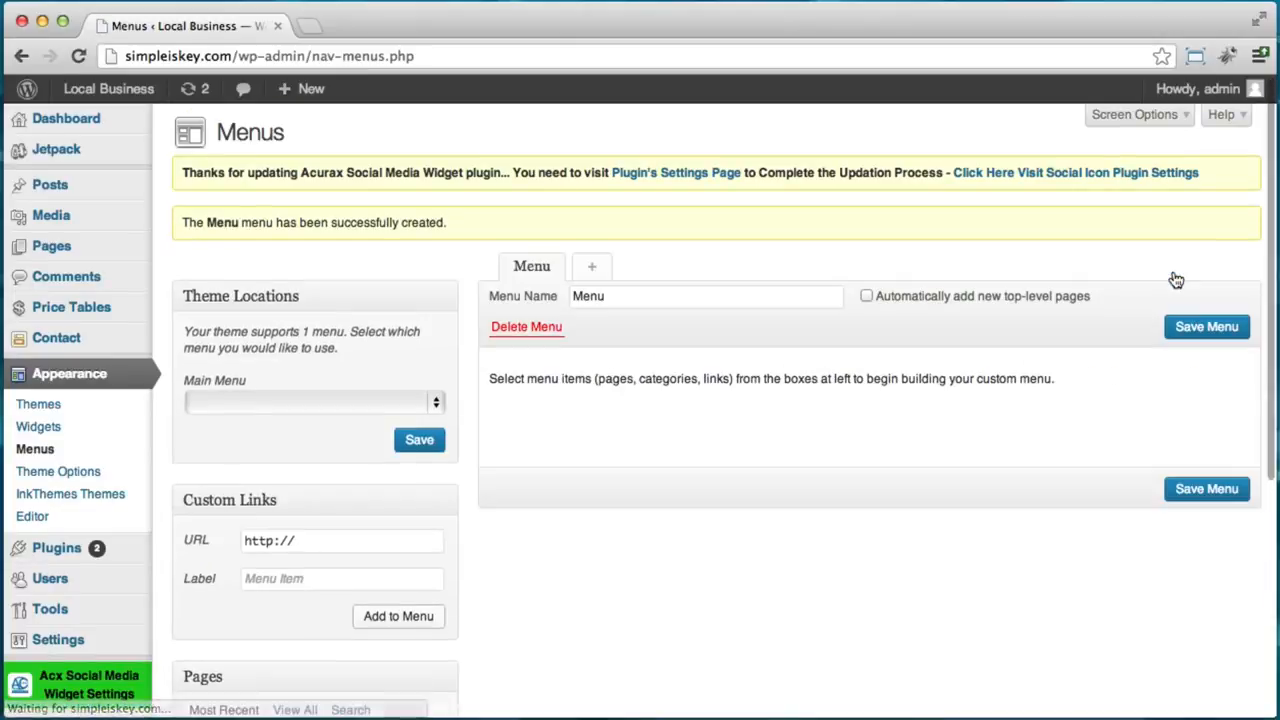
Step: Add all four pages (Home, About Me, Contact, Services) to the menu
{"action": "scroll", "coordinate": [905, 438], "scroll_direction": "down", "scroll_amount": 5}
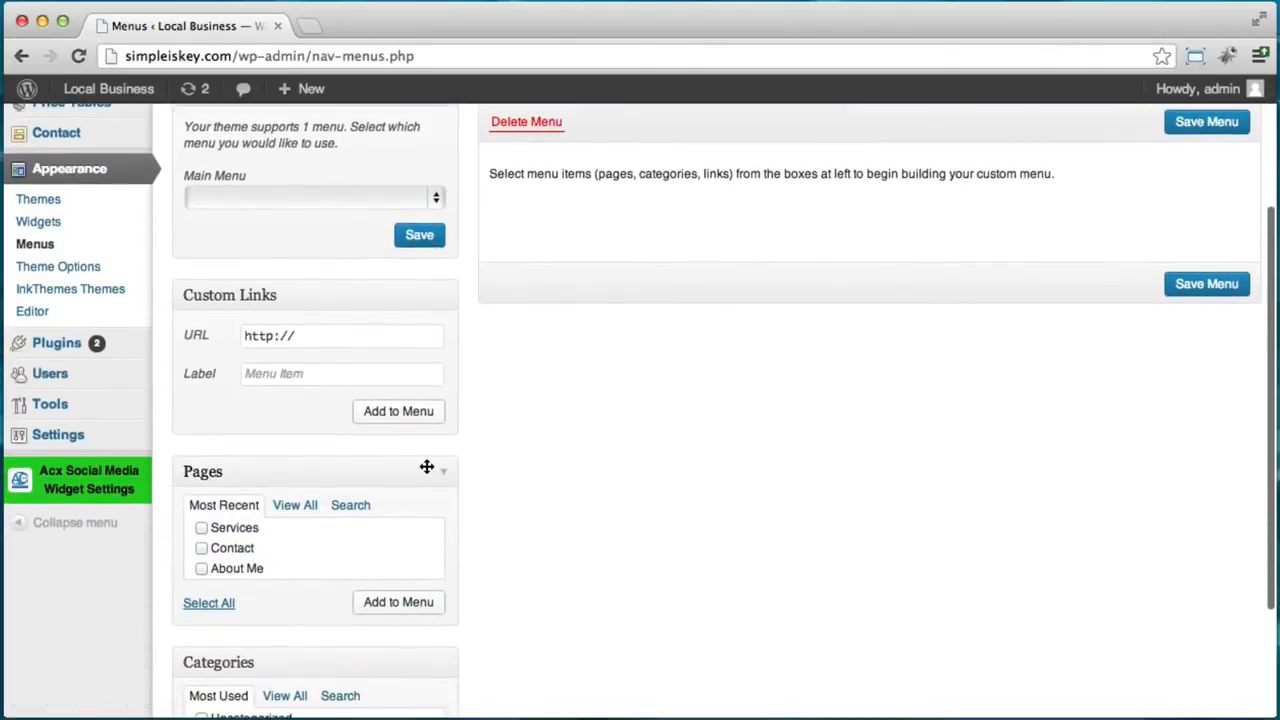
{"action": "left_click", "coordinate": [301, 507]}
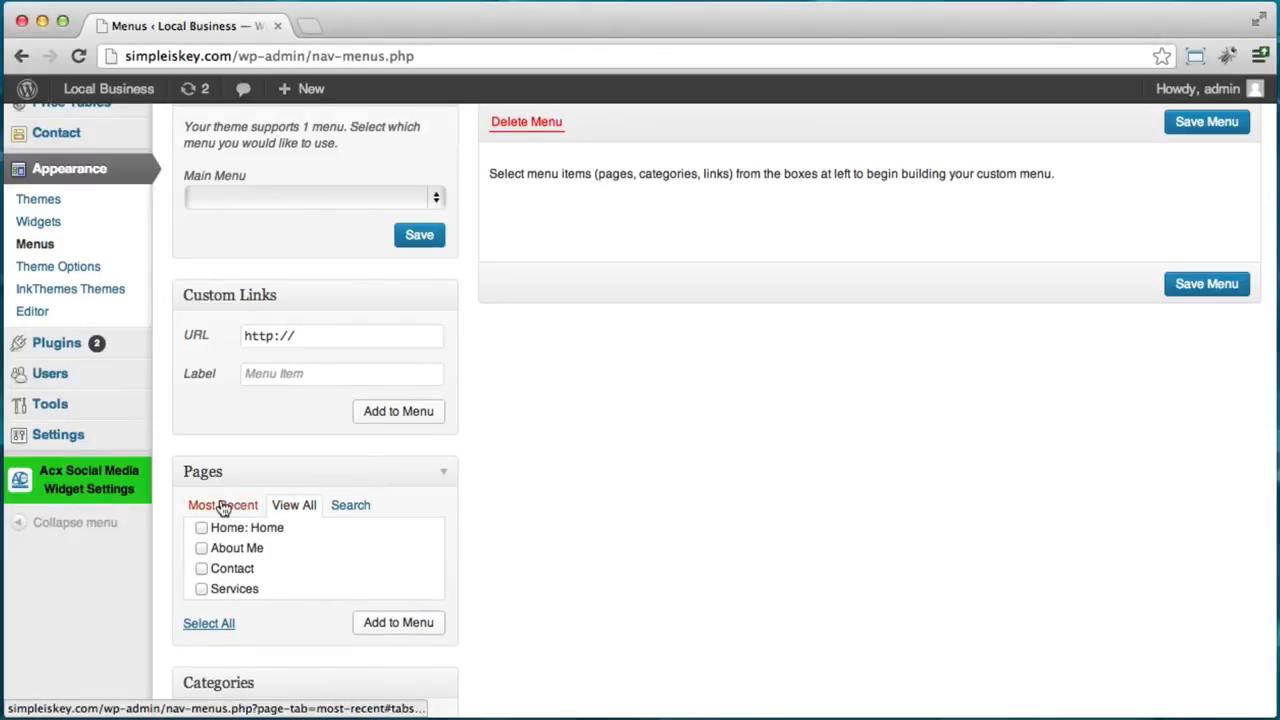
{"action": "left_click", "coordinate": [222, 504]}
{"action": "left_click", "coordinate": [288, 507]}
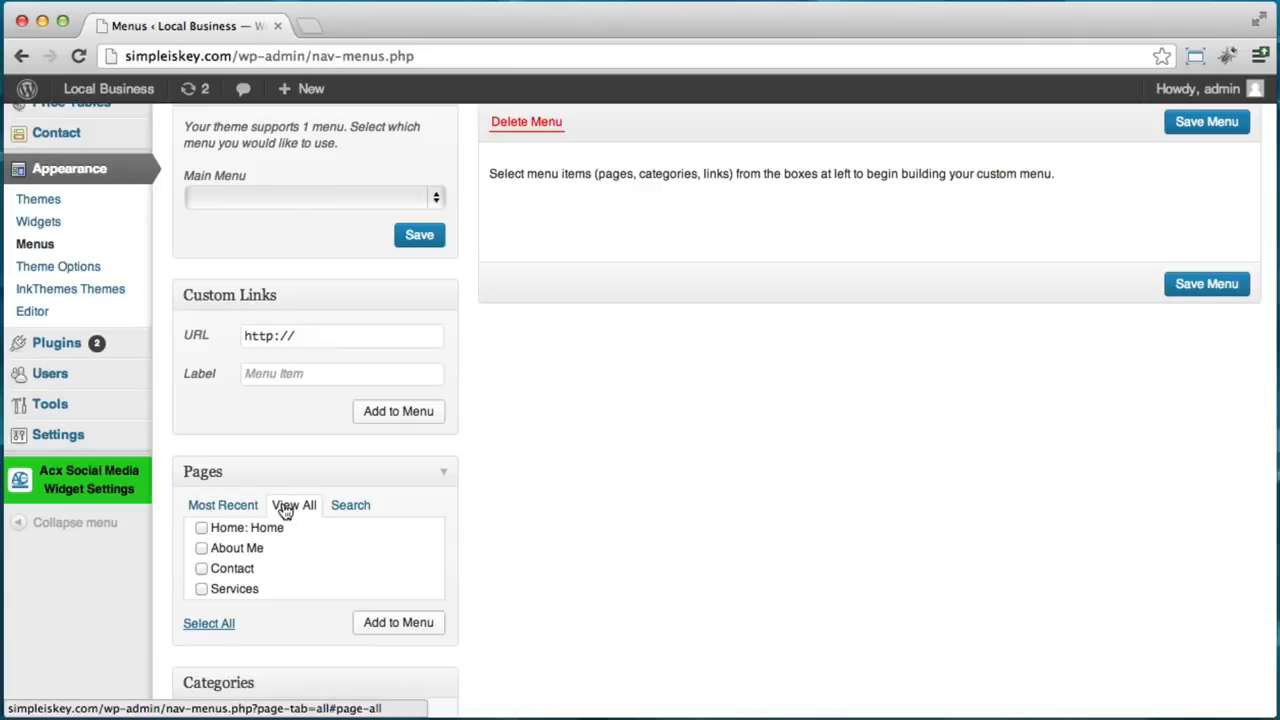
{"action": "left_click", "coordinate": [210, 623]}
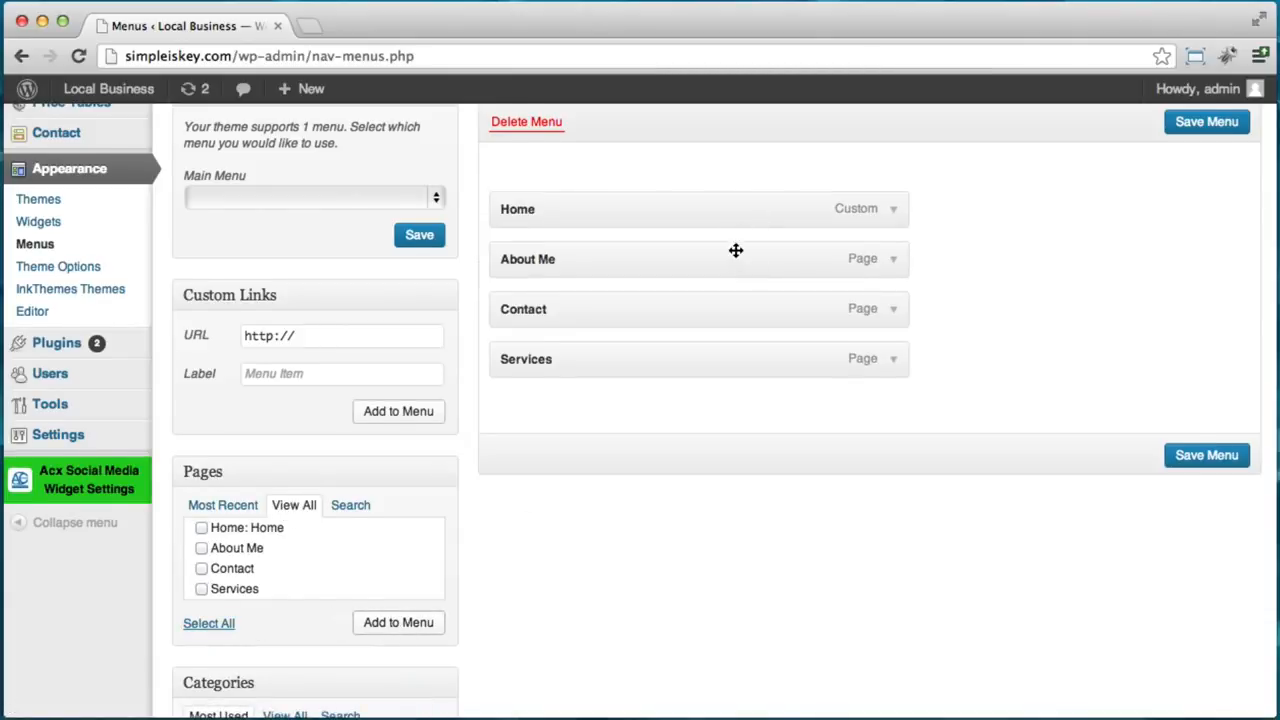
{"action": "scroll", "coordinate": [737, 251], "scroll_direction": "up", "scroll_amount": 3}
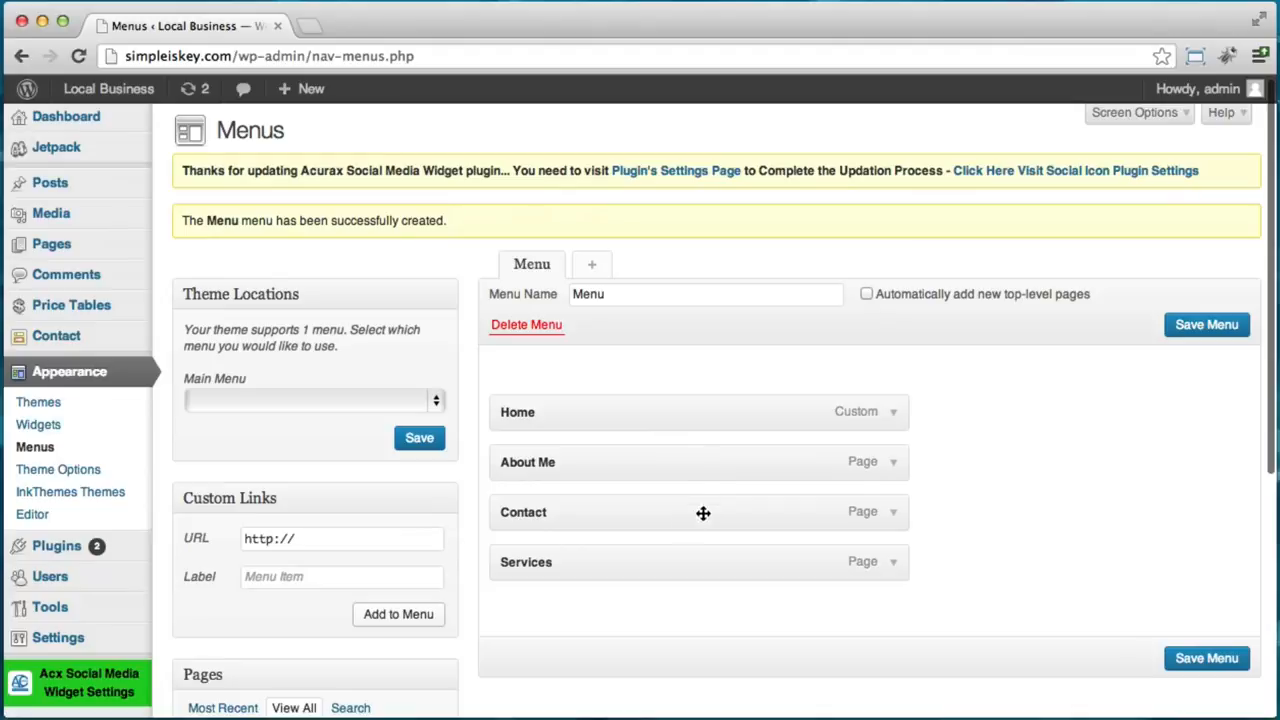
Step: Move Contact below Services, save the menu, and view the live site in a new tab
{"action": "left_click", "coordinate": [894, 420]}
{"action": "left_click", "coordinate": [894, 420]}
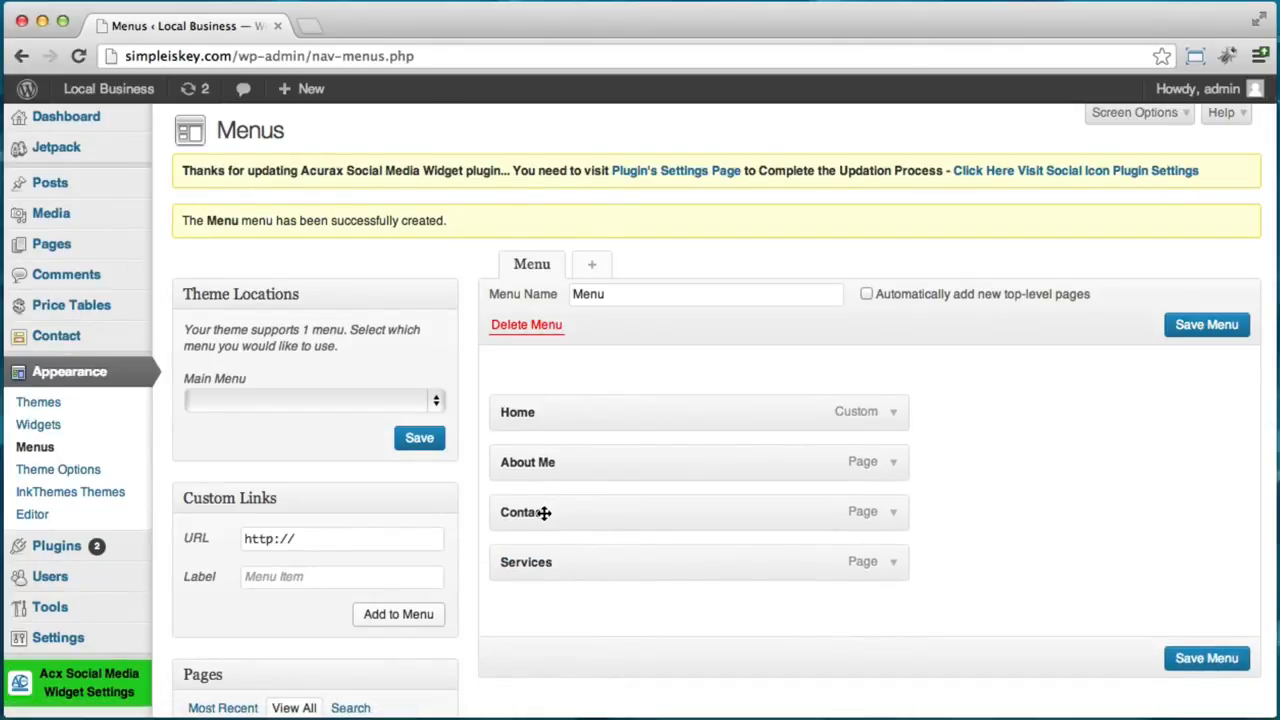
{"action": "left_click_drag", "start_coordinate": [530, 511], "coordinate": [528, 560]}
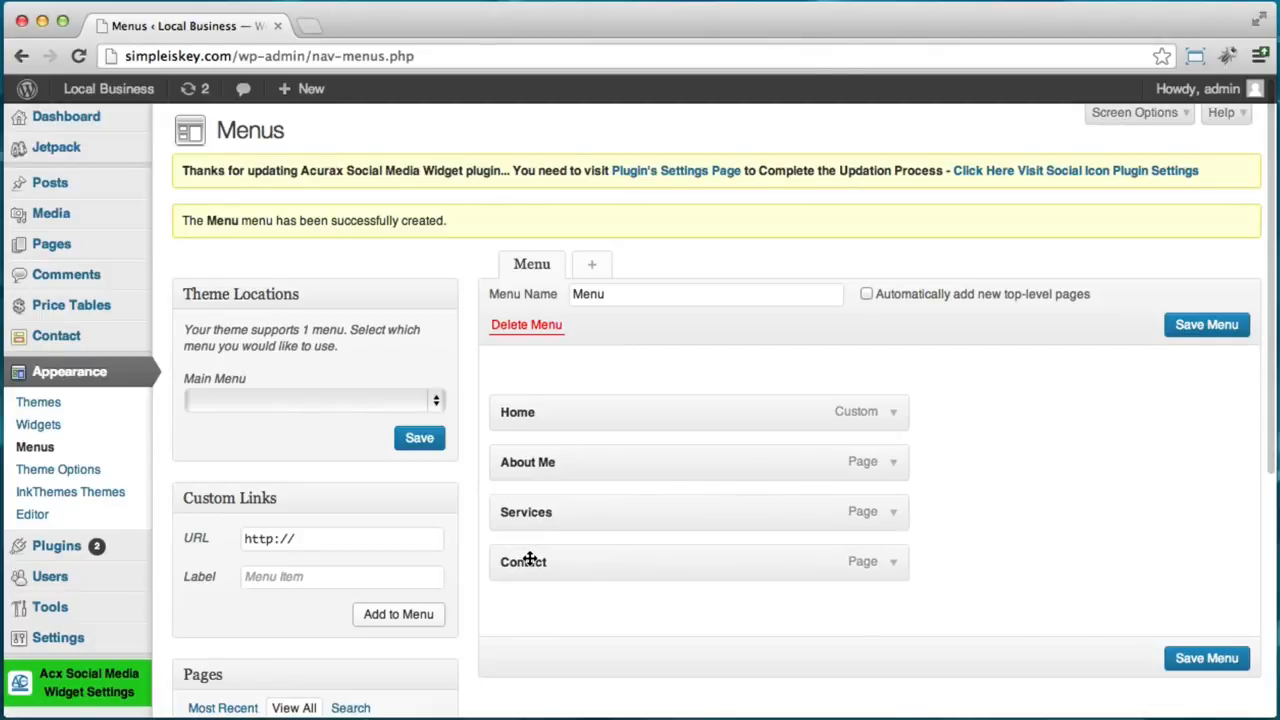
{"action": "left_click", "coordinate": [1190, 660]}
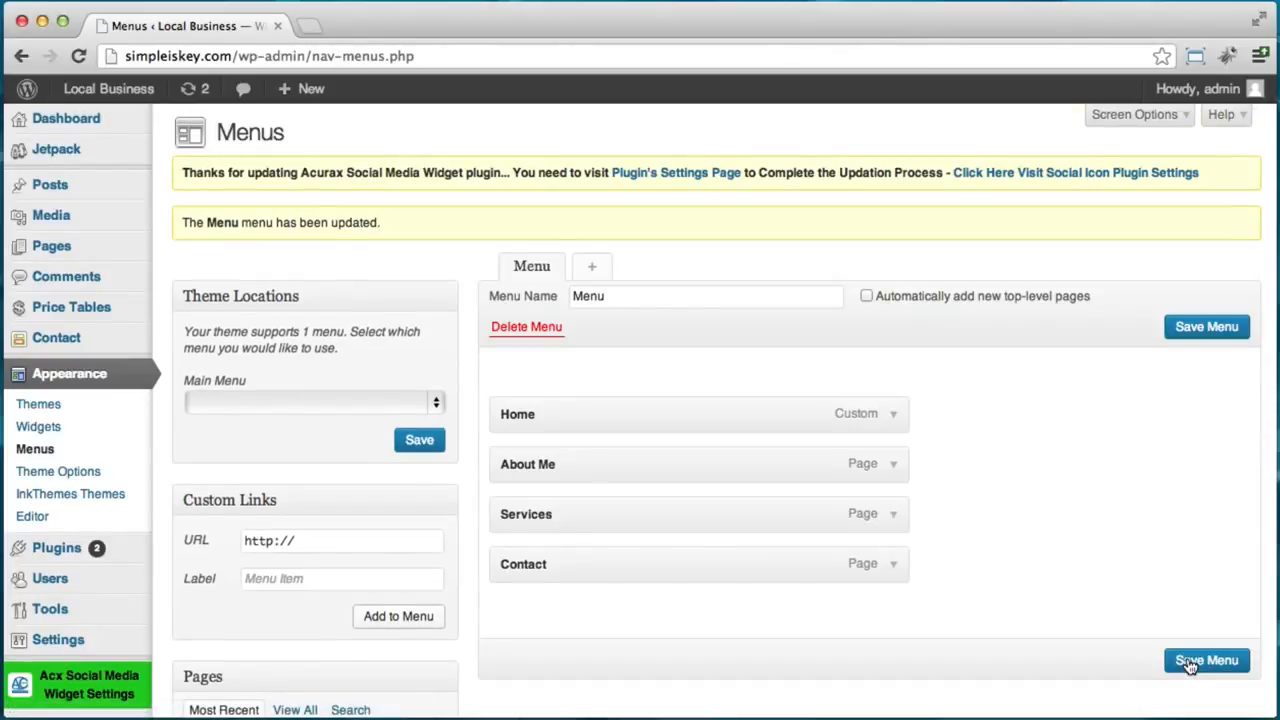
{"action": "mouse_move", "coordinate": [62, 88]}
{"action": "left_click", "coordinate": [91, 122], "text": "super"}
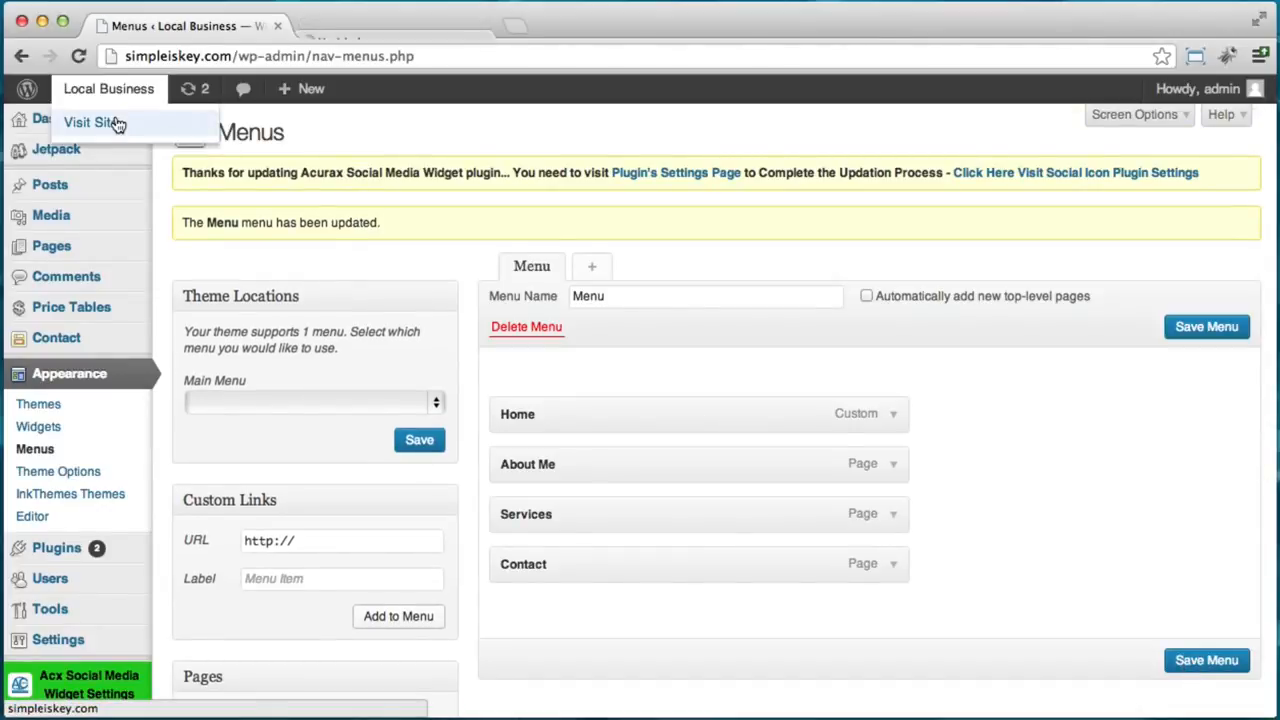
{"action": "left_click", "coordinate": [376, 26]}
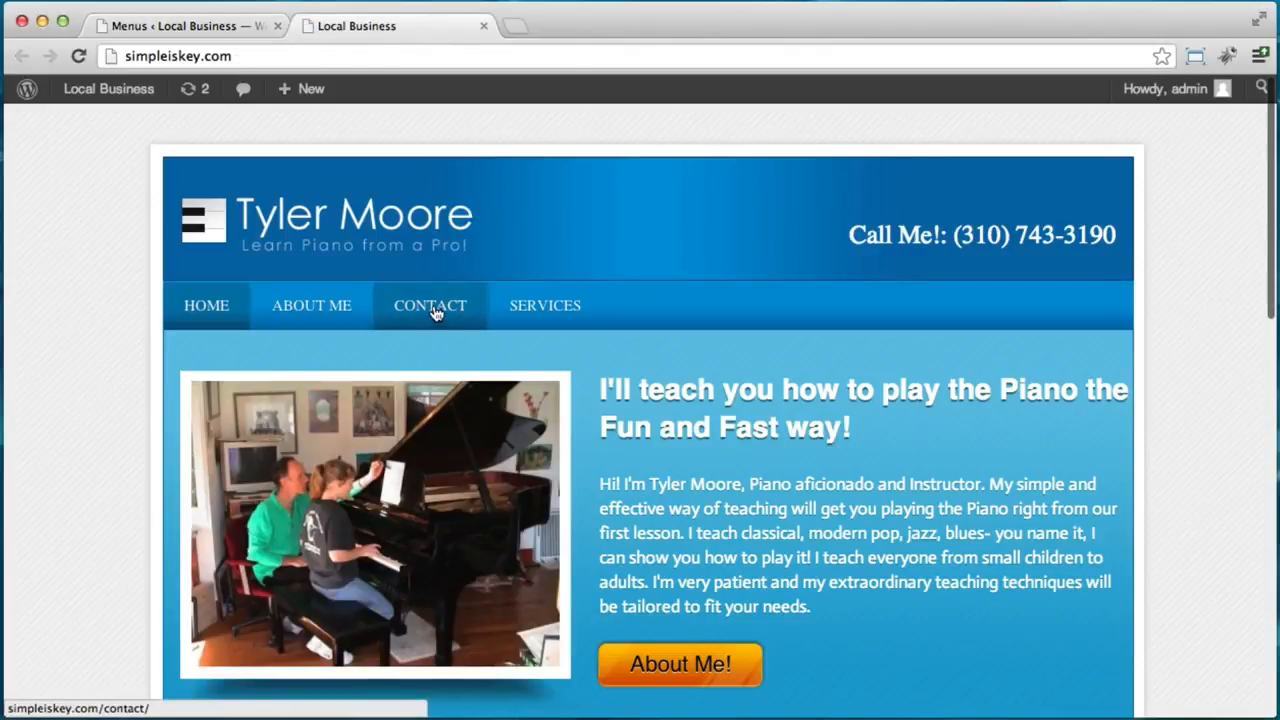
{"action": "left_click", "coordinate": [78, 55]}
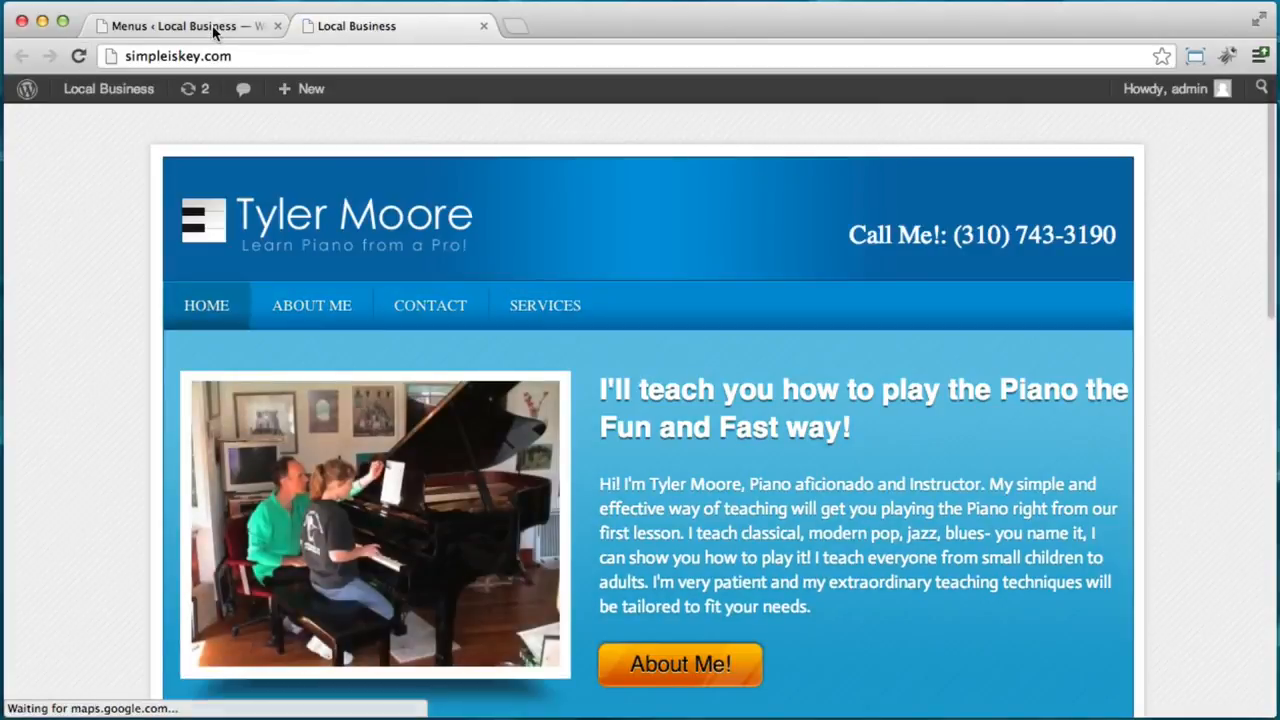
Step: Assign 'Menu' to the Main Menu theme location, save, and check the live site
{"action": "left_click", "coordinate": [213, 33]}
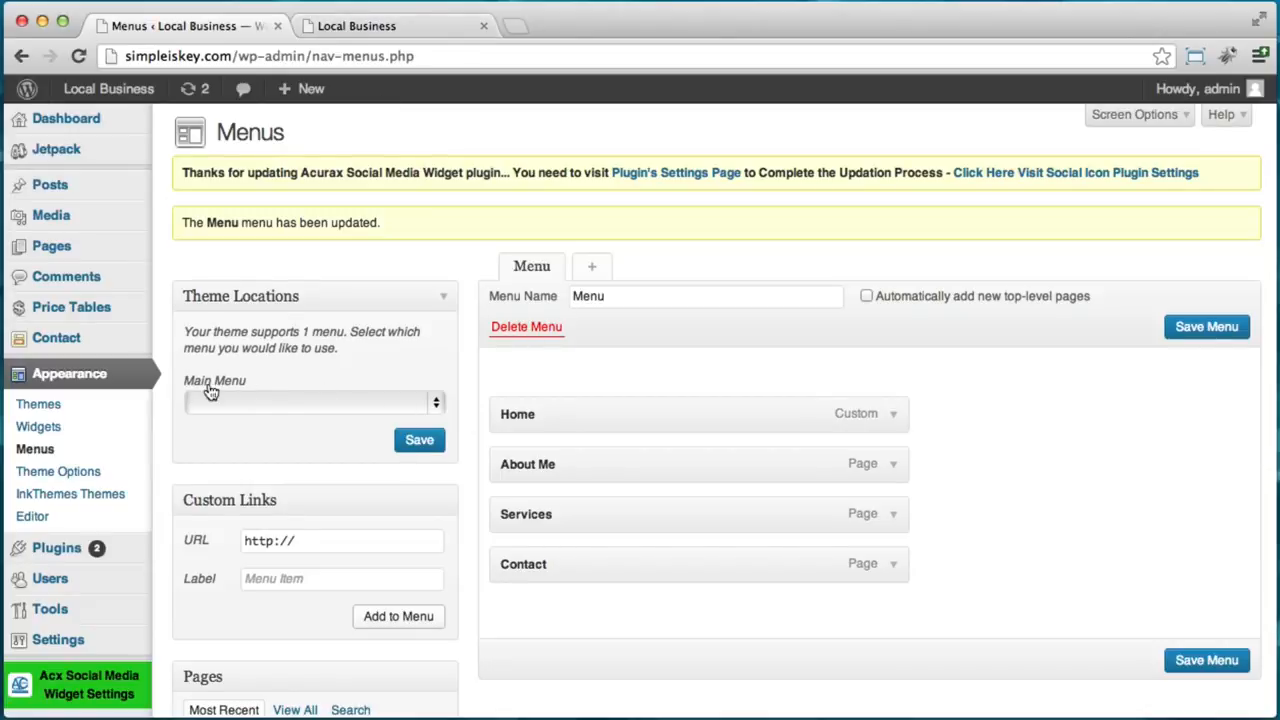
{"action": "left_click", "coordinate": [412, 404]}
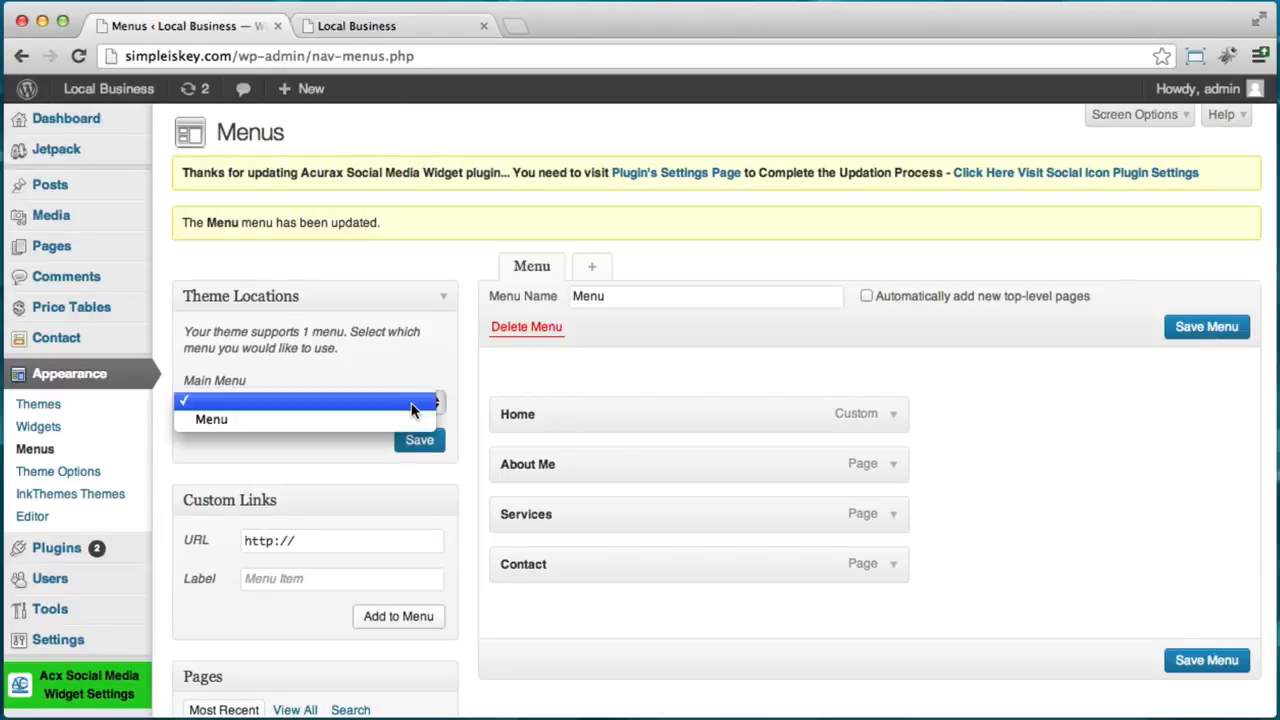
{"action": "left_click", "coordinate": [358, 420]}
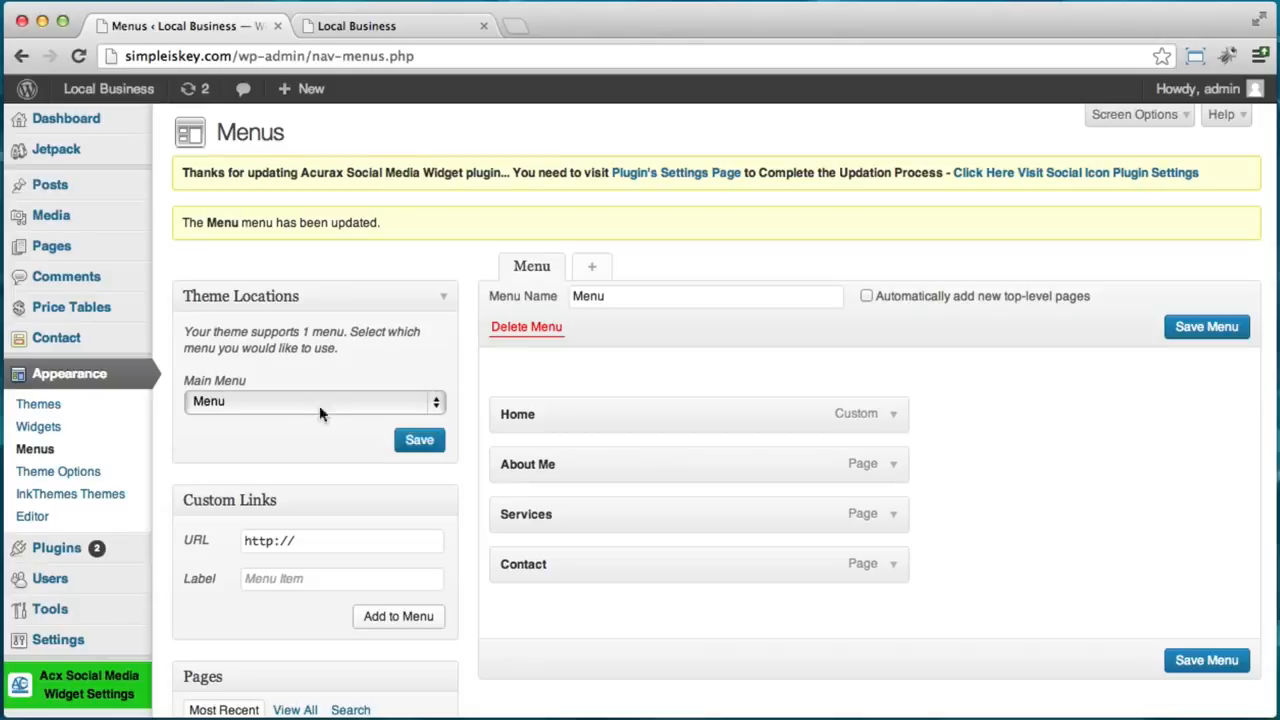
{"action": "left_click", "coordinate": [427, 444]}
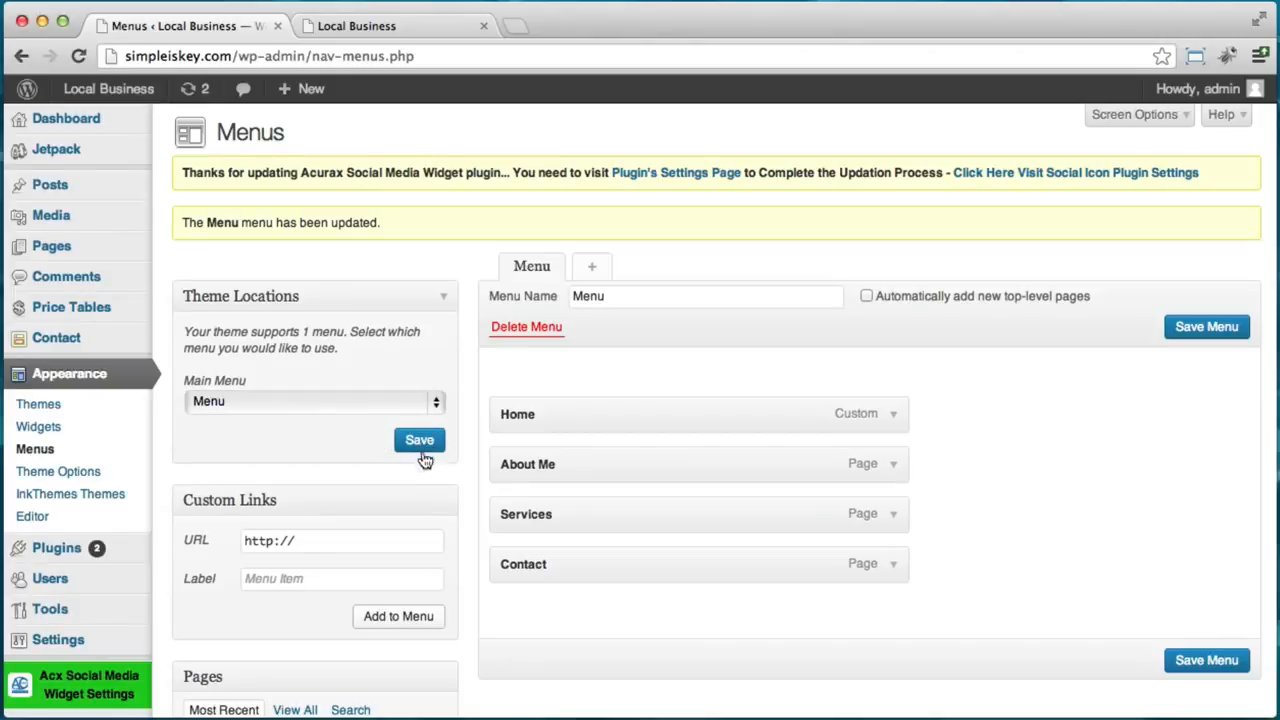
{"action": "left_click", "coordinate": [385, 28]}
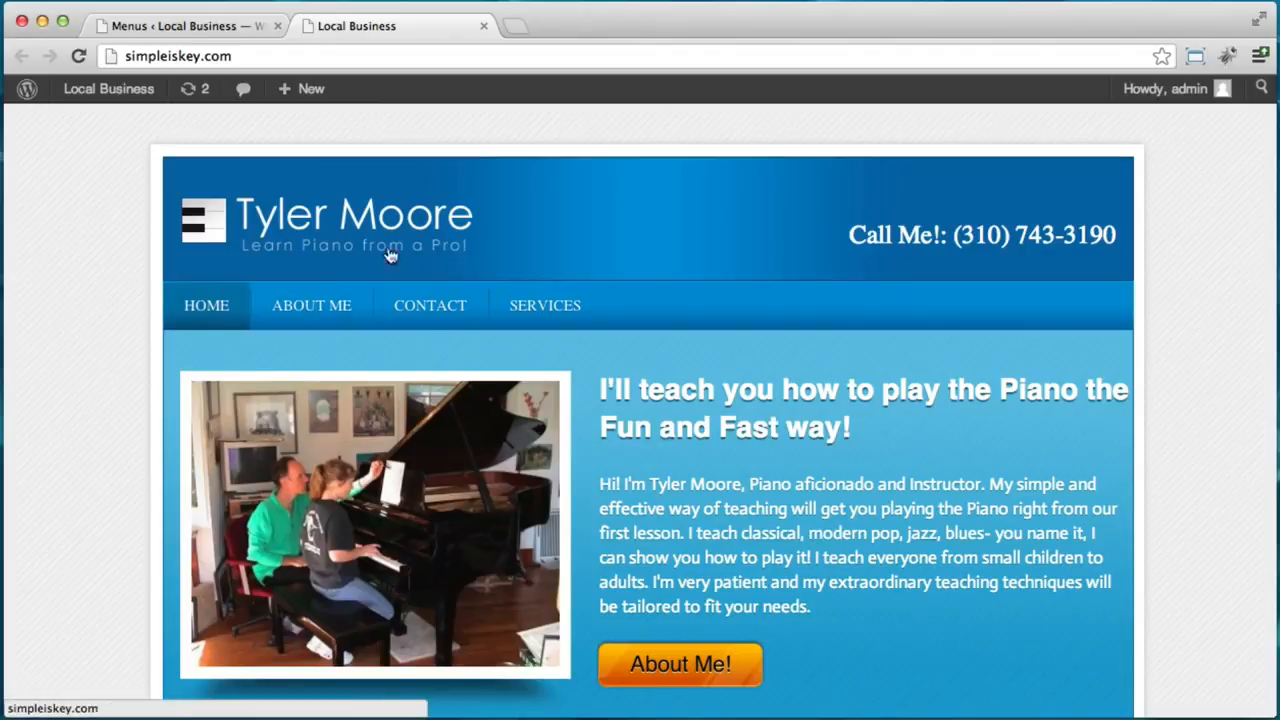
{"action": "left_click", "coordinate": [236, 30]}
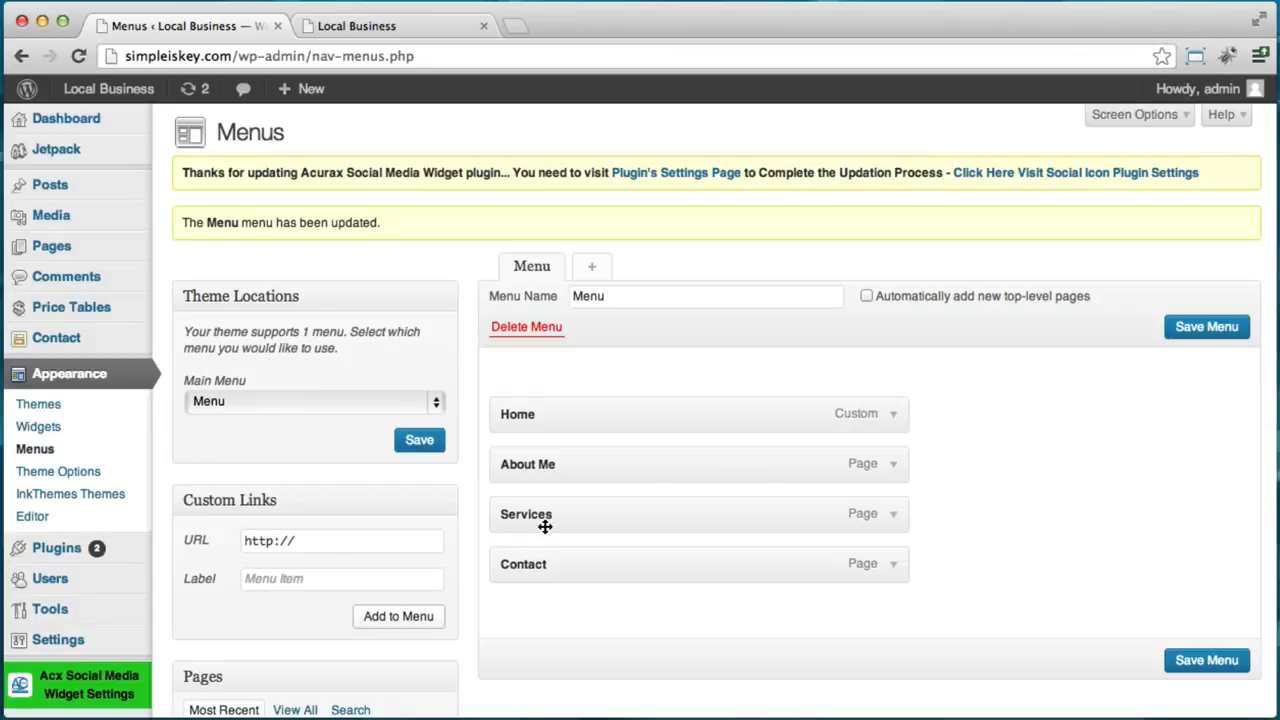
{"action": "left_click", "coordinate": [379, 14]}
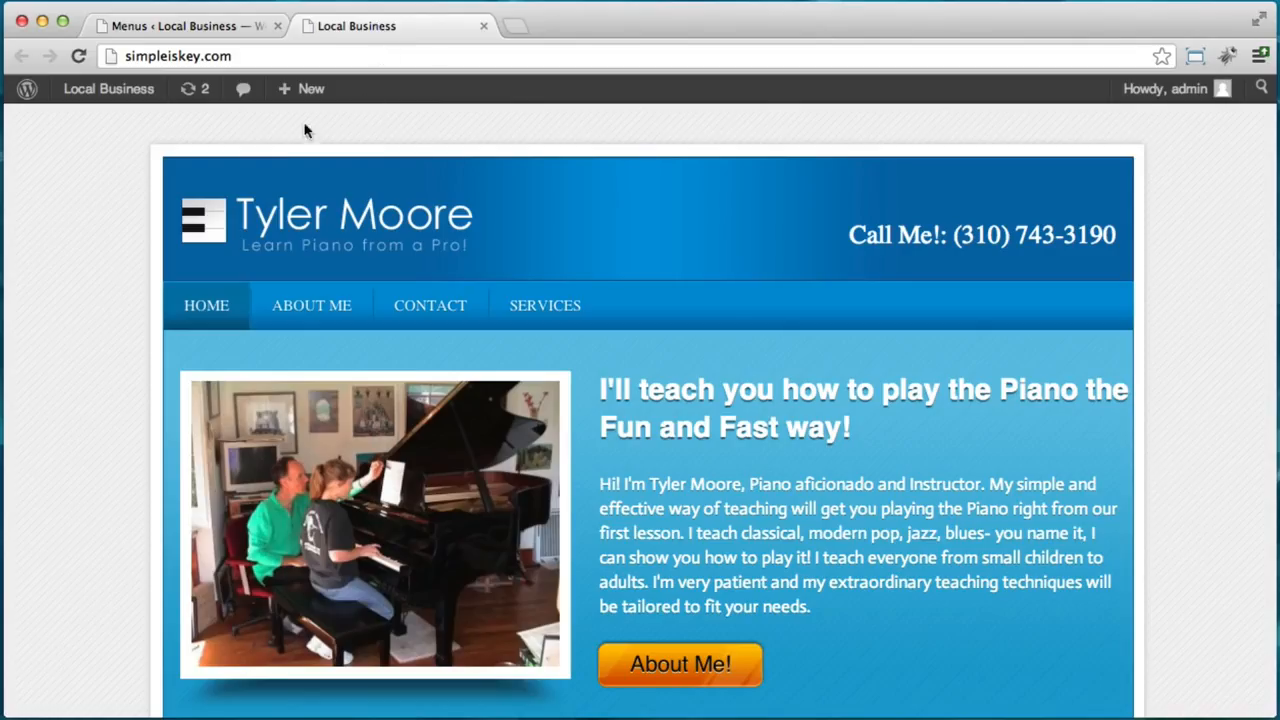
Step: Nest About Me under Home, save the menu, and reload the site to see the dropdown
{"action": "left_click", "coordinate": [79, 58]}
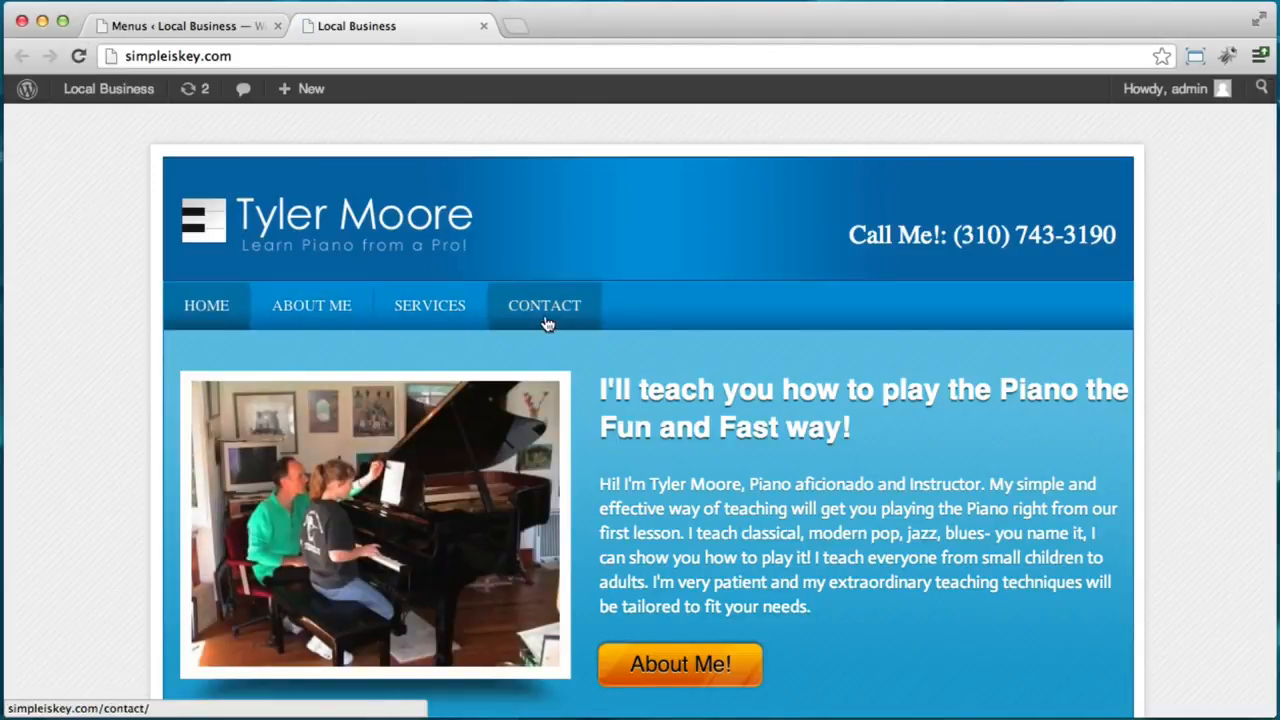
{"action": "left_click", "coordinate": [200, 26]}
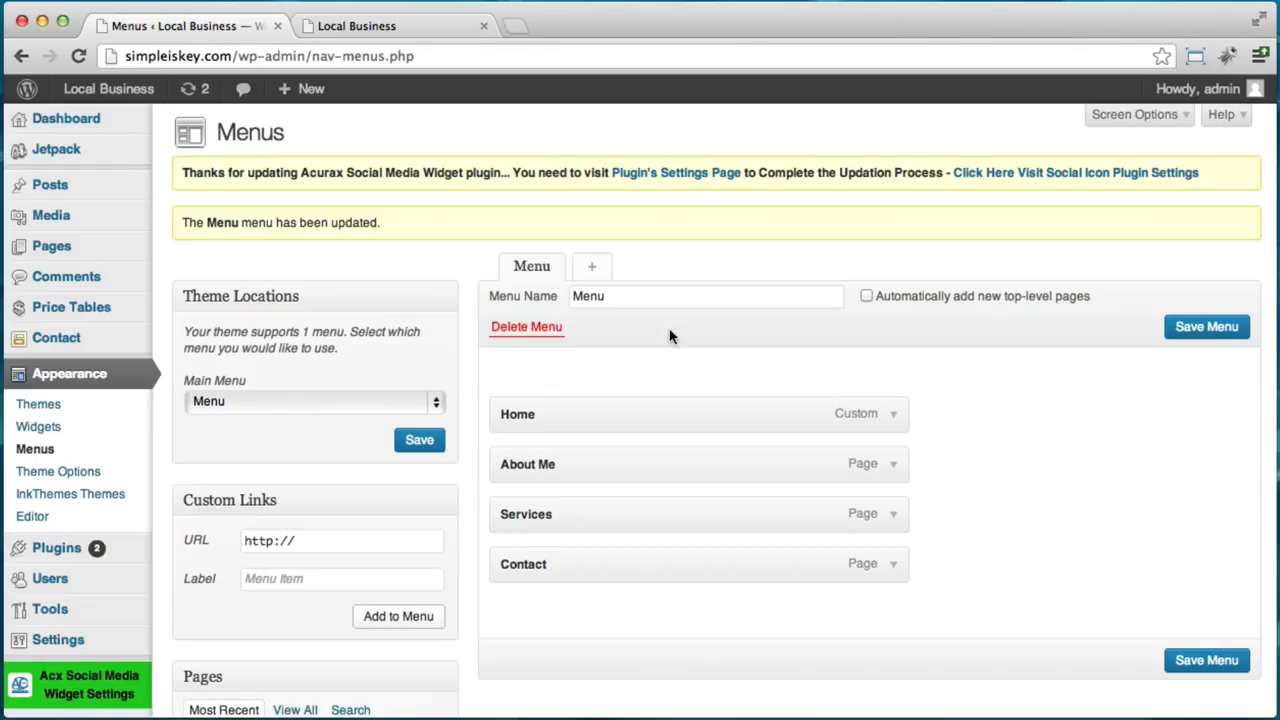
{"action": "scroll", "coordinate": [630, 370], "scroll_direction": "down", "scroll_amount": 1}
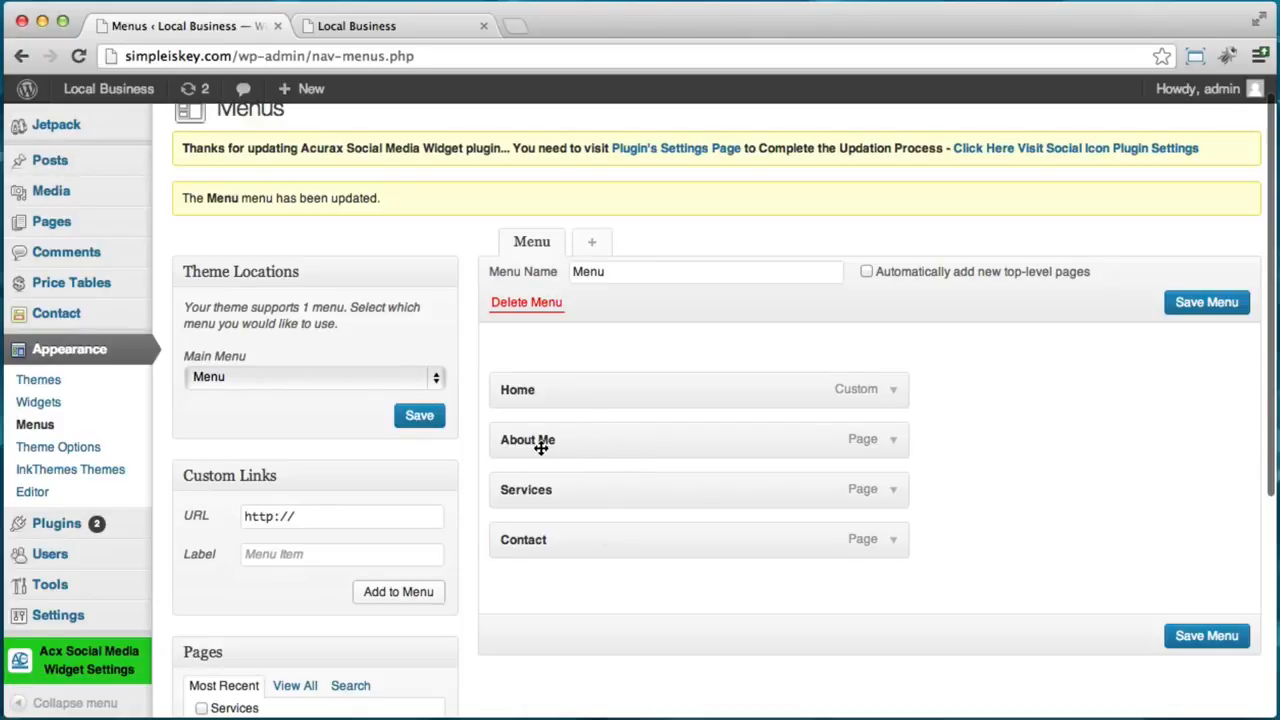
{"action": "left_click_drag", "start_coordinate": [528, 438], "coordinate": [560, 440]}
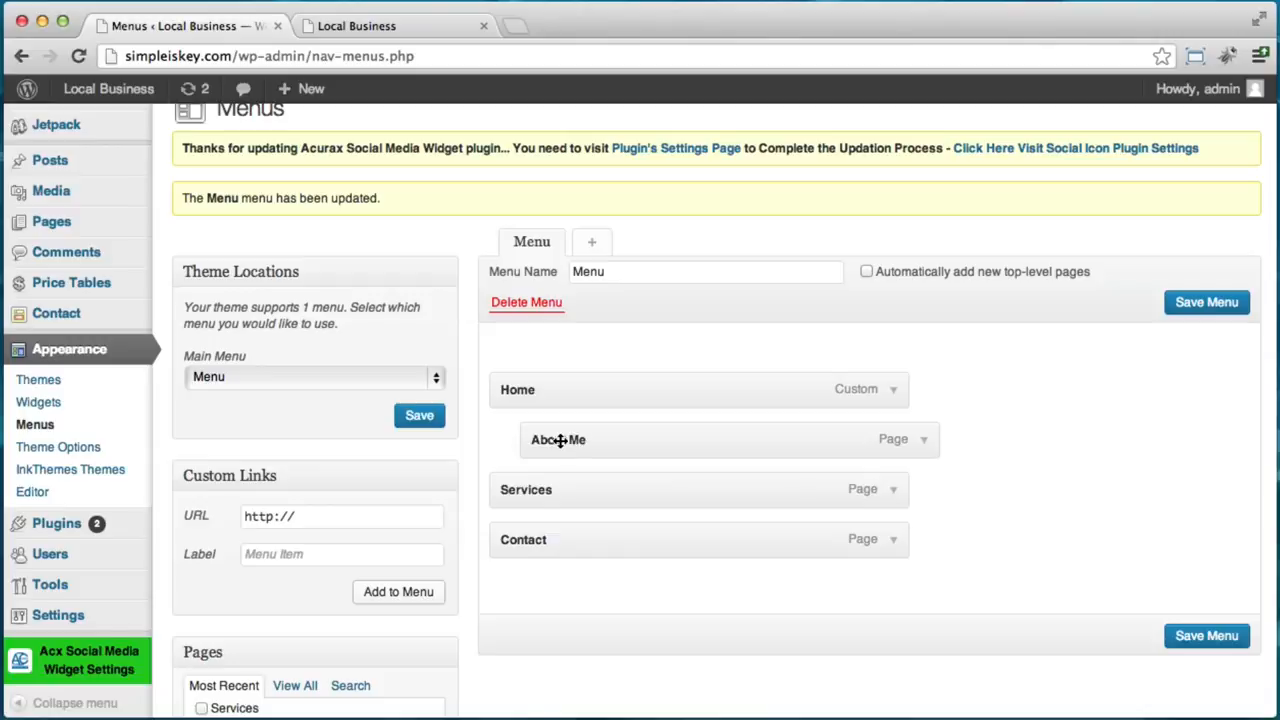
{"action": "left_click", "coordinate": [1181, 637]}
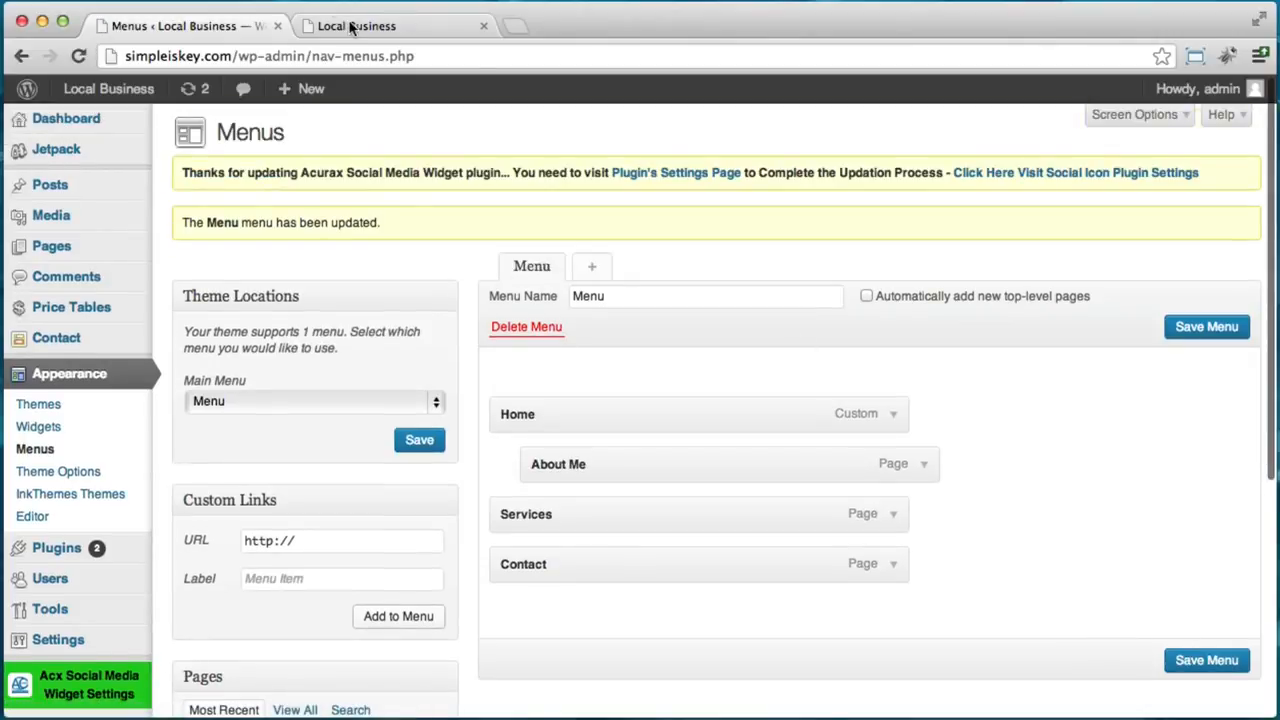
{"action": "left_click", "coordinate": [353, 26]}
{"action": "left_click", "coordinate": [79, 57]}
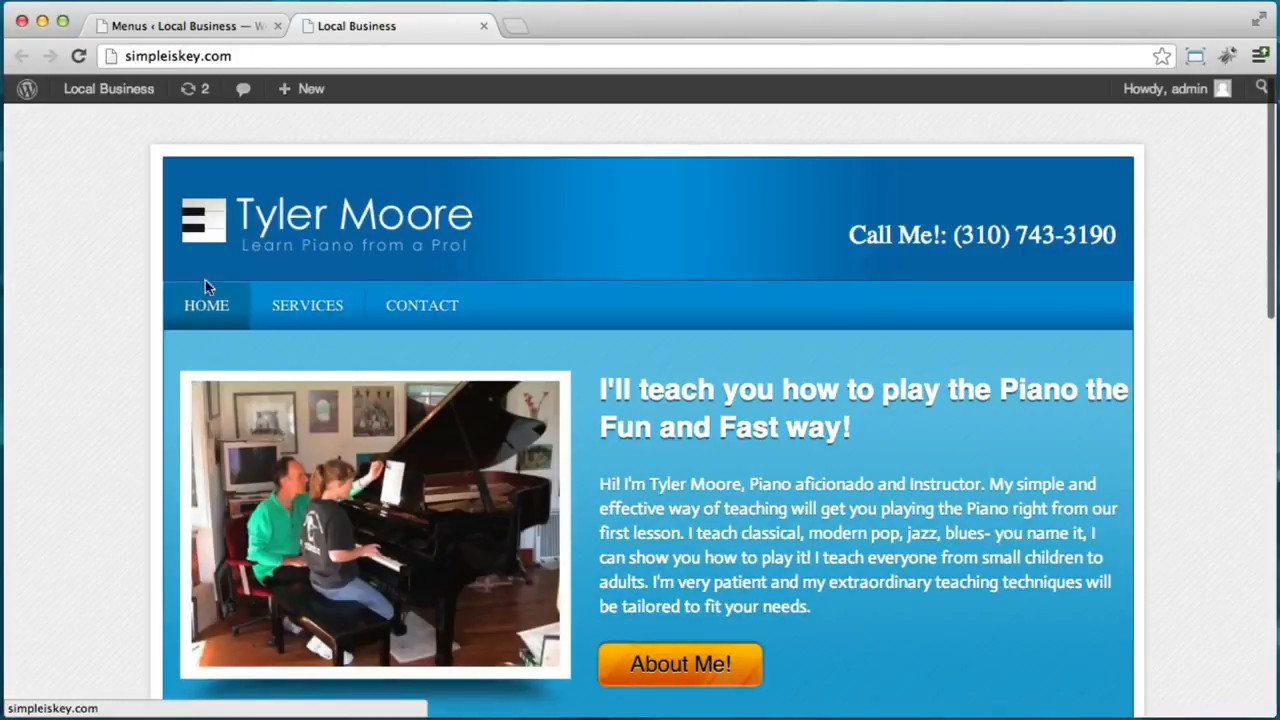
{"action": "mouse_move", "coordinate": [217, 318]}
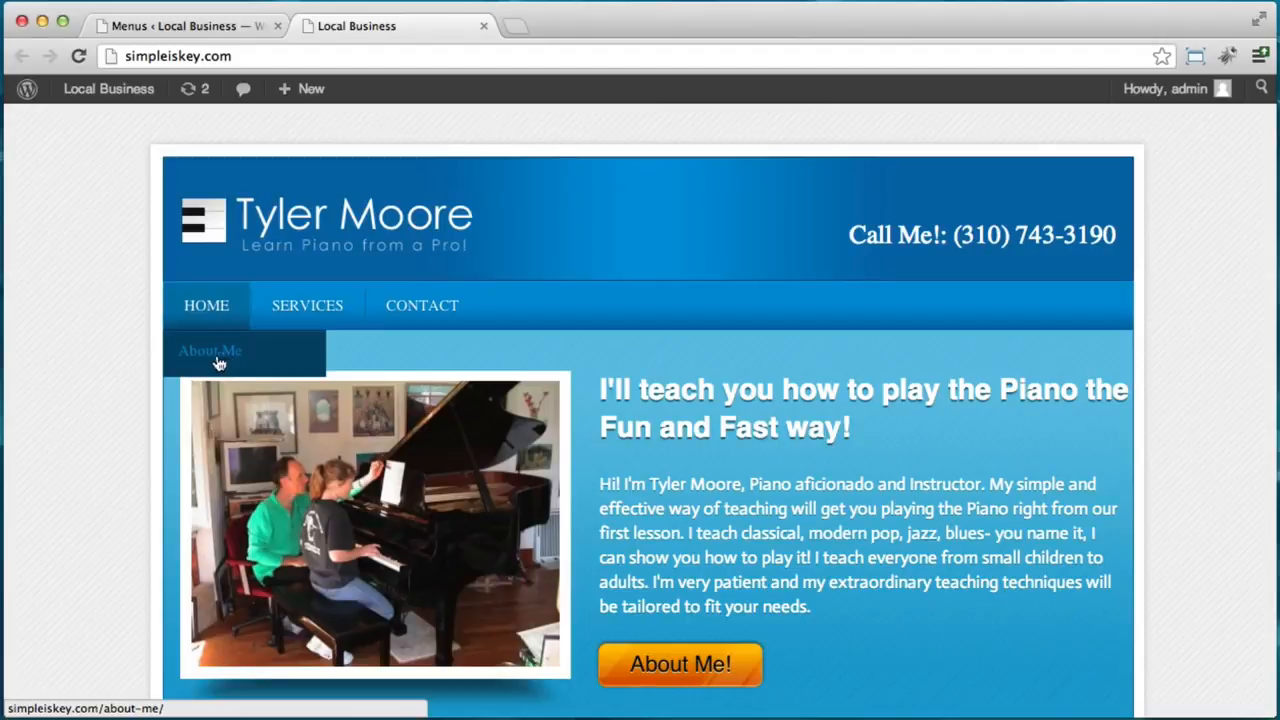
{"action": "left_click", "coordinate": [200, 26]}
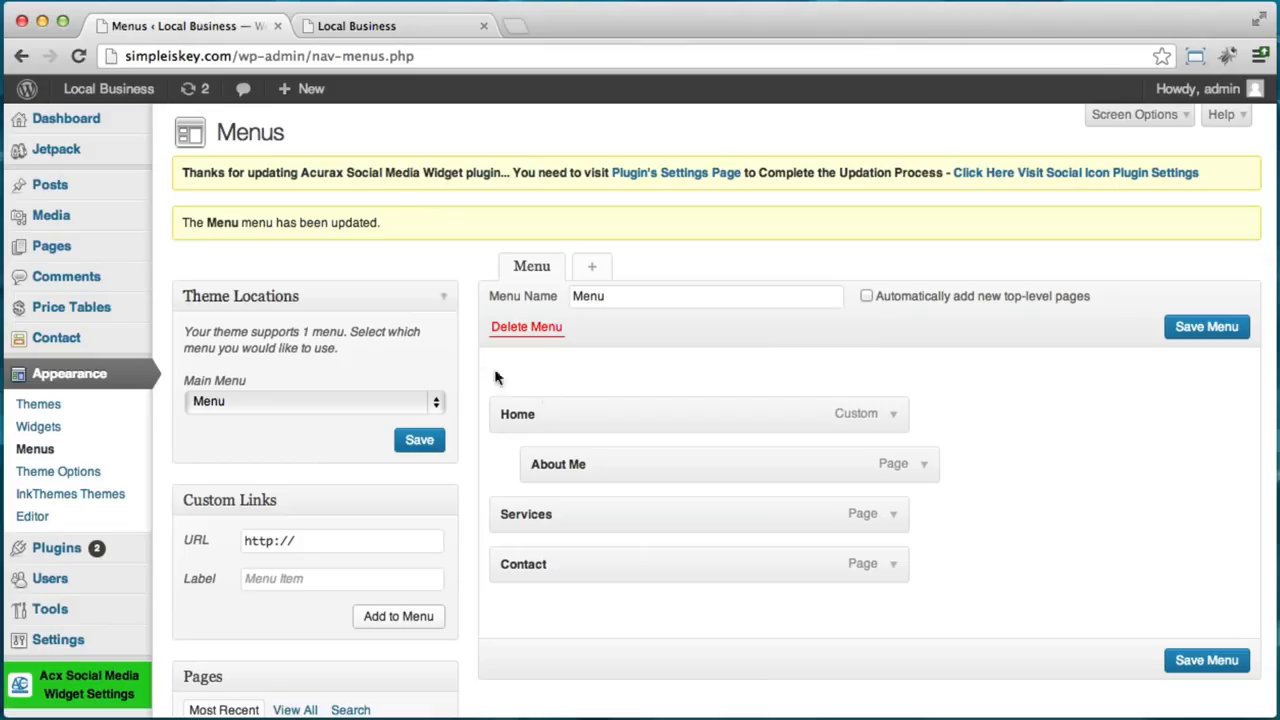
Step: Return About Me to the top level, save, and keep 'Menu' as the Main Menu
{"action": "left_click_drag", "start_coordinate": [609, 464], "coordinate": [572, 463]}
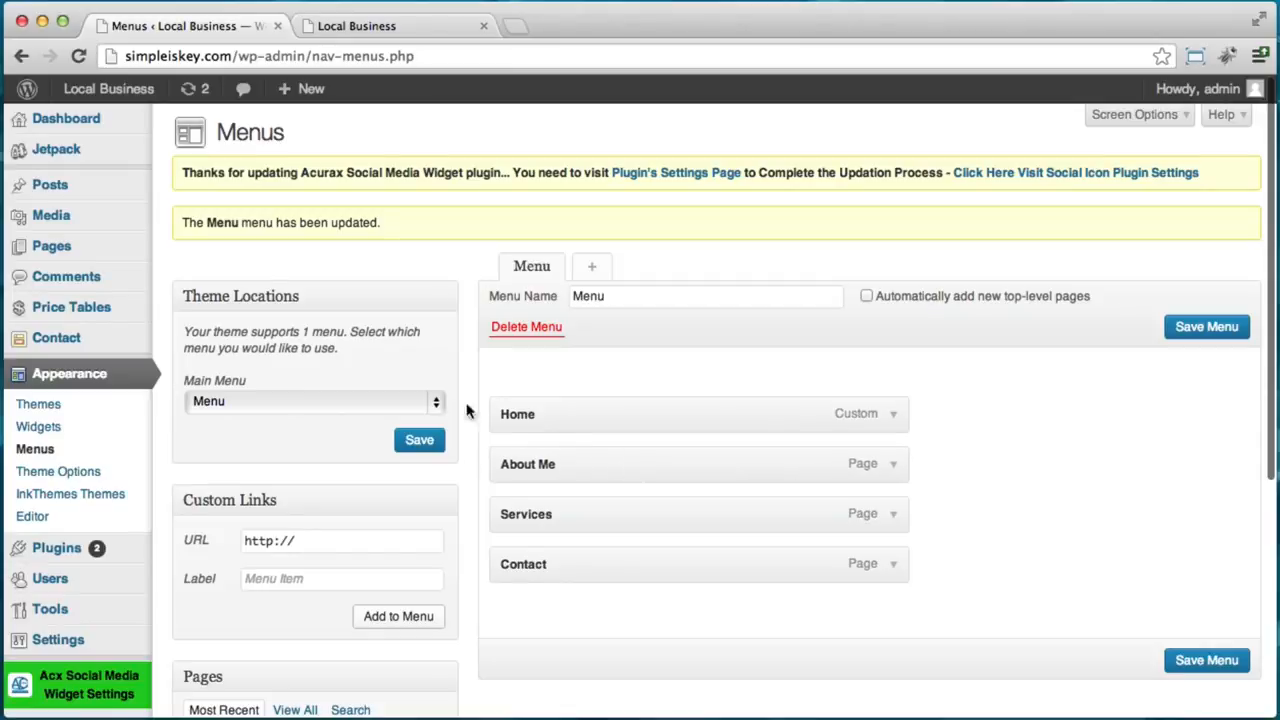
{"action": "left_click", "coordinate": [1218, 665]}
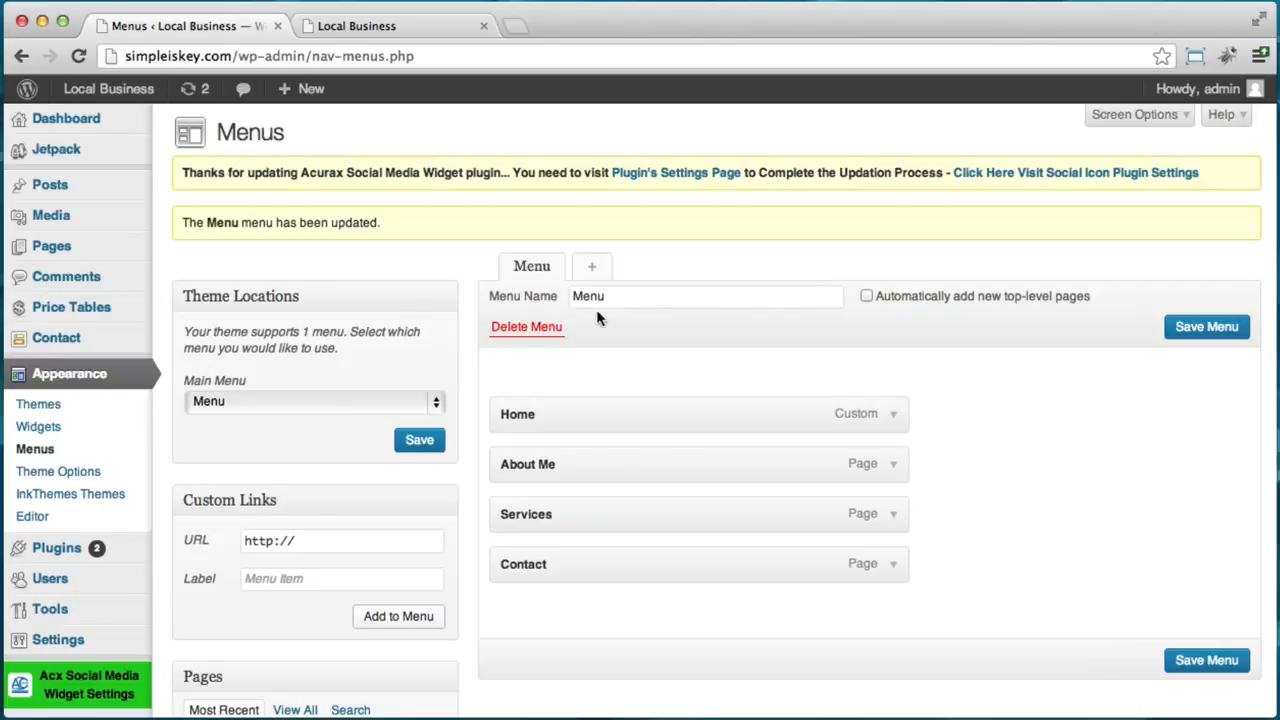
{"action": "left_click", "coordinate": [367, 404]}
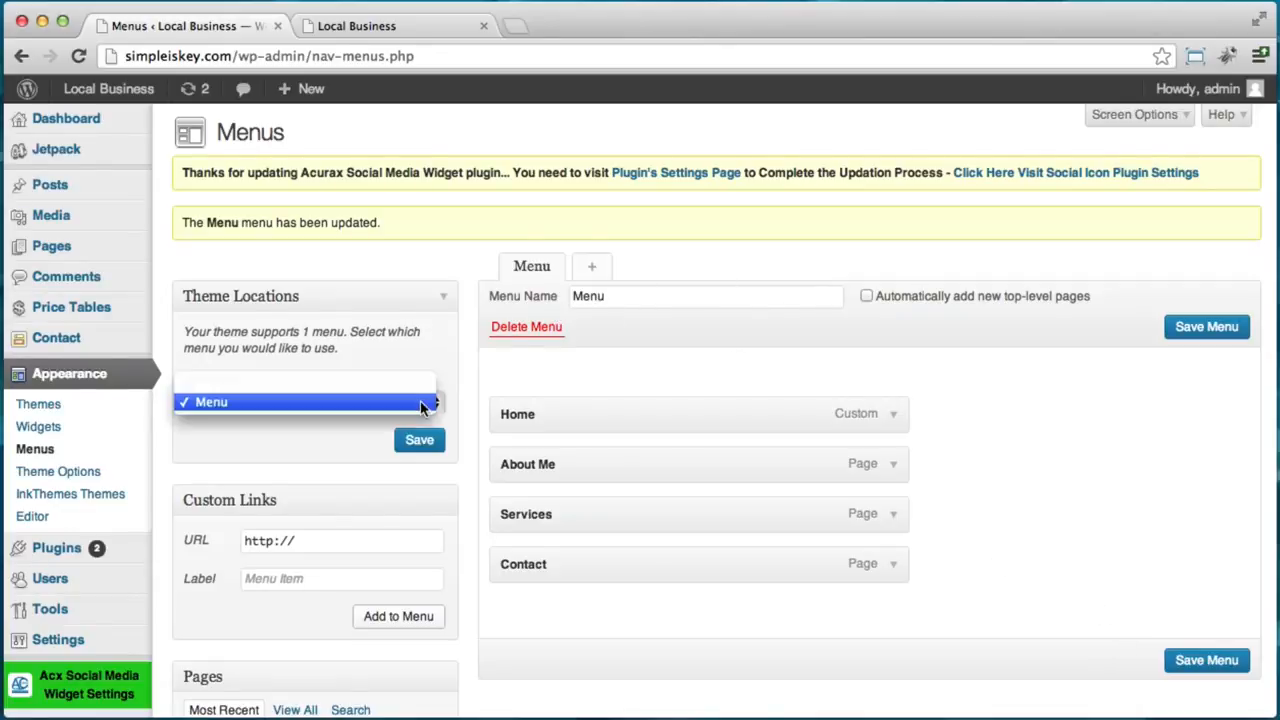
{"action": "left_click", "coordinate": [212, 403]}
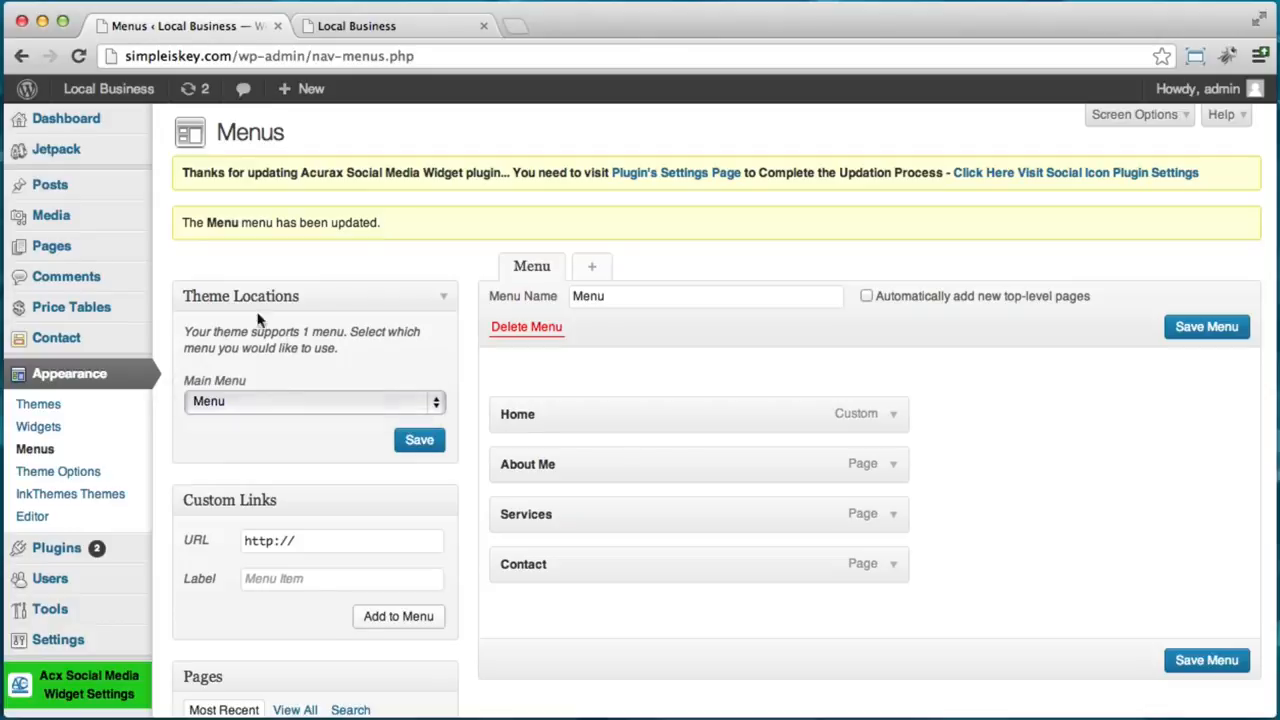
{"action": "scroll", "coordinate": [640, 456], "scroll_direction": "down", "scroll_amount": 3}
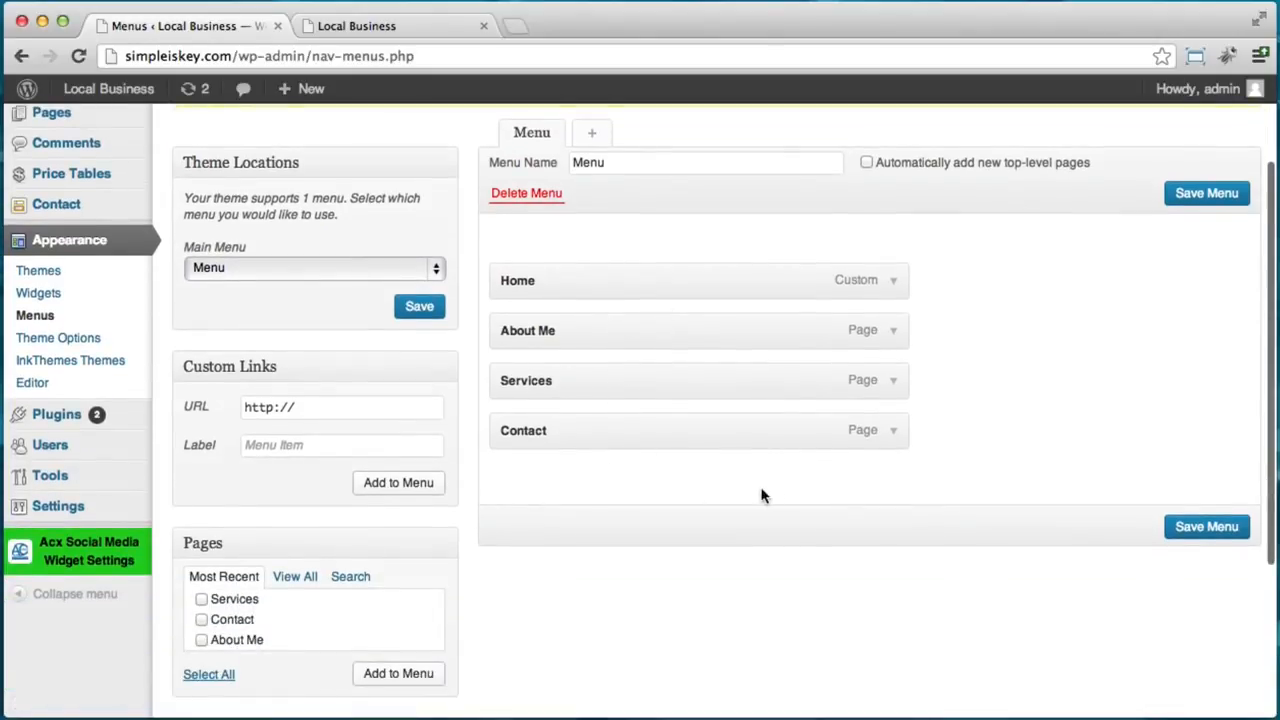
{"action": "scroll", "coordinate": [763, 491], "scroll_direction": "up", "scroll_amount": 3}
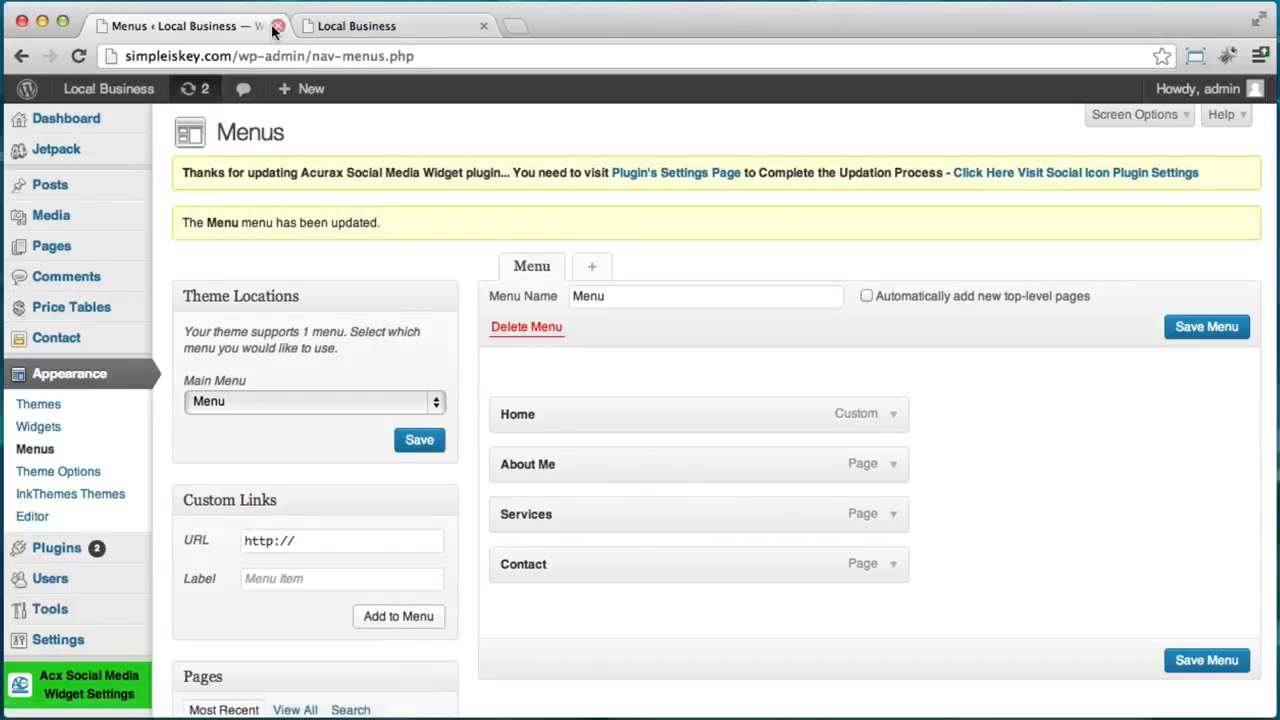
Step: Close the menus admin tab and reload the live site to confirm the final navigation
{"action": "left_click", "coordinate": [350, 32]}
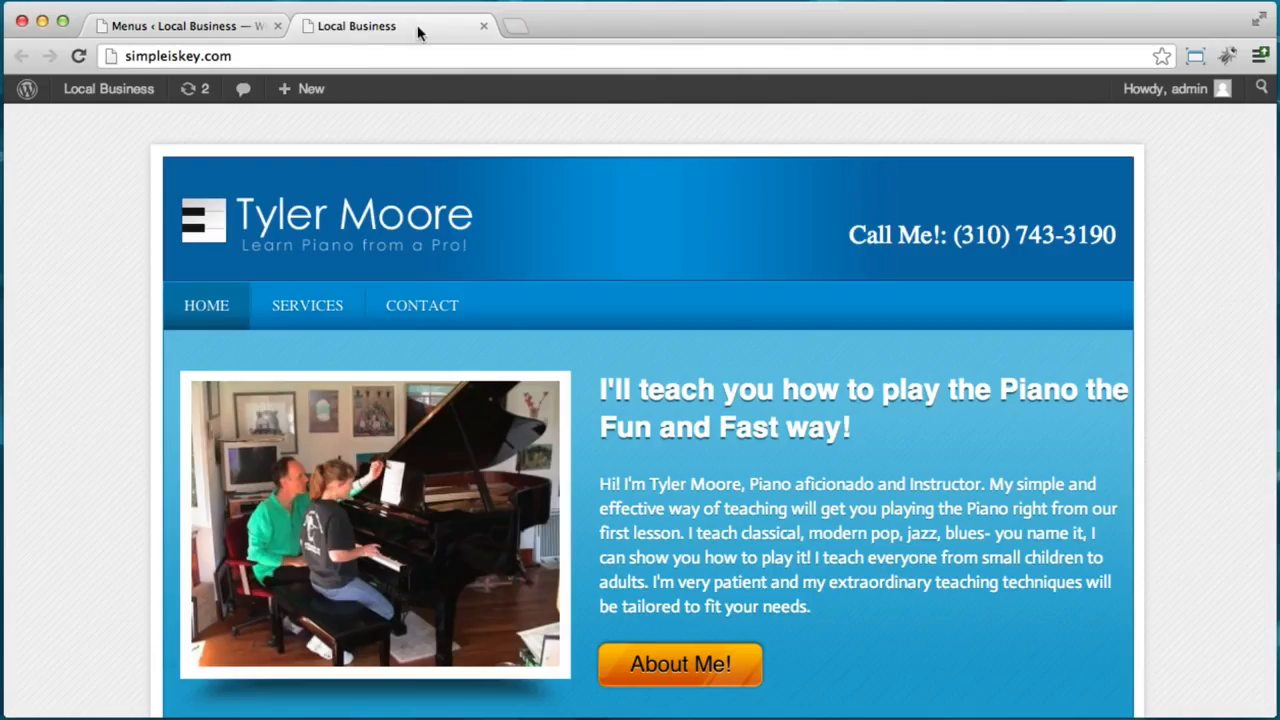
{"action": "left_click", "coordinate": [278, 27]}
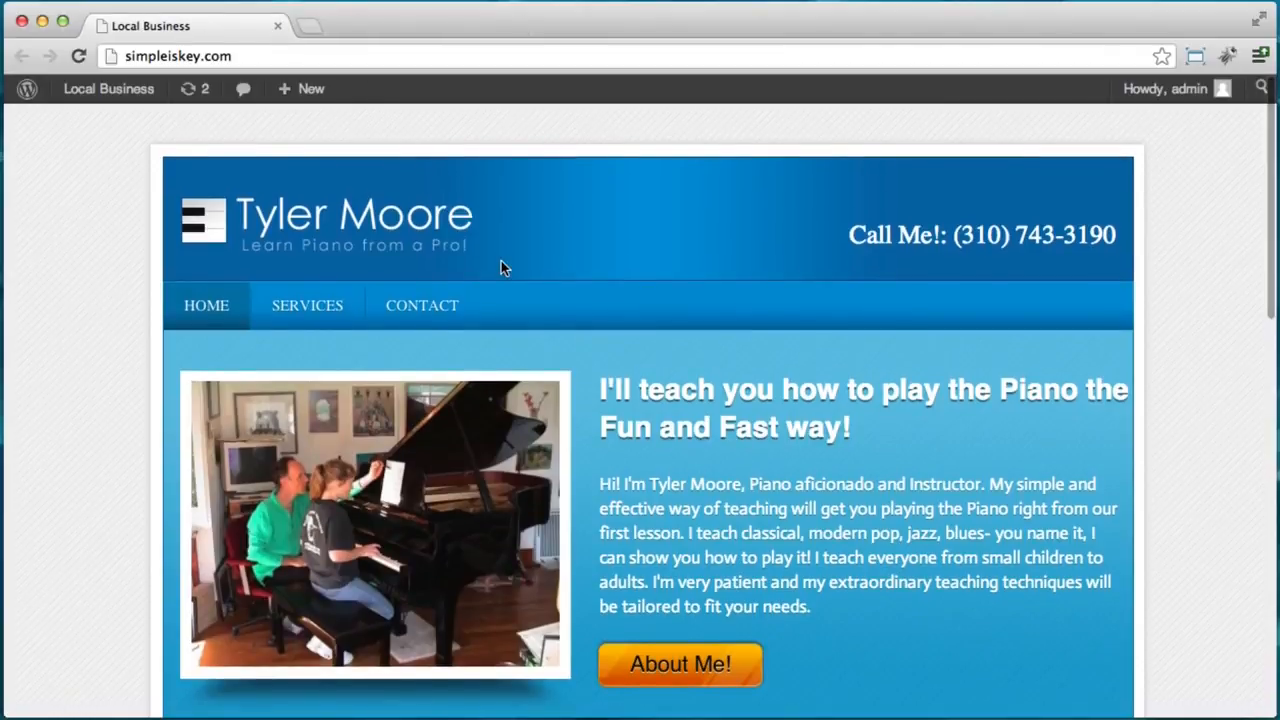
{"action": "left_click", "coordinate": [78, 55]}
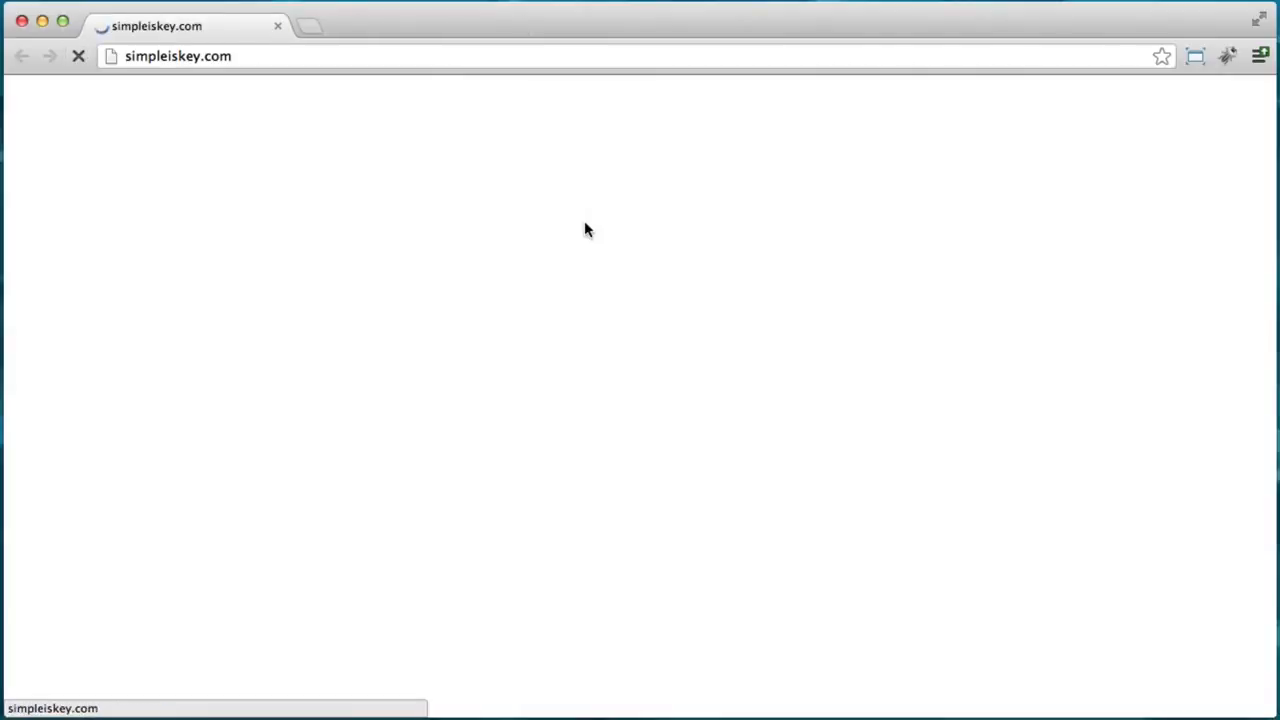